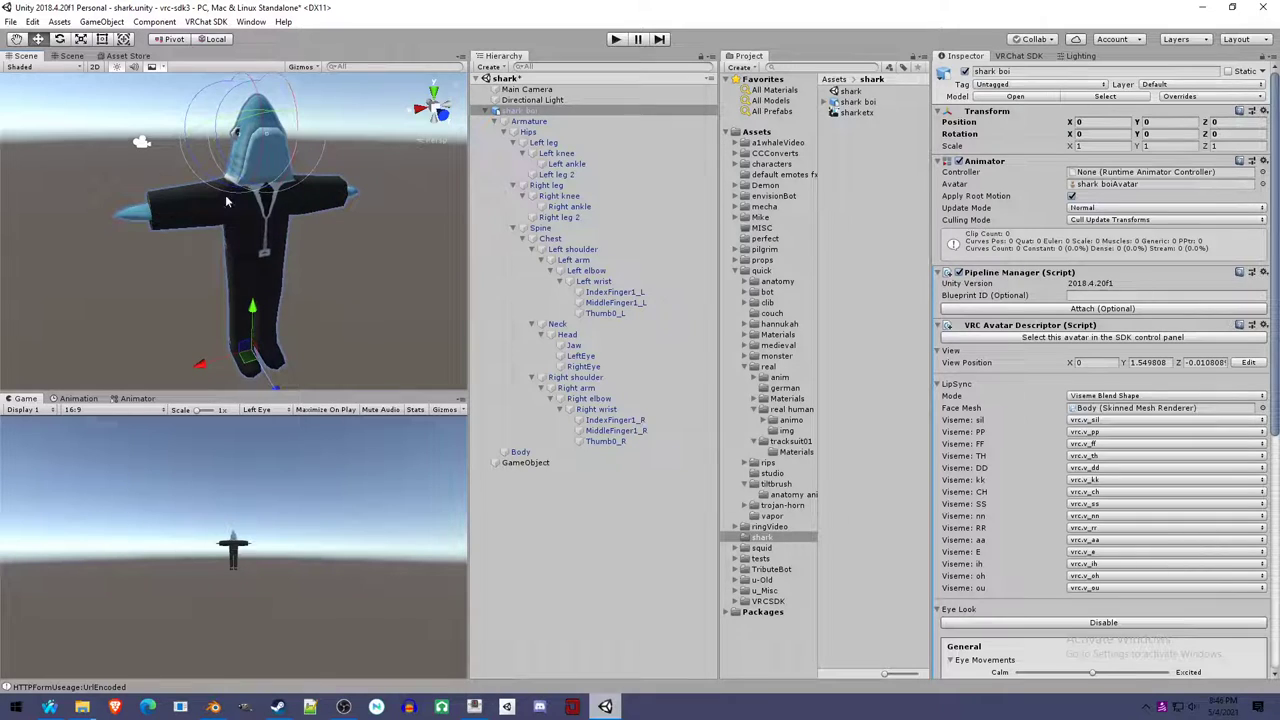
Select the shark avatar's Body mesh and test its vrc.v_aa blend shape, leaving the value at 0.
scroll(222, 236, up, 3)
scroll(293, 226, down, 6)
scroll(340, 253, up, 3)
click(345, 248)
click(282, 204)
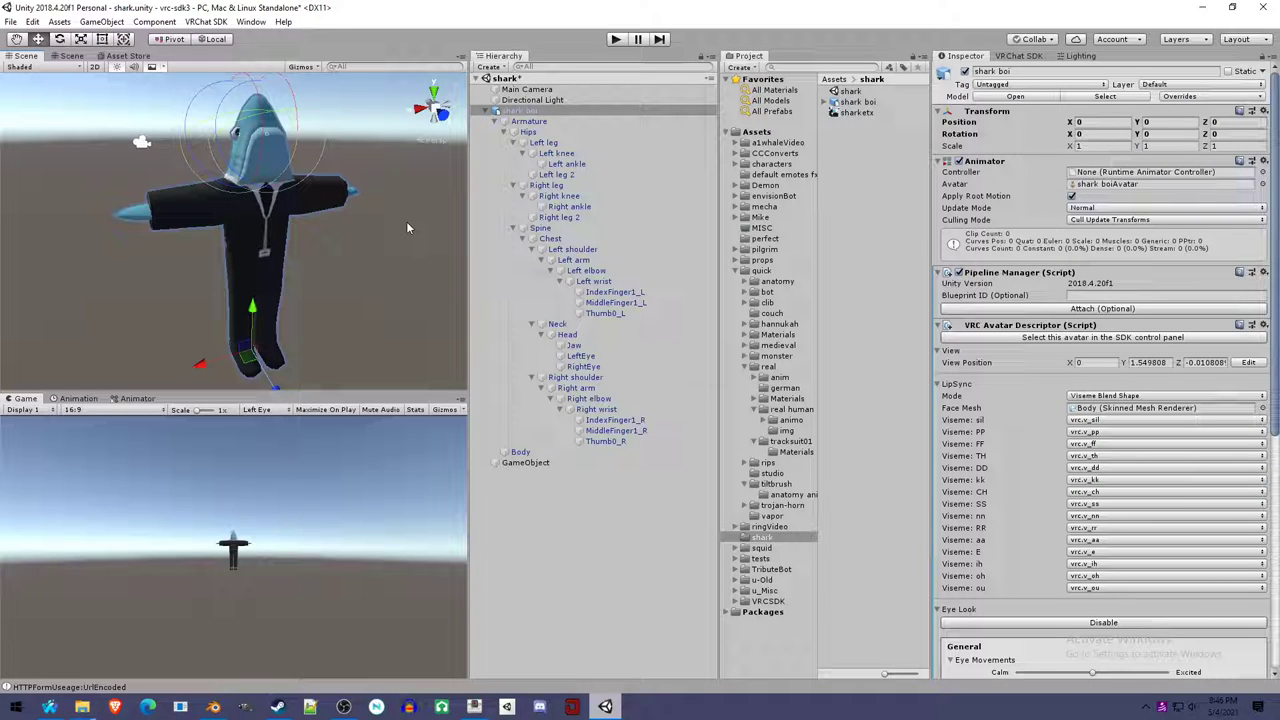
click(263, 168)
click(288, 215)
click(274, 210)
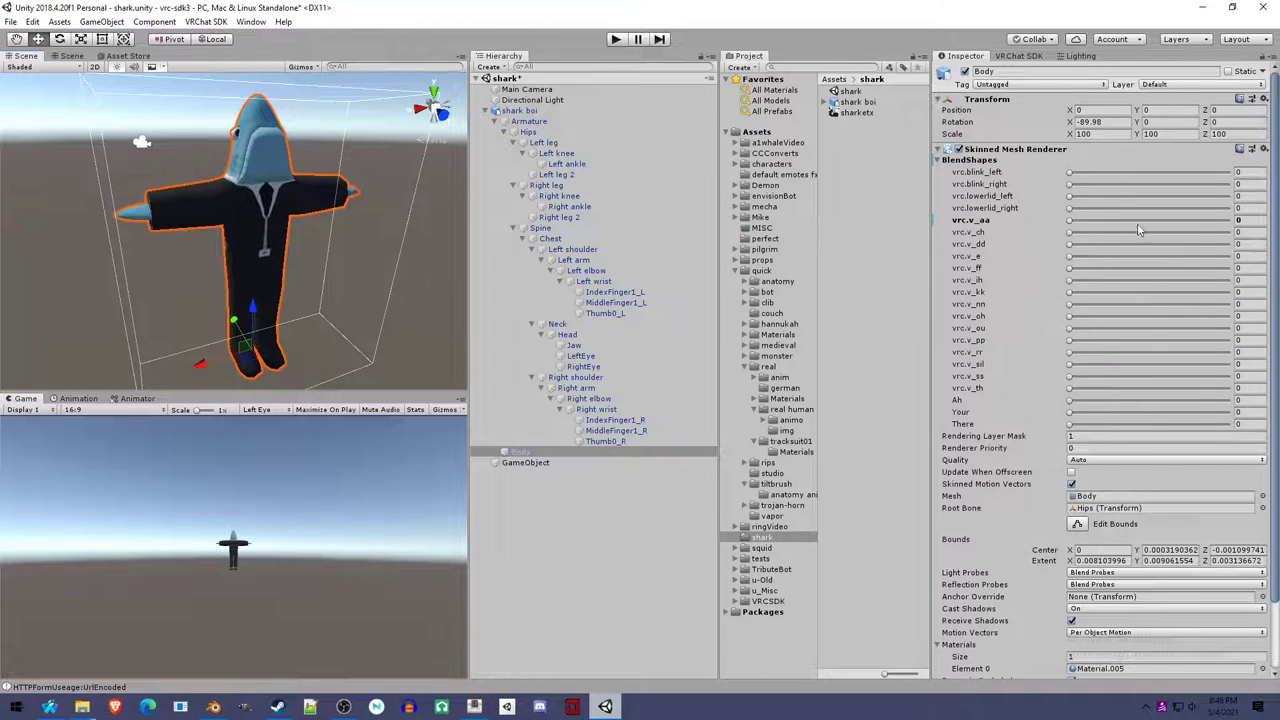
mouse_move(1070, 220)
mouse_down()
mouse_move(1200, 232)
mouse_move(1068, 232)
mouse_up()
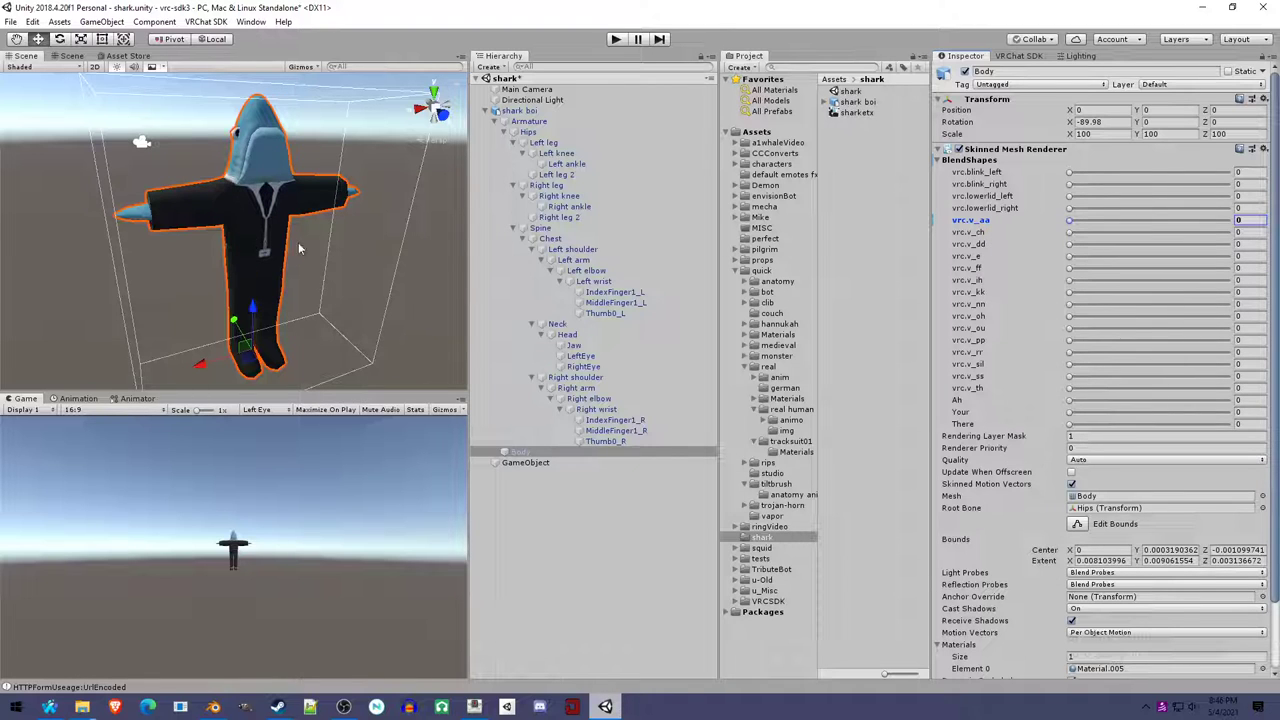
Switch to Blender and delete the default camera and light, keeping only the cube.
key(alt+Tab)
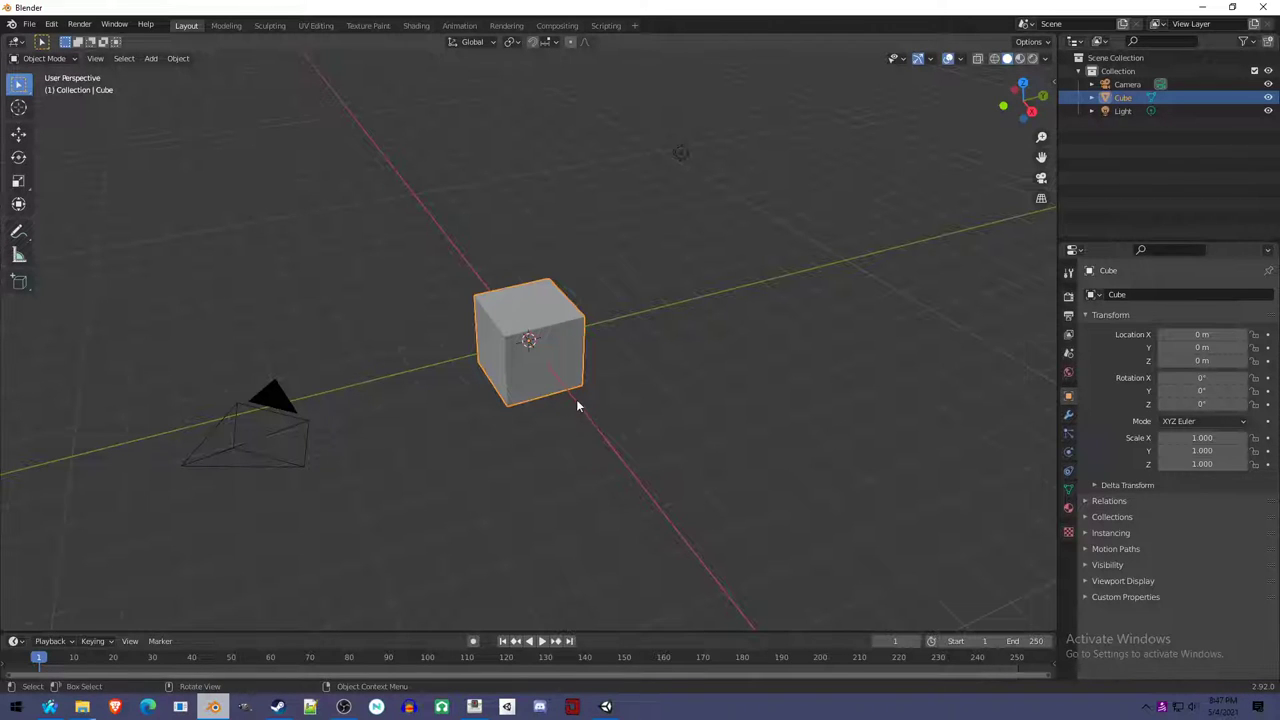
middle_drag(587, 428, 549, 429)
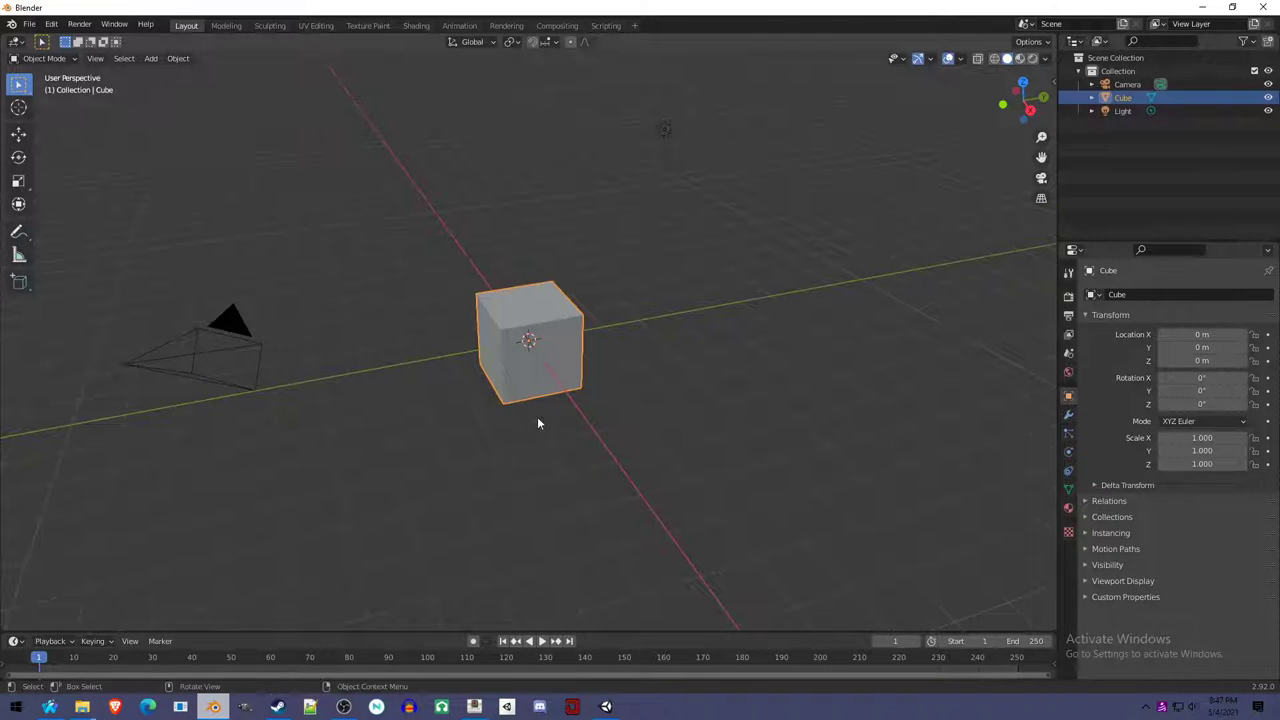
click(254, 350)
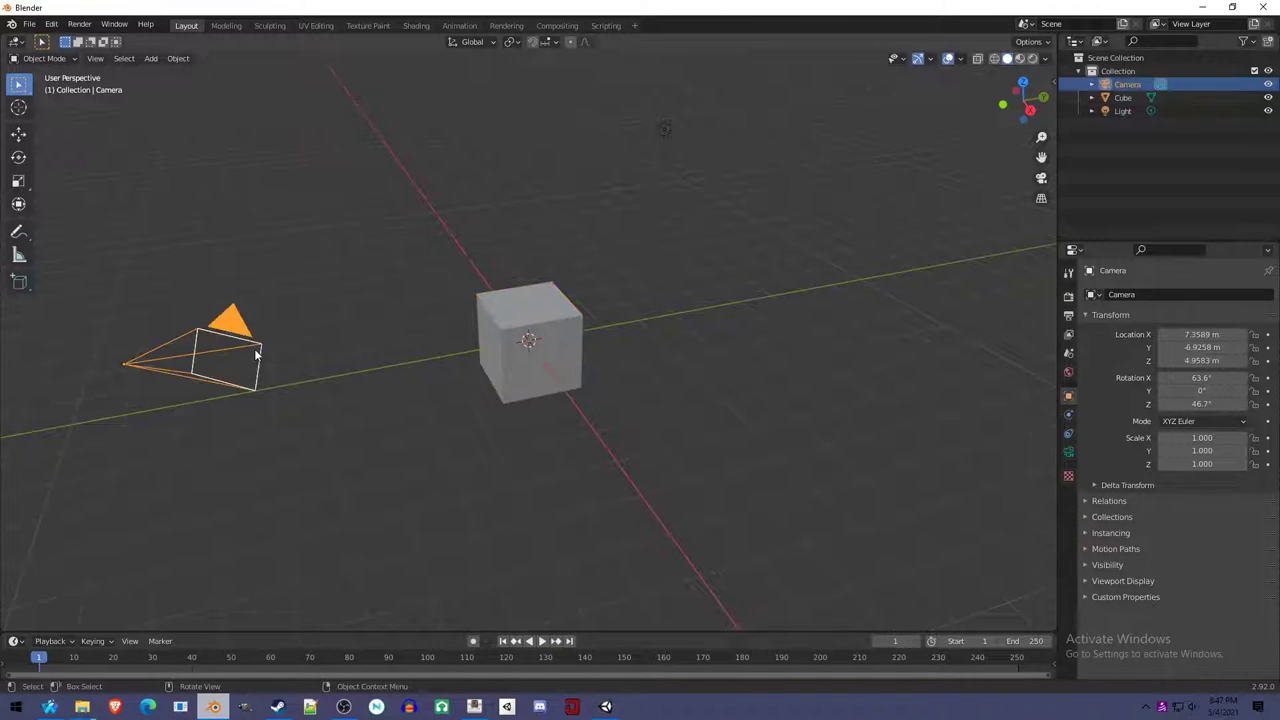
shift+click(665, 130)
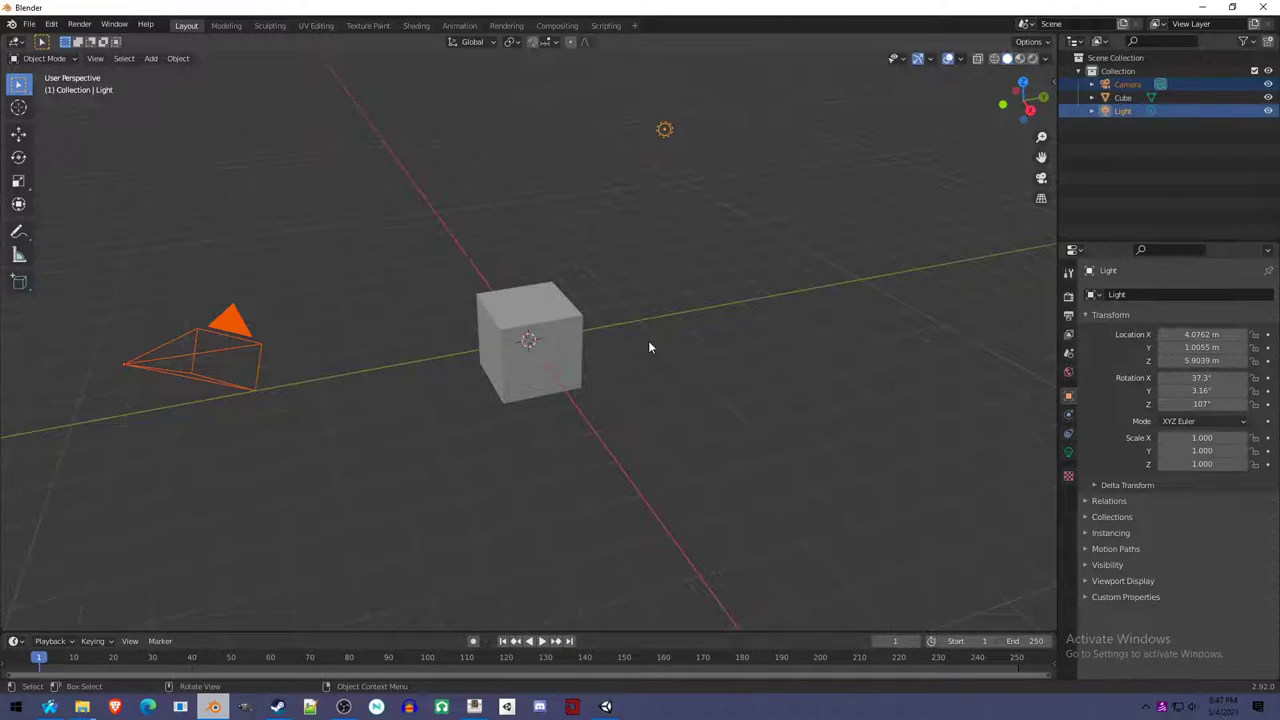
key(x)
click(577, 305)
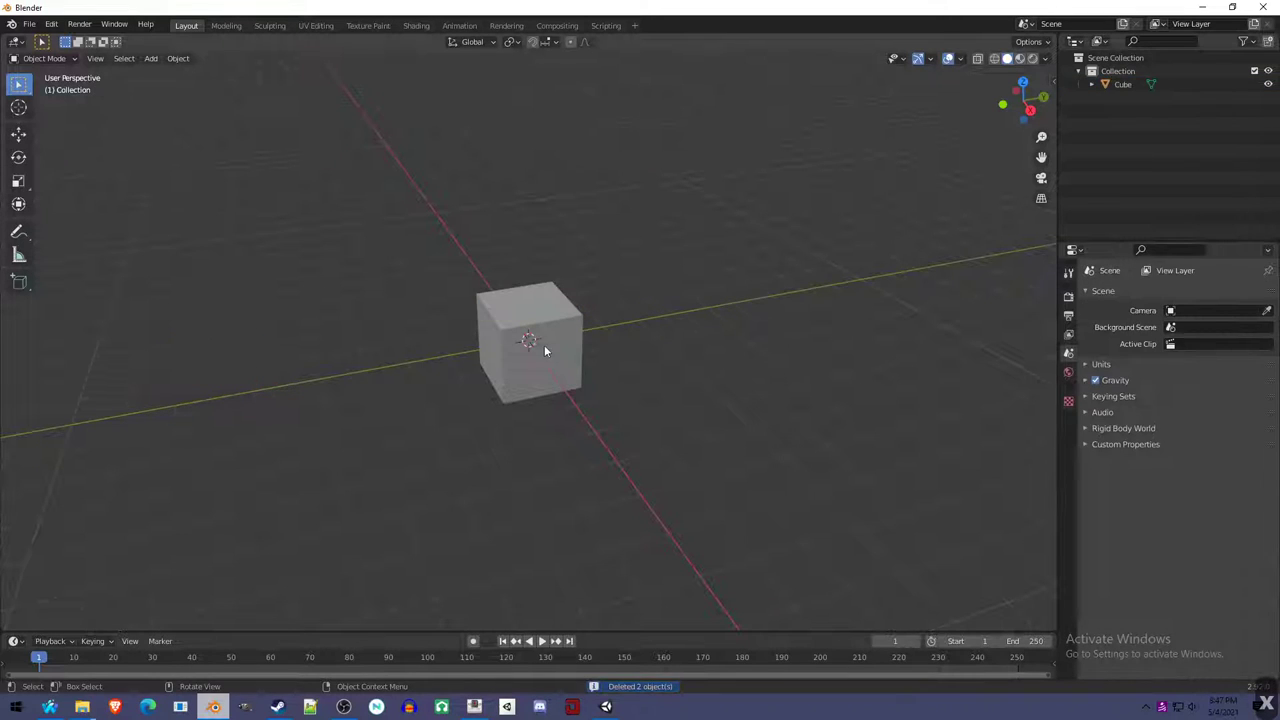
Move the cube up 1 m along the Z axis so its base rests on the ground line.
middle_drag(563, 386, 606, 418)
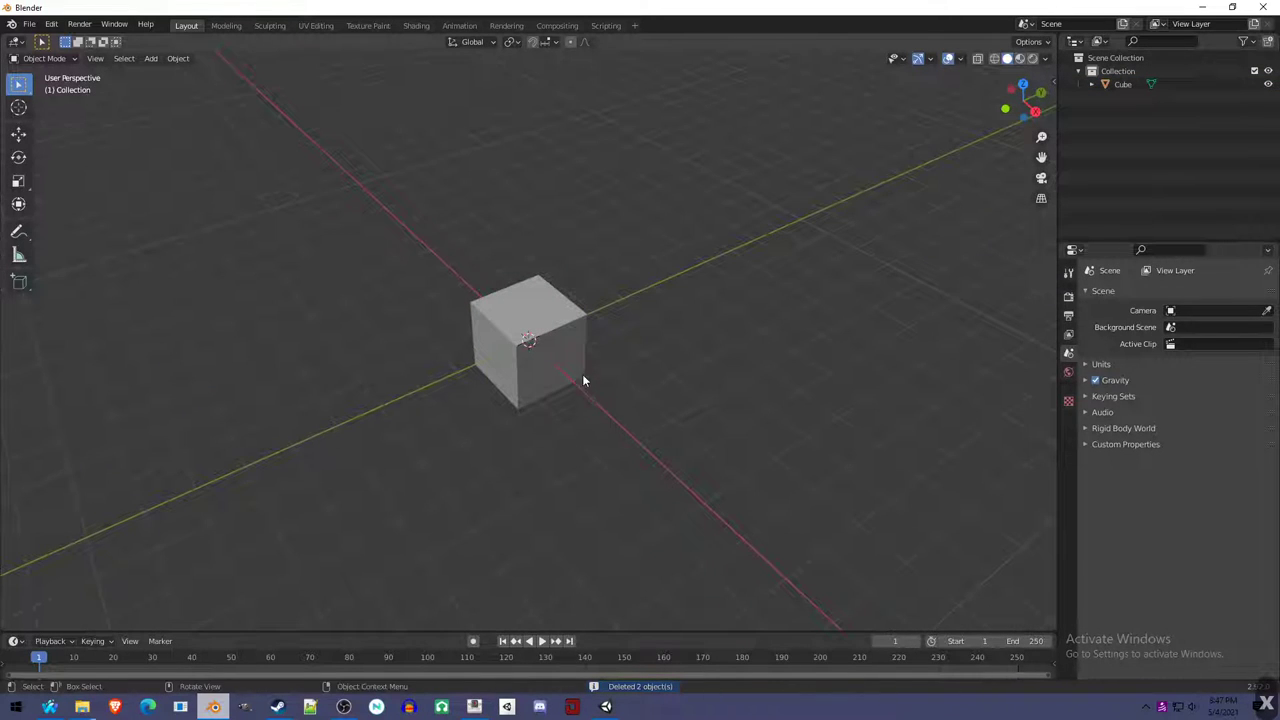
click(578, 372)
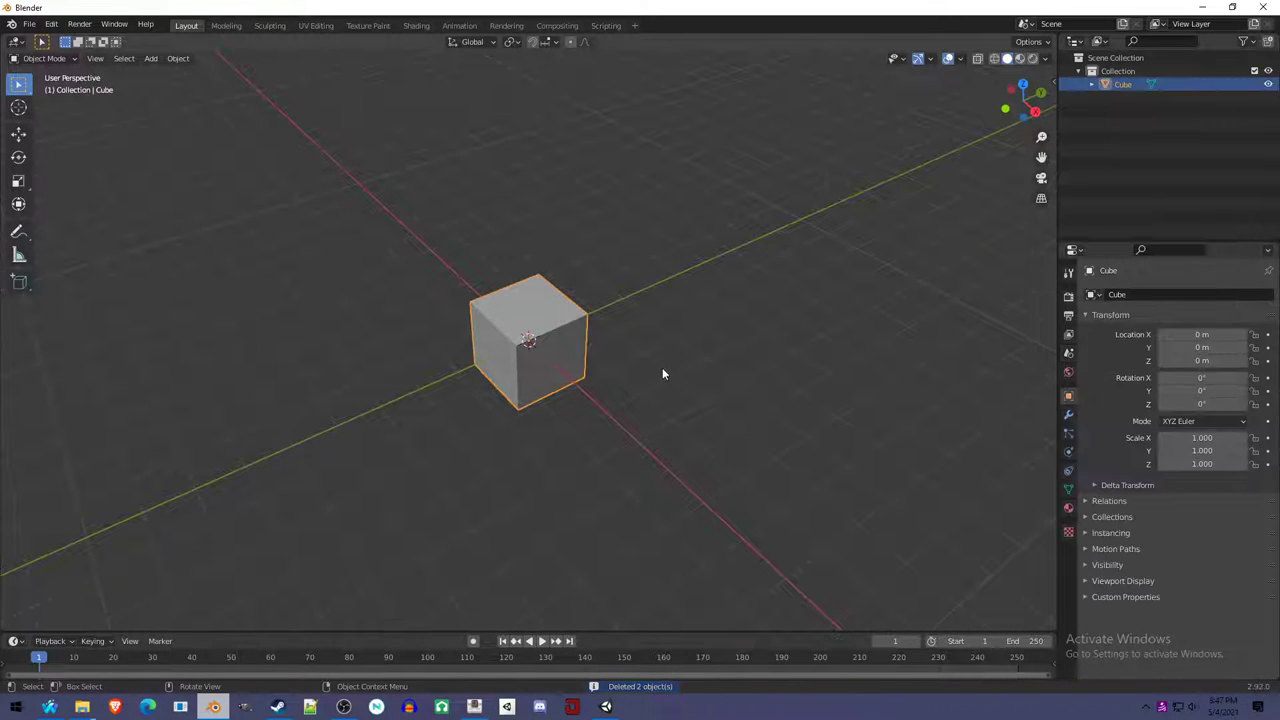
middle_drag(577, 397, 578, 381)
key(KP_3)
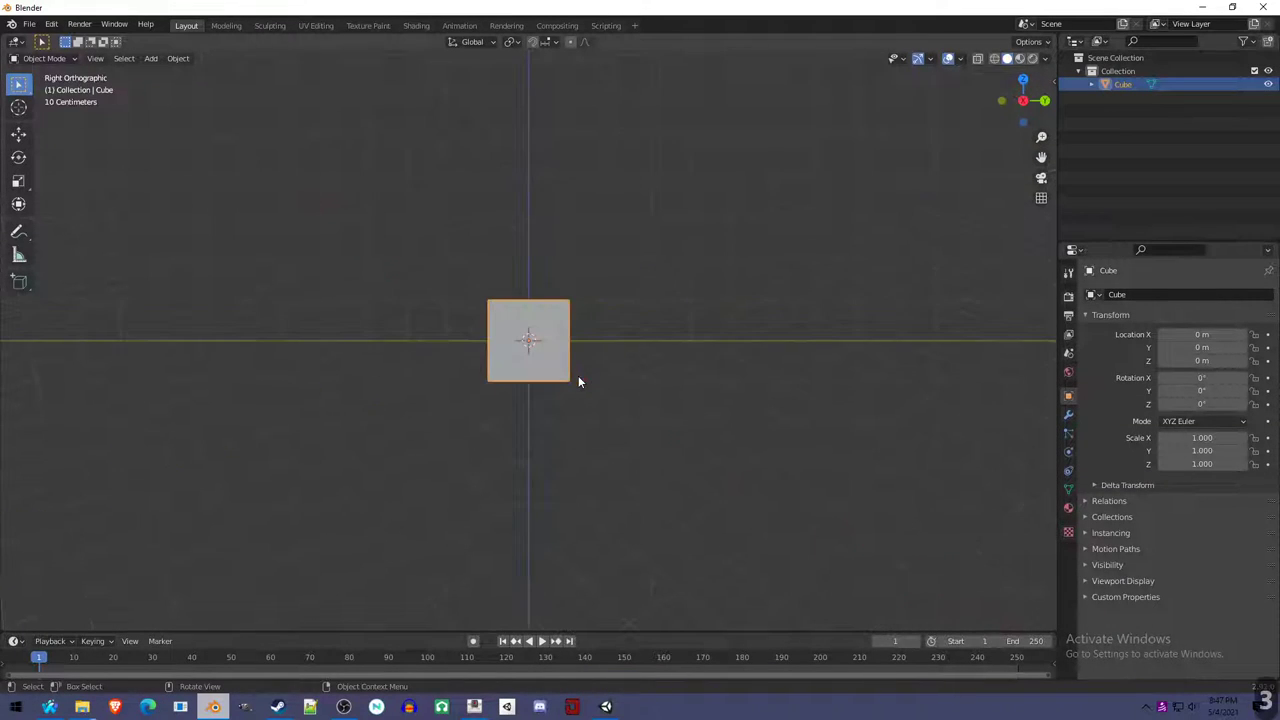
scroll(536, 355, up, 3)
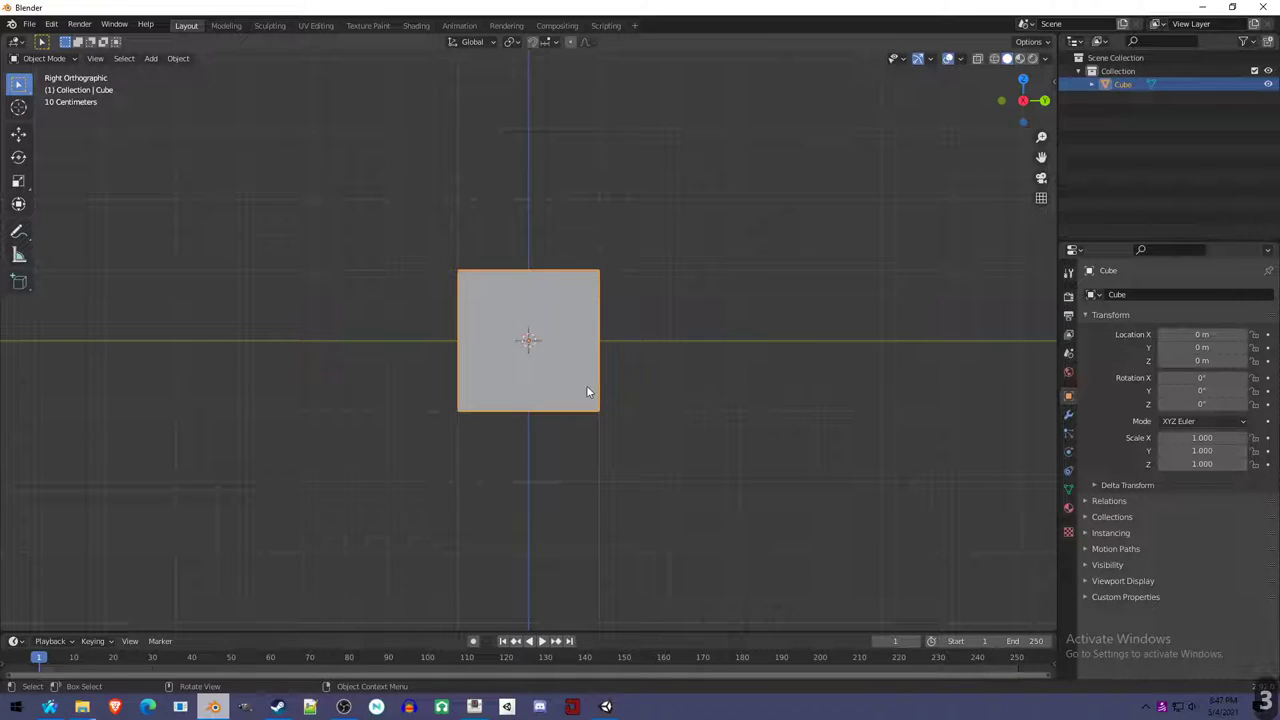
key(g)
key(z)
click(602, 340)
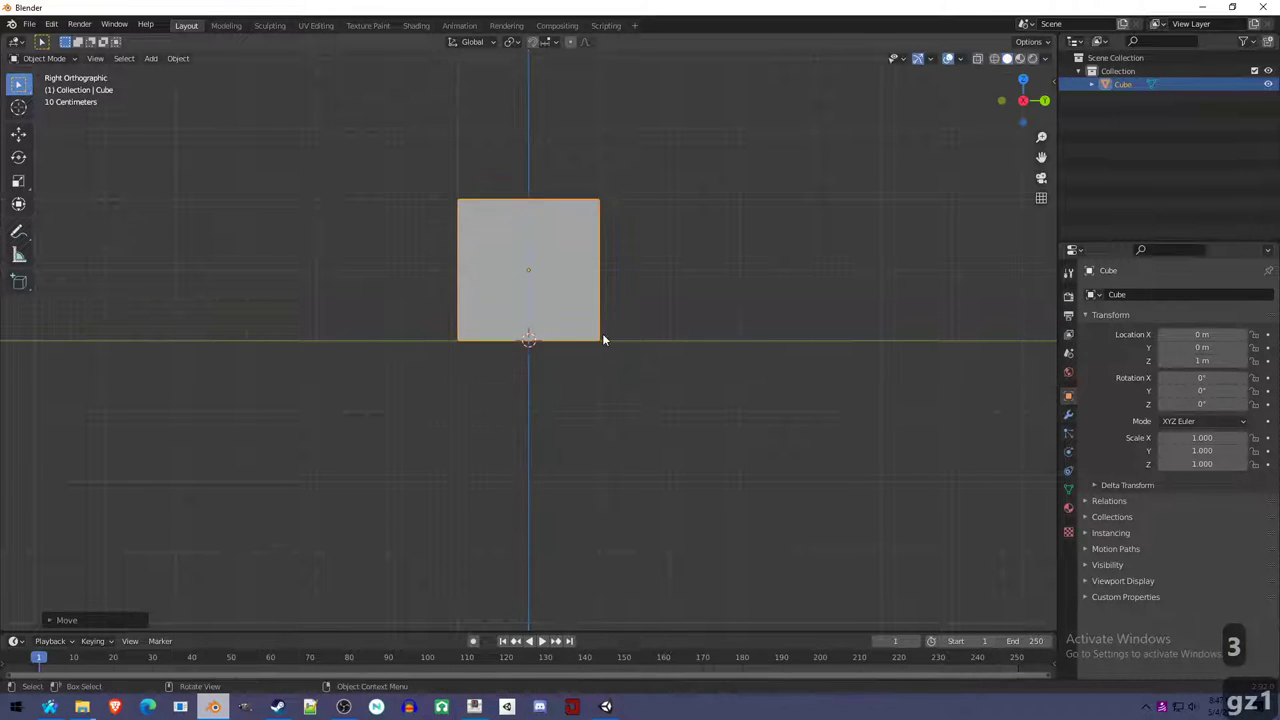
Display the cube in wireframe and look at it in the front orthographic view.
shift+middle_drag(600, 294, 600, 397)
scroll(589, 423, up, 4)
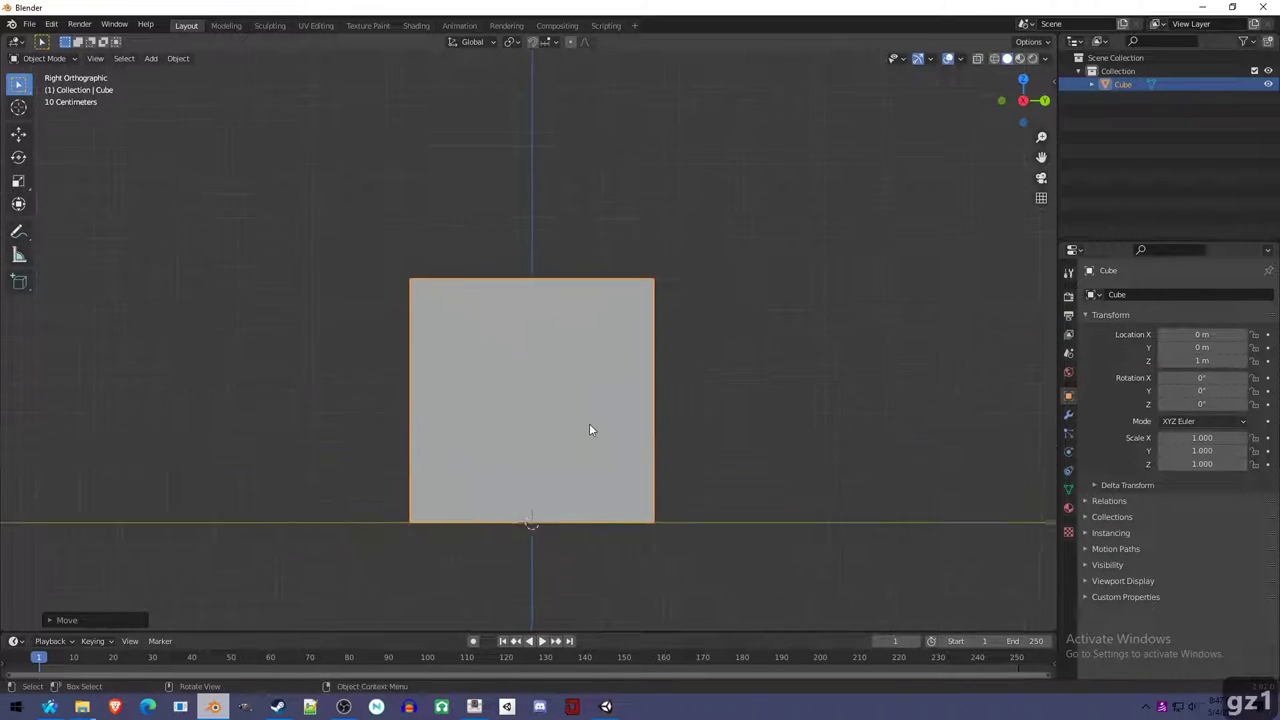
key(shift+z)
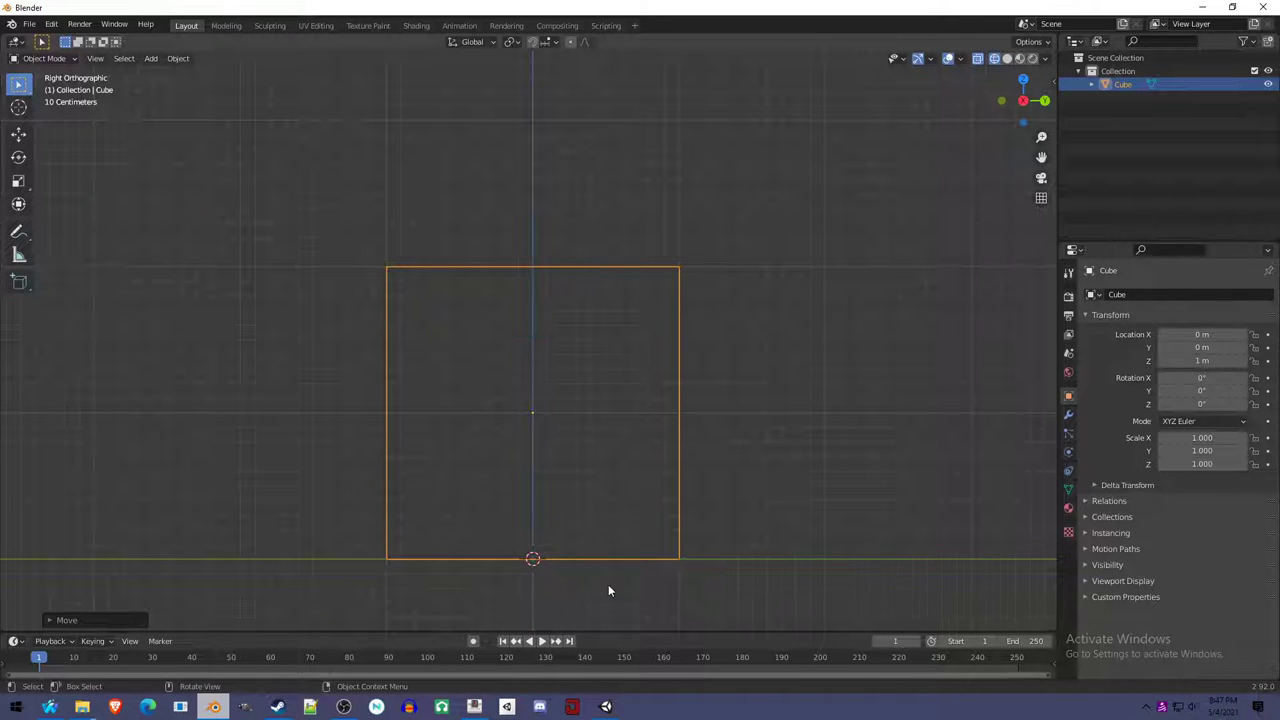
scroll(603, 580, up, 2)
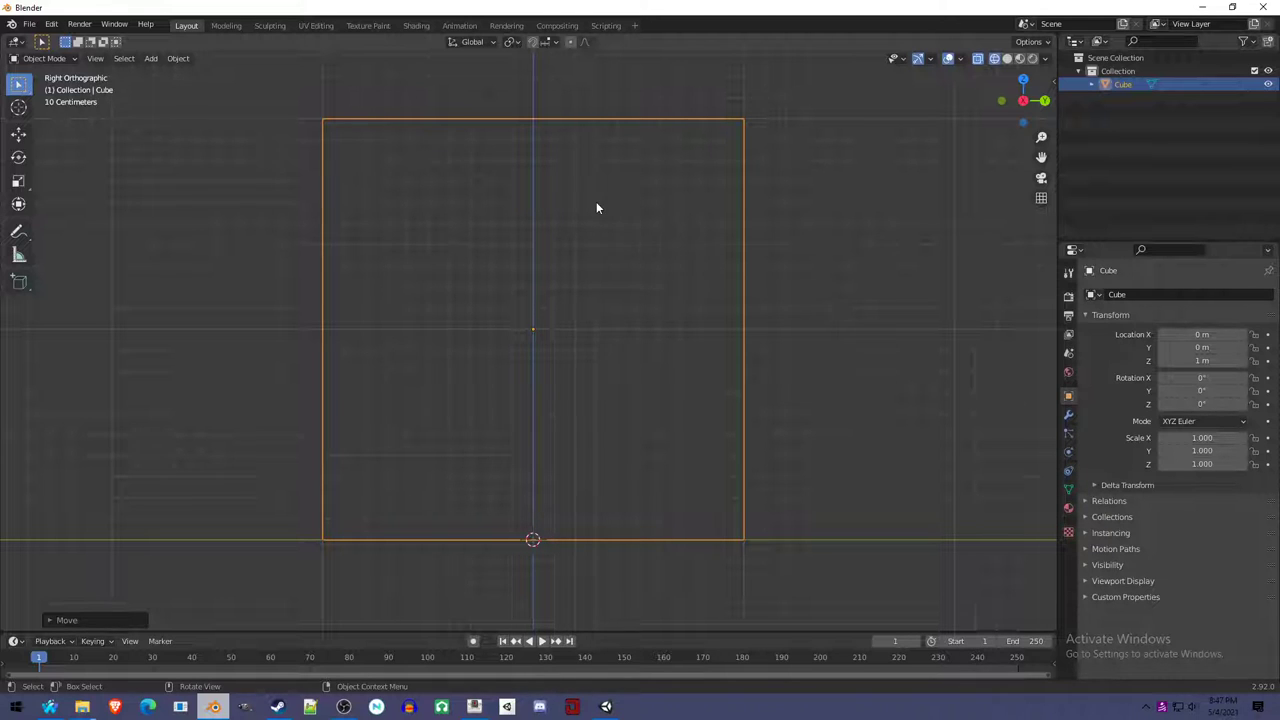
key(KP_1)
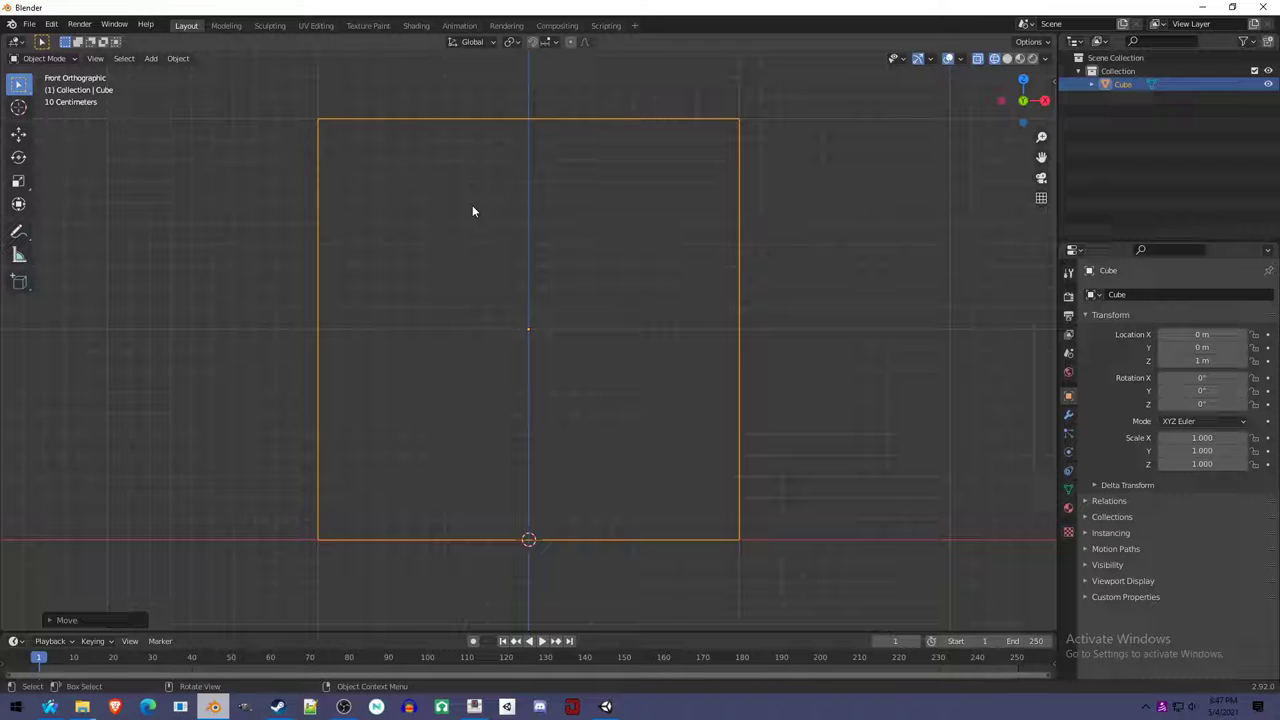
key(d)
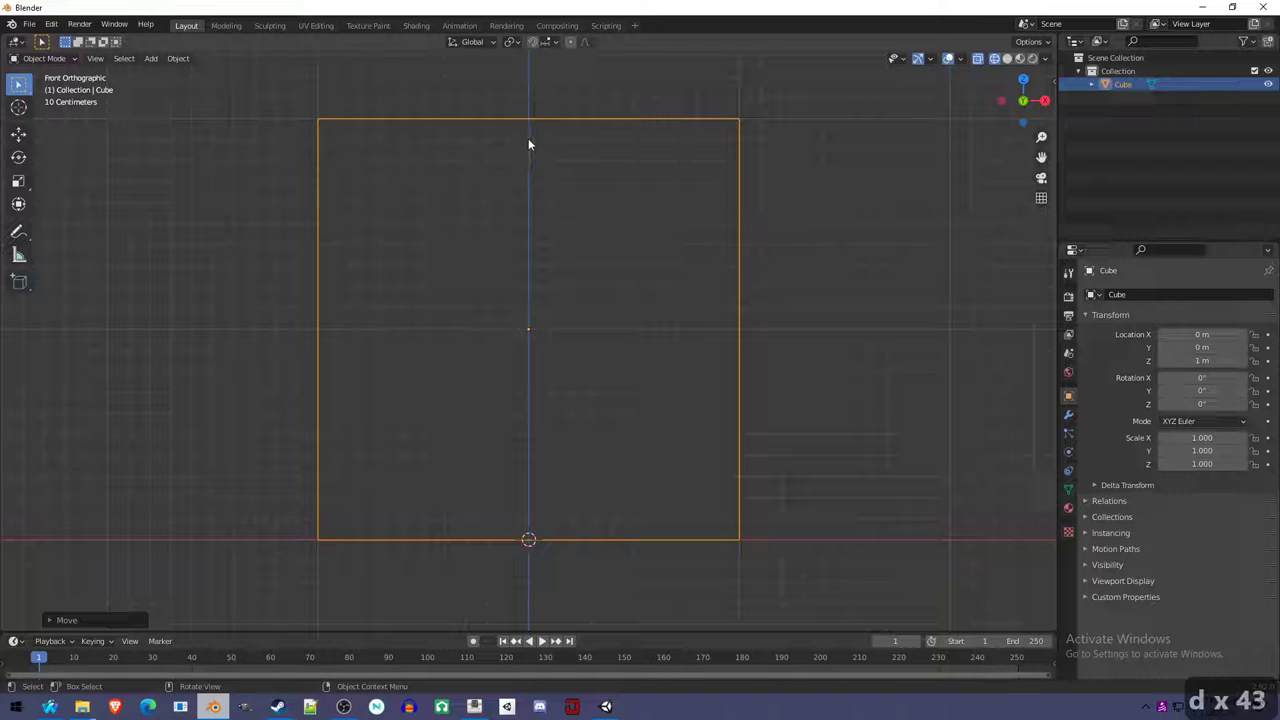
mouse_move(528, 138)
mouse_down()
mouse_move(472, 148)
mouse_move(463, 178)
mouse_move(530, 287)
mouse_move(560, 284)
mouse_move(562, 242)
mouse_move(591, 202)
mouse_move(548, 140)
mouse_move(591, 197)
mouse_up()
key(ctrl+z)
mouse_move(554, 157)
right_down()
mouse_move(500, 157)
mouse_move(556, 213)
mouse_move(511, 203)
right_up()
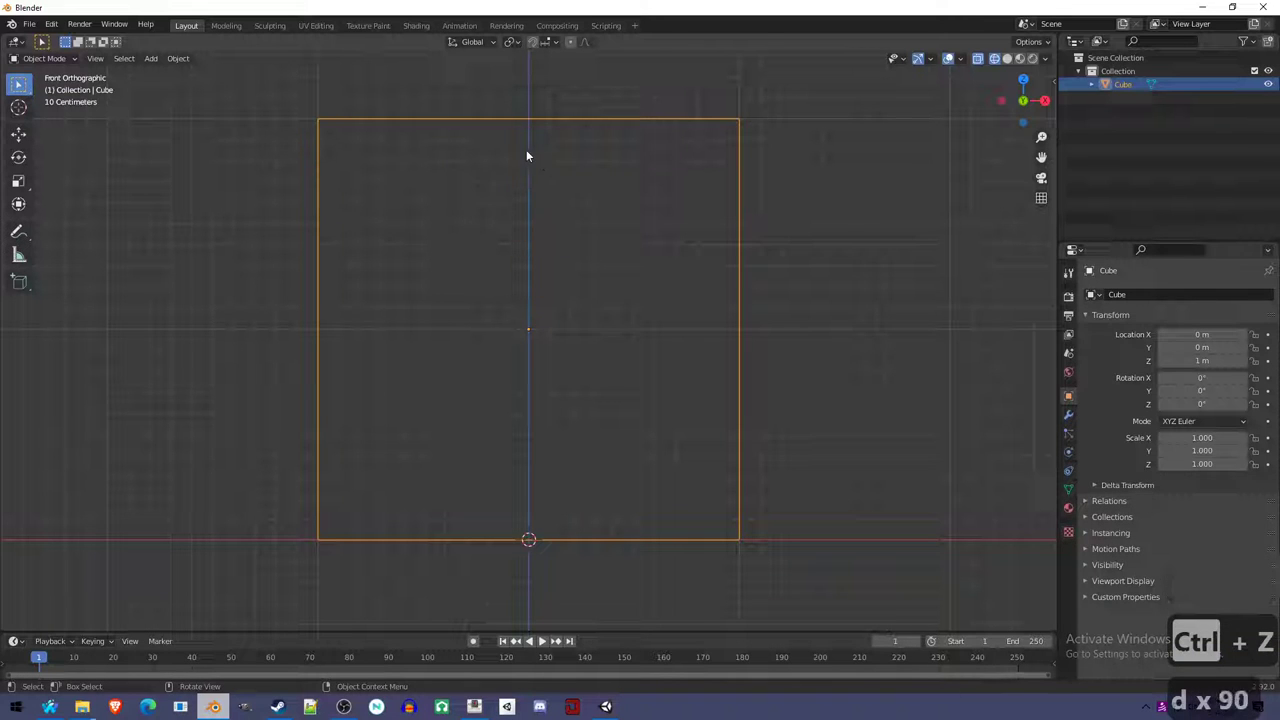
mouse_move(528, 137)
mouse_down()
mouse_move(504, 138)
mouse_move(486, 160)
mouse_move(480, 216)
mouse_move(533, 241)
mouse_move(535, 270)
mouse_move(594, 190)
mouse_move(586, 180)
mouse_up()
key(ctrl+z)
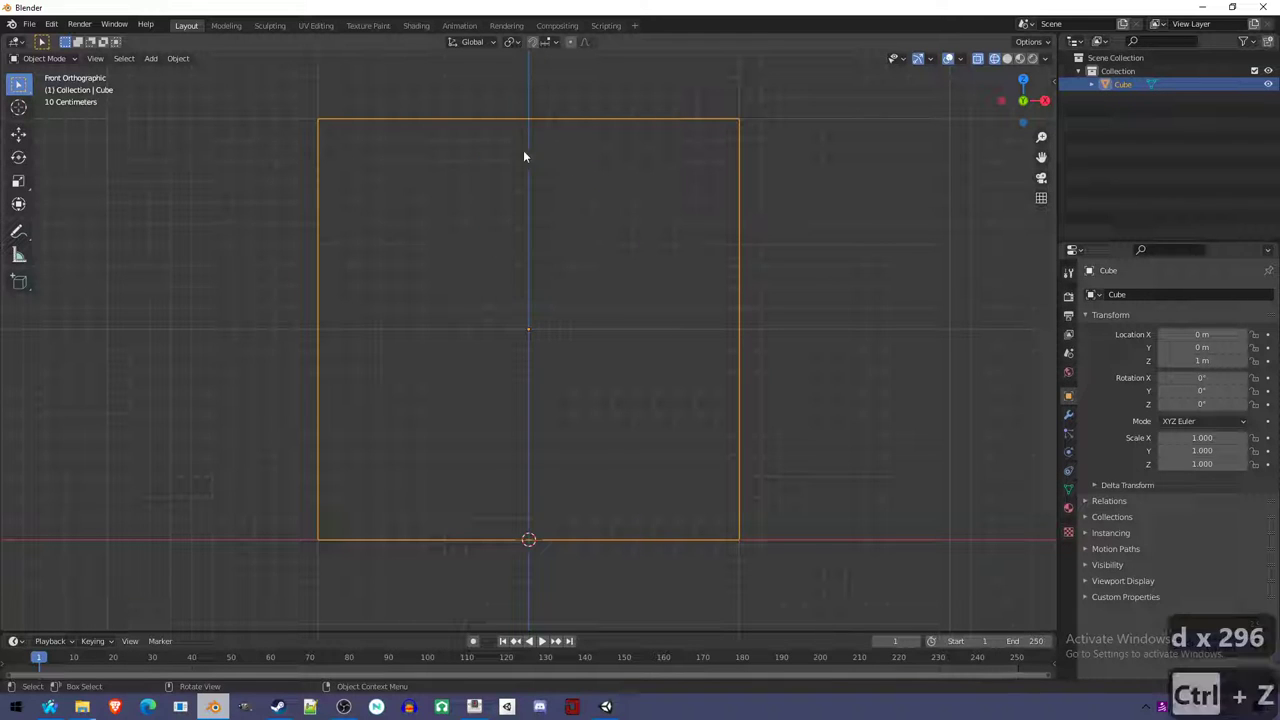
Annotate a character's face inside the upper part of the cube outline, with head contour, eyes, nostrils, jaw and mouth.
mouse_move(530, 125)
mouse_down()
mouse_move(509, 127)
mouse_move(503, 166)
mouse_move(520, 191)
mouse_move(547, 194)
mouse_move(582, 140)
mouse_move(533, 127)
mouse_move(509, 143)
mouse_move(512, 172)
mouse_move(565, 150)
mouse_move(566, 170)
mouse_move(510, 163)
mouse_up()
click(559, 164)
click(510, 158)
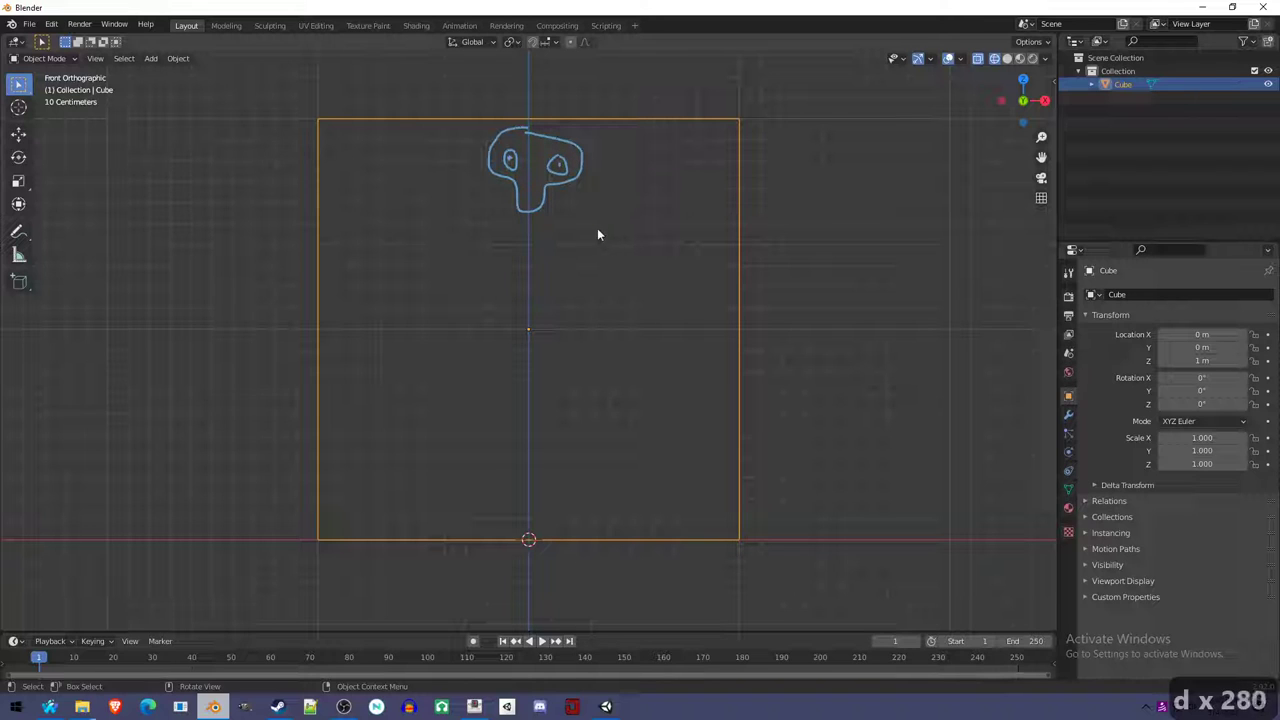
click(522, 206)
click(536, 205)
mouse_move(520, 193)
mouse_down()
mouse_move(490, 202)
mouse_move(494, 232)
mouse_move(566, 229)
mouse_move(573, 205)
mouse_move(548, 193)
mouse_move(526, 216)
mouse_move(568, 210)
mouse_up()
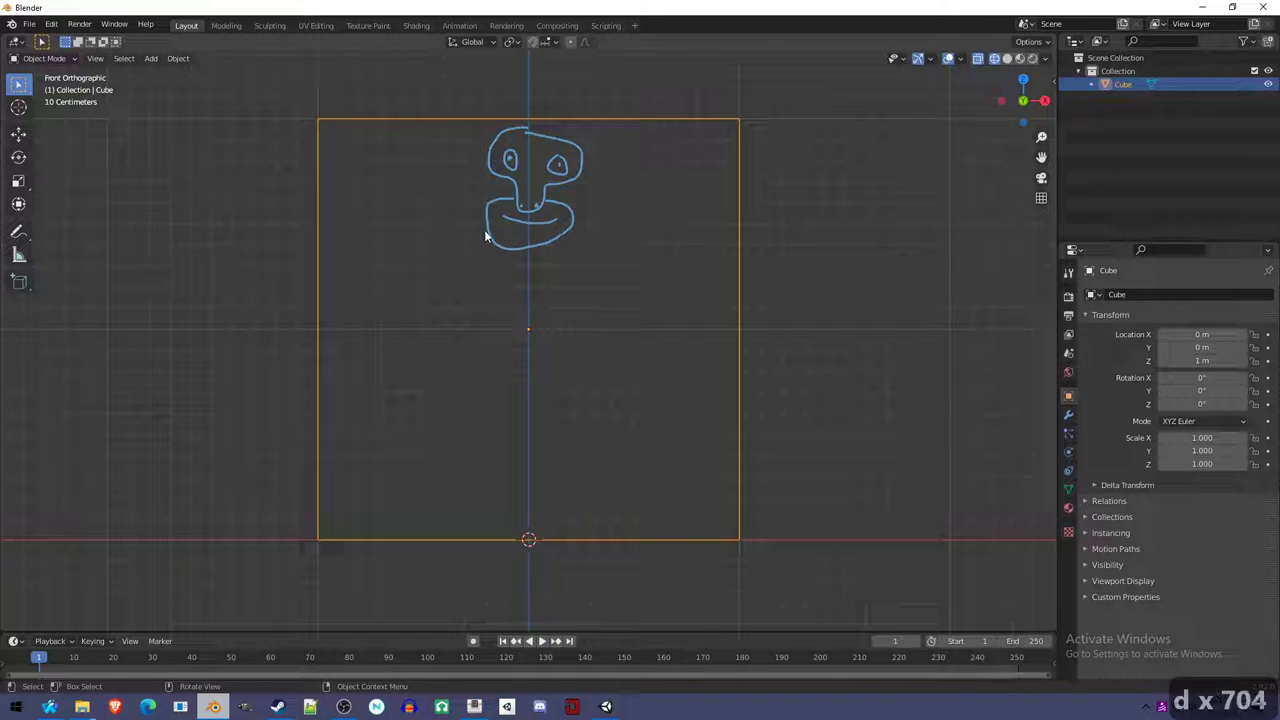
Annotate the character's outstretched arm with hand and fingers, continuing into one side of the torso, the leg and the foot.
mouse_move(486, 222)
mouse_down()
mouse_move(472, 216)
mouse_move(427, 247)
mouse_move(330, 243)
mouse_up()
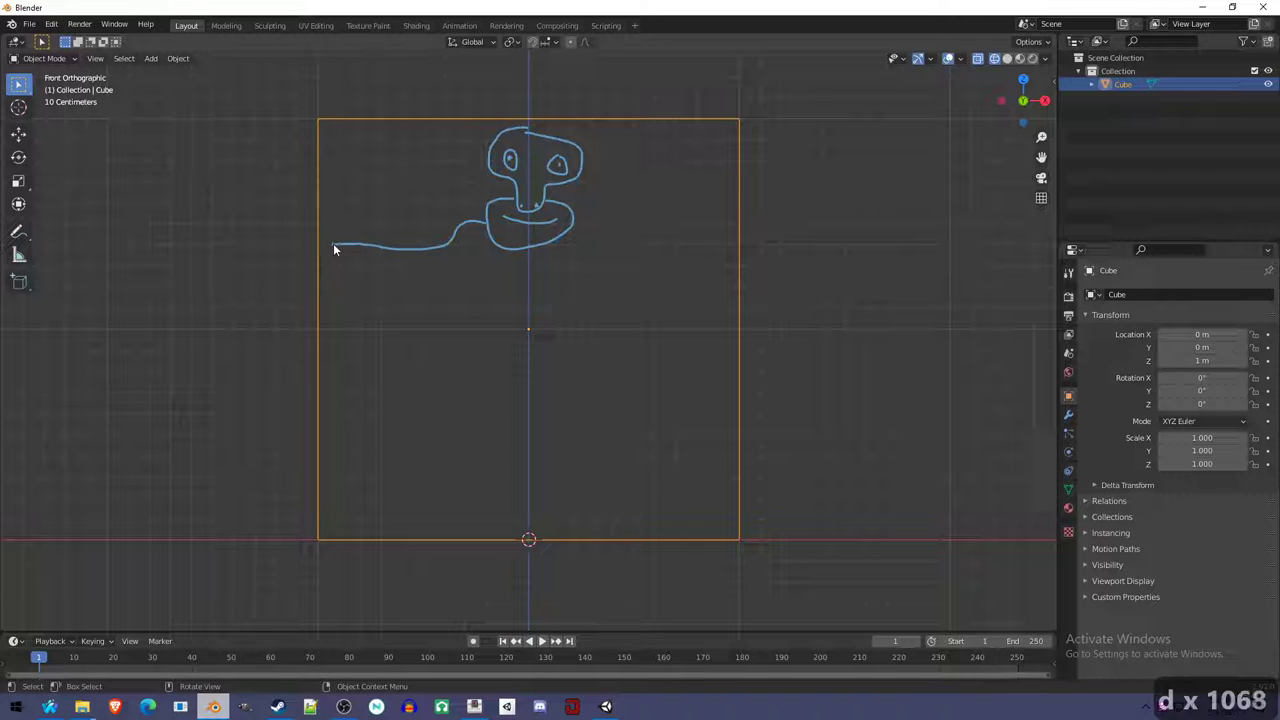
mouse_move(334, 244)
mouse_down()
mouse_move(320, 246)
mouse_move(342, 256)
mouse_move(326, 266)
mouse_move(359, 276)
mouse_up()
mouse_move(365, 245)
mouse_down()
mouse_move(340, 217)
mouse_move(372, 212)
mouse_move(383, 245)
mouse_move(350, 226)
mouse_move(327, 266)
mouse_up()
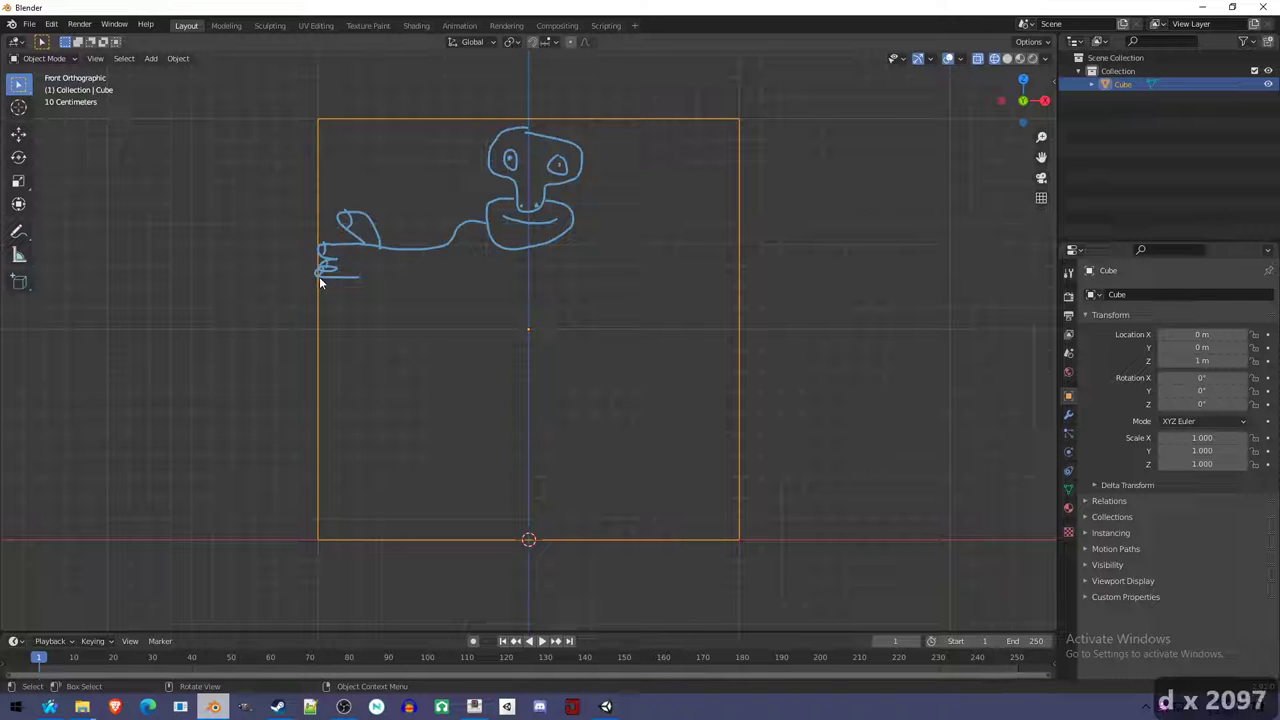
mouse_move(357, 277)
mouse_down()
mouse_move(419, 287)
mouse_move(466, 271)
mouse_move(485, 283)
mouse_move(472, 380)
mouse_move(492, 514)
mouse_move(474, 532)
mouse_move(526, 542)
mouse_up()
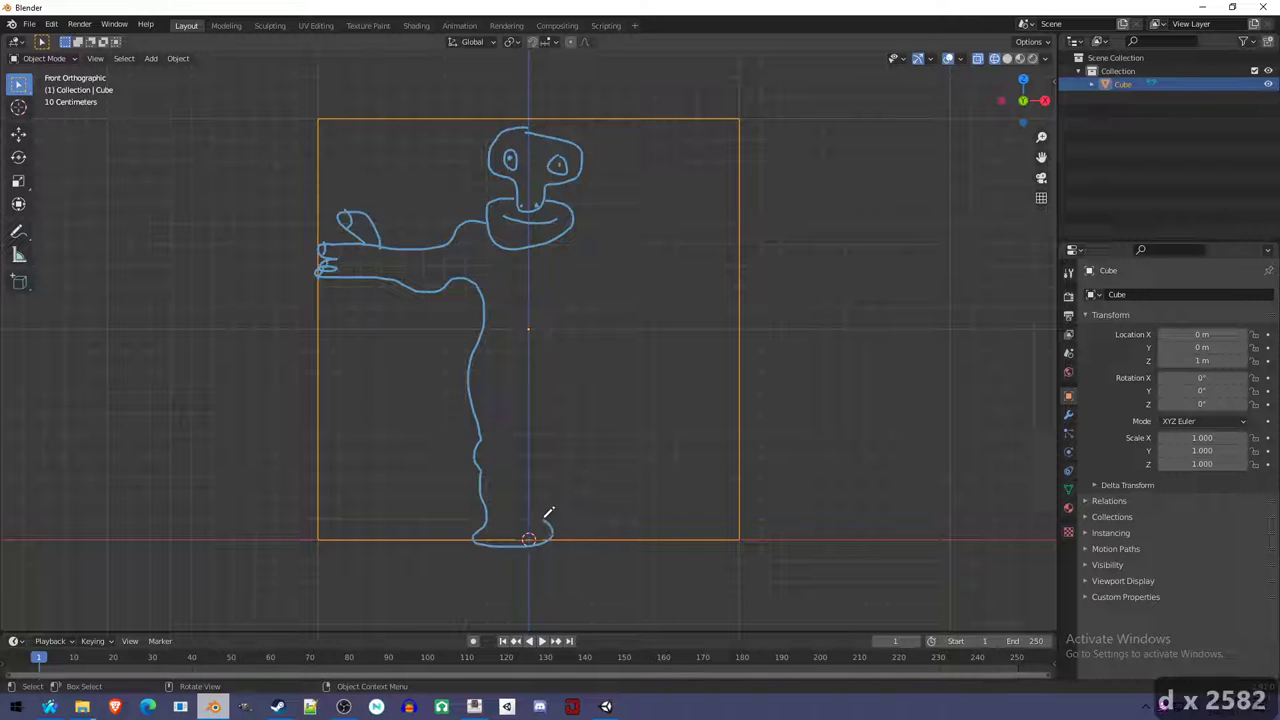
drag(546, 445, 538, 356)
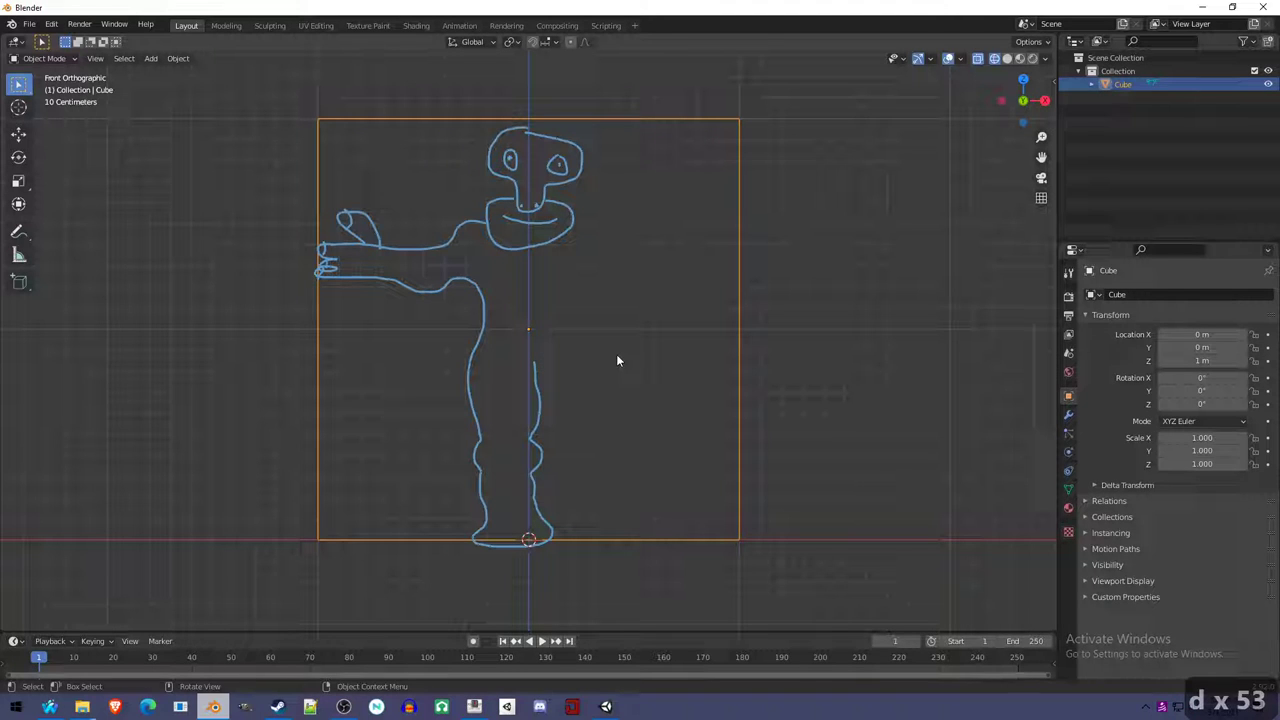
In the right orthographic view, annotate a rounded jaw outline on both sides of the edge-on front drawing.
key(KP_3)
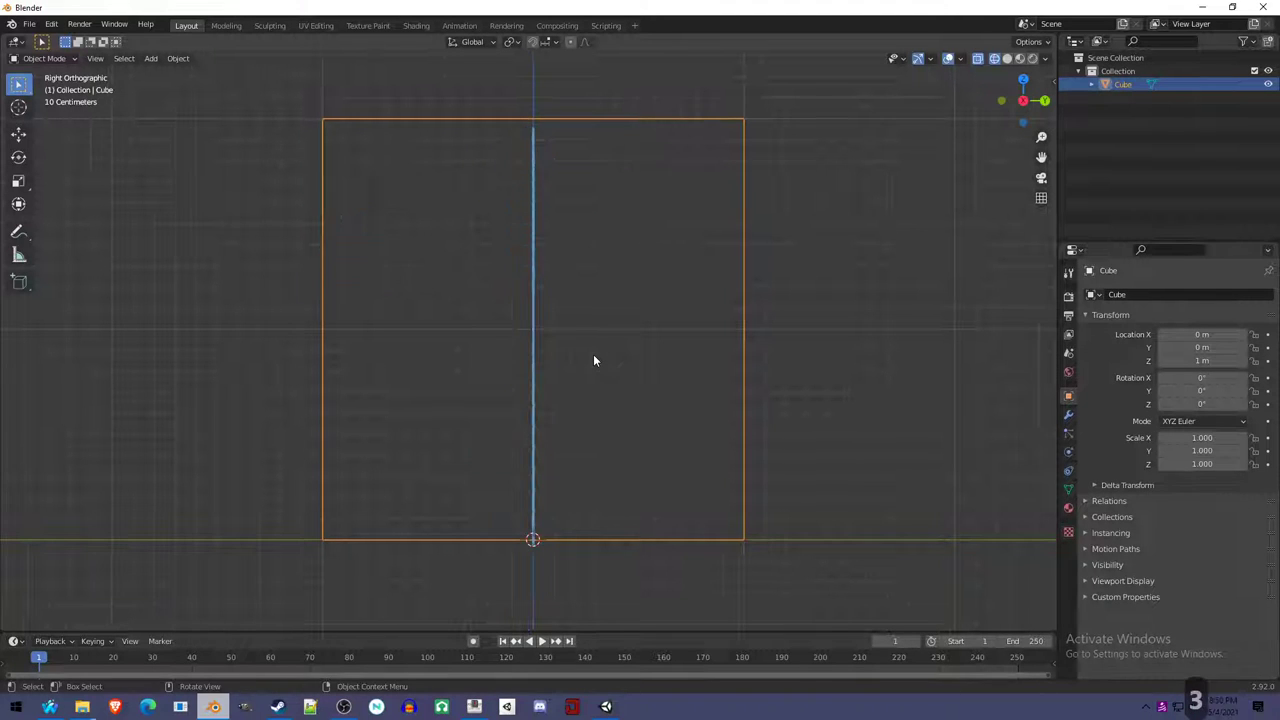
mouse_move(572, 343)
middle_down()
mouse_move(492, 335)
mouse_move(606, 406)
mouse_move(660, 400)
mouse_move(540, 412)
mouse_move(527, 349)
middle_up()
key(KP_3)
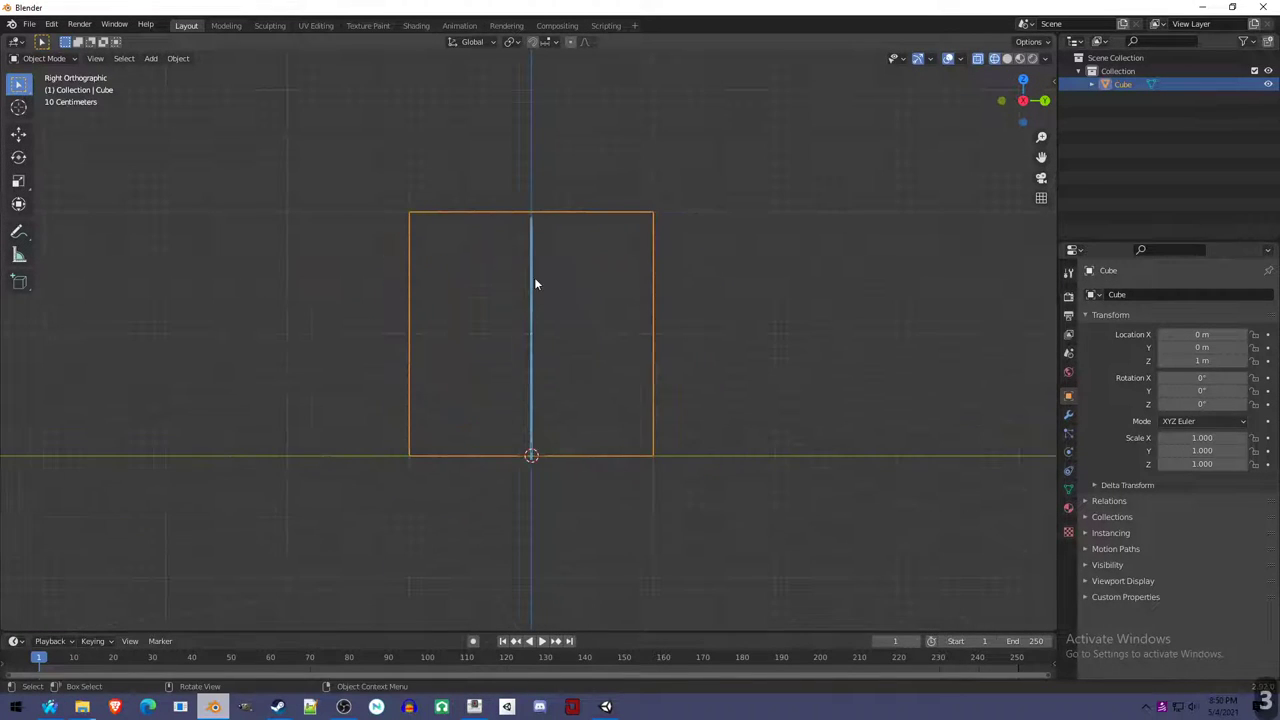
scroll(532, 265, up, 3)
middle_drag(530, 248, 573, 300)
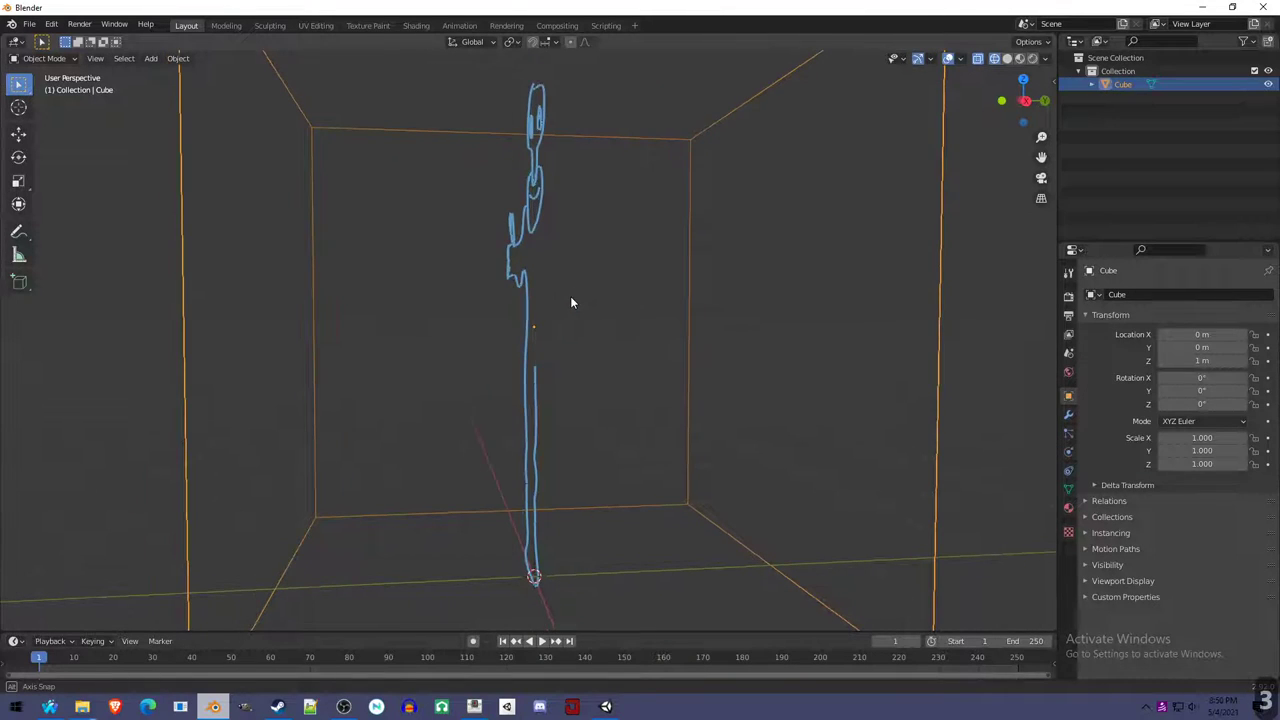
key(KP_3)
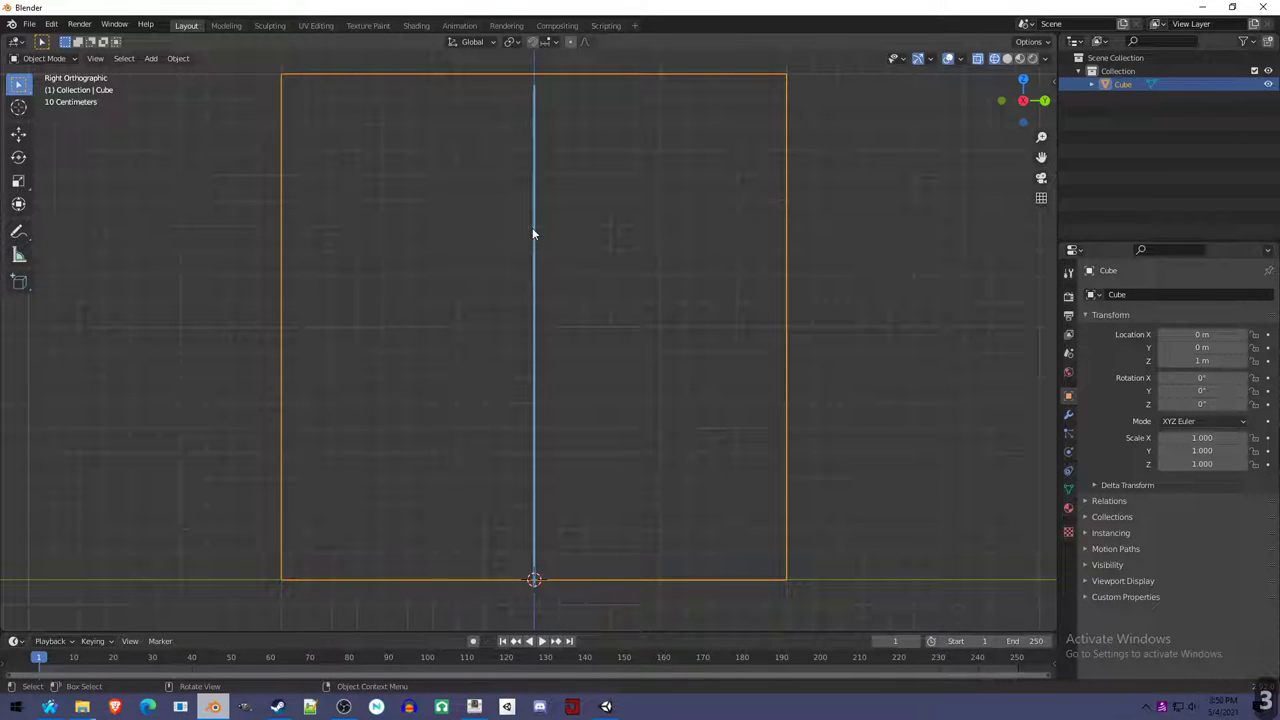
key(d)
mouse_move(533, 229)
mouse_down()
mouse_move(573, 213)
mouse_move(583, 177)
mouse_move(538, 158)
mouse_up()
middle_drag(608, 217, 670, 234)
key(KP_3)
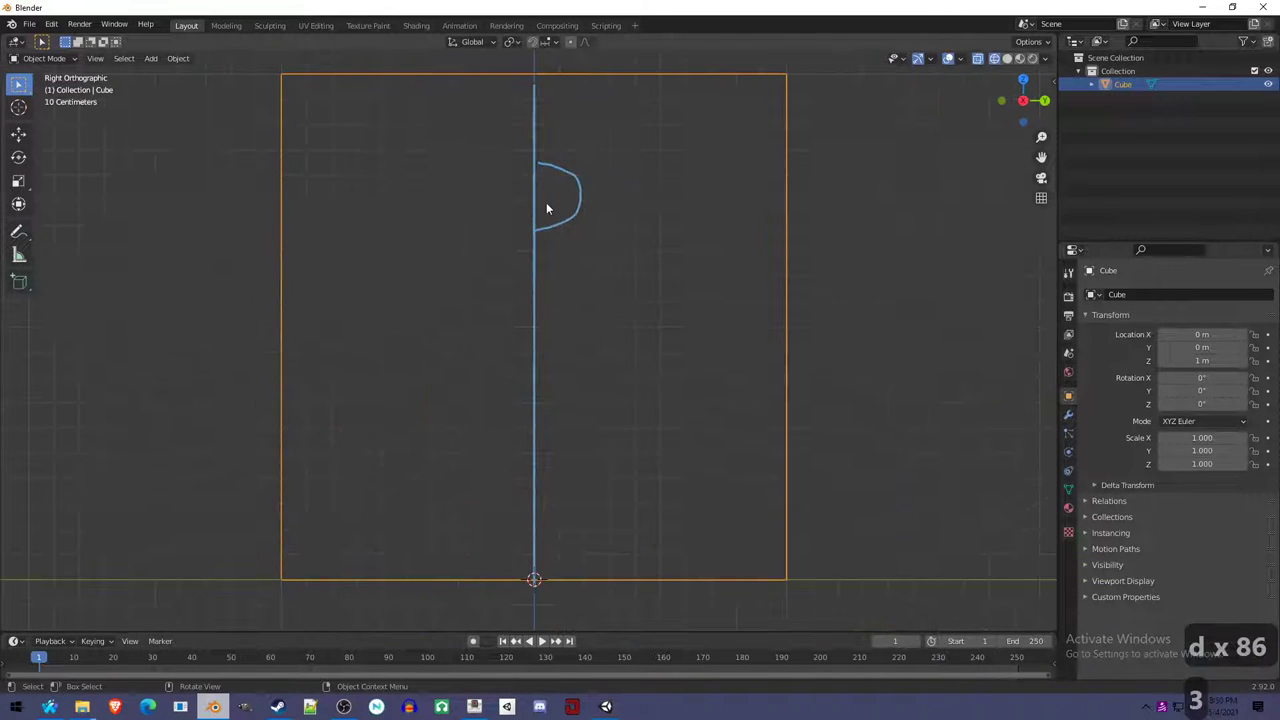
key(d)
mouse_move(534, 228)
mouse_down()
mouse_move(514, 183)
mouse_move(536, 158)
mouse_up()
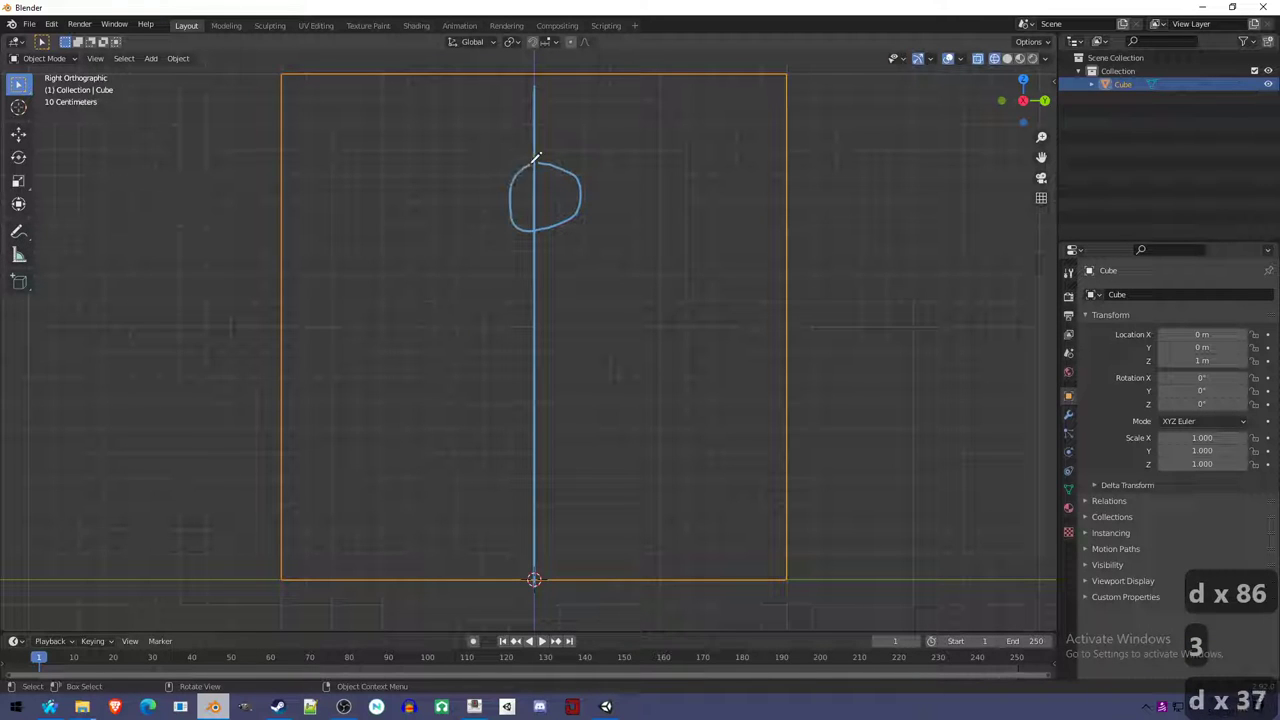
Compare the jaw's side outline with the front drawing from the front, at an angle and from the right.
key(KP_1)
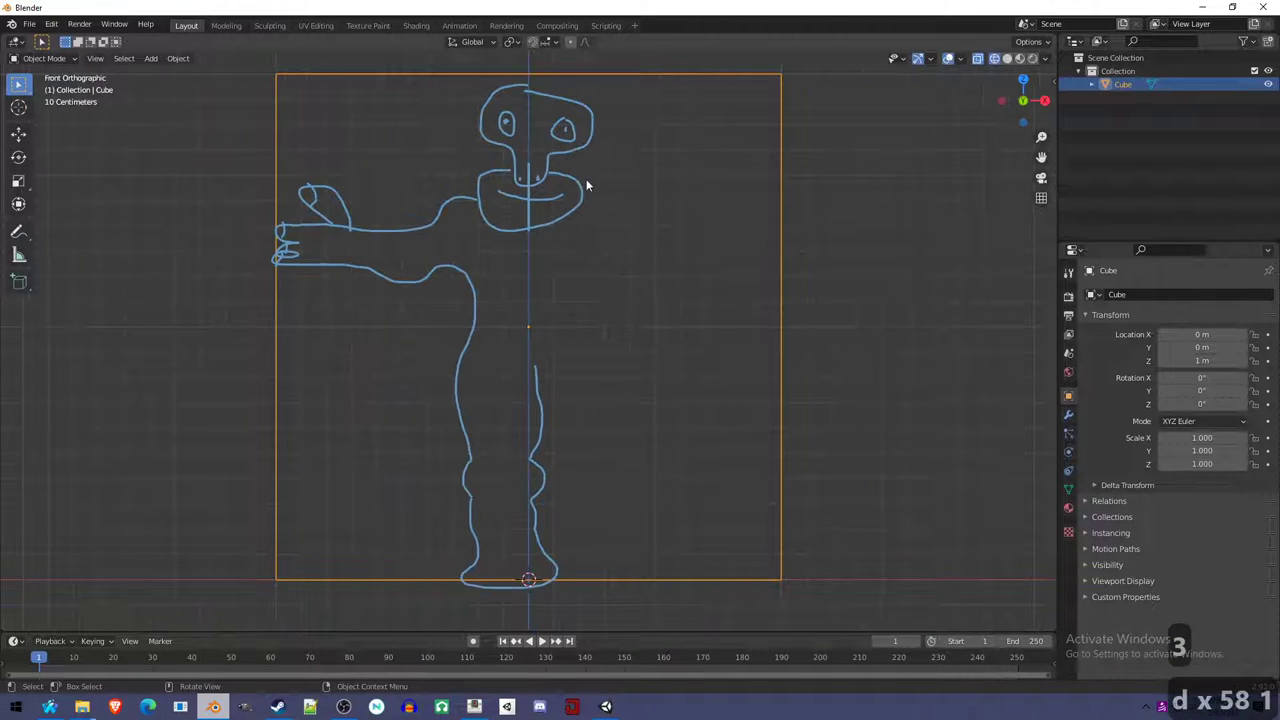
key(KP_3)
mouse_move(590, 184)
middle_down()
mouse_move(612, 192)
mouse_move(602, 197)
middle_up()
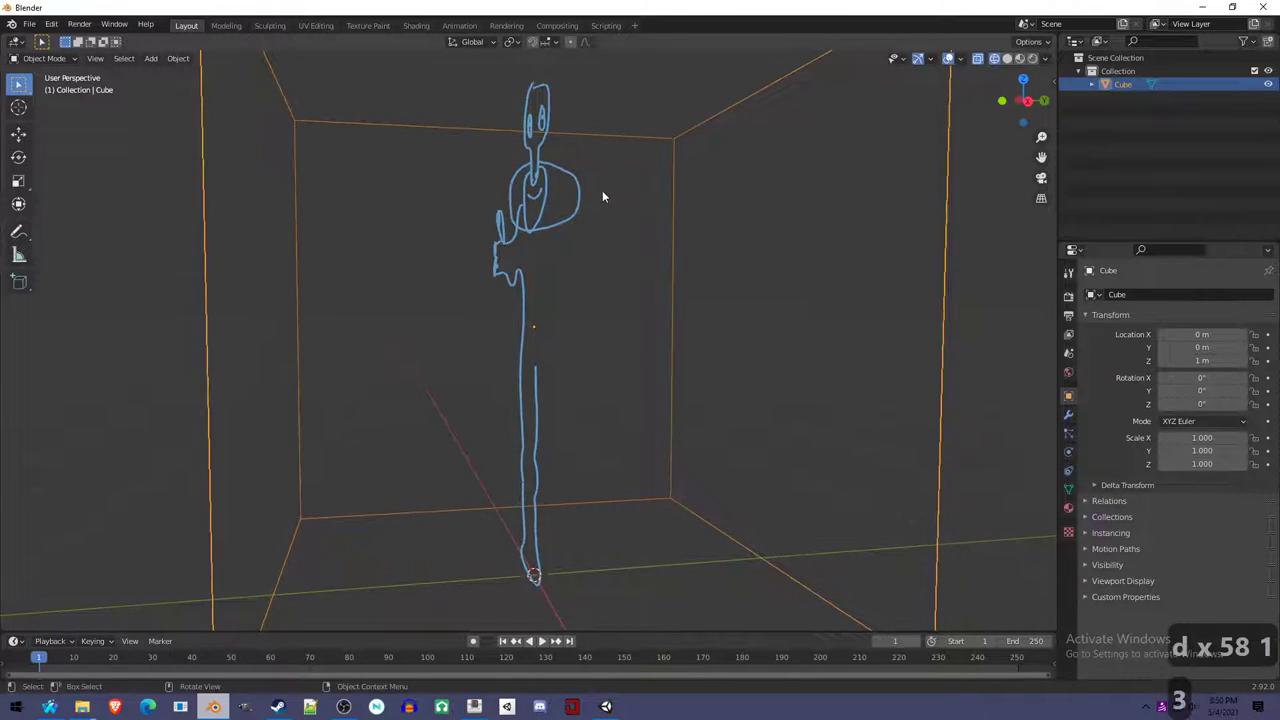
key(KP_3)
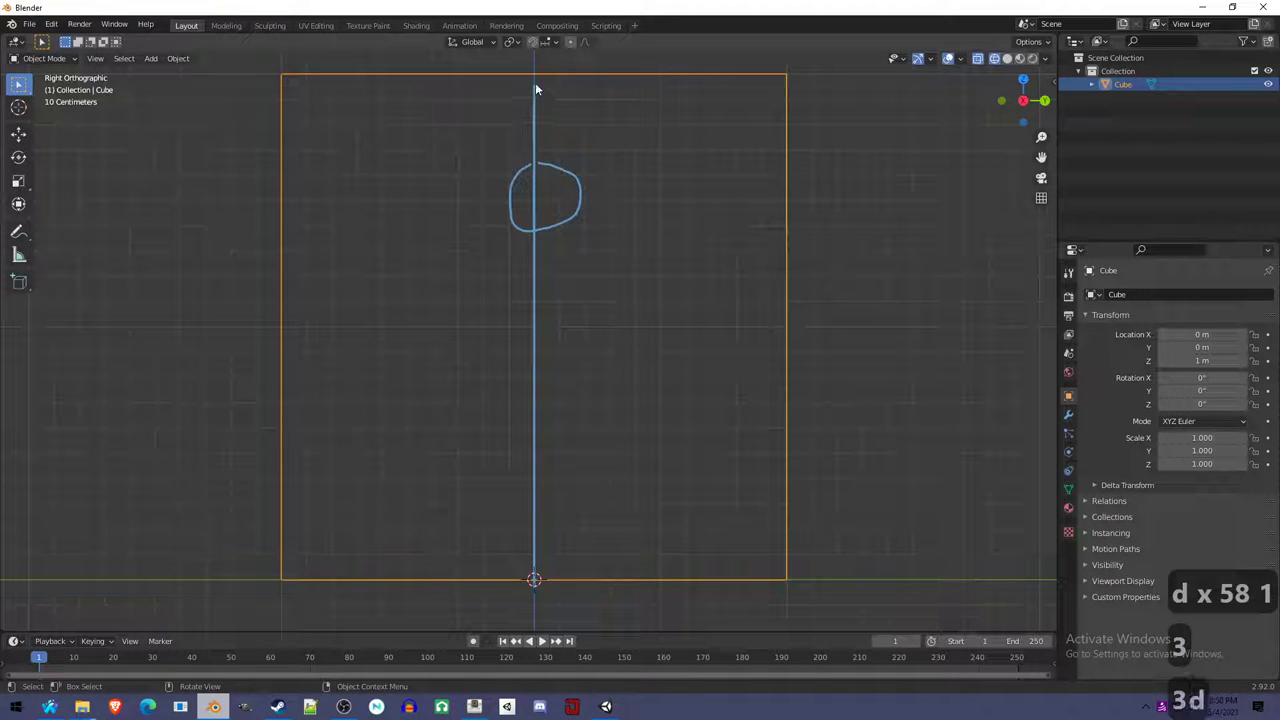
In the right orthographic view, annotate the skull's side profile above the jaw outline, meeting it at a narrow base.
mouse_move(536, 85)
mouse_down()
mouse_move(585, 109)
mouse_move(540, 165)
mouse_move(525, 102)
mouse_move(539, 77)
mouse_up()
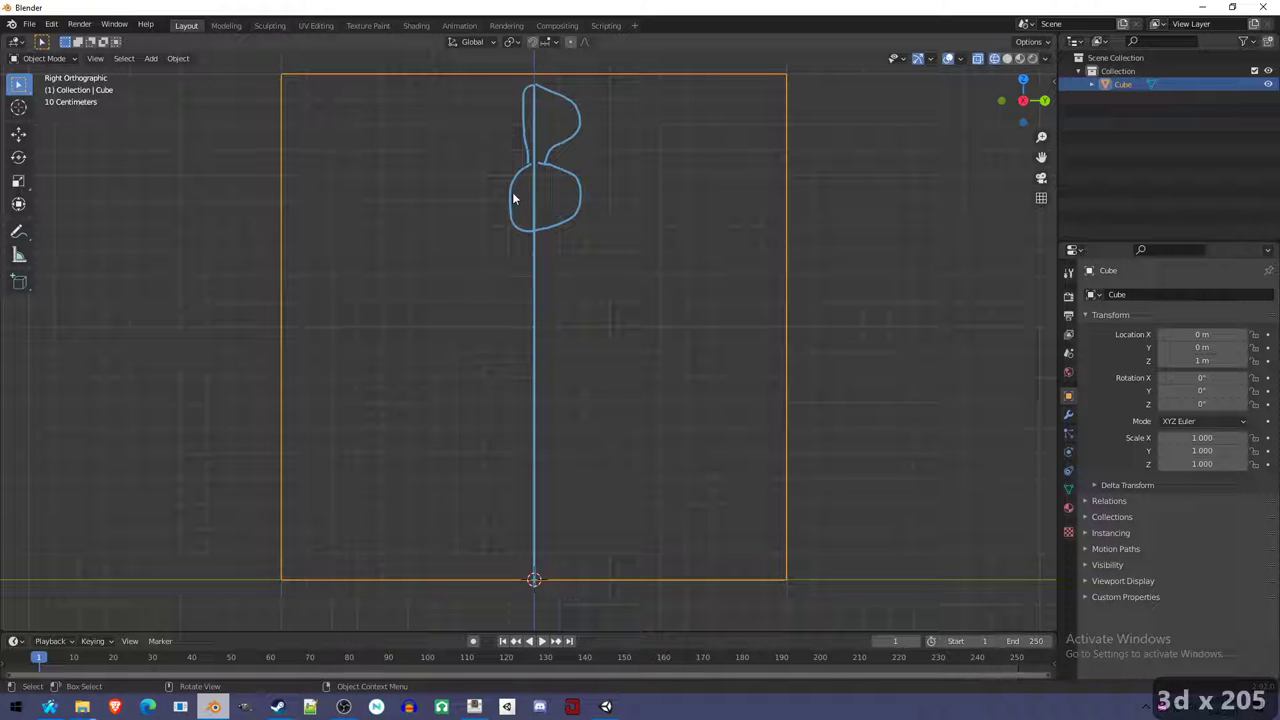
mouse_move(600, 263)
middle_down()
mouse_move(533, 326)
mouse_move(640, 357)
mouse_move(625, 333)
middle_up()
scroll(625, 333, down, 2)
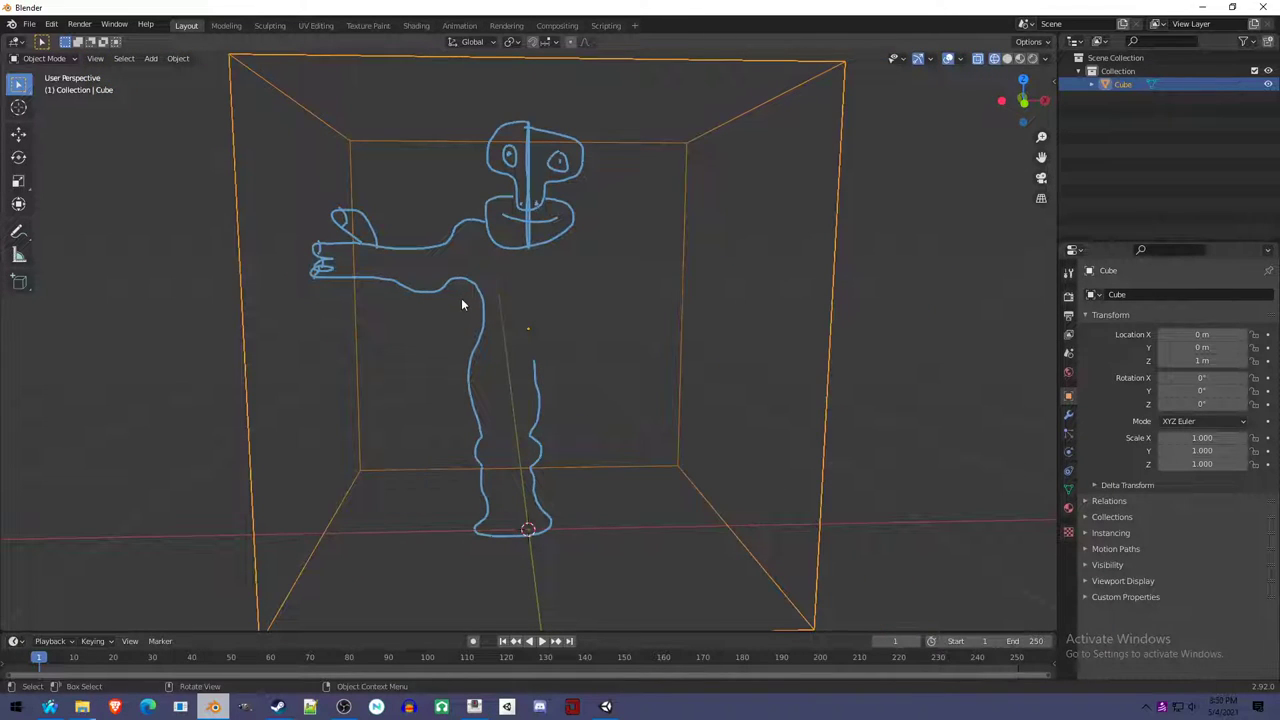
In the front orthographic view, reshape the forearm annotation with small wrist bumps on its upper and lower contours.
key(1)
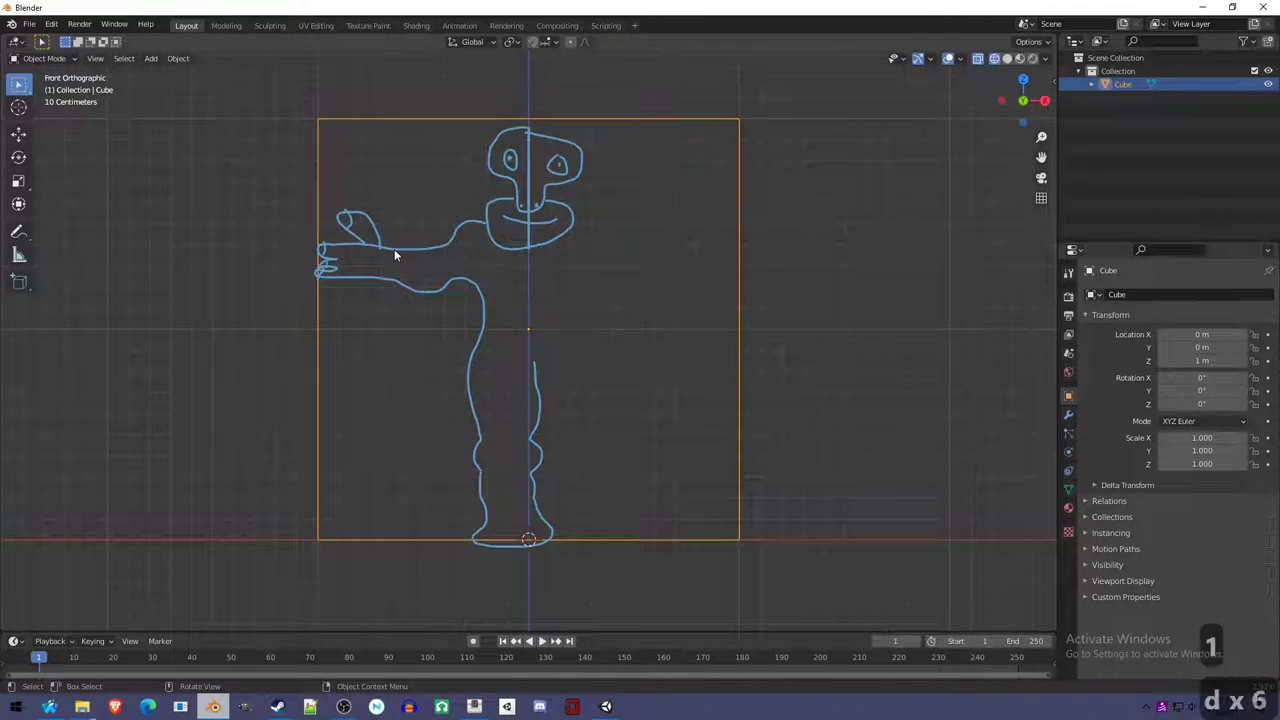
mouse_move(394, 254)
right_down()
mouse_move(411, 249)
mouse_move(383, 274)
mouse_move(380, 244)
right_up()
mouse_move(376, 230)
mouse_down()
mouse_move(393, 249)
mouse_move(380, 290)
mouse_move(410, 285)
mouse_move(418, 245)
mouse_move(436, 243)
mouse_up()
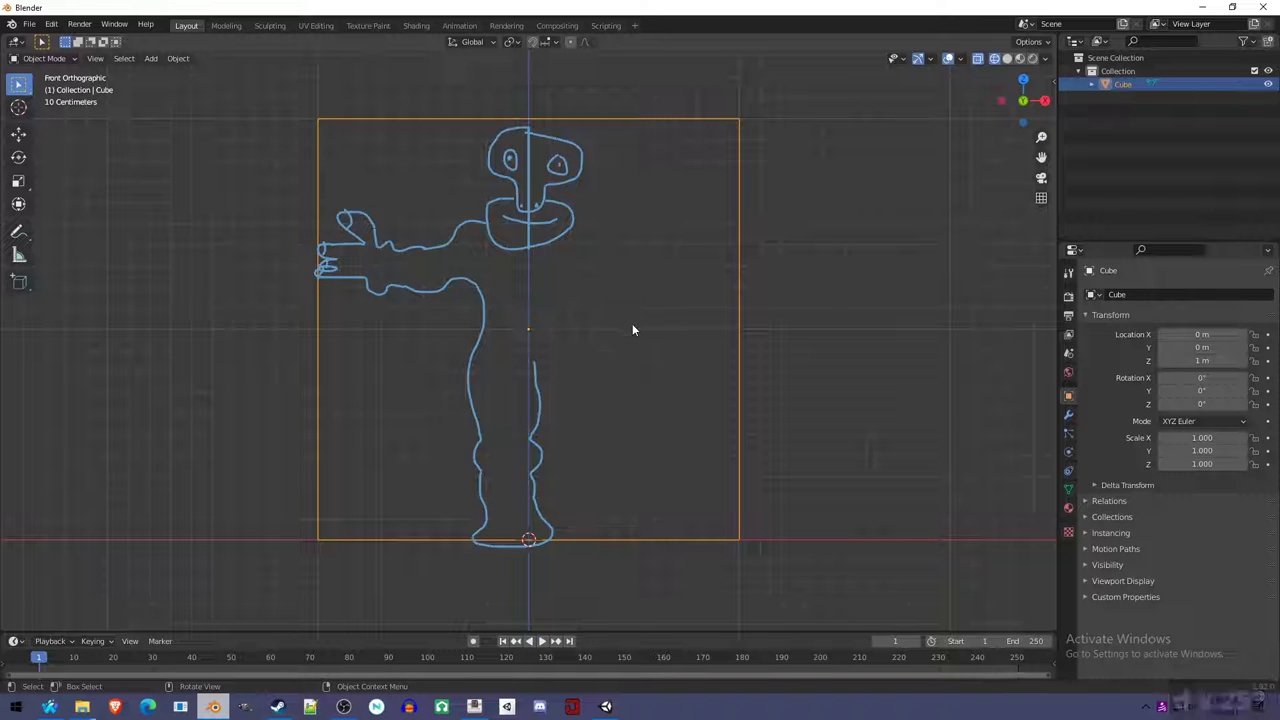
In the right orthographic view, annotate the foot's side profile at ground level, extending forward from the leg line.
mouse_move(677, 337)
middle_down()
mouse_move(526, 374)
mouse_move(413, 375)
mouse_move(511, 374)
mouse_move(634, 346)
mouse_move(534, 323)
mouse_move(541, 491)
middle_up()
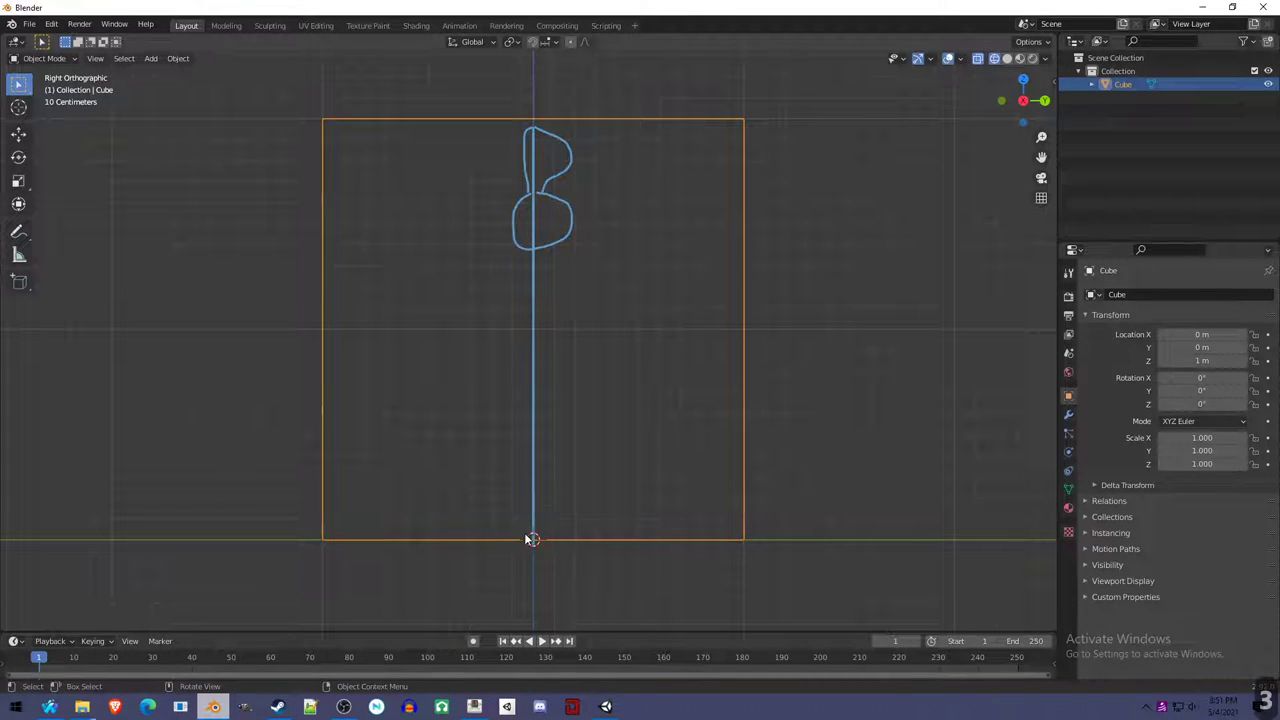
mouse_move(532, 543)
mouse_down()
mouse_move(446, 546)
mouse_move(531, 535)
mouse_move(443, 529)
mouse_move(451, 515)
mouse_move(532, 512)
mouse_up()
key(ctrl+z)
key(ctrl+z)
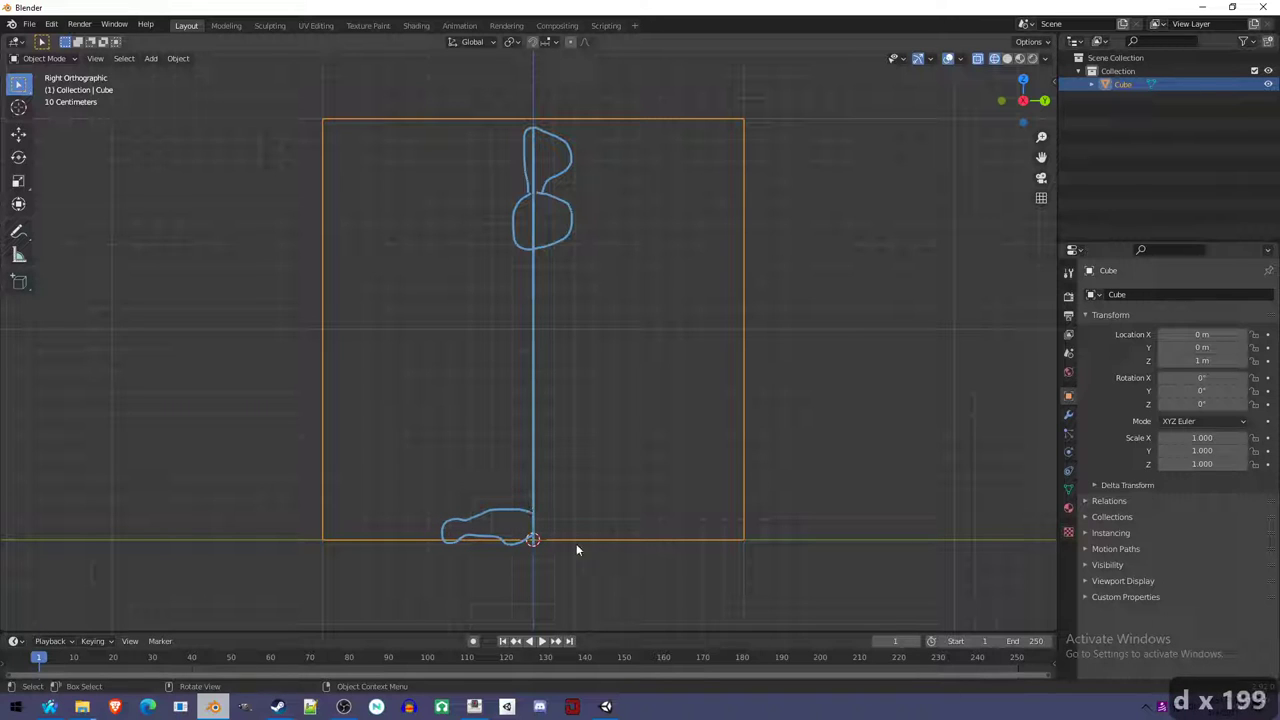
key(KP_1)
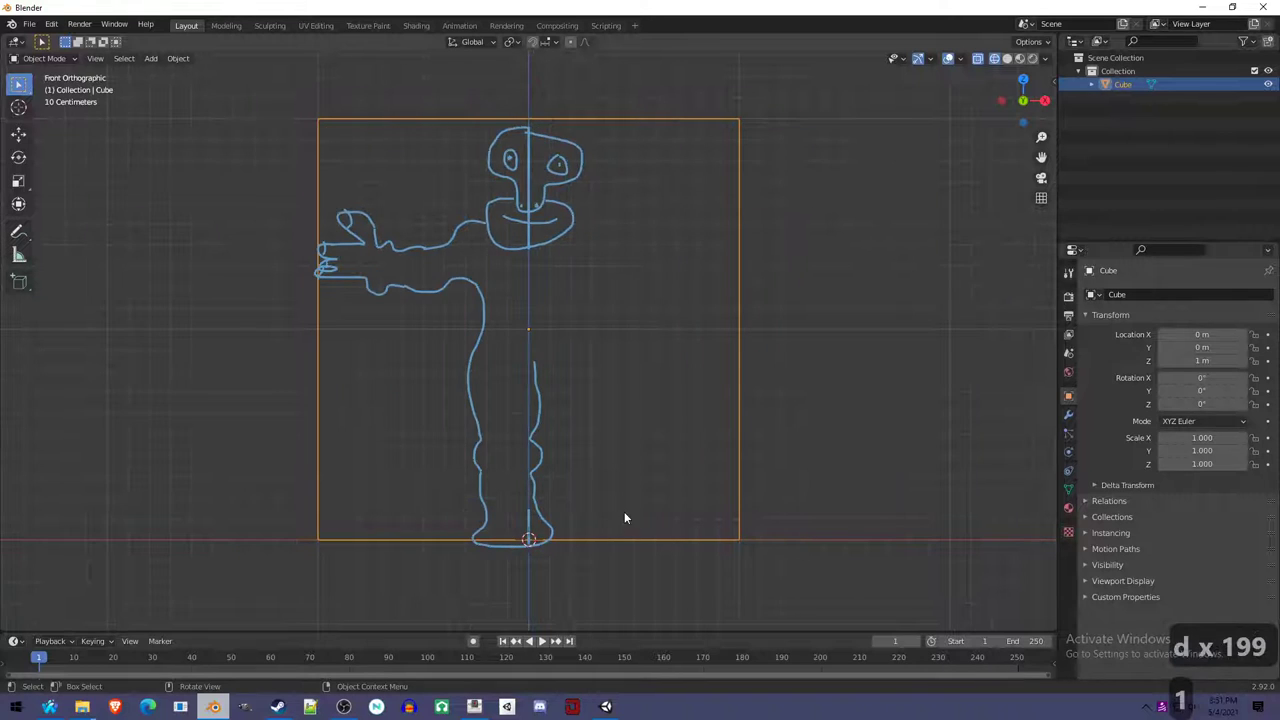
mouse_move(624, 517)
middle_down()
mouse_move(628, 471)
mouse_move(580, 534)
mouse_move(613, 530)
mouse_move(654, 497)
mouse_move(650, 476)
mouse_move(704, 478)
mouse_move(677, 463)
mouse_move(608, 481)
mouse_move(606, 463)
mouse_move(656, 482)
middle_up()
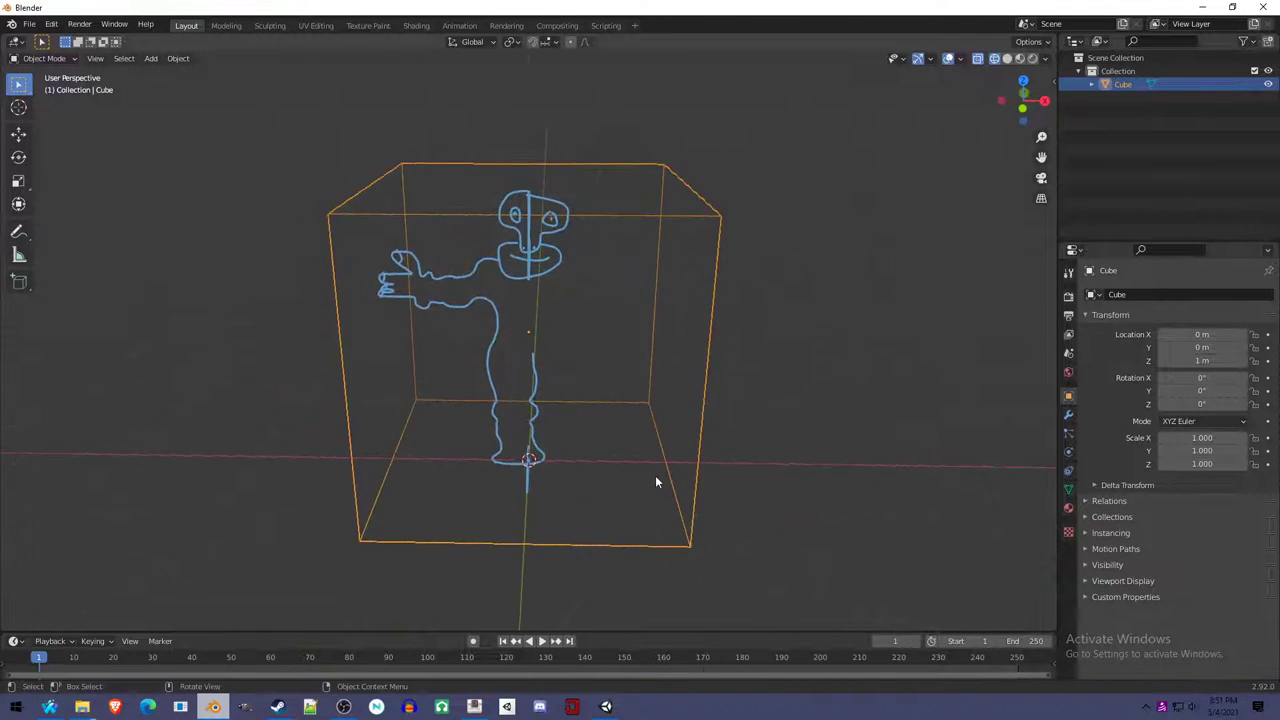
Return to the front orthographic view and open the cube in Edit Mode.
key(KP_1)
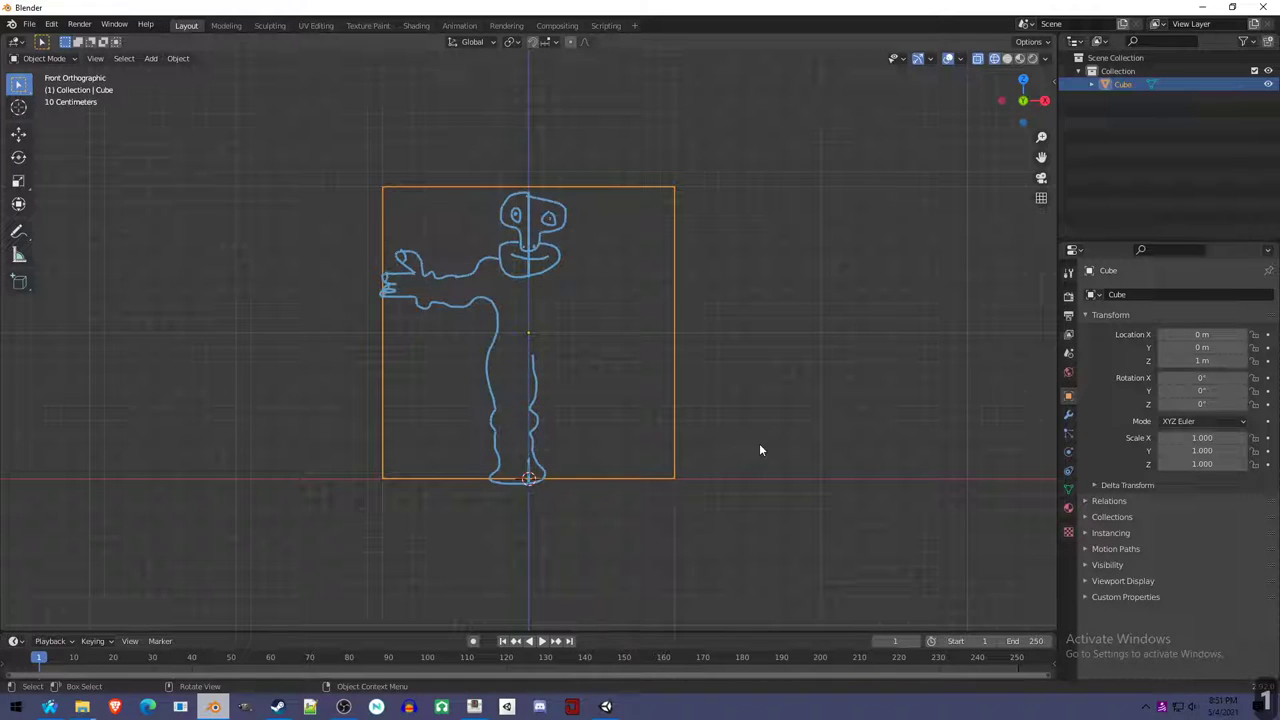
key(1)
key(Tab)
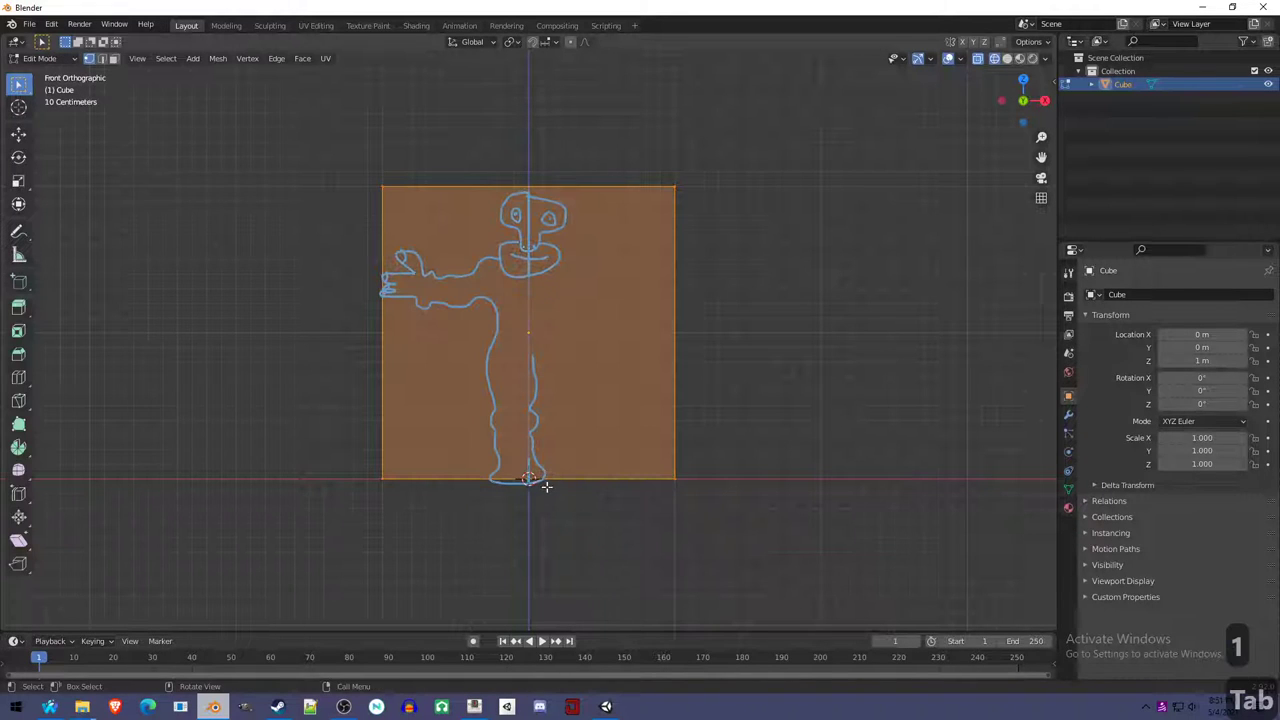
key(ctrl+r)
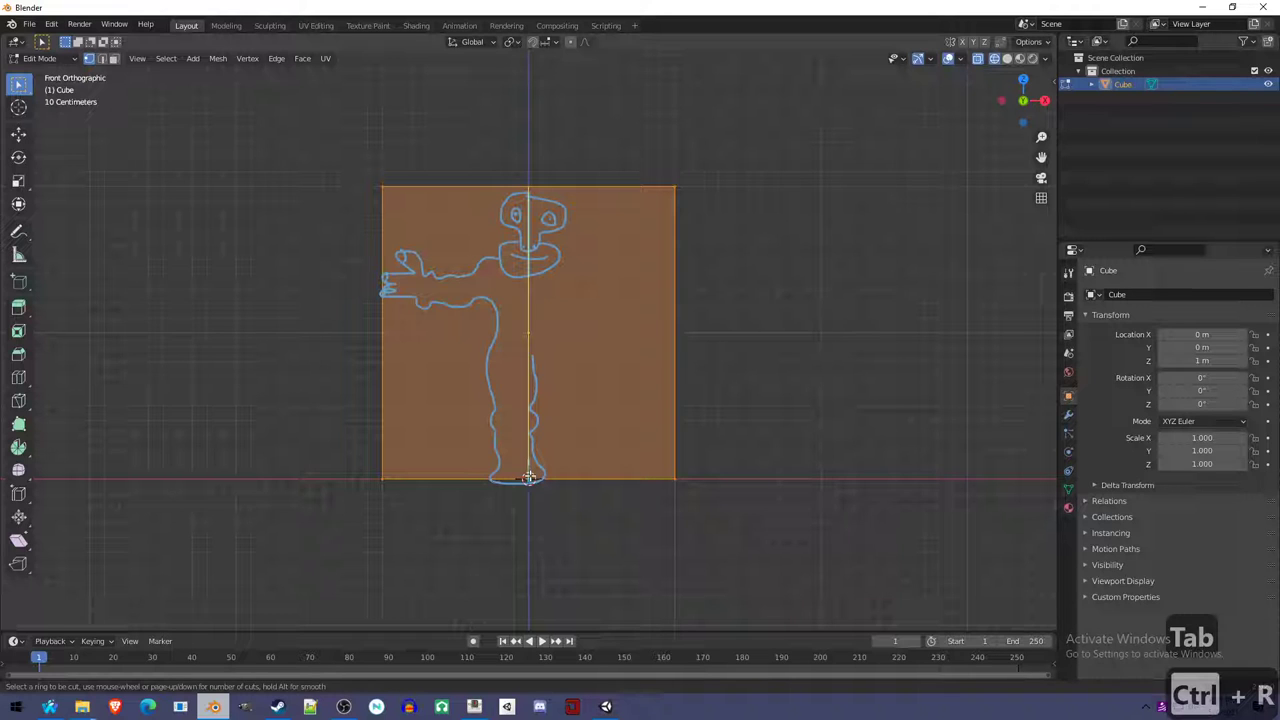
click(528, 477)
right_click(528, 477)
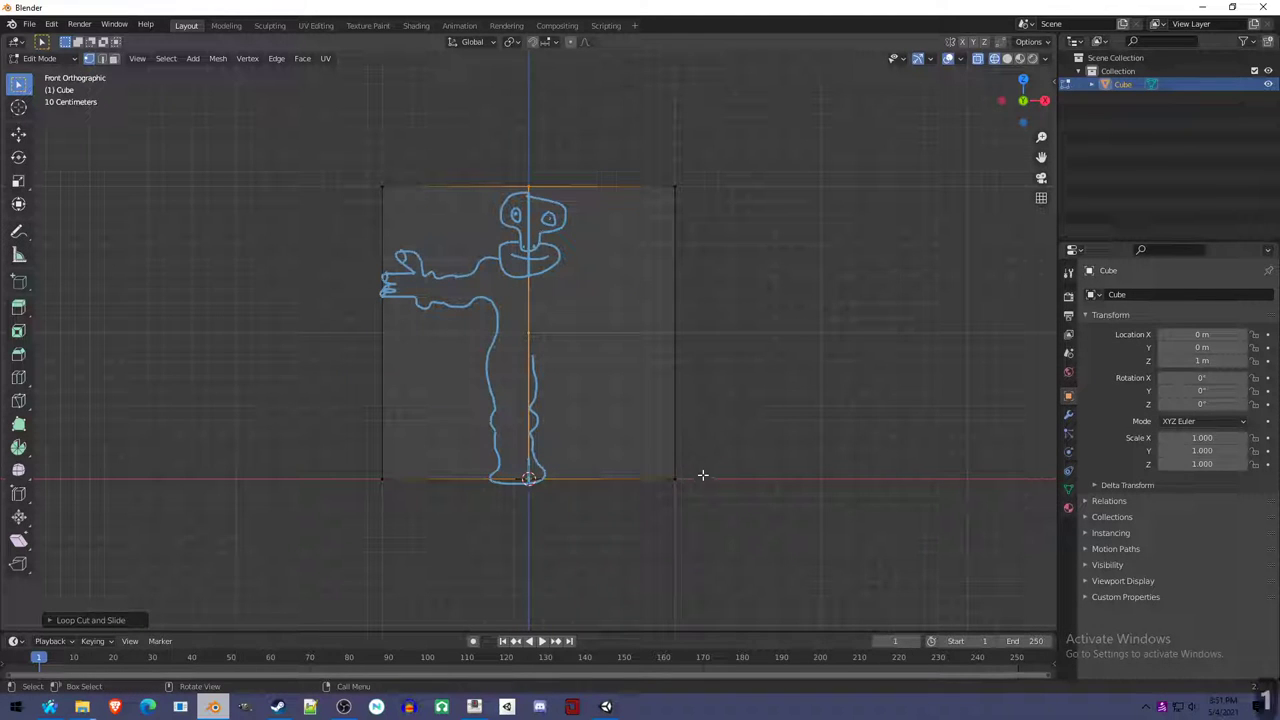
key(a)
key(a)
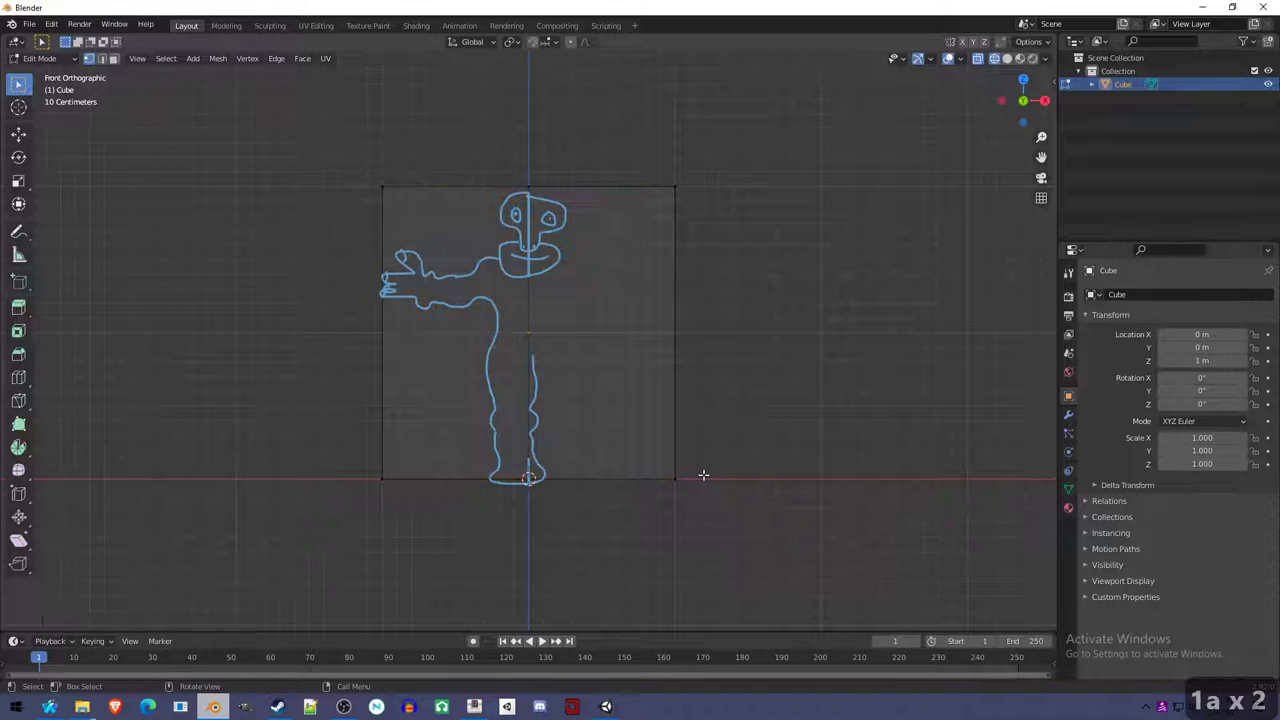
right_click(644, 443)
key(ctrl+z)
key(ctrl+z)
key(ctrl+z)
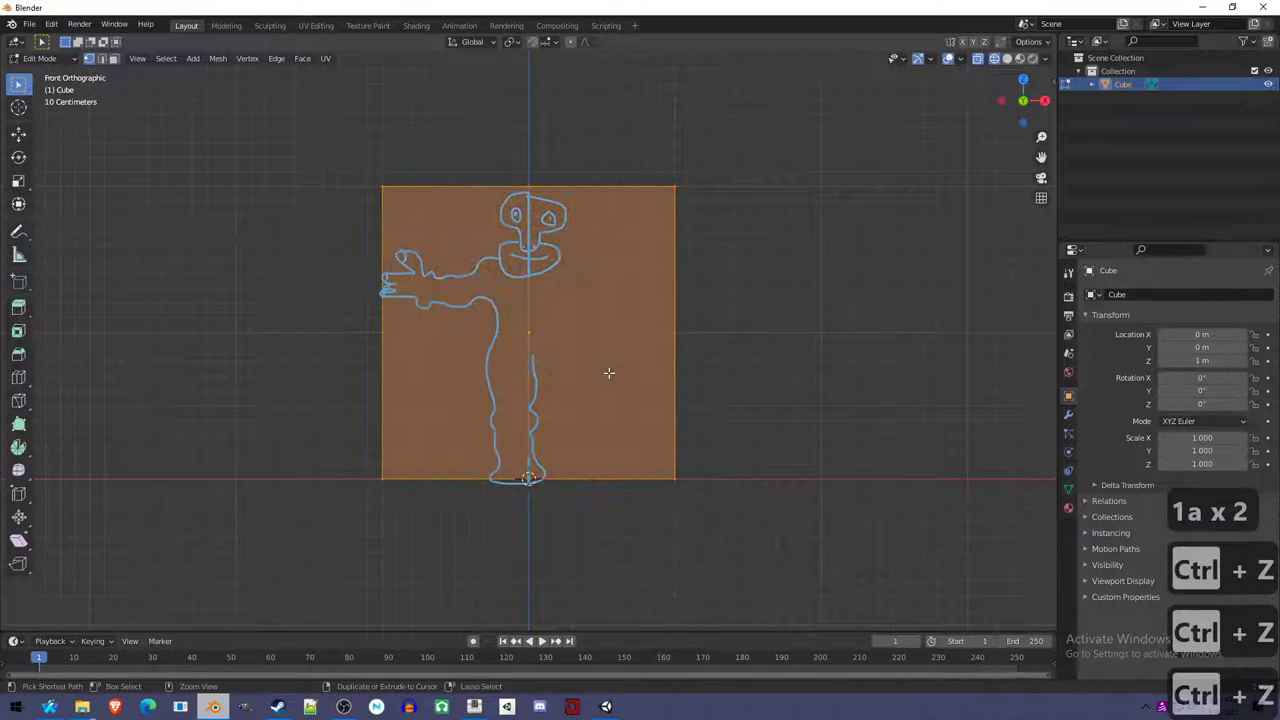
Add a single vertical loop cut through the middle of the cube, dividing it across the X axis.
middle_drag(609, 372, 580, 429)
key(ctrl+r)
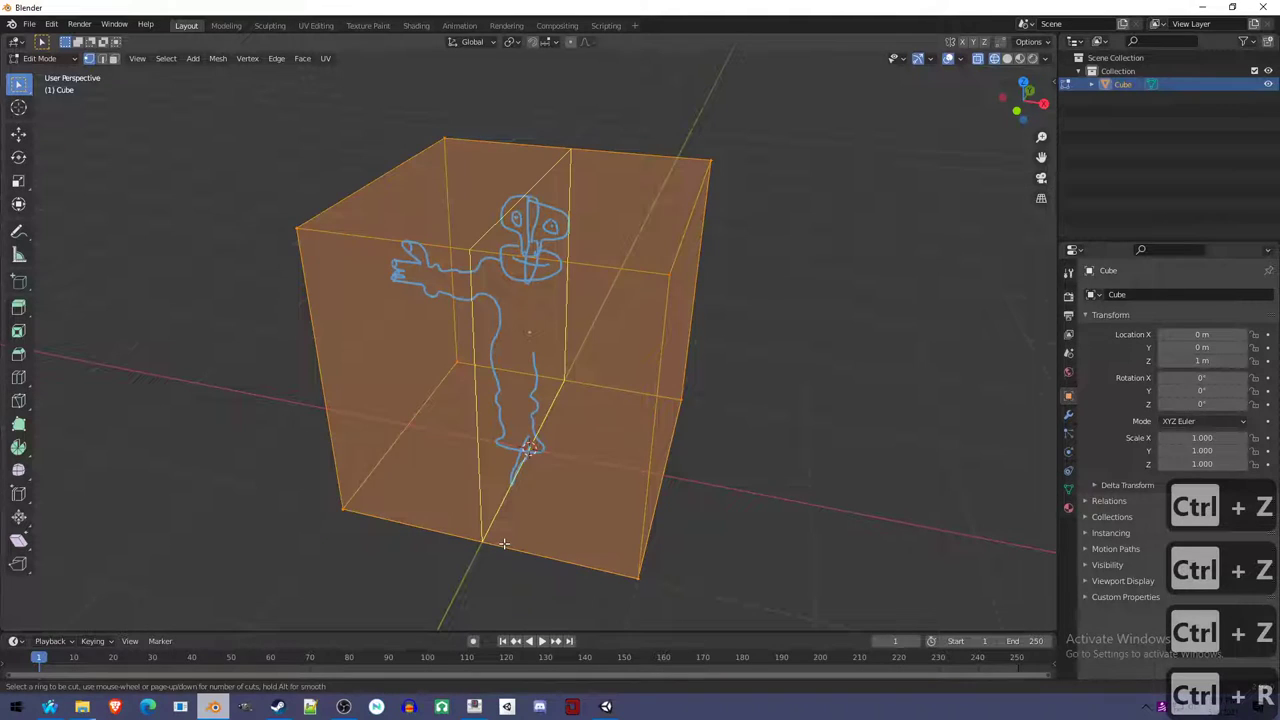
click(502, 543)
click(502, 543)
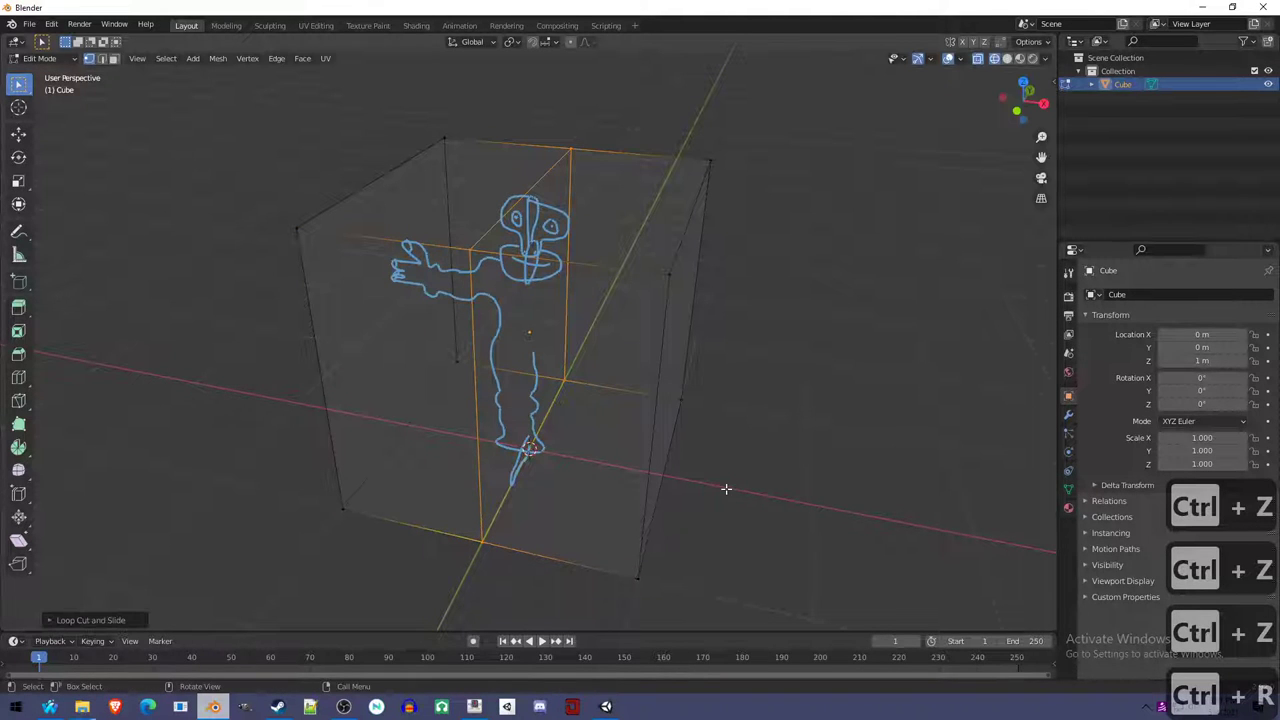
Delete the four outer vertices on the cube's positive X side, leaving the half around the arm drawing.
click(642, 573)
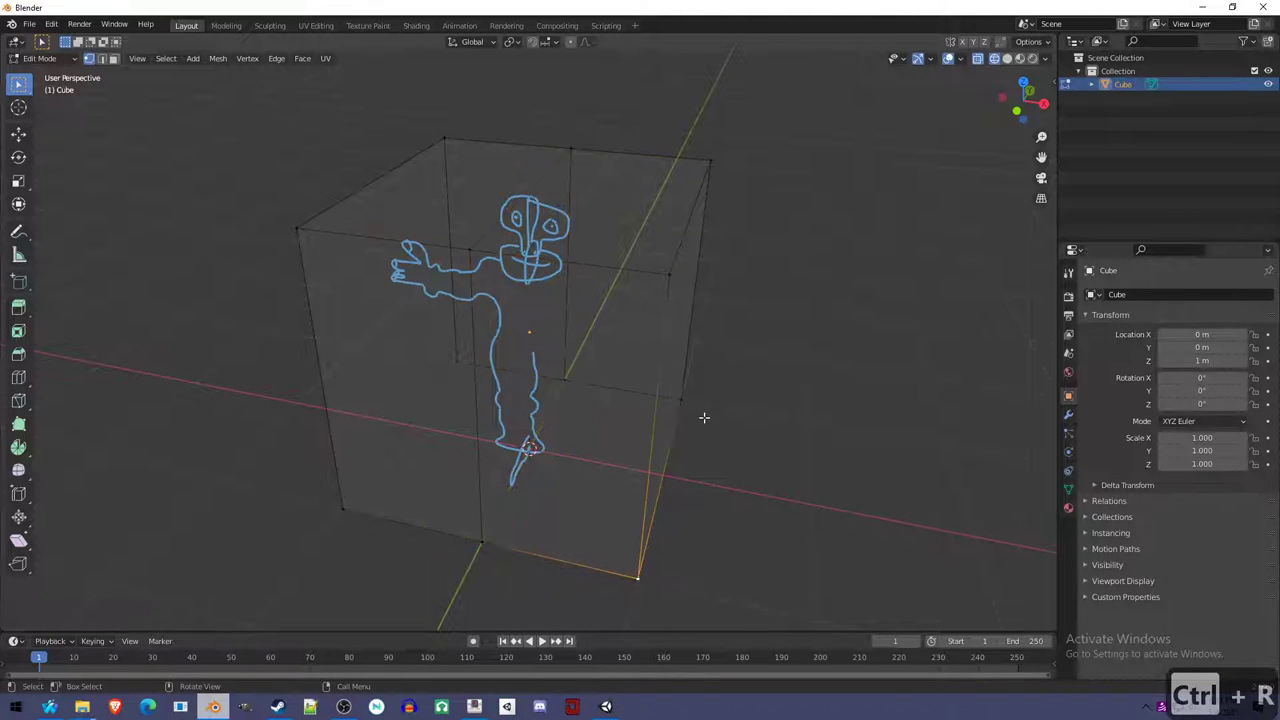
shift+click(704, 178)
shift+click(662, 268)
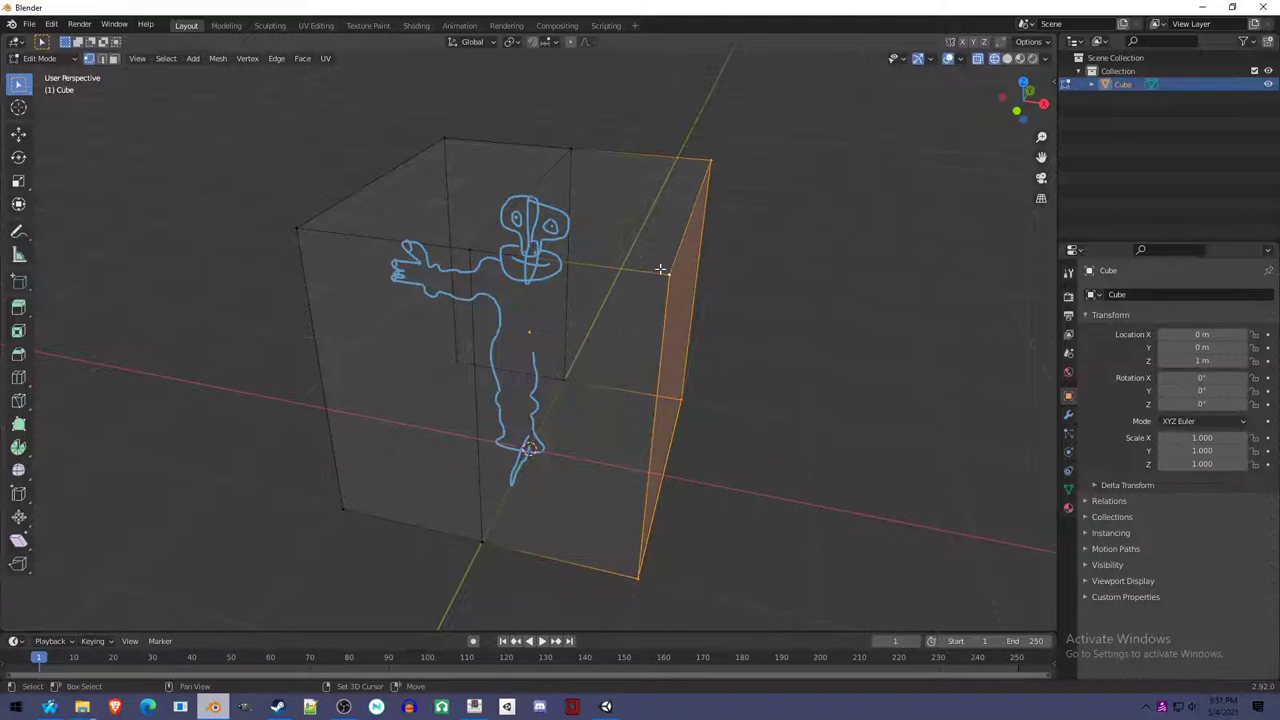
key(x)
click(806, 262)
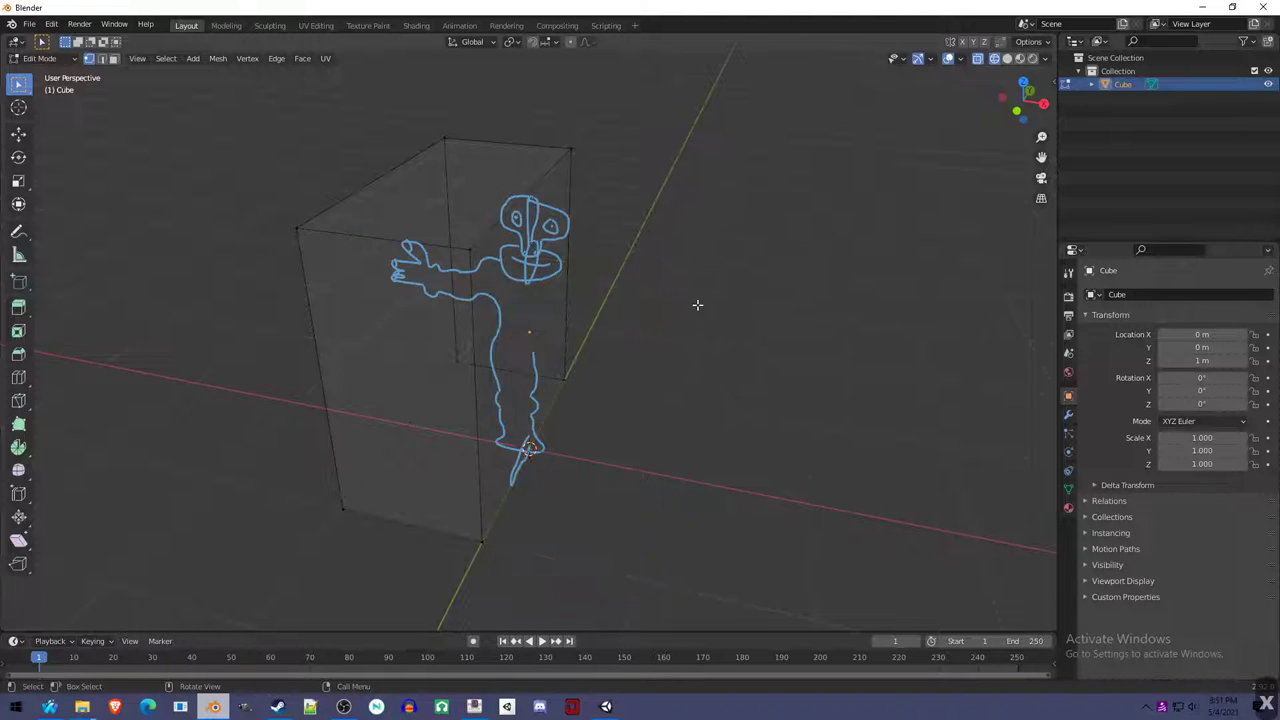
Add a Mirror modifier on the X axis with Clipping enabled, and return the half cube to Edit Mode.
key(Tab)
click(1068, 414)
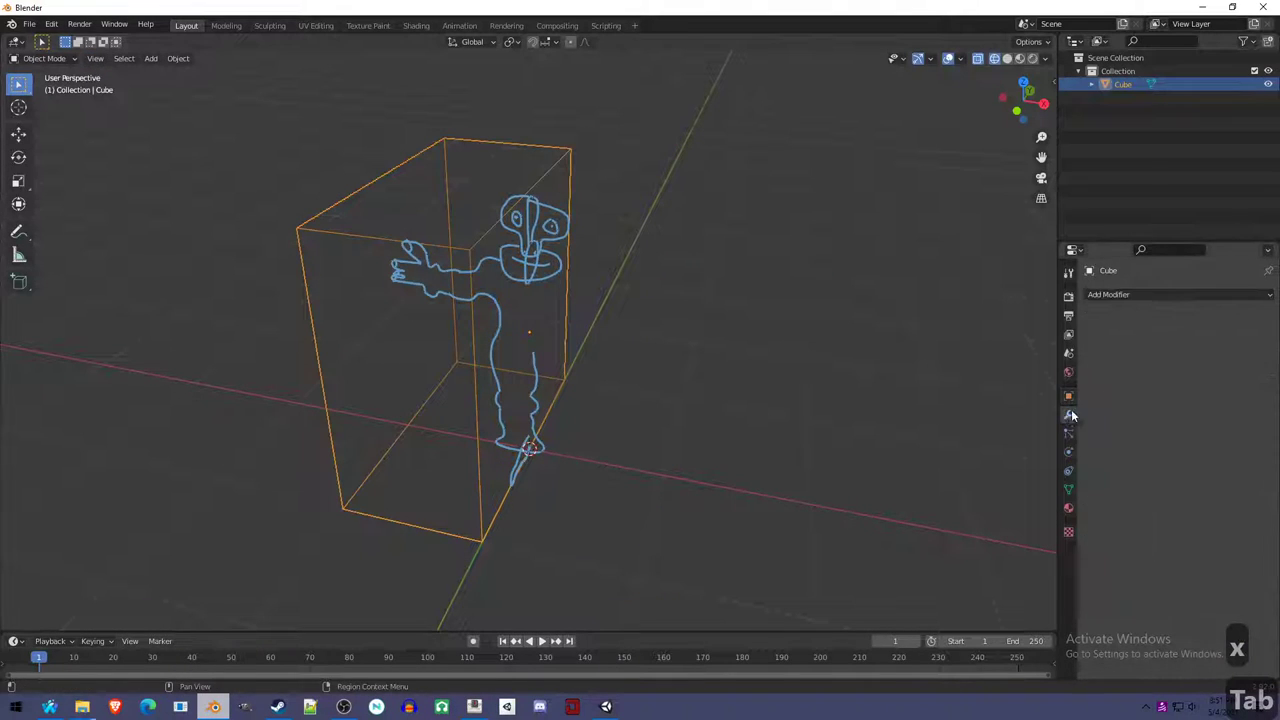
click(1110, 294)
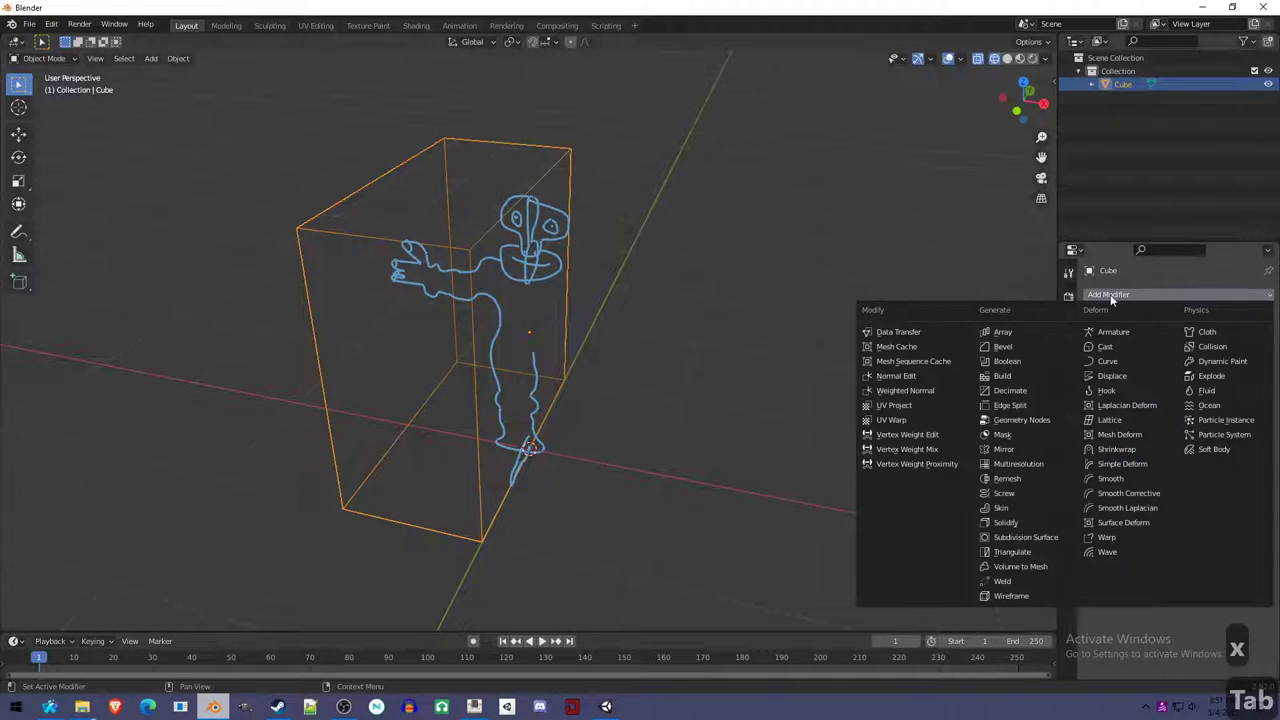
click(1041, 449)
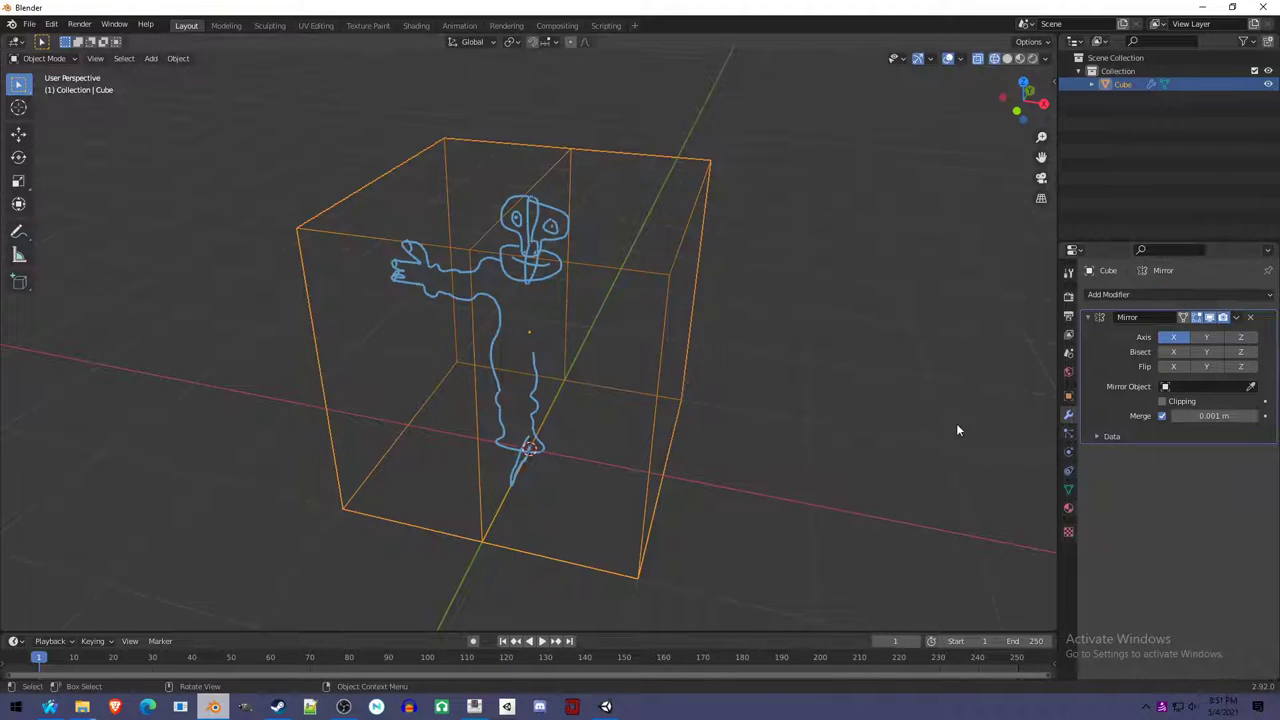
click(1163, 401)
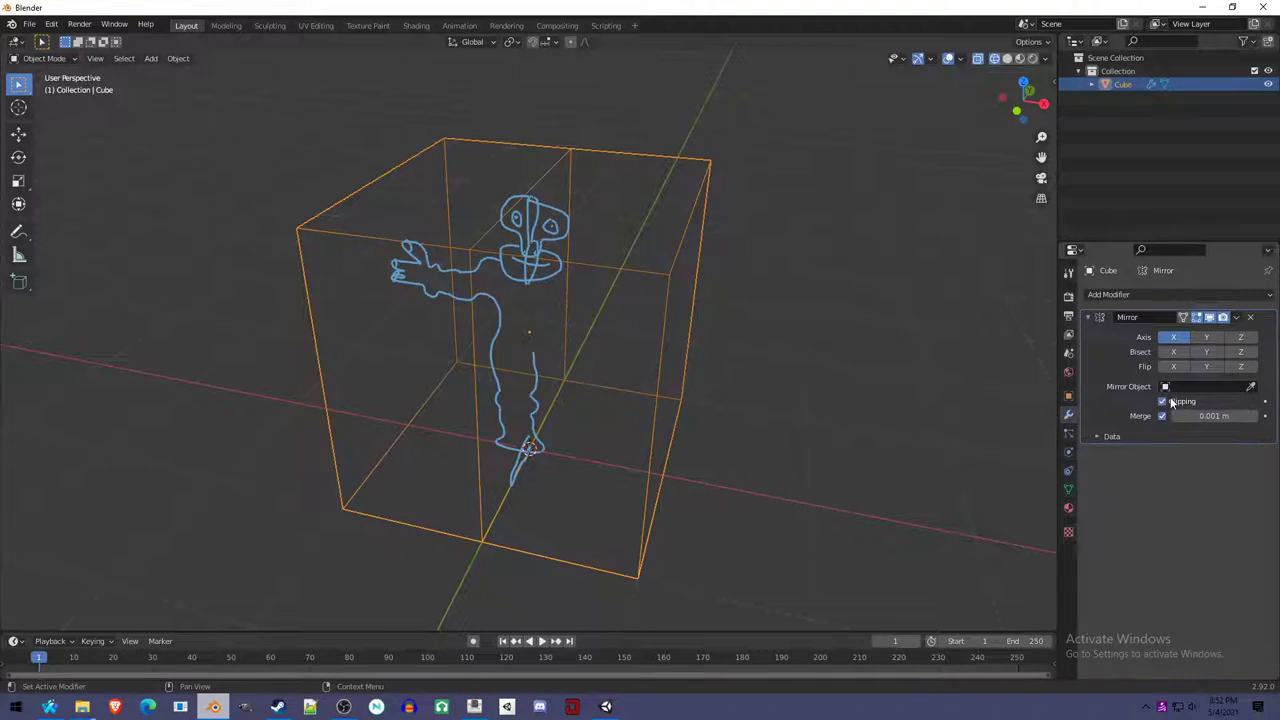
key(Tab)
Try to move the upper front vertex on the mirror seam to test the clipping.
key(g)
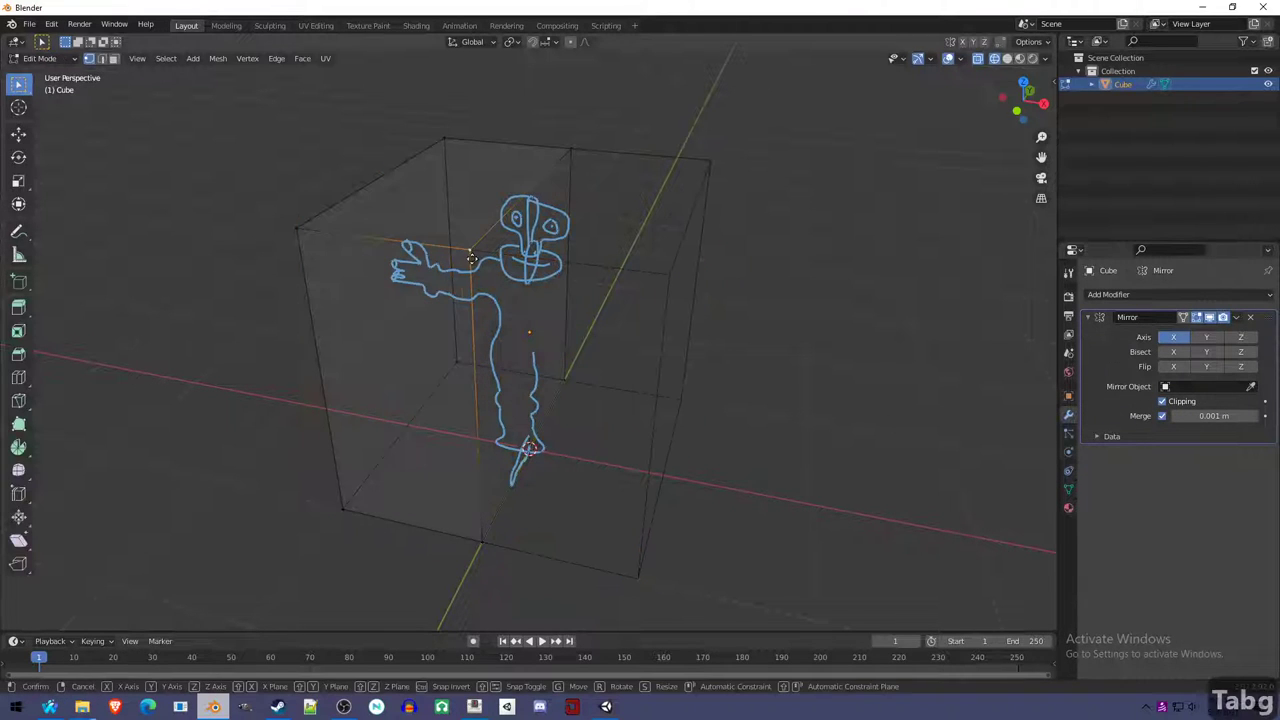
right_click(600, 325)
middle_drag(540, 344, 595, 317)
scroll(565, 410, down, 2)
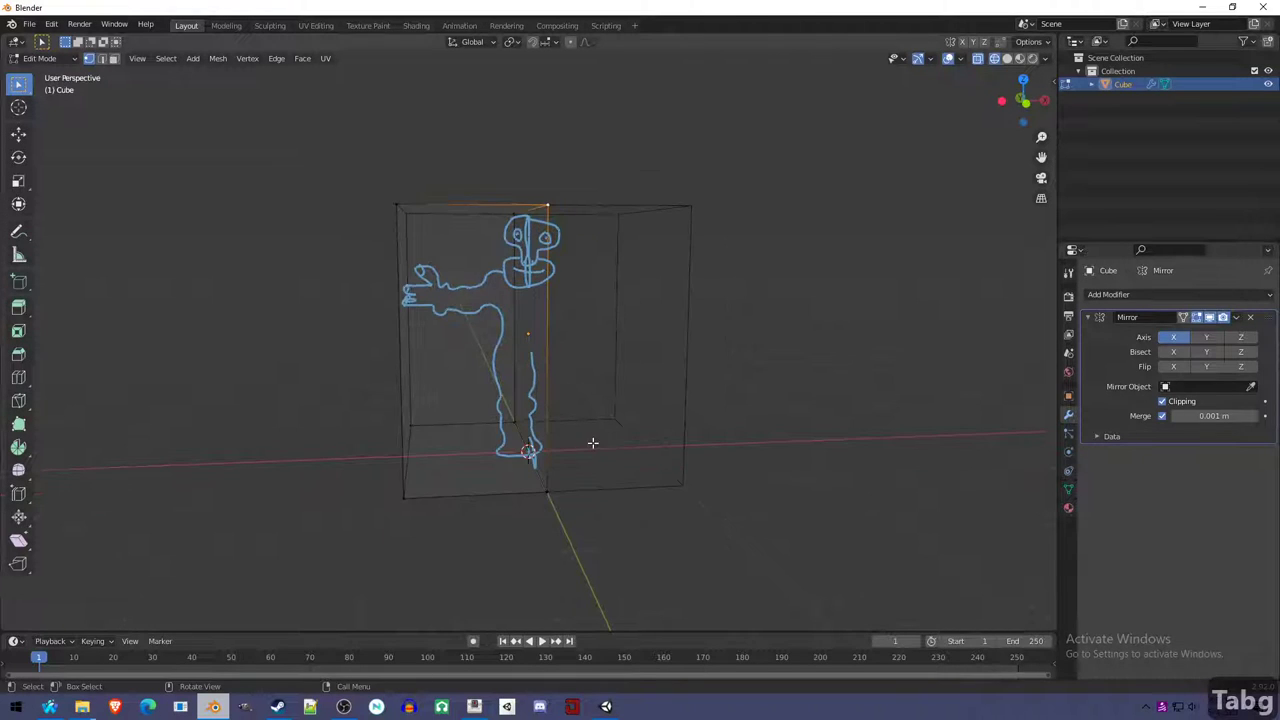
Scale the whole half cube down to torso size and move it along X until it meets the mirror plane.
key(a)
middle_drag(628, 455, 798, 556)
key(s)
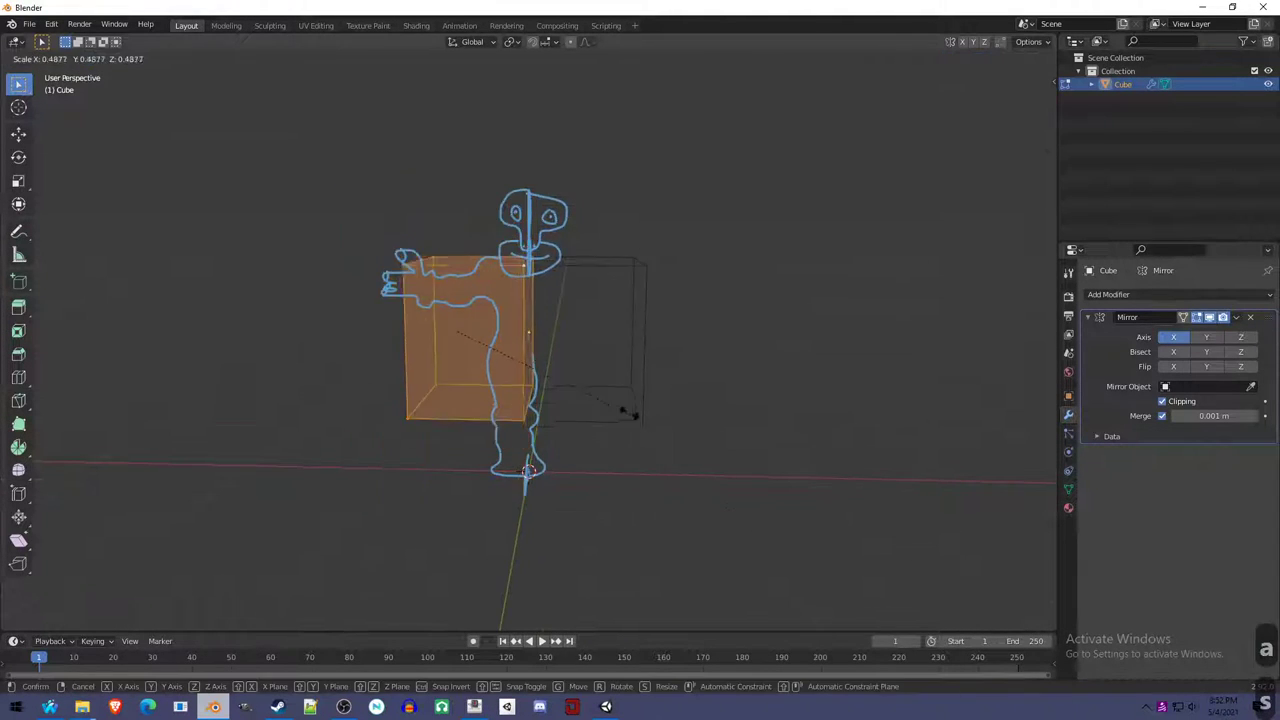
click(543, 337)
key(g)
key(x)
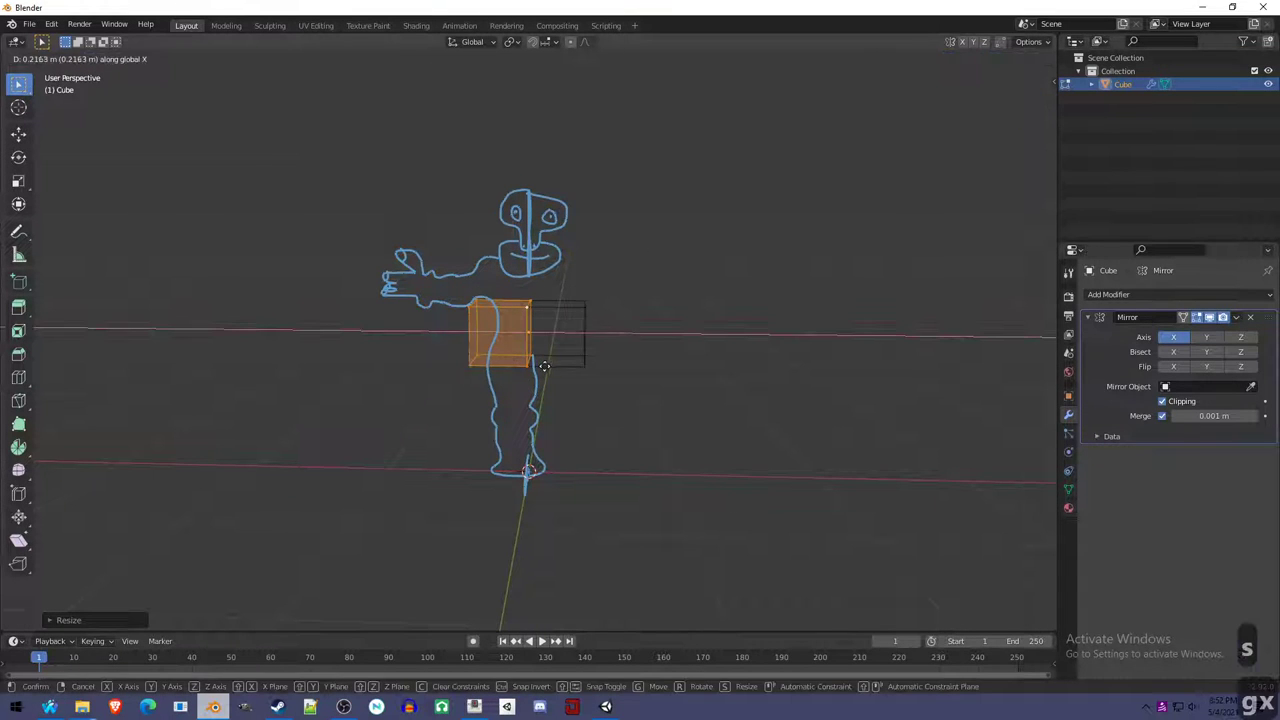
click(566, 365)
Scale the torso block along the Y axis to make it shallower from front to back.
middle_drag(566, 365, 700, 437)
key(s)
key(y)
click(648, 398)
mouse_move(648, 398)
middle_down()
mouse_move(611, 417)
mouse_move(561, 390)
mouse_move(592, 405)
mouse_move(598, 389)
middle_up()
Add a Catmull-Clark Subdivision modifier with viewport level 1 to the mirrored torso block in Object Mode.
key(Tab)
key(ctrl)
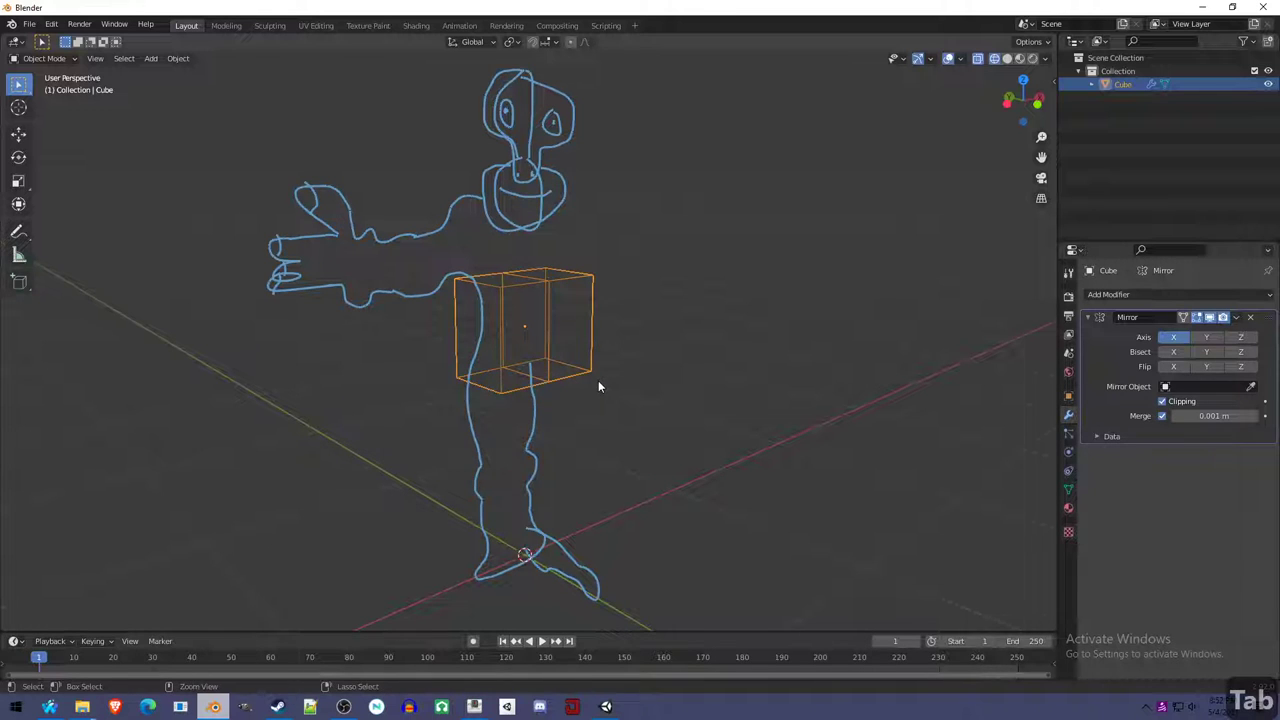
key(ctrl+1)
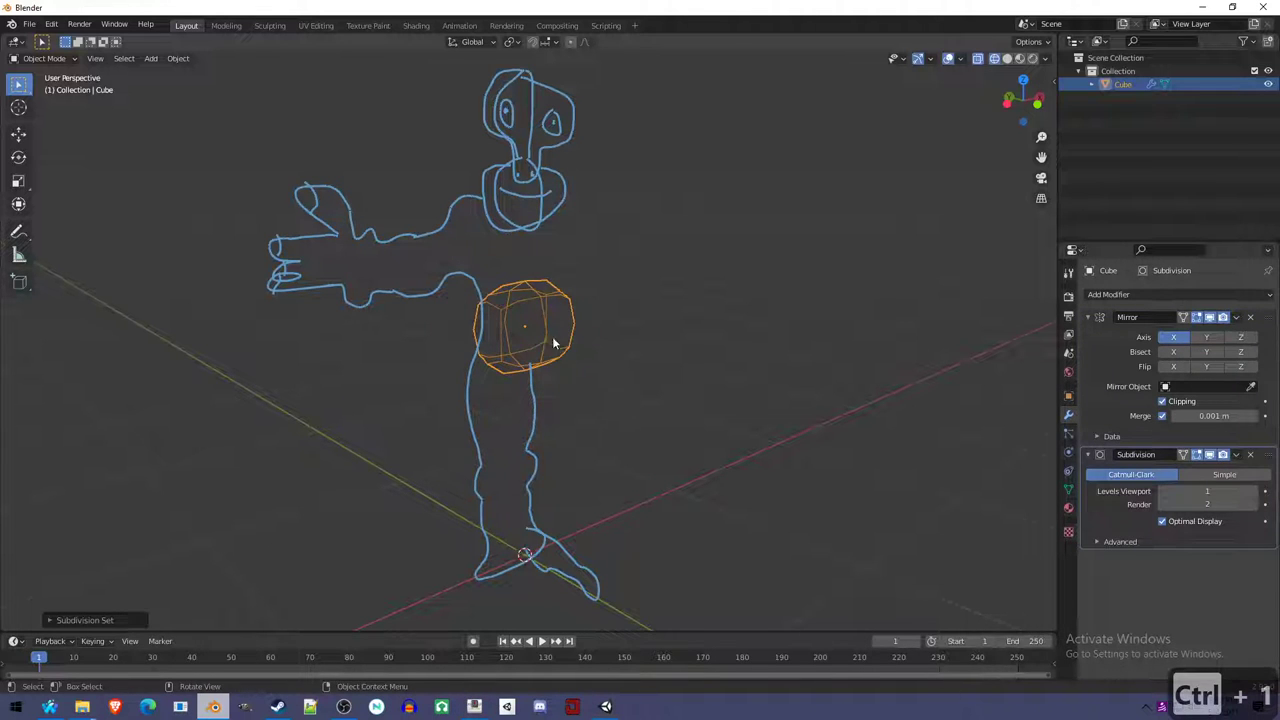
key(Tab)
Return to Edit Mode with face selection and select the top face of the torso block.
key(Tab)
scroll(564, 362, up, 4)
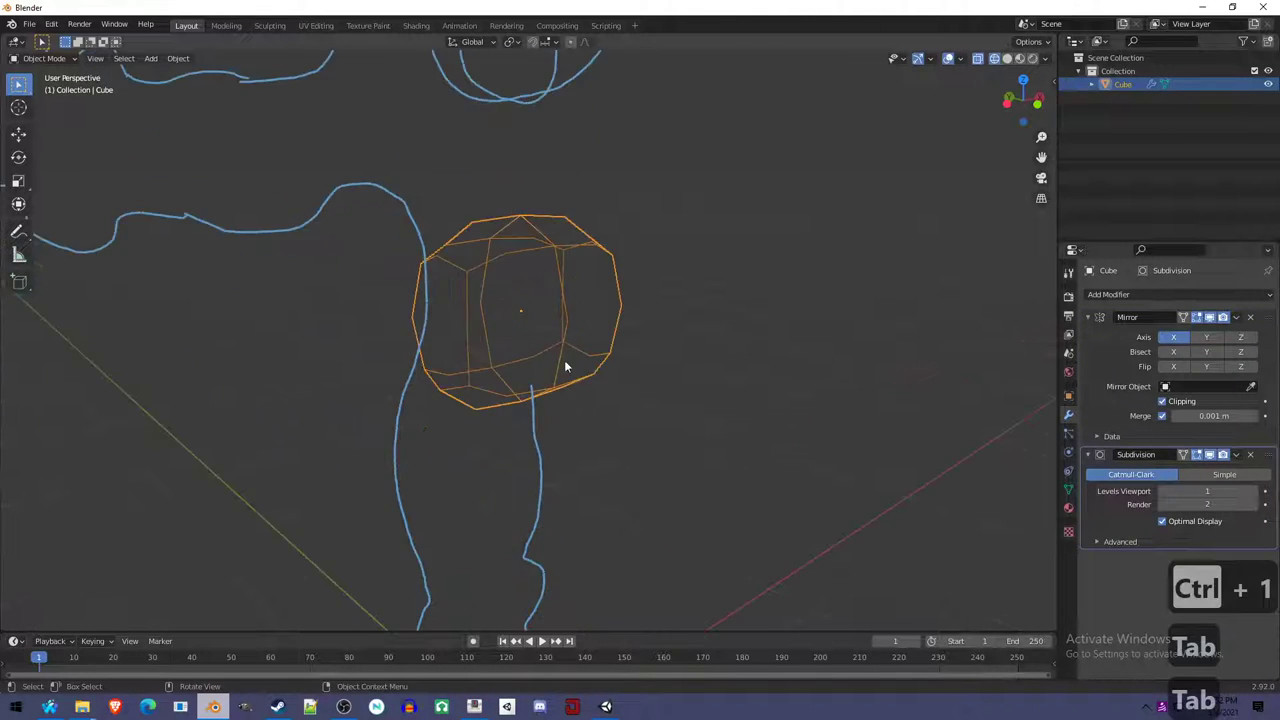
scroll(590, 370, down, 3)
mouse_move(605, 374)
middle_down()
mouse_move(548, 379)
mouse_move(558, 362)
mouse_move(606, 391)
middle_up()
key(Tab)
key(Tab)
key(Tab)
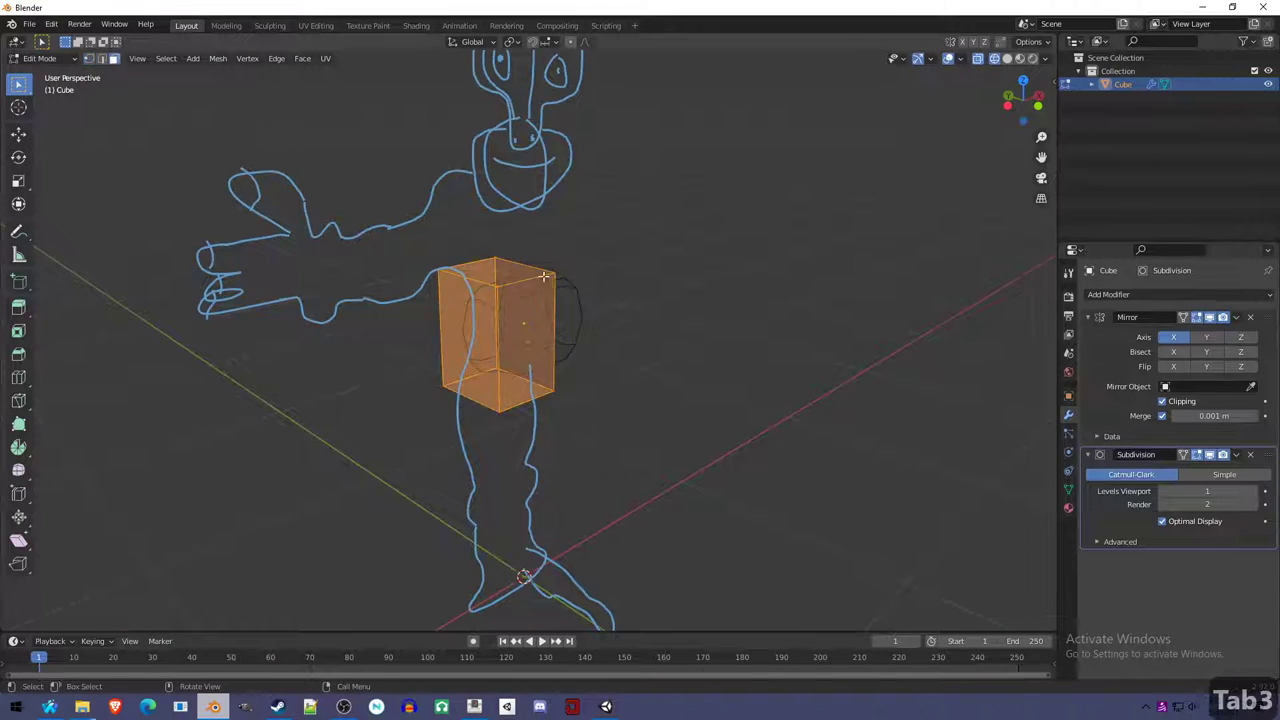
click(495, 274)
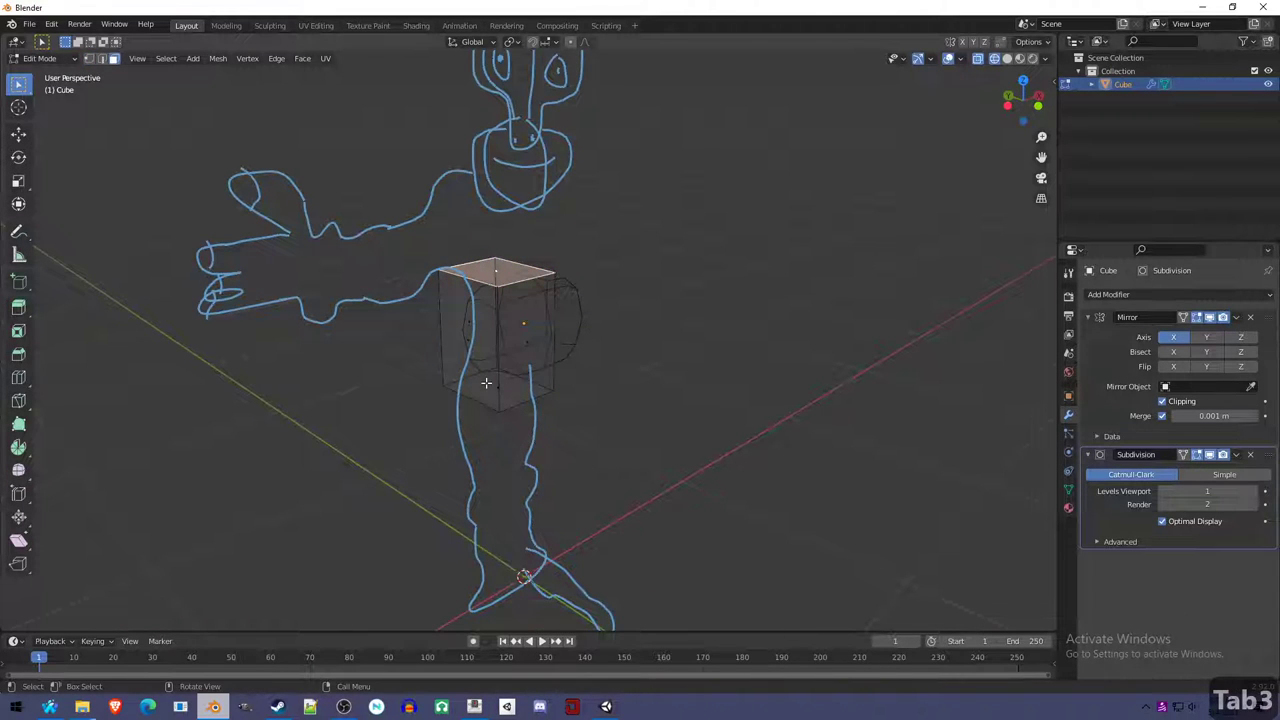
click(1152, 293)
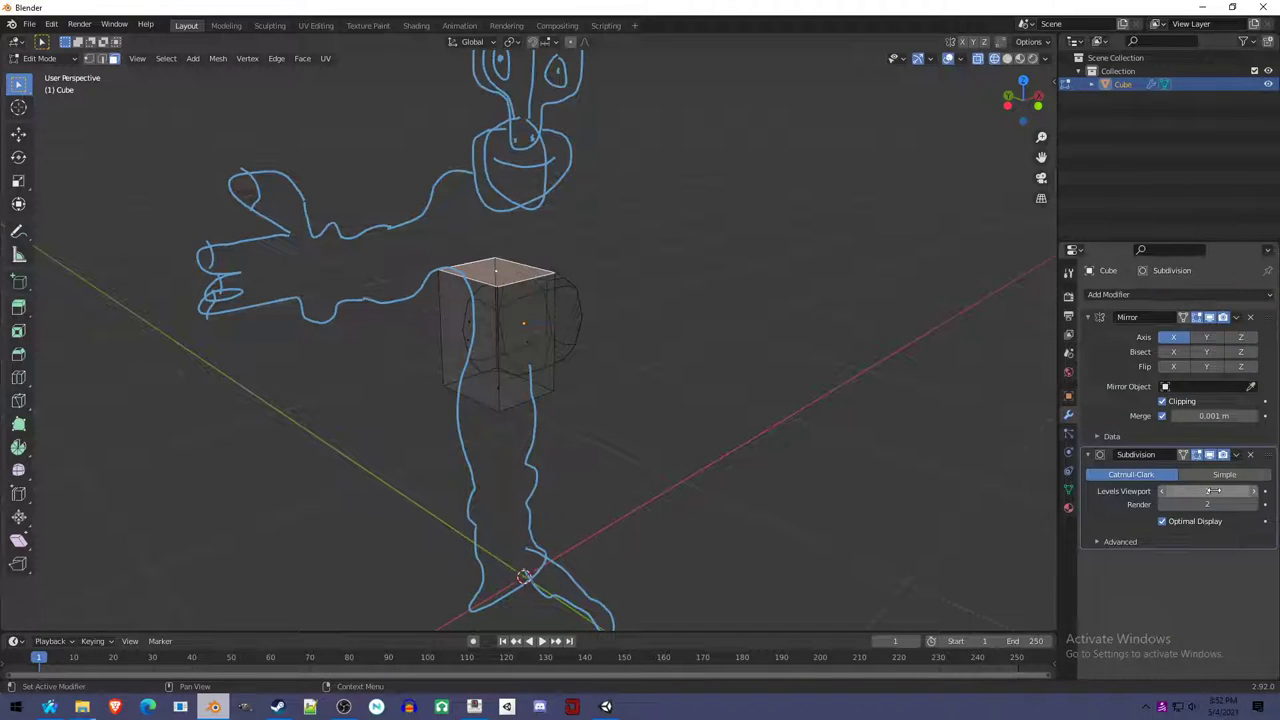
click(1161, 492)
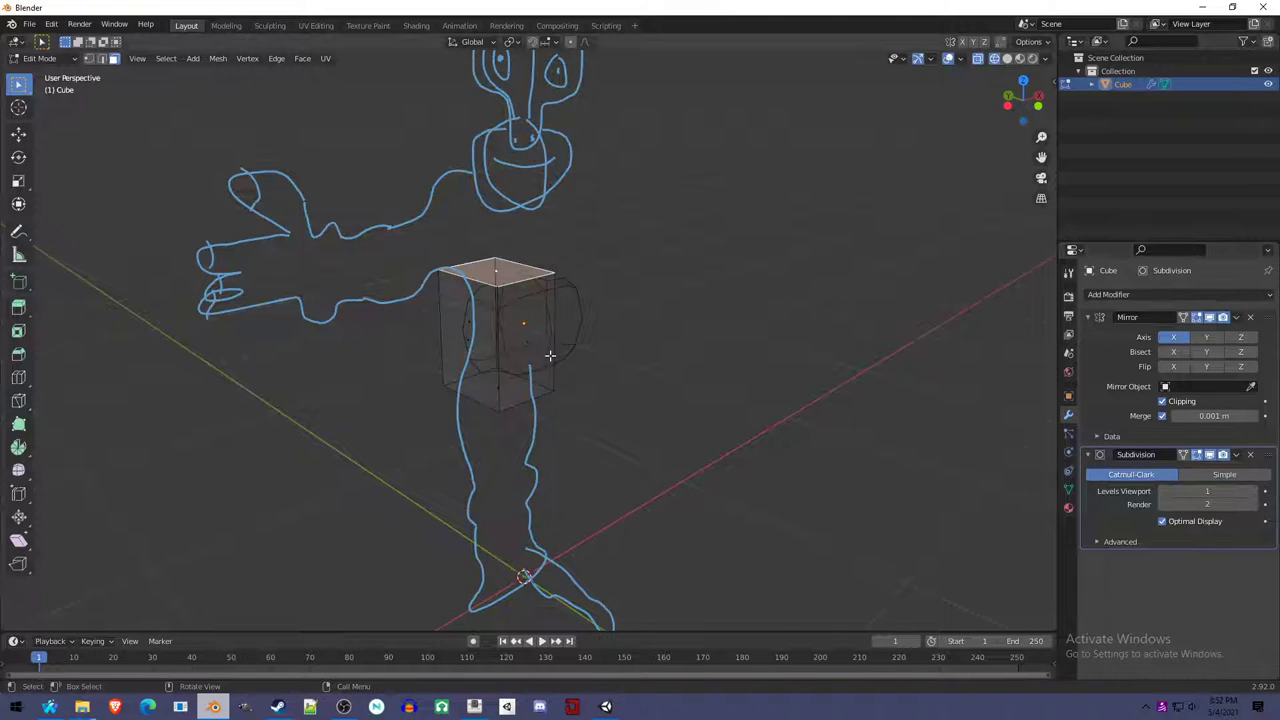
mouse_move(550, 355)
middle_down()
mouse_move(617, 380)
mouse_move(540, 349)
mouse_move(481, 268)
middle_up()
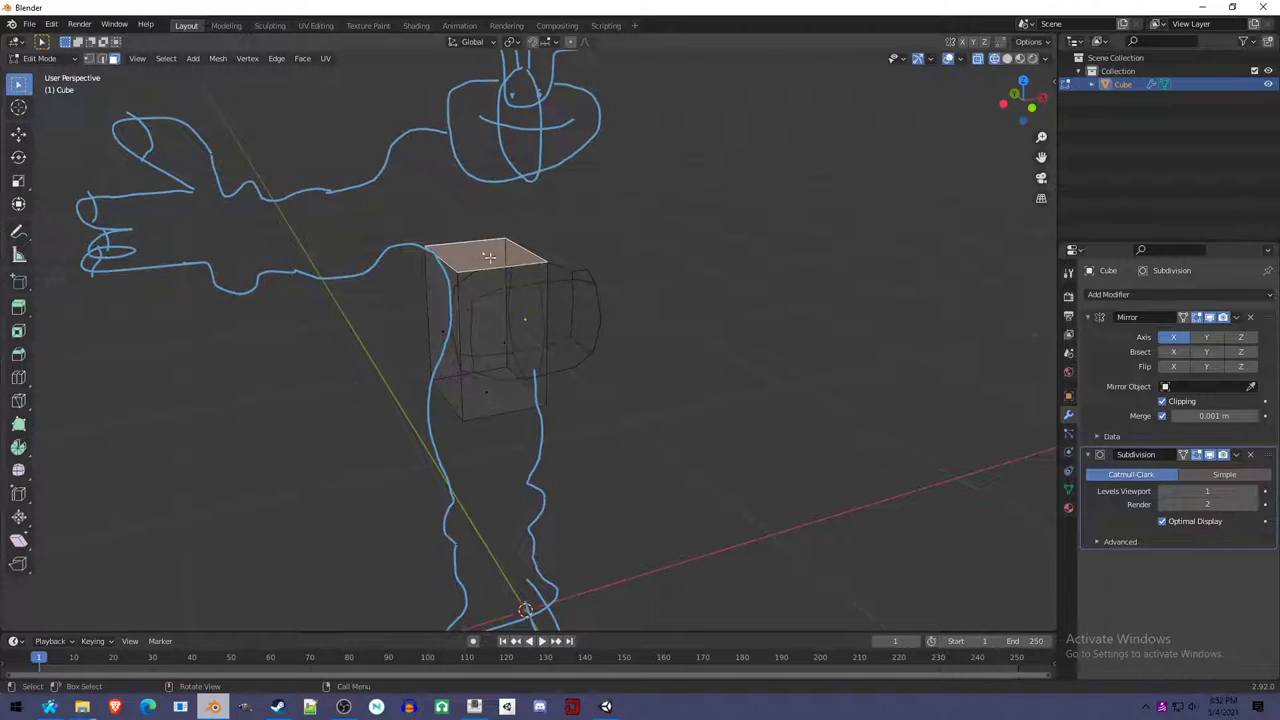
Adjust the height of the torso block's top face along Z and extrude it upward to add a chest section below the head.
key(g)
key(z)
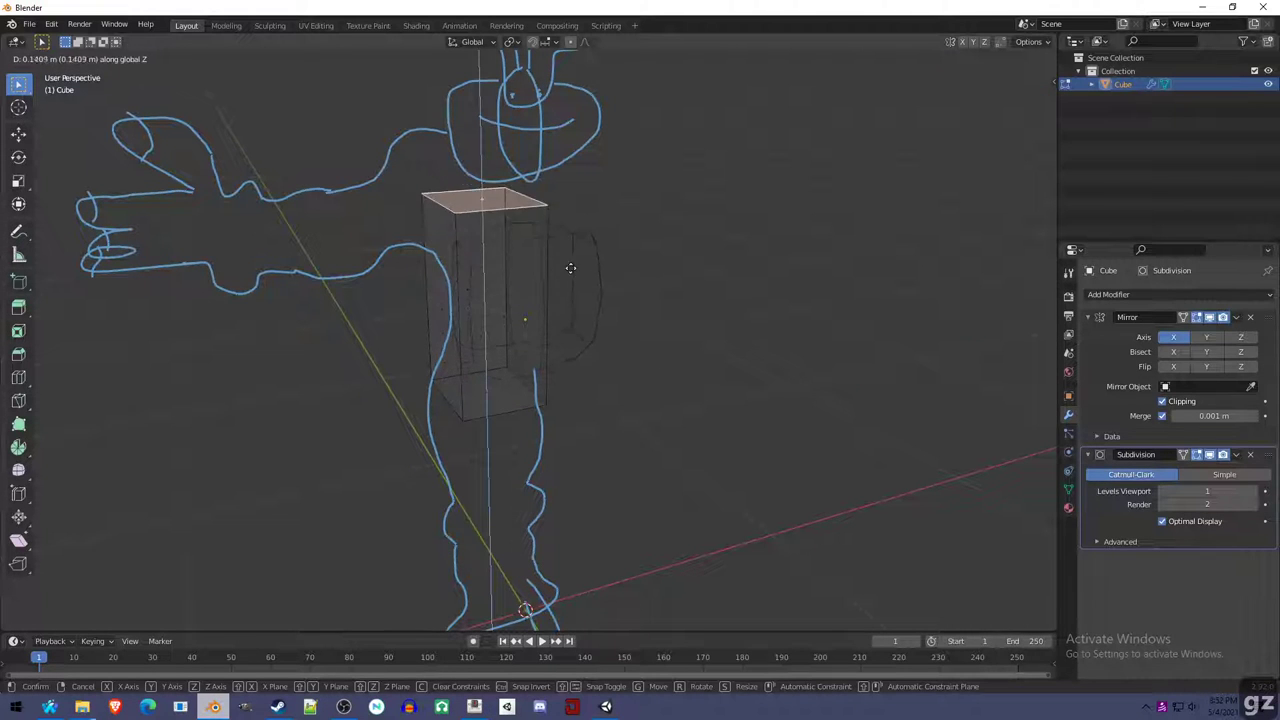
click(558, 337)
mouse_move(548, 370)
middle_down()
mouse_move(551, 349)
mouse_move(509, 354)
mouse_move(563, 346)
middle_up()
key(e)
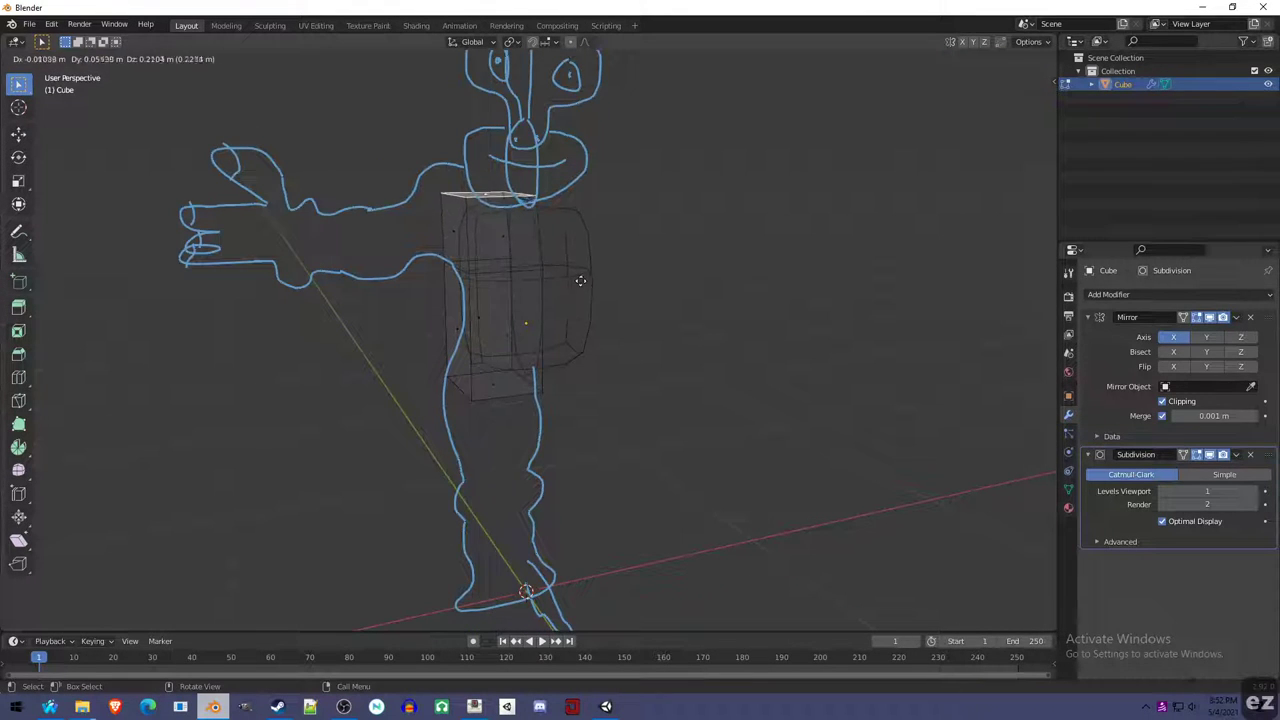
click(584, 253)
Select the outer side face of the chest section and compare solid and wireframe shading, ending in wireframe.
mouse_move(584, 253)
middle_down()
mouse_move(474, 317)
mouse_move(471, 380)
mouse_move(460, 378)
mouse_move(526, 371)
mouse_move(475, 348)
middle_up()
click(520, 366)
key(shift+z)
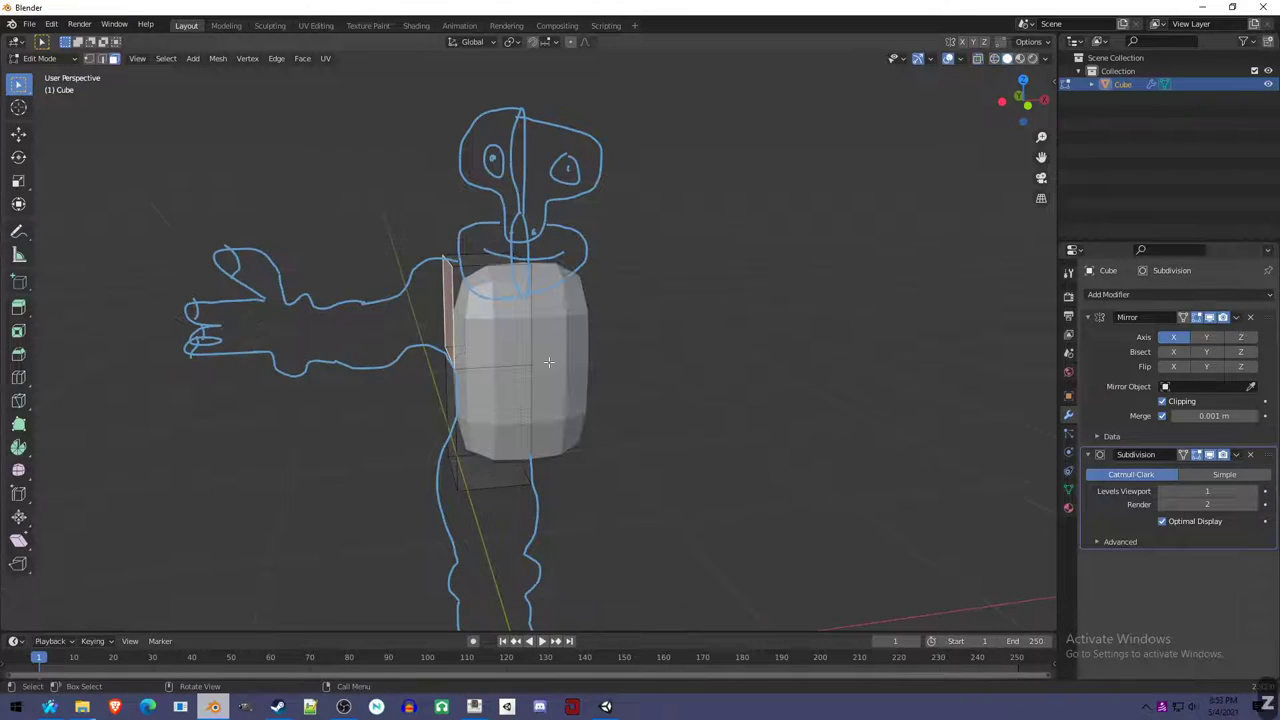
middle_drag(492, 346, 626, 369)
key(z)
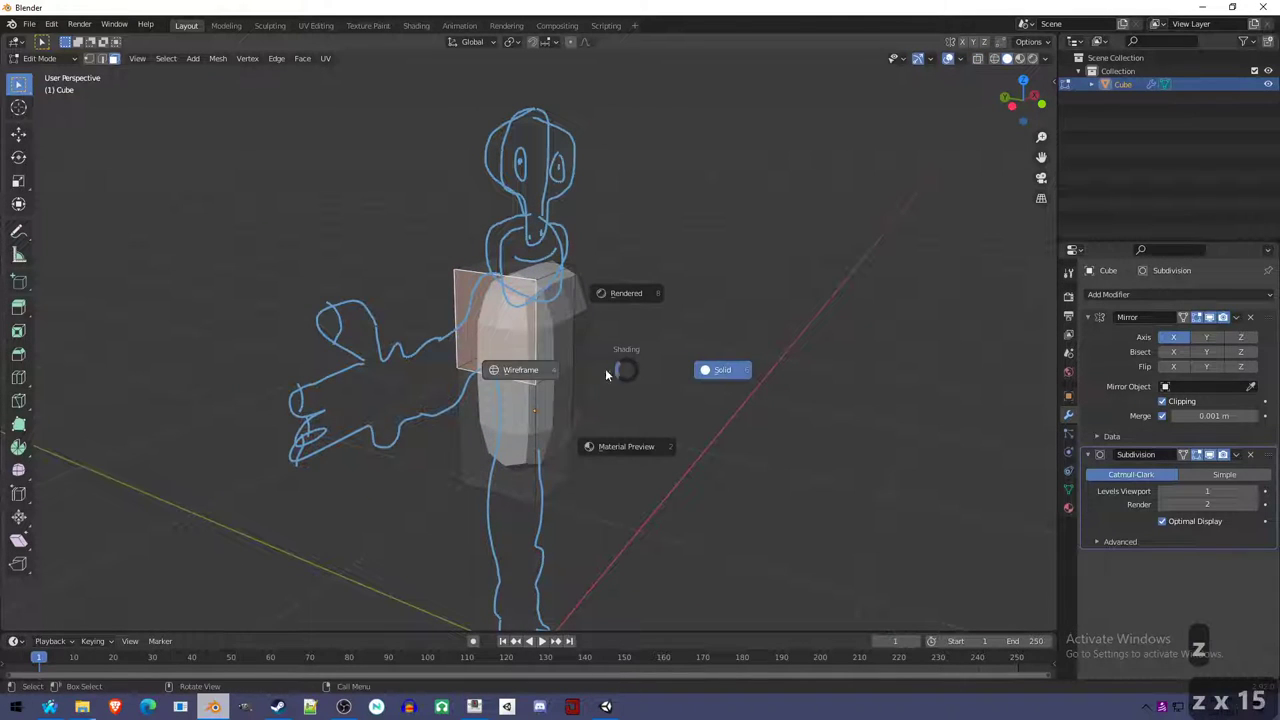
key(z)
key(z)
key(z)
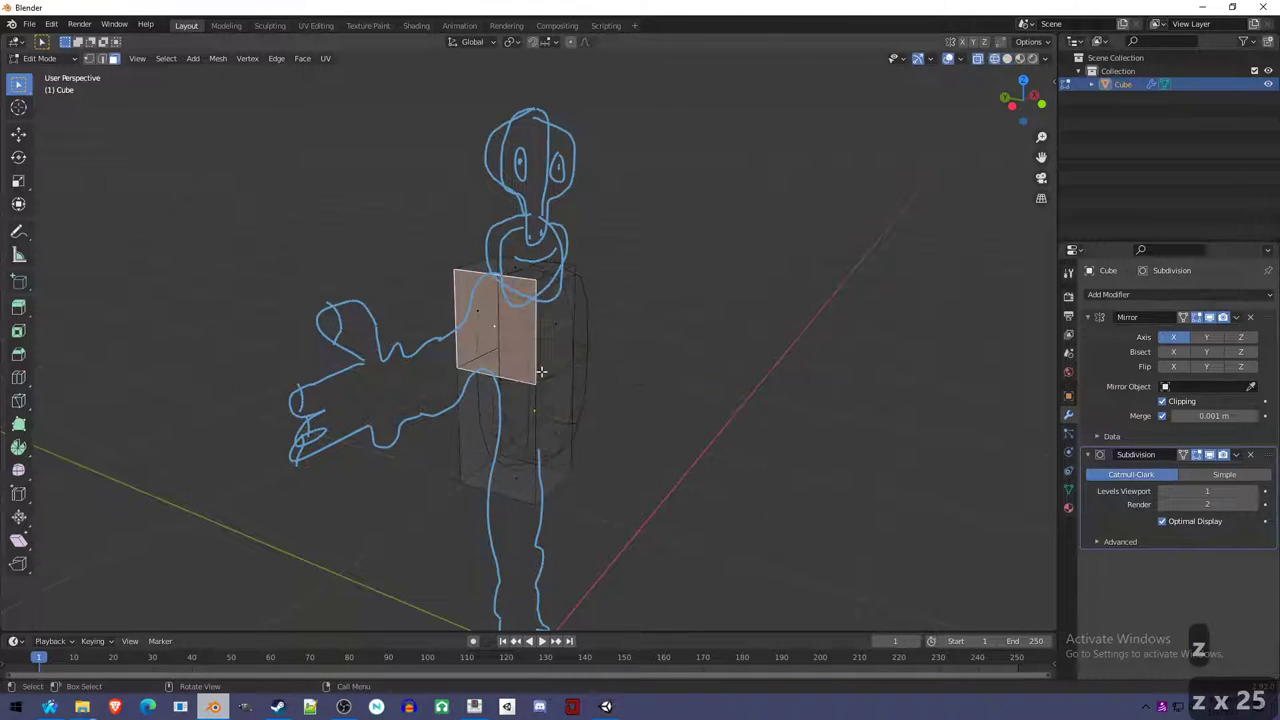
Extrude the selected chest side face outward to form the shoulder section.
mouse_move(543, 373)
middle_down()
mouse_move(517, 380)
mouse_move(543, 371)
mouse_move(446, 330)
middle_up()
key(e)
click(495, 375)
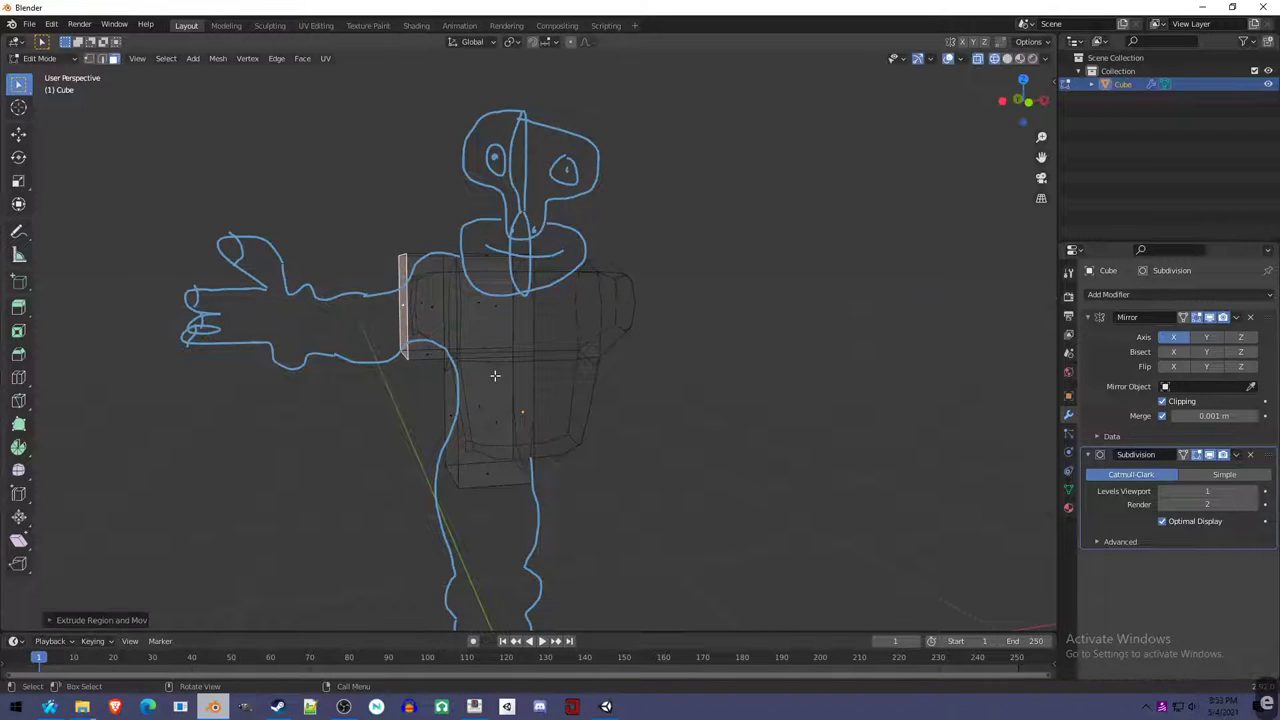
In front orthographic view, extrude the shoulder's end face outward, scale it down and position it within the upper arm outline.
middle_drag(576, 393, 561, 388)
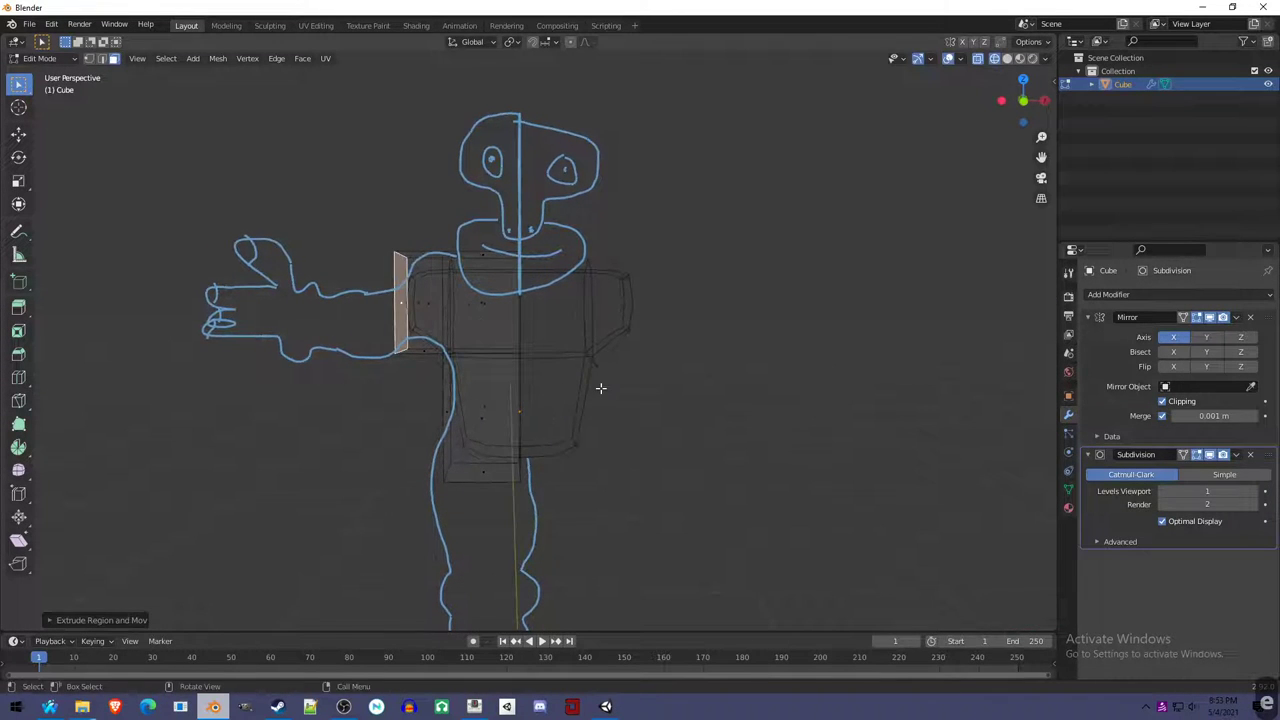
key(KP_1)
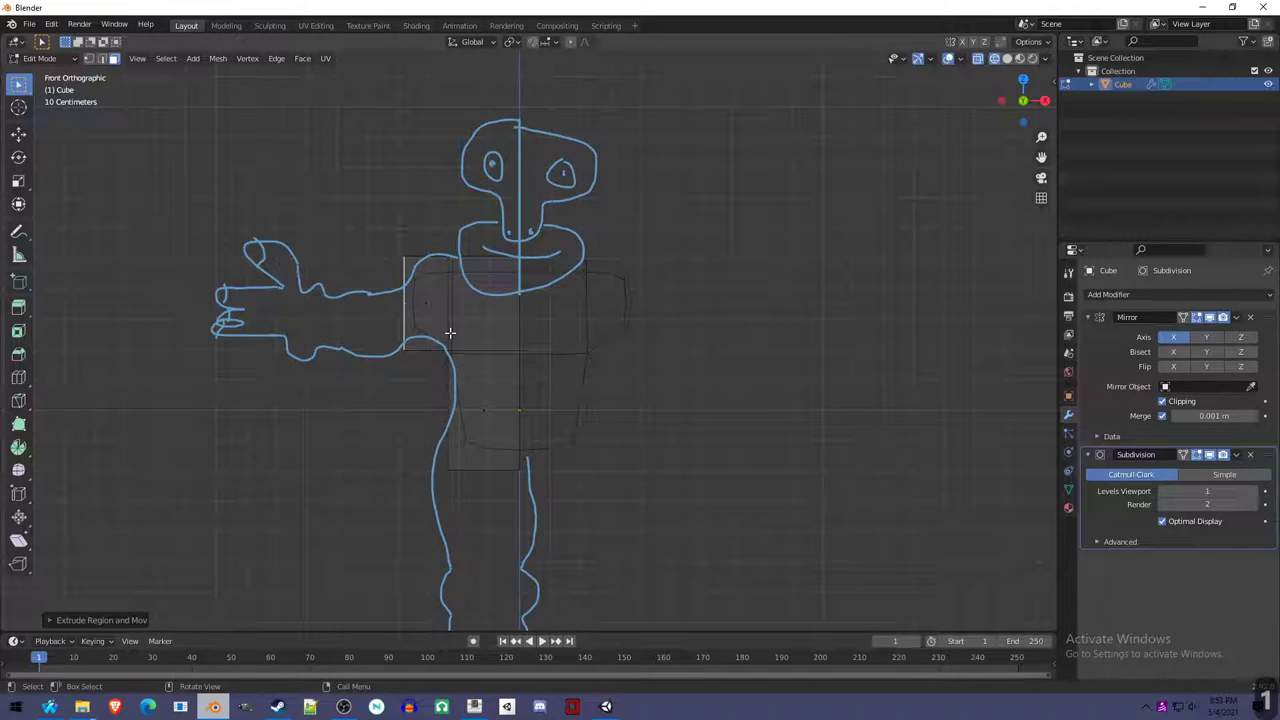
key(g)
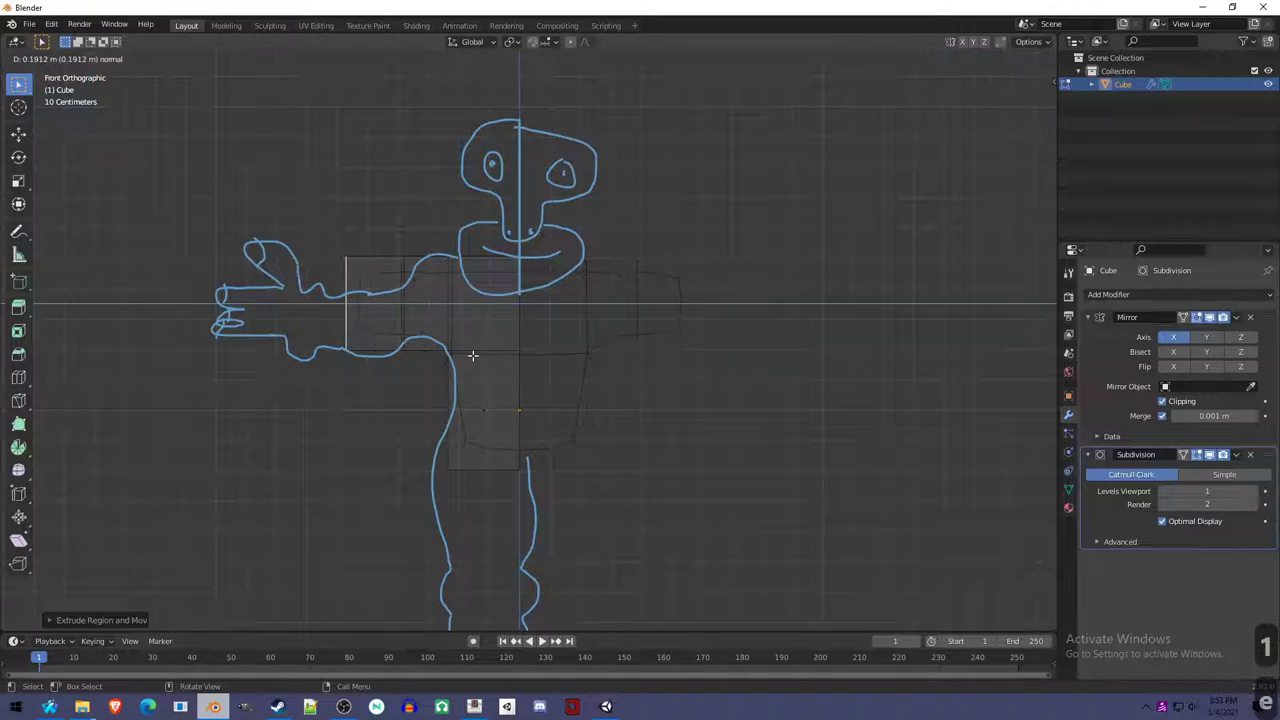
click(508, 386)
key(s)
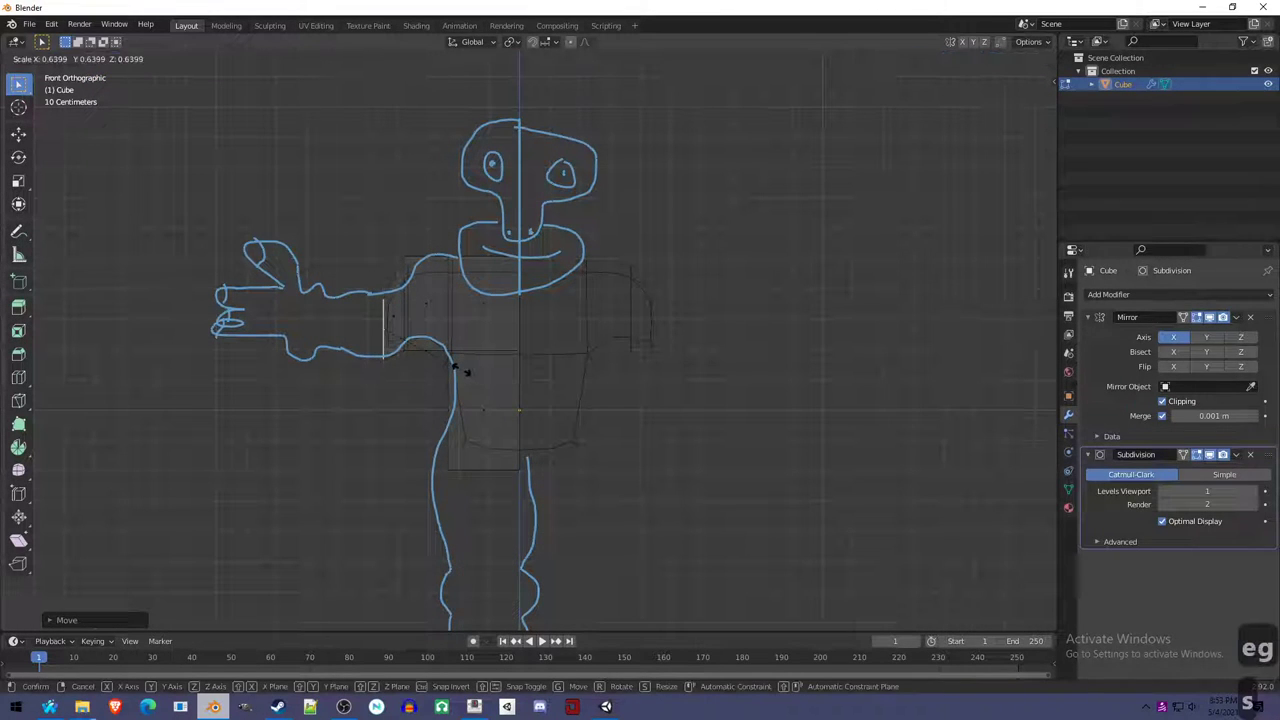
click(456, 372)
key(g)
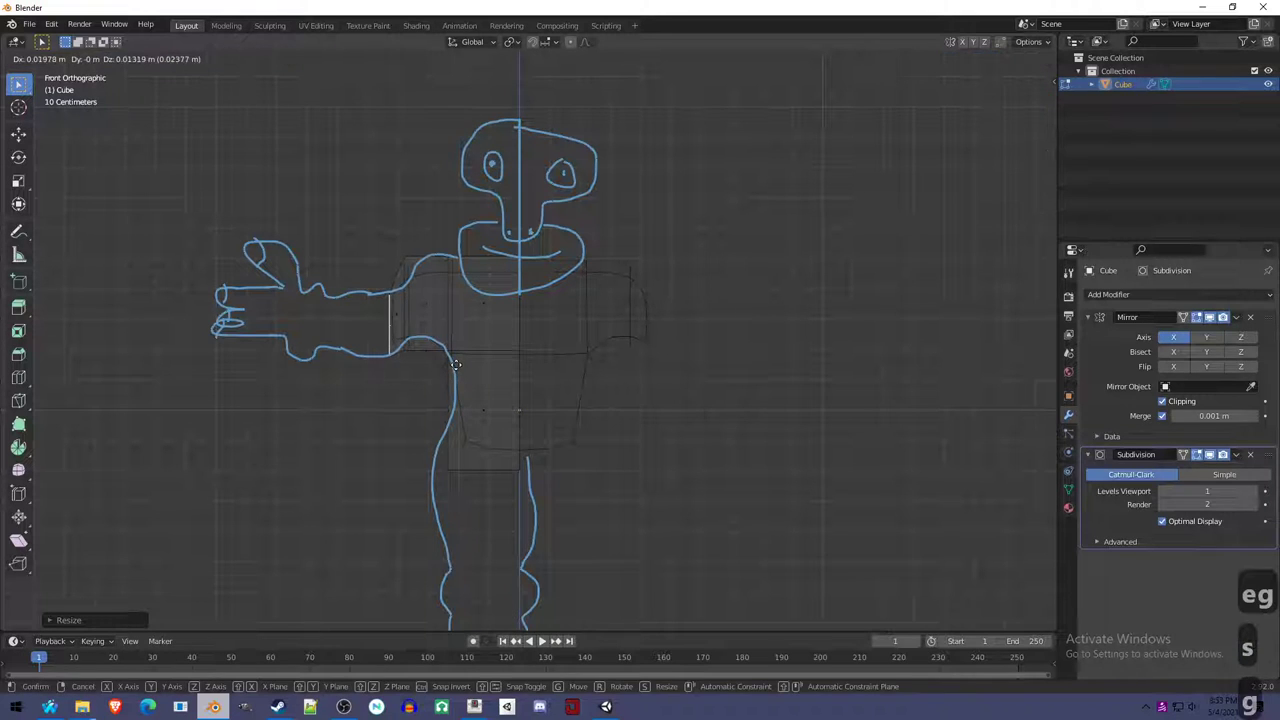
click(455, 364)
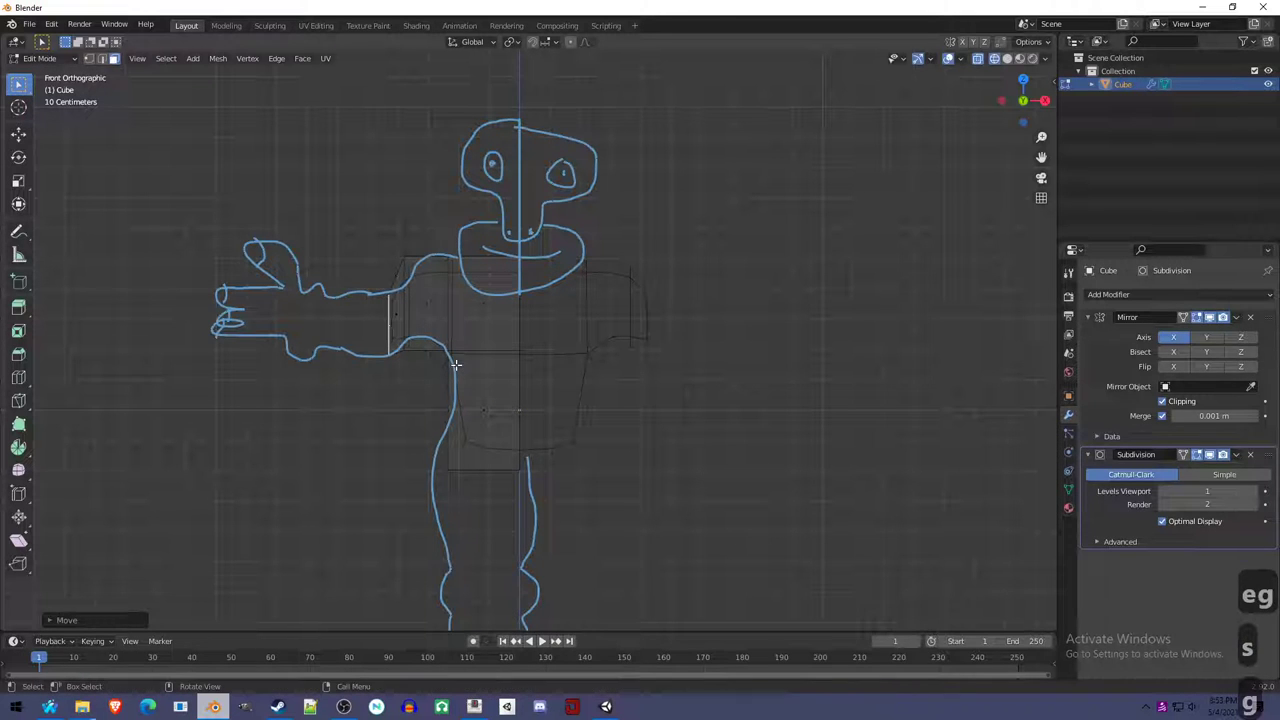
Try the Move and Scale tools on the arm's end face, resizing it slightly to match the sketched arm thickness.
click(20, 134)
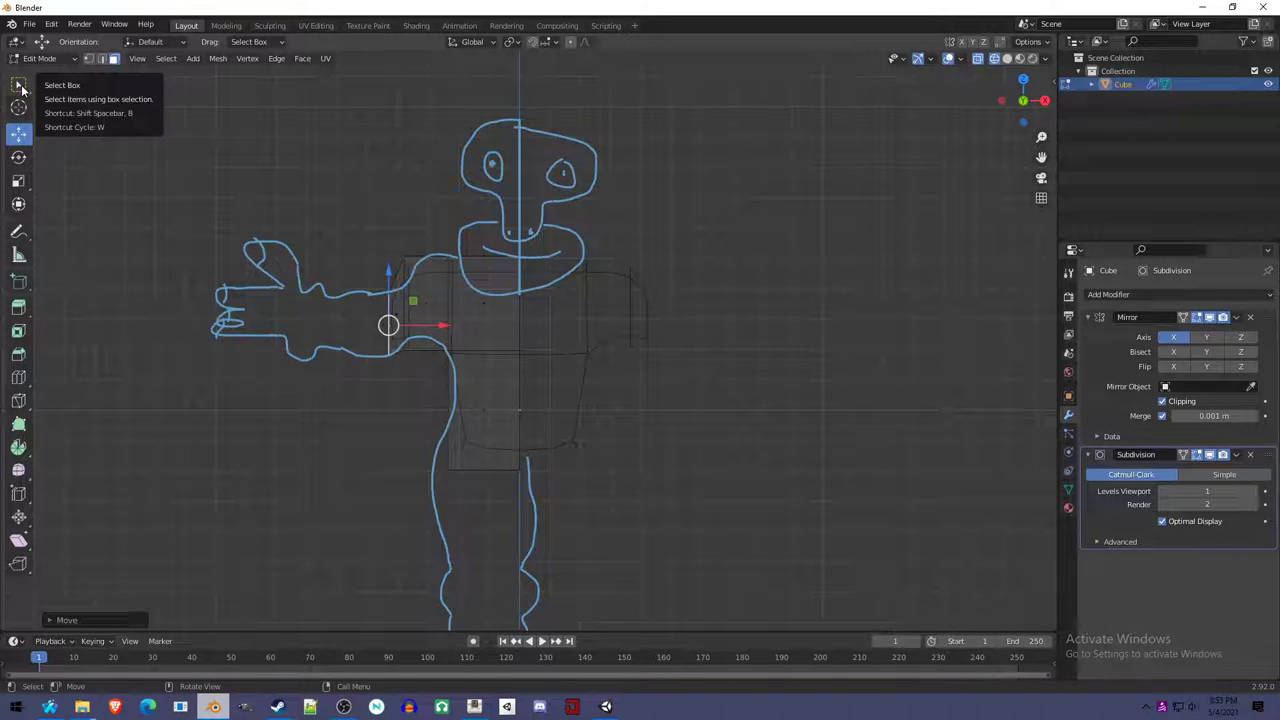
click(18, 180)
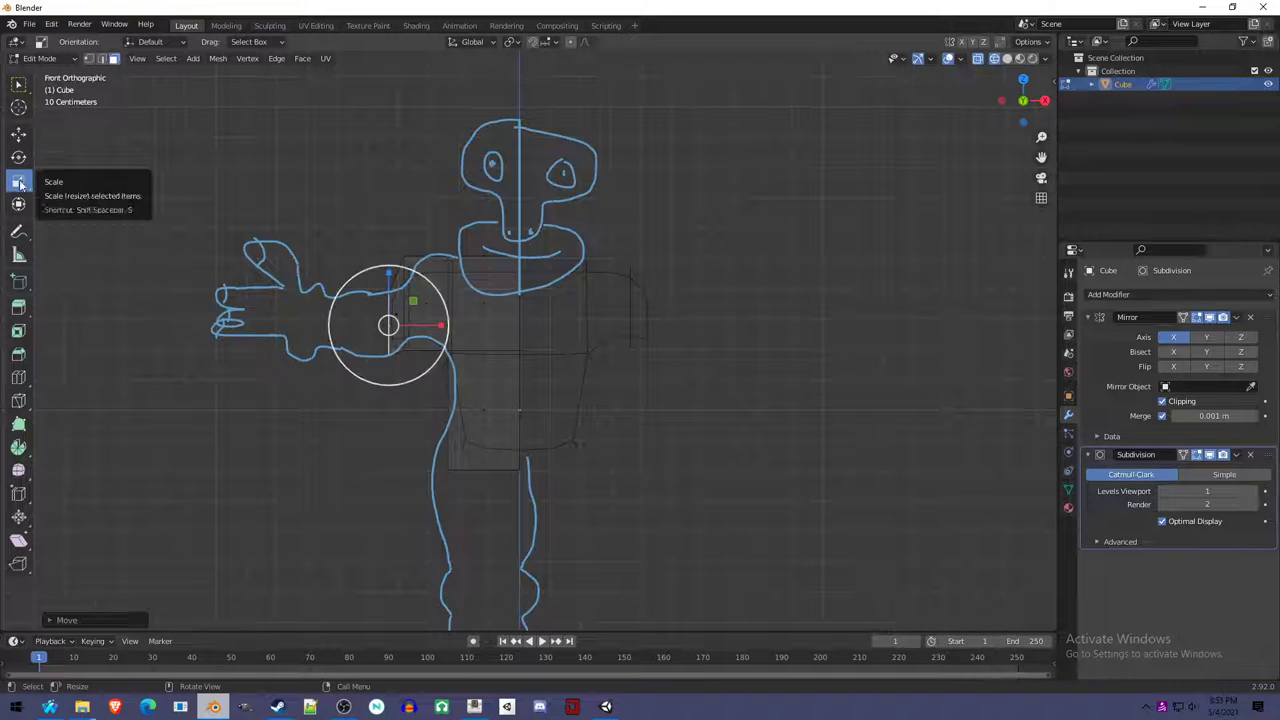
drag(388, 325, 390, 340)
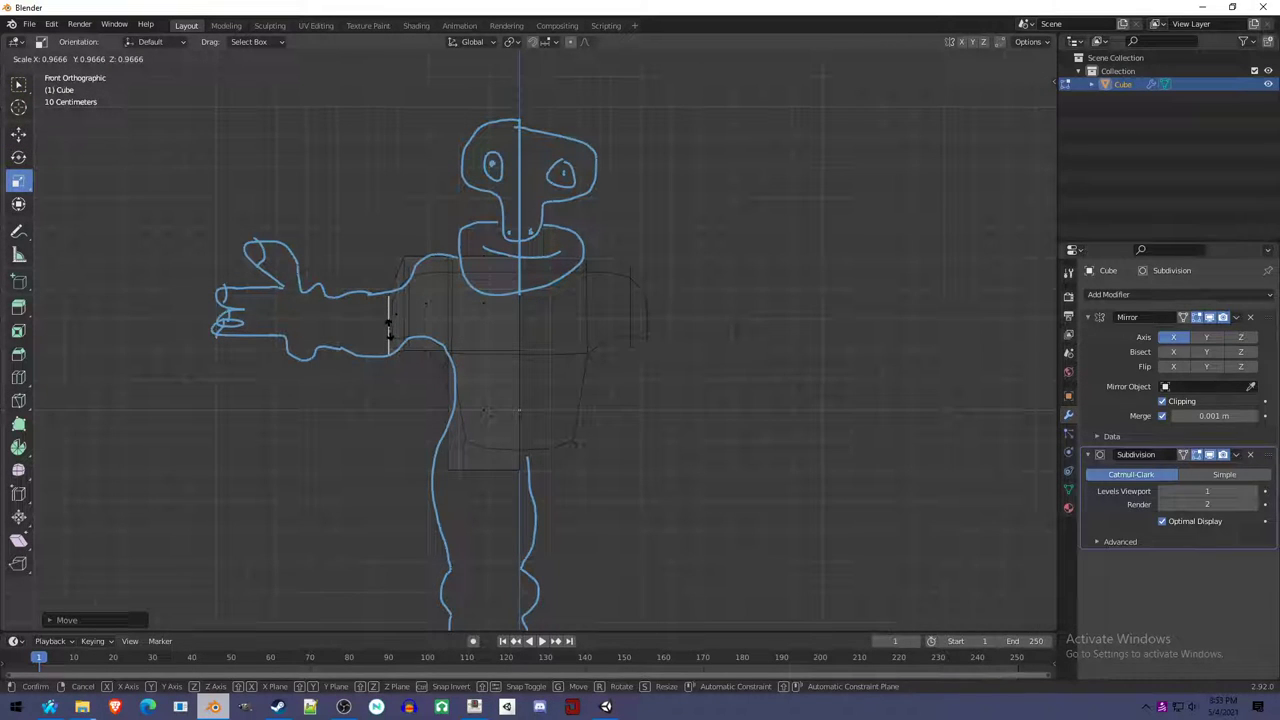
drag(390, 325, 390, 326)
click(18, 137)
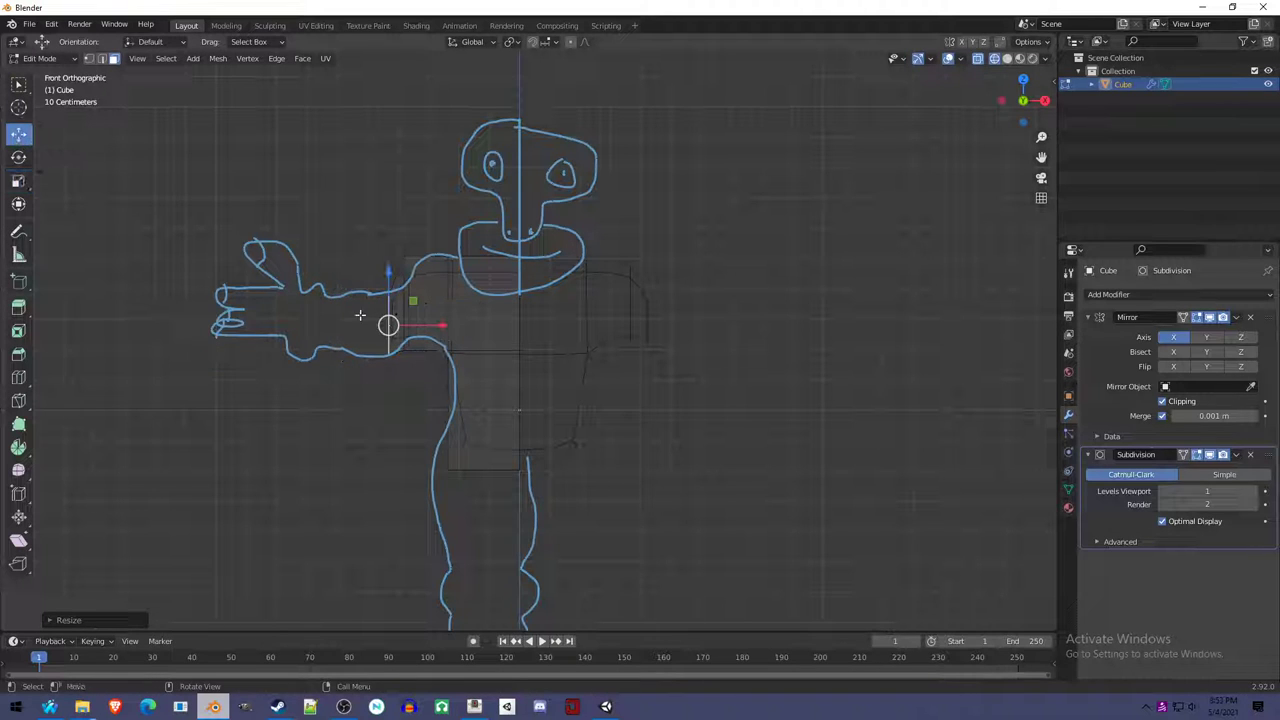
Extrude the arm's end face outward along its normal with the Extrude Region tool and return to the Select Box tool.
click(18, 307)
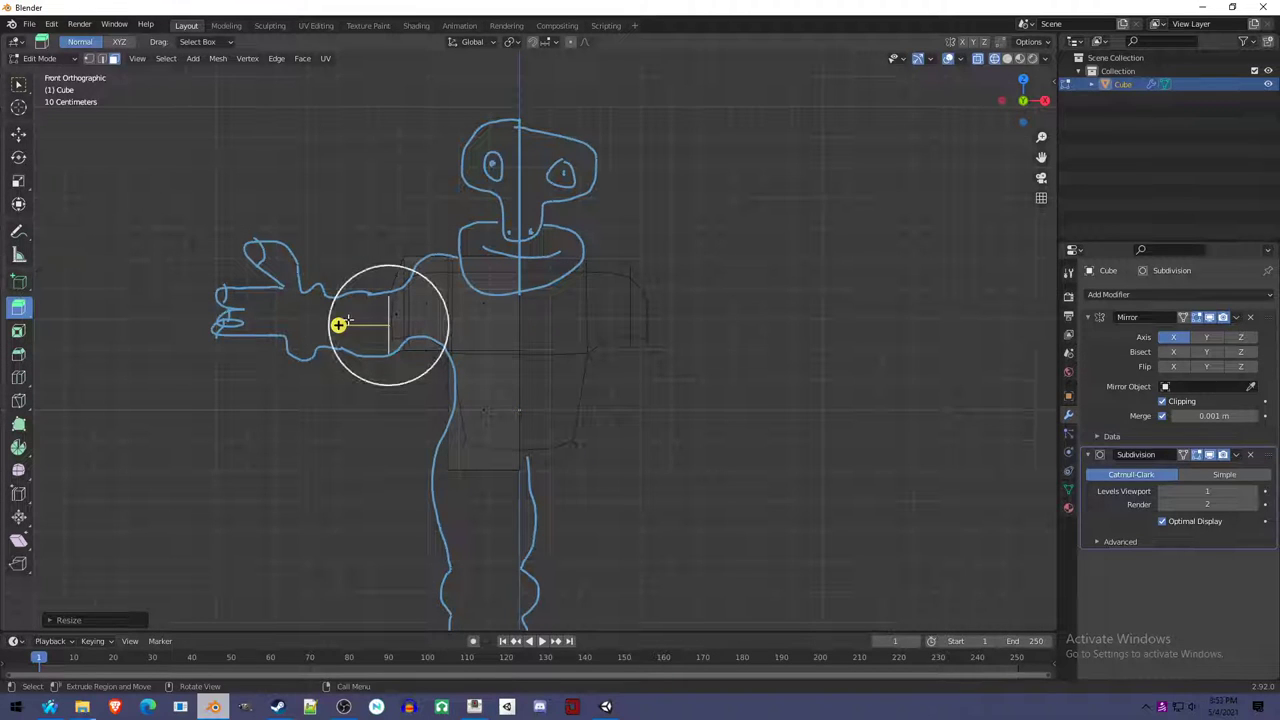
drag(338, 325, 297, 325)
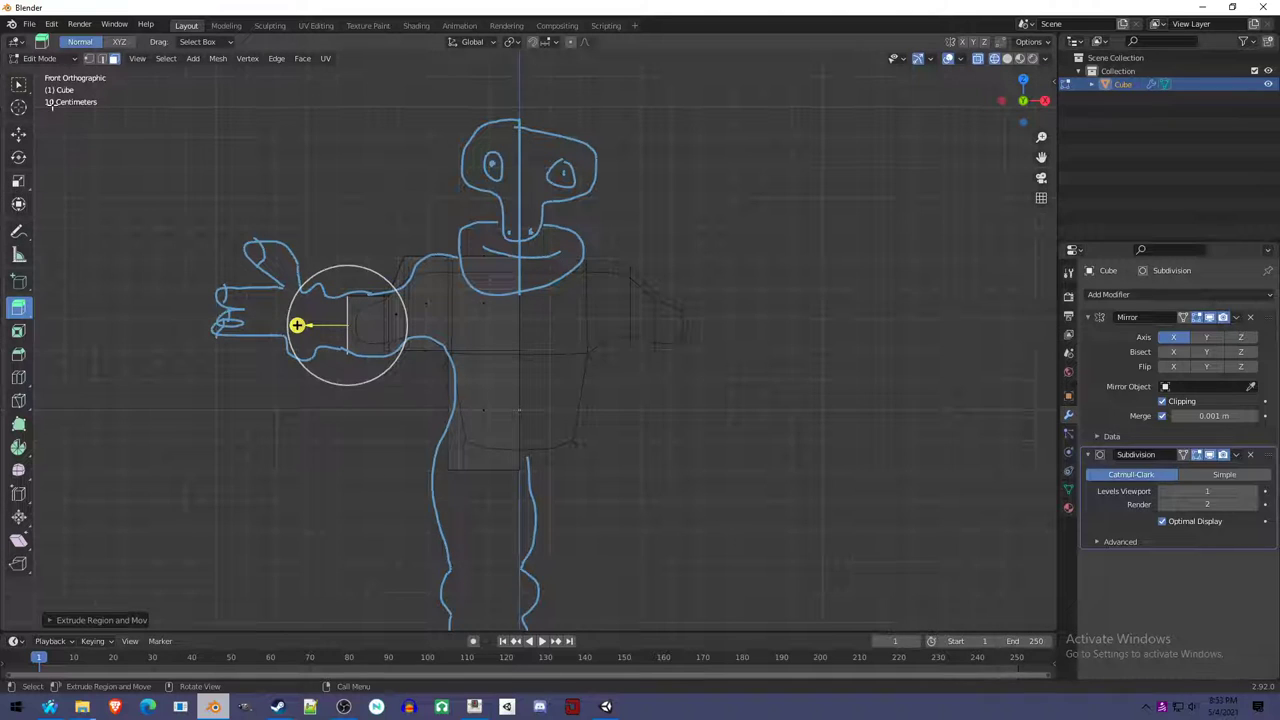
click(12, 85)
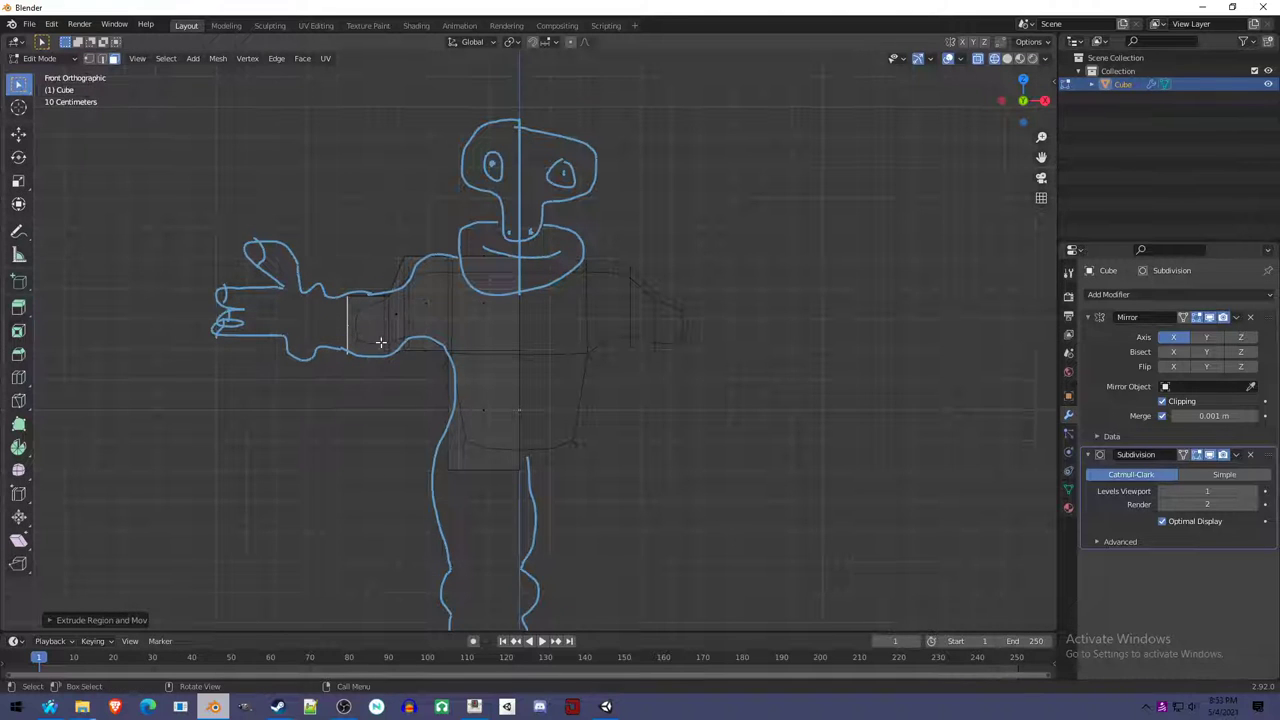
Enlarge the arm's end face and move it slightly back toward the shoulder to follow the forearm outline.
key(s)
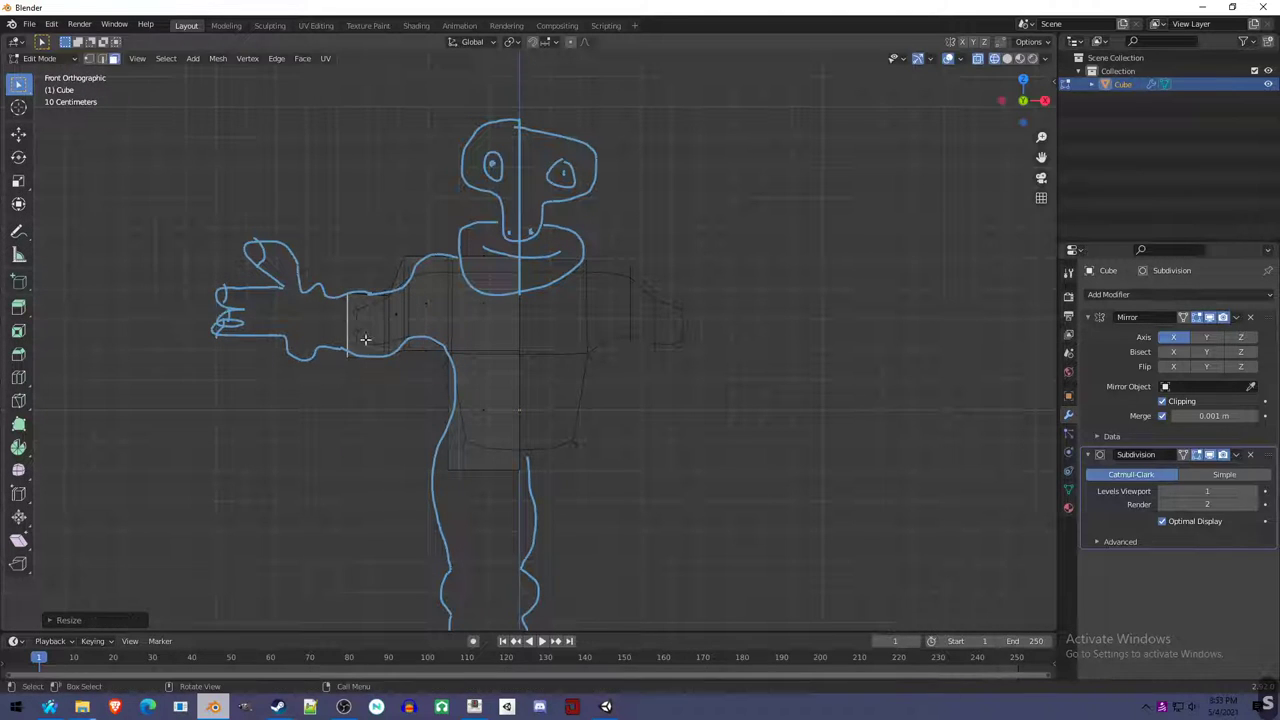
key(r)
key(g)
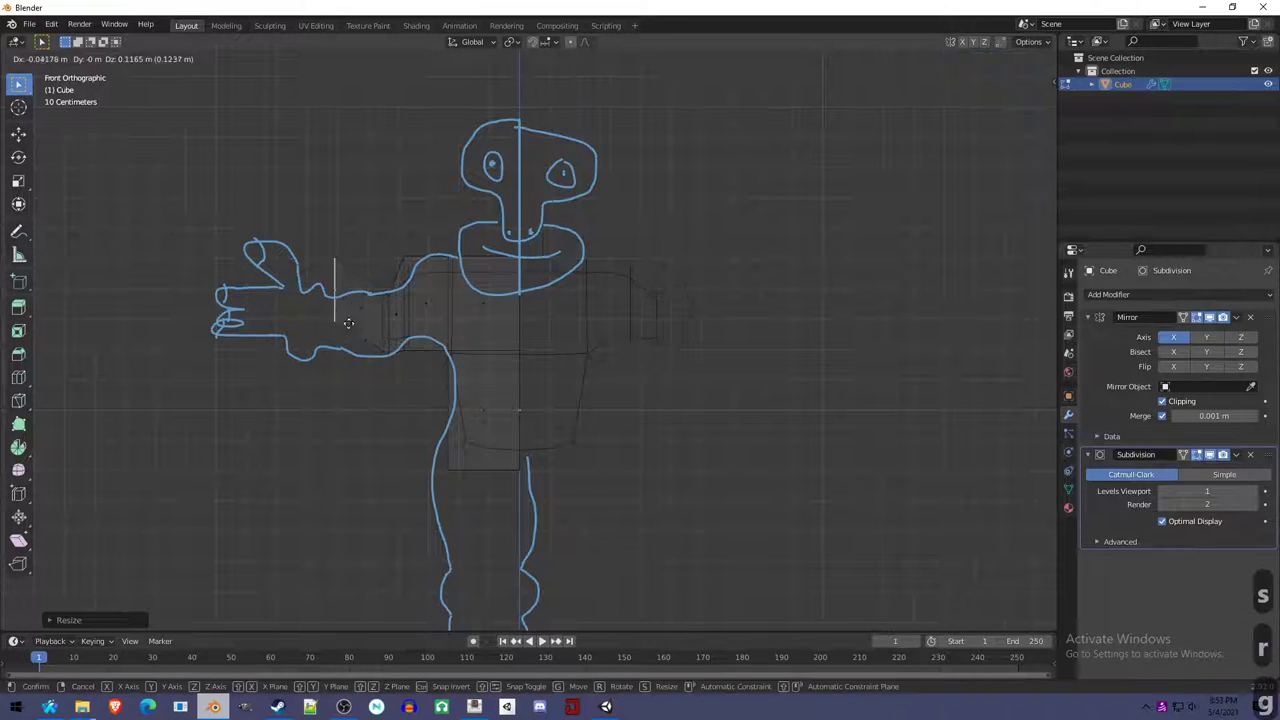
click(379, 345)
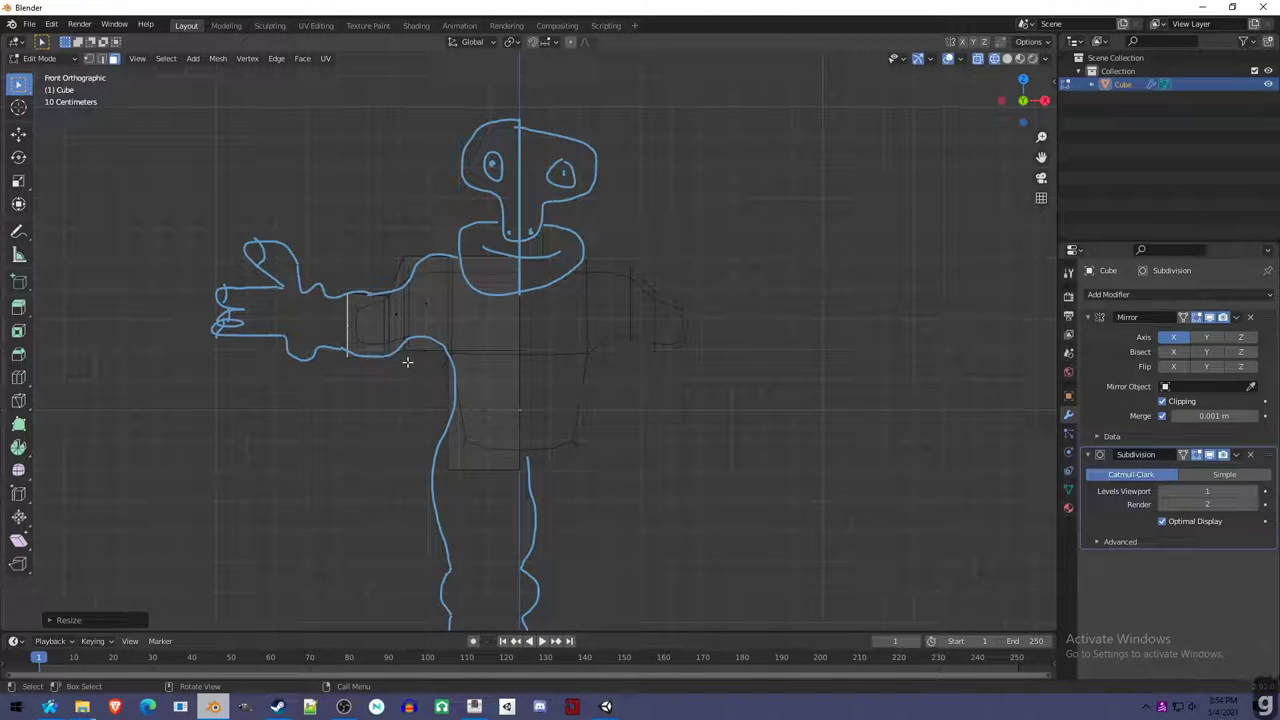
key(s)
click(416, 377)
key(g)
click(408, 367)
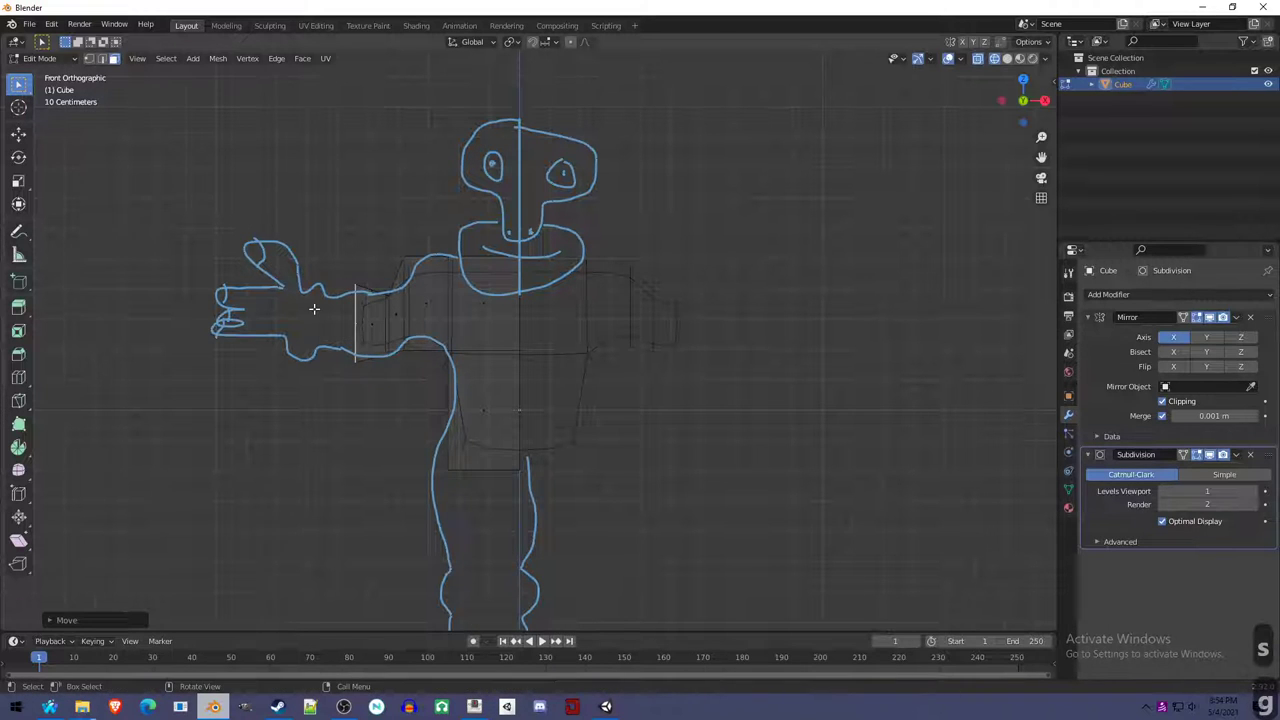
Extrude the forearm toward the wrist, then scale down and position its end face to fit the narrow wrist outline.
scroll(314, 309, up, 1)
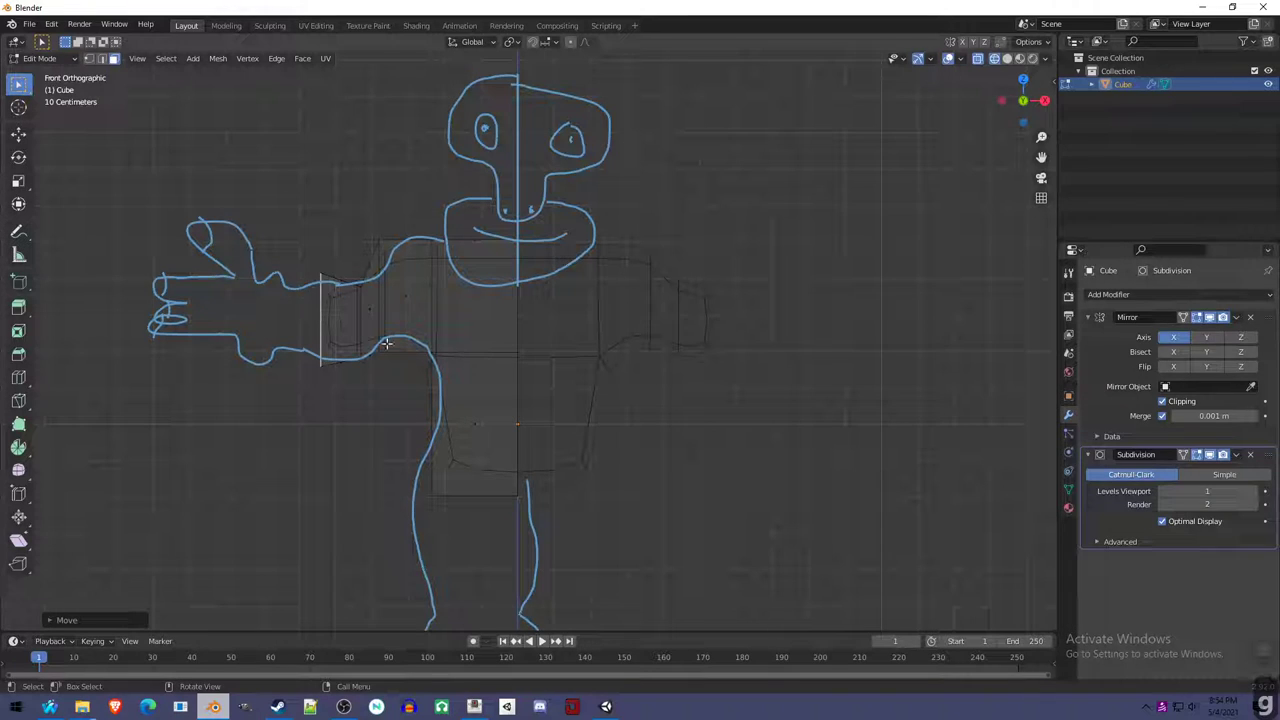
key(e)
click(344, 343)
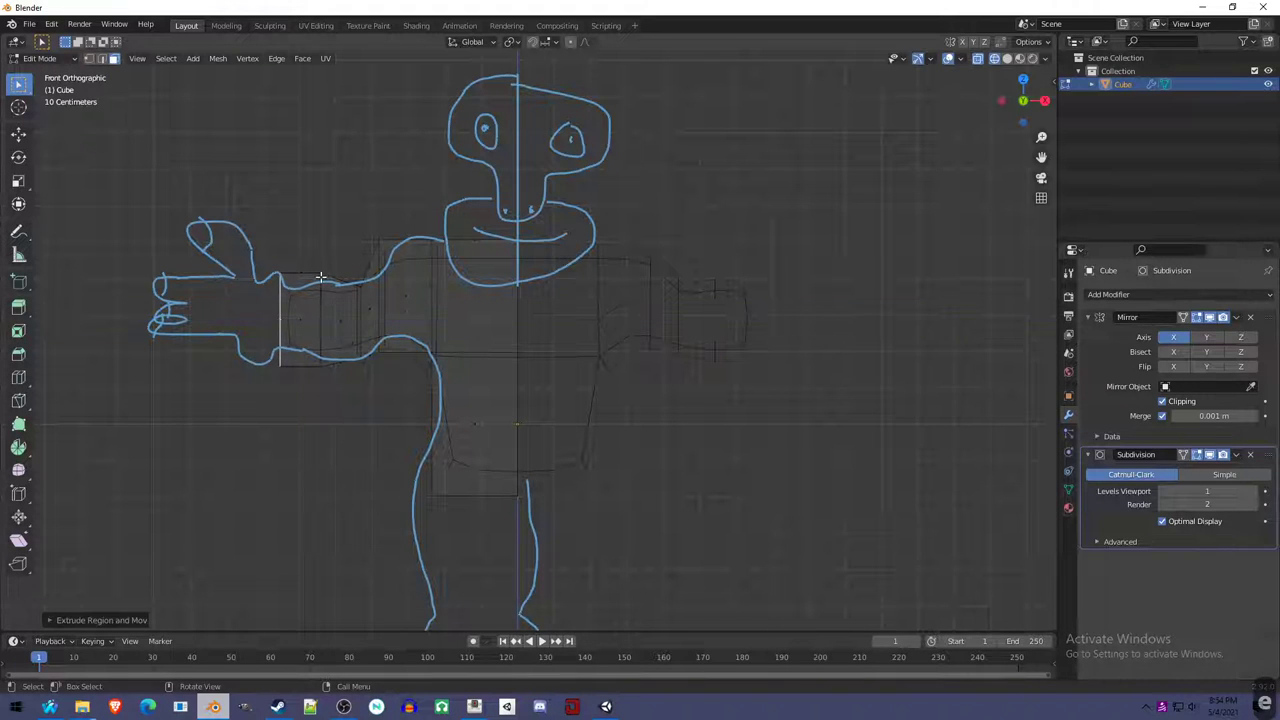
key(s)
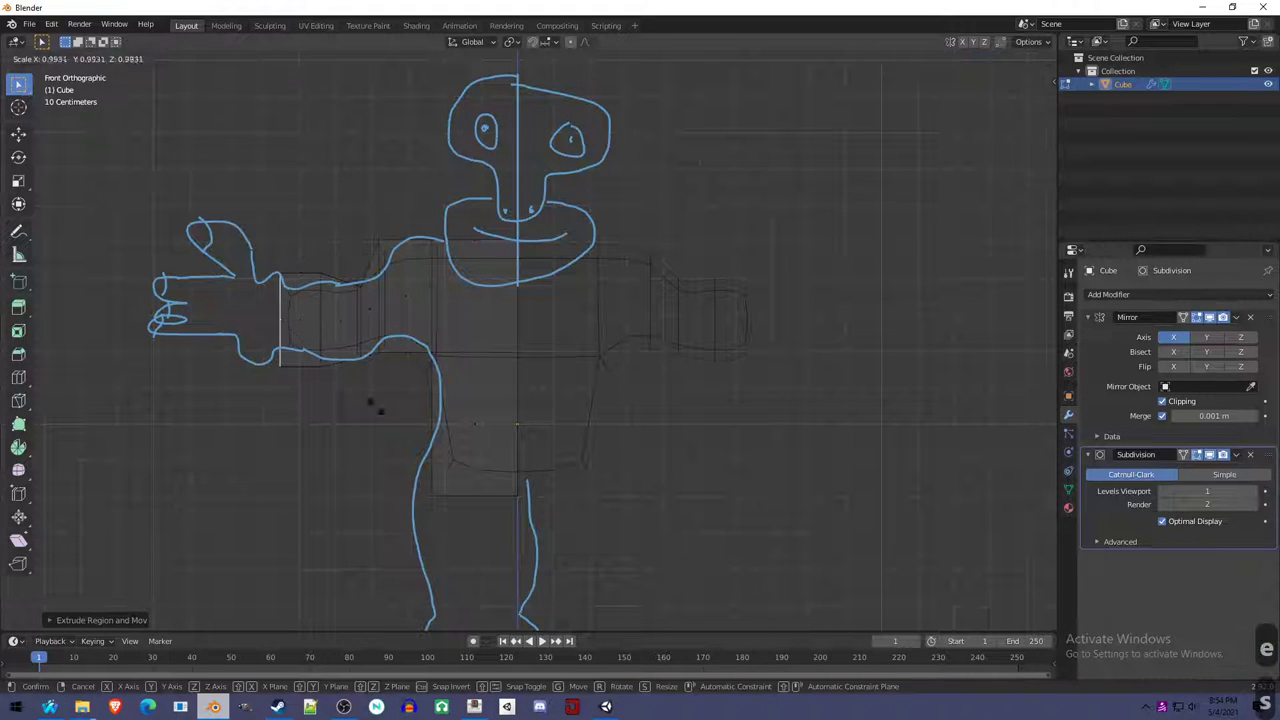
click(340, 374)
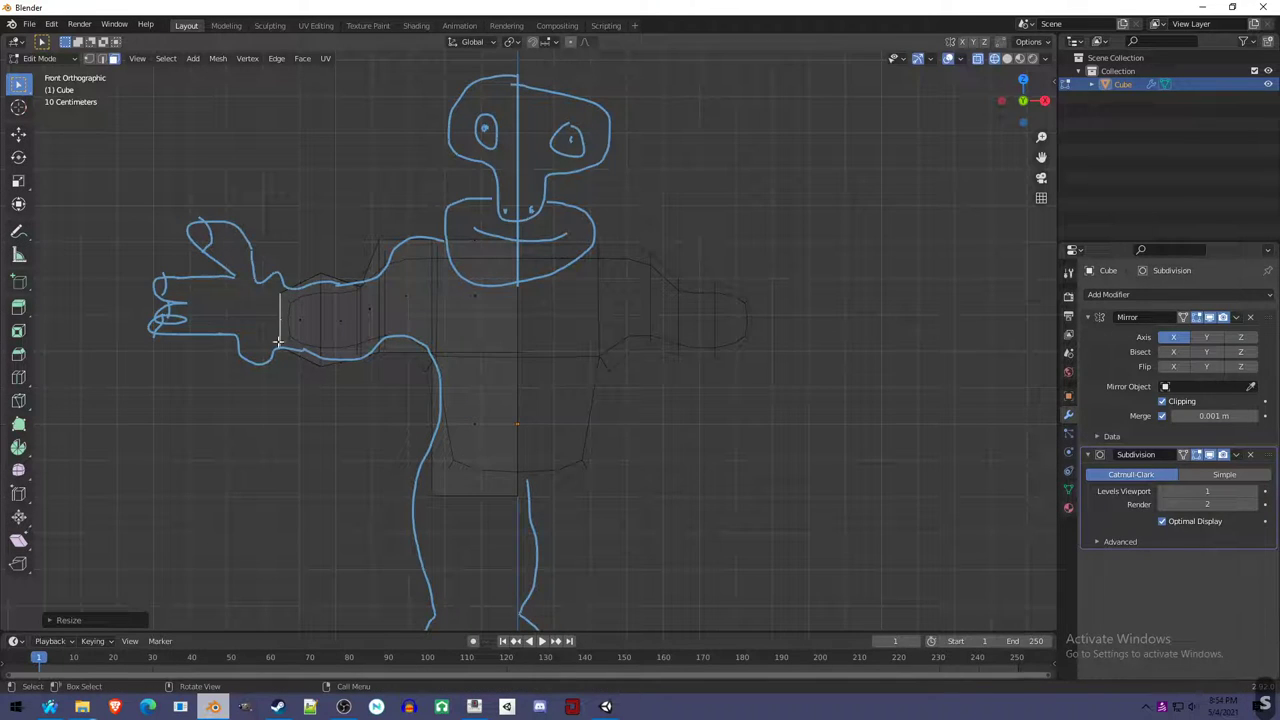
key(g)
click(305, 345)
Extrude a short section past the wrist, enlarge its end face, move it upward and scale it along Z to the hand's height.
key(s)
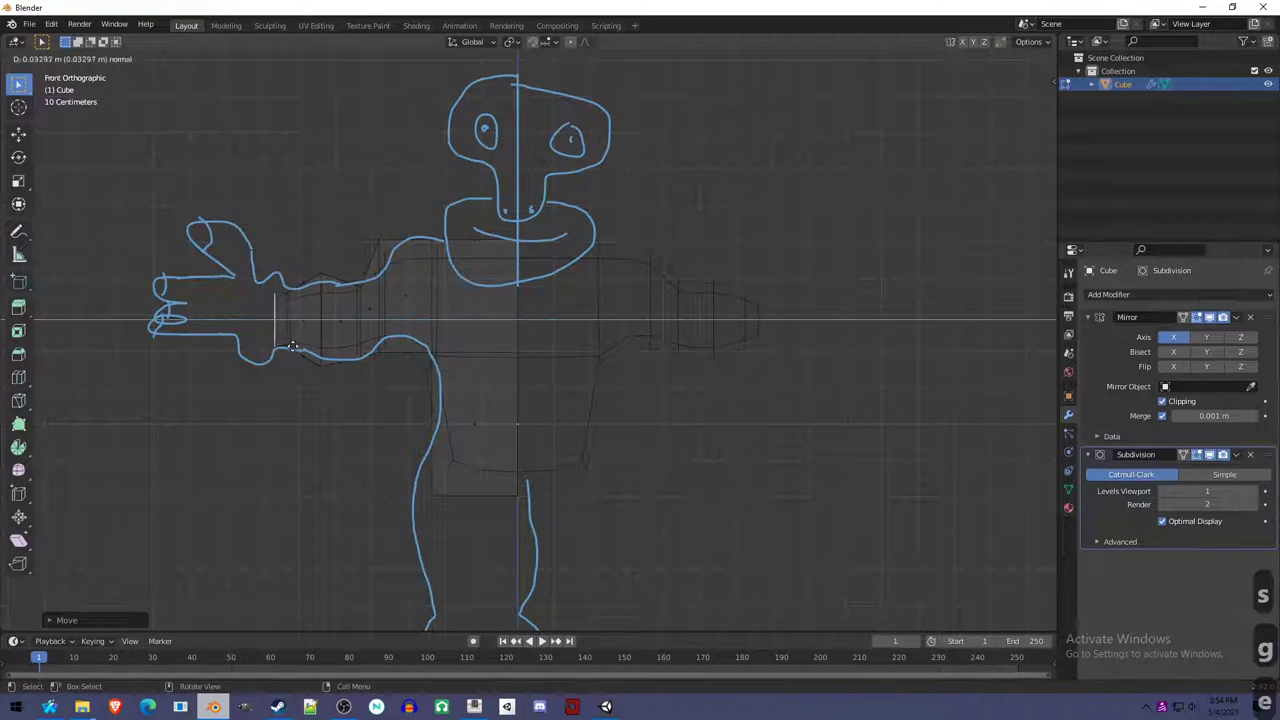
click(330, 386)
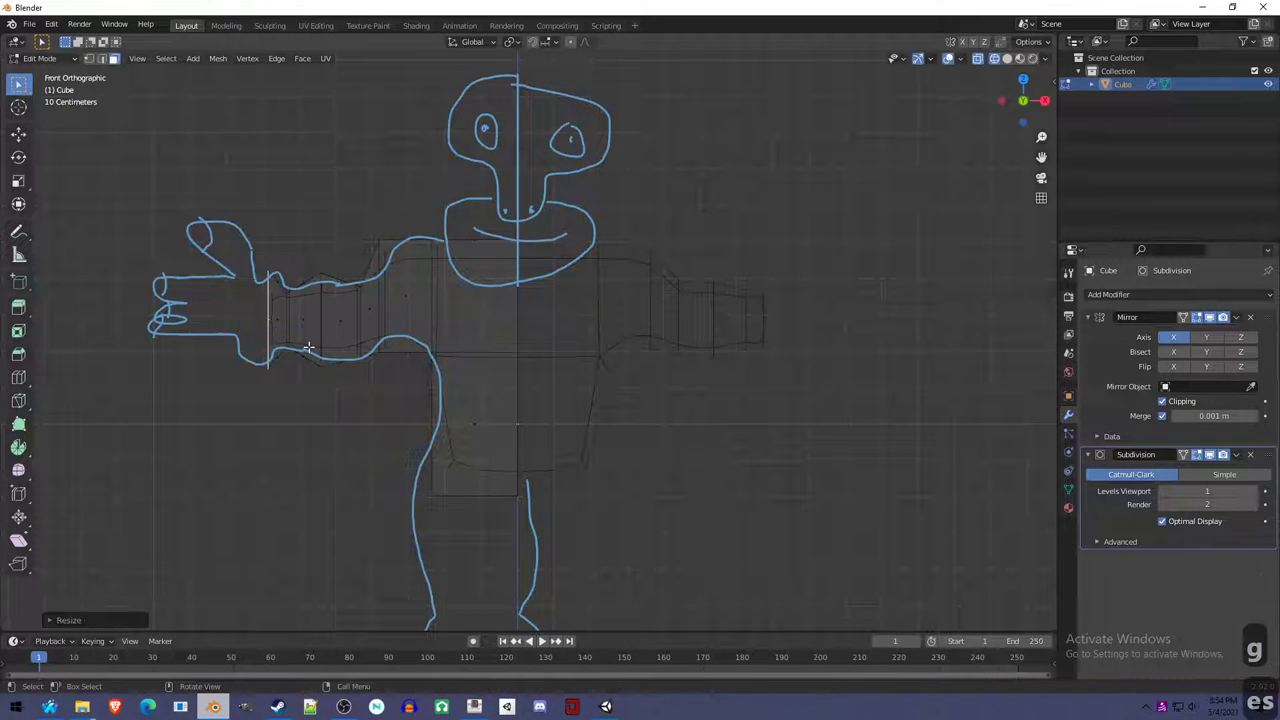
key(g)
key(z)
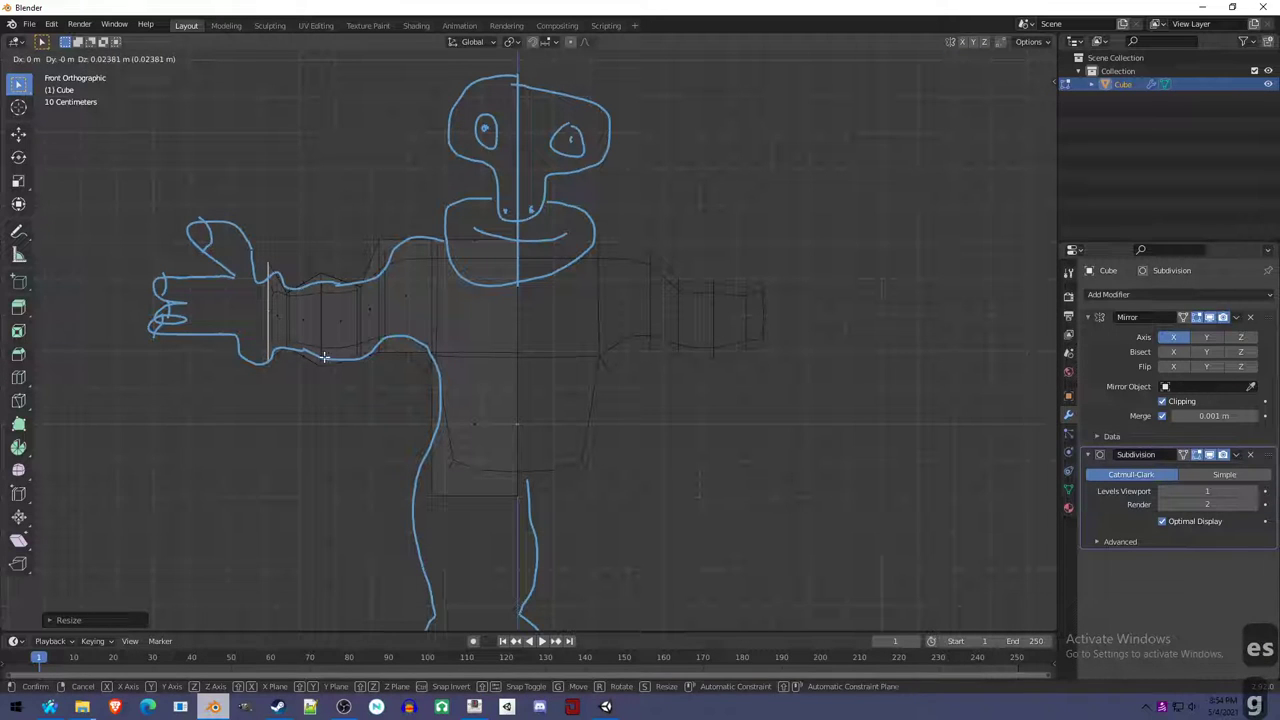
click(363, 383)
key(s)
key(z)
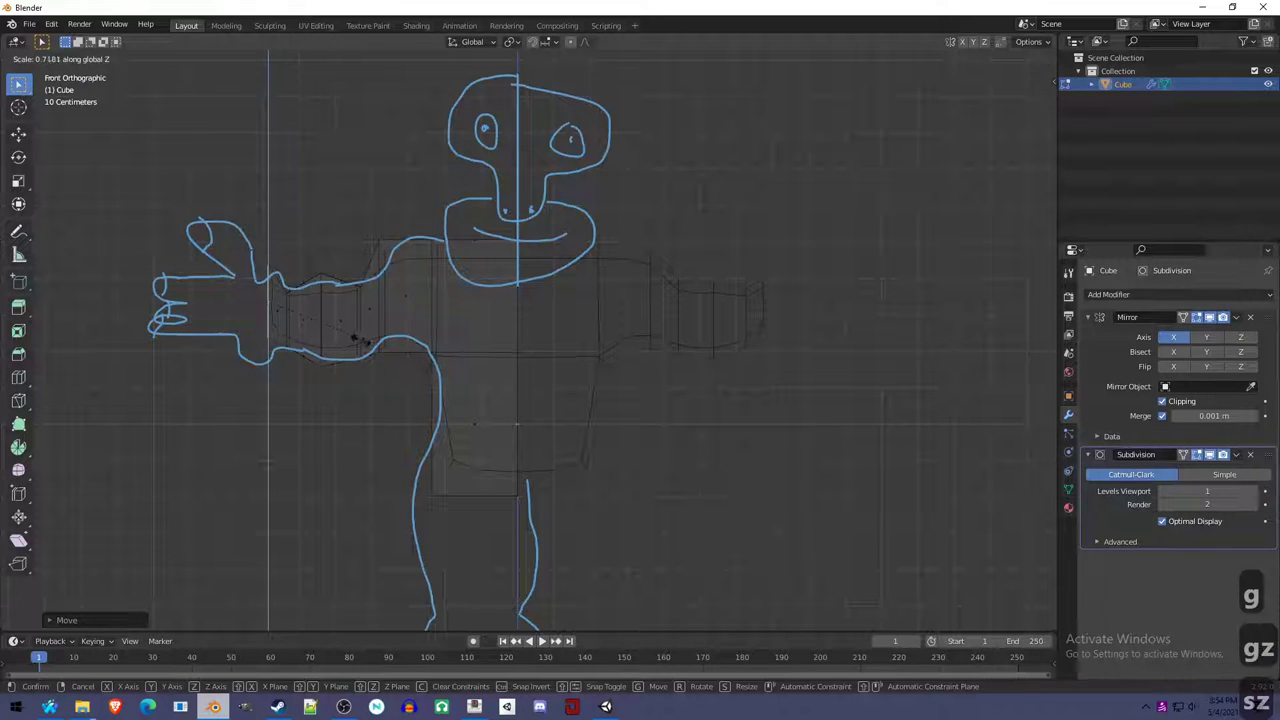
click(389, 345)
Extrude the hand section outward past the wrist, undo a surplus second extrusion, and move the end face outward along X.
key(e)
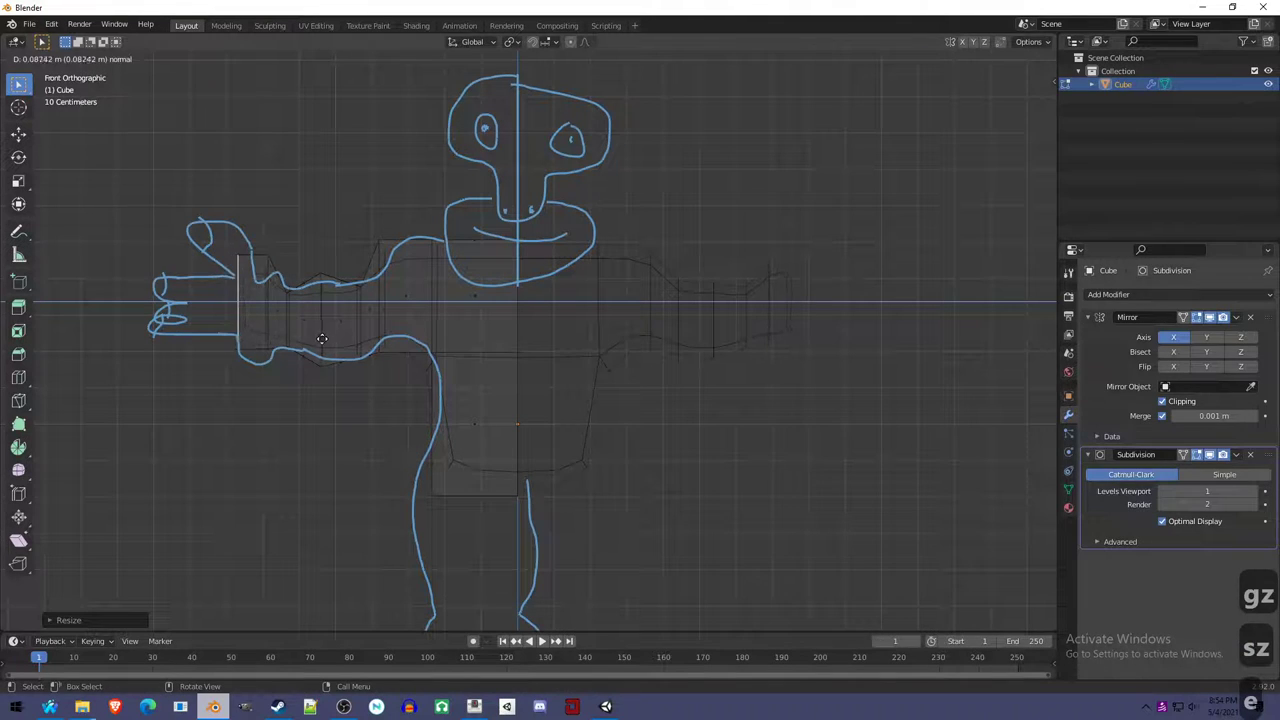
click(330, 337)
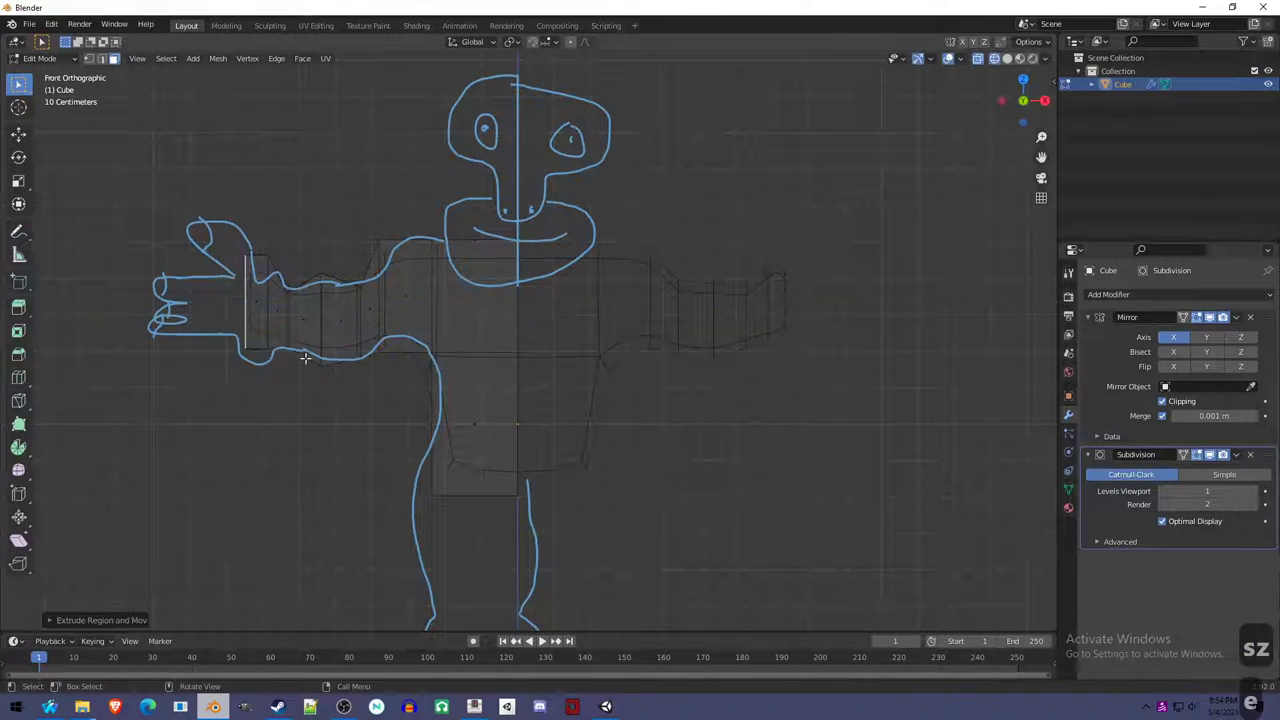
key(e)
right_click(344, 343)
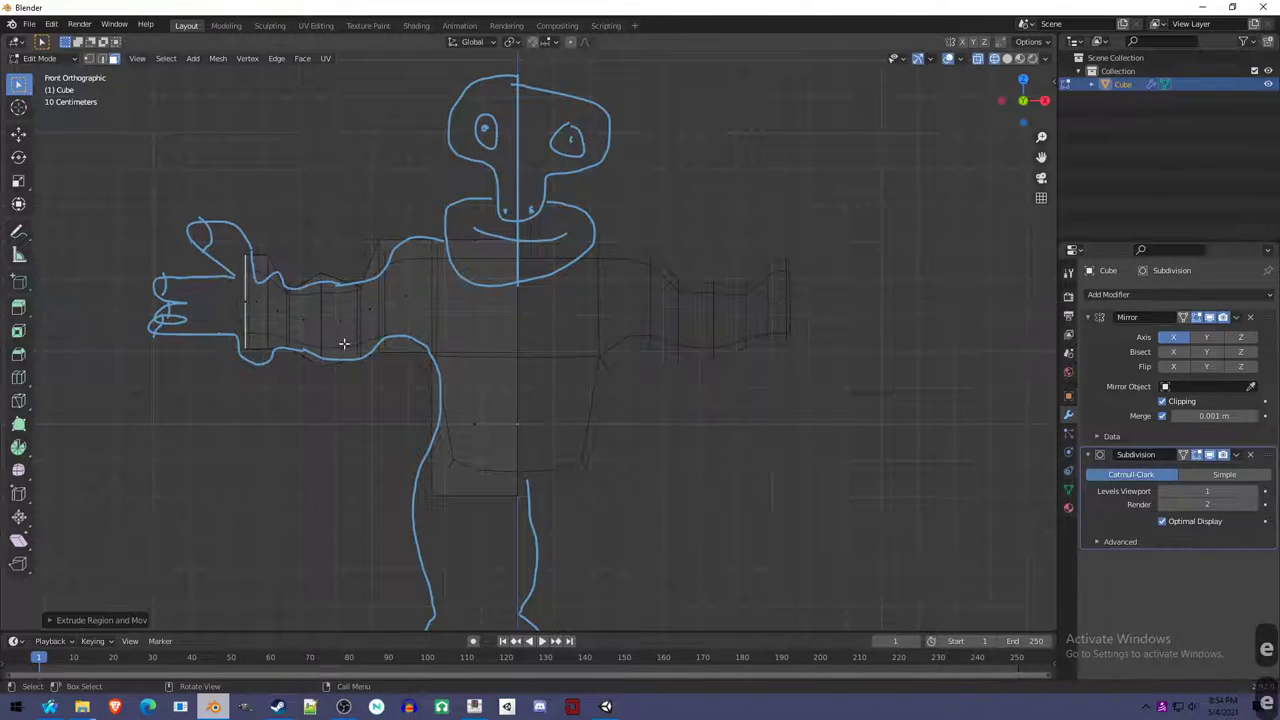
key(ctrl+z)
key(g)
key(x)
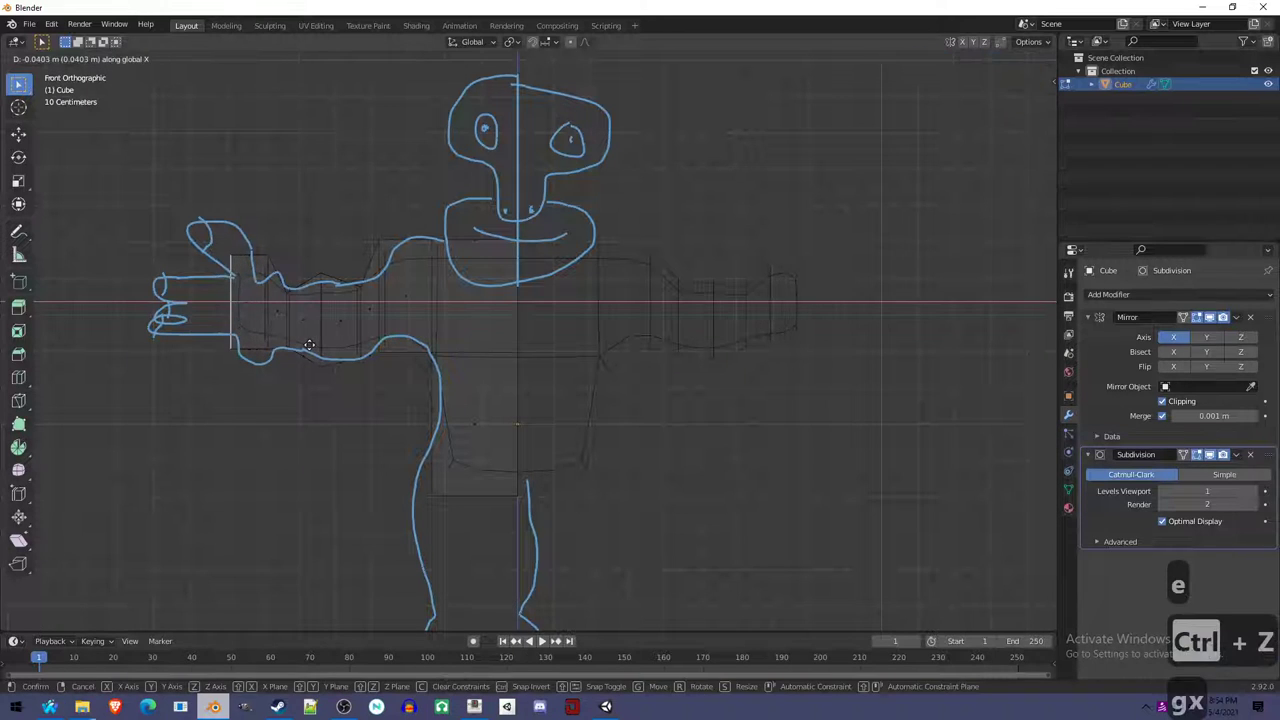
right_click(302, 347)
Move the hand's top face down along Z to the sketched upper hand outline.
key(g)
key(z)
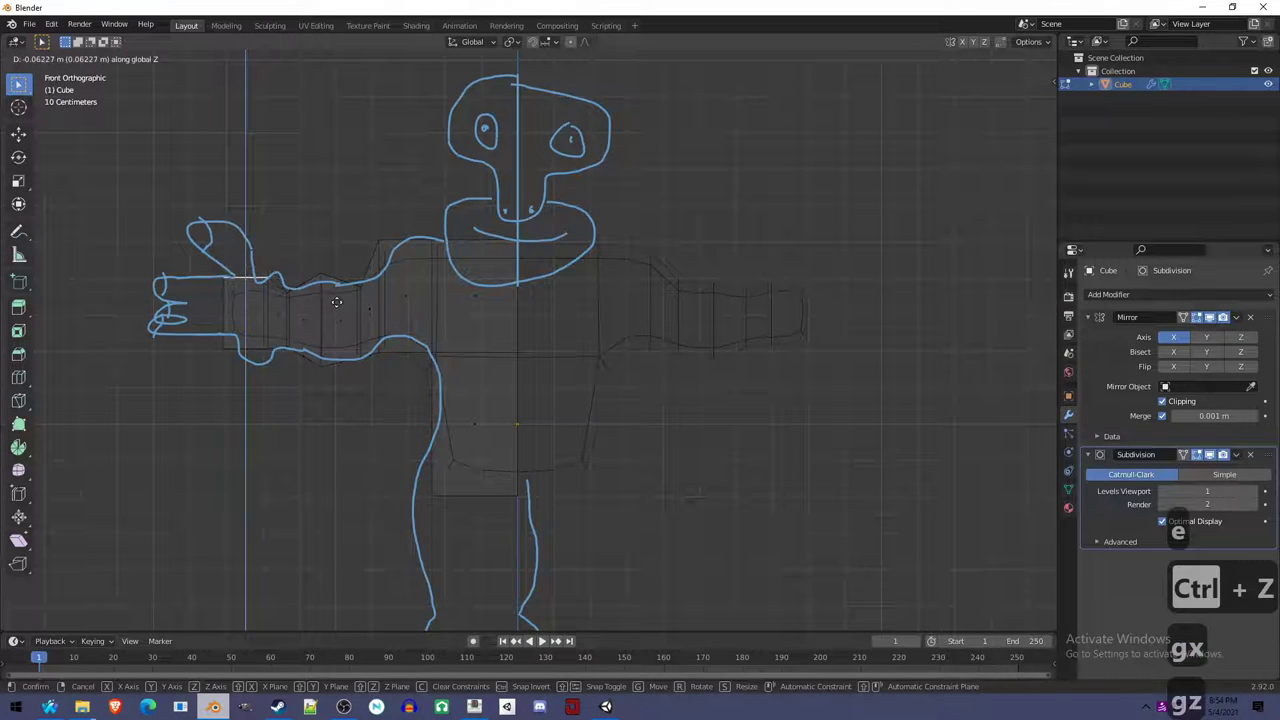
click(335, 298)
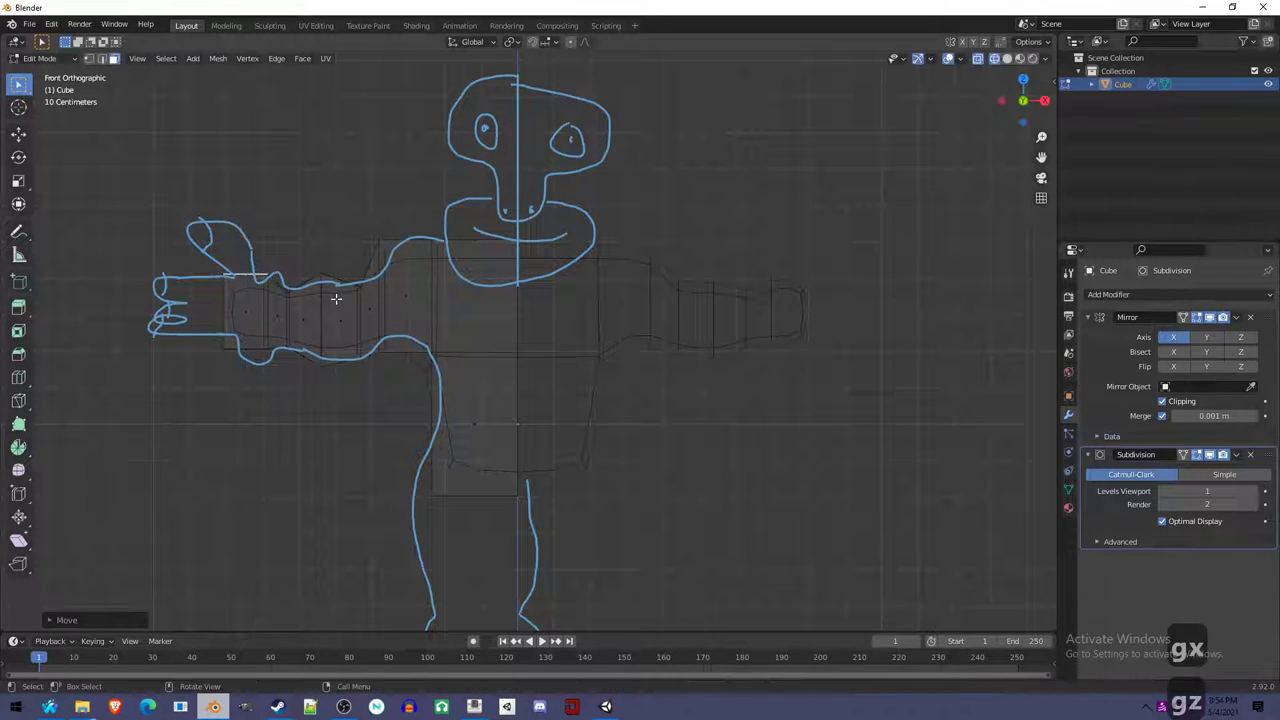
Select the hand block's top and bottom faces together and scale them along Z to flatten the hand.
shift+middle_drag(341, 356, 471, 383)
scroll(455, 380, up, 1)
mouse_move(365, 369)
middle_down()
mouse_move(371, 349)
mouse_move(574, 371)
mouse_move(513, 371)
mouse_move(666, 443)
mouse_move(589, 466)
mouse_move(493, 447)
middle_up()
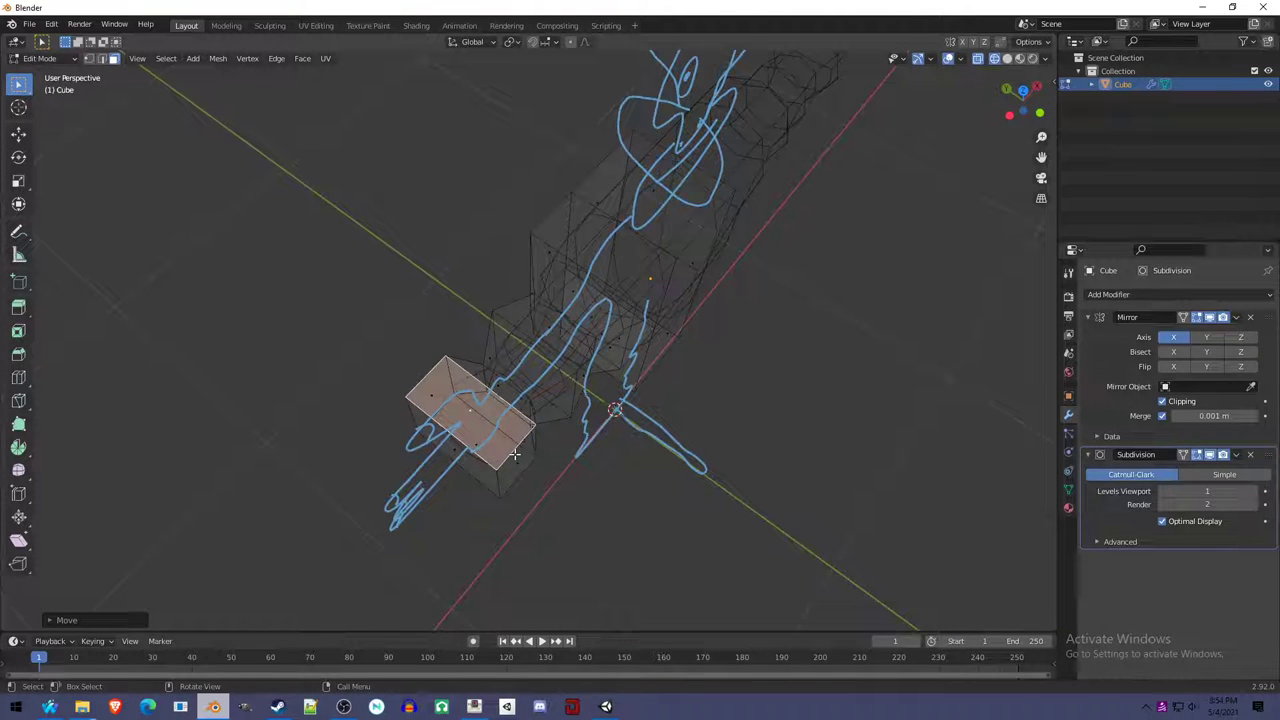
mouse_move(575, 485)
middle_down()
mouse_move(506, 451)
mouse_move(503, 420)
mouse_move(525, 396)
mouse_move(533, 431)
middle_up()
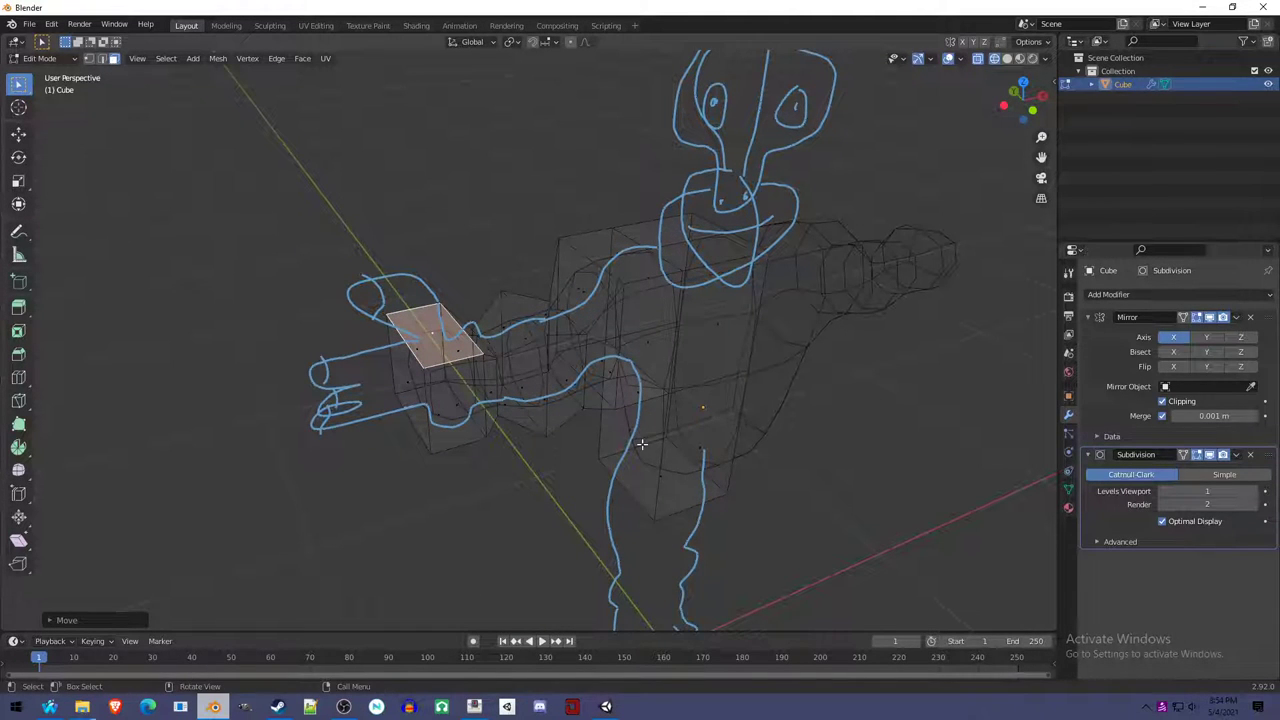
mouse_move(531, 486)
middle_down()
mouse_move(497, 466)
mouse_move(480, 477)
mouse_move(437, 441)
mouse_move(514, 443)
mouse_move(500, 437)
middle_up()
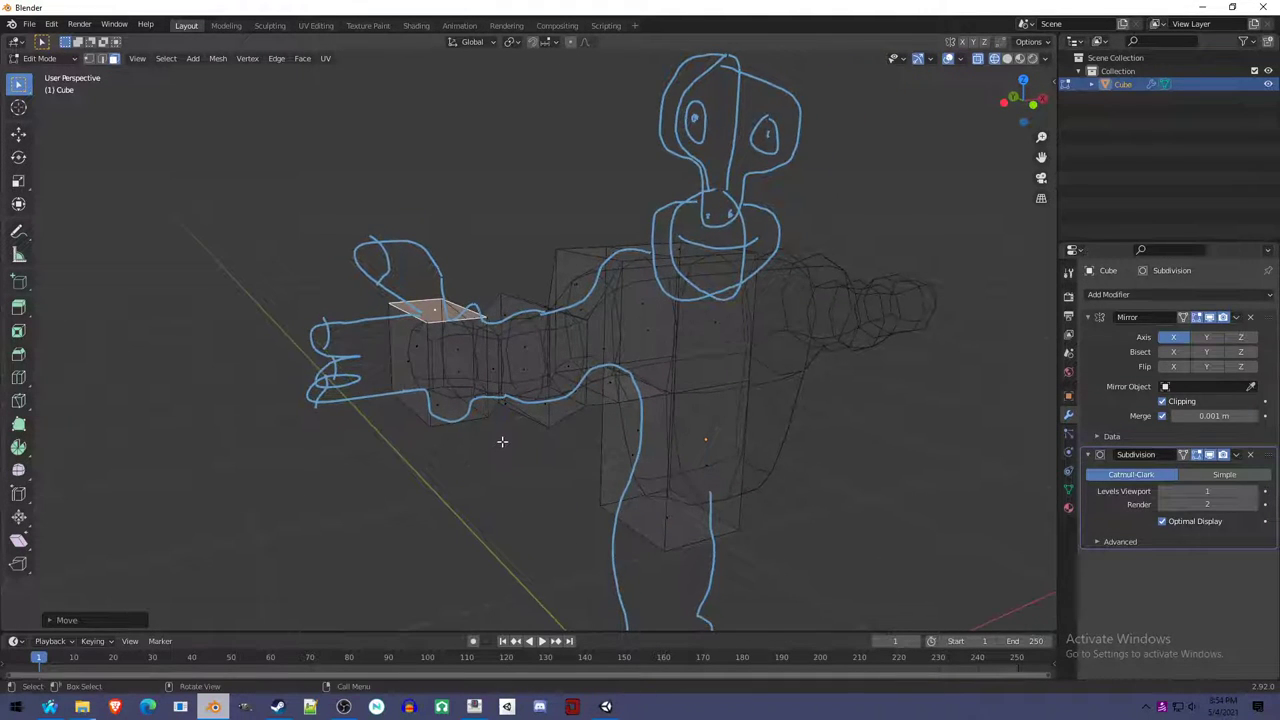
alt+click(472, 422)
key(s)
key(z)
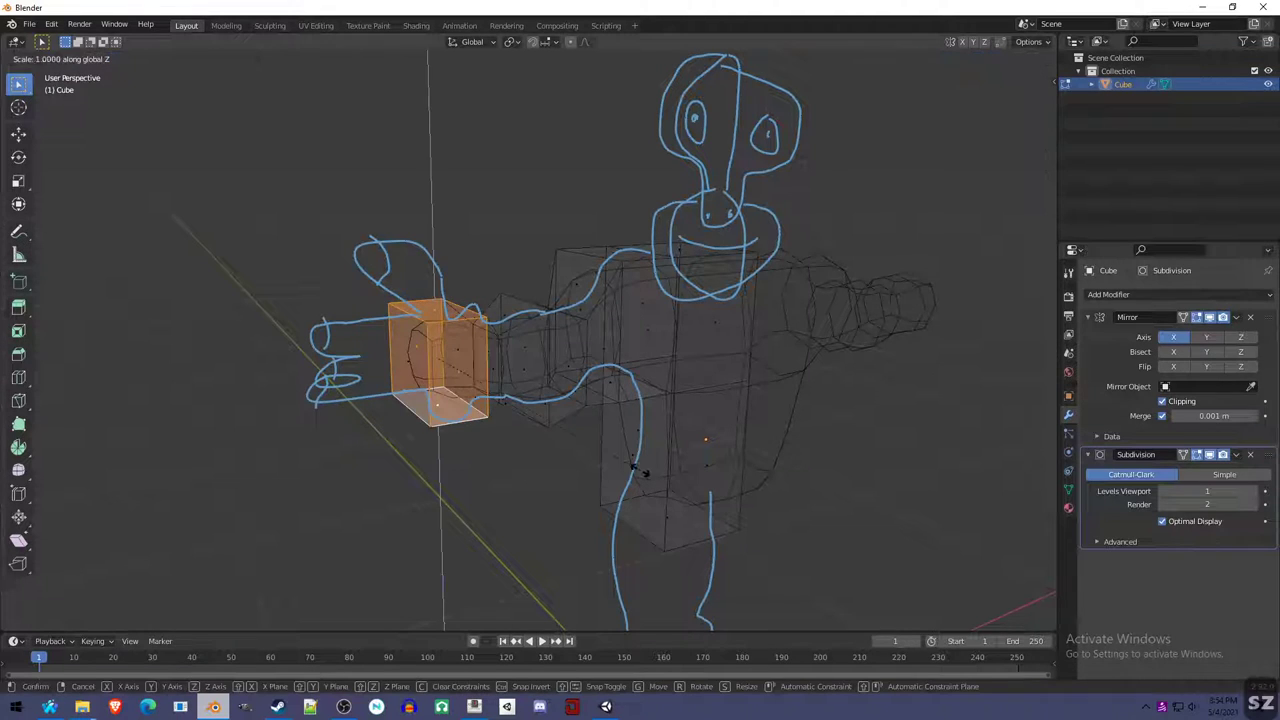
click(500, 393)
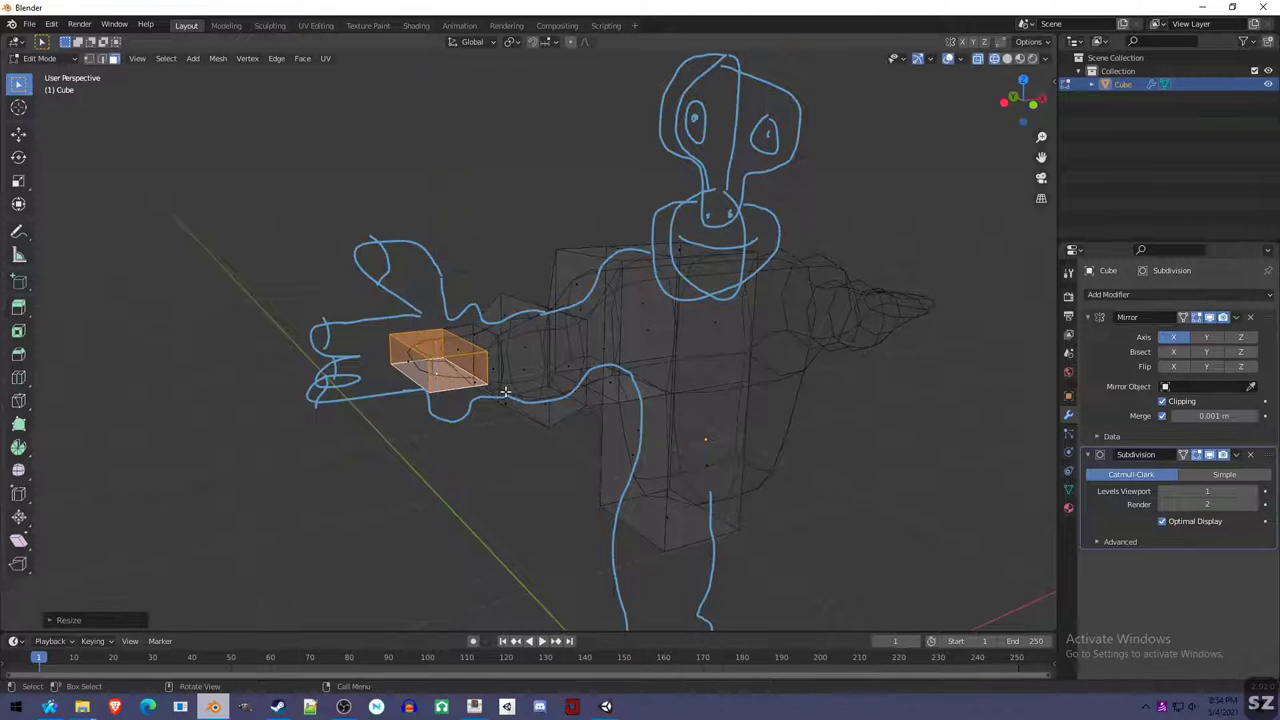
Select the hand's end face and adjust its position slightly along X to match the palm outline.
scroll(488, 398, up, 1)
middle_drag(462, 409, 425, 416)
click(369, 384)
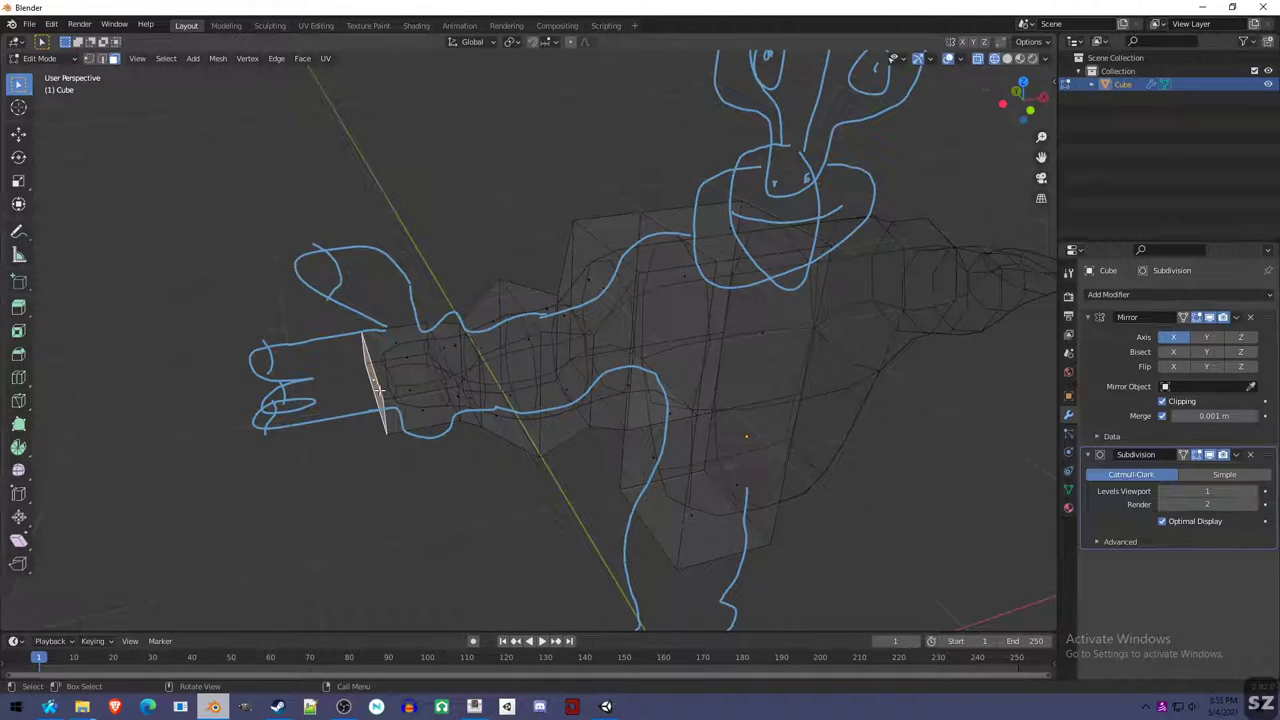
key(g)
key(x)
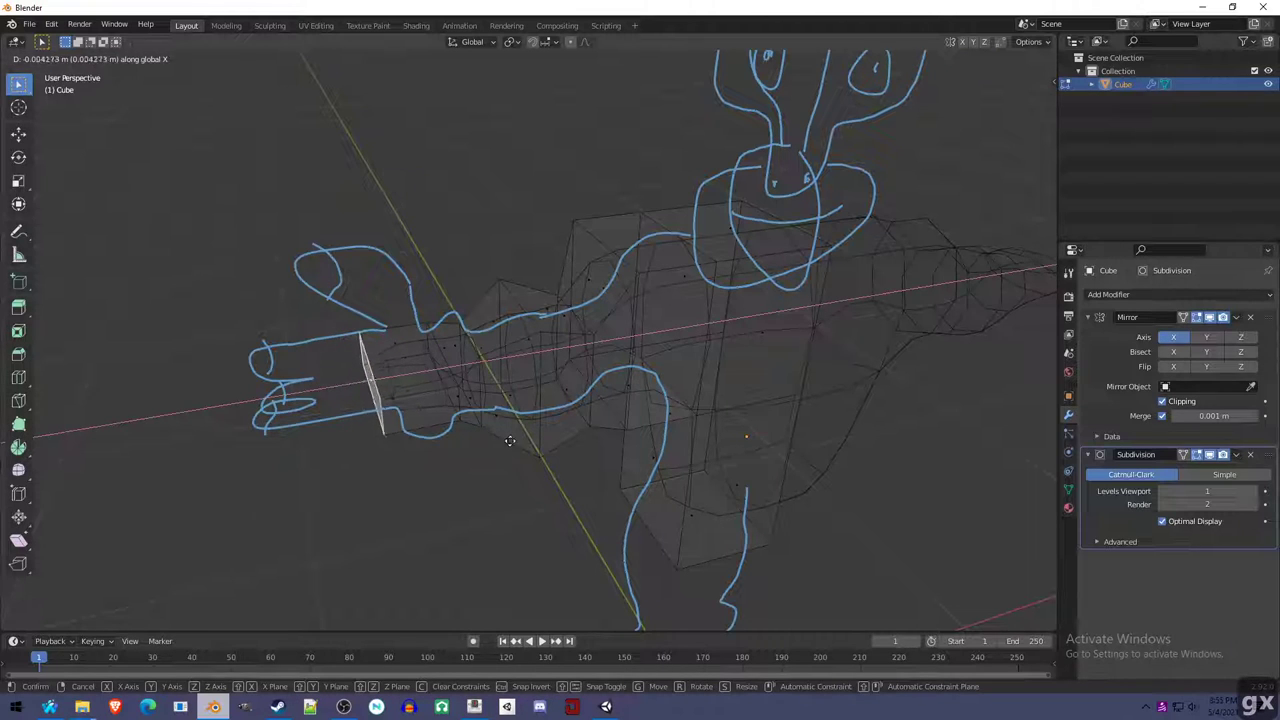
click(502, 439)
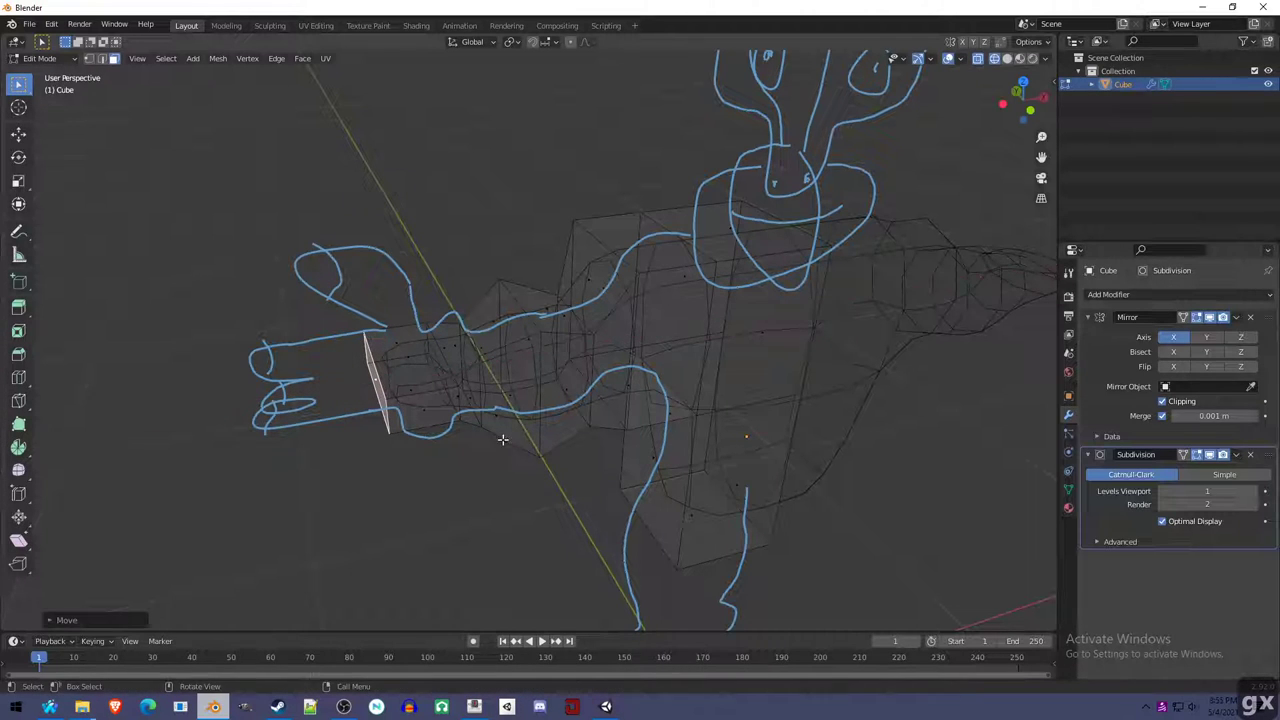
Extrude the hand's narrow front side face about 0.11 m outward along its normal for the thumb base.
click(427, 415)
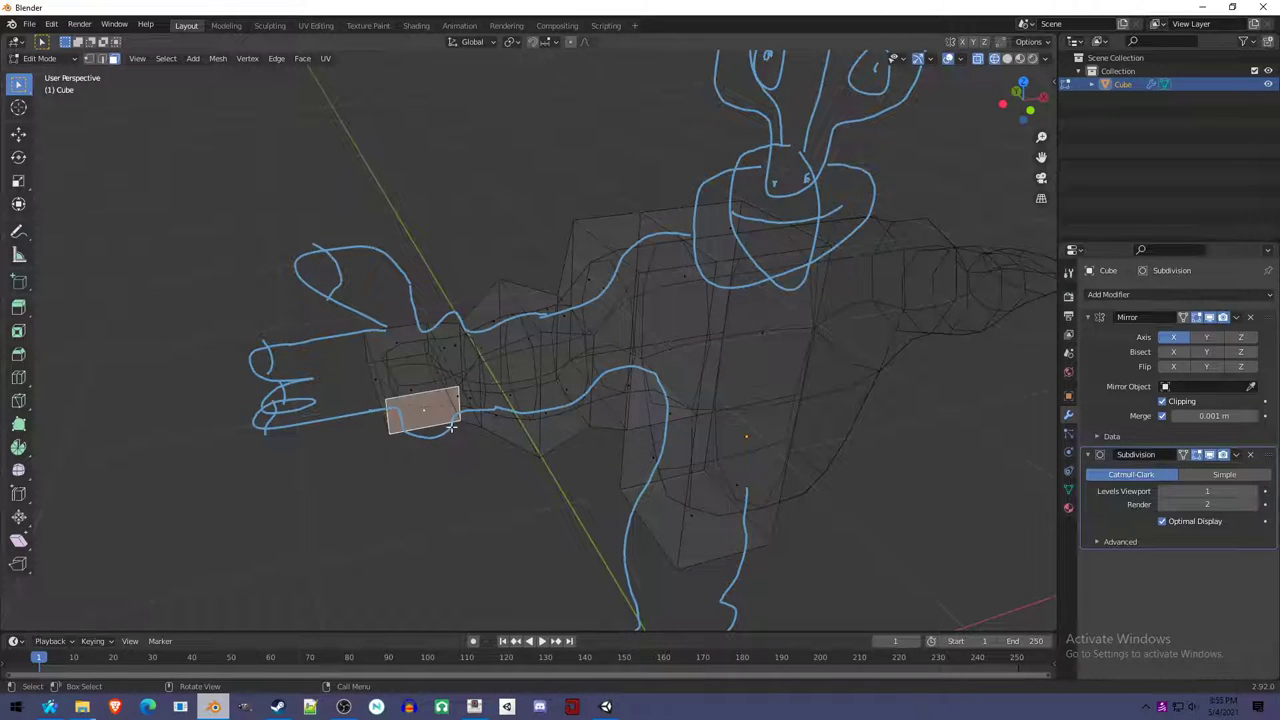
key(e)
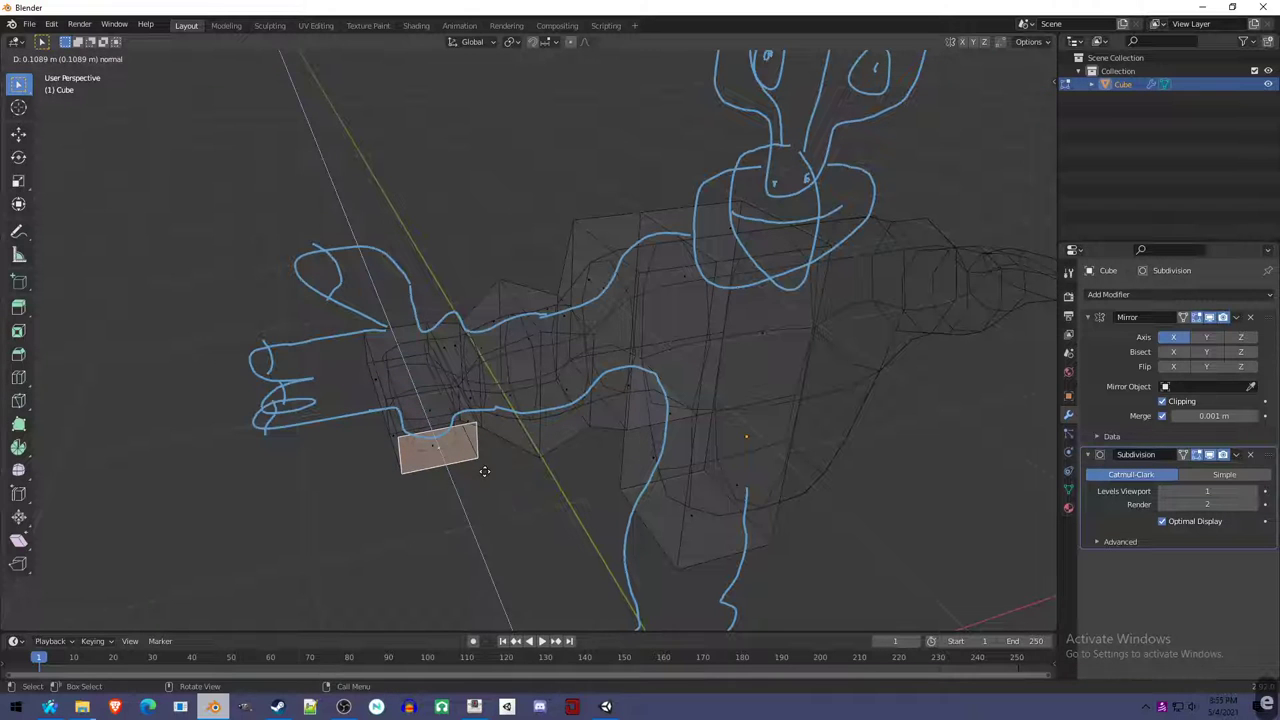
click(484, 471)
Rotate the thumb base's end face about Z toward the fingers and reposition it in the horizontal plane with Z locked.
middle_drag(484, 471, 622, 531)
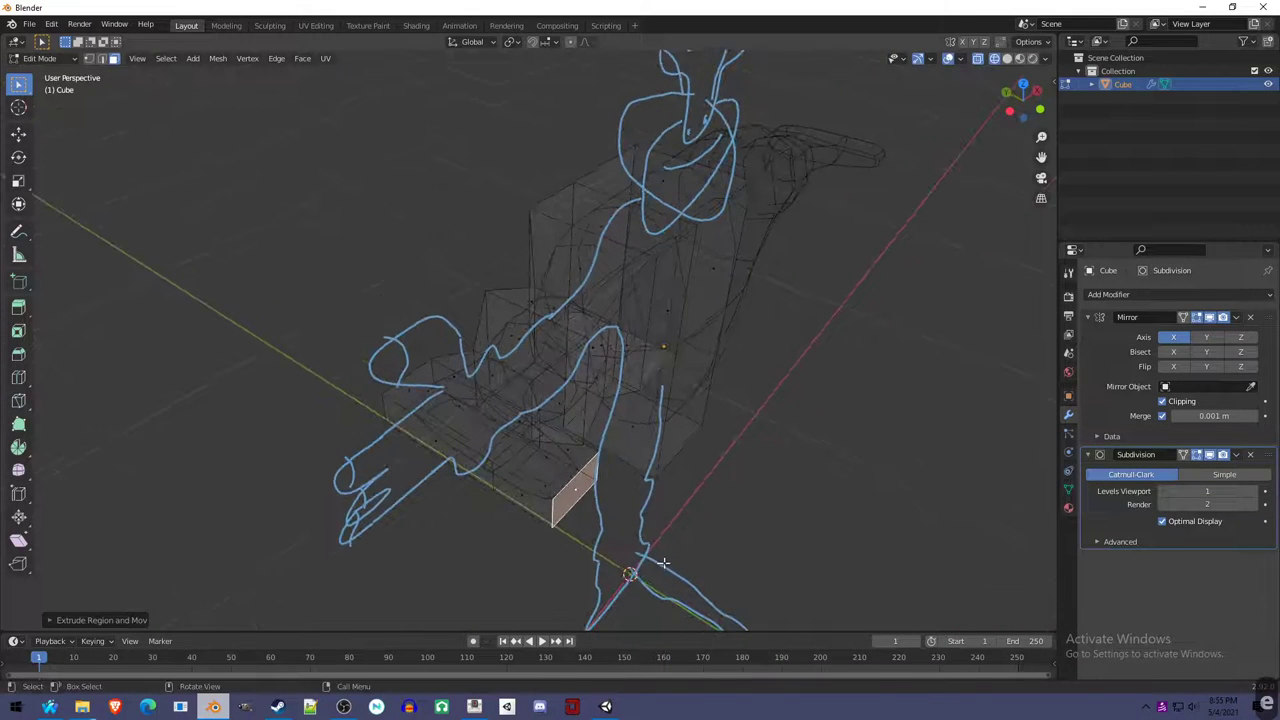
key(r)
key(z)
click(657, 482)
key(g)
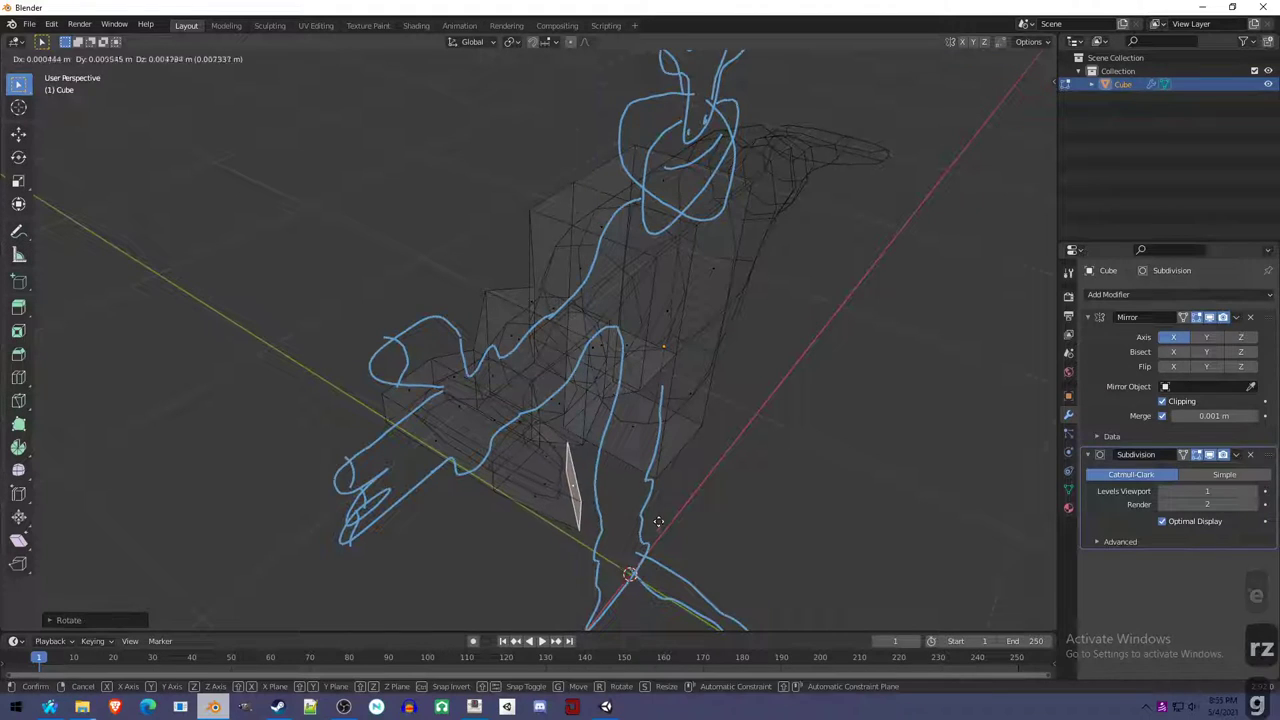
key(shift+z)
click(645, 517)
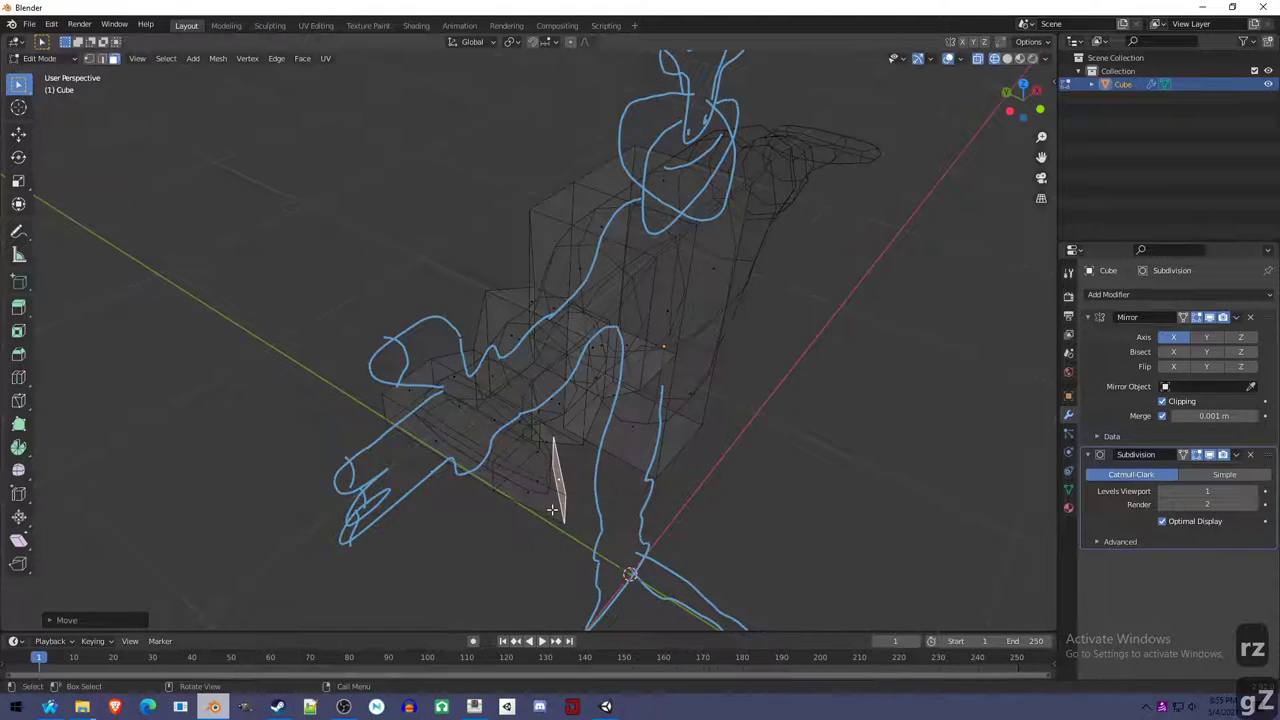
key(g)
key(y)
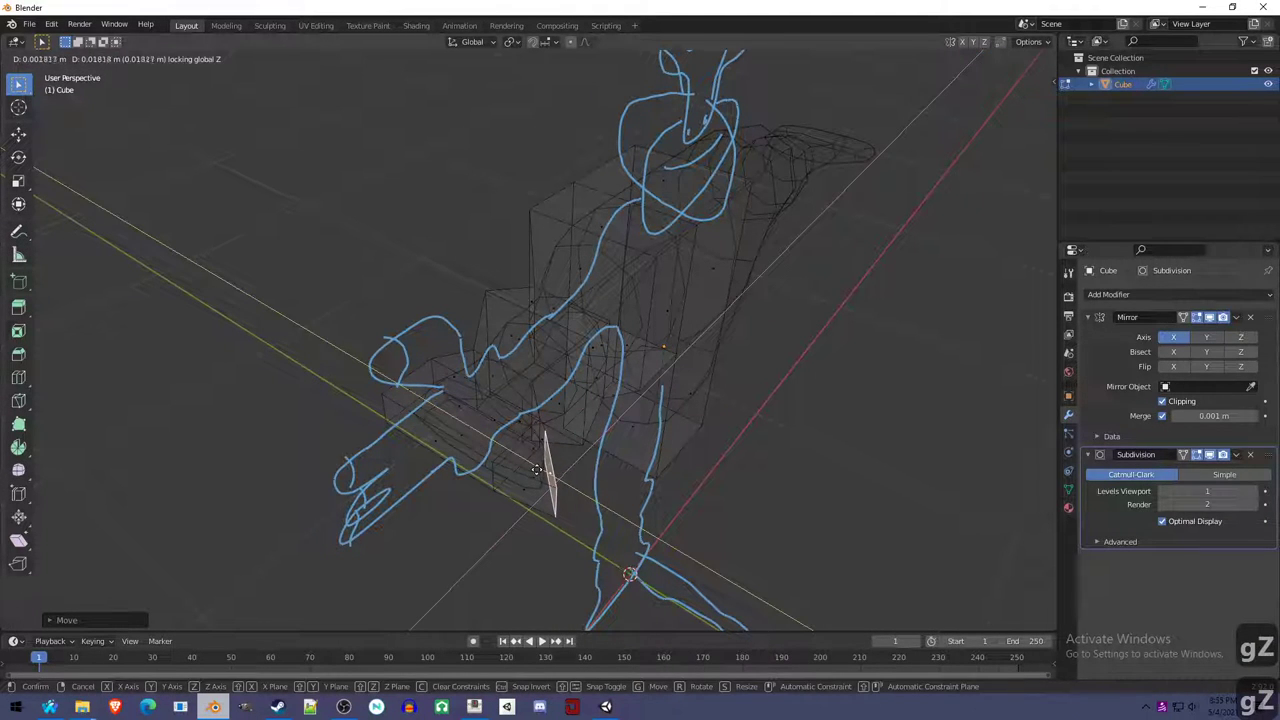
click(538, 474)
Switch to solid shading and extrude the palm's end face a short distance outward.
click(532, 493)
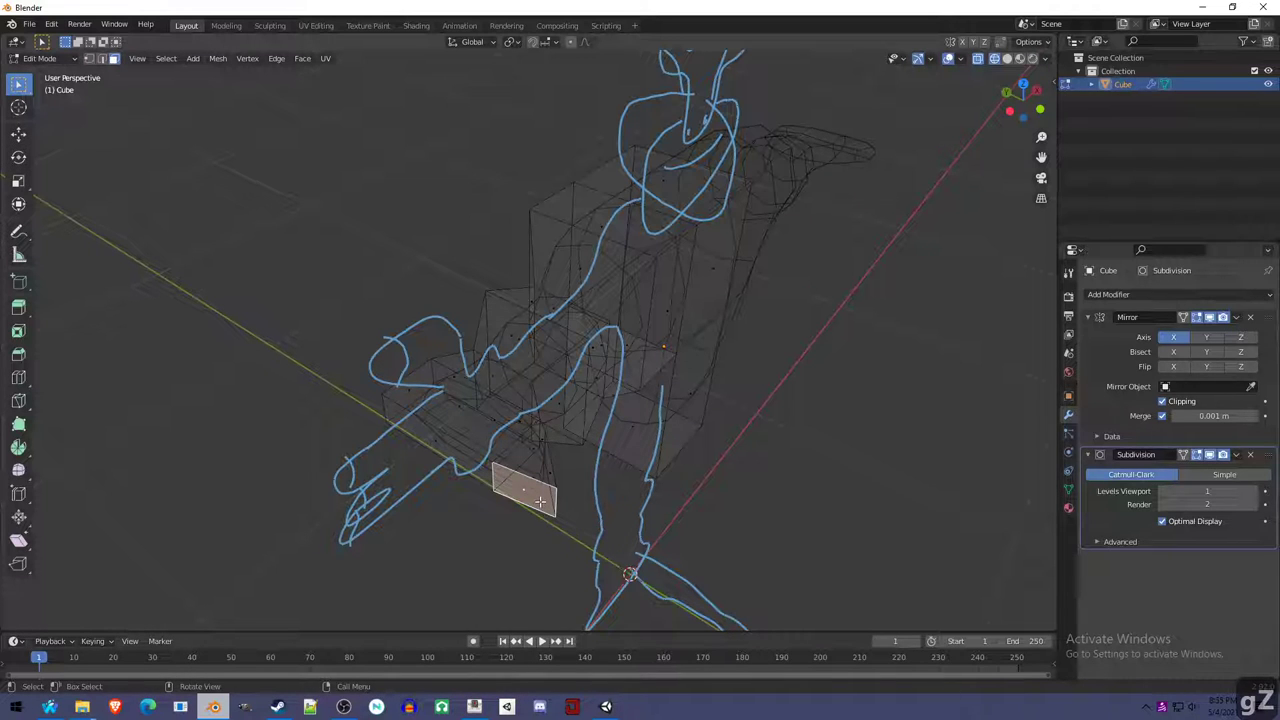
click(459, 460)
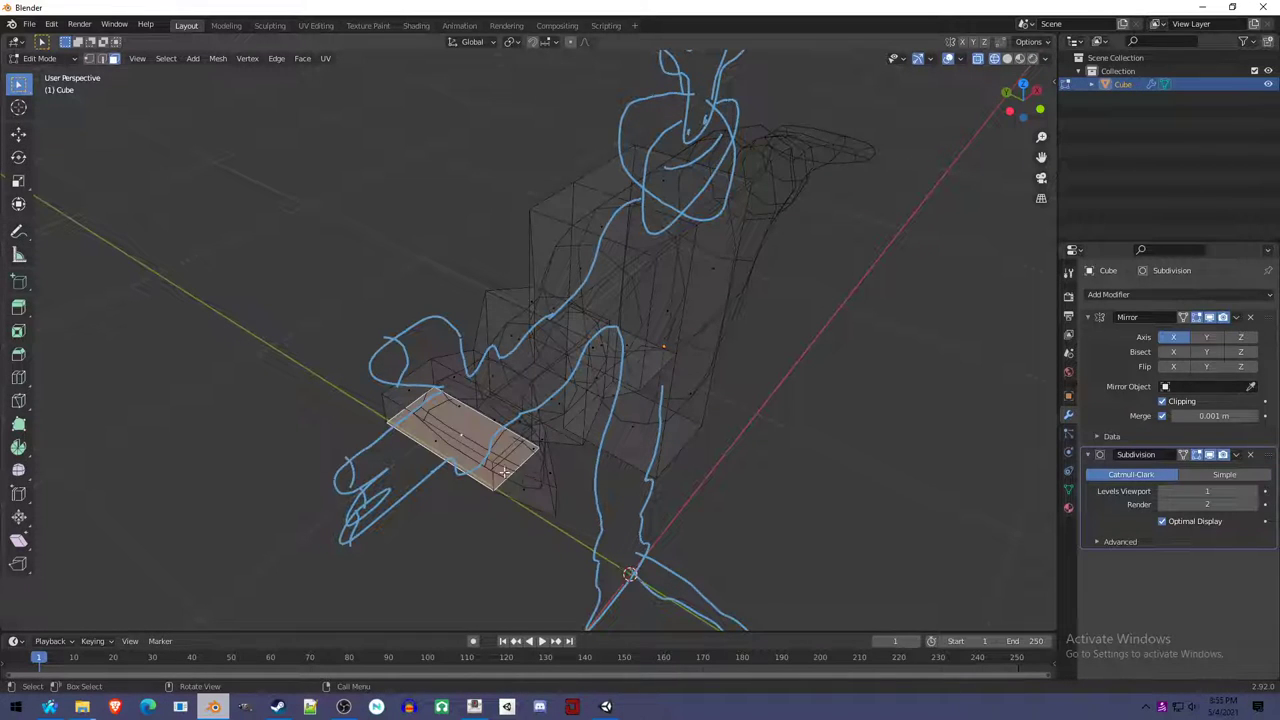
click(445, 450)
key(z)
mouse_move(478, 464)
middle_down()
mouse_move(466, 428)
mouse_move(483, 437)
mouse_move(477, 465)
middle_up()
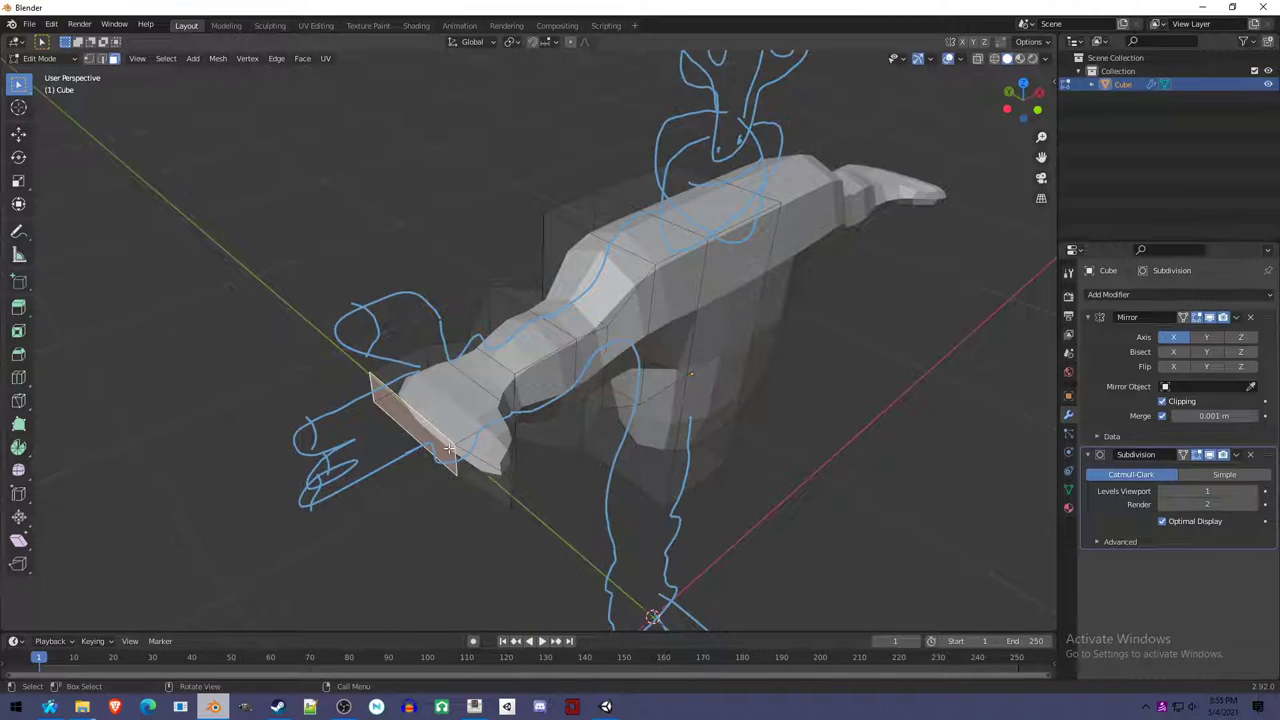
key(e)
click(548, 494)
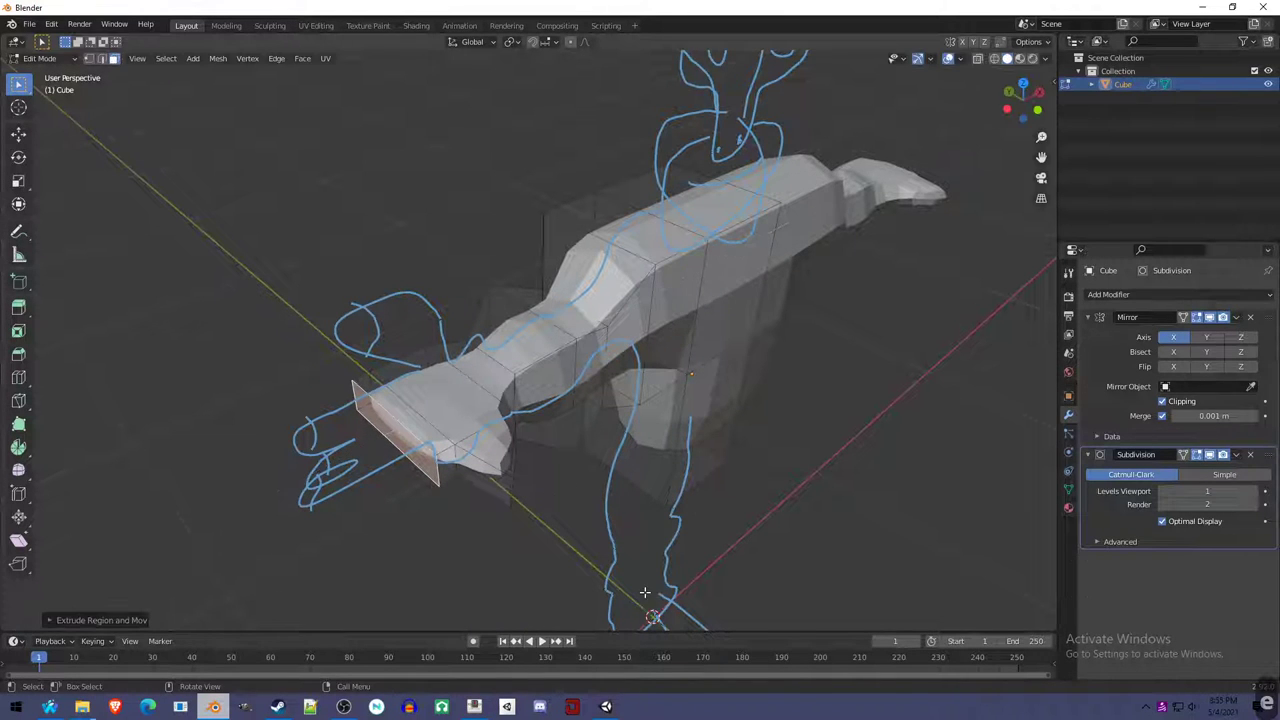
Scale the extruded palm end face down along Y to create angled faces on both sides of it.
key(s)
key(x)
key(y)
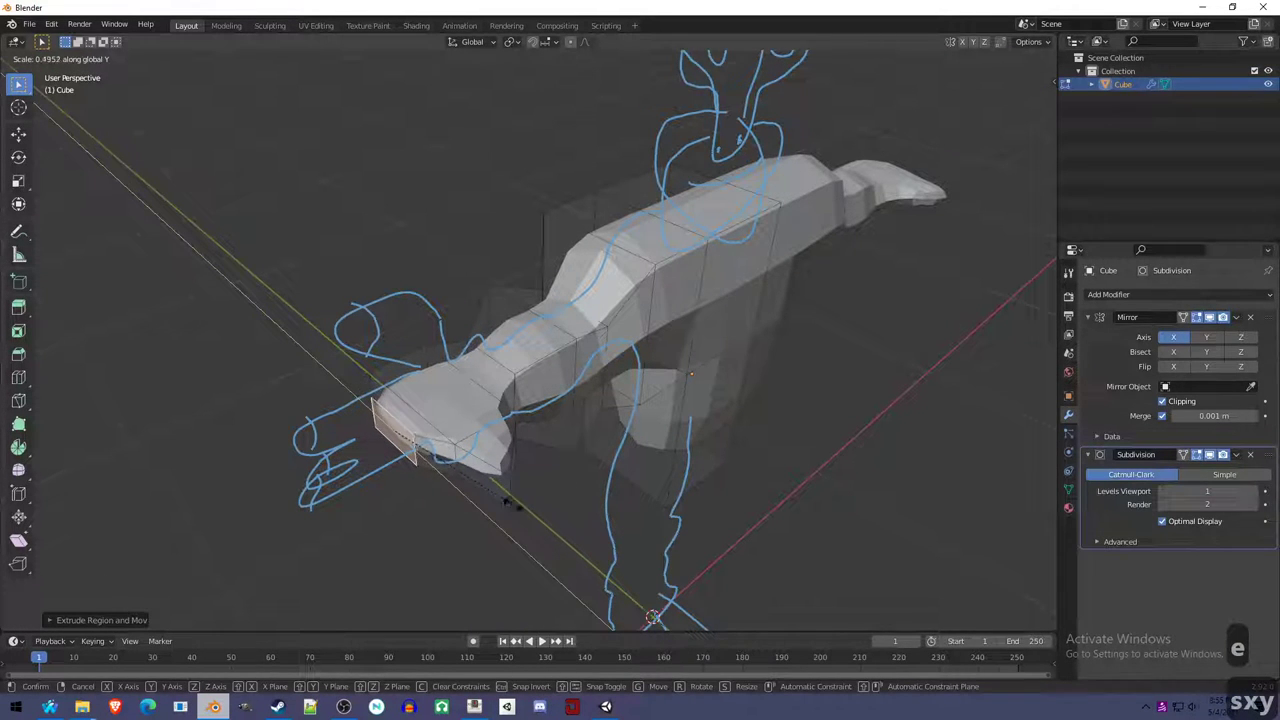
click(442, 481)
Select the three faces around the palm's end and extrude them about 0.08 m with Extrude Individual Faces to form finger bases.
middle_drag(442, 481, 487, 482)
click(521, 475)
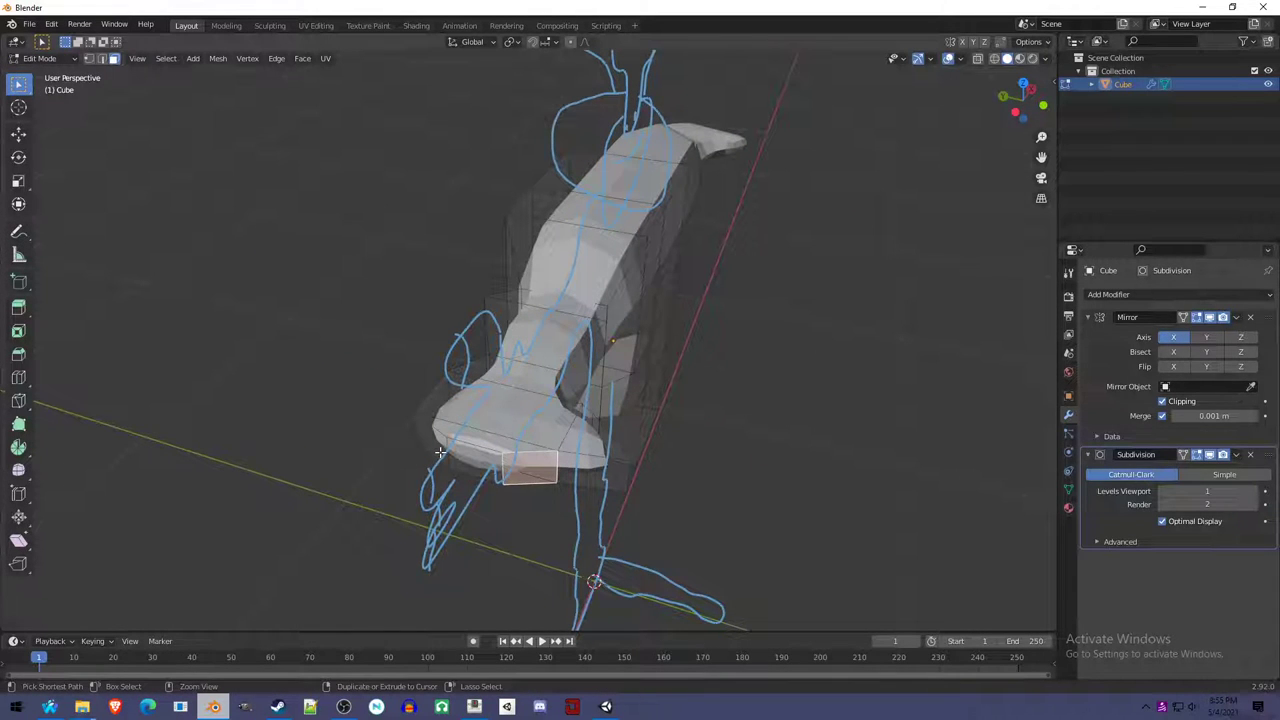
ctrl+click(440, 453)
middle_drag(440, 453, 514, 509)
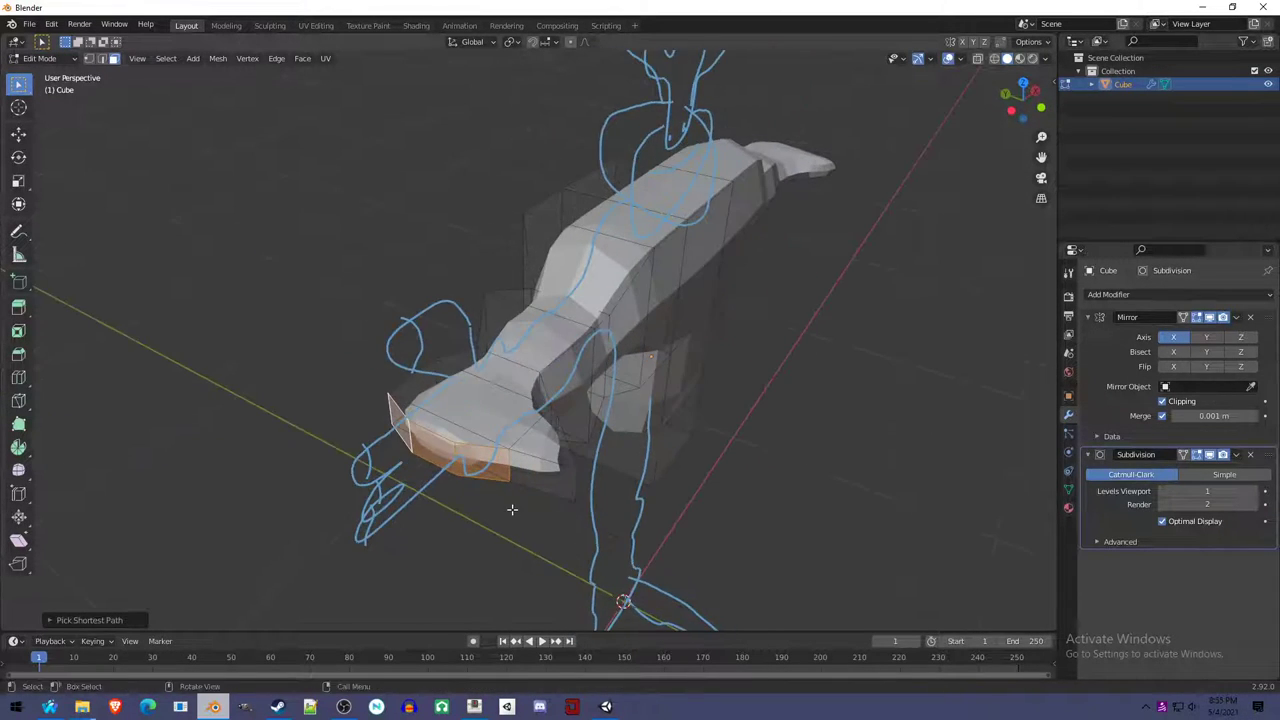
key(alt+e)
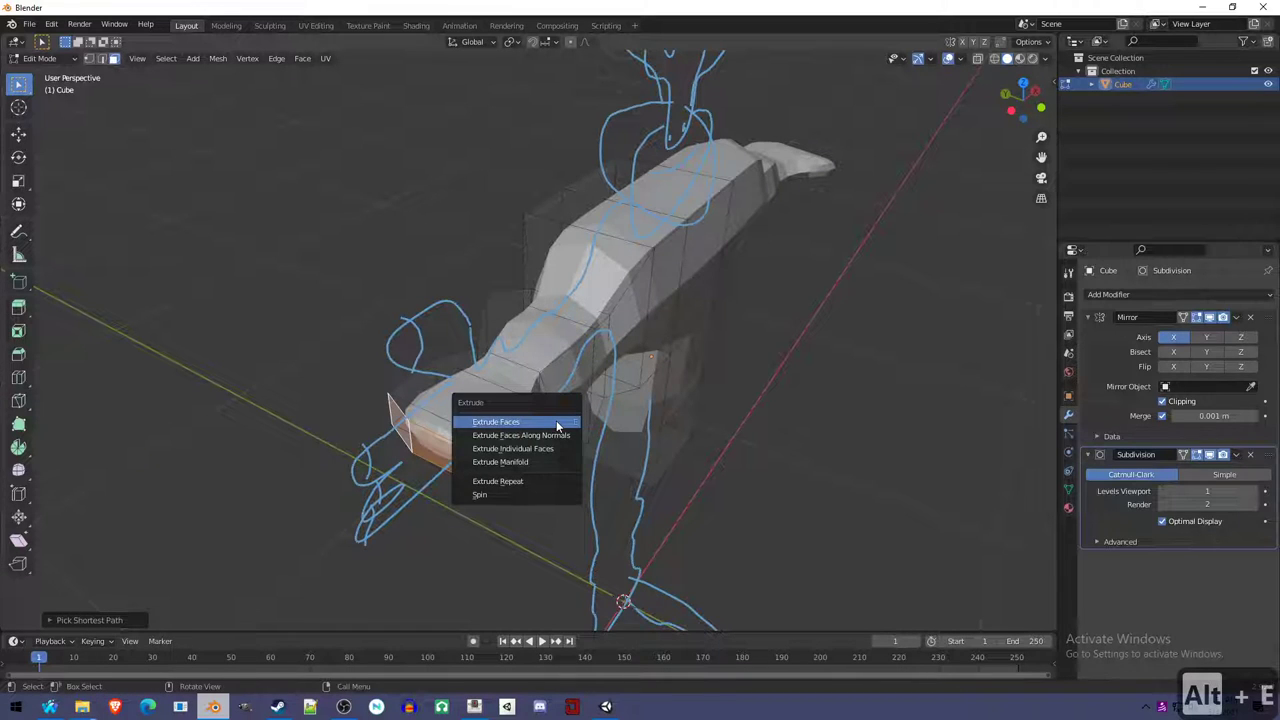
click(557, 424)
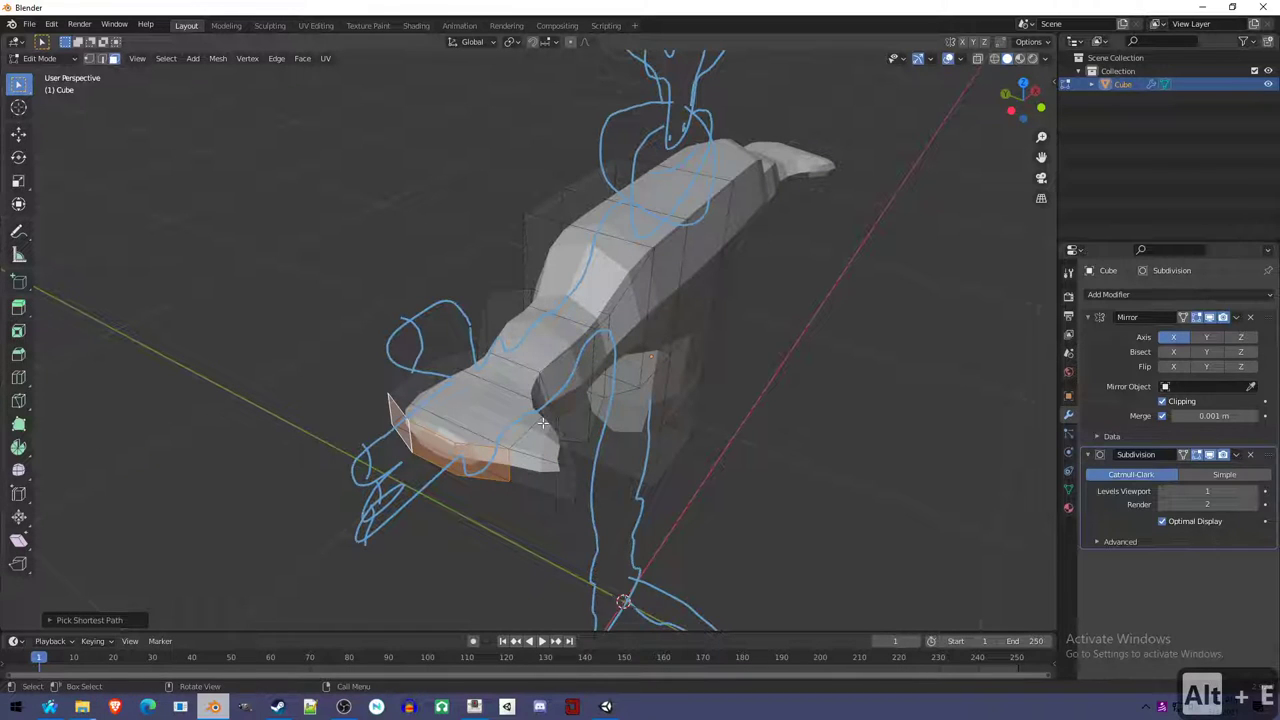
key(alt+e)
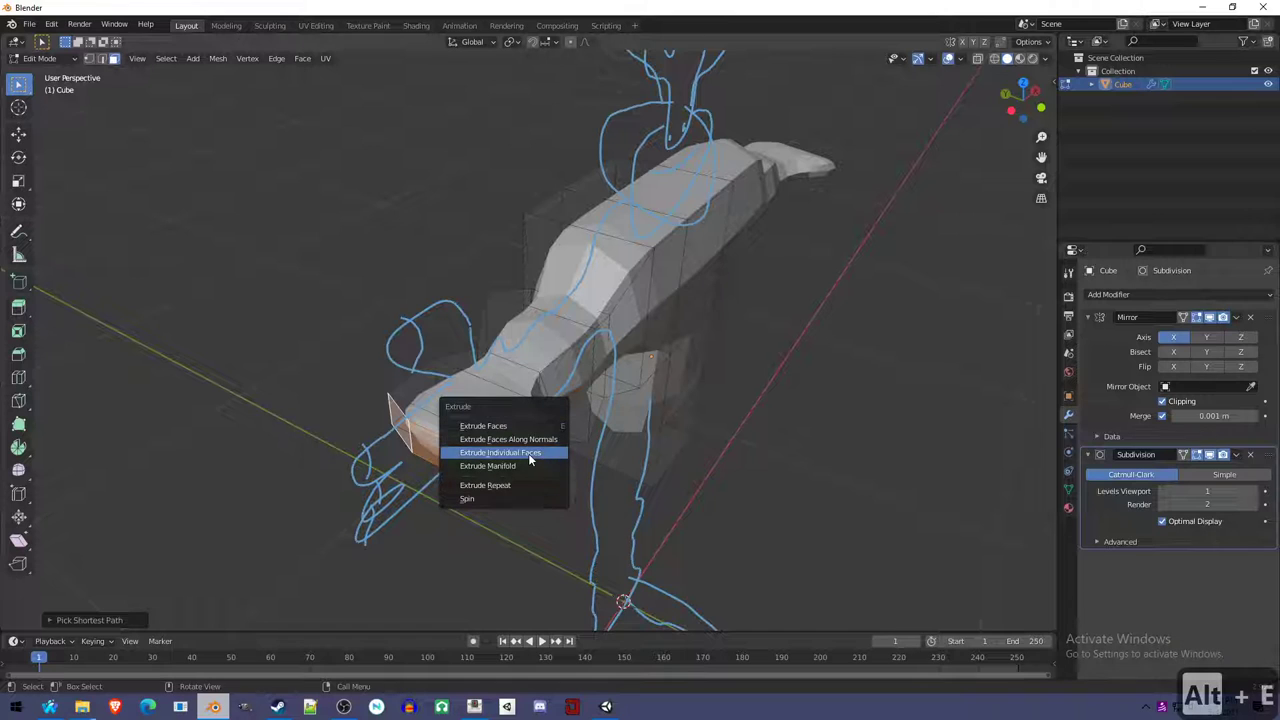
click(529, 455)
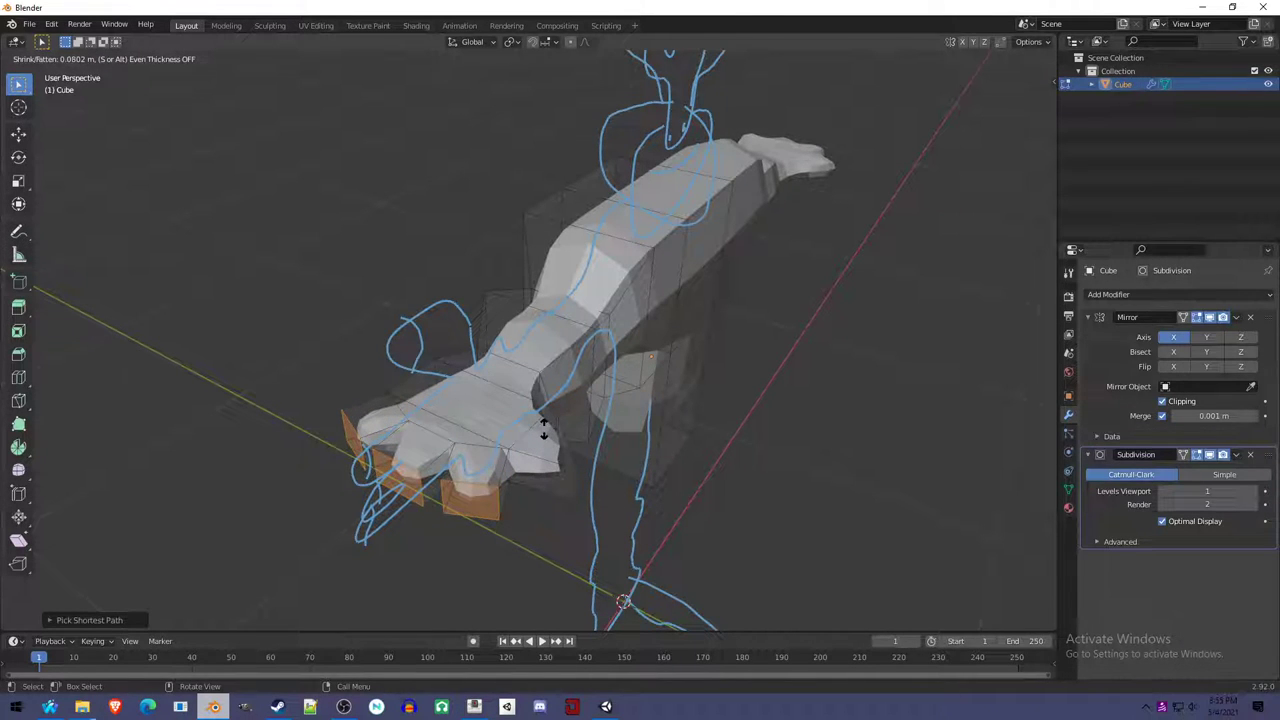
click(545, 428)
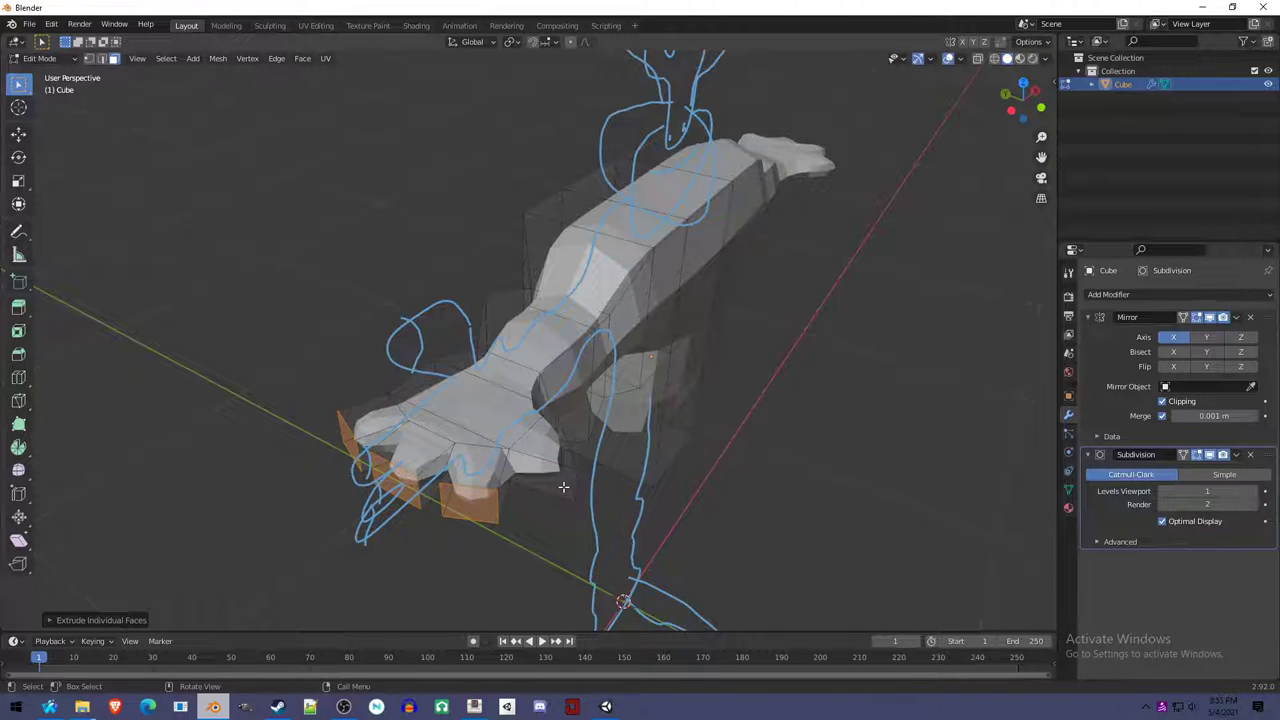
Move the three extruded finger end faces a short distance outward along X to lengthen the fingers.
key(g)
key(x)
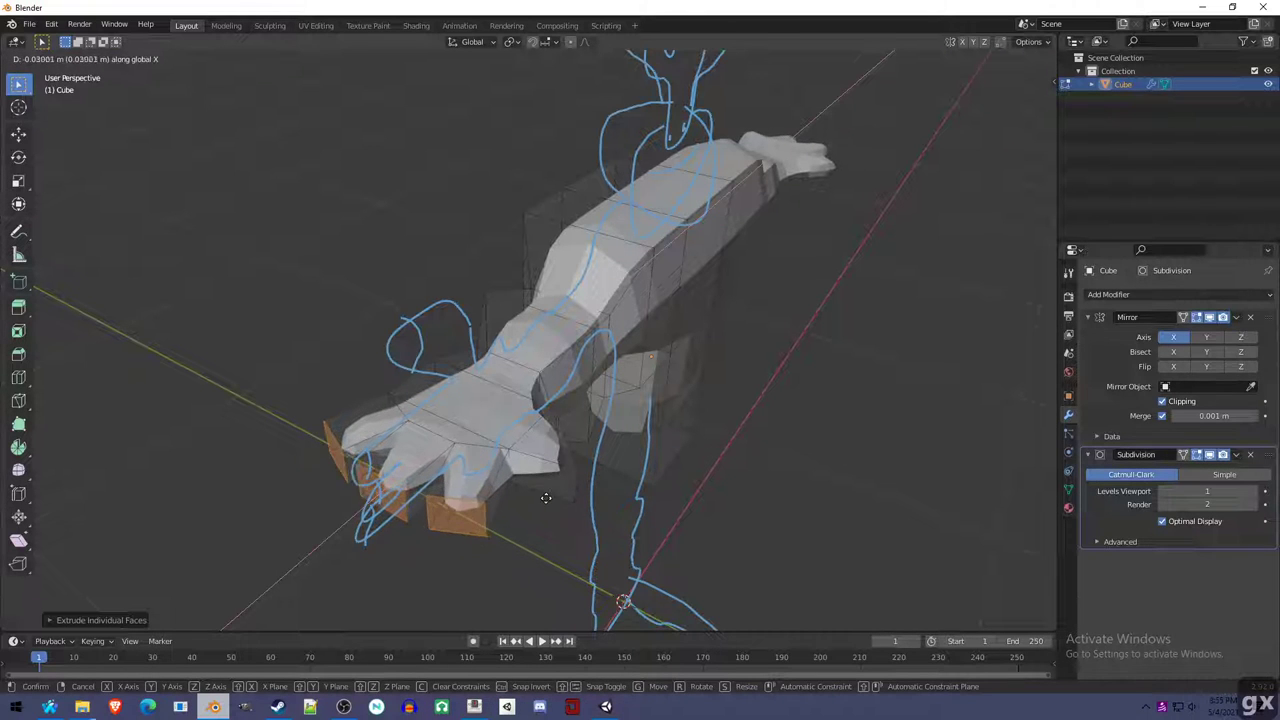
click(523, 509)
middle_drag(523, 509, 429, 449)
key(g)
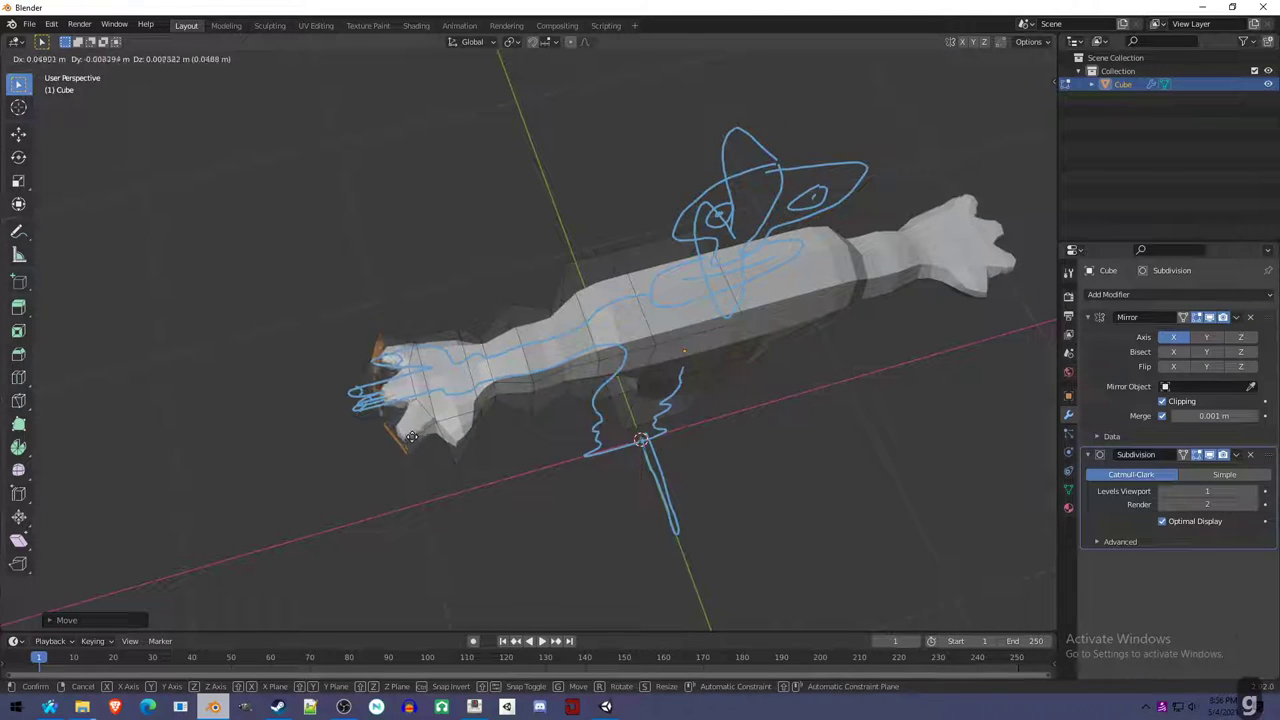
key(x)
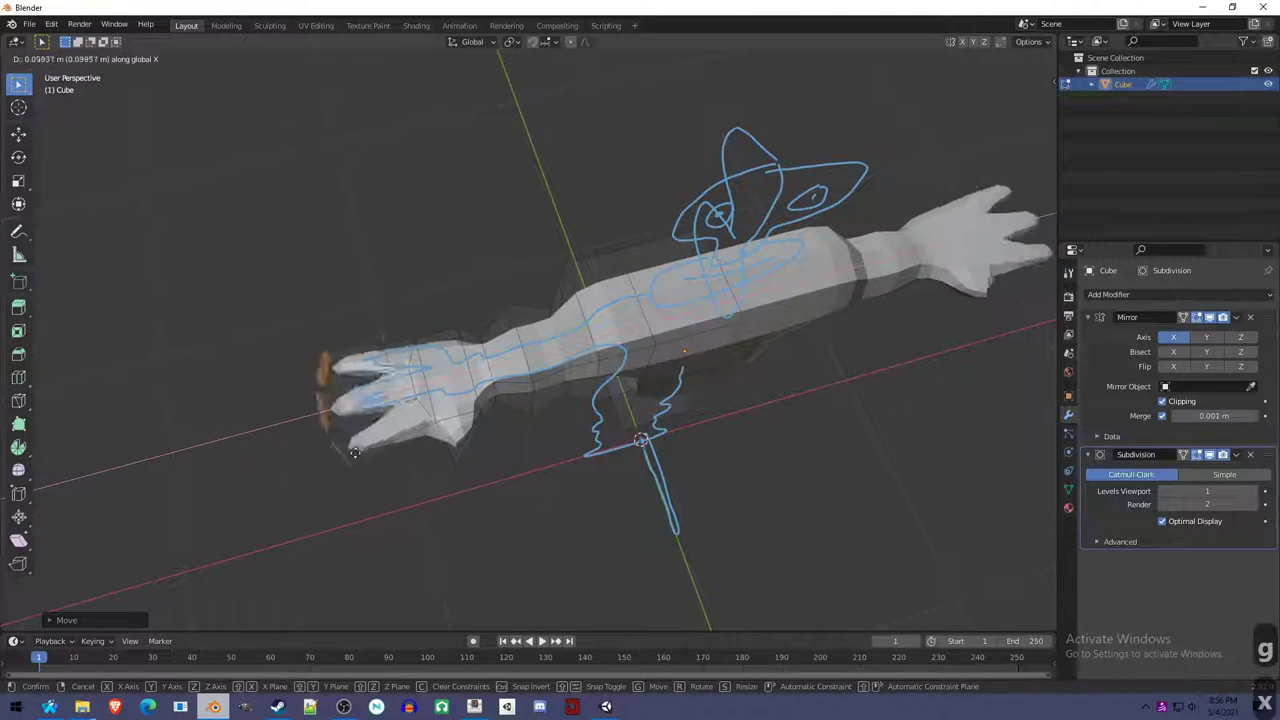
click(392, 441)
key(g)
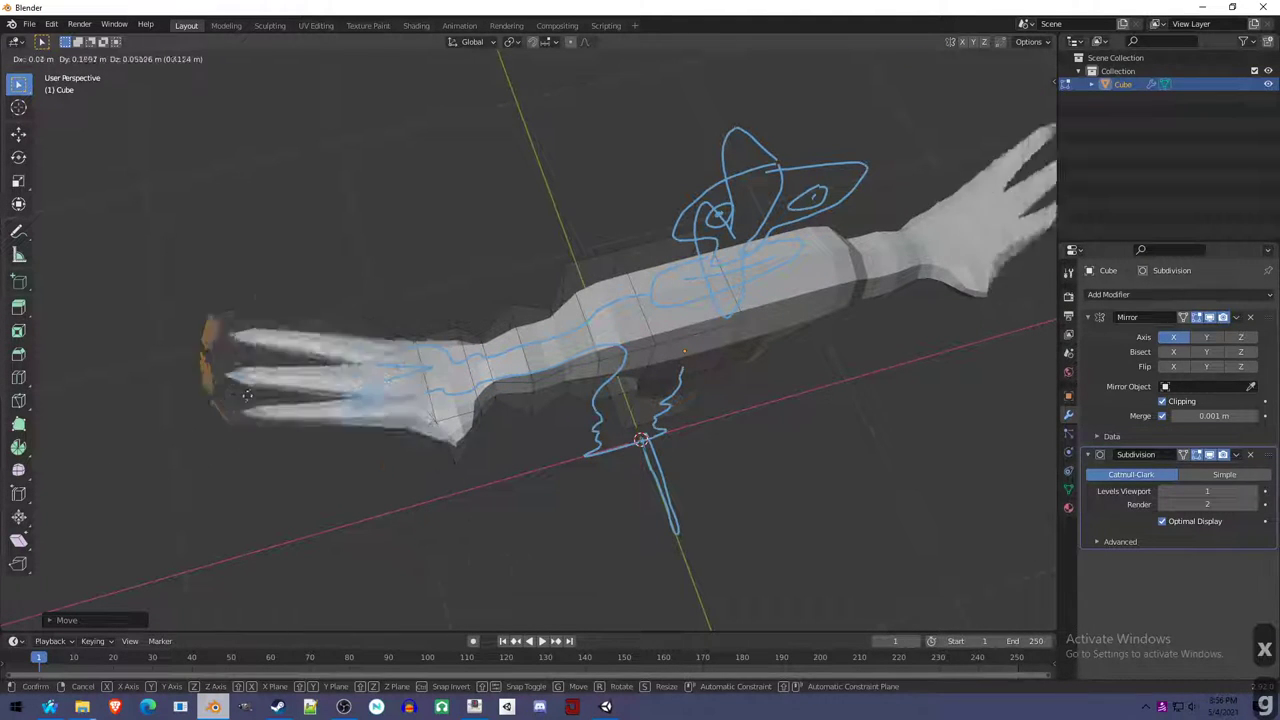
key(x)
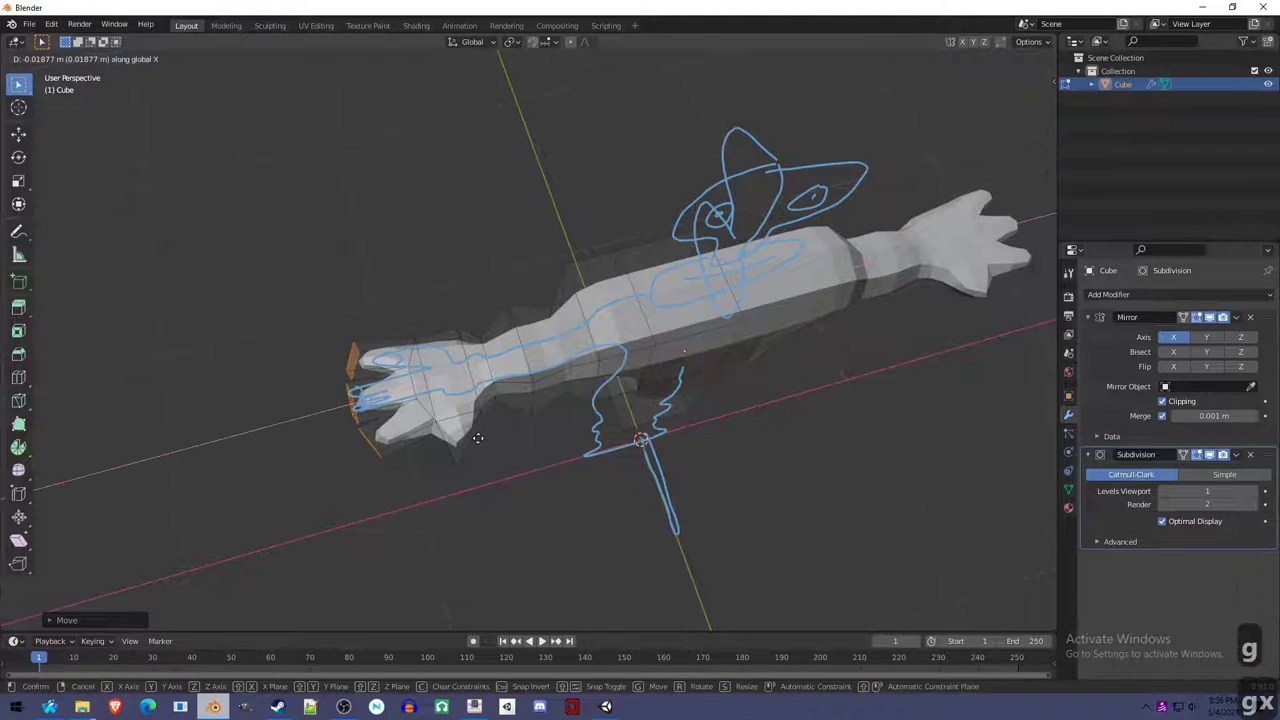
click(478, 437)
Scale the finger end faces to about 0.64 along Y, bringing them together, and move them about 0.06 m further outward along X.
middle_drag(478, 437, 571, 482)
key(s)
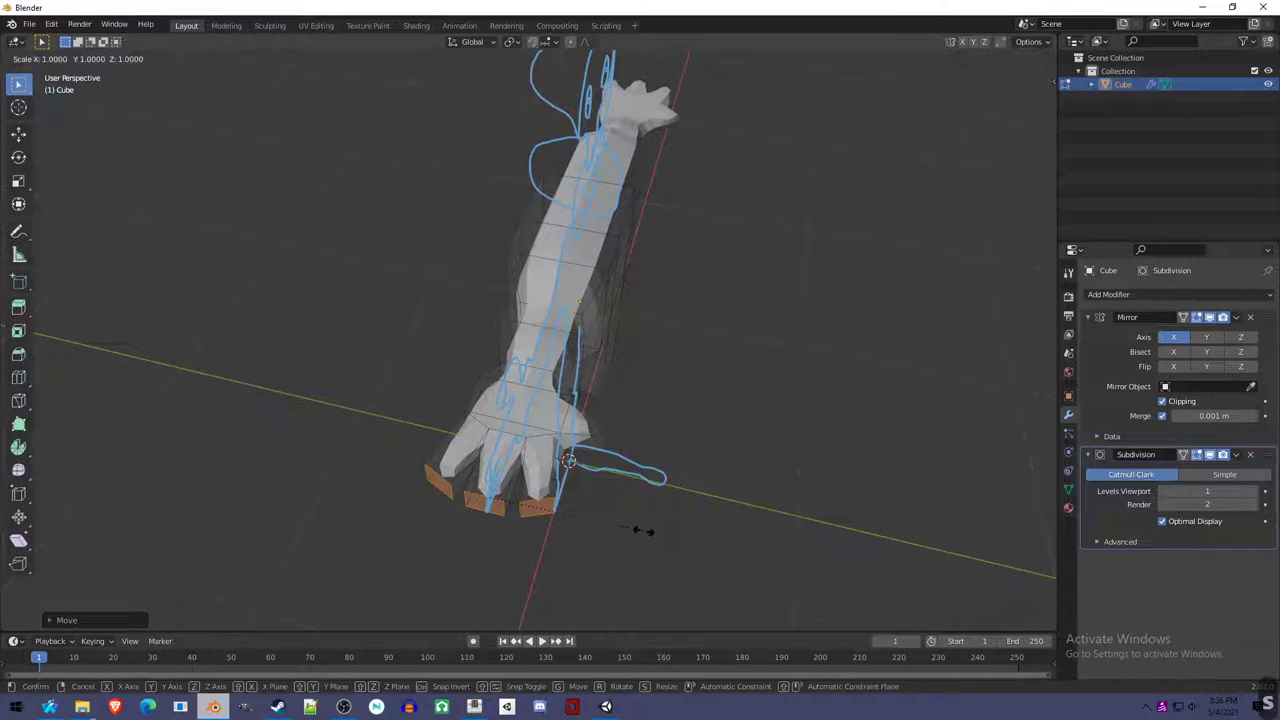
key(y)
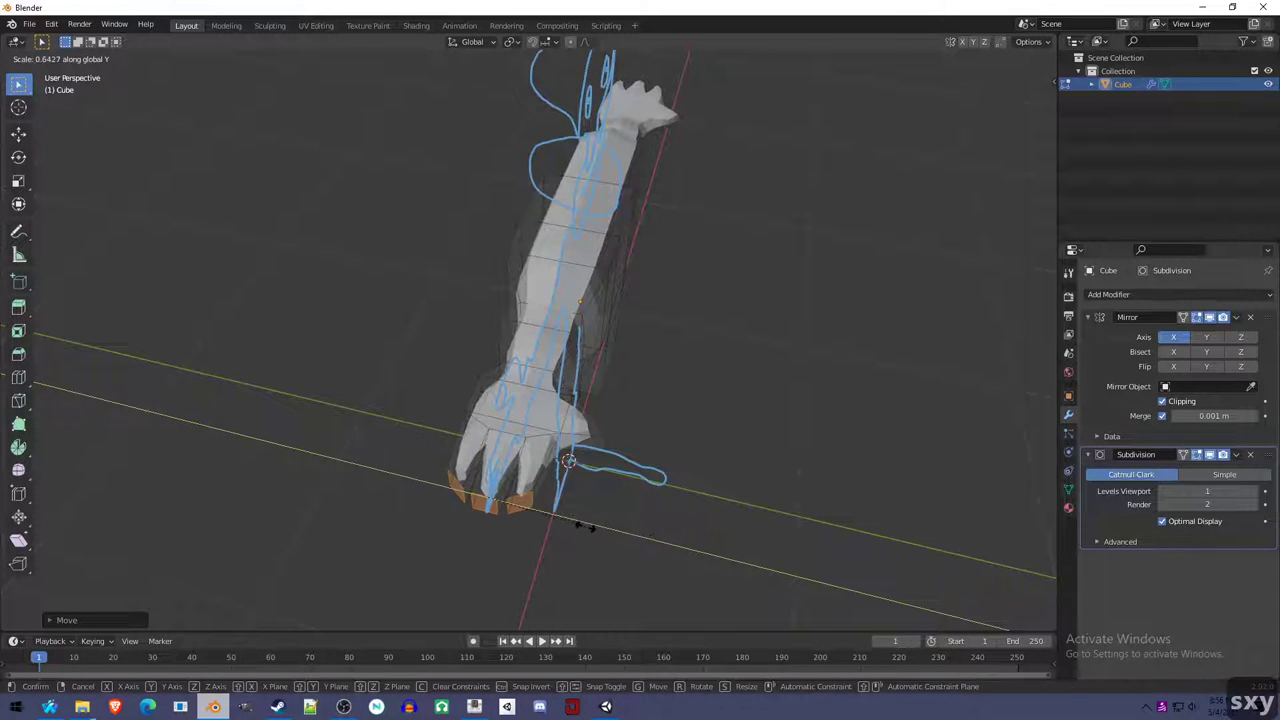
click(583, 527)
middle_drag(606, 491, 508, 486)
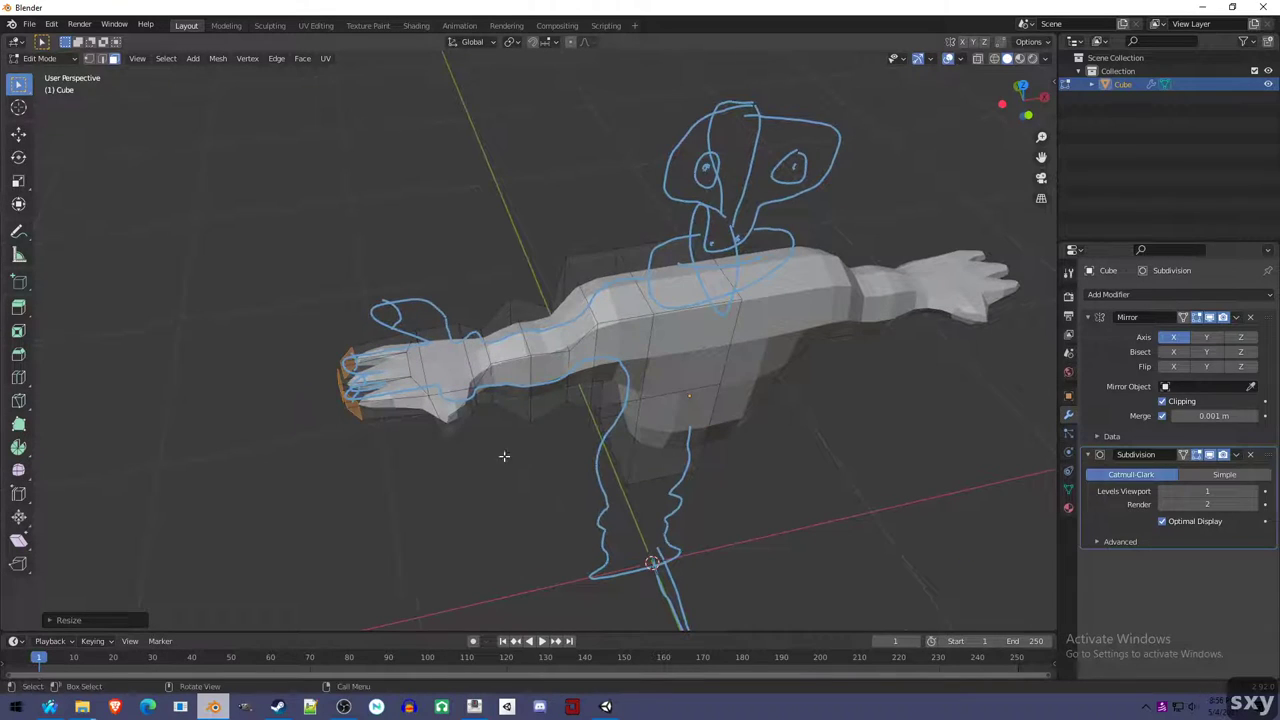
key(g)
key(x)
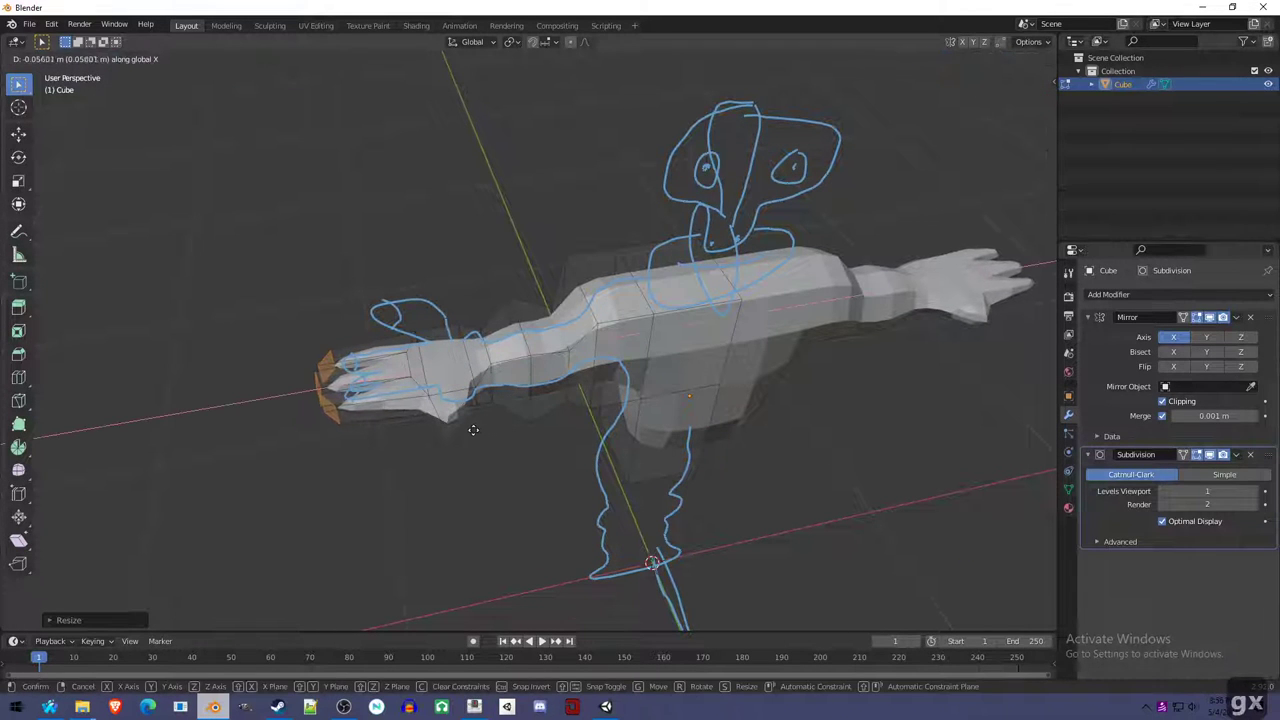
click(466, 434)
Add a centred loop cut across each finger to create a middle joint.
scroll(353, 445, up, 1)
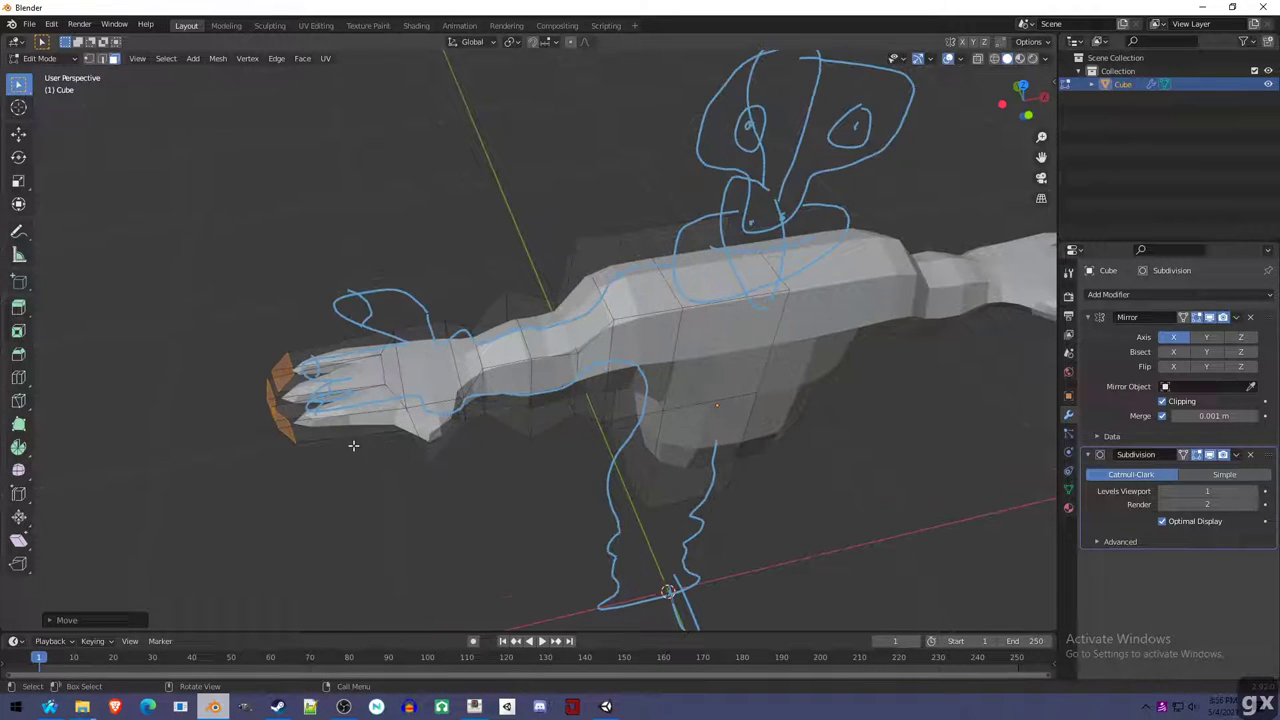
key(ctrl+r)
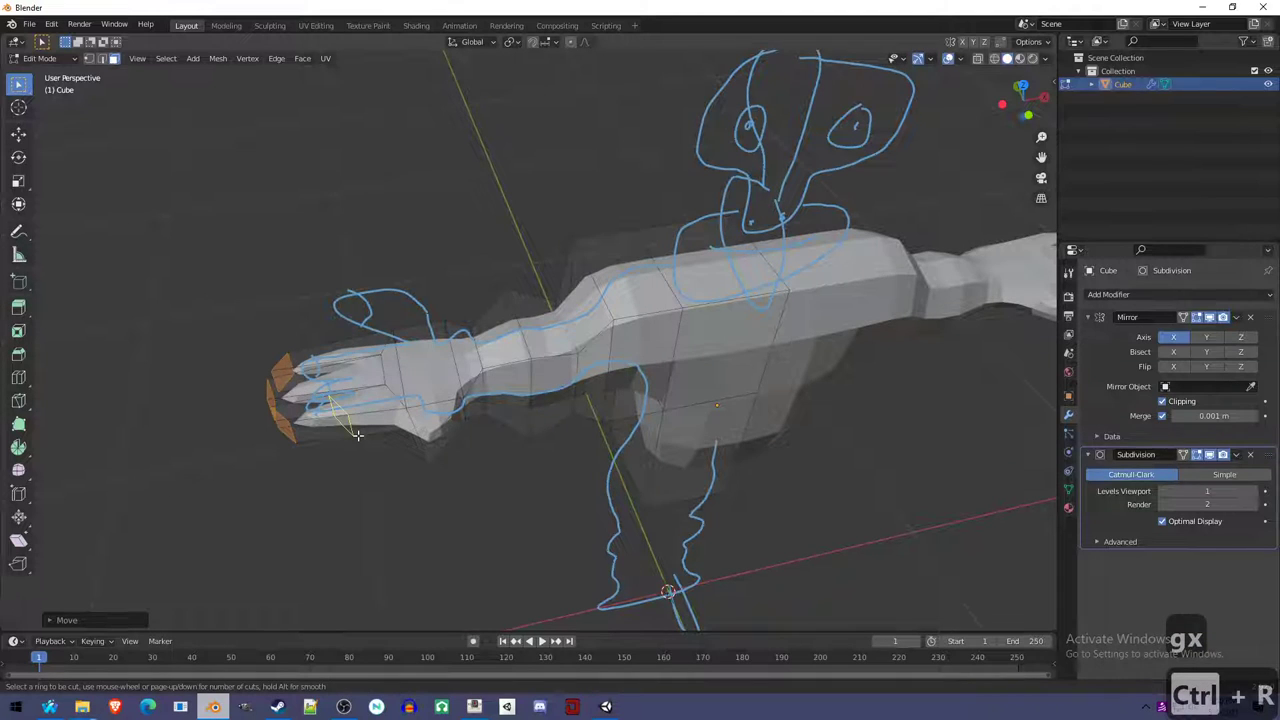
click(357, 434)
click(357, 434)
key(ctrl+r)
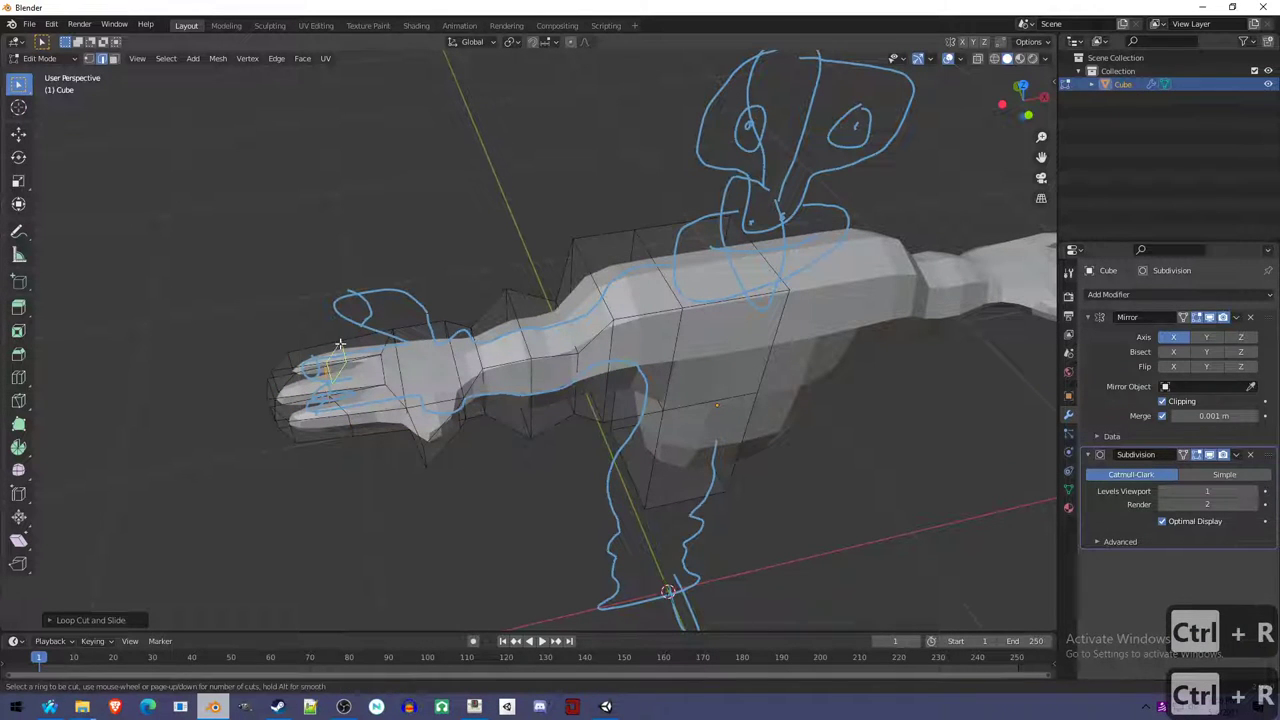
key(Escape)
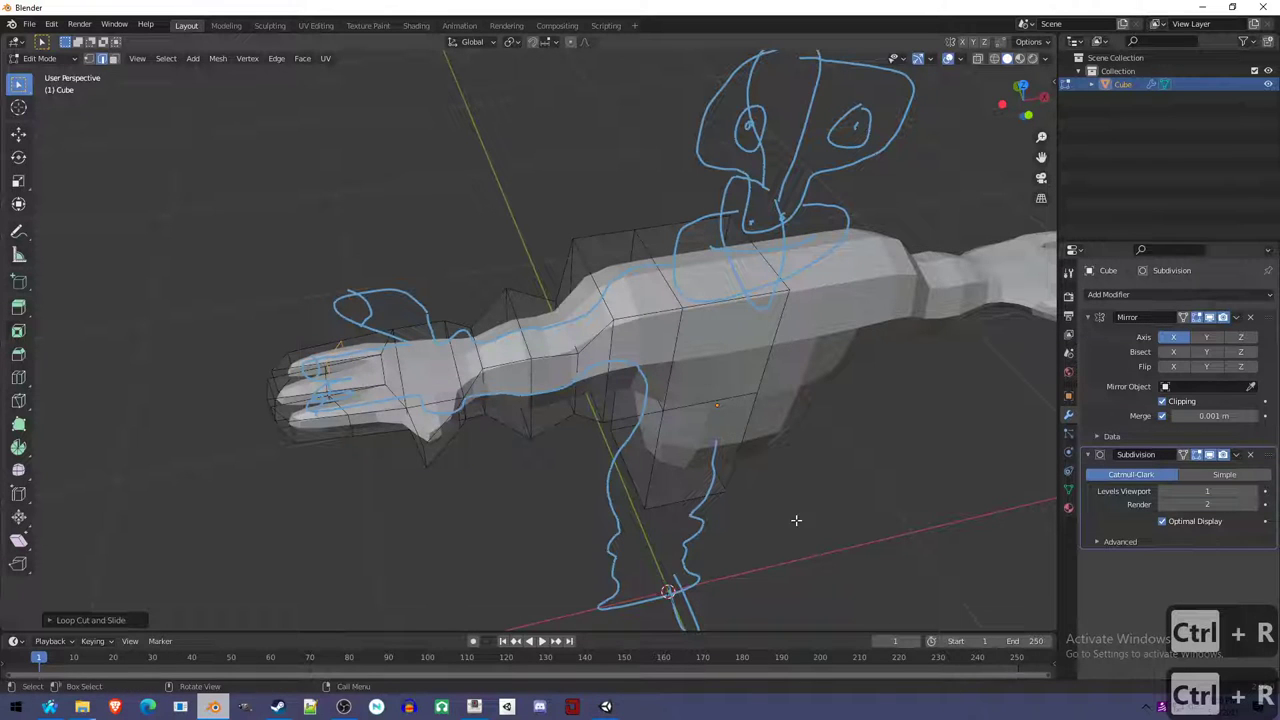
Inspect the hand and arm topology in wireframe and the smoothed hand shape in Object Mode.
key(ctrl+r)
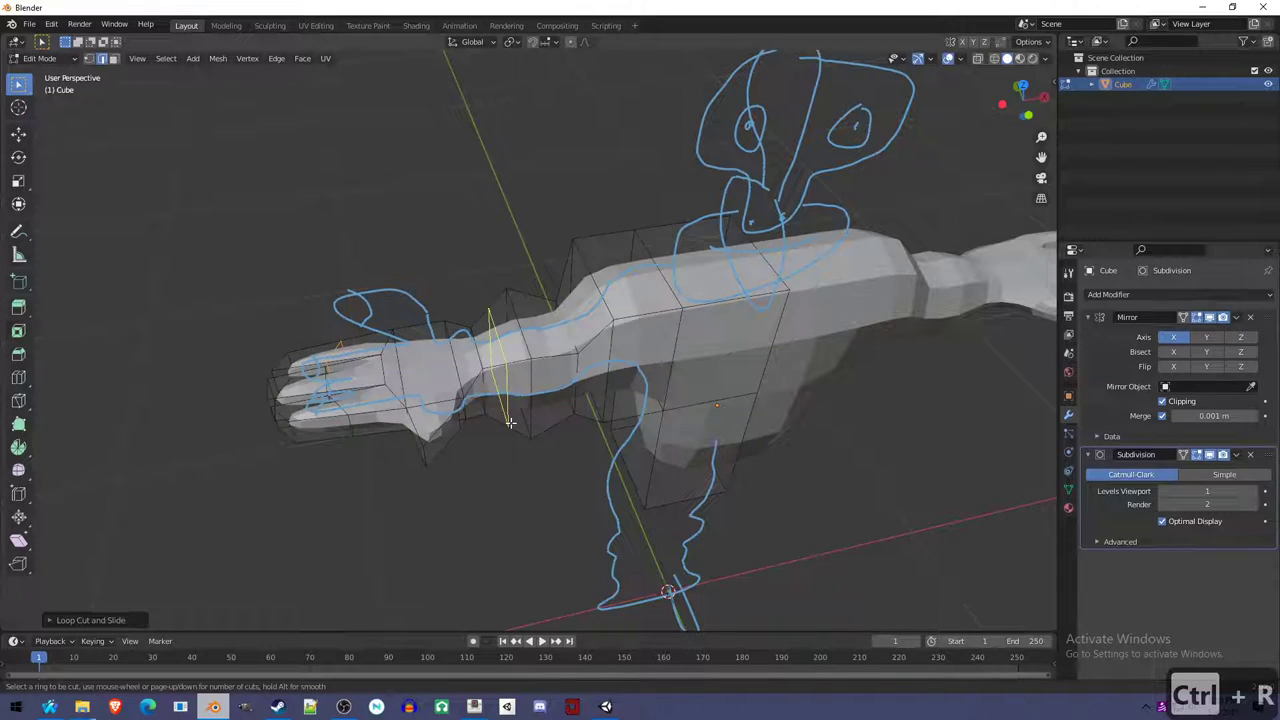
middle_drag(460, 516, 434, 446)
key(z)
scroll(365, 415, up, 3)
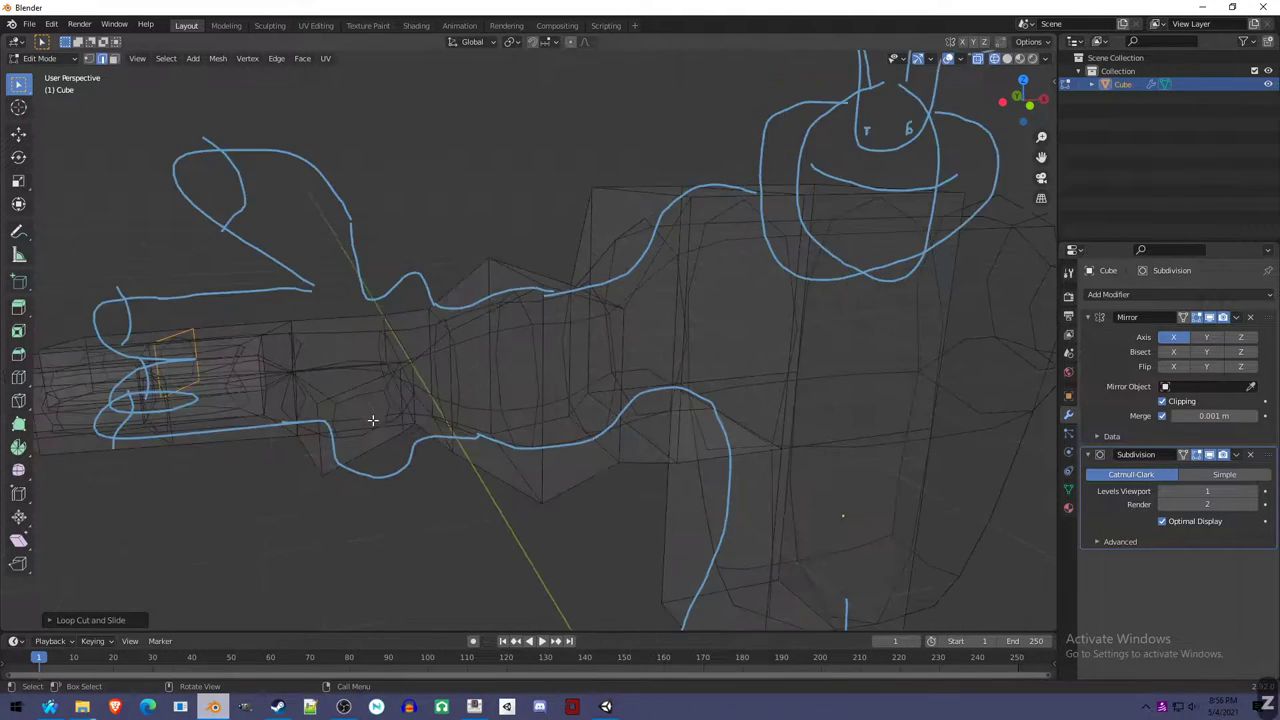
mouse_move(371, 420)
middle_down()
mouse_move(357, 457)
mouse_move(377, 484)
mouse_move(392, 461)
mouse_move(383, 491)
mouse_move(367, 484)
middle_up()
key(Tab)
key(z)
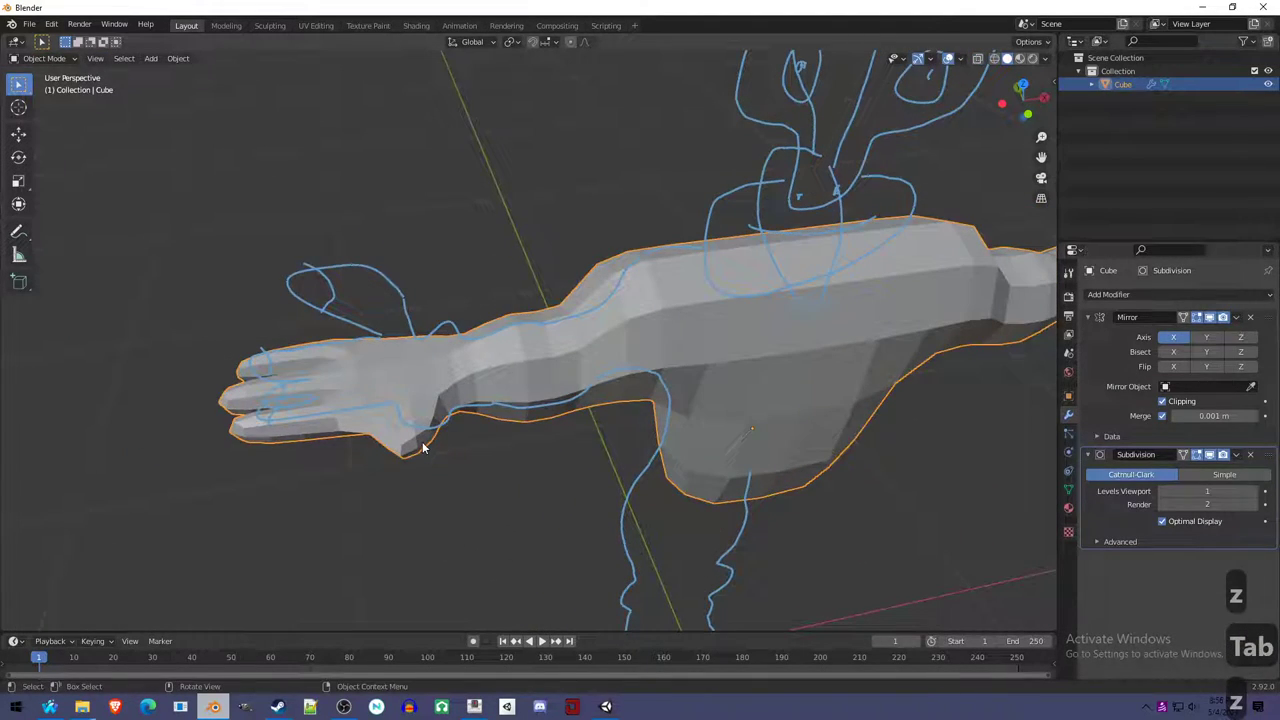
key(Tab)
Select the thumb base's end face in face mode and extrude it twice to form two thumb segments.
middle_drag(391, 437, 533, 494)
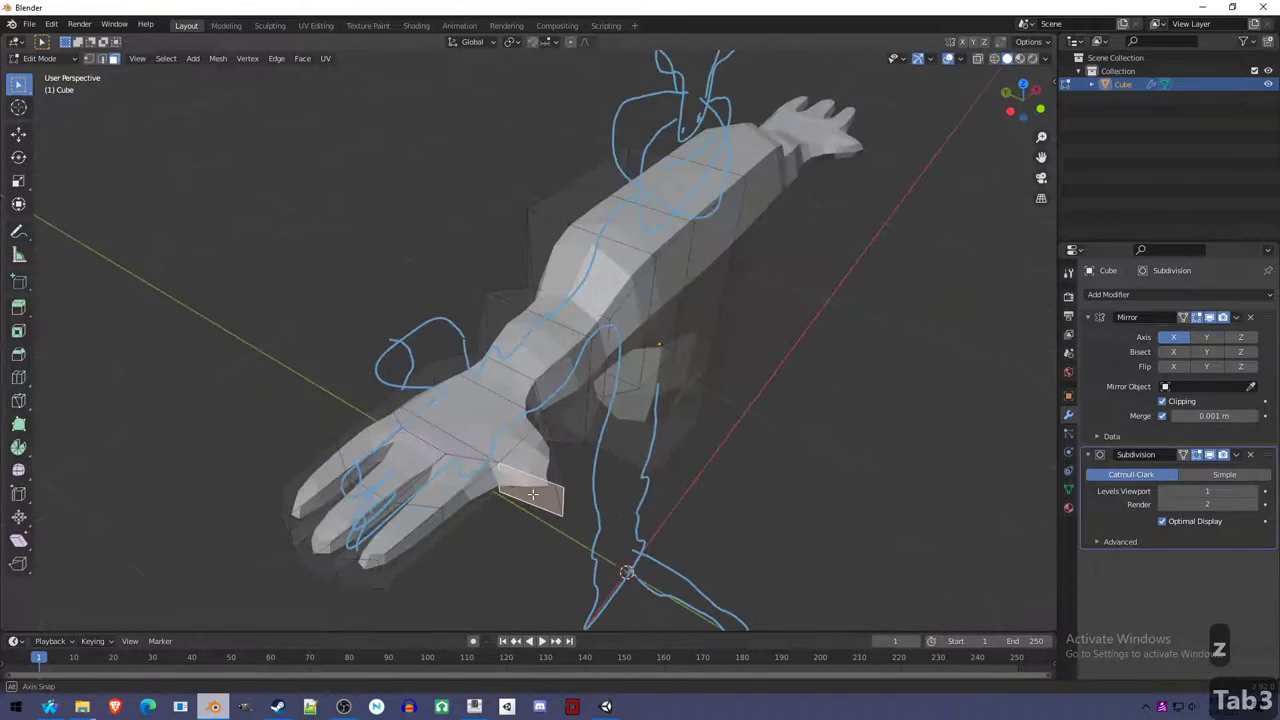
key(z)
key(e)
click(573, 540)
key(e)
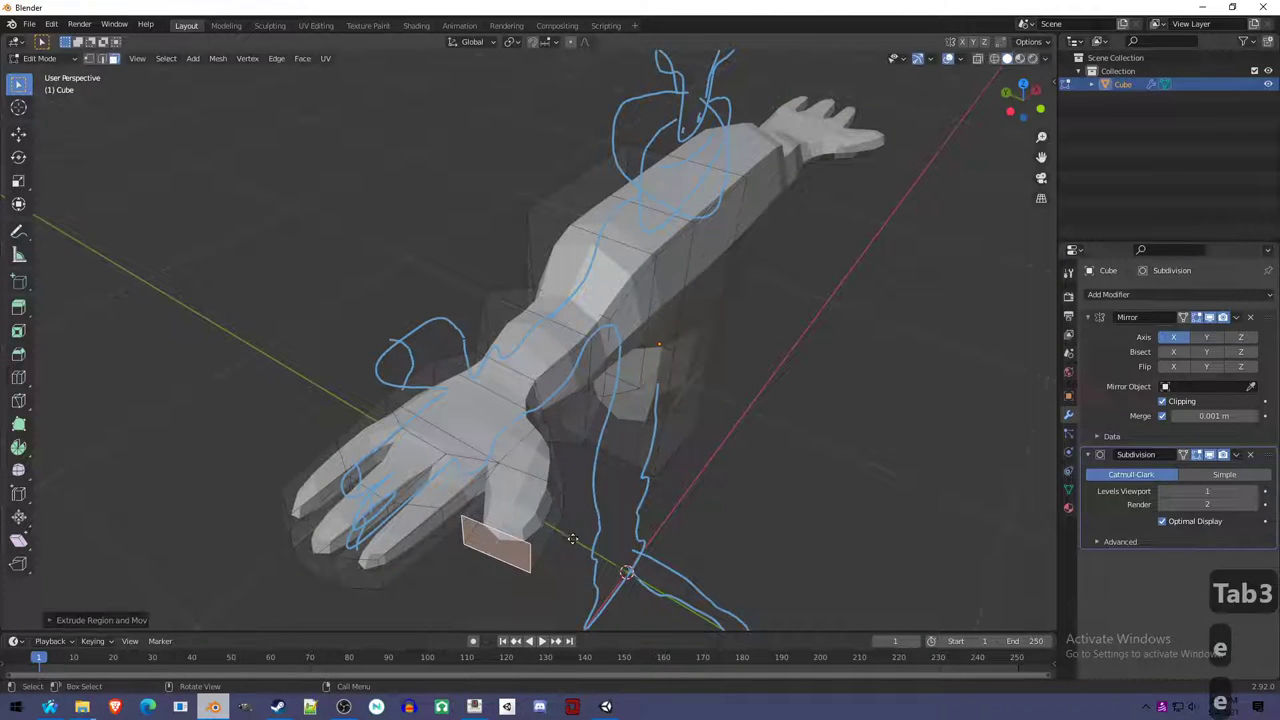
click(537, 573)
Select the faces around both thumb segments, rotate them about global Z and reposition the thumb beside the palm.
alt+click(516, 568)
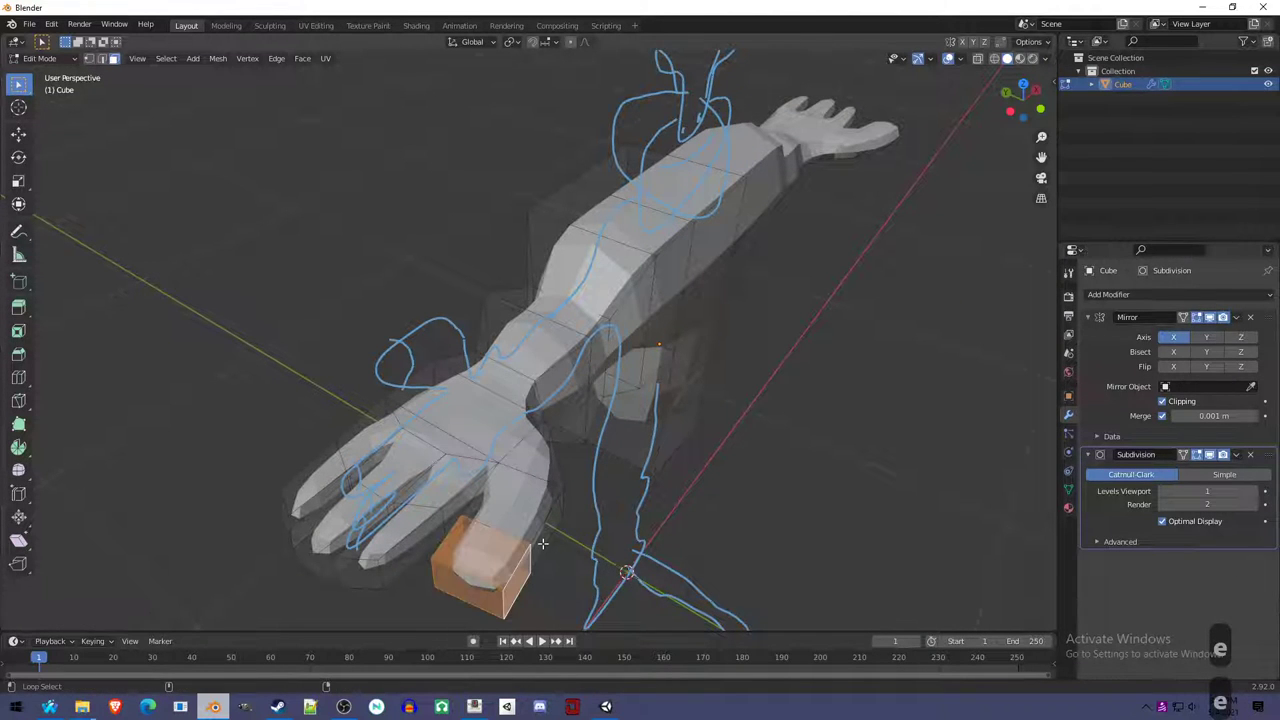
alt+shift+click(540, 533)
key(r)
key(z)
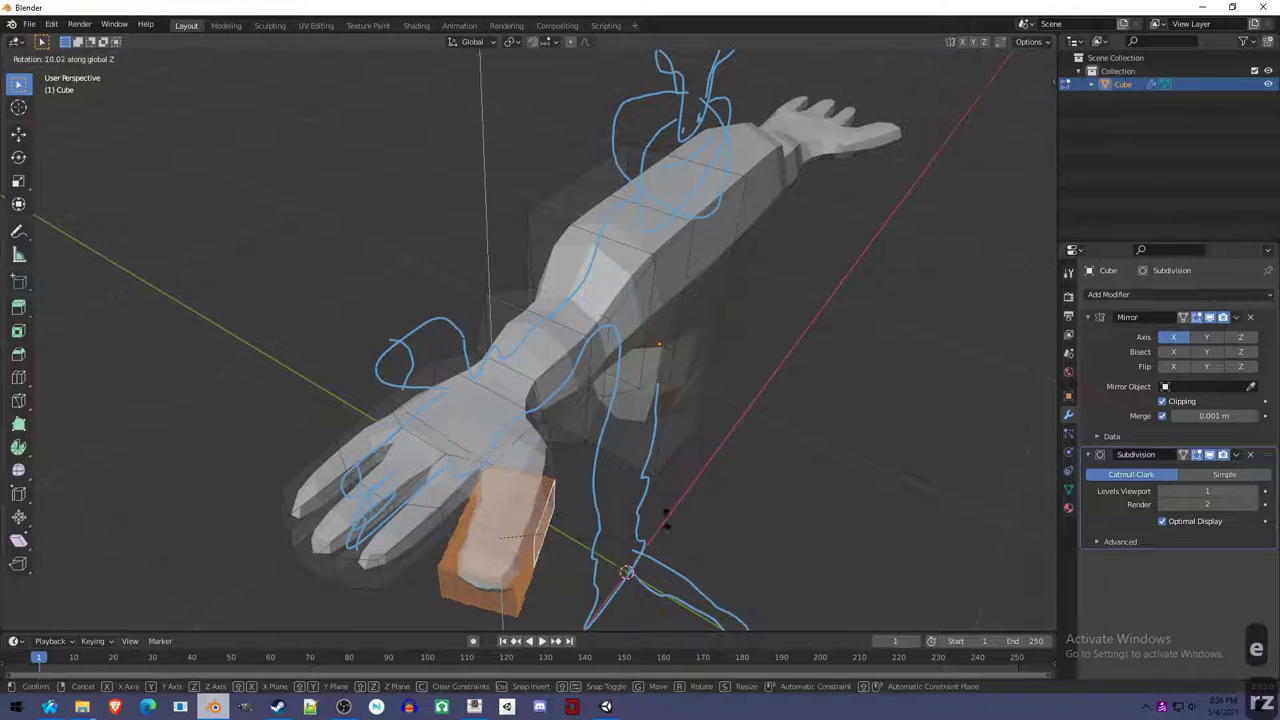
click(686, 446)
key(g)
click(709, 461)
middle_drag(706, 492, 600, 451)
key(r)
key(x)
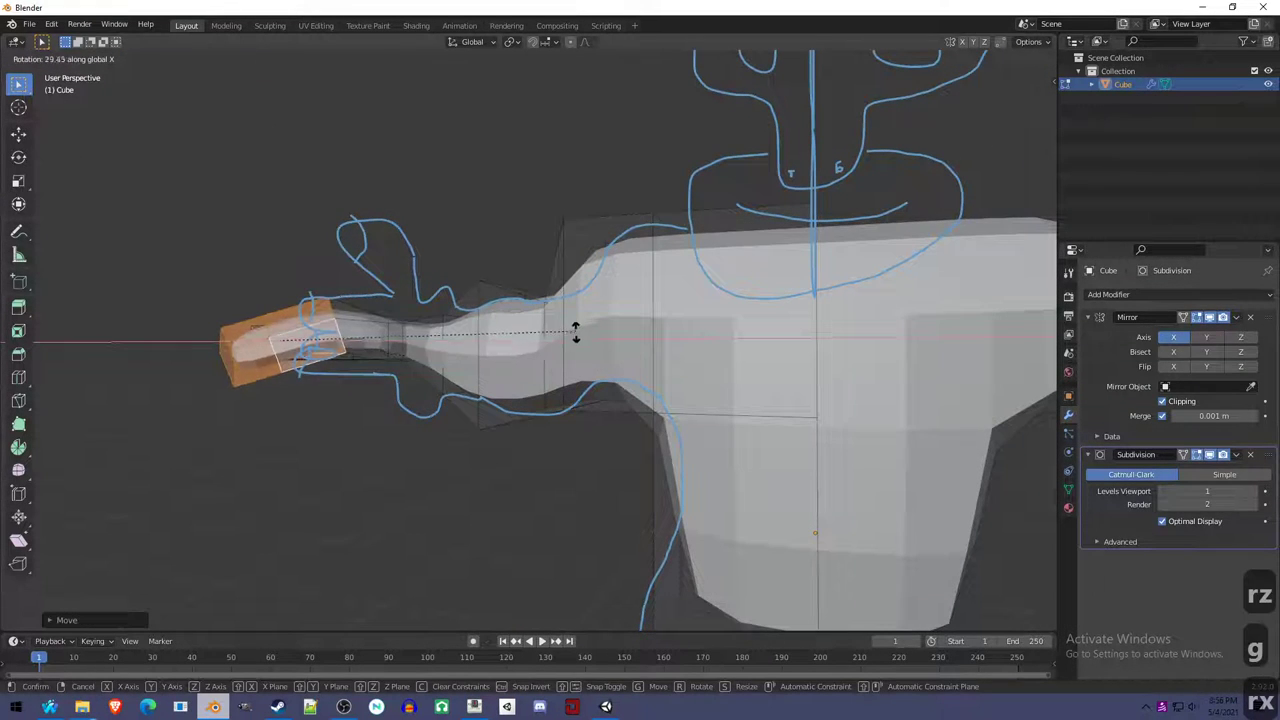
key(y)
key(y)
click(602, 370)
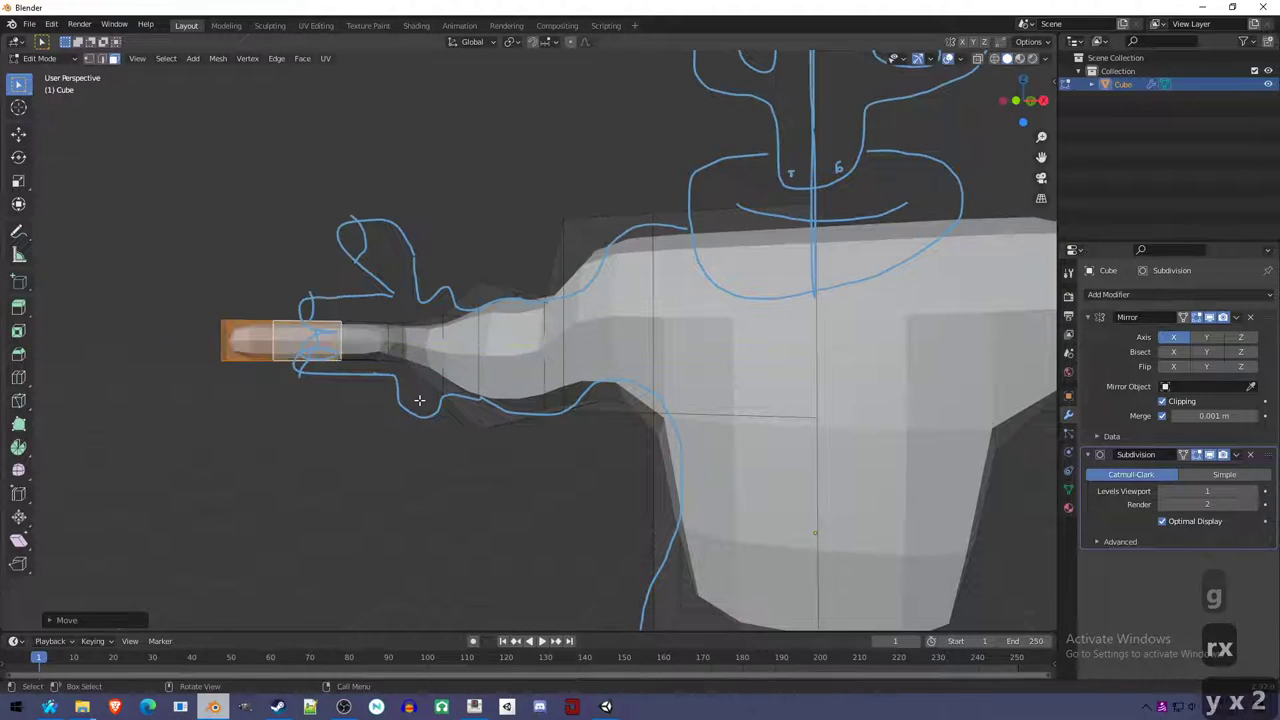
middle_drag(602, 370, 571, 506)
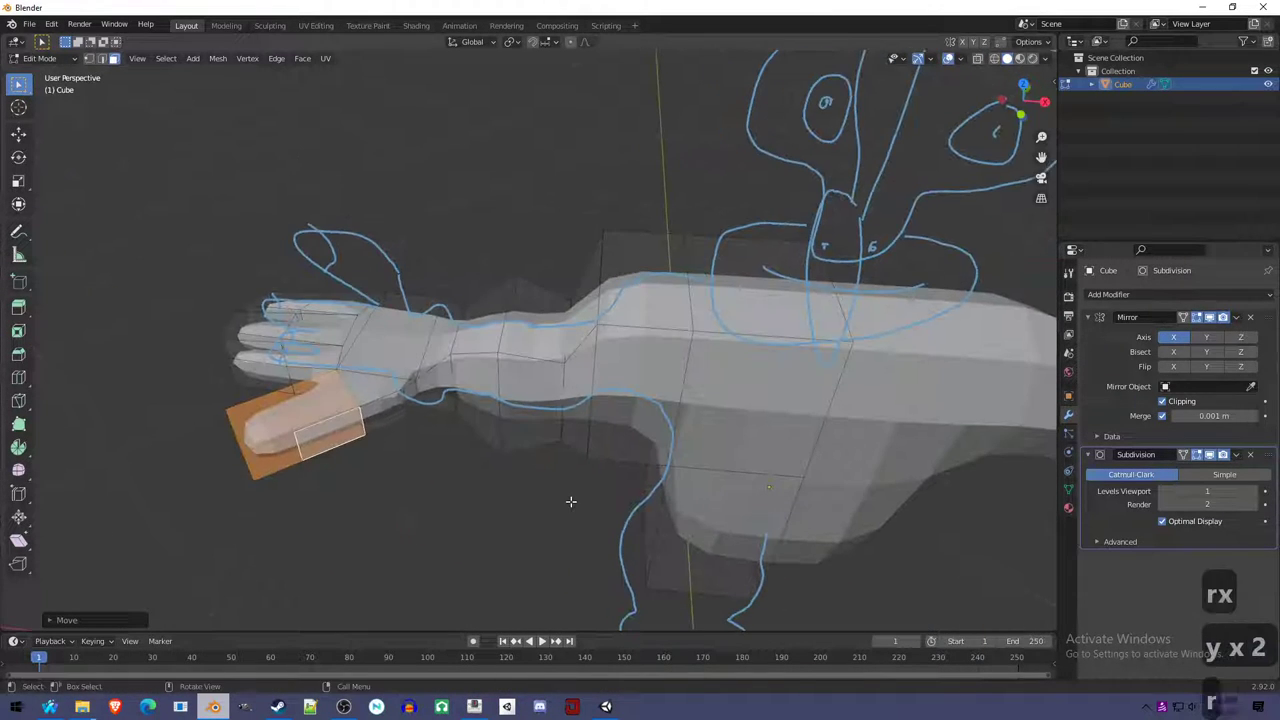
key(r)
key(x)
right_click(504, 493)
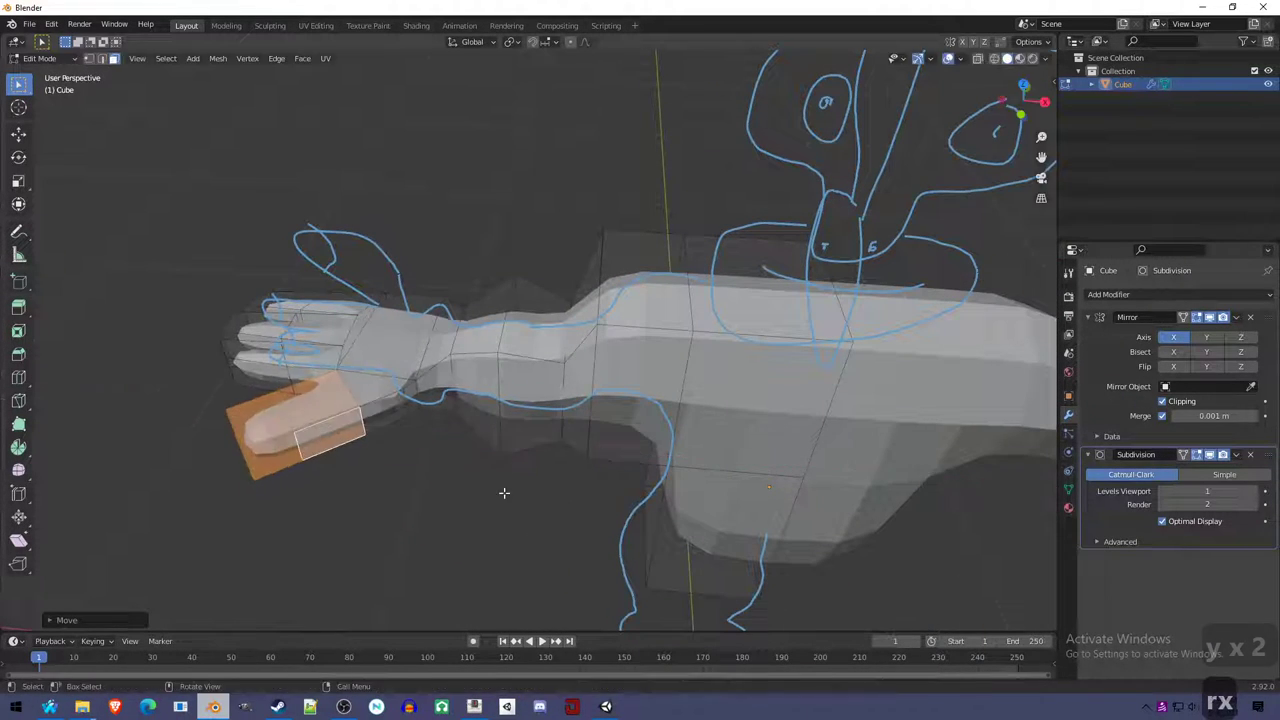
middle_drag(491, 482, 514, 420)
key(r)
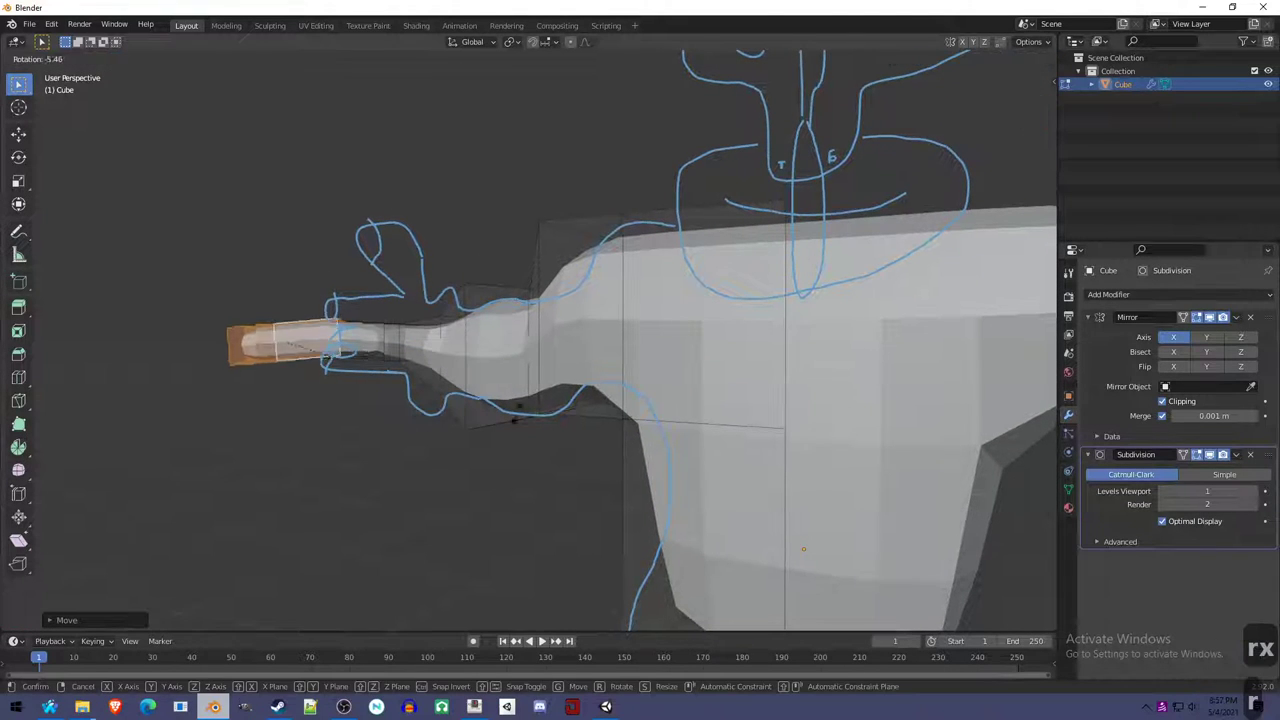
key(Escape)
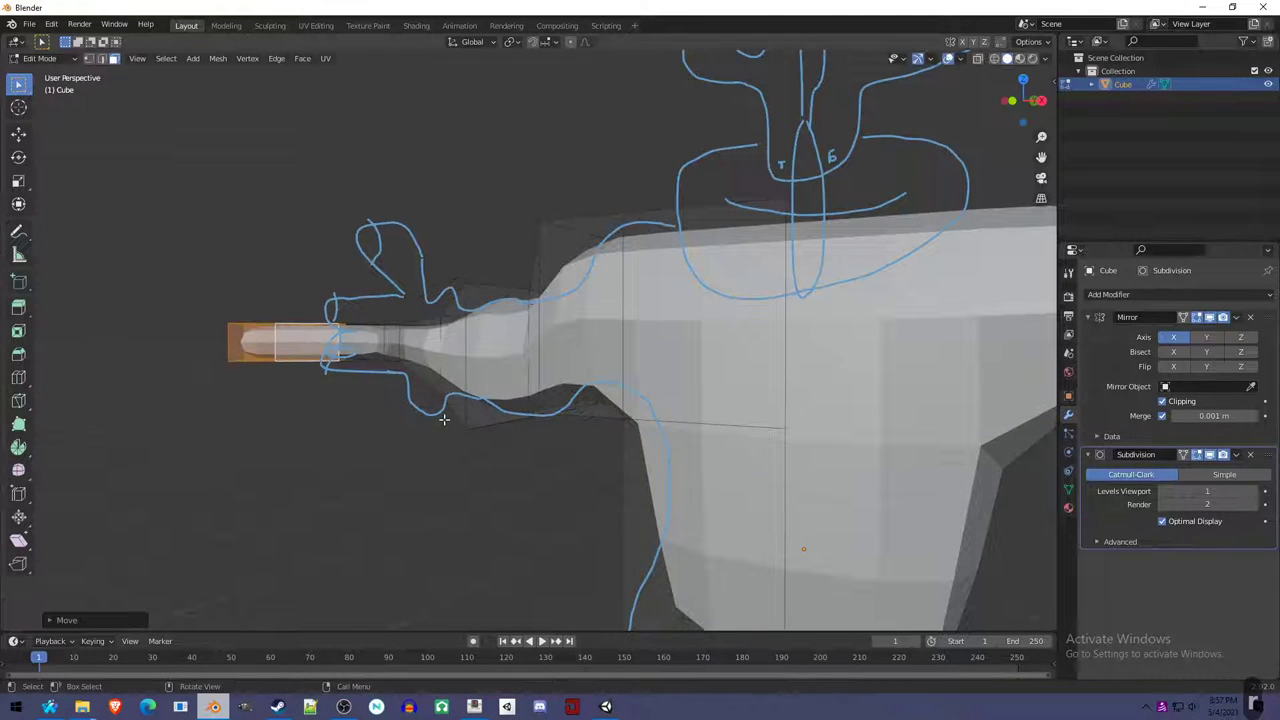
Set the transform orientation to Normal.
middle_drag(480, 430, 574, 455)
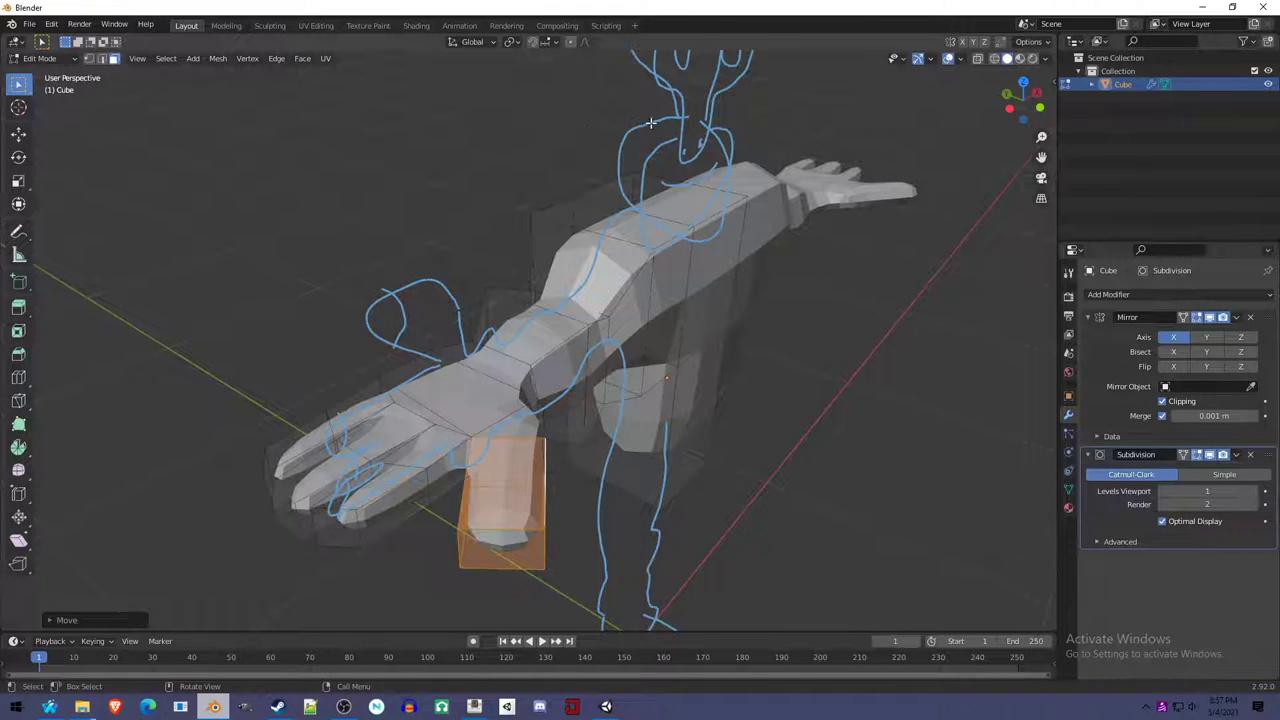
click(515, 48)
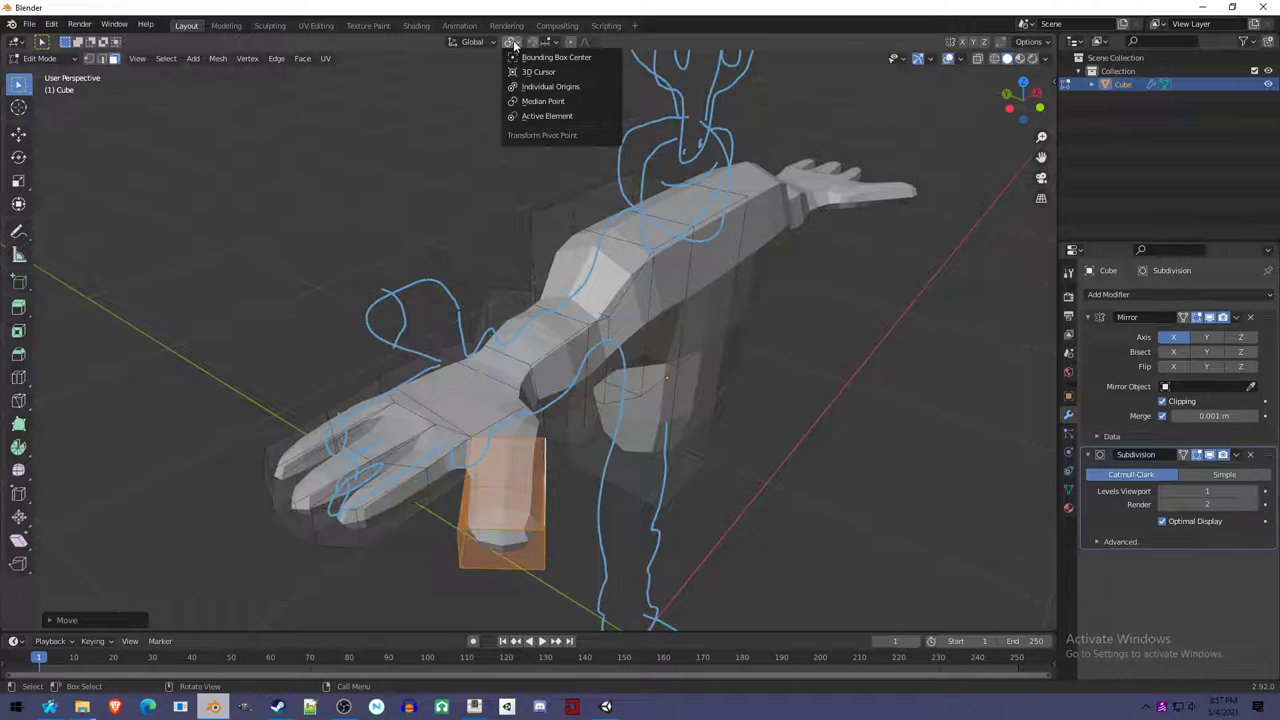
click(514, 45)
click(489, 45)
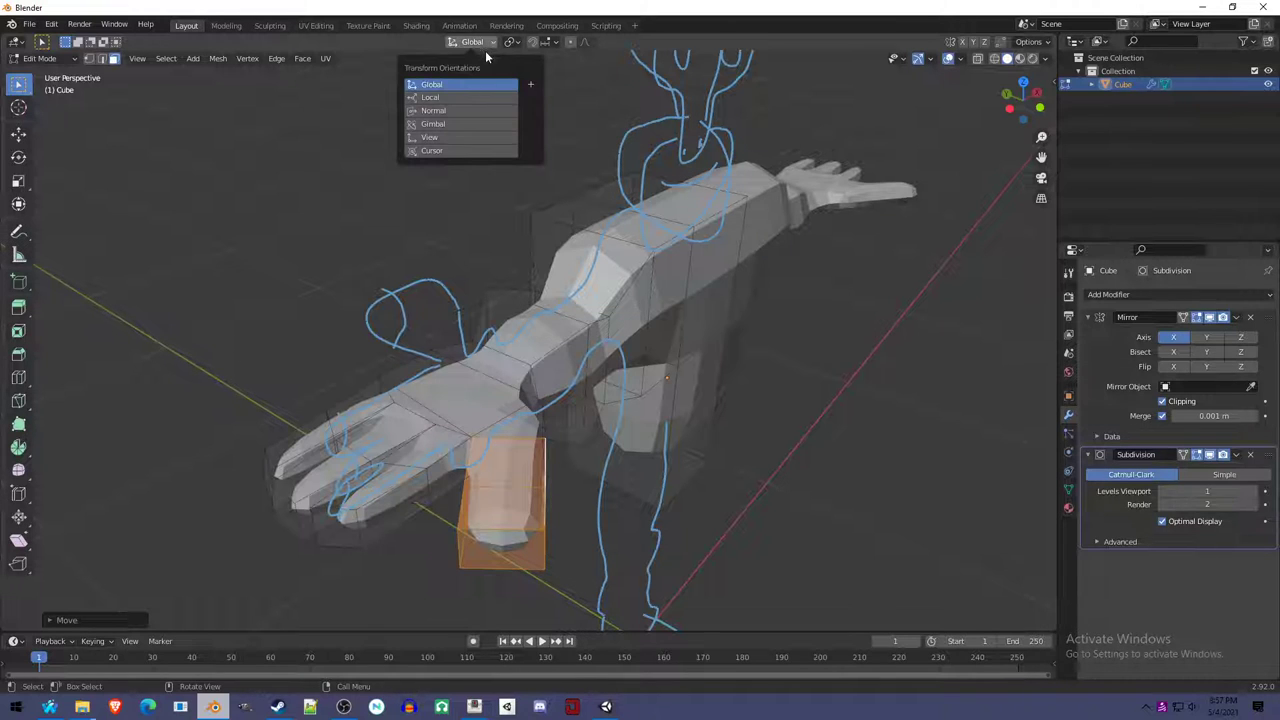
click(483, 112)
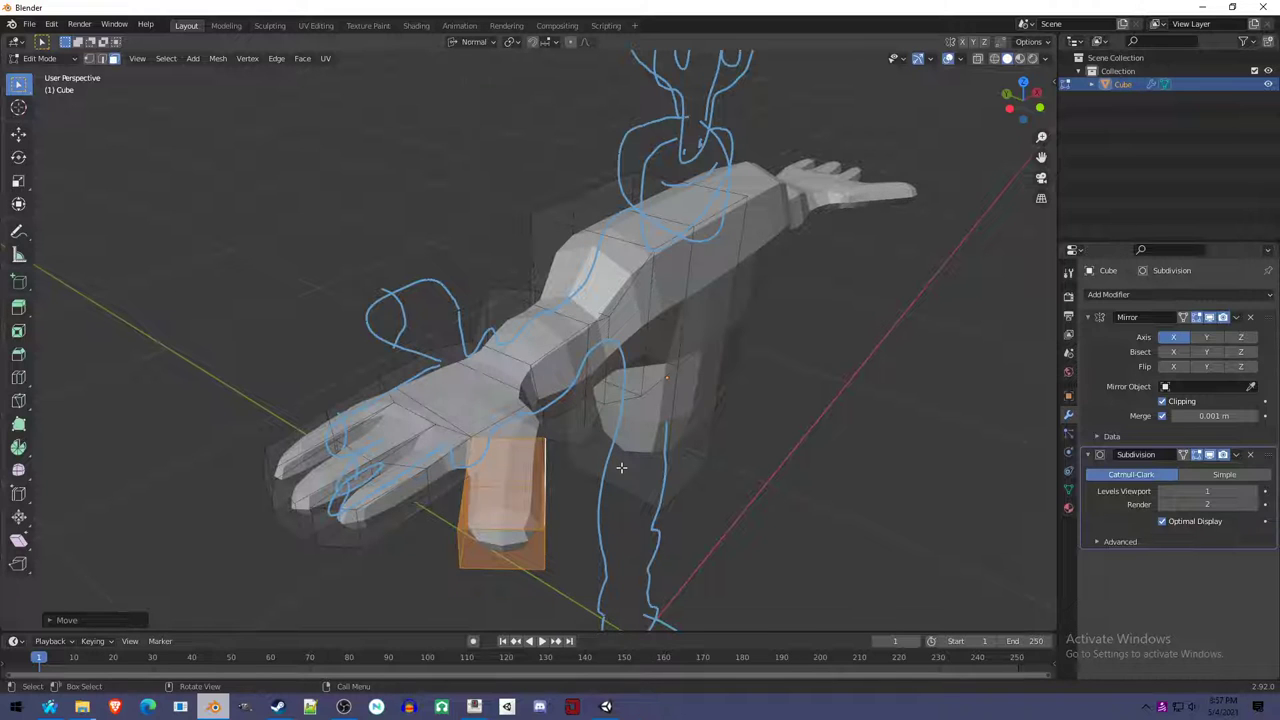
key(r)
key(x)
key(z)
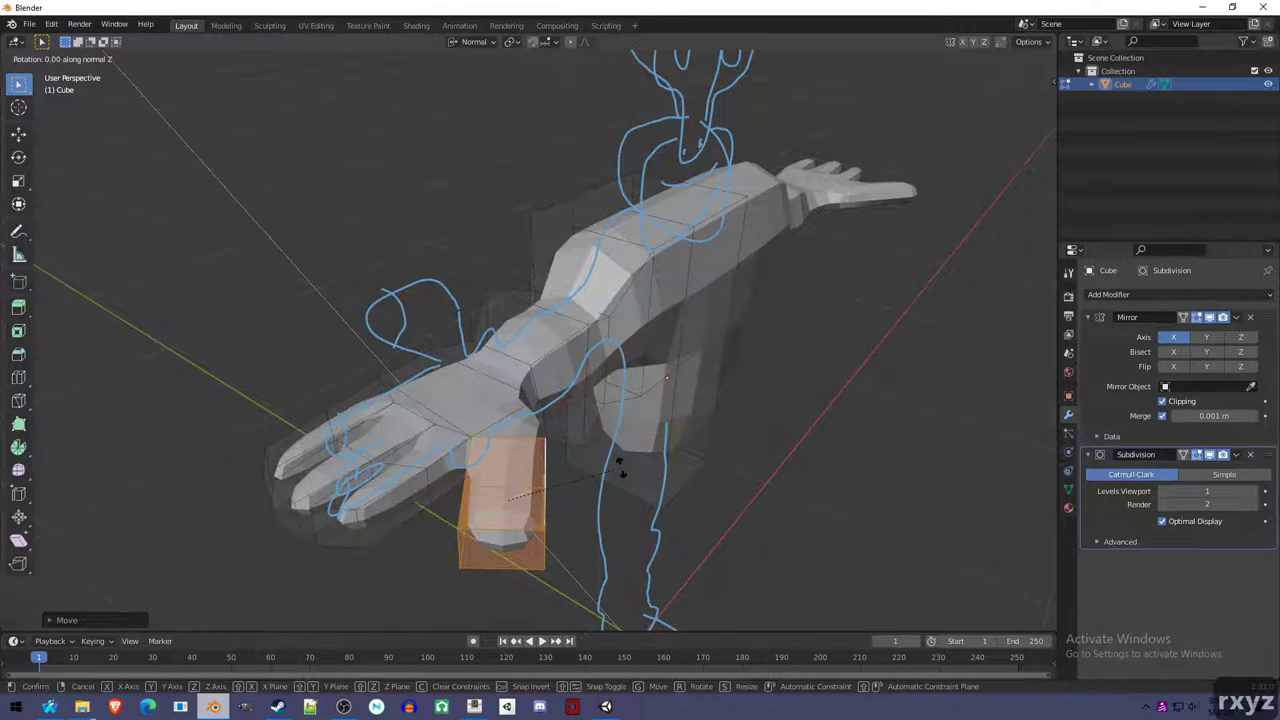
right_click(621, 468)
Select only the end face at the thumb's tip.
middle_drag(473, 425, 393, 477)
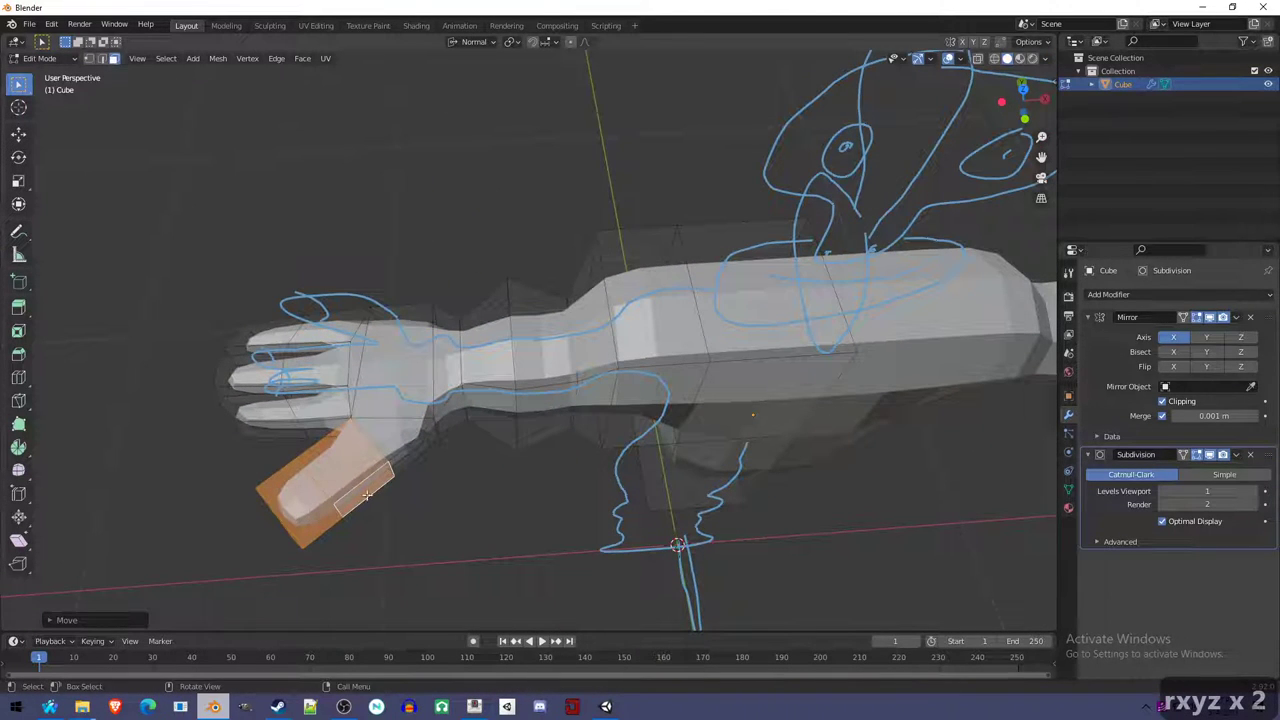
middle_drag(294, 539, 317, 499)
click(315, 501)
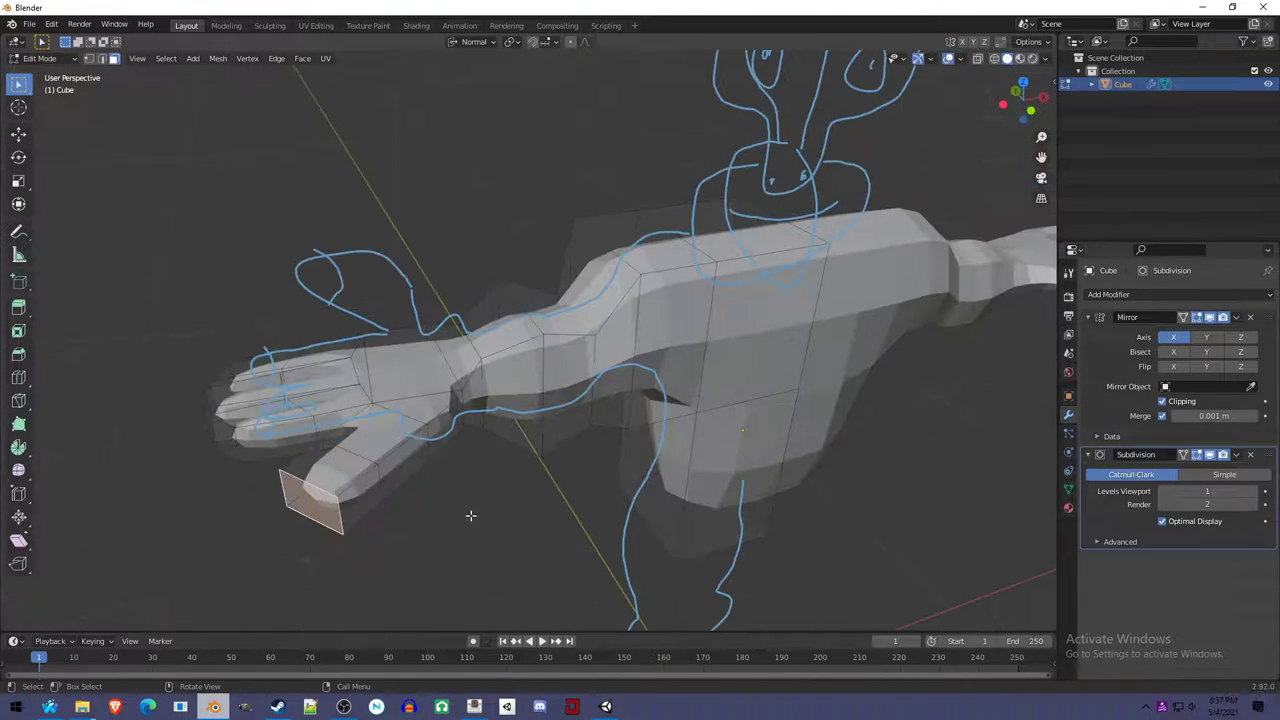
key(r)
key(x)
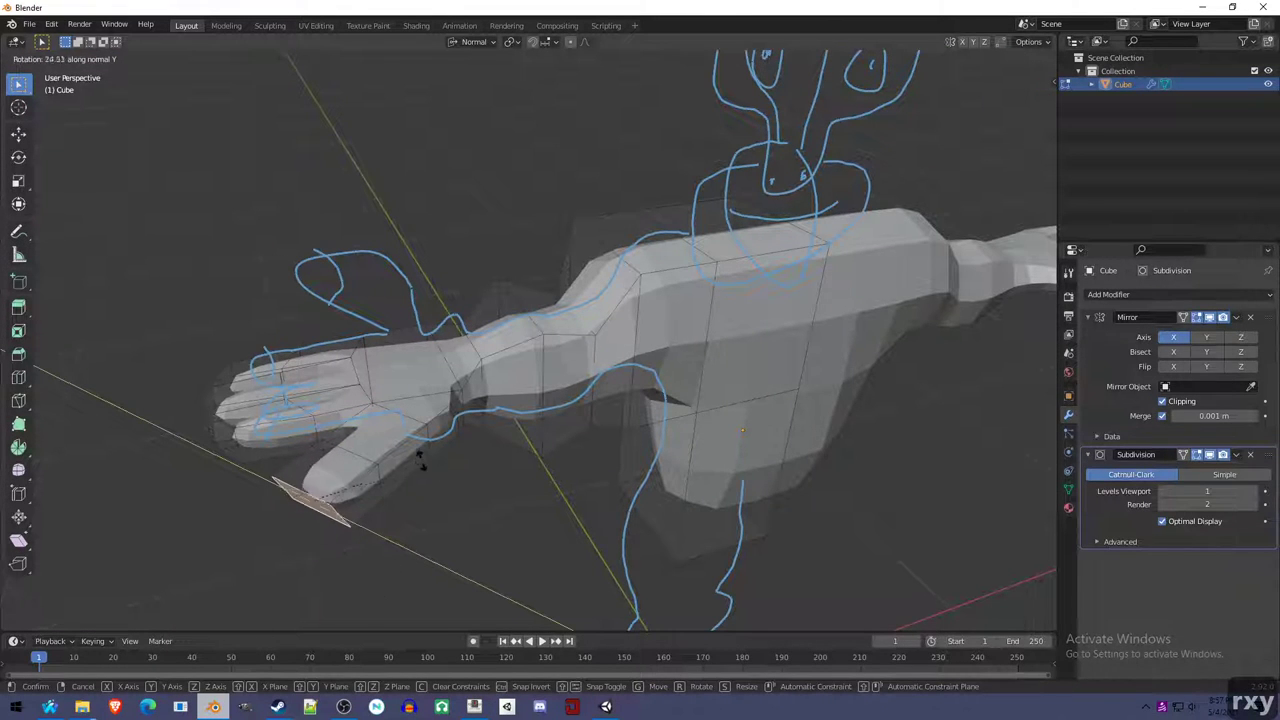
click(432, 495)
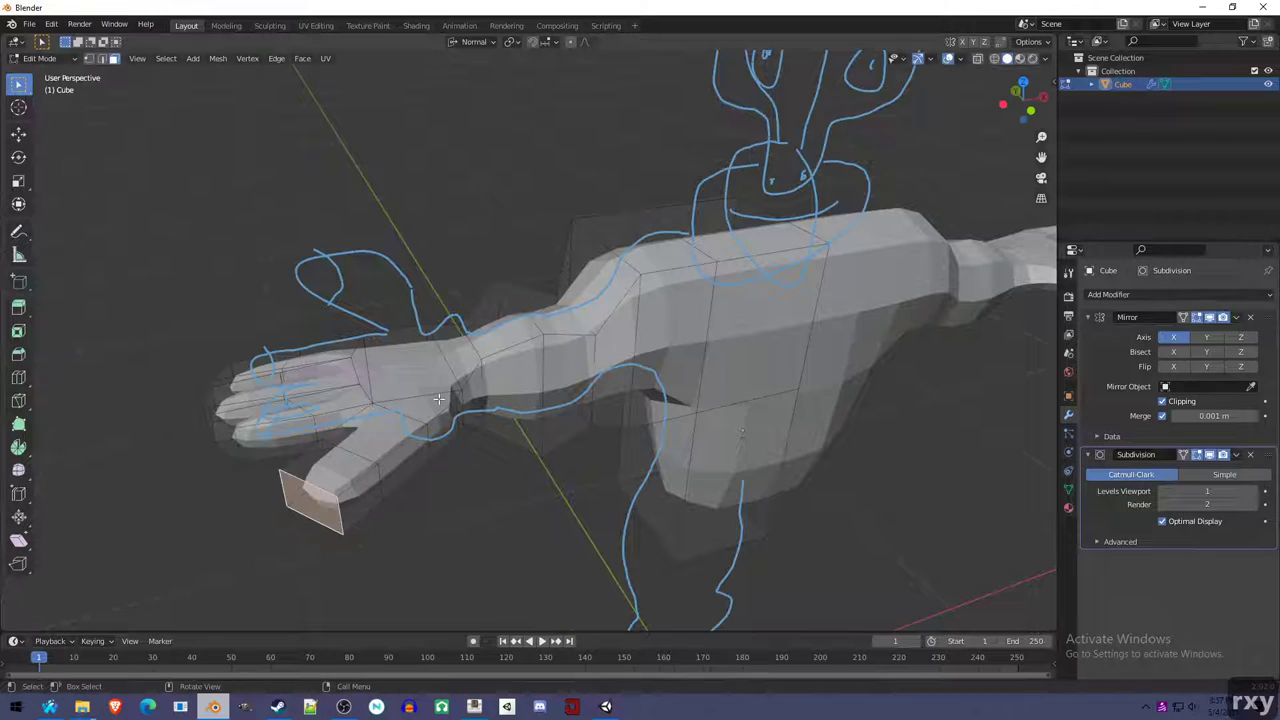
Set the transform orientation to Global, select the faces around the thumb segments, rotate them downward and reposition them beside the palm.
click(477, 46)
click(455, 84)
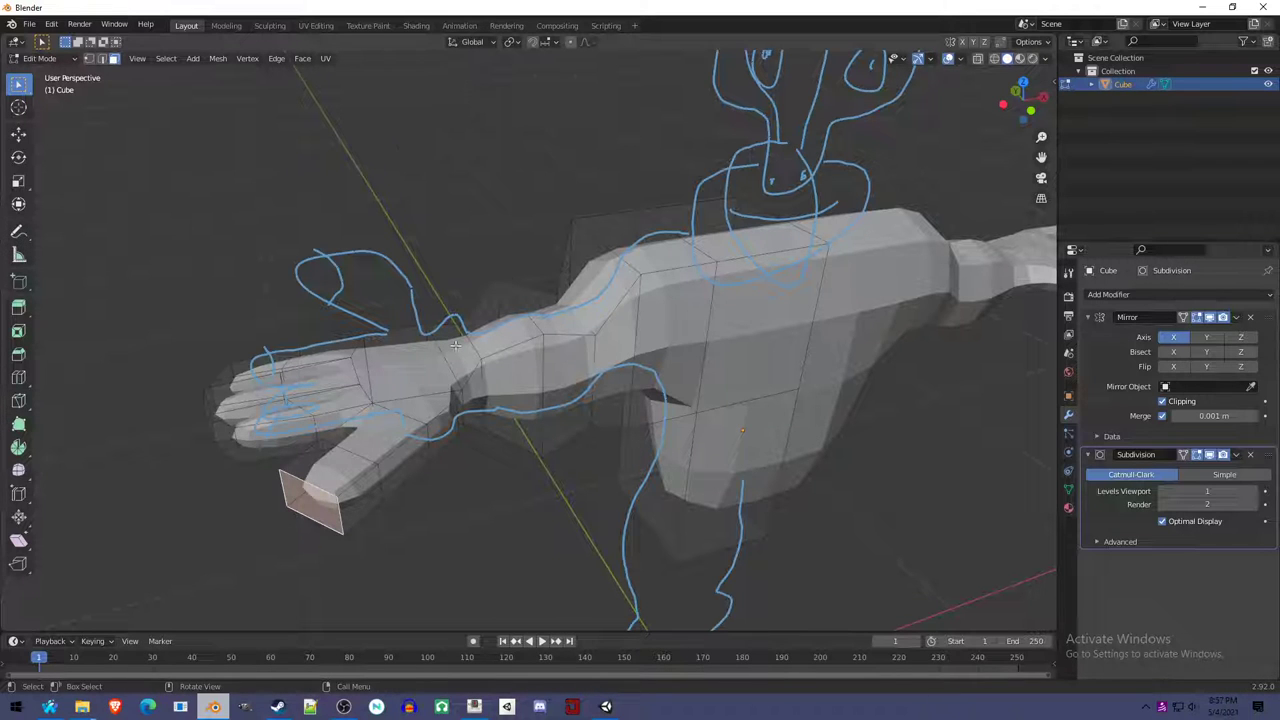
alt+shift+click(364, 490)
alt+shift+click(404, 466)
middle_drag(506, 480, 427, 427)
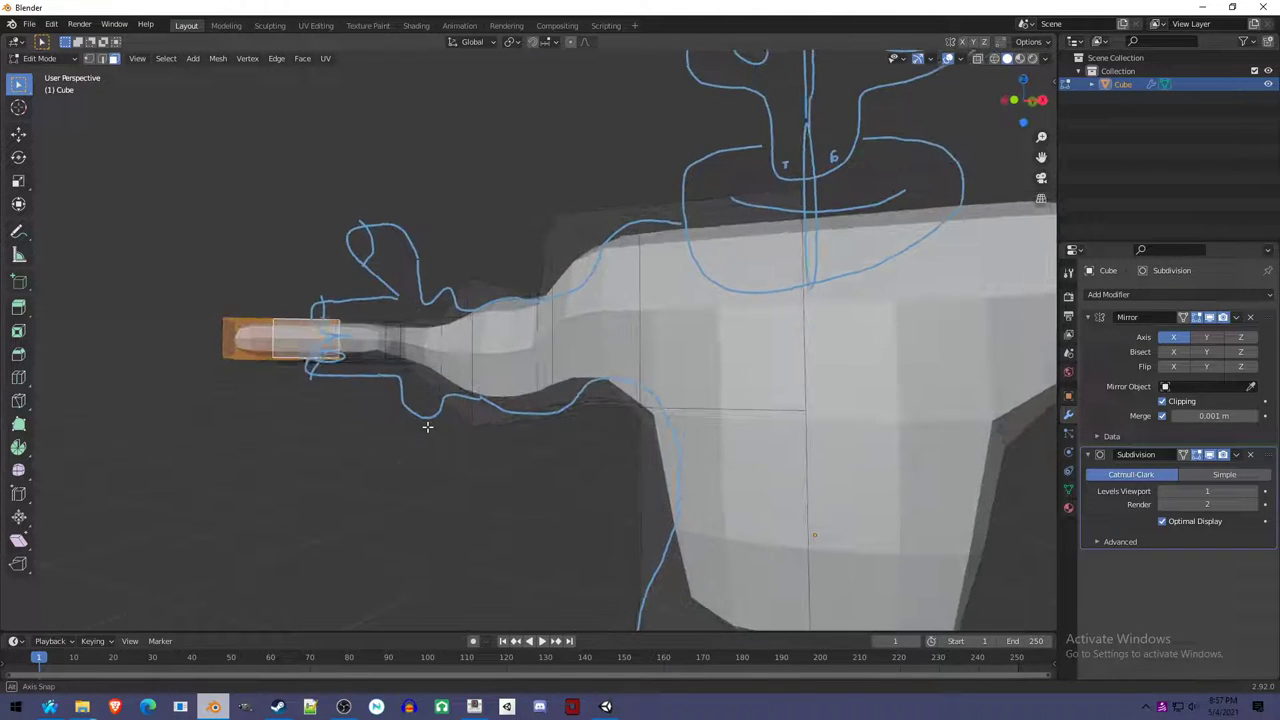
key(r)
click(450, 332)
key(g)
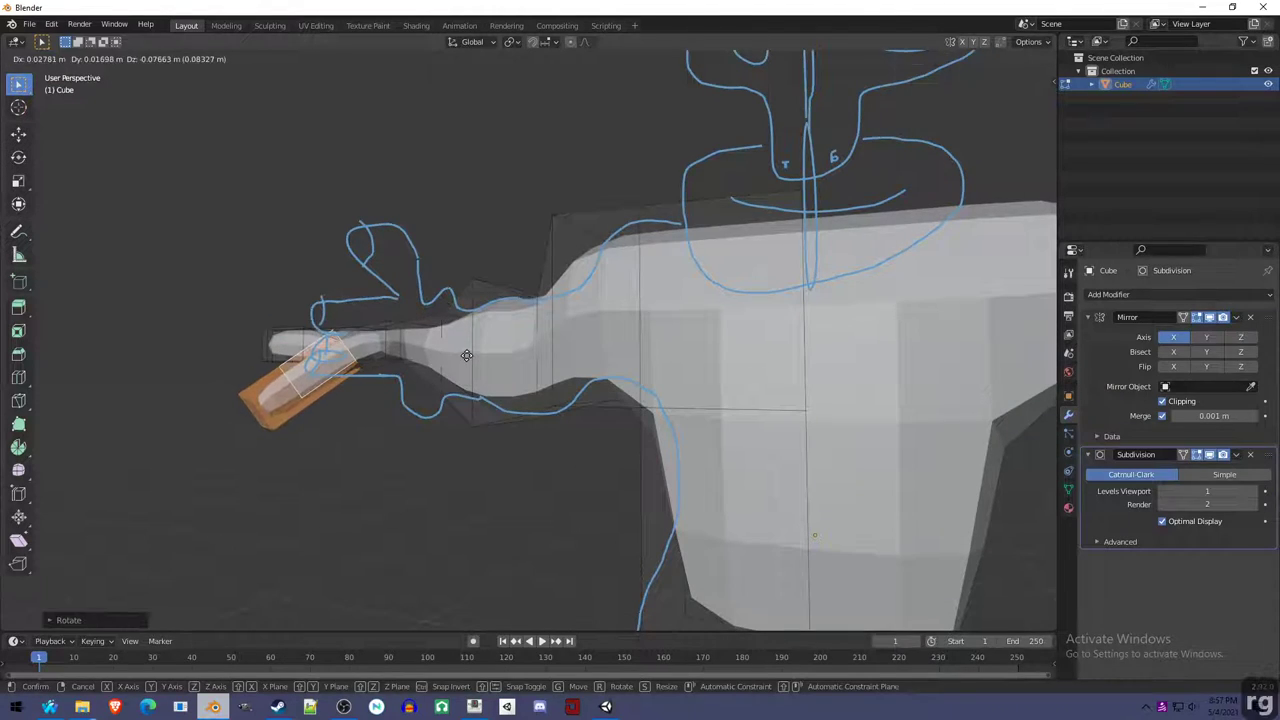
click(466, 355)
Rotate the selected thumb segments again from another viewing angle and shift them to line up with the thumb base.
middle_drag(466, 355, 575, 381)
key(r)
click(676, 538)
key(g)
click(680, 531)
Examine the mirrored torso, arms and hands in Object Mode from several angles.
key(Tab)
middle_drag(541, 446, 324, 436)
scroll(458, 430, up, 3)
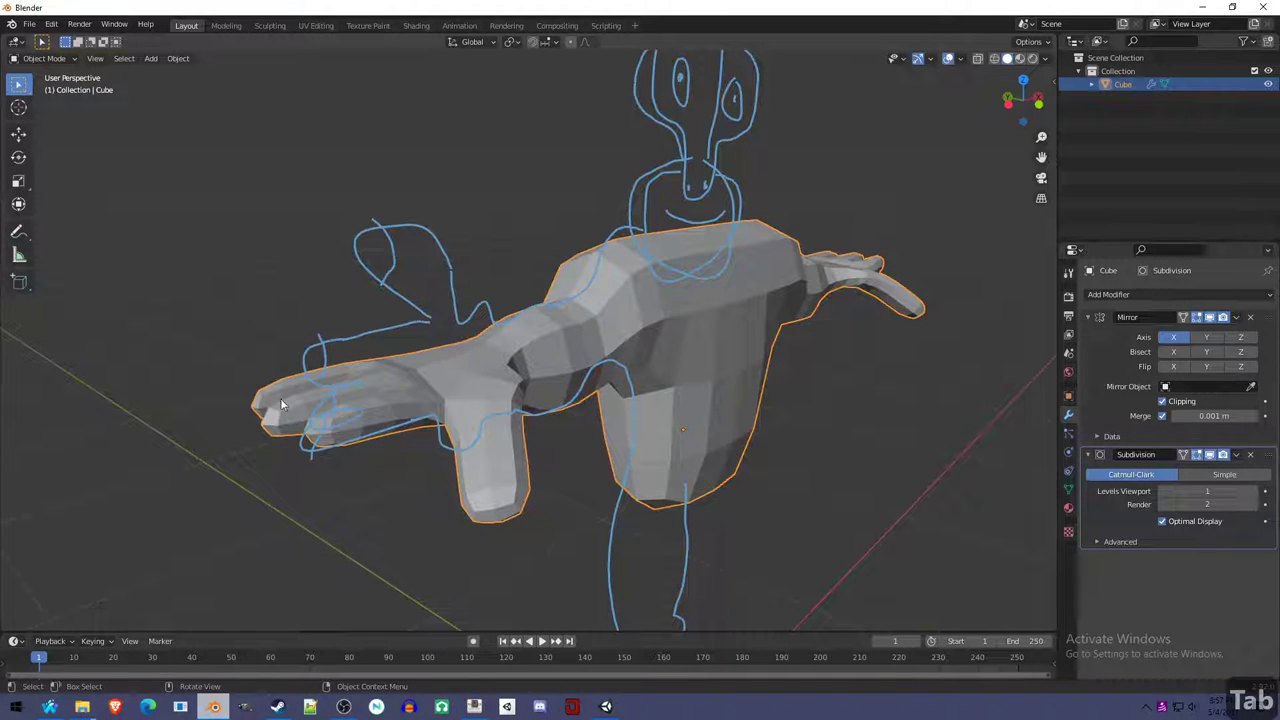
middle_drag(366, 439, 422, 392)
scroll(400, 291, down, 3)
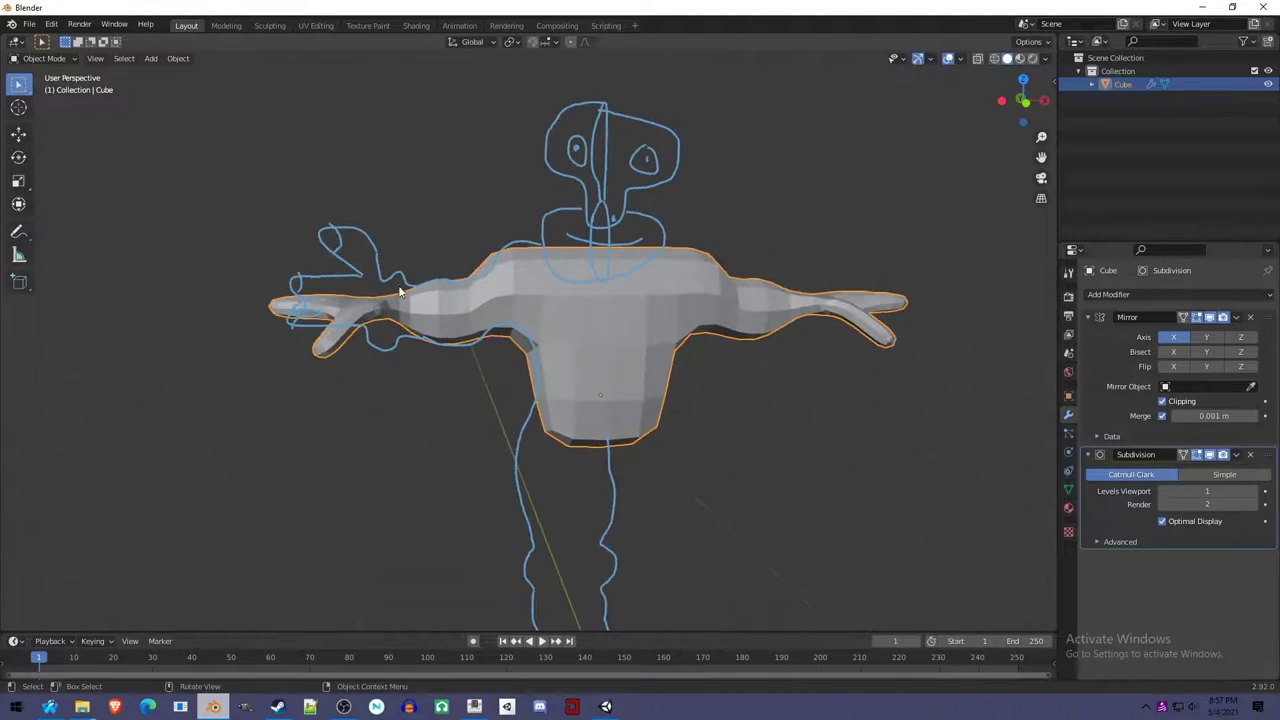
scroll(451, 308, down, 2)
middle_drag(646, 361, 654, 392)
scroll(654, 392, up, 4)
Return to Edit Mode, select the upper back face of the torso and Shrink/Fatten it outward by about 0.07 m.
key(Tab)
middle_drag(563, 262, 706, 288)
middle_drag(503, 217, 585, 306)
key(alt+s)
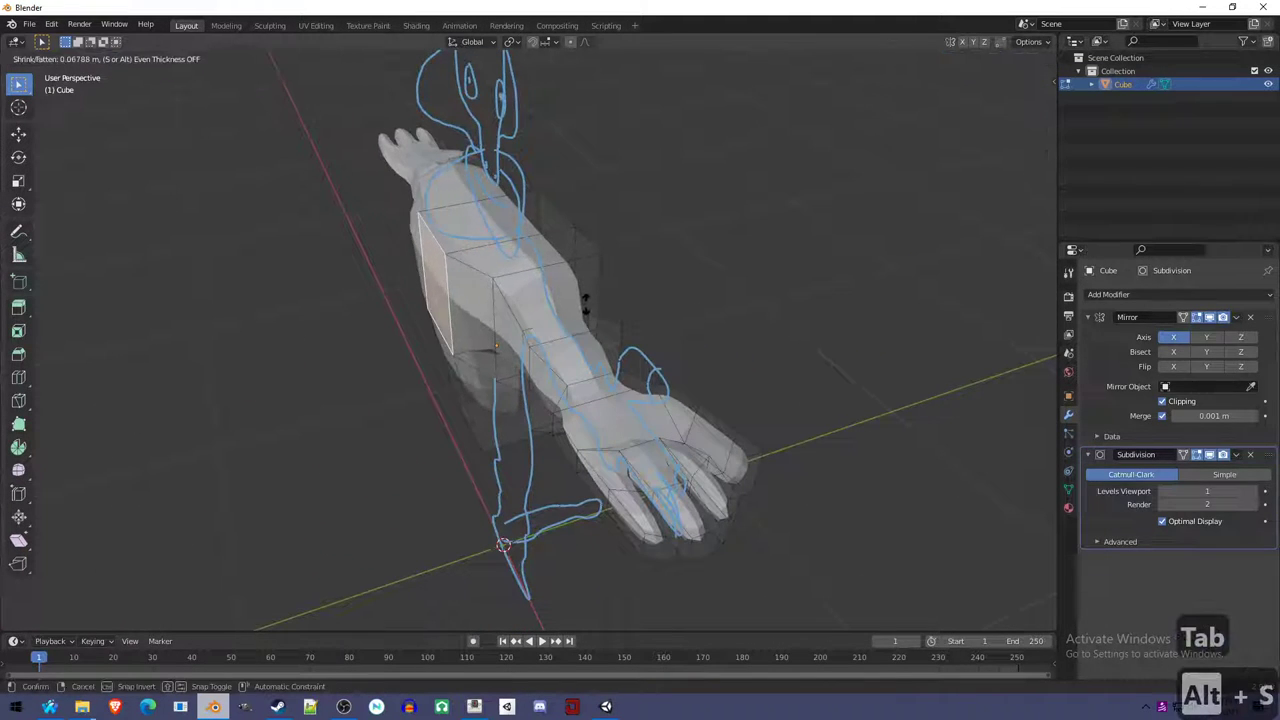
click(587, 303)
middle_drag(770, 296, 577, 218)
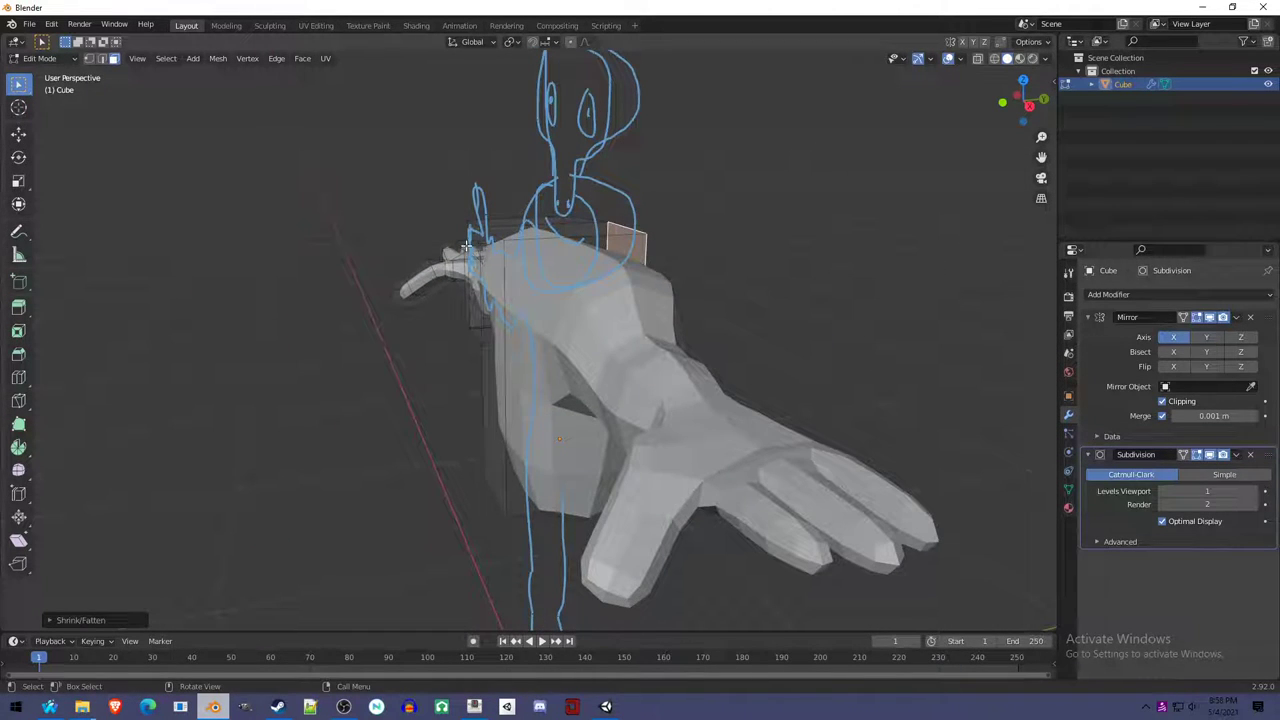
middle_drag(503, 247, 607, 197)
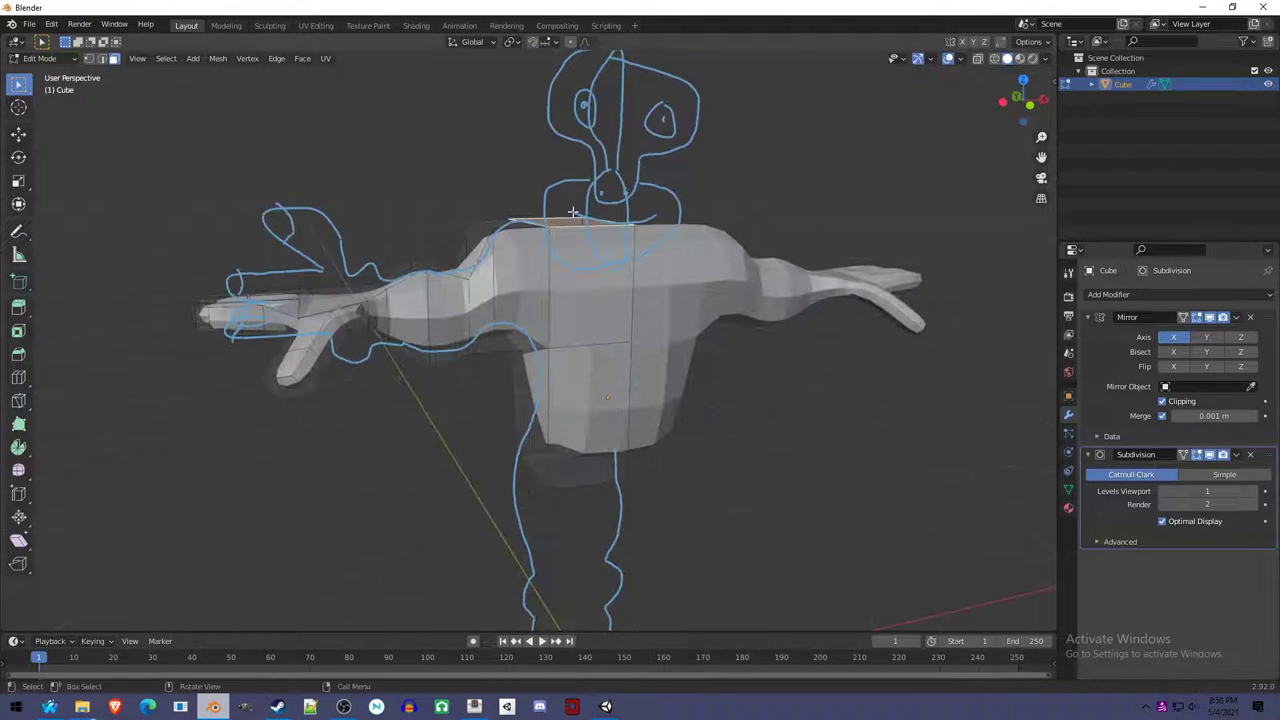
middle_drag(657, 256, 518, 280)
middle_drag(436, 201, 710, 324)
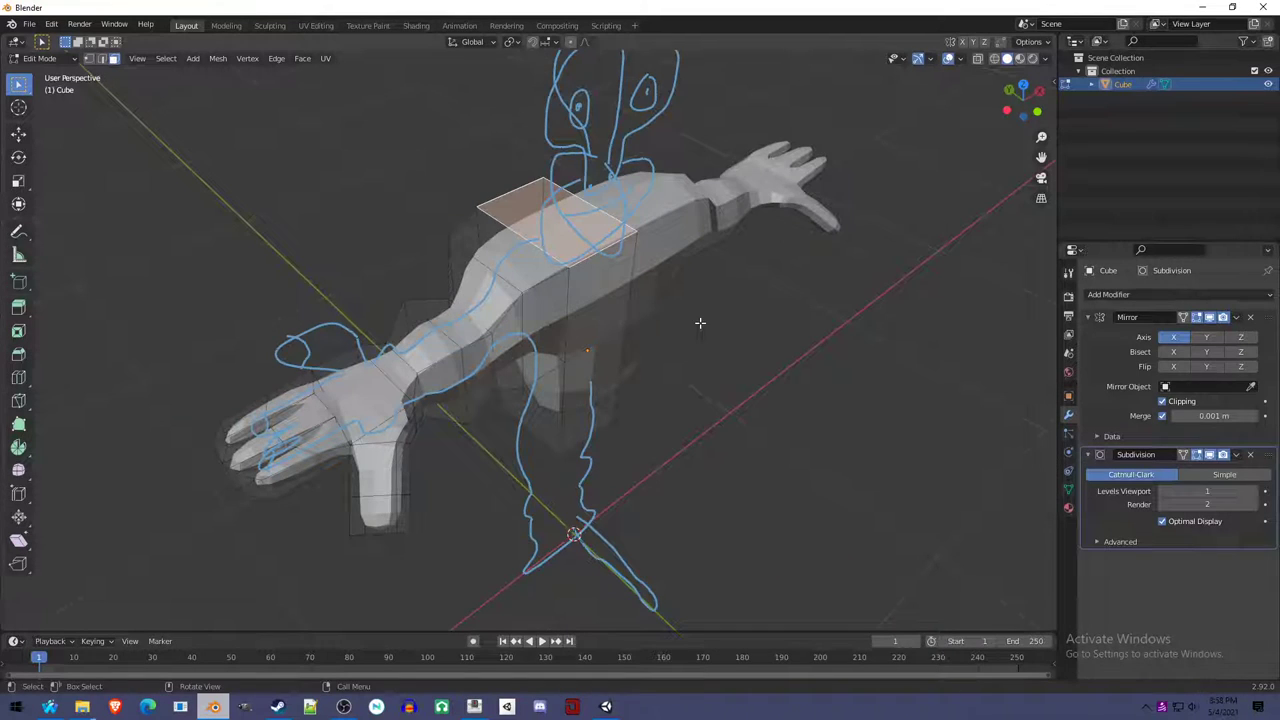
middle_drag(575, 257, 624, 234)
Add a cube to the mesh, scale it down and move it up along Z to the sketched head's position.
key(shift+a)
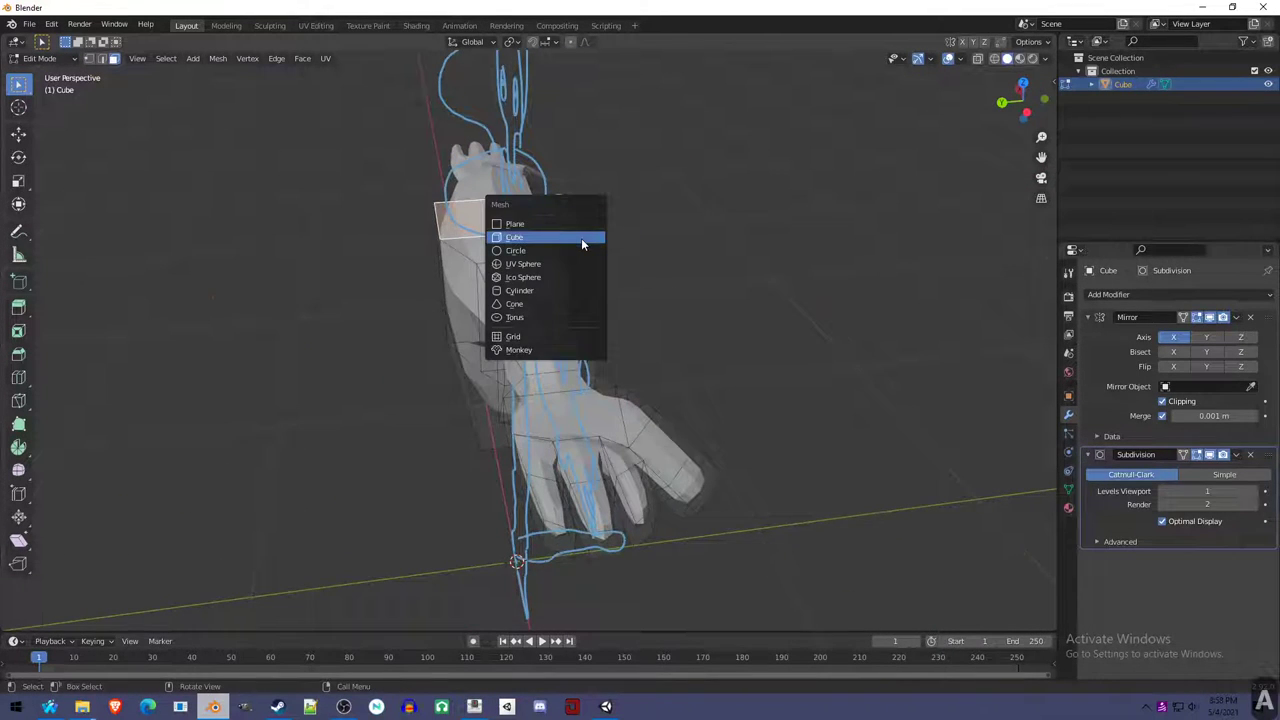
click(581, 238)
scroll(738, 382, down, 5)
middle_drag(738, 382, 720, 453)
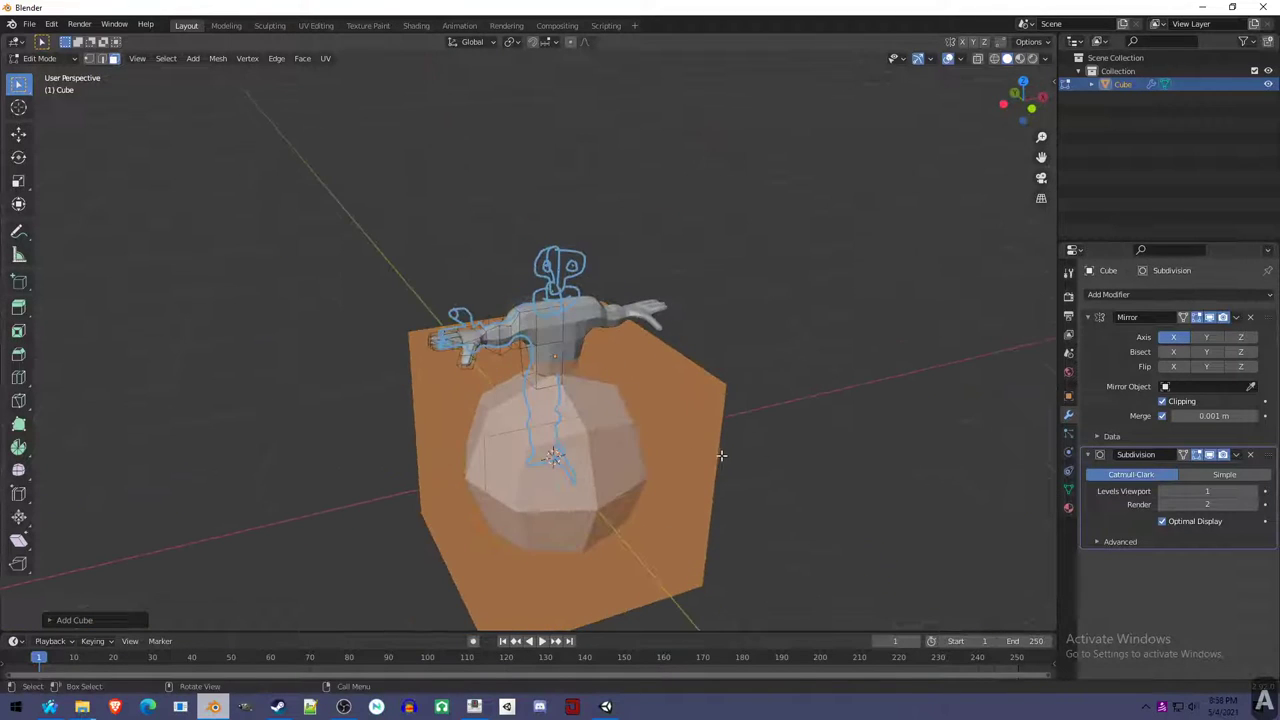
key(s)
click(601, 458)
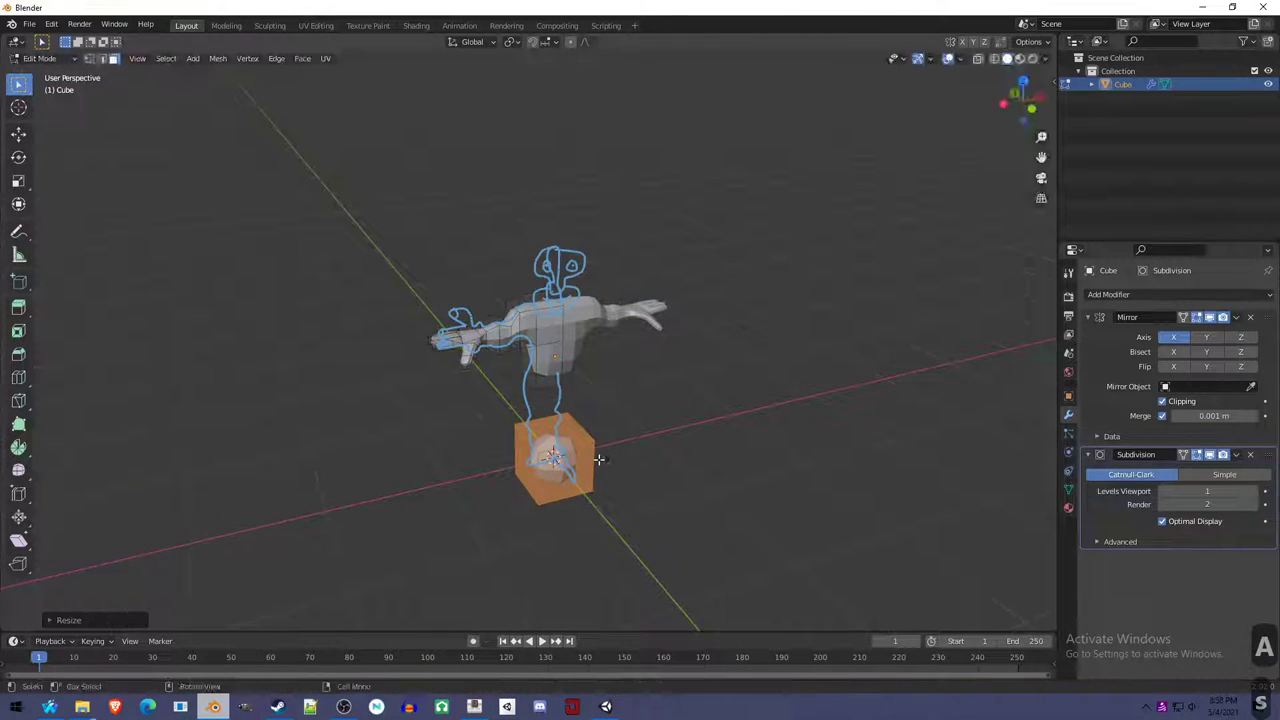
key(g)
click(581, 297)
Add a vertical loop cut through the centre of the head cube.
key(ctrl+r)
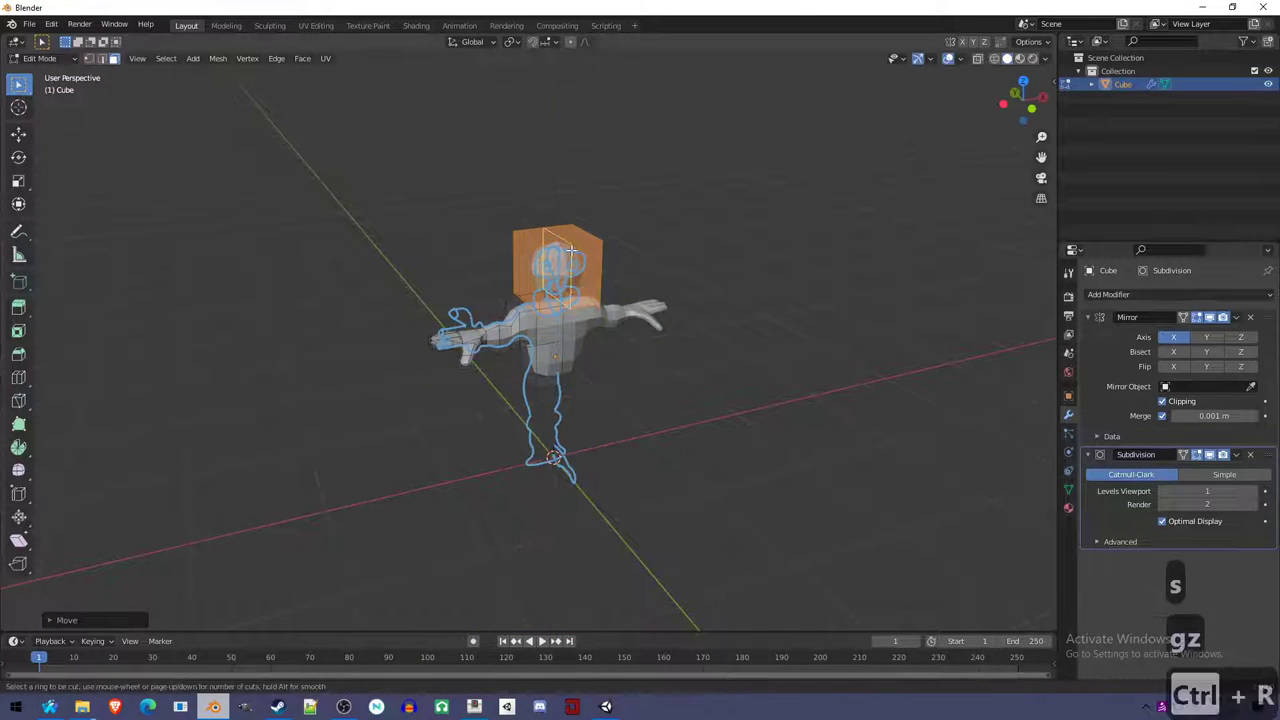
double_click(572, 233)
scroll(700, 222, up, 3)
middle_drag(720, 219, 625, 228)
Select the outer side face of the head cube's redundant half and delete its vertices so only the mirrored half remains.
key(3)
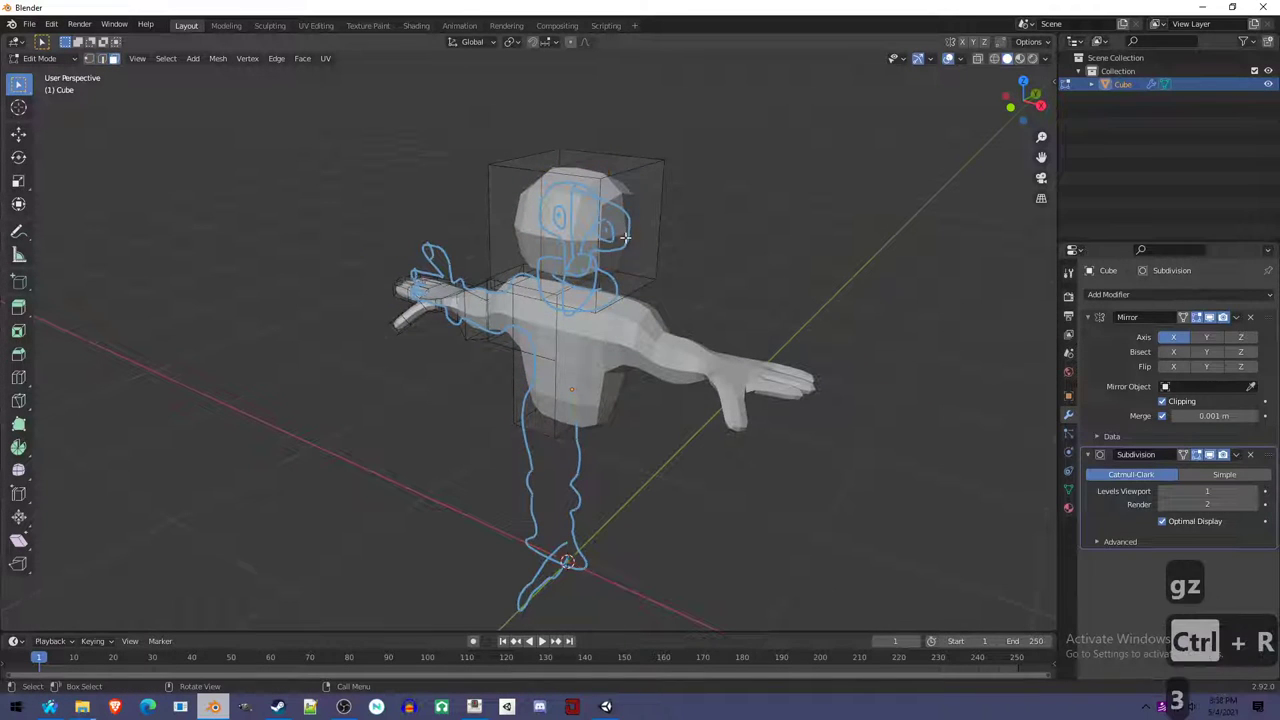
click(640, 232)
key(x)
click(686, 249)
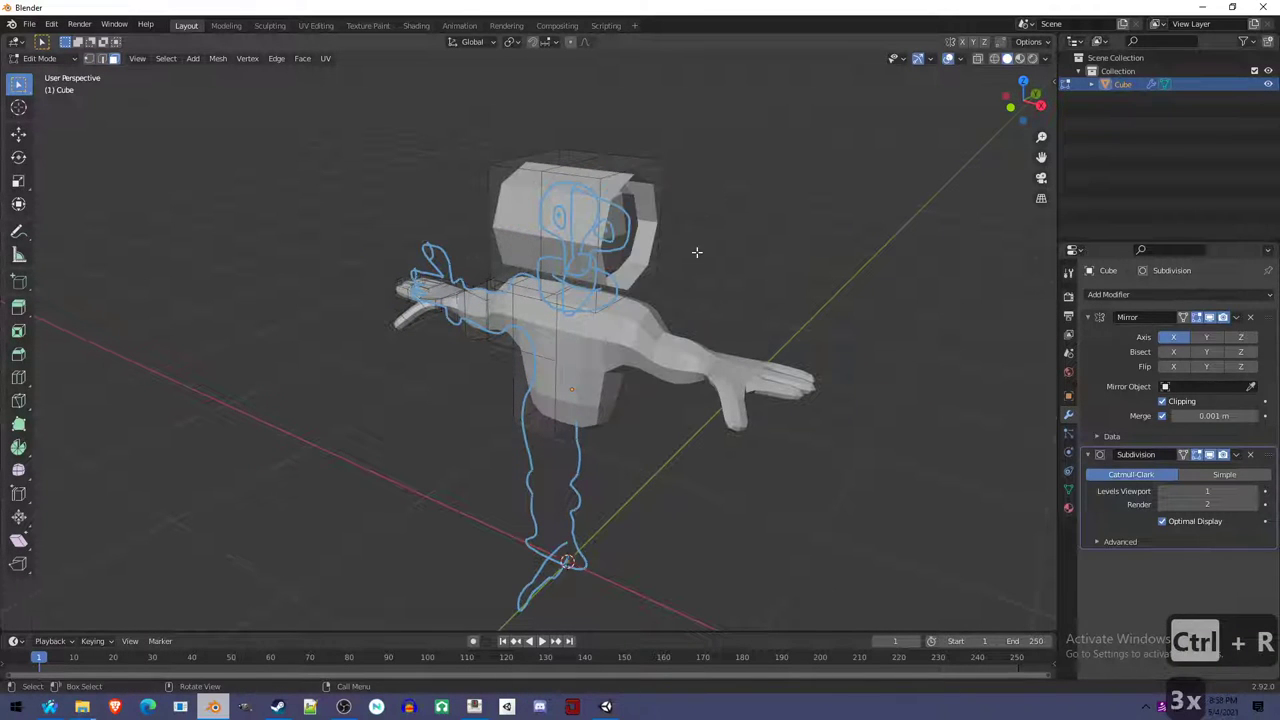
key(ctrl+z)
key(x)
click(660, 212)
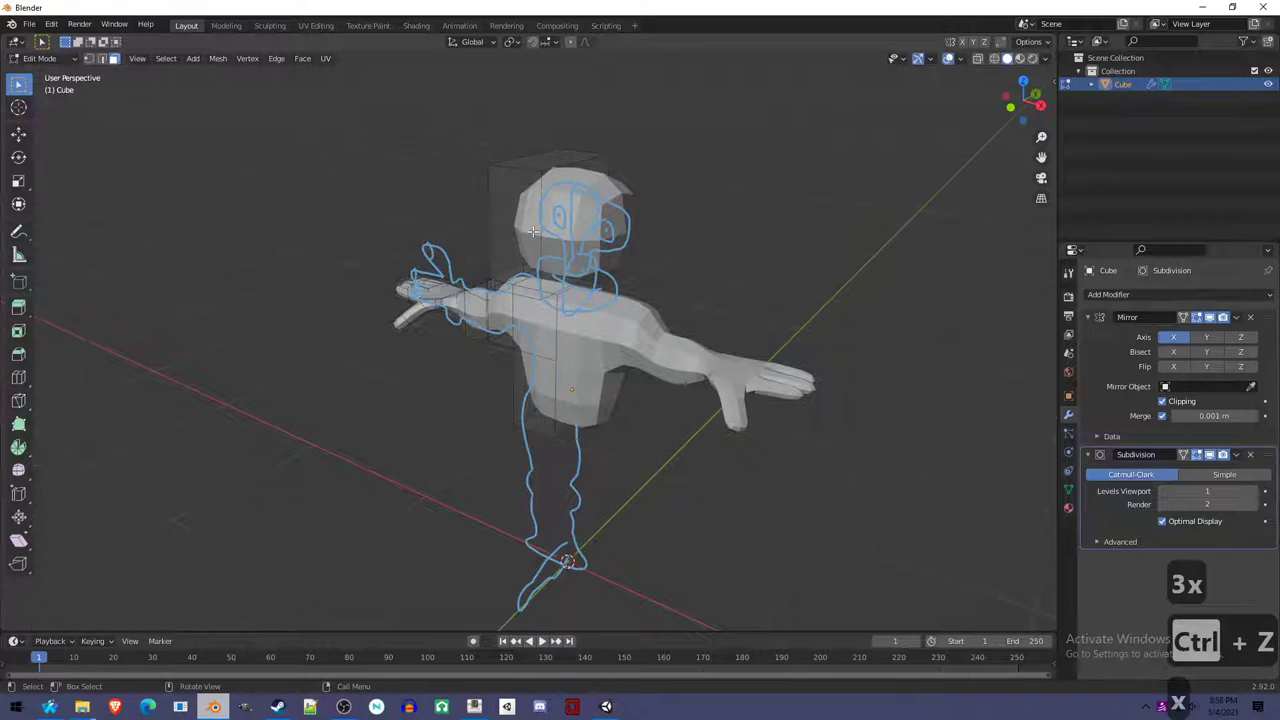
middle_drag(533, 231, 600, 233)
click(567, 180)
key(g)
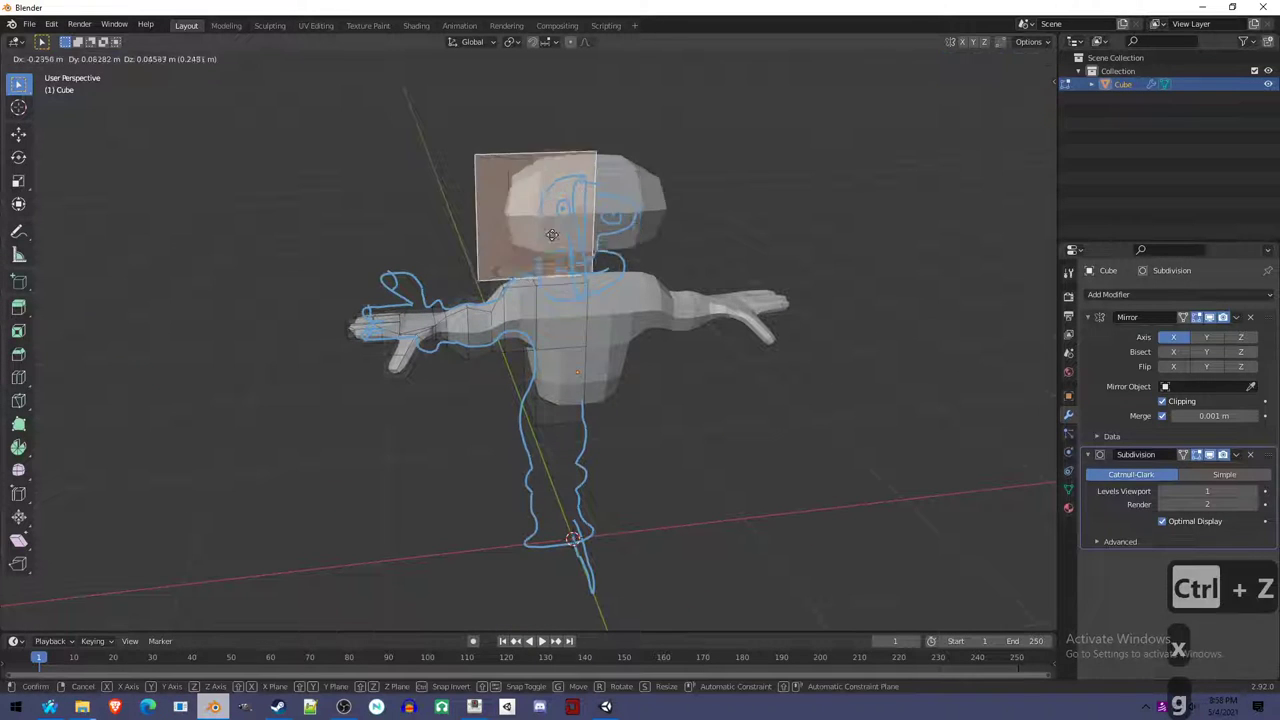
right_click(612, 252)
middle_drag(585, 257, 591, 255)
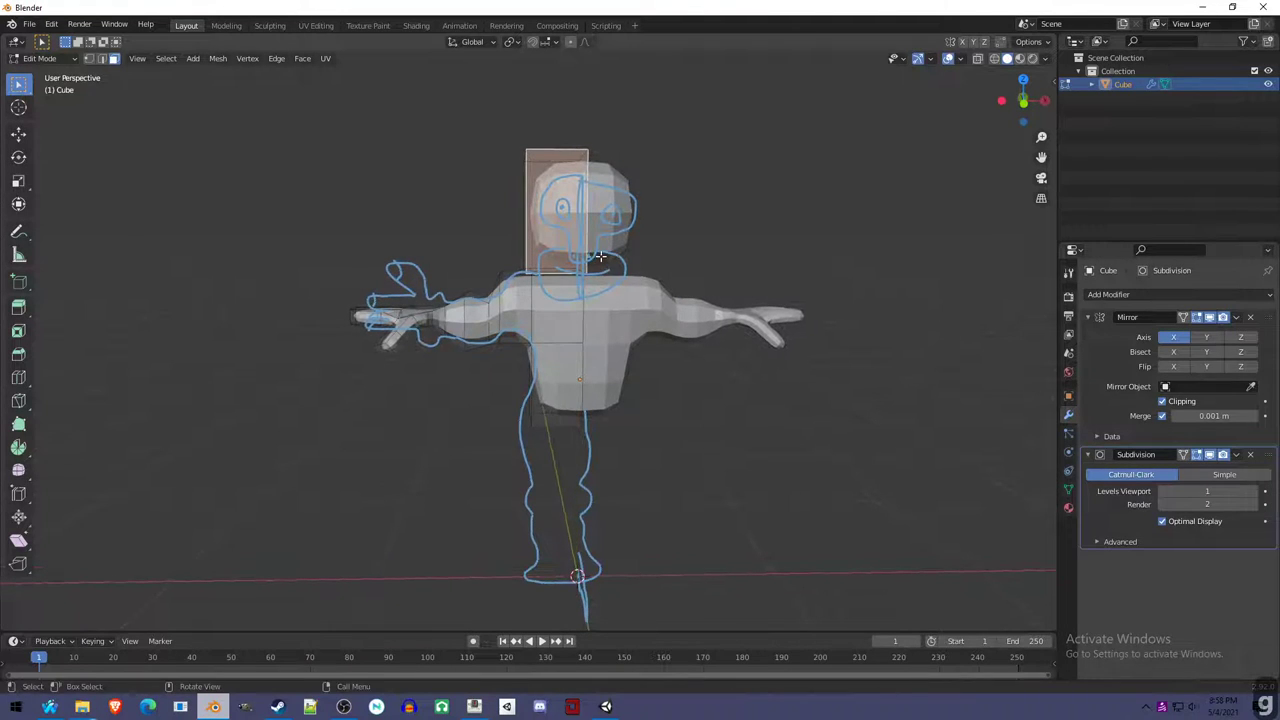
click(93, 61)
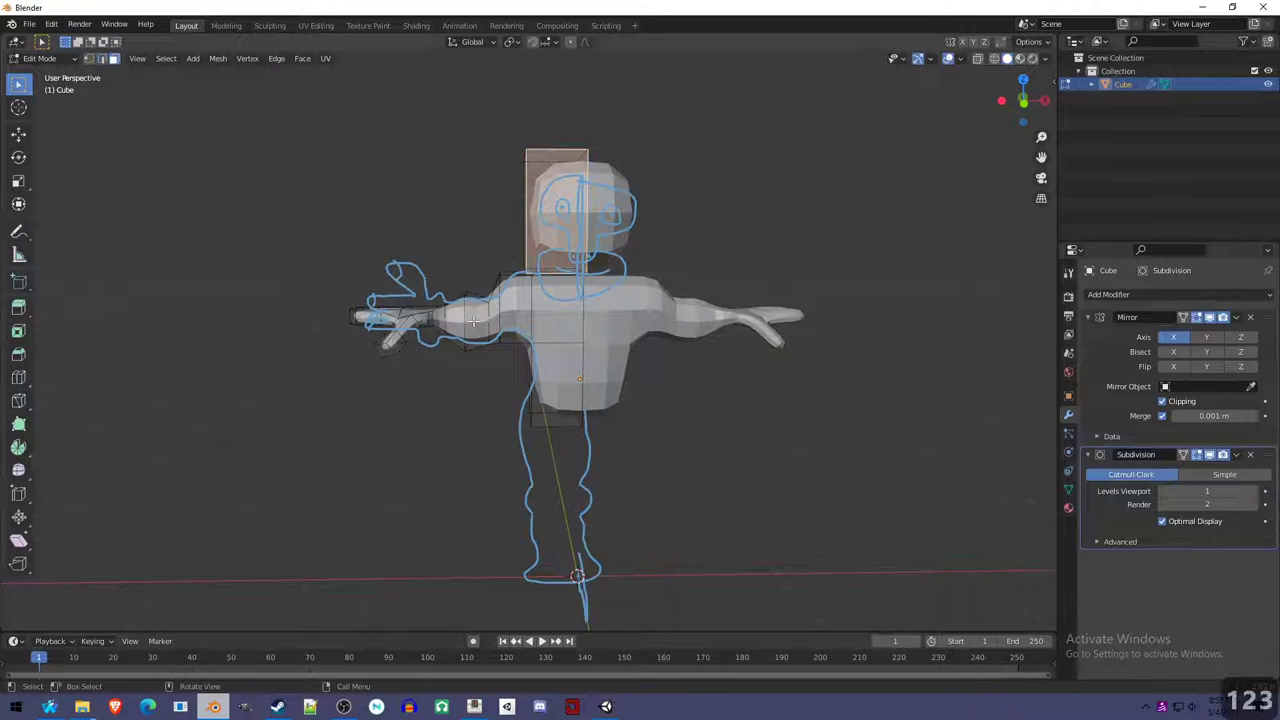
middle_drag(646, 260, 566, 266)
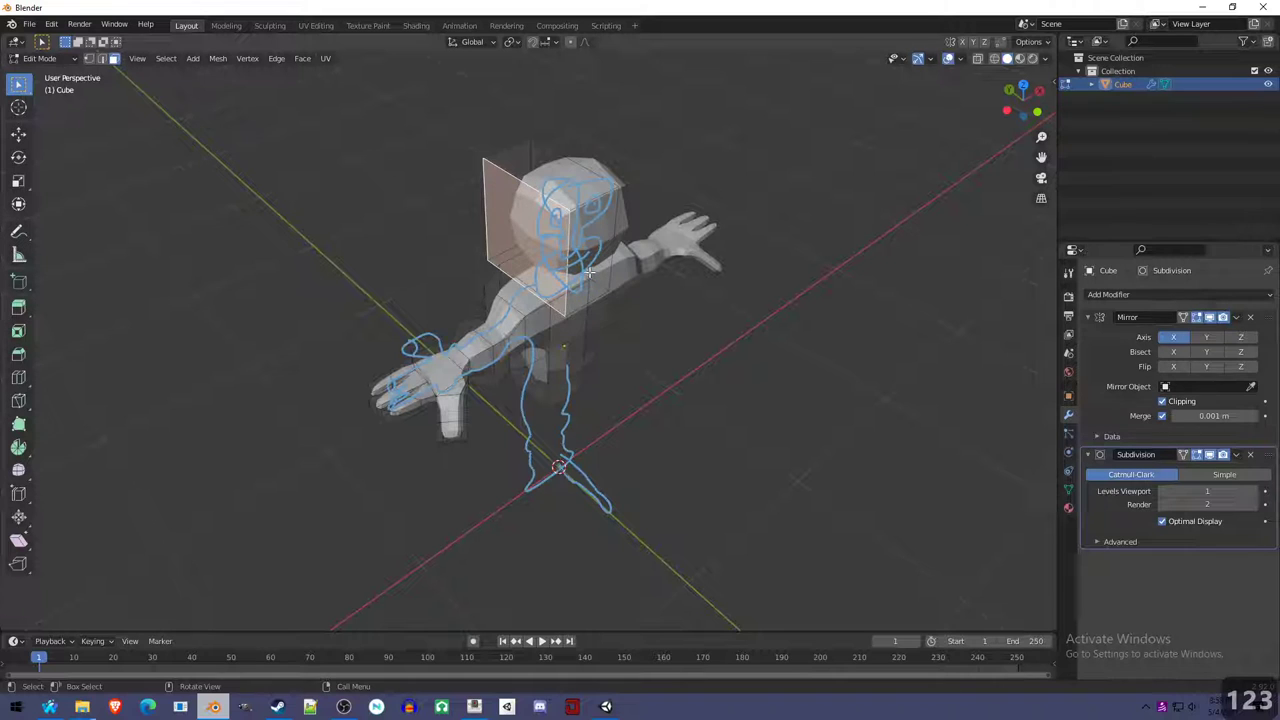
middle_drag(585, 265, 537, 249)
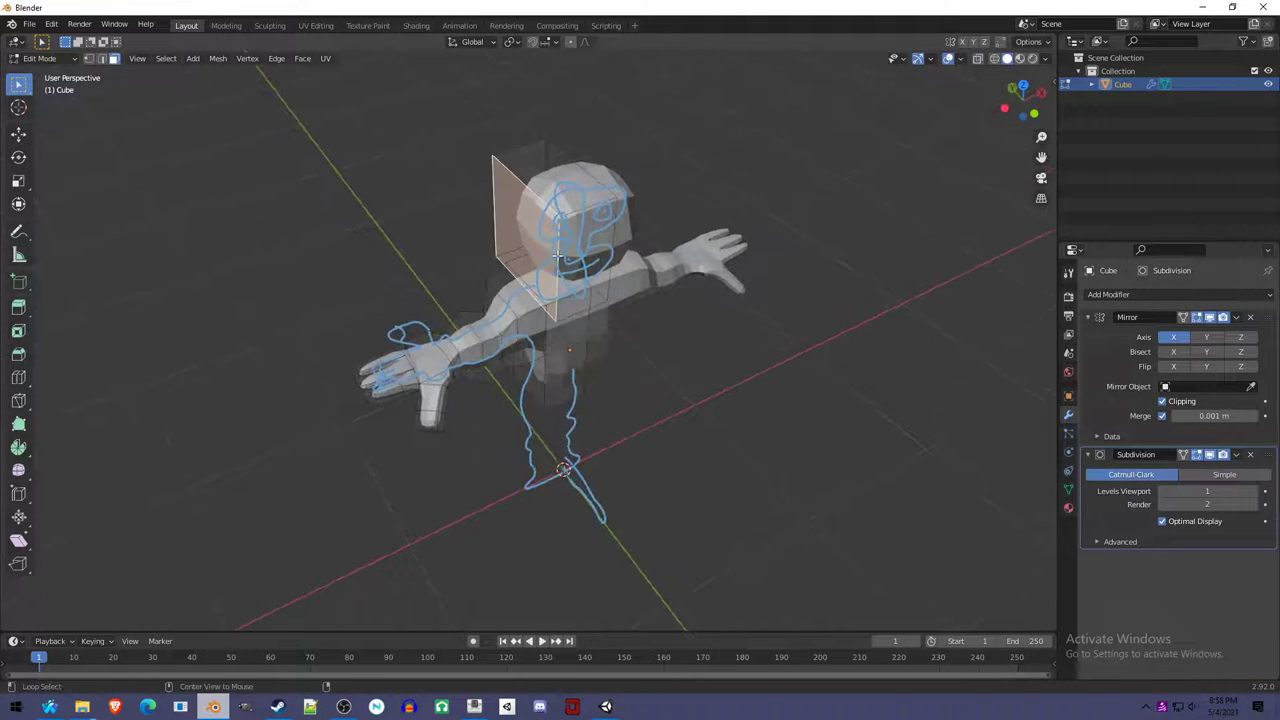
Select the faces around the head block, scale them down and adjust the height along Z to fit the sketched head.
middle_drag(683, 351, 640, 295)
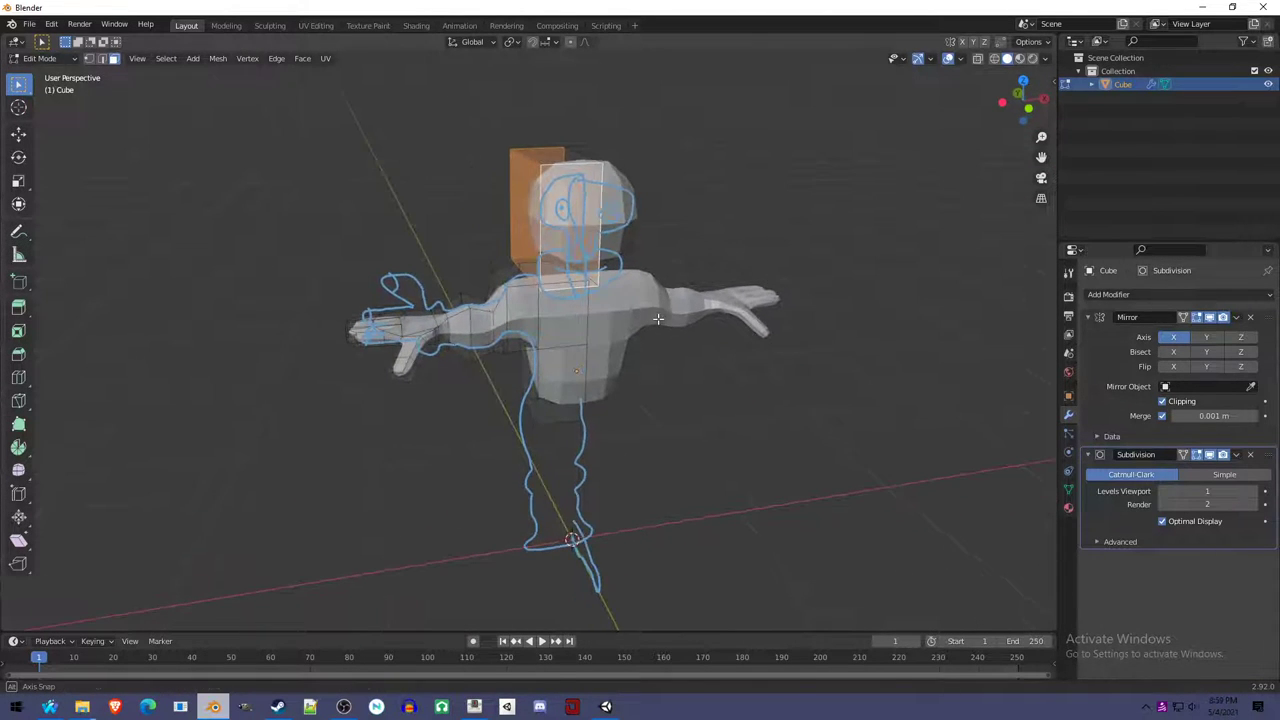
key(s)
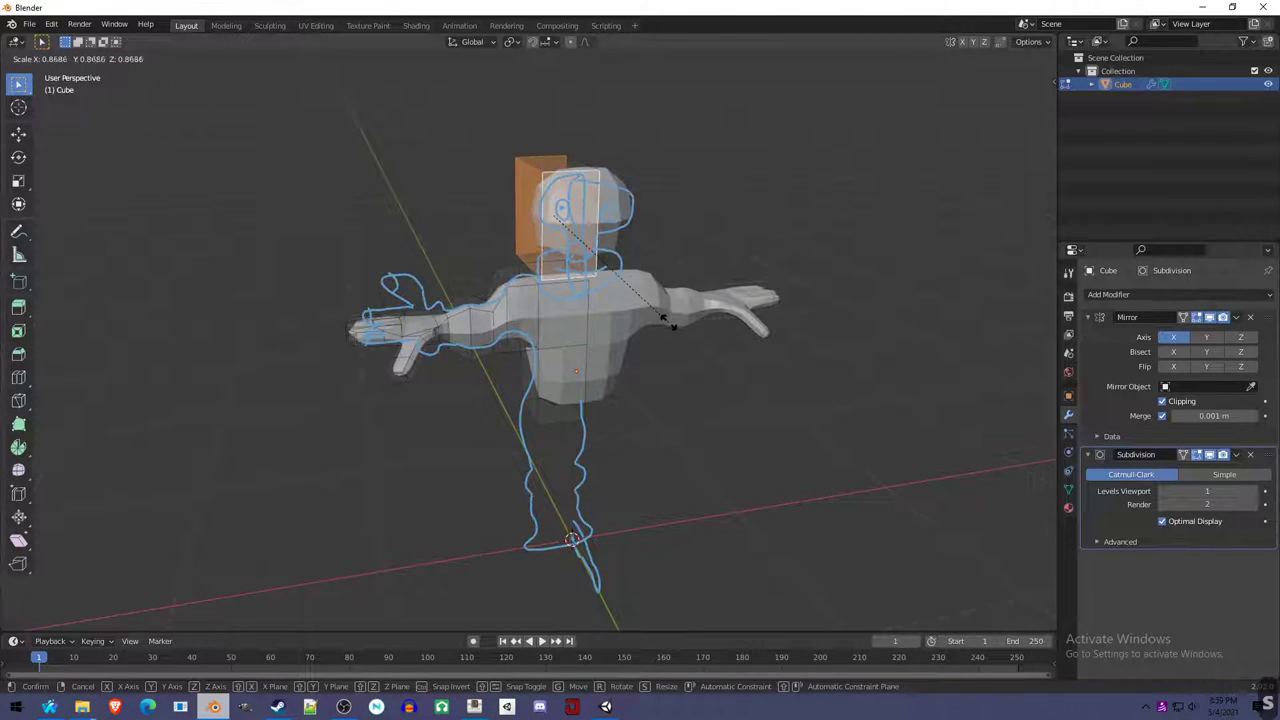
click(655, 308)
key(g)
key(z)
click(608, 305)
scroll(602, 303, up, 2)
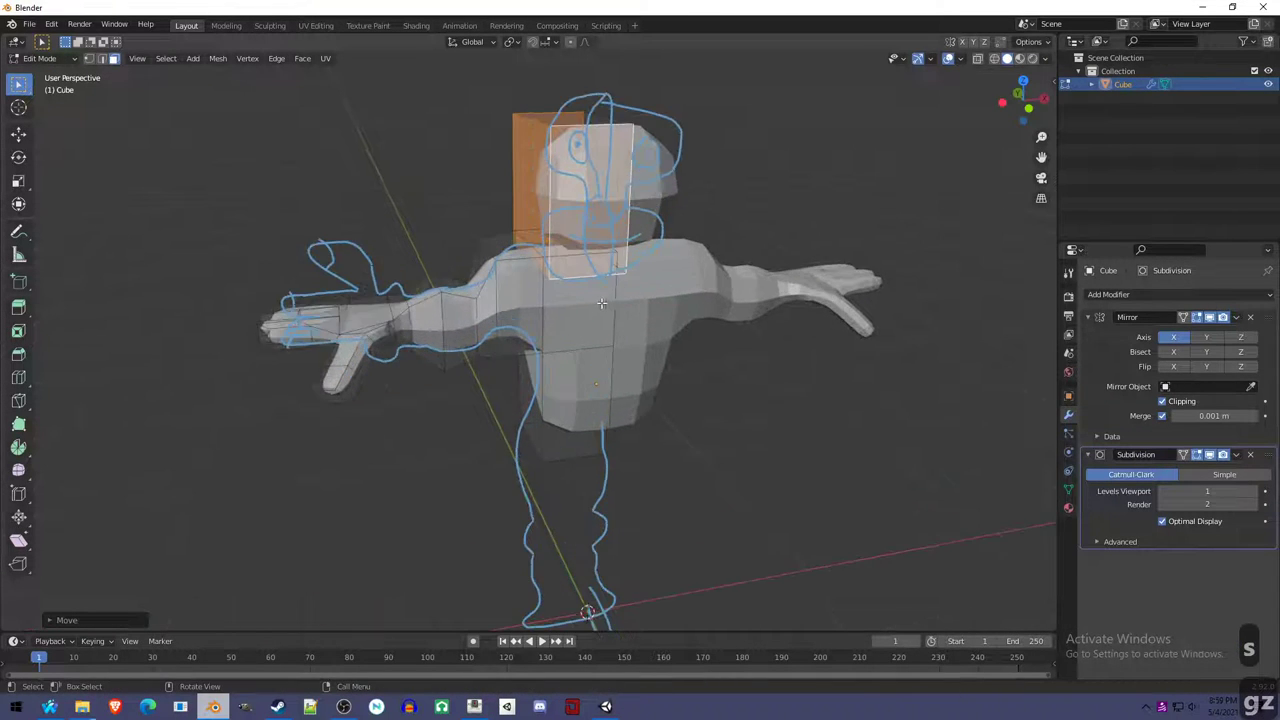
middle_drag(601, 303, 630, 295)
key(s)
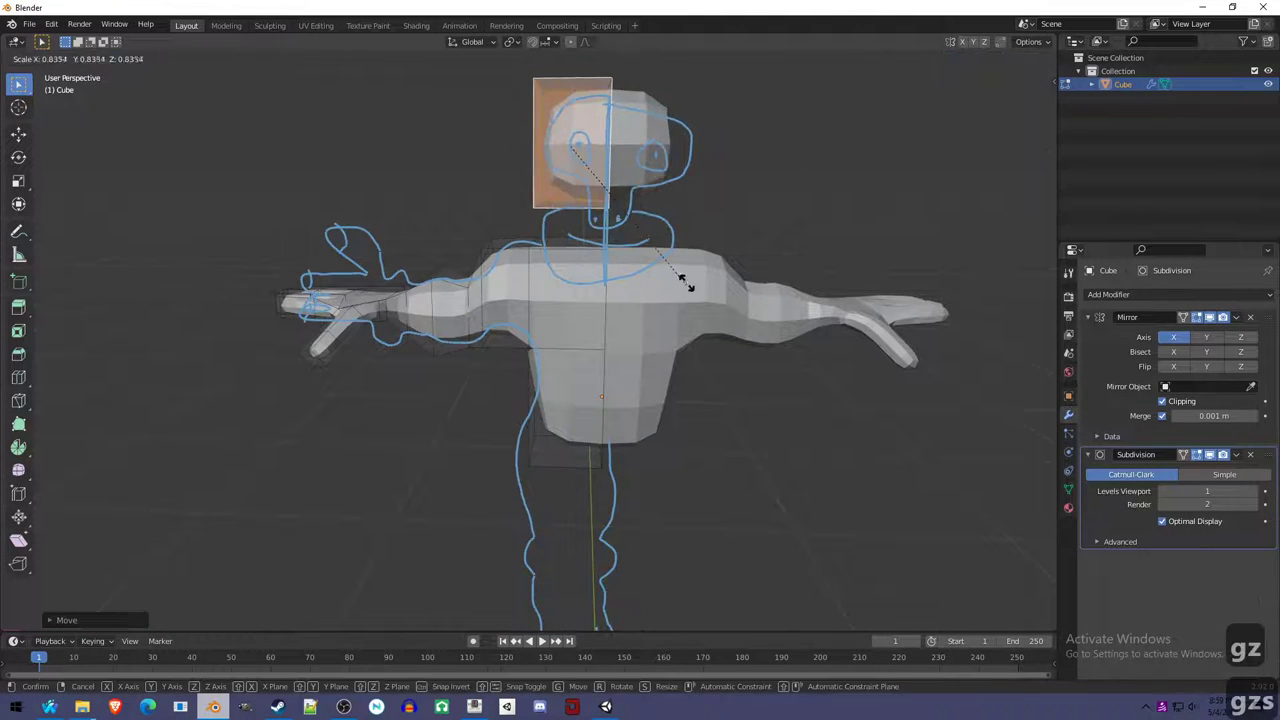
click(678, 258)
Select the head's outer side face and widen it by about 0.017 m with Shrink/Fatten.
middle_drag(676, 256, 650, 262)
key(alt+s)
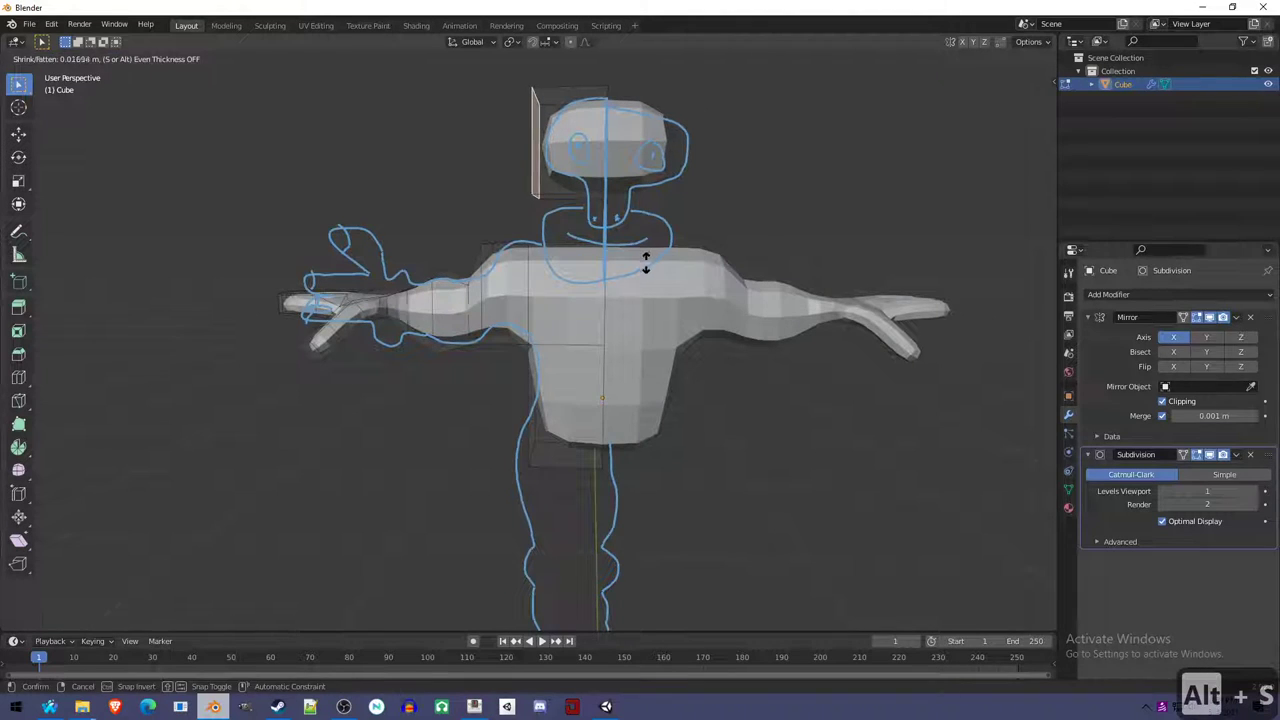
click(646, 262)
Add a vertical loop cut near the head's centre line and extrude the narrow centre face on the underside downward.
key(ctrl+r)
click(587, 196)
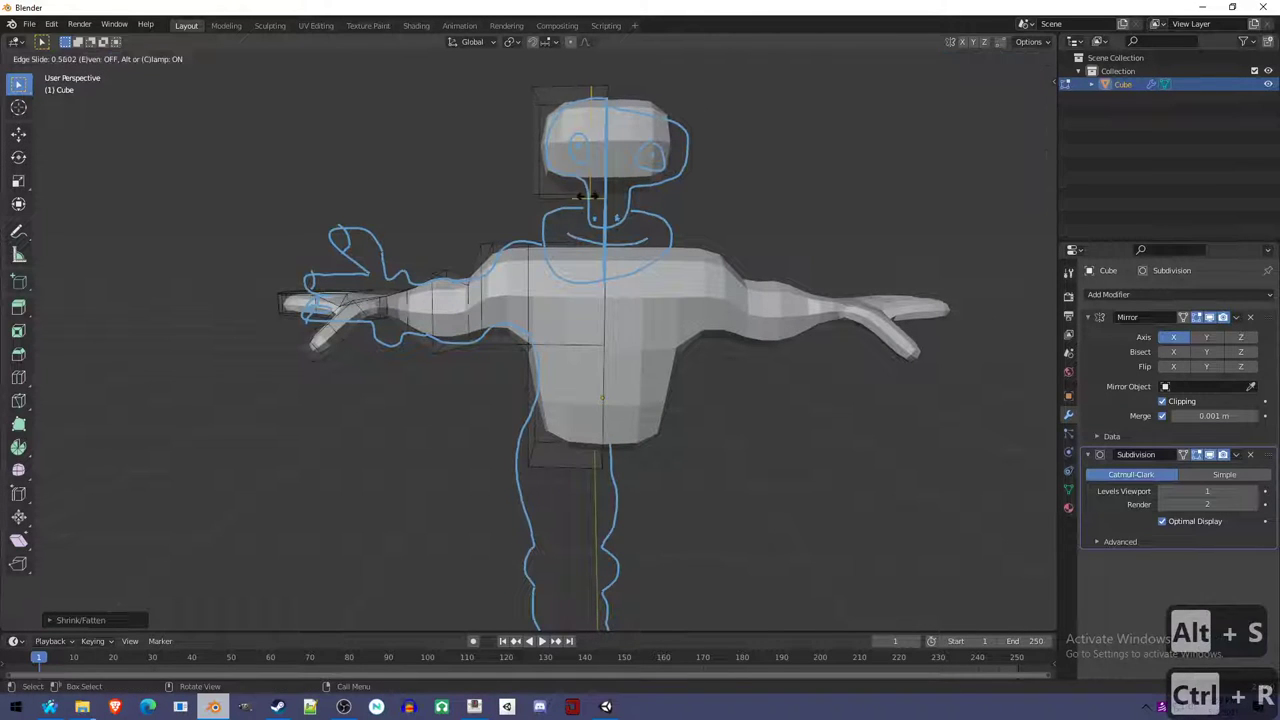
click(588, 196)
middle_drag(588, 196, 441, 232)
key(e)
click(713, 250)
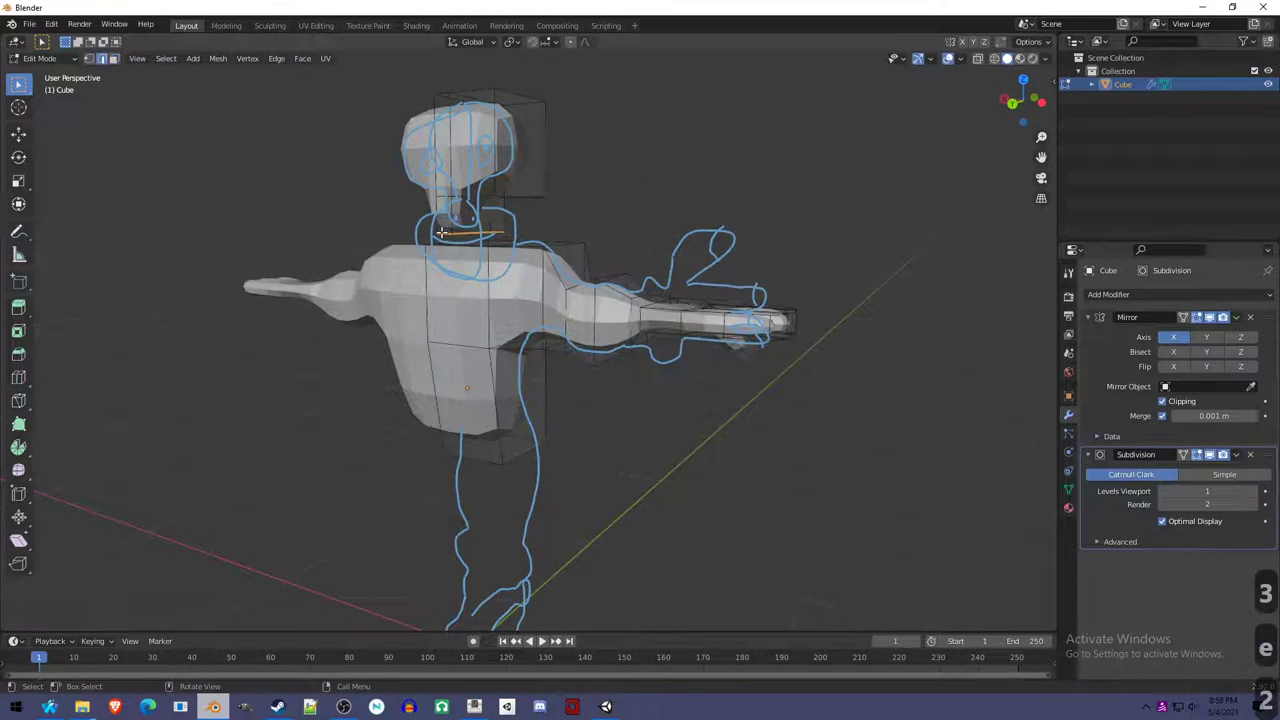
Move the selected bottom edge of the downward head extrusion along global Y.
scroll(600, 232, up, 3)
middle_drag(620, 232, 520, 250)
key(g)
key(x)
key(y)
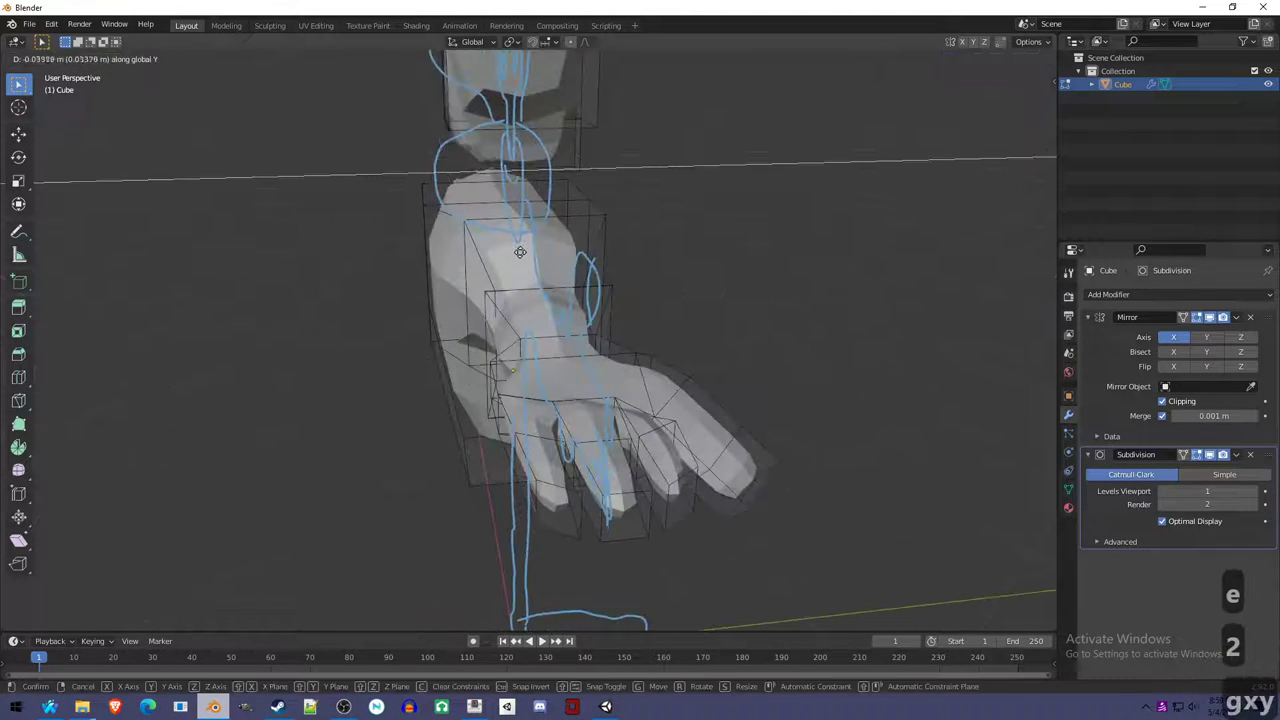
click(607, 240)
middle_drag(607, 240, 530, 212)
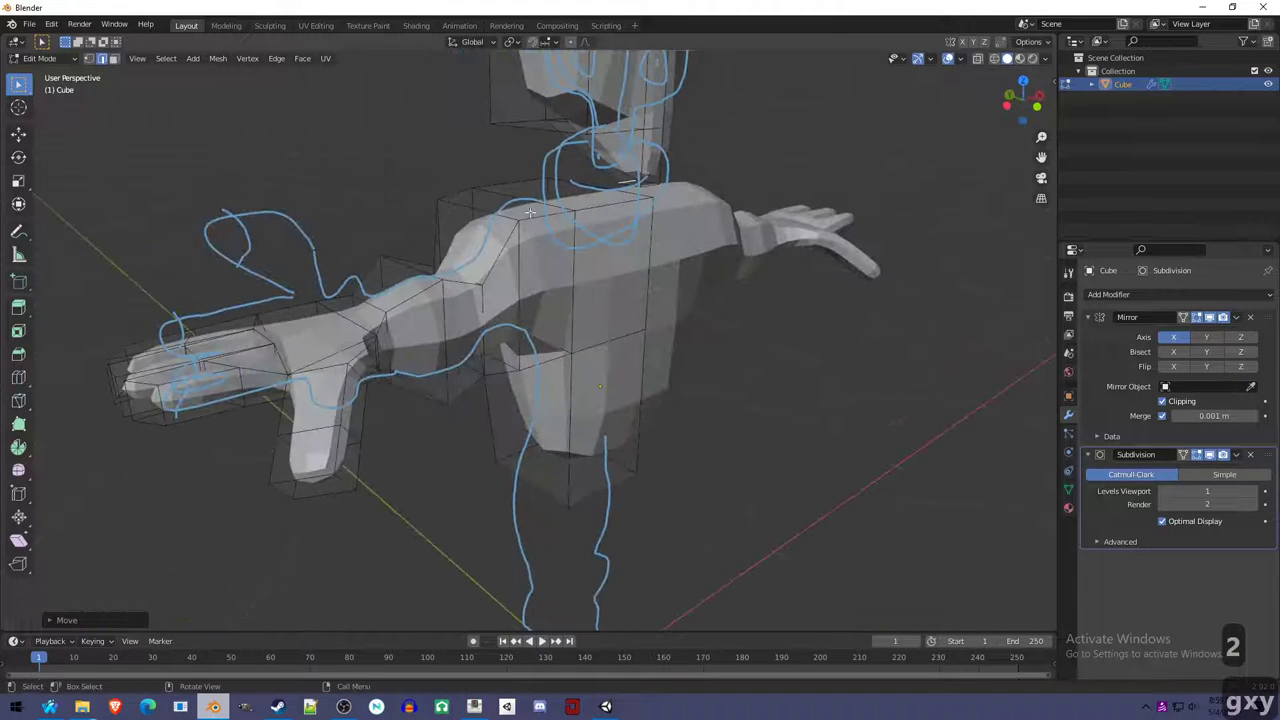
Select the narrow centre faces down the front of the head and its lower extension, and extrude them forward.
key(3)
middle_drag(652, 166, 763, 363)
click(644, 158)
shift+click(648, 124)
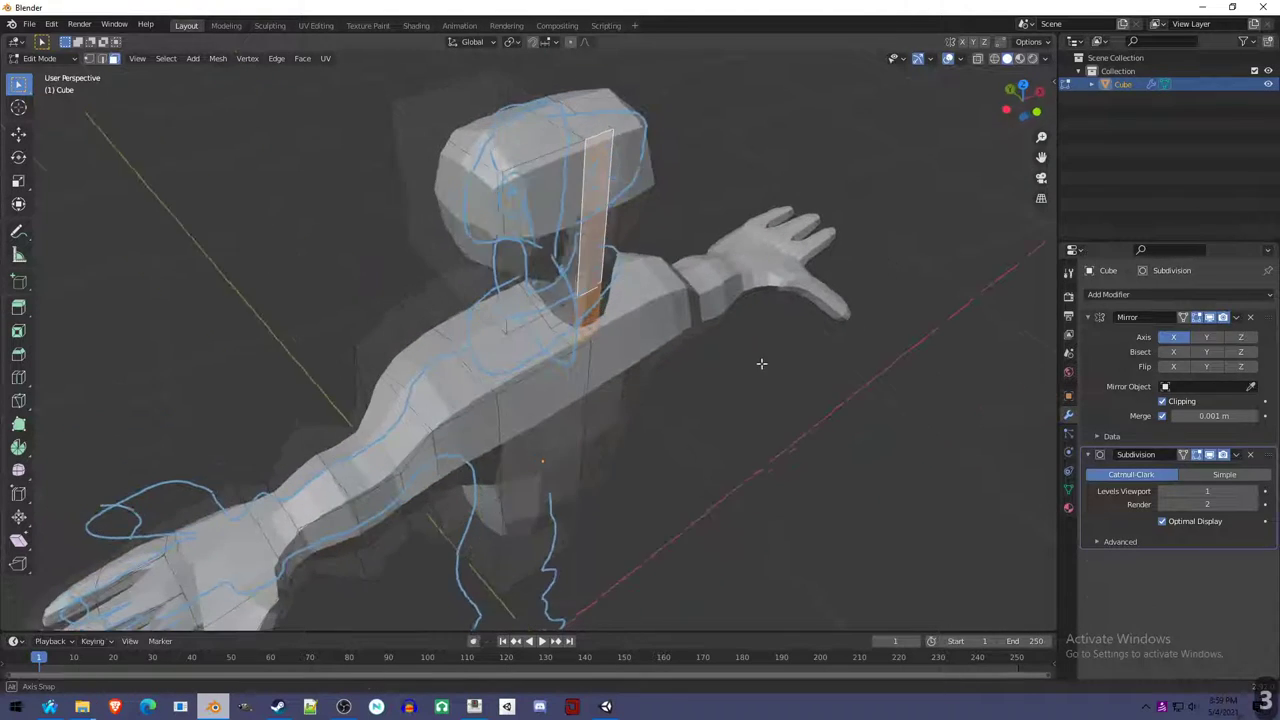
key(e)
click(725, 357)
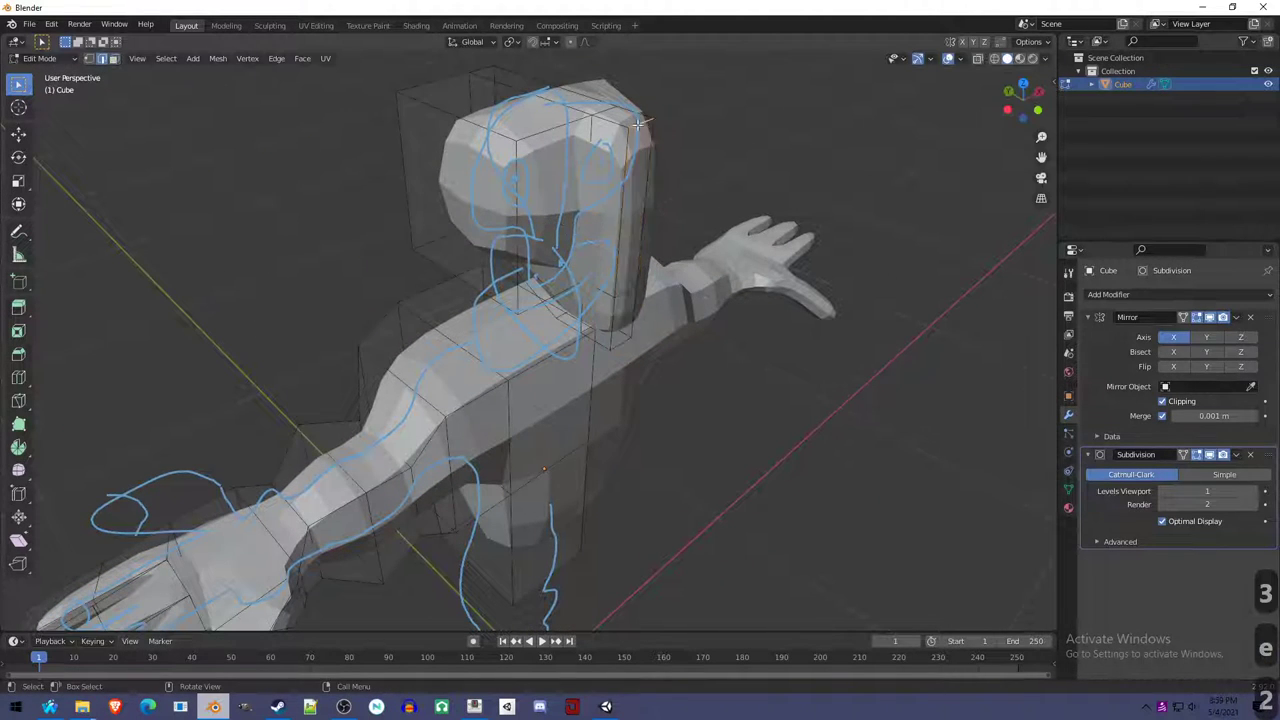
Move the top edge of the forward extrusion along global Y and shift the selected snout geometry along X.
key(g)
key(x)
key(y)
click(697, 148)
middle_drag(697, 148, 268, 327)
key(g)
key(x)
click(602, 289)
Turn off the display of annotations in the viewport overlays.
middle_drag(269, 317, 497, 253)
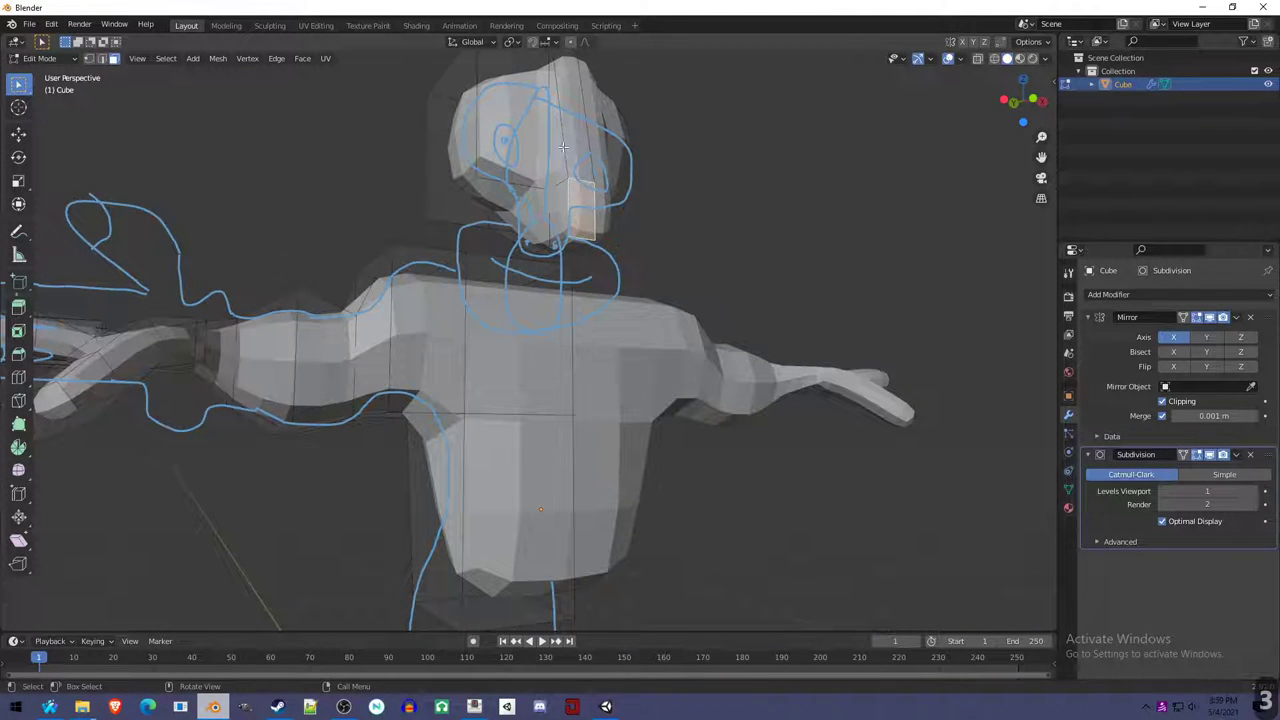
click(960, 60)
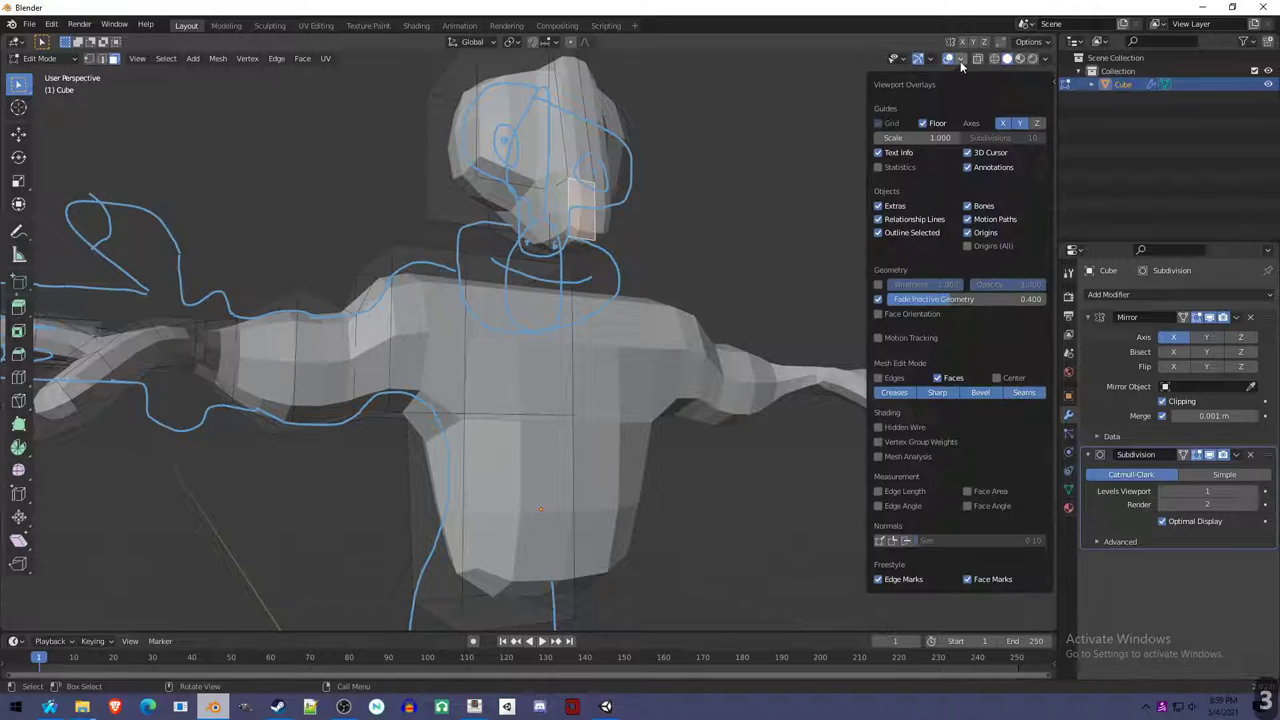
click(992, 168)
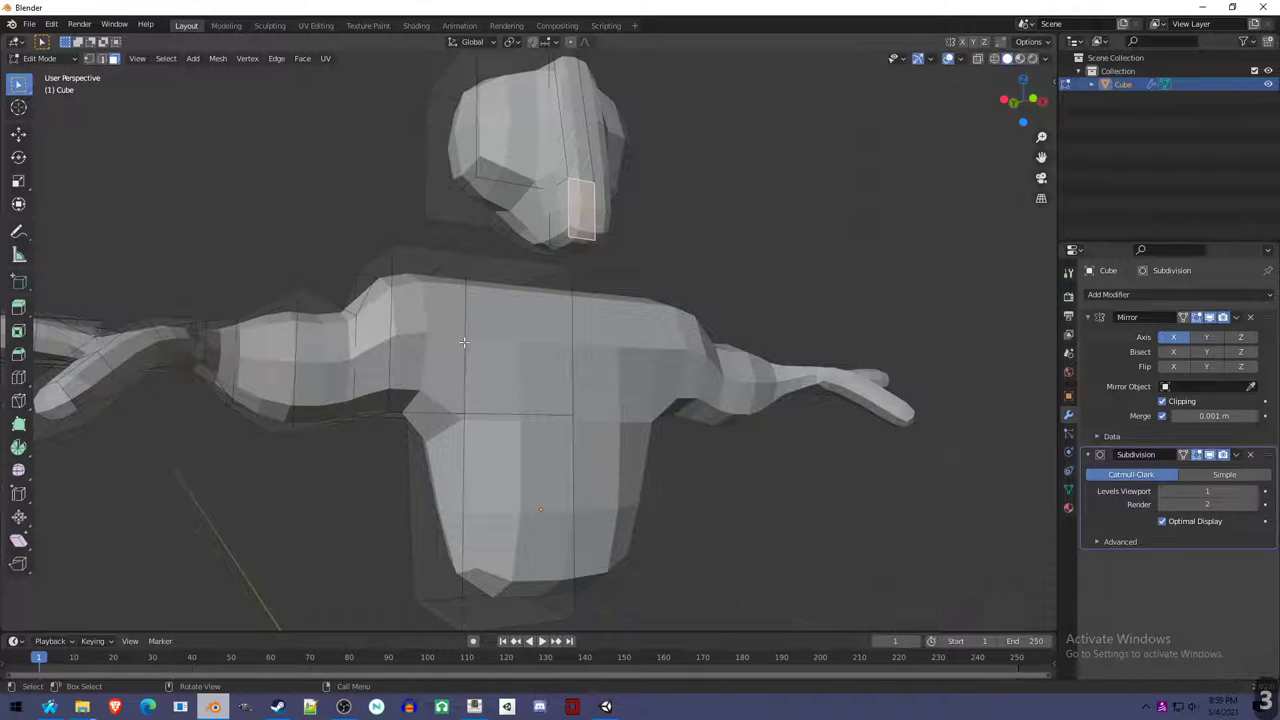
Add a cube to the avatar mesh as the starting block for the neck.
middle_drag(591, 259, 590, 347)
click(550, 280)
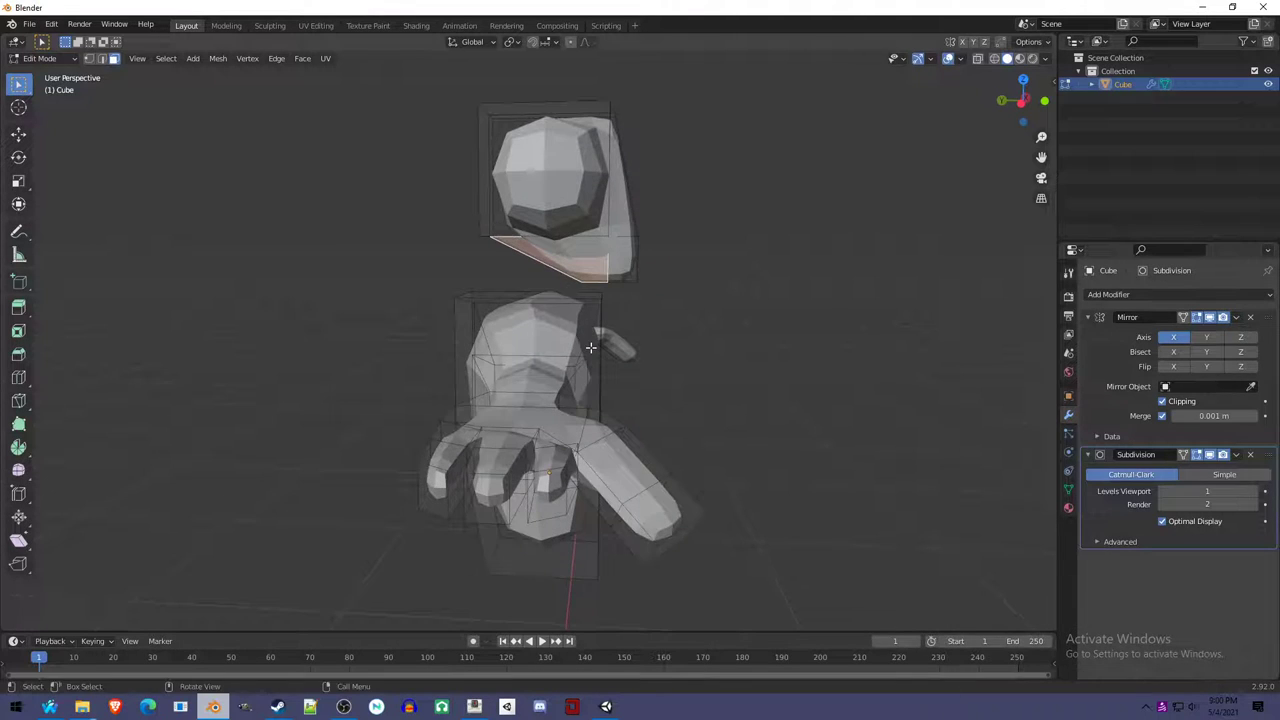
key(shift+a)
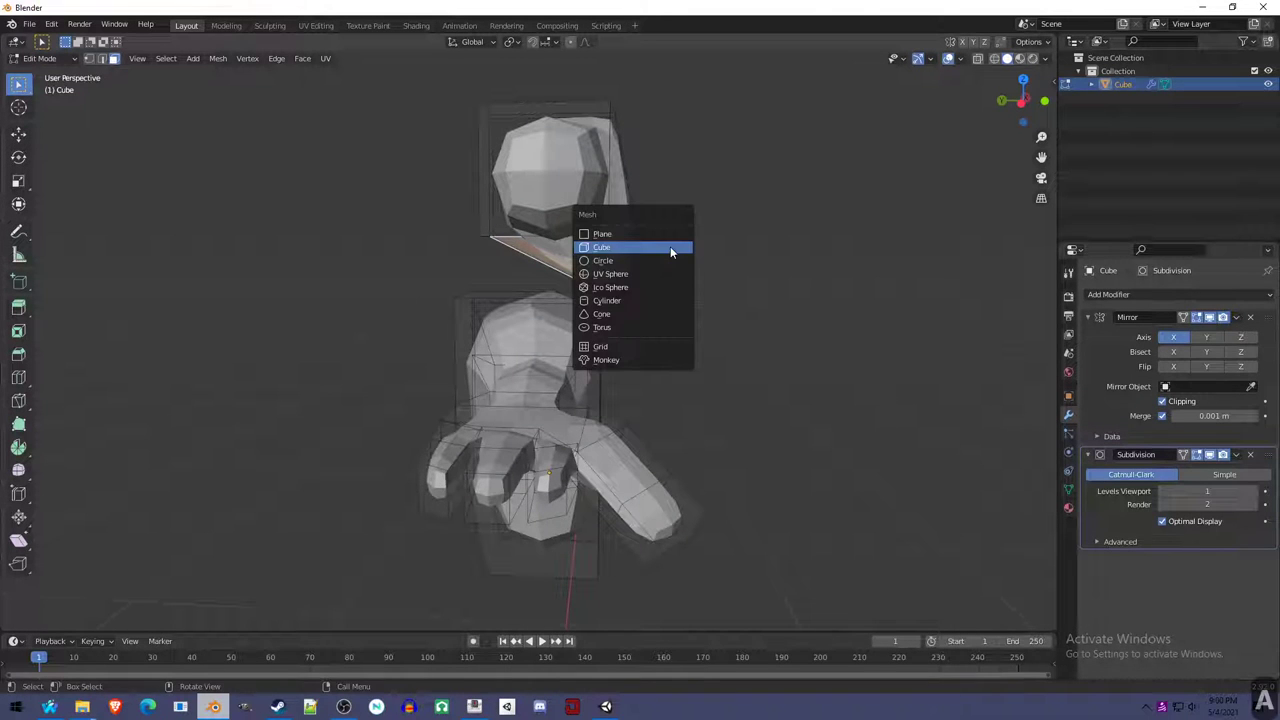
click(670, 247)
Add a centred vertical loop cut that splits the new cube at the mirror plane.
middle_drag(722, 314, 604, 345)
scroll(603, 430, down, 5)
key(ctrl+r)
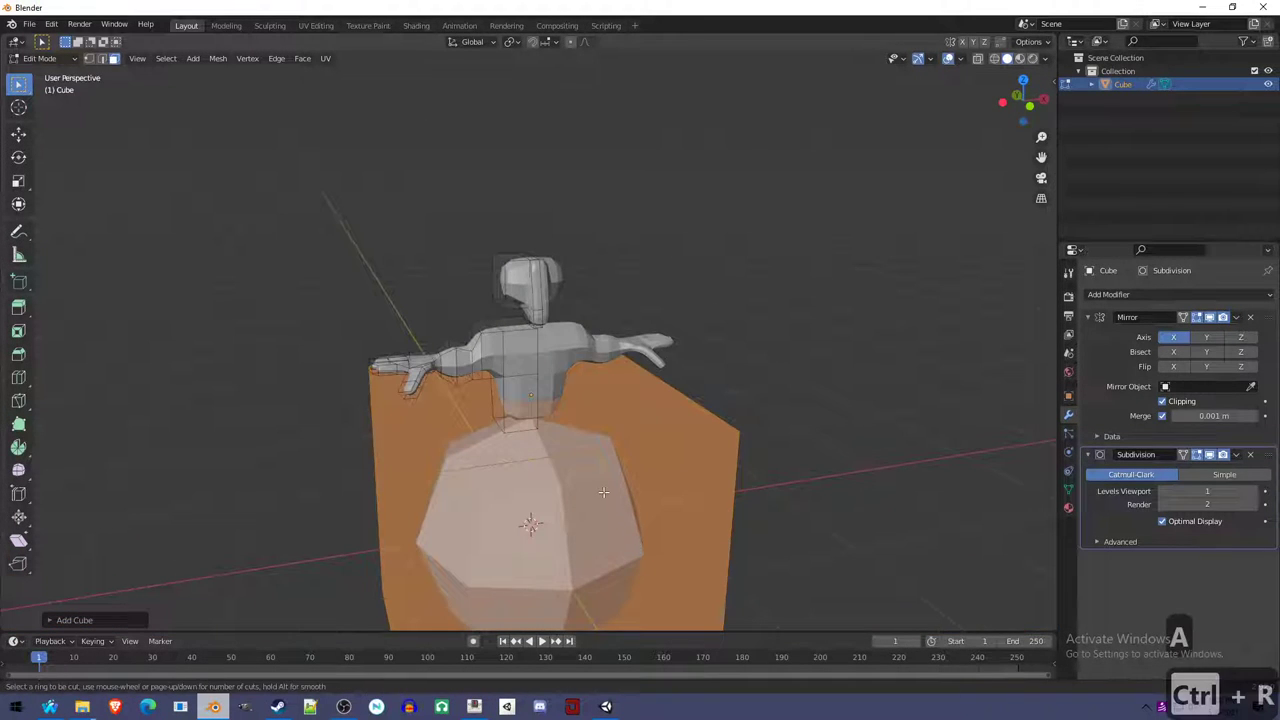
click(563, 448)
right_click(563, 448)
Delete the vertices of the cube's outer face on the mirrored side, leaving only half of the cube.
middle_drag(800, 490, 703, 494)
key(3)
click(677, 514)
key(x)
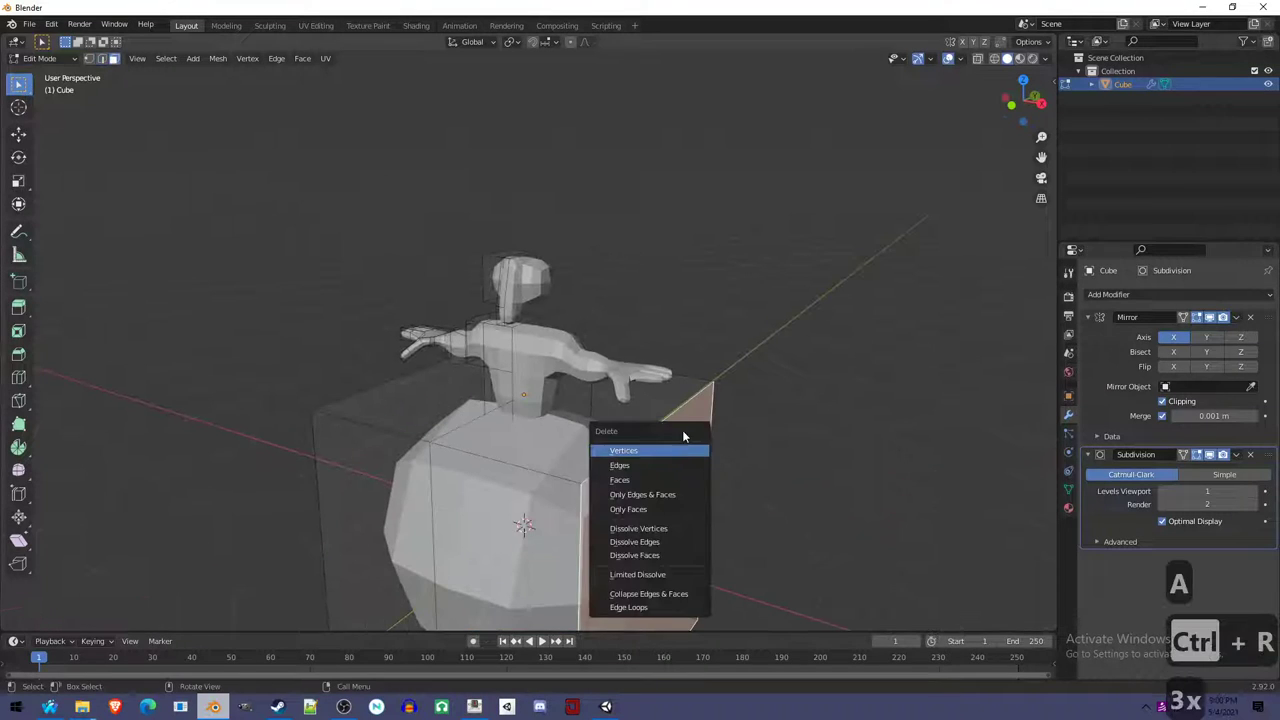
click(673, 452)
Select the linked geometry of the remaining half cube and raise it along global Z to the upper body.
key(l)
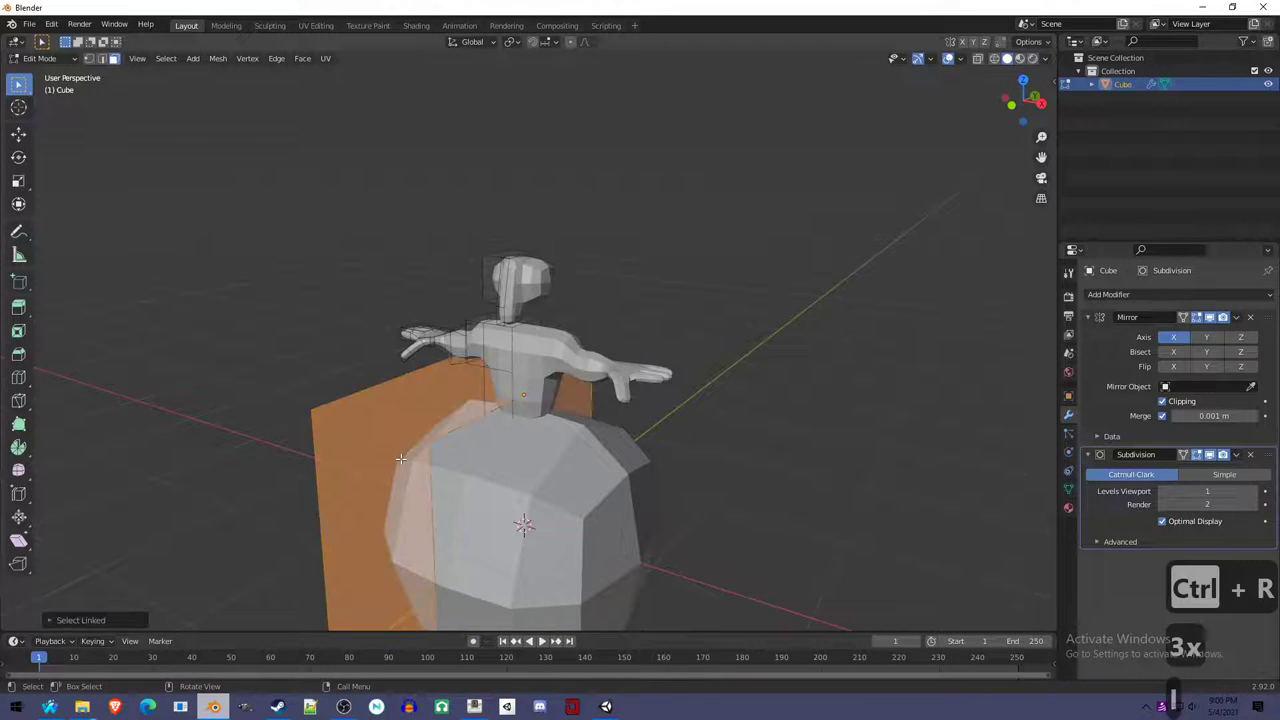
key(alt+a)
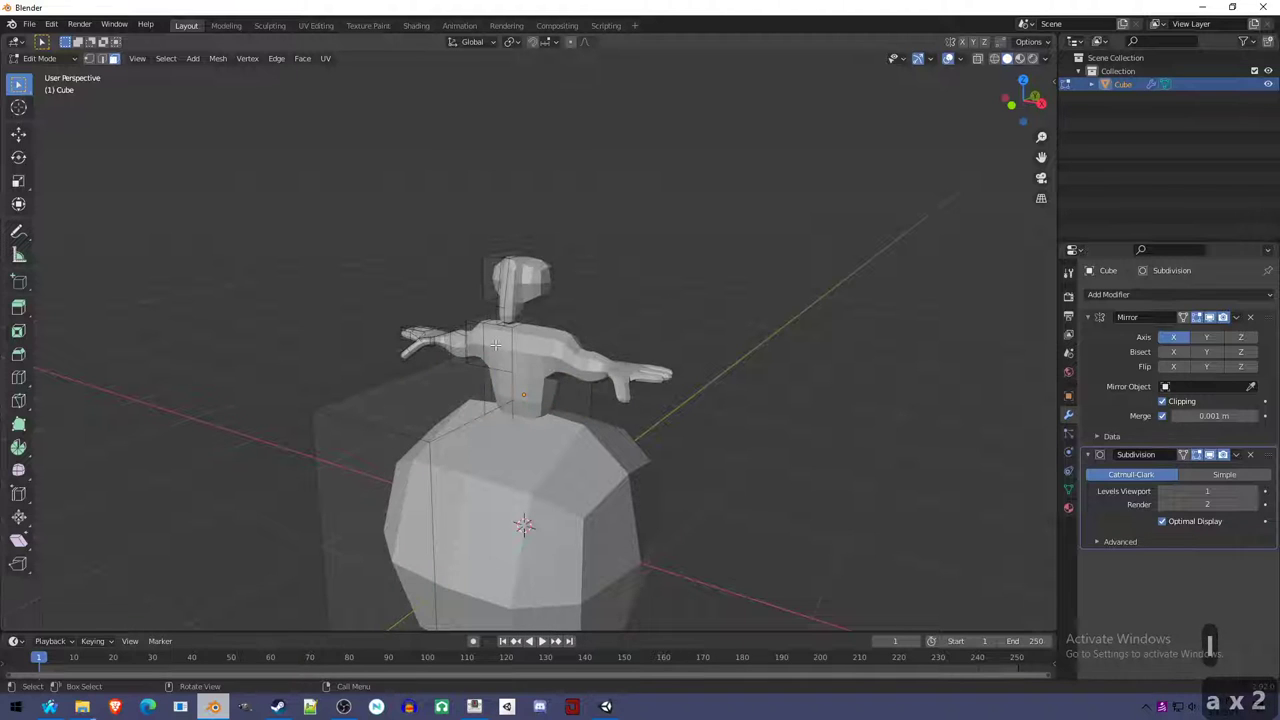
key(l)
scroll(490, 376, up, 2)
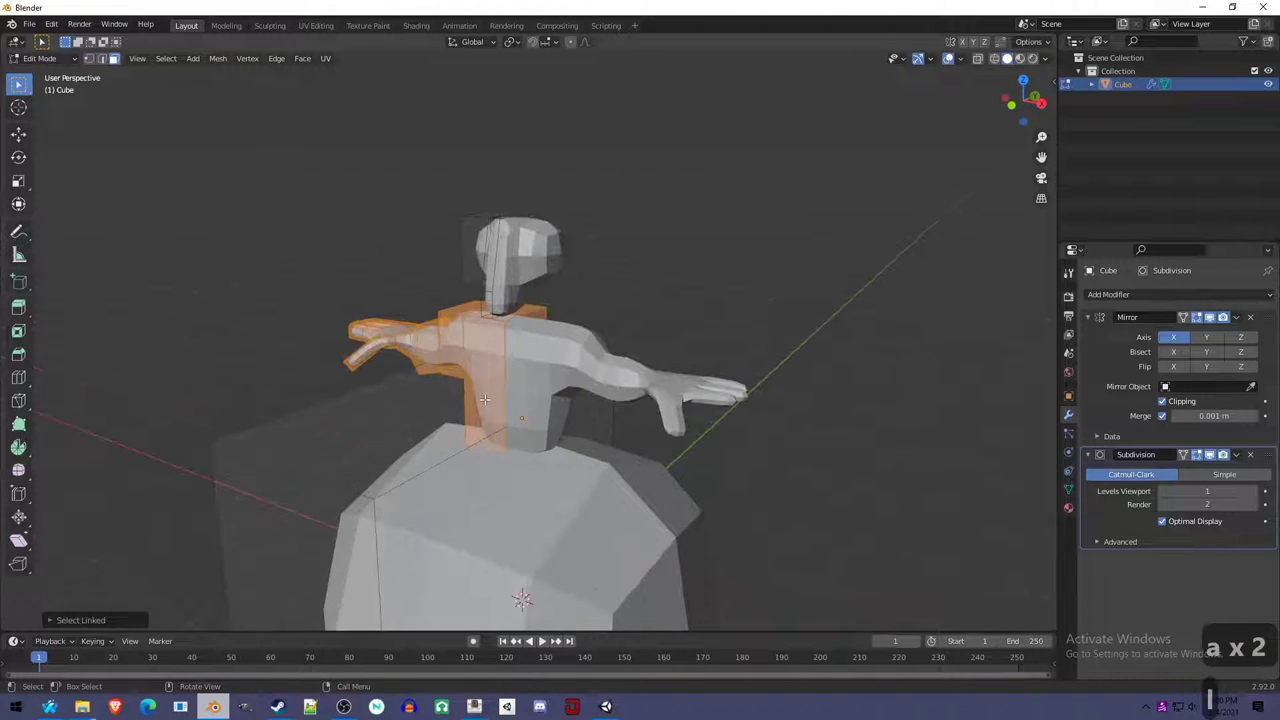
key(a)
key(a)
key(l)
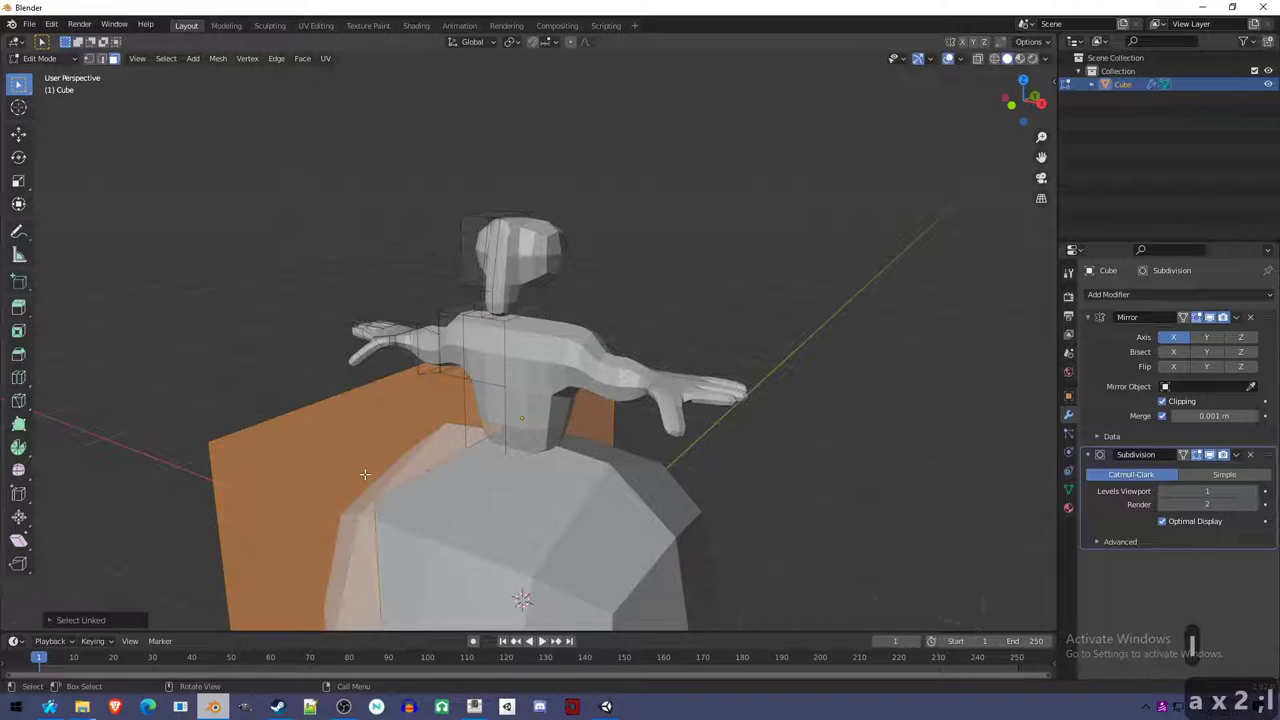
key(g)
key(z)
click(586, 281)
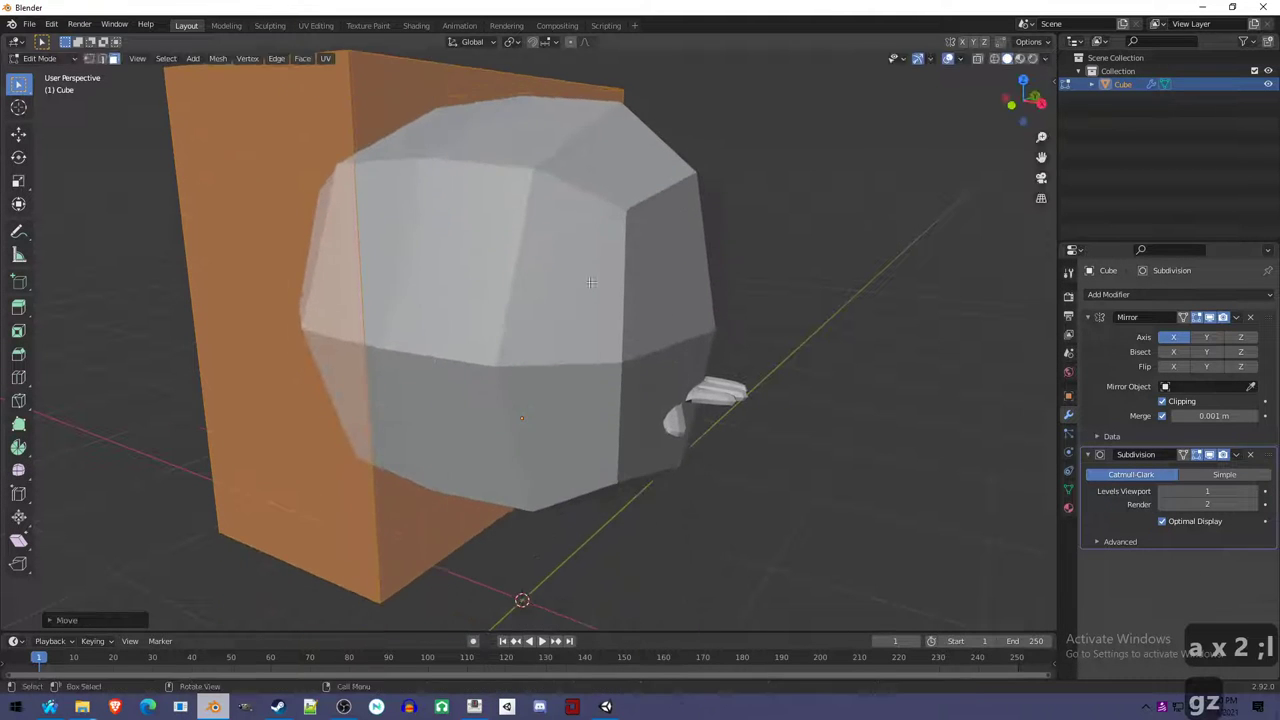
Scale the half cube to about 0.21 and move it about 0.35 m along global X toward the centre.
key(s)
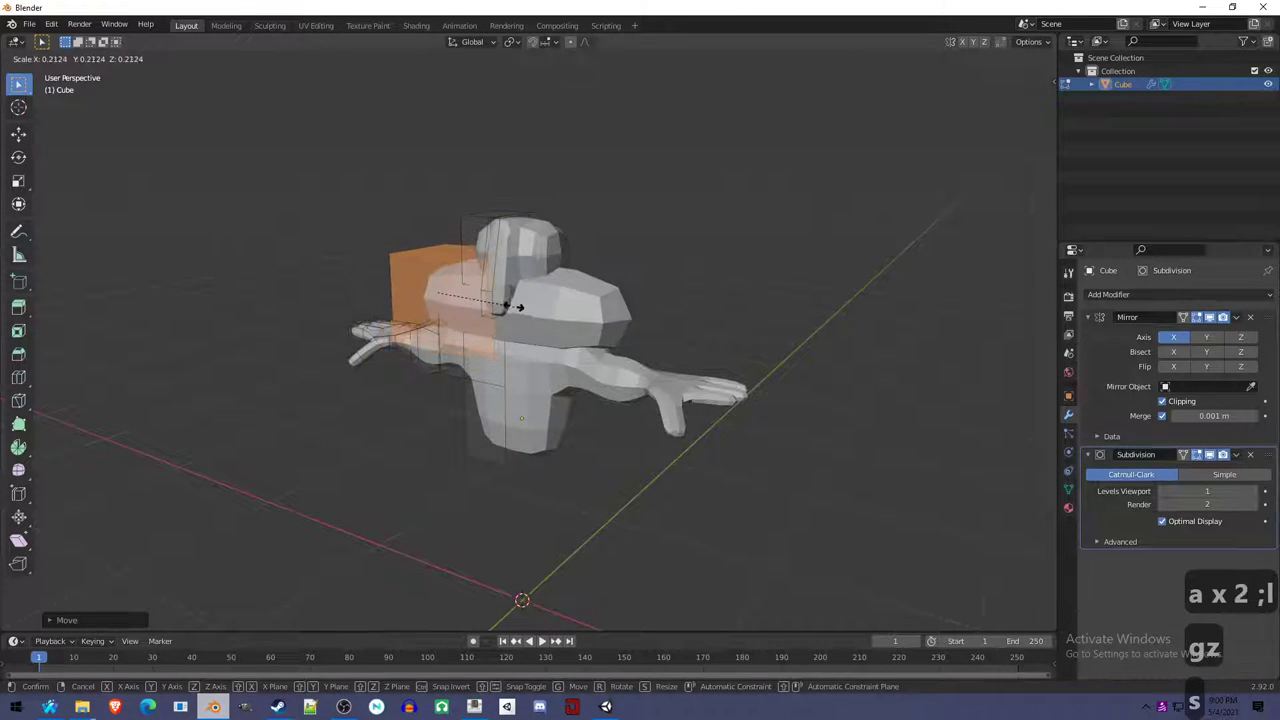
click(506, 308)
key(g)
key(x)
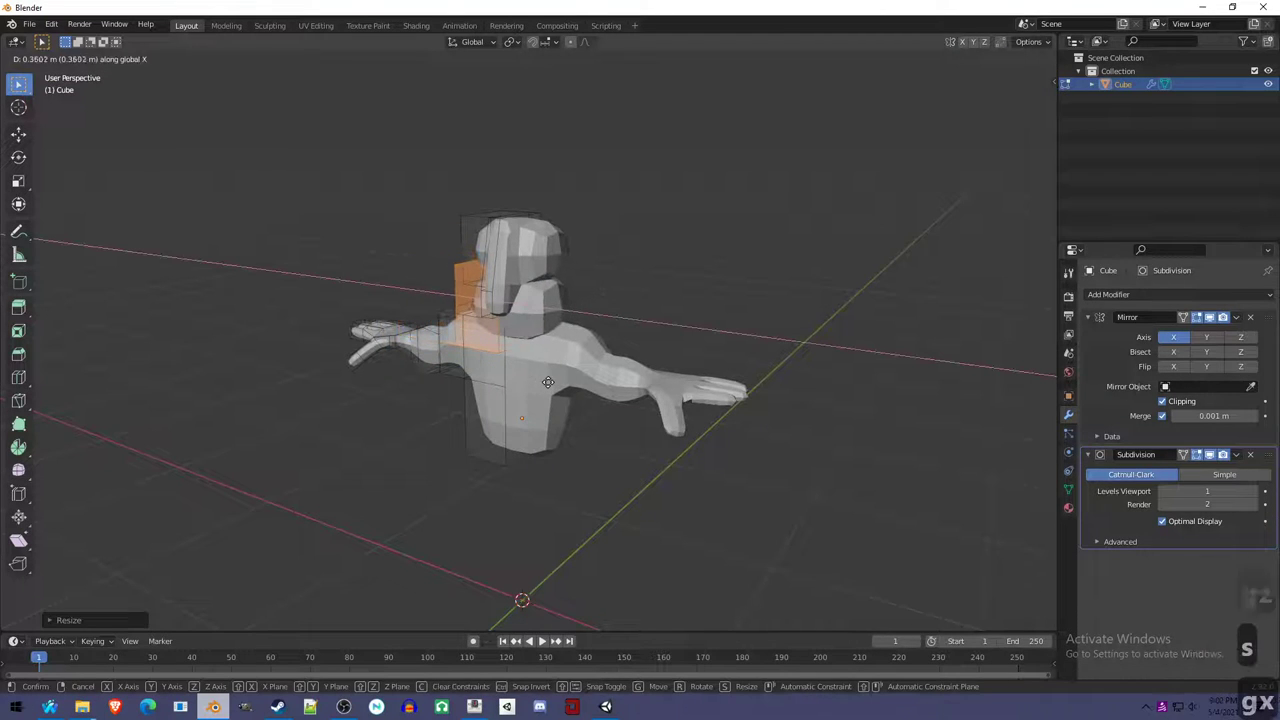
click(546, 380)
Scale the half cube down further and move it about 0.18 m forward along global Y under the head.
middle_drag(546, 380, 662, 440)
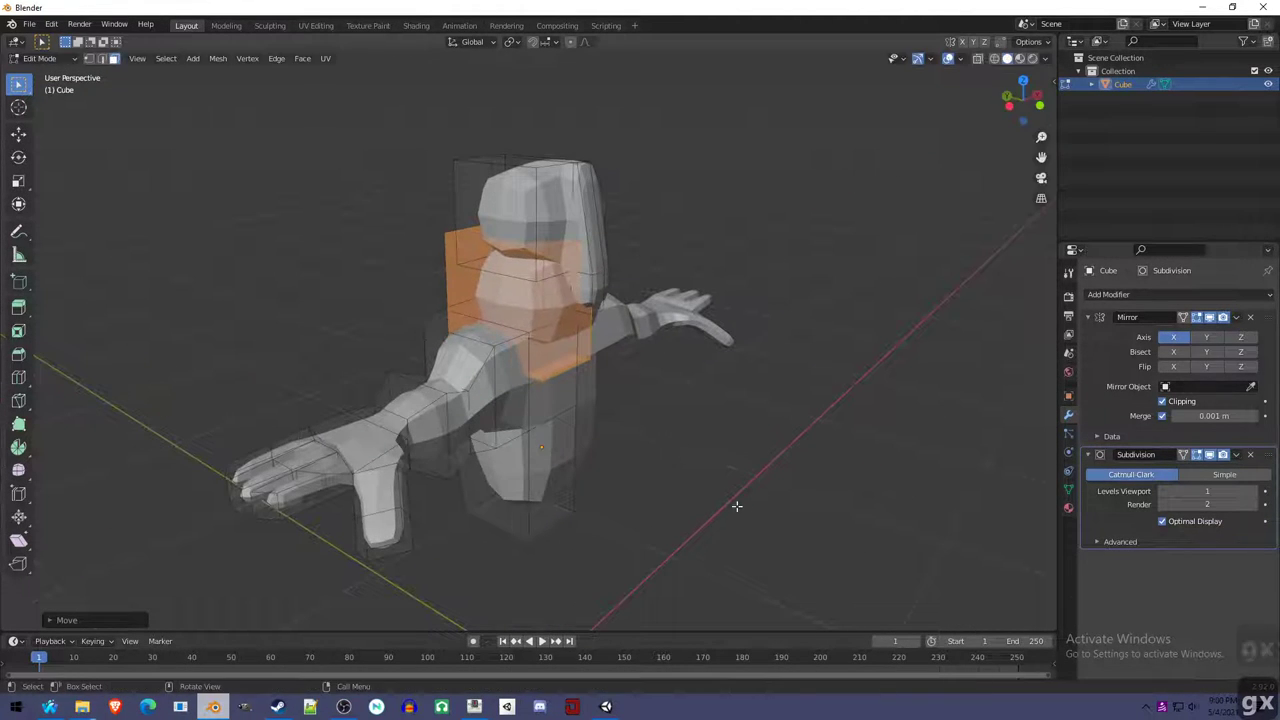
key(s)
click(650, 398)
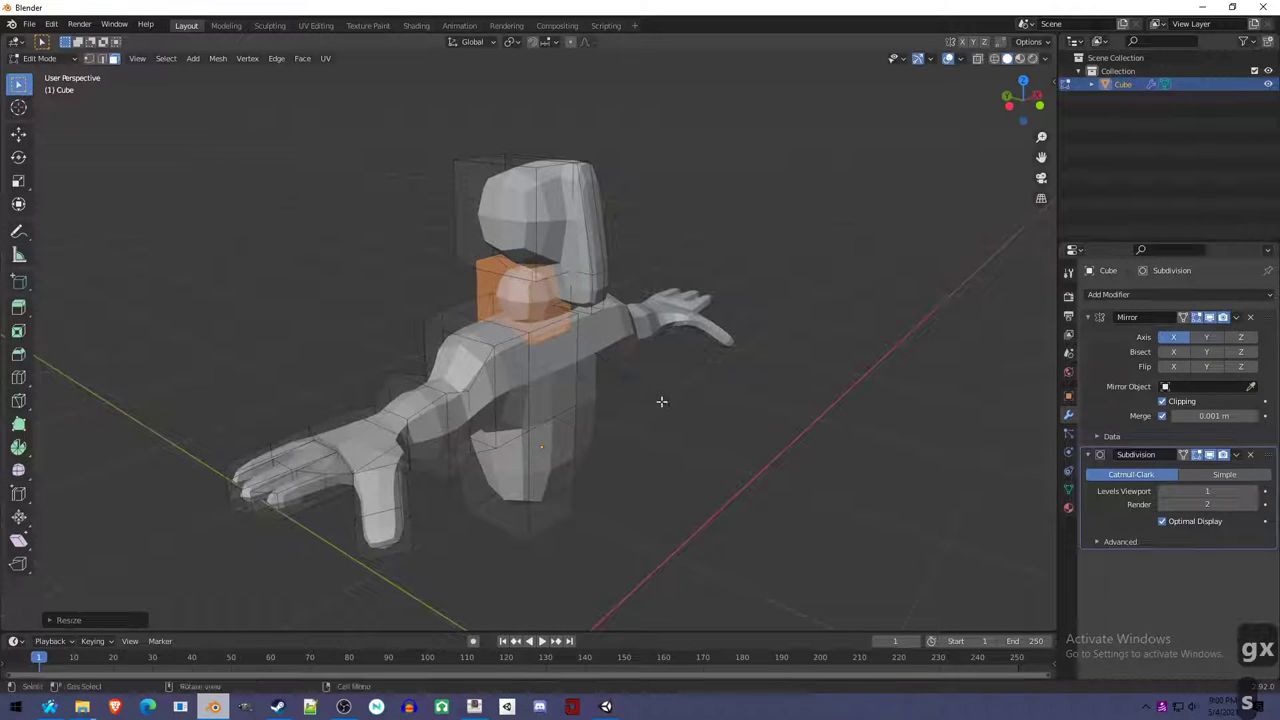
middle_drag(660, 400, 623, 406)
key(g)
key(y)
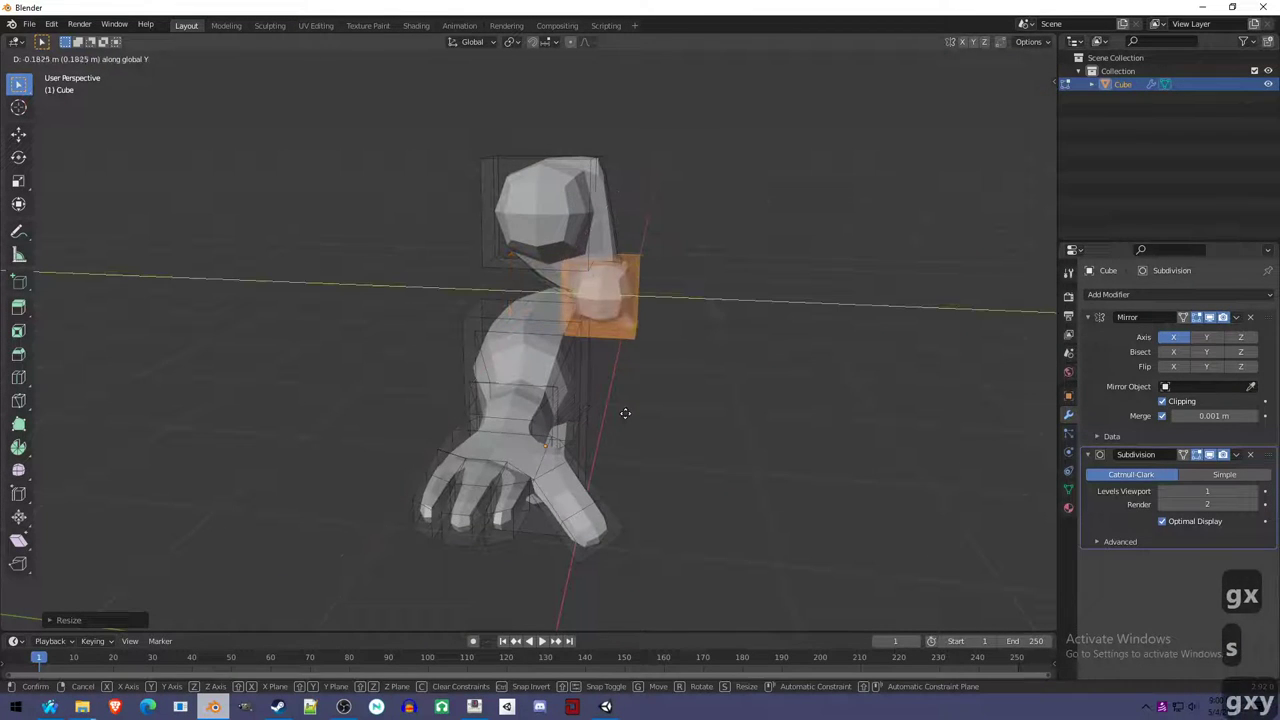
click(620, 413)
Move the neck block back about 0.03 m along global Y and raise it slightly along global Z.
key(g)
key(z)
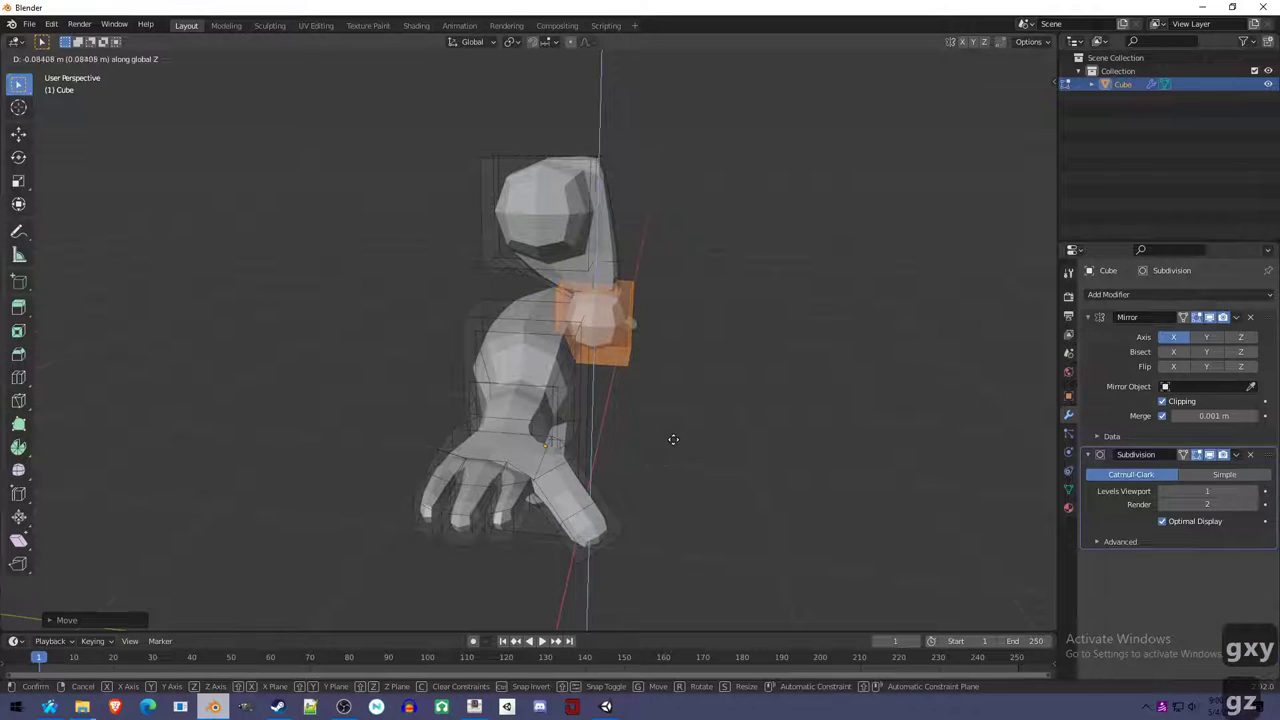
key(y)
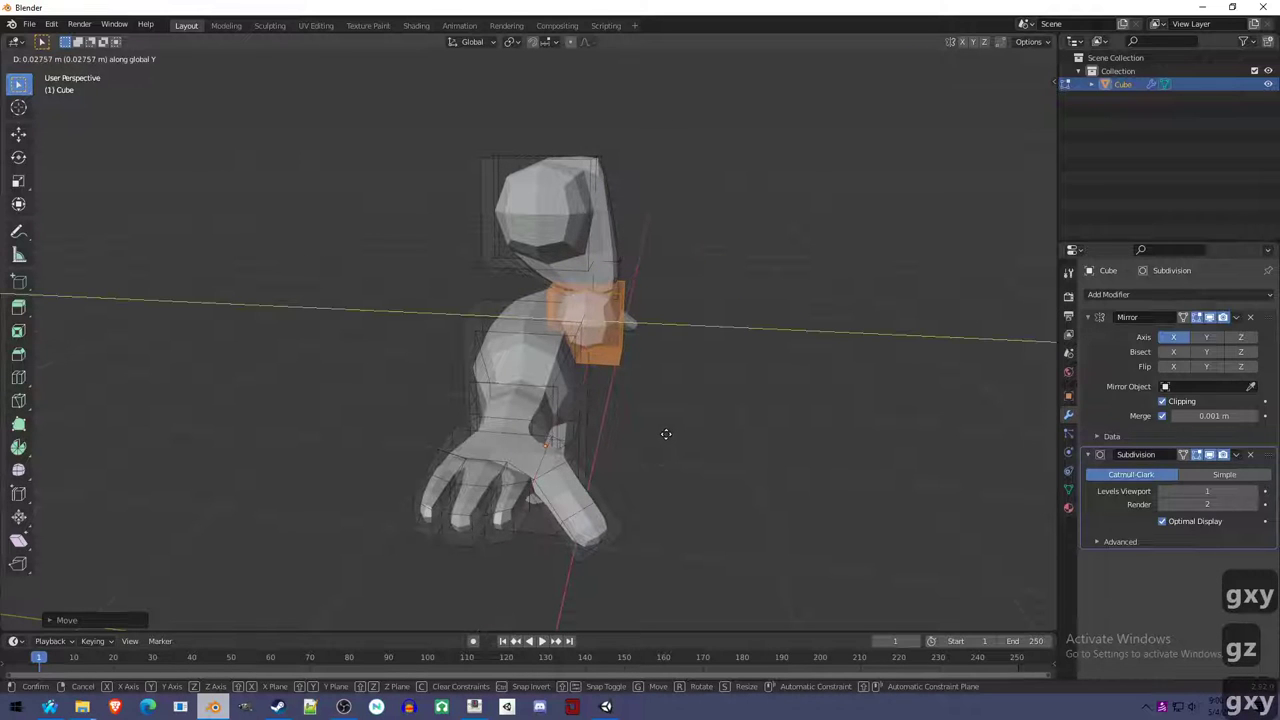
click(666, 434)
scroll(623, 471, up, 3)
middle_drag(623, 471, 546, 461)
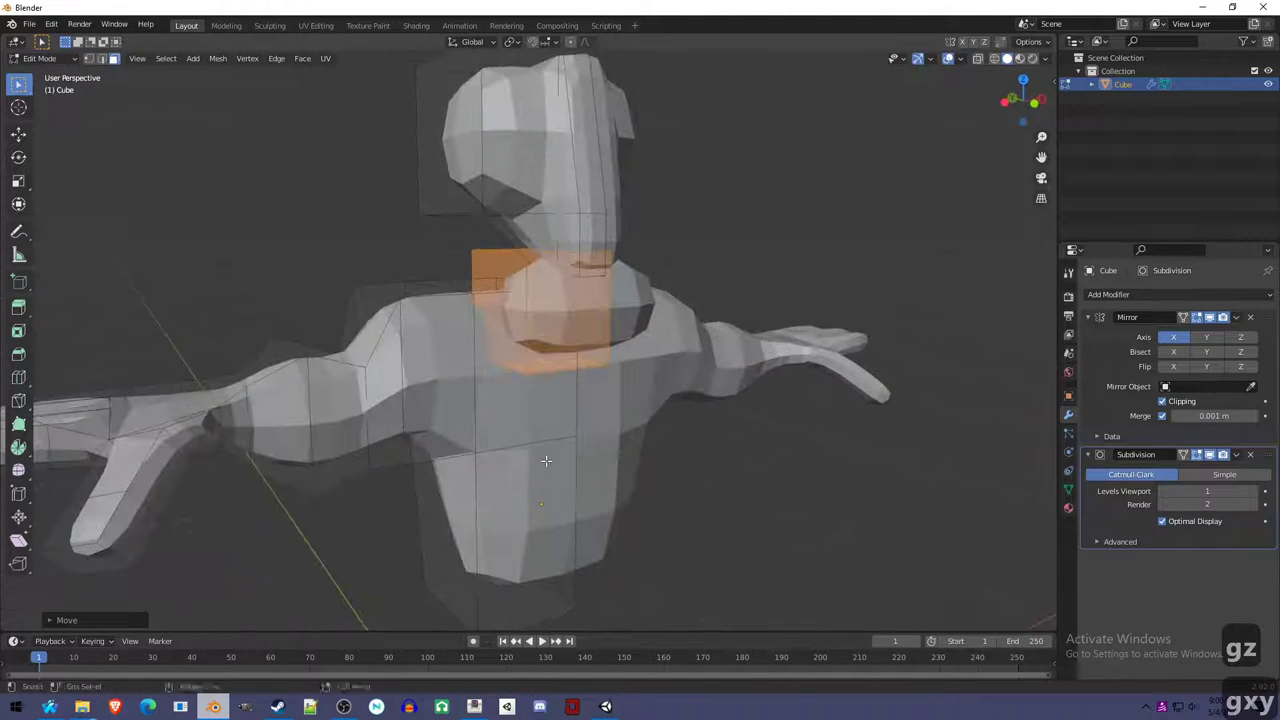
key(g)
key(z)
click(627, 426)
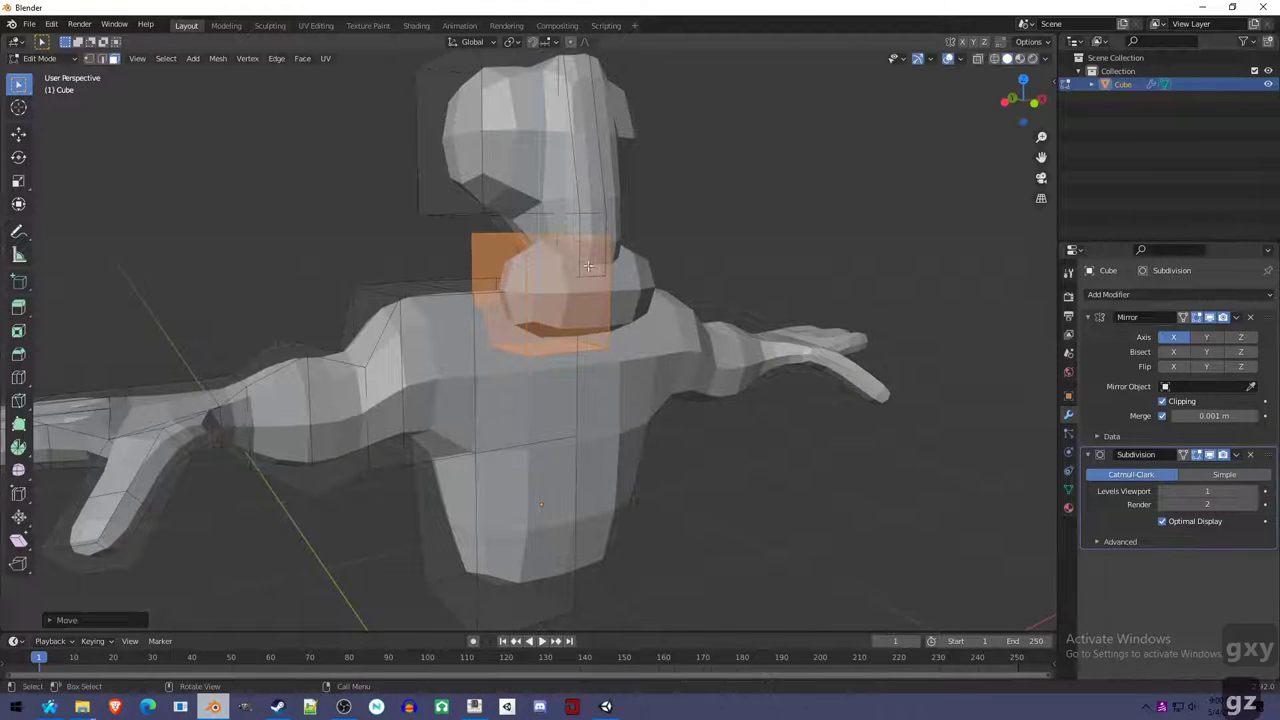
Push the lowest front face of the snout outward about 0.02 m with Shrink/Fatten.
click(594, 250)
key(alt+s)
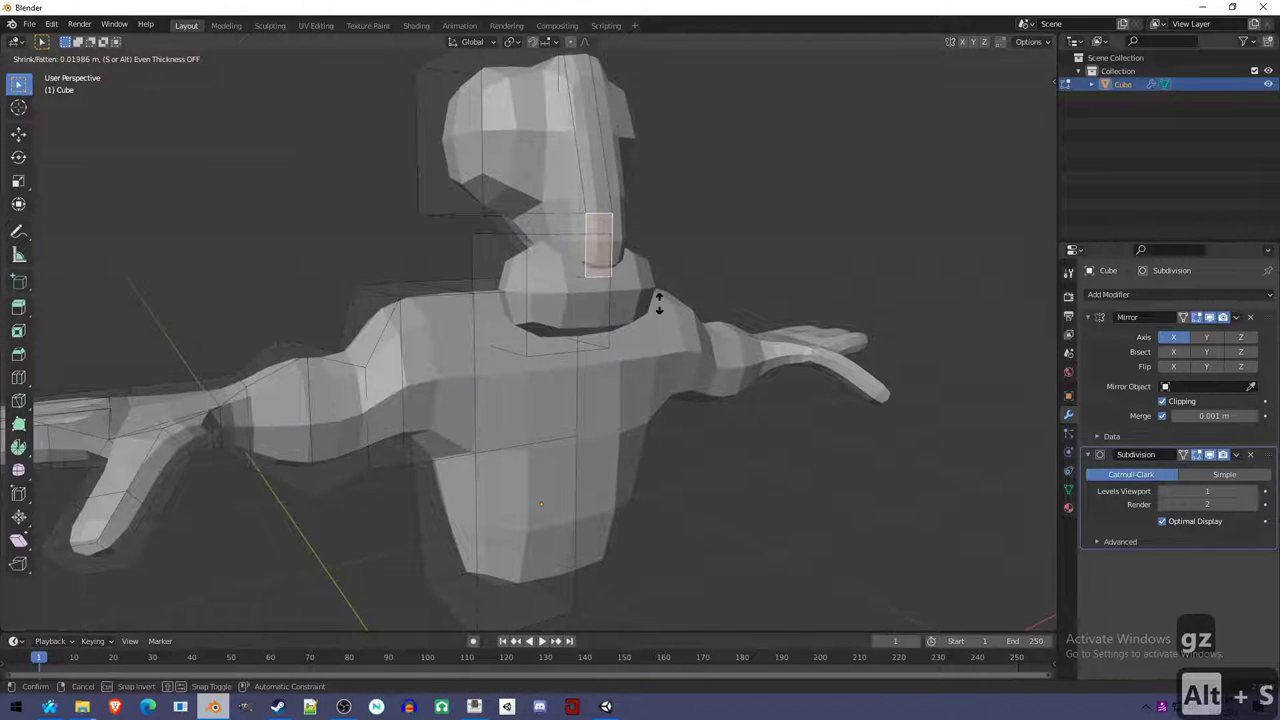
click(659, 303)
Move the bottom face of the neck block along global Z.
middle_drag(659, 303, 725, 362)
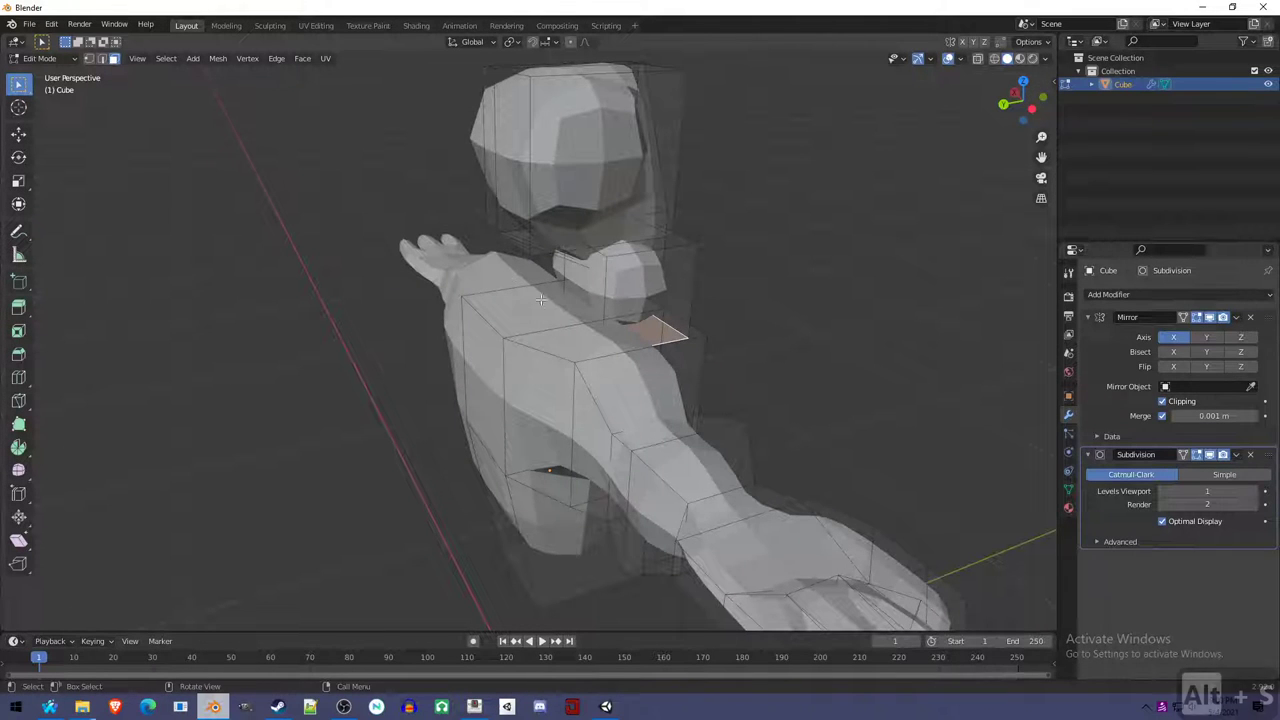
middle_drag(555, 297, 583, 436)
middle_drag(655, 384, 557, 375)
key(g)
key(z)
click(586, 364)
Move the selected neck edge along global Z and check the shape in Object Mode.
middle_drag(516, 271, 650, 343)
key(g)
key(z)
click(586, 287)
key(Tab)
key(Tab)
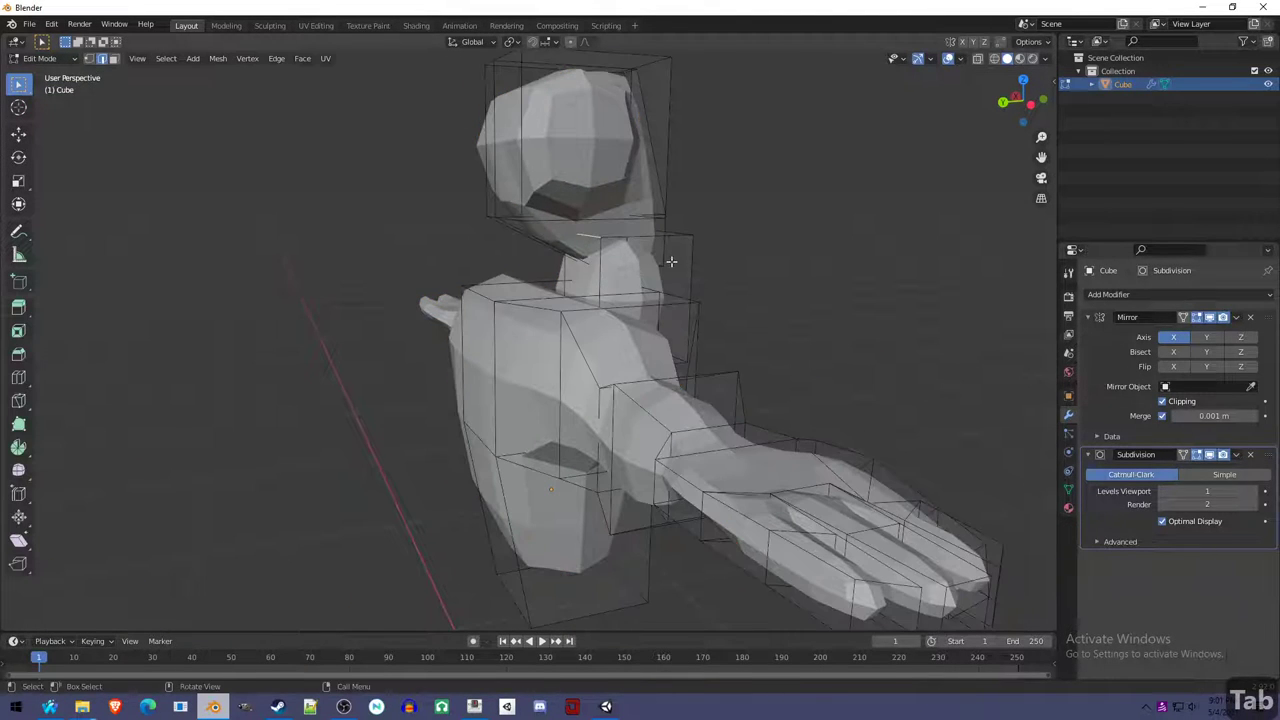
Move the neck block's upper rear edge back along global Y and raise it about 0.05 m along Z.
key(g)
key(y)
click(630, 269)
key(g)
key(z)
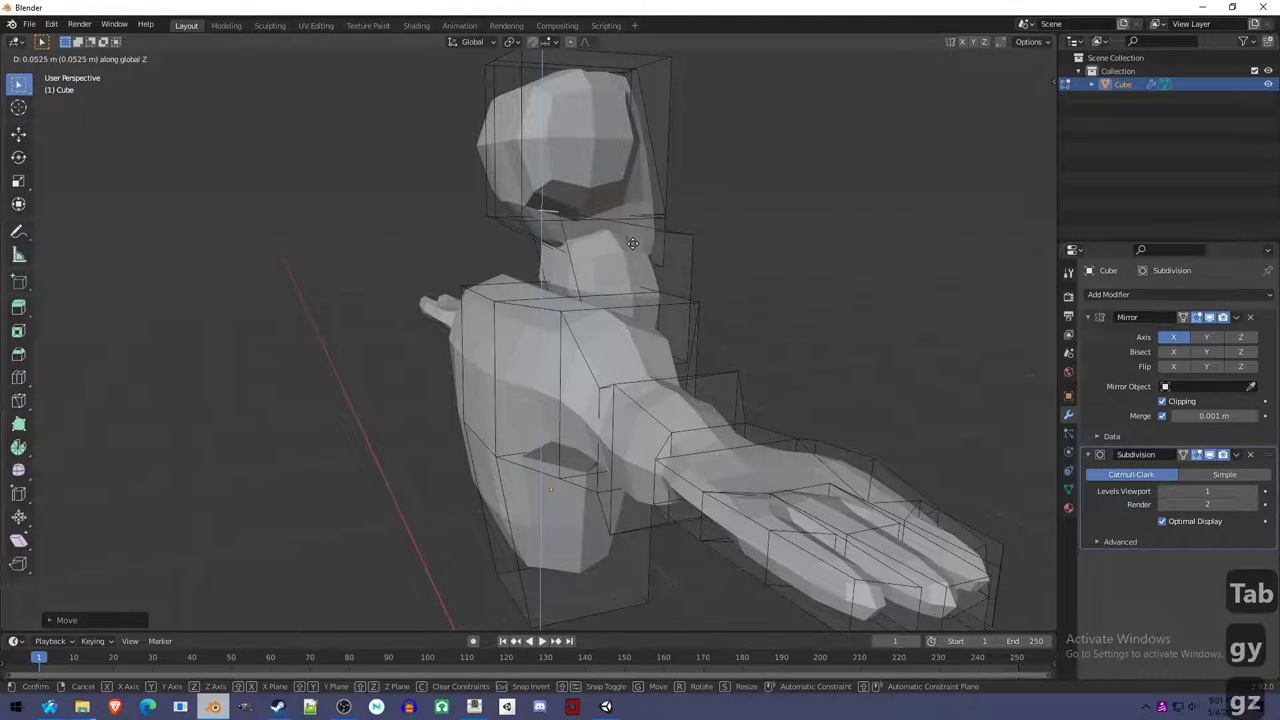
click(632, 243)
Extrude the back face of the head outward and rotate it about 16° around global X.
middle_drag(632, 243, 754, 386)
key(Tab)
scroll(540, 375, down, 4)
key(Tab)
scroll(754, 386, up, 5)
key(3)
middle_drag(480, 280, 519, 258)
key(e)
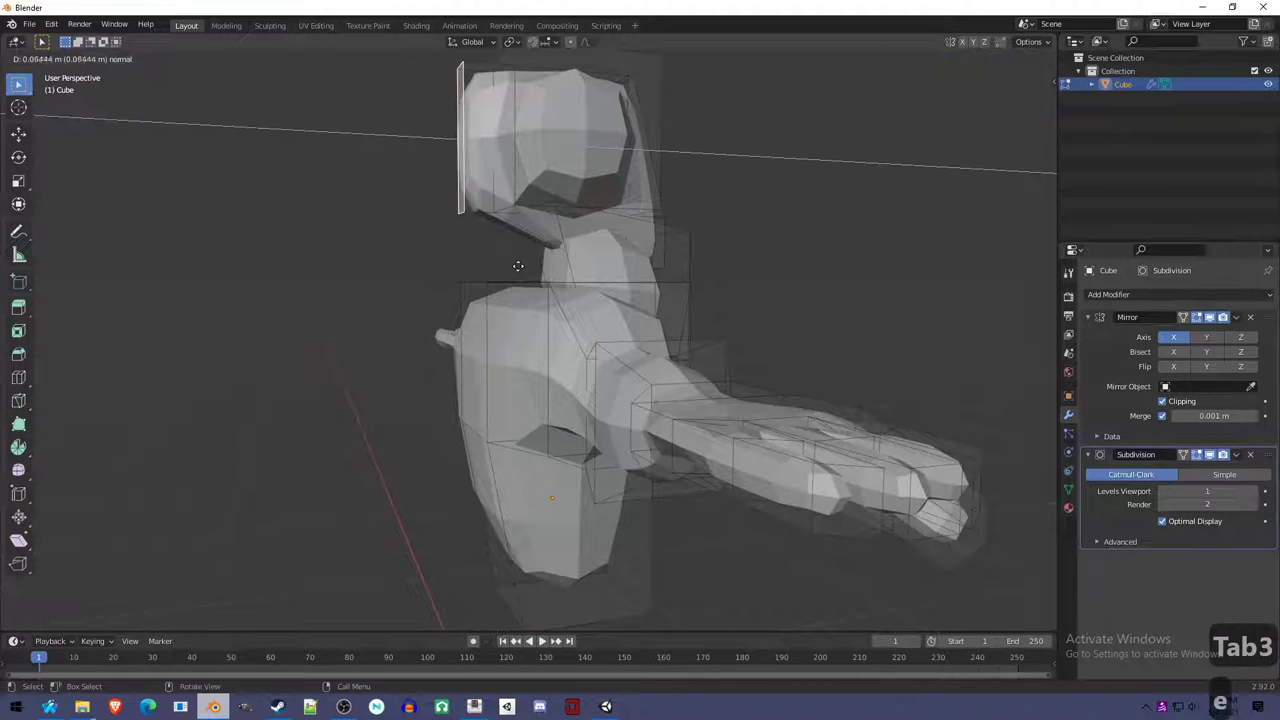
click(514, 263)
key(r)
key(x)
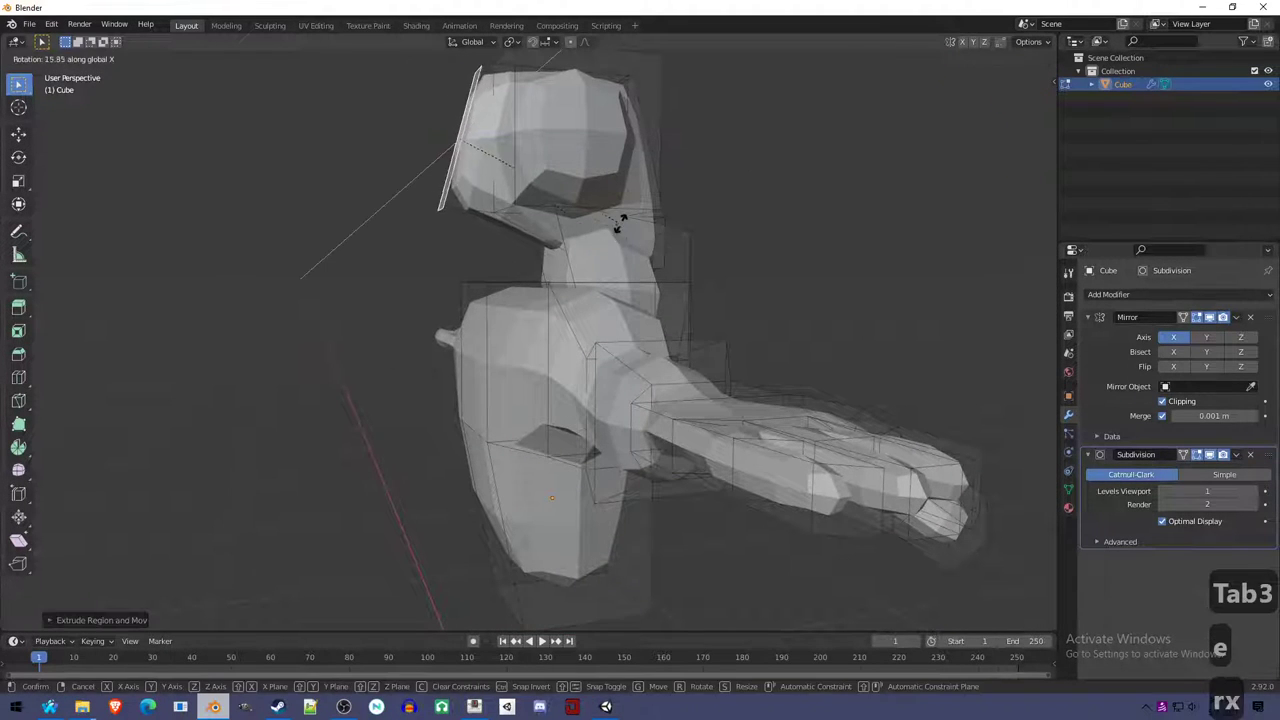
click(620, 222)
Extrude the underside of the rear head extension down toward the shoulders and shift its end along global Y.
middle_drag(620, 222, 517, 243)
key(e)
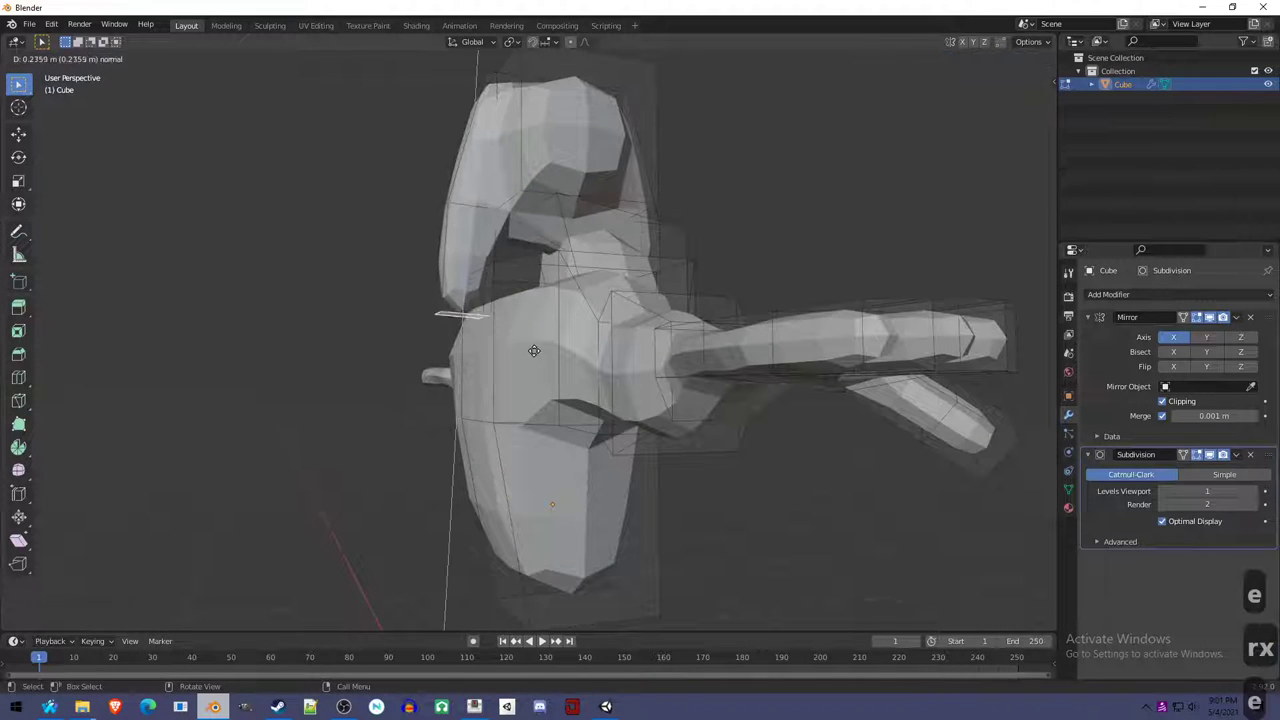
click(534, 368)
middle_drag(534, 368, 836, 340)
key(g)
key(x)
key(y)
click(604, 352)
Inspect the avatar in Object Mode and pick out the neck block by selecting its linked geometry.
key(Tab)
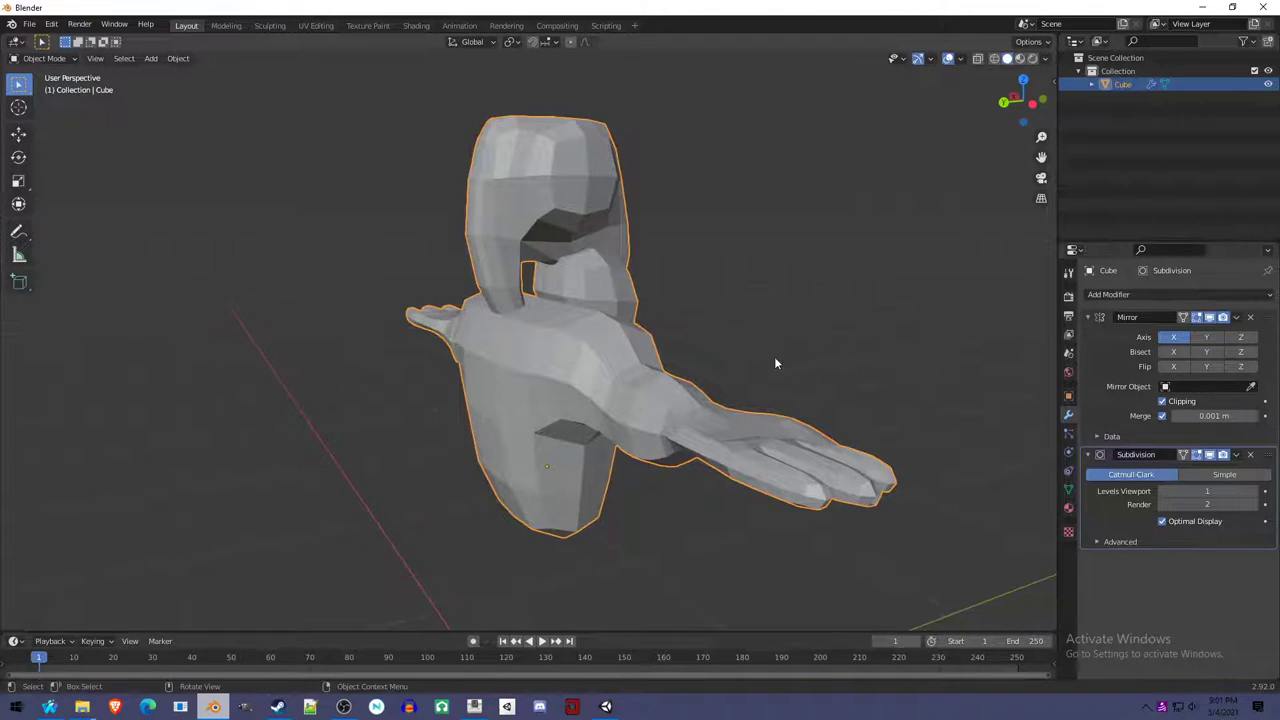
scroll(774, 366, up, 5)
key(Tab)
key(a)
key(l)
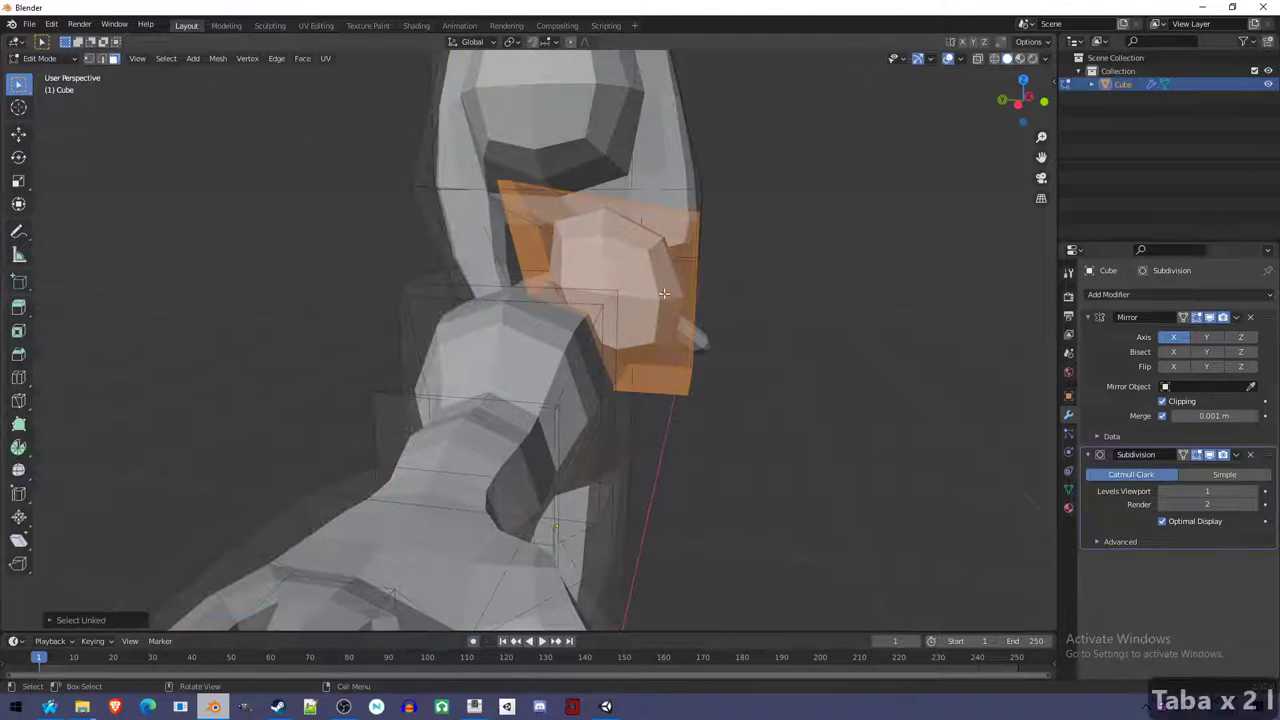
scroll(660, 335, down, 5)
middle_drag(660, 335, 524, 357)
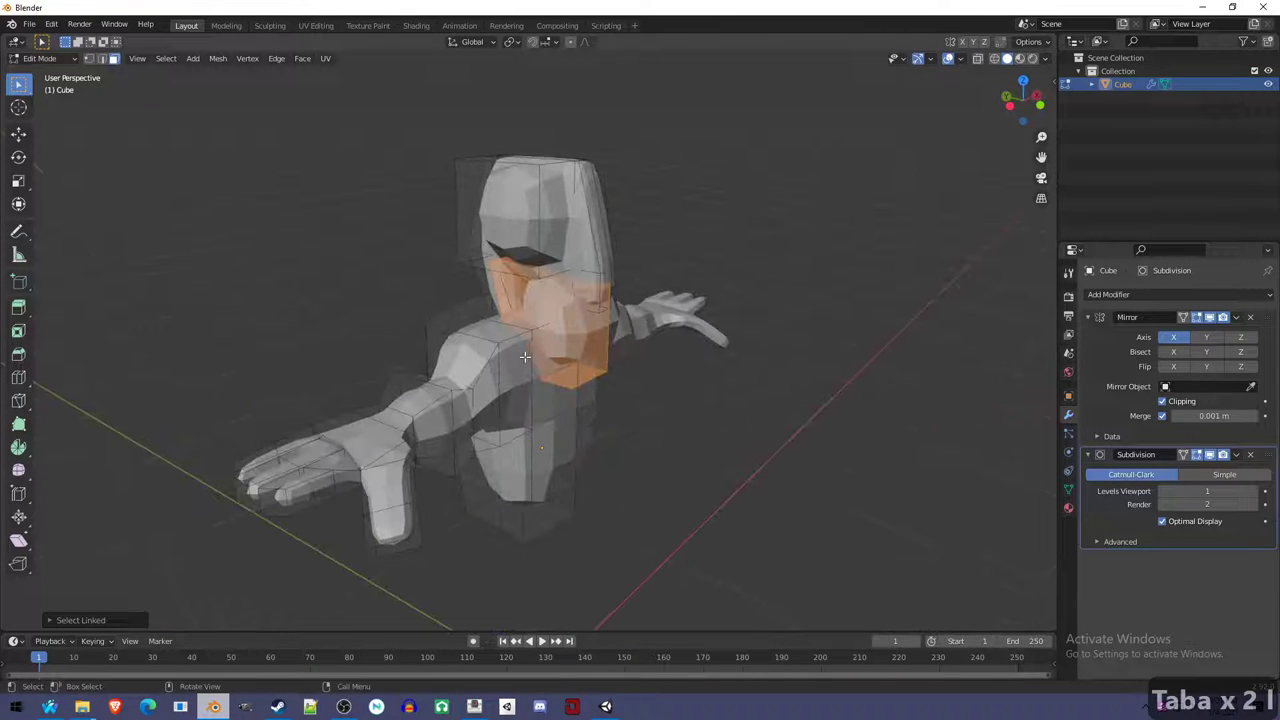
Select the upper front chest face and push it outward with Shrink/Fatten.
click(535, 360)
scroll(535, 360, up, 4)
key(alt+s)
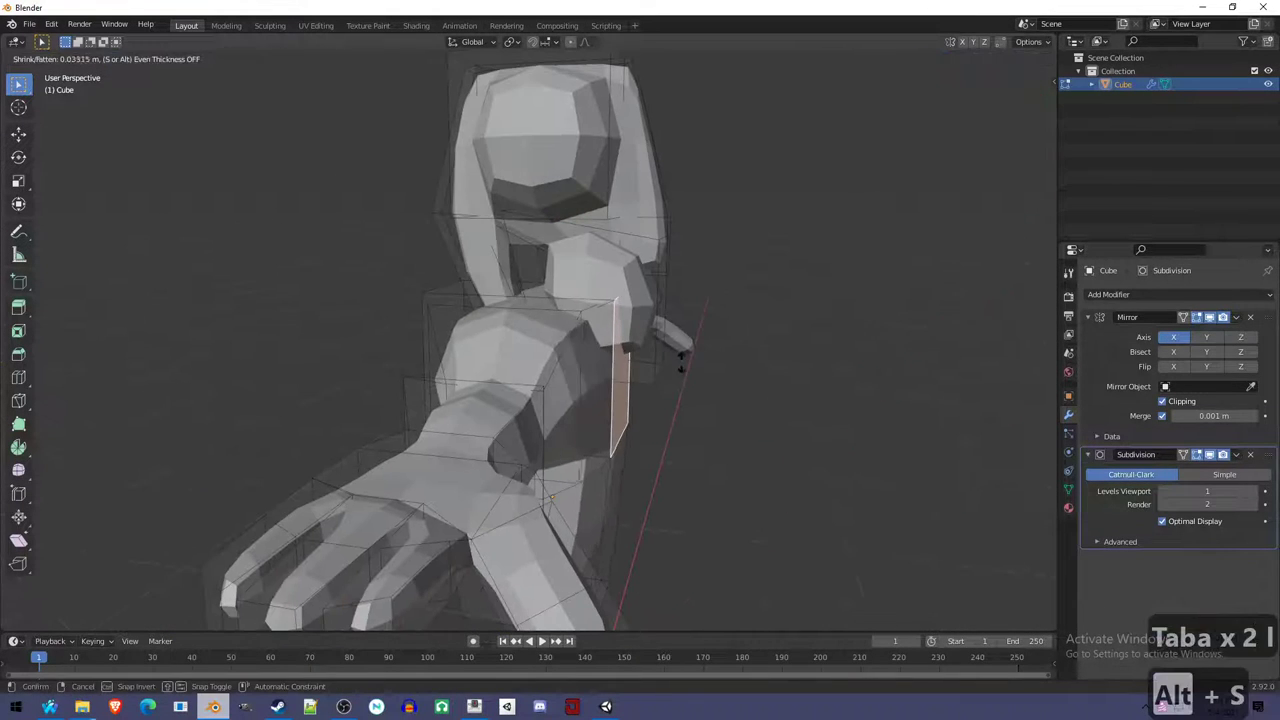
click(681, 378)
Switch to the front orthographic view and enable Annotations in the viewport overlays to show the body sketch.
scroll(681, 378, down, 3)
middle_drag(681, 378, 518, 433)
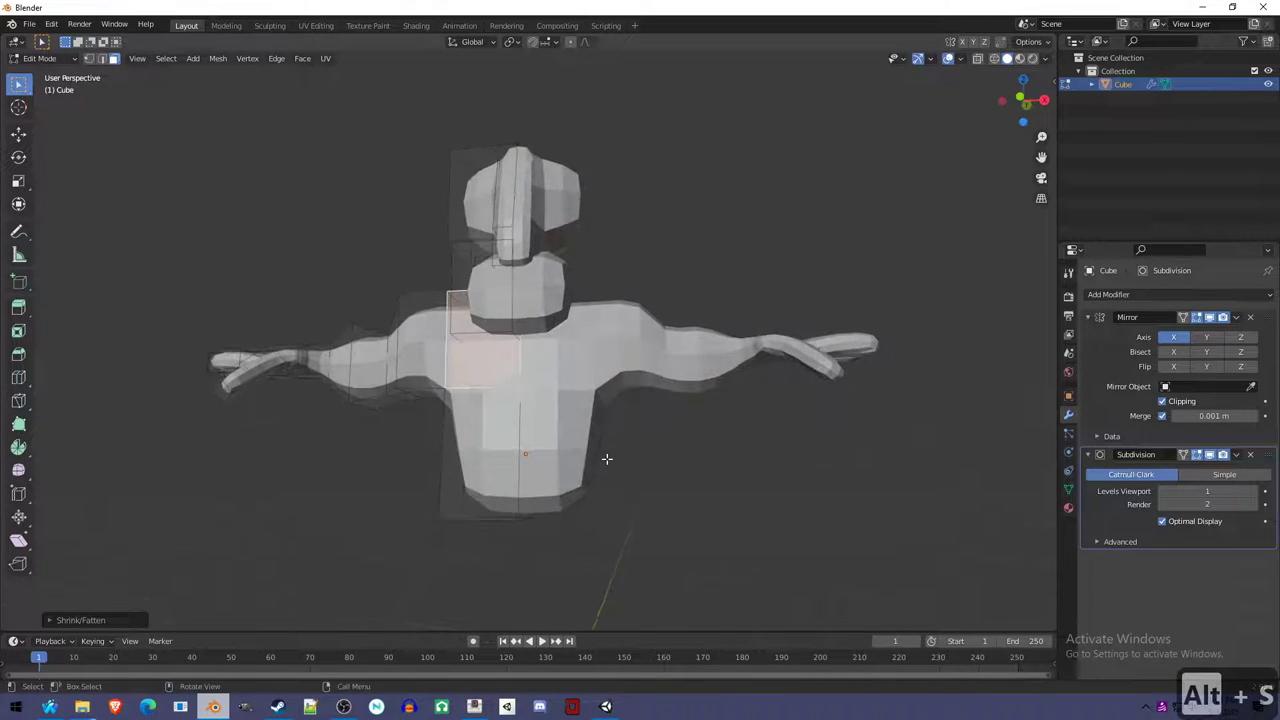
key(KP_1)
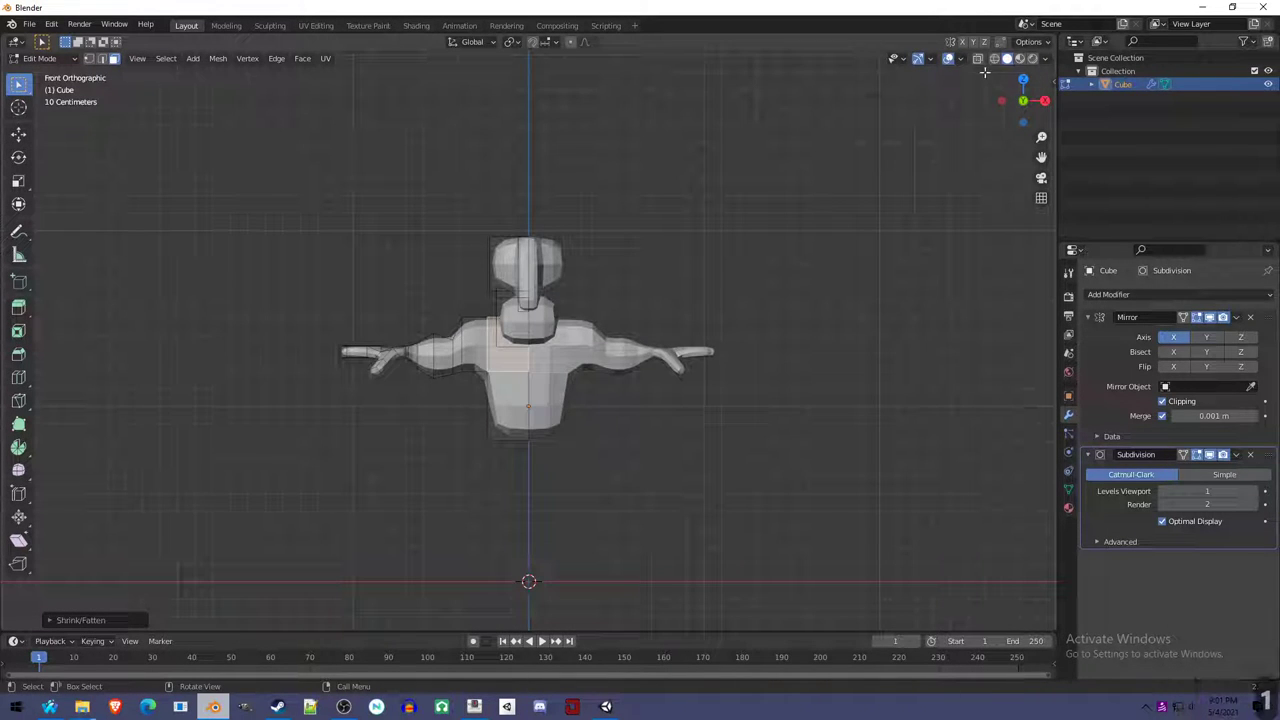
click(964, 62)
click(920, 62)
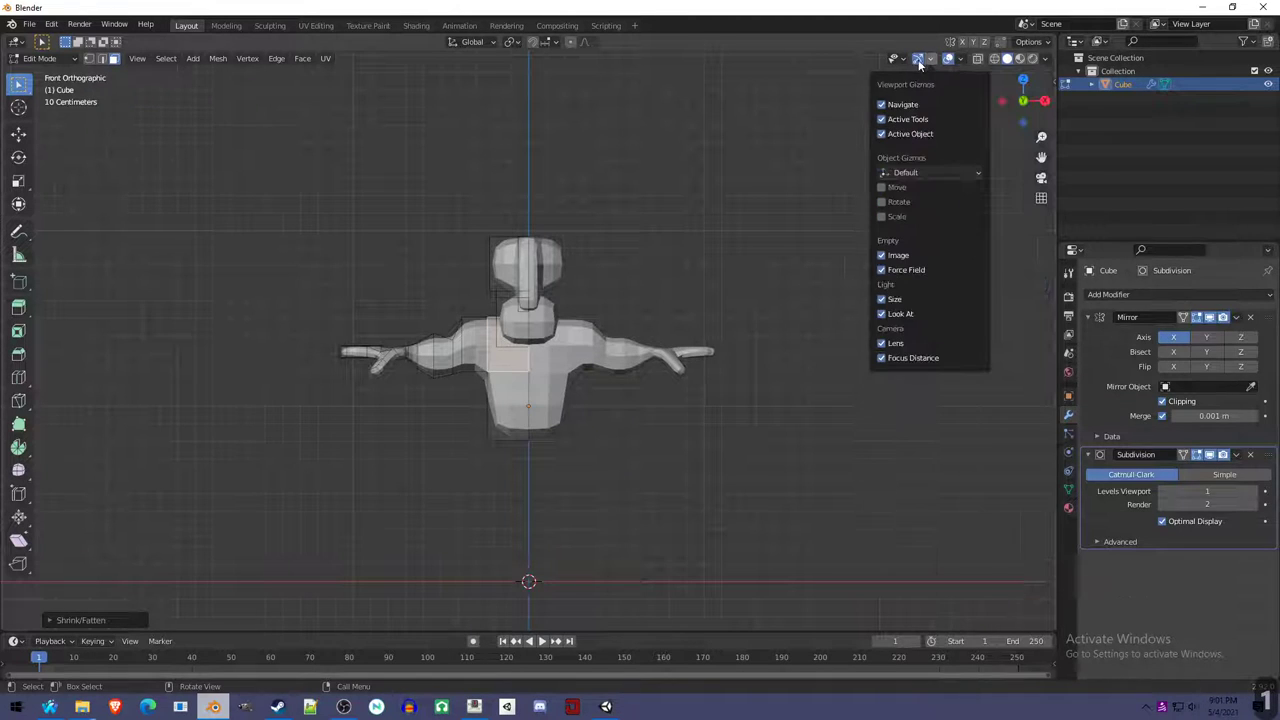
click(964, 62)
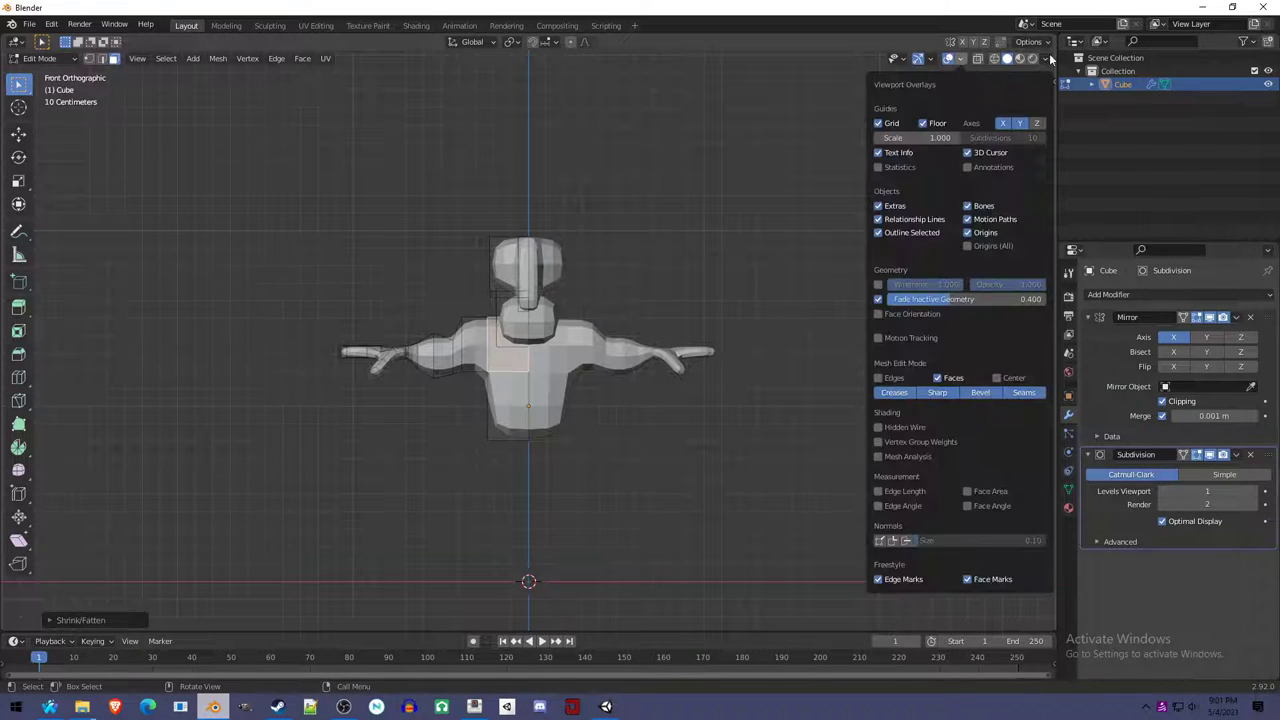
click(1048, 60)
click(1044, 125)
click(1003, 125)
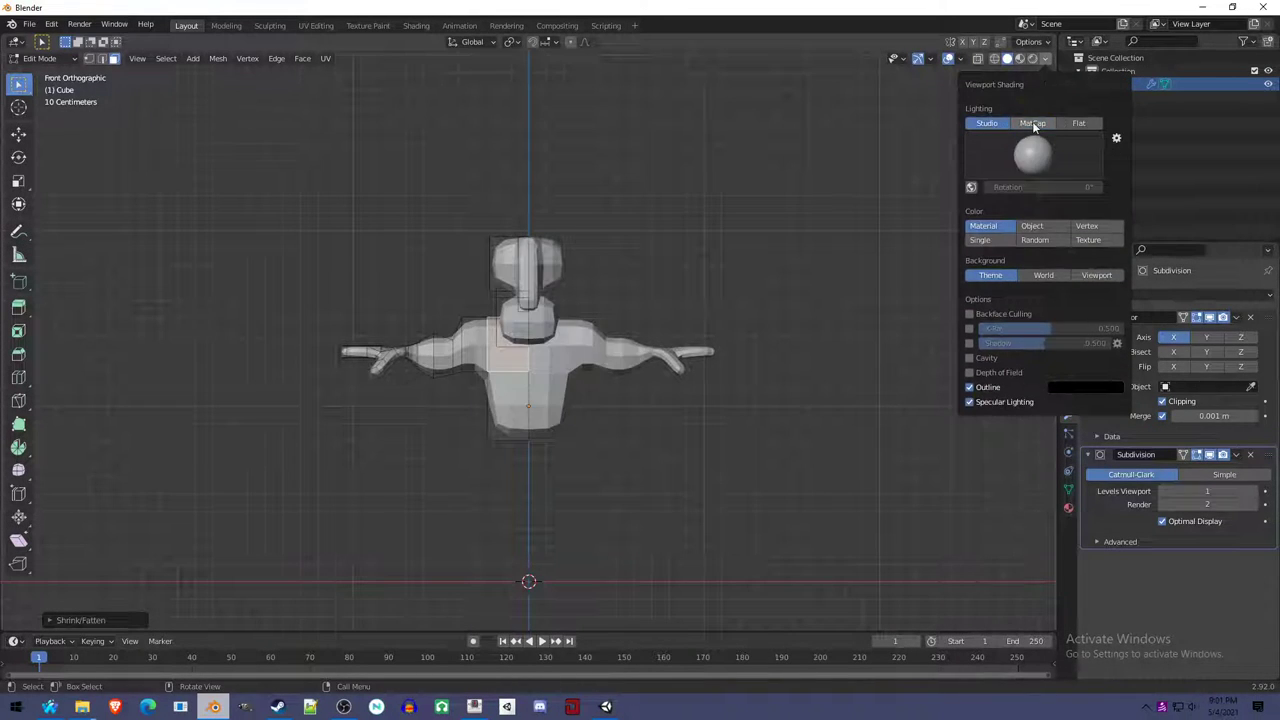
click(1072, 126)
click(987, 122)
click(960, 58)
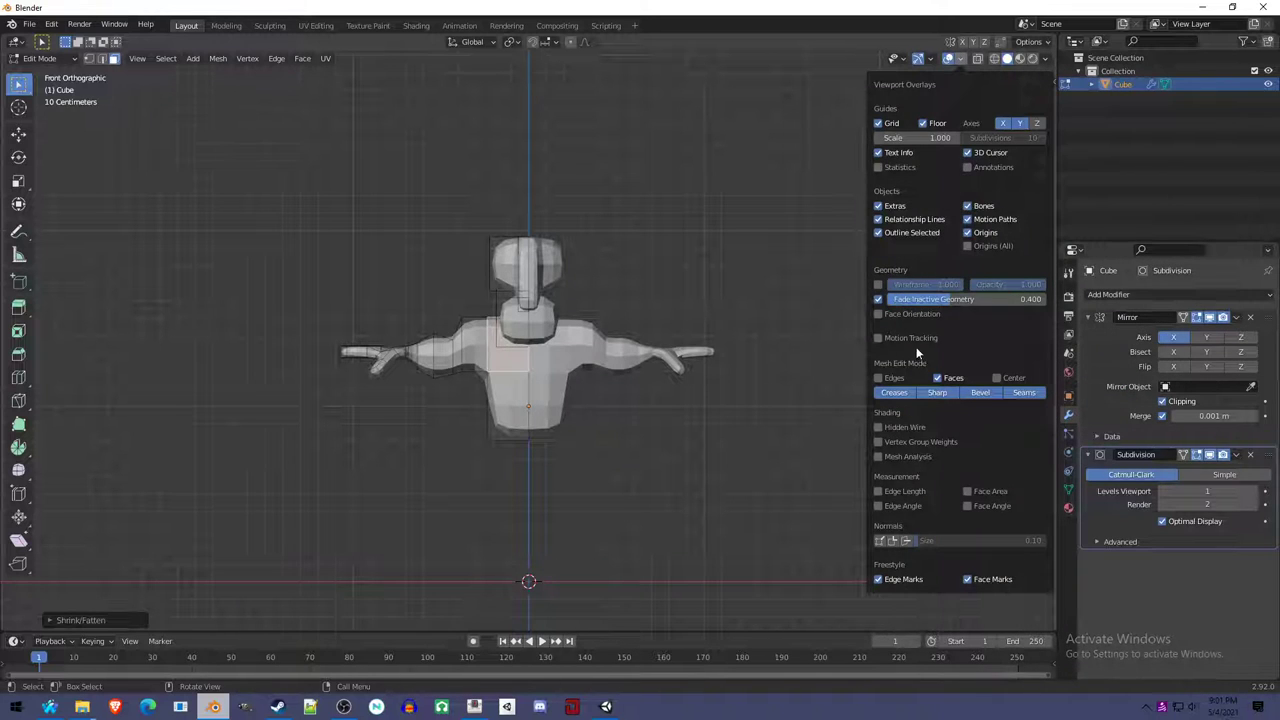
click(933, 60)
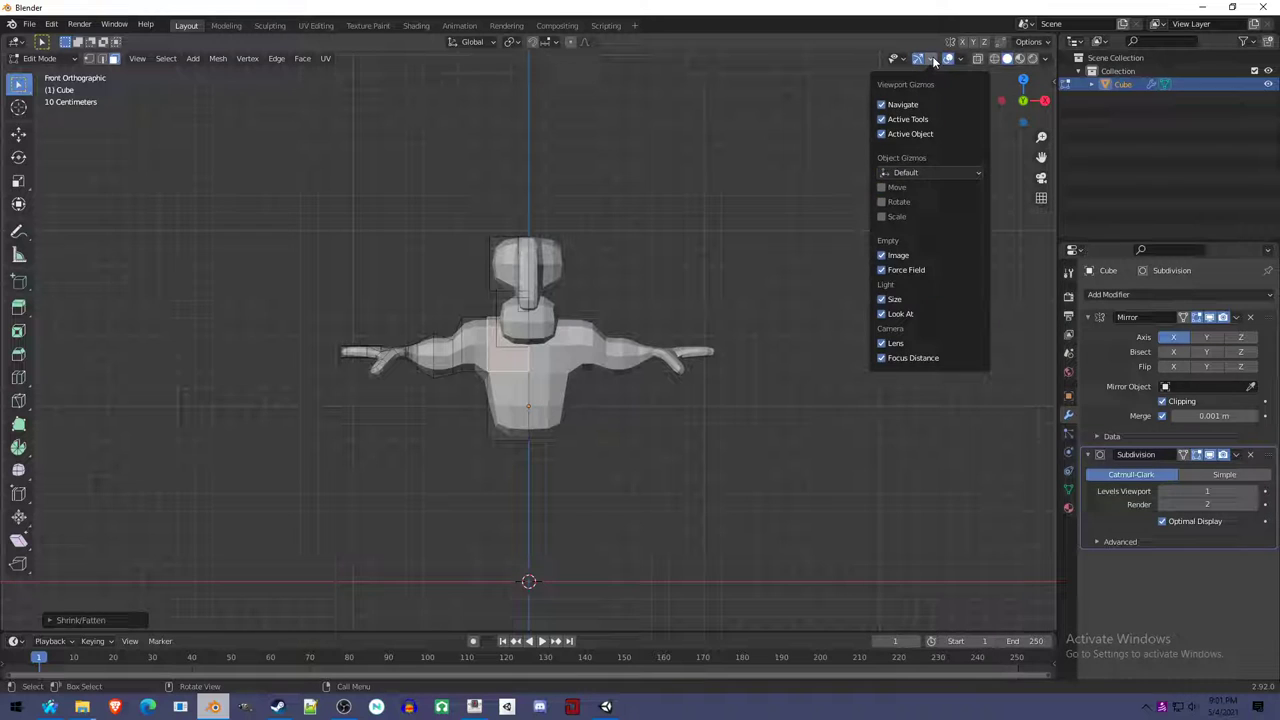
click(1046, 58)
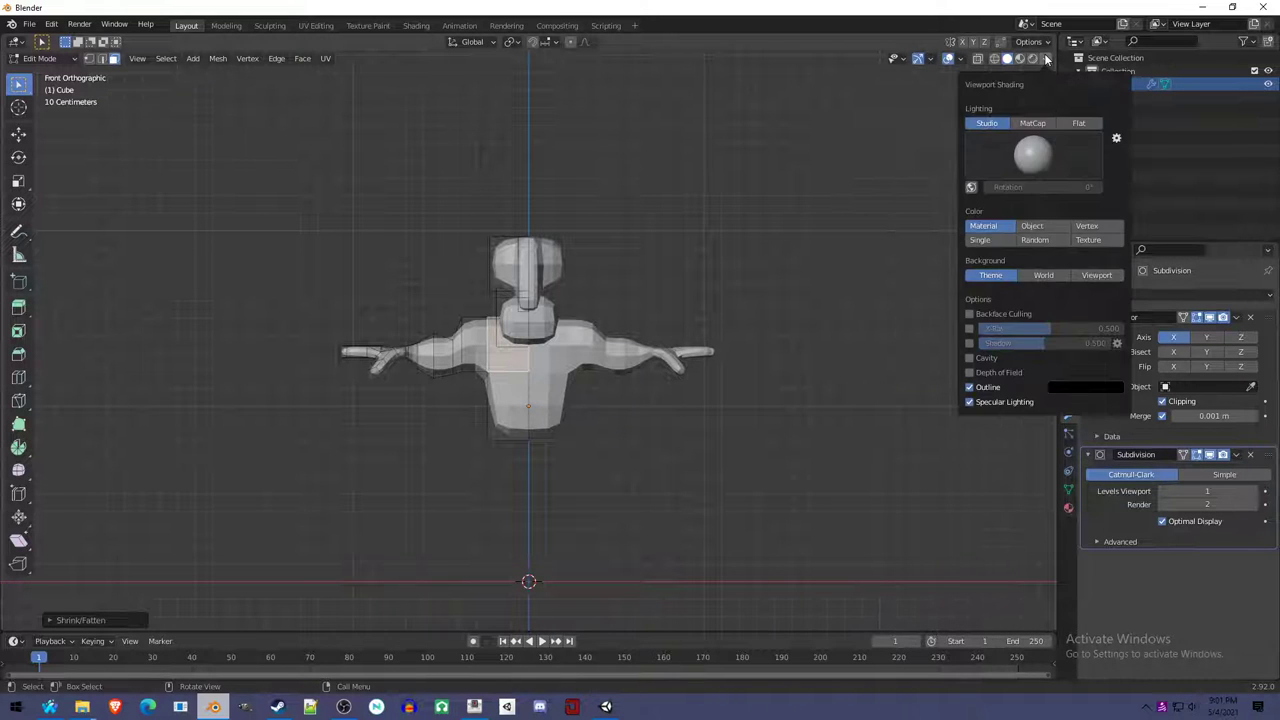
click(960, 58)
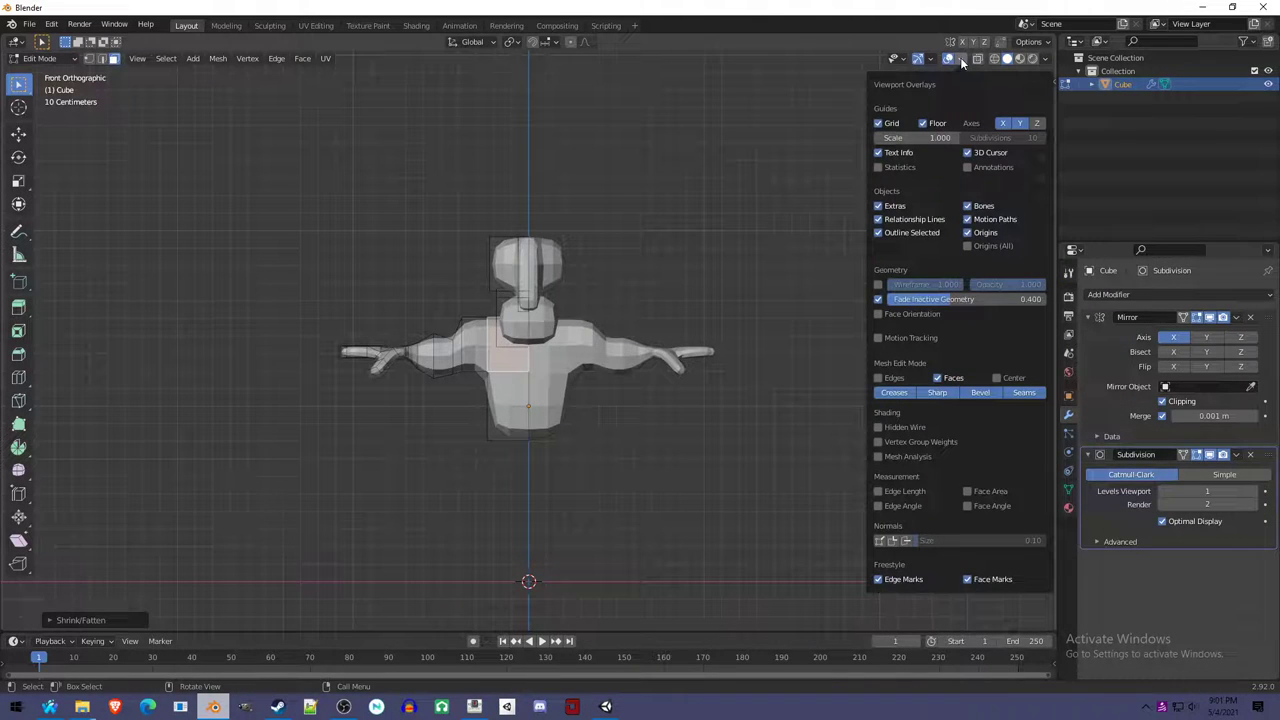
click(985, 167)
Select the torso's bottom face in wireframe shading and scale it up to meet the sketched hip outline.
scroll(535, 462, up, 3)
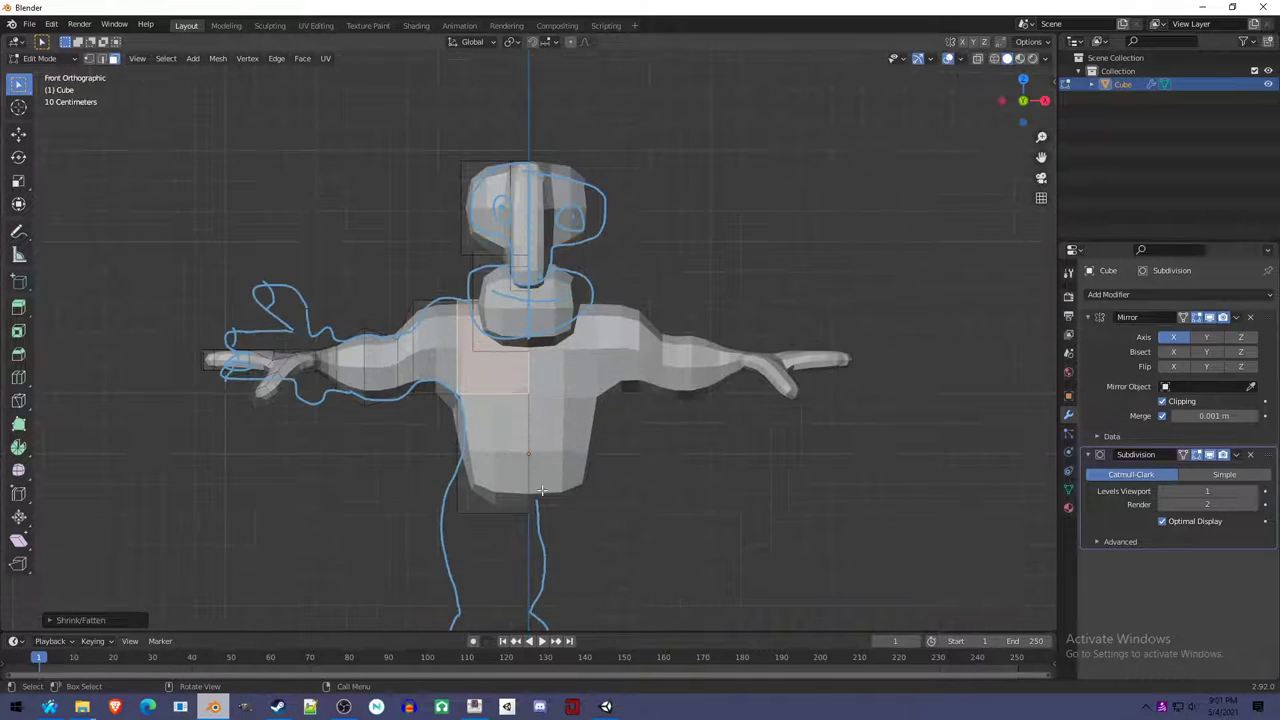
shift+middle_drag(535, 462, 537, 345)
click(537, 345)
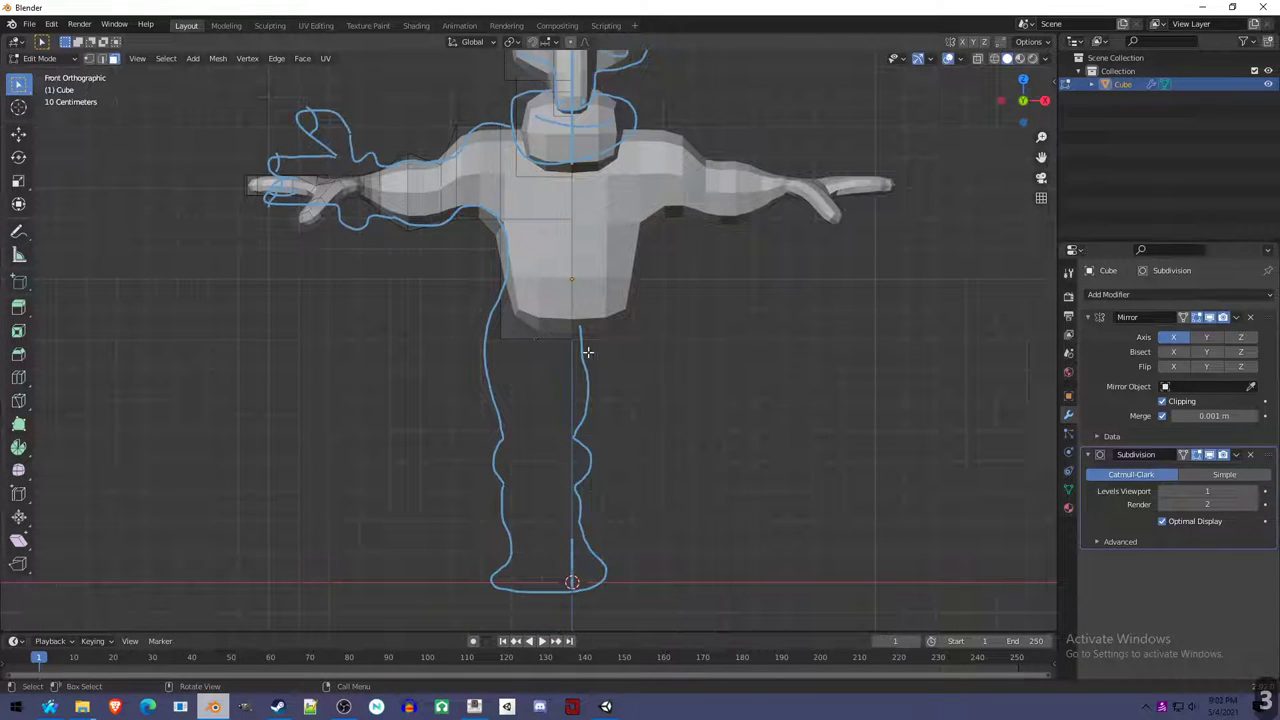
key(z)
click(497, 350)
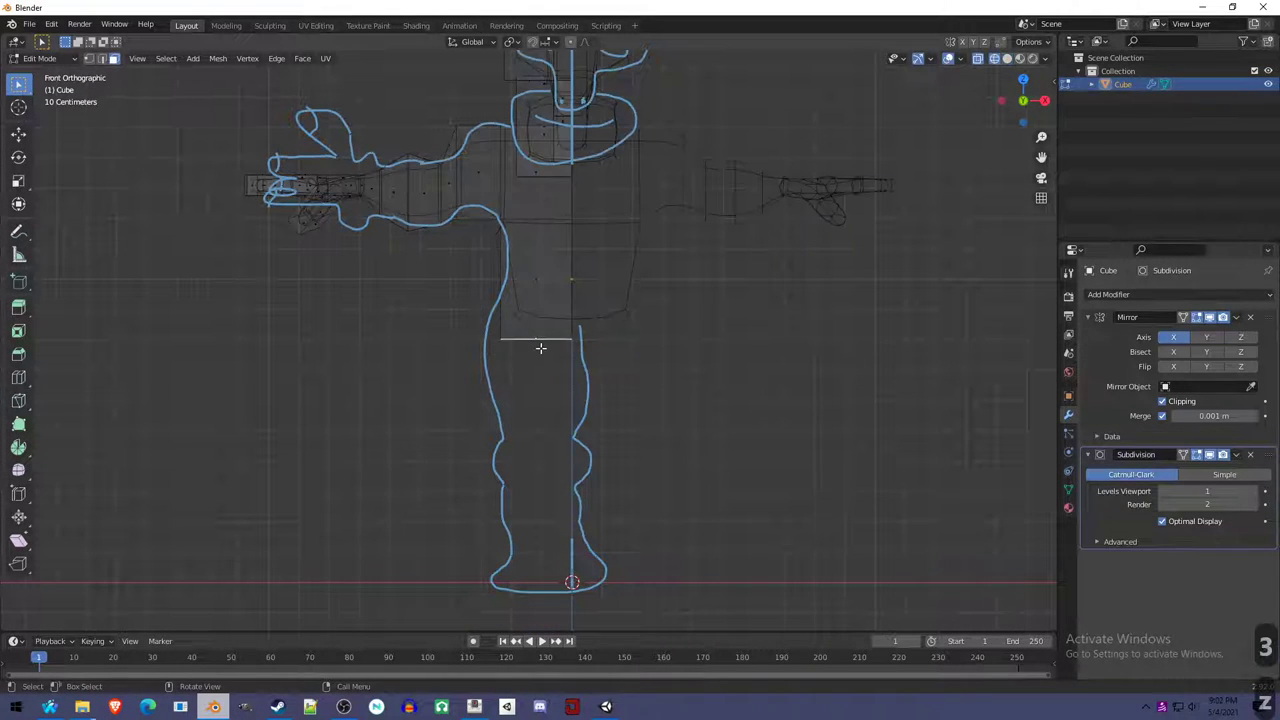
key(s)
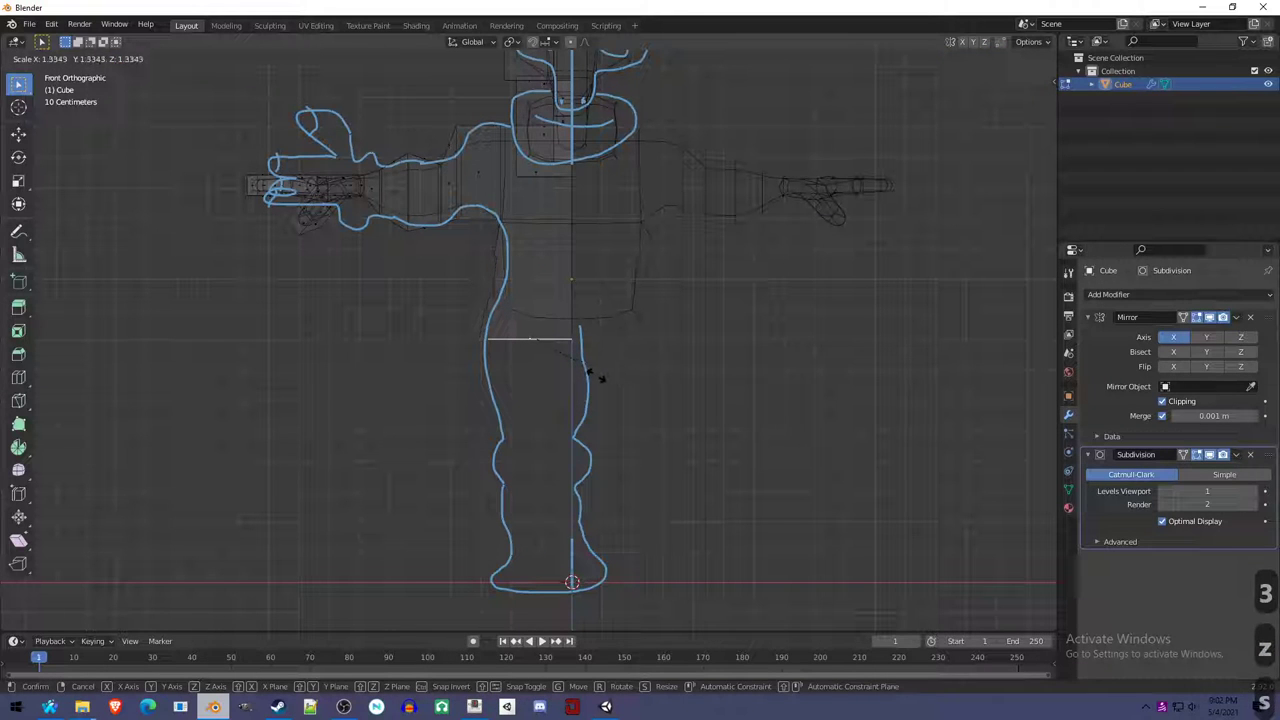
click(592, 375)
Extrude the torso's bottom face down along the sketched hips, and return the viewport to solid shading.
key(e)
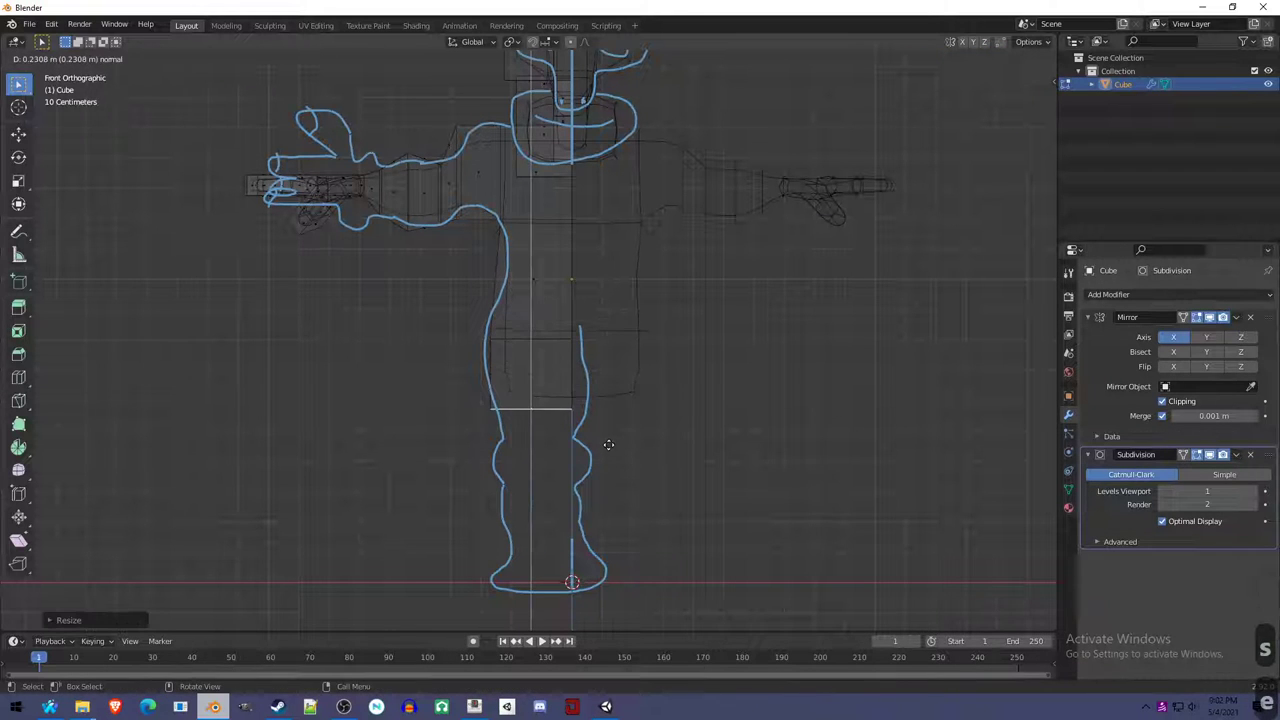
click(608, 414)
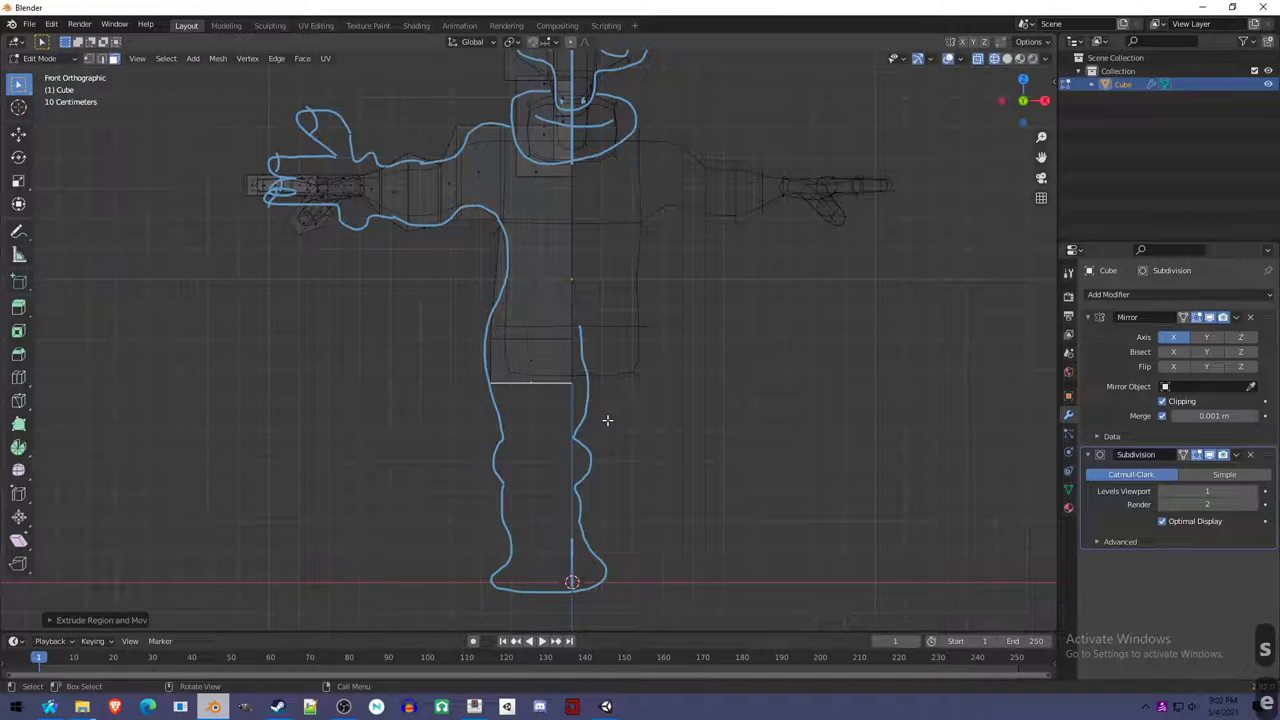
key(z)
click(677, 423)
mouse_move(677, 423)
middle_down()
mouse_move(543, 434)
mouse_move(608, 374)
mouse_move(600, 440)
middle_up()
key(e)
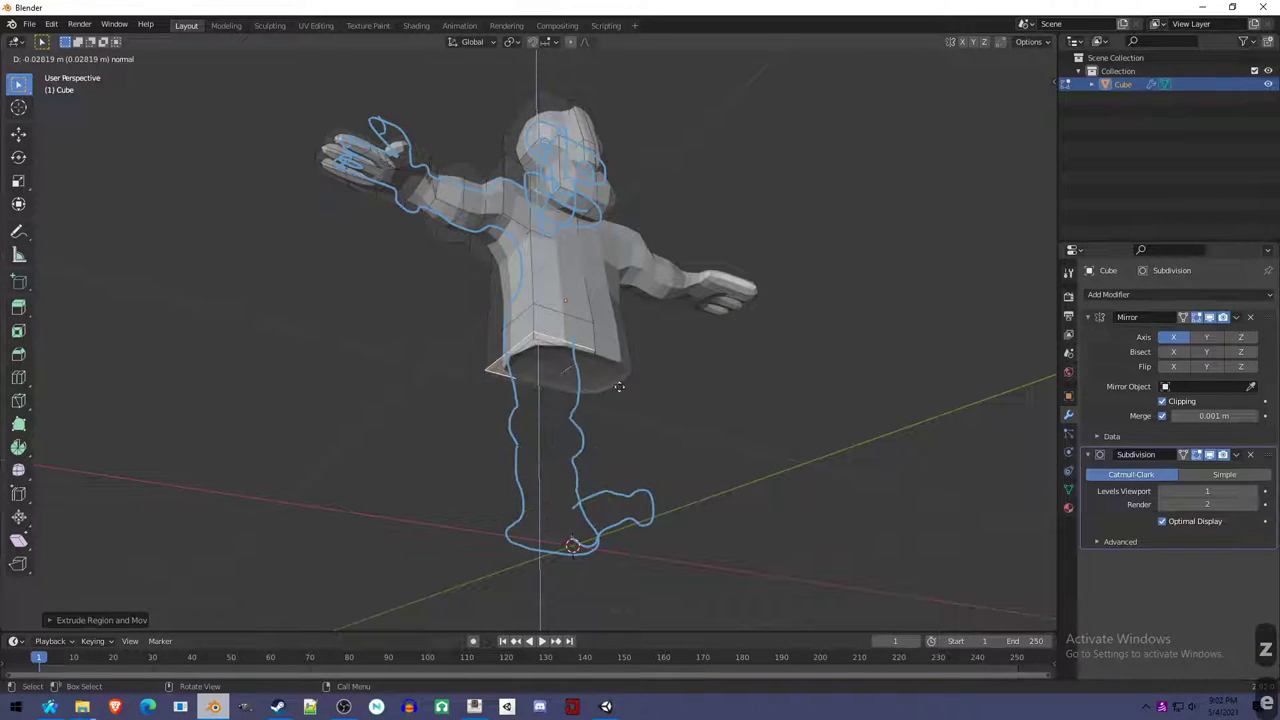
right_click(623, 439)
key(ctrl+z)
scroll(671, 349, up, 1)
middle_drag(671, 349, 645, 379)
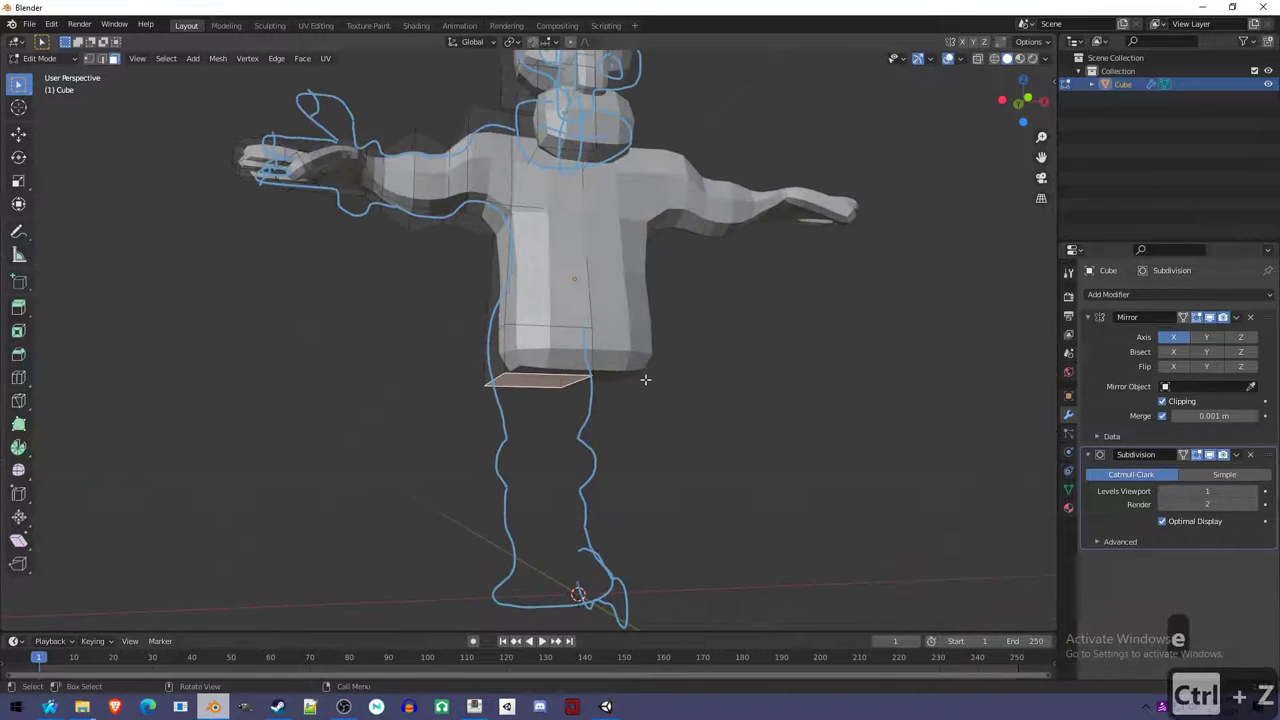
Turn off Clipping on the Mirror modifier, then extrude the hips' bottom face down to the knee and shift it slightly outward along X.
click(1163, 401)
middle_drag(640, 396, 623, 388)
key(e)
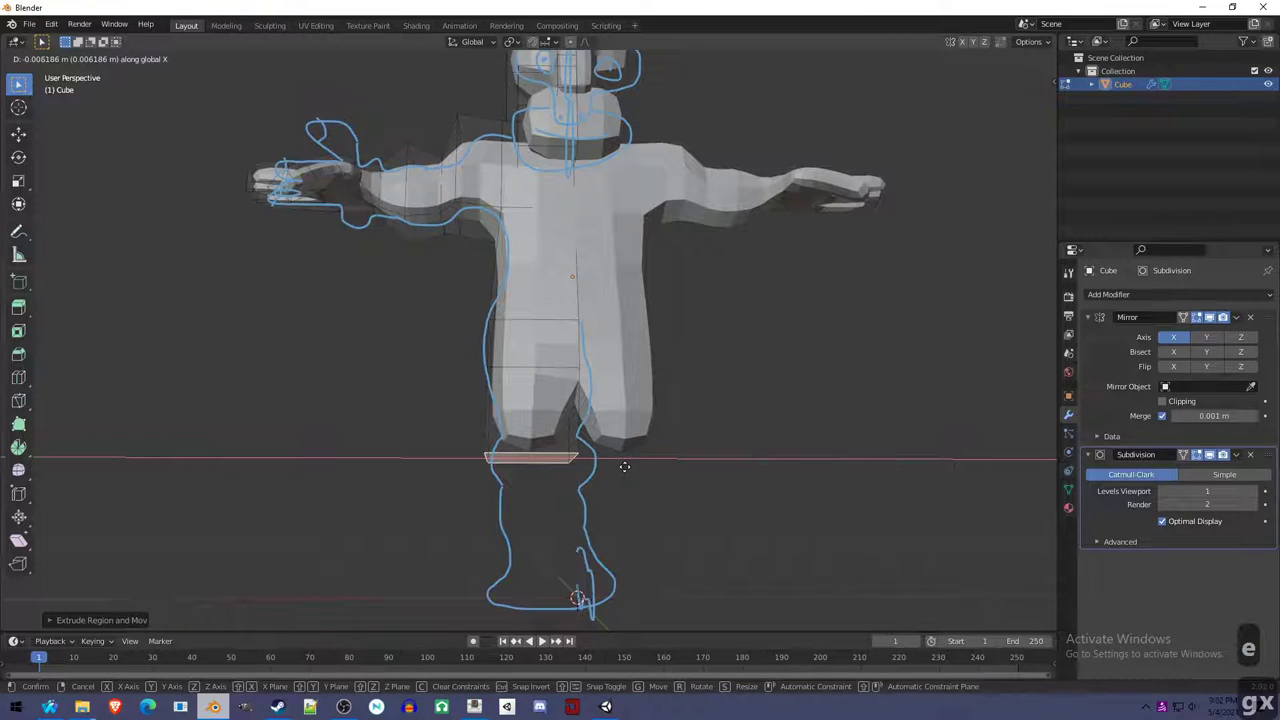
click(624, 464)
middle_drag(640, 416, 640, 428)
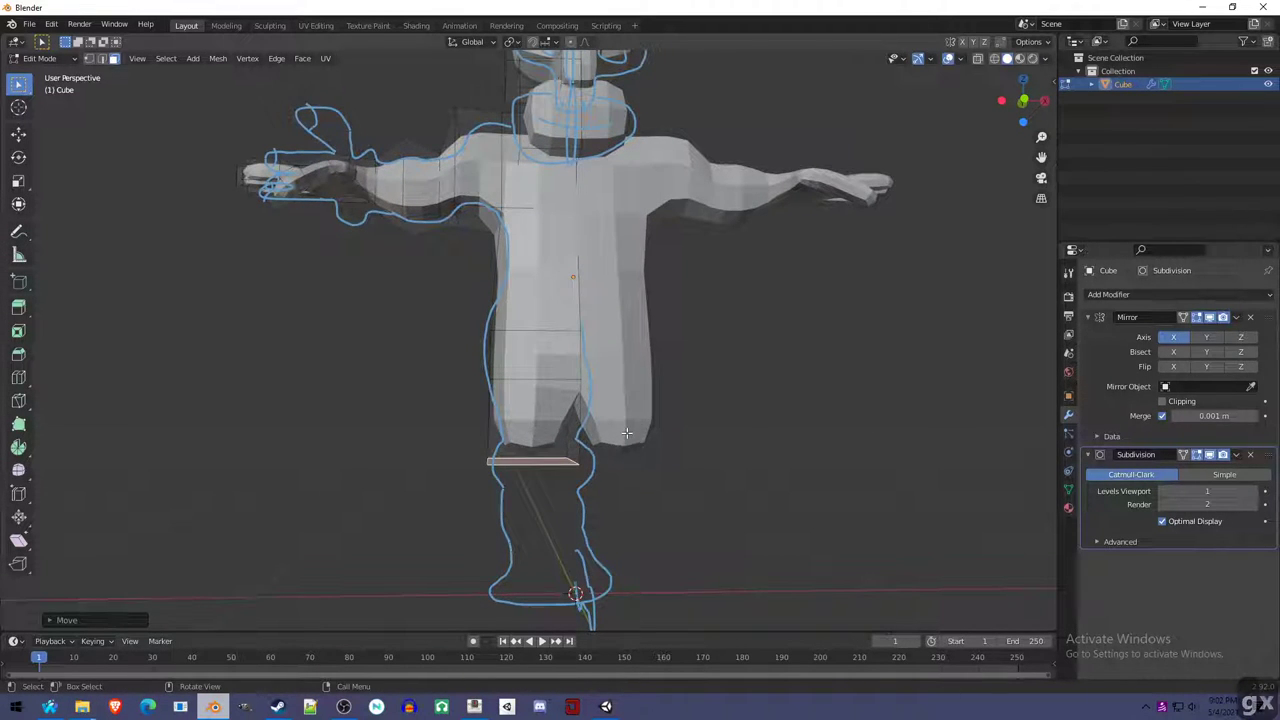
Extrude a short knee section from the leg's bottom face, and extrude its front face forward to form a kneecap.
key(e)
click(624, 462)
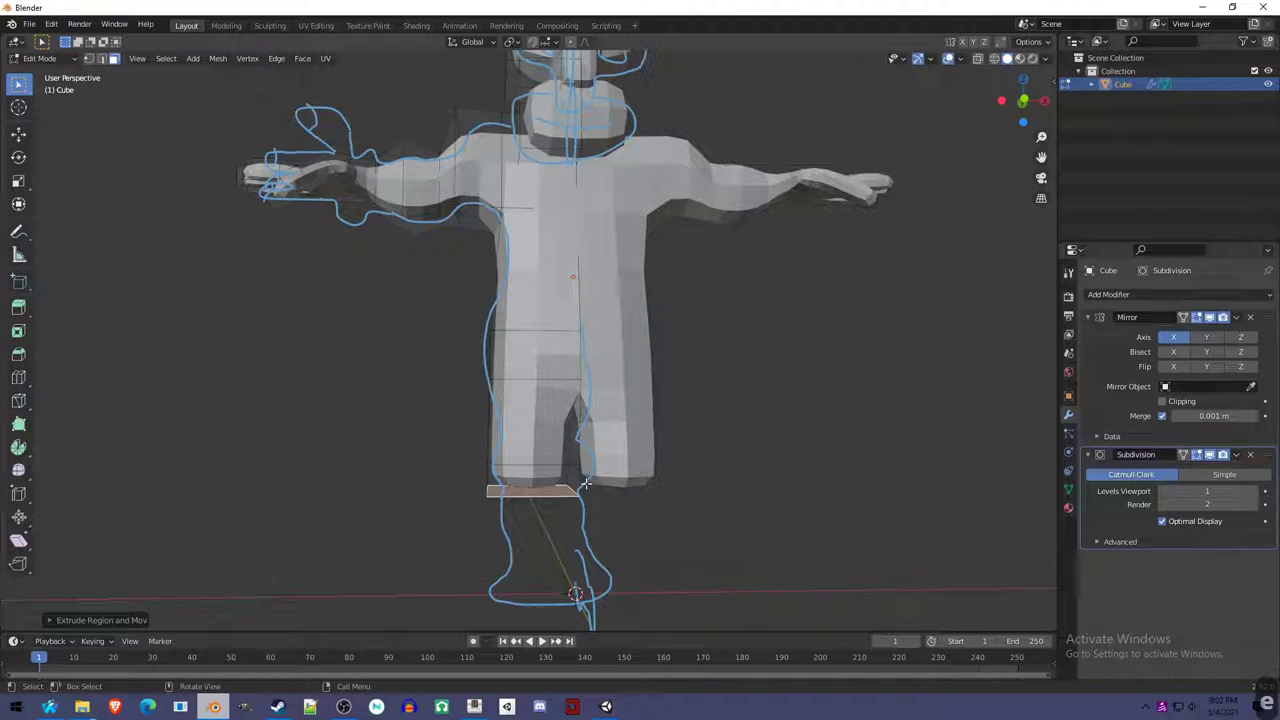
middle_drag(608, 500, 730, 498)
key(e)
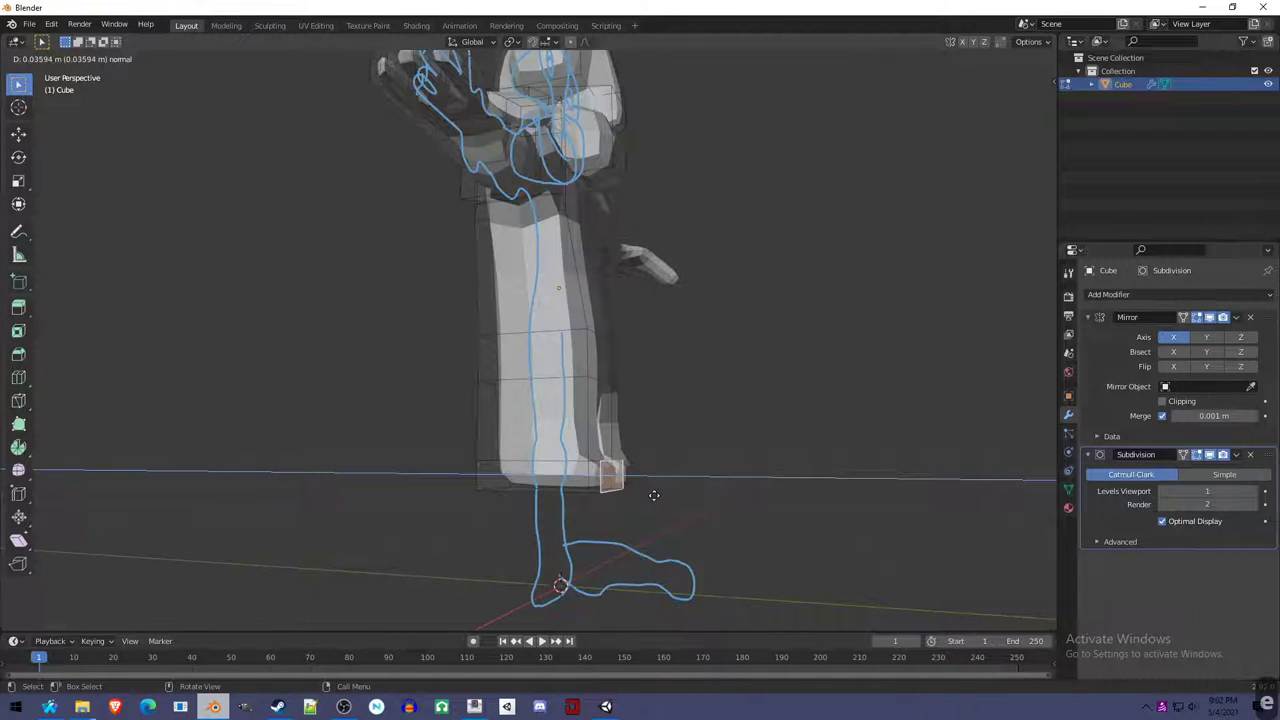
click(654, 495)
middle_drag(663, 514, 663, 491)
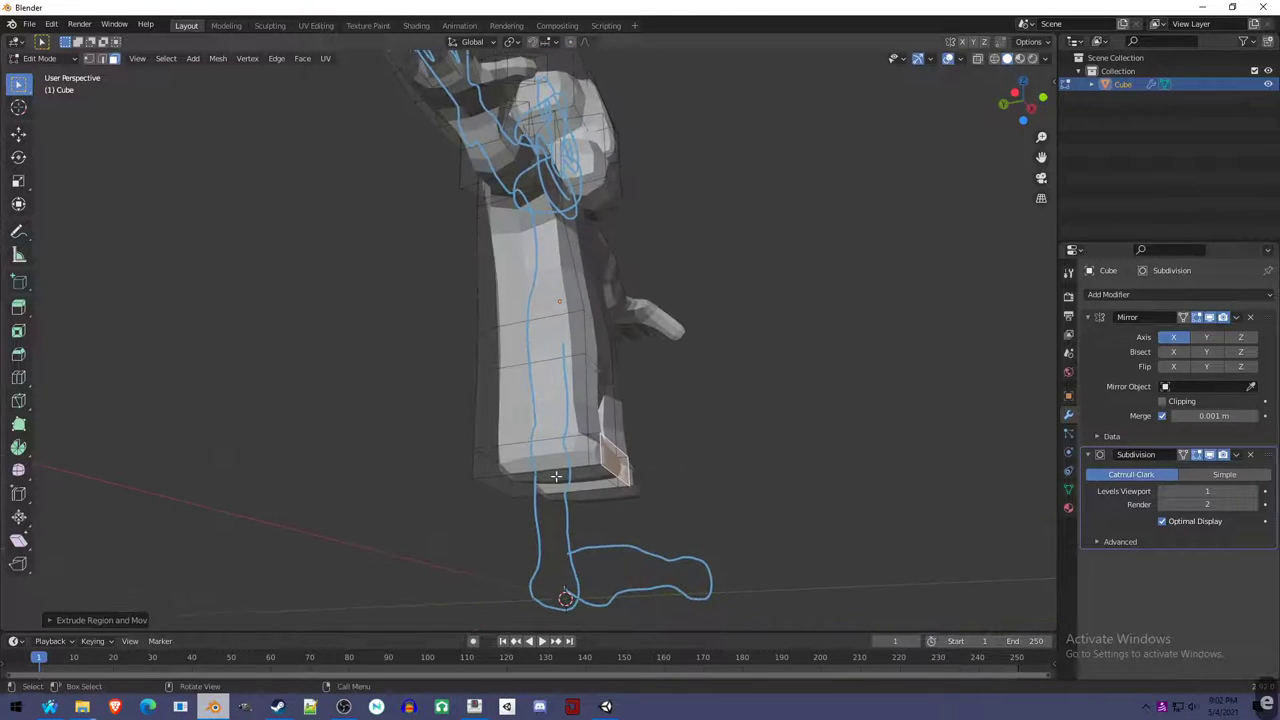
Extrude the leg's bottom face down from the knee toward the sketched foot to form the shin.
middle_drag(733, 443, 669, 472)
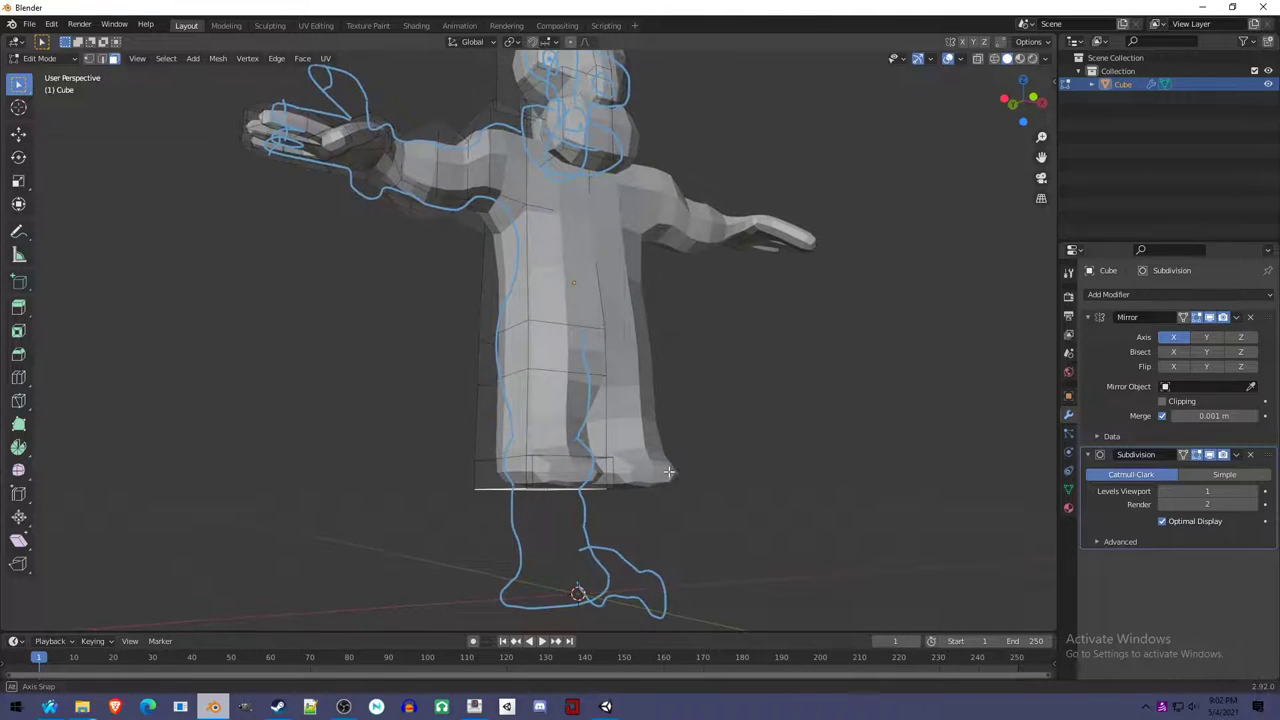
key(e)
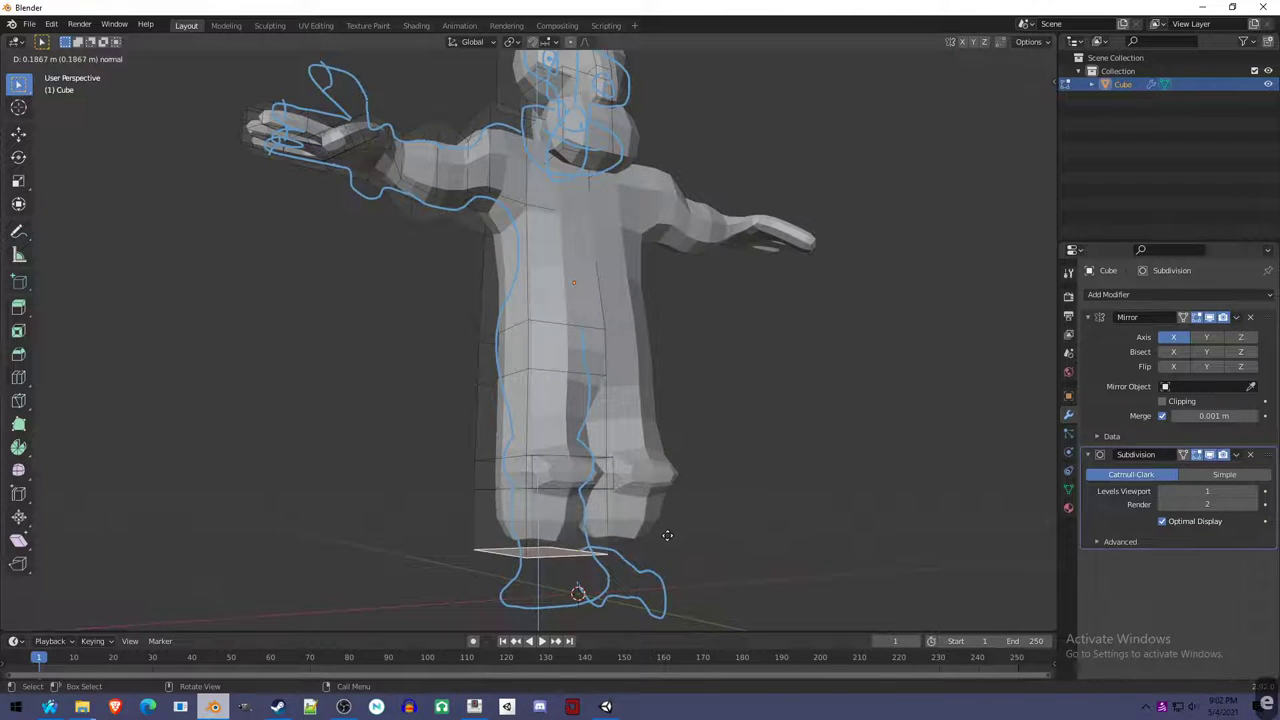
click(665, 541)
middle_drag(448, 184, 415, 231)
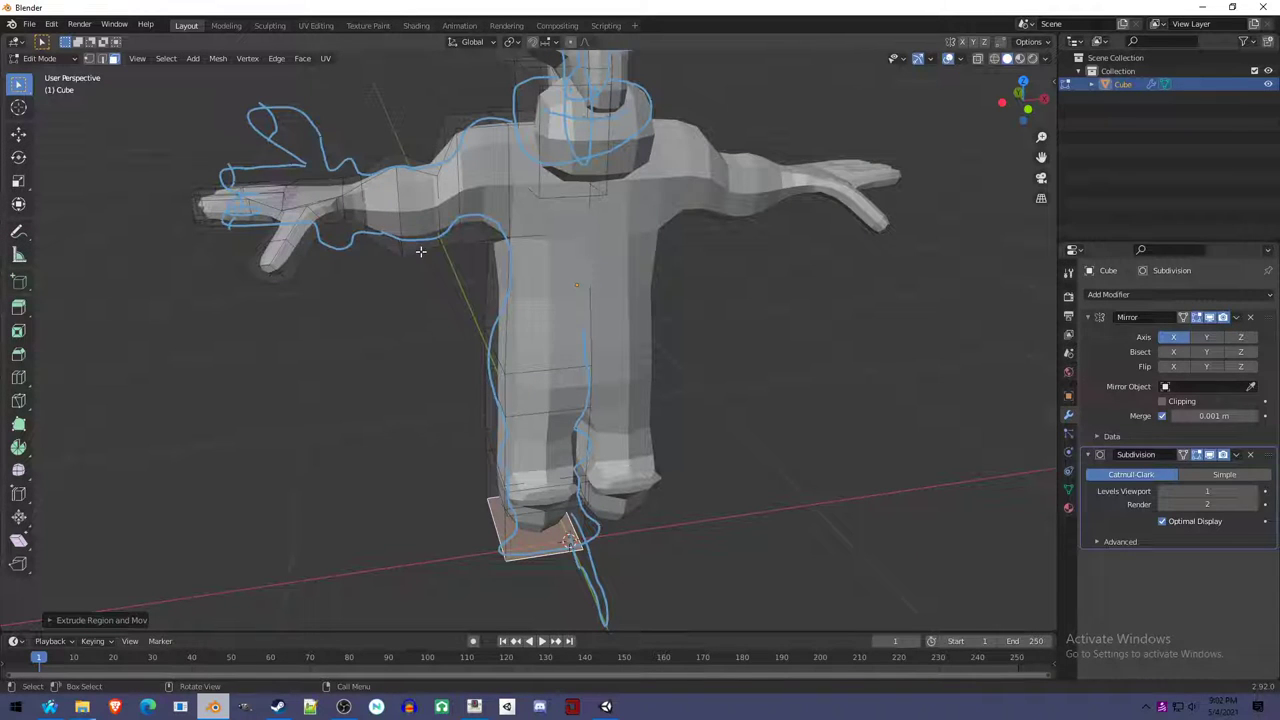
key(2)
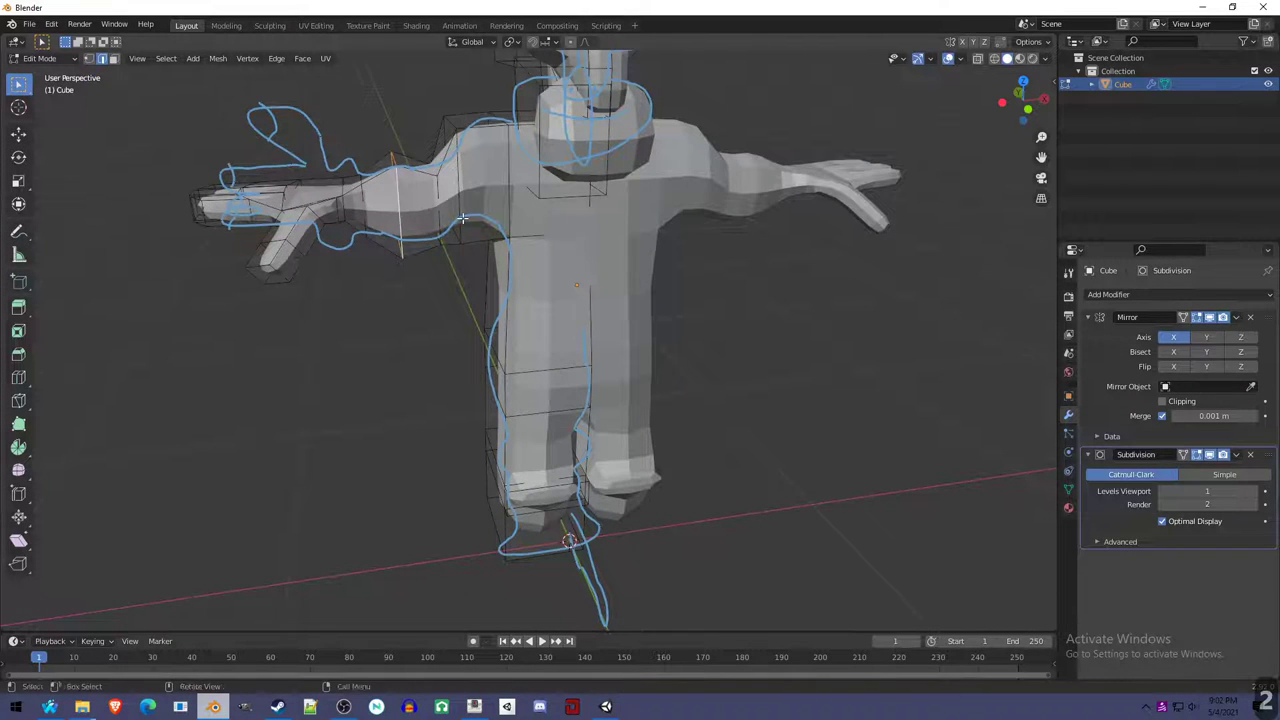
middle_drag(463, 218, 478, 250)
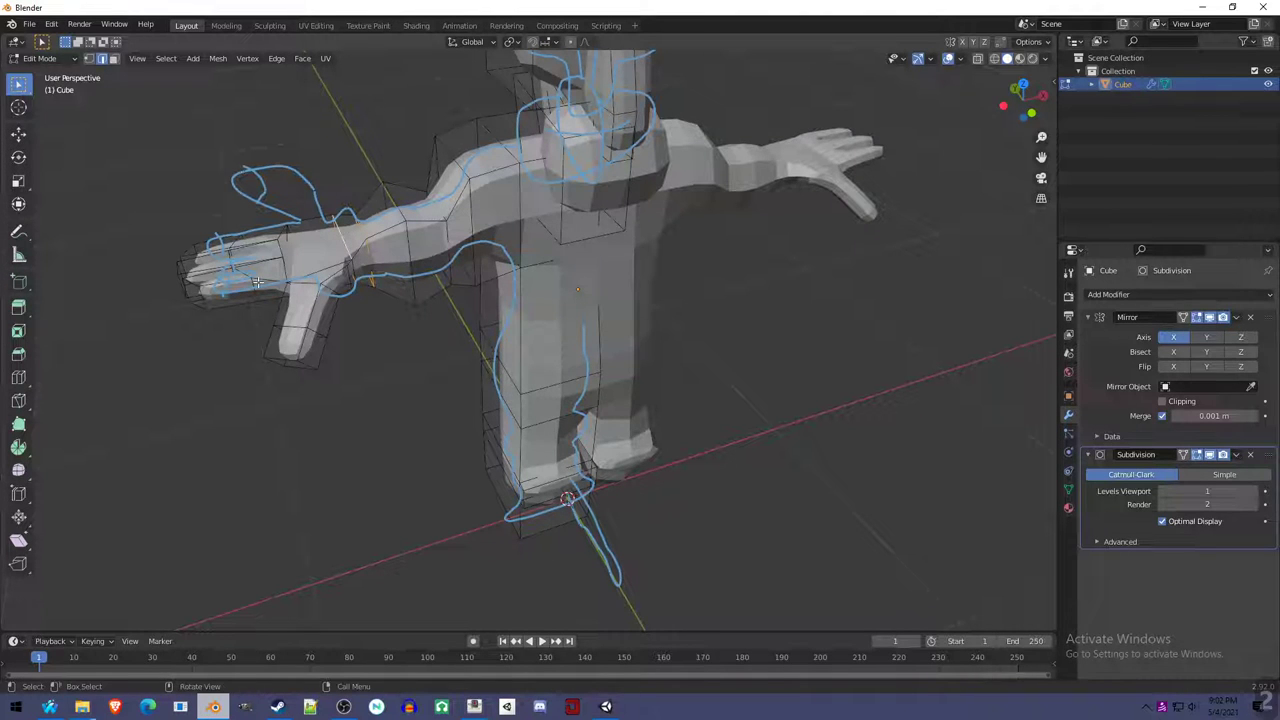
middle_drag(408, 267, 559, 416)
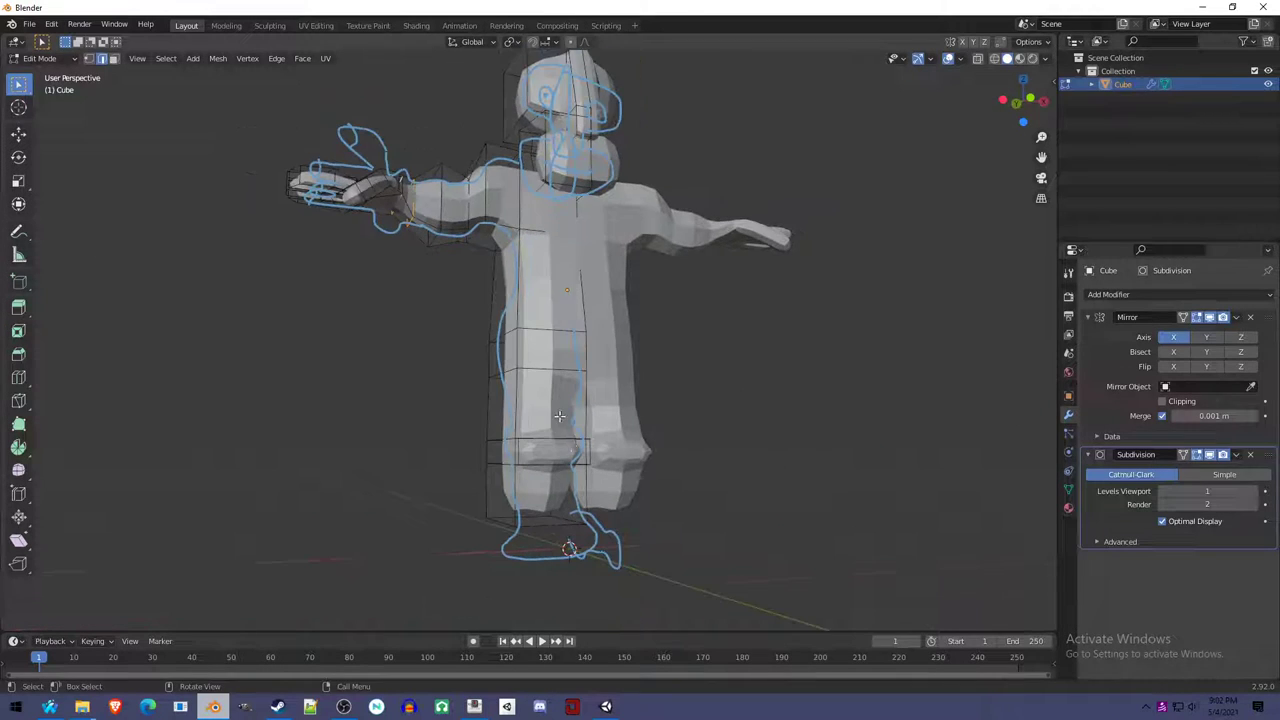
Move the leg's bottom face along Z to the ankle height of the sketched foot.
middle_drag(571, 466, 632, 366)
key(3)
key(g)
key(z)
click(634, 353)
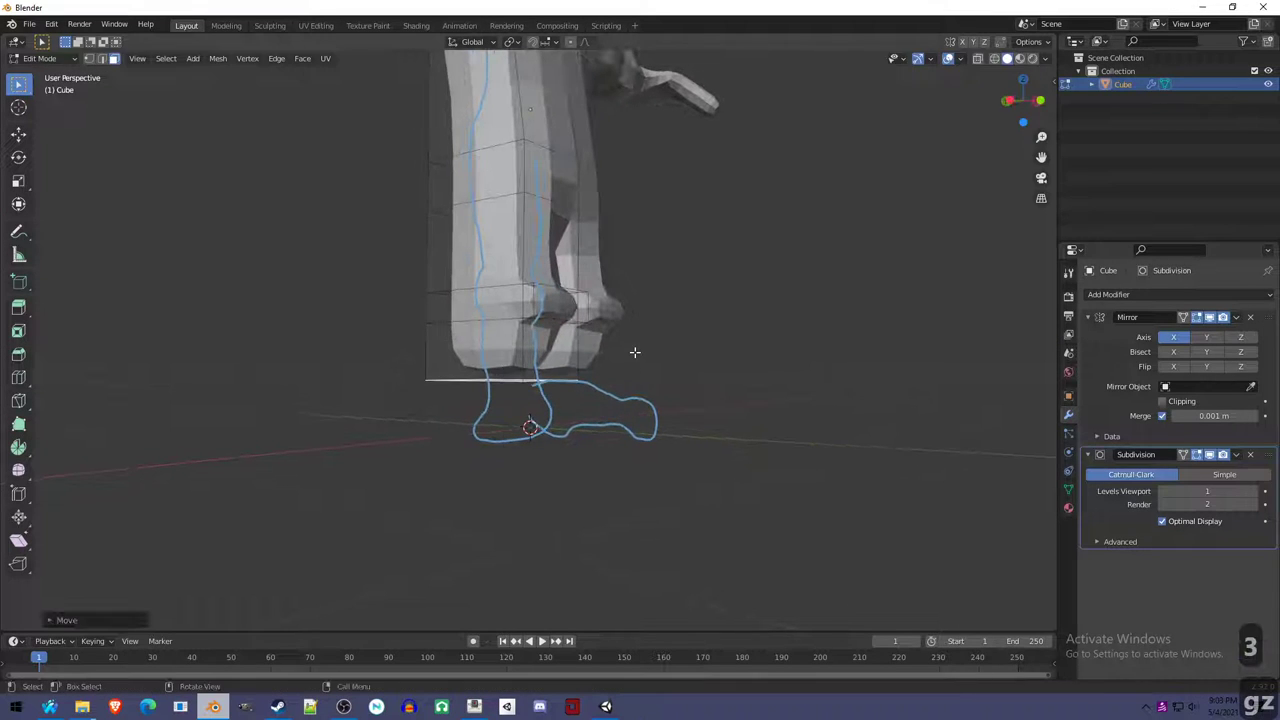
Extrude the ankle face down to the sole, and extrude its front face forward about 0.25 m to form the foot.
key(e)
key(z)
middle_drag(648, 389, 666, 451)
key(e)
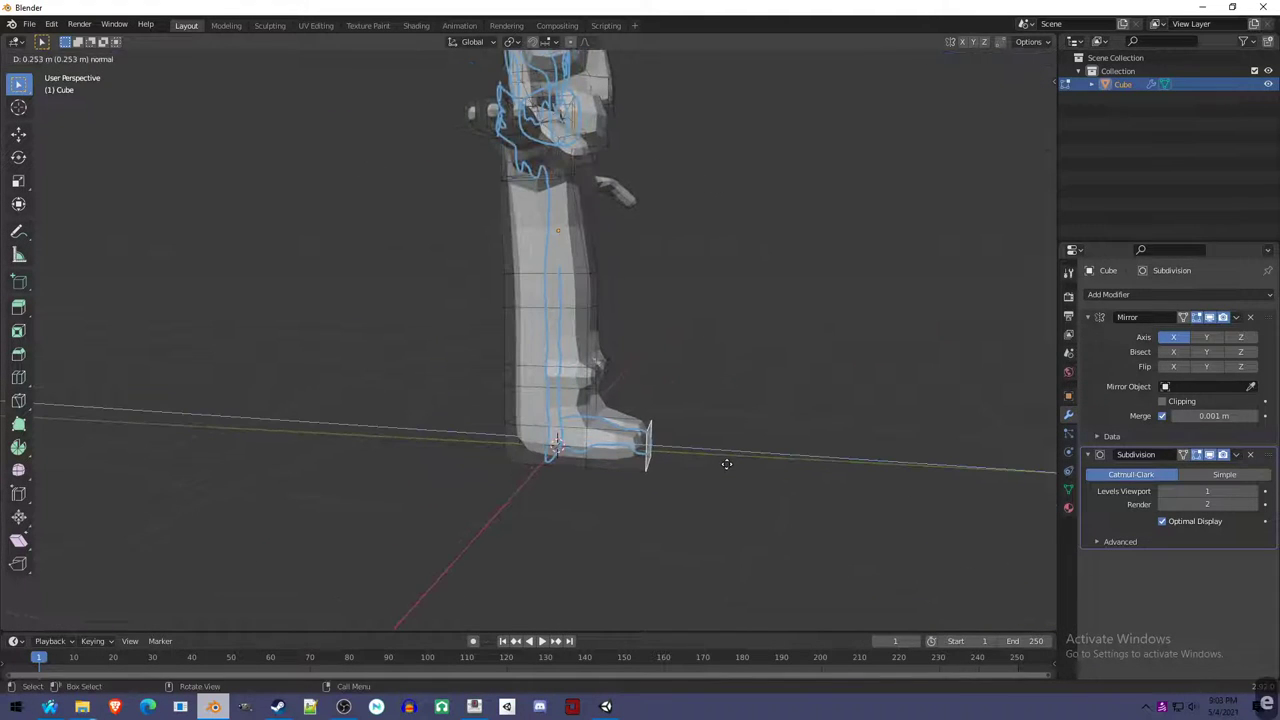
click(735, 467)
Select the face loop around the hips, just above where the legs split.
middle_drag(735, 467, 501, 253)
scroll(541, 402, up, 3)
alt+click(452, 253)
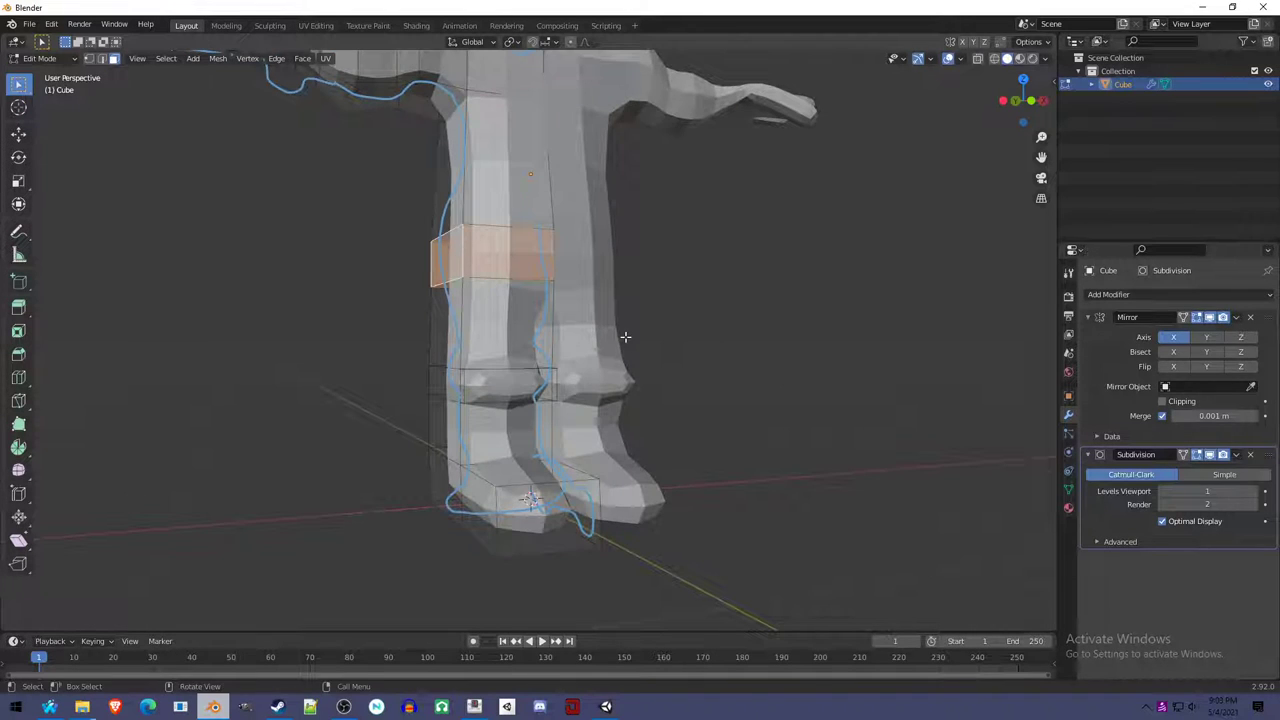
middle_drag(625, 337, 540, 316)
scroll(540, 316, down, 2)
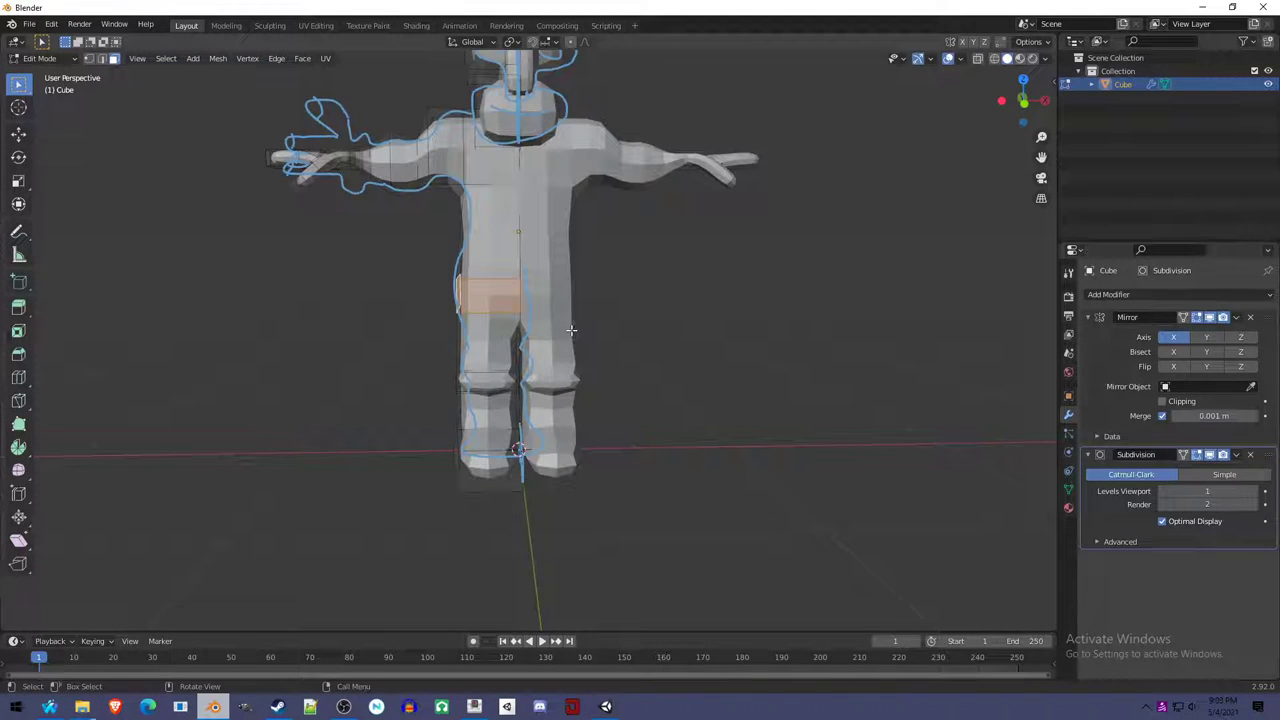
key(s)
key(shift+z)
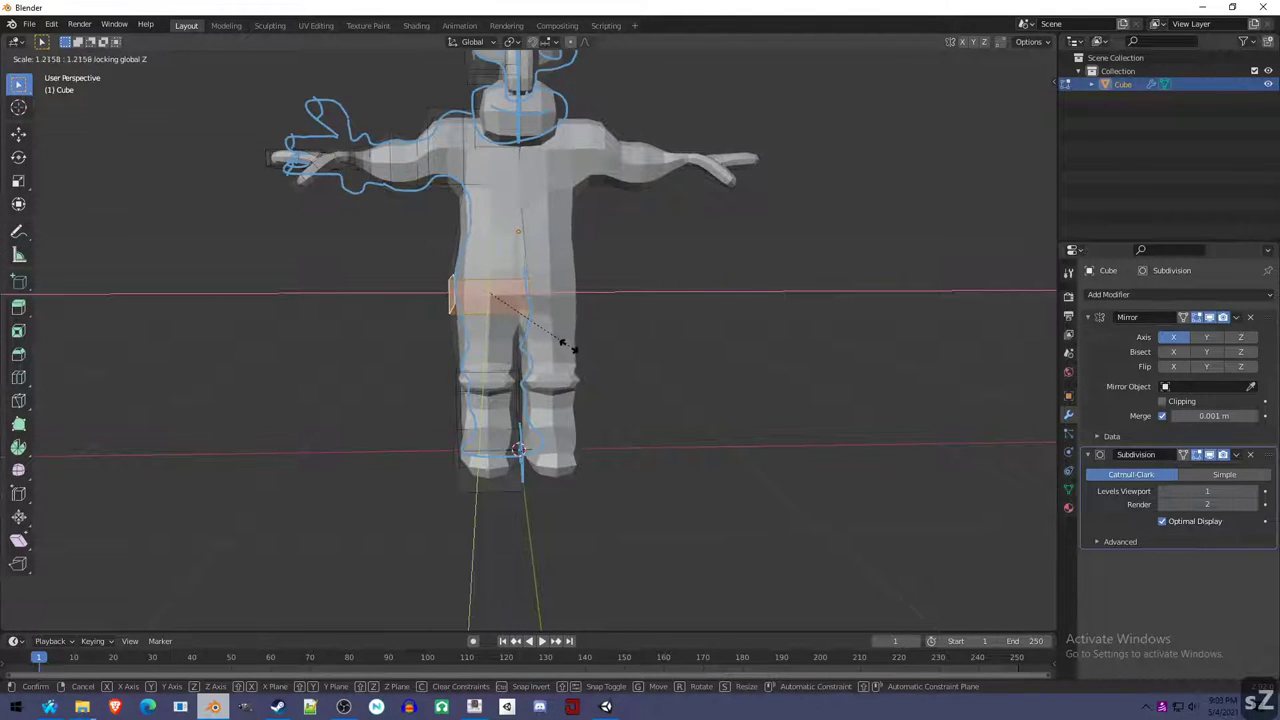
click(565, 345)
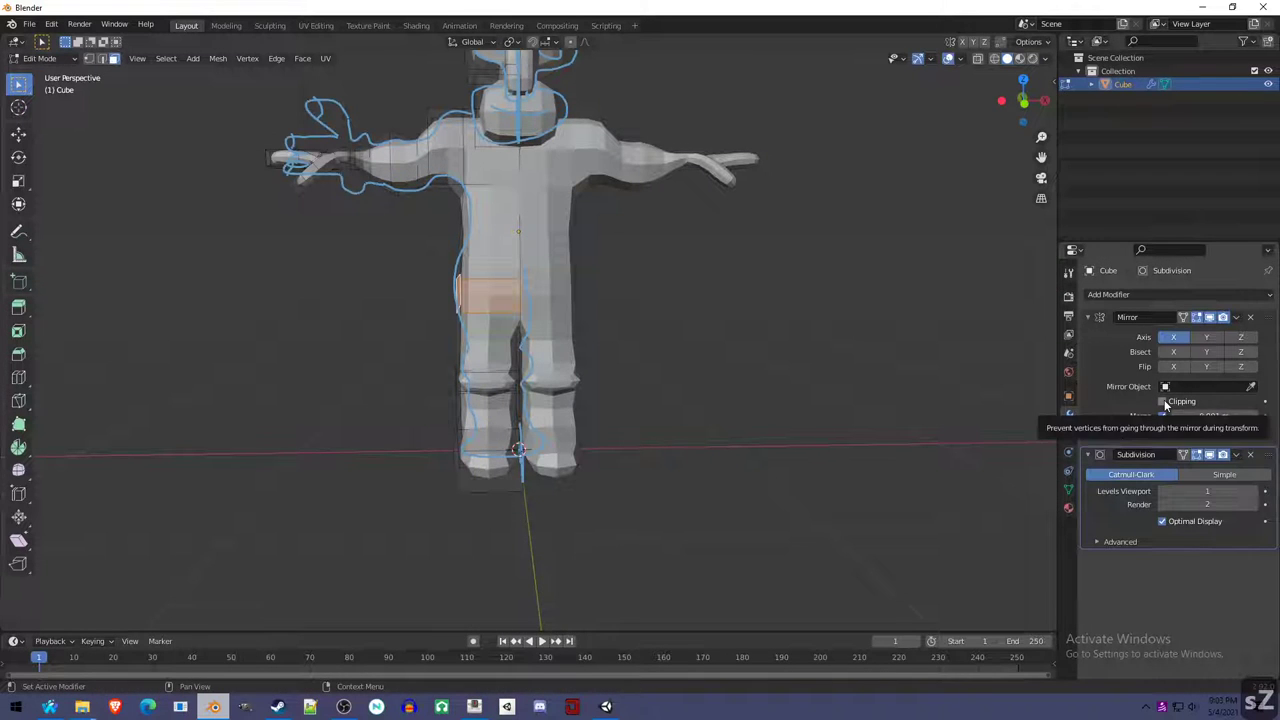
Turn on Clipping on the Mirror modifier and scale the hip face loop up in X and Y only to widen the hips.
click(1163, 401)
key(s)
key(shift+z)
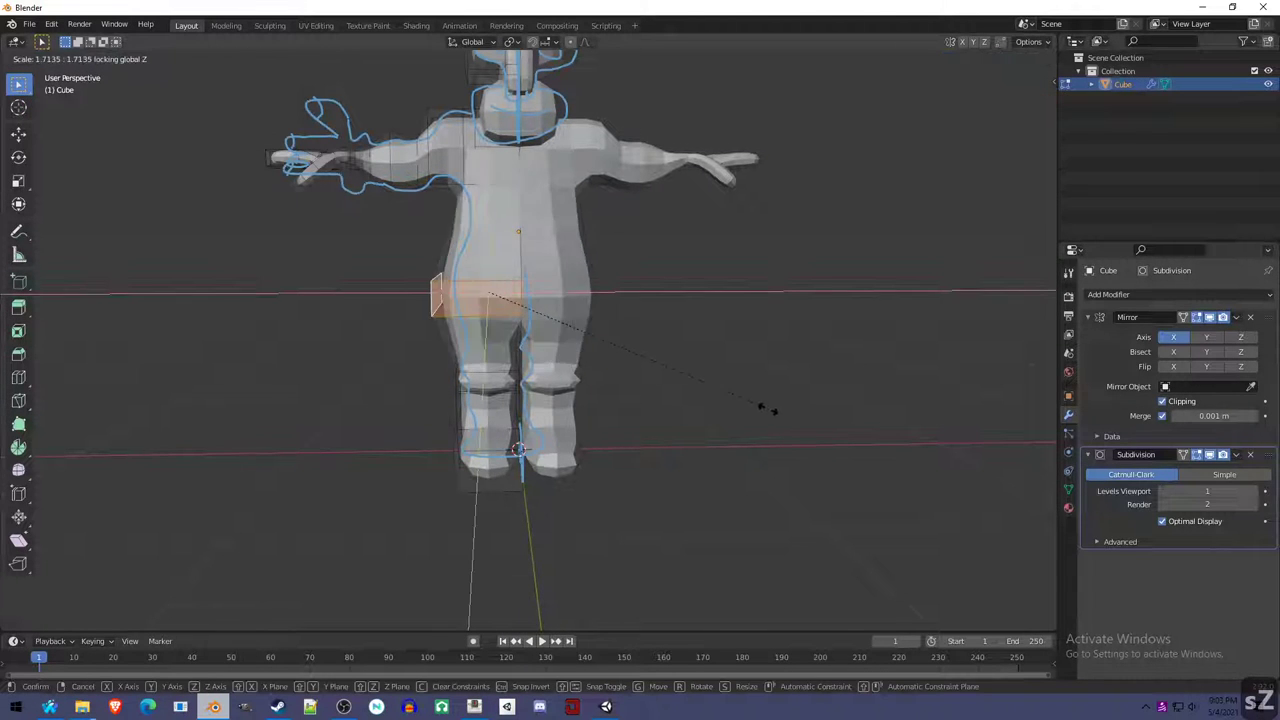
click(741, 395)
Raise the edge across the middle of the foot's sole along Z to form an arch.
middle_drag(449, 357, 299, 305)
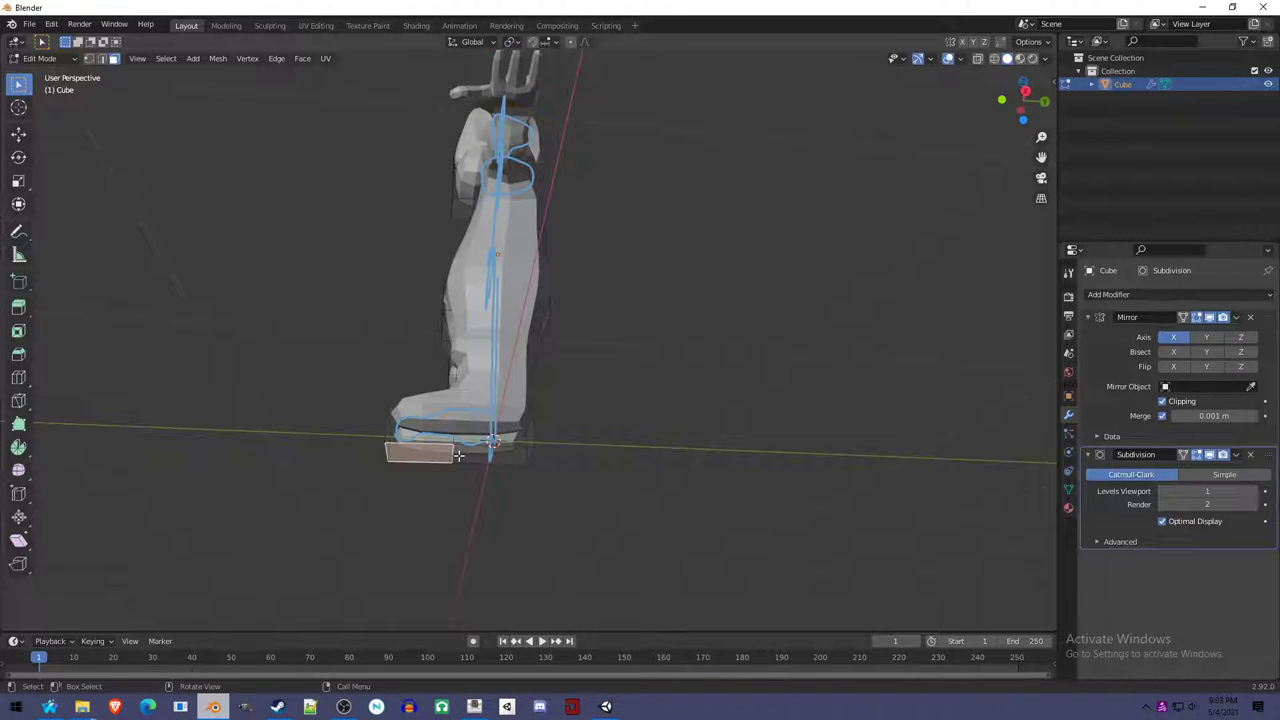
key(g)
key(z)
click(504, 457)
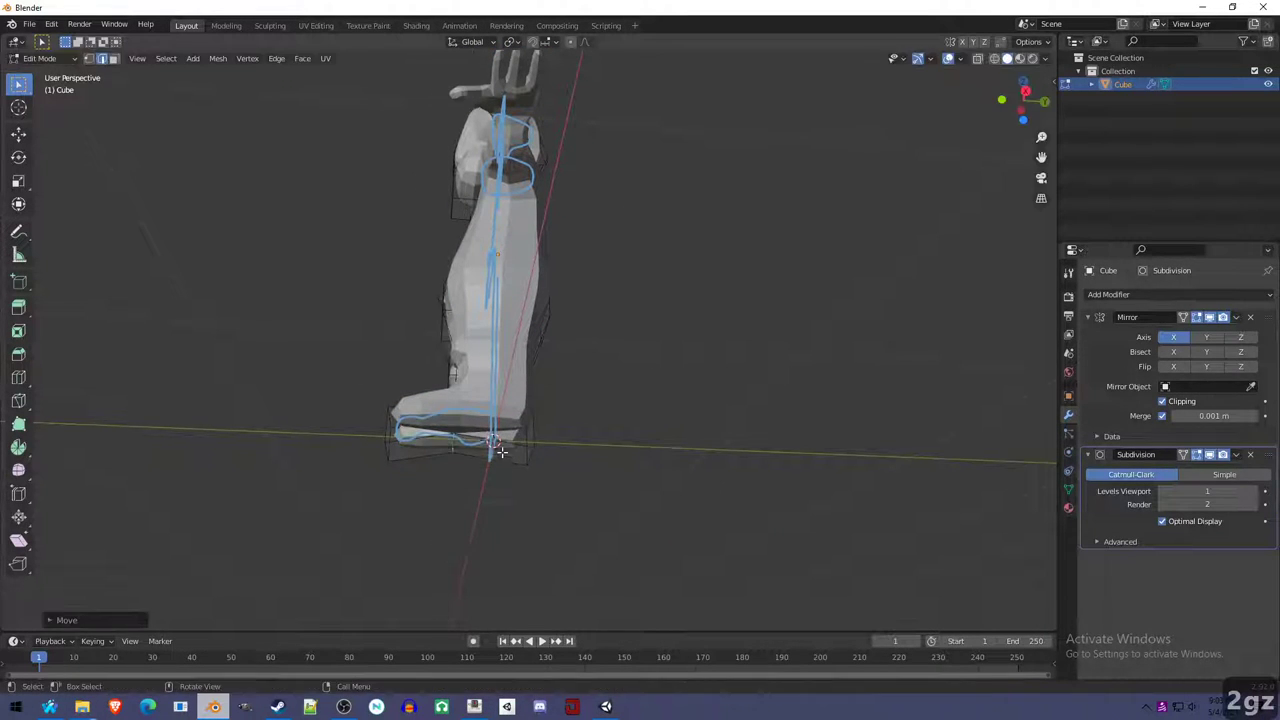
mouse_move(504, 457)
middle_down()
mouse_move(526, 443)
mouse_move(620, 507)
mouse_move(519, 451)
middle_up()
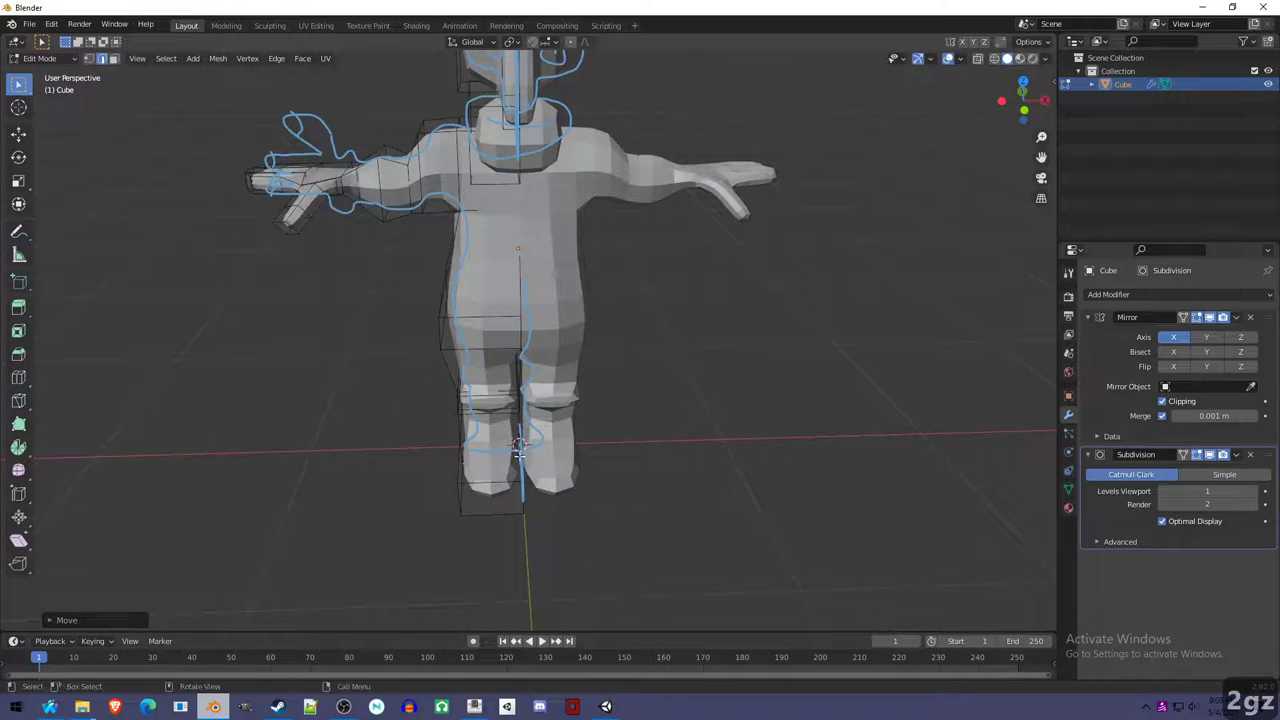
scroll(504, 452, up, 3)
key(g)
key(x)
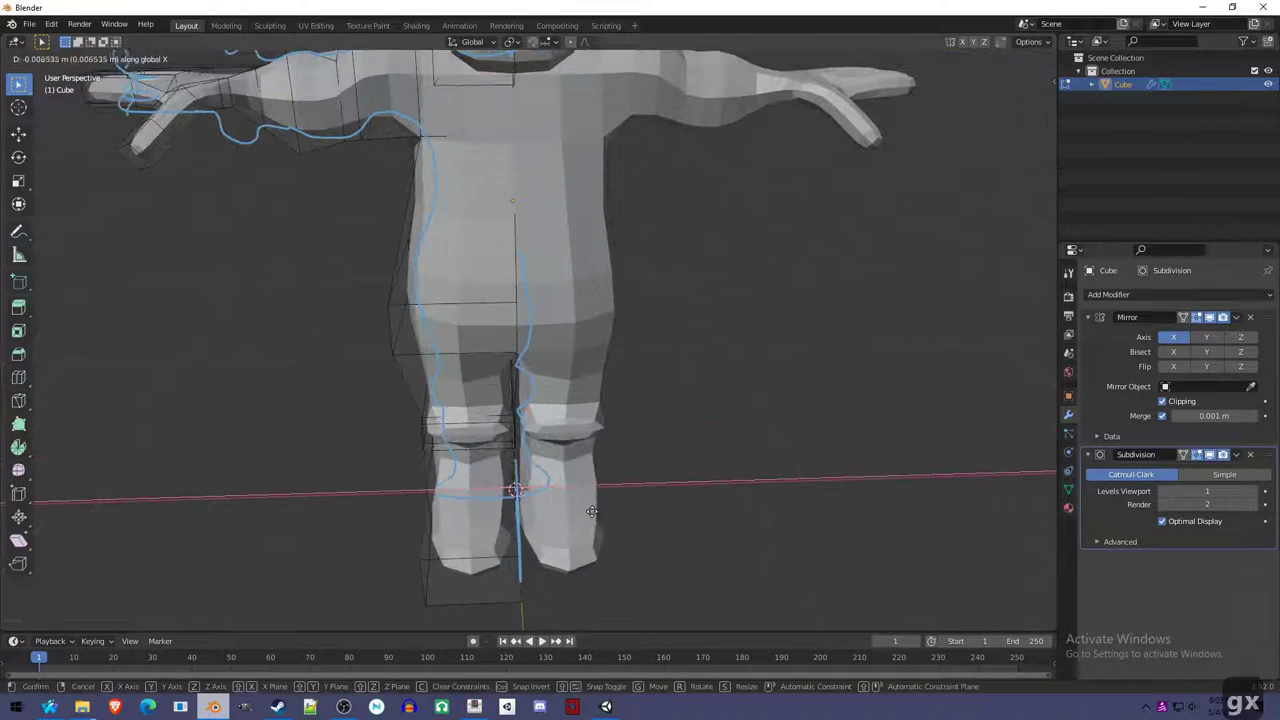
click(570, 523)
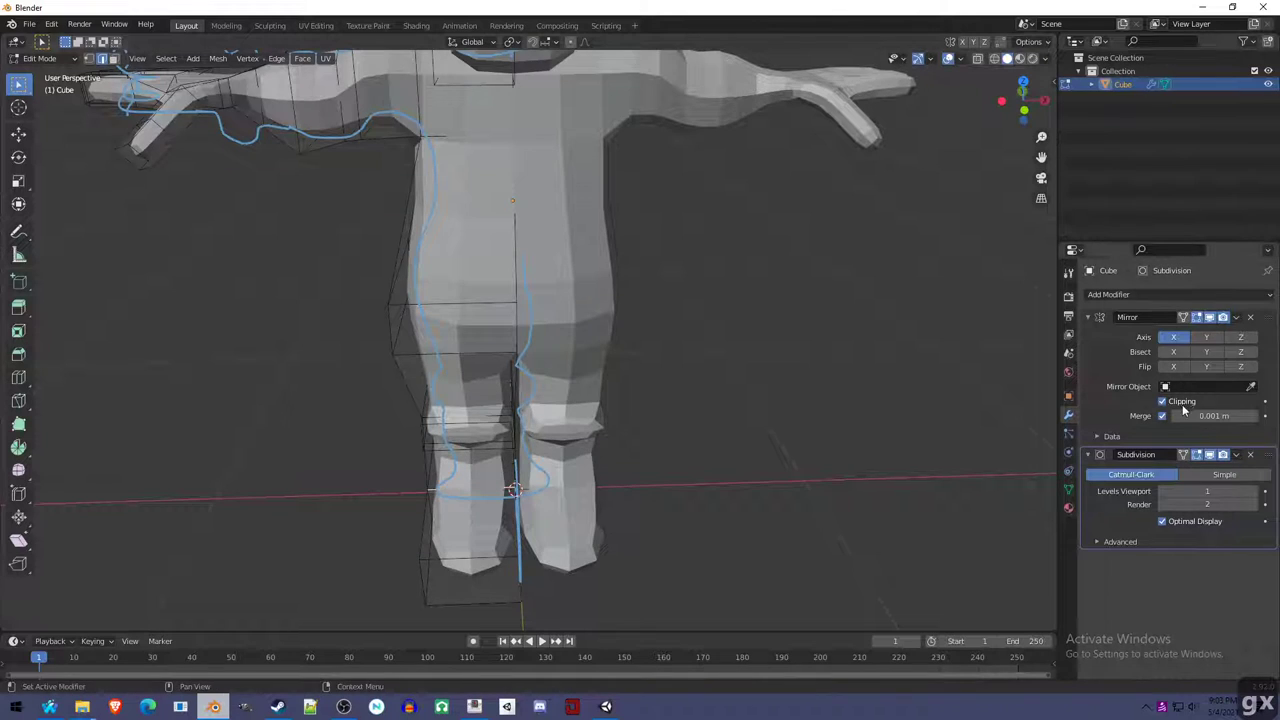
Turn off Clipping on the Mirror modifier and select the face loop around the foot.
click(520, 520)
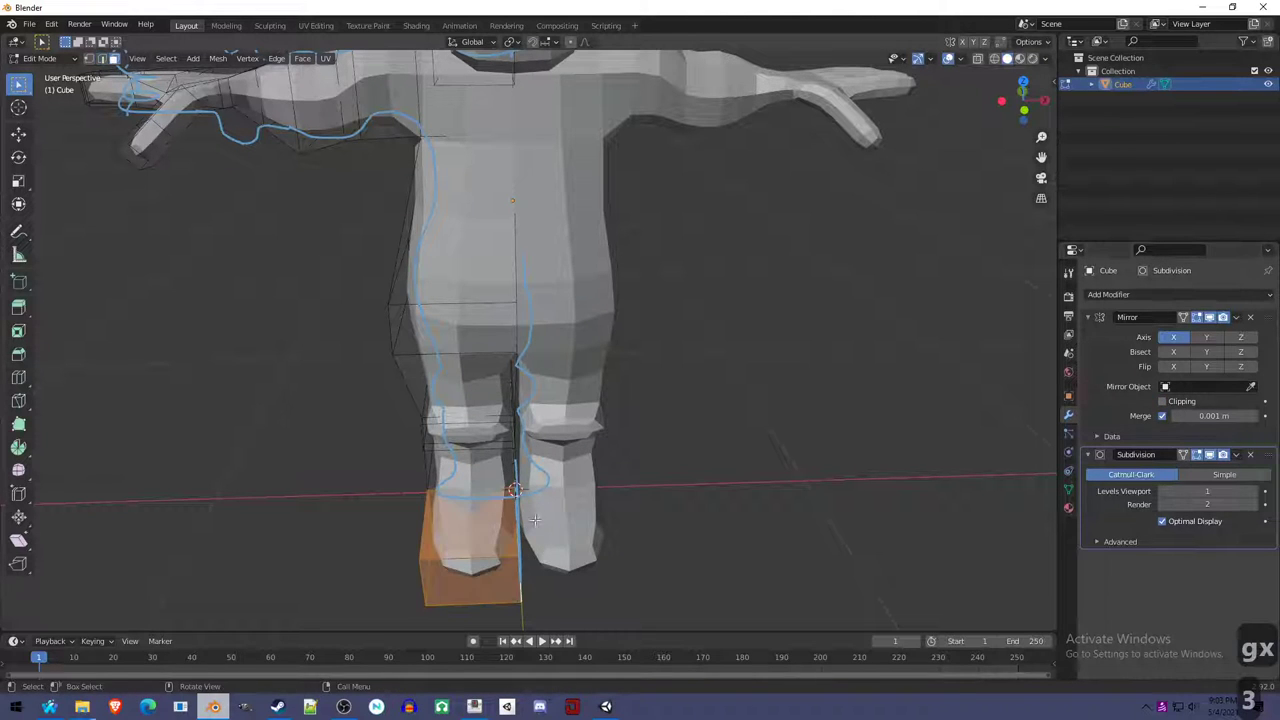
alt+click(515, 487)
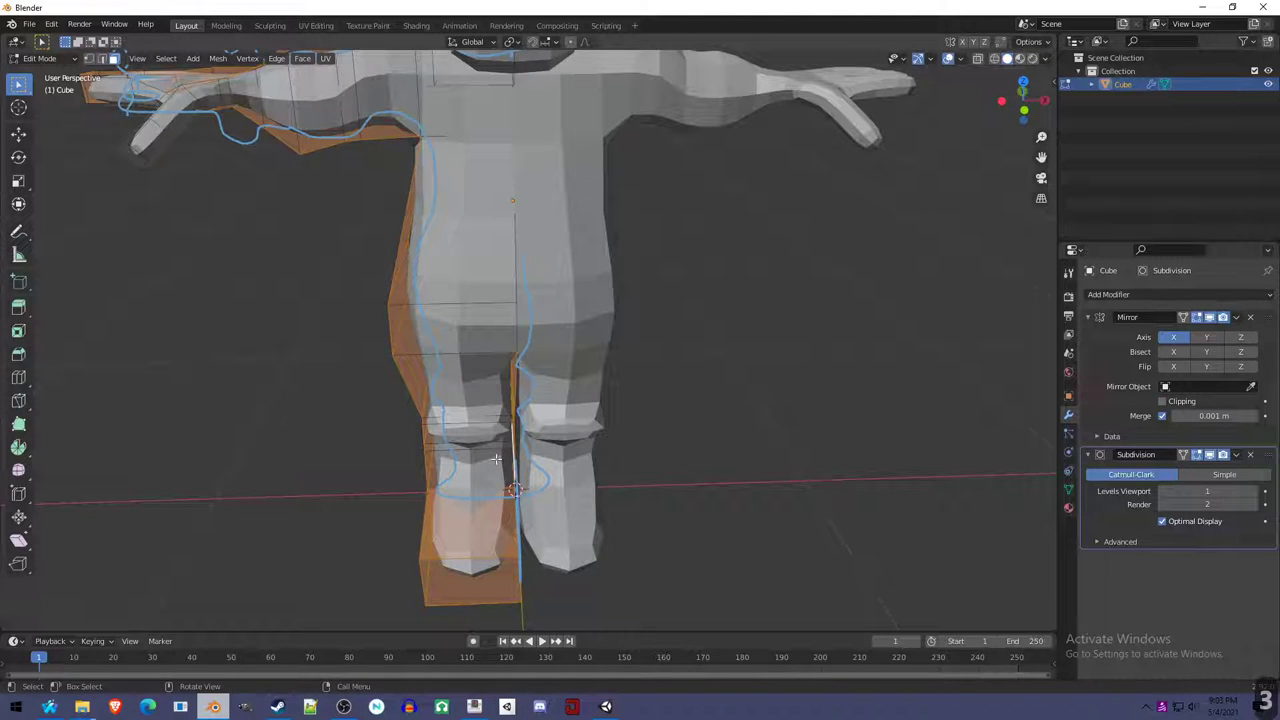
click(523, 578)
scroll(580, 471, down, 5)
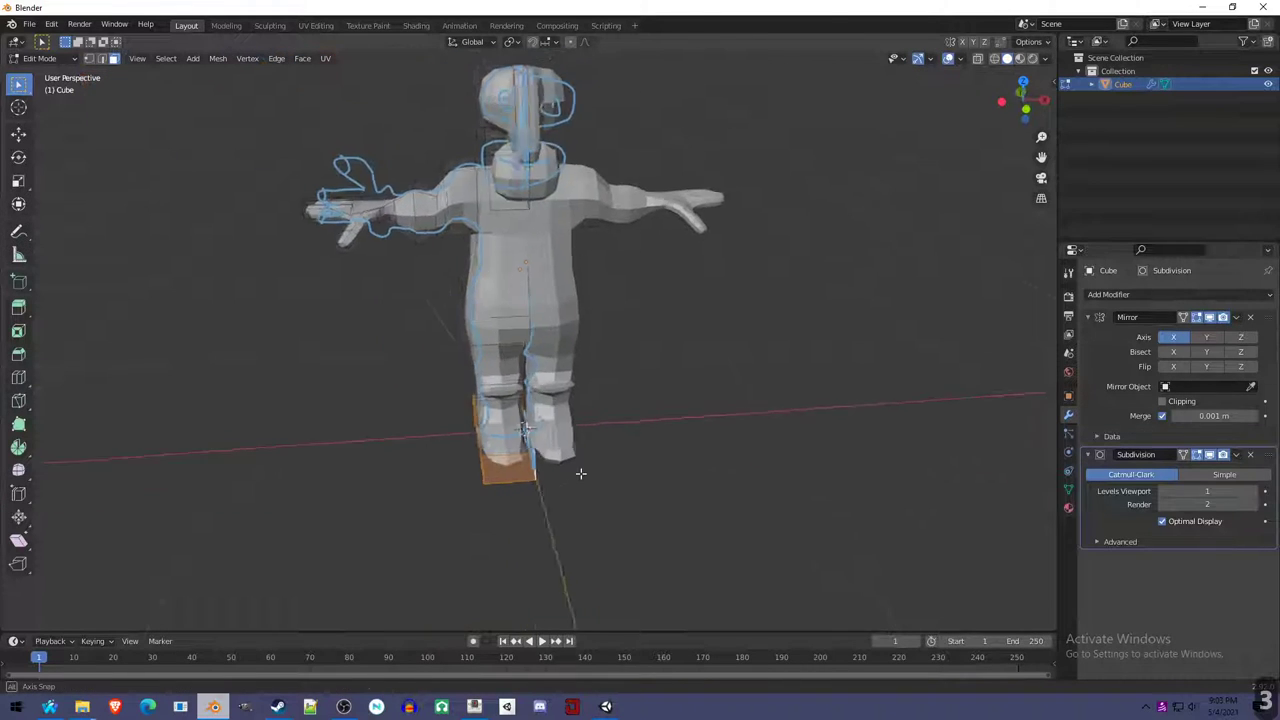
middle_drag(580, 471, 581, 437)
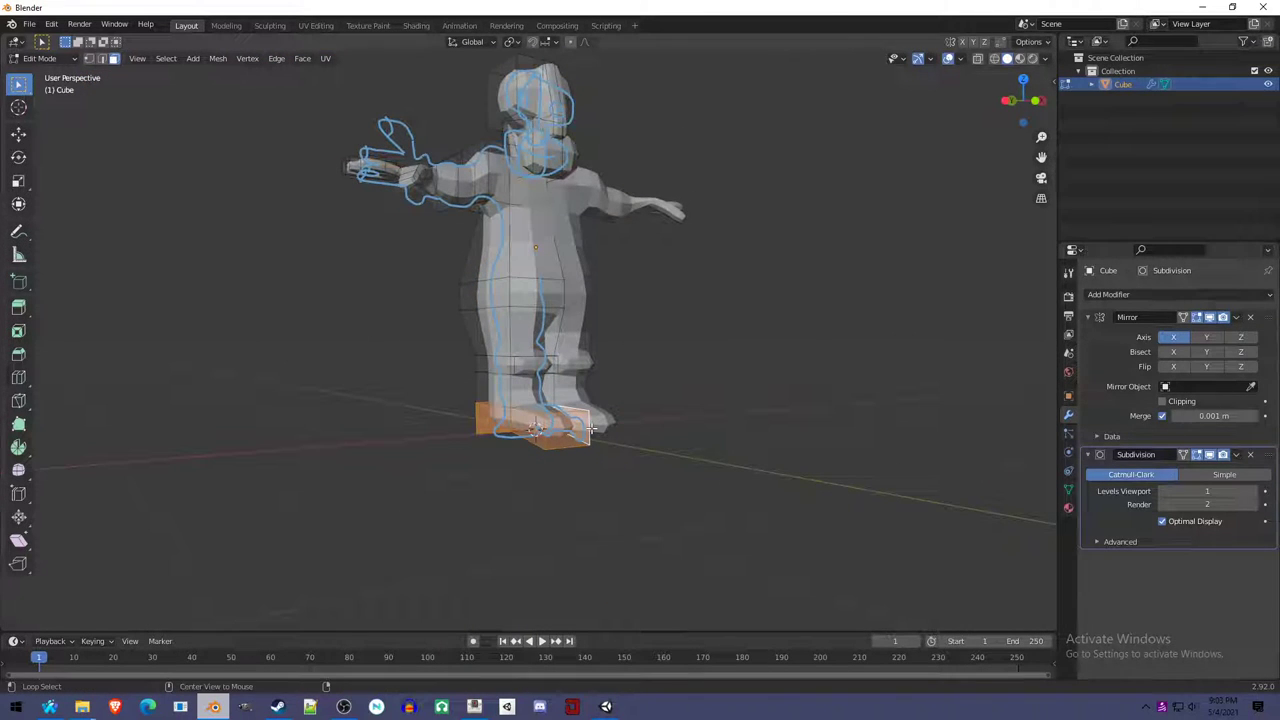
Deselect everything and try out face loop selections around the hips and torso.
key(a)
key(a)
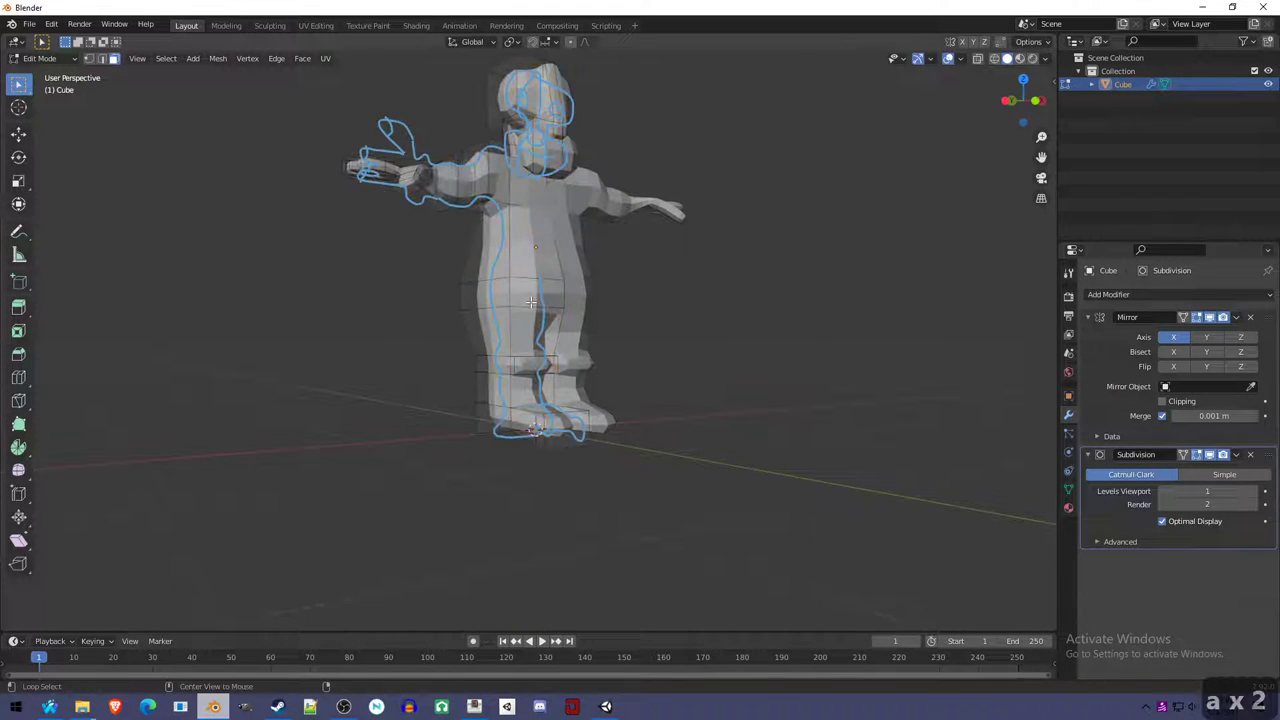
alt+click(530, 301)
alt+click(508, 324)
alt+click(509, 298)
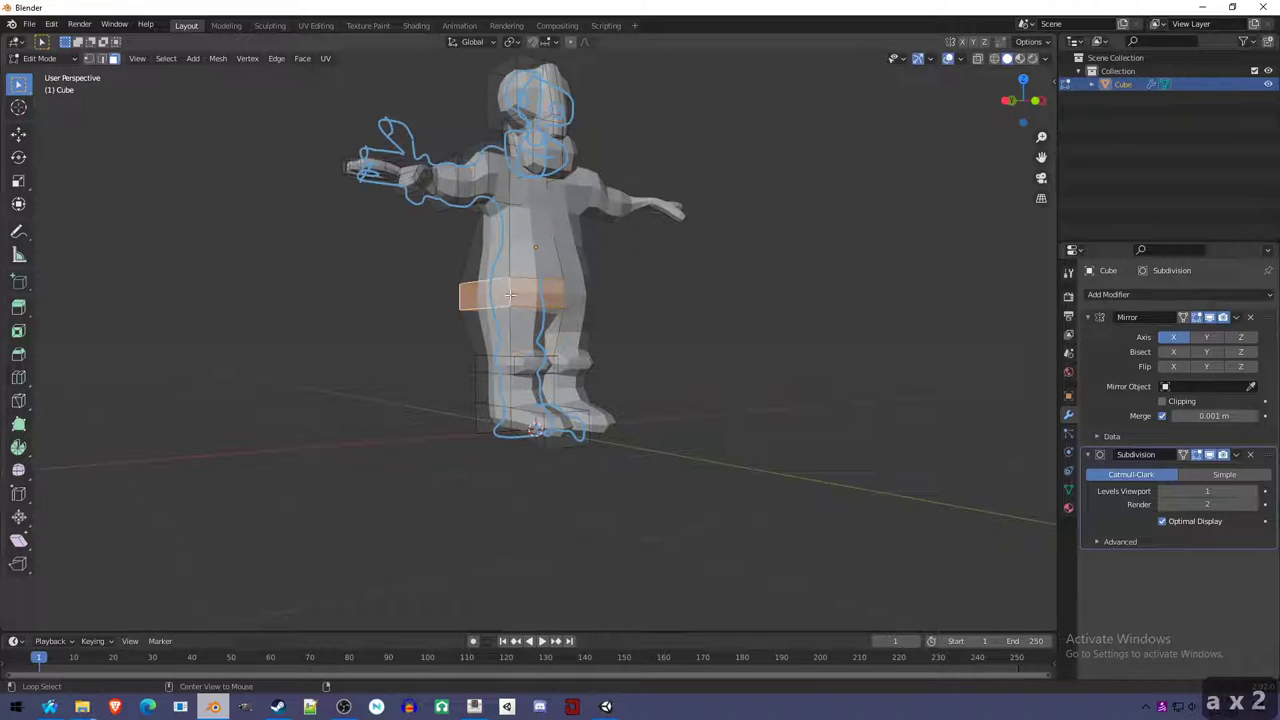
alt+click(508, 252)
Select the foot's face loop, scale it to about 0.96 along X, and move it about 0.006 m outward along X.
alt+click(581, 432)
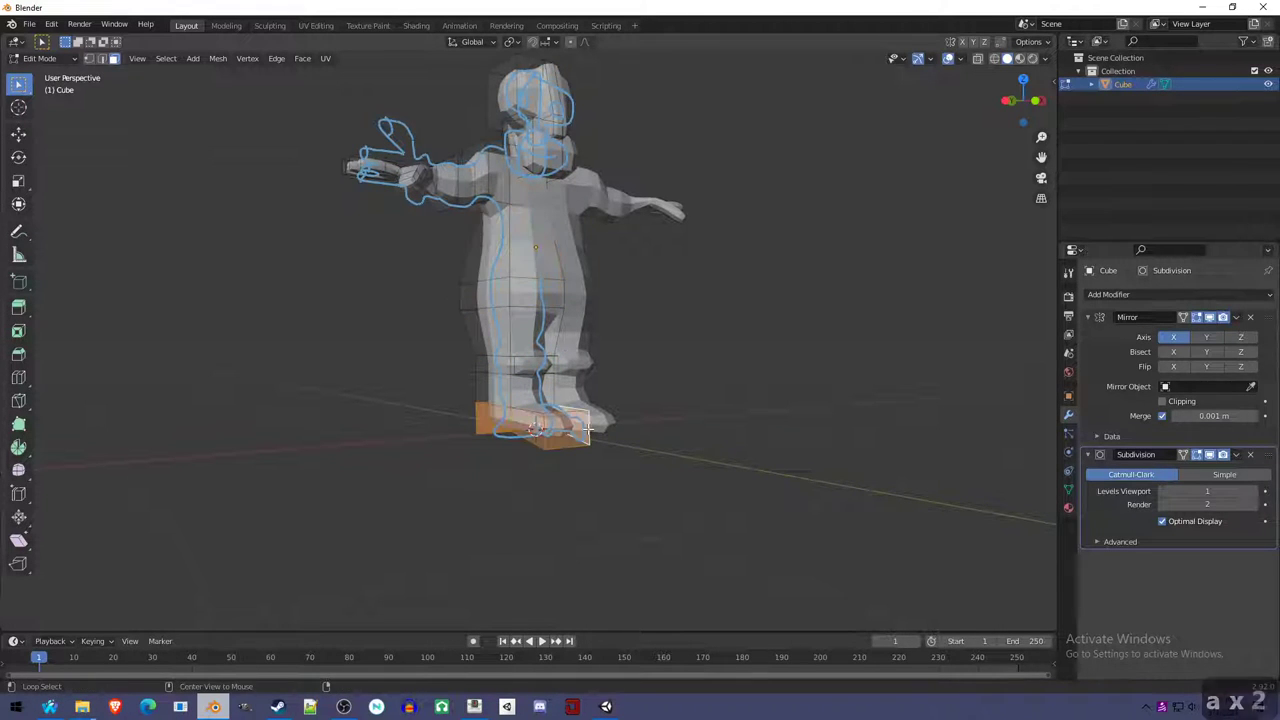
middle_drag(581, 432, 623, 400)
key(s)
key(x)
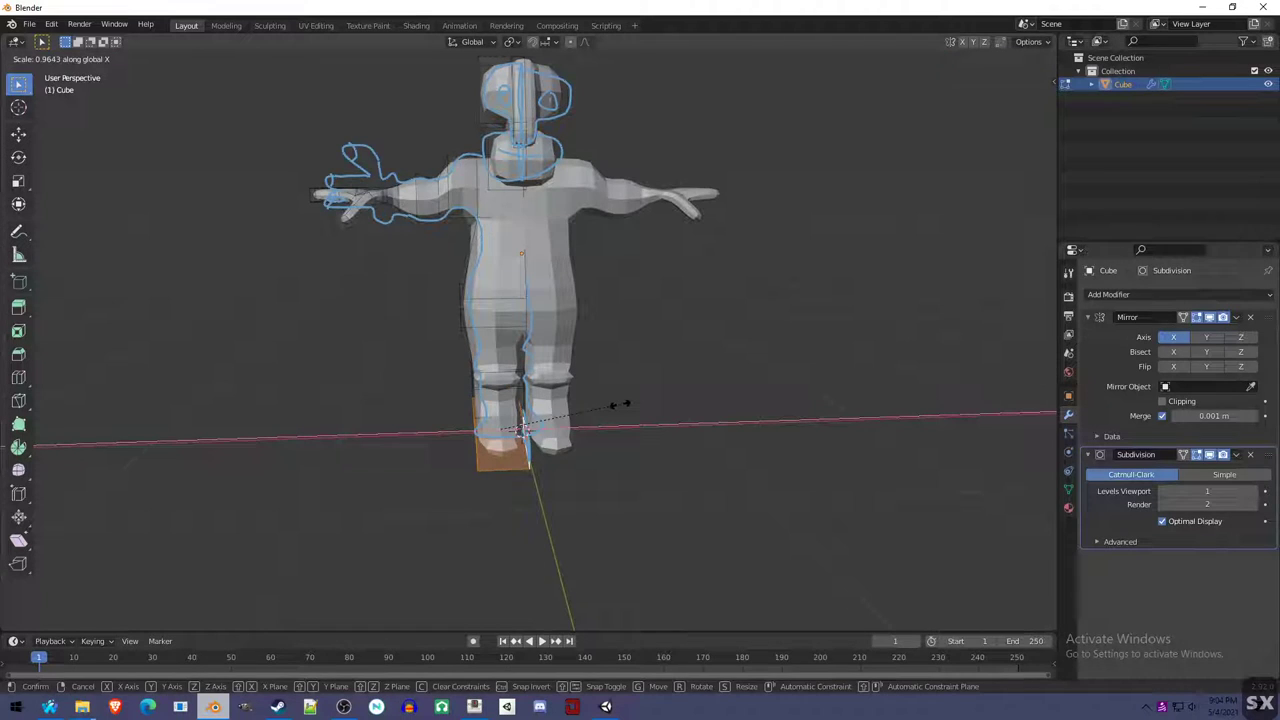
click(617, 405)
key(g)
key(x)
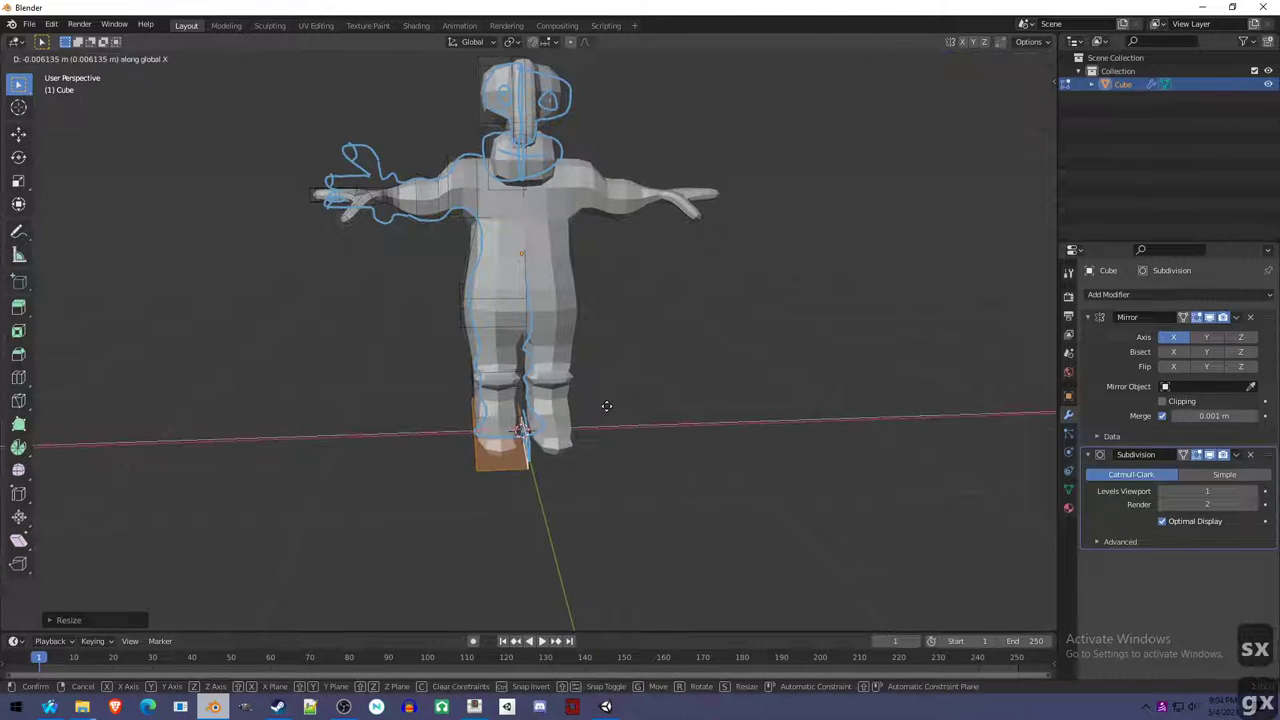
click(605, 408)
Switch to Object Mode and look over the whole avatar and the viewport overlay options.
scroll(592, 433, up, 3)
middle_drag(585, 440, 548, 416)
key(Tab)
scroll(548, 416, down, 6)
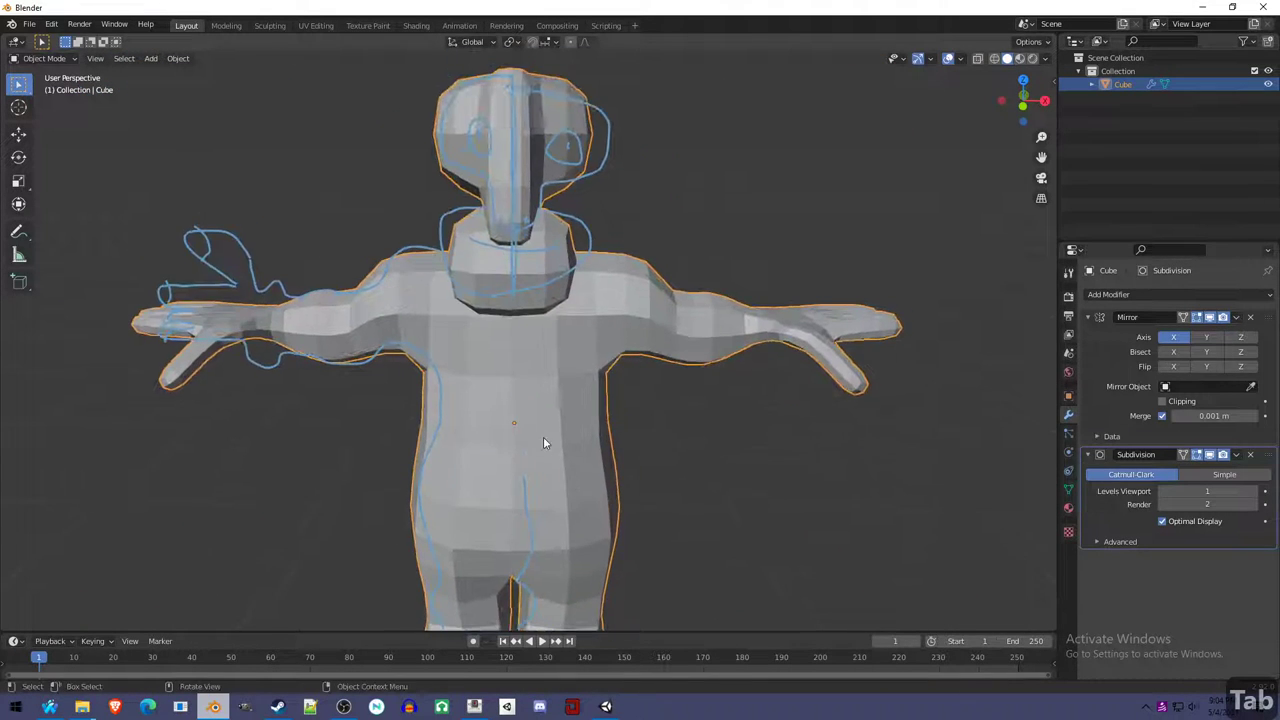
click(964, 57)
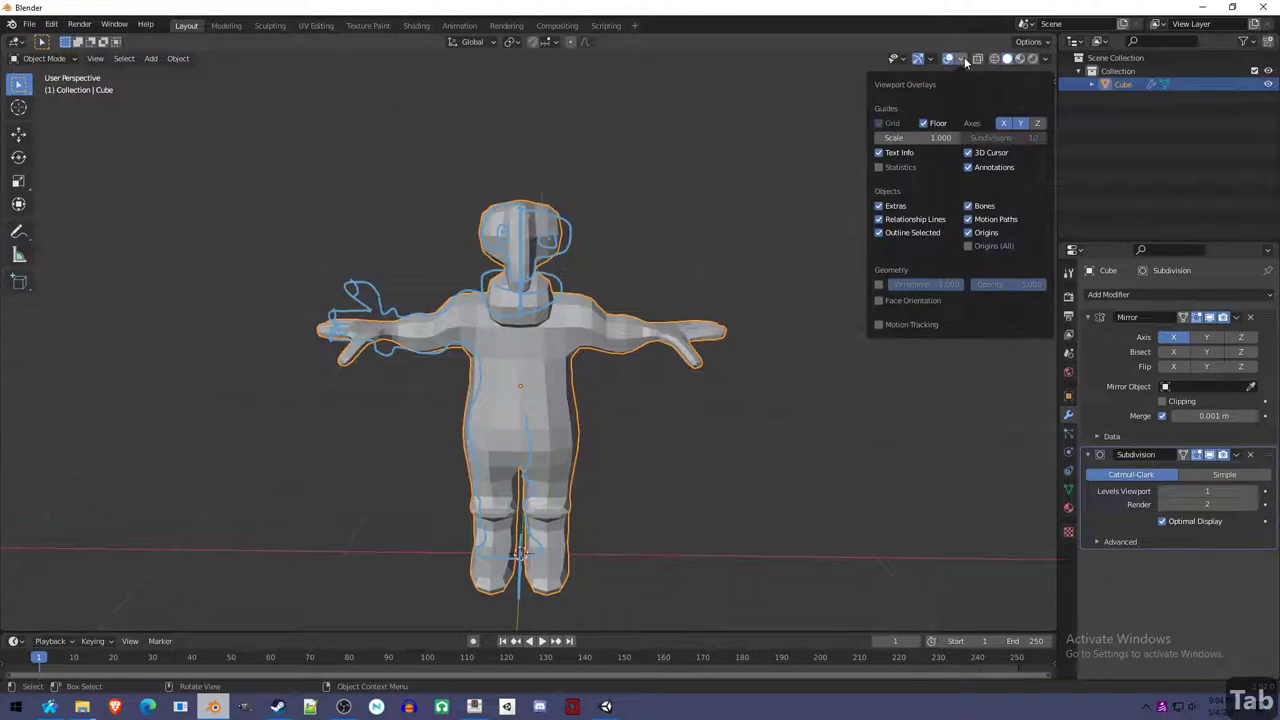
click(964, 57)
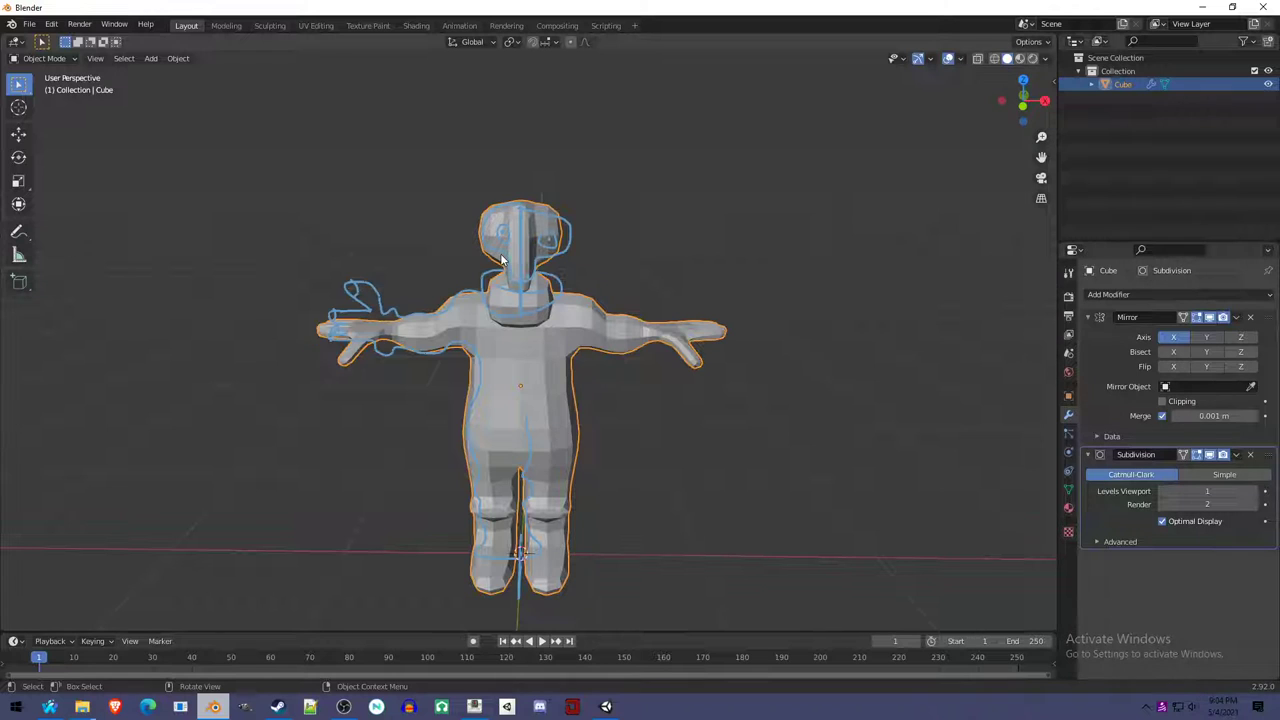
In Edit Mode, snap the 3D cursor to the selected front face of the head.
key(Tab)
middle_drag(499, 240, 667, 287)
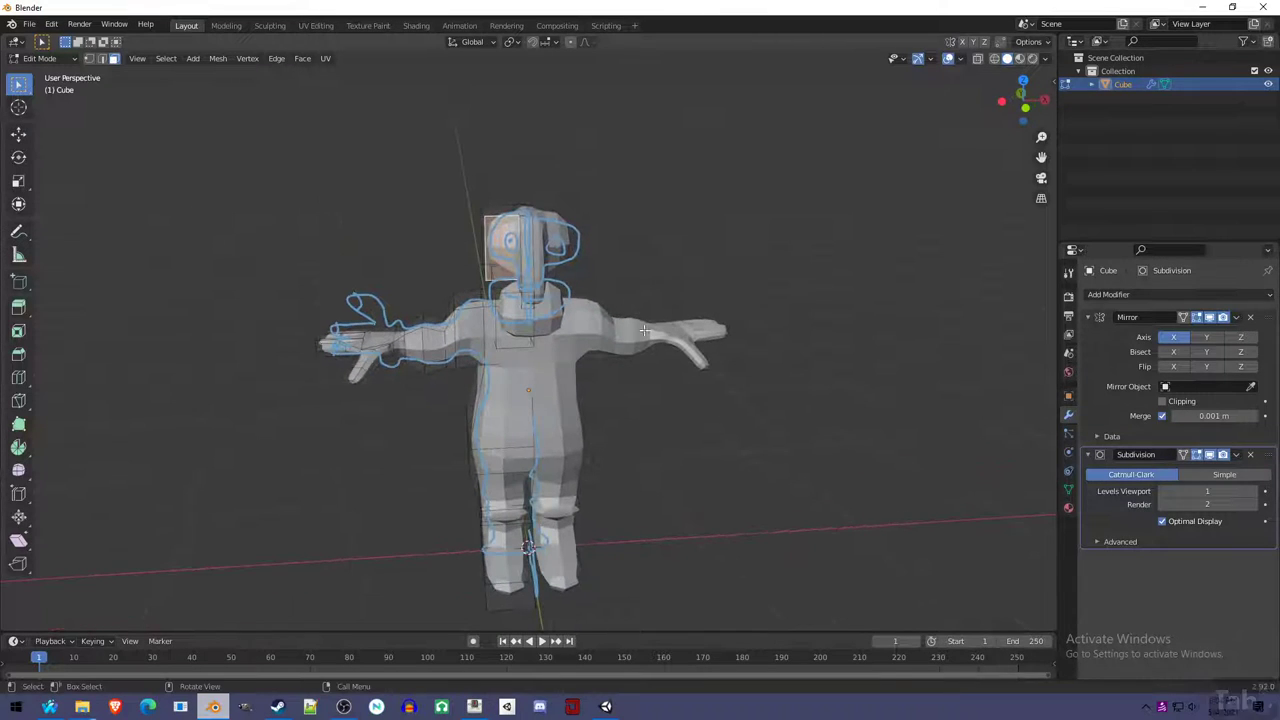
key(shift+s)
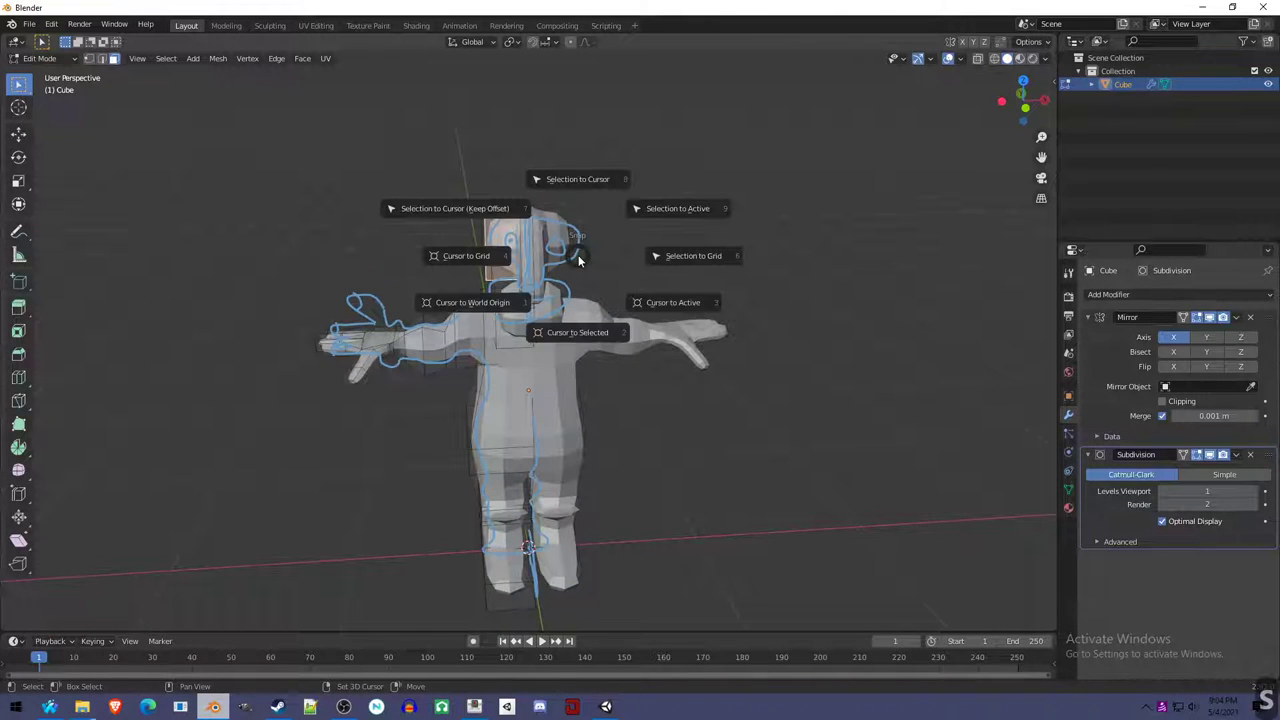
click(580, 332)
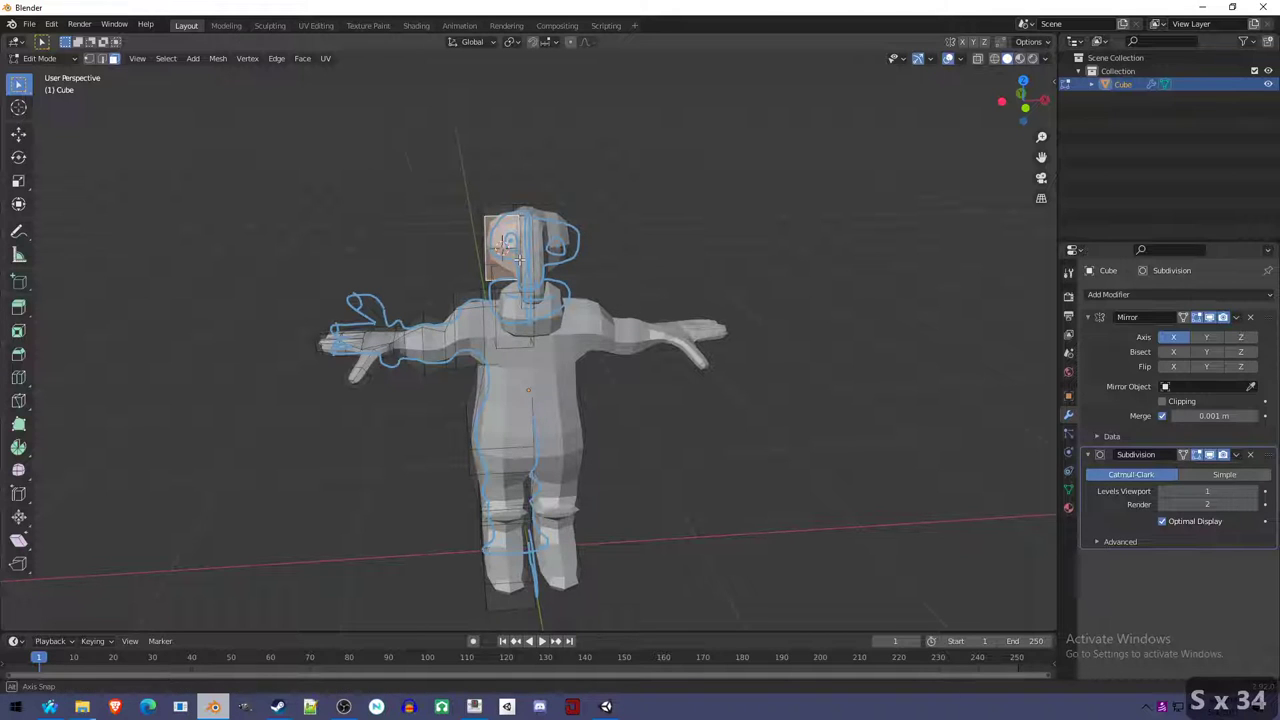
Add a cube at the 3D cursor and scale it down to a small eye-sized block inside the head.
middle_drag(519, 259, 622, 255)
key(shift+a)
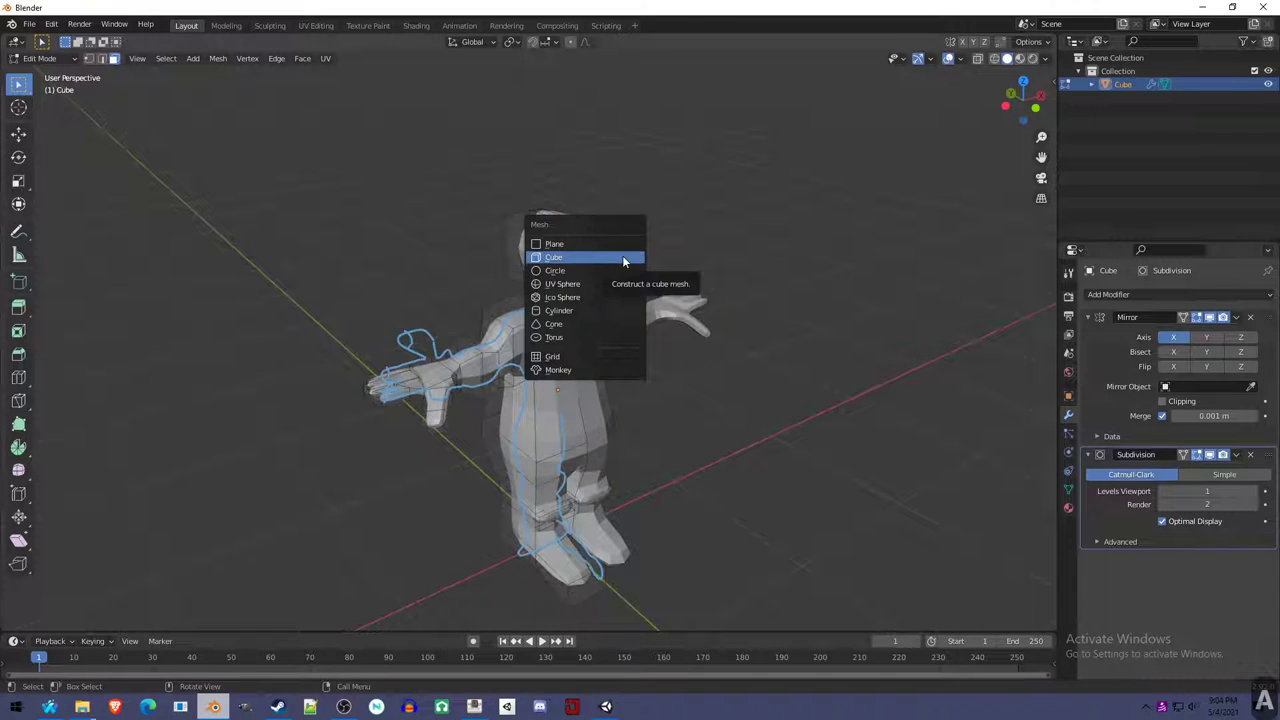
click(622, 257)
key(s)
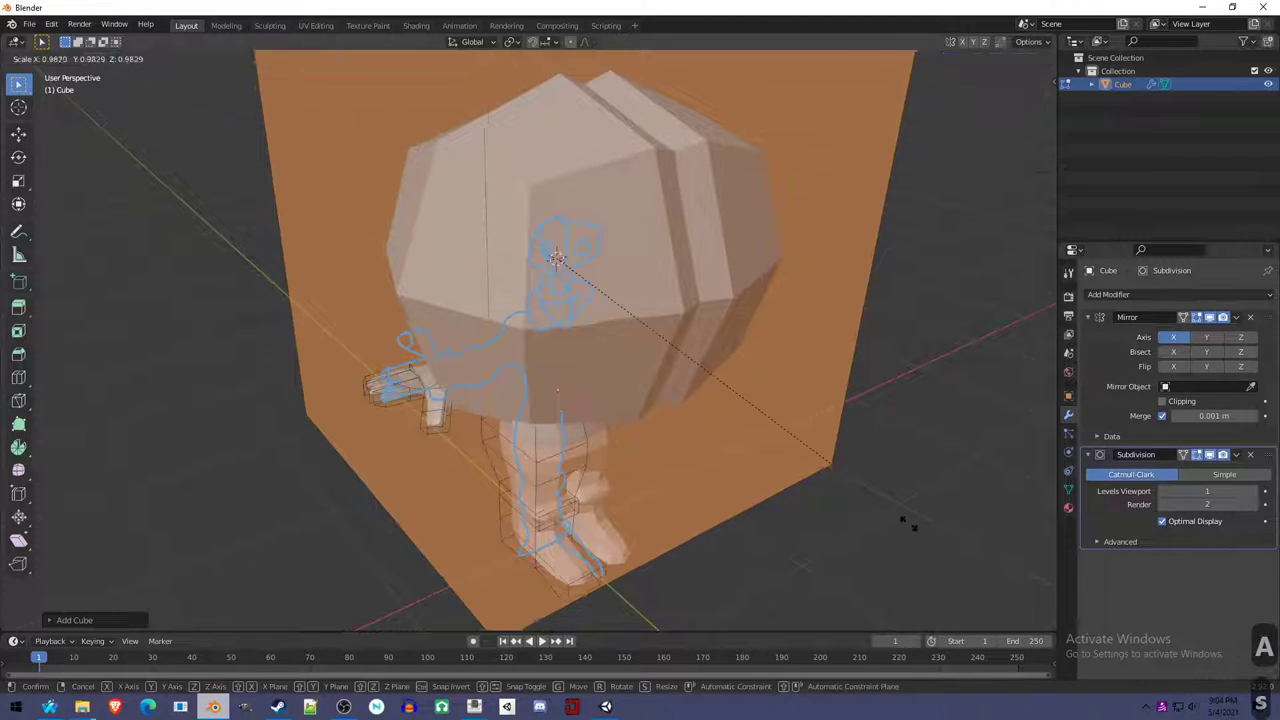
click(577, 275)
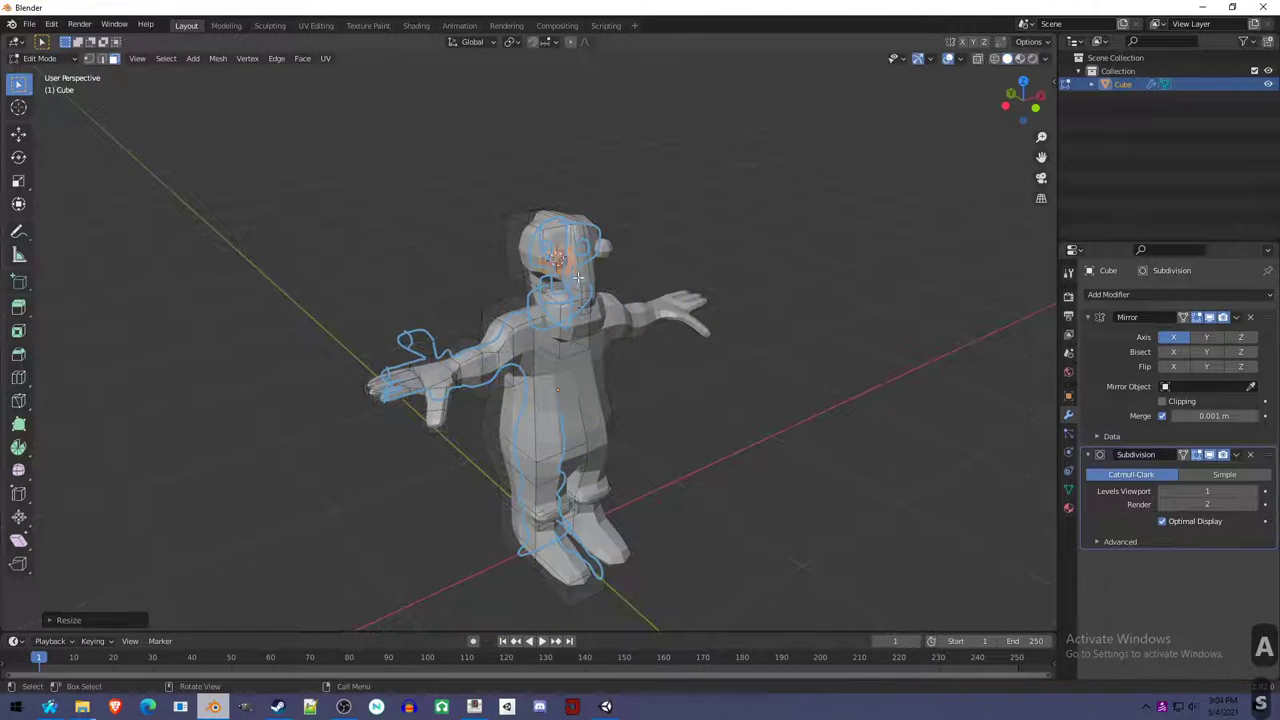
key(KP_Decimal)
scroll(560, 340, down, 9)
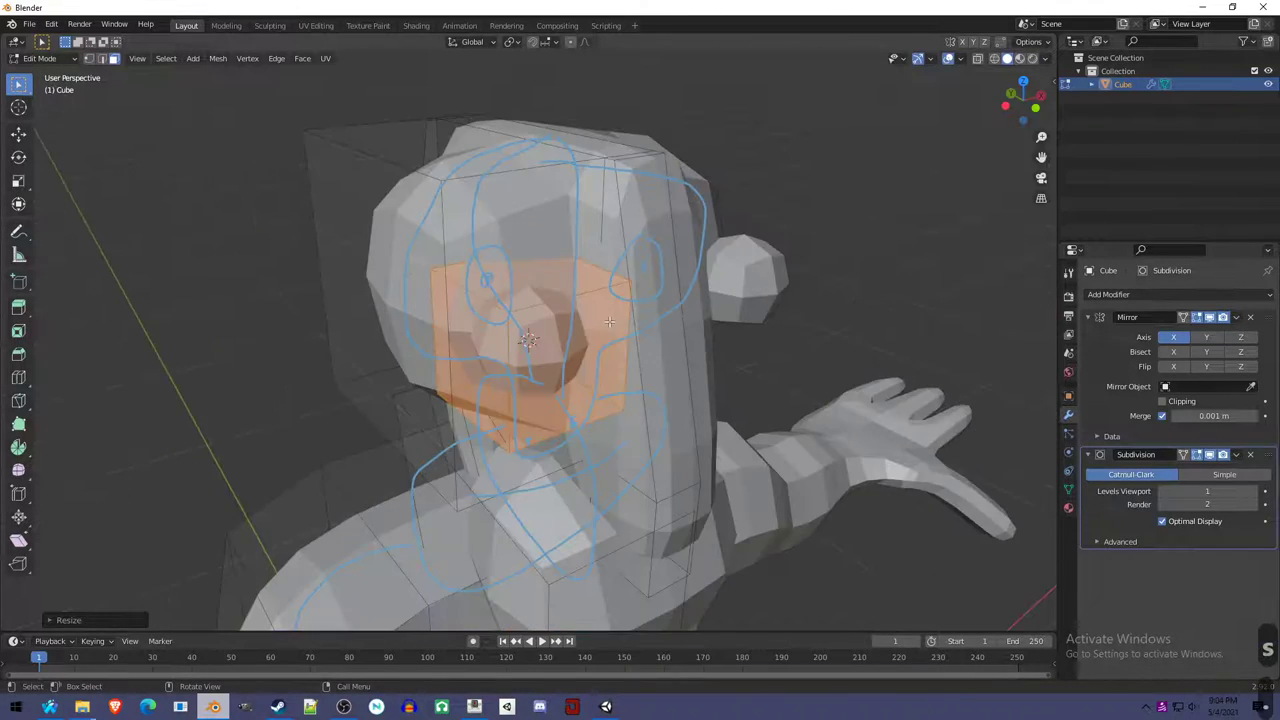
Position the eye cube on the face by moving it along Y, about 0.02 m down along Z, and along X.
scroll(535, 380, up, 2)
middle_drag(536, 369, 840, 400)
middle_drag(700, 420, 677, 380)
key(g)
key(y)
click(686, 418)
key(g)
key(z)
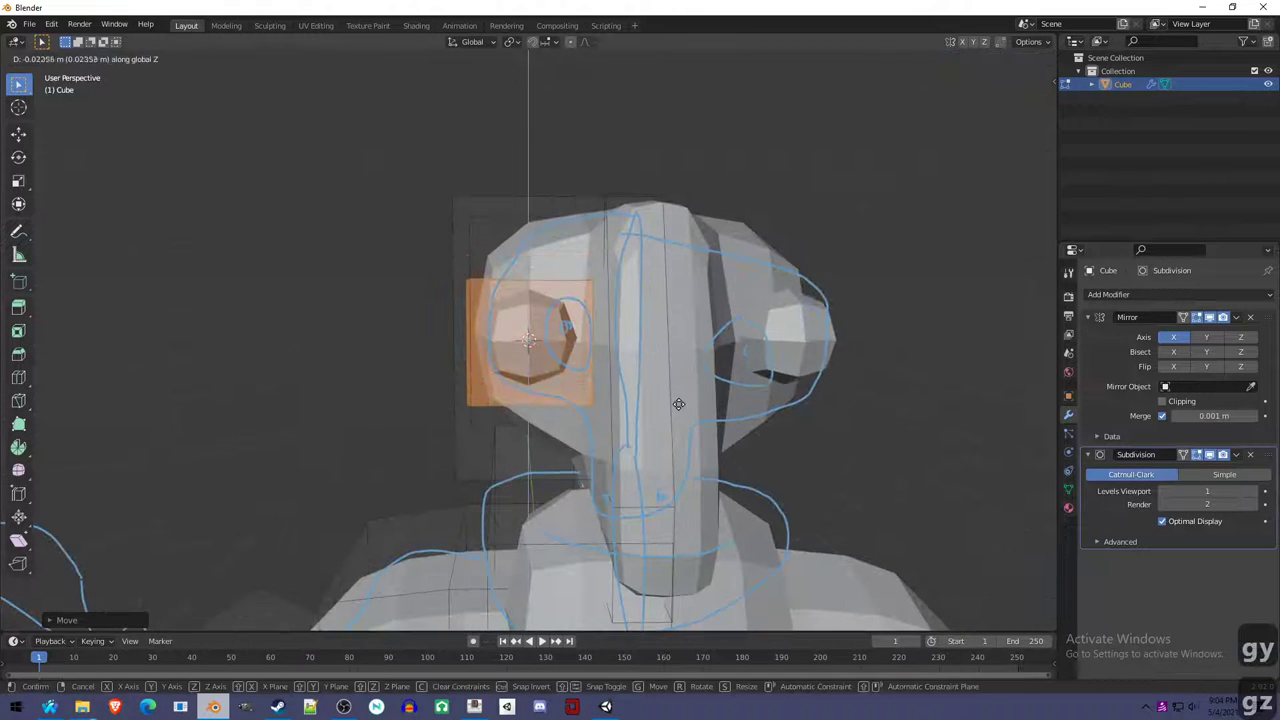
click(678, 403)
key(g)
key(x)
click(687, 407)
Push the eye cube about 0.05 m back into the head along Y and check the eyes in Object Mode.
middle_drag(586, 477, 665, 472)
key(g)
key(y)
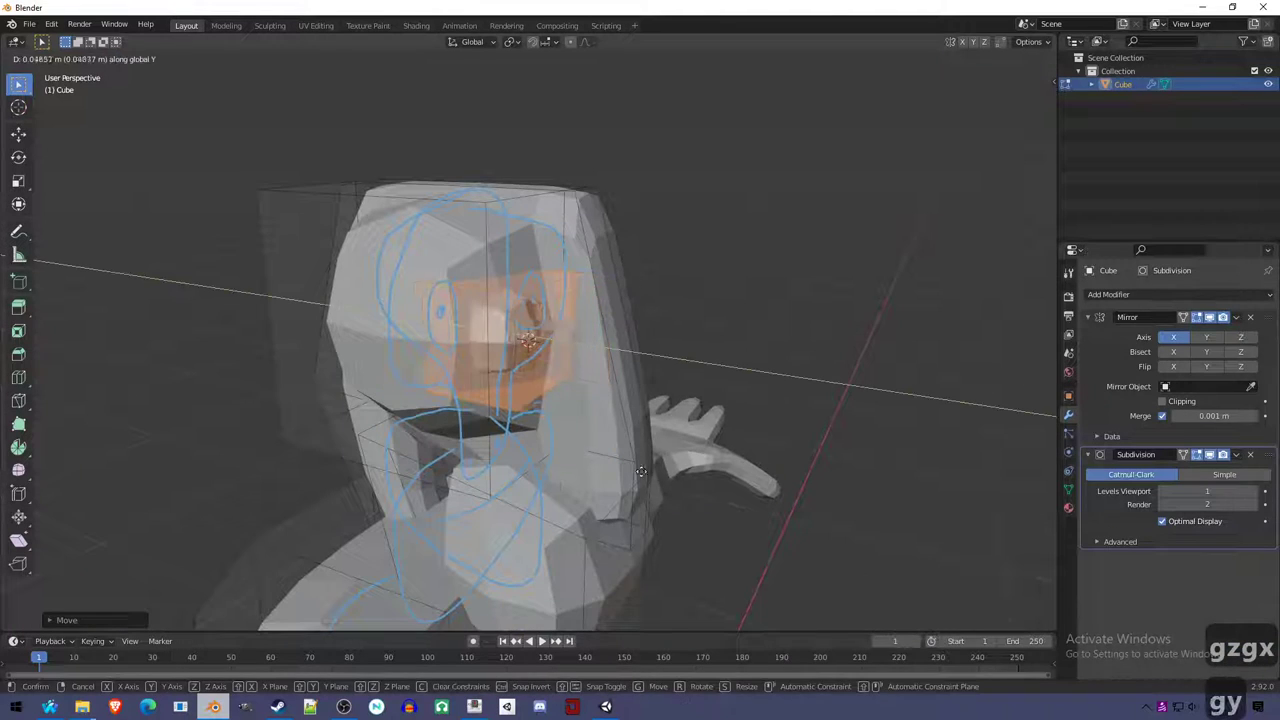
click(648, 473)
scroll(677, 414, down, 3)
middle_drag(678, 413, 624, 404)
key(Tab)
scroll(529, 373, up, 4)
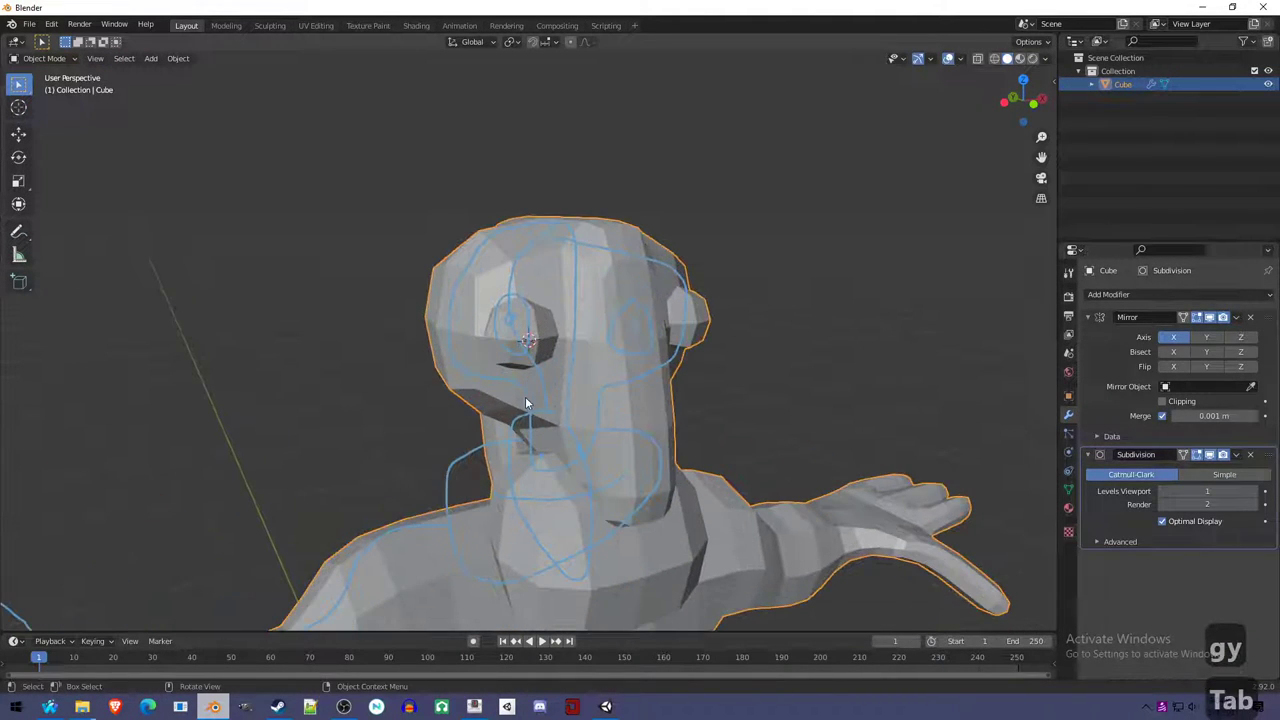
Extrude the head's selected front face in place and shrink it, also scaling it along Z, to form an eye socket.
key(Tab)
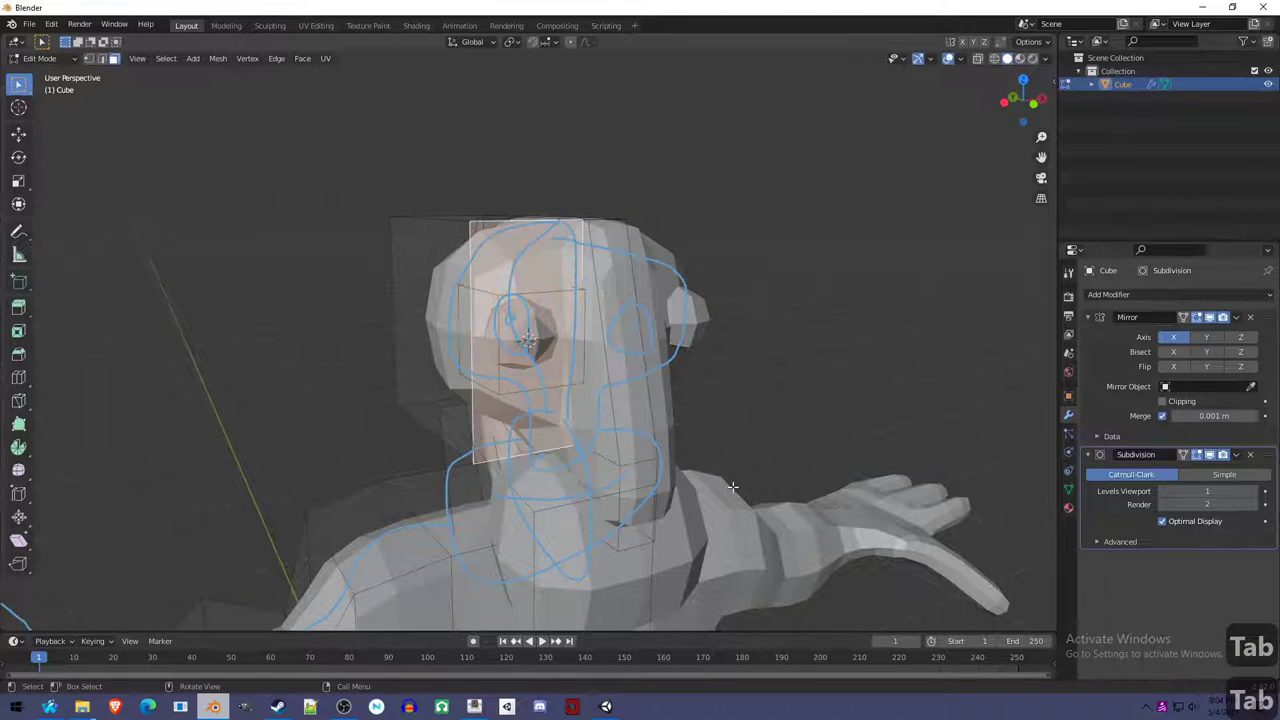
key(e)
right_click(723, 465)
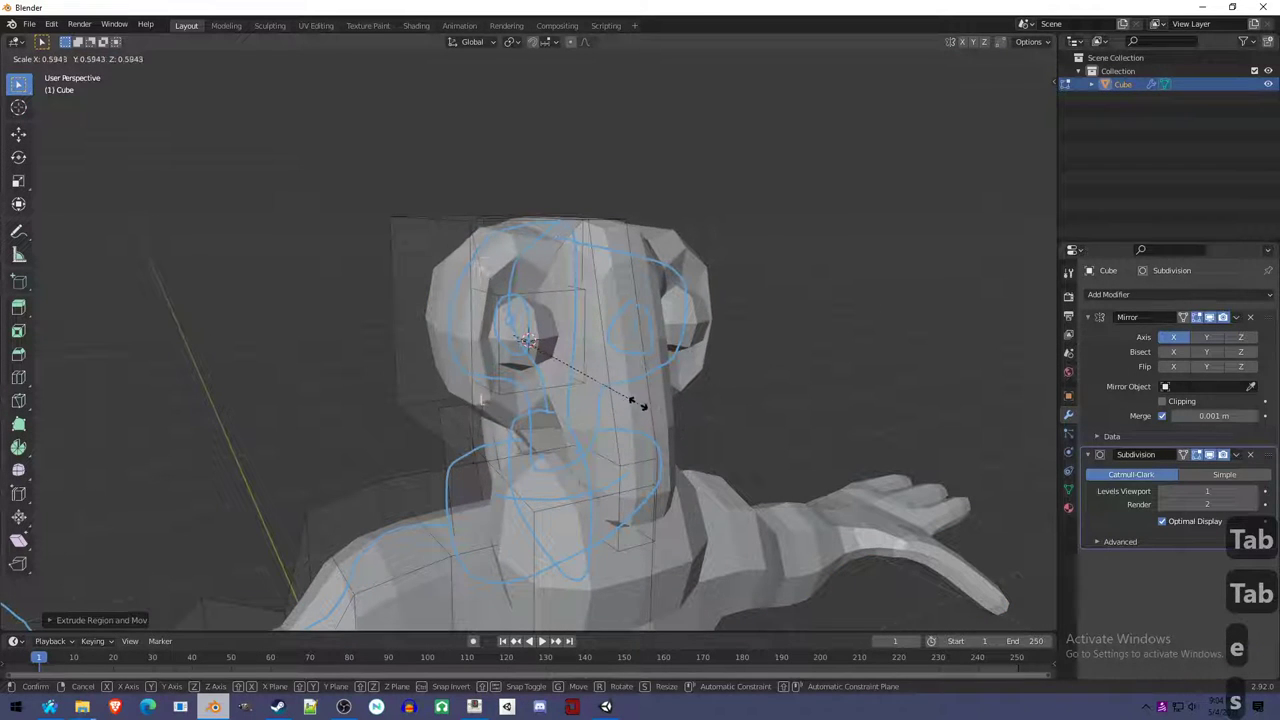
key(s)
key(z)
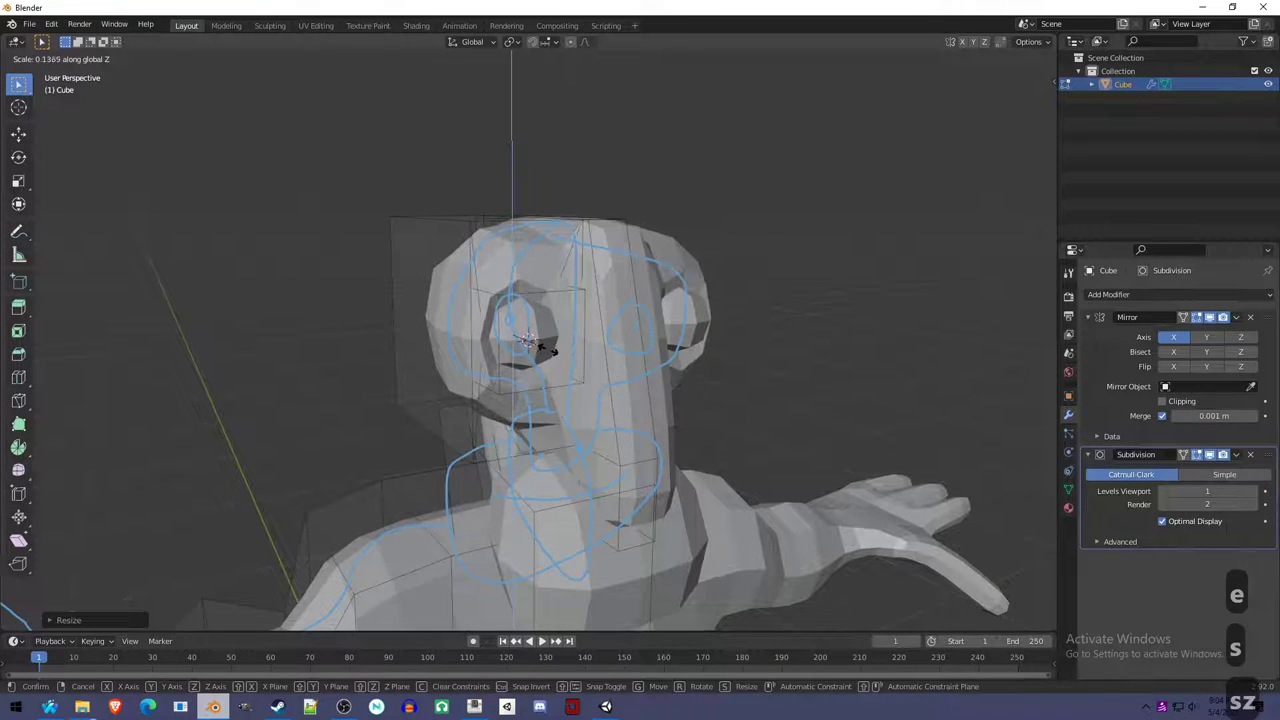
click(545, 348)
middle_drag(545, 348, 540, 397)
key(Tab)
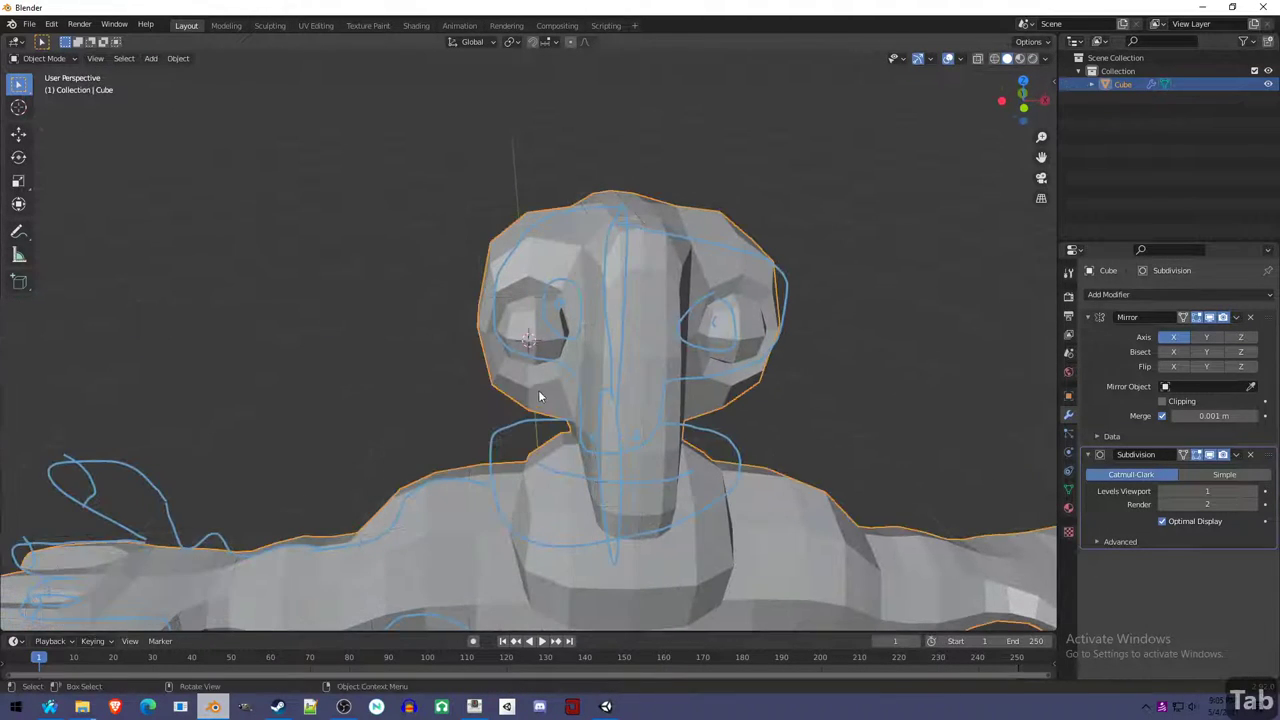
Hide the Subdivision modifier in the viewport to inspect the head's base mesh, and show it again.
key(Tab)
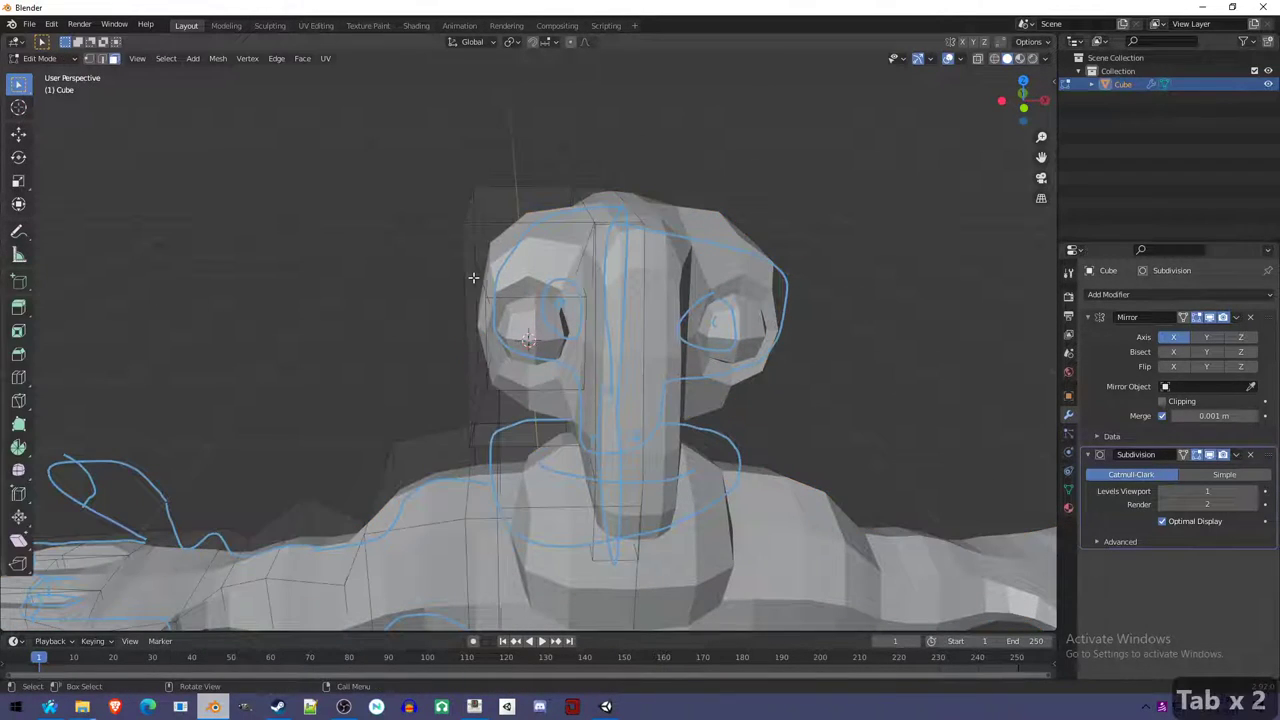
click(1209, 456)
middle_drag(610, 330, 694, 329)
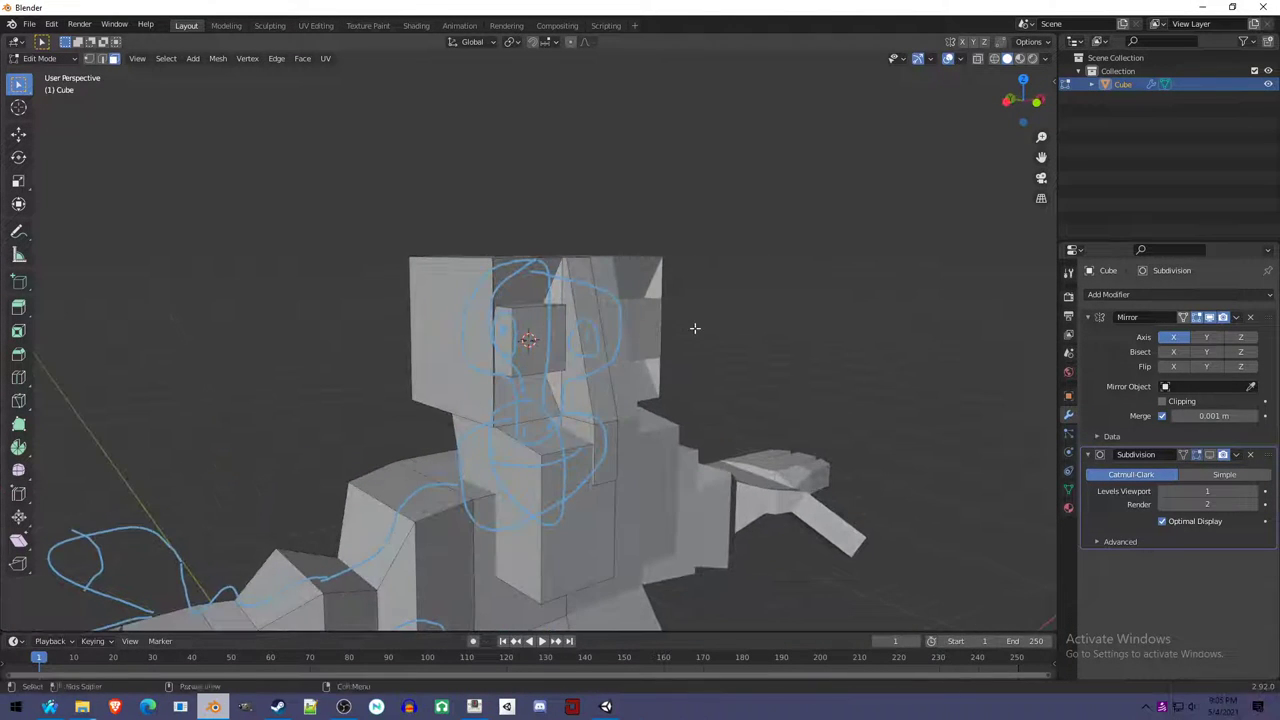
click(1210, 455)
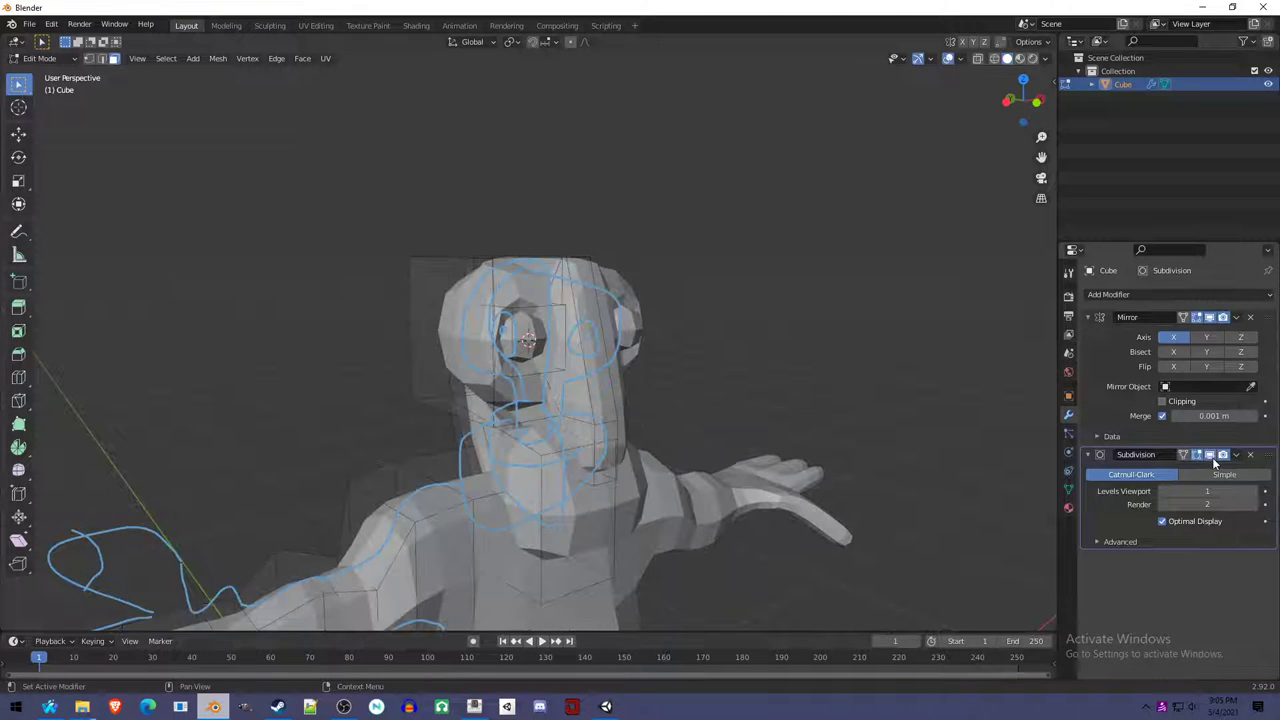
key(Tab)
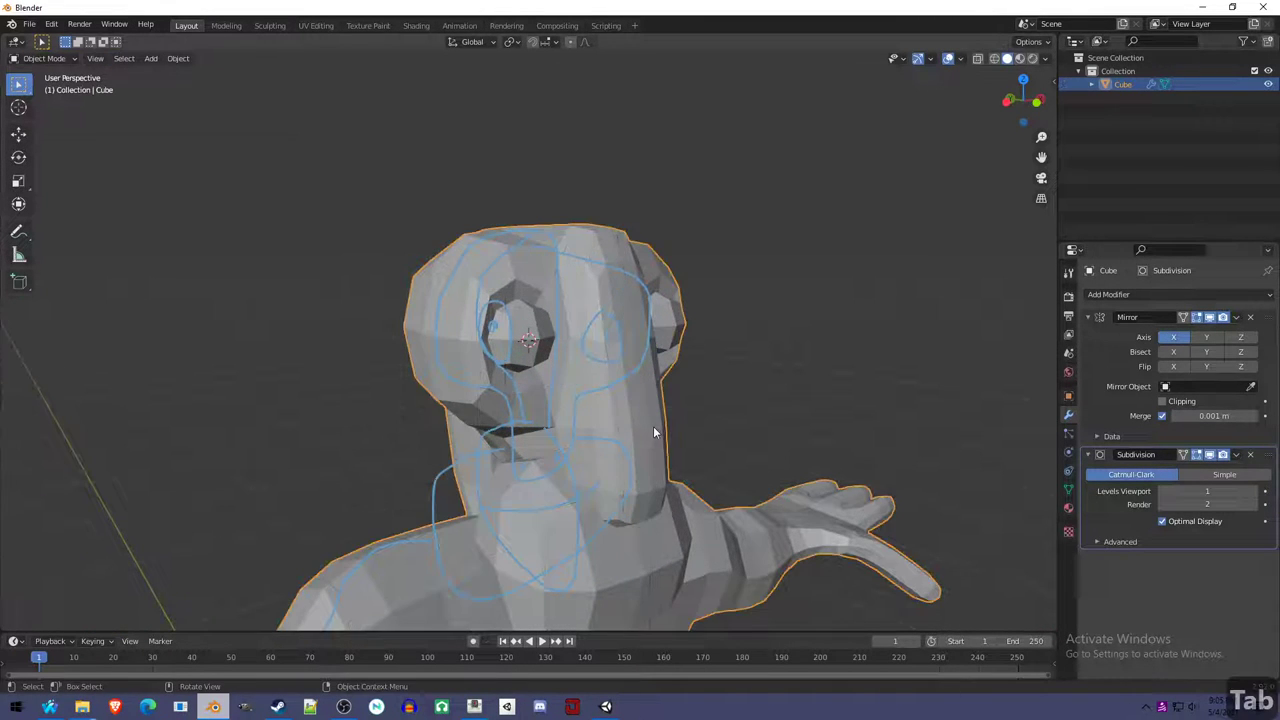
Look over the head, arms and torso from several angles, briefly selecting the whole mesh in Edit Mode.
scroll(653, 426, down, 5)
middle_drag(605, 417, 791, 490)
scroll(702, 422, up, 4)
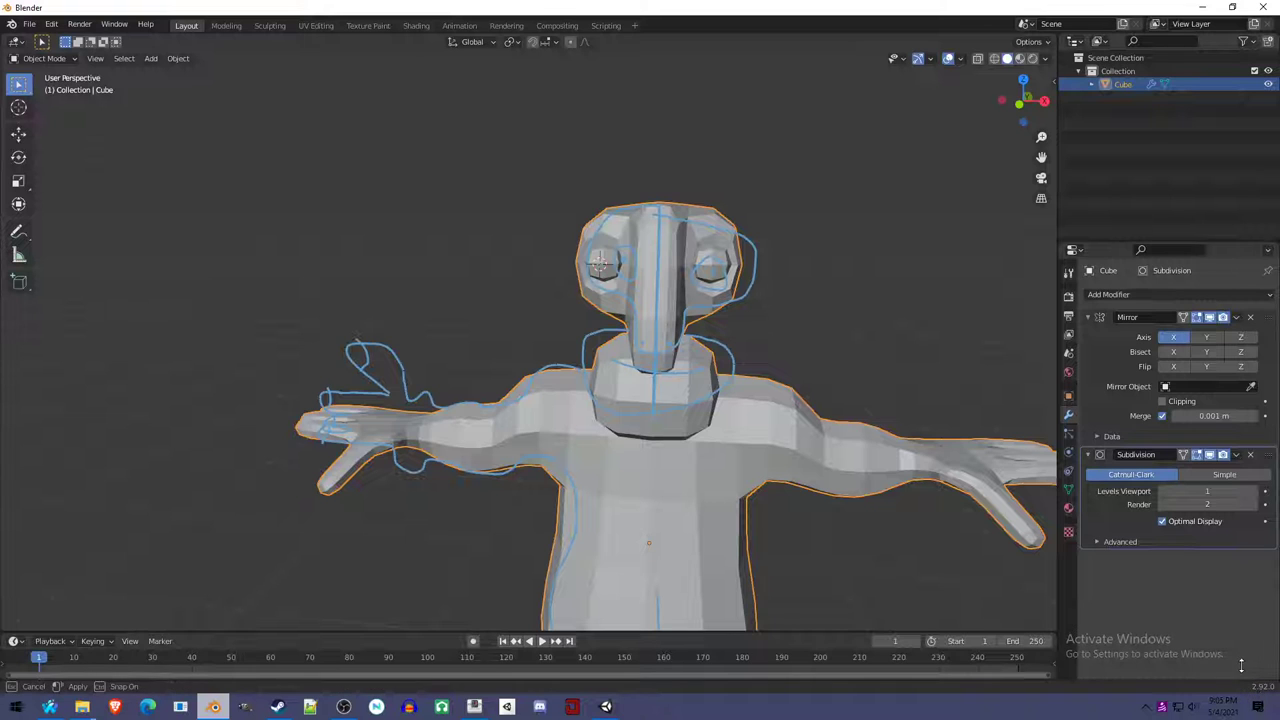
scroll(656, 434, down, 3)
key(Tab)
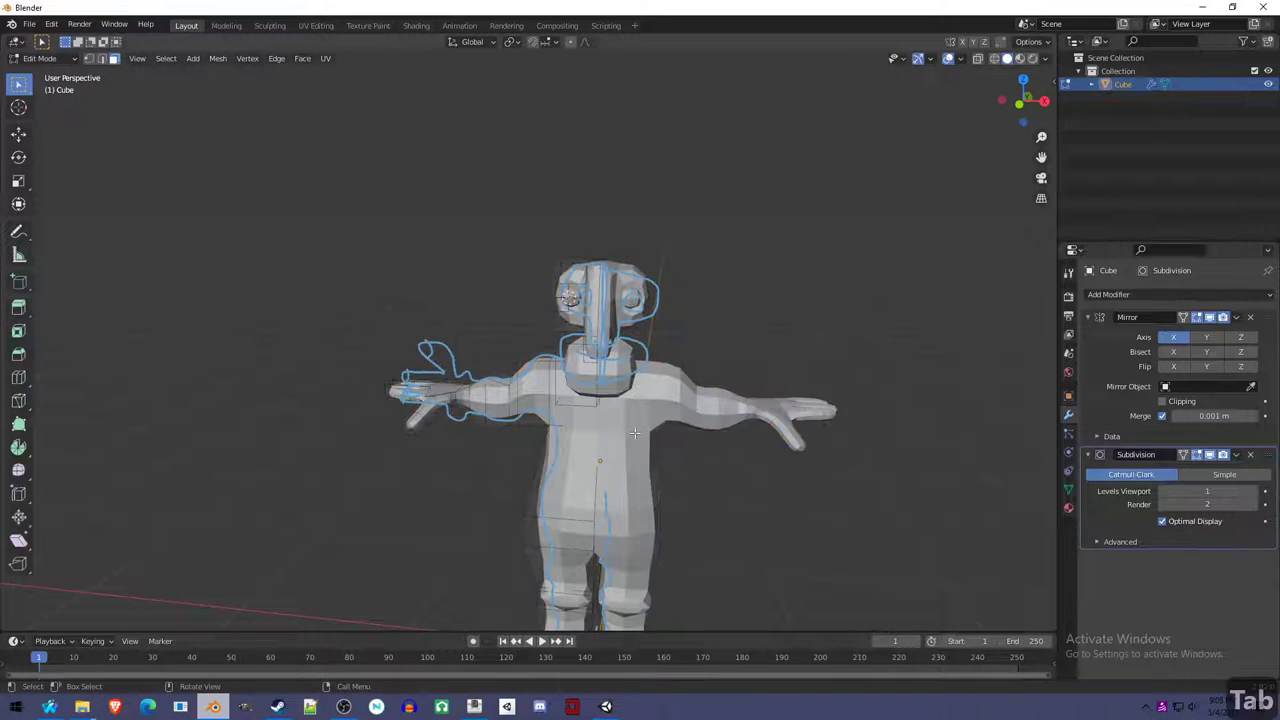
key(a)
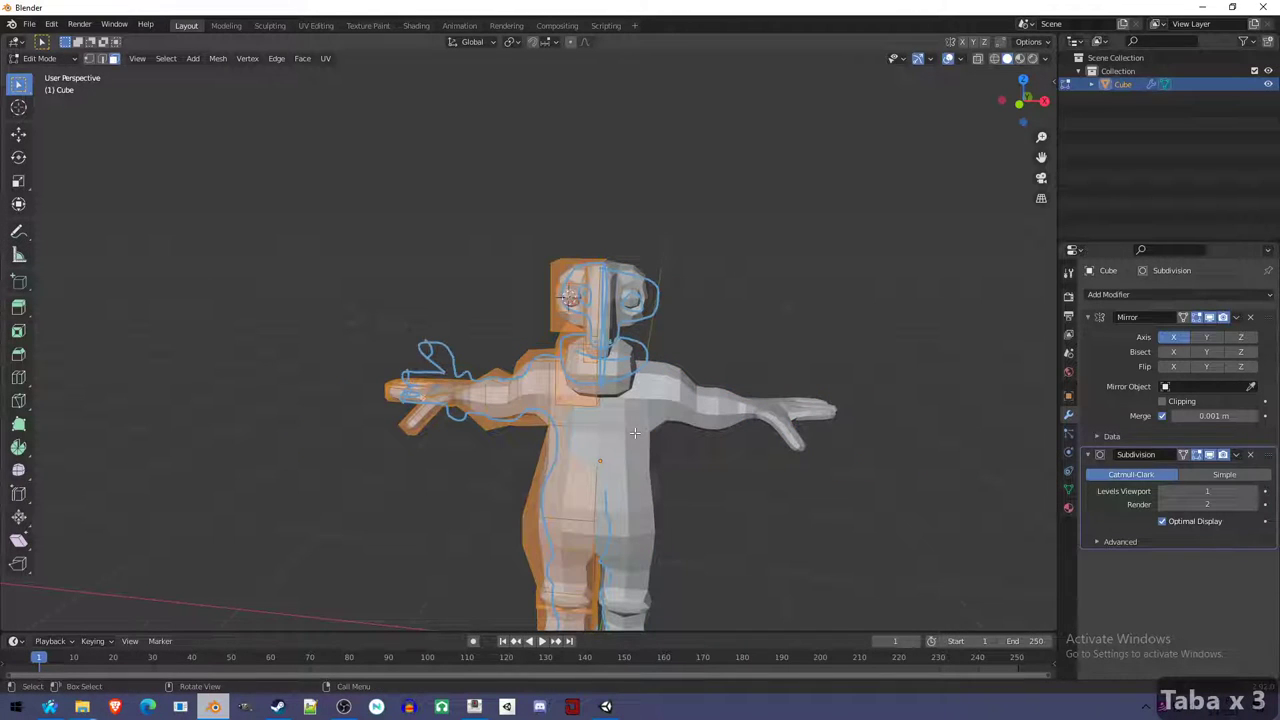
key(Tab)
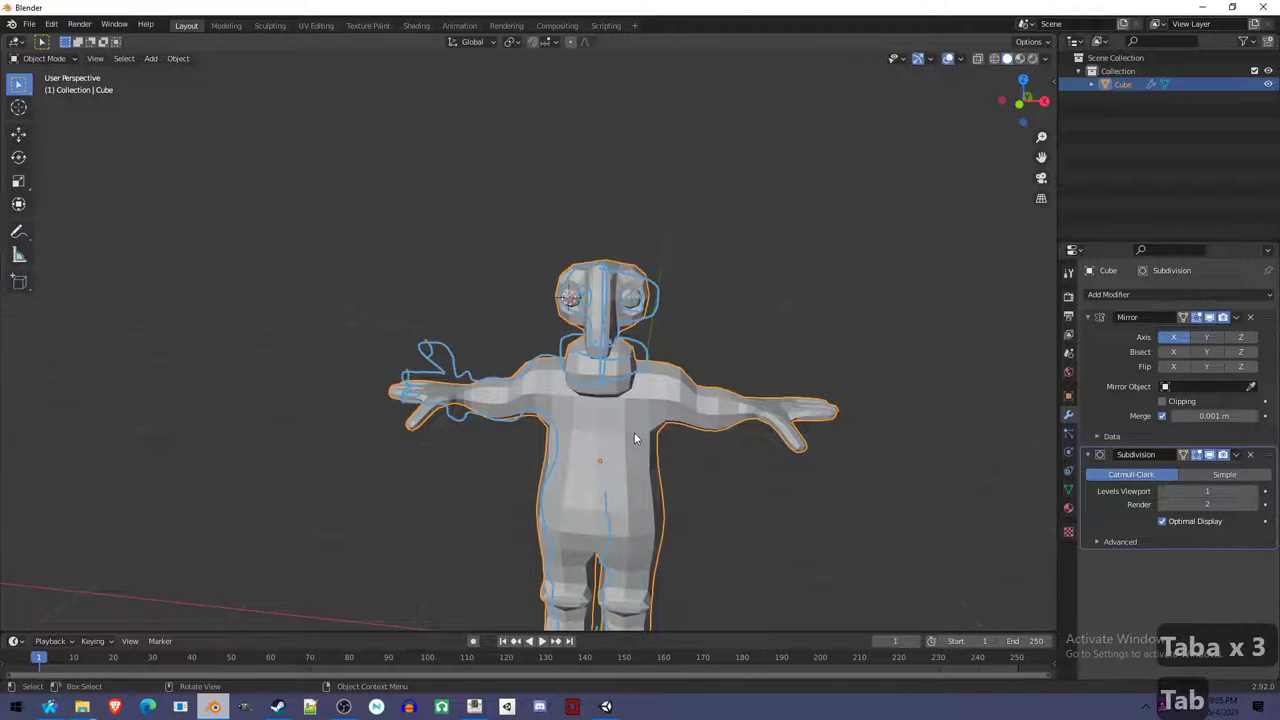
scroll(634, 437, up, 3)
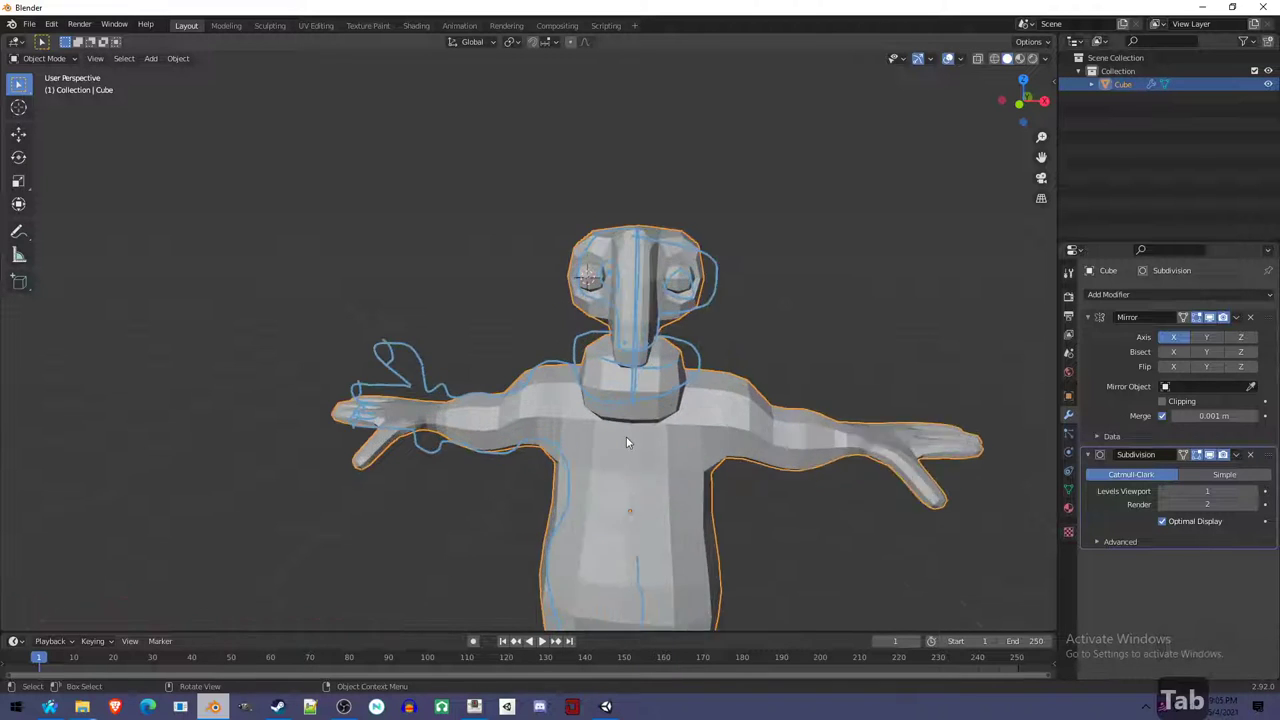
mouse_move(650, 432)
middle_down()
mouse_move(608, 434)
mouse_move(648, 427)
middle_up()
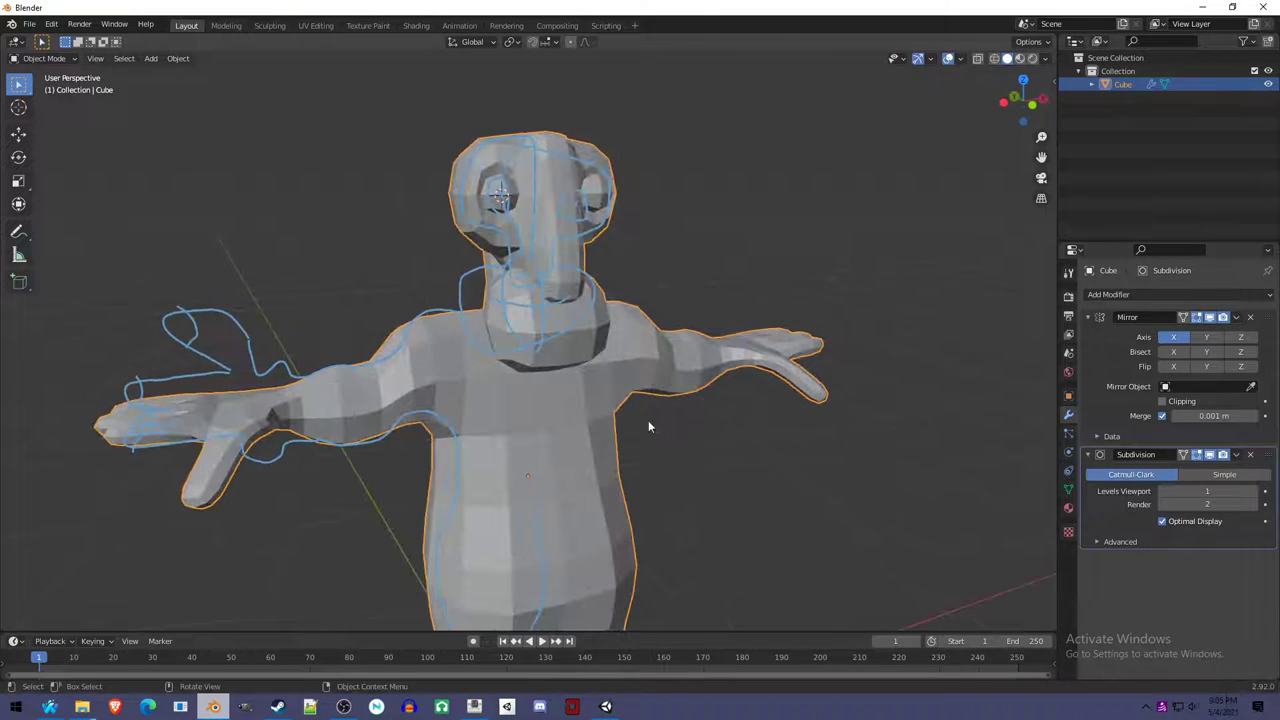
Turn off Annotations in the viewport overlays to hide the reference sketches.
click(931, 59)
click(960, 59)
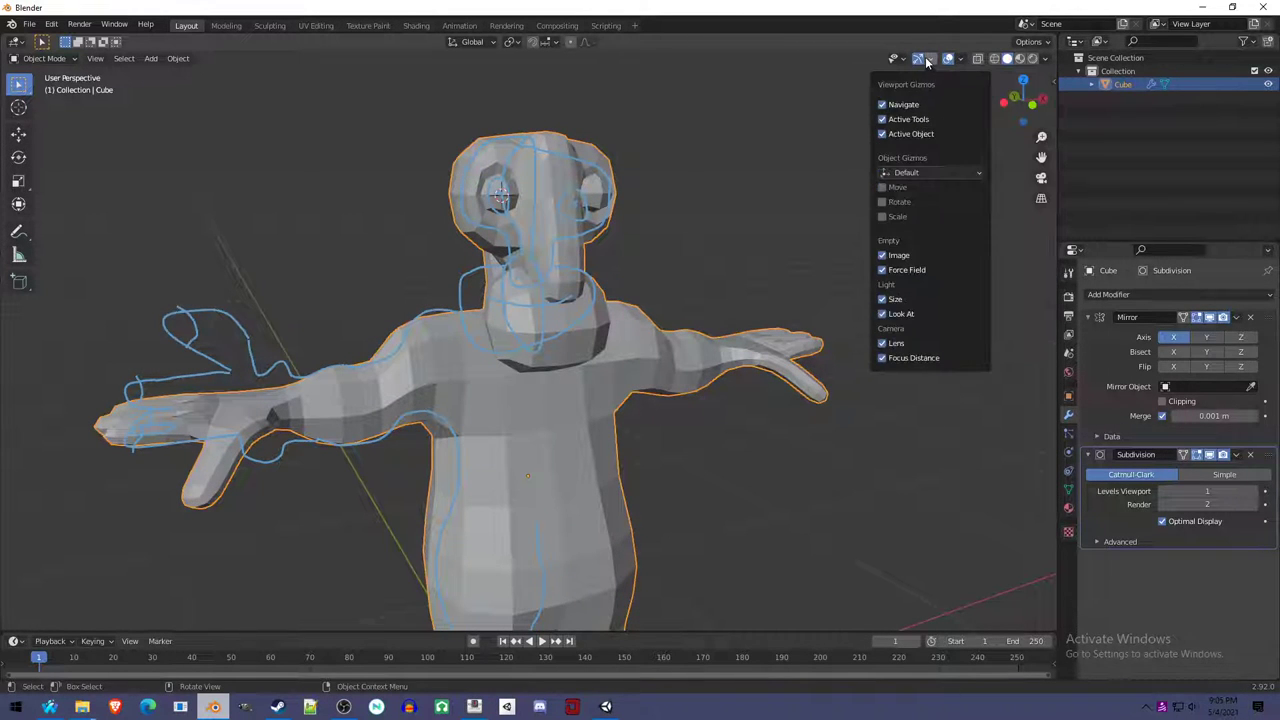
mouse_move(905, 62)
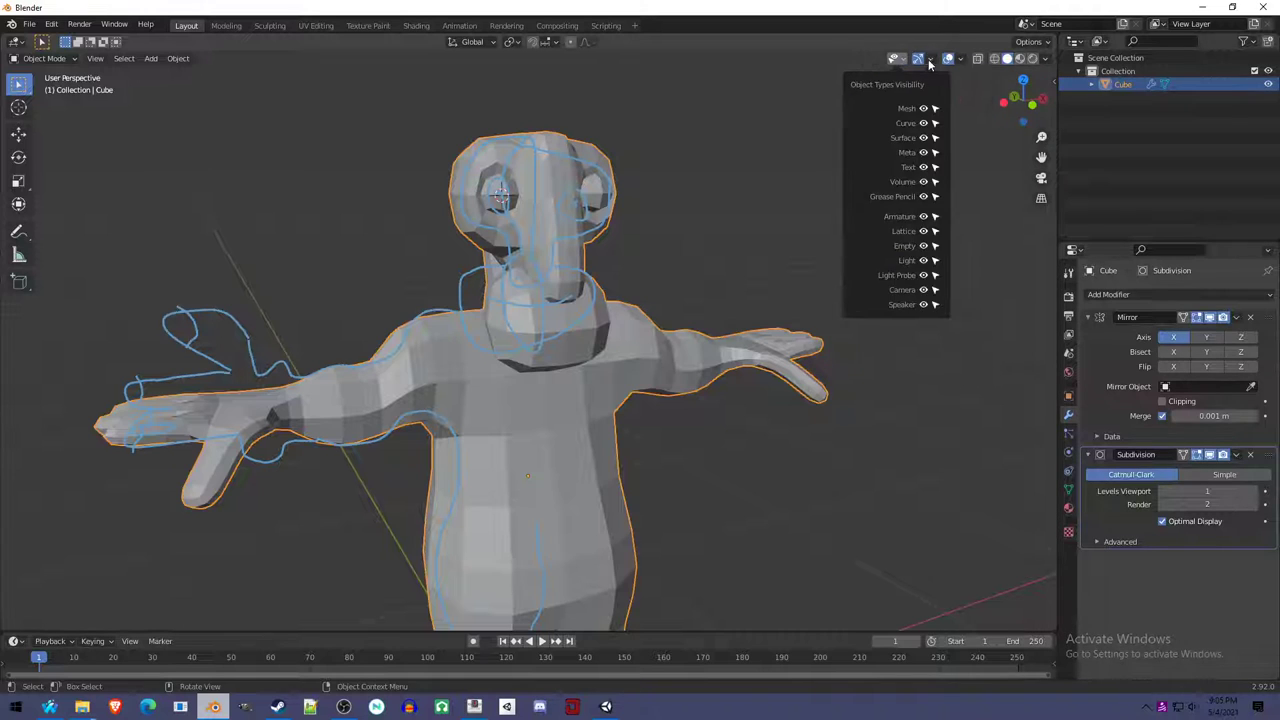
mouse_move(1046, 62)
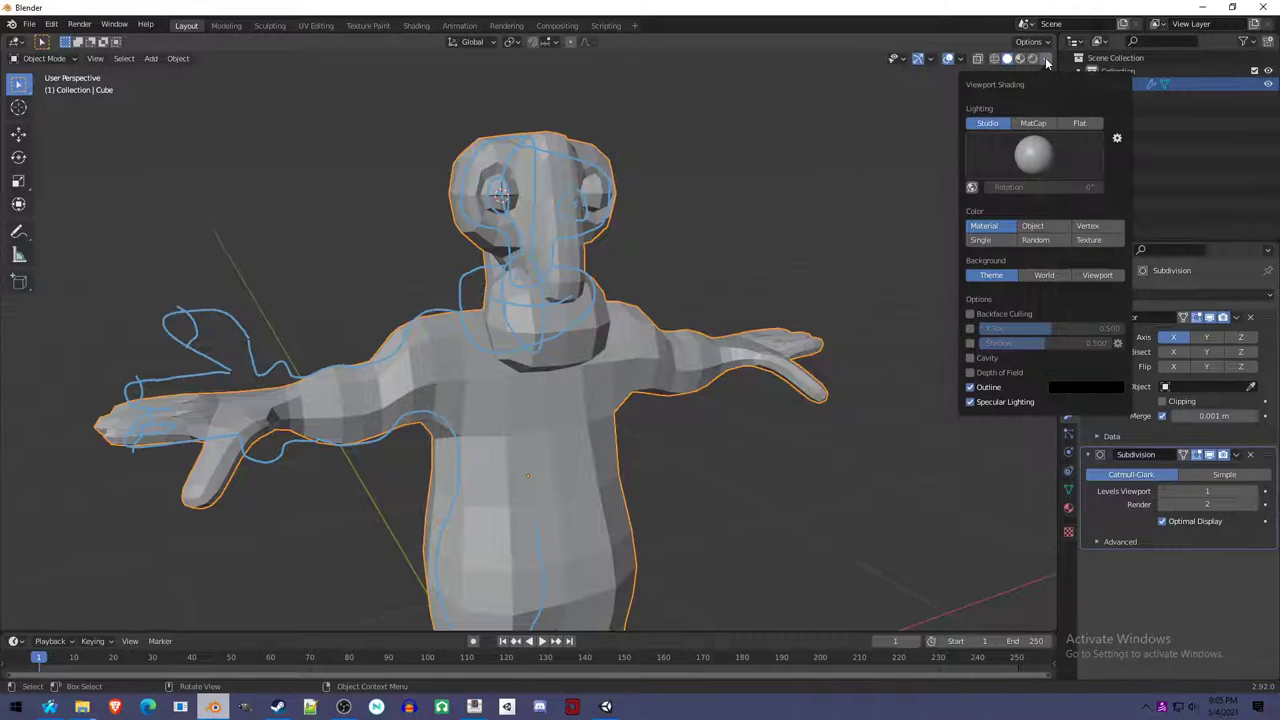
mouse_move(955, 60)
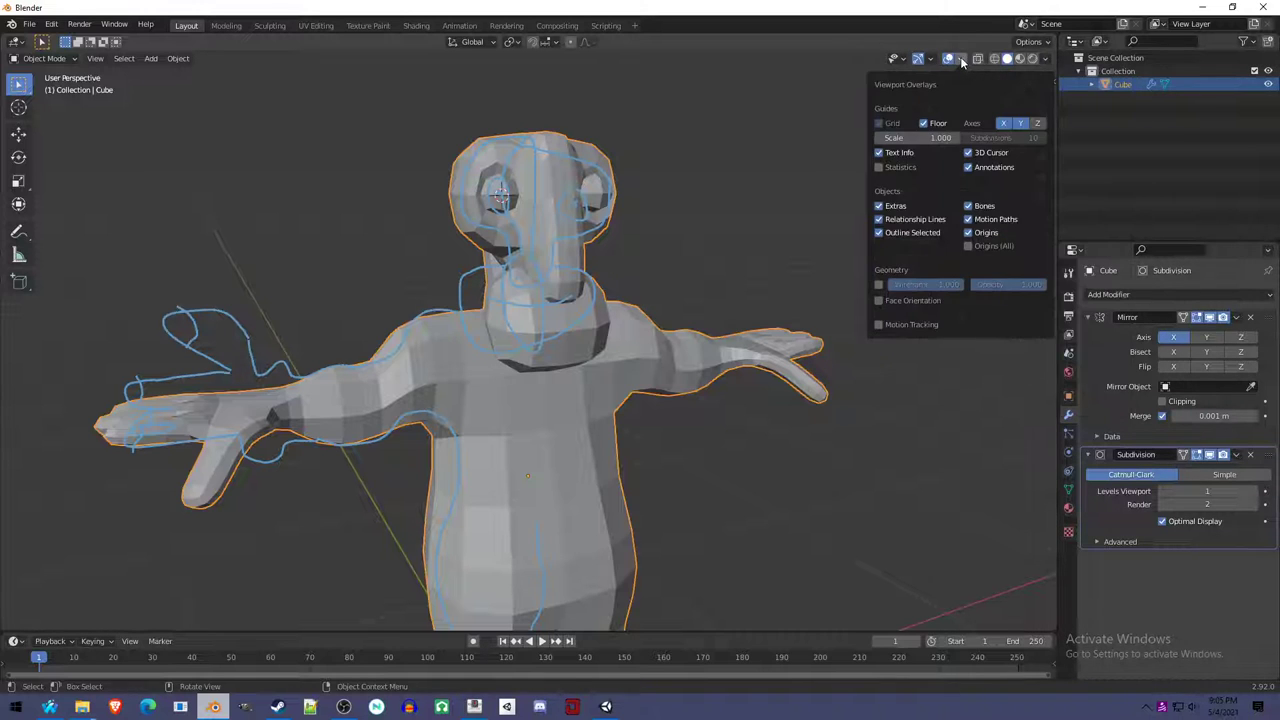
click(997, 167)
mouse_move(672, 388)
middle_down()
mouse_move(562, 419)
mouse_move(467, 400)
mouse_move(420, 420)
mouse_move(497, 395)
mouse_move(477, 394)
mouse_move(463, 397)
mouse_move(510, 403)
mouse_move(444, 403)
mouse_move(564, 396)
middle_up()
Select only the face at the back of the neck and move it about 0.07 m forward along Y.
scroll(627, 385, up, 5)
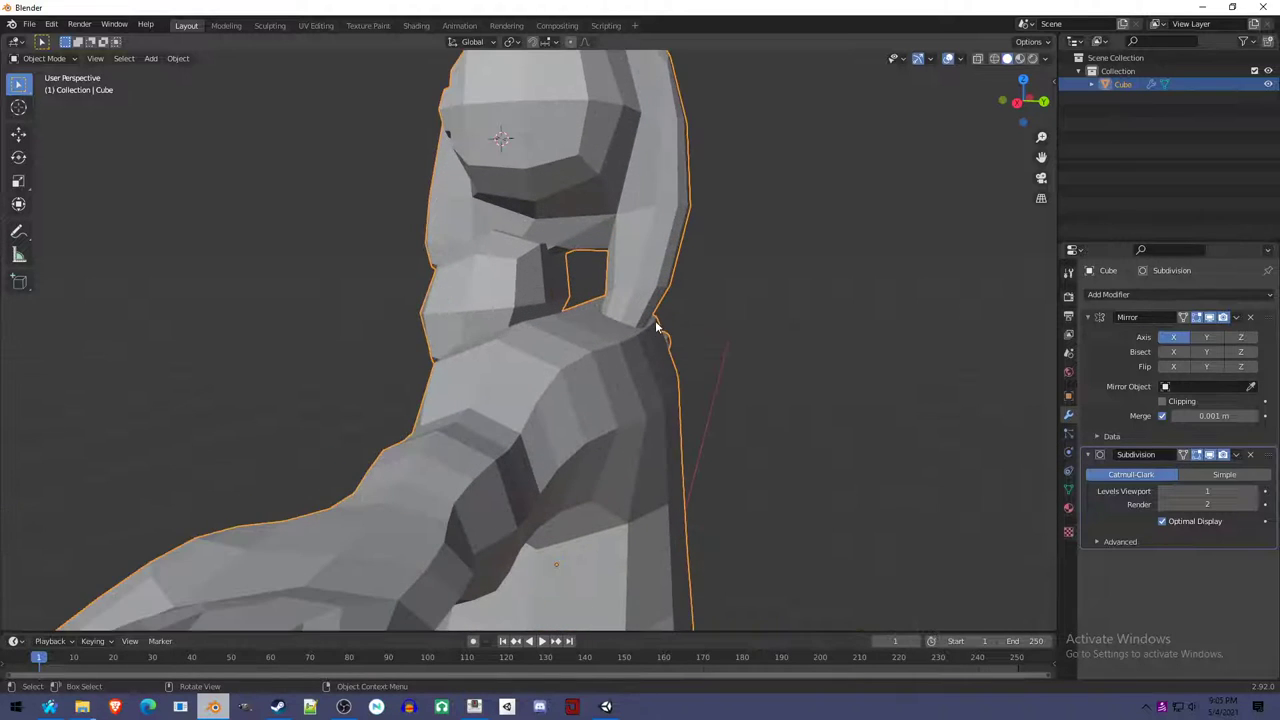
scroll(650, 325, down, 5)
key(Tab)
middle_drag(612, 310, 638, 295)
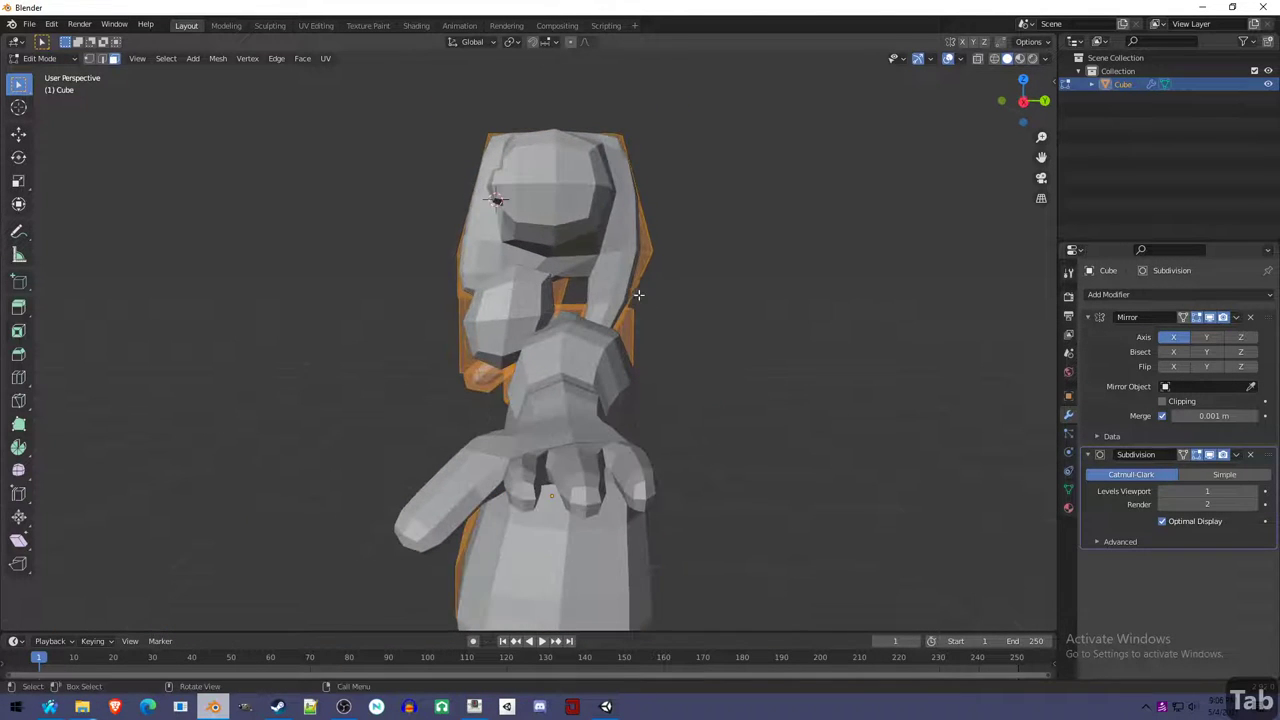
key(3)
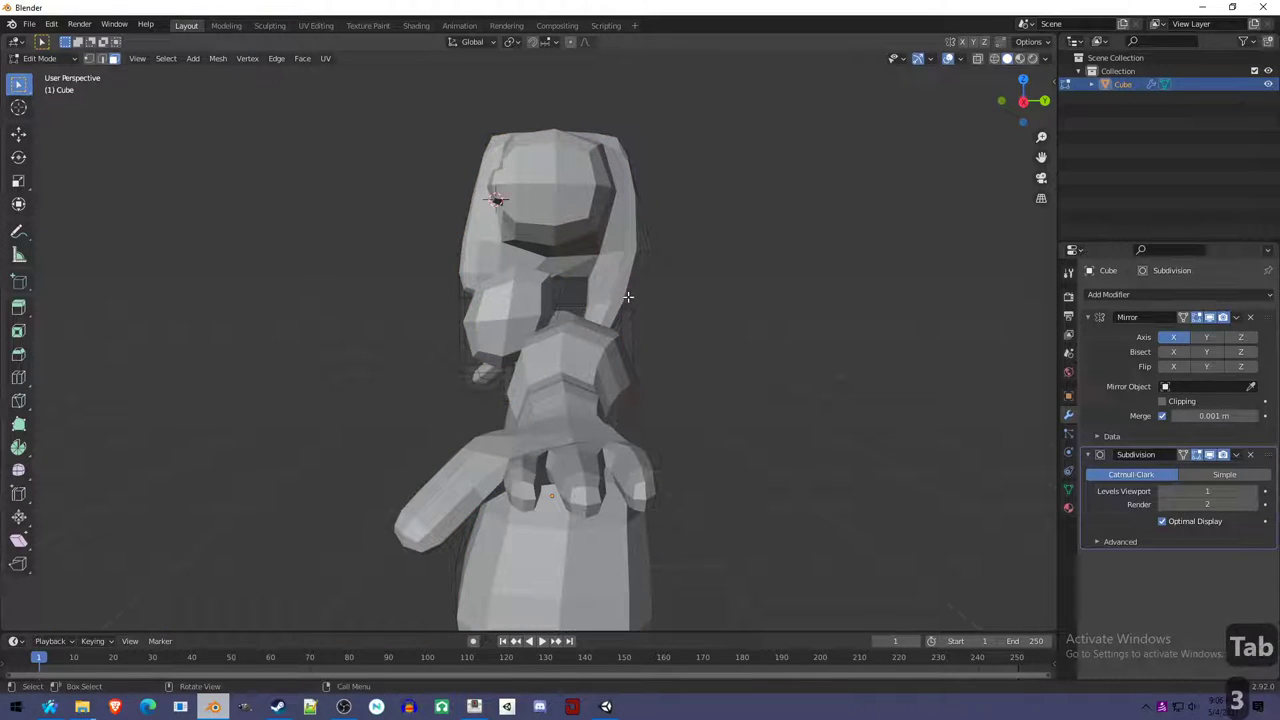
middle_drag(636, 314, 630, 331)
key(g)
key(x)
key(y)
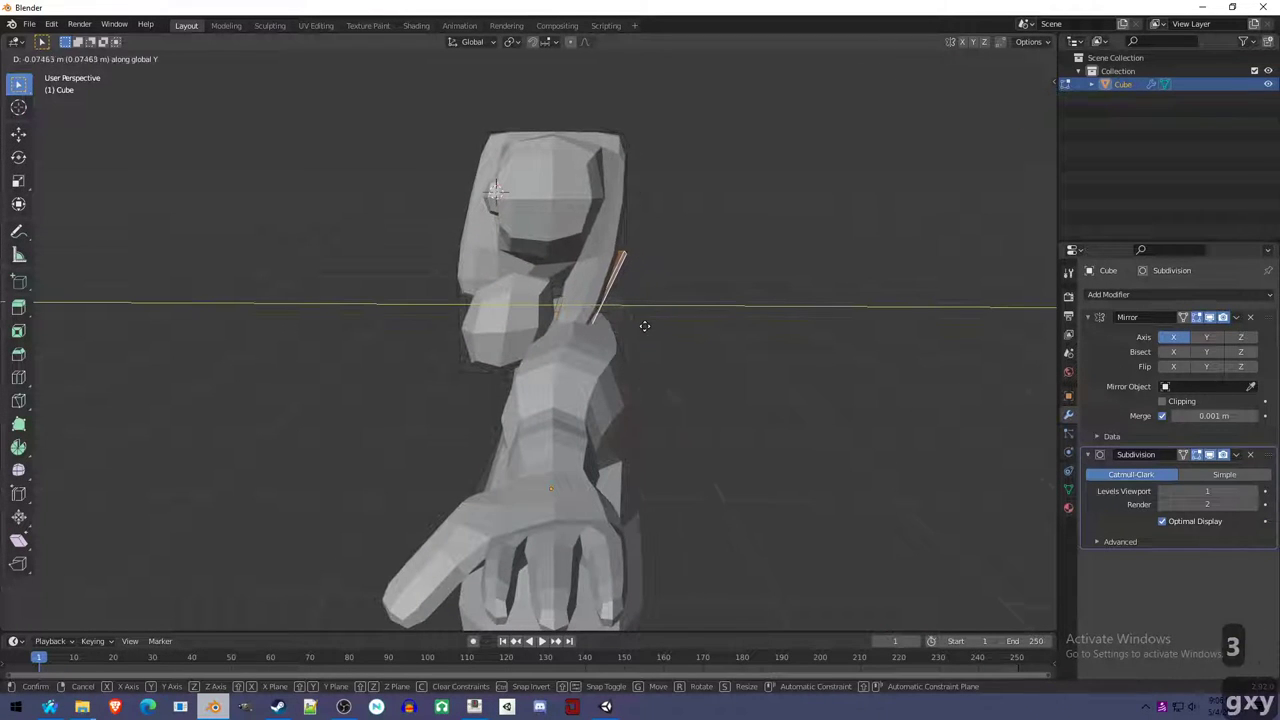
click(641, 325)
Rotate the face at the back of the neck about 20° around the X axis.
key(r)
key(x)
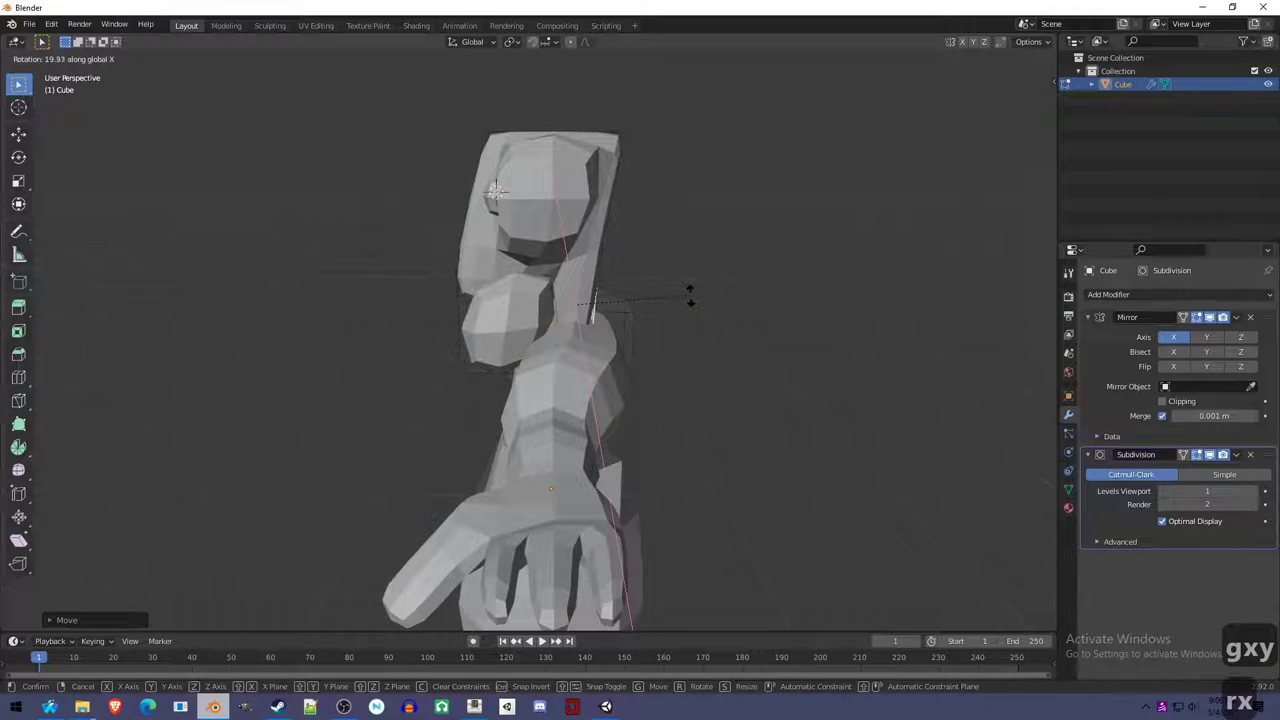
click(690, 296)
Select the whole linked block in front of the neck and move it slightly forward along Y.
key(a)
key(a)
key(l)
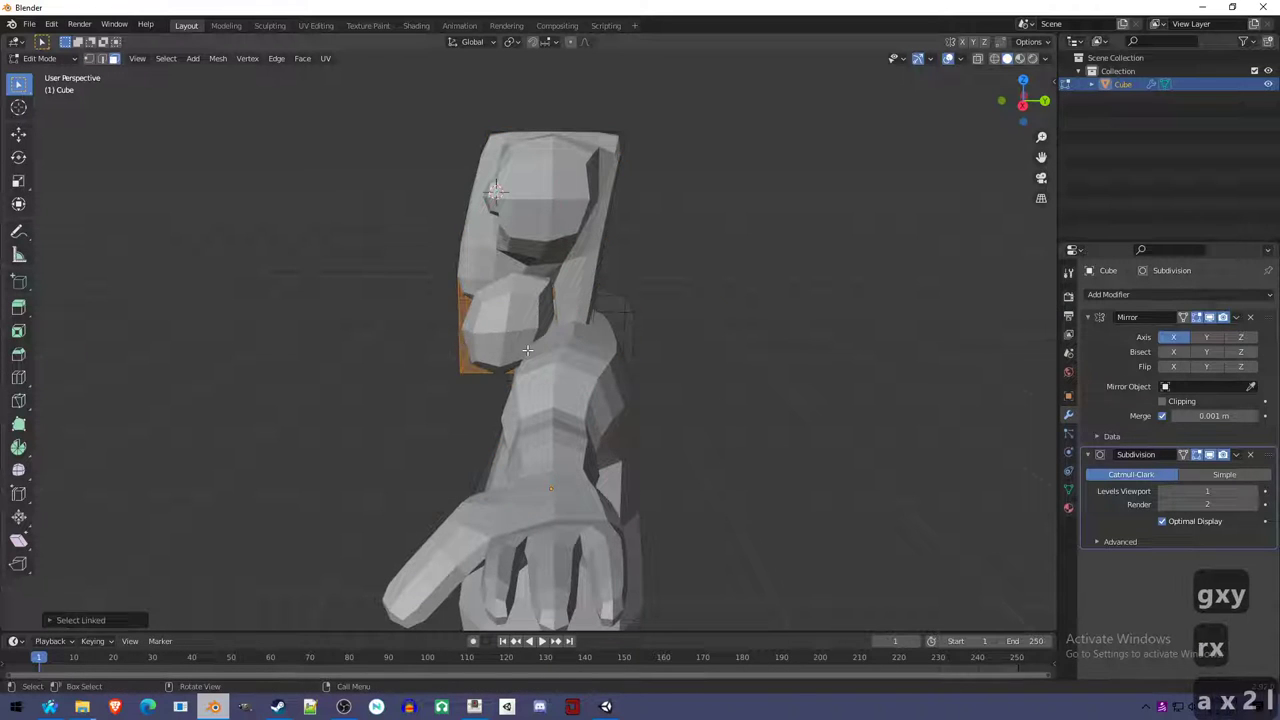
key(g)
key(x)
key(y)
click(511, 351)
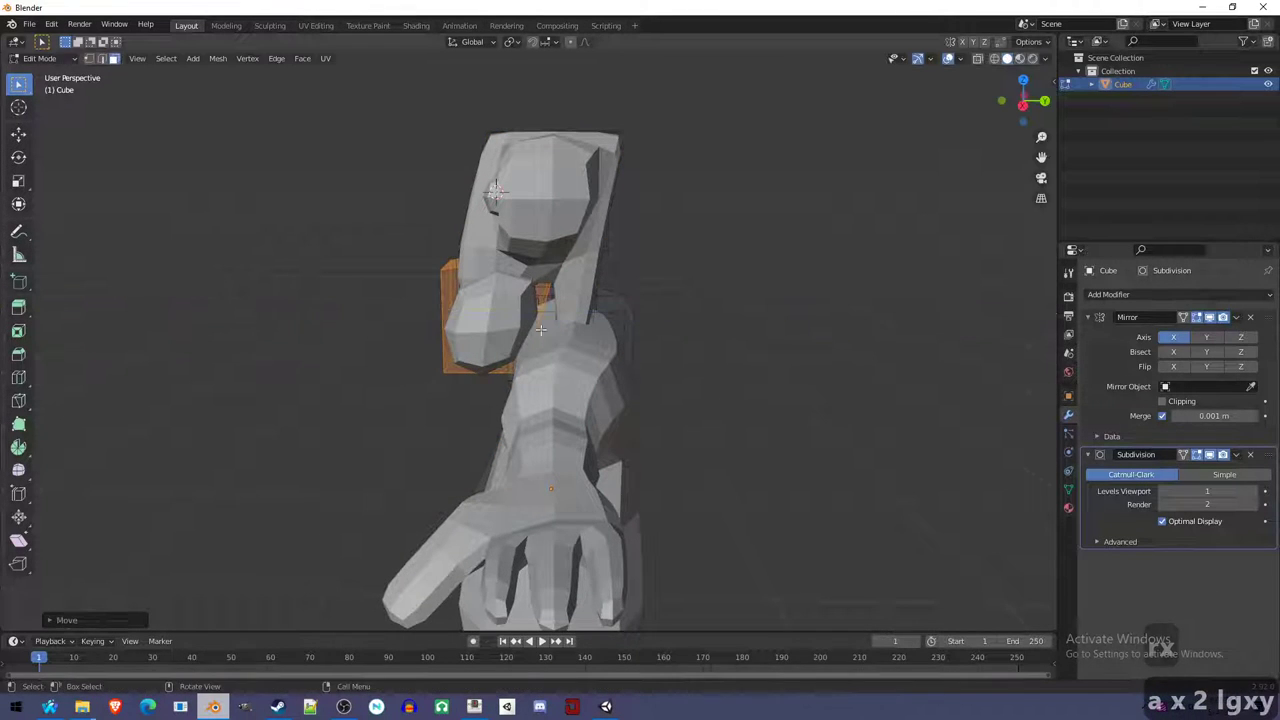
Select the single neck face behind the block under the nose and move it along the Y axis.
middle_drag(511, 351, 694, 400)
scroll(637, 371, up, 5)
middle_drag(596, 253, 536, 347)
key(g)
key(y)
click(696, 360)
scroll(696, 360, down, 5)
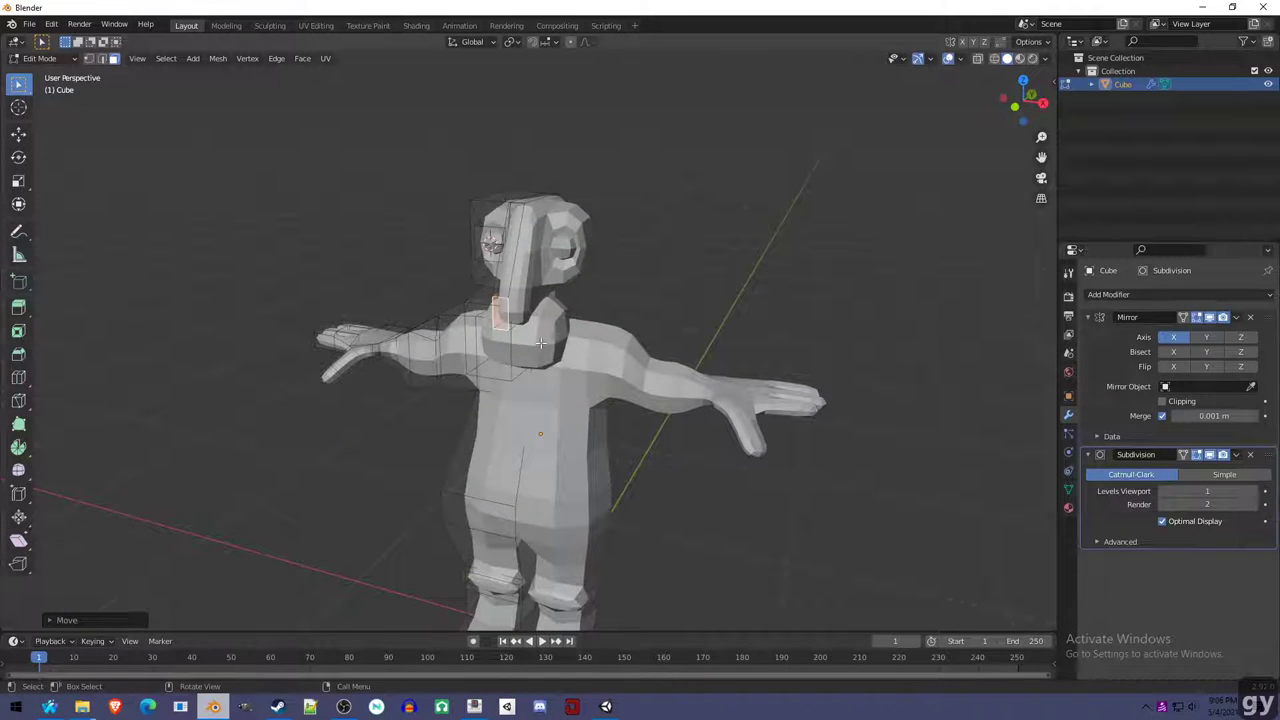
scroll(674, 411, down, 3)
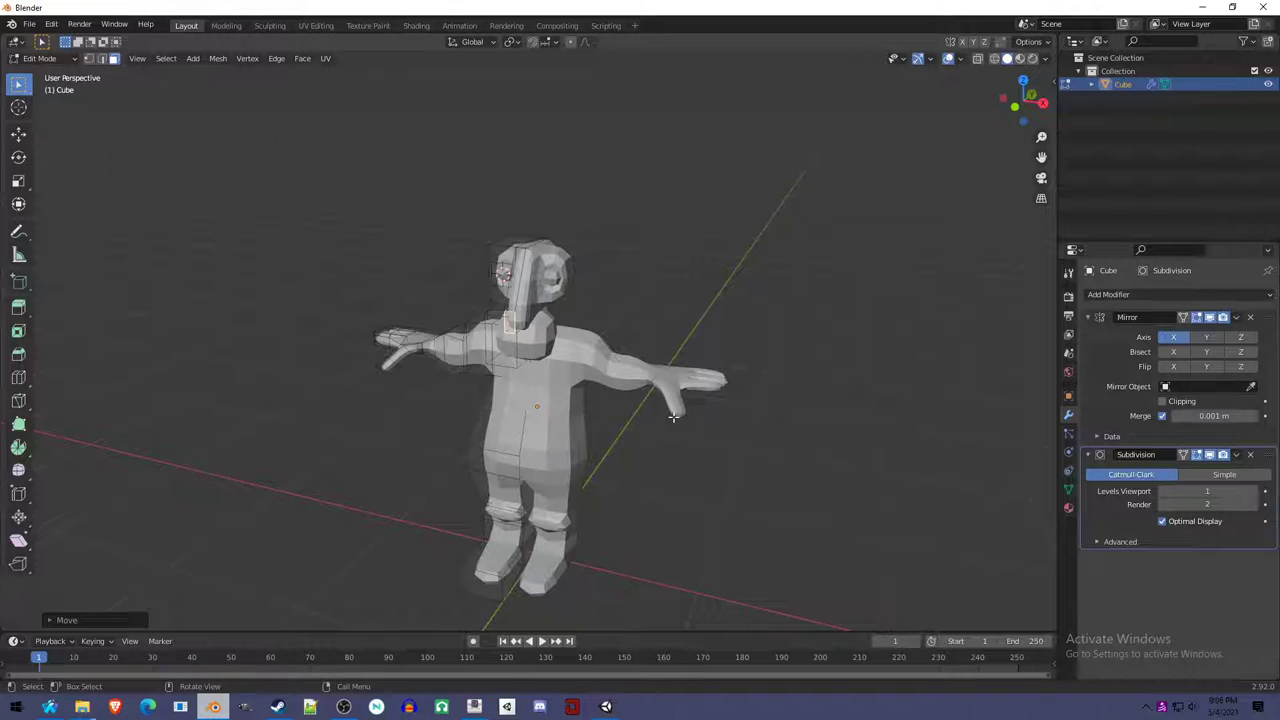
Return to Object Mode and save the file as untitled.blend in the Documents folder.
key(Tab)
key(ctrl+s)
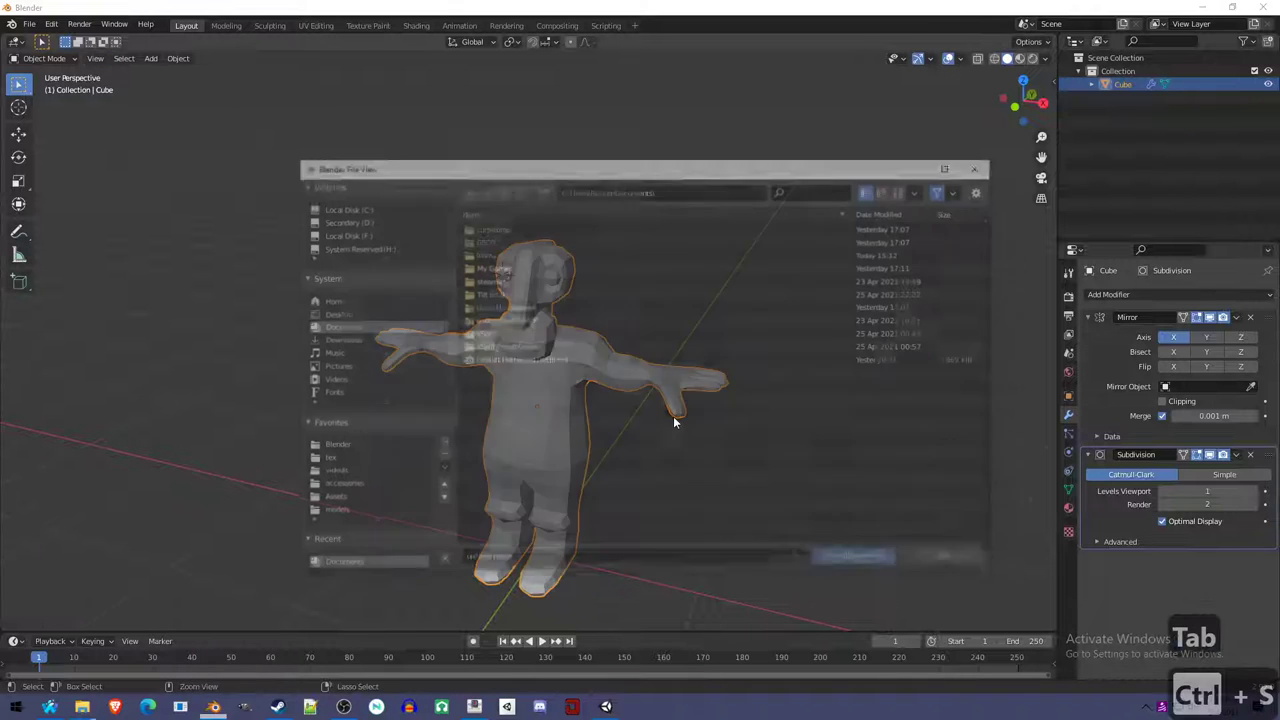
click(861, 566)
scroll(517, 447, up, 2)
middle_drag(616, 502, 553, 434)
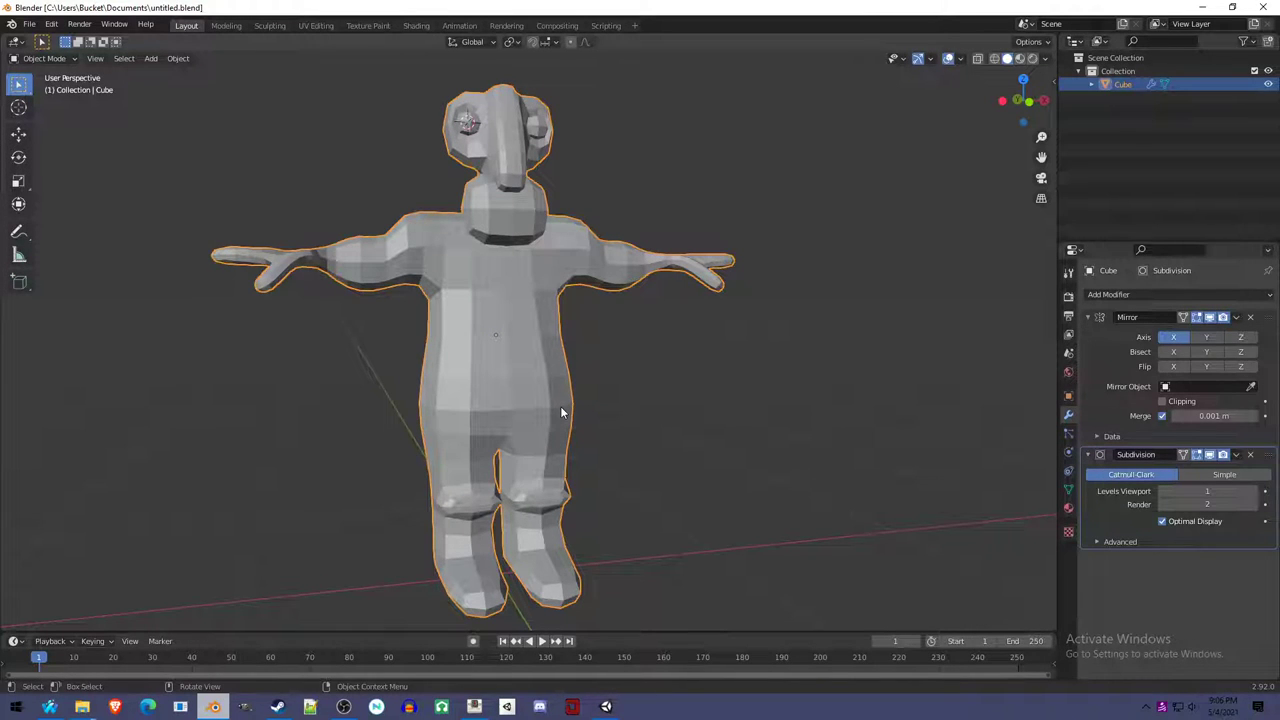
middle_drag(566, 404, 588, 457)
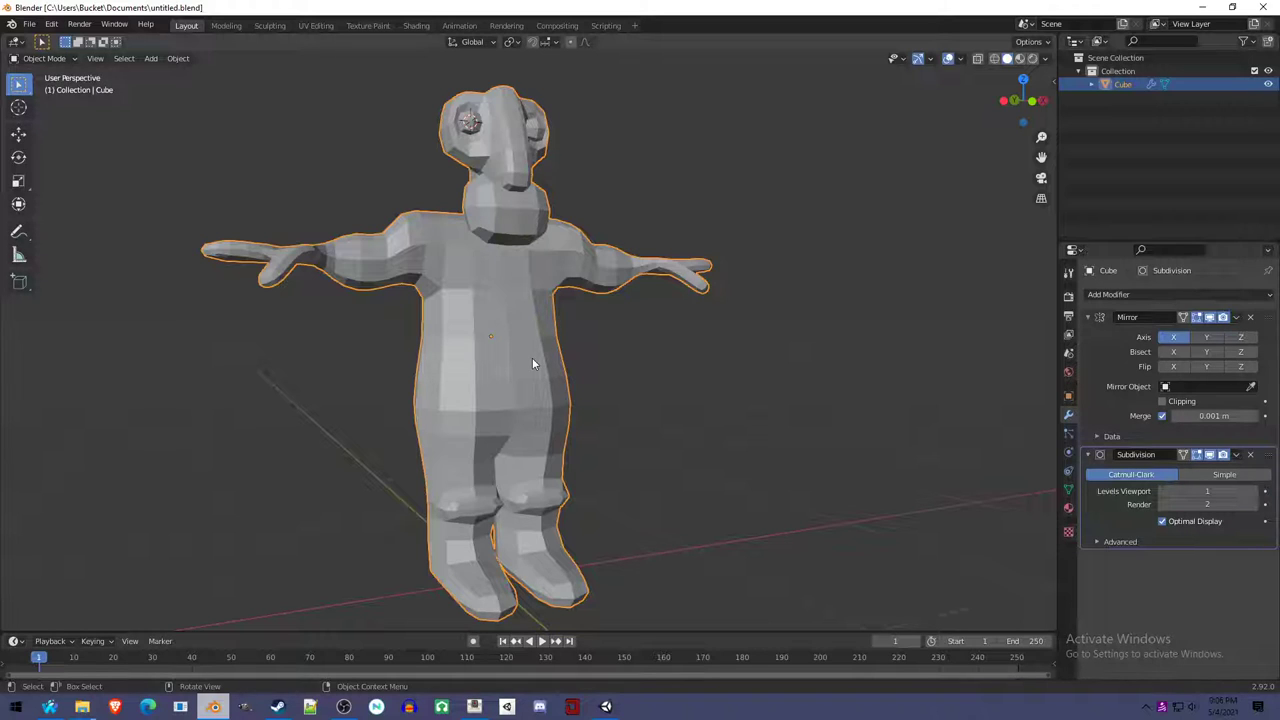
scroll(555, 370, down, 3)
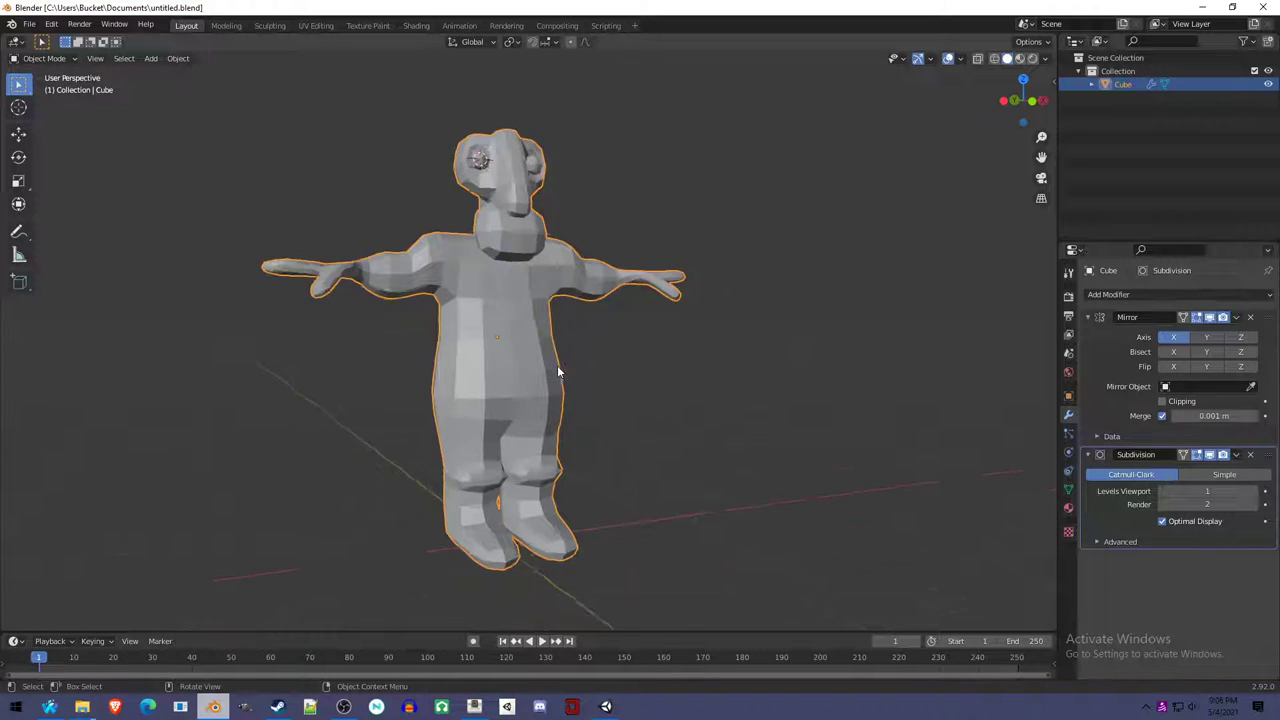
In front view, add a single-bone armature, place it beside the body on the ground line and open it for editing.
key(KP_1)
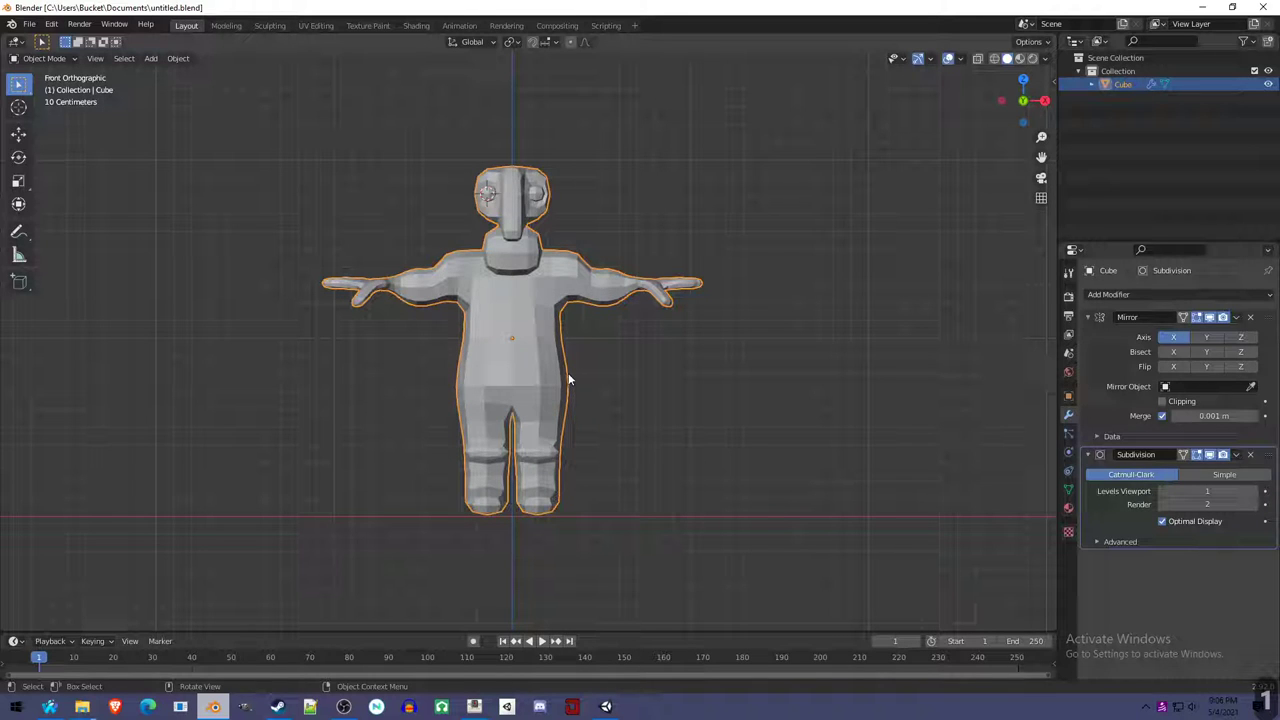
key(shift+a)
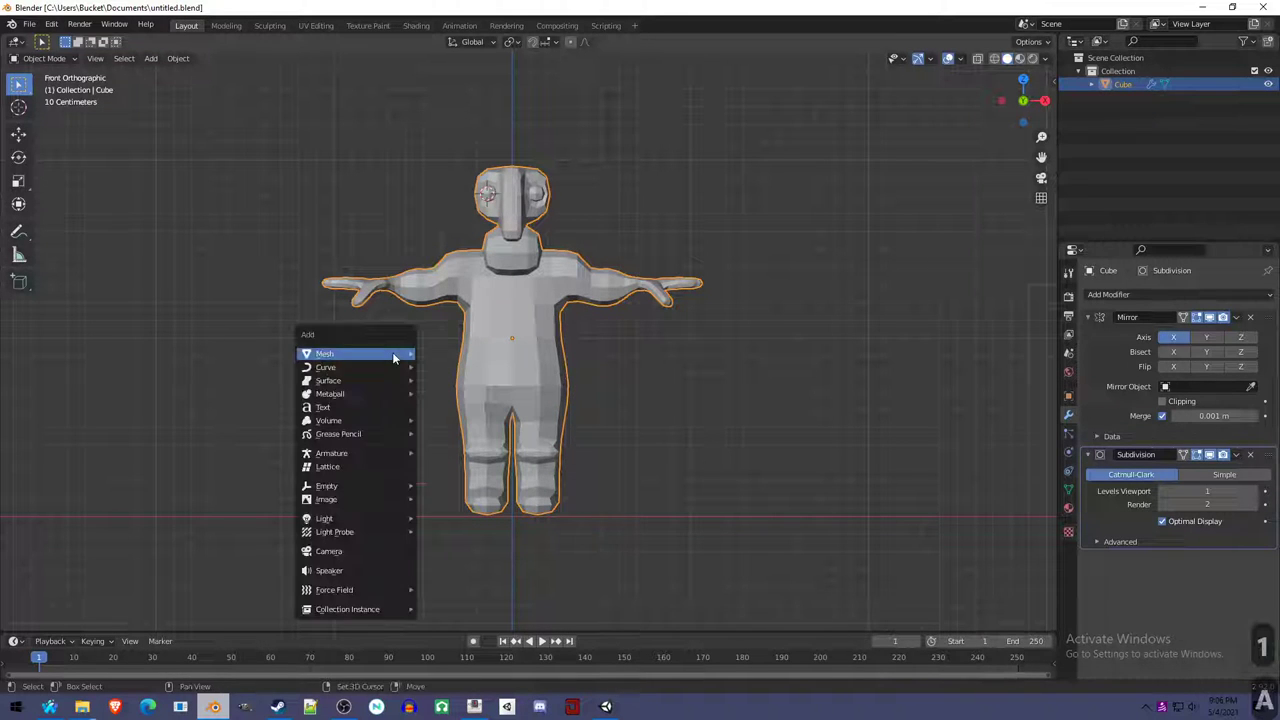
mouse_move(392, 352)
mouse_move(386, 453)
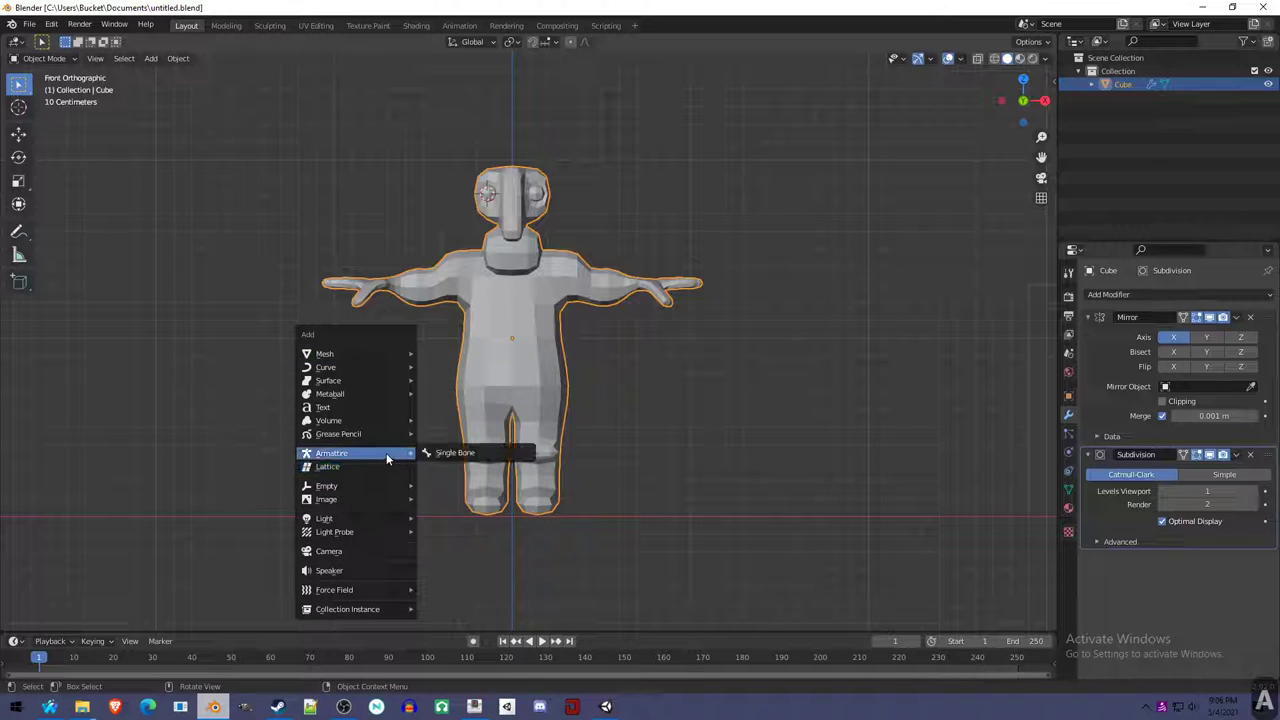
click(468, 455)
key(g)
click(402, 559)
key(Tab)
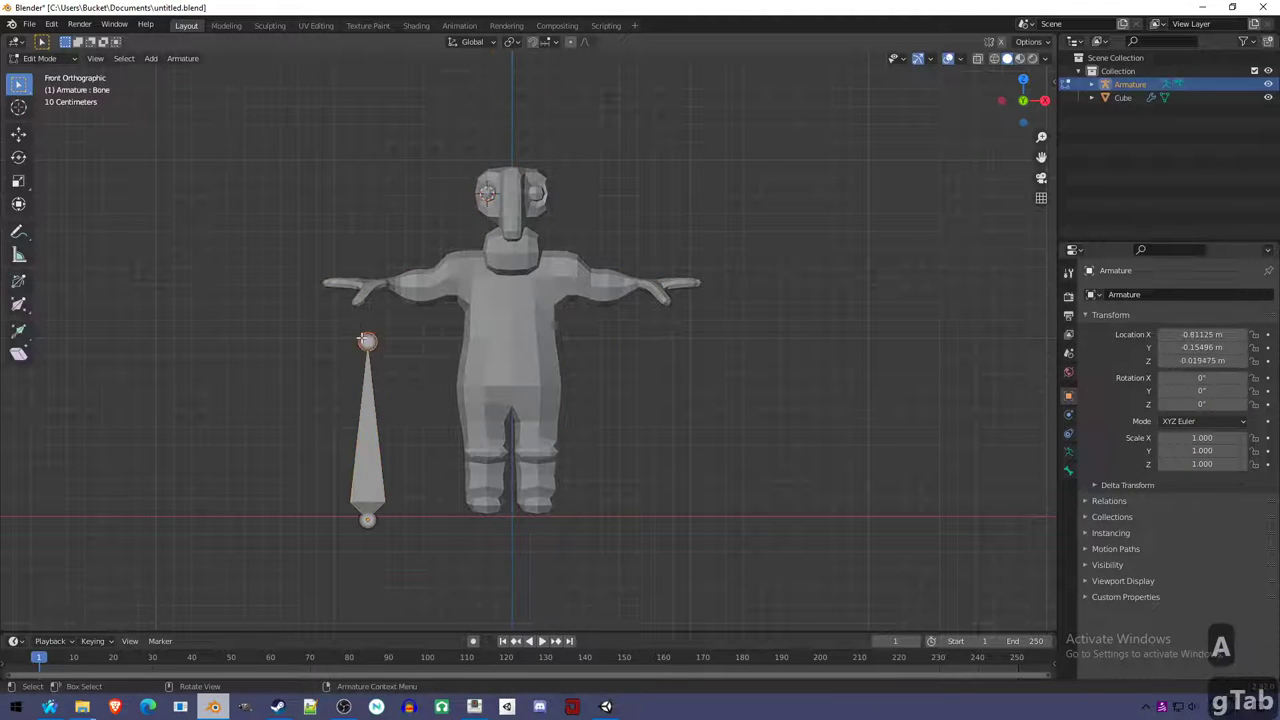
Extrude a chain of three more bones up and outward from the tip of the single bone.
key(e)
click(379, 327)
key(e)
click(316, 287)
key(e)
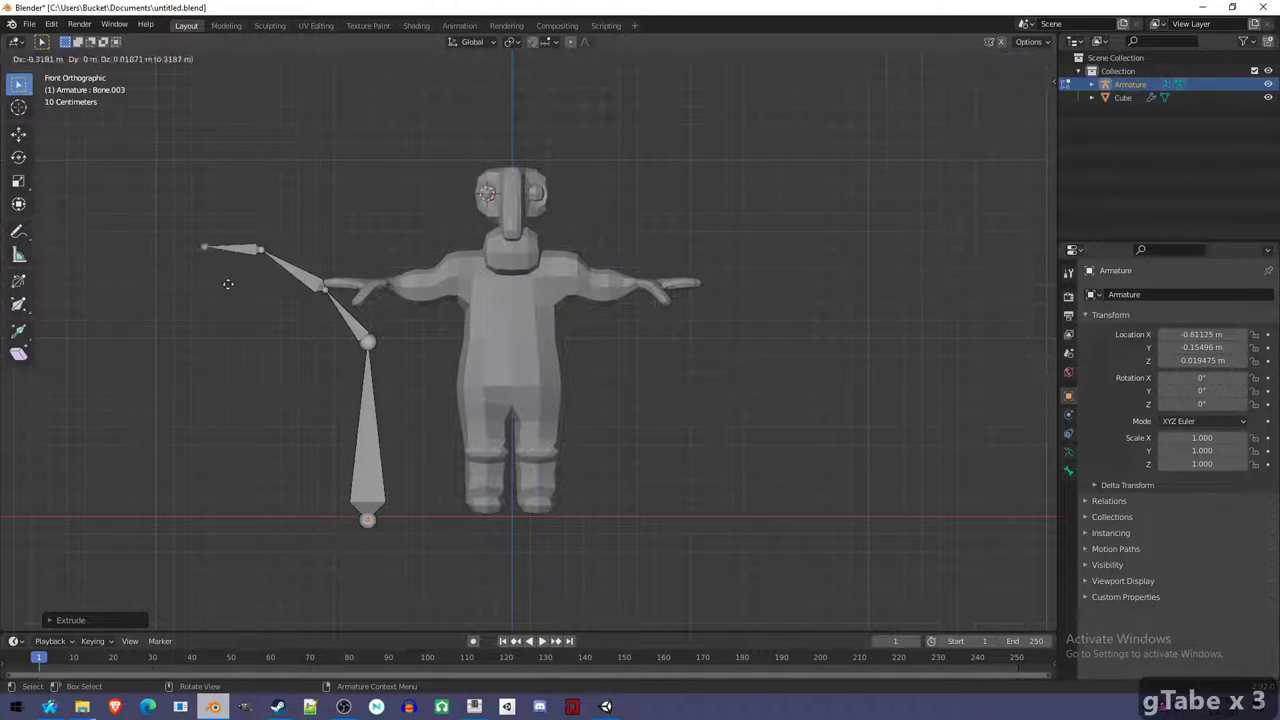
click(214, 284)
Delete all bones of the hand-built armature, then delete the armature object itself.
key(a)
key(x)
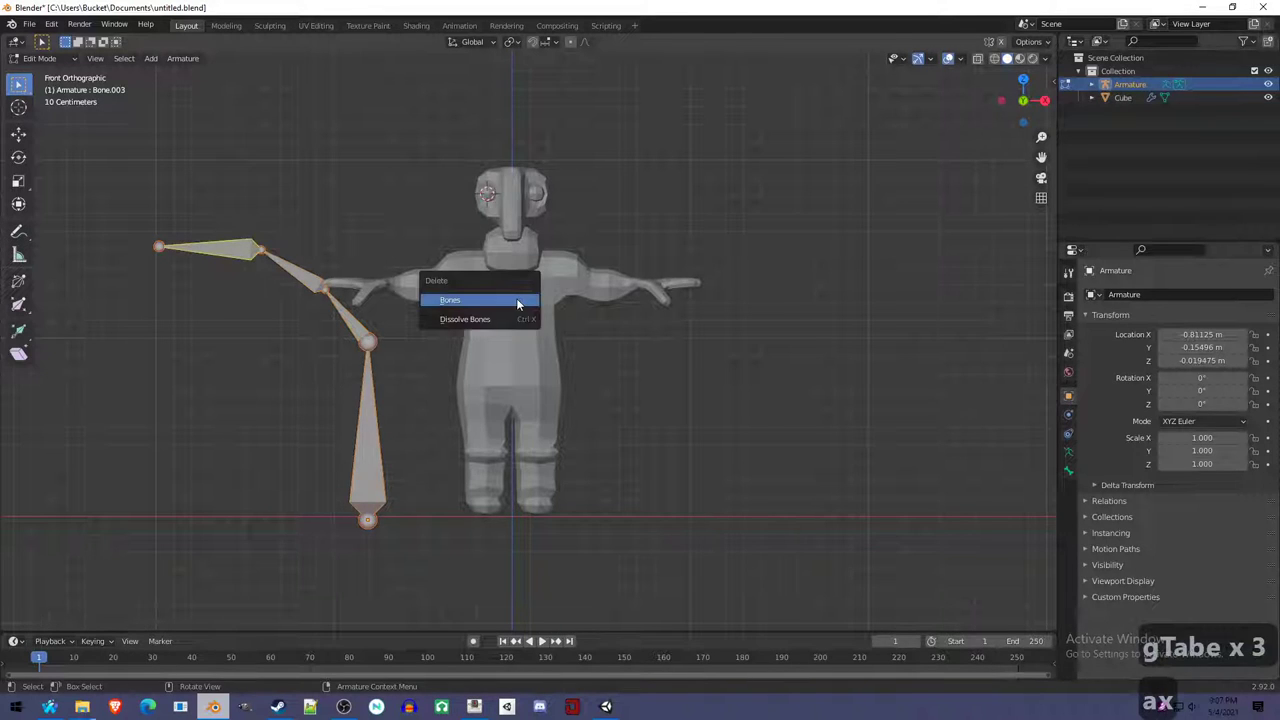
click(516, 298)
key(Tab)
key(Delete)
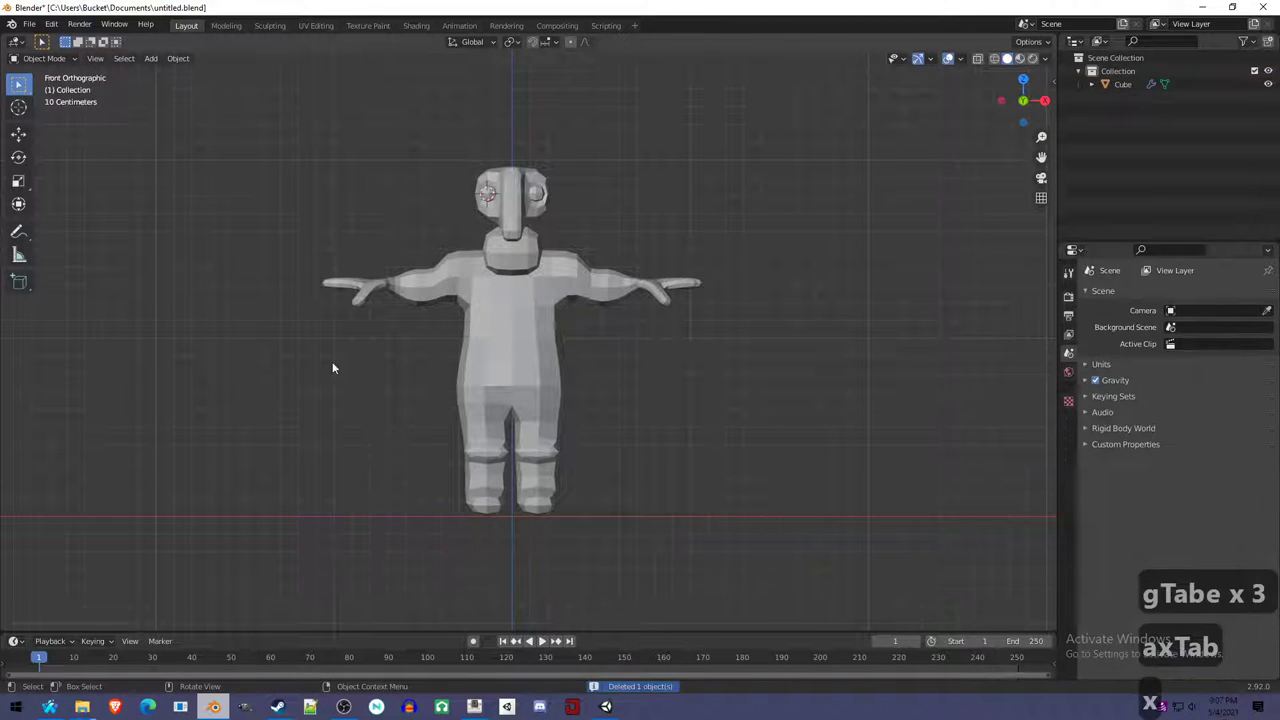
Append the Armature object from Default Humanoid Rig.blend into the scene.
click(29, 24)
click(85, 171)
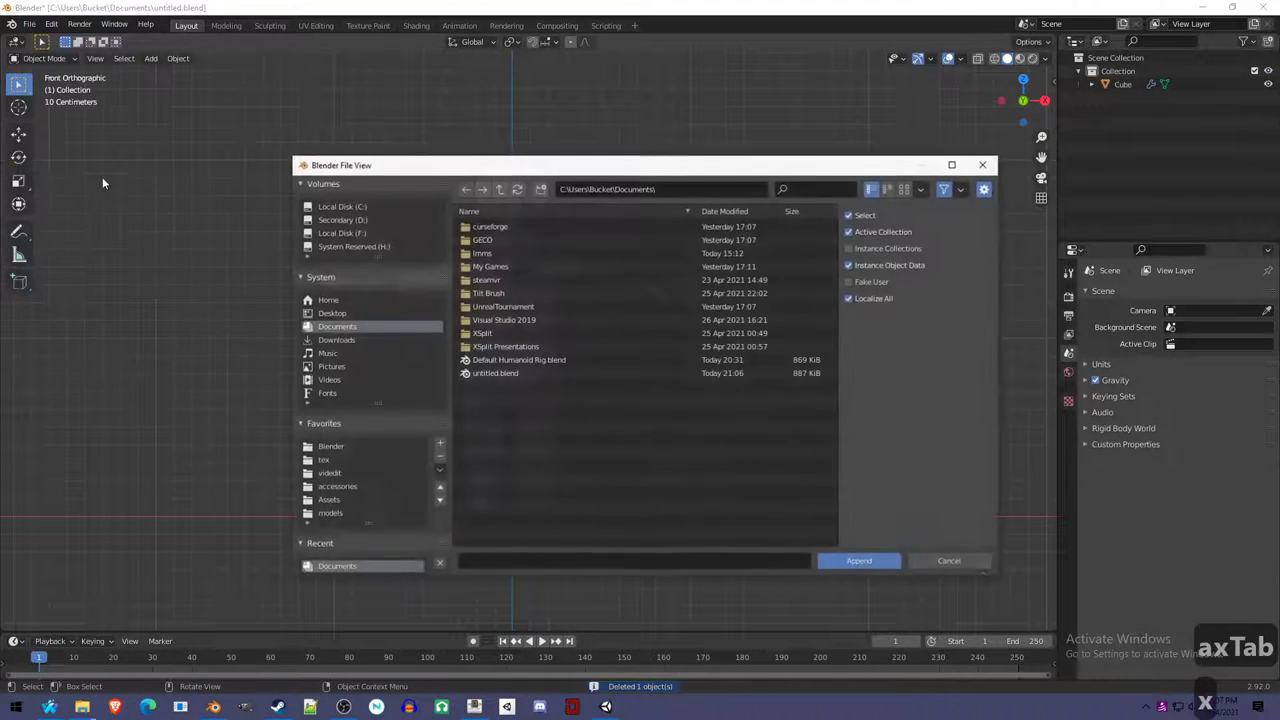
double_click(568, 360)
double_click(562, 310)
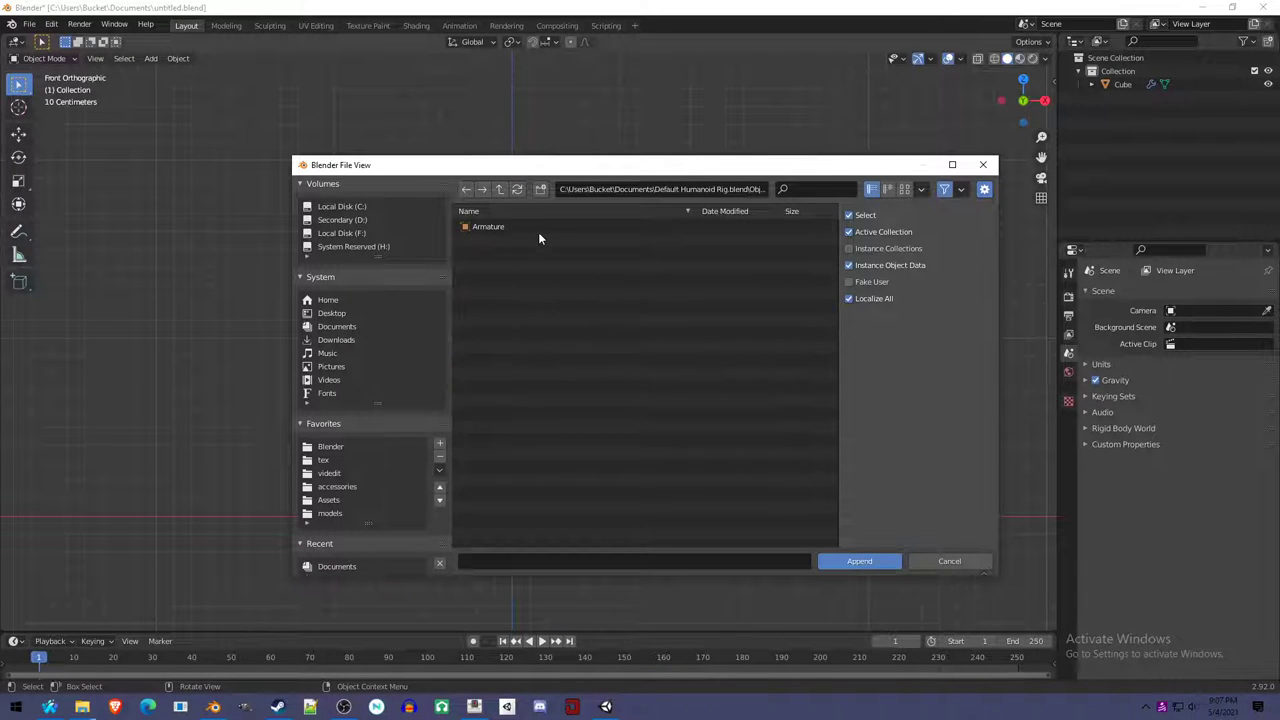
double_click(538, 232)
click(594, 243)
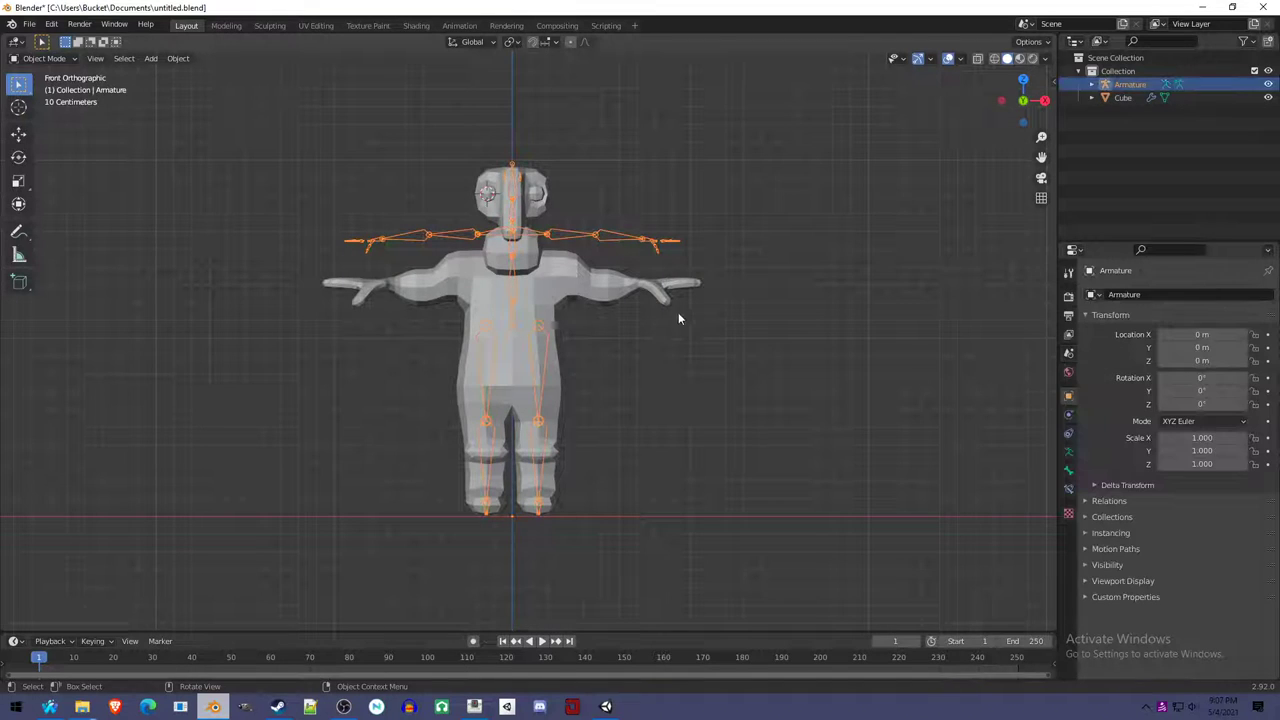
Append the Armature object from Default Humanoid Rig.blend a second time and delete the duplicate.
click(29, 24)
click(55, 171)
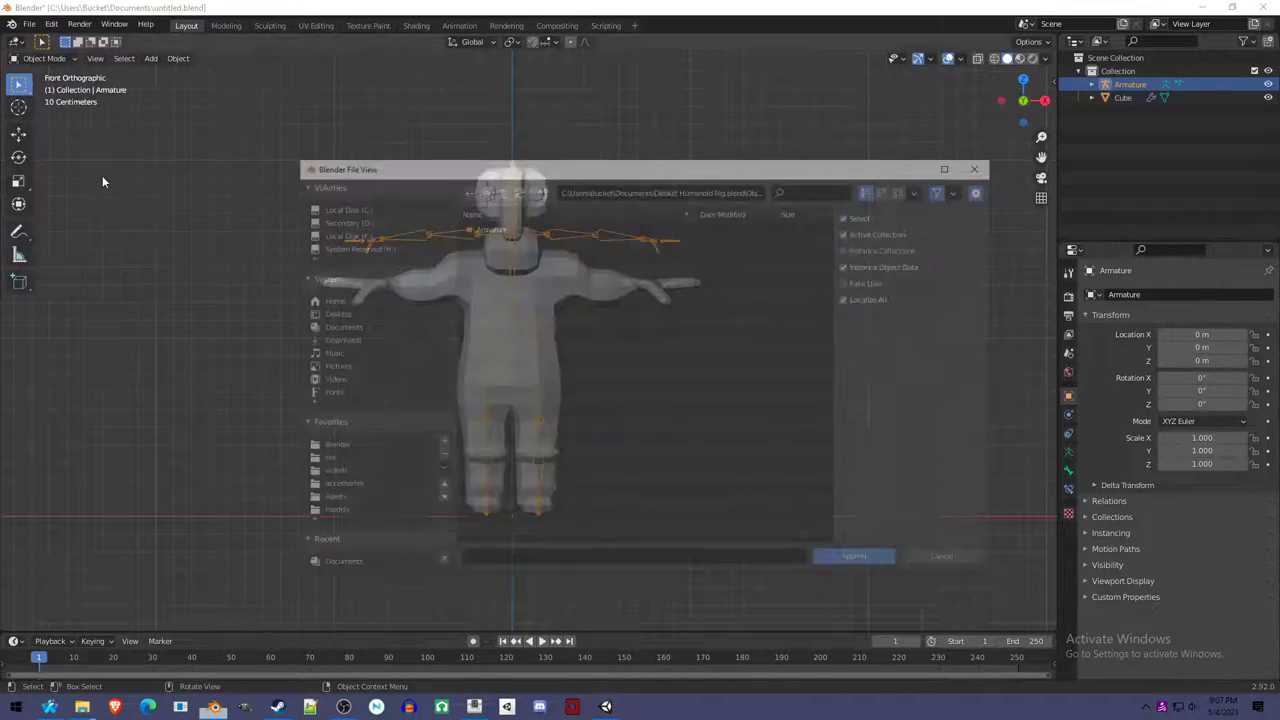
click(500, 190)
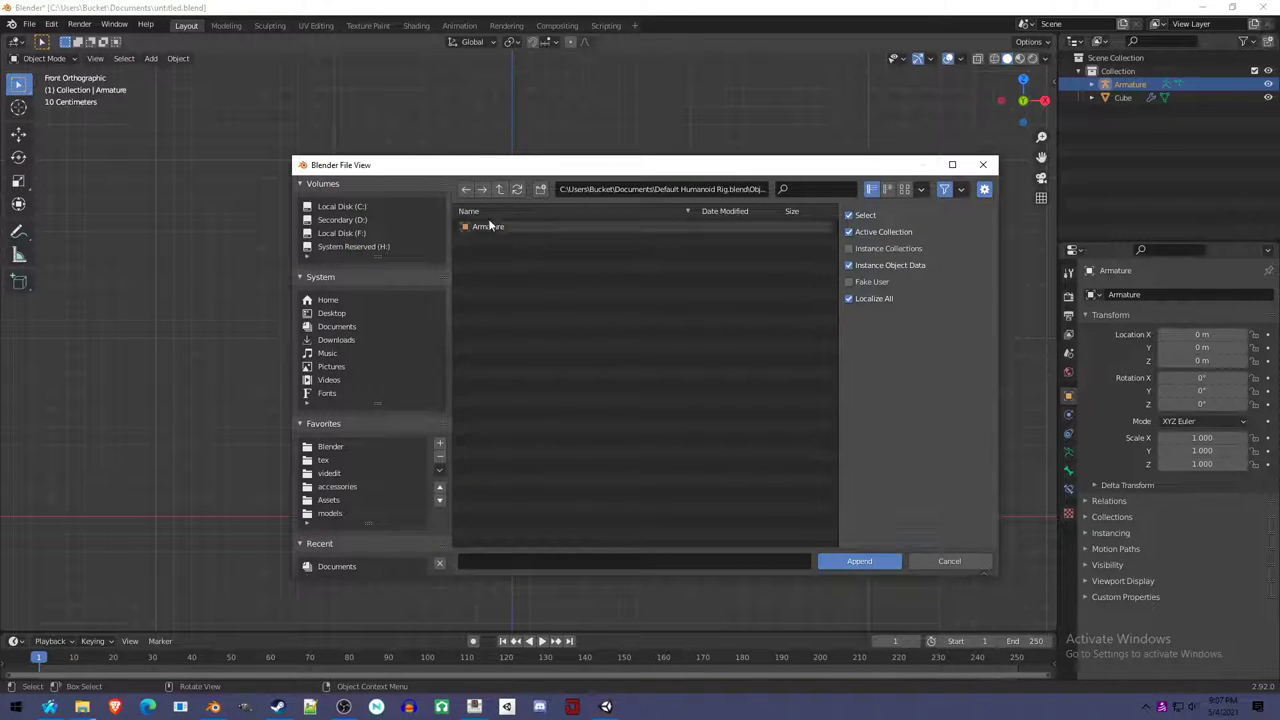
click(500, 190)
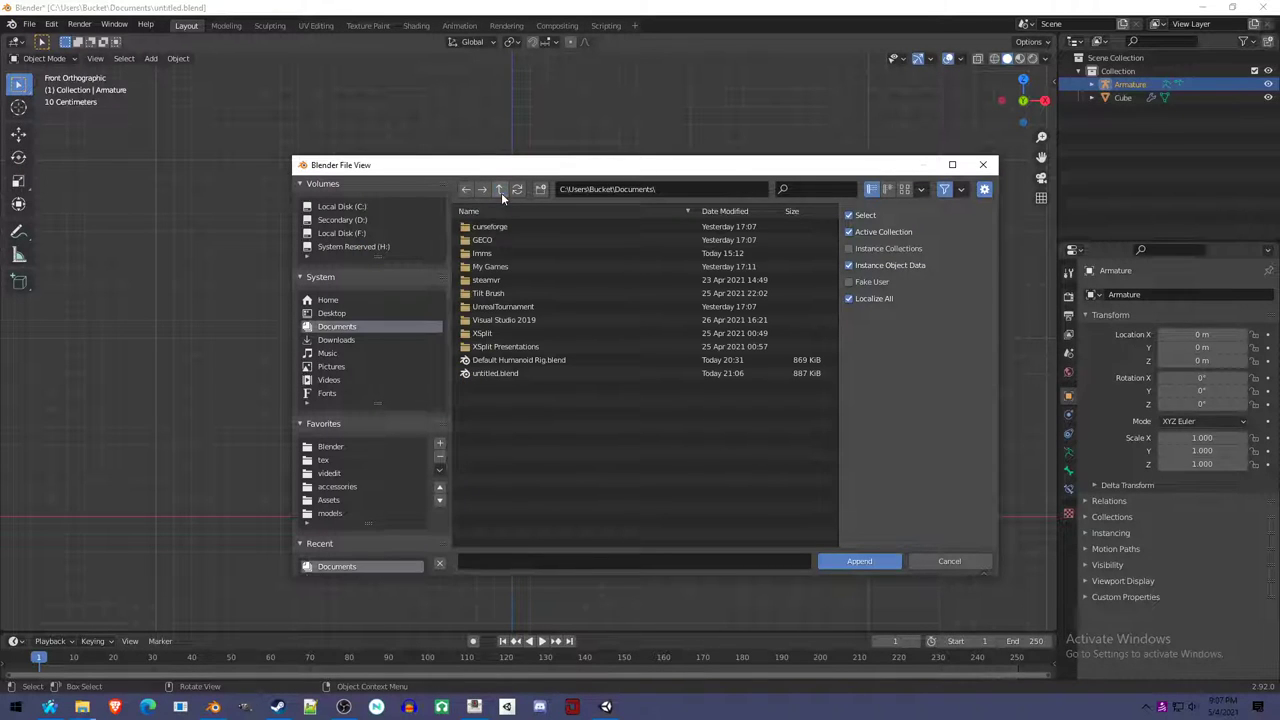
click(540, 362)
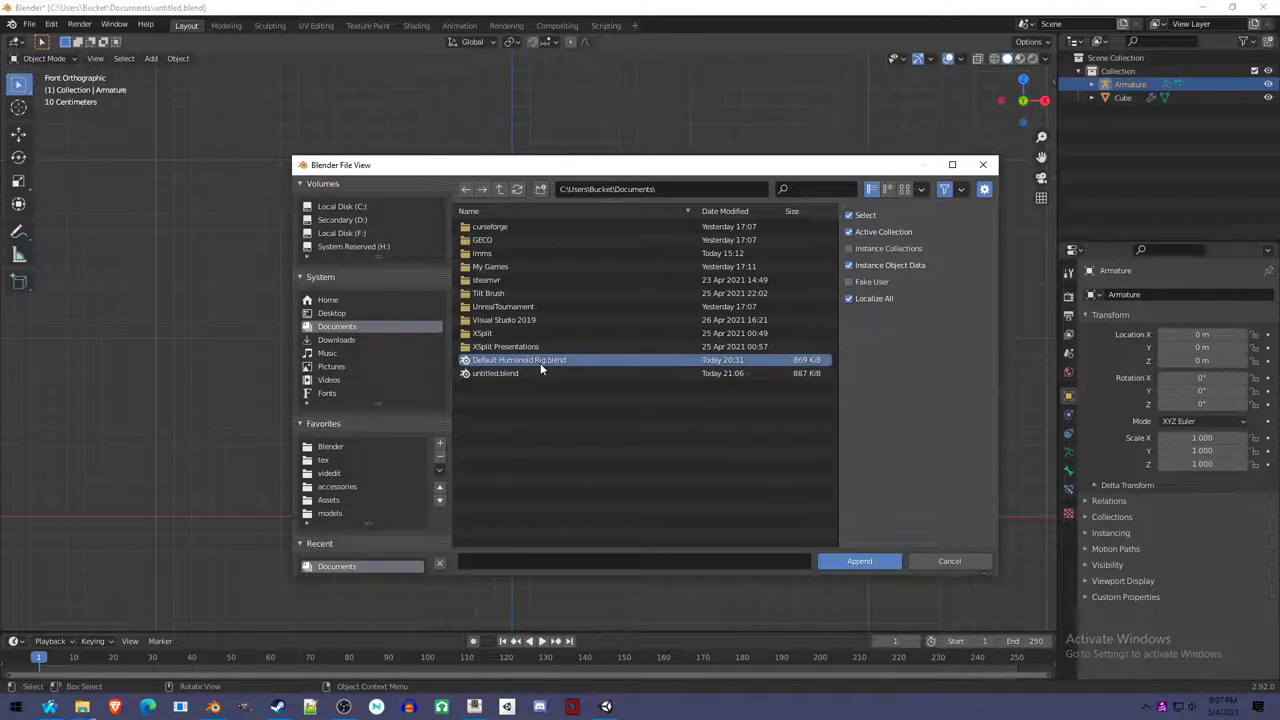
double_click(540, 363)
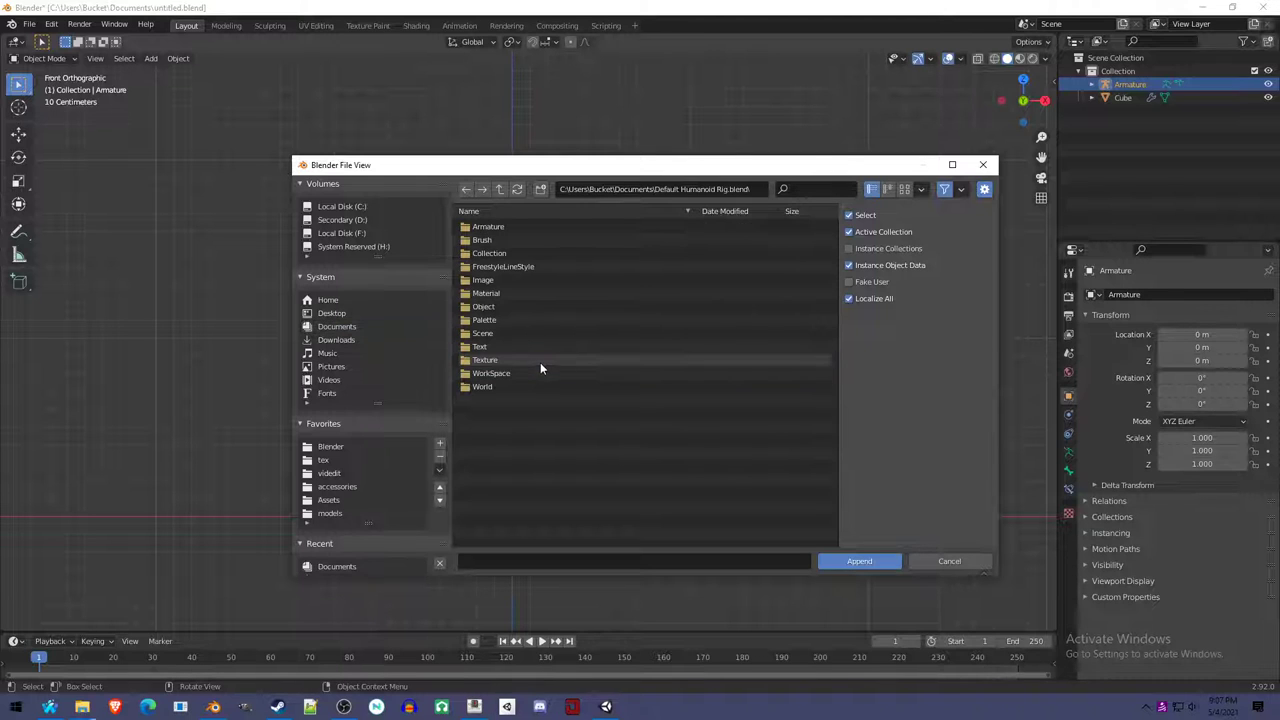
double_click(540, 306)
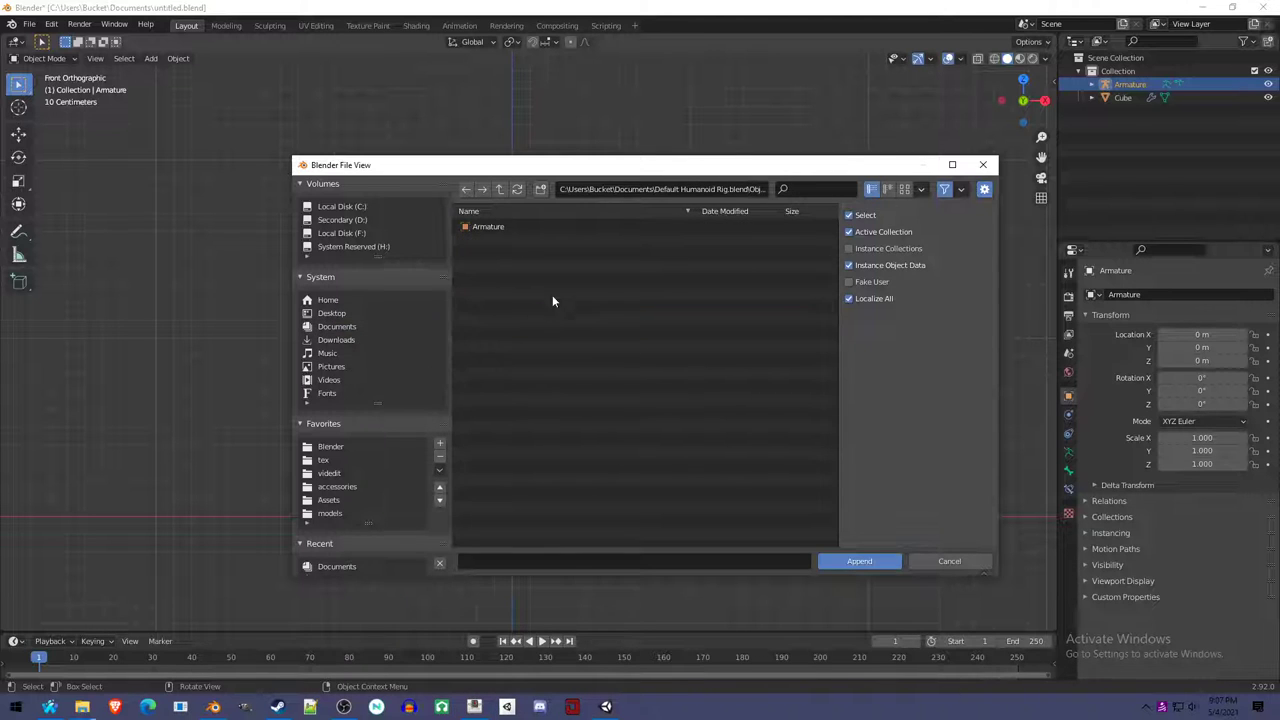
double_click(517, 229)
key(x)
click(662, 305)
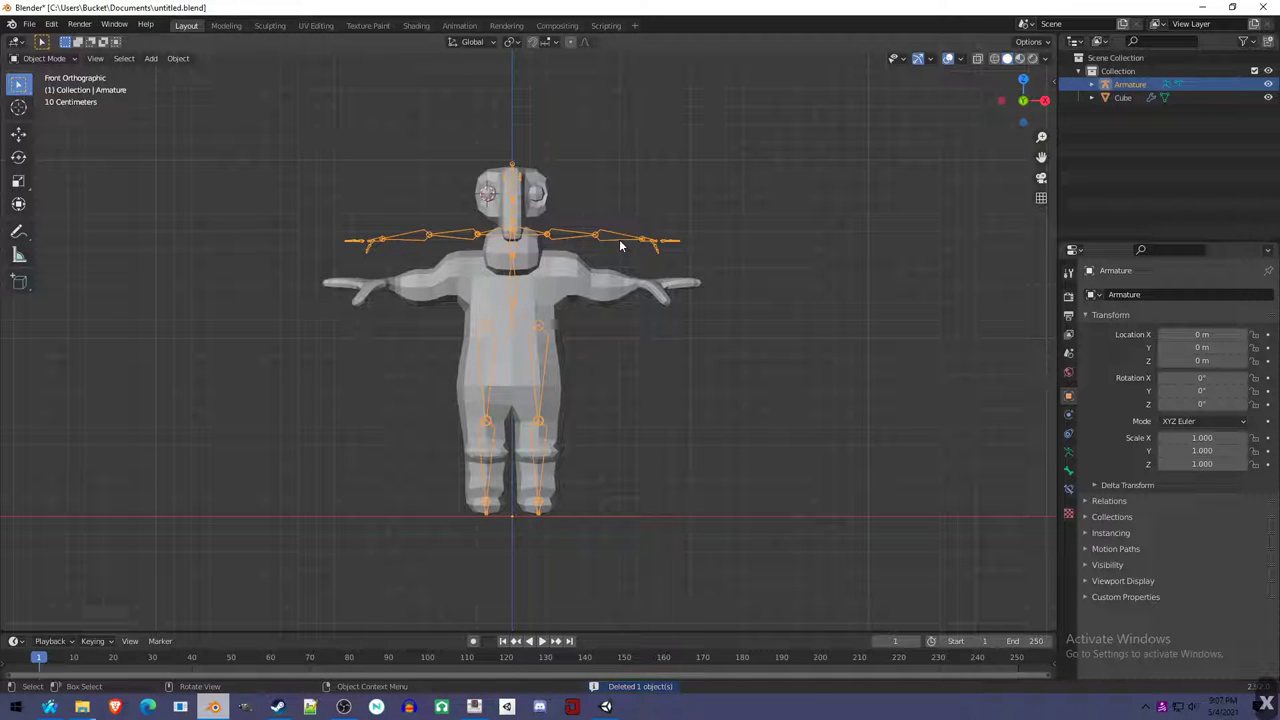
Scale the appended armature down uniformly to about 0.844 so its arm bones line up with the body's arms.
shift+middle_drag(631, 260, 626, 303)
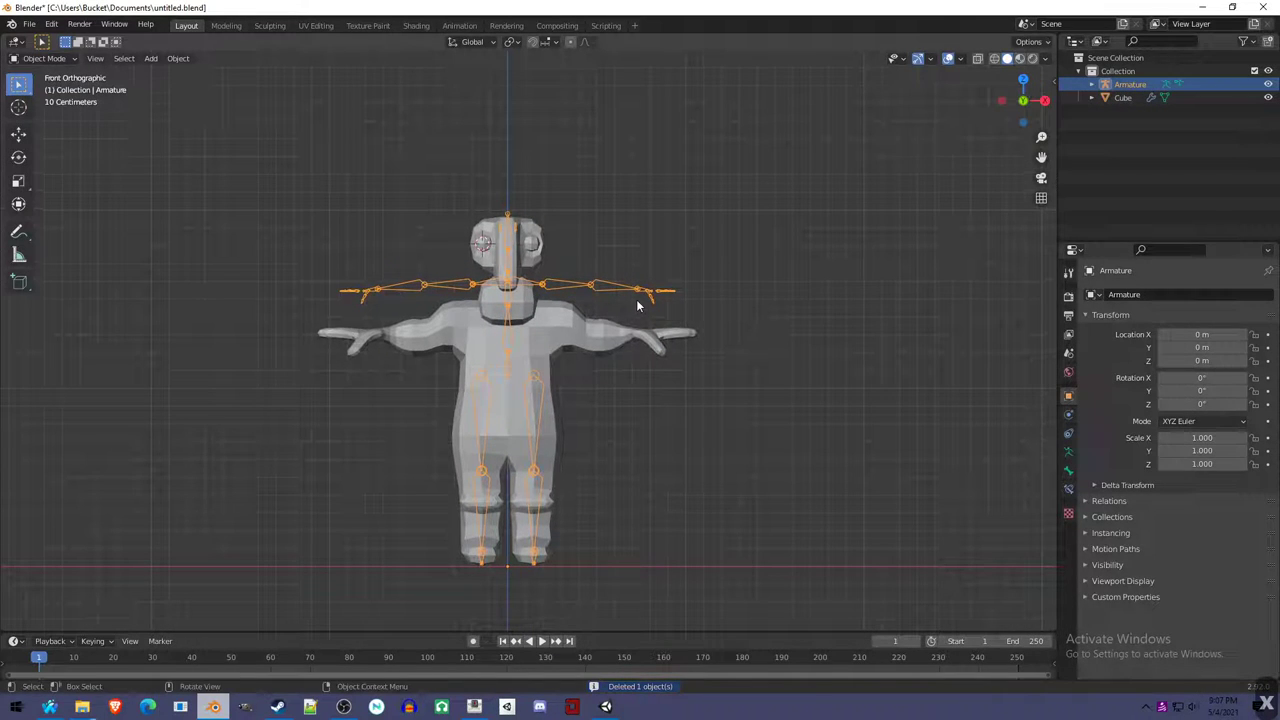
key(s)
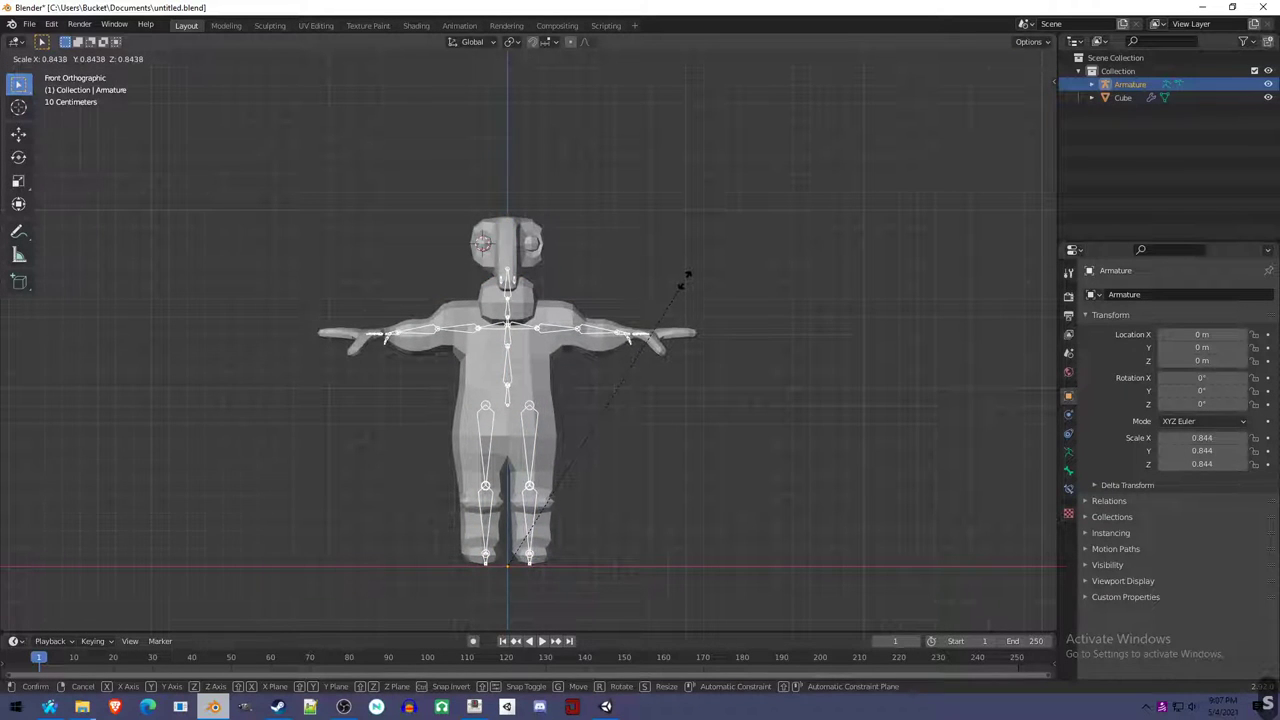
click(687, 274)
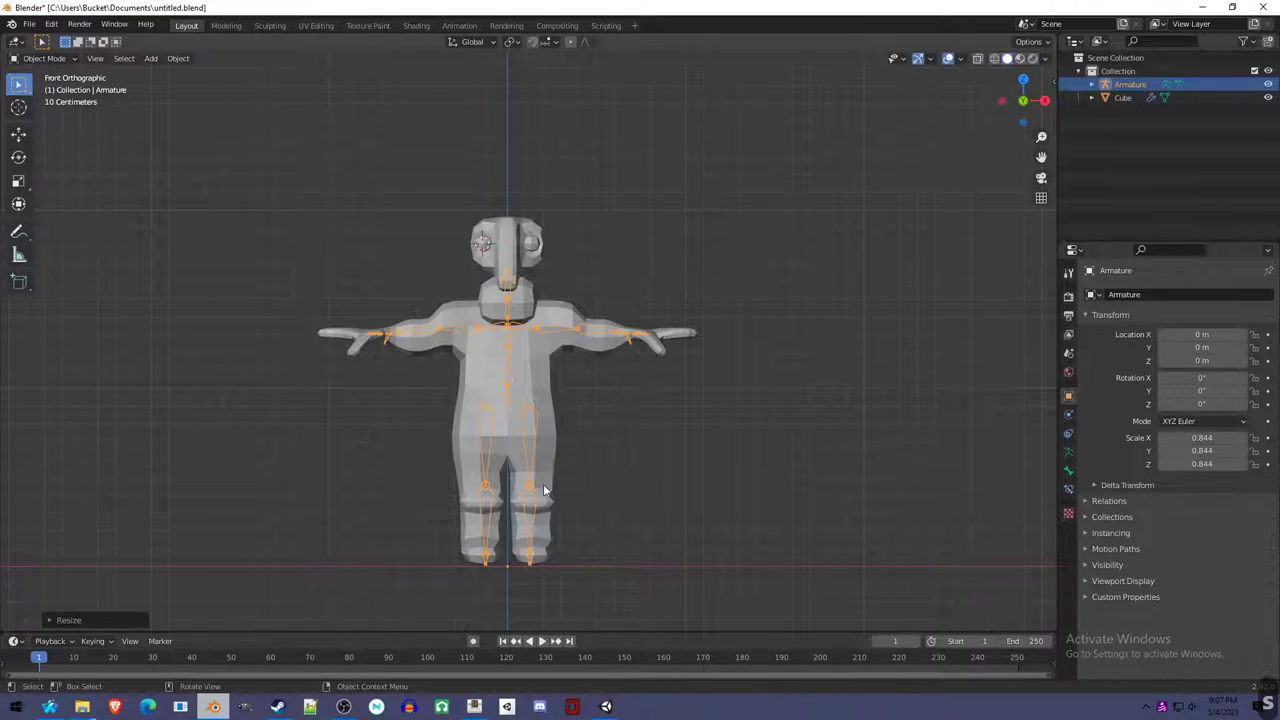
Try other uniform scales on the armature, ending with it enlarged to about 1.65.
scroll(628, 353, up, 3)
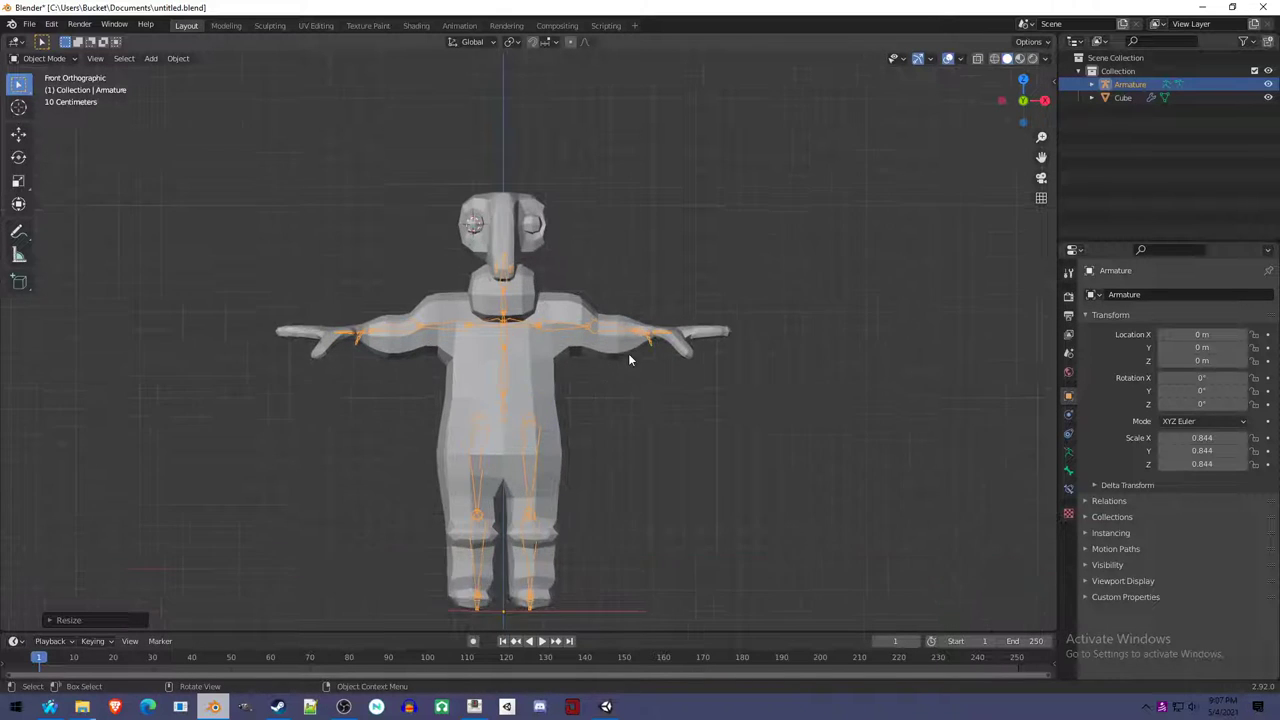
key(s)
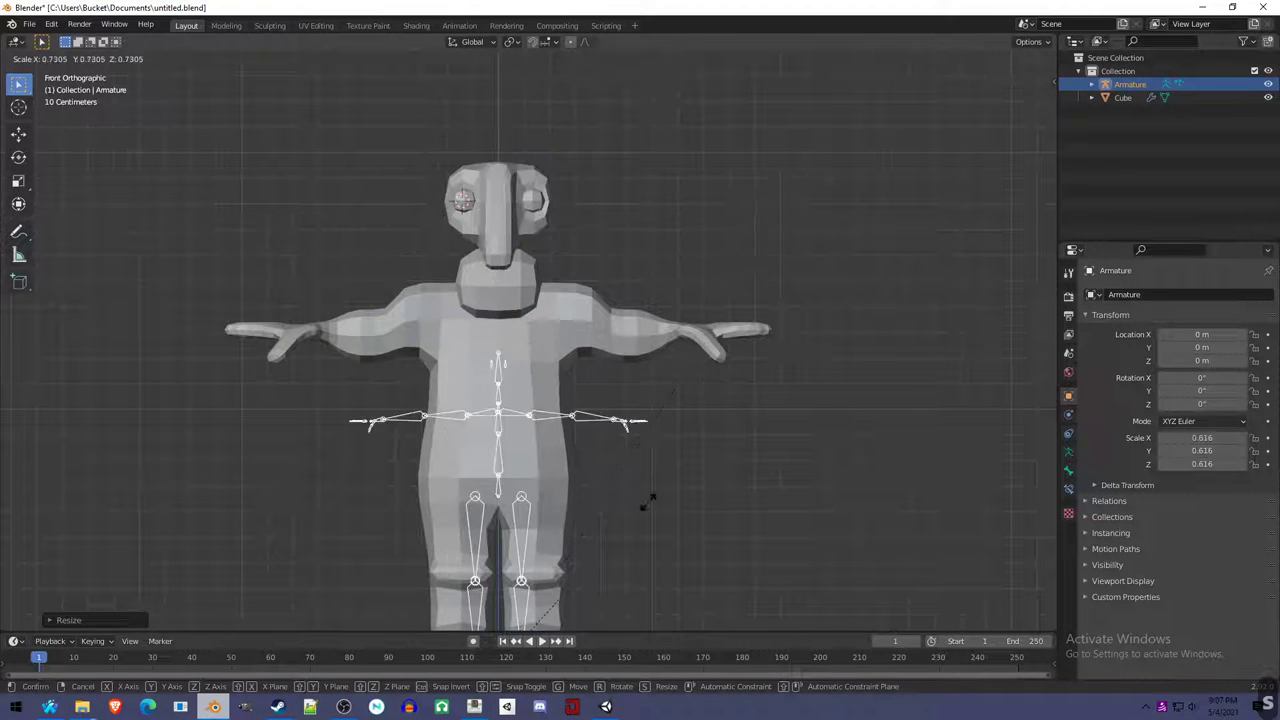
click(686, 428)
scroll(628, 470, down, 3)
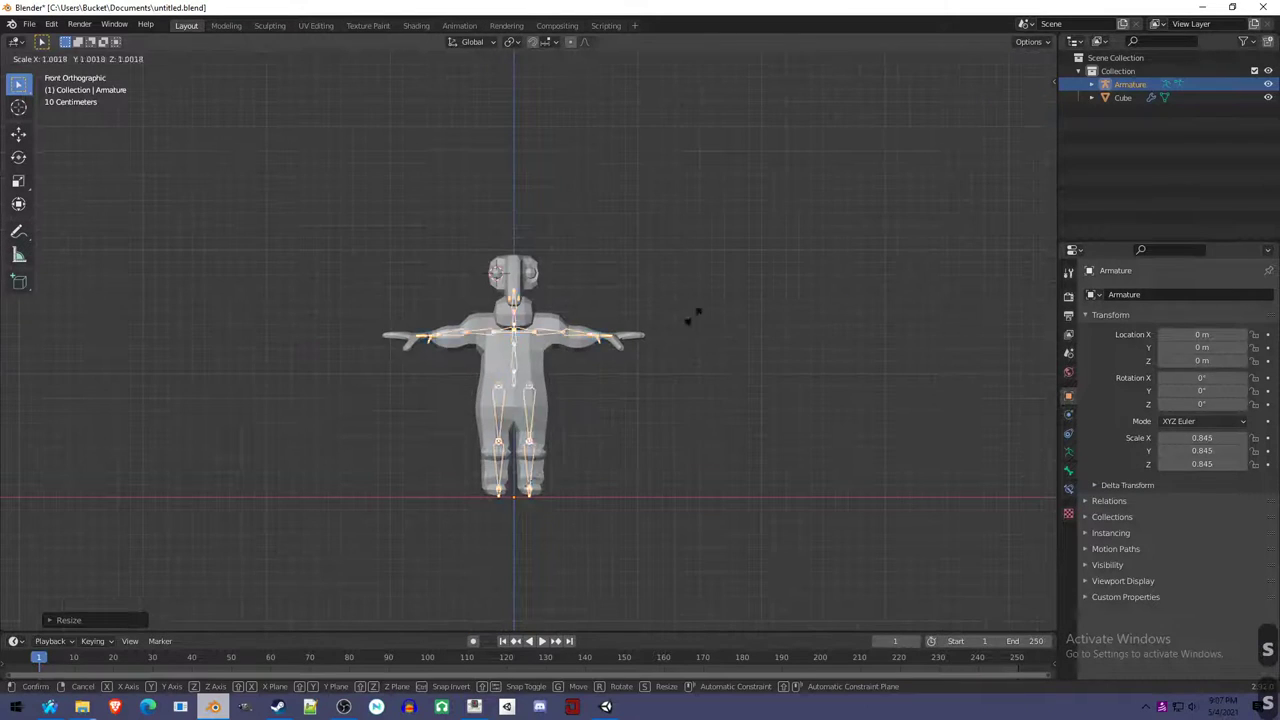
key(s)
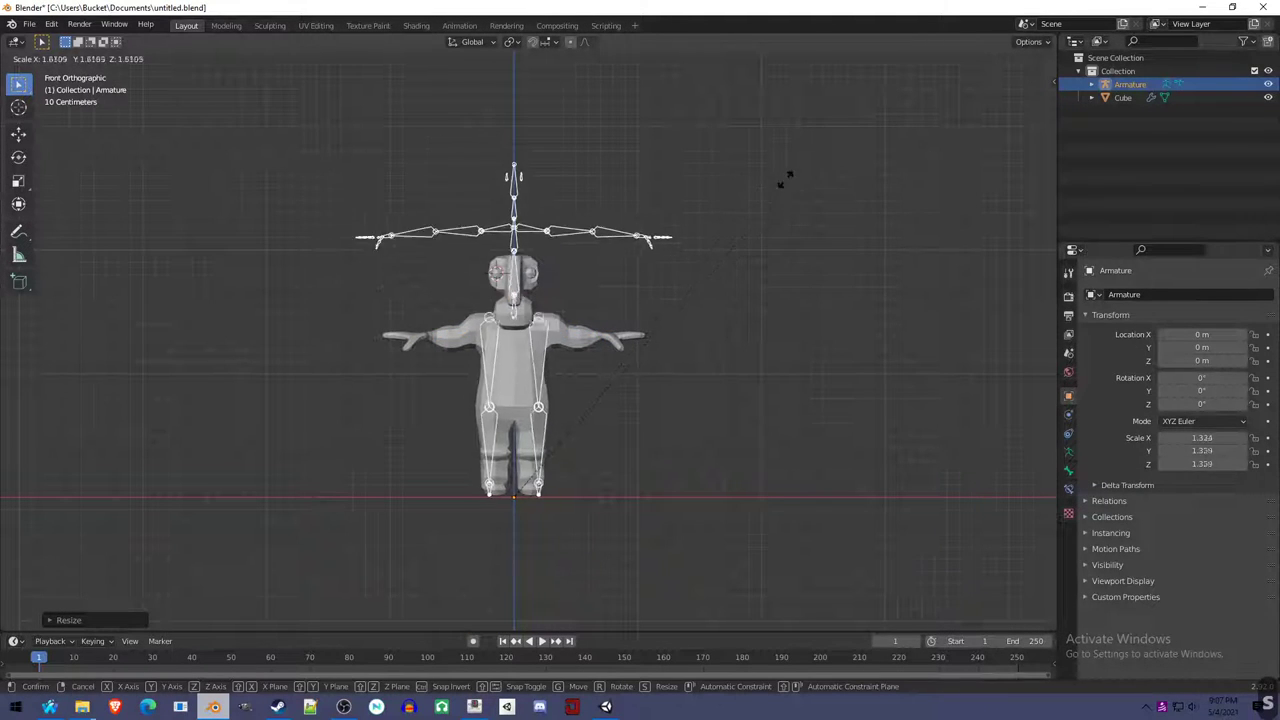
click(855, 135)
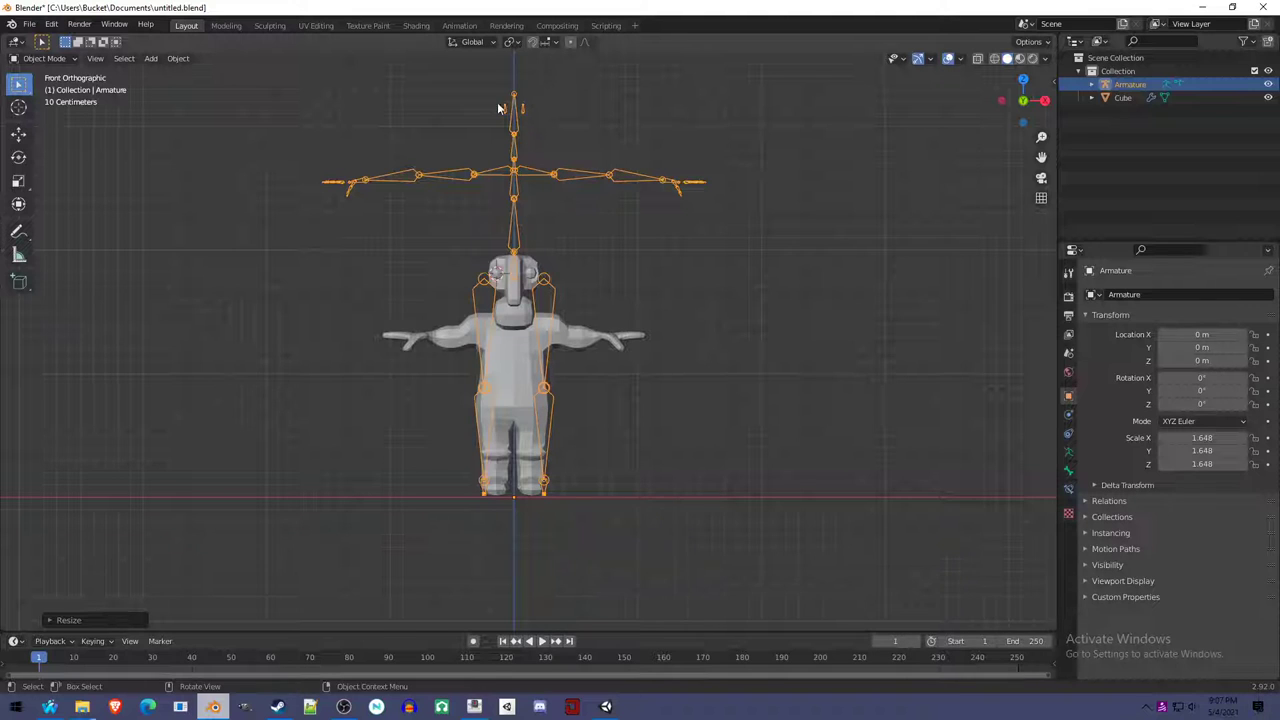
Scale the armature back down uniformly to about 0.848 to fit the body.
key(s)
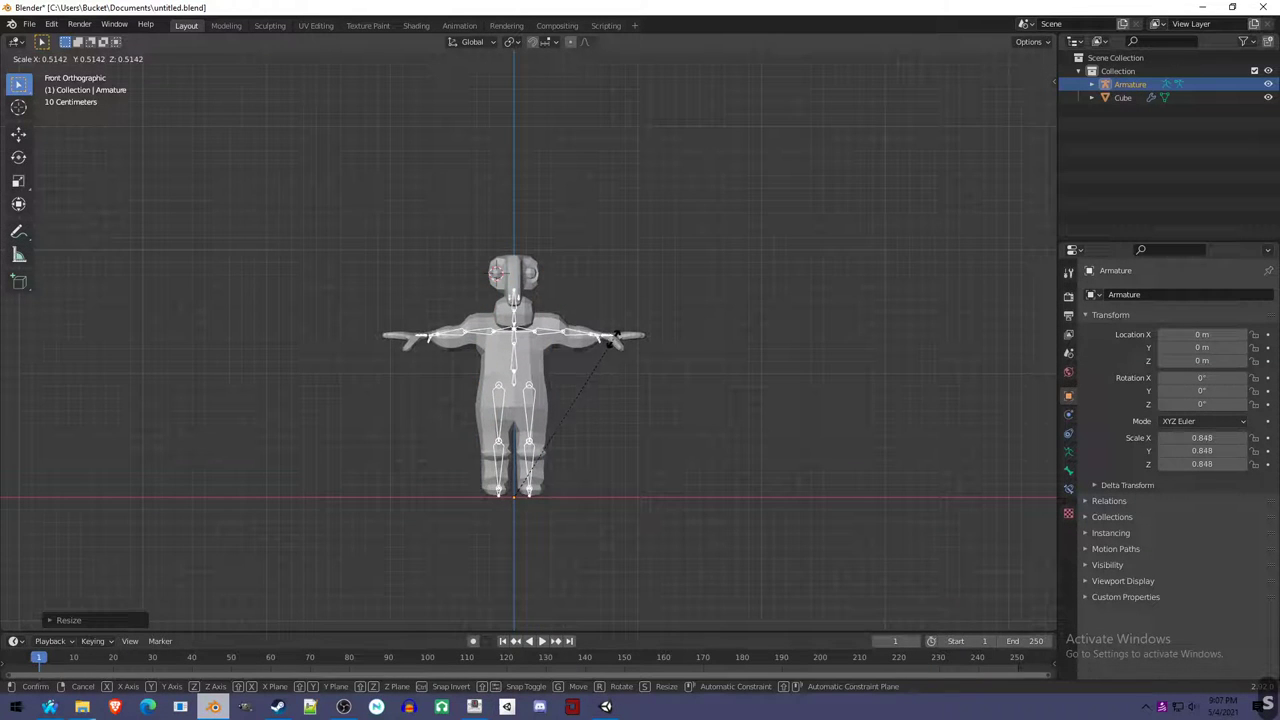
click(617, 336)
scroll(616, 370, up, 3)
In Edit Mode, select the left arm bones from the upper arm to the hand and move them outward about 0.165 m.
key(Tab)
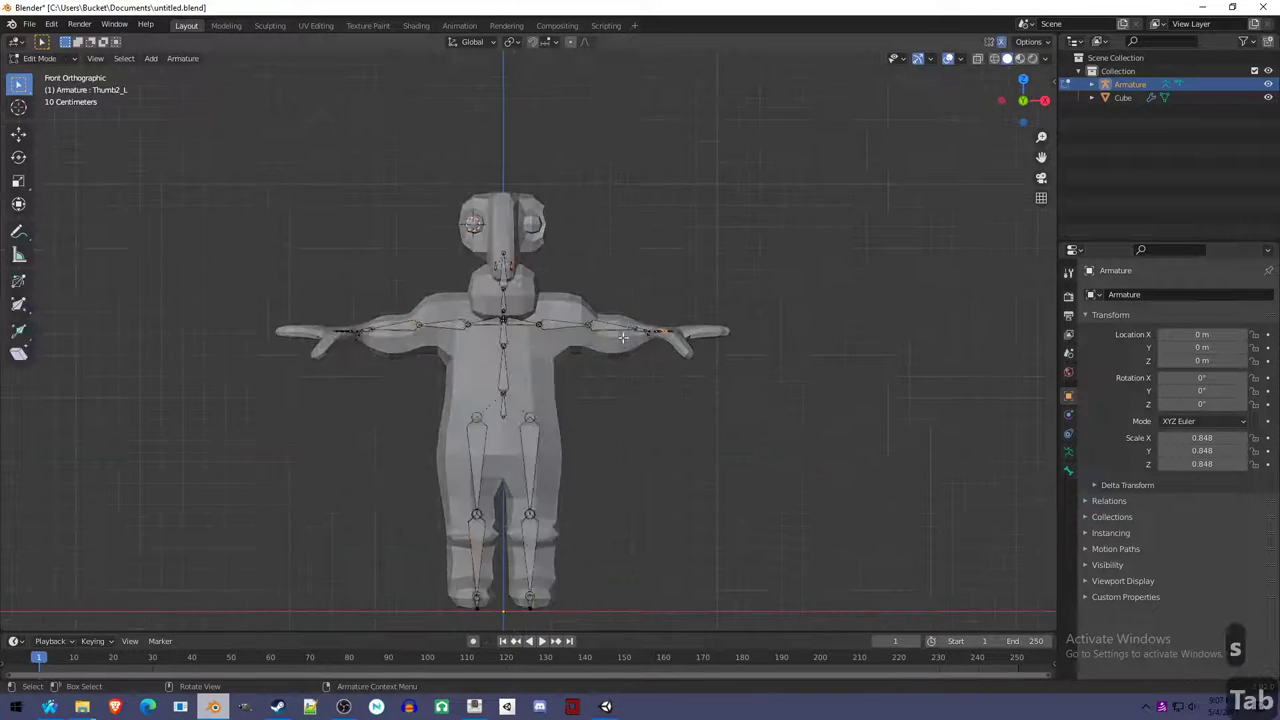
key(a)
key(c)
drag(559, 325, 677, 334)
right_click(676, 334)
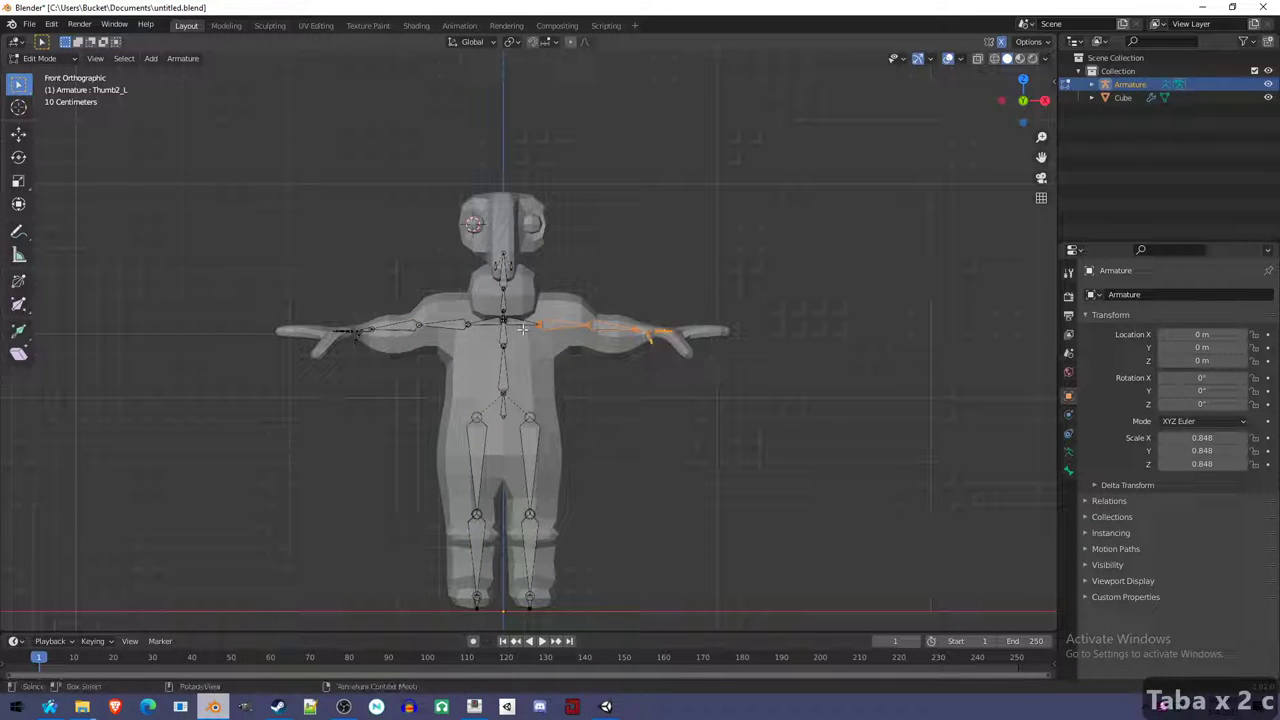
key(g)
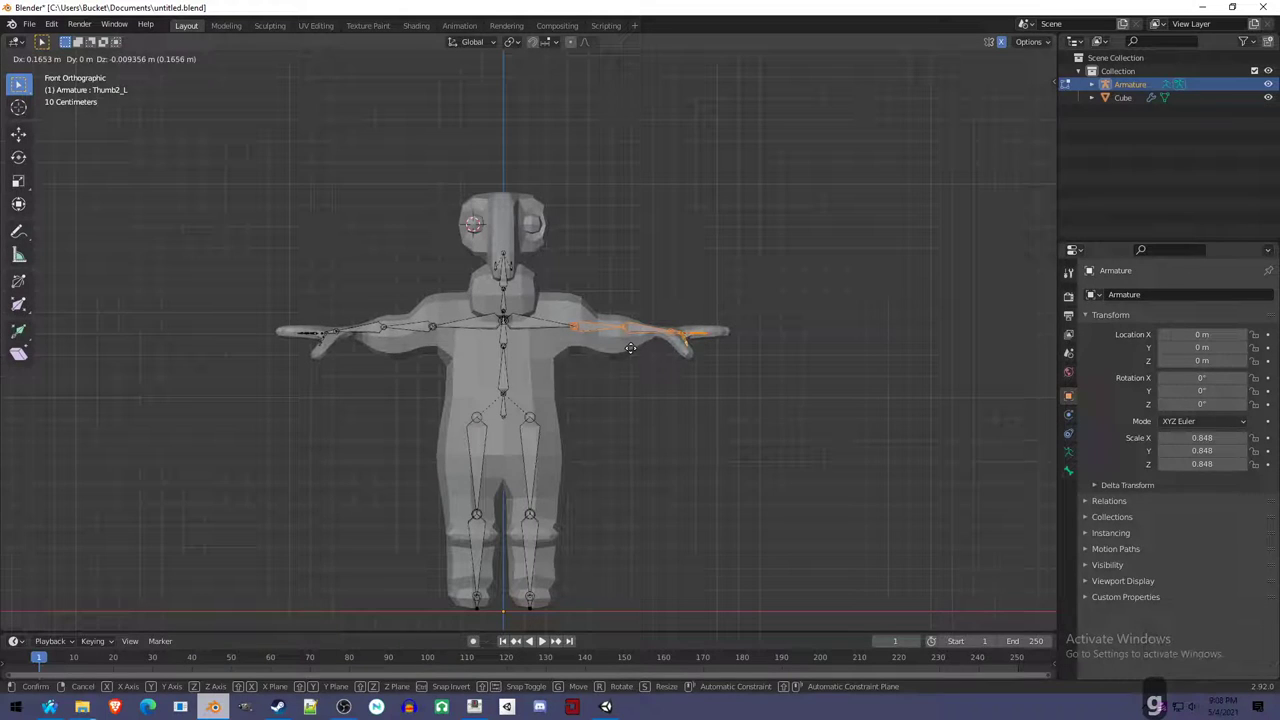
right_click(629, 347)
Select only the left forearm and hand bones and move them outward about 0.059 m along the arm.
key(a)
key(a)
key(c)
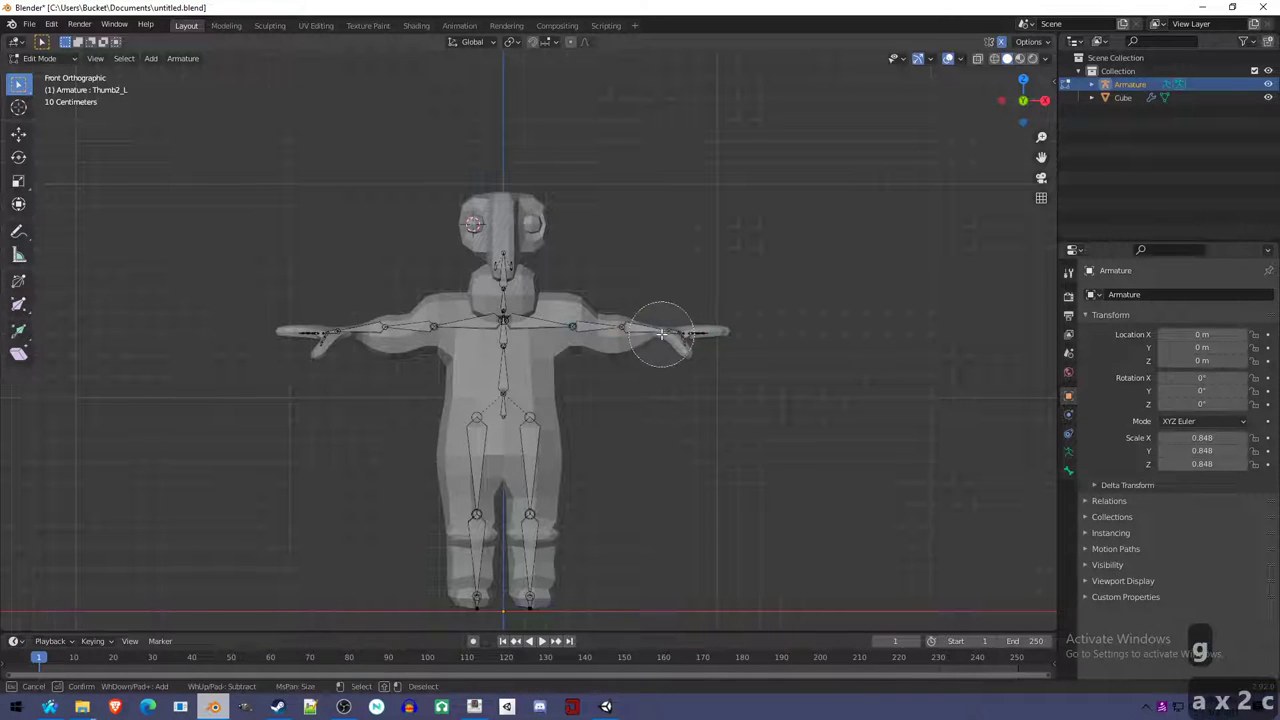
drag(641, 333, 714, 349)
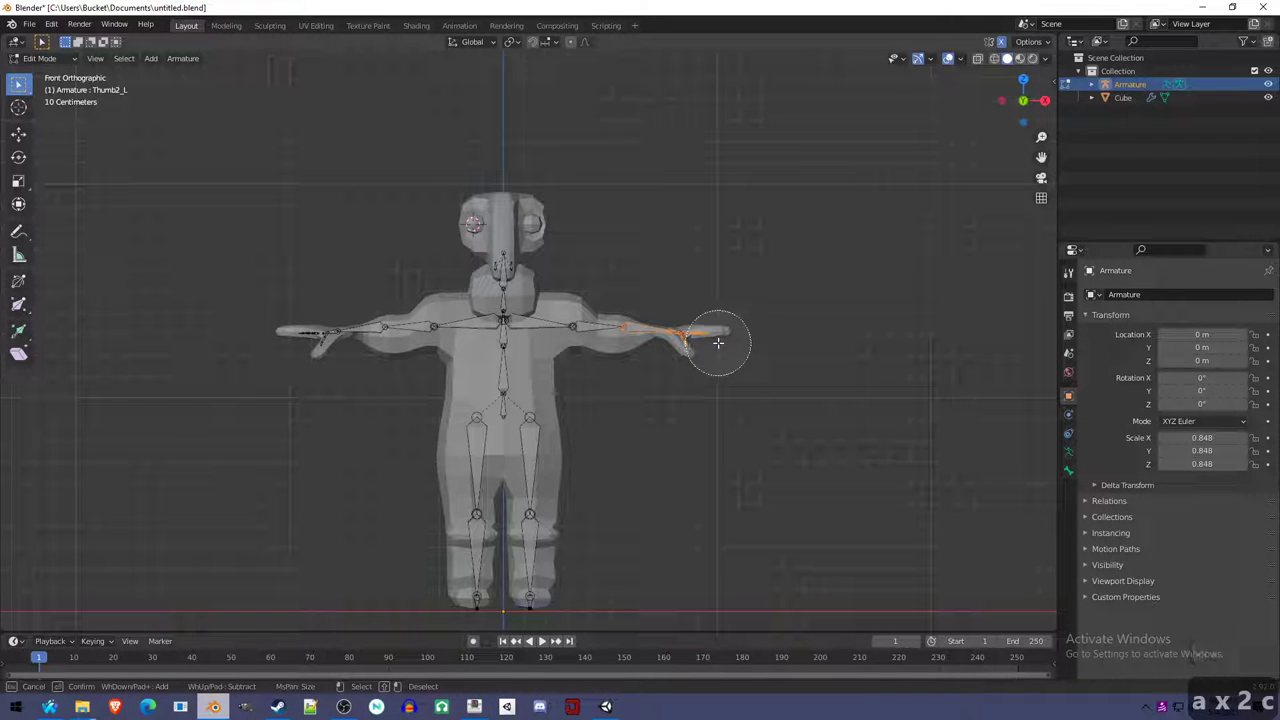
right_click(690, 341)
key(g)
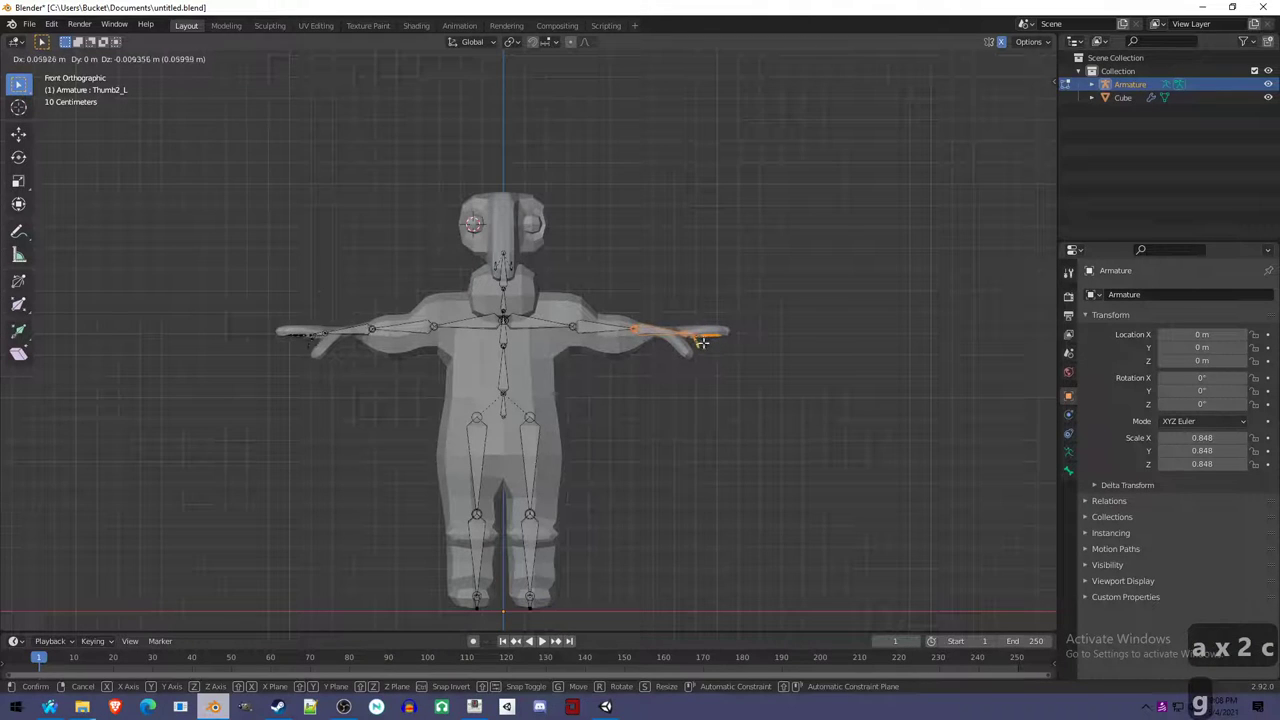
click(702, 343)
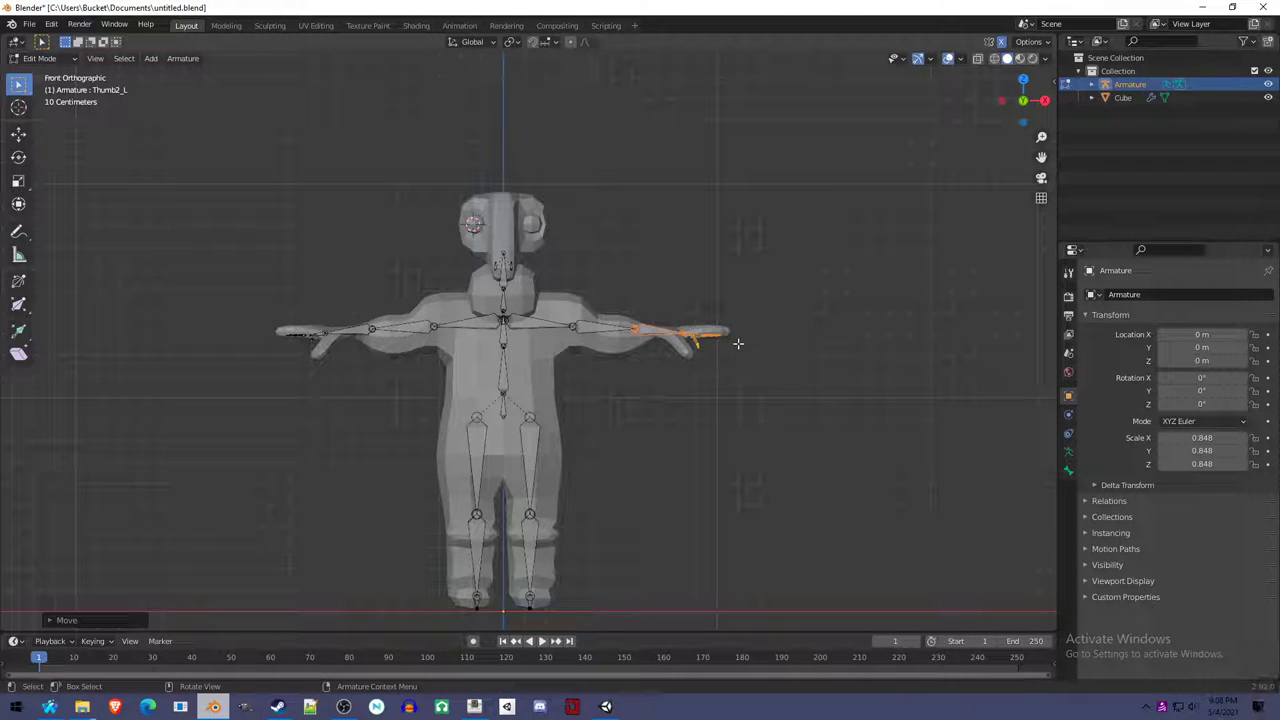
Move the left elbow joint about 0.06 m back toward the body and slightly down into the middle of the arm.
key(a)
key(a)
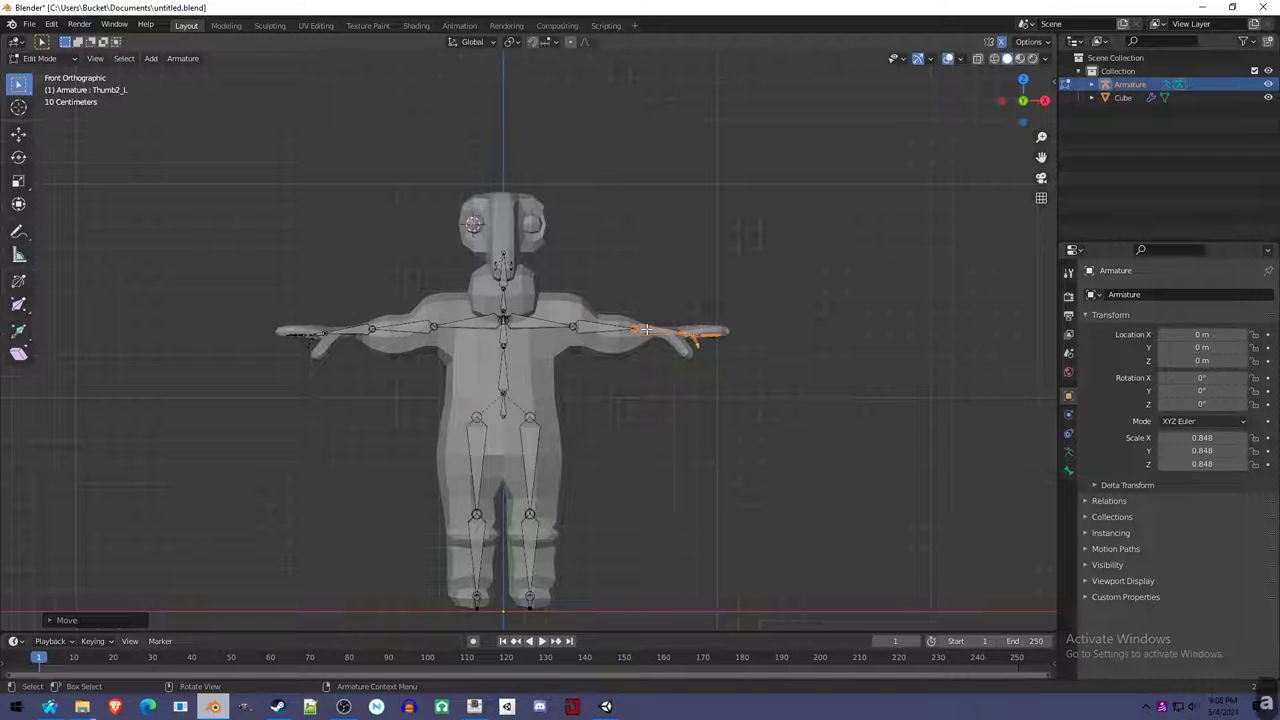
key(c)
click(636, 330)
right_click(636, 330)
key(g)
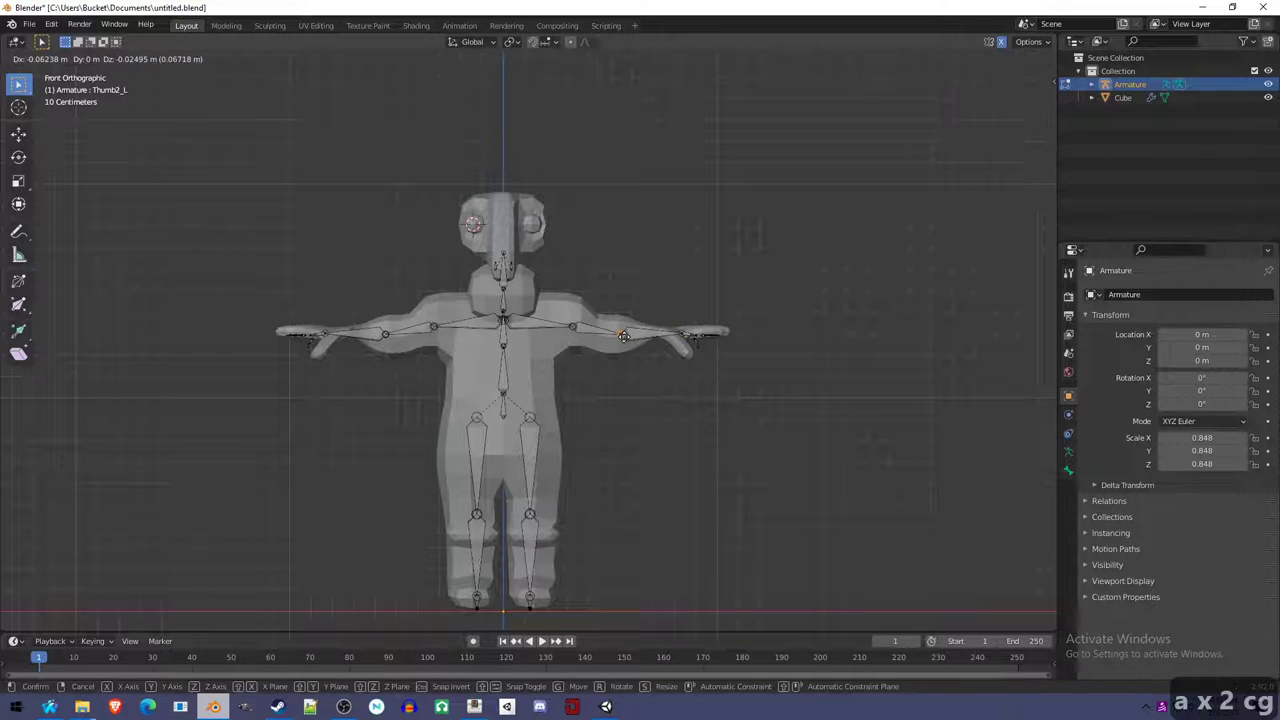
click(622, 335)
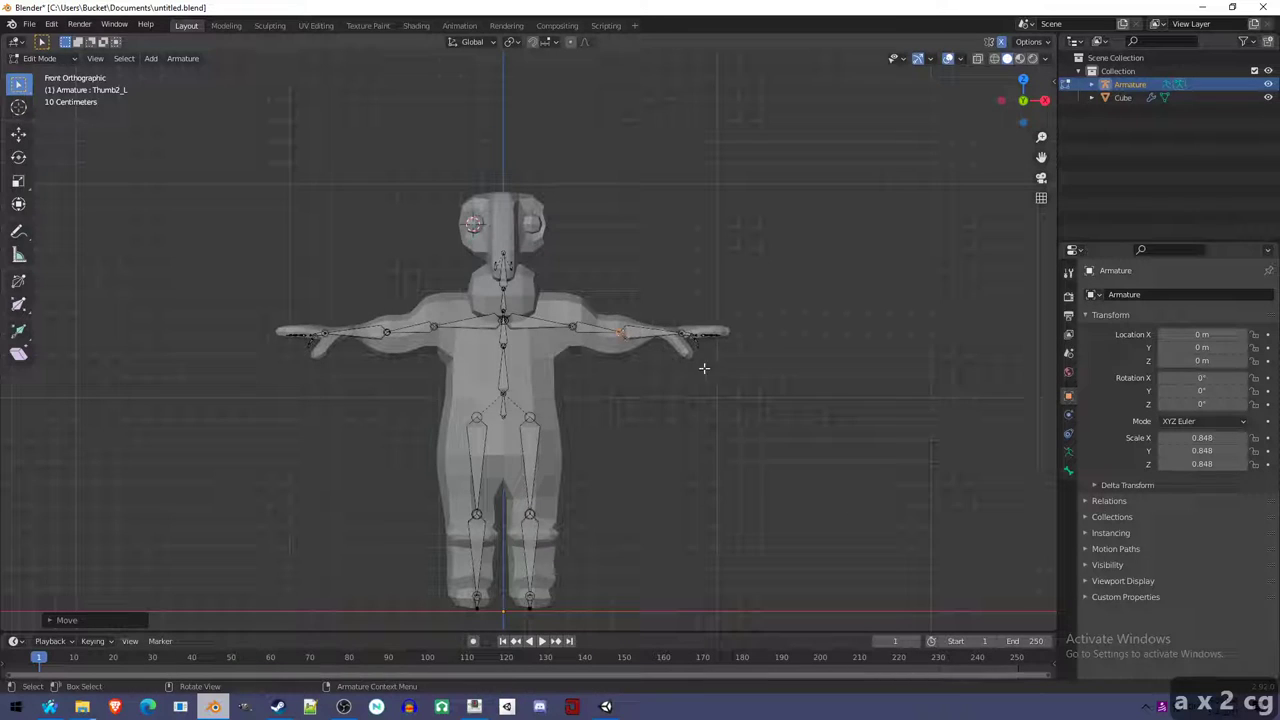
Shift the left shoulder joint inward and up, and move the elbow joint further toward the body.
click(577, 326)
key(g)
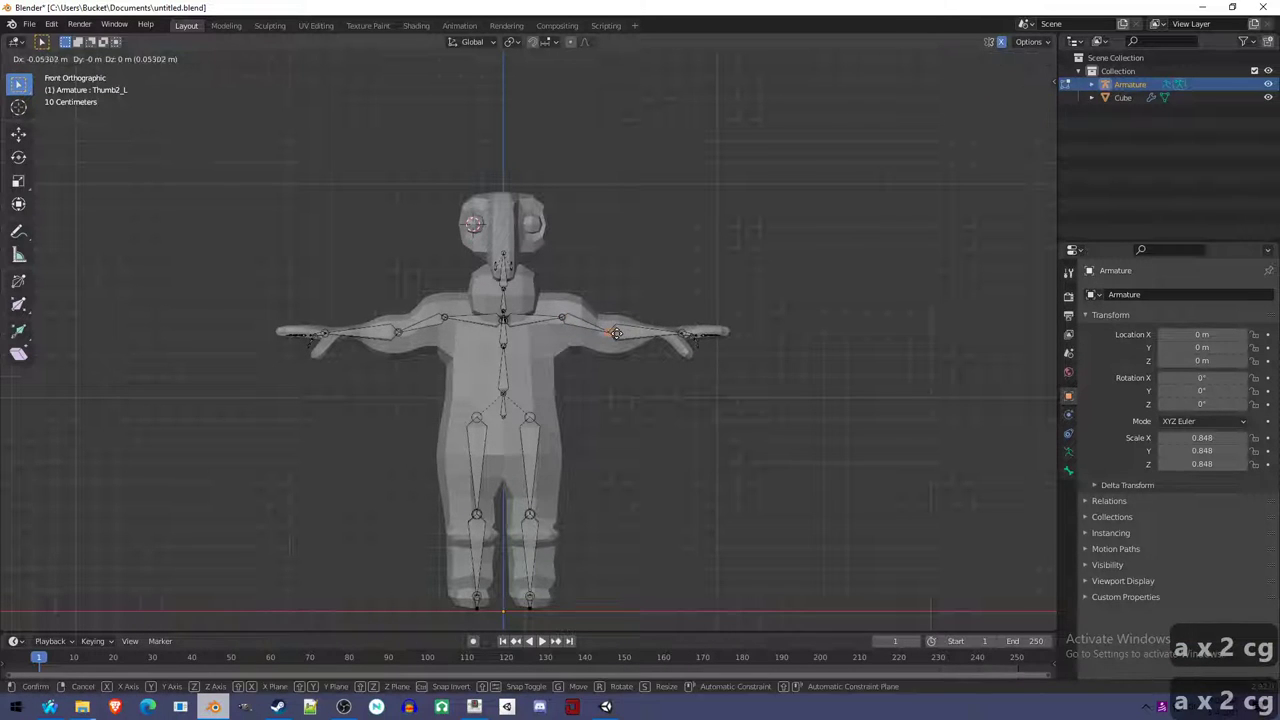
click(606, 333)
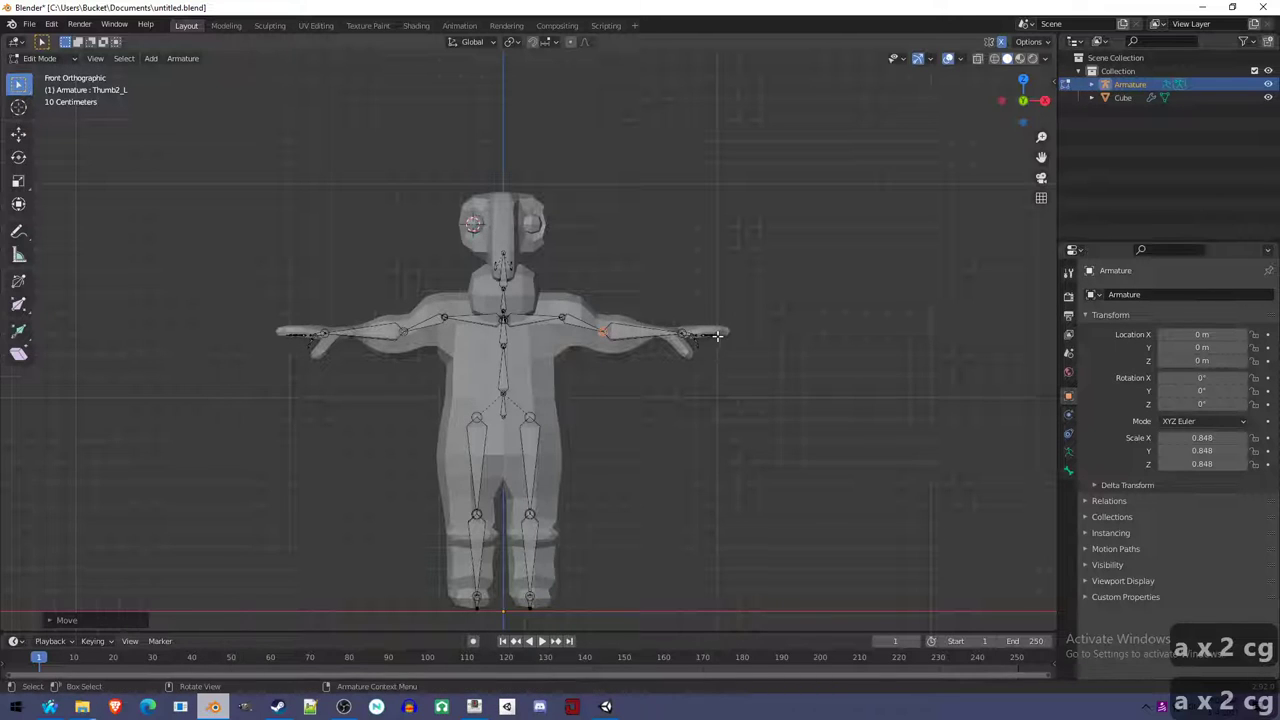
key(c)
click(676, 326)
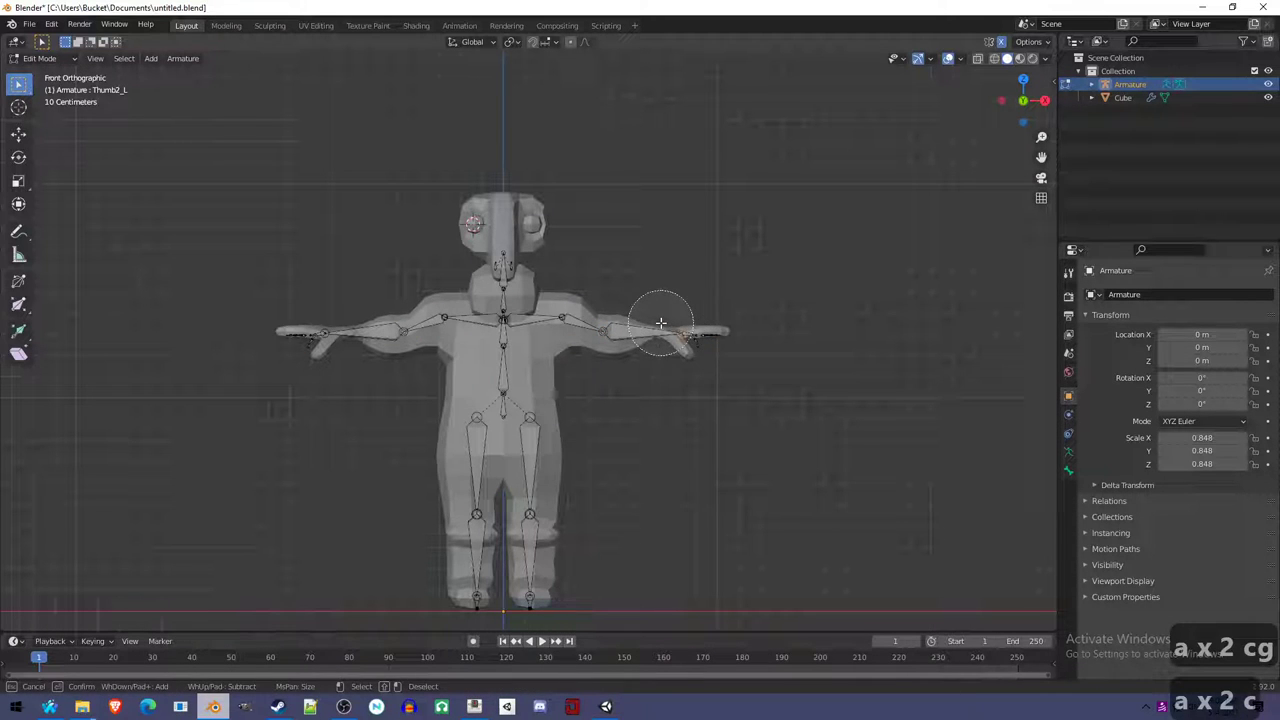
right_click(663, 324)
key(g)
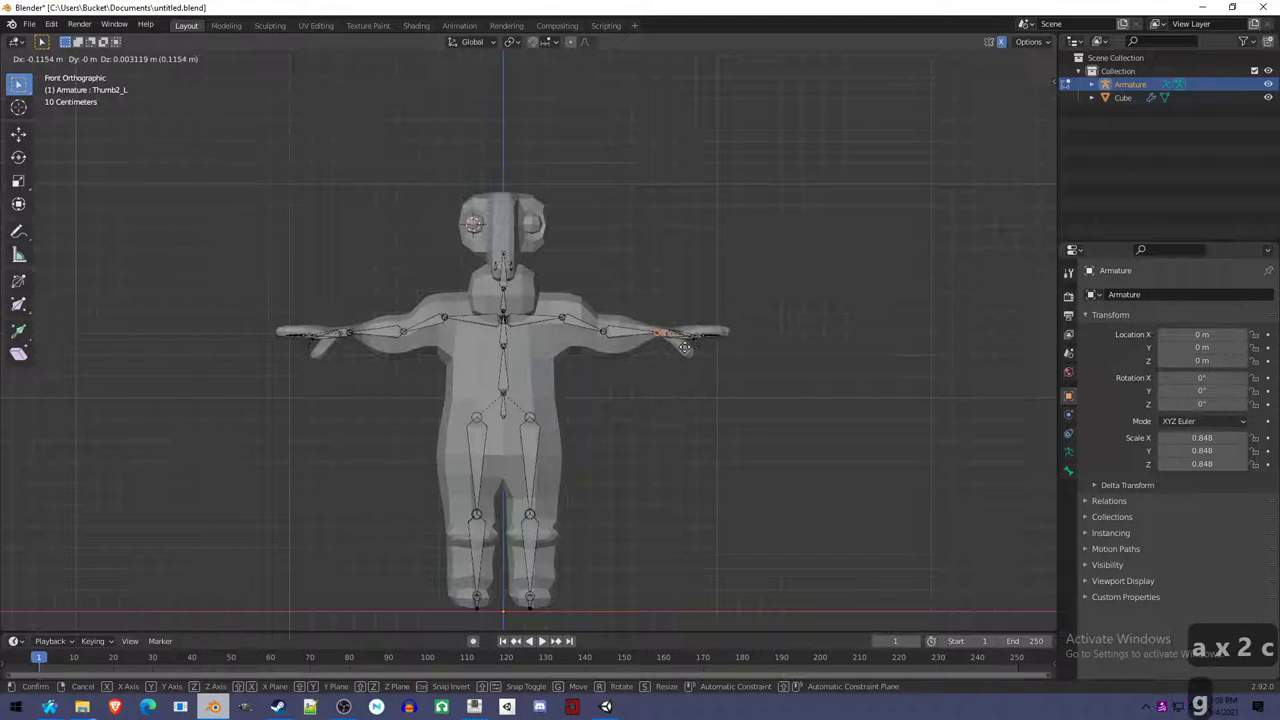
right_click(685, 347)
Move the left wrist joint inward and slightly up so it sits at the mesh's wrist.
click(681, 345)
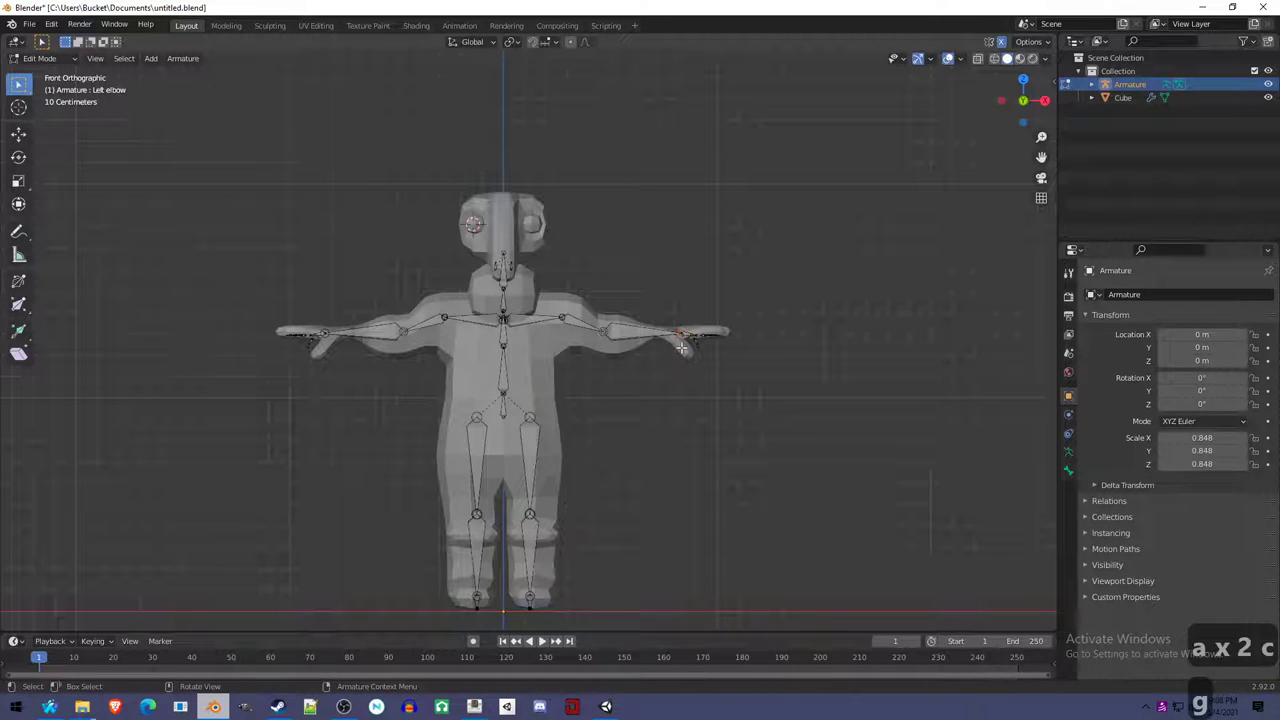
scroll(749, 338, up, 3)
shift+middle_drag(789, 327, 614, 285)
middle_drag(725, 295, 657, 403)
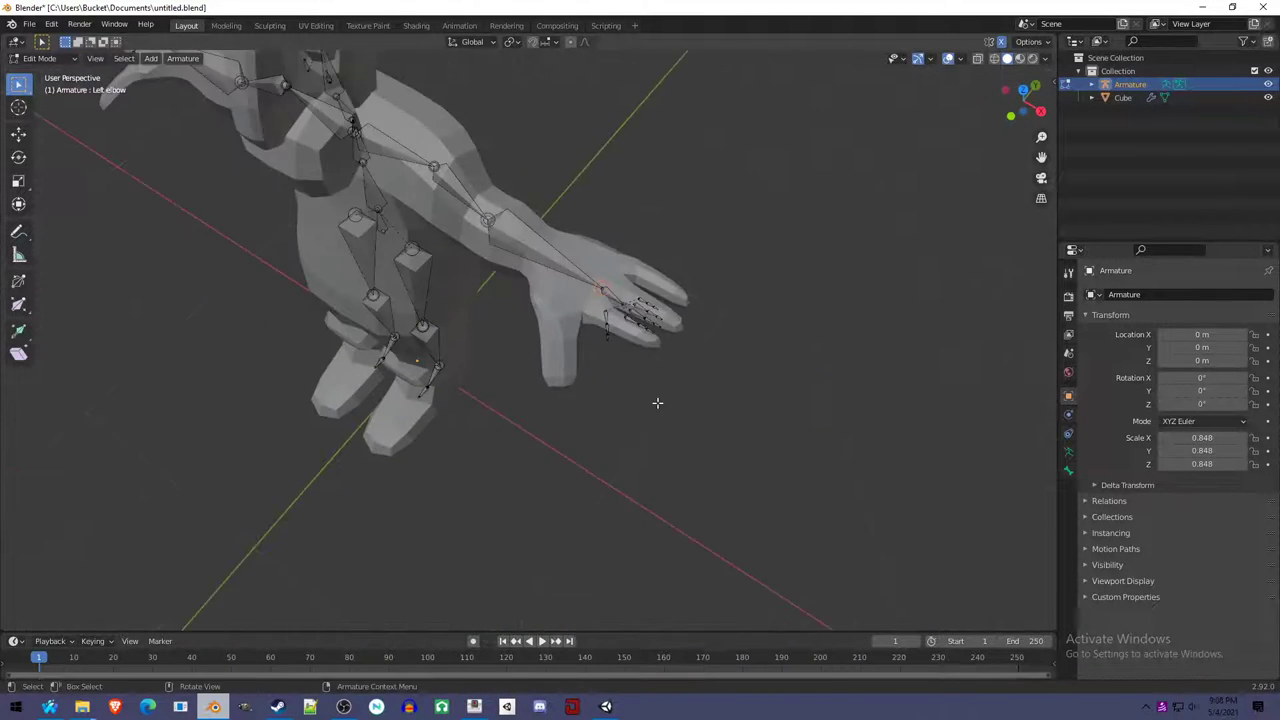
scroll(657, 403, up, 3)
key(c)
right_click(665, 232)
scroll(559, 377, down, 5)
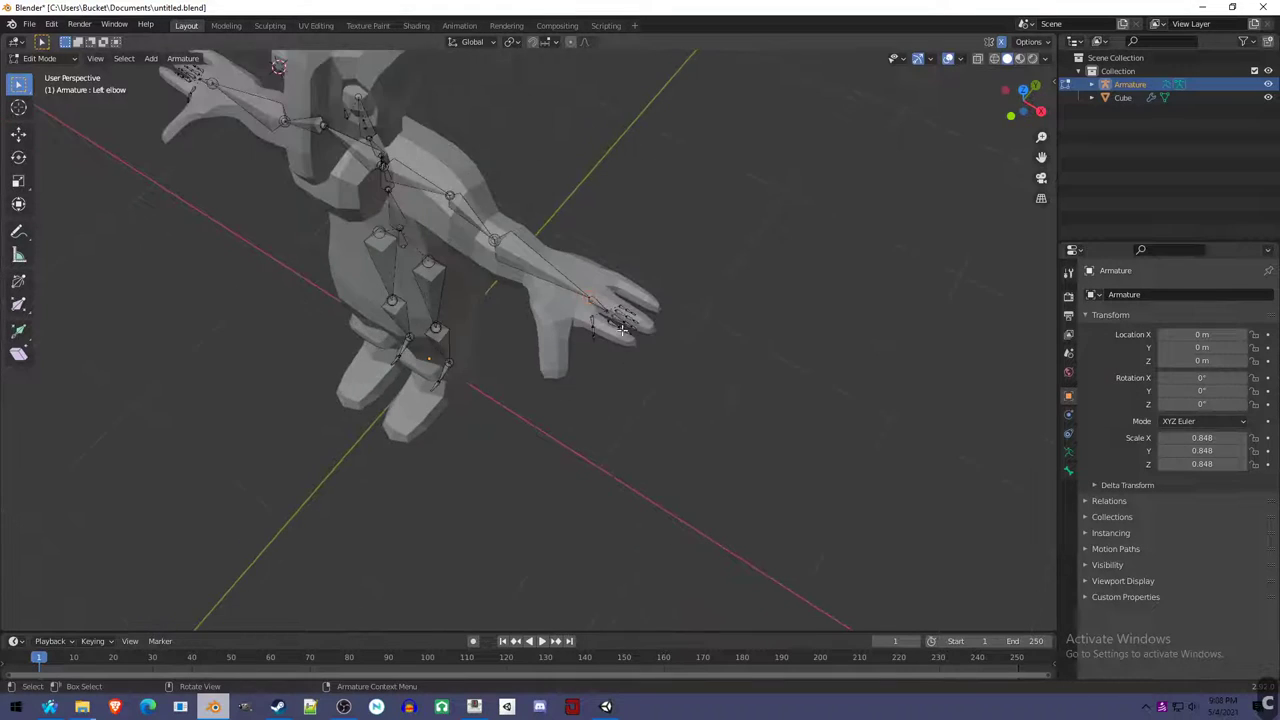
key(KP_1)
key(g)
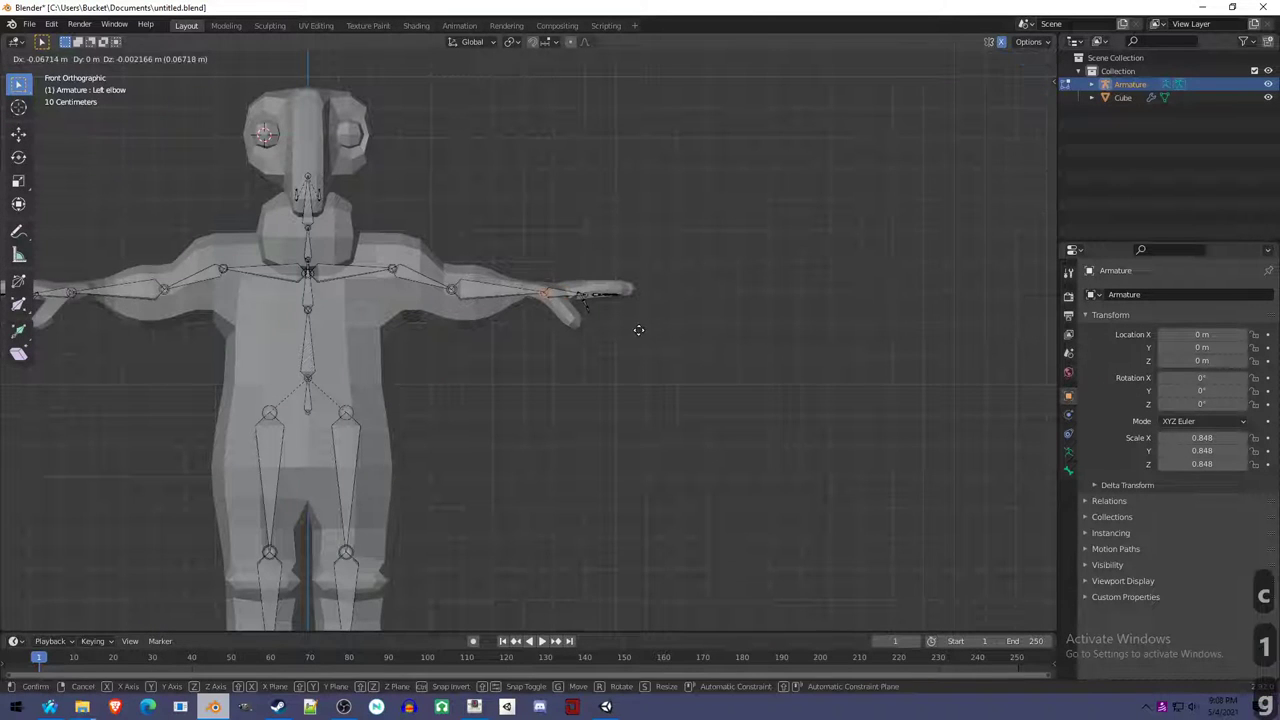
click(634, 326)
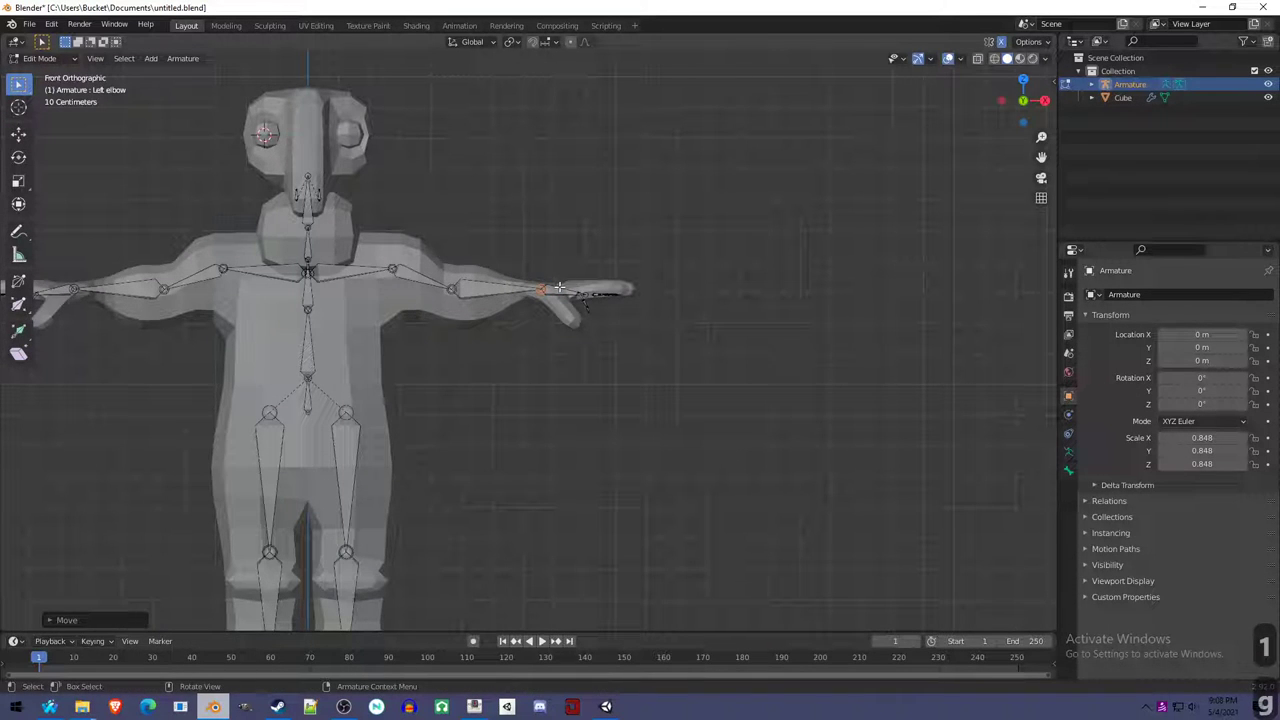
Check the left arm chain by selecting its wrist, shoulder, upper arm and elbow bones one after another.
click(563, 288)
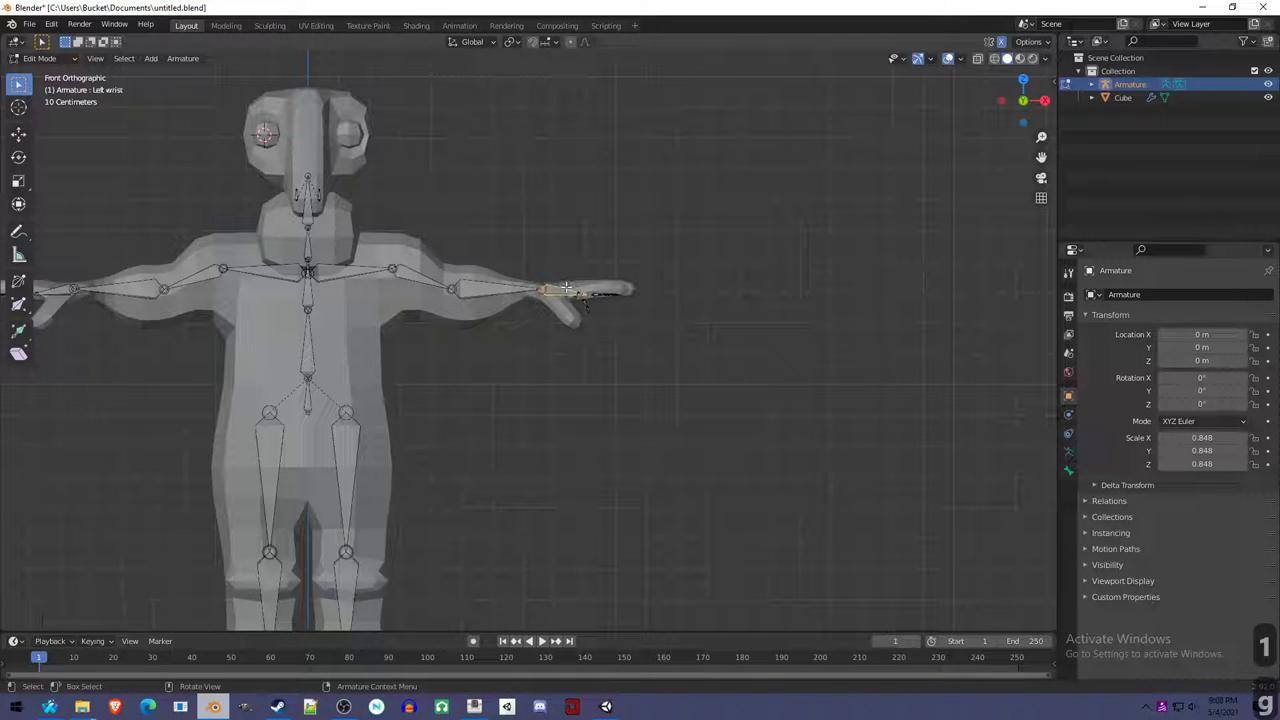
click(355, 271)
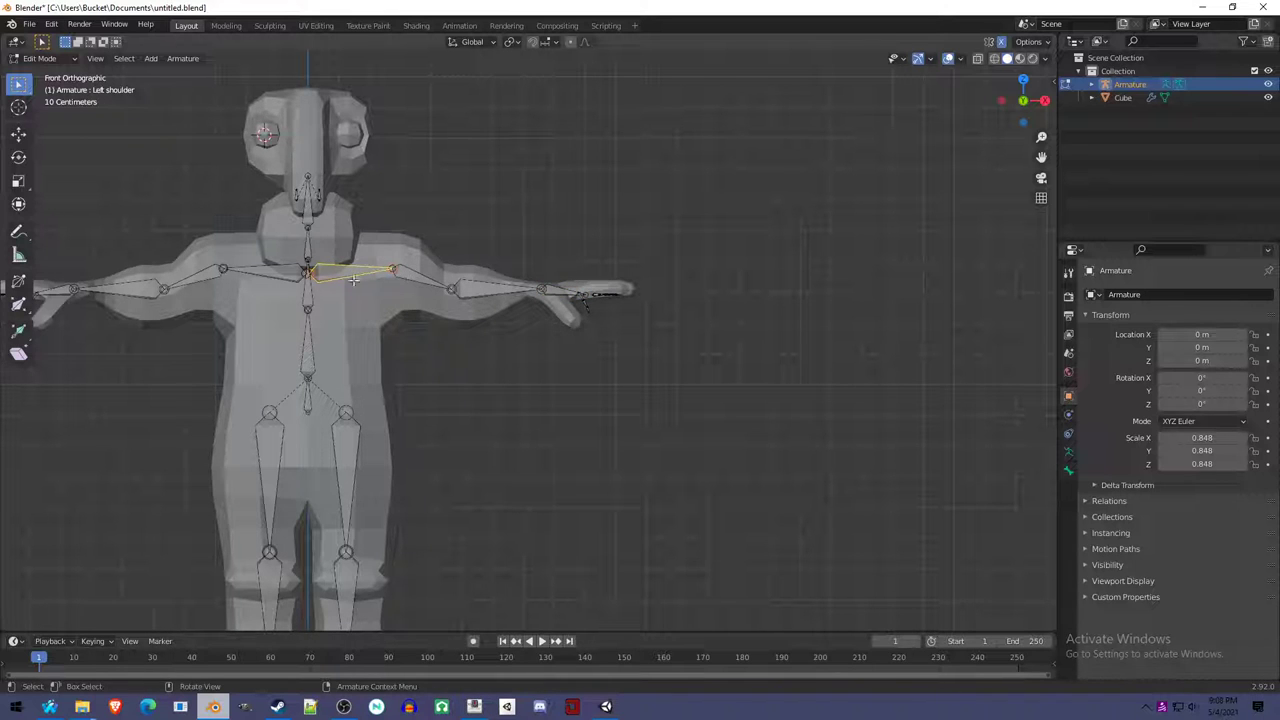
click(420, 278)
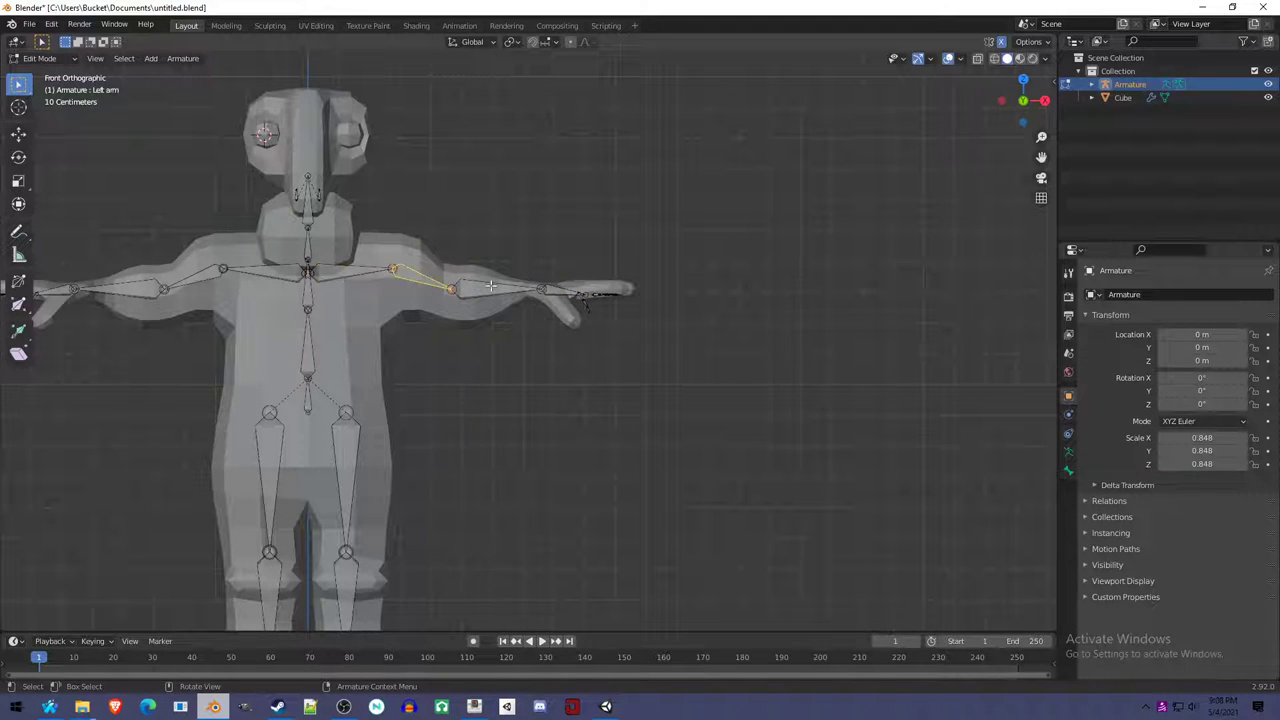
click(505, 288)
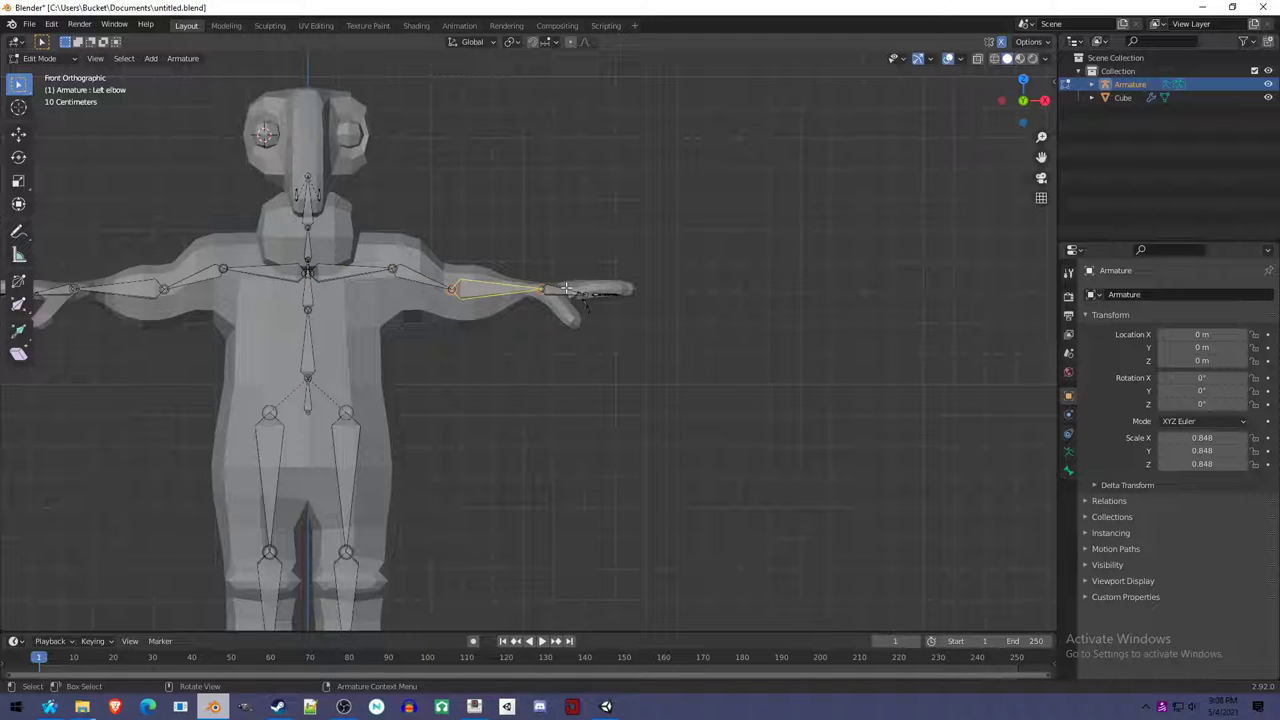
click(605, 291)
Fine-tune the left wrist joint's position in front view after checking the hand from above.
middle_drag(643, 289, 629, 316)
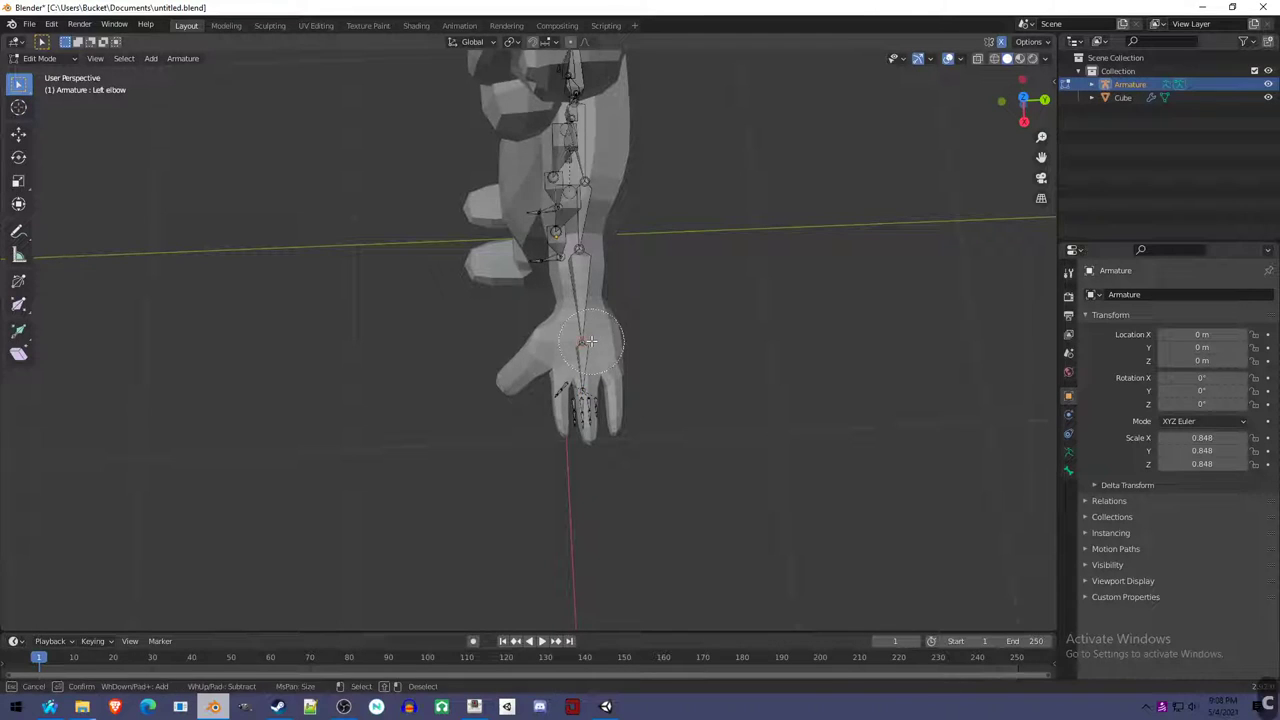
key(KP_1)
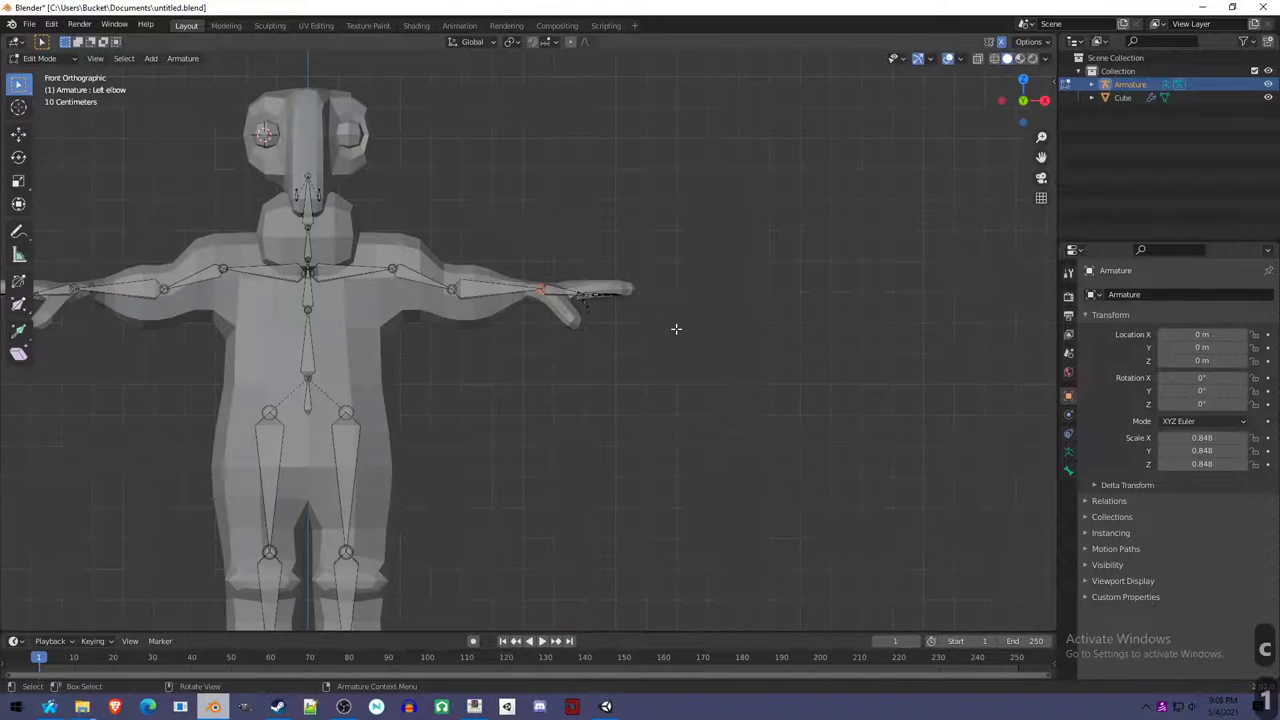
key(g)
click(603, 312)
middle_drag(663, 309, 578, 373)
key(c)
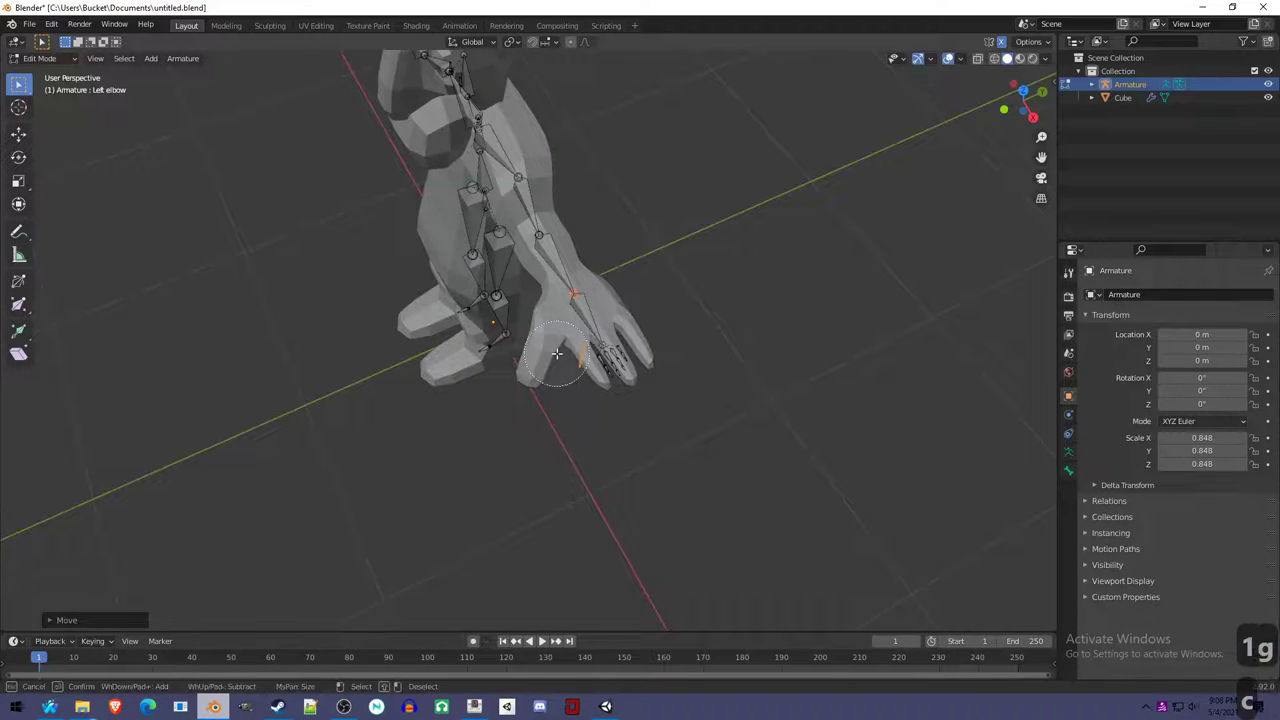
right_click(557, 353)
key(a)
key(a)
key(a)
key(a)
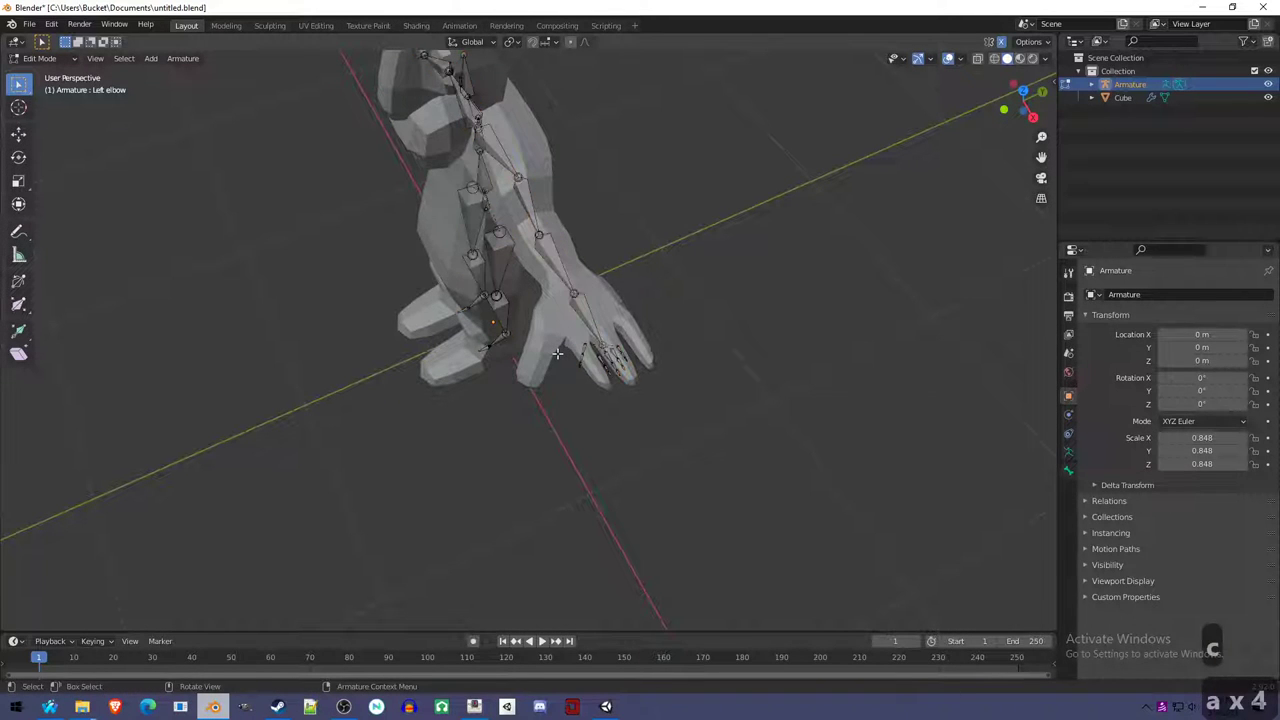
key(c)
key(a)
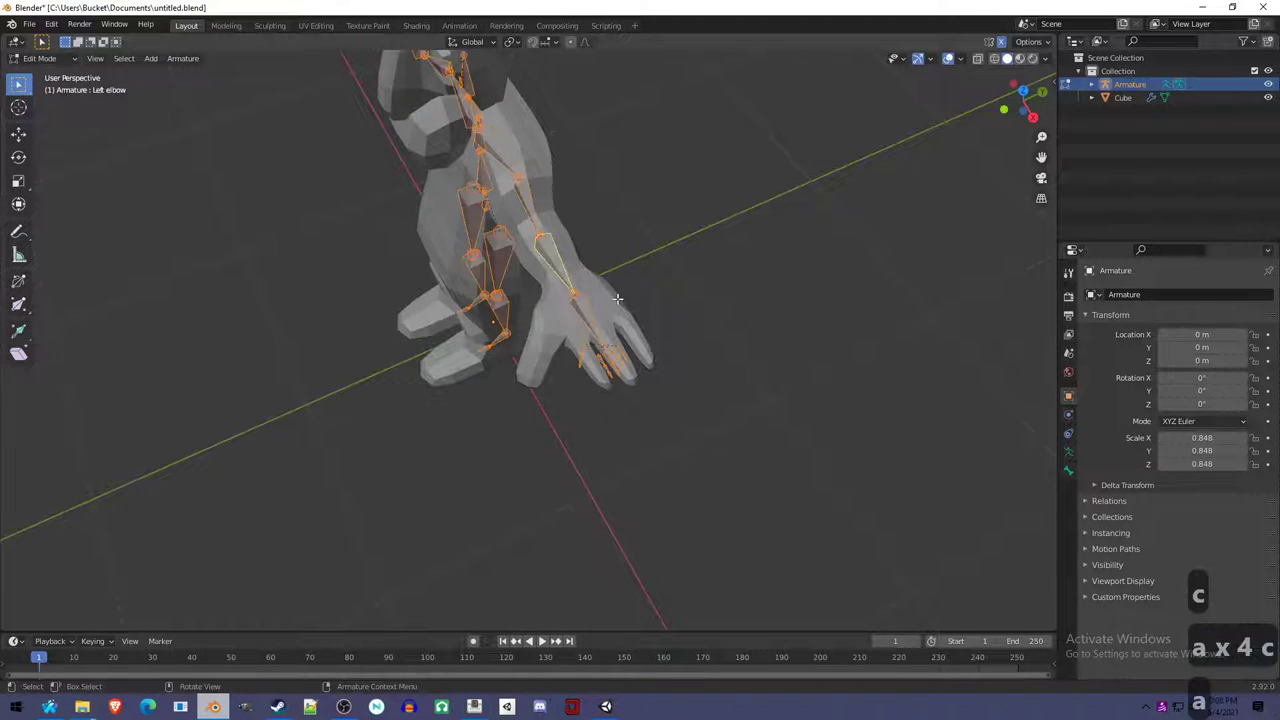
Select only the left thumb bones, move them into the mesh's thumb and enlarge them to span its length.
key(a)
key(a)
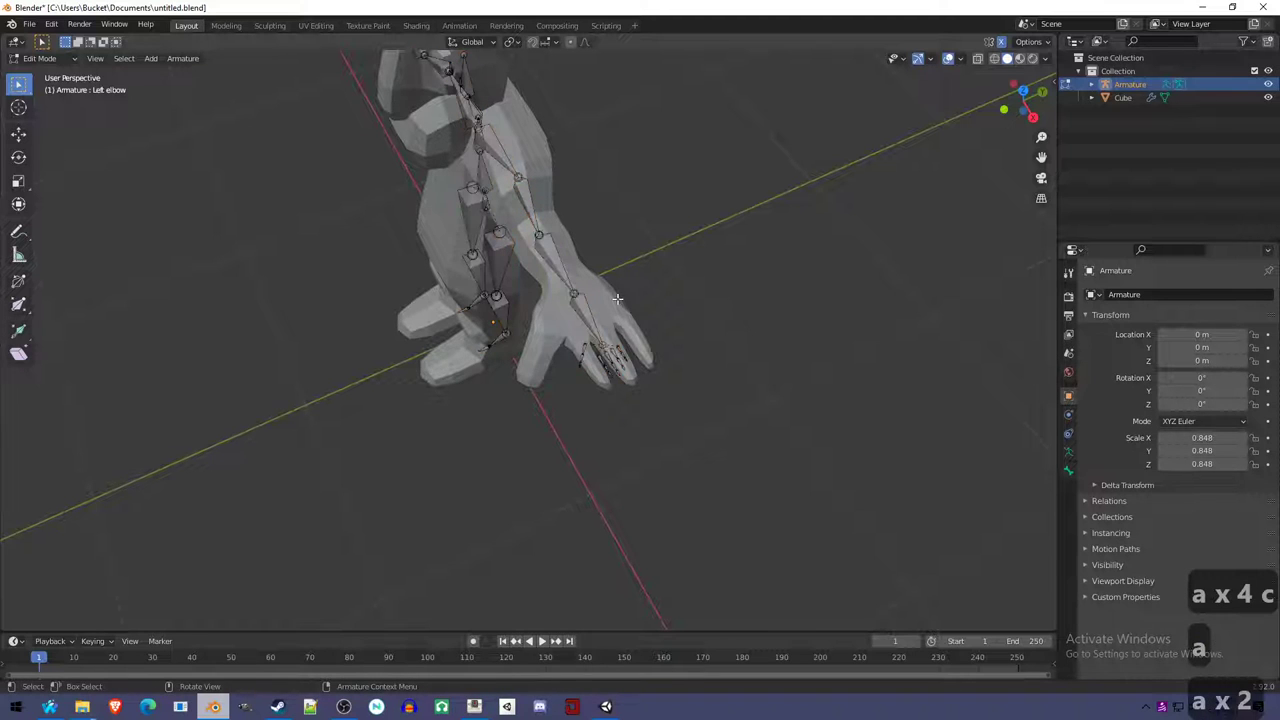
key(c)
click(561, 353)
right_click(561, 353)
key(g)
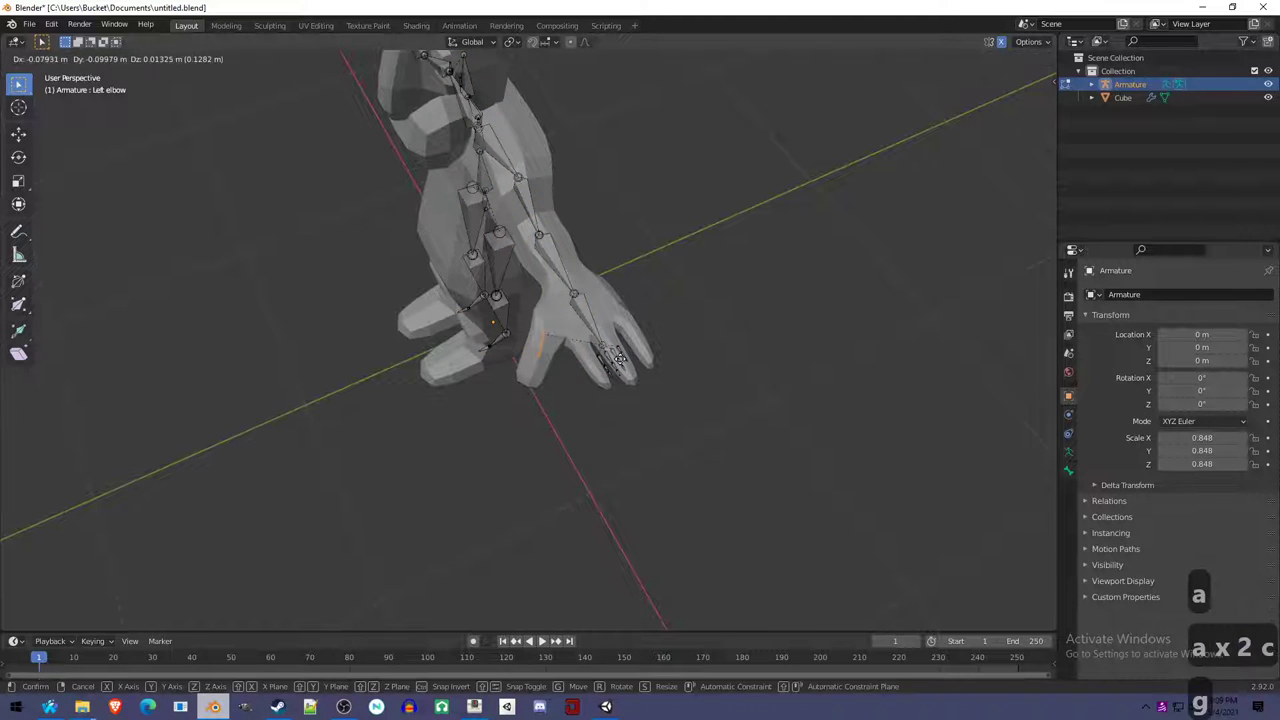
click(562, 355)
key(s)
click(755, 469)
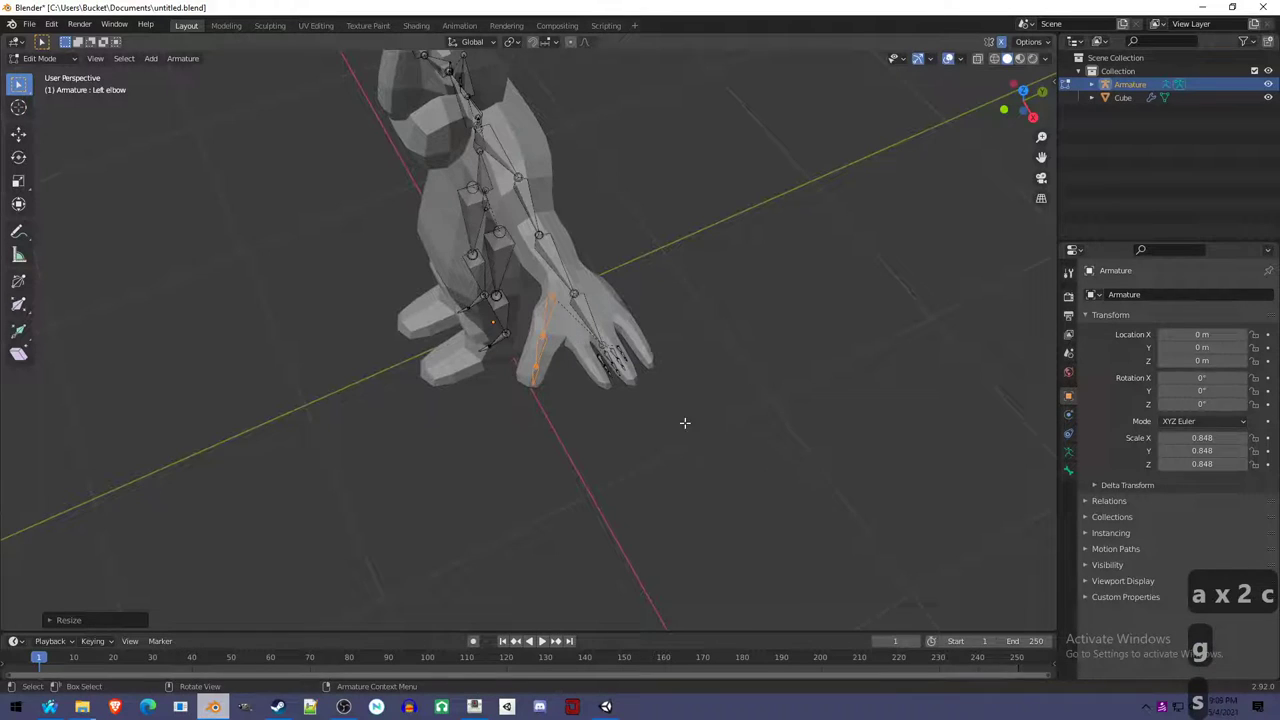
Rotate, move and rescale the left thumb bones so they follow the thumb's downward slope.
middle_drag(684, 423, 681, 338)
key(r)
click(706, 325)
key(g)
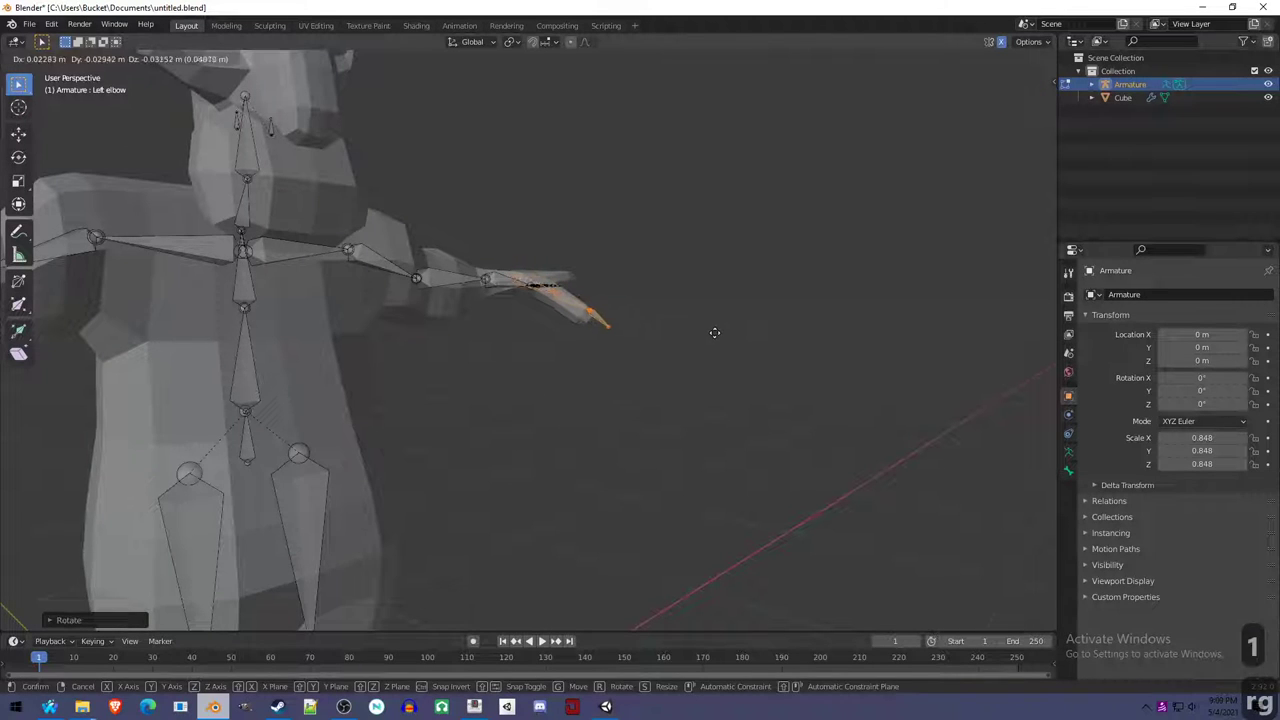
click(733, 365)
key(s)
click(690, 347)
key(g)
click(688, 347)
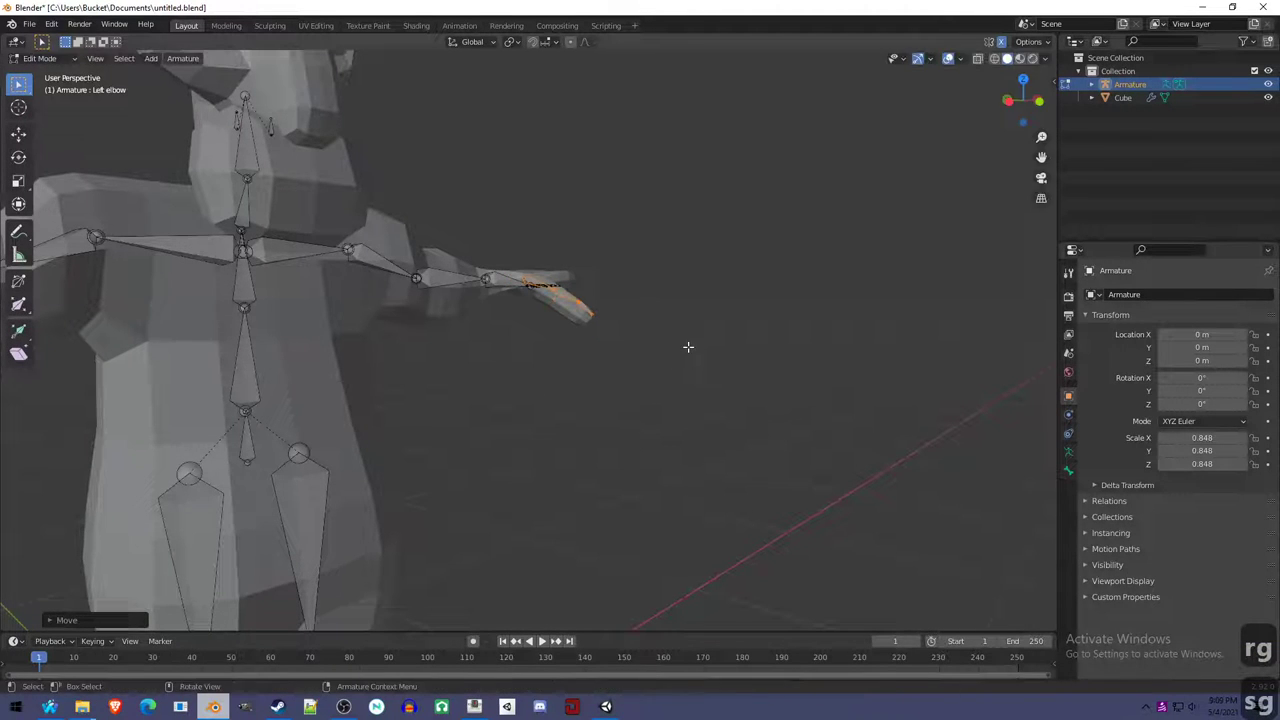
key(s)
click(700, 357)
Rotate the thumb bones slightly as seen from above and reposition them along the centre of the thumb.
middle_drag(700, 357, 523, 446)
key(r)
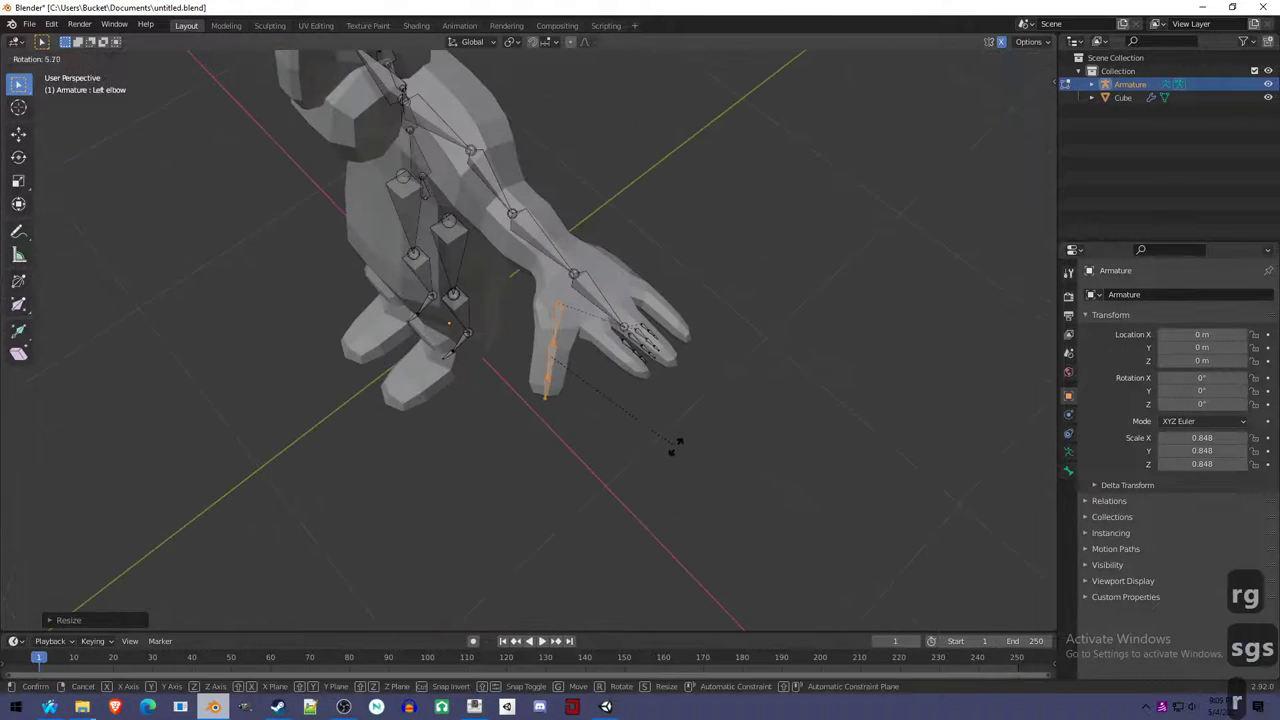
click(682, 436)
key(g)
click(683, 435)
Select the left hand's four finger bone chains and scale them up uniformly to about 2.67.
middle_drag(683, 435, 709, 446)
key(a)
key(a)
key(c)
drag(651, 334, 655, 314)
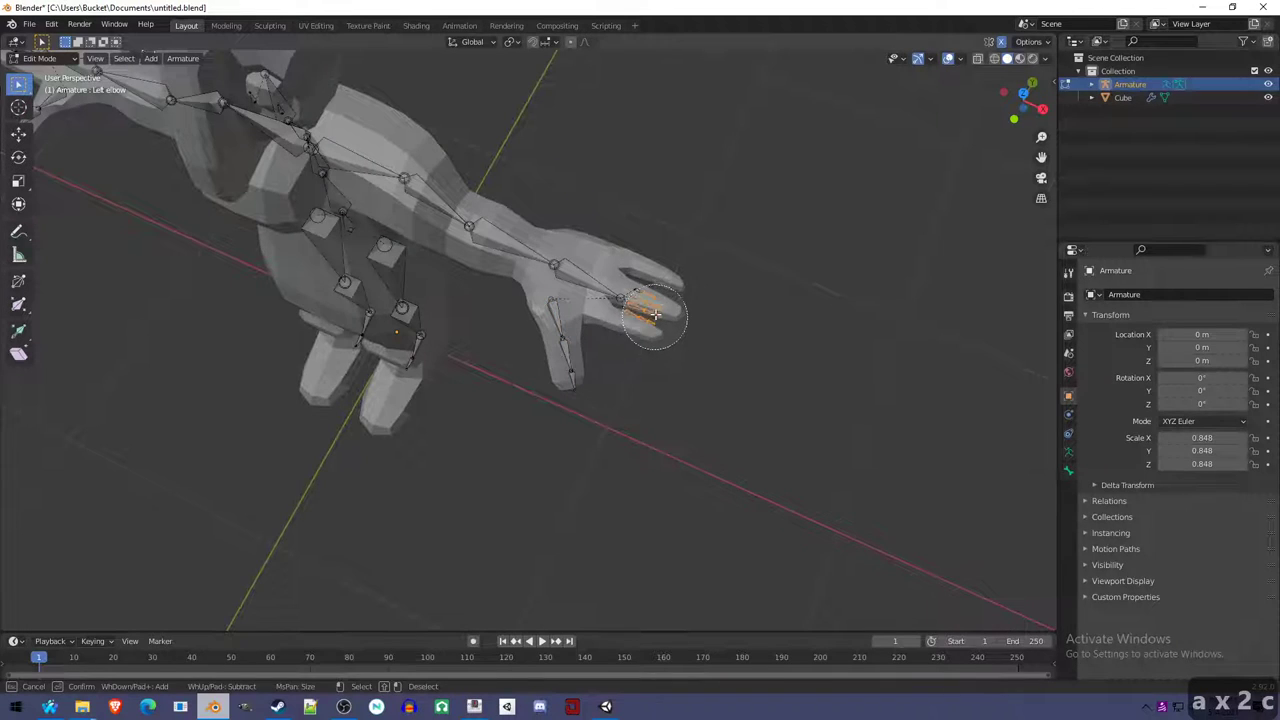
right_click(655, 314)
key(s)
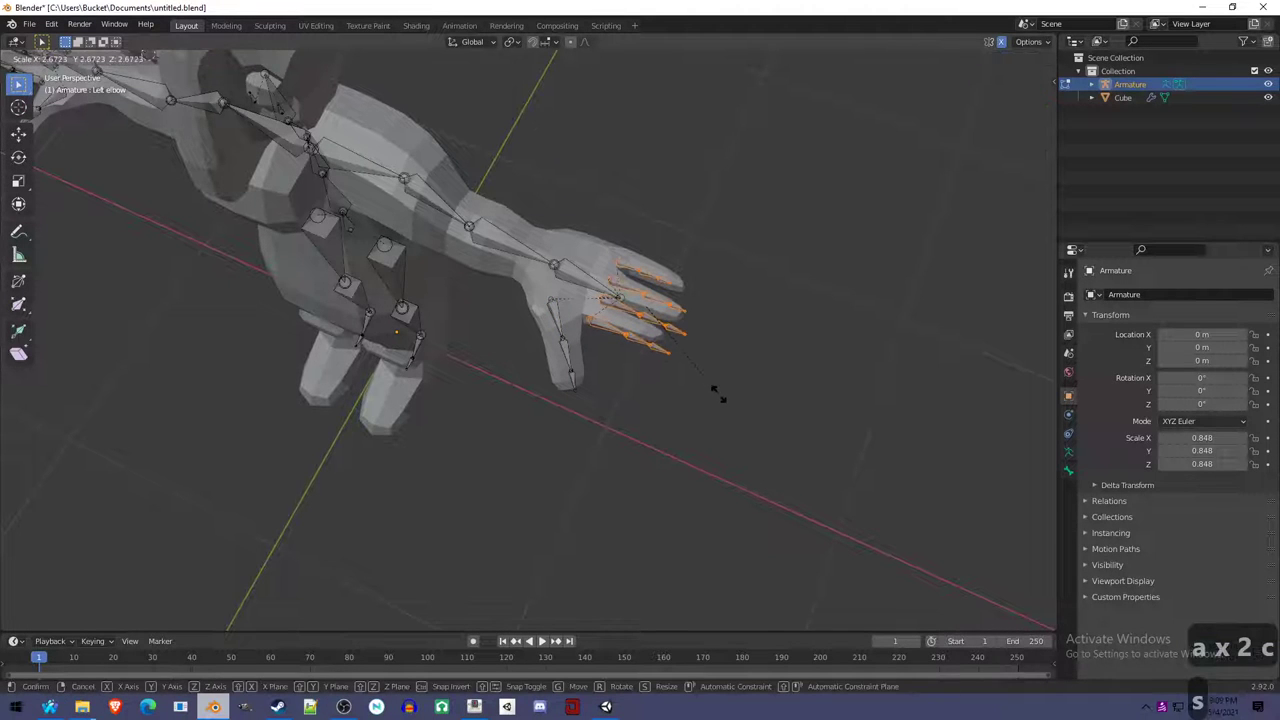
click(716, 394)
Move the finger bones along Z to the fingers' height and shift them in top view to line up with the fingers.
middle_drag(700, 394, 711, 323)
key(g)
key(z)
click(711, 316)
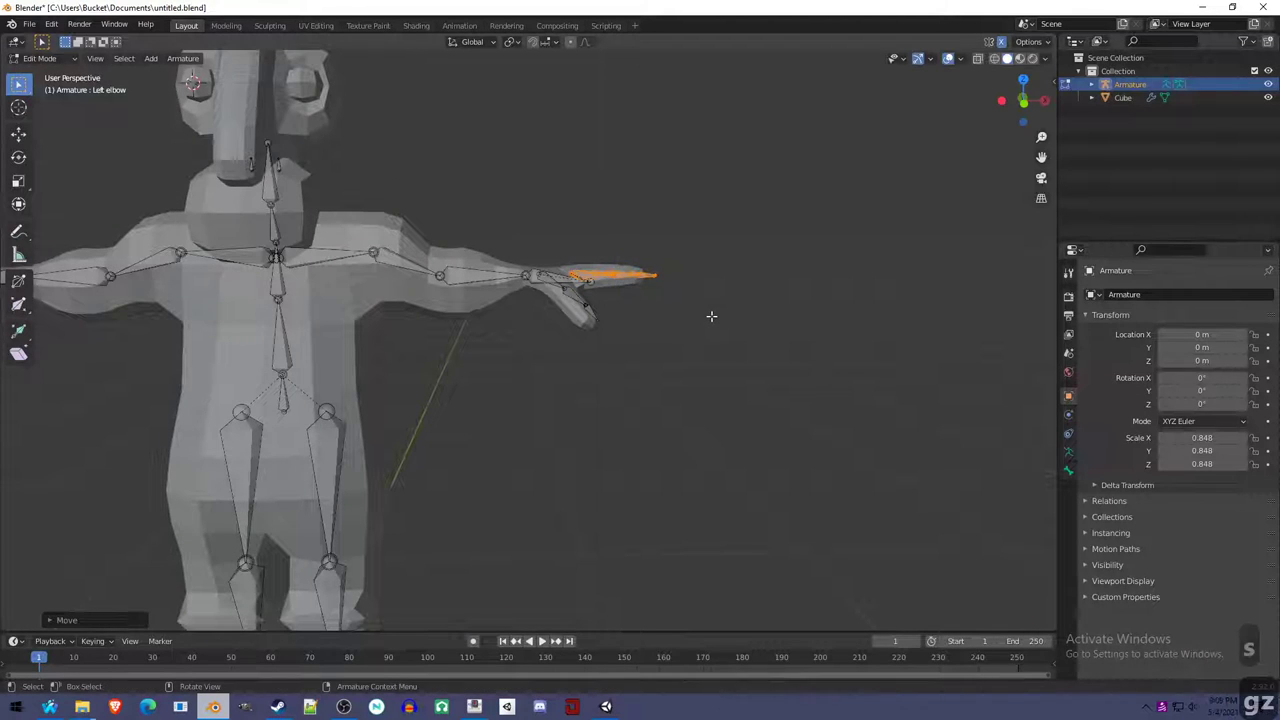
key(KP_7)
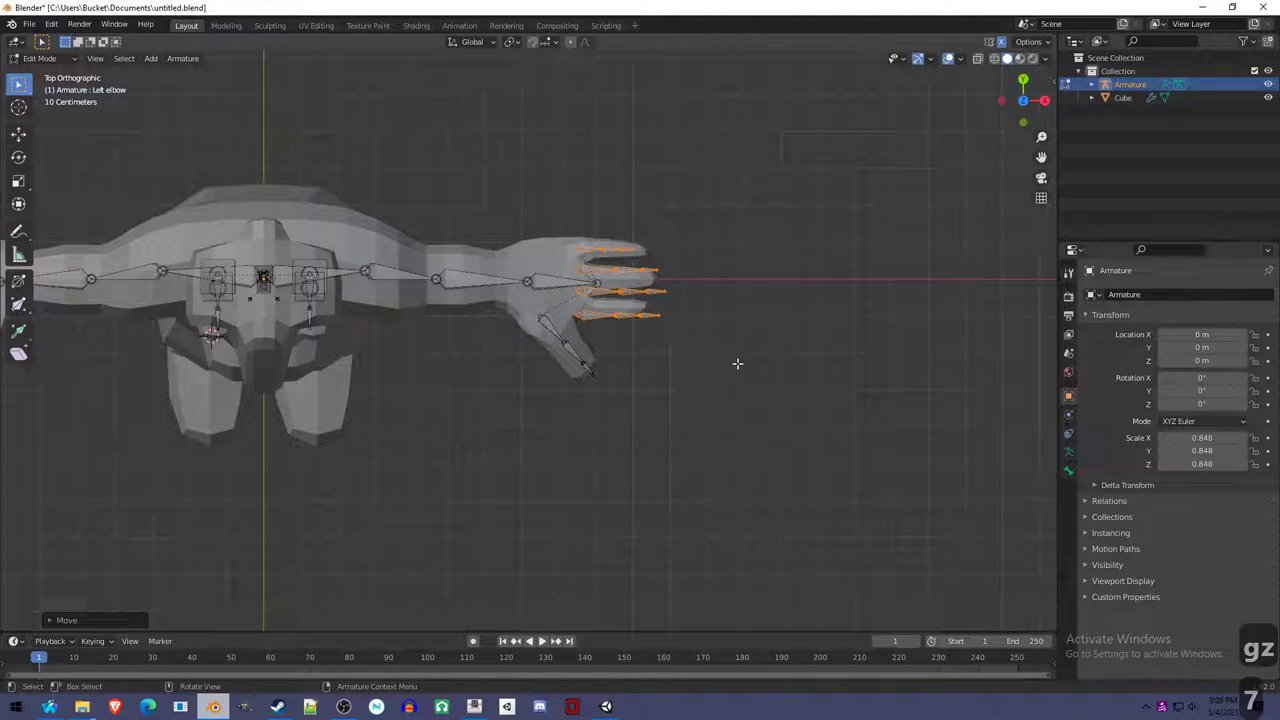
key(g)
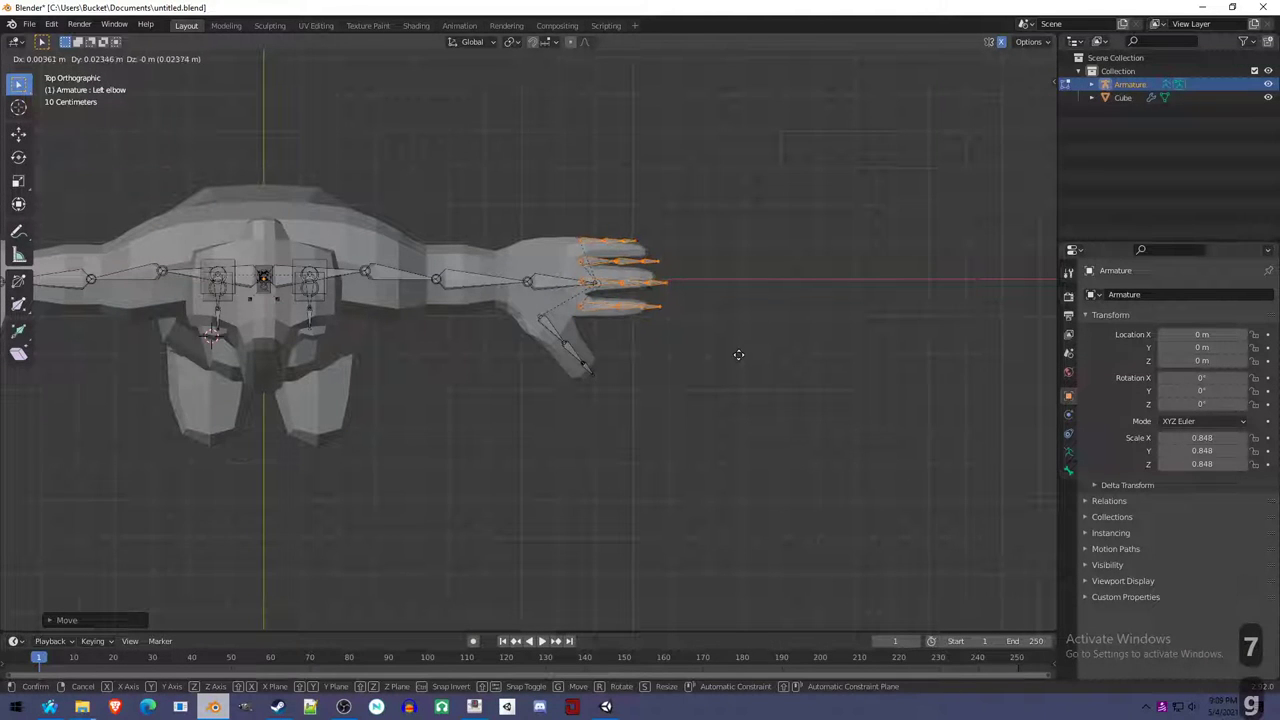
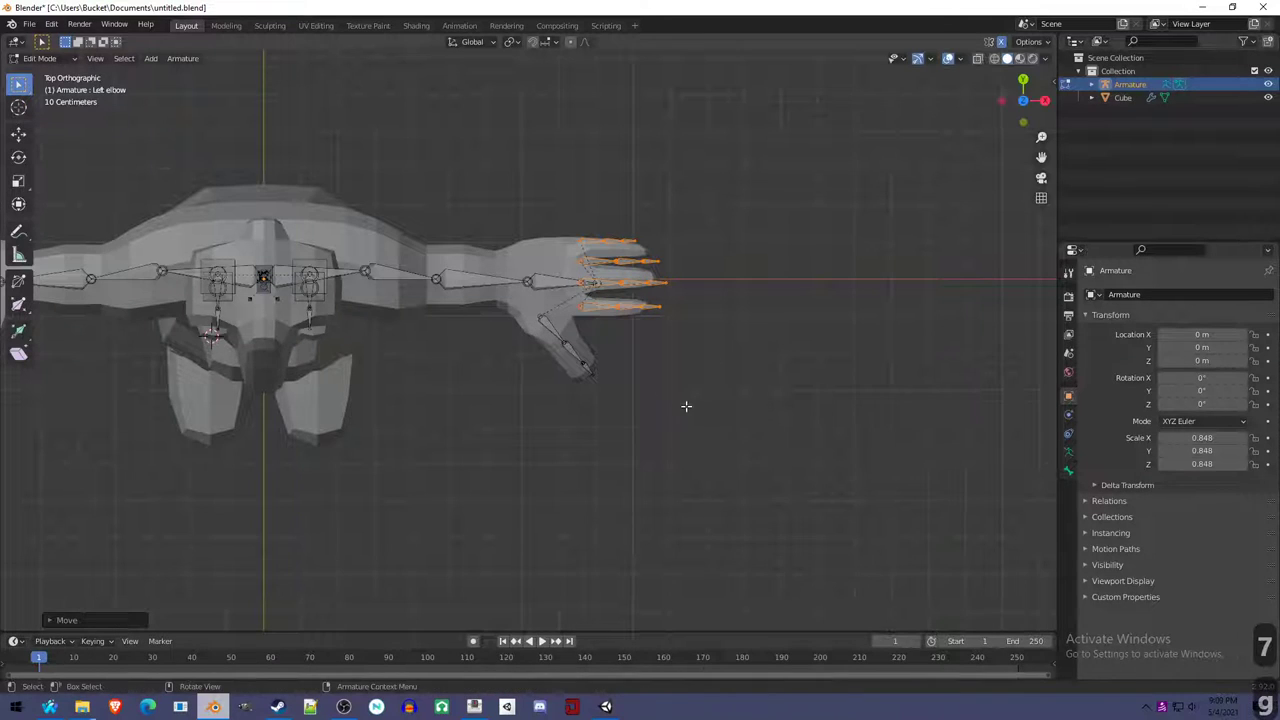
Delete the left hand's ring finger bone chain, since the hand has only three fingers and a thumb.
middle_drag(600, 397, 530, 330)
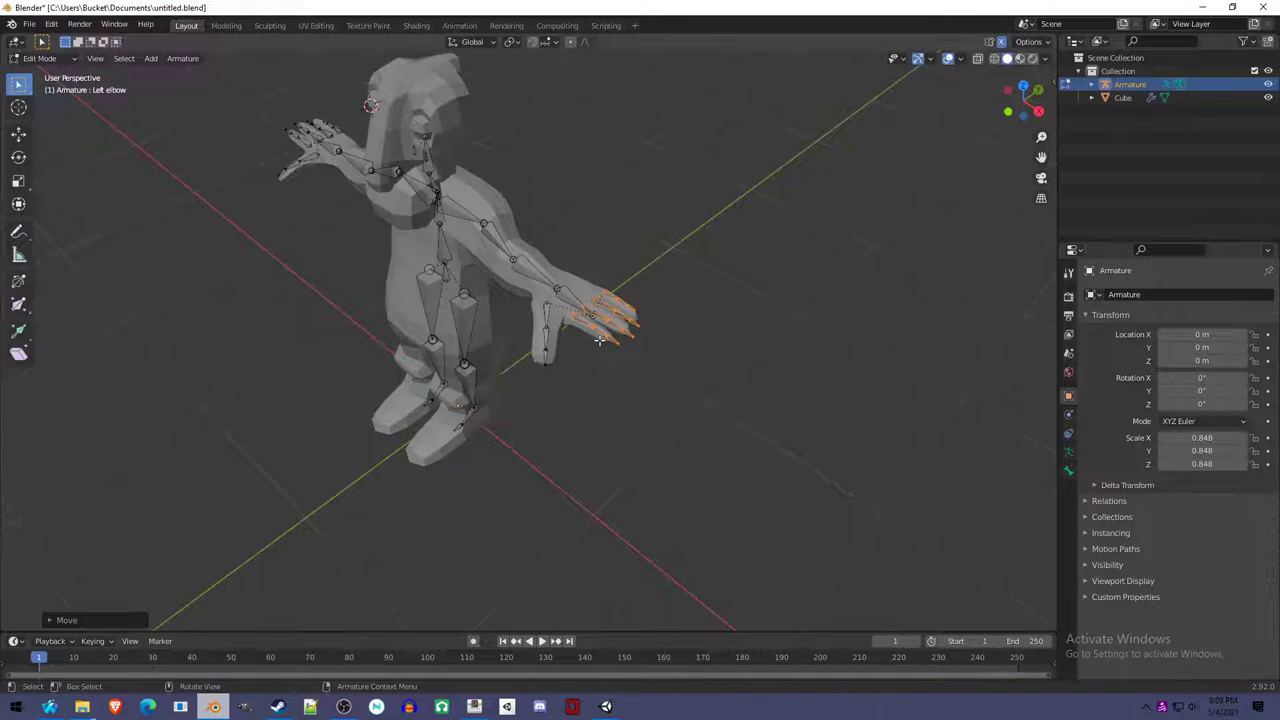
middle_drag(580, 355, 463, 283)
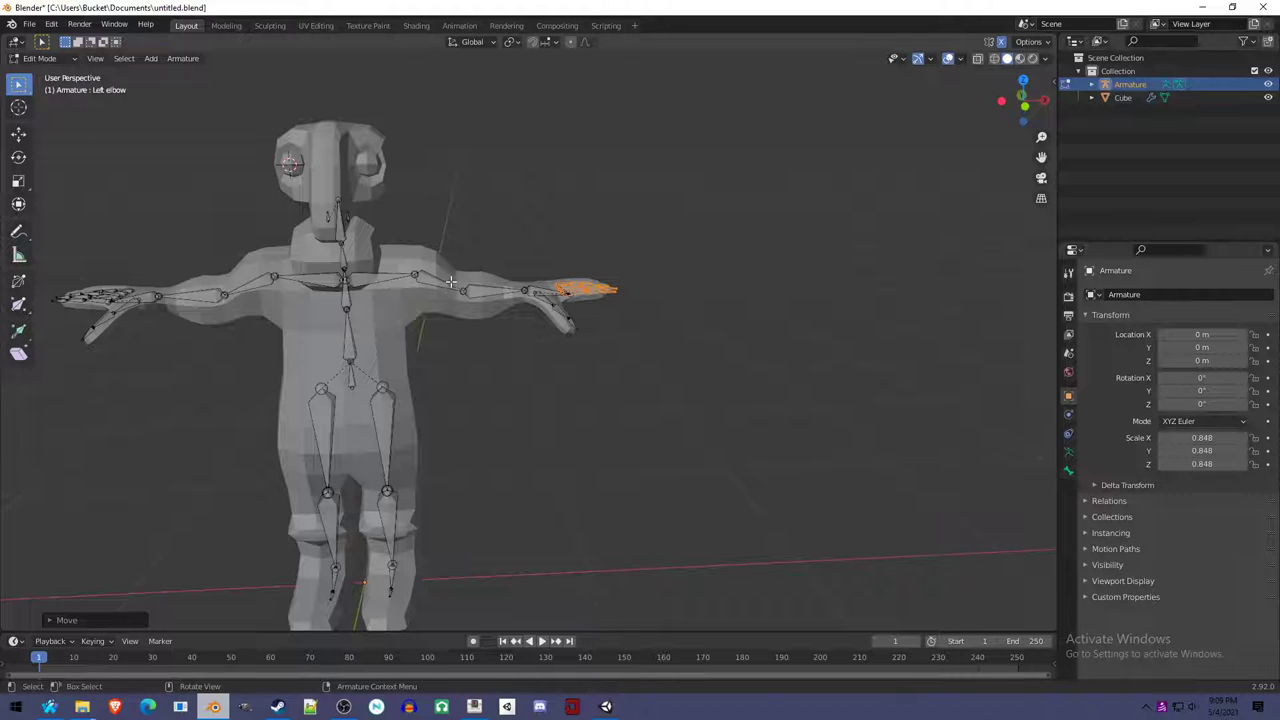
scroll(629, 329, up, 5)
middle_drag(677, 314, 530, 423)
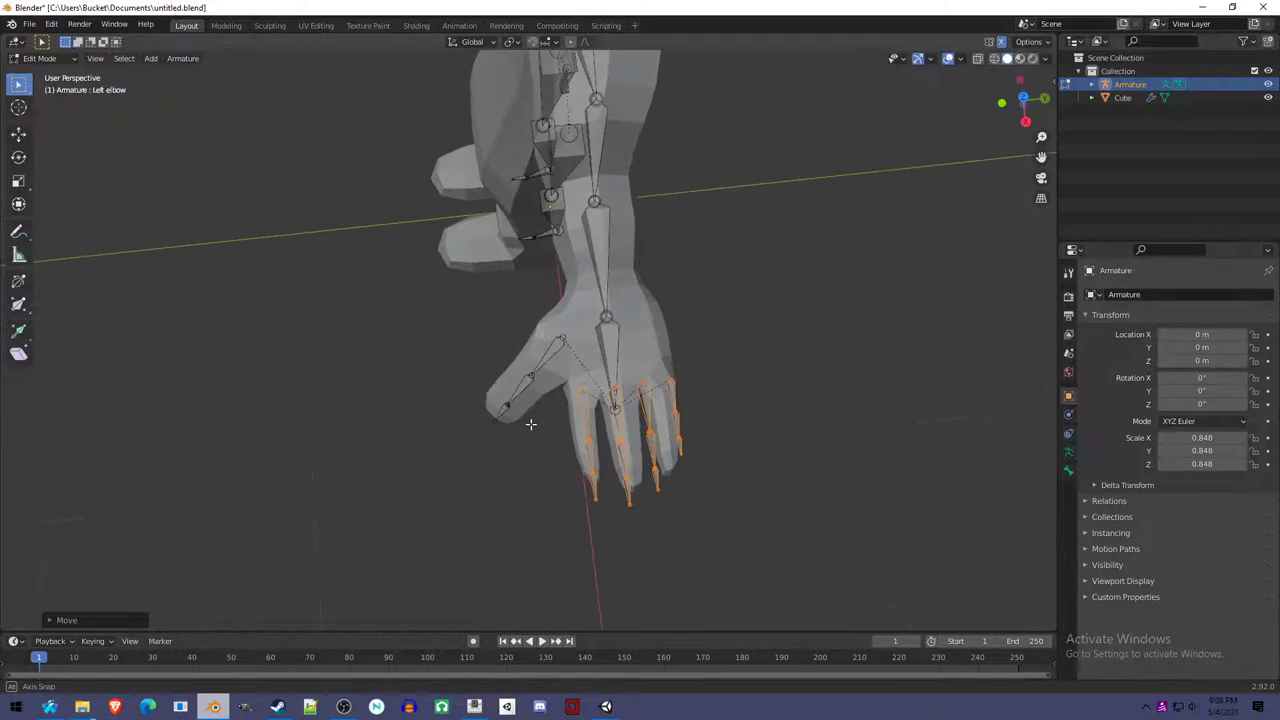
key(a)
key(a)
key(c)
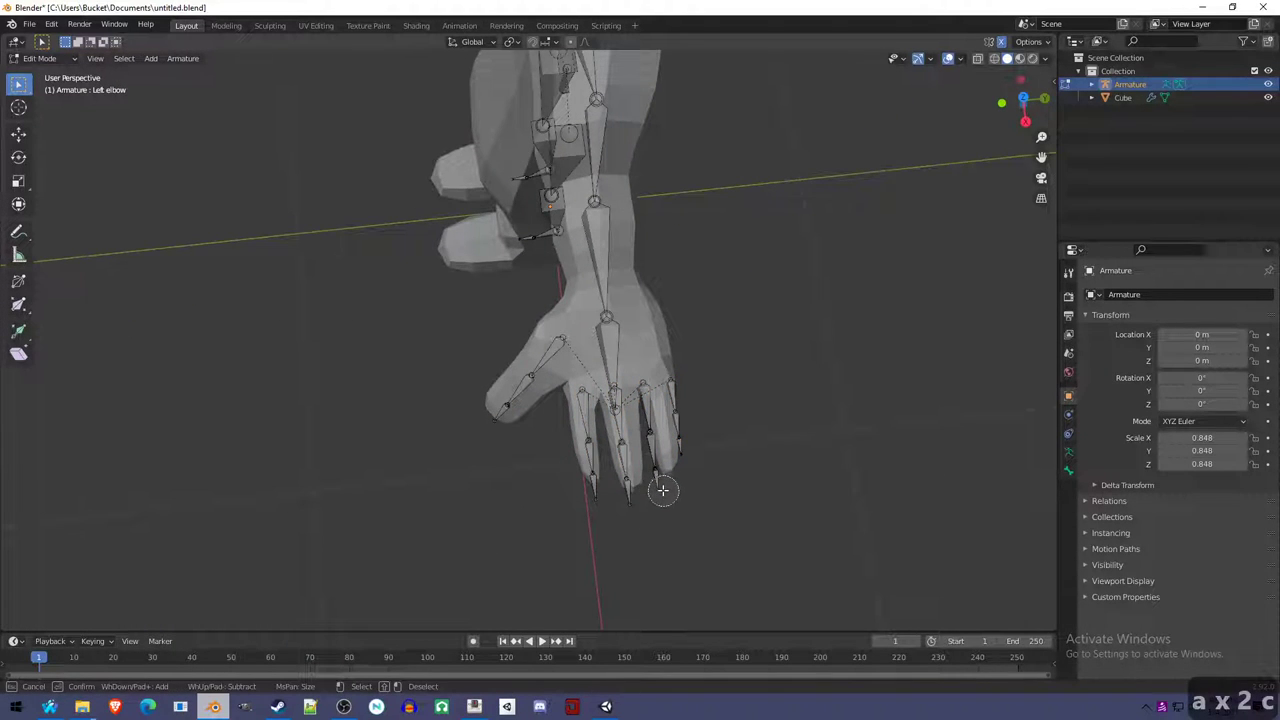
drag(659, 480, 651, 450)
right_click(649, 389)
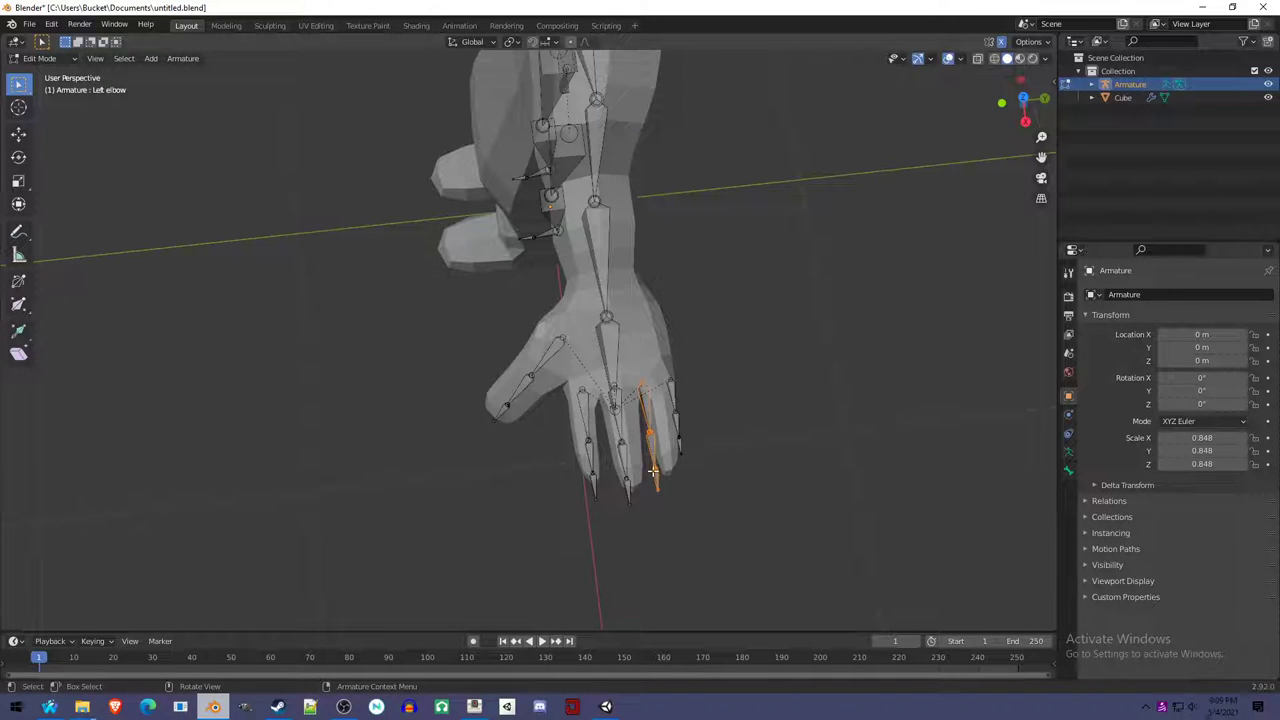
key(x)
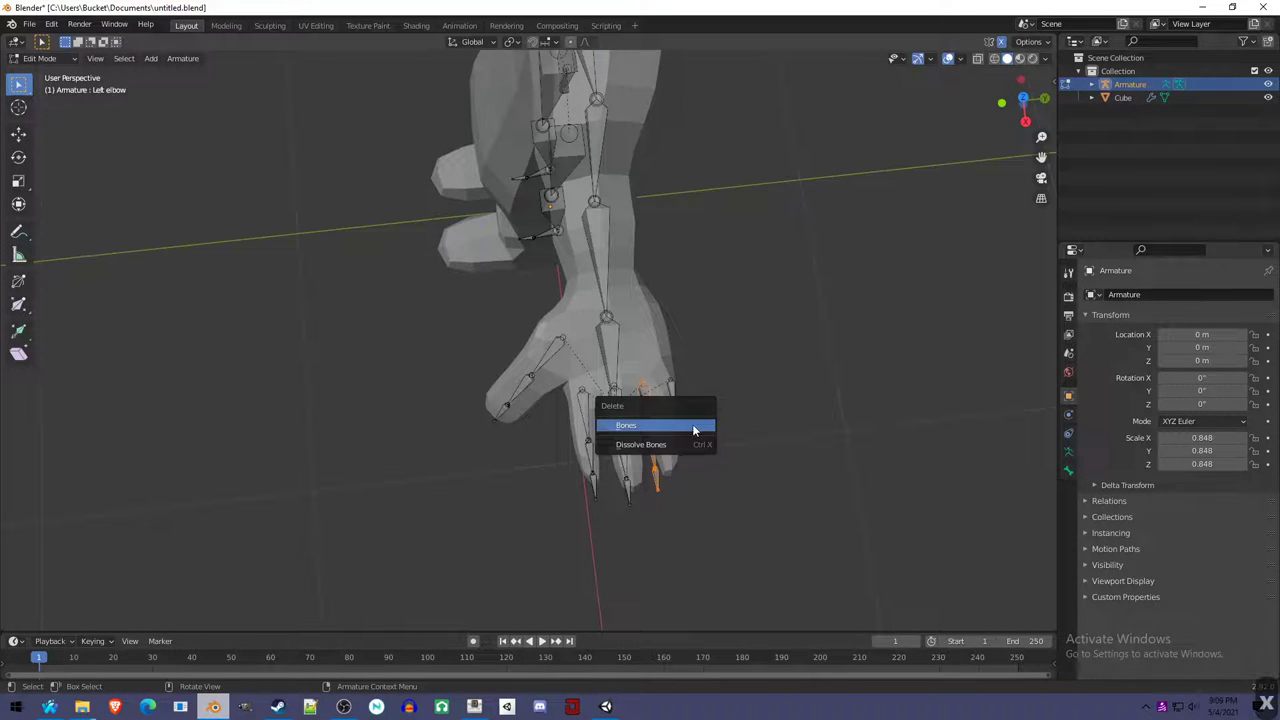
key(Escape)
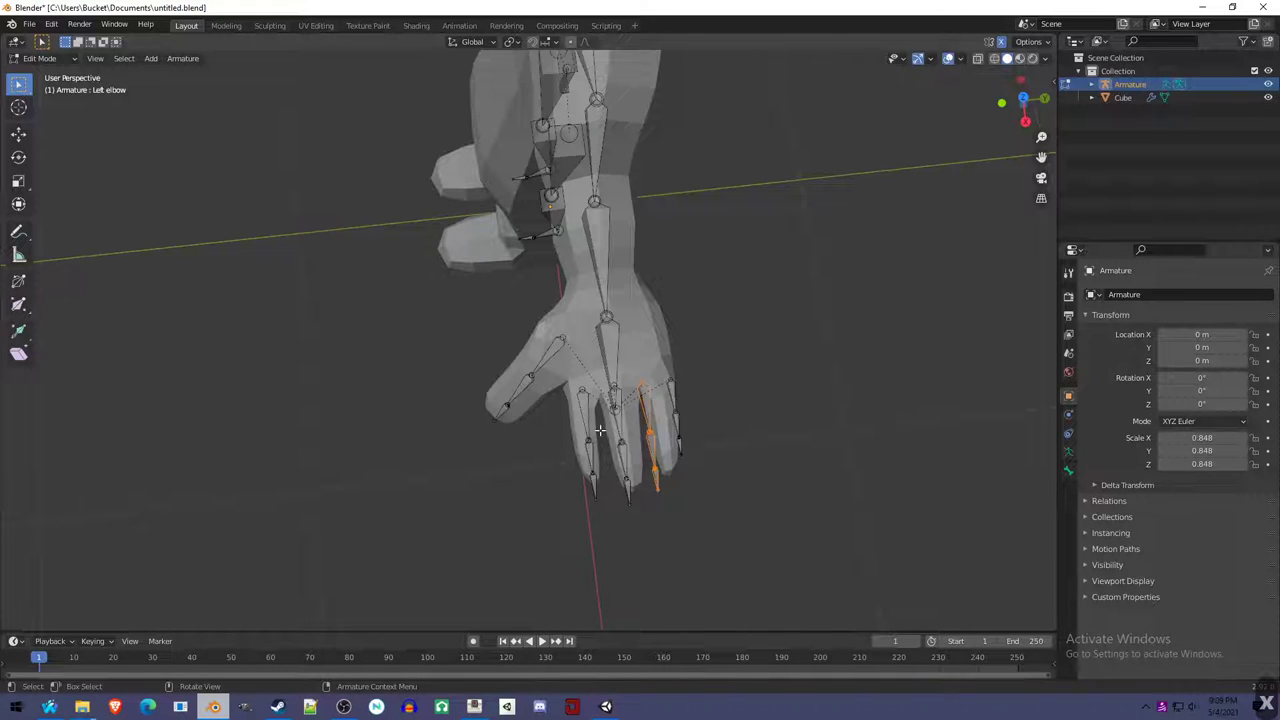
key(x)
click(672, 420)
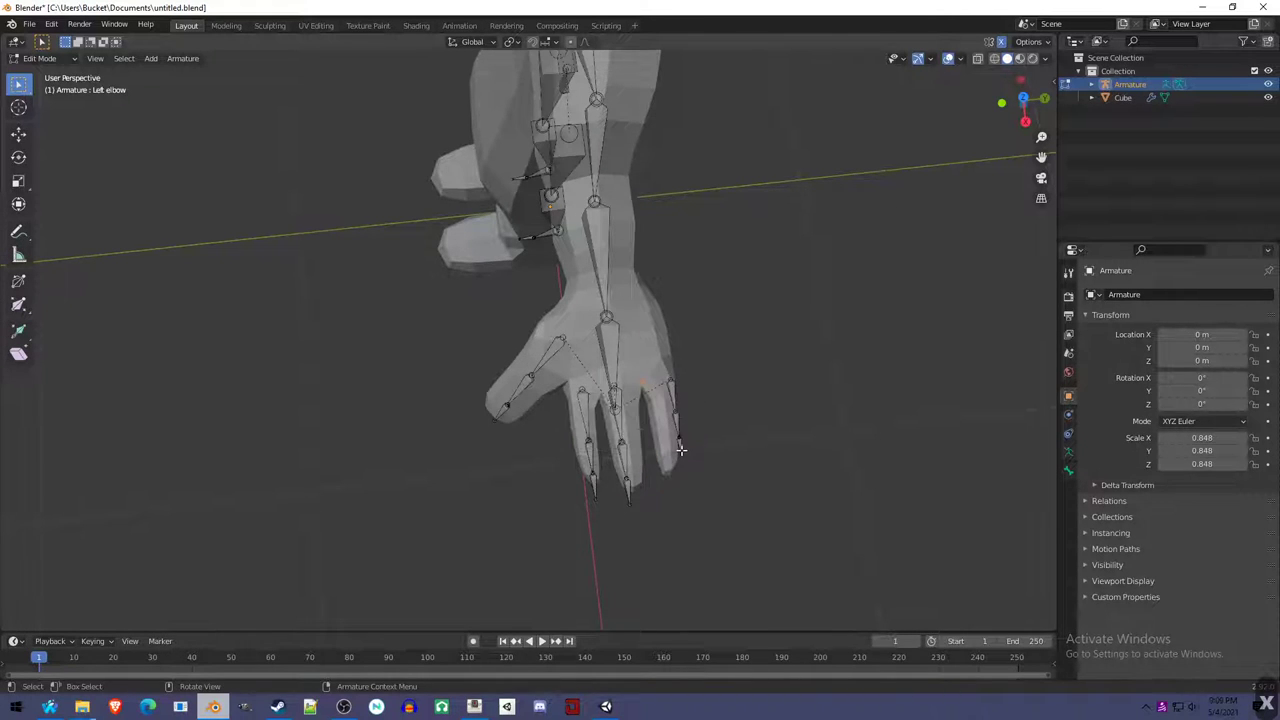
Select the little finger's bone chain and move it about -0.021 m along Y into the hand's outermost finger.
key(a)
key(a)
key(c)
drag(686, 444, 685, 381)
right_click(685, 381)
key(g)
key(x)
key(y)
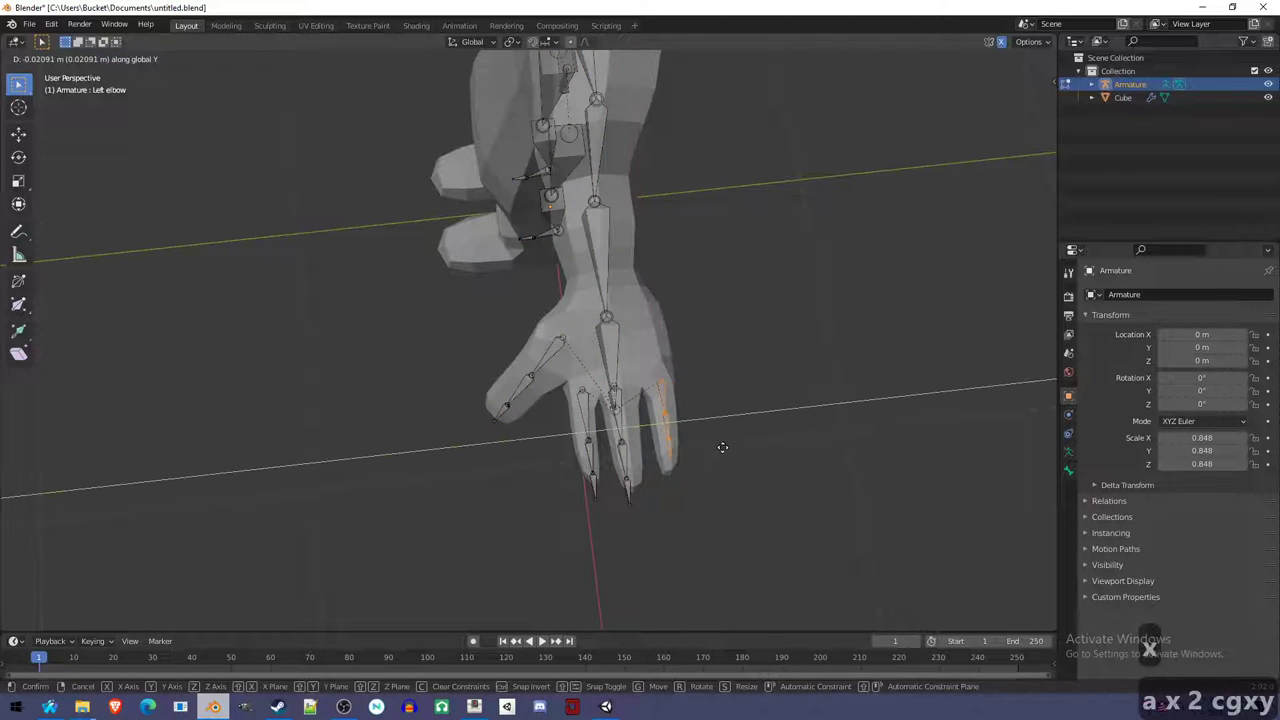
click(722, 447)
click(660, 388)
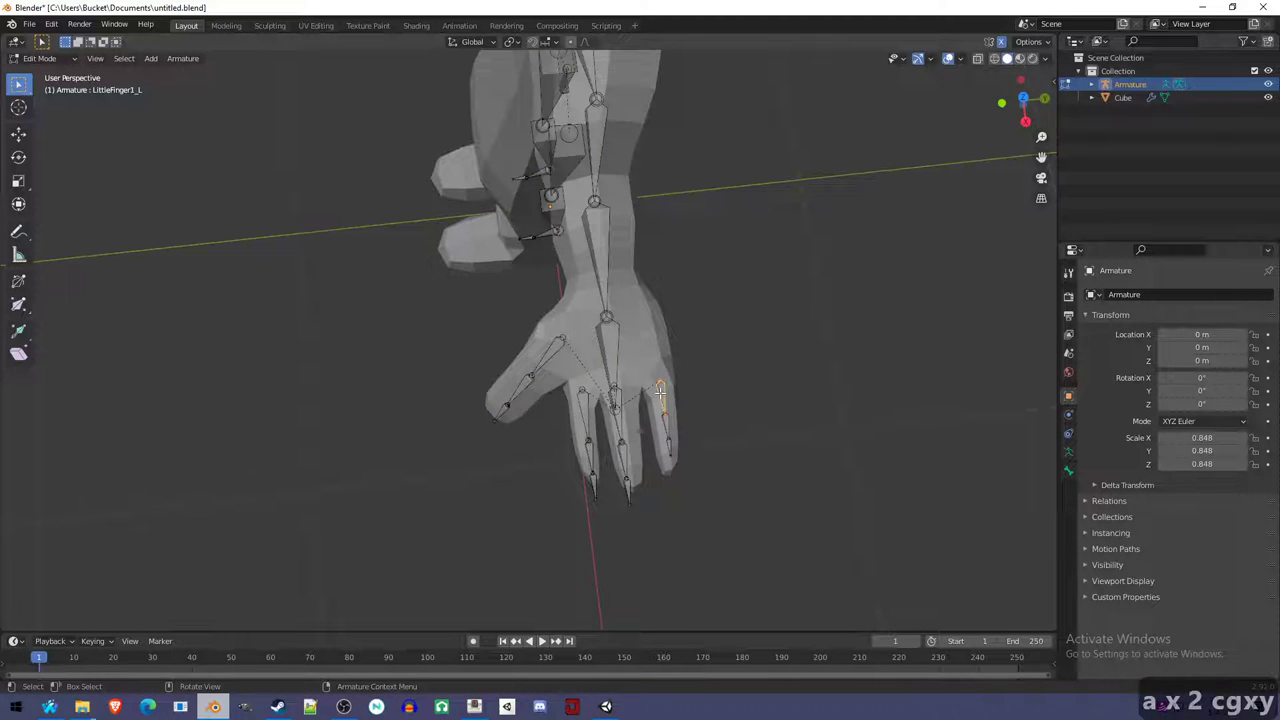
Select the middle finger's bone chain and move it about 0.013 m along Y to centre it in the finger.
click(618, 433)
key(c)
drag(621, 442, 626, 499)
right_click(626, 499)
key(g)
key(x)
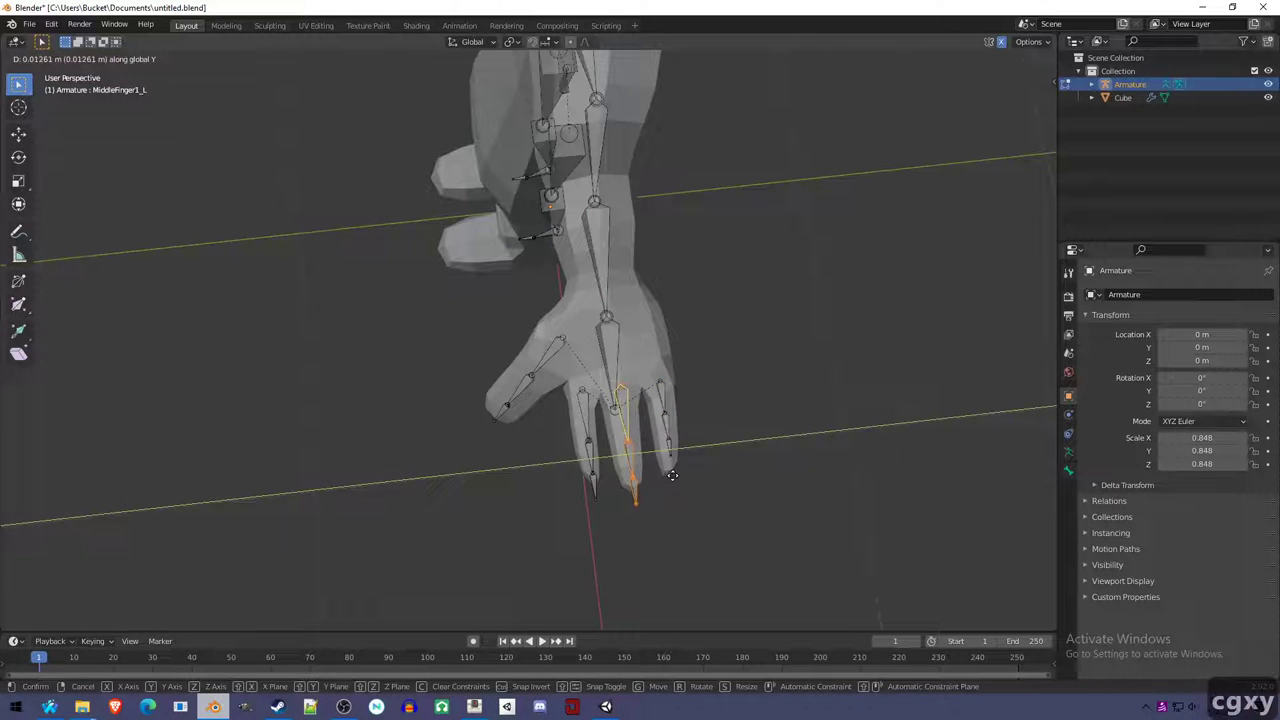
click(672, 476)
Select all three finger bone chains and shift them along X toward the wrist by about -0.024 m and a further -0.011 m.
key(c)
drag(673, 458, 675, 382)
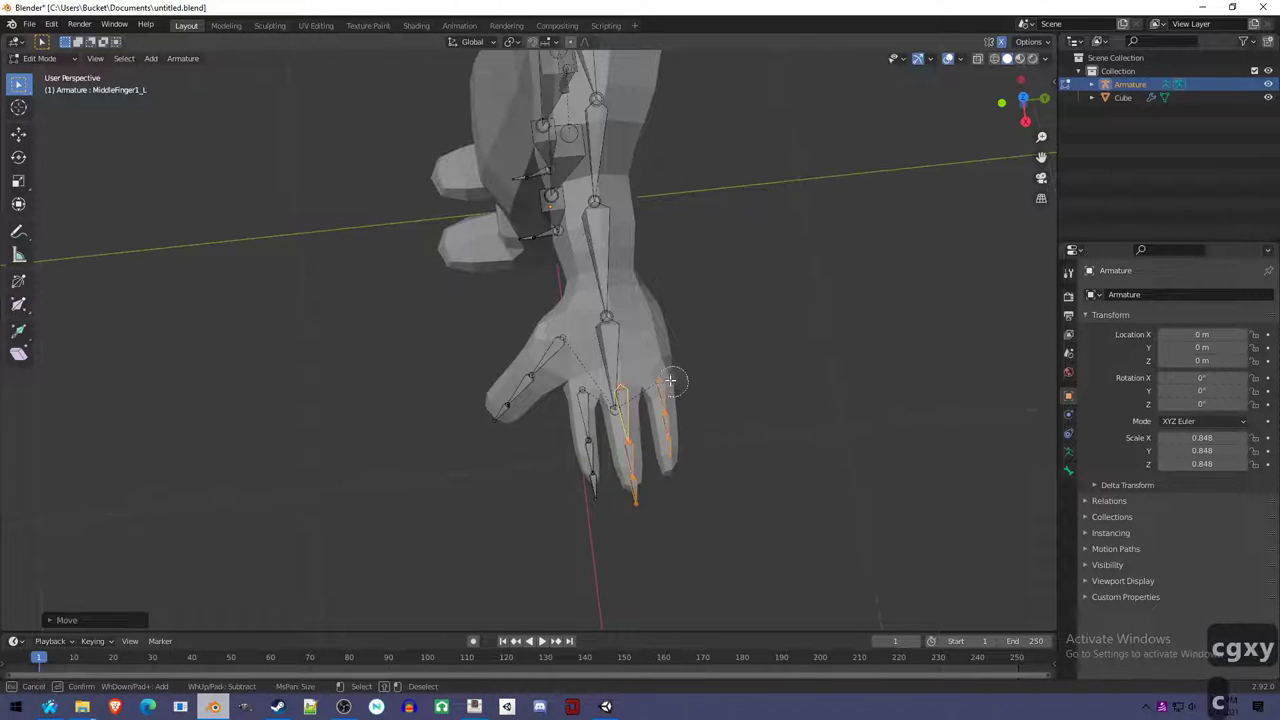
drag(581, 392, 588, 521)
right_click(588, 521)
key(g)
key(y)
key(x)
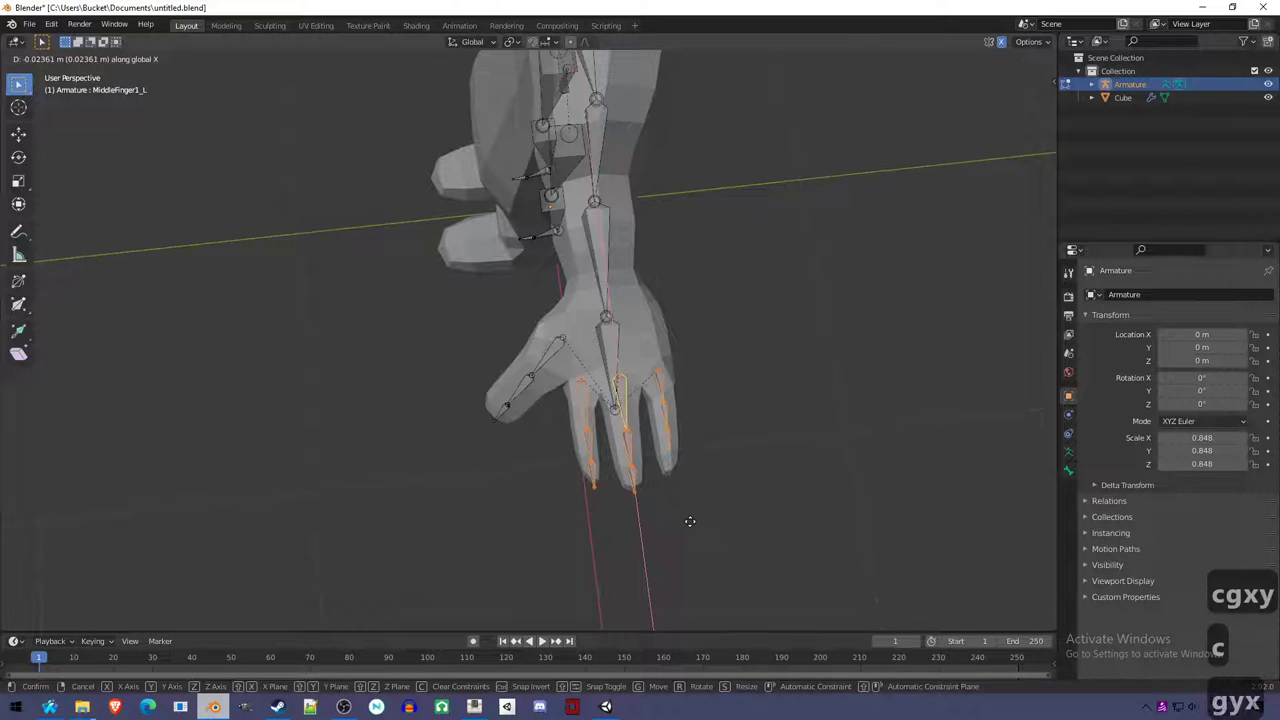
click(689, 517)
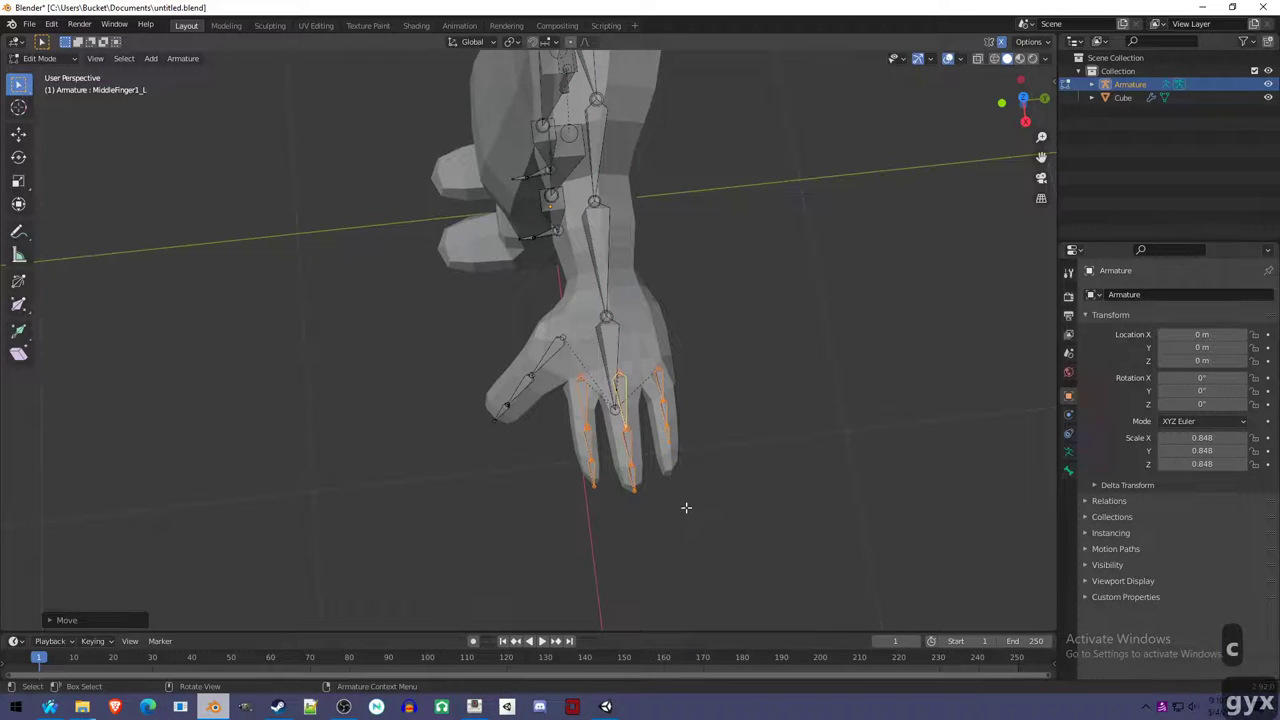
key(g)
key(y)
key(x)
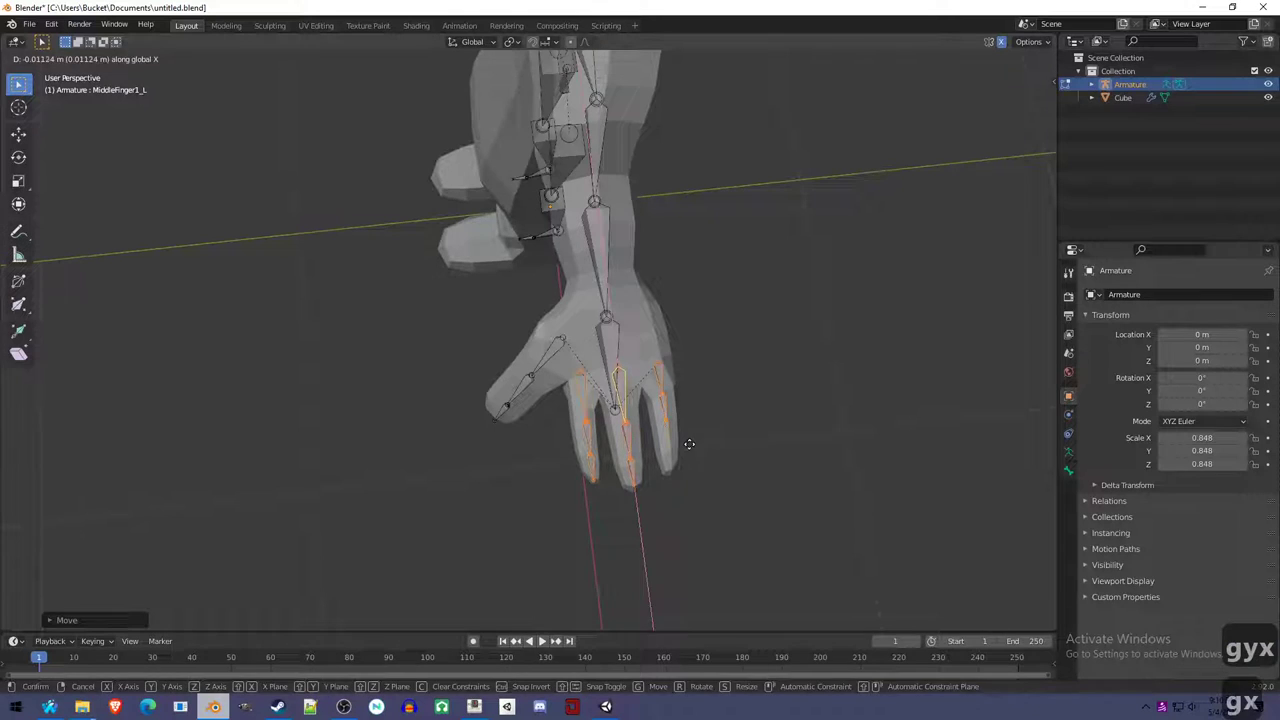
click(689, 443)
Rescale the middle finger's bone chain and move it along X so it ends at the fingertip.
key(a)
key(a)
key(c)
click(633, 432)
right_click(640, 497)
key(s)
click(697, 515)
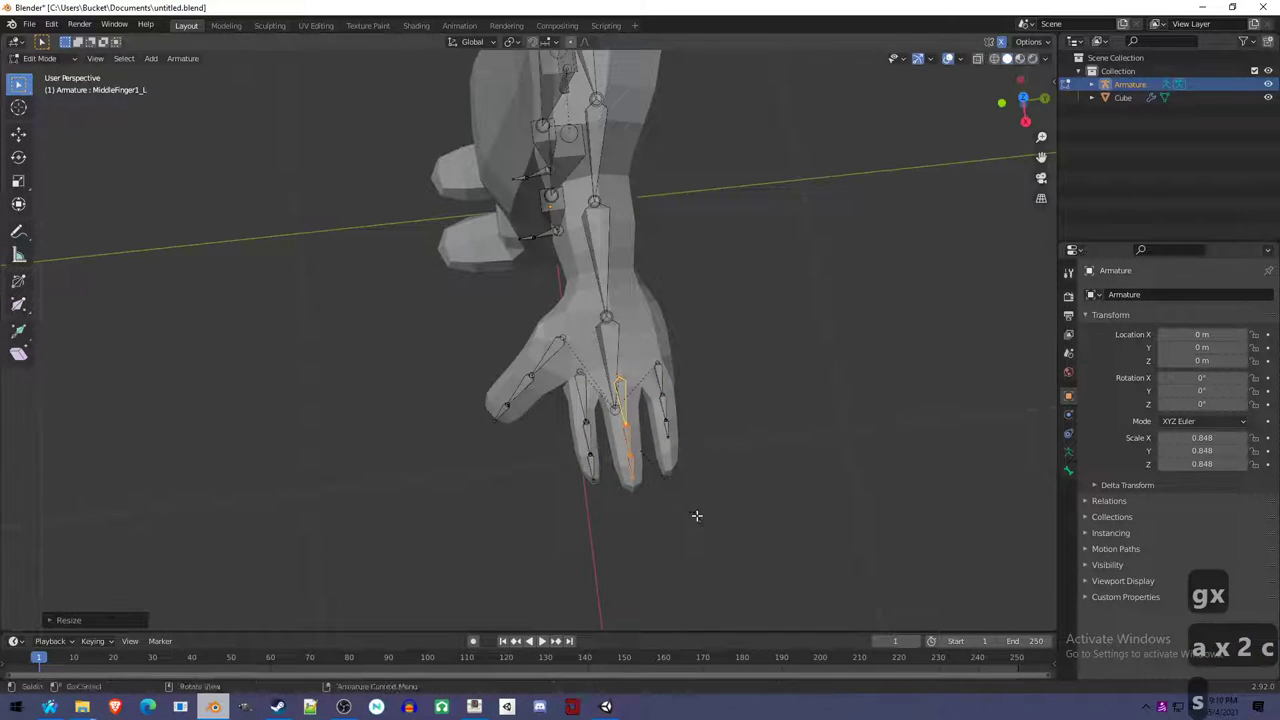
key(g)
key(x)
click(698, 526)
key(s)
key(x)
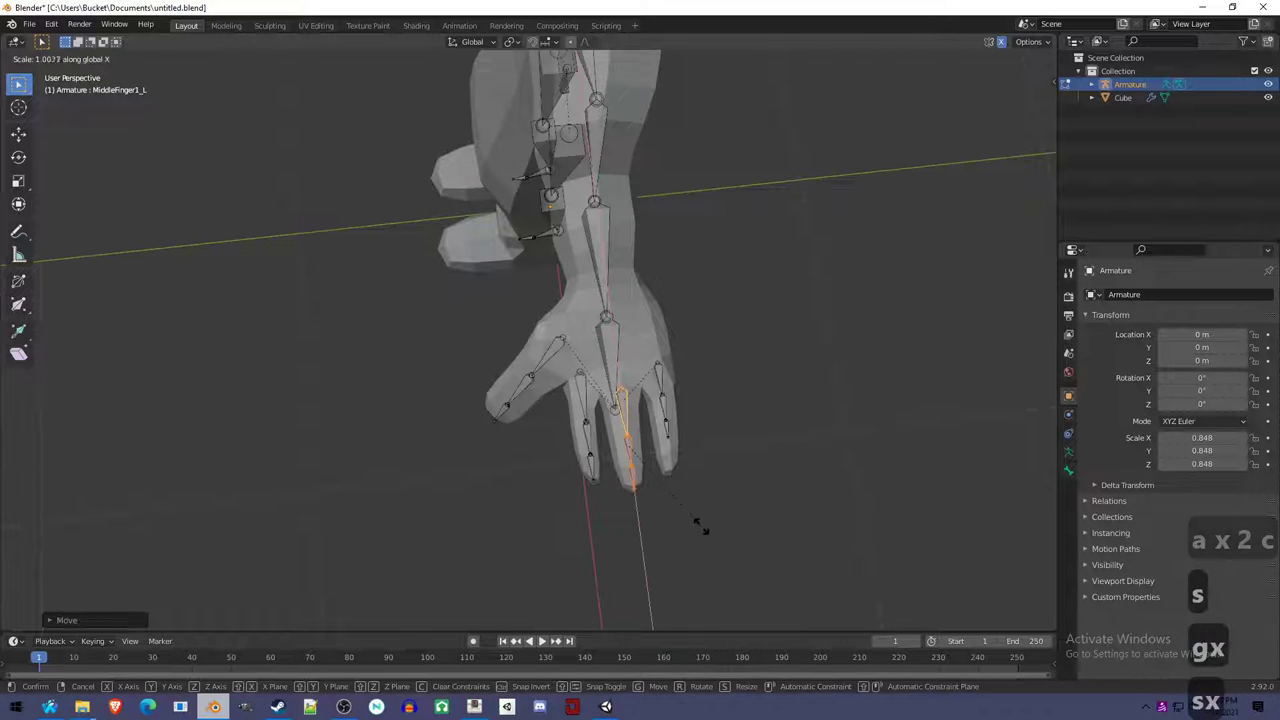
click(702, 528)
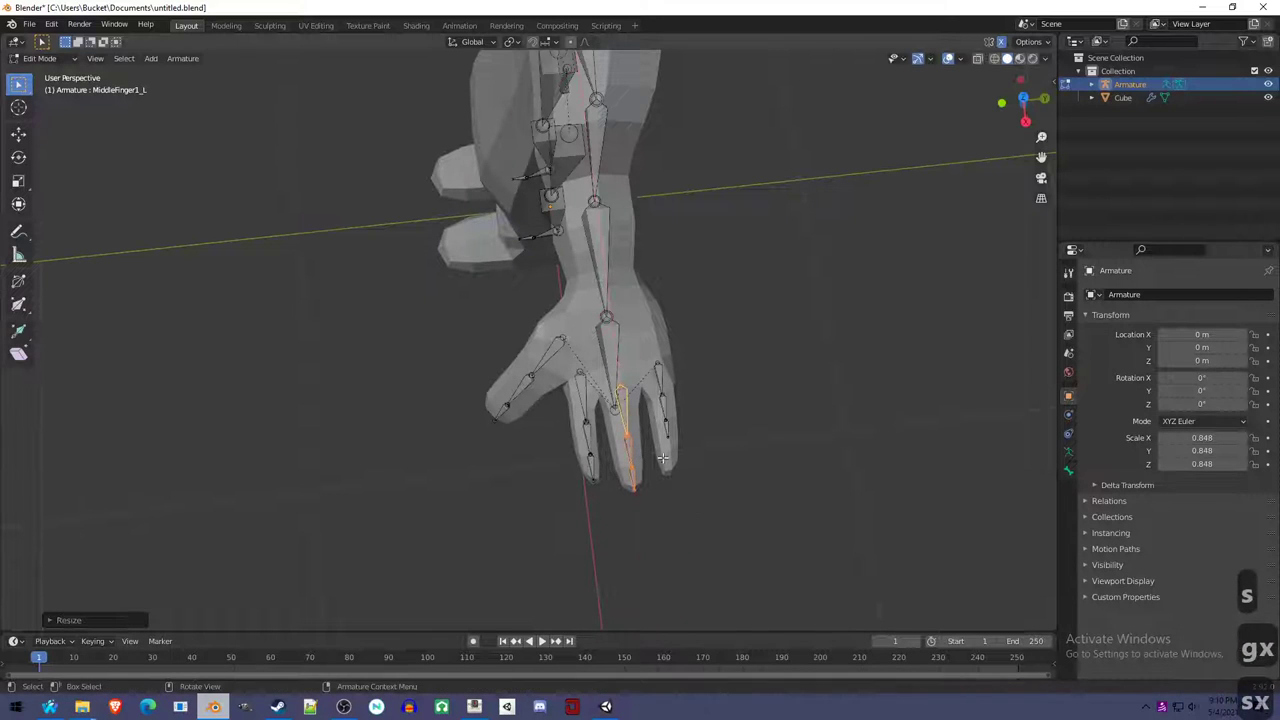
Scale the little finger's bone chain and move it along X so it reaches its fingertip.
click(660, 363)
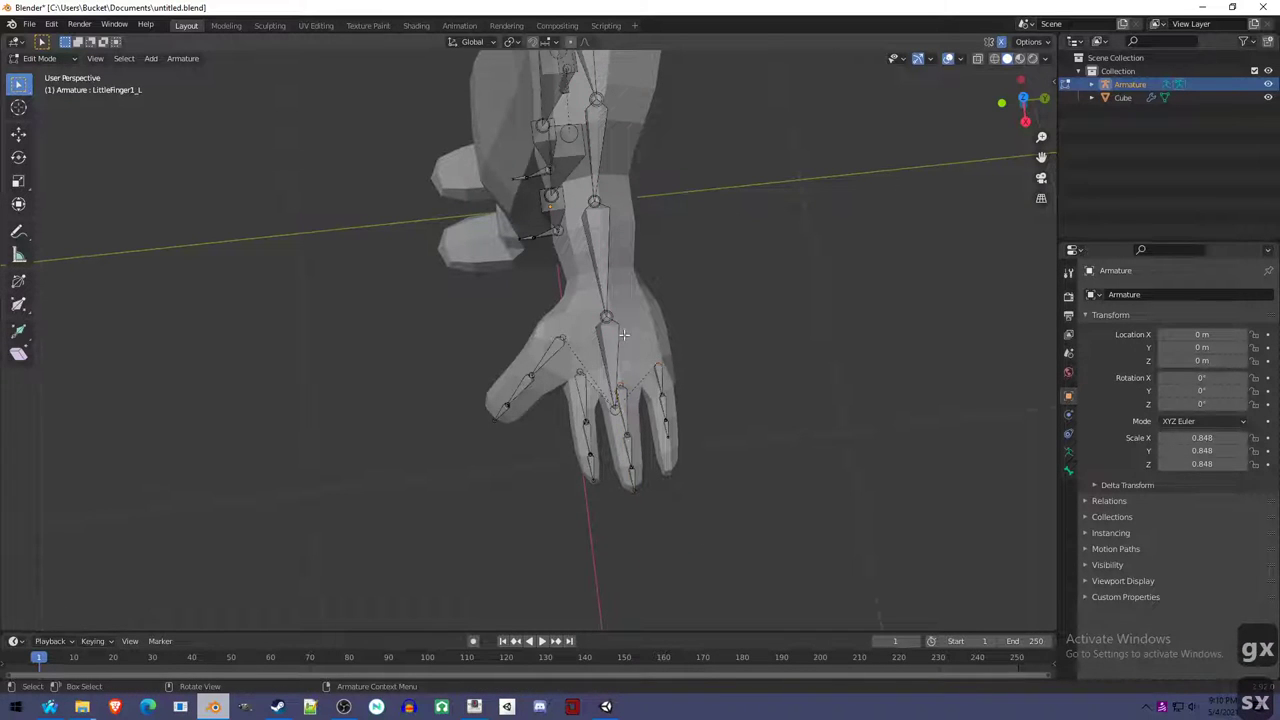
click(670, 410)
key(g)
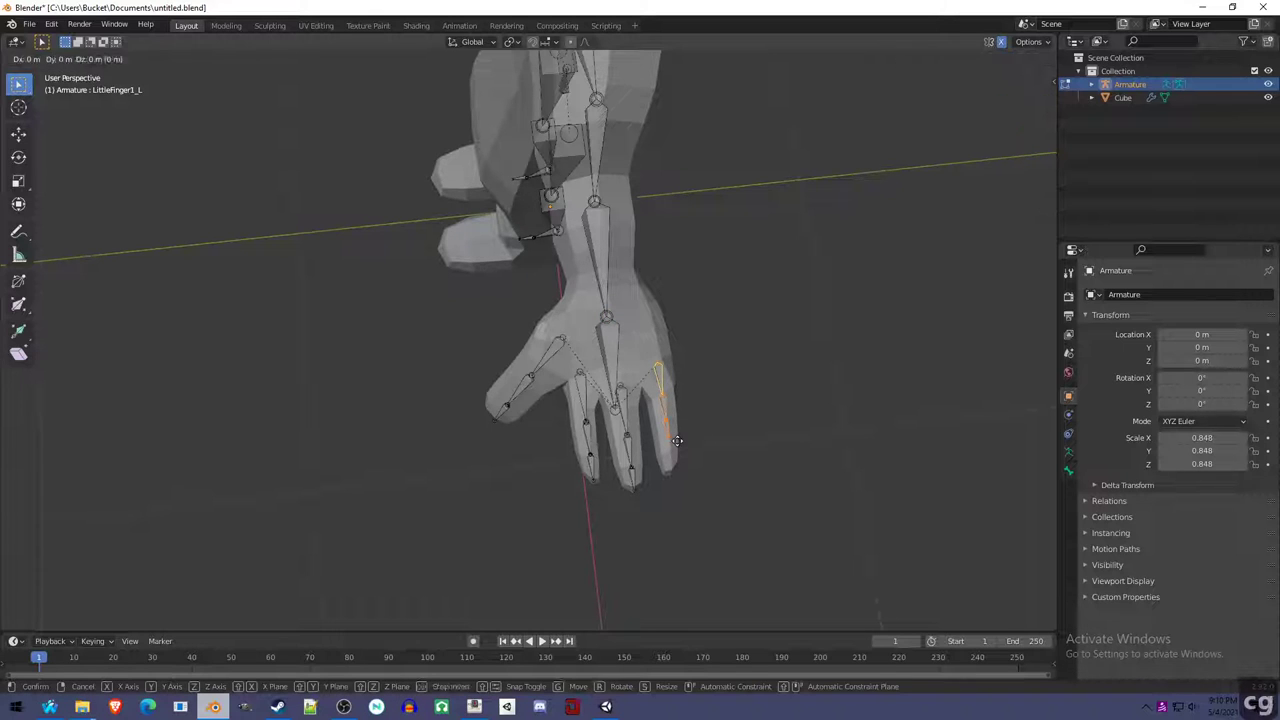
key(x)
click(678, 463)
key(s)
click(682, 472)
key(g)
key(y)
key(x)
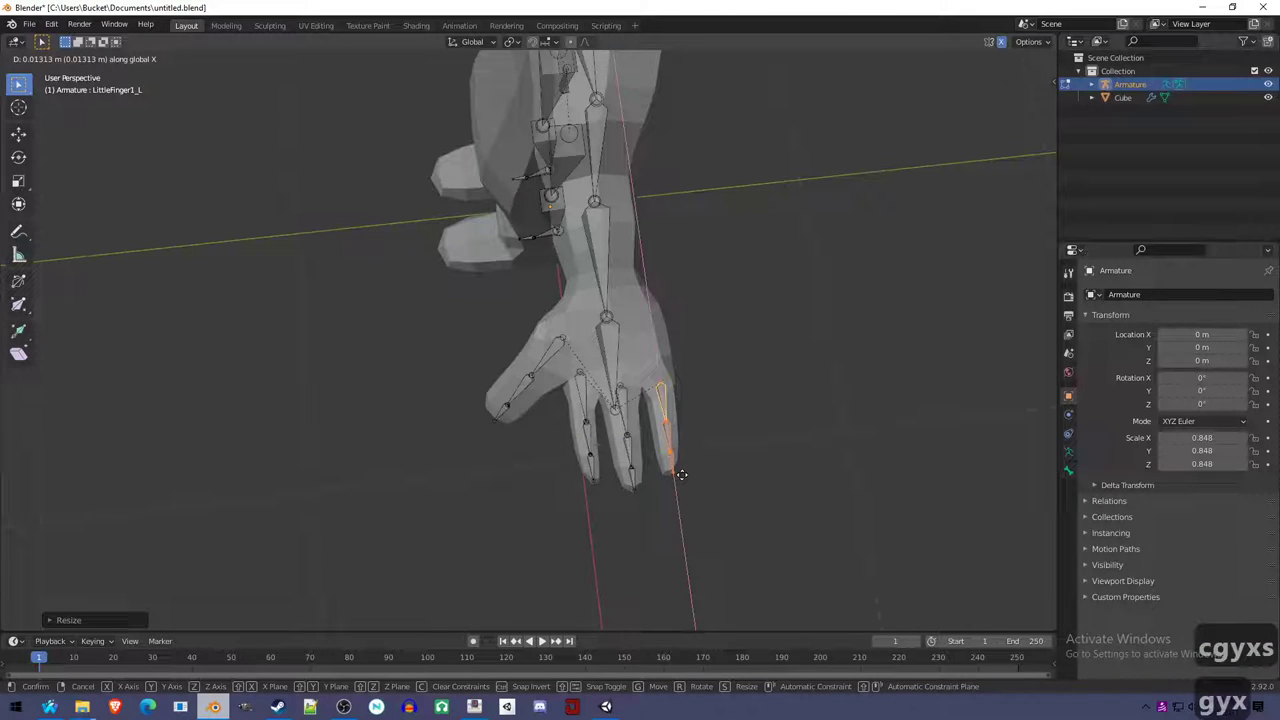
click(681, 473)
Move the base joint of the left index finger along X to the root of the finger.
click(585, 392)
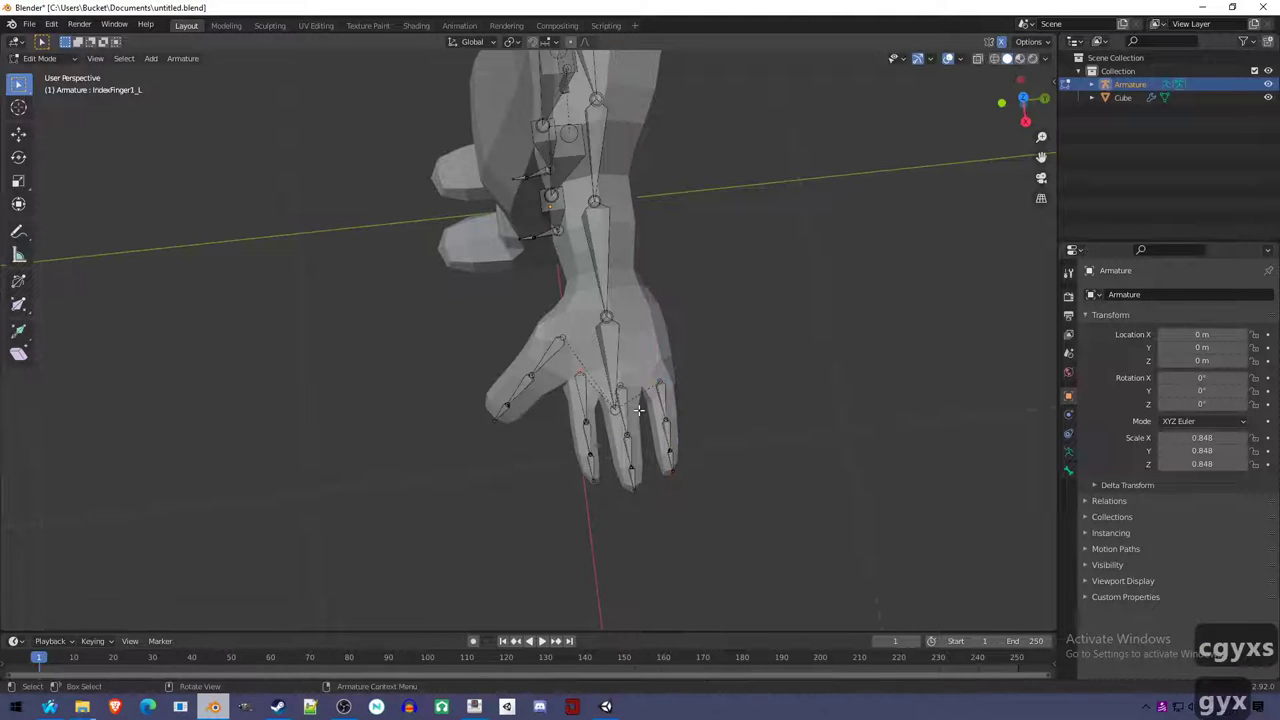
key(g)
key(x)
click(641, 420)
Select the left hand's finger joints near the fingertips and adjust their height along Z to fit the mesh.
middle_drag(641, 420, 619, 242)
key(c)
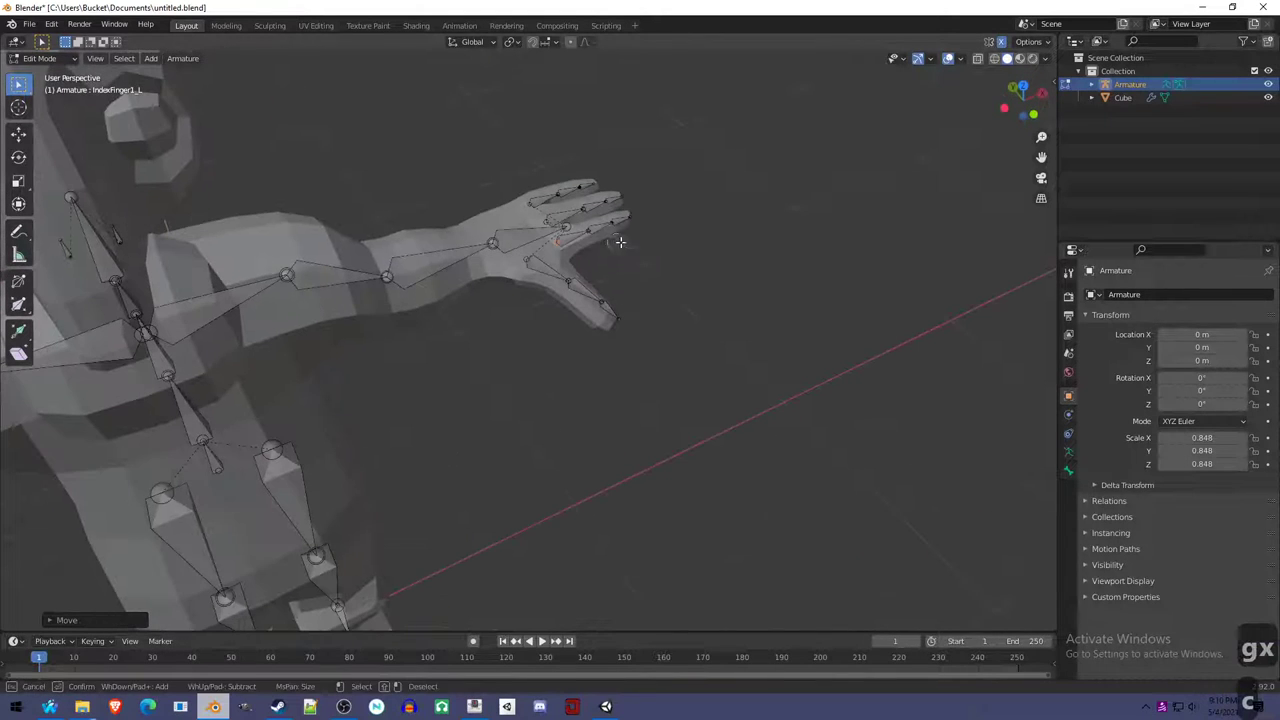
mouse_move(617, 219)
mouse_down()
mouse_move(548, 220)
mouse_move(592, 182)
mouse_move(618, 200)
mouse_up()
right_click(620, 204)
mouse_move(624, 226)
middle_down()
mouse_move(646, 291)
mouse_move(646, 250)
mouse_move(683, 317)
middle_up()
key(g)
key(z)
click(657, 252)
Select the left thumb's bone chain and move it freely to sit along the centre of the thumb.
key(a)
key(a)
key(c)
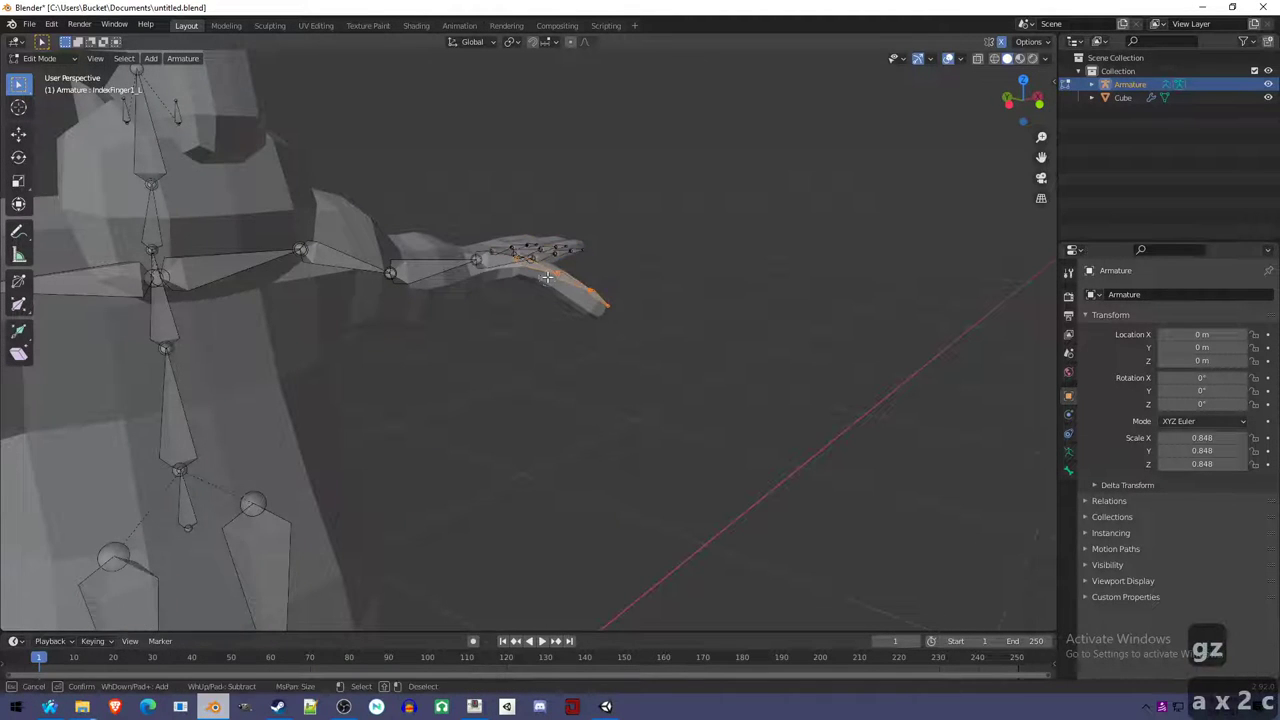
right_click(600, 300)
key(g)
click(610, 312)
middle_drag(634, 320, 720, 380)
key(g)
click(659, 330)
key(g)
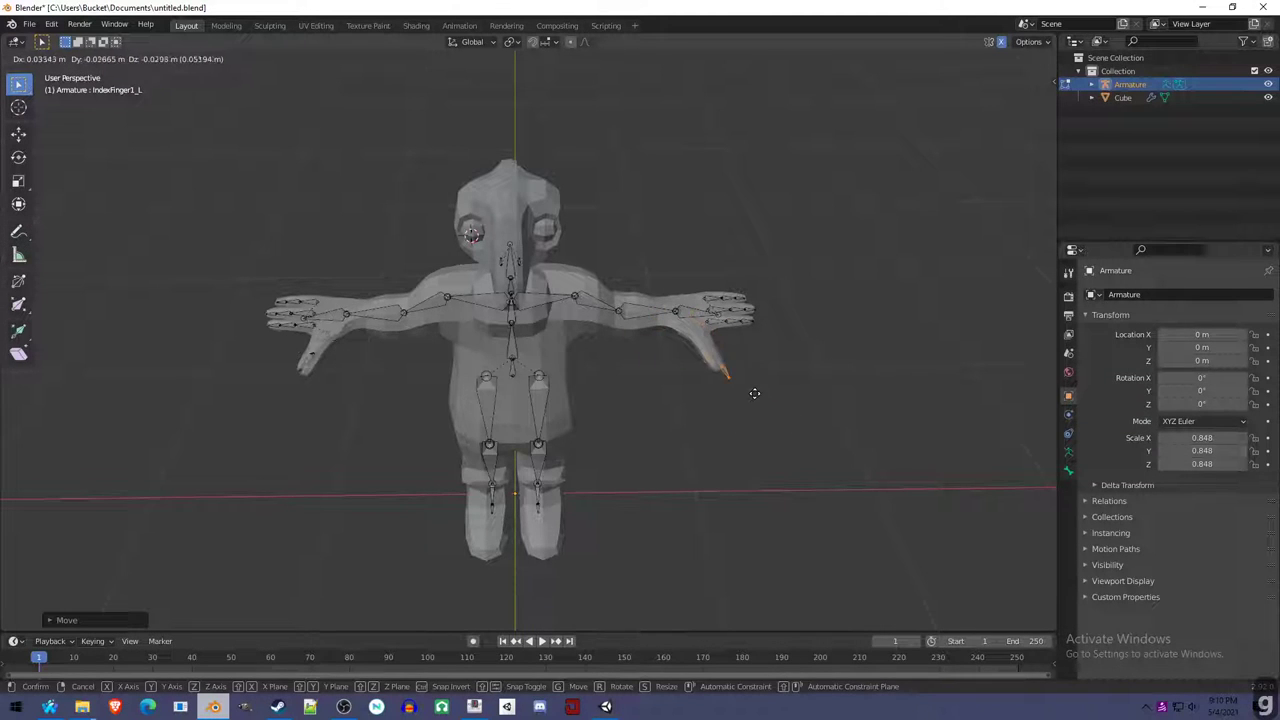
right_click(730, 426)
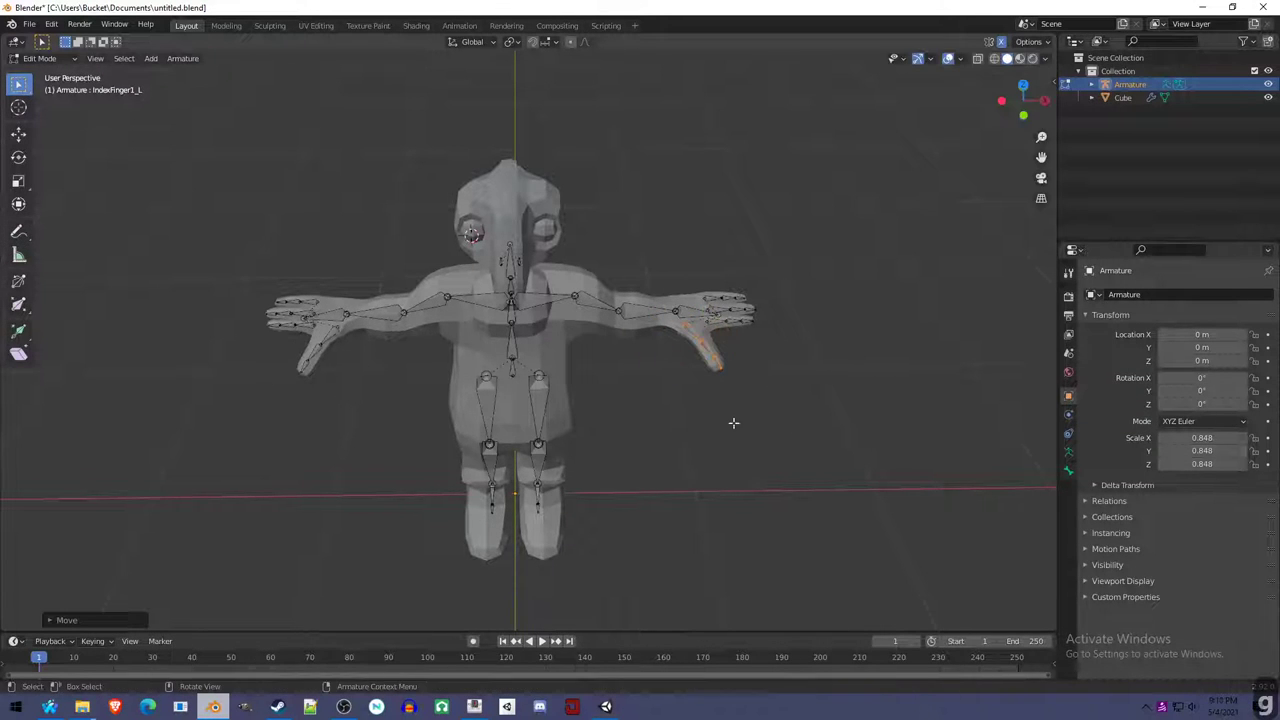
Show the armature's tool options and switch X-Axis Mirror off and back on.
key(n)
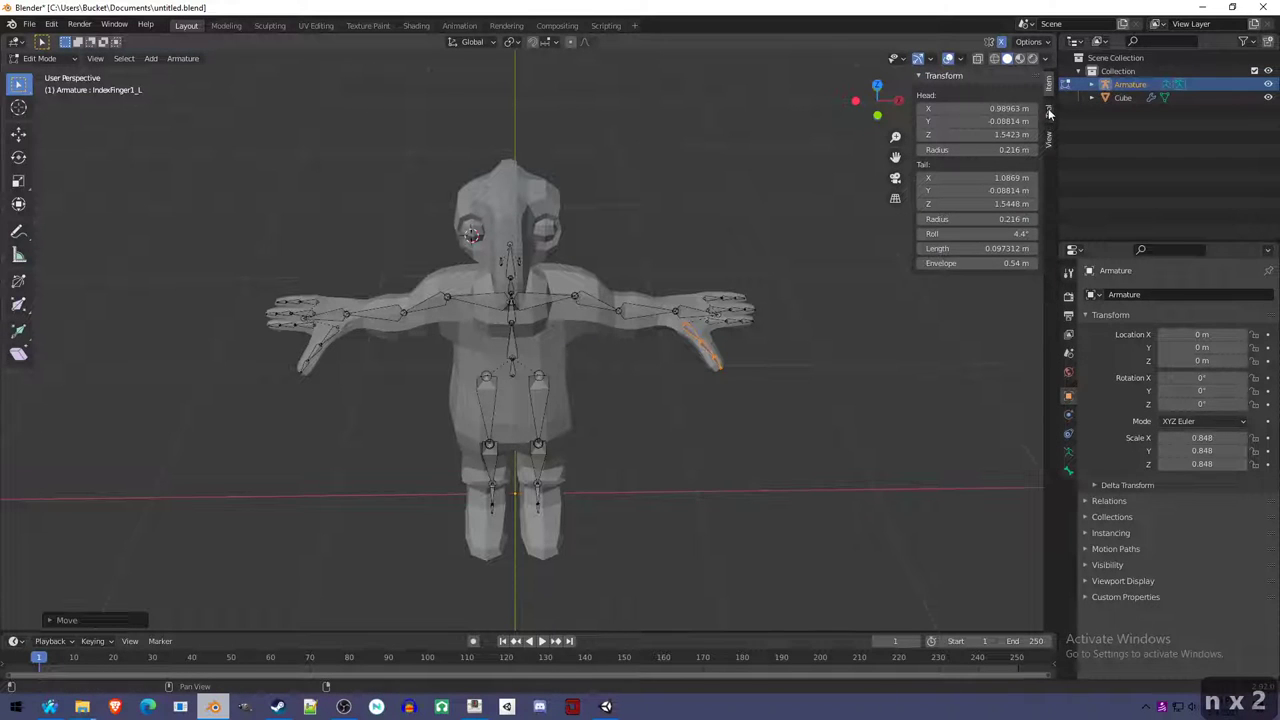
click(1049, 111)
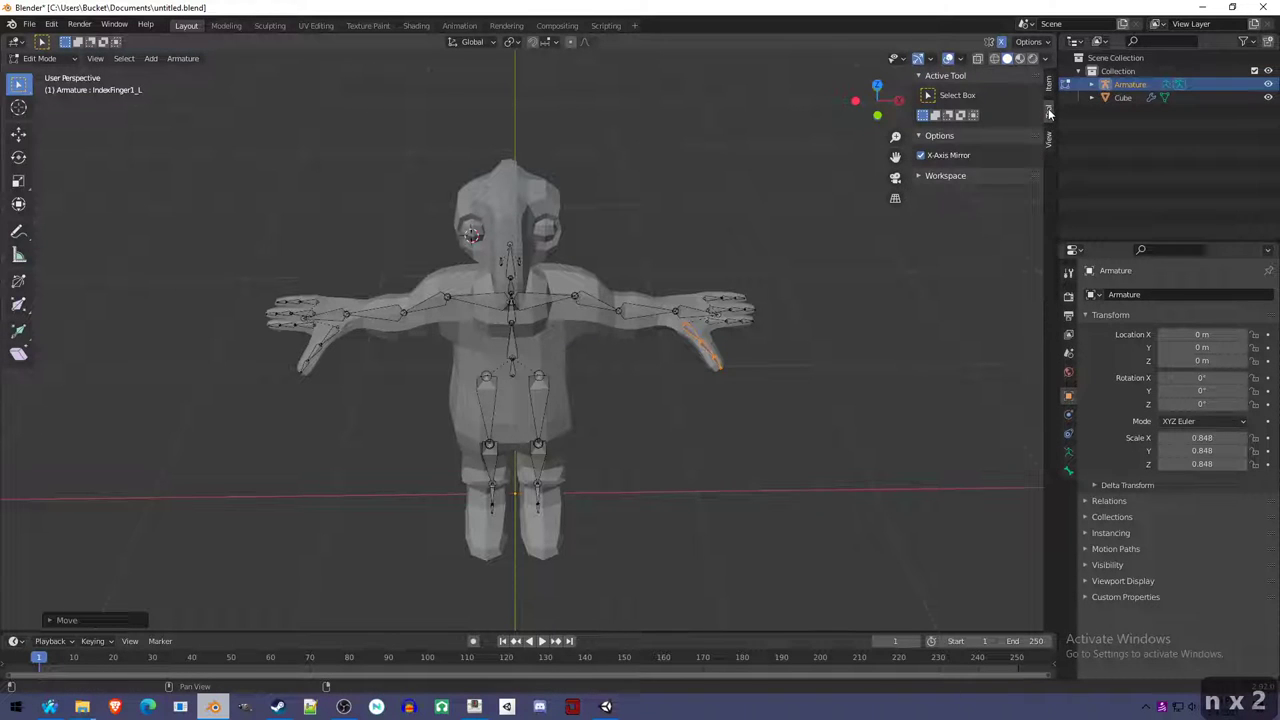
click(946, 156)
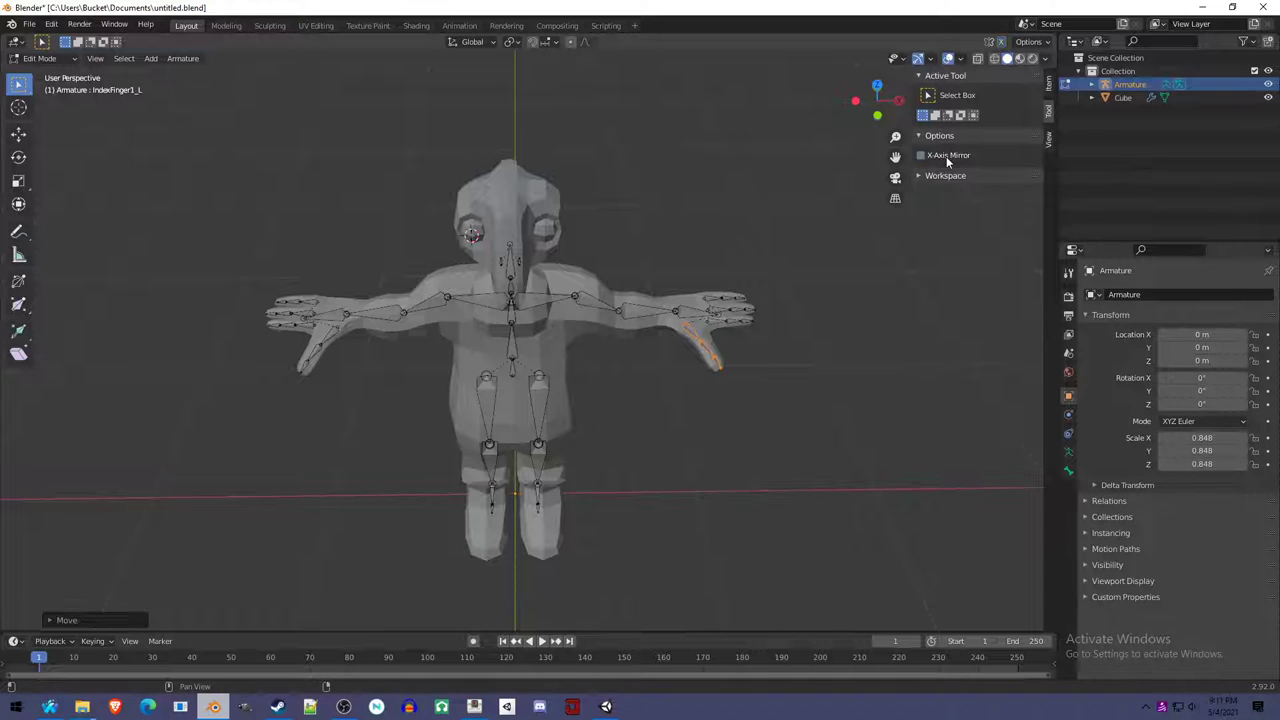
scroll(738, 380, up, 2)
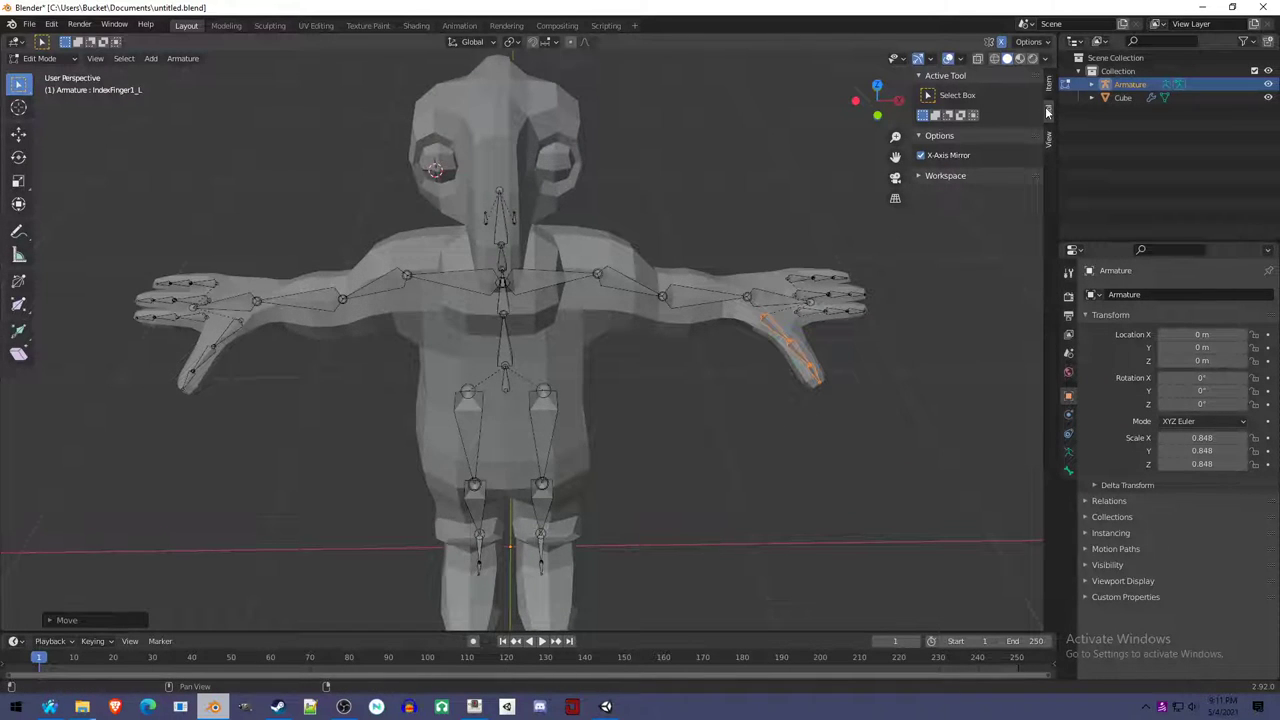
drag(910, 75, 1013, 138)
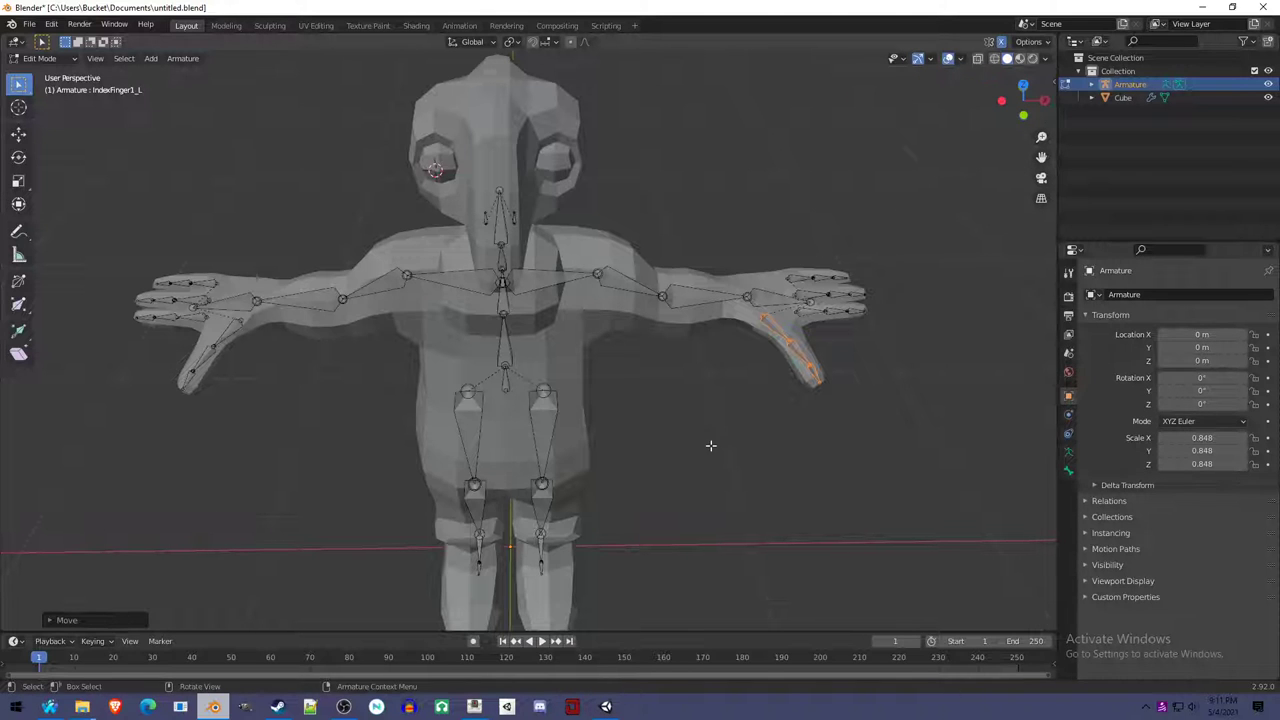
In front view, move the joint at the base of the spine up about 0.01 m along Z.
scroll(722, 440, down, 2)
middle_drag(722, 440, 575, 335)
key(KP_1)
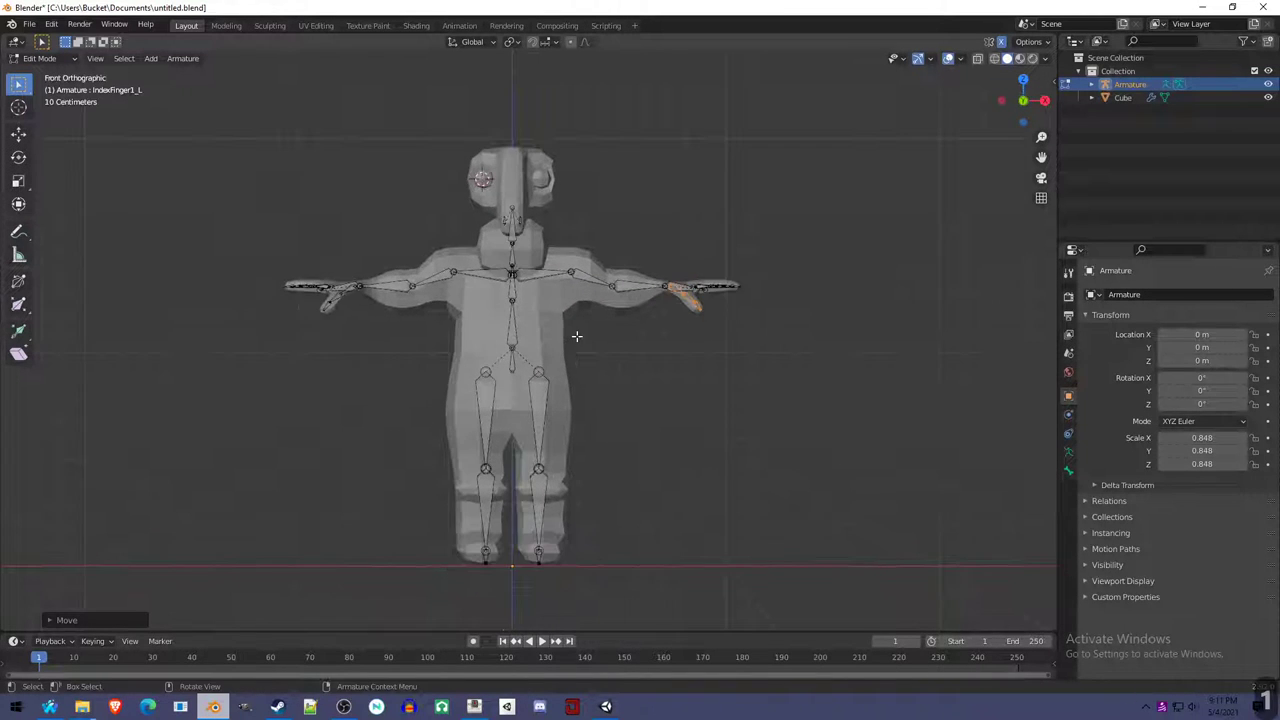
scroll(545, 351, up, 1)
click(516, 349)
key(c)
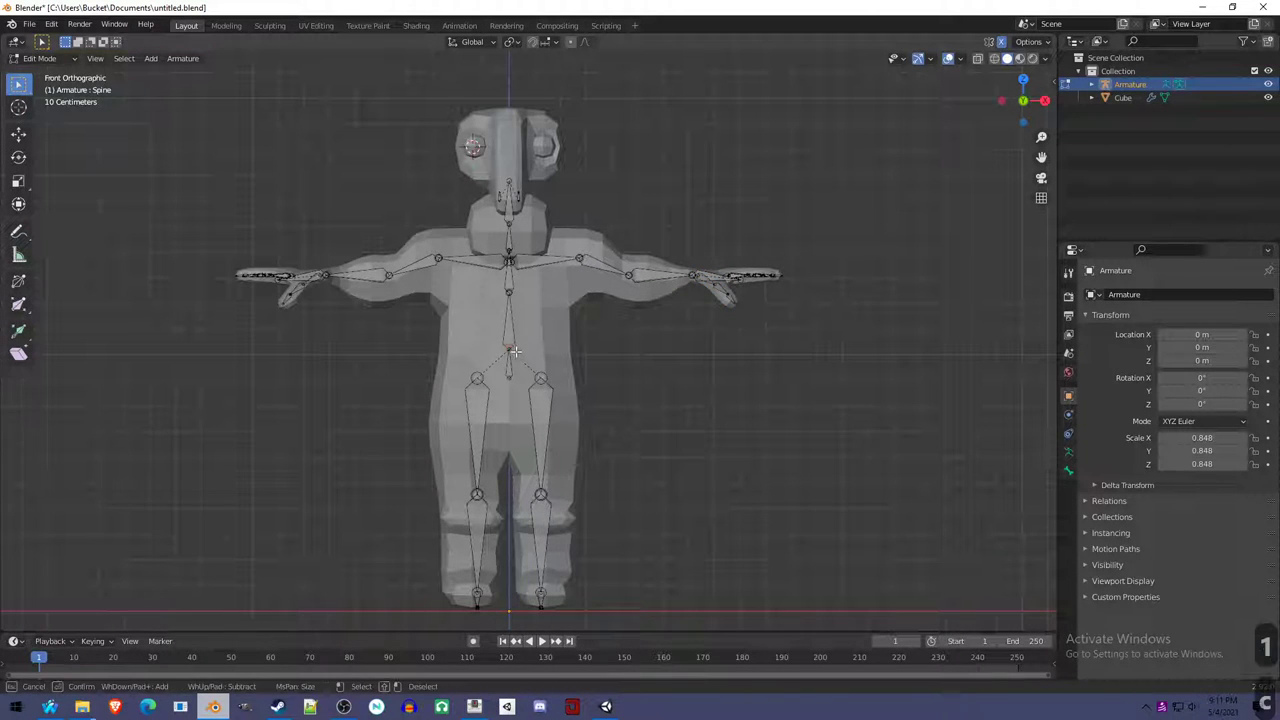
right_click(513, 349)
key(g)
key(z)
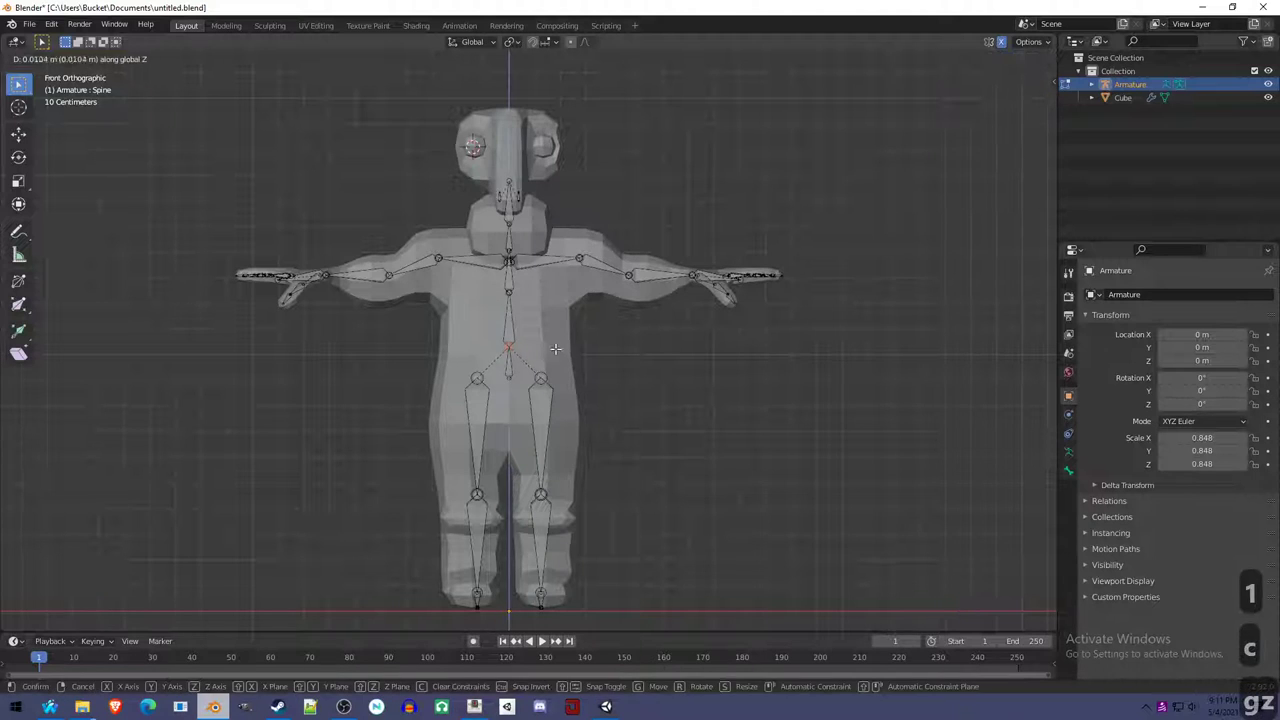
click(554, 348)
Select the joint between the spine and chest bones and lower it about 0.06 m along Z.
key(a)
key(a)
key(c)
right_click(520, 299)
key(c)
click(513, 293)
right_click(520, 296)
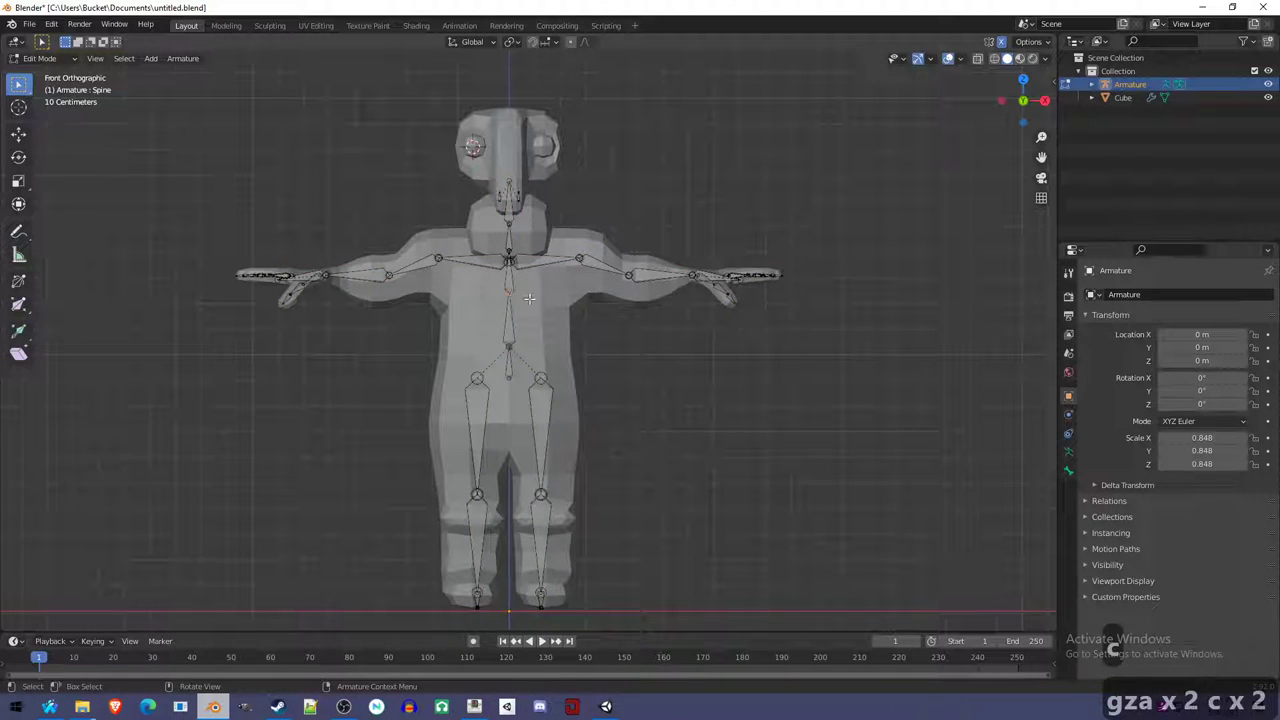
key(g)
key(z)
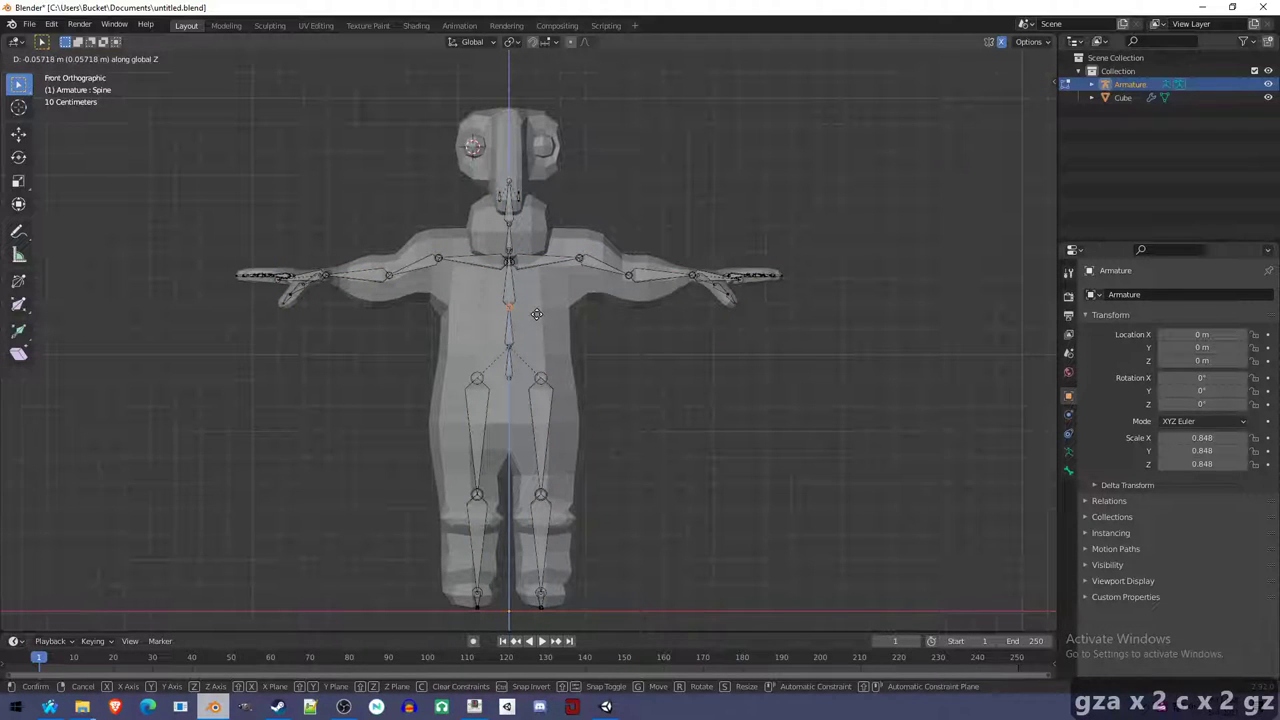
click(537, 314)
Select the hips, spine and chest bones one after another to check their placement in the torso.
click(512, 302)
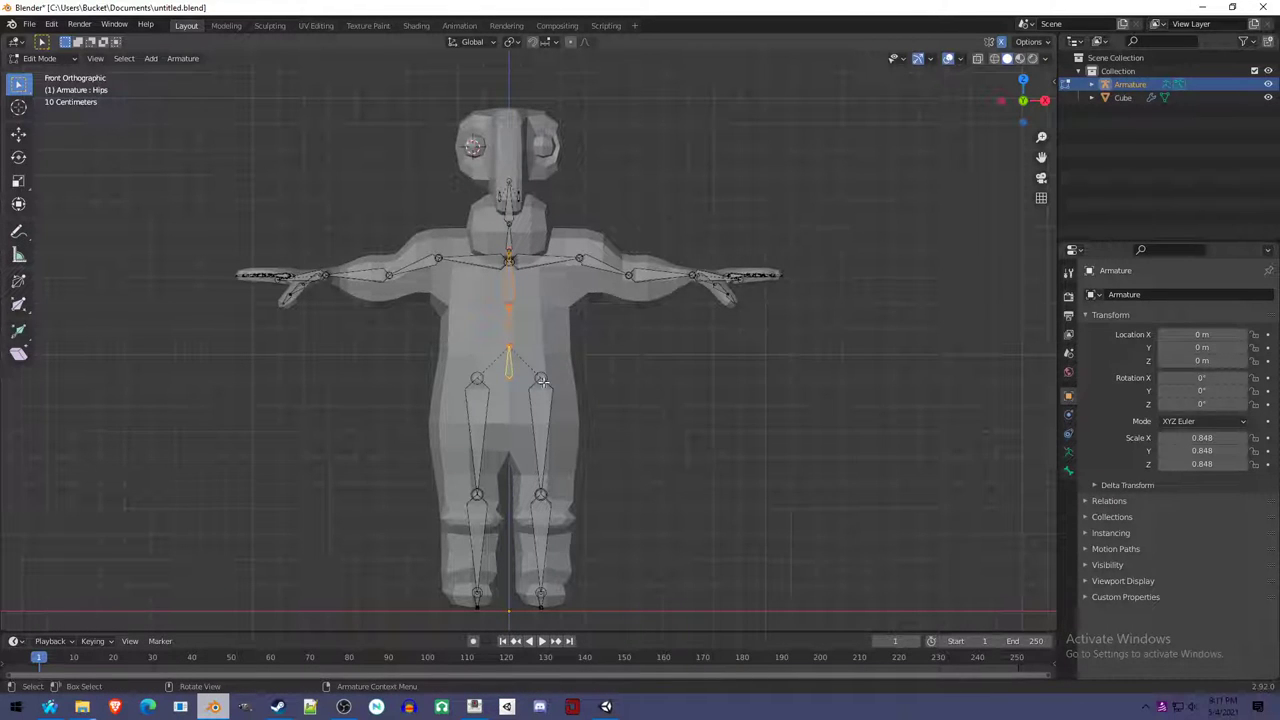
scroll(537, 379, up, 2)
click(505, 370)
click(507, 322)
click(508, 268)
Select the top joint of the left upper leg bone and lower it about 0.03 m along Z.
click(562, 438)
shift+middle_drag(626, 489, 601, 302)
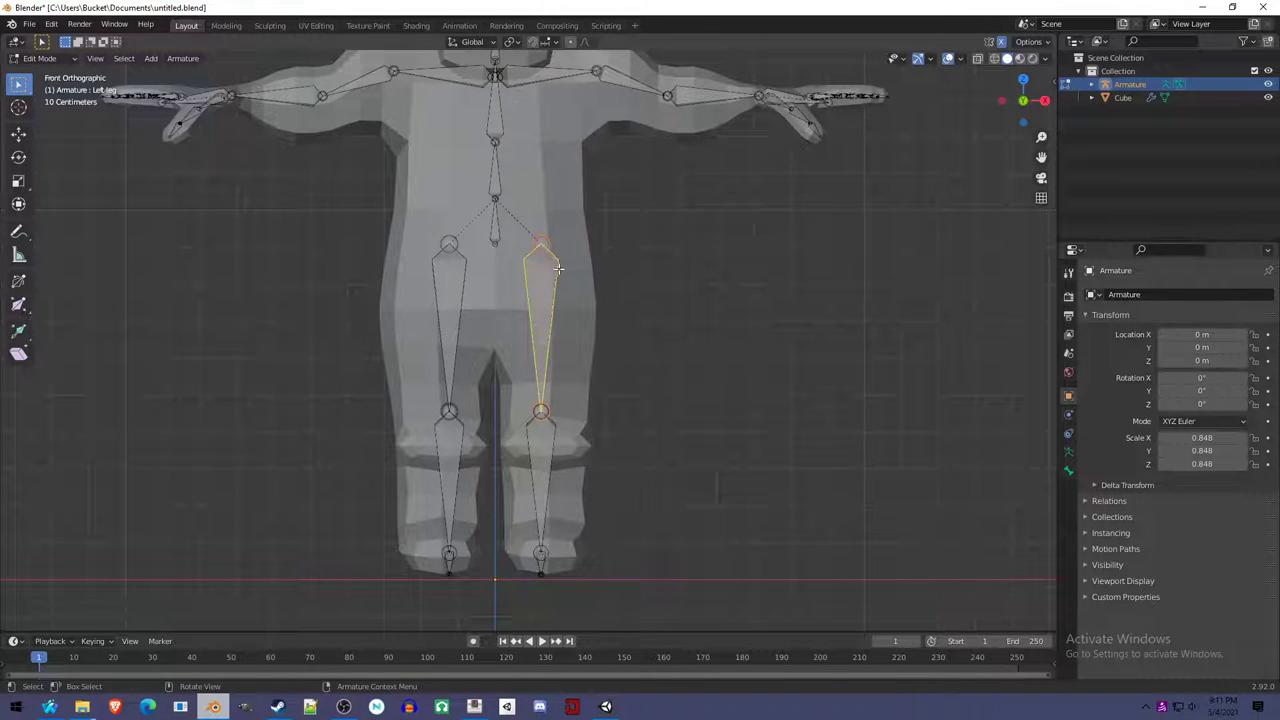
key(c)
click(541, 530)
key(Escape)
click(543, 241)
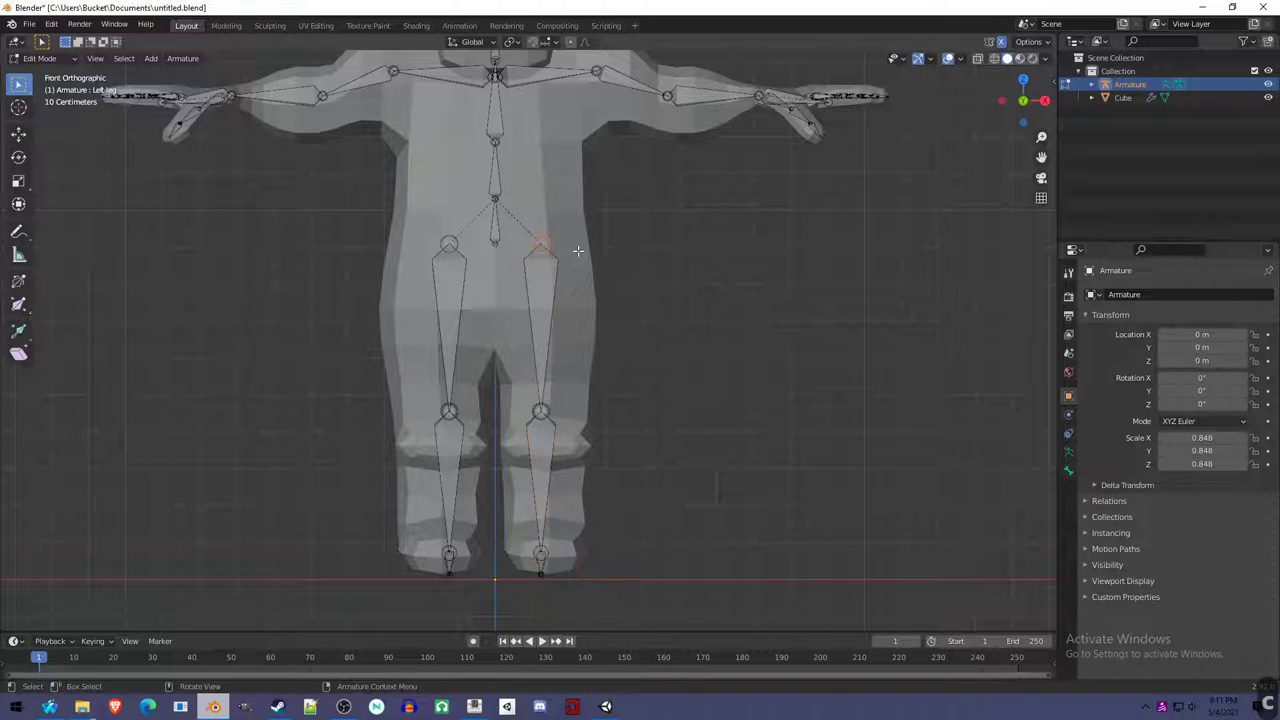
key(g)
key(z)
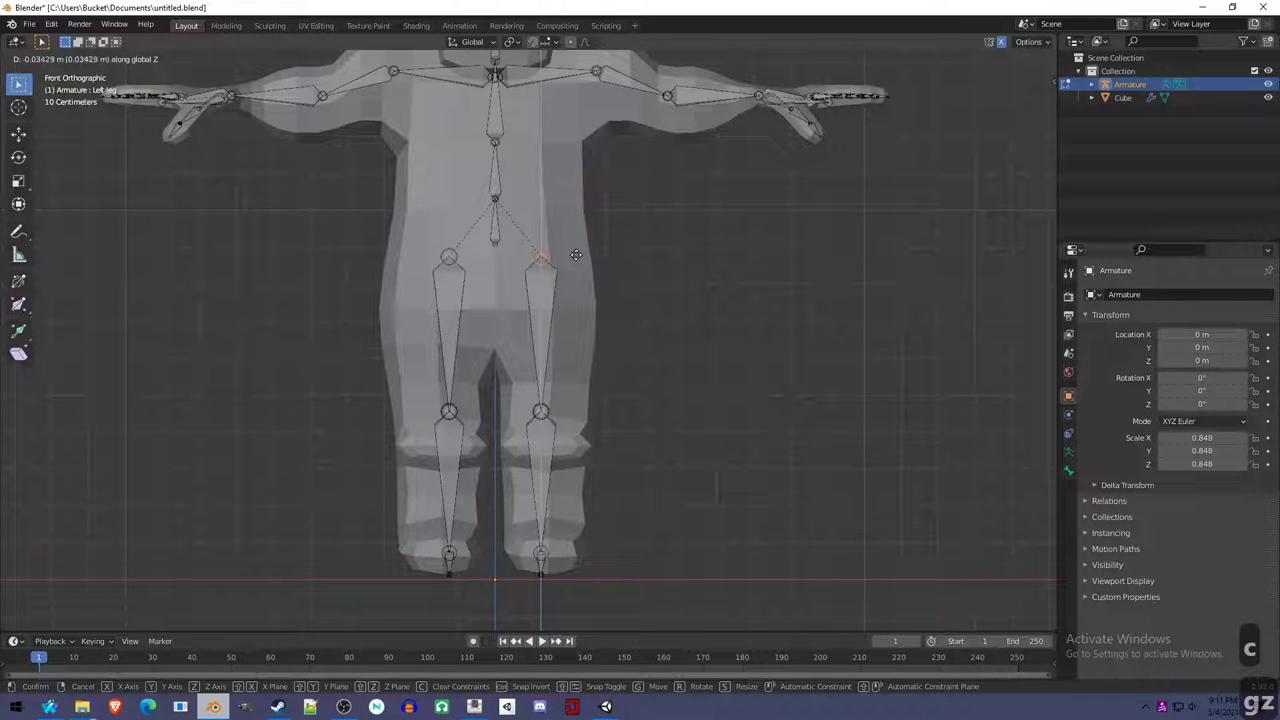
click(576, 256)
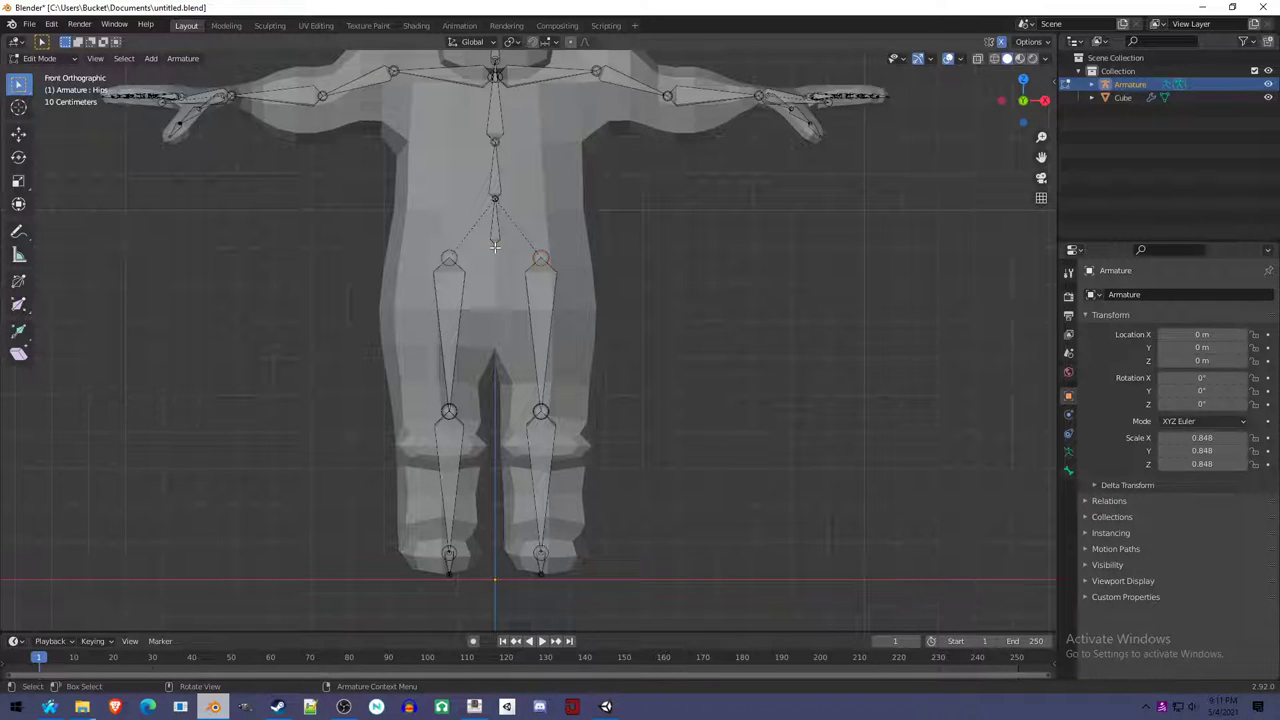
In right side view, try to move the lower end of the hips bone along Y.
key(KP_3)
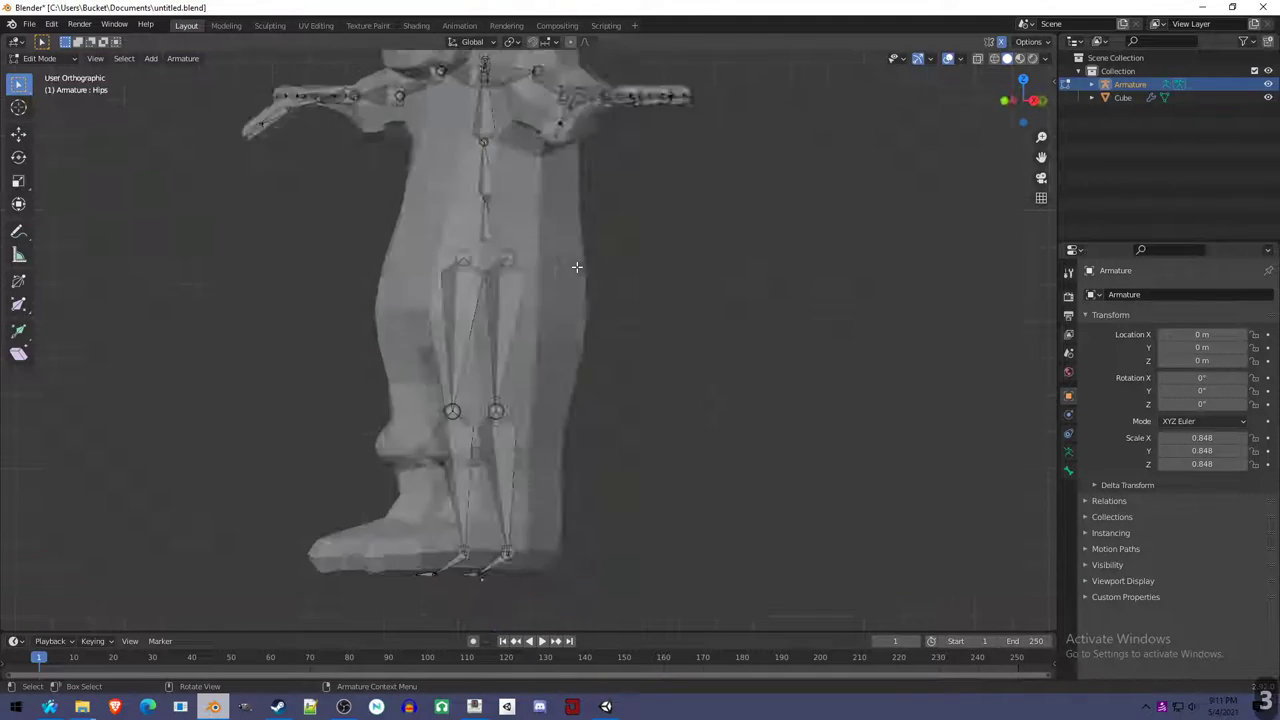
scroll(577, 267, up, 2)
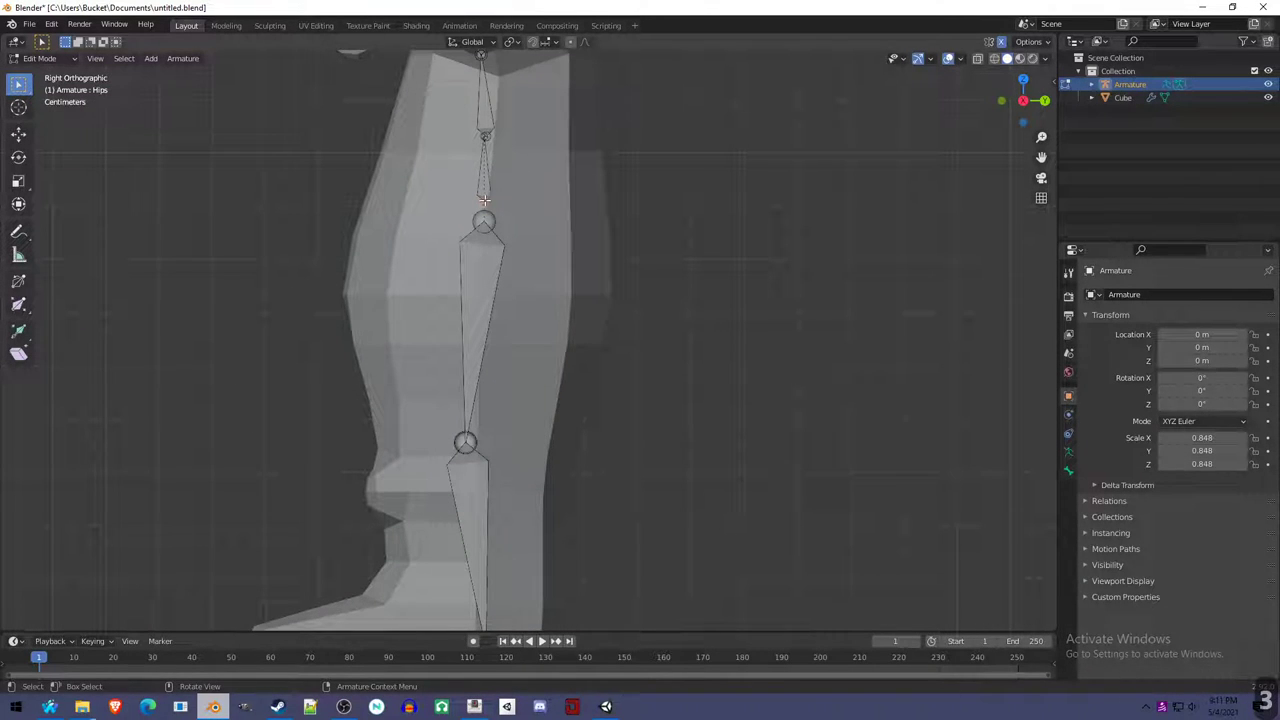
key(g)
key(x)
key(y)
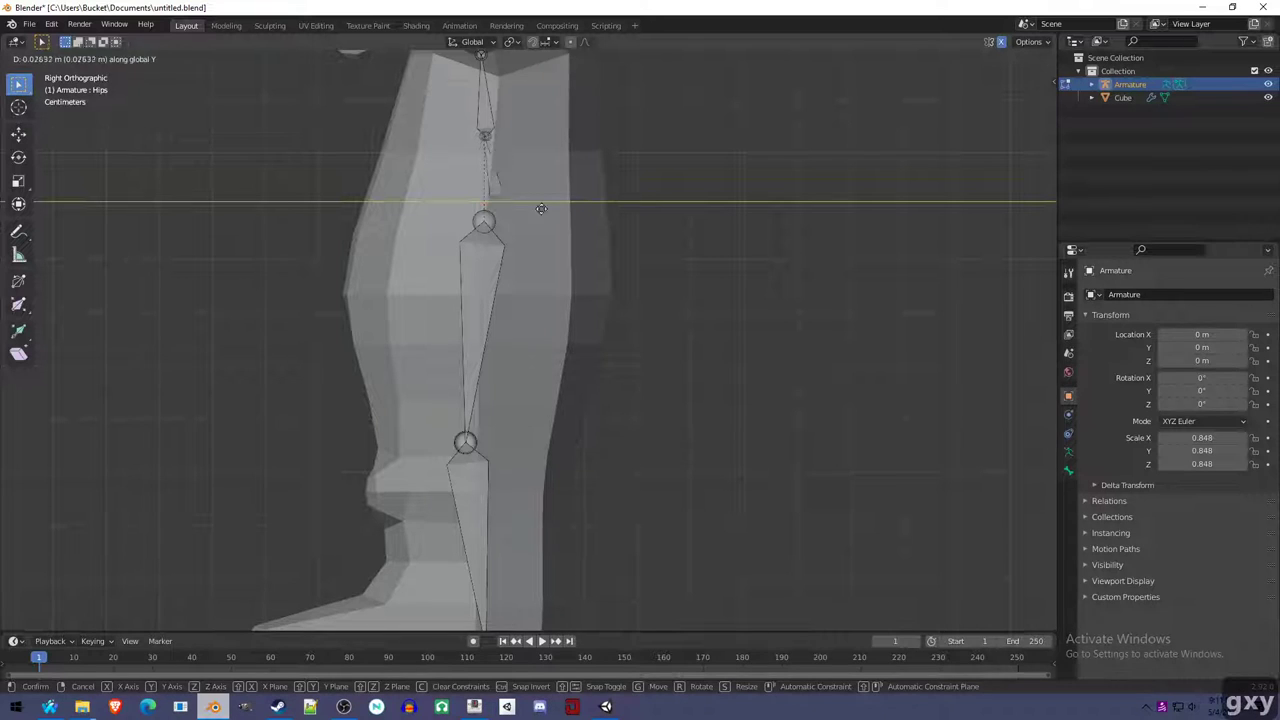
click(497, 210)
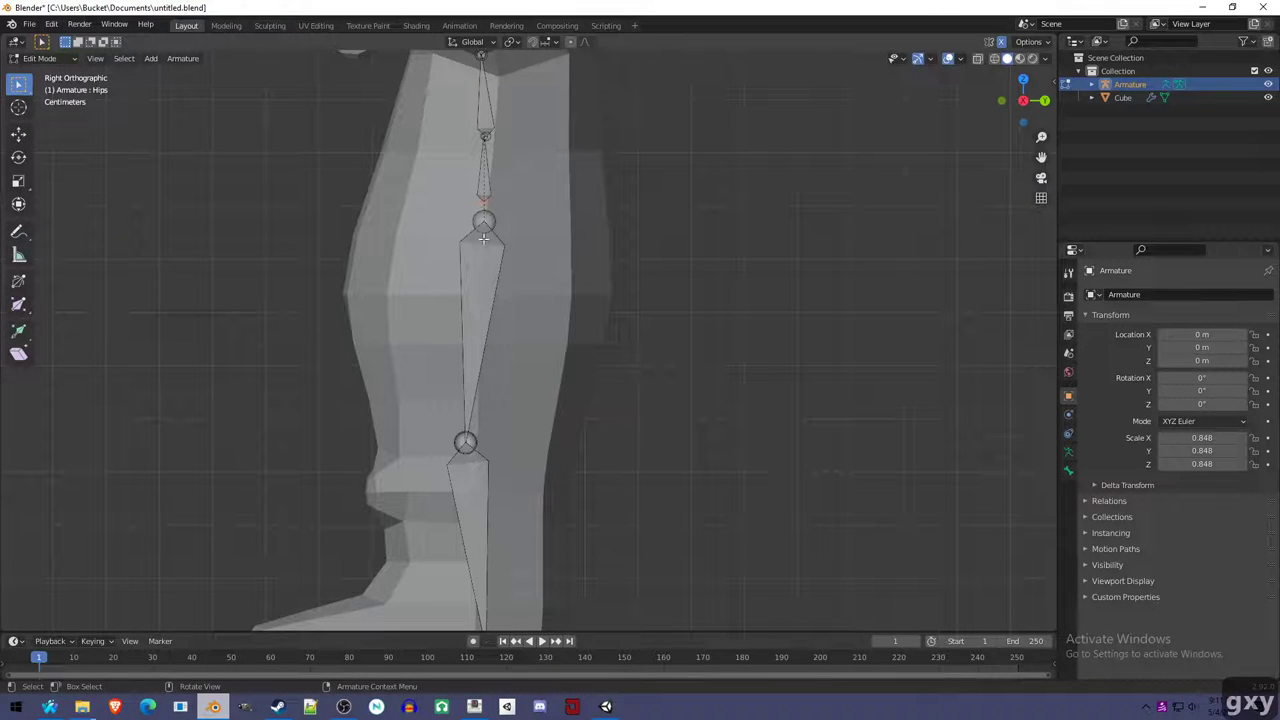
In front view, try to rotate the left upper leg bone.
scroll(478, 221, down, 4)
middle_drag(478, 221, 485, 247)
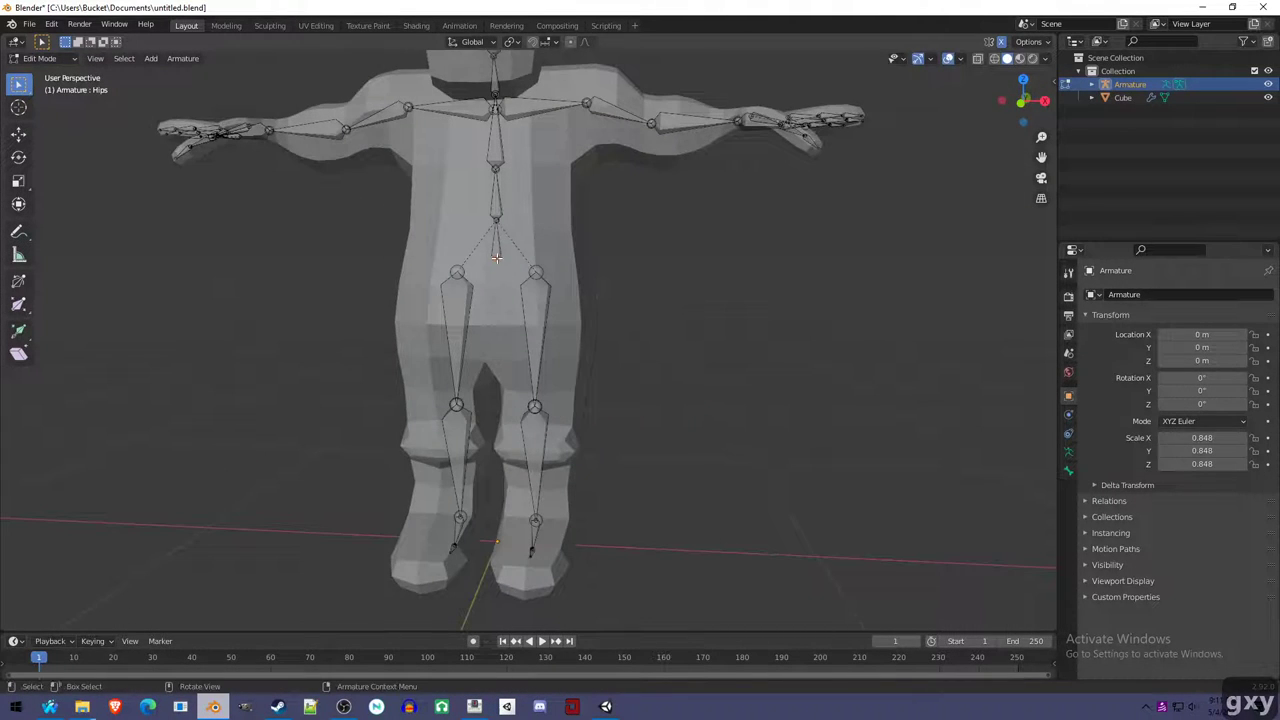
key(KP_1)
click(538, 302)
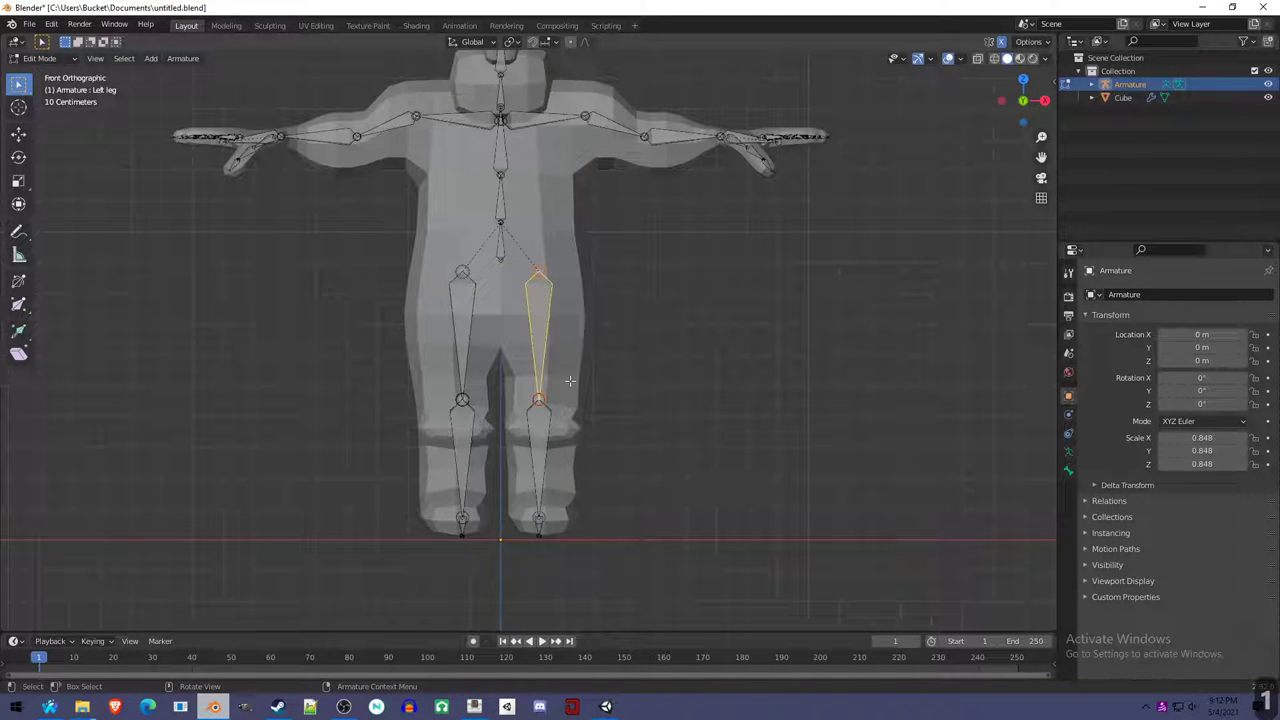
key(r)
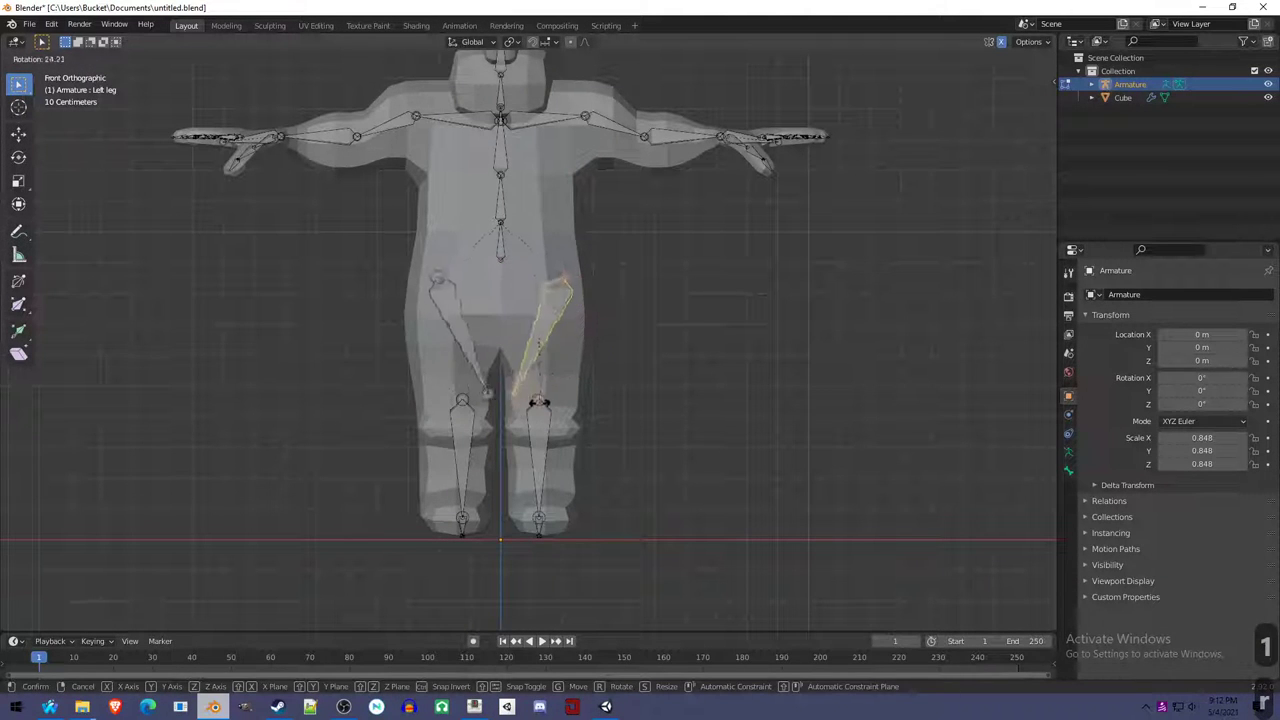
click(568, 402)
Circle-select the left leg's joints from the knee down to the foot and nudge them slightly along X.
scroll(569, 402, up, 1)
key(a)
key(a)
key(c)
drag(547, 420, 556, 588)
right_click(559, 594)
key(g)
key(x)
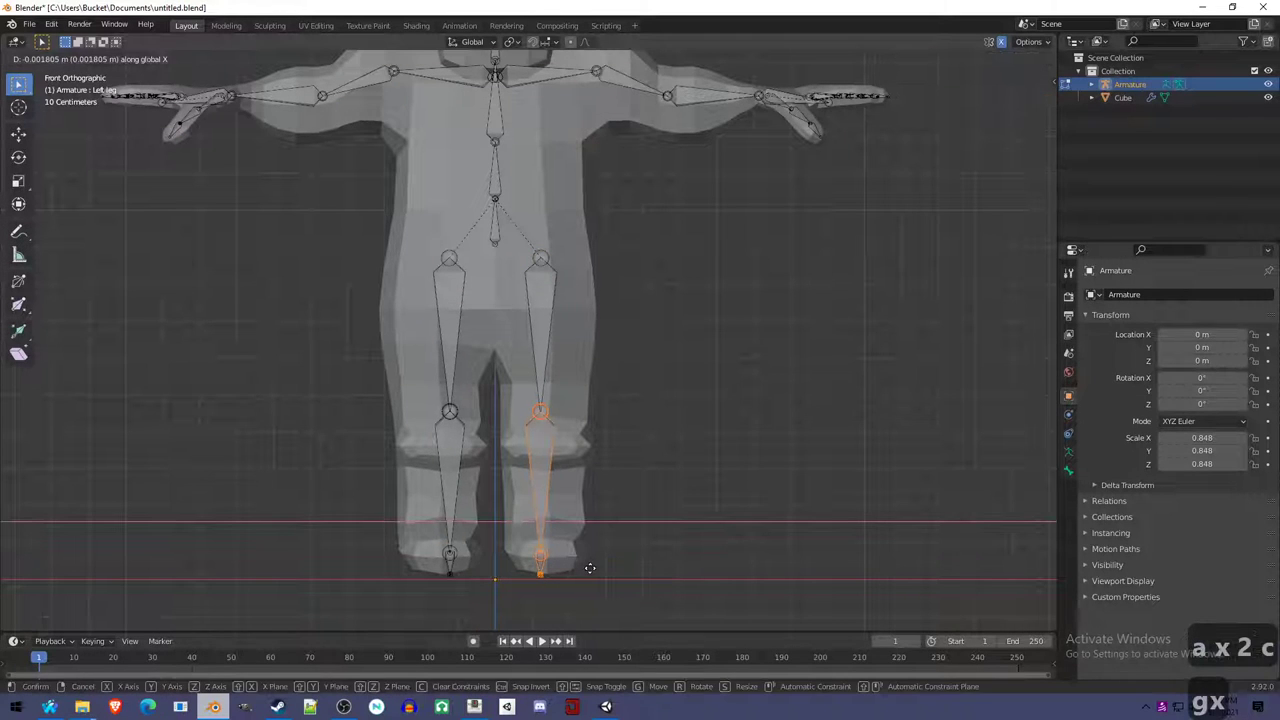
click(591, 568)
Add the left upper leg to the selection and move the whole leg chain outward along X to centre it in the mesh.
key(c)
drag(545, 452, 544, 252)
right_click(543, 255)
key(g)
key(x)
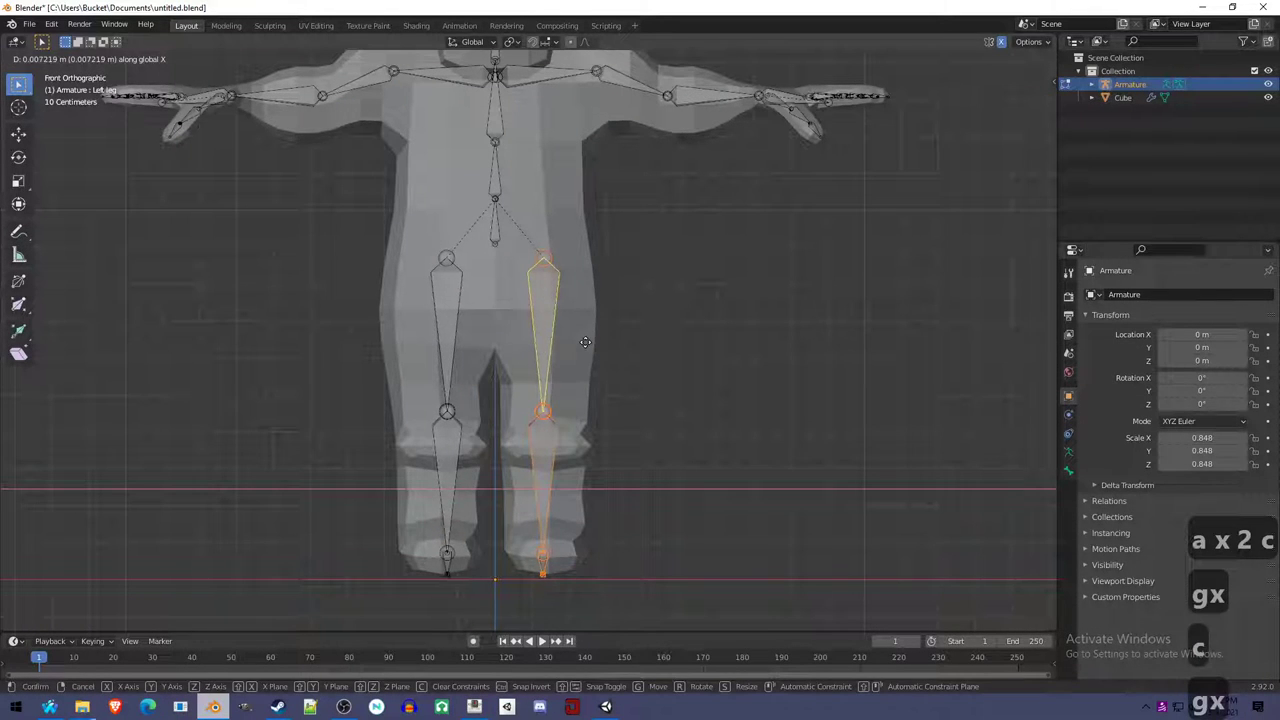
click(591, 344)
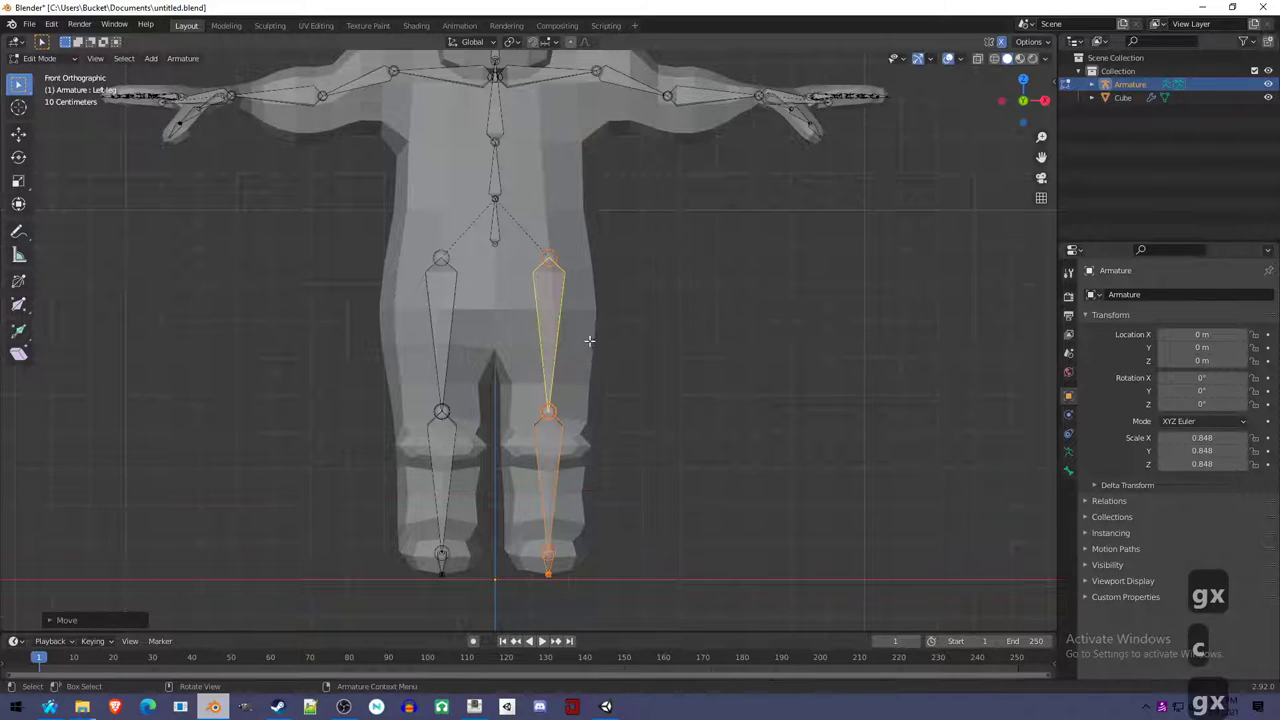
Select the joint at the base of the spine and try to move it along Y.
scroll(590, 340, down, 3)
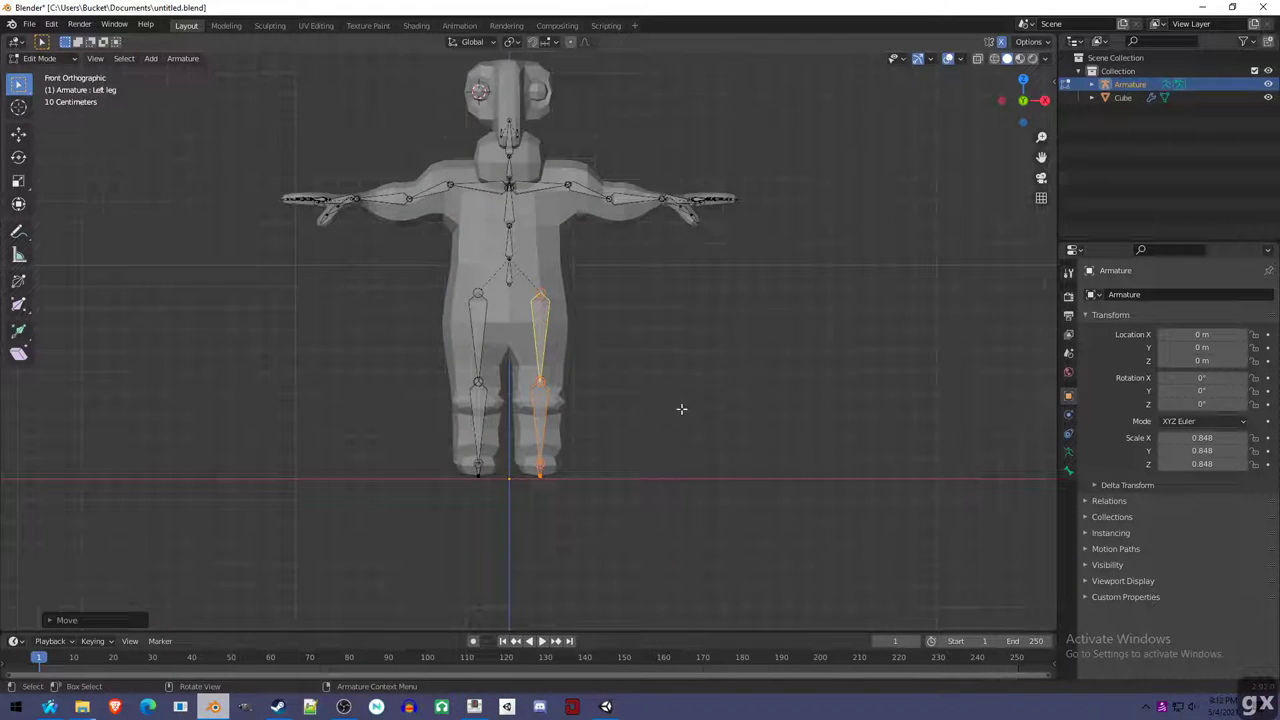
scroll(683, 397, up, 3)
middle_drag(588, 248, 568, 284)
click(508, 238)
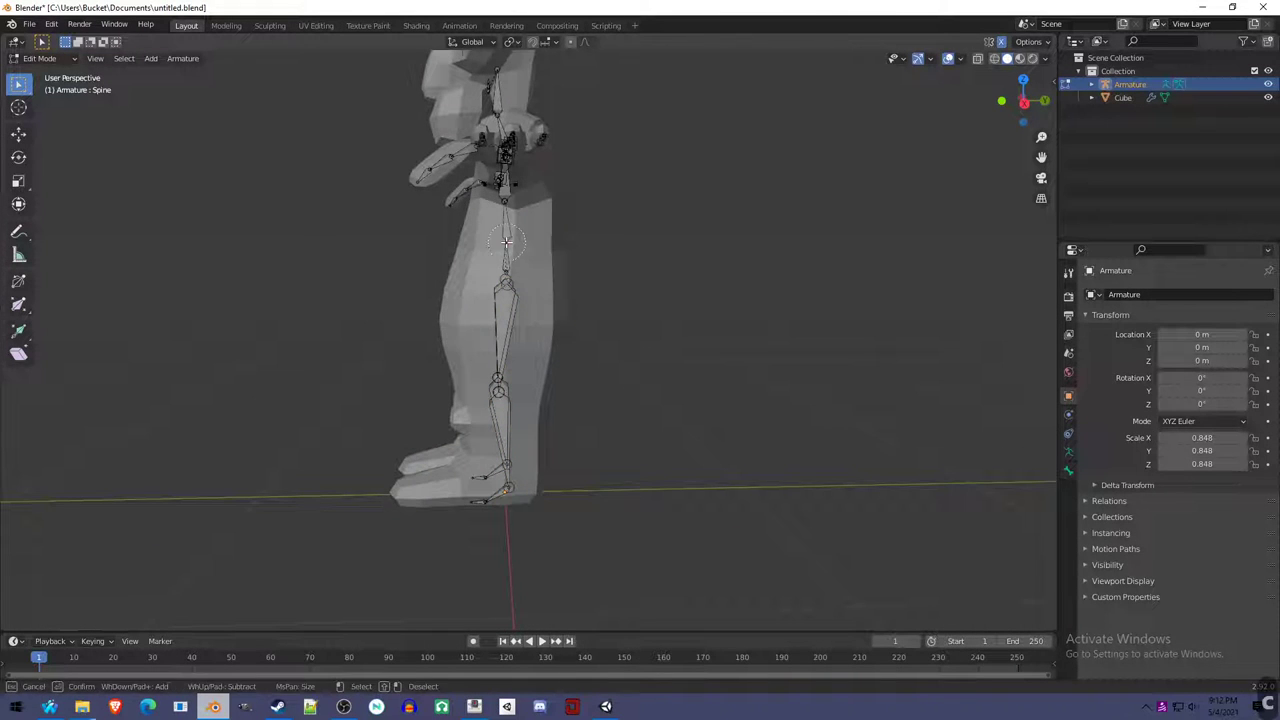
key(g)
key(y)
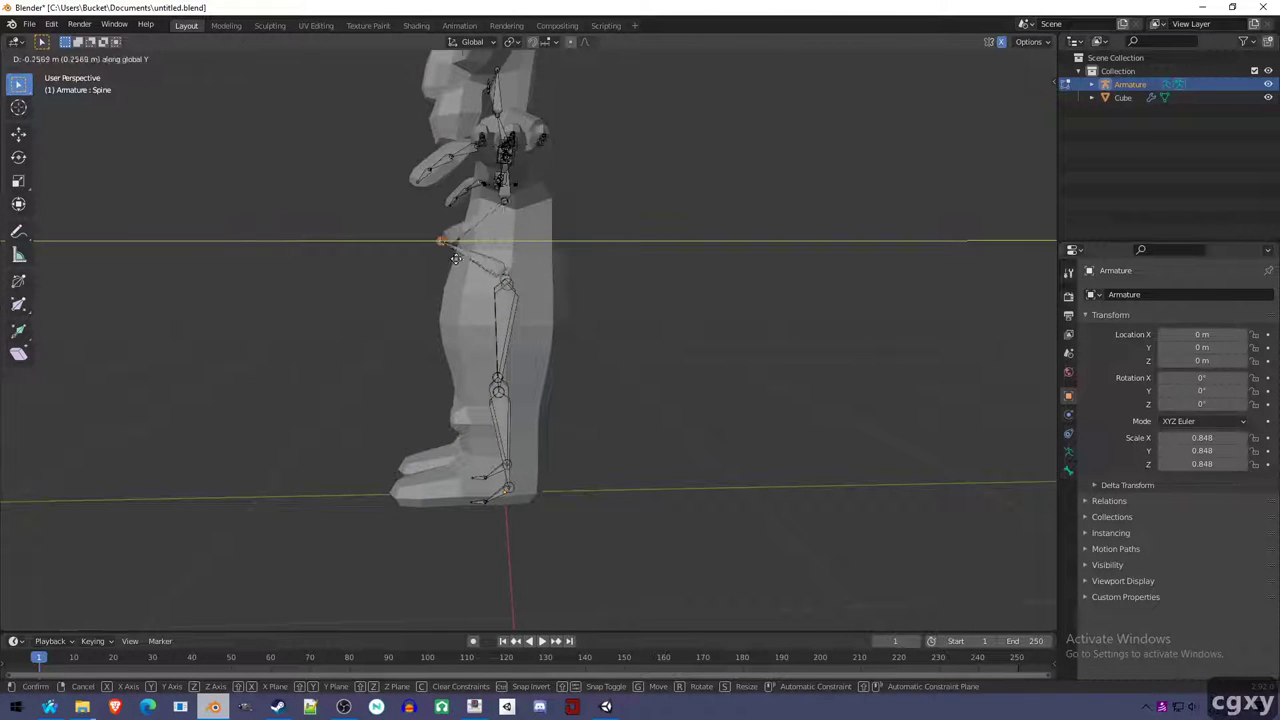
right_click(485, 242)
Clear the selection and try to circle-select the toe bone of the left foot.
scroll(534, 219, up, 2)
middle_drag(517, 232, 666, 251)
scroll(622, 314, down, 2)
middle_drag(622, 314, 497, 419)
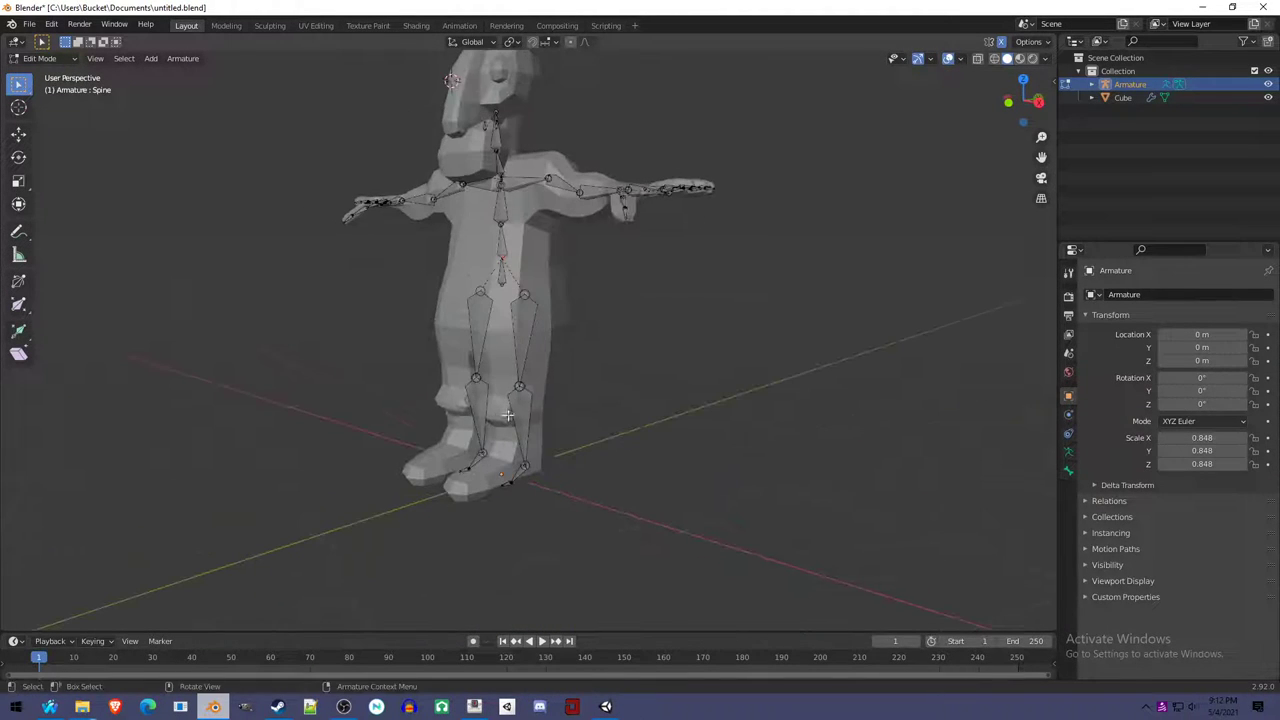
key(c)
right_click(509, 493)
key(a)
Select the left toe bone from the side and move it forward along Y into the front of the foot.
key(a)
key(c)
click(509, 493)
right_click(525, 477)
middle_drag(641, 464, 578, 457)
key(a)
key(a)
key(c)
click(488, 485)
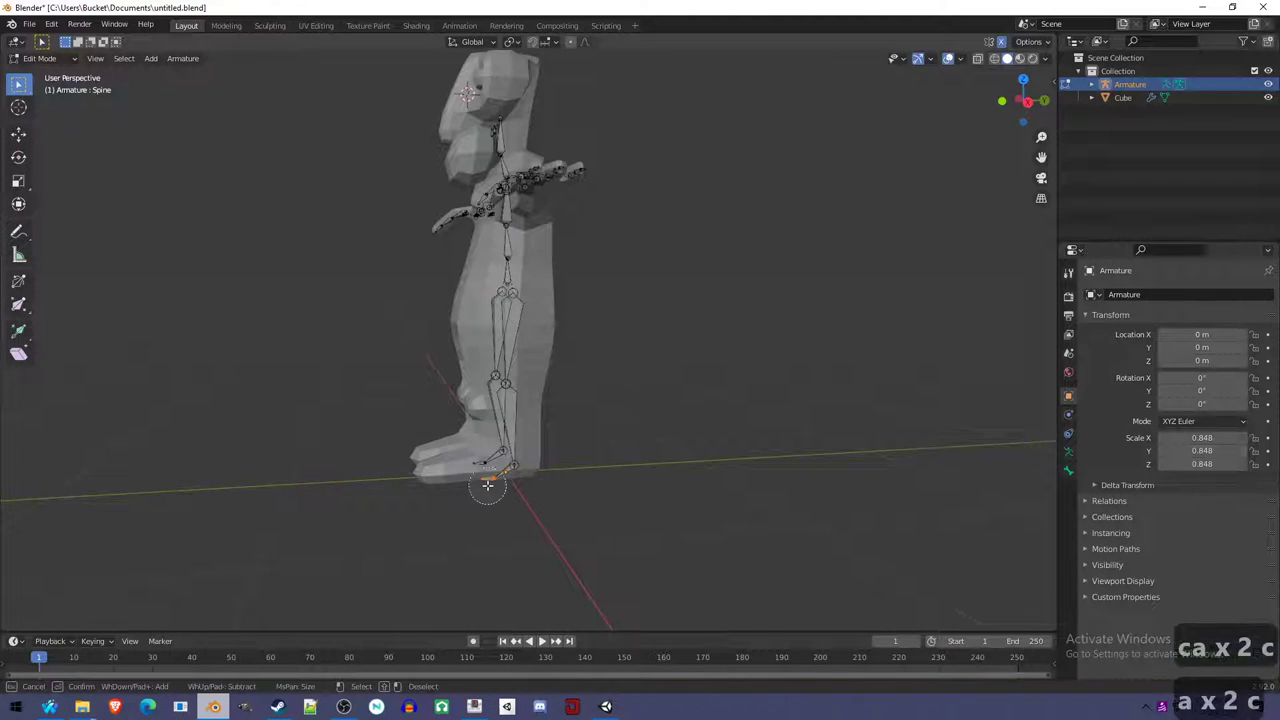
right_click(487, 484)
key(g)
key(x)
key(y)
click(495, 487)
Lengthen the left toe bone by scaling it along Y and adjust its height along Z to fit inside the foot.
key(s)
key(y)
click(570, 497)
key(g)
key(z)
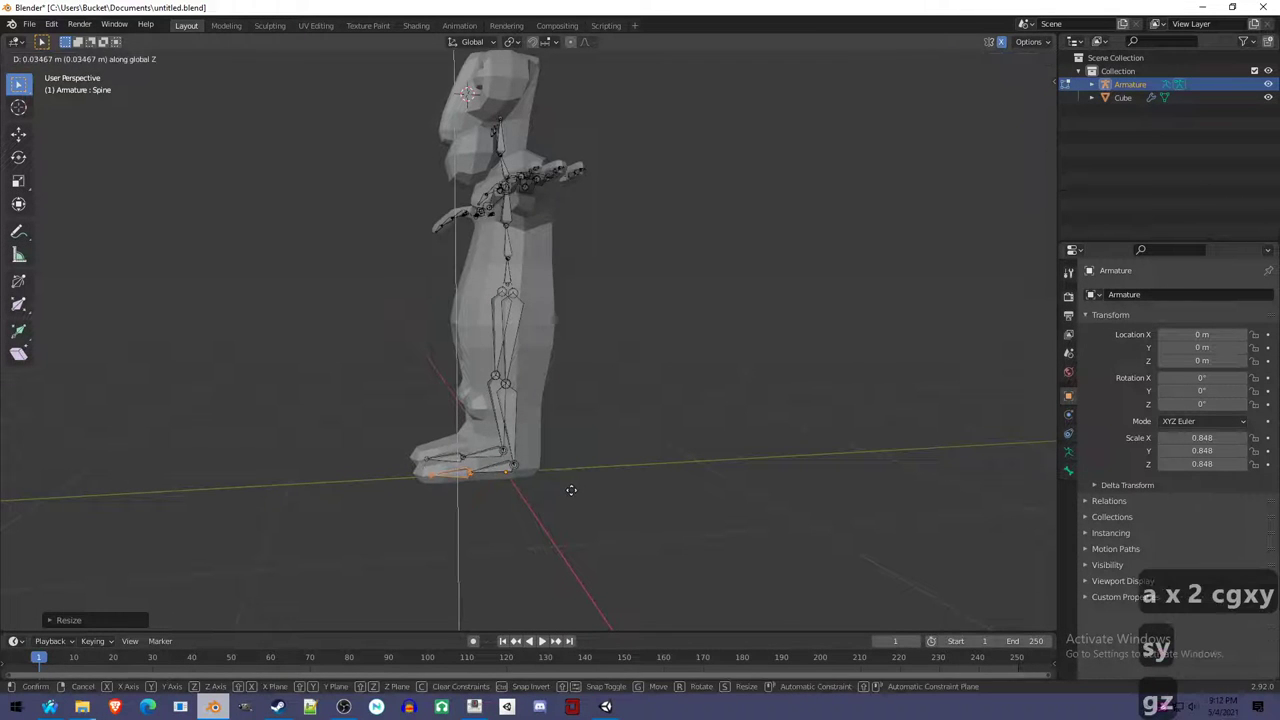
click(562, 481)
mouse_move(535, 487)
middle_down()
mouse_move(589, 523)
mouse_move(663, 526)
mouse_move(723, 500)
mouse_move(638, 469)
mouse_move(583, 503)
mouse_move(559, 499)
mouse_move(540, 460)
mouse_move(556, 462)
mouse_move(477, 520)
middle_up()
key(g)
key(z)
click(539, 452)
Select only the joint between the left foot and toe bones and reposition it along Y.
key(a)
key(a)
key(c)
click(478, 454)
right_click(478, 454)
key(g)
key(x)
key(y)
click(450, 452)
Move the left knee joint down about 0.09 m along Z to line up with the mesh's knee.
middle_drag(450, 450, 507, 420)
middle_drag(499, 413, 500, 410)
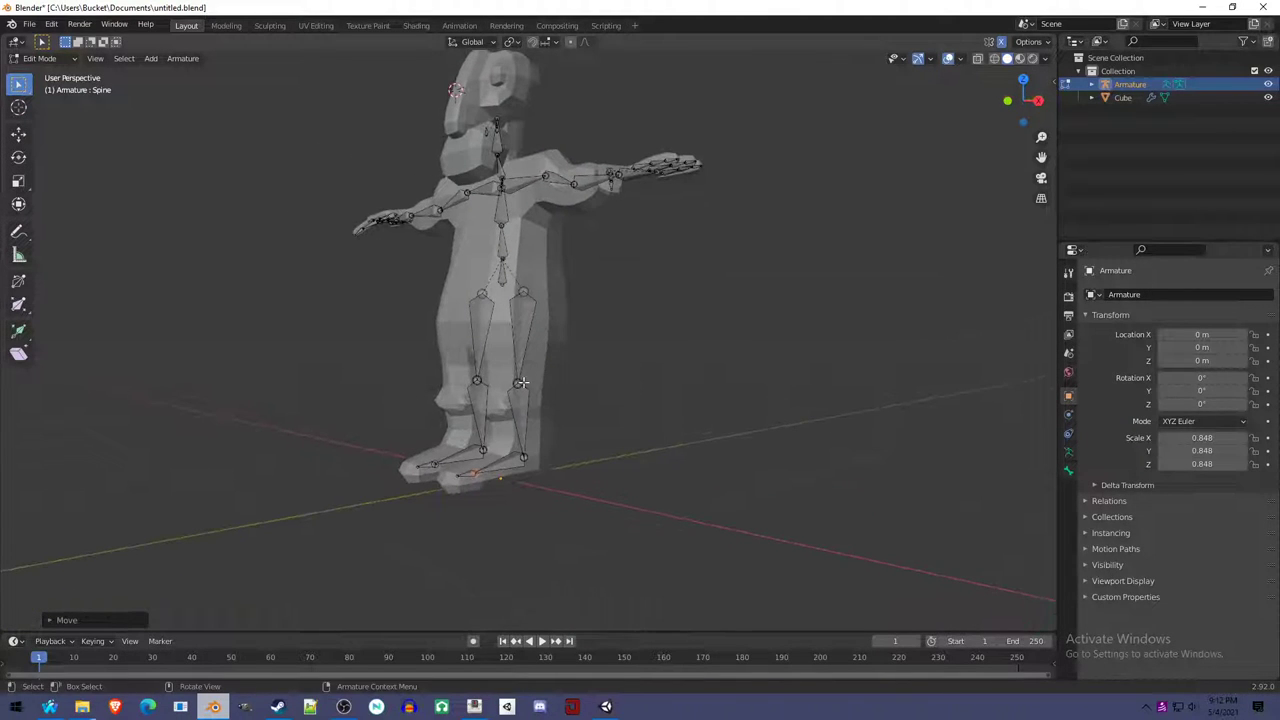
key(g)
key(z)
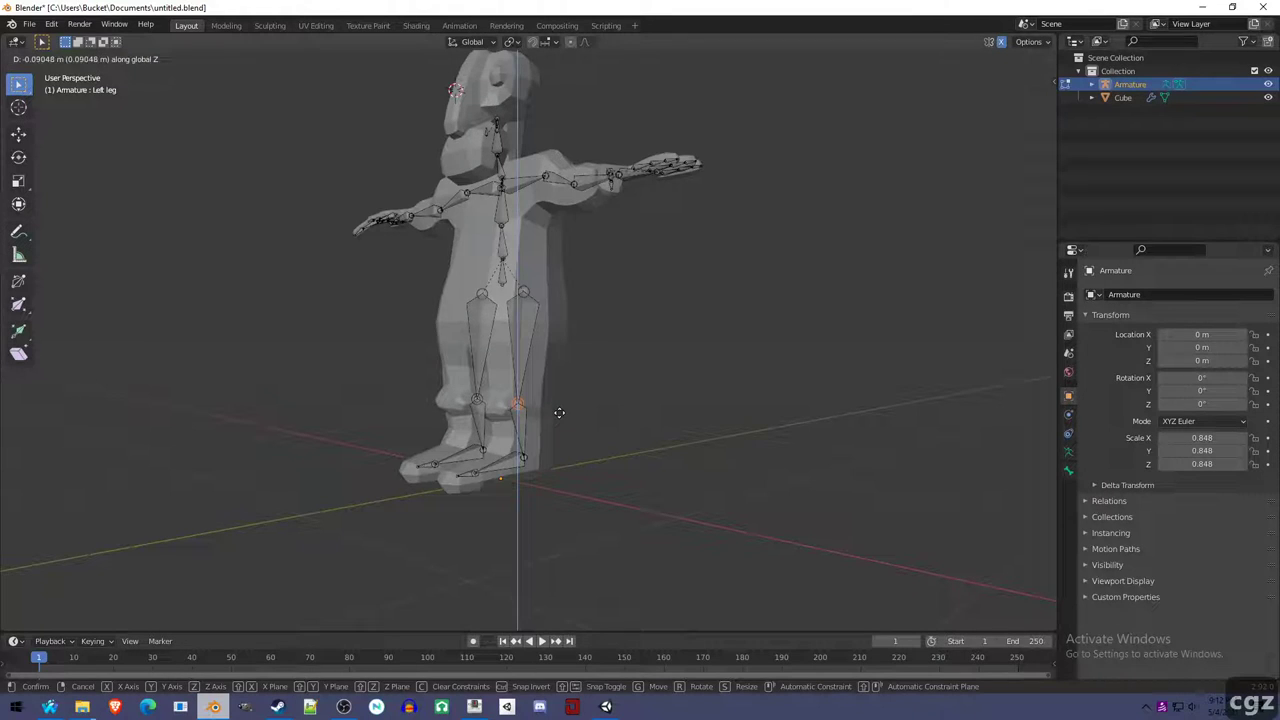
click(559, 410)
Circle-select the head bone from the side and move it back along Y toward the centre of the neck mesh.
middle_drag(559, 410, 490, 430)
middle_drag(583, 297, 583, 306)
shift+middle_drag(612, 262, 507, 367)
scroll(609, 366, up, 2)
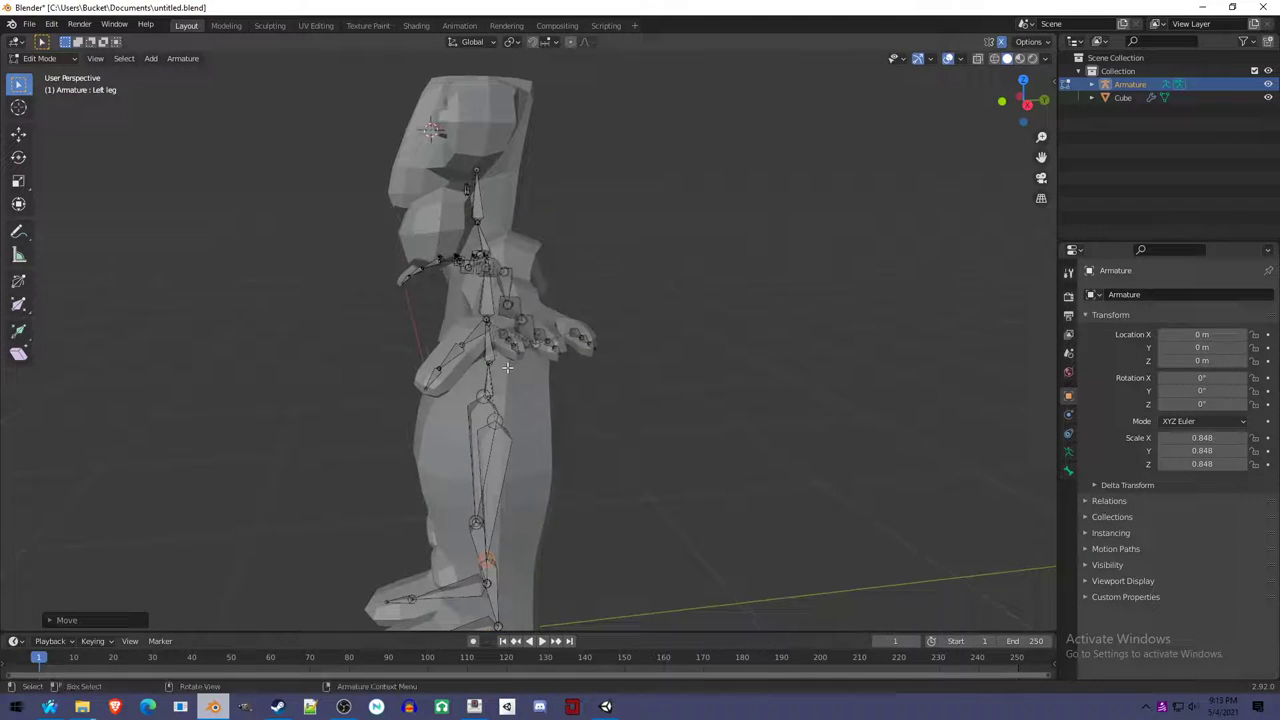
key(c)
right_click(541, 205)
key(a)
key(a)
key(c)
click(496, 201)
right_click(509, 208)
key(g)
key(x)
key(y)
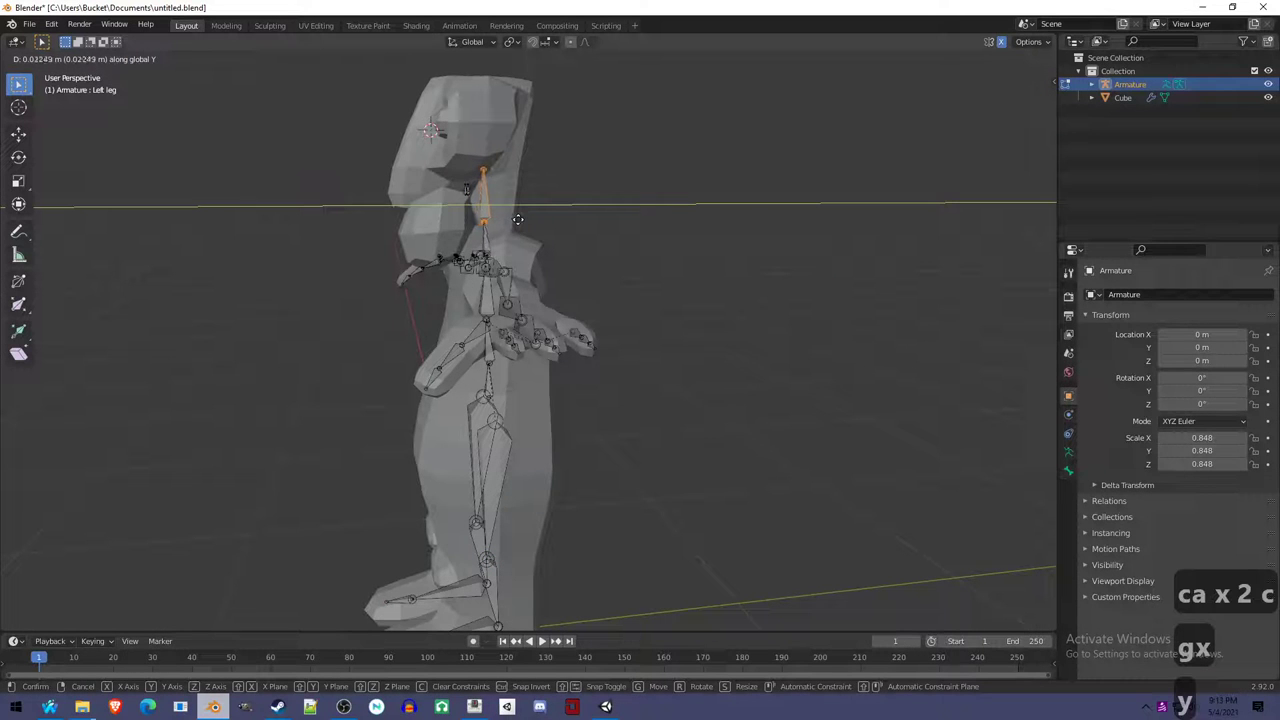
click(522, 218)
Select the neck bone, test its rotation in Pose Mode and return to Edit Mode.
middle_drag(522, 218, 668, 331)
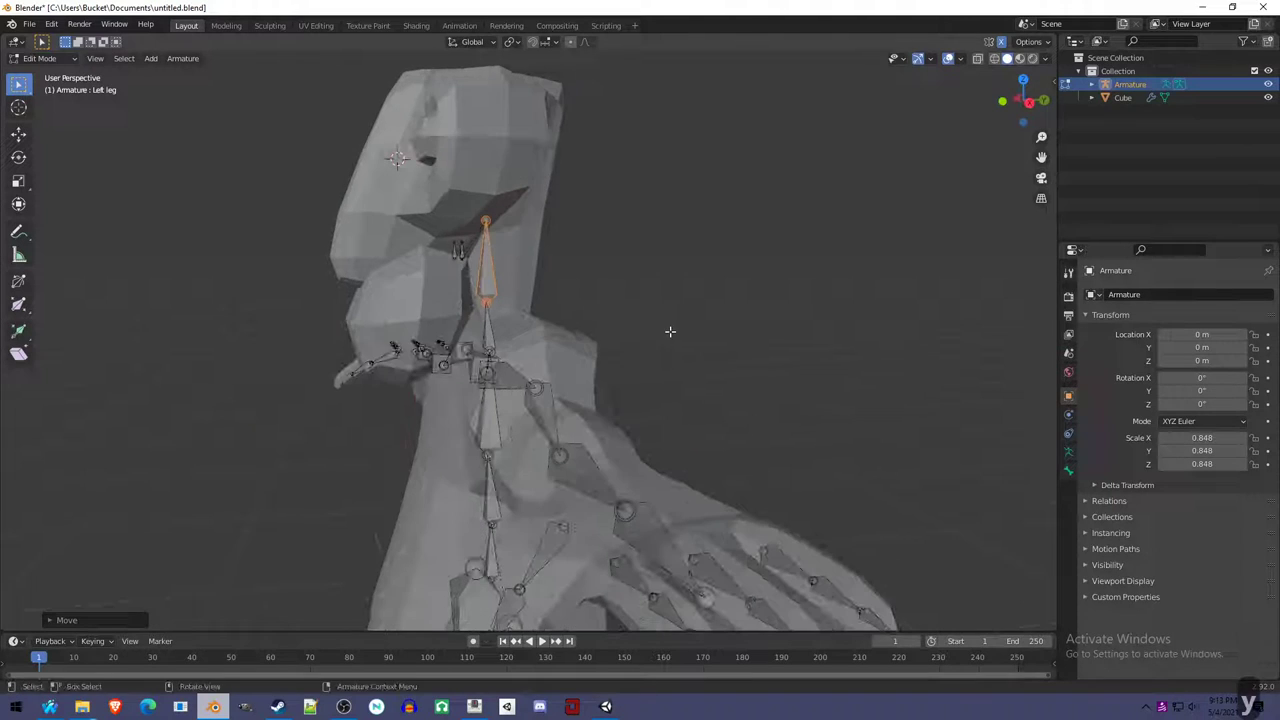
click(494, 332)
key(ctrl+Tab)
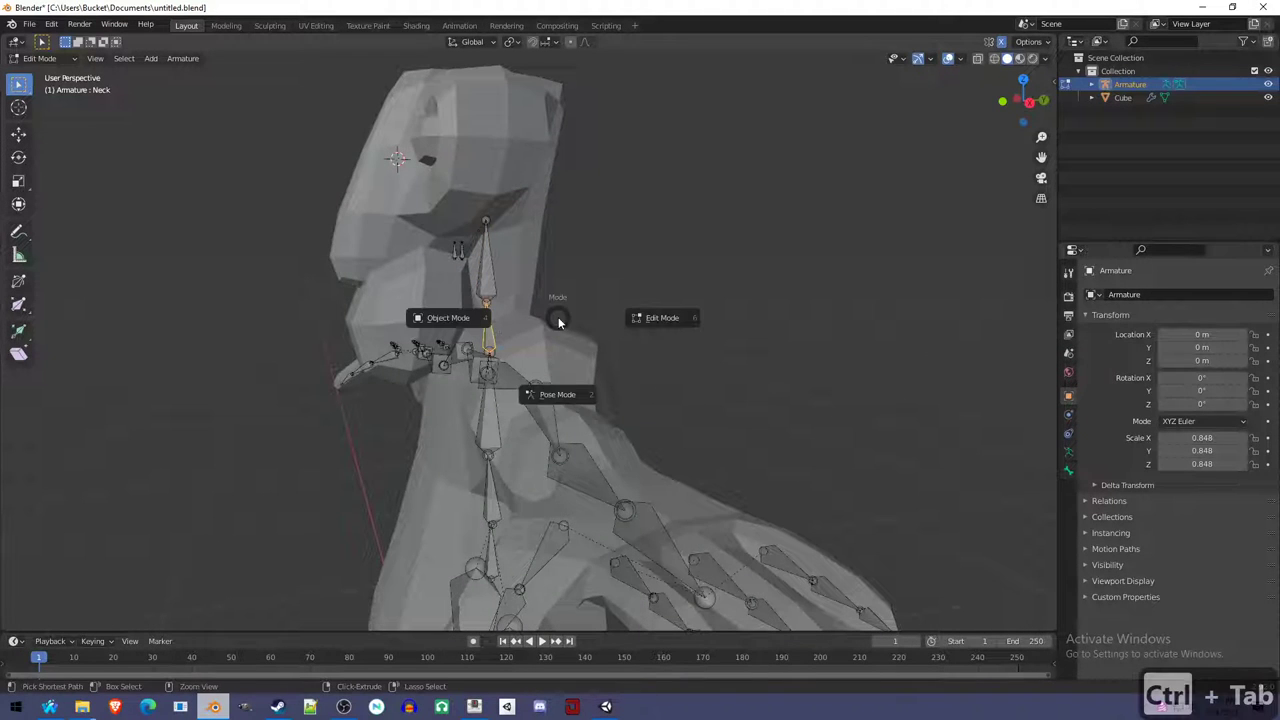
key(r)
key(r)
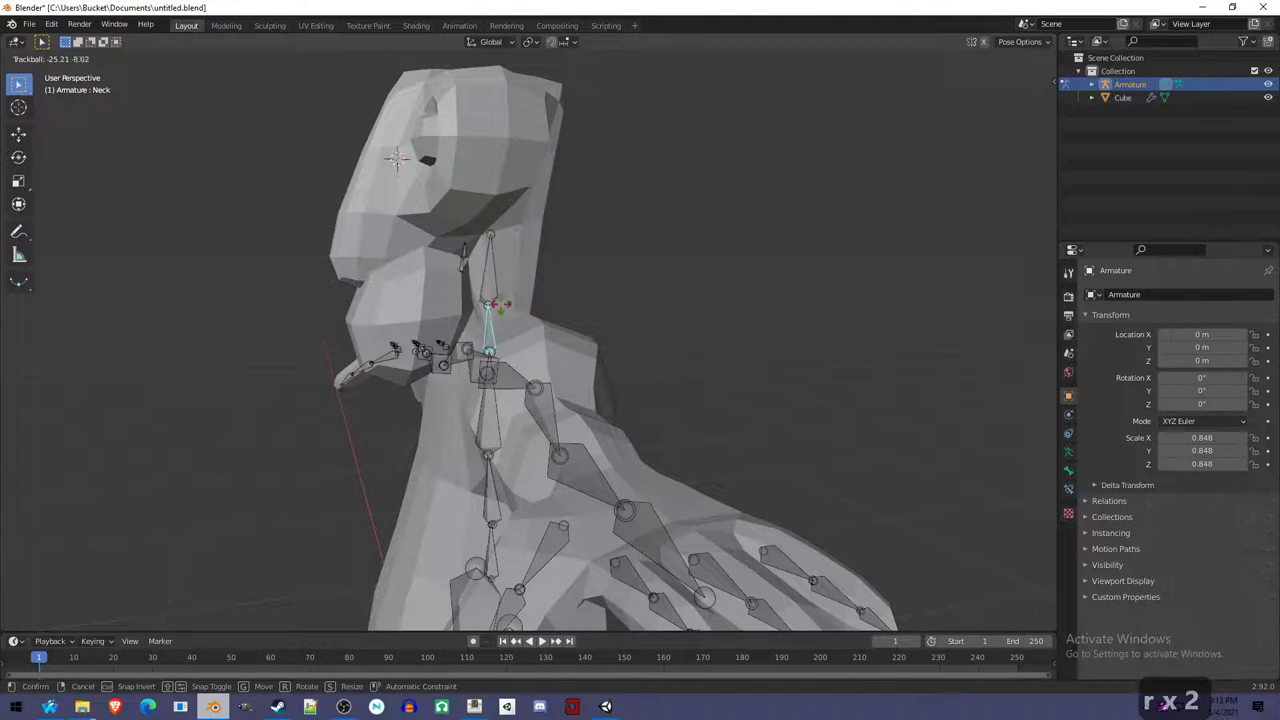
right_click(519, 354)
key(Tab)
Select the joint at the base of the neck, raise it along Z and fine-tune its position freely in right side view.
key(a)
key(a)
key(c)
click(494, 350)
right_click(498, 346)
key(g)
key(z)
click(547, 351)
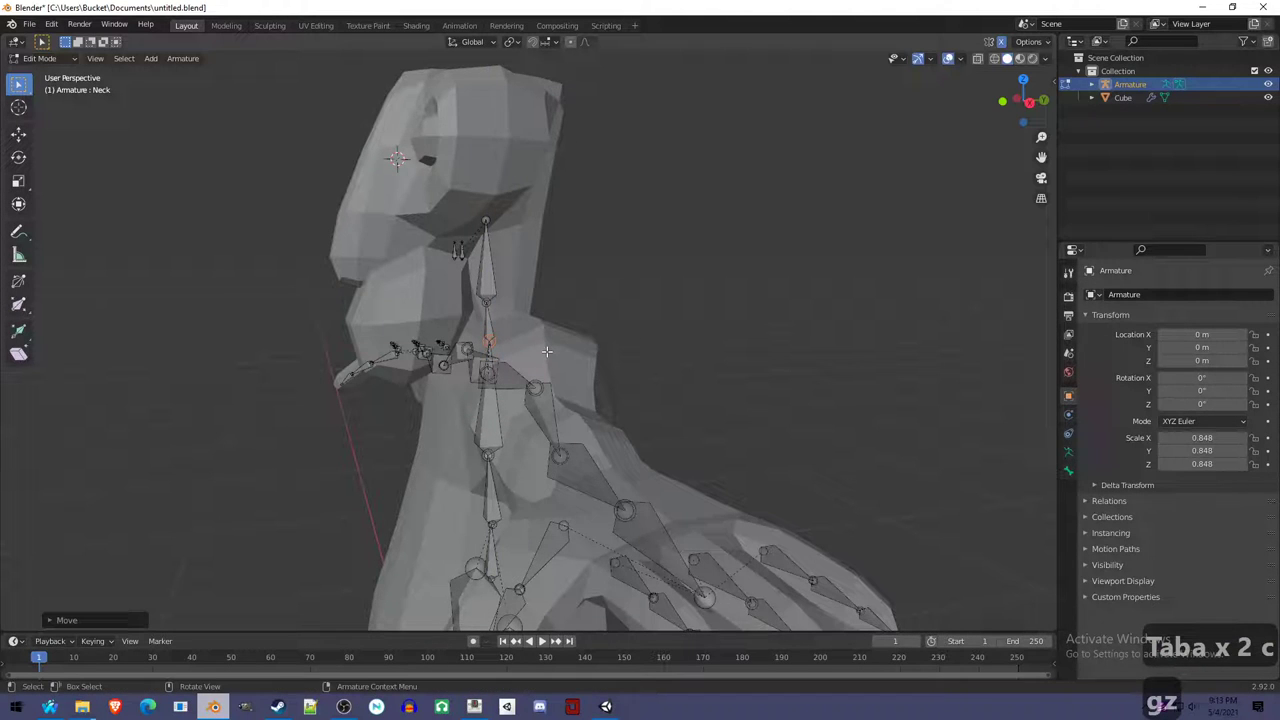
key(3)
key(g)
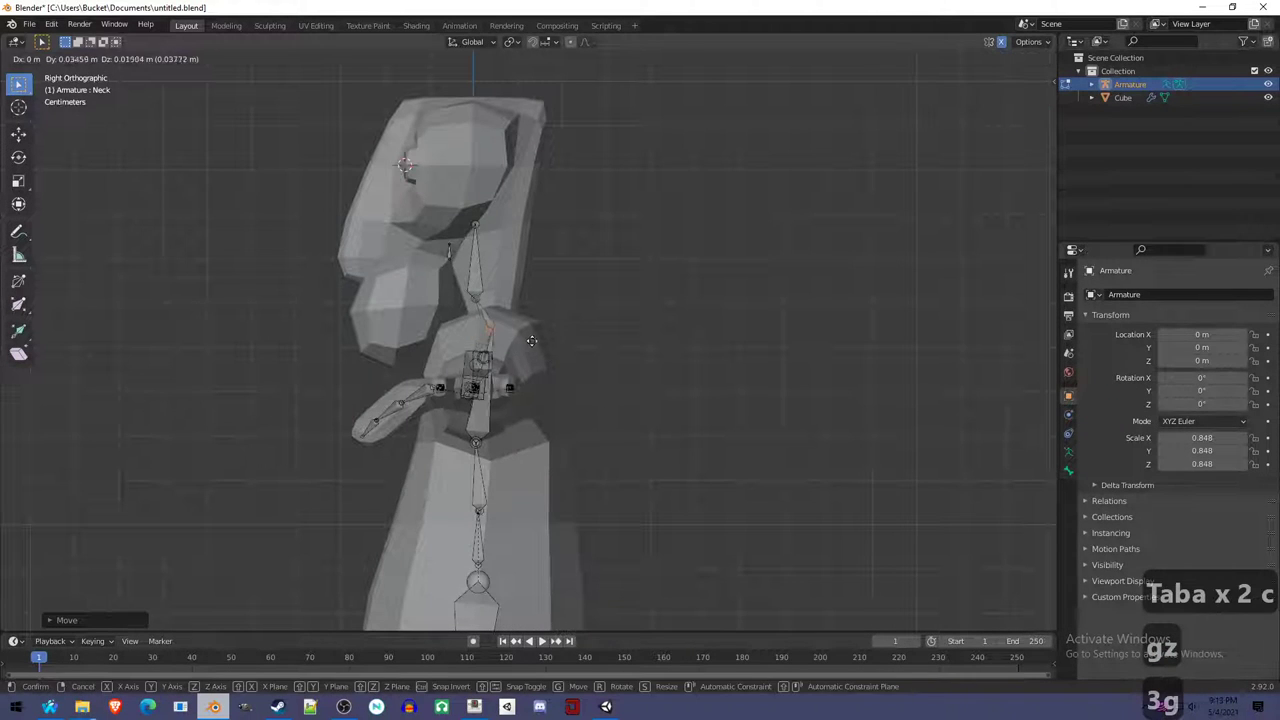
click(522, 346)
Move the head bone up about 0.16 m to the base of the head and extend its tip just above the head mesh.
key(a)
key(c)
right_click(490, 284)
key(a)
key(a)
key(c)
click(485, 292)
right_click(485, 292)
click(481, 283)
key(g)
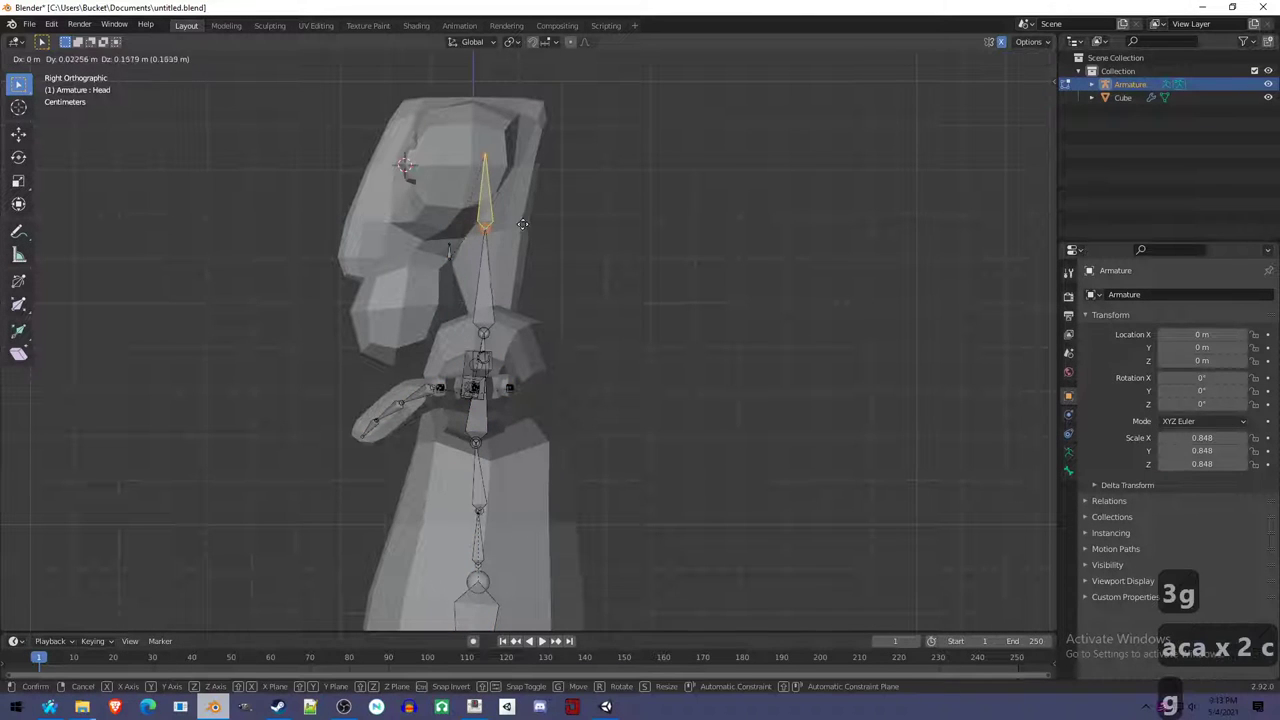
click(517, 219)
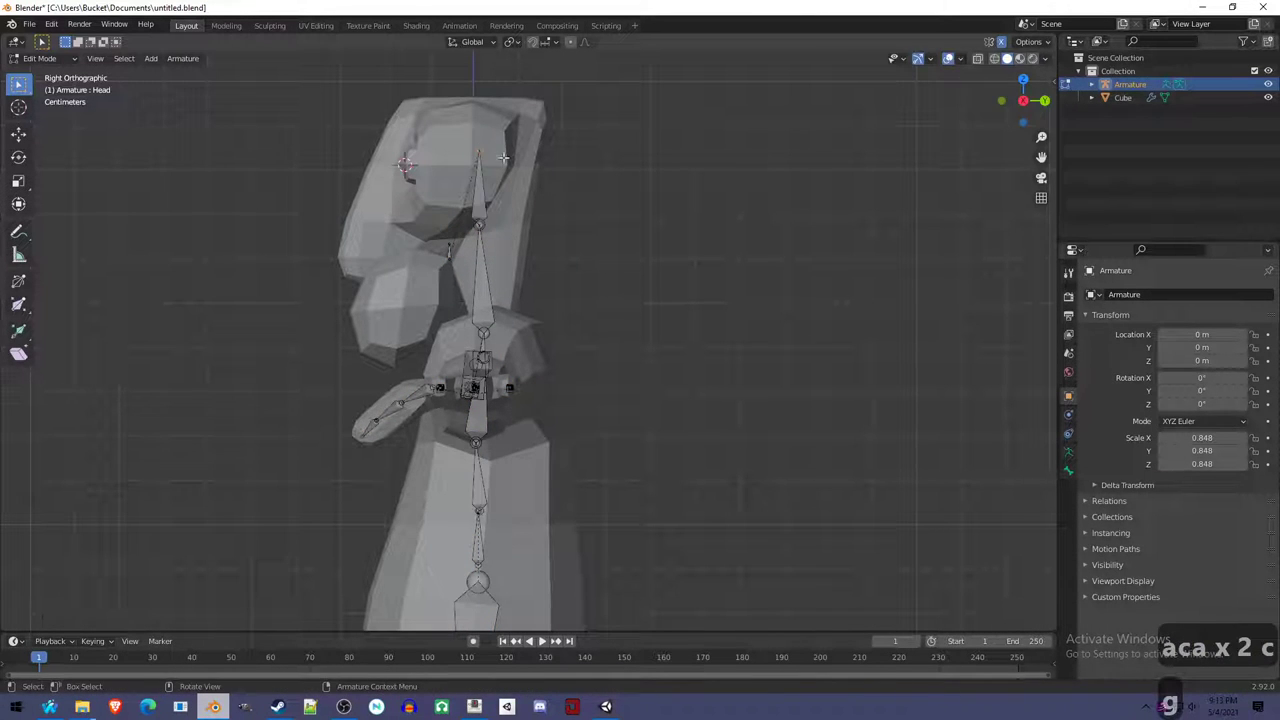
key(g)
click(542, 234)
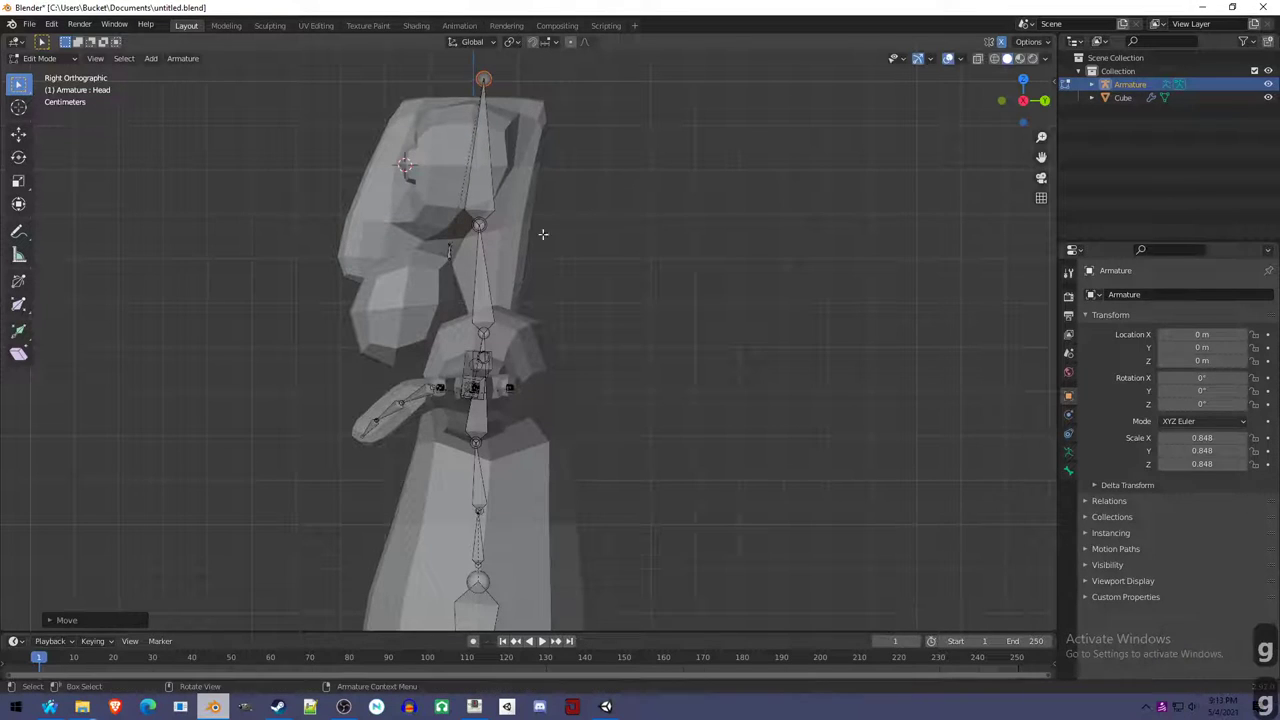
Move the left eye bone up and forward in front of the face, and shift it about 0.16 m outward.
click(449, 252)
key(g)
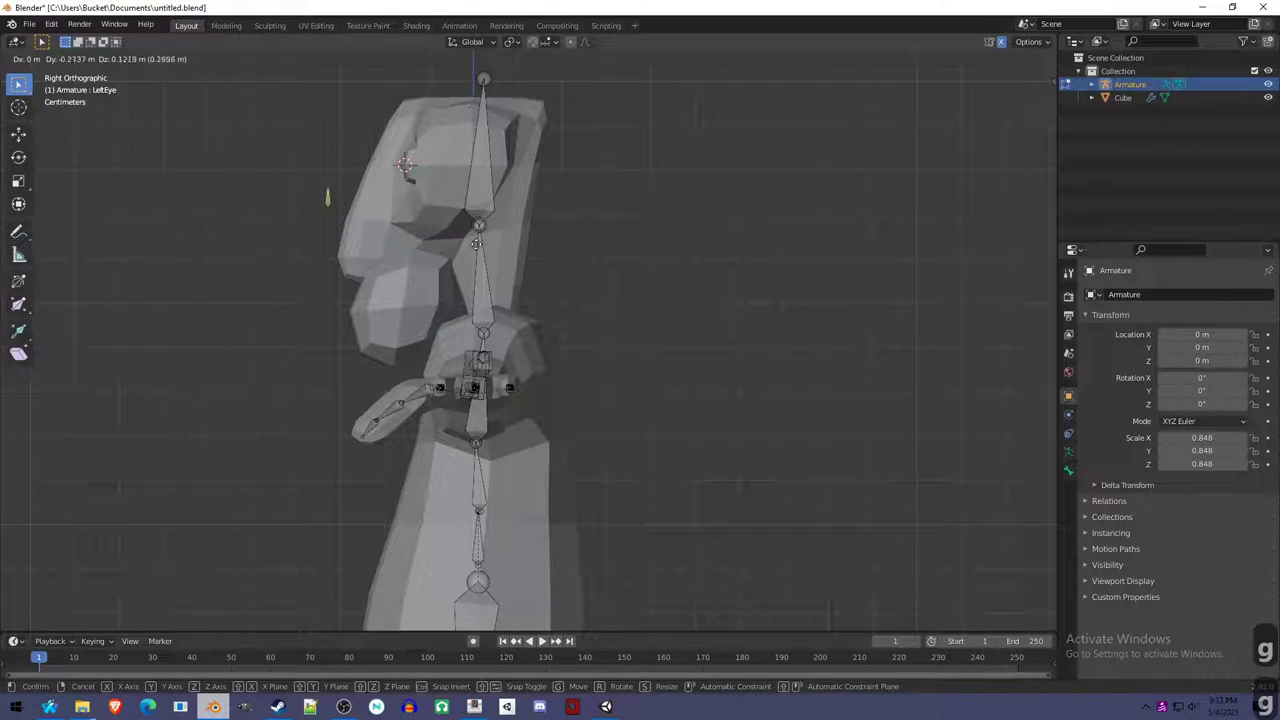
click(346, 175)
middle_drag(346, 175, 592, 360)
key(g)
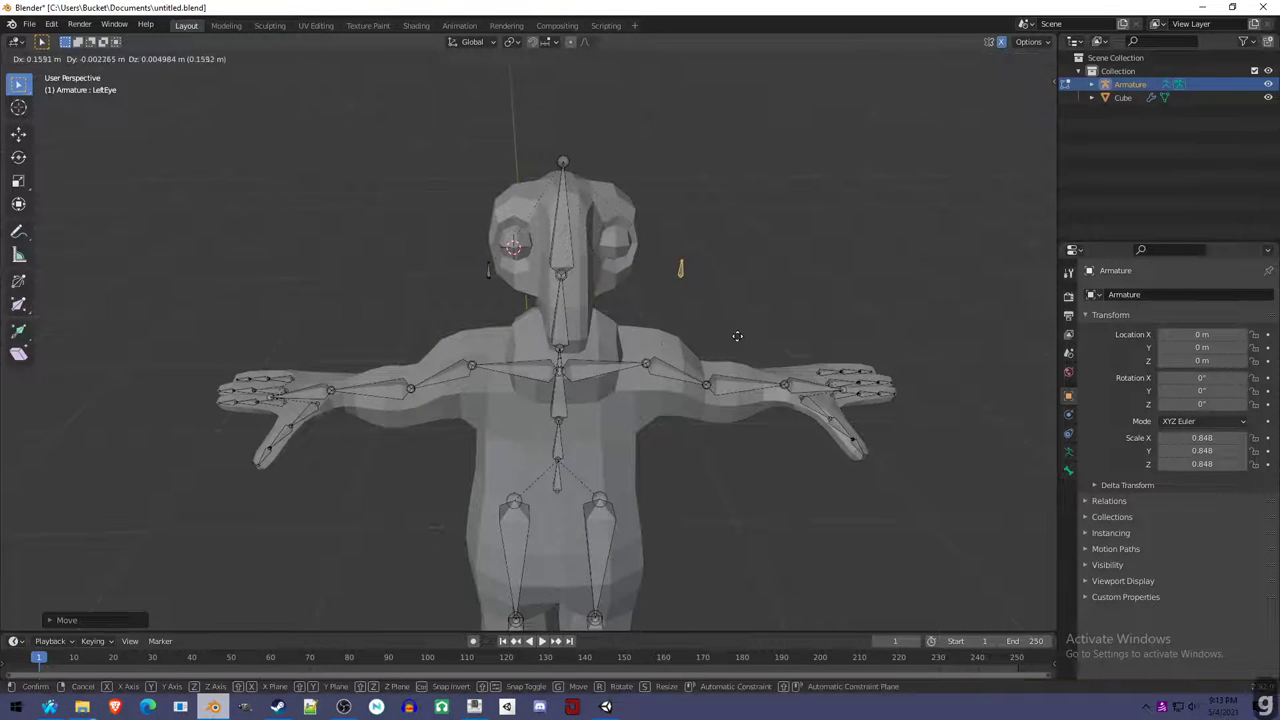
click(738, 336)
middle_drag(738, 336, 777, 336)
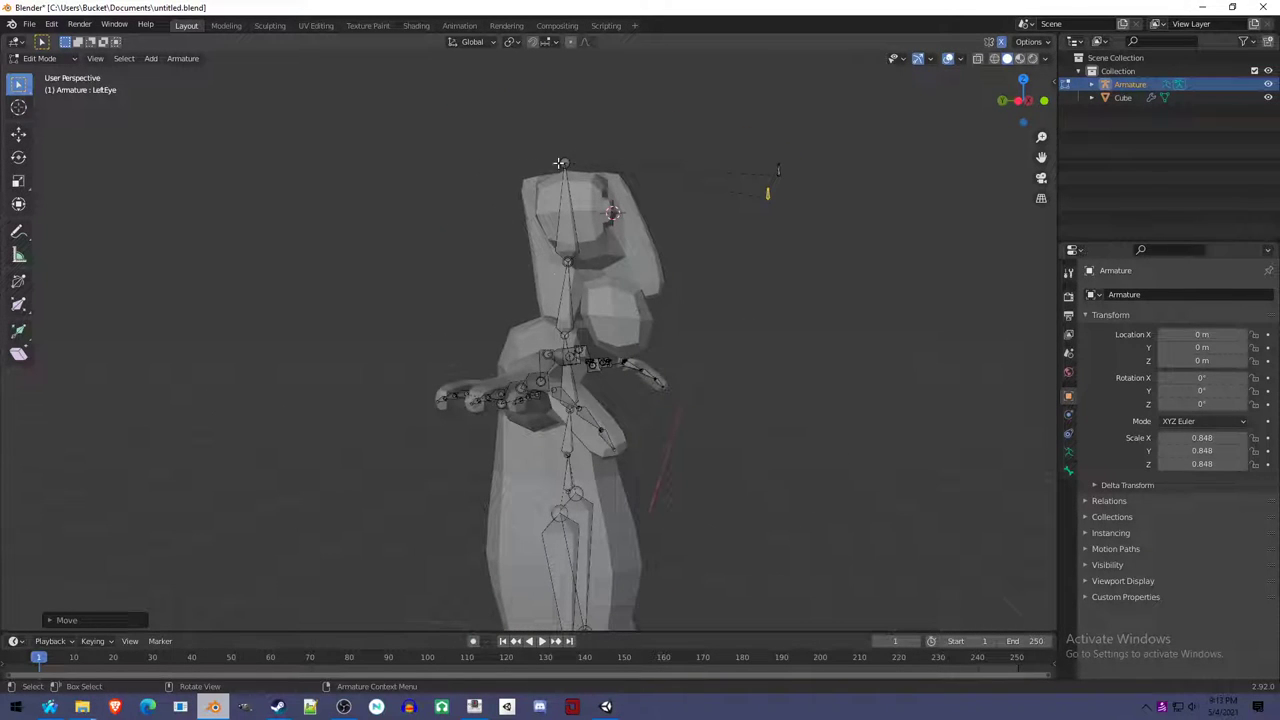
Select the head and chest bones to check the armature's placement in the body, and save the file.
click(576, 241)
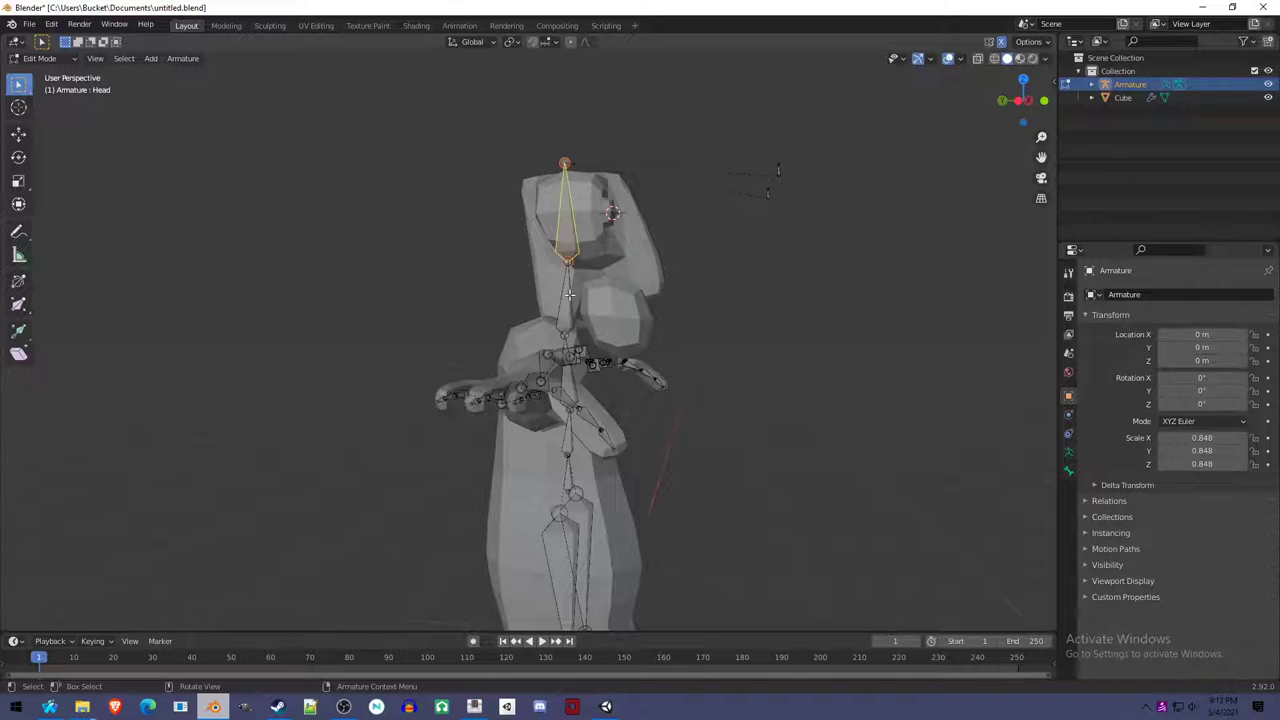
middle_drag(667, 356, 610, 400)
scroll(628, 422, down, 4)
scroll(635, 436, up, 1)
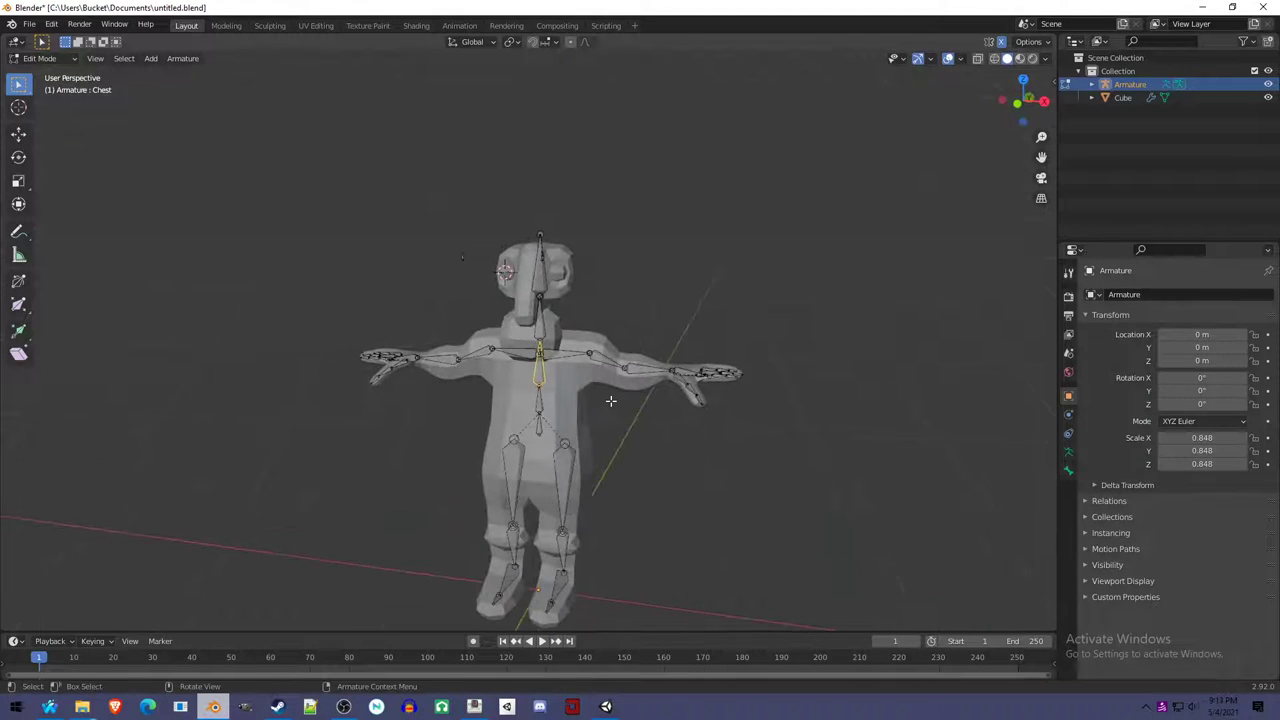
key(ctrl+s)
Leave the armature's Edit Mode for Object Mode and select the body mesh.
key(ctrl+Tab)
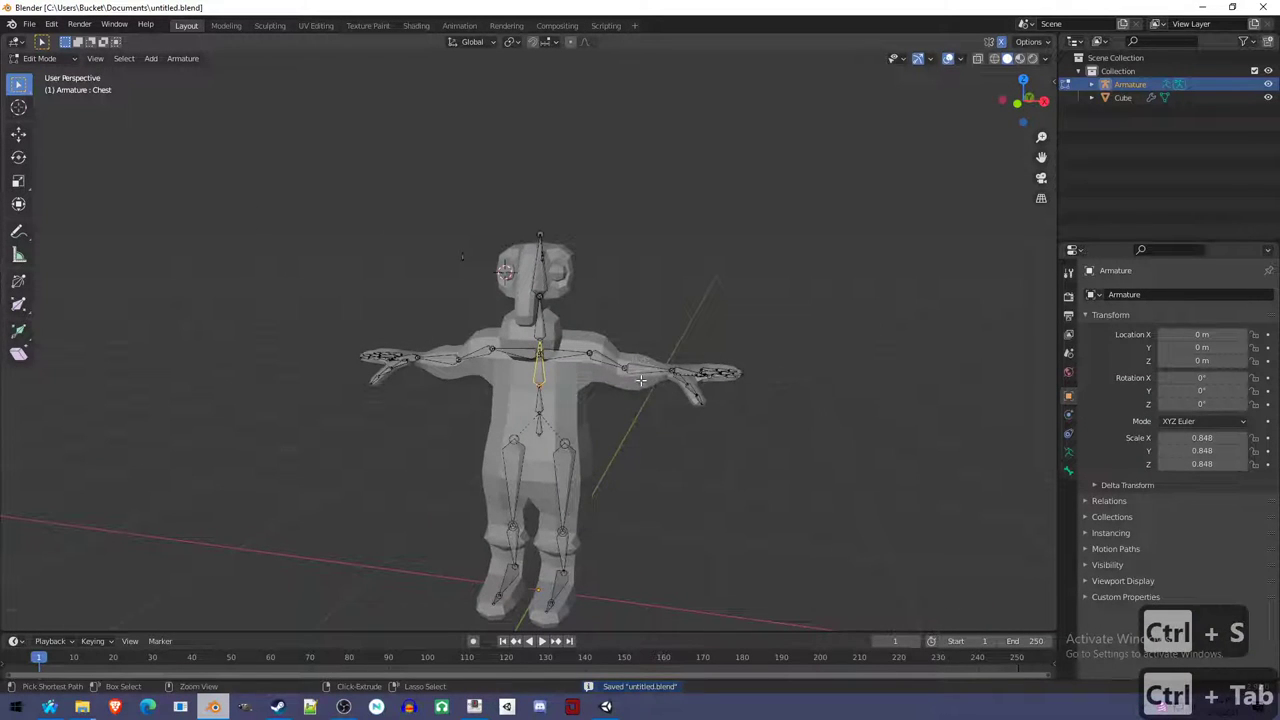
key(ctrl+Tab)
click(582, 375)
click(564, 384)
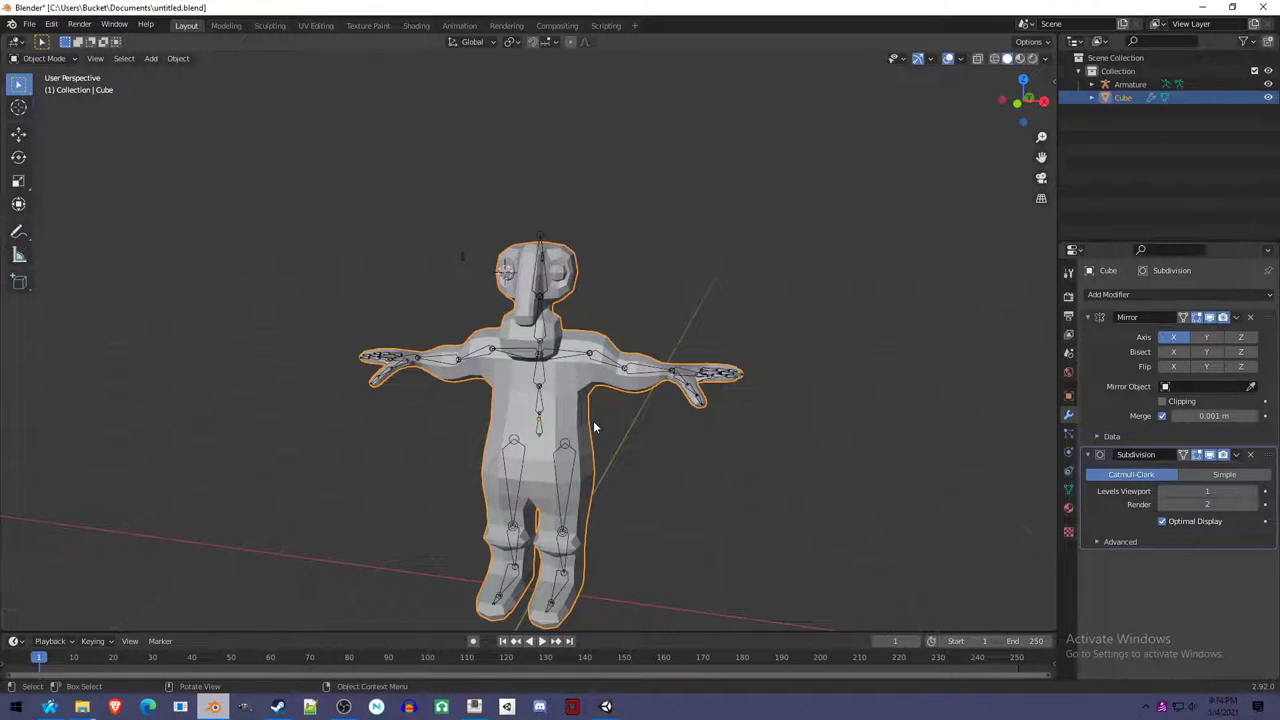
key(Tab)
key(Tab)
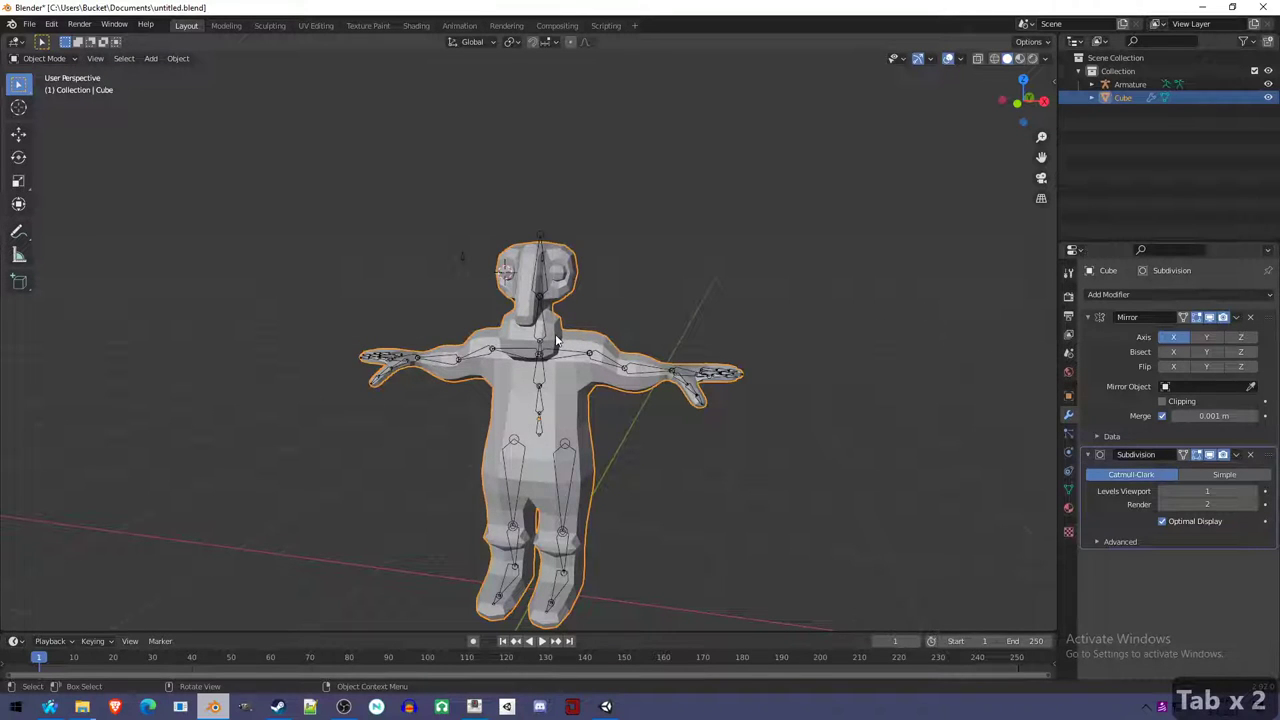
Apply the body mesh's Mirror and Subdivision modifiers and enter its Edit Mode.
click(1108, 341)
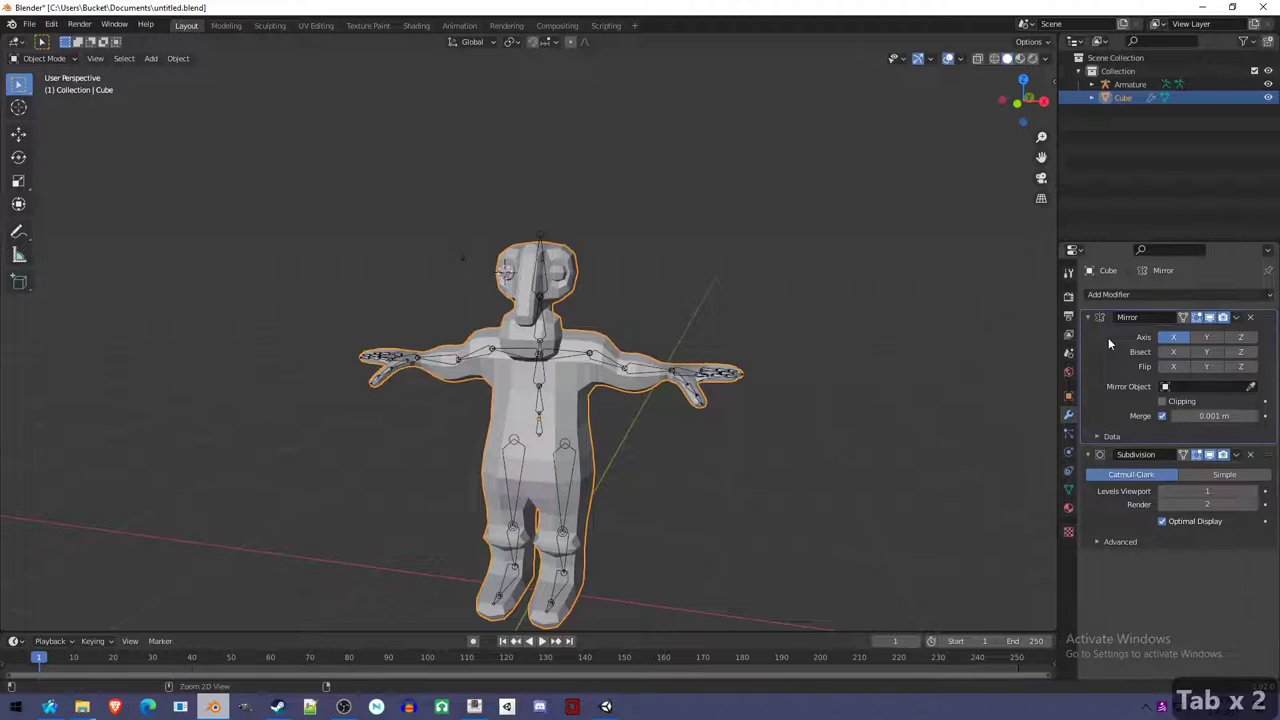
key(ctrl+a)
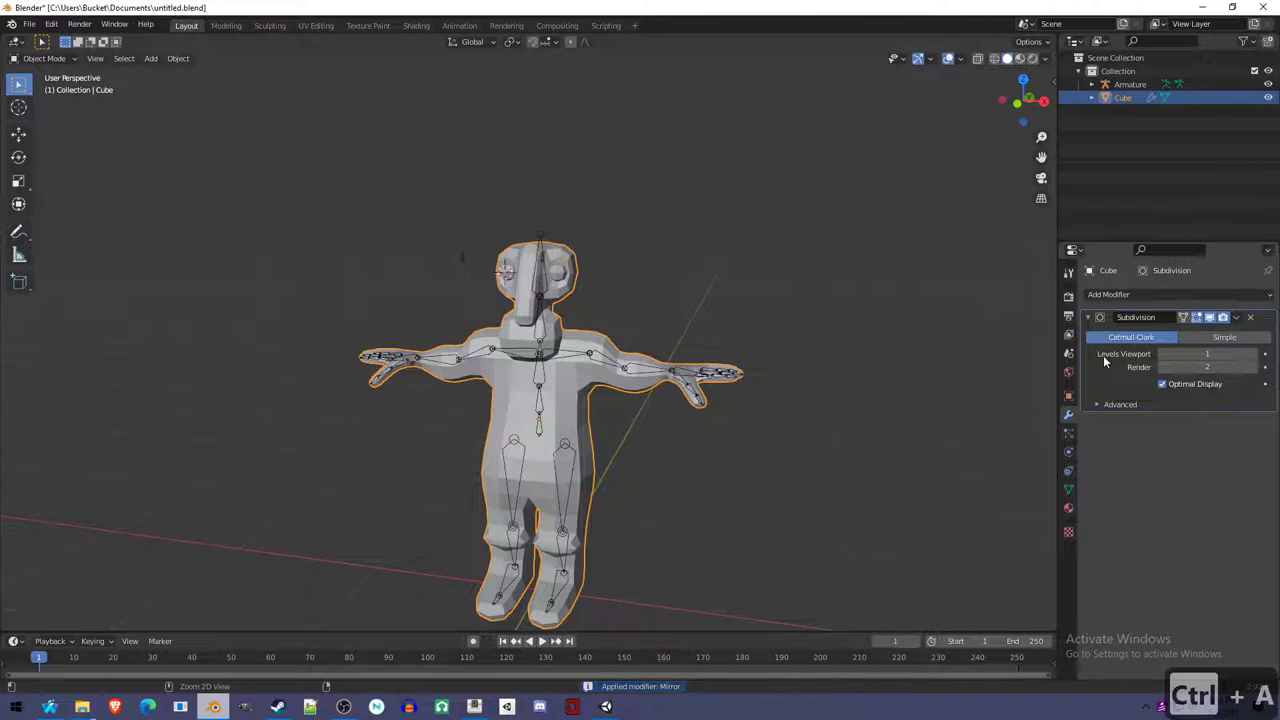
click(1237, 317)
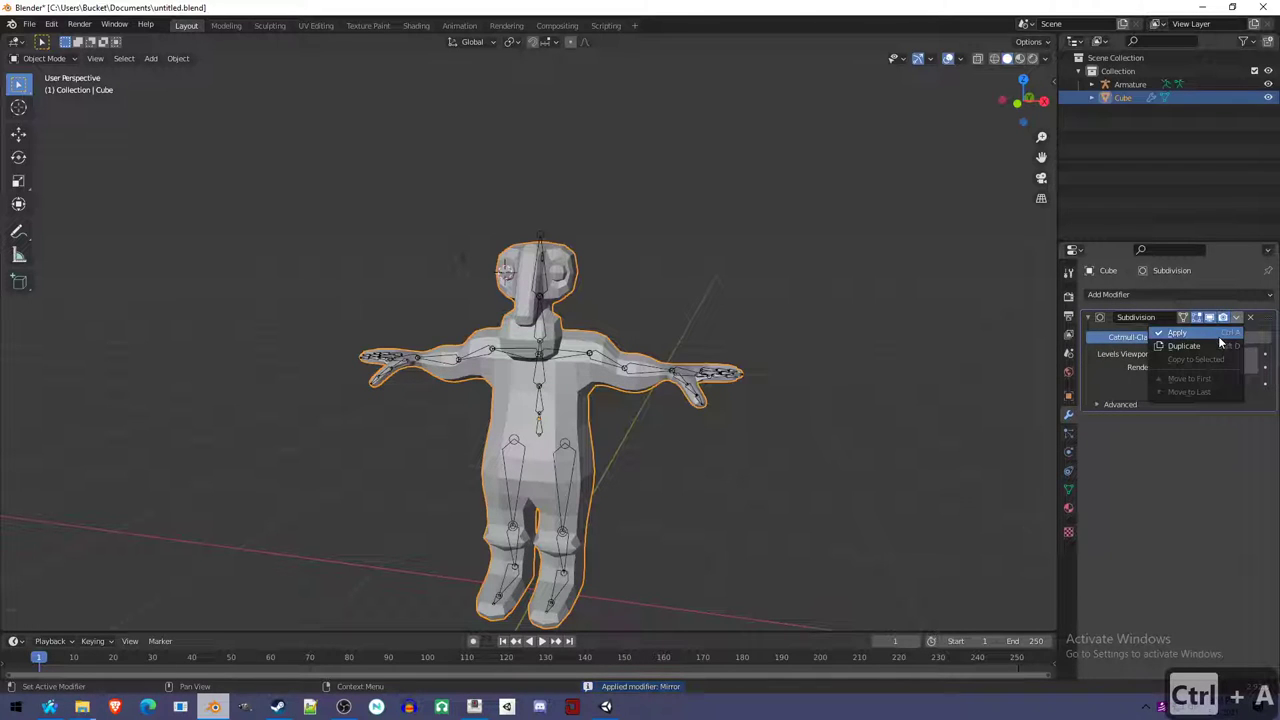
click(1219, 343)
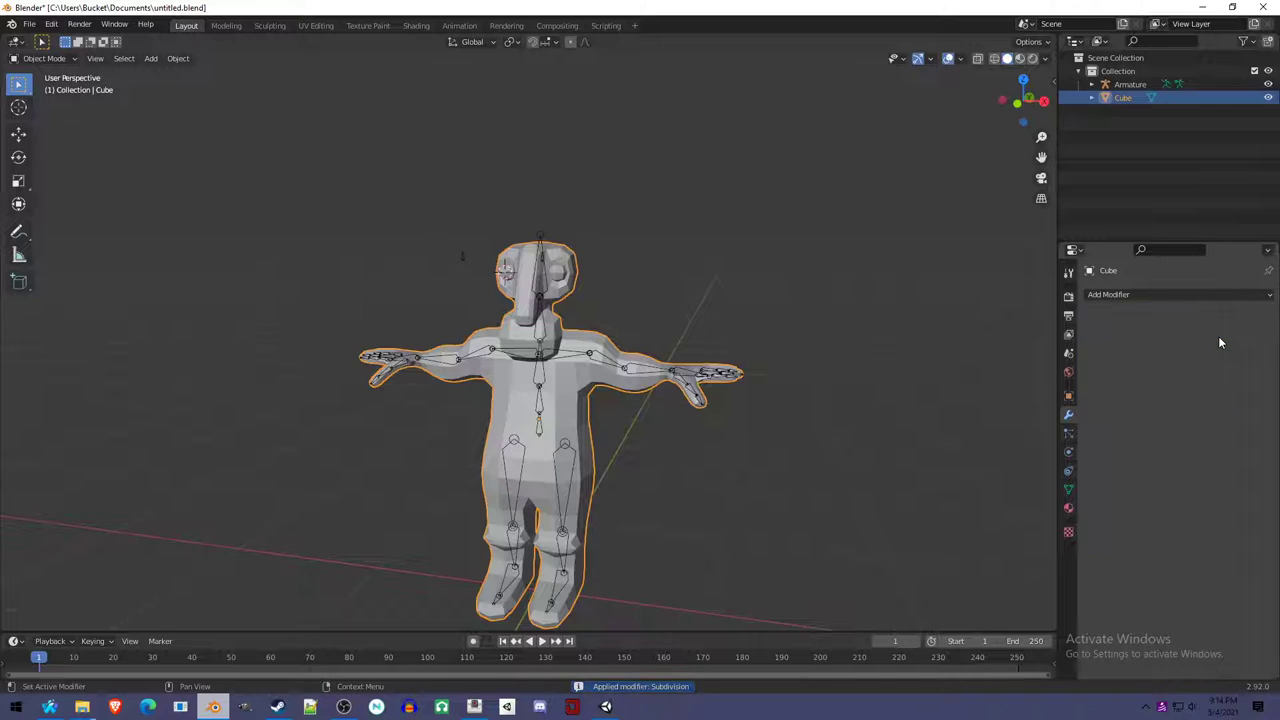
key(Tab)
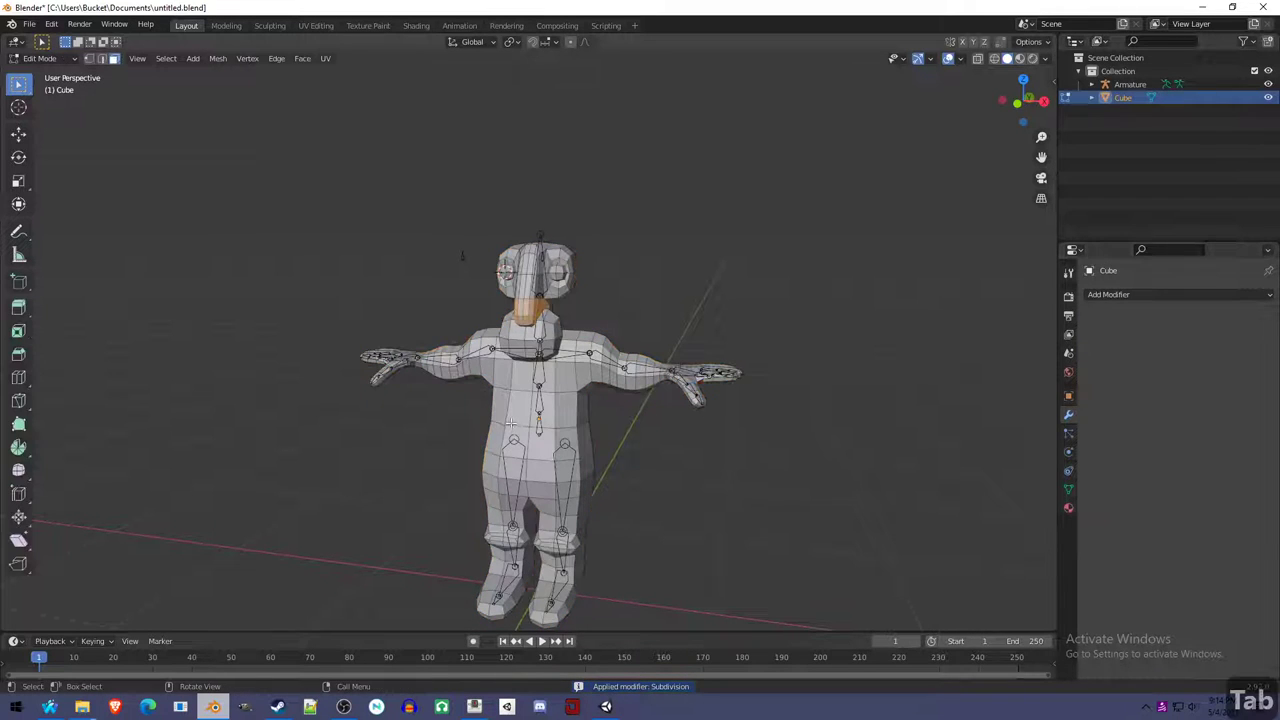
Examine the applied geometry by selecting torso faces on both sides and the vertex loop at the elbow.
scroll(510, 422, up, 2)
click(573, 404)
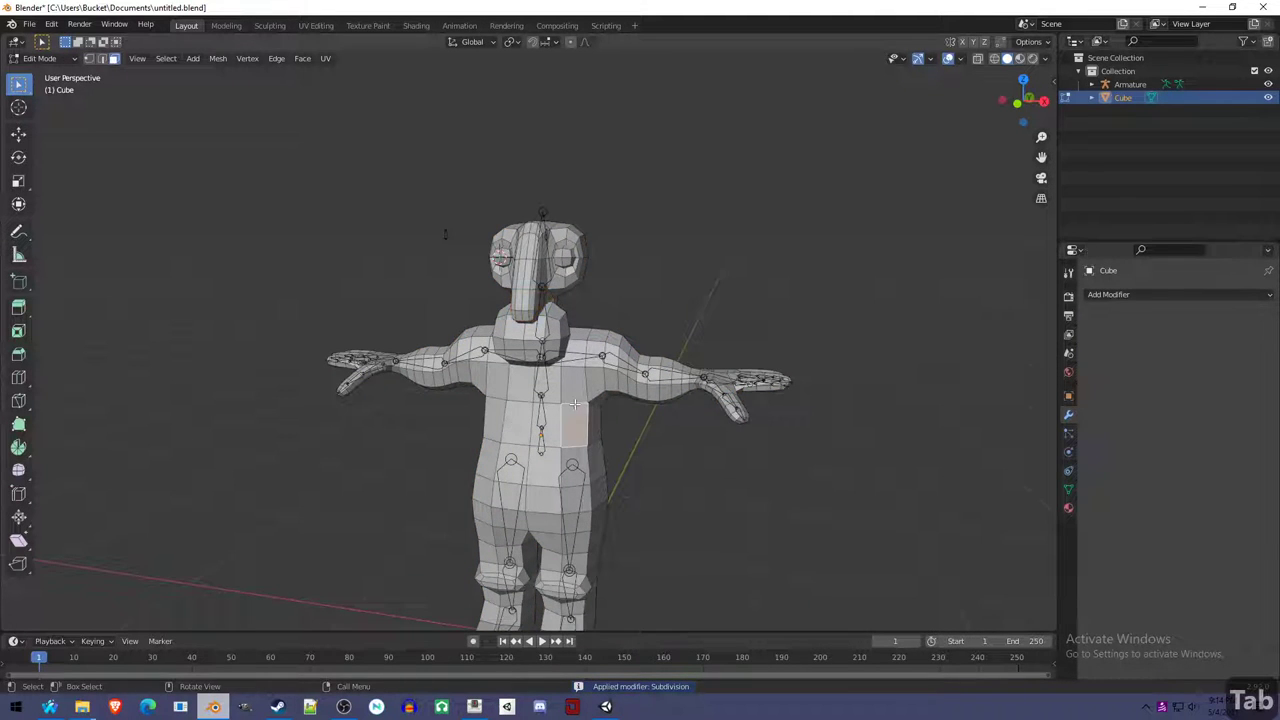
click(506, 416)
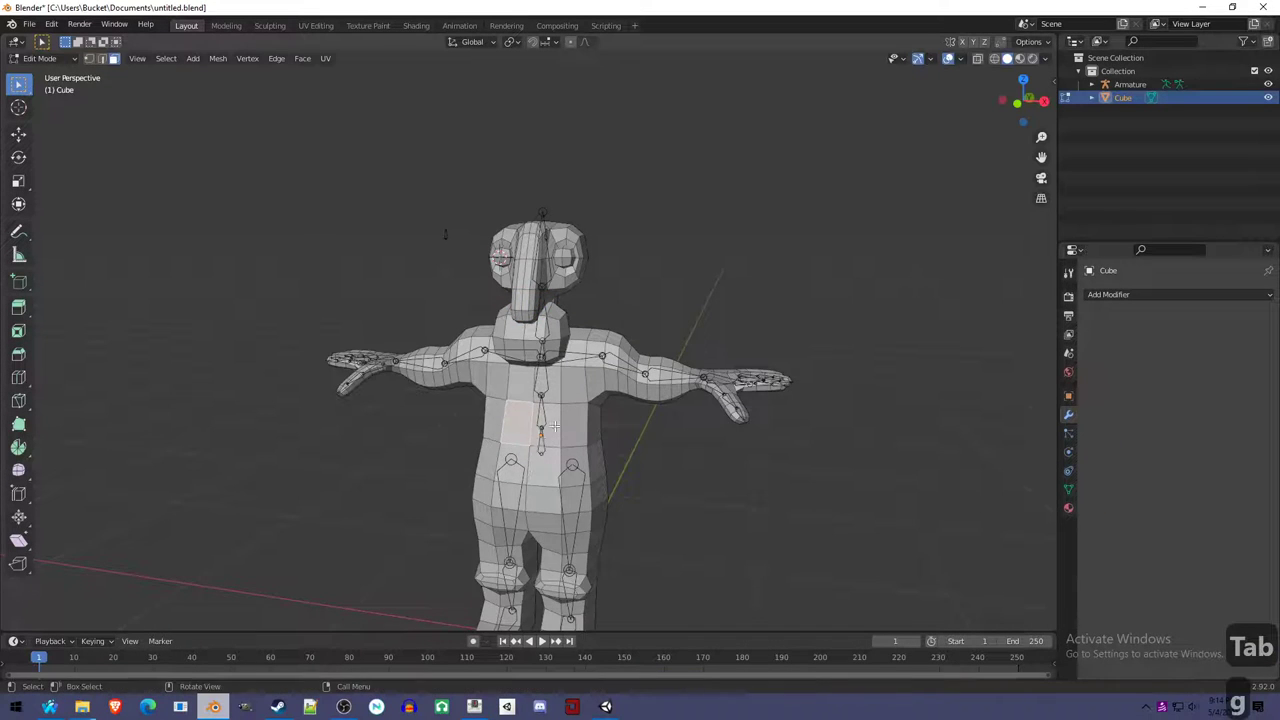
scroll(528, 444, up, 2)
middle_drag(528, 444, 574, 460)
key(g)
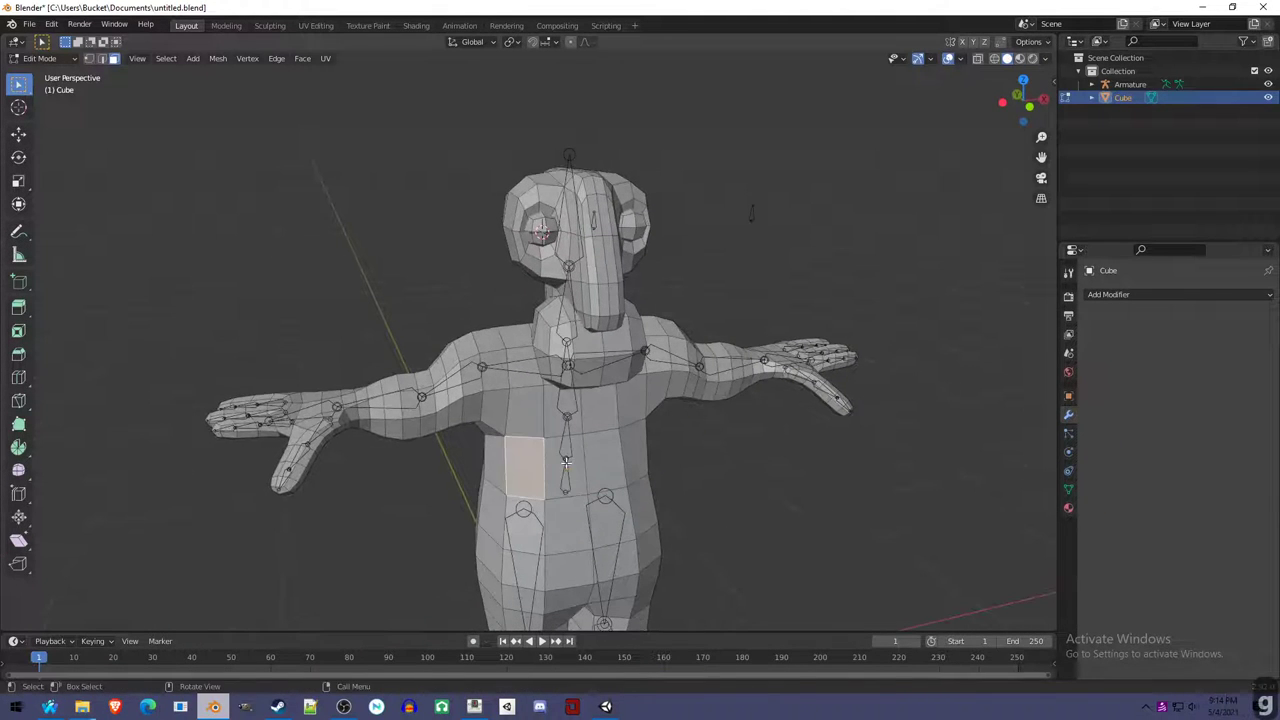
right_click(540, 462)
key(Tab)
scroll(480, 463, up, 2)
key(Tab)
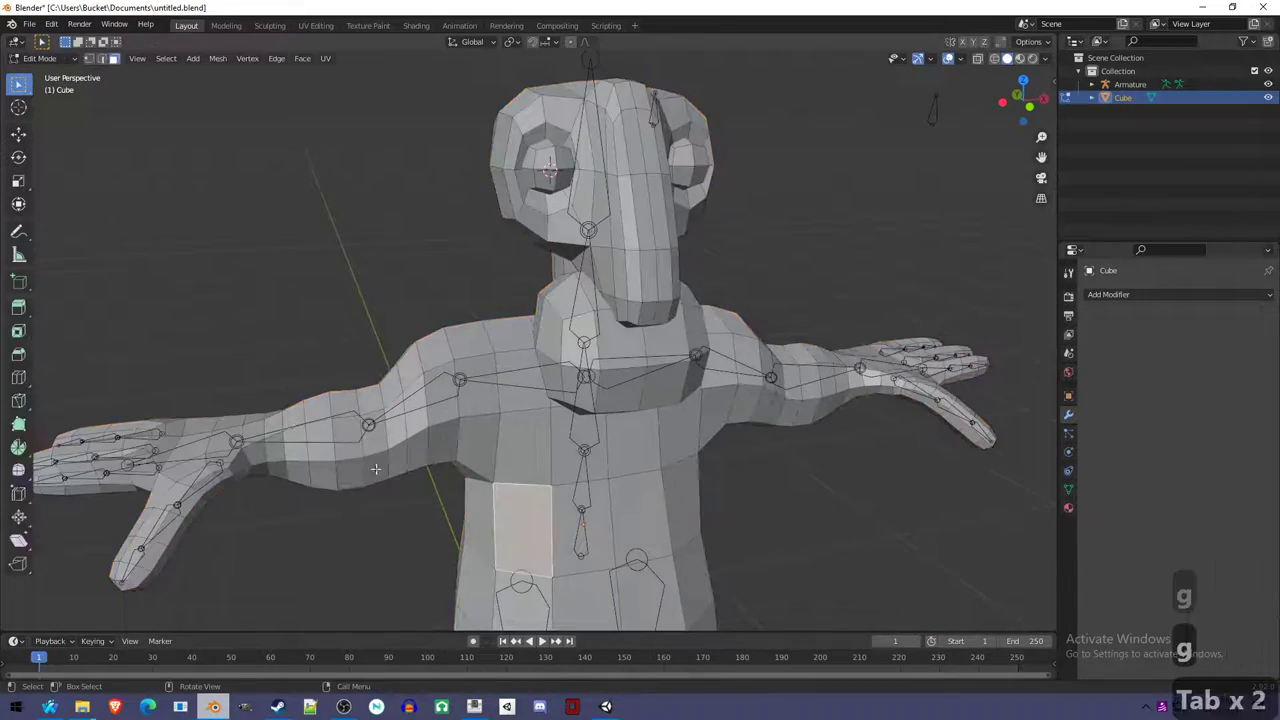
key(1)
middle_drag(369, 453, 426, 428)
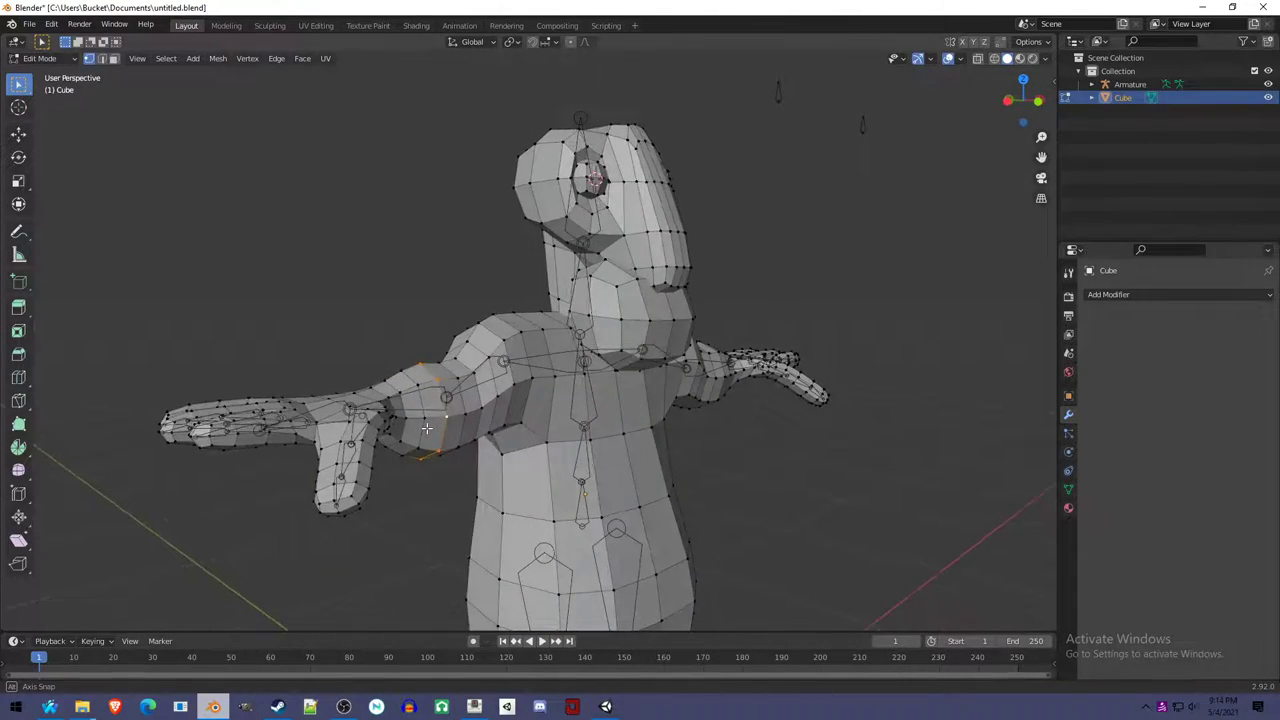
middle_drag(639, 407, 545, 350)
scroll(492, 314, up, 3)
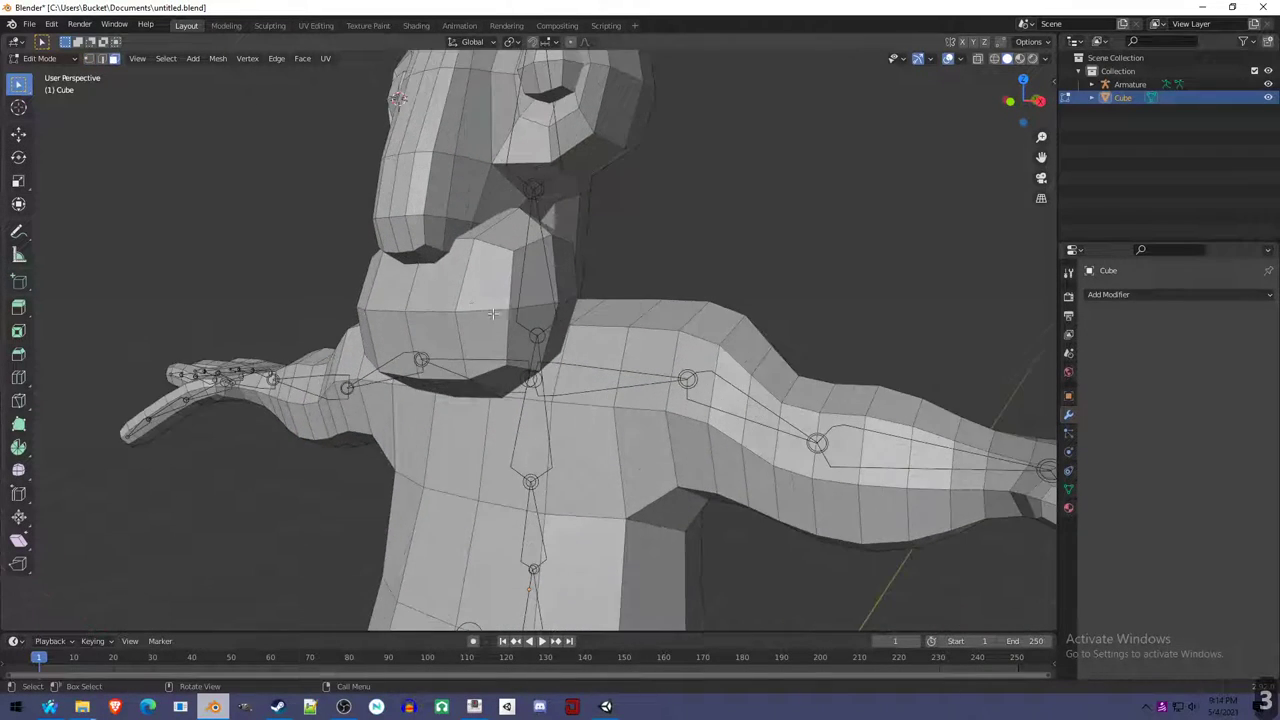
key(a)
key(a)
key(c)
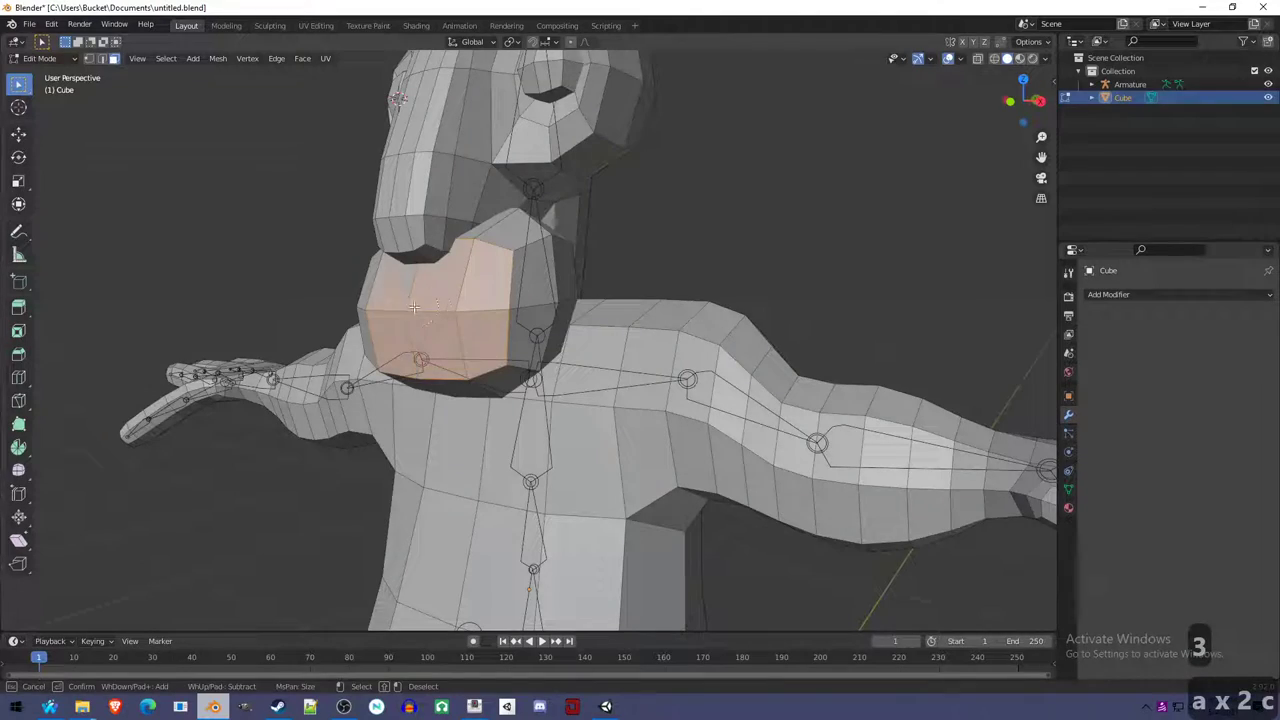
key(Escape)
middle_drag(383, 308, 495, 312)
Add loop cuts close to the edges and sides of the jaw block to frame the mouth area.
key(ctrl+r)
click(418, 285)
click(413, 360)
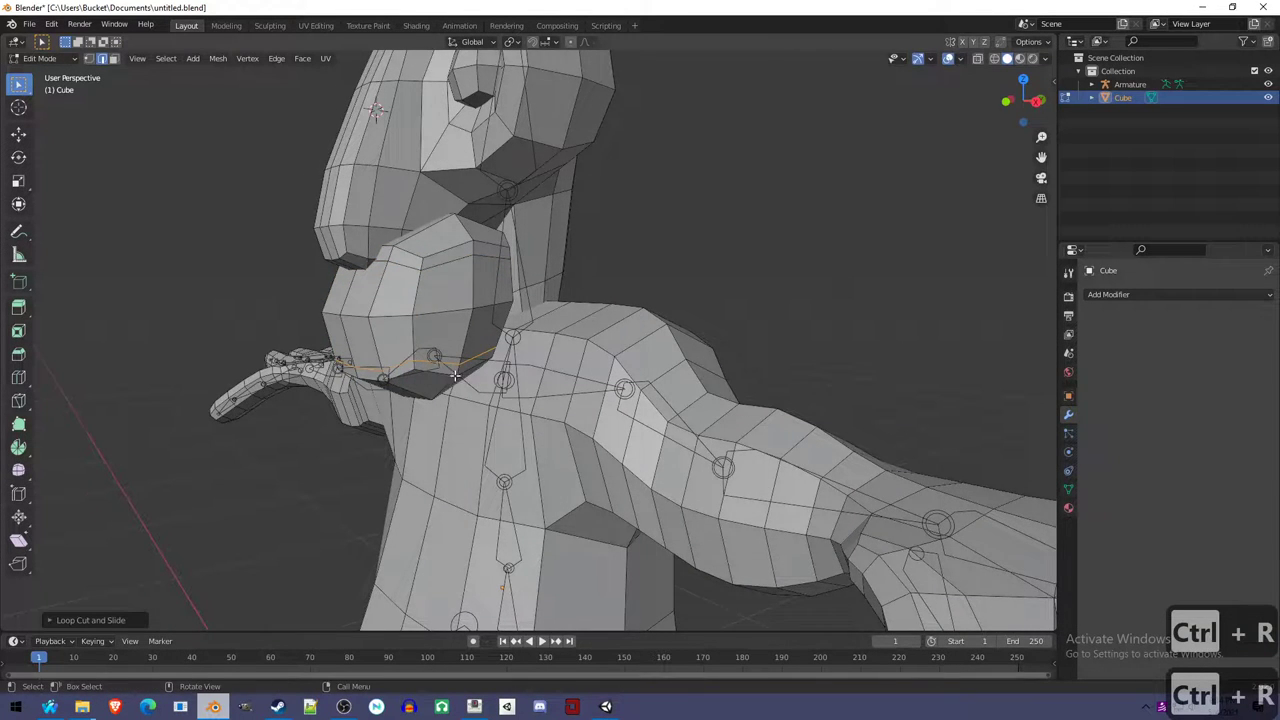
middle_drag(413, 360, 640, 362)
key(ctrl+r)
click(680, 365)
click(682, 365)
key(ctrl+r)
click(502, 371)
click(503, 372)
Circle-select the framed front faces of the jaw and extrude them about 0.05 m inward as a mouth cavity.
key(3)
key(a)
key(a)
key(c)
drag(535, 314, 651, 318)
right_click(651, 318)
middle_drag(651, 318, 497, 362)
key(e)
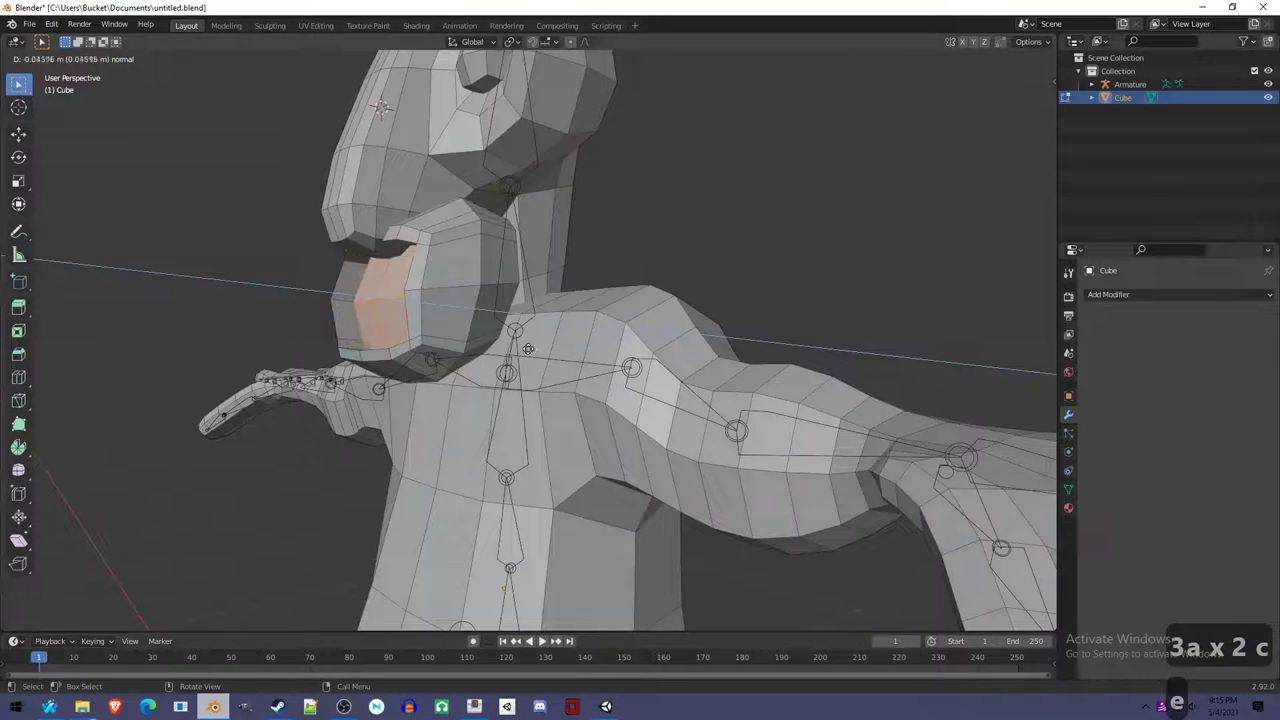
click(532, 354)
Shrink the recessed mouth faces, reverse their curve by scaling along Y, and reposition them along Y to deepen the cavity.
key(s)
click(488, 371)
key(s)
key(y)
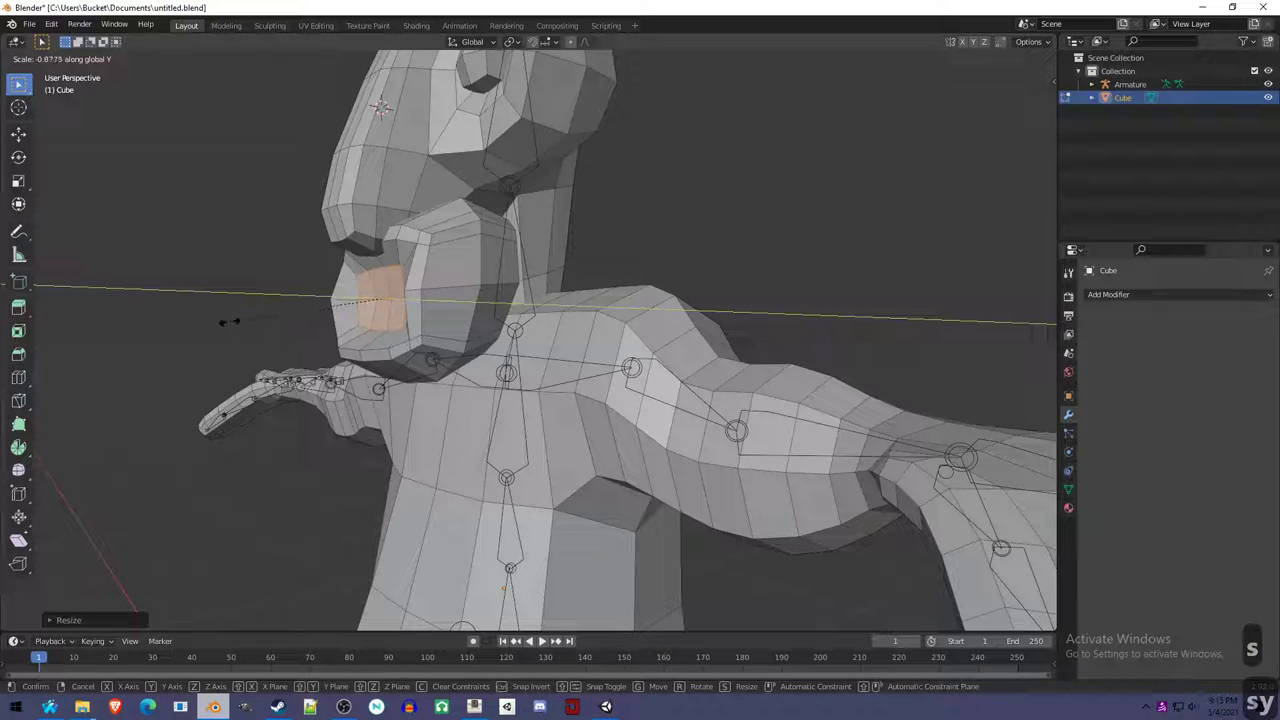
click(220, 320)
middle_drag(220, 320, 511, 324)
key(g)
key(y)
click(464, 353)
Select the vertex loop around the rim of the mouth opening.
click(498, 318)
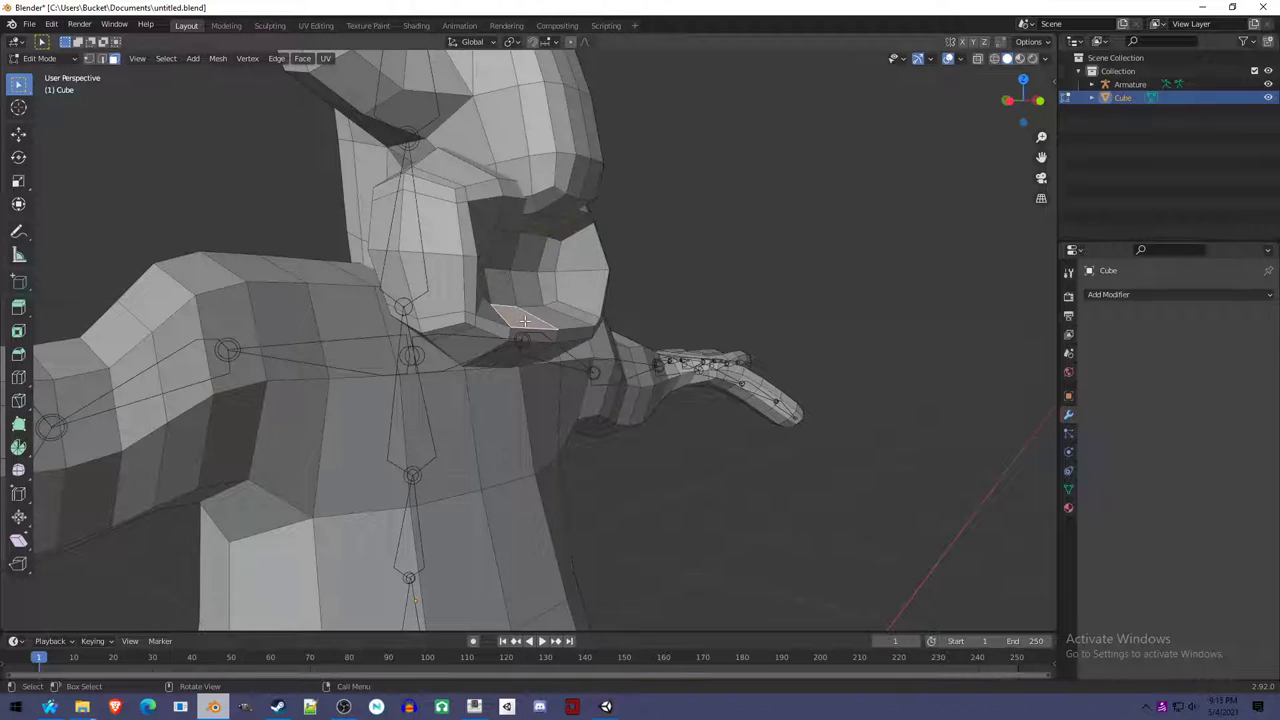
middle_drag(510, 338, 441, 258)
key(1)
middle_drag(365, 219, 605, 340)
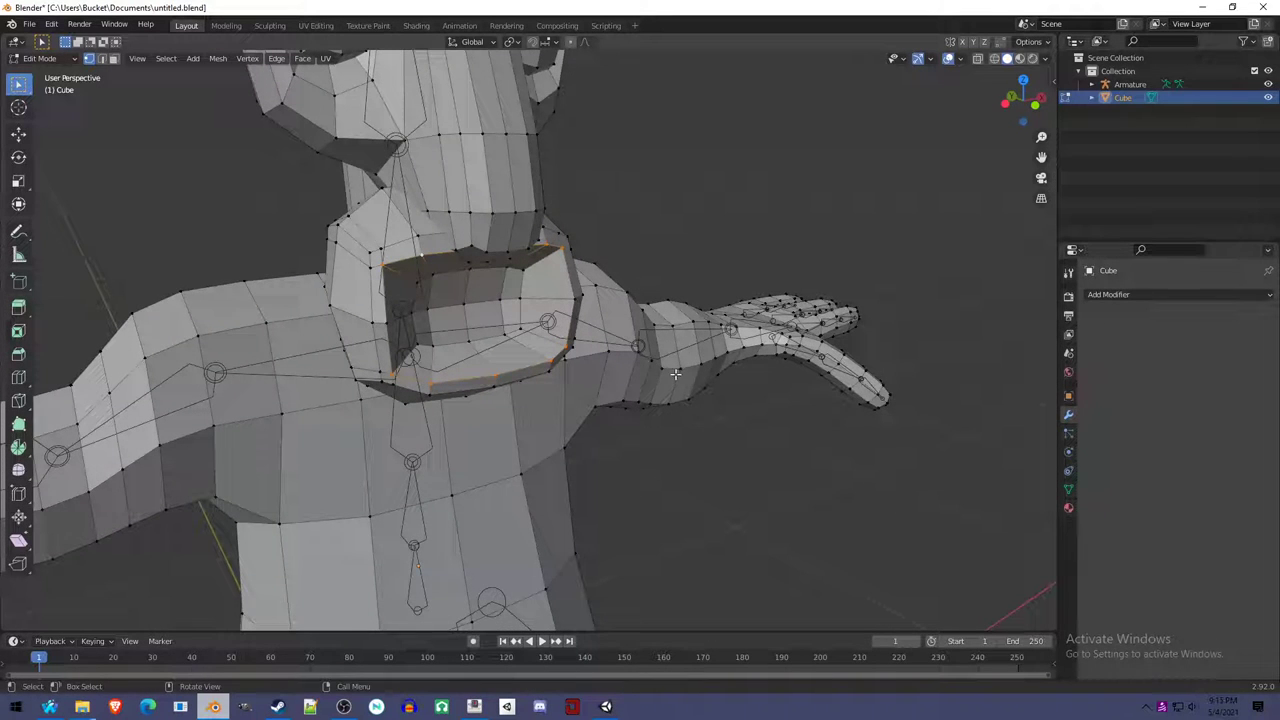
Snap the 3D cursor to the middle face on the floor of the mouth.
key(3)
click(420, 367)
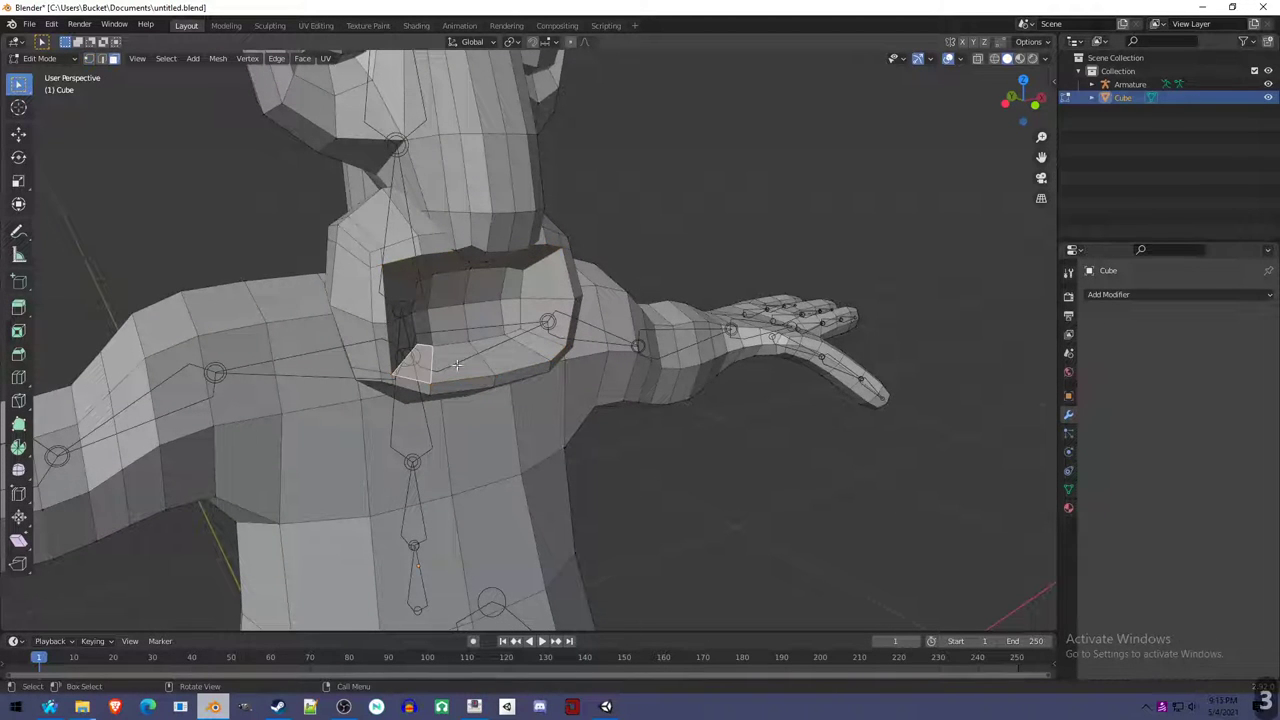
click(480, 359)
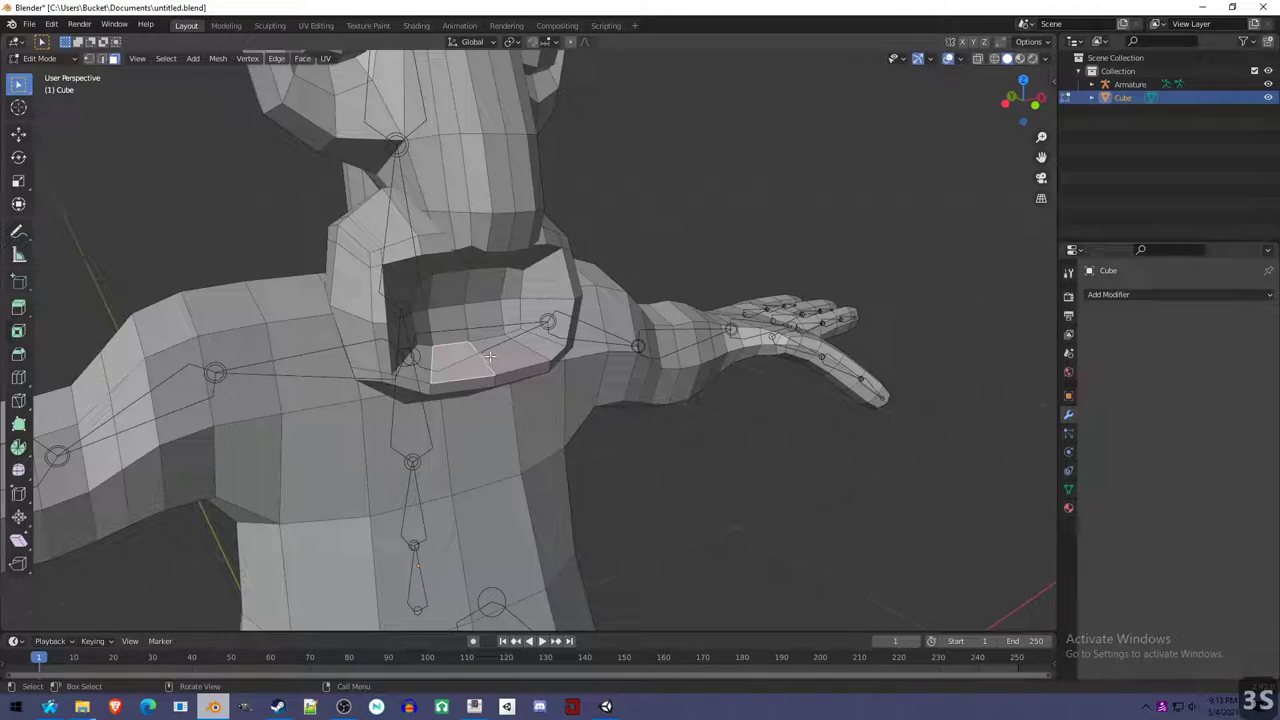
key(shift+s)
click(542, 402)
Add a cube at the 3D cursor, scale it down to tooth size and raise it along Z inside the mouth.
key(shift+a)
click(542, 328)
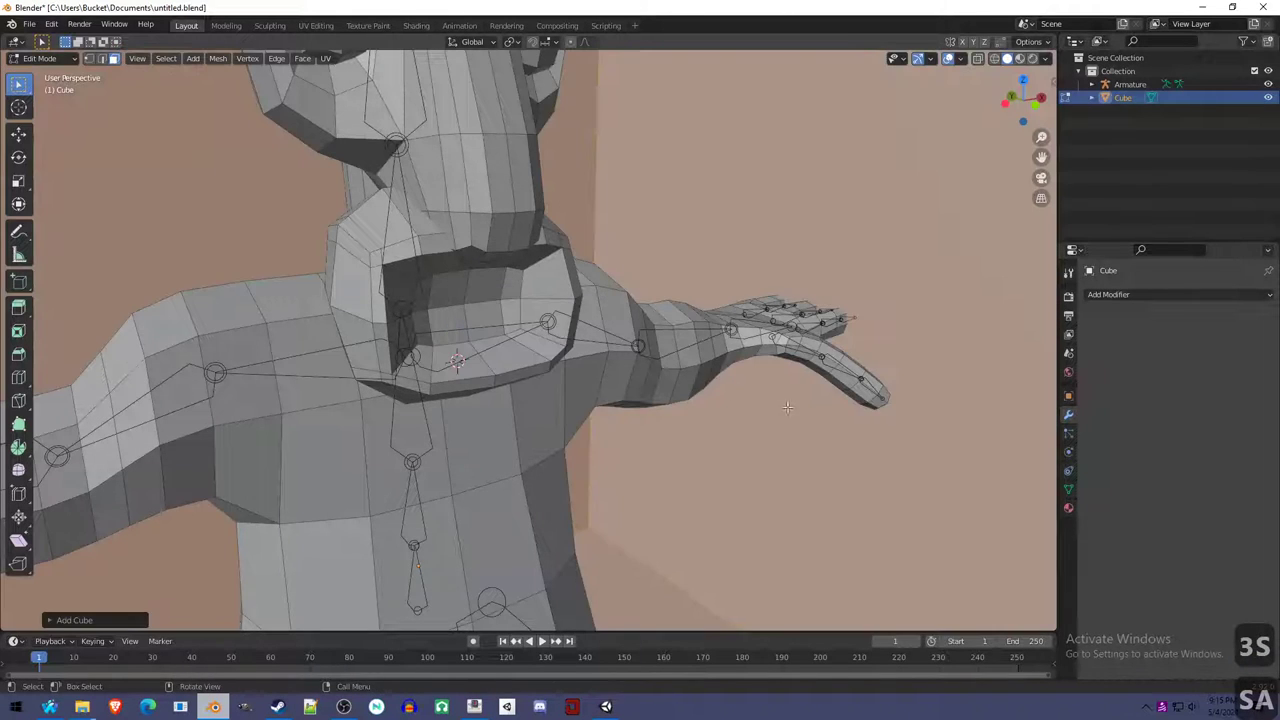
key(s)
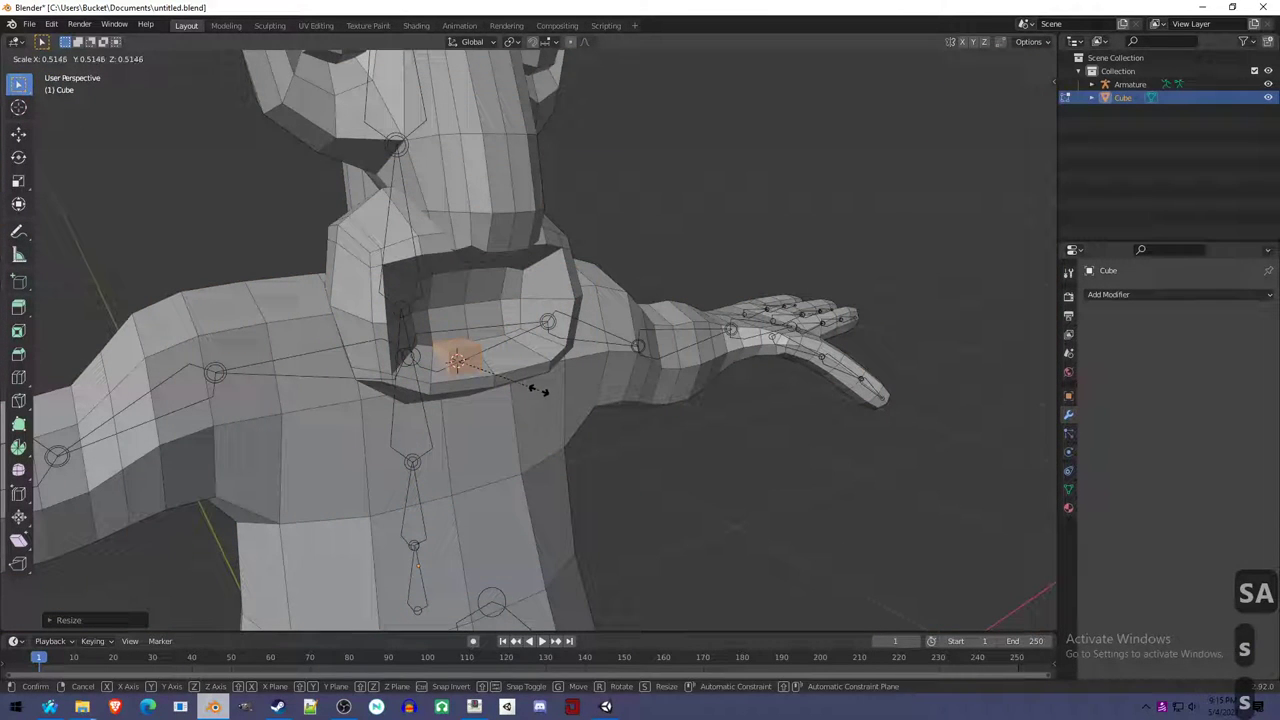
key(g)
key(z)
click(542, 383)
middle_drag(542, 383, 478, 346)
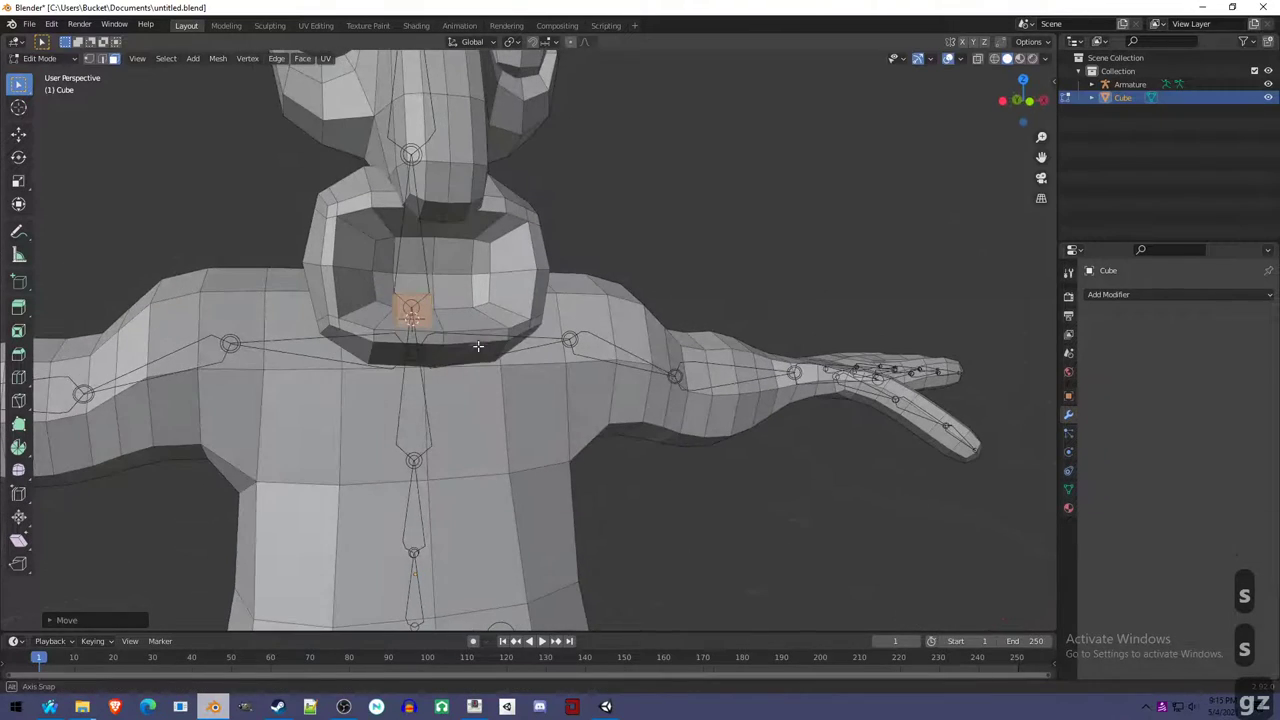
Duplicate the tooth cube to the upper edge of the mouth and adjust the copy's position along Y and X.
key(shift+d)
key(x)
key(z)
click(481, 259)
middle_drag(481, 259, 450, 260)
key(g)
key(y)
key(g)
key(x)
click(568, 290)
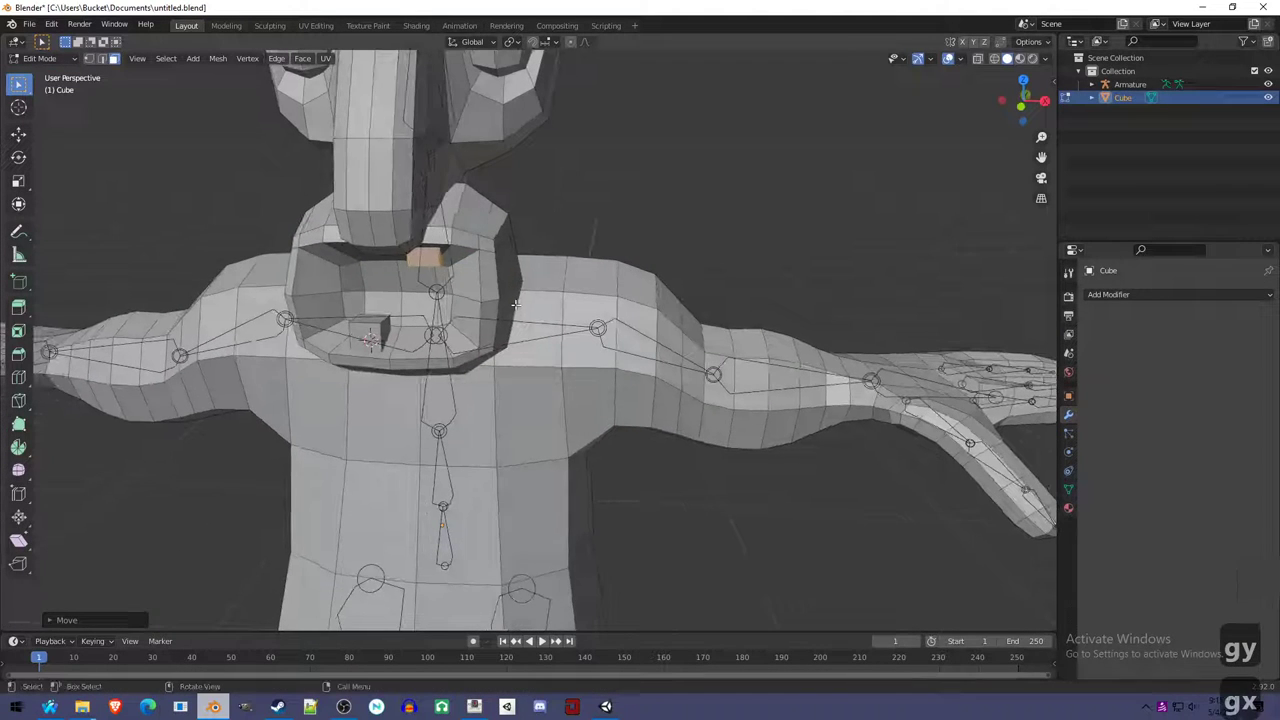
Switch to vertex selection and turn on proportional editing with the Connected Only option.
key(1)
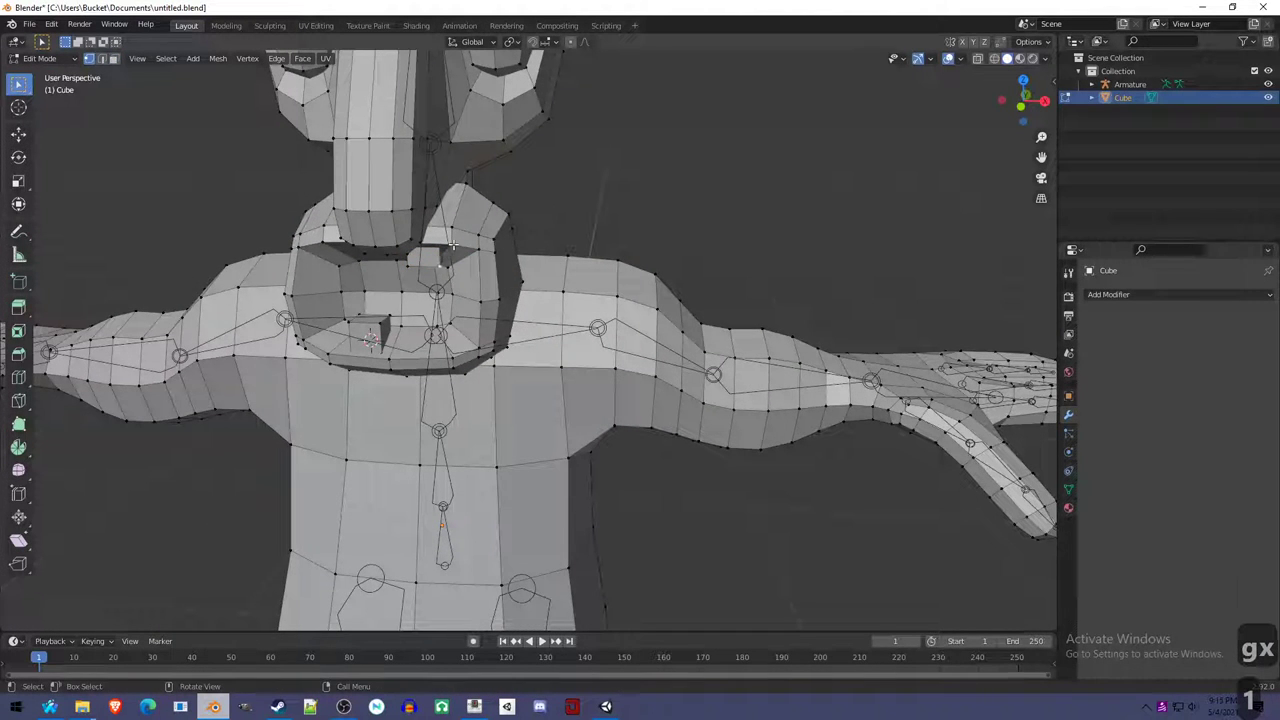
key(o)
key(o)
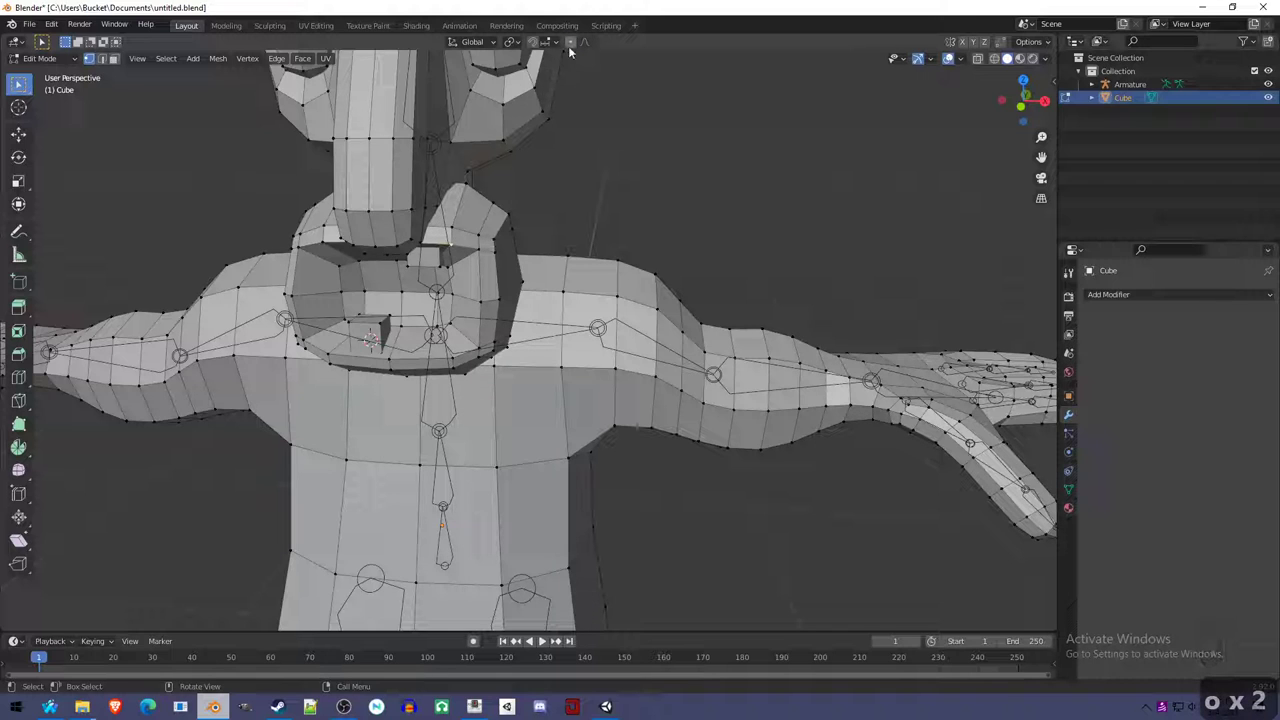
key(o)
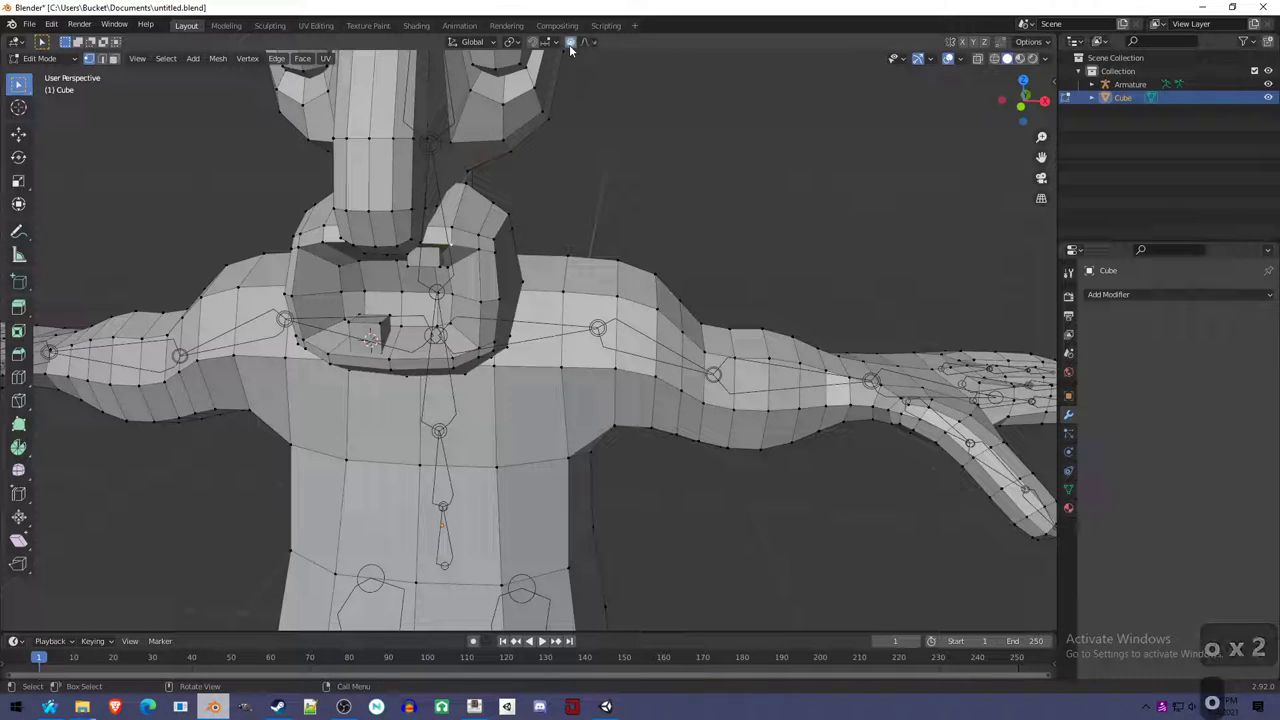
click(588, 43)
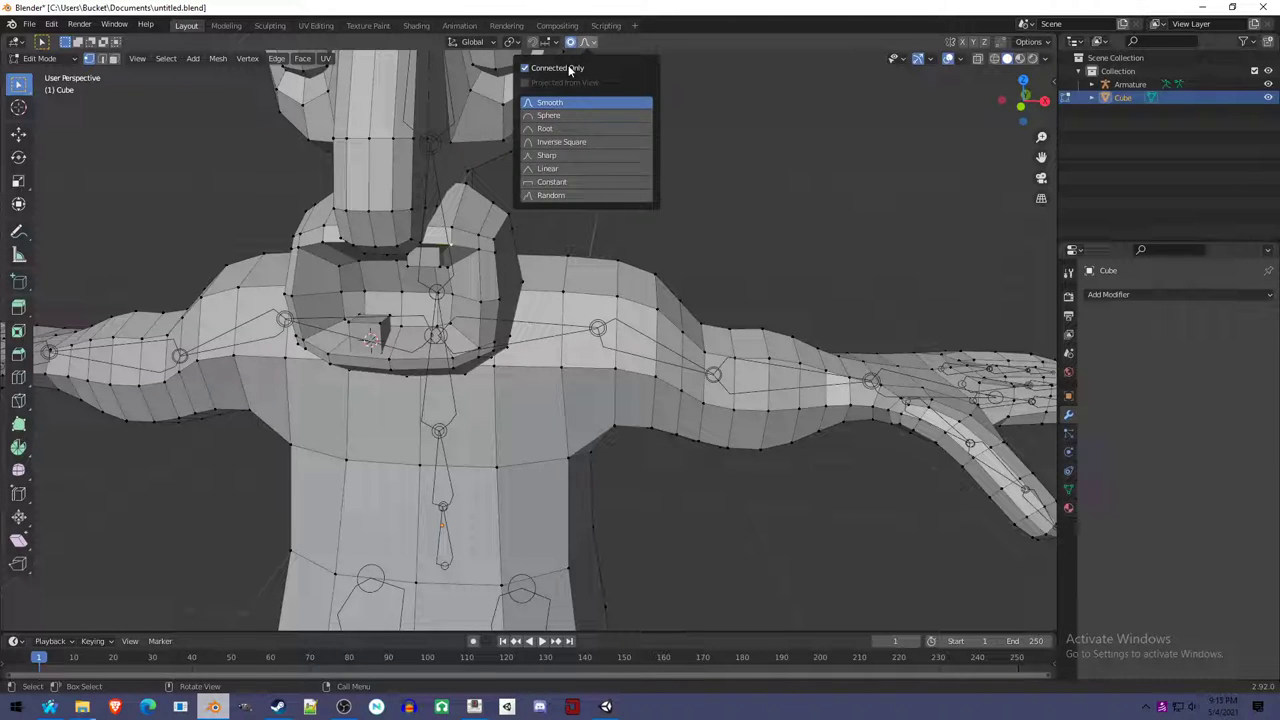
key(alt+o)
key(alt+o)
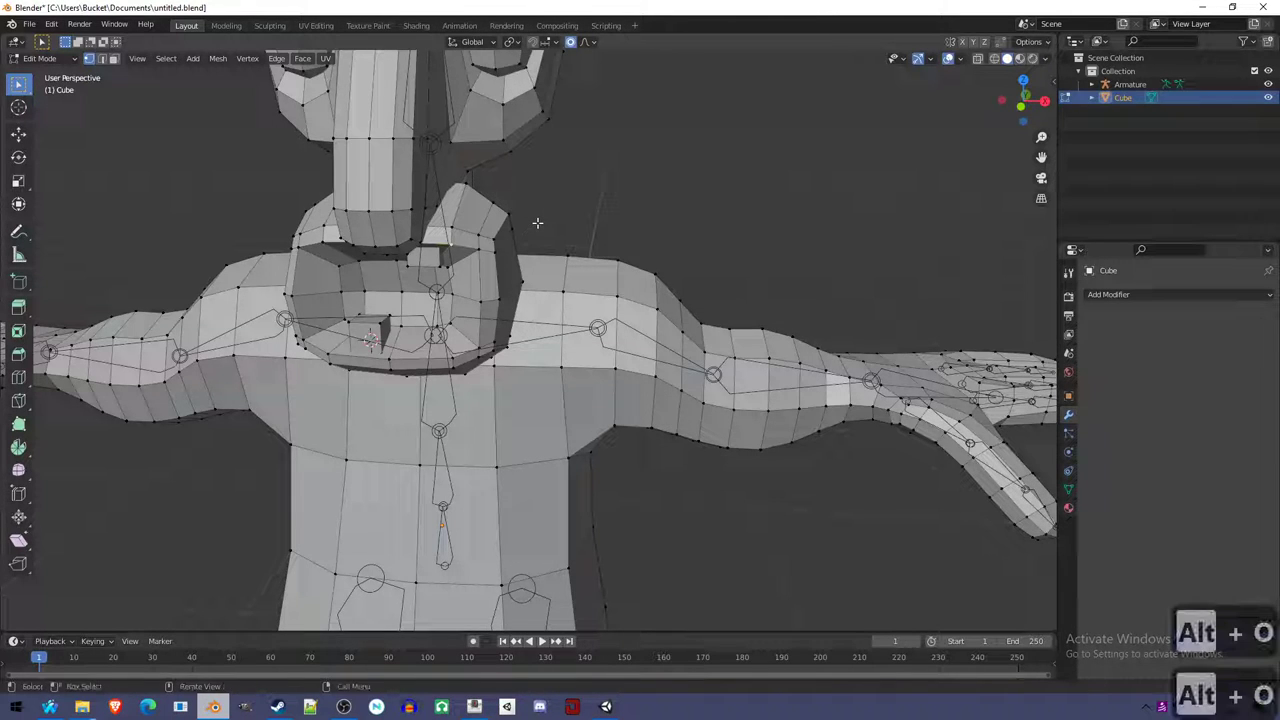
Try moving vertices around the mouth with proportional editing at different influence sizes.
key(g)
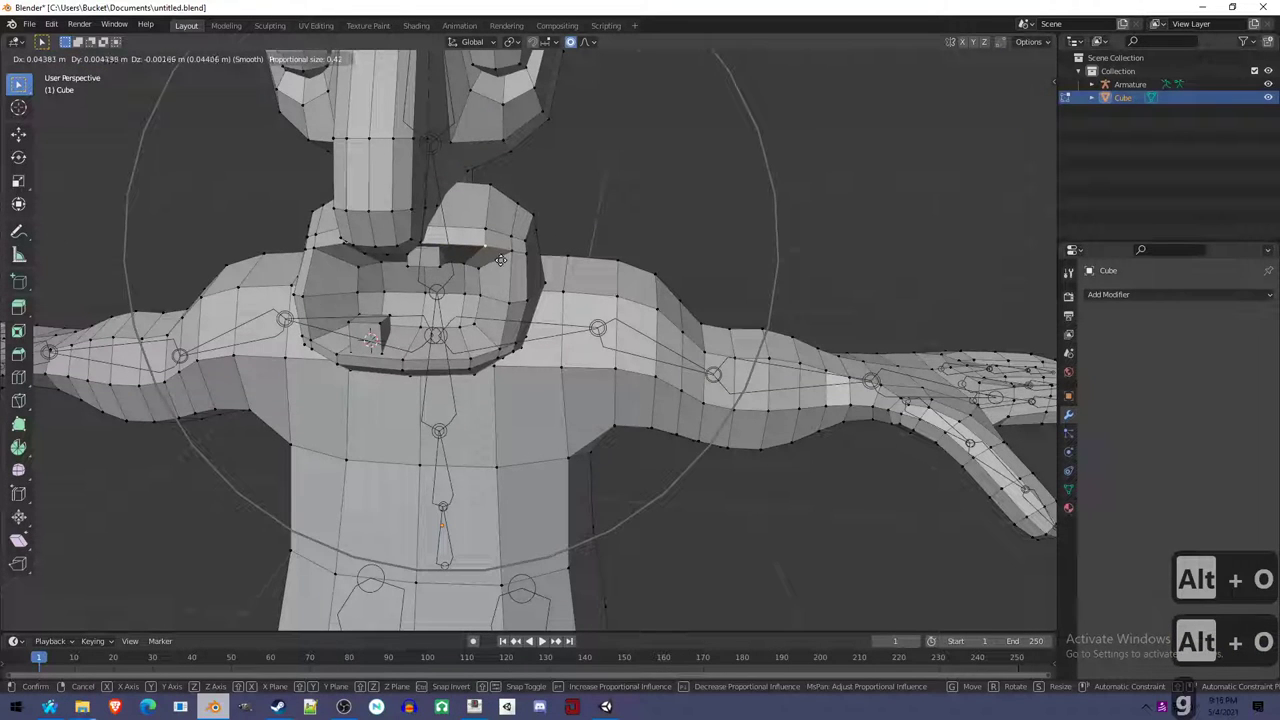
scroll(540, 290, up, 8)
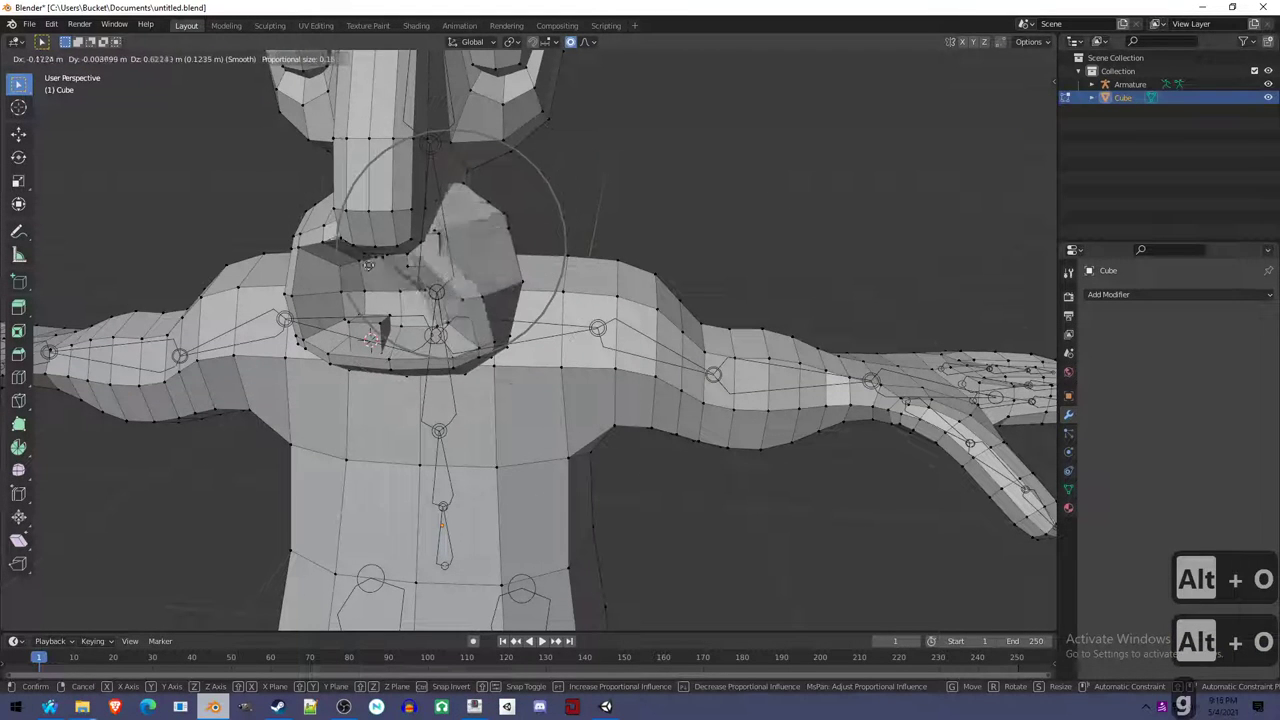
scroll(583, 323, down, 4)
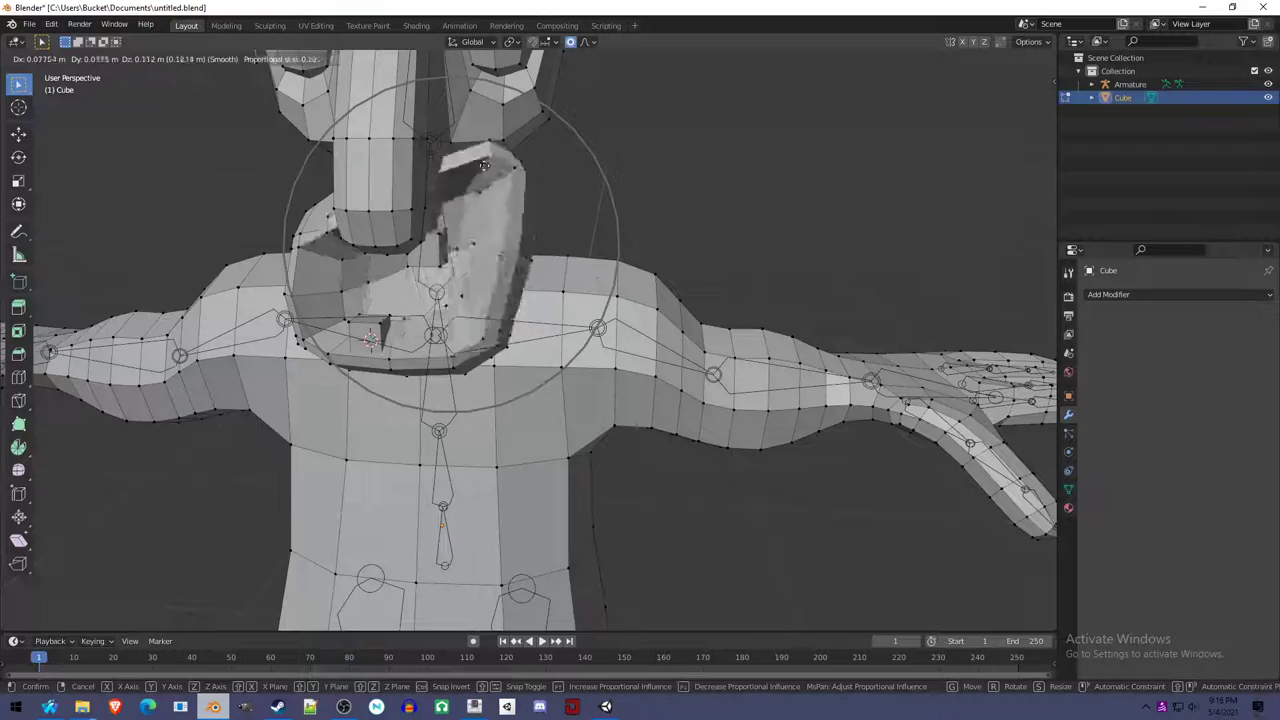
click(445, 316)
middle_drag(485, 313, 408, 312)
key(g)
click(417, 394)
middle_drag(417, 394, 594, 318)
key(g)
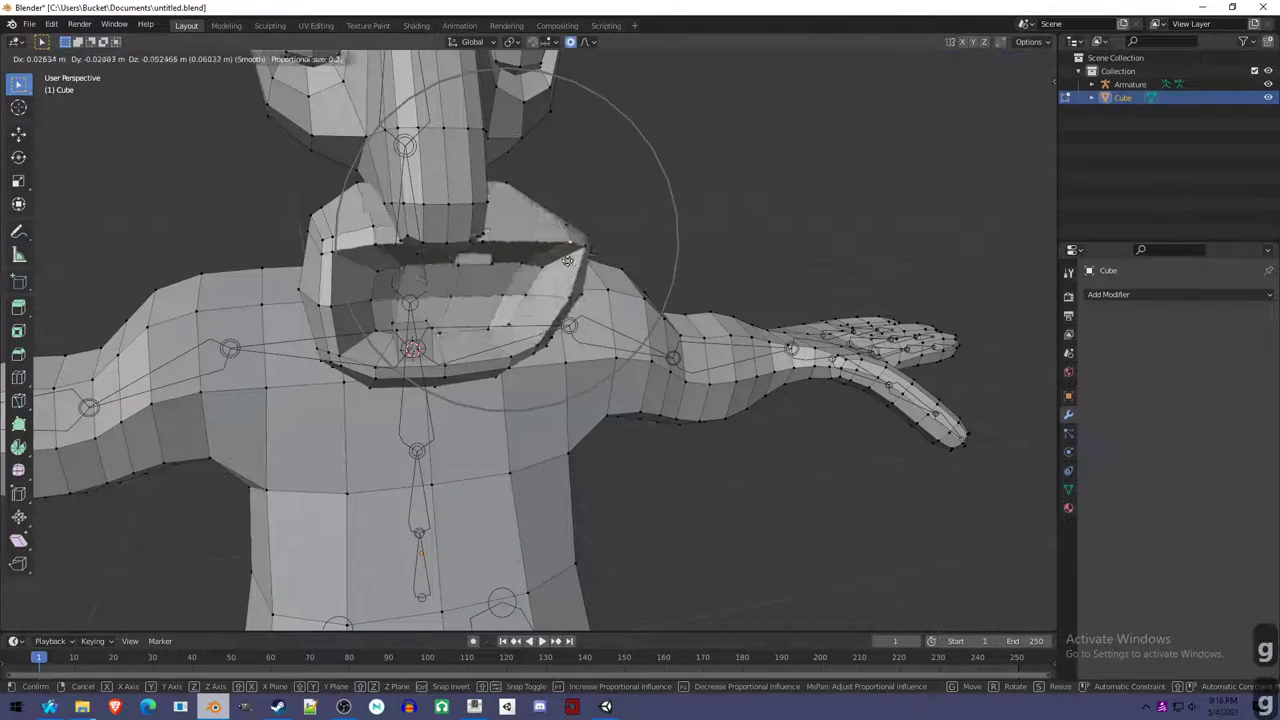
right_click(479, 268)
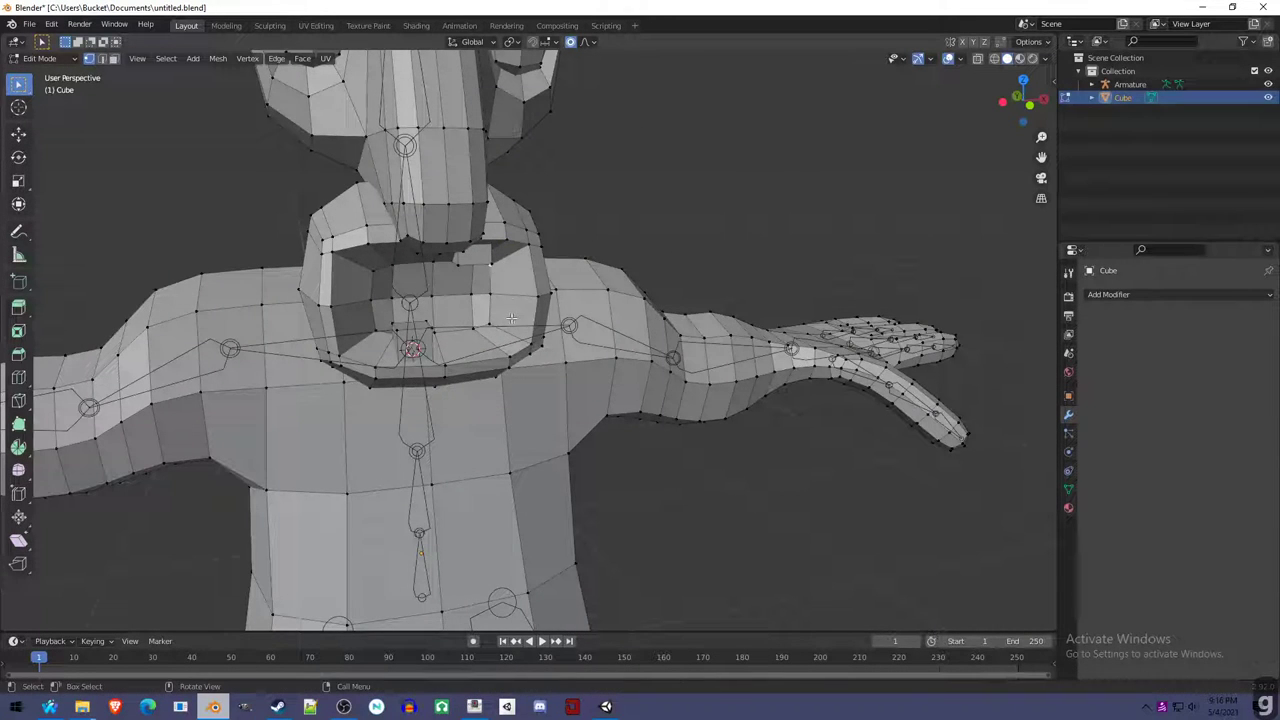
Return the body mesh to Object Mode, inspect the whole character and save the file.
middle_drag(493, 263, 466, 396)
key(Tab)
scroll(561, 362, down, 4)
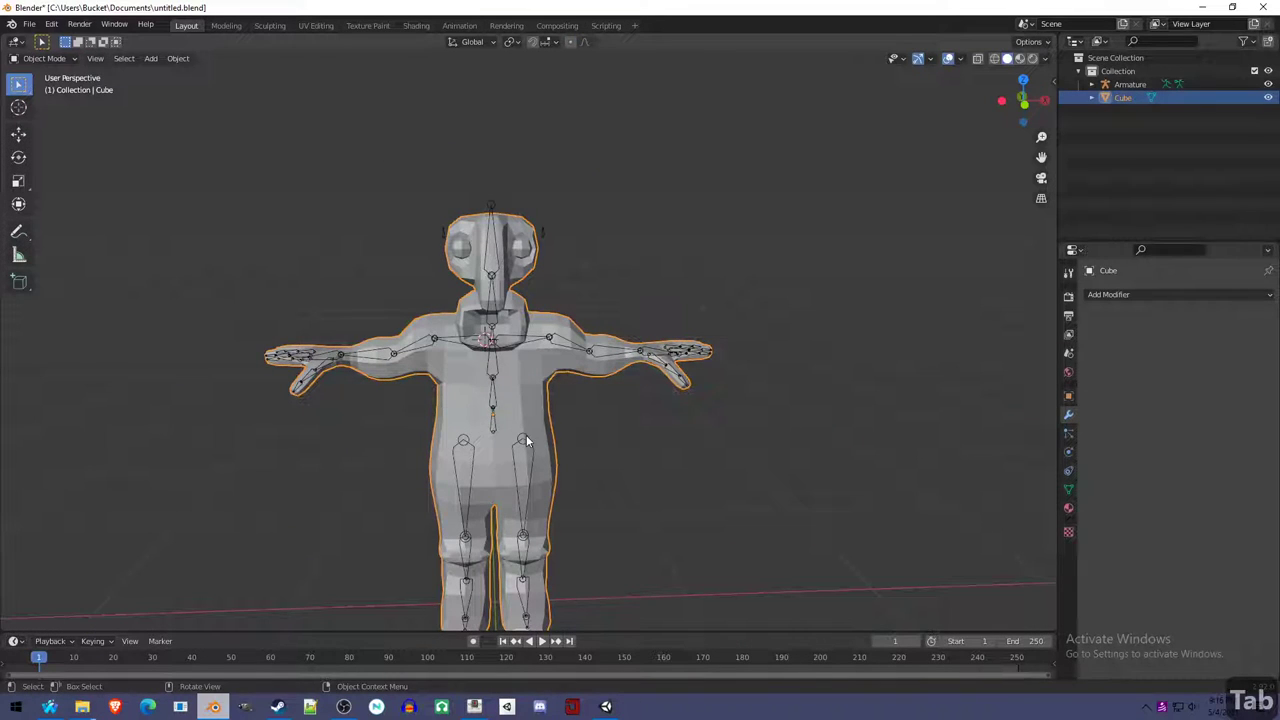
scroll(523, 436, up, 4)
middle_drag(522, 435, 545, 378)
key(Tab)
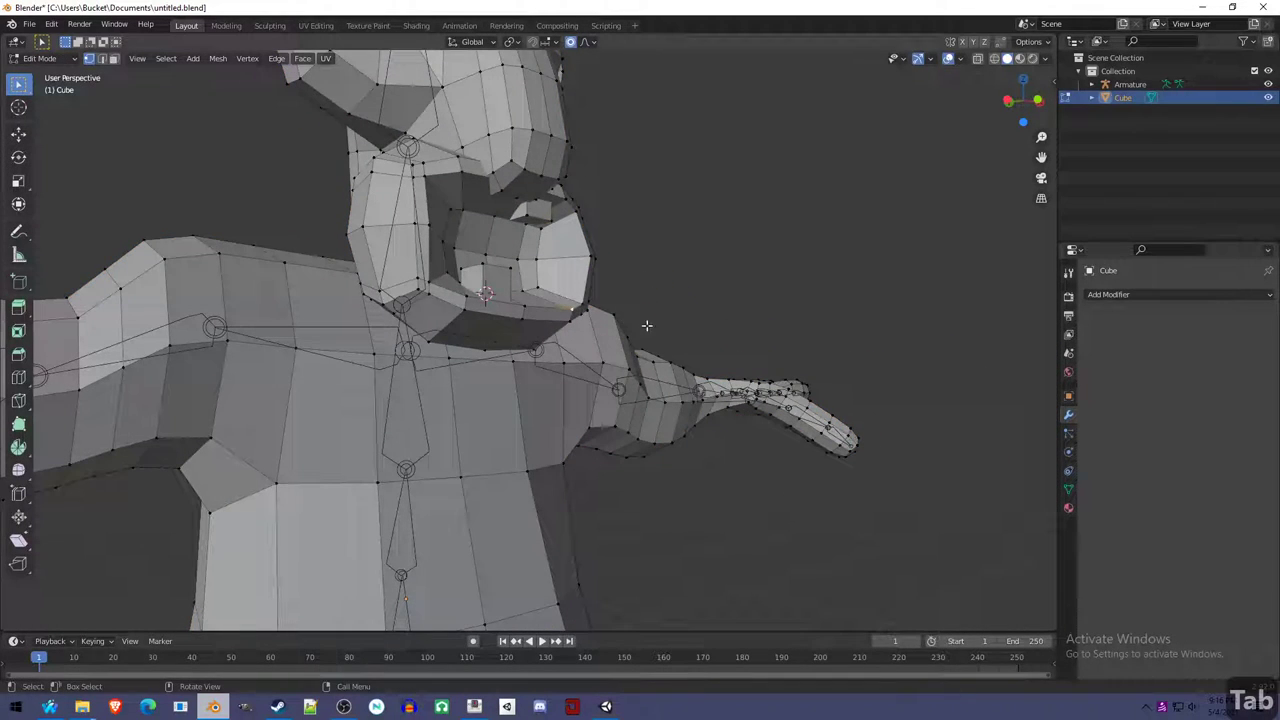
scroll(608, 316, down, 6)
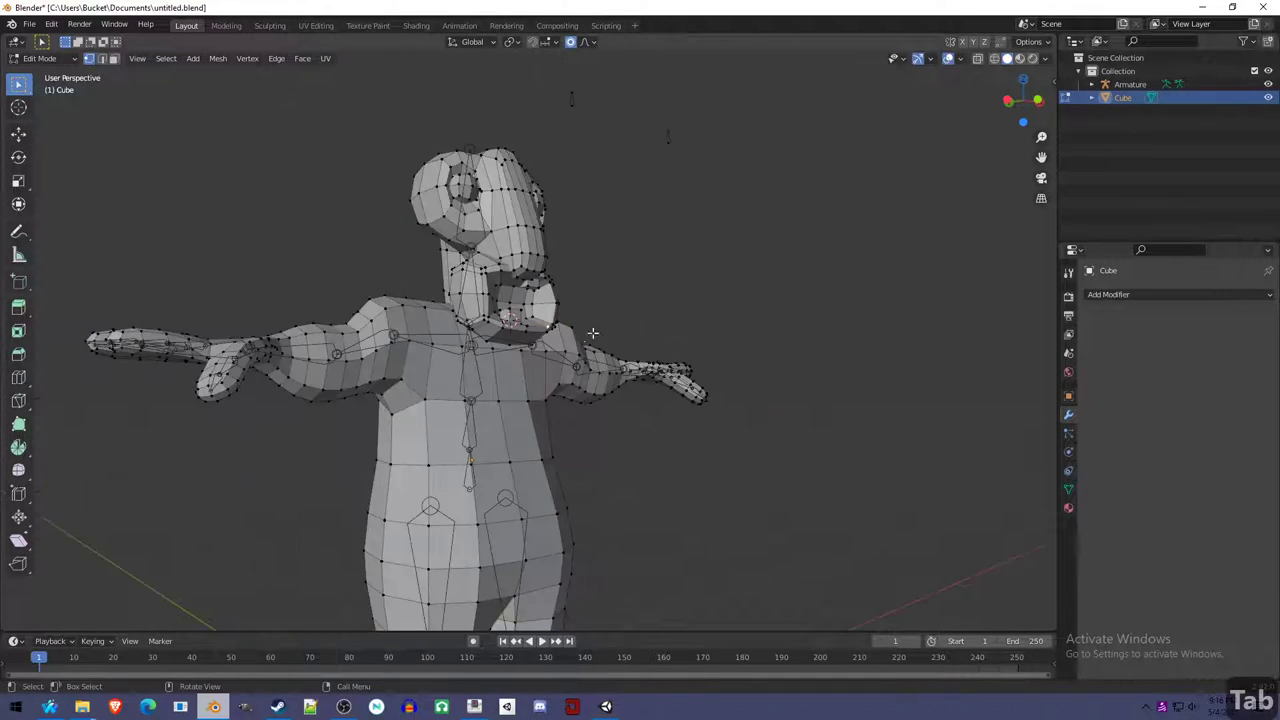
key(Tab)
mouse_move(540, 400)
middle_down()
mouse_move(523, 411)
mouse_move(587, 410)
mouse_move(524, 415)
mouse_move(533, 396)
middle_up()
scroll(524, 415, up, 3)
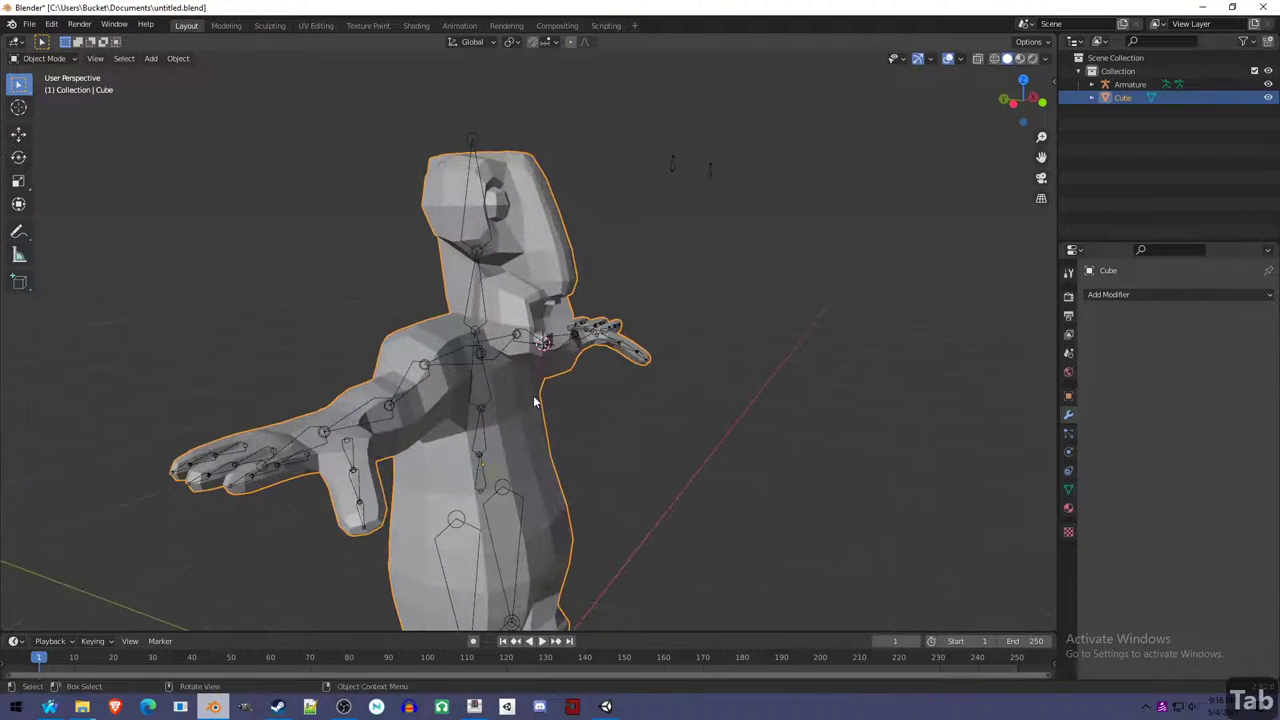
key(ctrl+s)
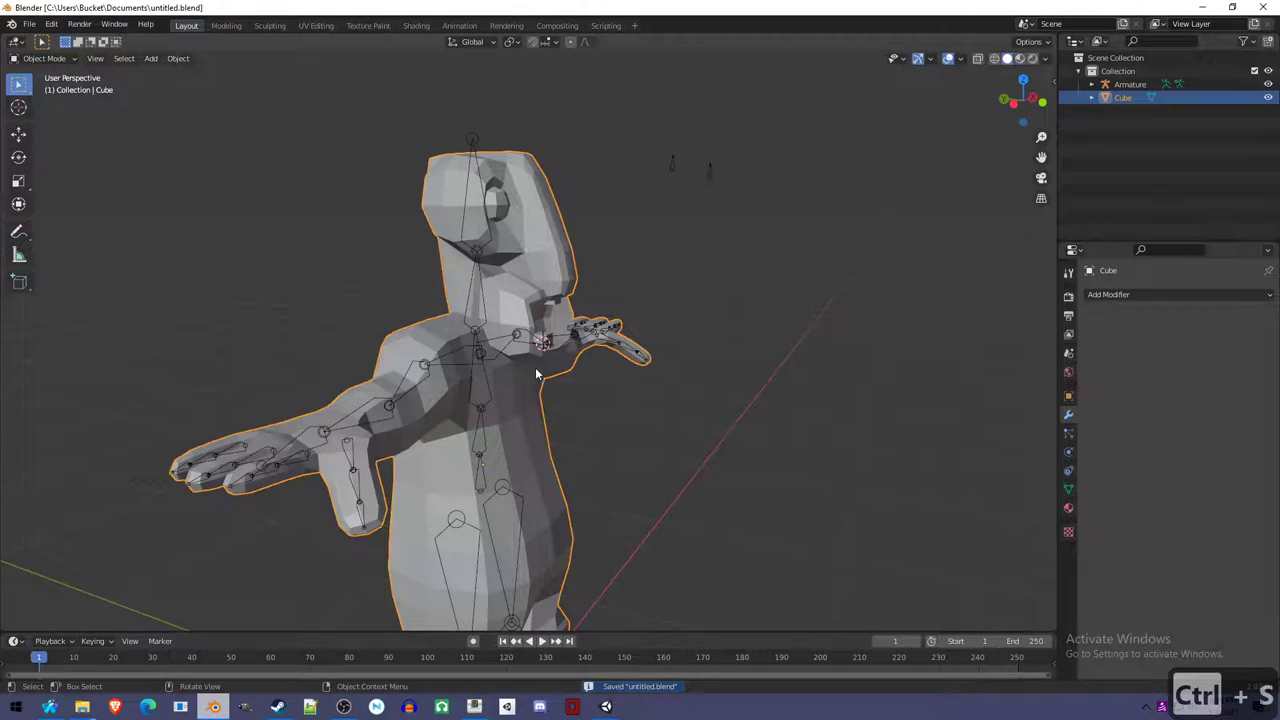
Parent the body mesh to the armature using Armature Deform with Automatic Weights.
scroll(554, 392, down, 3)
mouse_move(554, 392)
middle_down()
mouse_move(464, 426)
mouse_move(422, 413)
mouse_move(551, 382)
middle_up()
scroll(551, 382, up, 3)
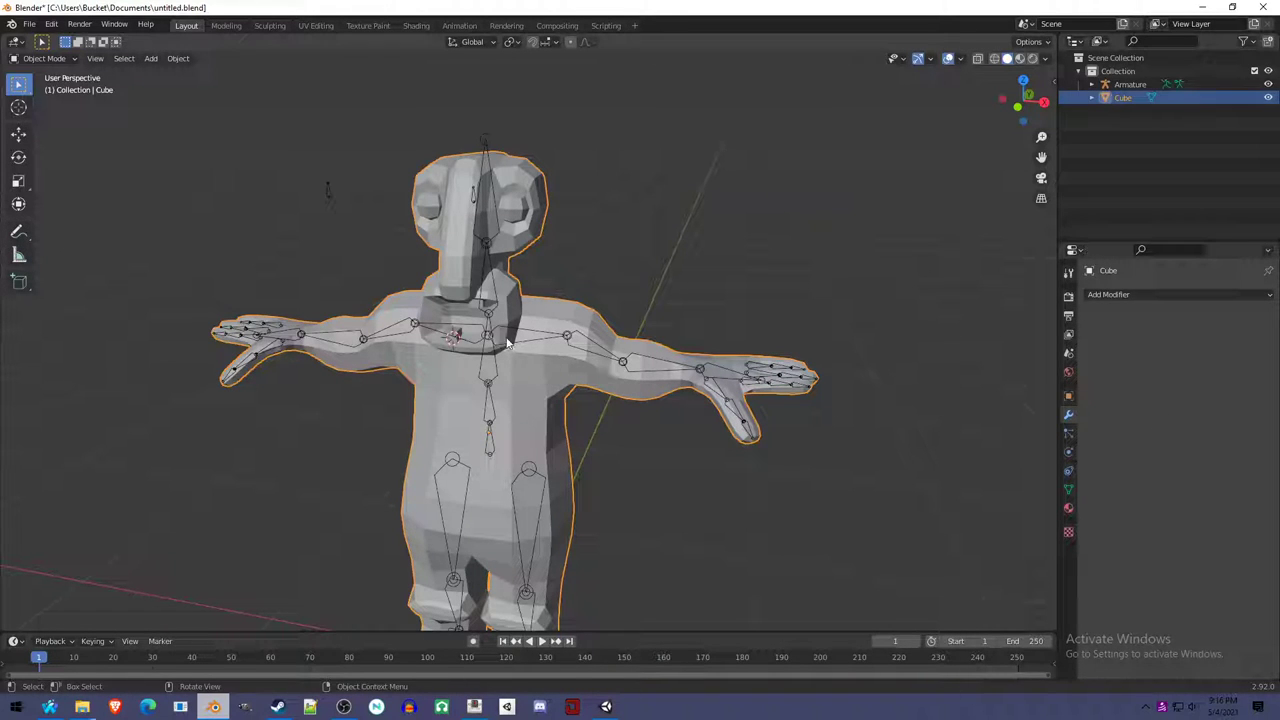
key(Tab)
key(Tab)
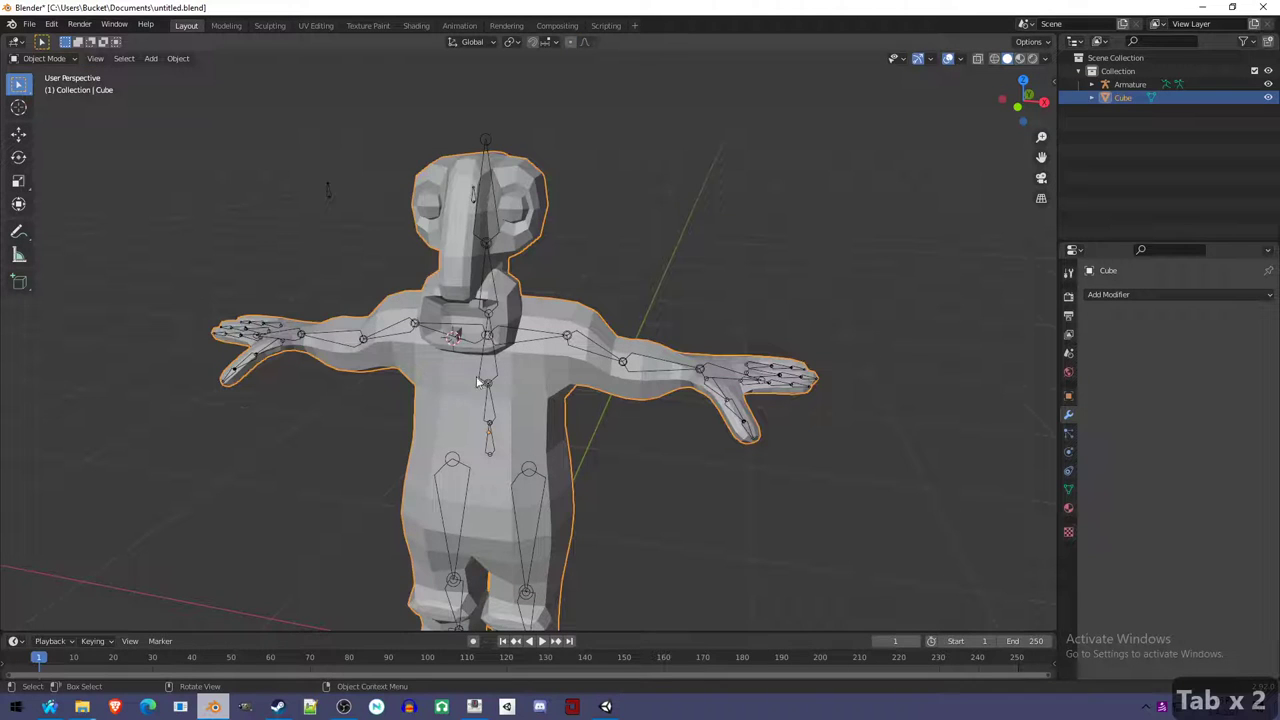
shift+click(562, 338)
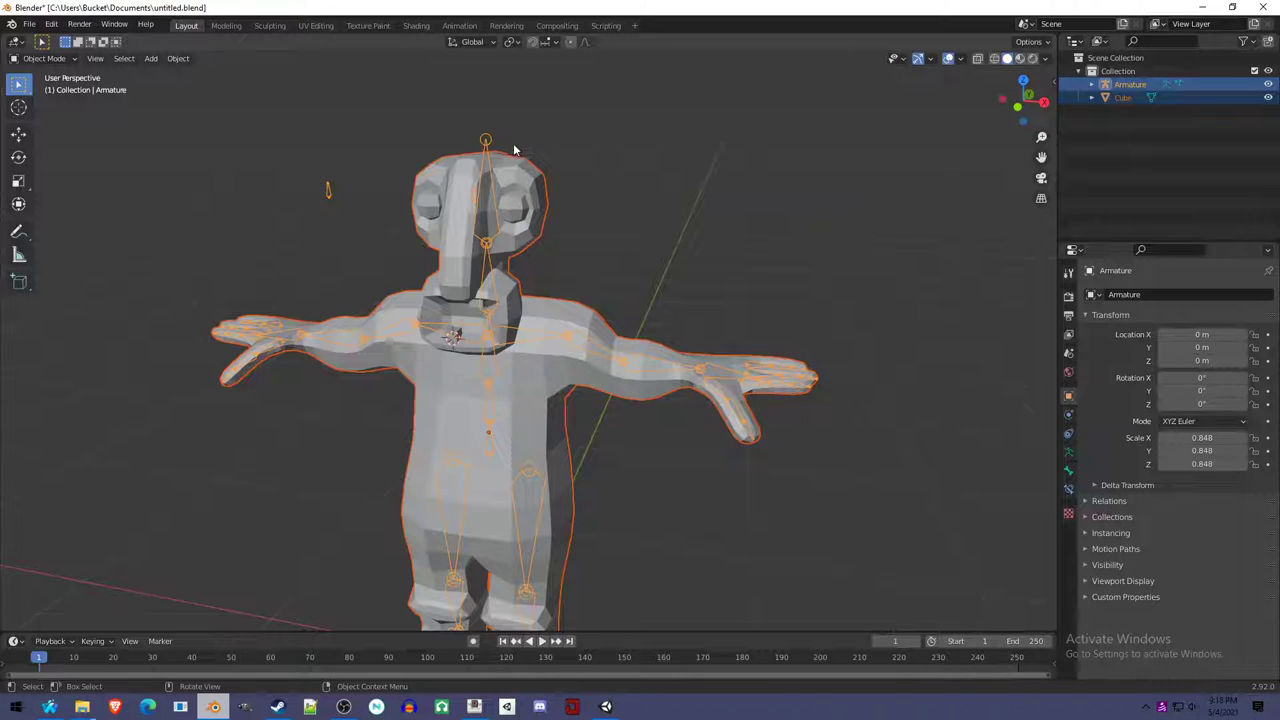
key(ctrl+p)
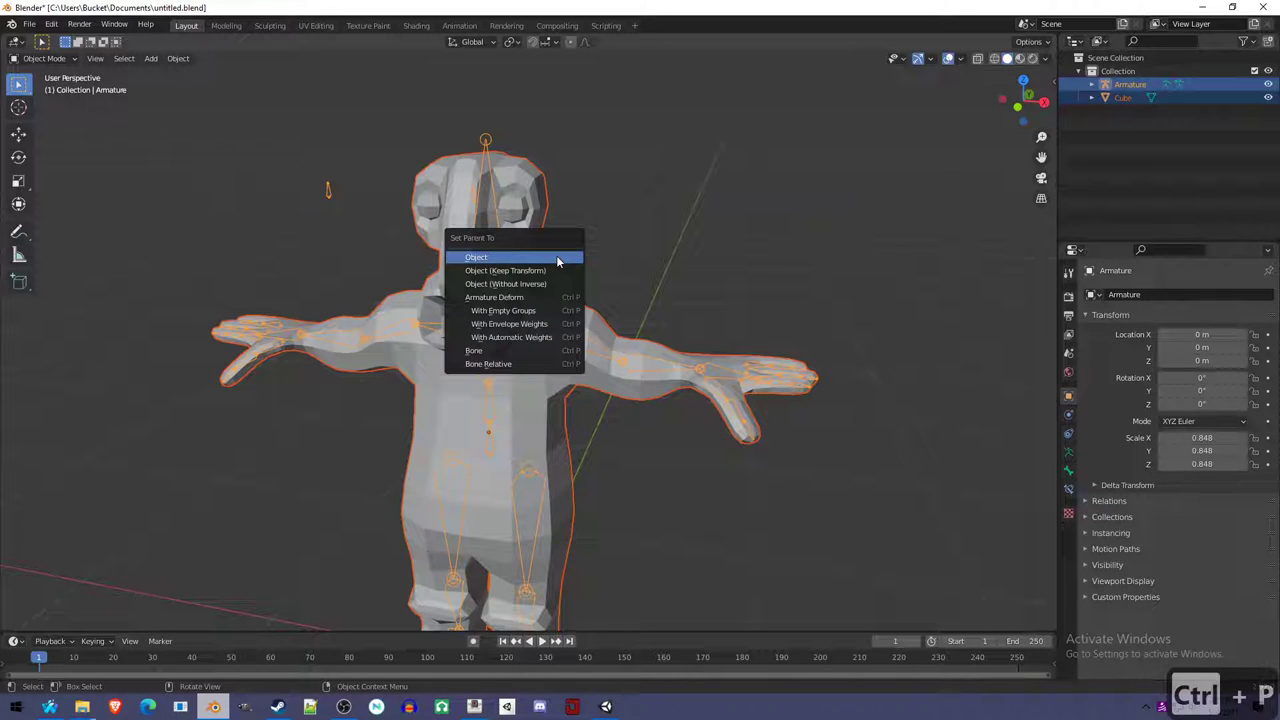
click(526, 340)
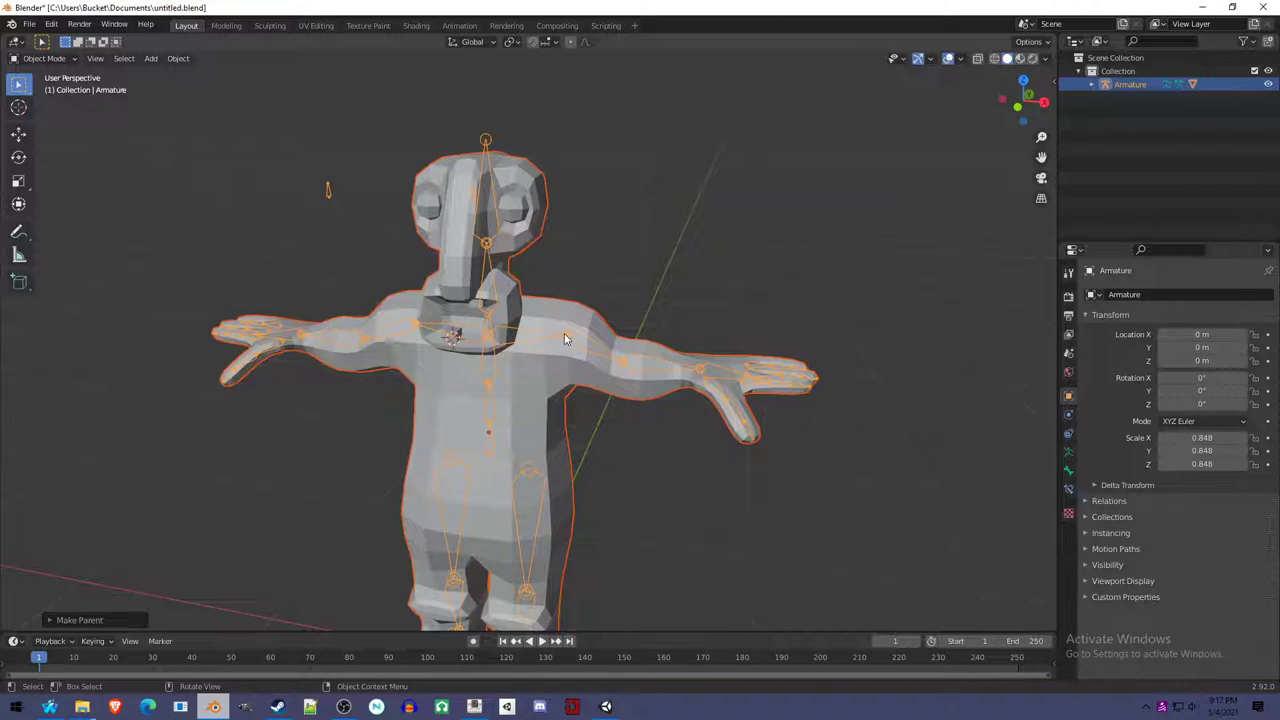
Put the armature into Pose Mode and select the left arm bone.
click(565, 338)
click(574, 344)
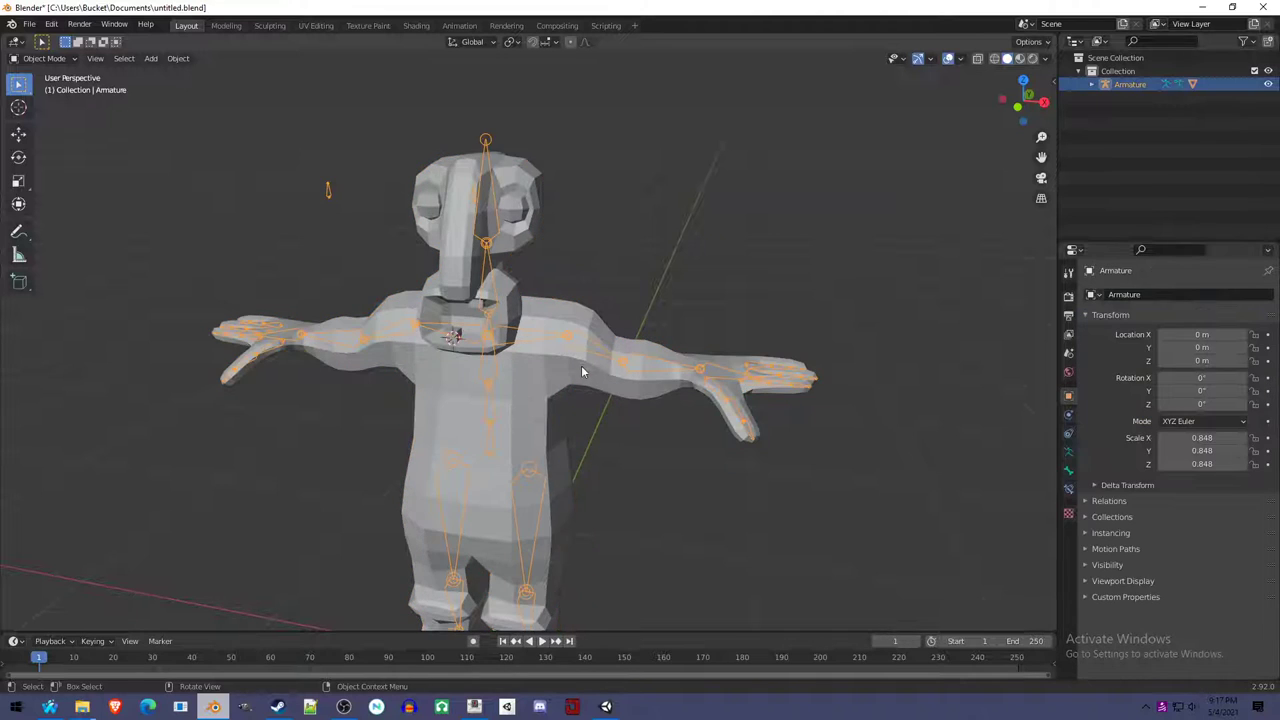
key(ctrl+Tab)
click(600, 345)
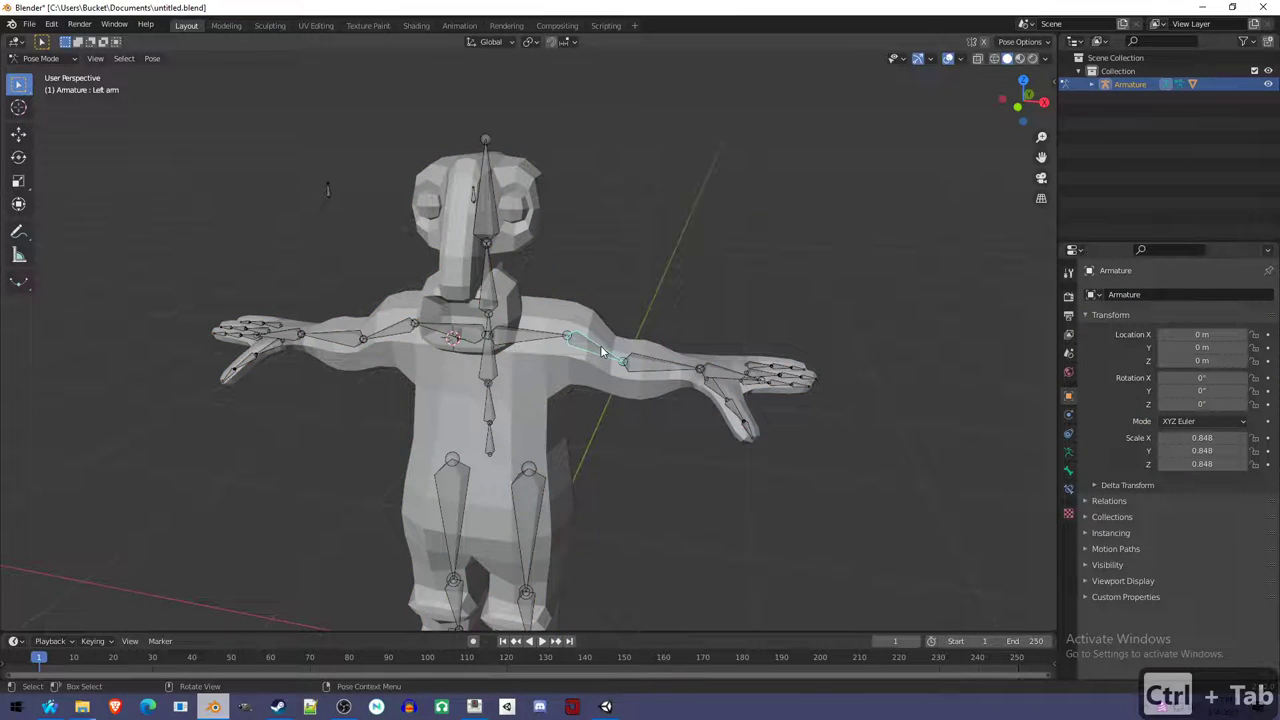
Test the mesh deformation by trial-rotating the left arm bone and the left elbow bone, cancelling each rotation.
middle_drag(608, 434, 674, 392)
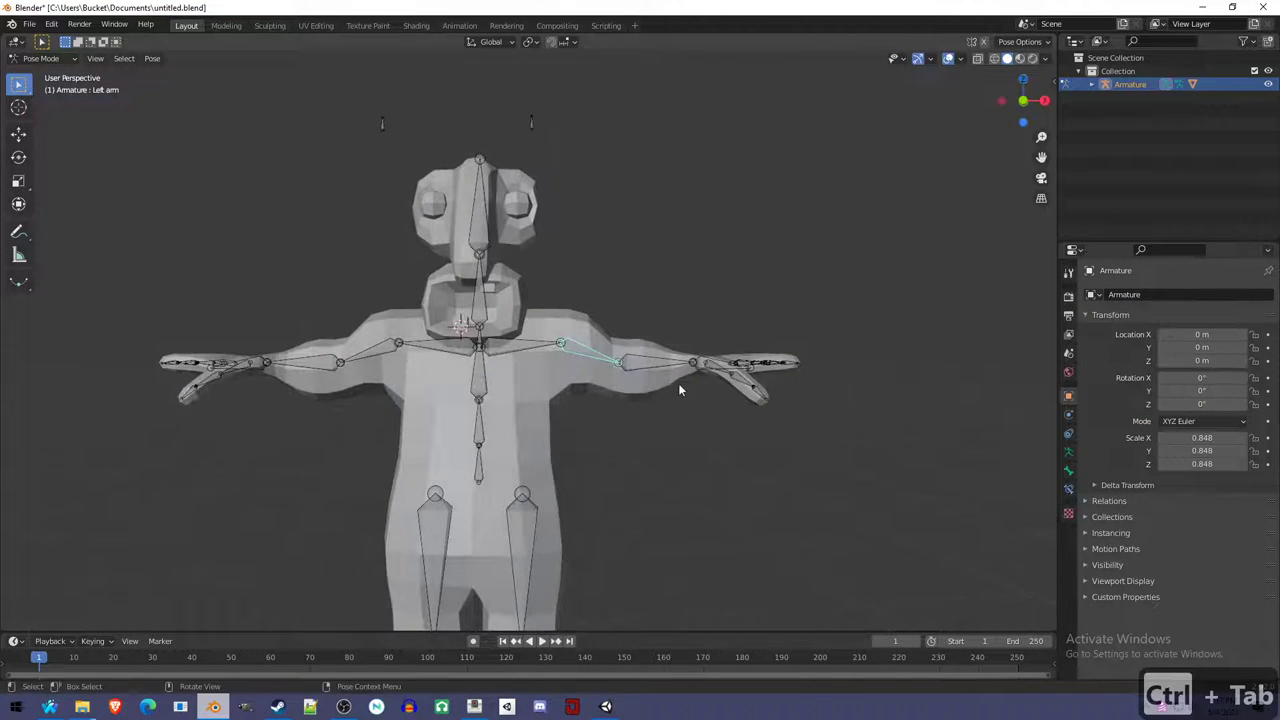
key(r)
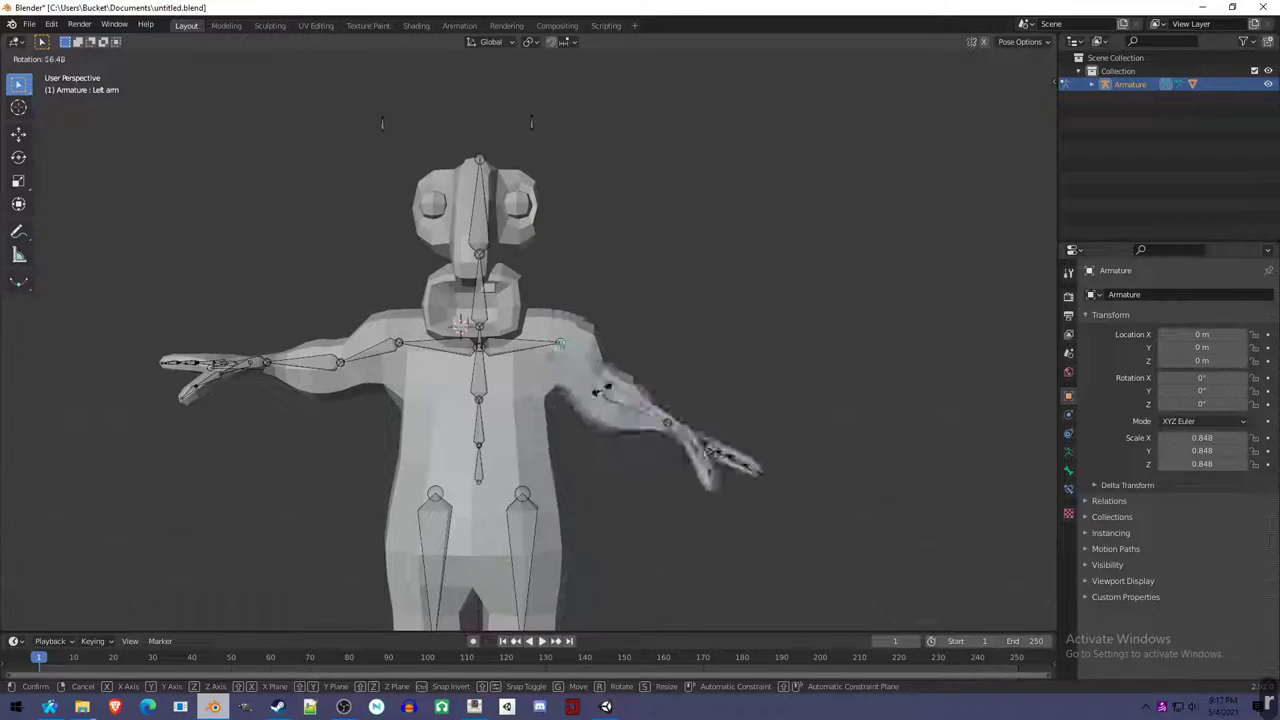
right_click(675, 402)
middle_drag(743, 375, 730, 403)
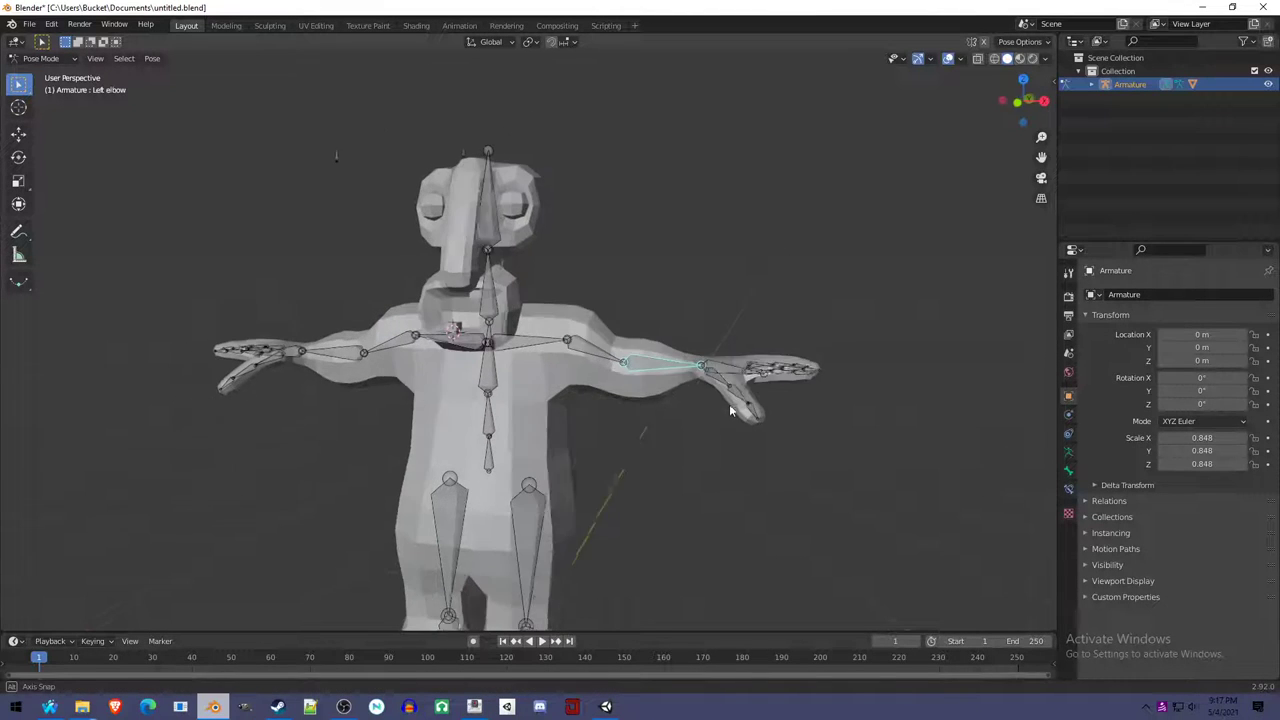
key(r)
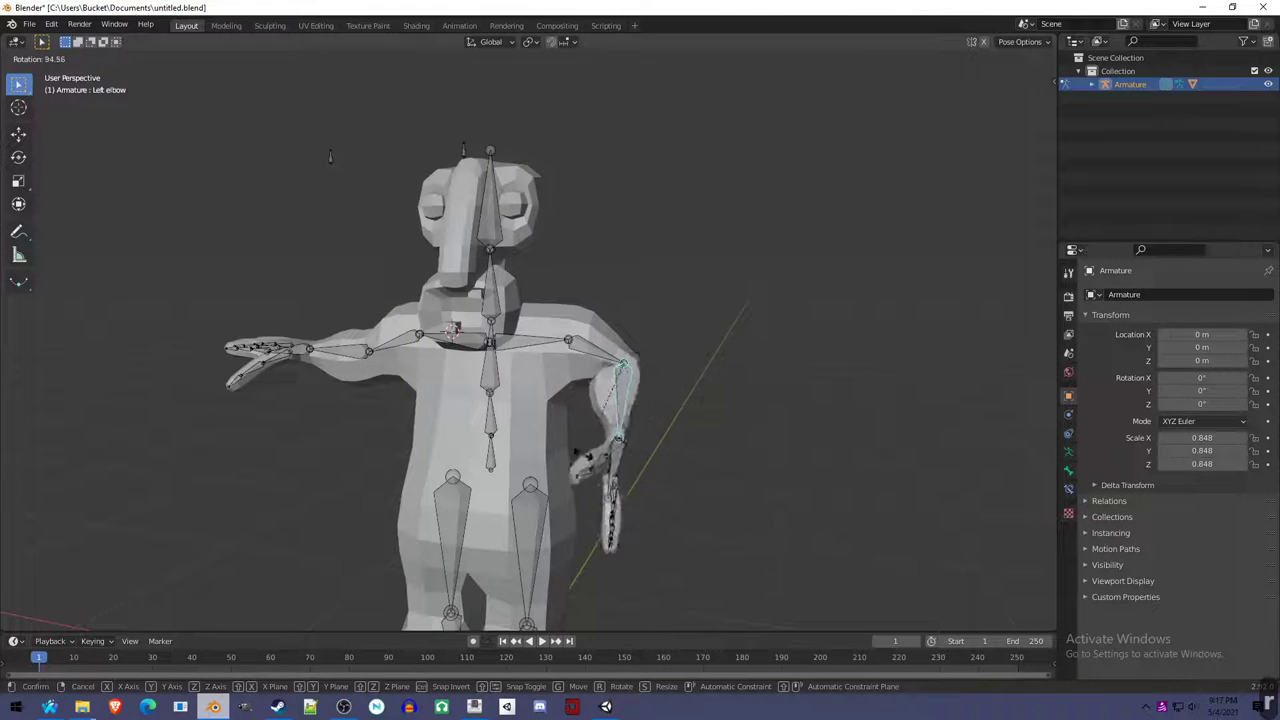
right_click(700, 374)
middle_drag(700, 386, 594, 458)
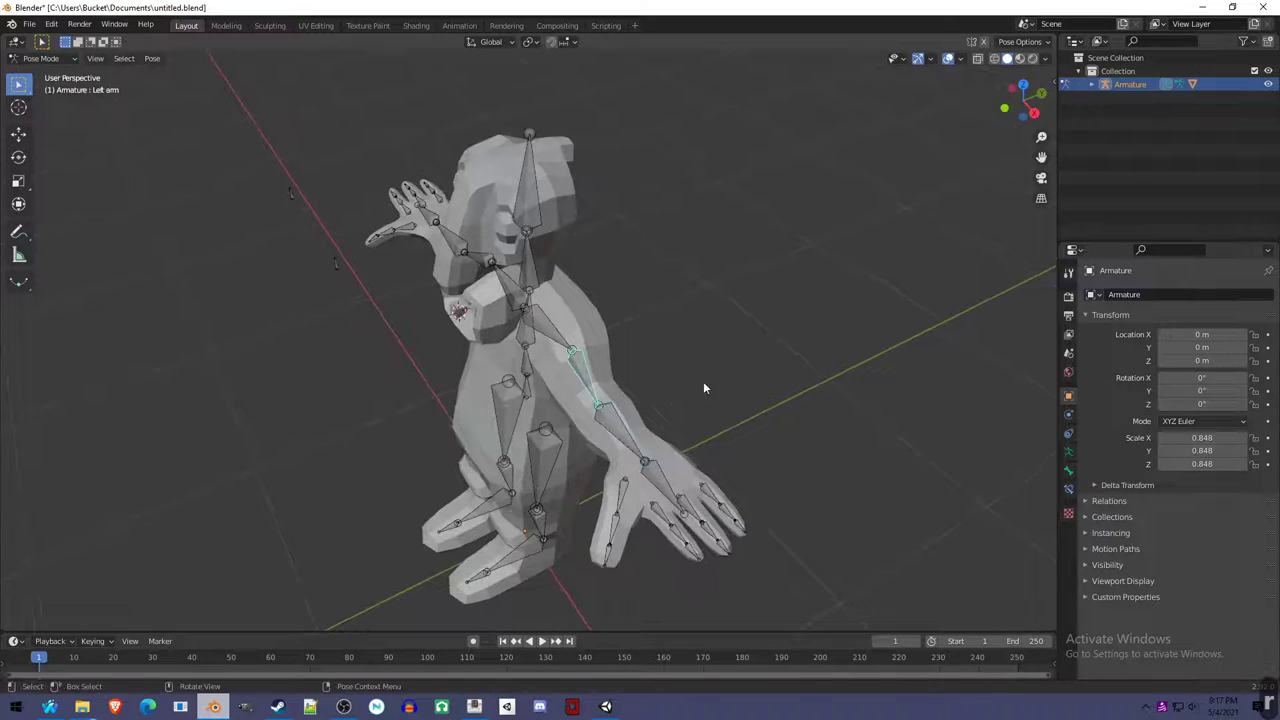
Try rotating the left arm bone from several viewing angles, including with trackball rotation.
key(r)
right_click(676, 366)
middle_drag(594, 414, 676, 356)
key(r)
right_click(634, 398)
key(r)
Pose the left arm with a trial rotation of its bone and clear the bone's rotation.
key(r)
right_click(620, 411)
key(r)
click(629, 264)
middle_drag(630, 294, 570, 420)
key(KP_1)
key(r)
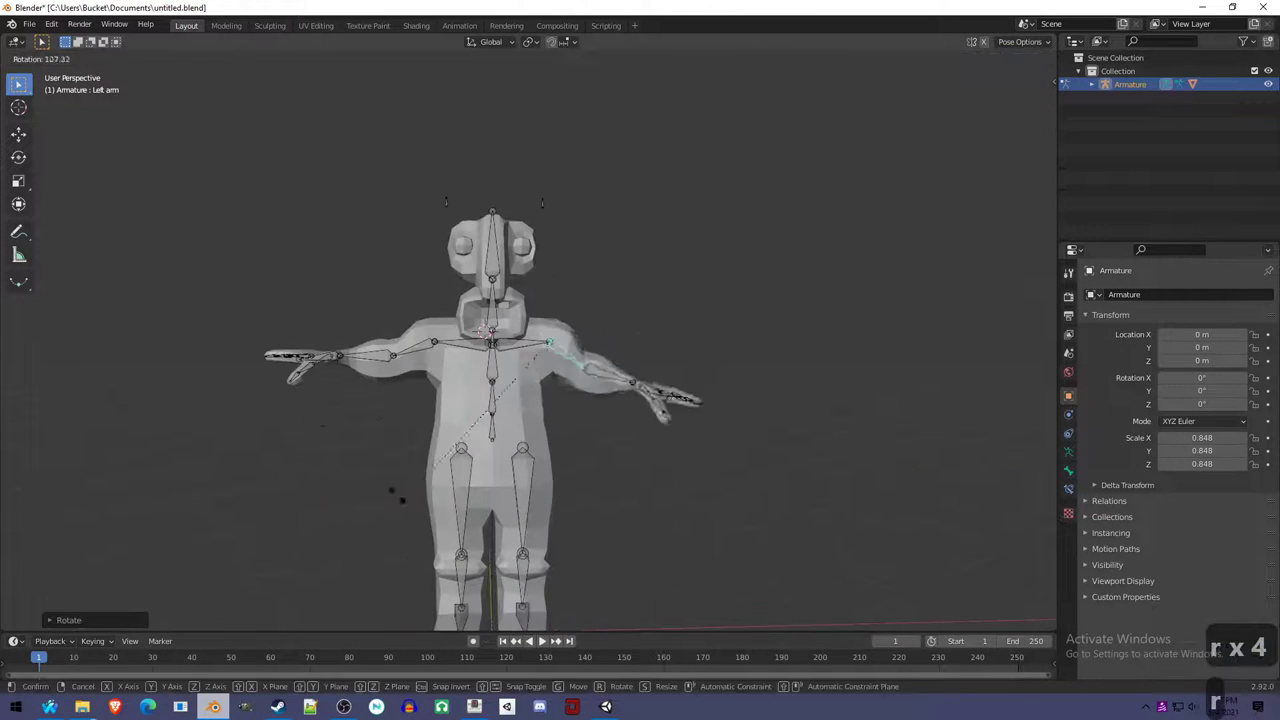
right_click(563, 470)
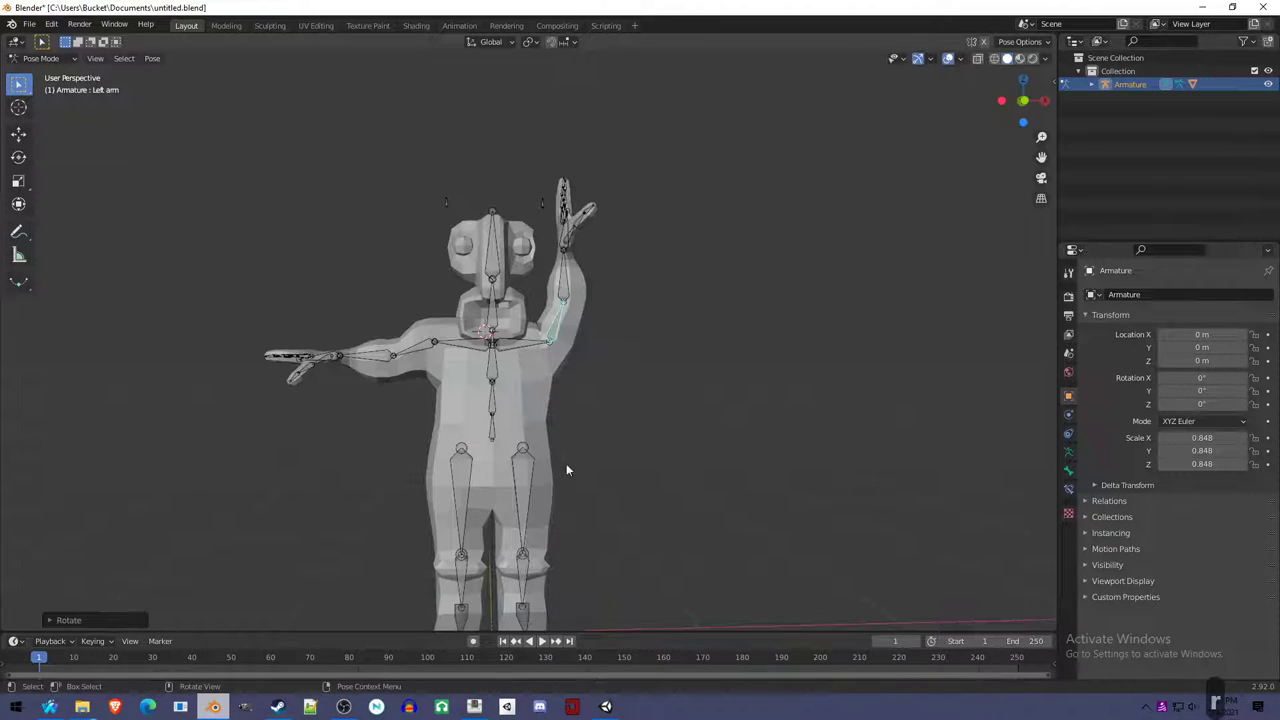
key(alt+r)
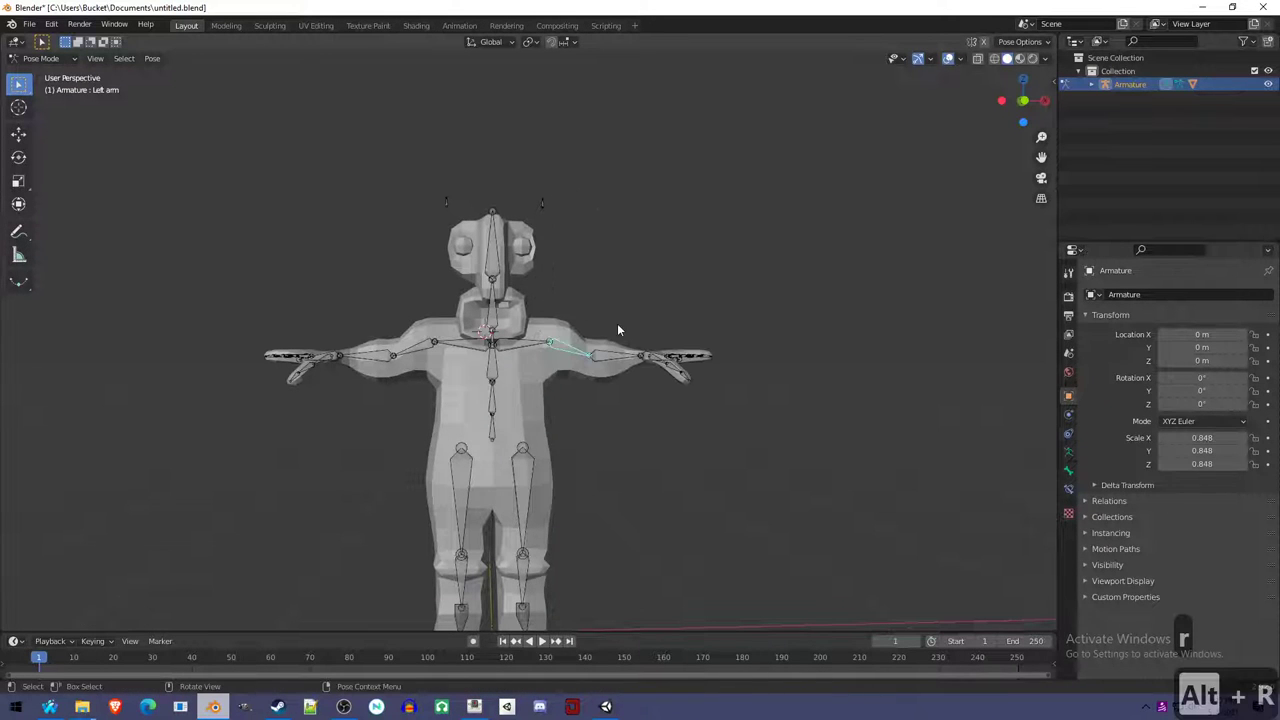
Trial-rotate the left elbow bone and the left wrist bone with trackball rotation, cancelling both.
click(620, 358)
middle_drag(620, 358, 748, 450)
key(r)
key(r)
right_click(712, 422)
click(698, 419)
key(r)
key(r)
right_click(727, 455)
Trial-rotate the base bones of the left index finger and the left thumb, cancelling both rotations.
click(717, 444)
key(r)
right_click(751, 487)
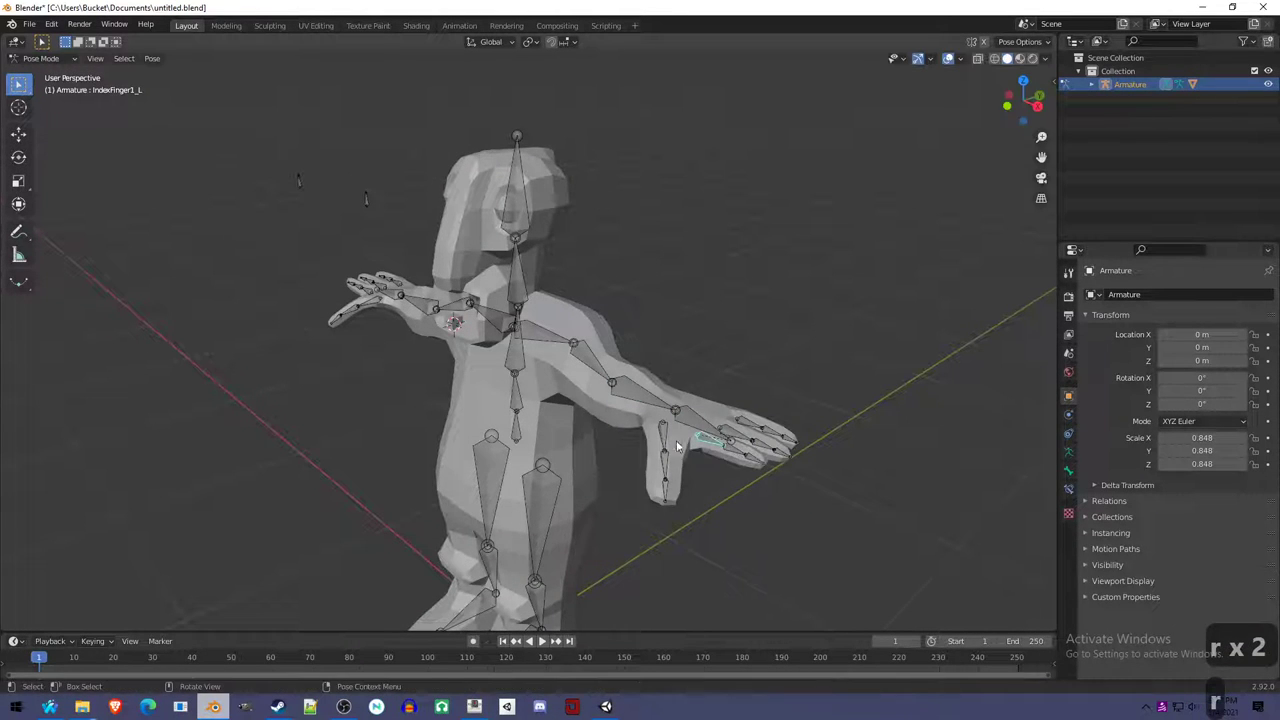
click(667, 438)
key(r)
Trial-rotate the base bone of the left index finger from two viewing distances, cancelling each rotation.
key(r)
right_click(701, 532)
click(711, 444)
key(r)
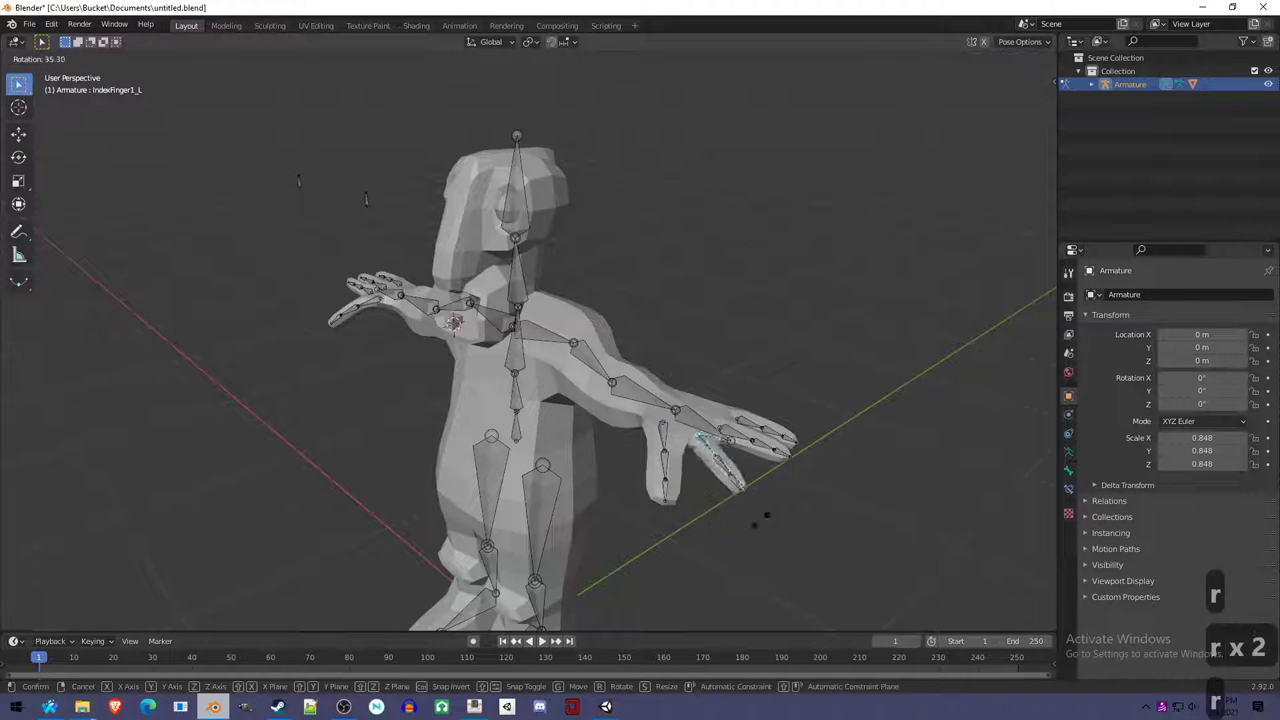
right_click(710, 524)
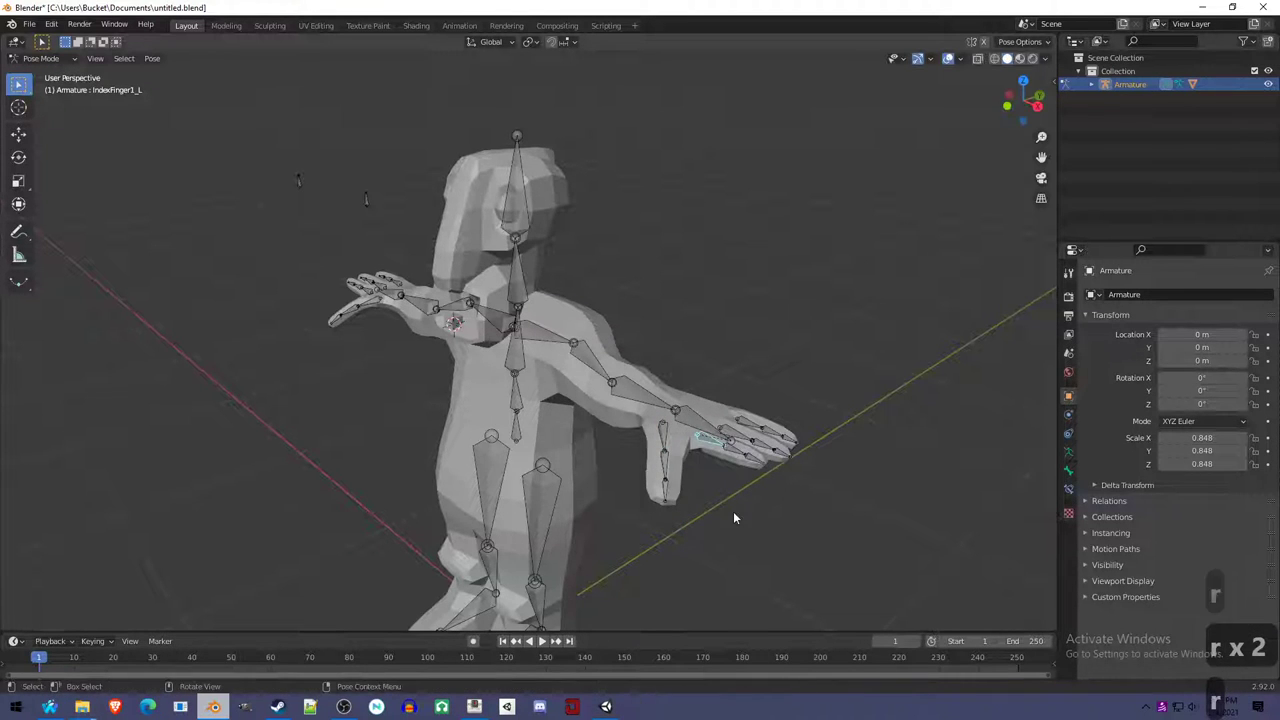
middle_drag(731, 512, 644, 438)
scroll(646, 438, up, 2)
key(r)
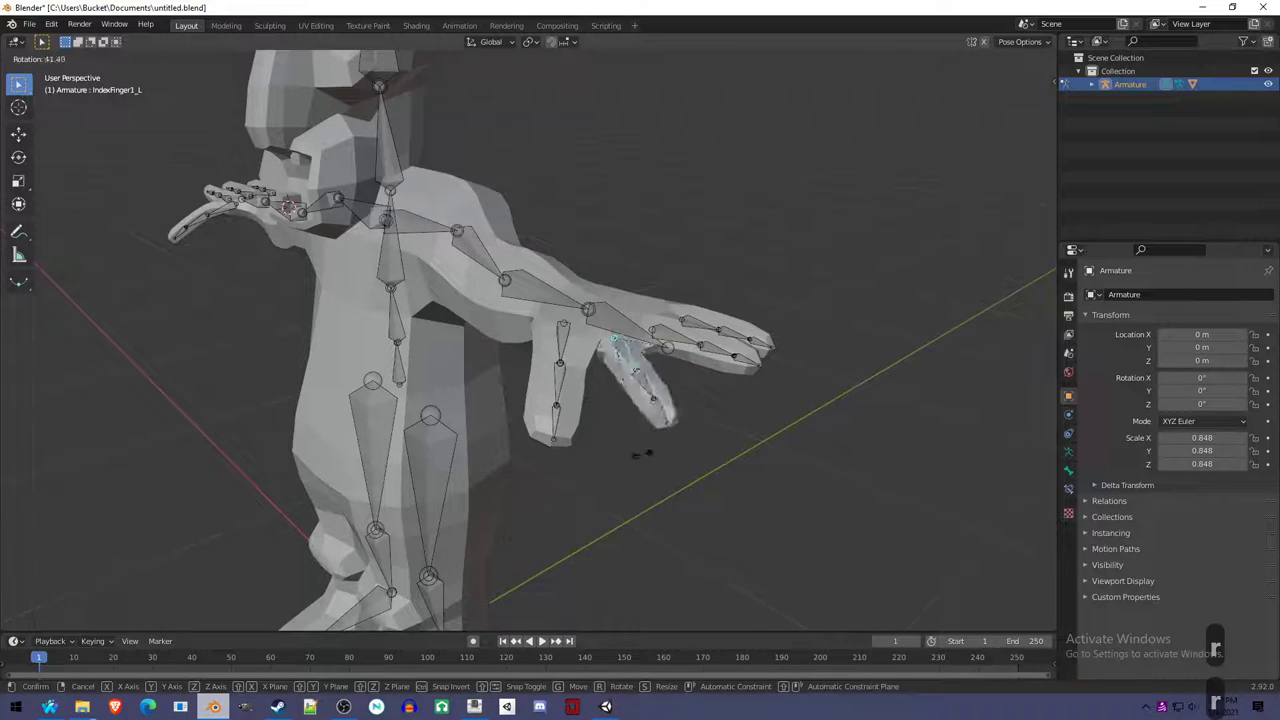
right_click(725, 409)
Try trackball rotation on the base bones of the left index, middle and little fingers from the side, cancelling the rotations.
middle_drag(726, 411, 651, 429)
key(r)
key(r)
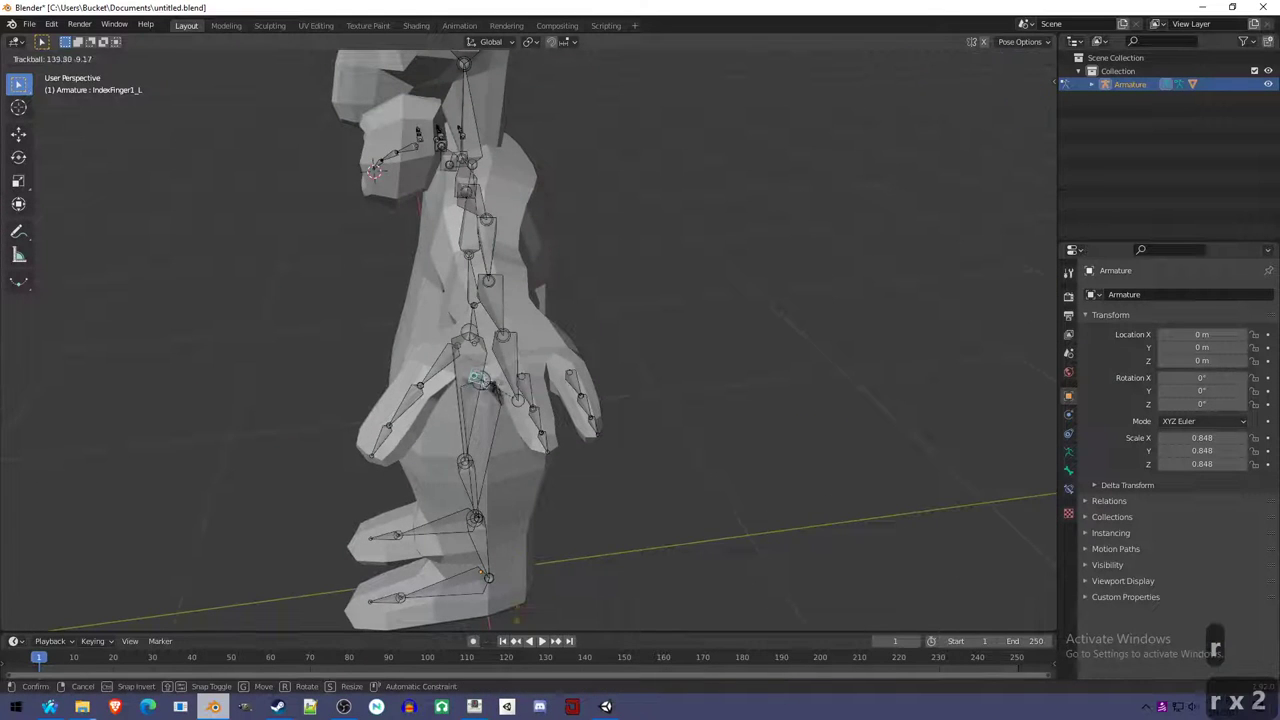
right_click(519, 420)
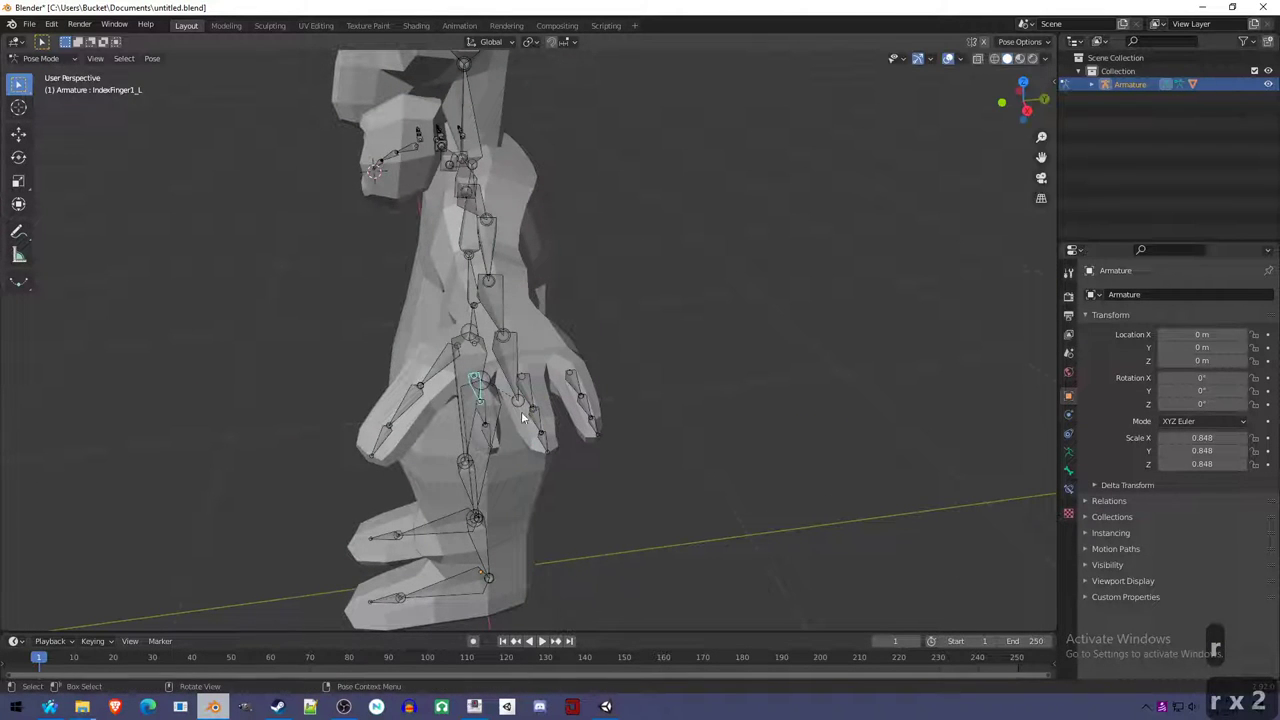
click(588, 405)
key(r)
key(r)
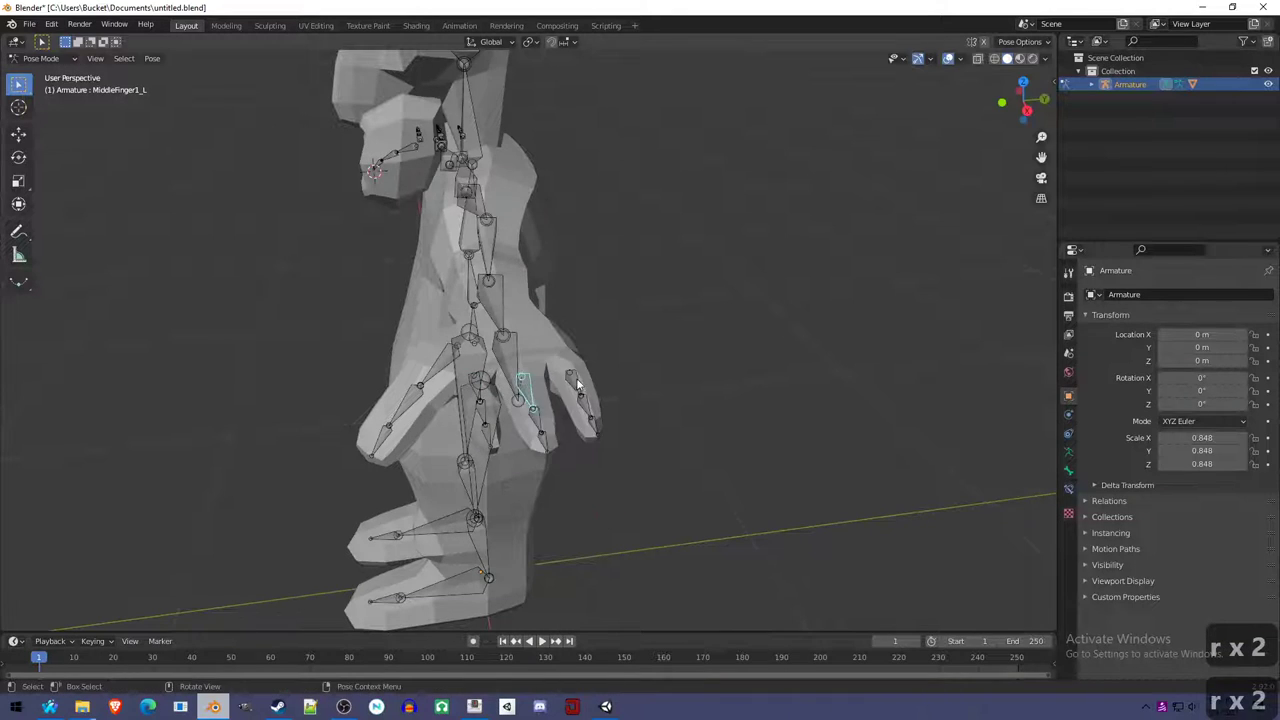
right_click(650, 505)
key(Tab)
key(Tab)
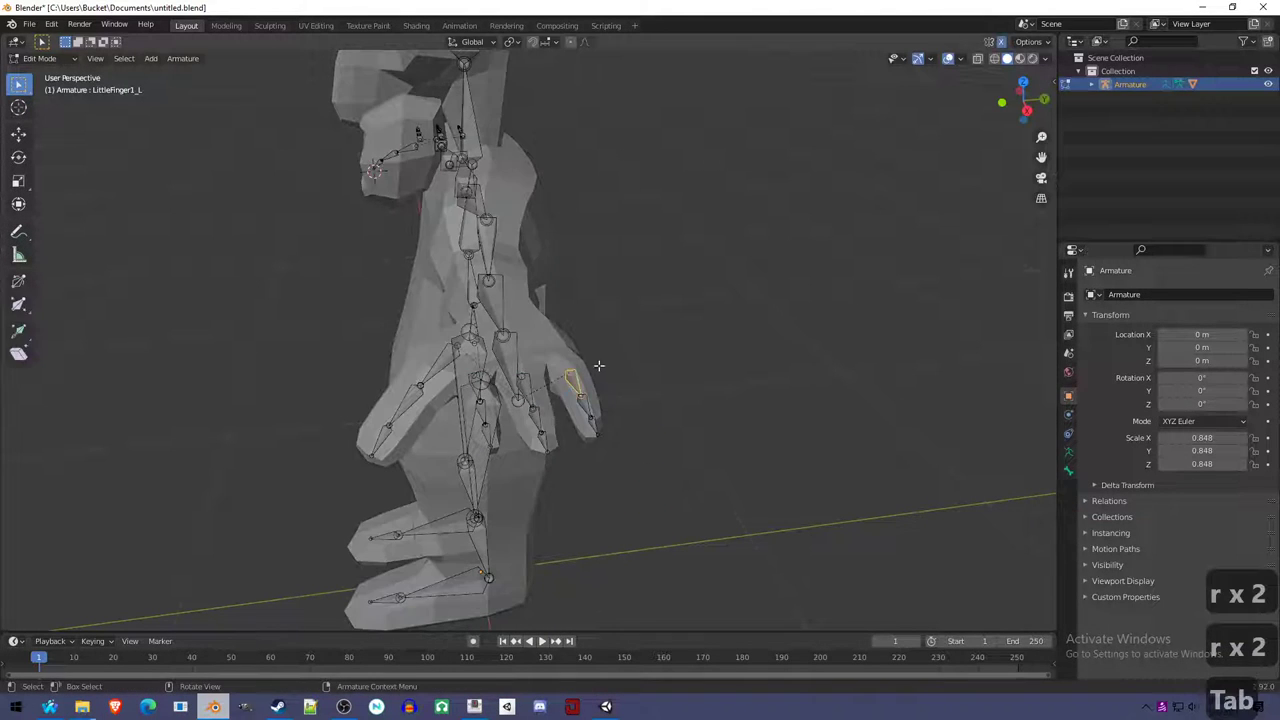
key(Tab)
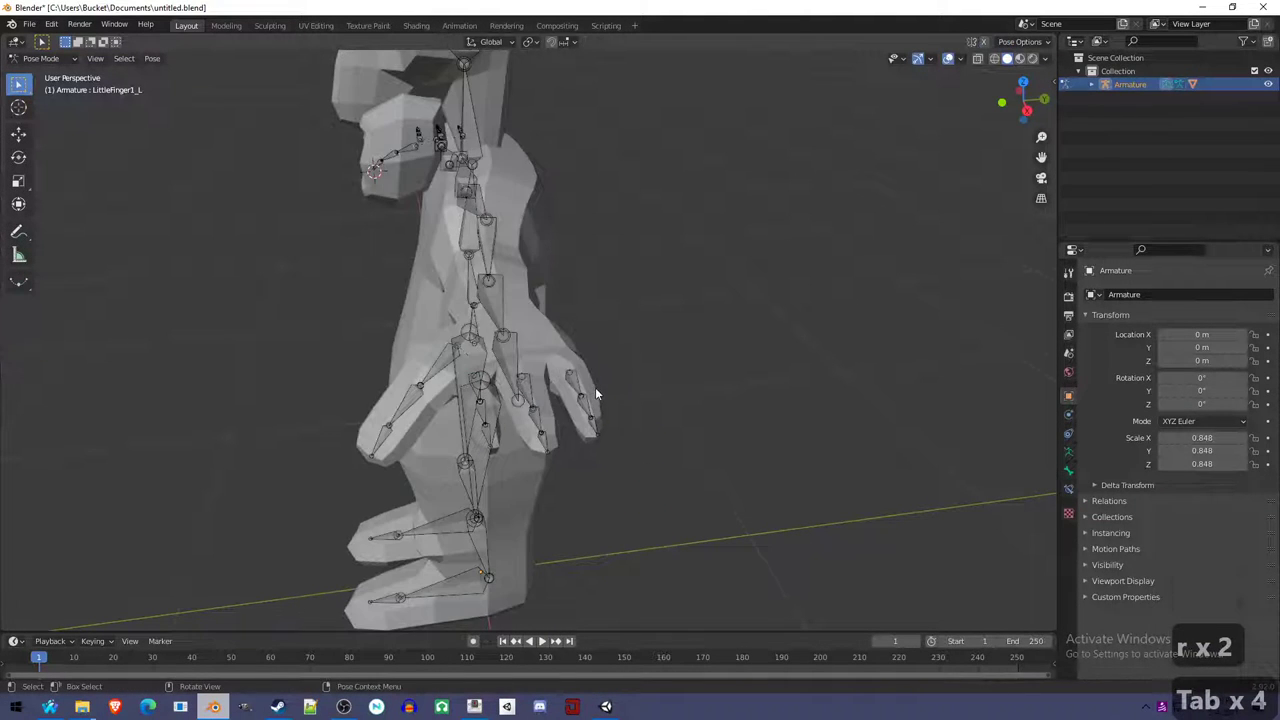
middle_drag(651, 445, 791, 449)
key(ctrl+Tab)
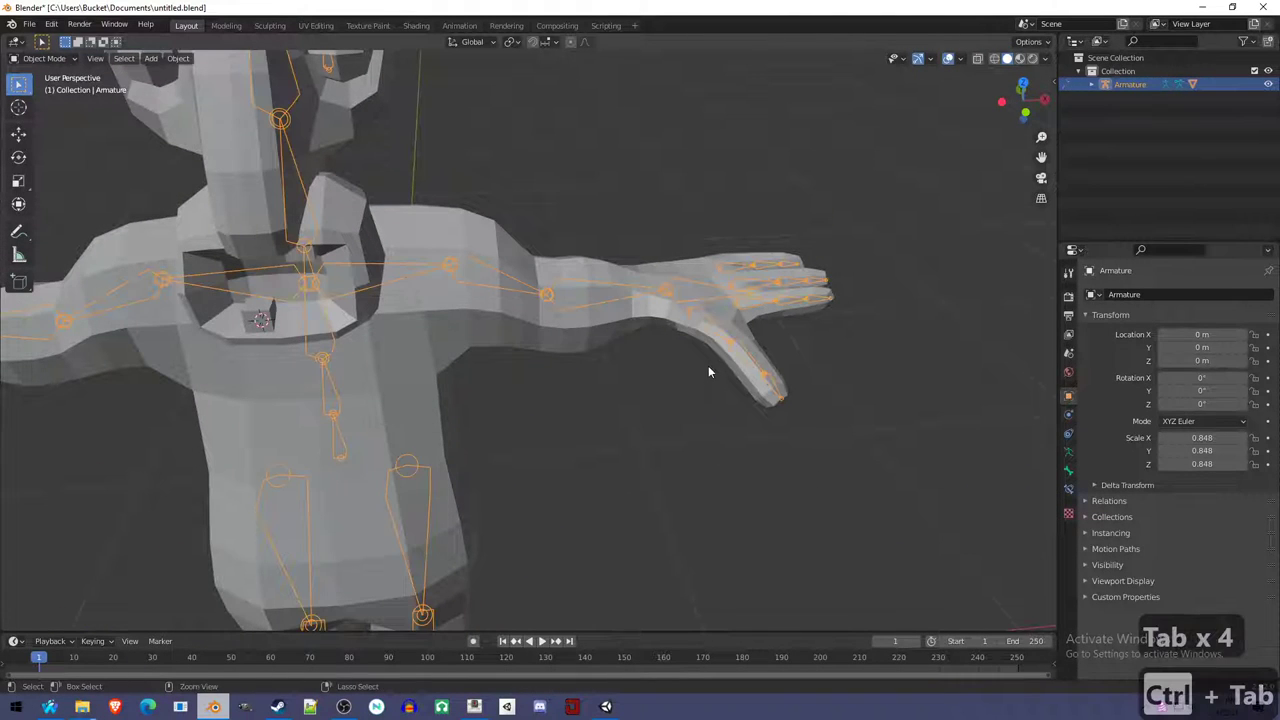
Return the armature to Pose Mode and trial-rotate the spine bone with trackball rotation.
scroll(718, 353, down, 3)
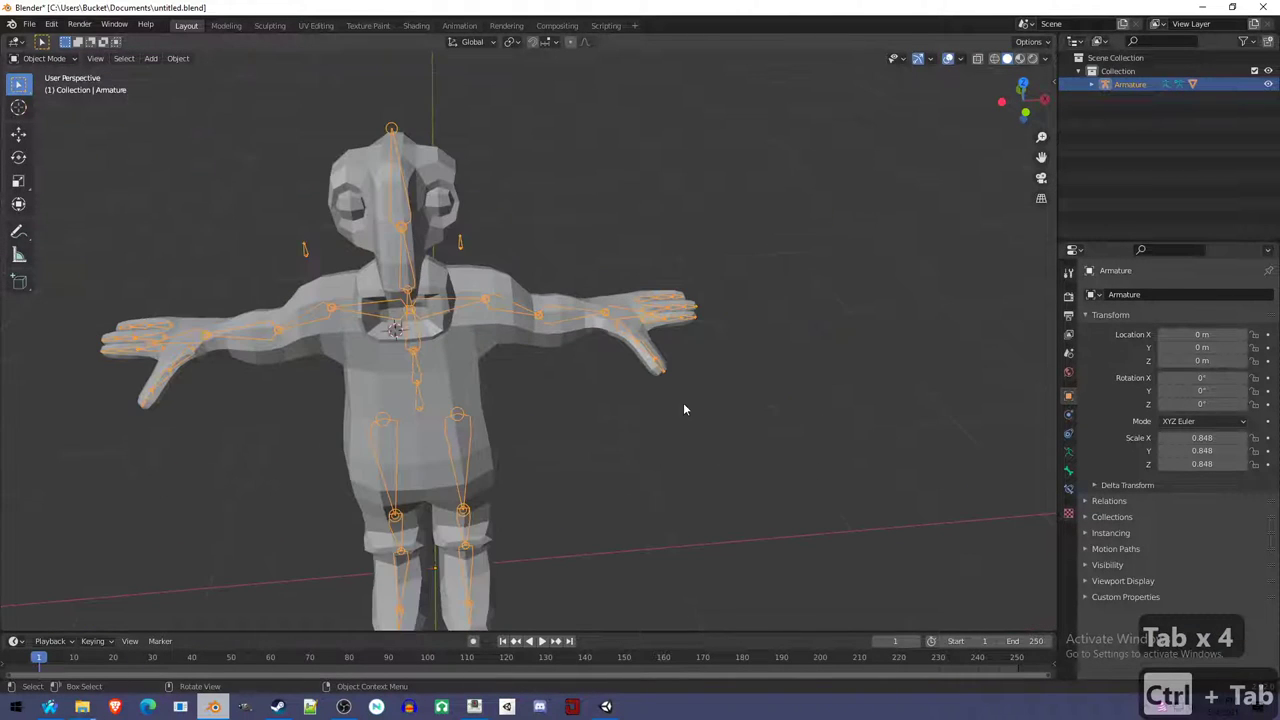
middle_drag(623, 423, 690, 351)
key(ctrl+Tab)
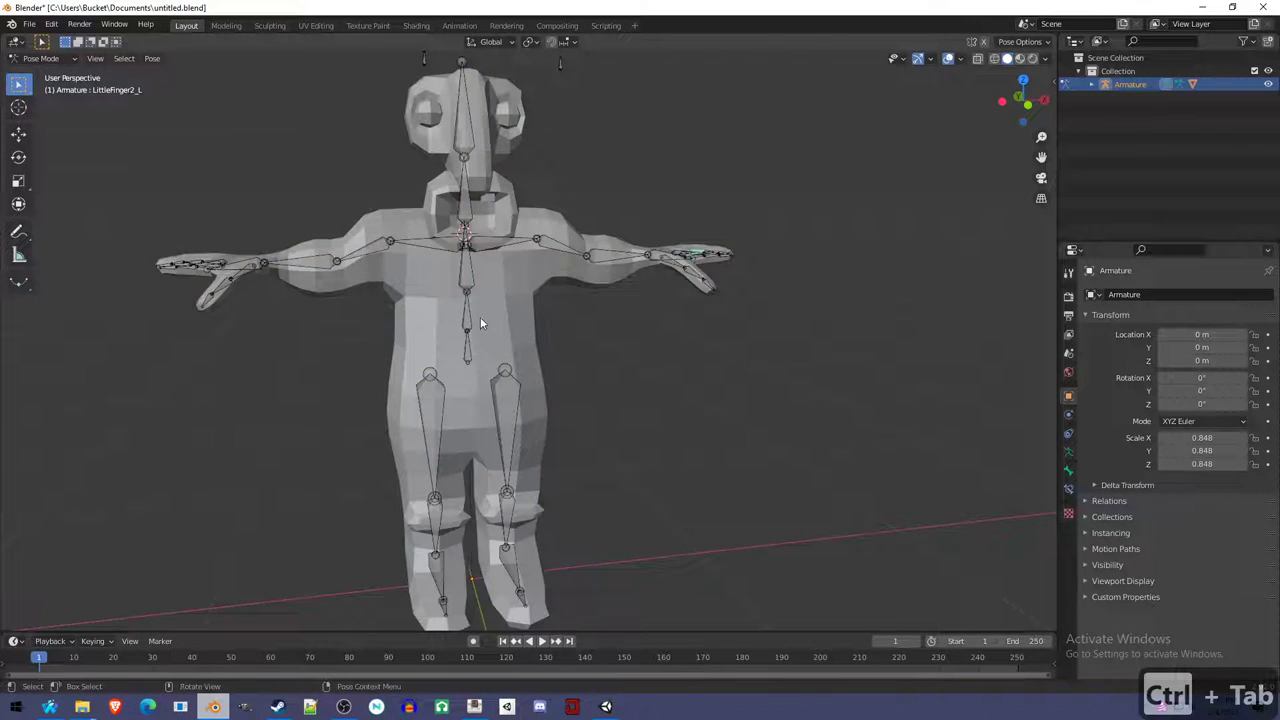
key(r)
key(r)
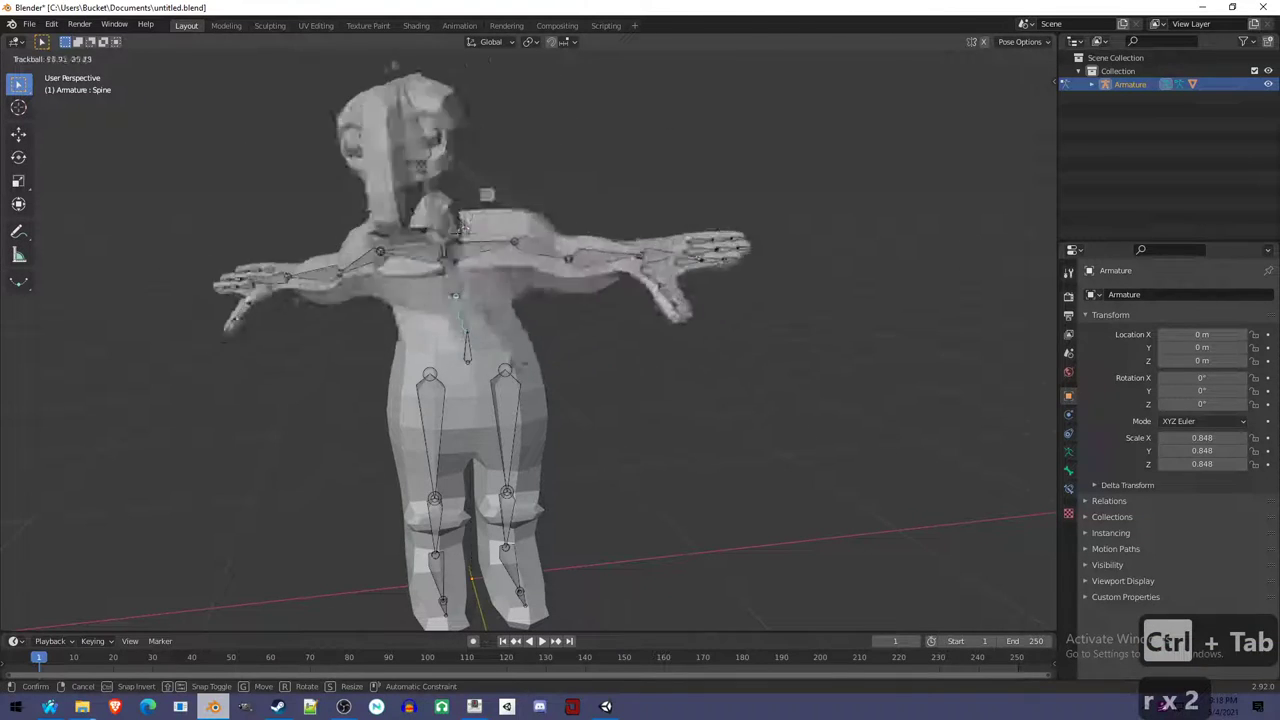
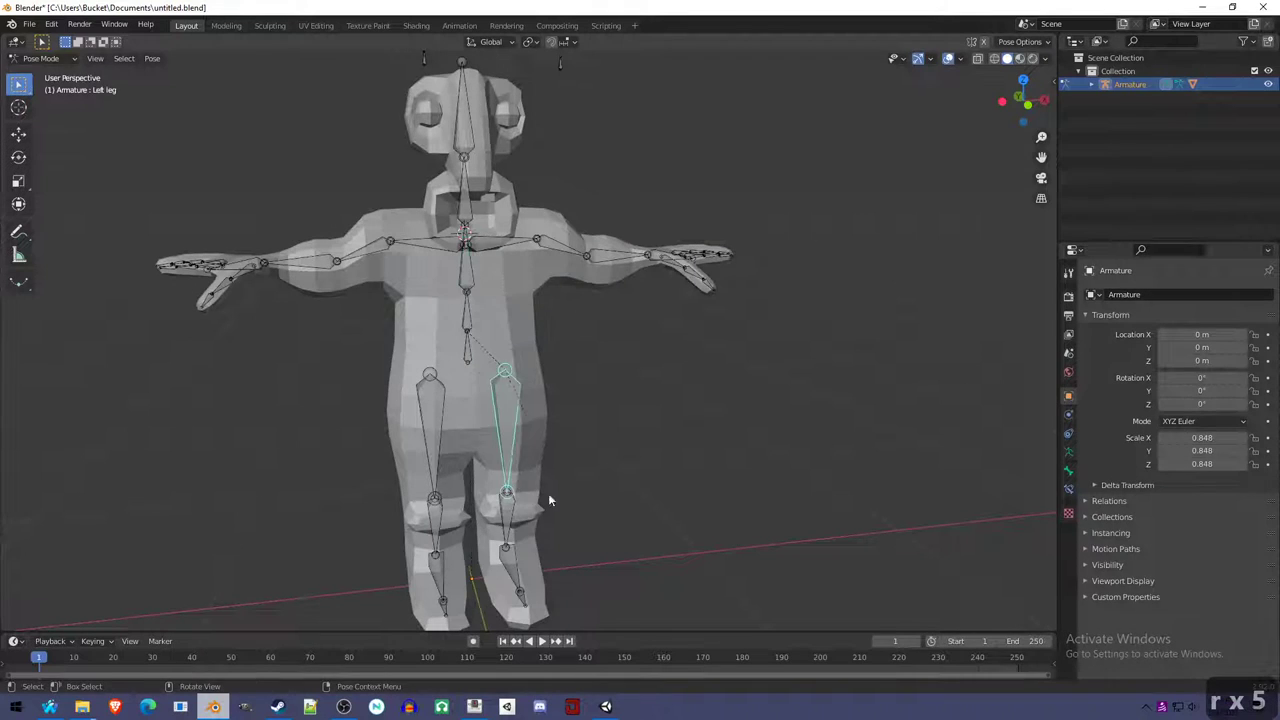
Trial-rotate the left leg bone with trackball rotation from the front and plain rotation from the side, cancelling both.
key(r)
key(r)
right_click(558, 457)
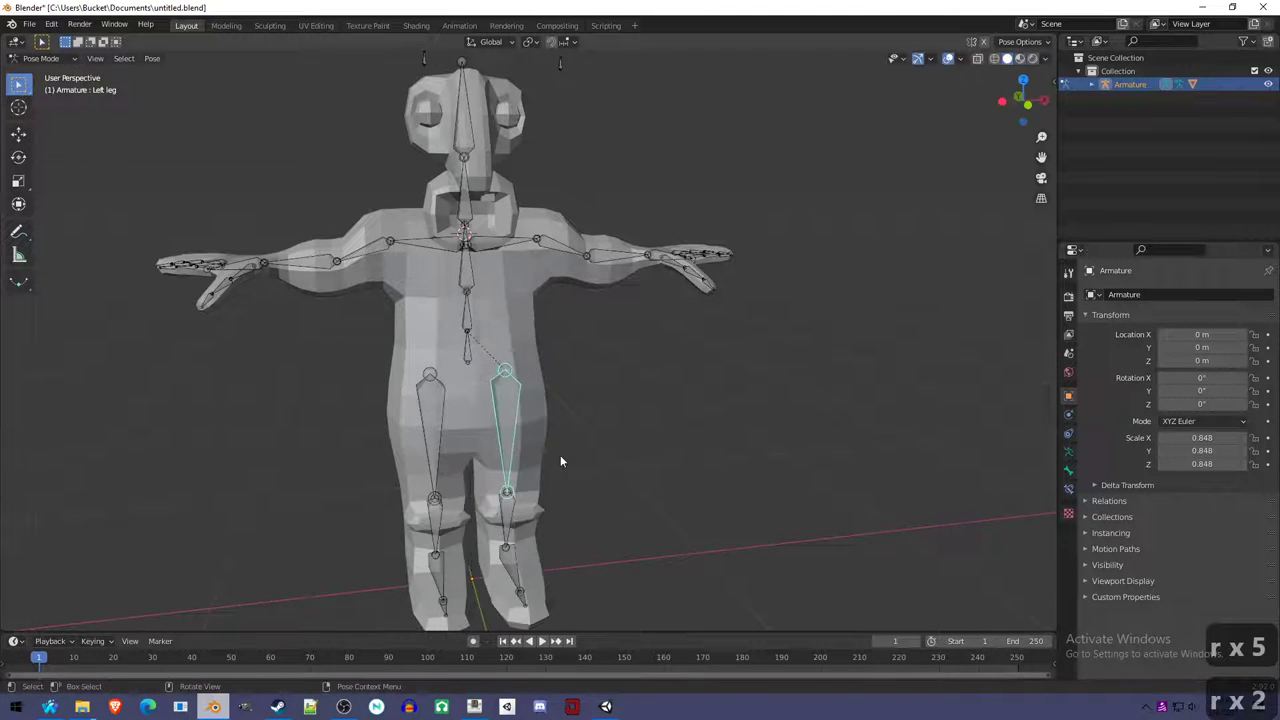
middle_drag(560, 455, 412, 438)
key(r)
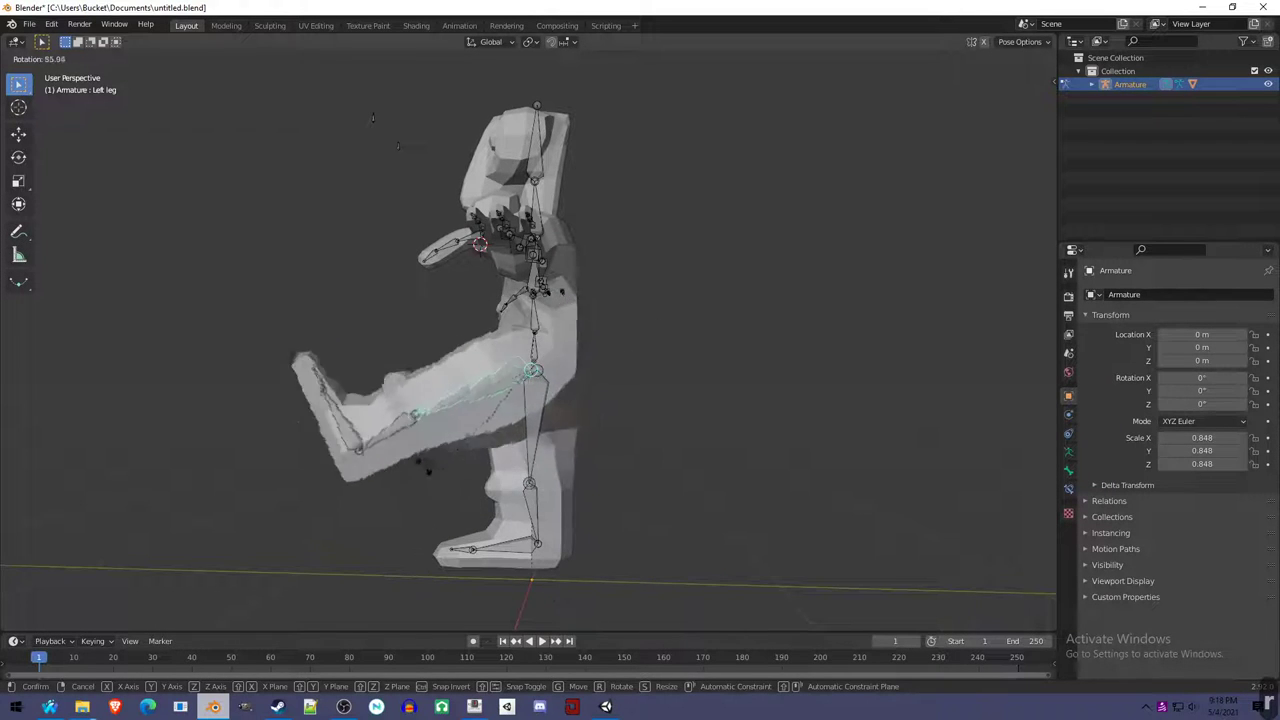
key(Escape)
Trial-rotate the left knee and left ankle bones from the front with trackball rotation, cancelling both rotations.
middle_drag(415, 457, 570, 468)
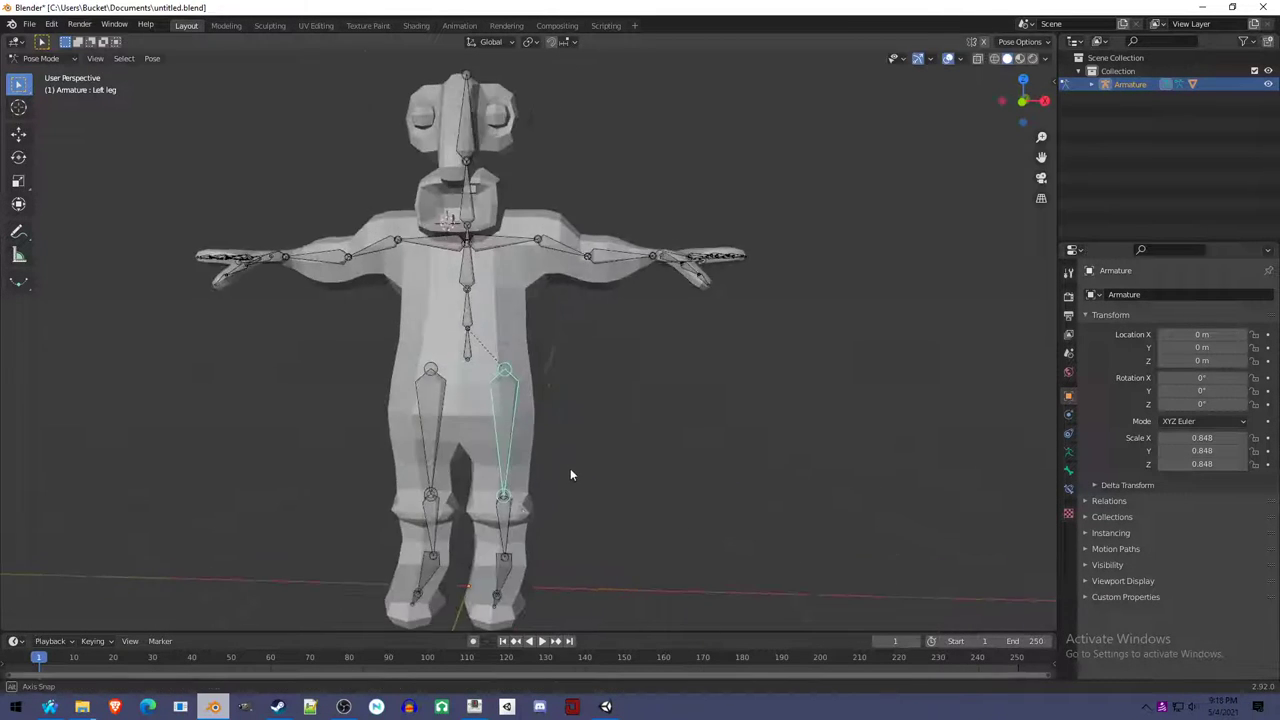
click(499, 516)
key(r)
key(r)
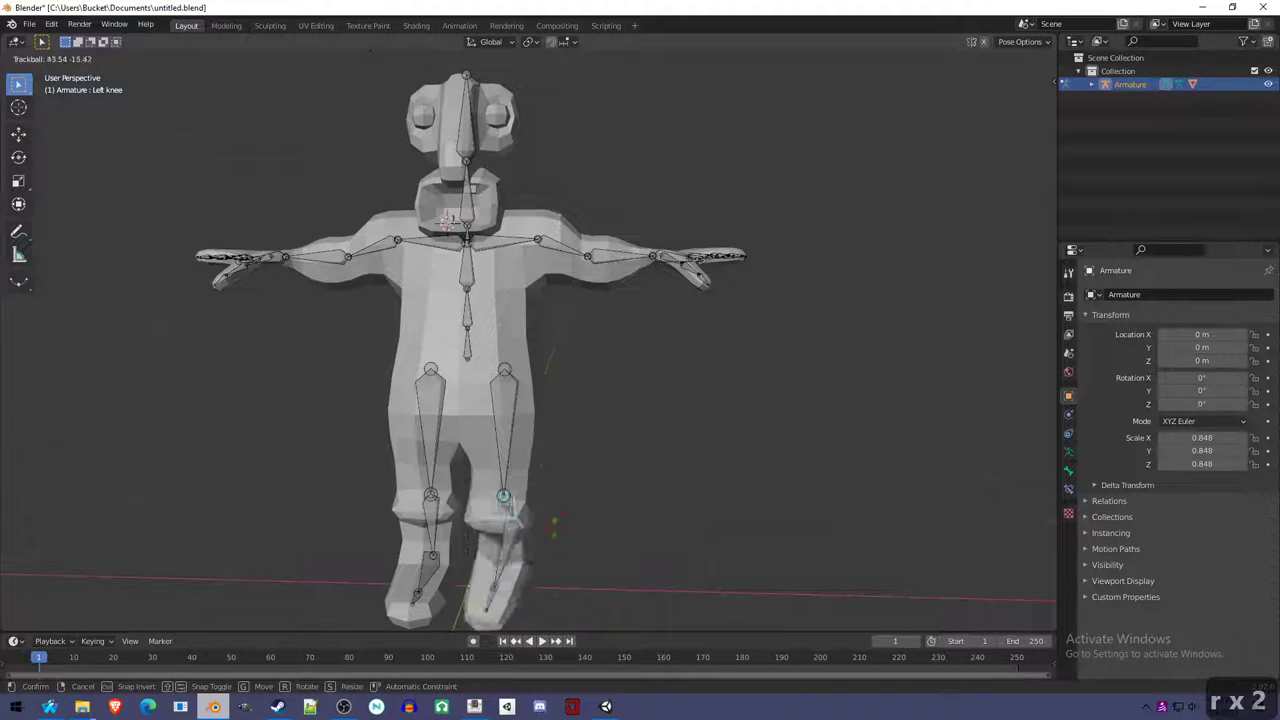
right_click(554, 527)
click(501, 583)
key(r)
key(r)
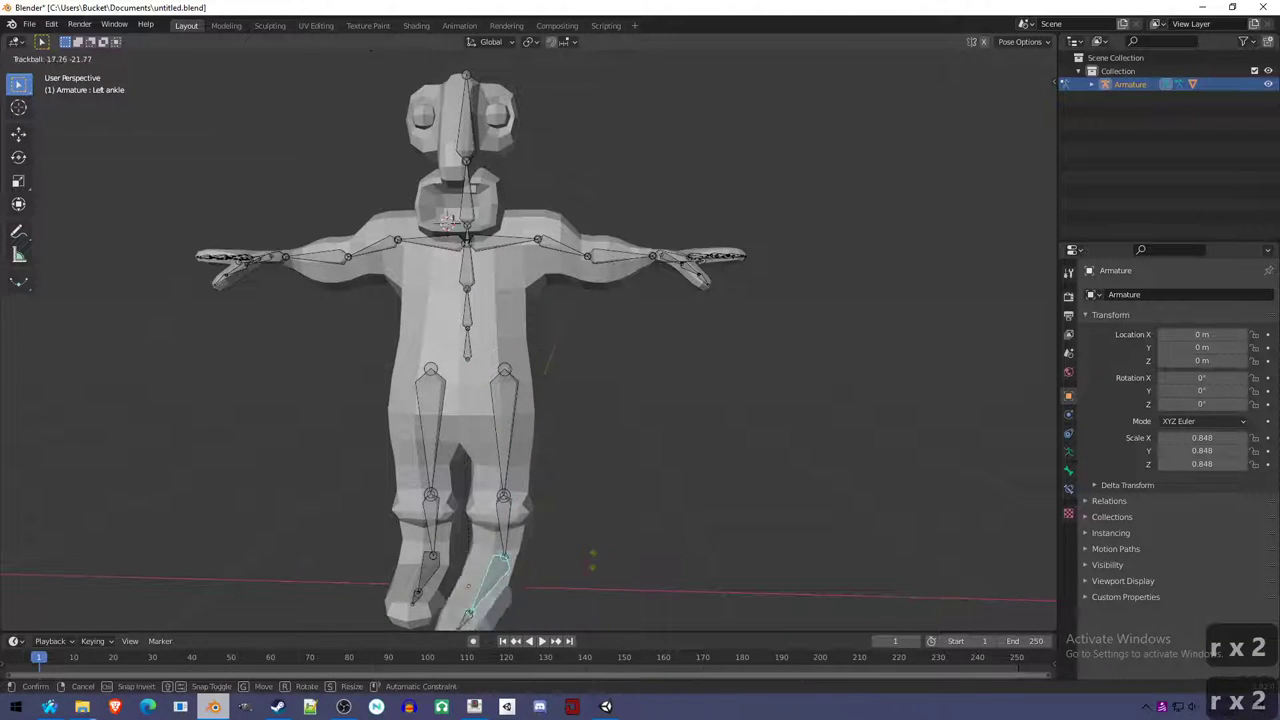
click(534, 616)
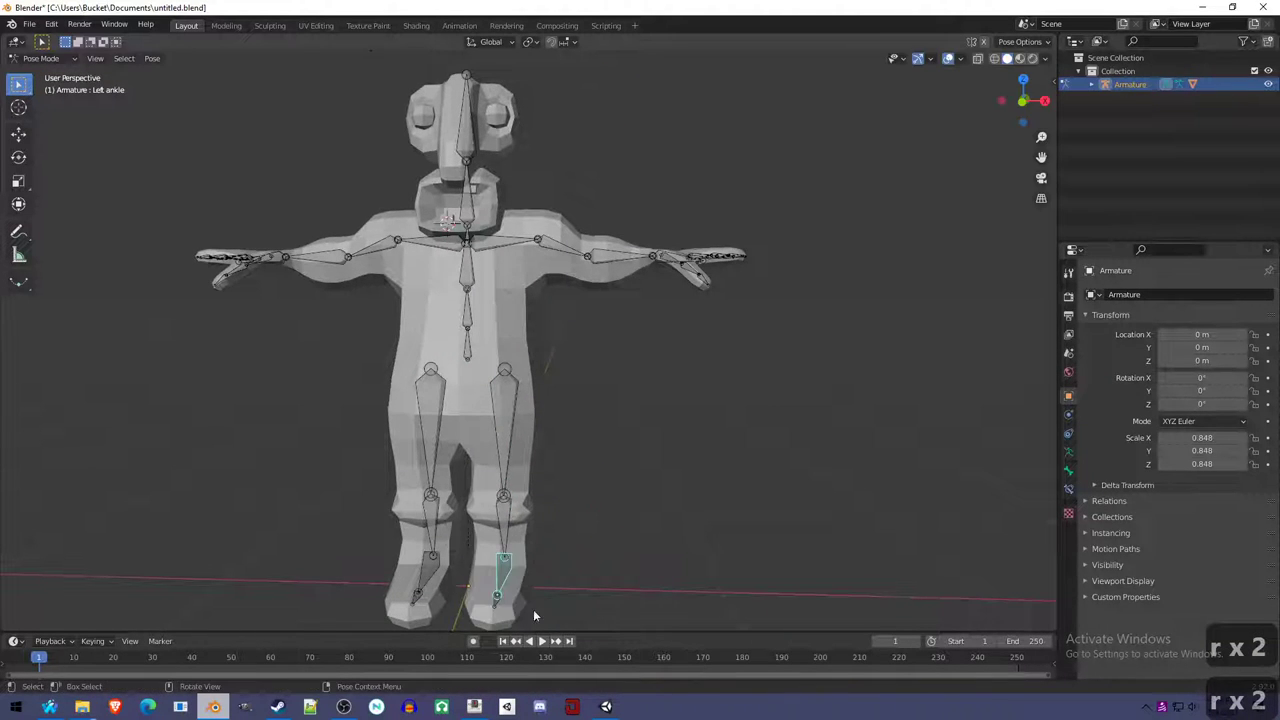
Trial-rotate the neck bone with trackball rotation and the head bone with plain rotation, cancelling both.
click(478, 208)
middle_drag(659, 262, 577, 234)
key(r)
key(r)
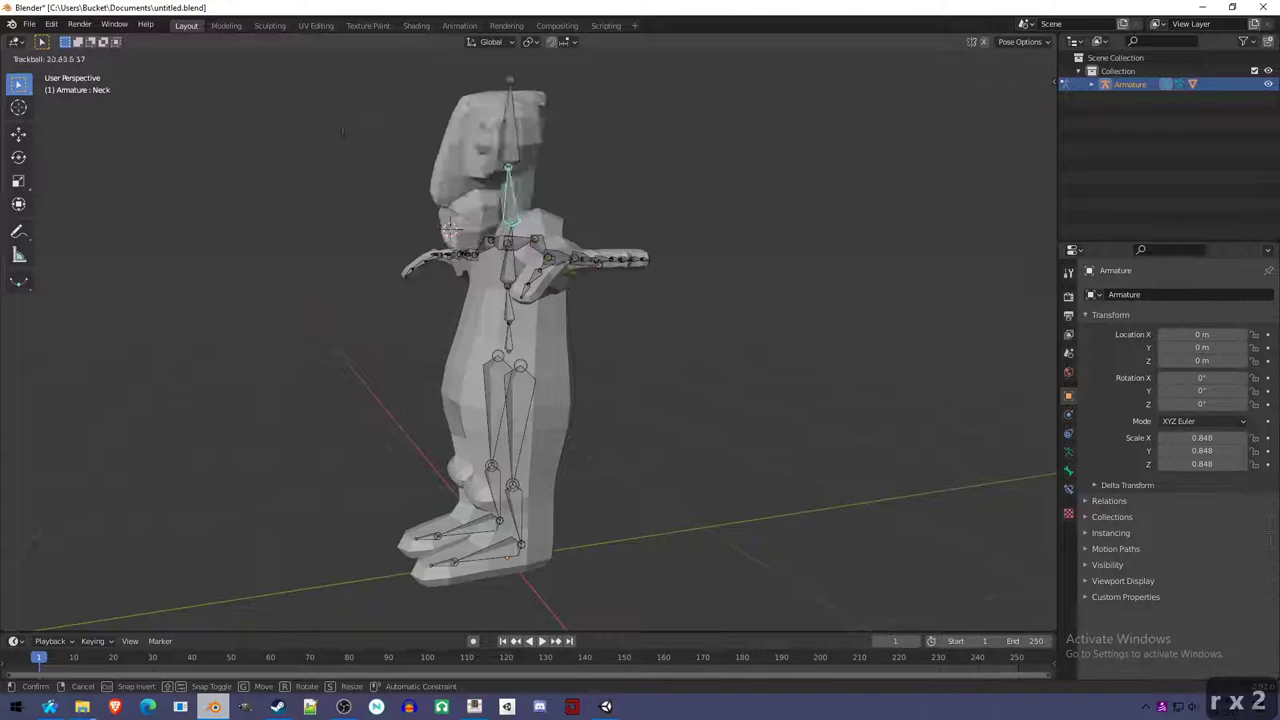
right_click(502, 150)
click(518, 150)
key(r)
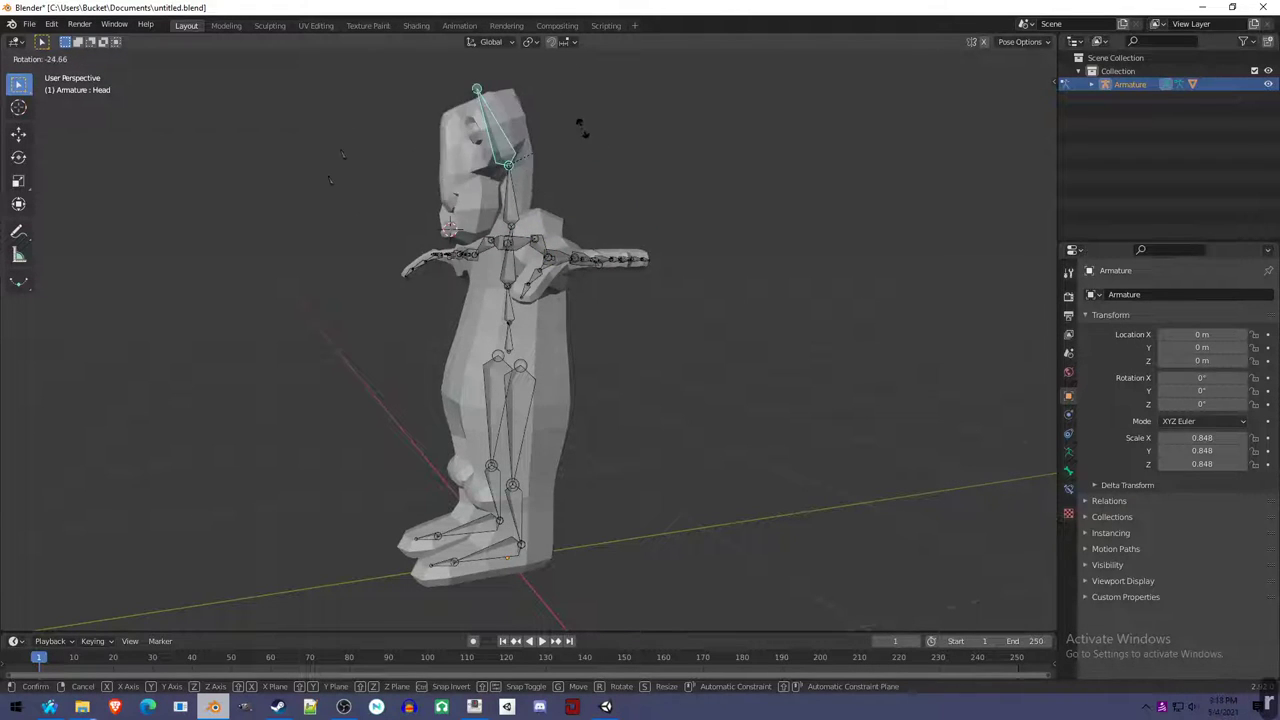
right_click(570, 147)
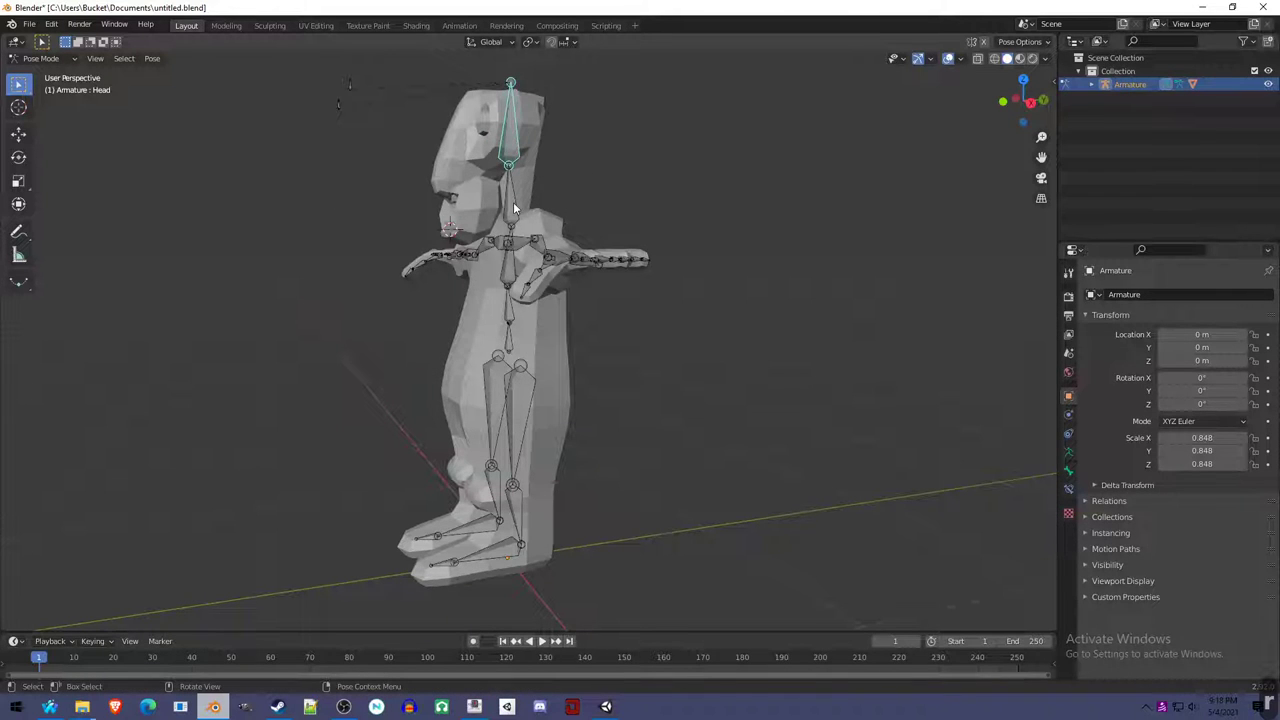
Trial-rotate the neck bone and the head bone with plain rotation in a close side view, cancelling both.
middle_drag(516, 205, 413, 330)
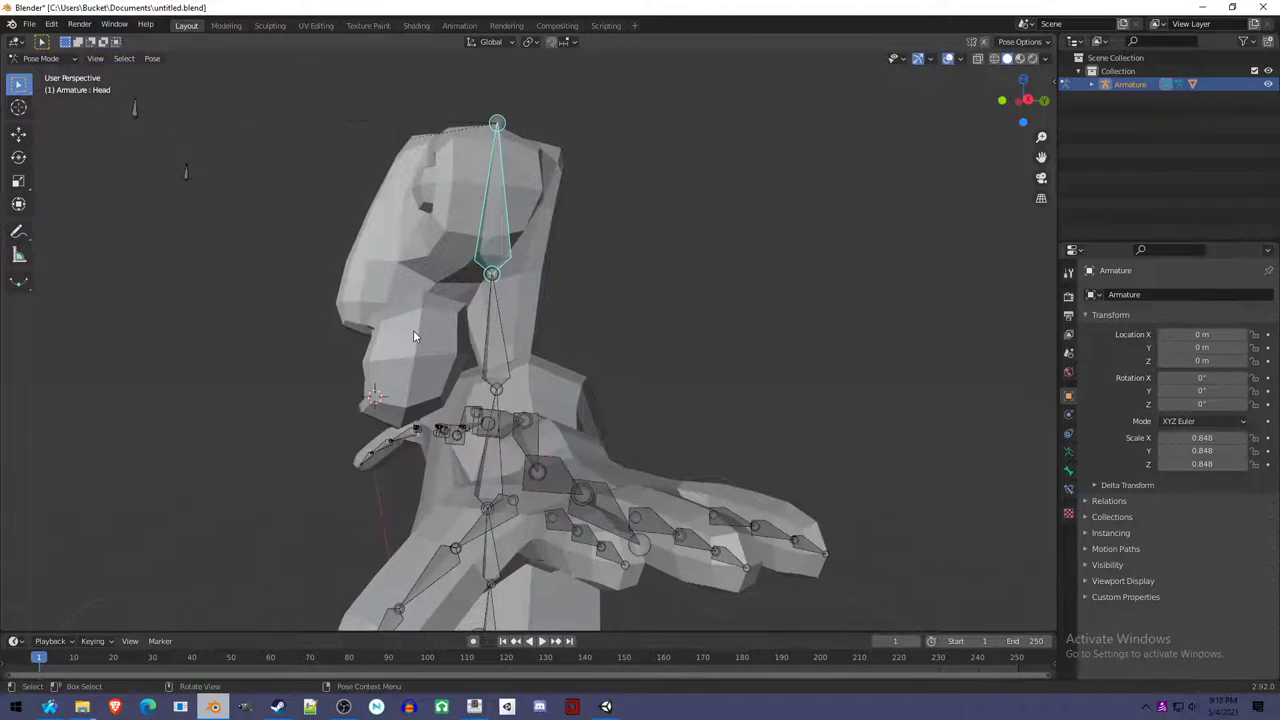
click(413, 332)
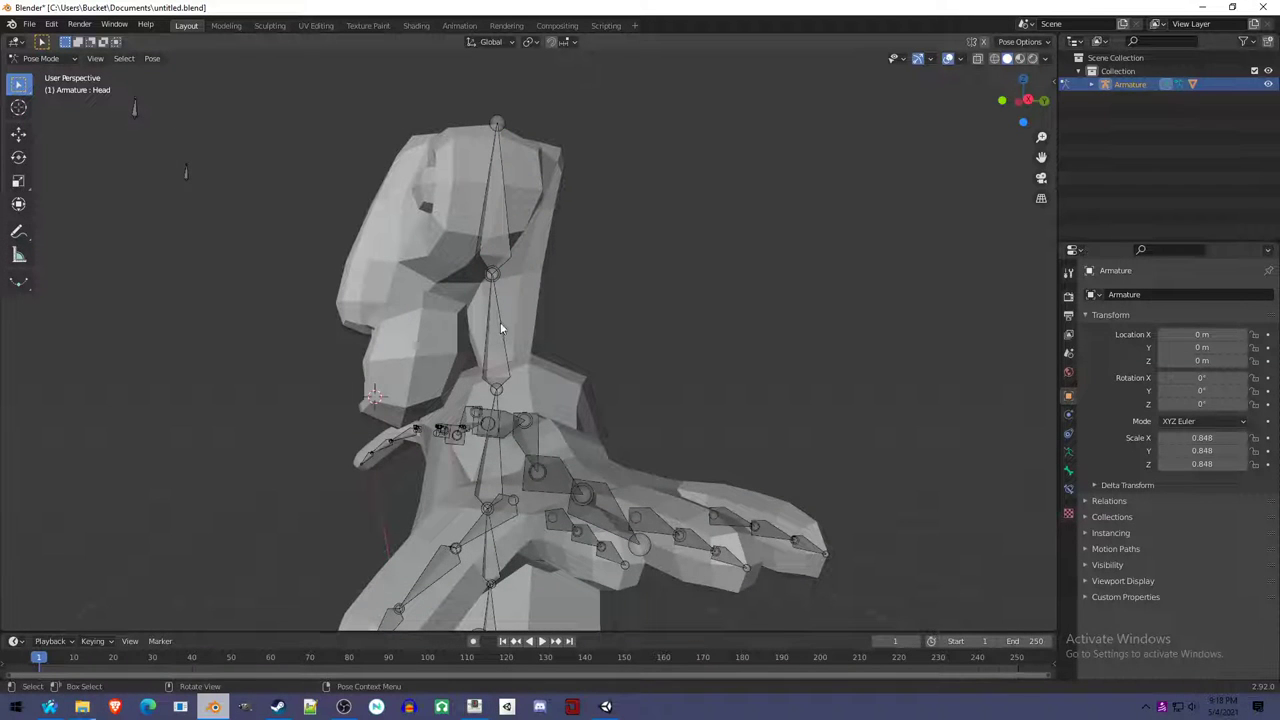
key(r)
right_click(498, 258)
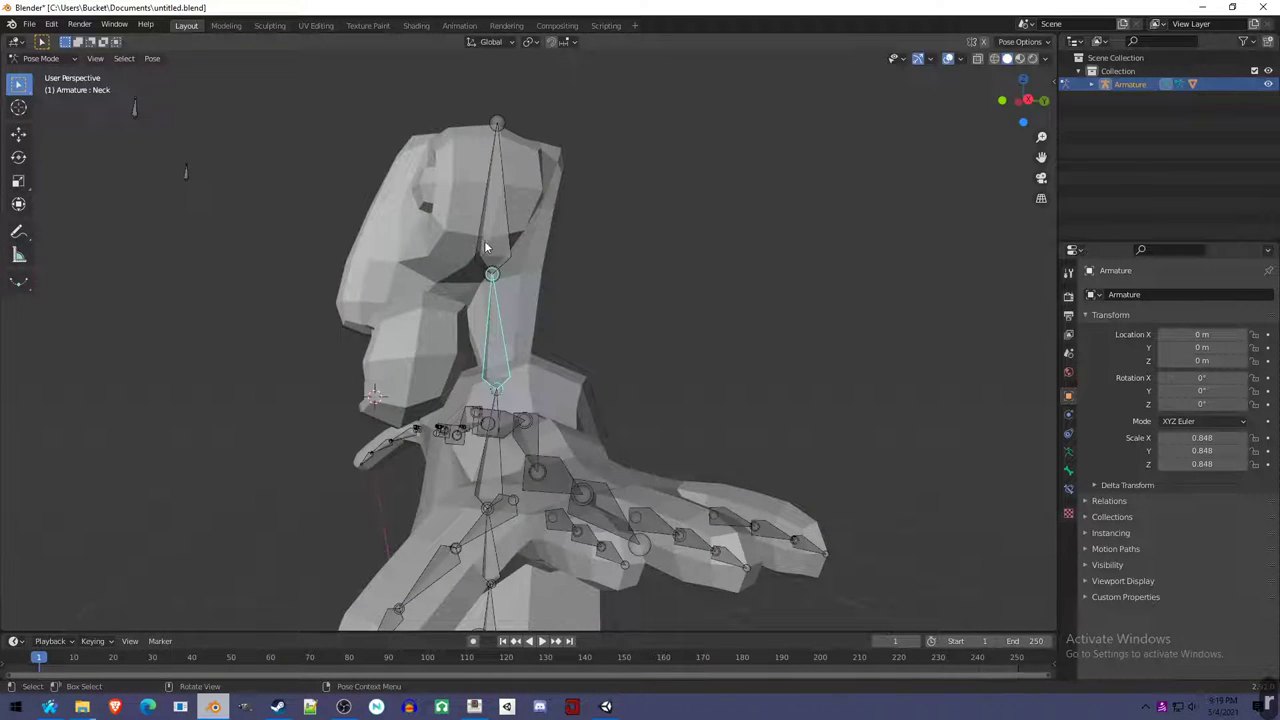
click(485, 247)
key(r)
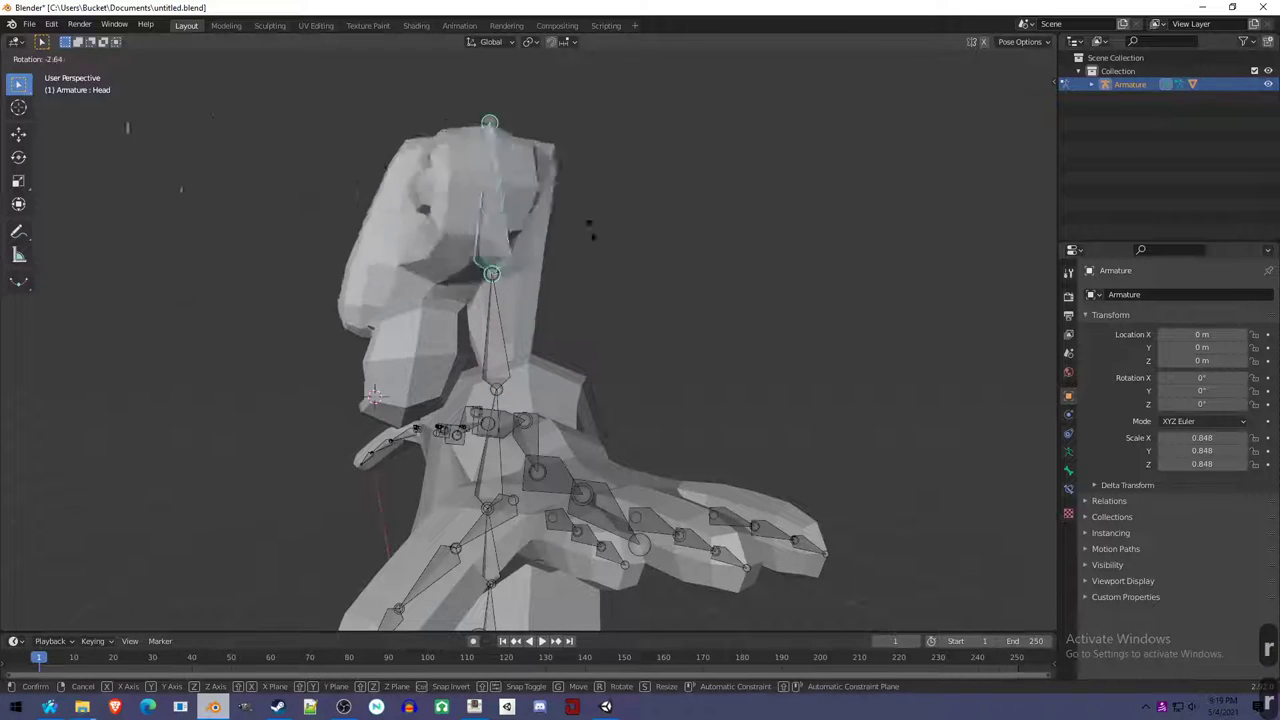
right_click(603, 226)
Trial-rotate the head bone and the neck bone with trackball rotation from an oblique front view, cancelling both.
middle_drag(449, 346, 592, 362)
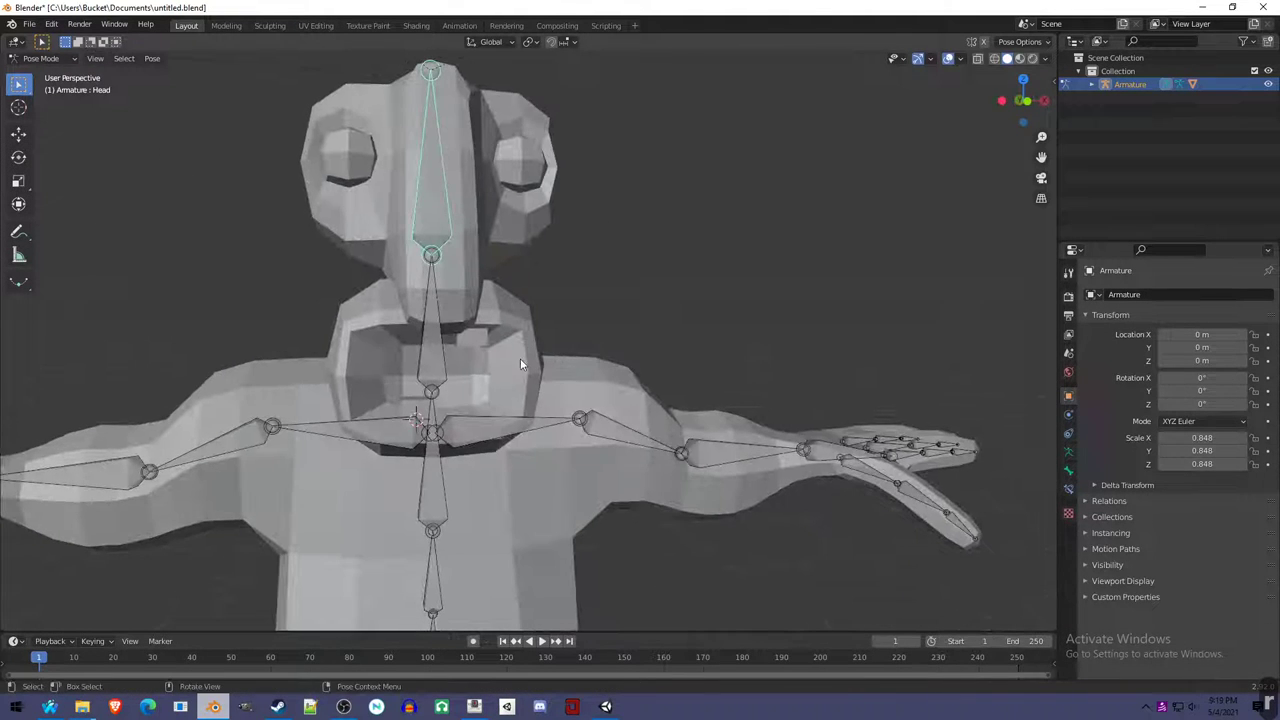
scroll(594, 310, down, 3)
middle_drag(593, 310, 505, 322)
key(r)
key(r)
right_click(492, 316)
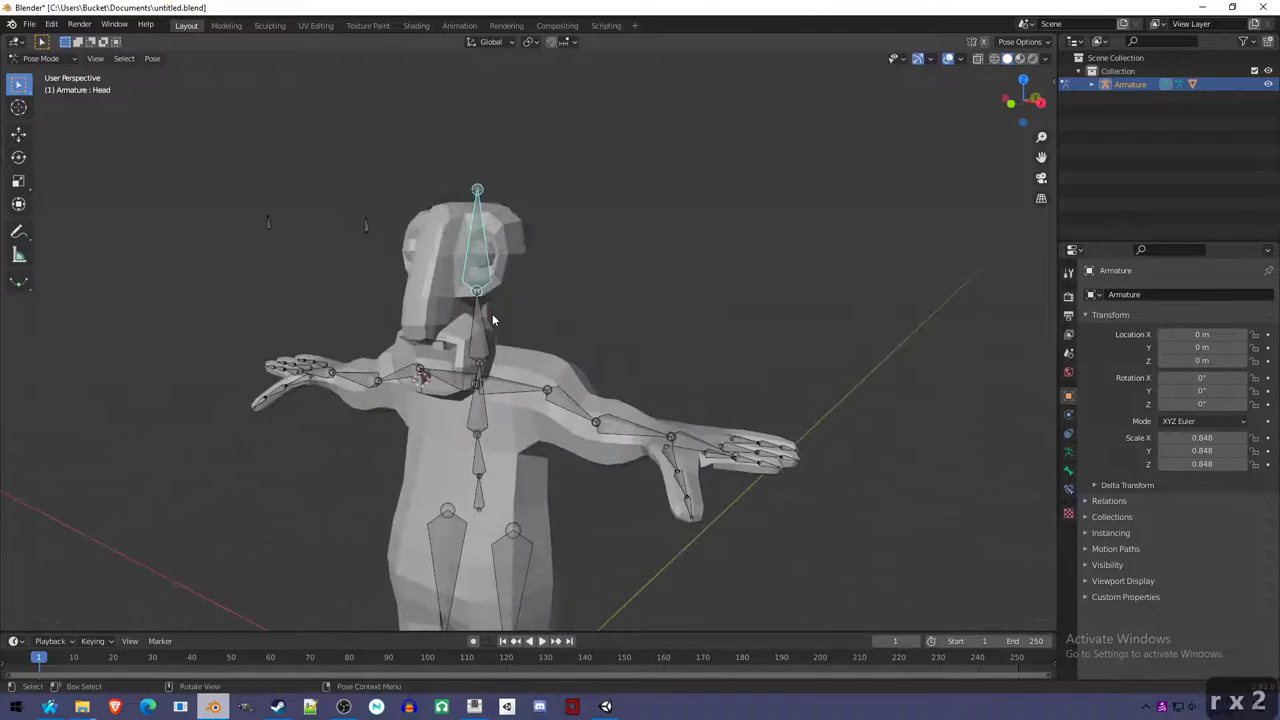
click(484, 337)
key(r)
key(r)
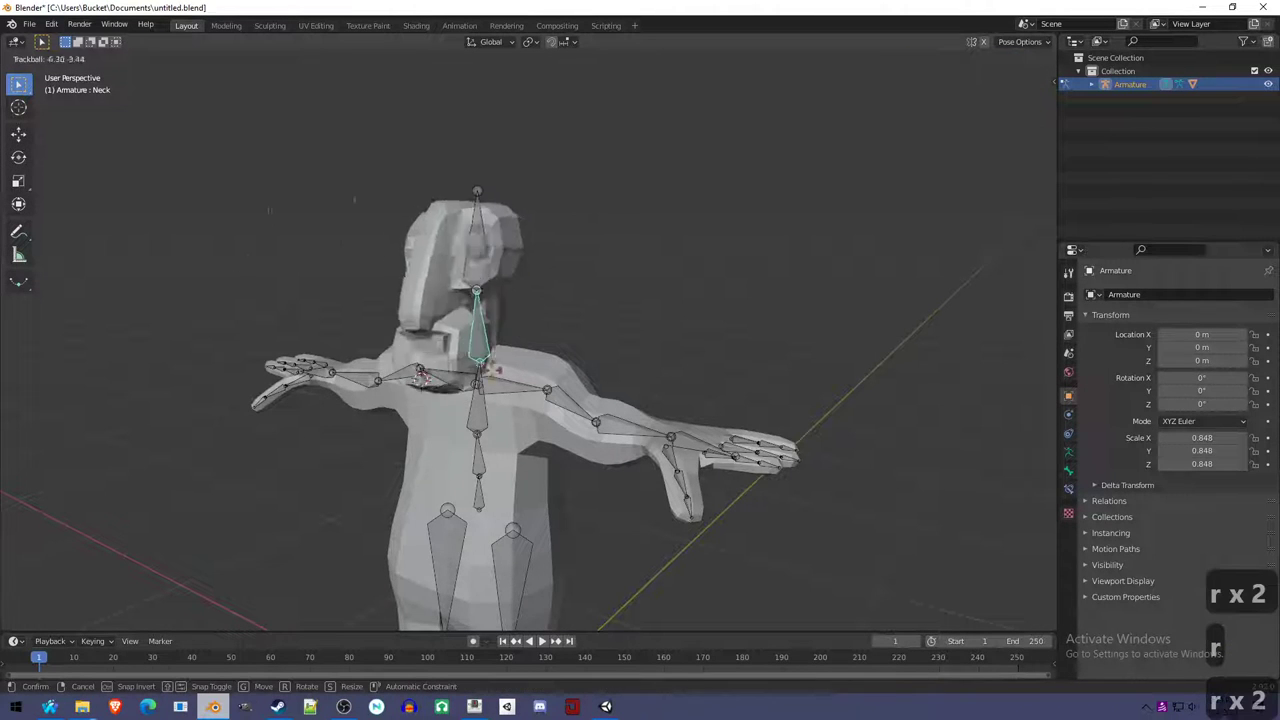
right_click(490, 388)
Try to select the body mesh from Pose Mode, and save the Blender file.
middle_drag(478, 386, 651, 369)
scroll(651, 369, up, 3)
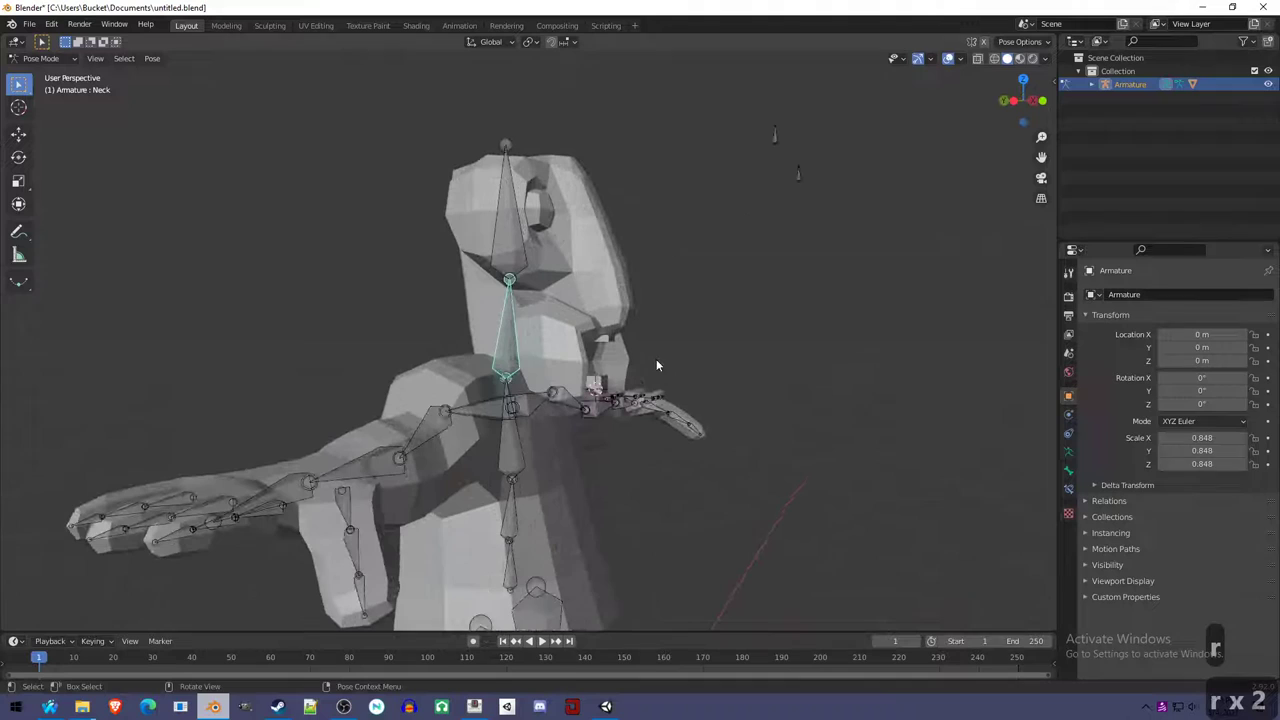
click(623, 288)
click(507, 342)
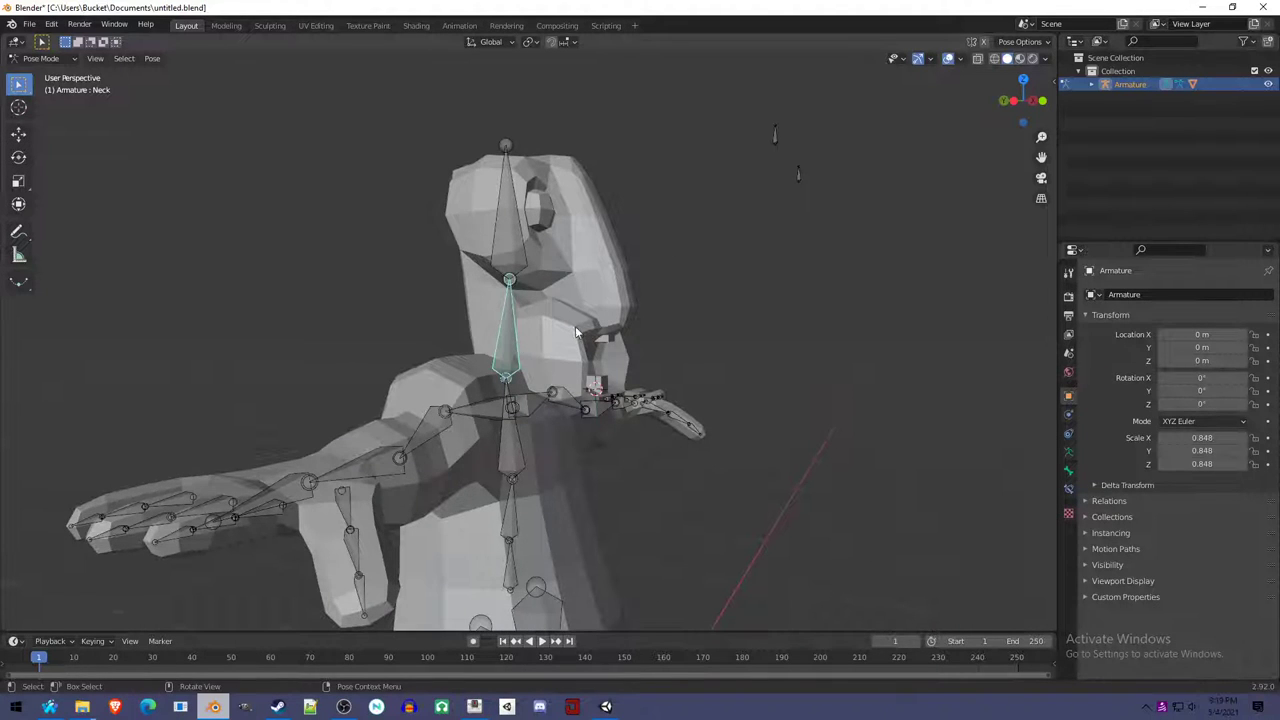
key(ctrl+s)
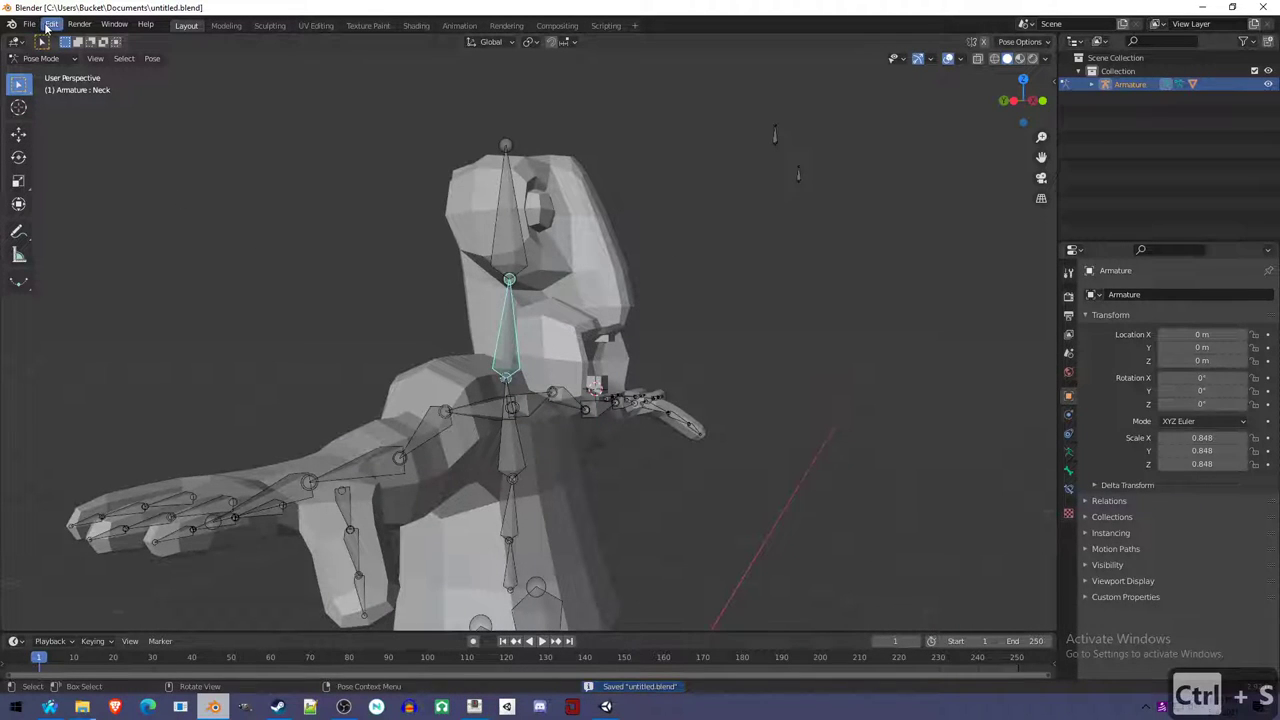
Turn off Lock Object Modes and test it by selecting the body mesh and the armature alternately in the viewport.
click(50, 24)
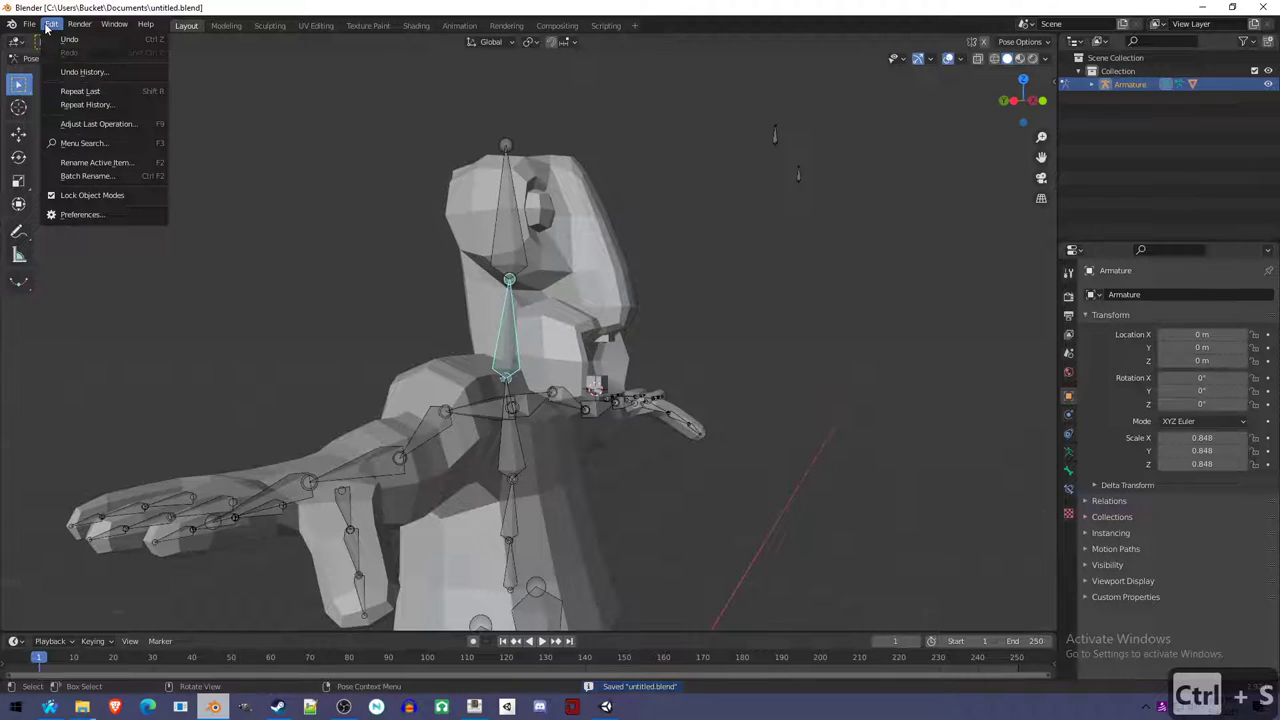
click(102, 196)
click(590, 292)
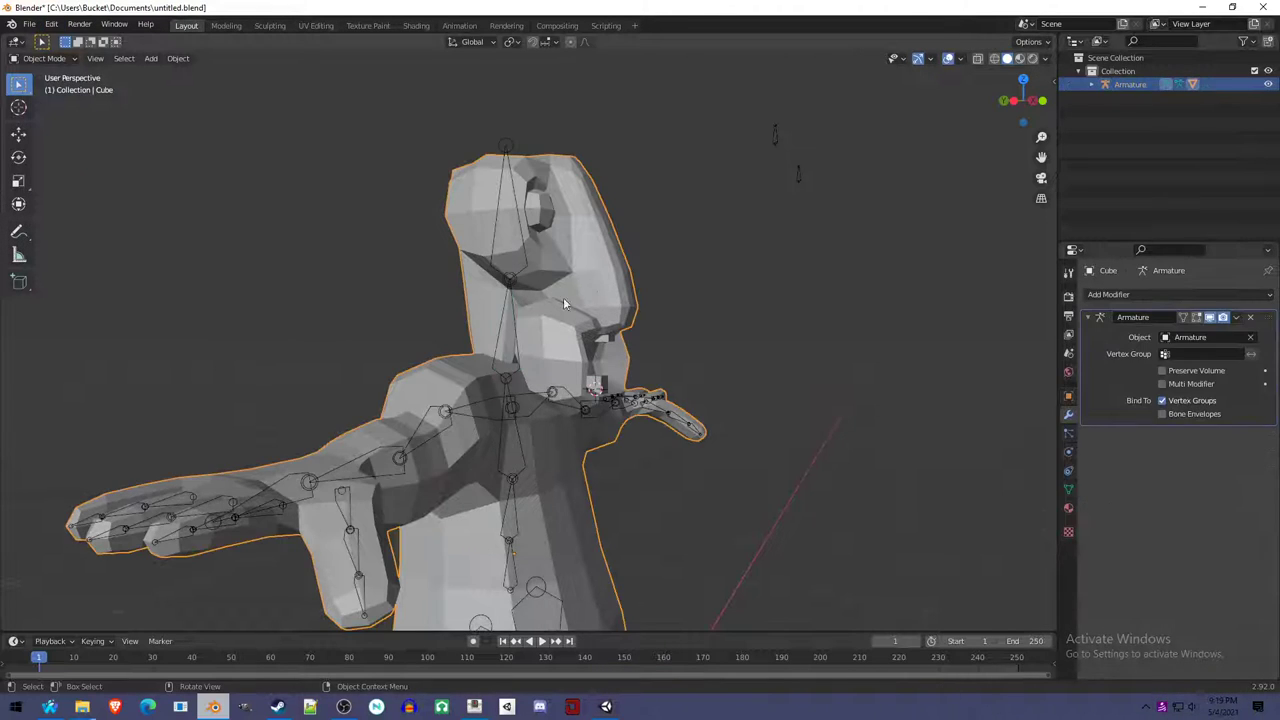
click(507, 316)
click(585, 293)
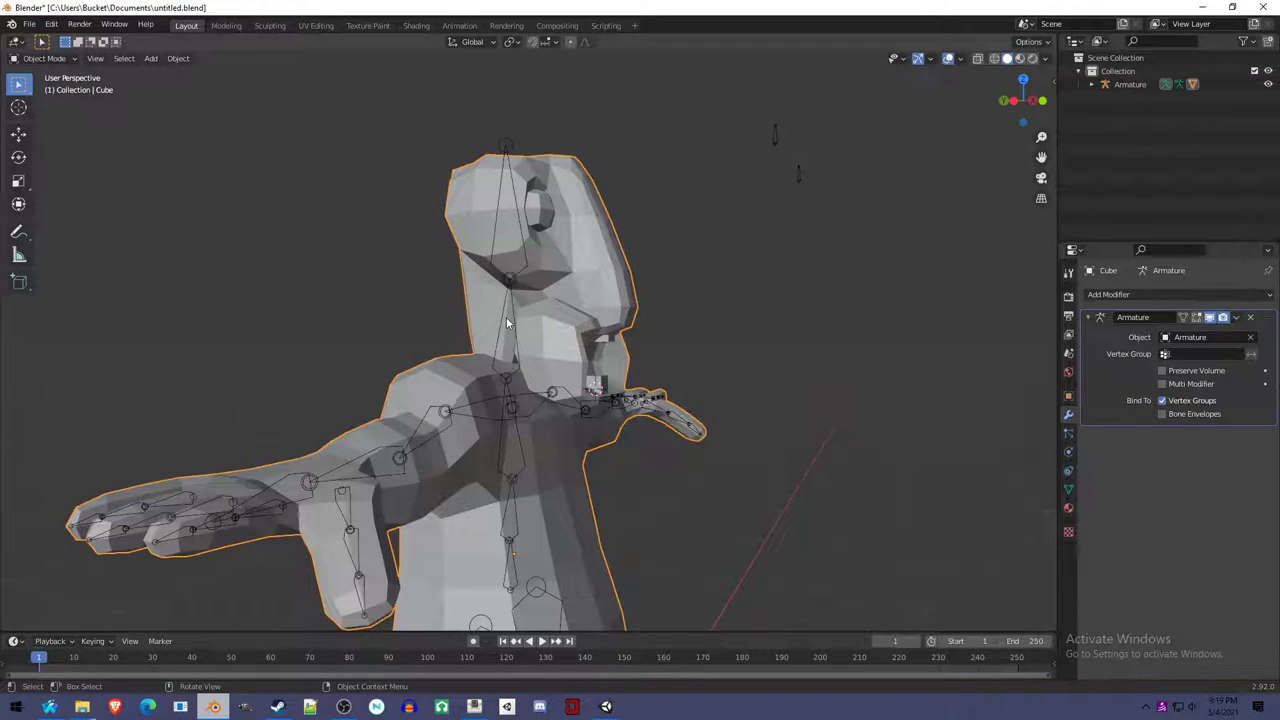
Select the armature's neck bone, switch the selection to the body mesh and put it in Weight Paint mode.
click(503, 322)
middle_drag(505, 322, 531, 335)
scroll(450, 315, up, 2)
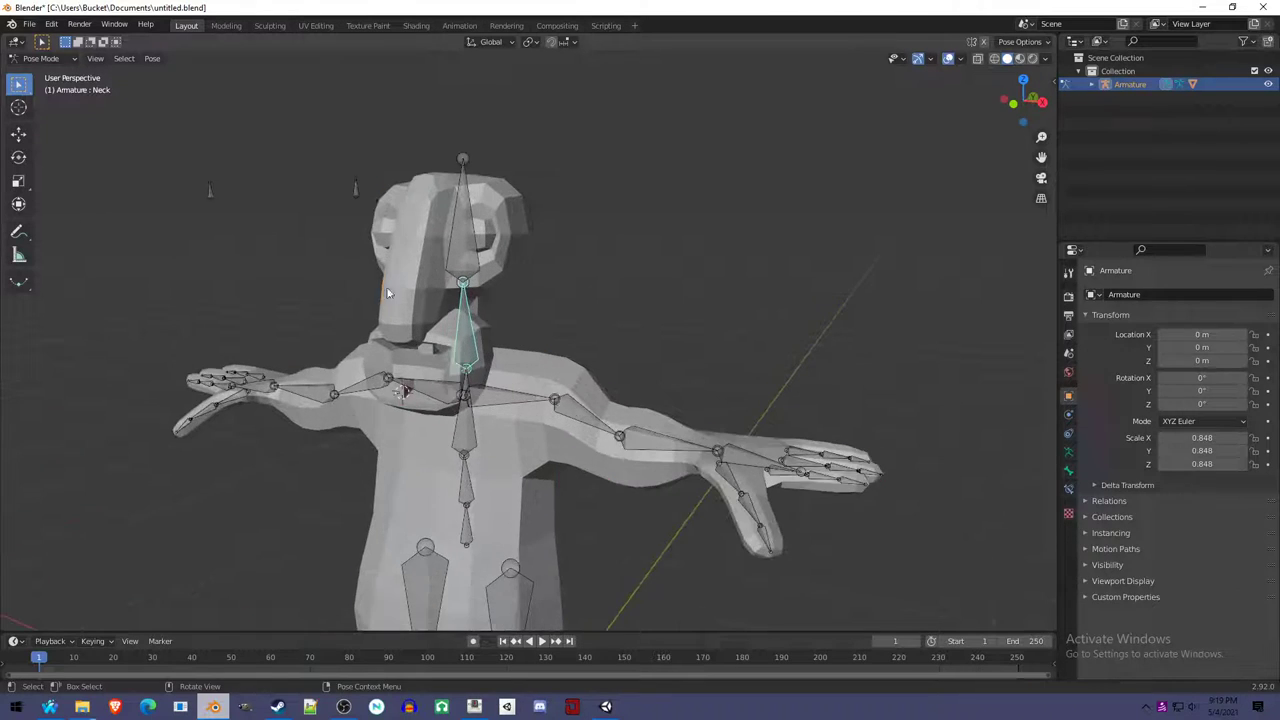
click(386, 286)
scroll(463, 320, up, 1)
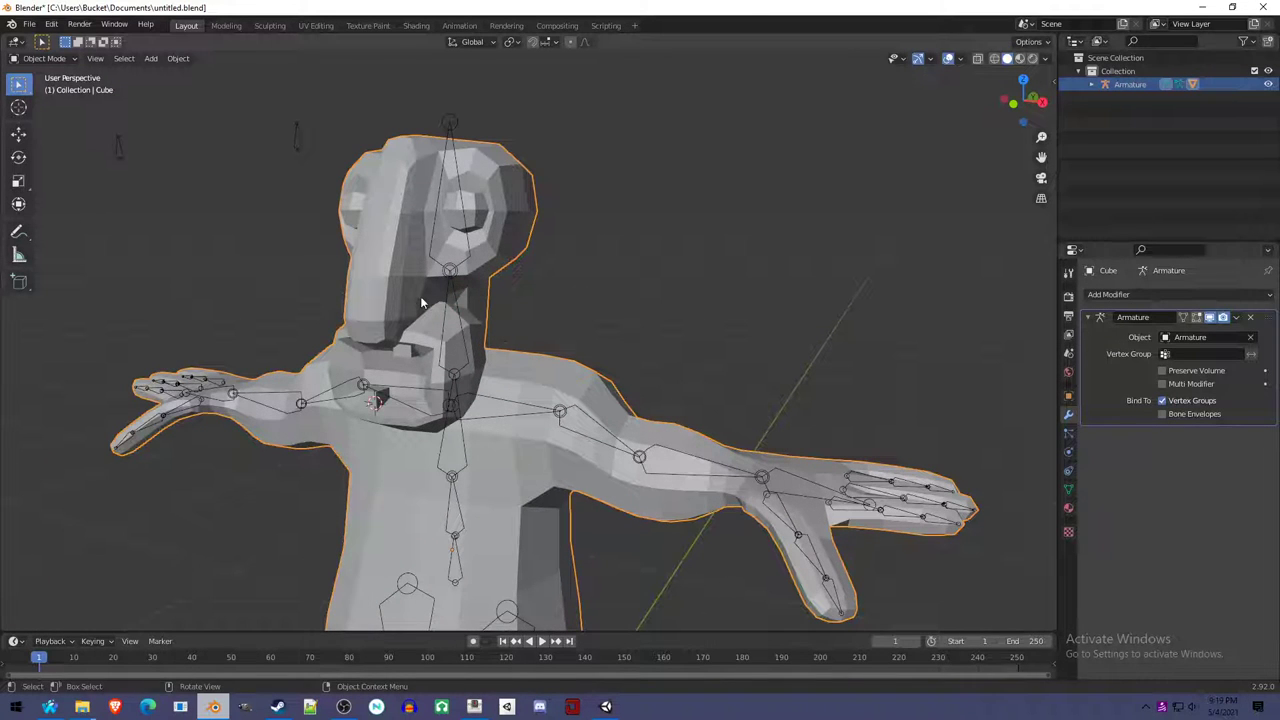
key(ctrl+Tab)
click(349, 259)
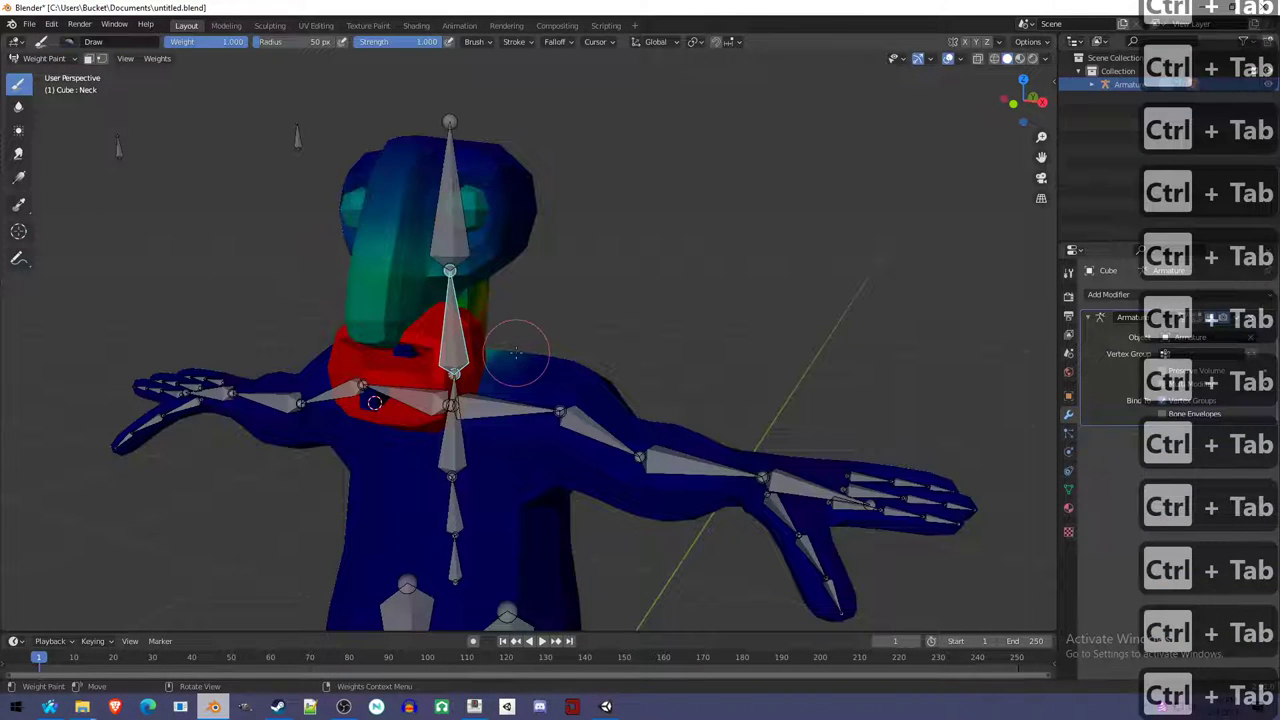
Trial-rotate the neck bone with trackball rotation in Weight Paint mode to check how the jaw and head follow.
mouse_move(509, 366)
middle_down()
mouse_move(369, 394)
mouse_move(400, 372)
middle_up()
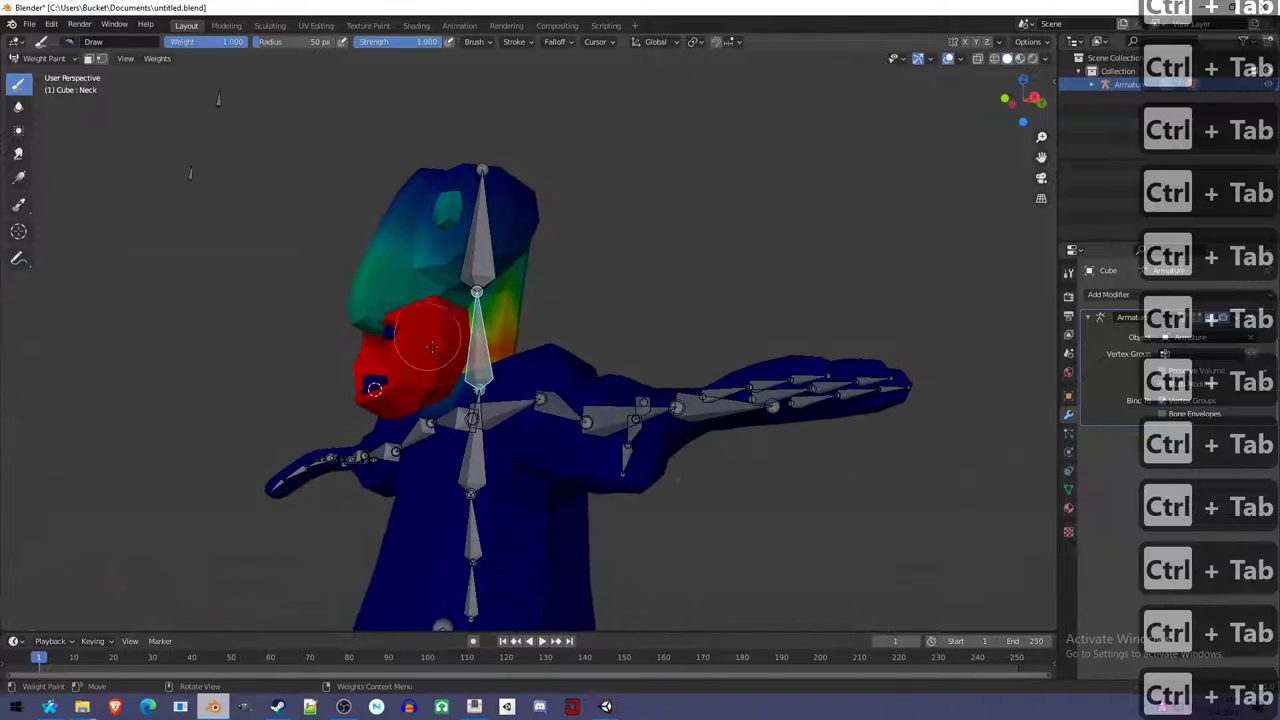
key(r)
key(r)
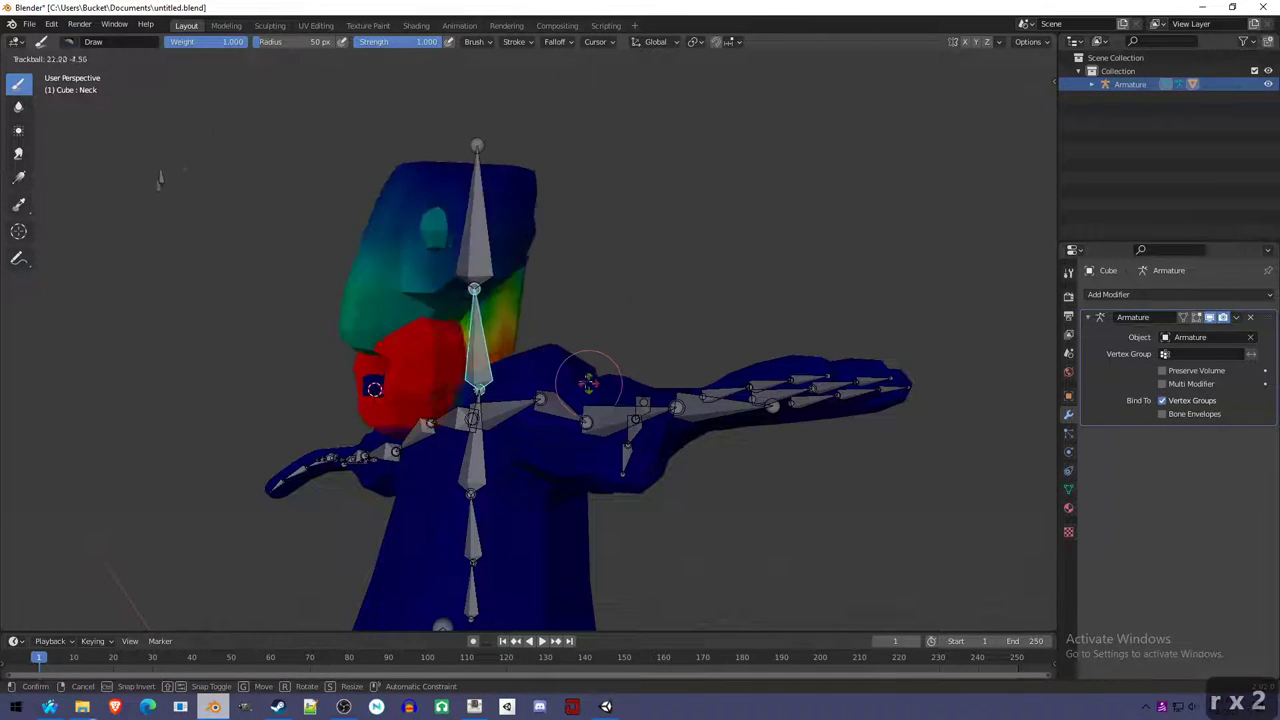
click(579, 349)
Examine the painted weights of the chest, neck and head bones from the front and the side.
middle_drag(484, 345, 563, 409)
ctrl+click(450, 455)
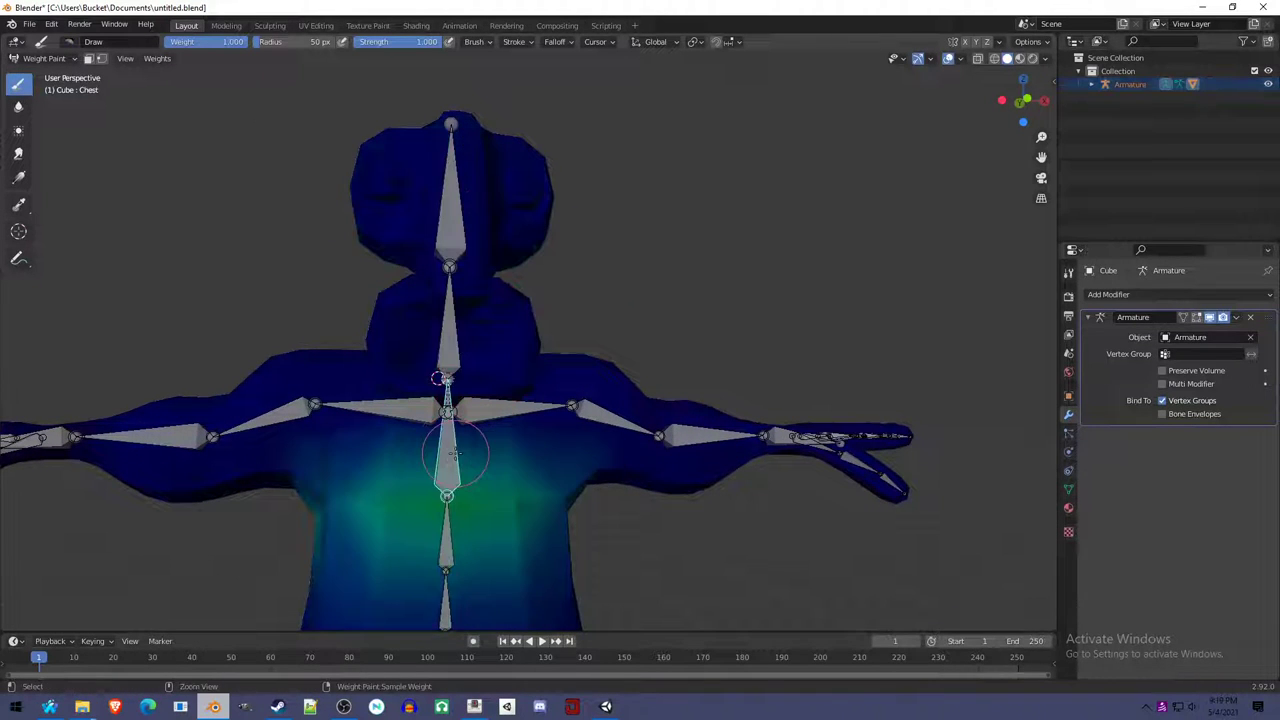
ctrl+click(443, 363)
ctrl+click(461, 247)
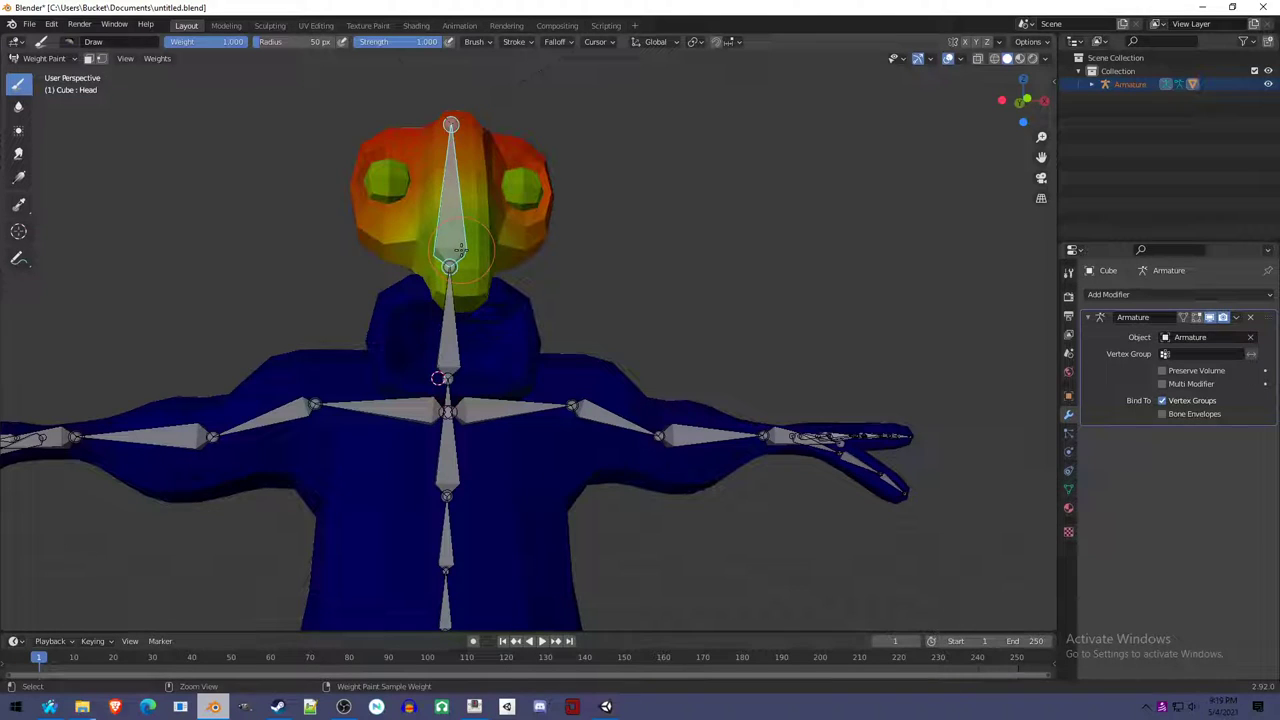
middle_drag(515, 295, 577, 318)
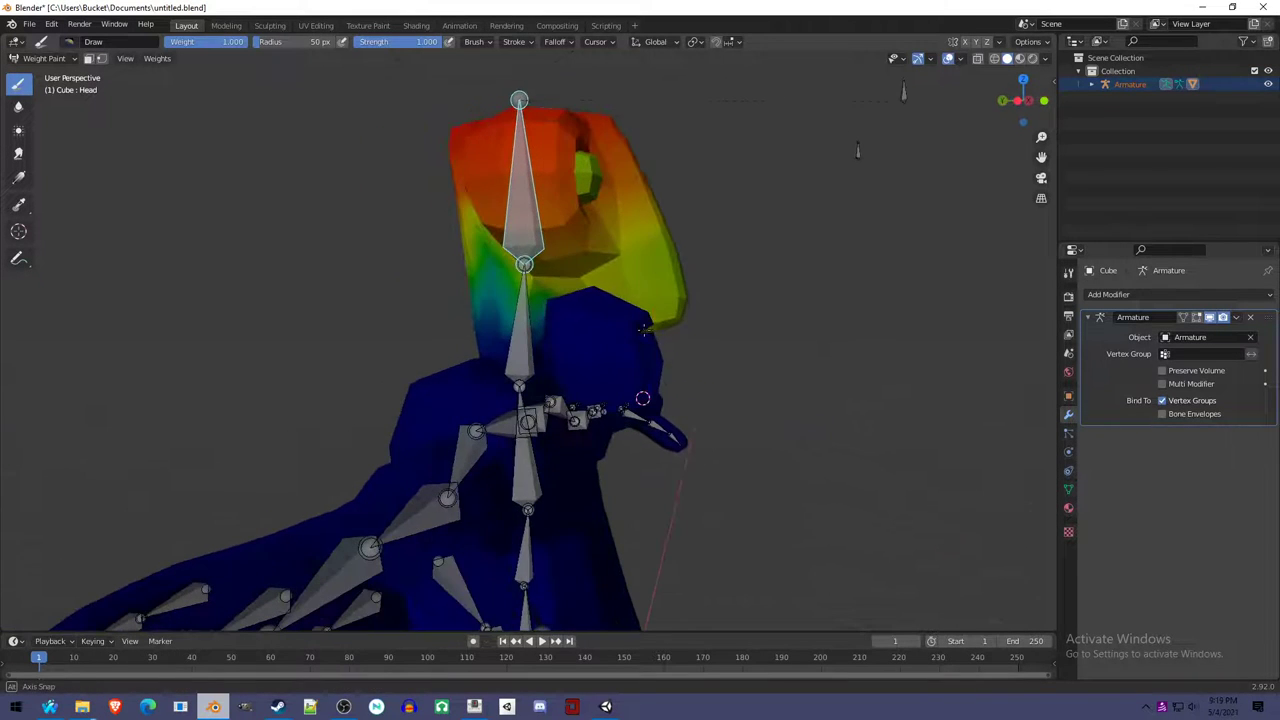
ctrl+click(521, 323)
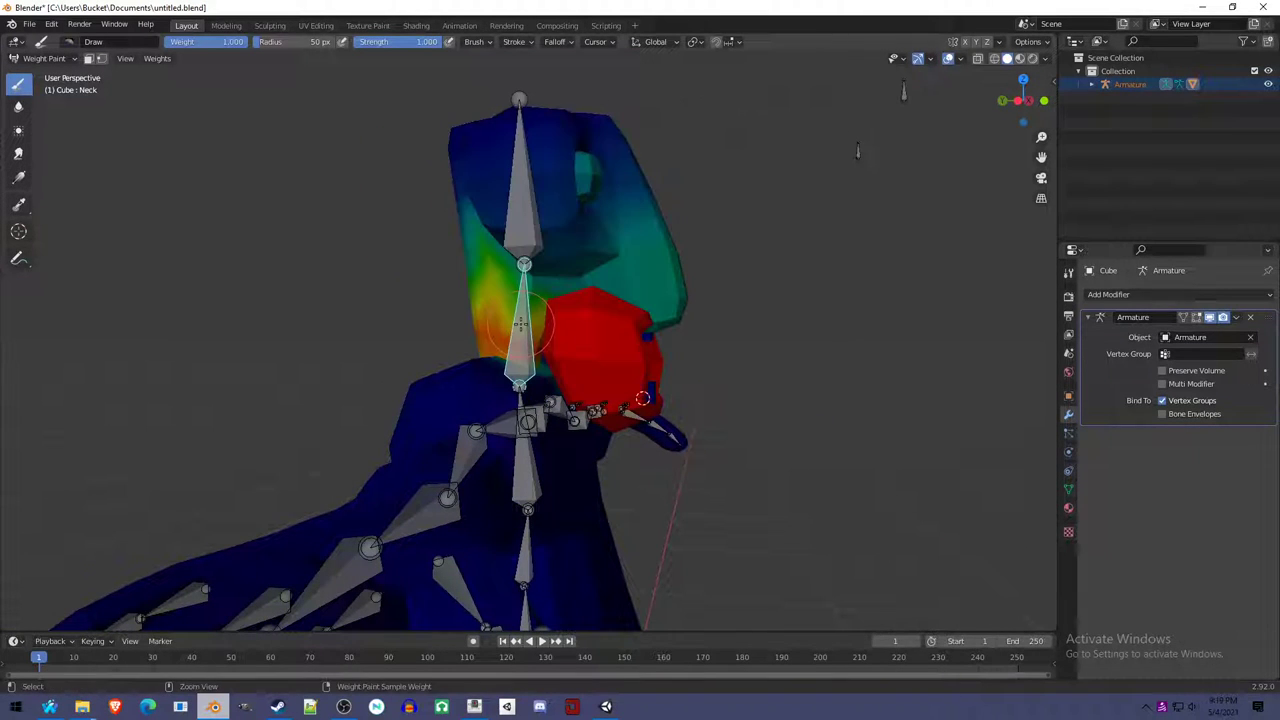
Trial-rotate the head bone in Weight Paint mode from the side, cancelling the rotation.
ctrl+click(536, 245)
key(r)
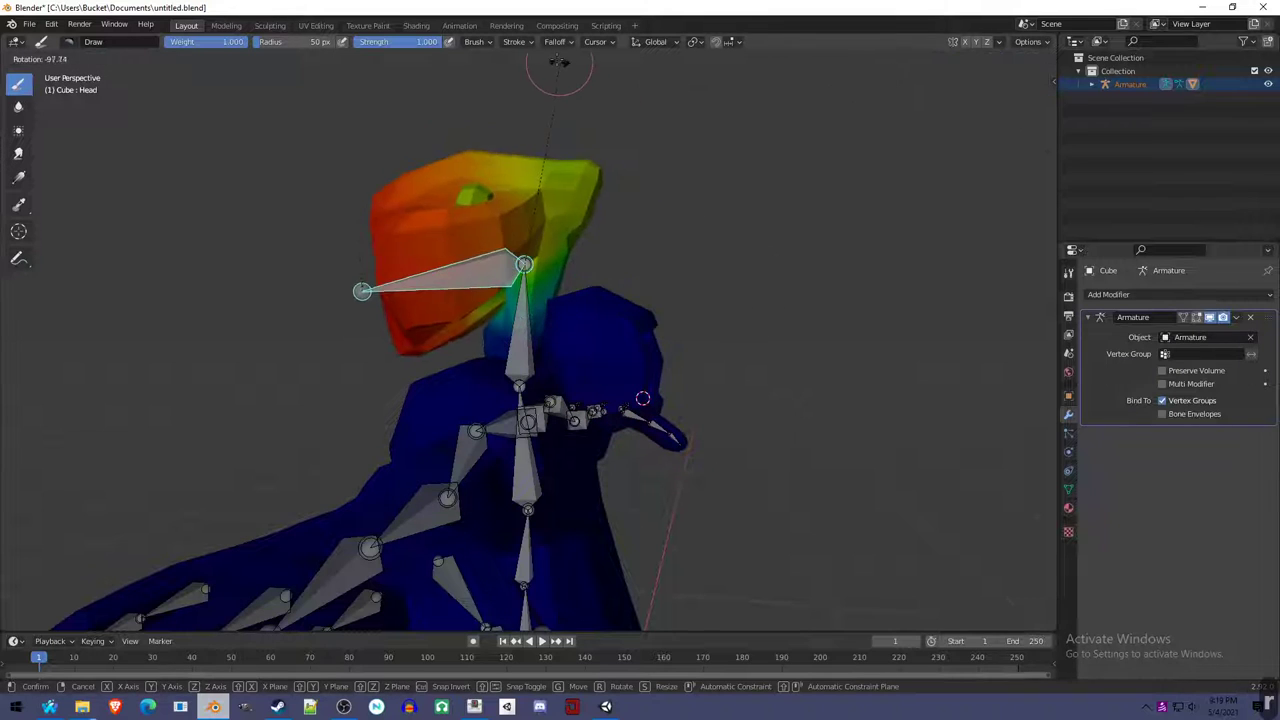
right_click(626, 335)
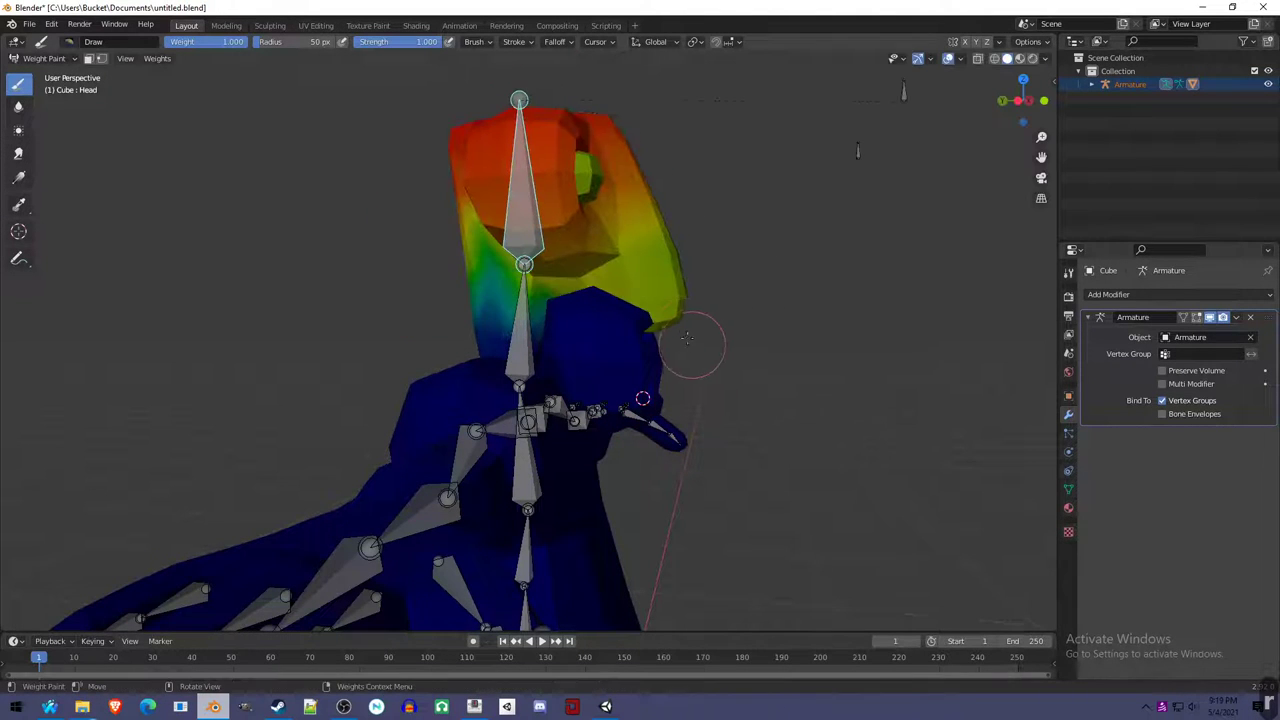
Put the body mesh in Edit Mode, clear the selection and select all linked geometry of the upper head.
mouse_move(679, 336)
middle_down()
mouse_move(699, 381)
mouse_move(668, 370)
middle_up()
key(Tab)
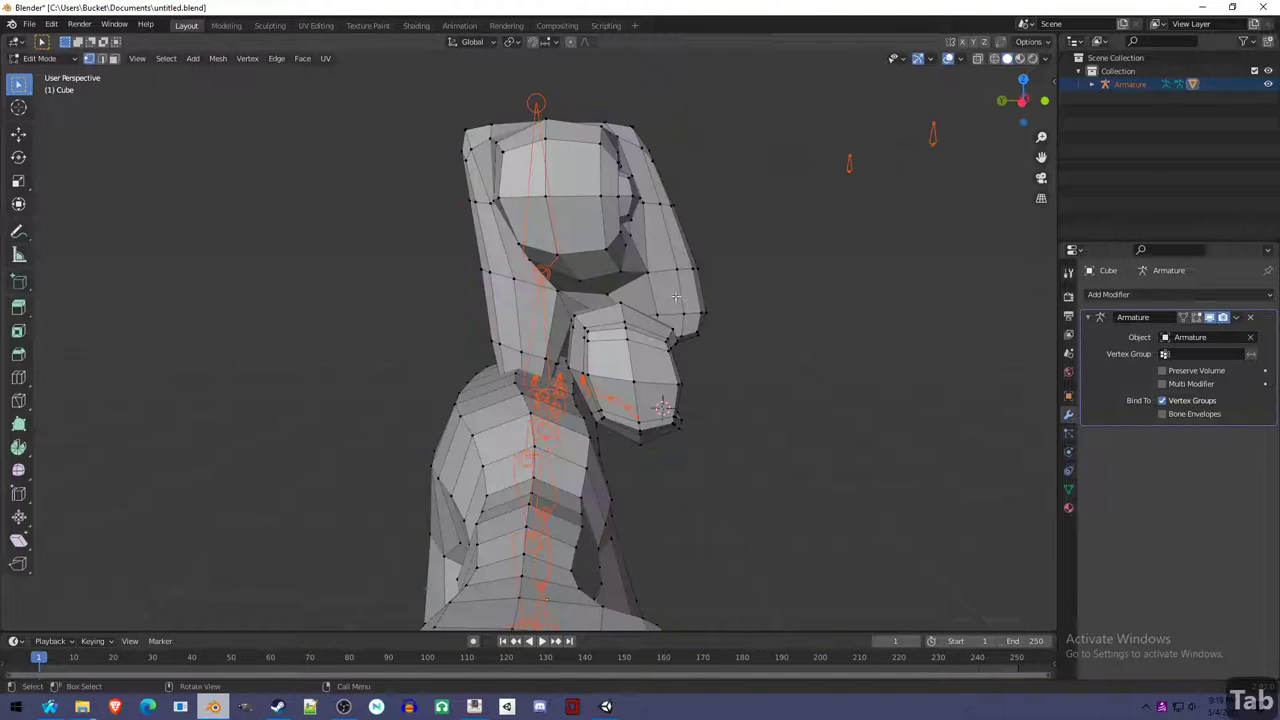
key(a)
key(a)
key(l)
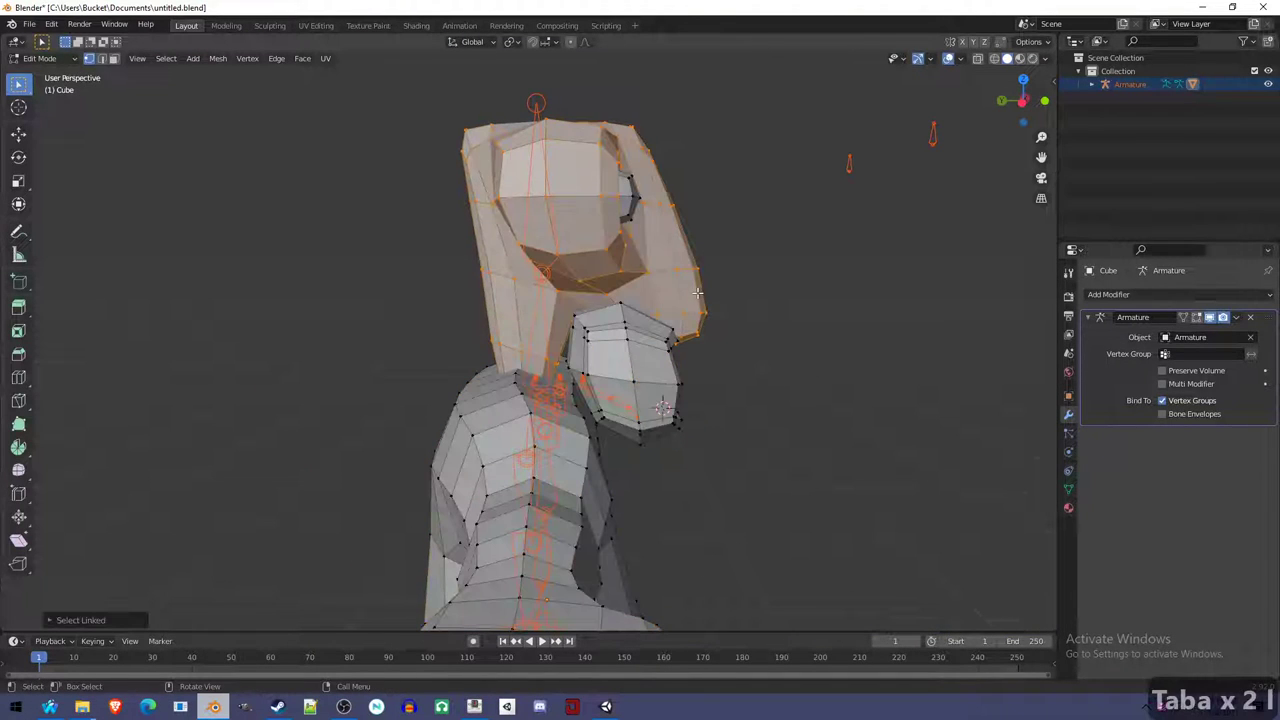
Add the linked jaw and teeth geometry to the selection and separate the whole selected head into its own object.
key(l)
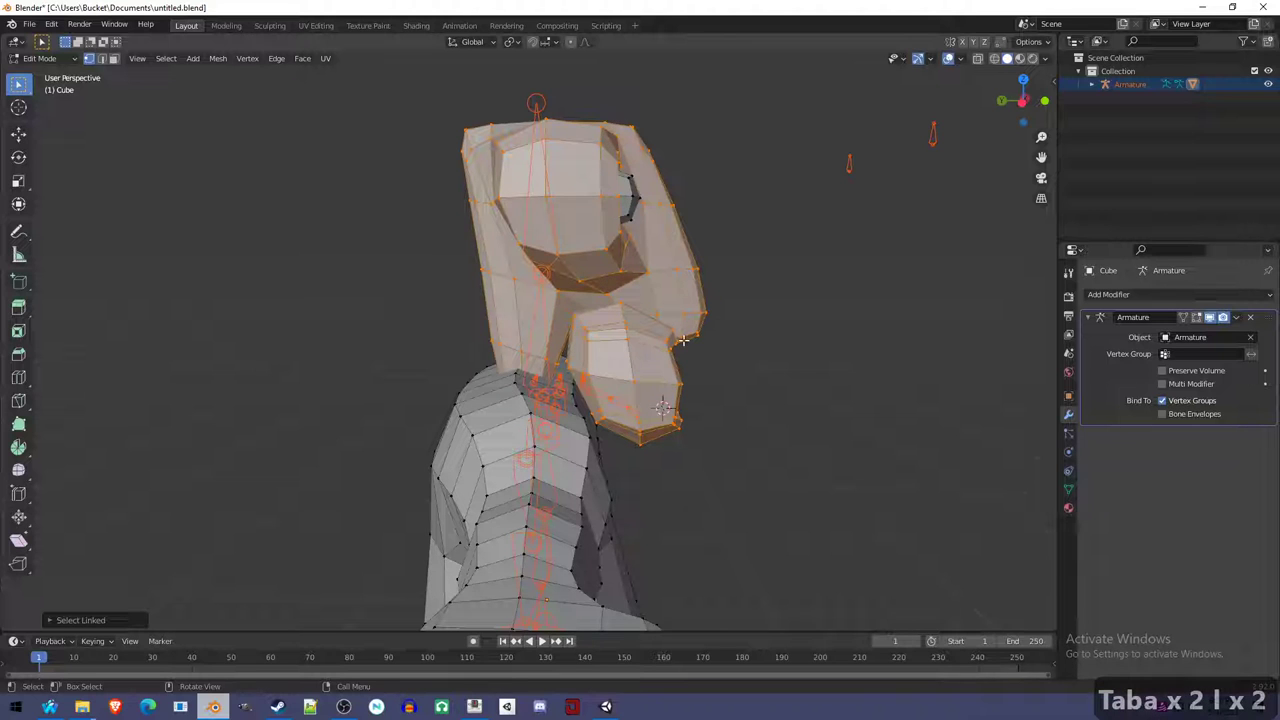
middle_drag(684, 347, 519, 337)
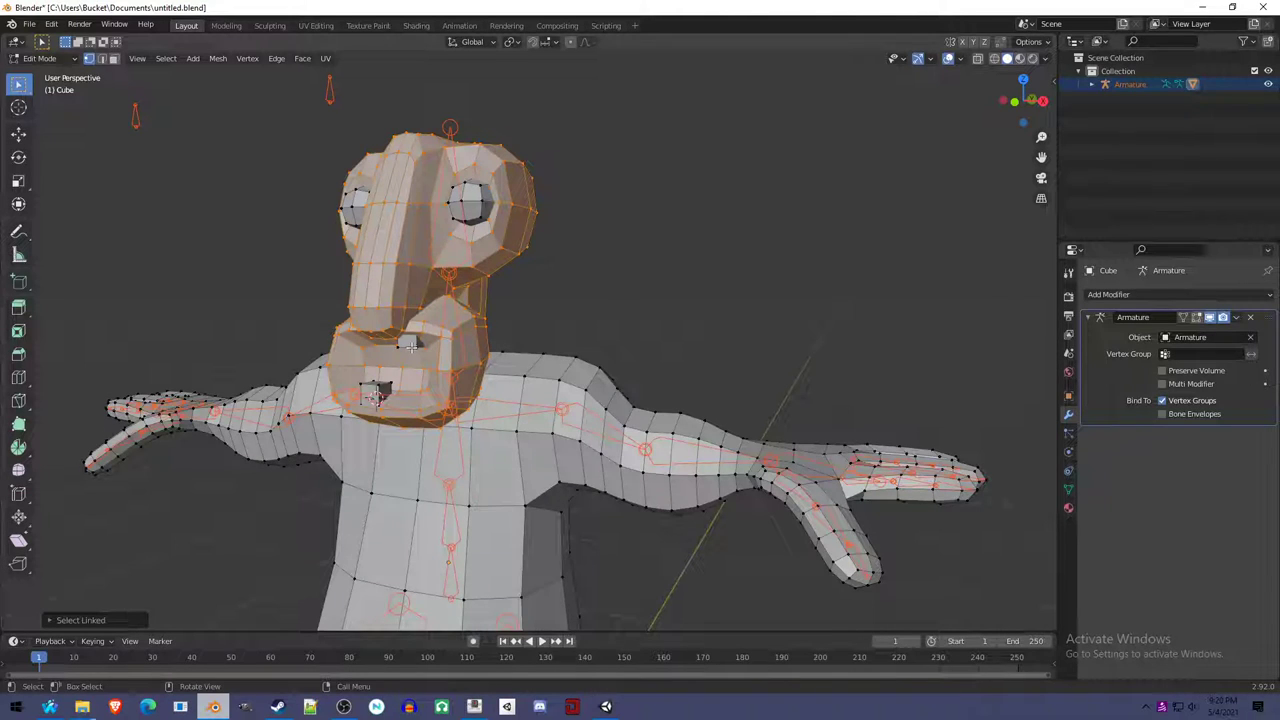
key(l)
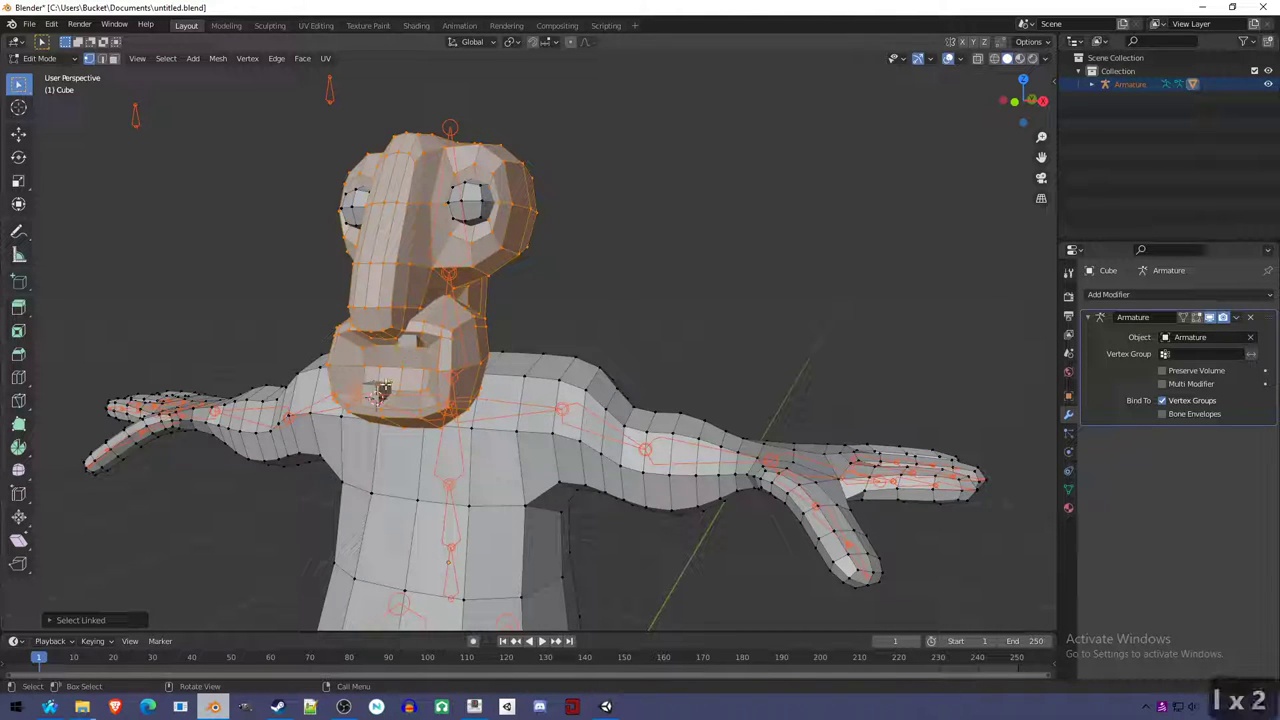
key(p)
click(481, 330)
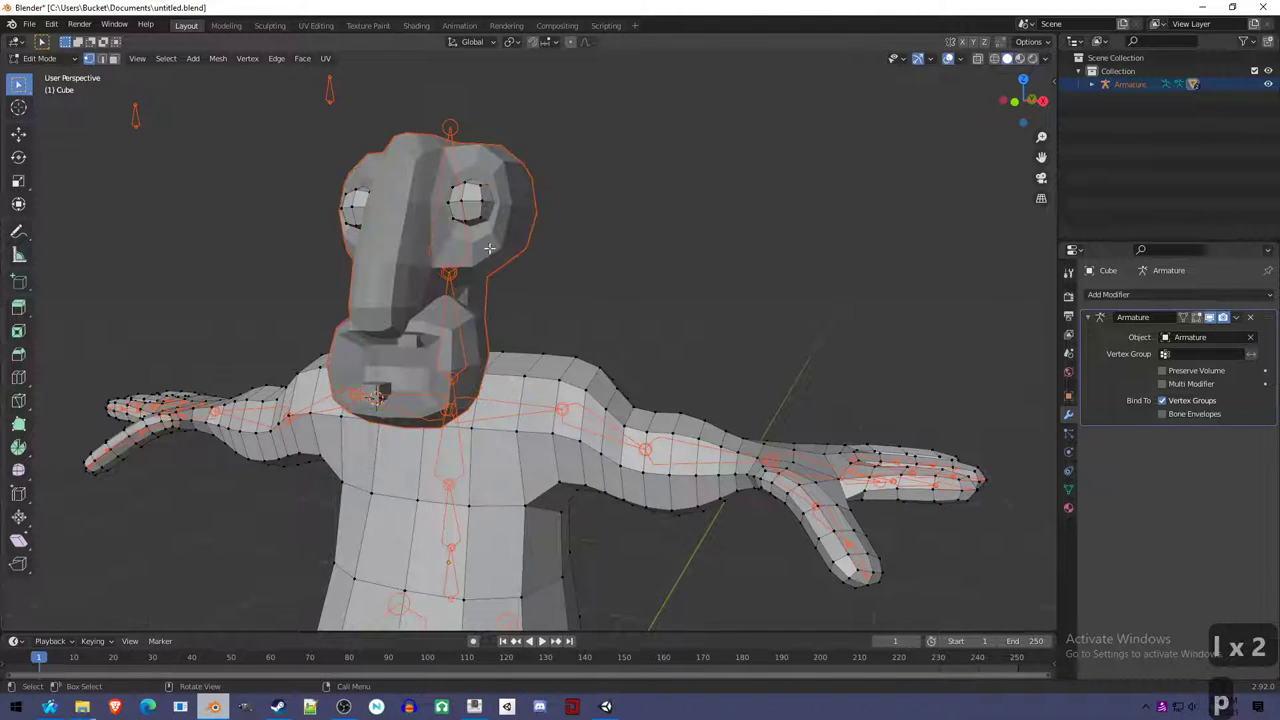
Return to Object Mode and trial-move the body mesh to check its separation from the head, cancelling the move.
key(Tab)
key(ctrl+Tab)
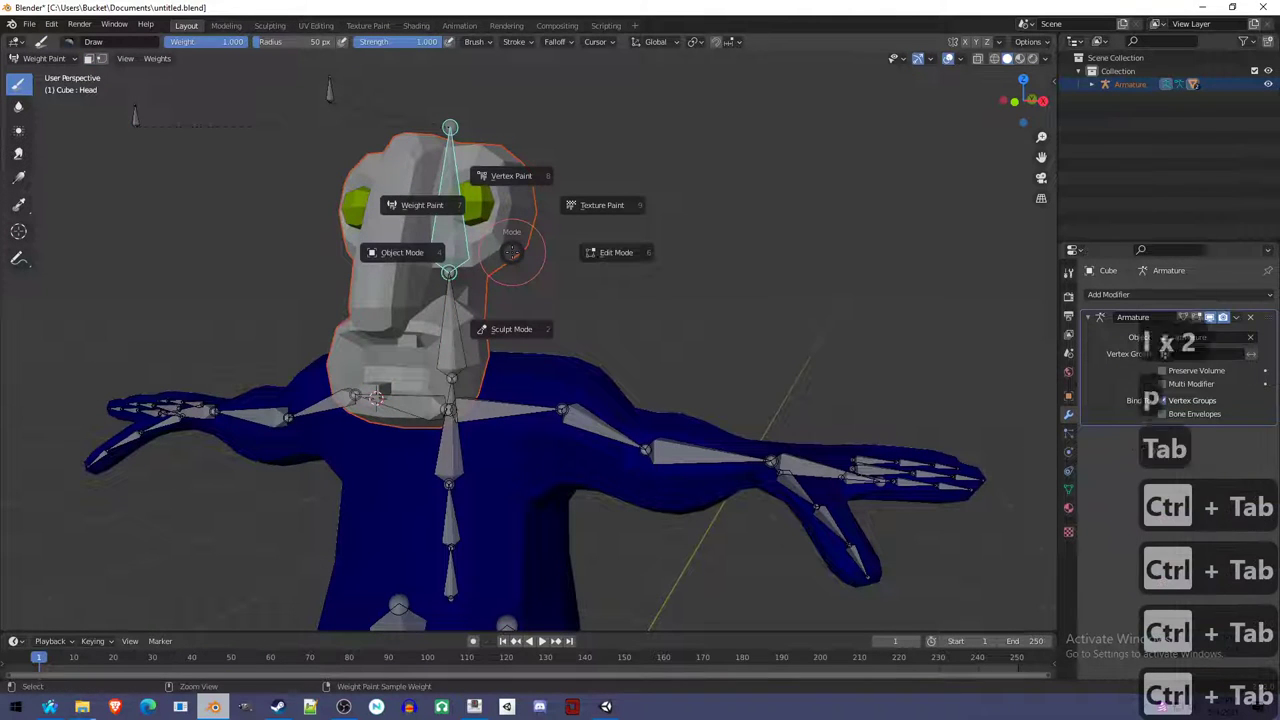
click(509, 253)
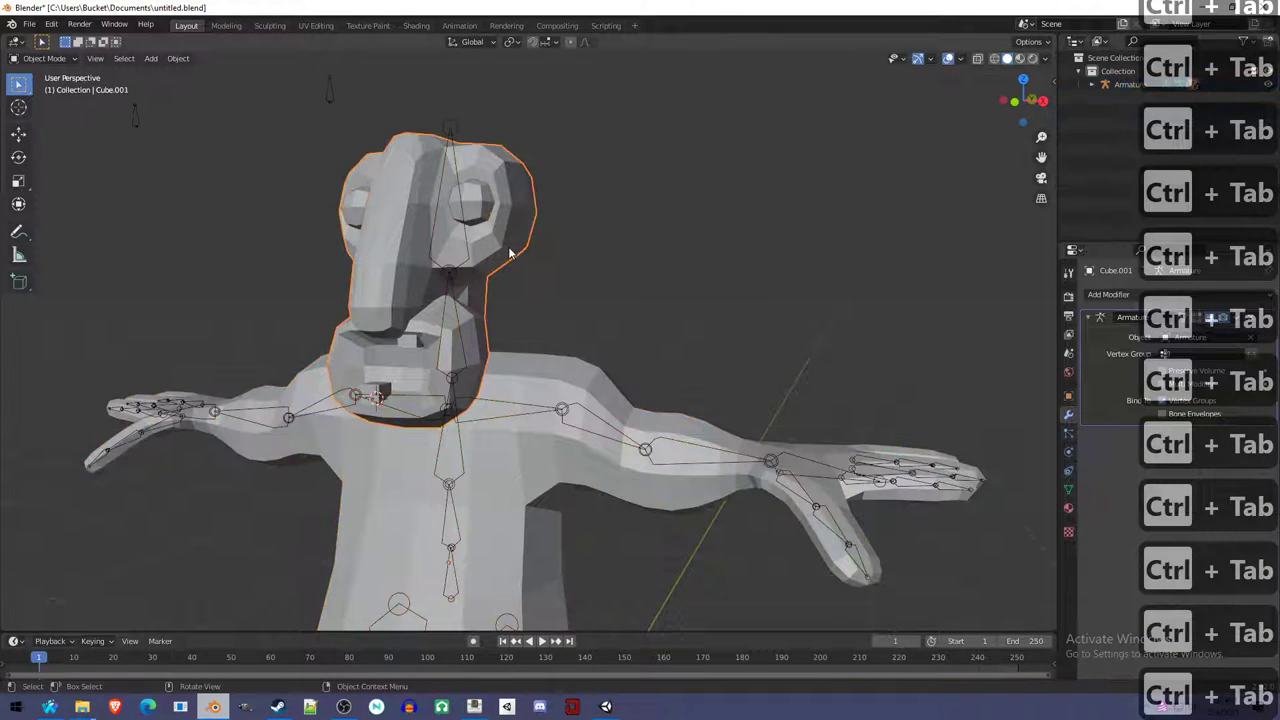
middle_drag(511, 251, 511, 352)
click(539, 391)
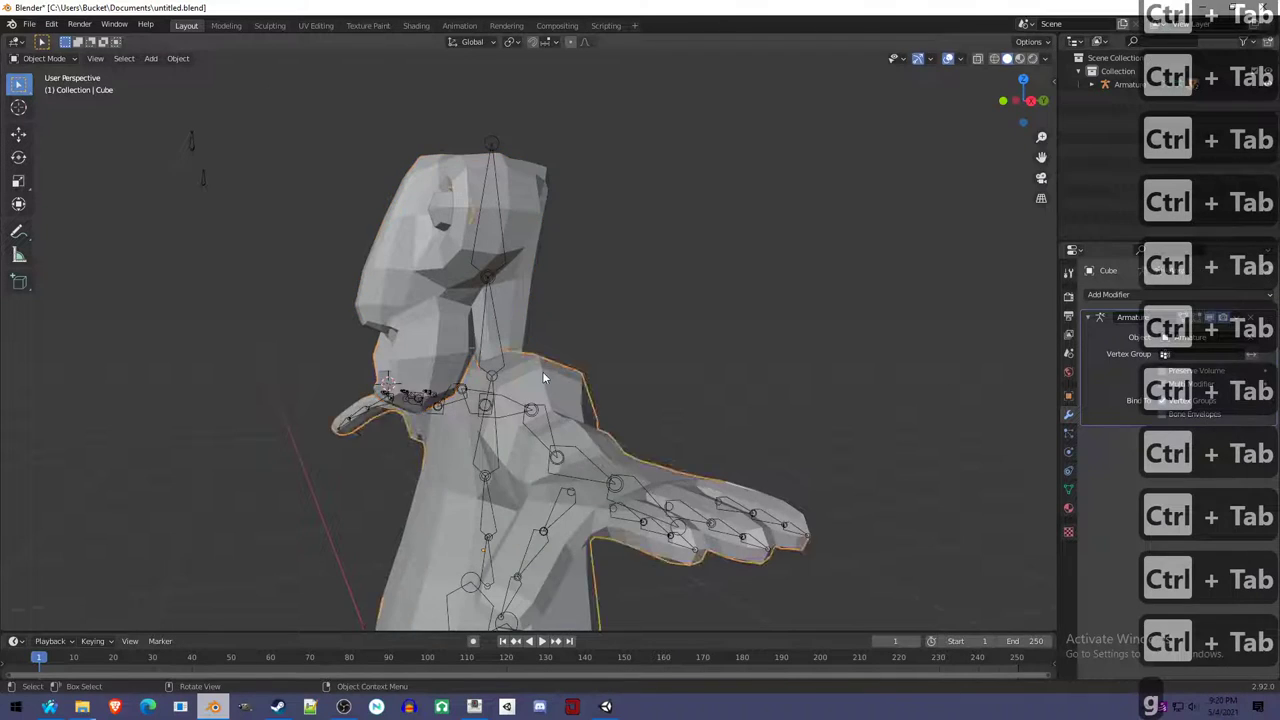
key(g)
right_click(522, 275)
Put the armature in Pose Mode and the separated head mesh in Weight Paint mode, seen from the right side.
click(522, 279)
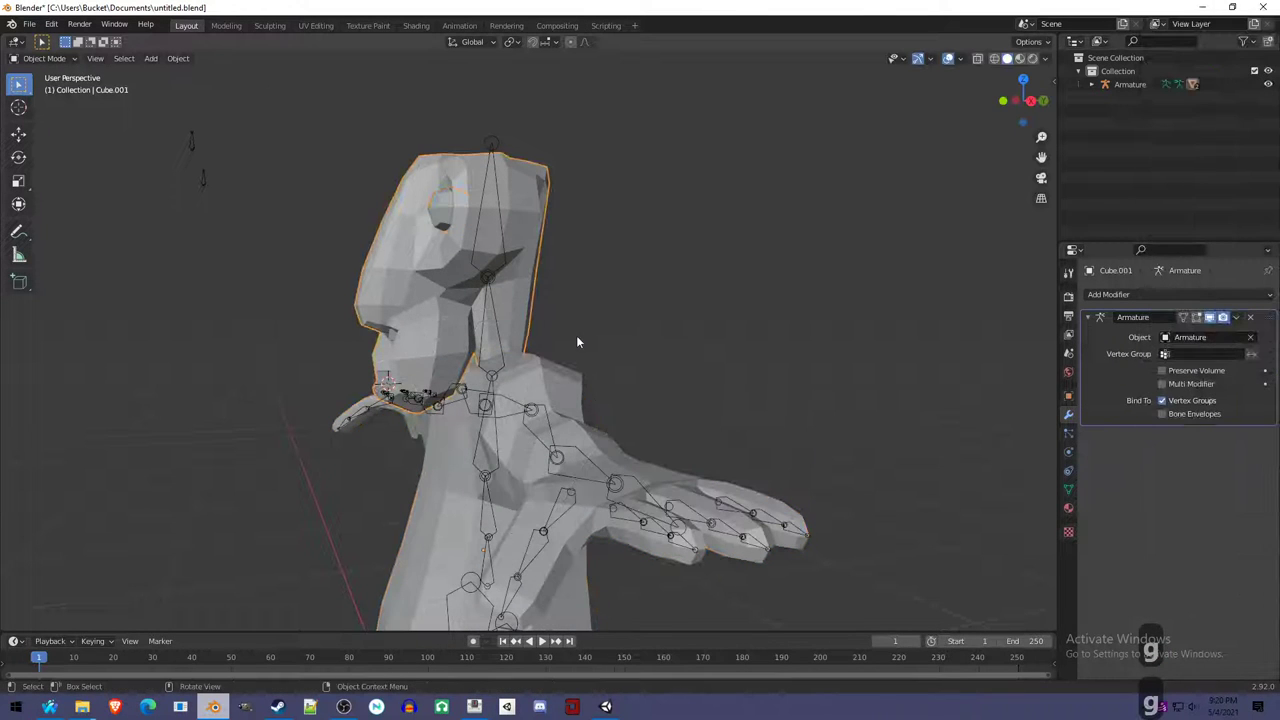
key(ctrl+Tab)
middle_drag(549, 318, 651, 349)
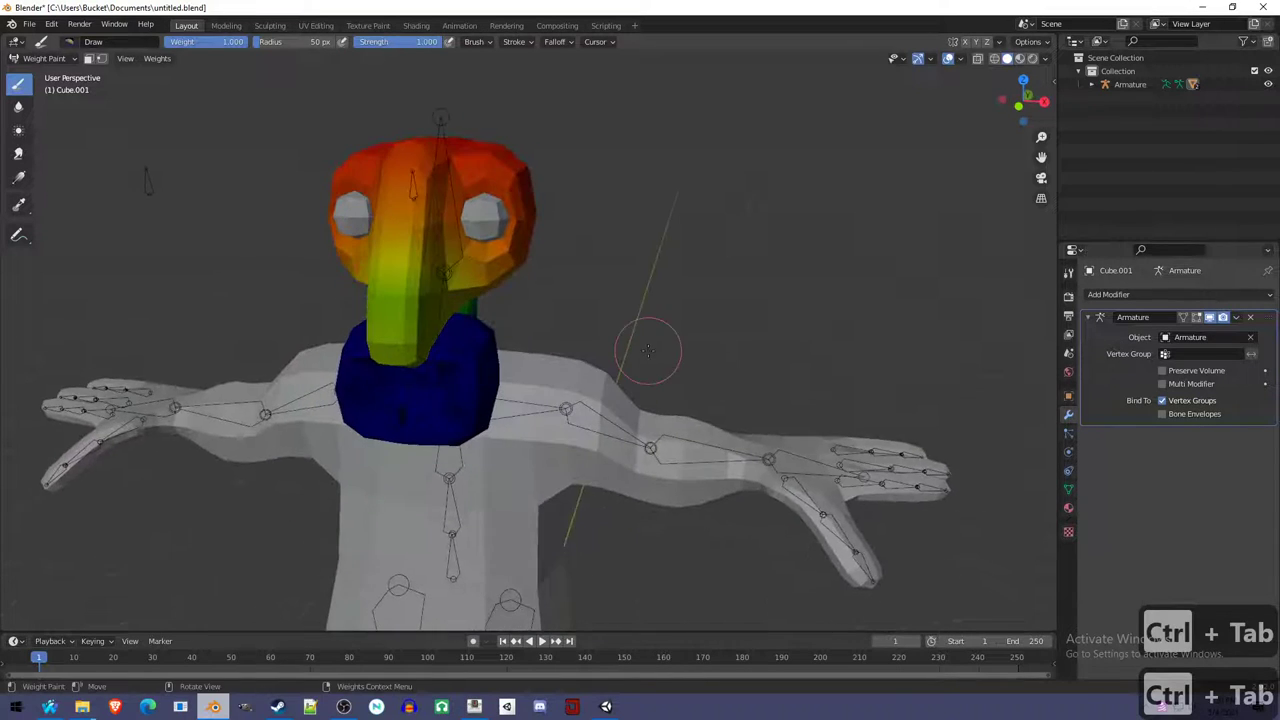
key(KP_3)
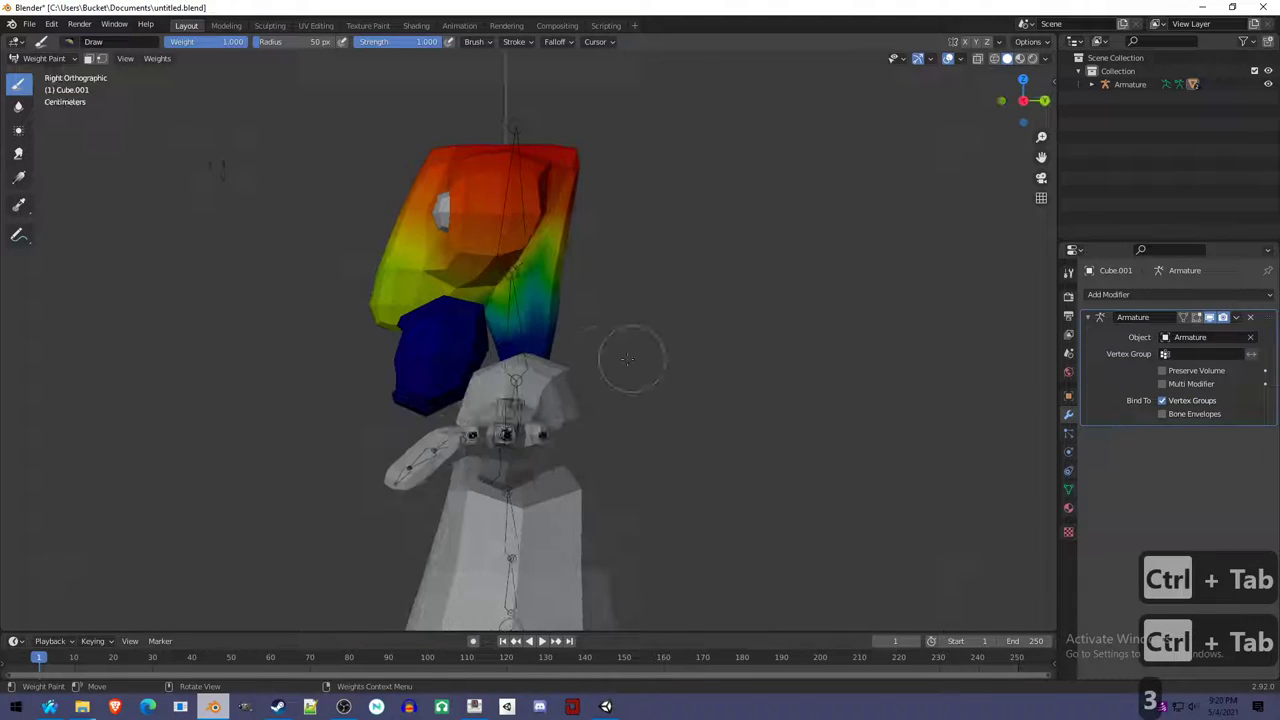
key(ctrl+Tab)
click(528, 251)
key(ctrl+Tab)
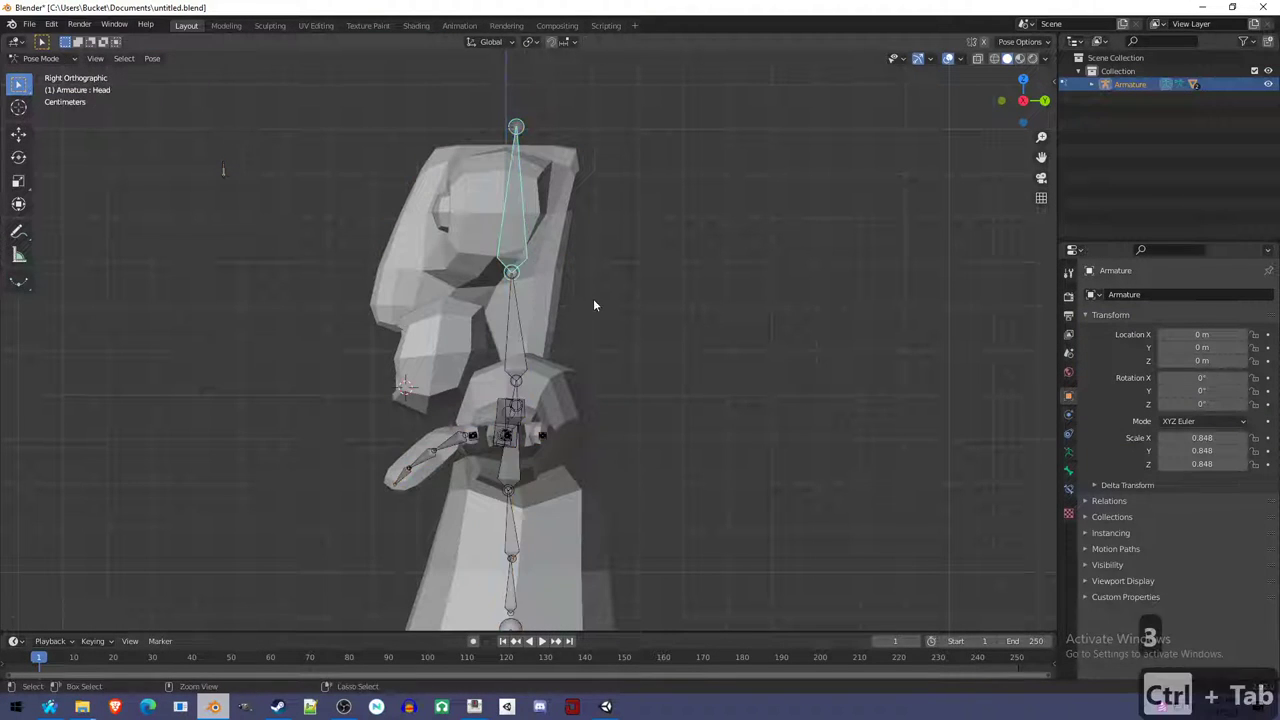
shift+click(561, 283)
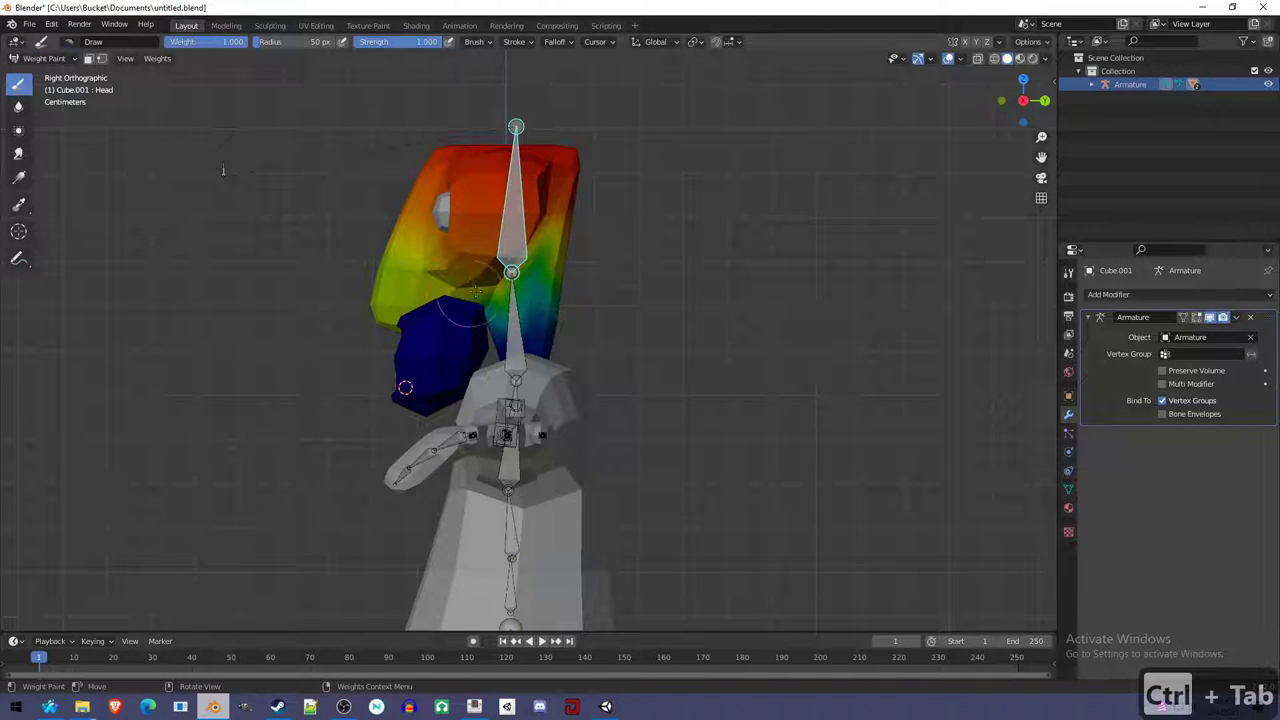
Compare the Neck and Head bone weights on the separated head mesh from the side.
ctrl+click(514, 308)
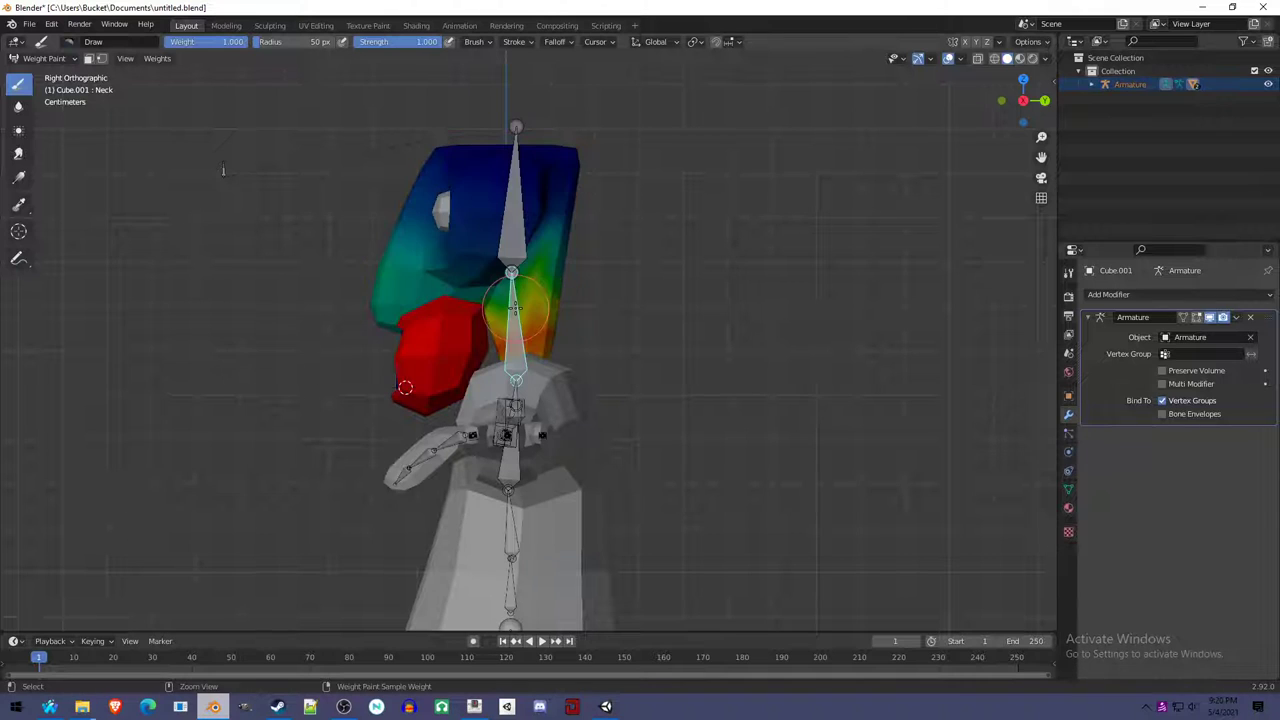
ctrl+click(527, 242)
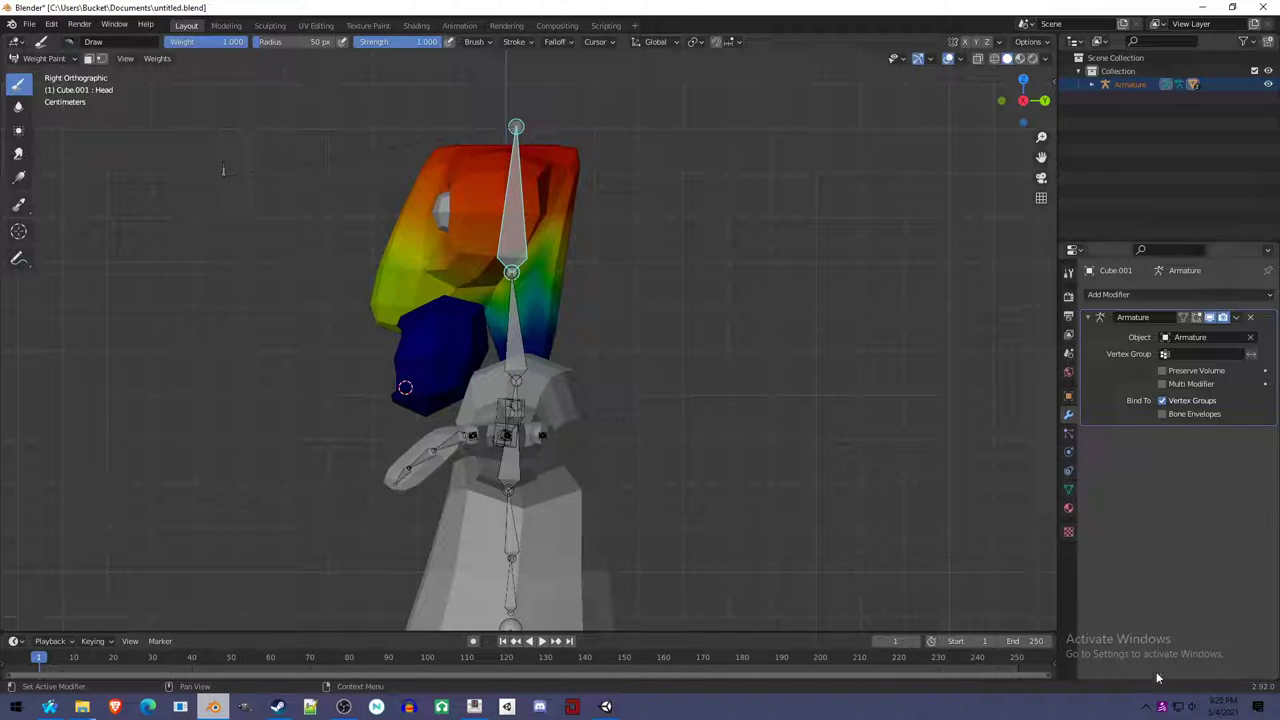
ctrl+click(513, 296)
ctrl+click(529, 247)
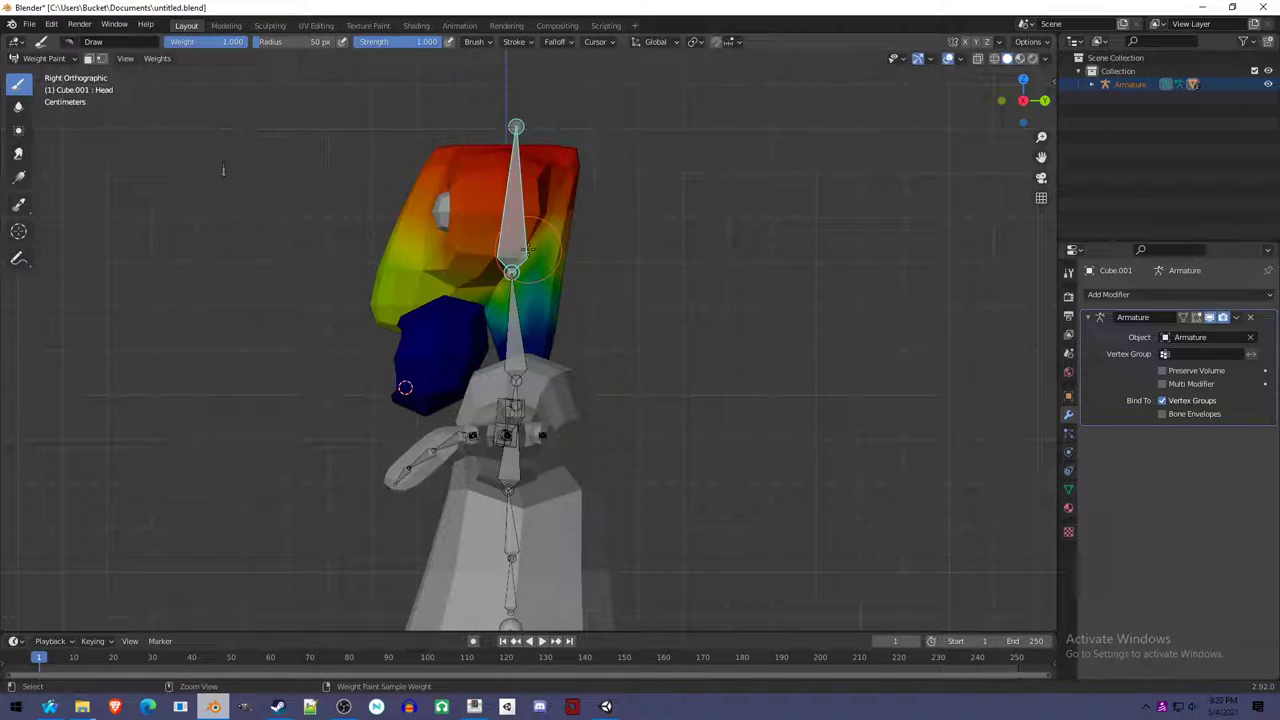
ctrl+click(515, 314)
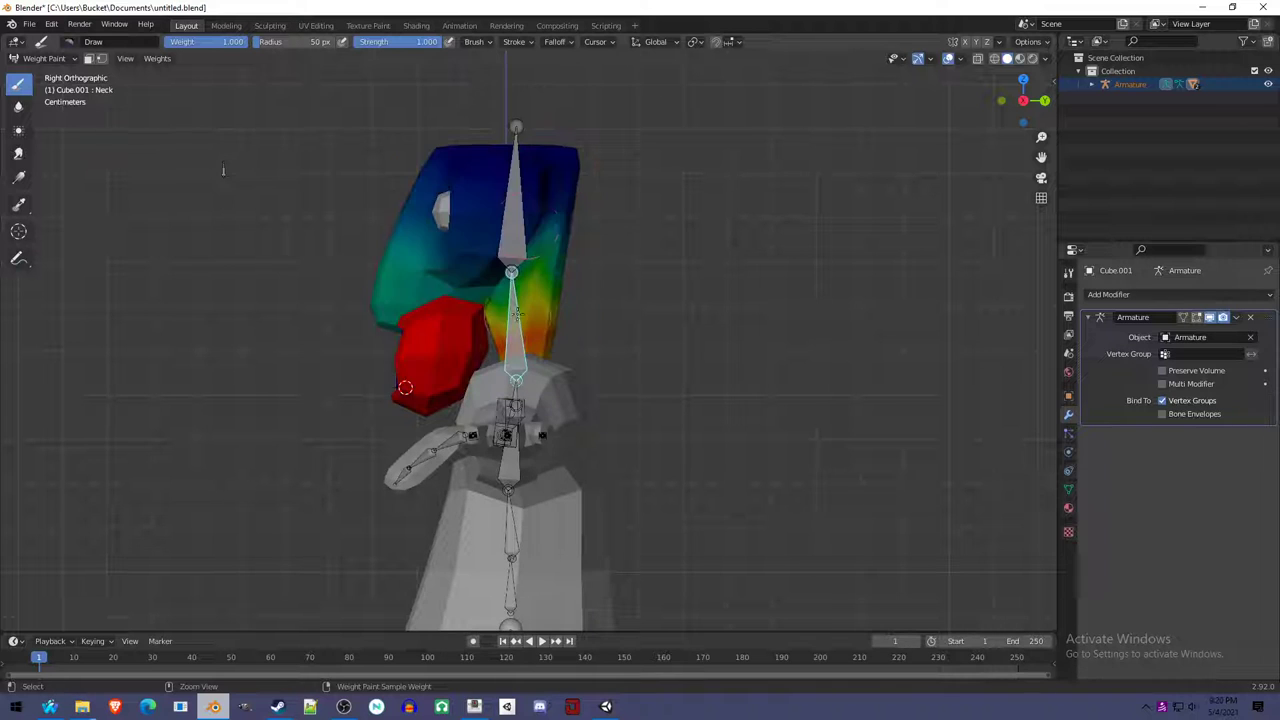
Trial-rotate the Head bone to check how the separated head and jaw deform, cancelling the rotation.
ctrl+click(520, 226)
key(r)
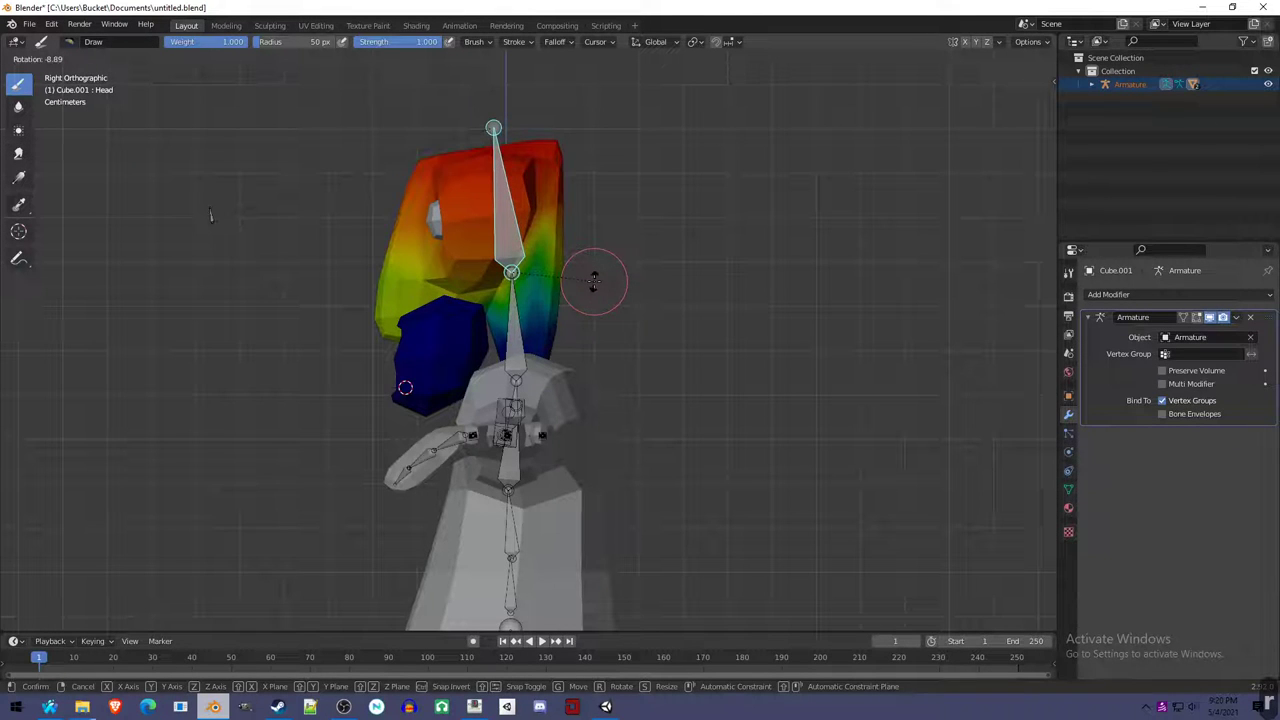
key(Escape)
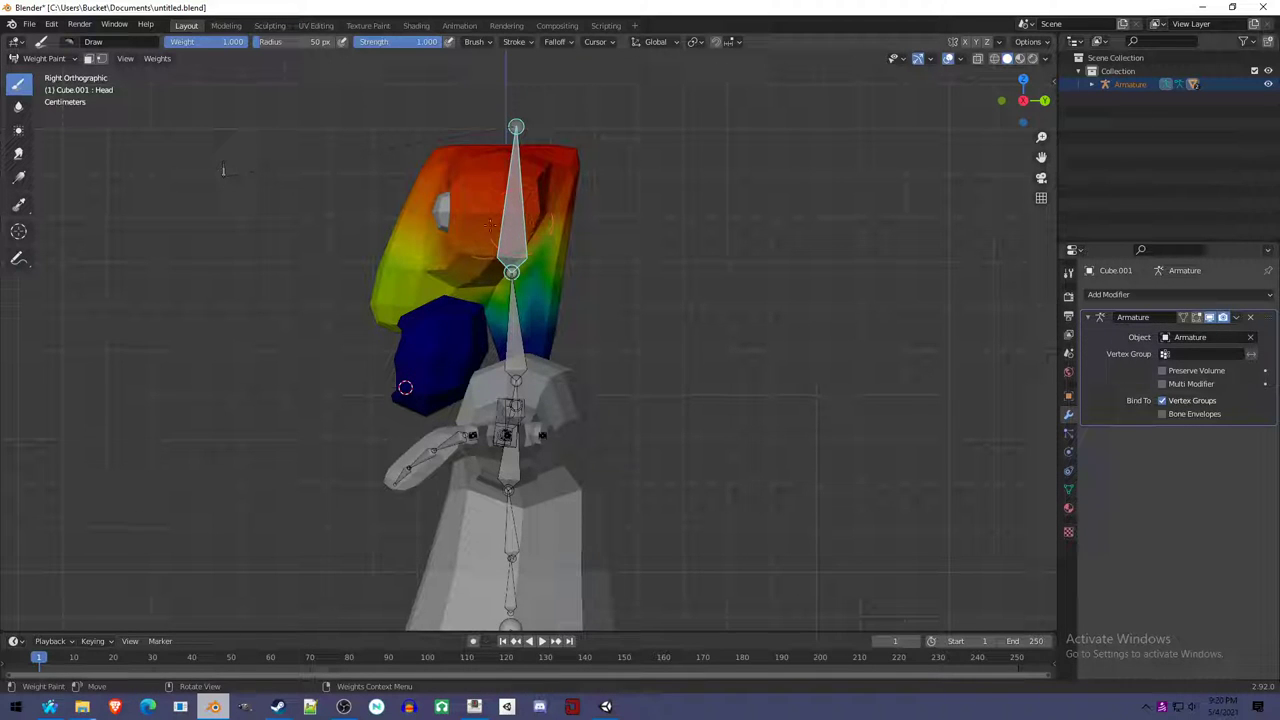
Display the head mesh's vertex groups and enlarge the list to show more of them.
click(1065, 498)
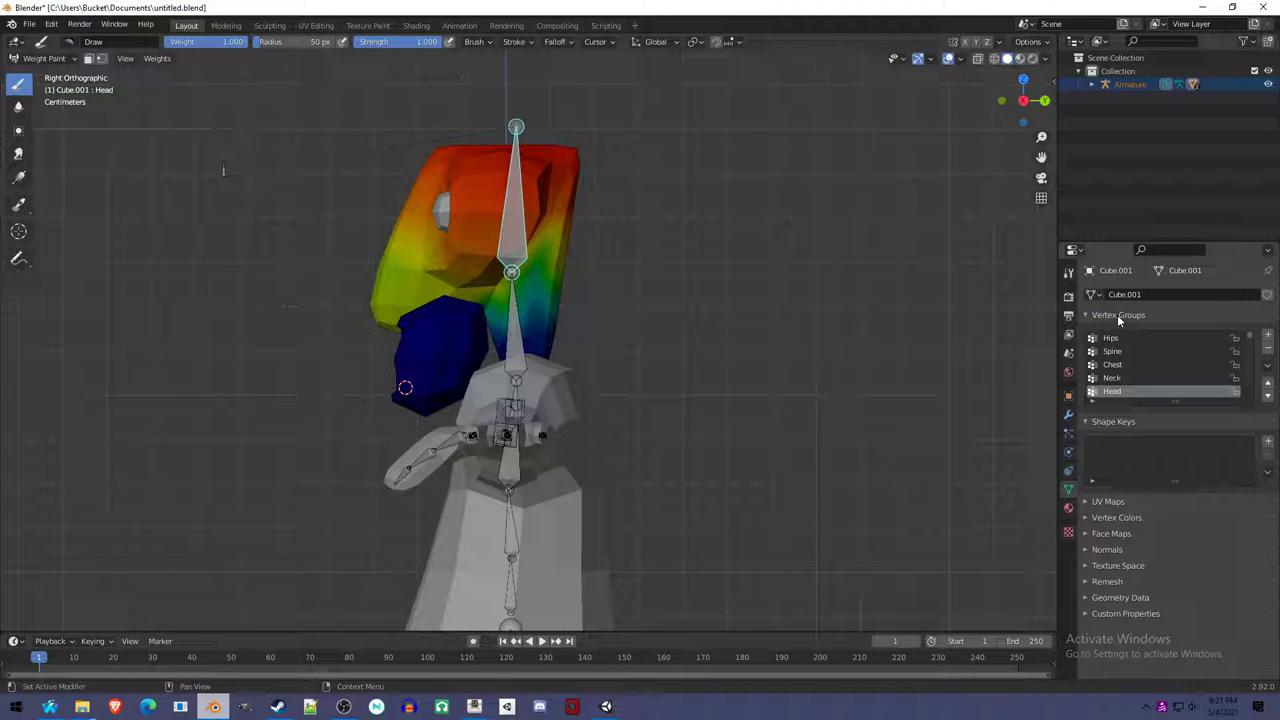
drag(1170, 401, 1182, 520)
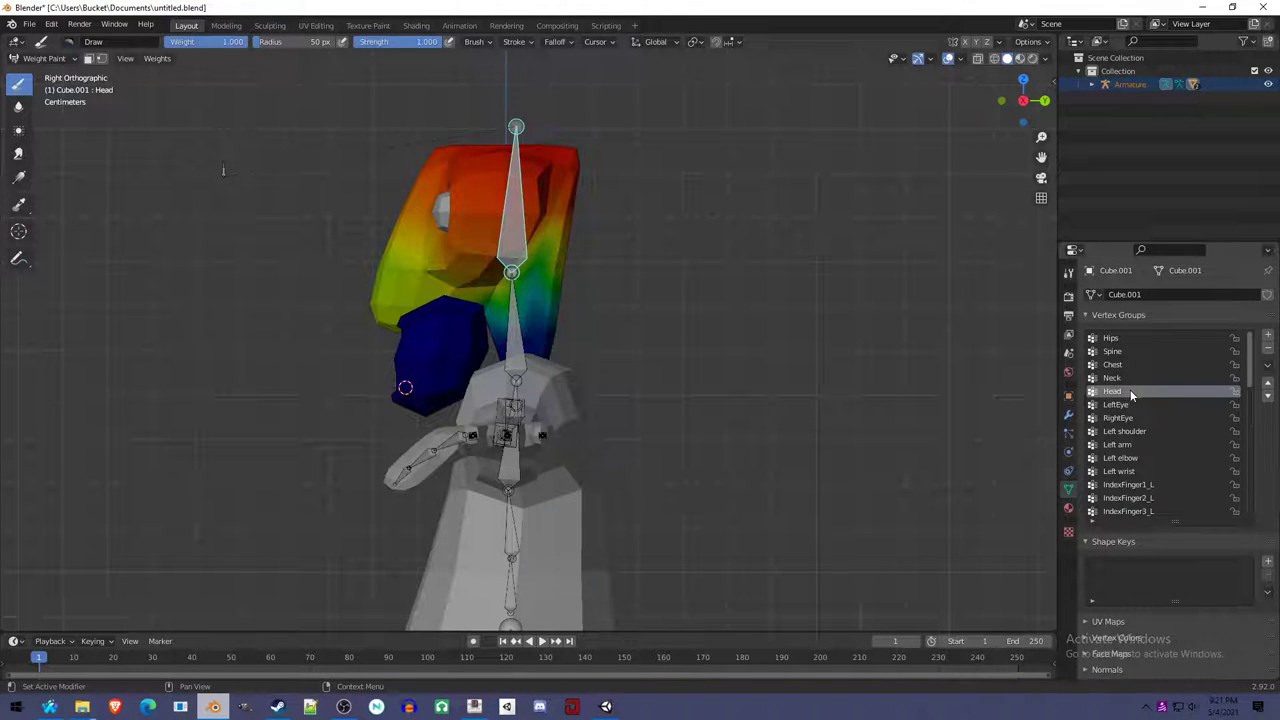
Try painting Head weight onto the jaw with the Draw brush at weight 1.000, undoing the strokes.
drag(429, 343, 588, 268)
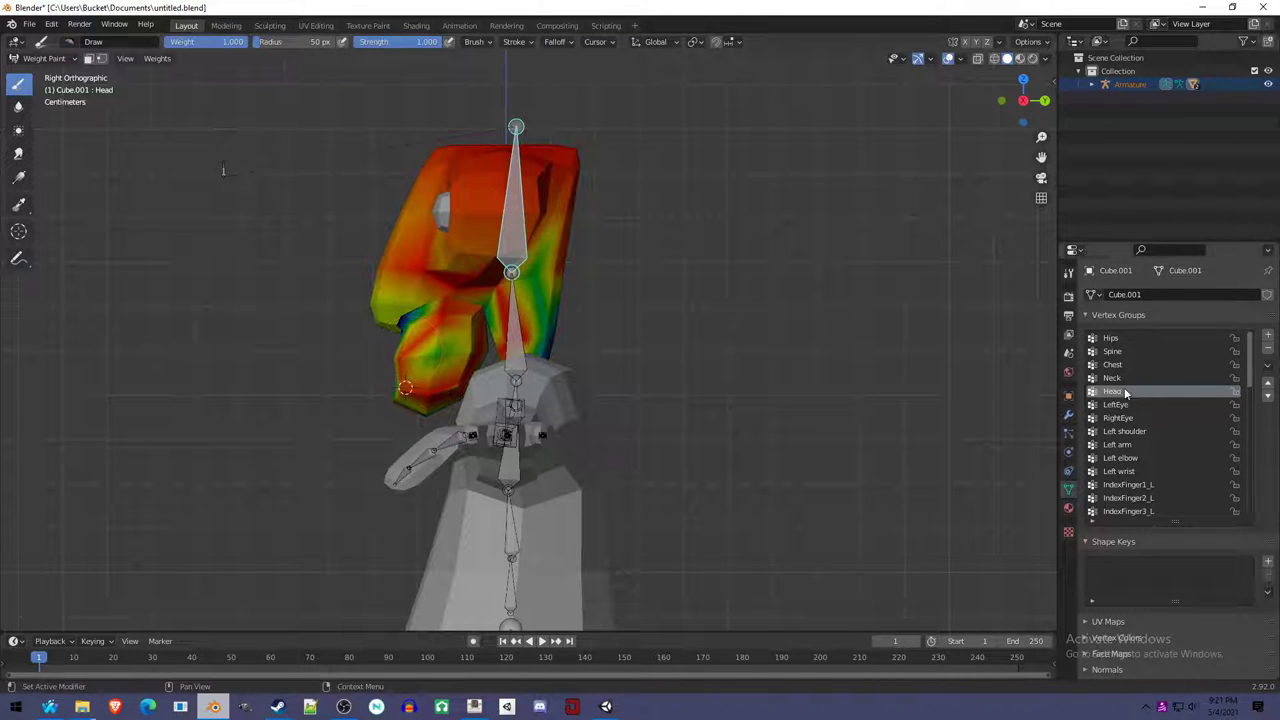
key(ctrl+z)
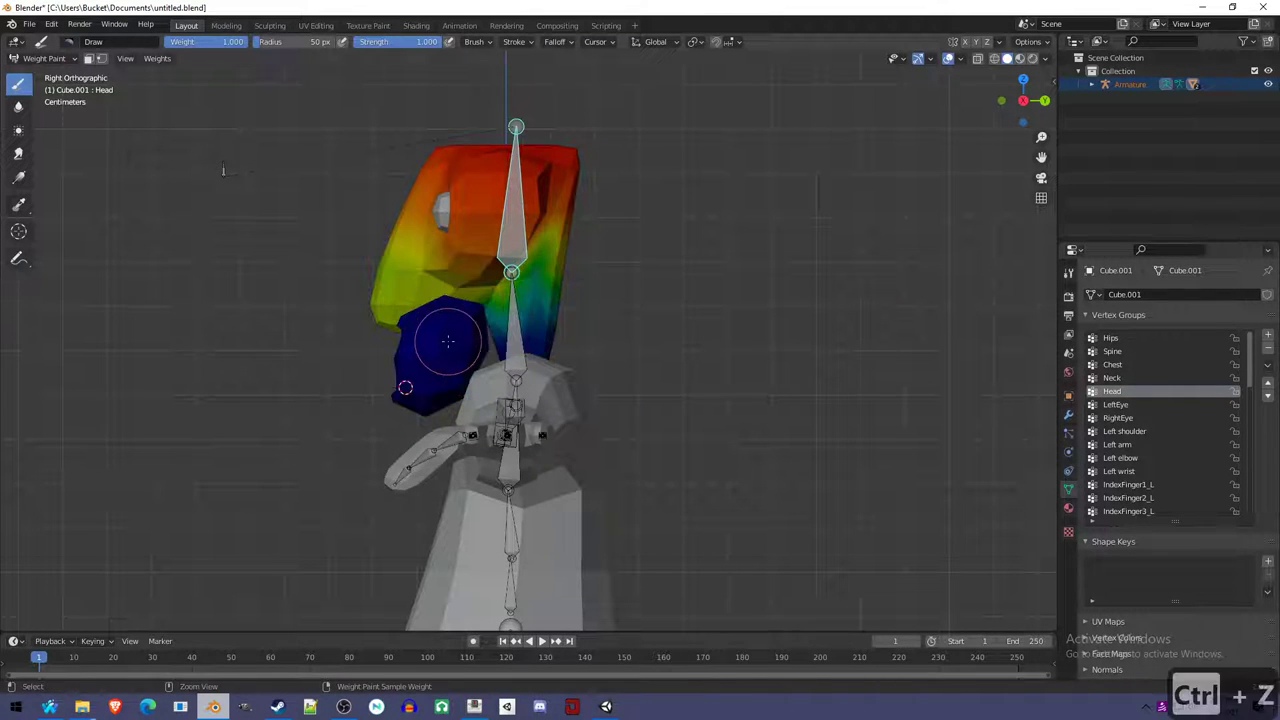
mouse_move(434, 343)
mouse_down()
mouse_move(430, 362)
mouse_move(448, 330)
mouse_up()
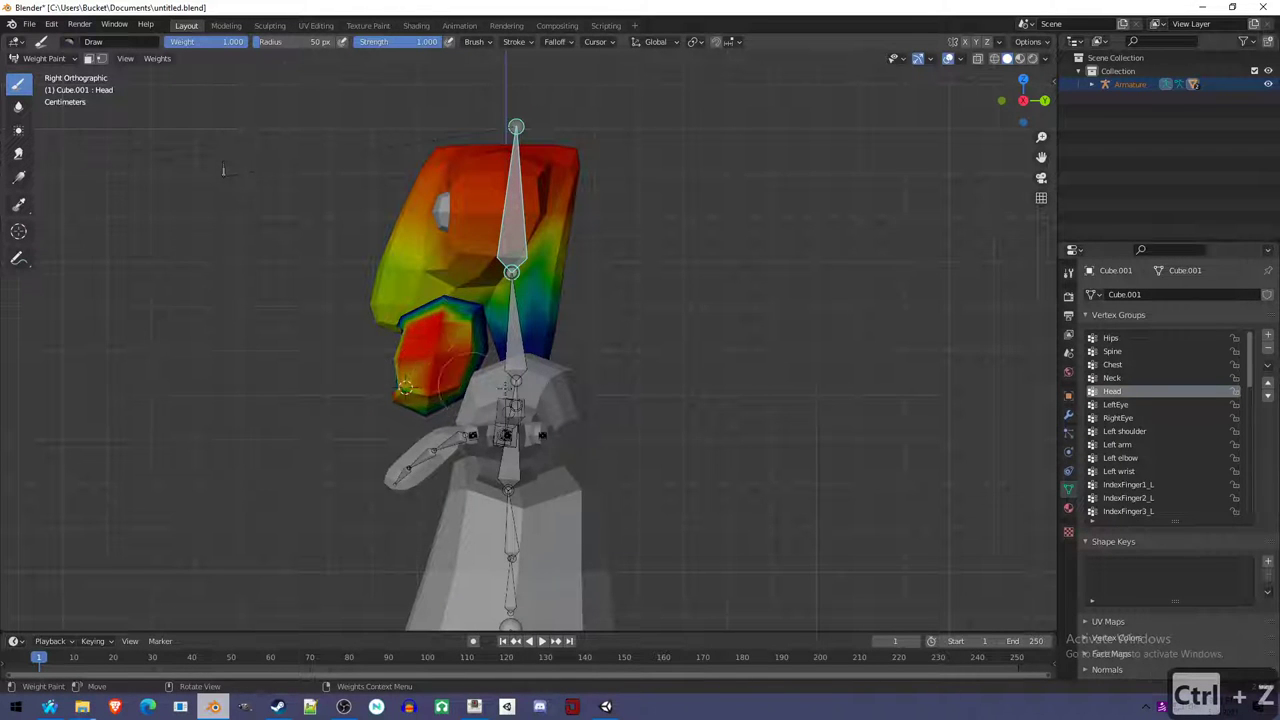
mouse_move(455, 370)
middle_down()
mouse_move(760, 378)
mouse_move(613, 387)
mouse_move(530, 345)
middle_up()
key(ctrl+z)
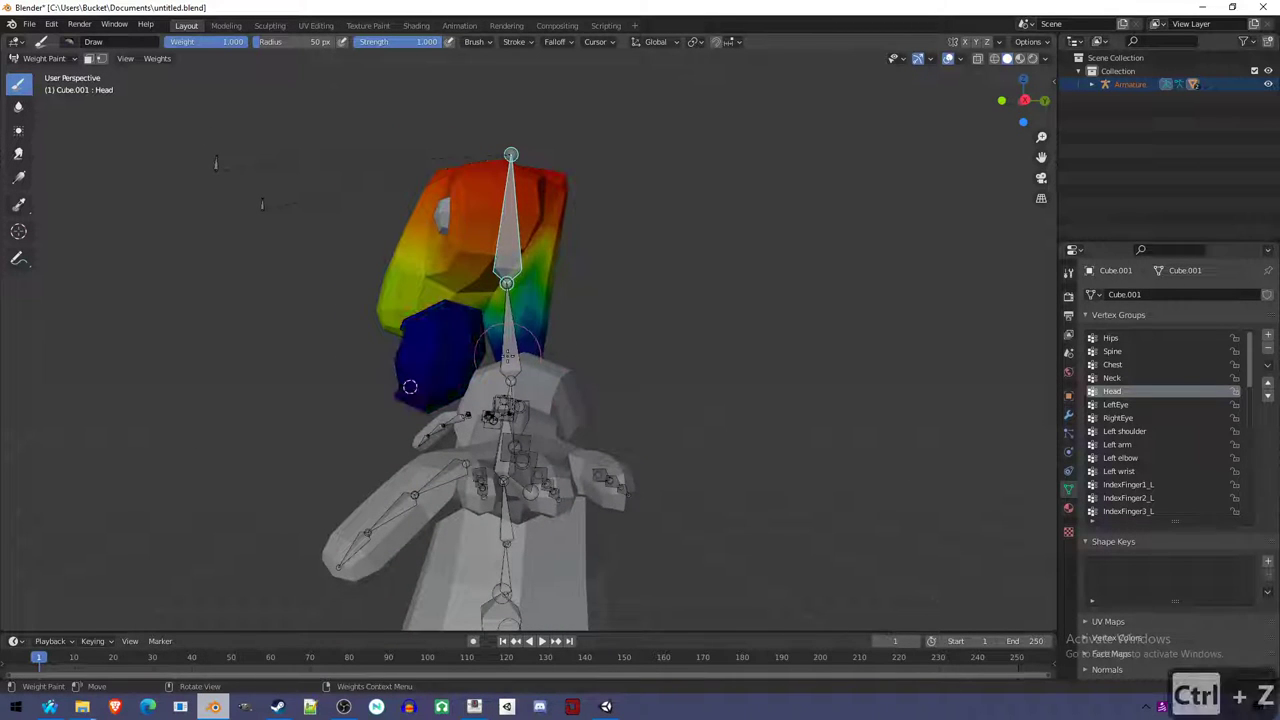
Look through the Draw brush's stroke settings and enable Auto Normalize in the weight paint options.
key(n)
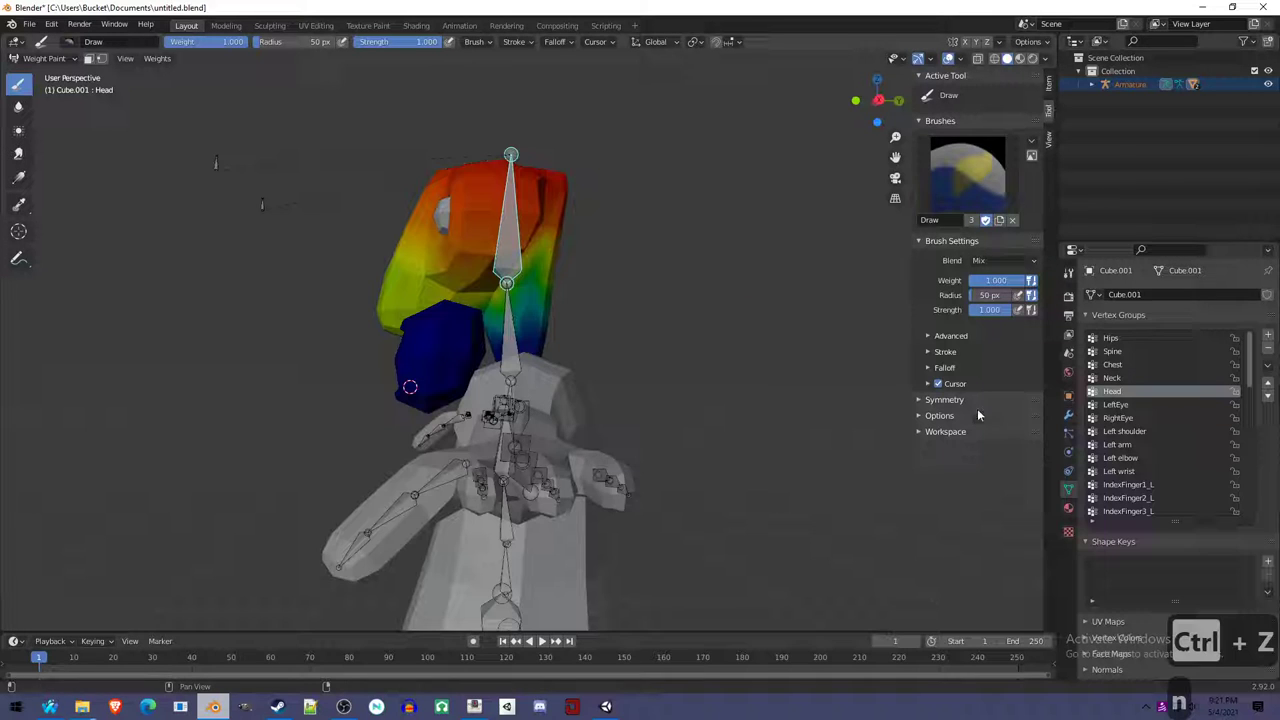
click(945, 353)
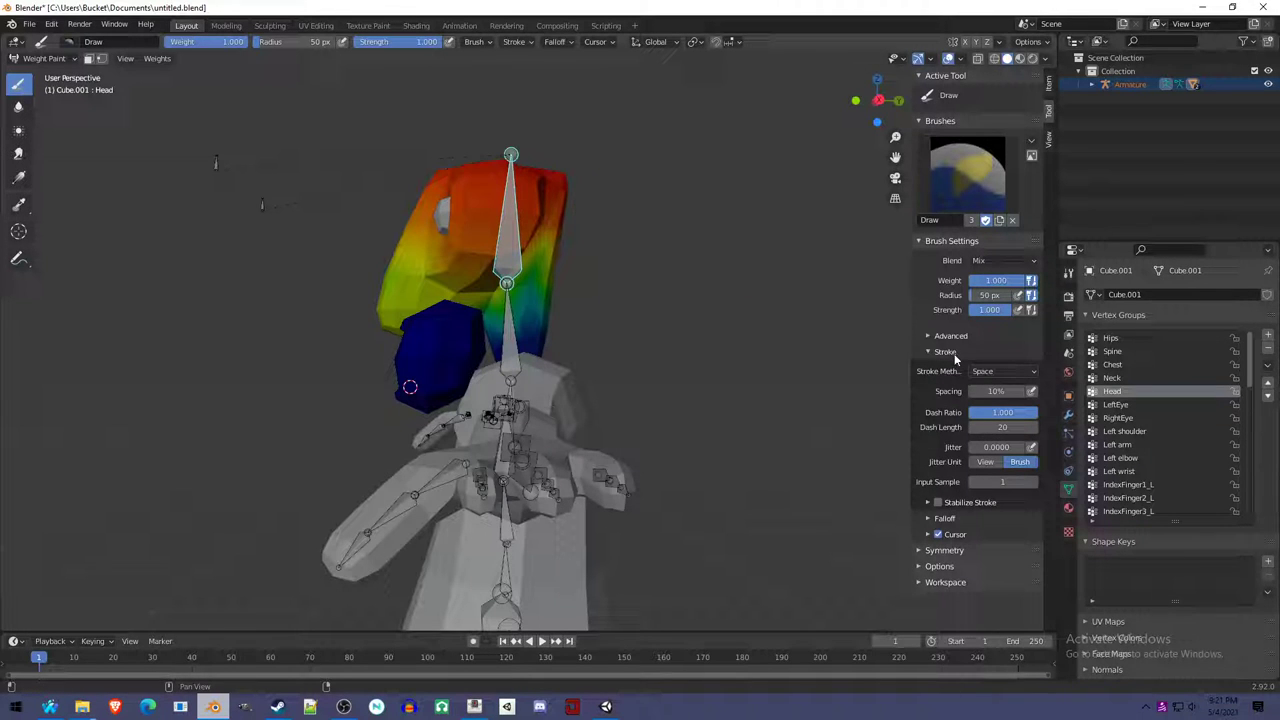
click(945, 353)
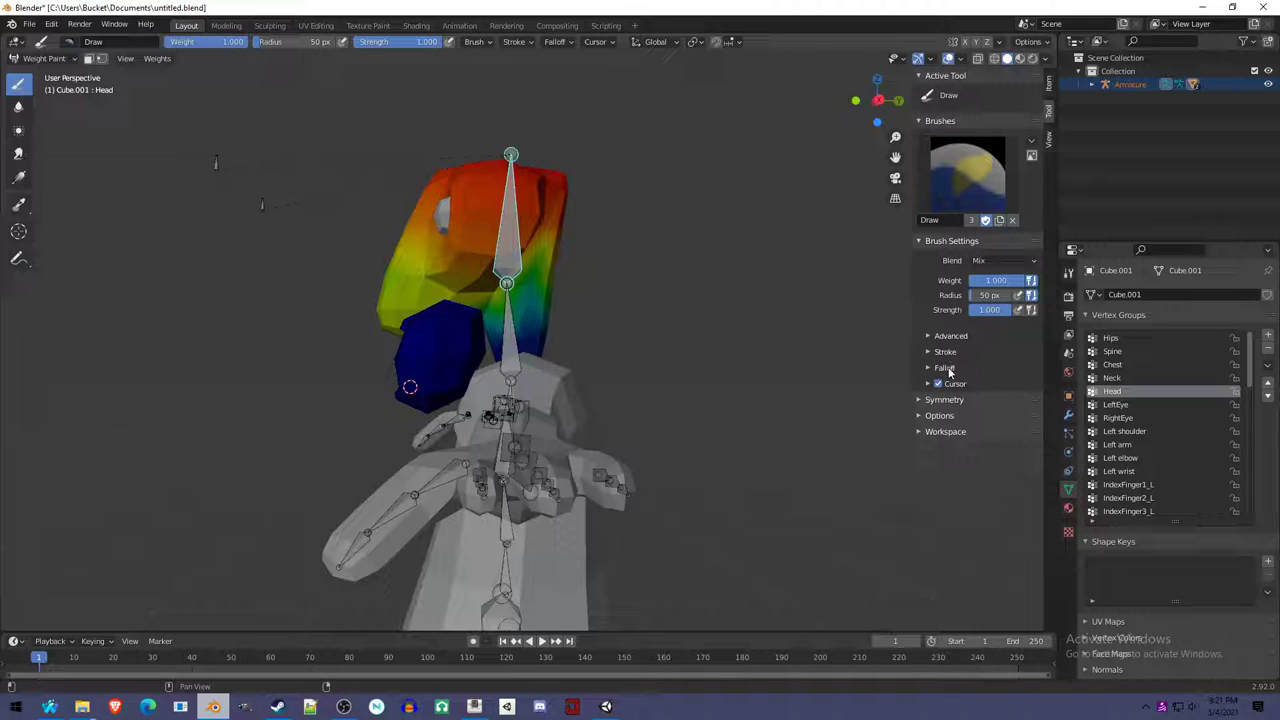
click(953, 415)
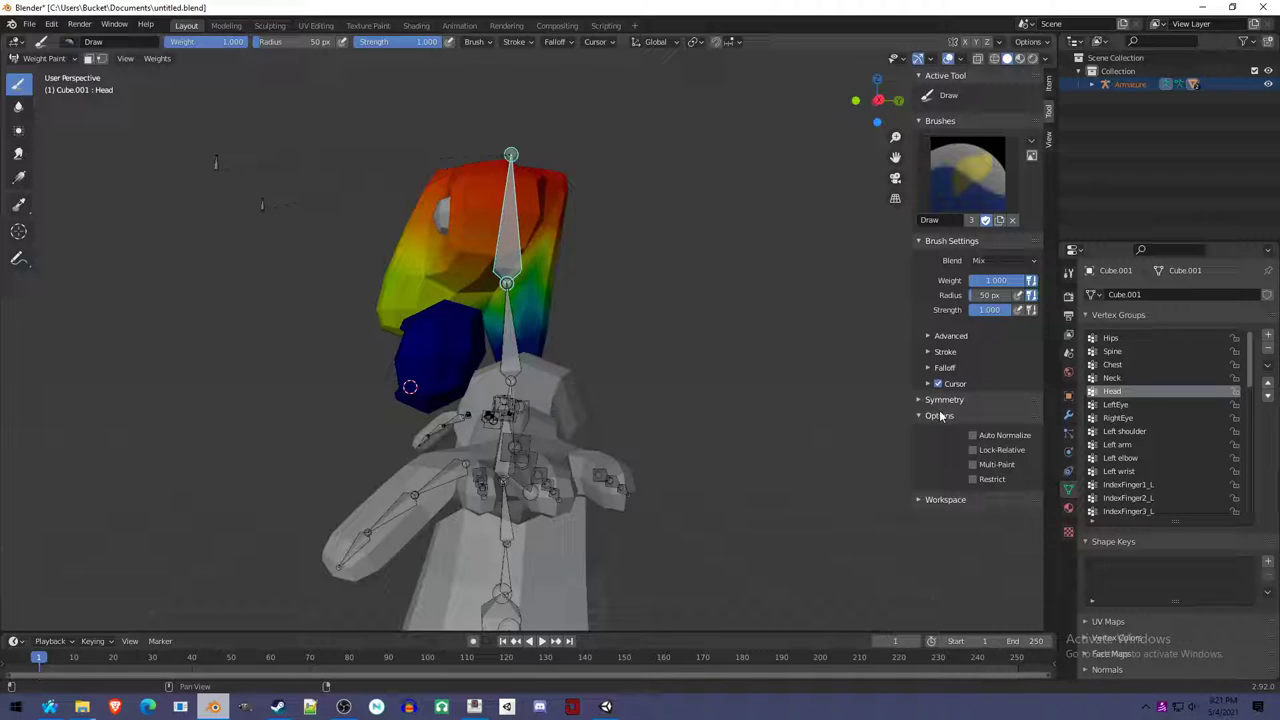
click(999, 436)
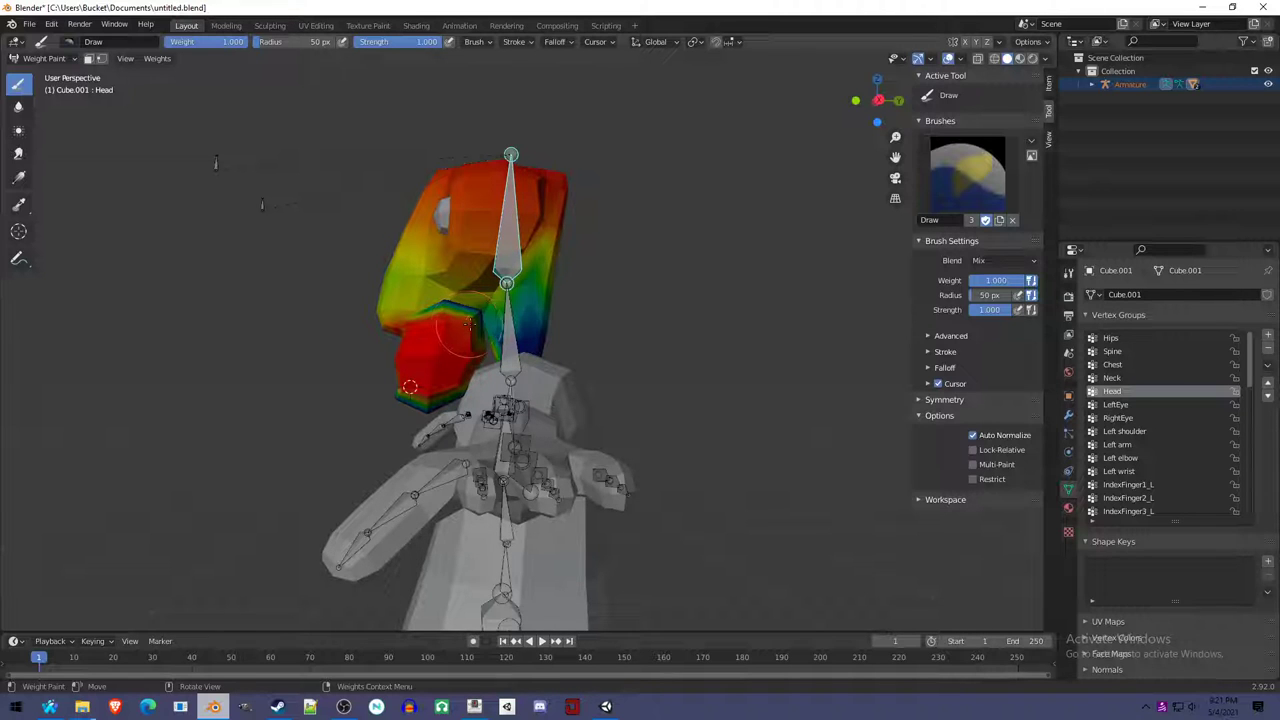
Paint Head weight at 1.000 over the side of the jaw with the Head bone active.
ctrl+click(505, 330)
mouse_move(505, 330)
middle_down()
mouse_move(592, 373)
mouse_move(555, 353)
mouse_move(503, 355)
middle_up()
ctrl+click(488, 246)
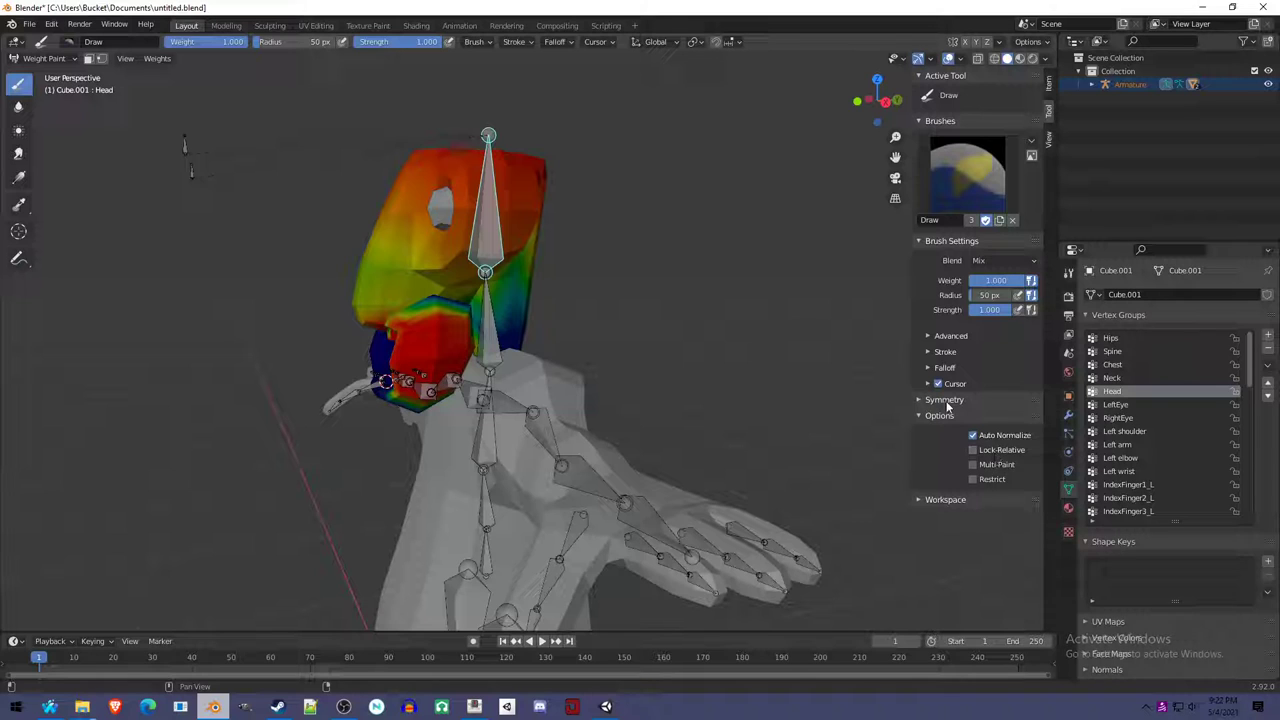
Set the Draw brush's falloff shape to Projected and try Head weight strokes on the front of the jaw, undoing them.
click(945, 368)
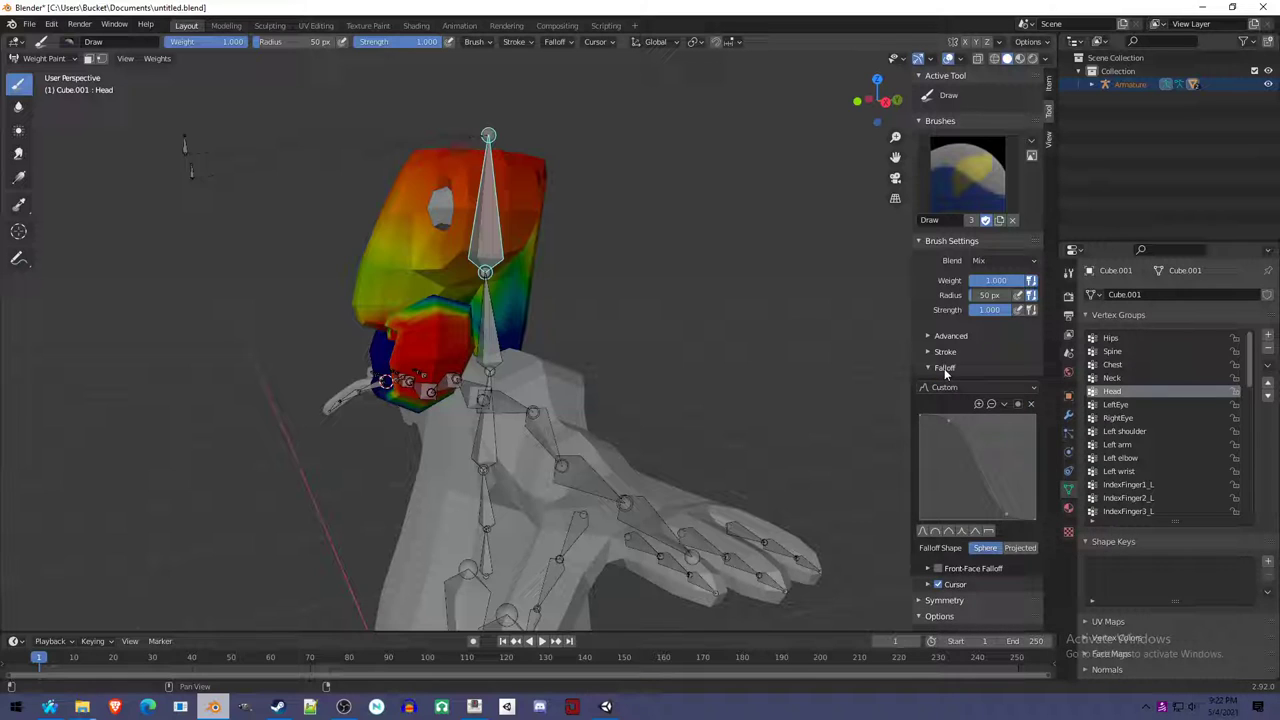
click(1020, 549)
drag(375, 352, 405, 372)
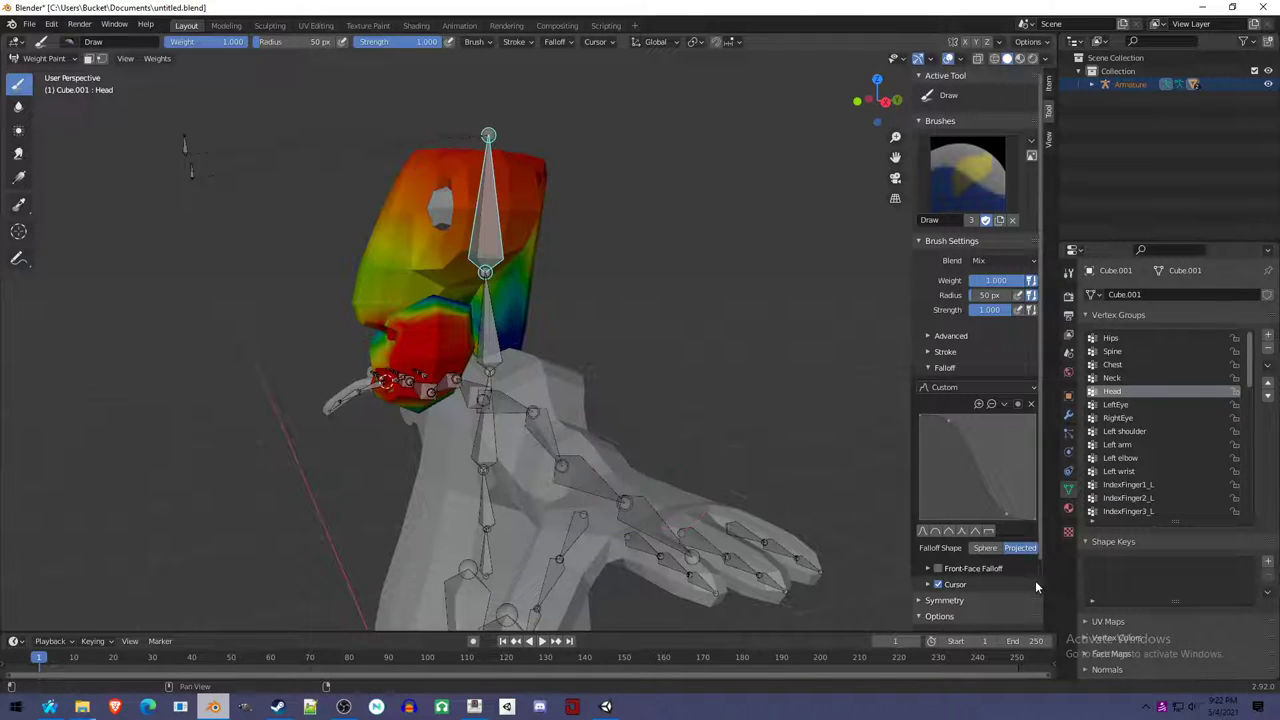
mouse_move(386, 381)
middle_down()
mouse_move(300, 385)
mouse_move(388, 385)
middle_up()
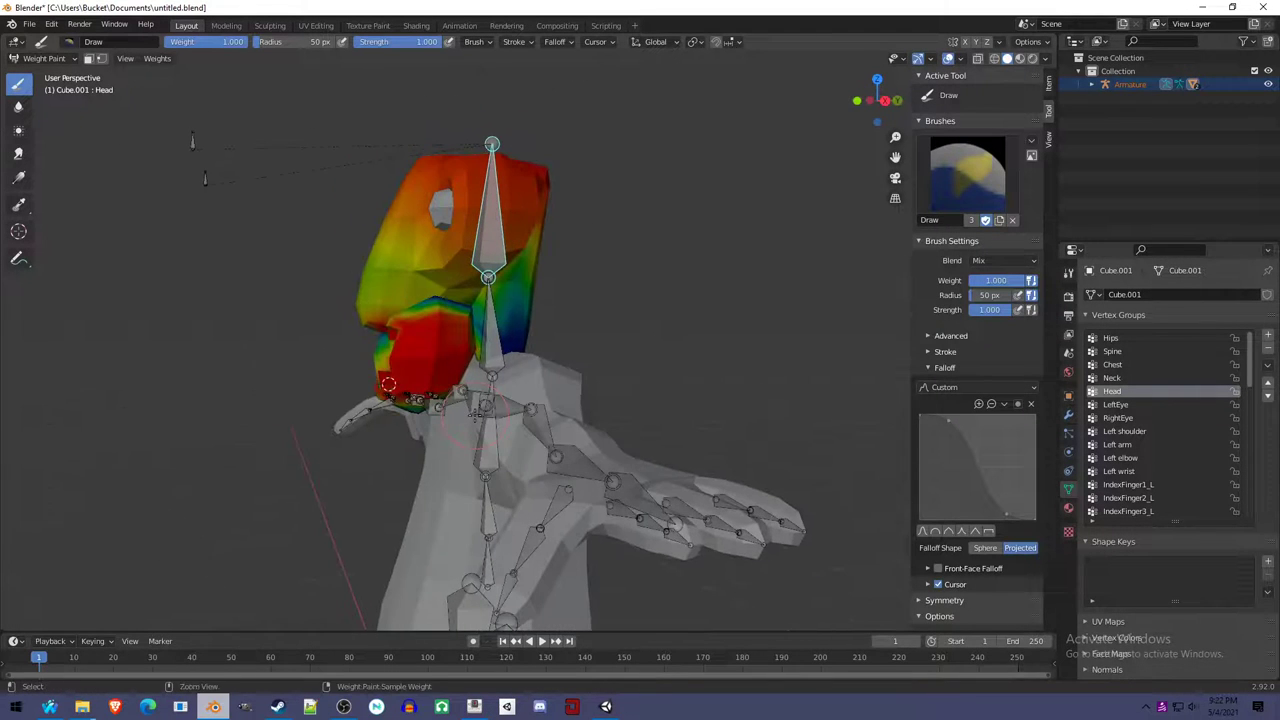
key(ctrl+z)
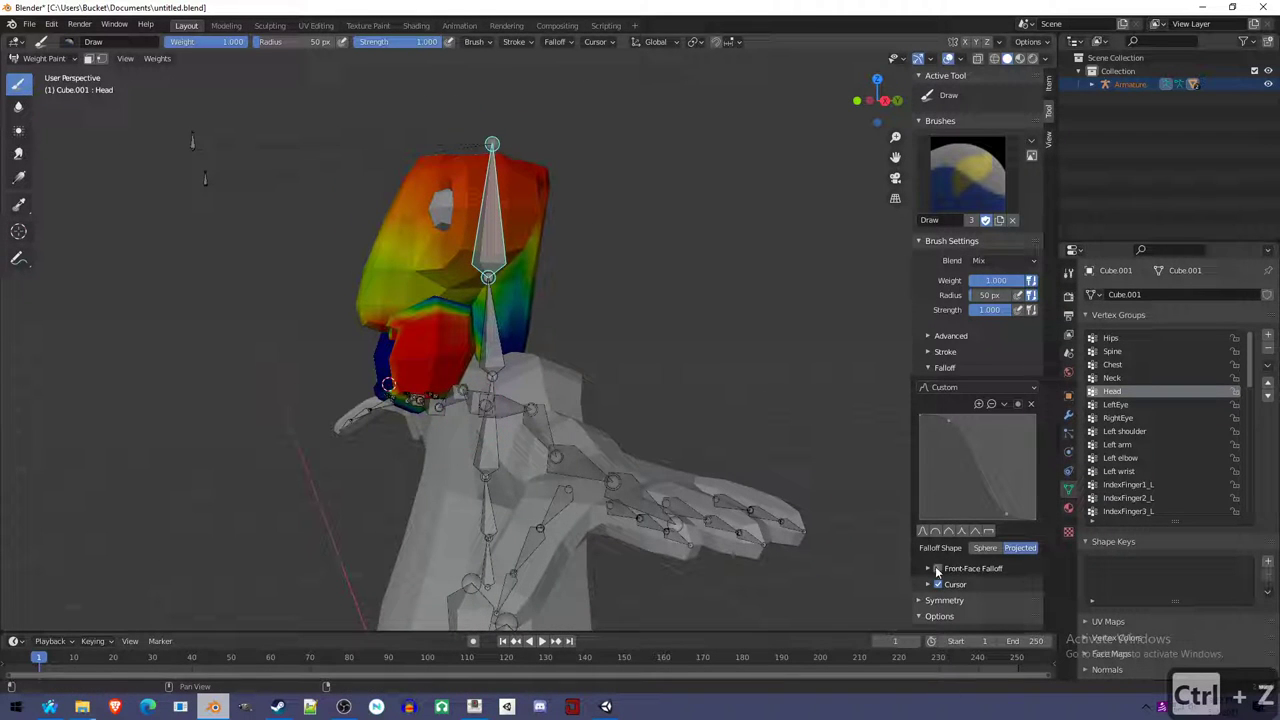
Look through the Draw brush's falloff, stroke and advanced settings, and disable Front Faces Only.
click(930, 567)
scroll(935, 520, down, 2)
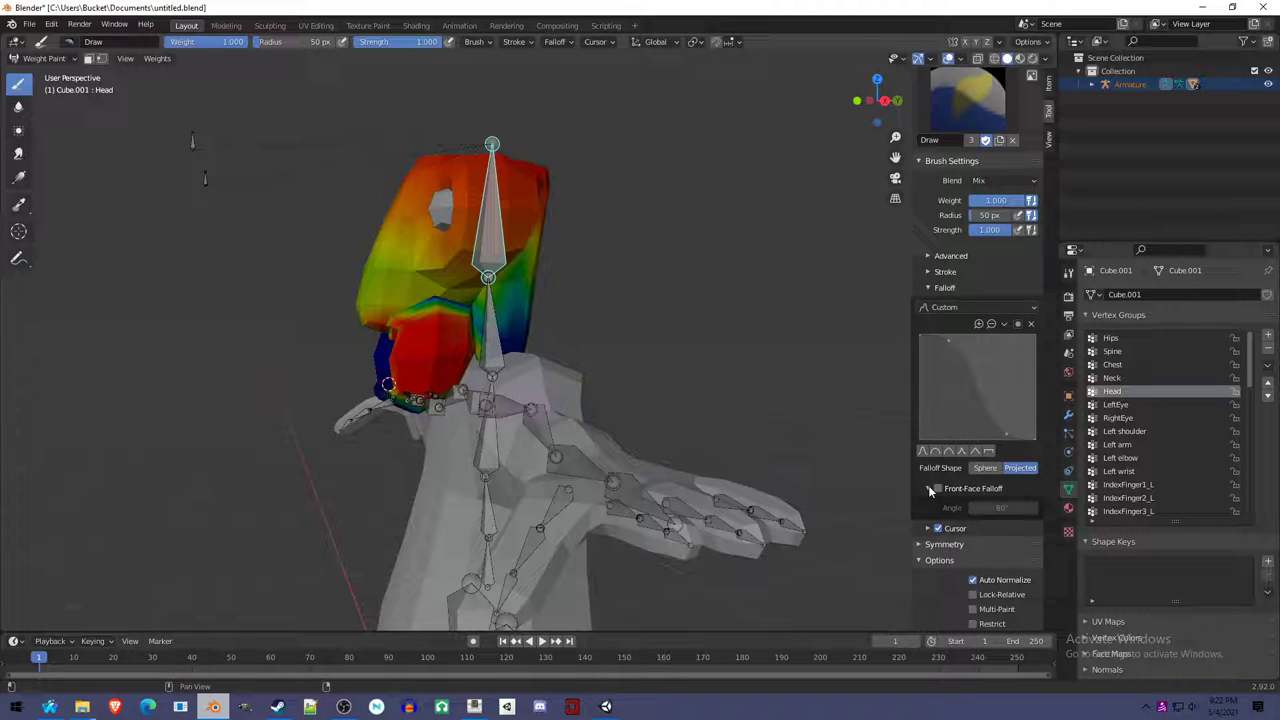
scroll(945, 530, down, 1)
scroll(985, 550, up, 2)
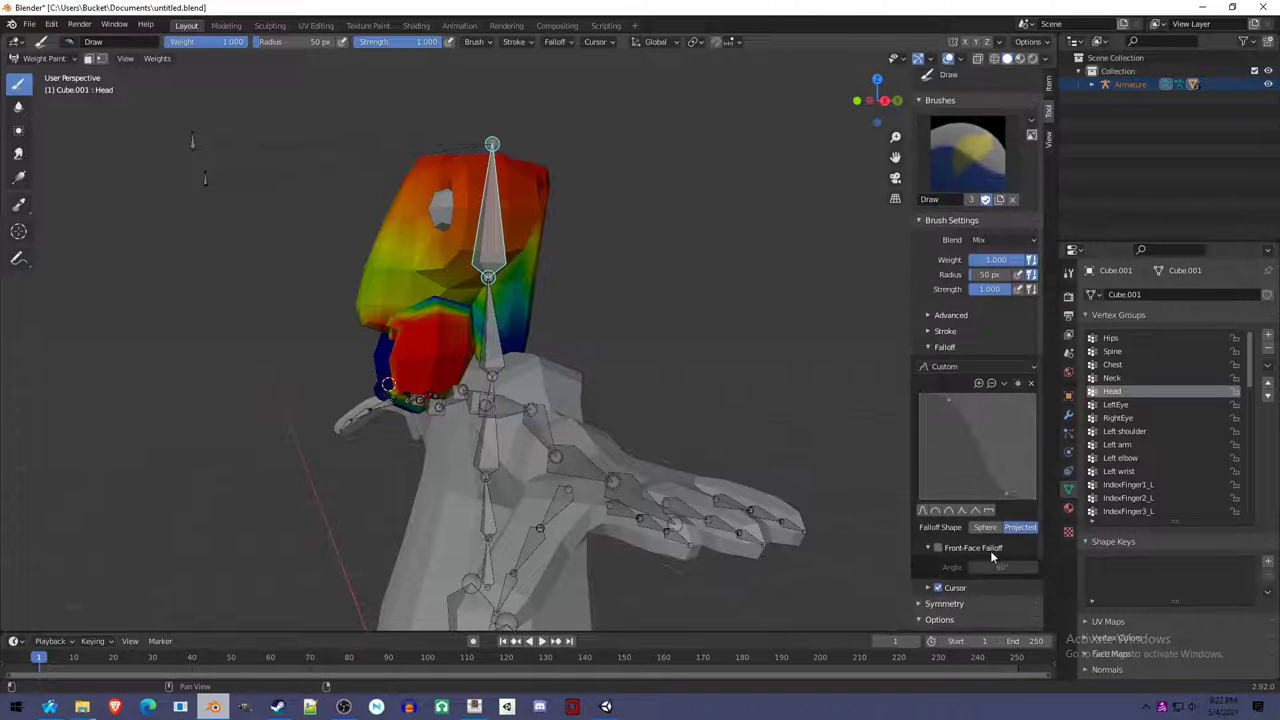
click(941, 330)
click(946, 315)
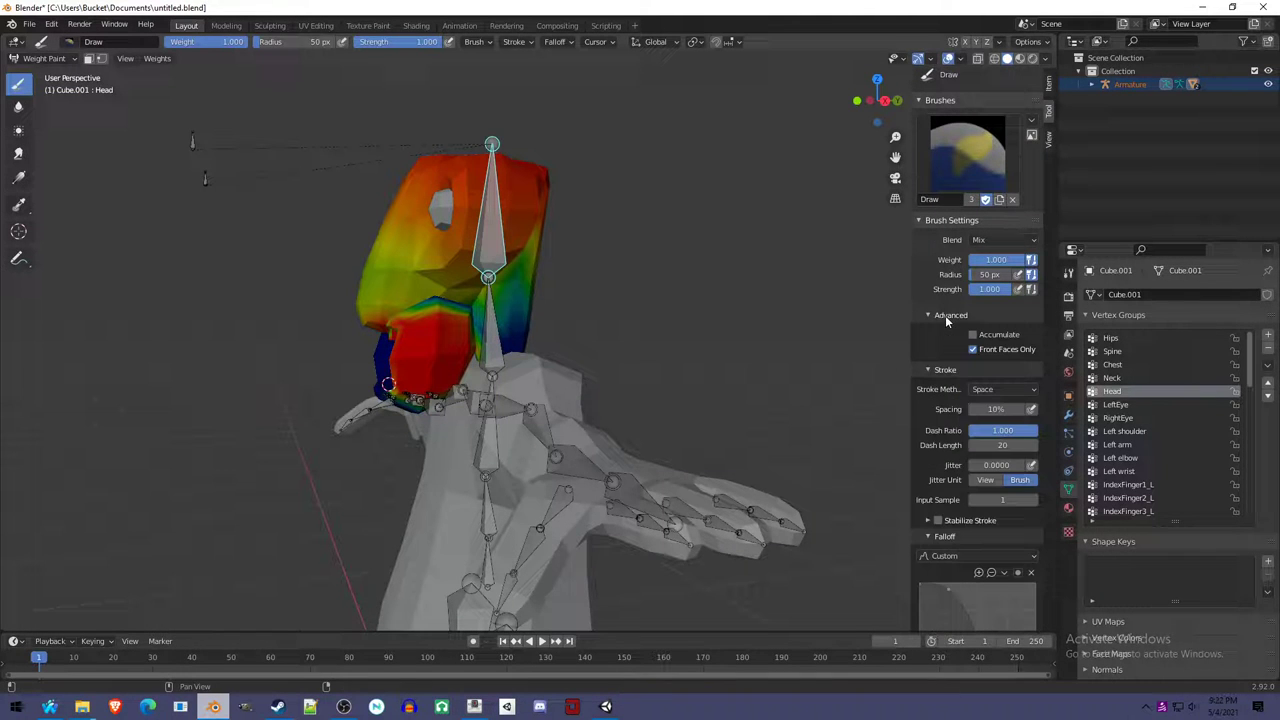
click(935, 372)
click(946, 386)
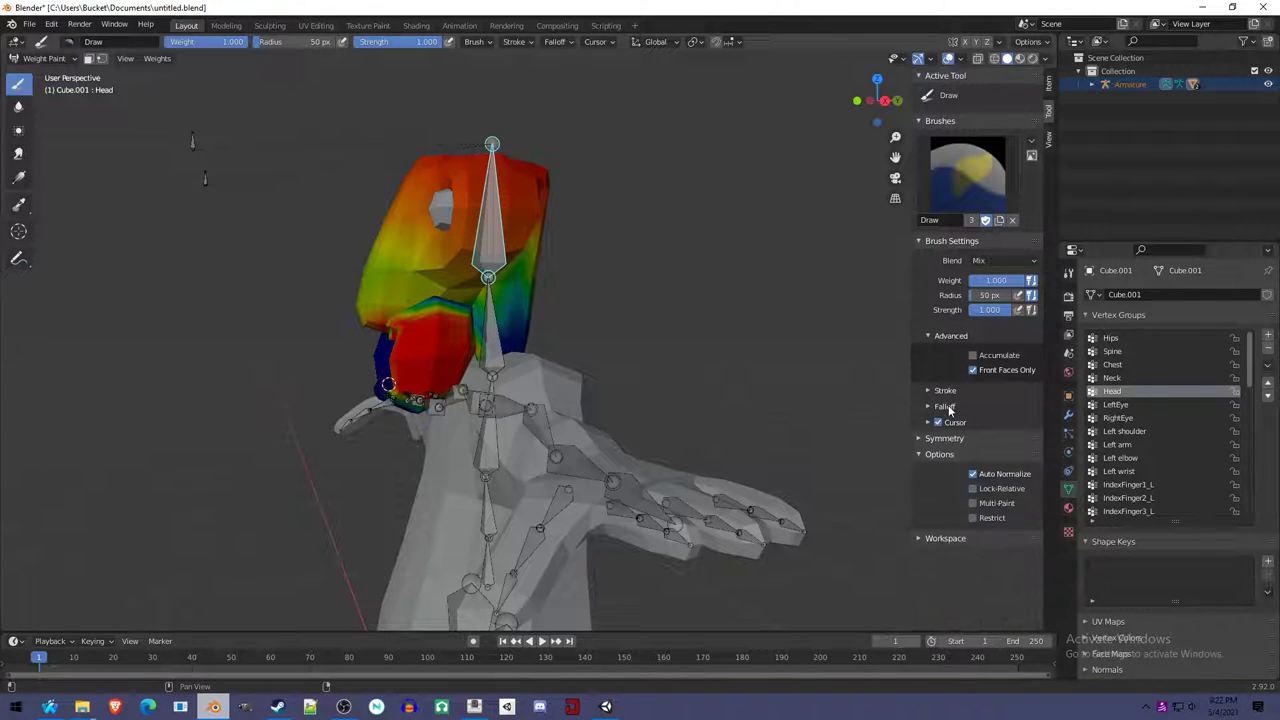
click(949, 408)
scroll(967, 416, down, 3)
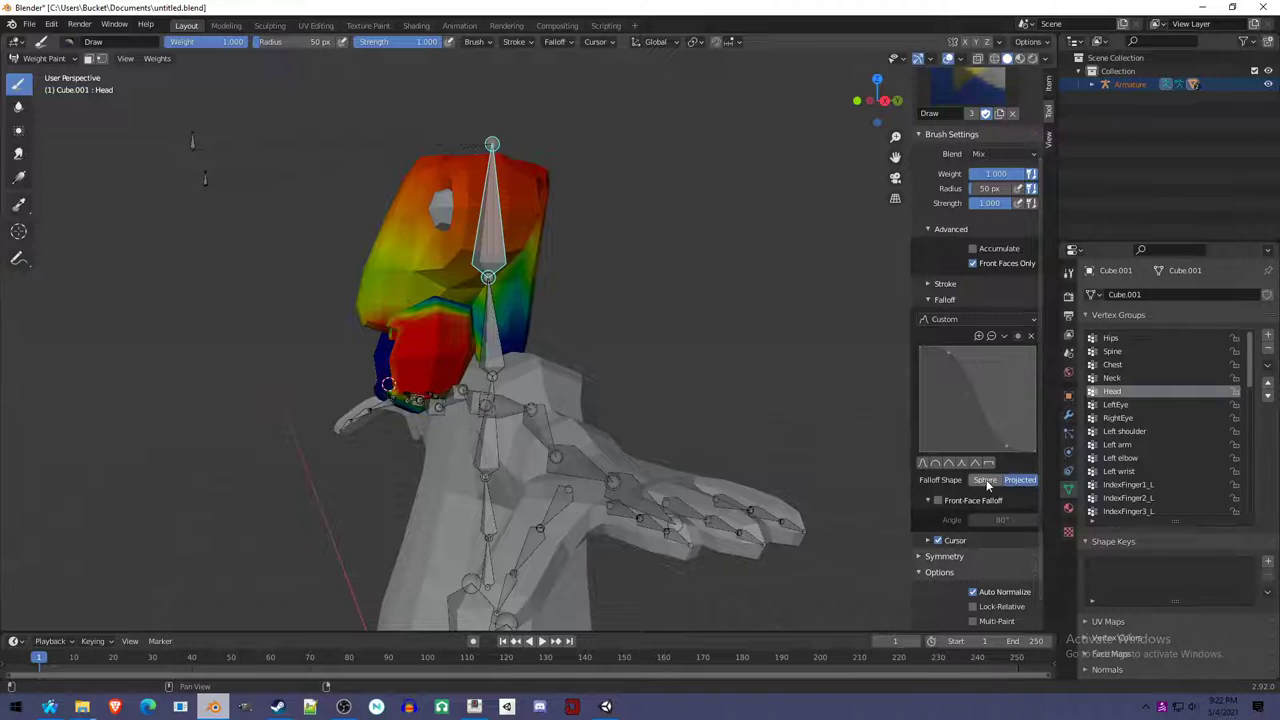
click(992, 264)
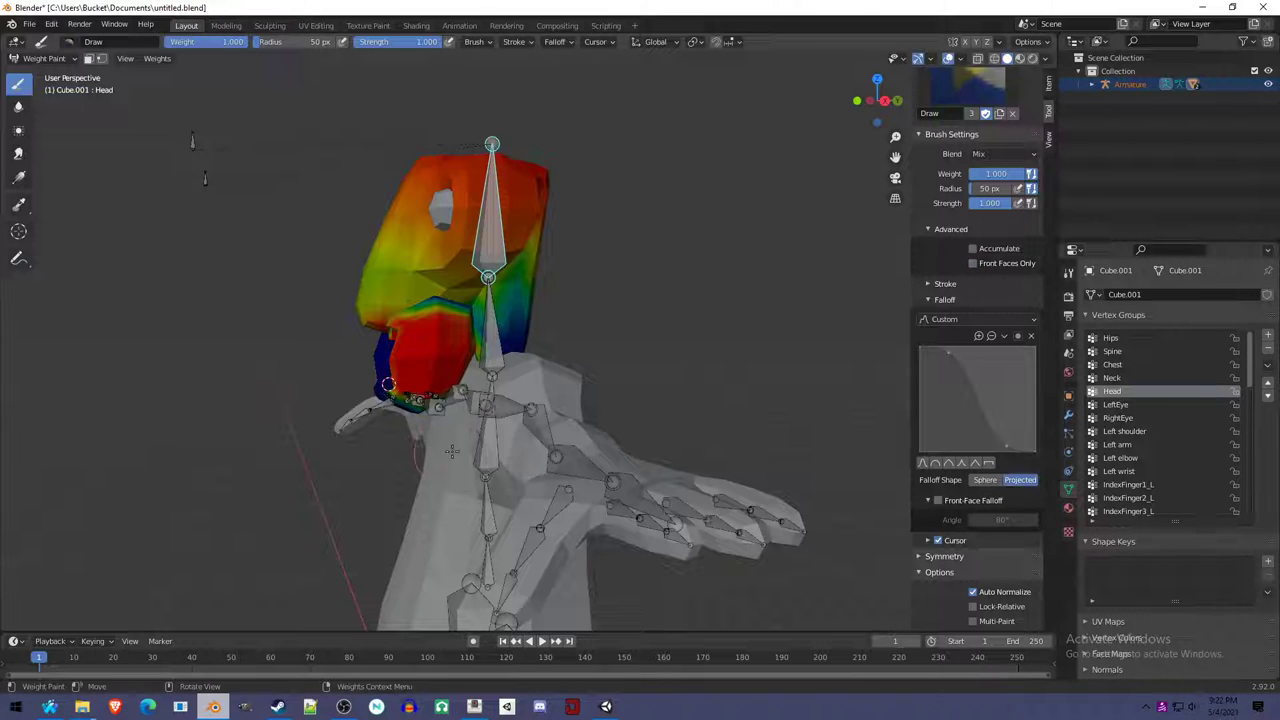
Paint Head weight at 1.000 along the jaw's rear and upper edges in the right wireframe view, using a 21 px brush radius.
mouse_move(388, 385)
middle_down()
mouse_move(470, 385)
mouse_move(392, 386)
middle_up()
key(KP_3)
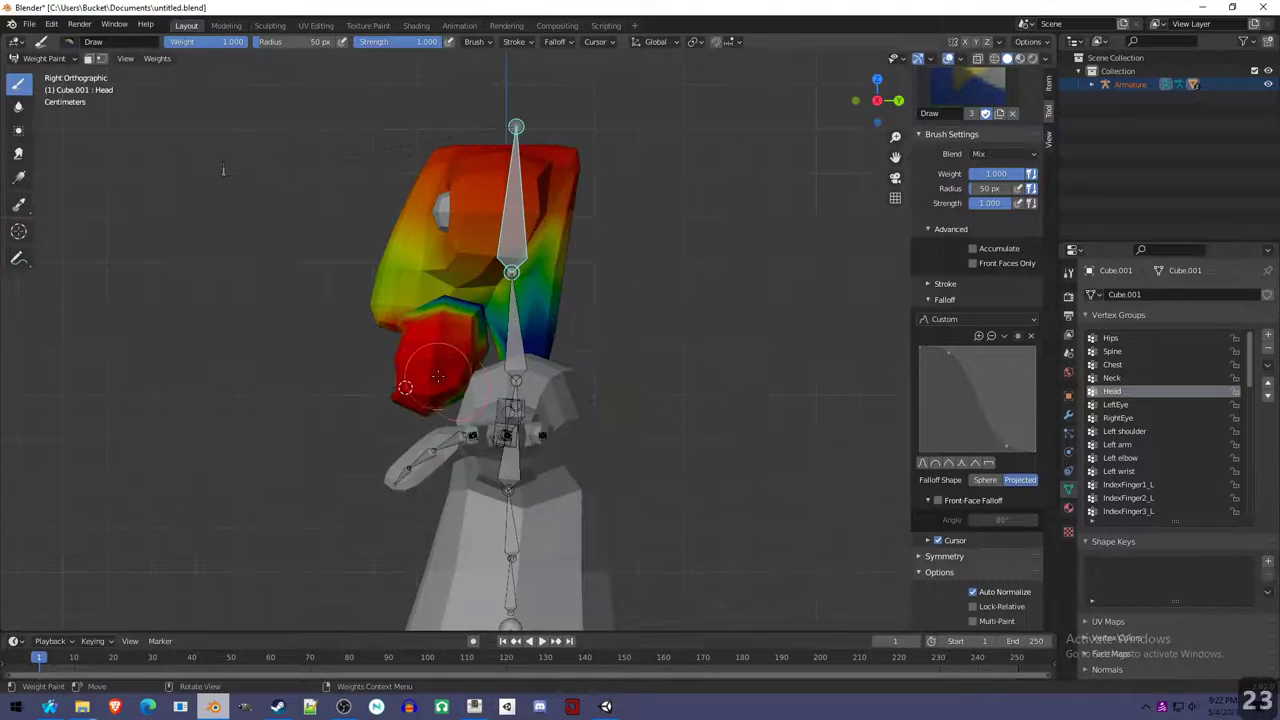
key(z)
click(375, 357)
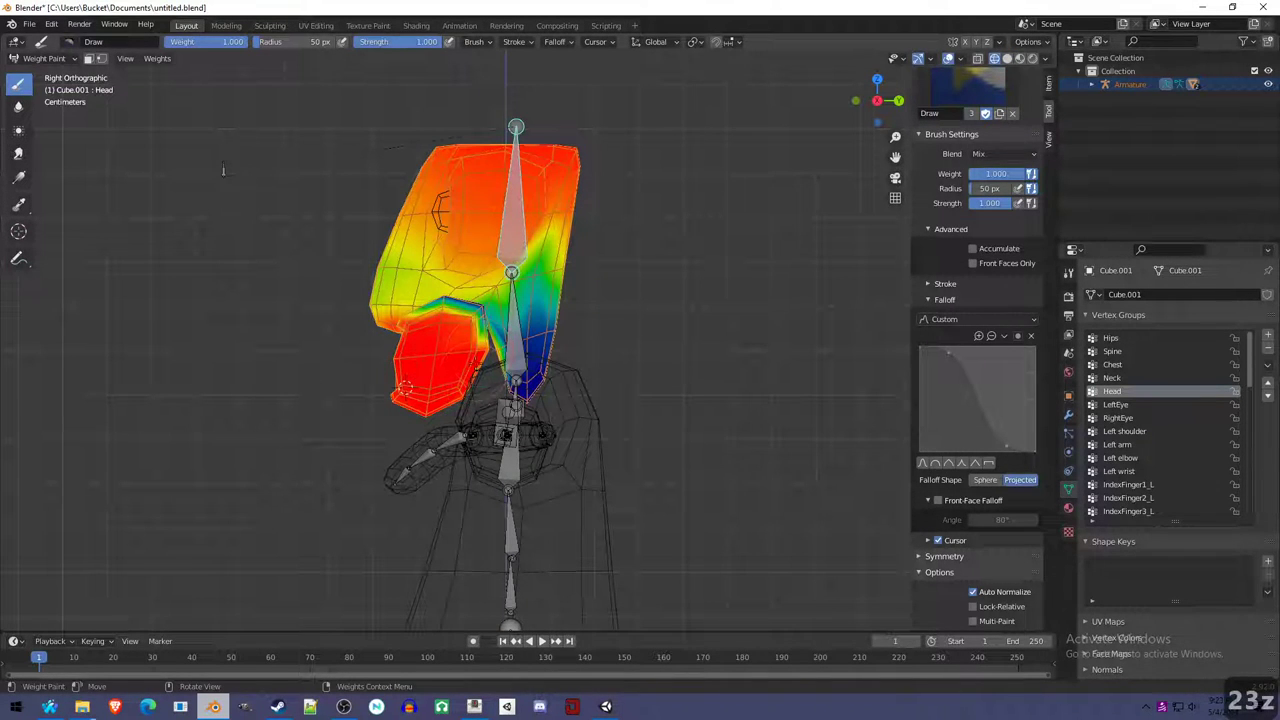
key(f)
click(456, 366)
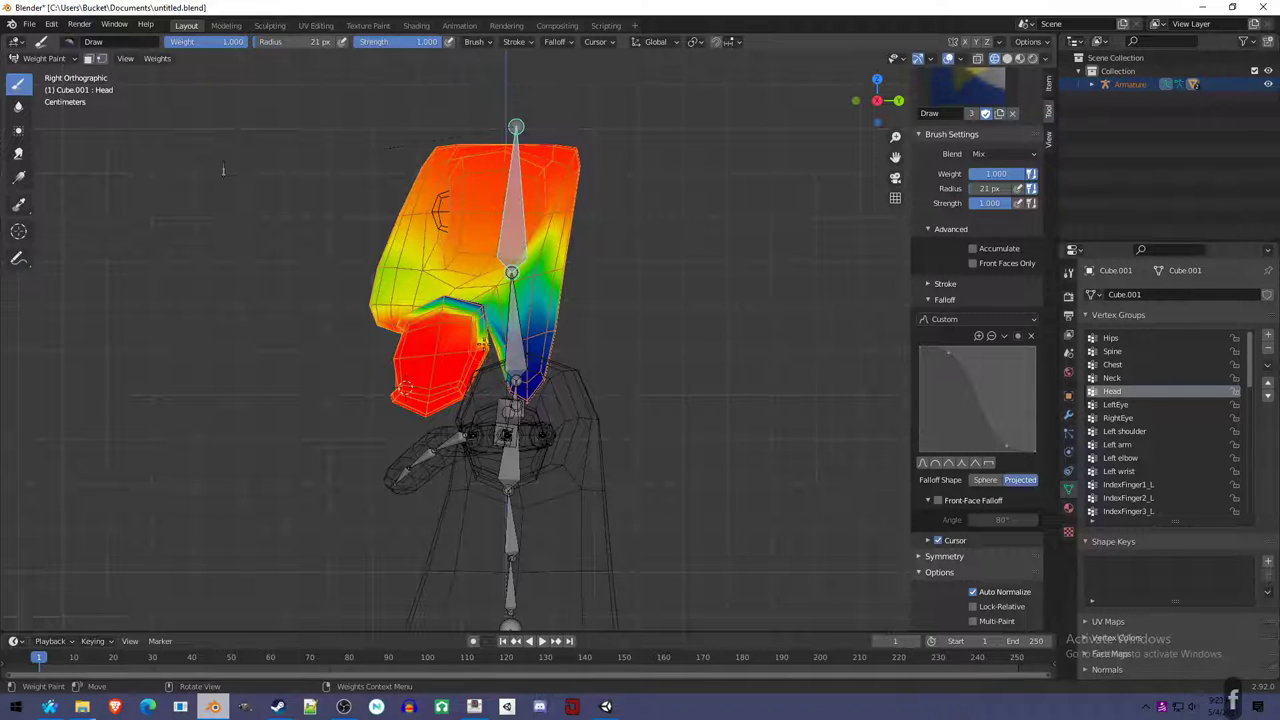
drag(476, 304, 489, 349)
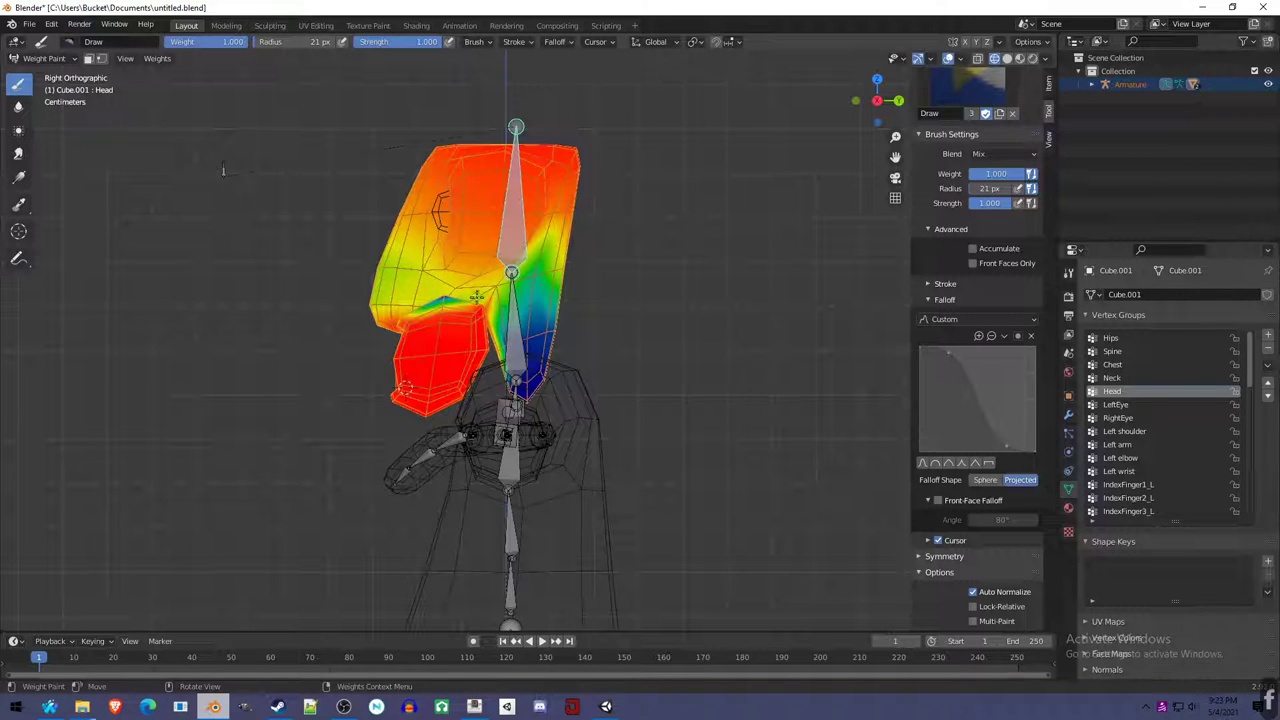
drag(477, 293, 440, 293)
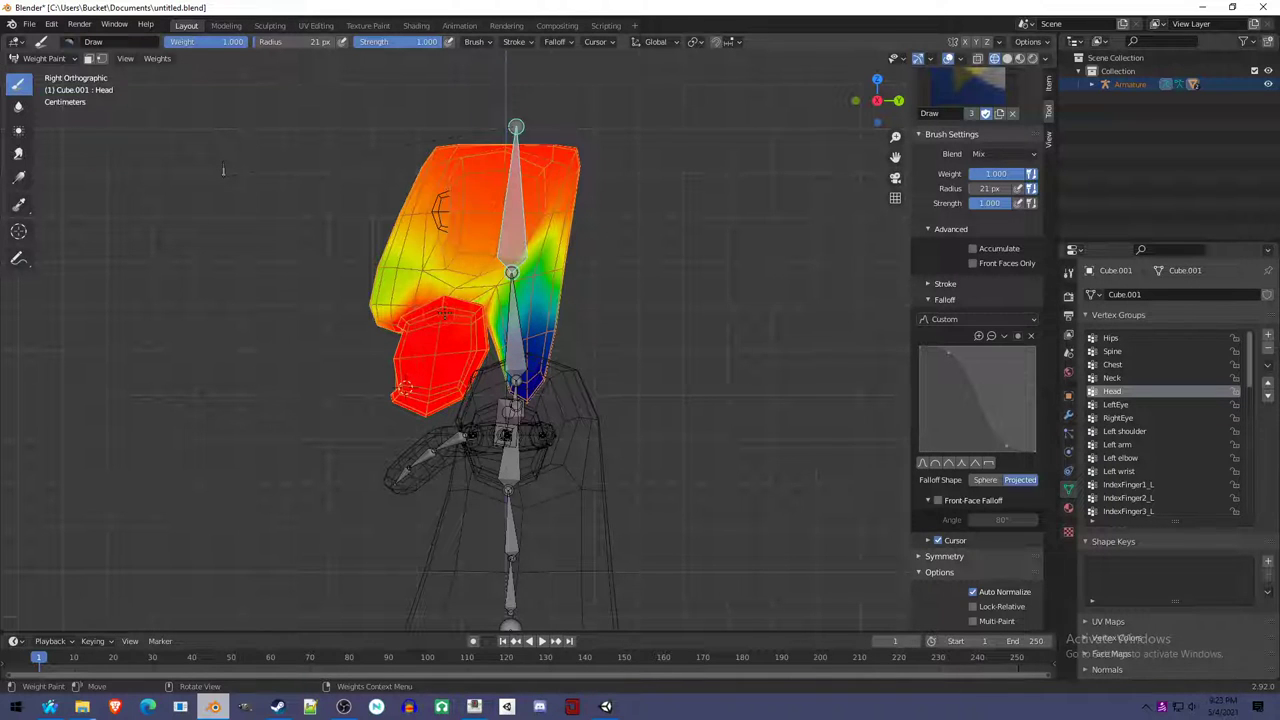
Set the brush radius to 64 px and paint Head weight at 1.000 over the snout, eyes and rest of the upper head.
key(f)
click(464, 332)
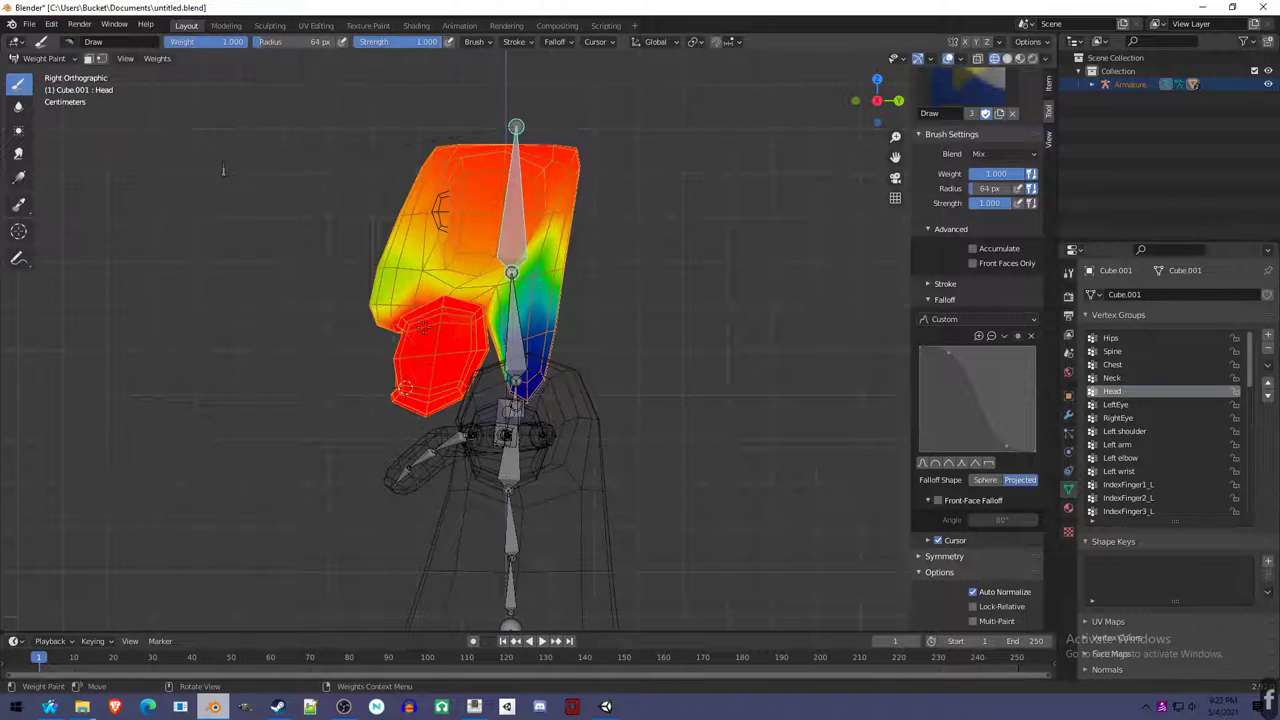
mouse_move(375, 318)
mouse_down()
mouse_move(376, 272)
mouse_move(456, 91)
mouse_move(337, 345)
mouse_move(651, 200)
mouse_move(560, 260)
mouse_move(622, 252)
mouse_up()
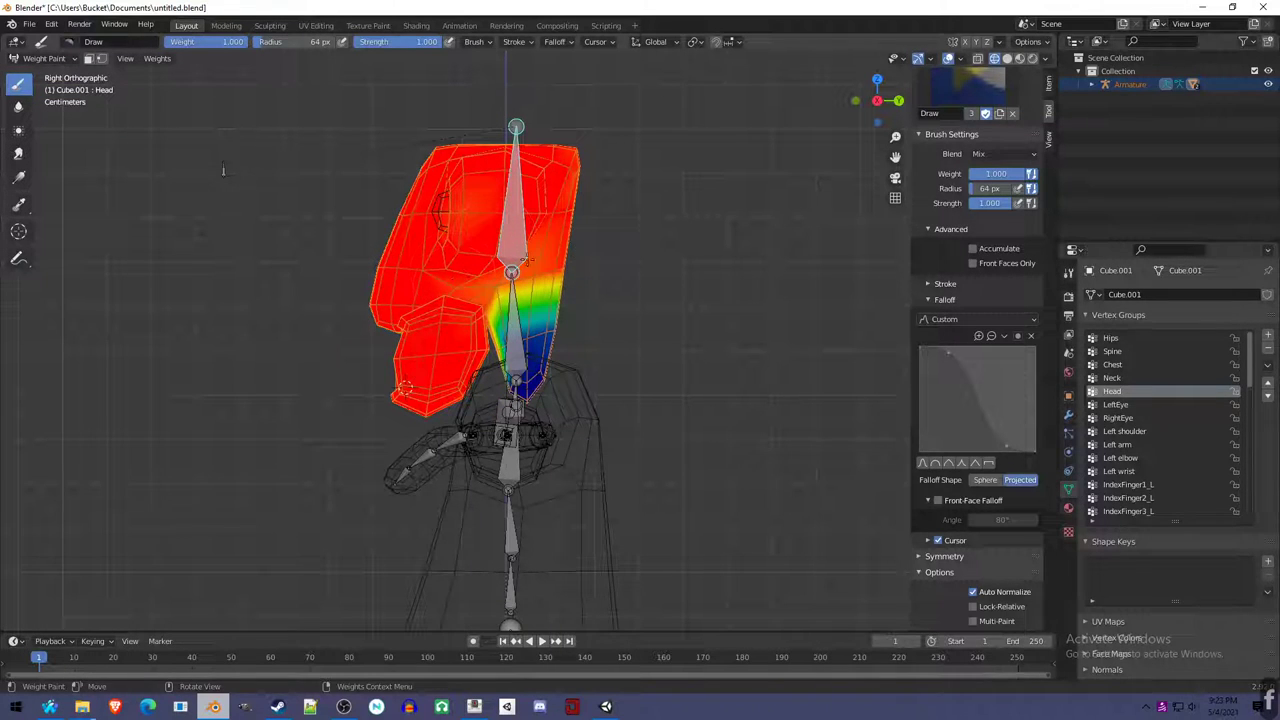
drag(526, 260, 629, 252)
Test the painted head weights by freely rotating the Head bone, restoring its pose.
key(r)
key(r)
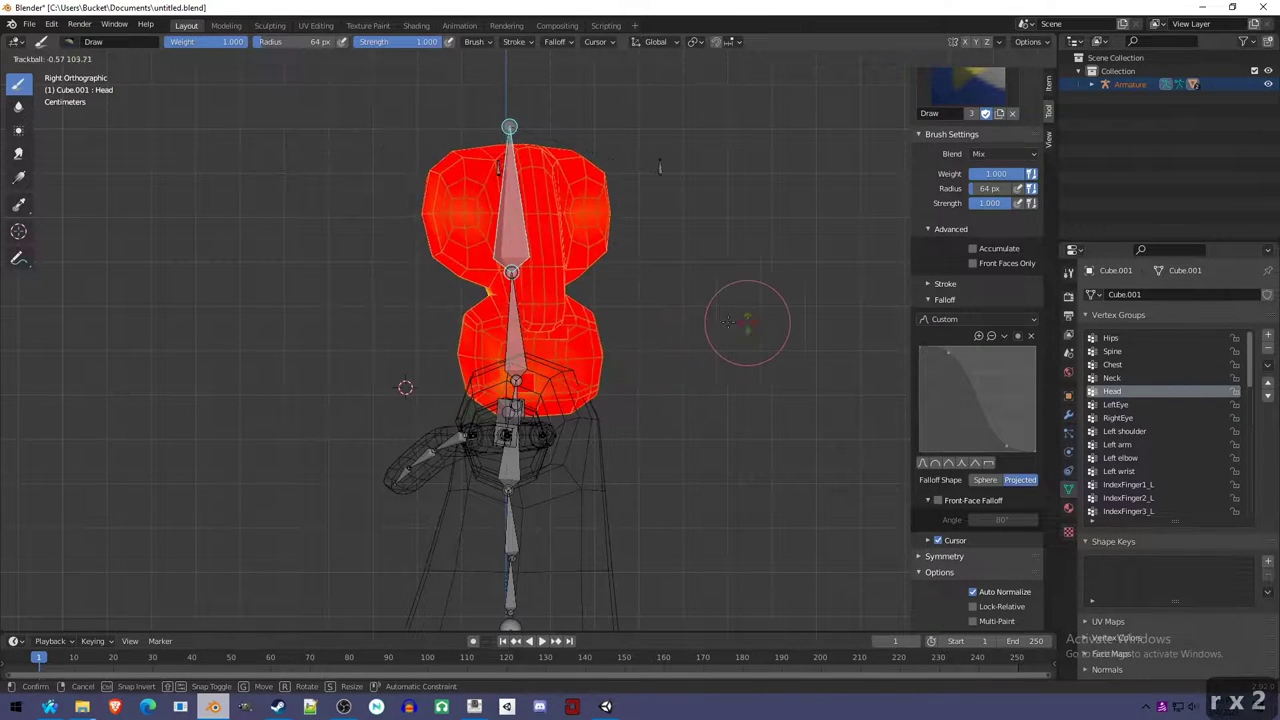
click(652, 337)
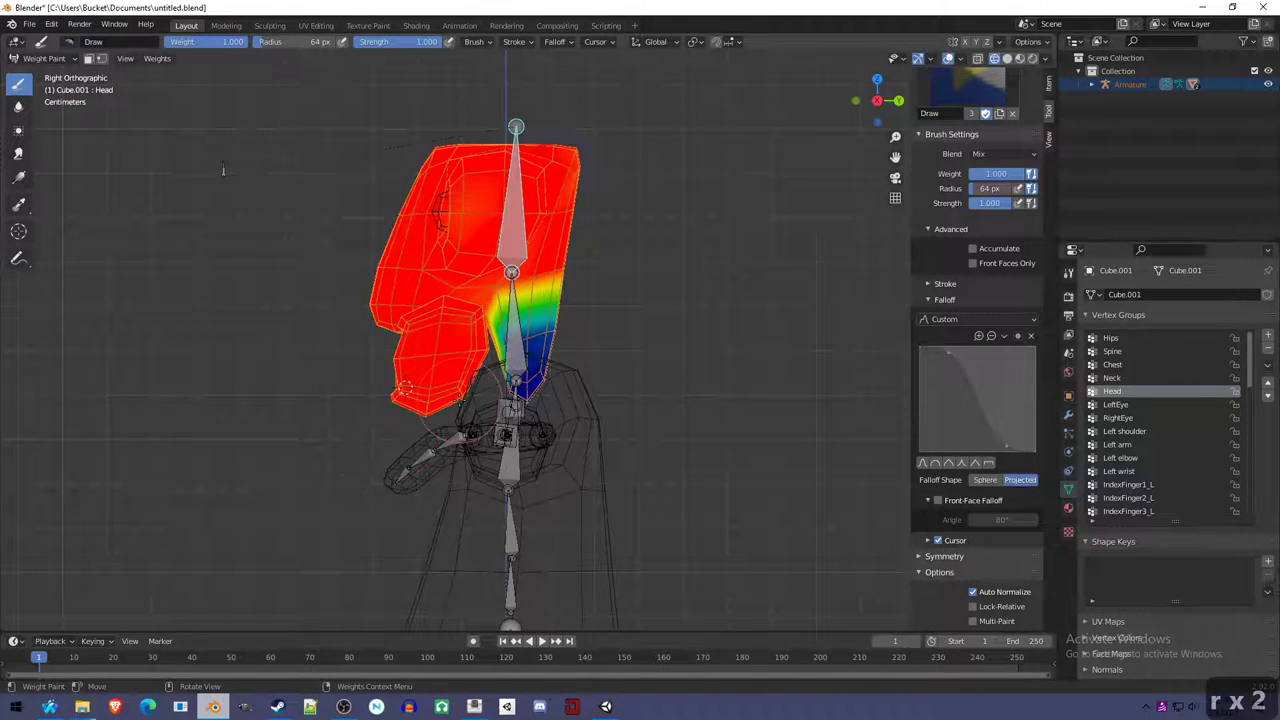
Set the Draw brush's radius to 42 px, keeping its strength at 1.000.
key(f)
click(446, 404)
key(shift+f)
click(446, 405)
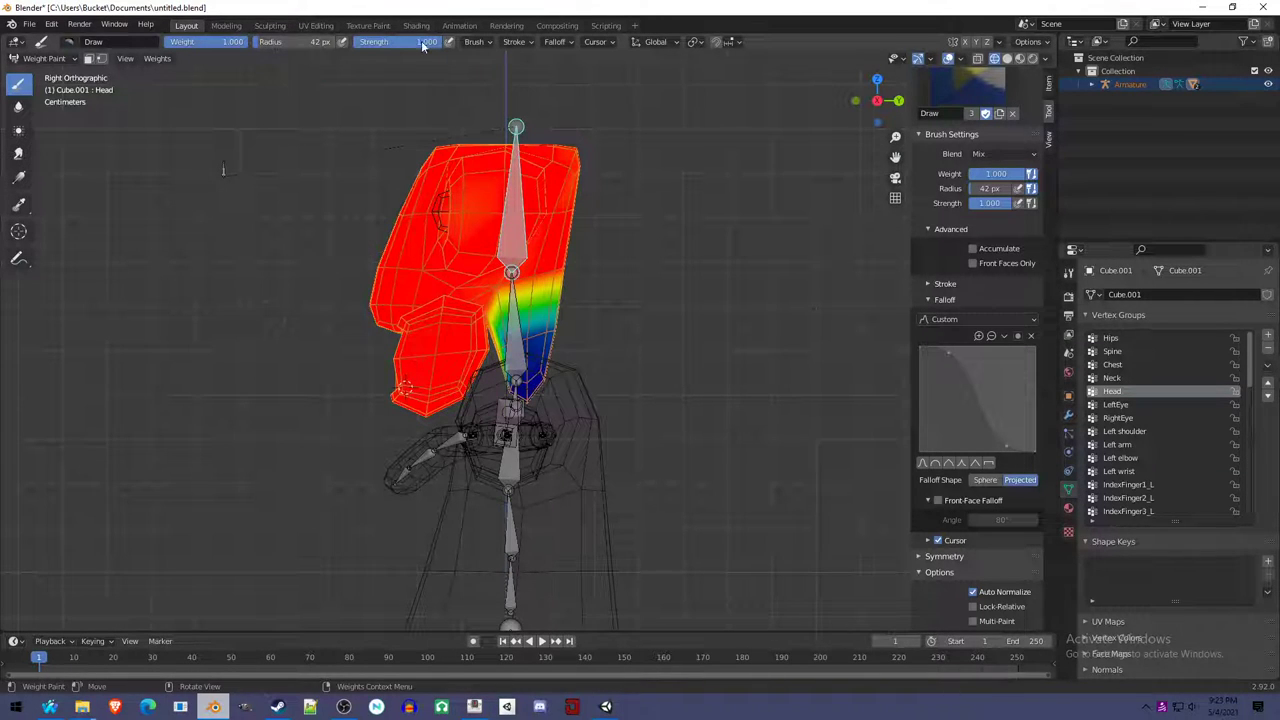
Try a weight 0.000 stroke along the top of the head, undoing it and returning the brush weight to 1.000.
drag(206, 42, 164, 42)
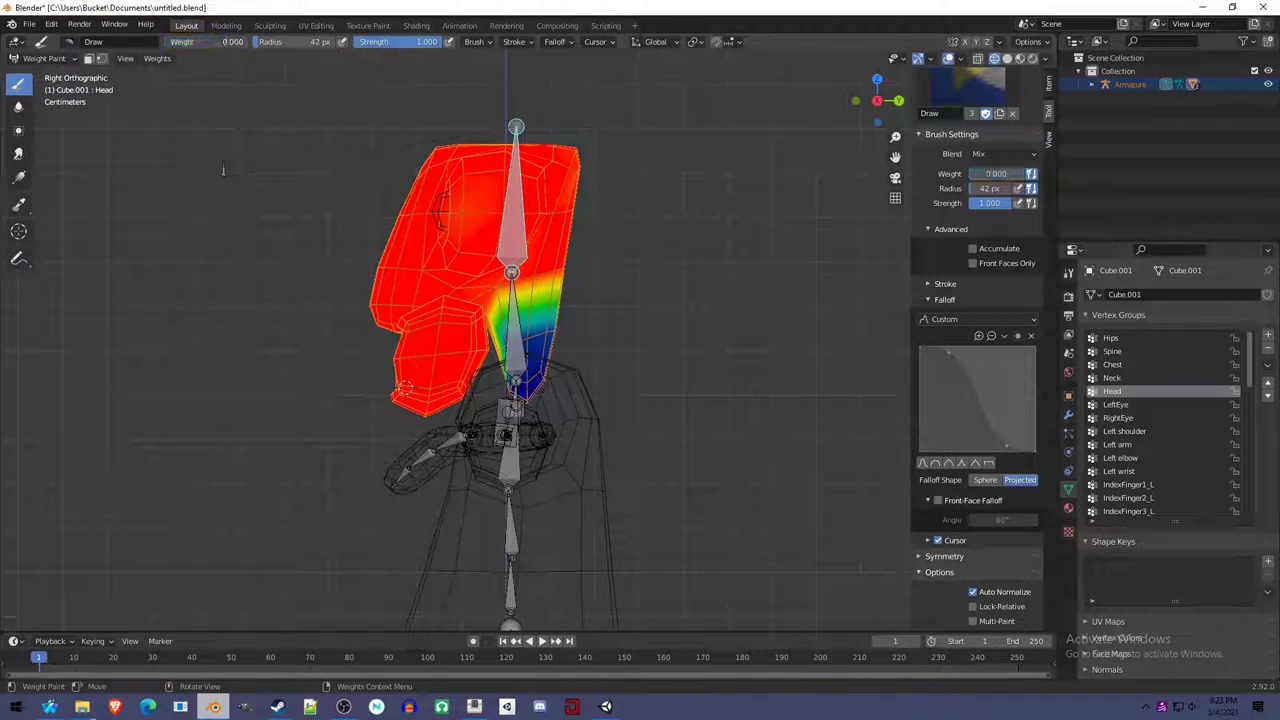
mouse_move(474, 142)
mouse_down()
mouse_move(362, 217)
mouse_move(474, 134)
mouse_up()
key(ctrl+z)
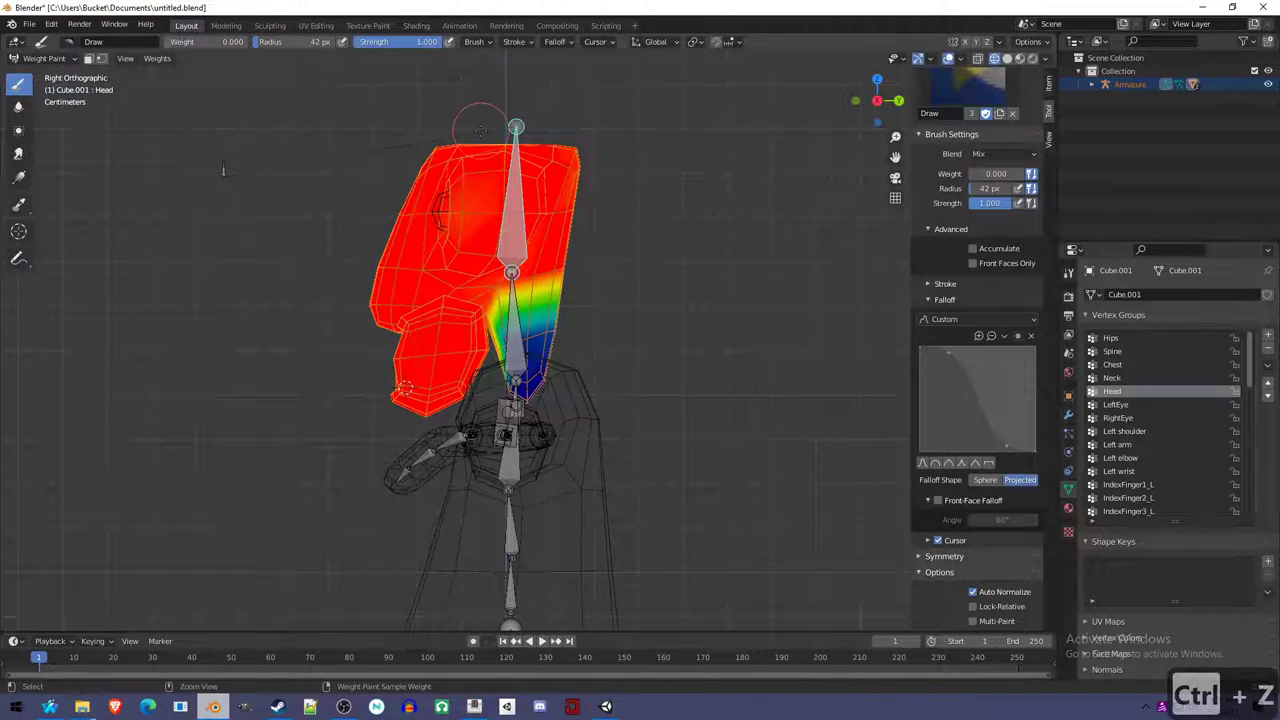
drag(176, 44, 247, 43)
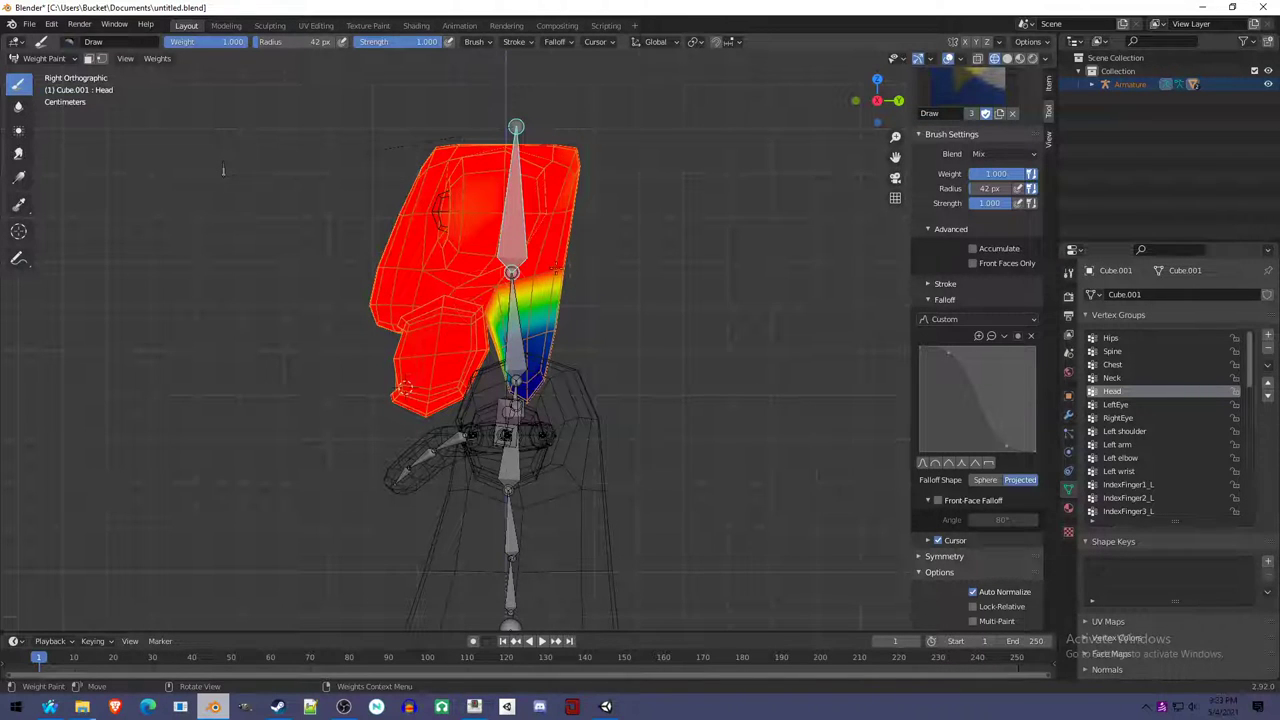
Test the Head bone's trackball and planar rotation in the right wireframe view, cancelling the rotation.
key(r)
key(r)
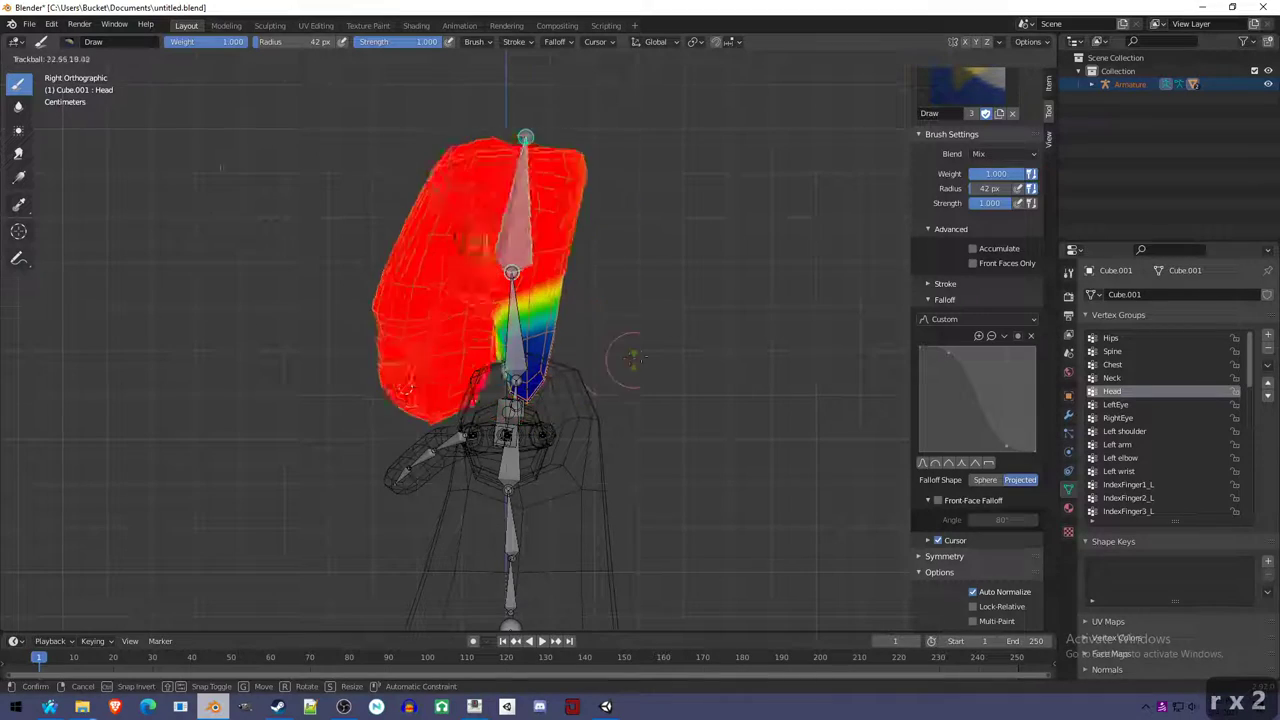
key(r)
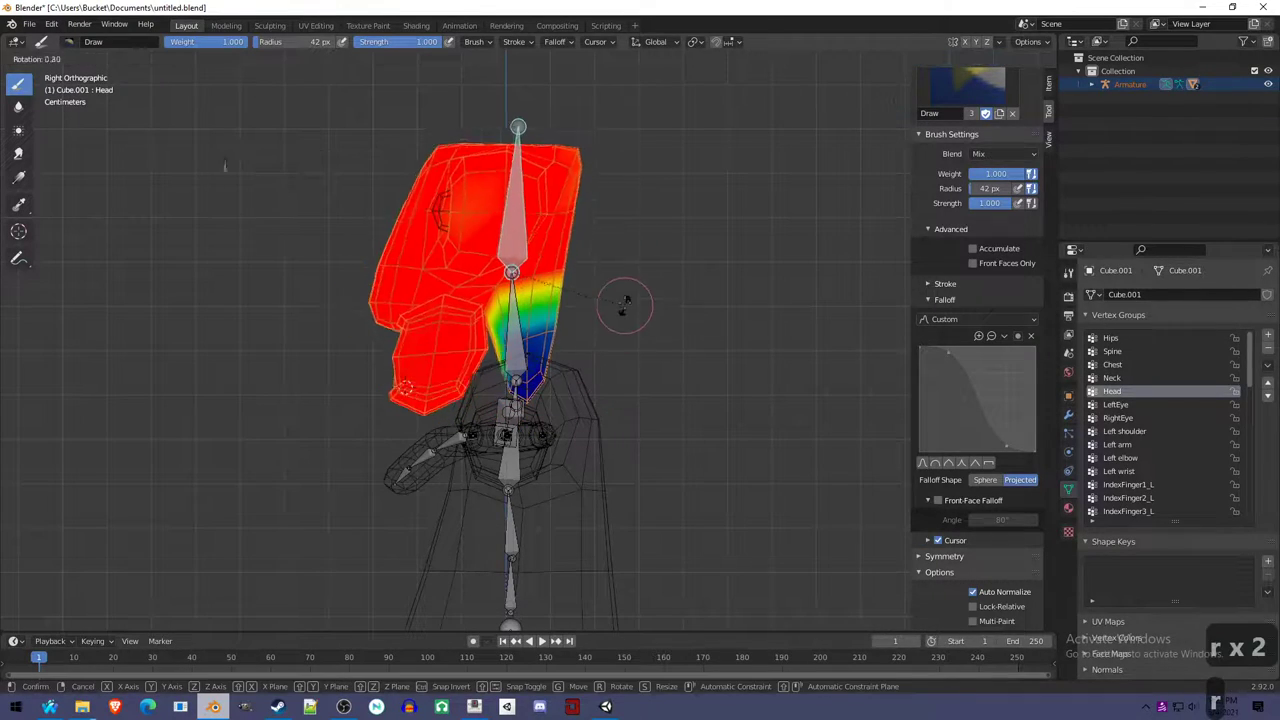
right_click(613, 288)
Make the Neck bone active and test-rotate it from the side to check the neck's weights, cancelling the rotation.
ctrl+click(523, 351)
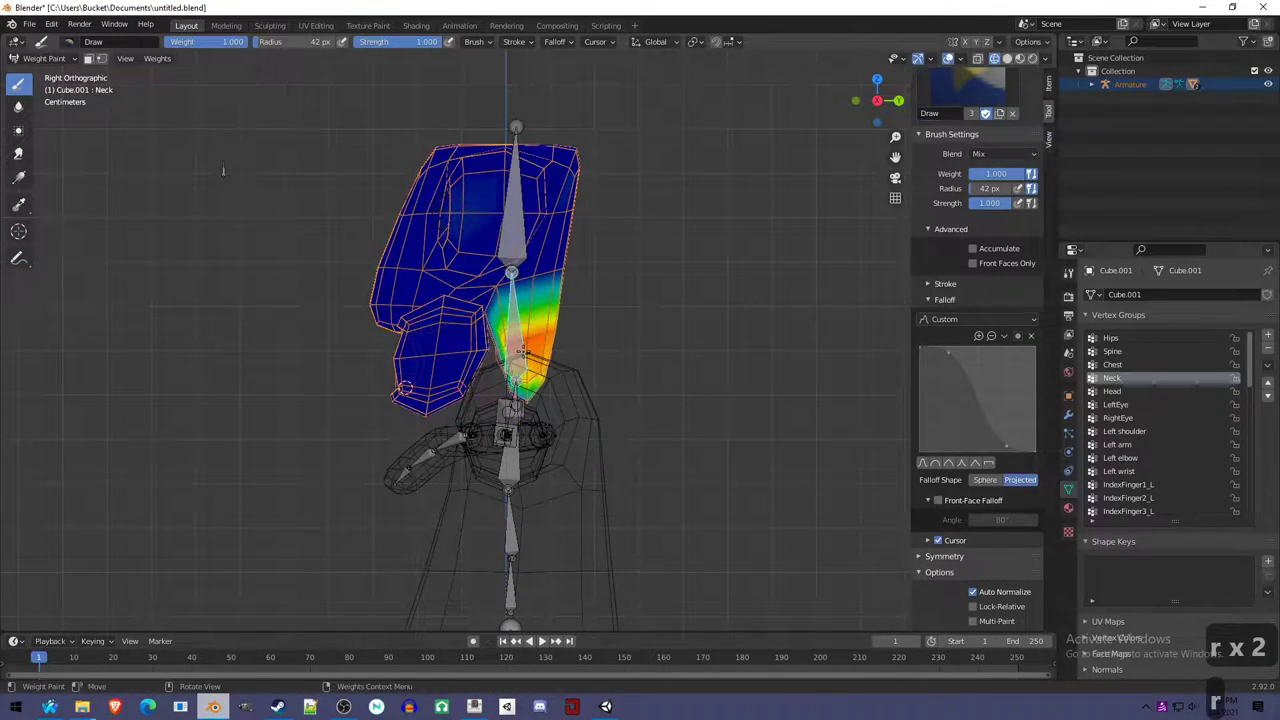
scroll(451, 367, up, 4)
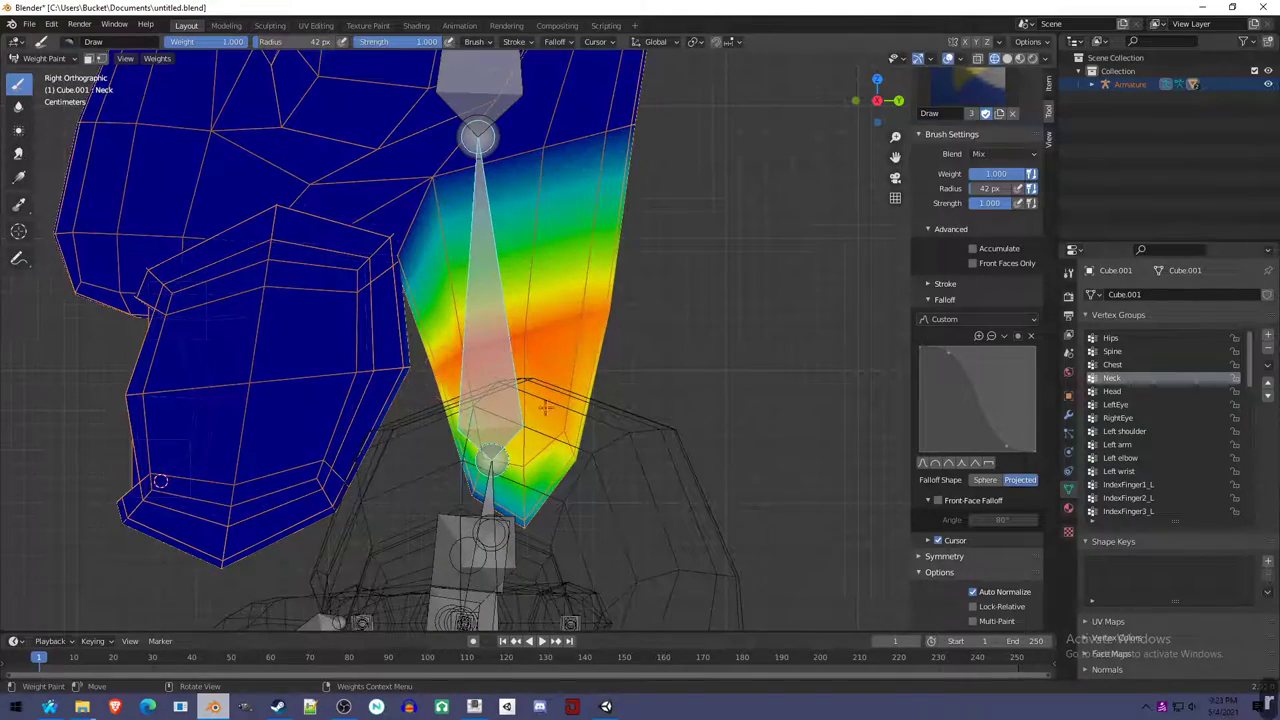
scroll(545, 410, down, 4)
key(r)
key(r)
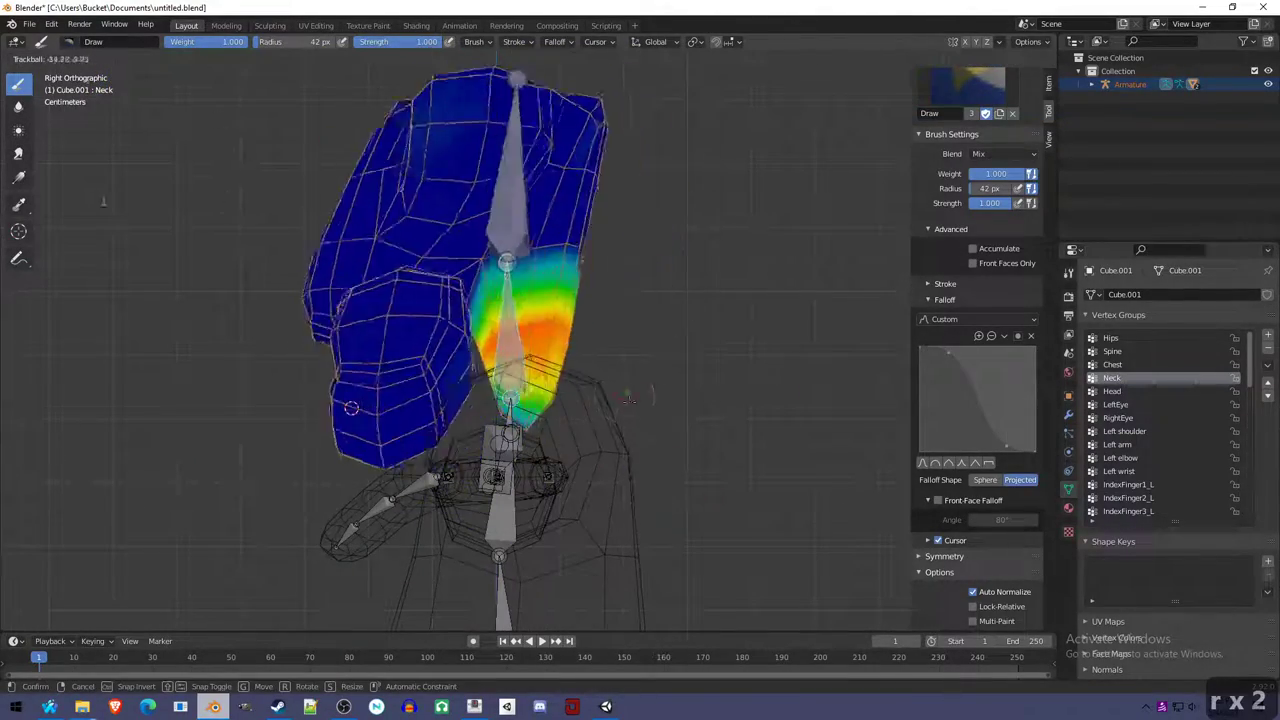
right_click(640, 450)
Test-rotate the Neck bone from an angled view, restoring its pose, and switch the viewport back to solid shading.
middle_drag(640, 450, 670, 450)
middle_drag(482, 403, 538, 406)
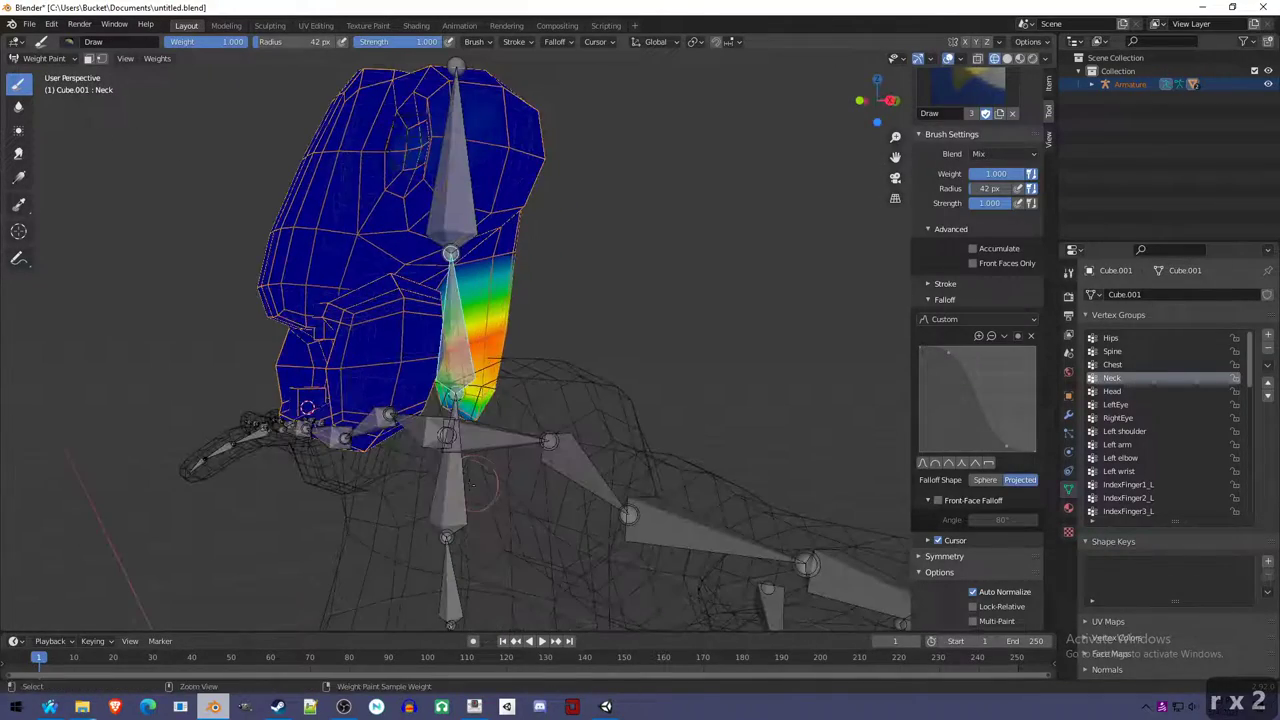
ctrl+click(476, 504)
ctrl+click(466, 372)
key(r)
key(r)
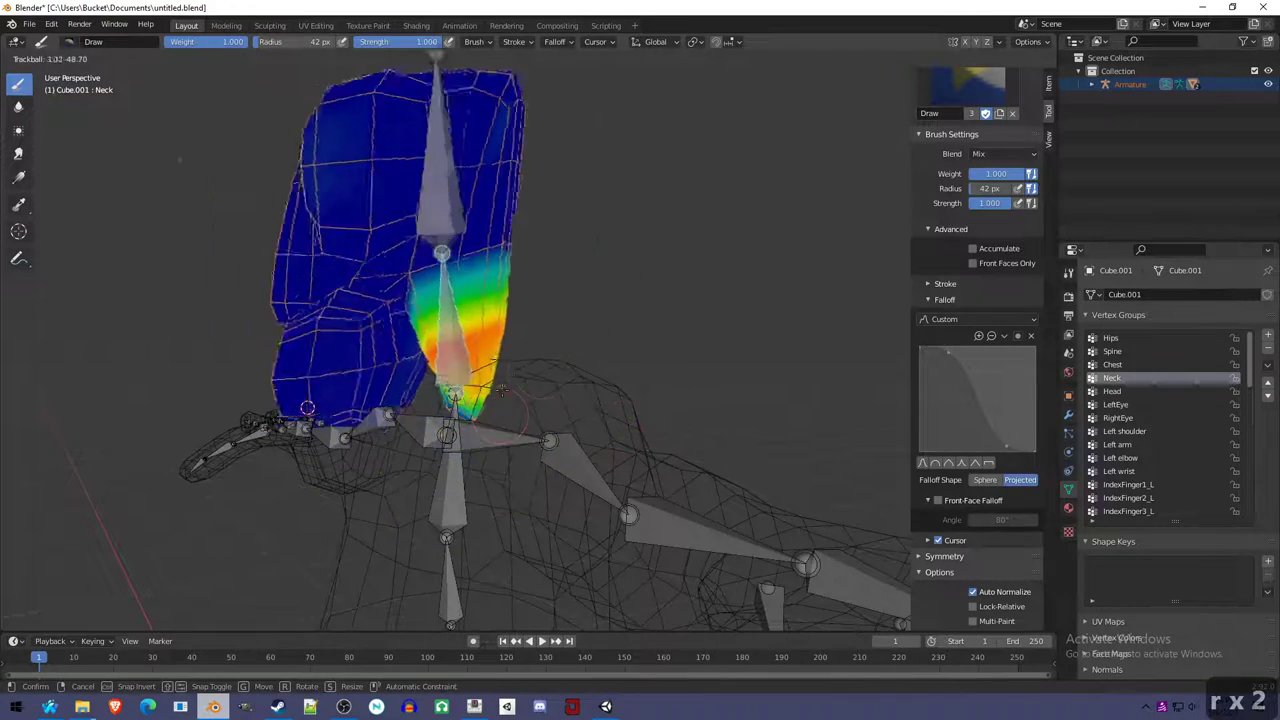
click(622, 390)
key(r)
key(r)
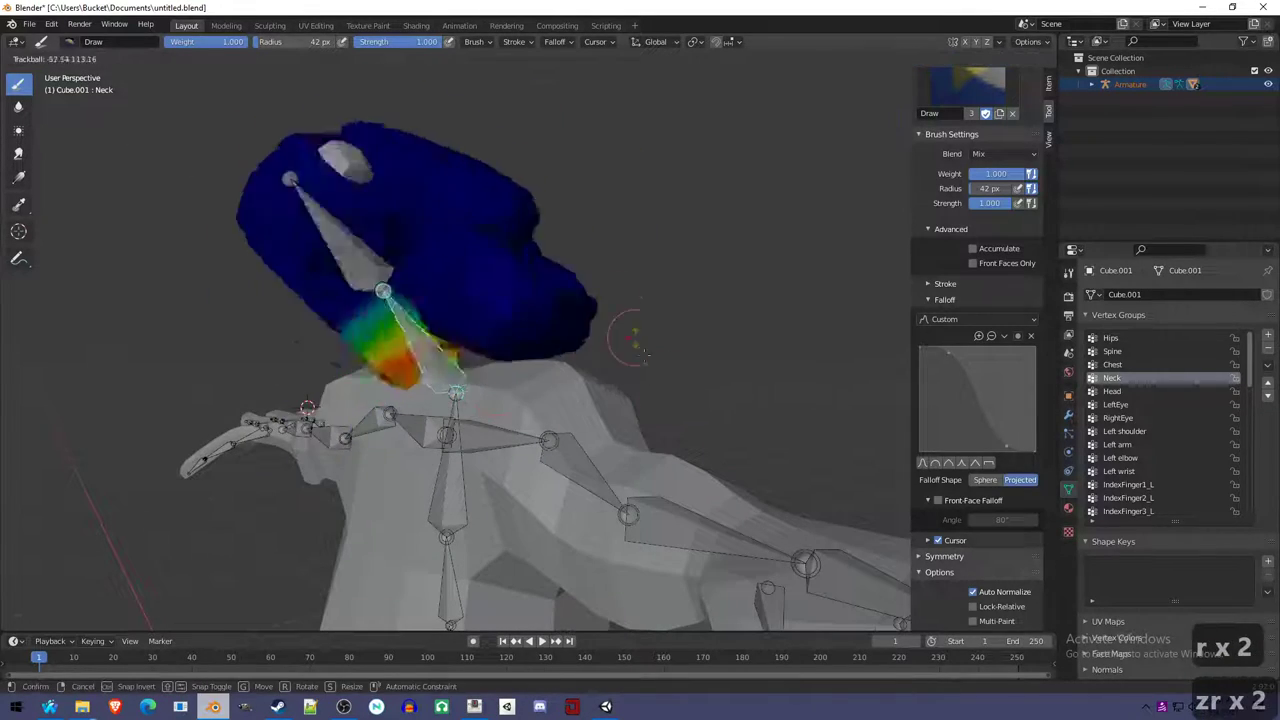
right_click(475, 367)
Make the Head bone active and test-rotate it to examine how the neck deforms in solid shading, restoring its pose.
ctrl+click(447, 225)
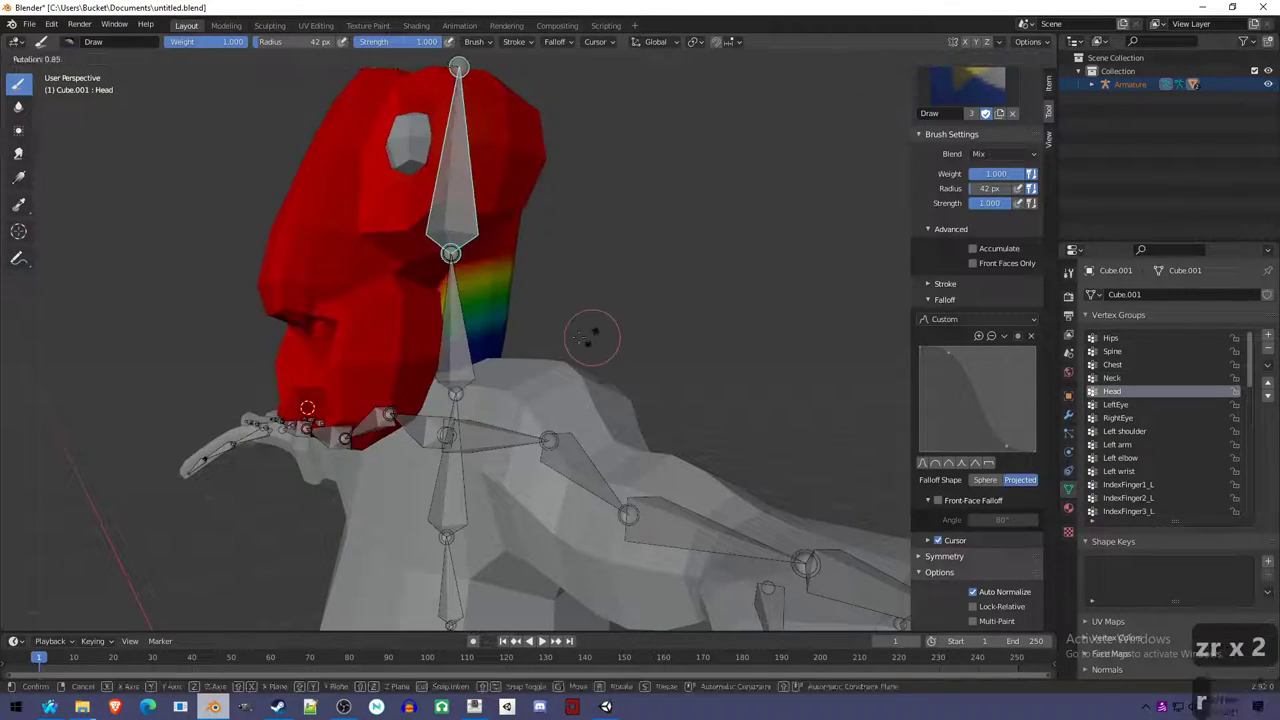
key(r)
key(r)
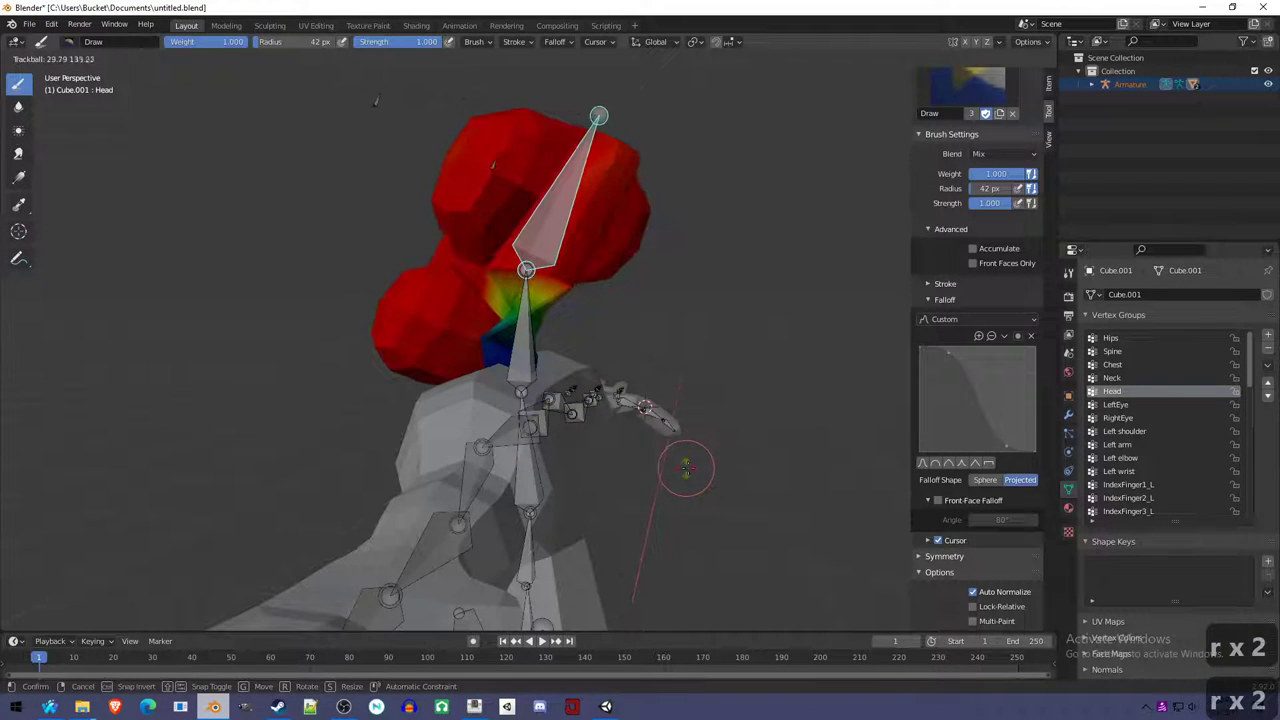
right_click(475, 332)
Add two loop cuts around the neck of the head mesh, one at mid-height and one near its base.
key(Tab)
key(ctrl+r)
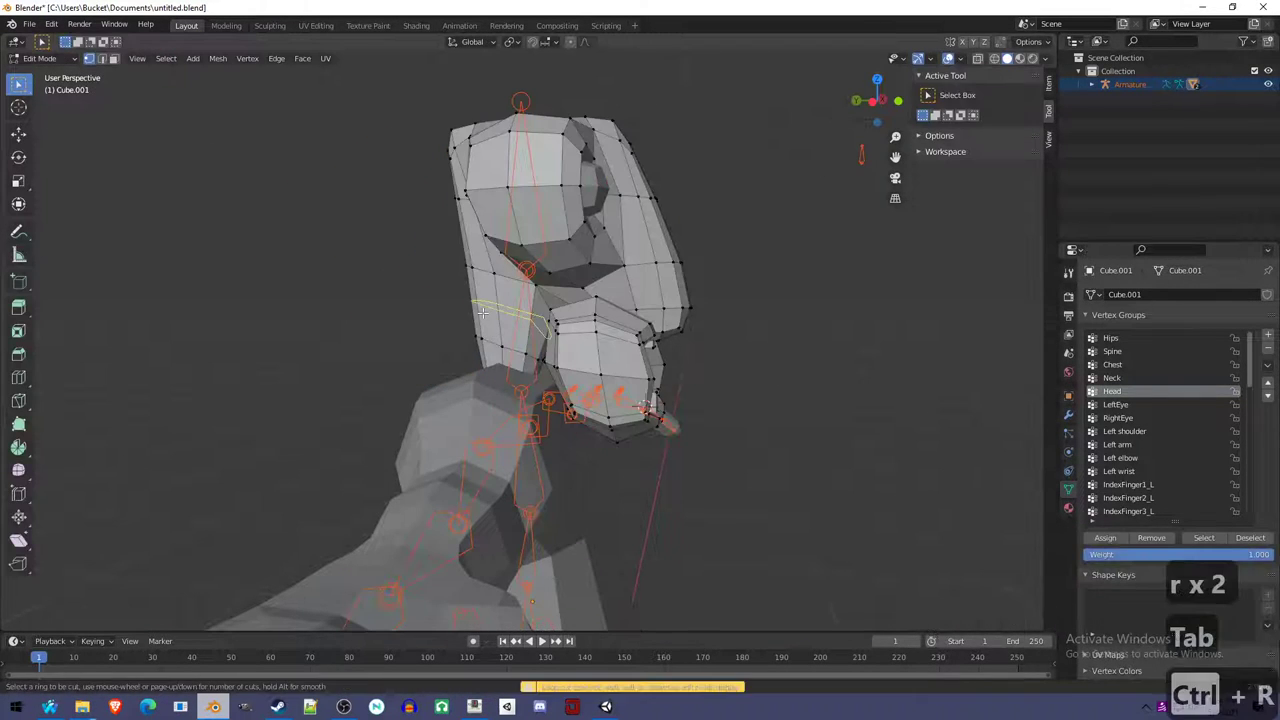
click(480, 308)
click(480, 310)
key(ctrl+r)
click(479, 355)
click(479, 357)
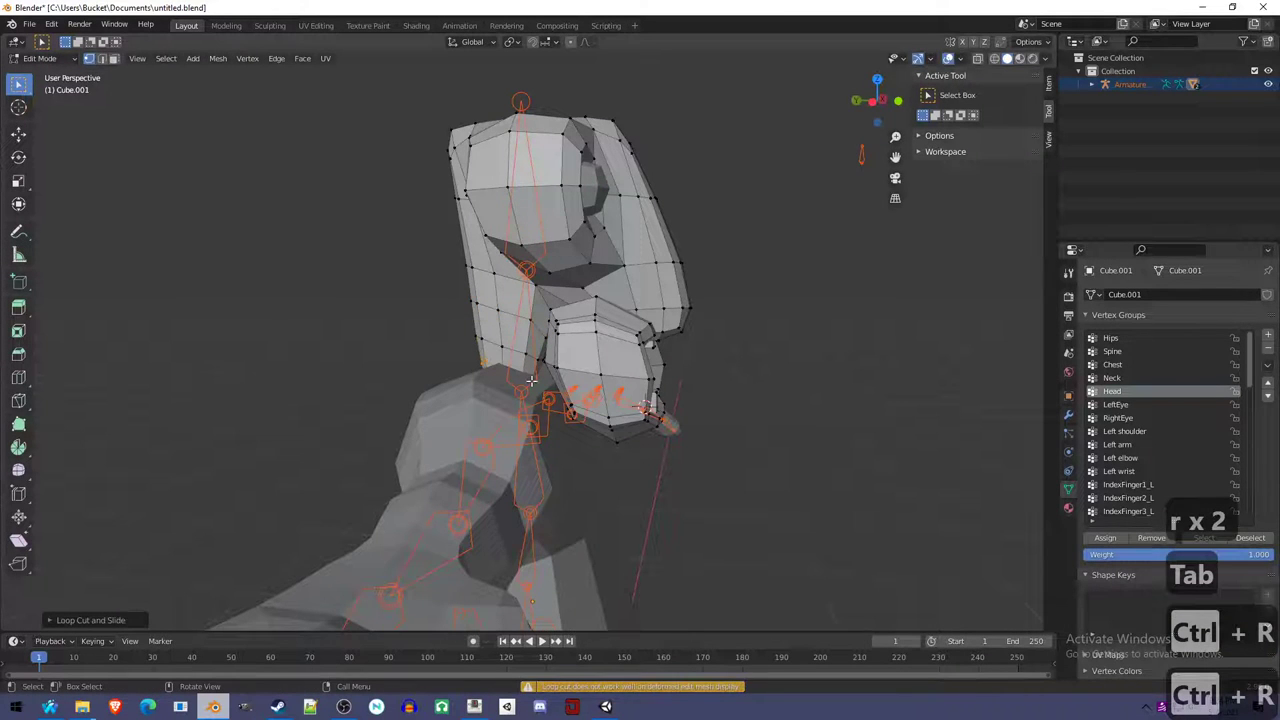
Return the head mesh to Weight Paint and test-rotate the Head bone to check the added neck loops, cancelling the rotation.
middle_drag(540, 383, 645, 430)
key(Tab)
key(r)
key(r)
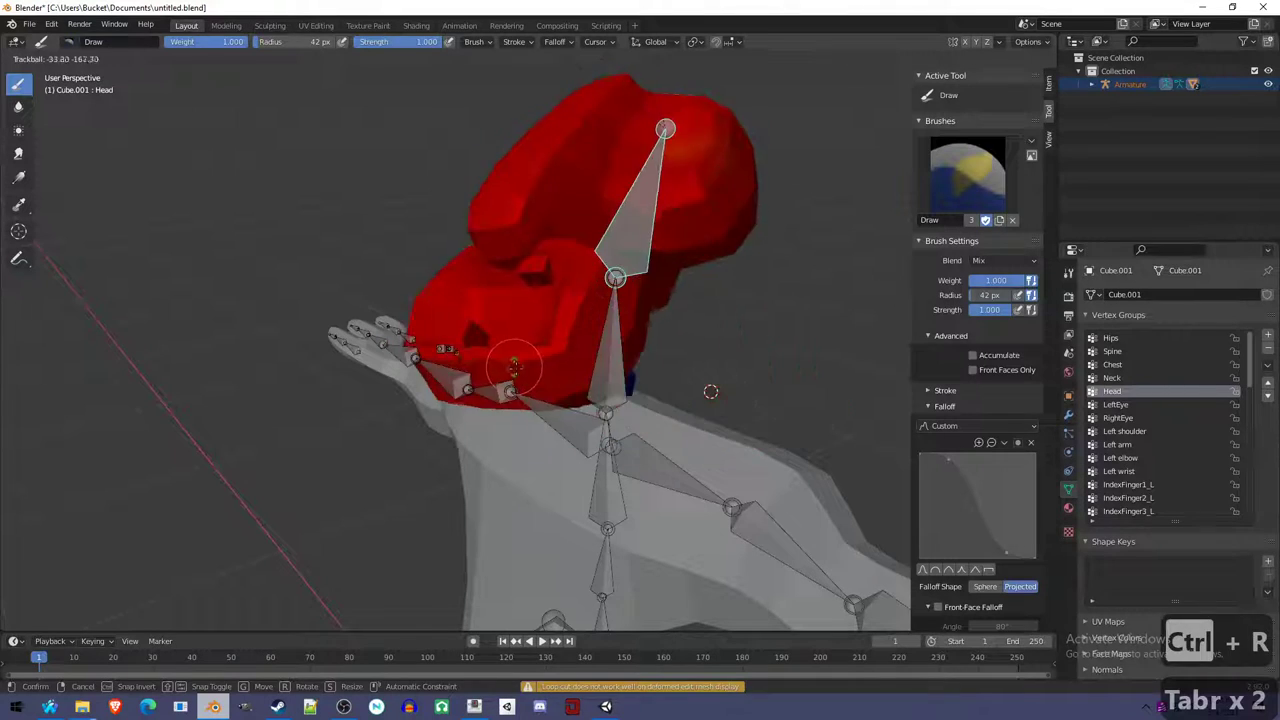
right_click(758, 412)
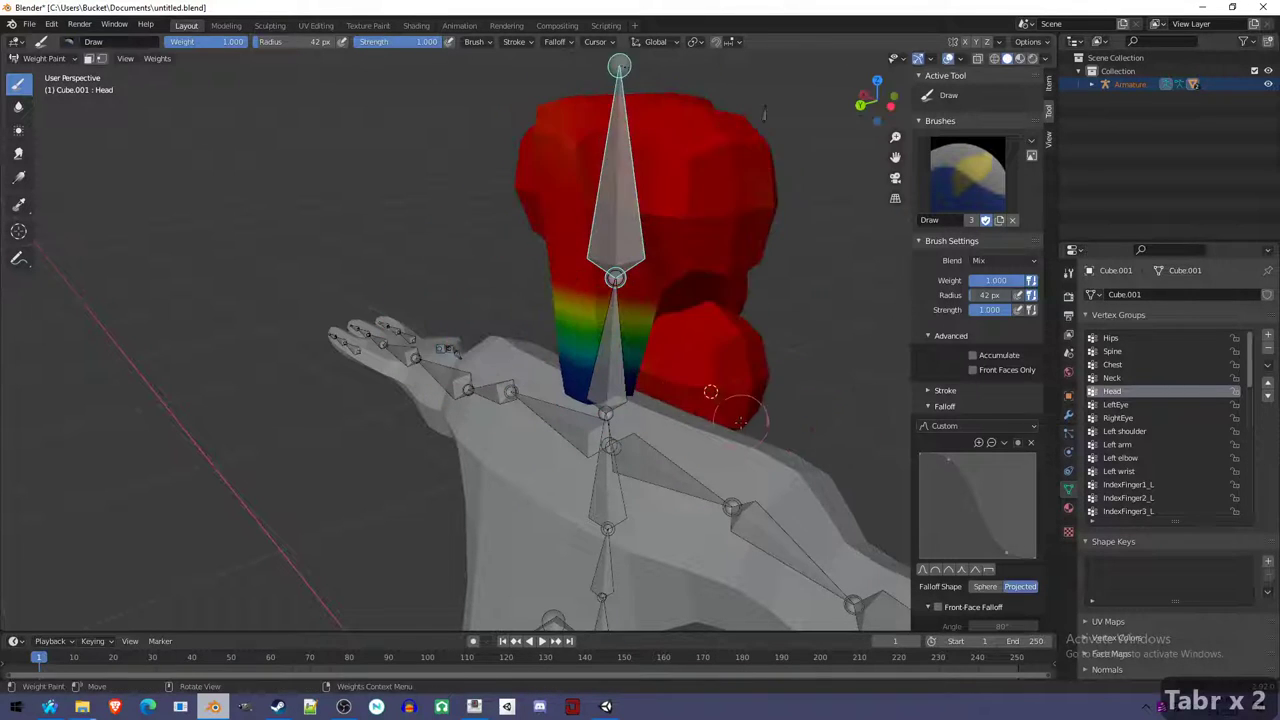
Switch the head mesh from Weight Paint to Object Mode and bring the head's front into view.
scroll(758, 412, down, 3)
middle_drag(758, 412, 526, 417)
key(ctrl+Tab)
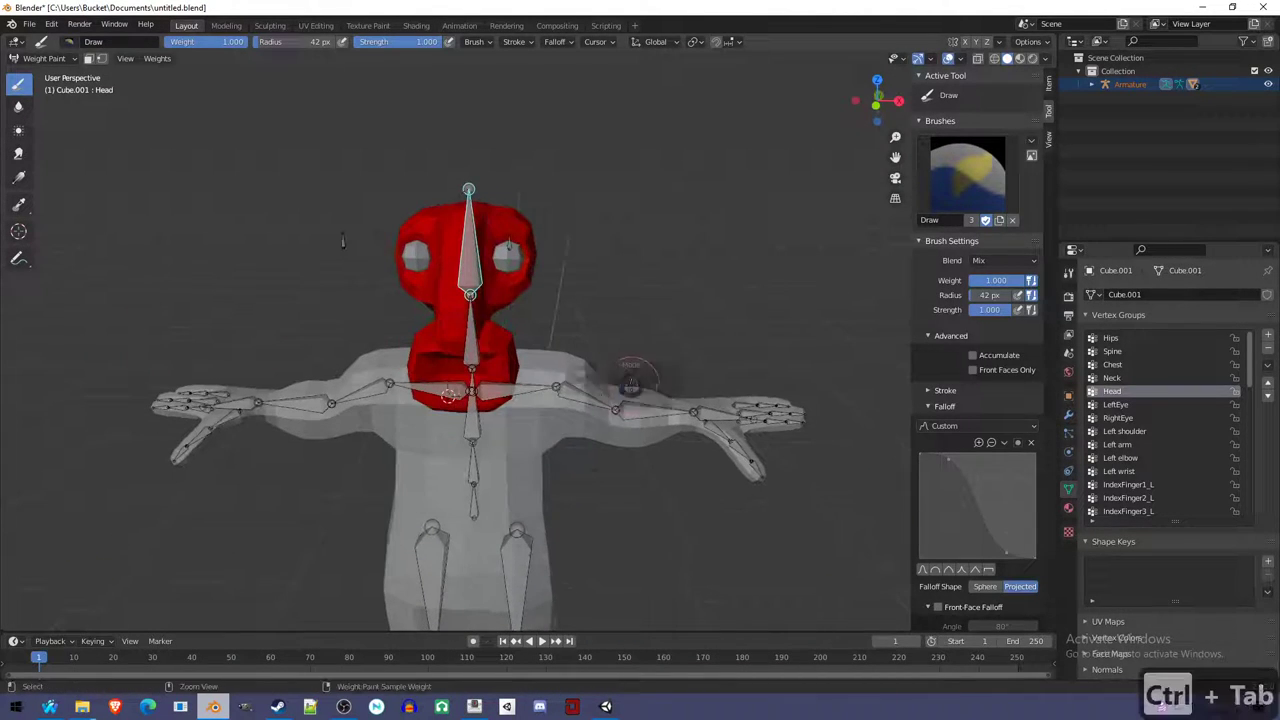
click(565, 400)
scroll(530, 399, up, 3)
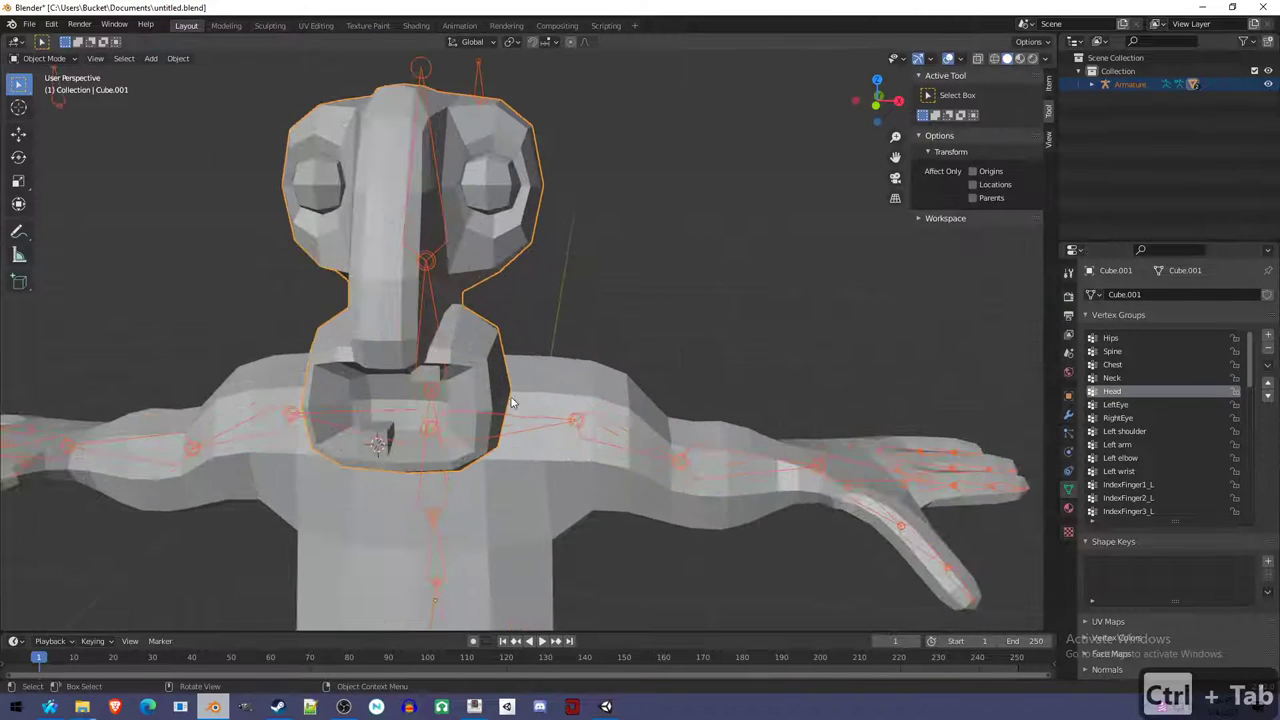
Put the armature in Pose Mode and test-rotate the Head bone from the front, cancelling the rotation.
mouse_move(511, 397)
middle_down()
mouse_move(467, 404)
mouse_move(498, 378)
middle_up()
scroll(524, 423, down, 4)
middle_drag(524, 419, 571, 368)
click(490, 302)
key(ctrl+Tab)
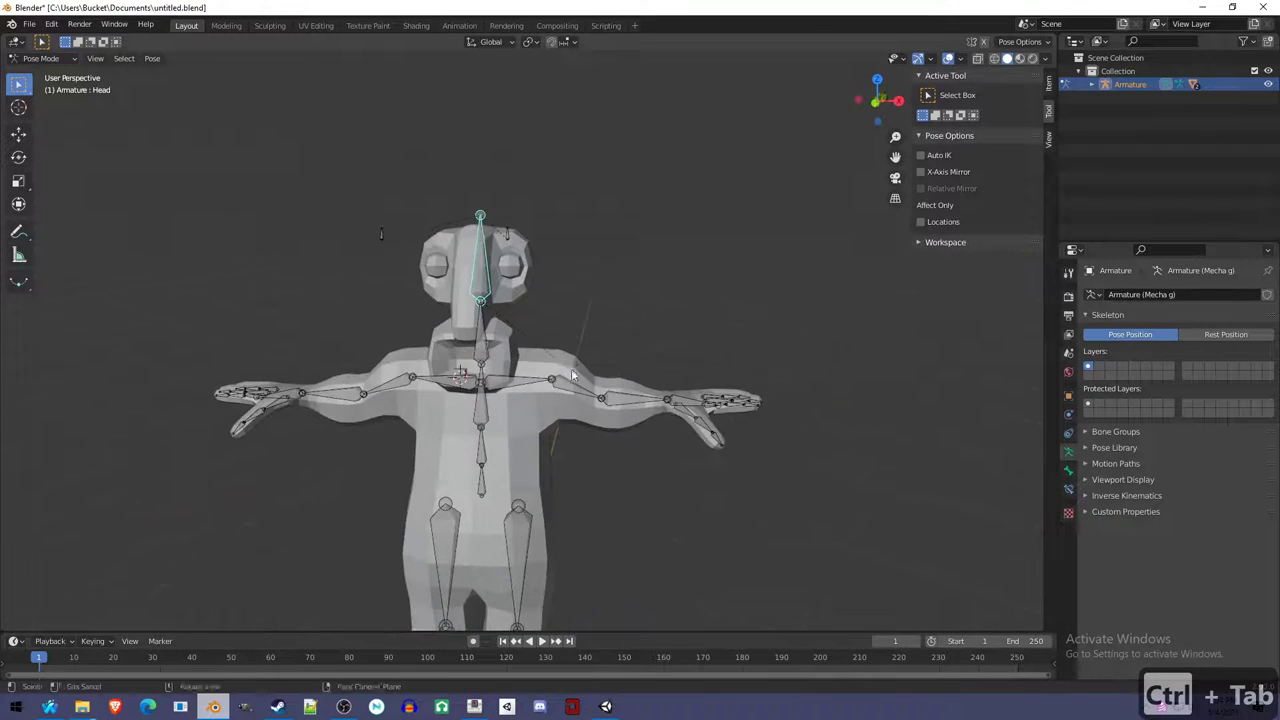
key(r)
key(r)
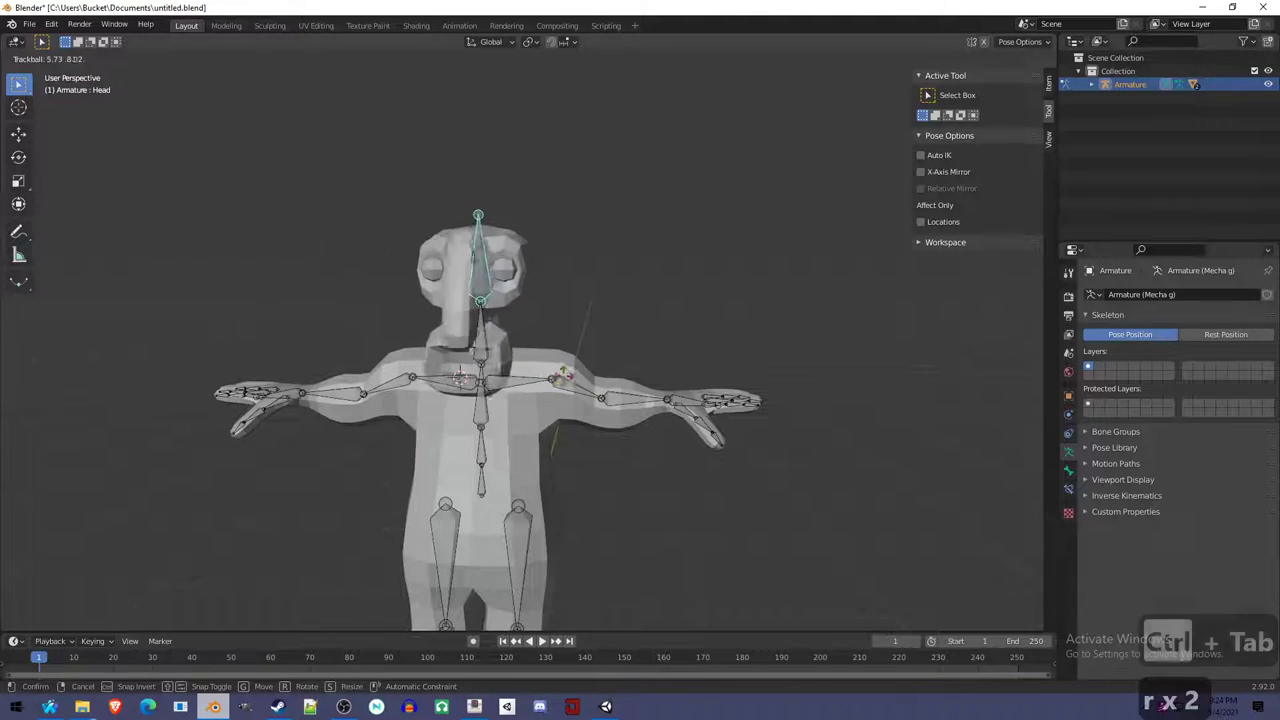
right_click(562, 376)
Test-rotate the Head bone again from a three-quarter side view to check the neck, cancelling the rotation.
scroll(530, 408, down, 1)
middle_drag(518, 411, 440, 418)
key(r)
key(r)
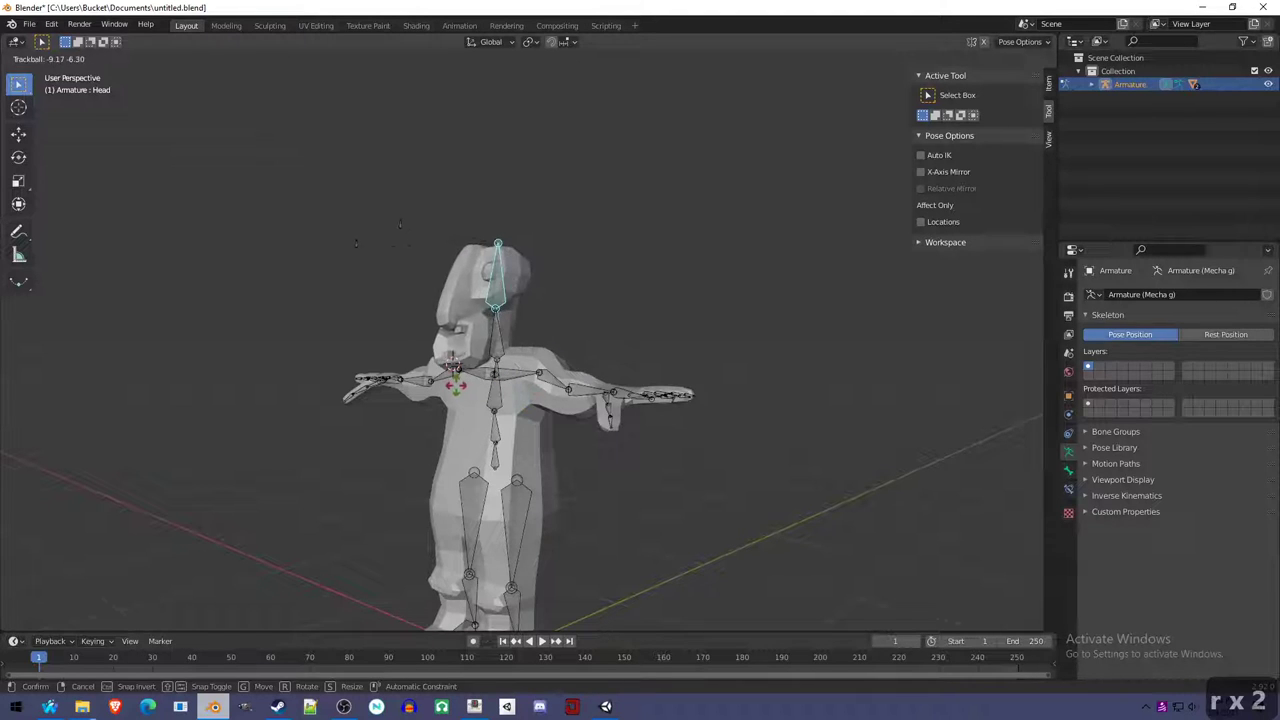
right_click(479, 388)
scroll(477, 420, up, 1)
middle_drag(548, 521, 410, 400)
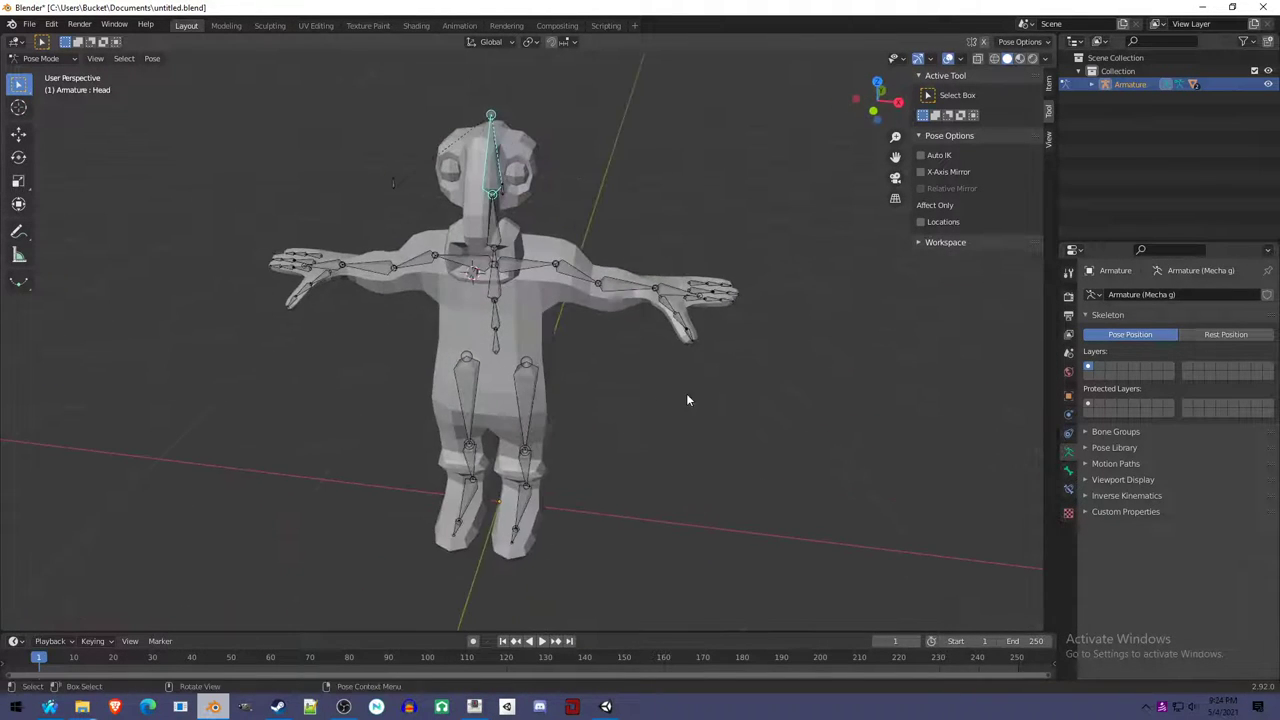
Test-rotate the Left shoulder bone to check how the arm and shoulder deform, cancelling the rotation.
click(580, 276)
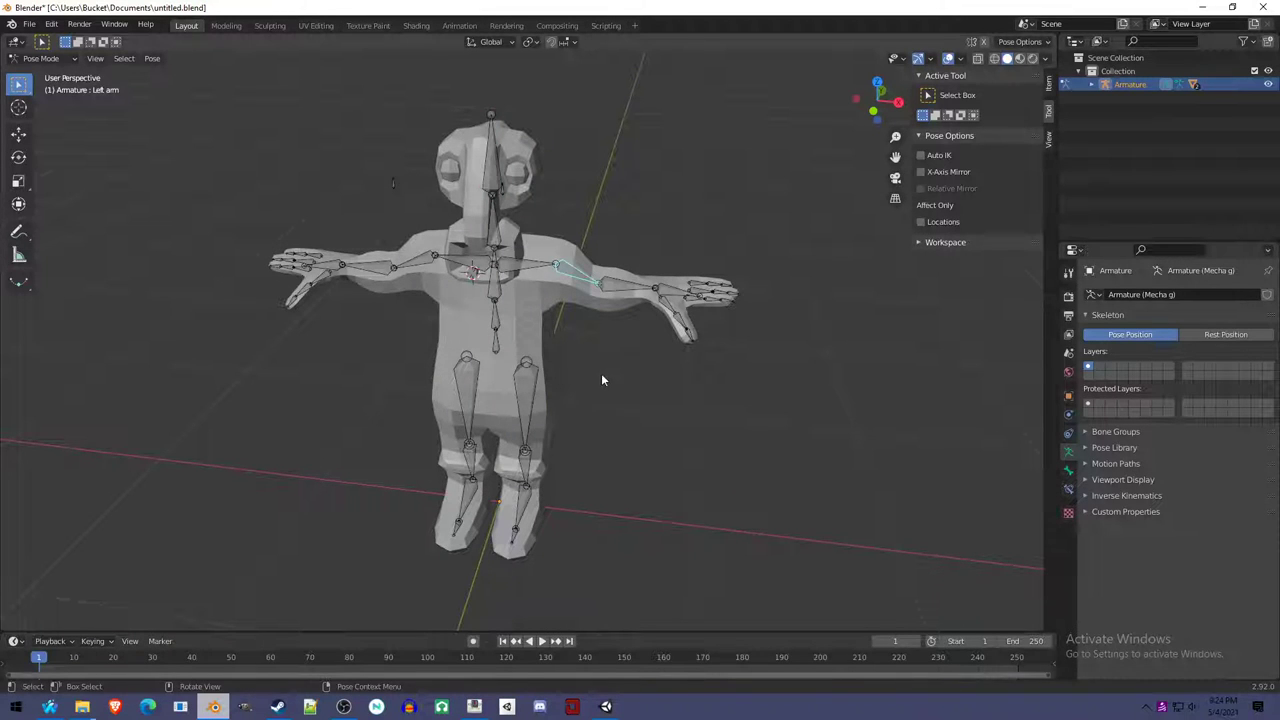
middle_drag(600, 371, 541, 363)
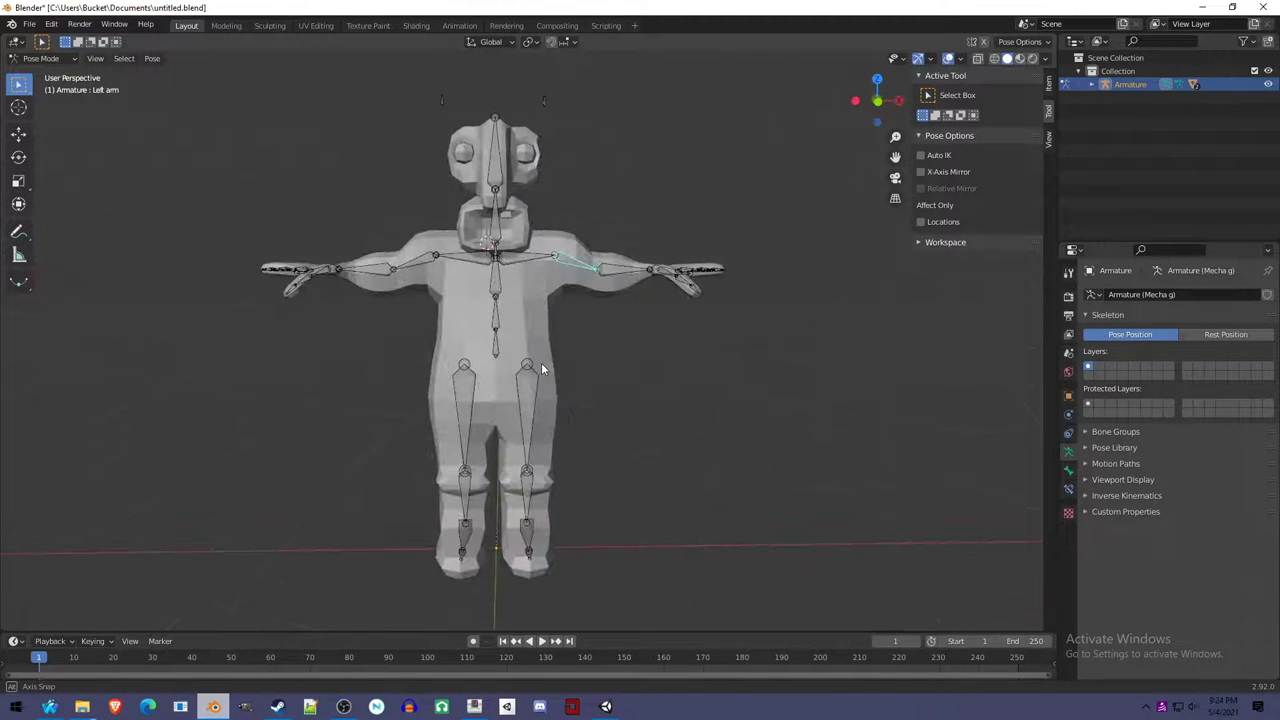
click(542, 263)
click(545, 256)
key(r)
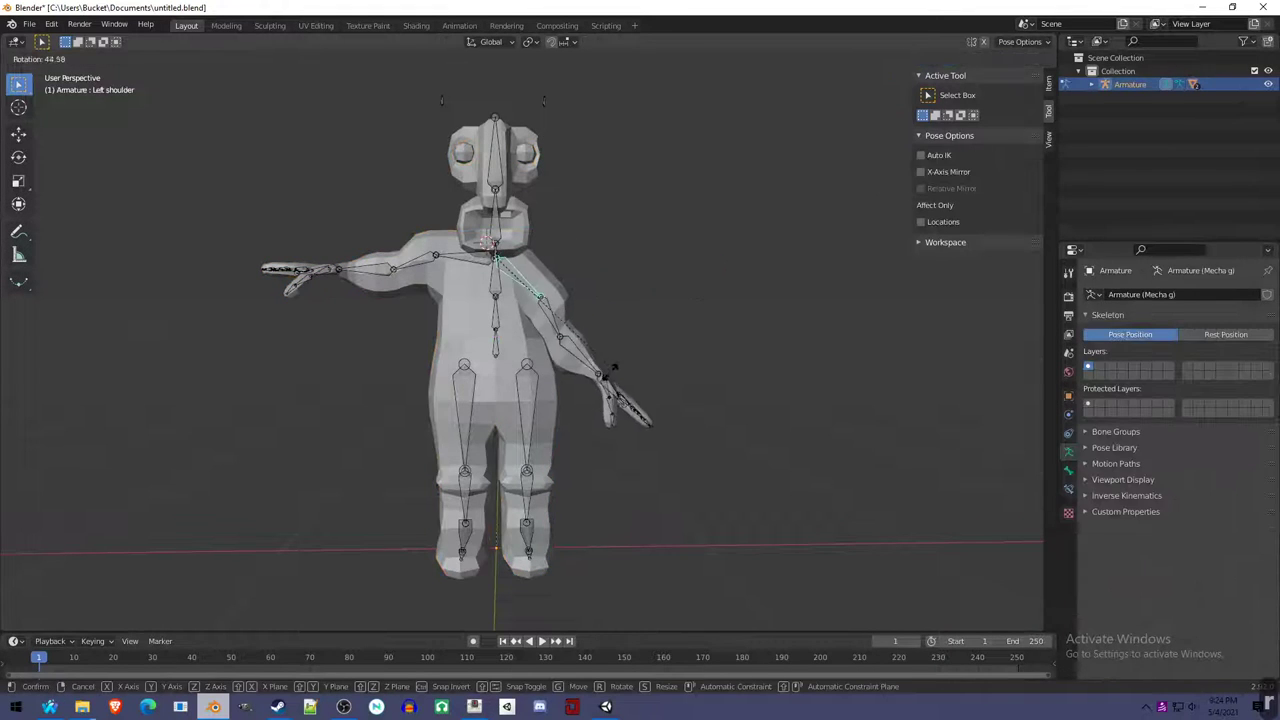
key(Escape)
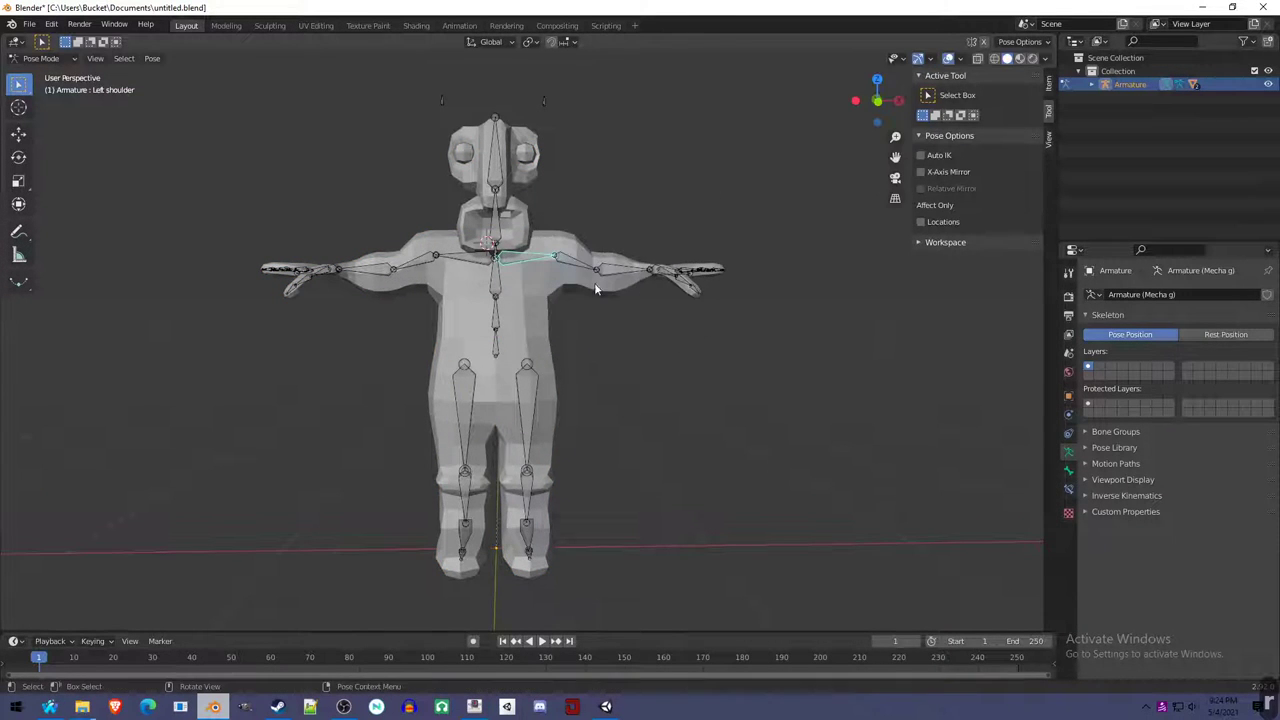
middle_drag(601, 397, 549, 414)
scroll(533, 441, up, 3)
click(571, 352)
scroll(540, 365, down, 3)
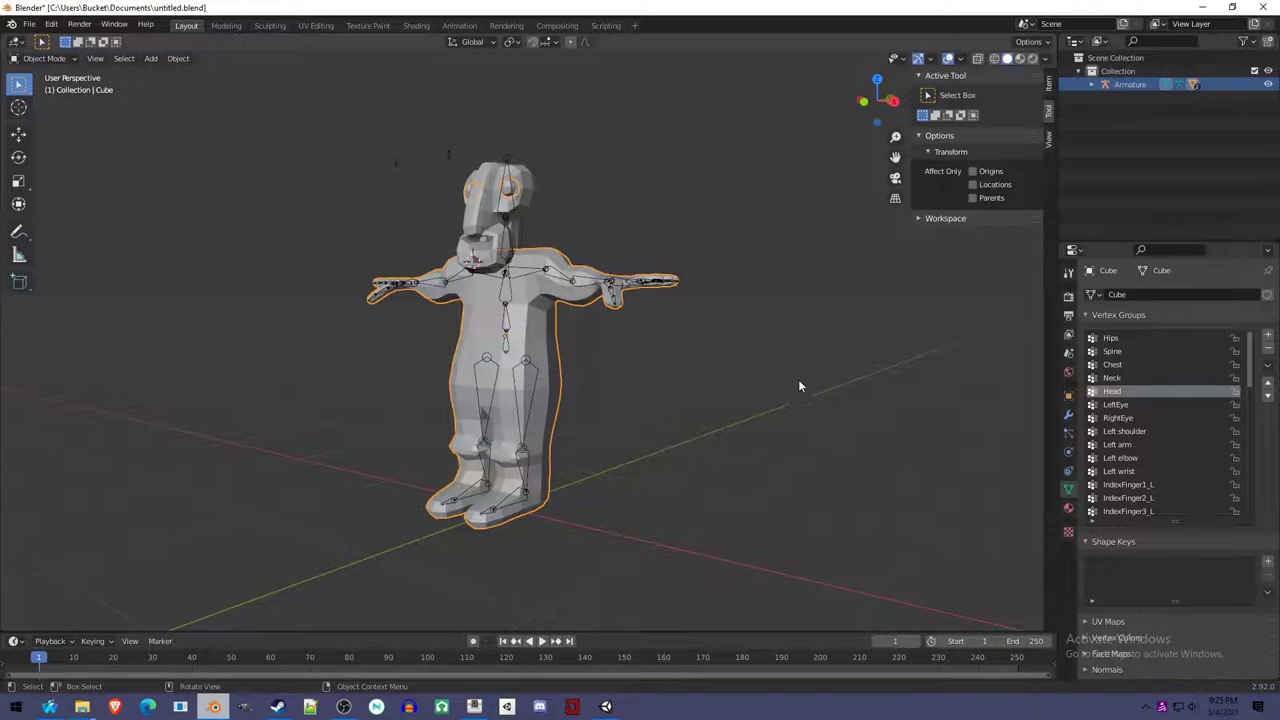
click(490, 235)
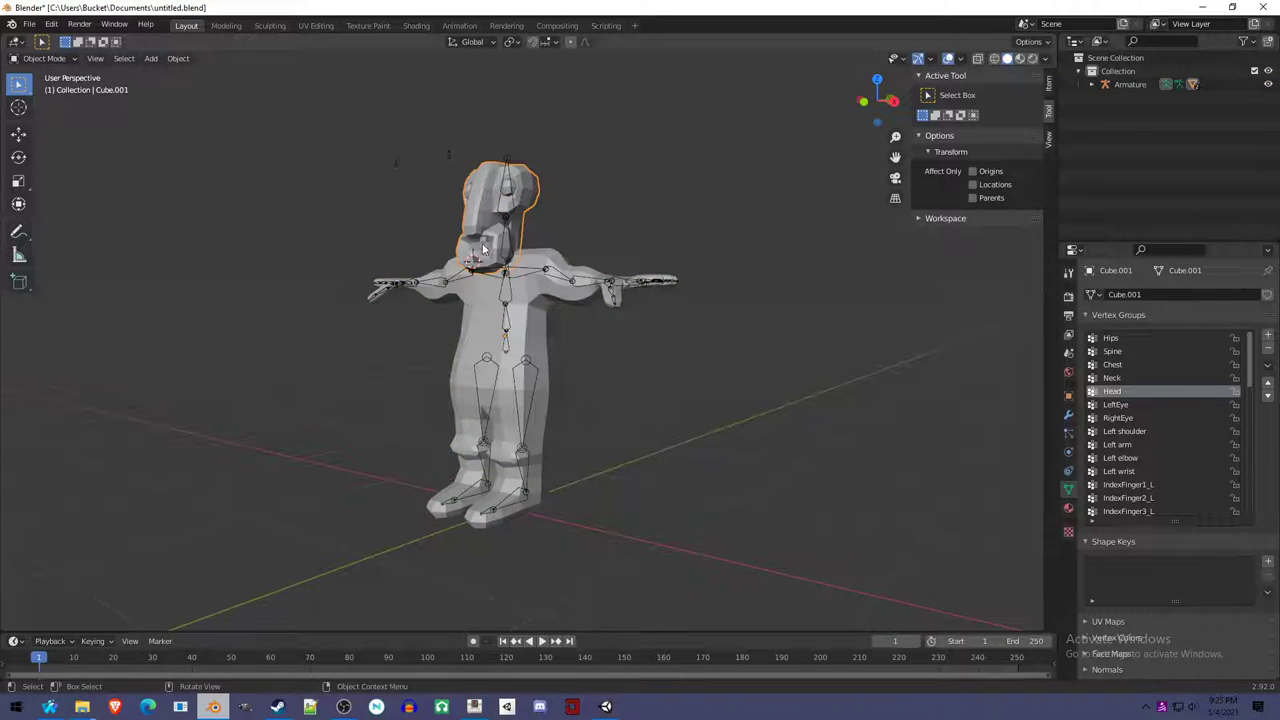
middle_drag(544, 293, 434, 272)
key(Tab)
key(Tab)
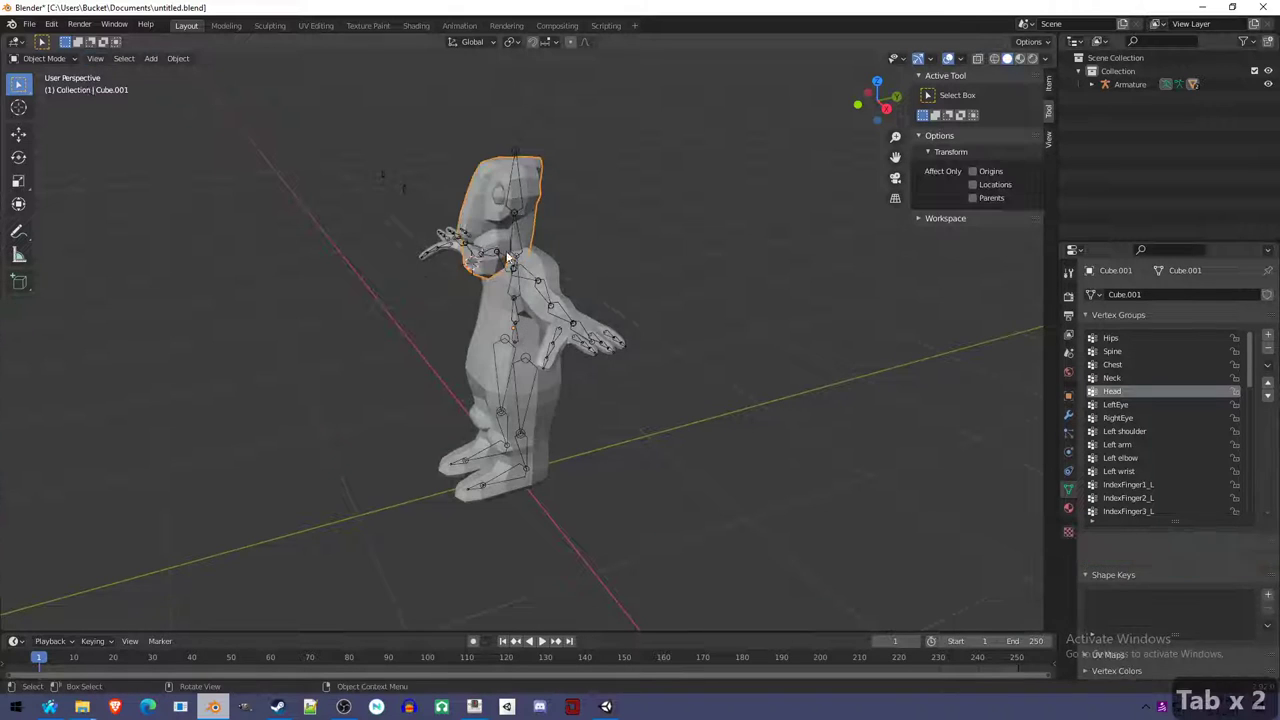
Separate both eyeballs from the body mesh into their own object.
click(521, 234)
key(Tab)
key(a)
key(a)
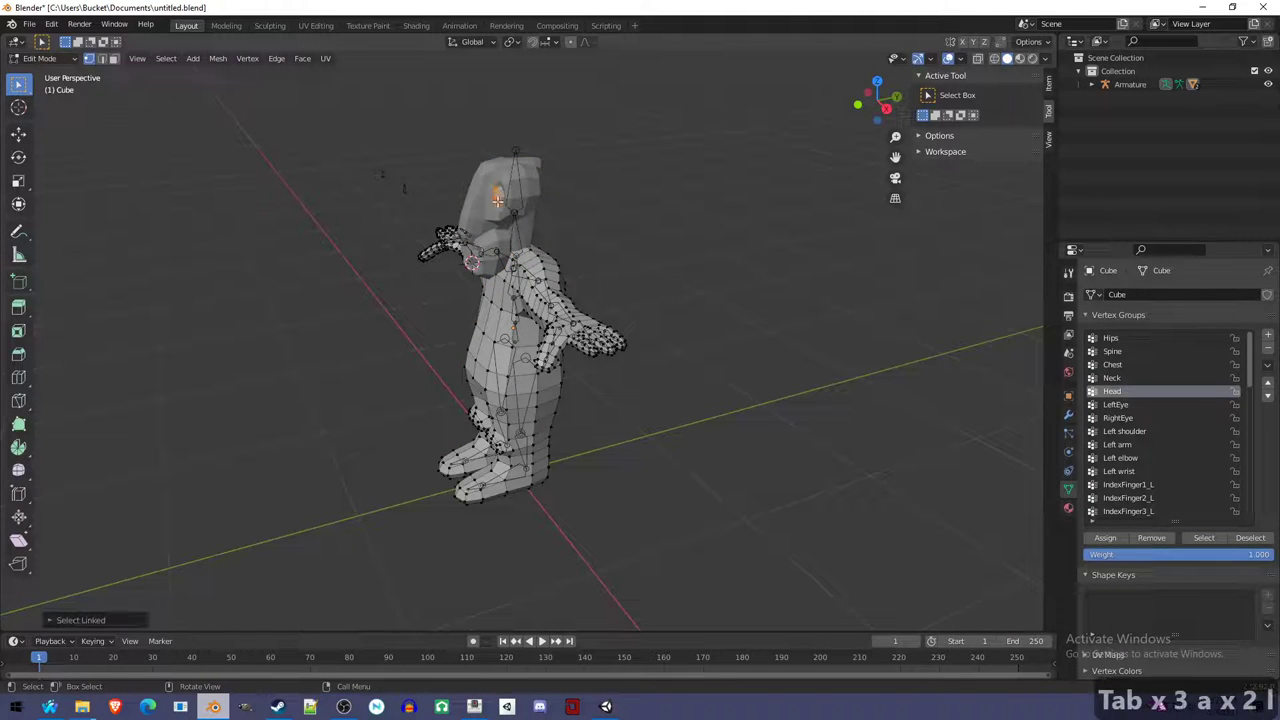
drag(886, 105, 878, 104)
key(l)
key(p)
click(484, 212)
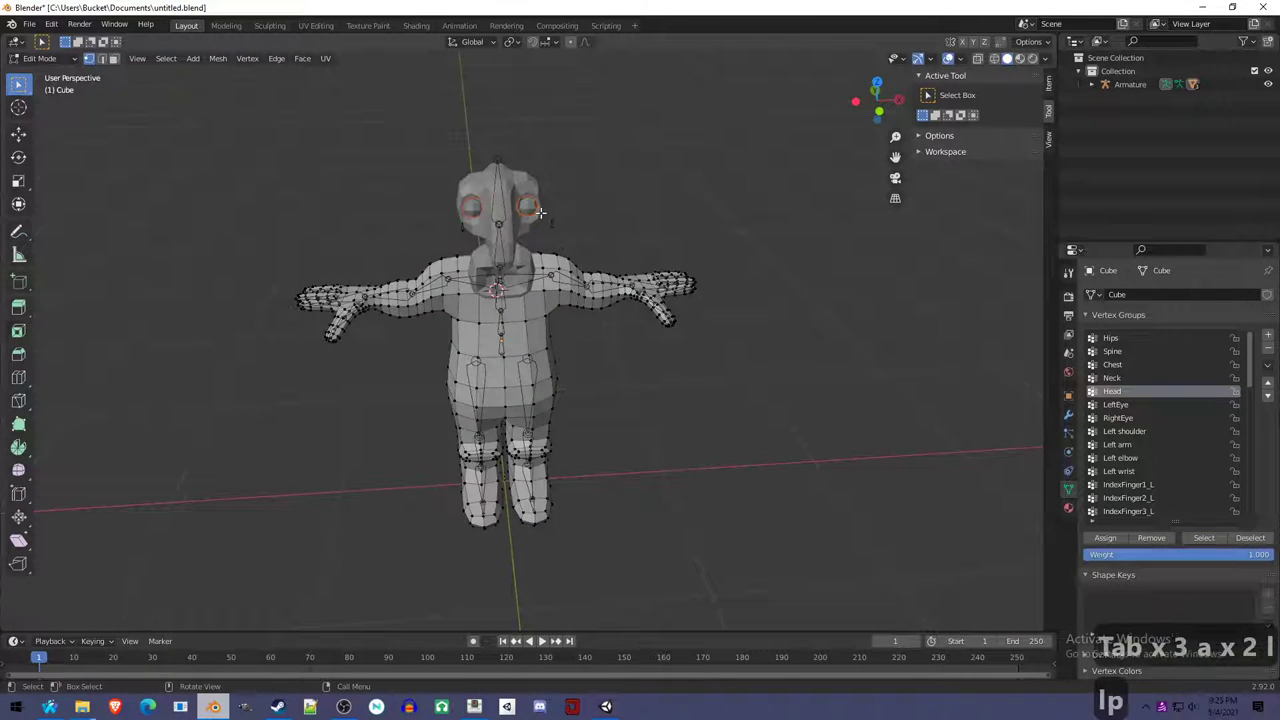
Select the left eyeball in the separated eye object and snap the 3D cursor to its centre.
key(Tab)
key(Tab)
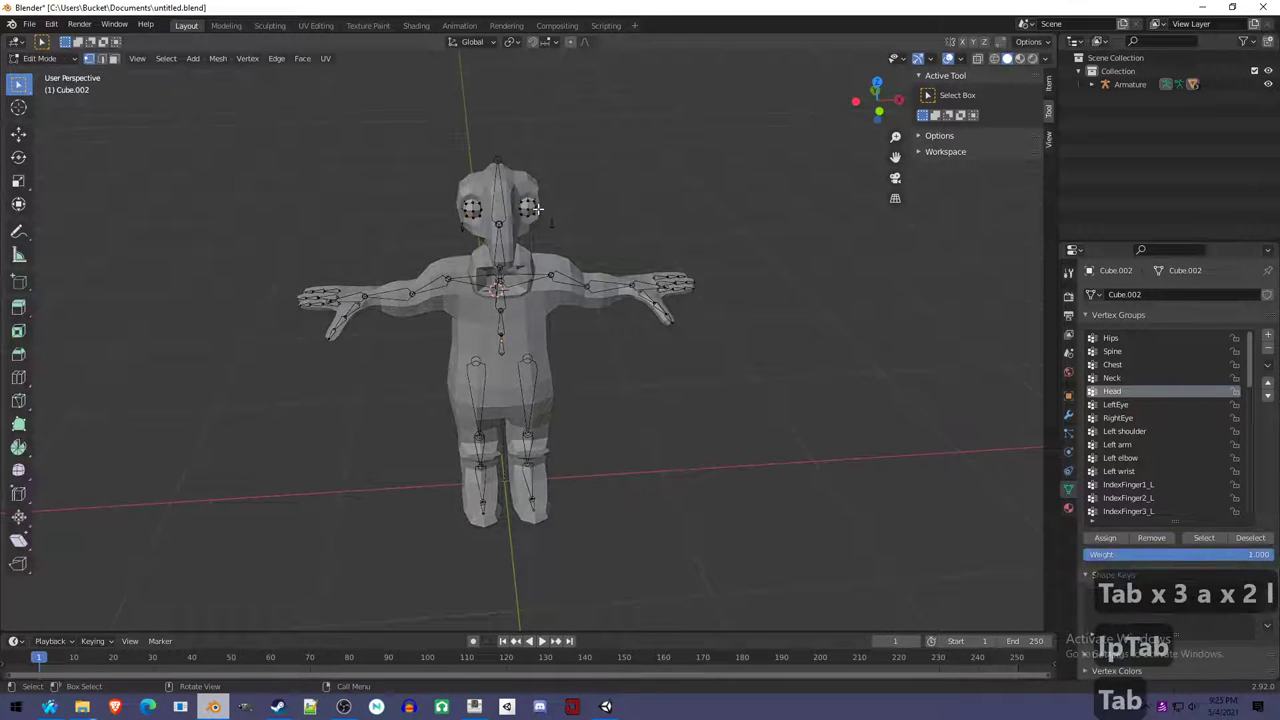
key(a)
key(a)
key(l)
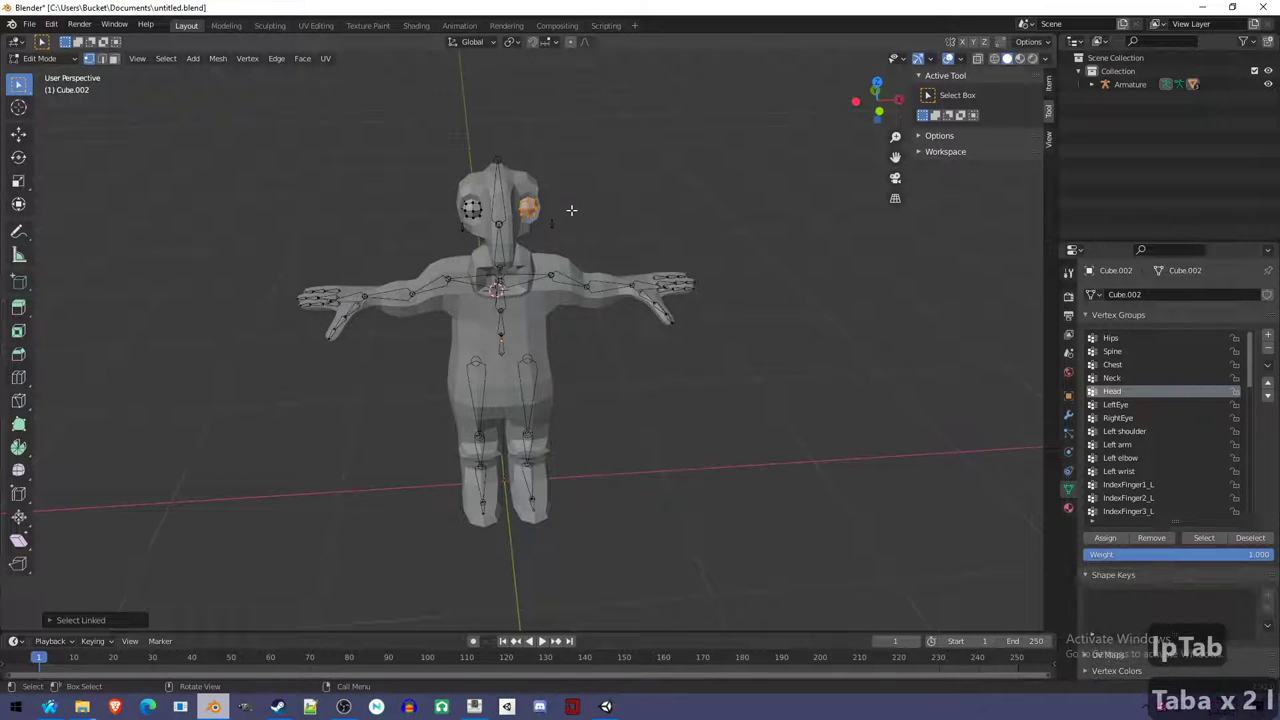
key(shift+s)
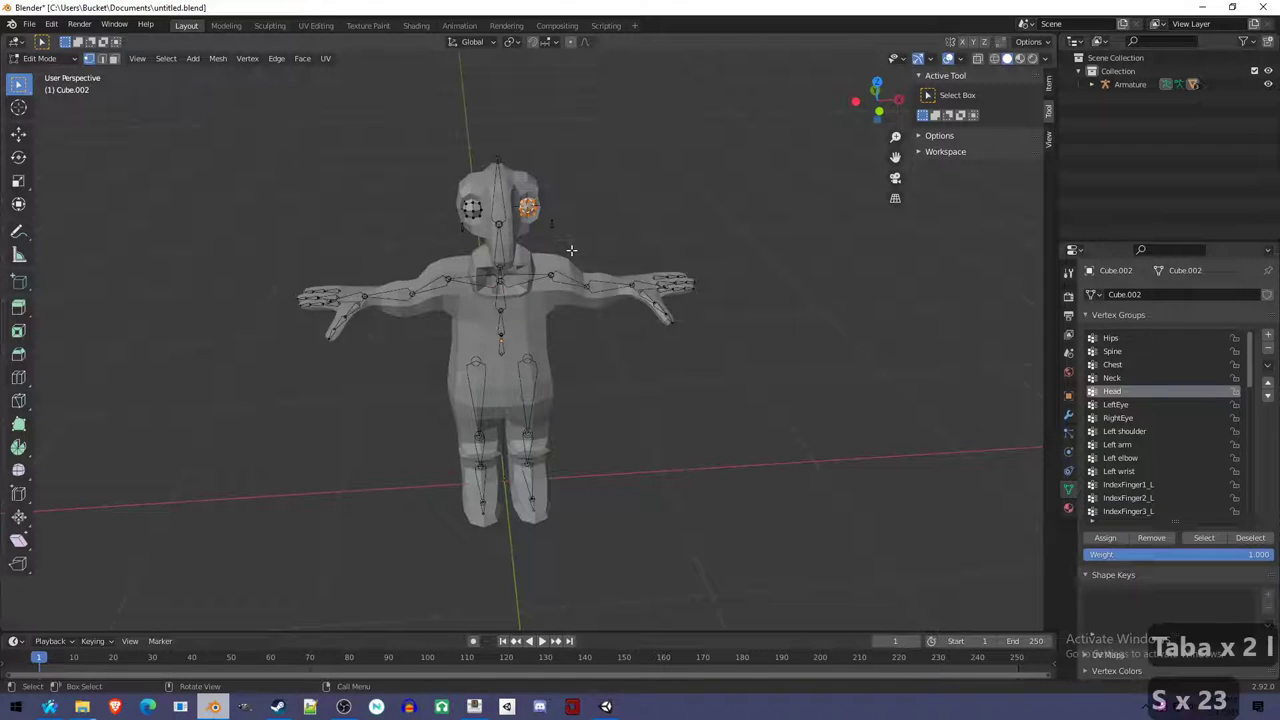
Edit the armature, snap the LeftEye bone to the 3D cursor with X-Axis Mirror on, and return to Pose Mode.
key(Tab)
click(556, 228)
key(Tab)
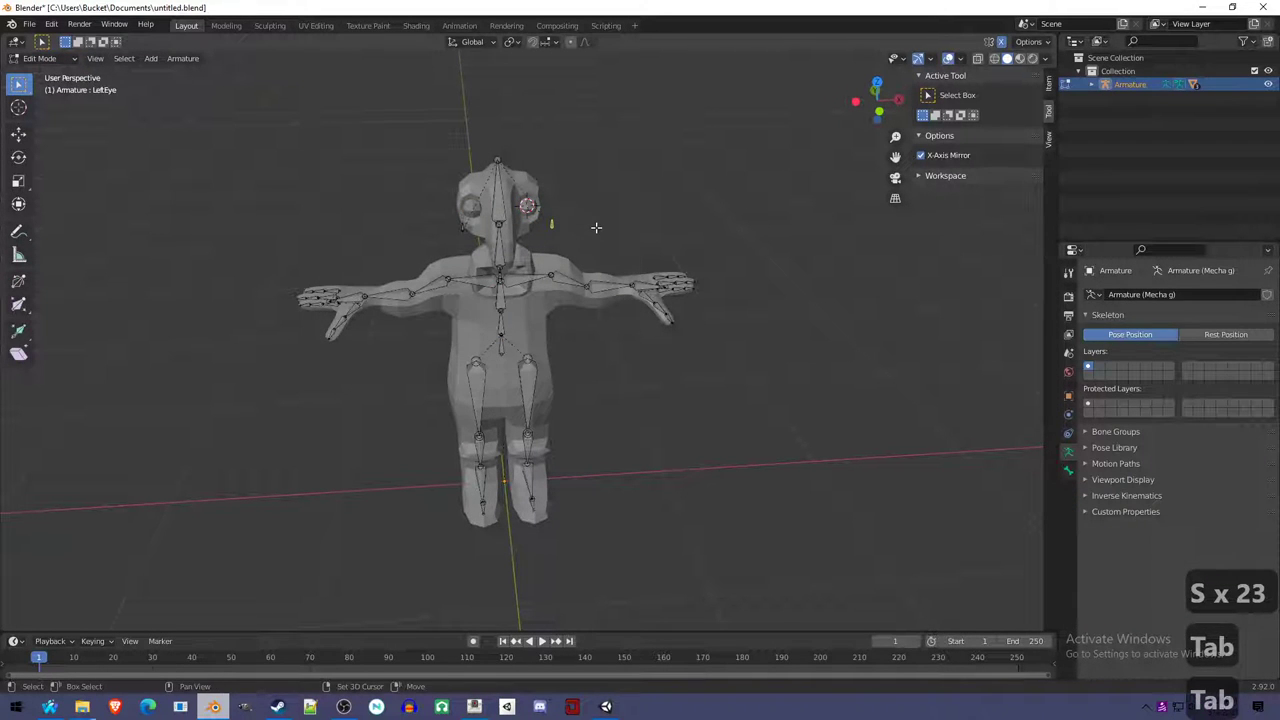
key(shift+s)
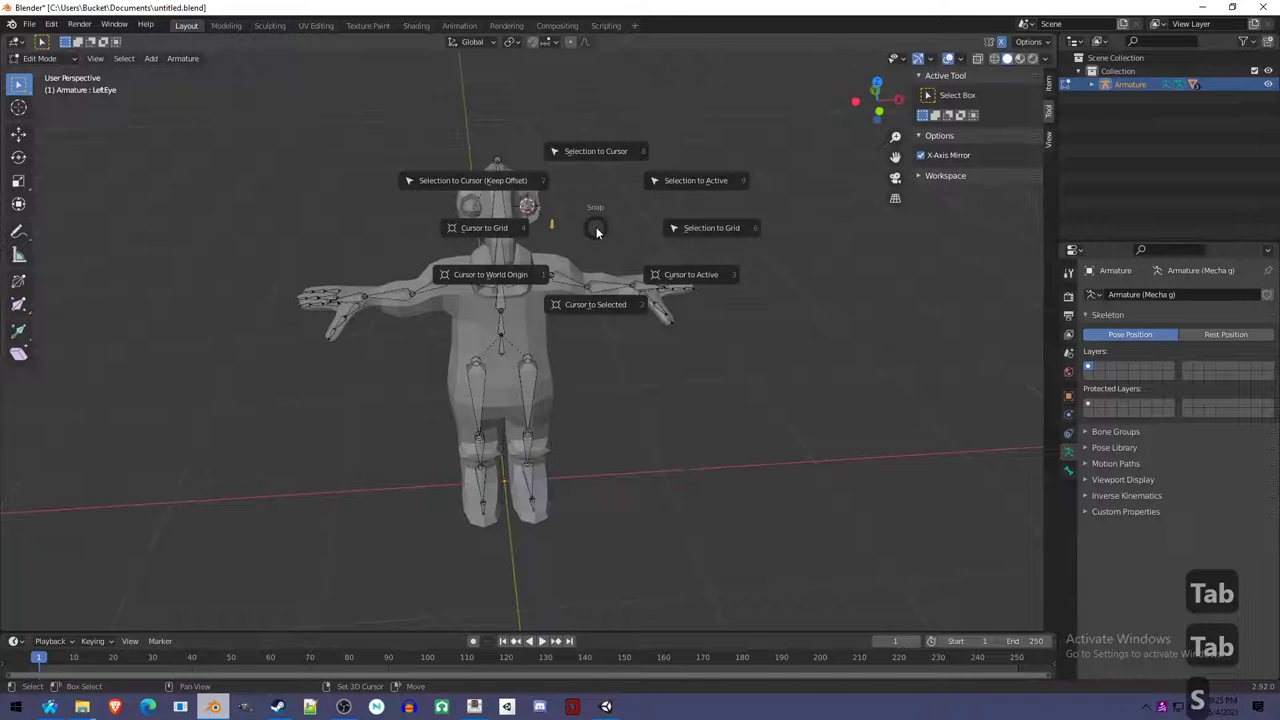
click(600, 156)
scroll(600, 205, up, 5)
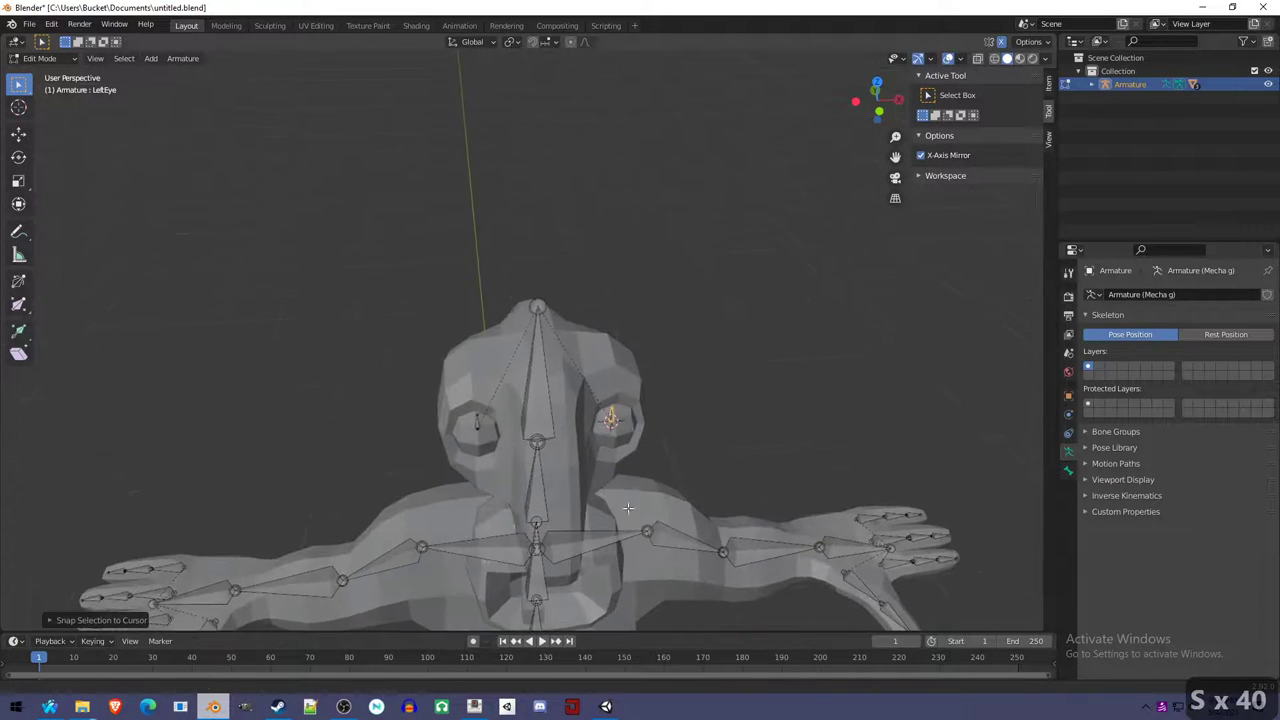
middle_drag(627, 508, 613, 336)
key(Tab)
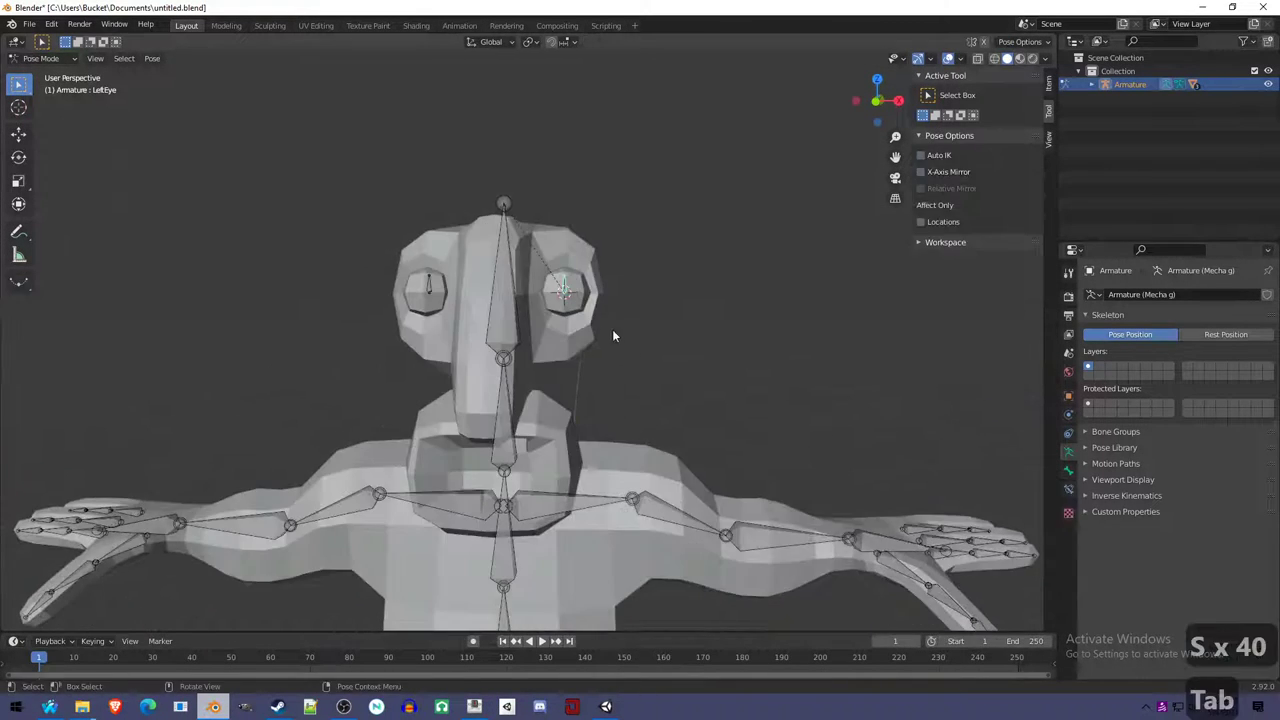
Select the eyeball object and put it in Weight Paint with the LeftEye bone active.
scroll(612, 332, up, 2)
middle_drag(633, 290, 620, 340)
click(621, 297)
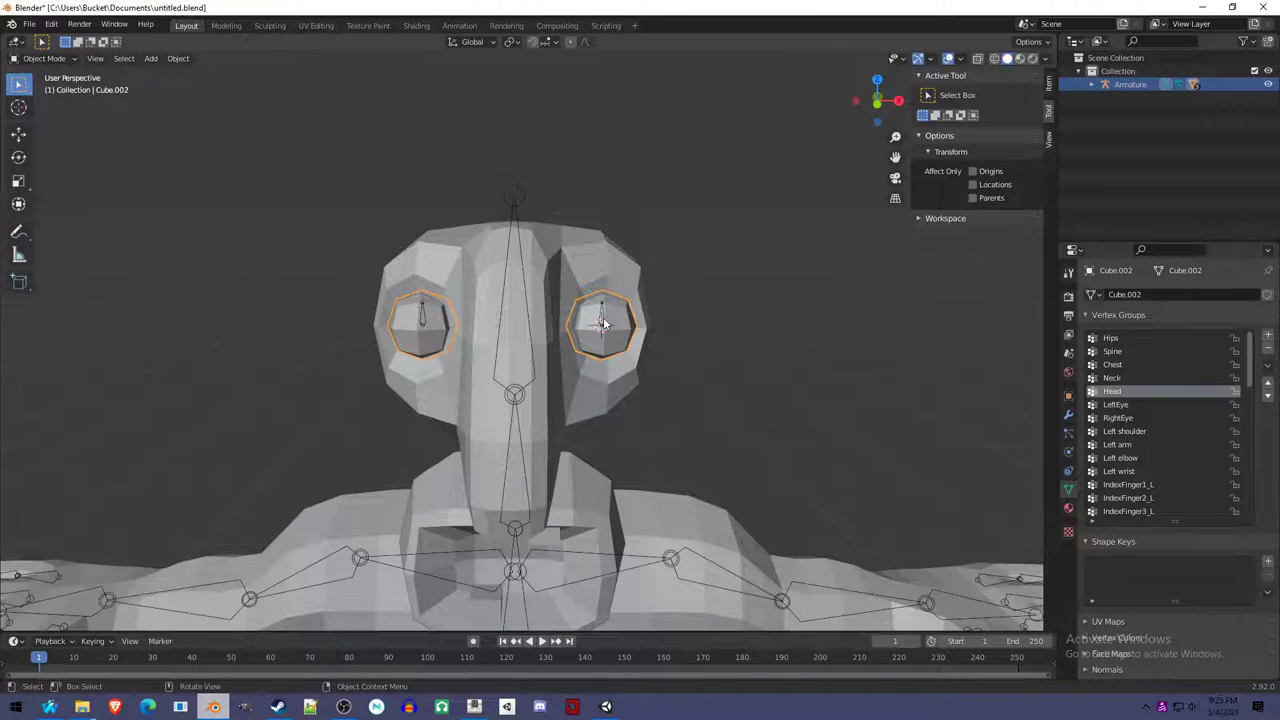
scroll(668, 359, up, 3)
mouse_move(668, 359)
middle_down()
mouse_move(699, 376)
mouse_move(683, 368)
middle_up()
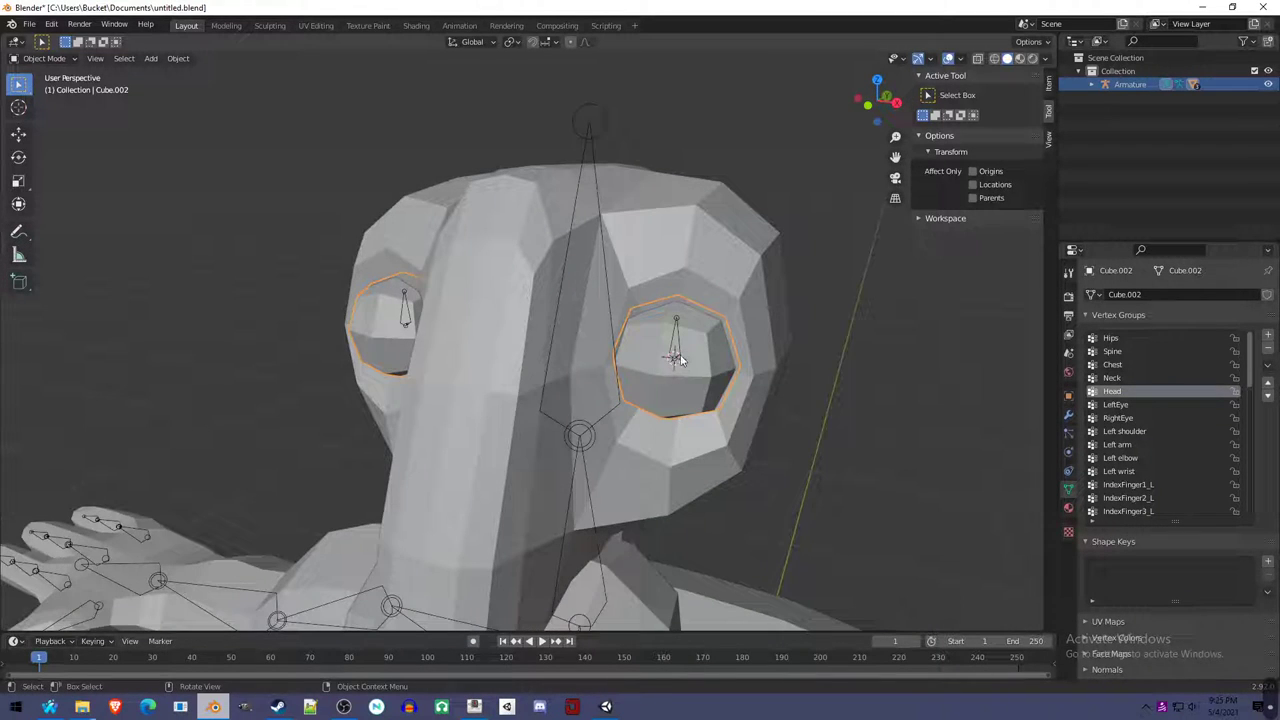
key(ctrl+Tab)
key(ctrl+Tab)
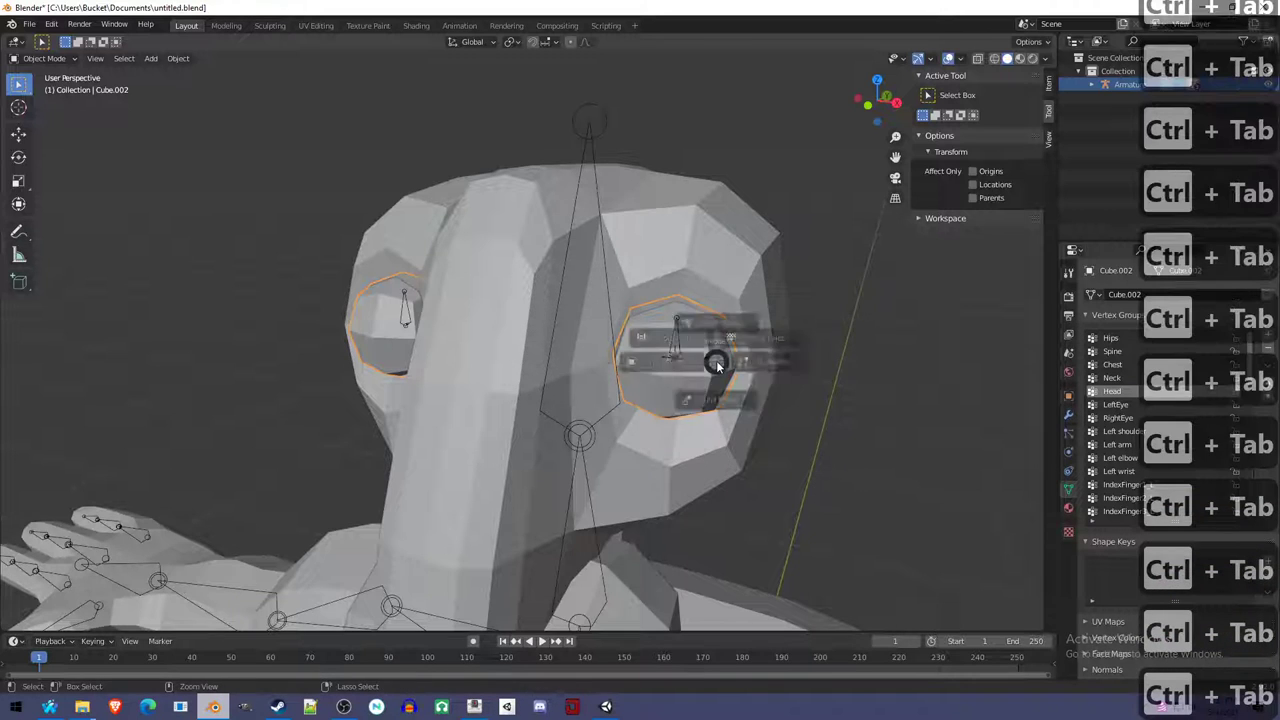
click(658, 325)
Set the brush radius to 94 px and paint the whole left eyeball with weight 1.000 for the LeftEye bone.
middle_drag(713, 395, 703, 365)
key(f)
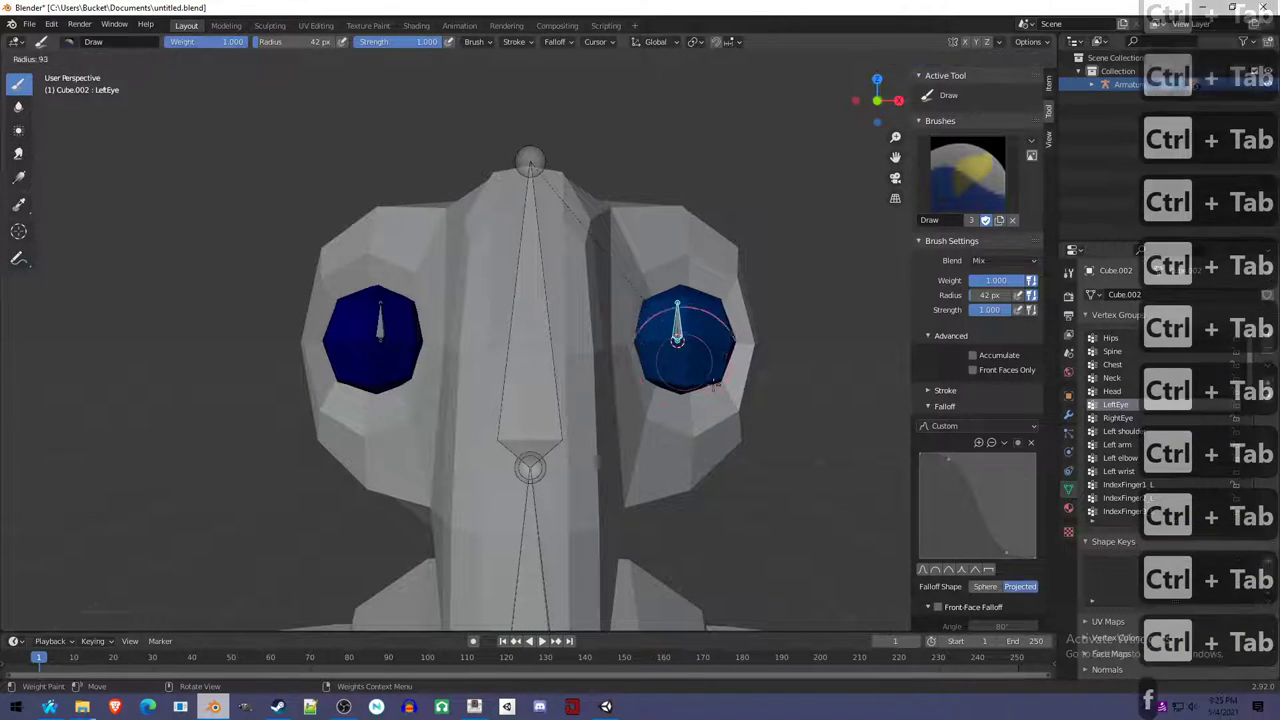
click(735, 362)
mouse_move(704, 268)
mouse_down()
mouse_move(663, 257)
mouse_move(655, 370)
mouse_move(727, 390)
mouse_up()
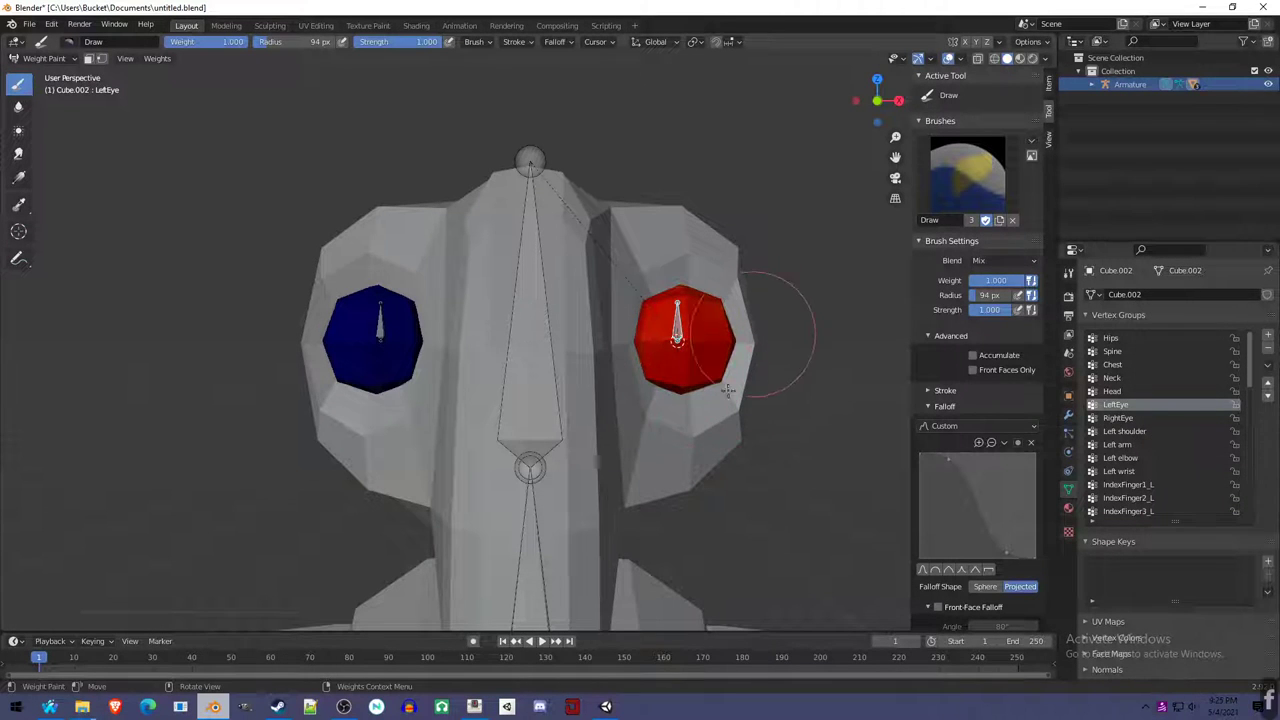
Test-rotate and test-move the LeftEye and RightEye bones to check which eyeball follows each, cancelling every transform.
key(r)
key(r)
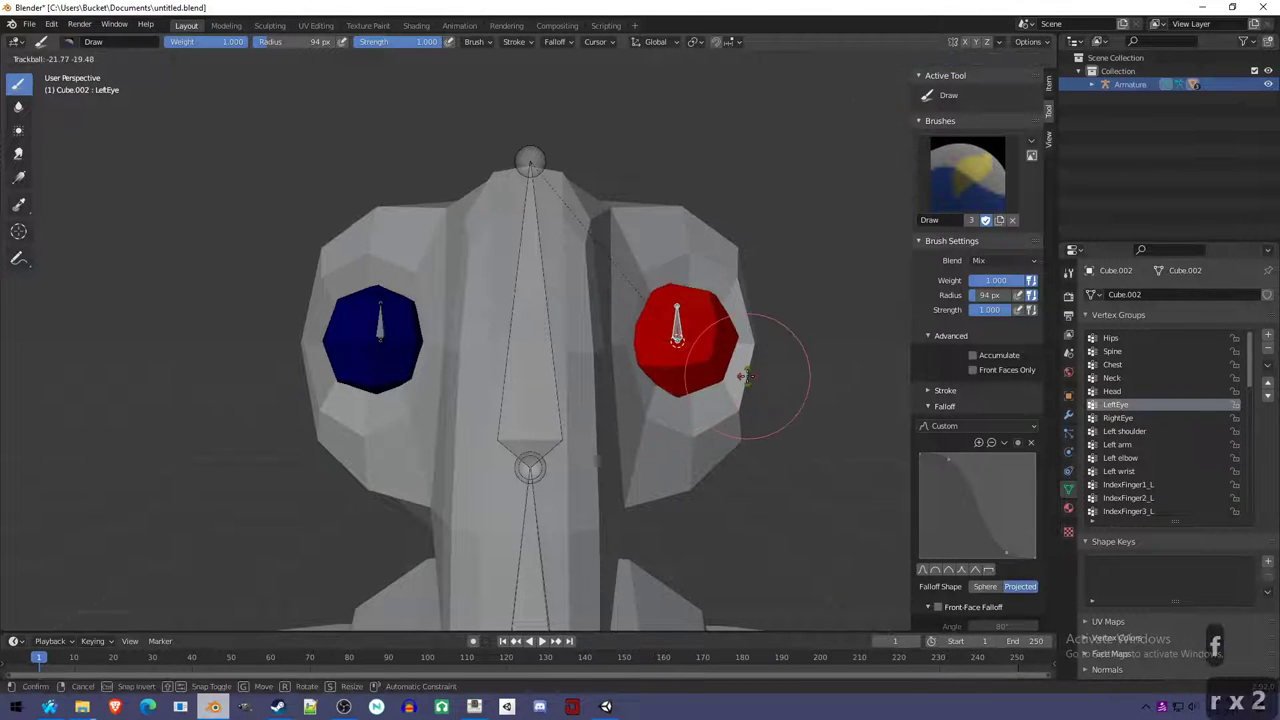
right_click(741, 374)
ctrl+click(379, 328)
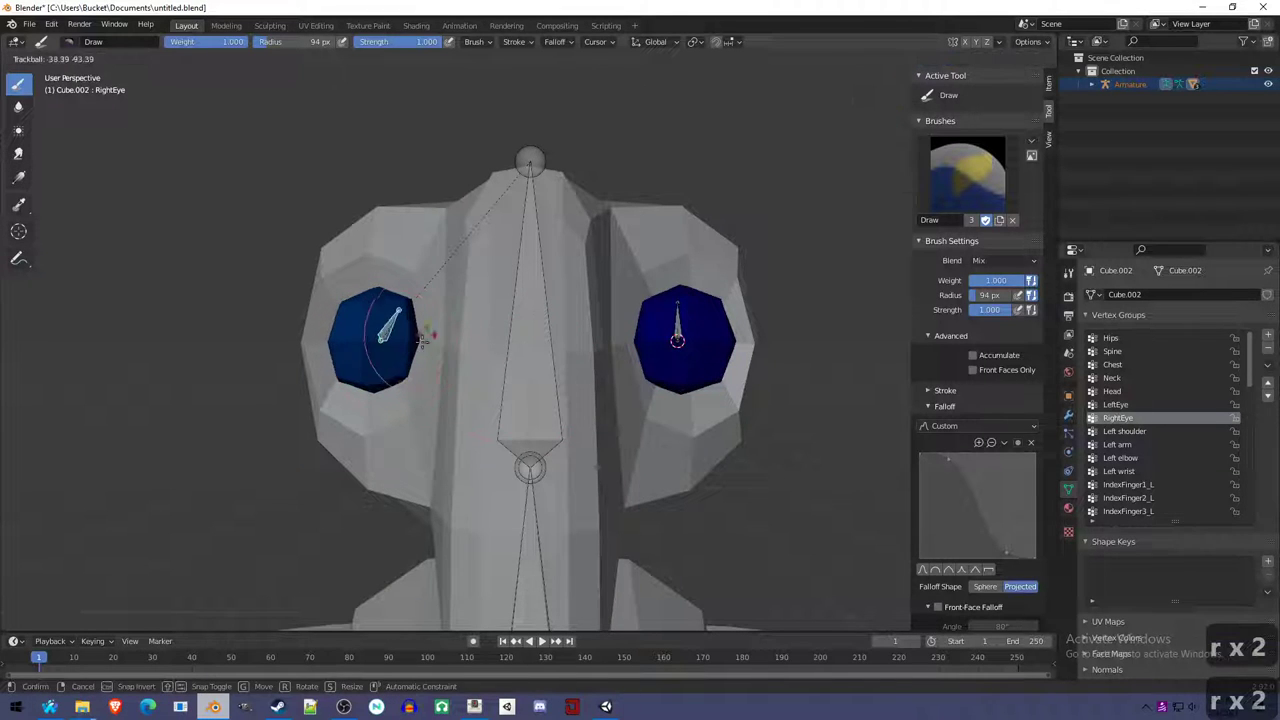
key(g)
right_click(533, 457)
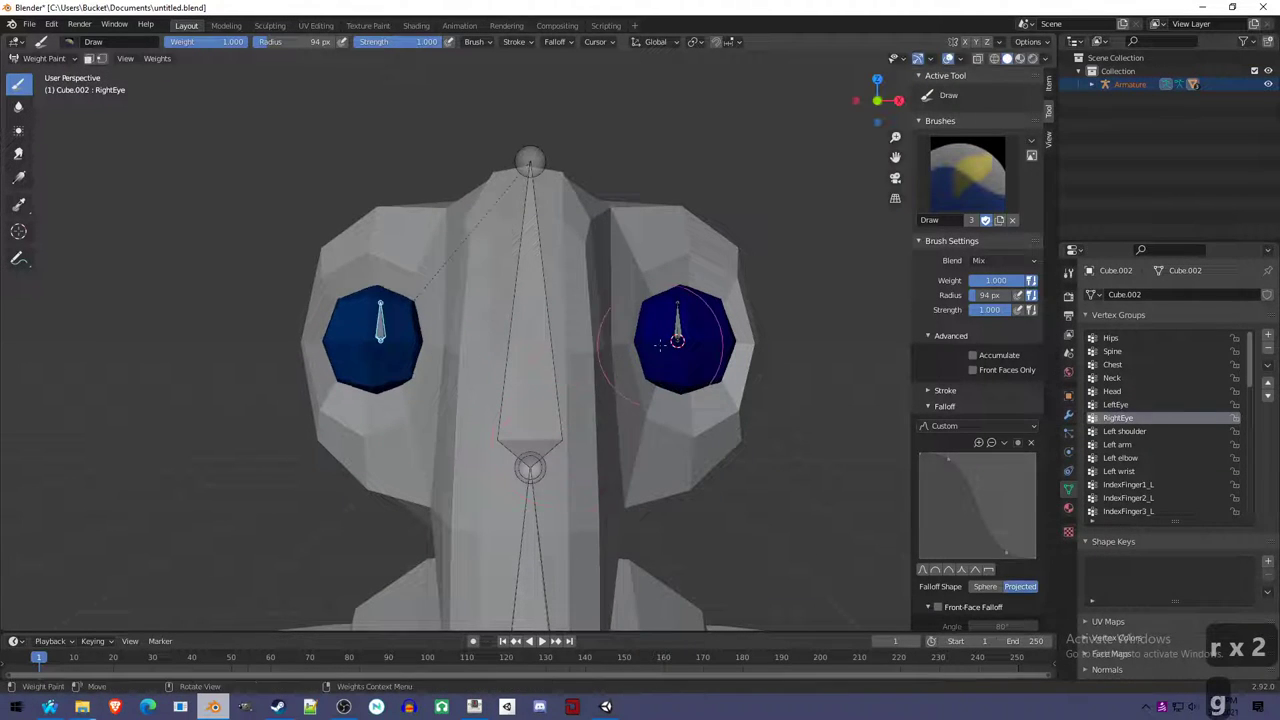
ctrl+click(678, 331)
key(g)
right_click(610, 345)
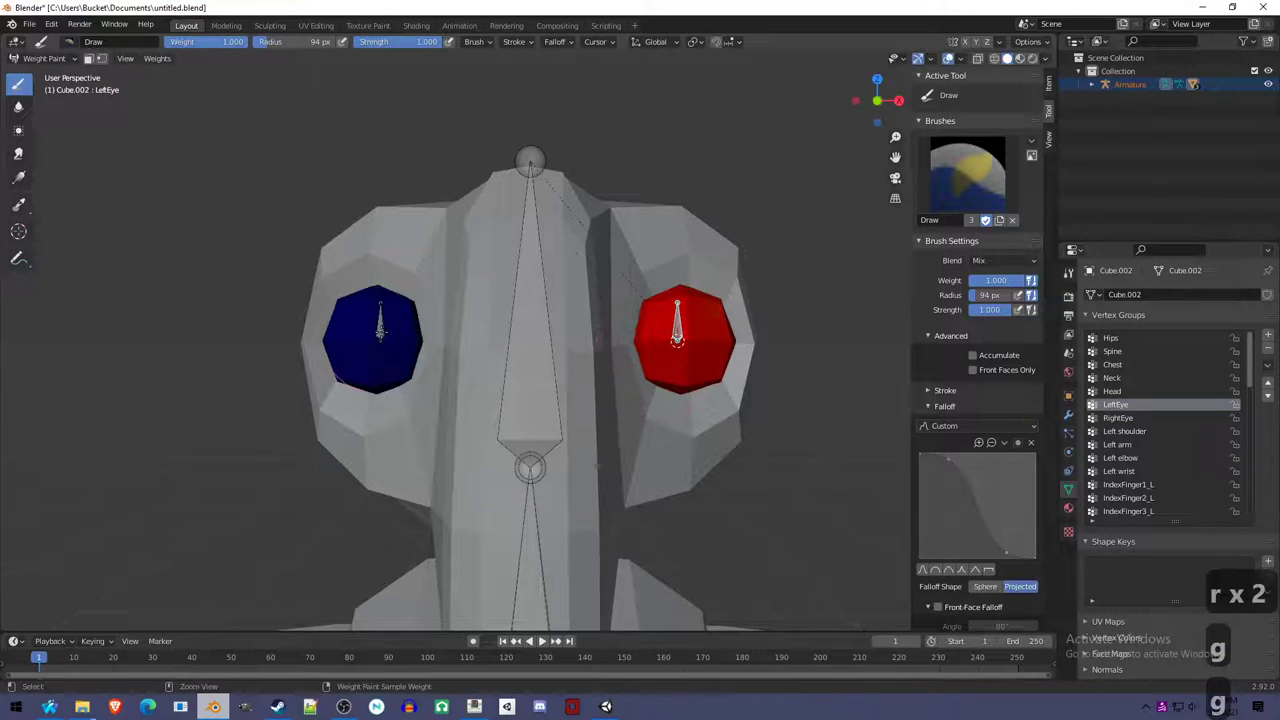
Assign the right eyeball's linked geometry to the RightEye vertex group with weight 1.000 and return to Weight Paint.
ctrl+click(381, 332)
scroll(510, 398, down, 2)
mouse_move(504, 390)
middle_down()
mouse_move(465, 410)
mouse_move(549, 433)
mouse_move(439, 356)
middle_up()
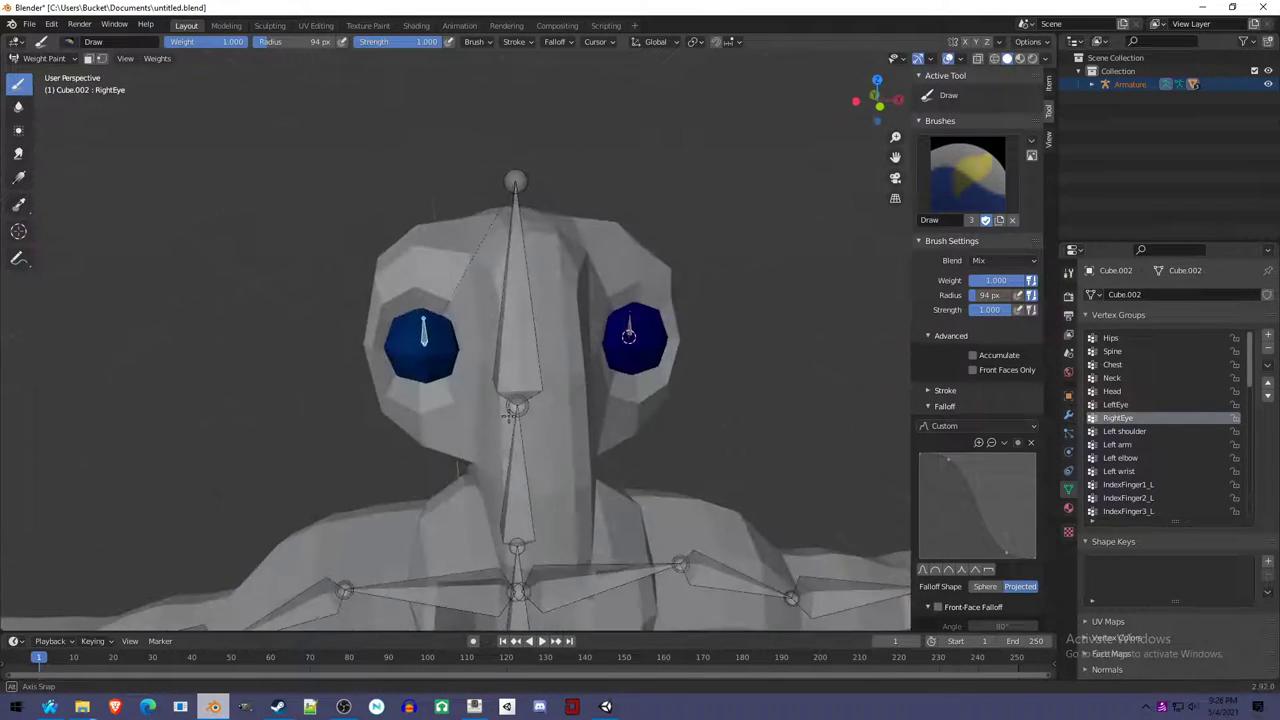
key(Tab)
key(a)
key(a)
key(l)
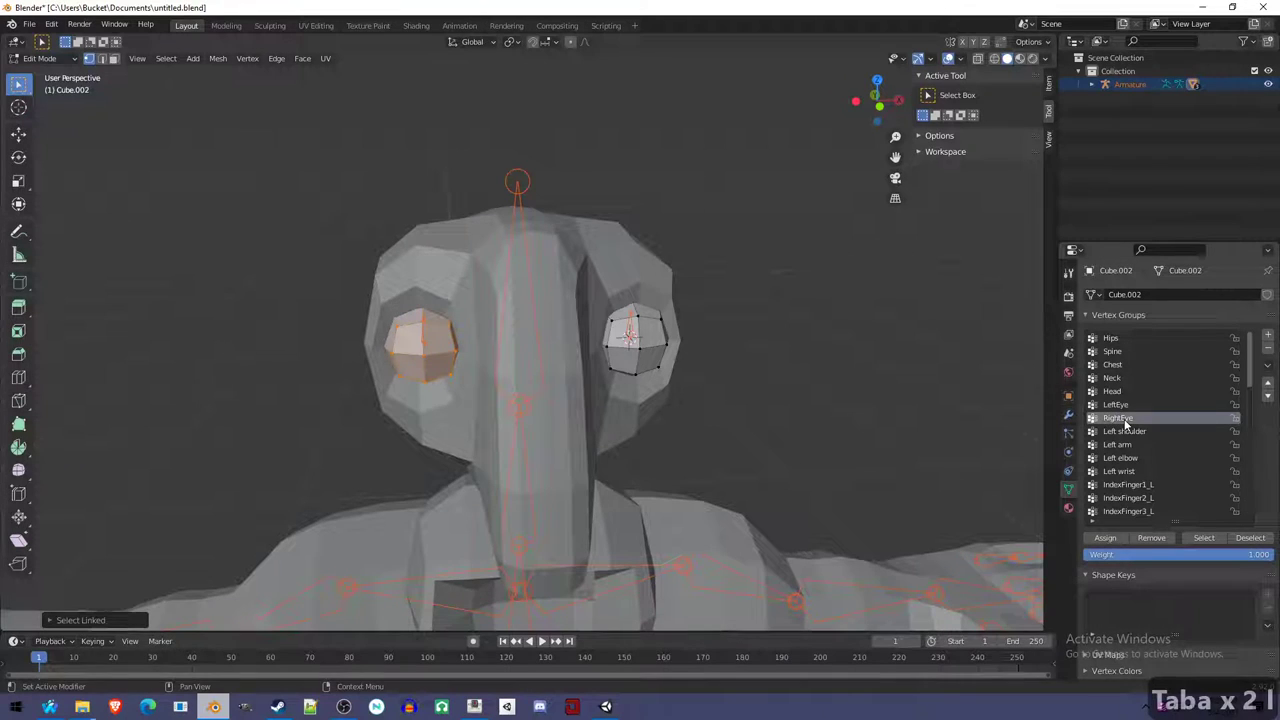
click(1110, 540)
key(Tab)
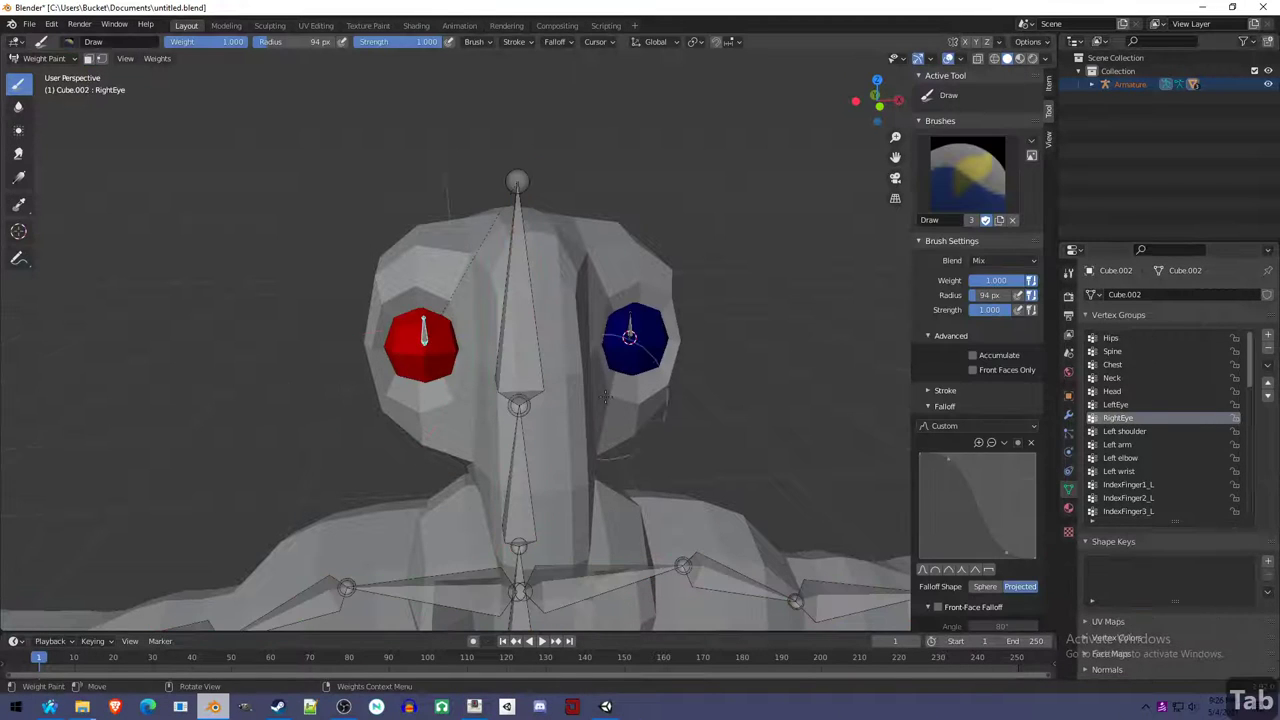
Test-rotate the RightEye bone from the front and the side, cancelling both rotations, and make the LeftEye bone active.
key(r)
key(r)
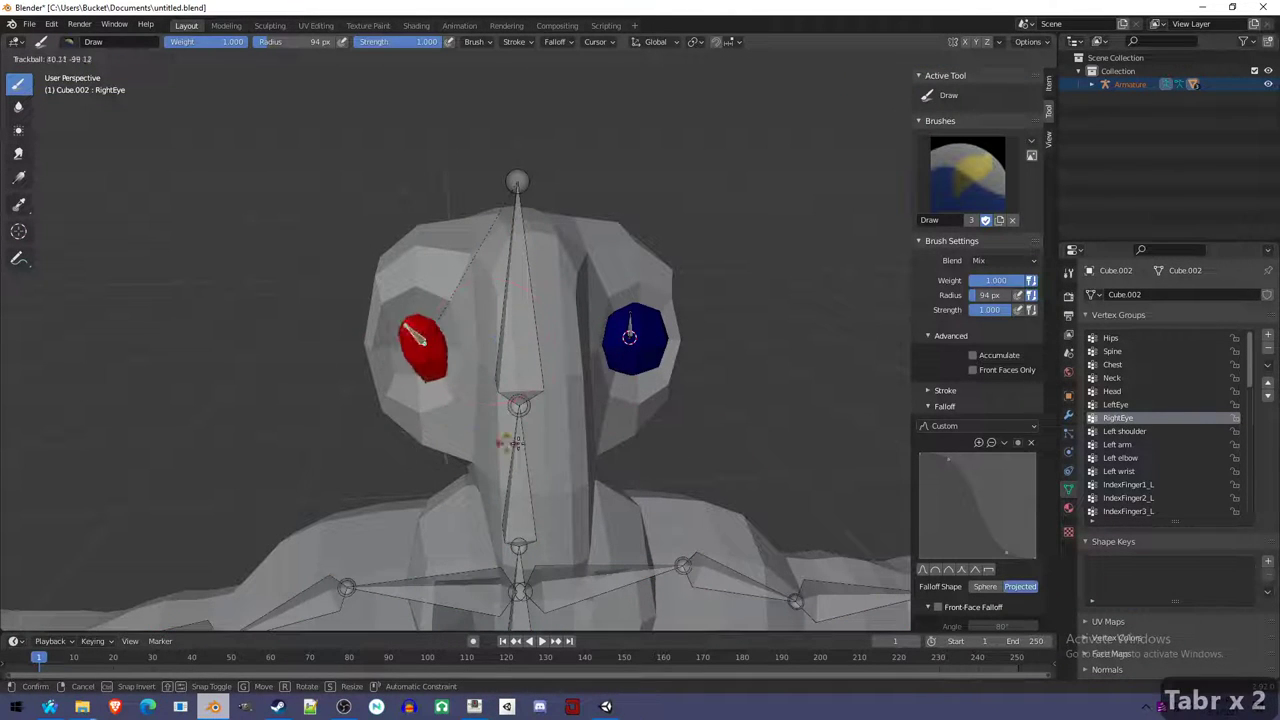
key(Escape)
mouse_move(514, 443)
middle_down()
mouse_move(634, 434)
mouse_move(615, 405)
middle_up()
key(r)
key(r)
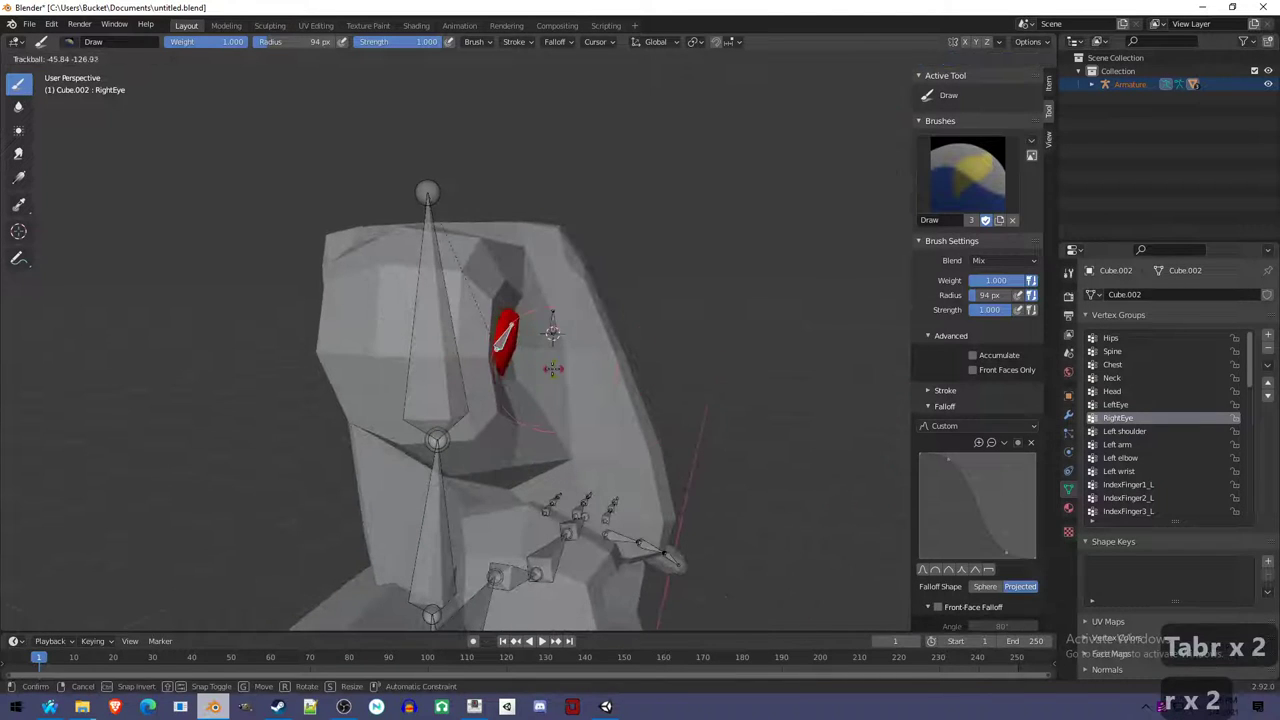
right_click(630, 395)
middle_drag(694, 363, 600, 350)
ctrl+click(633, 338)
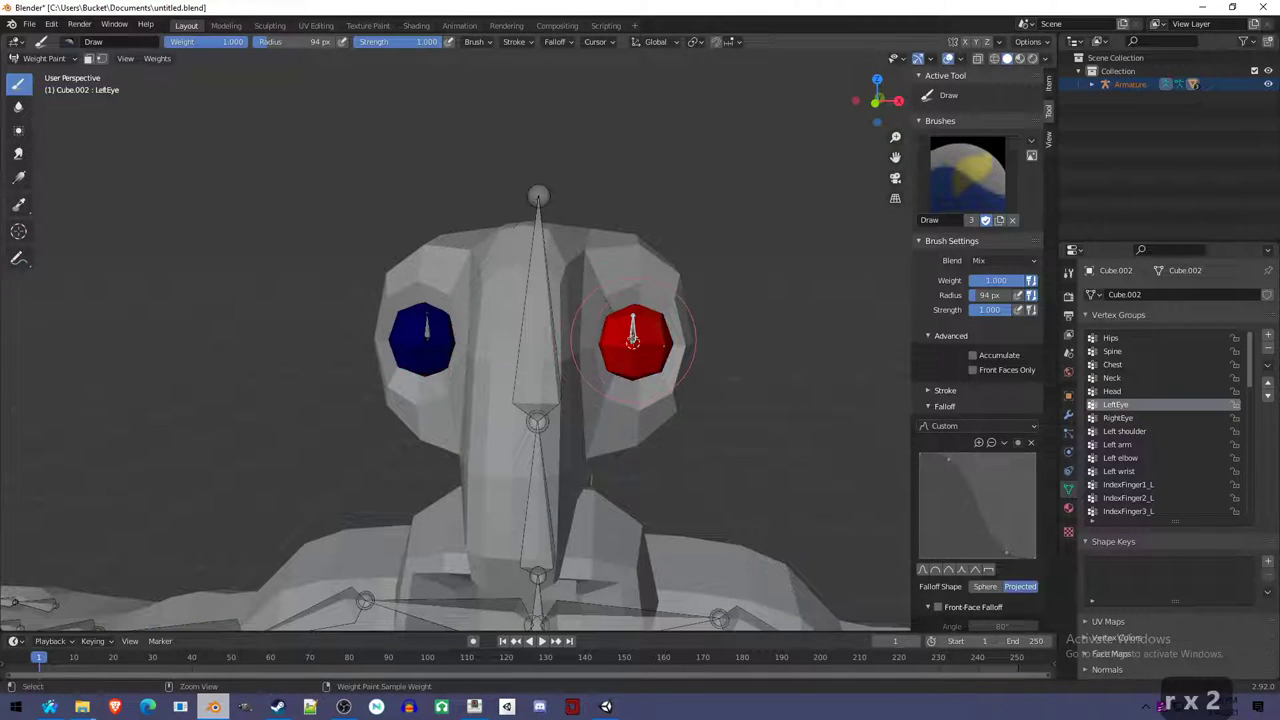
Test-rotate the LeftEye bone, cancel the rotation and make the RightEye bone active.
key(r)
key(r)
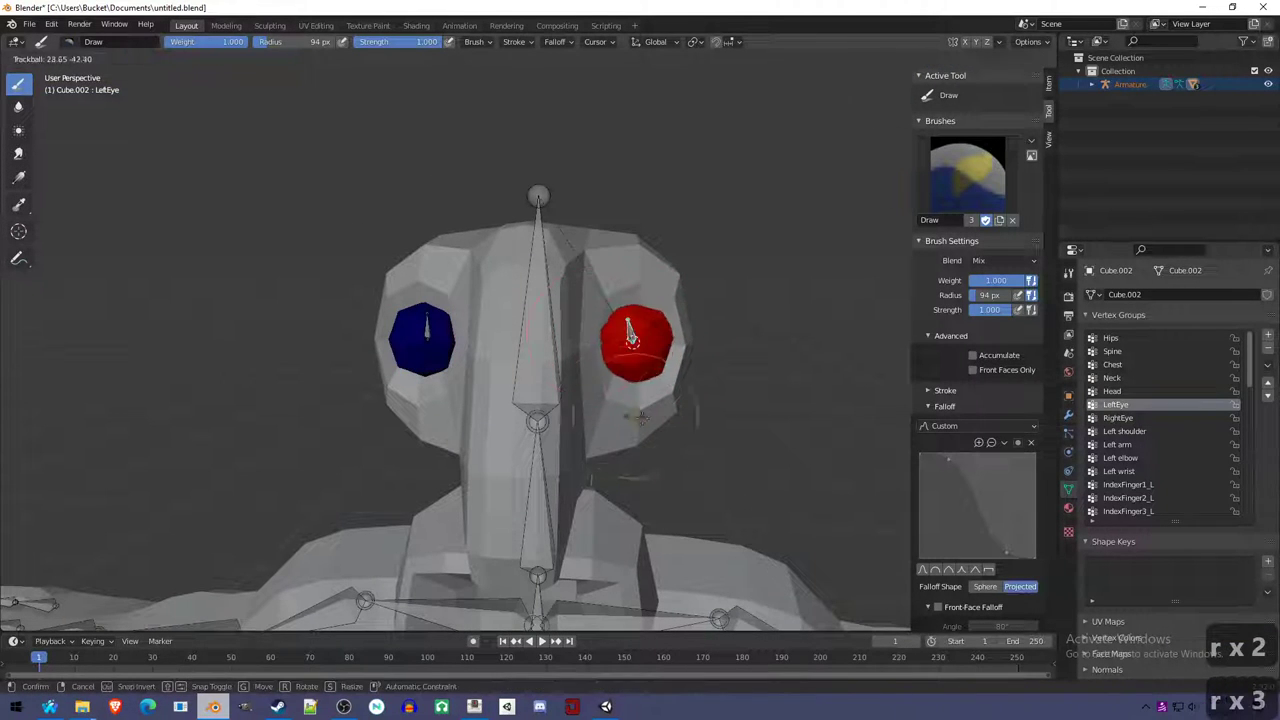
right_click(655, 398)
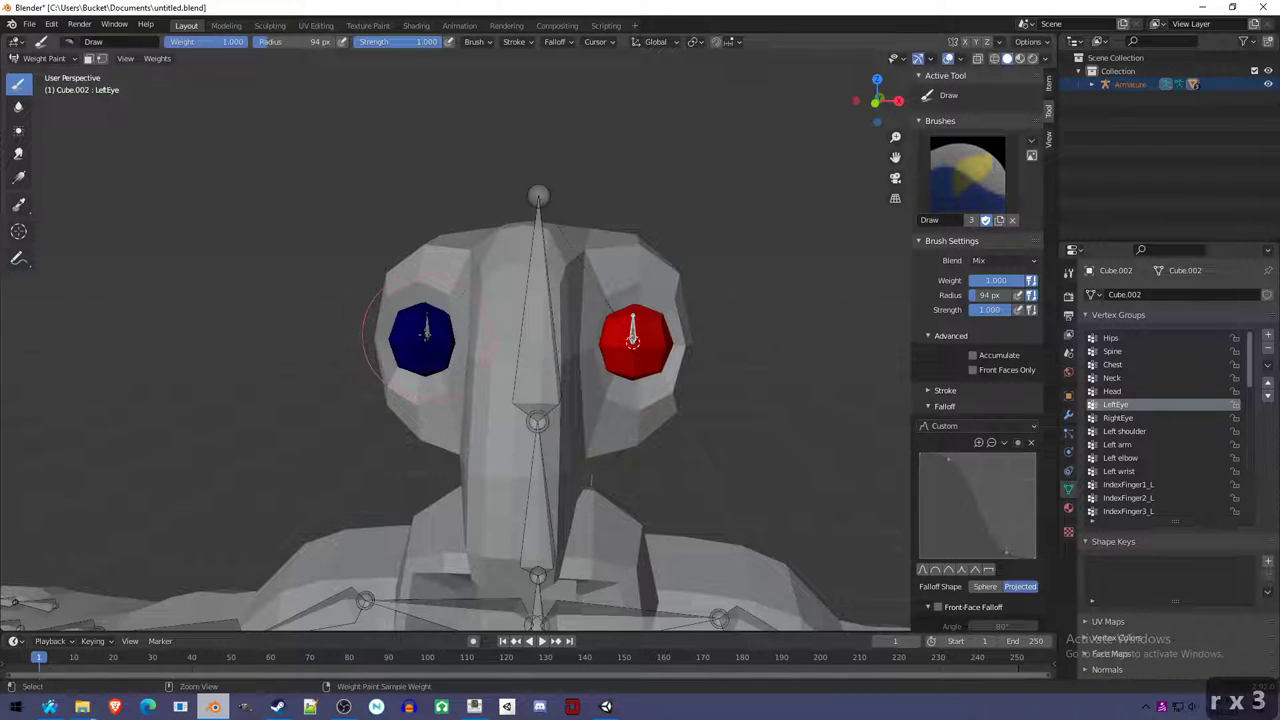
ctrl+click(425, 332)
middle_drag(425, 335, 430, 420)
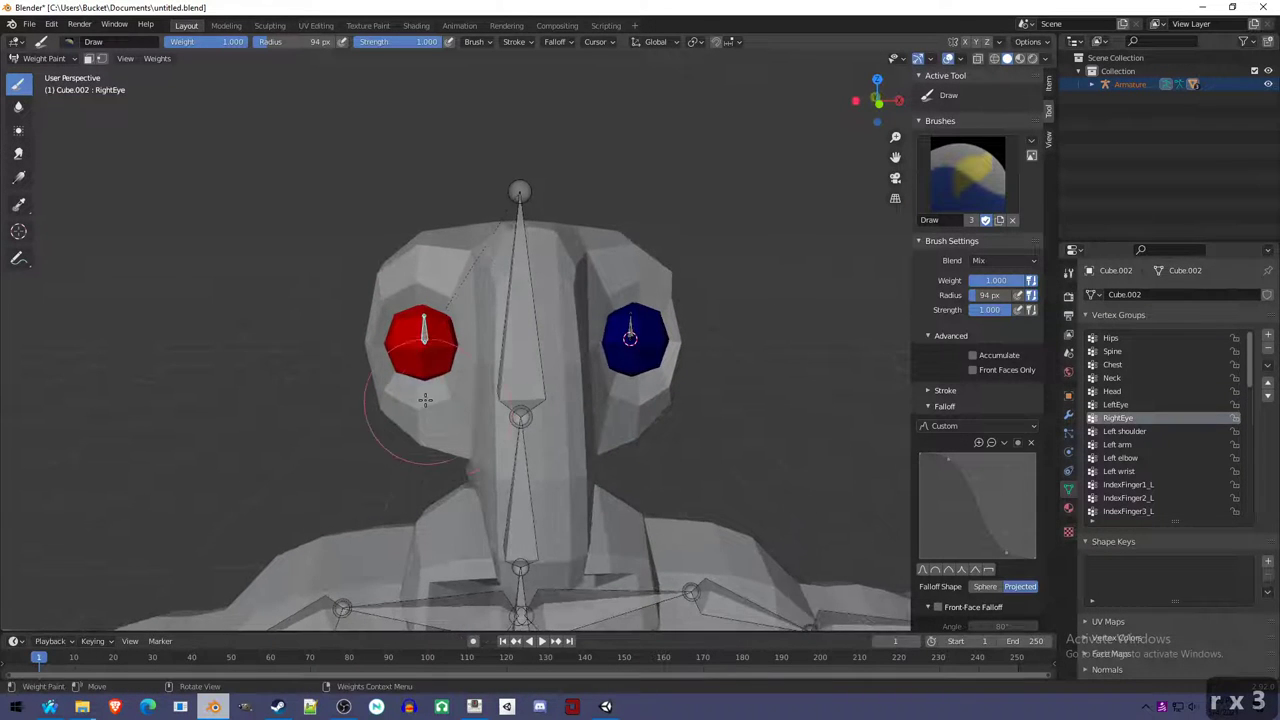
Look through the brush, falloff, symmetry and object transform settings for weight painting.
scroll(989, 436, down, 4)
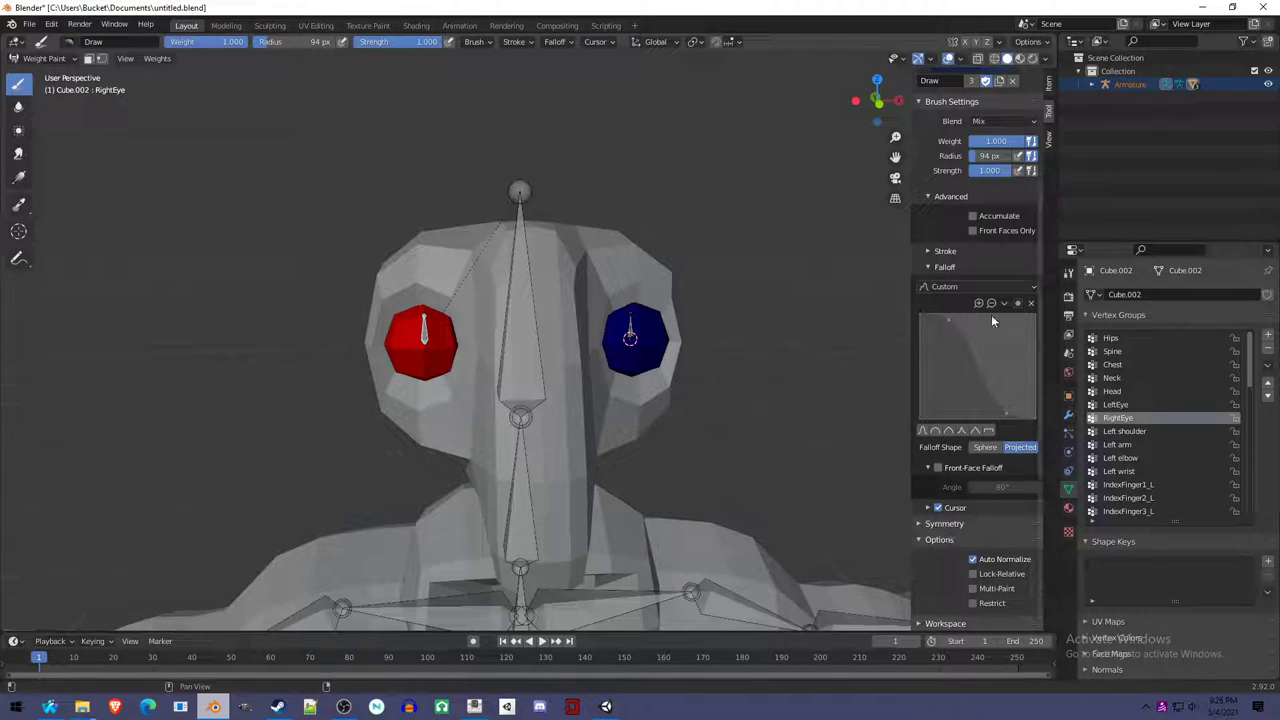
scroll(995, 400, up, 5)
click(1049, 88)
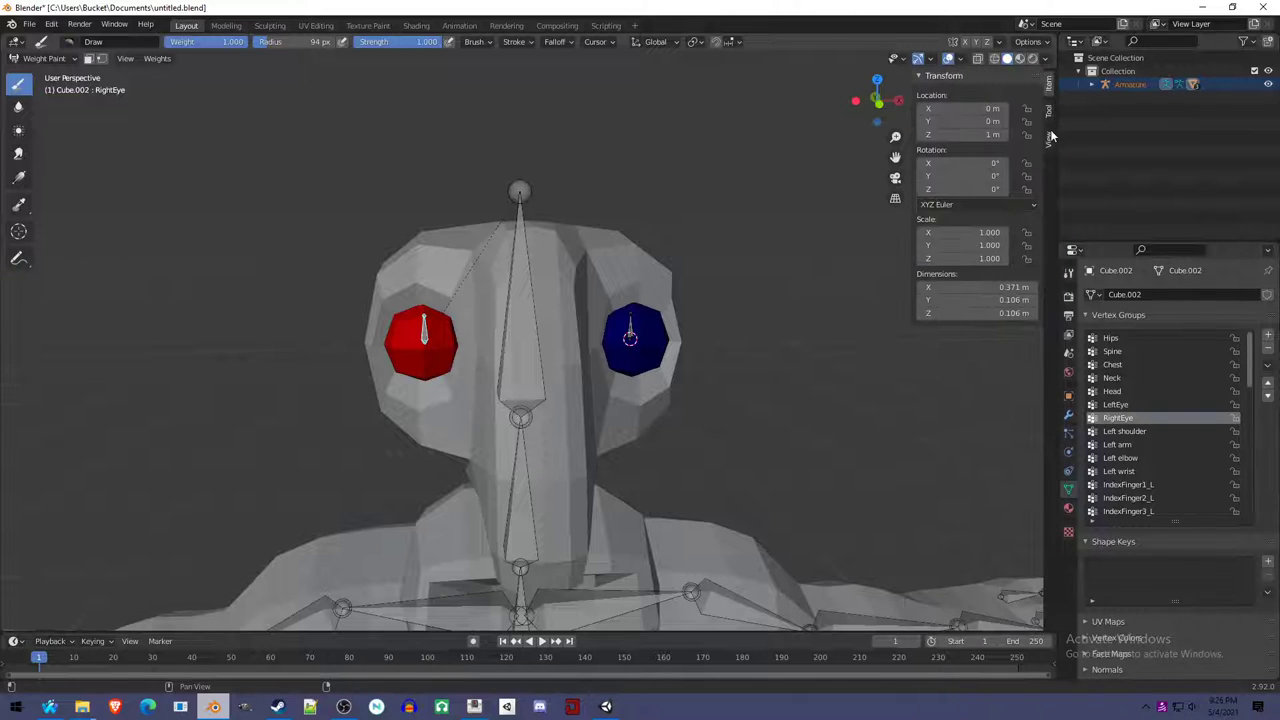
click(1049, 136)
click(1049, 113)
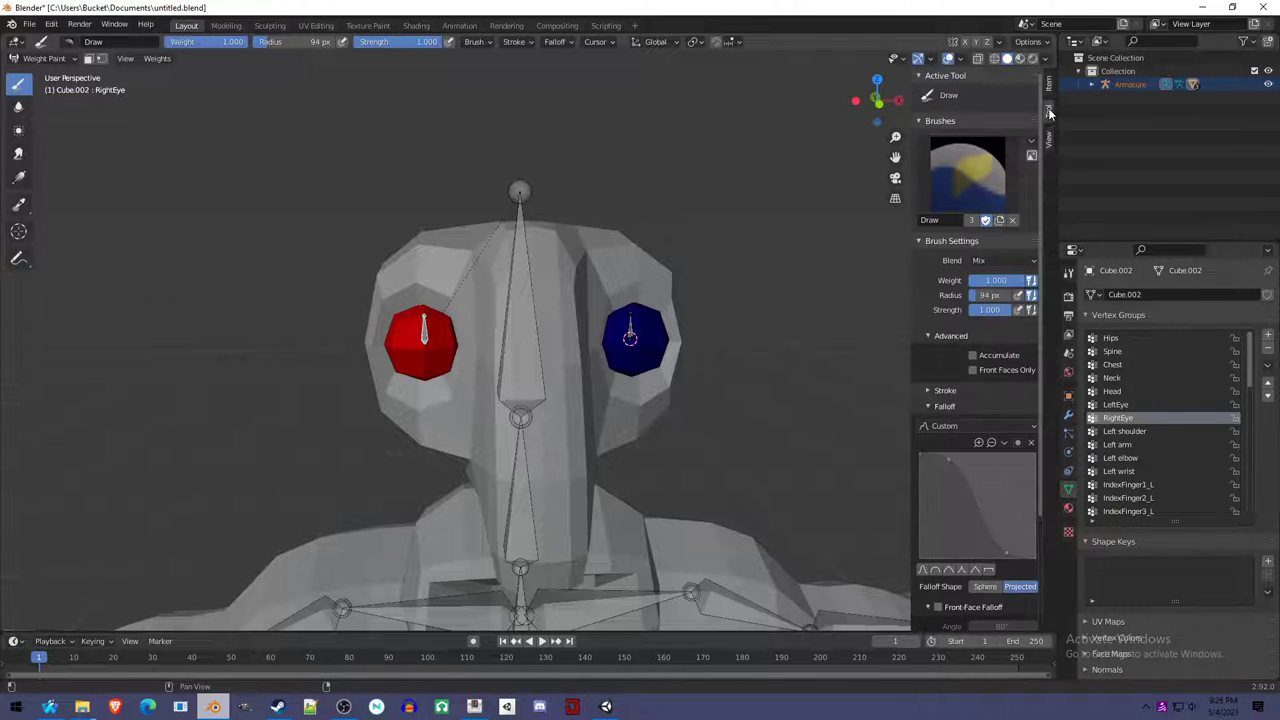
scroll(987, 243, down, 5)
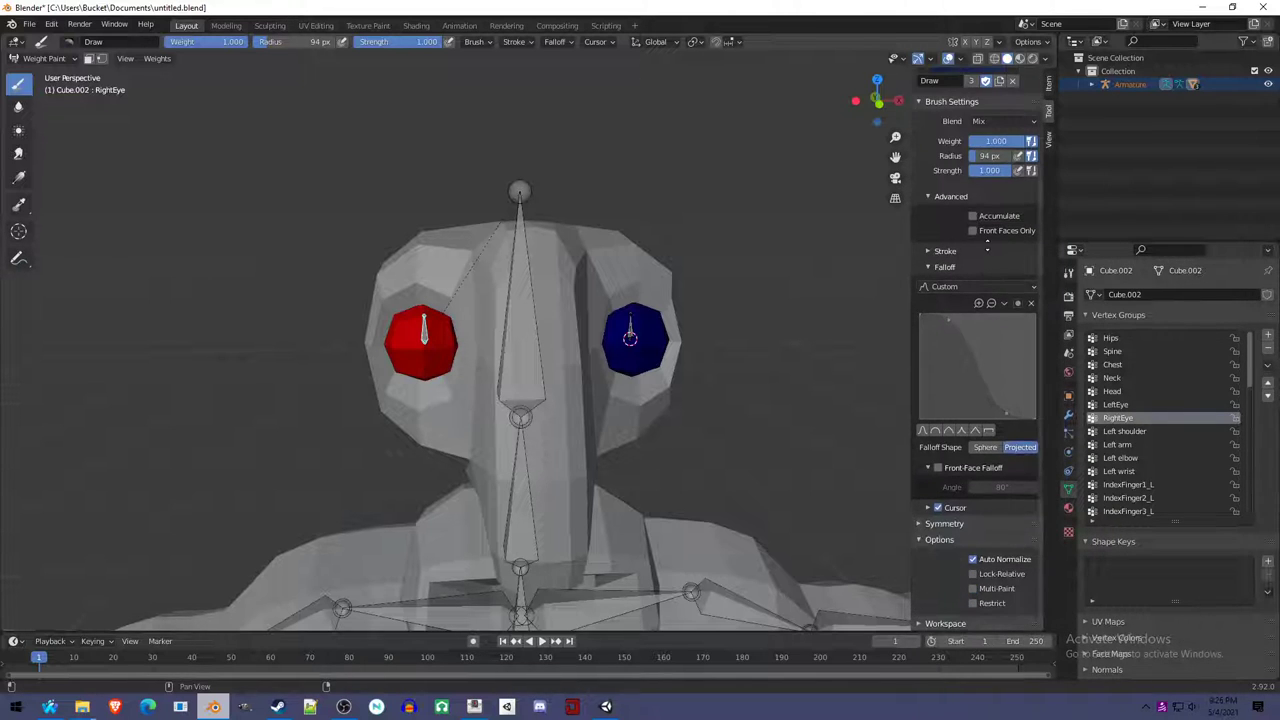
click(945, 524)
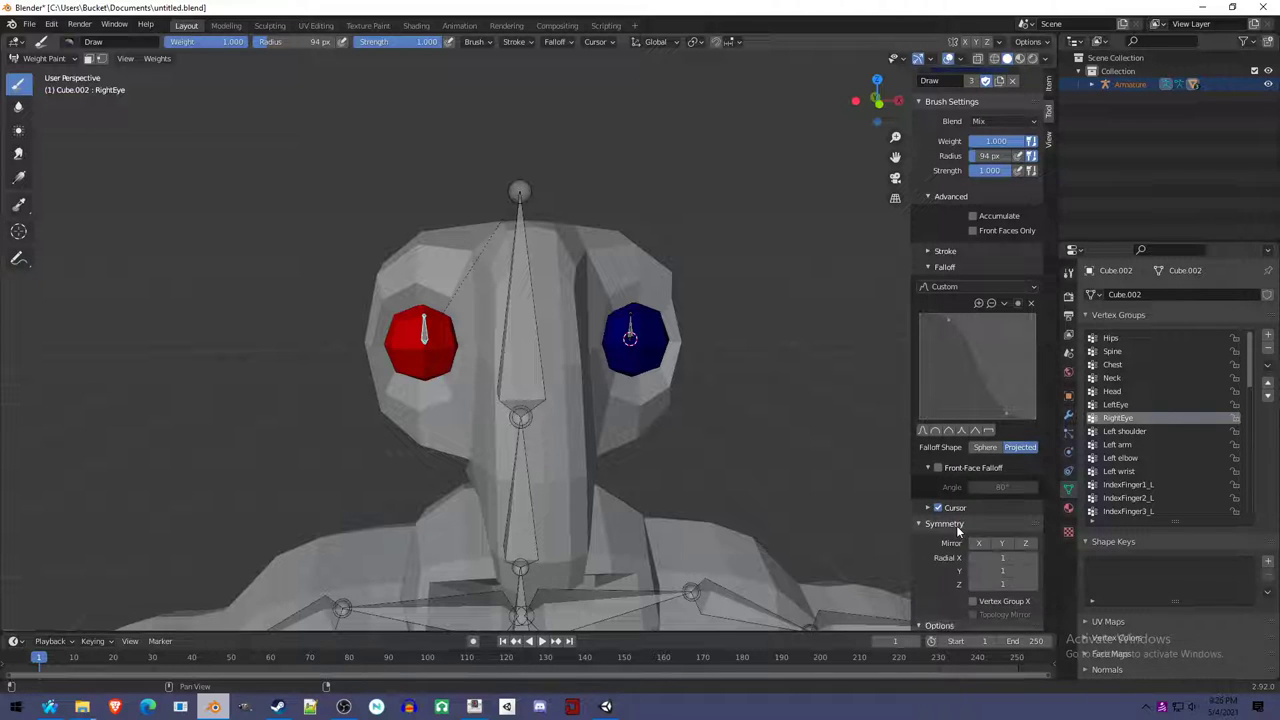
click(945, 524)
scroll(962, 290, up, 5)
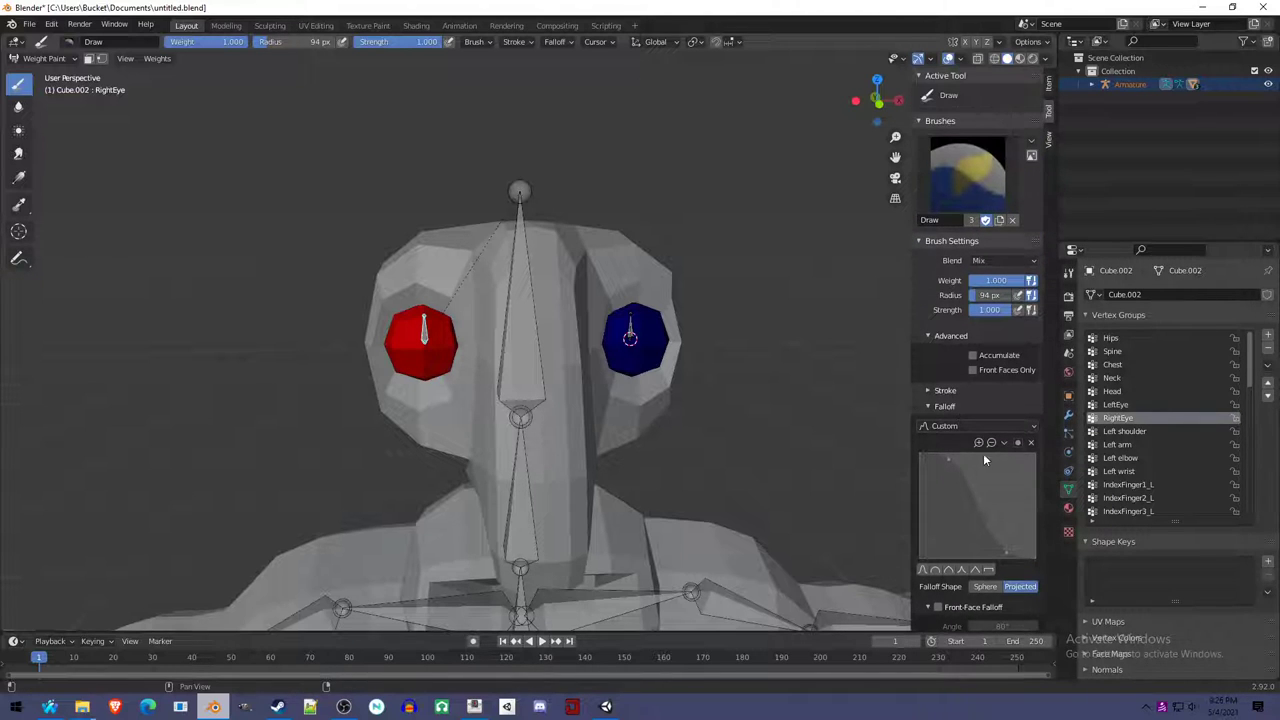
key(F3)
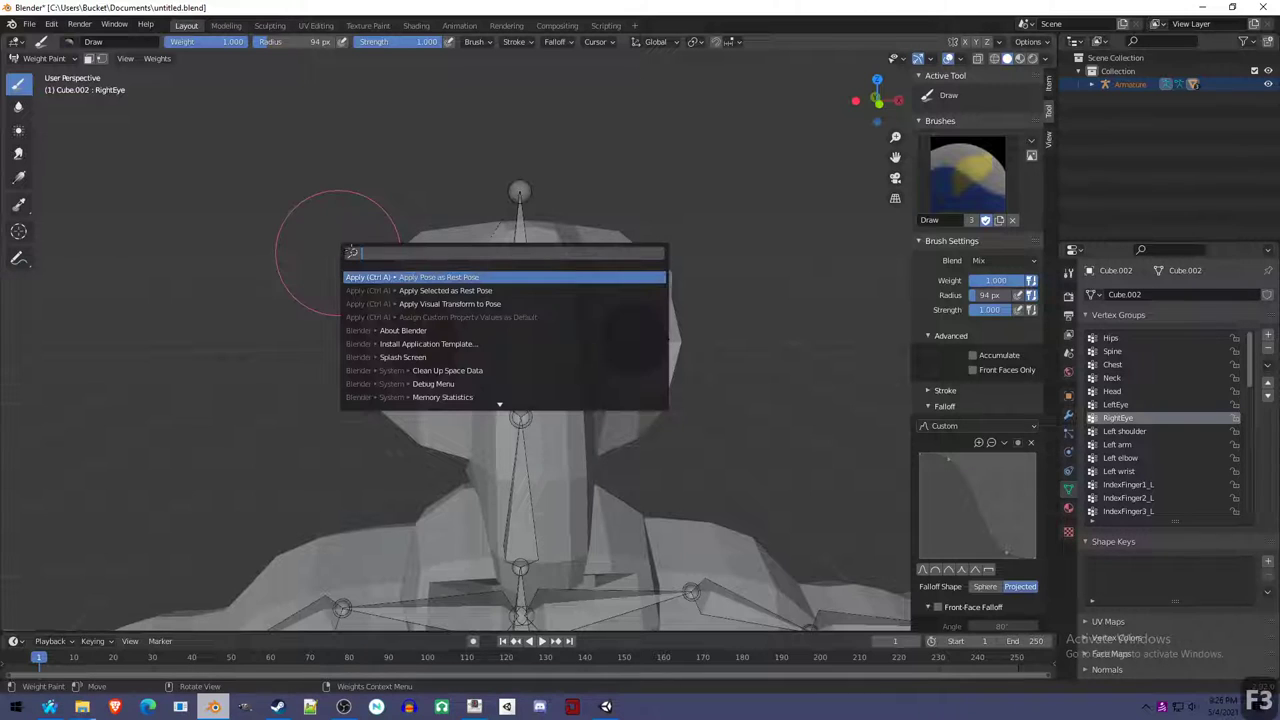
text(normal)
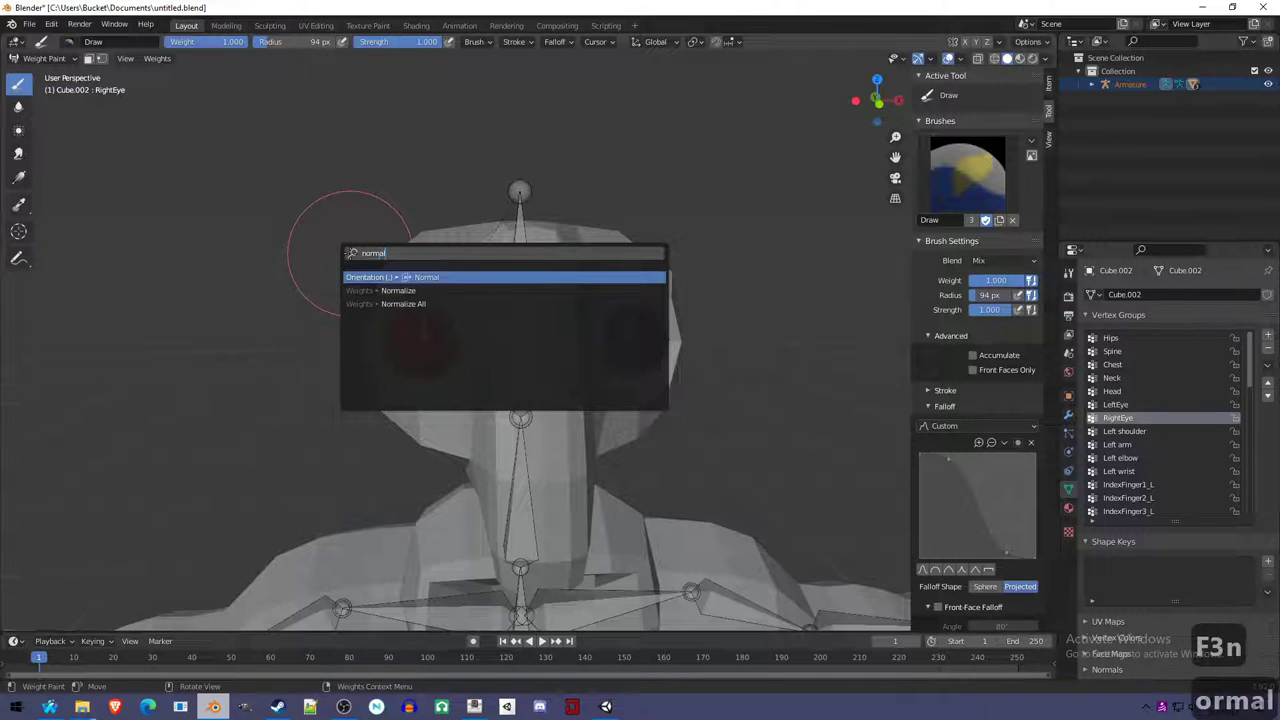
key(Escape)
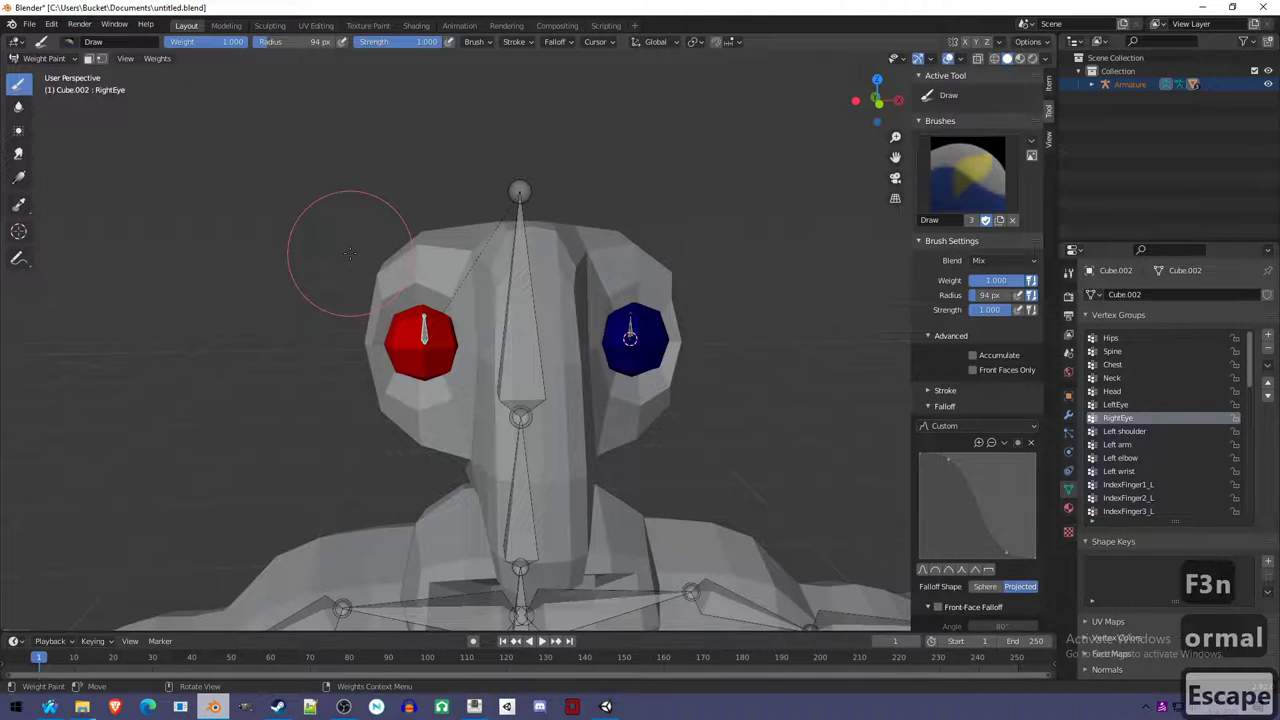
key(Tab)
key(Tab)
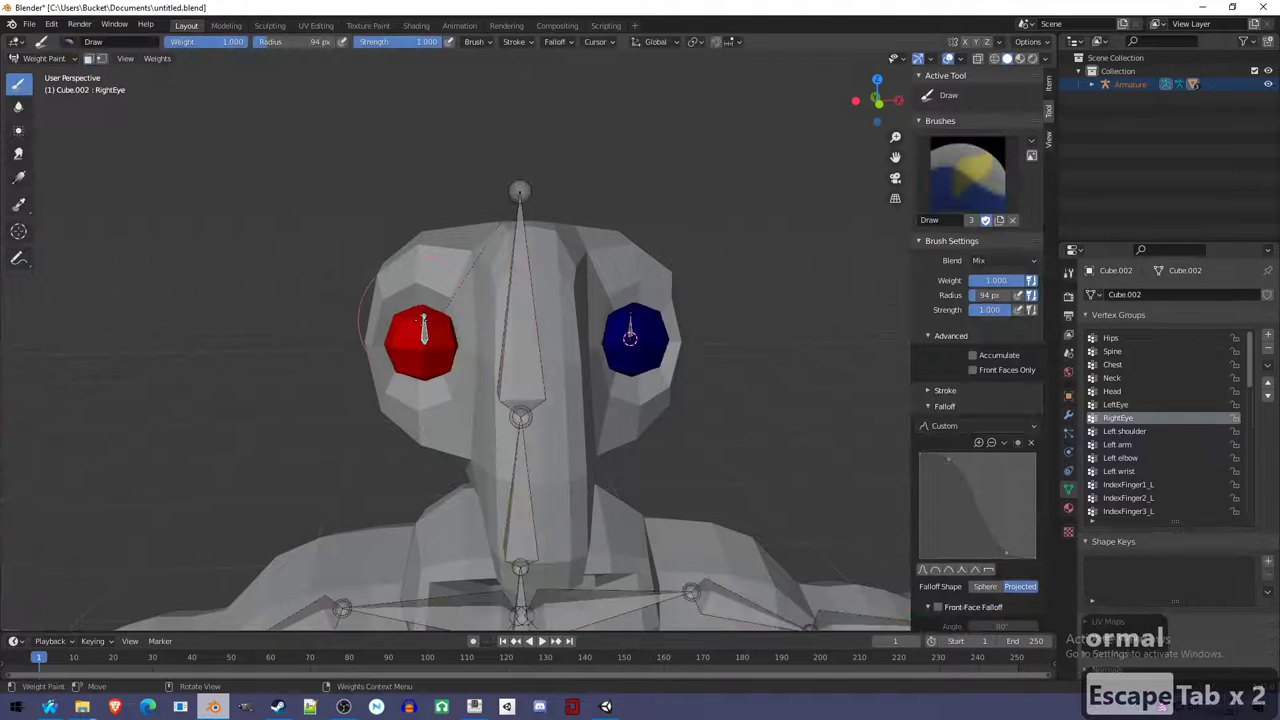
Find the Normalize All weights operator with the search "normal" and run it on the eyeball mesh.
key(F3)
text(normal)
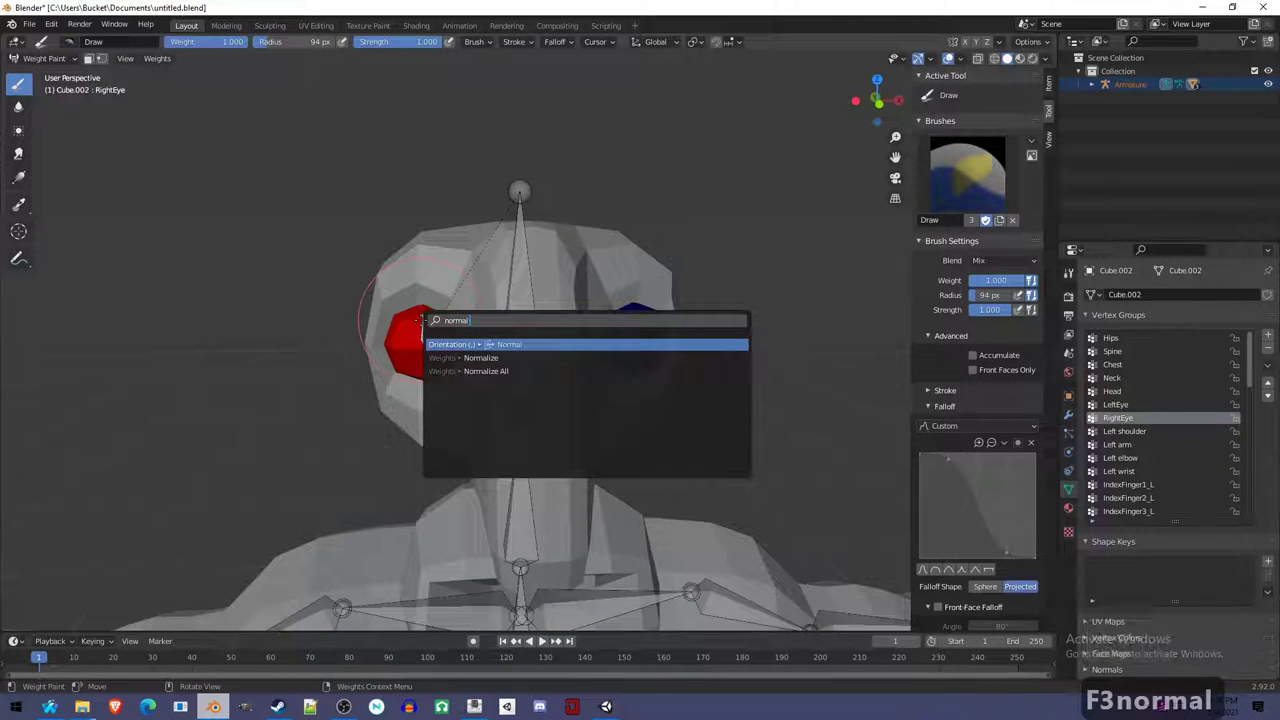
key(Down)
key(Down)
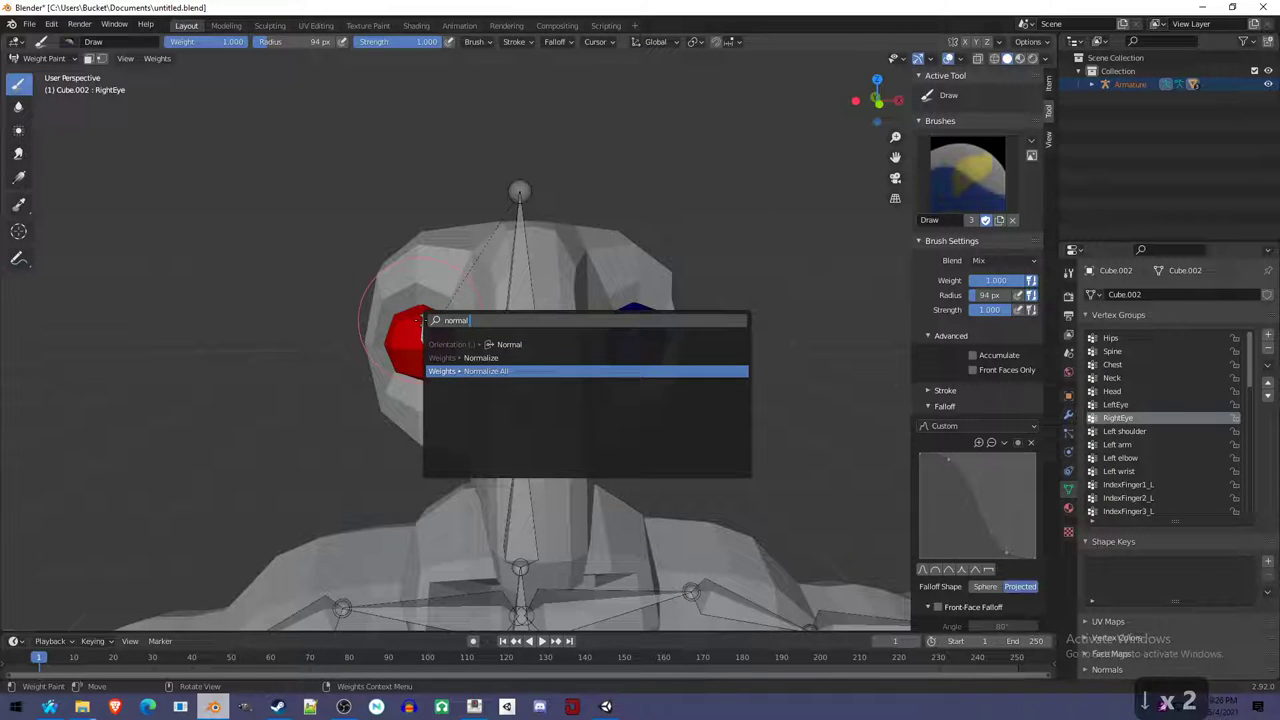
key(Return)
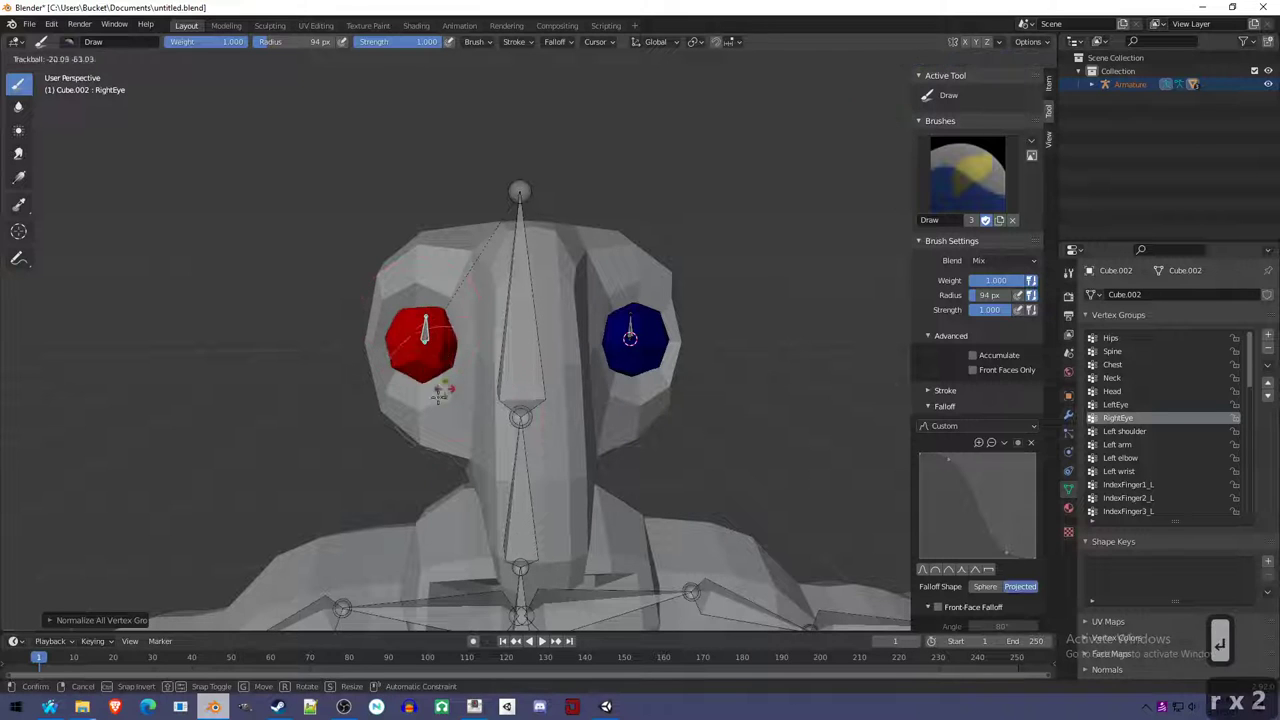
Test-rotate the Hips bone, cancel the rotation and make the Left shoulder bone active.
scroll(526, 408, down, 2)
scroll(527, 410, down, 4)
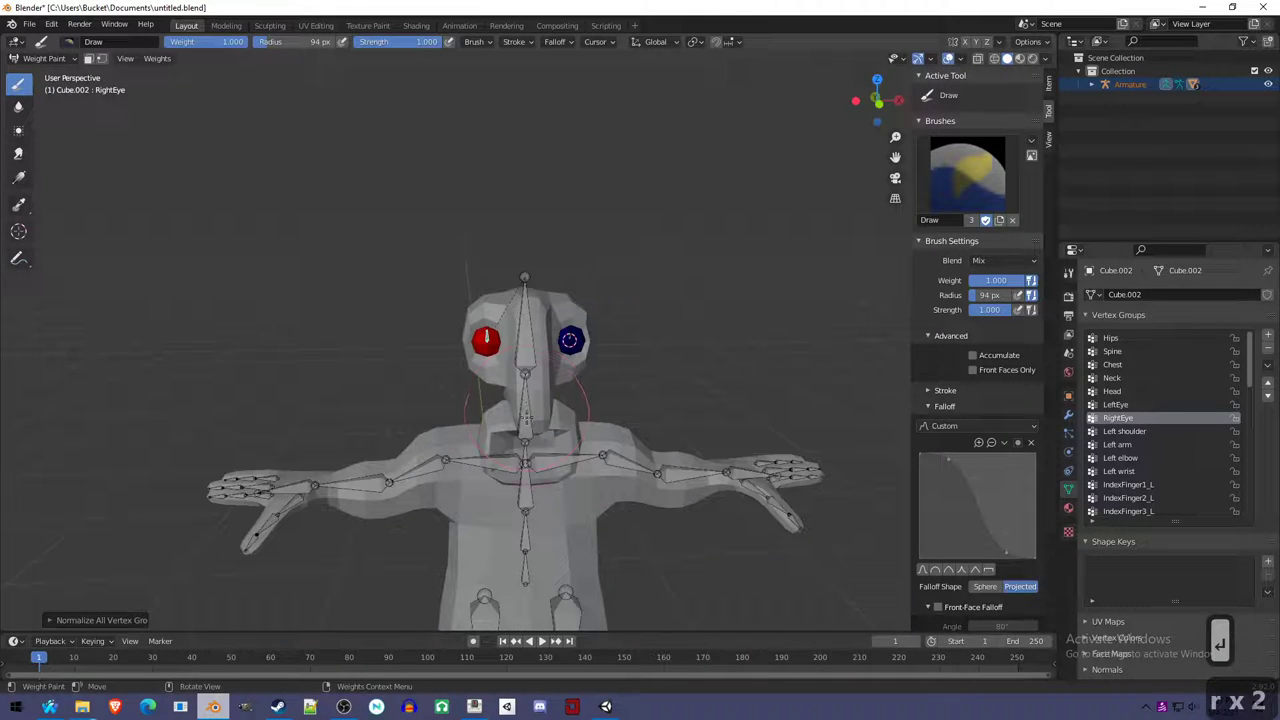
shift+middle_drag(528, 479, 512, 371)
ctrl+click(511, 373)
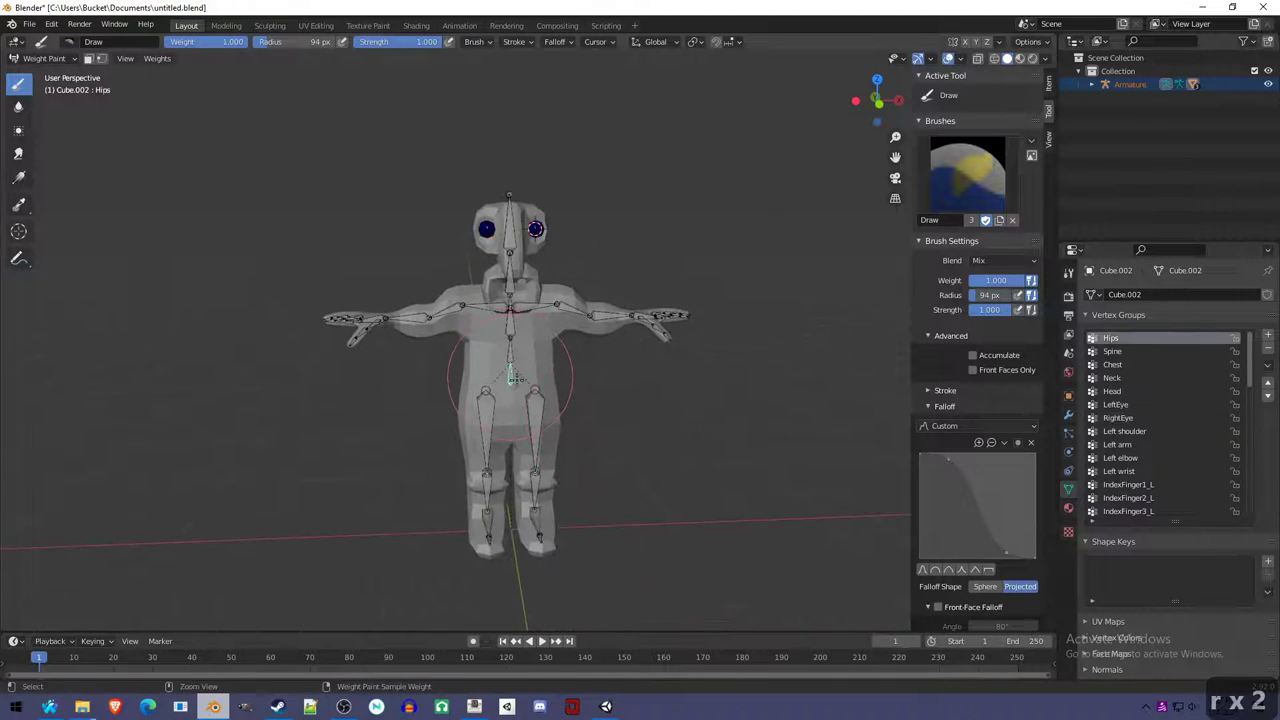
key(r)
key(r)
right_click(617, 402)
ctrl+click(541, 312)
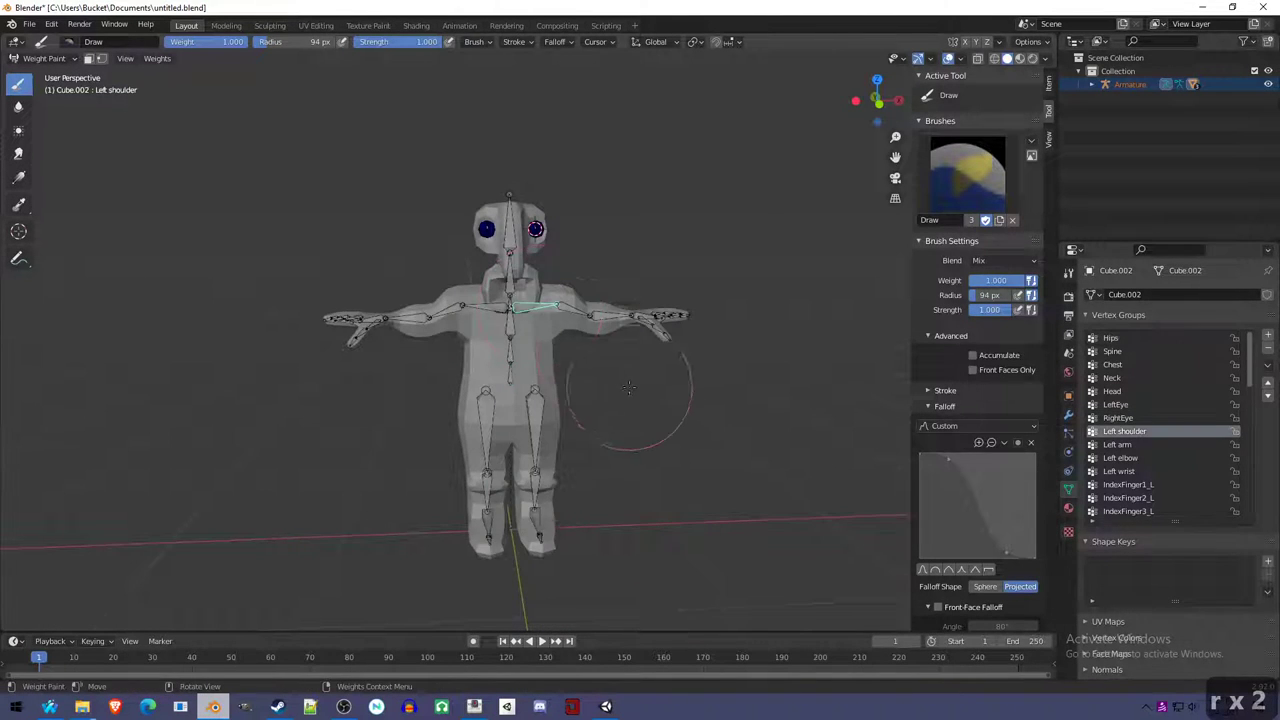
Leave the eyeball mesh and put the body mesh into Weight Paint with the Left shoulder bone active.
scroll(610, 370, up, 3)
key(ctrl+Tab)
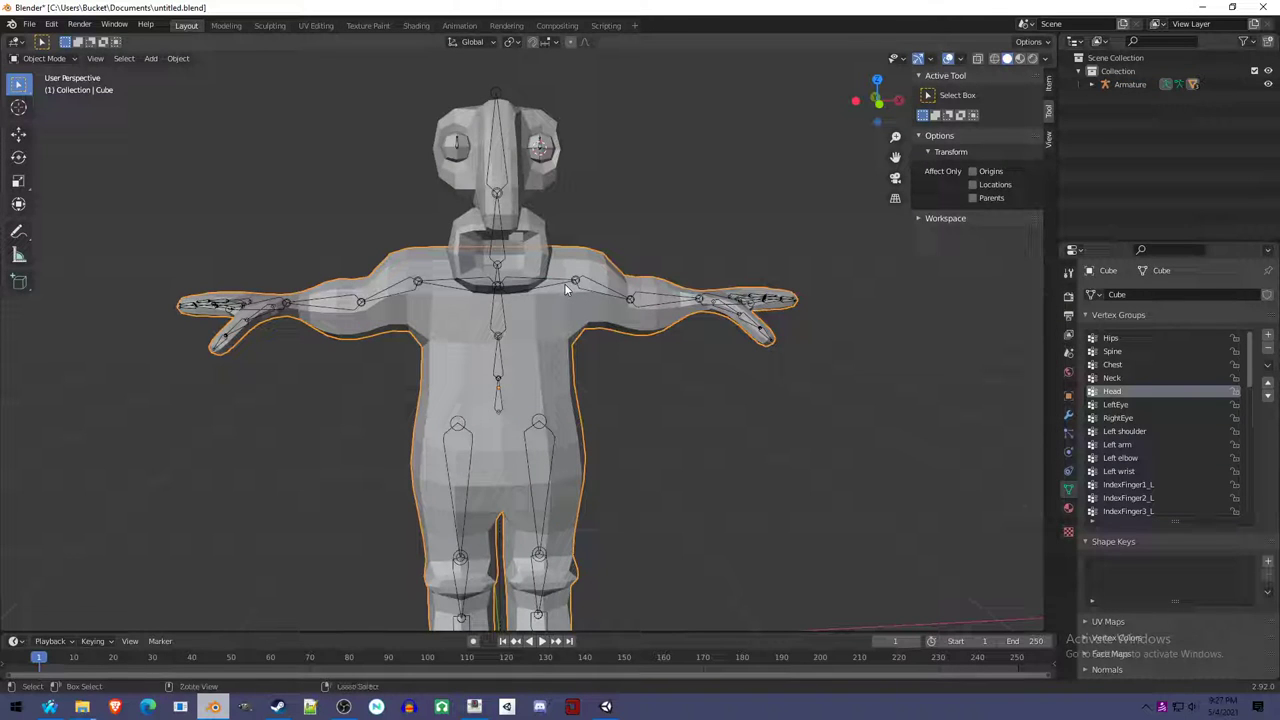
mouse_move(564, 289)
middle_down()
mouse_move(556, 304)
mouse_move(644, 284)
mouse_move(630, 295)
middle_up()
key(ctrl+Tab)
click(619, 294)
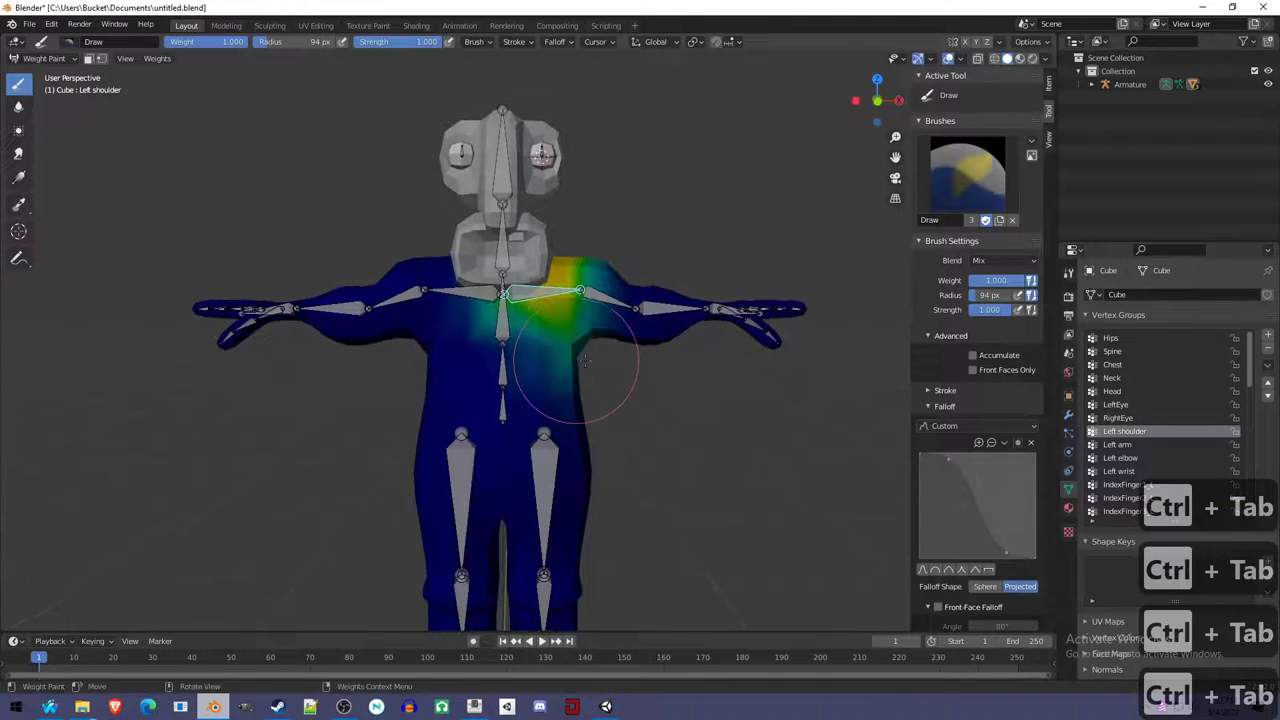
Test-rotate the Left shoulder bone on the body, cancel the rotation and make the Spine bone active.
middle_drag(585, 362, 680, 355)
key(r)
key(r)
right_click(622, 328)
ctrl+click(567, 378)
scroll(704, 386, down, 3)
scroll(585, 389, up, 3)
Join the body, head and eyeball meshes into one object in Object Mode and save the file.
key(ctrl+Tab)
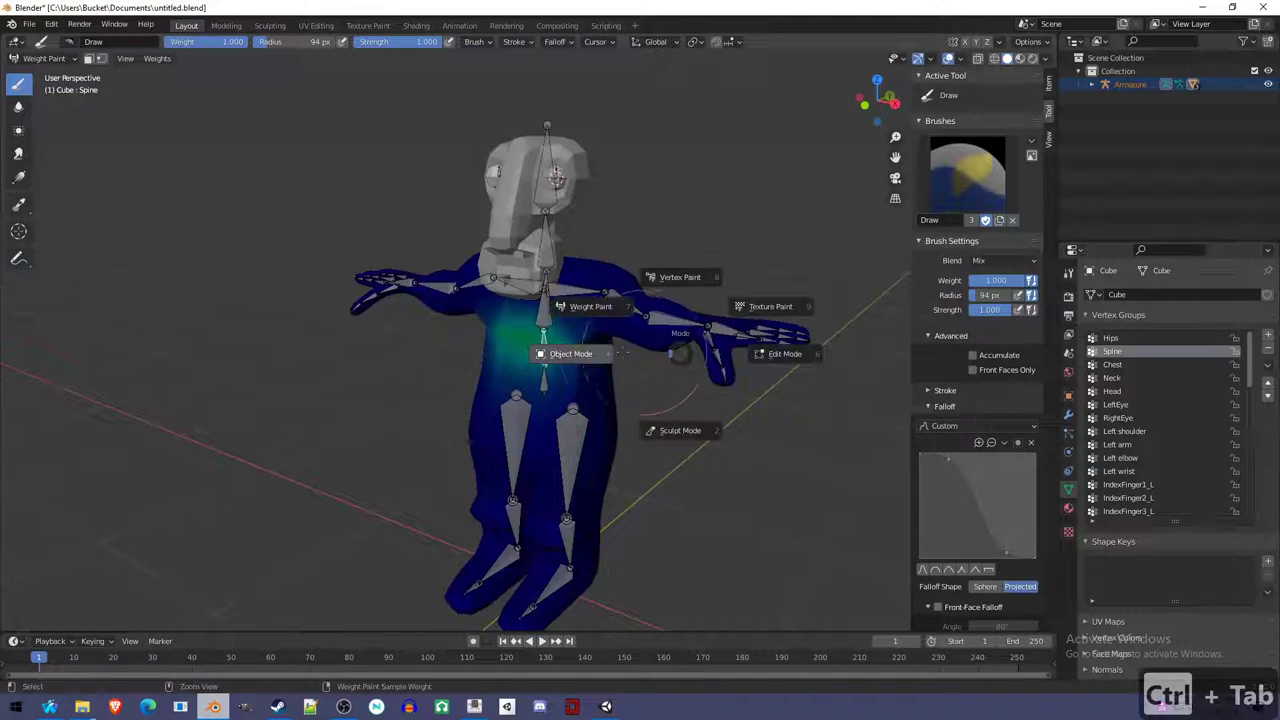
click(607, 326)
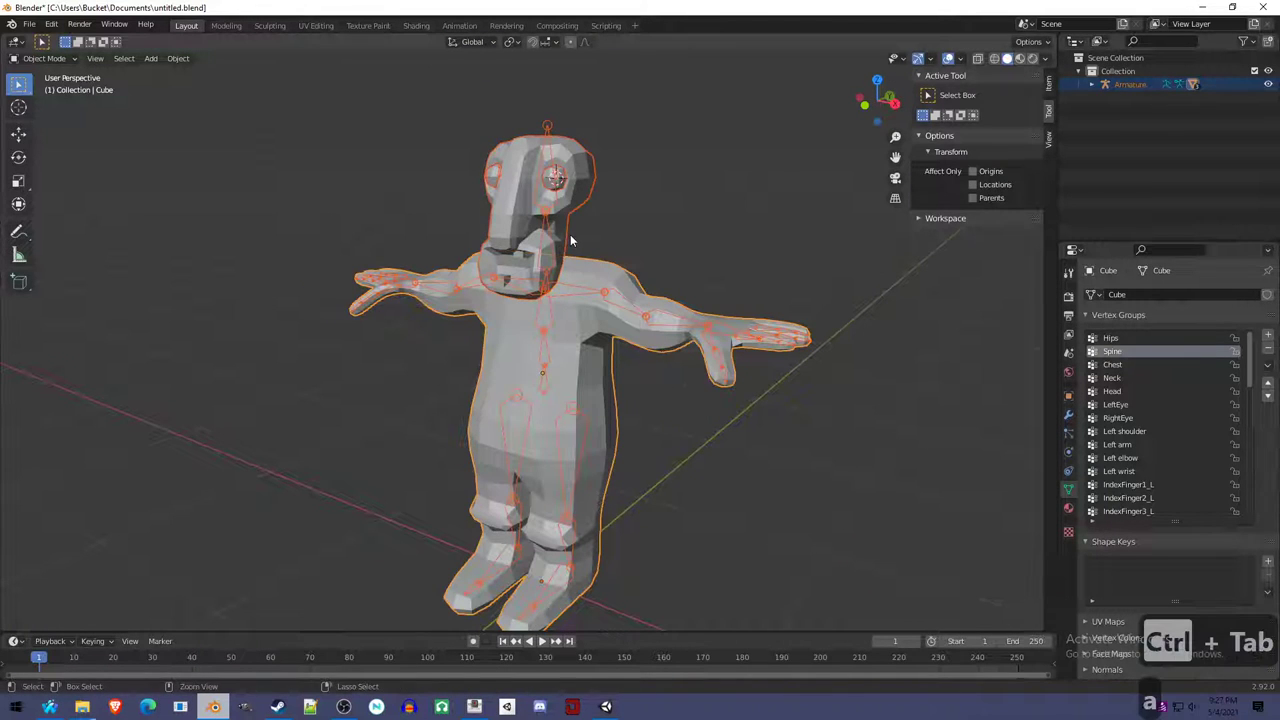
key(ctrl+j)
middle_drag(547, 411, 632, 362)
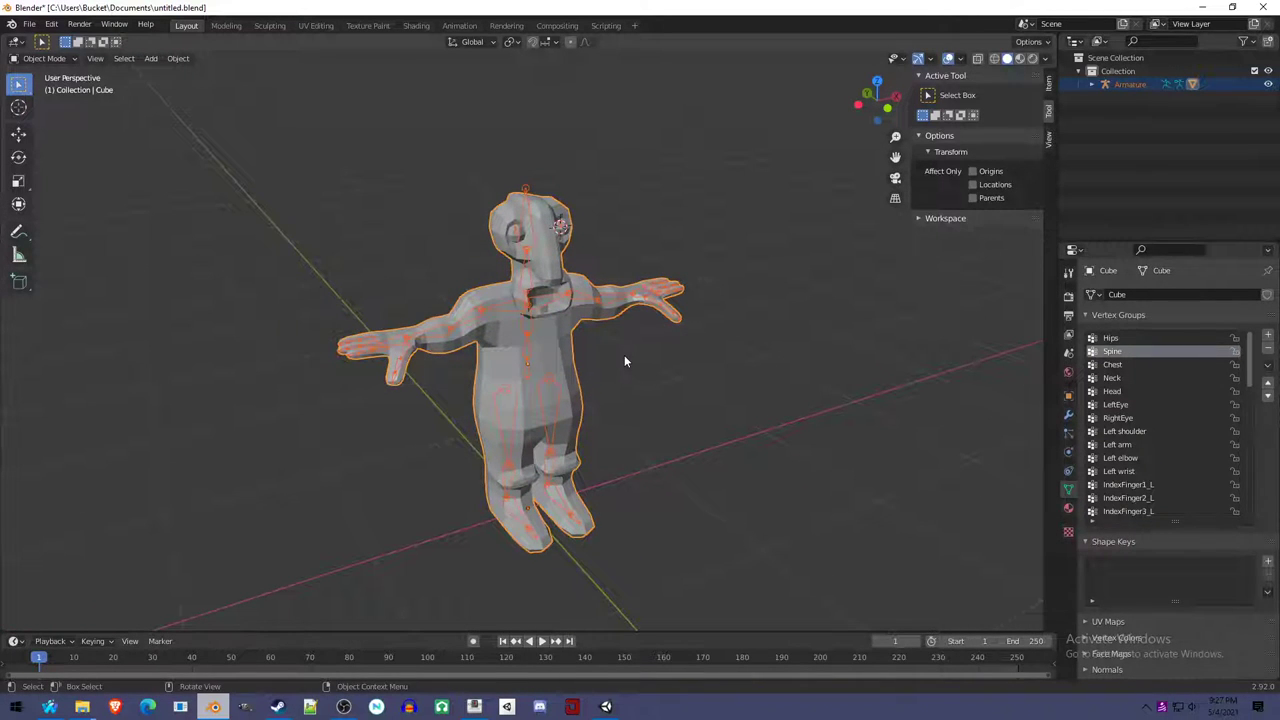
key(ctrl+s)
Select only the joined avatar mesh and apply Shade Smooth to it.
scroll(590, 360, up, 3)
click(590, 360)
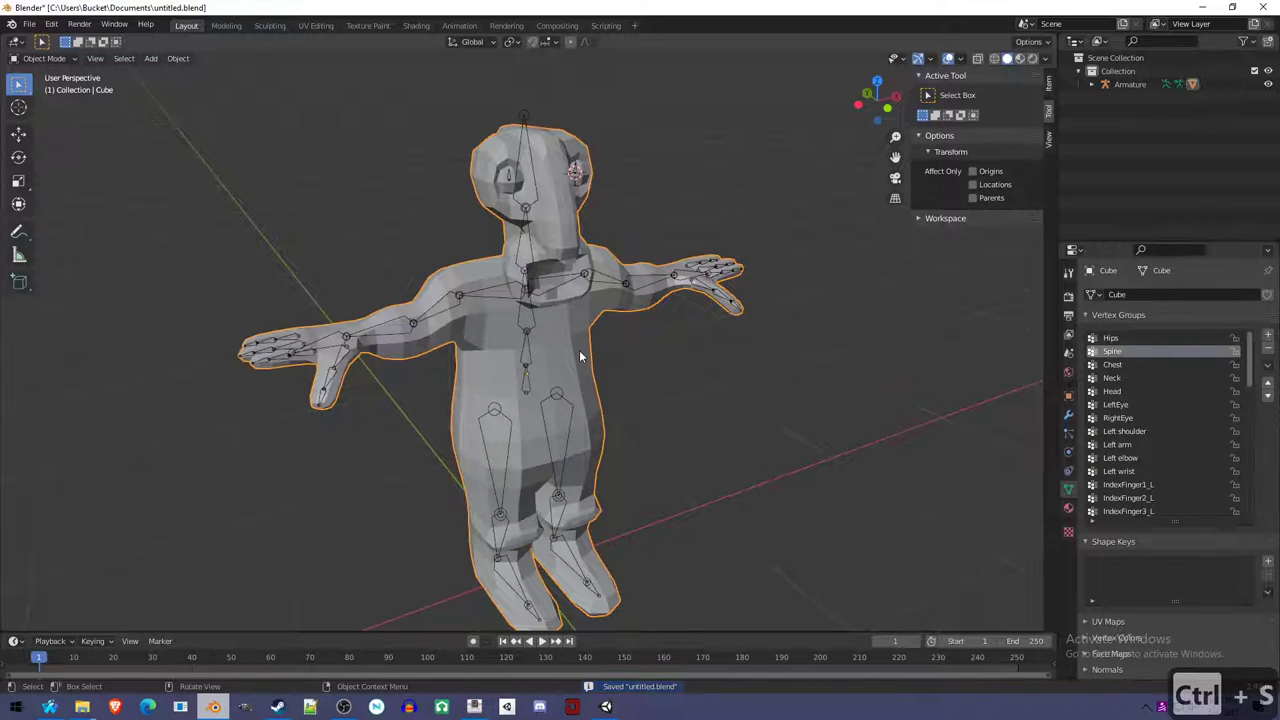
right_click(579, 355)
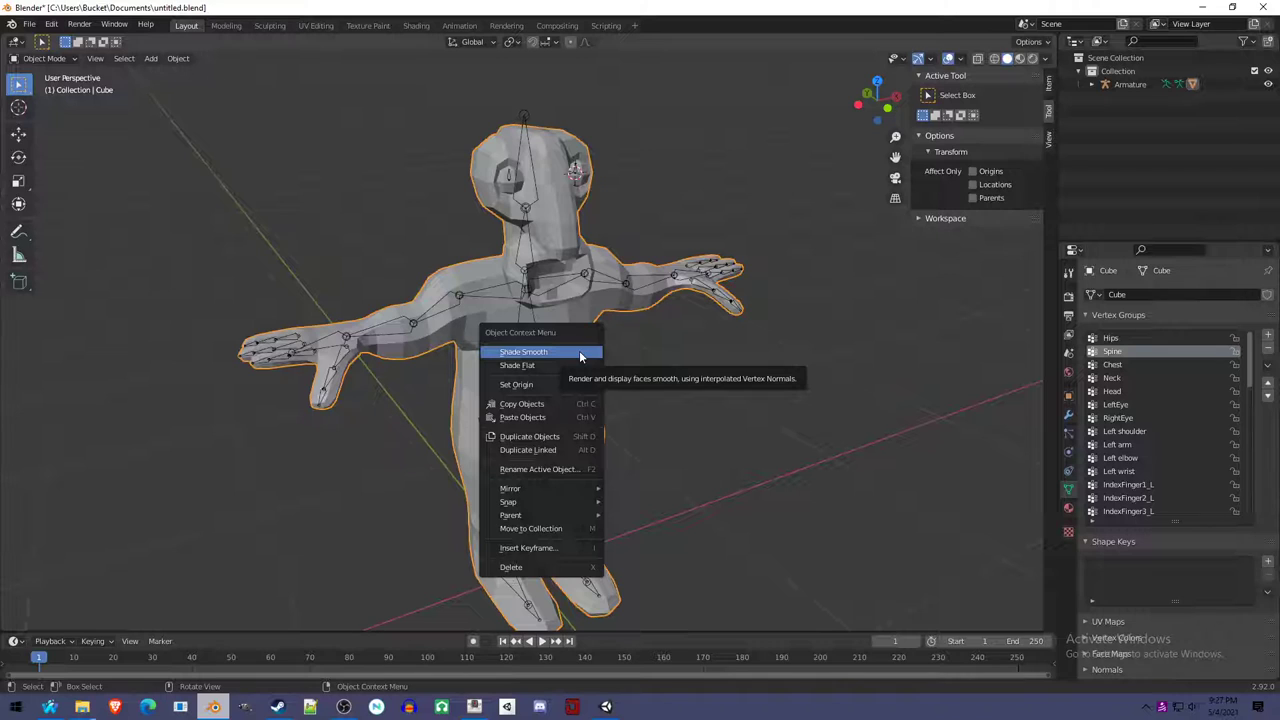
right_click(564, 345)
mouse_move(567, 382)
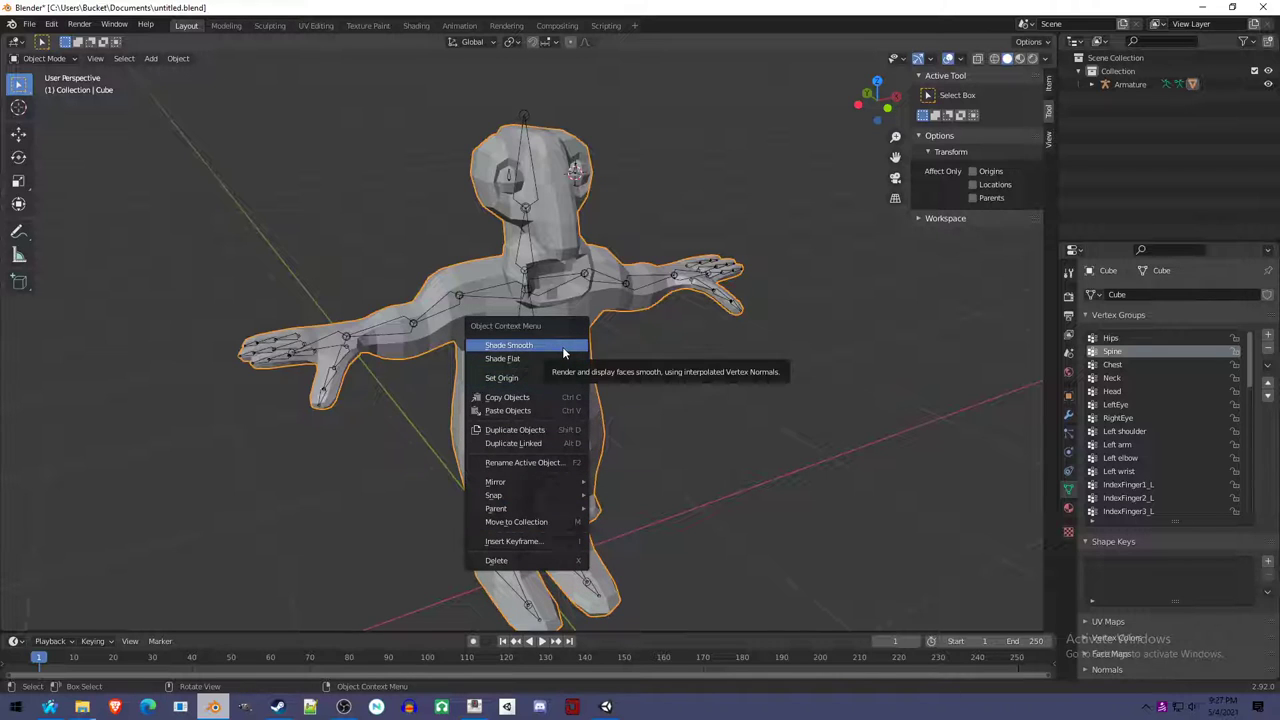
click(562, 346)
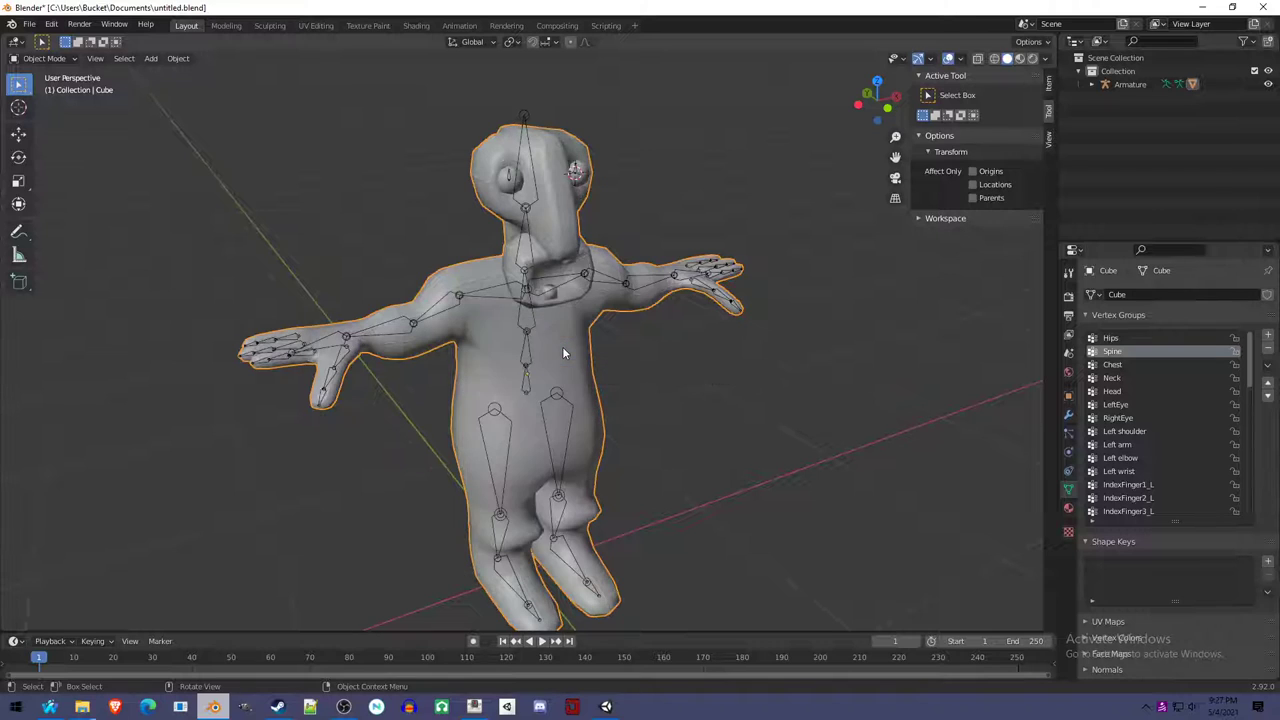
mouse_move(570, 365)
middle_down()
mouse_move(511, 395)
mouse_move(448, 365)
mouse_move(452, 333)
mouse_move(503, 312)
mouse_move(560, 331)
mouse_move(606, 360)
mouse_move(581, 377)
middle_up()
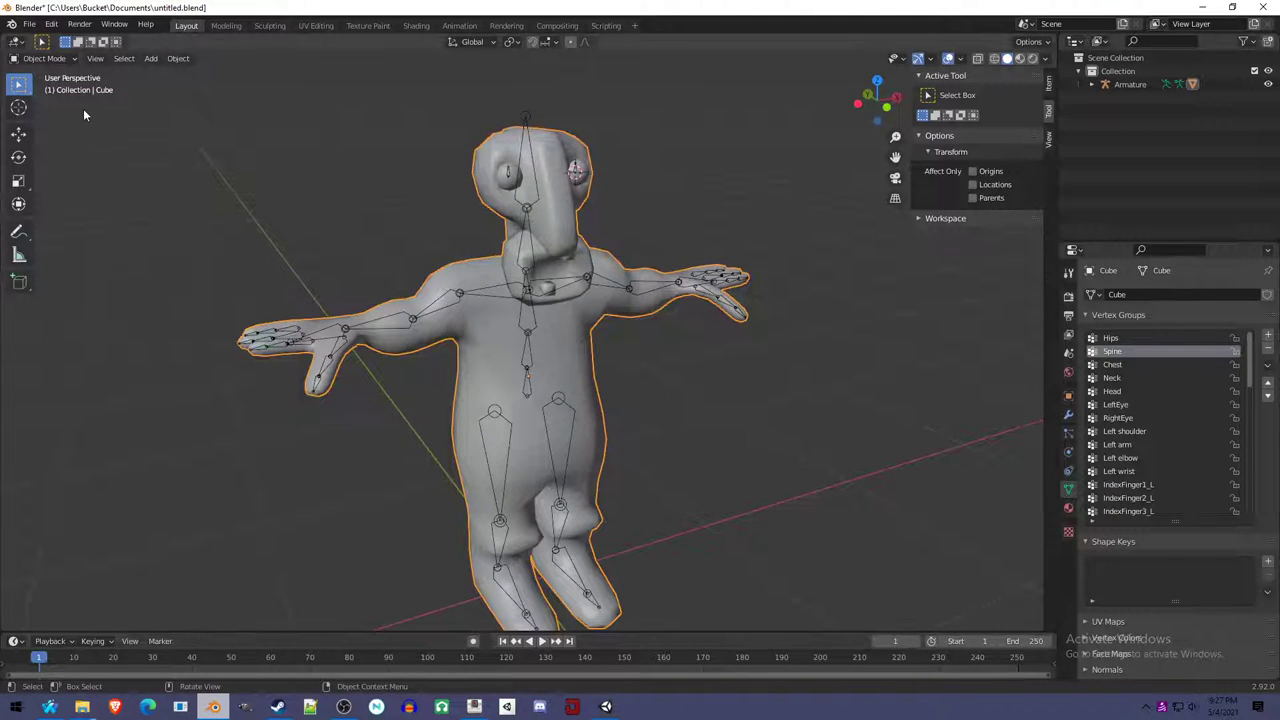
Switch the joined avatar mesh to Texture Paint mode and view it from several angles.
click(50, 58)
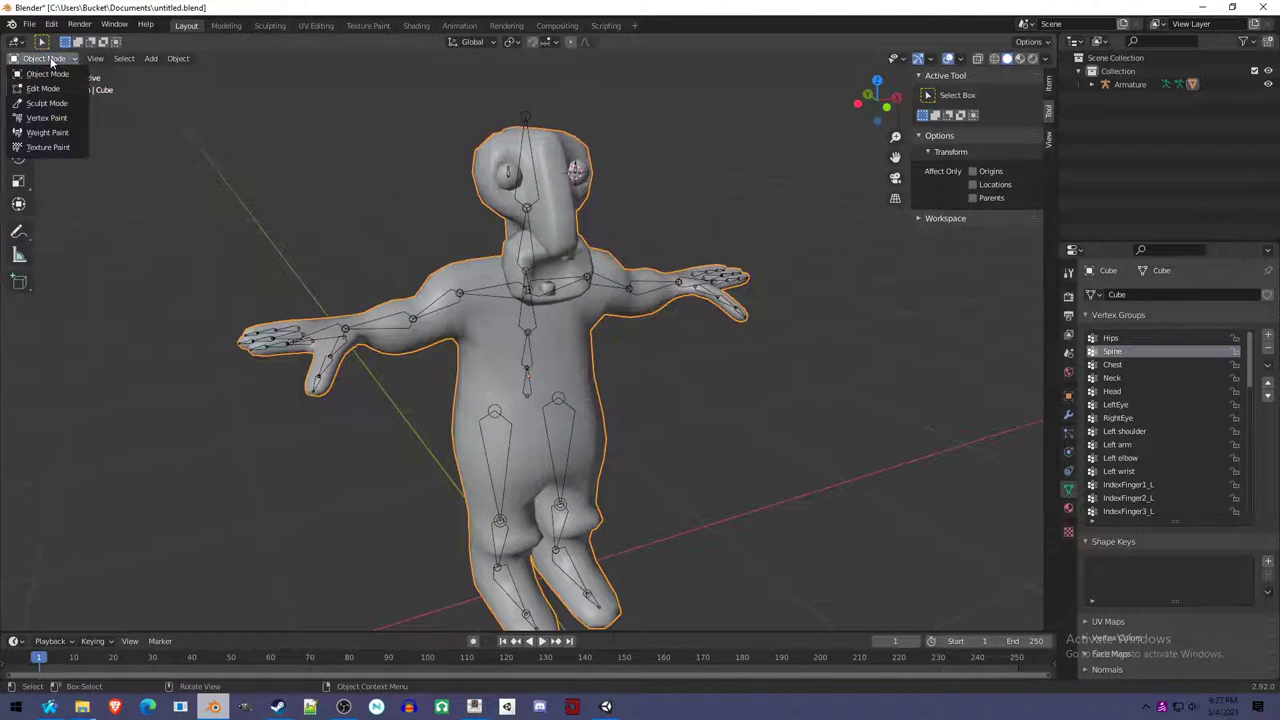
click(64, 150)
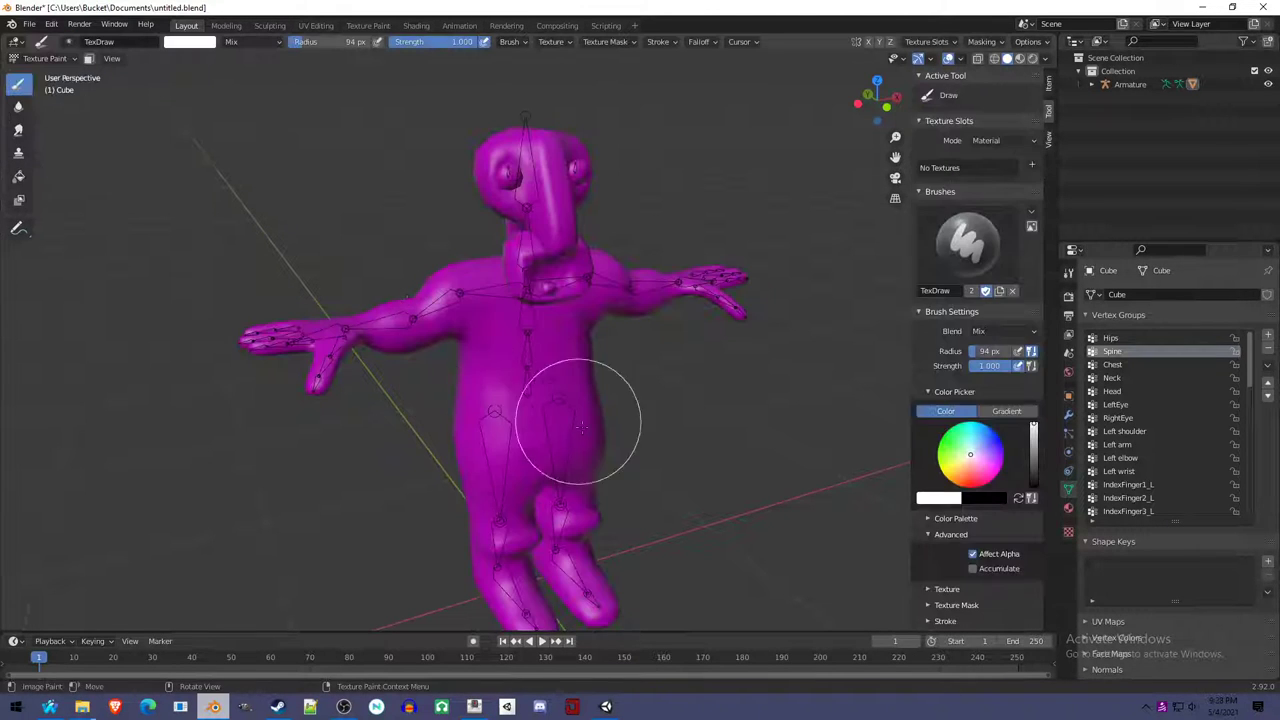
mouse_move(523, 417)
middle_down()
mouse_move(506, 453)
mouse_move(457, 297)
middle_up()
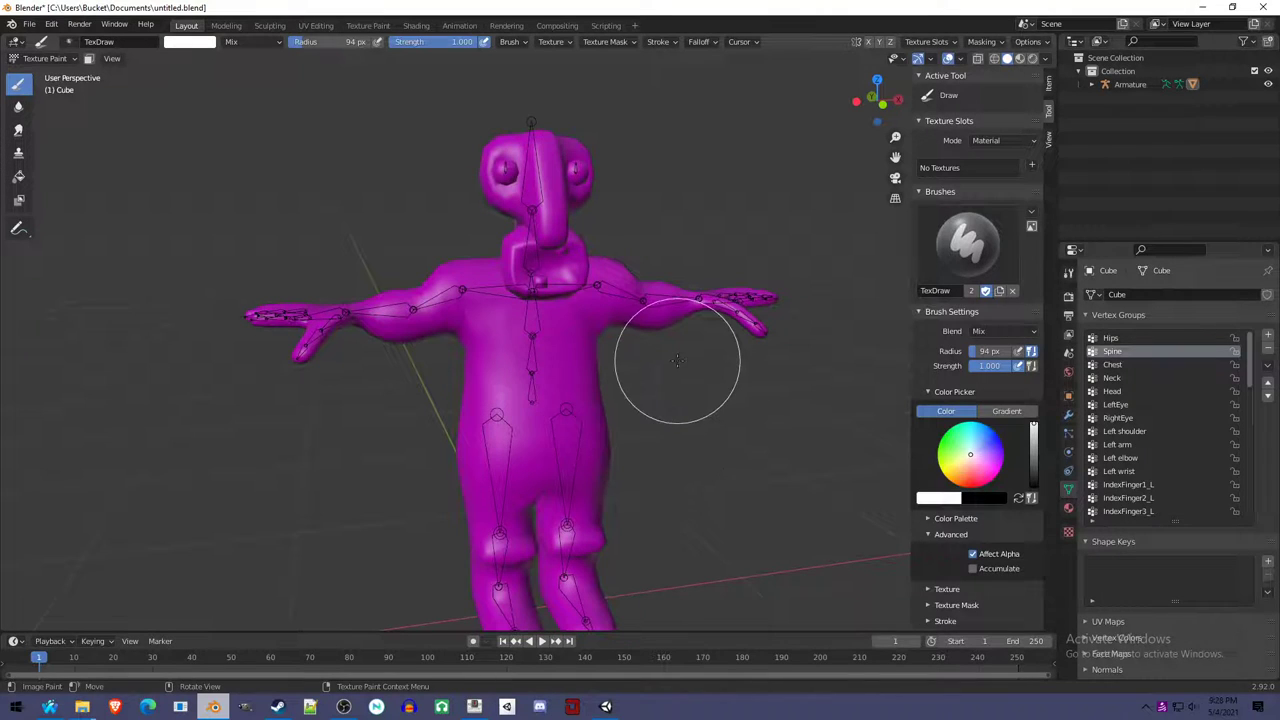
scroll(563, 363, down, 2)
middle_drag(563, 363, 540, 402)
scroll(545, 401, up, 2)
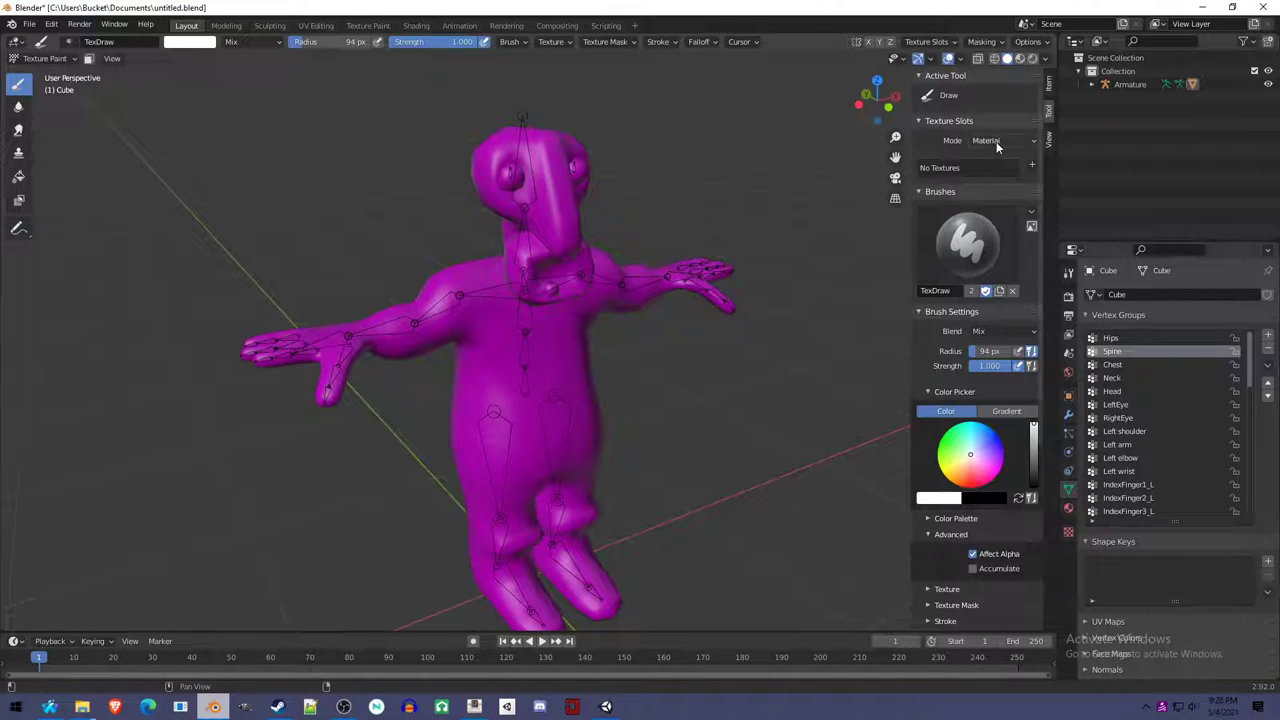
Add a 1024 px Base Color texture paint slot to the avatar's material with a dark green fill (H 0.420, S 0.716, V 0.577).
click(1066, 510)
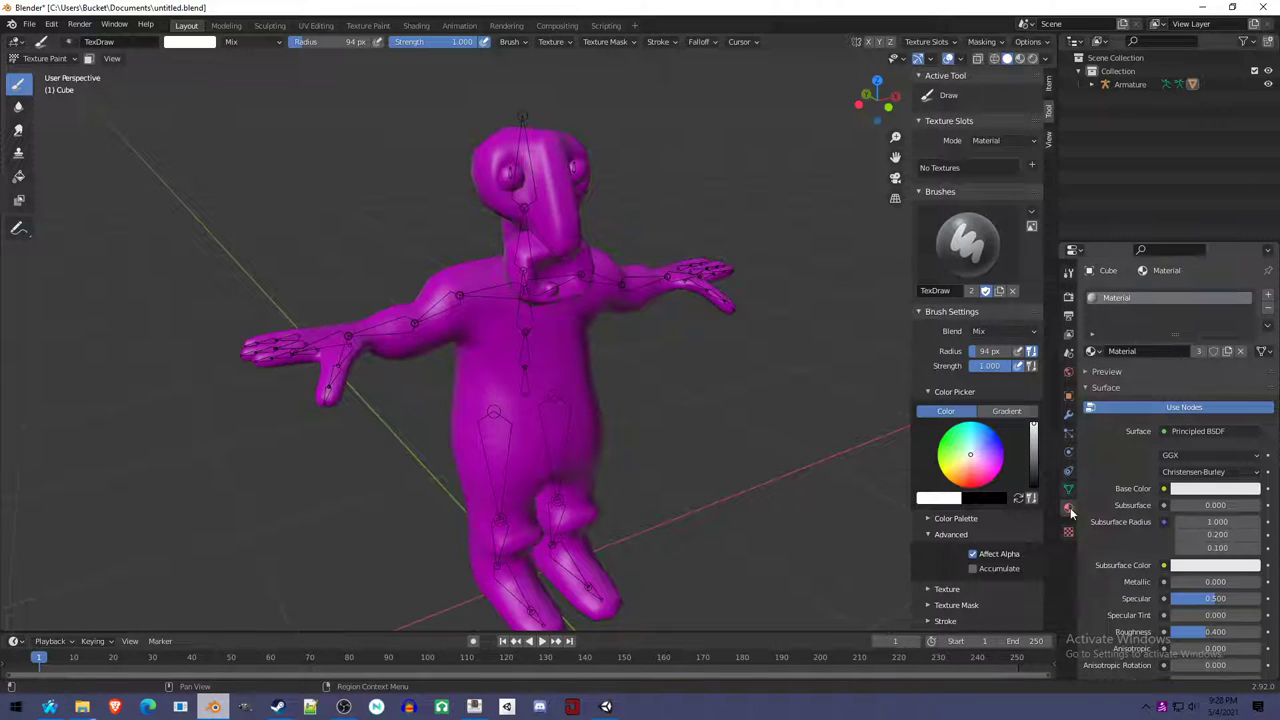
click(1031, 167)
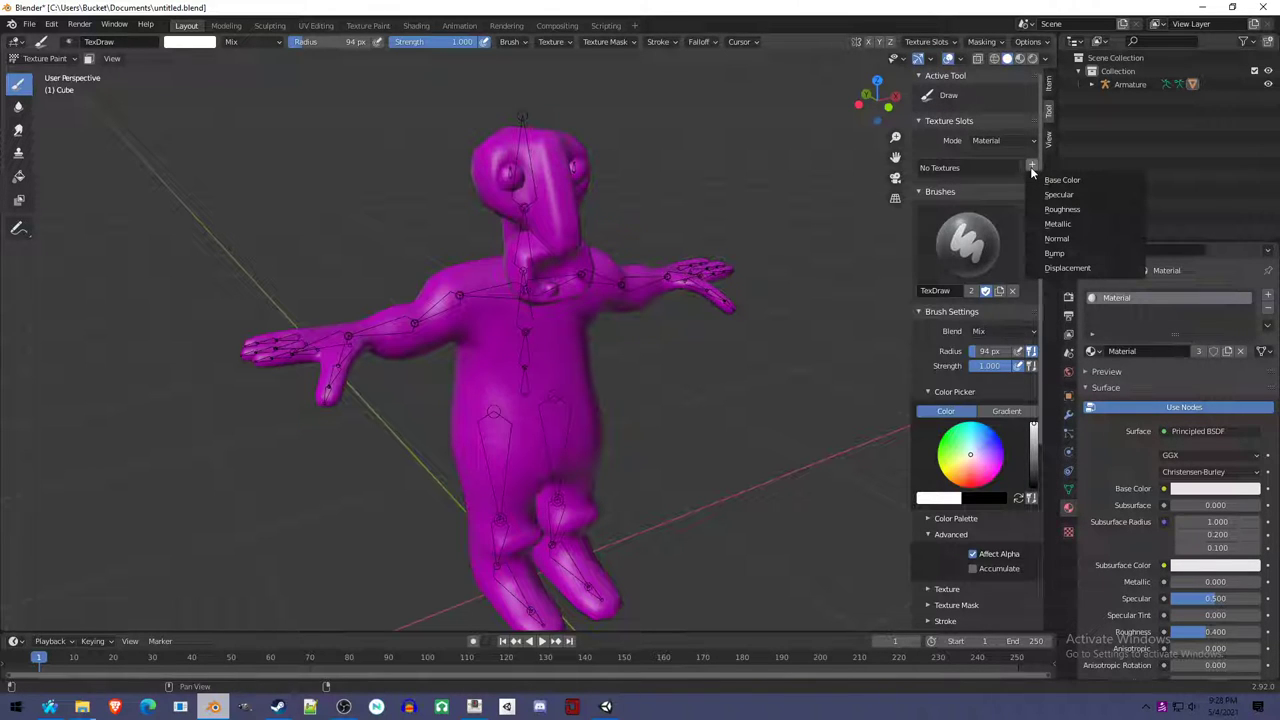
click(1040, 178)
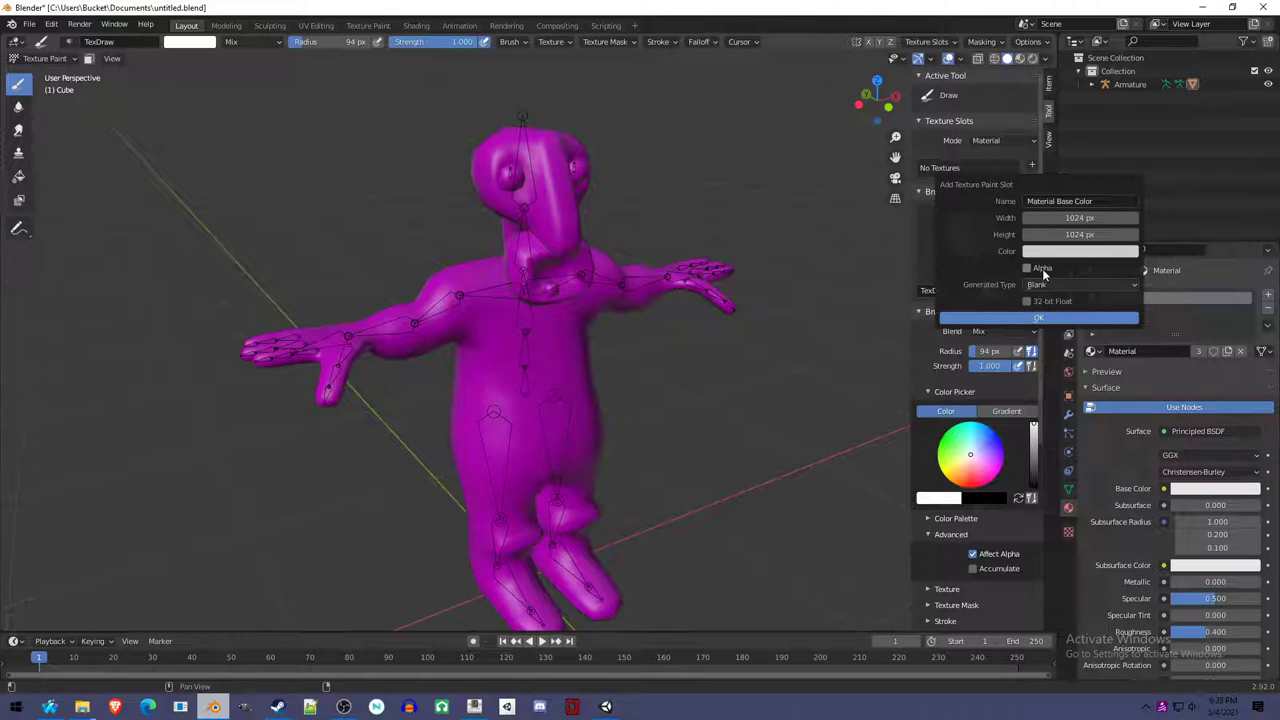
click(1062, 256)
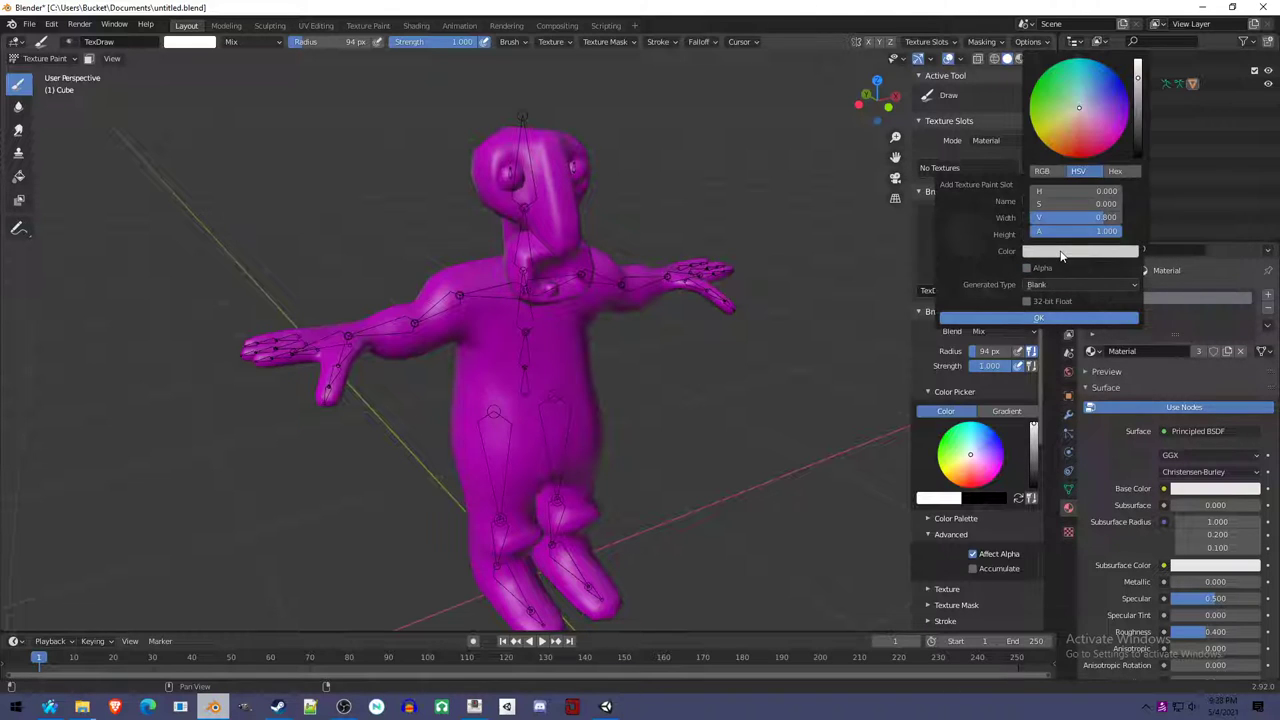
mouse_move(1066, 139)
mouse_down()
mouse_move(1056, 120)
mouse_move(1072, 157)
mouse_move(1036, 110)
mouse_move(1046, 80)
mouse_move(1066, 74)
mouse_move(1116, 104)
mouse_move(1088, 76)
mouse_move(1053, 85)
mouse_up()
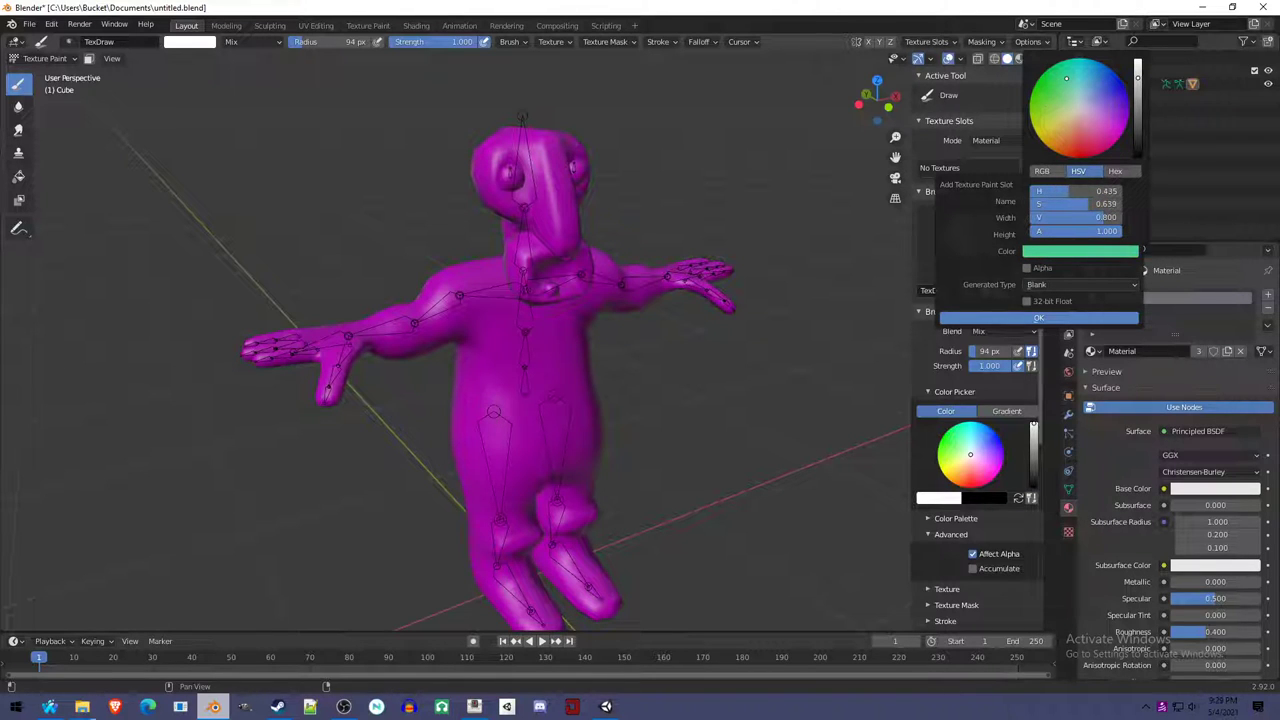
drag(1136, 88, 1137, 99)
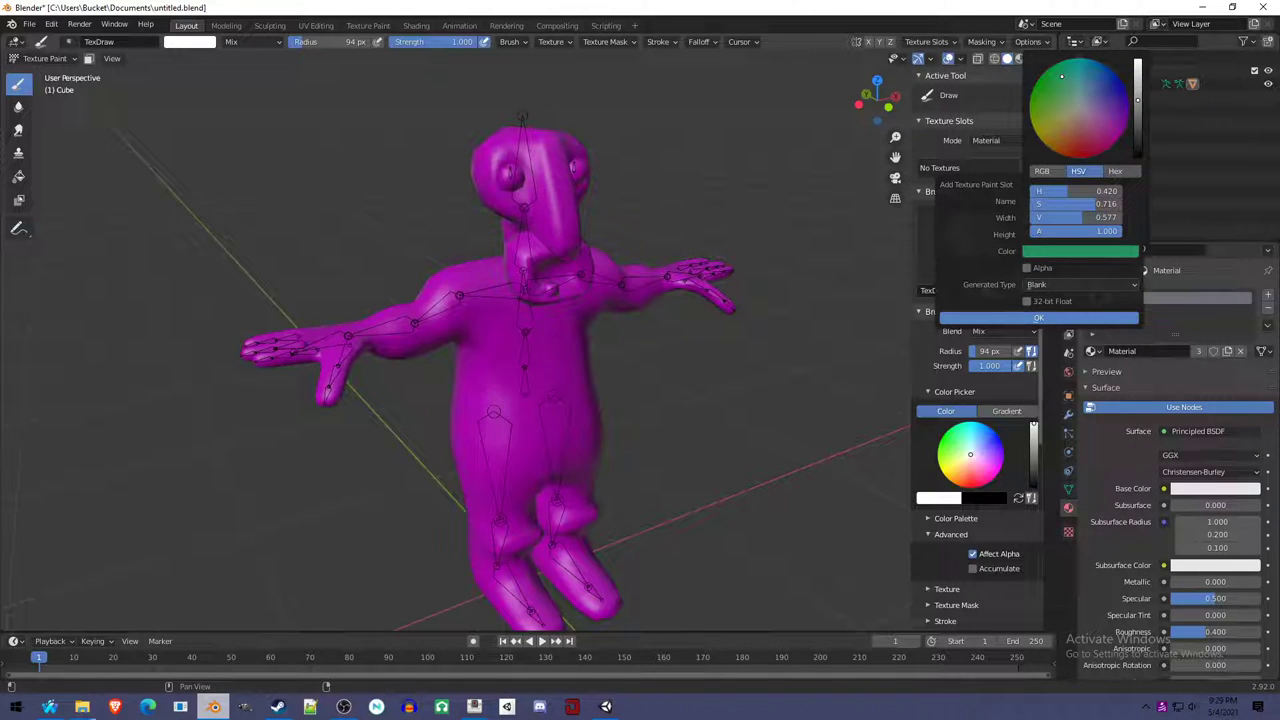
click(1007, 317)
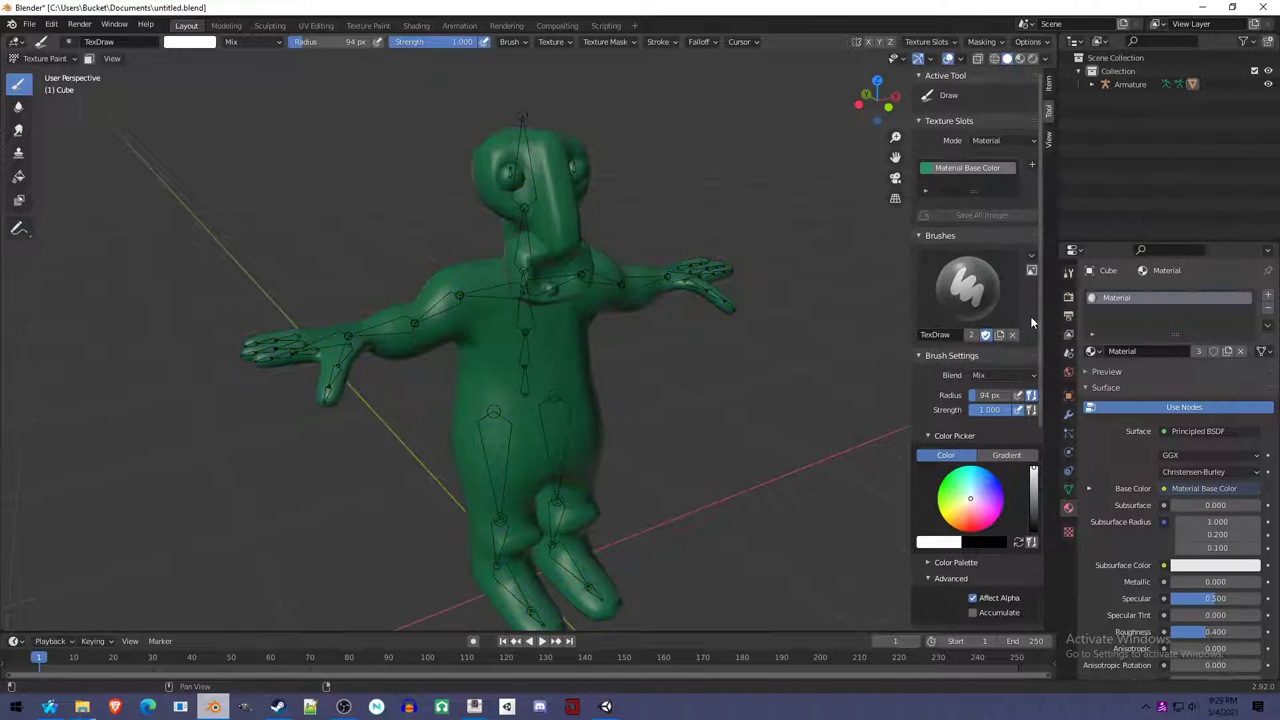
Test-paint white strokes across the avatar's lower body with the Draw brush and undo them.
middle_drag(620, 420, 652, 377)
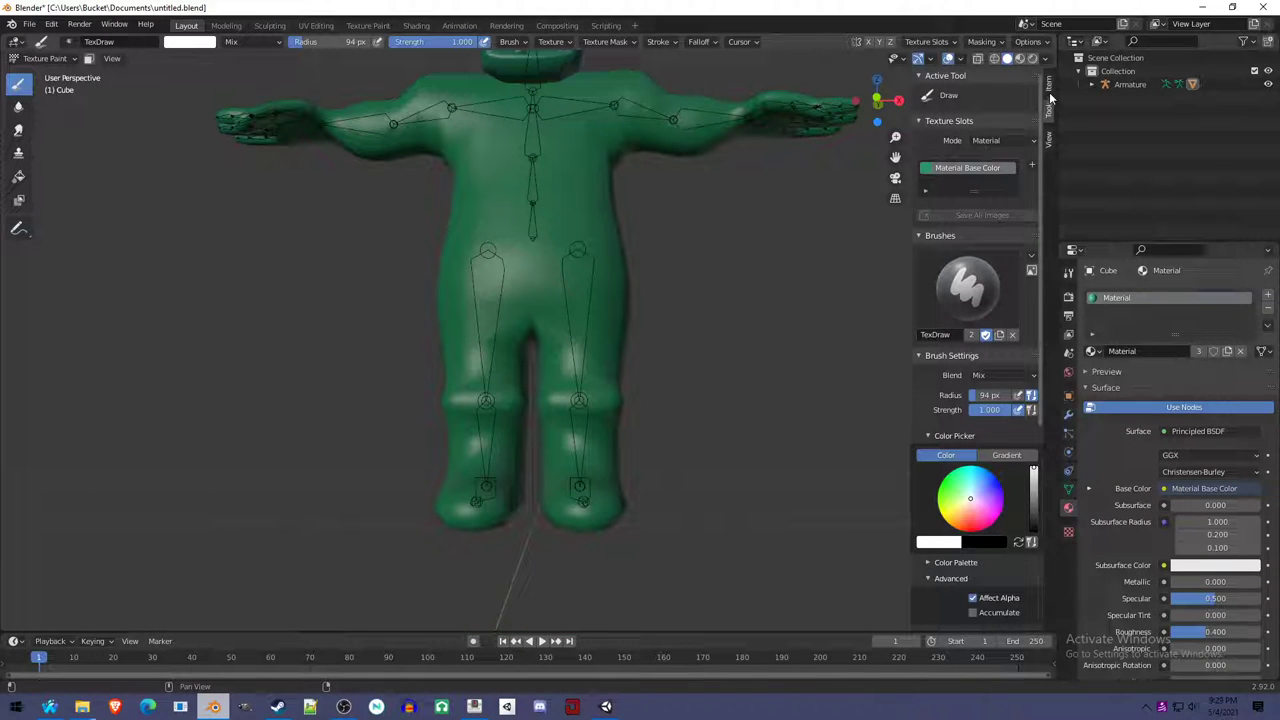
scroll(1028, 190, down, 4)
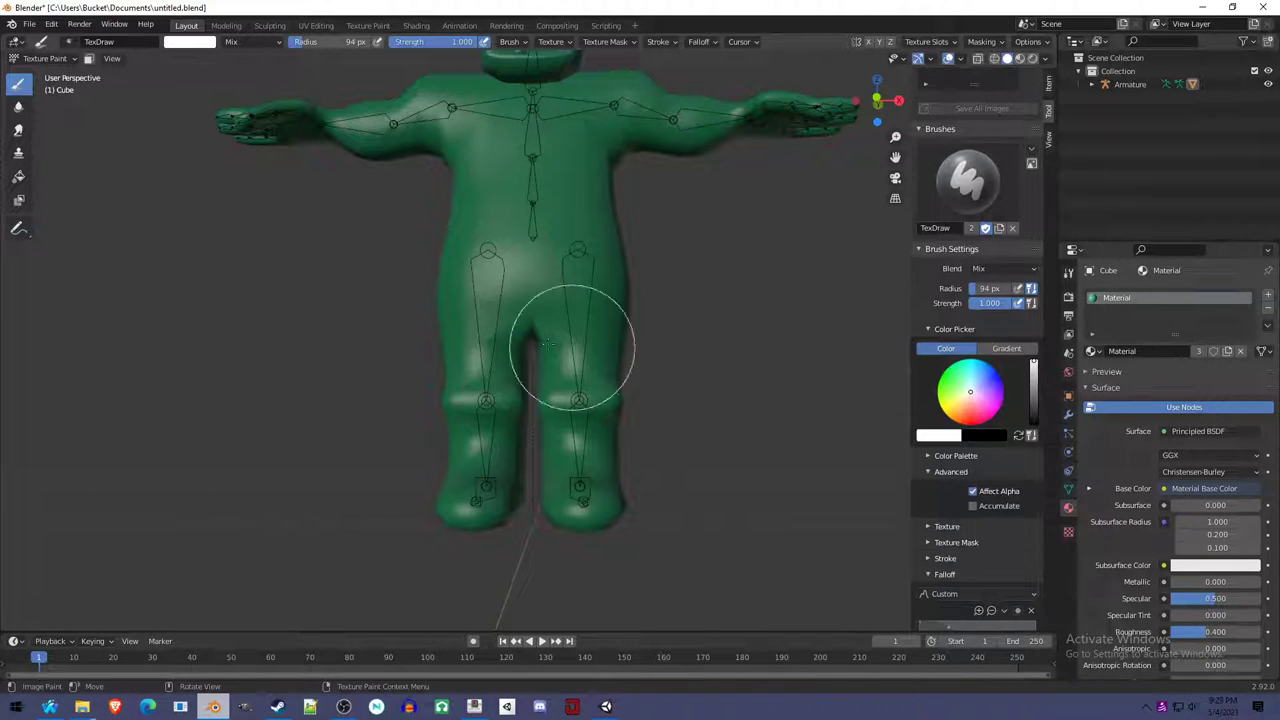
drag(563, 371, 640, 305)
mouse_move(640, 305)
middle_down()
mouse_move(870, 340)
mouse_move(726, 358)
mouse_move(742, 344)
middle_up()
scroll(742, 344, down, 5)
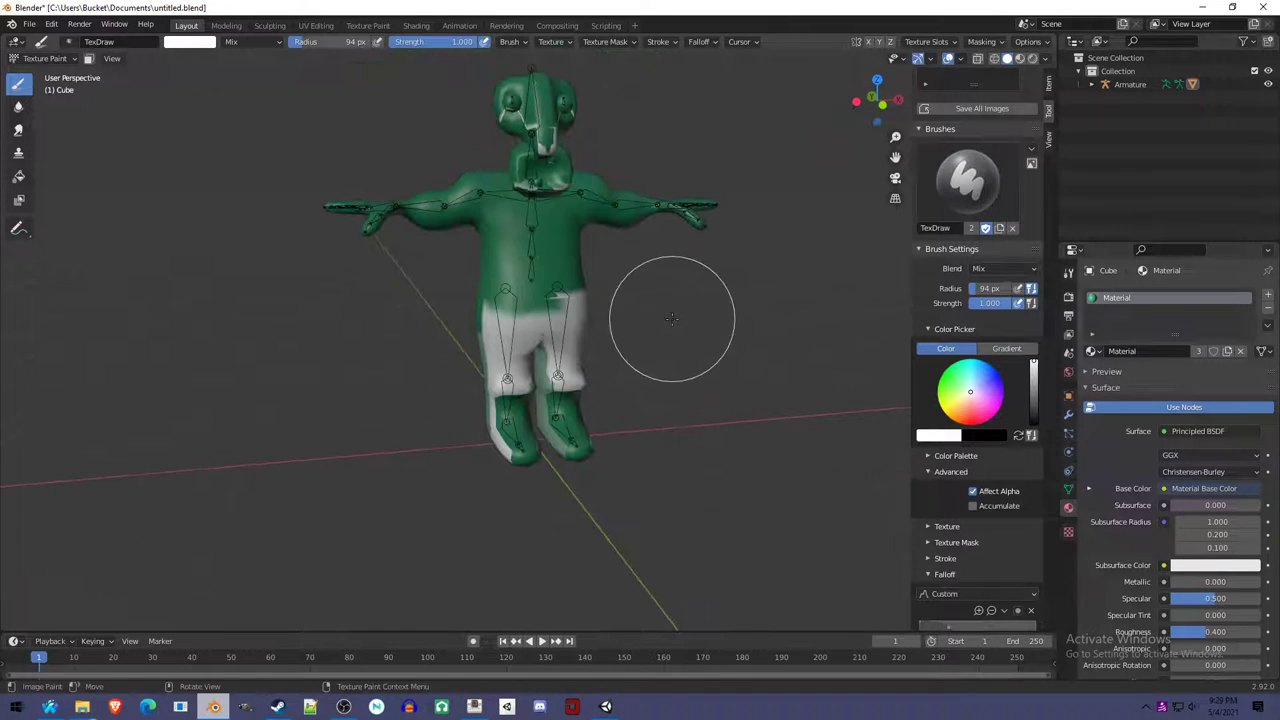
mouse_move(657, 331)
middle_down()
mouse_move(557, 429)
mouse_move(614, 372)
middle_up()
key(ctrl+z)
key(ctrl+z)
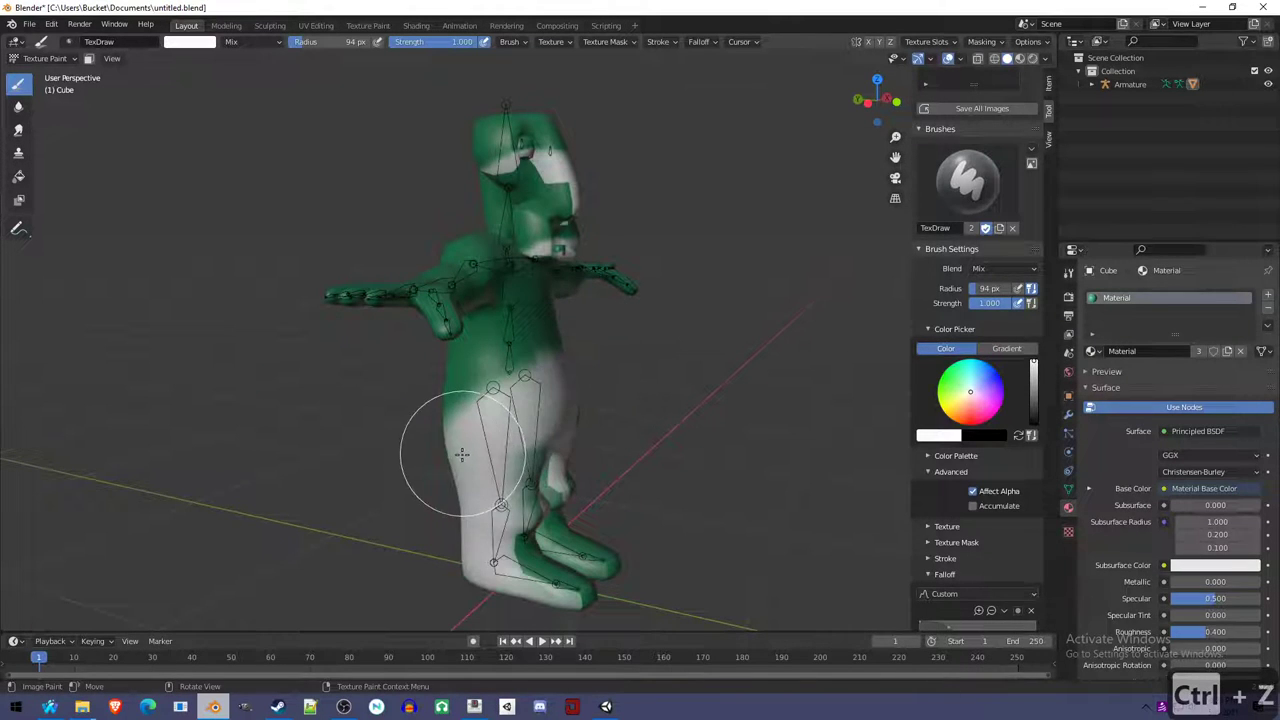
middle_drag(479, 446, 580, 378)
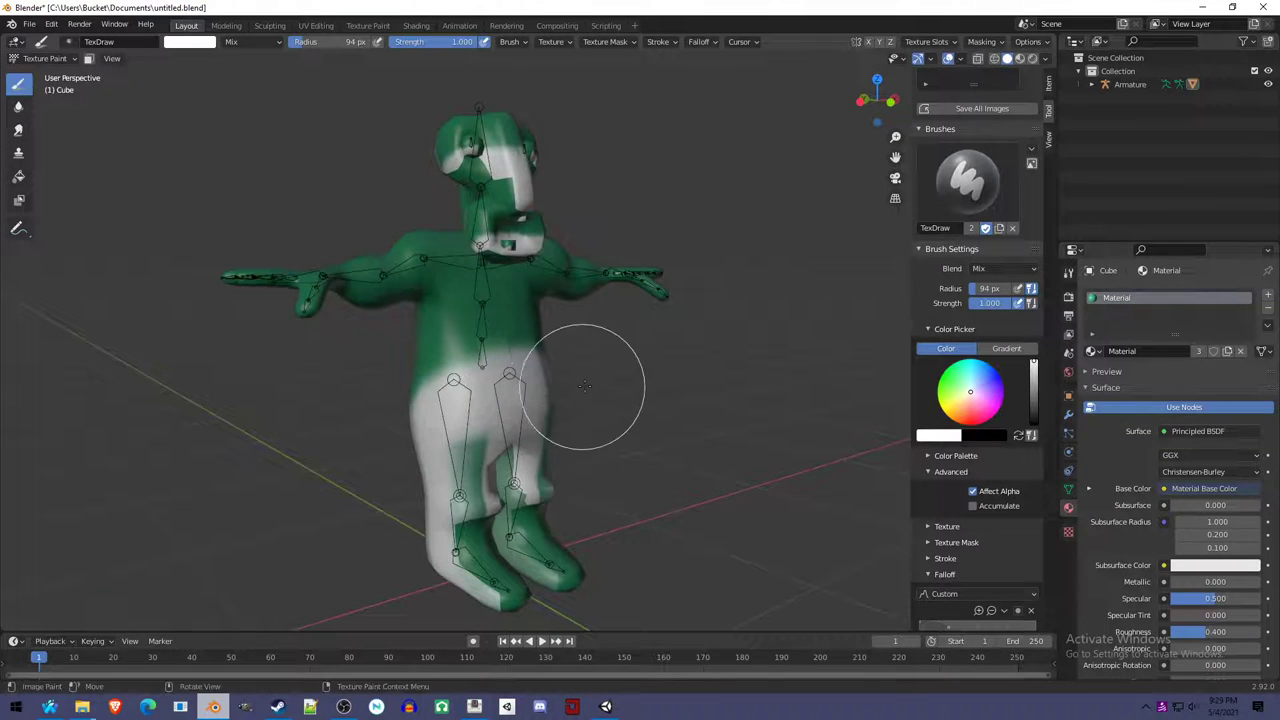
key(ctrl+z)
Unwrap the whole avatar mesh with Smart UV Project at a 0.010 island margin and return to Texture Paint mode.
key(Tab)
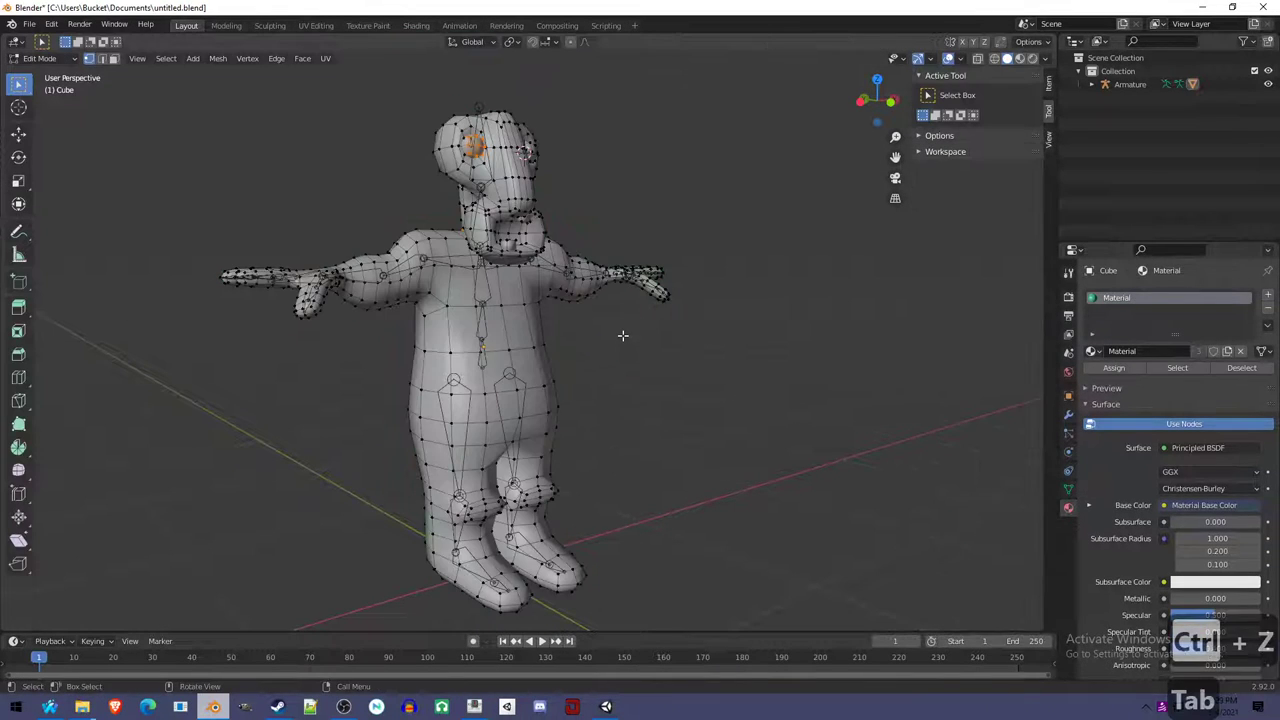
key(a)
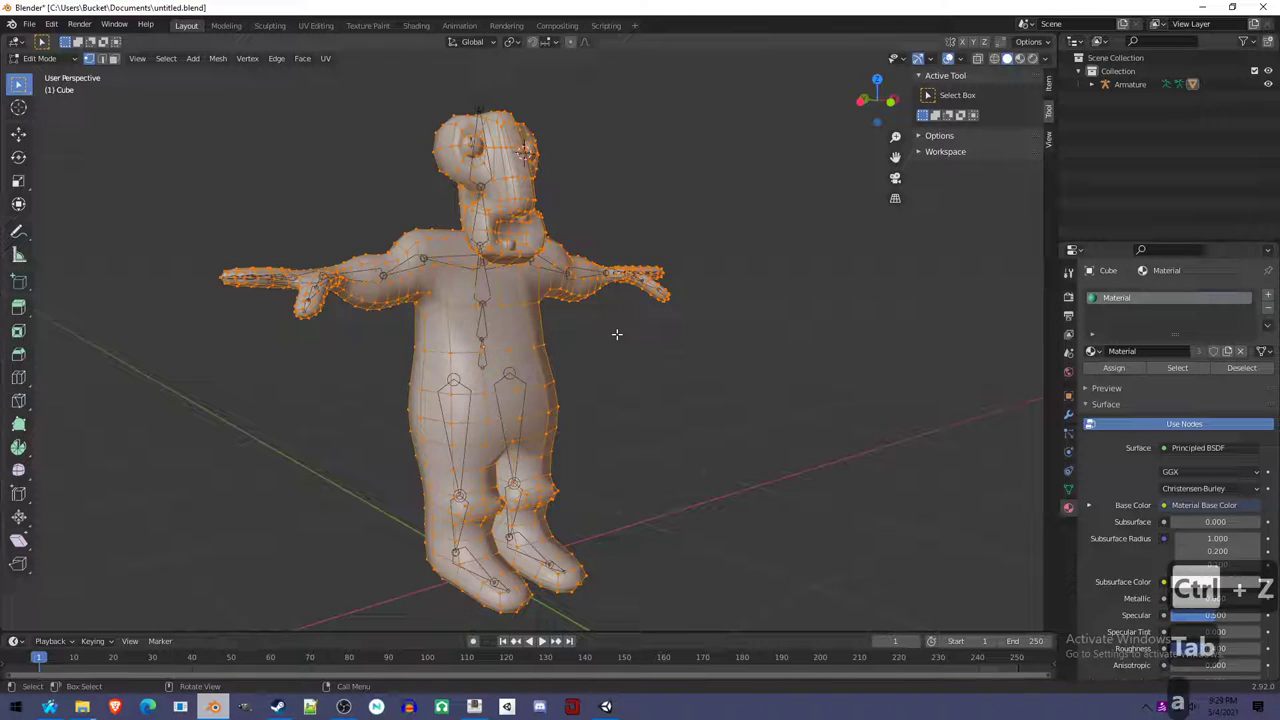
key(u)
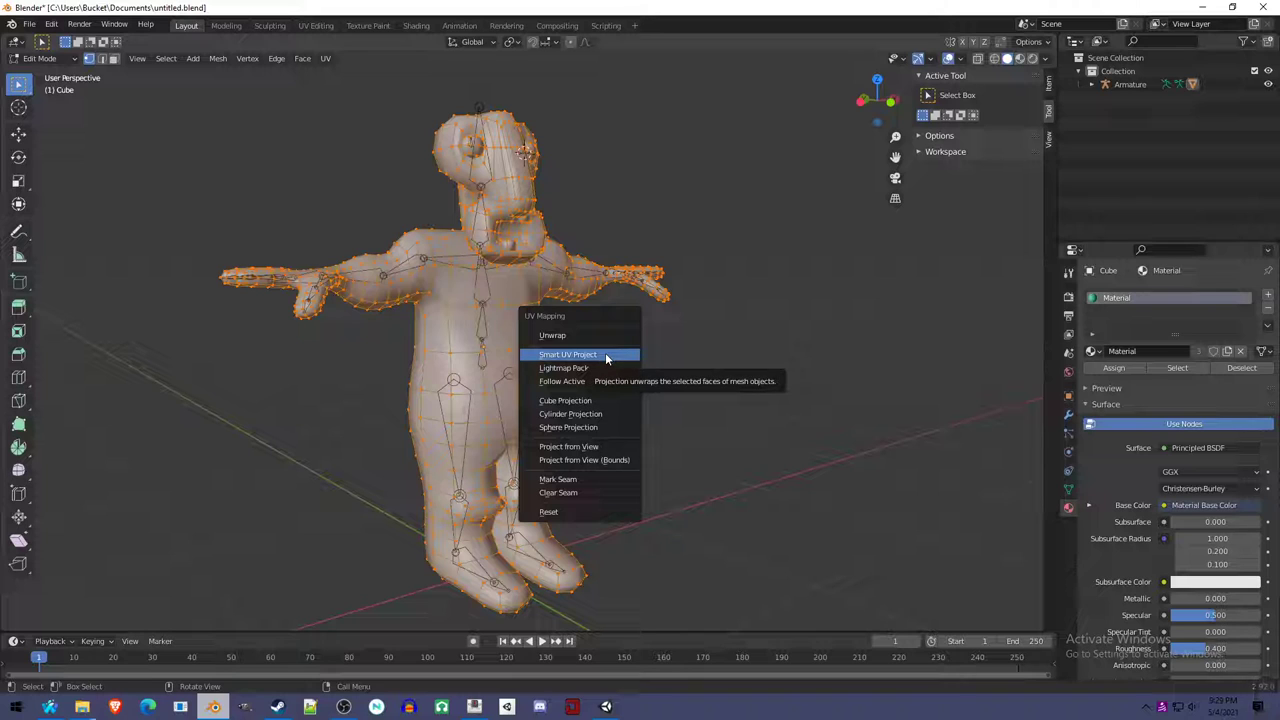
click(605, 355)
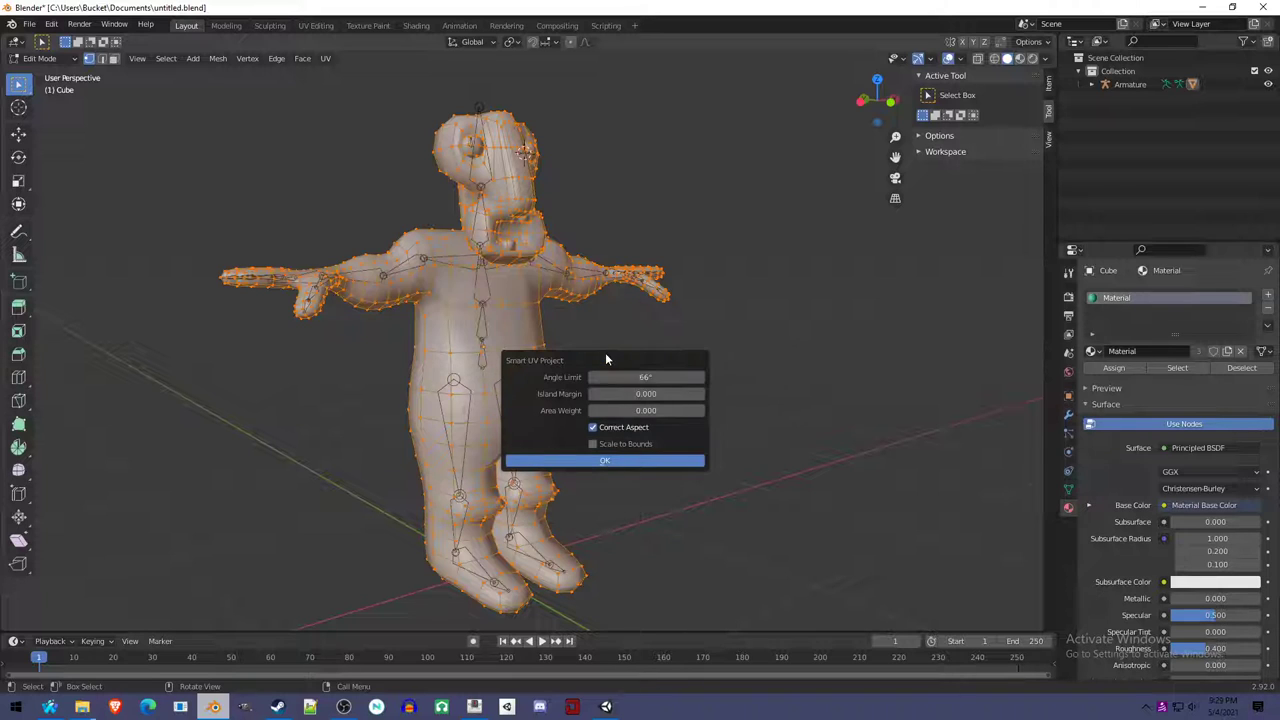
click(701, 396)
click(657, 464)
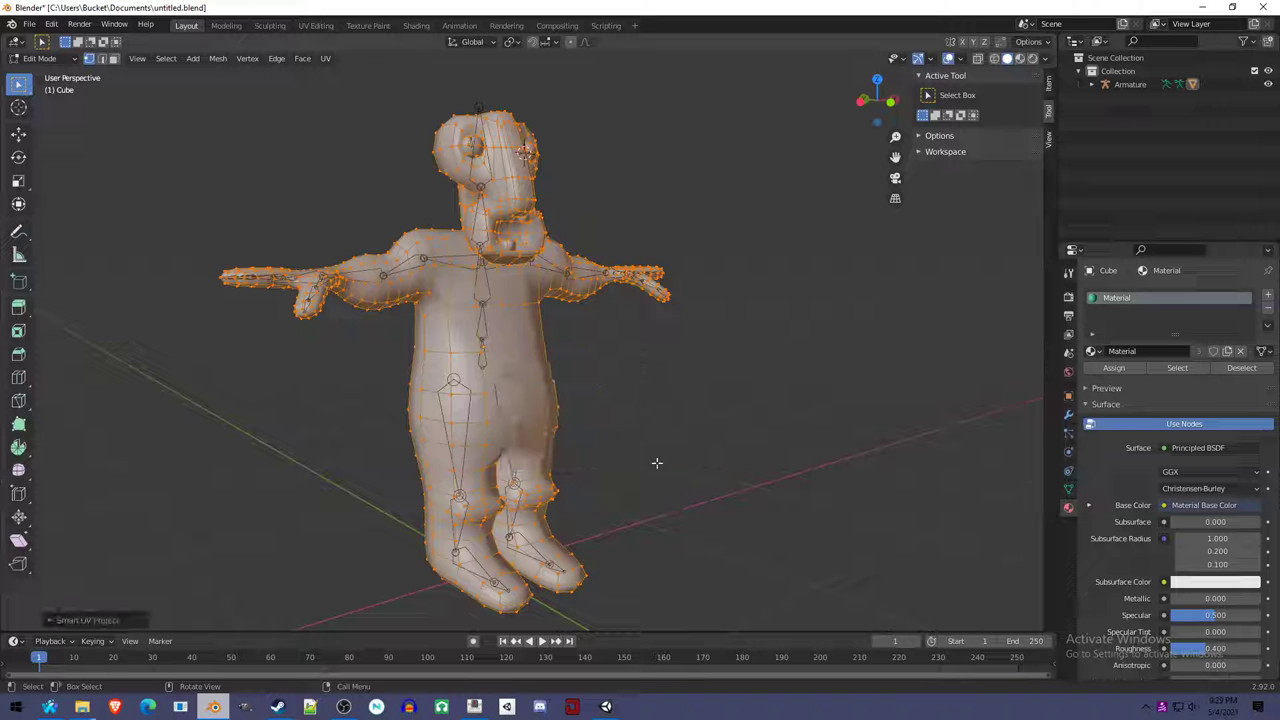
middle_drag(656, 463, 684, 355)
key(Tab)
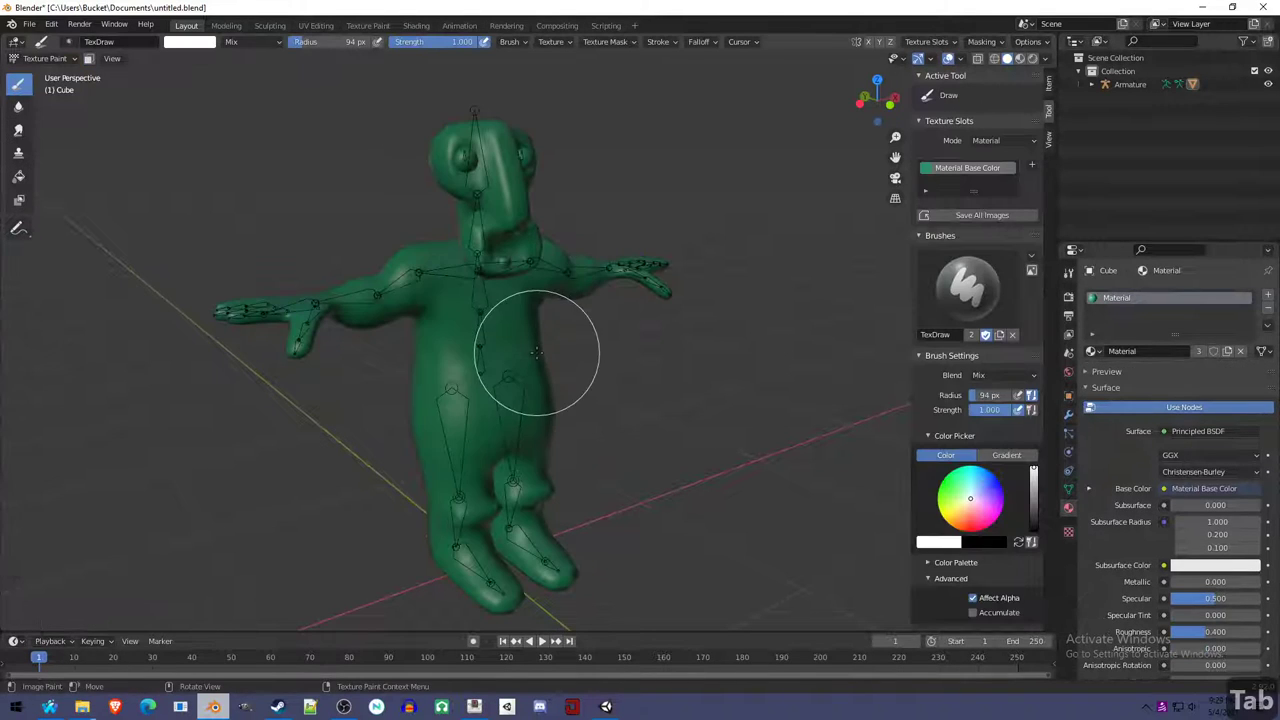
Test-paint a white patch on the avatar's belly and undo it.
mouse_move(470, 355)
mouse_down()
mouse_move(451, 366)
mouse_move(451, 414)
mouse_move(488, 383)
mouse_up()
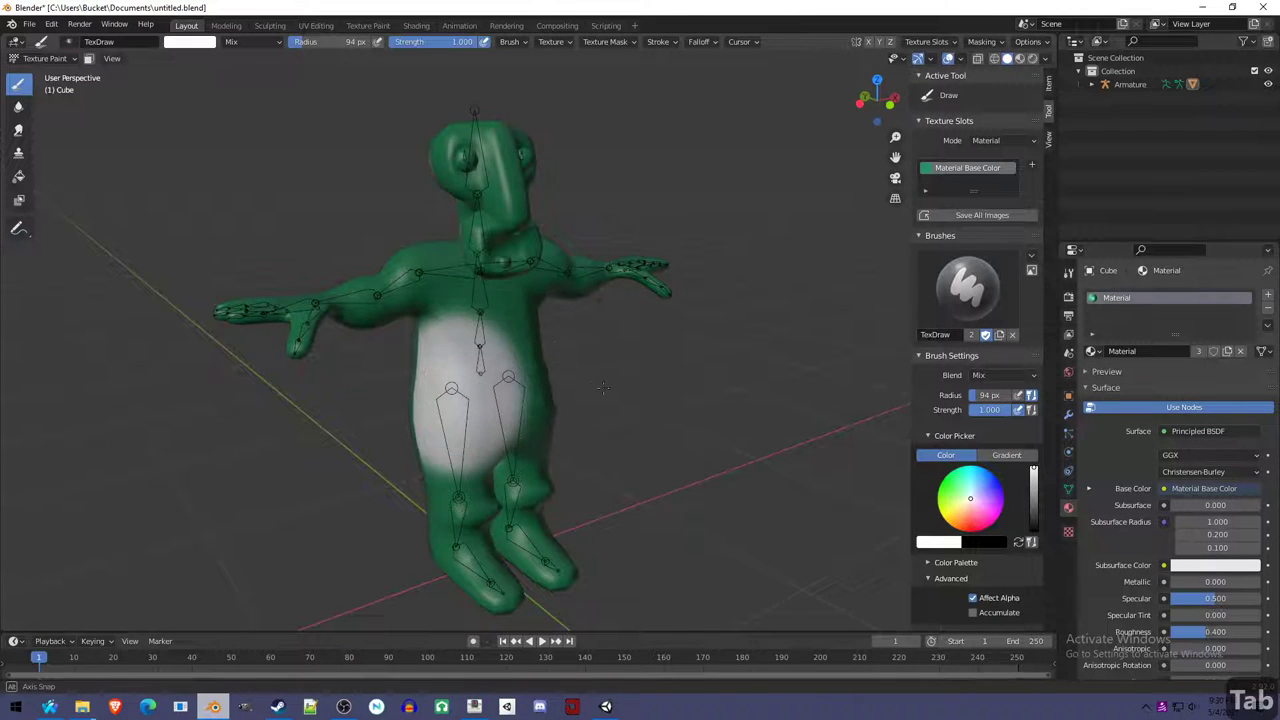
mouse_move(654, 400)
middle_down()
mouse_move(630, 392)
mouse_move(690, 386)
mouse_move(586, 377)
middle_up()
key(ctrl+z)
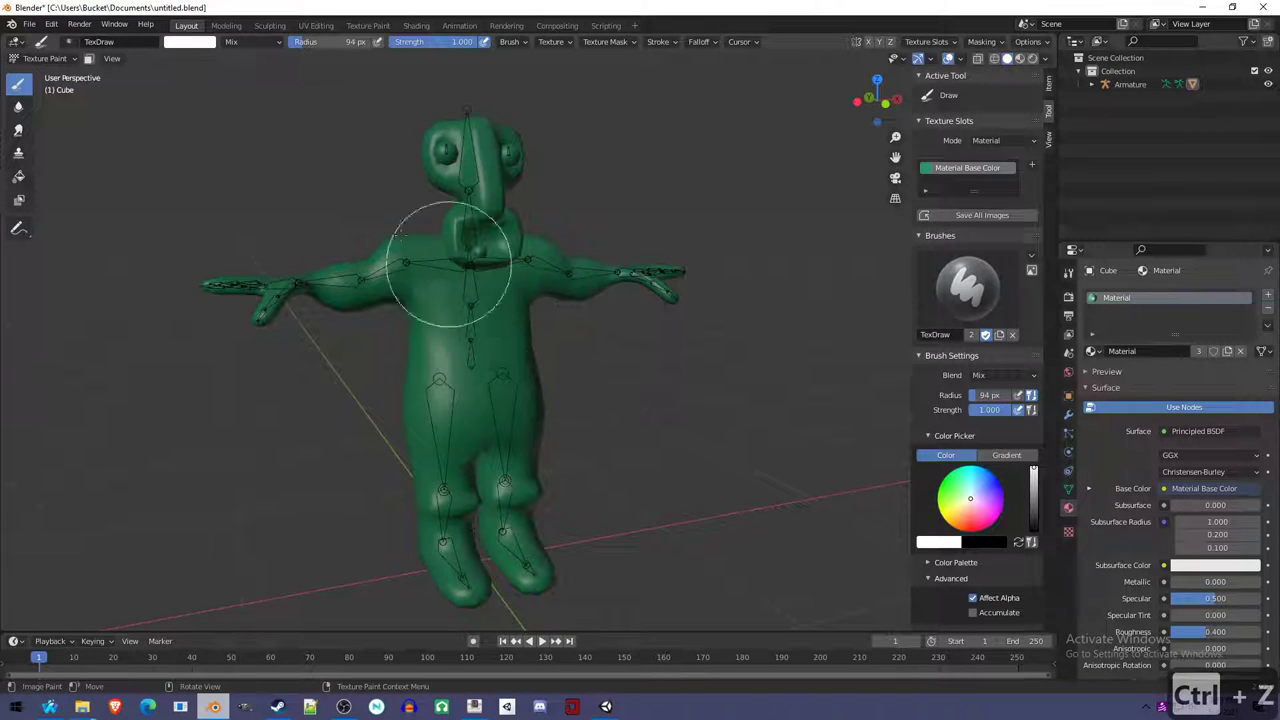
Switch to the UV Editing workspace, put the avatar mesh in Object Mode and view it from the front.
click(362, 27)
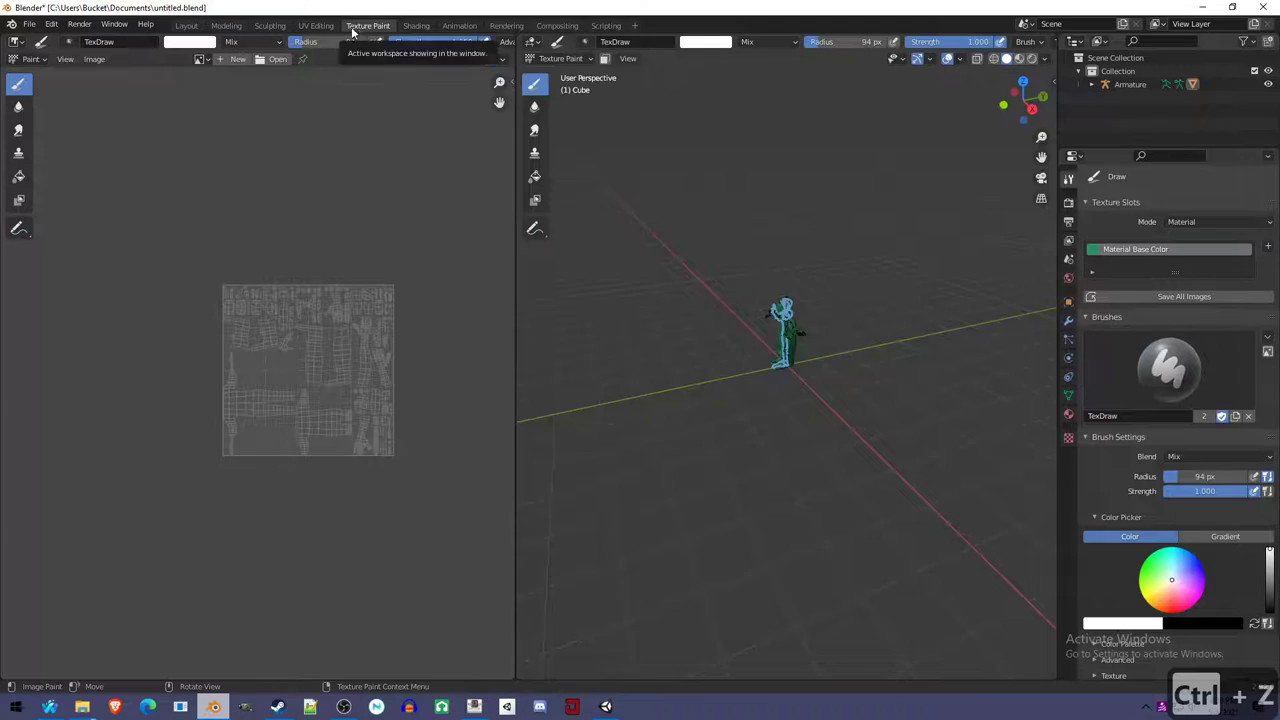
click(186, 26)
click(366, 26)
click(314, 26)
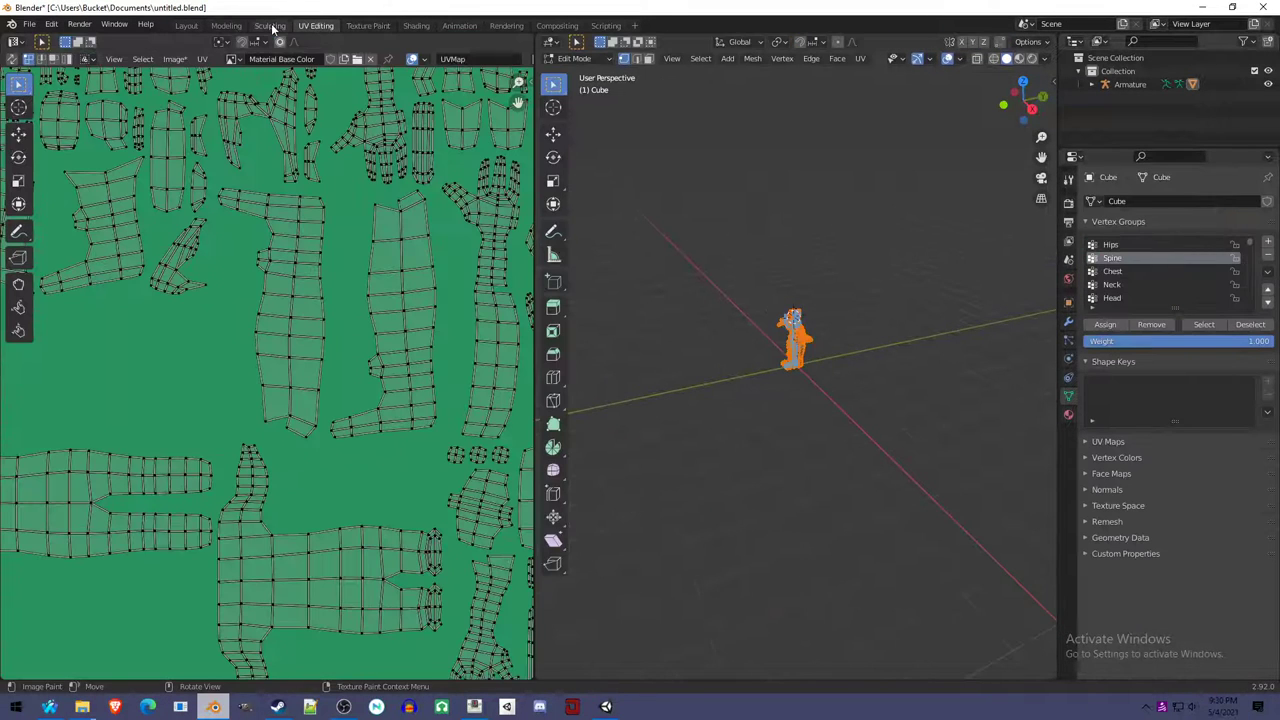
click(270, 26)
click(224, 26)
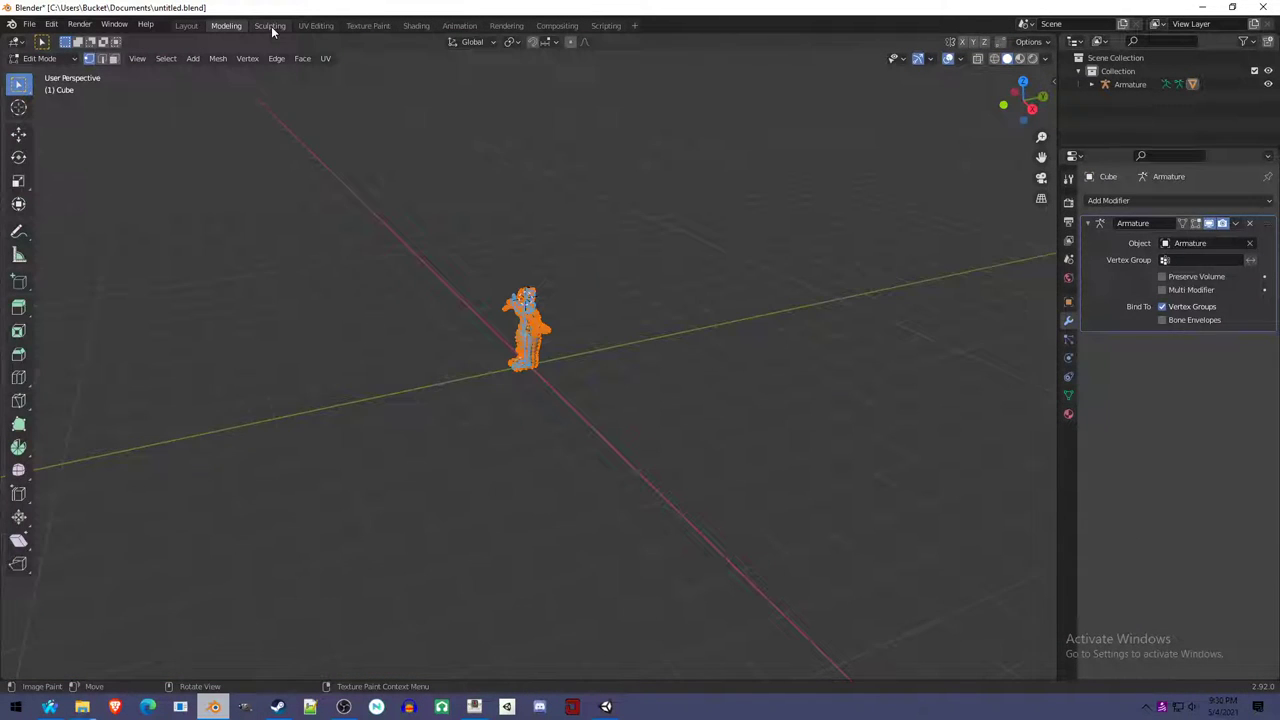
click(270, 27)
click(309, 27)
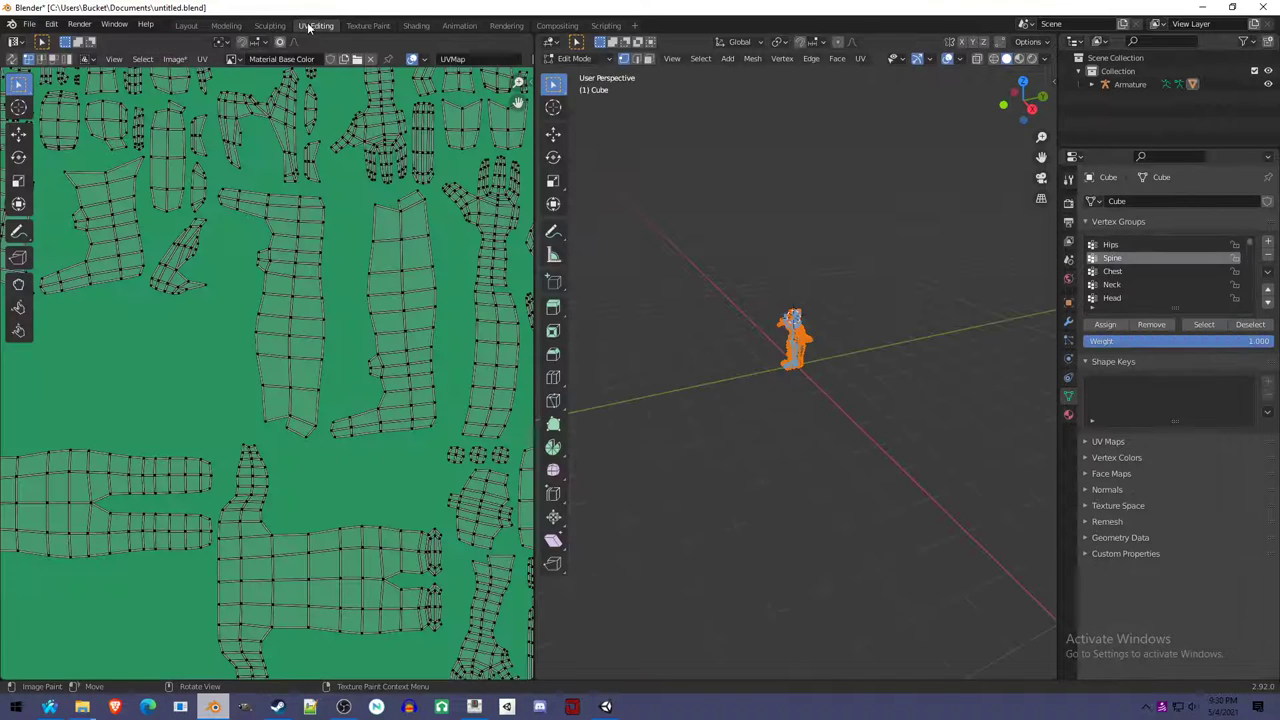
scroll(810, 380, up, 8)
key(Tab)
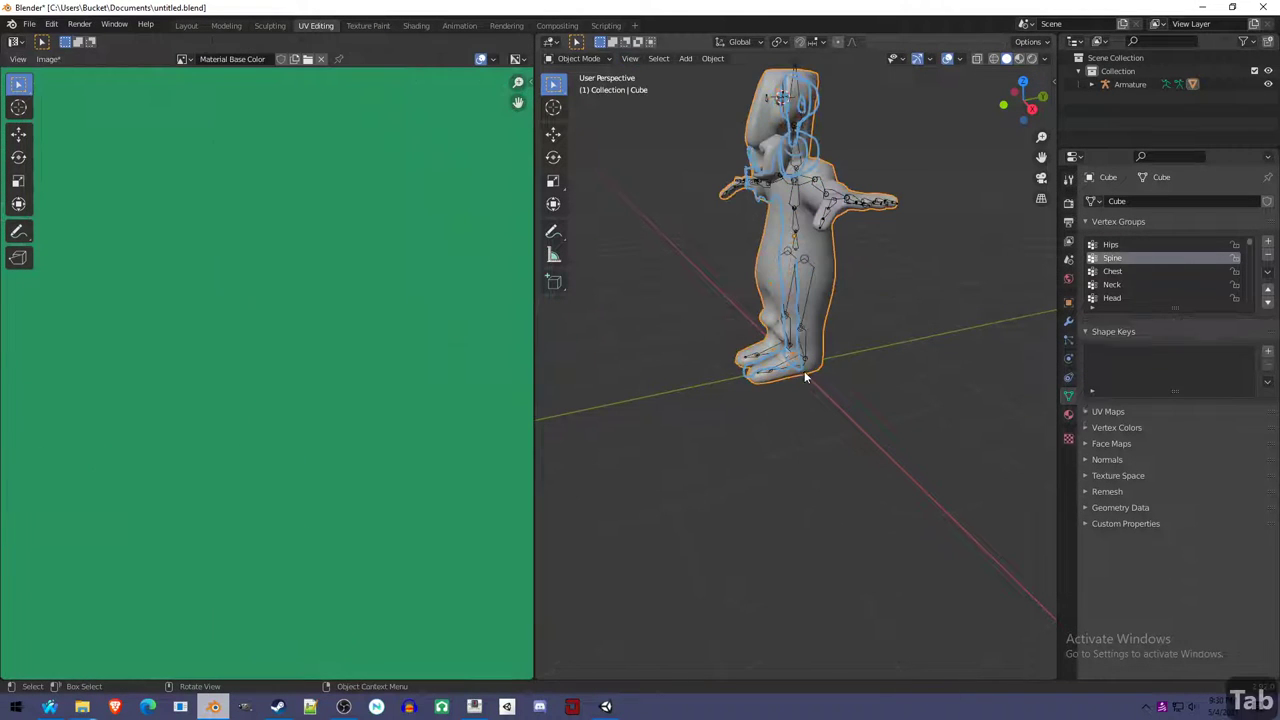
scroll(778, 350, up, 1)
shift+middle_drag(762, 220, 780, 352)
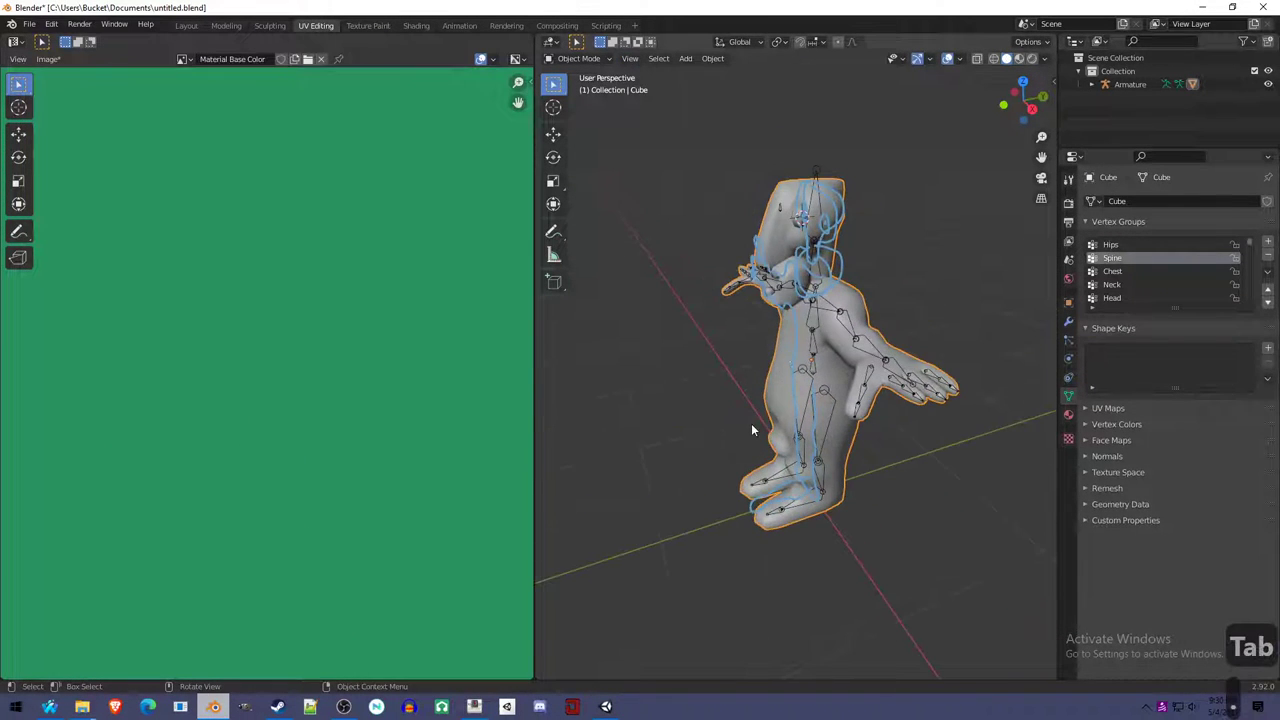
middle_drag(753, 430, 887, 100)
Turn off the Annotations overlay in the 3D viewport to hide the blue sketch lines around the avatar.
click(930, 59)
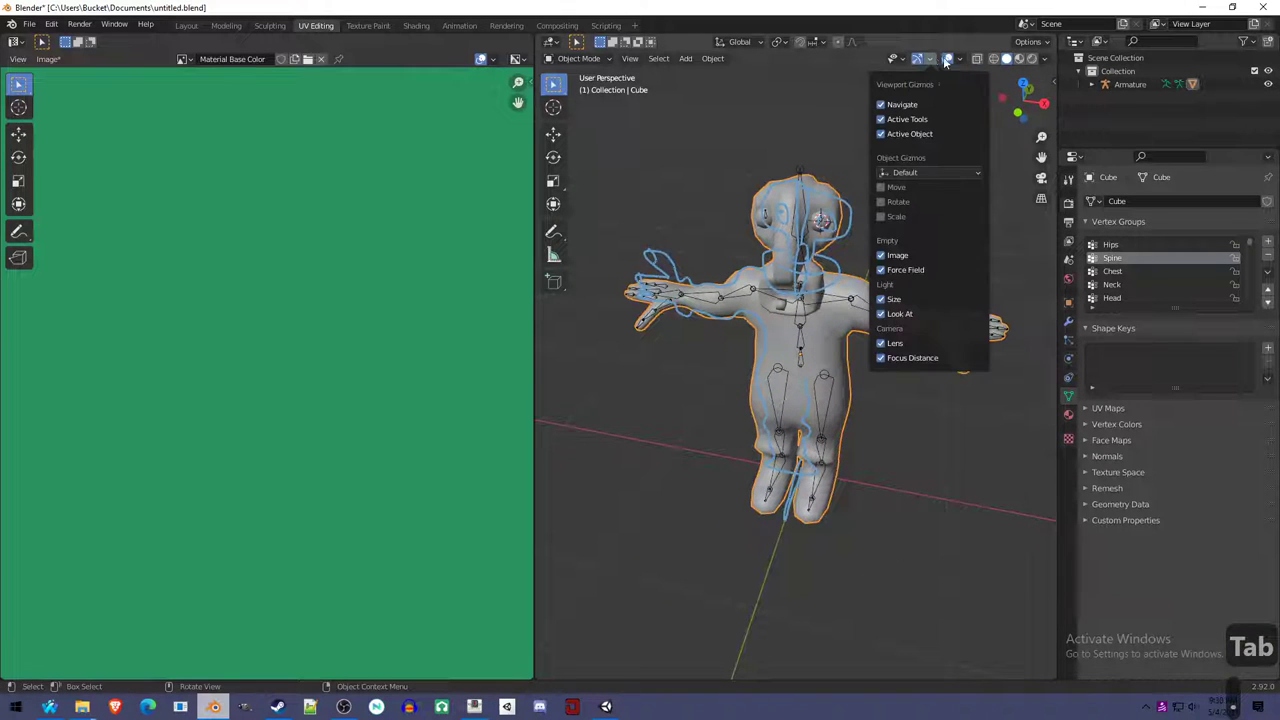
click(1043, 59)
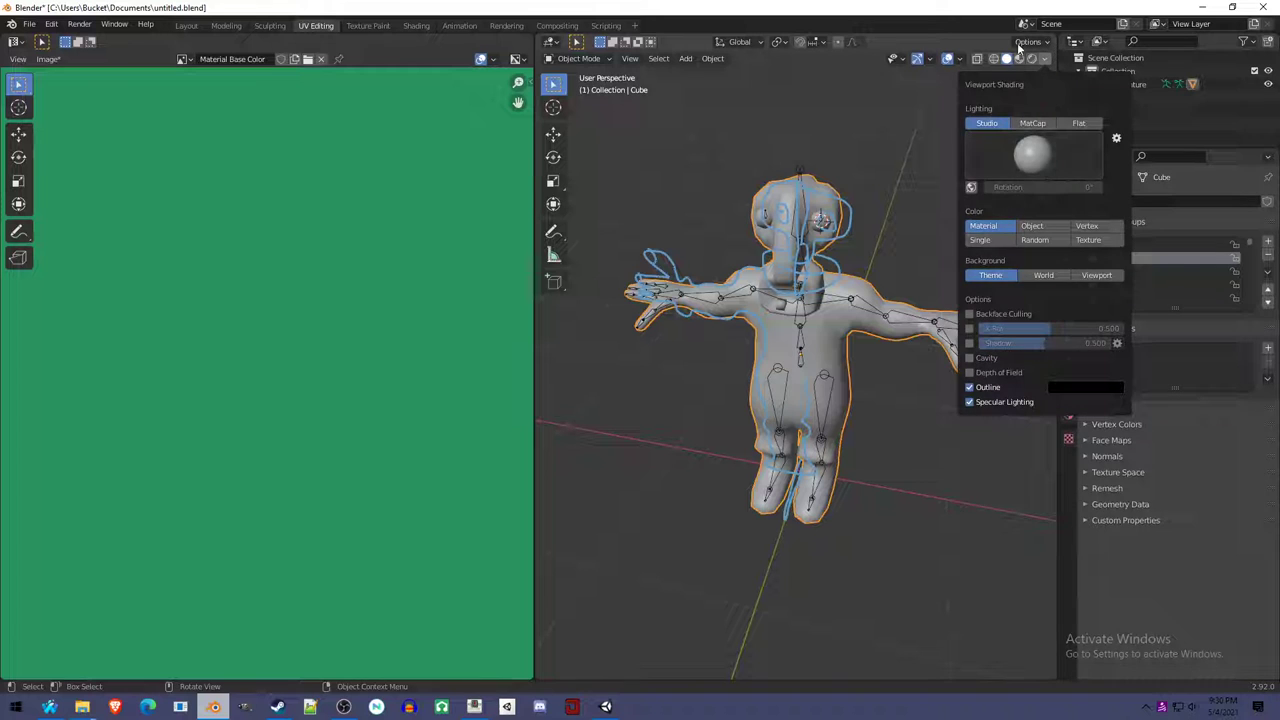
click(960, 58)
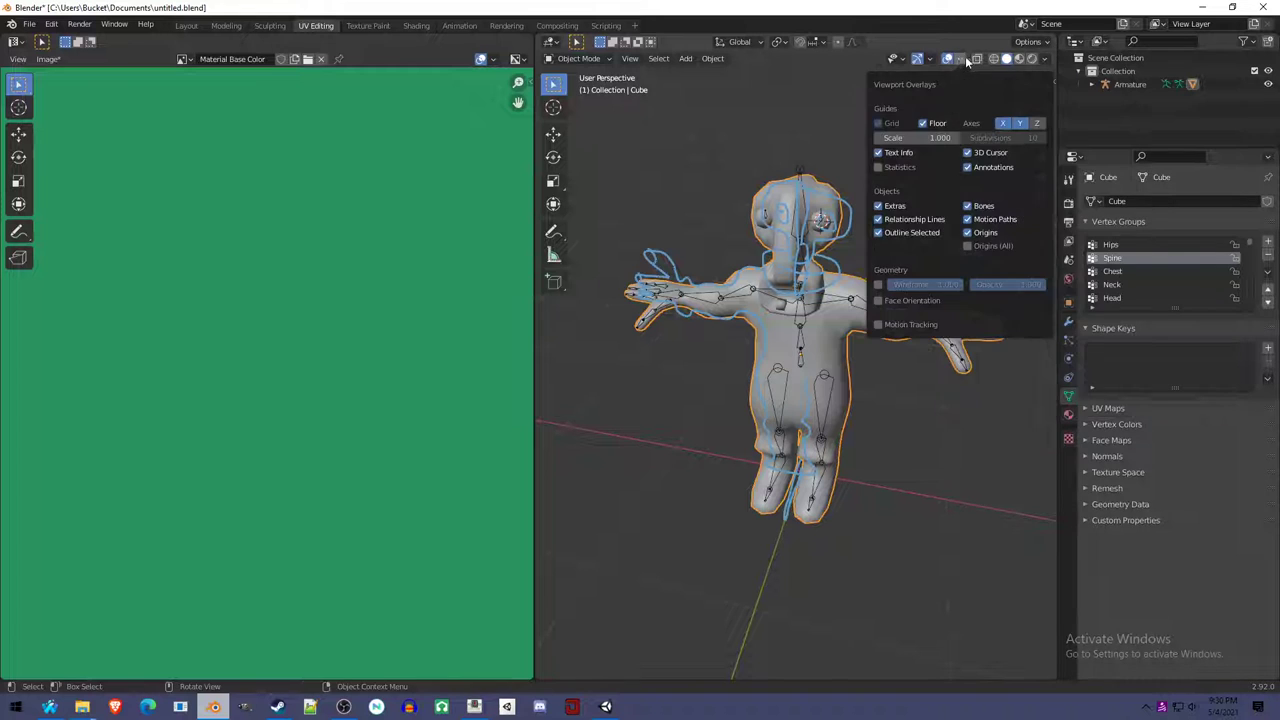
click(980, 168)
scroll(752, 384, up, 2)
middle_drag(765, 388, 851, 371)
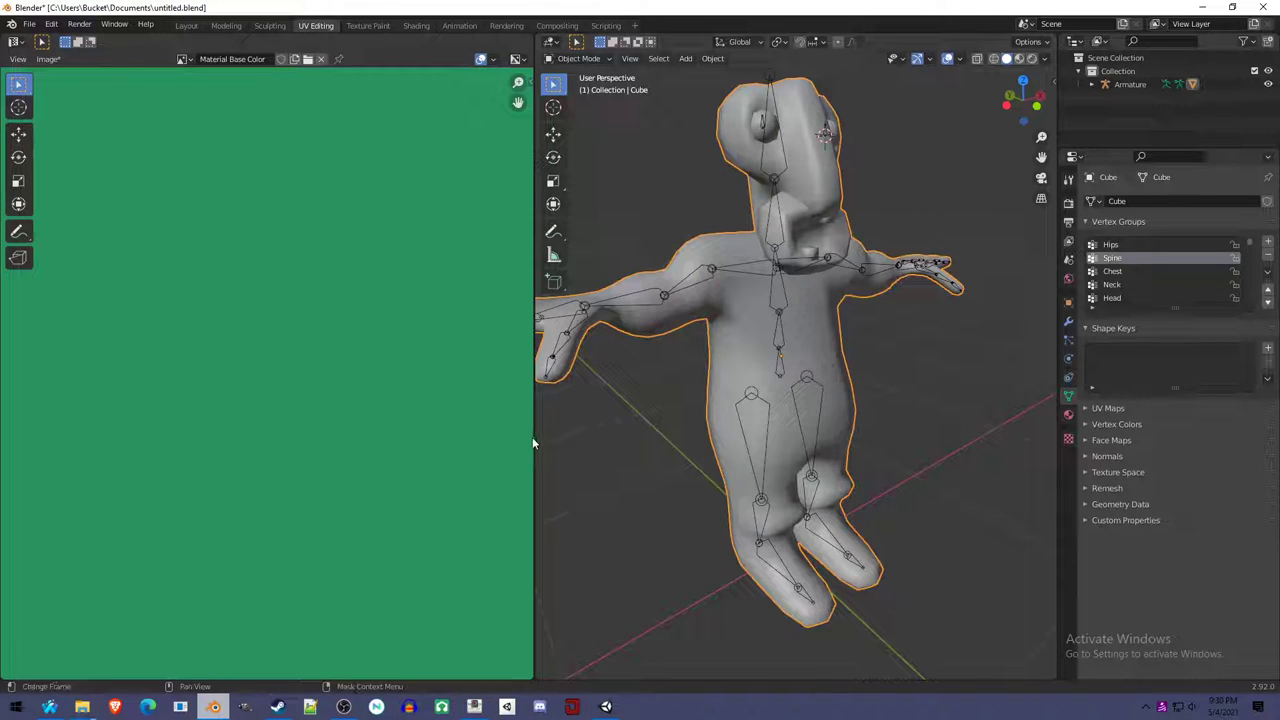
Widen the 3D viewport by narrowing the neighbouring image editor, keeping the whole avatar in view.
drag(534, 438, 412, 438)
scroll(654, 376, down, 2)
middle_drag(654, 376, 602, 391)
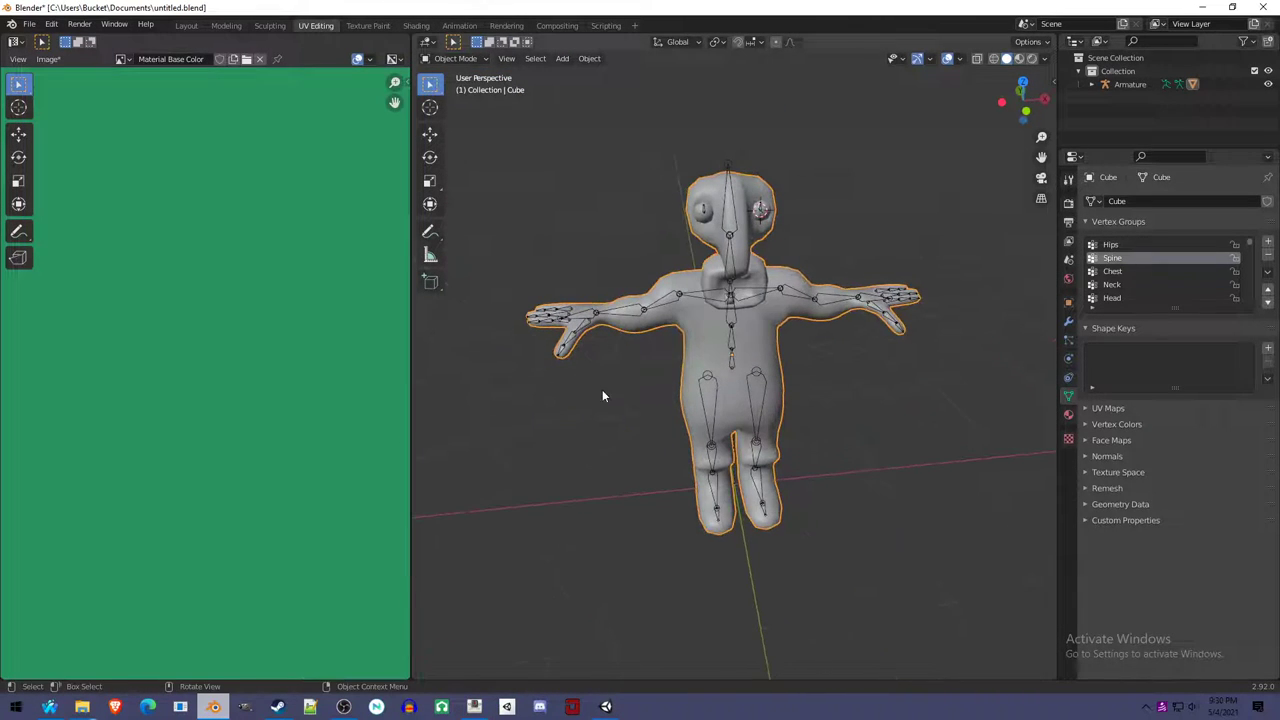
Switch the avatar mesh to Texture Paint mode and hide all viewport overlays, facing its front.
click(458, 58)
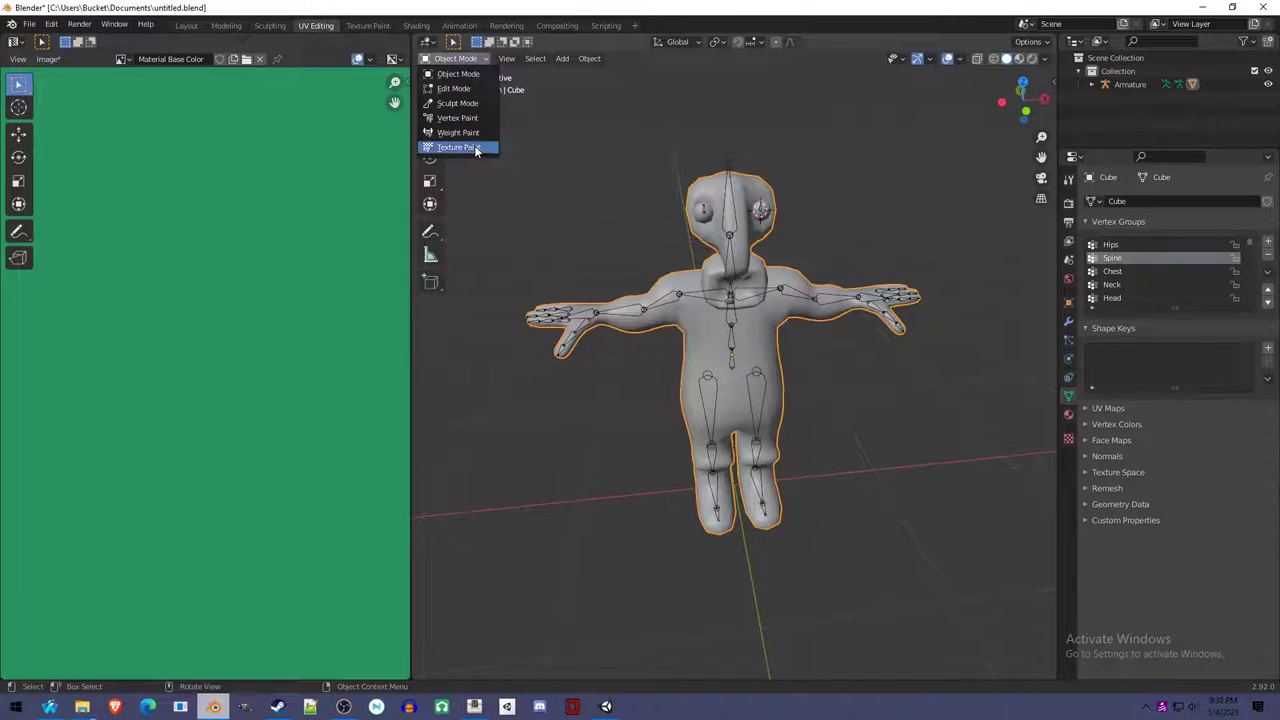
click(458, 147)
scroll(734, 410, up, 2)
mouse_move(734, 423)
middle_down()
mouse_move(661, 363)
mouse_move(745, 360)
middle_up()
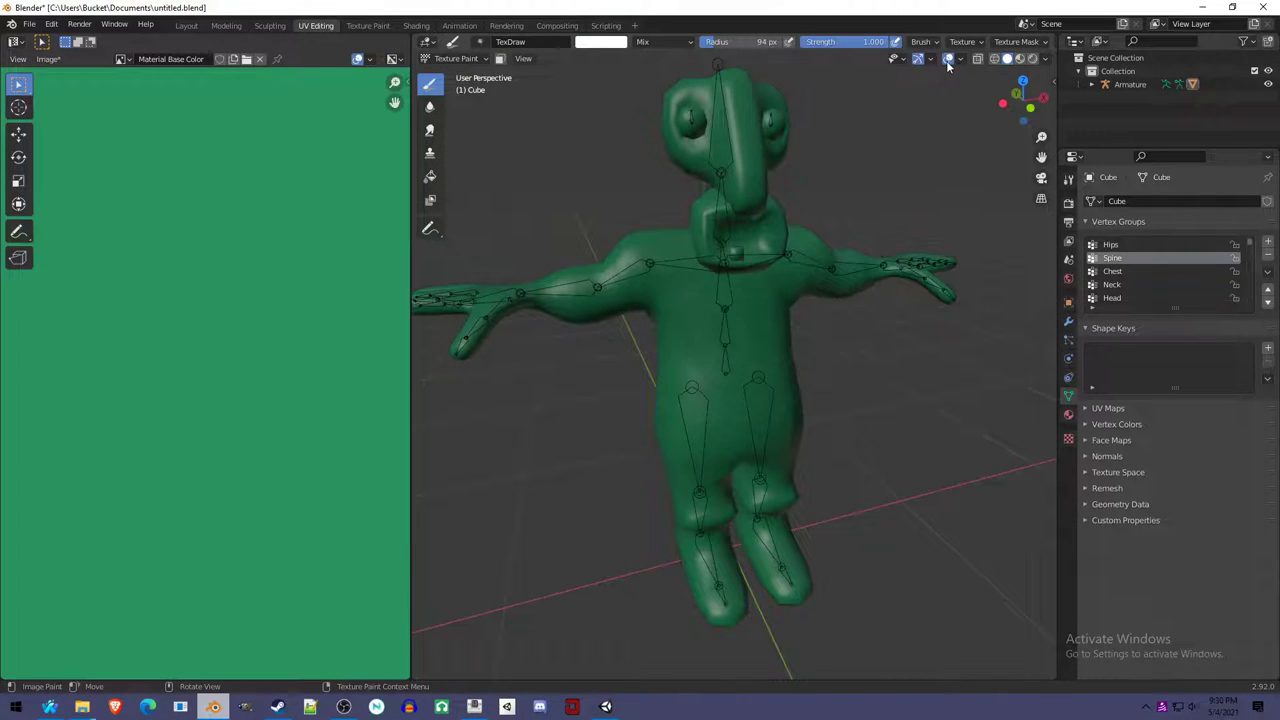
click(946, 60)
mouse_move(748, 329)
middle_down()
mouse_move(916, 376)
mouse_move(714, 386)
mouse_move(737, 390)
mouse_move(746, 371)
middle_up()
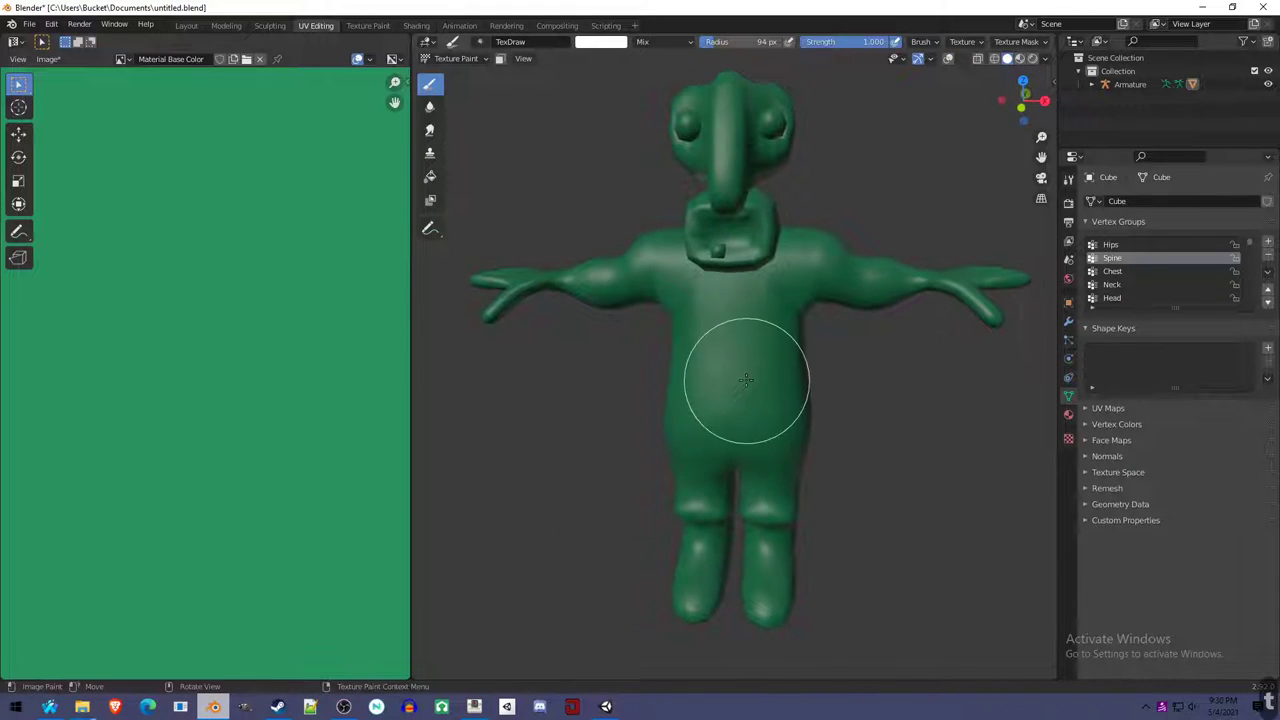
Show the Texture Paint brush's tool settings in the sidebar of the 3D viewport.
key(t)
key(t)
key(n)
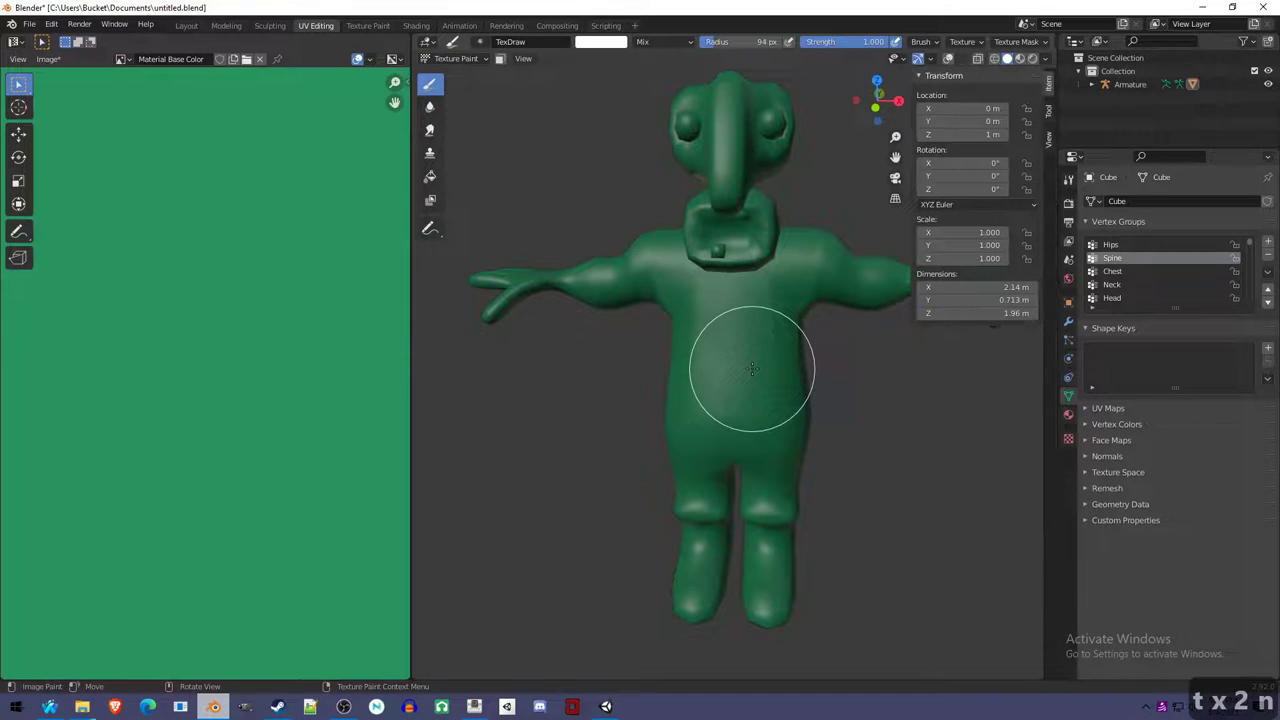
click(1047, 111)
scroll(1029, 306, down, 2)
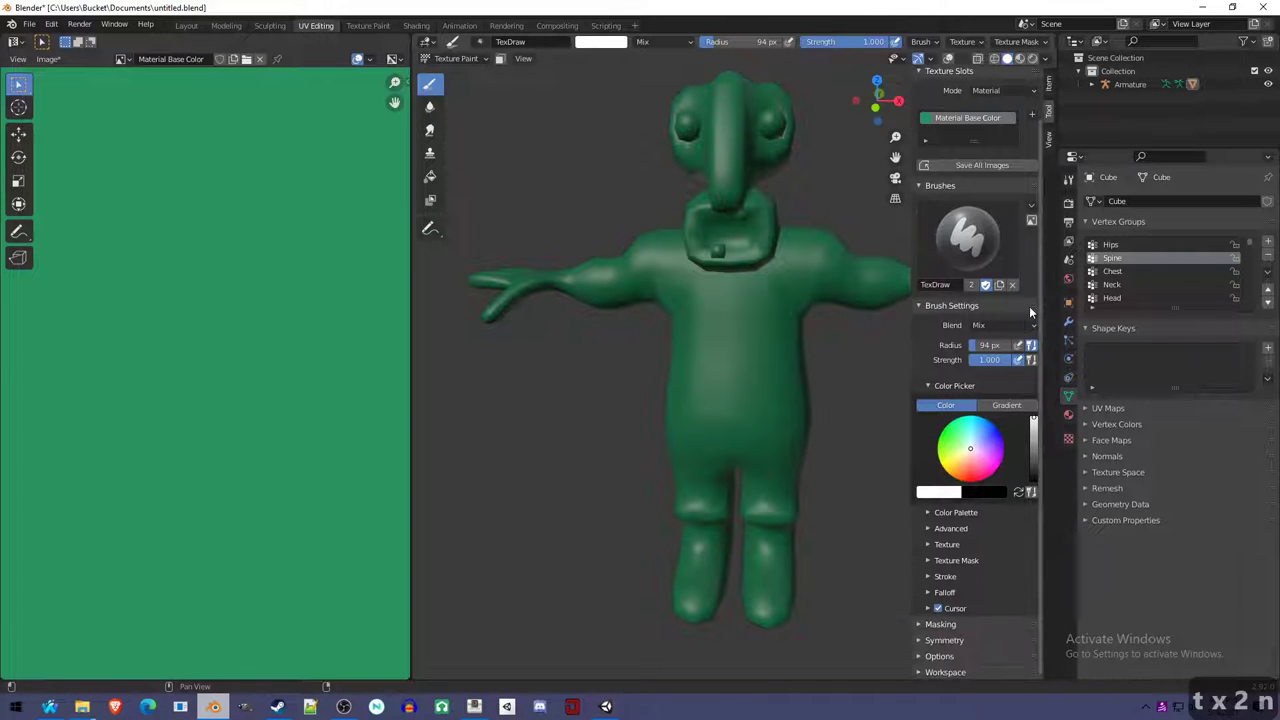
Paint a white patch on the avatar's belly with the TexDraw brush, show the whole texture image, and save the Blender file.
drag(734, 343, 663, 400)
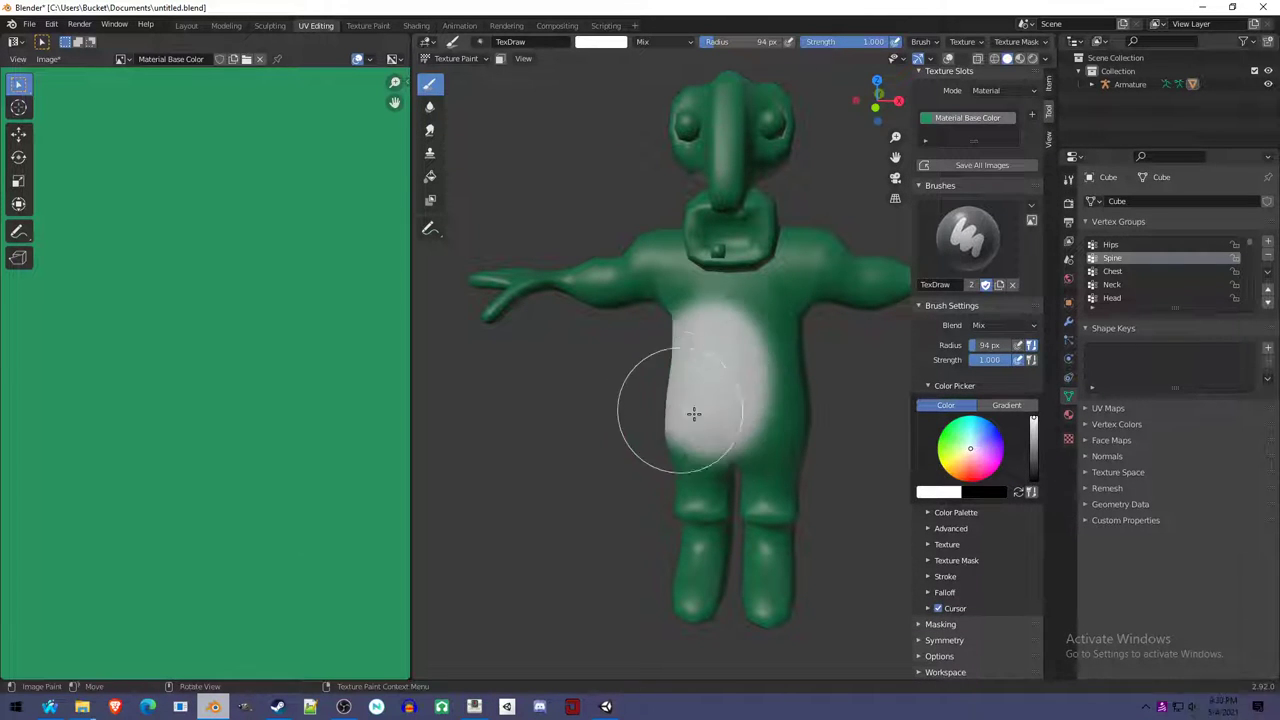
scroll(250, 420, down, 3)
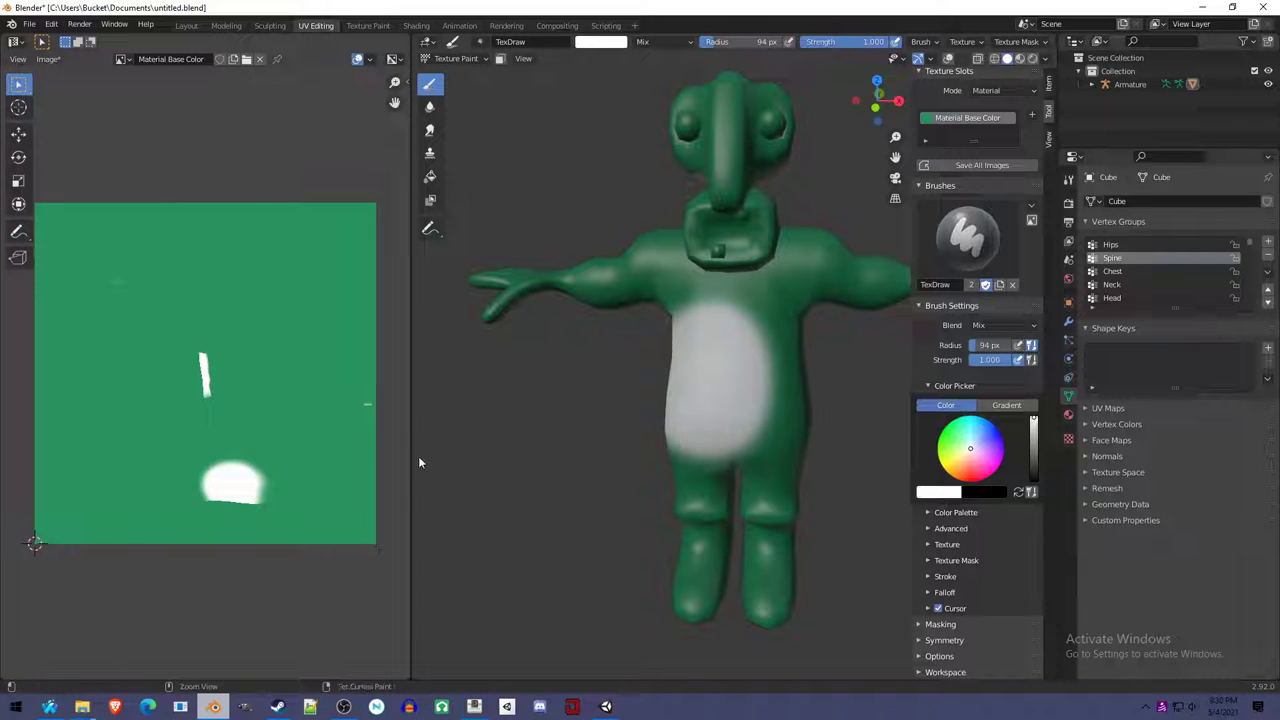
key(ctrl+s)
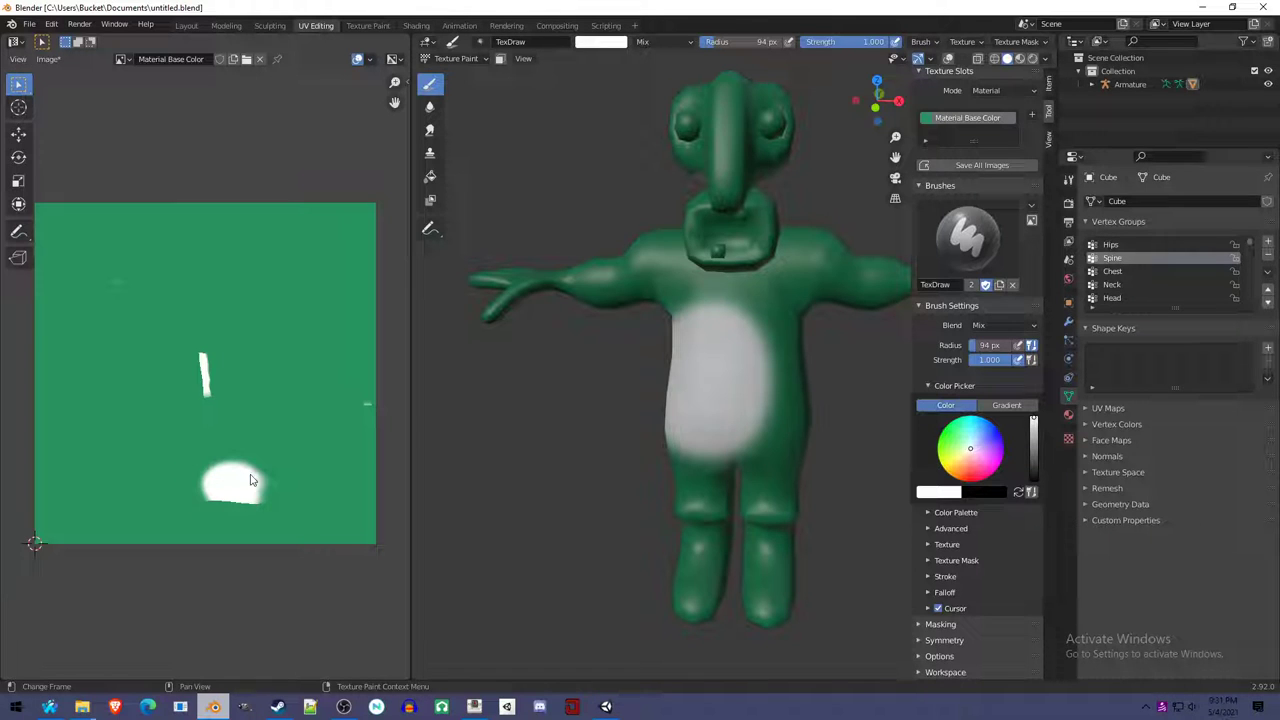
Start saving the painted texture as a new image file and browse to the Assets folder of the Unity vrc-sdk3 project.
key(F3)
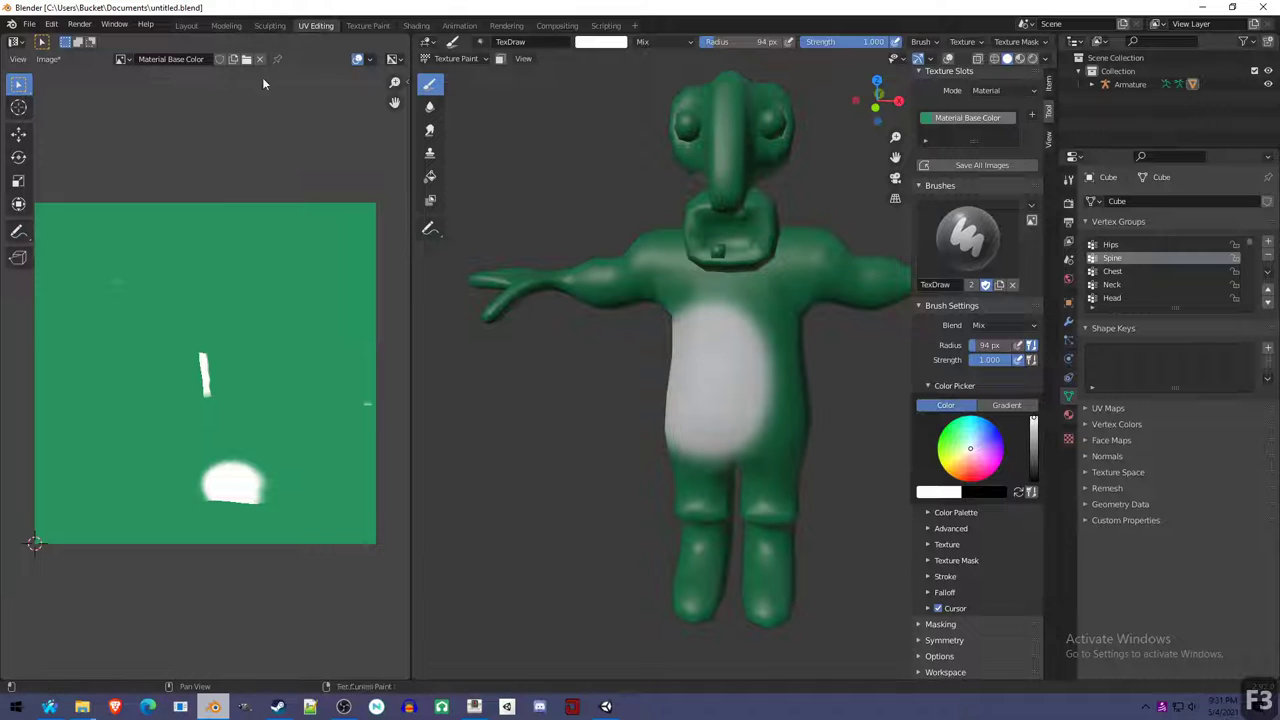
click(48, 59)
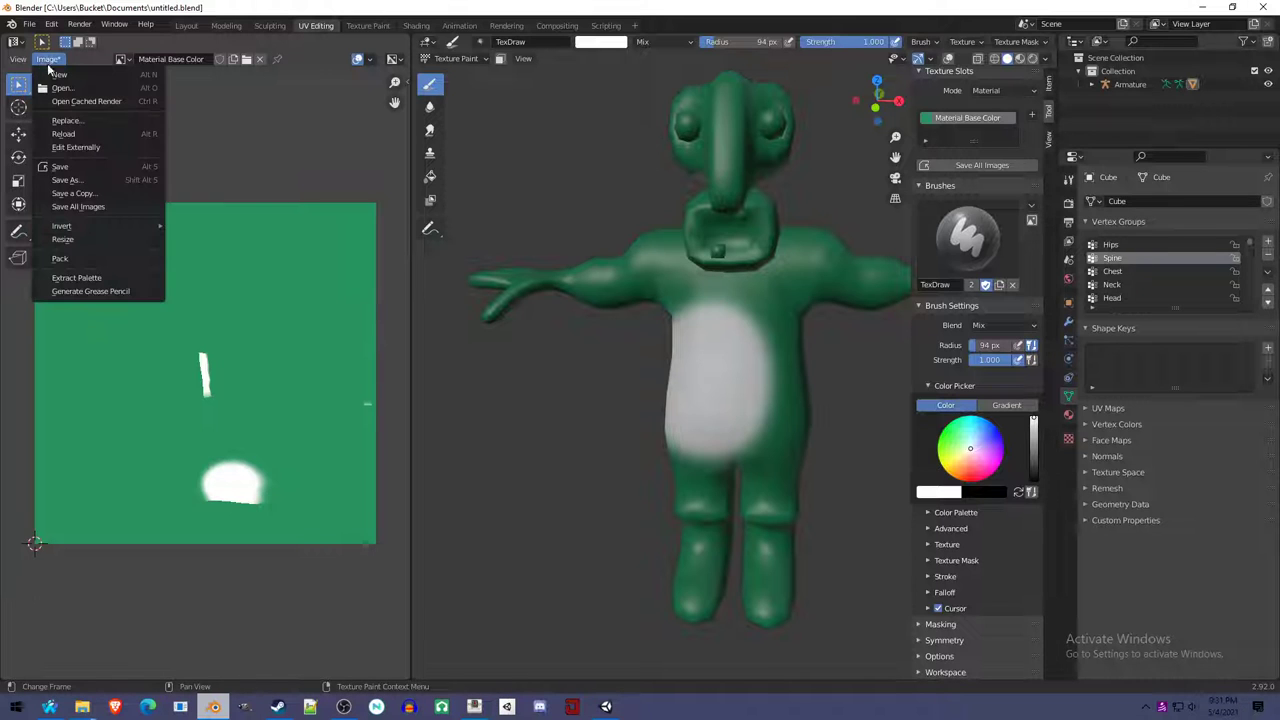
click(95, 180)
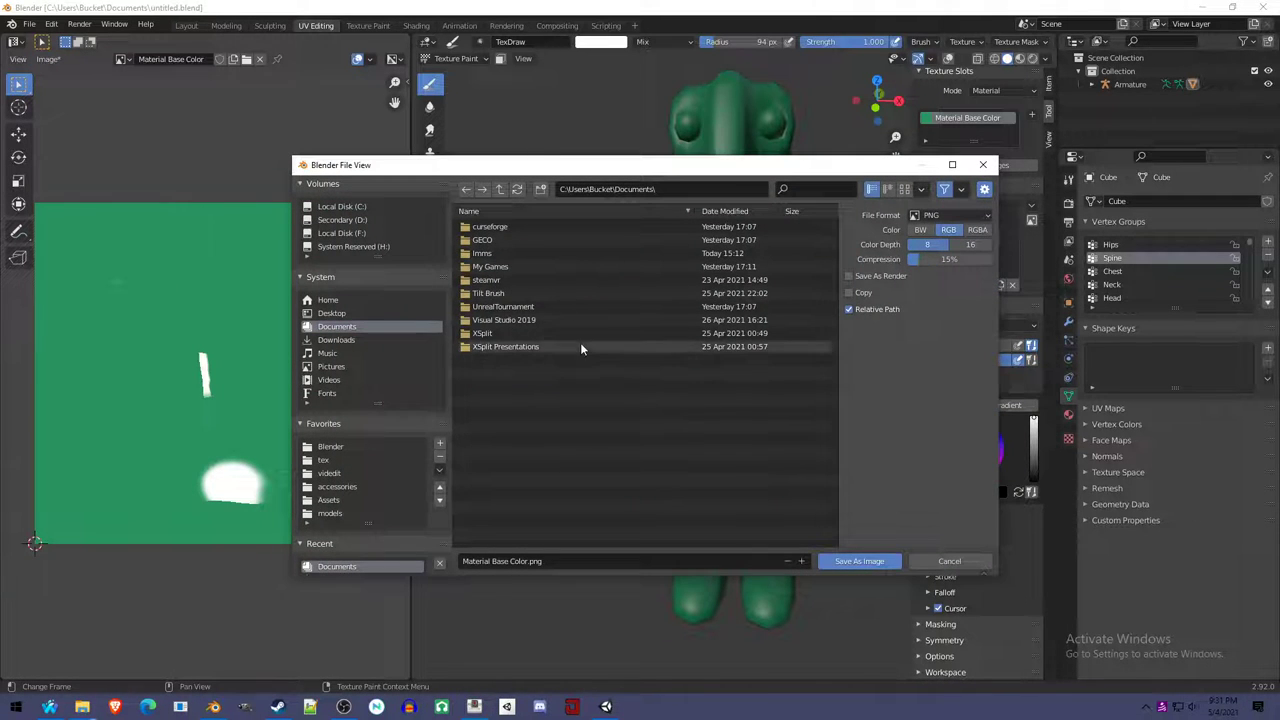
click(362, 499)
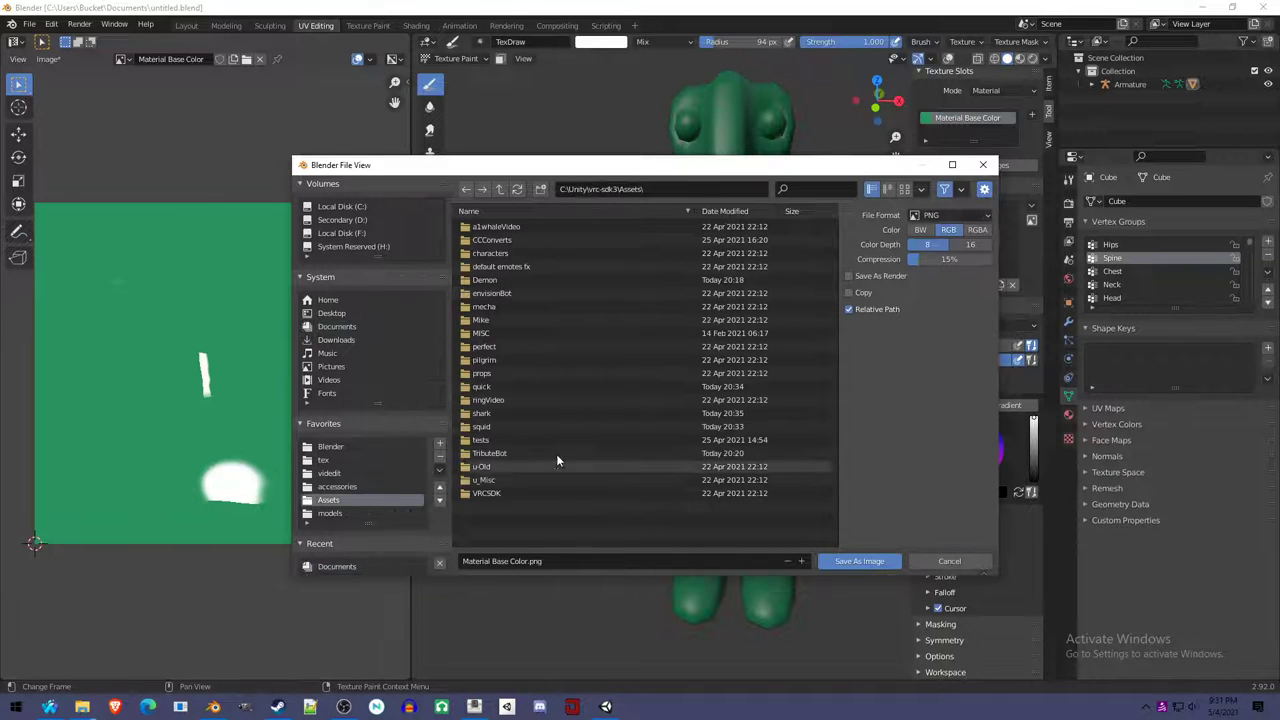
click(589, 189)
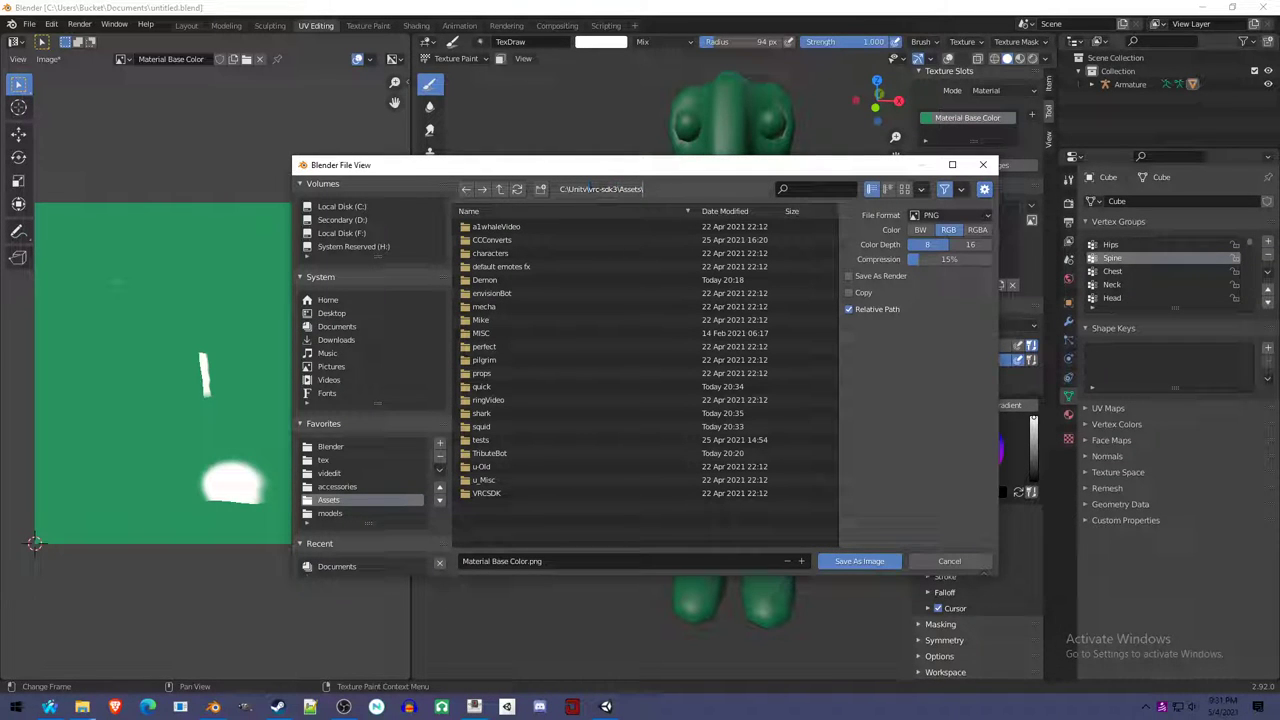
click(551, 333)
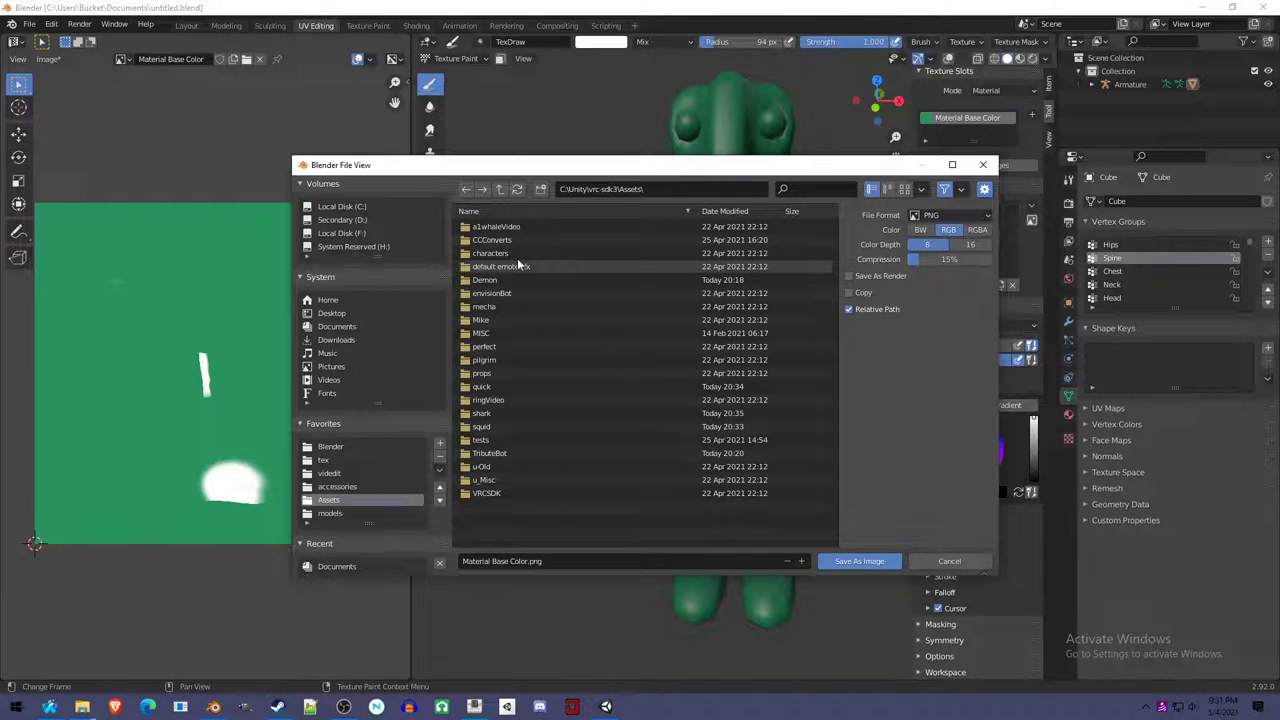
Create a folder named Blarg in Assets and save the texture inside it as Material Base Color.png.
click(540, 189)
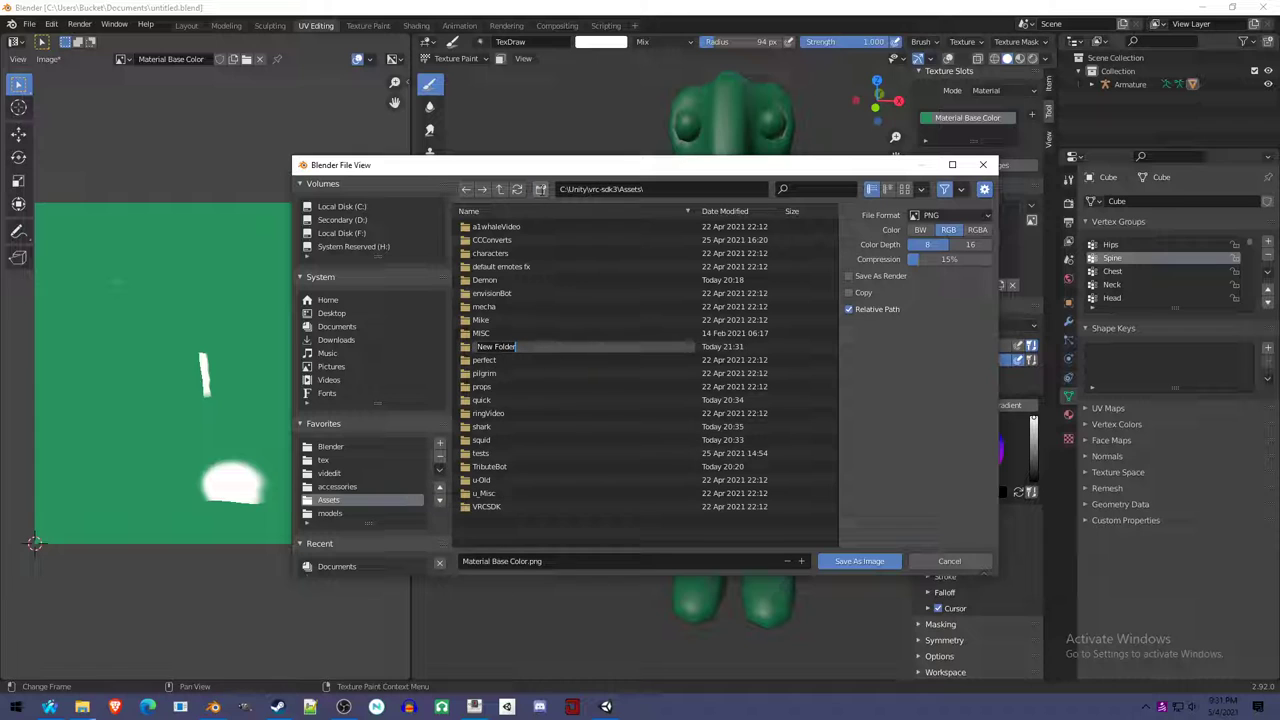
text(Blarg)
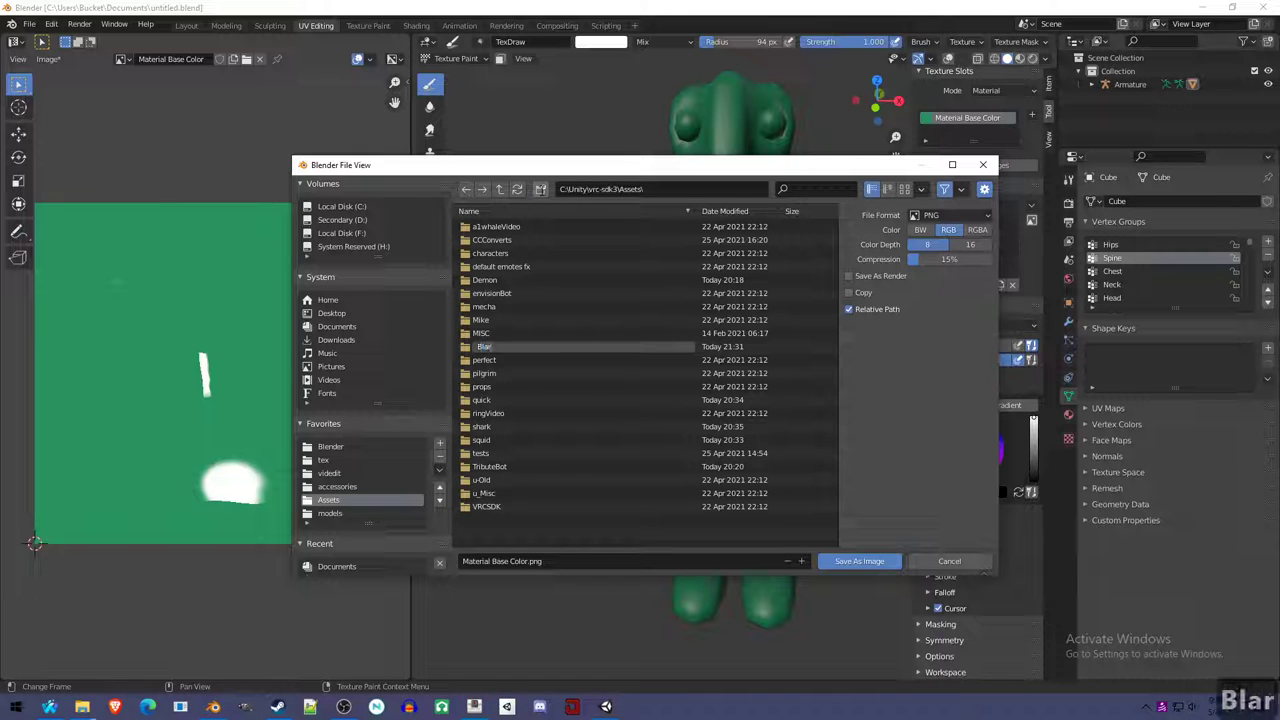
key(Return)
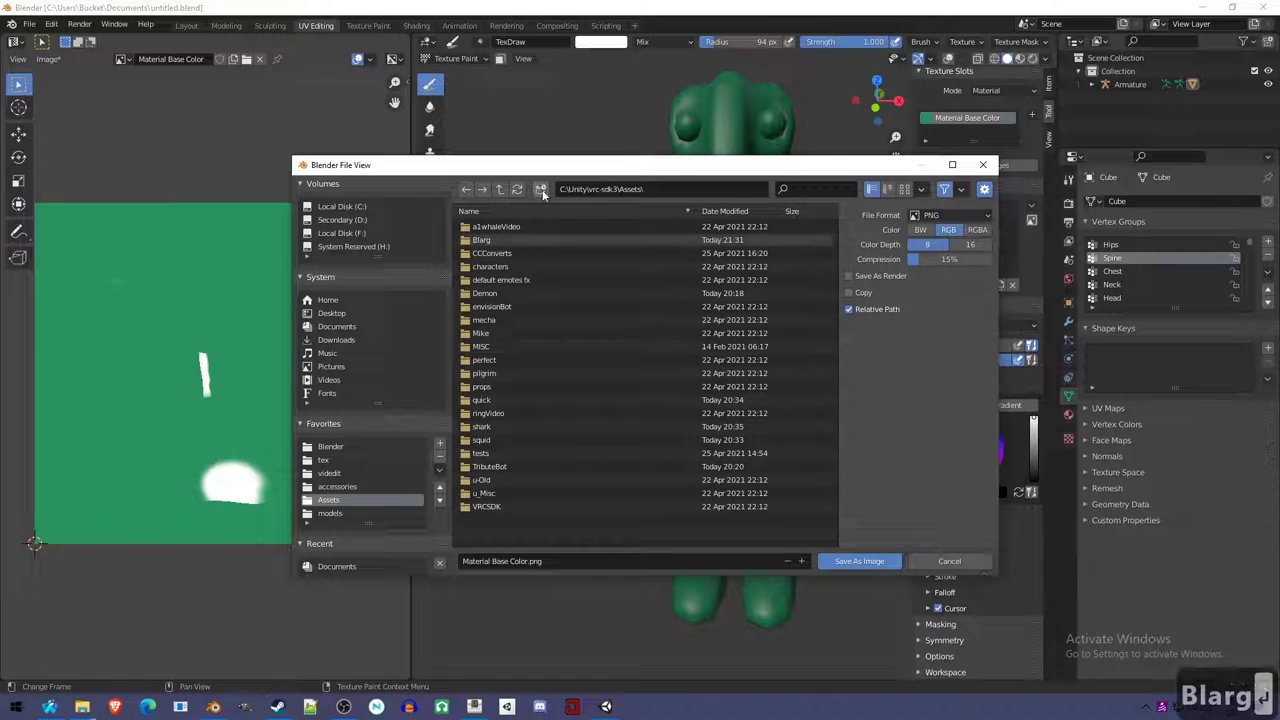
double_click(500, 240)
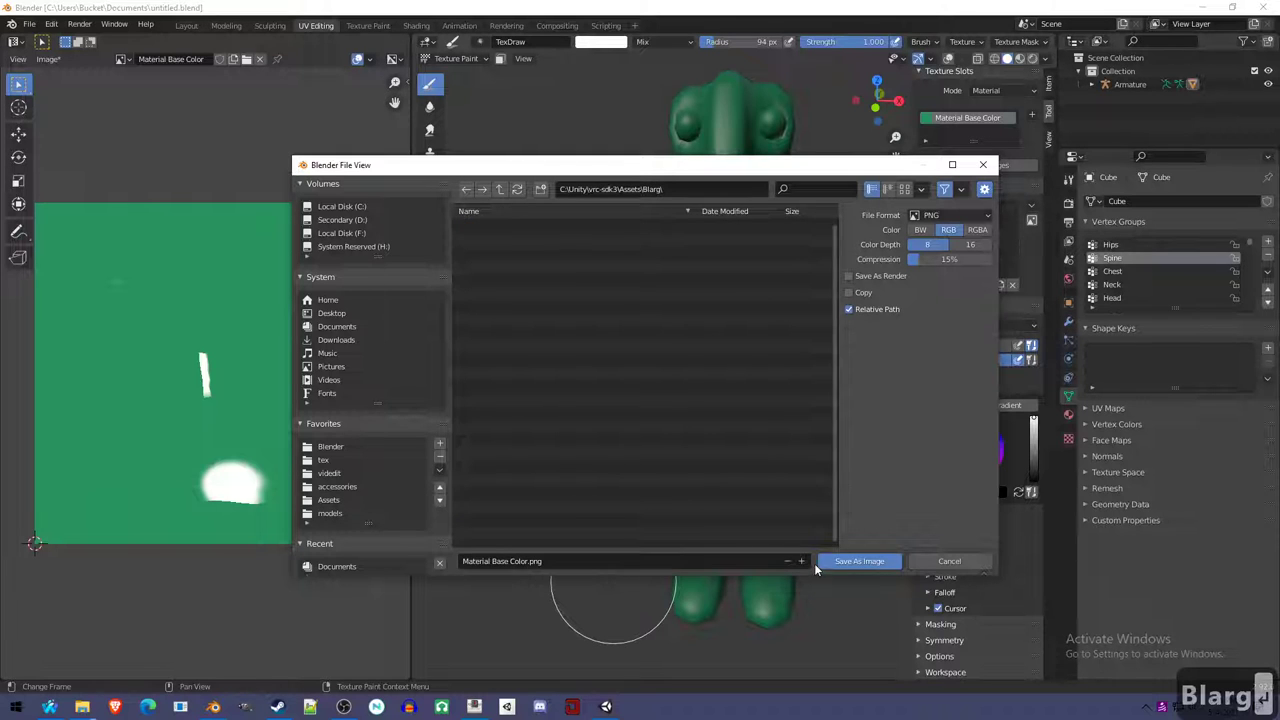
click(853, 563)
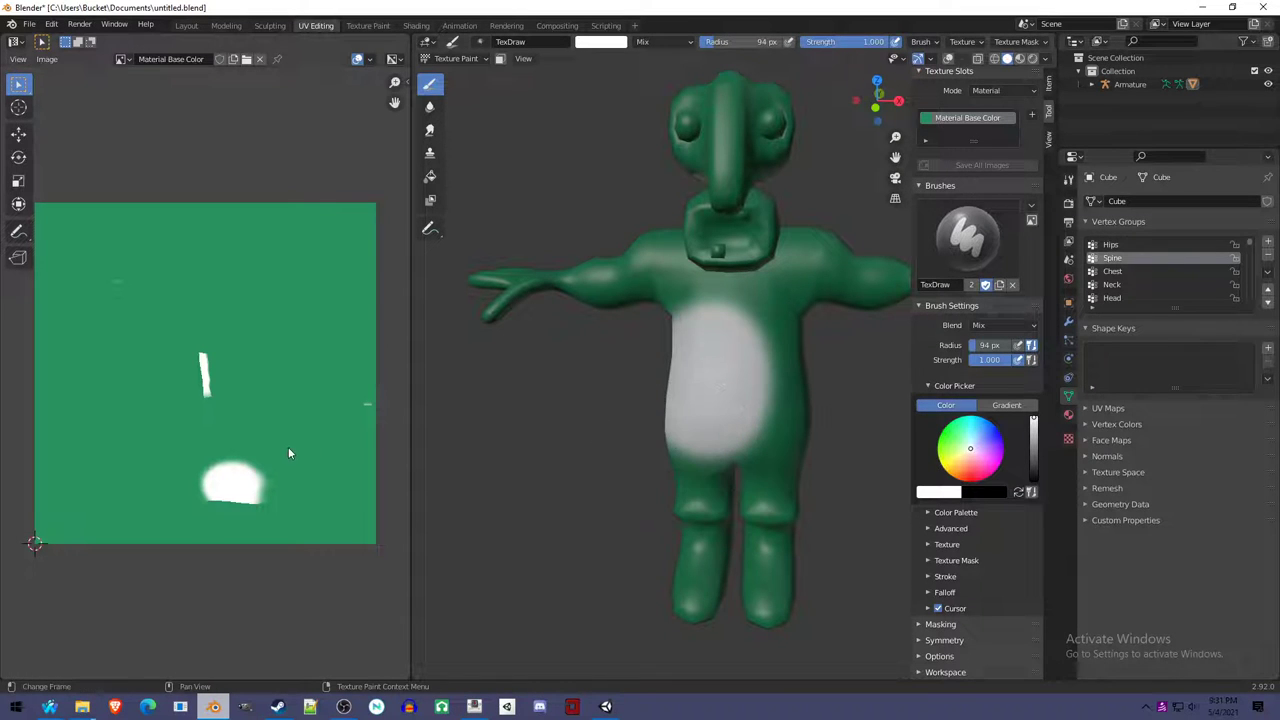
Sample the green base color from the texture image and paint over the white belly patch with it.
middle_drag(737, 386, 781, 391)
alt+middle_drag(785, 385, 757, 371)
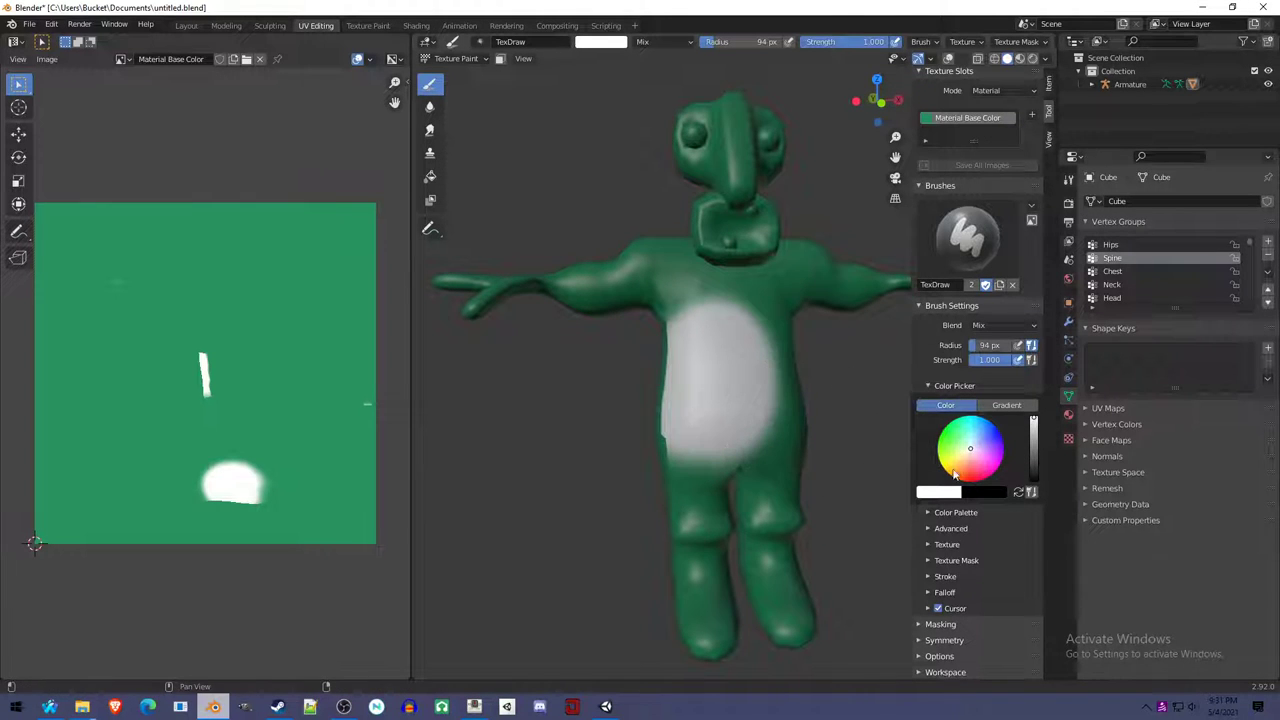
click(951, 494)
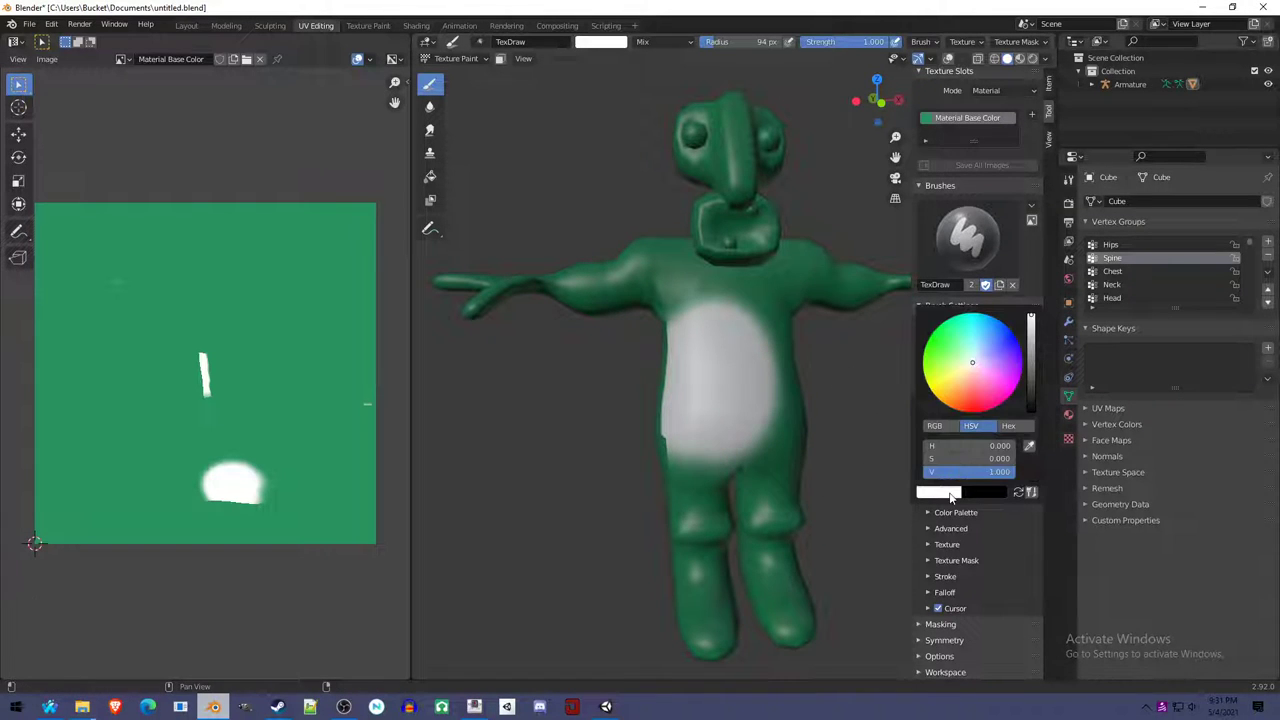
click(1032, 450)
click(281, 350)
mouse_move(760, 460)
mouse_down()
mouse_move(757, 403)
mouse_move(622, 335)
mouse_move(749, 329)
mouse_up()
middle_drag(749, 329, 845, 312)
mouse_move(702, 352)
middle_down()
mouse_move(602, 362)
mouse_move(570, 392)
middle_up()
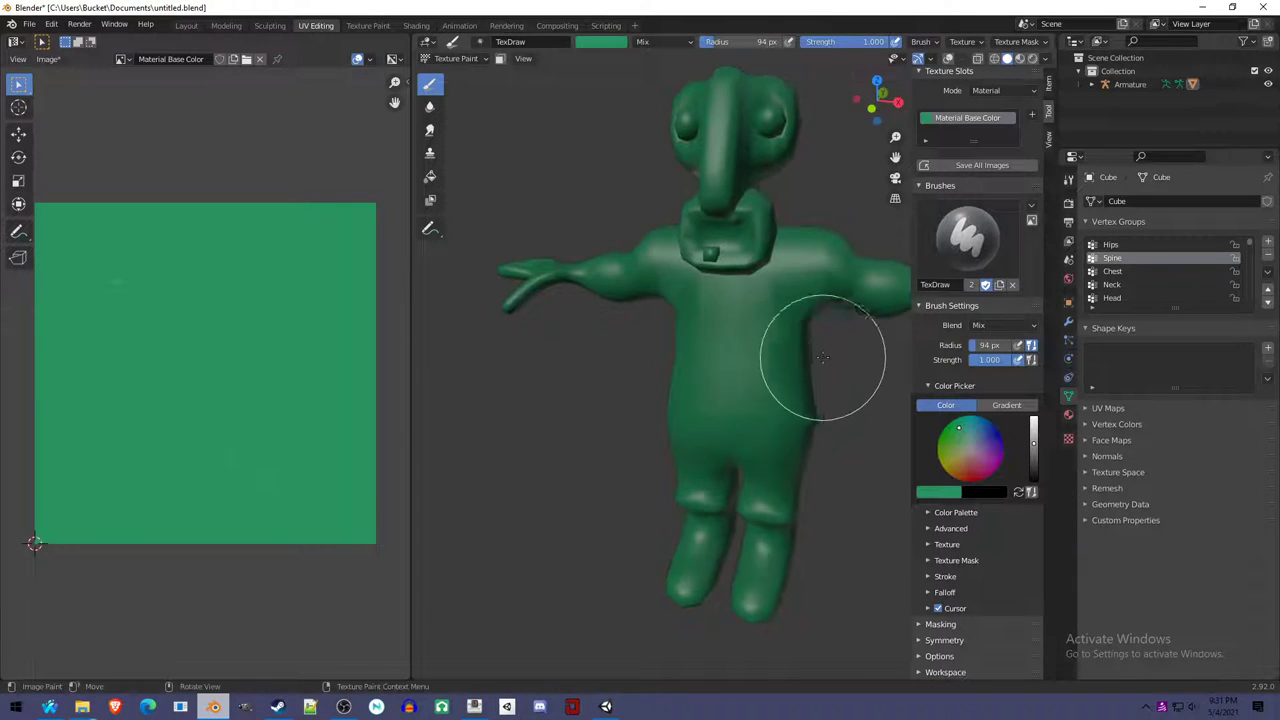
mouse_move(822, 357)
middle_down()
mouse_move(800, 457)
mouse_move(590, 383)
mouse_move(652, 381)
mouse_move(820, 317)
middle_up()
middle_drag(680, 314, 617, 371)
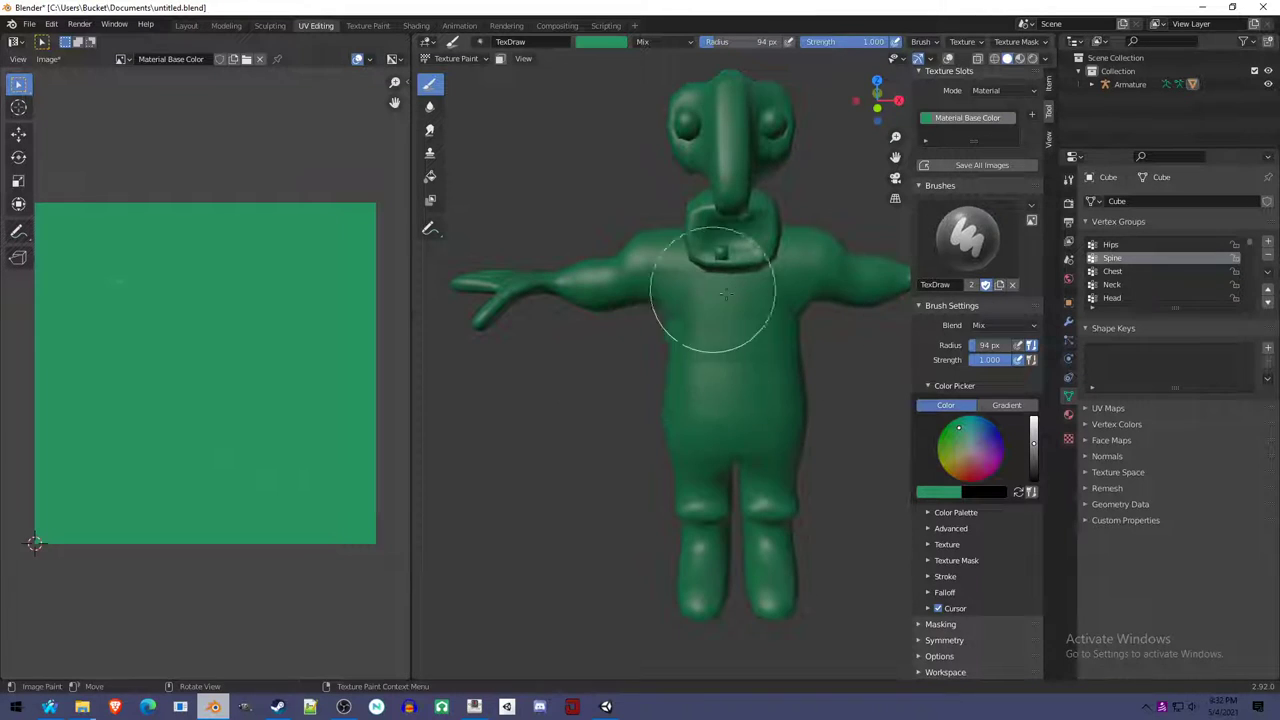
Expand the texture paint options and increase the Bleed value.
middle_drag(709, 297, 762, 249)
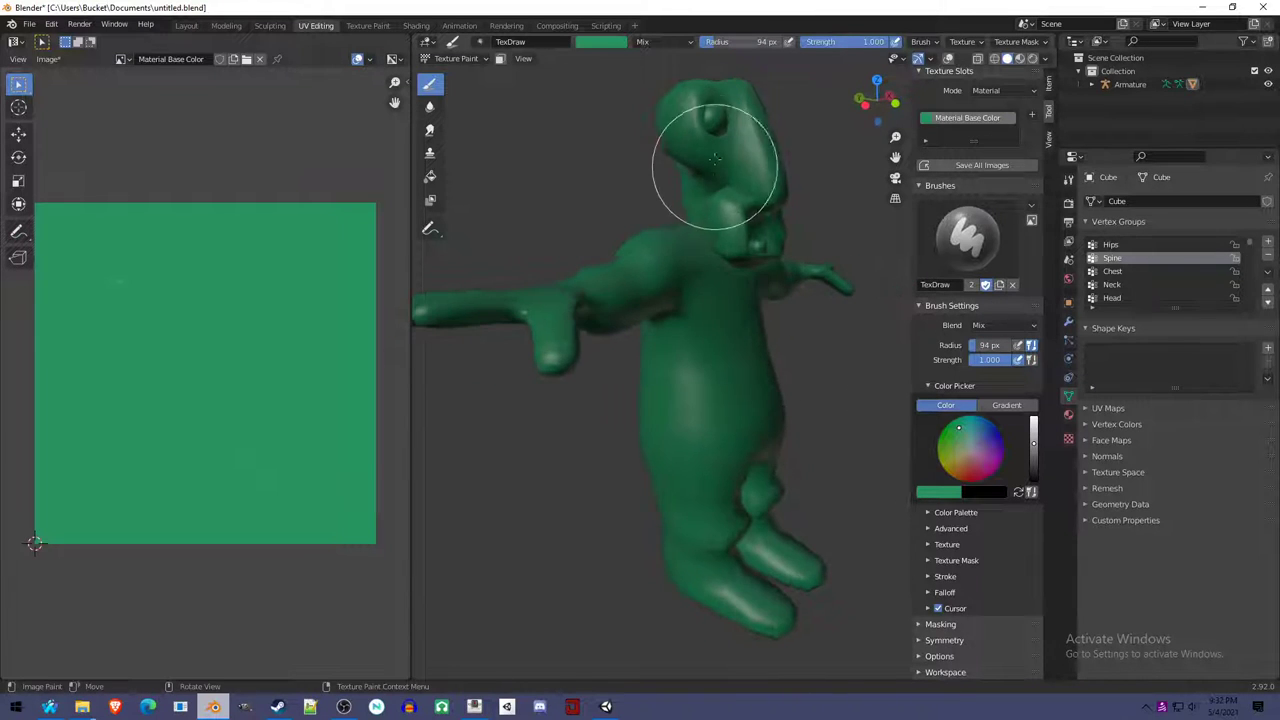
middle_drag(711, 169, 803, 413)
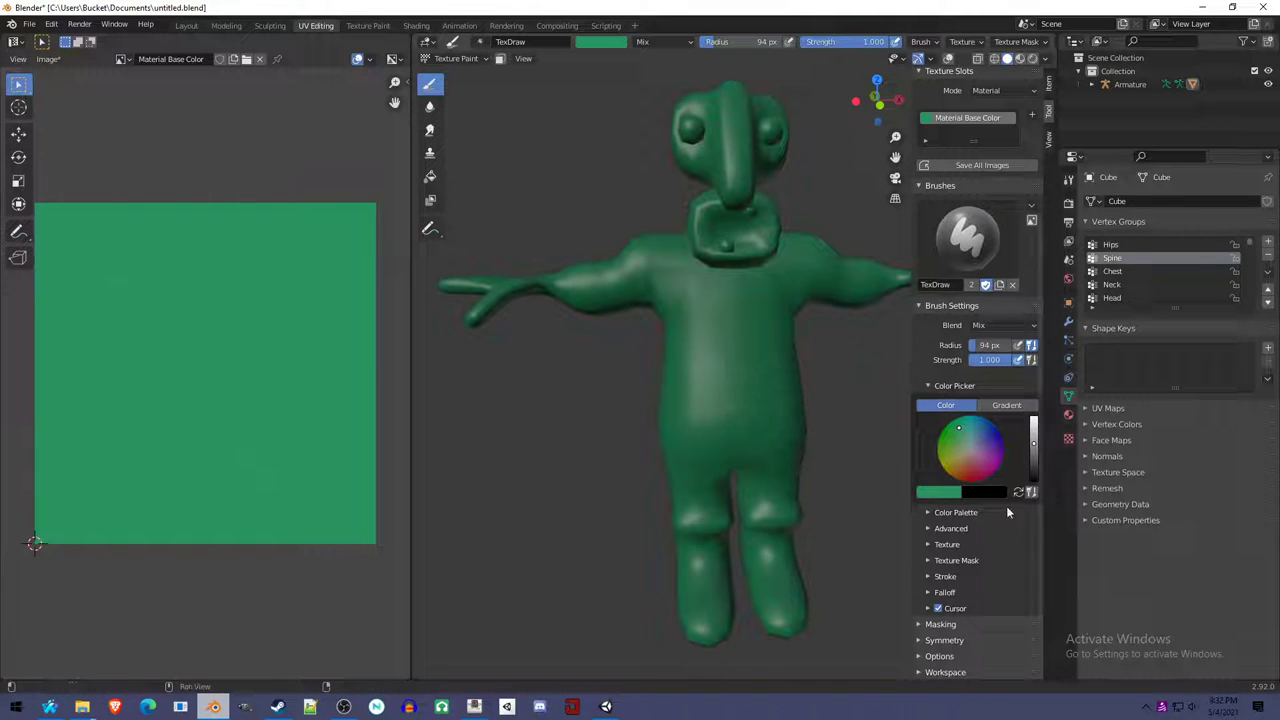
scroll(979, 616, down, 3)
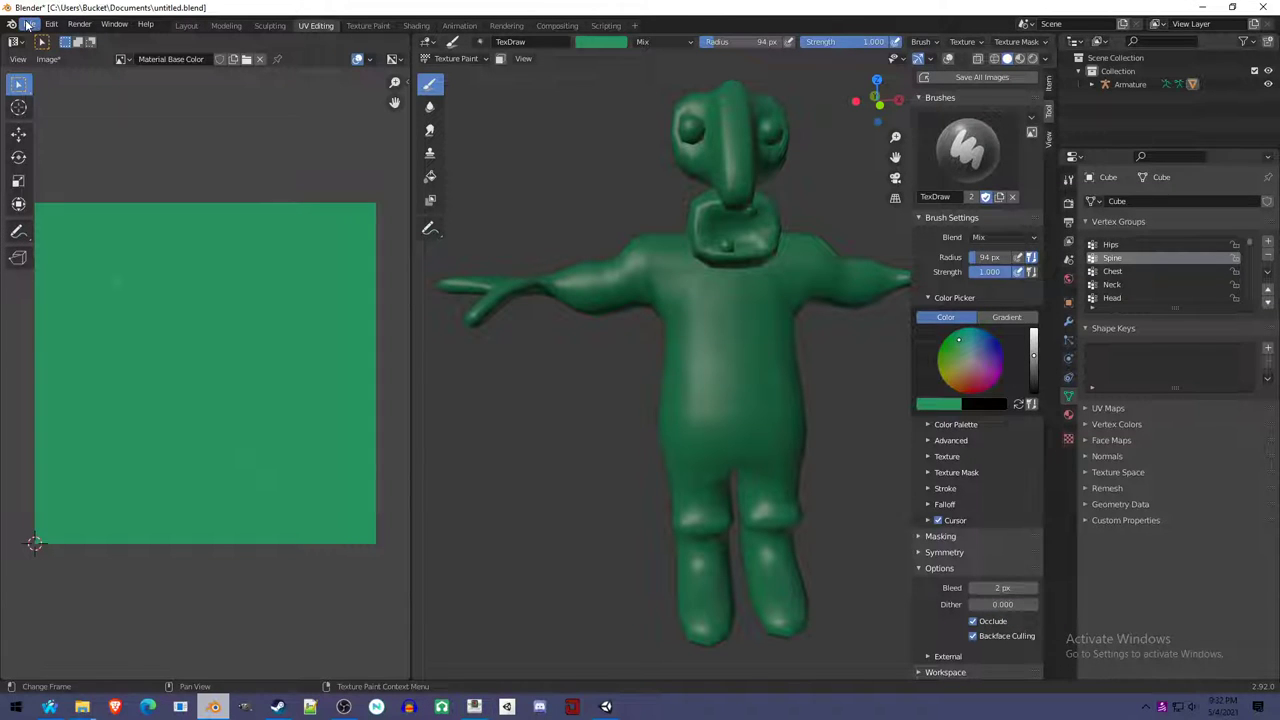
click(1032, 588)
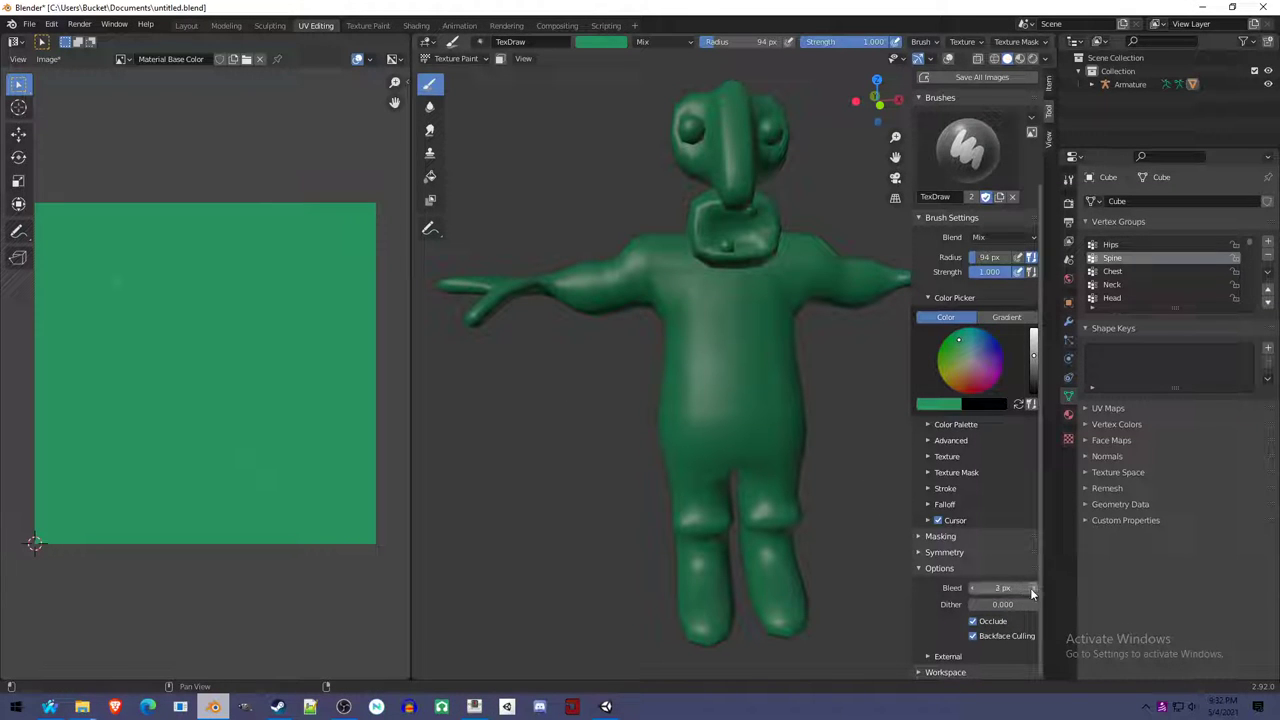
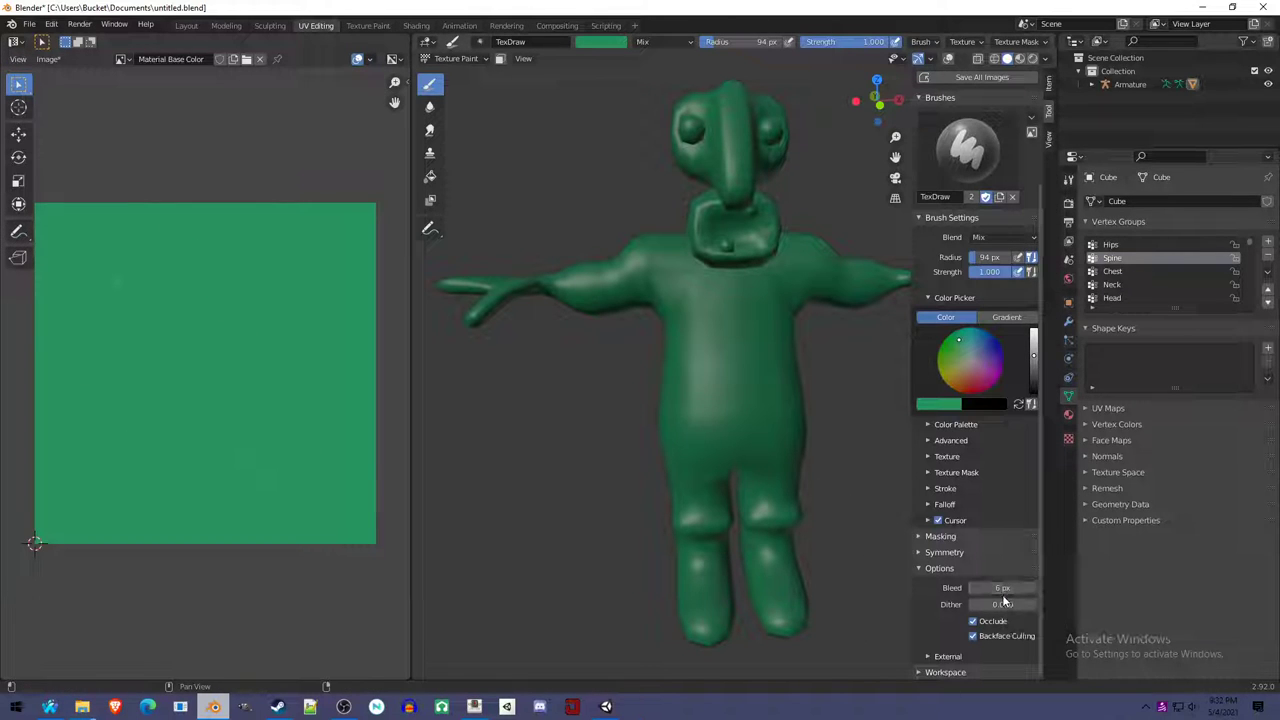
Expand the symmetry options, set the brush color to light grey, and try a stroke across the chest, undoing the stroke.
click(960, 552)
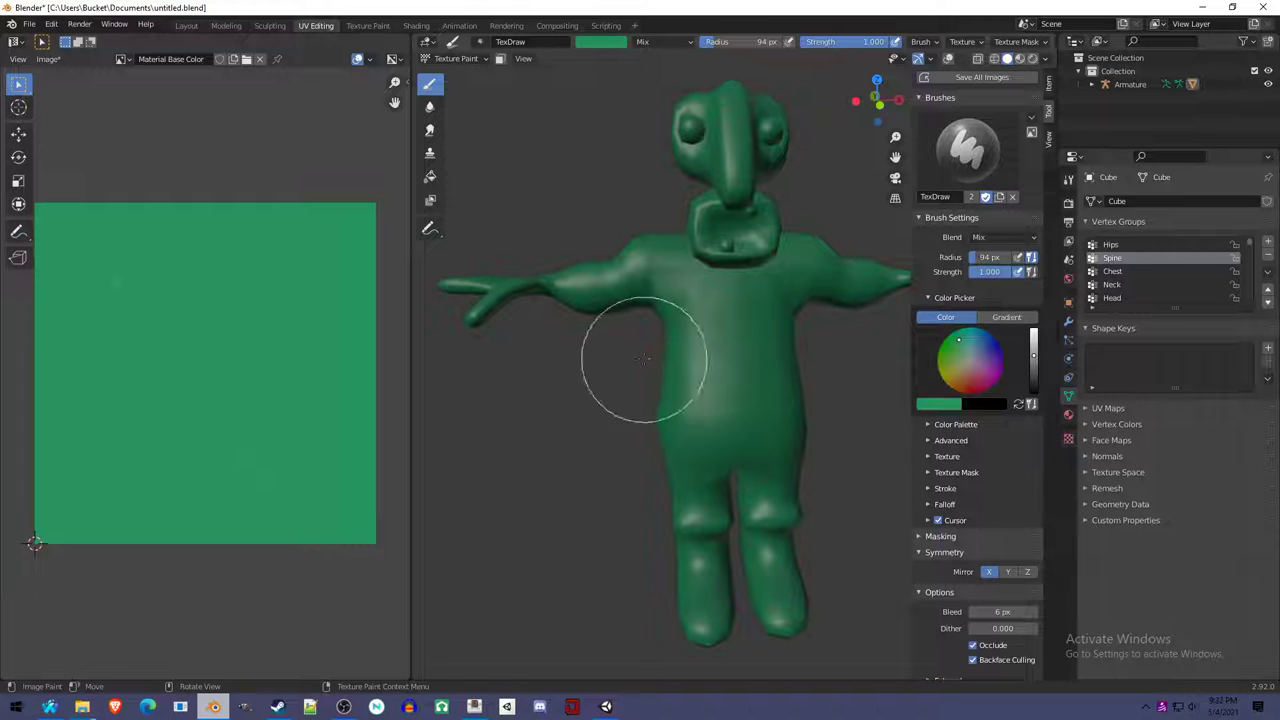
click(967, 360)
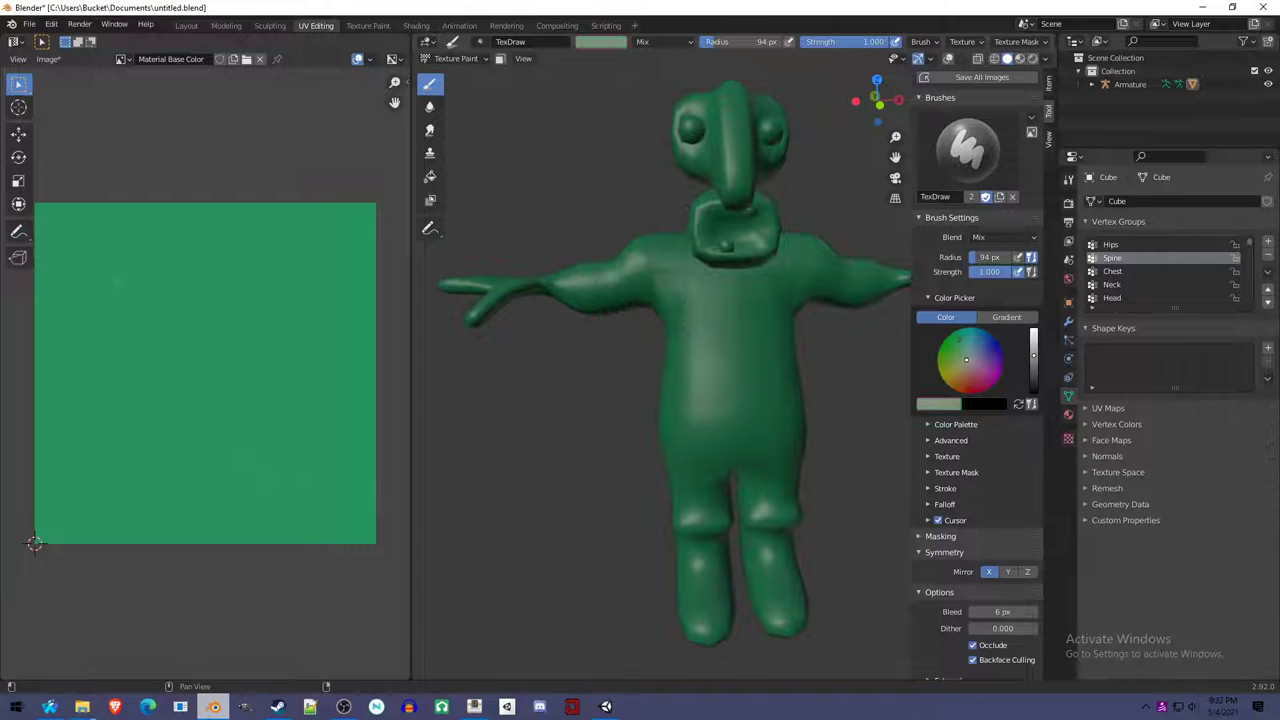
drag(740, 290, 598, 322)
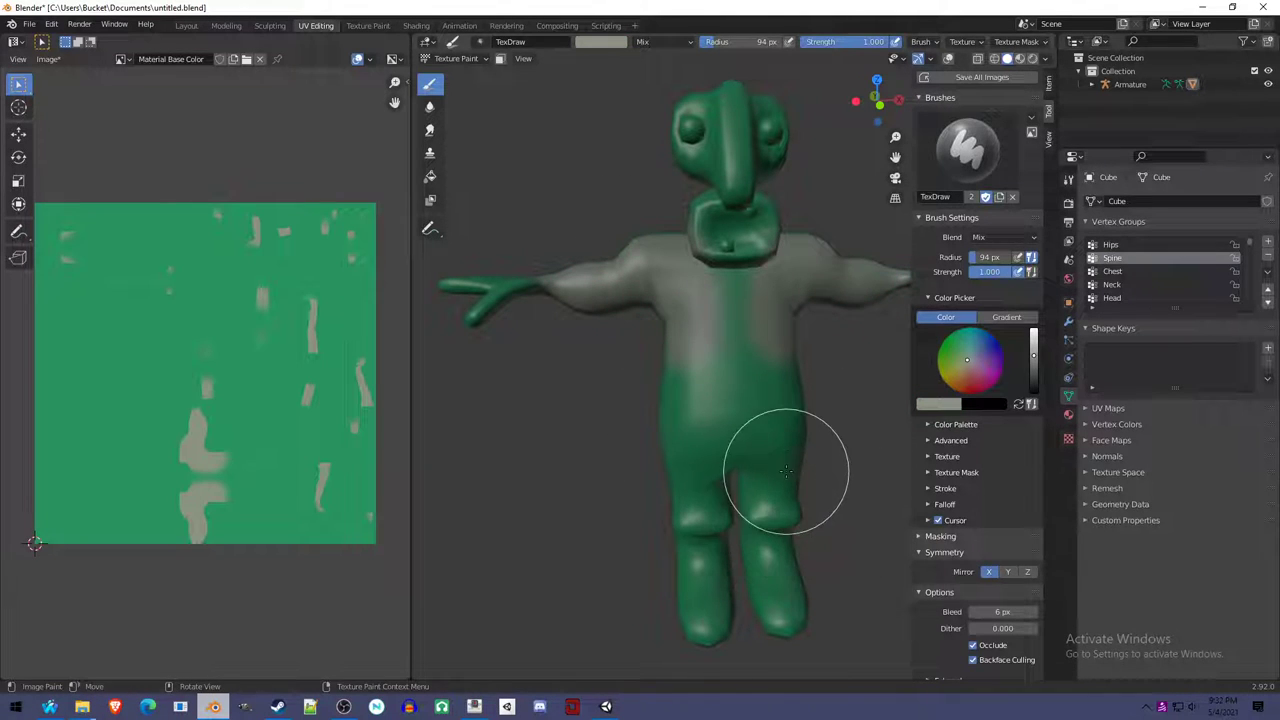
key(ctrl+z)
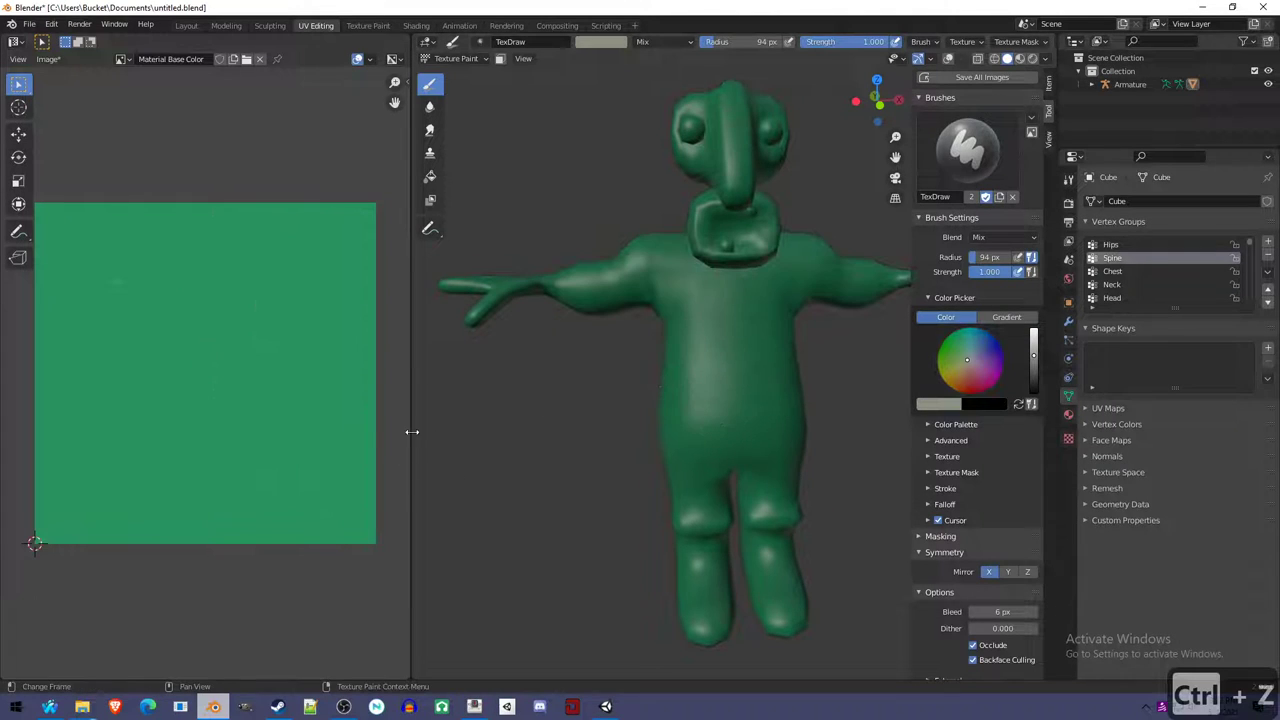
Enlarge the 3D viewport beside the image editor and save the Material Base Color texture image.
drag(411, 429, 303, 427)
scroll(660, 395, down, 4)
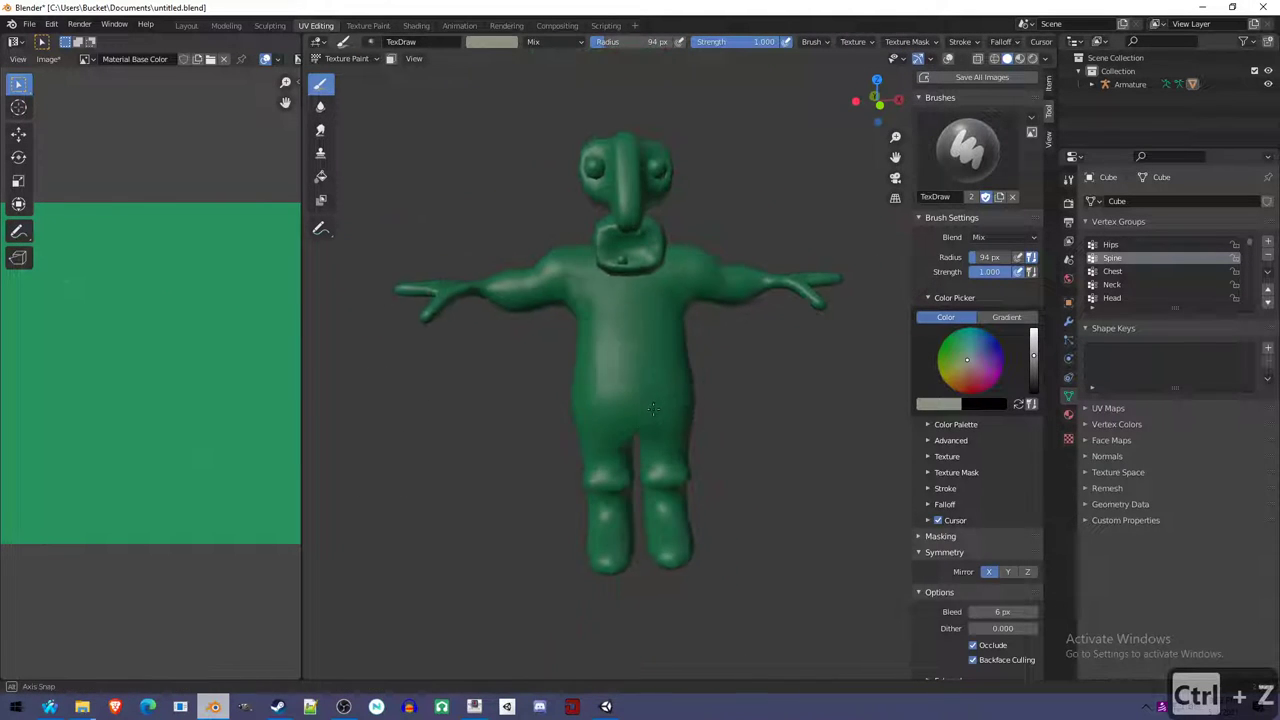
middle_drag(648, 400, 570, 398)
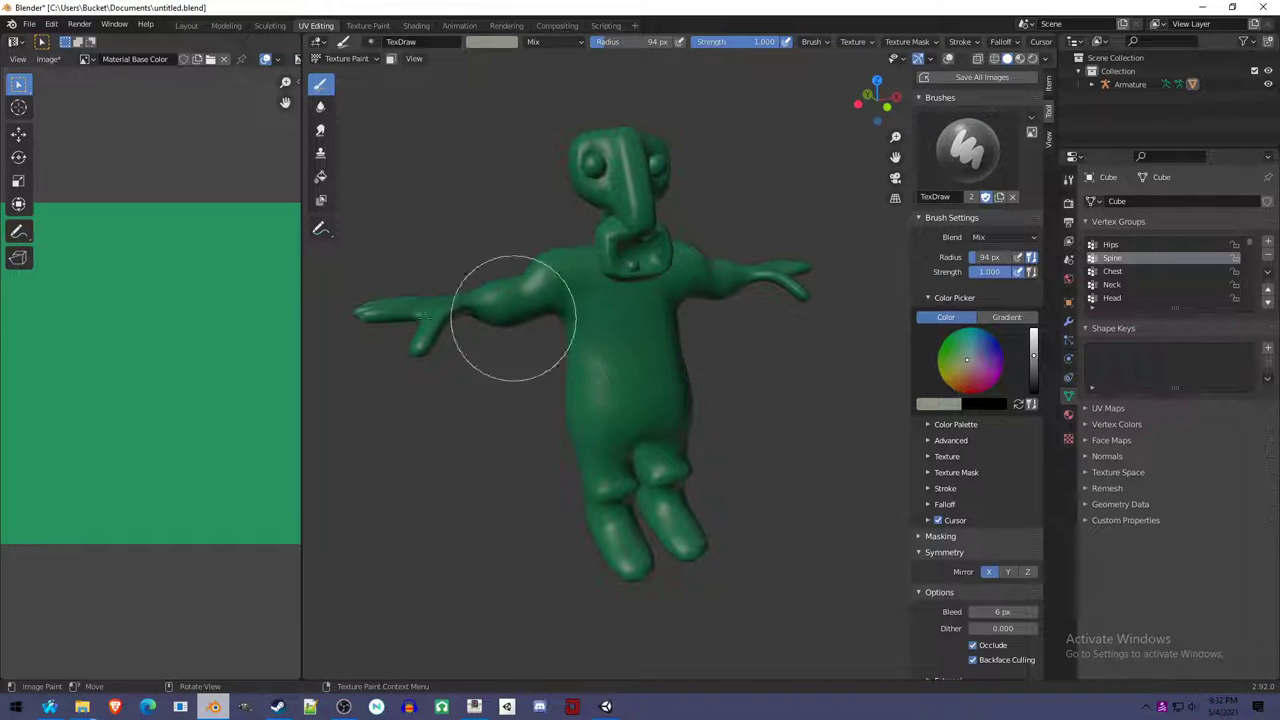
click(48, 60)
click(122, 168)
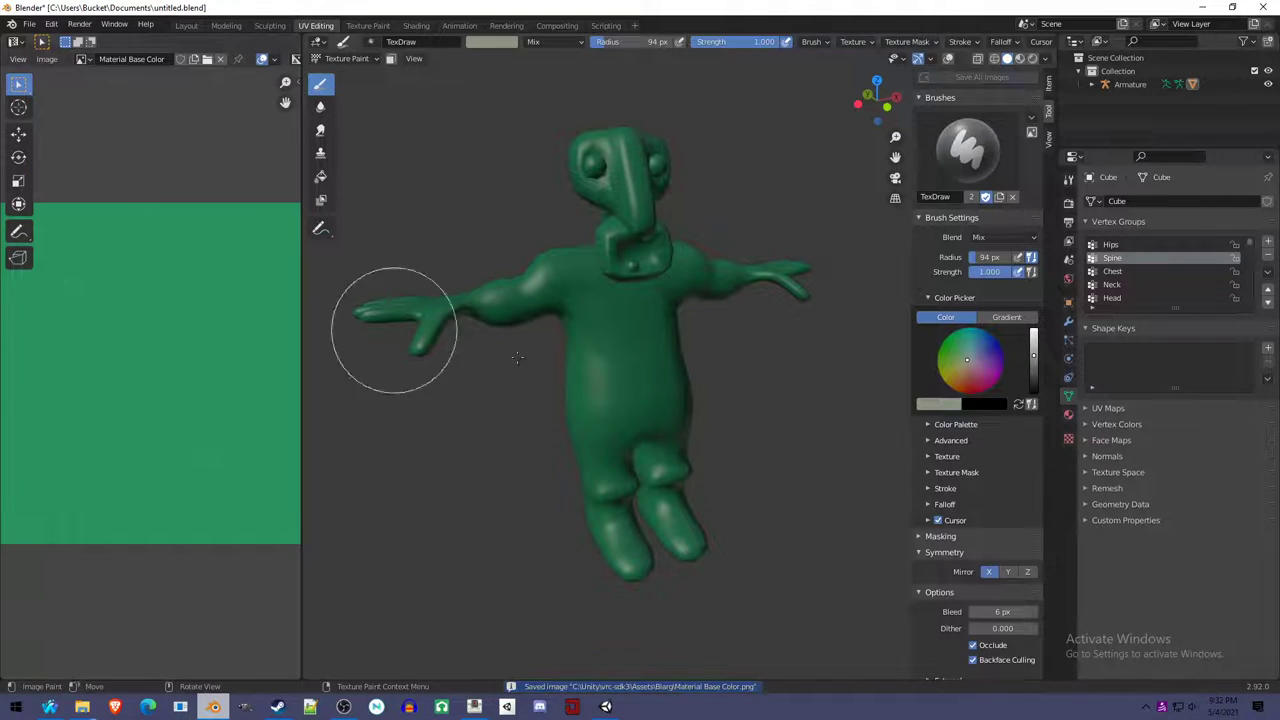
Expand the brush's Falloff settings and check the Normal Falloff angle.
middle_drag(634, 400, 667, 468)
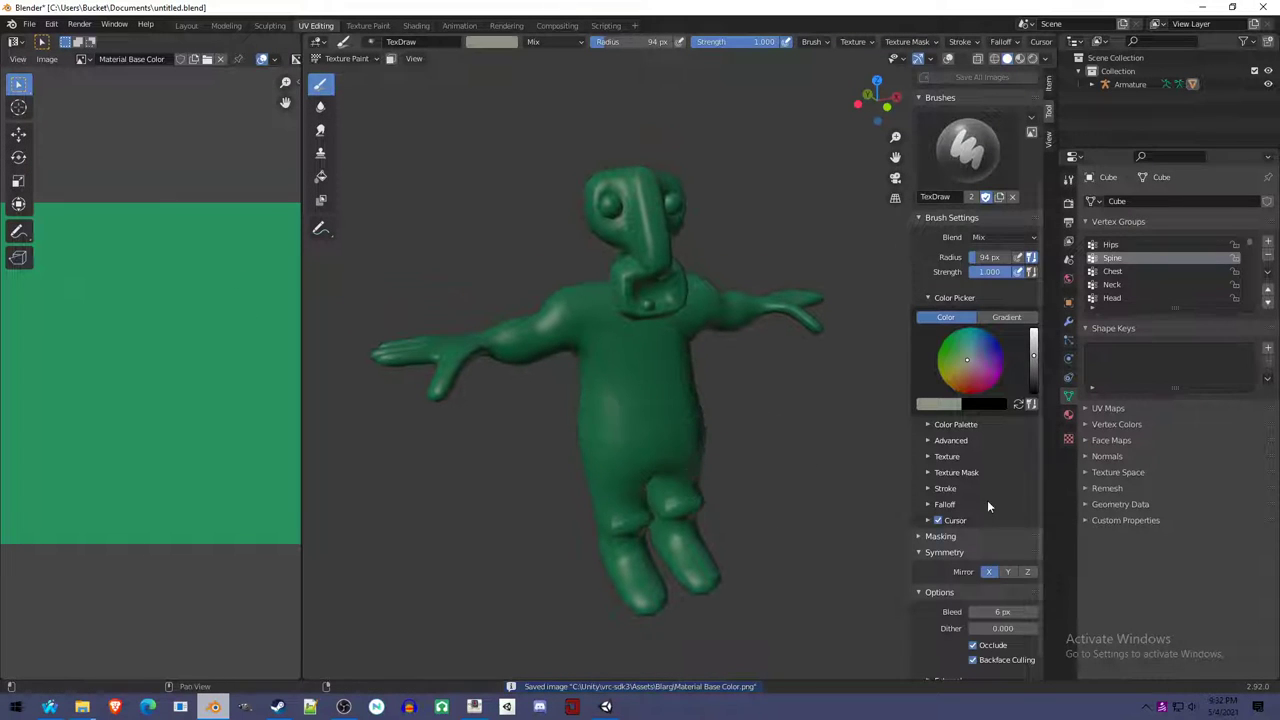
scroll(981, 490, down, 1)
click(946, 481)
scroll(997, 469, down, 3)
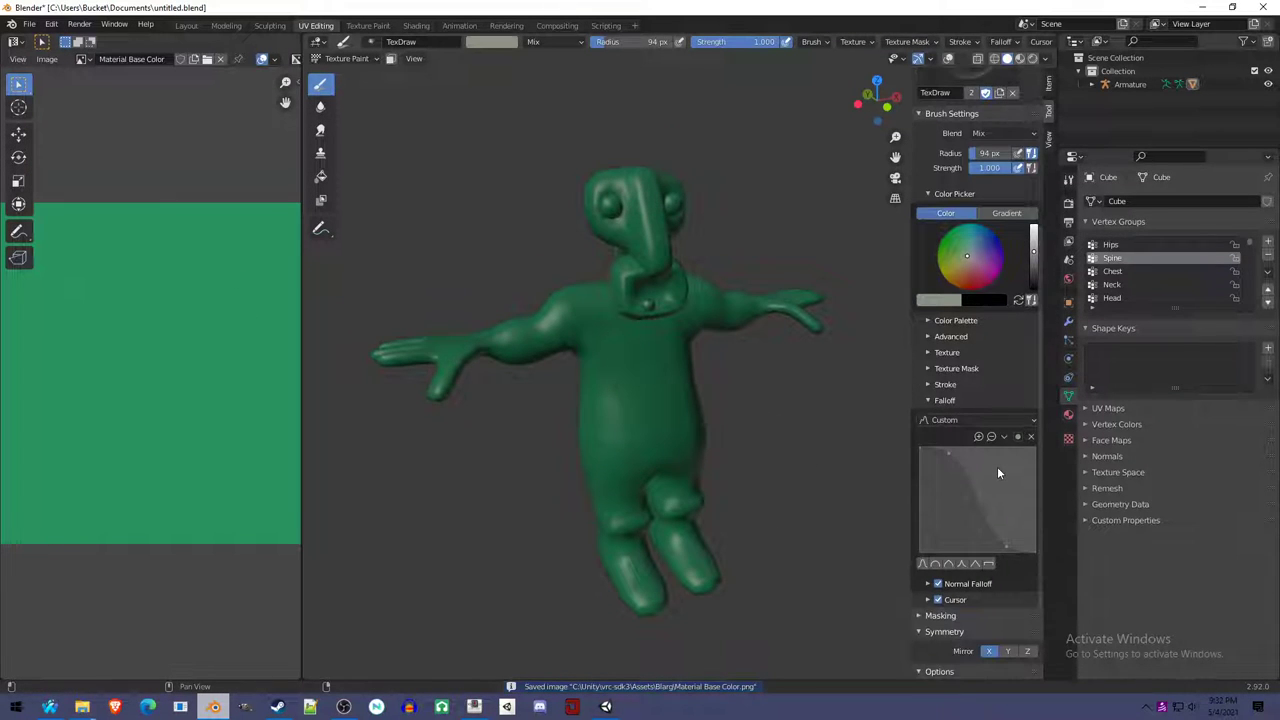
click(928, 584)
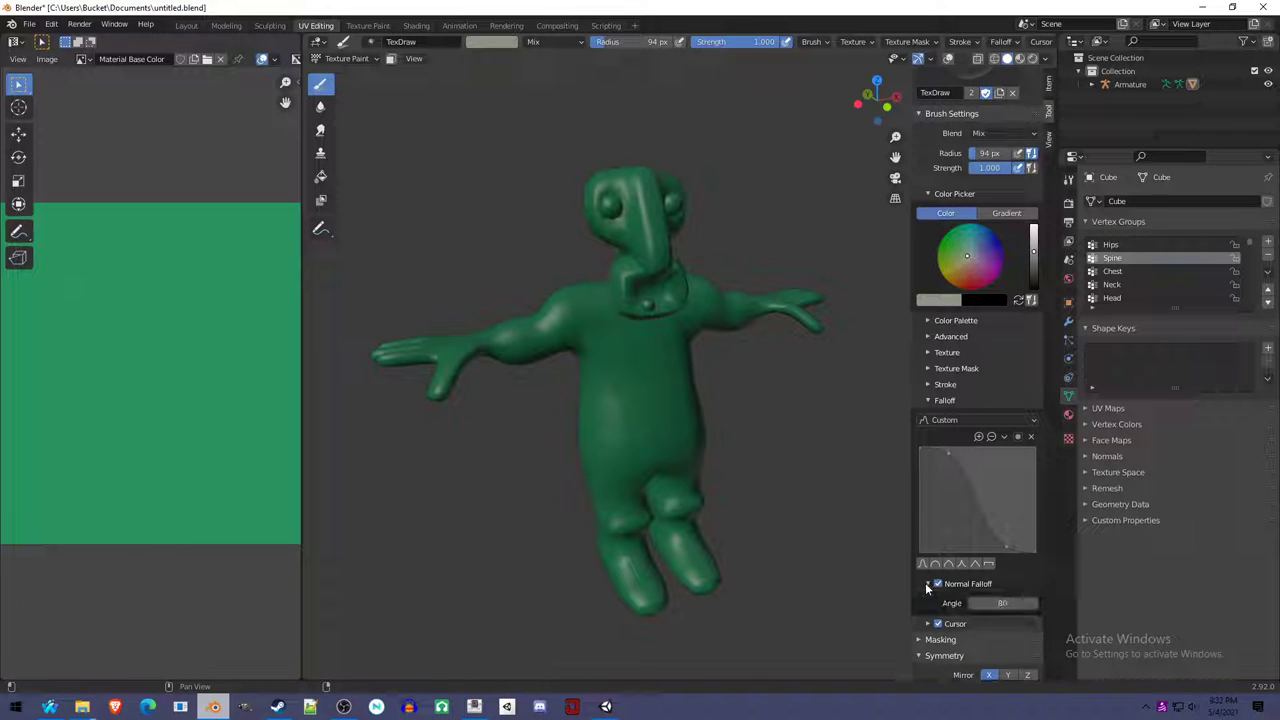
click(928, 588)
scroll(992, 572, down, 4)
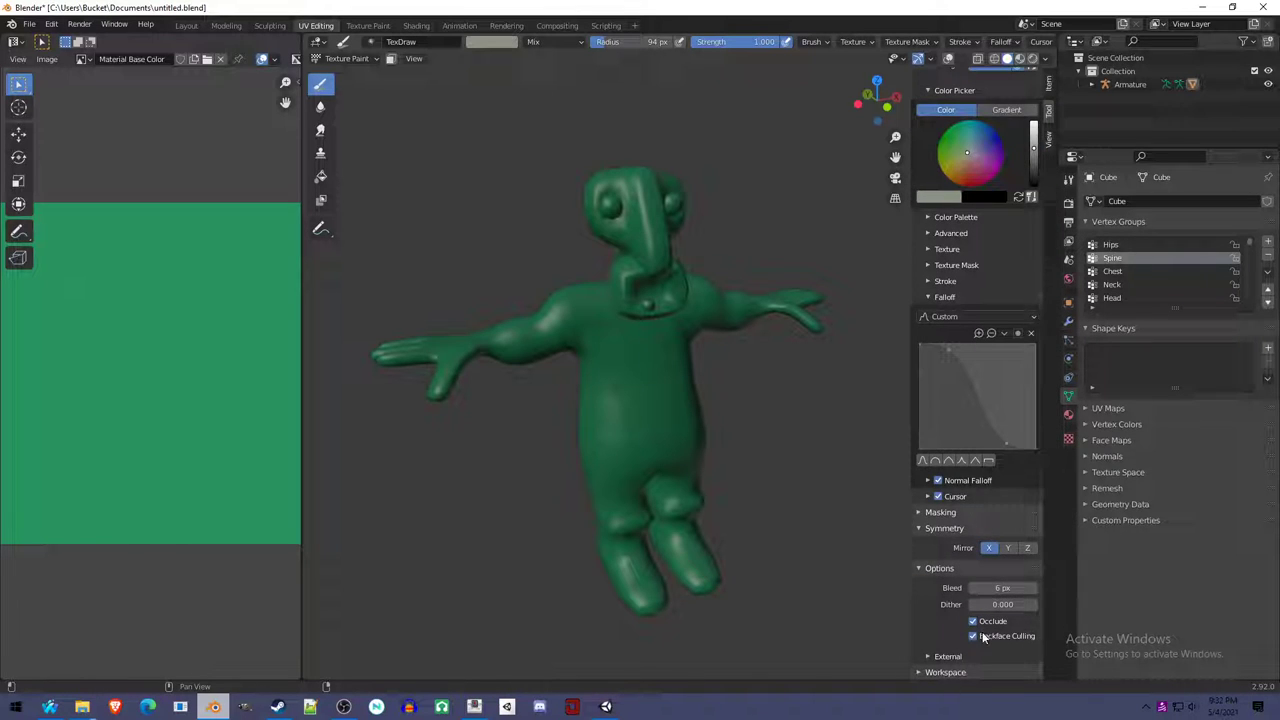
Turn off Occlude and Normal Falloff for texture painting, keeping Backface Culling enabled and undoing the test stroke.
drag(614, 438, 672, 438)
mouse_move(672, 438)
middle_down()
mouse_move(808, 432)
mouse_move(736, 426)
middle_up()
key(ctrl+z)
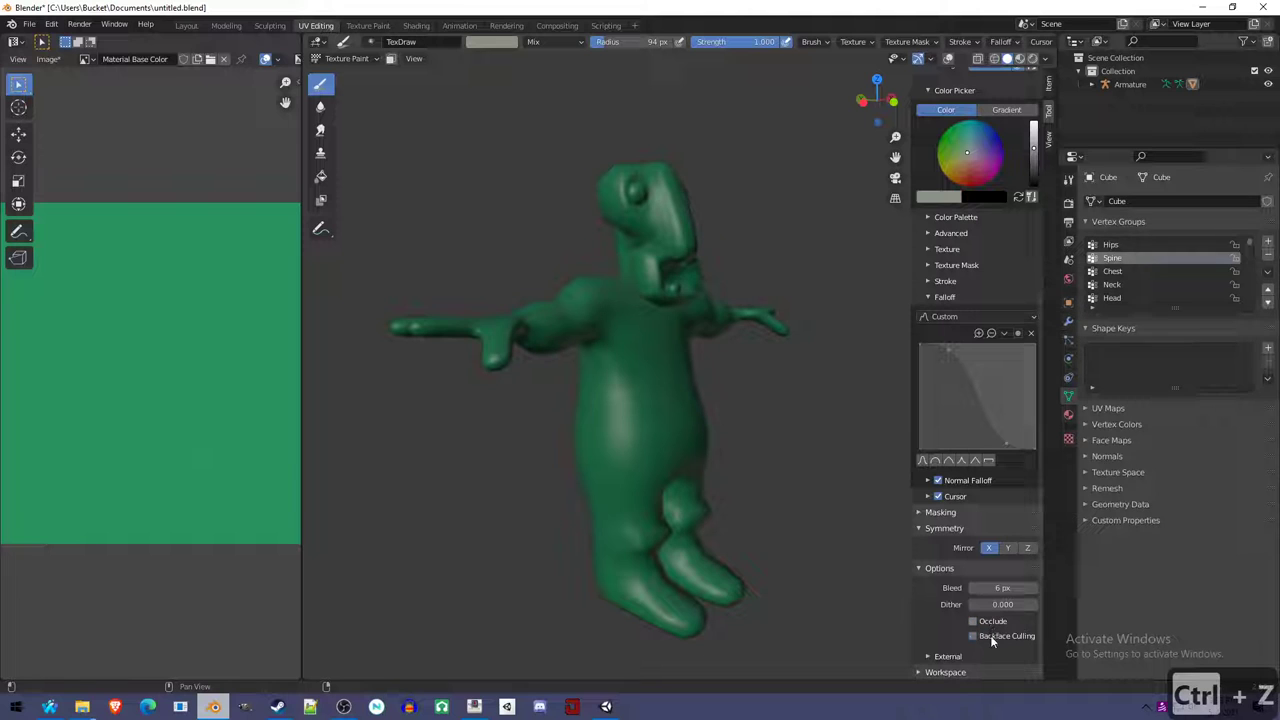
click(990, 635)
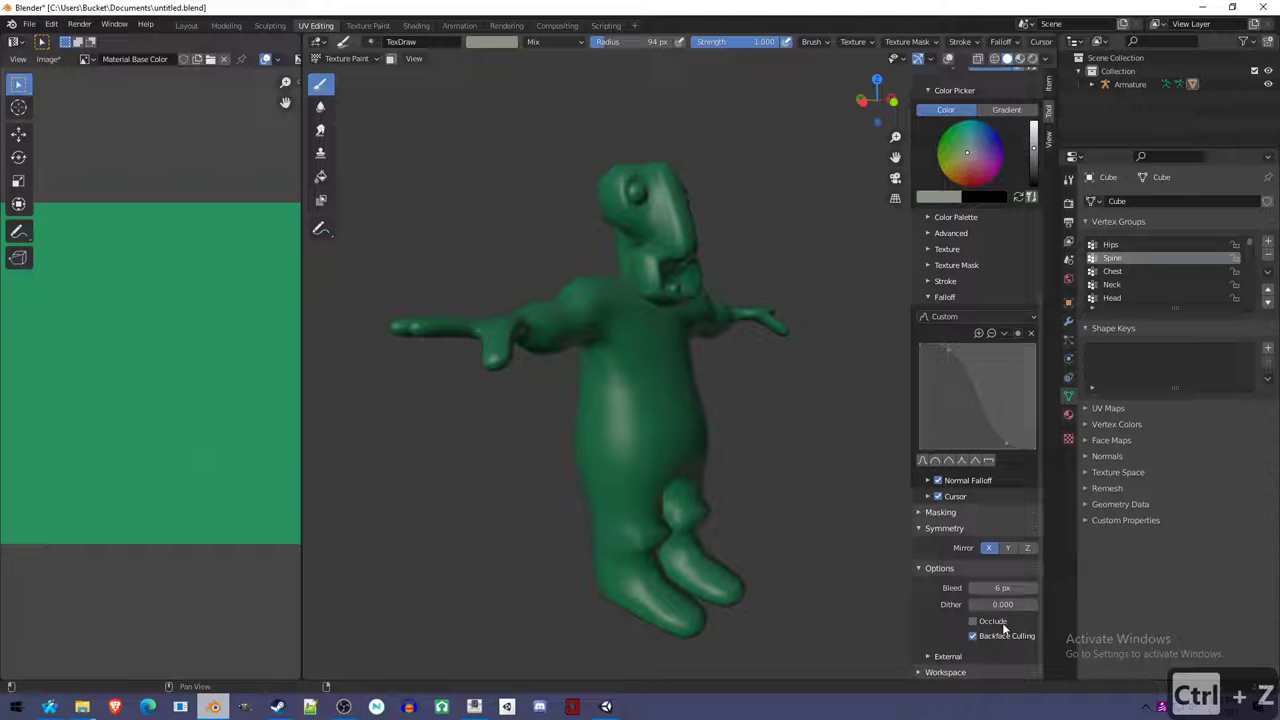
click(938, 481)
Try painting the lower torso and thighs light grey with Normal Falloff disabled.
mouse_move(700, 460)
mouse_down()
mouse_move(623, 466)
mouse_move(693, 457)
mouse_up()
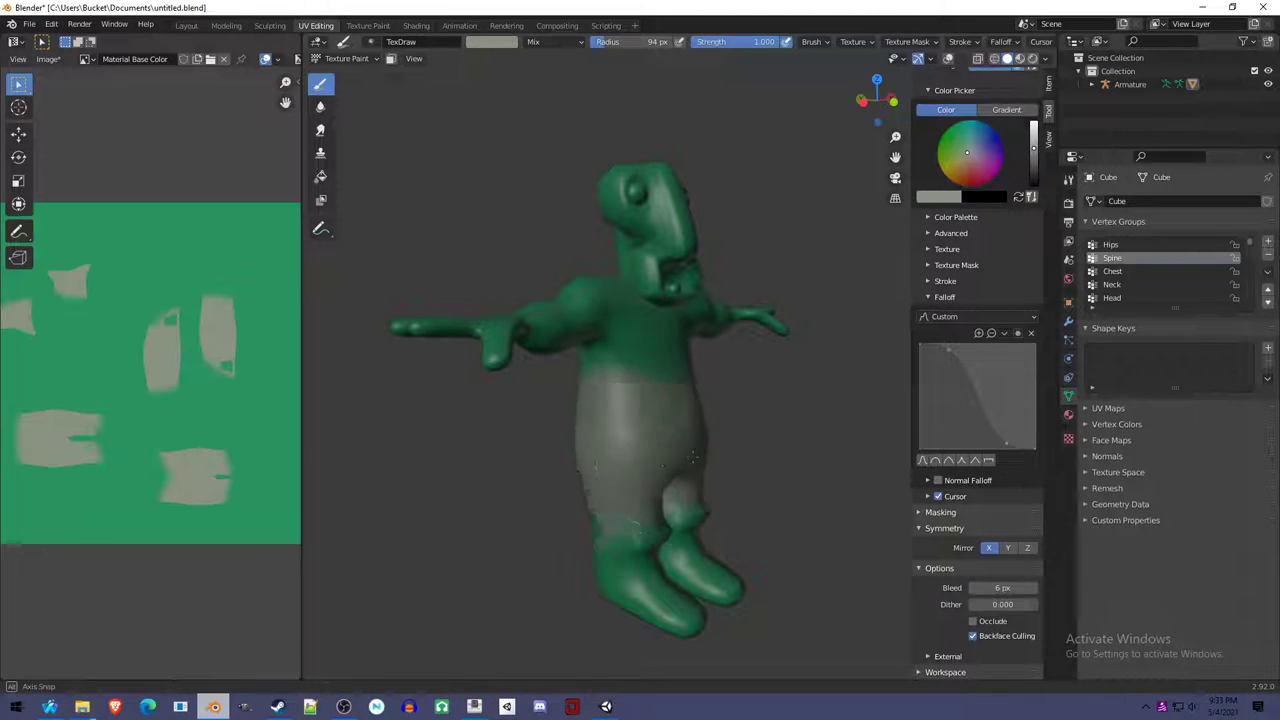
mouse_move(693, 457)
middle_down()
mouse_move(640, 460)
mouse_move(720, 462)
middle_up()
key(ctrl+z)
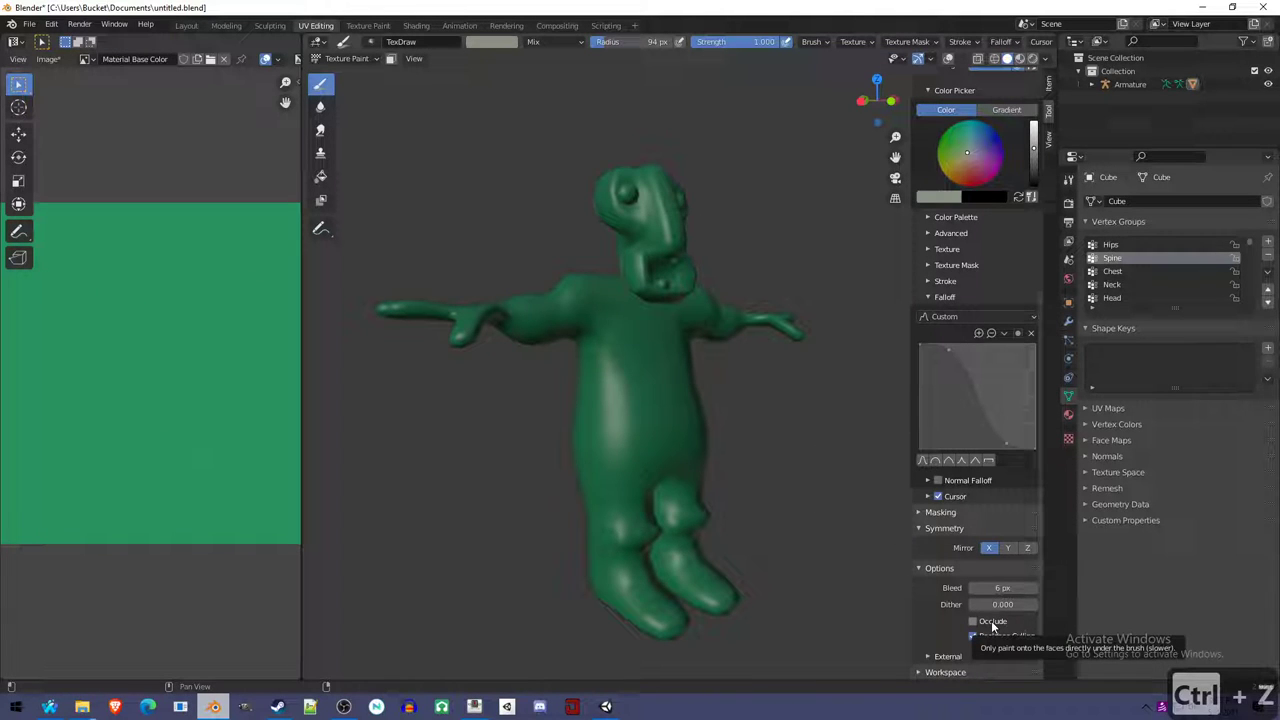
Paint light grey trousers from the waist to the ankles, reducing the brush radius to 29 px for the lower edges.
mouse_move(690, 440)
middle_down()
mouse_move(585, 446)
mouse_move(640, 441)
middle_up()
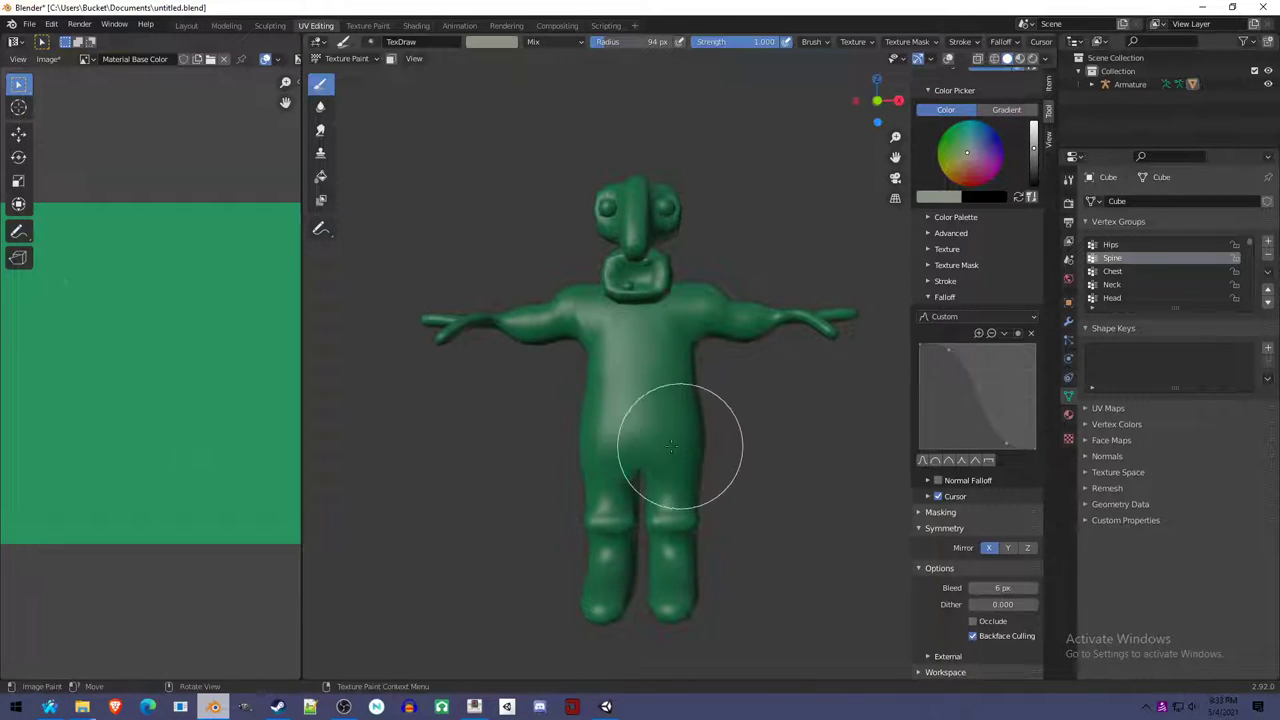
scroll(600, 490, up, 2)
mouse_move(560, 500)
mouse_down()
mouse_move(623, 514)
mouse_move(557, 557)
mouse_move(605, 595)
mouse_move(620, 588)
mouse_up()
key(f)
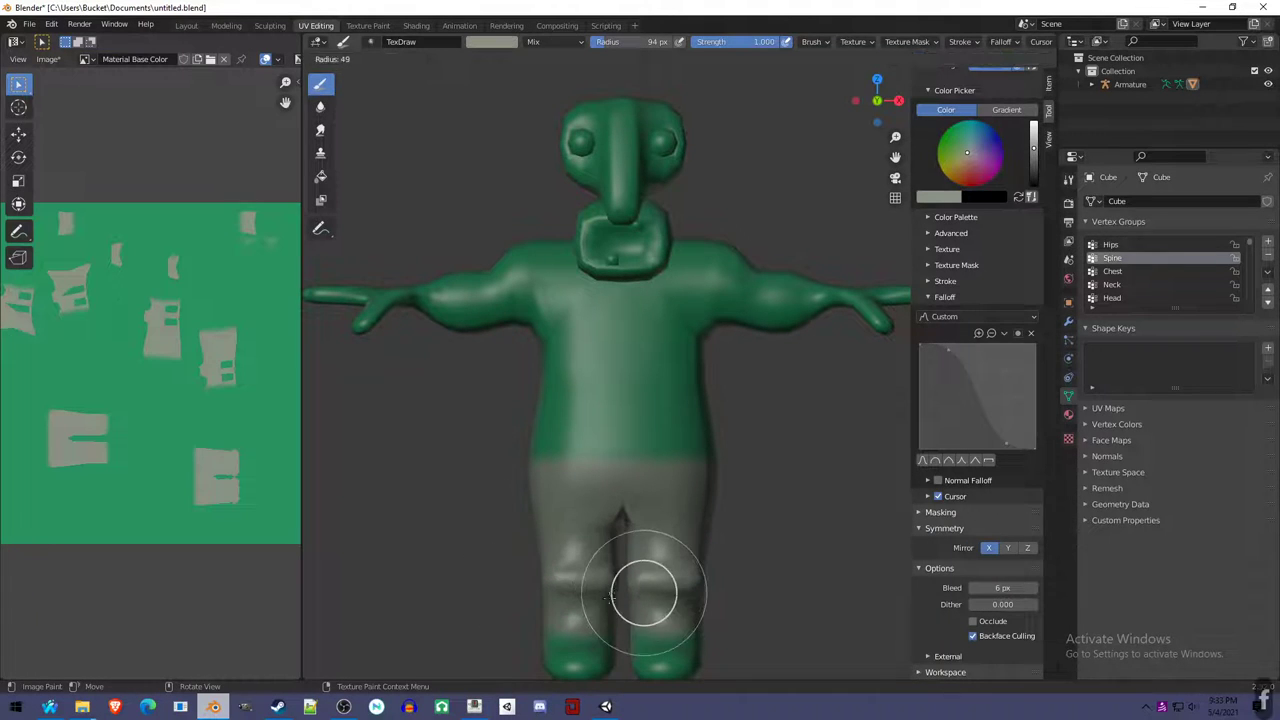
click(662, 598)
drag(600, 634, 640, 634)
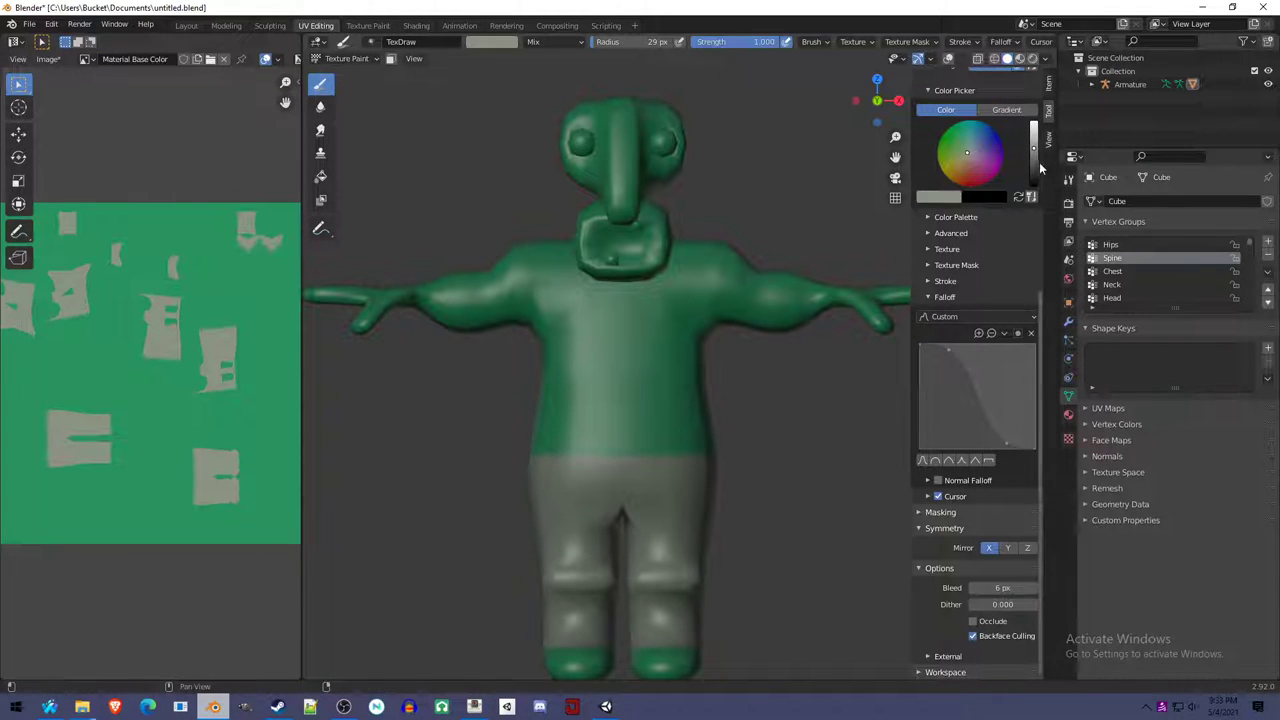
Set the brush color to dark reddish brown and paint both feet as shoes, covering their front and sides.
mouse_move(976, 150)
mouse_down()
mouse_move(982, 129)
mouse_move(1034, 170)
mouse_up()
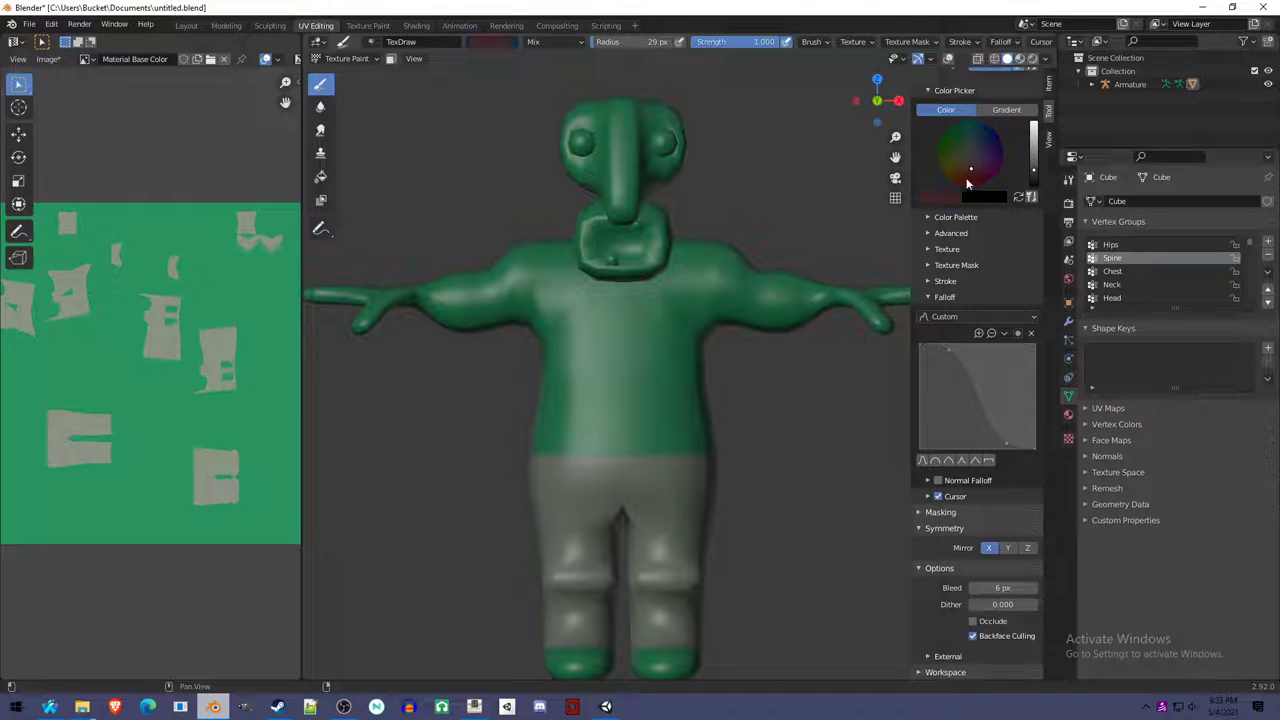
middle_drag(560, 569, 703, 584)
drag(729, 579, 707, 581)
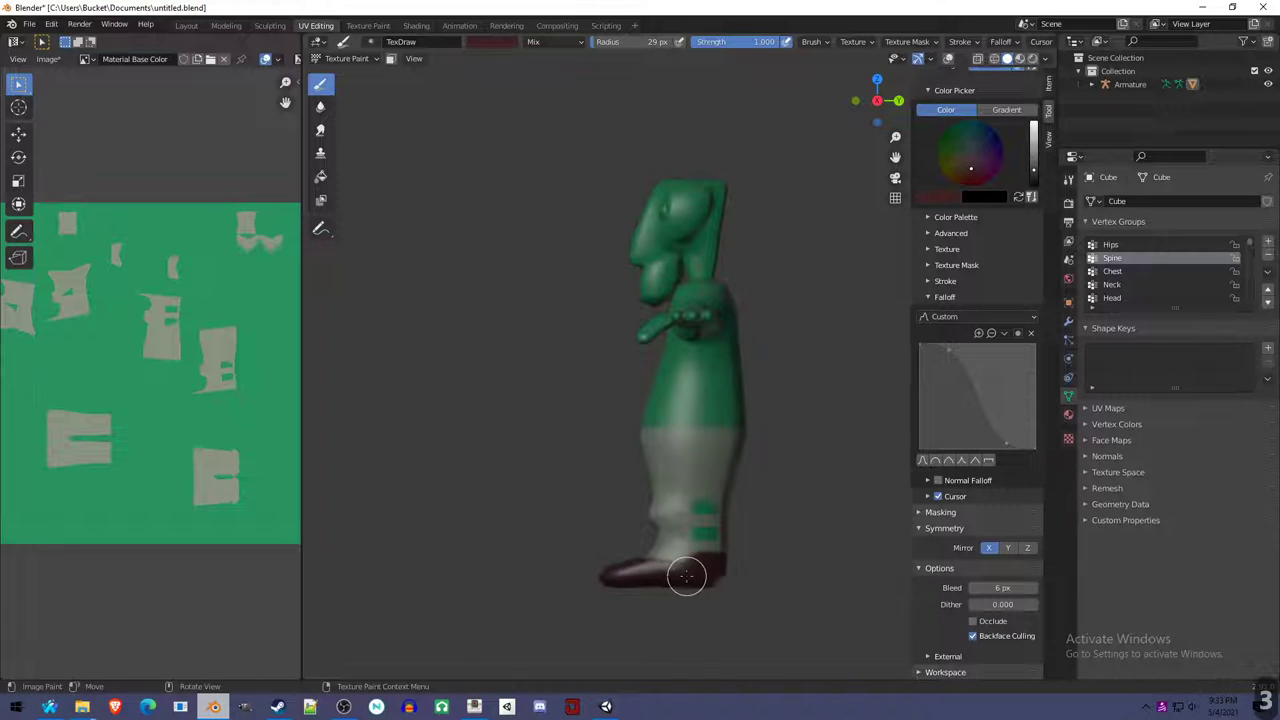
mouse_move(709, 543)
middle_down()
mouse_move(680, 466)
mouse_move(609, 448)
mouse_move(658, 463)
middle_up()
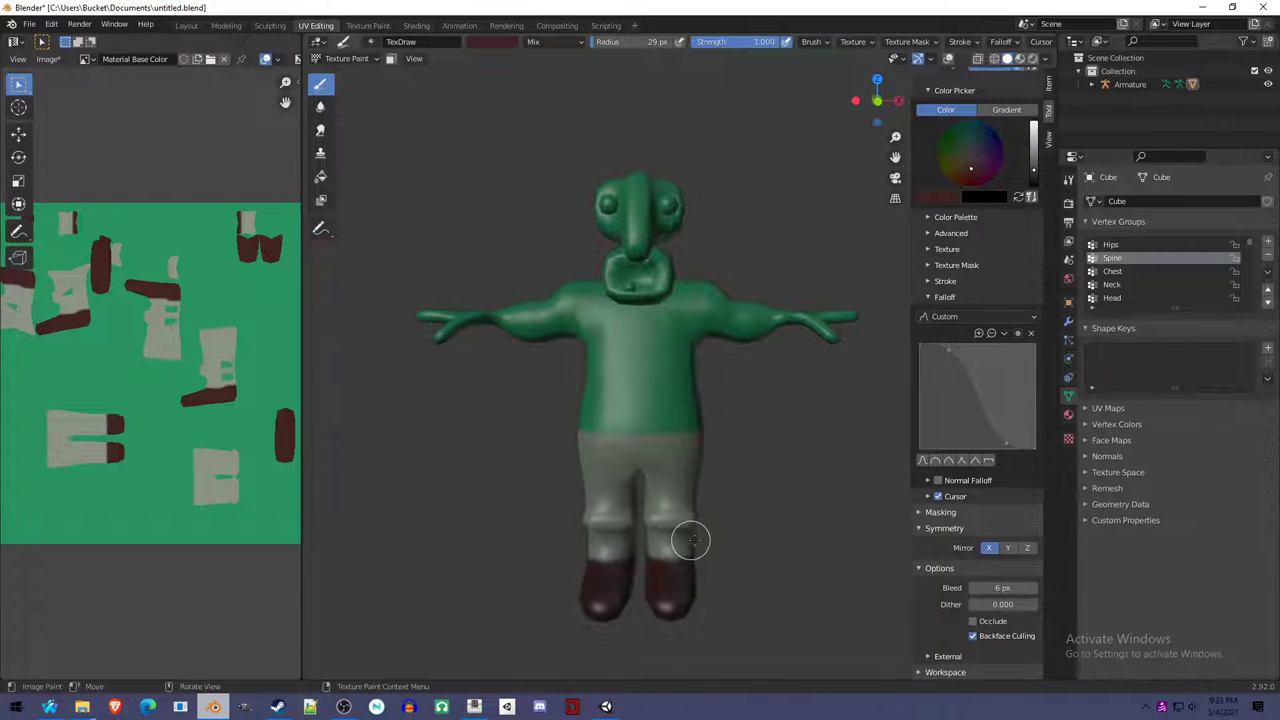
Sample the trouser grey from the texture image and paint over the leftover green patches on the sides of the legs.
mouse_move(689, 537)
middle_down()
mouse_move(797, 546)
mouse_move(746, 570)
mouse_move(980, 250)
middle_up()
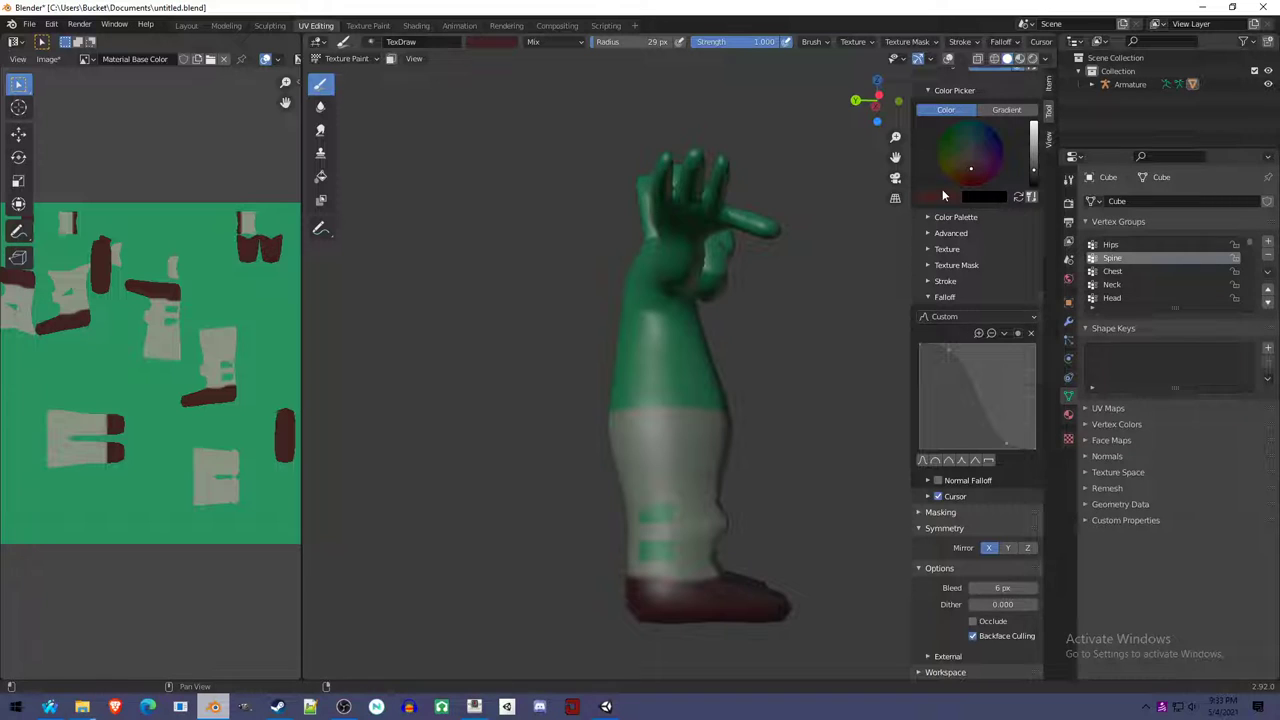
click(942, 196)
click(1030, 344)
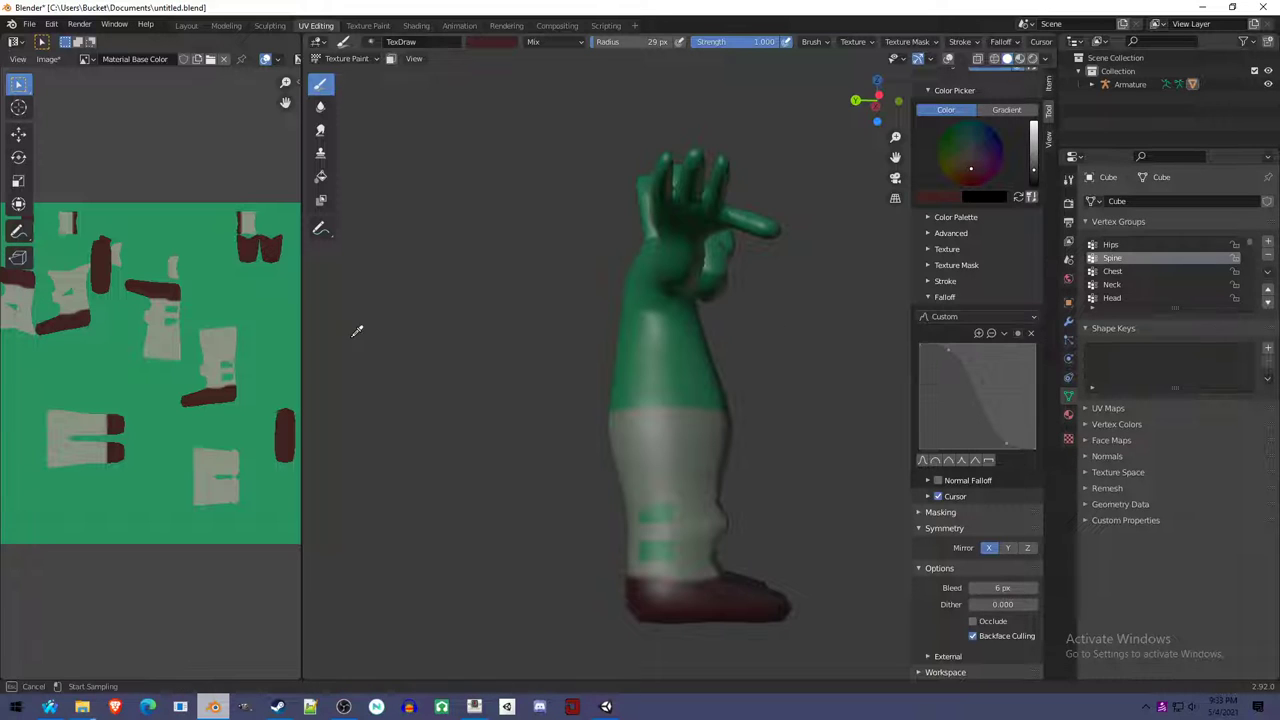
click(219, 343)
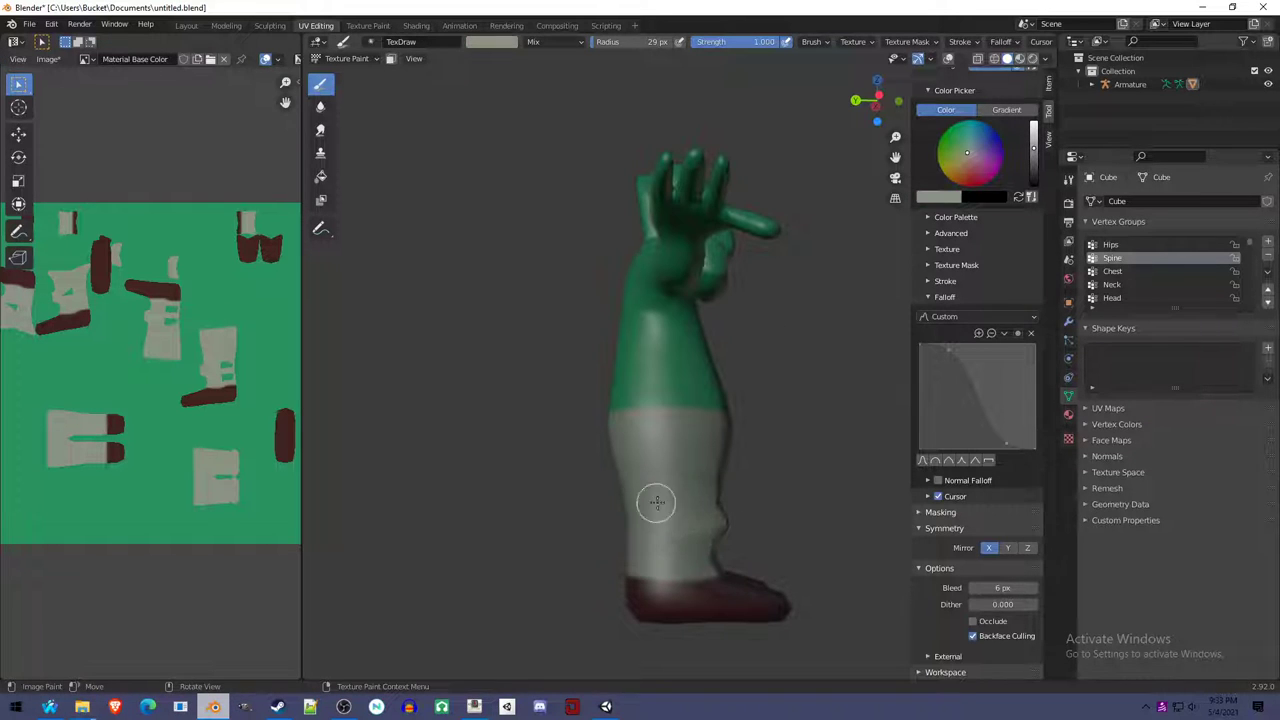
middle_drag(656, 503, 763, 455)
Set the brush color to bright orange-red and paint the torso from the waist up to the mid-chest.
scroll(763, 458, up, 3)
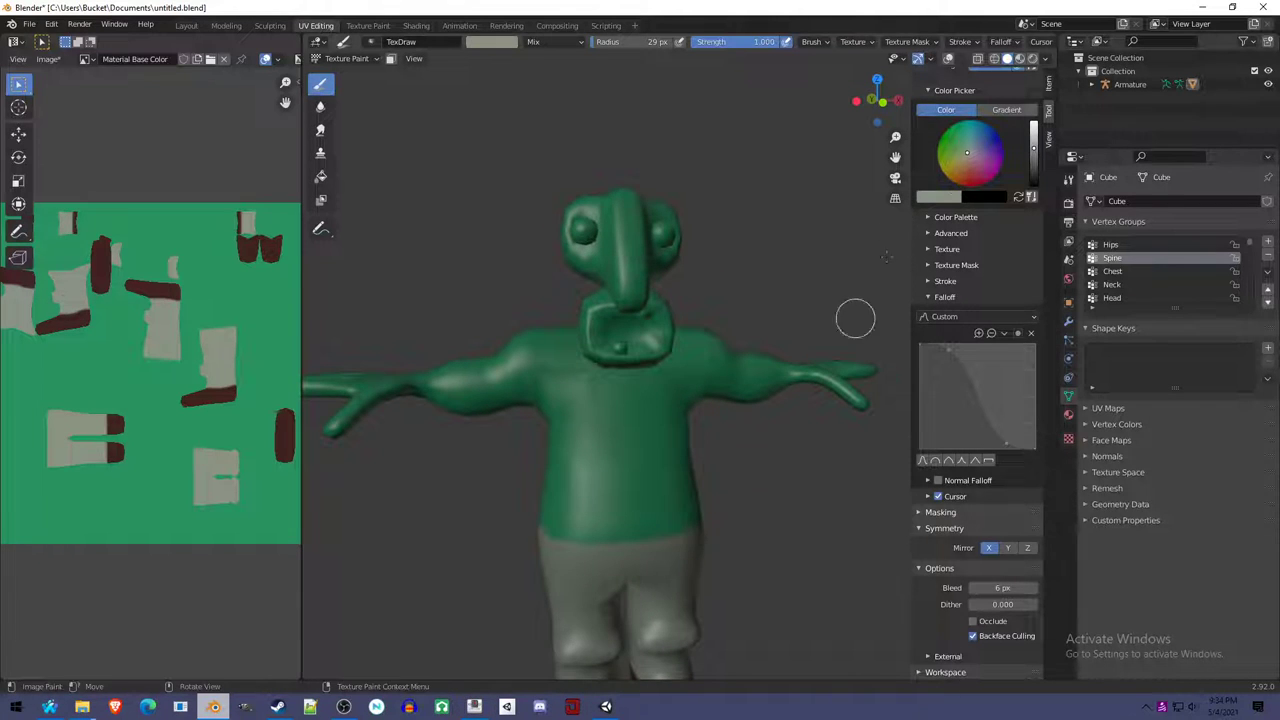
drag(976, 168, 971, 179)
drag(1034, 148, 1034, 121)
mouse_move(671, 492)
middle_down()
mouse_move(708, 474)
mouse_move(714, 484)
middle_up()
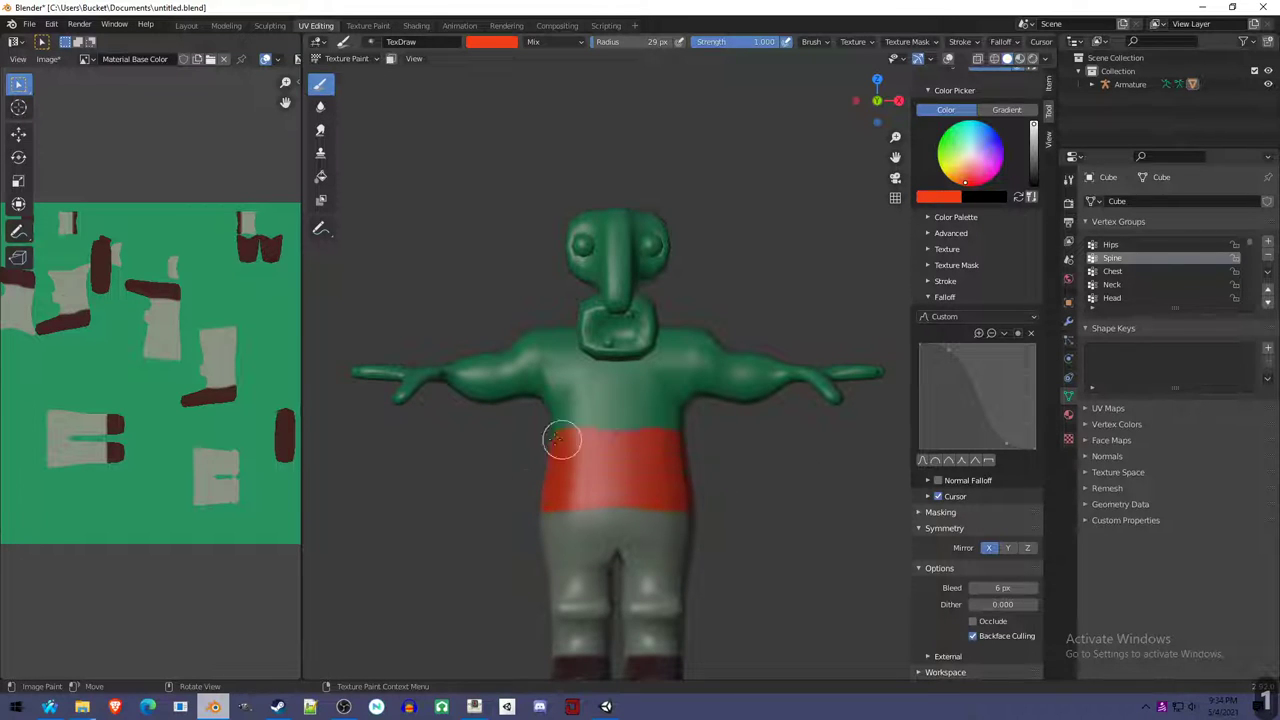
drag(544, 411, 630, 423)
scroll(722, 438, down, 2)
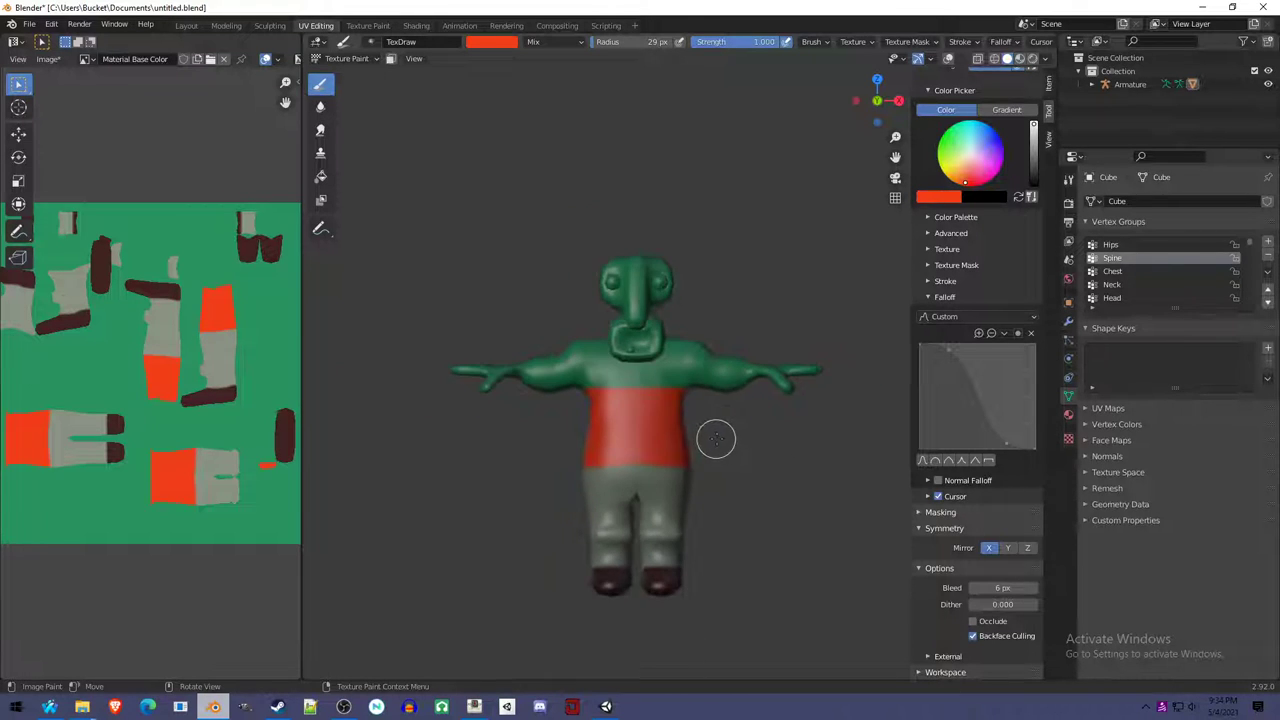
Extend the orange-red shirt over the upper chest to the shoulders, painting from the front view.
mouse_move(716, 440)
middle_down()
mouse_move(807, 448)
mouse_move(737, 437)
middle_up()
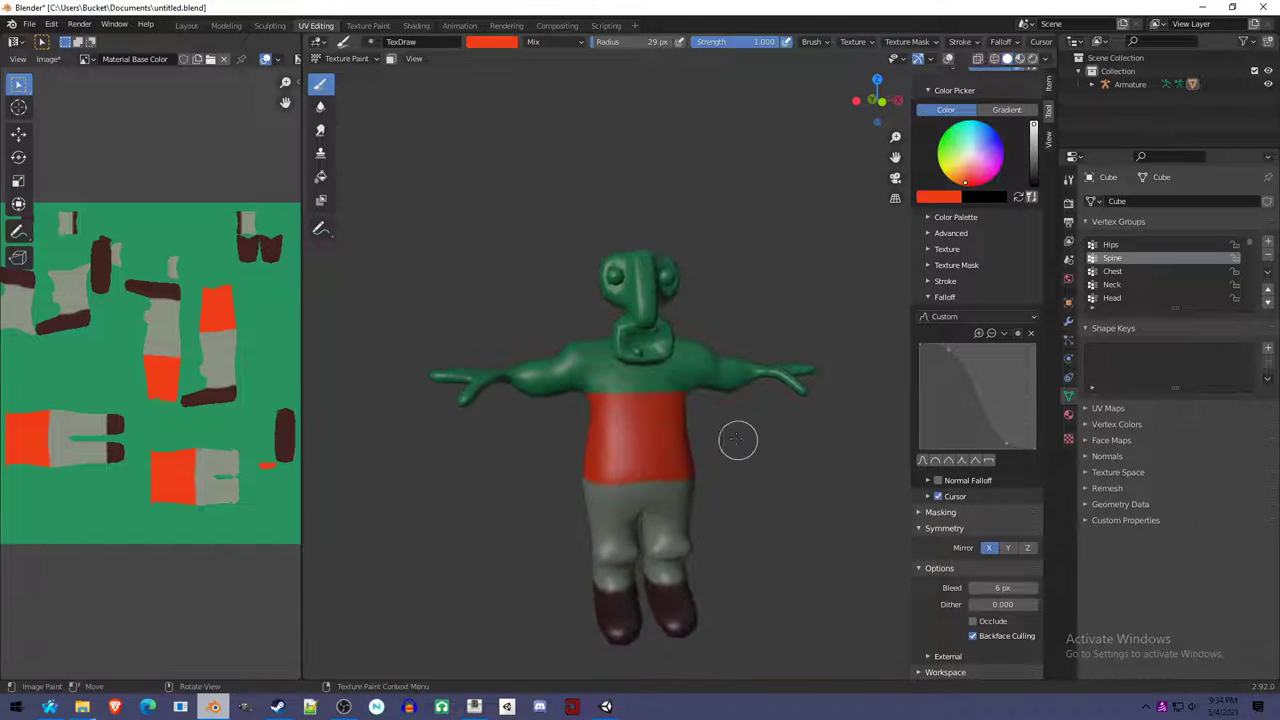
click(895, 198)
click(896, 199)
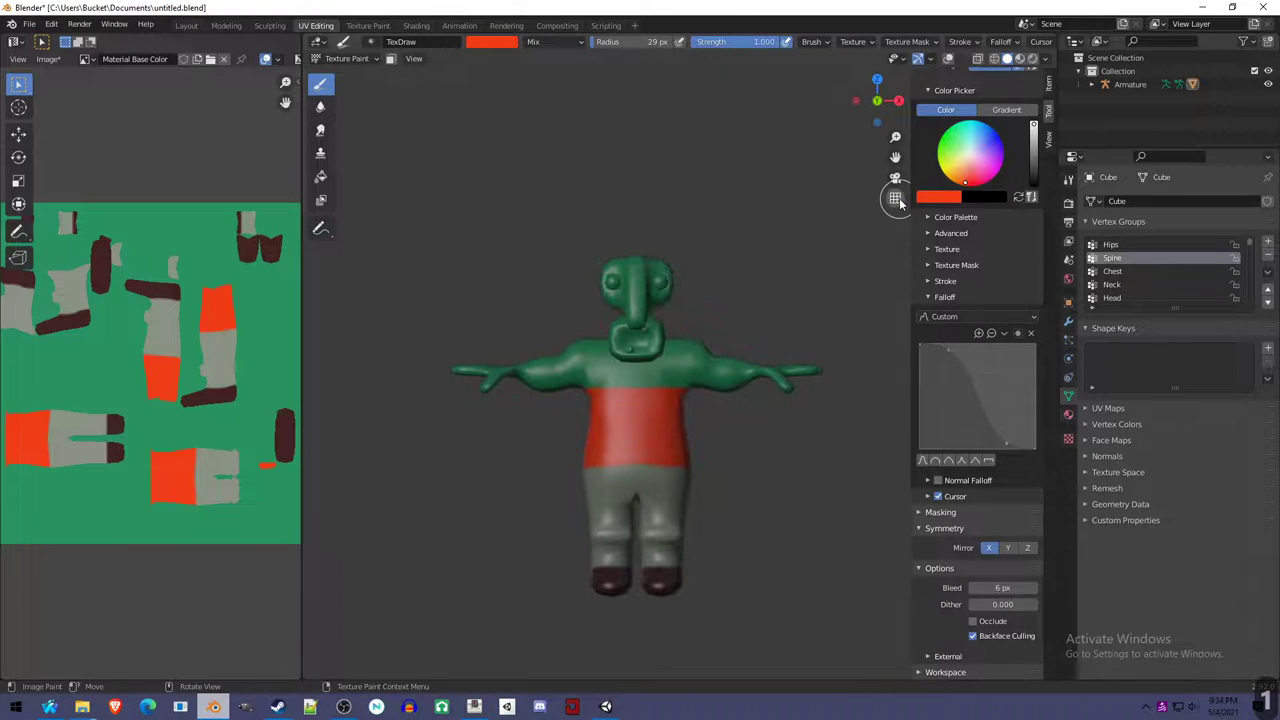
click(898, 100)
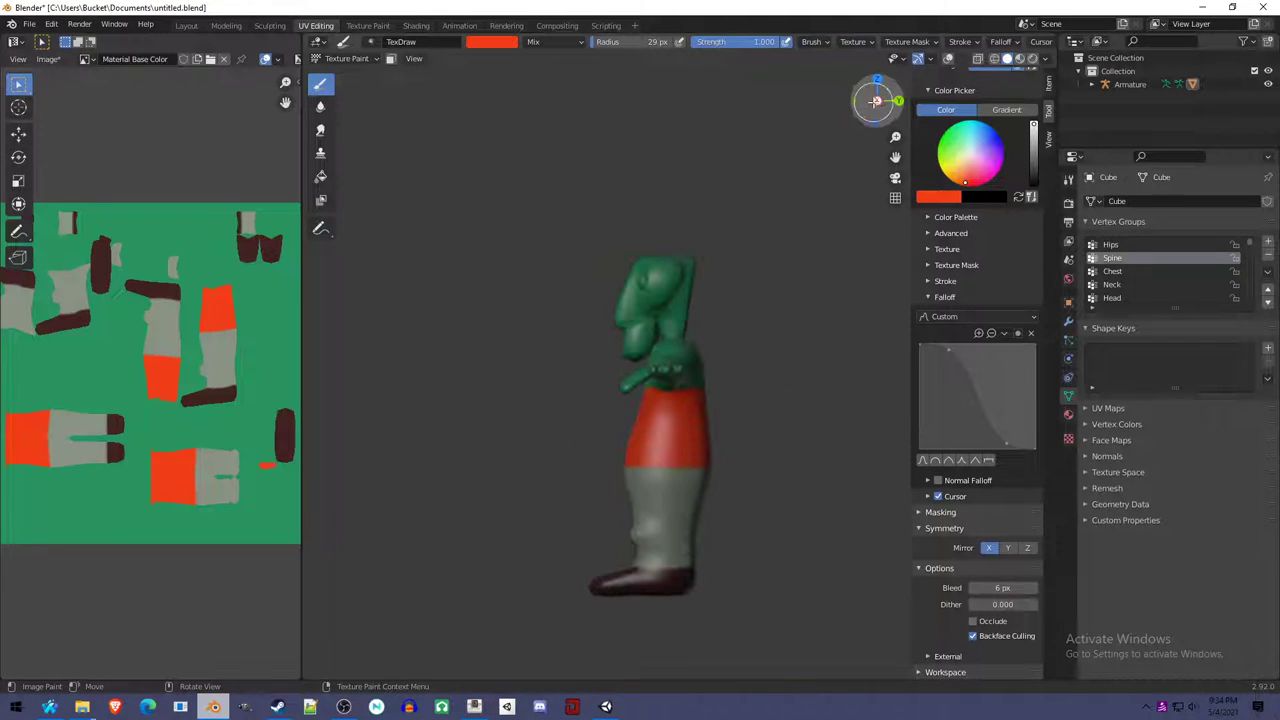
click(857, 101)
scroll(693, 491, up, 2)
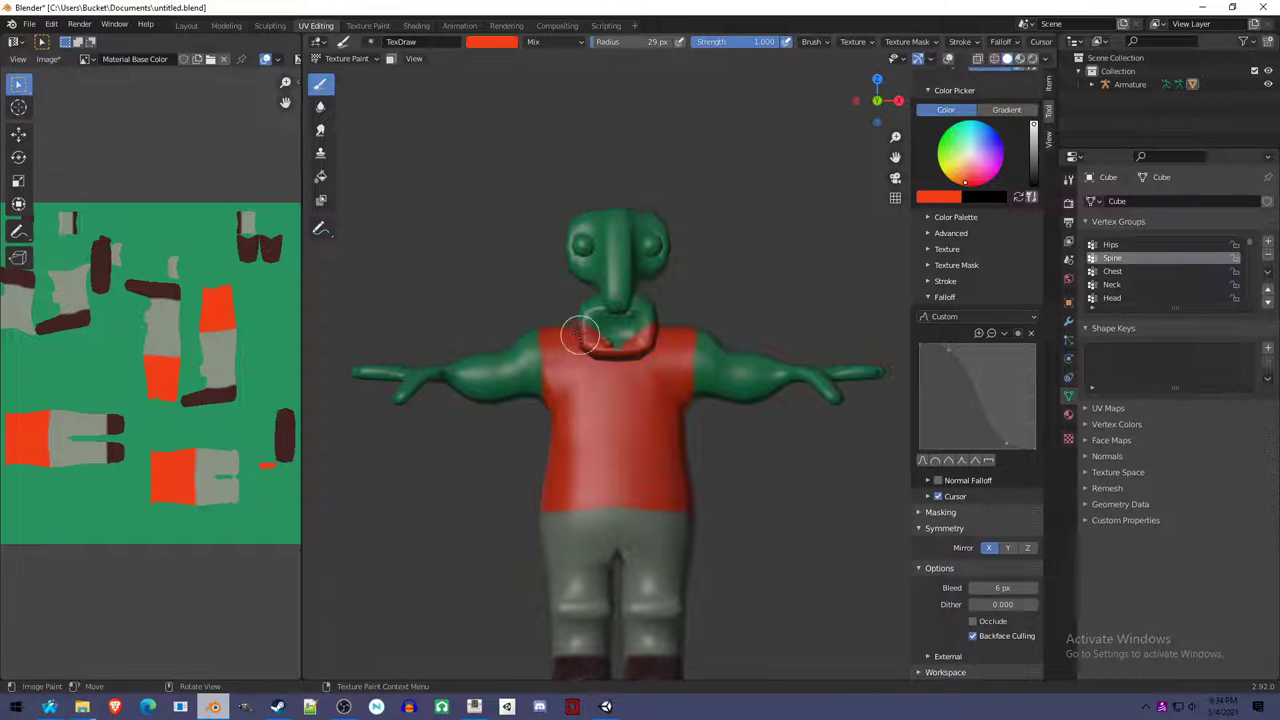
mouse_move(646, 418)
middle_down()
mouse_move(750, 431)
mouse_move(797, 453)
mouse_move(650, 425)
middle_up()
middle_drag(650, 425, 749, 480)
Set the brush color to off-white and paint nails on the fingertips and the thumb tips.
scroll(795, 475, up, 4)
scroll(797, 457, down, 4)
key(KP_1)
scroll(773, 367, up, 5)
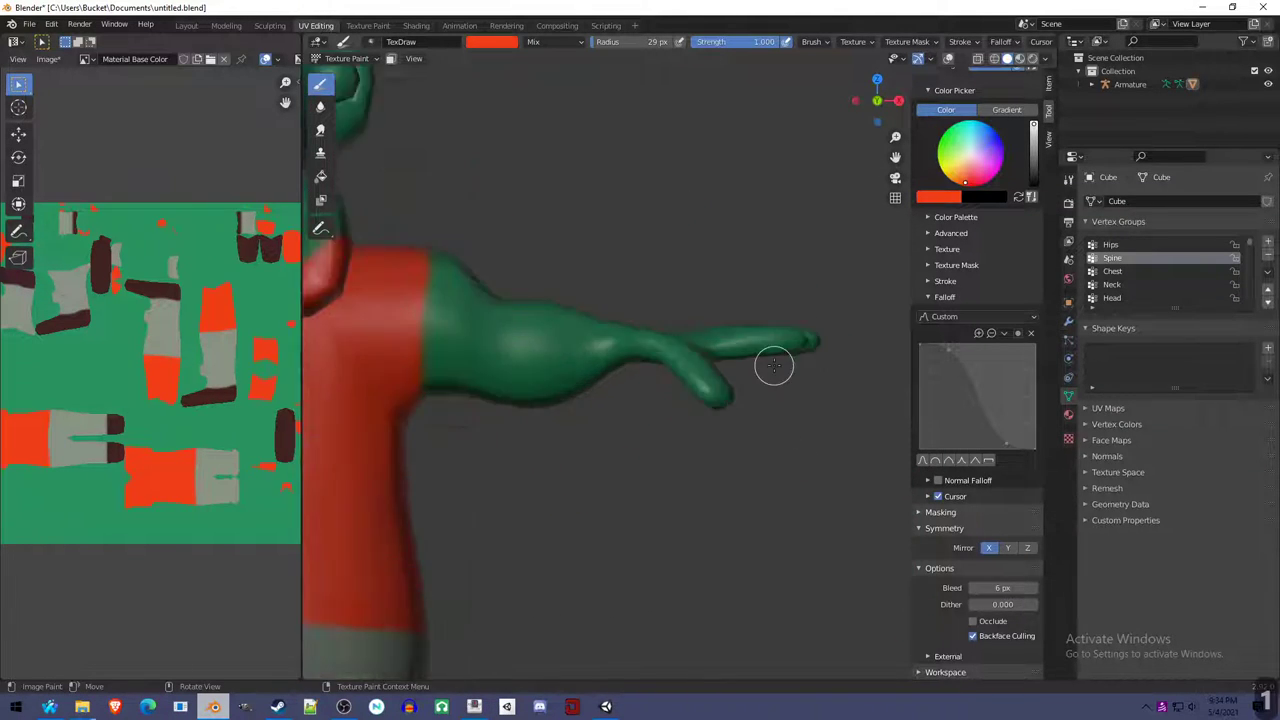
shift+middle_drag(784, 369, 606, 411)
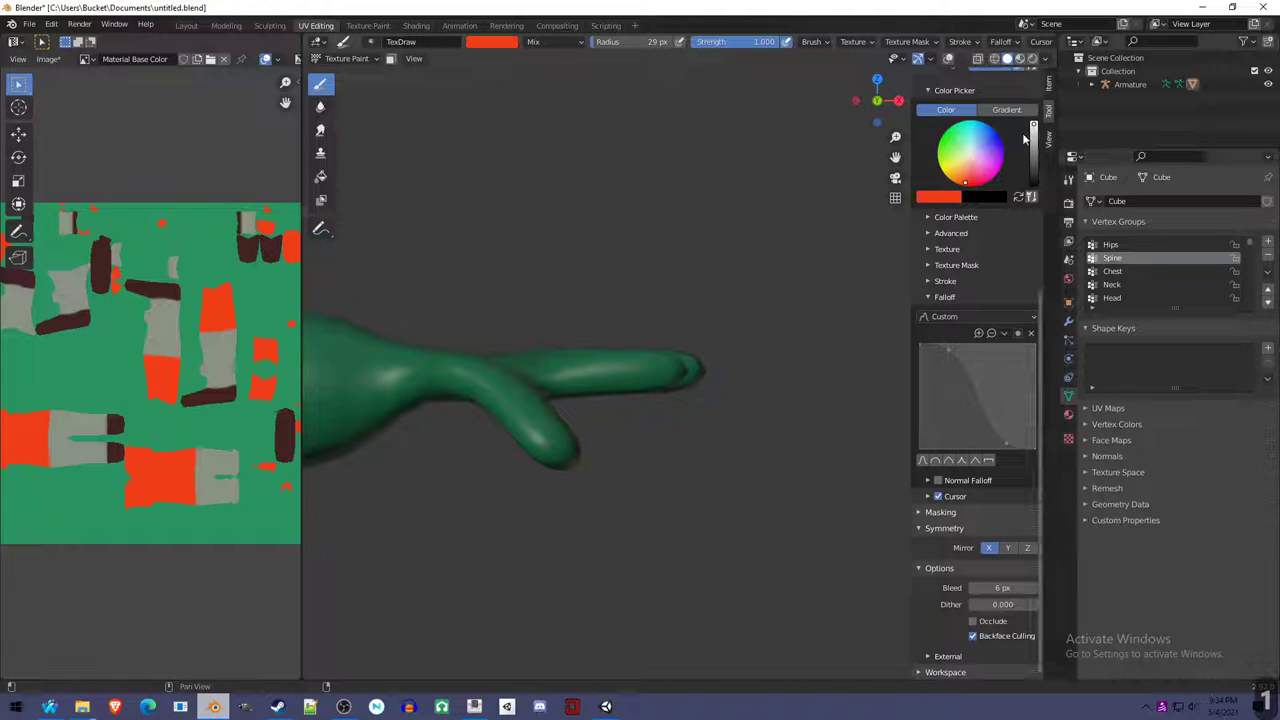
click(967, 154)
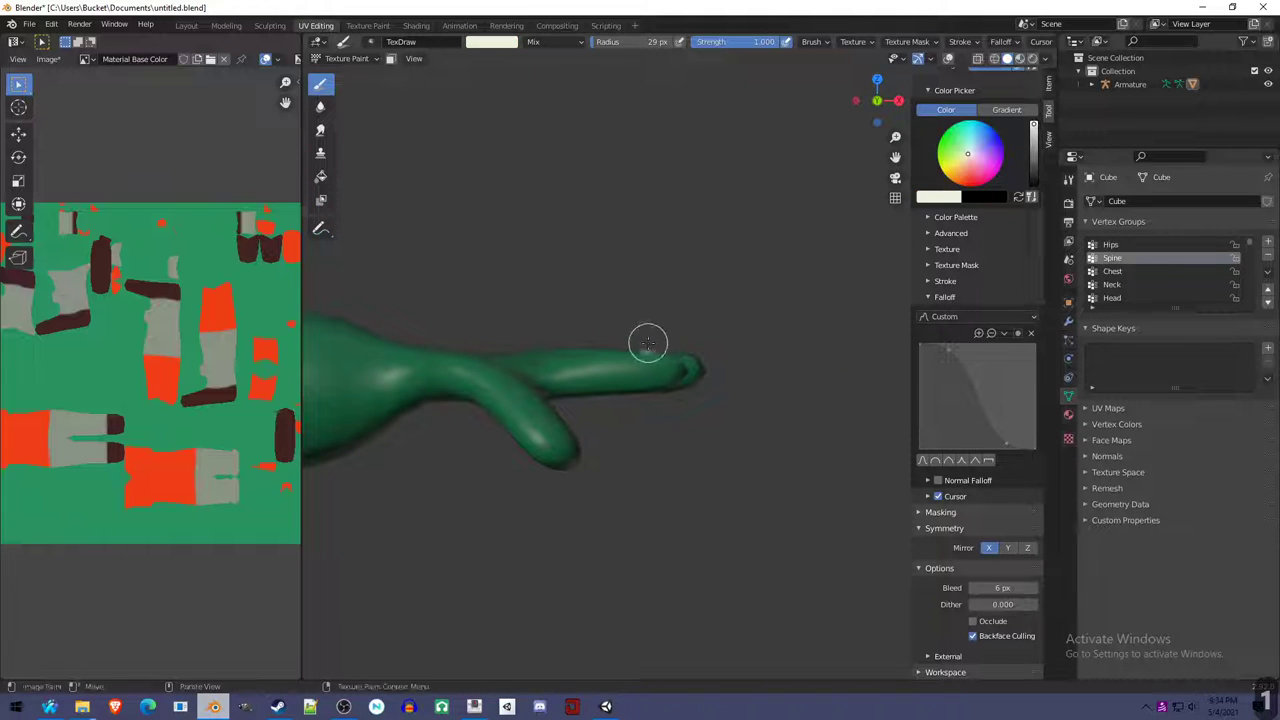
drag(648, 343, 692, 343)
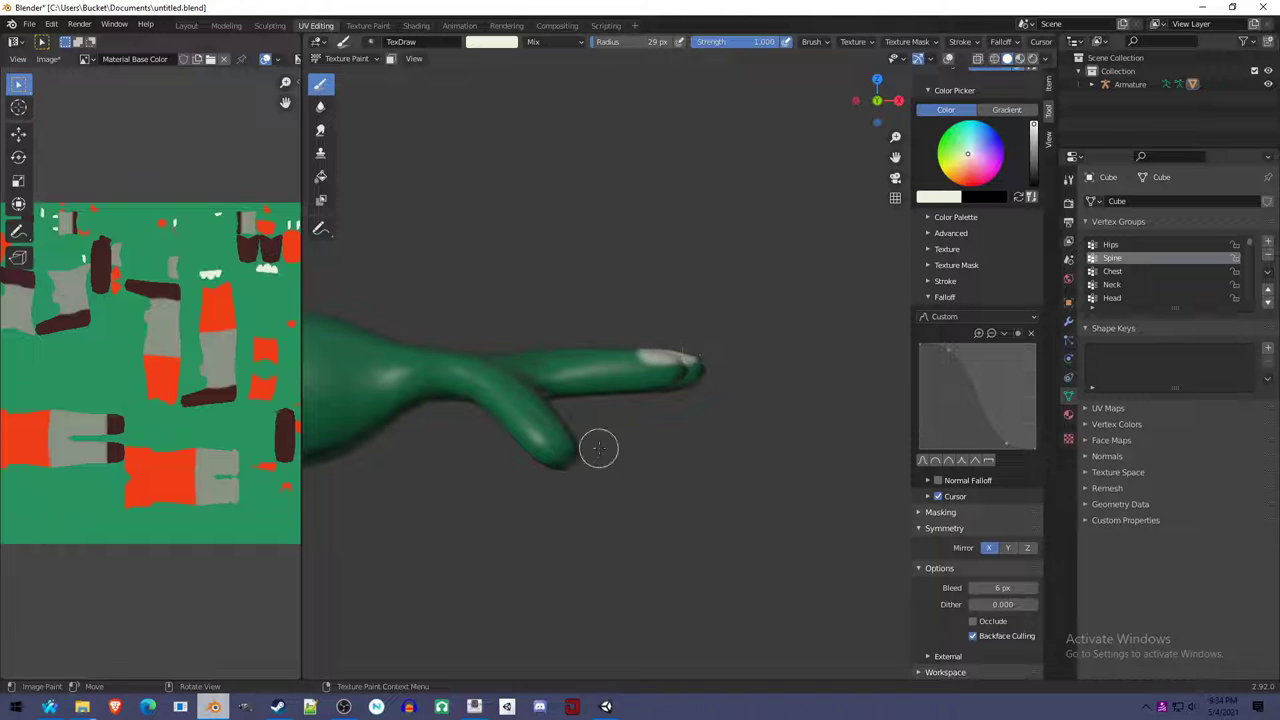
mouse_move(597, 446)
middle_down()
mouse_move(760, 450)
mouse_move(690, 440)
mouse_move(713, 438)
middle_up()
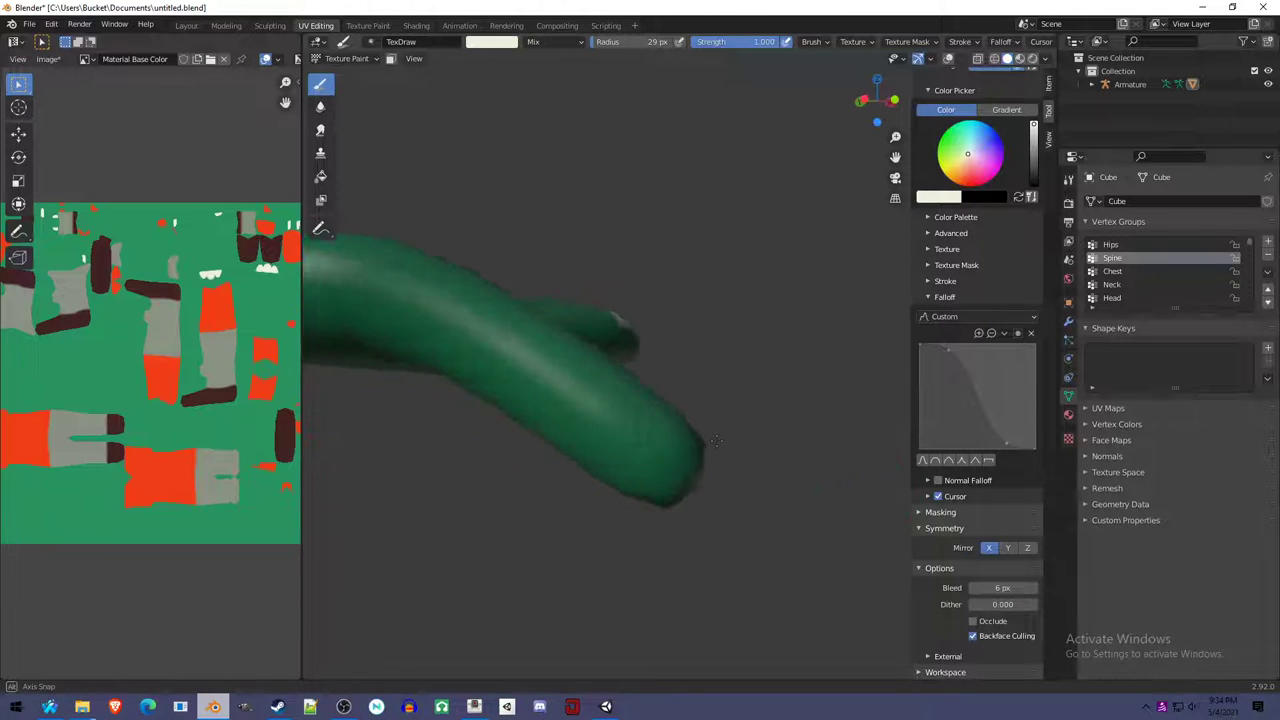
mouse_move(634, 380)
mouse_down()
mouse_move(686, 434)
mouse_move(662, 398)
mouse_up()
mouse_move(662, 398)
middle_down()
mouse_move(580, 523)
mouse_move(655, 485)
mouse_move(700, 530)
mouse_move(637, 494)
middle_up()
Show the viewport overlays in Edit Mode and separate the two eyeballs from the body mesh into their own object.
key(Tab)
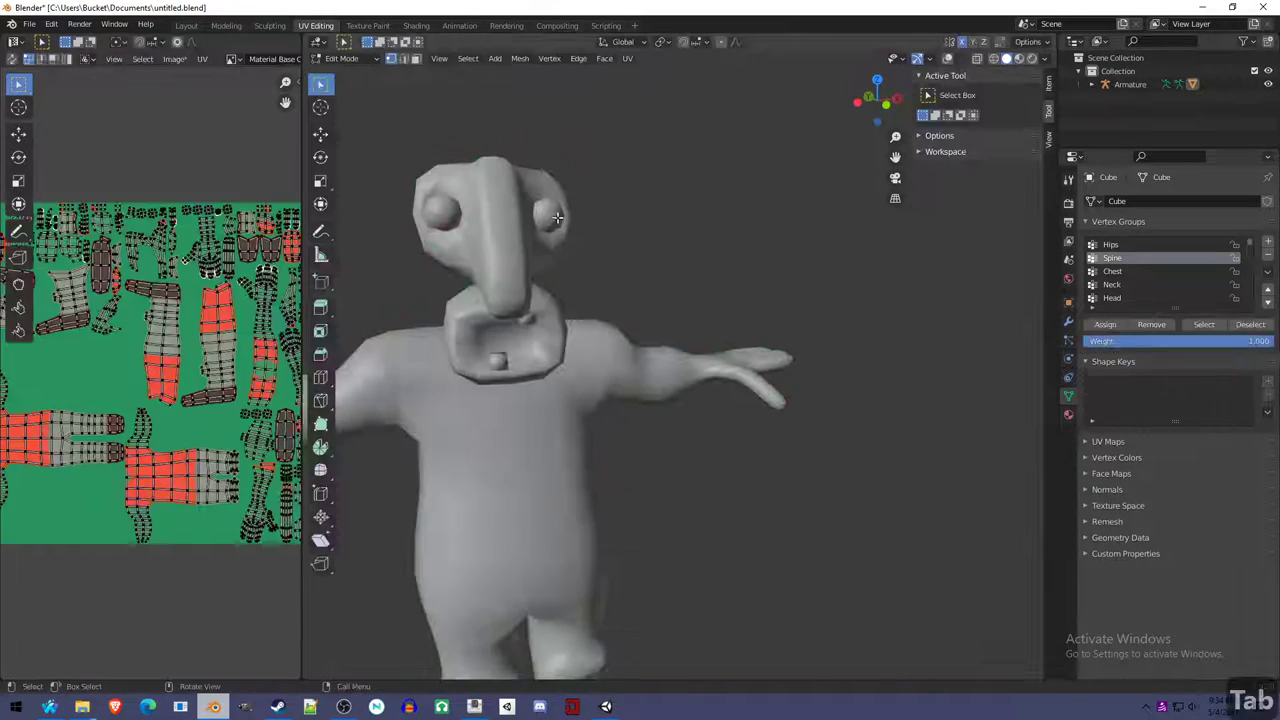
key(Tab)
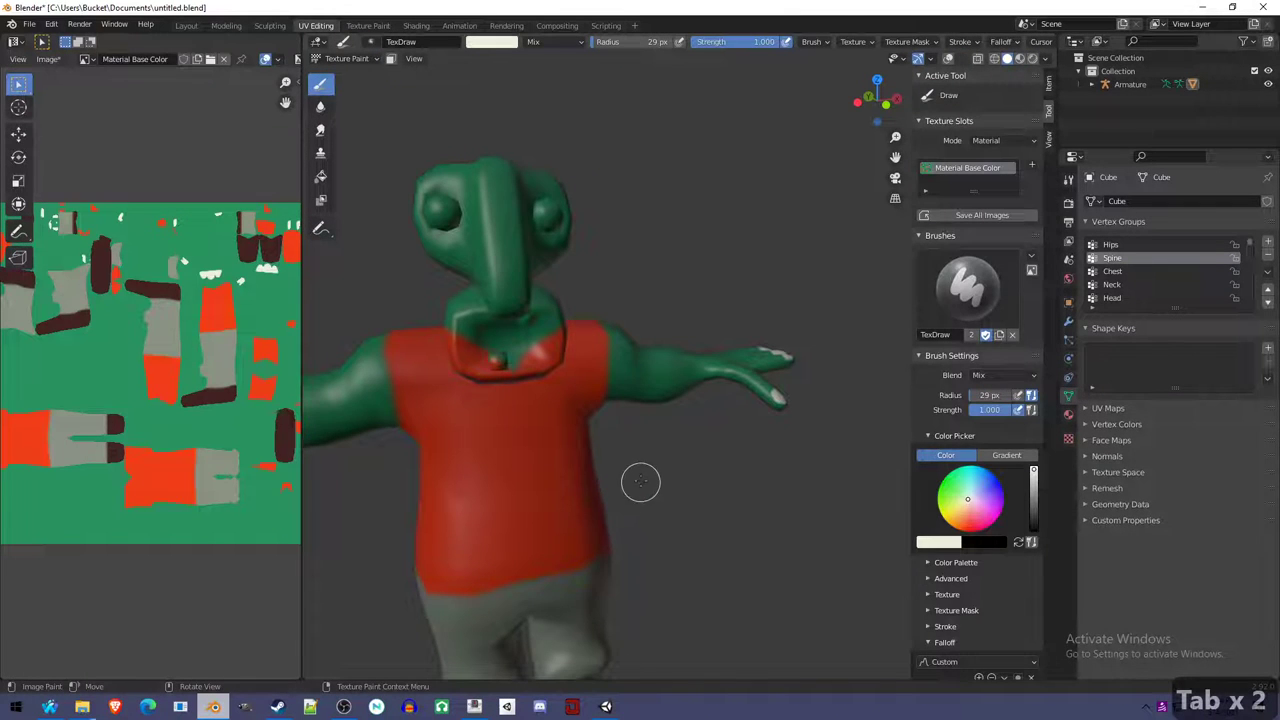
key(Tab)
click(947, 59)
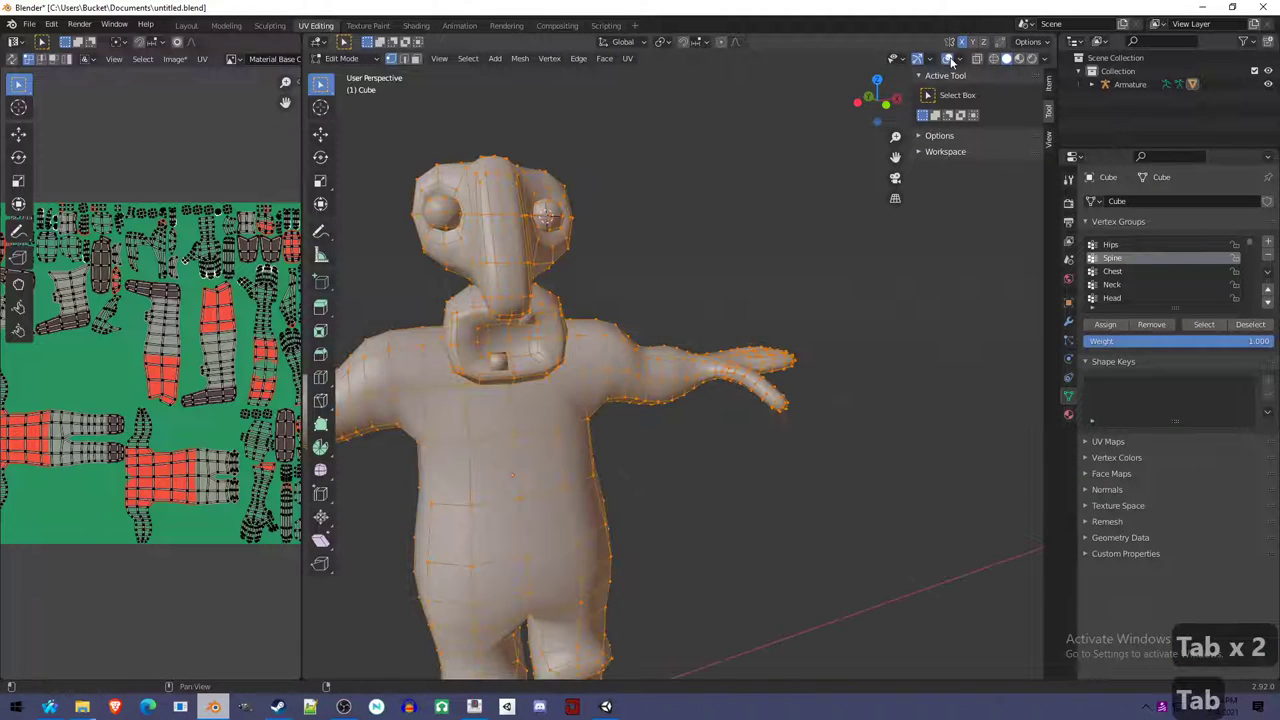
middle_drag(480, 298, 578, 335)
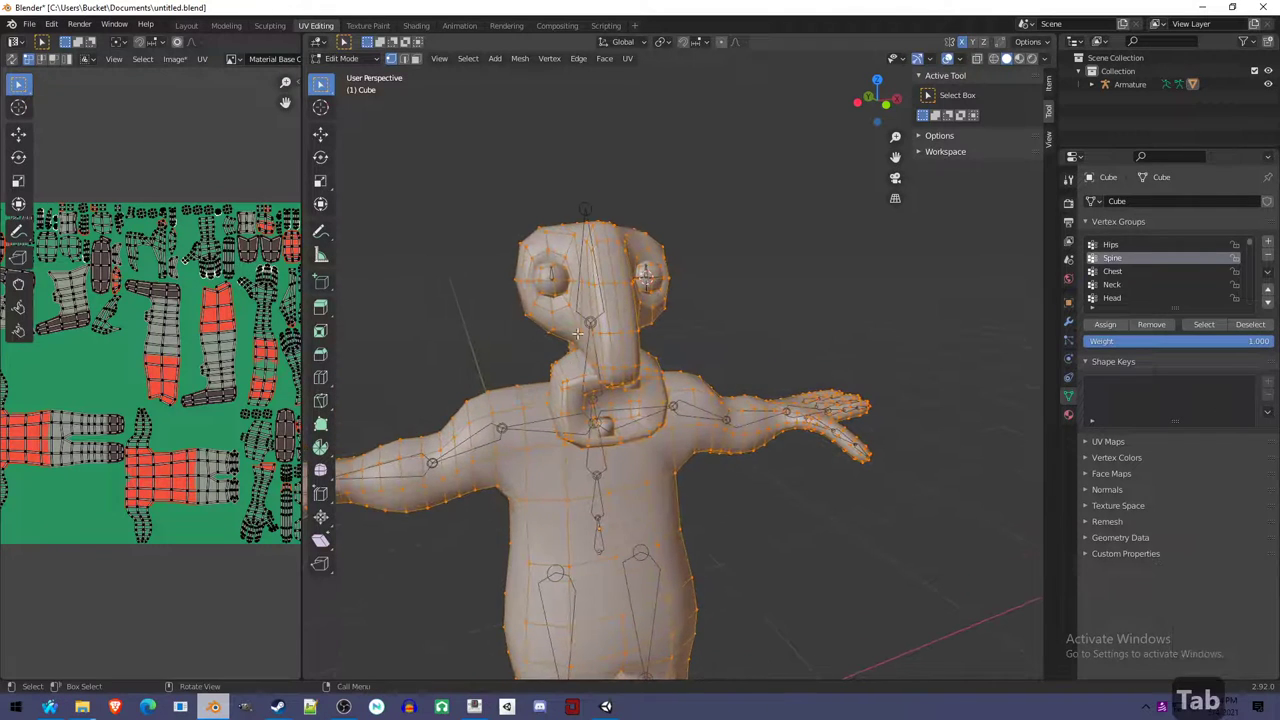
key(a)
key(a)
key(l)
Separate the mouth piece from the body mesh into its own object.
key(l)
key(p)
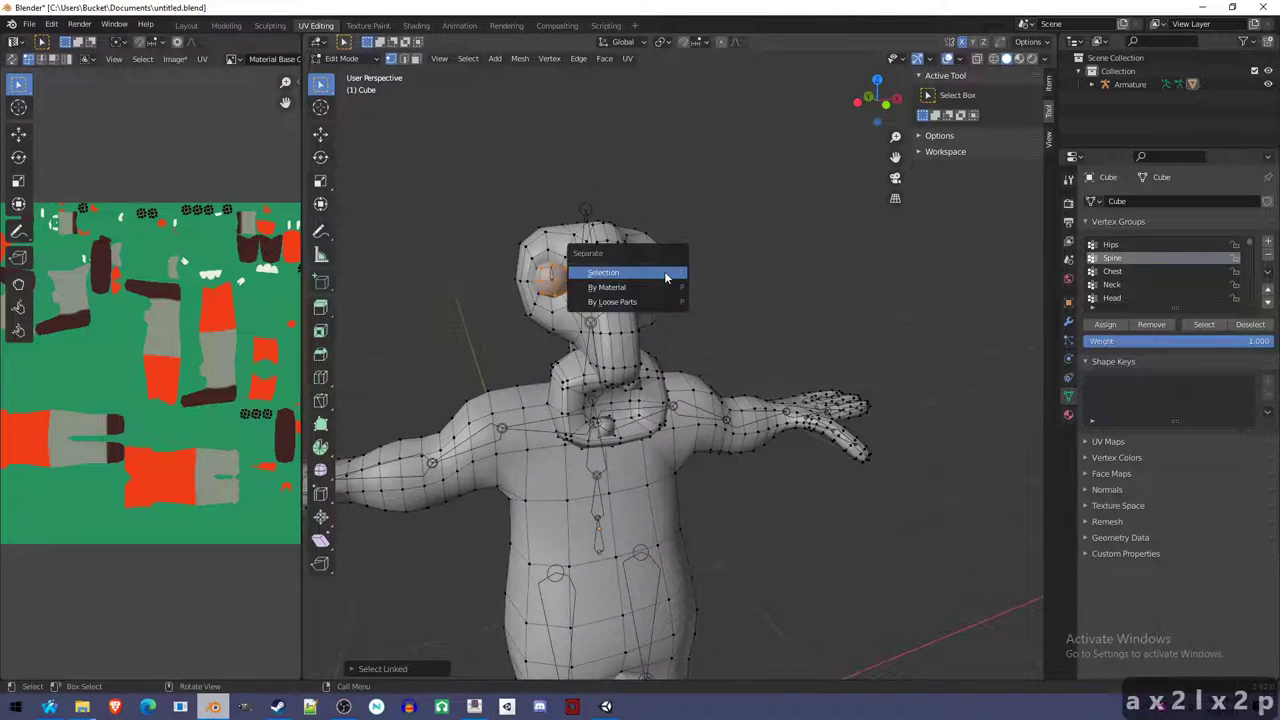
click(660, 273)
key(a)
key(a)
key(l)
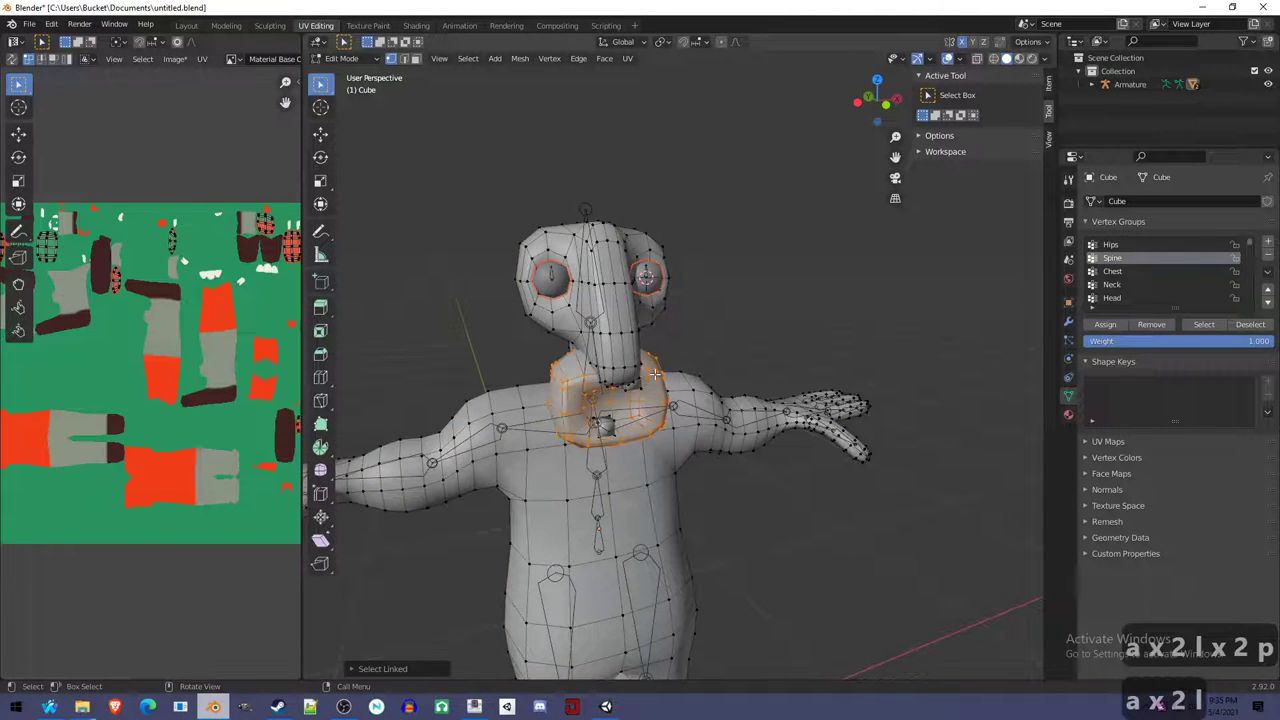
key(p)
click(712, 352)
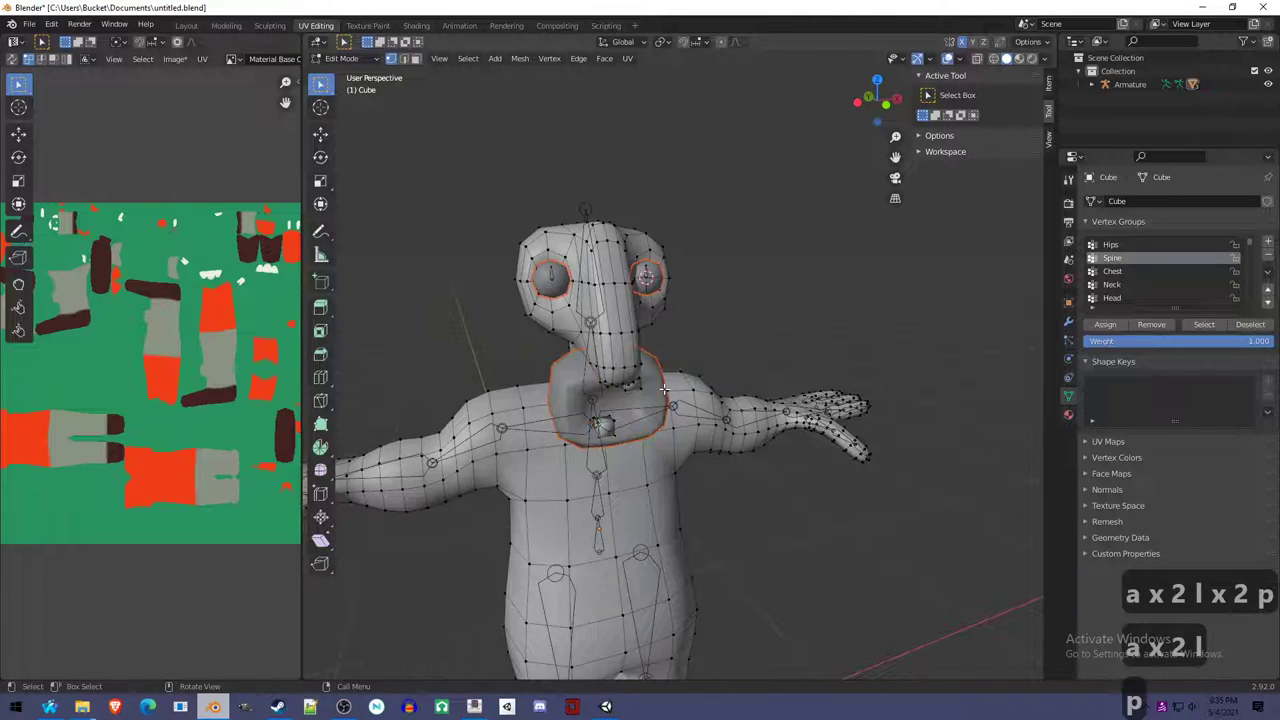
Separate the two teeth into their own object, return to Texture Paint mode and save the file.
click(679, 403)
key(Tab)
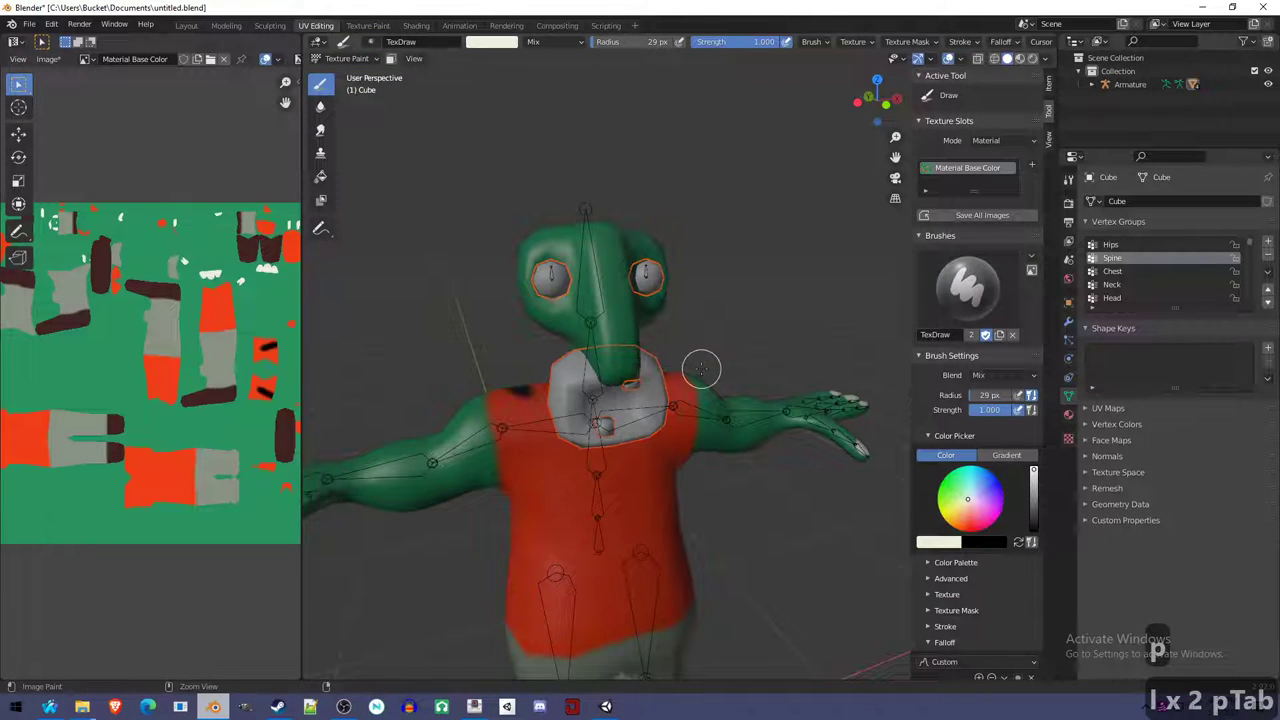
key(ctrl+z)
key(ctrl+s)
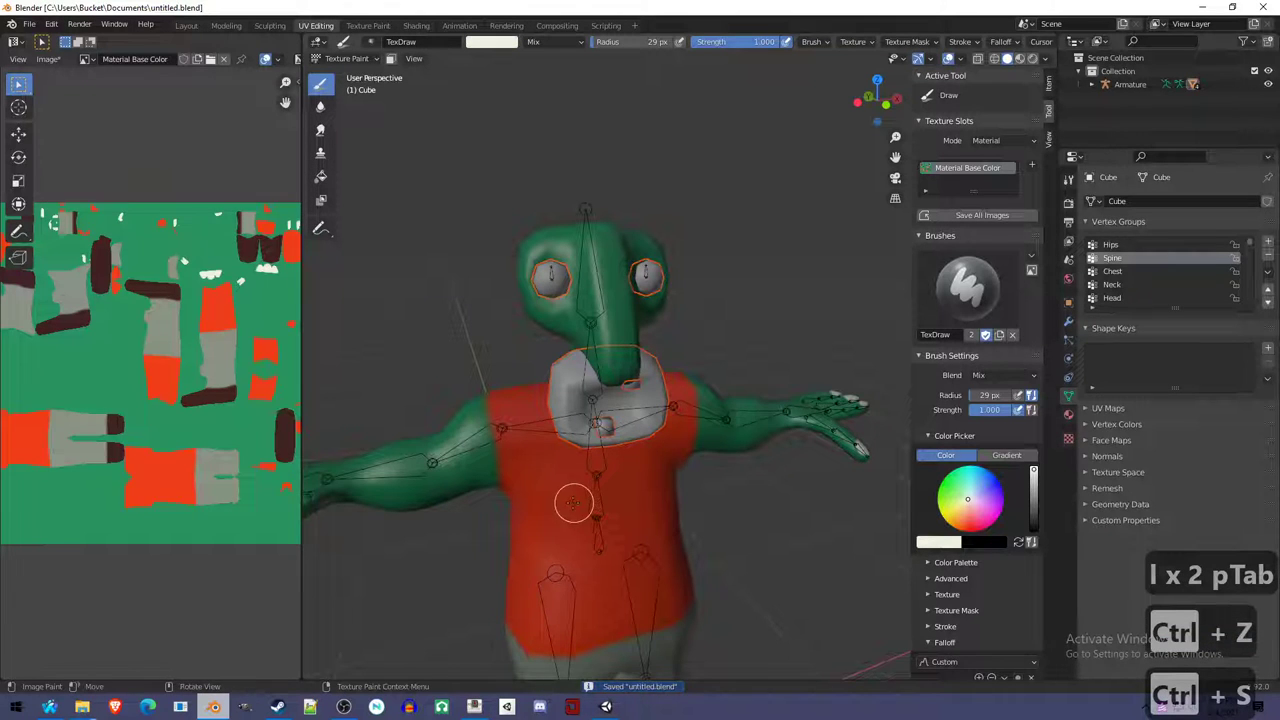
scroll(591, 487, down, 2)
middle_drag(591, 487, 530, 430)
drag(539, 535, 700, 537)
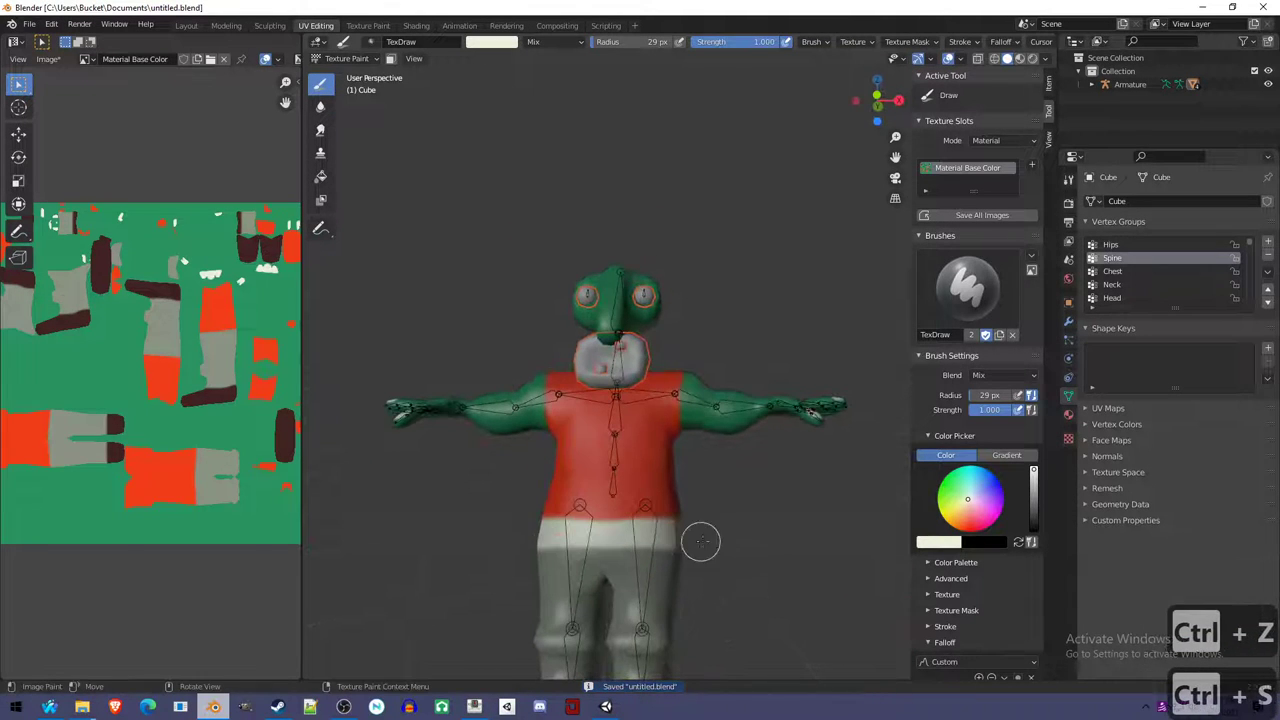
key(ctrl+z)
key(ctrl+z)
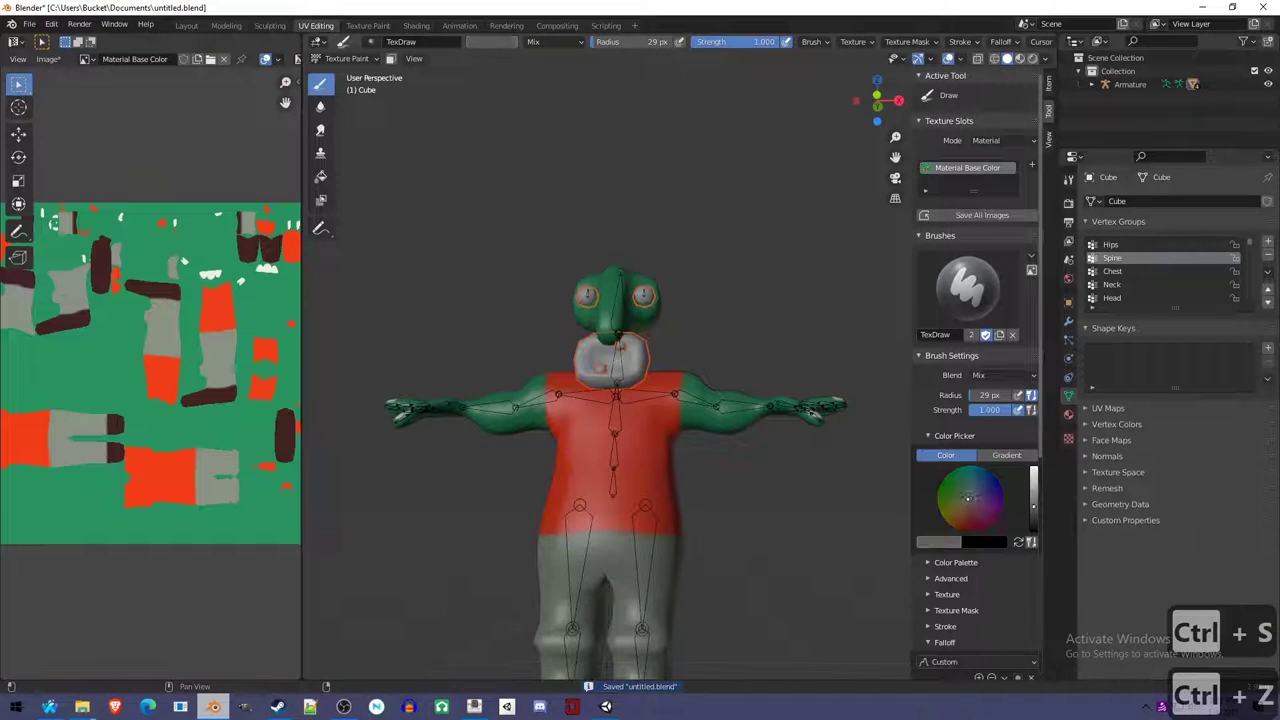
Paint a black belt around the waist from the front view and undo the stray strokes on the shoulder.
drag(528, 528, 726, 531)
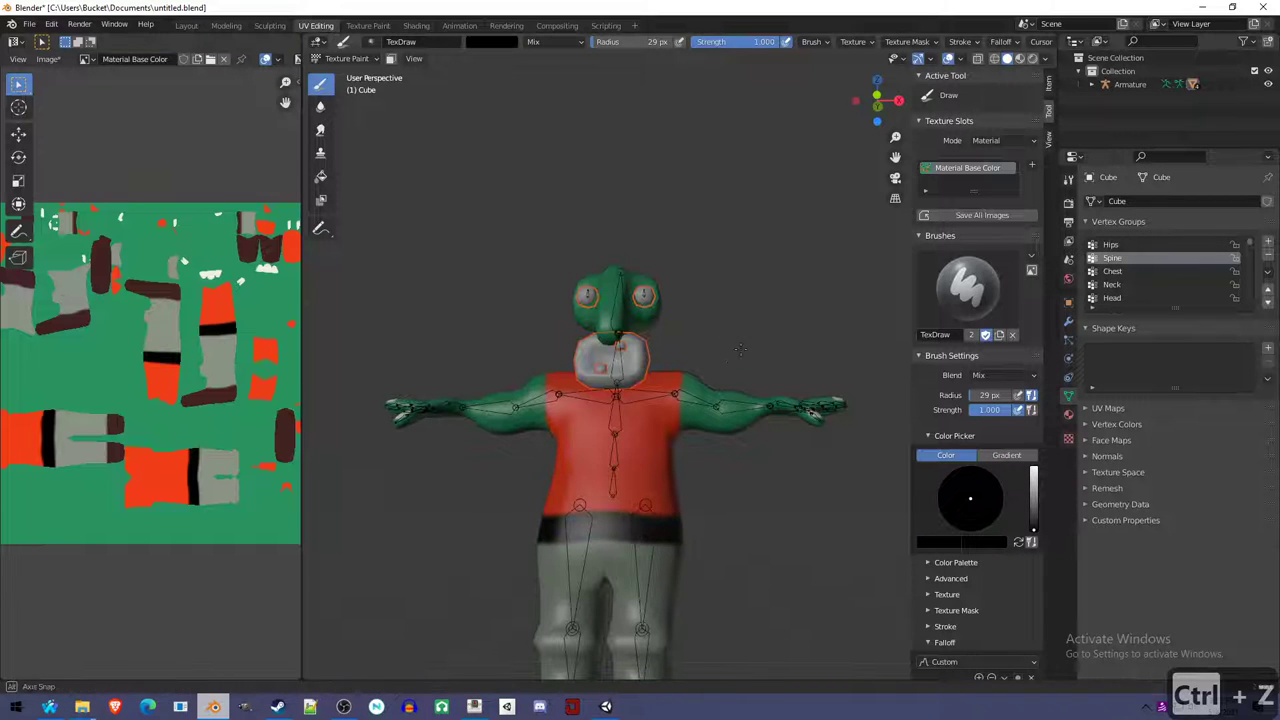
middle_drag(776, 475, 778, 406)
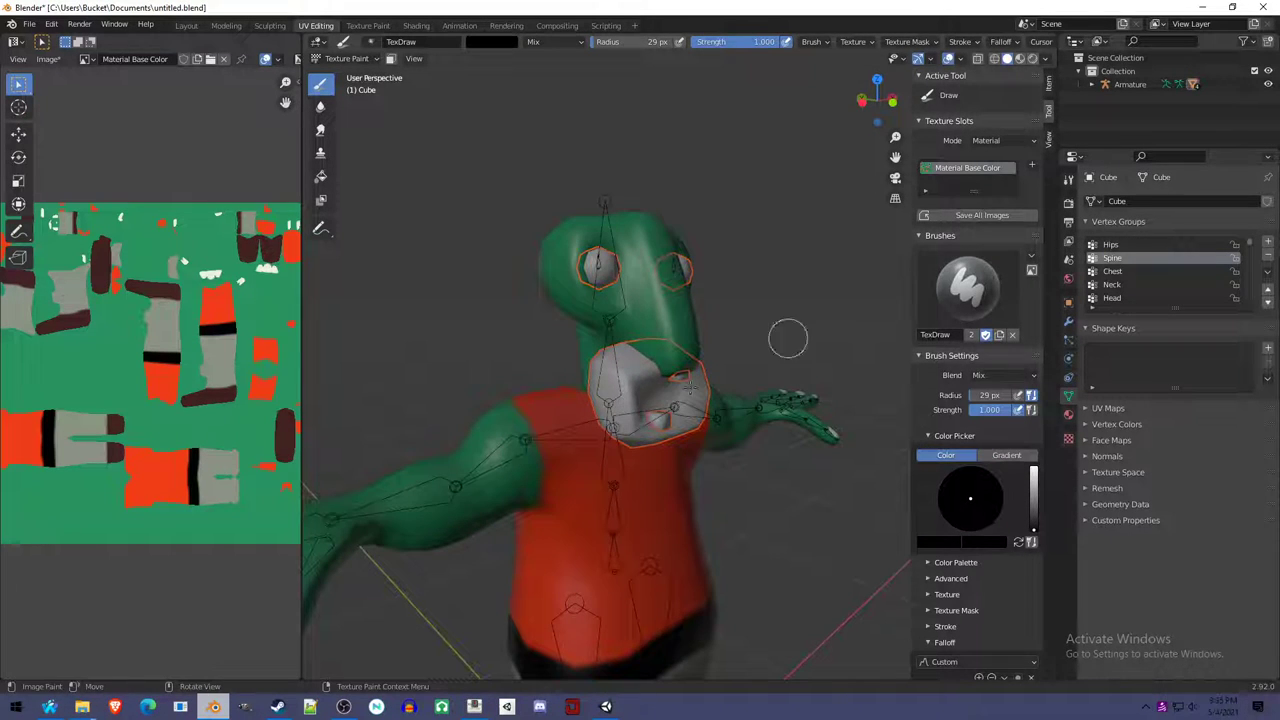
key(ctrl+z)
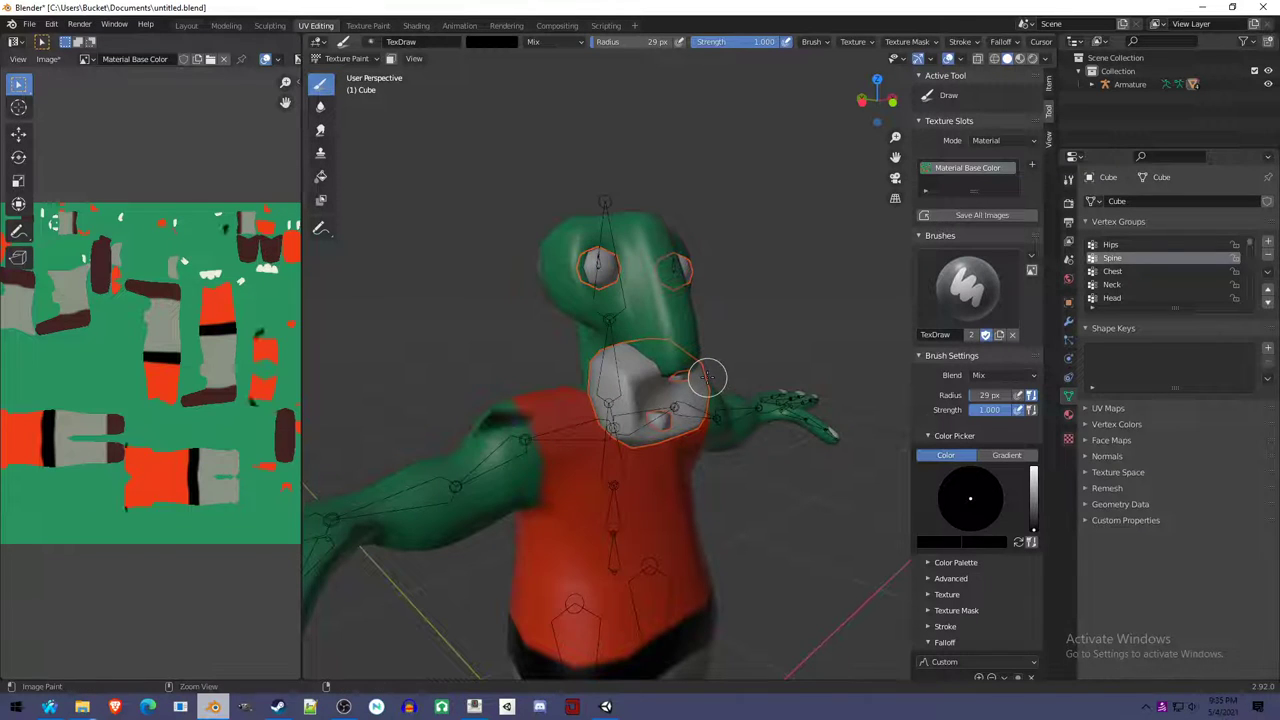
key(ctrl+z)
Select the eyeballs object in Object Mode, switch it to Texture Paint mode and paint both eyeballs white.
key(ctrl+Tab)
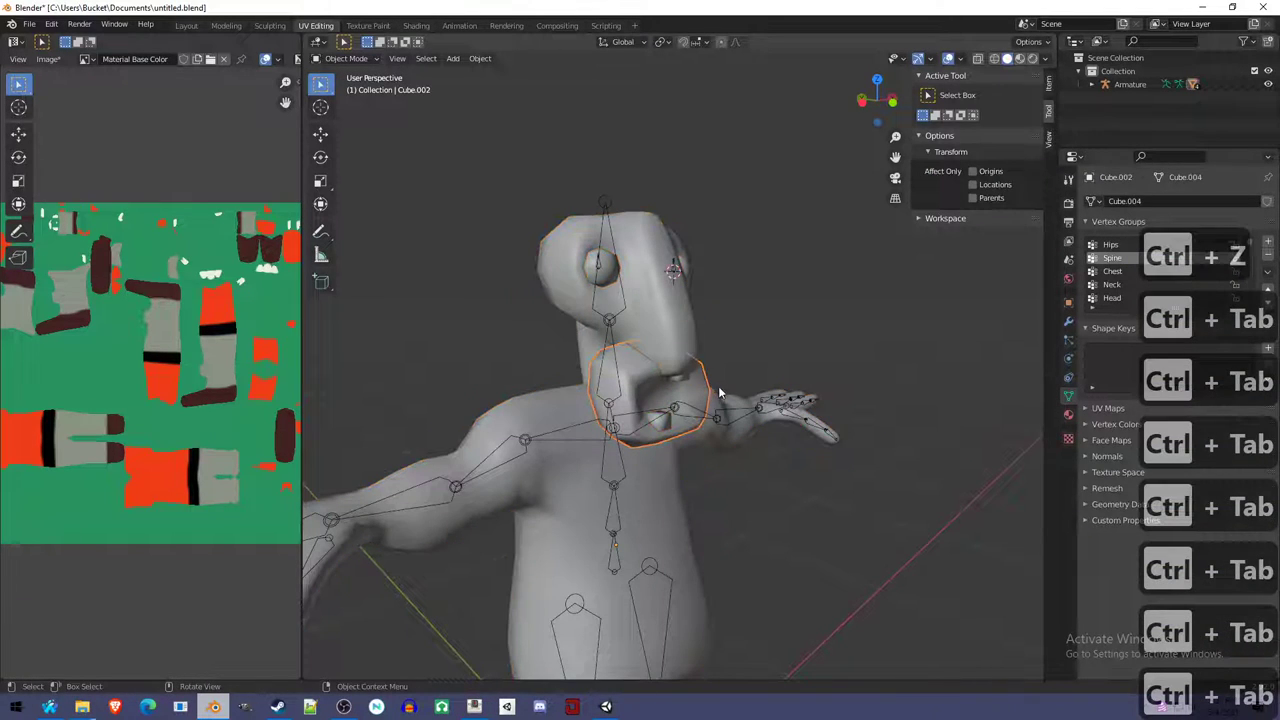
key(g)
right_click(739, 399)
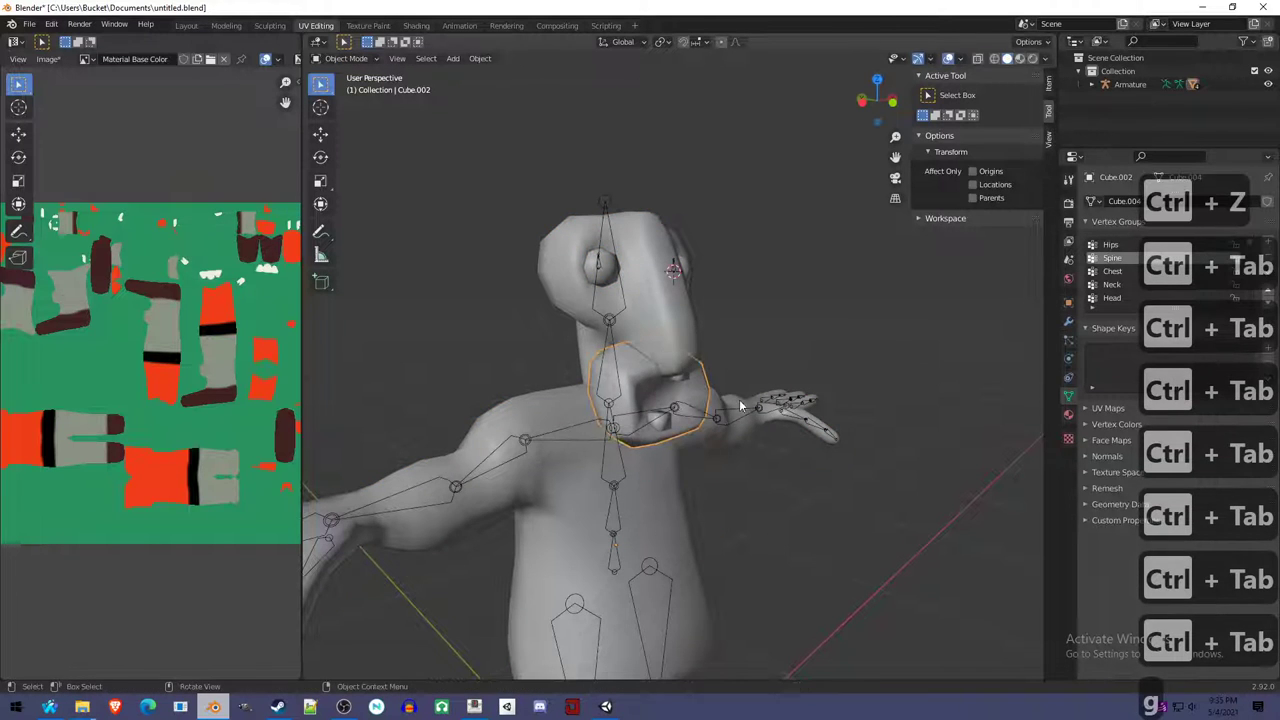
click(684, 271)
middle_drag(685, 271, 708, 352)
key(ctrl+Tab)
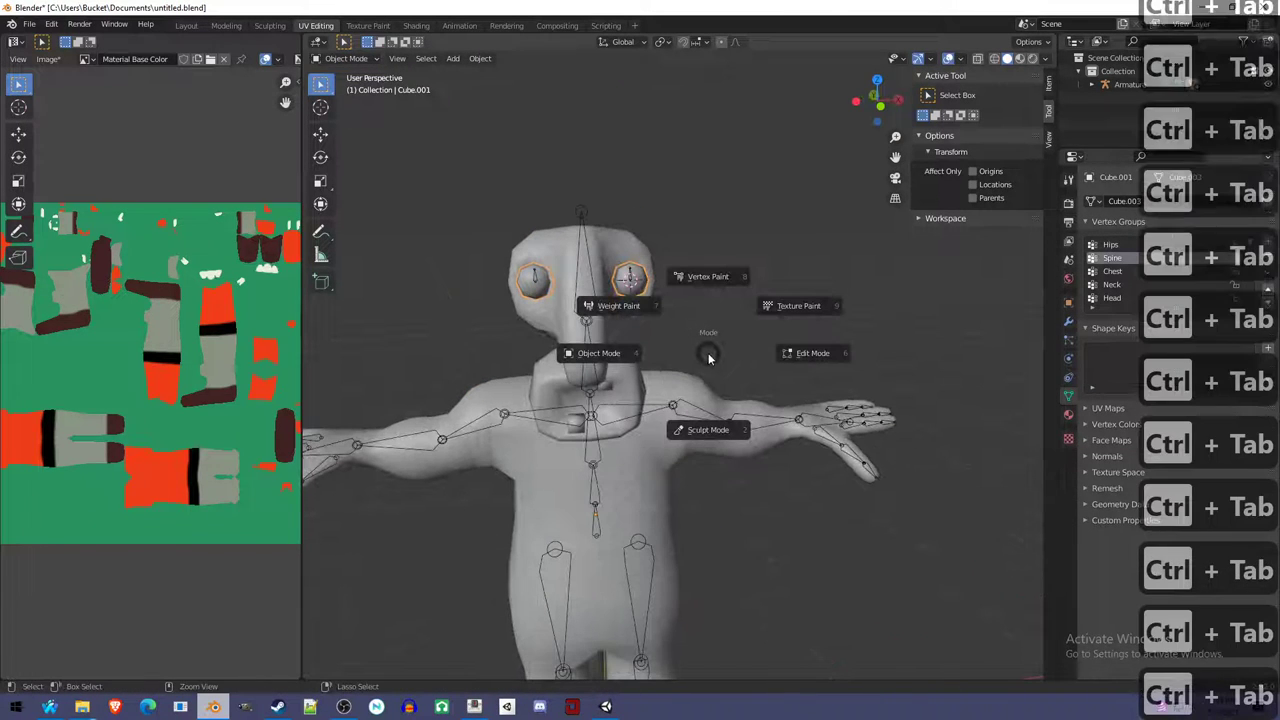
click(781, 304)
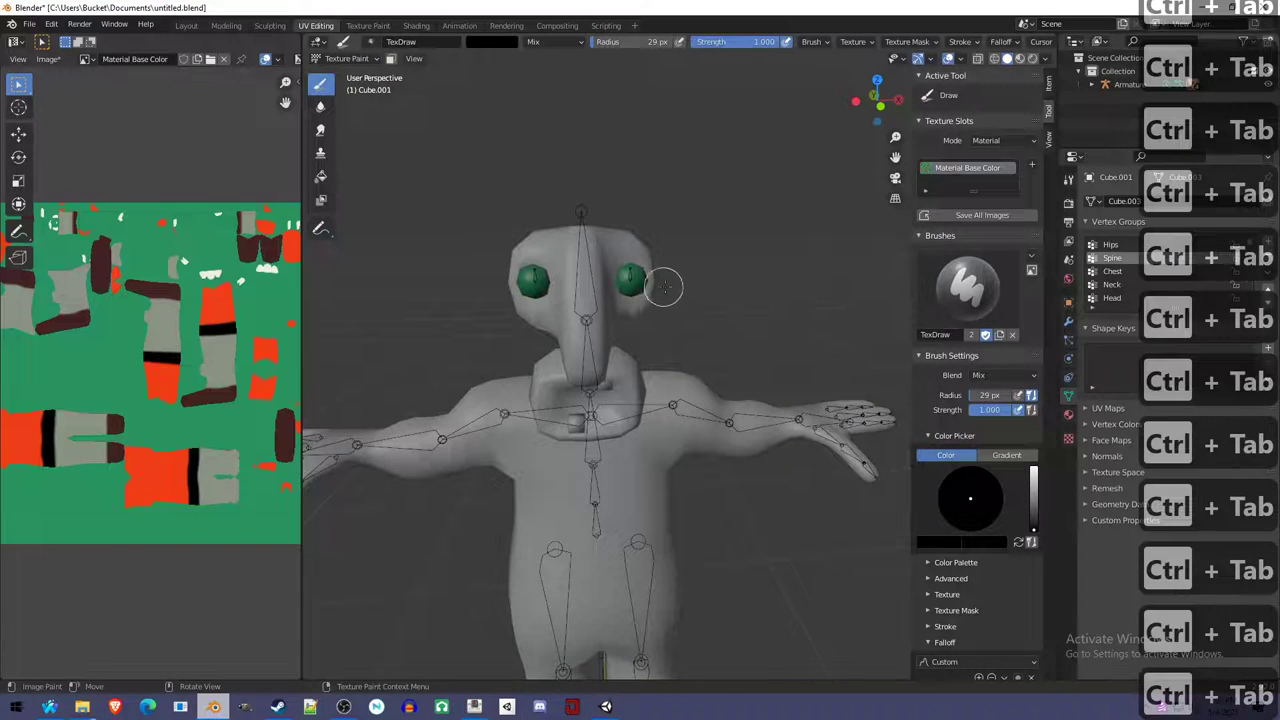
drag(1034, 480, 1034, 460)
drag(645, 284, 629, 294)
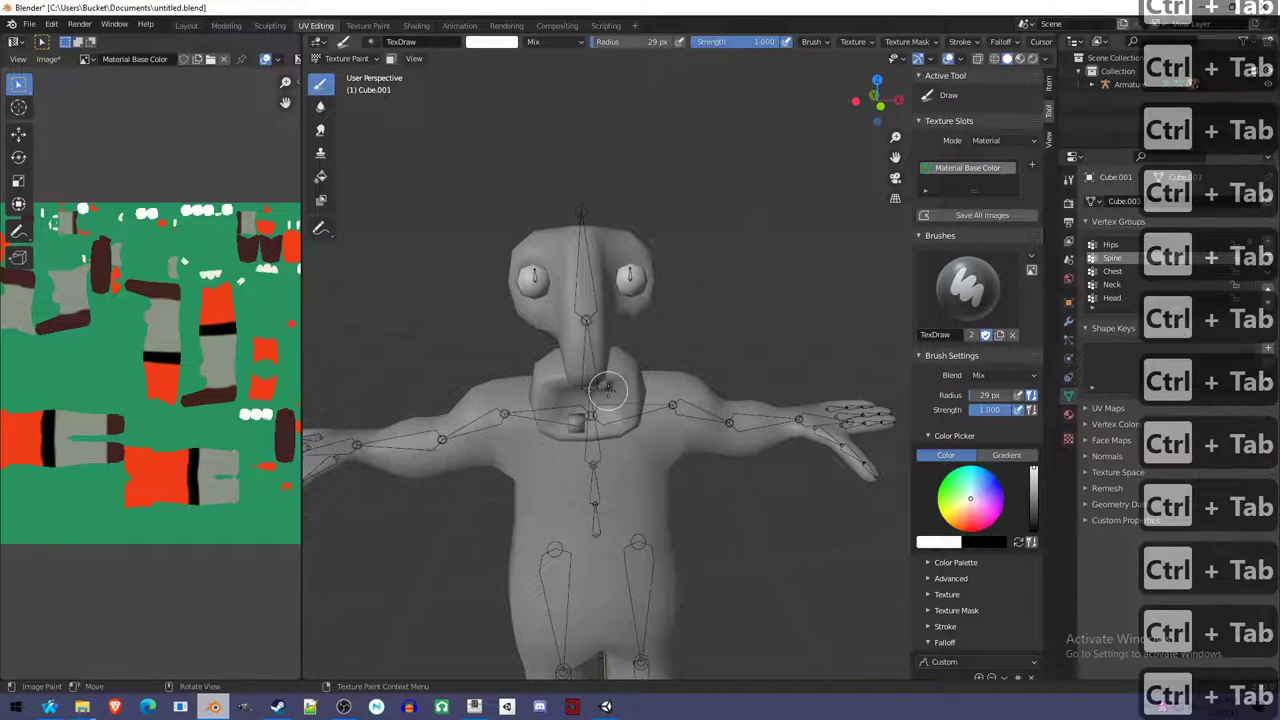
Switch to the mouth object in Texture Paint mode, sample the skin green from the texture image and paint over the orange-red area.
key(ctrl+Tab)
click(627, 368)
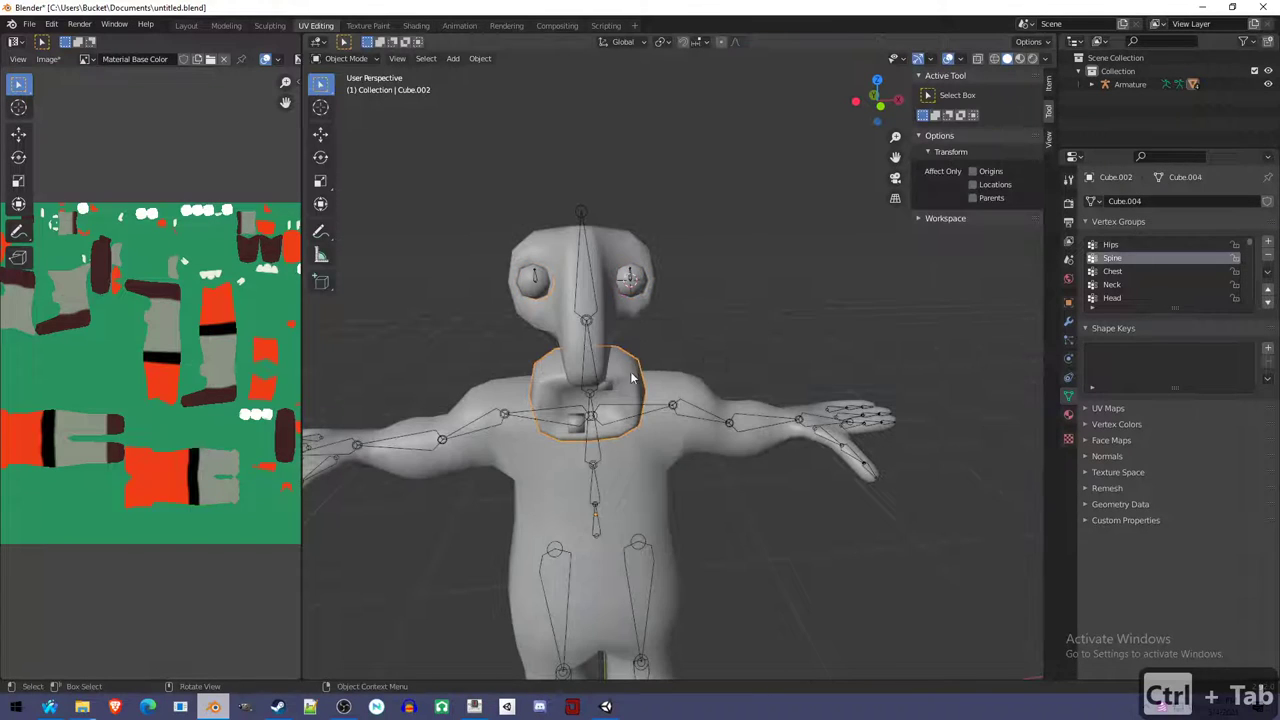
key(ctrl+Tab)
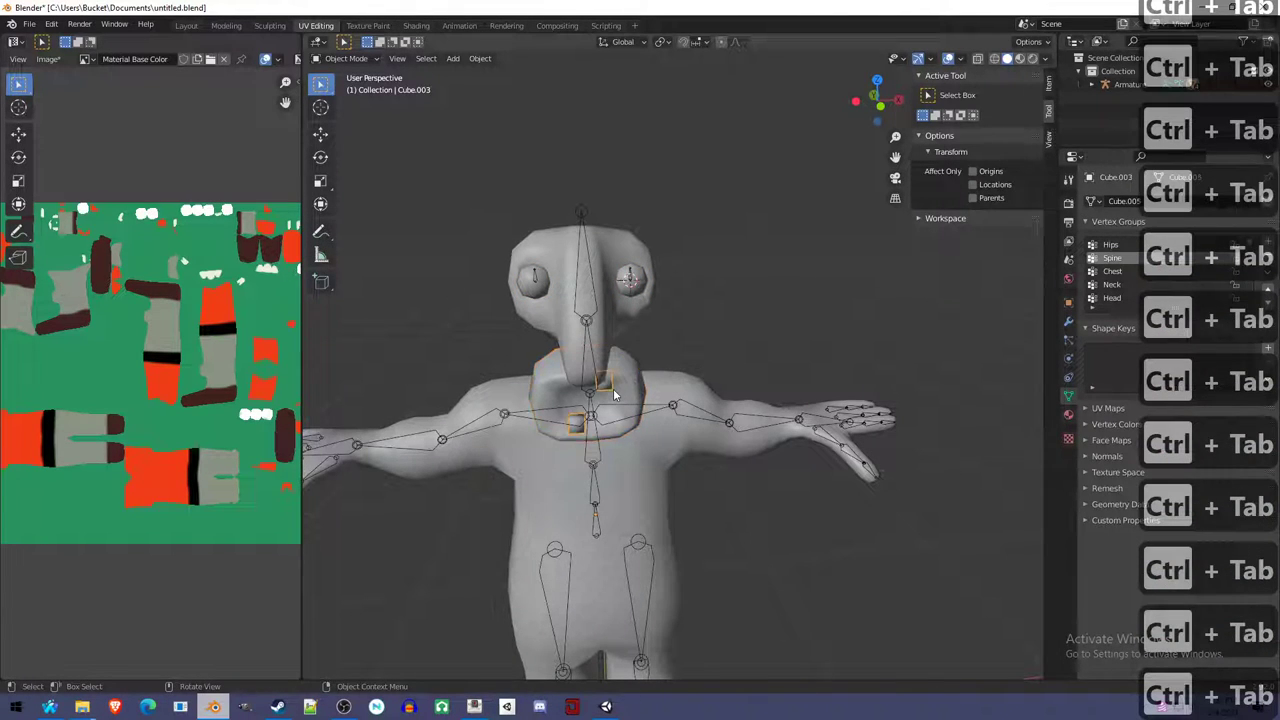
key(ctrl+Tab)
click(699, 338)
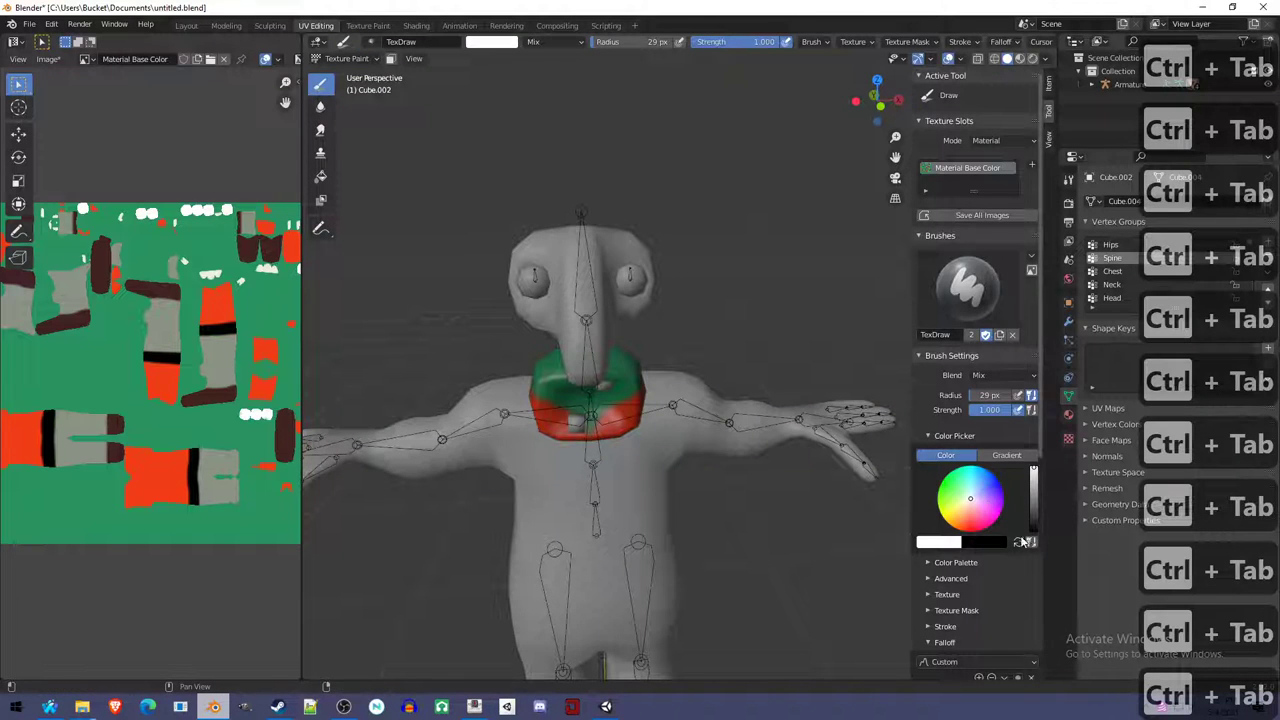
click(988, 540)
click(1030, 498)
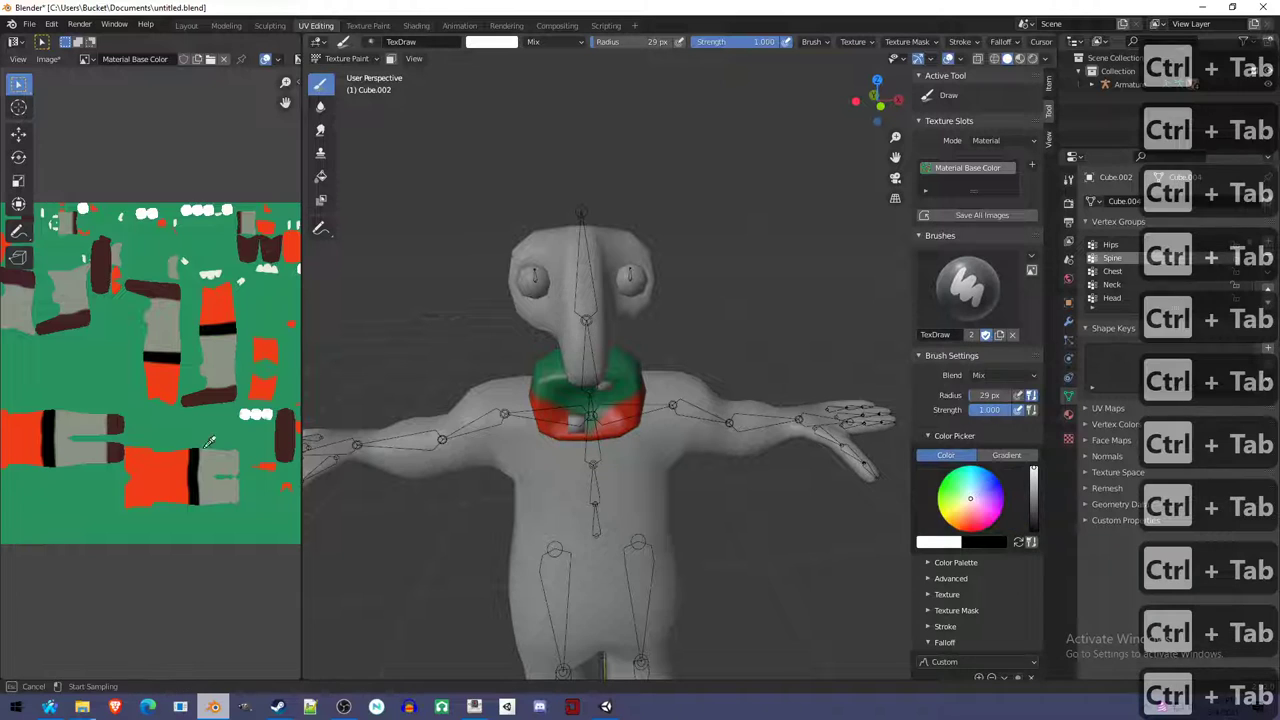
click(286, 508)
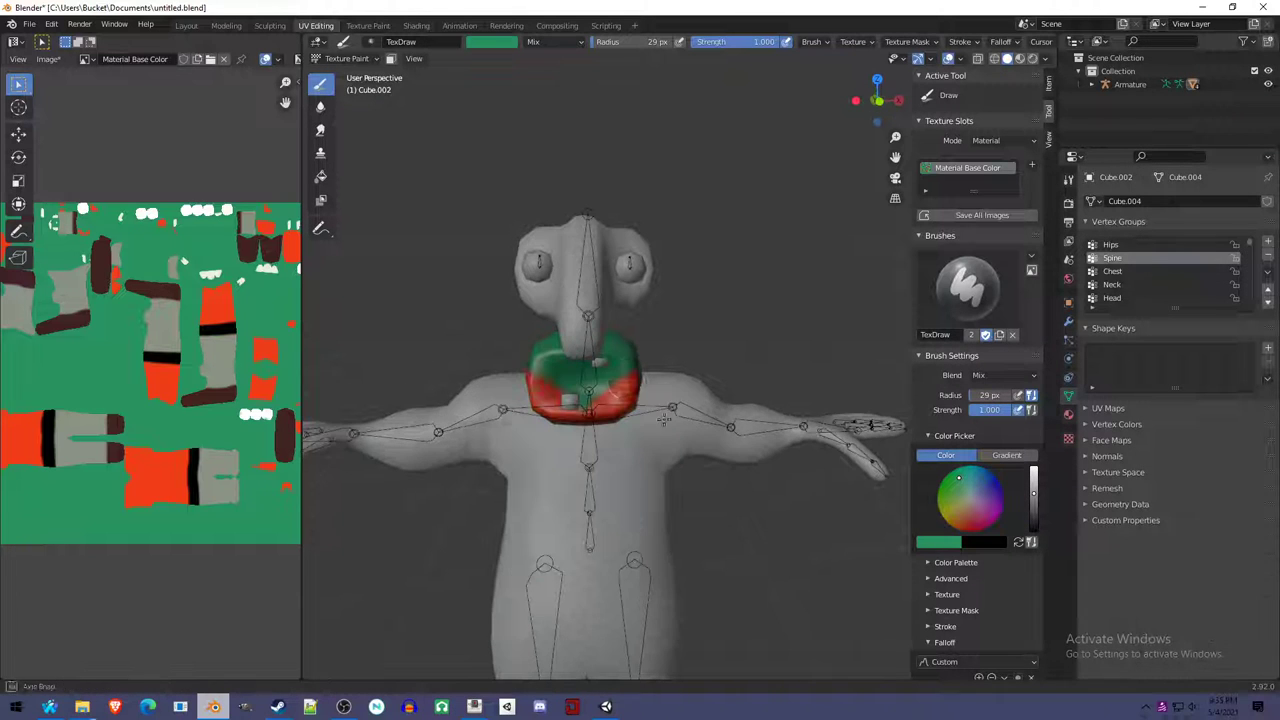
drag(646, 382, 628, 382)
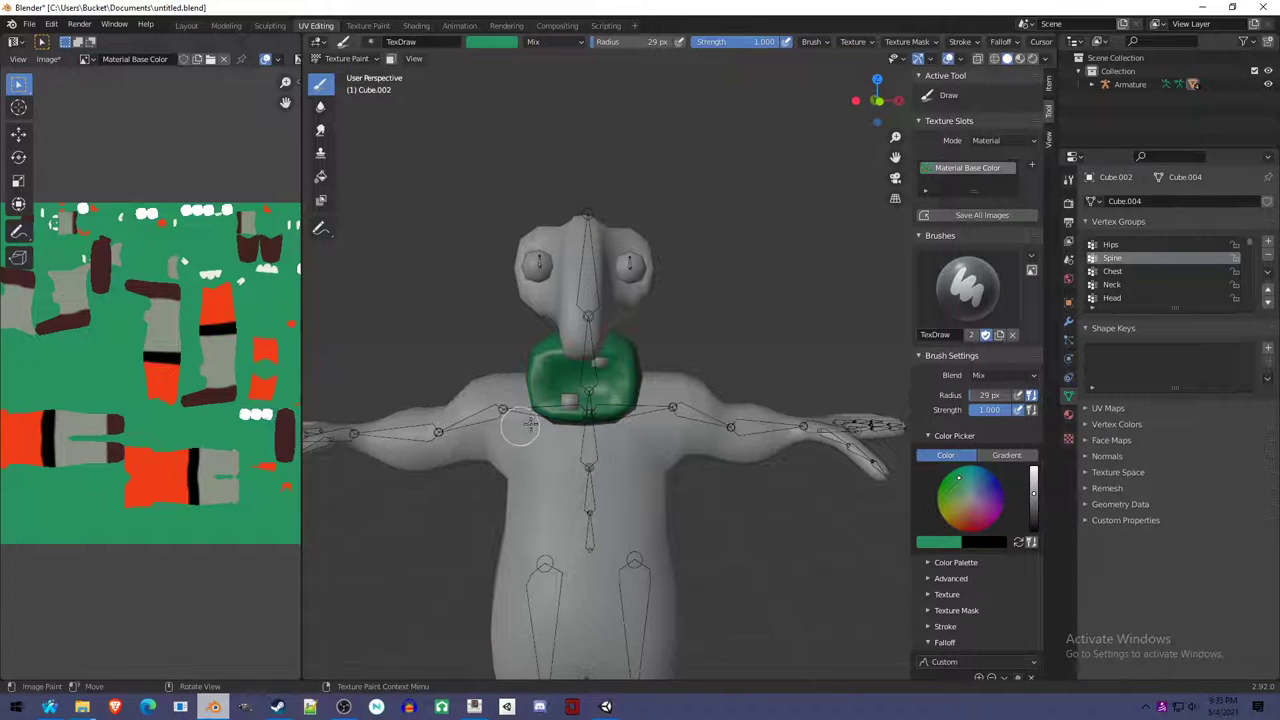
Switch to the teeth object in Texture Paint mode and paint both teeth a dull golden yellow.
key(ctrl+Tab)
click(566, 402)
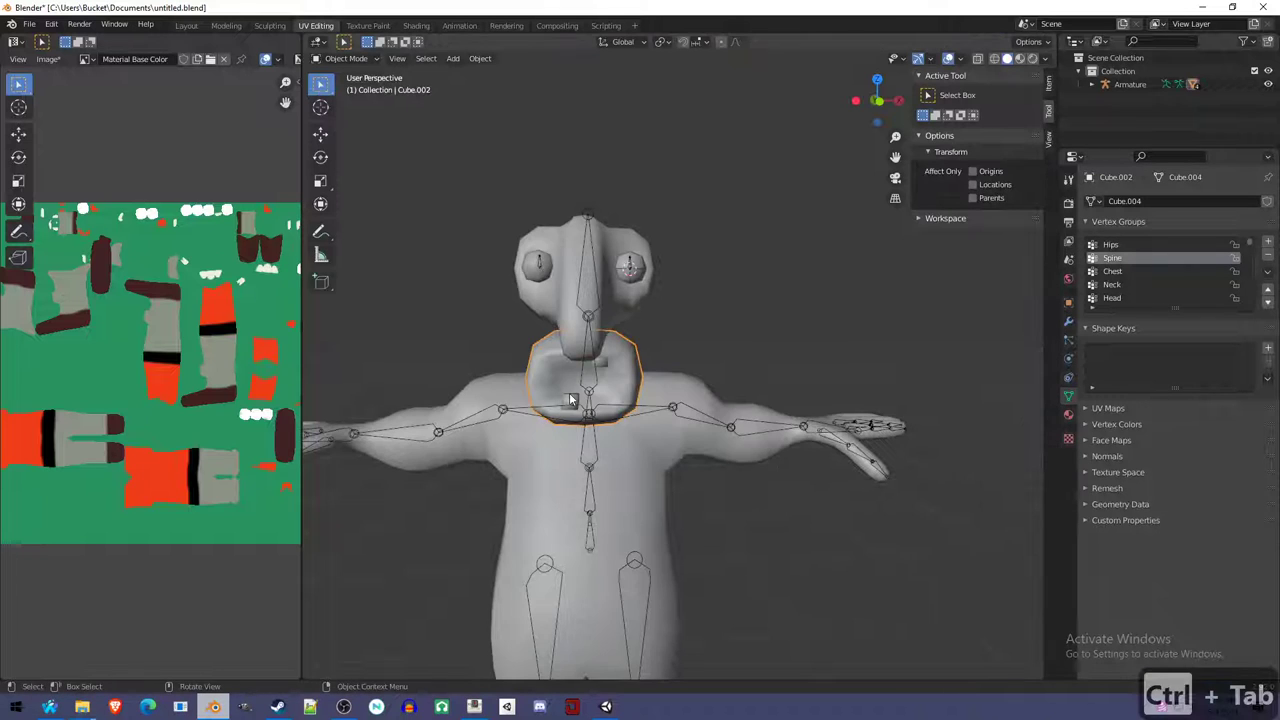
click(570, 400)
key(ctrl+Tab)
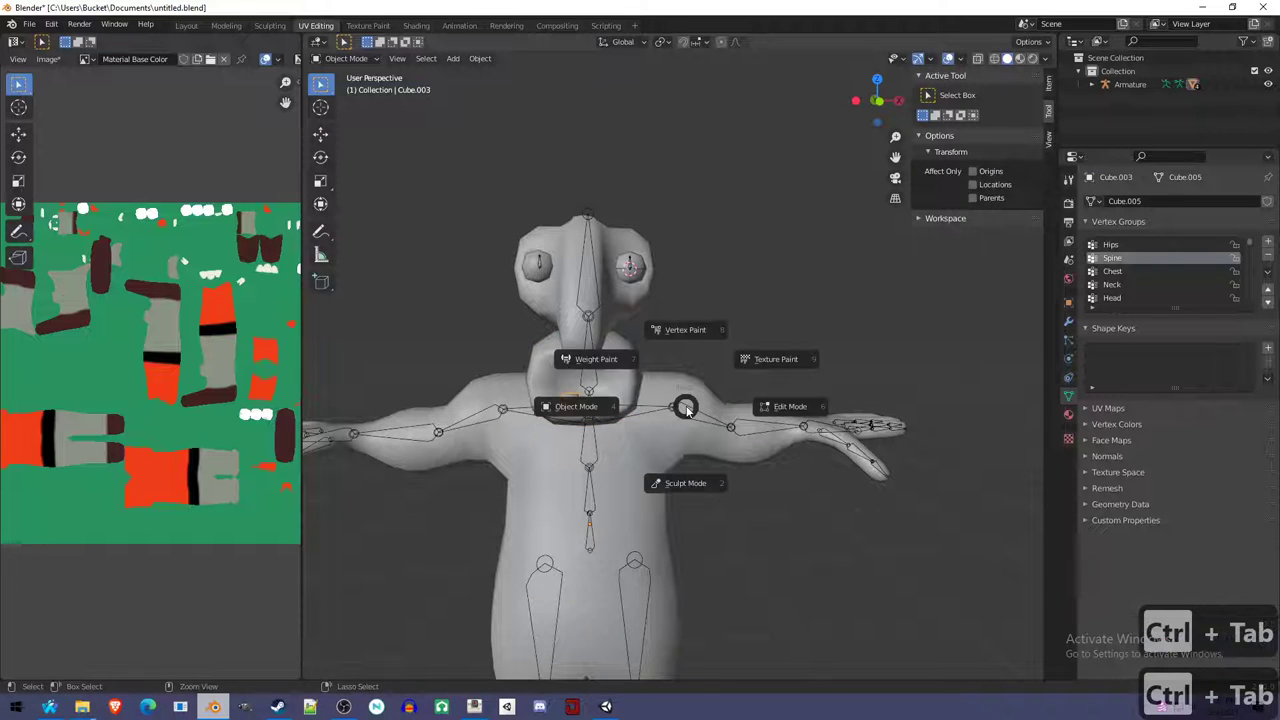
click(740, 360)
drag(1034, 478, 1034, 486)
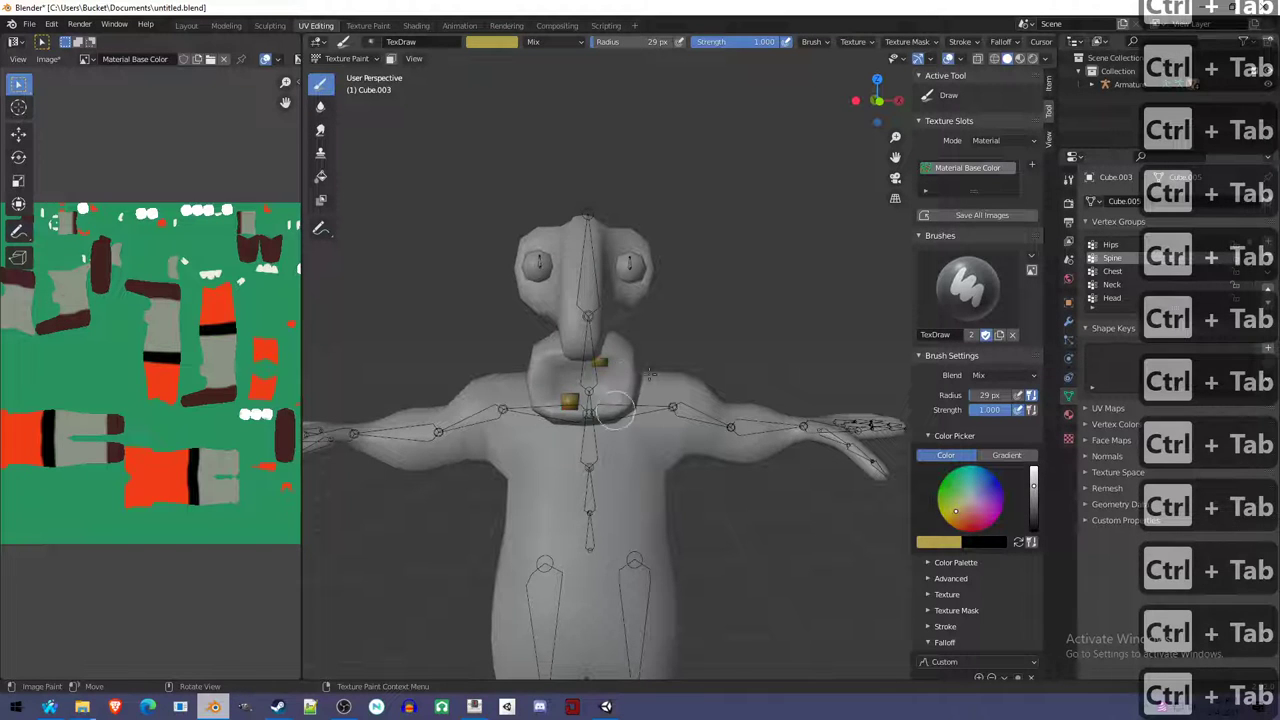
Leave Texture Paint for Object Mode and set the solid viewport shading color to Texture.
key(ctrl+Tab)
click(566, 400)
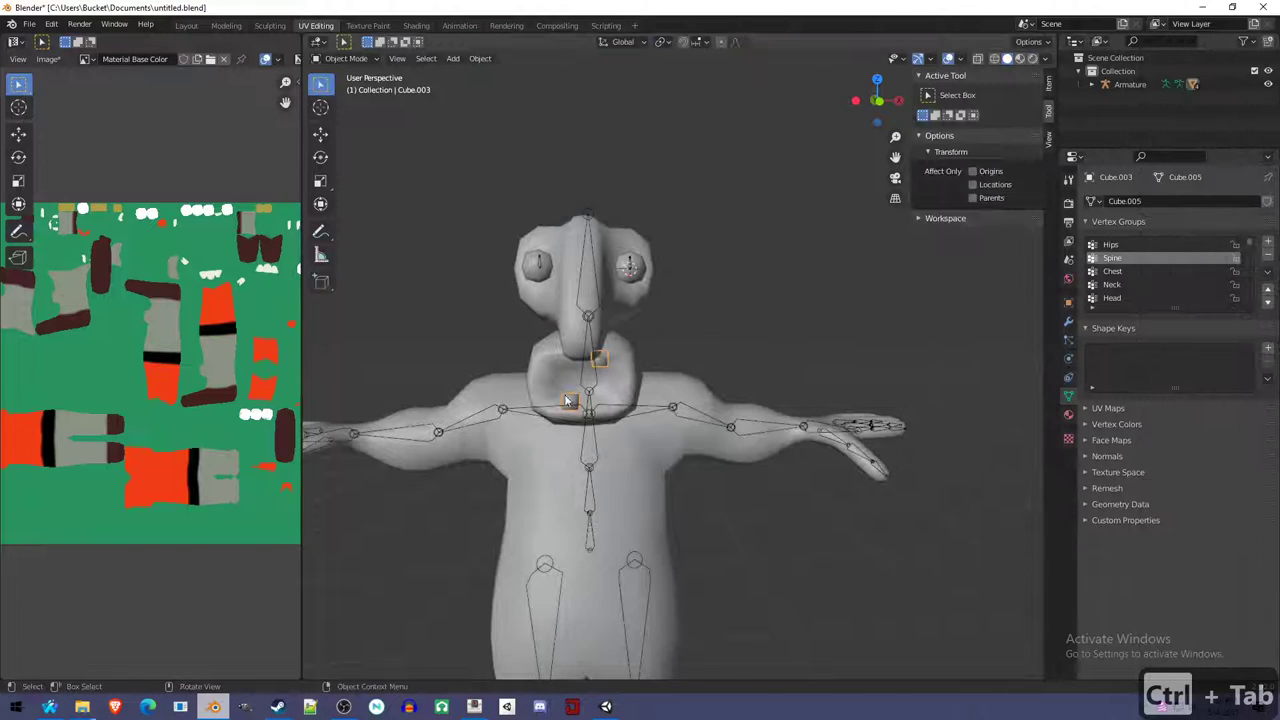
click(637, 276)
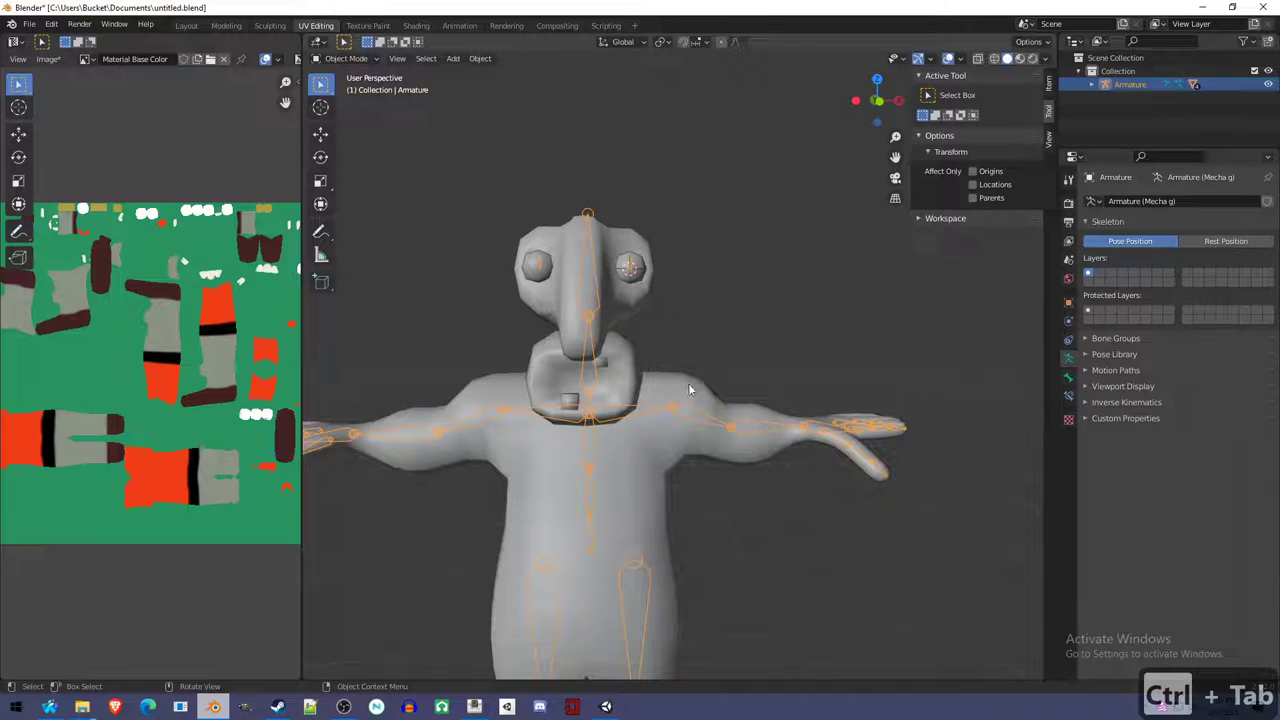
key(z)
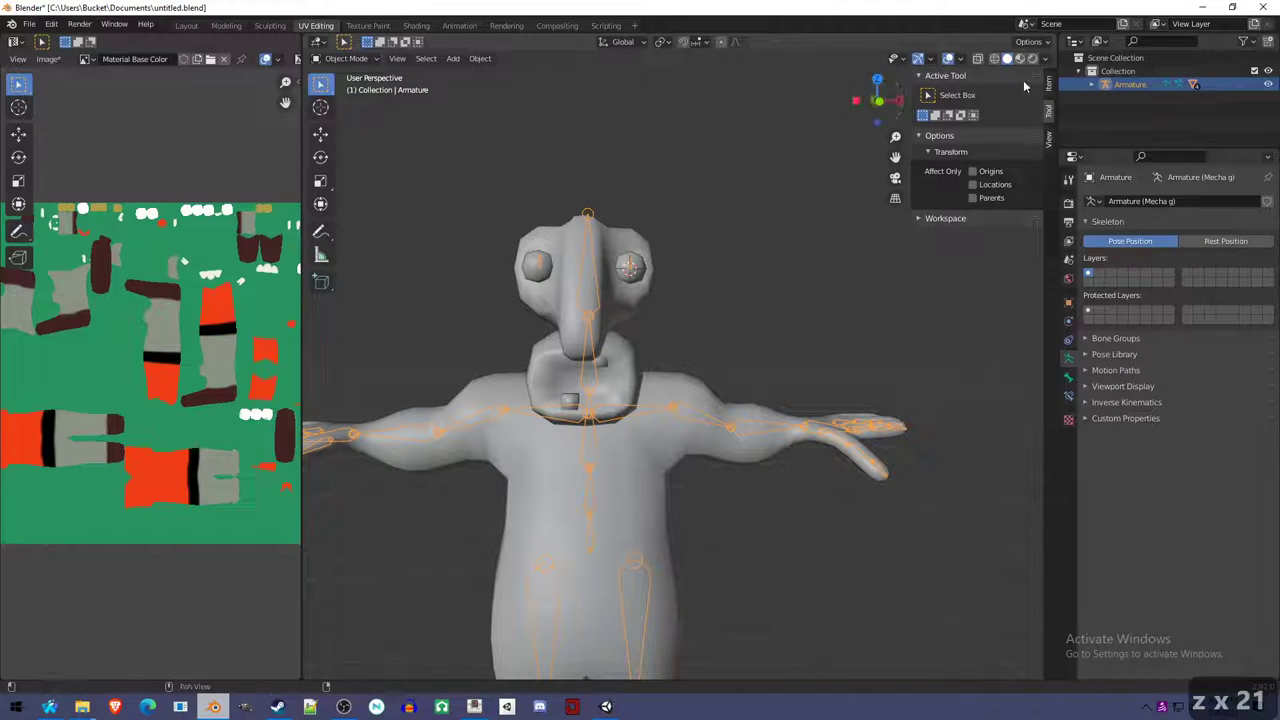
click(1047, 59)
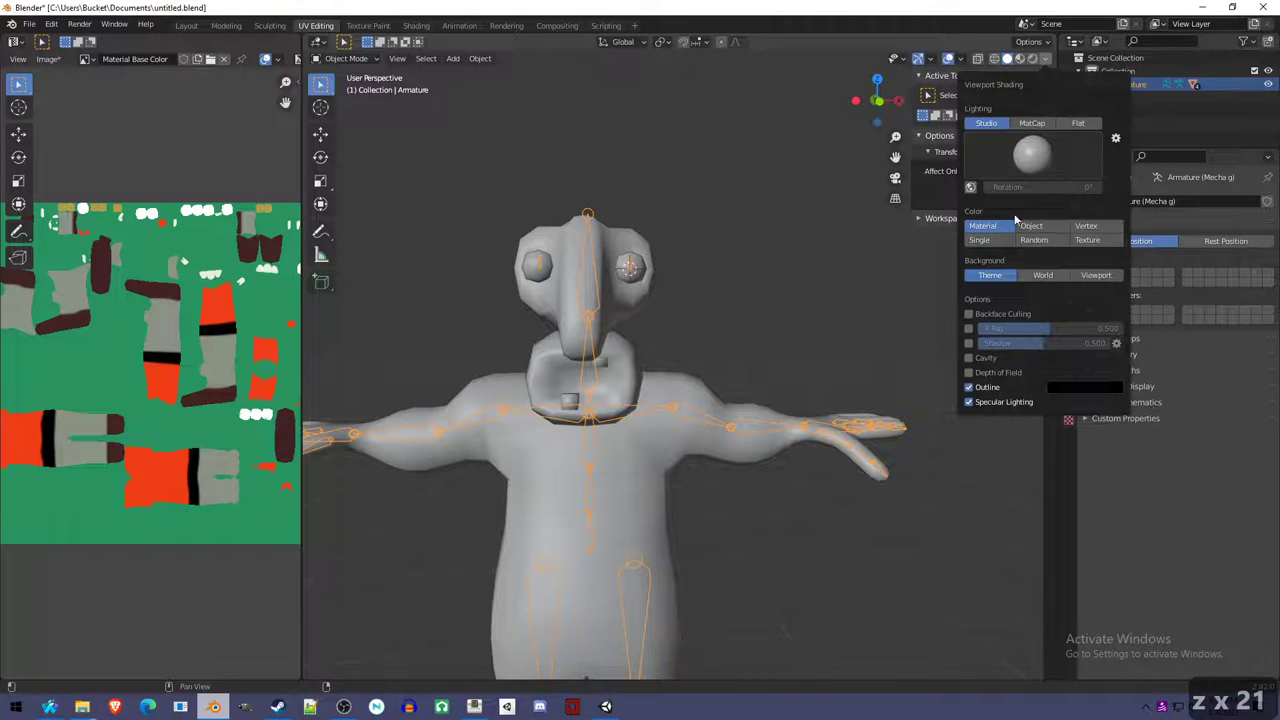
click(1098, 241)
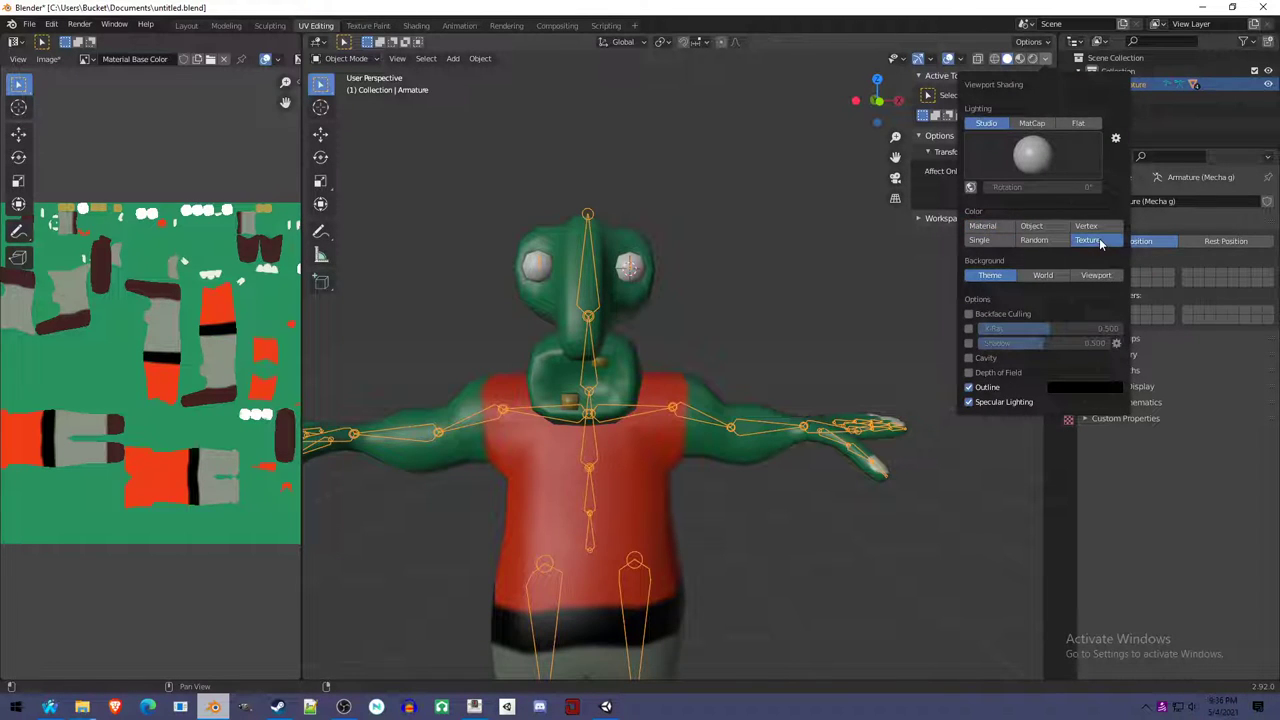
Select the eyeballs object in Object Mode and switch it to Texture Paint mode.
key(Tab)
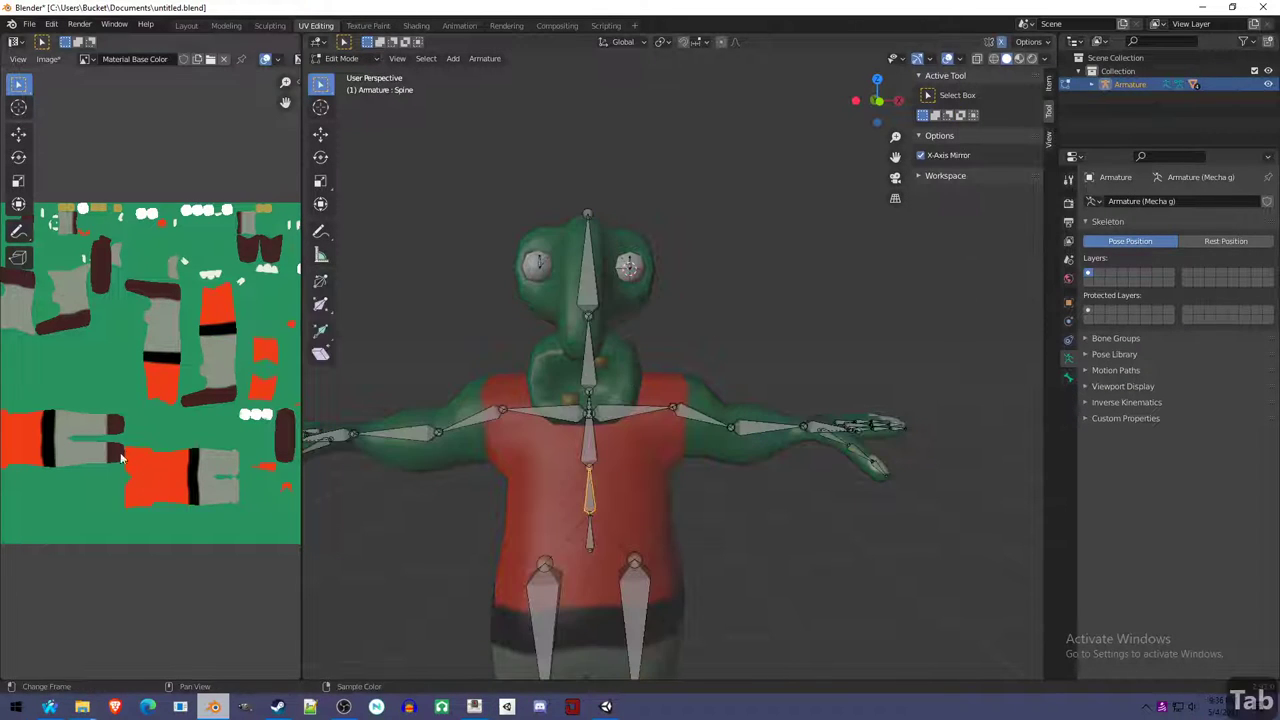
key(Tab)
click(645, 275)
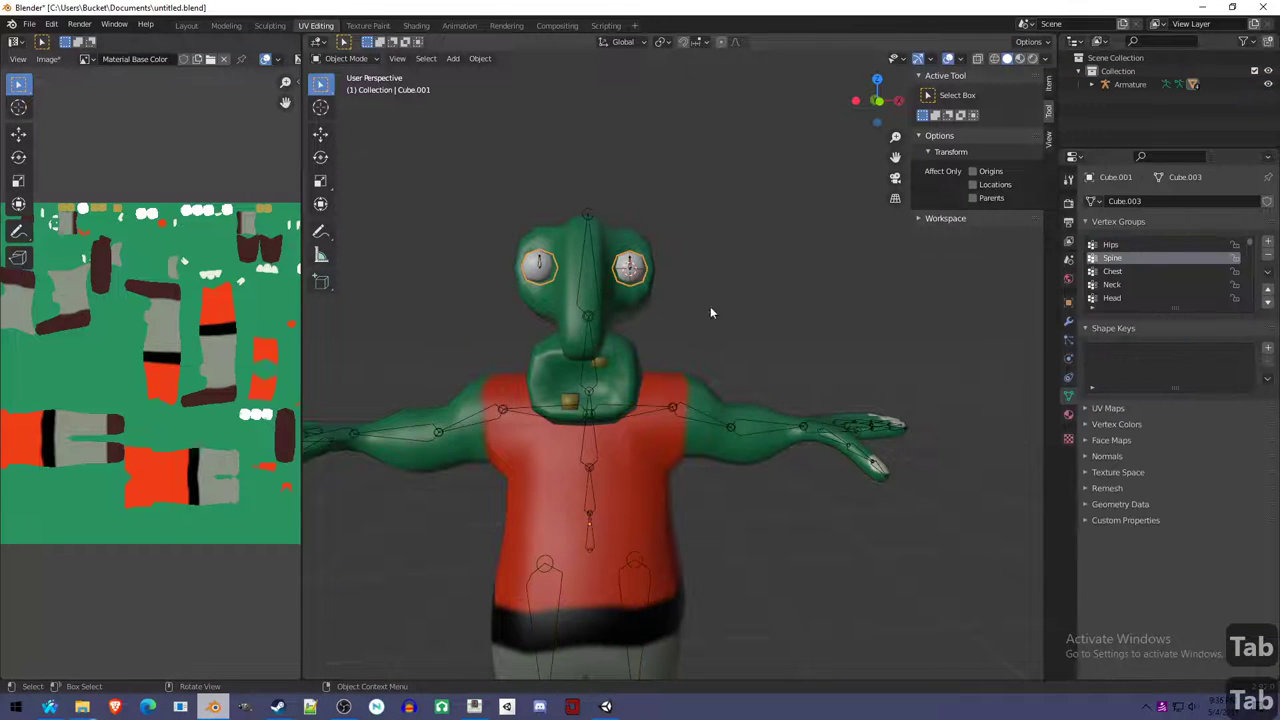
key(ctrl+Tab)
key(ctrl+Tab)
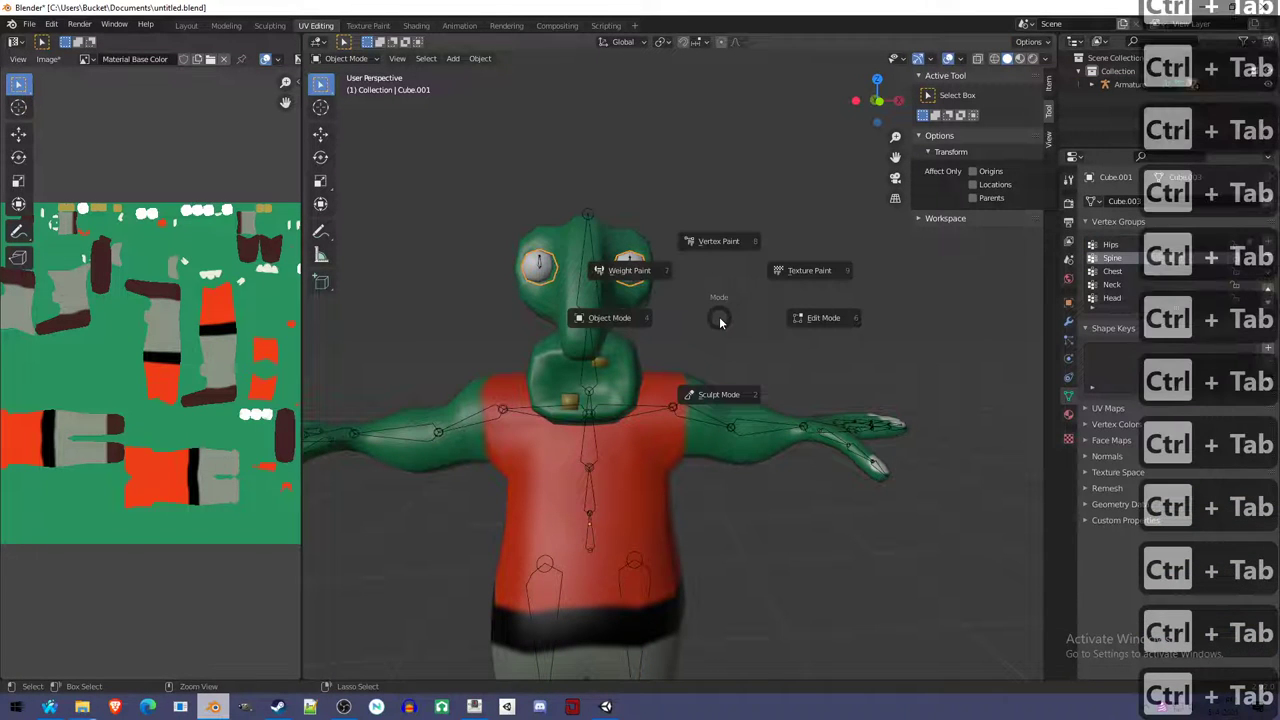
click(788, 278)
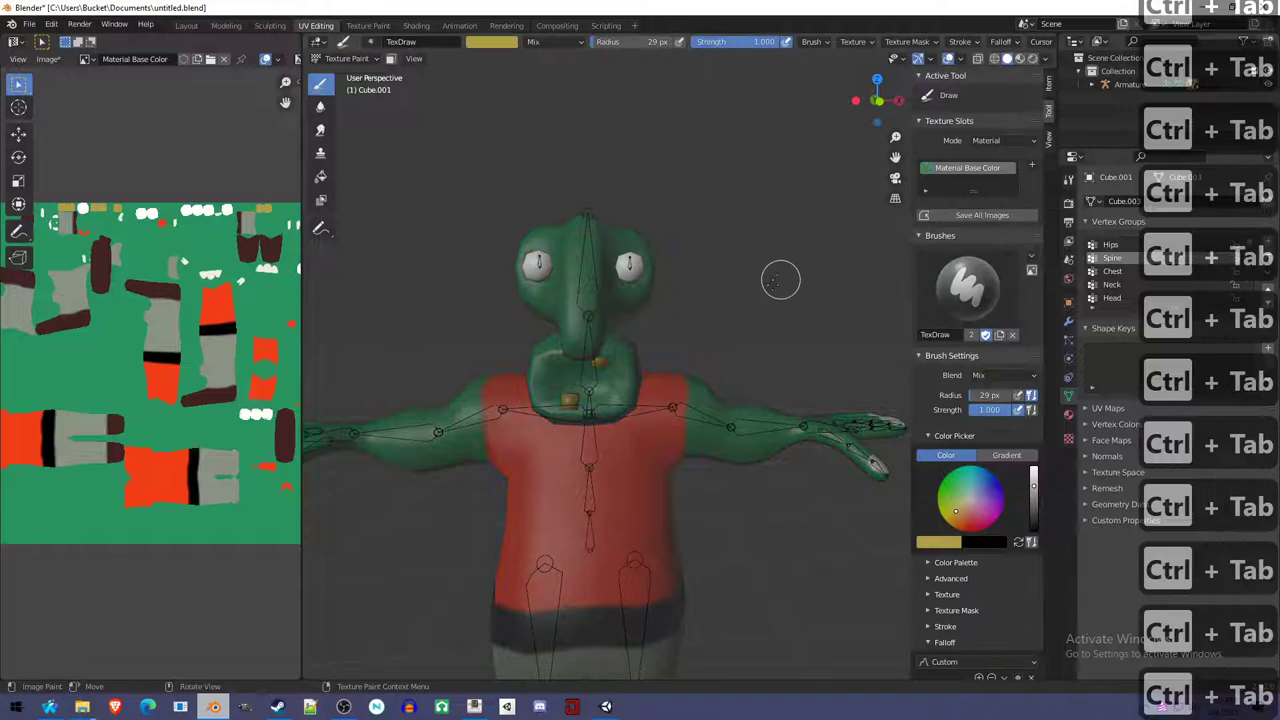
Enable the brush's Normal Falloff and turn on the Occlude paint option.
scroll(955, 495, down, 8)
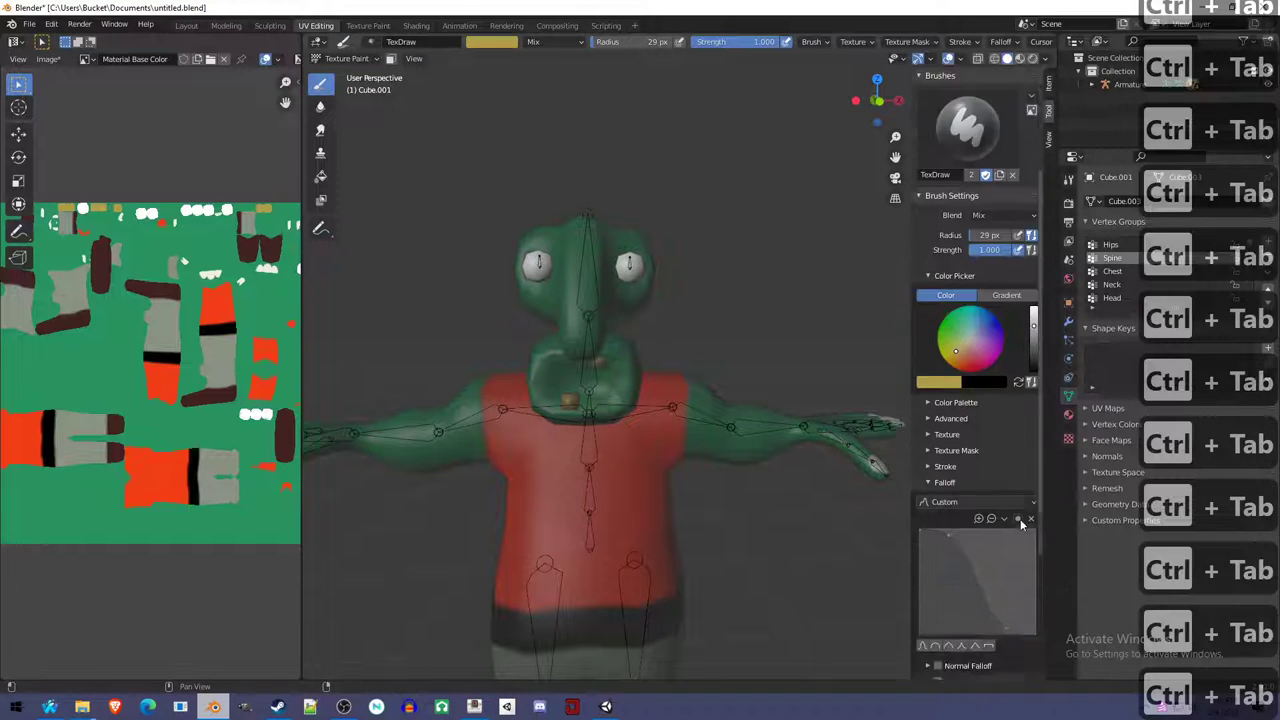
click(961, 480)
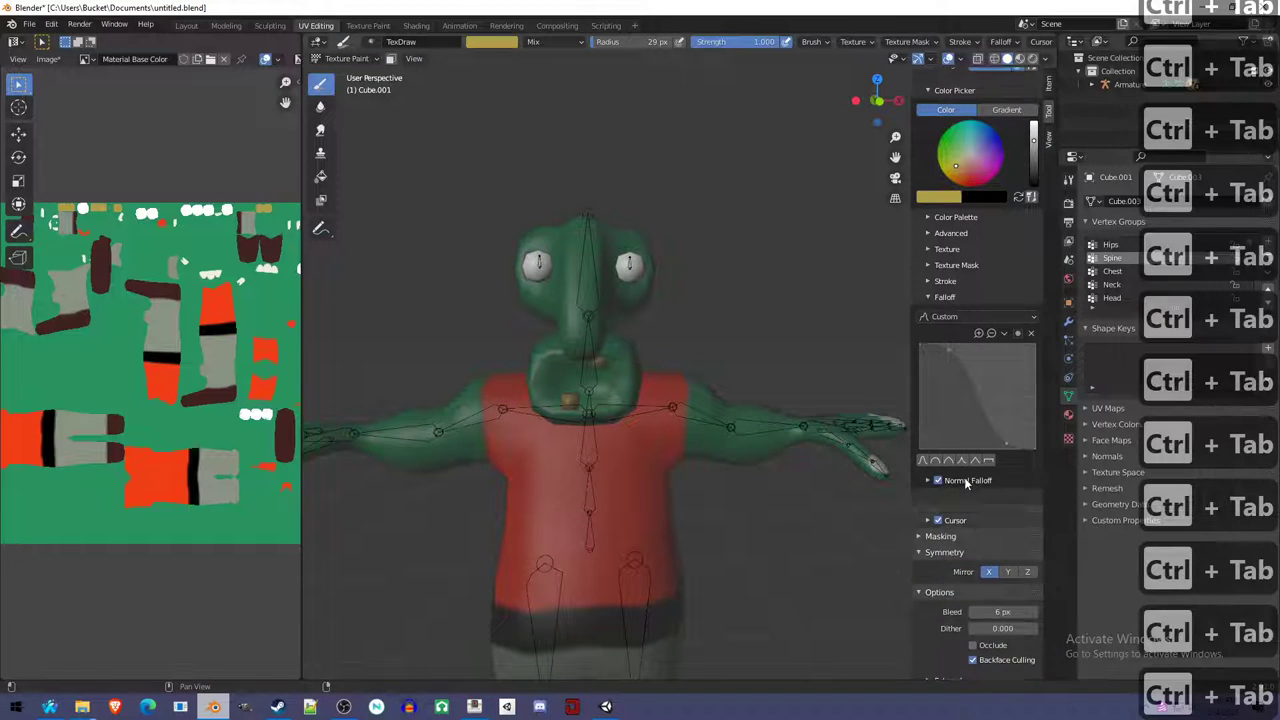
click(1000, 622)
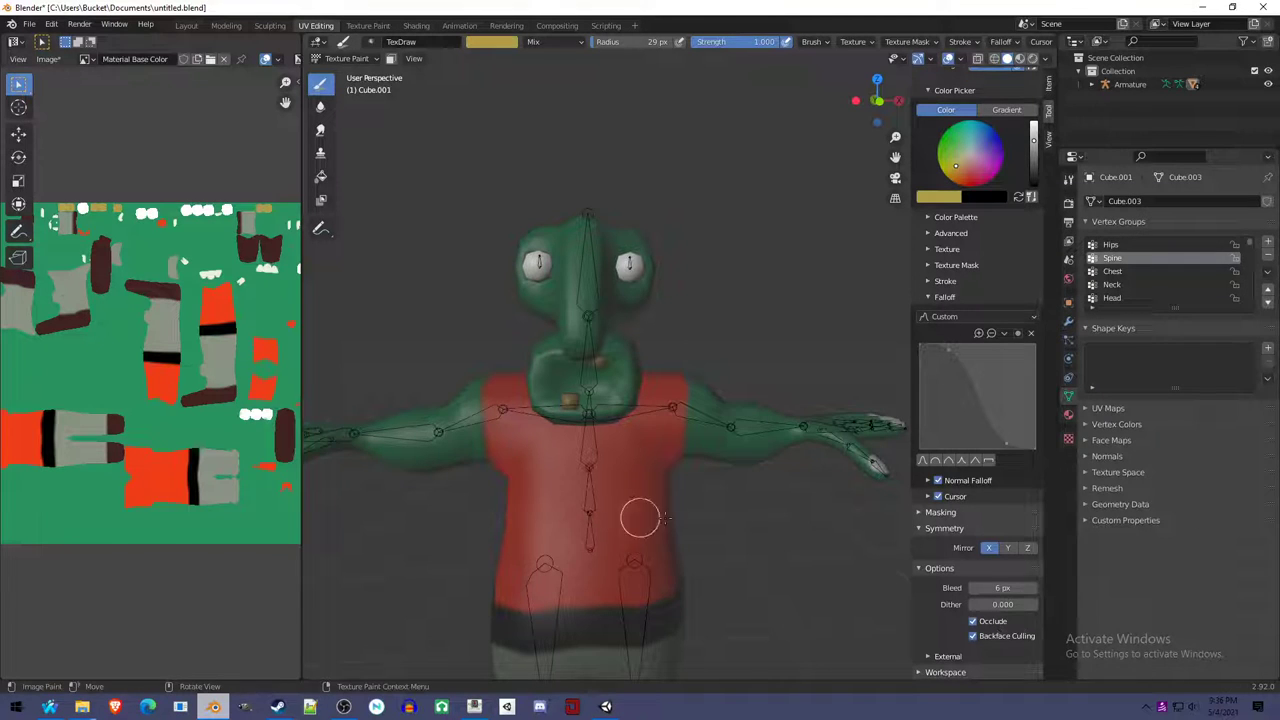
Paint golden-yellow irises in the middle of both eyeballs and cover them with bright blue.
shift+middle_drag(666, 487, 714, 586)
scroll(717, 452, up, 5)
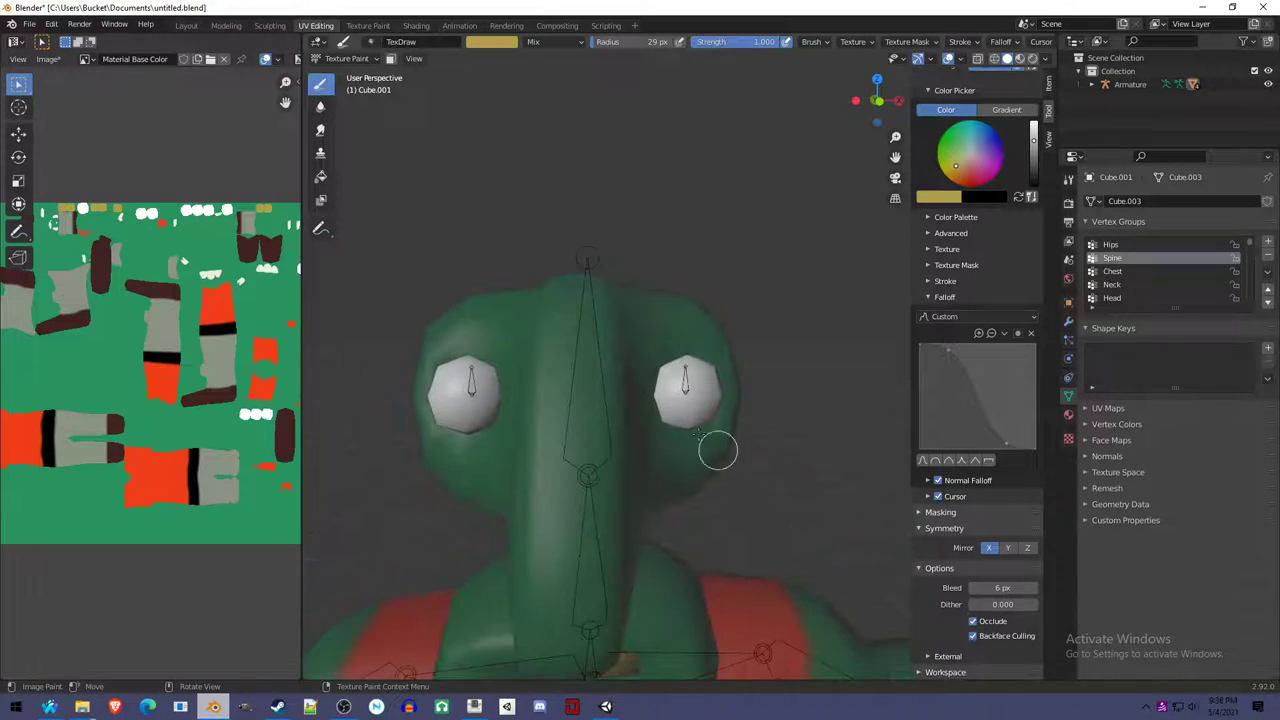
mouse_move(708, 430)
middle_down()
mouse_move(604, 437)
mouse_move(682, 452)
mouse_move(693, 430)
middle_up()
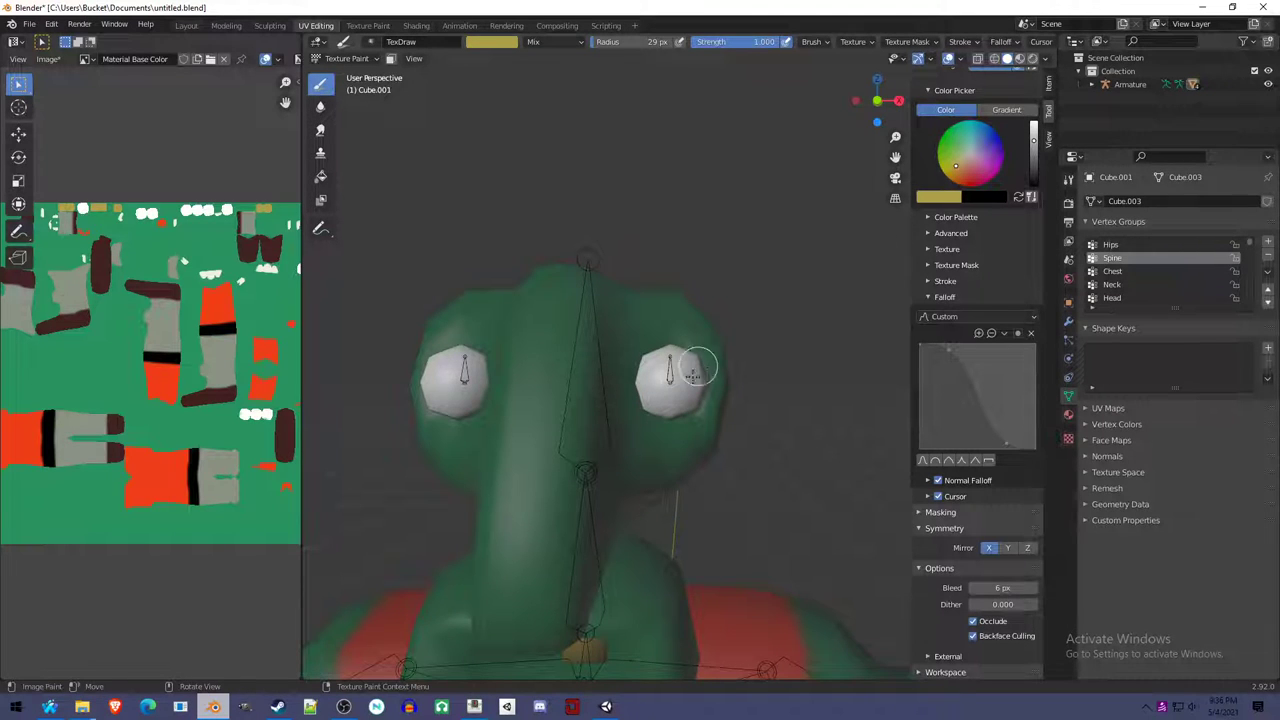
mouse_move(680, 372)
mouse_down()
mouse_move(666, 372)
mouse_move(671, 382)
mouse_up()
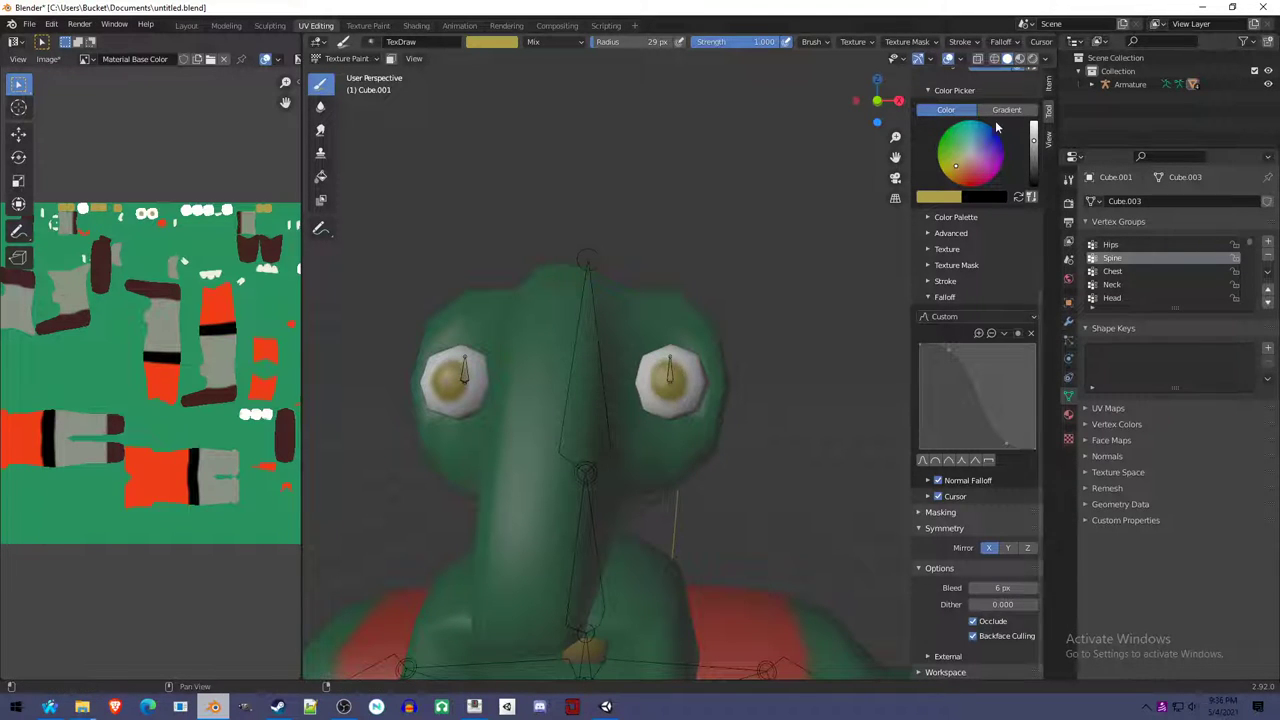
drag(990, 146, 1036, 122)
click(983, 123)
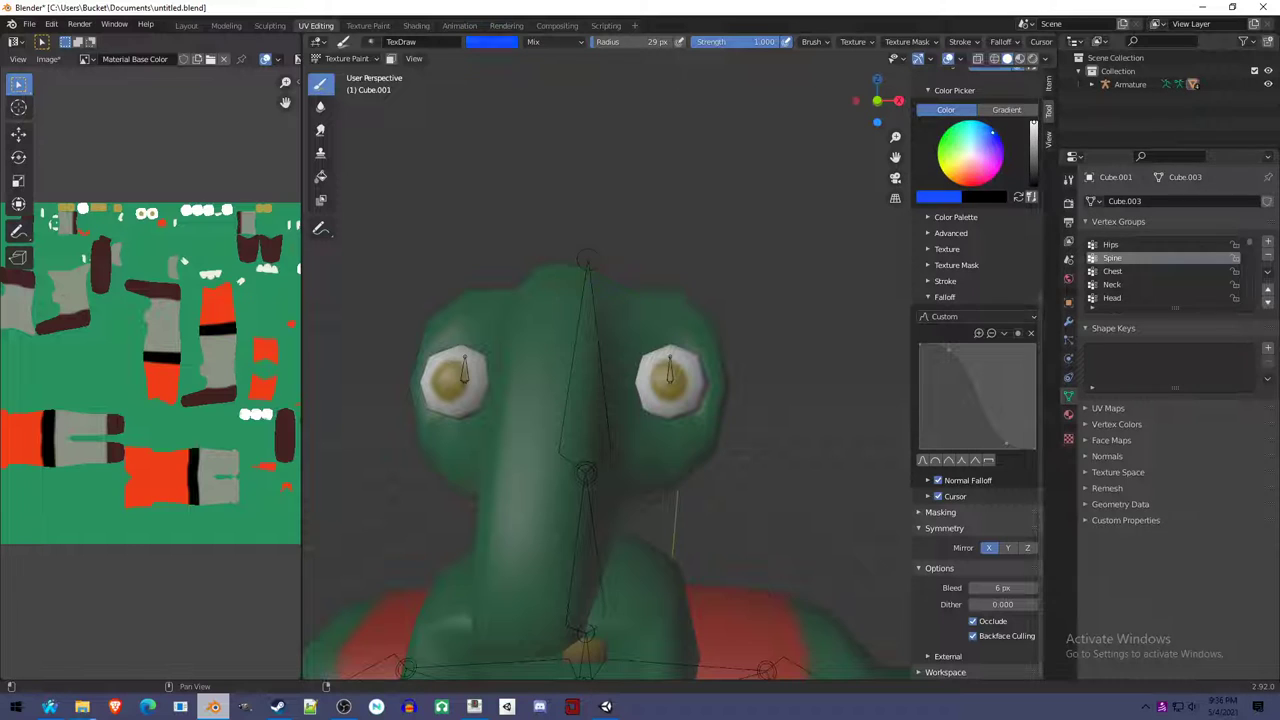
drag(671, 378, 676, 372)
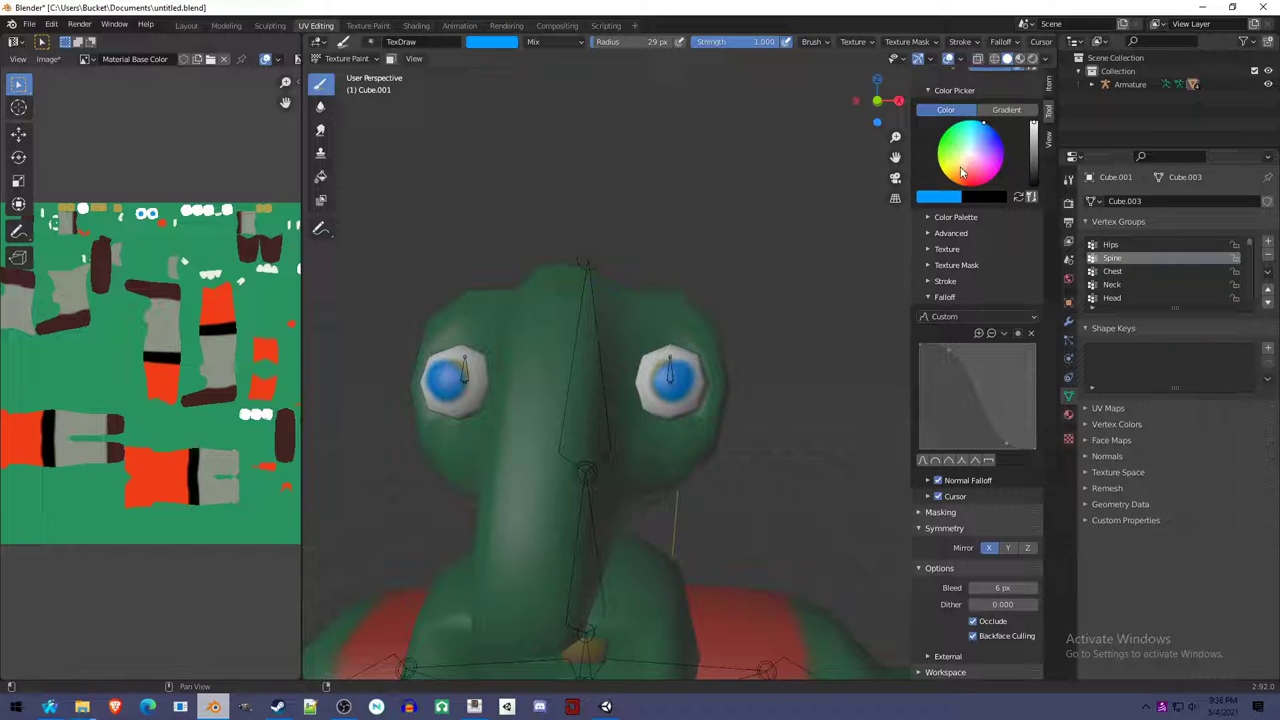
Dab pale yellow spots onto the lower part of both blue irises and paint black pupils in their centres.
click(958, 168)
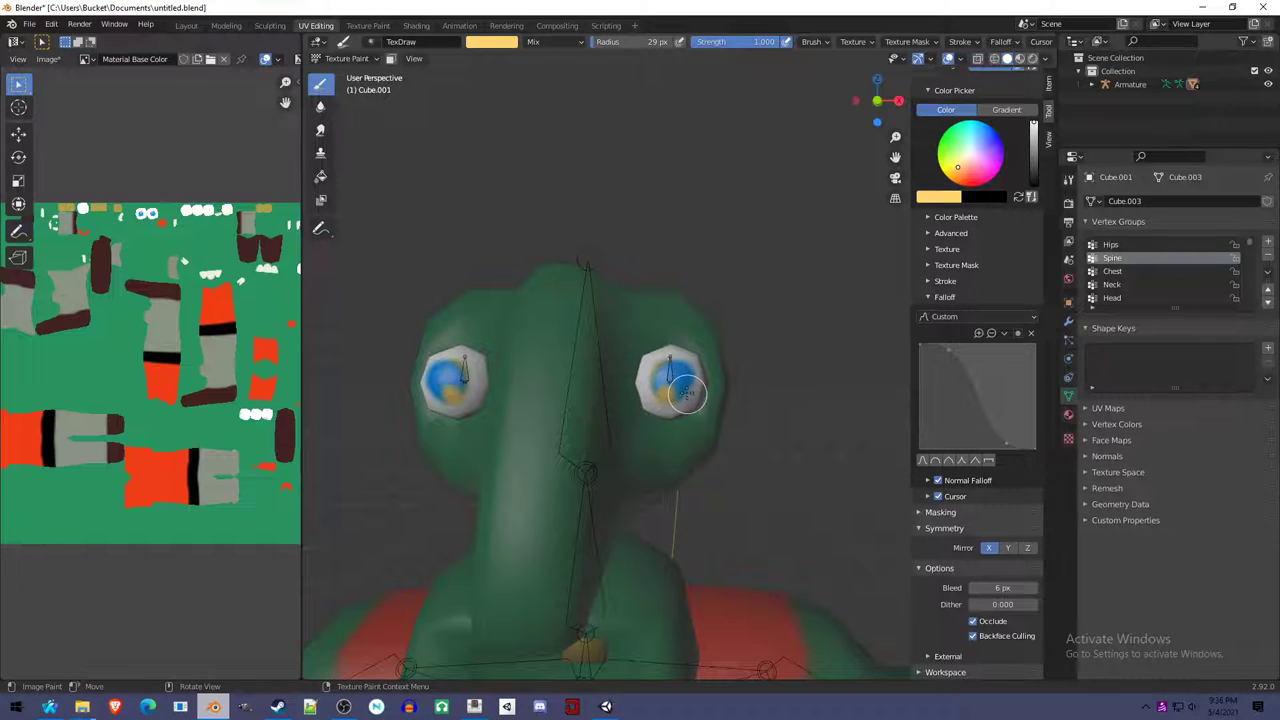
drag(1034, 163, 1034, 192)
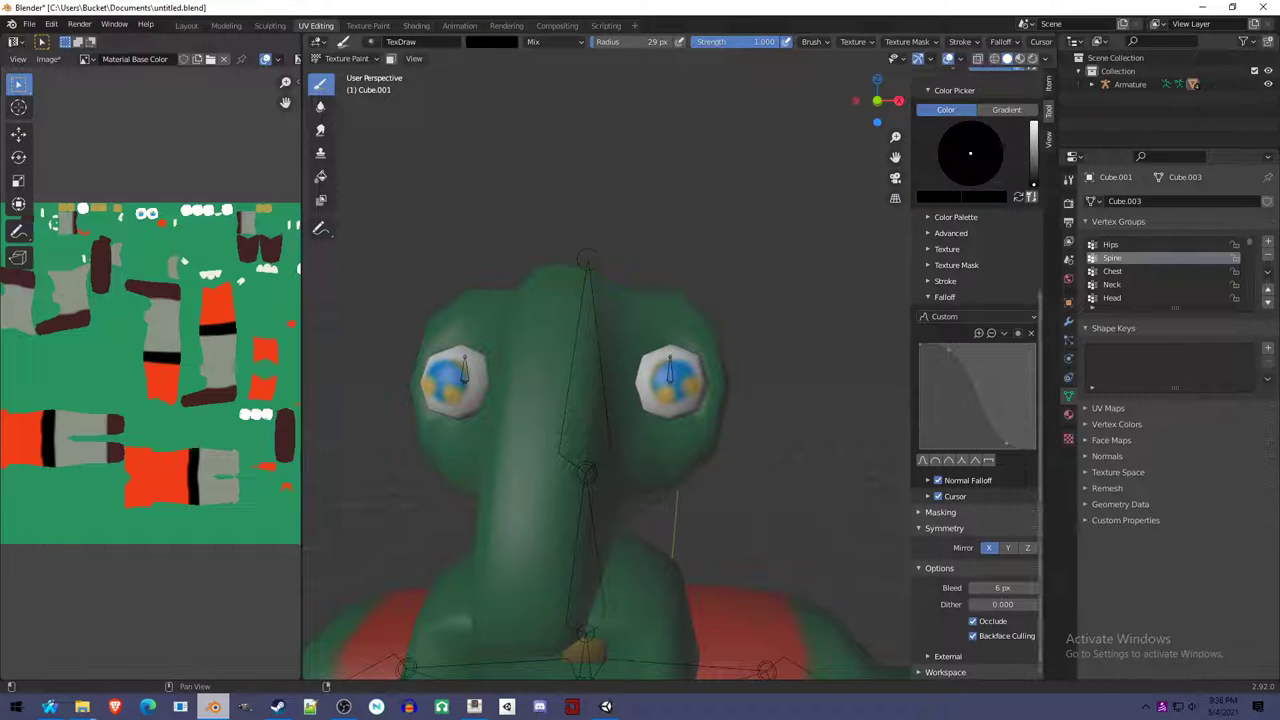
drag(670, 376, 677, 382)
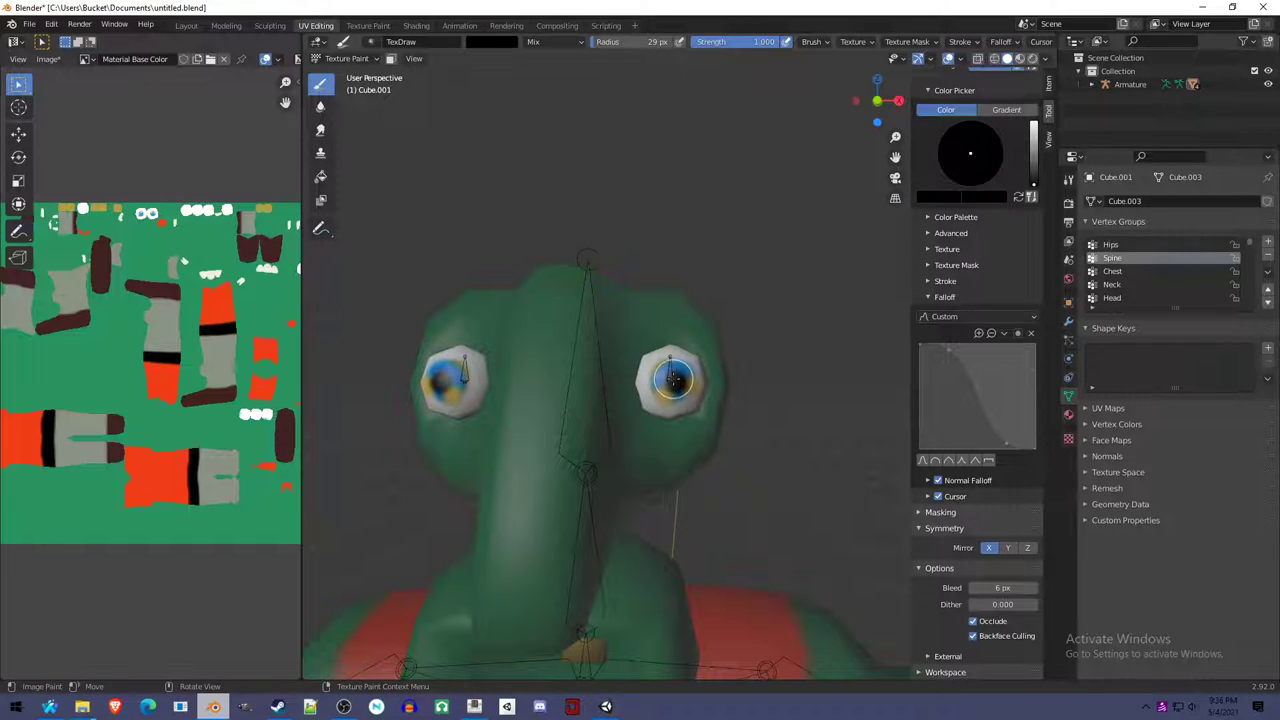
Change the brush color to white and reduce the brush radius to 7 px for highlights on the pupils.
key(x)
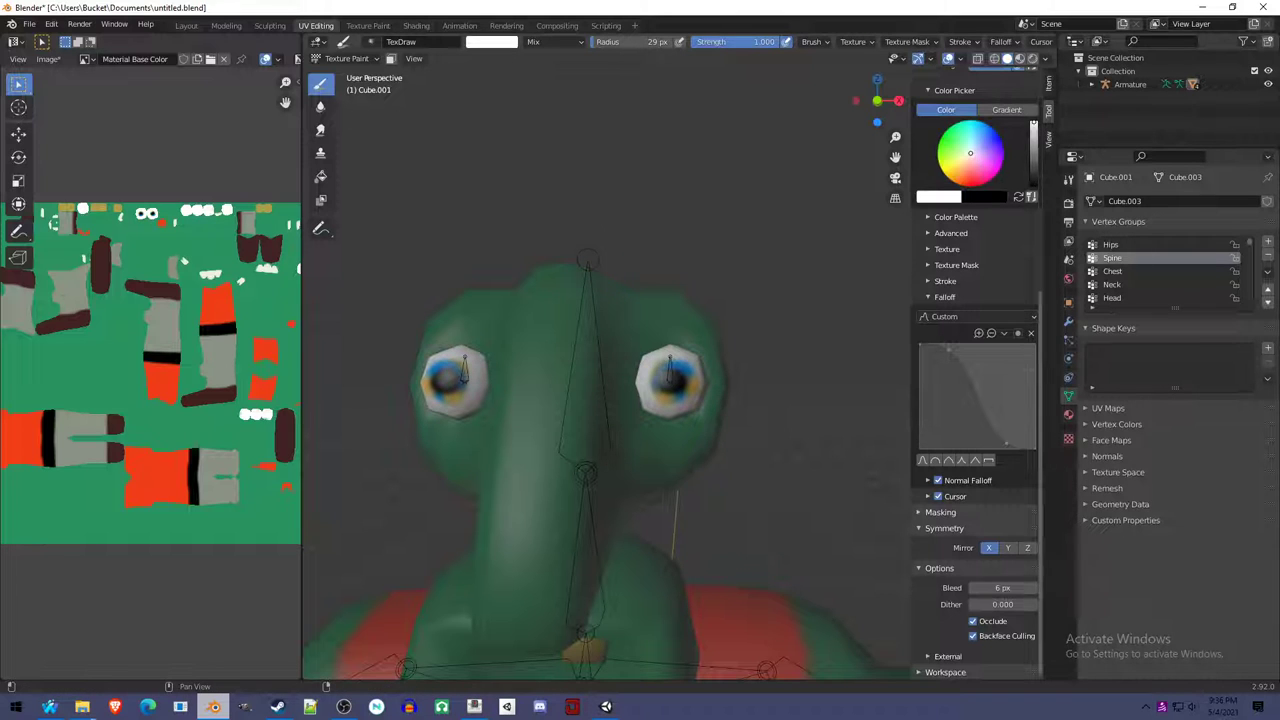
key(f)
click(650, 386)
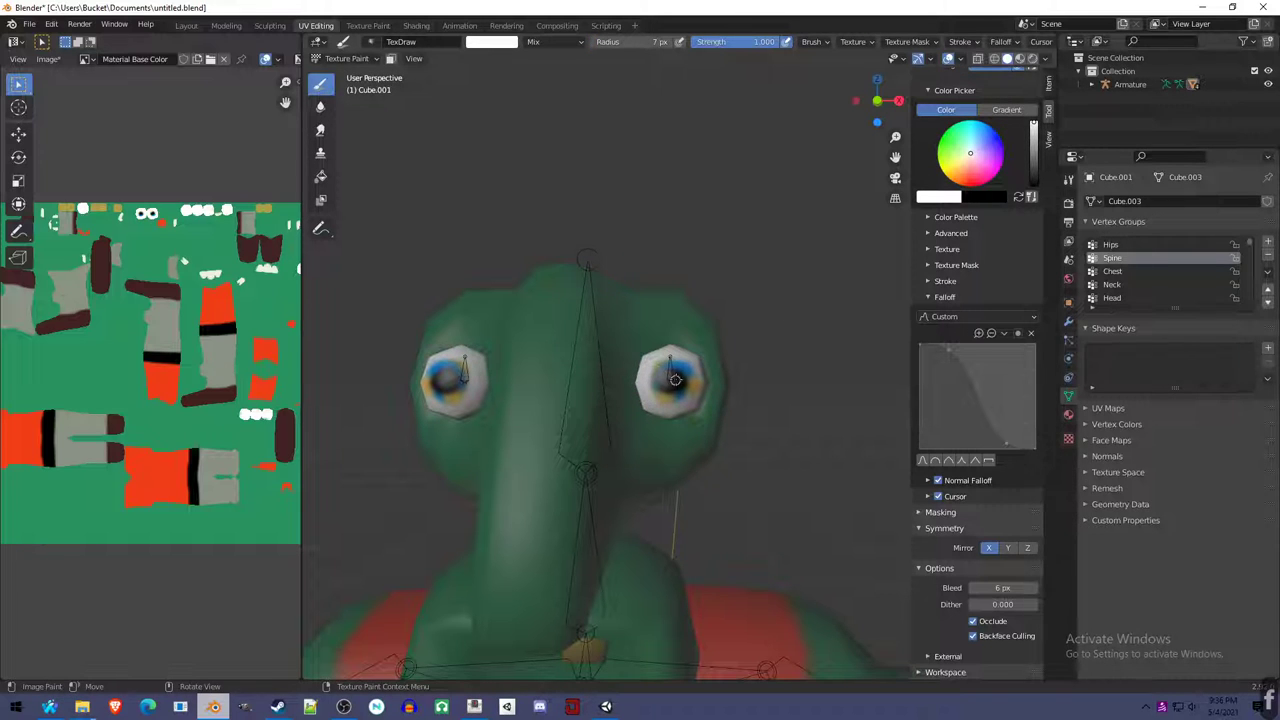
Switch to the body object in Texture Paint mode, choose a mid grey and paint thin horizontal wrinkle lines across the nose.
scroll(716, 458, down, 5)
mouse_move(714, 458)
middle_down()
mouse_move(628, 482)
mouse_move(714, 491)
mouse_move(748, 438)
mouse_move(744, 366)
middle_up()
scroll(741, 512, up, 3)
key(ctrl+Tab)
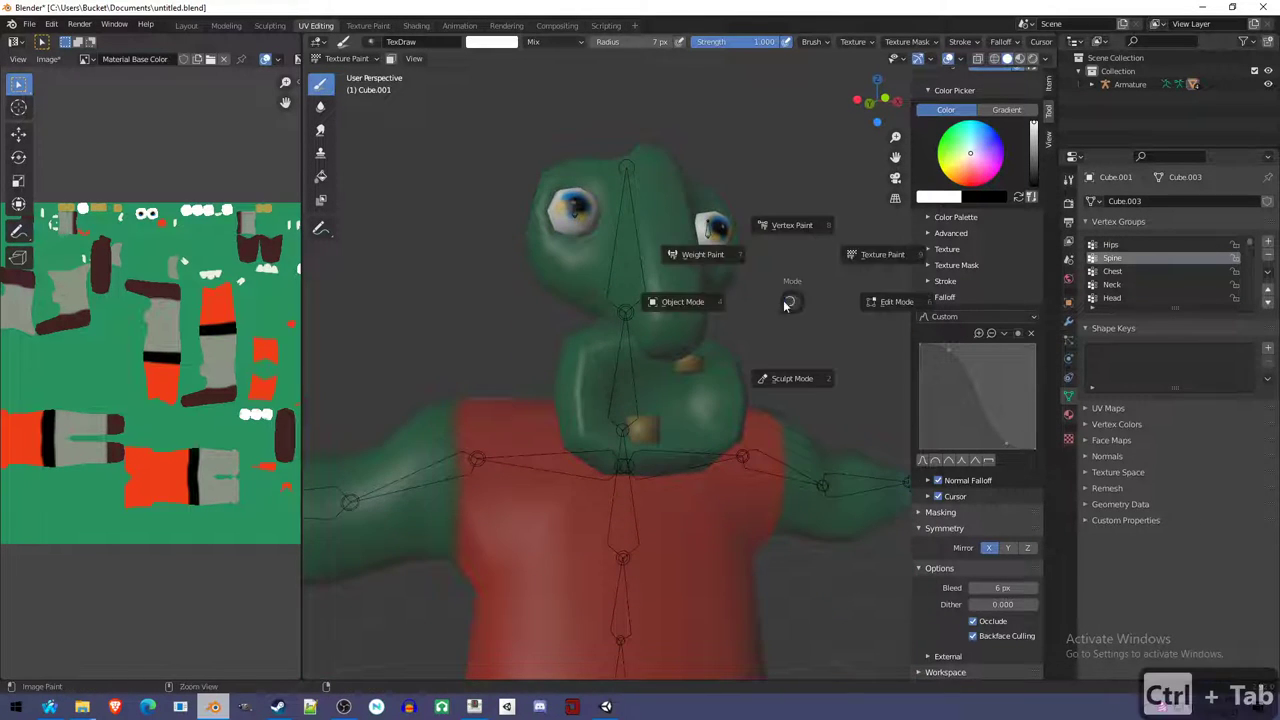
click(705, 309)
key(ctrl+Tab)
click(699, 313)
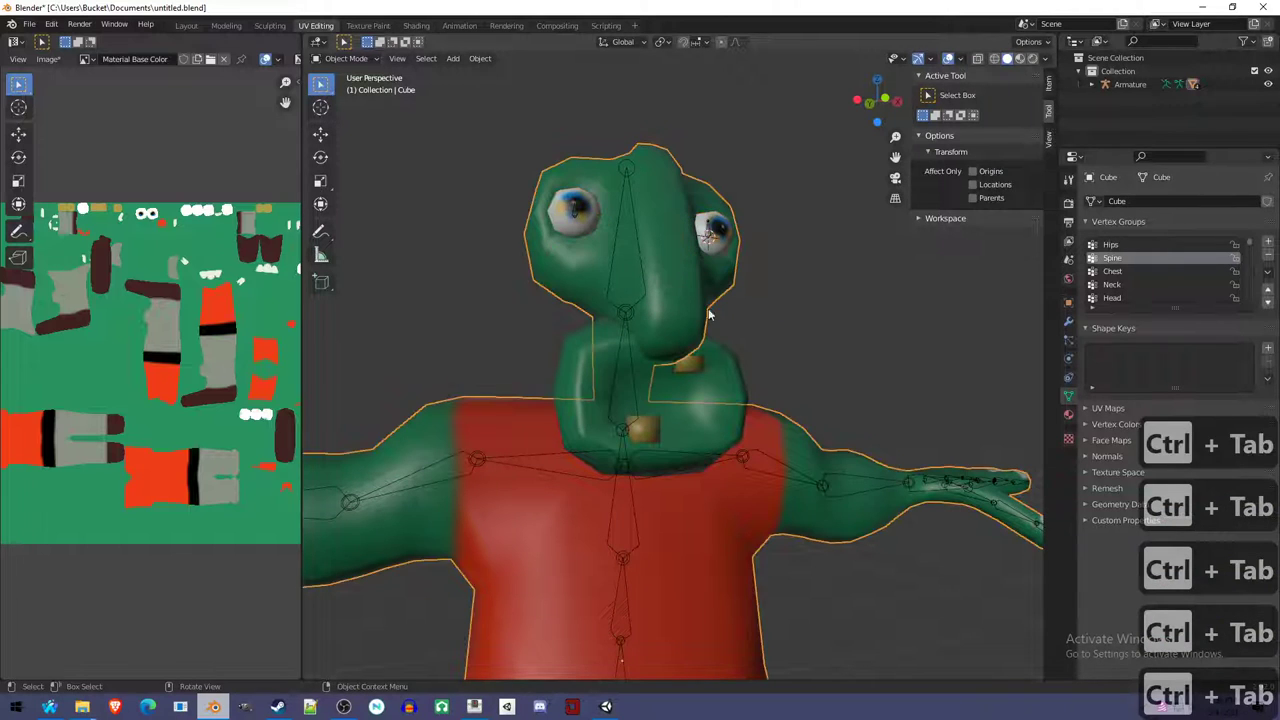
key(ctrl+Tab)
click(724, 317)
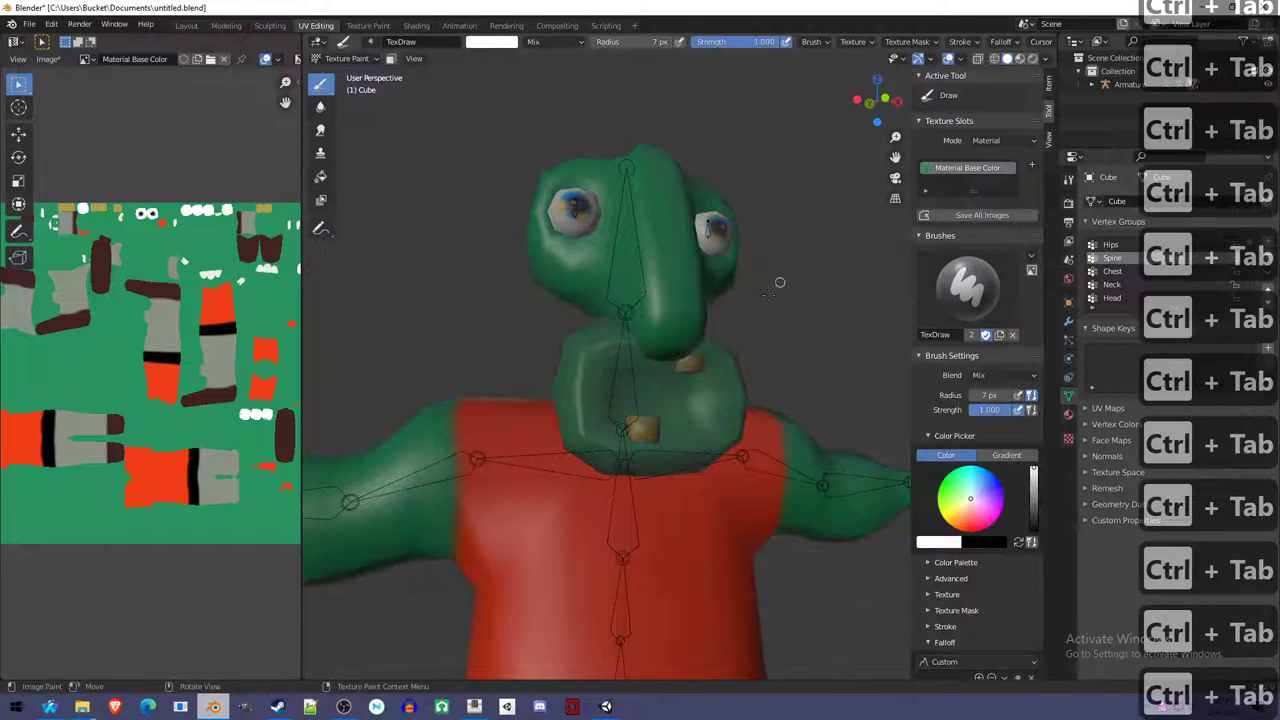
click(1035, 506)
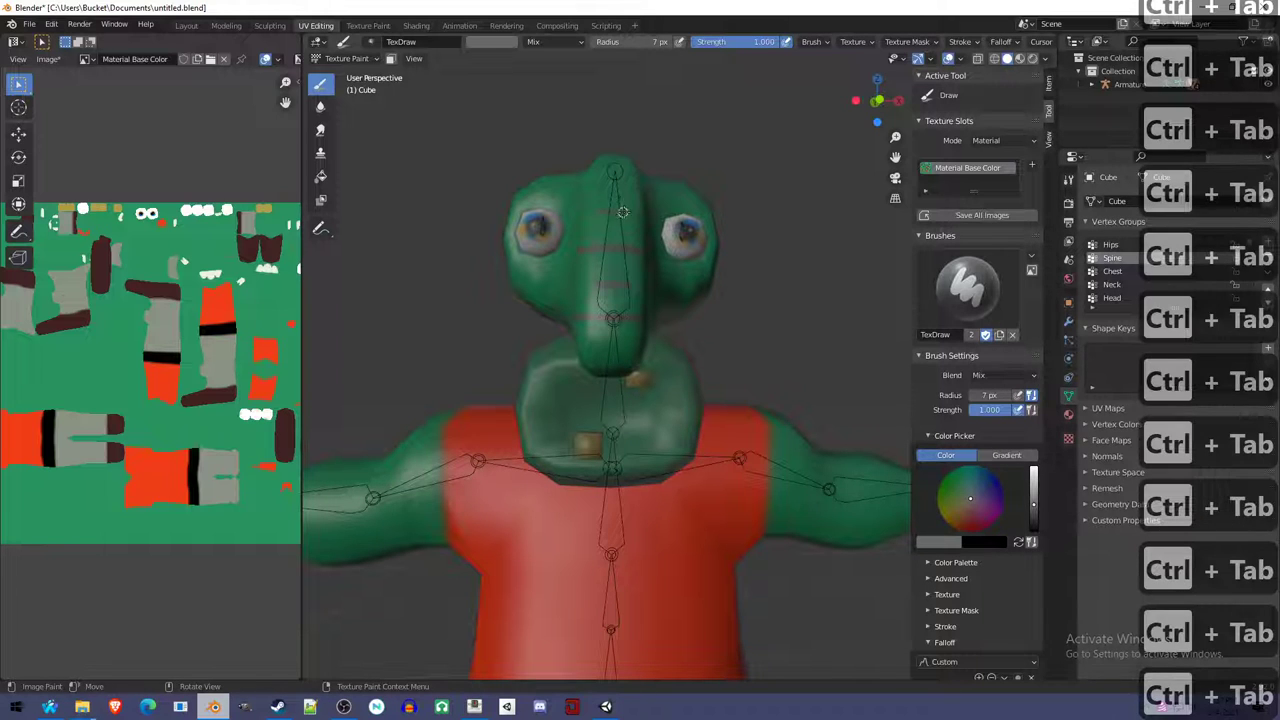
Set the brush to a 66 px radius and 0.376 strength and paint soft grey shading around both eyes.
key(f)
click(558, 261)
key(shift+f)
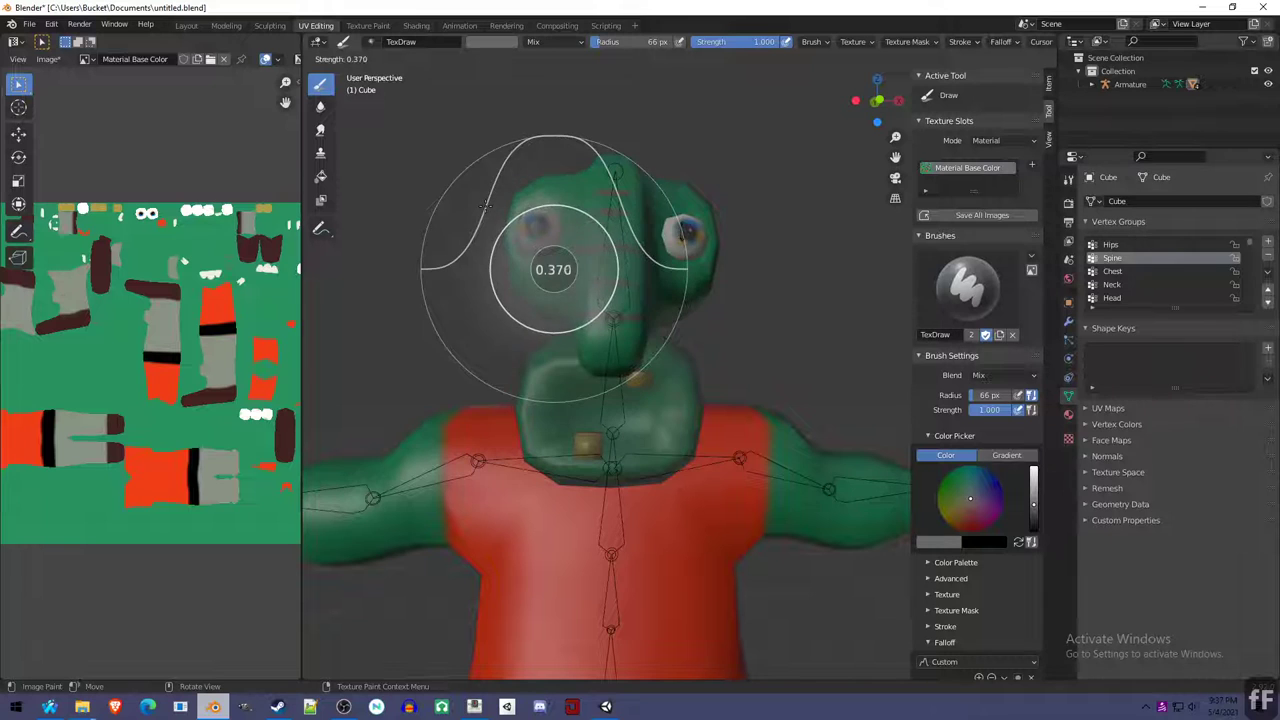
click(602, 314)
drag(535, 243, 546, 212)
mouse_move(595, 400)
middle_down()
mouse_move(860, 435)
mouse_move(662, 455)
middle_up()
shift+middle_drag(722, 515, 677, 397)
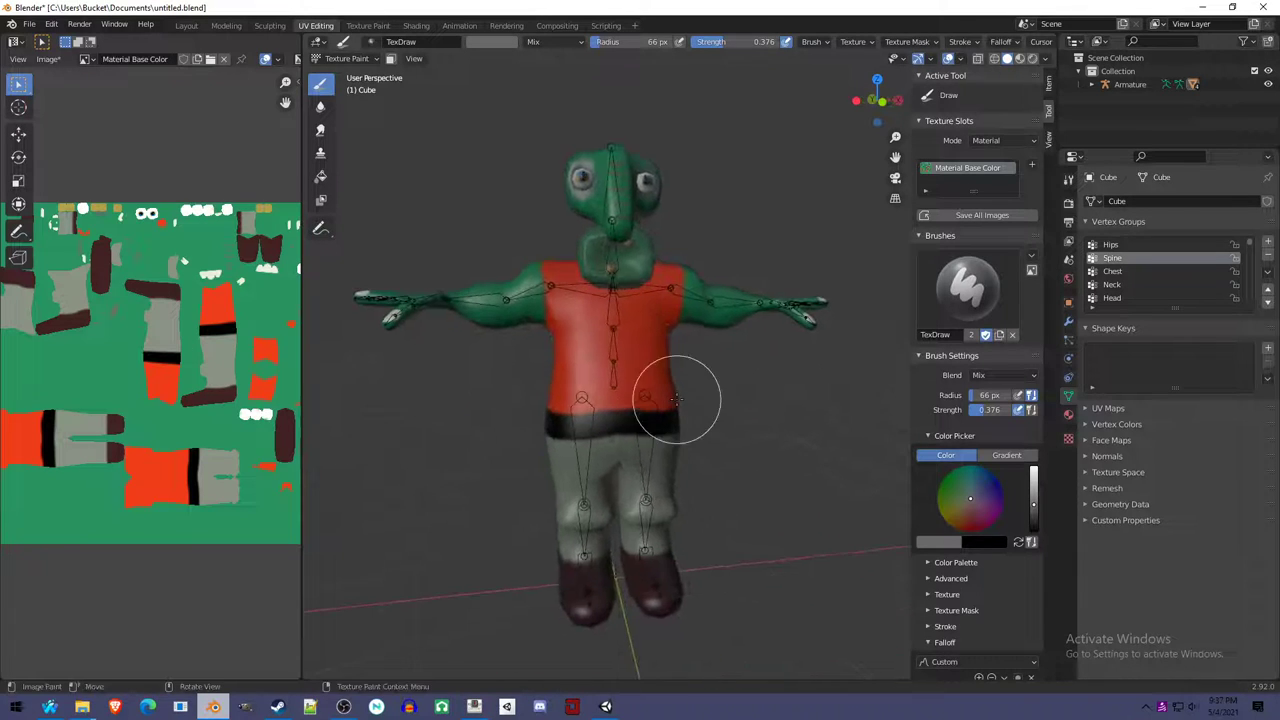
Reduce the brush radius to 28 px and paint a grey buckle at the front centre of the black belt.
middle_drag(710, 466, 687, 459)
scroll(663, 451, up, 4)
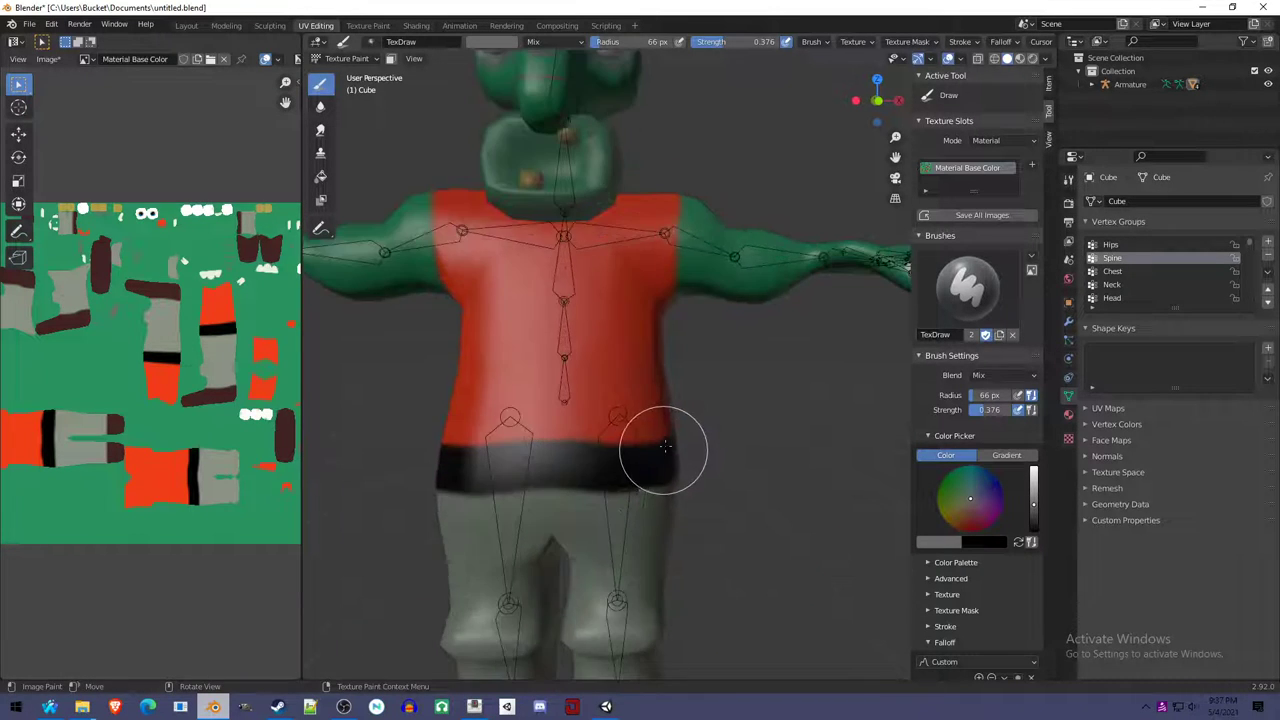
key(f)
click(530, 416)
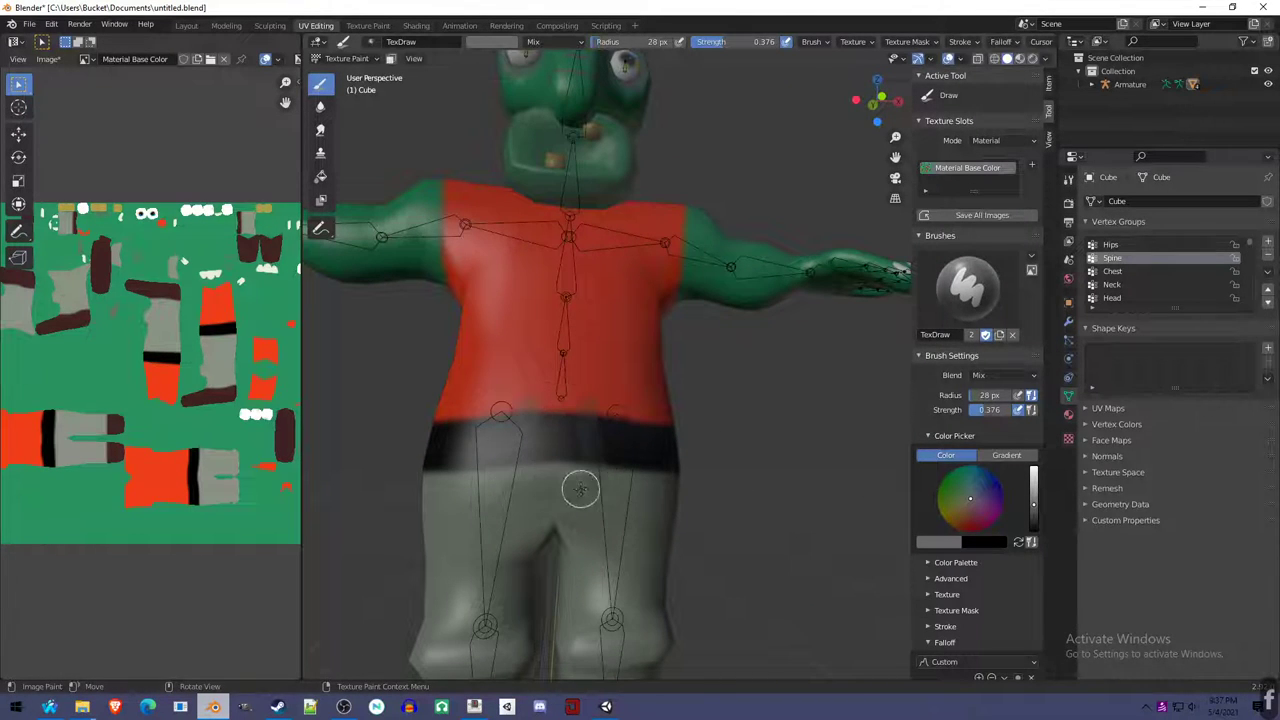
scroll(820, 461, down, 4)
middle_drag(820, 461, 766, 413)
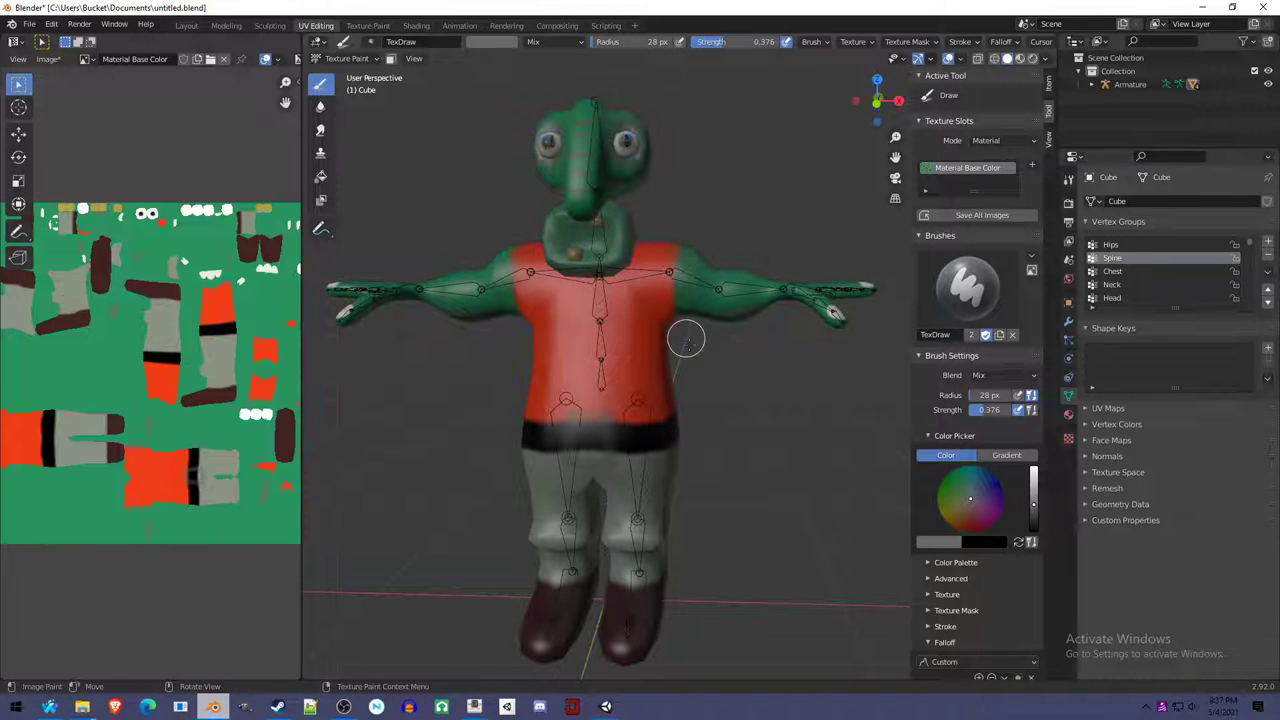
middle_drag(655, 317, 674, 251)
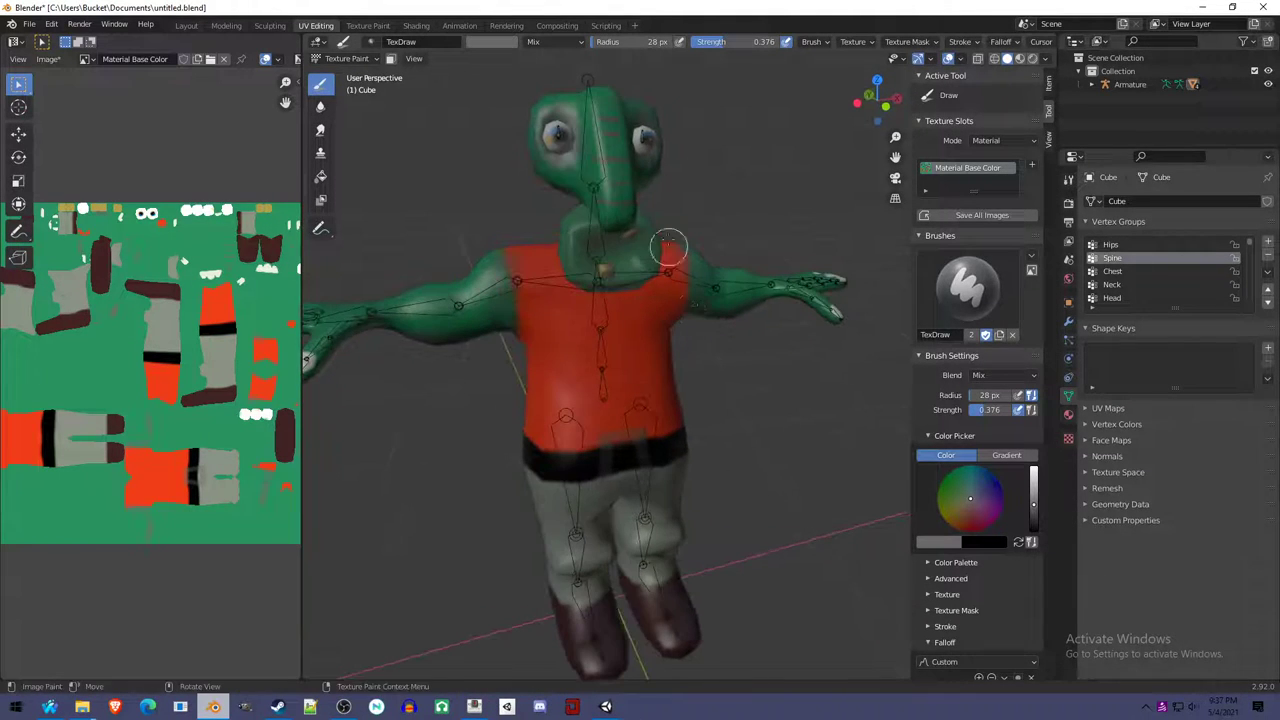
key(ctrl+Tab)
click(650, 237)
click(648, 243)
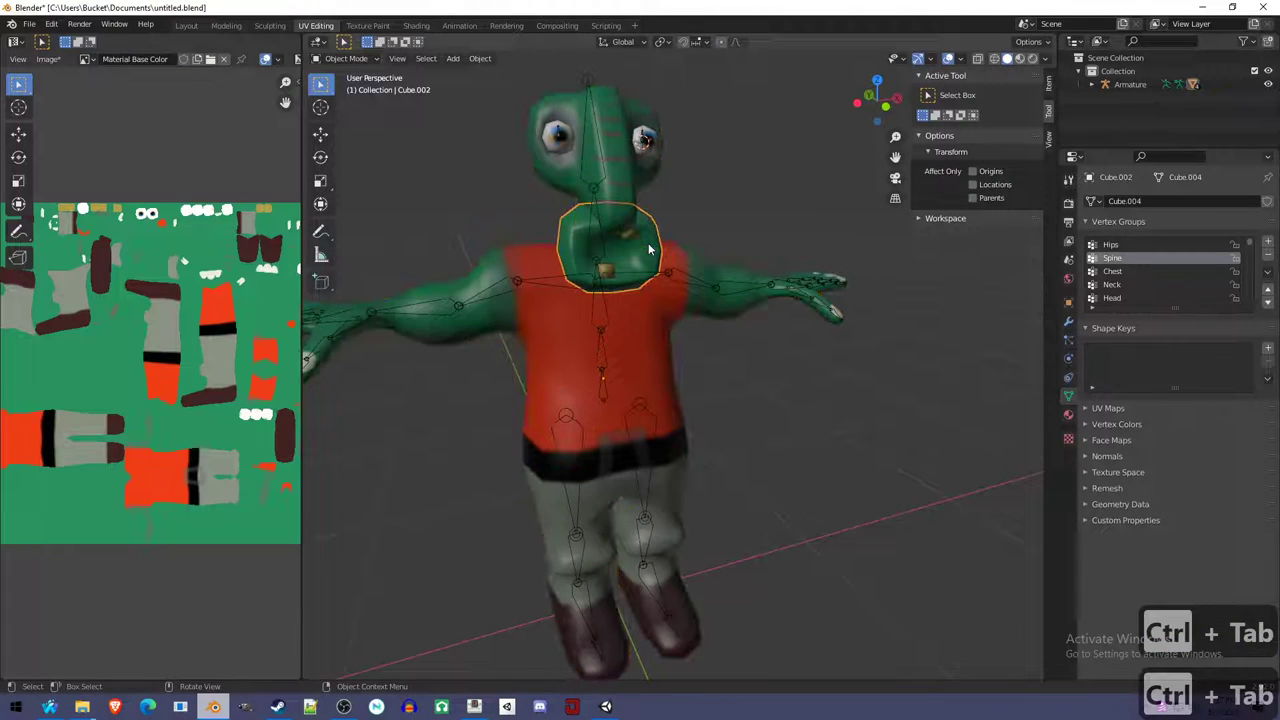
click(722, 616)
key(ctrl+Tab)
click(773, 555)
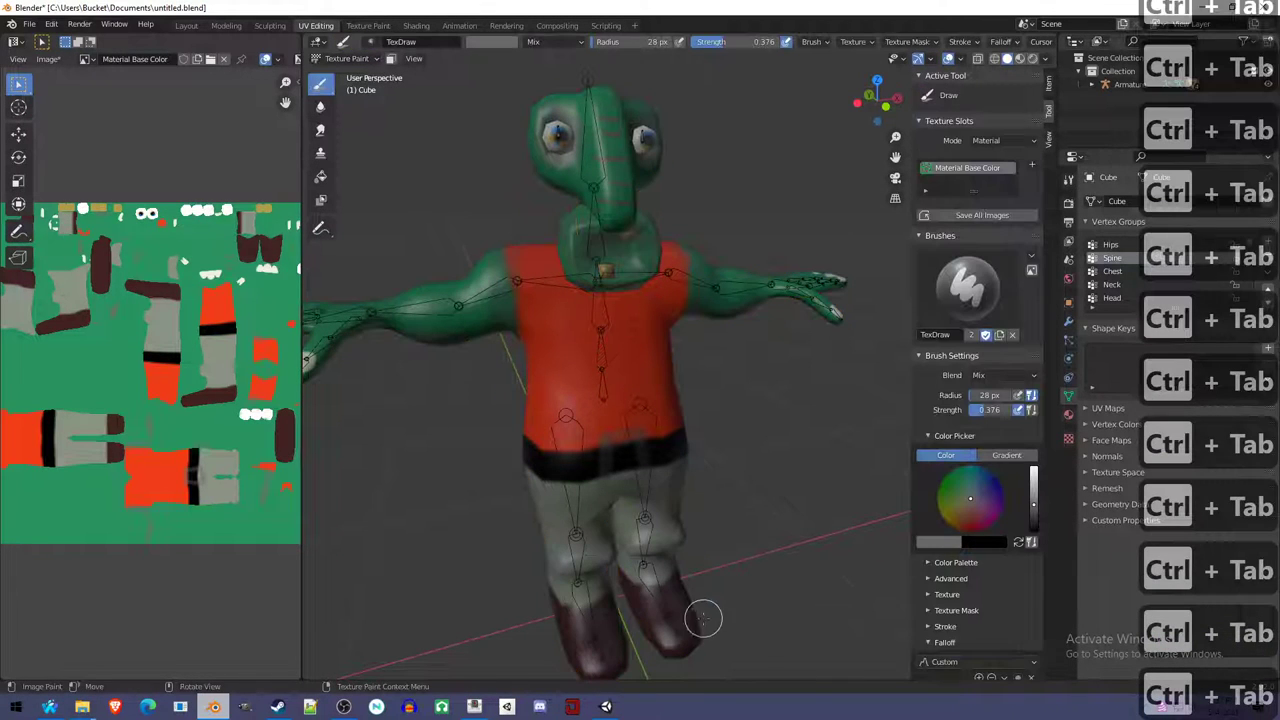
Set the brush to black with a 12 px radius and full strength, and paint black details on the front of the boots.
key(f)
click(689, 609)
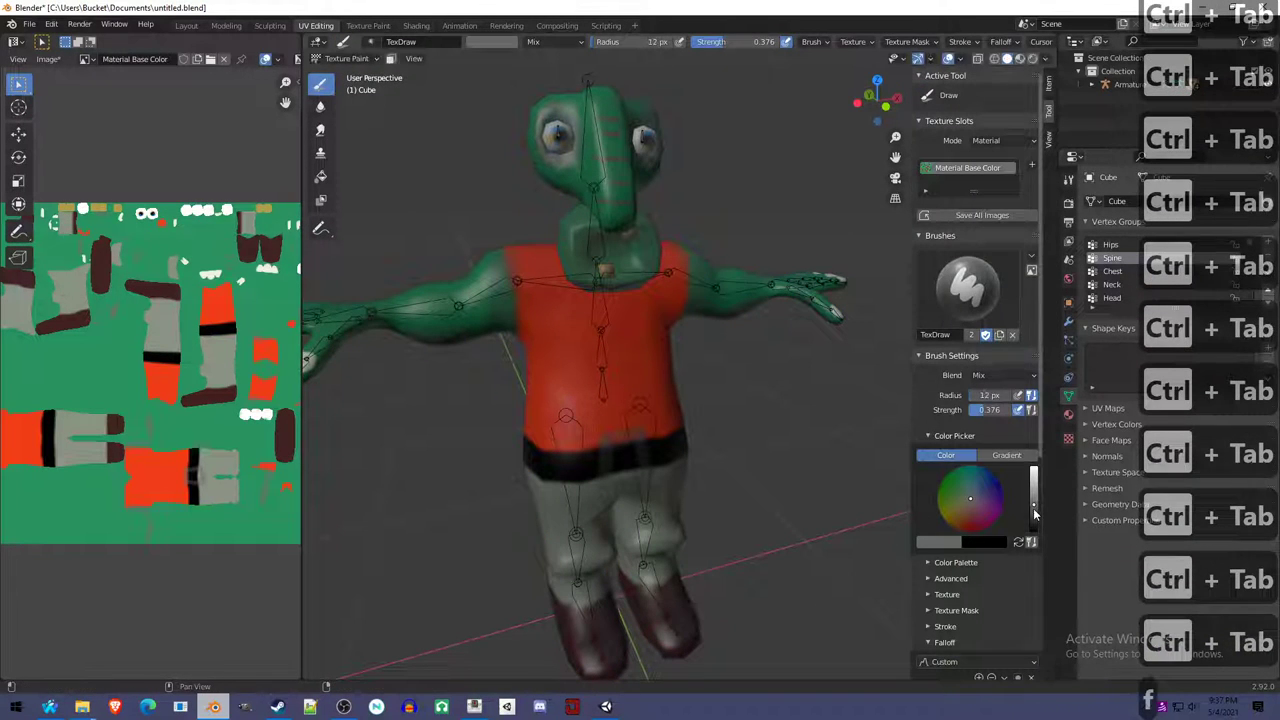
drag(1035, 513, 1035, 534)
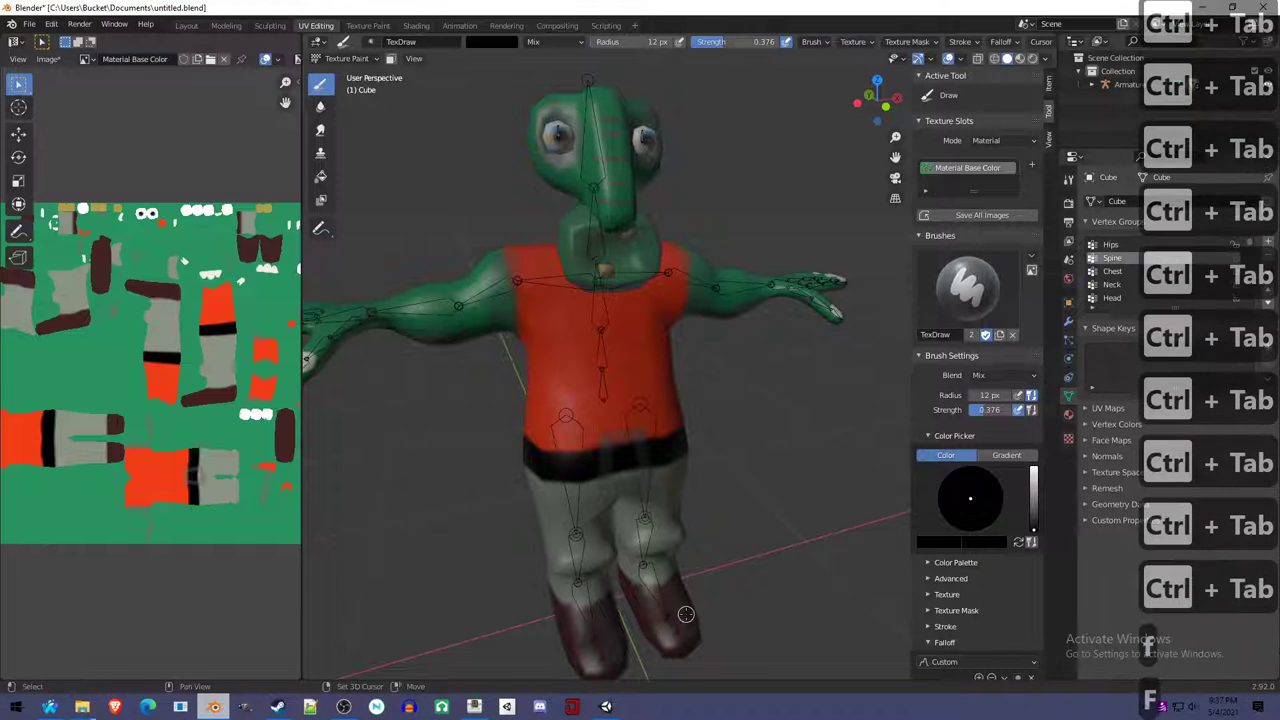
key(shift+f)
click(804, 631)
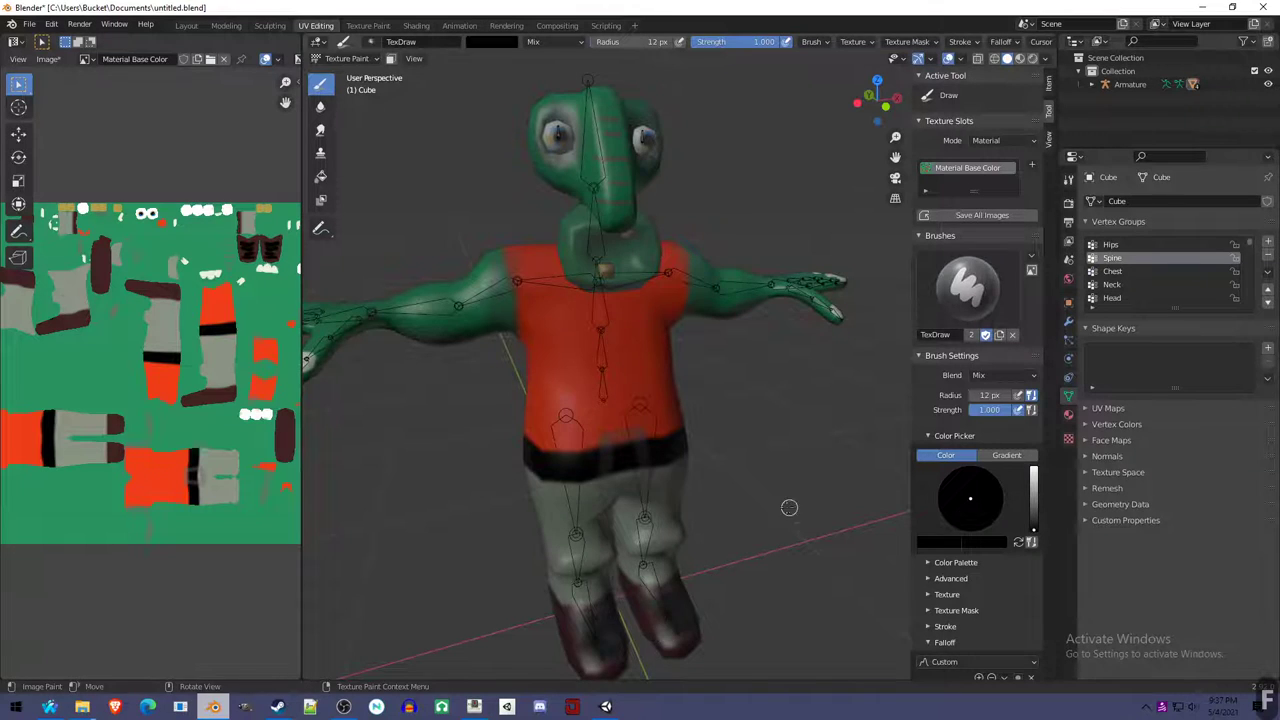
middle_drag(789, 508, 698, 454)
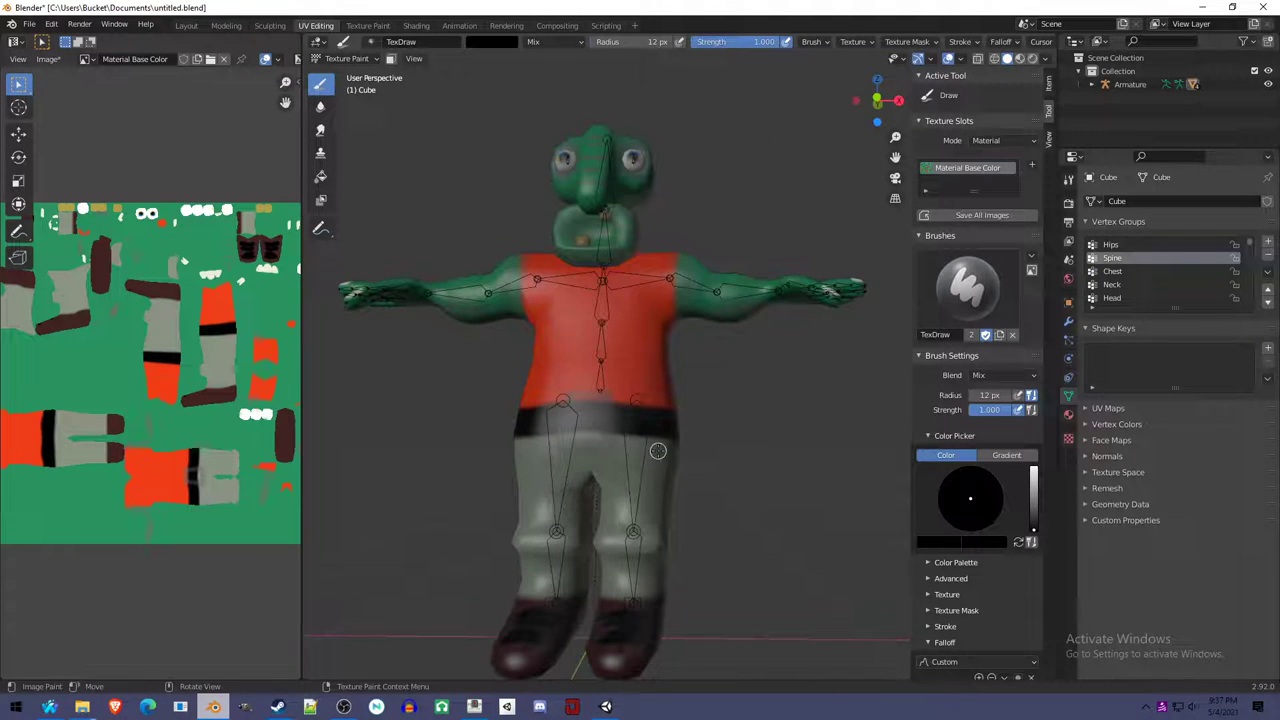
Undo the last stroke, reduce the brush radius to 2 px and paint thin black pocket lines on both hips of the trousers.
key(ctrl+z)
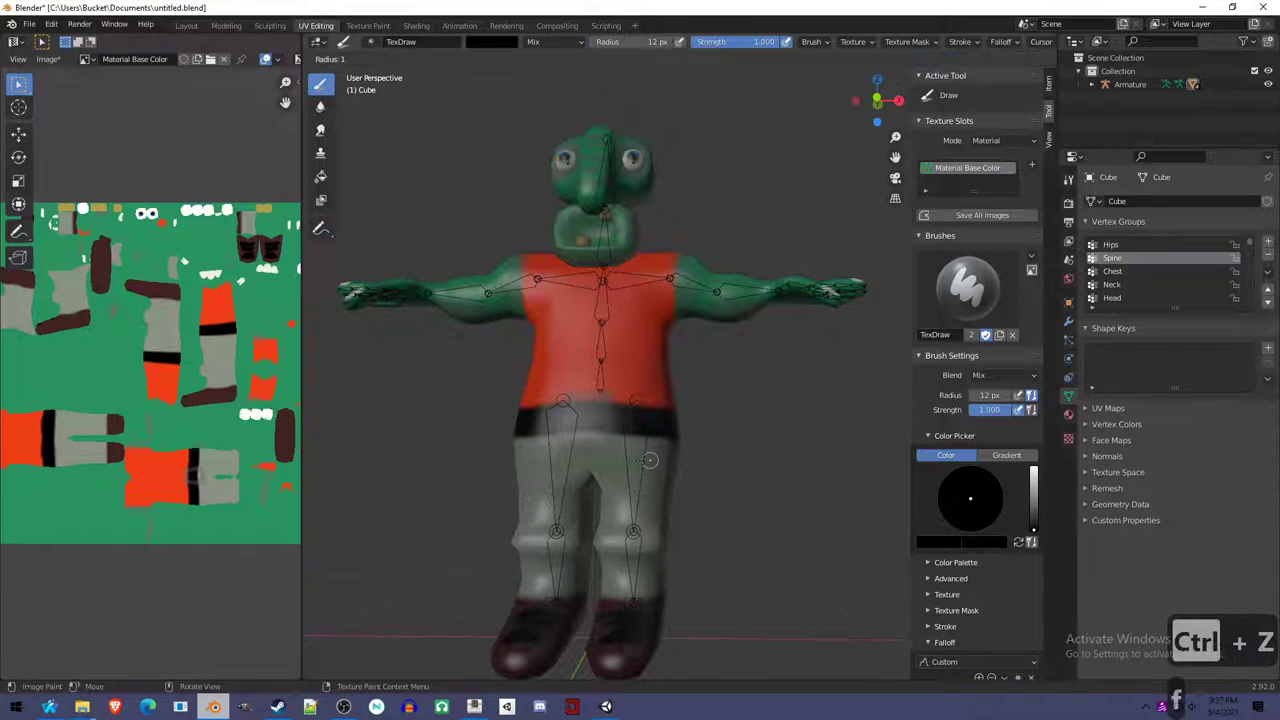
key(Return)
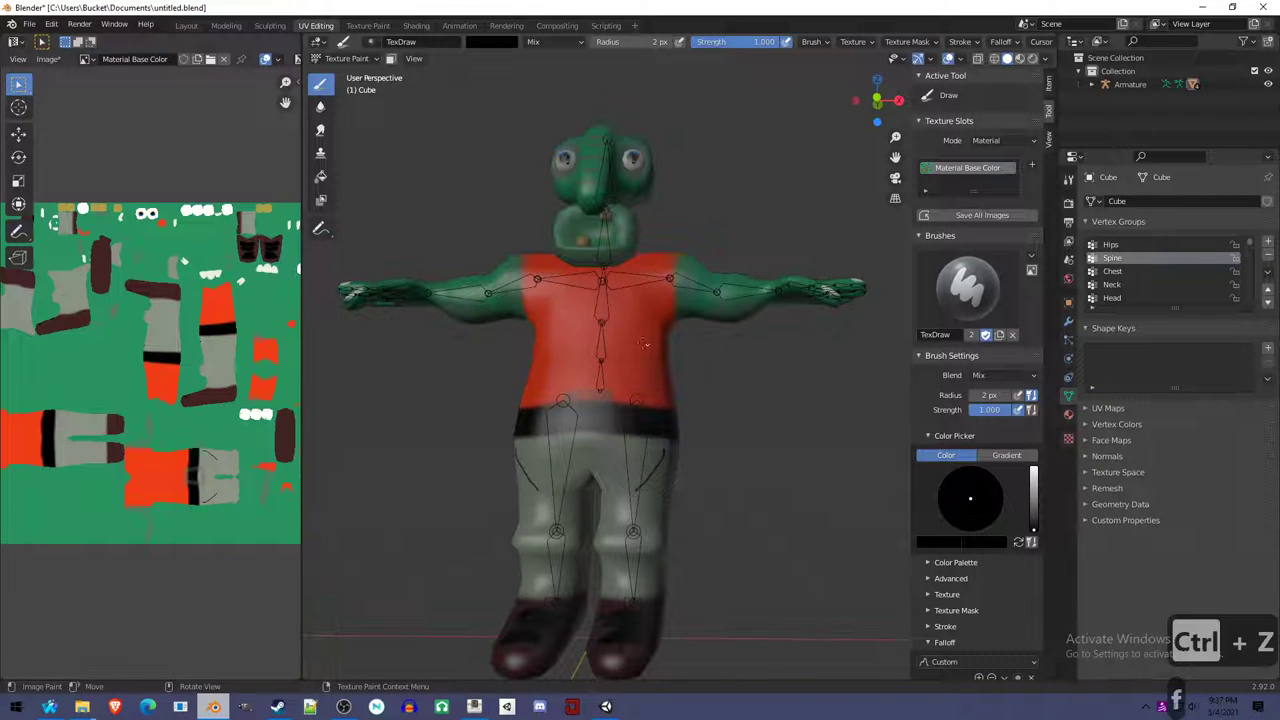
mouse_move(640, 335)
middle_down()
mouse_move(740, 335)
mouse_move(675, 335)
mouse_move(649, 238)
middle_up()
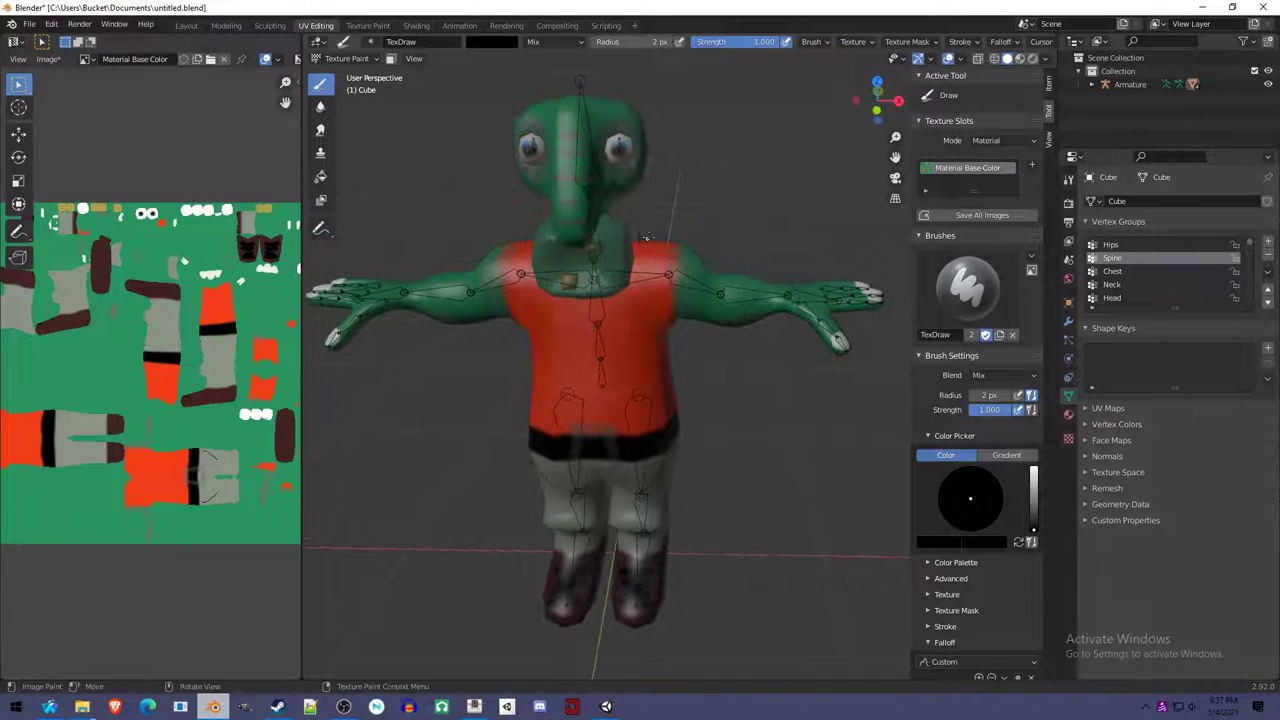
Switch from the body to the mouth object in Texture Paint mode.
key(ctrl+Tab)
click(588, 243)
click(625, 242)
key(ctrl+Tab)
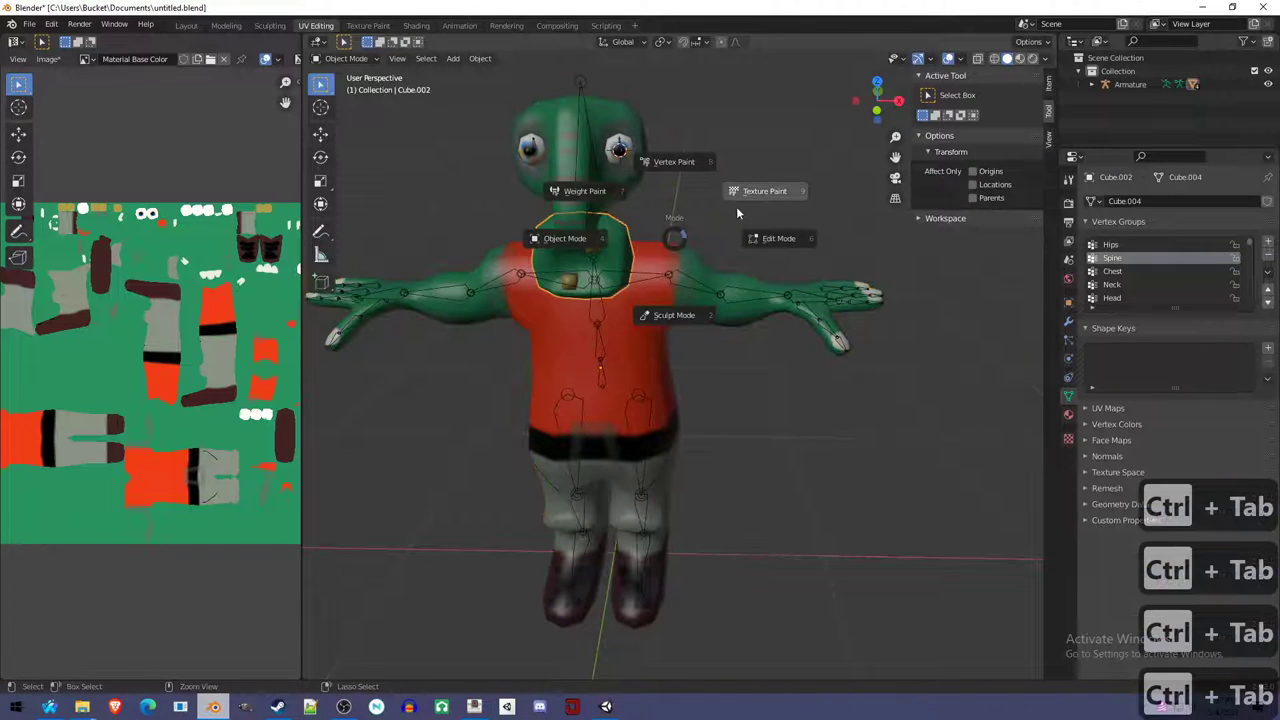
click(737, 208)
shift+middle_drag(733, 216, 763, 358)
scroll(763, 360, up, 4)
middle_drag(768, 440, 787, 366)
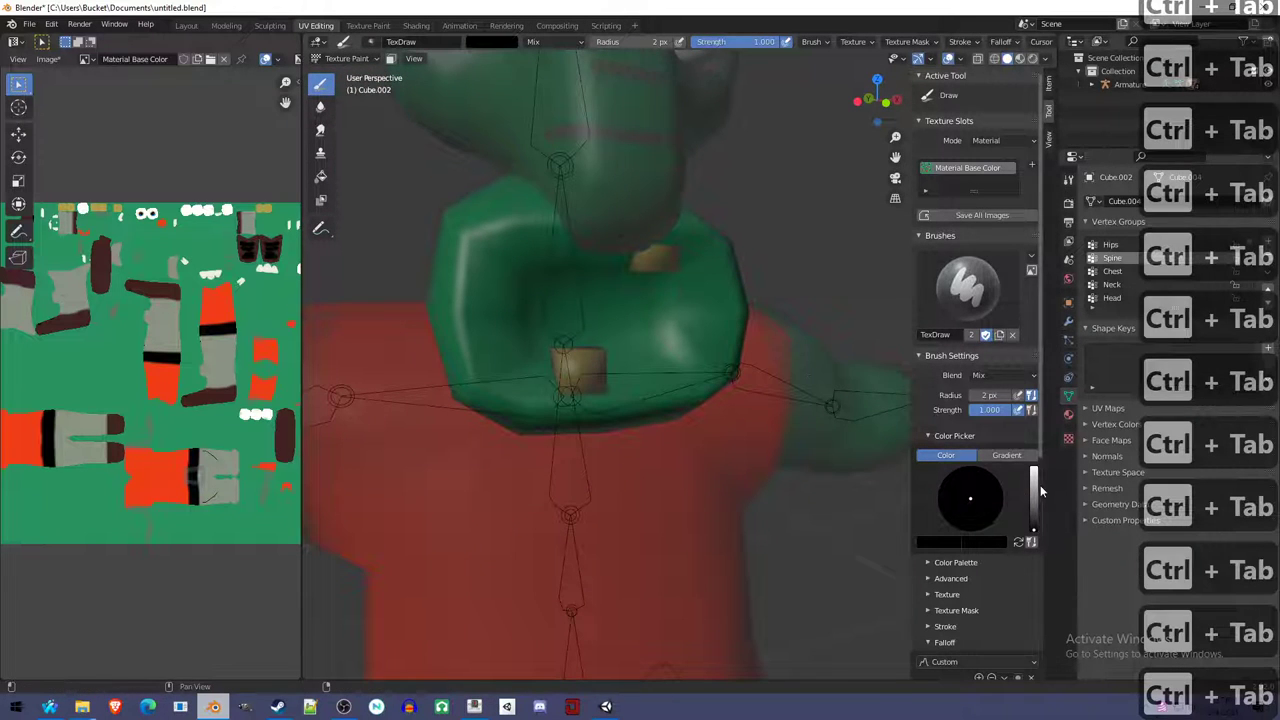
Choose pink, enlarge the brush radius to 67 px and paint the inside of the mouth.
scroll(1038, 484, down, 8)
scroll(1040, 440, up, 5)
click(1034, 344)
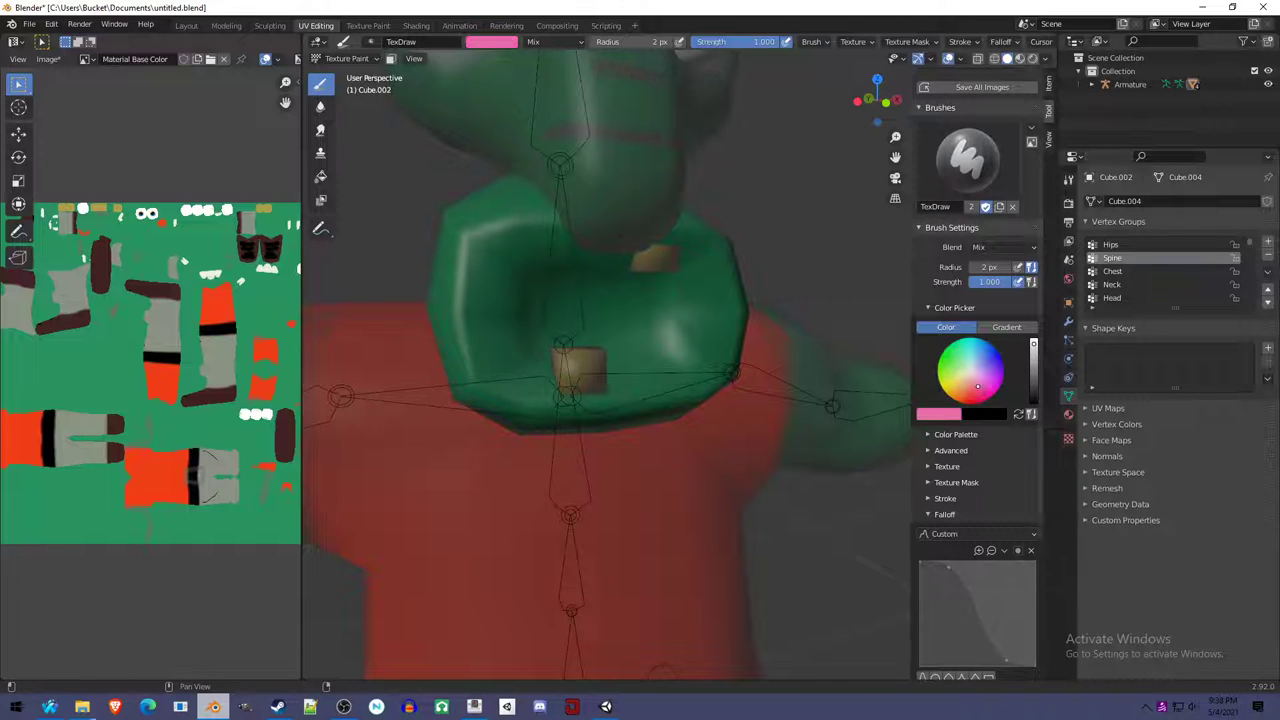
drag(977, 386, 979, 387)
key(f)
click(544, 338)
mouse_move(596, 304)
mouse_down()
mouse_move(504, 323)
mouse_move(549, 334)
mouse_move(514, 340)
mouse_move(634, 365)
mouse_move(535, 291)
mouse_move(657, 263)
mouse_up()
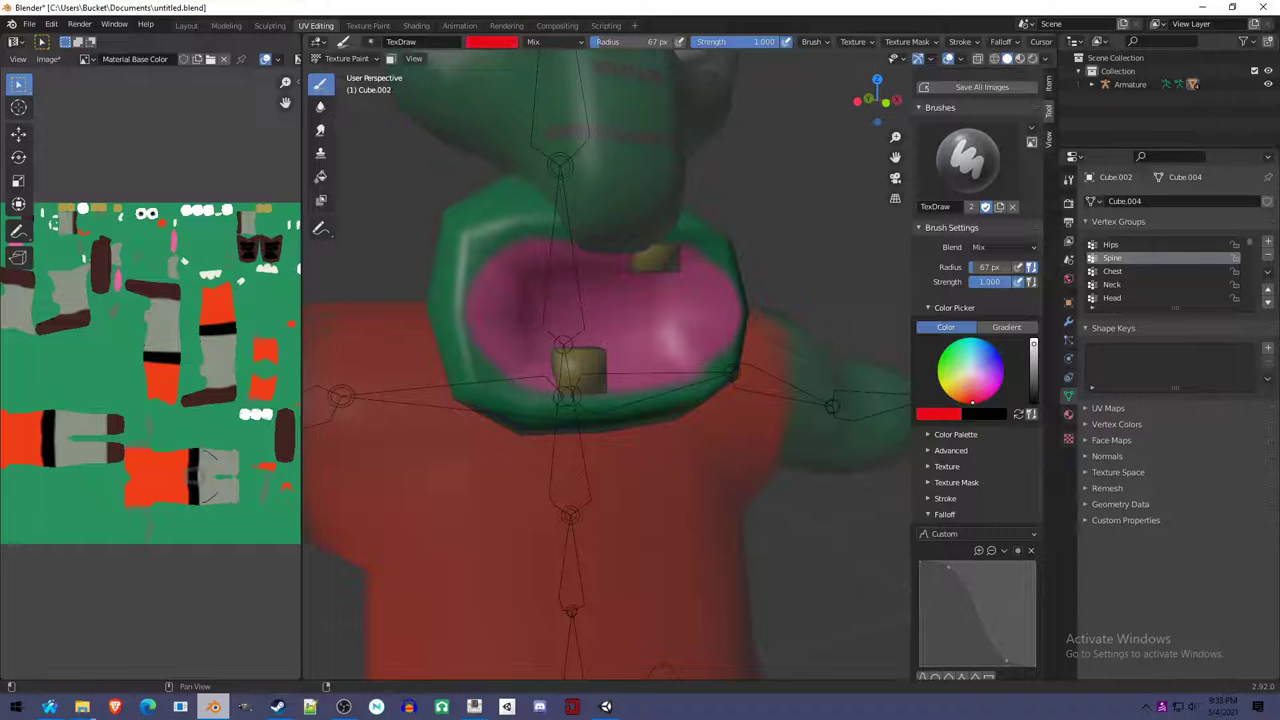
Reduce the brush radius to 35 px and paint red lips around the rim of the mouth.
middle_drag(538, 260, 514, 266)
key(f)
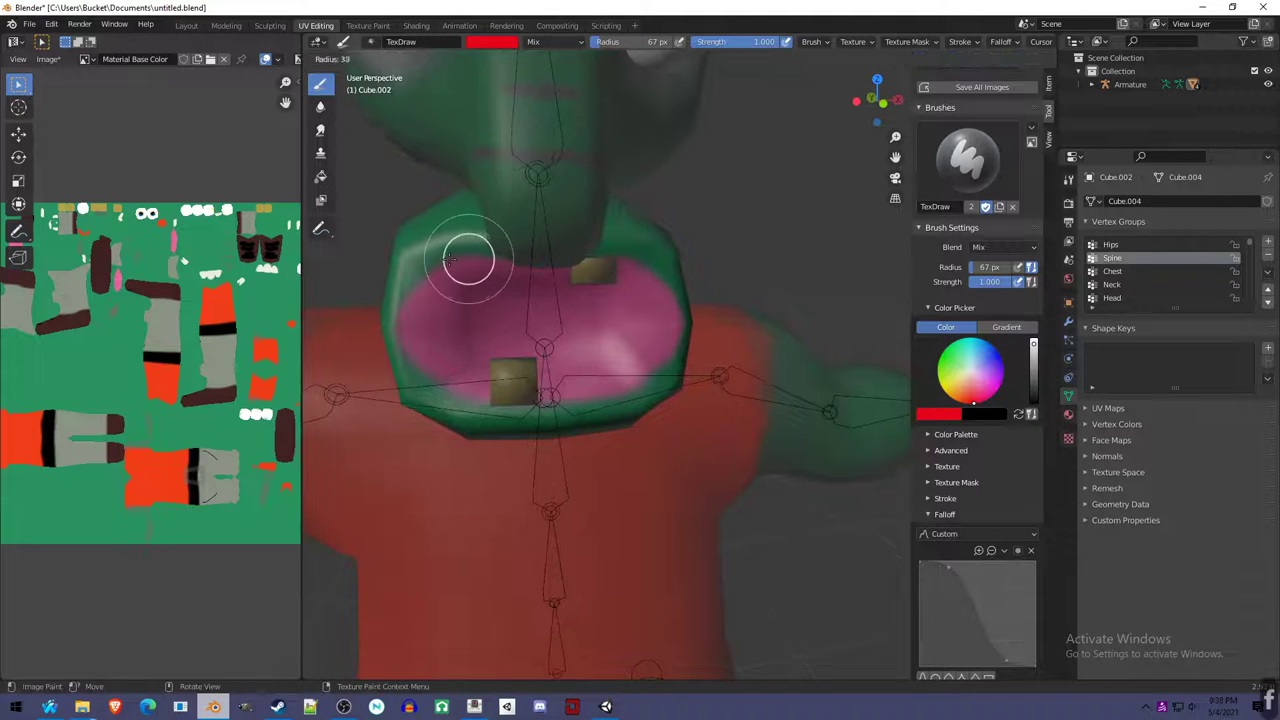
click(449, 258)
mouse_move(477, 234)
mouse_down()
mouse_move(428, 243)
mouse_move(400, 277)
mouse_move(398, 350)
mouse_move(429, 398)
mouse_move(546, 422)
mouse_up()
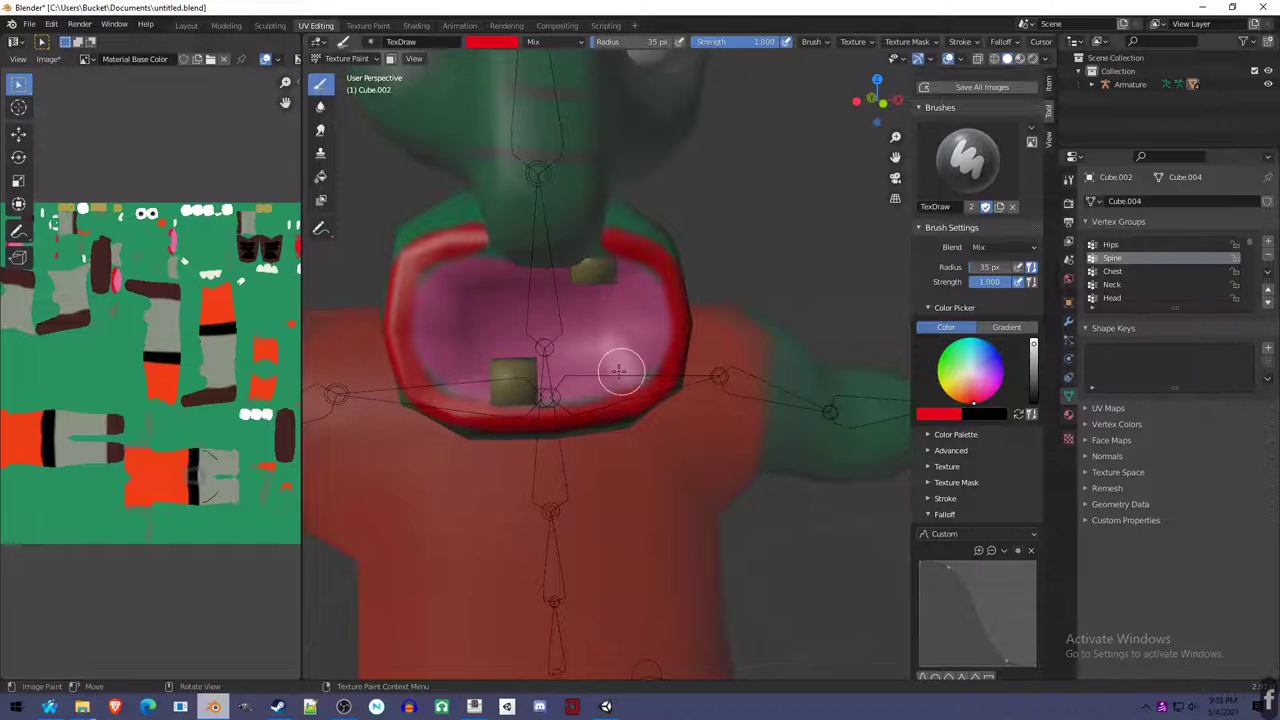
Extend the red lip colour along both sides and the upper edge of the mouth.
key(z)
middle_drag(678, 379, 771, 391)
key(z)
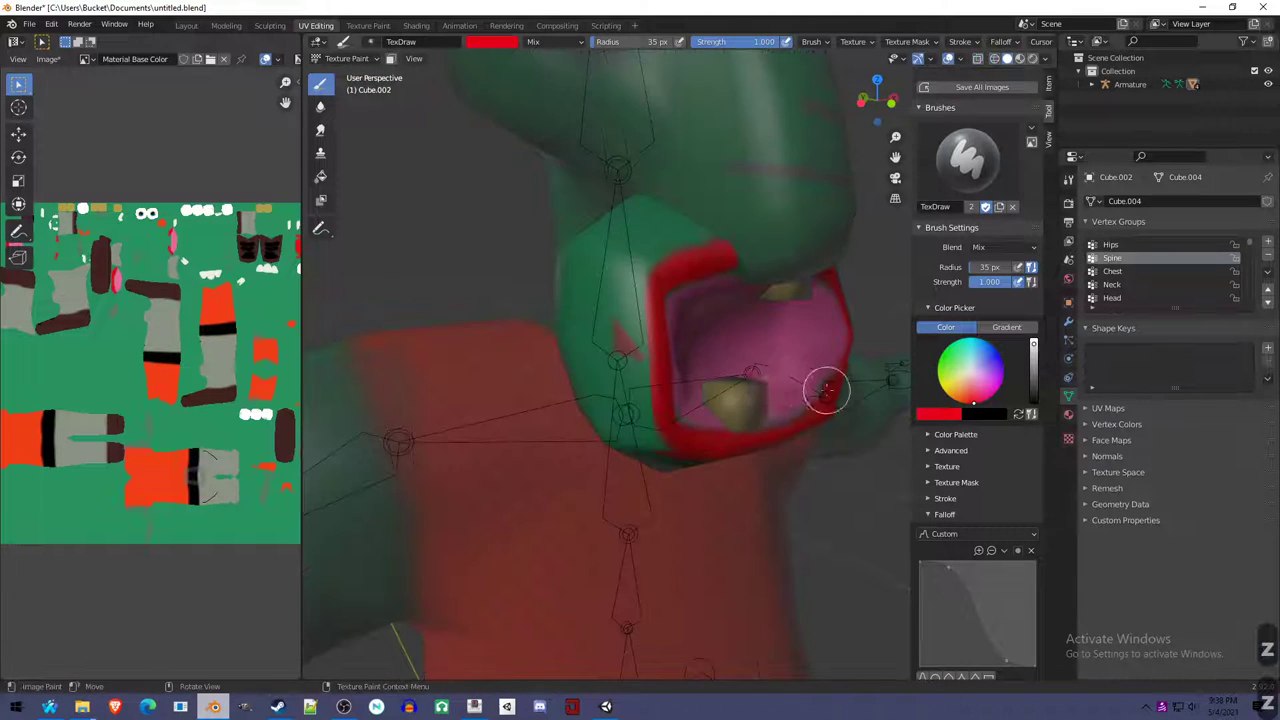
middle_drag(663, 436, 537, 320)
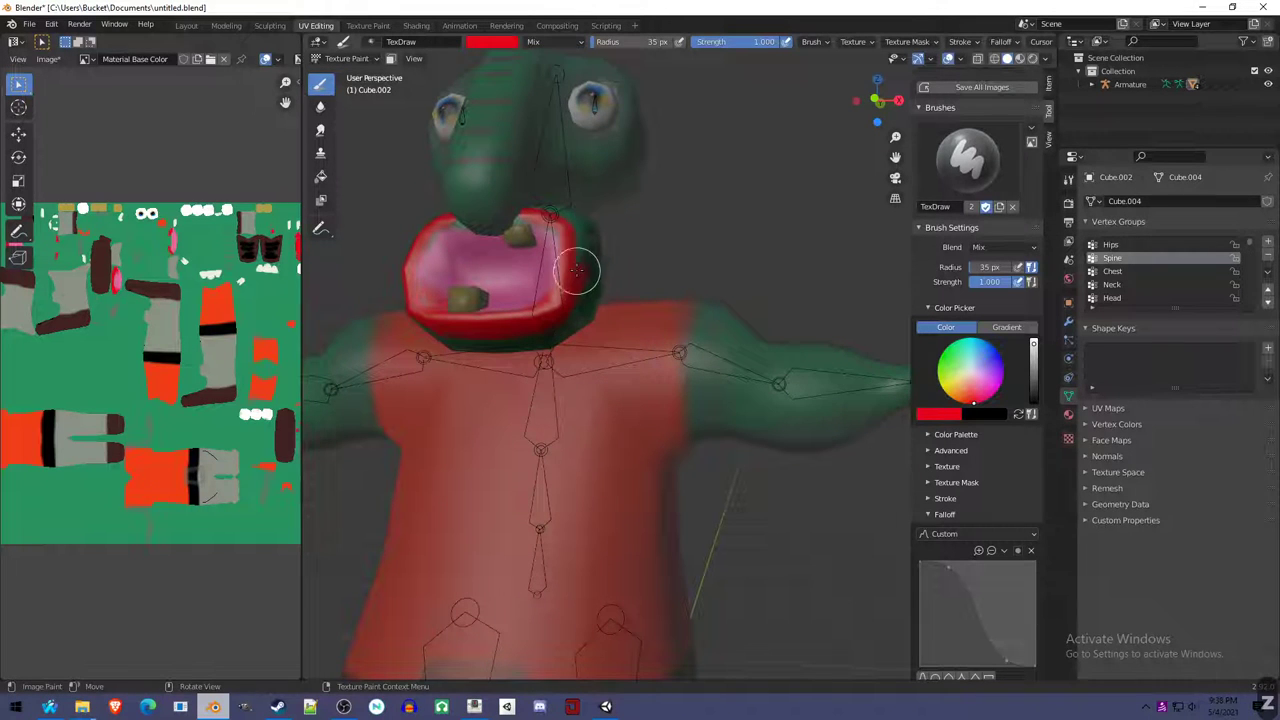
middle_drag(563, 217, 590, 213)
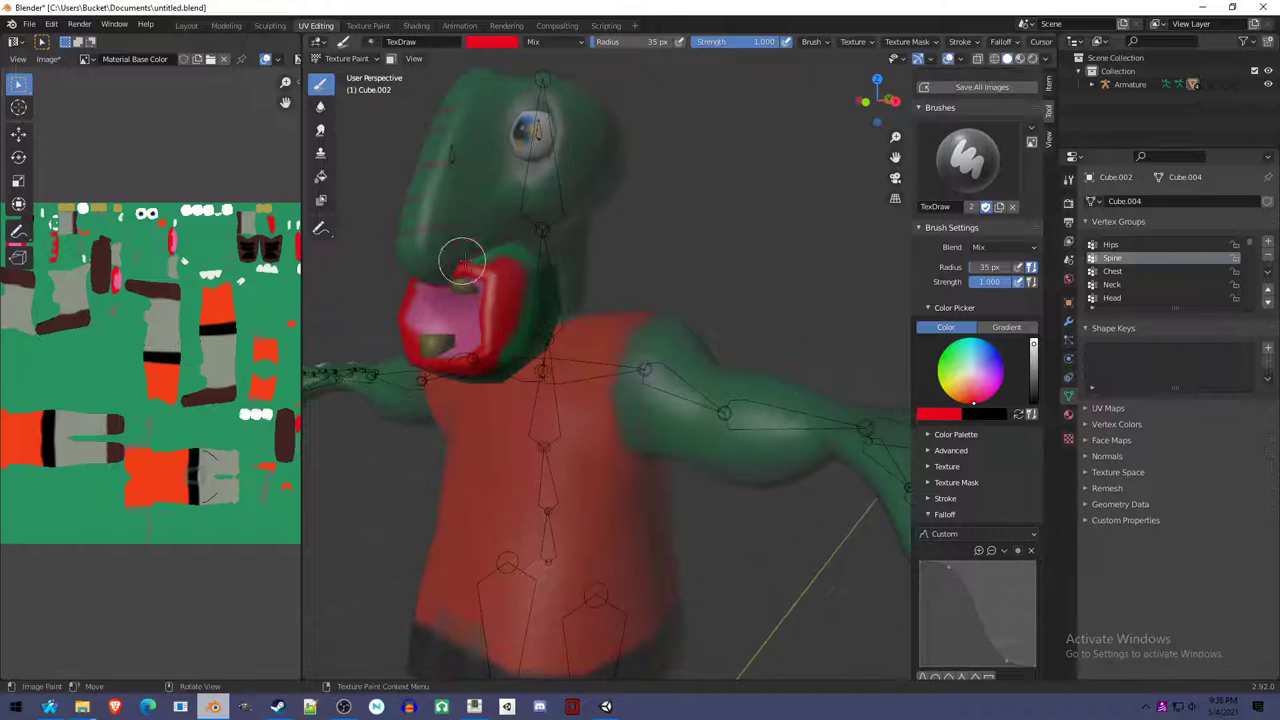
mouse_move(463, 257)
middle_down()
mouse_move(580, 349)
mouse_move(737, 372)
mouse_move(689, 455)
mouse_move(706, 457)
mouse_move(710, 441)
middle_up()
Return to Object Mode, select everything with the body mesh active and join the meshes into one object.
key(ctrl+Tab)
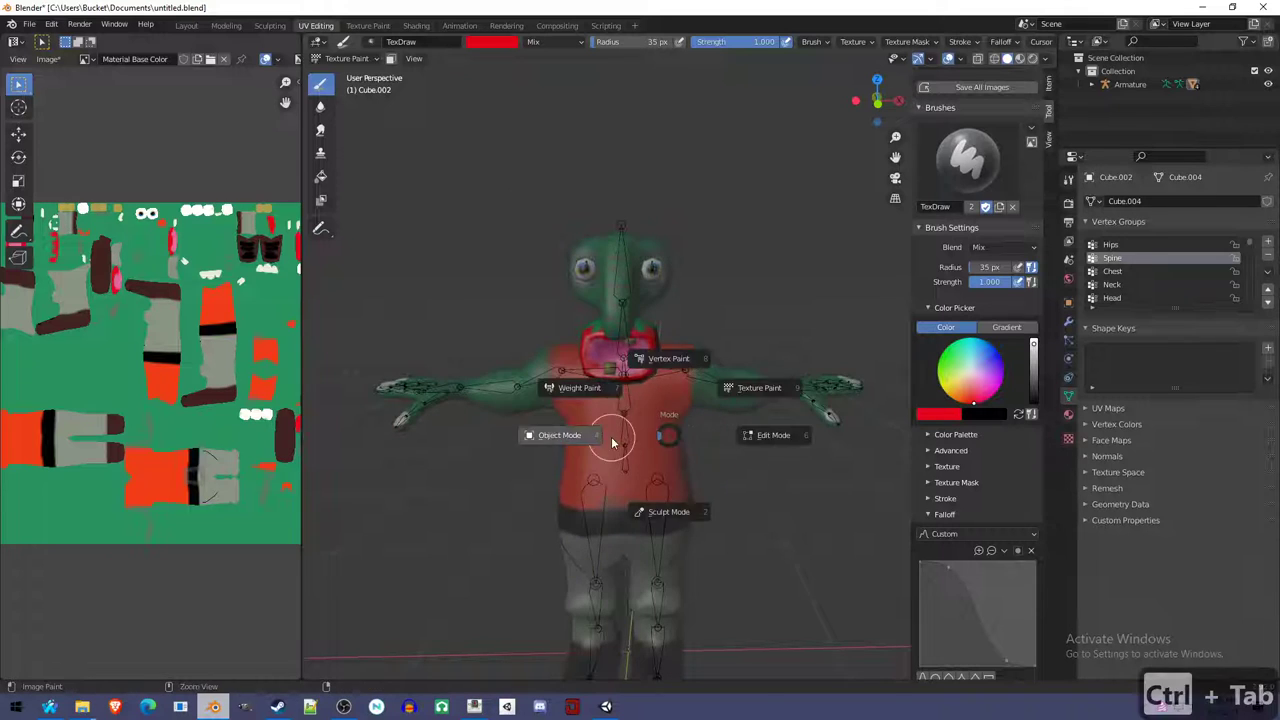
click(612, 442)
key(a)
shift+click(673, 424)
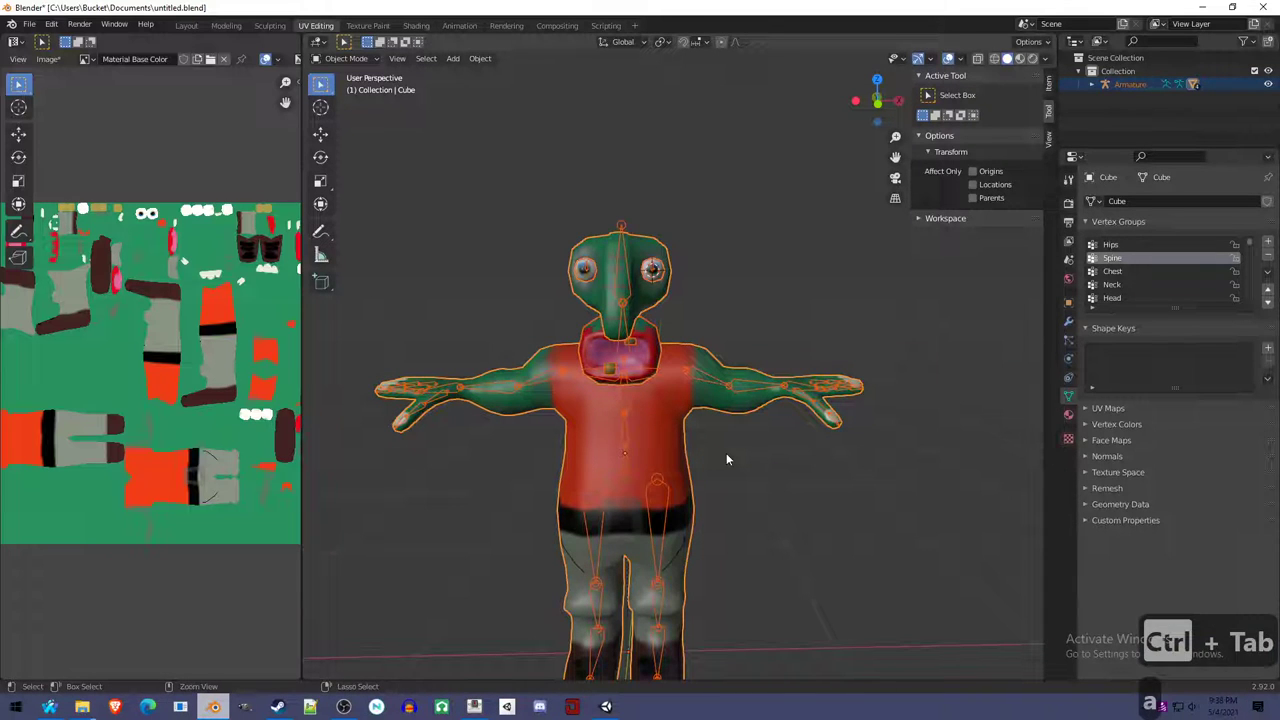
key(ctrl+j)
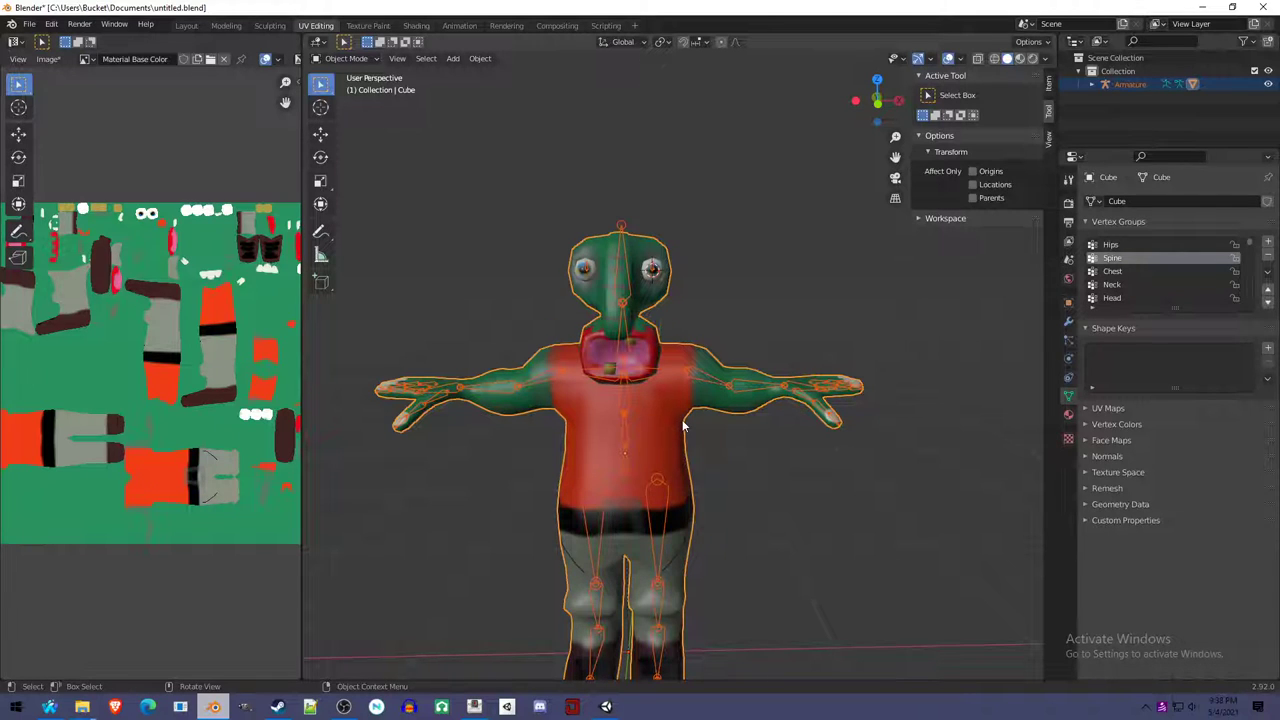
Rename the joined mesh to Body and save the Blender file.
key(F2)
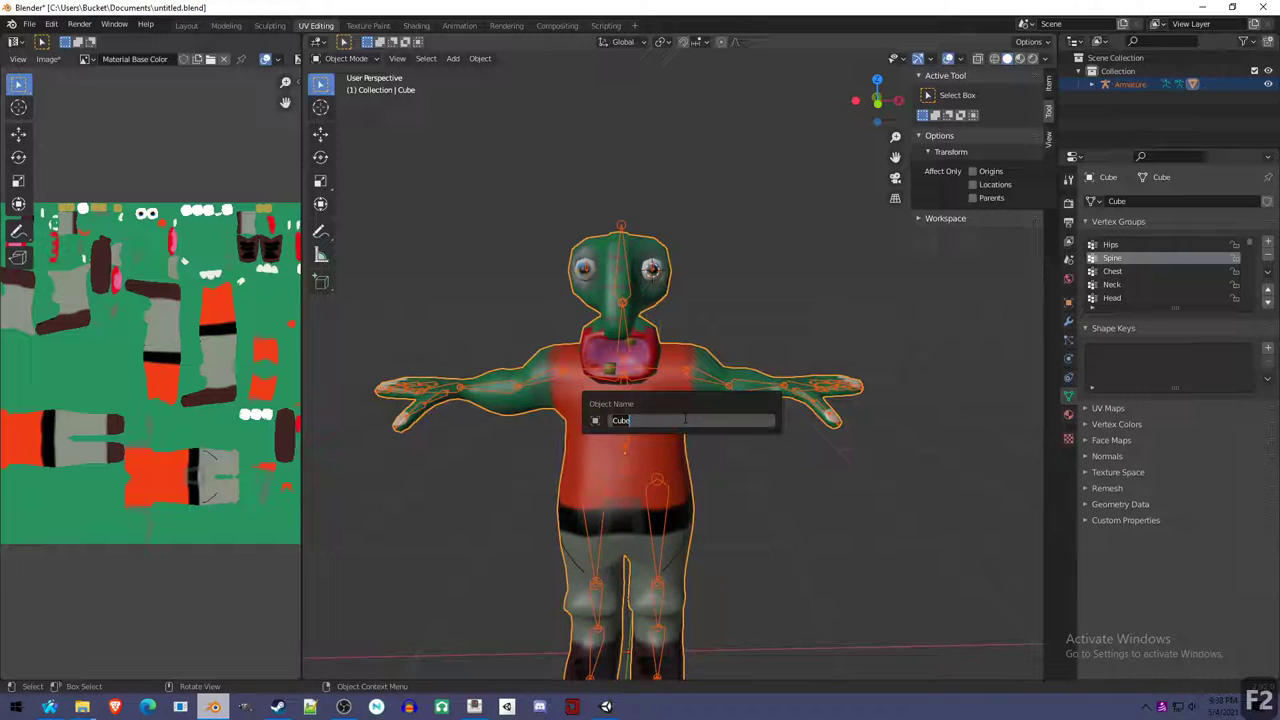
text(Body)
key(Return)
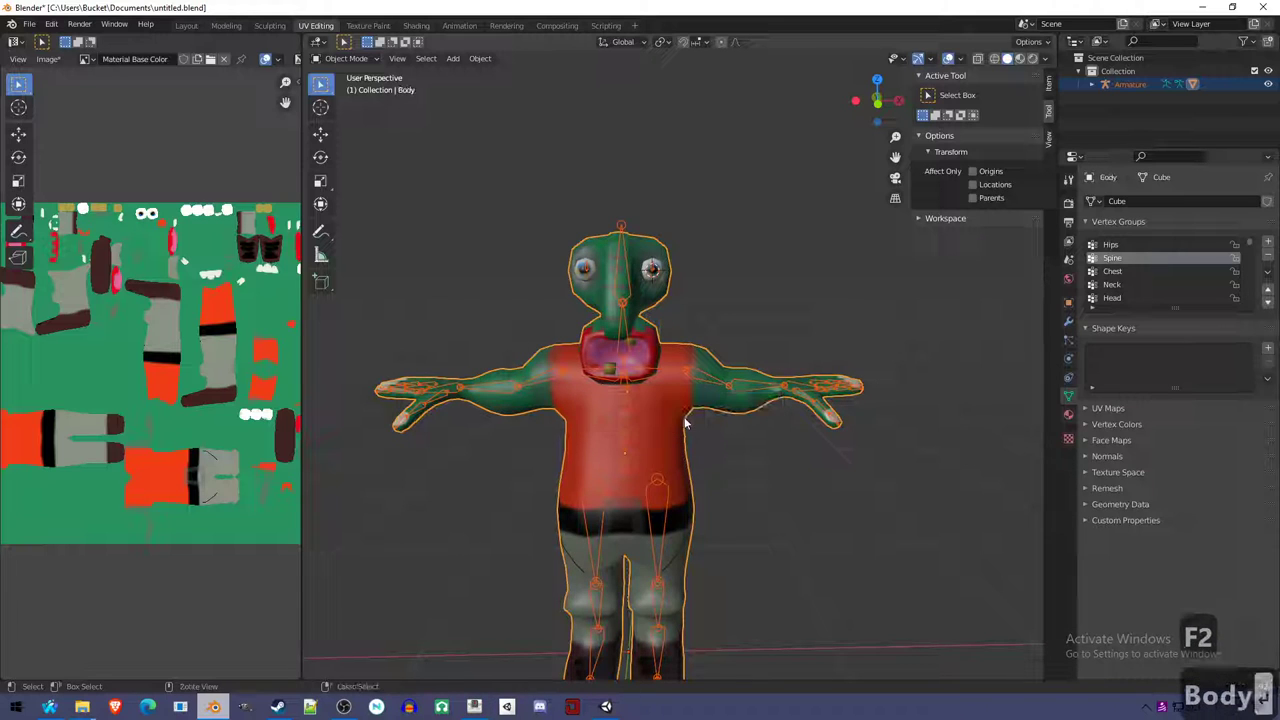
key(ctrl+s)
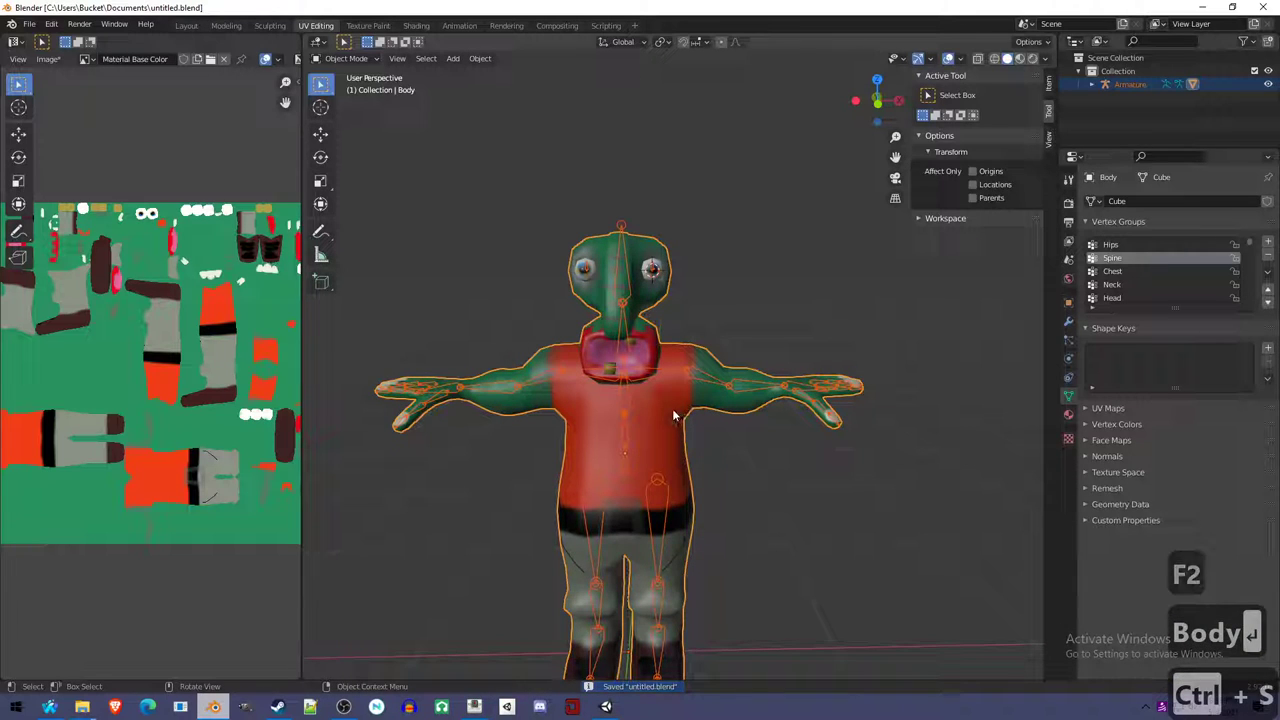
Save the updated Material Base Color texture image, then switch briefly to Unity and back to Blender.
middle_drag(673, 411, 704, 431)
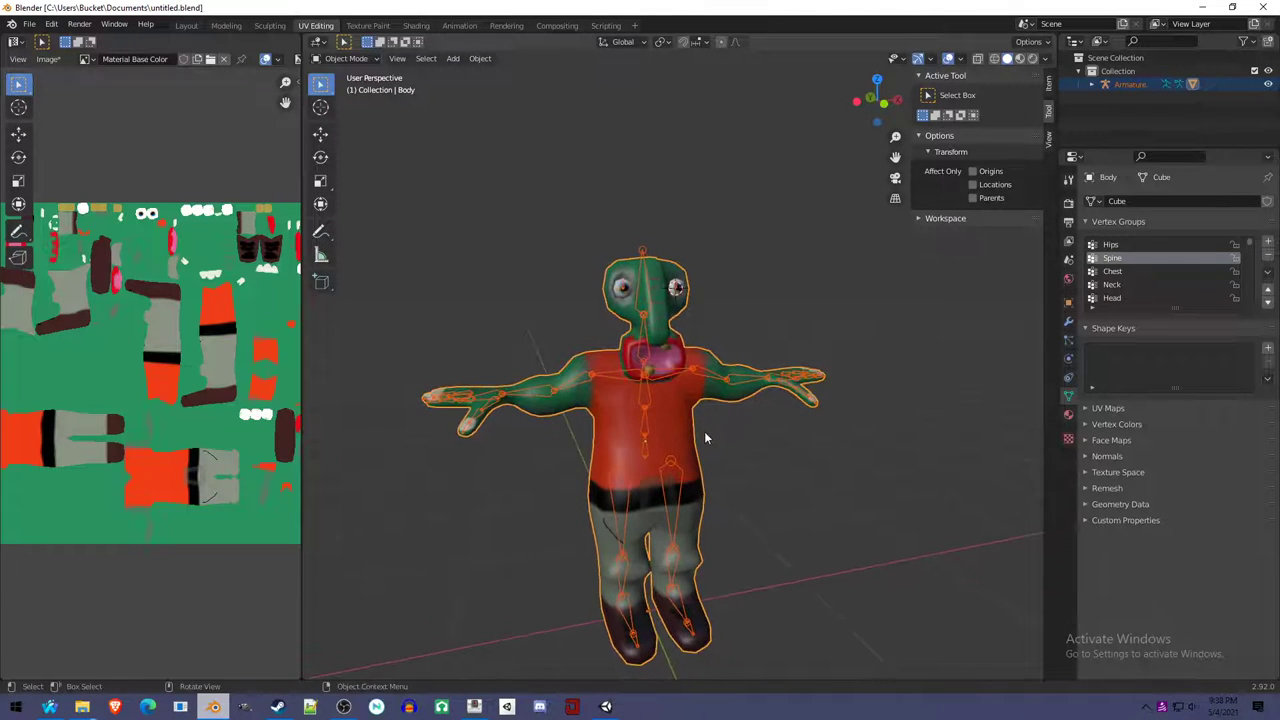
scroll(685, 470, up, 3)
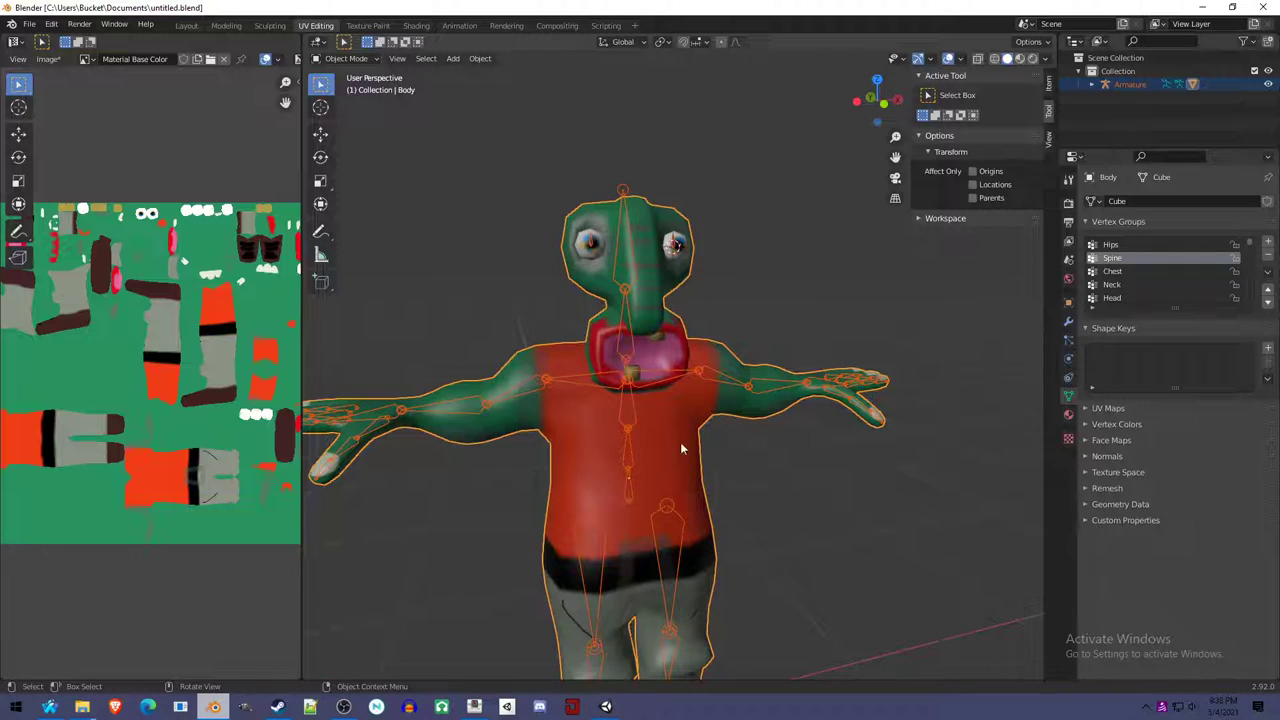
click(50, 60)
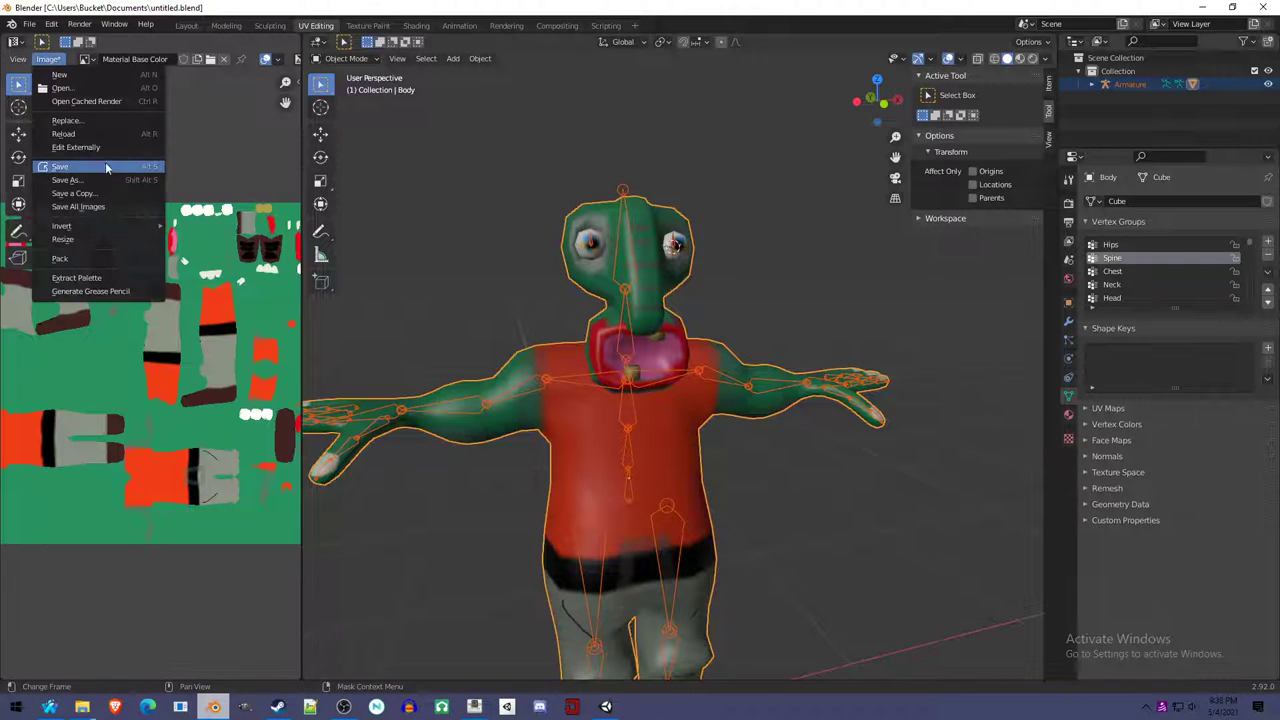
click(104, 164)
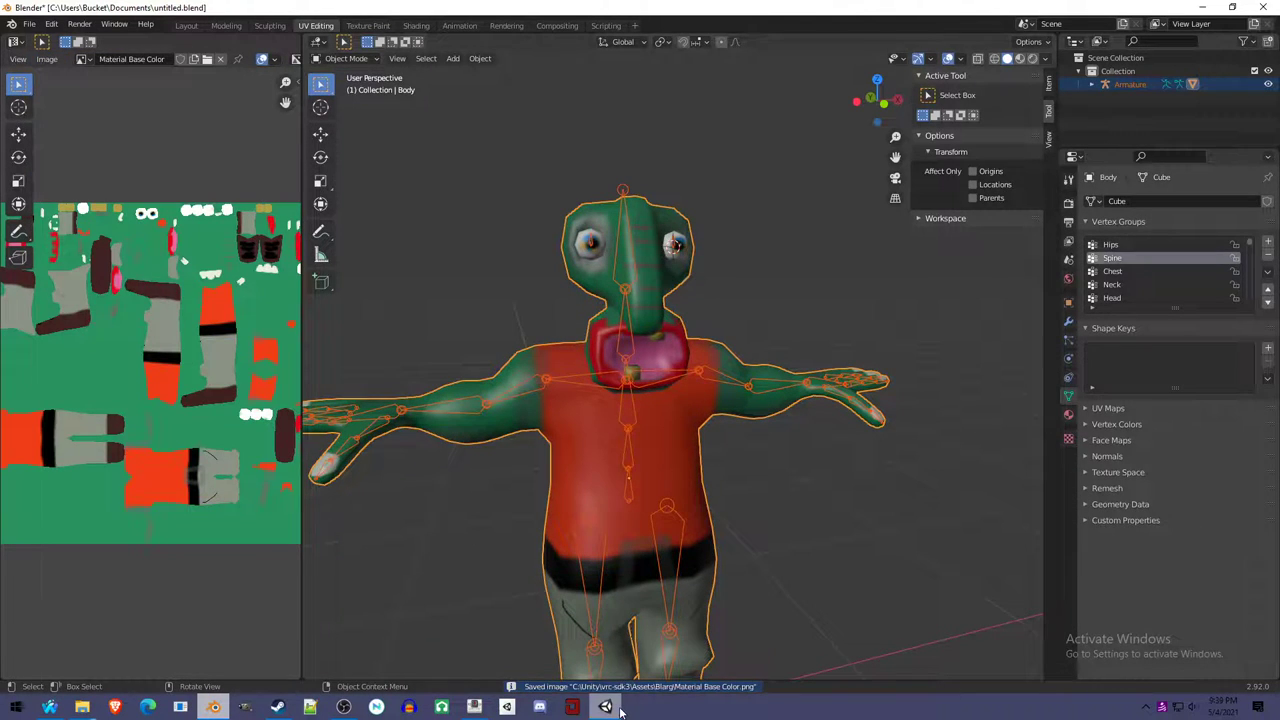
click(605, 707)
key(alt+Tab)
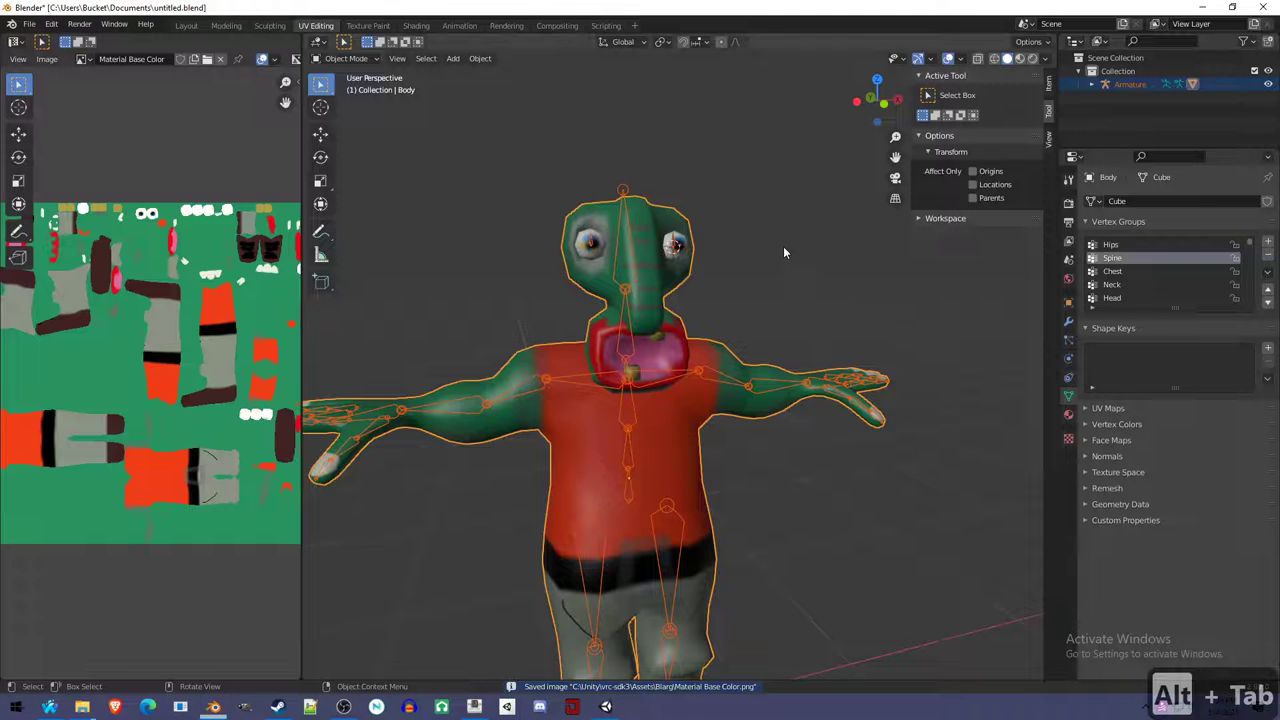
Try rotating the LeftEye bone in Pose Mode, cancel the rotation and return to the body in Object Mode.
scroll(670, 330, up, 3)
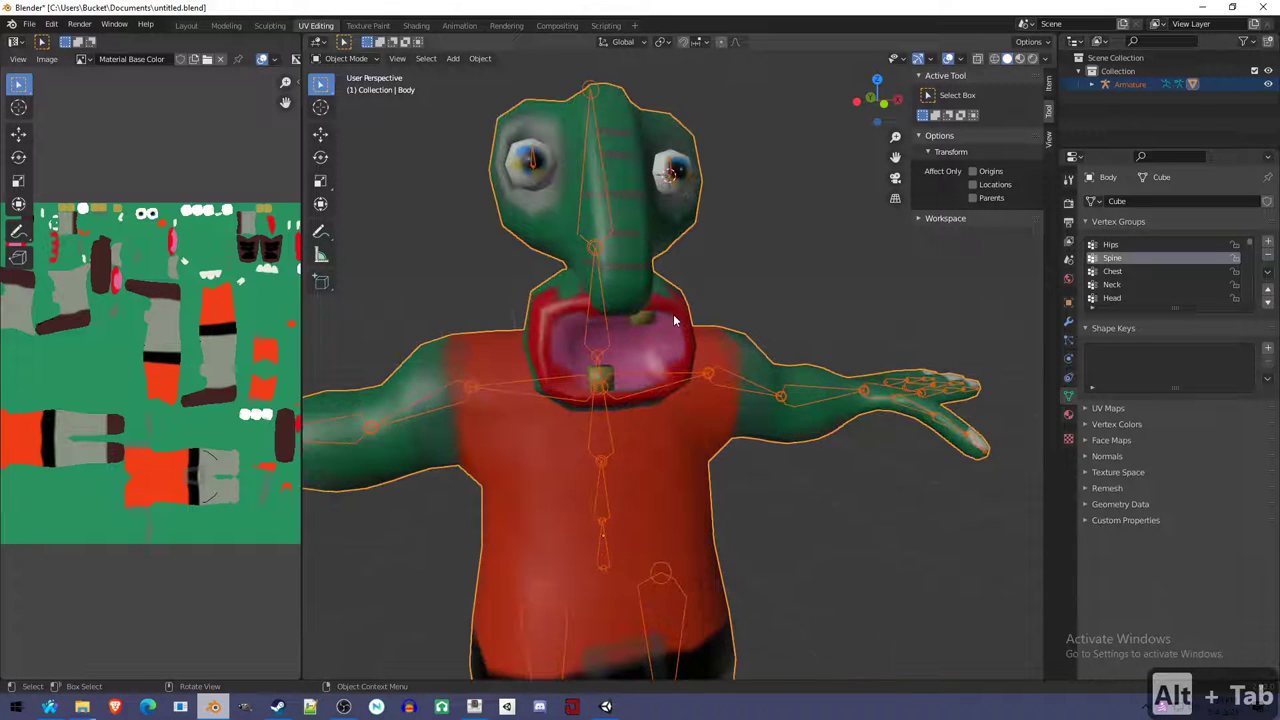
click(673, 320)
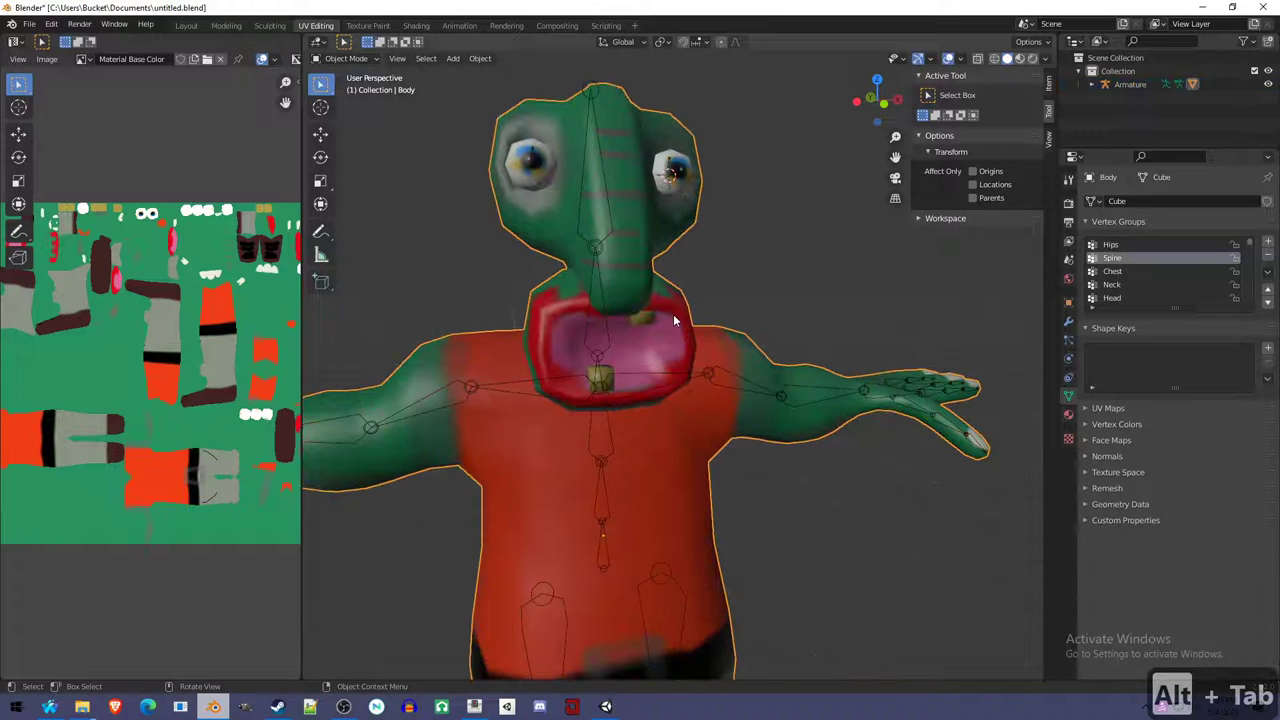
click(673, 172)
key(ctrl+Tab)
click(673, 172)
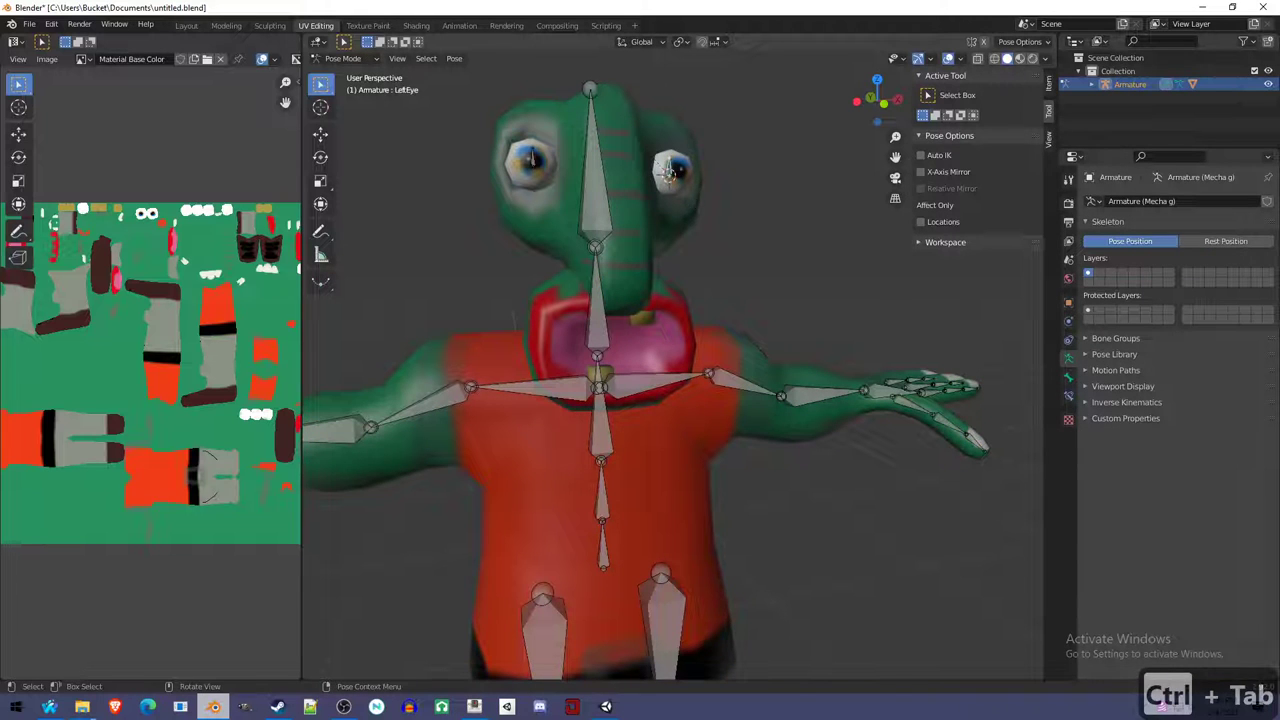
key(r)
key(r)
right_click(663, 218)
click(663, 218)
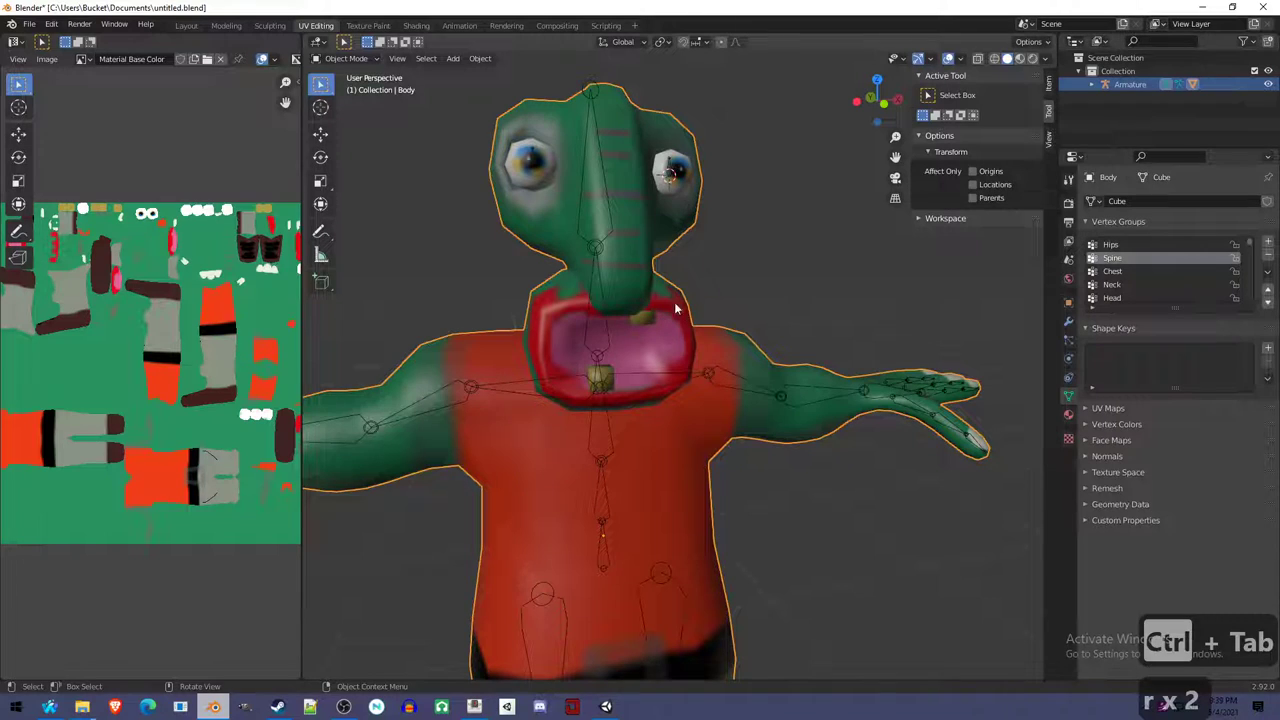
Enter Edit Mode on the body mesh and add an edge loop around the inner edge of the lips.
middle_drag(674, 302, 573, 333)
key(Tab)
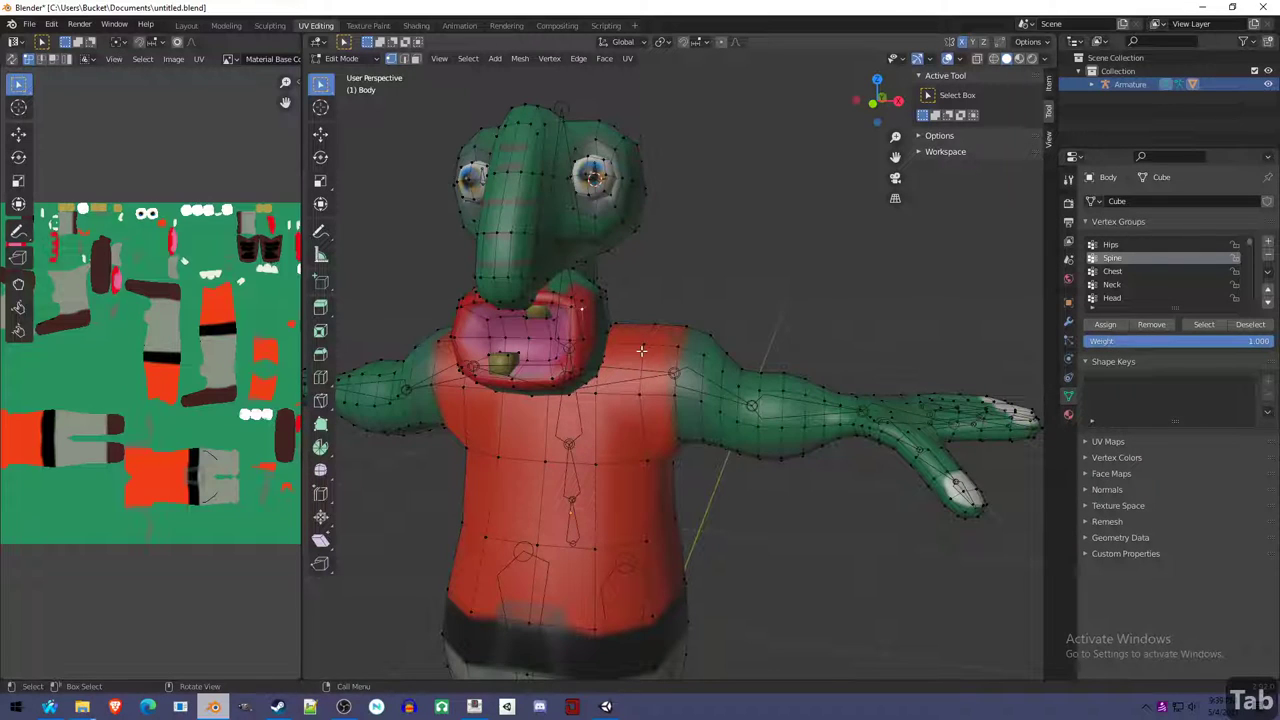
key(KP_Decimal)
scroll(608, 361, down, 10)
middle_drag(629, 390, 687, 363)
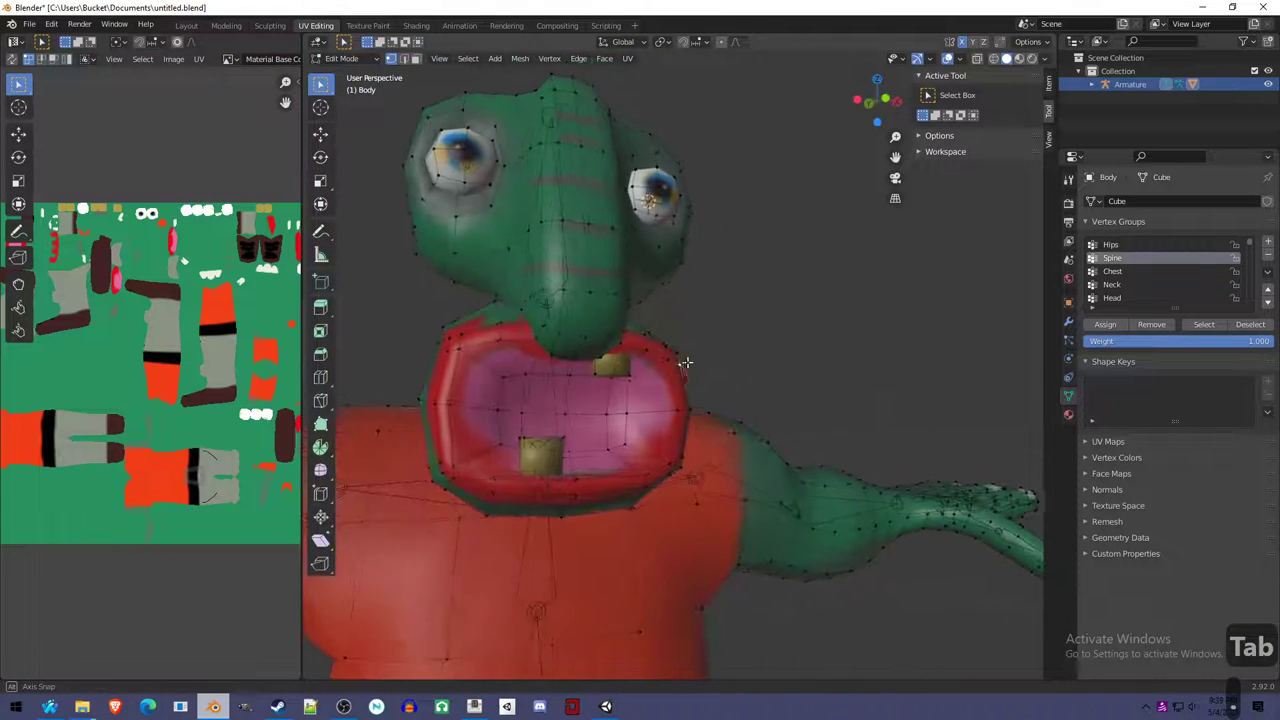
key(ctrl+r)
click(672, 365)
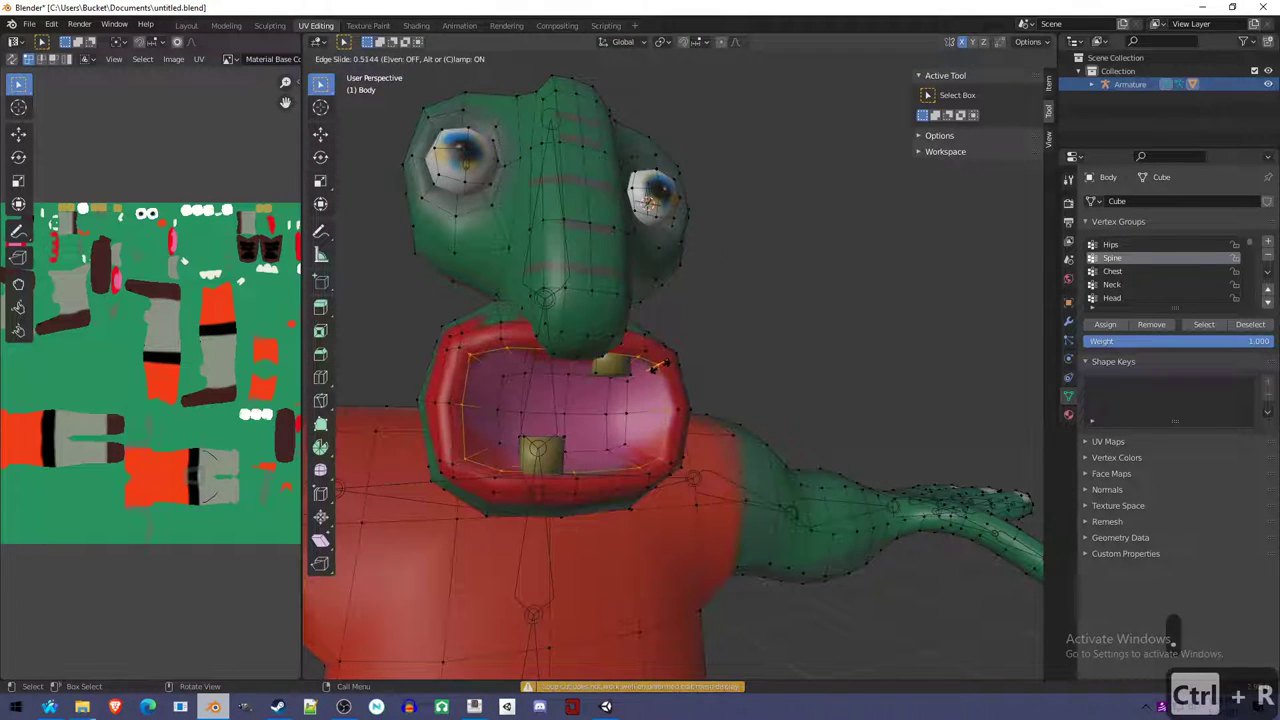
click(658, 366)
middle_drag(714, 400, 657, 360)
click(657, 360)
middle_drag(704, 412, 648, 381)
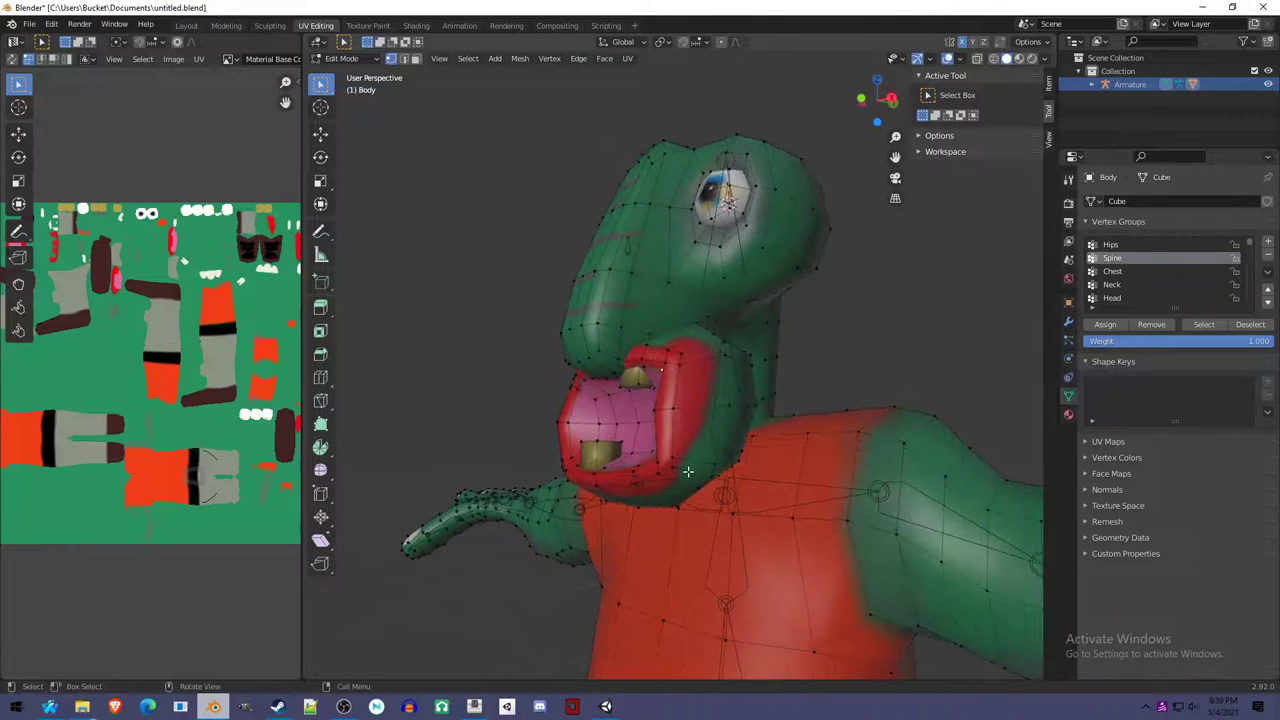
Try adding an edge loop around the outer side of the lips, sliding it outward, and undo it.
middle_drag(698, 428, 690, 408)
key(ctrl+r)
click(692, 406)
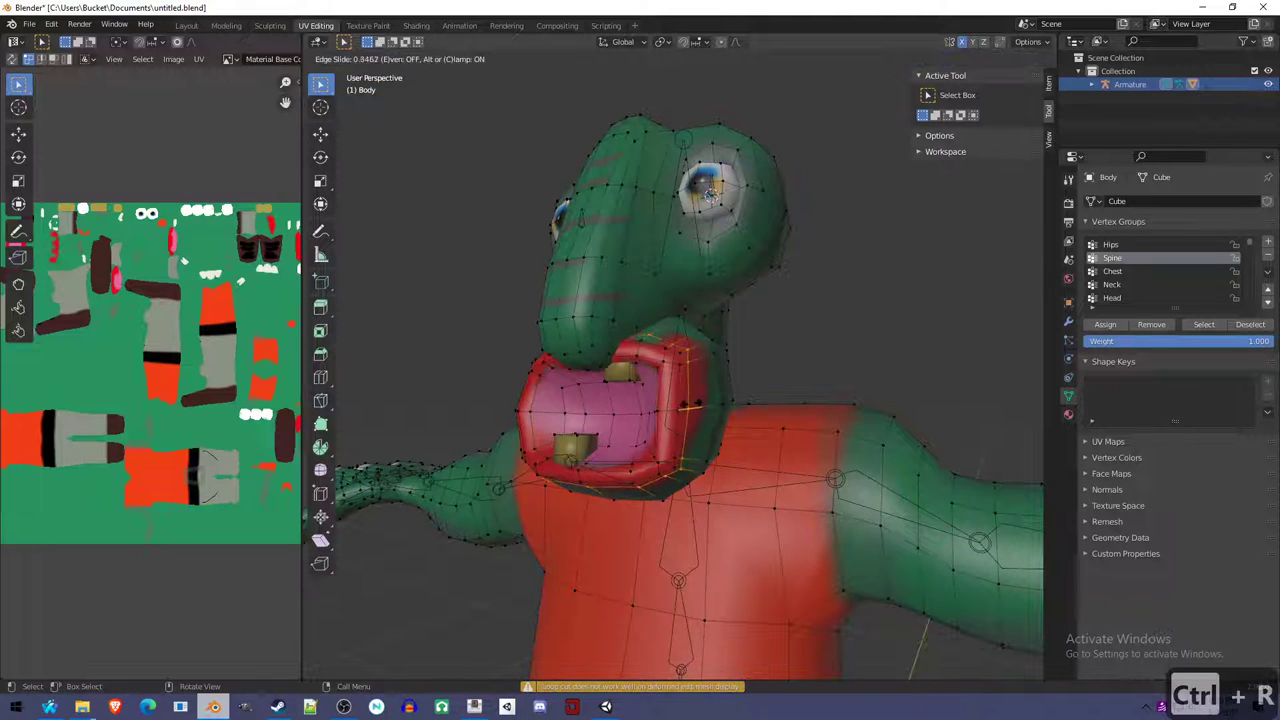
click(706, 403)
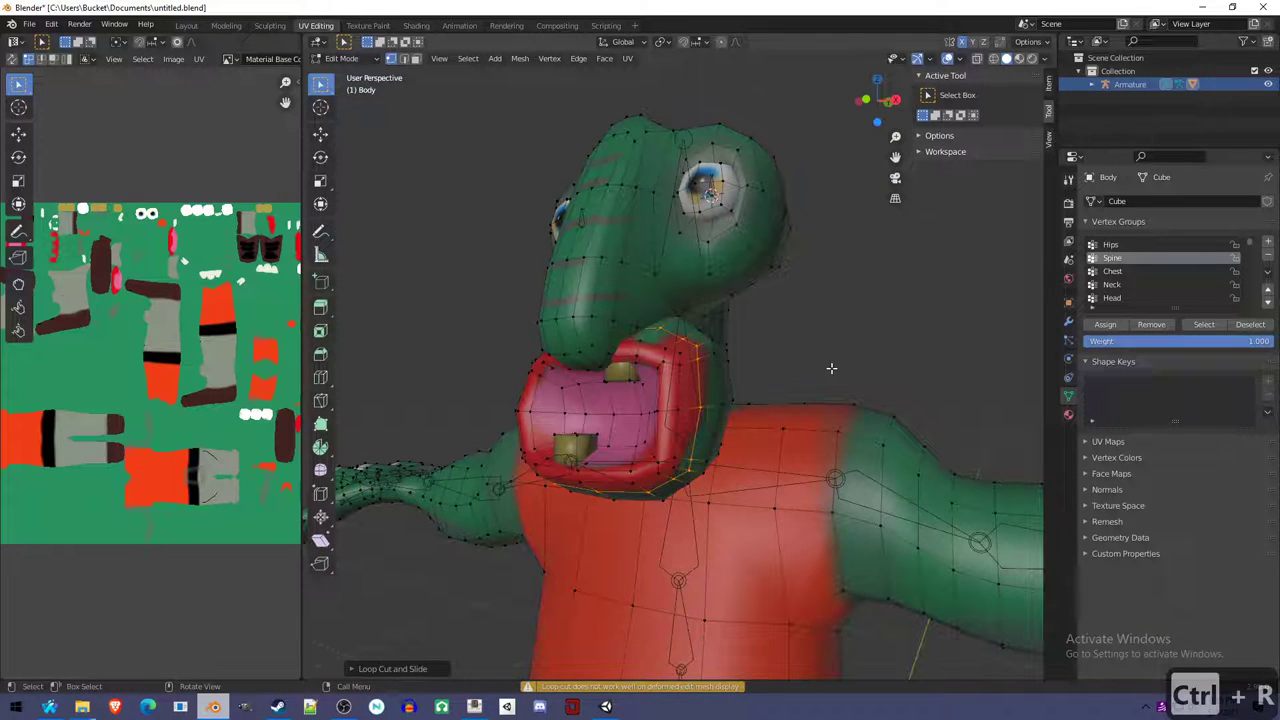
middle_drag(831, 368, 704, 392)
key(ctrl+z)
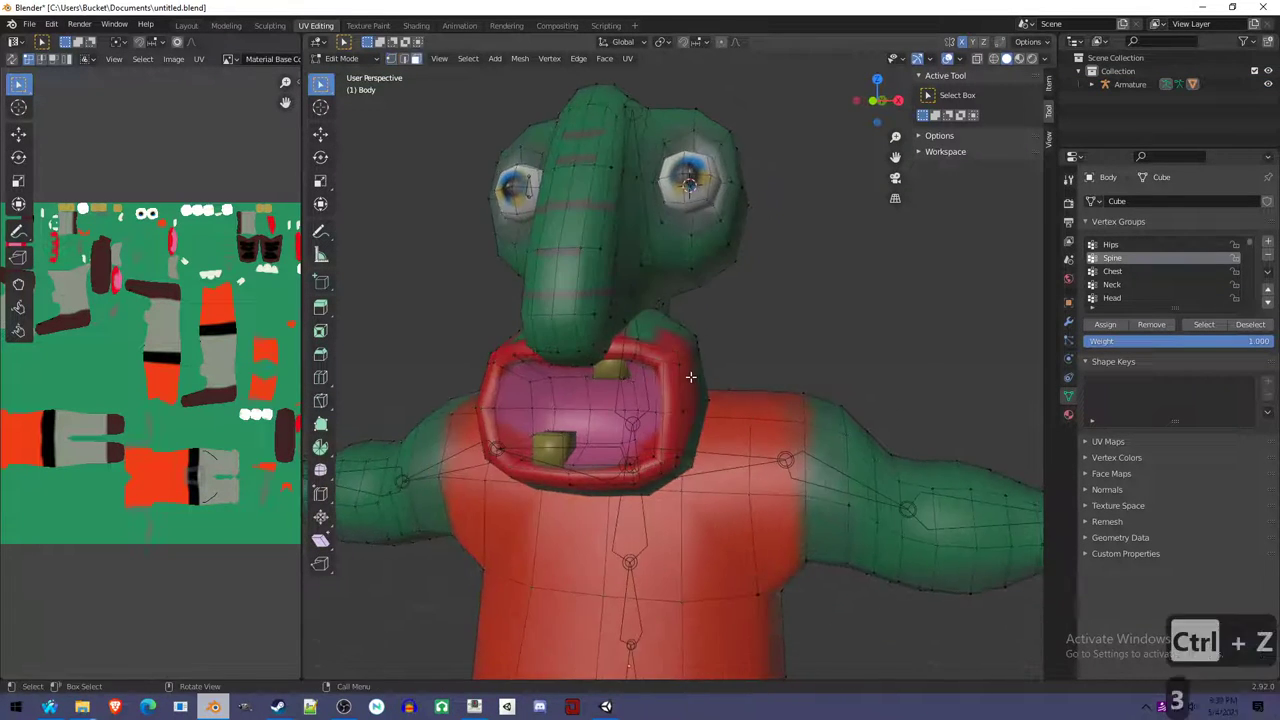
Try extruding a lip face at the corner of the mouth in face select mode, and undo it.
click(691, 377)
key(e)
click(796, 400)
middle_drag(796, 400, 728, 354)
key(ctrl+z)
Save the Blender file and leave the body mesh in Object Mode.
key(Tab)
key(ctrl+s)
mouse_move(688, 439)
middle_down()
mouse_move(614, 446)
mouse_move(669, 456)
mouse_move(675, 422)
middle_up()
key(Tab)
key(1)
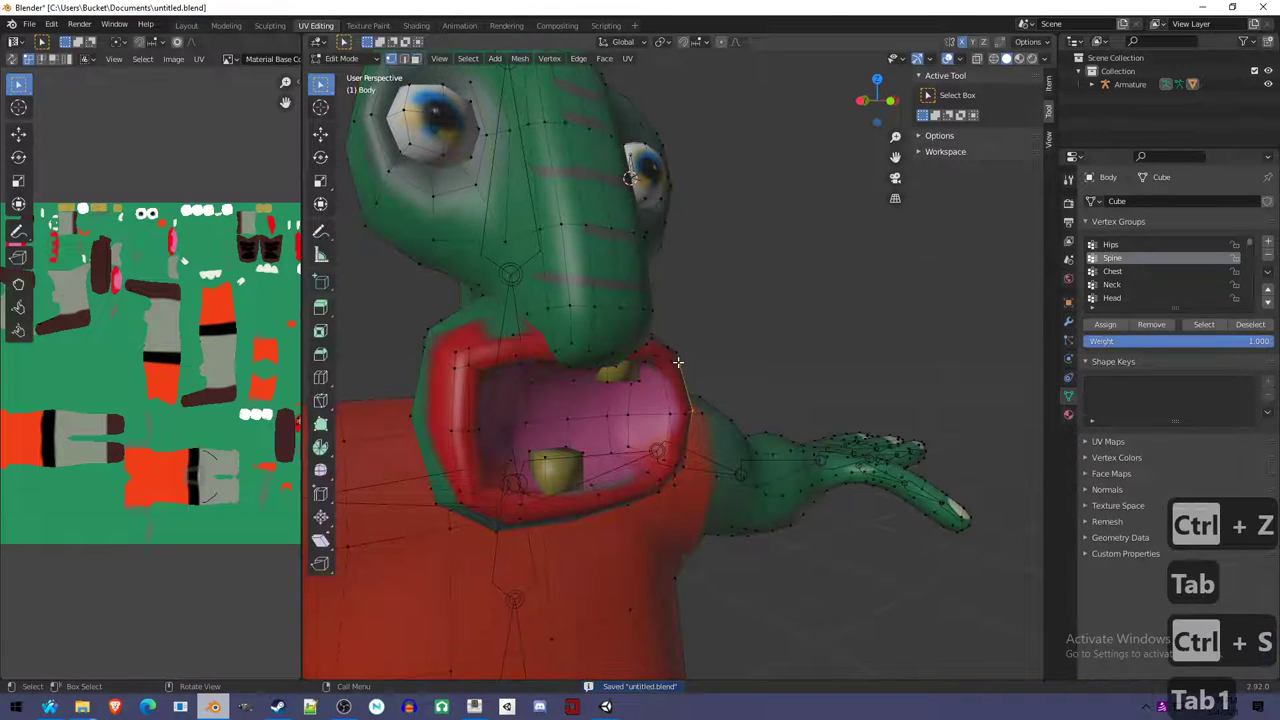
key(Tab)
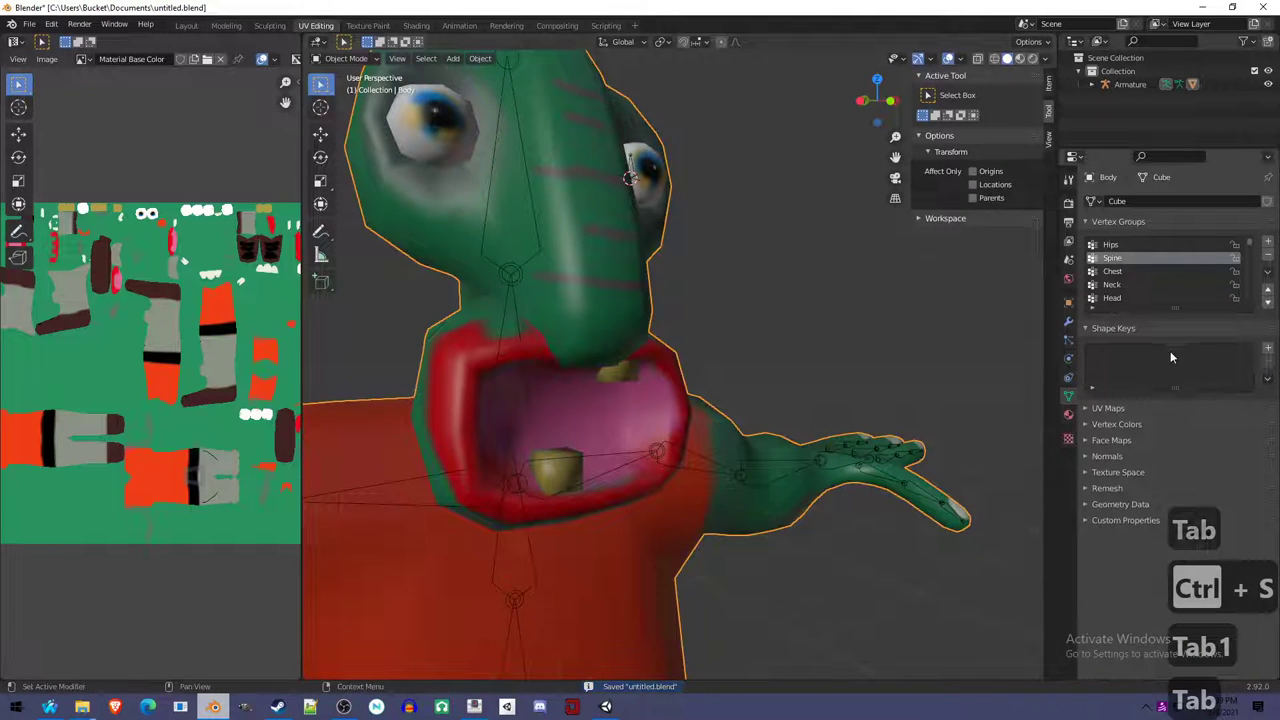
Add a Basis shape key to the body mesh and a second shape key named blink.
click(1268, 350)
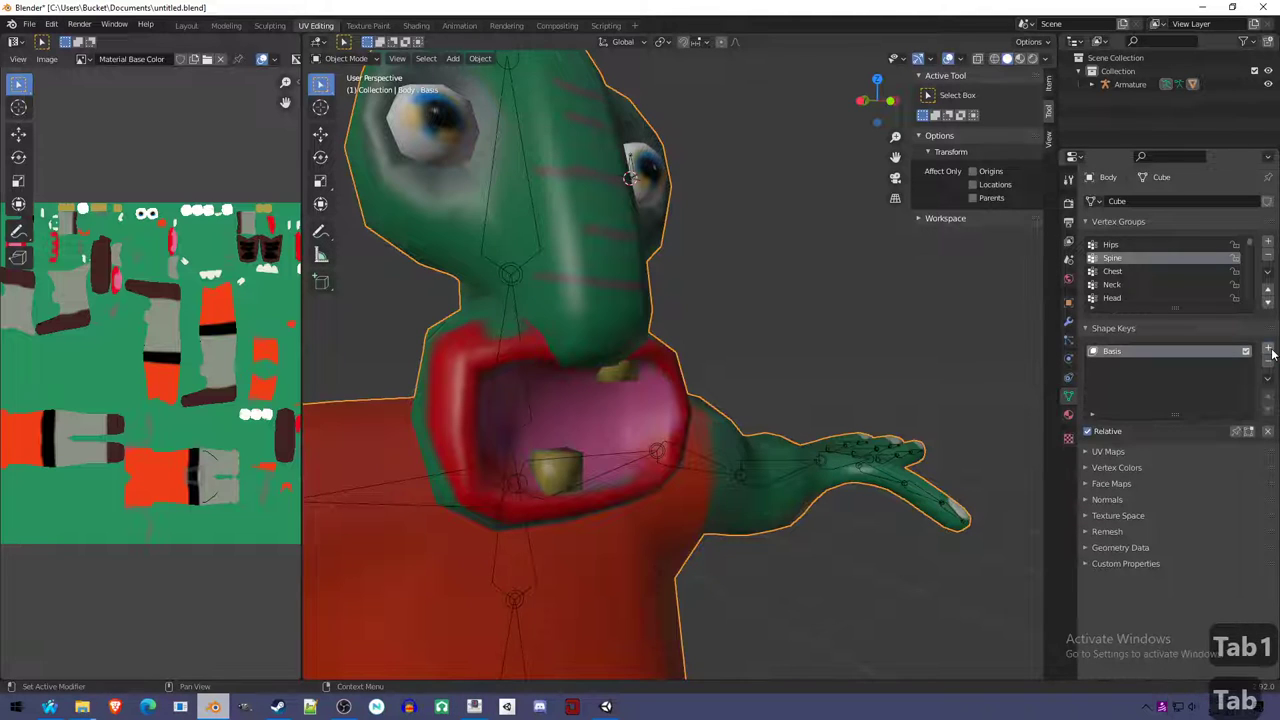
click(1268, 350)
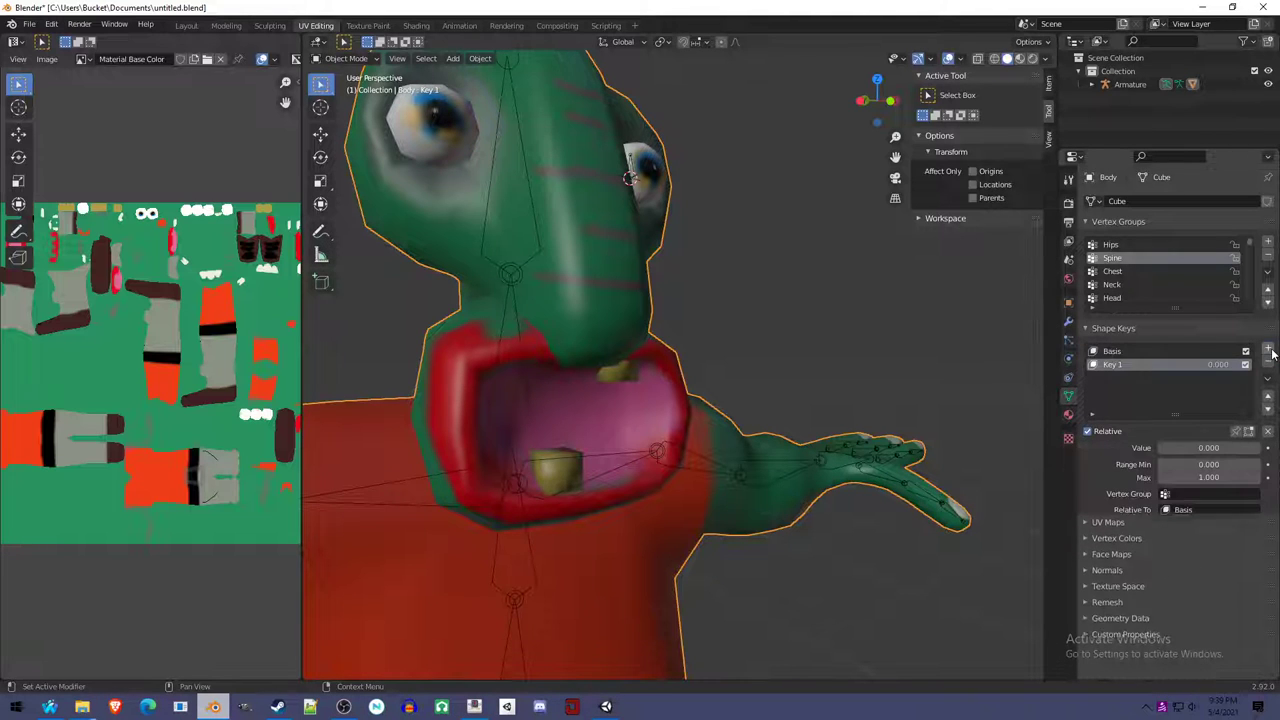
text(b)
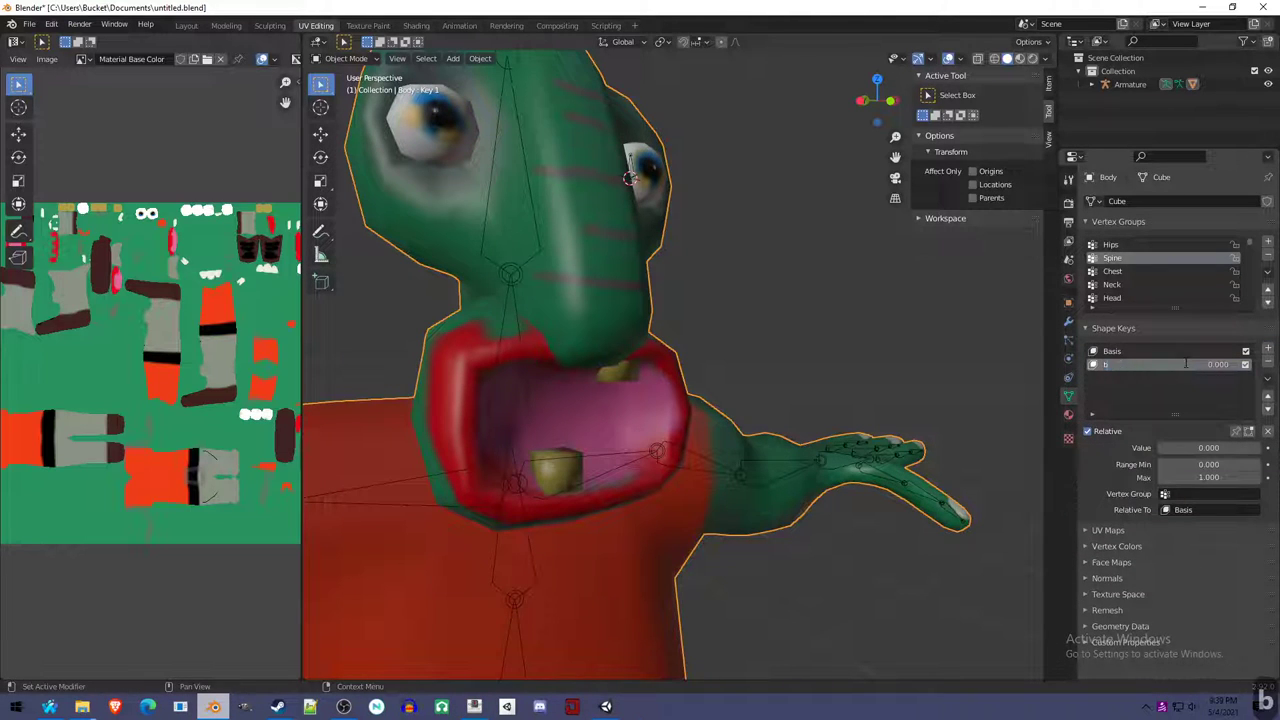
text(link)
key(Return)
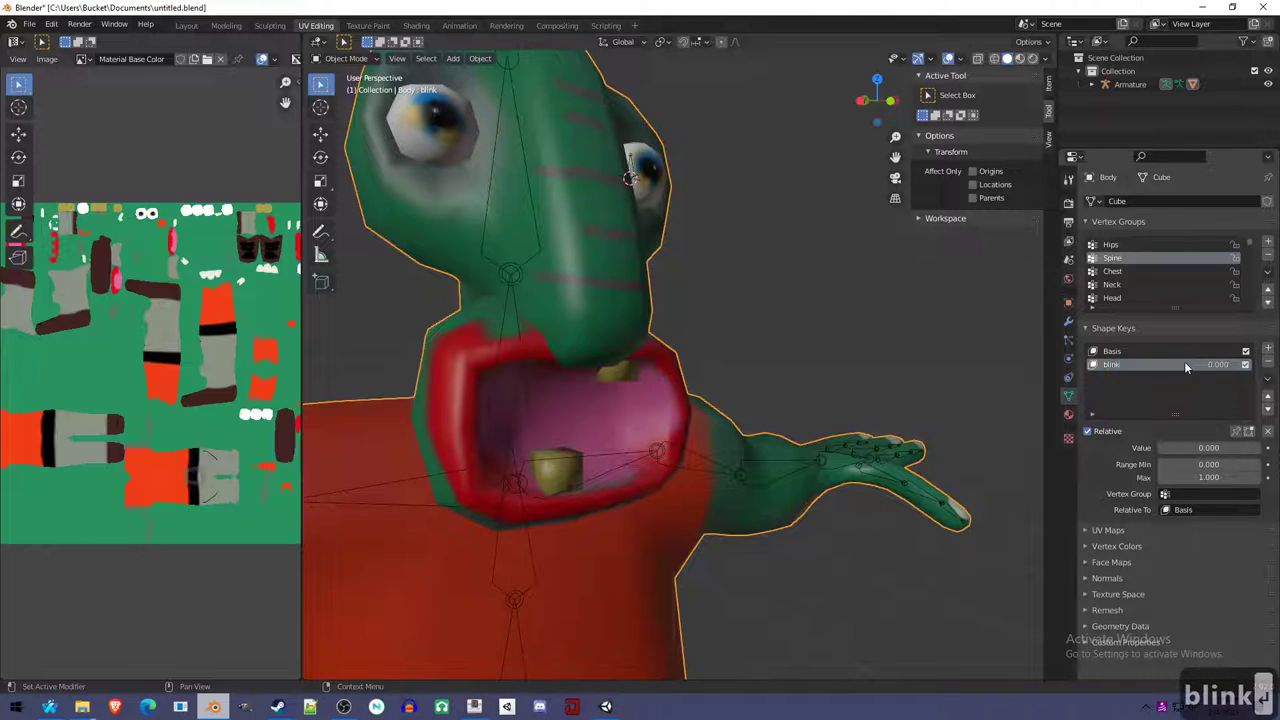
Add two shape keys to the body mesh named lookup and lookdown.
click(1268, 351)
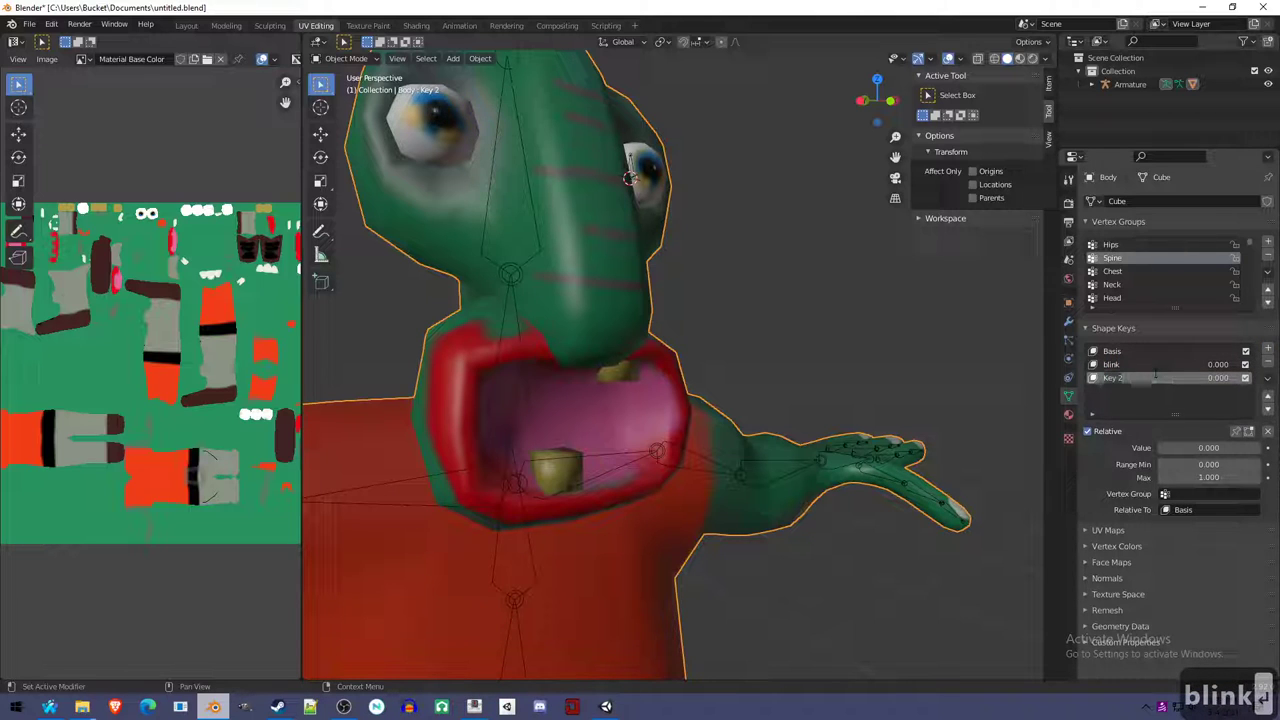
text(lookup)
key(Return)
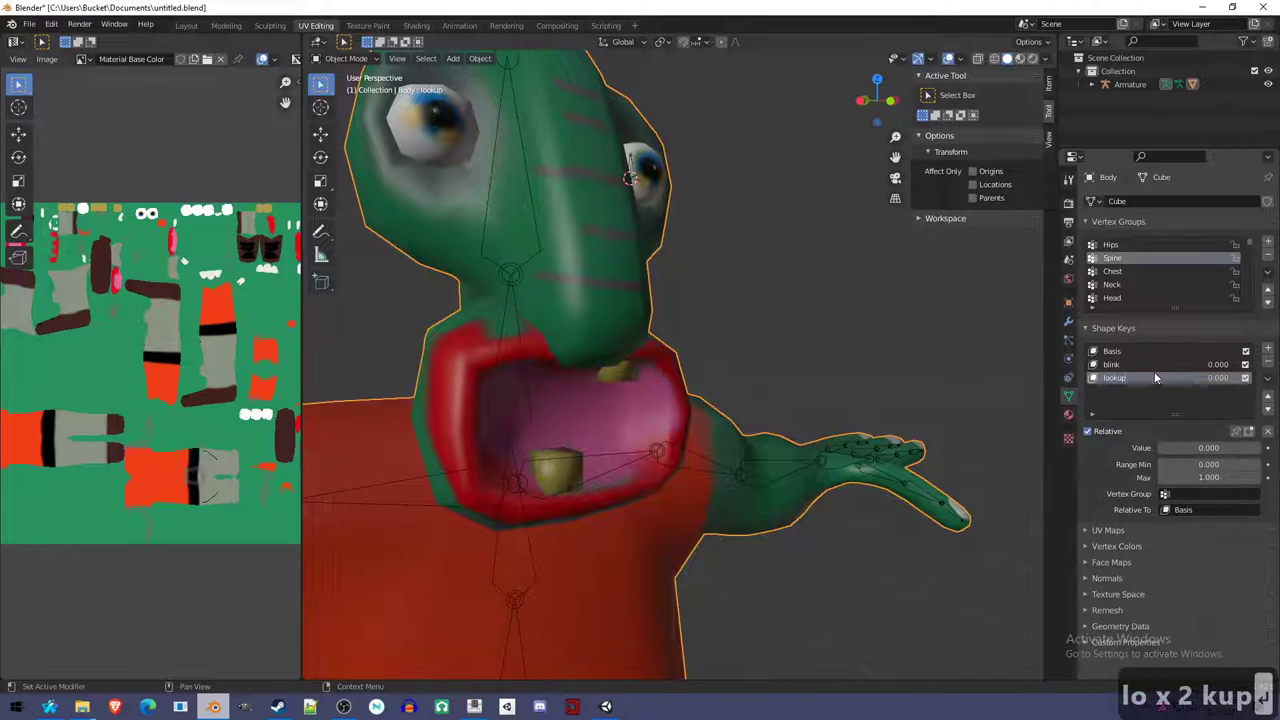
click(1268, 350)
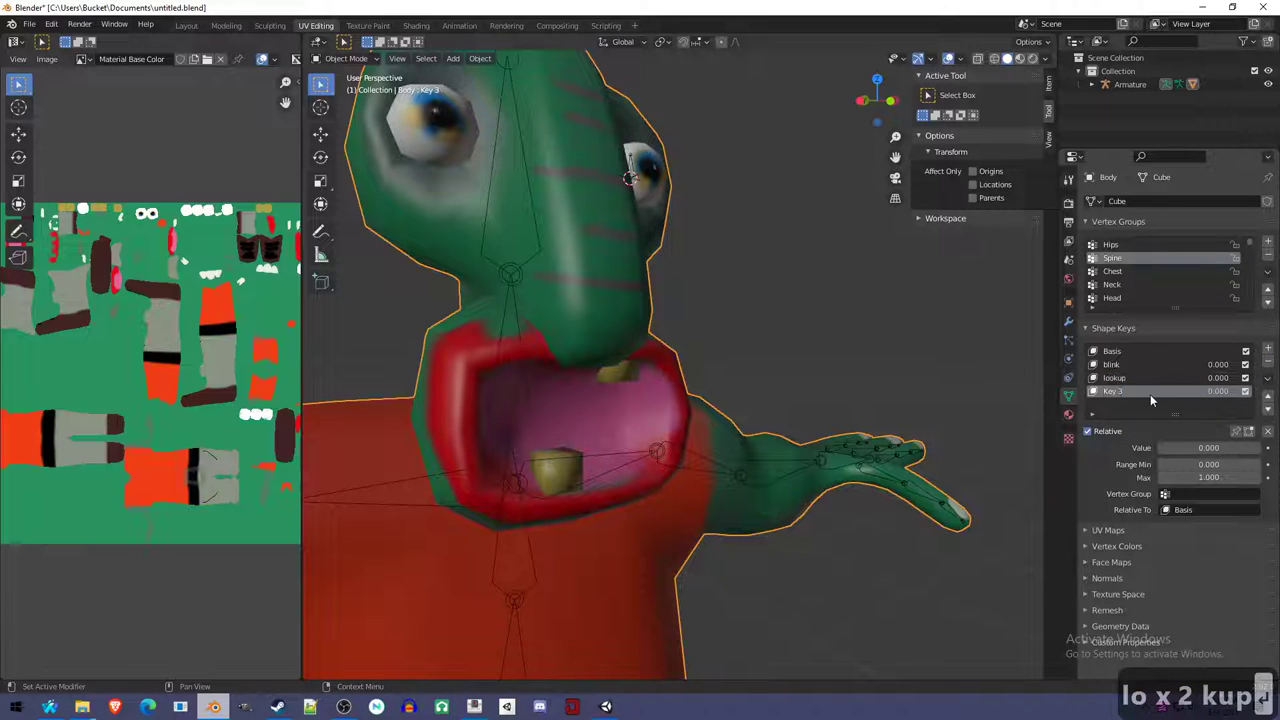
text(lookup)
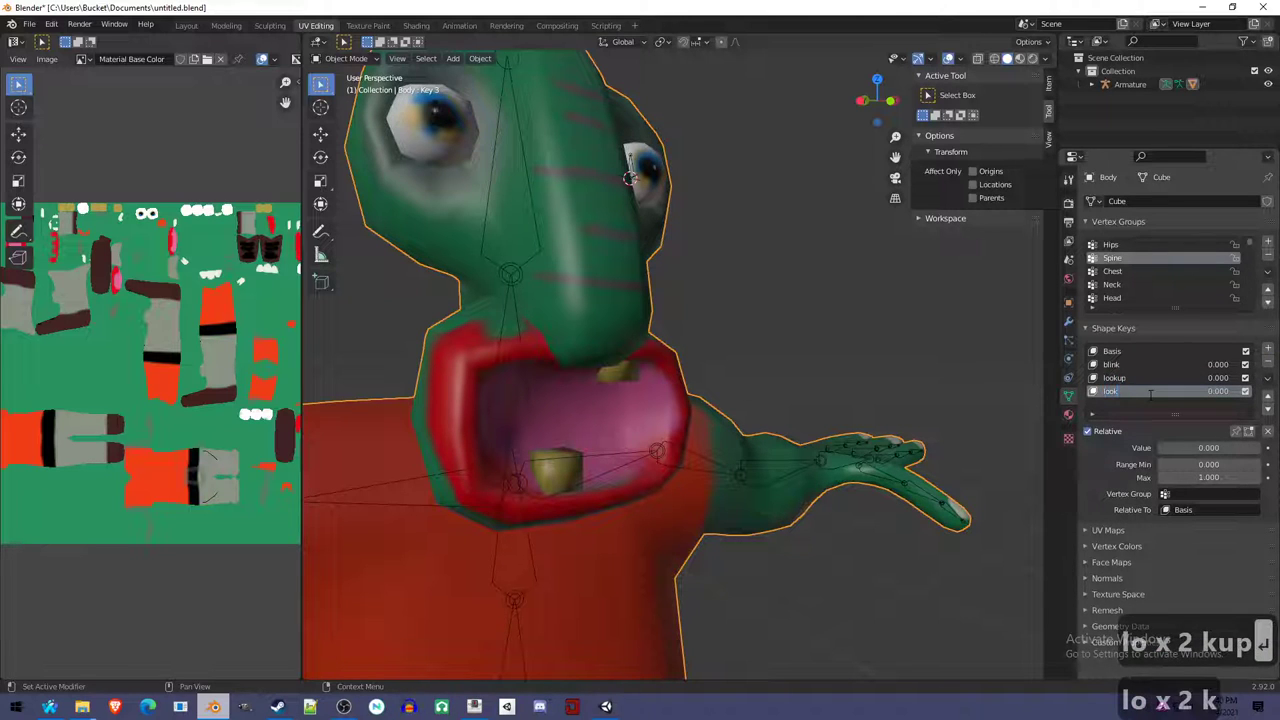
key(BackSpace)
key(BackSpace)
key(Return)
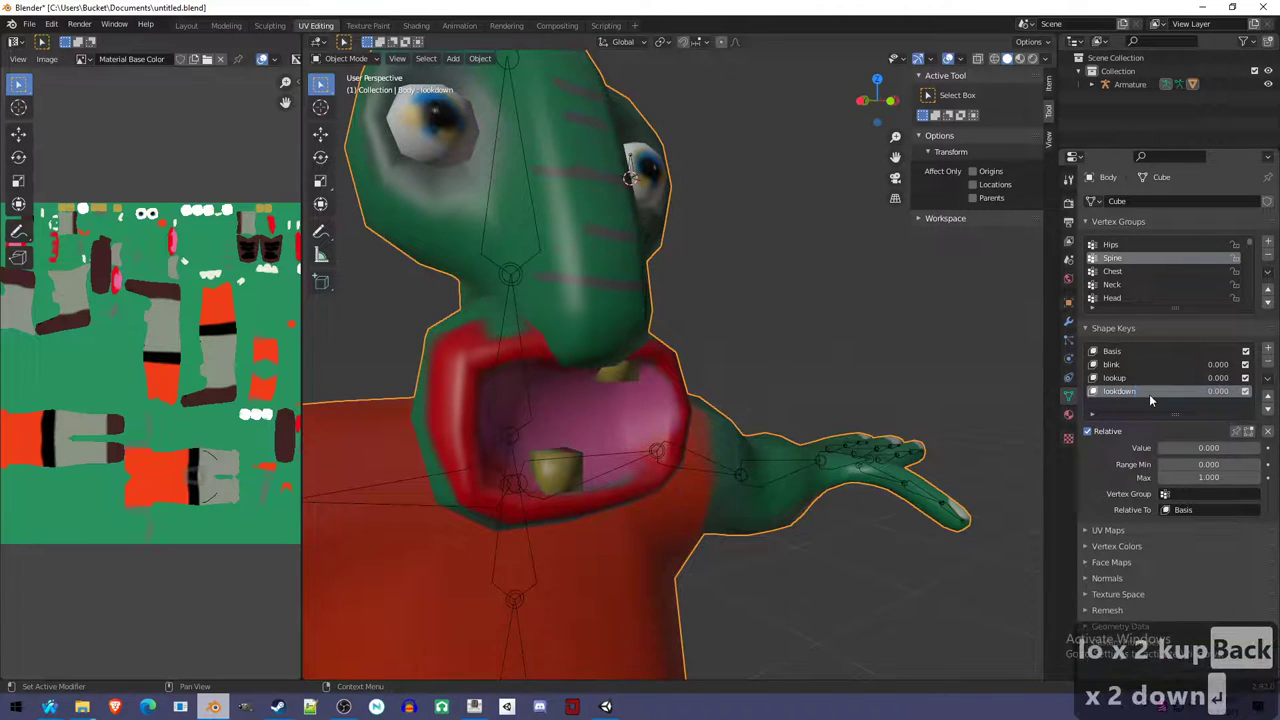
Add two mouth shape keys to the body mesh named Ah and Your.
click(1267, 352)
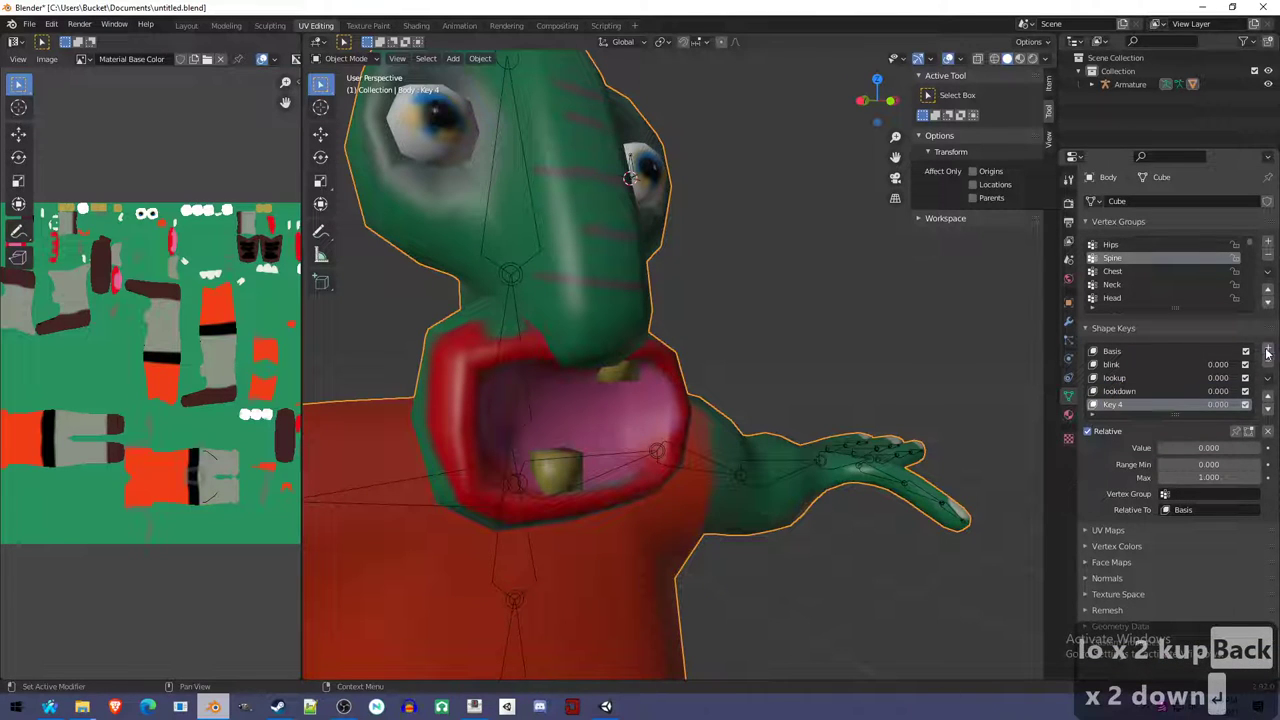
double_click(1164, 404)
text(Ah)
key(Return)
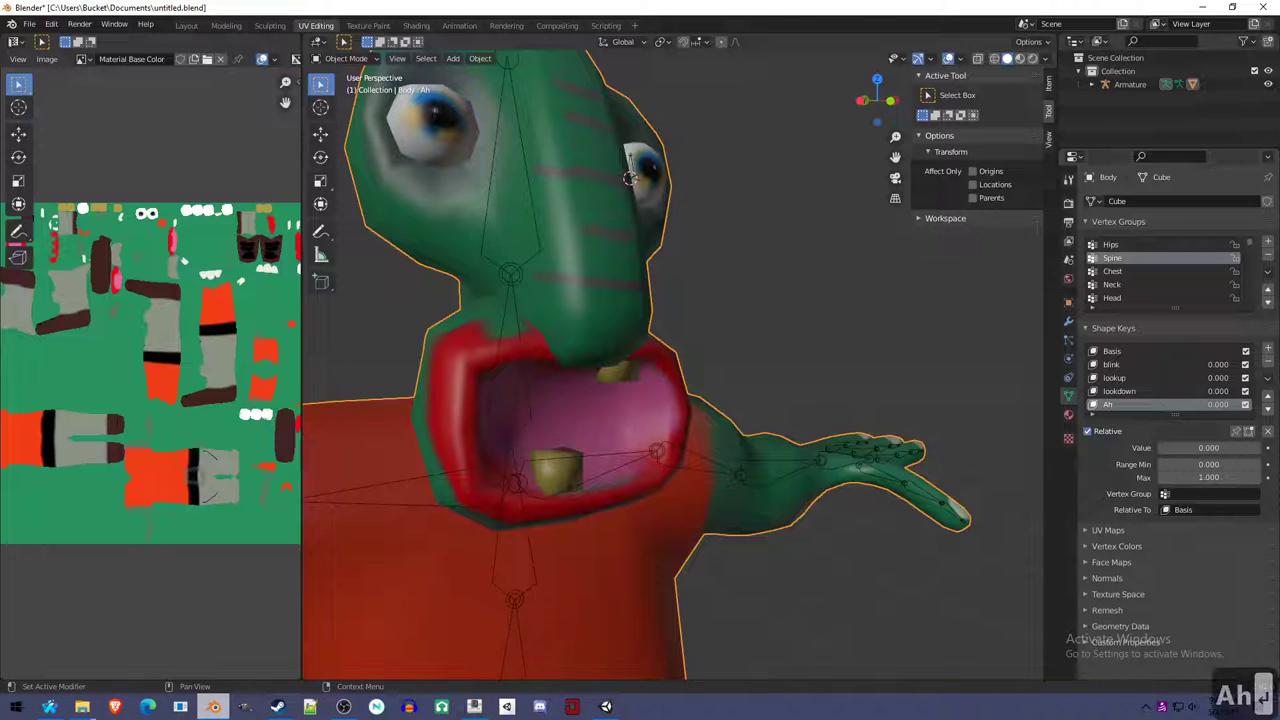
click(1267, 352)
double_click(1145, 405)
text(Y)
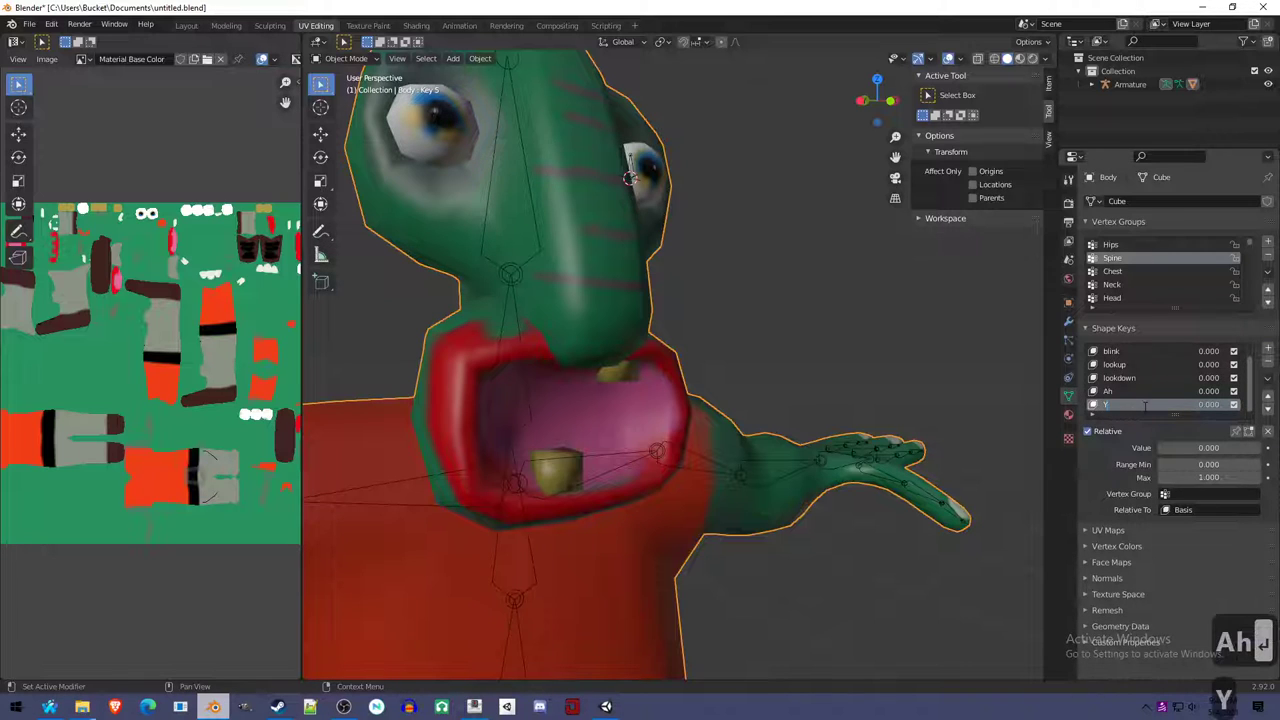
text(our)
key(Return)
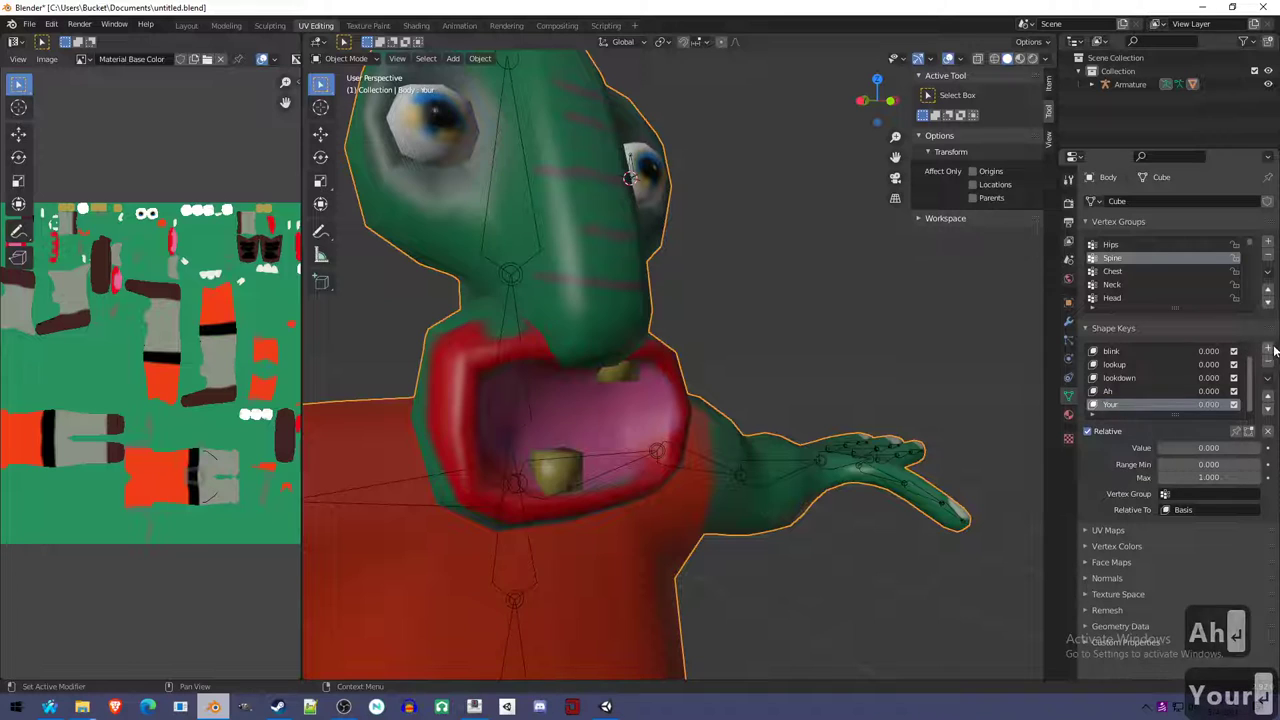
Add a shape key named There and enlarge the shape key list so it shows every key.
click(1267, 352)
double_click(1144, 404)
text(There)
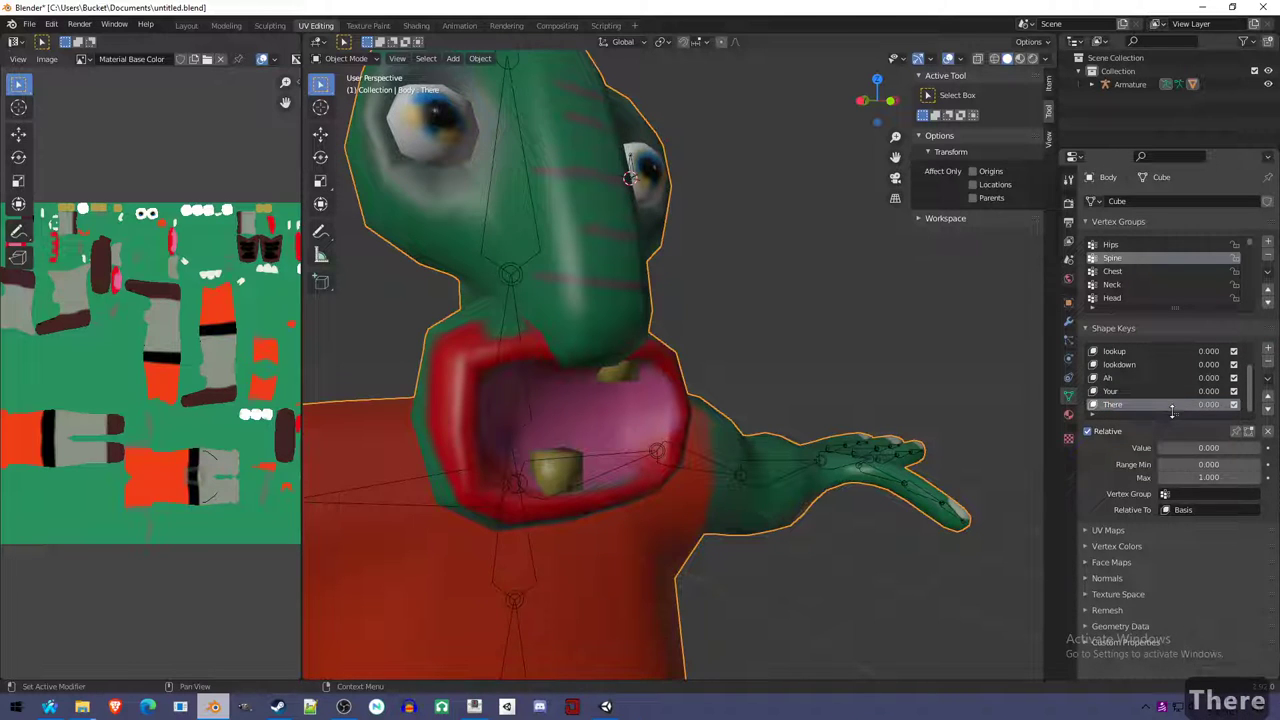
drag(1176, 413, 1176, 510)
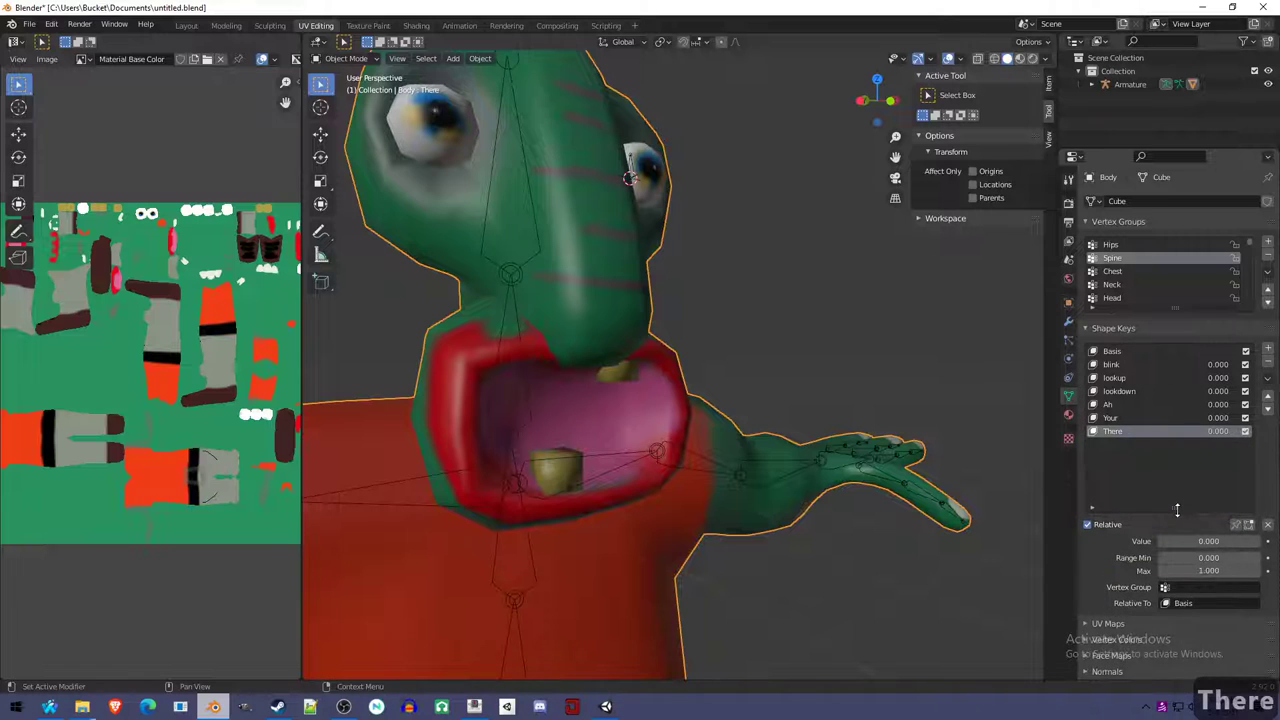
Make the Ah shape key active and save the Blender file.
click(1123, 418)
click(1131, 404)
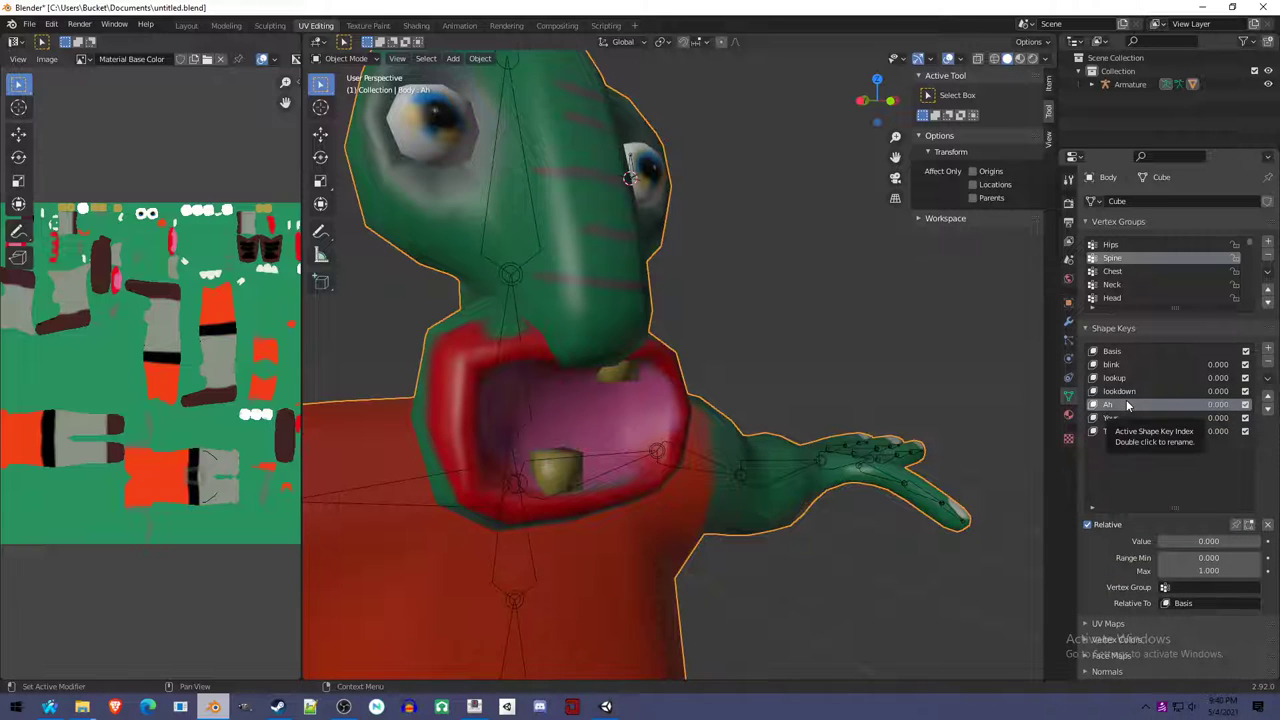
scroll(674, 426, down, 6)
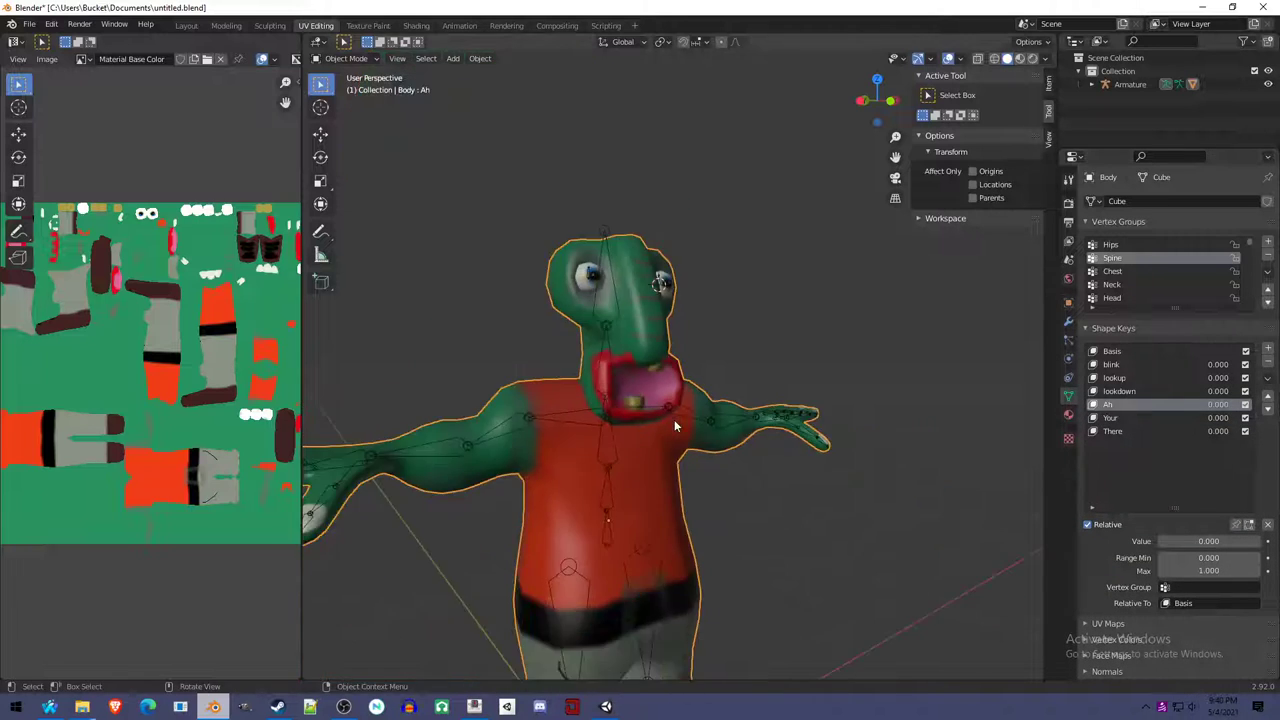
scroll(686, 427, up, 4)
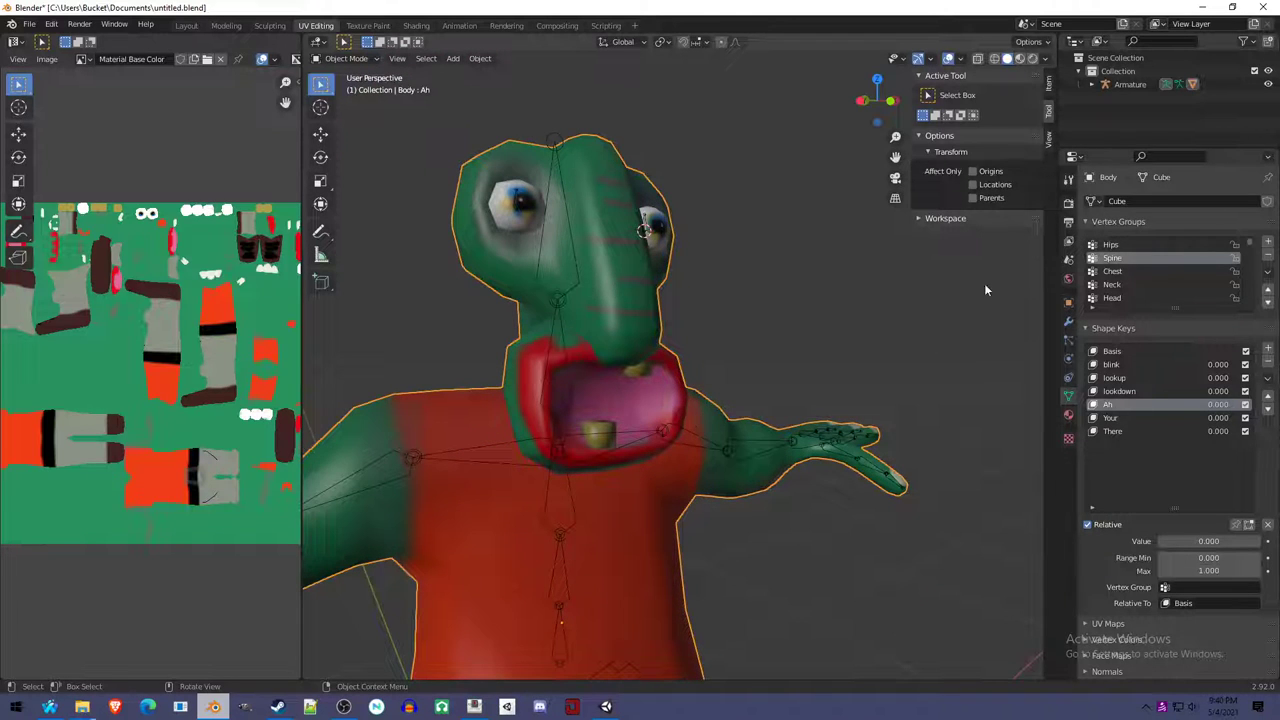
scroll(575, 464, down, 5)
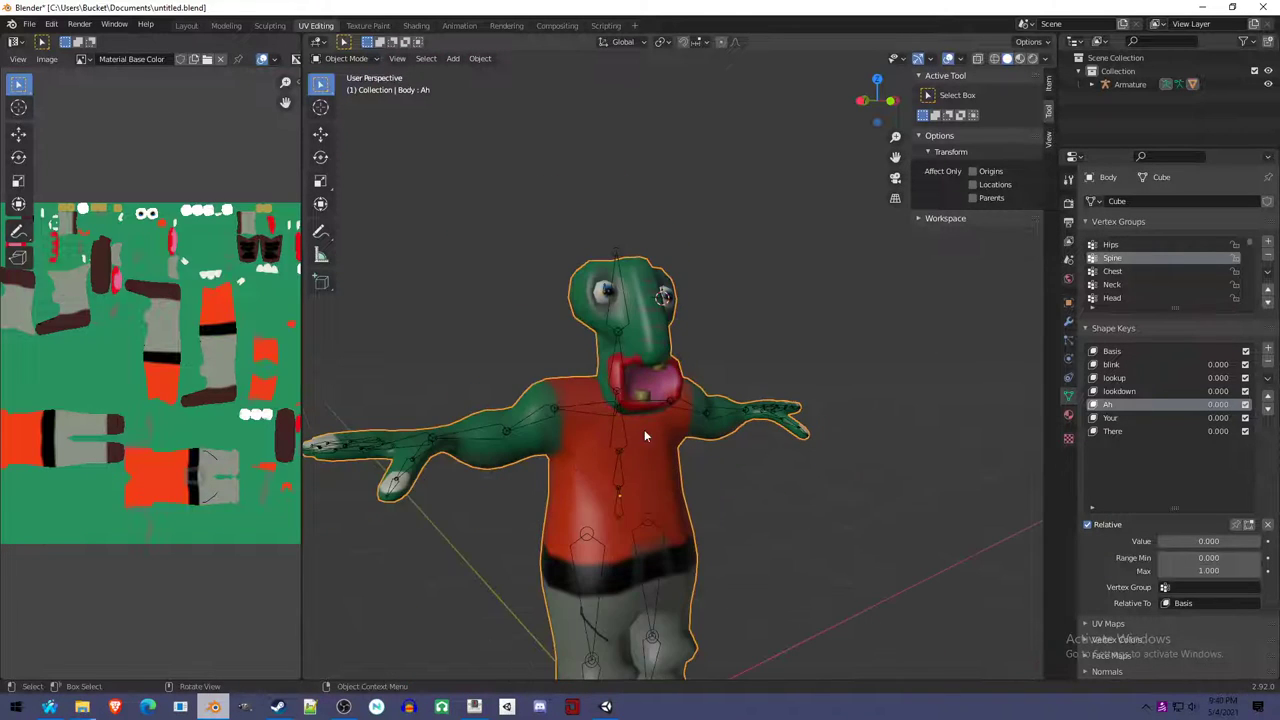
scroll(650, 428, up, 3)
key(ctrl+s)
middle_drag(727, 426, 656, 444)
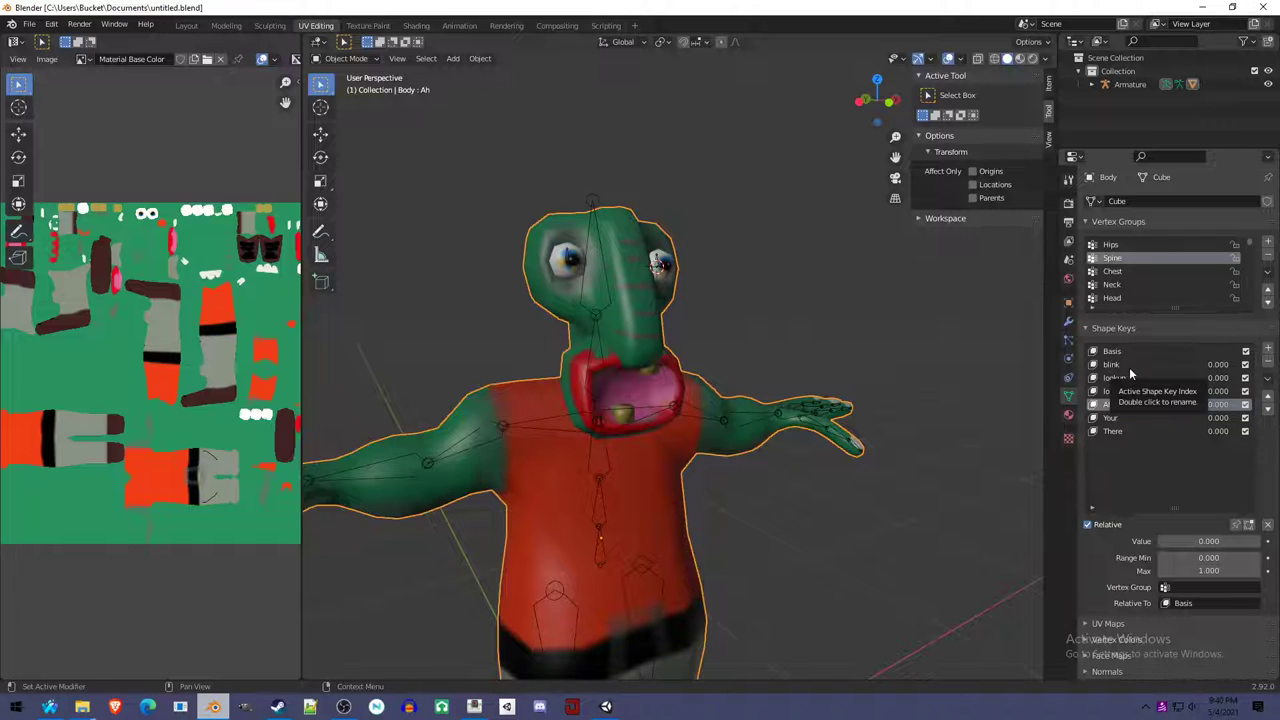
Try selecting the RightEye and LeftEye bones in Pose Mode, and undo back to the body mesh in Object Mode.
scroll(568, 254, up, 2)
click(574, 254)
key(ctrl+Tab)
click(545, 238)
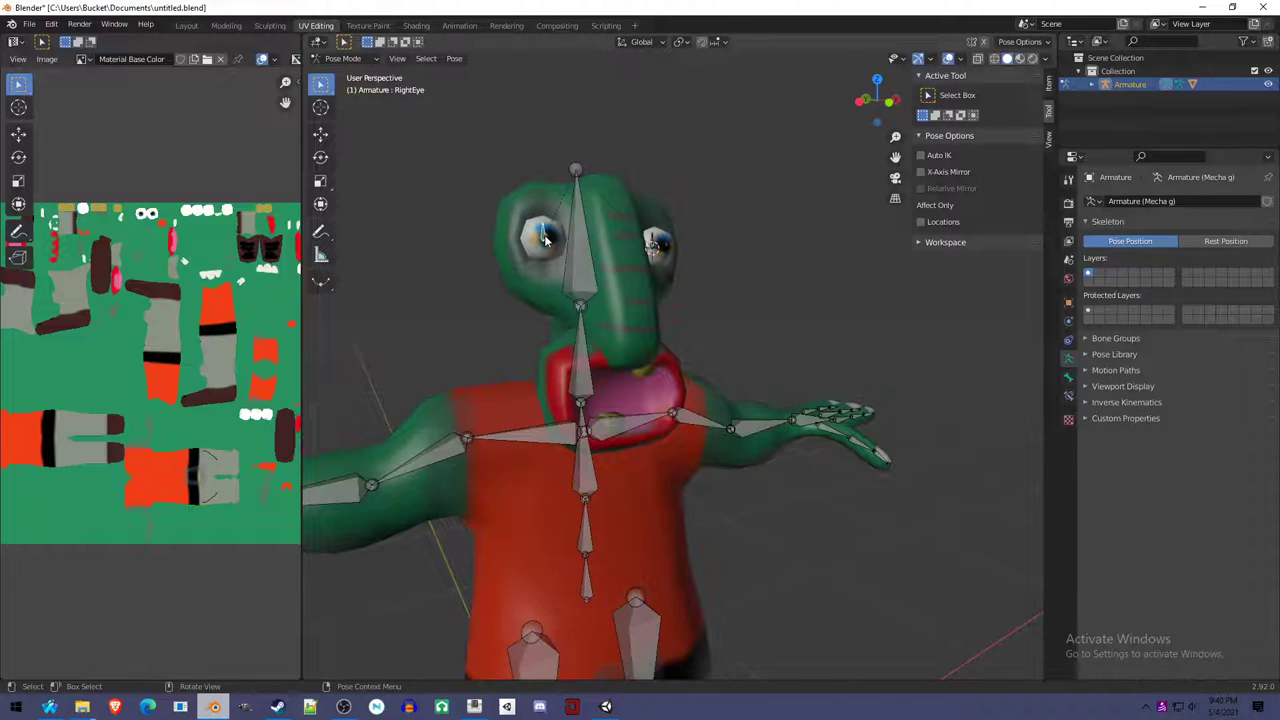
click(629, 342)
click(655, 243)
middle_drag(665, 302, 652, 337)
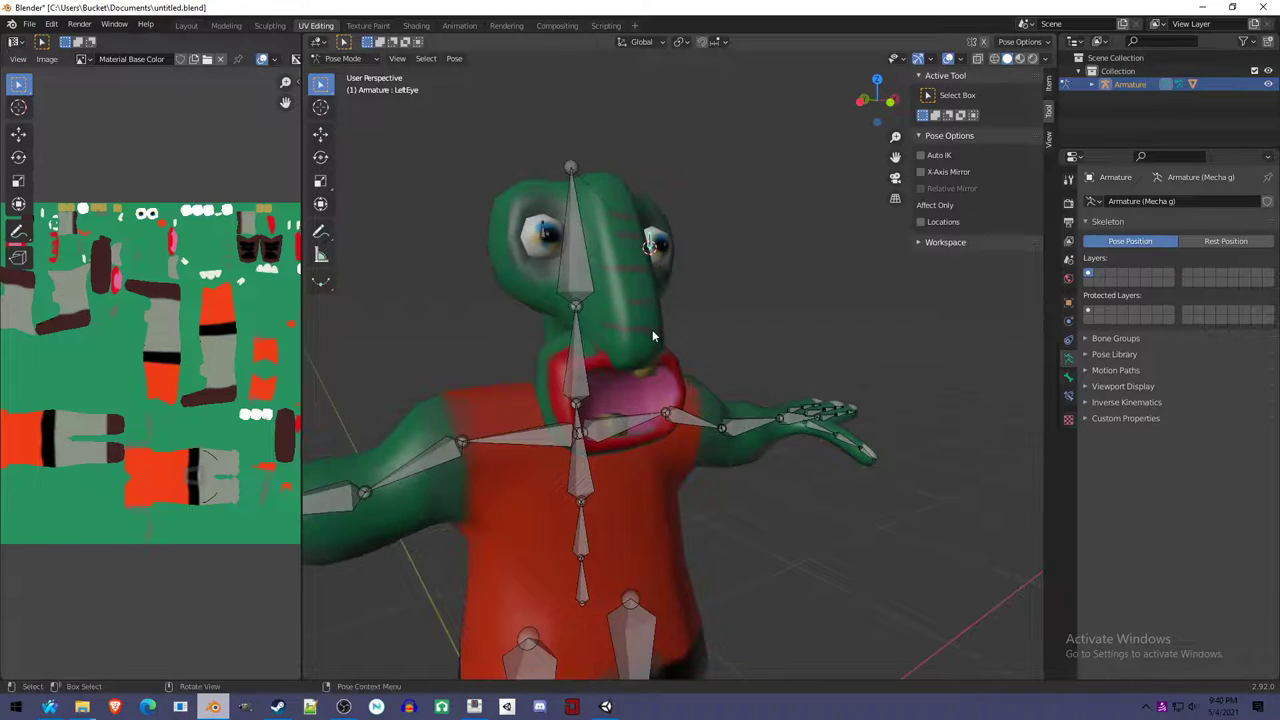
key(ctrl+z)
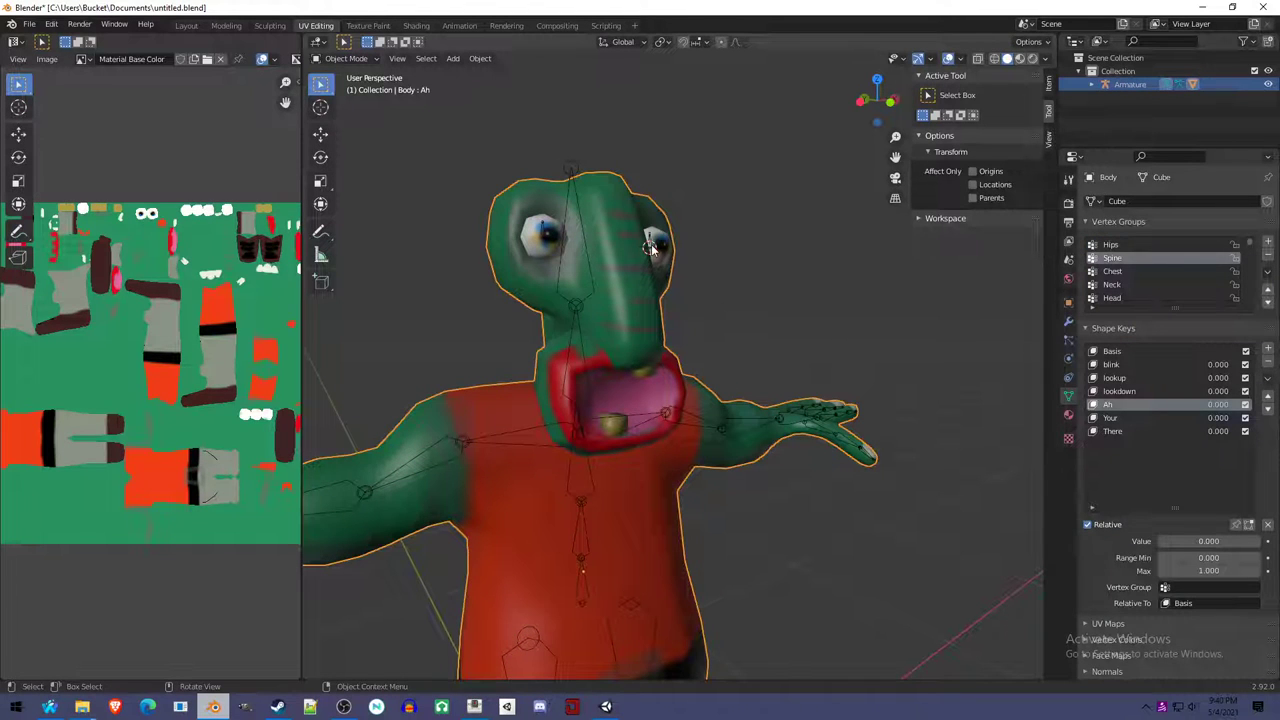
Try moving the LeftEye bone along the Z axis in the armature's Edit Mode, and reselect the body in Object Mode.
click(651, 247)
key(Tab)
key(g)
key(z)
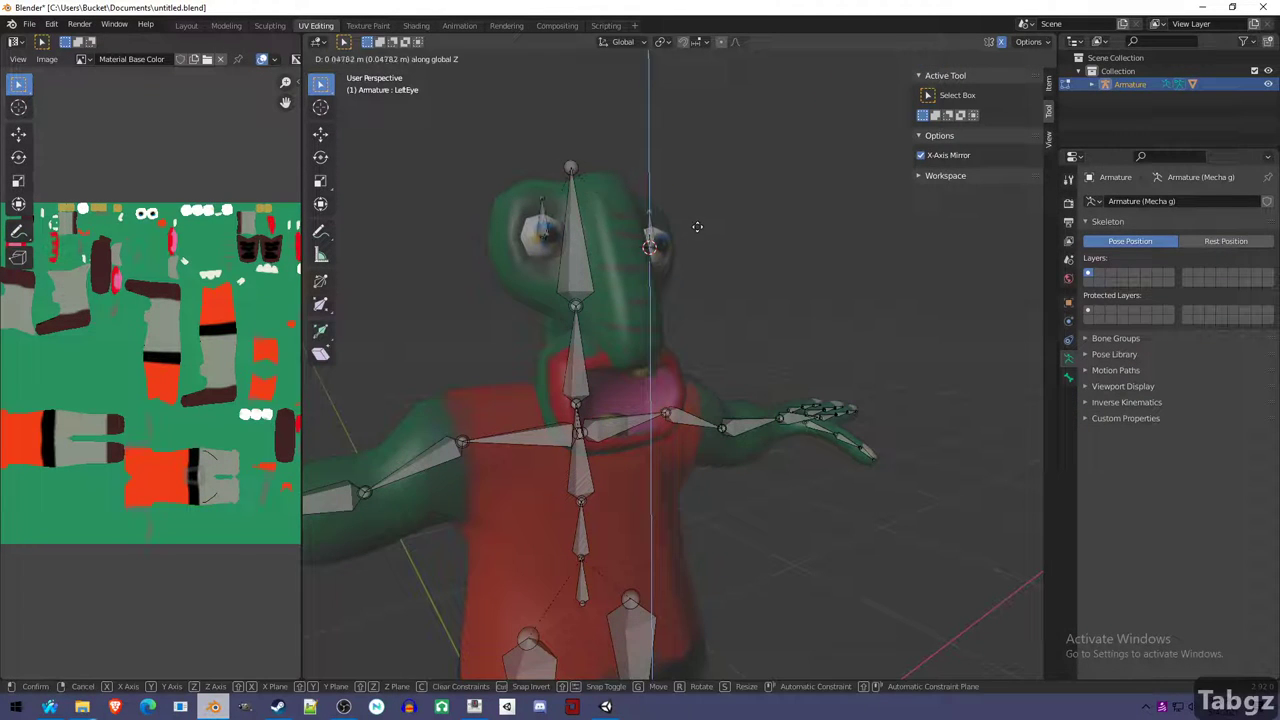
click(698, 238)
key(Tab)
click(685, 411)
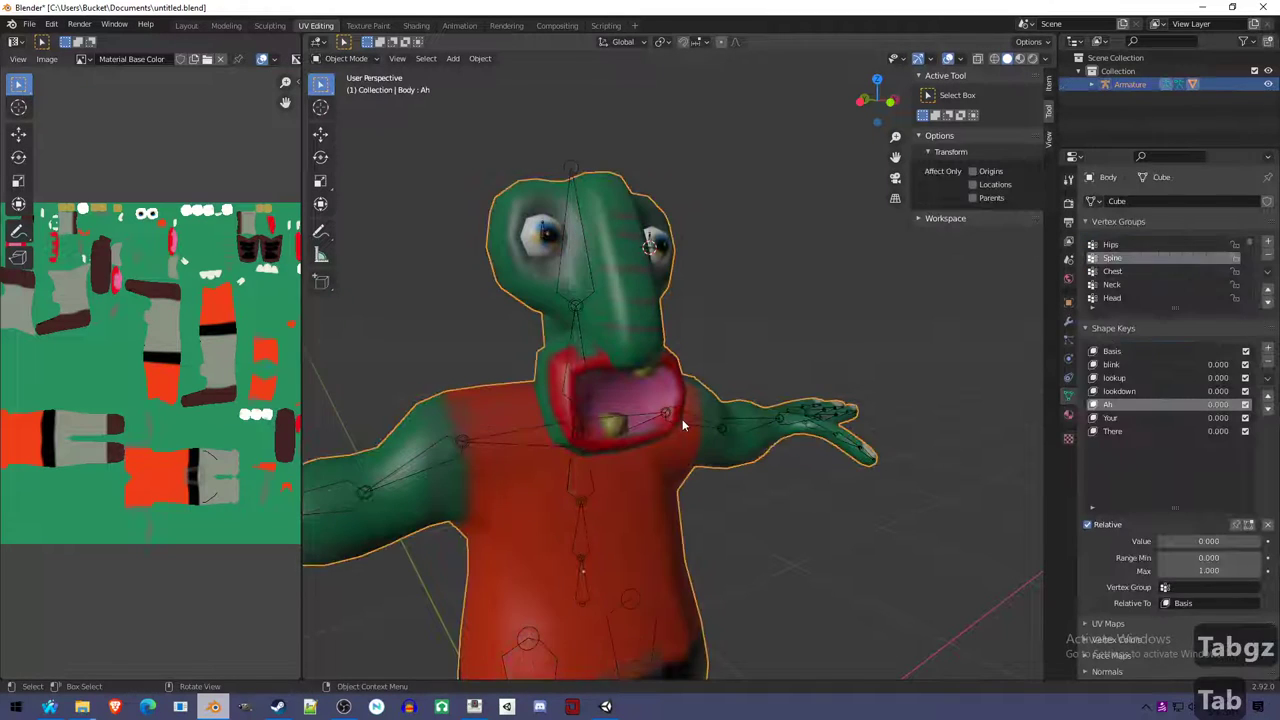
In Edit Mode on the blink shape key, clear the selection and select the vertices above and below the left eye.
middle_drag(683, 425, 678, 428)
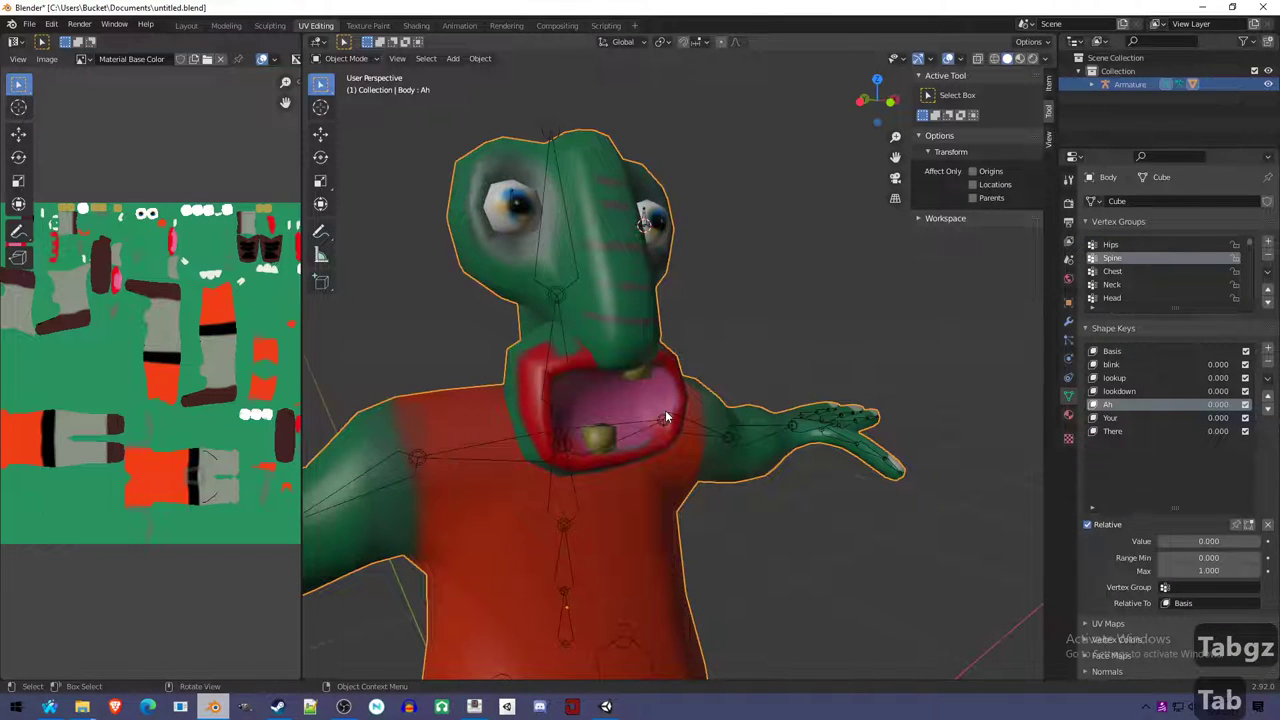
click(1142, 364)
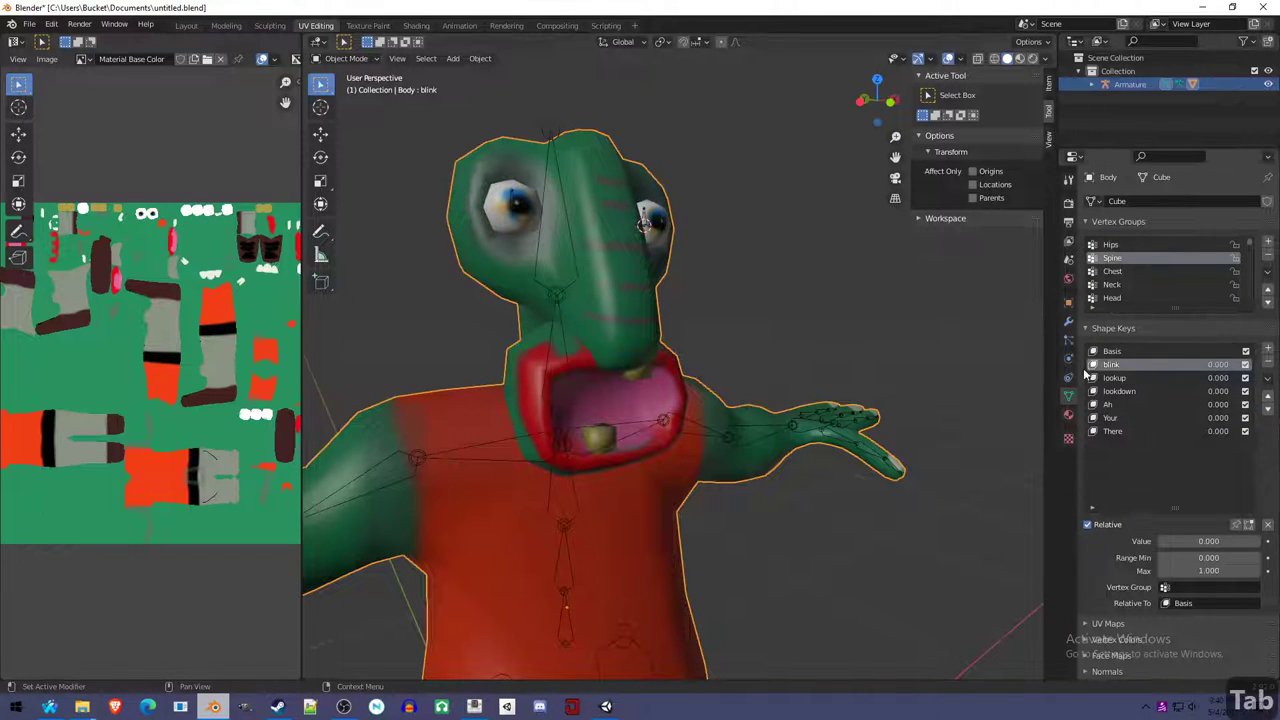
alt+middle_drag(690, 385, 650, 380)
key(Tab)
key(a)
key(a)
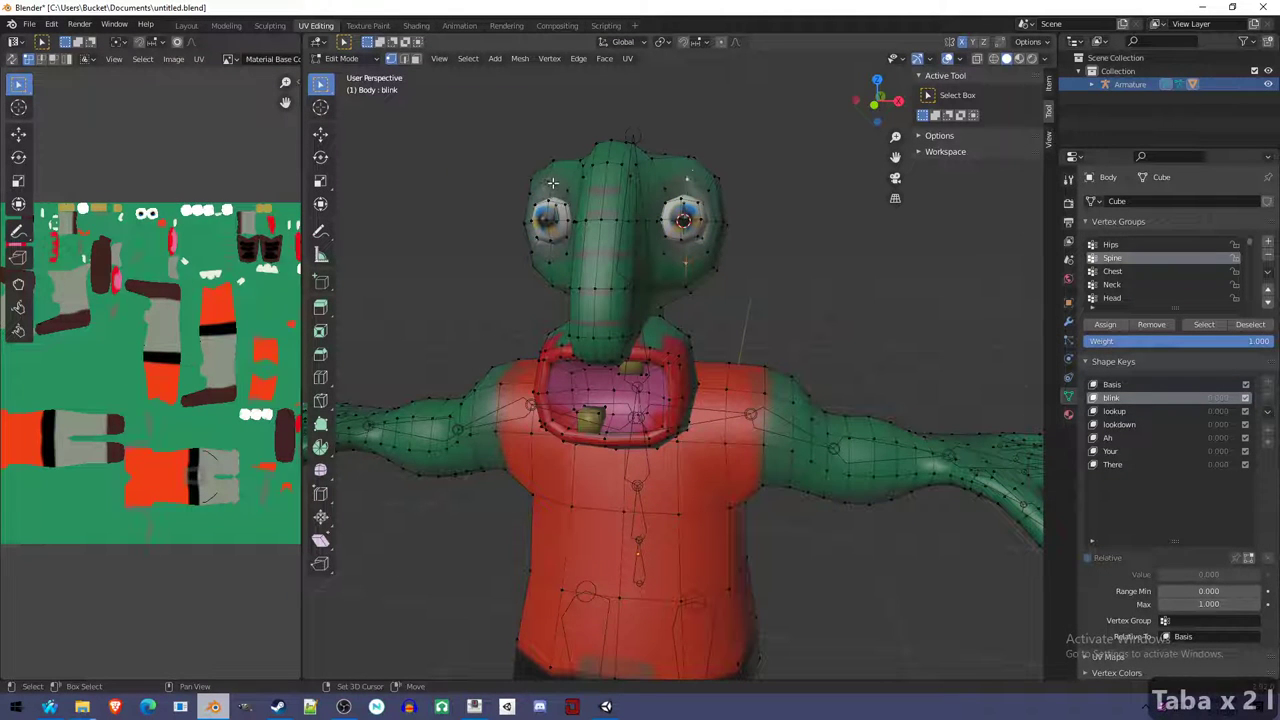
Try scaling the selected eye vertices along the Z axis, and cancel the scaling.
middle_drag(630, 268, 774, 283)
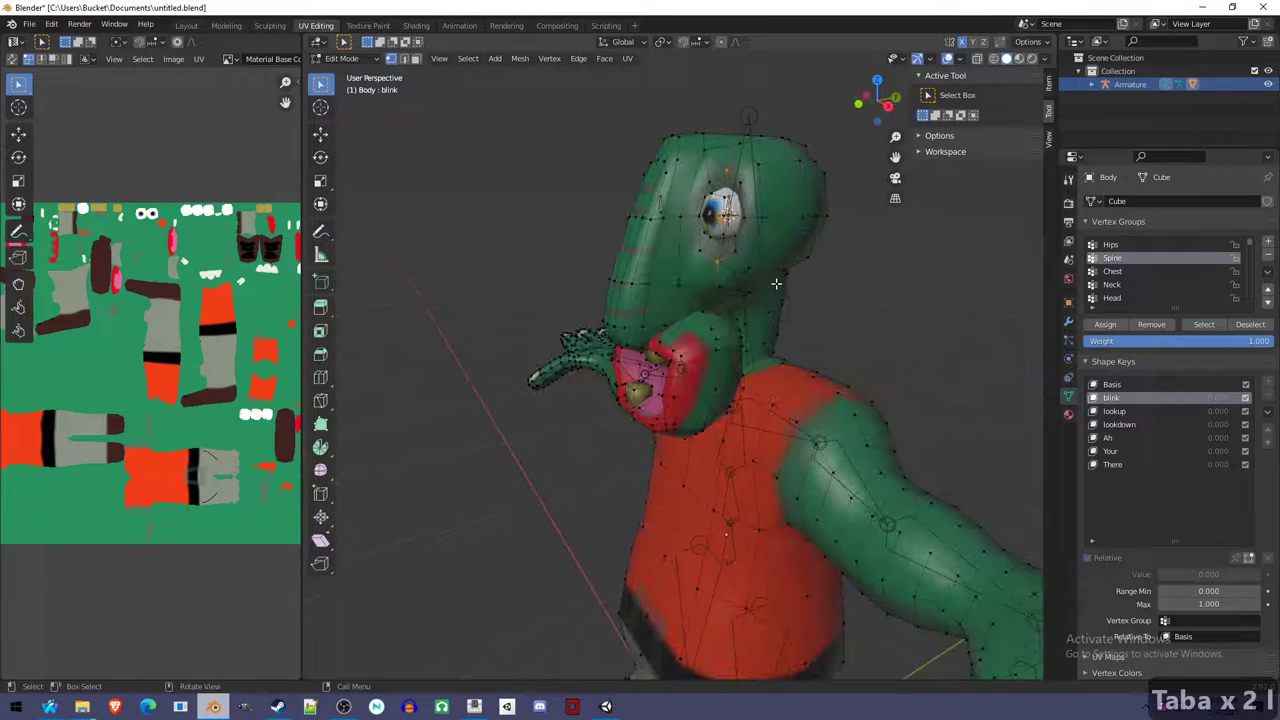
key(s)
key(z)
right_click(740, 268)
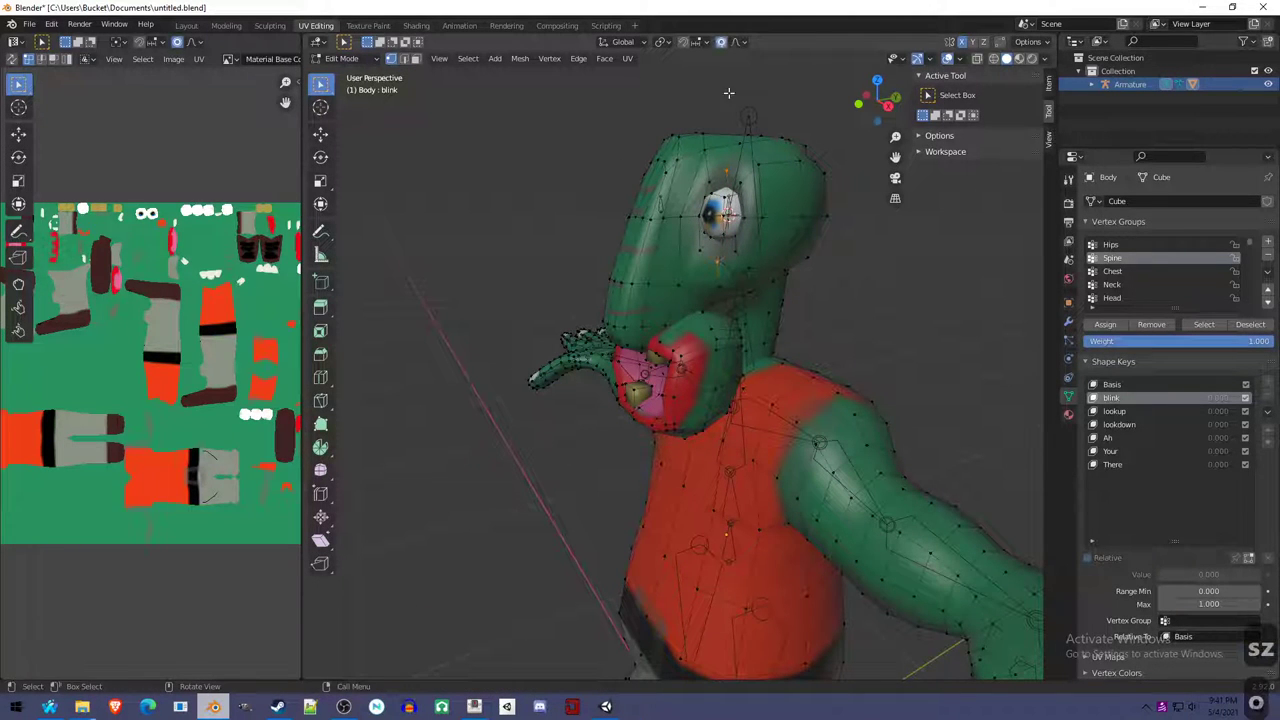
Turn on proportional editing and scale the selected eye vertices along Z to about 0.26 with a proportional size of 0.18.
click(722, 43)
key(s)
key(z)
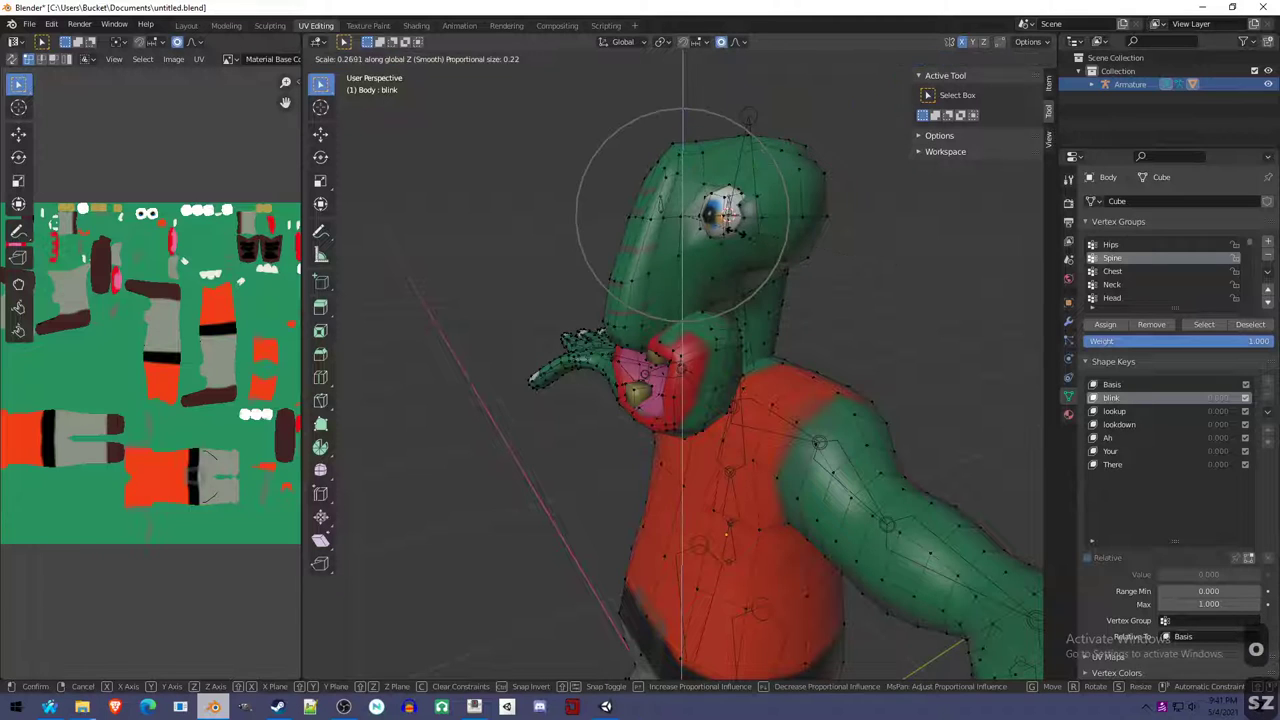
scroll(835, 245, up, 2)
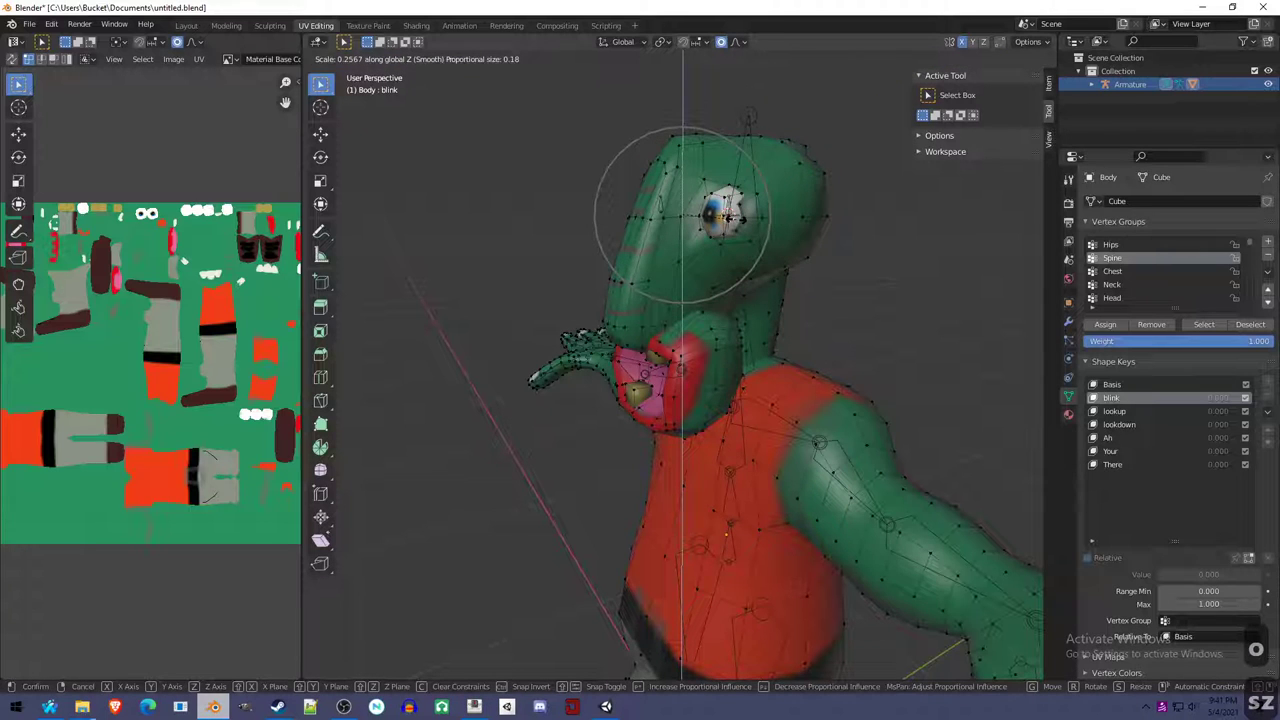
click(733, 215)
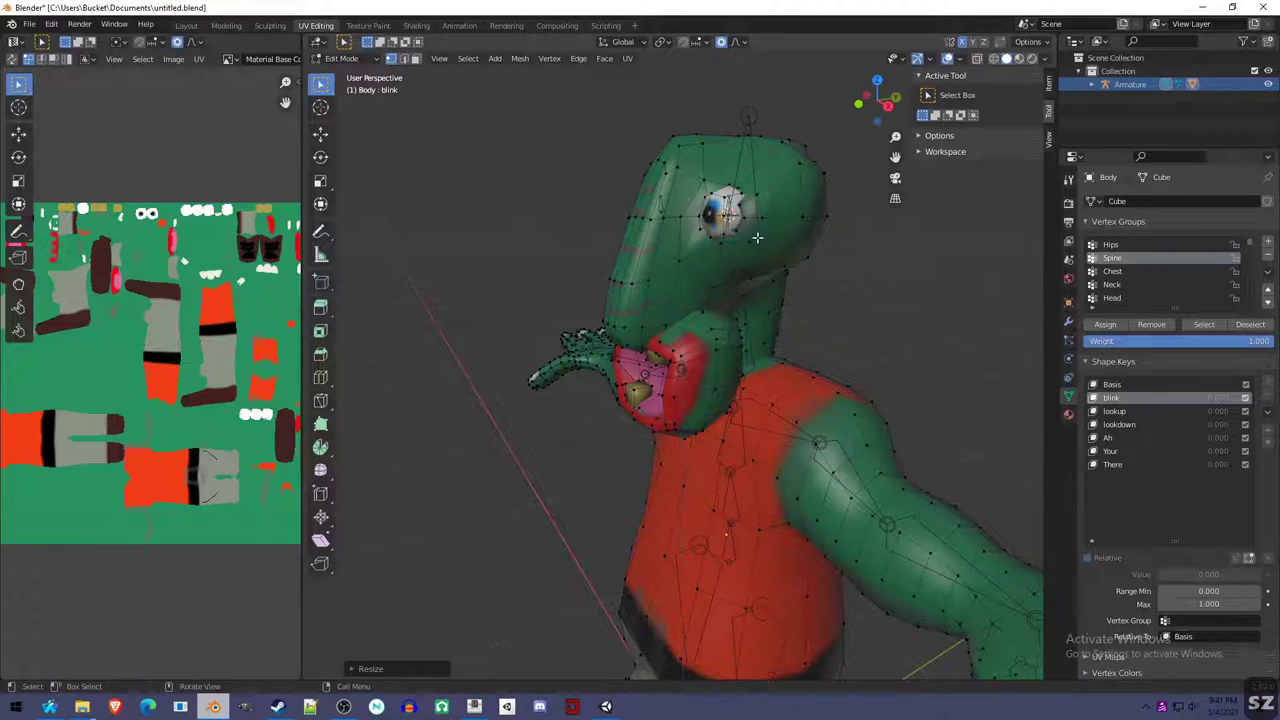
Move the selected eyelid vertices about 0.055 m forward along Y, and flatten them along Z to about 0.21 with proportional size 0.07.
middle_drag(757, 237, 738, 283)
key(g)
key(y)
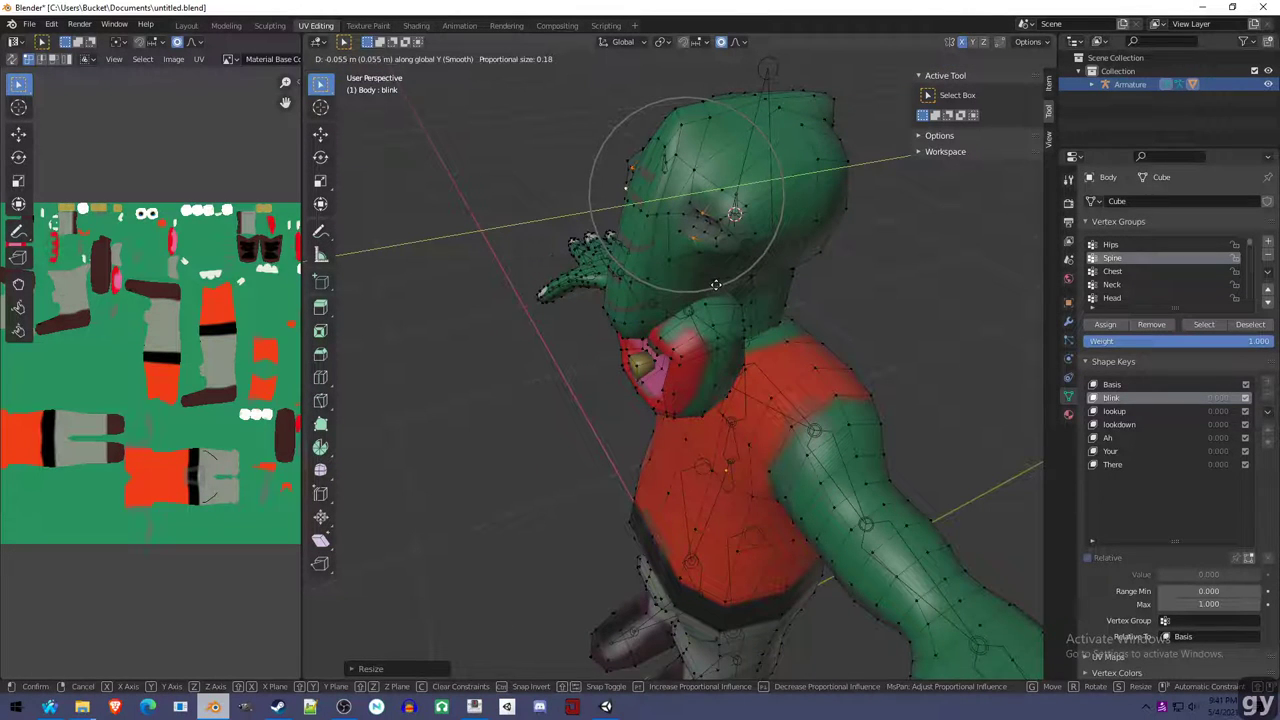
click(716, 285)
key(s)
key(z)
scroll(718, 197, up, 10)
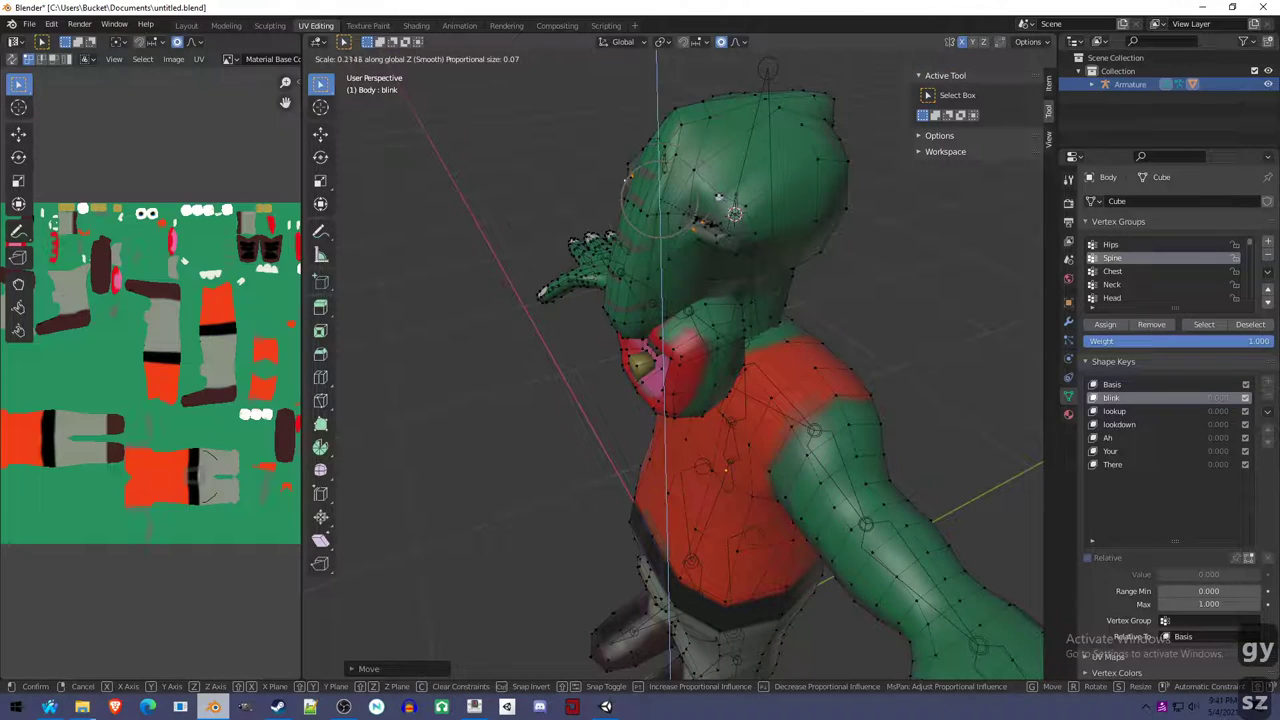
click(678, 199)
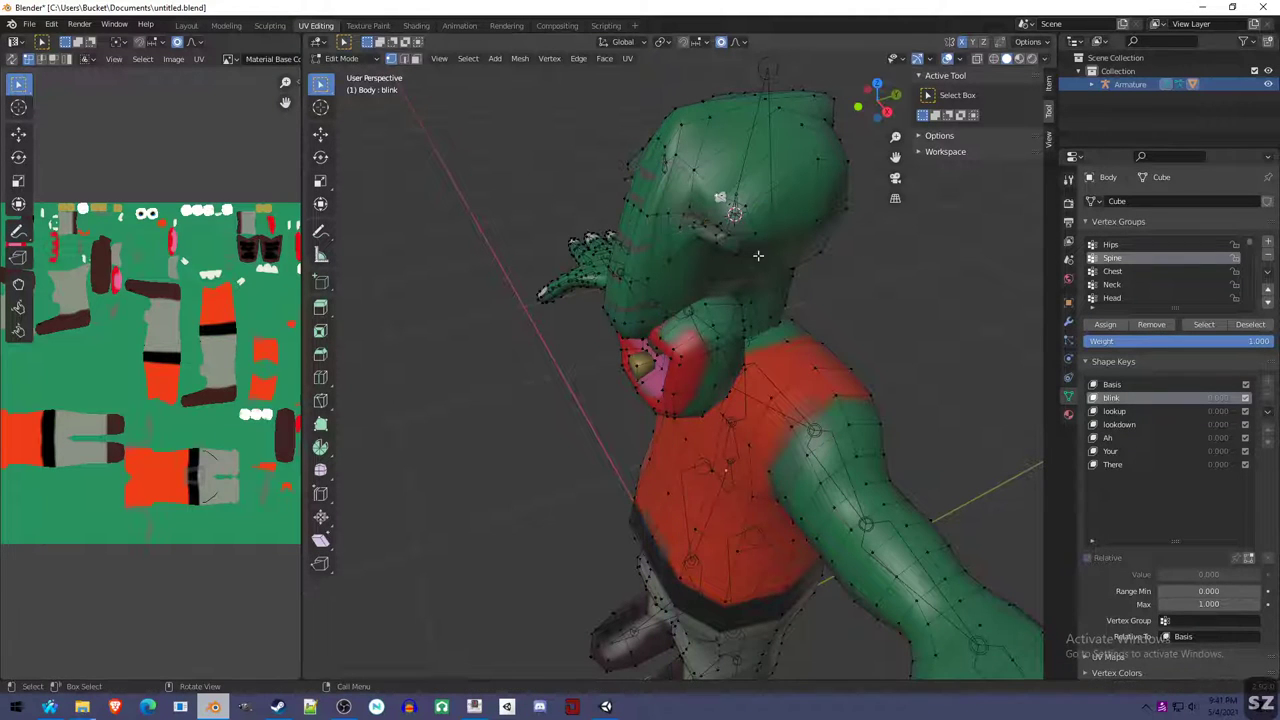
Raise the individual vertices above the eyes along the Z axis so the closed lids cover the eyeballs.
key(g)
key(z)
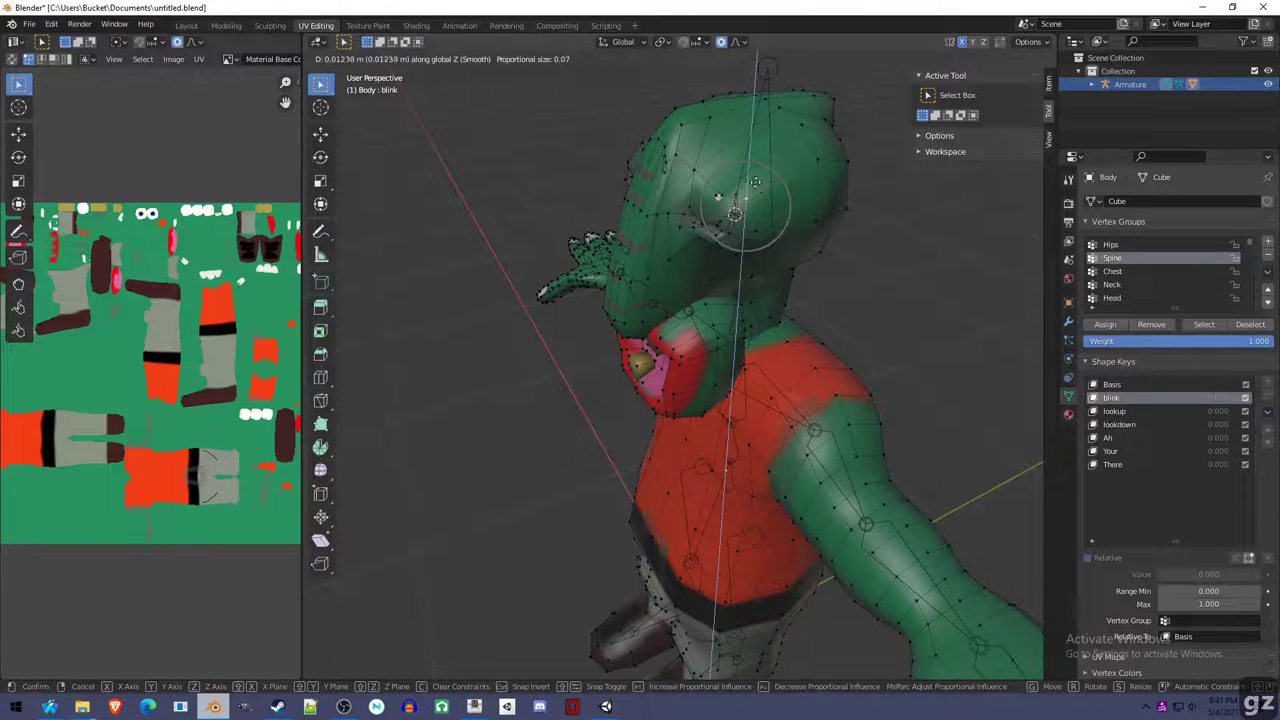
click(750, 180)
click(736, 183)
key(g)
key(z)
click(746, 164)
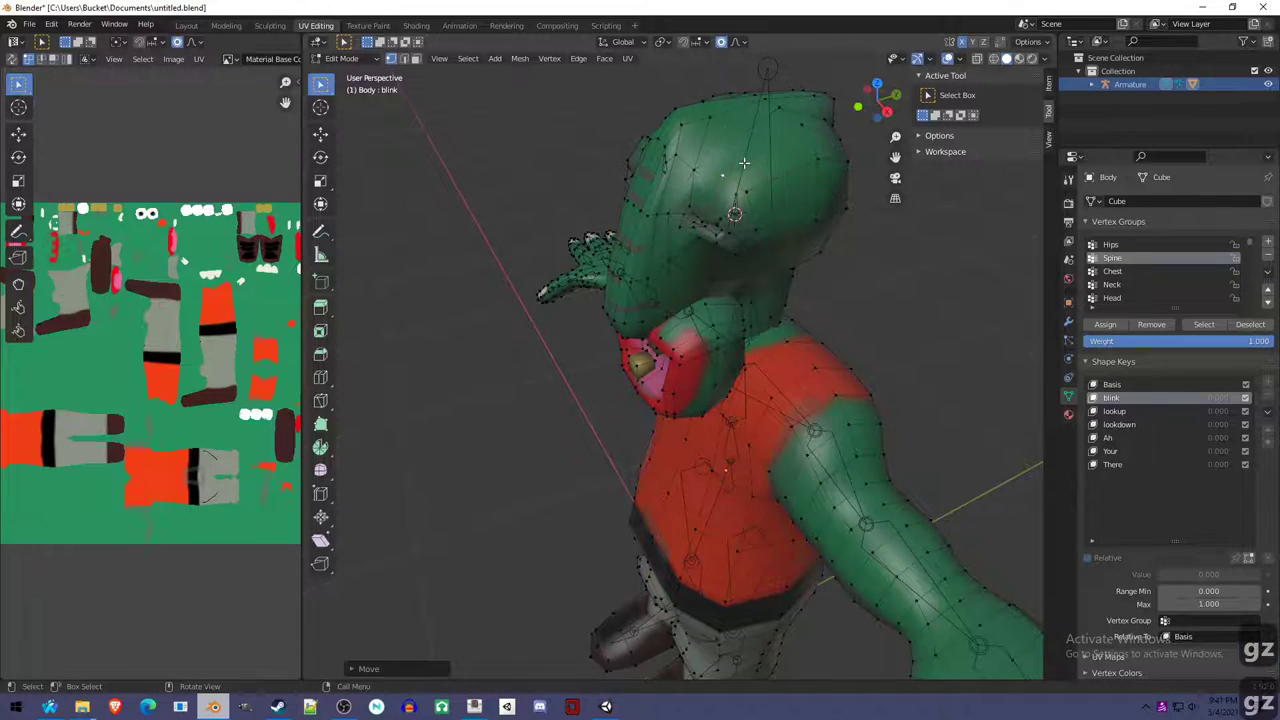
Inspect the closed eyes, return to Object Mode and preview the blink shape key by varying its value.
middle_drag(746, 166, 750, 322)
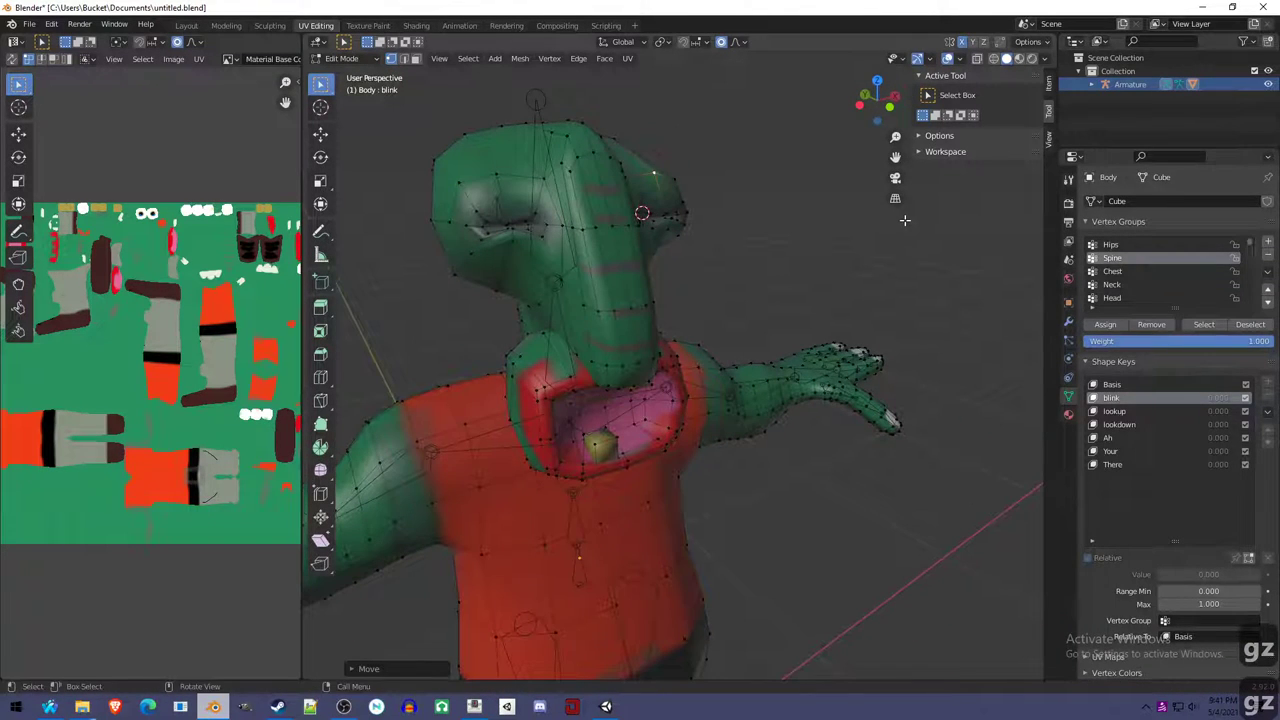
middle_drag(569, 318, 677, 306)
key(Tab)
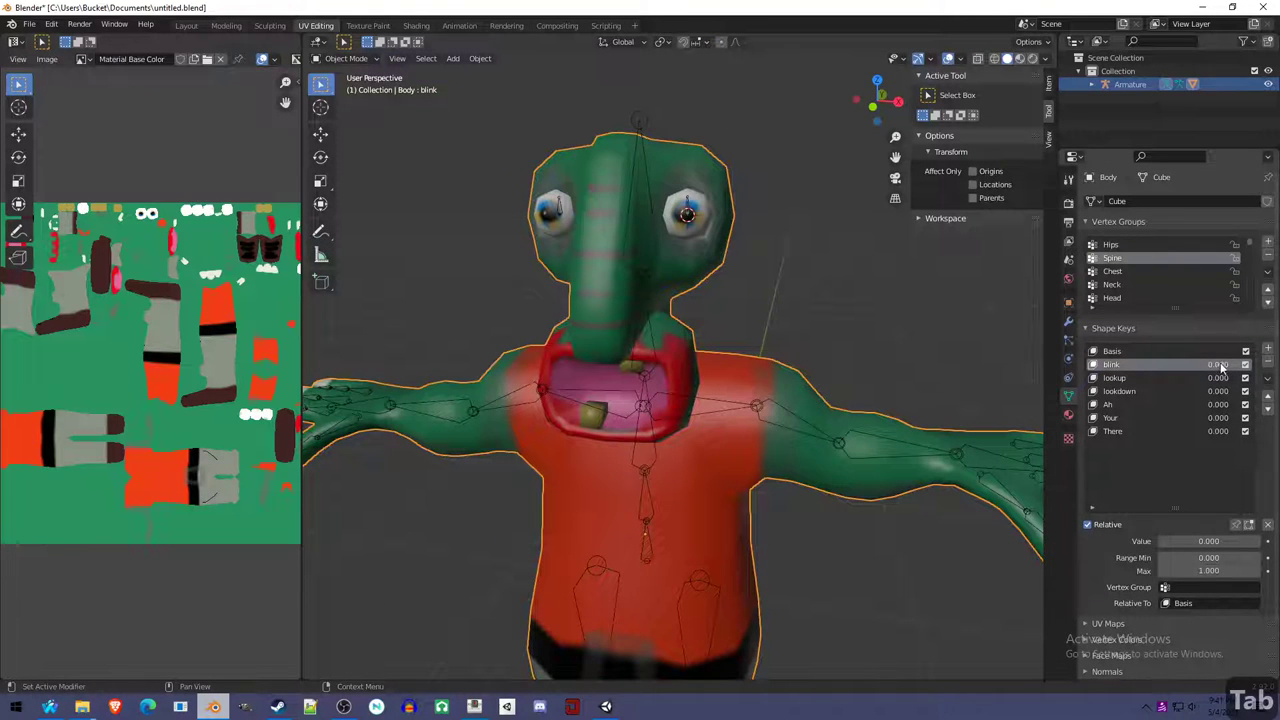
drag(1218, 368, 1190, 366)
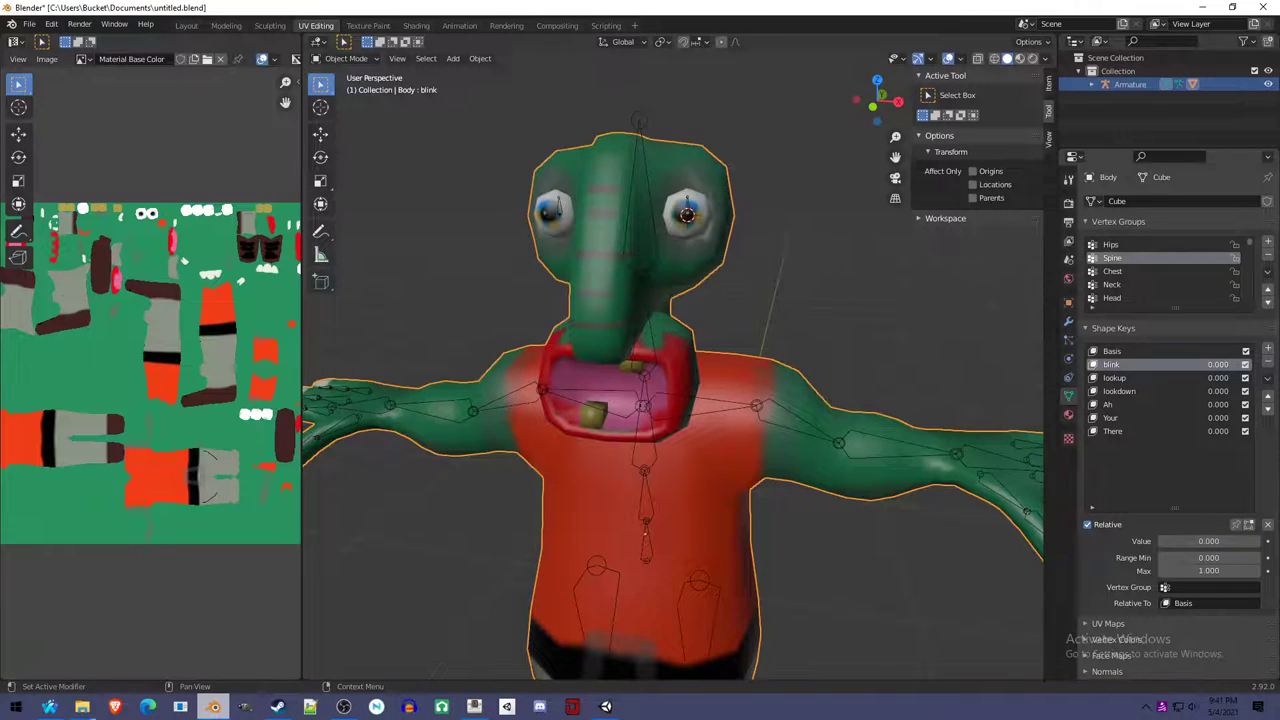
mouse_move(850, 362)
middle_down()
mouse_move(790, 363)
mouse_move(859, 355)
middle_up()
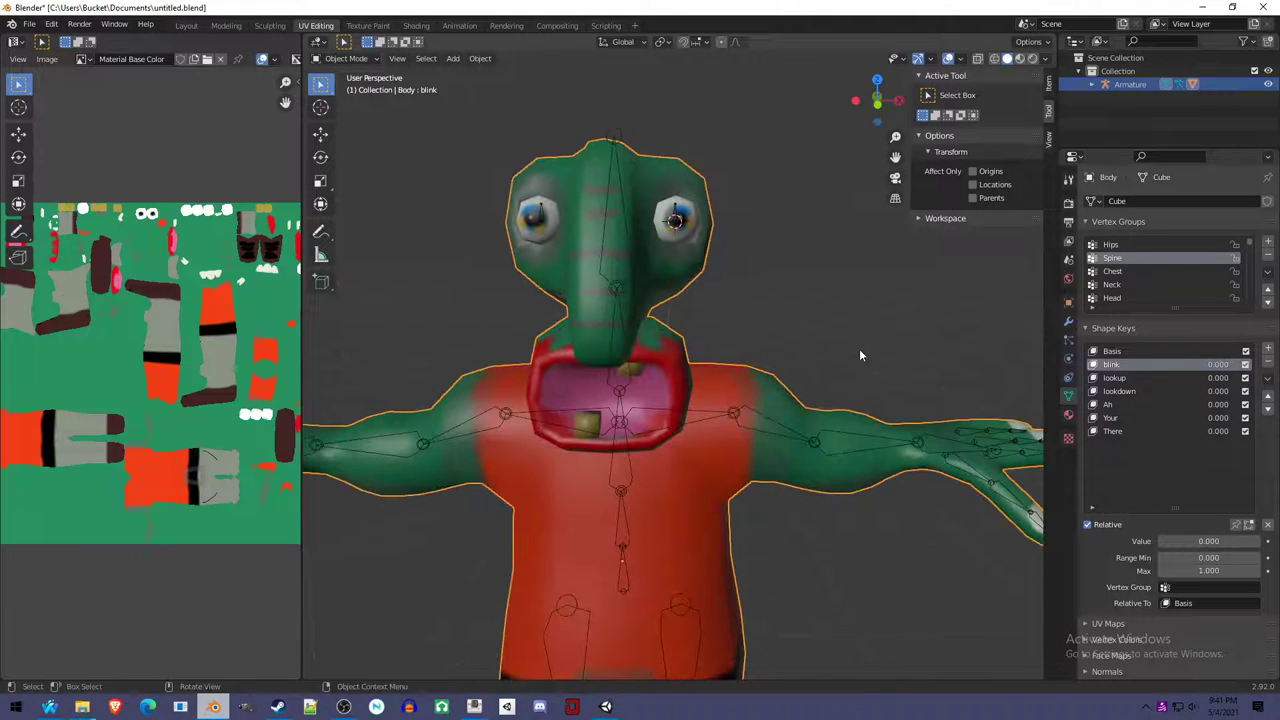
On the lookup shape key in Edit Mode, raise the vertices below both eyes along Z and shift them forward along Y.
click(1148, 378)
key(Tab)
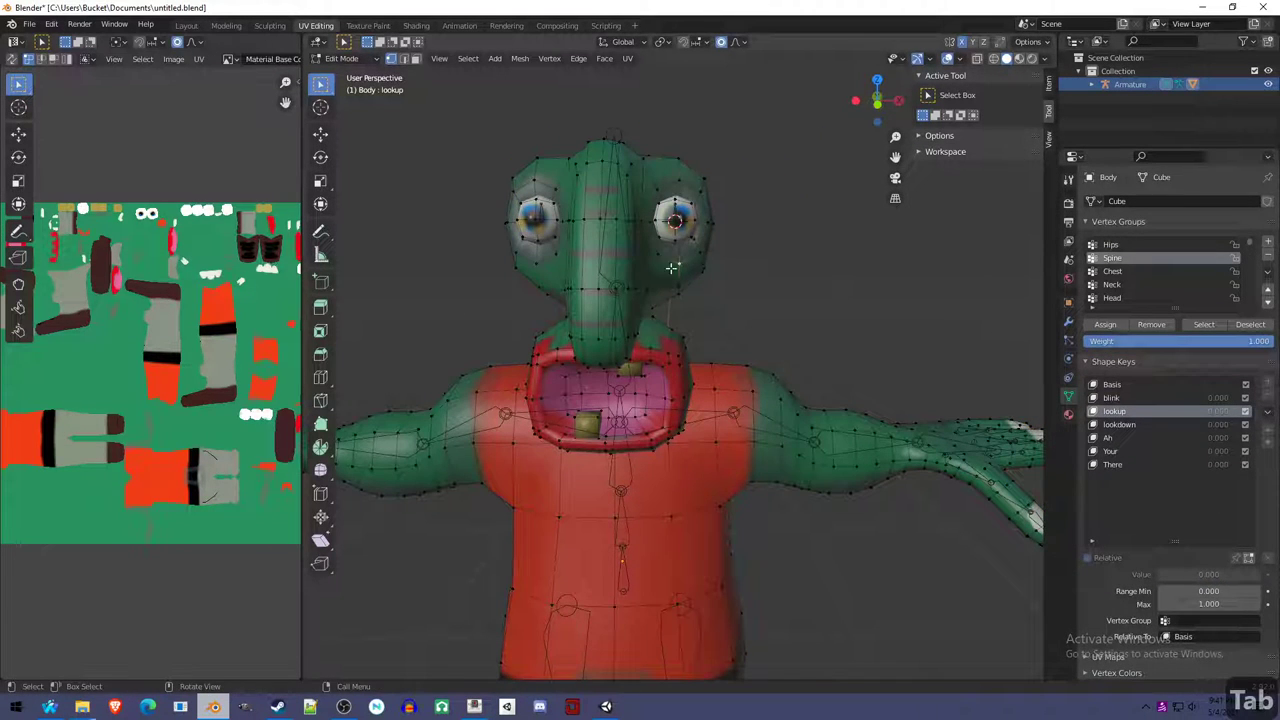
scroll(794, 267, up, 3)
scroll(803, 423, down, 1)
shift+middle_drag(797, 297, 659, 417)
key(g)
key(z)
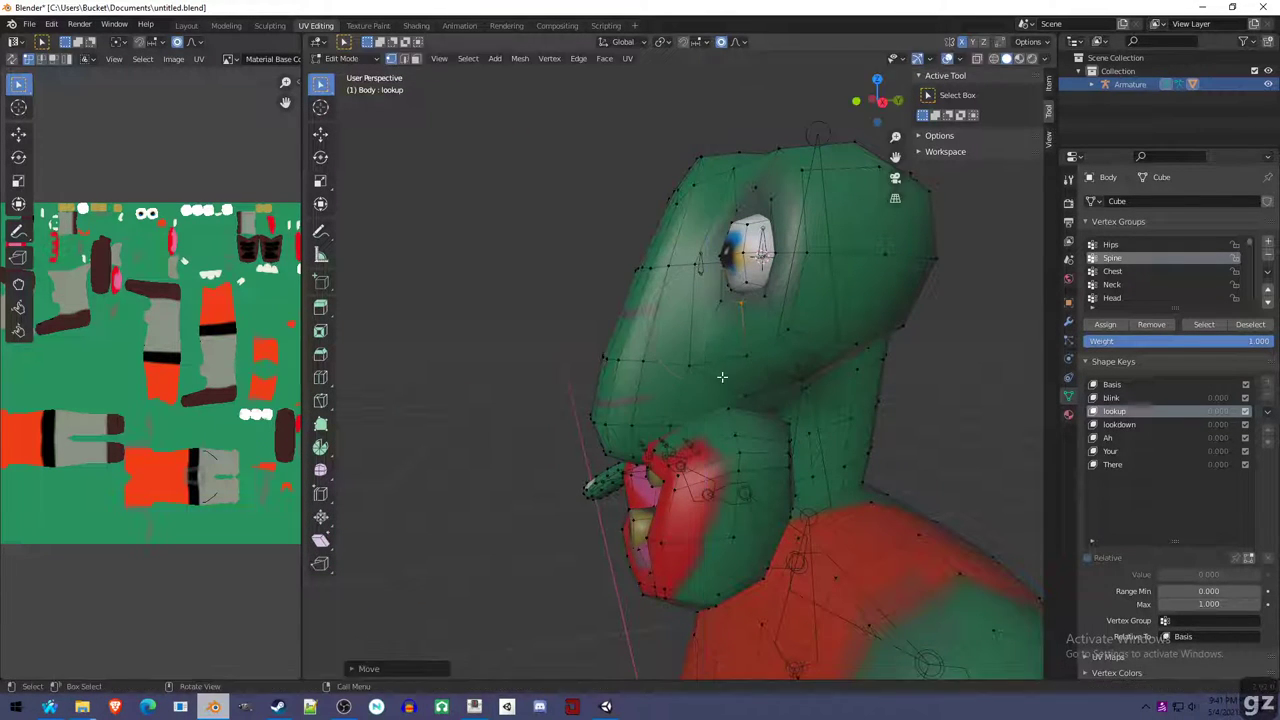
key(y)
click(734, 373)
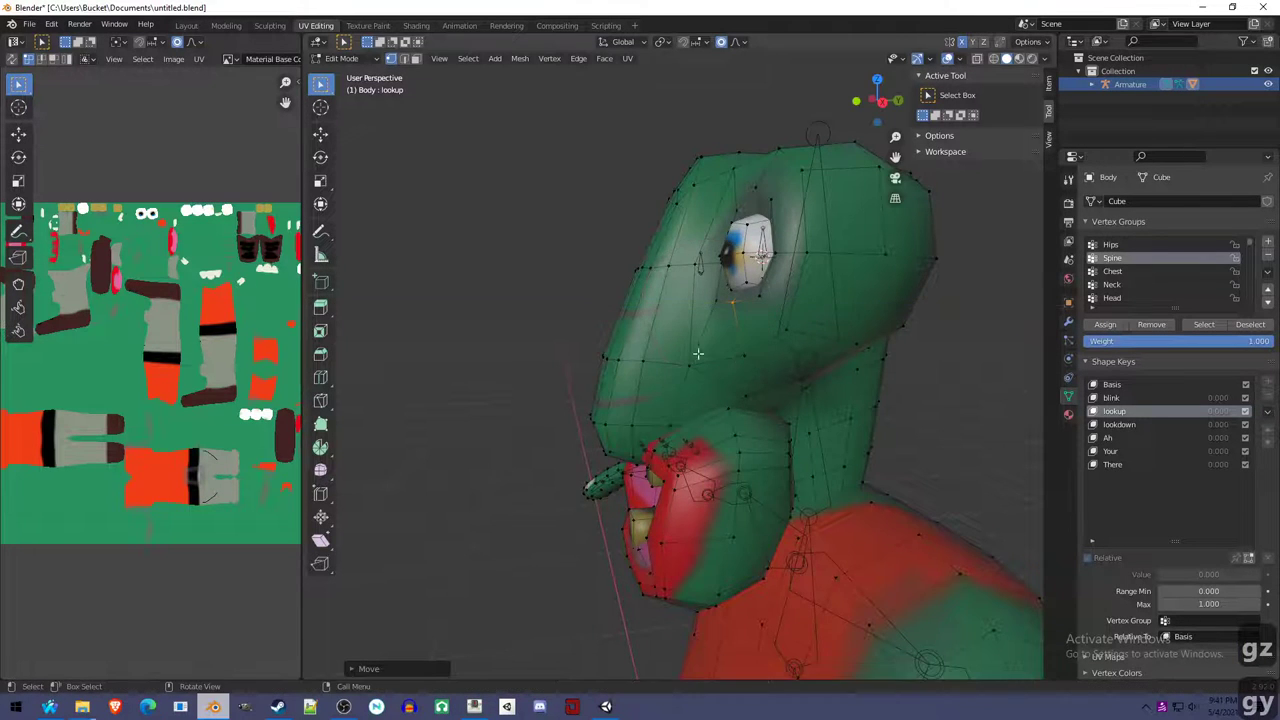
On the lookdown shape key, lower the vertices above both eyes about 0.02 m along Z and shift them forward along Y.
middle_drag(700, 360, 802, 333)
scroll(802, 333, up, 2)
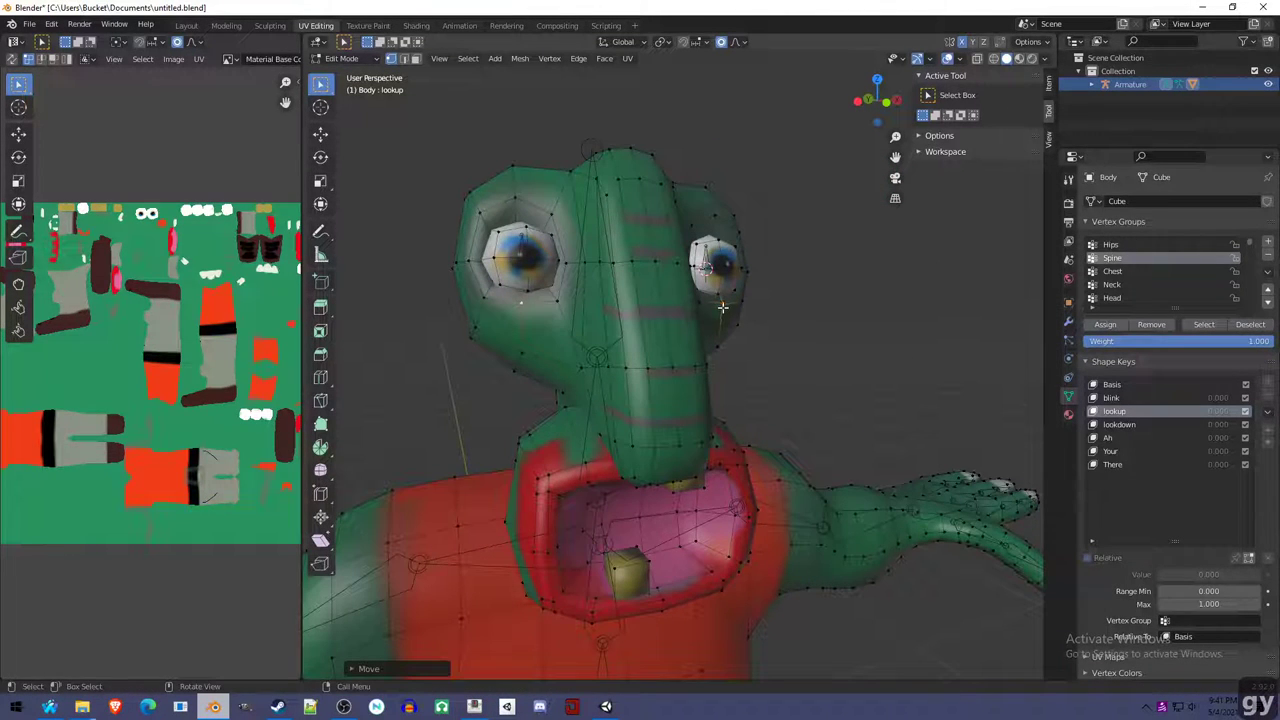
click(1140, 424)
click(716, 216)
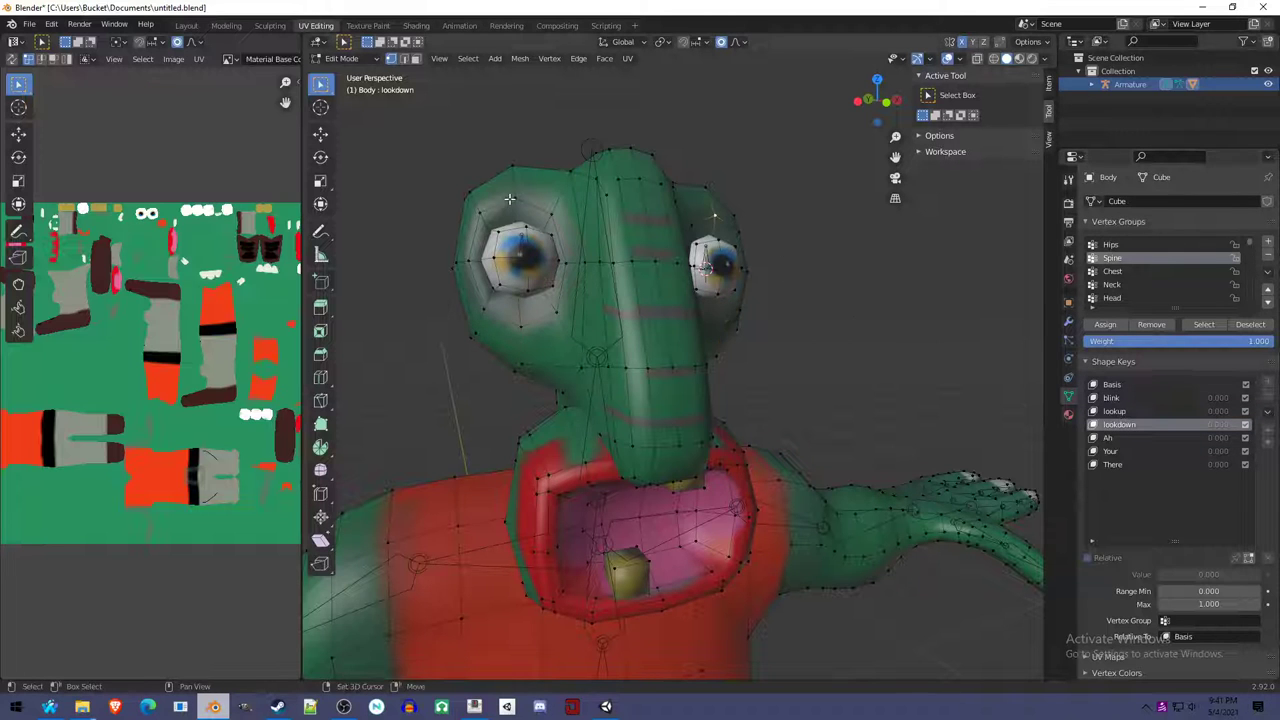
middle_drag(936, 331, 785, 345)
key(g)
key(z)
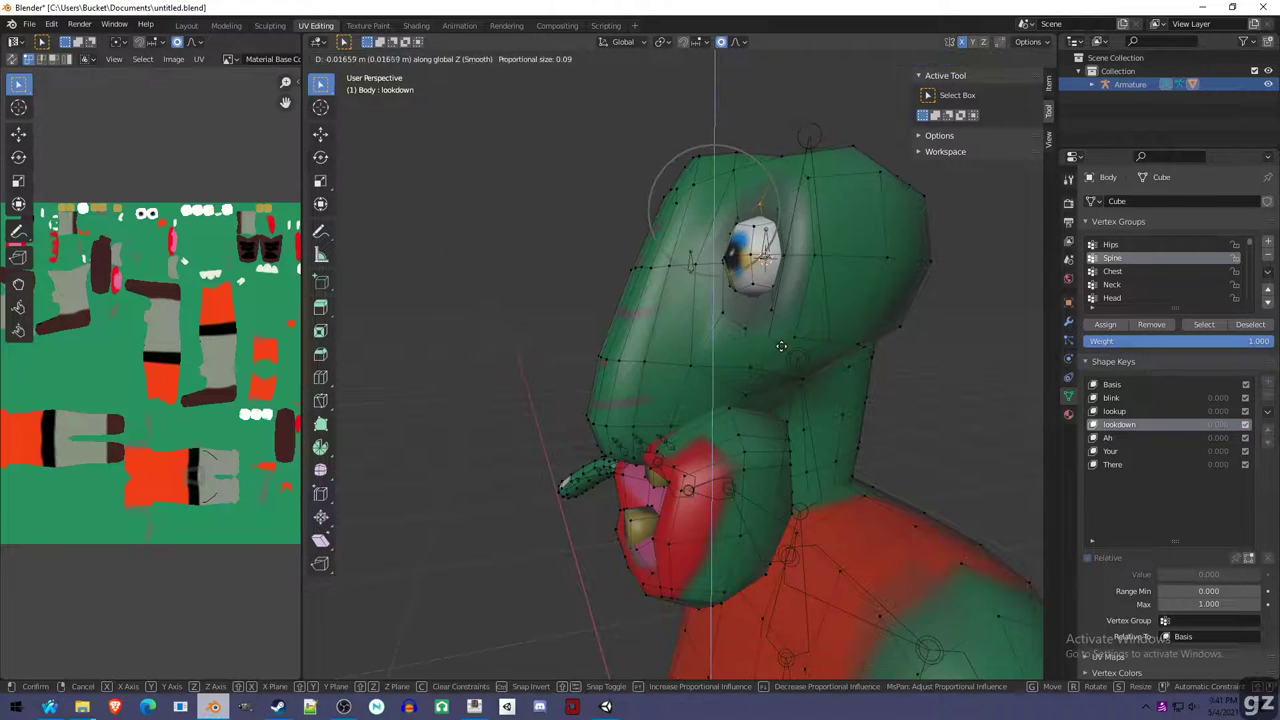
scroll(780, 350, down, 5)
click(779, 351)
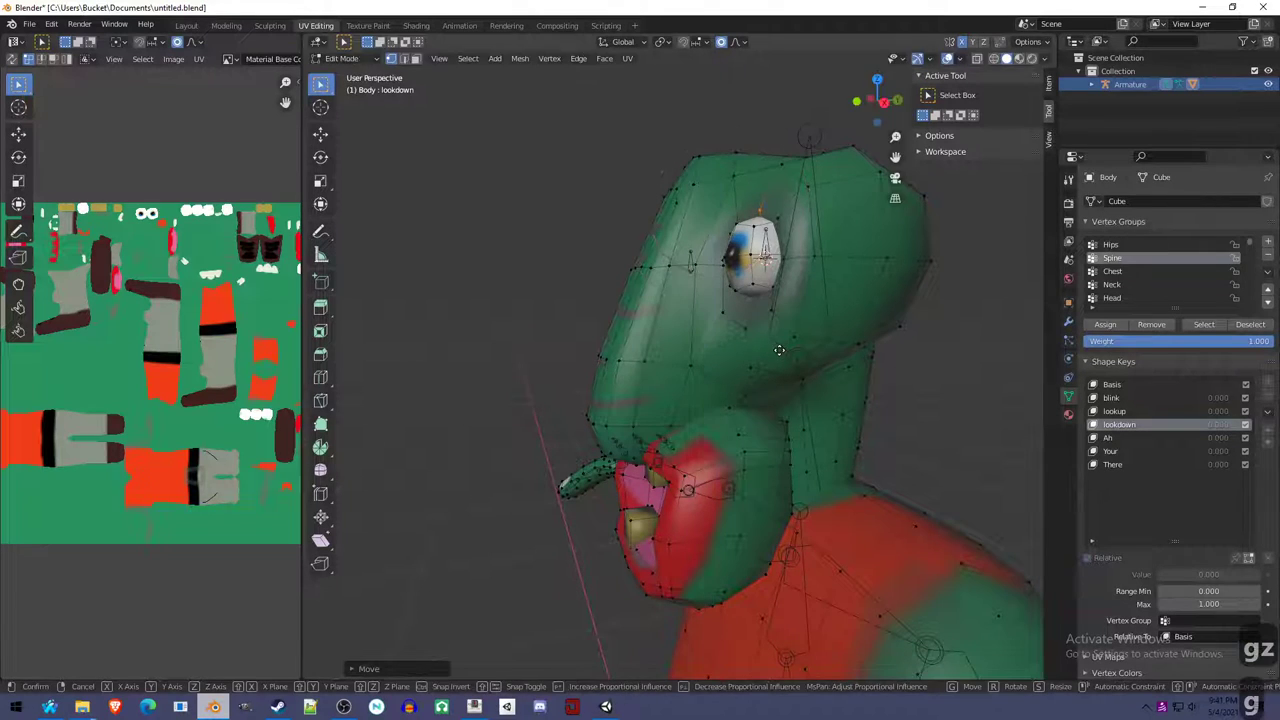
key(g)
key(y)
click(757, 350)
Check the face in Object Mode and return to Edit Mode on the Ah shape key.
middle_drag(672, 362, 803, 374)
key(Tab)
middle_drag(737, 351, 660, 383)
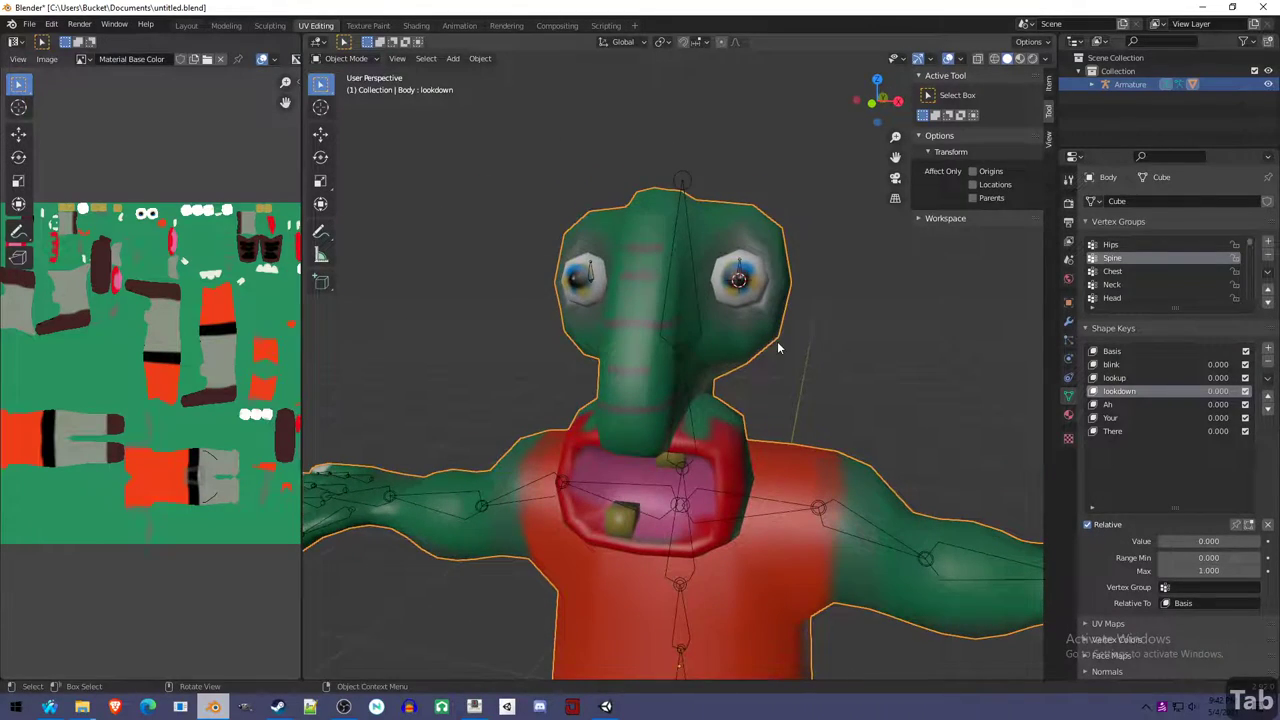
middle_drag(777, 346, 665, 386)
key(Tab)
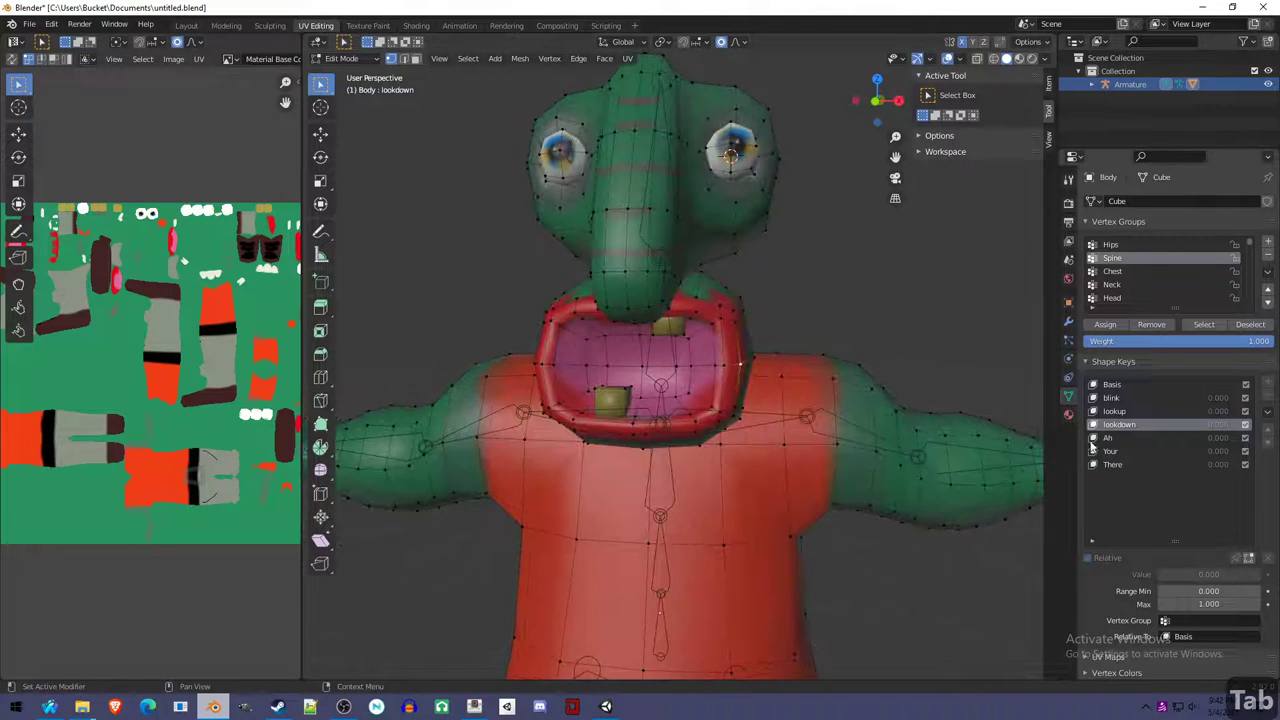
click(1131, 438)
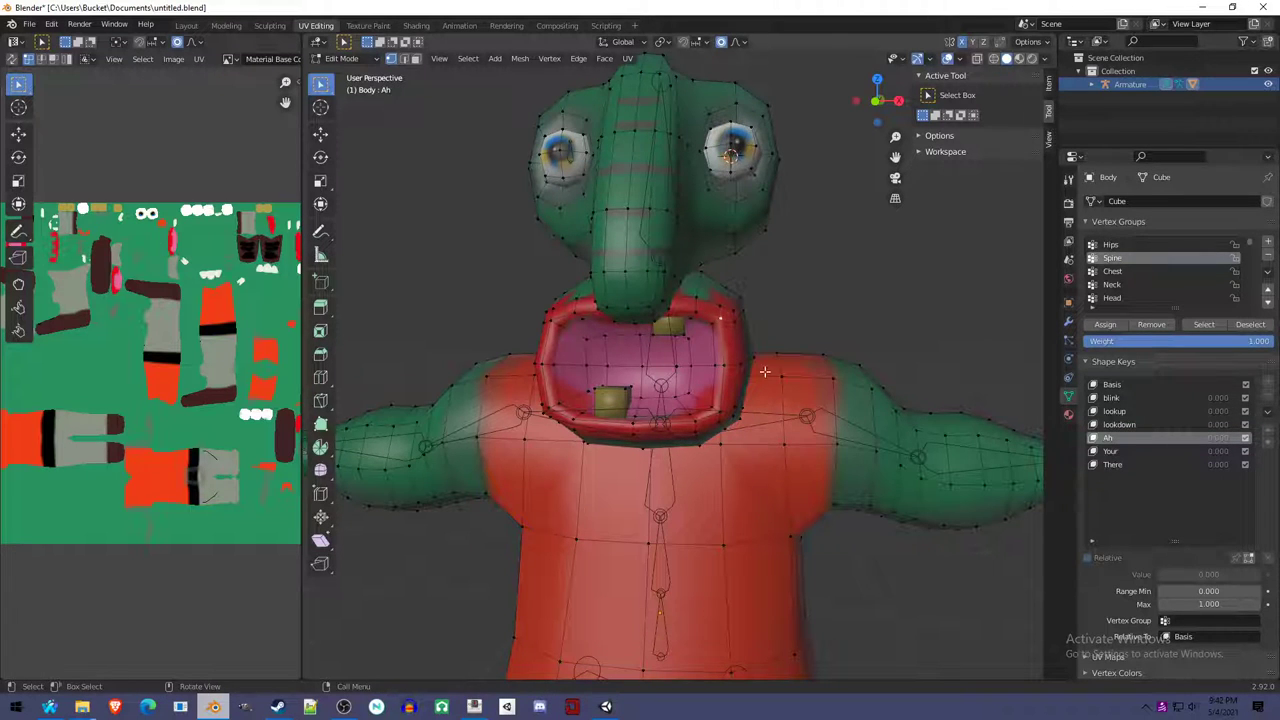
mouse_move(746, 437)
middle_down()
mouse_move(666, 427)
mouse_move(735, 424)
middle_up()
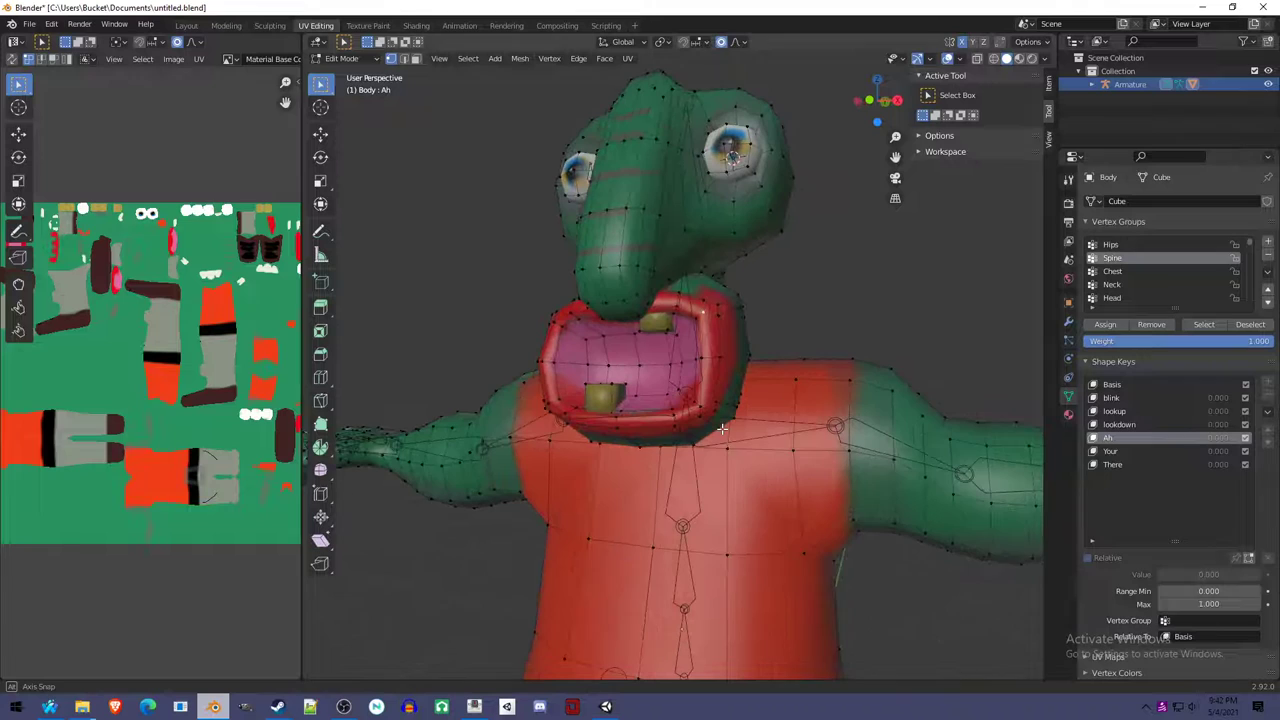
Switch to the Basis shape key, clear the selection, and select the lower tooth and the vertices along the lower inner lip.
click(1142, 384)
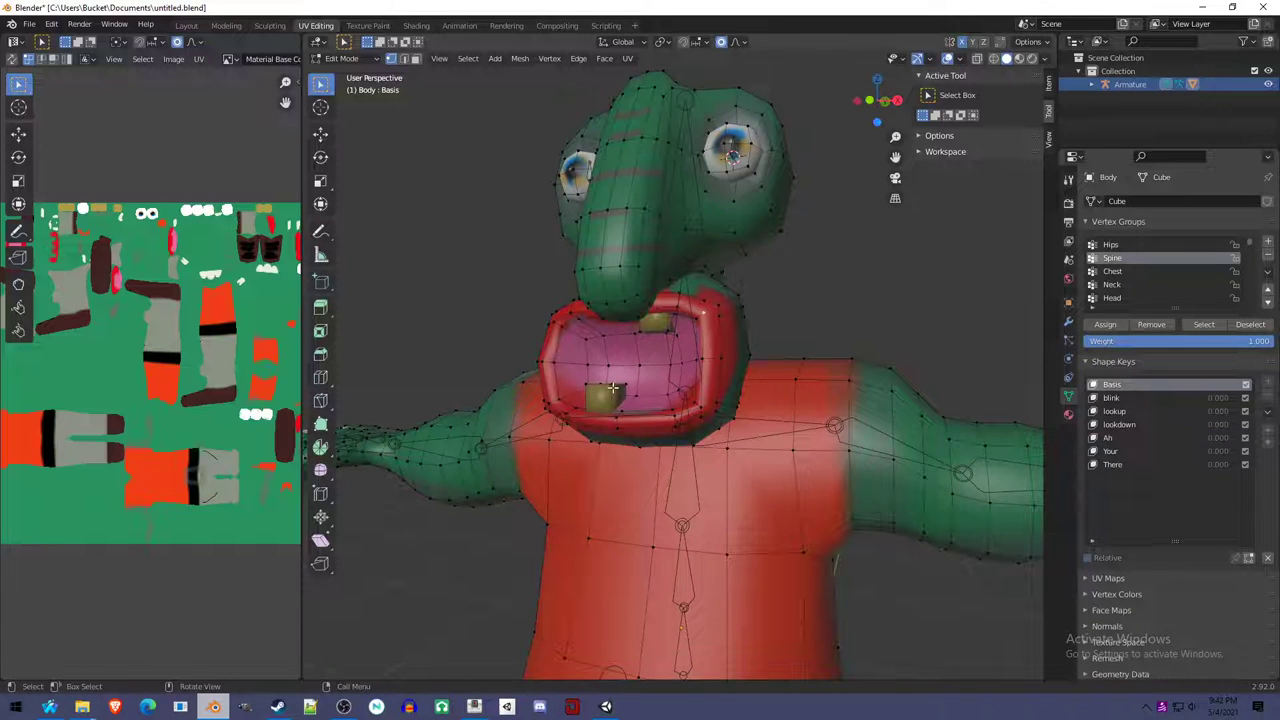
key(a)
key(a)
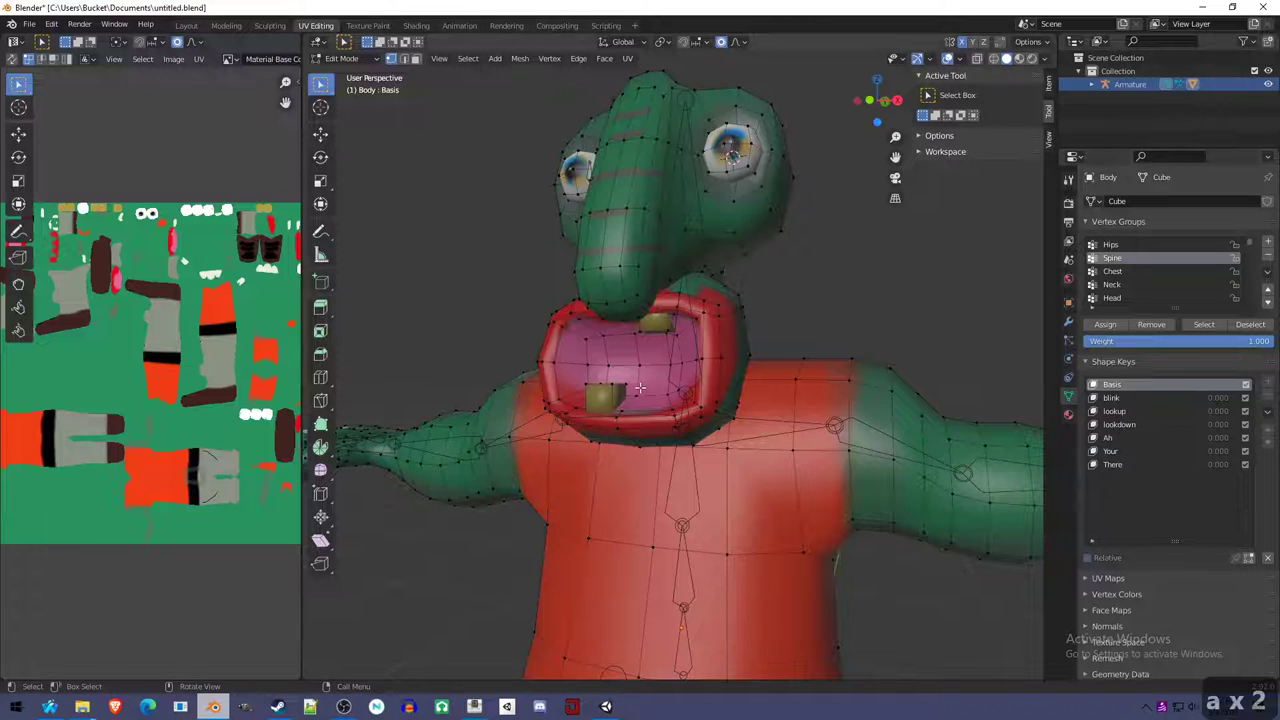
key(l)
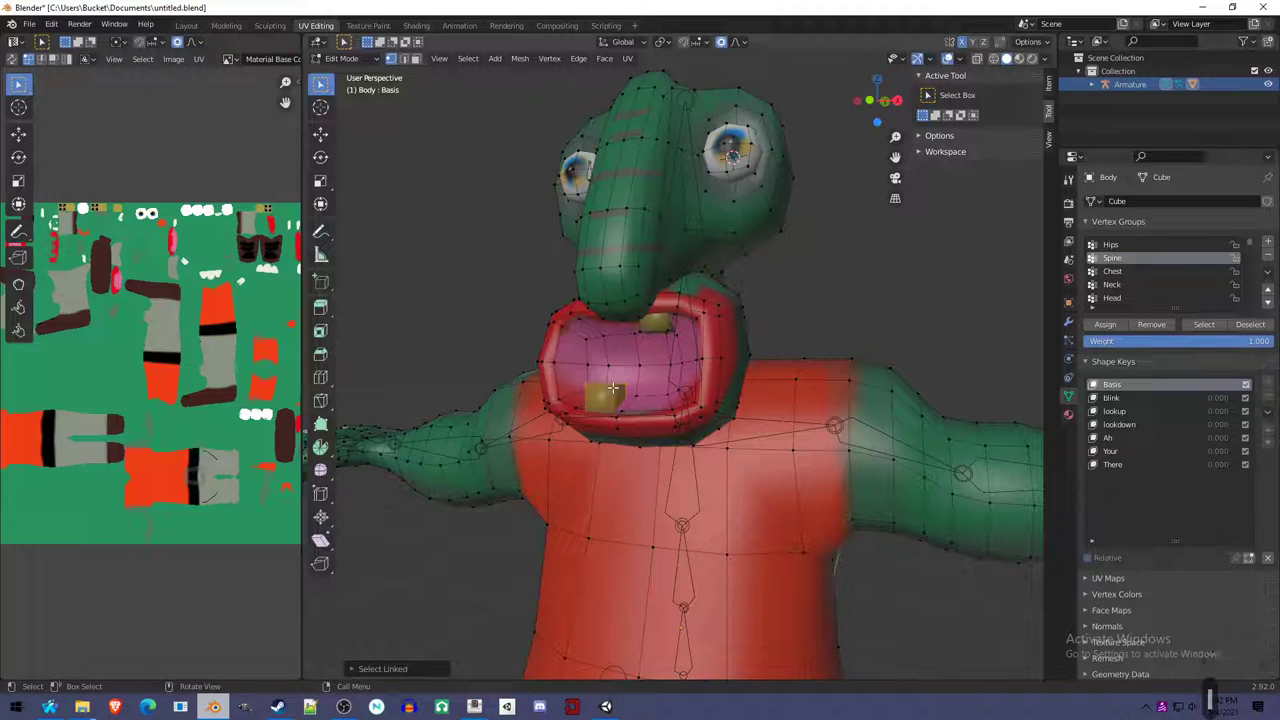
shift+click(571, 403)
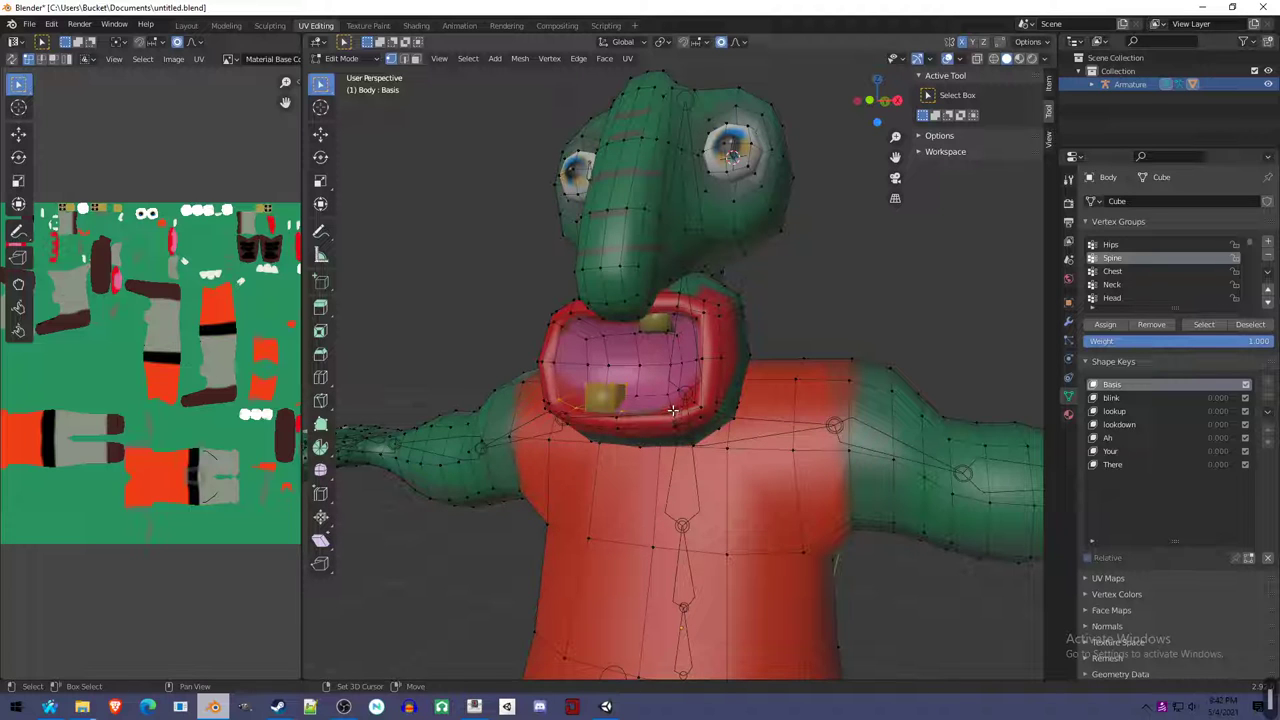
scroll(662, 411, up, 2)
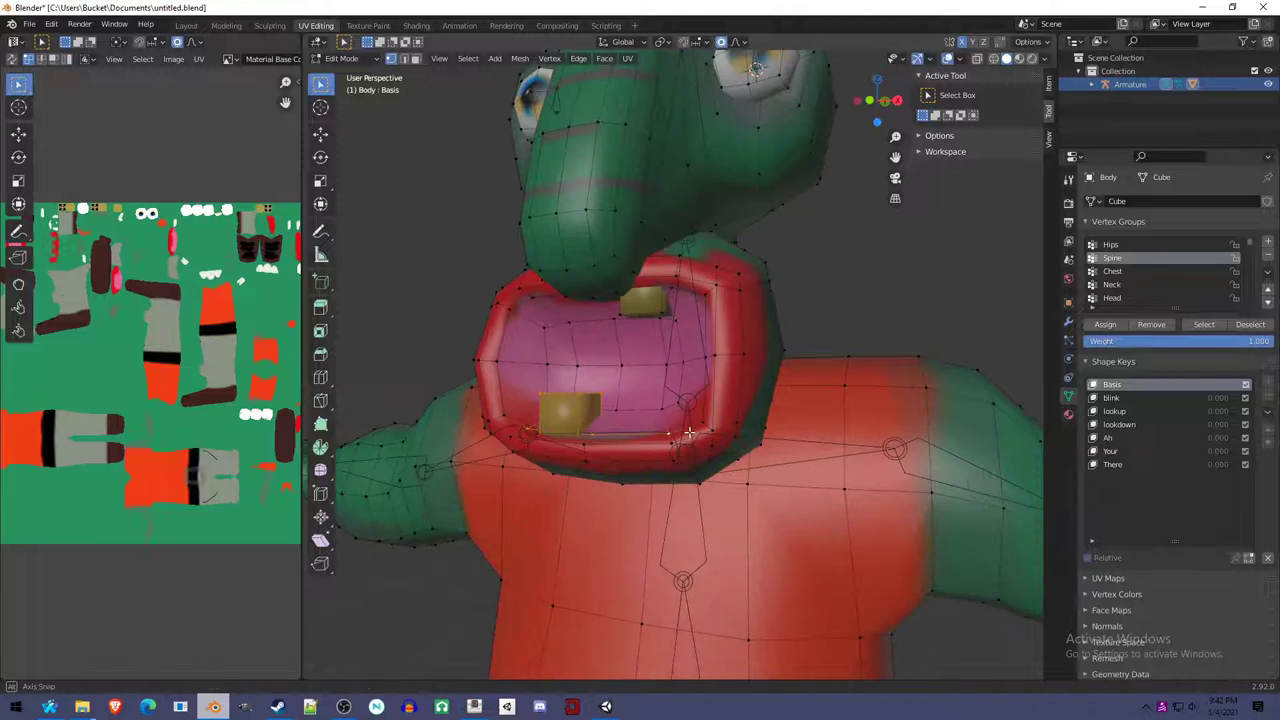
With proportional editing at size 0.14, raise the lower lip and tooth about 0.13 m along Z to close the mouth.
click(721, 42)
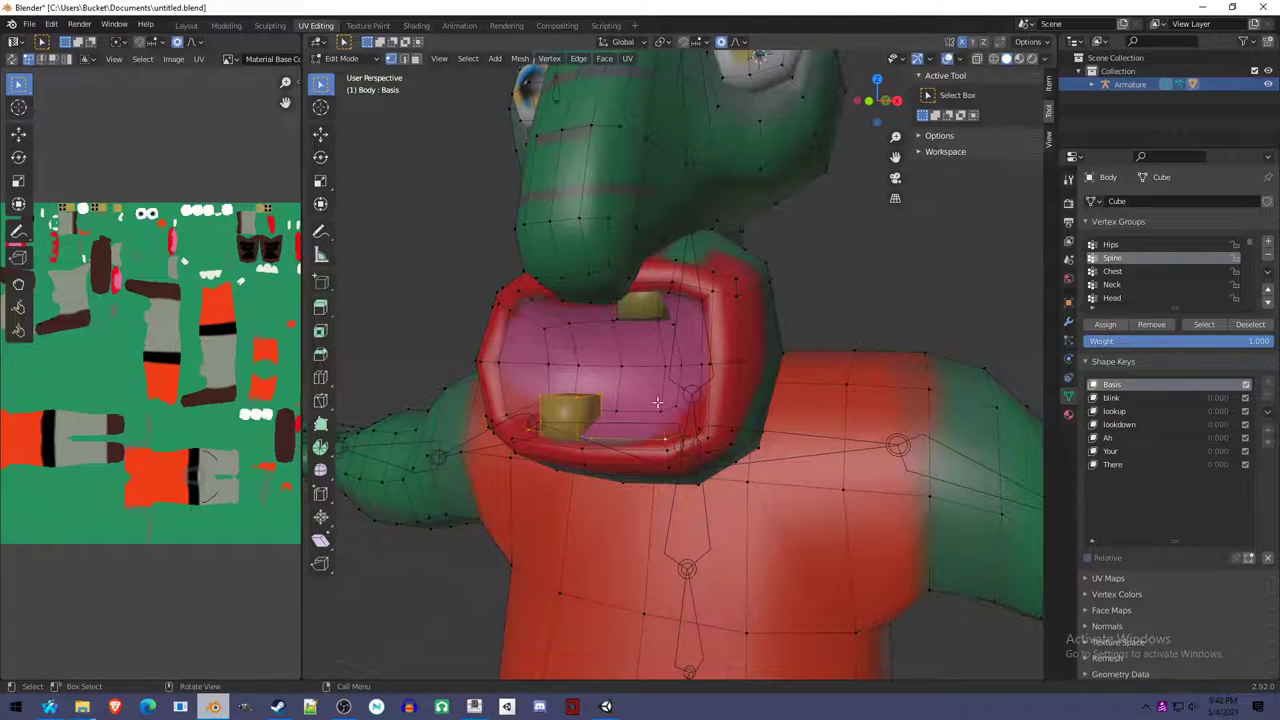
key(g)
key(z)
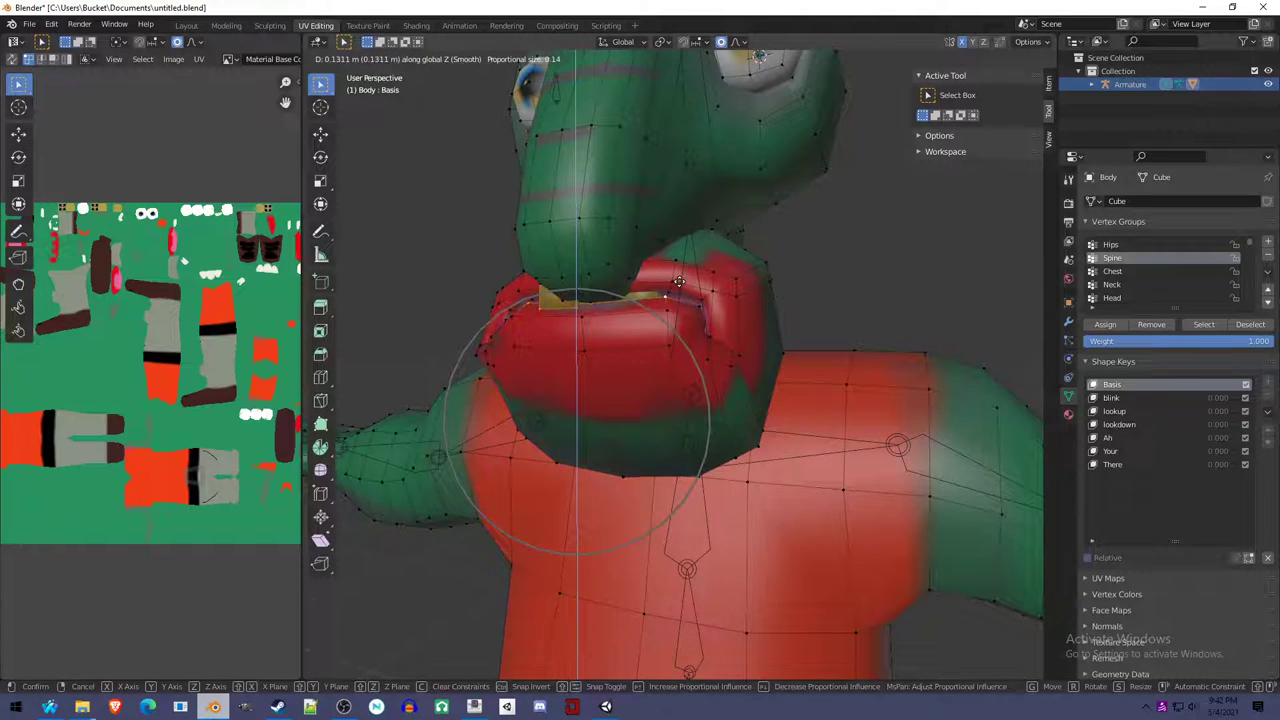
click(678, 281)
Examine the closed mouth from the front and side, and clear the vertex selection.
scroll(676, 284, down, 1)
middle_drag(672, 288, 677, 360)
scroll(628, 375, up, 2)
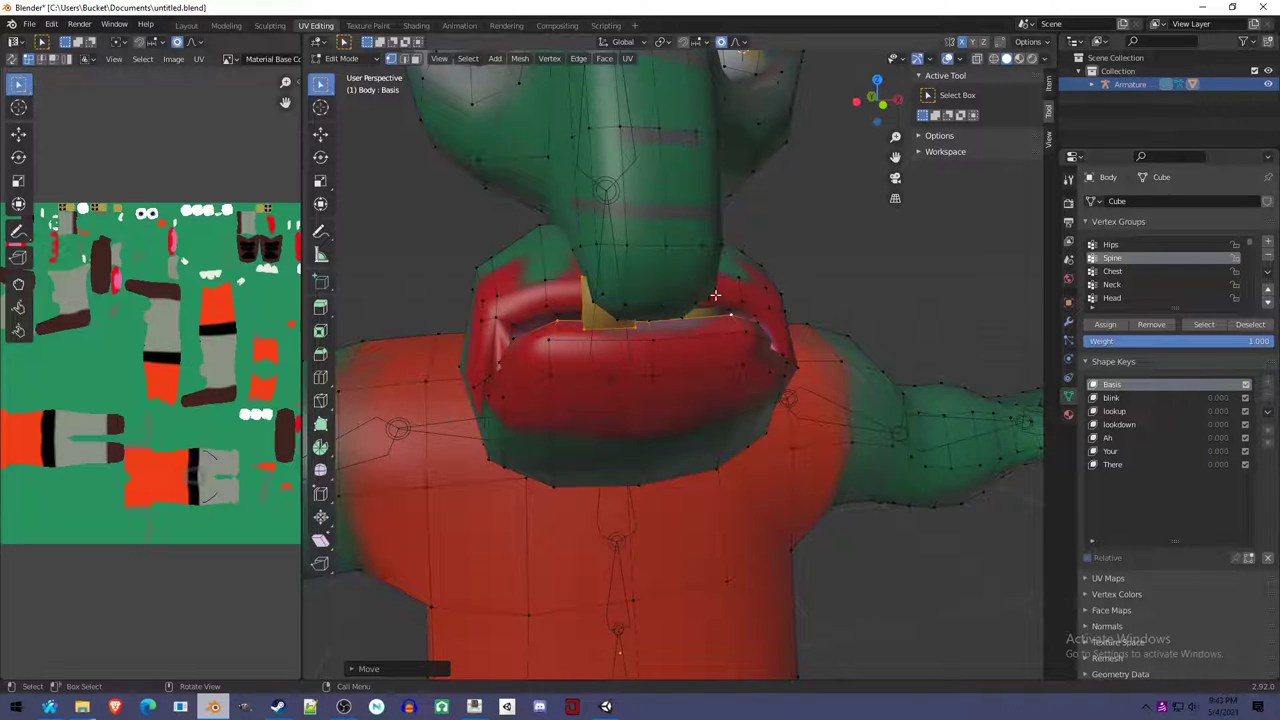
scroll(734, 210, down, 3)
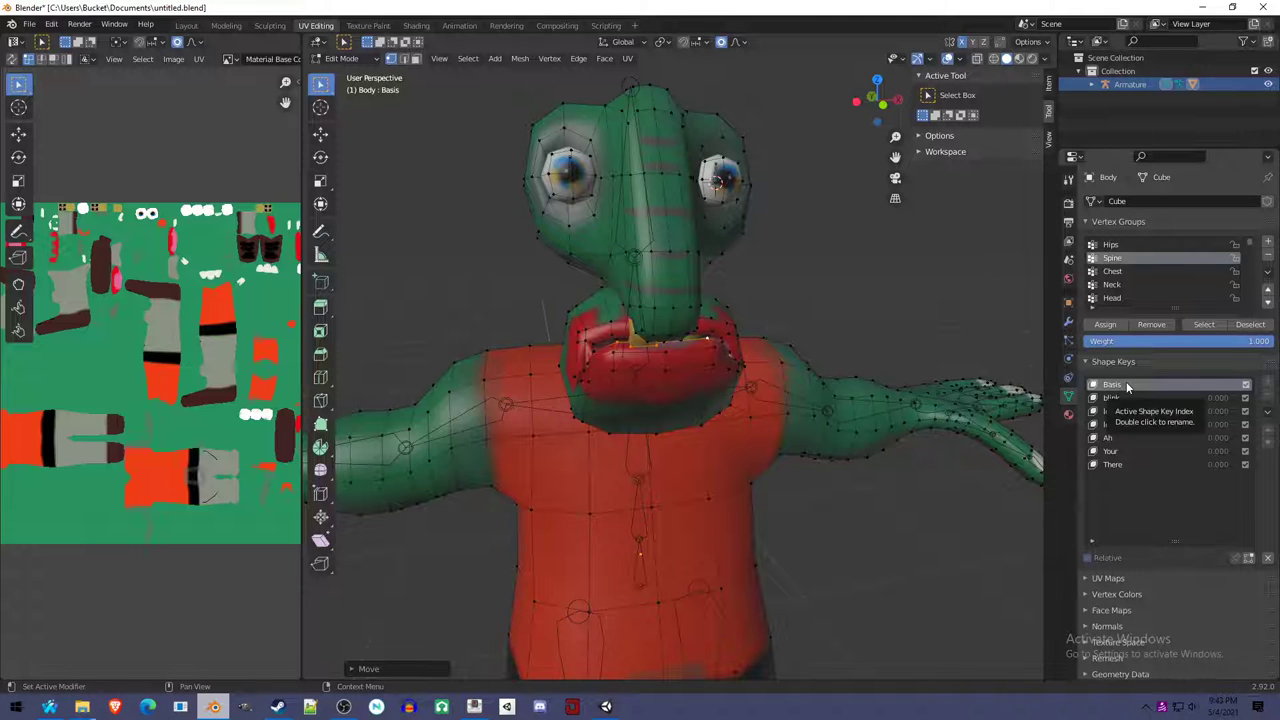
scroll(636, 355, up, 2)
scroll(636, 355, up, 2)
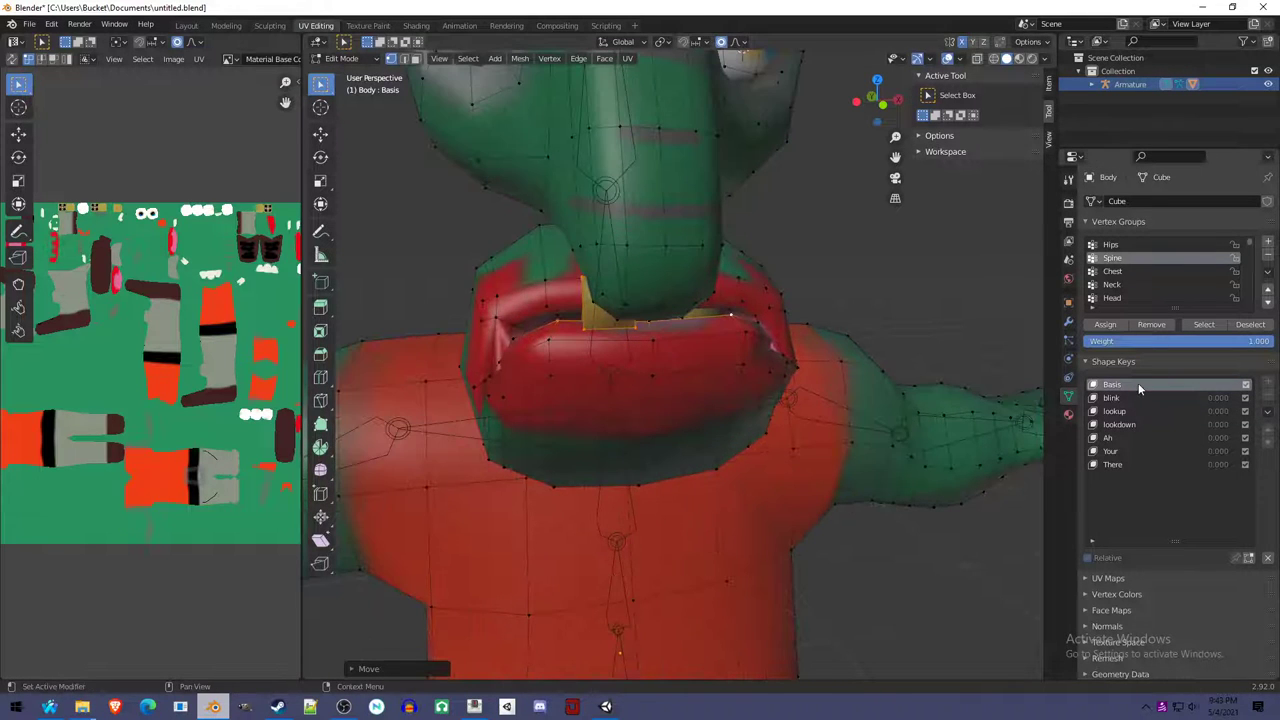
middle_drag(737, 427, 654, 420)
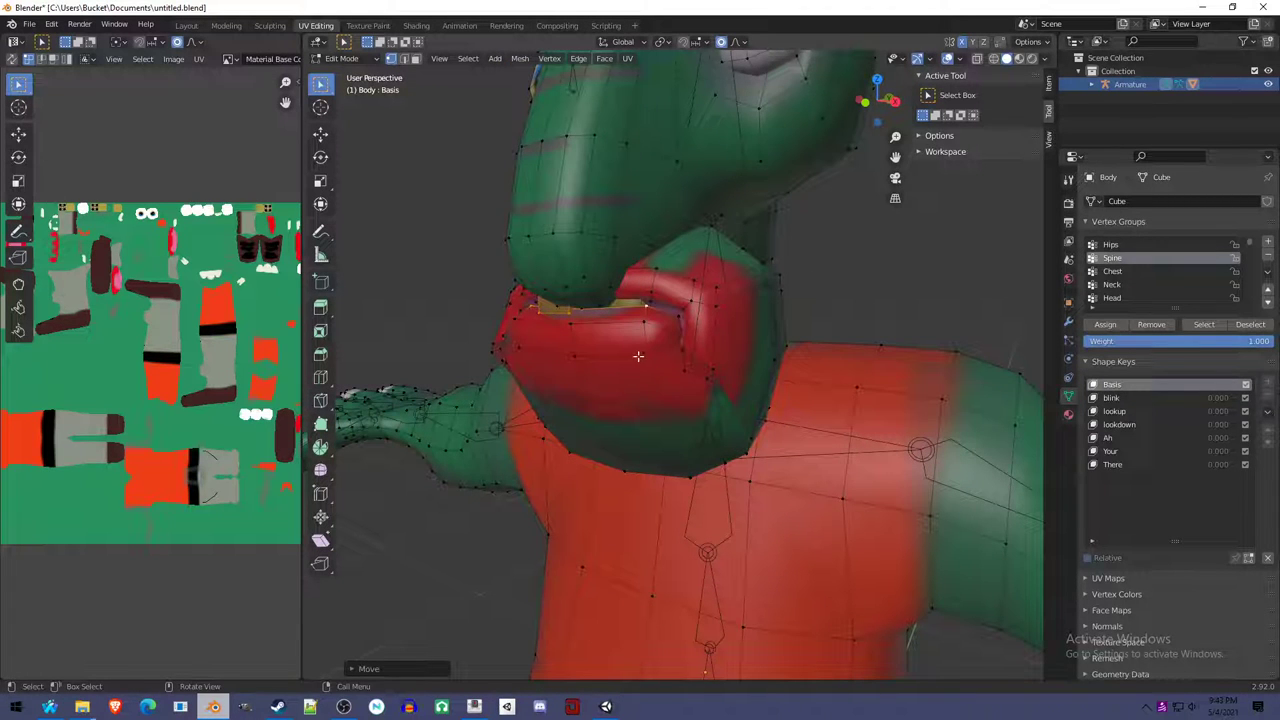
middle_drag(641, 357, 604, 316)
key(a)
key(a)
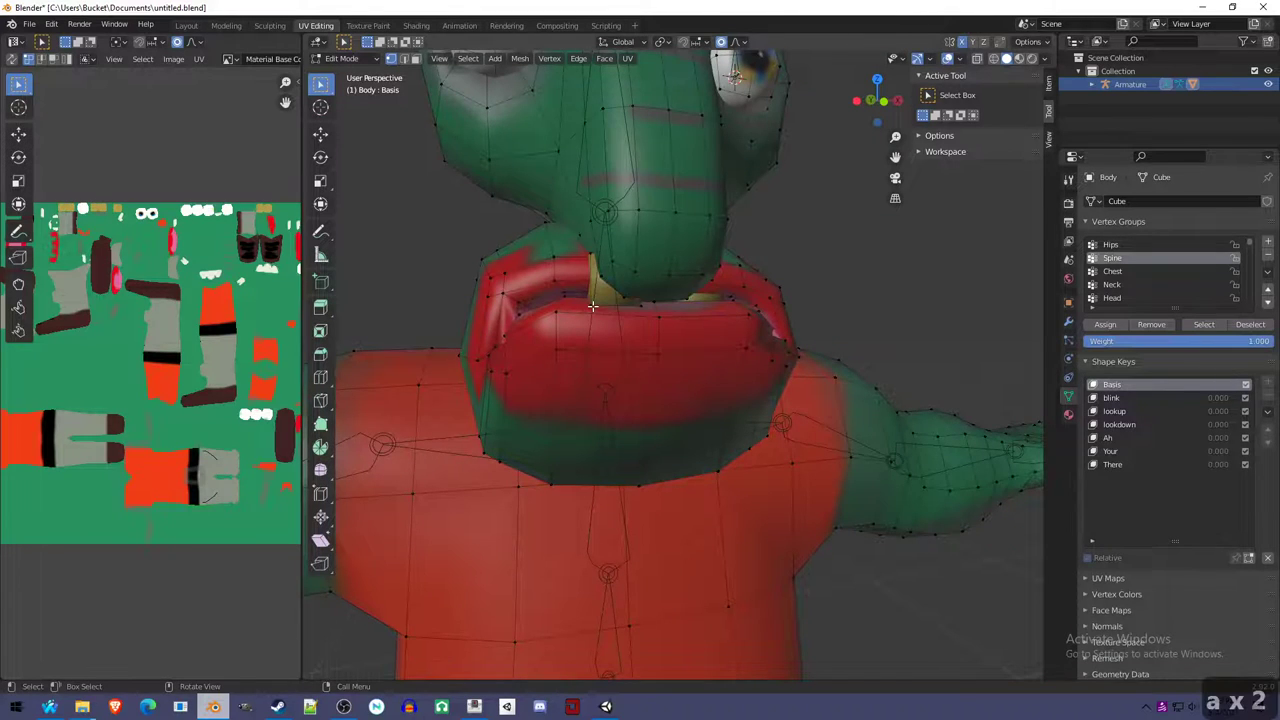
On the Basis key, select the whole lower tooth and move it about -0.05 m along X and about 0.015 m down along Z.
key(l)
key(g)
key(x)
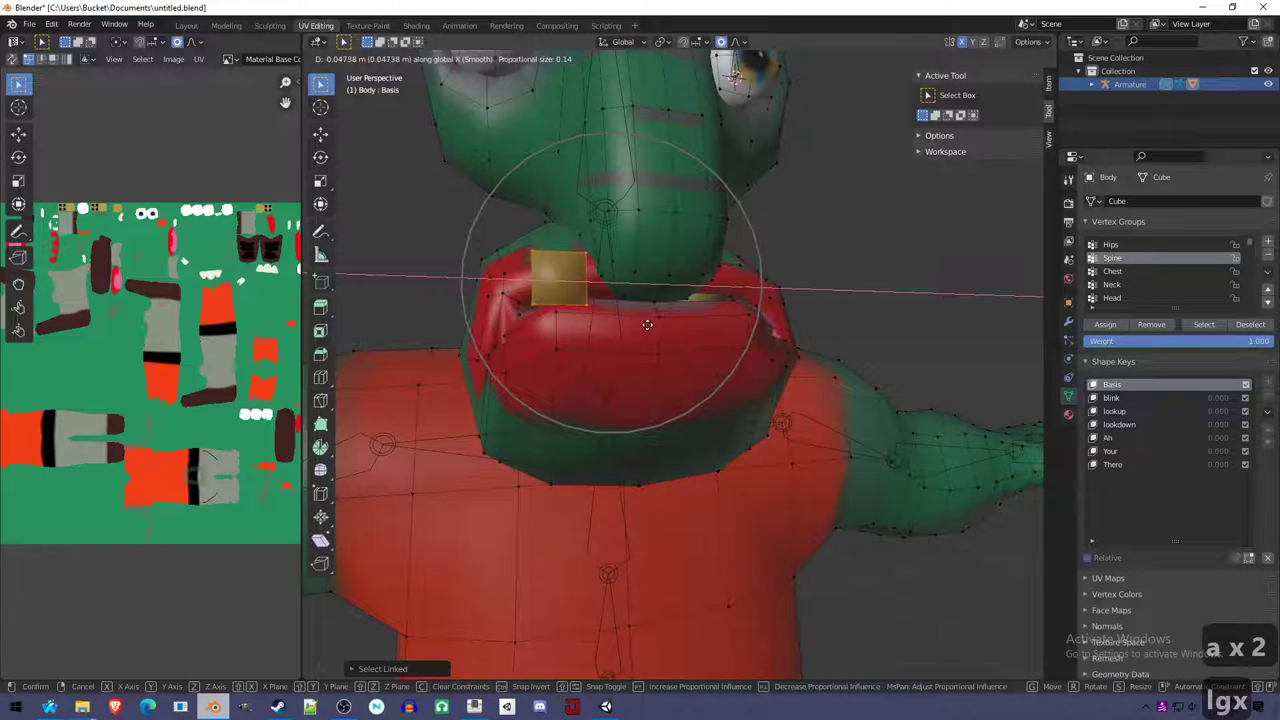
click(648, 325)
key(g)
key(z)
key(z)
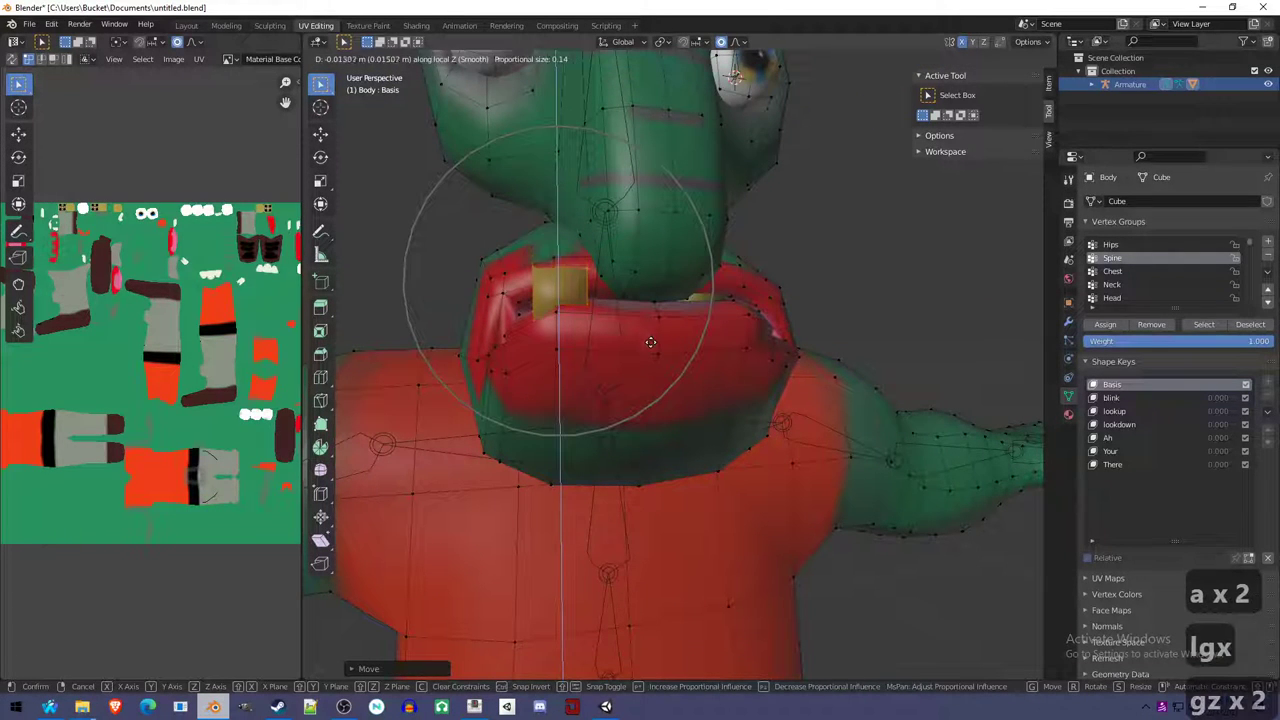
click(651, 343)
Adjust the lower tooth's depth slightly along its local Y axis and check the closed mouth.
middle_drag(651, 343, 680, 389)
key(g)
key(y)
key(y)
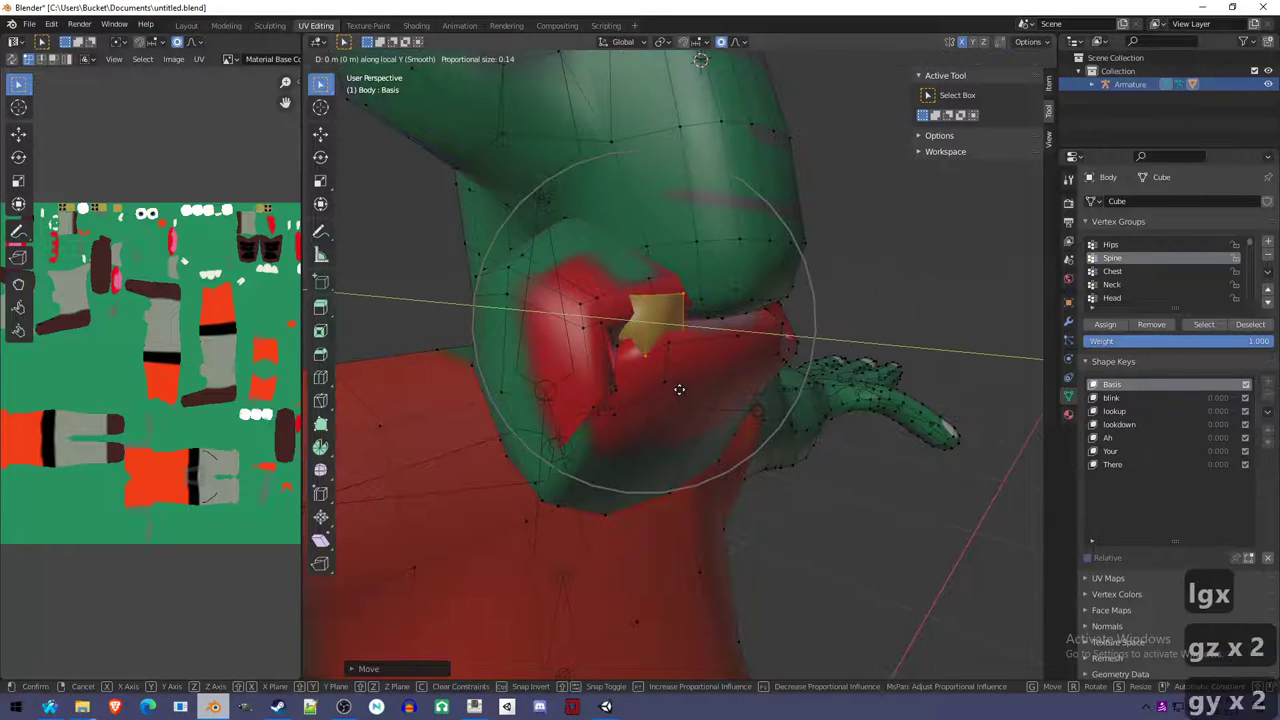
click(678, 391)
middle_drag(796, 380, 705, 398)
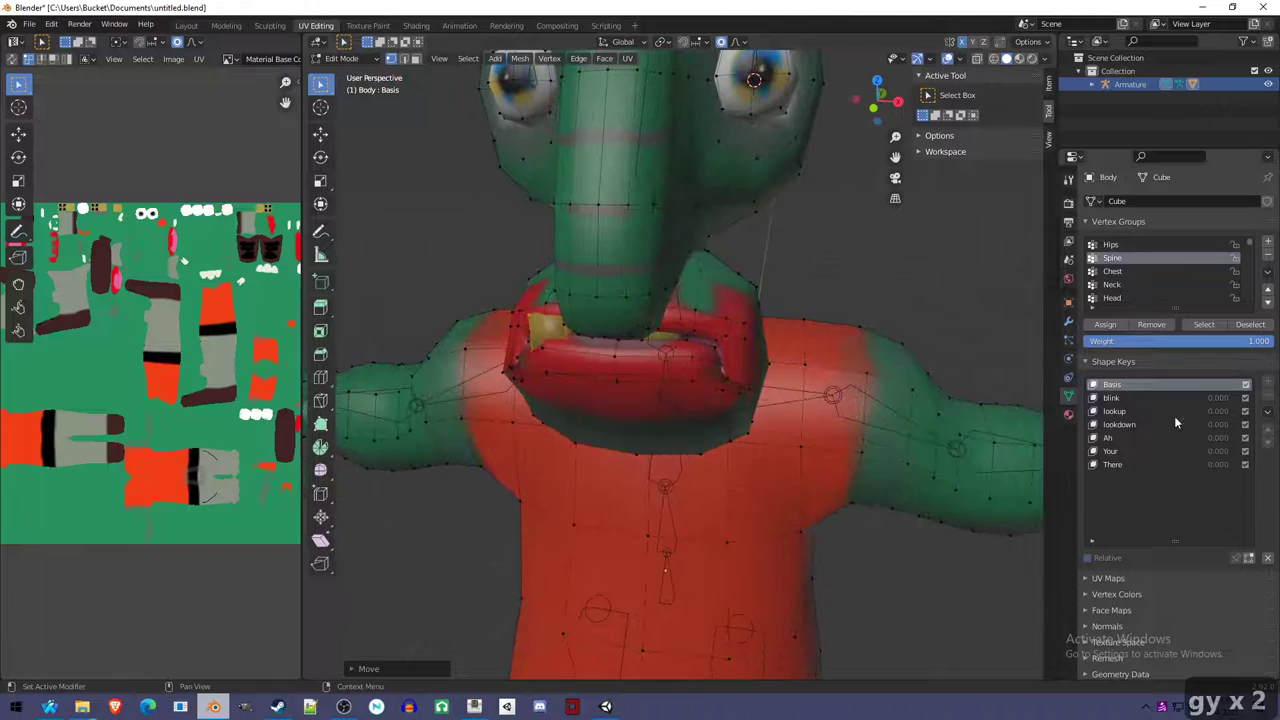
Make the Ah shape key active, save the file in Object Mode and return to Edit Mode.
click(1115, 438)
key(Tab)
scroll(684, 440, down, 4)
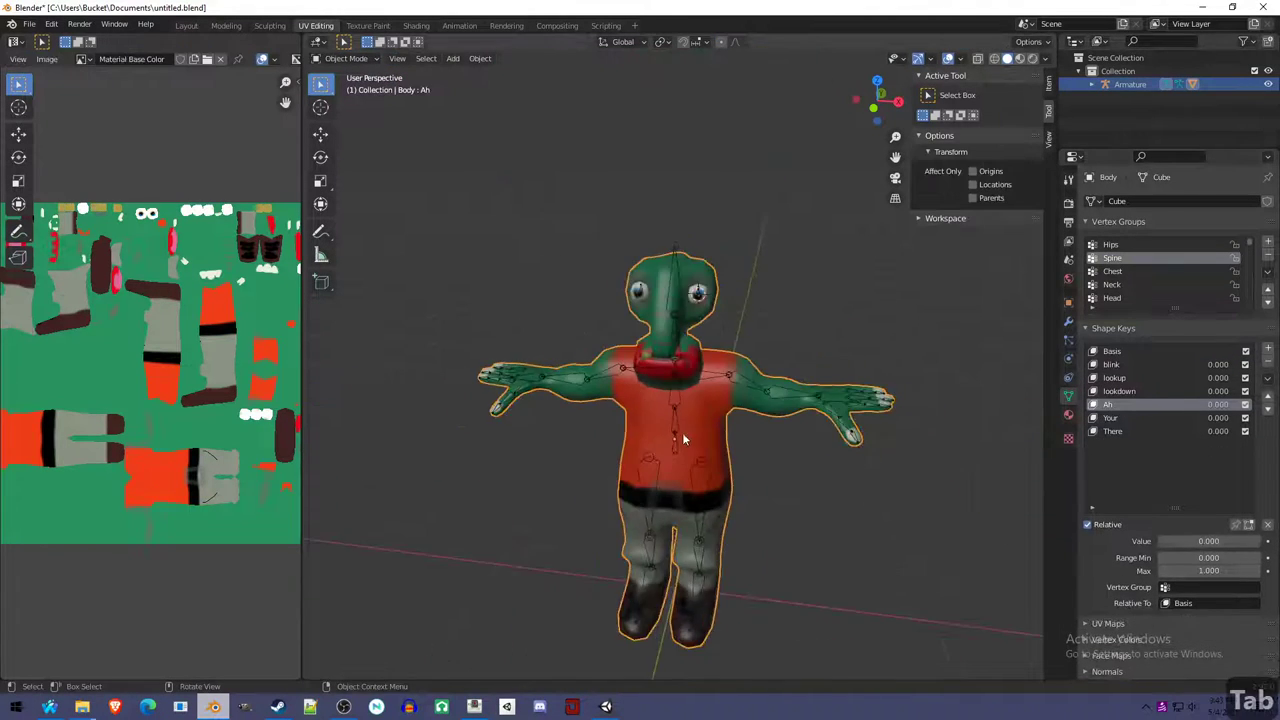
mouse_move(684, 440)
middle_down()
mouse_move(800, 417)
mouse_move(755, 452)
mouse_move(611, 434)
mouse_move(690, 429)
middle_up()
scroll(800, 417, up, 5)
key(ctrl+s)
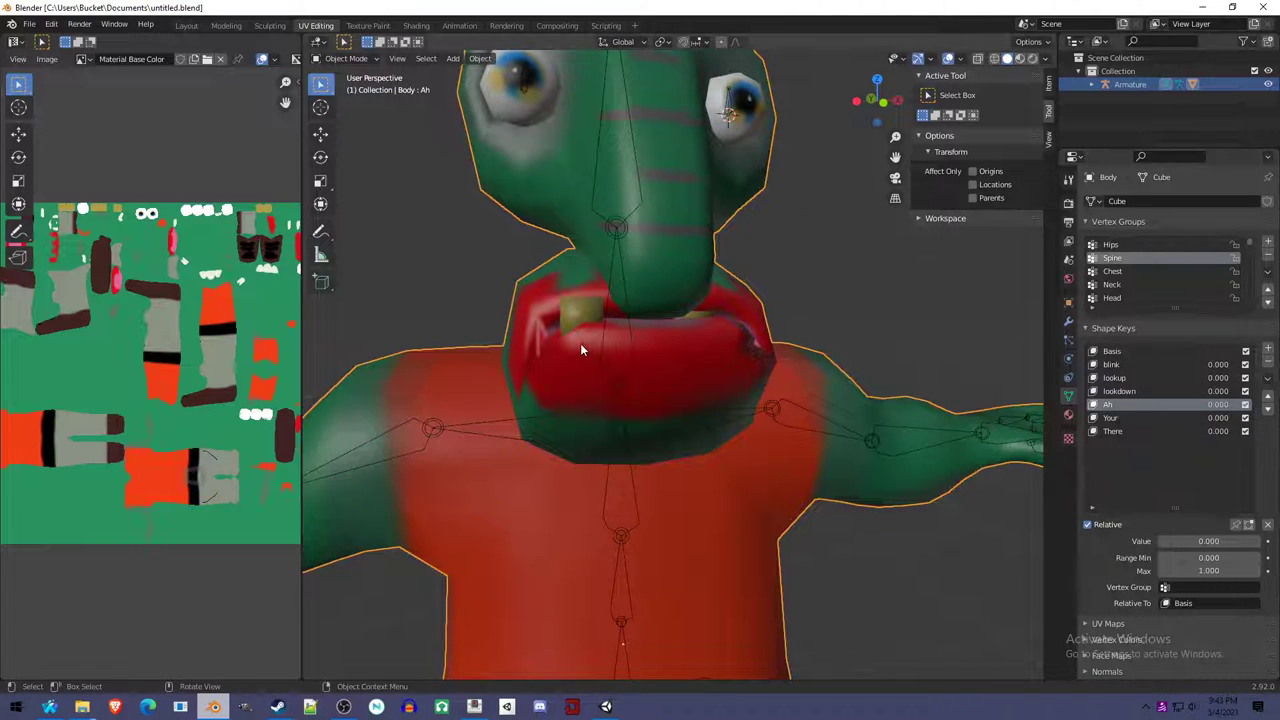
key(Tab)
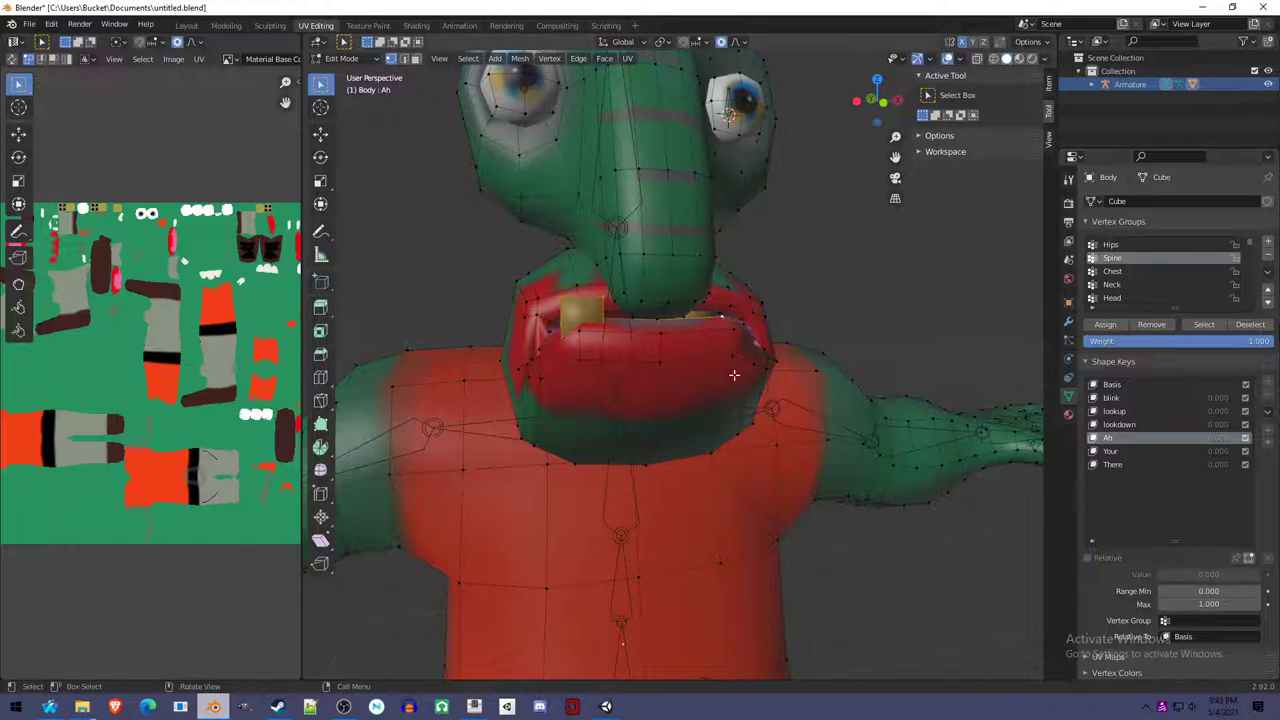
key(g)
key(z)
click(571, 340)
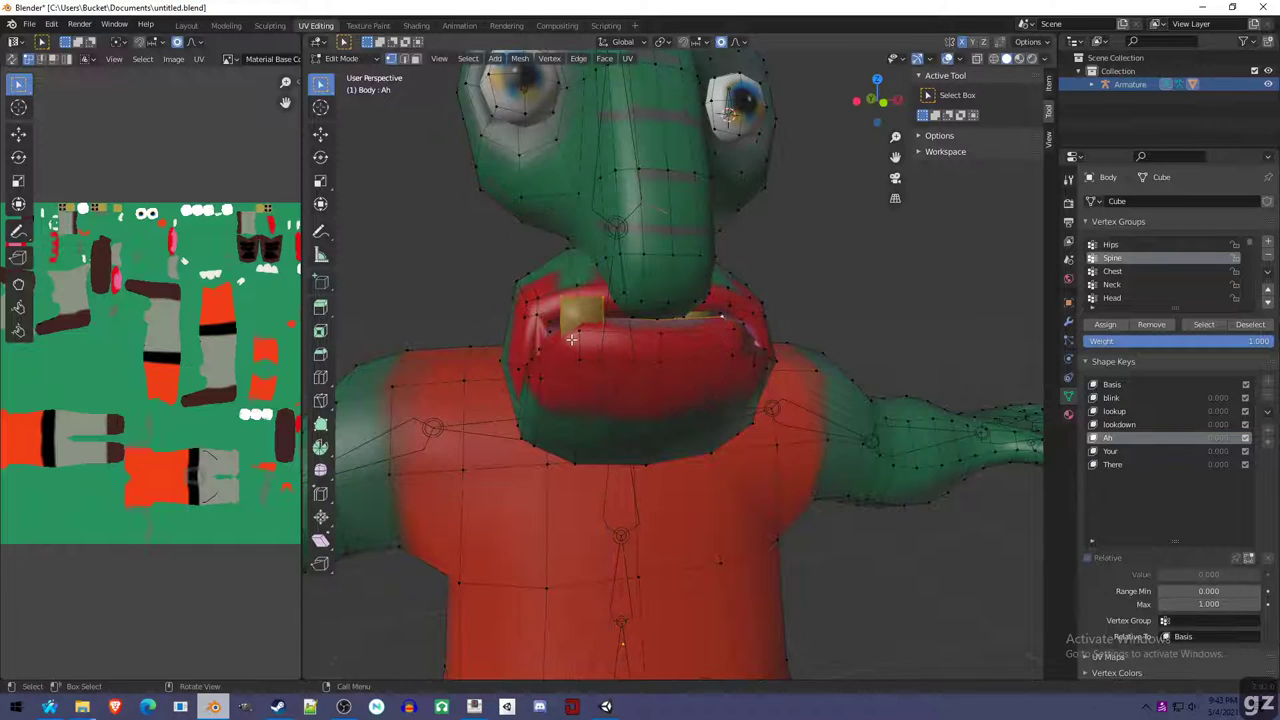
key(g)
key(z)
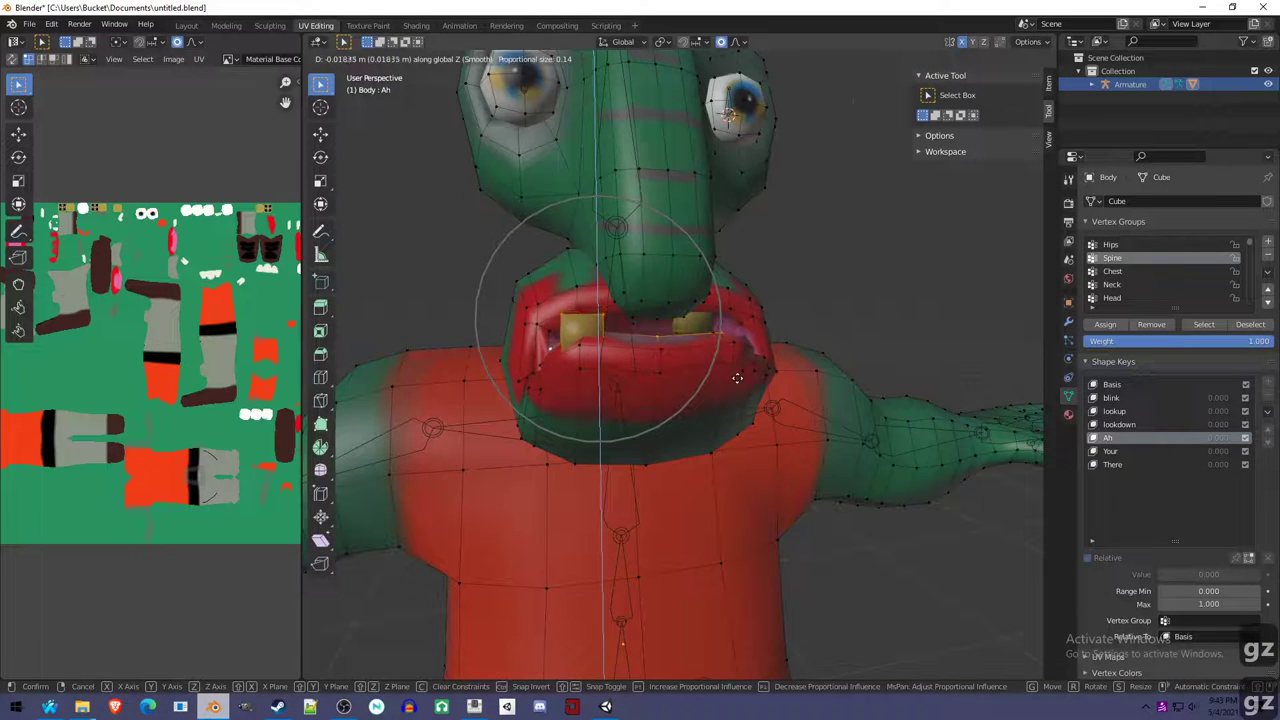
right_click(737, 371)
Add the lower tooth to the lip selection and lower both about 0.04 m along Z with proportional size 0.08.
shift+click(582, 320)
key(alt+z)
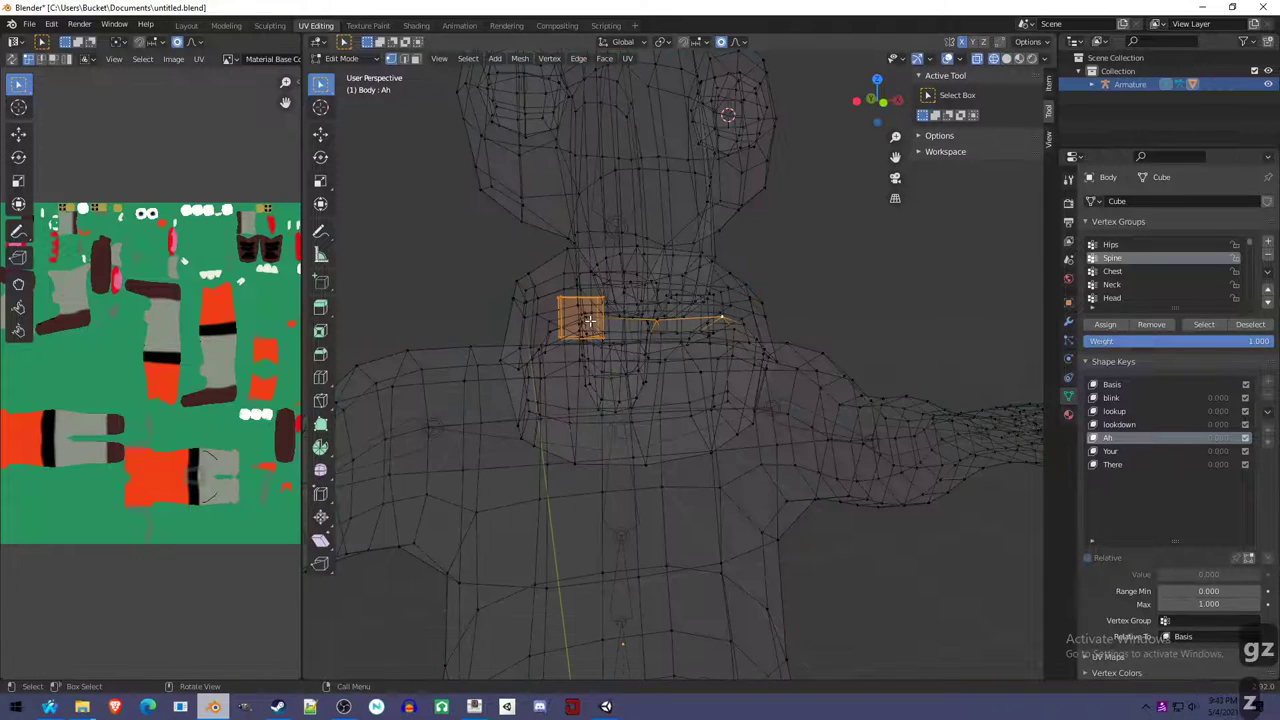
scroll(654, 347, up, 2)
key(alt+z)
key(g)
key(z)
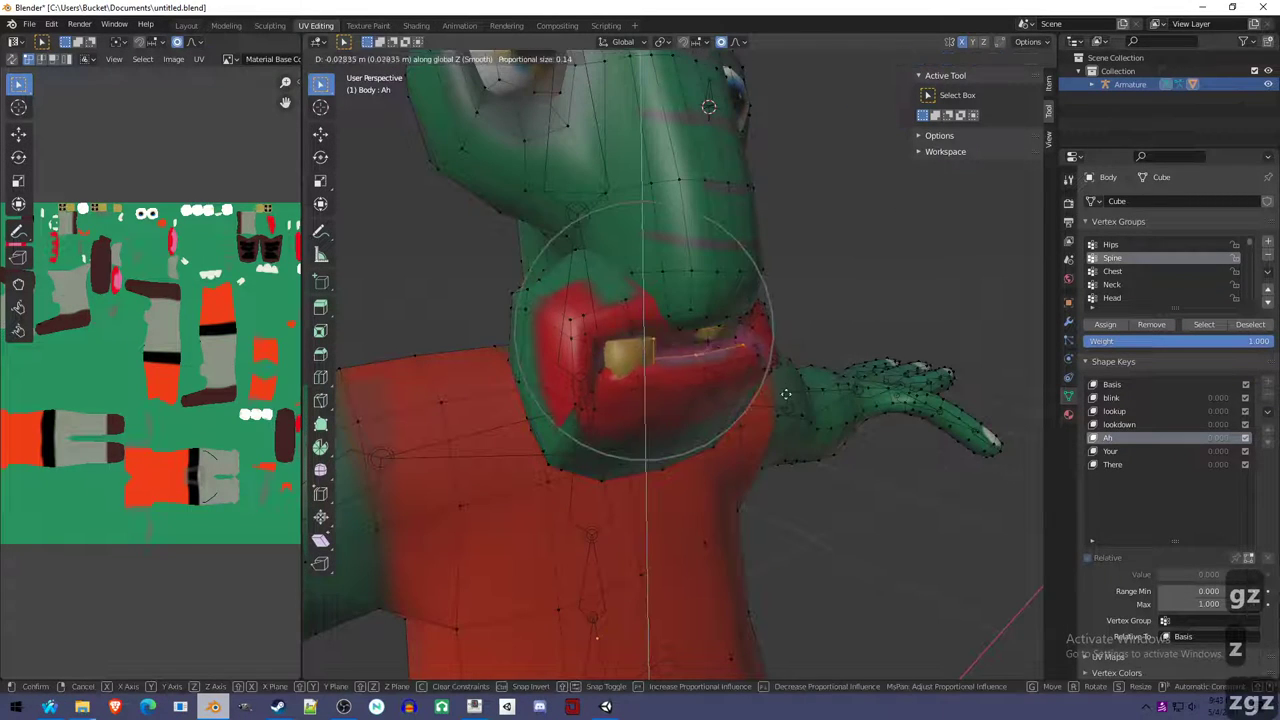
scroll(852, 440, down, 1)
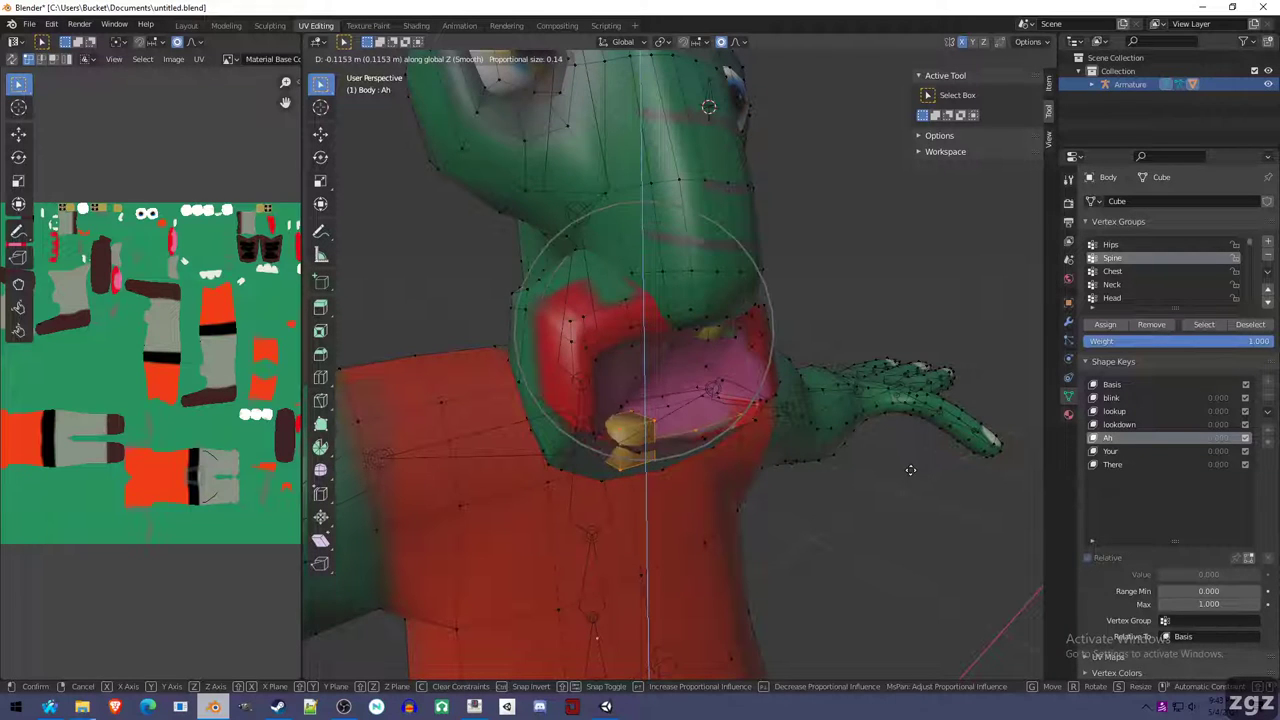
scroll(912, 466, down, 2)
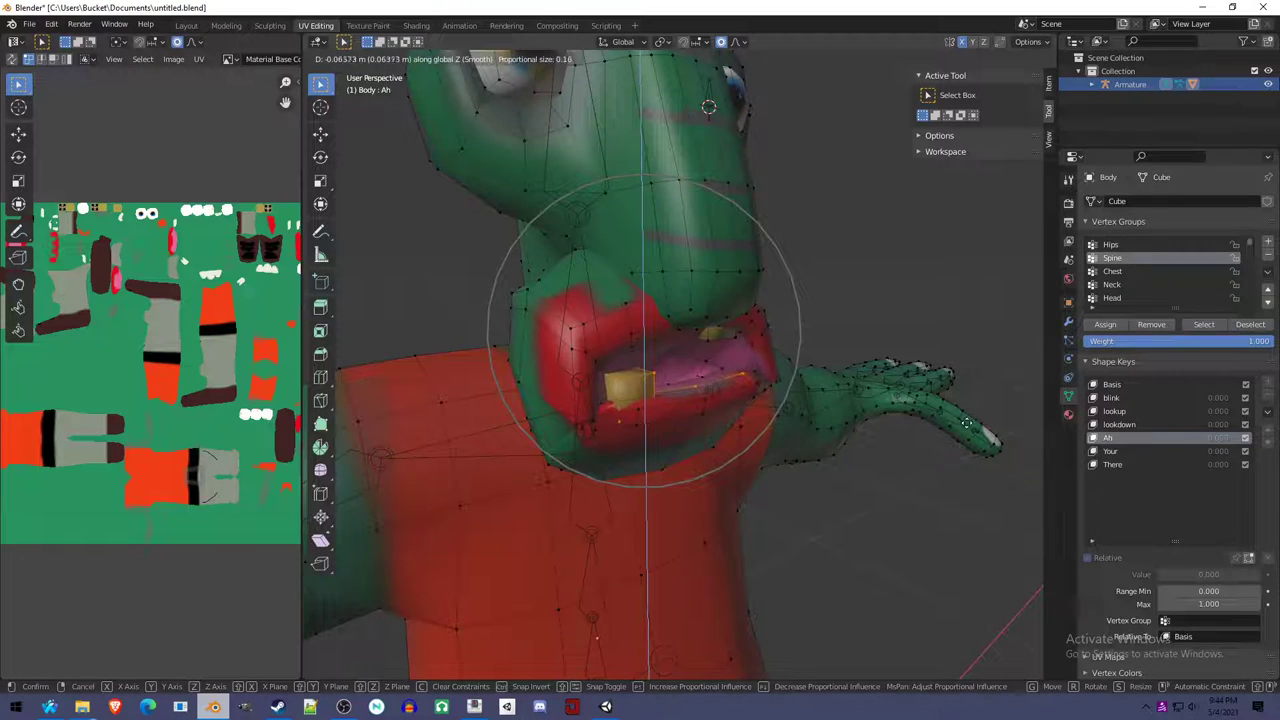
scroll(975, 456, up, 2)
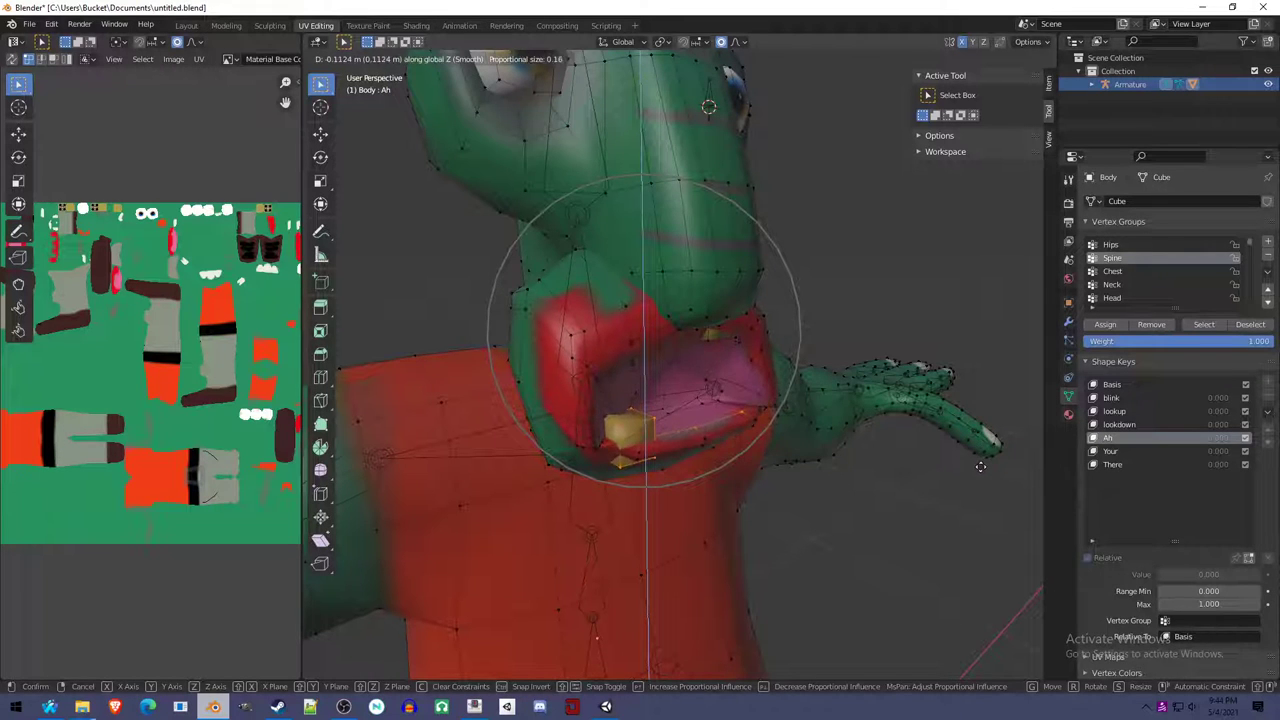
scroll(983, 420, up, 2)
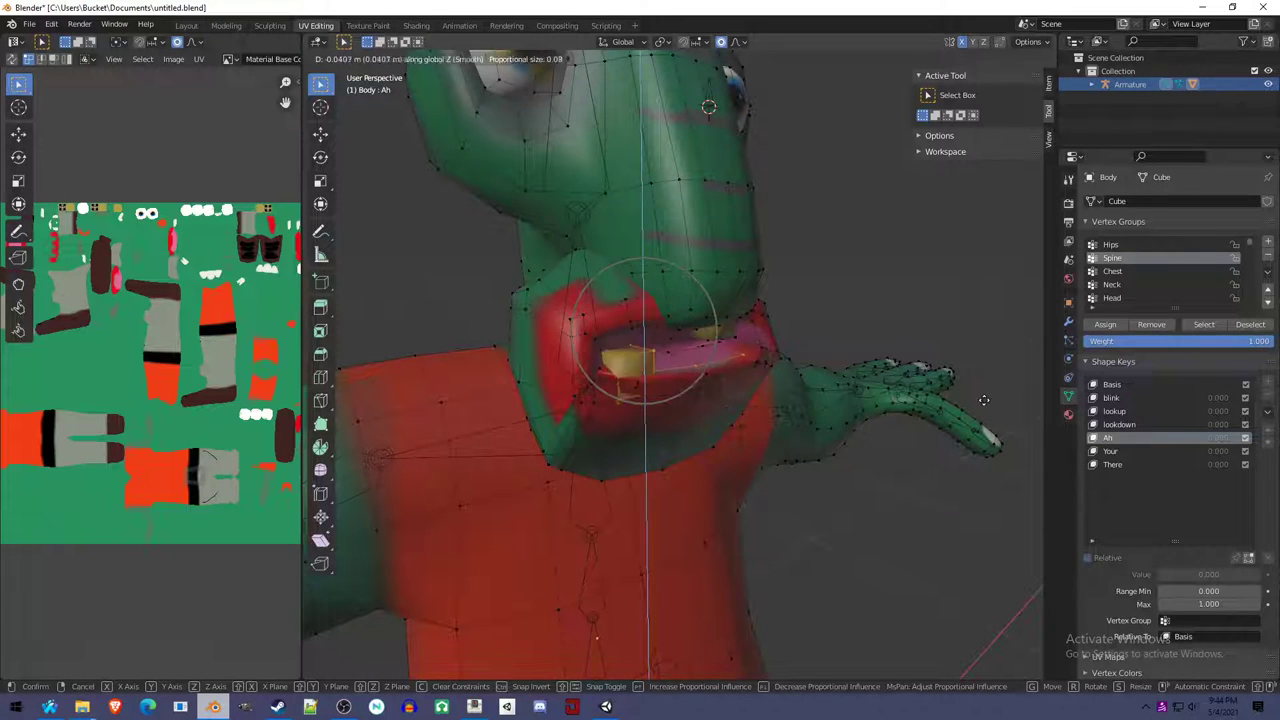
click(991, 392)
middle_drag(791, 423, 711, 381)
key(g)
key(z)
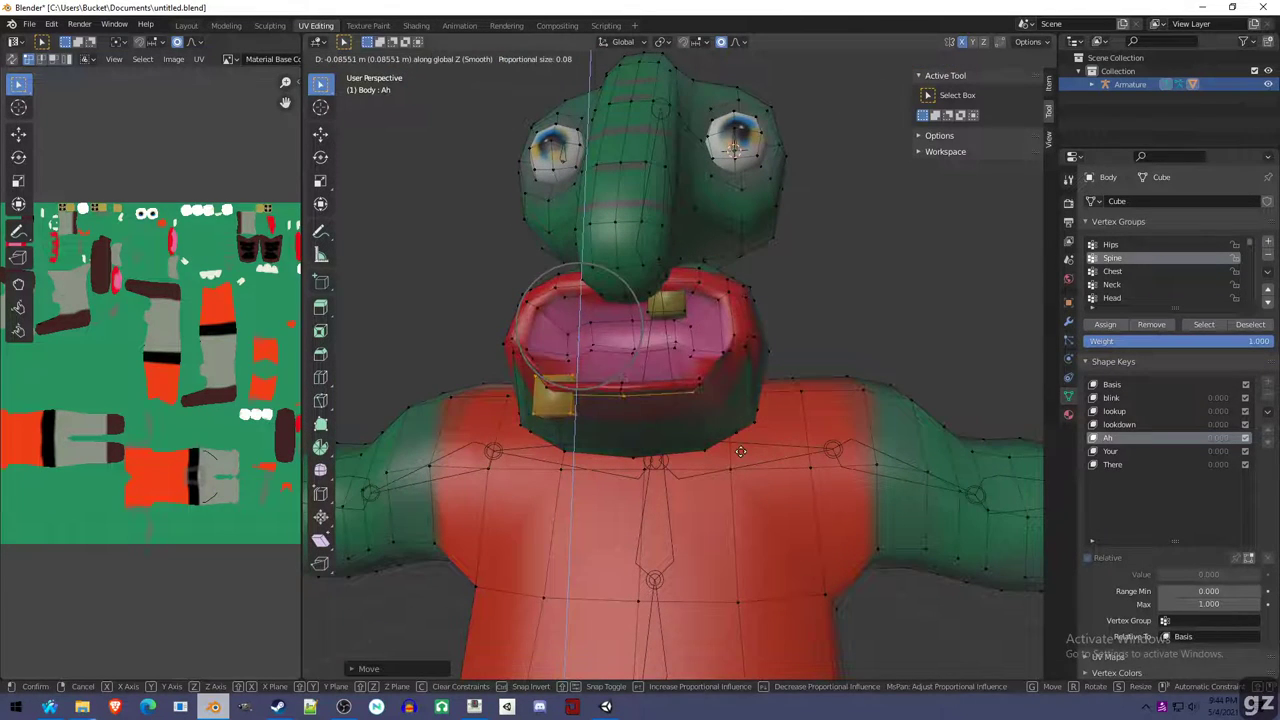
scroll(760, 410, down, 1)
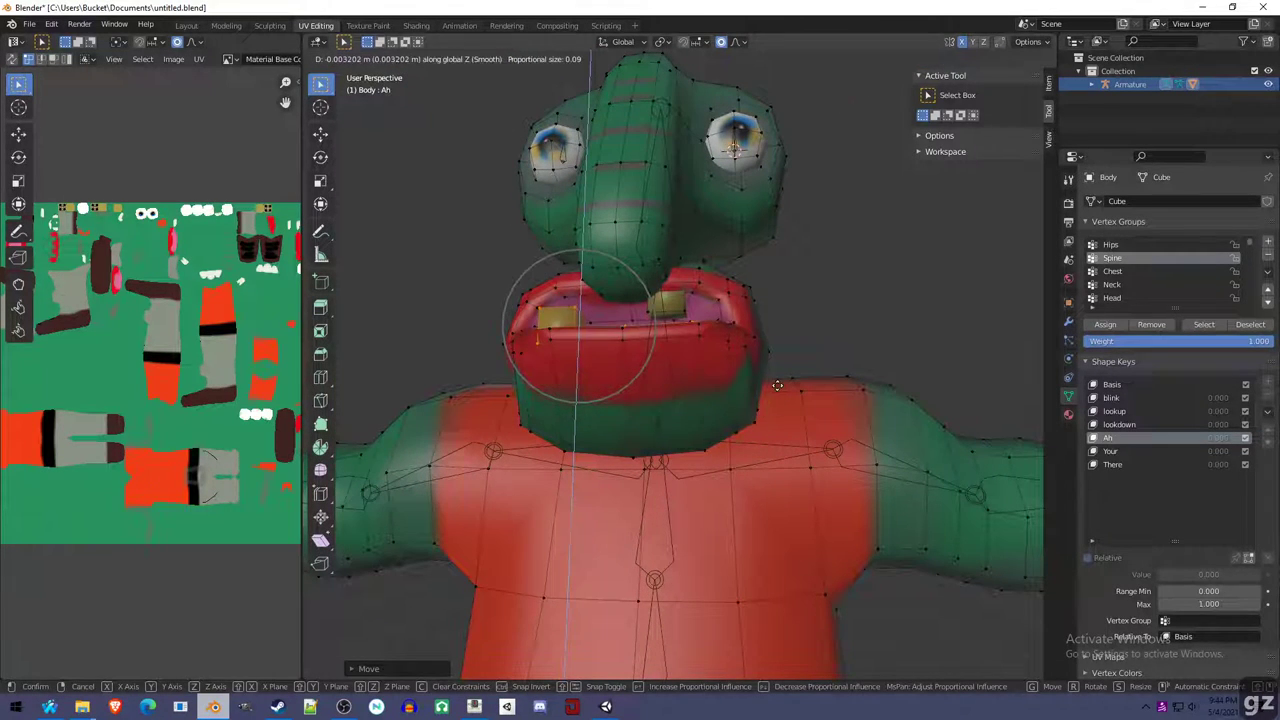
right_click(777, 385)
With proportional size 0.09, lower the lip vertex below the lower tooth about 0.04 m along Z, and the lower lip's middle vertex likewise.
click(551, 346)
key(g)
key(z)
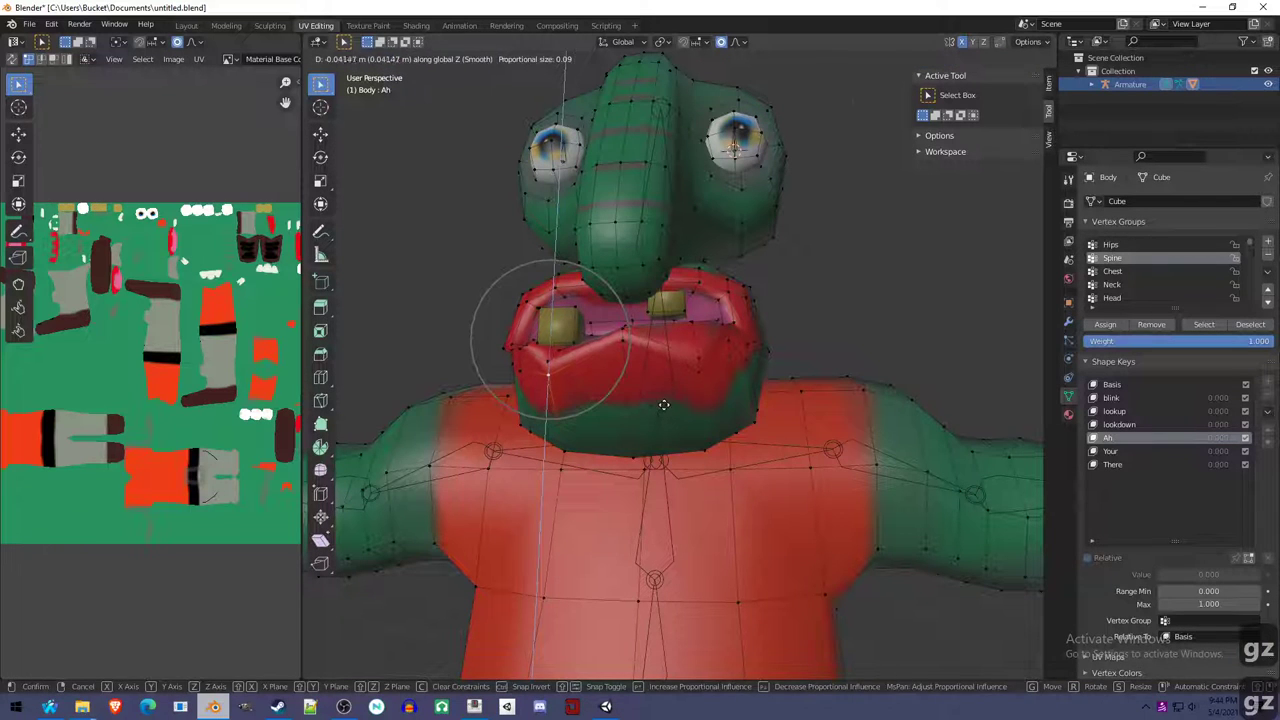
click(664, 405)
click(632, 356)
key(g)
key(z)
click(721, 410)
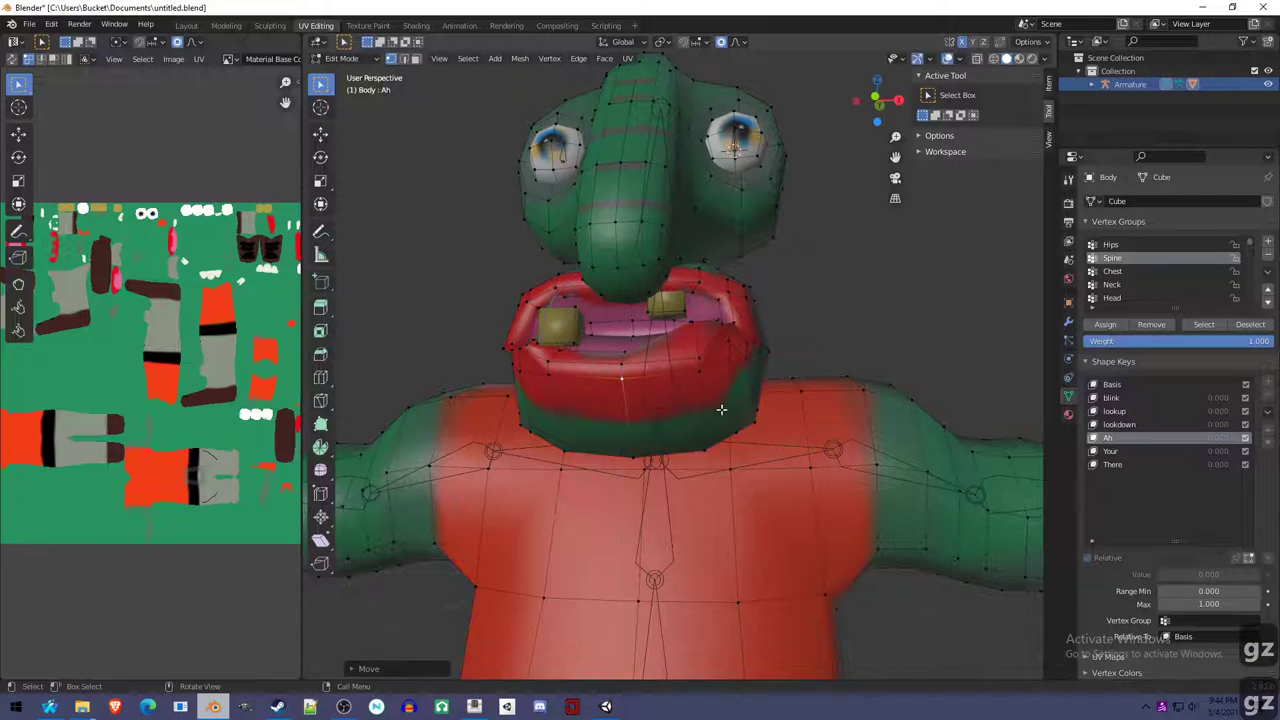
click(696, 330)
key(g)
key(z)
right_click(728, 374)
Lower the inner lower-lip vertex on the avatar's left side about 0.04 m along Z with proportional size 0.07.
click(696, 326)
key(g)
key(z)
scroll(742, 386, up, 2)
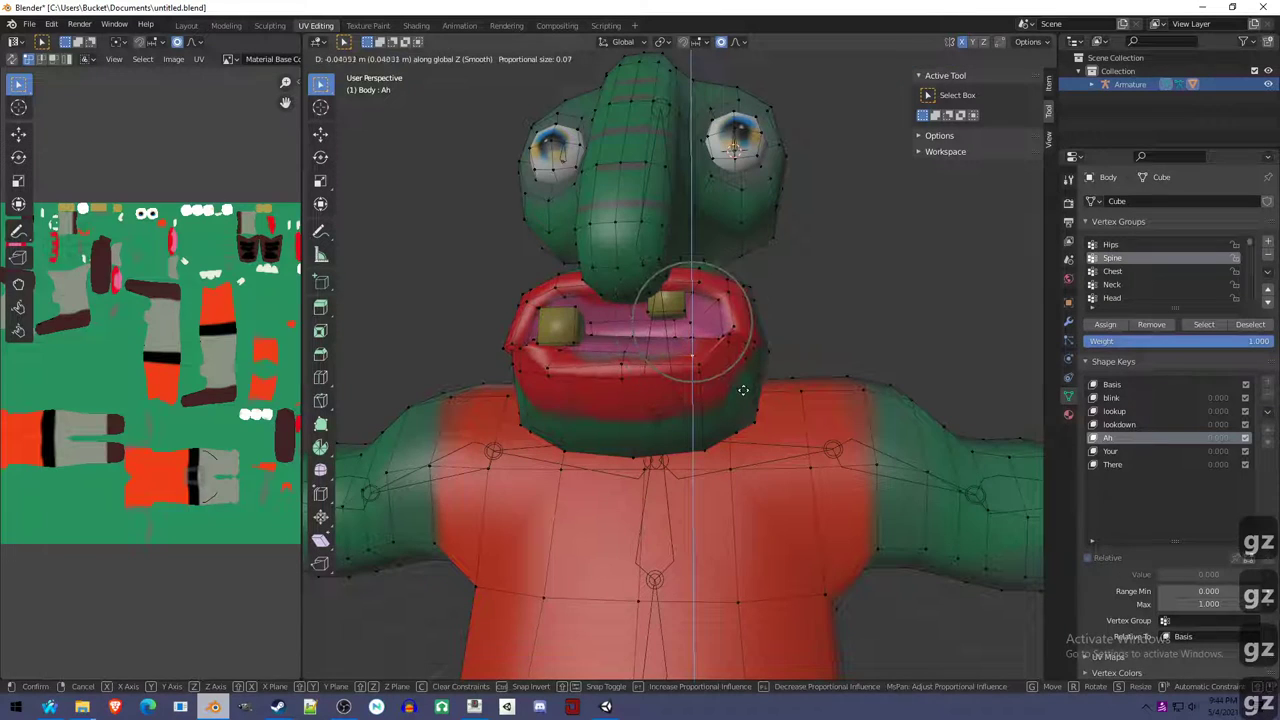
right_click(700, 365)
Add the neighbouring lip vertex beneath to the selection and lower both along Z to open the avatar's left side of the mouth.
ctrl+click(698, 369)
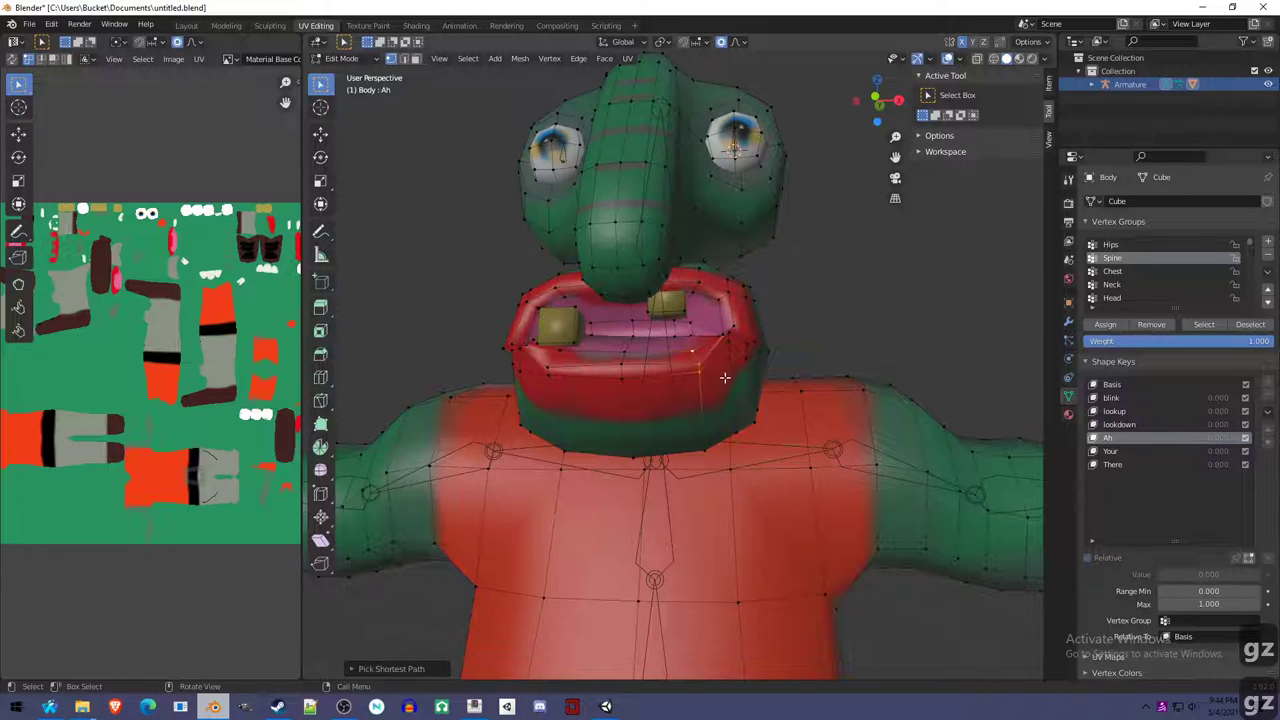
key(g)
key(z)
click(724, 377)
middle_drag(724, 377, 753, 401)
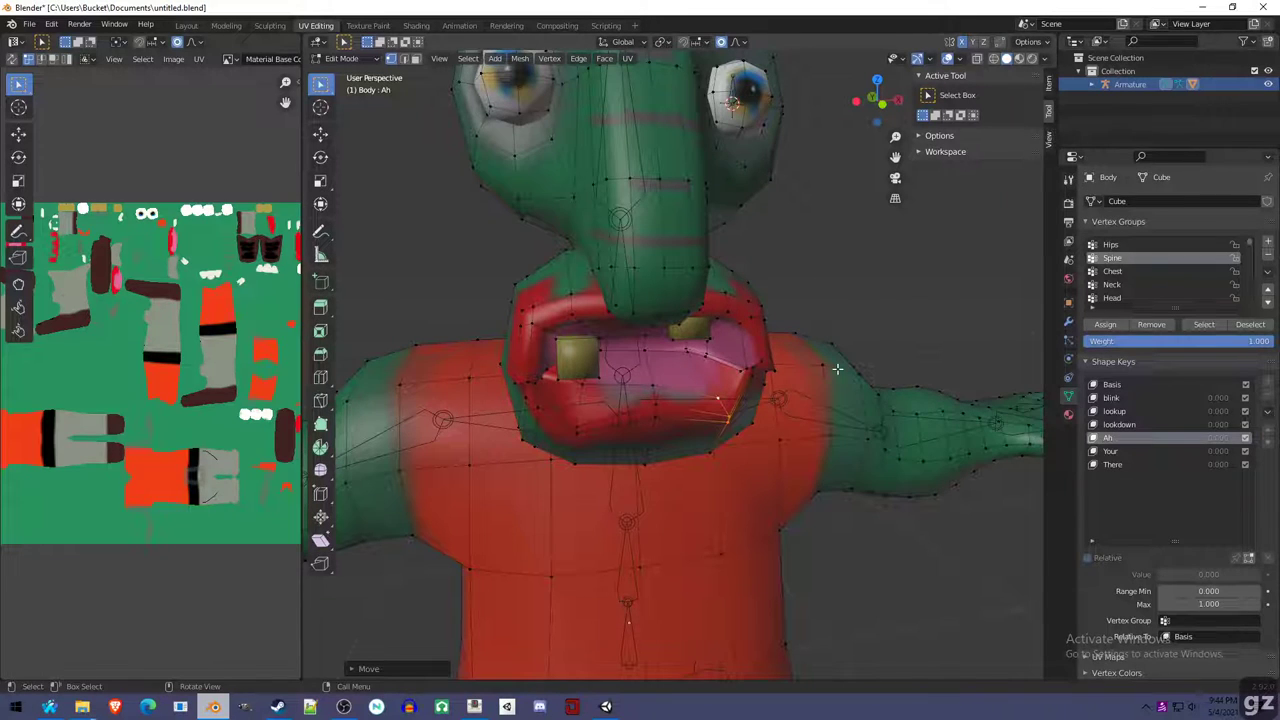
Try Blend from Shape on the selected lip vertices using the Basis shape with Add turned off.
key(F3)
text(b)
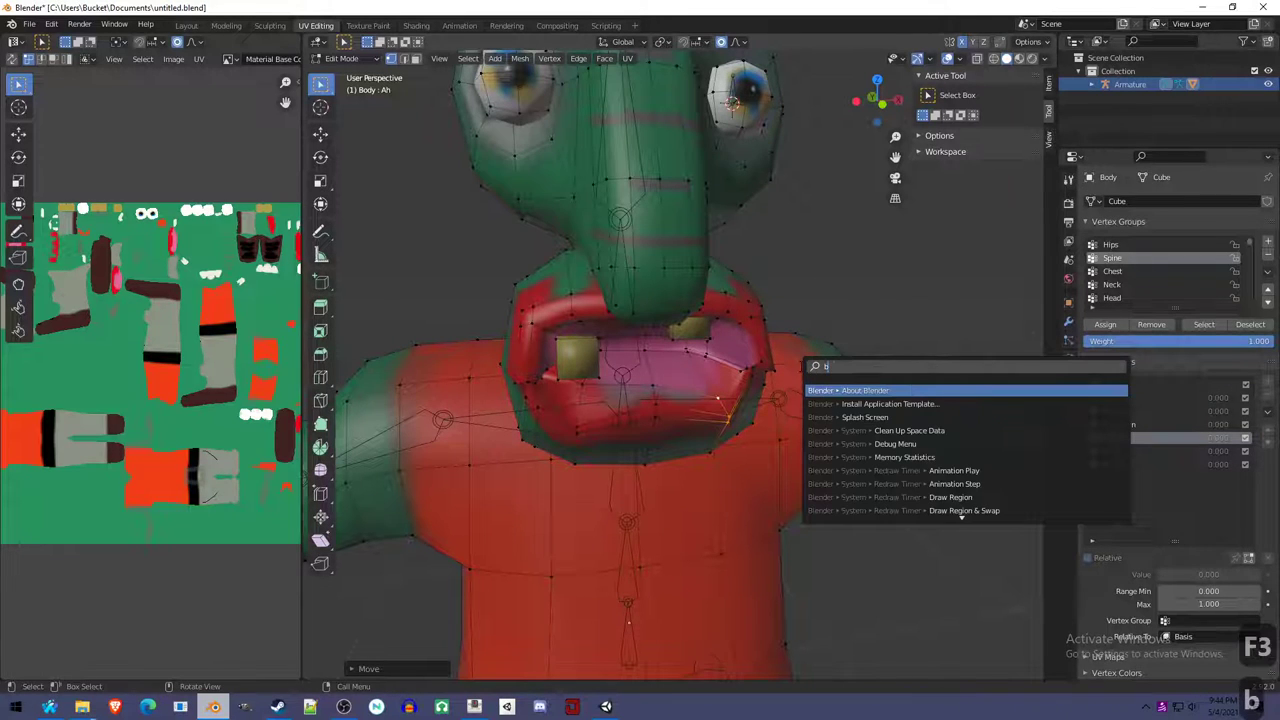
text(lend from)
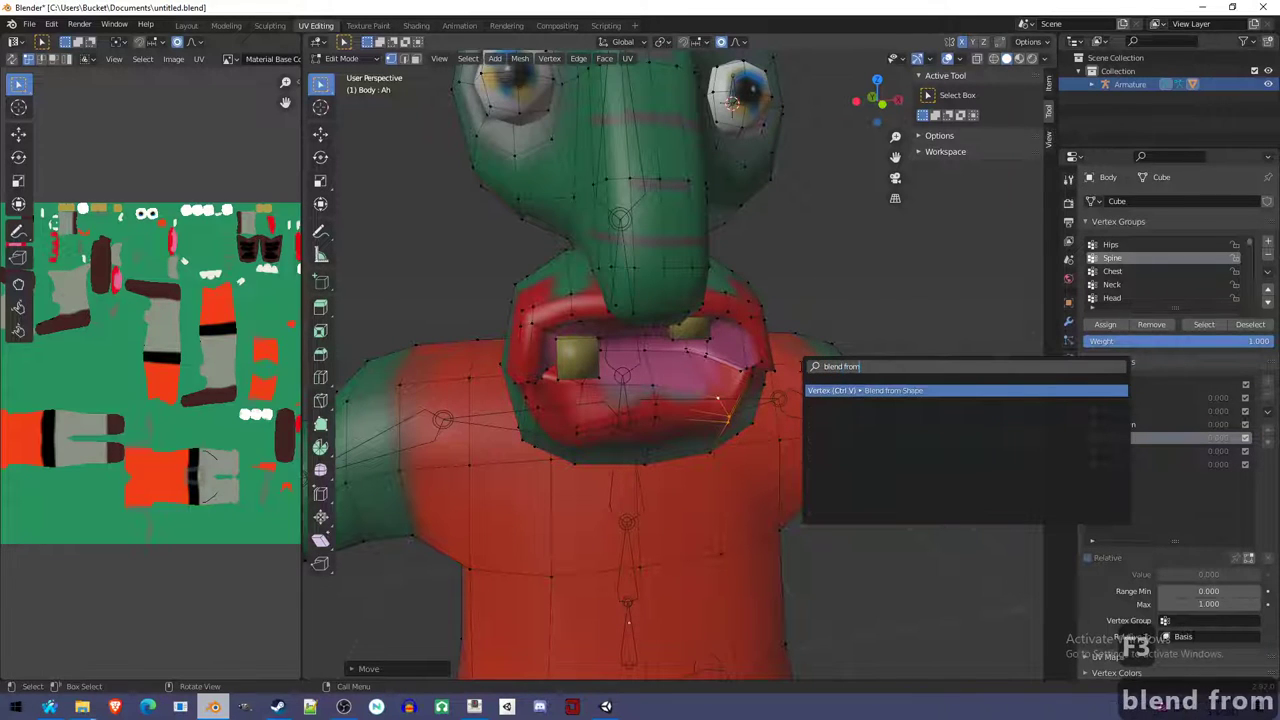
key(Escape)
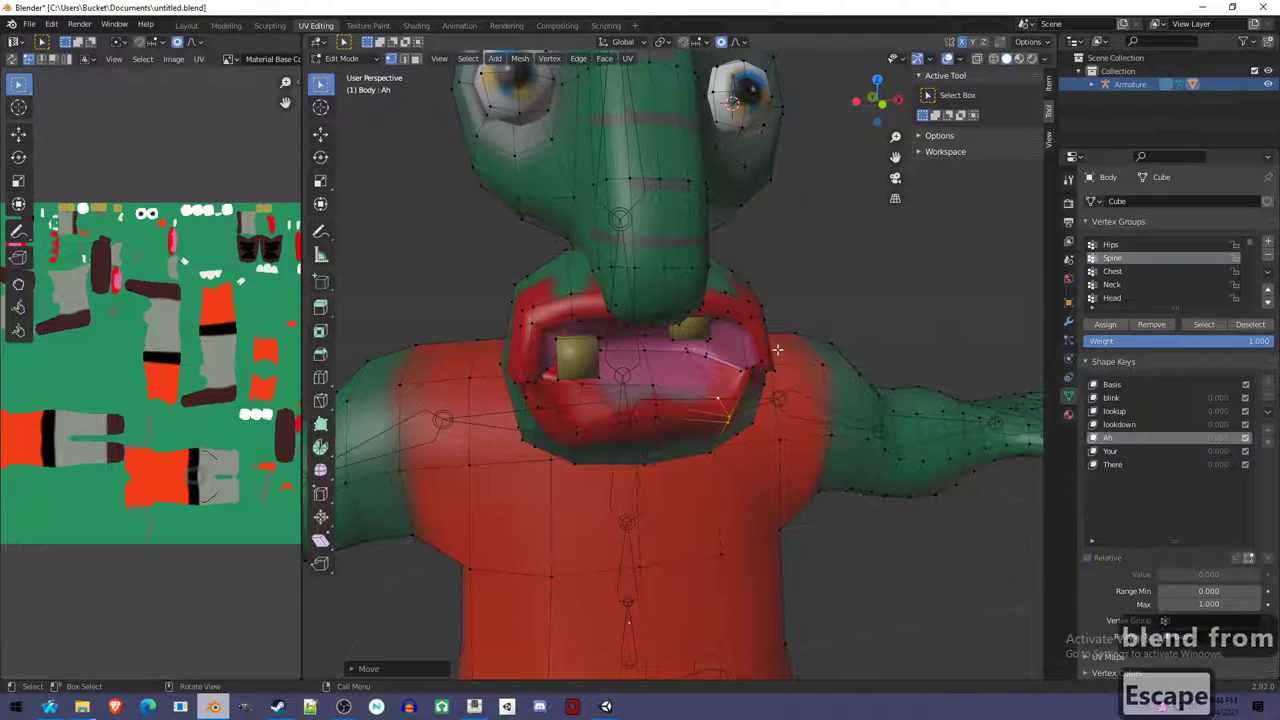
key(ctrl+v)
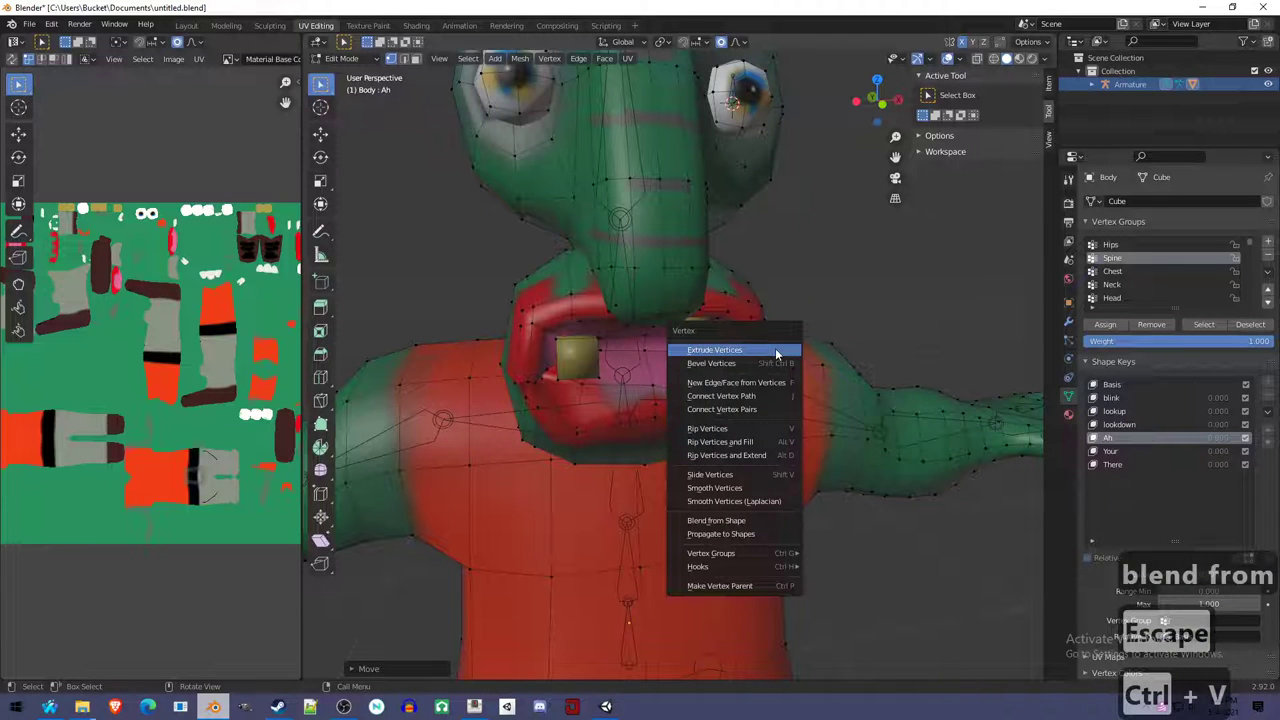
click(770, 521)
click(391, 668)
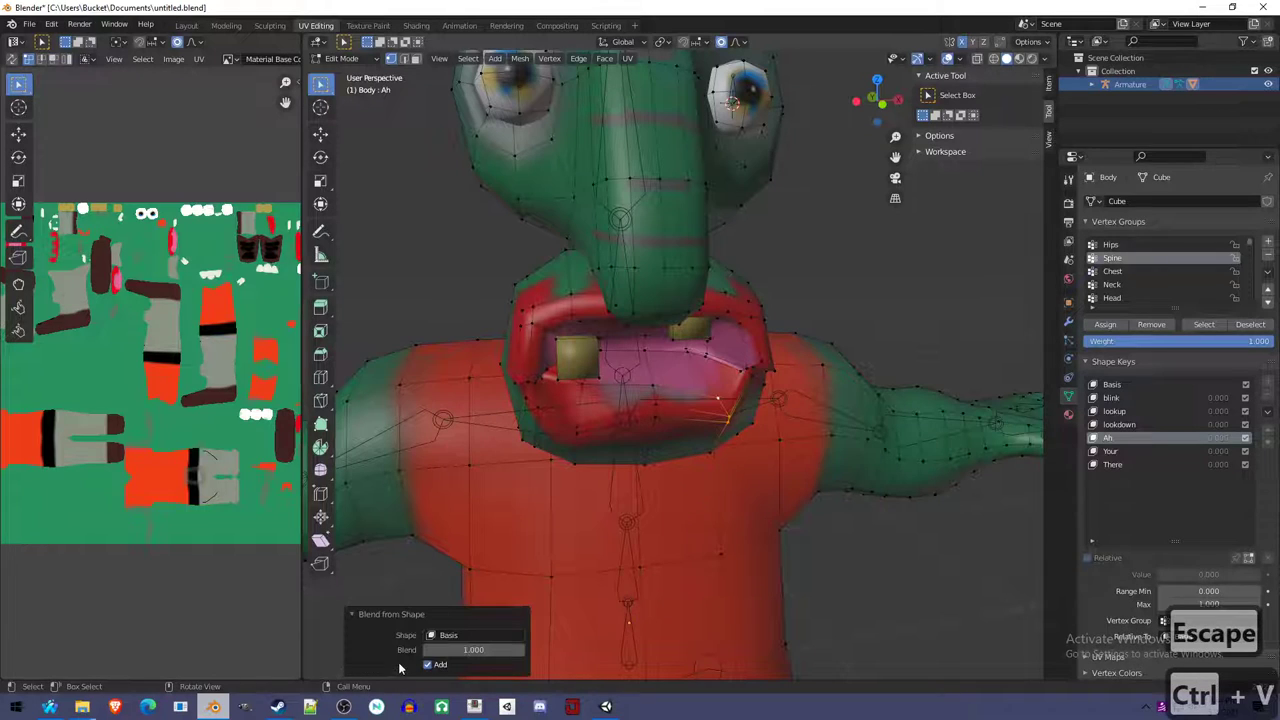
click(428, 665)
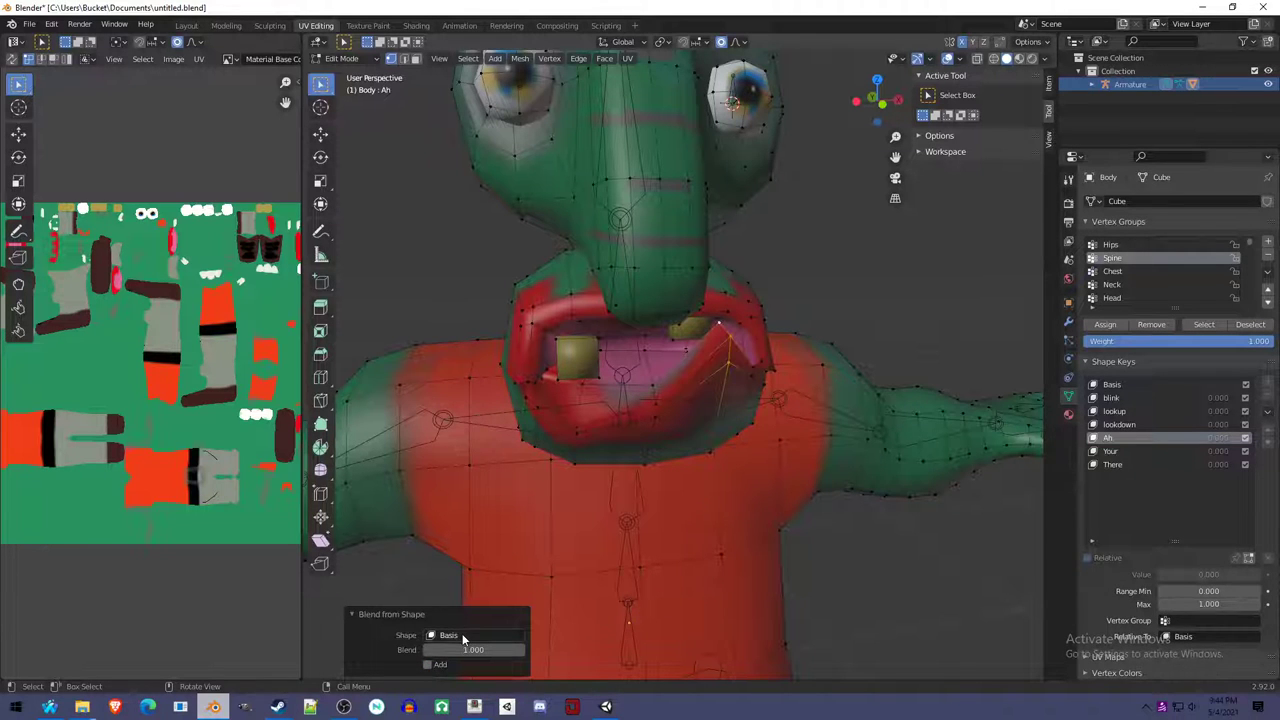
click(462, 633)
click(457, 506)
key(ctrl+z)
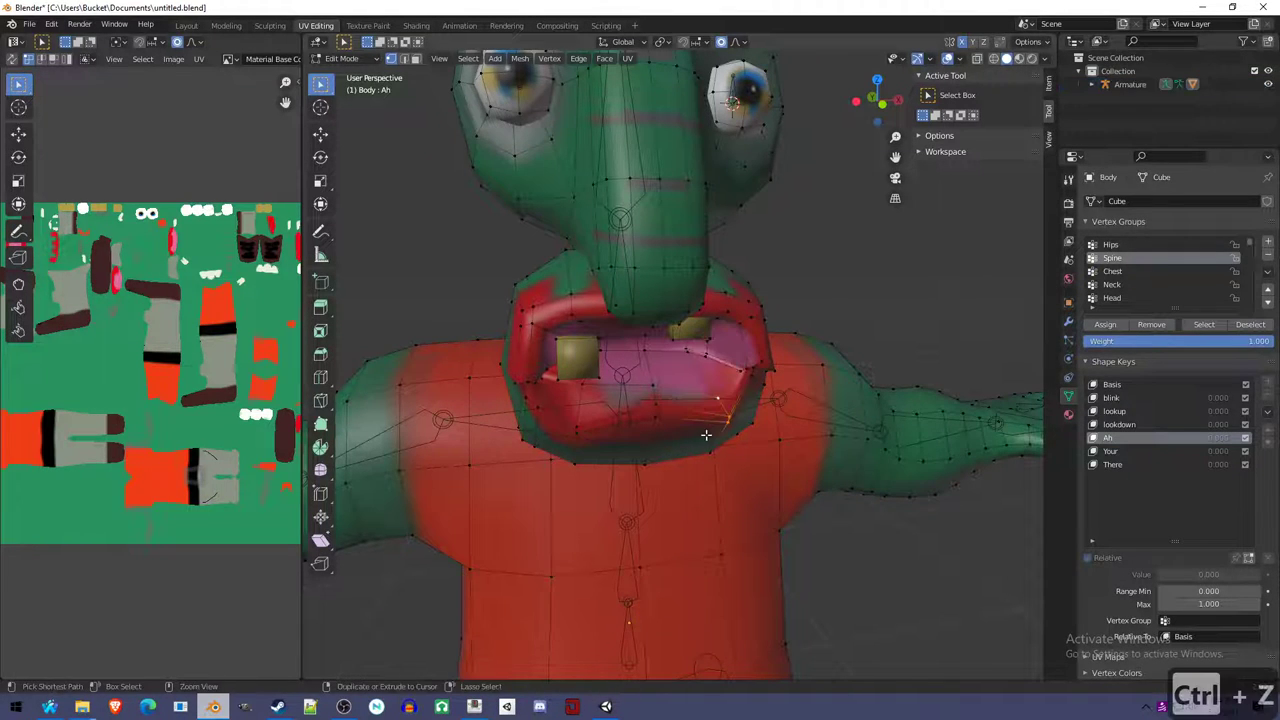
Clear the selection, circle-select the middle lower-lip vertices and lower them about 0.025 m along Z with proportional size 0.07.
middle_drag(706, 435, 802, 295)
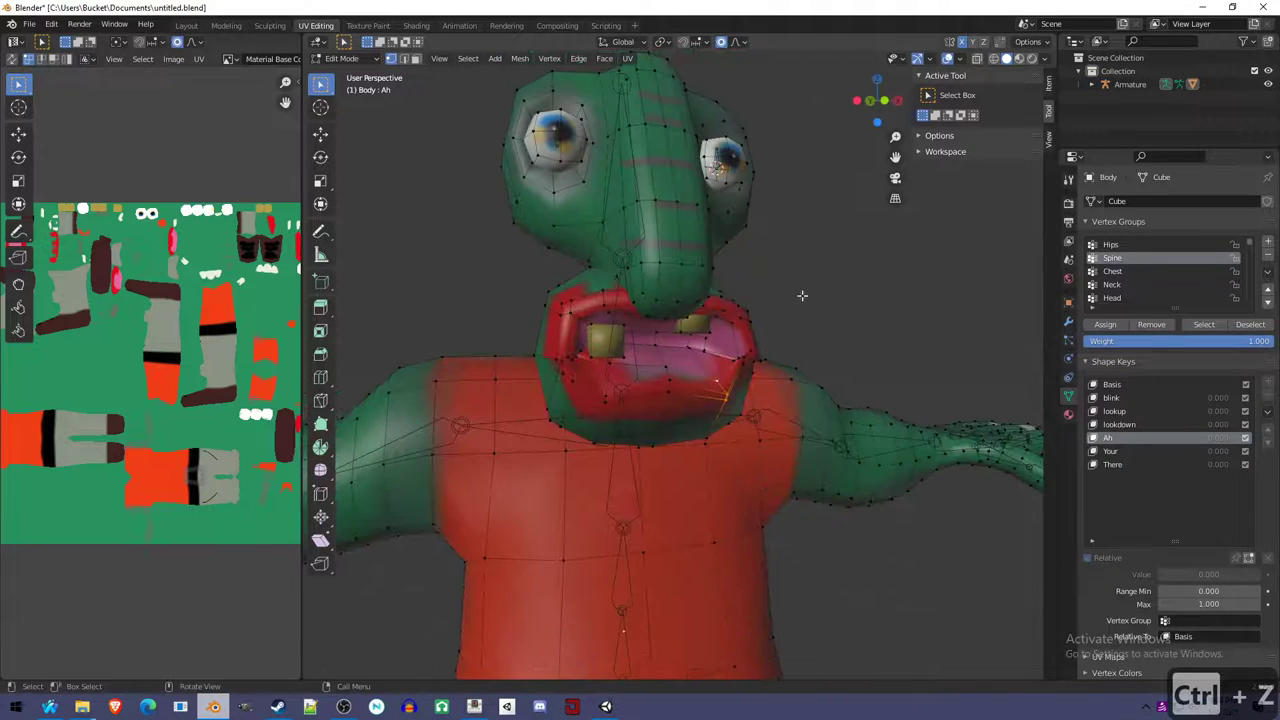
scroll(709, 394, up, 3)
key(a)
key(a)
key(c)
mouse_move(740, 397)
mouse_down()
mouse_move(607, 369)
mouse_move(568, 406)
mouse_move(666, 392)
mouse_up()
right_click(577, 377)
key(a)
key(a)
key(c)
key(g)
key(z)
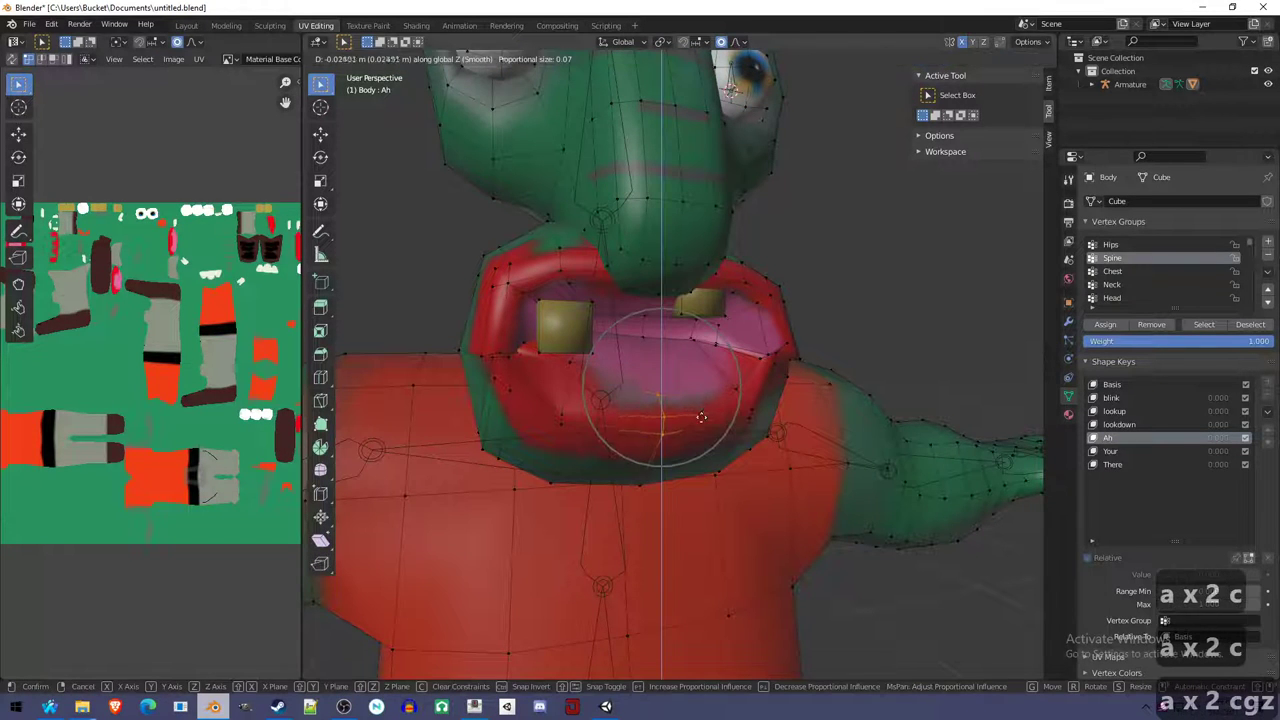
click(702, 417)
Select the inner lip vertex near the avatar's left mouth corner and lower it slightly along Z.
middle_drag(798, 390, 760, 394)
click(751, 384)
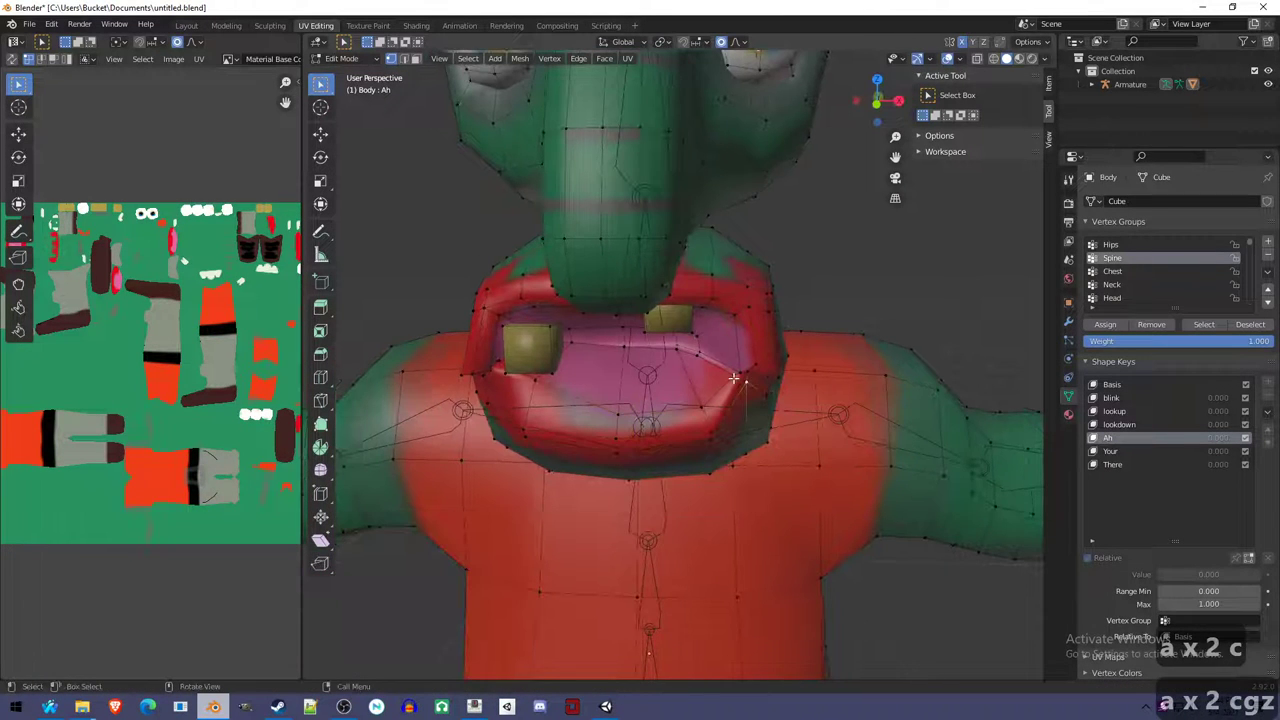
click(733, 378)
key(g)
key(z)
click(765, 396)
Circle-select the vertices around both mouth corners and start a Blend from Shape on them.
middle_drag(766, 397, 722, 378)
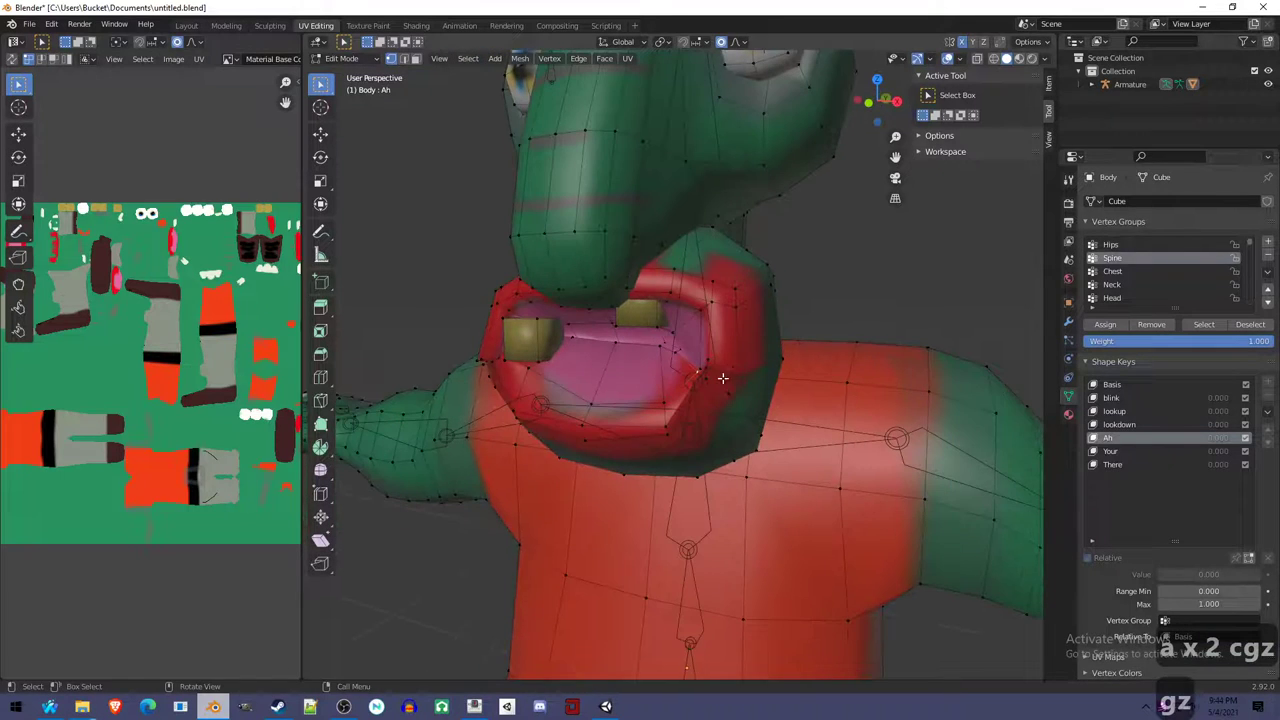
key(c)
scroll(705, 366, up, 4)
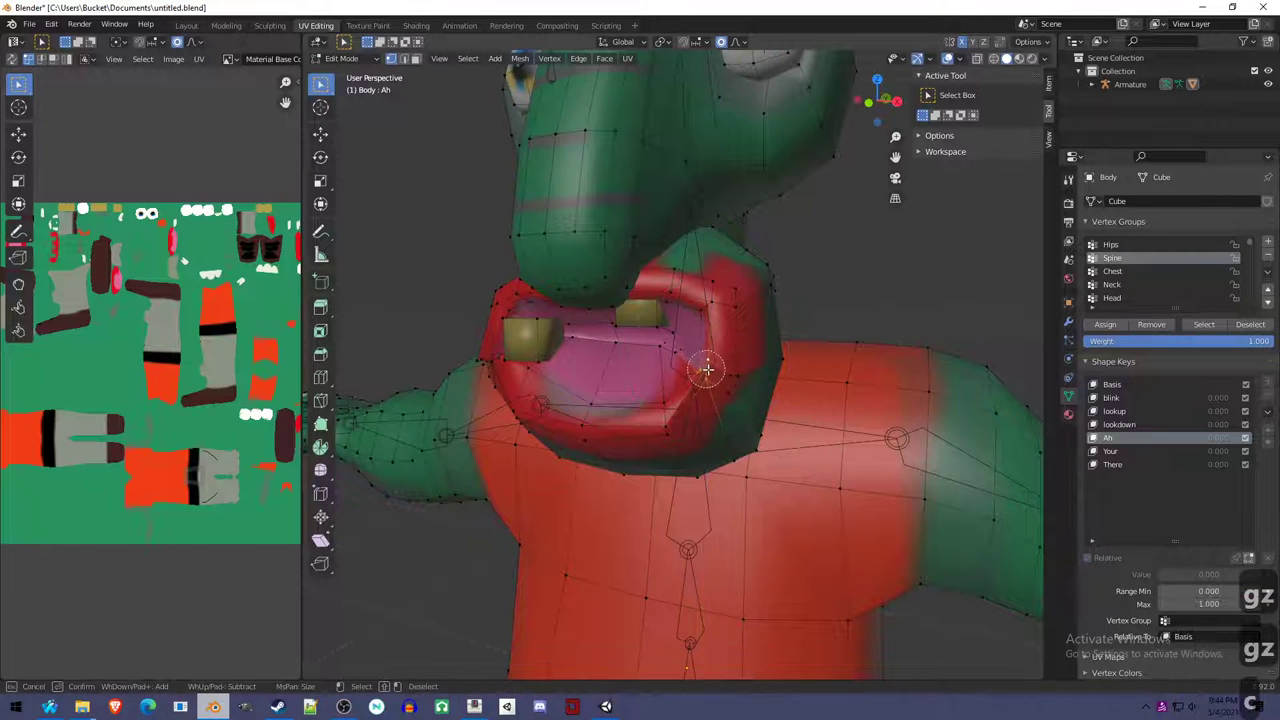
right_click(728, 380)
middle_drag(477, 396, 538, 378)
key(c)
drag(513, 351, 490, 361)
right_click(490, 363)
key(shift+z)
mouse_move(490, 363)
middle_down()
mouse_move(775, 403)
mouse_move(717, 406)
mouse_move(760, 403)
mouse_move(743, 374)
middle_up()
key(c)
key(Escape)
key(shift+z)
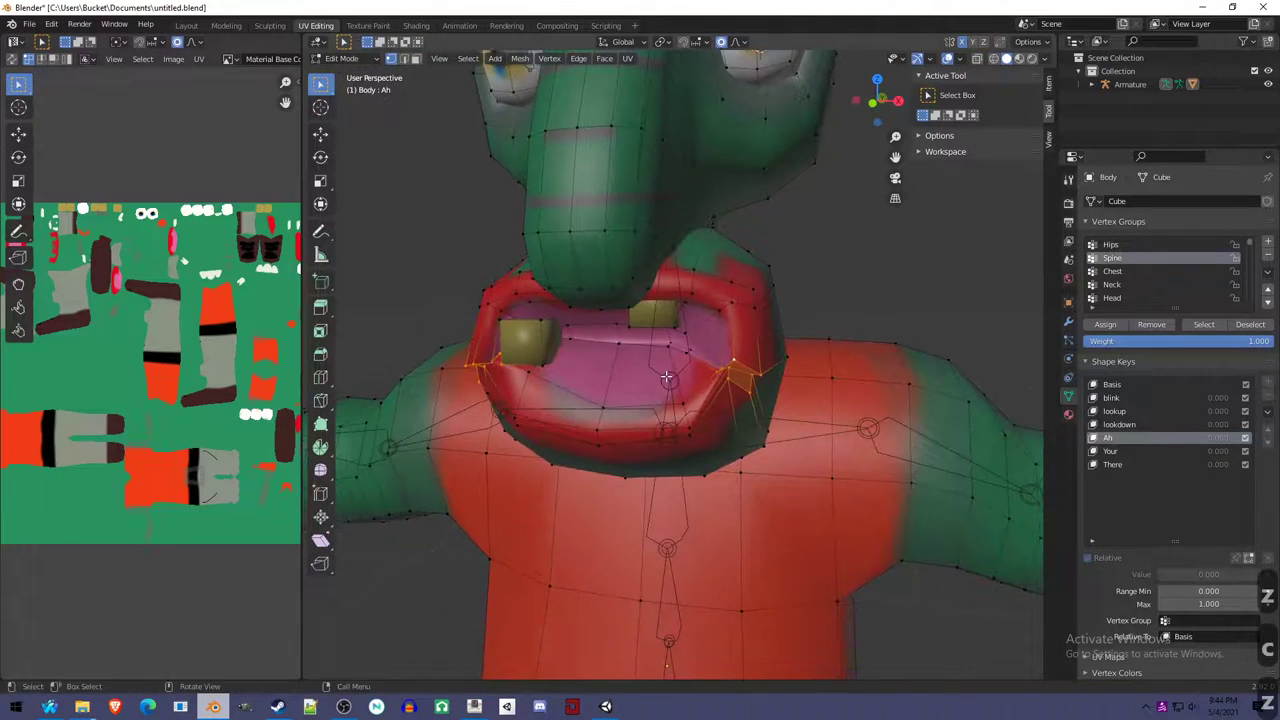
key(ctrl+v)
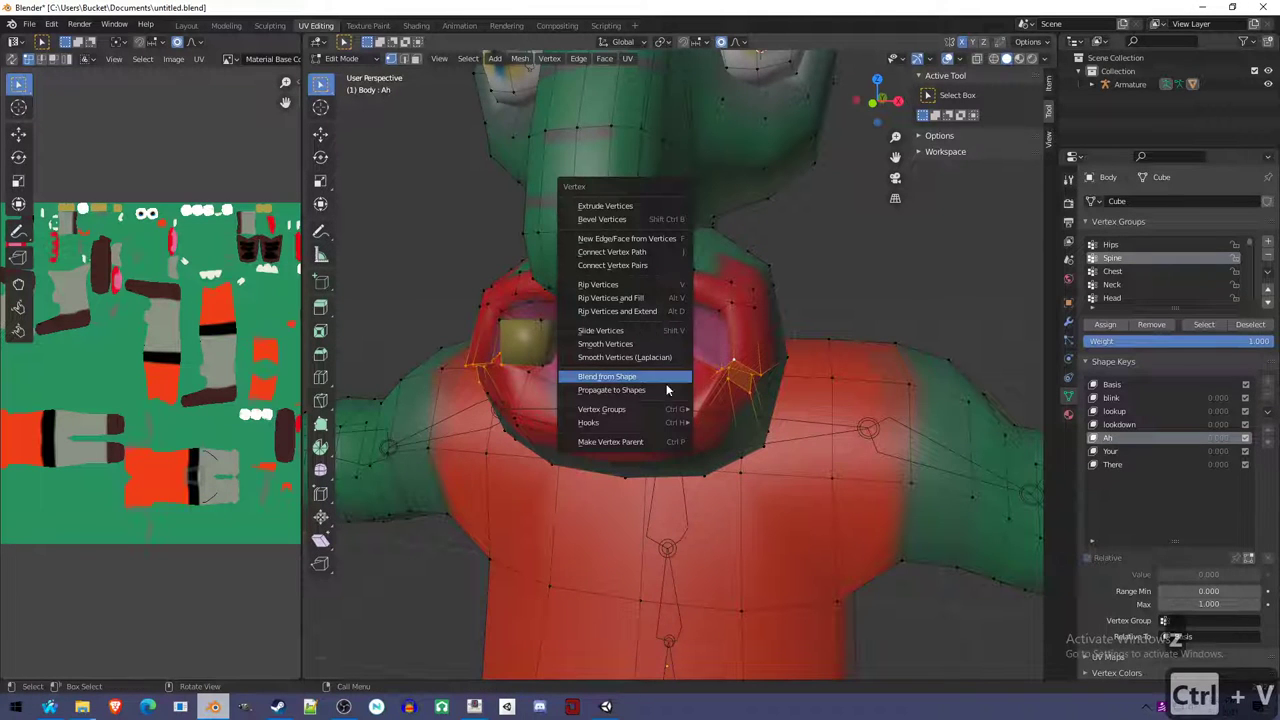
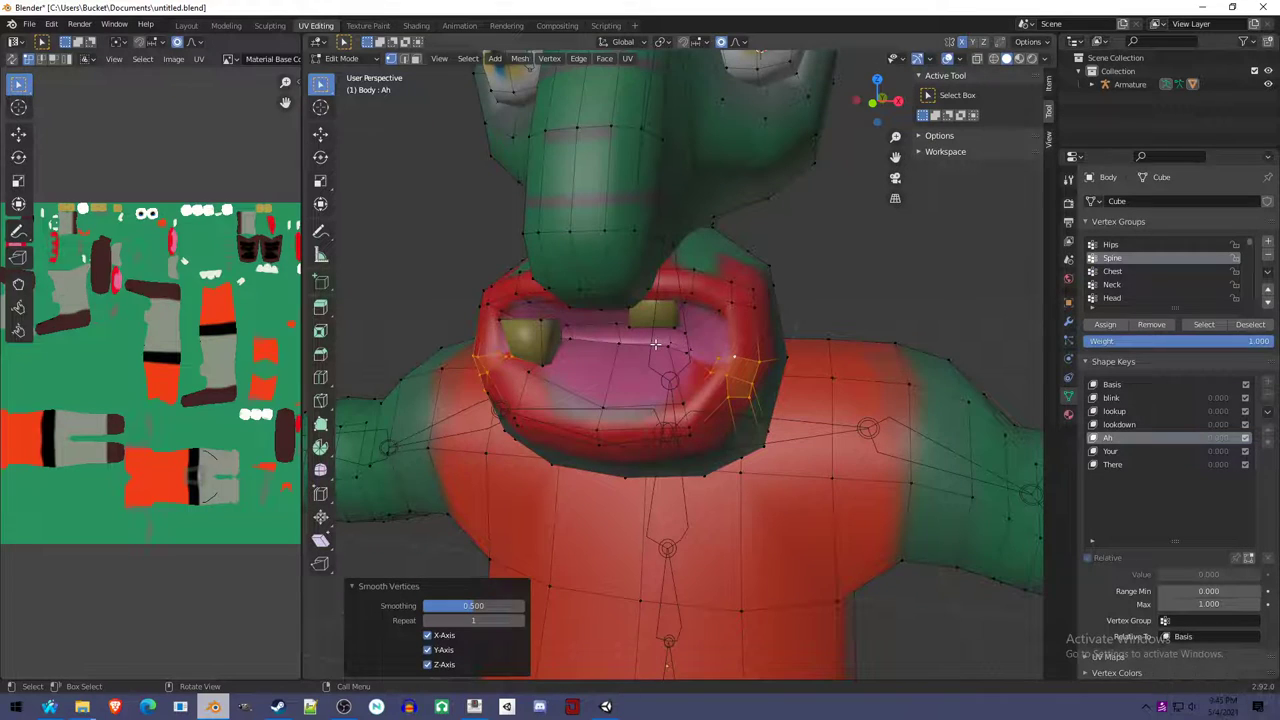
Repeat the Smooth Vertices operation on the selected mouth-corner vertices of the Ah shape key.
key(shift+r)
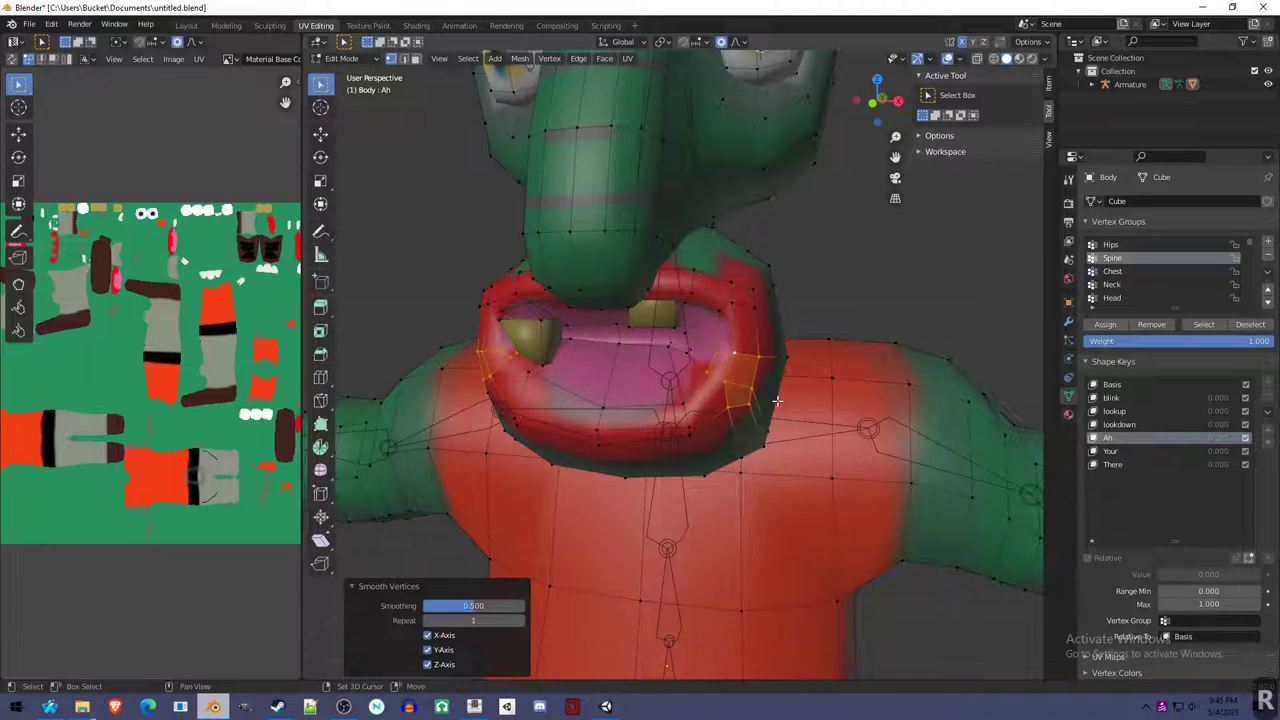
key(shift+r)
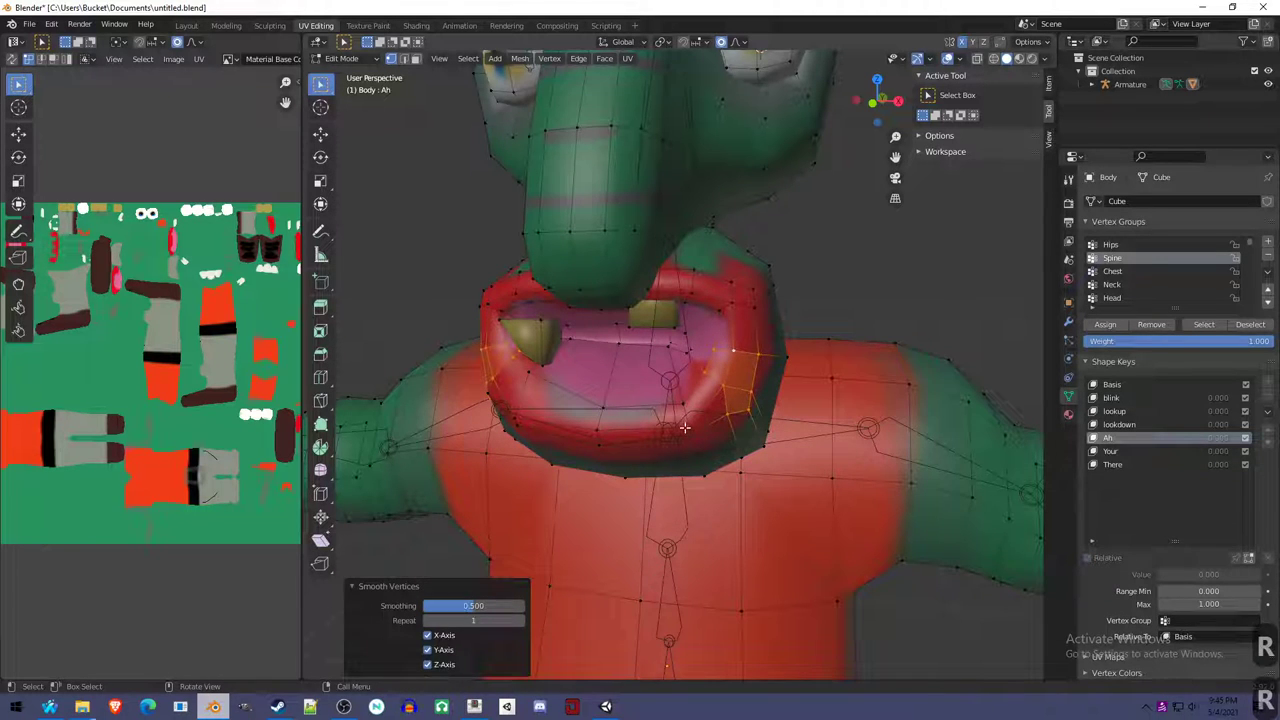
scroll(750, 430, down, 2)
scroll(682, 390, up, 3)
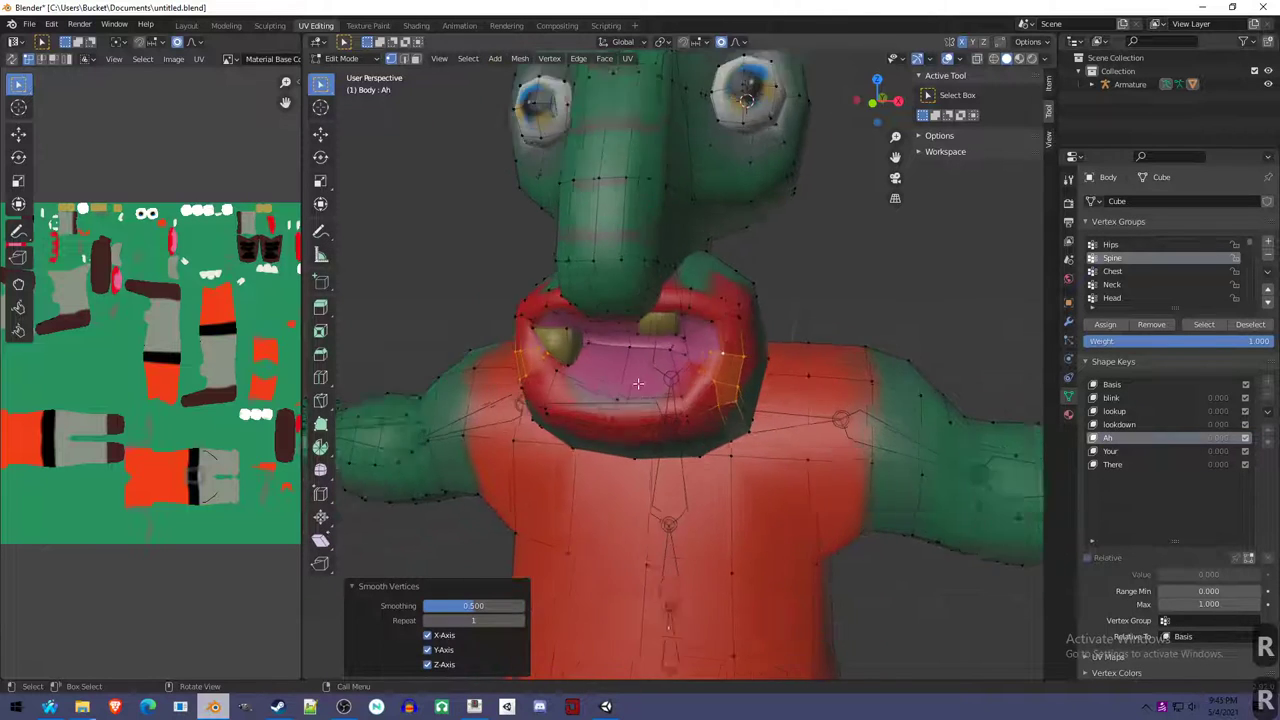
Try smoothing a corner vertex of the large tooth, and undo it.
click(507, 316)
middle_drag(599, 341, 631, 360)
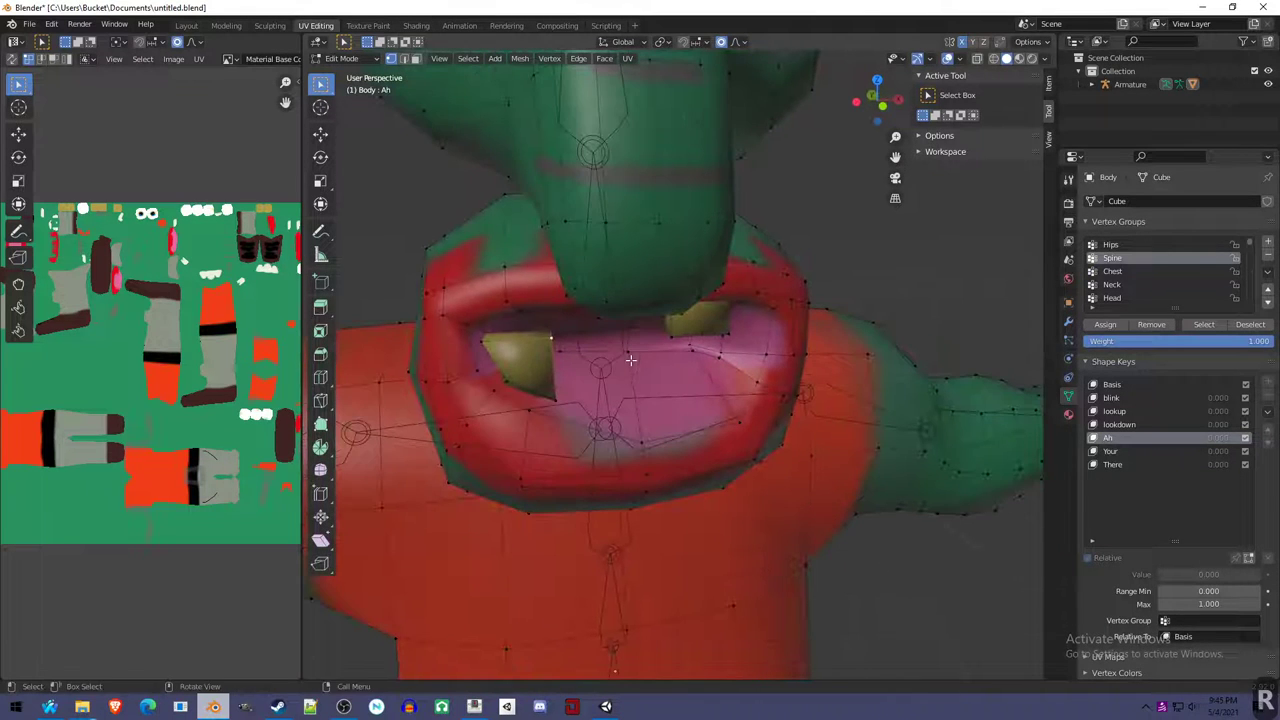
key(ctrl+v)
click(590, 350)
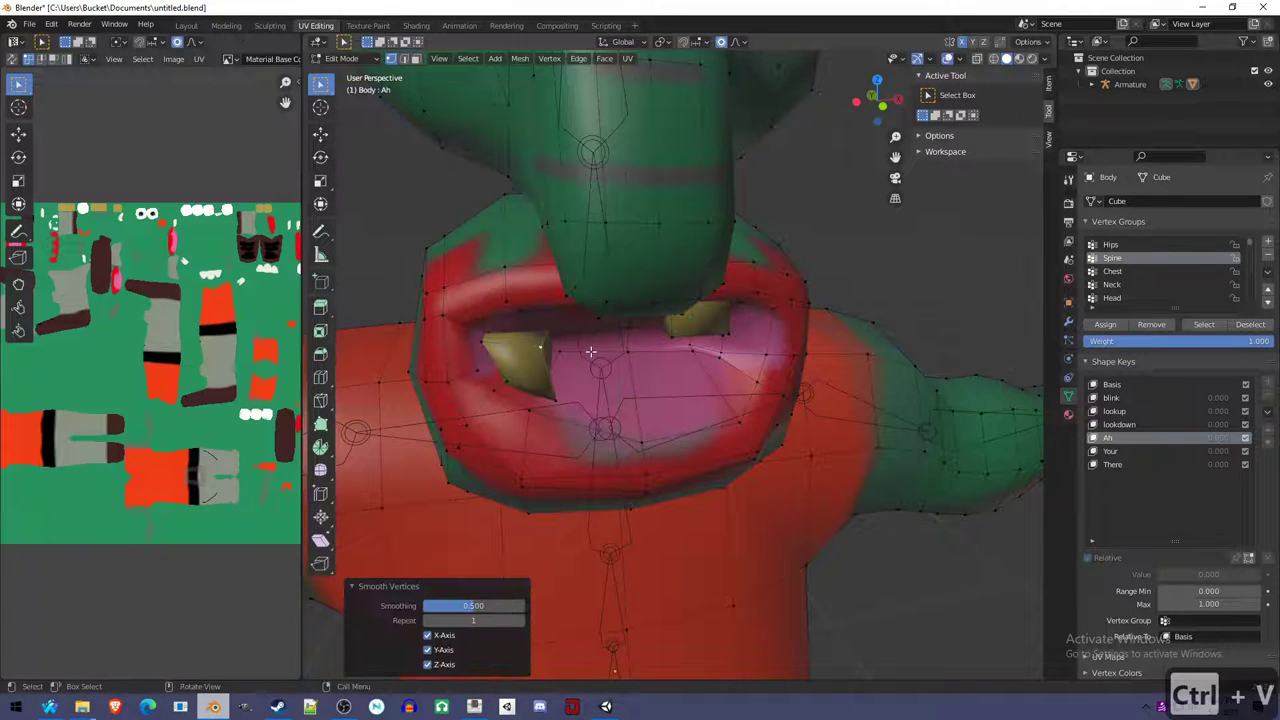
key(ctrl+z)
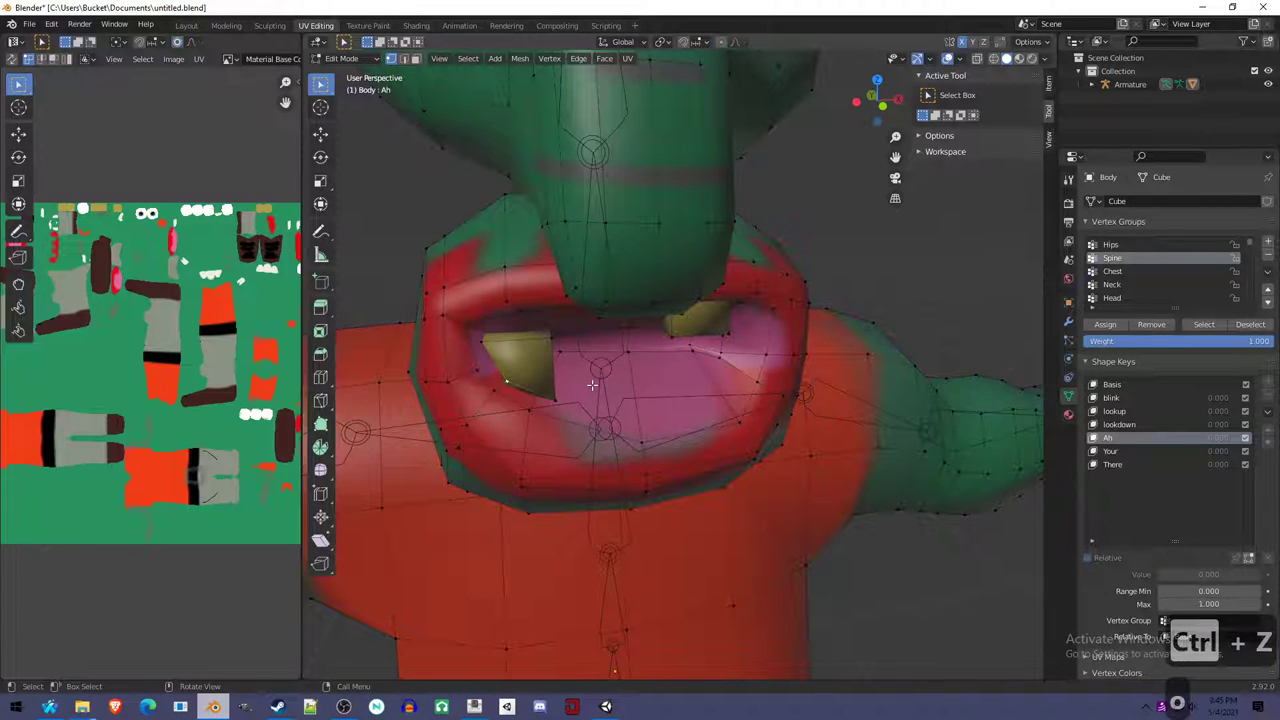
Move the tooth's stray vertex out to square its lower corner, and lower the whole tooth about 0.035 m along Z.
key(g)
click(563, 407)
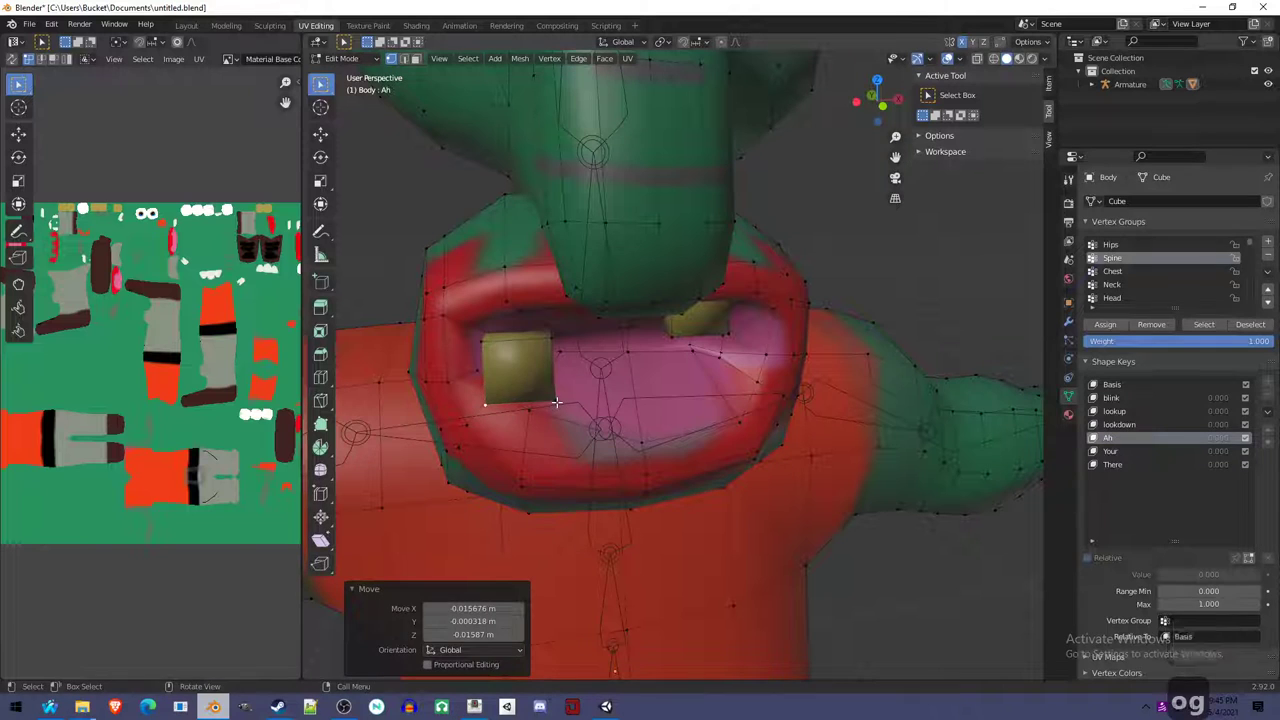
key(l)
key(g)
key(z)
click(610, 445)
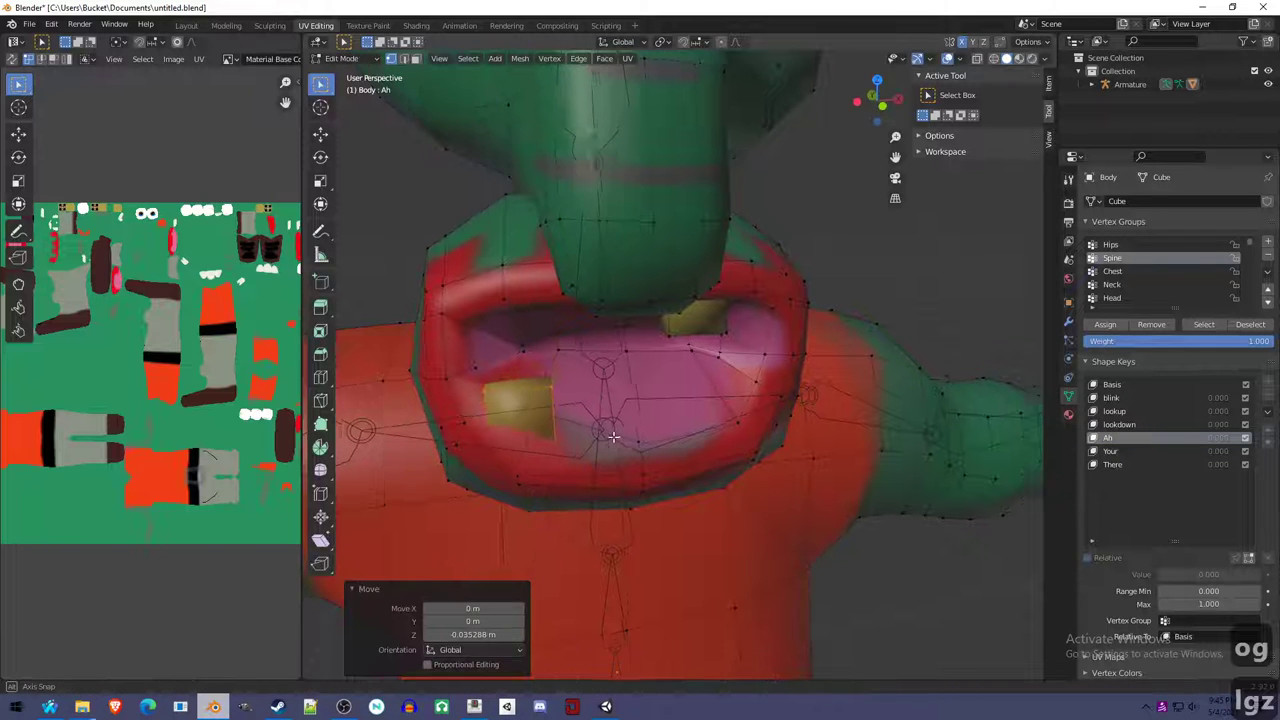
Lower the tooth about 0.005 m more and pull it forward about 0.008 m along Y, toward the lower lip.
middle_drag(610, 445, 640, 420)
key(g)
key(y)
click(541, 441)
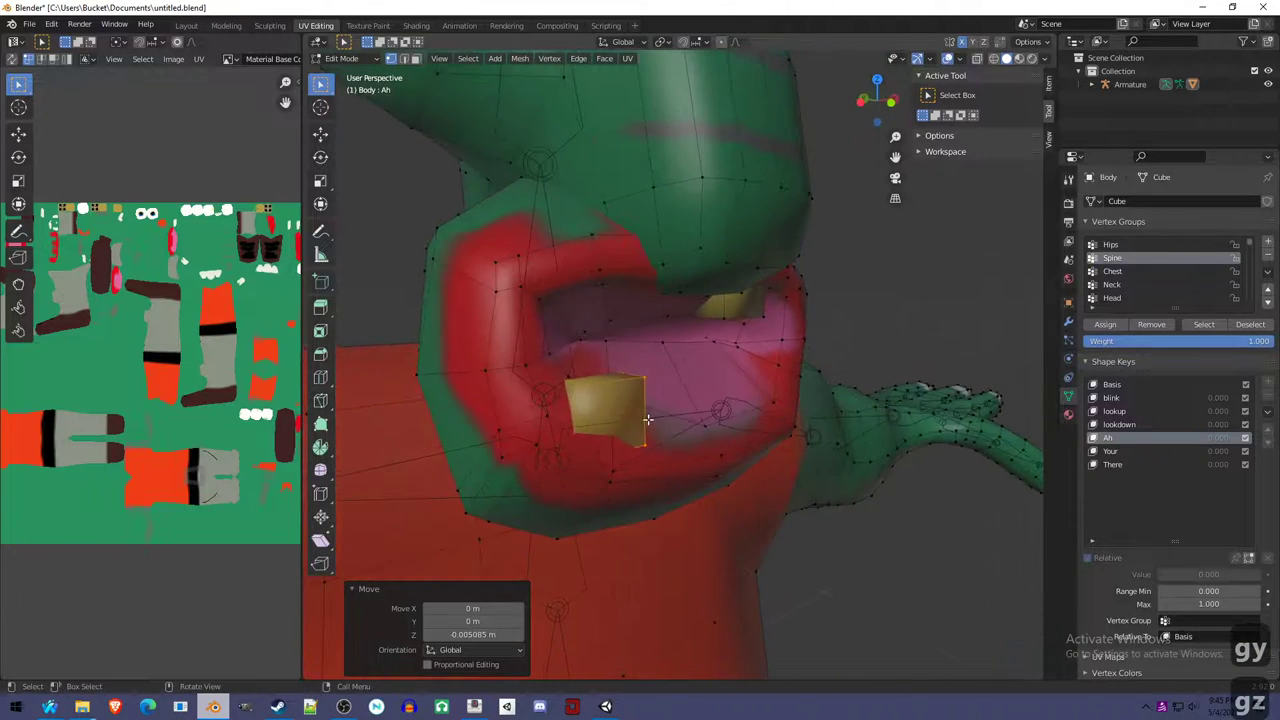
key(g)
key(y)
click(654, 434)
key(r)
key(r)
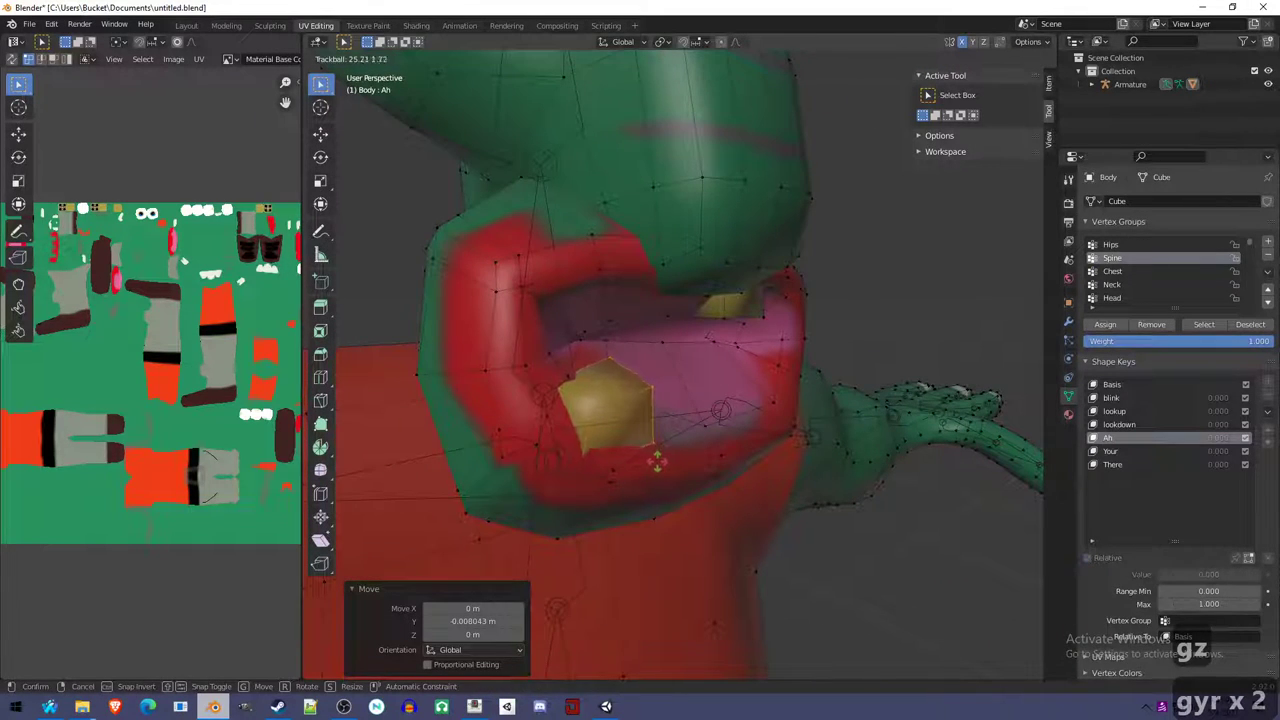
right_click(758, 463)
Tilt the tooth around the X axis and reposition it against the lower lip.
middle_drag(760, 463, 586, 446)
key(r)
key(x)
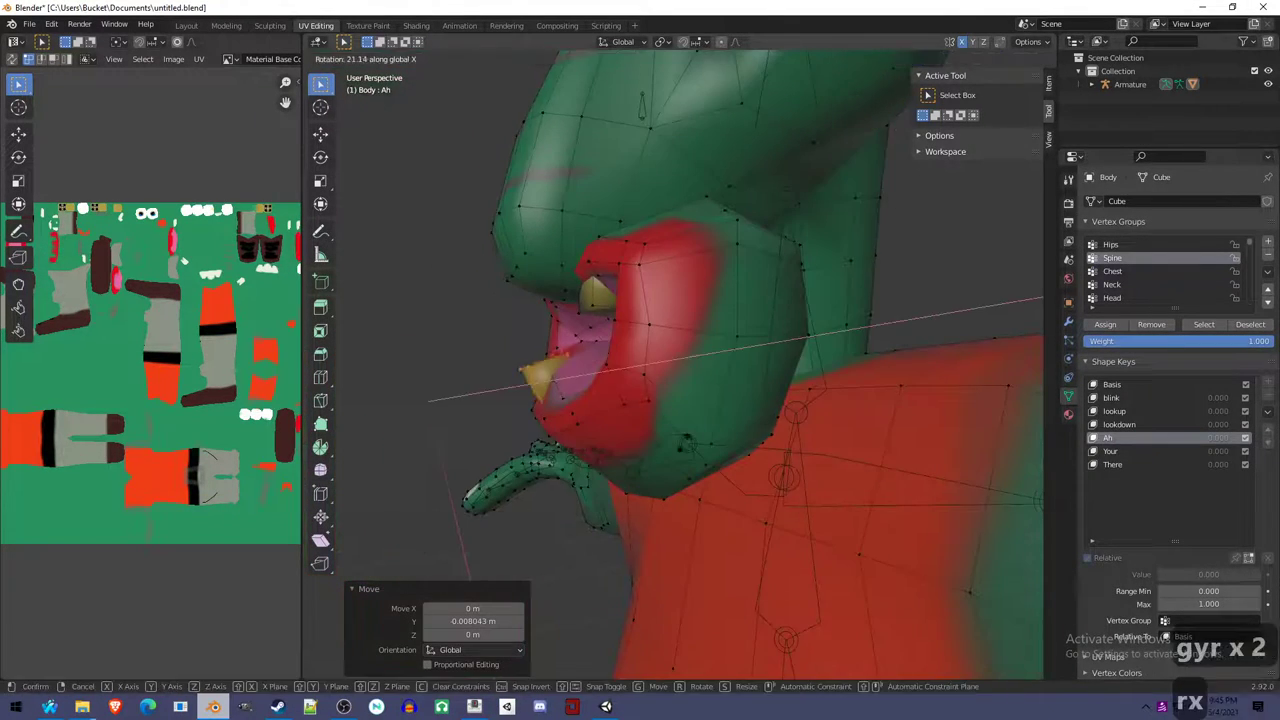
click(706, 420)
key(g)
click(698, 423)
Preview the Ah shape key at a value of 1.000 in Object Mode, and return to editing the mesh.
middle_drag(510, 420, 655, 427)
key(Tab)
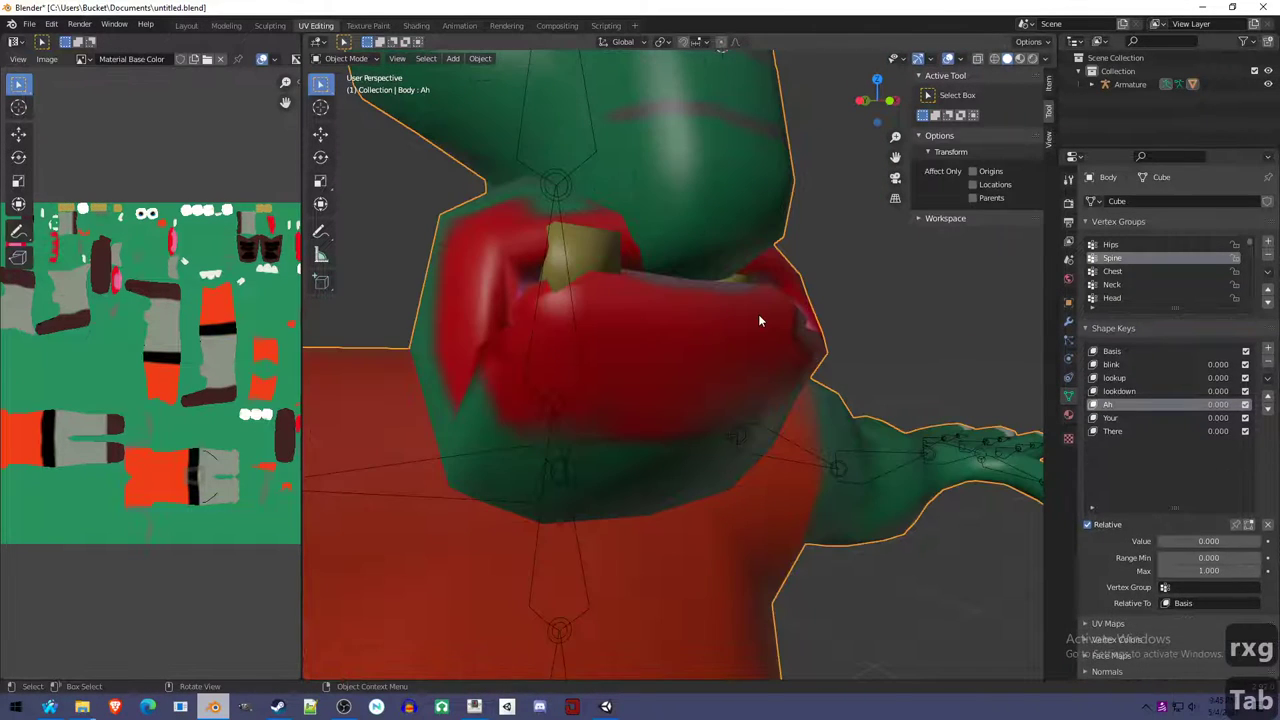
drag(1218, 404, 1262, 404)
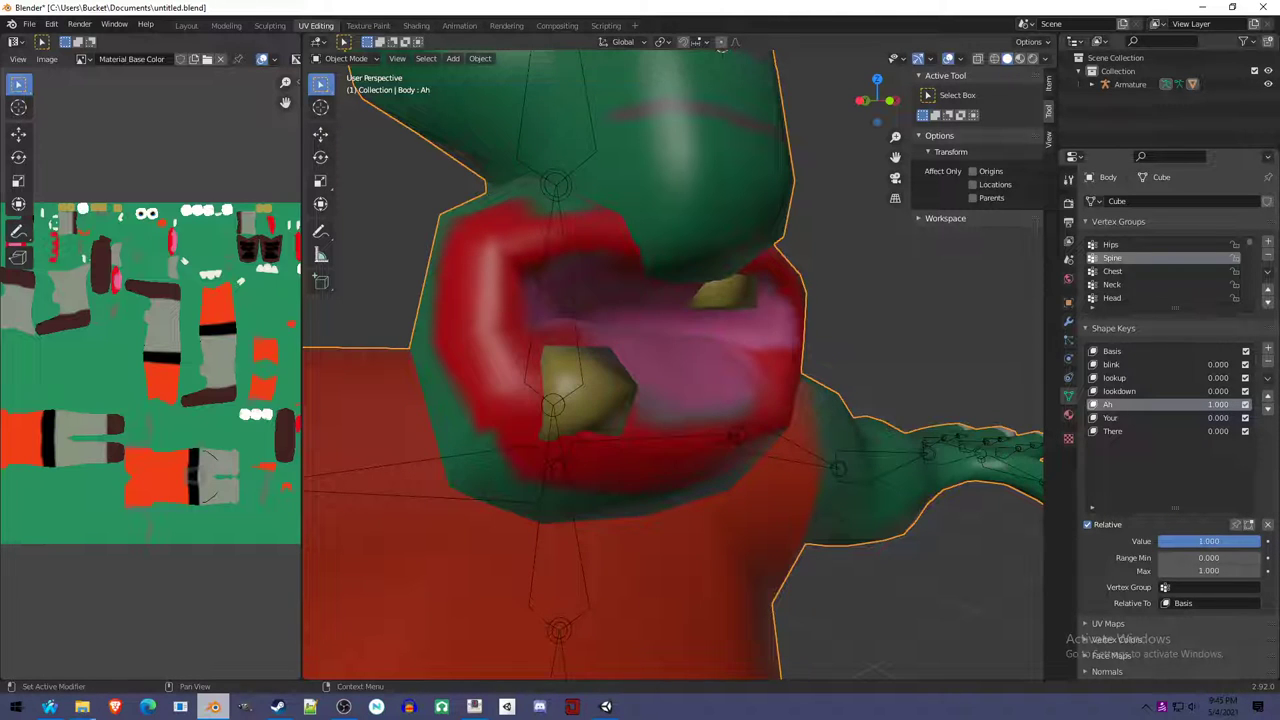
key(Tab)
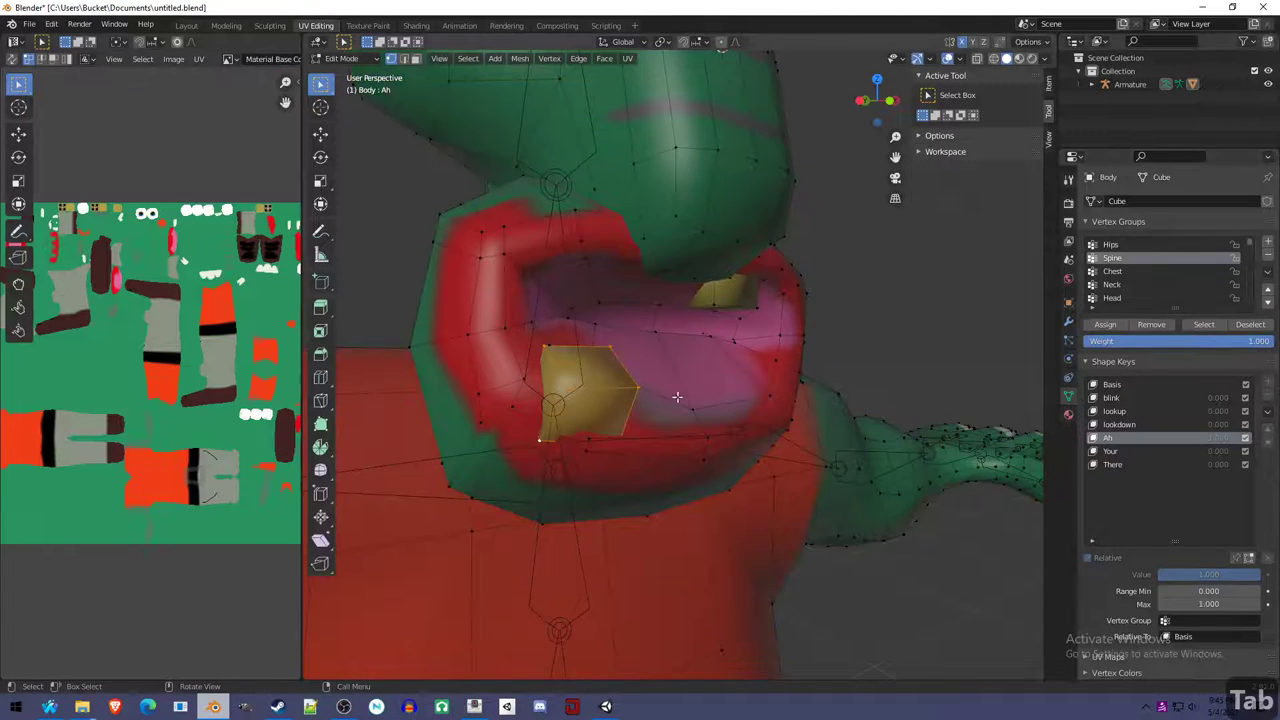
Try repositioning the large tooth's geometry at the lower lip, undo the move, and select the linked tooth mesh.
scroll(678, 398, down, 5)
middle_drag(678, 400, 588, 407)
scroll(588, 406, up, 3)
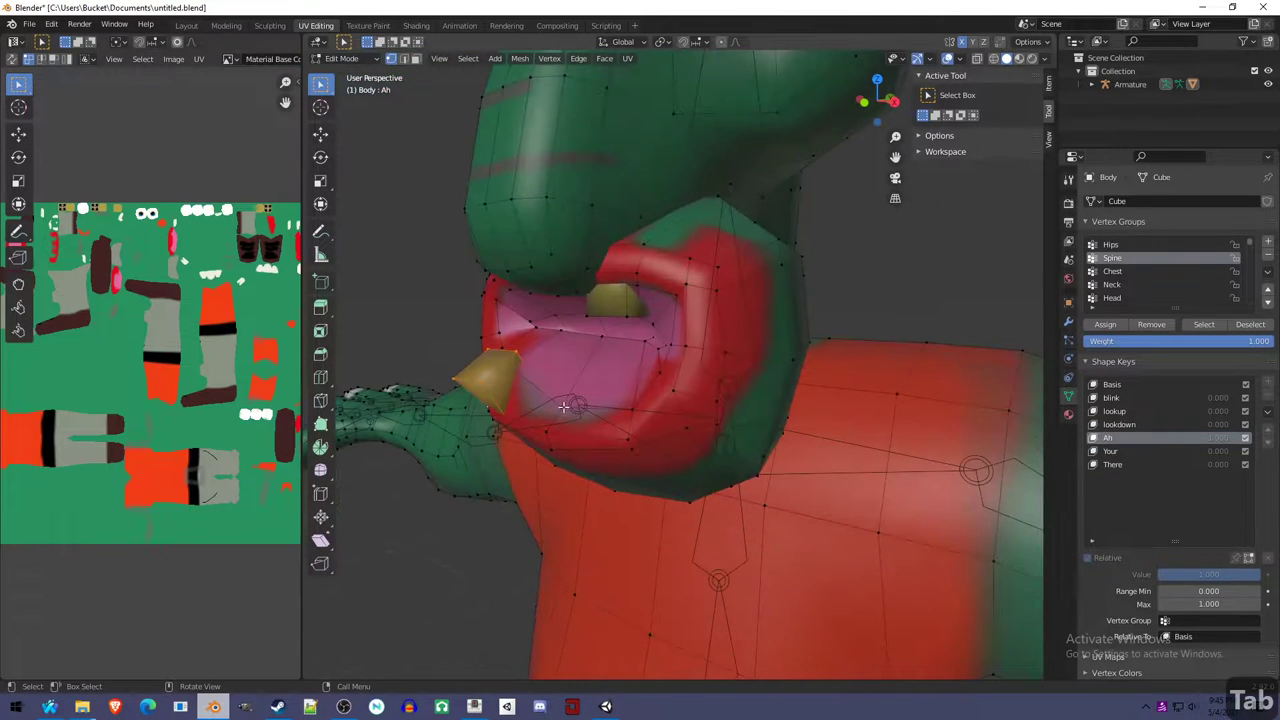
key(g)
click(503, 394)
key(ctrl+z)
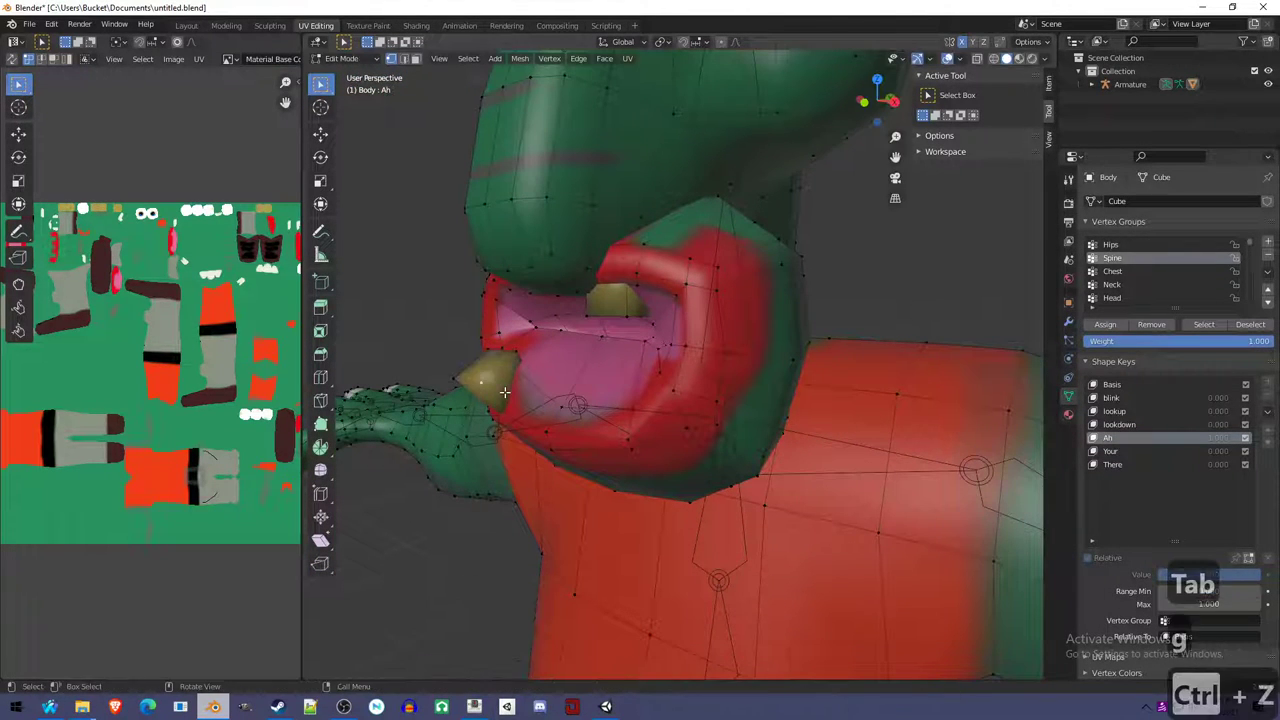
middle_drag(637, 410, 596, 378)
key(l)
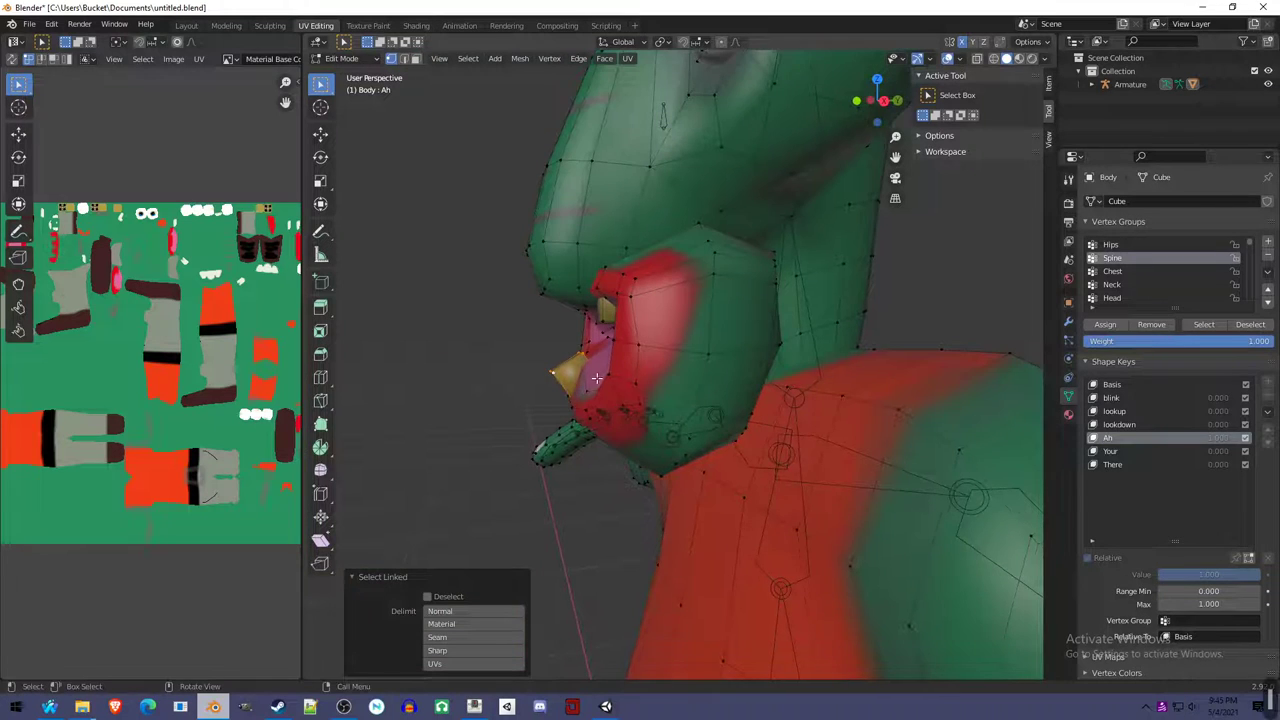
Reset the Ah shape key's value to 0.000 and make the Your shape key active.
key(Tab)
click(1153, 353)
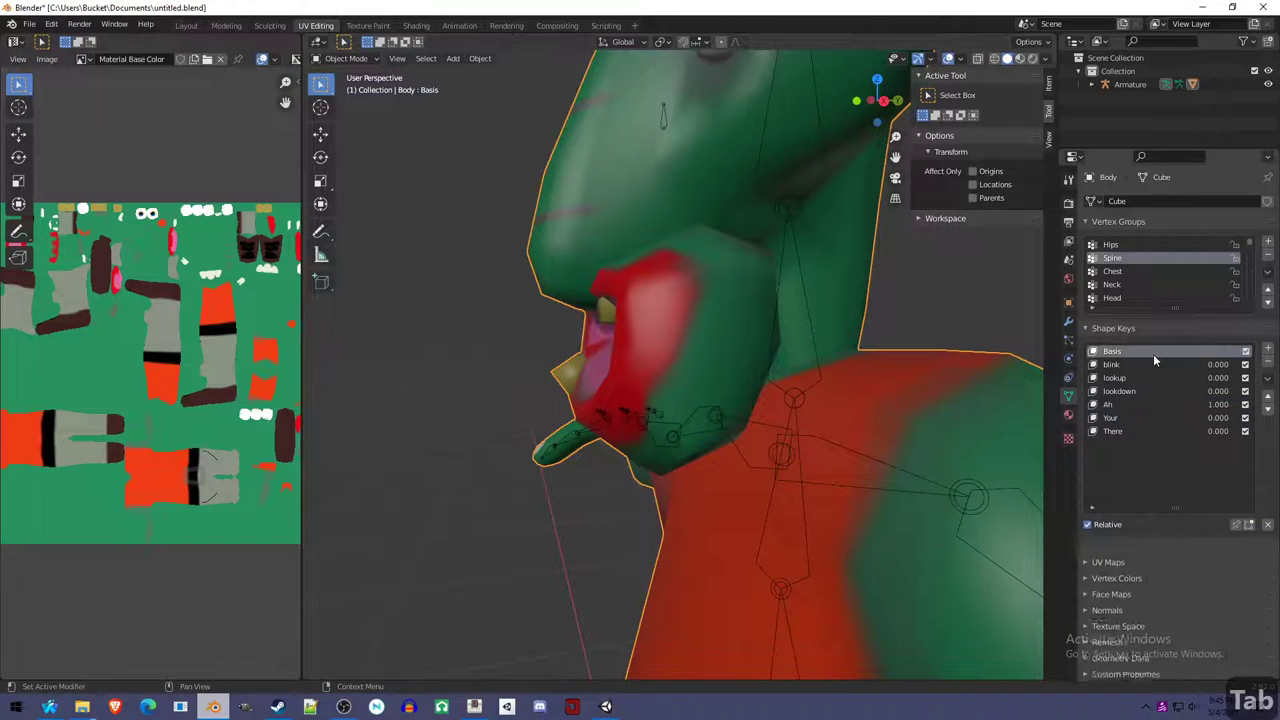
drag(1228, 408, 1180, 408)
click(1145, 417)
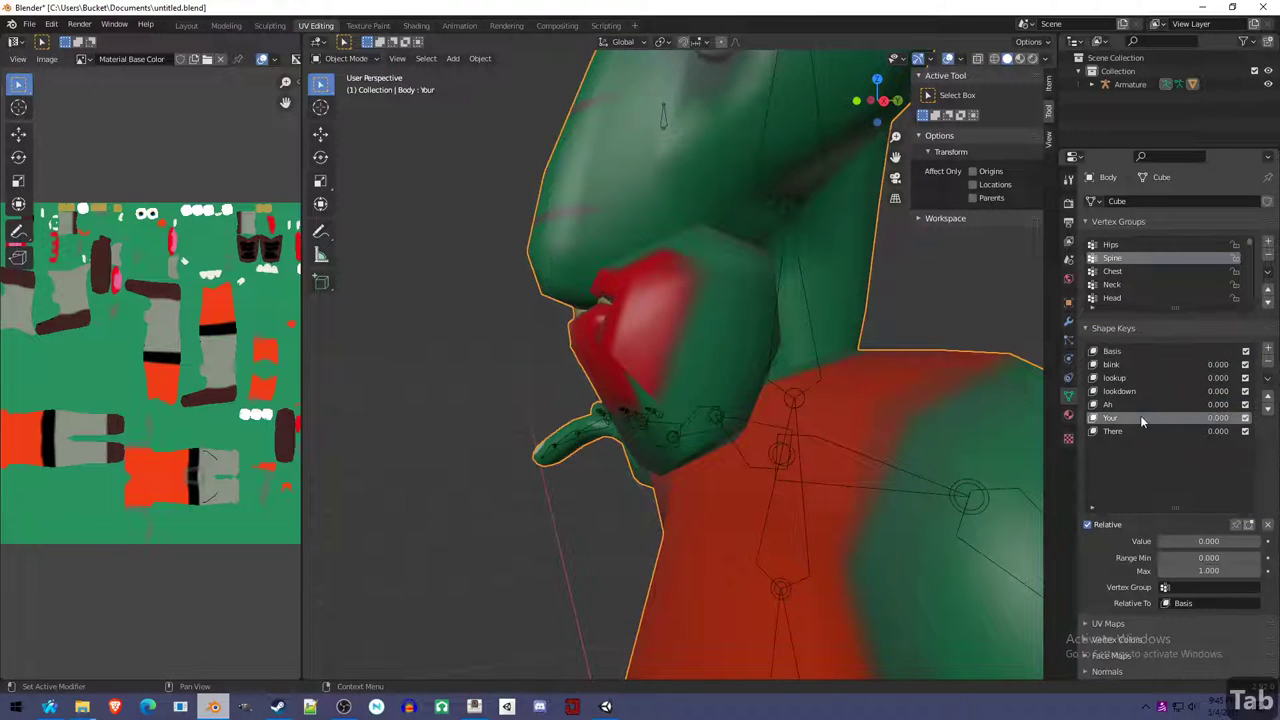
Open the Your shape key for editing in a right-side wireframe view and place the 3D cursor at the upper back of the mouth.
key(Tab)
key(z)
middle_drag(500, 320, 682, 357)
key(KP_3)
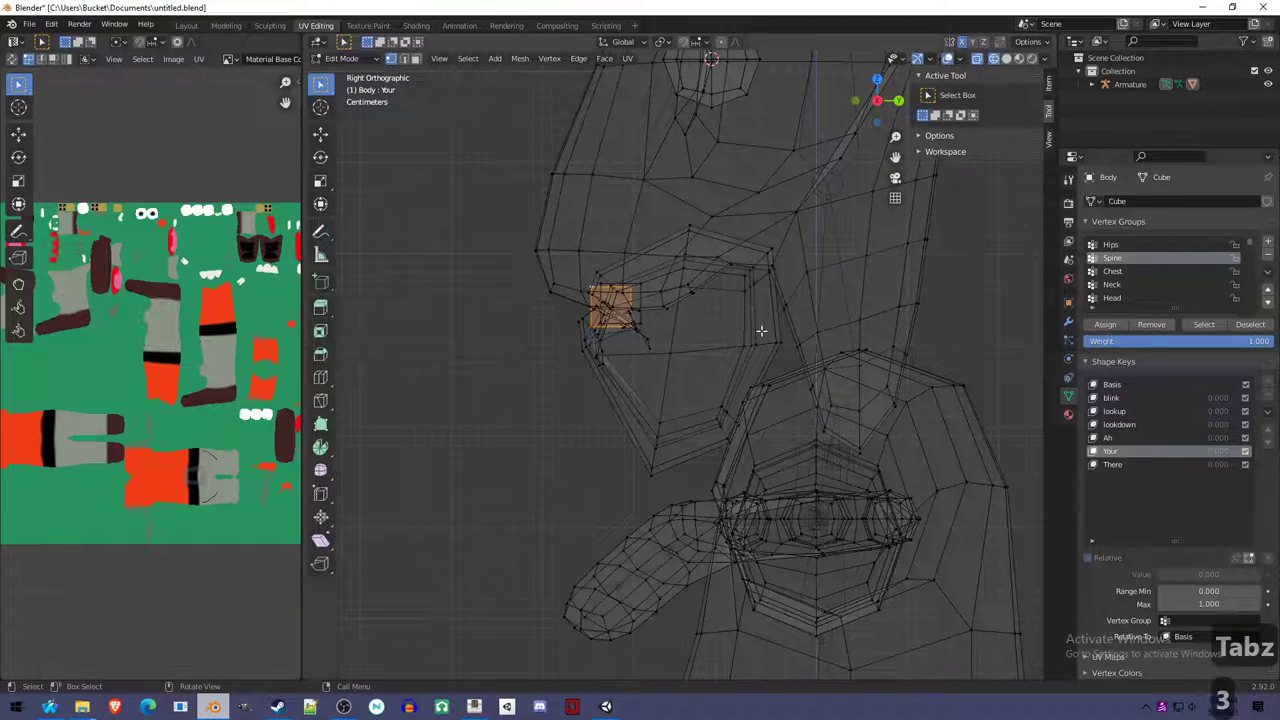
click(743, 280)
key(ctrl+z)
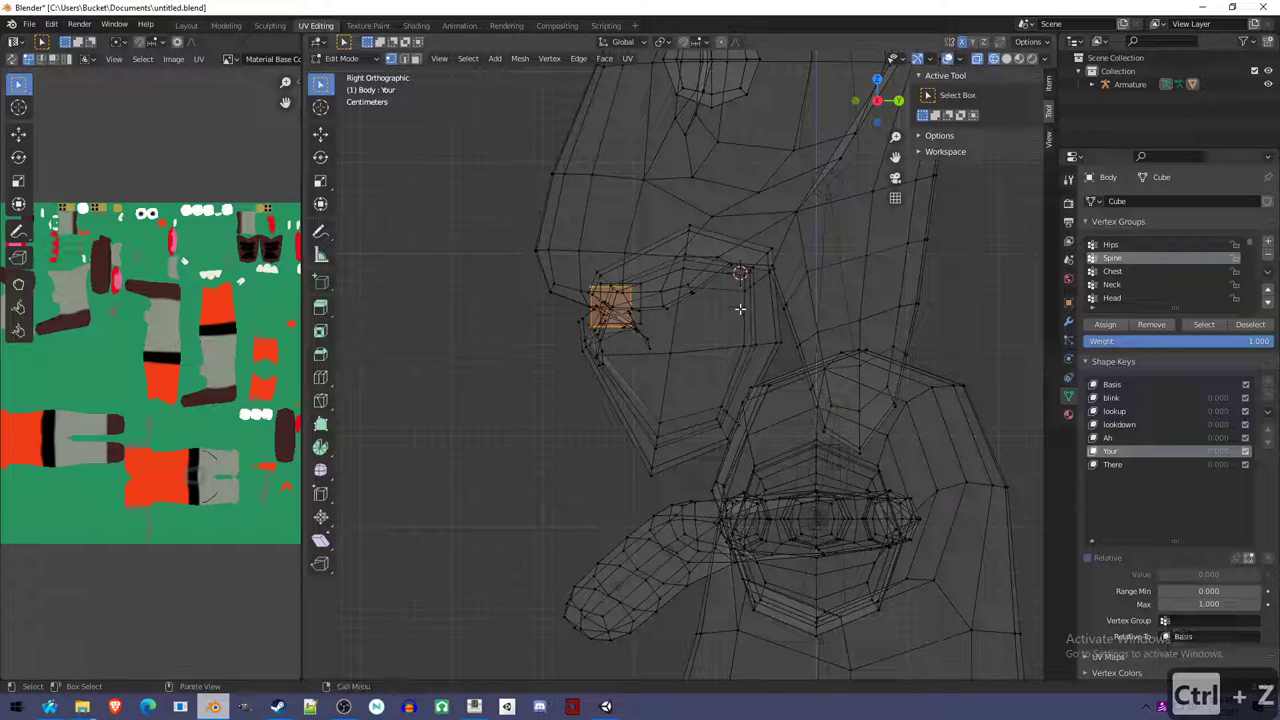
Rotate the armature's Neck bone forward in Pose Mode and return to the Body object's Armature modifier.
key(Tab)
click(1068, 321)
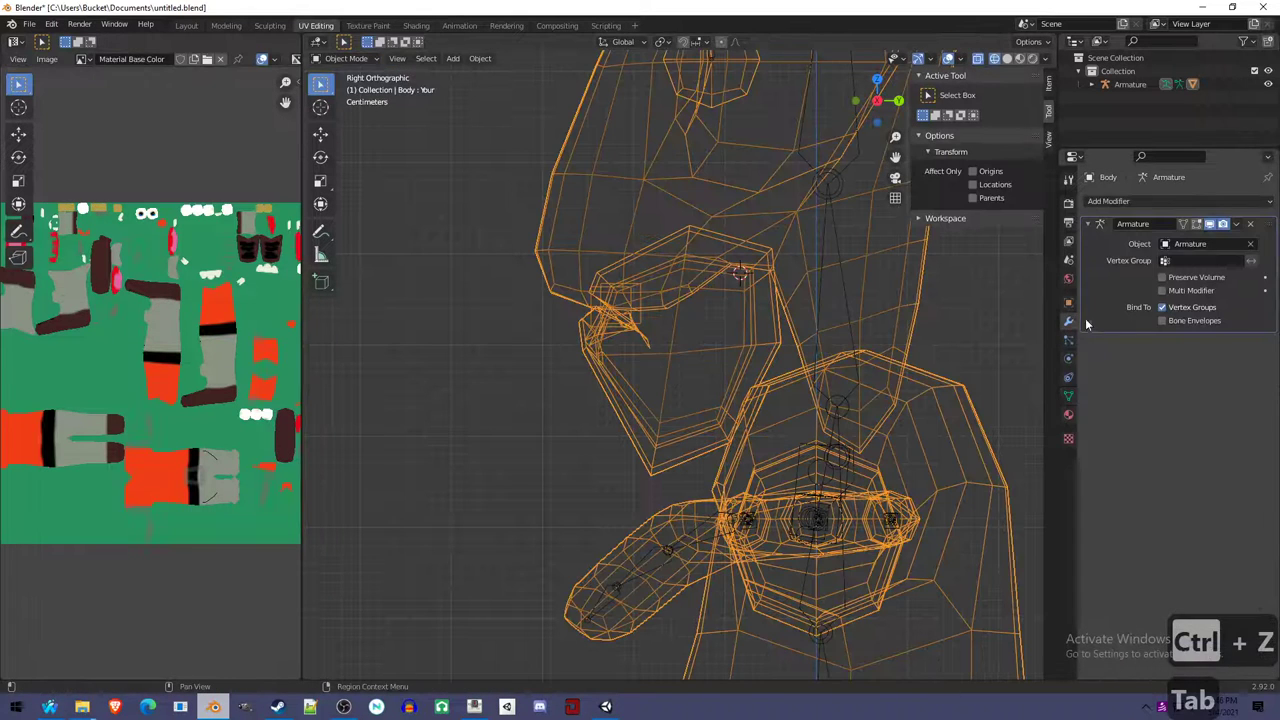
click(842, 259)
key(ctrl+Tab)
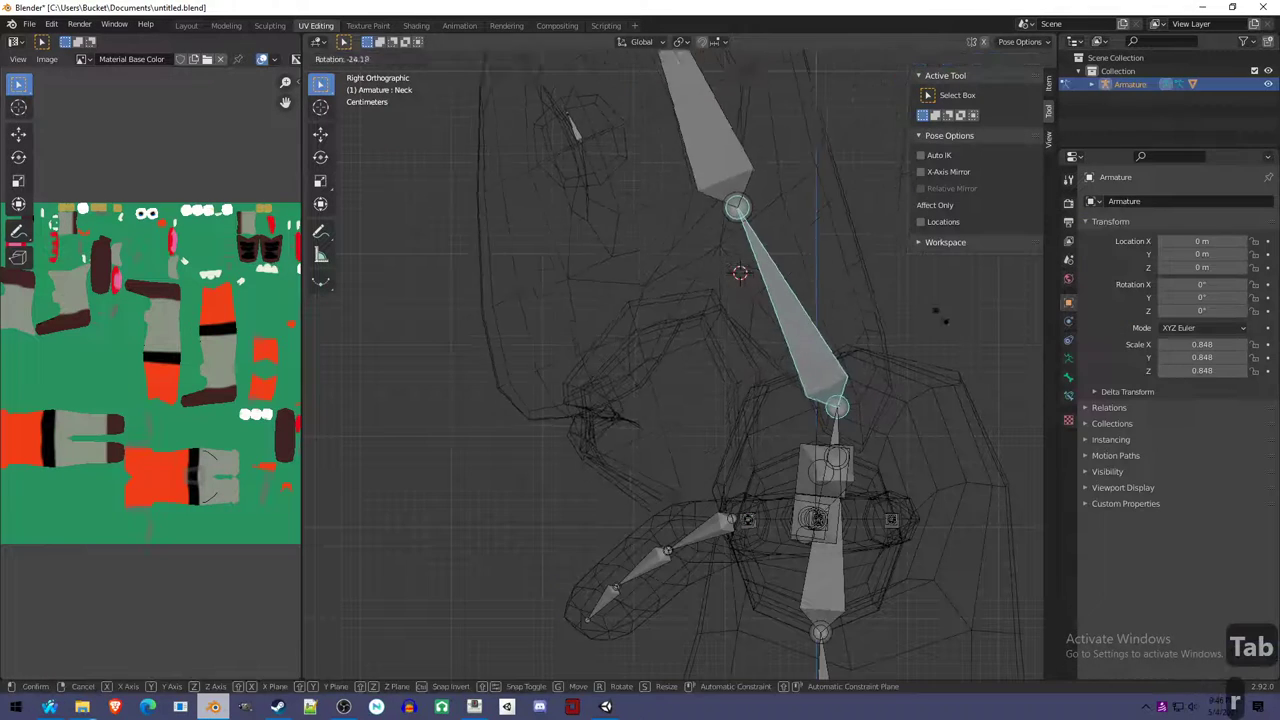
key(r)
click(832, 283)
key(ctrl+z)
key(ctrl+z)
key(ctrl+z)
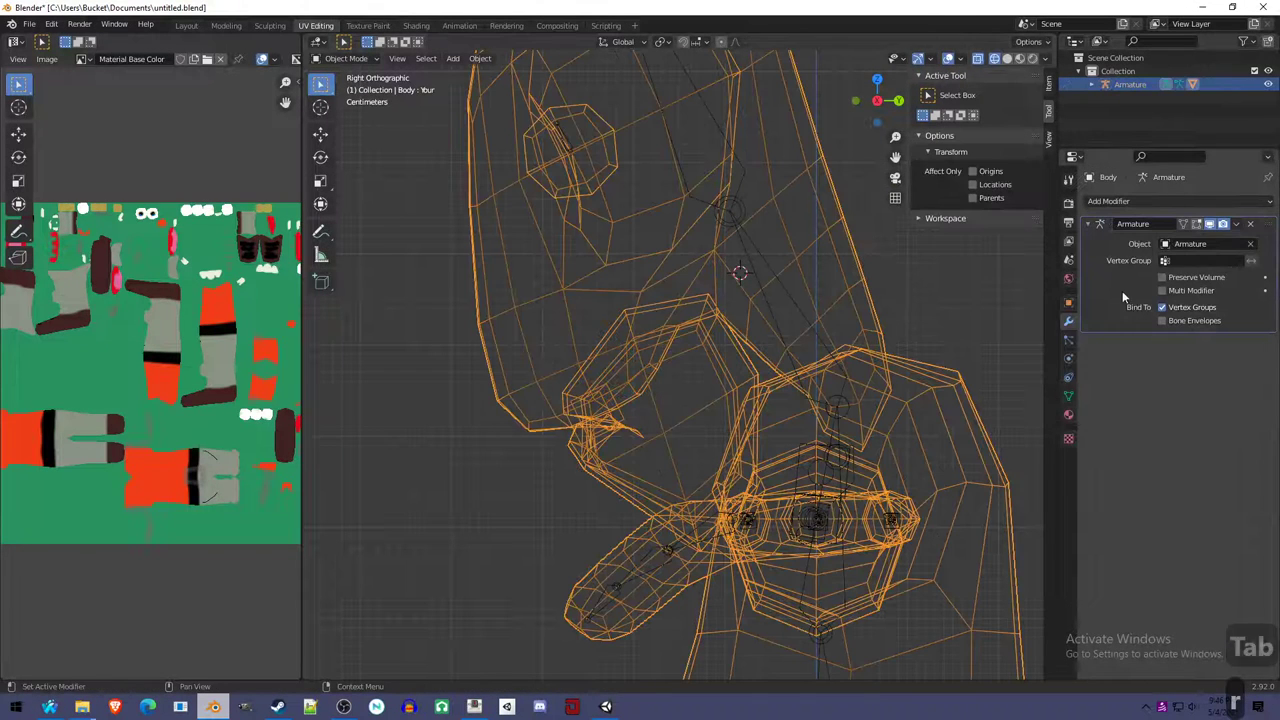
Save the Body's Armature modifier as a shape key and clear the Neck bone's rotation.
click(1237, 224)
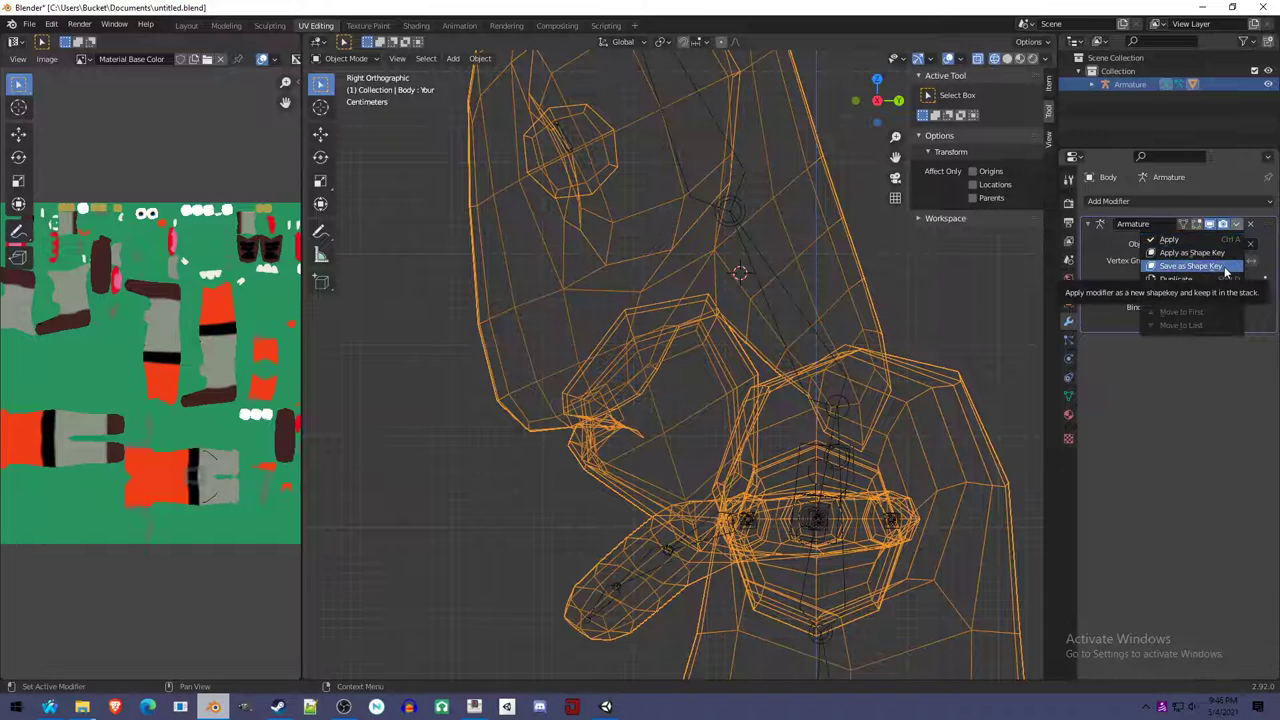
click(1203, 266)
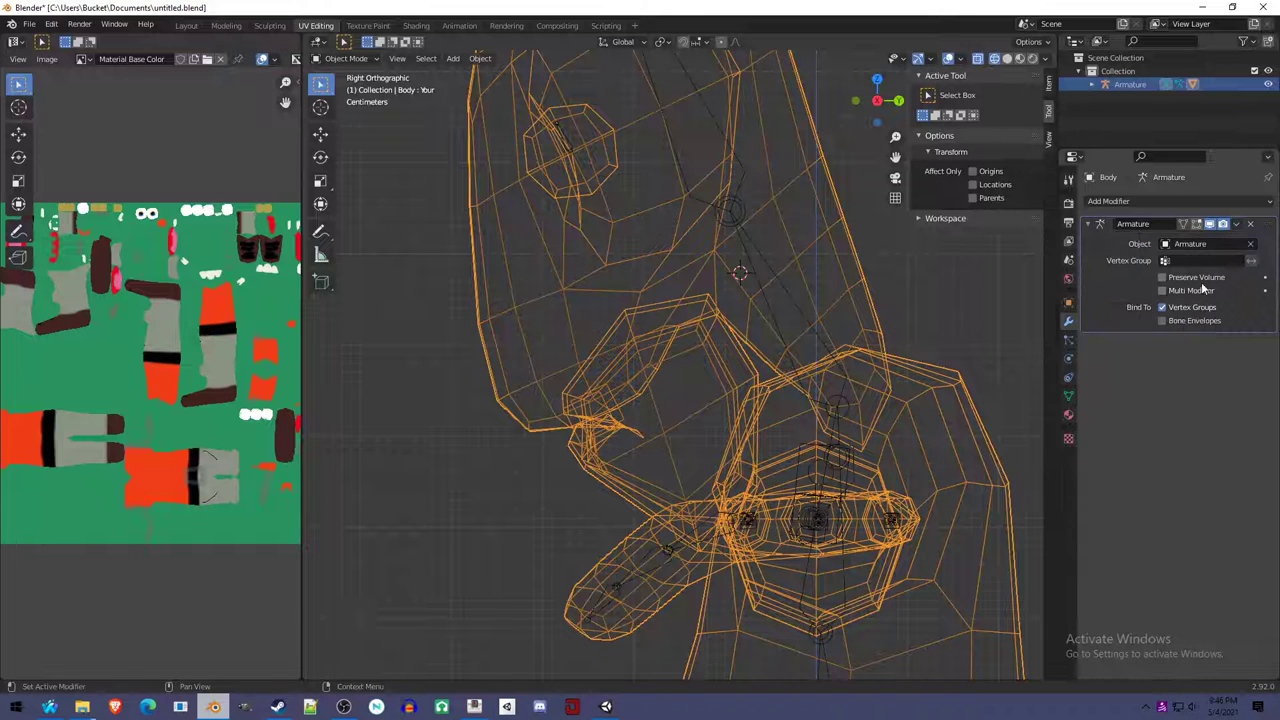
click(774, 313)
key(alt+r)
click(744, 345)
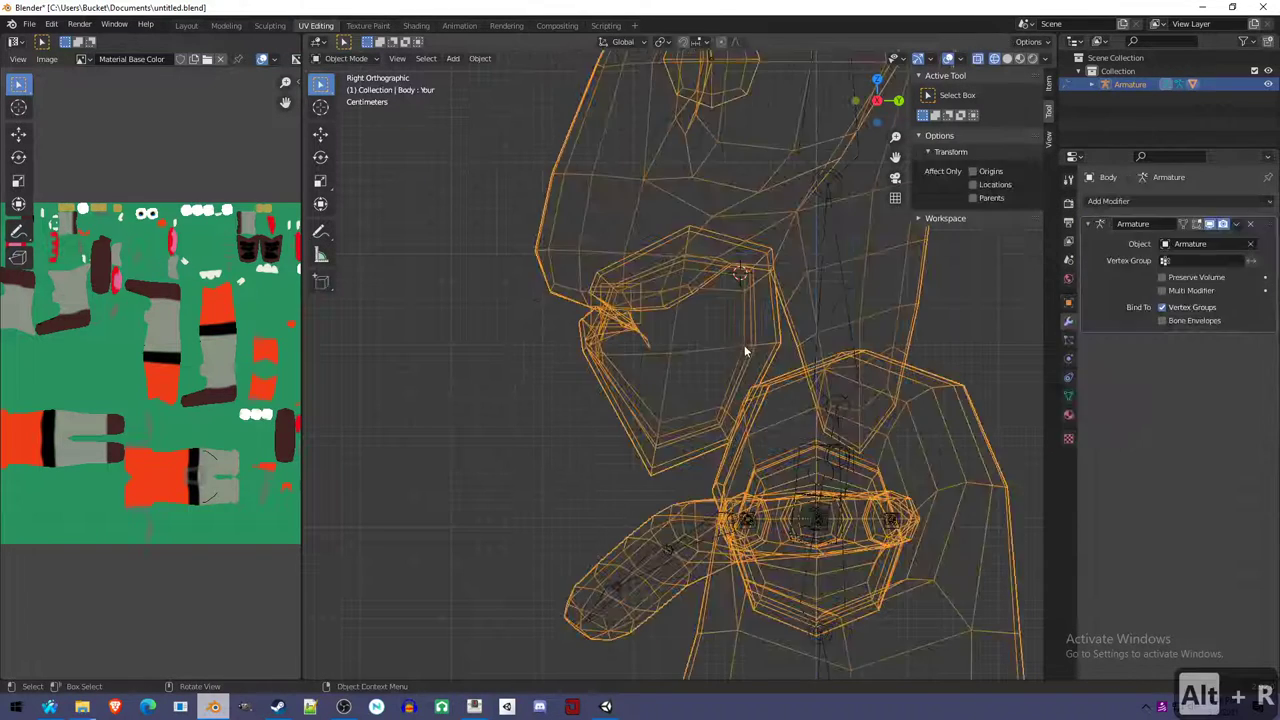
Test the value of the Armature shape key on the Body in solid shading.
click(1068, 396)
key(z)
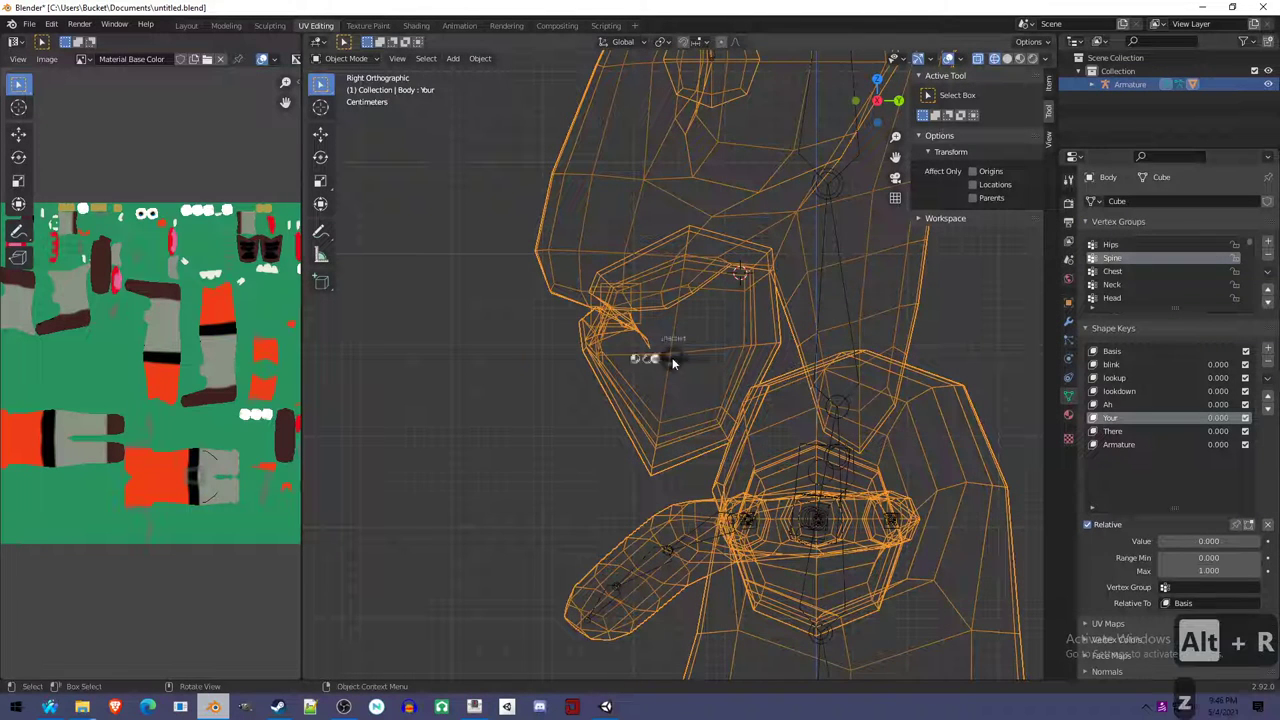
middle_drag(691, 368, 640, 350)
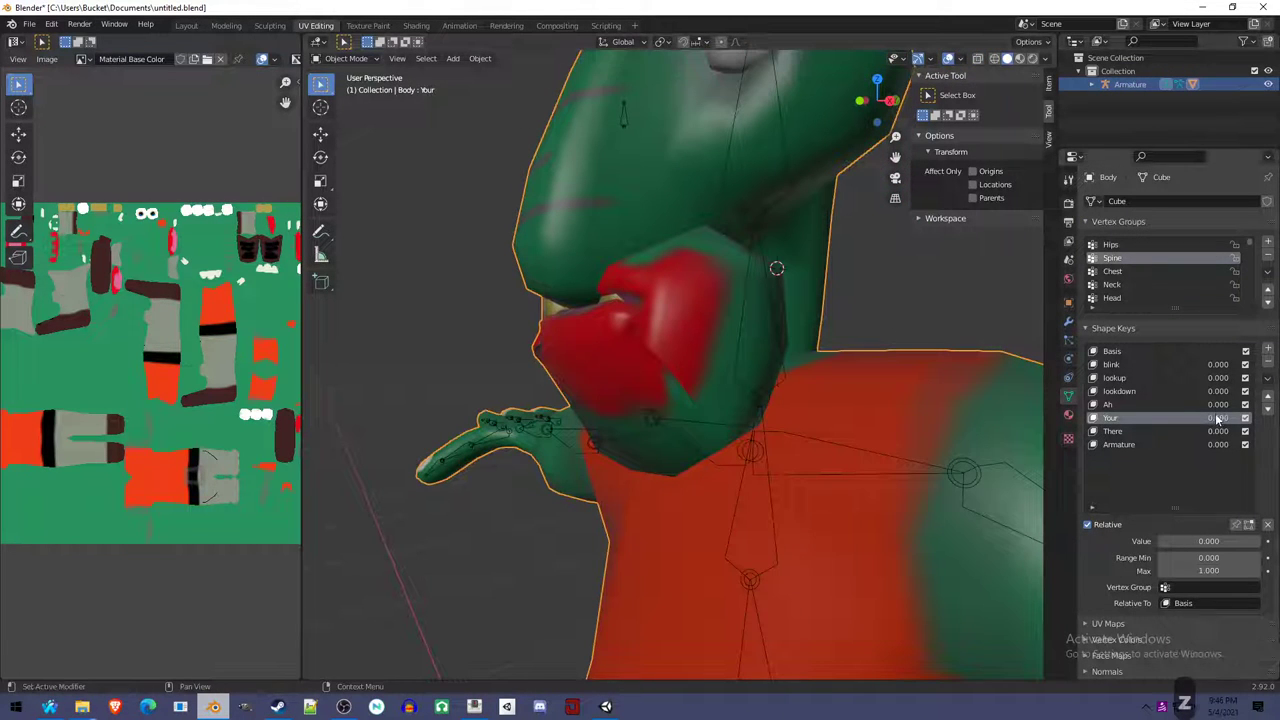
click(1168, 445)
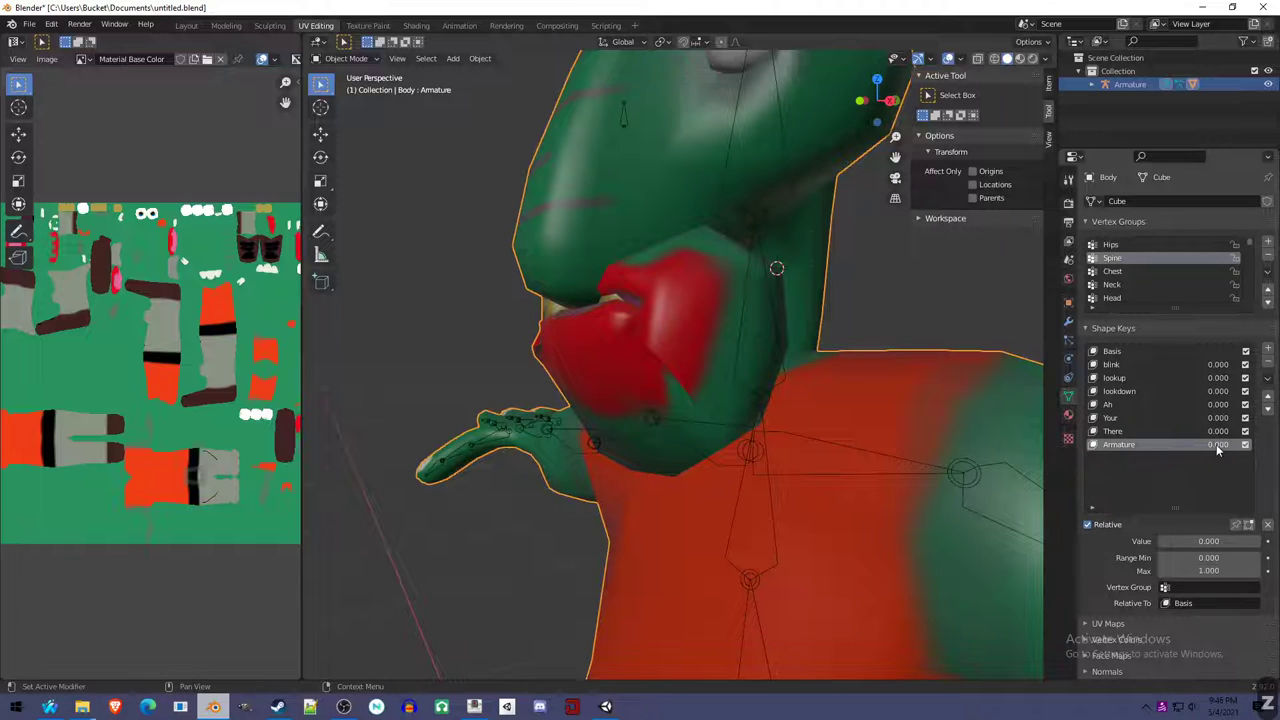
mouse_move(1216, 444)
mouse_down()
mouse_move(1262, 444)
mouse_move(1205, 444)
mouse_up()
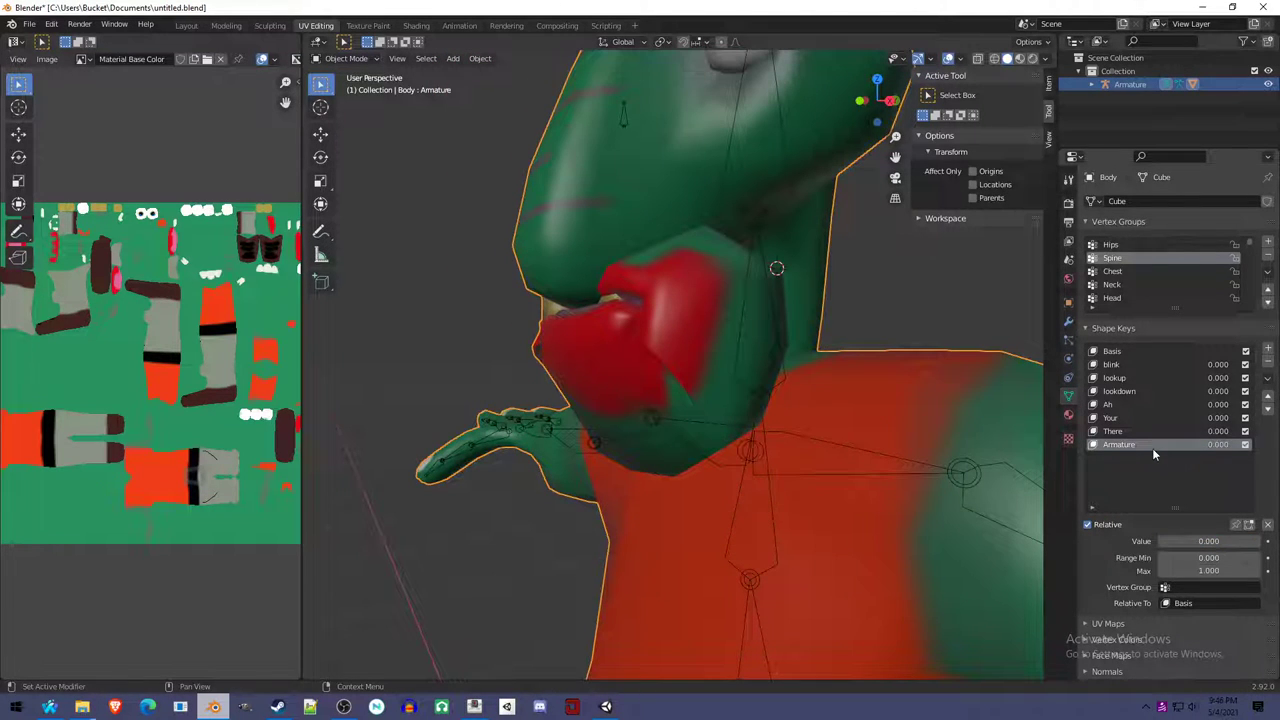
Check the Armature shape key's mesh in Edit Mode and remove that shape key.
key(Tab)
key(Tab)
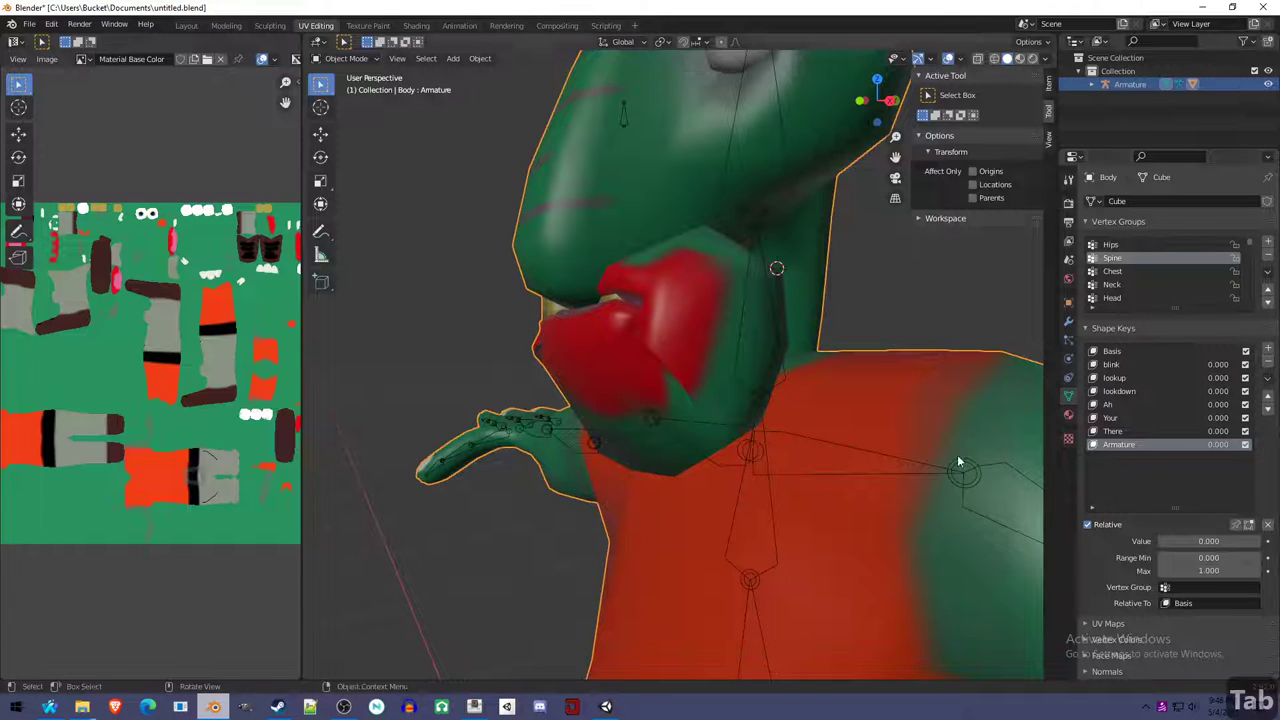
key(g)
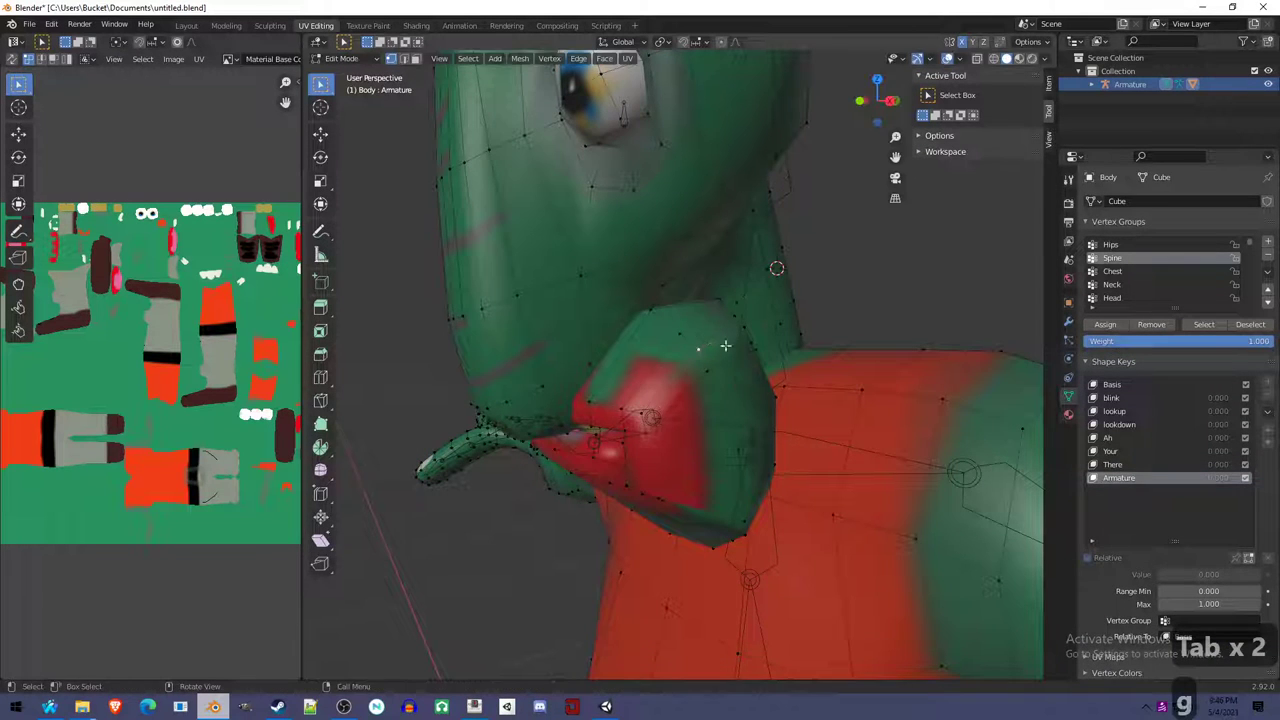
key(Tab)
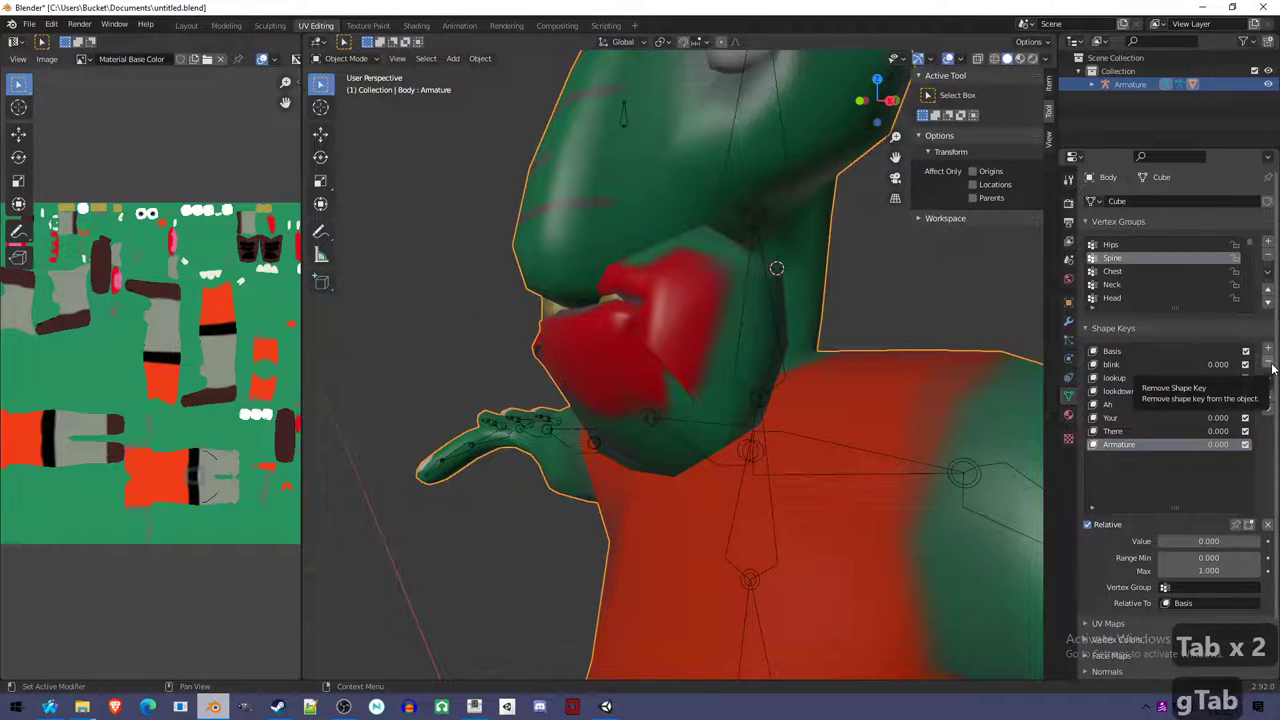
click(1269, 364)
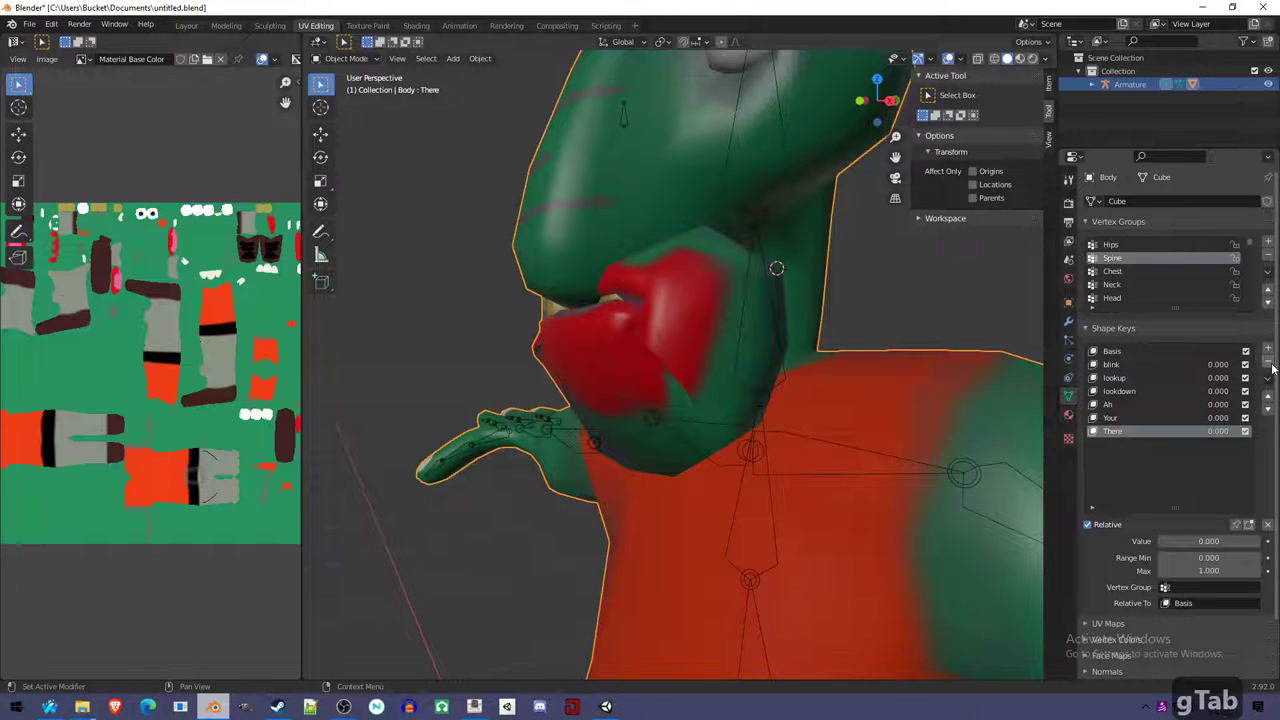
Open the Your shape key in Edit Mode and select the tooth's linked mesh in right wireframe view.
click(1149, 418)
key(Tab)
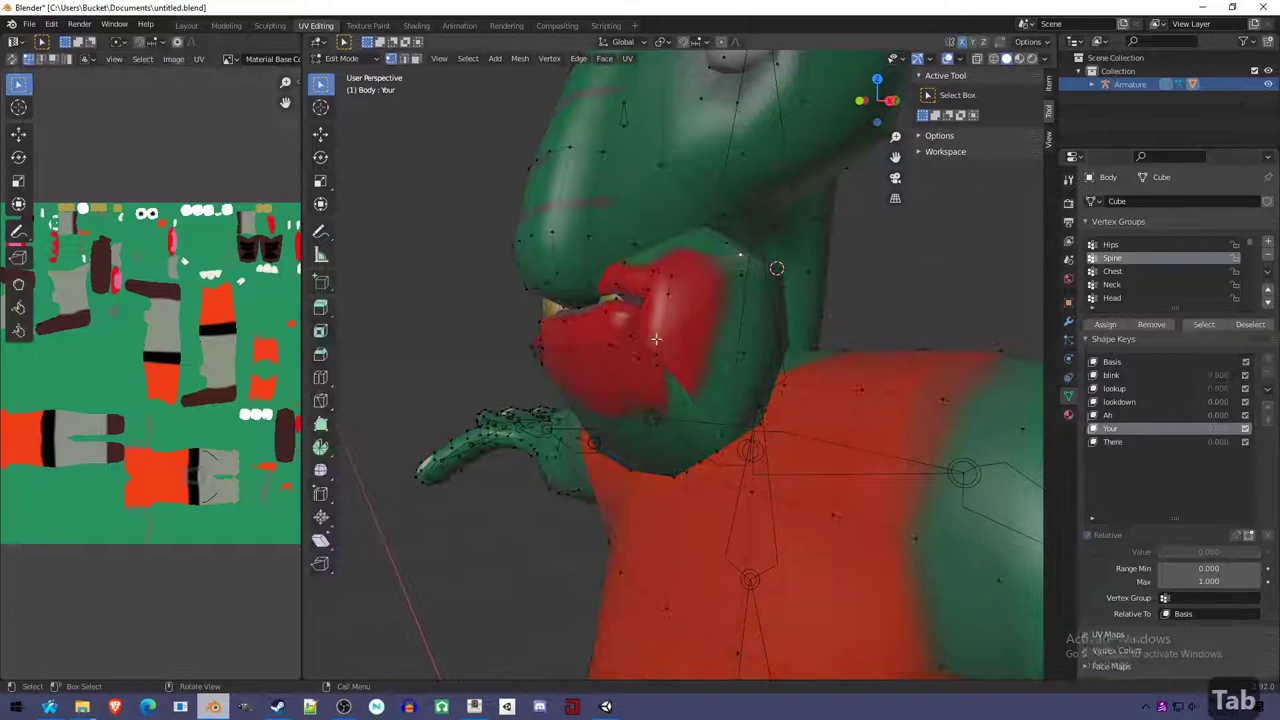
key(KP_3)
key(z)
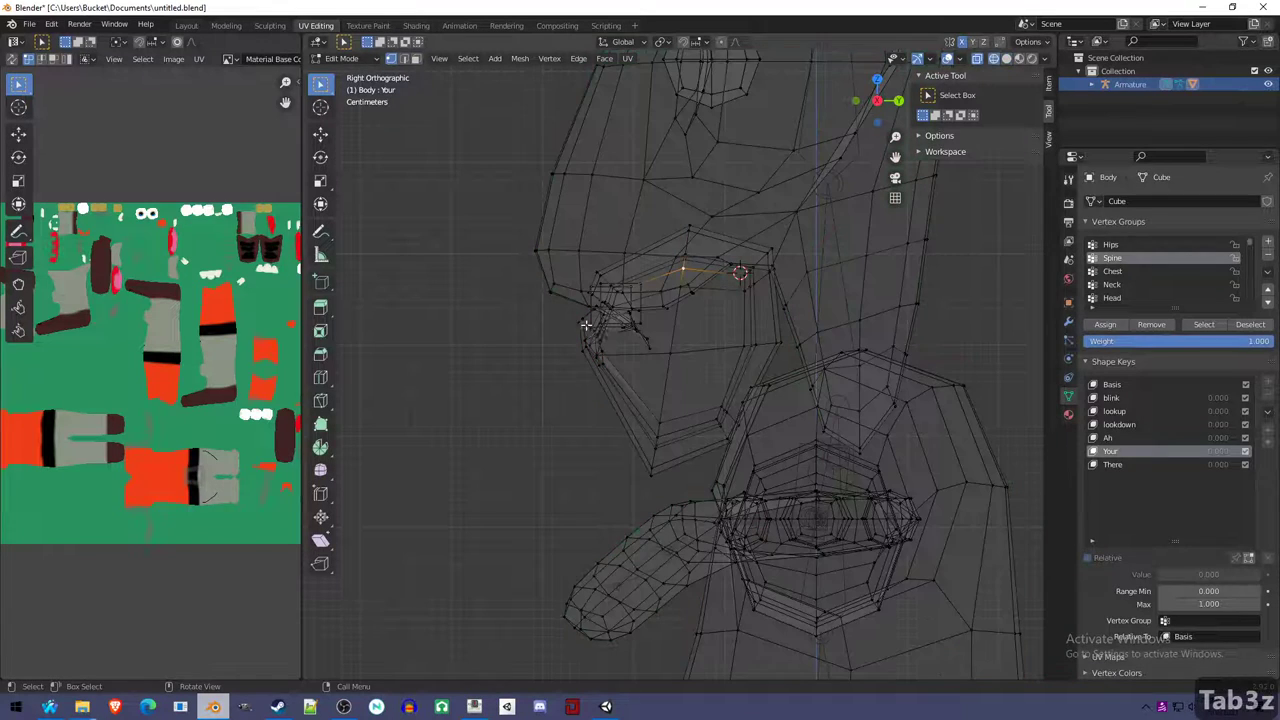
key(a)
key(a)
key(l)
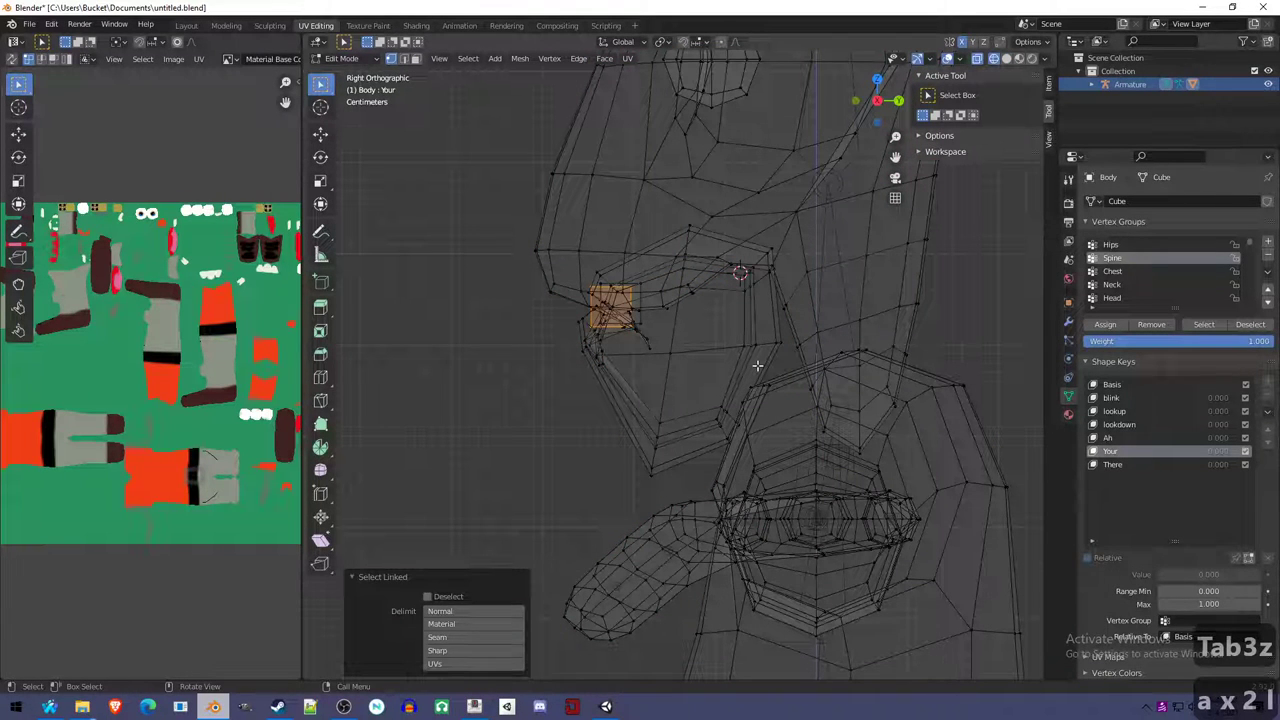
key(z)
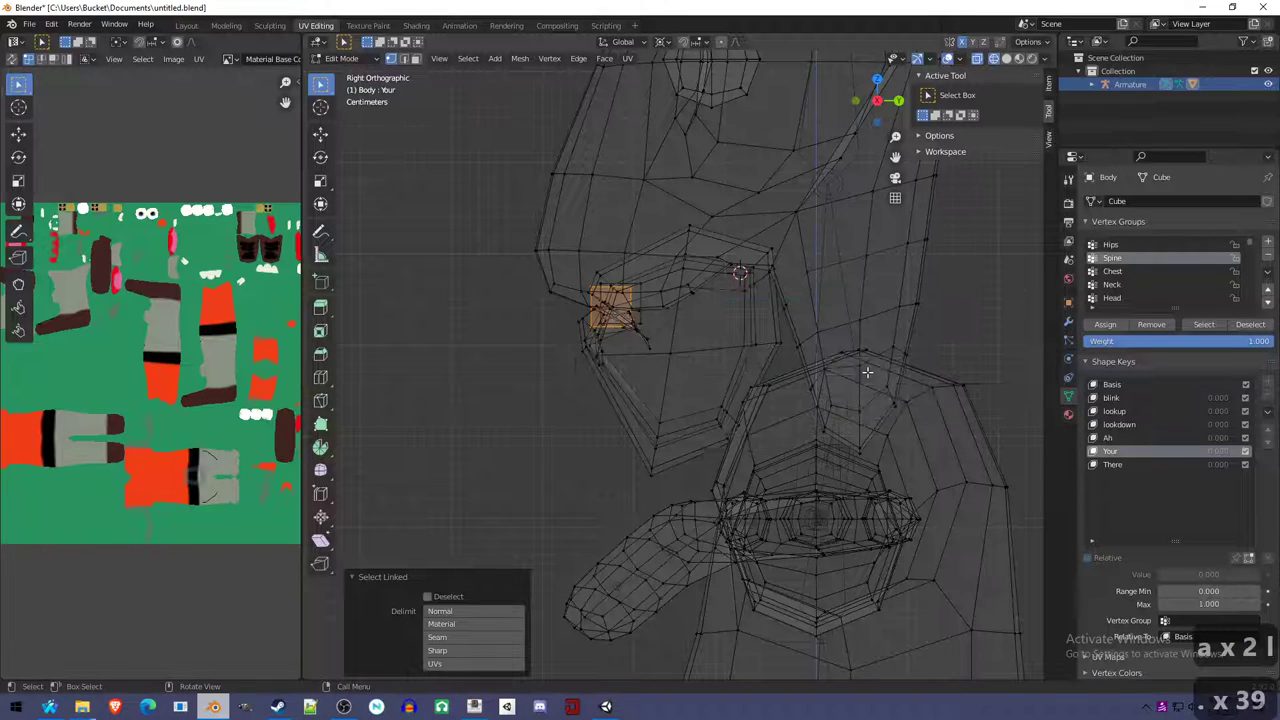
Set the pivot point to 3D Cursor and rotate the selected tooth -42° downward into the mouth.
click(663, 43)
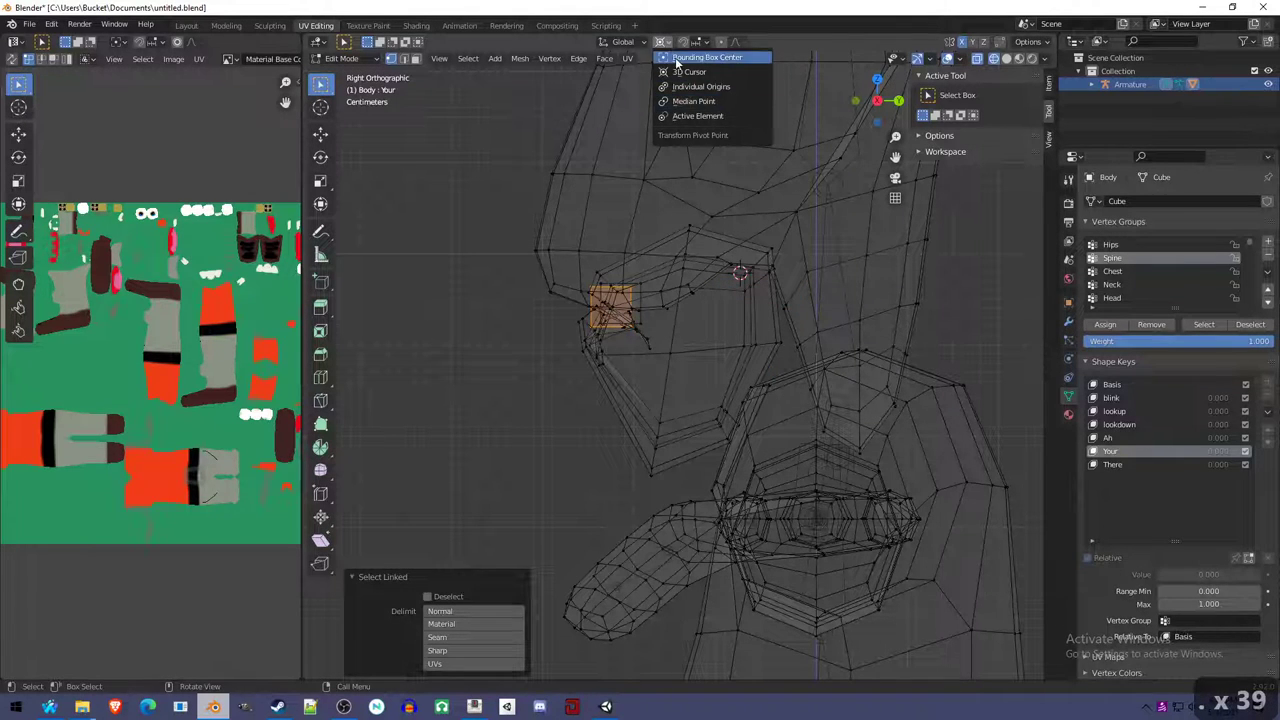
click(675, 57)
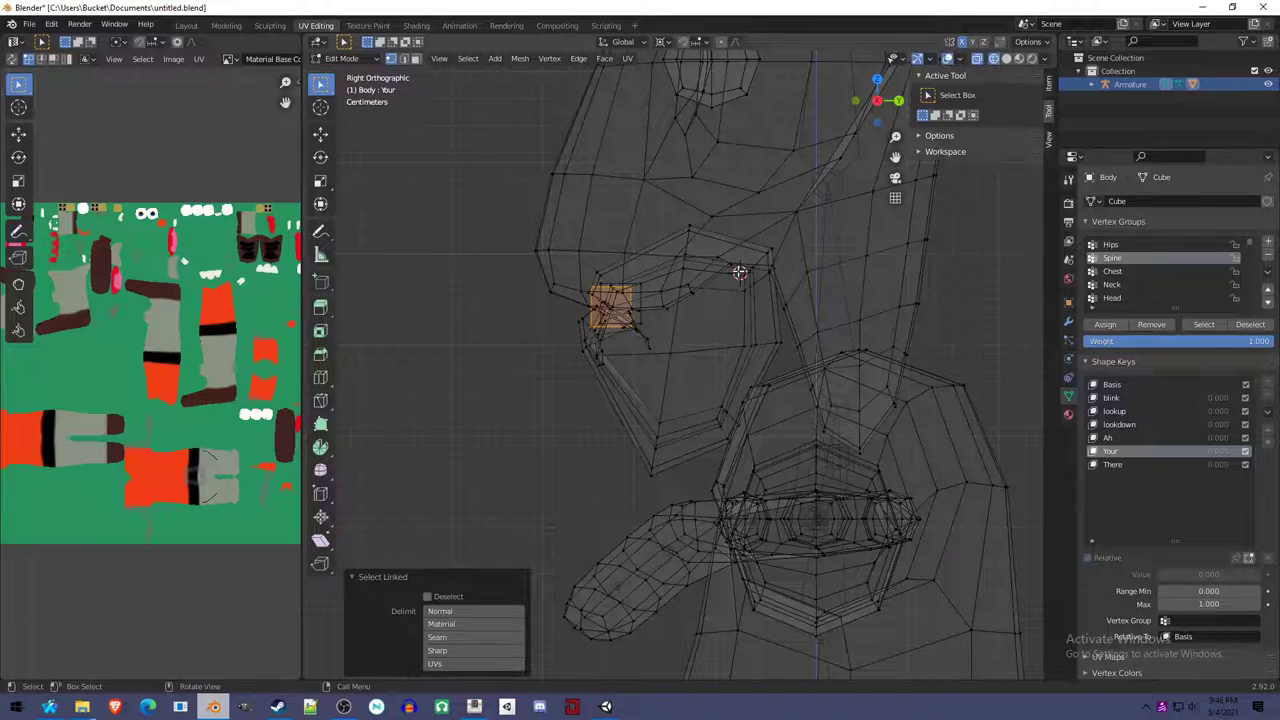
key(r)
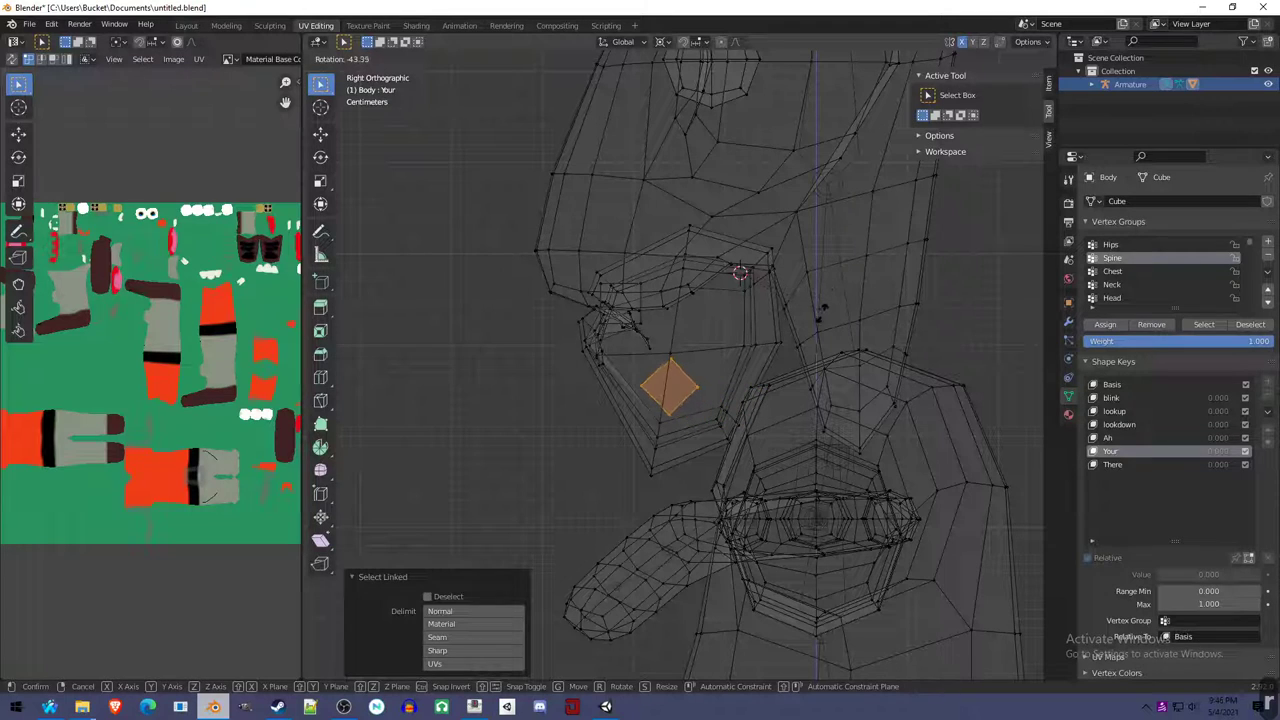
click(820, 308)
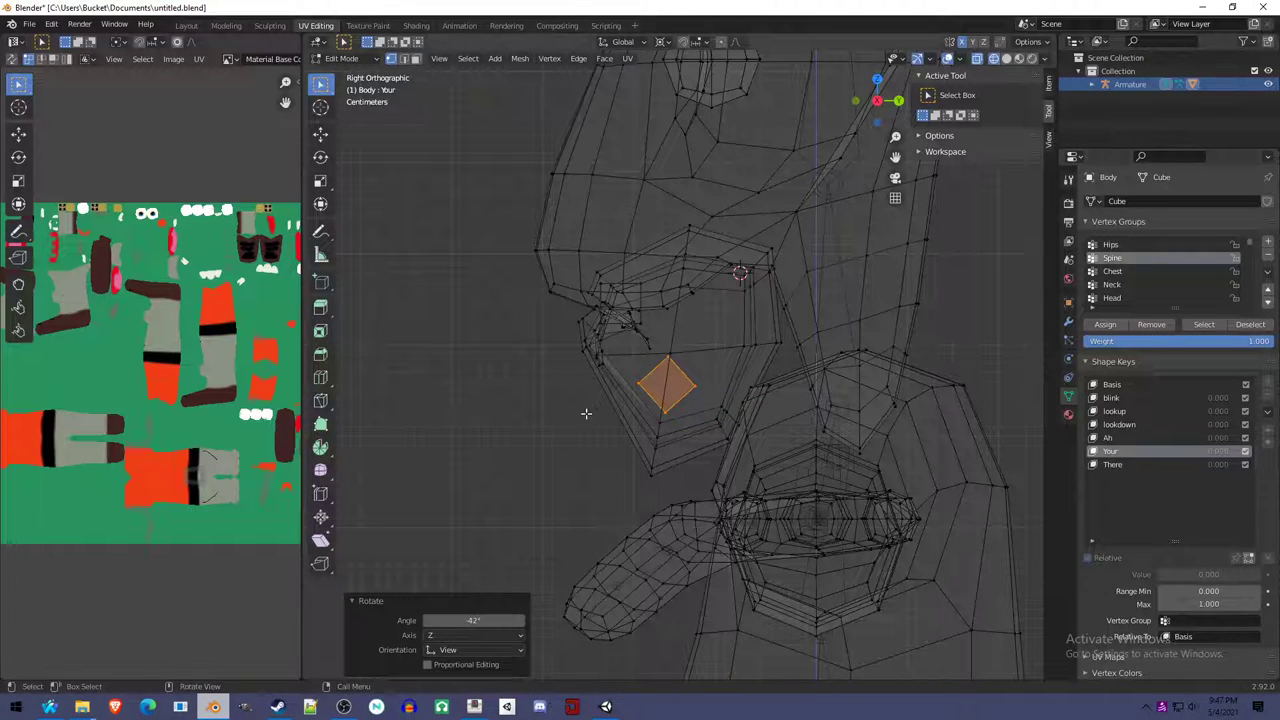
Select the linked mouth mesh, blend it from the Ah shape at 1.000, and return to solid shading.
key(a)
key(a)
key(l)
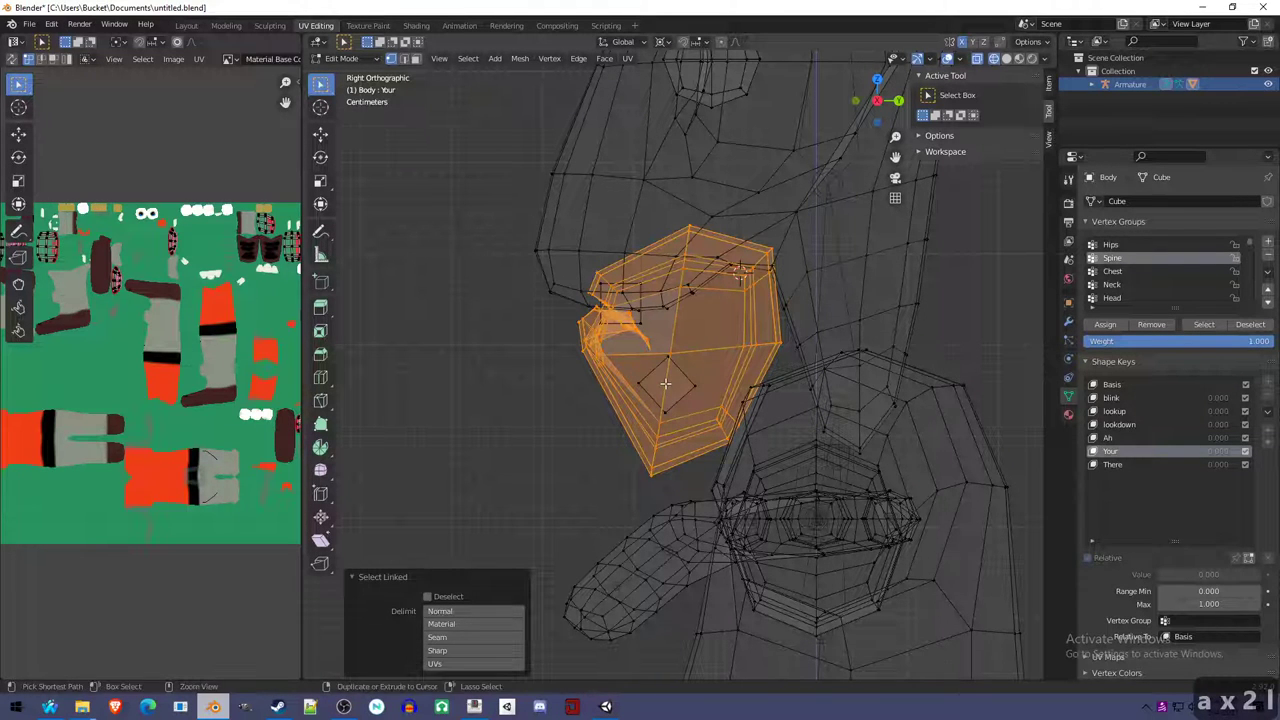
key(ctrl+v)
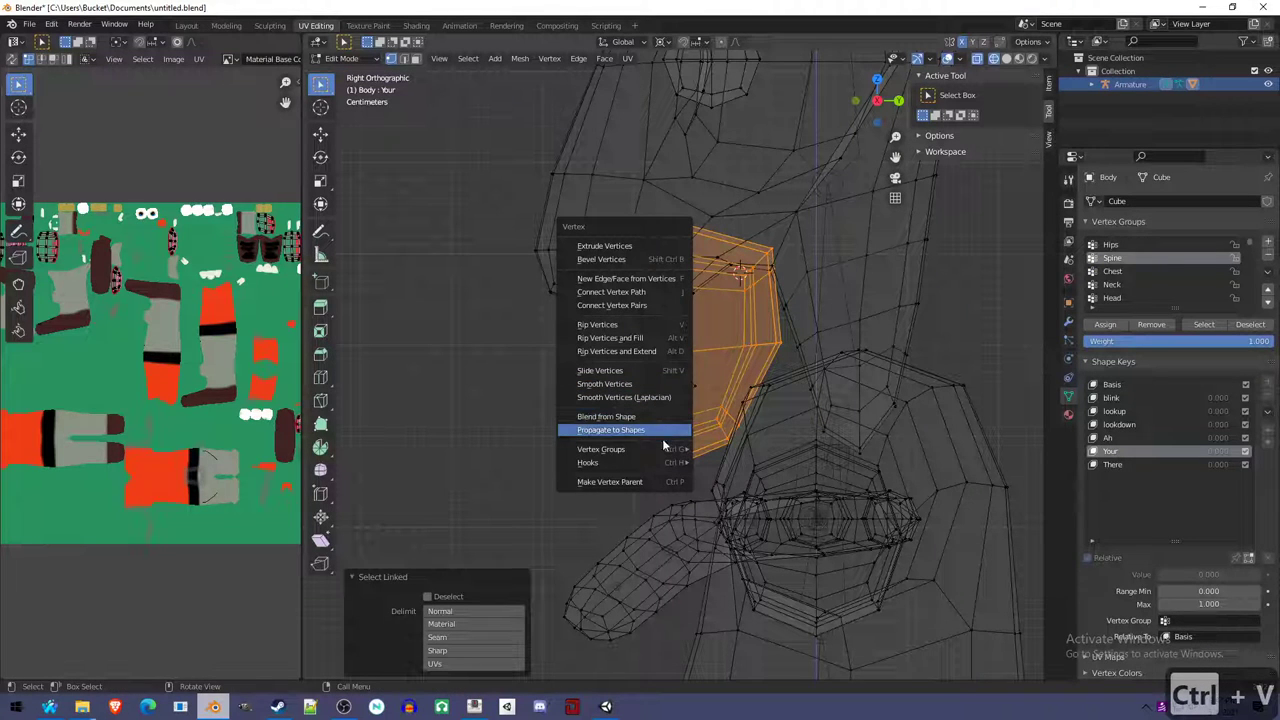
click(656, 414)
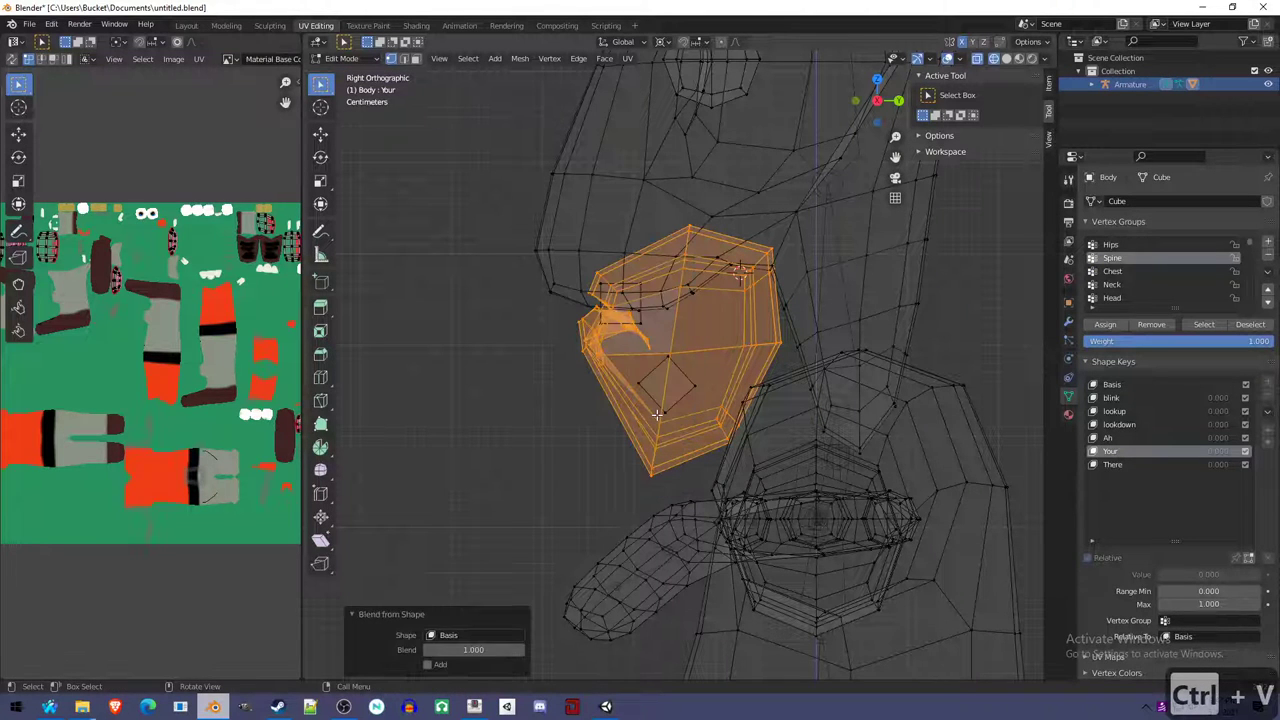
click(478, 635)
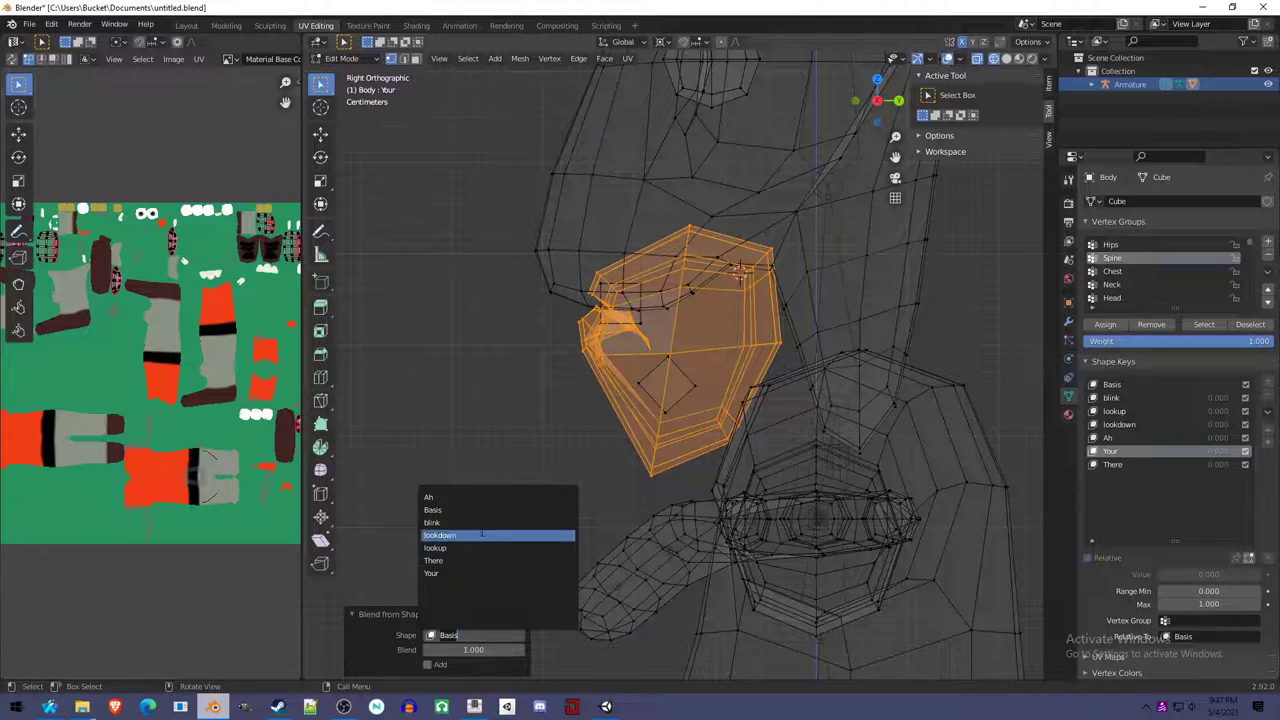
click(480, 497)
key(z)
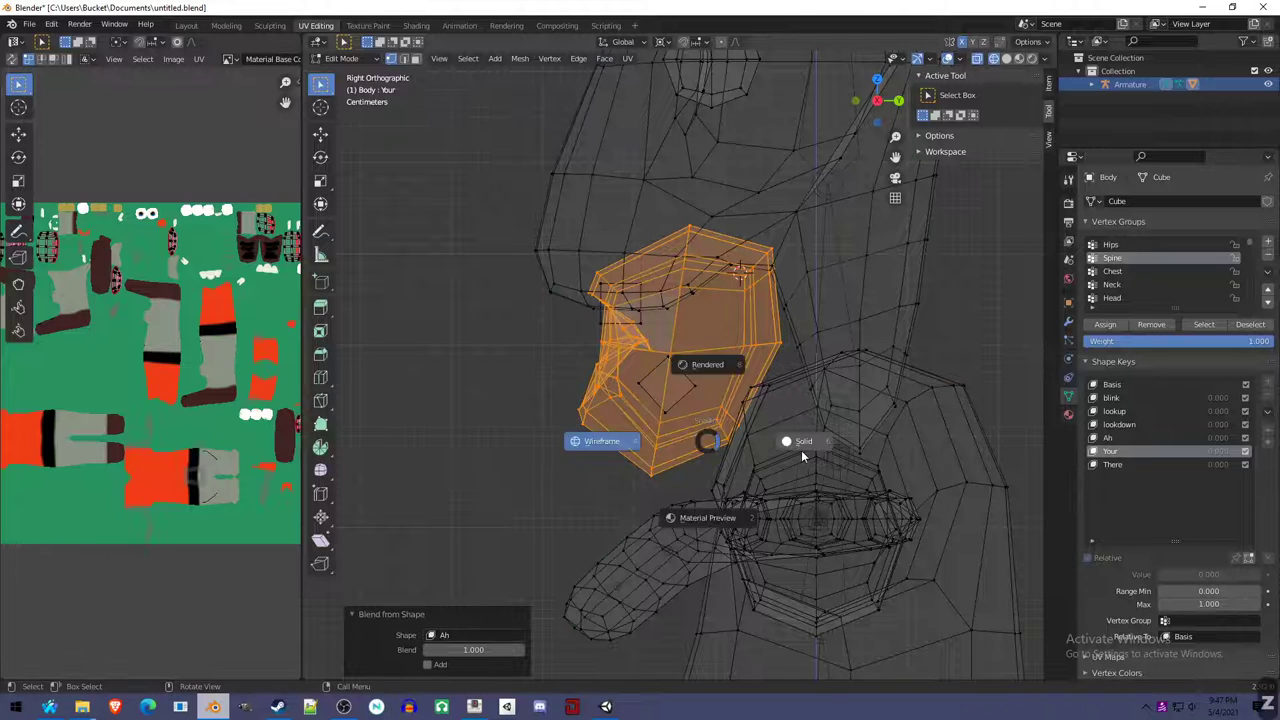
click(803, 454)
Select a vertex inside the mouth, grow the selection twice, and apply Smooth Vertices twice.
mouse_move(610, 450)
middle_down()
mouse_move(793, 446)
mouse_move(794, 430)
mouse_move(694, 426)
middle_up()
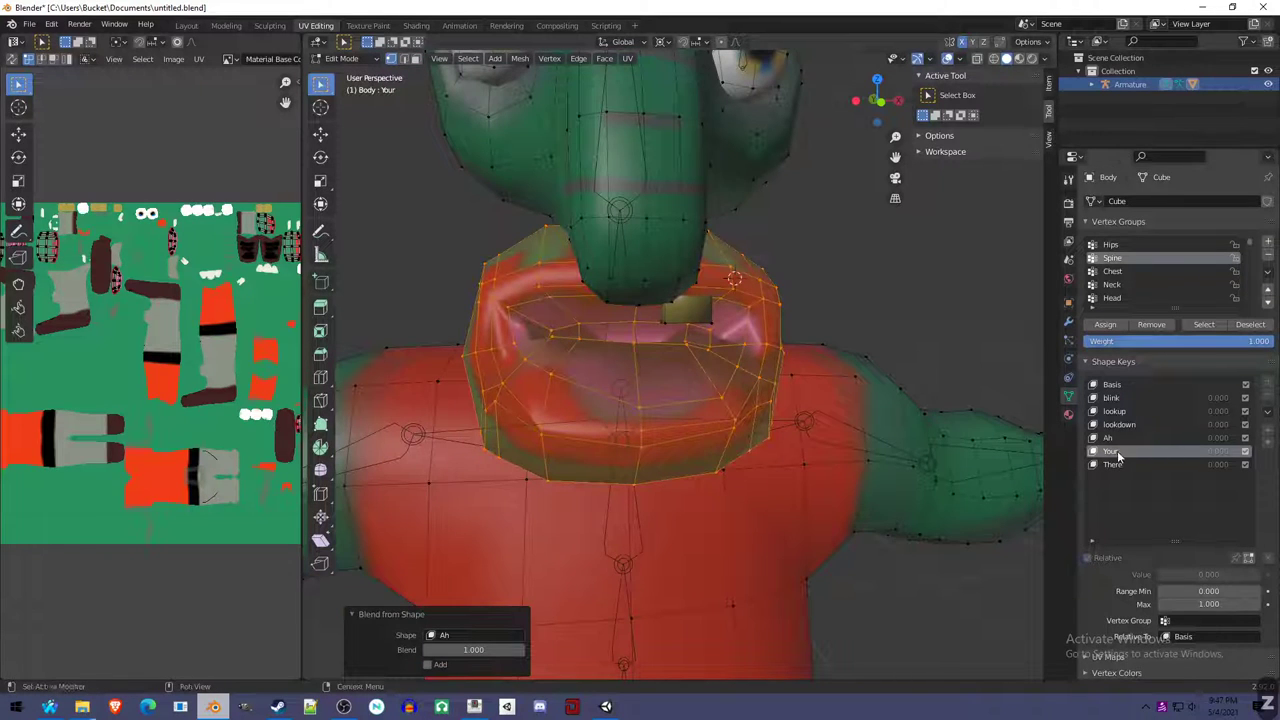
click(518, 344)
middle_drag(723, 420, 733, 372)
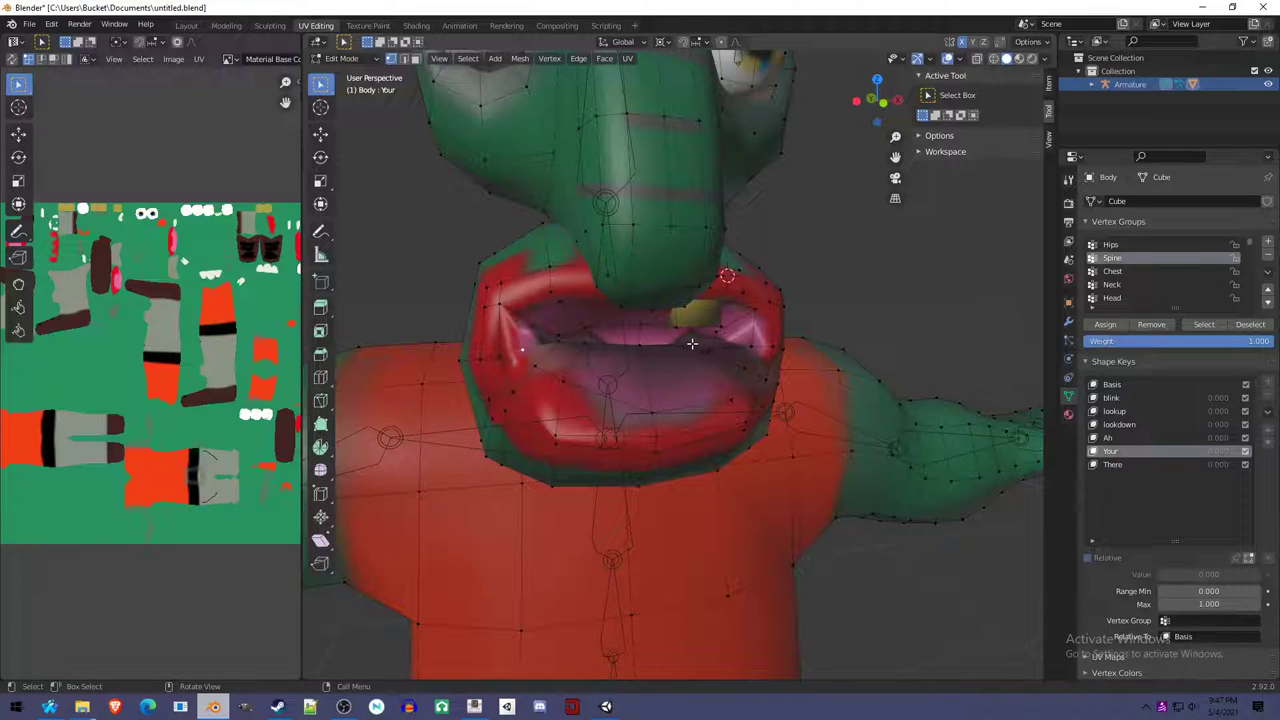
middle_drag(634, 341, 626, 377)
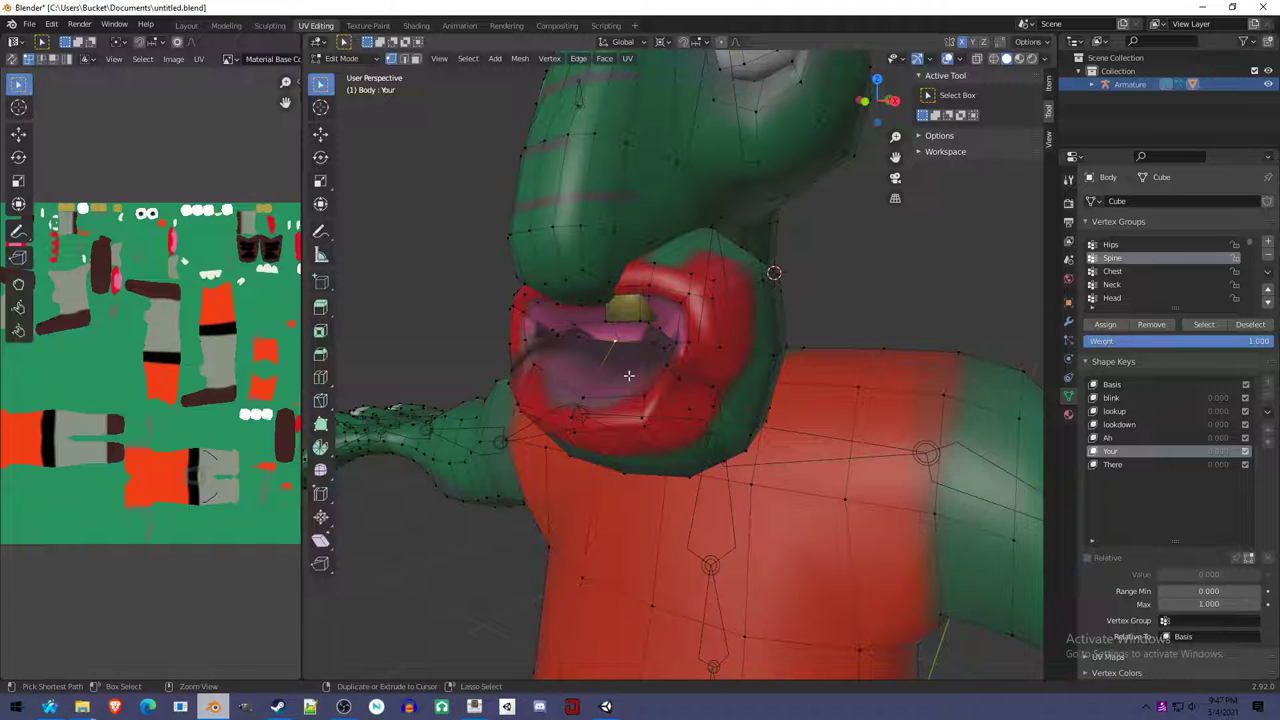
key(ctrl+KP_Add)
key(ctrl+KP_Add)
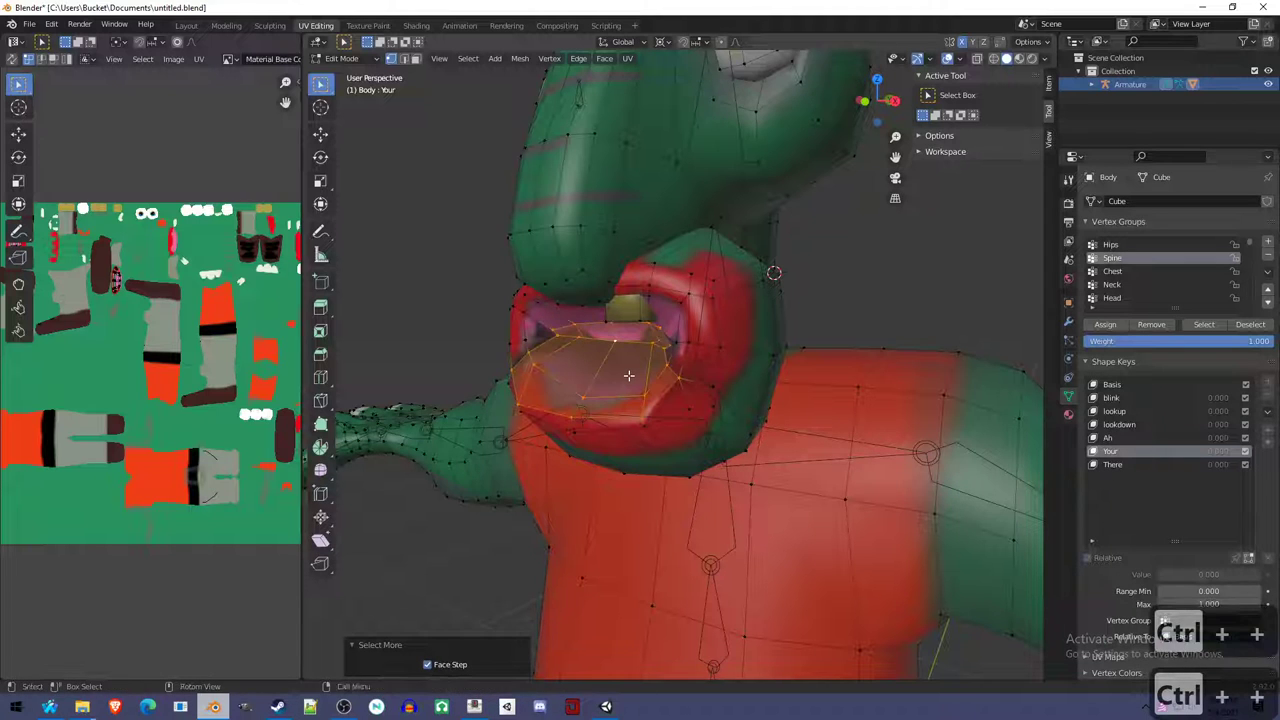
key(ctrl+v)
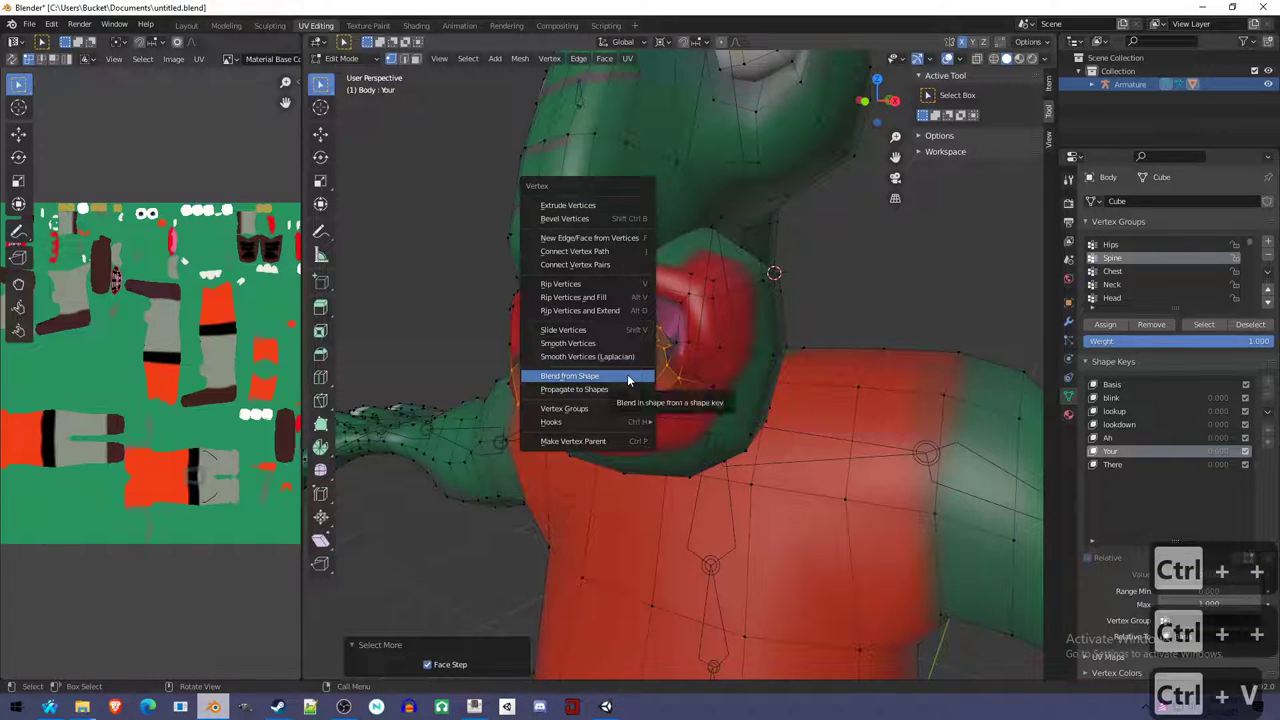
click(613, 344)
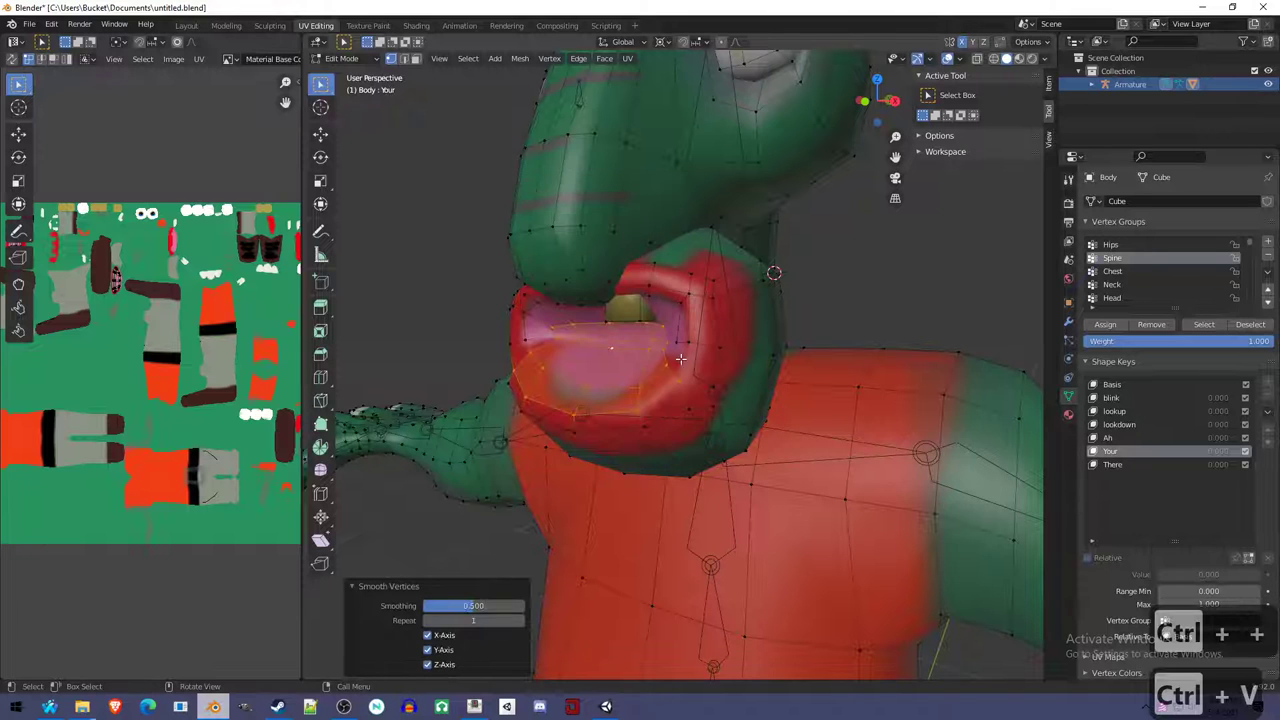
key(ctrl+v)
click(690, 355)
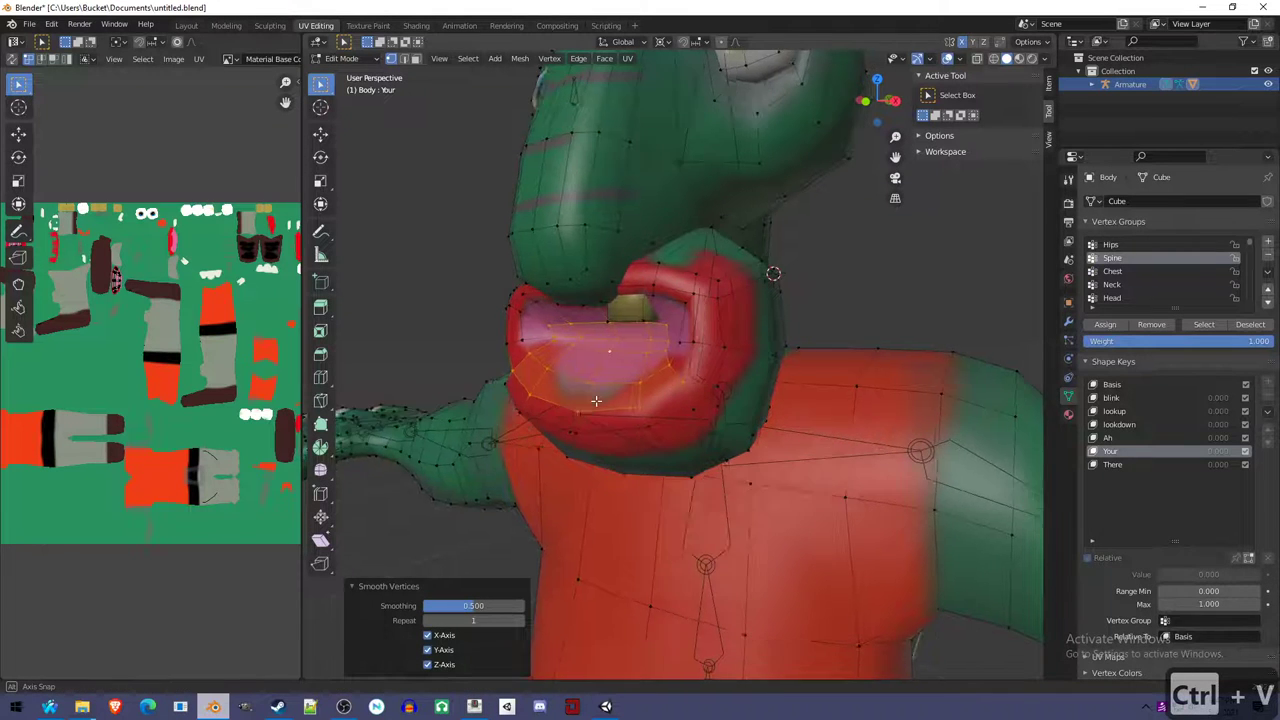
Select the linked tooth mesh in wireframe and check its position behind the inner mouth surface in solid shading.
mouse_move(692, 354)
middle_down()
mouse_move(680, 380)
mouse_move(738, 392)
mouse_move(645, 408)
mouse_move(600, 389)
mouse_move(671, 406)
middle_up()
key(alt+h)
key(z)
key(z)
key(a)
key(a)
key(l)
key(z)
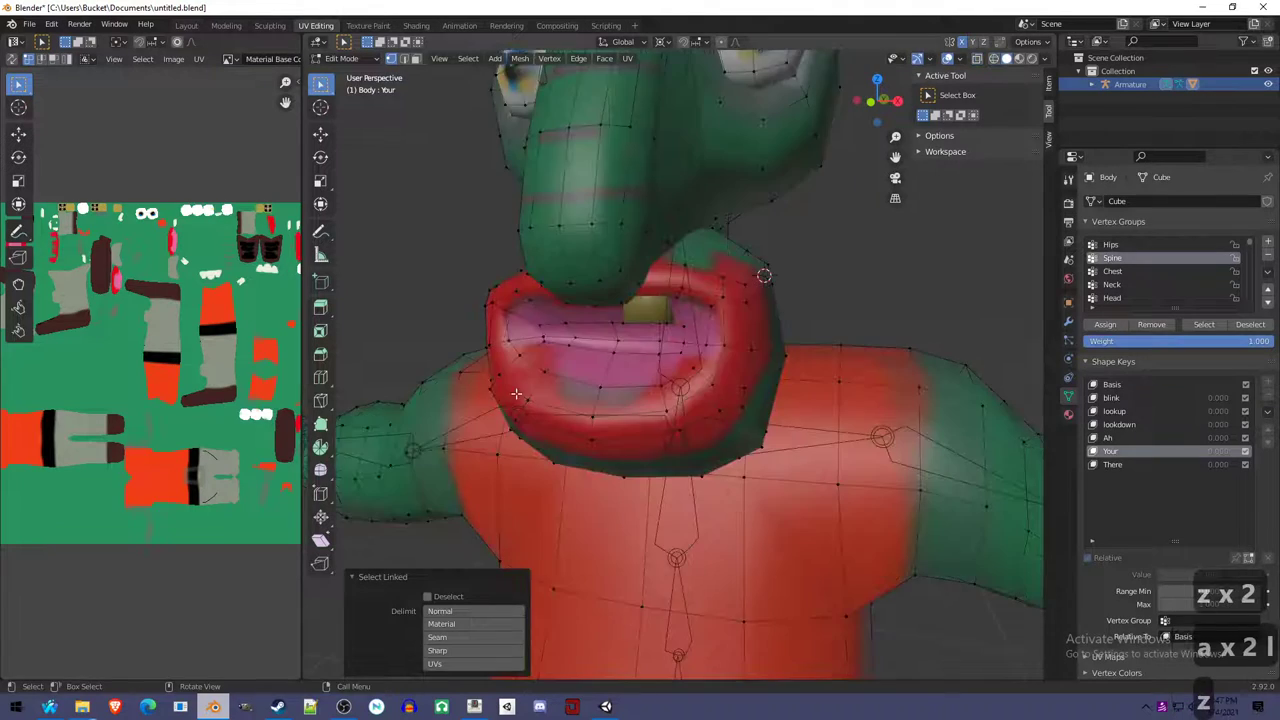
Select the row of vertices along the lower inner mouth and move it about 0.1 m backward with proportional editing.
middle_drag(510, 397, 588, 398)
click(590, 396)
ctrl+click(726, 393)
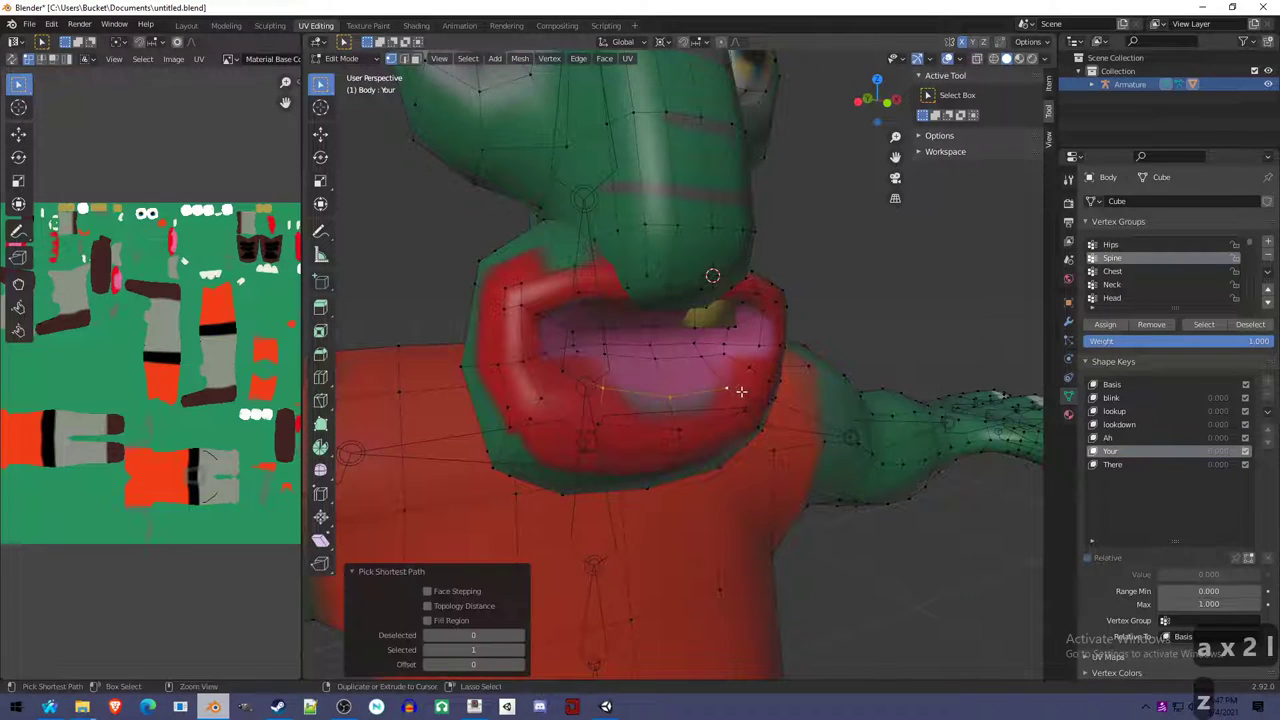
middle_drag(726, 393, 668, 417)
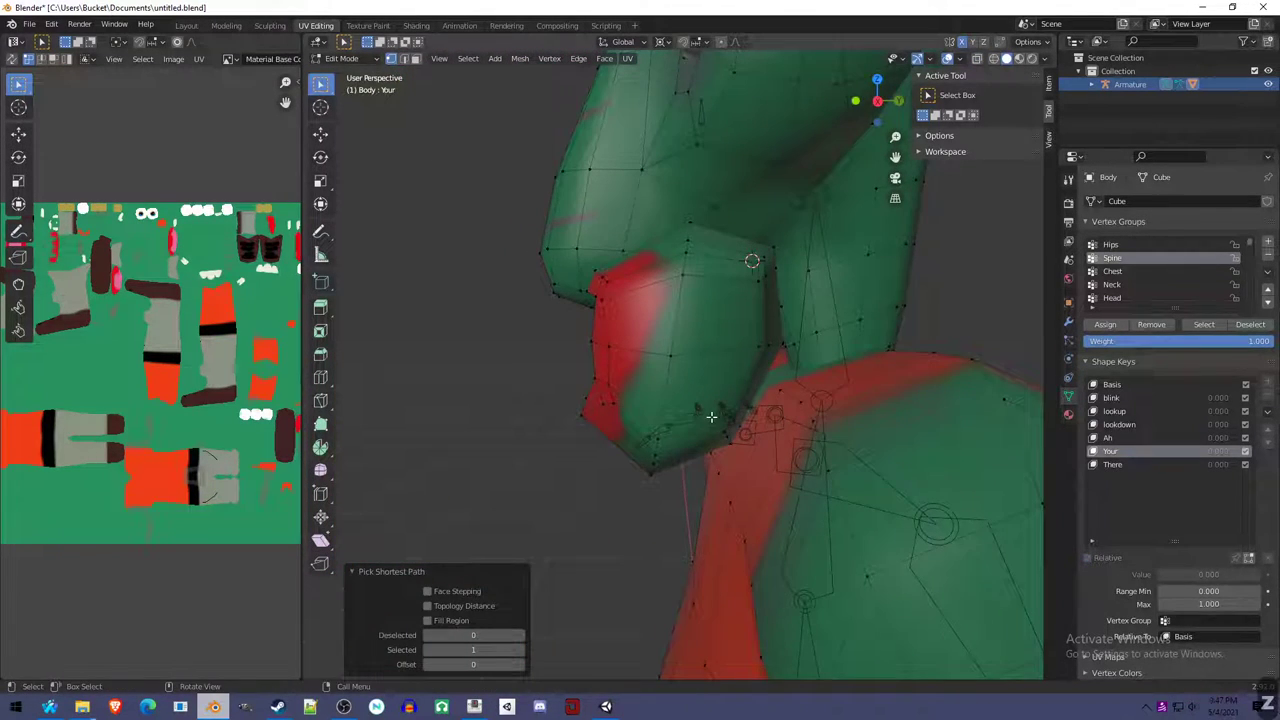
key(KP_3)
key(shift+z)
key(g)
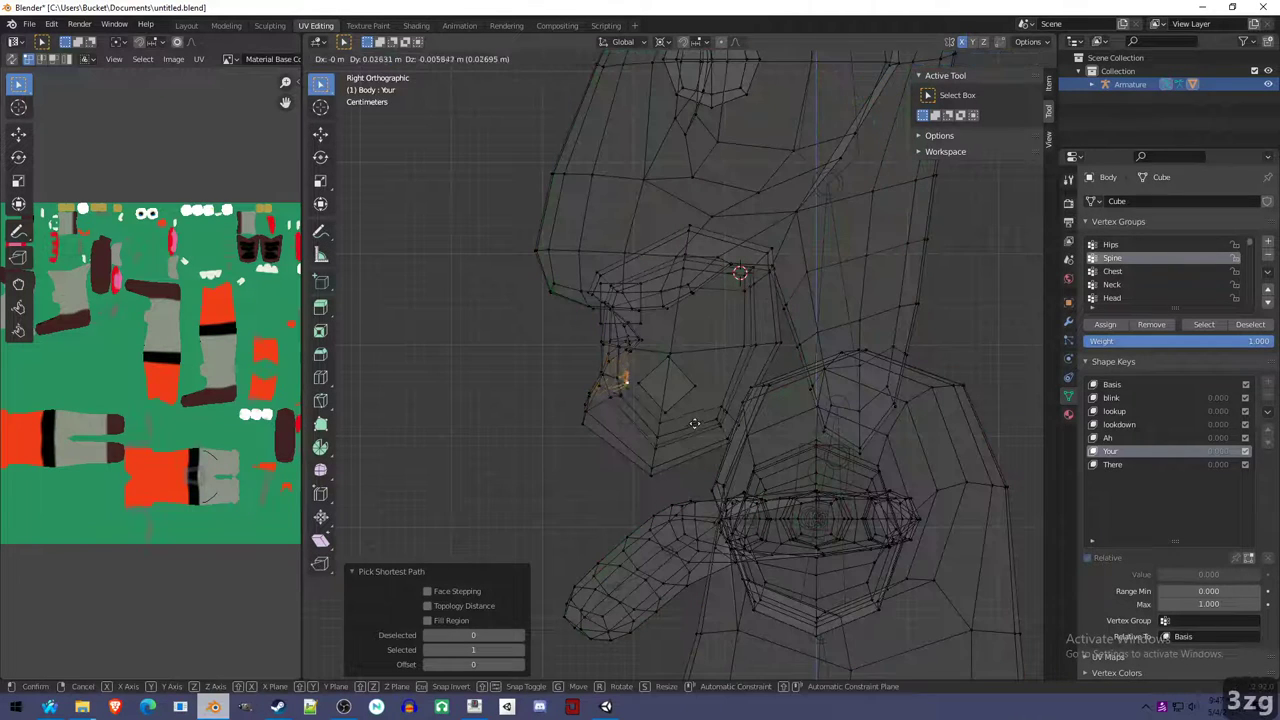
key(o)
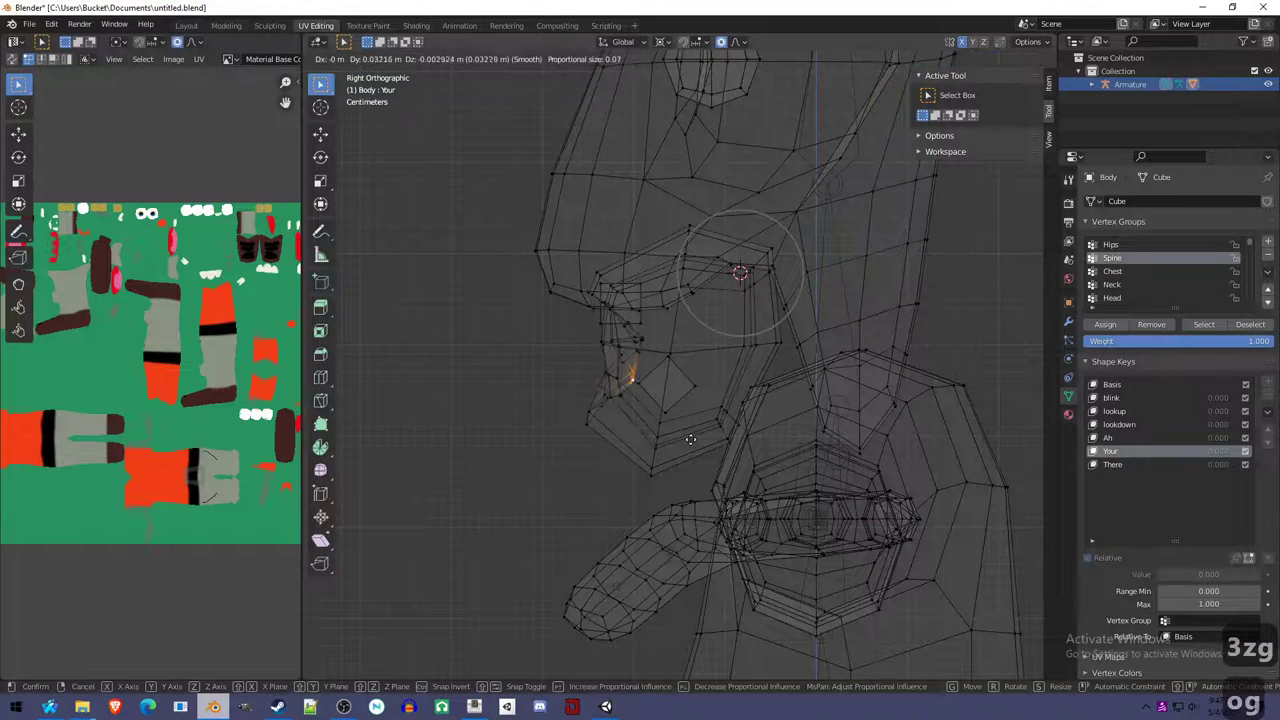
scroll(700, 445, down, 5)
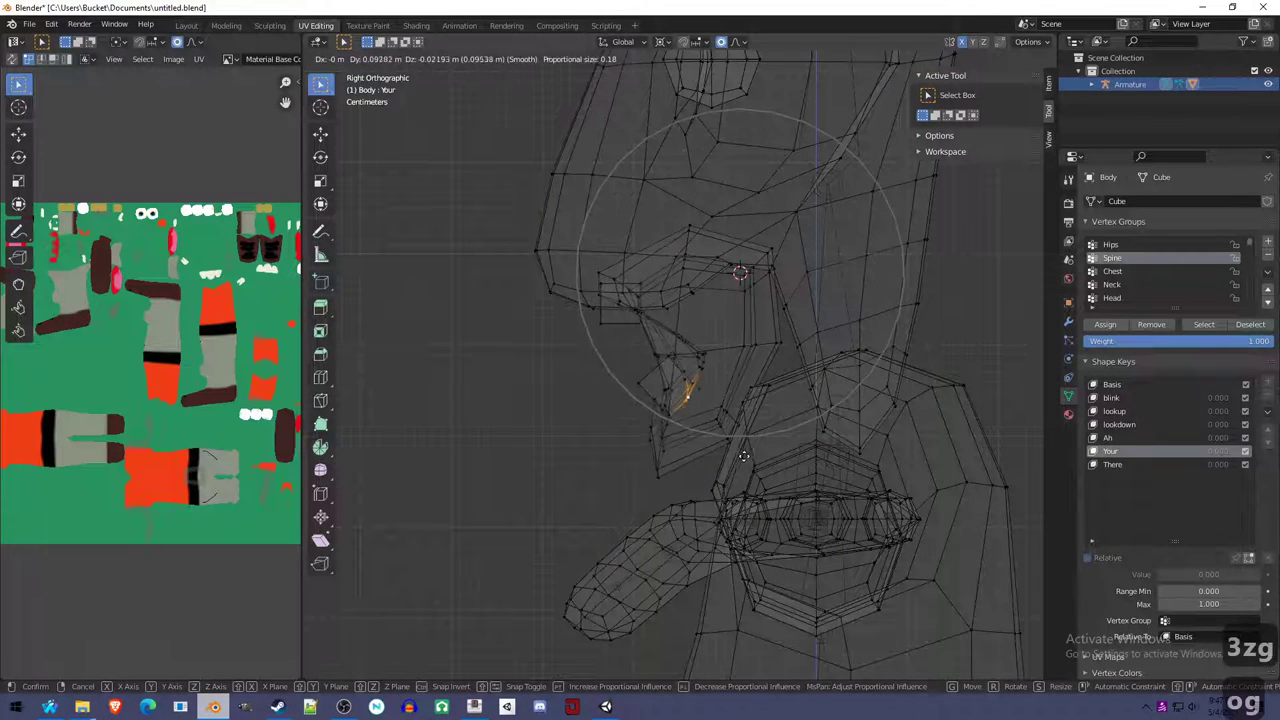
click(743, 453)
Set the Your shape key's value to 1.000 in Object Mode and reopen the mouth in Edit Mode.
key(shift+z)
middle_drag(586, 423, 831, 432)
key(Tab)
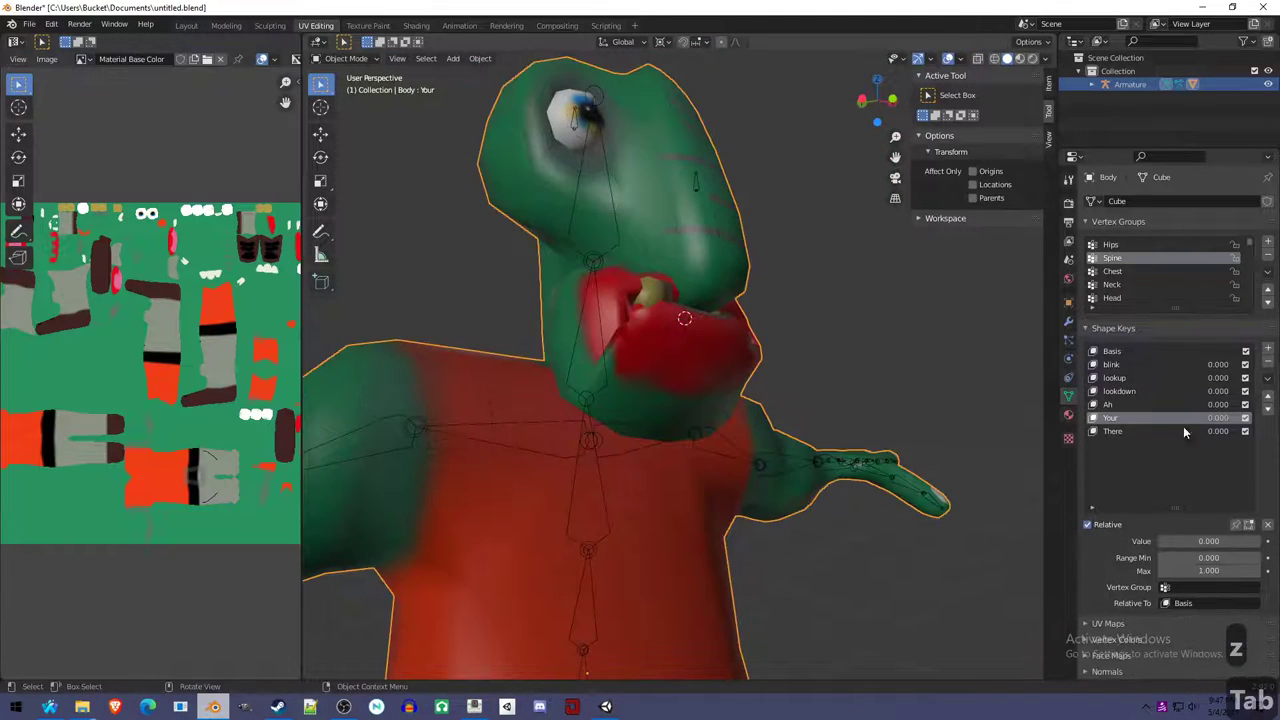
mouse_move(1218, 405)
mouse_down()
mouse_move(1248, 405)
mouse_move(1216, 405)
mouse_move(1240, 418)
mouse_up()
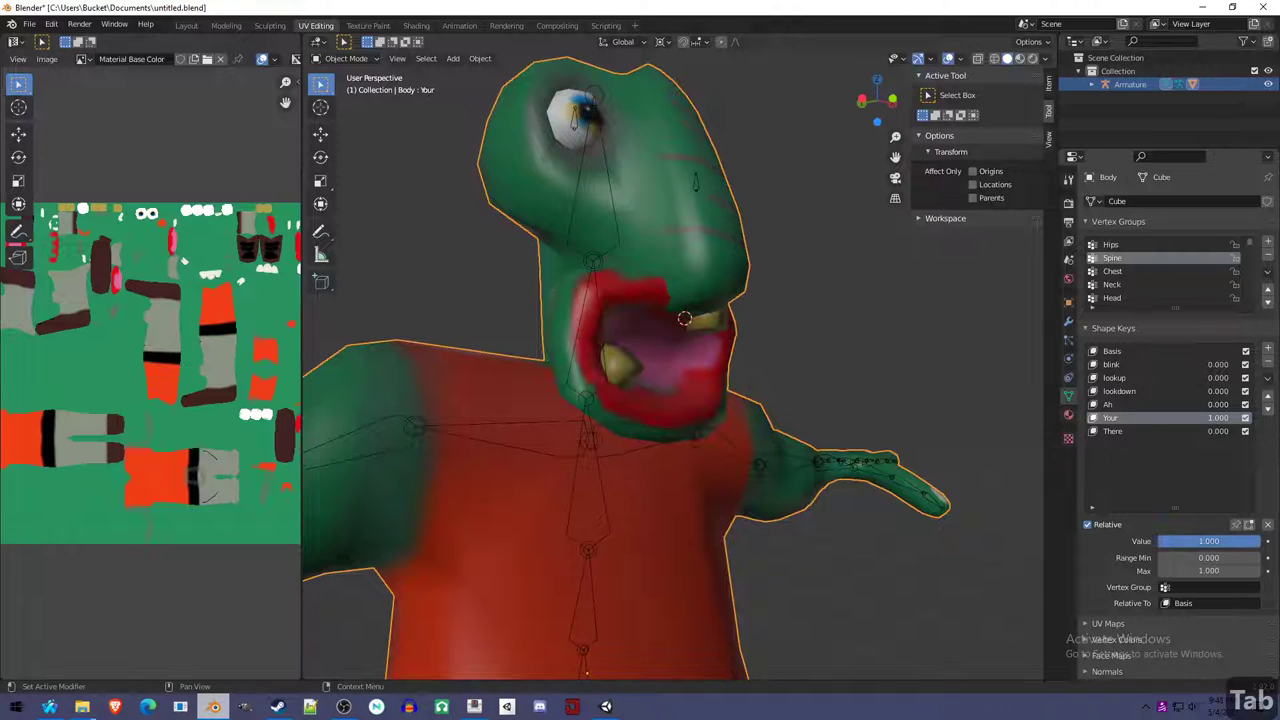
middle_drag(702, 435, 657, 430)
key(Tab)
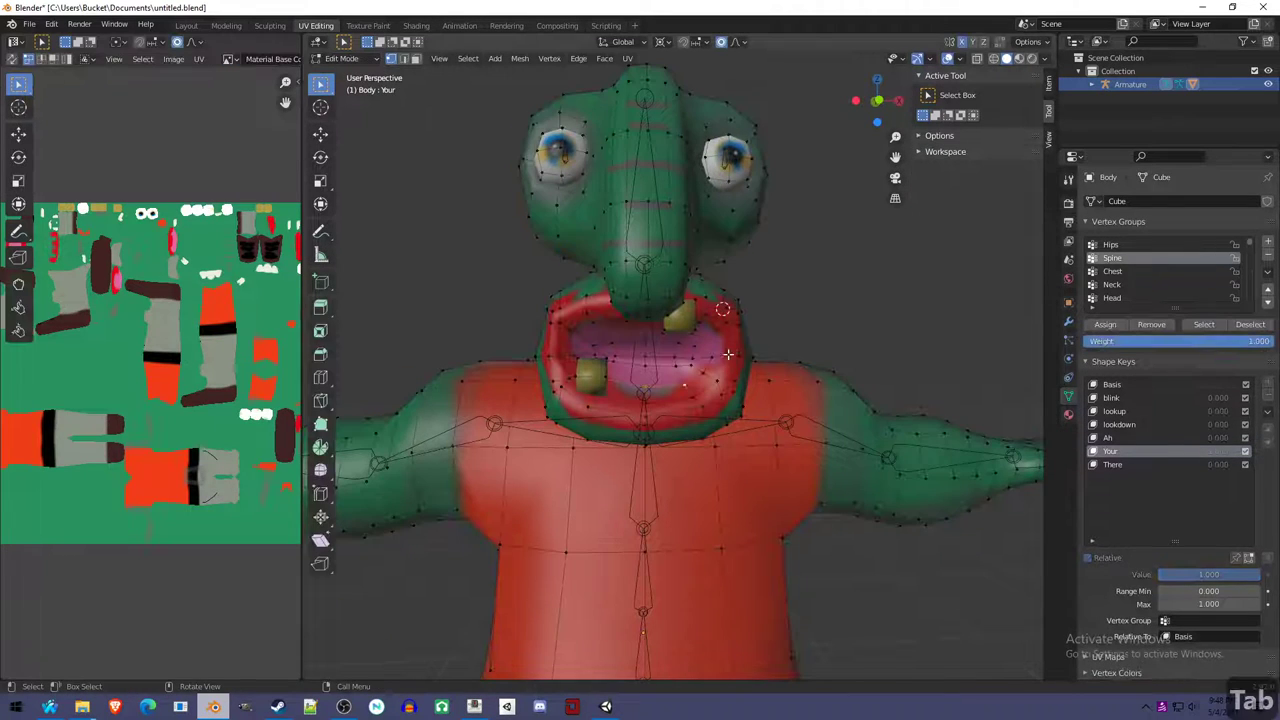
middle_drag(829, 397, 750, 410)
Try to move the vertex at the mouth's inner corner with X mirroring on and a proportional size of 0.20.
key(g)
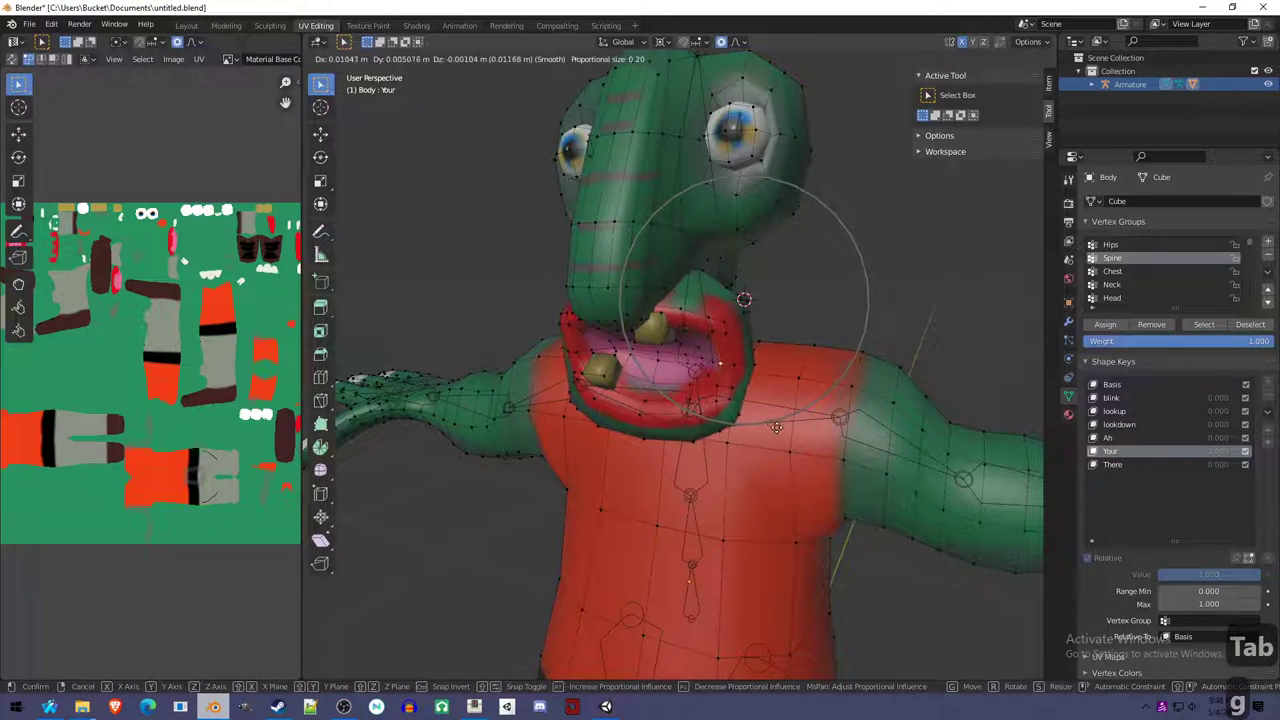
click(684, 429)
middle_drag(680, 429, 734, 420)
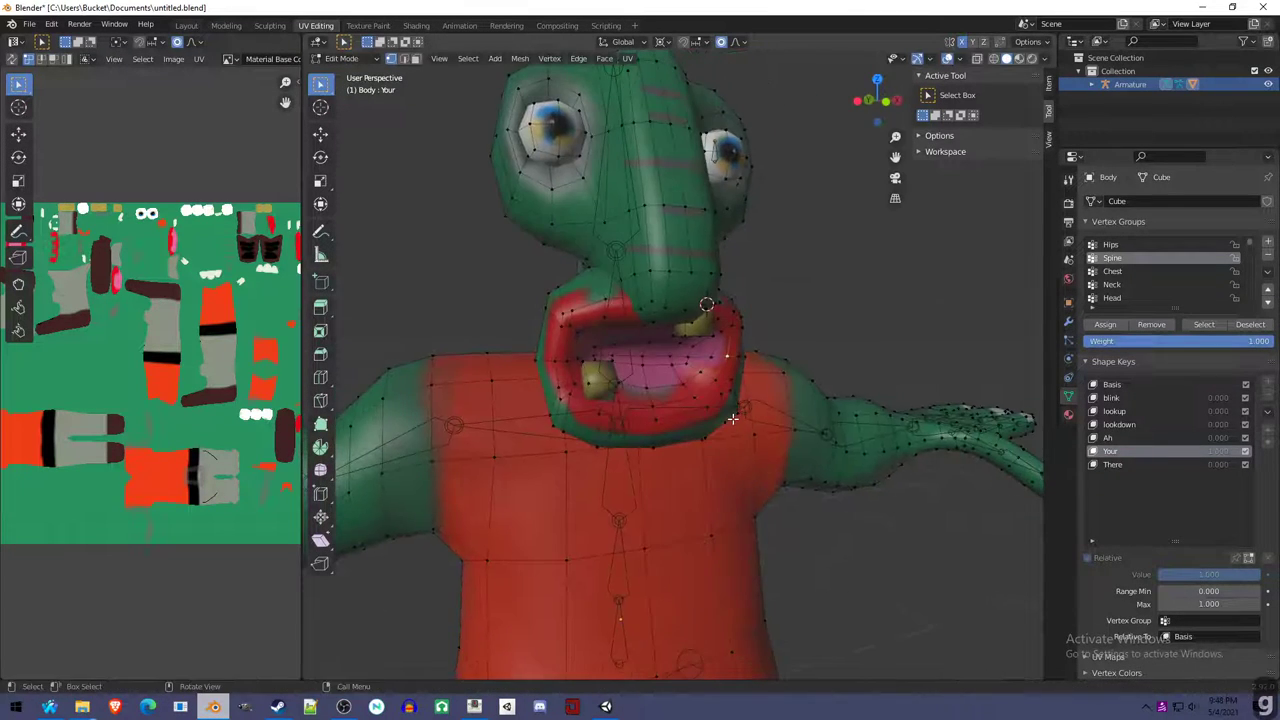
key(g)
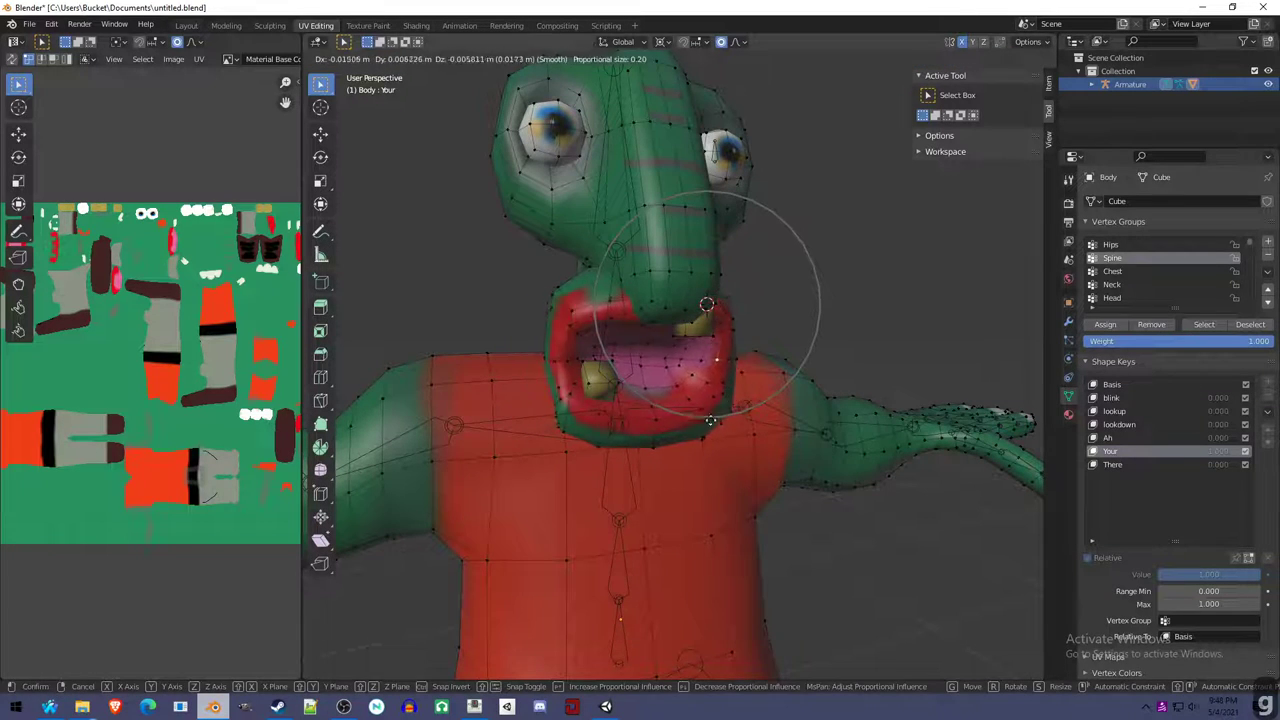
click(736, 426)
key(shift+z)
middle_drag(746, 427, 692, 427)
key(g)
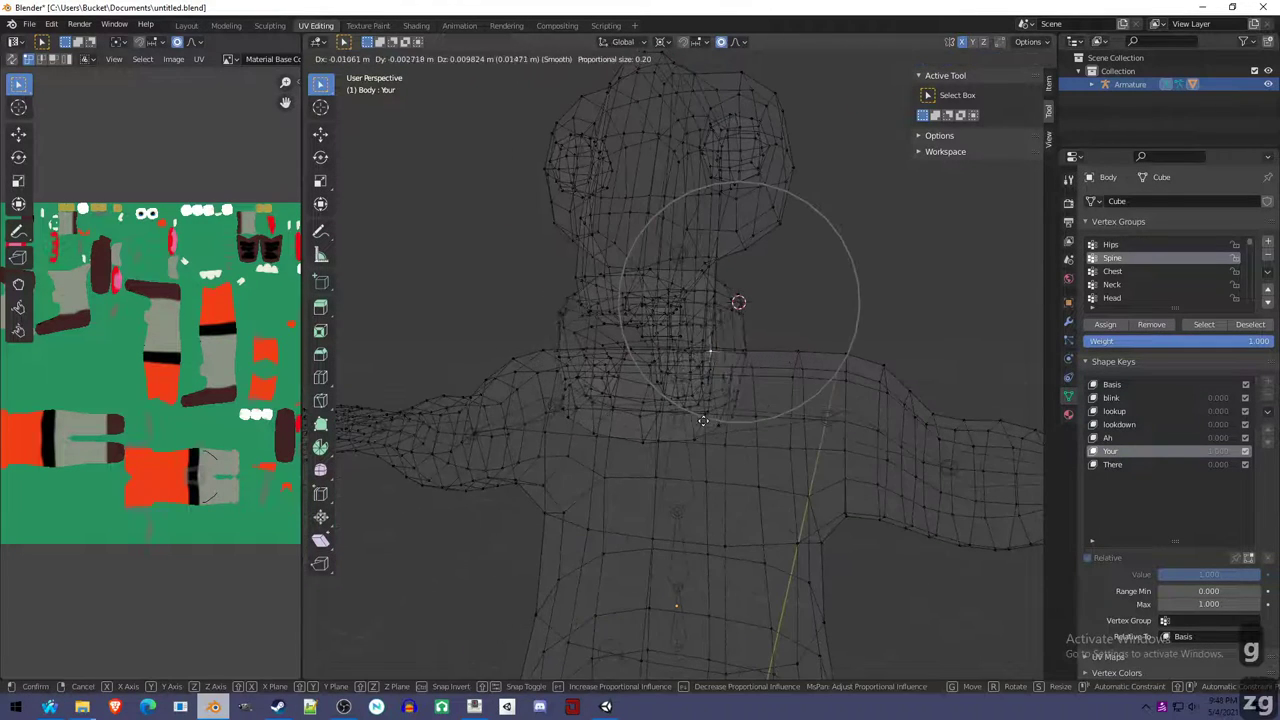
click(652, 424)
Turn off X mirroring and move the mouth's inner-corner vertex inward with proportional editing in solid shading.
click(979, 134)
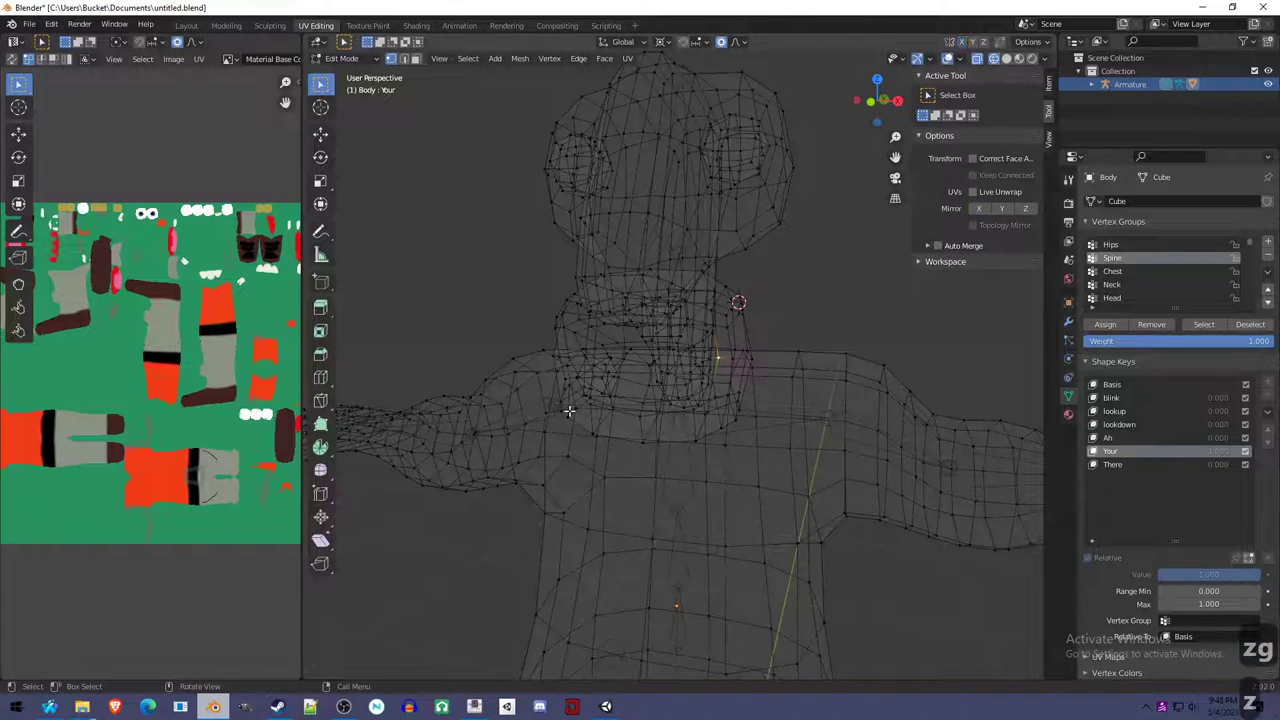
key(shift+z)
key(g)
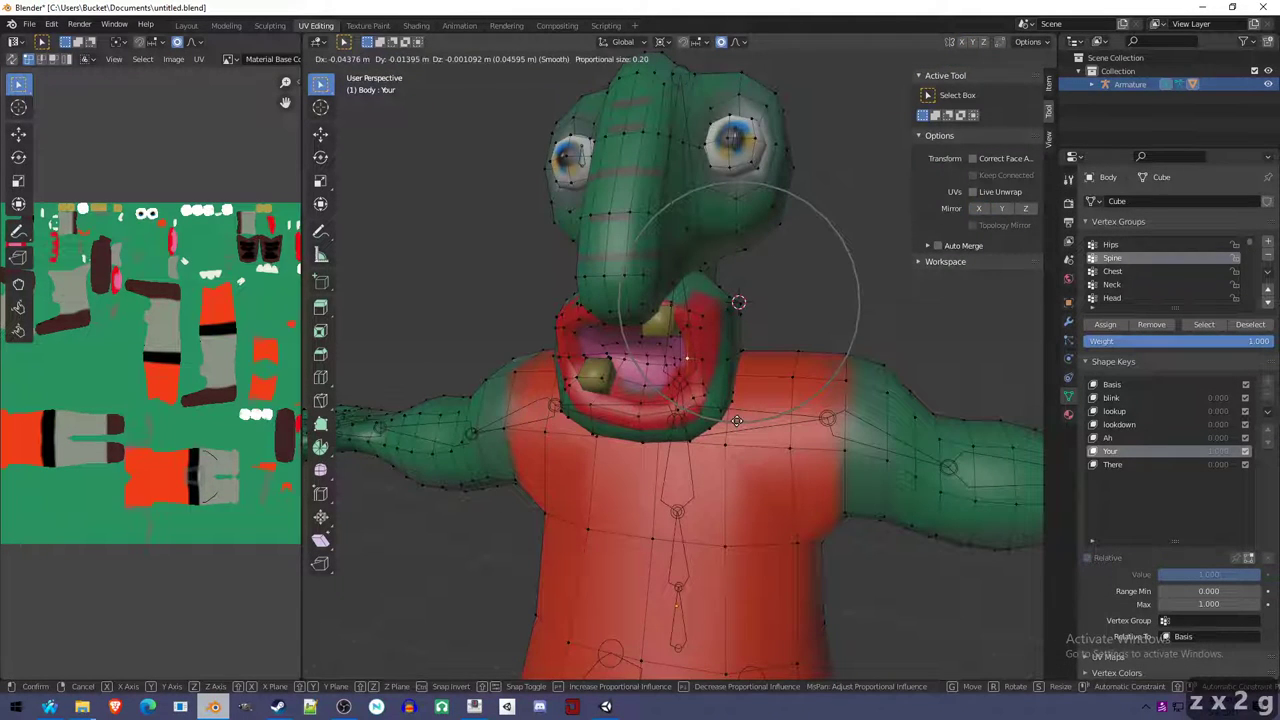
click(736, 420)
middle_drag(736, 420, 640, 397)
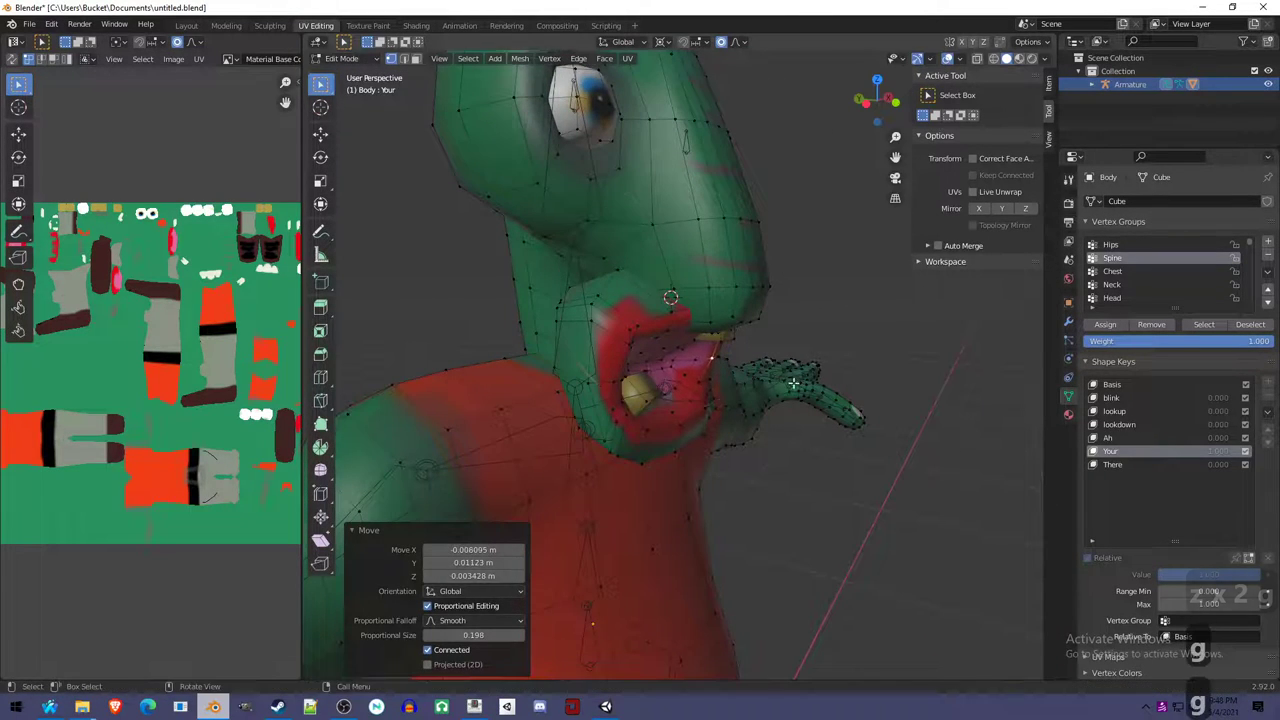
Move the opposite inner-corner vertex inward and up, and the upper lip corner vertex above it inward and about 0.024 m down.
middle_drag(800, 384, 561, 368)
key(g)
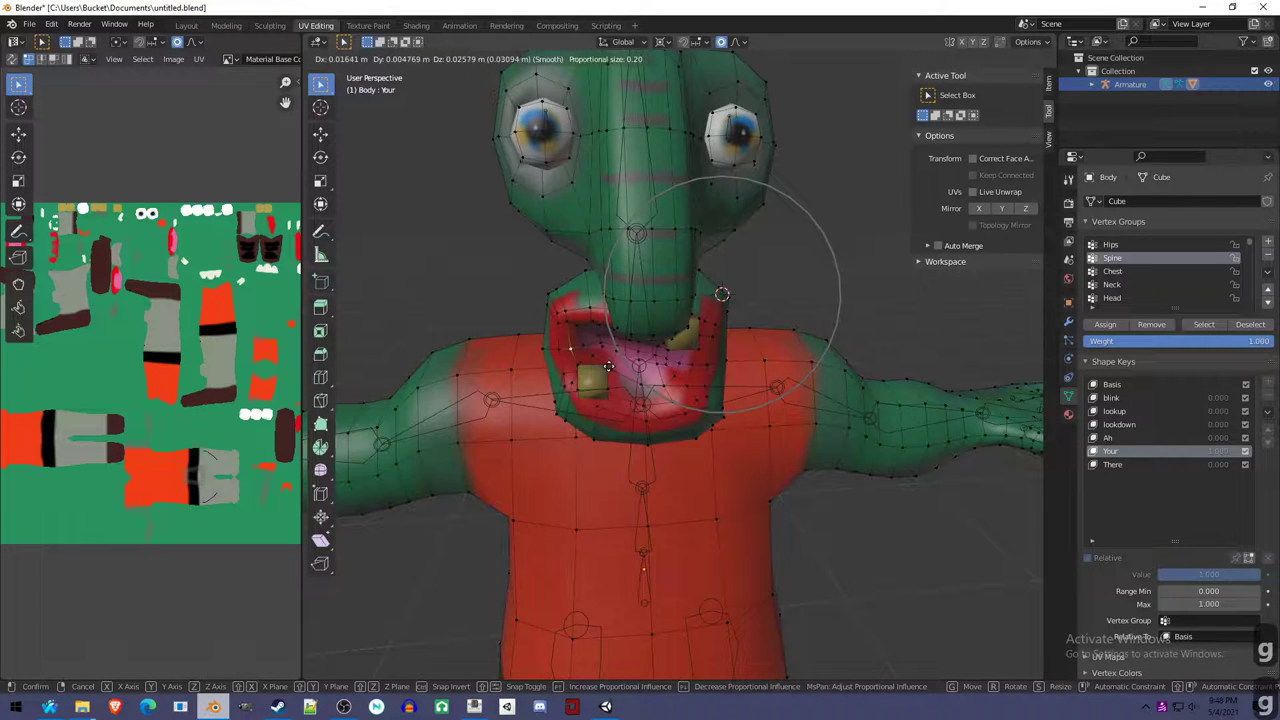
click(608, 366)
middle_drag(608, 366, 535, 333)
click(558, 318)
key(g)
click(575, 308)
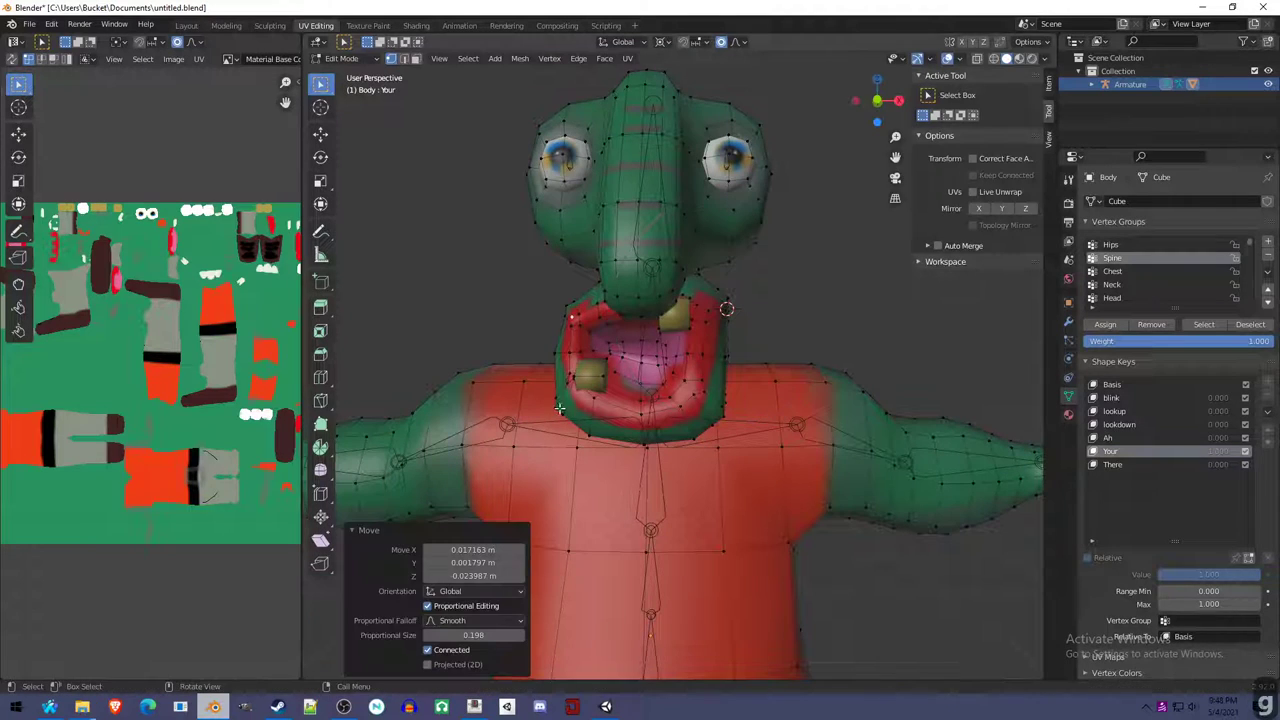
Pull the outer jaw and mouth-side vertices on both sides slightly inward with proportional editing.
click(558, 412)
key(g)
click(712, 416)
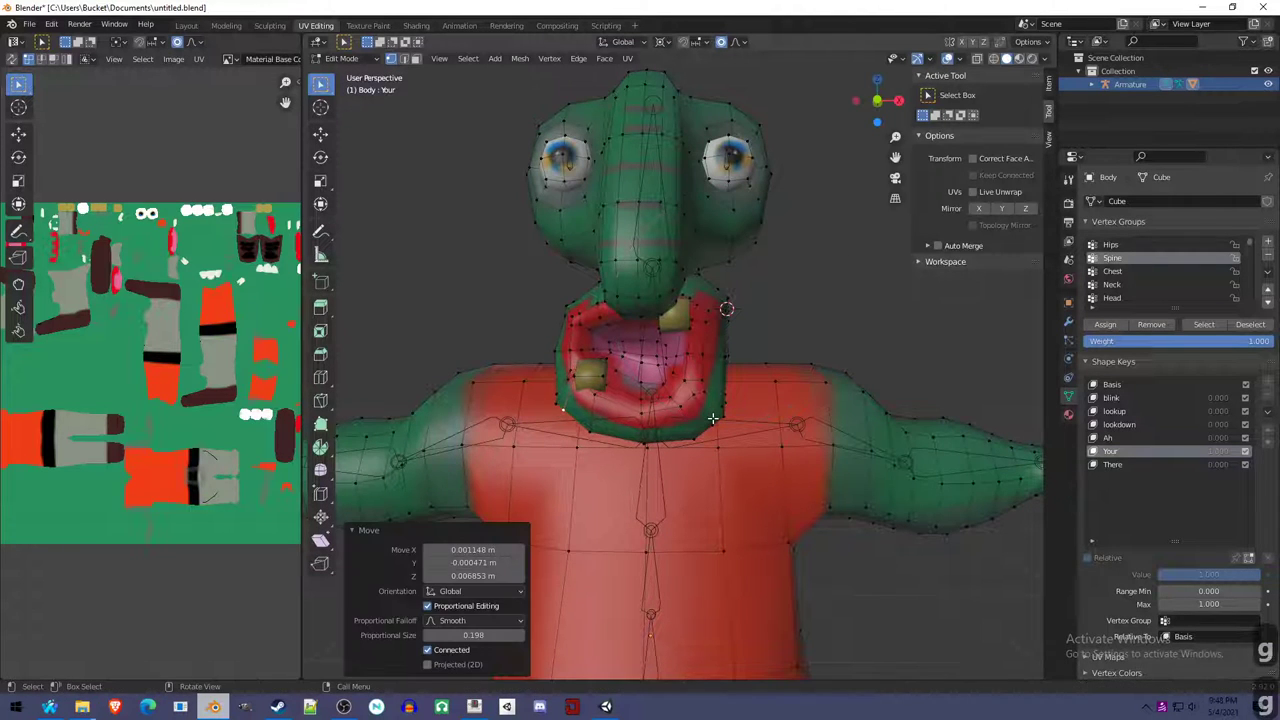
key(g)
click(725, 307)
key(g)
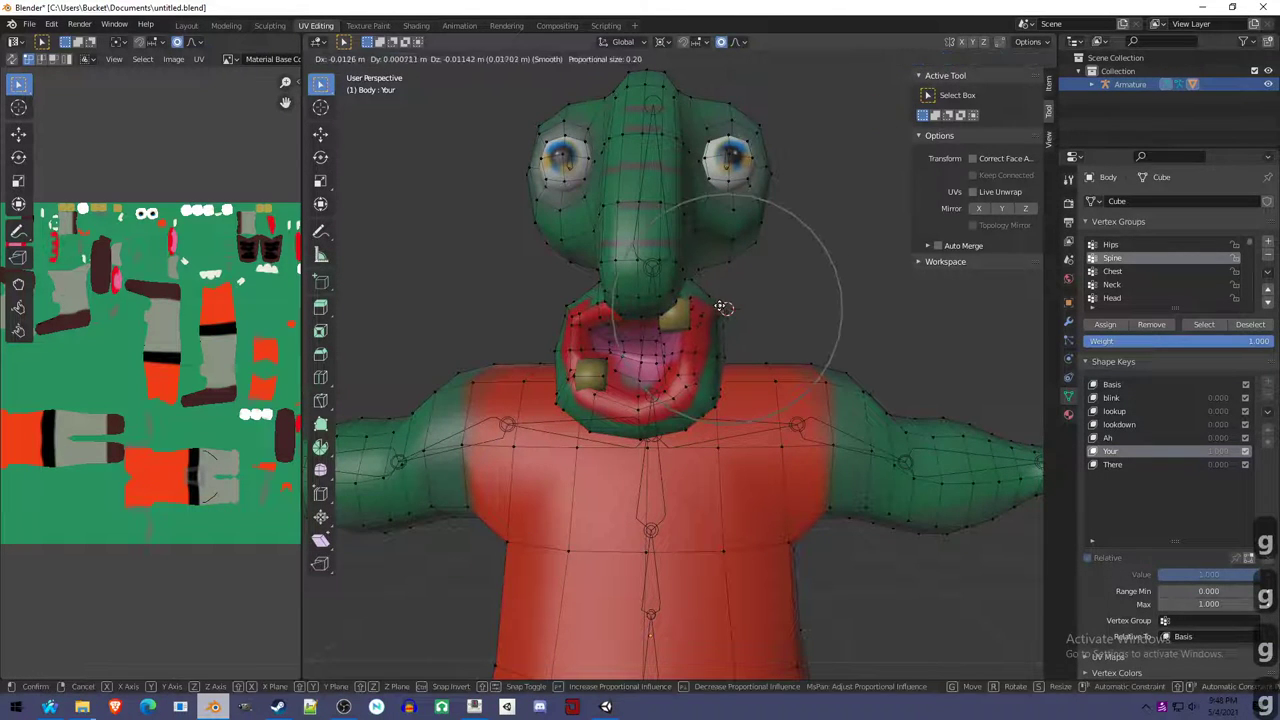
click(725, 307)
Check the Your mouth shape from several angles in Object Mode at a value of 1.000.
key(Tab)
middle_drag(757, 412, 692, 409)
mouse_move(1228, 541)
mouse_down()
mouse_move(1140, 541)
mouse_move(1240, 541)
mouse_up()
scroll(777, 351, up, 2)
middle_drag(777, 351, 832, 323)
Select the upper tooth's linked mesh, move it slightly down and back into the mouth, and return to Object Mode.
key(Tab)
key(a)
key(a)
key(l)
key(g)
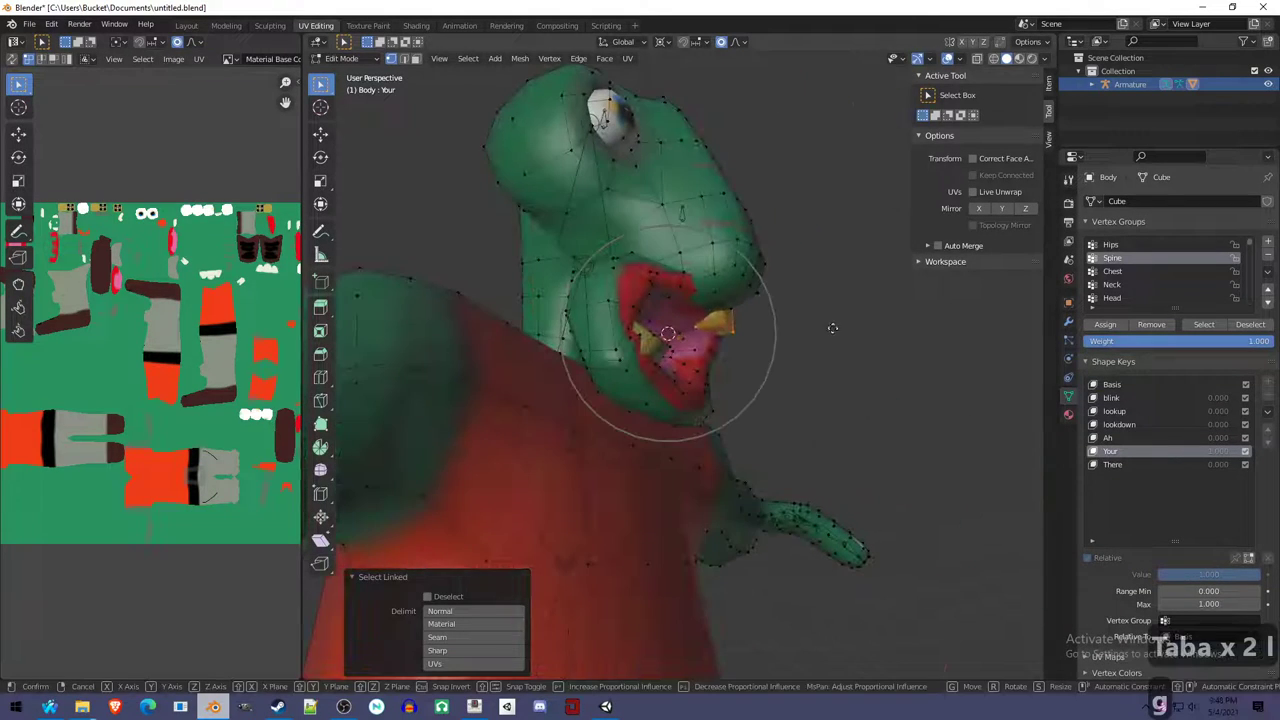
click(822, 337)
key(Tab)
middle_drag(907, 361, 790, 412)
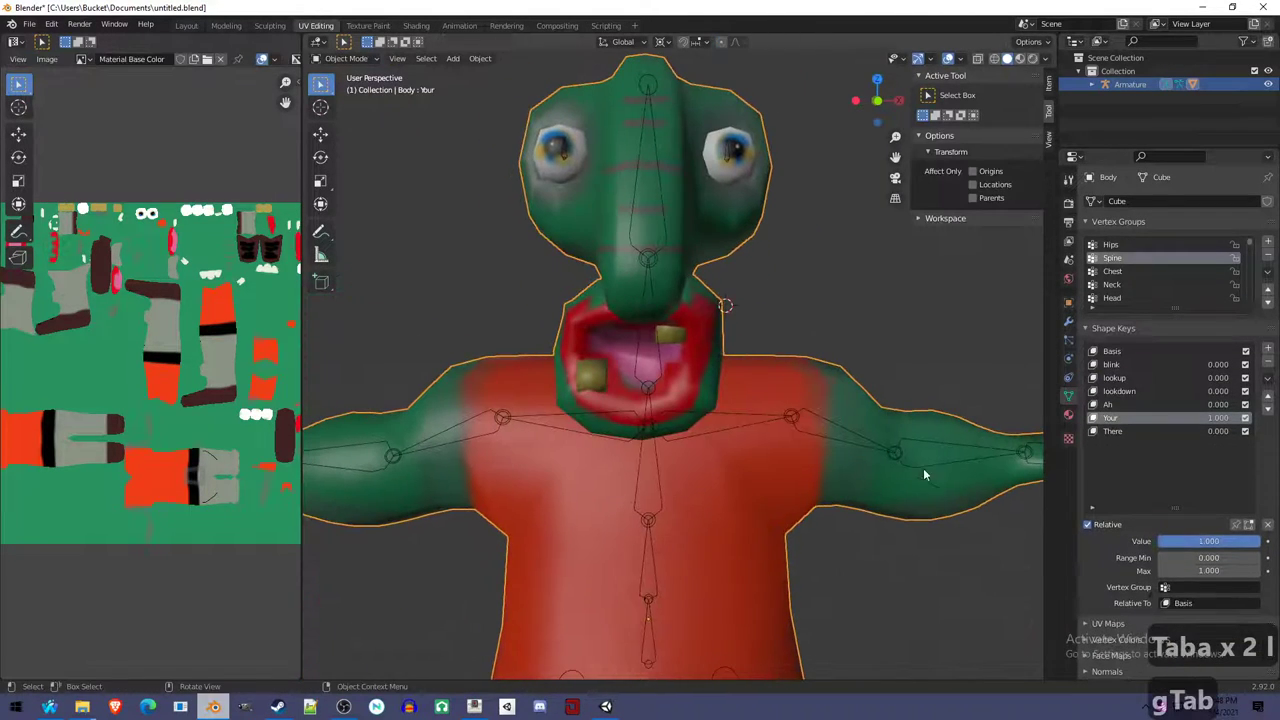
Set the Your shape key's value to 0.000, preview the Ah shape key, and return Ah to 0.000.
mouse_move(1222, 419)
mouse_down()
mouse_move(1198, 420)
mouse_move(1240, 404)
mouse_move(1227, 404)
mouse_up()
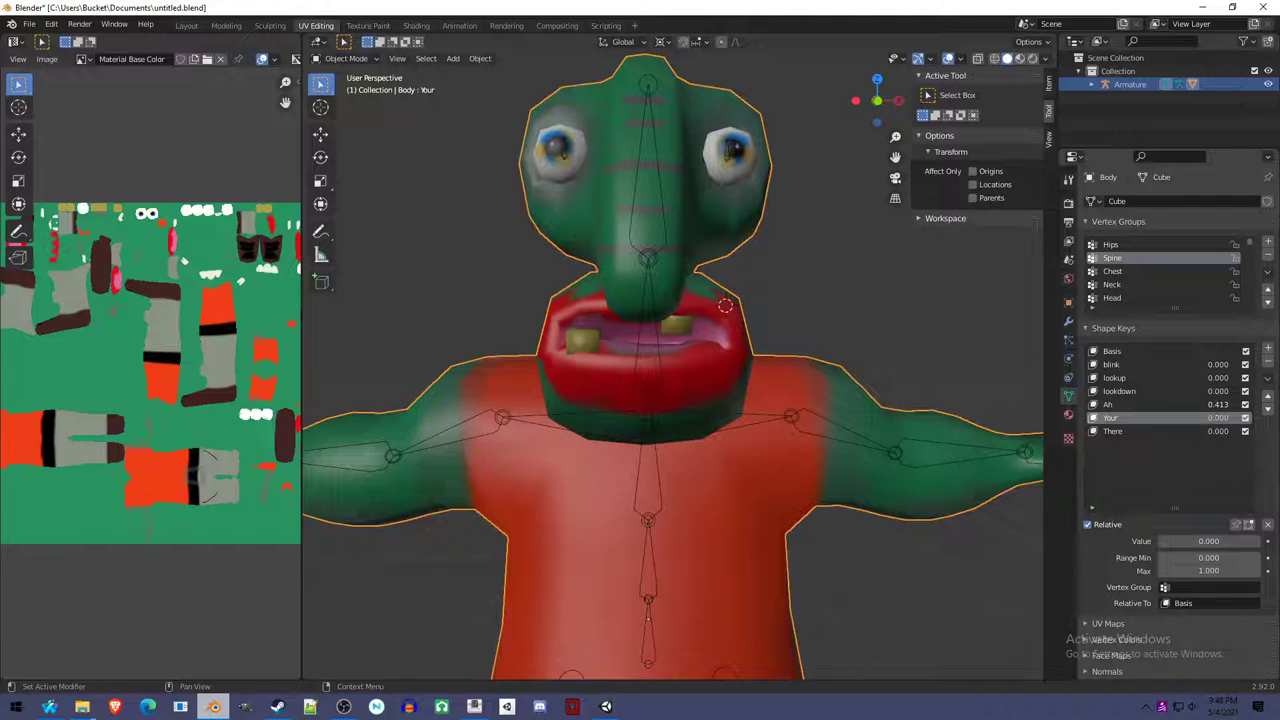
mouse_move(1208, 541)
mouse_down()
mouse_move(1240, 541)
mouse_move(1200, 541)
mouse_up()
drag(1212, 405, 1200, 405)
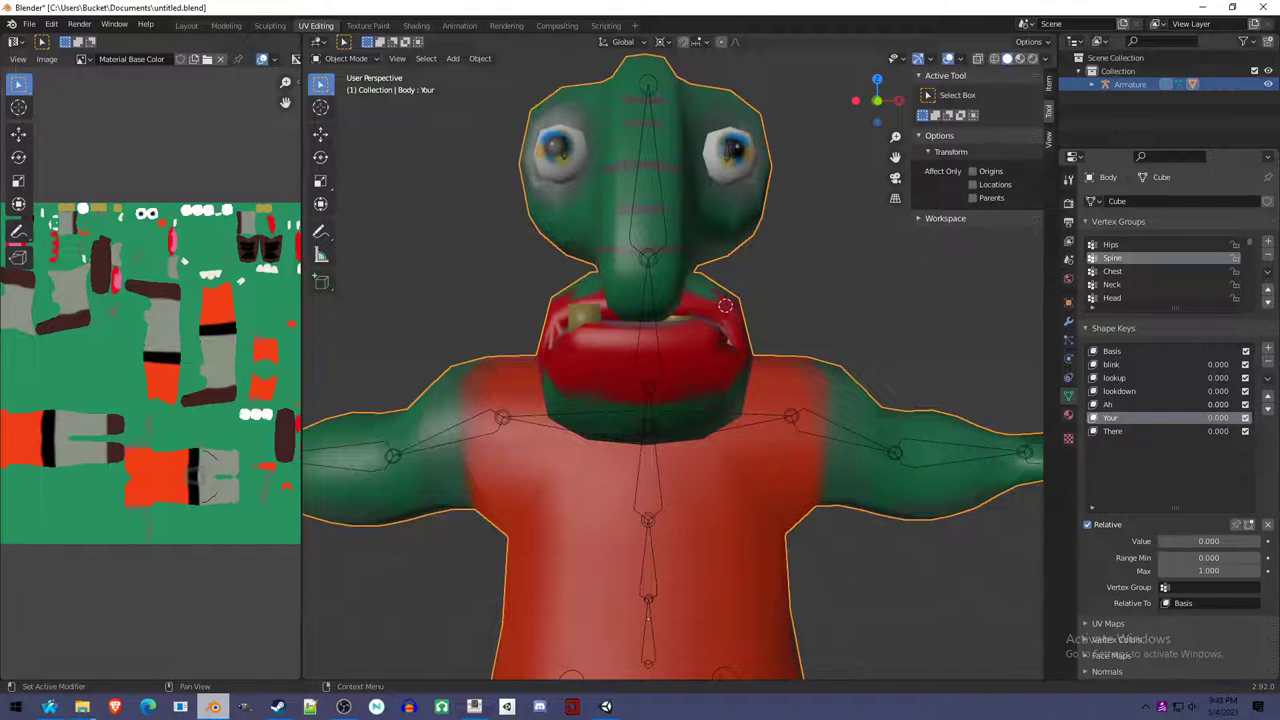
In the There shape key, select the row of vertices along the chin's bottom edge and raise it about 0.06 m along Z.
click(1177, 433)
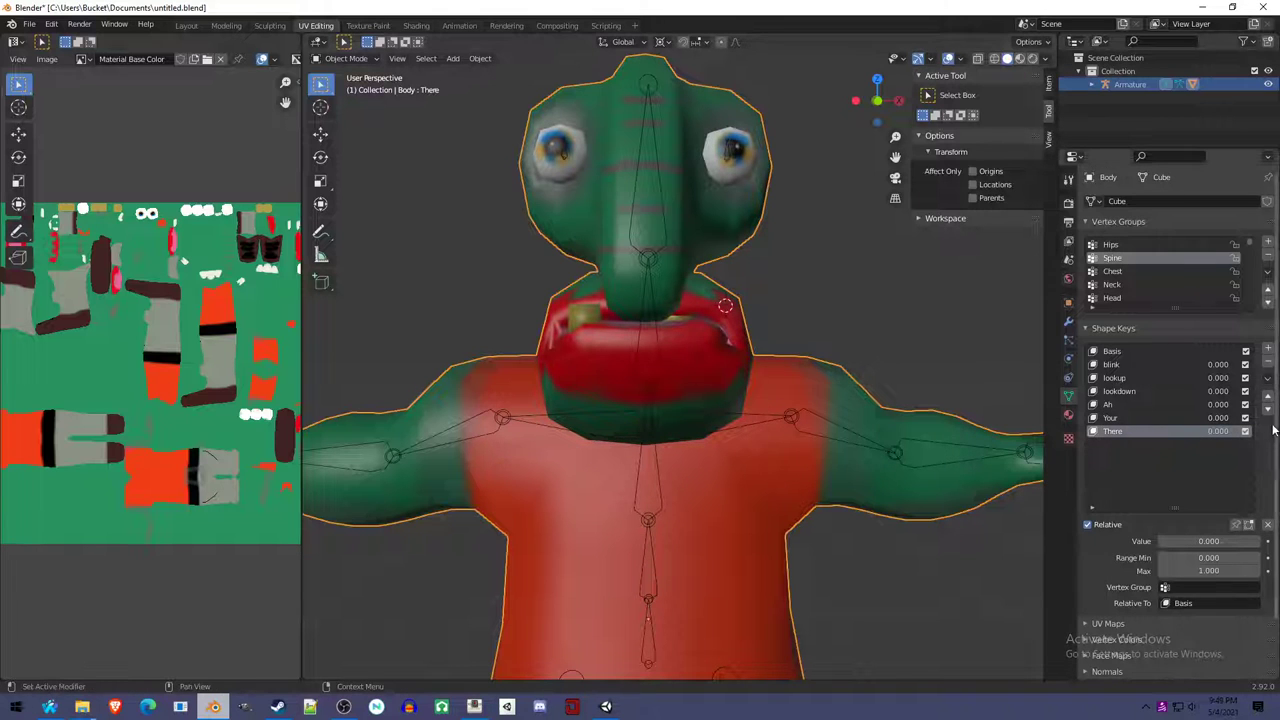
drag(1218, 431, 1255, 431)
key(Tab)
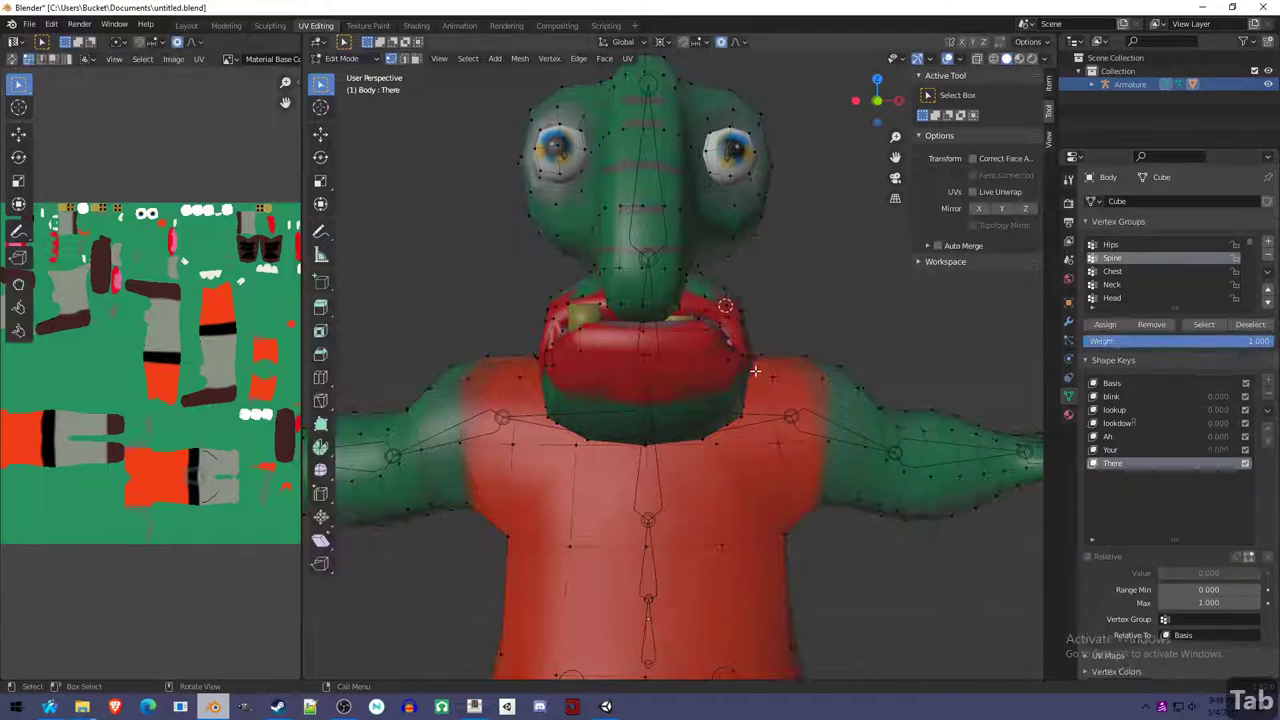
middle_drag(620, 362, 700, 351)
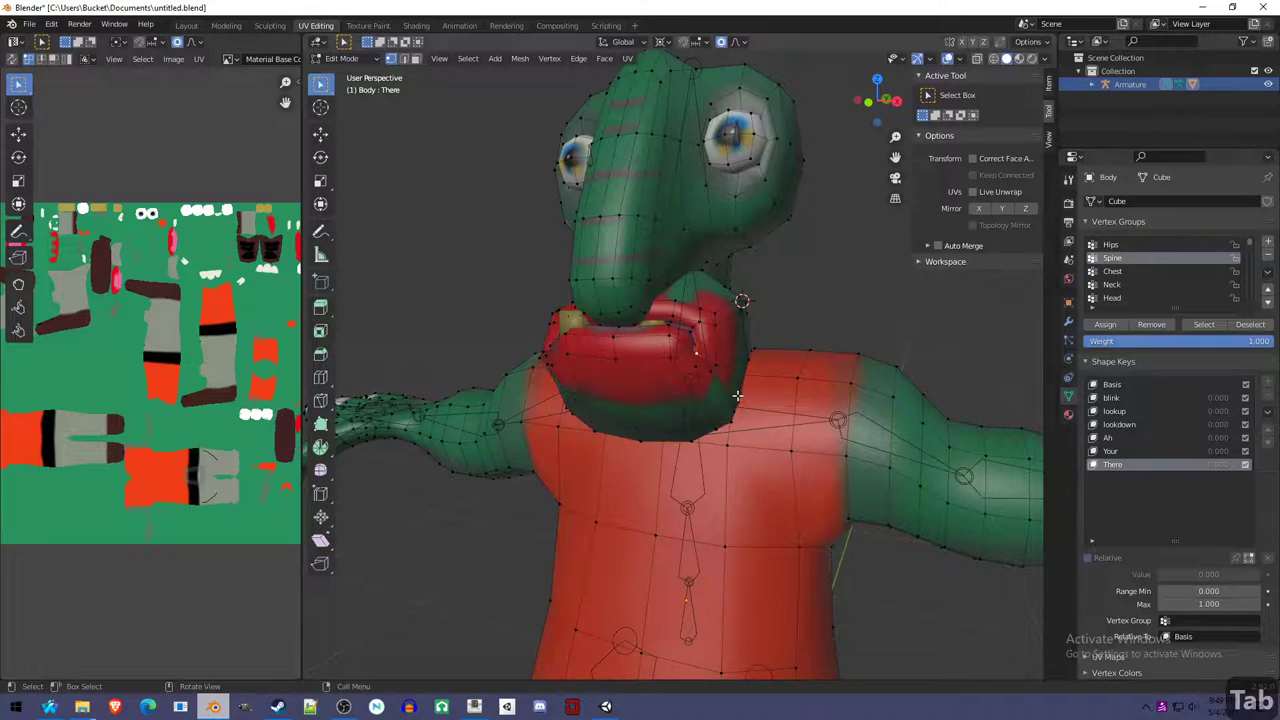
middle_drag(737, 396, 647, 423)
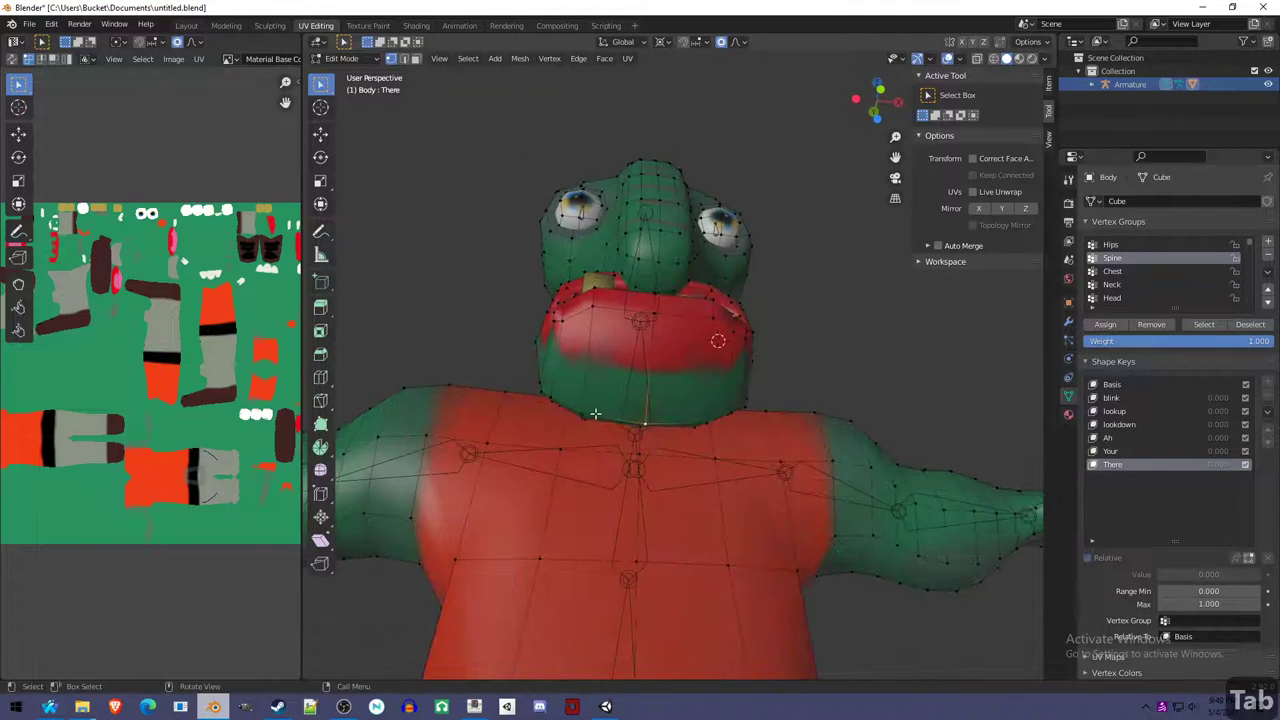
ctrl+click(702, 419)
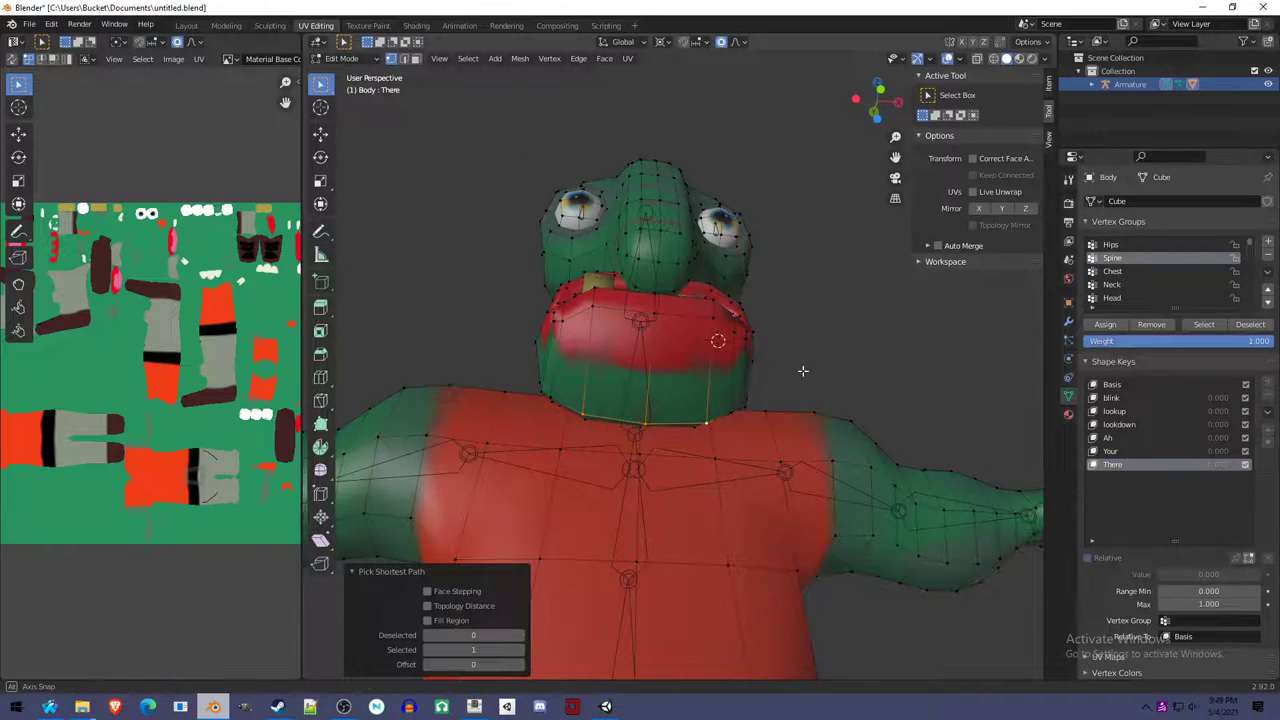
middle_drag(805, 375, 765, 427)
key(g)
key(z)
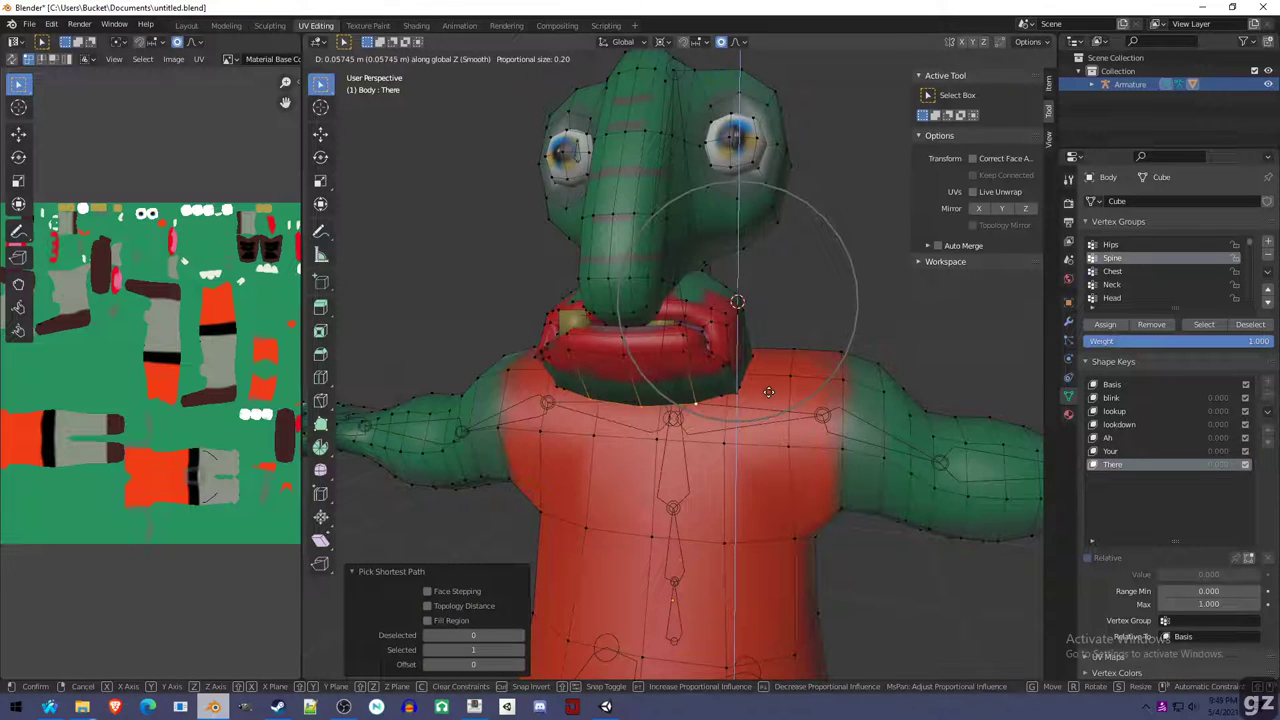
click(769, 391)
middle_drag(757, 360, 720, 390)
key(s)
key(x)
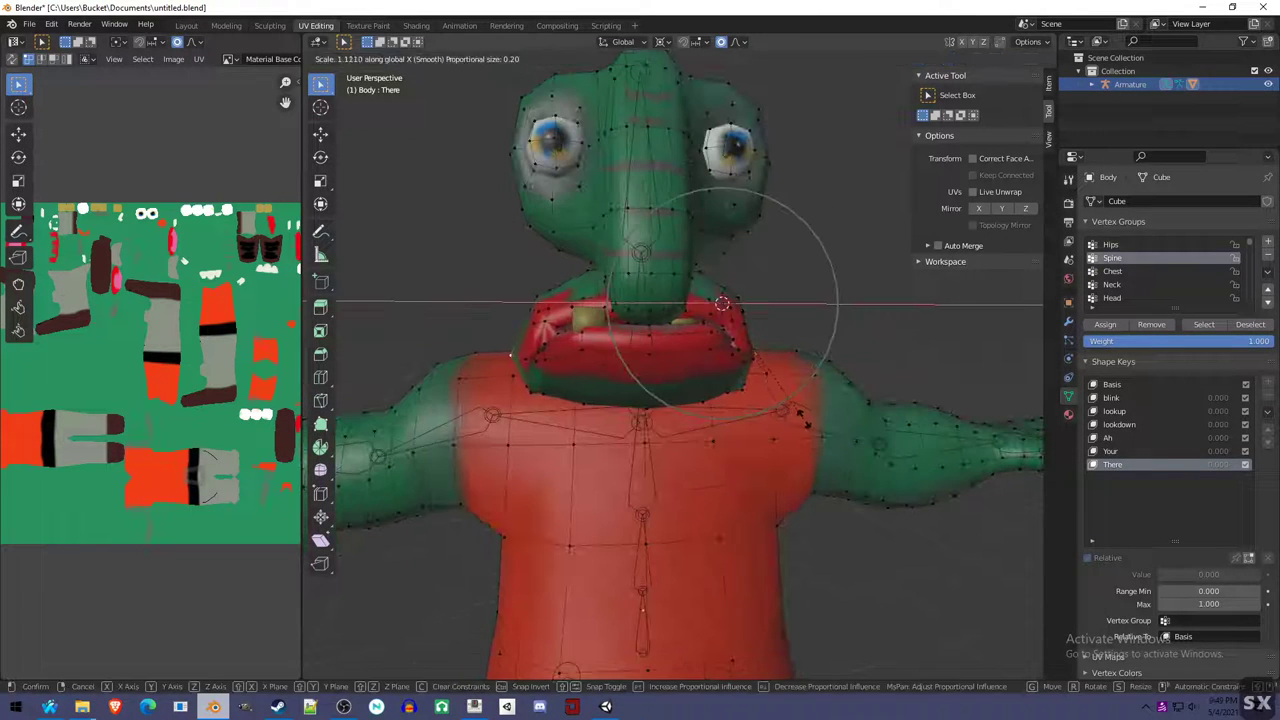
right_click(790, 409)
Change the transform pivot point away from the 3D cursor and scale the outer mouth-corner vertices along X by about 1.43.
key(period)
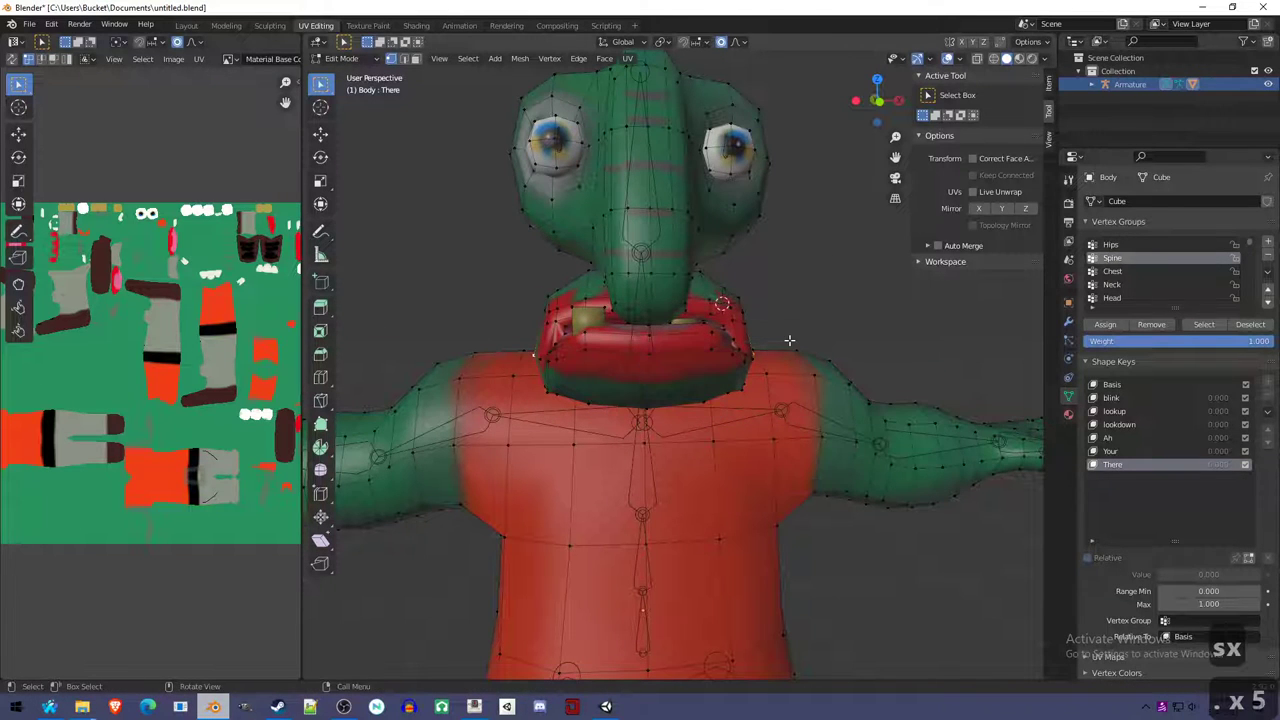
key(s)
key(x)
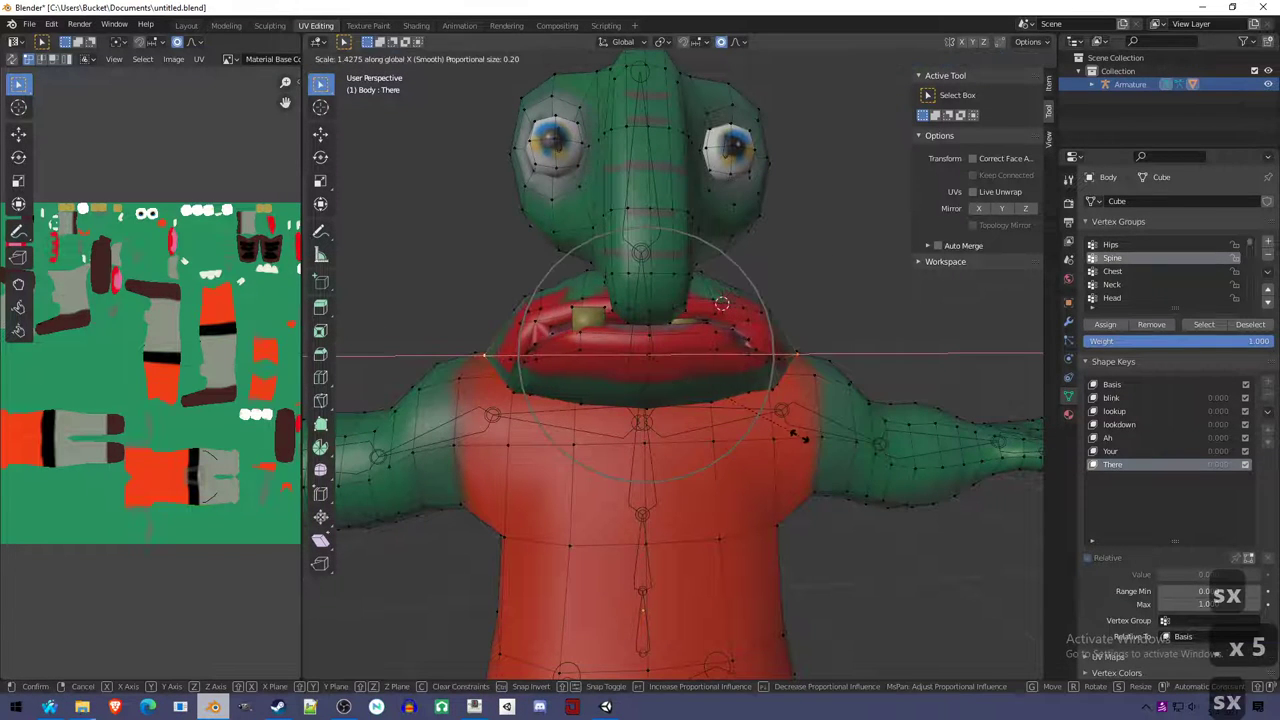
click(802, 433)
Raise the outer corner vertices on both sides of the widened mouth by about 0.04 m.
click(806, 354)
middle_drag(814, 397, 803, 402)
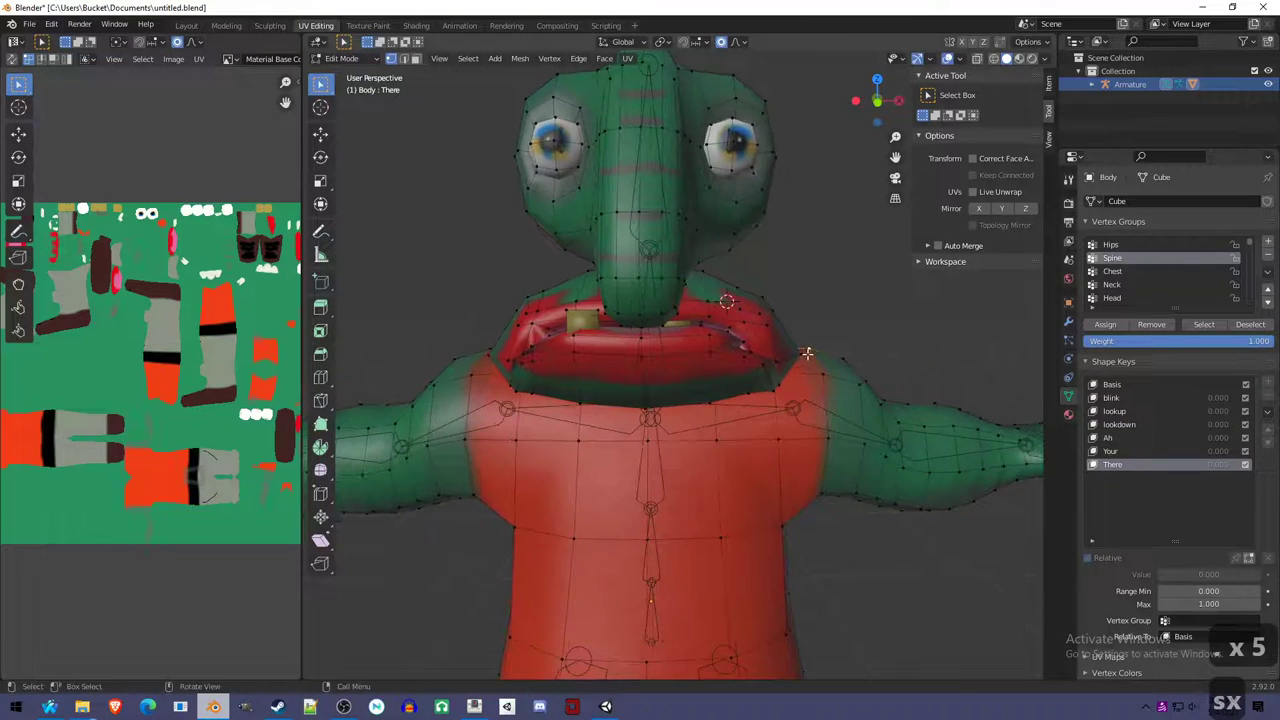
key(s)
key(x)
click(490, 356)
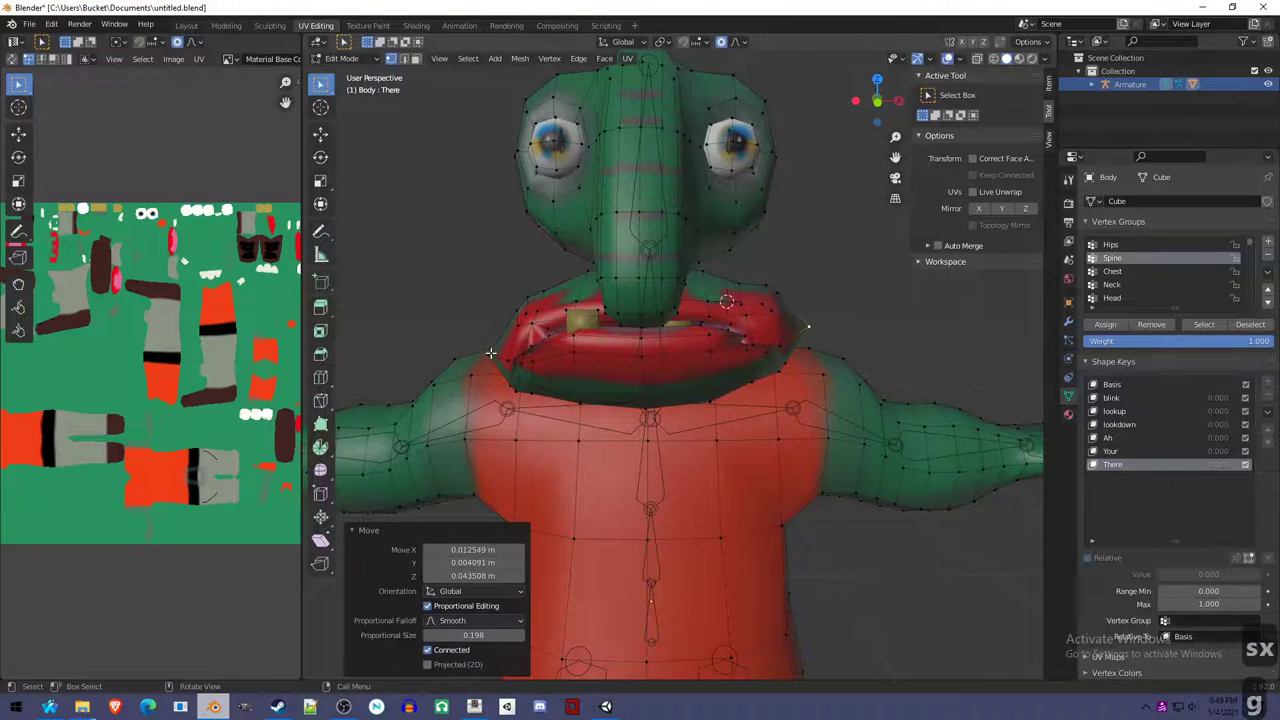
key(g)
Select the lower lip's front faces in face select mode and rotate them around the X axis with proportional editing.
click(562, 346)
key(3)
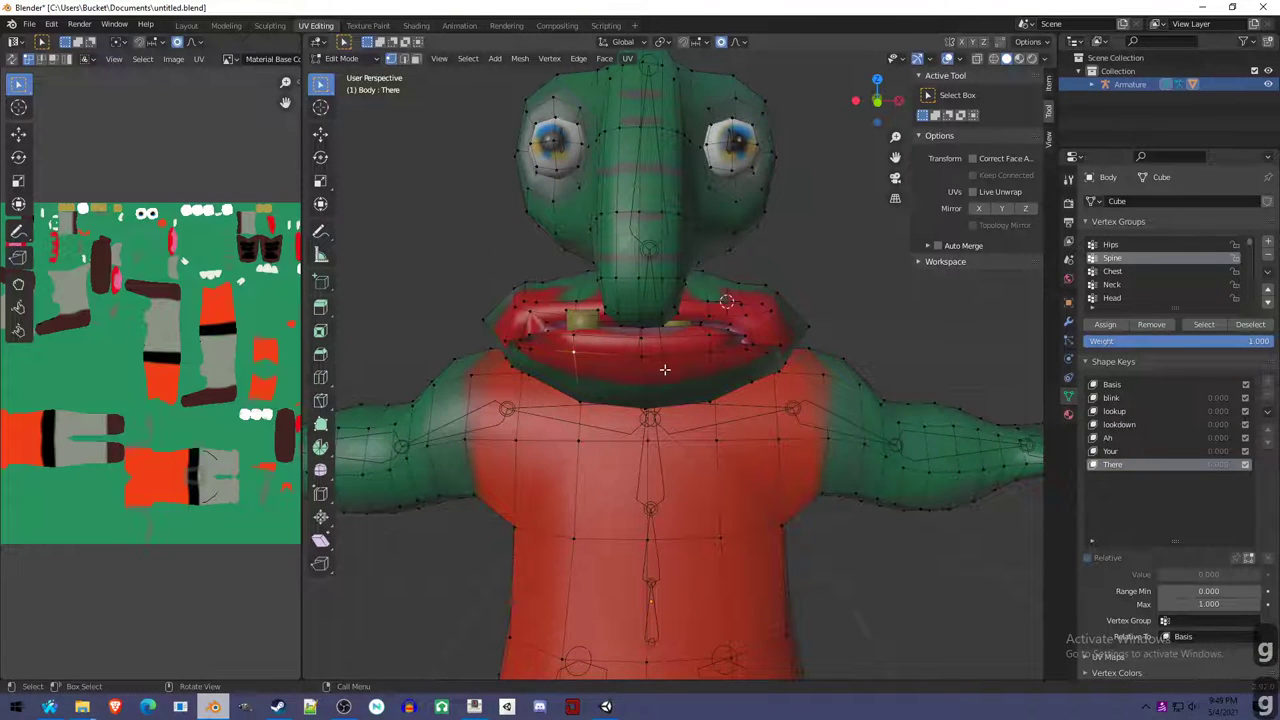
click(628, 353)
shift+click(672, 350)
middle_drag(682, 352, 580, 374)
key(r)
key(x)
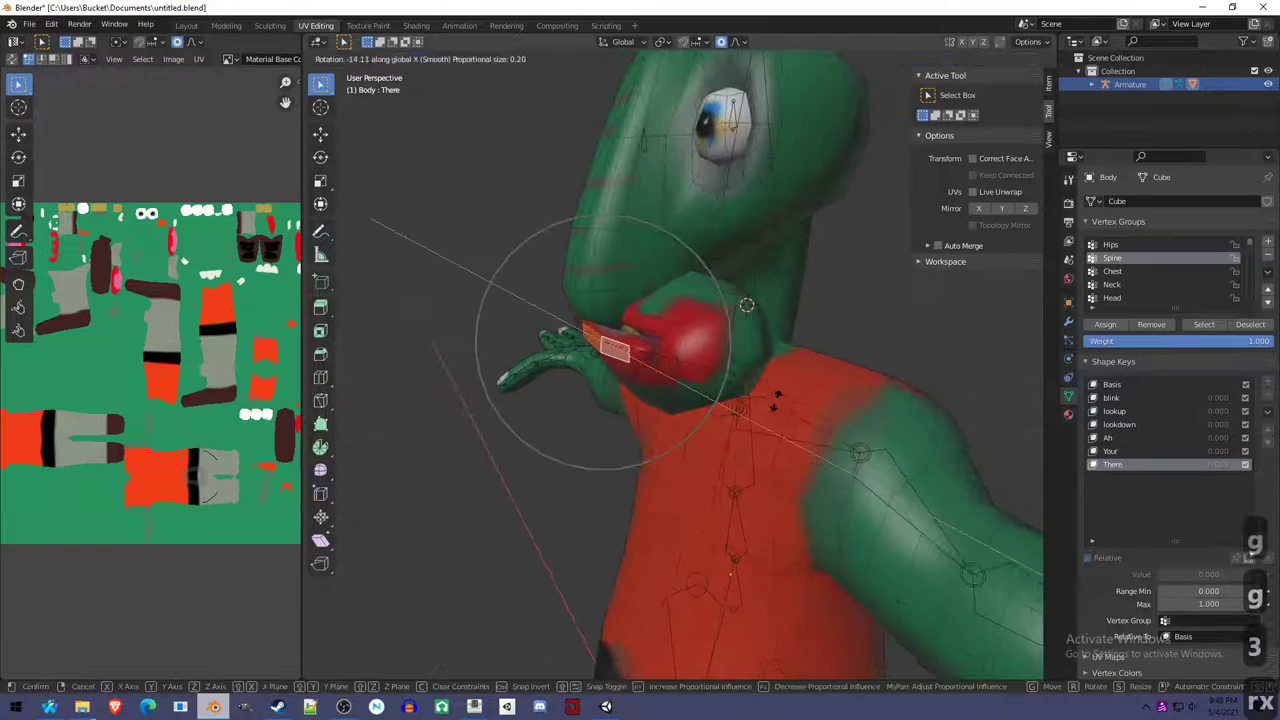
click(746, 304)
middle_drag(746, 304, 825, 425)
key(r)
key(x)
click(808, 477)
middle_drag(808, 477, 780, 412)
Preview the There shape key on the whole head in Object Mode and return its value to 0.000.
key(Tab)
scroll(612, 437, down, 2)
mouse_move(1207, 430)
mouse_down()
mouse_move(1262, 430)
mouse_move(1229, 430)
mouse_up()
drag(1230, 541, 1199, 435)
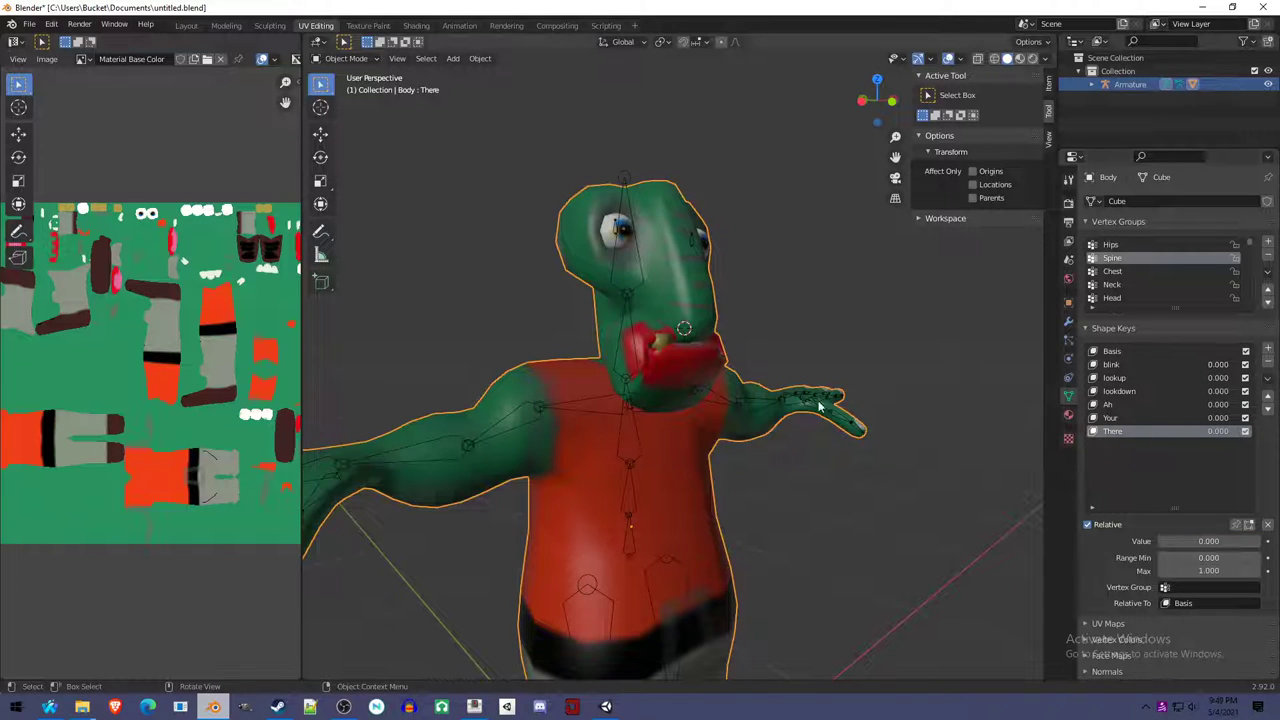
middle_drag(900, 490, 608, 389)
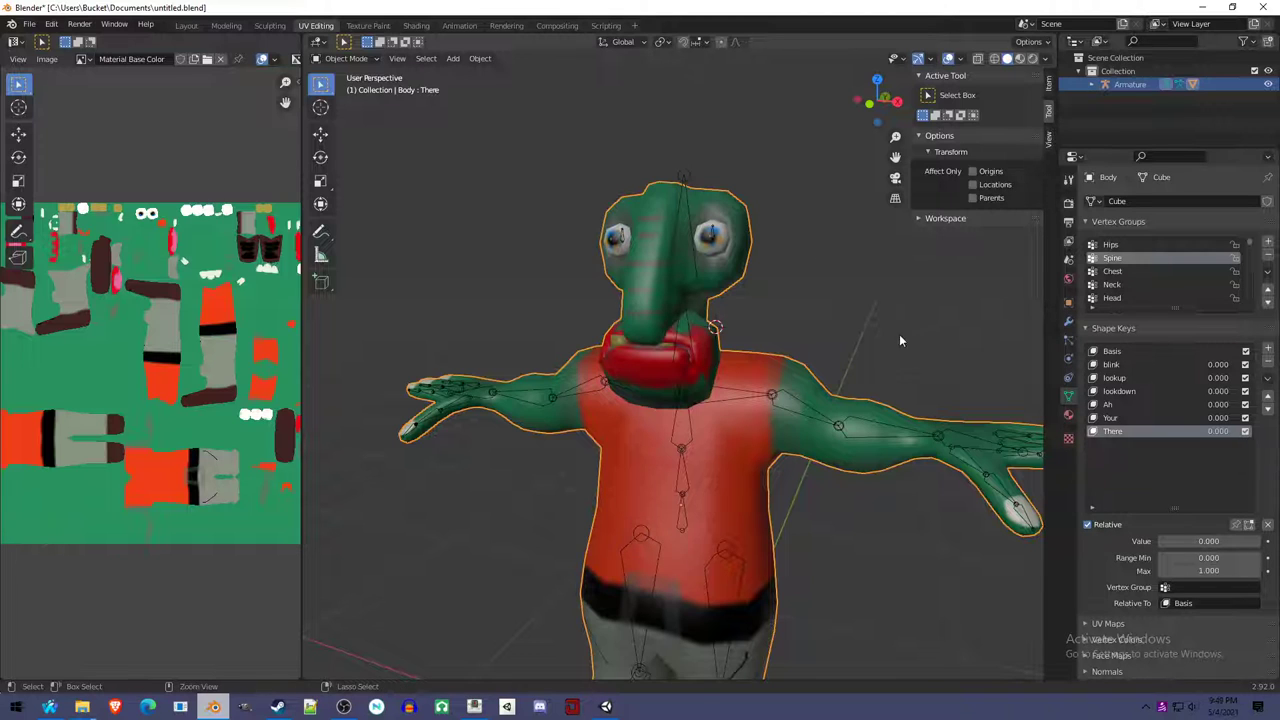
Save the file and enable the Cats Blender Plugin add-on in the preferences.
key(ctrl+s)
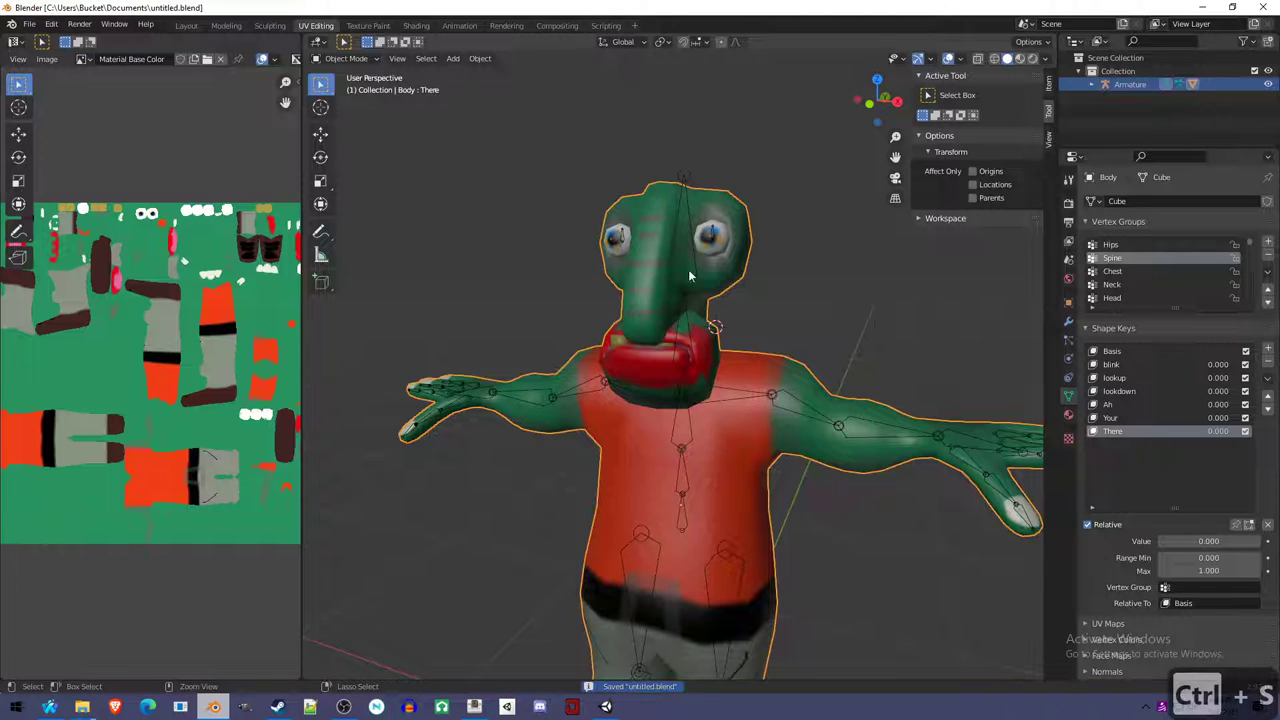
click(49, 25)
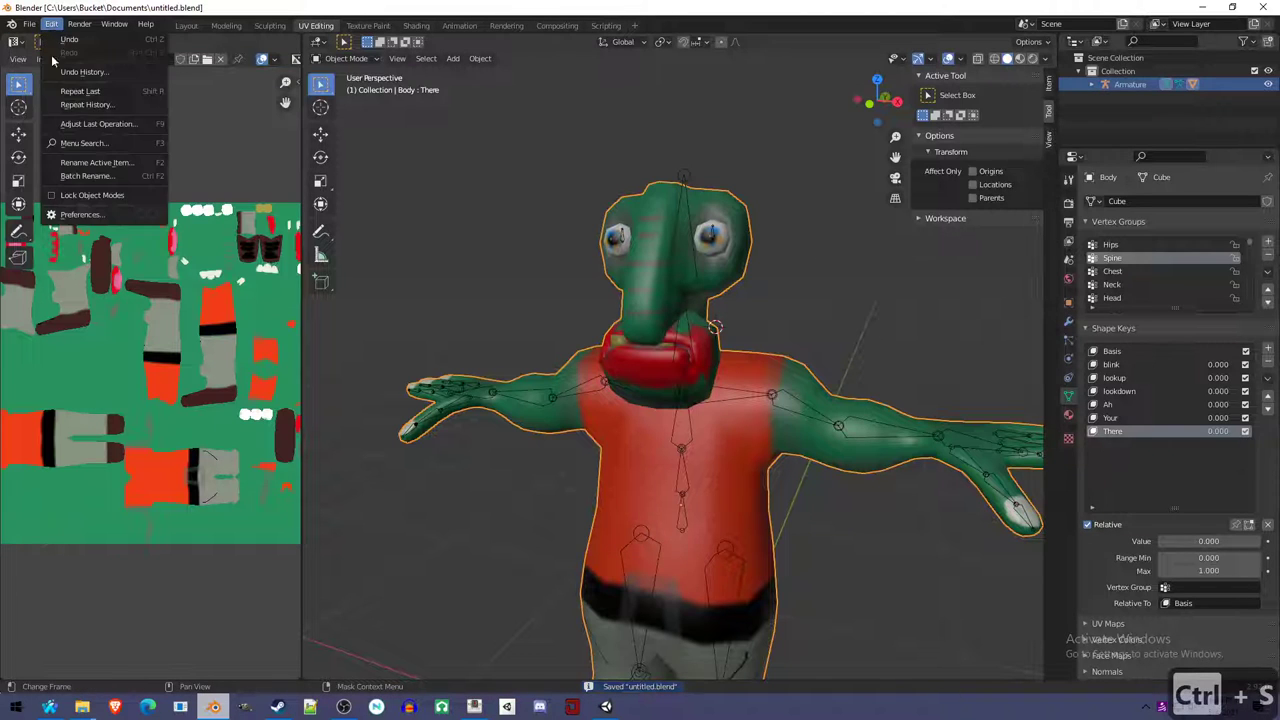
click(80, 215)
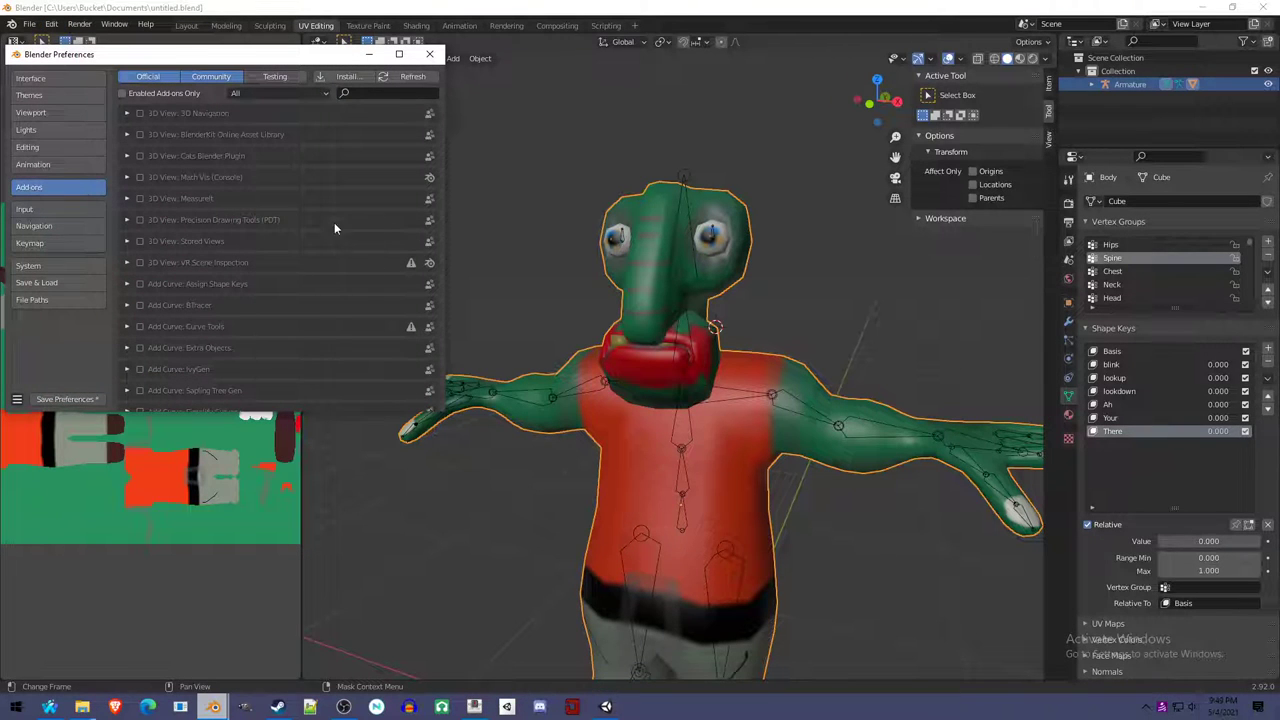
click(138, 155)
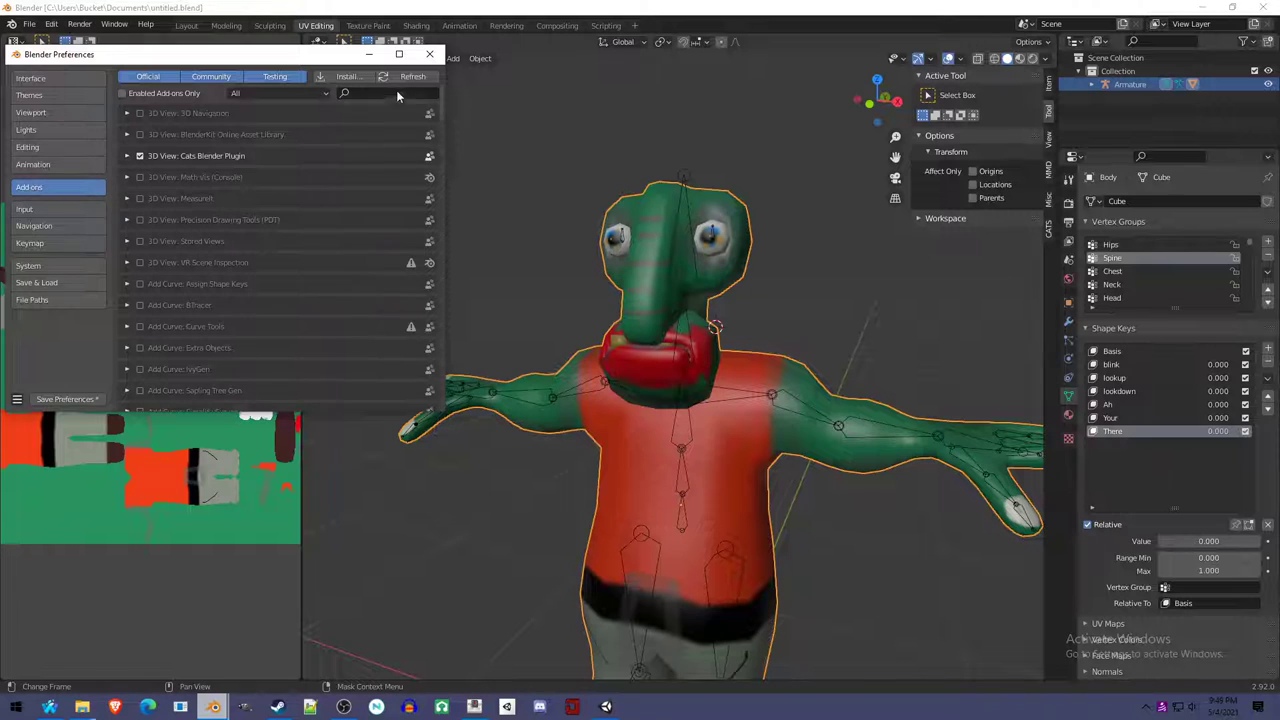
click(429, 54)
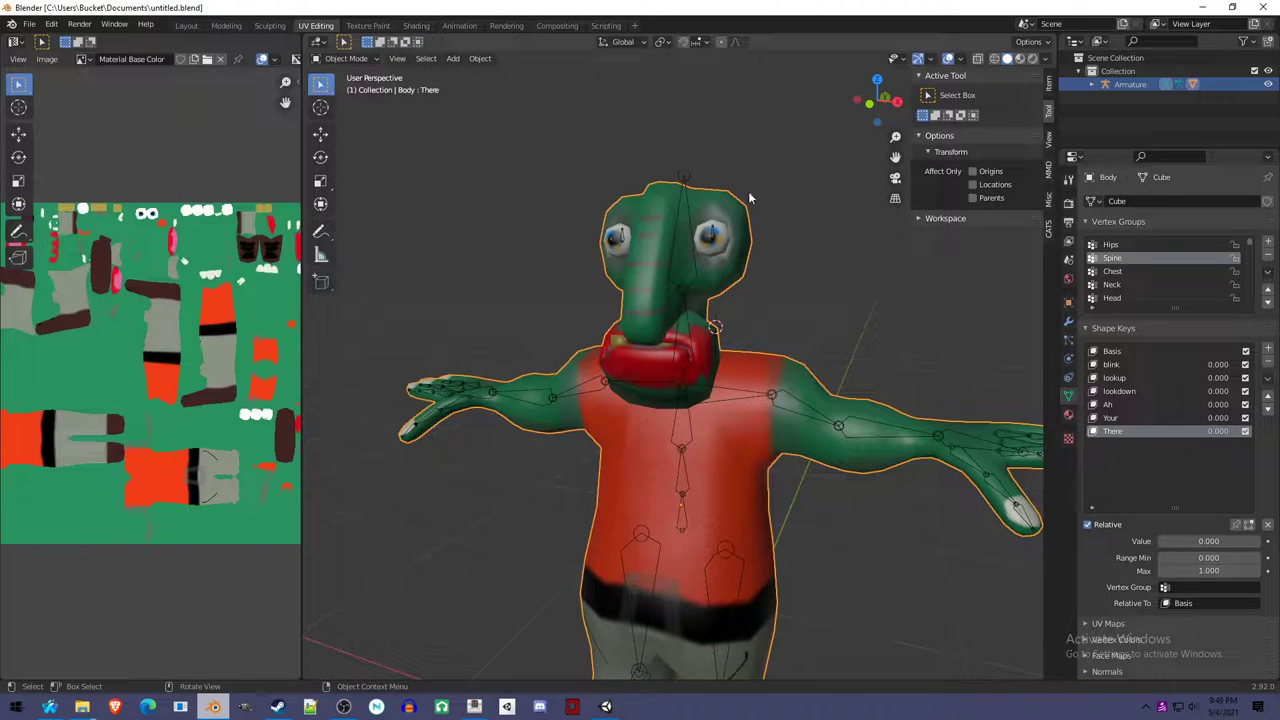
Show the CATS tools in the 3D view and expand their Visemes and Model Options sections.
click(1047, 230)
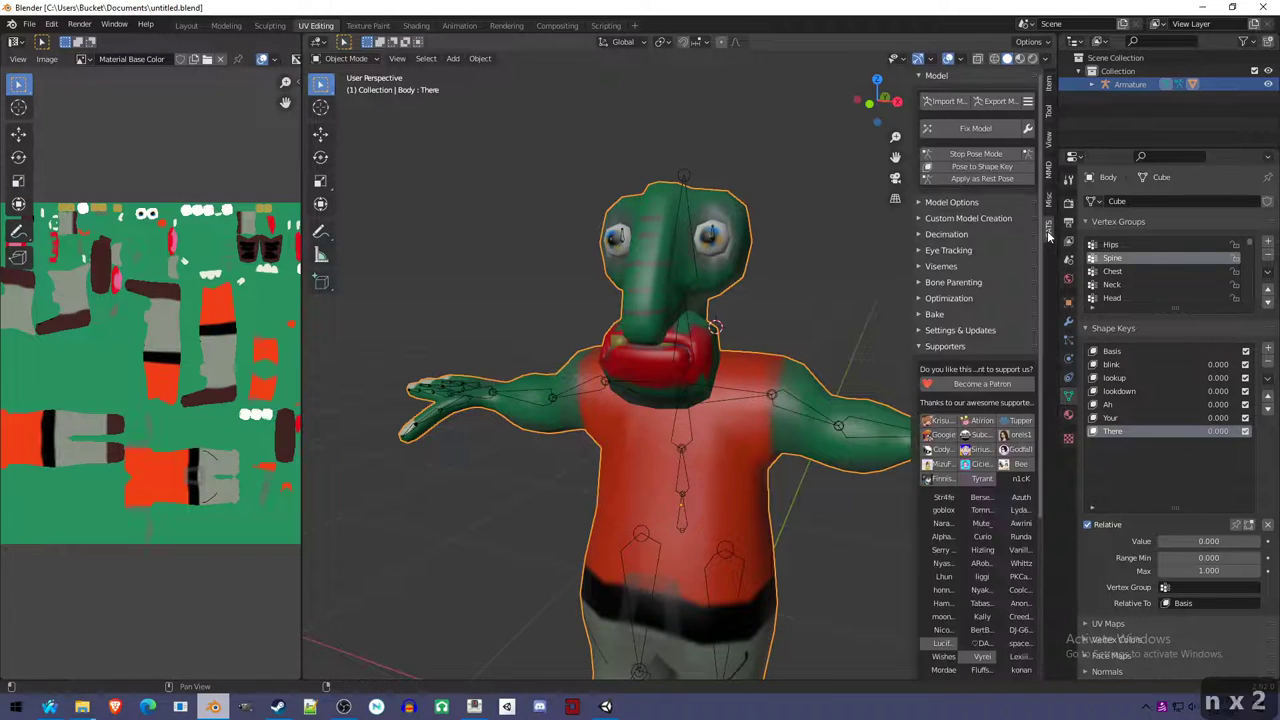
key(n)
key(n)
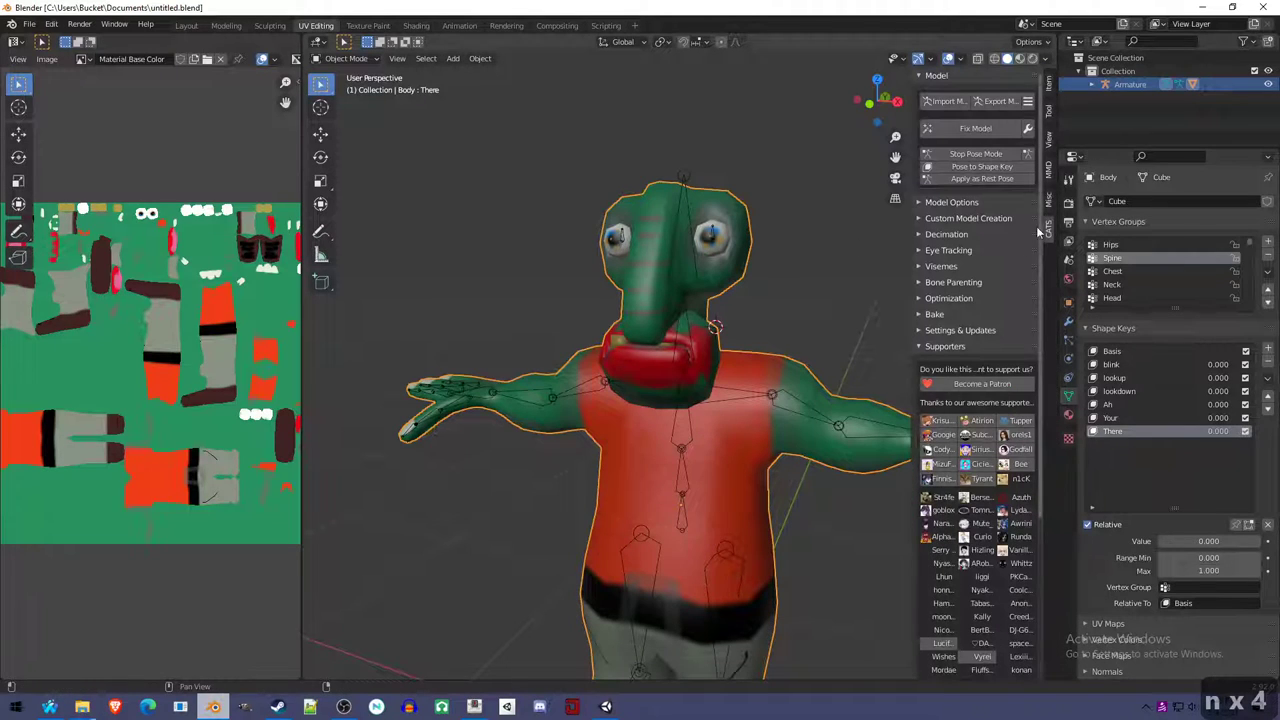
click(948, 264)
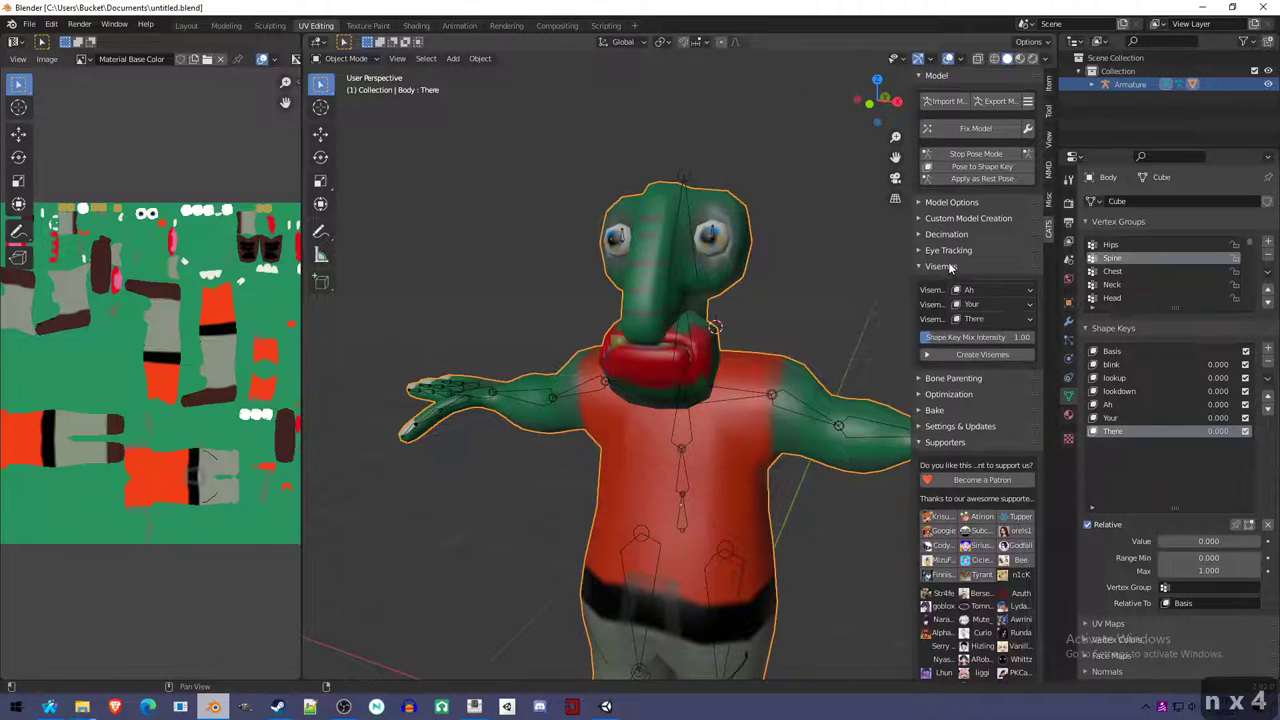
click(960, 203)
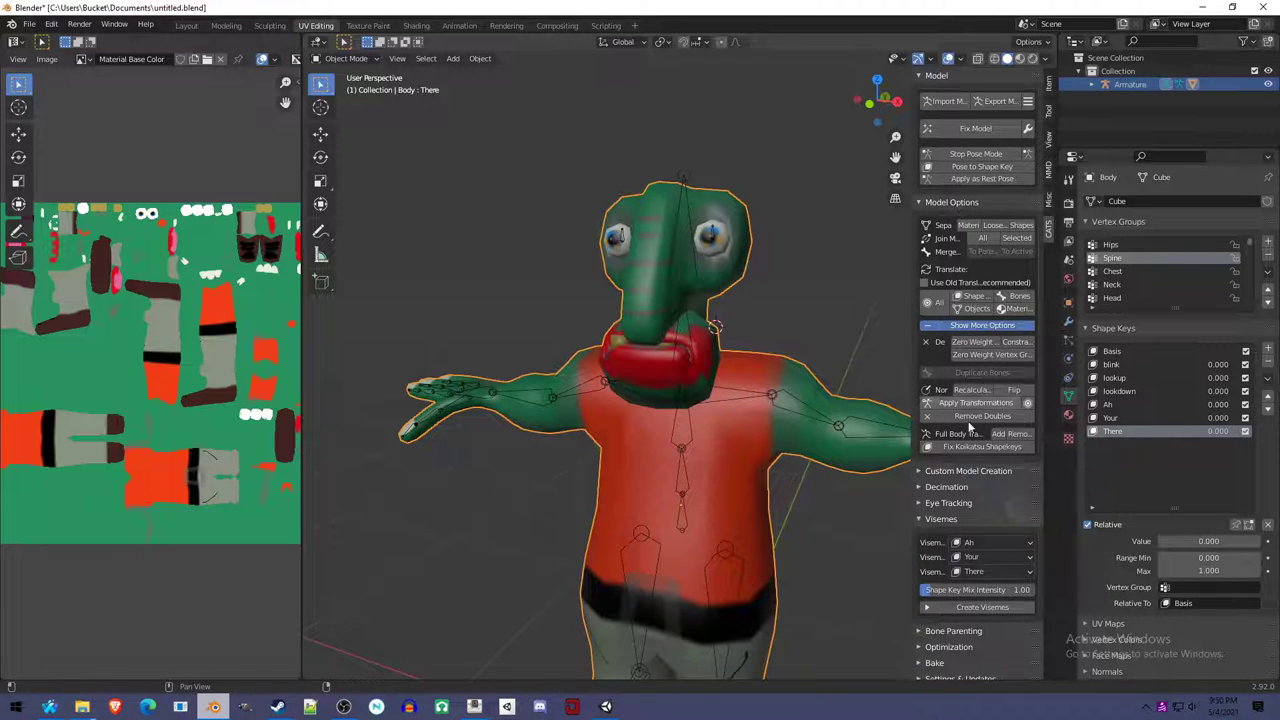
Collapse the CATS Model Options section and look over the Eye Tracking settings.
click(950, 202)
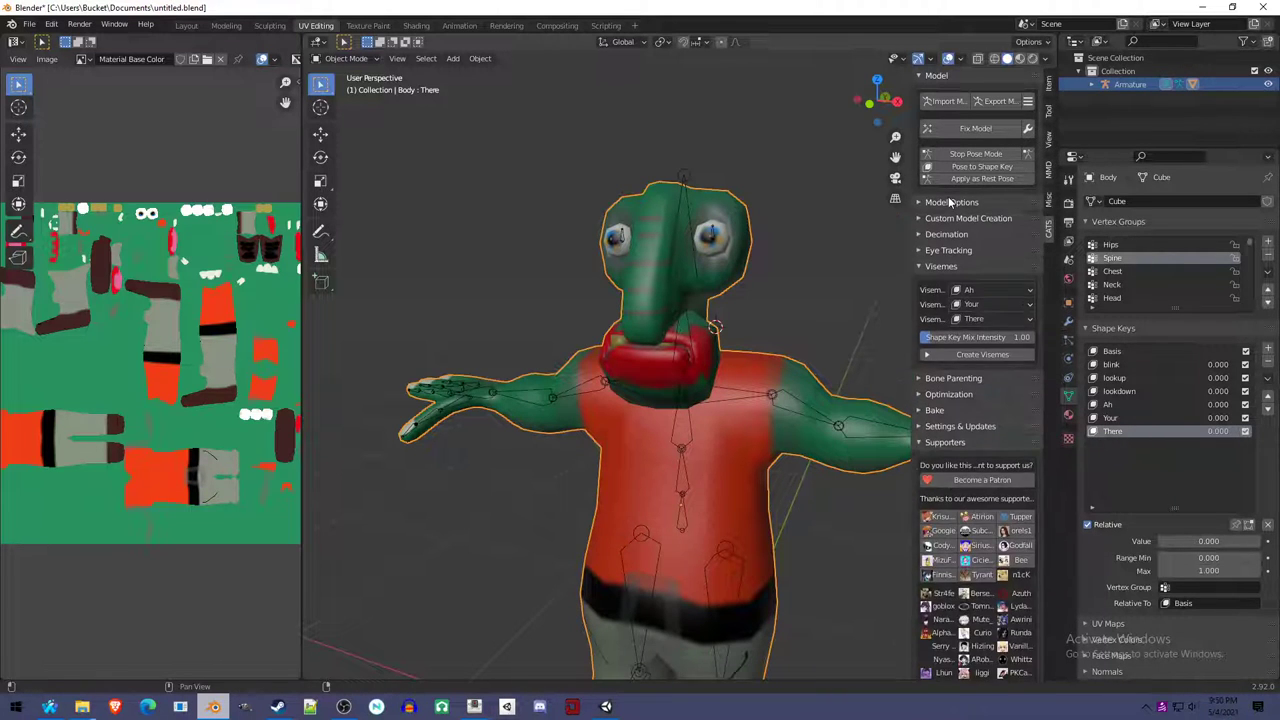
click(958, 250)
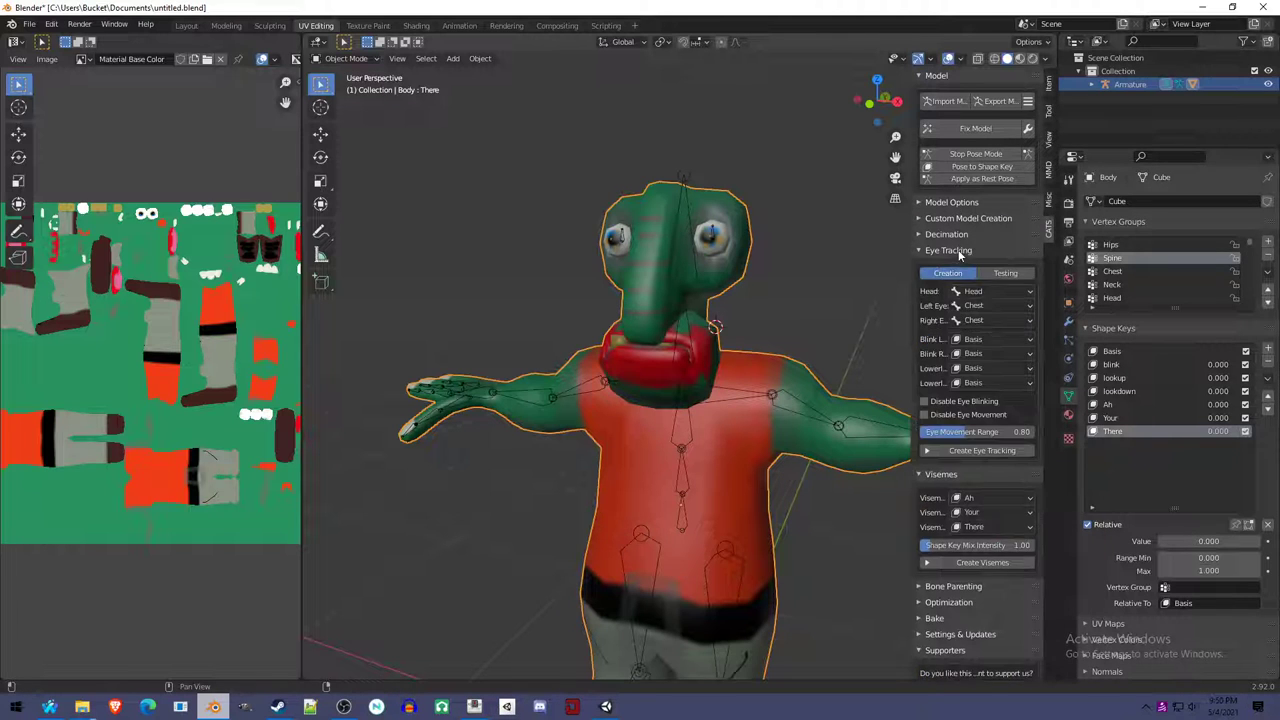
click(958, 250)
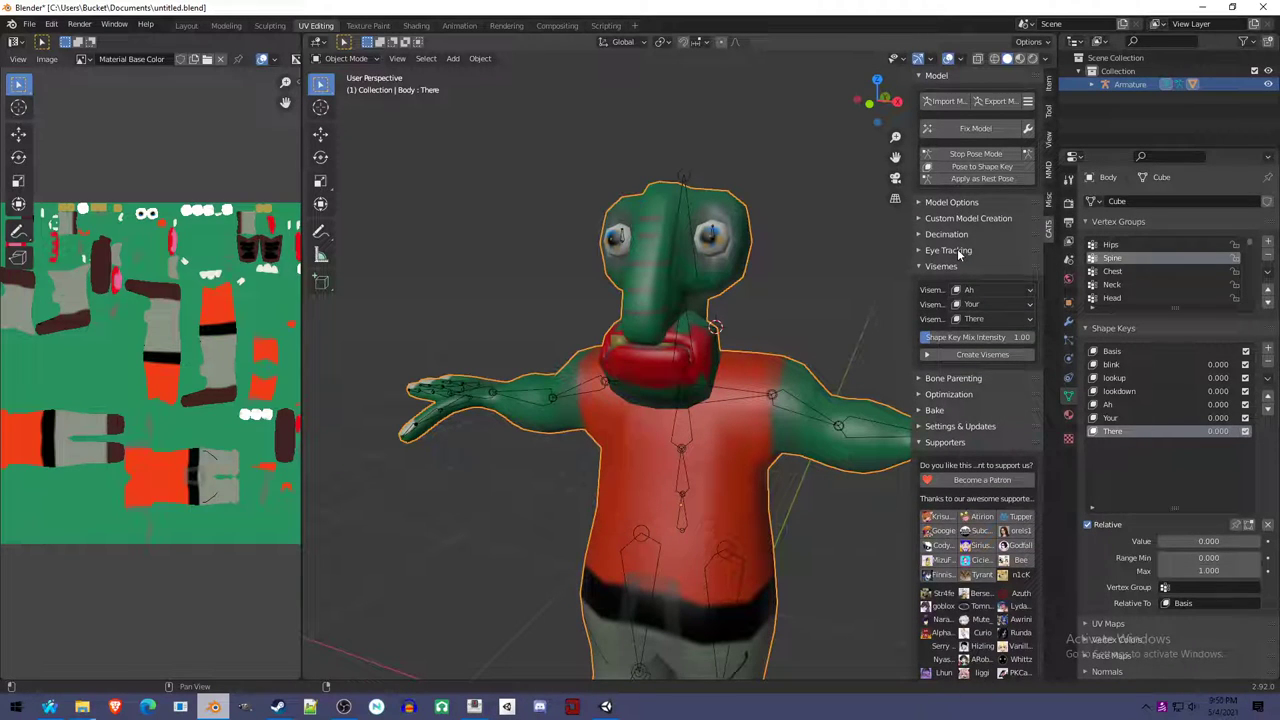
click(952, 251)
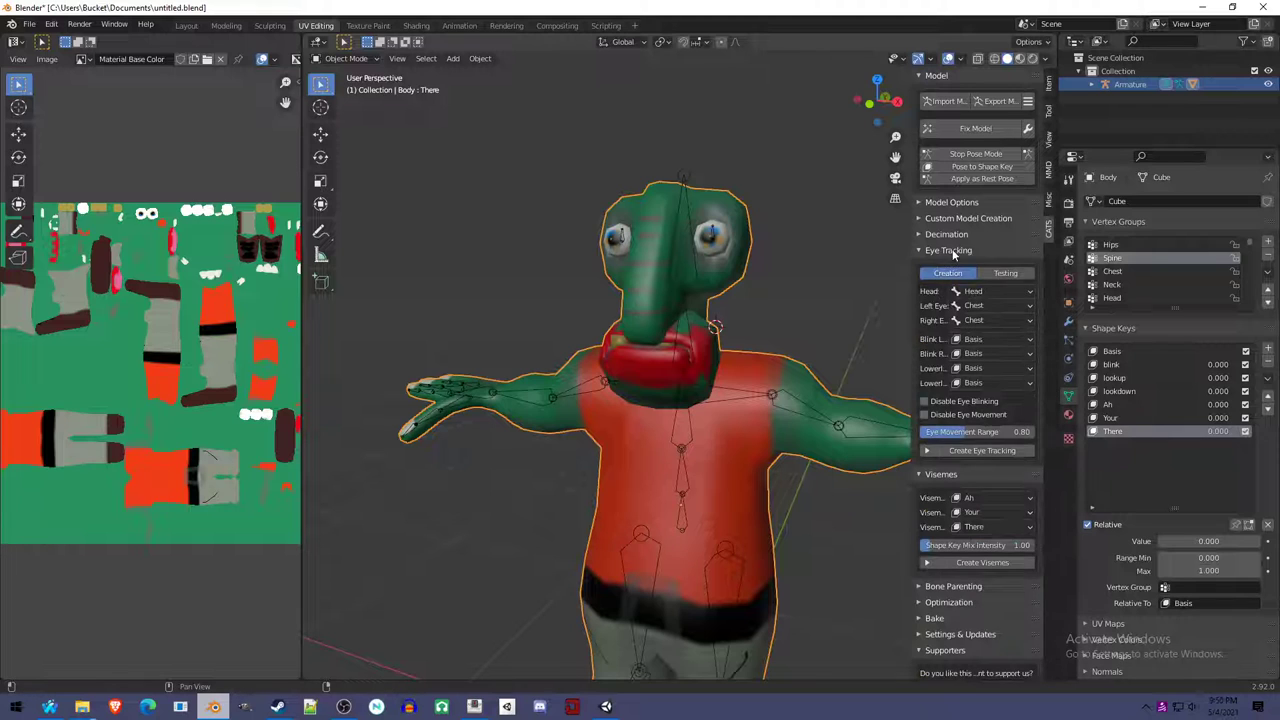
click(952, 251)
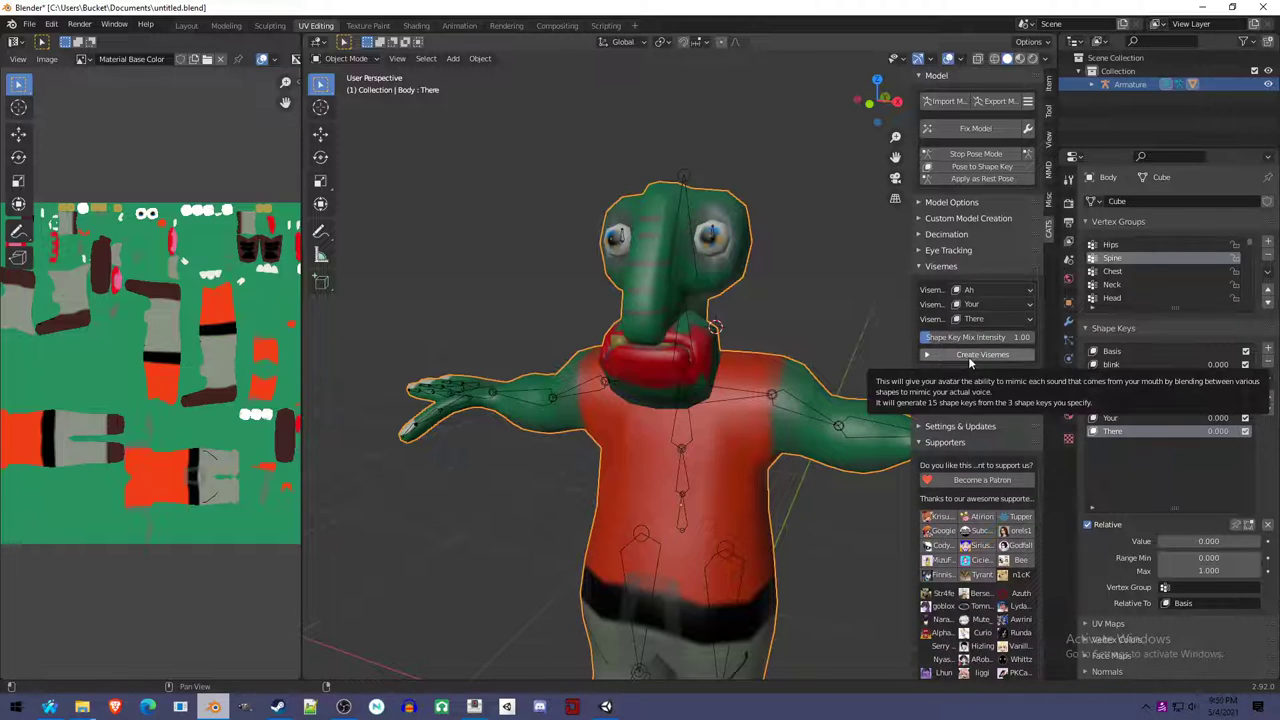
Create the visemes with CATS, using Ah for Viseme AA, Your for Viseme OH and There for Viseme CH.
click(980, 290)
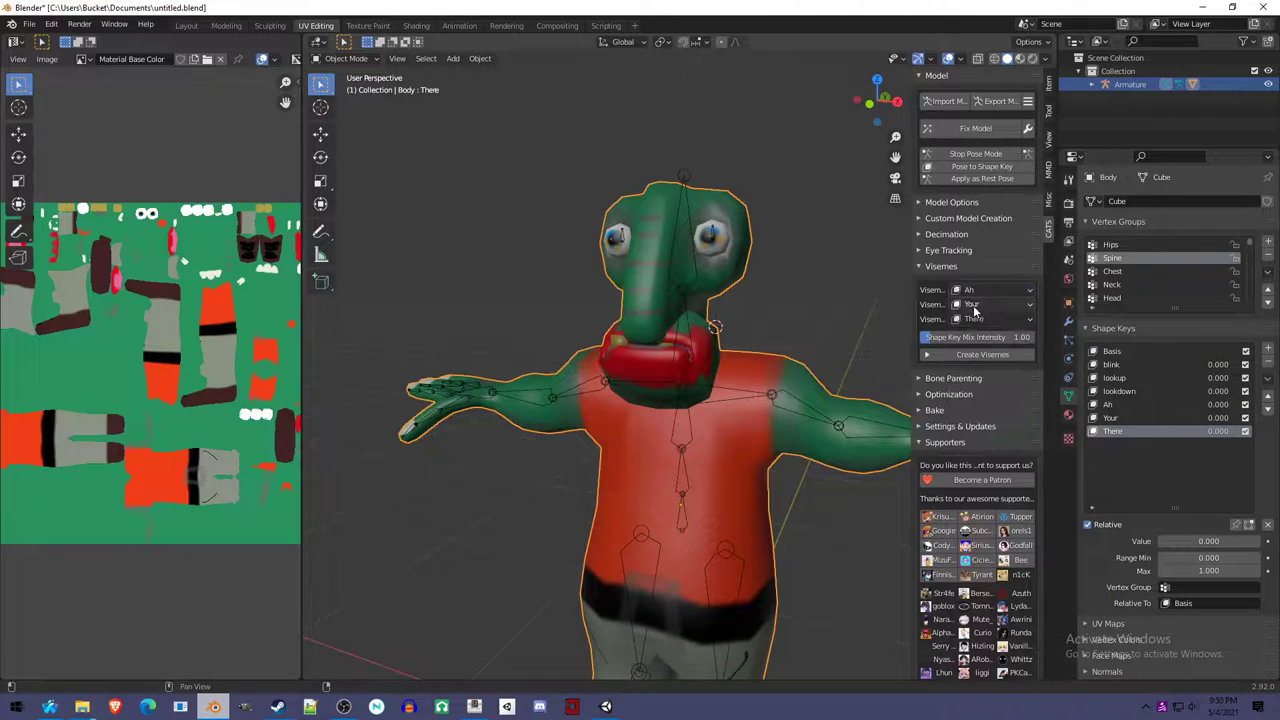
drag(860, 313, 862, 313)
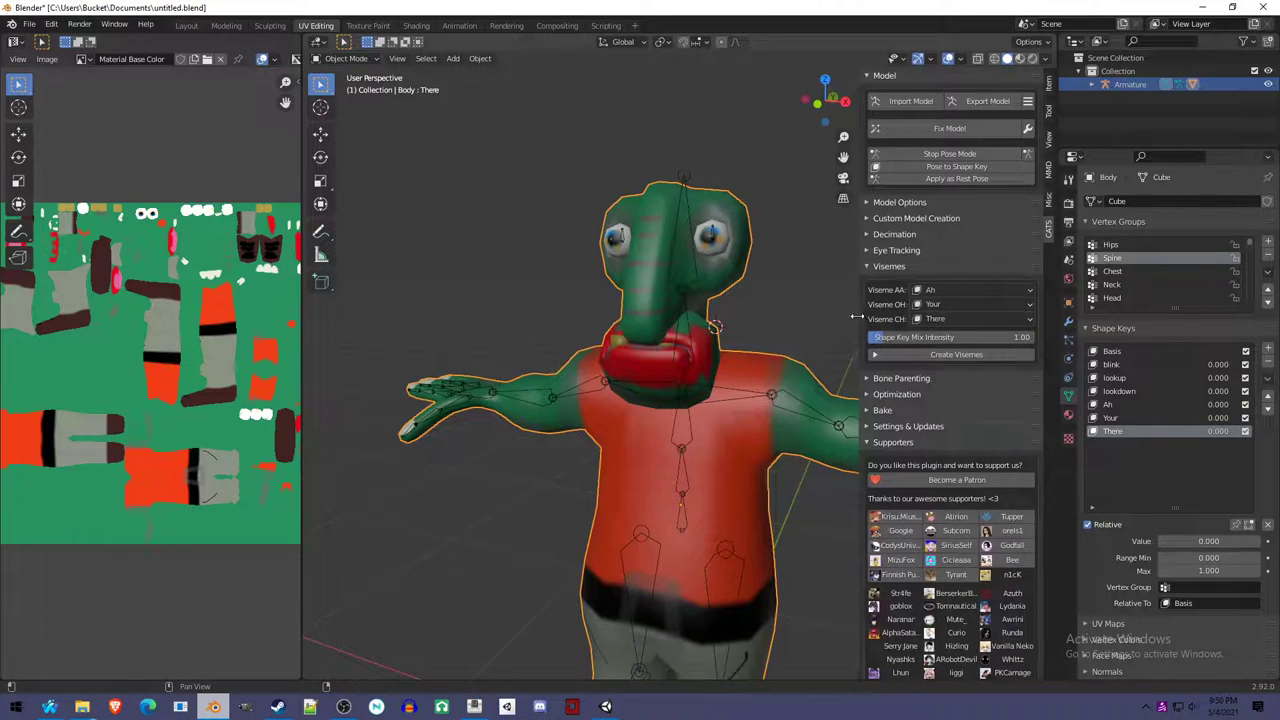
click(929, 356)
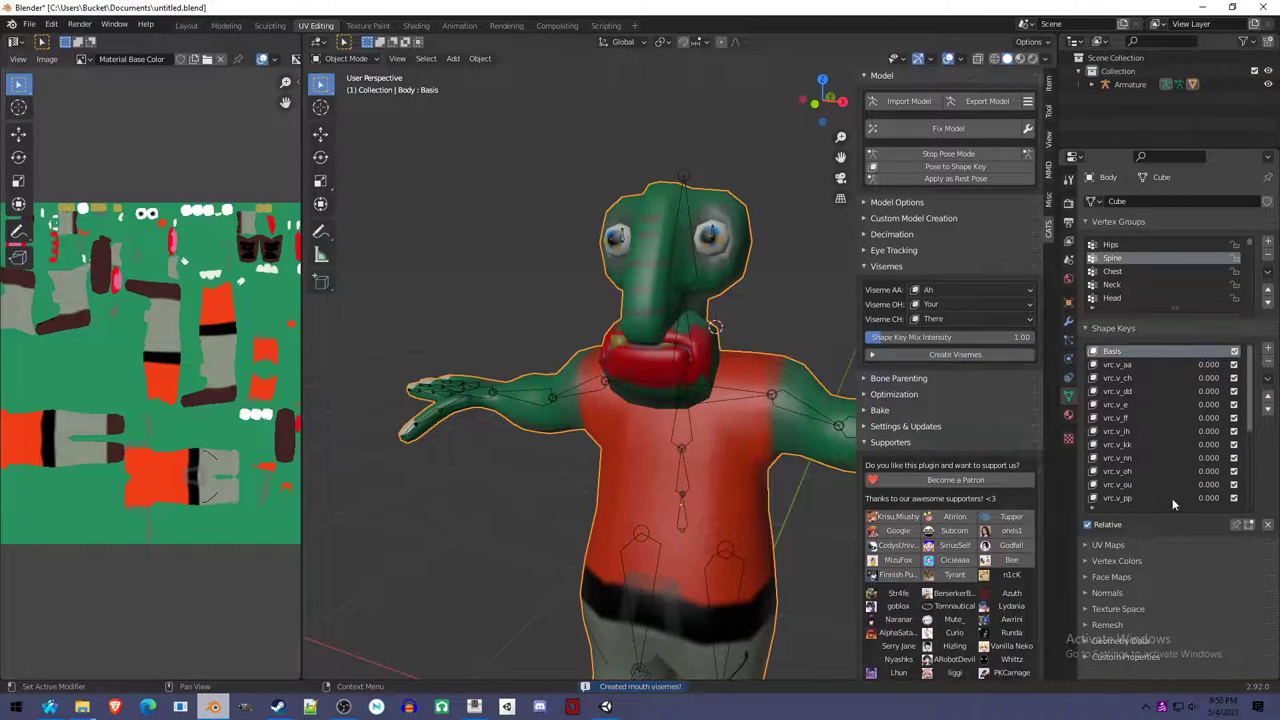
Enlarge the shape key list to review the generated visemes, reselect the Basis key and save the file.
drag(1175, 508, 1192, 588)
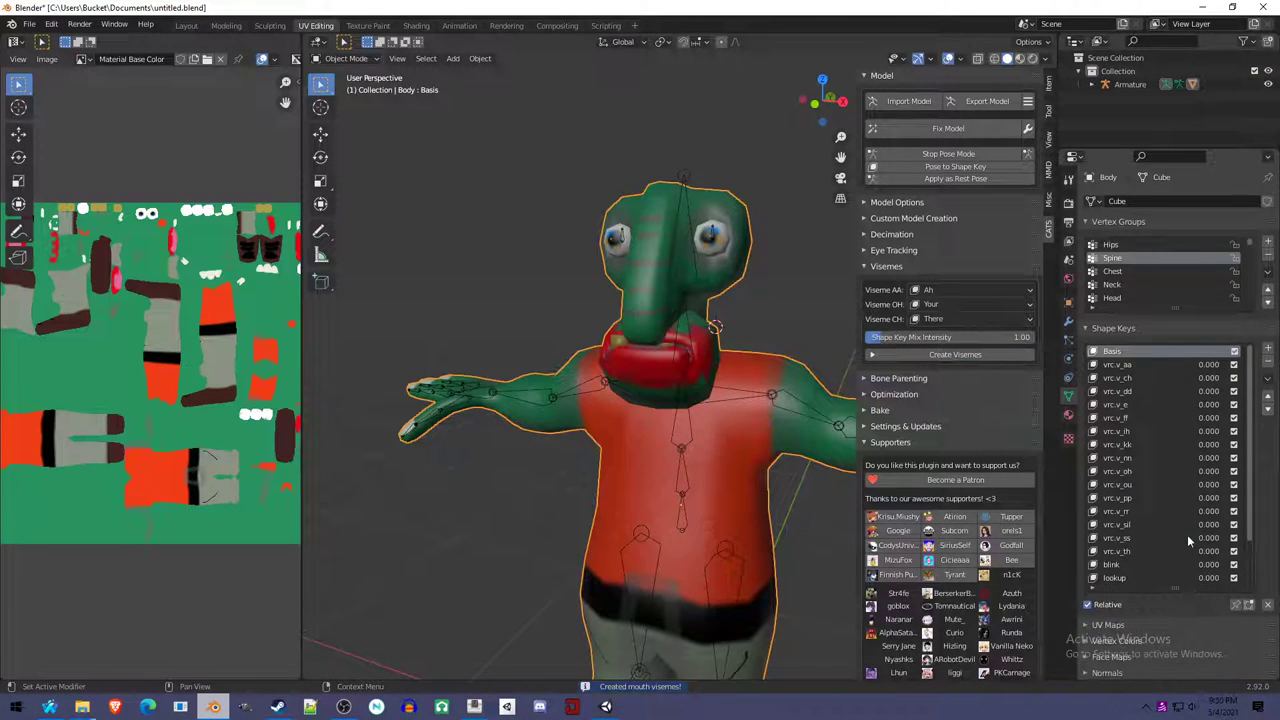
click(1149, 524)
drag(1206, 368, 1192, 418)
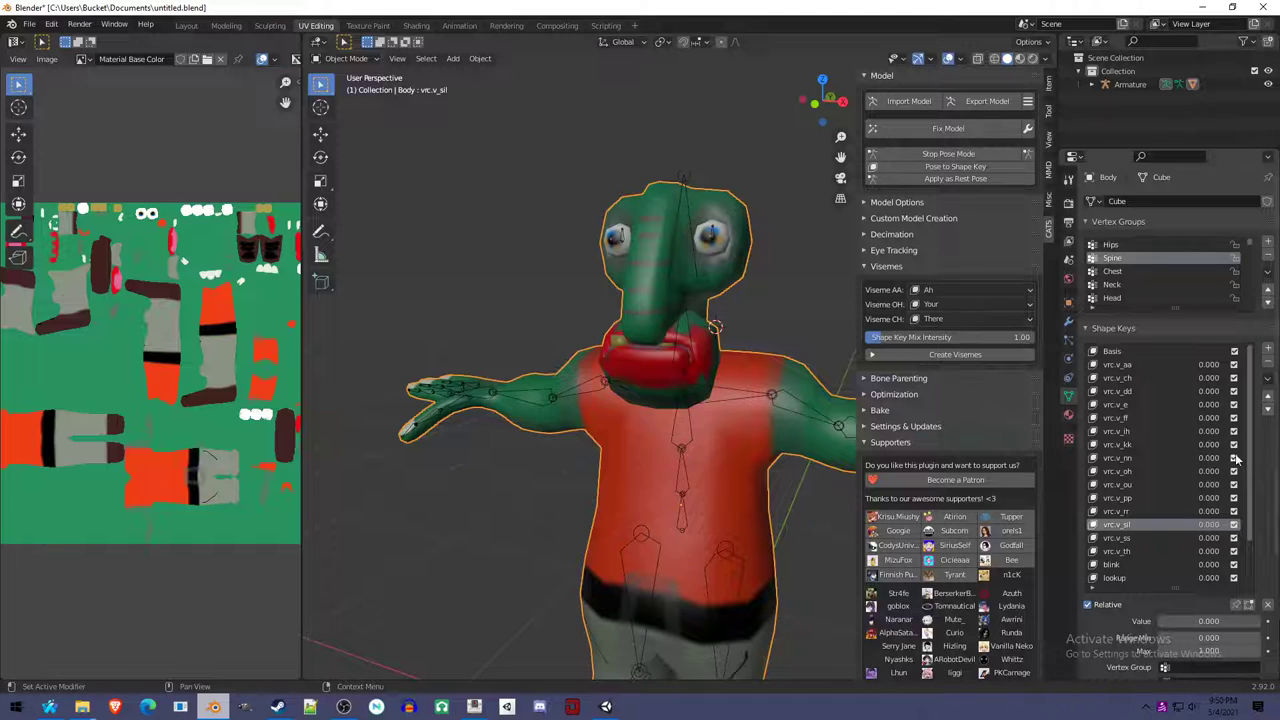
click(1141, 351)
scroll(724, 388, down, 4)
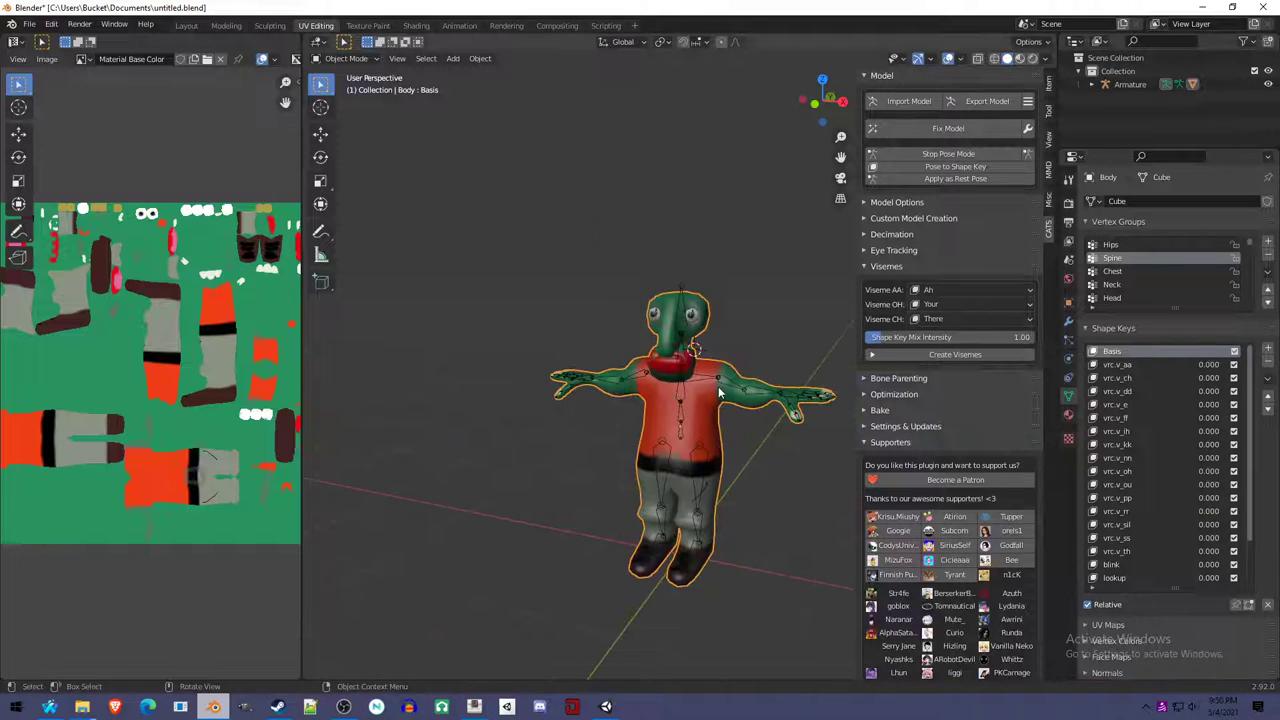
mouse_move(718, 393)
middle_down()
mouse_move(697, 396)
mouse_move(724, 392)
middle_up()
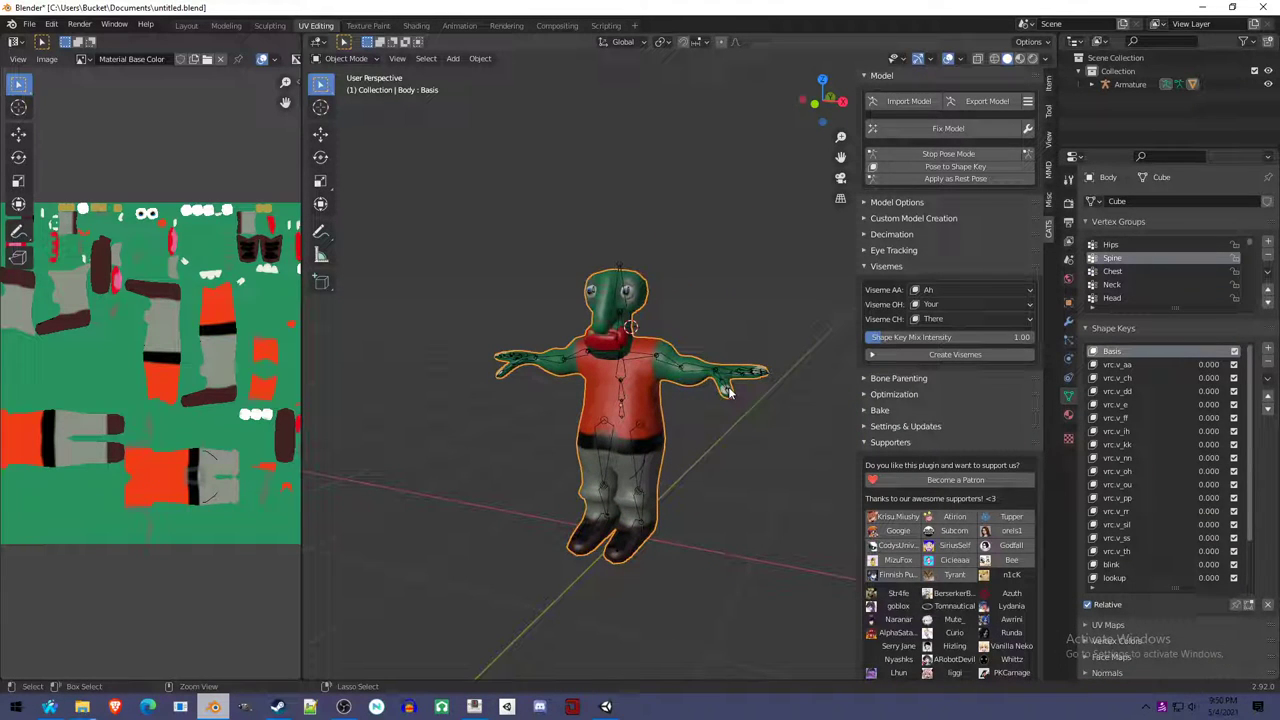
key(ctrl+s)
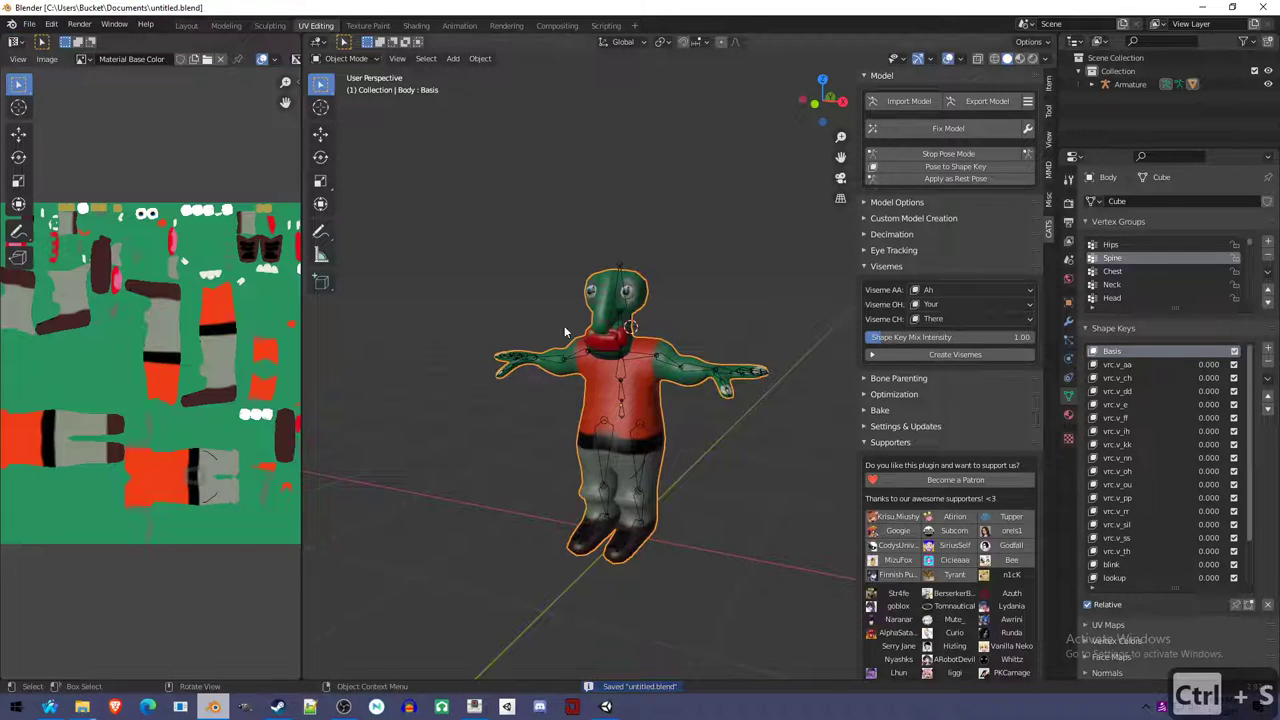
Start exporting the model as FBX with CATS and check the Armature export options.
scroll(631, 403, up, 3)
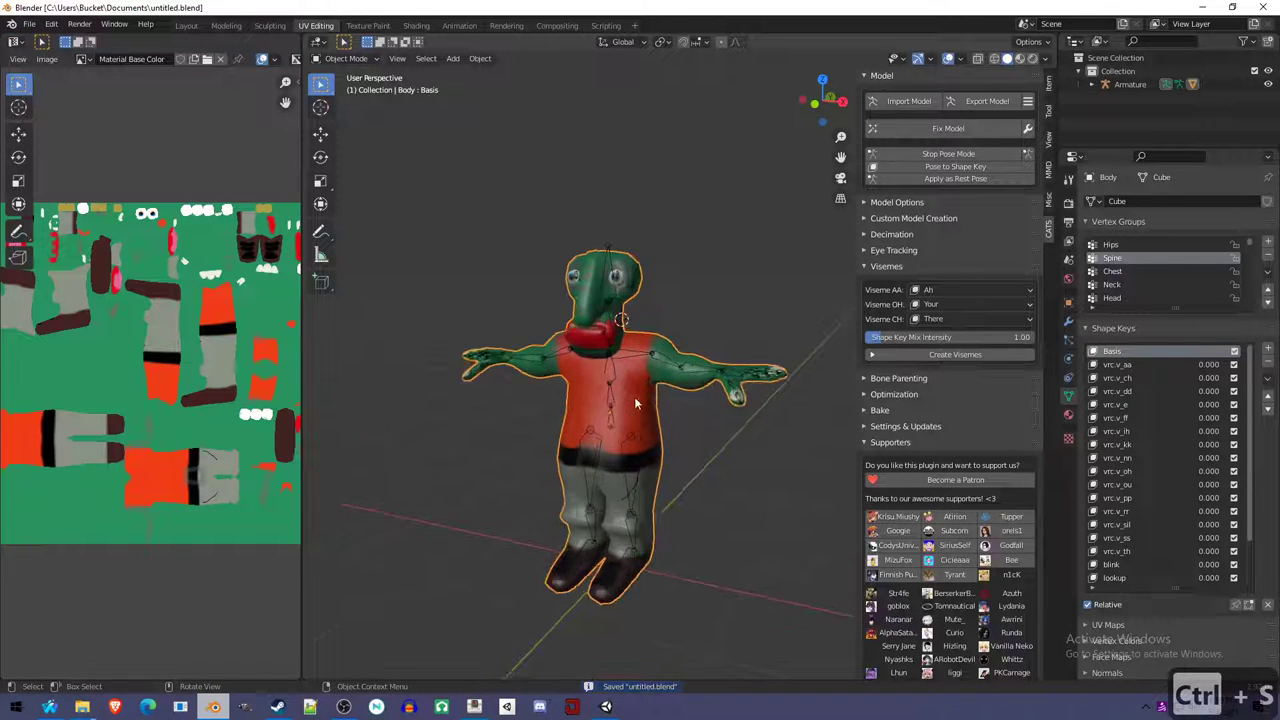
middle_drag(631, 403, 672, 424)
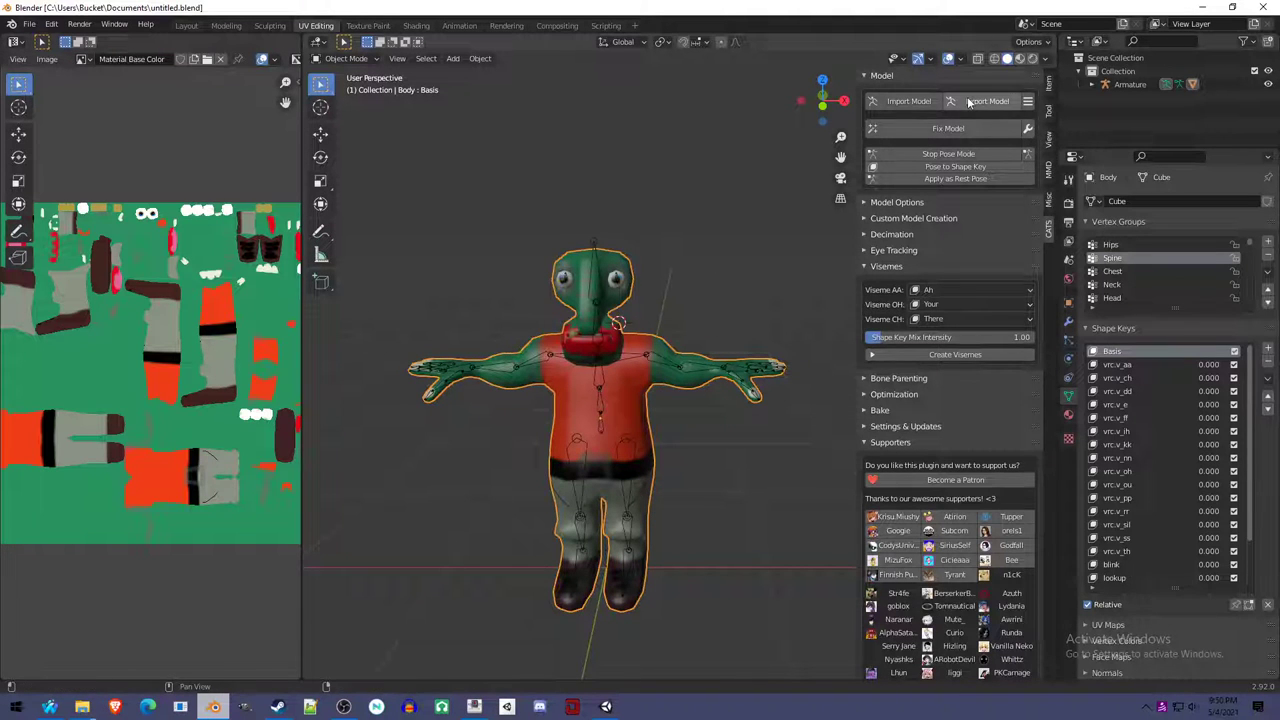
click(29, 24)
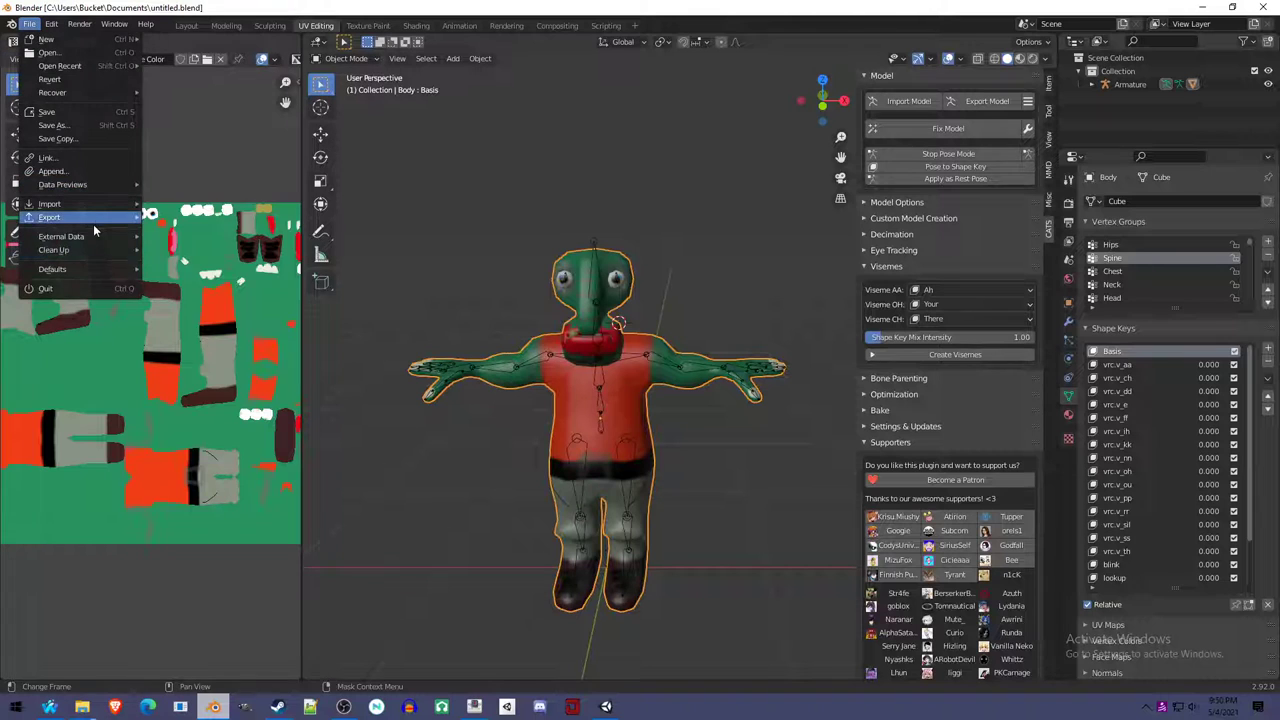
click(968, 103)
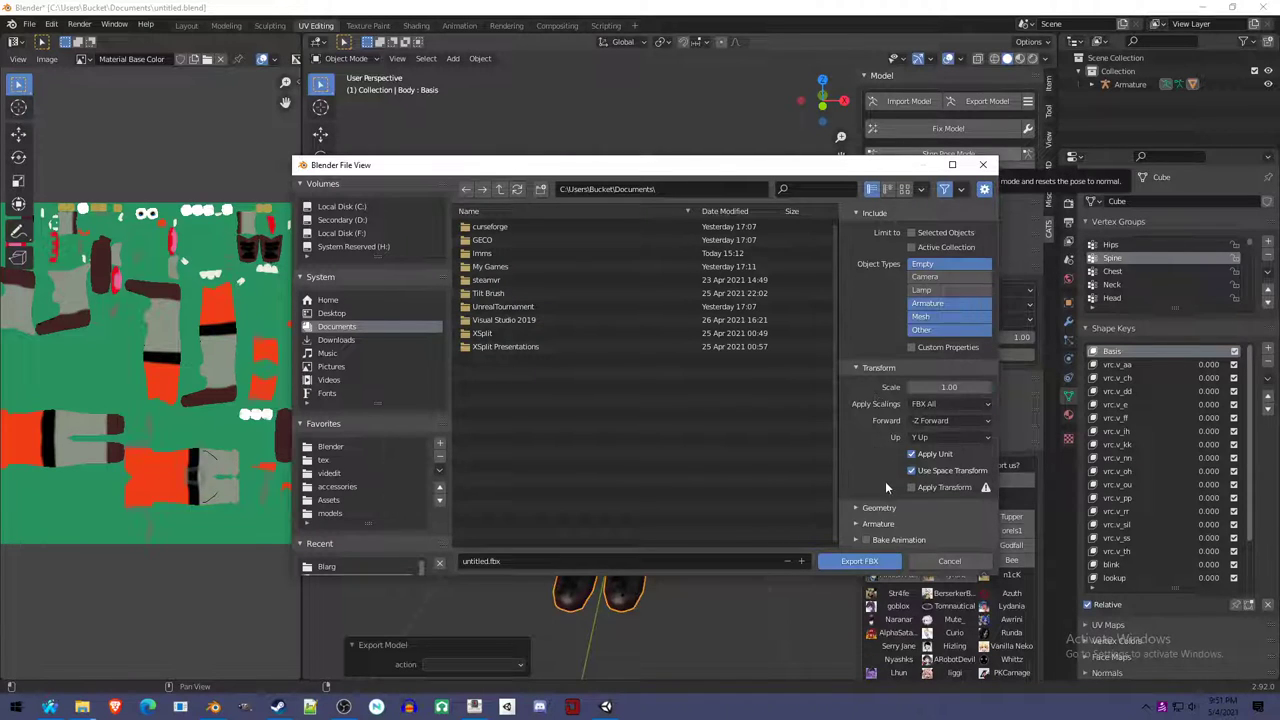
click(880, 523)
scroll(880, 484, down, 3)
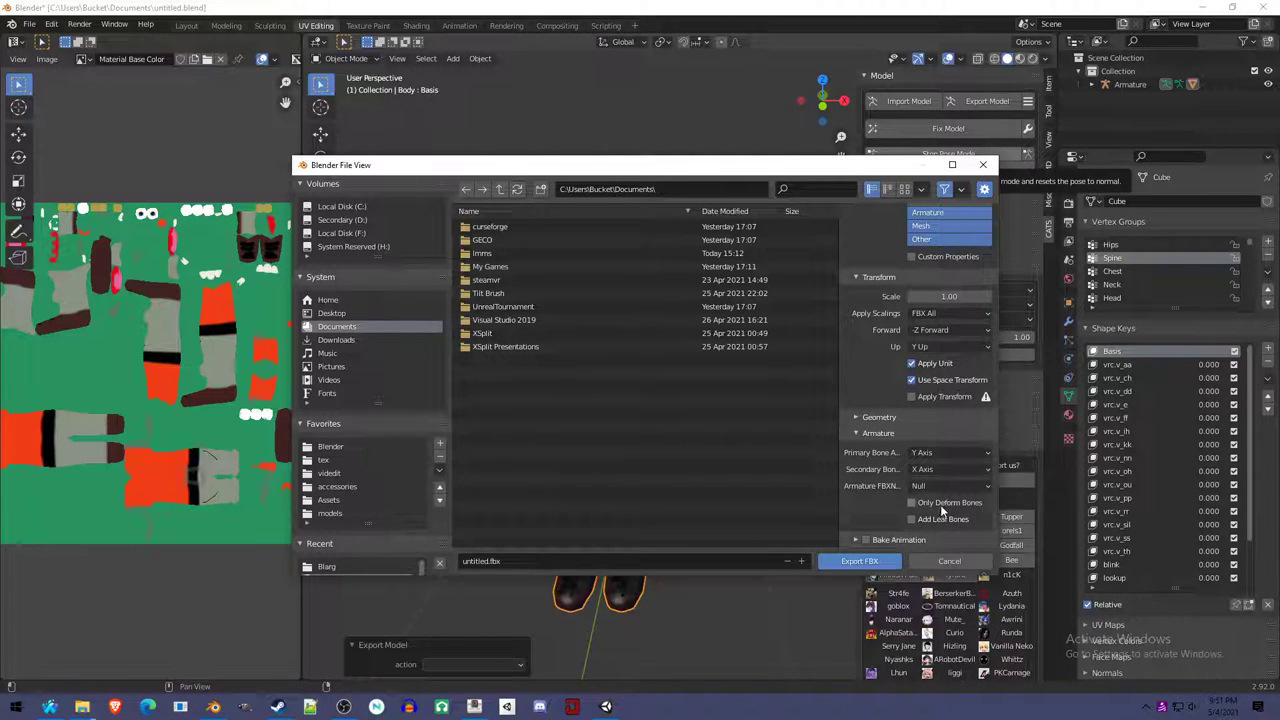
click(872, 432)
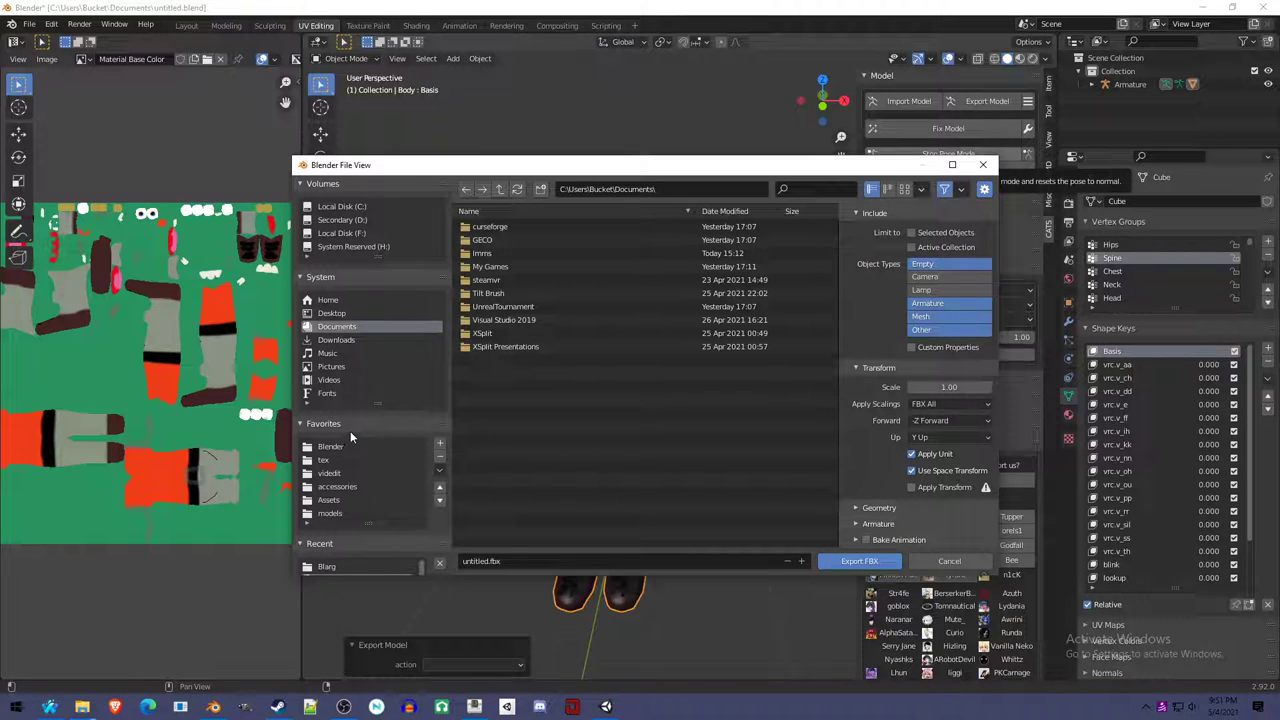
Export the model as Blarg.fbx into the Unity project's Assets\Blarg folder and save the Blender file.
click(354, 499)
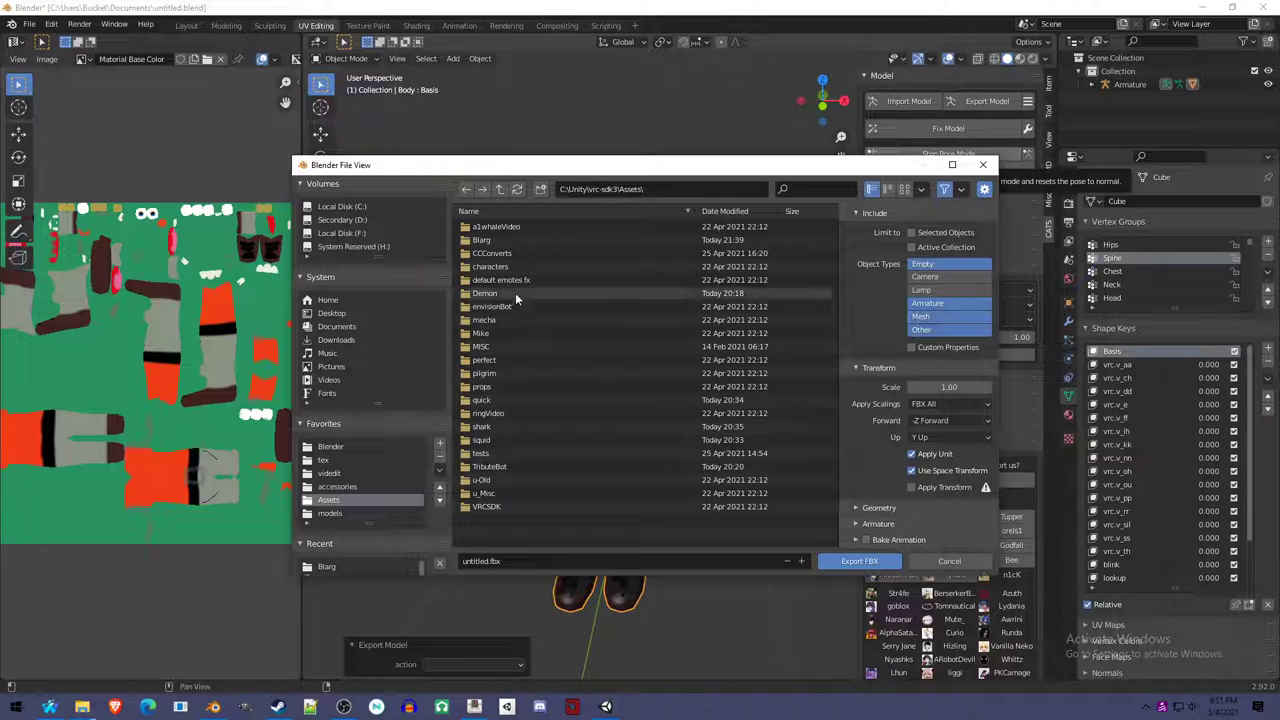
double_click(510, 238)
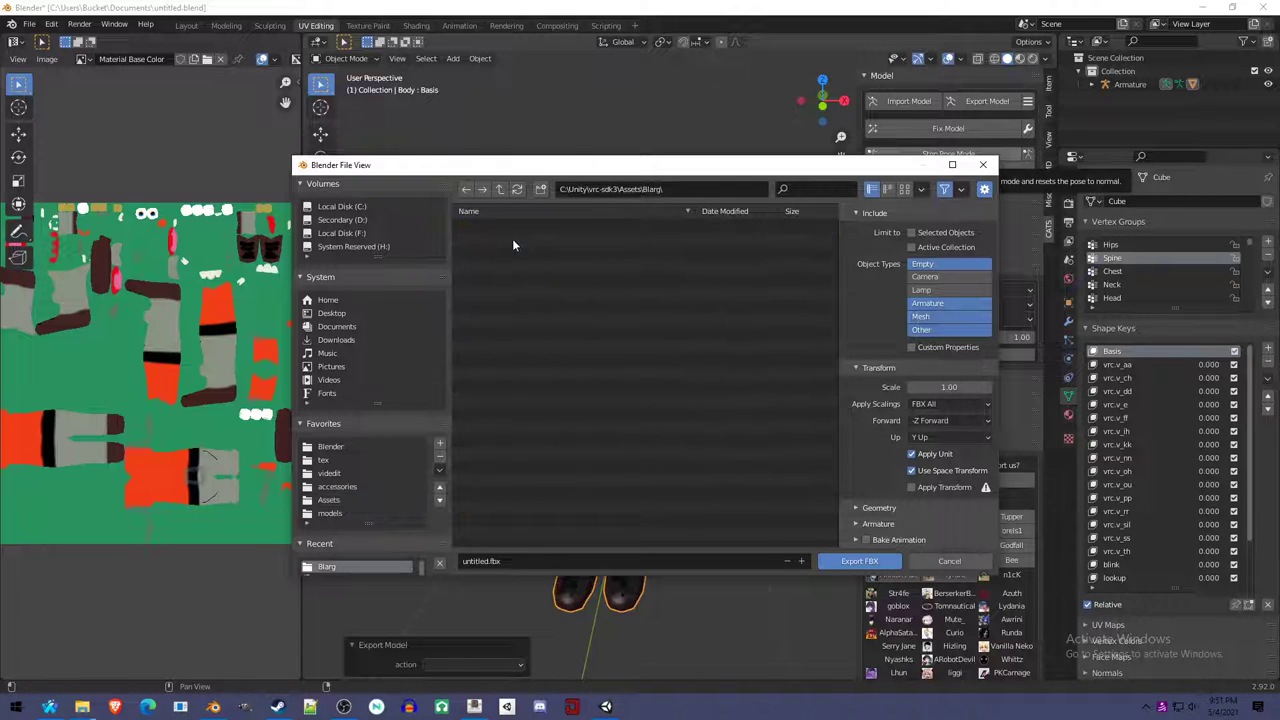
text(B)
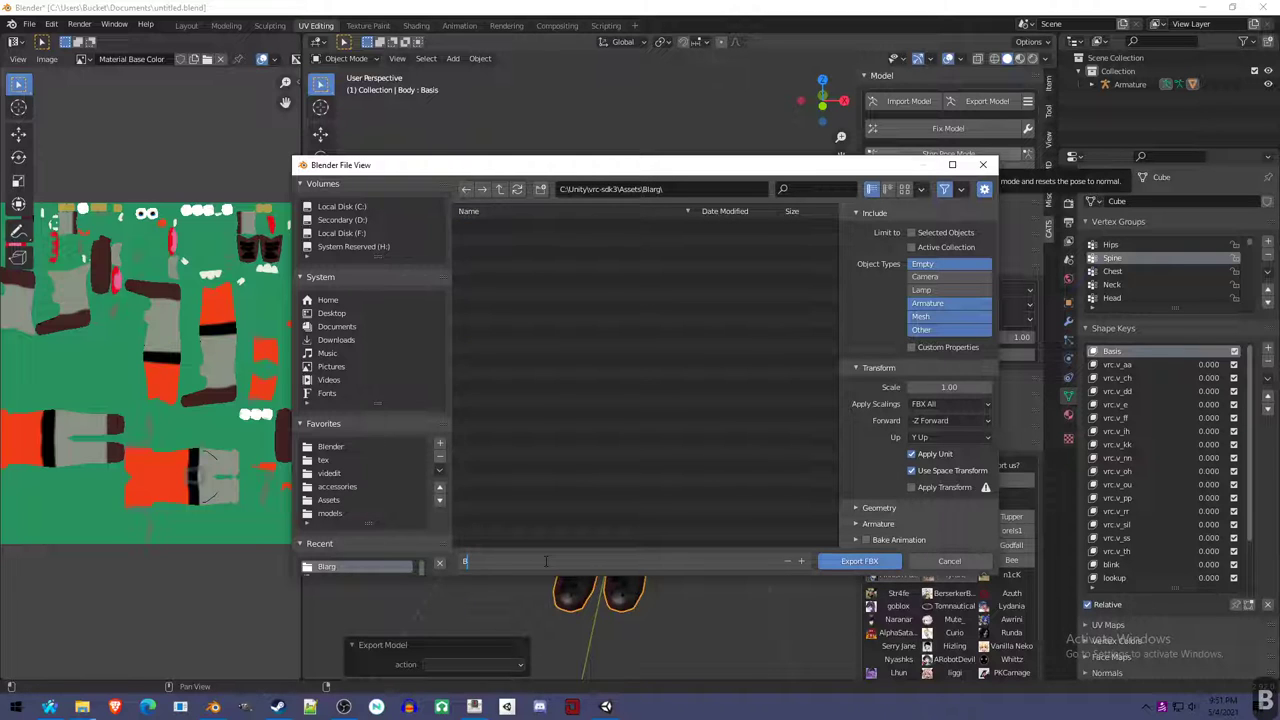
text(larg)
key(Return)
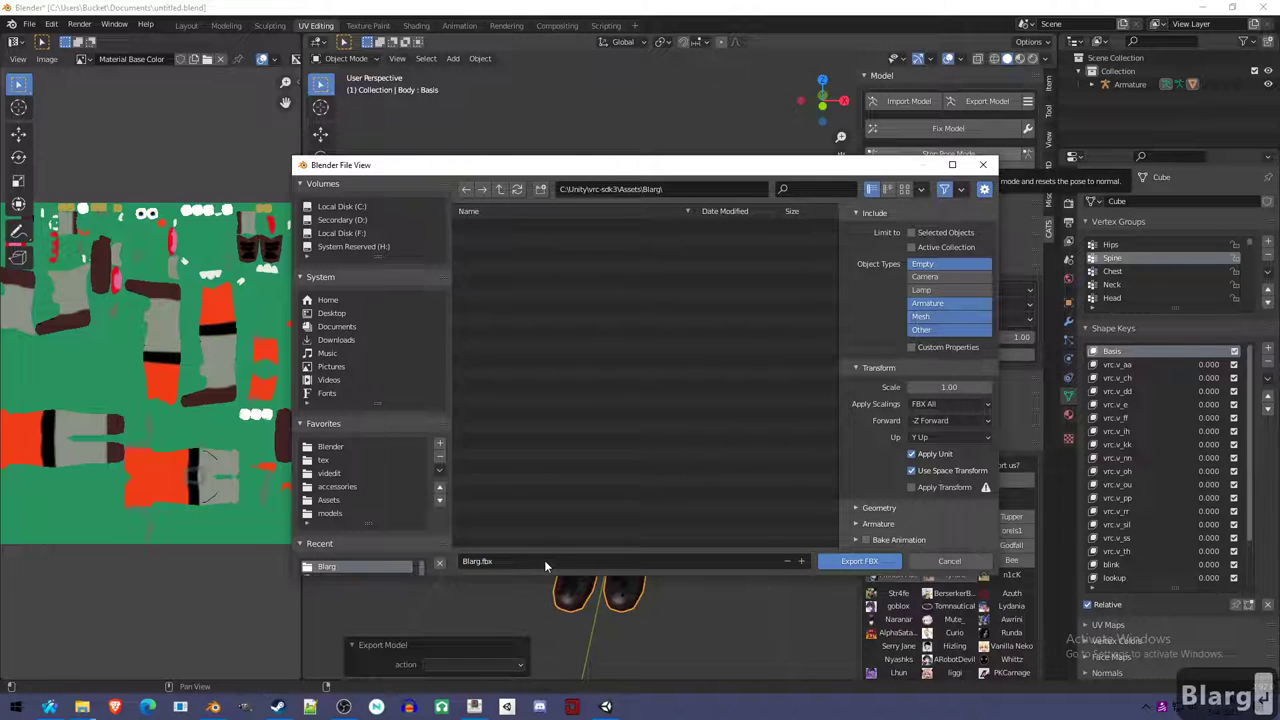
click(846, 561)
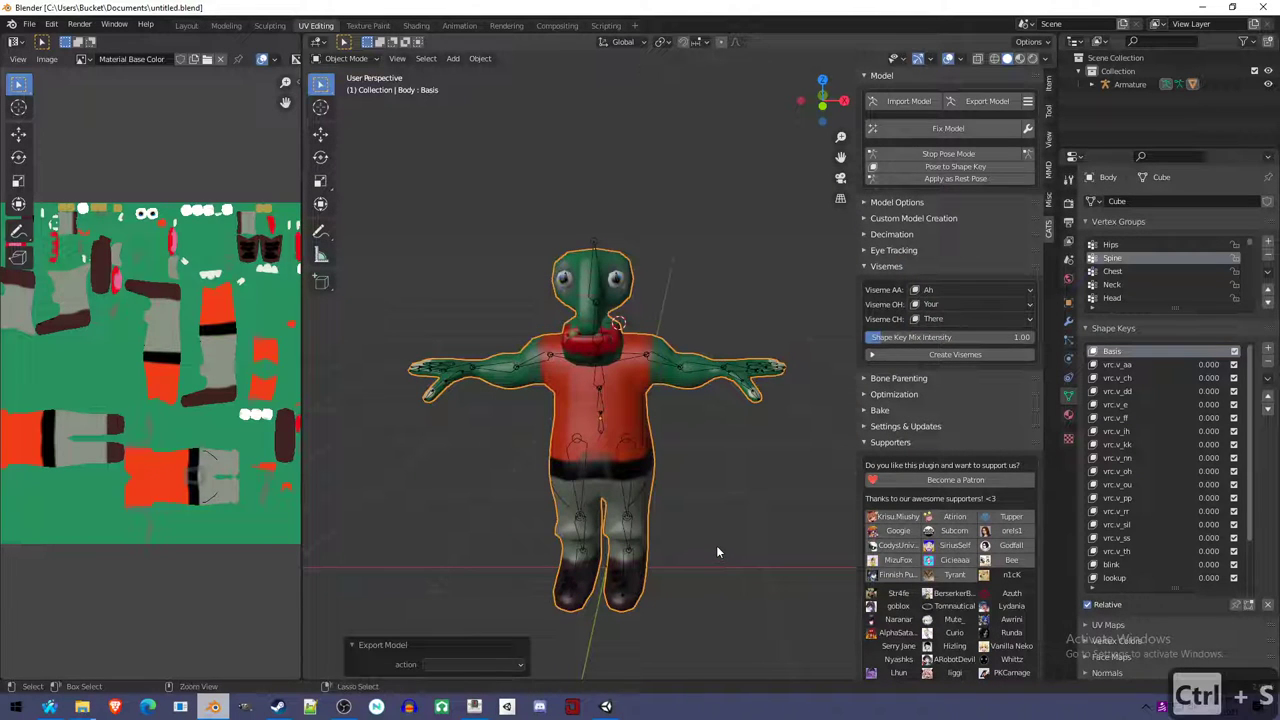
key(ctrl+s)
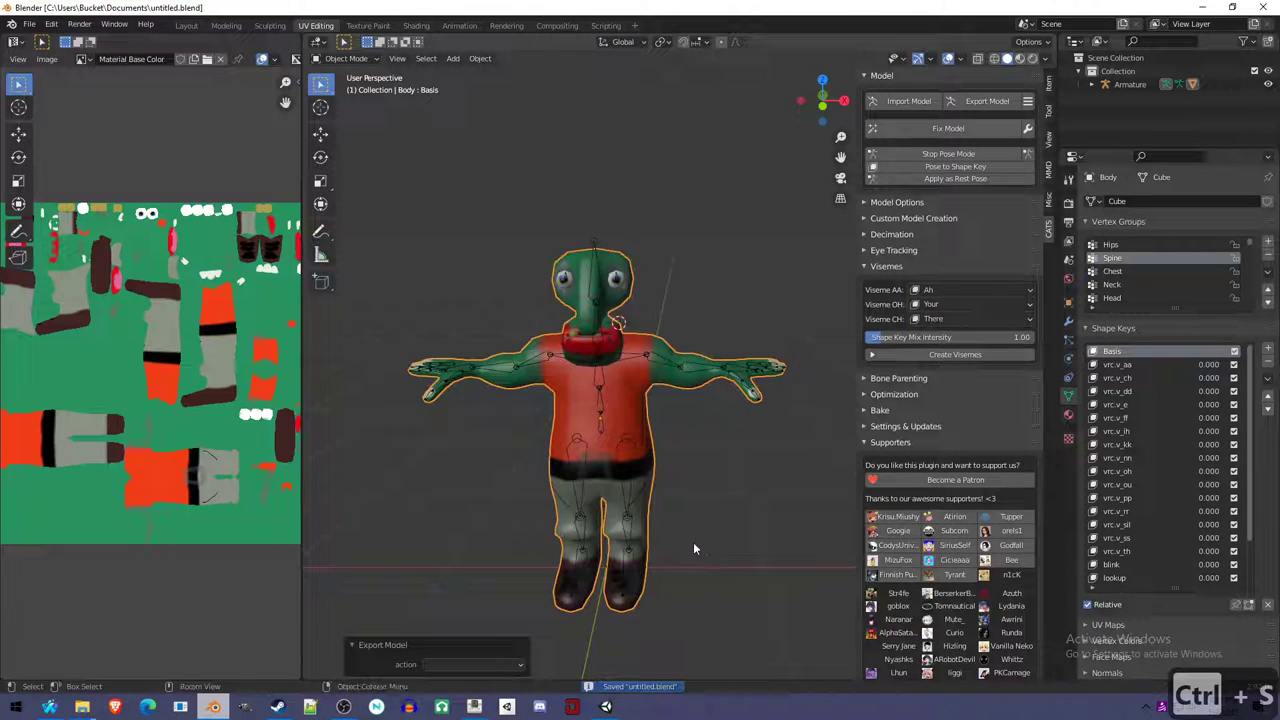
Switch to Unity, collapse the quick folder and open the Blarg folder in the project assets.
click(617, 710)
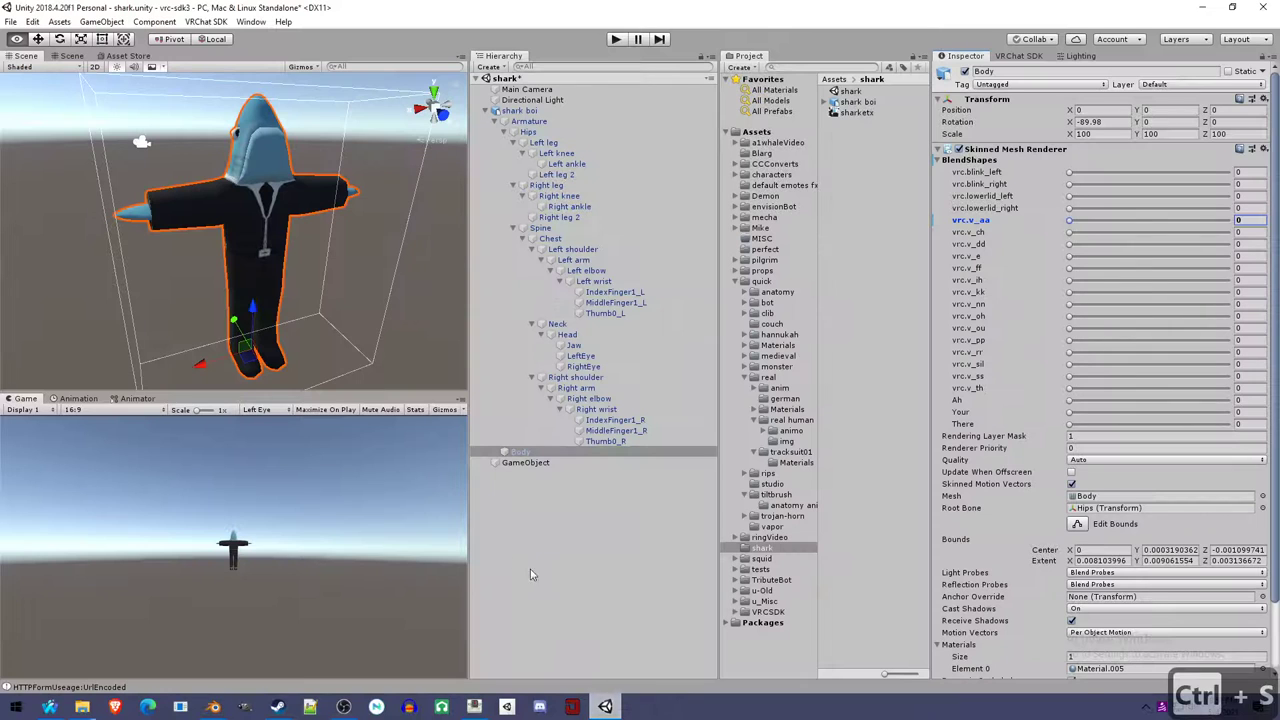
click(776, 613)
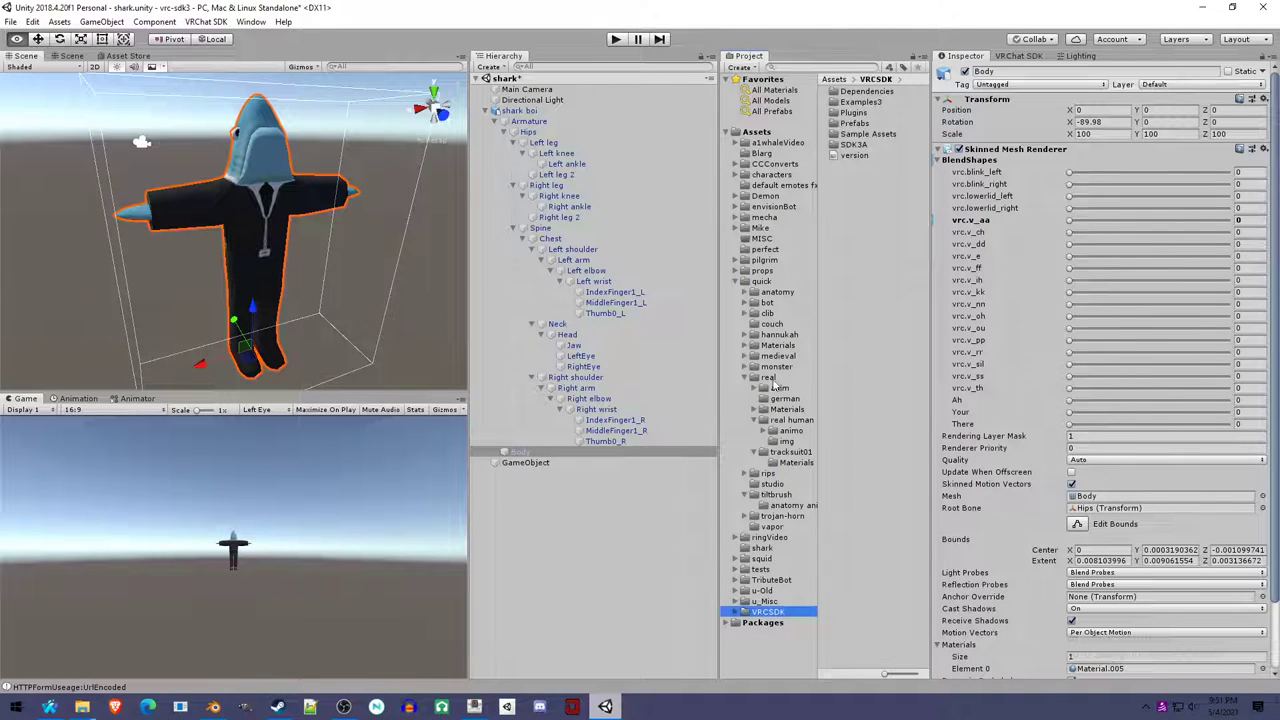
click(735, 282)
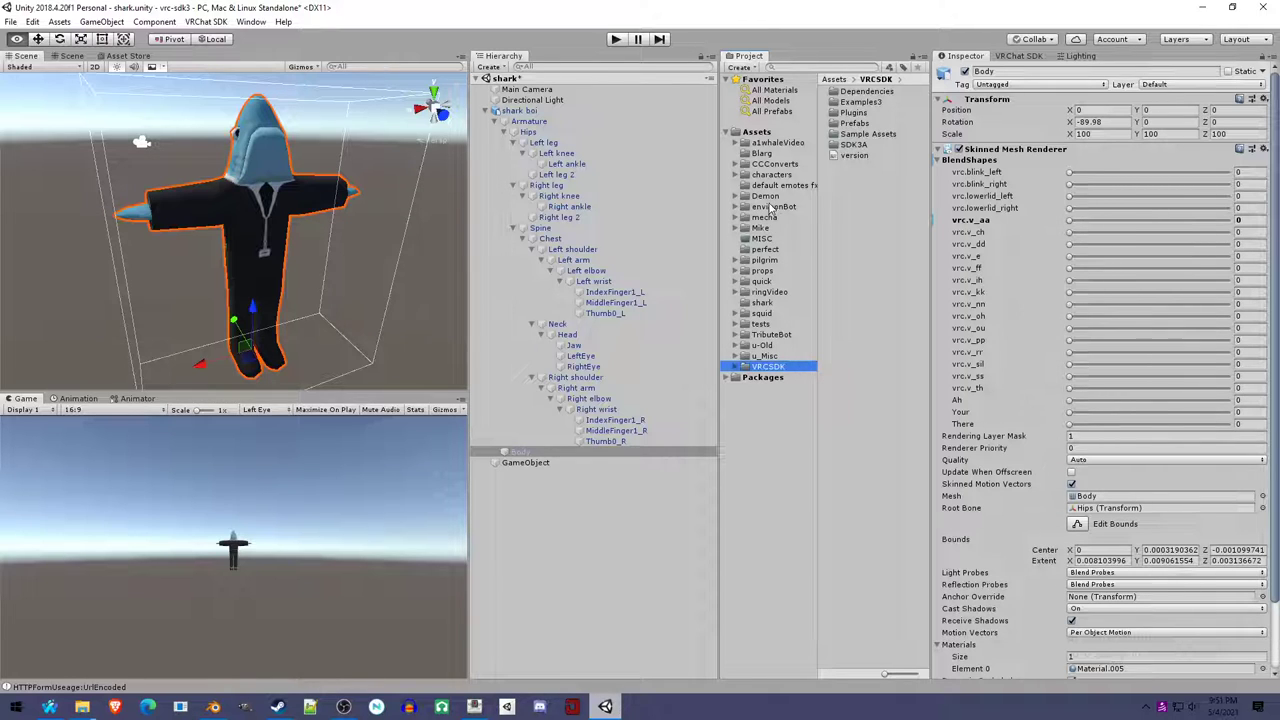
click(764, 154)
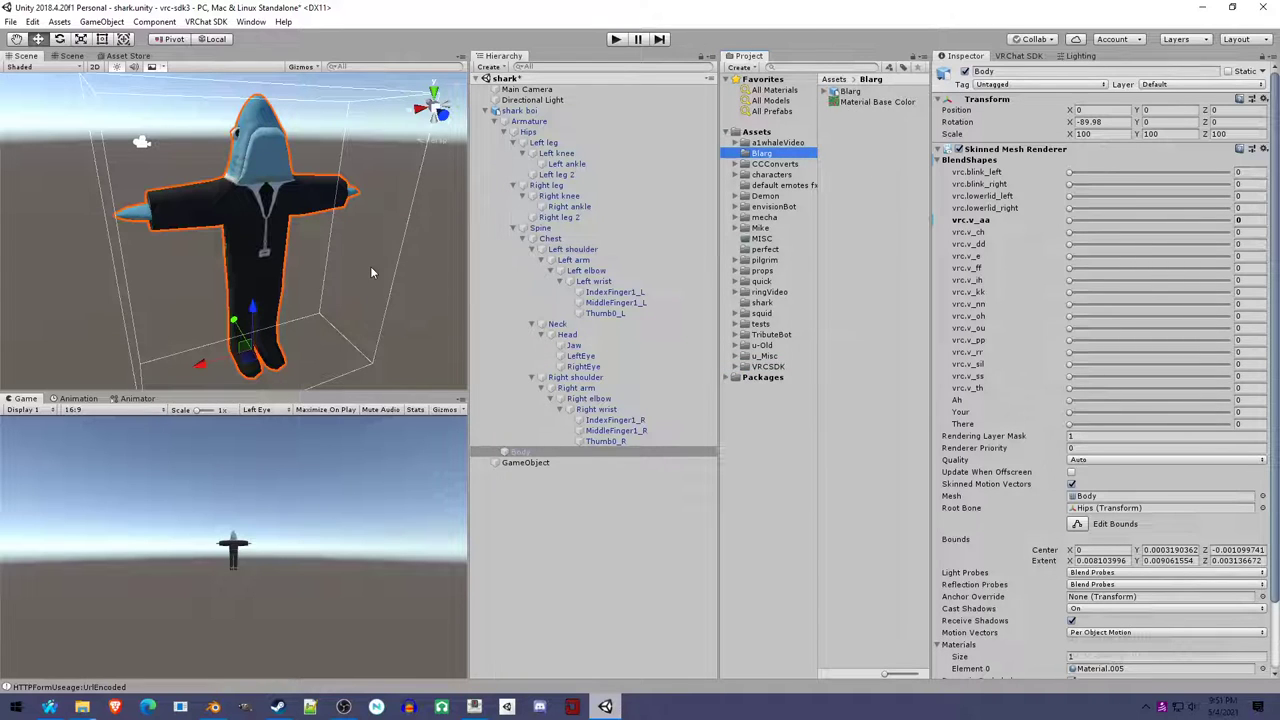
Create a new scene, keeping the shark scene's changes, and place the Blarg model in it.
key(ctrl+n)
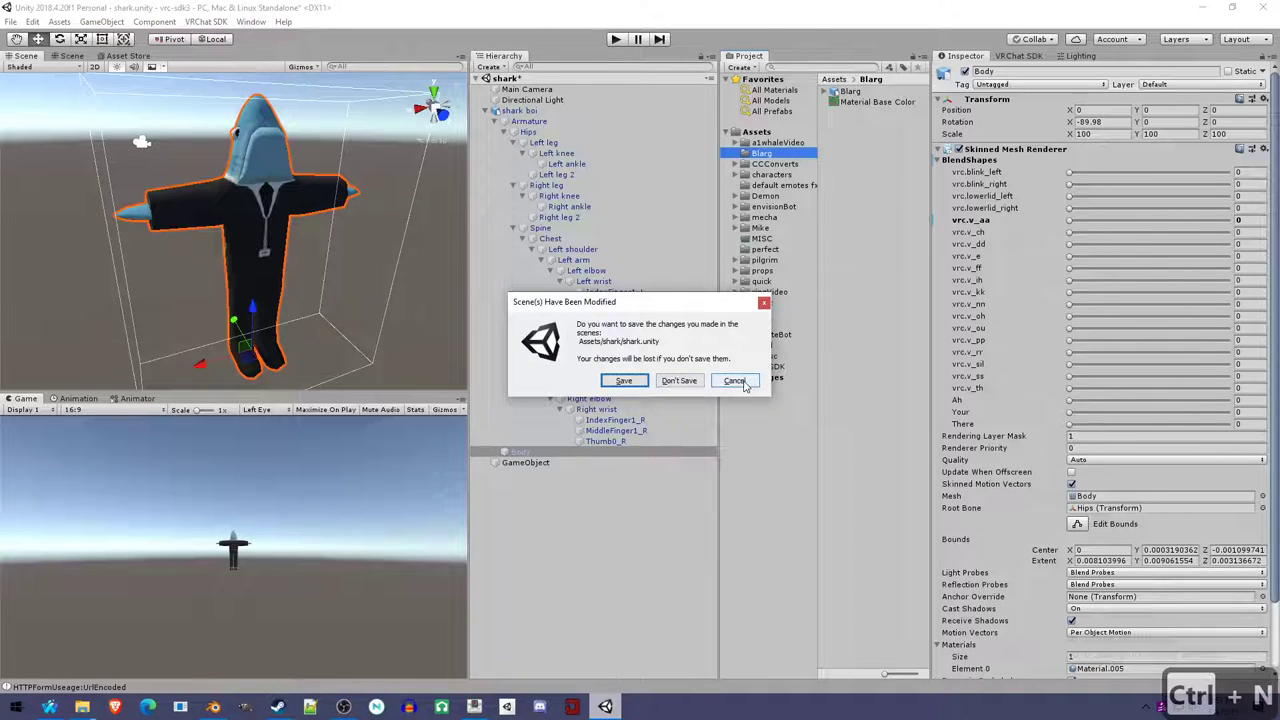
click(636, 386)
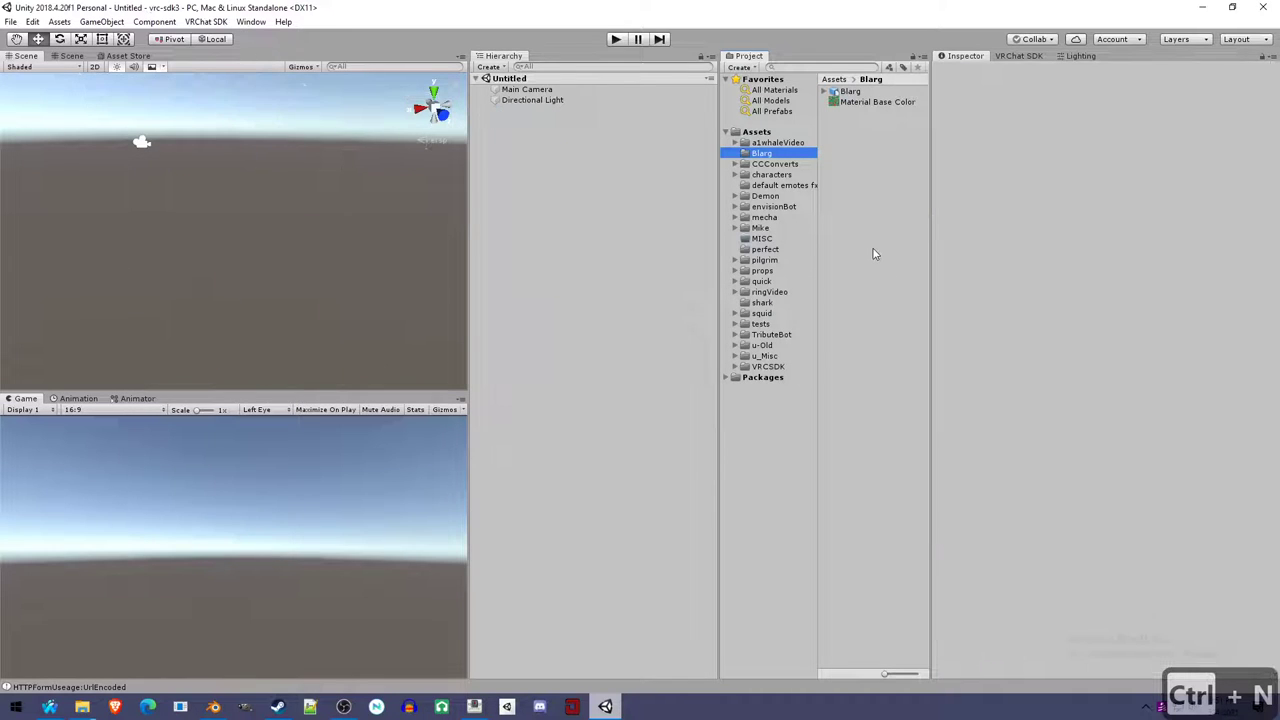
click(15, 25)
click(30, 37)
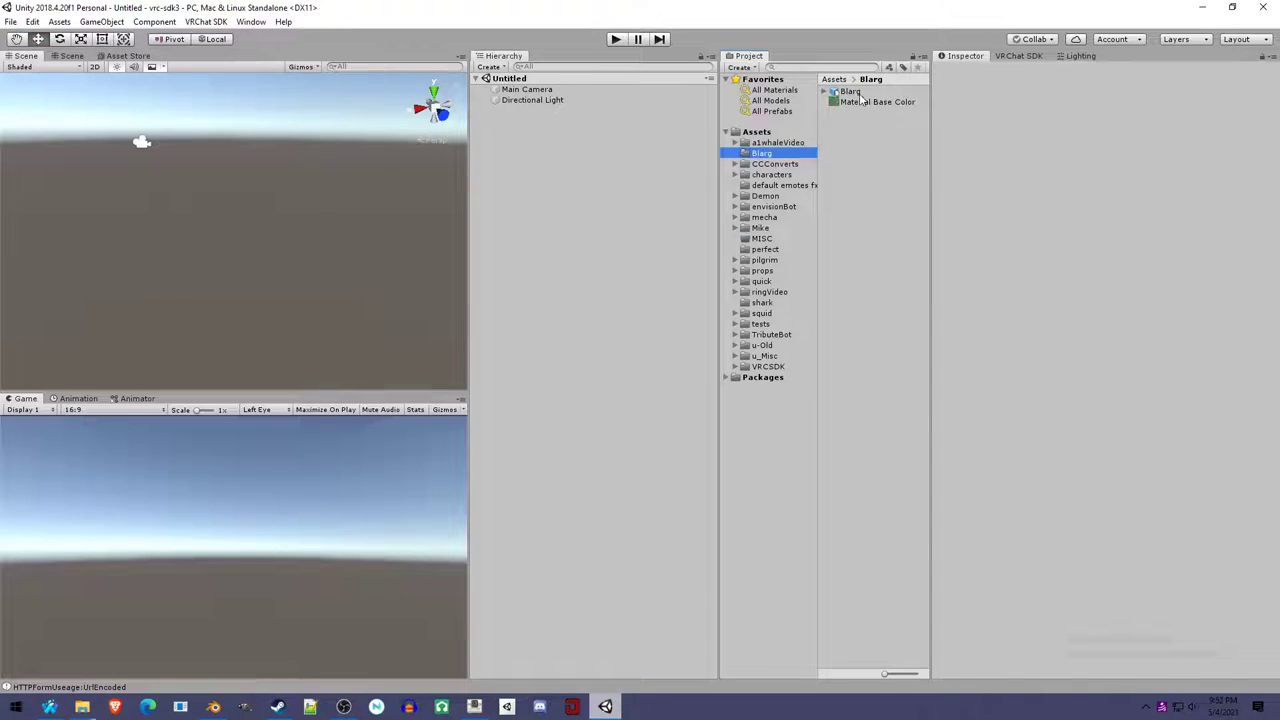
drag(858, 94, 646, 156)
key(f)
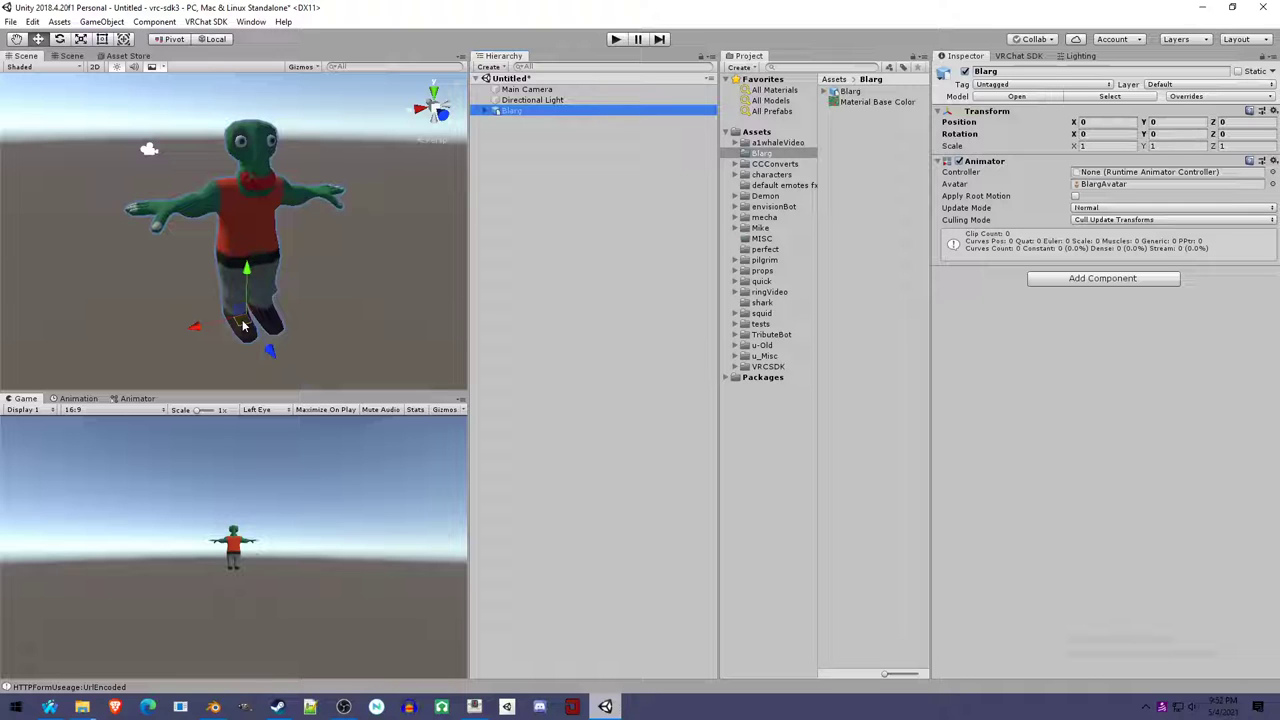
Try scaling the Blarg model uniformly in the scene and undo the change.
click(81, 38)
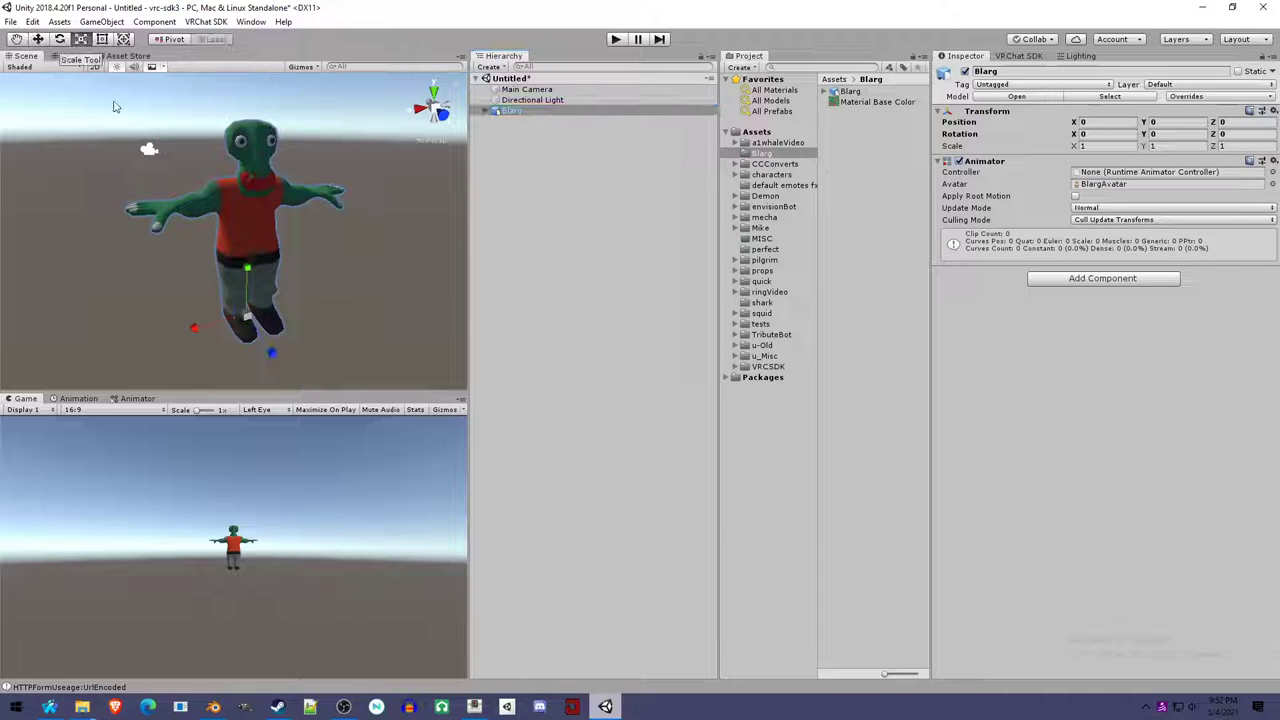
mouse_move(246, 318)
mouse_down()
mouse_move(285, 294)
mouse_move(256, 322)
mouse_move(290, 312)
mouse_move(213, 341)
mouse_move(334, 262)
mouse_move(250, 330)
mouse_up()
key(ctrl+z)
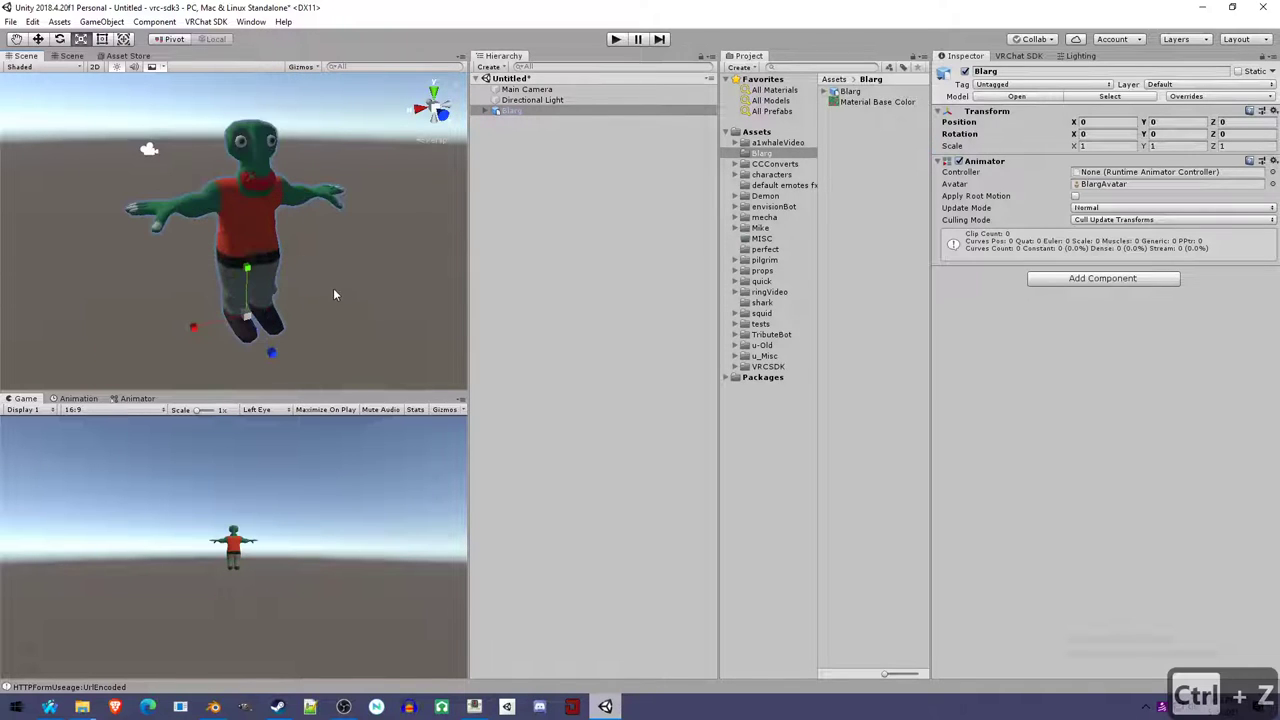
Apply the Material Base Color texture to the Blarg model in the scene.
scroll(300, 336, up, 1)
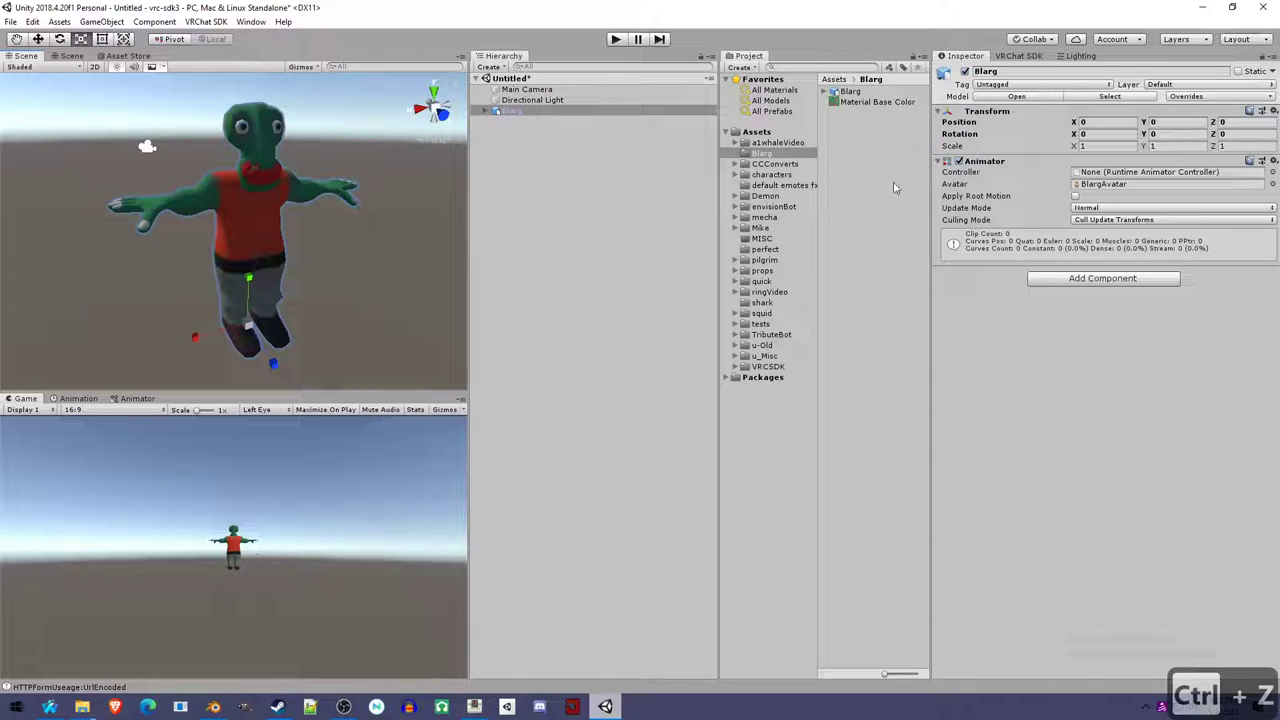
click(872, 102)
drag(851, 110, 262, 207)
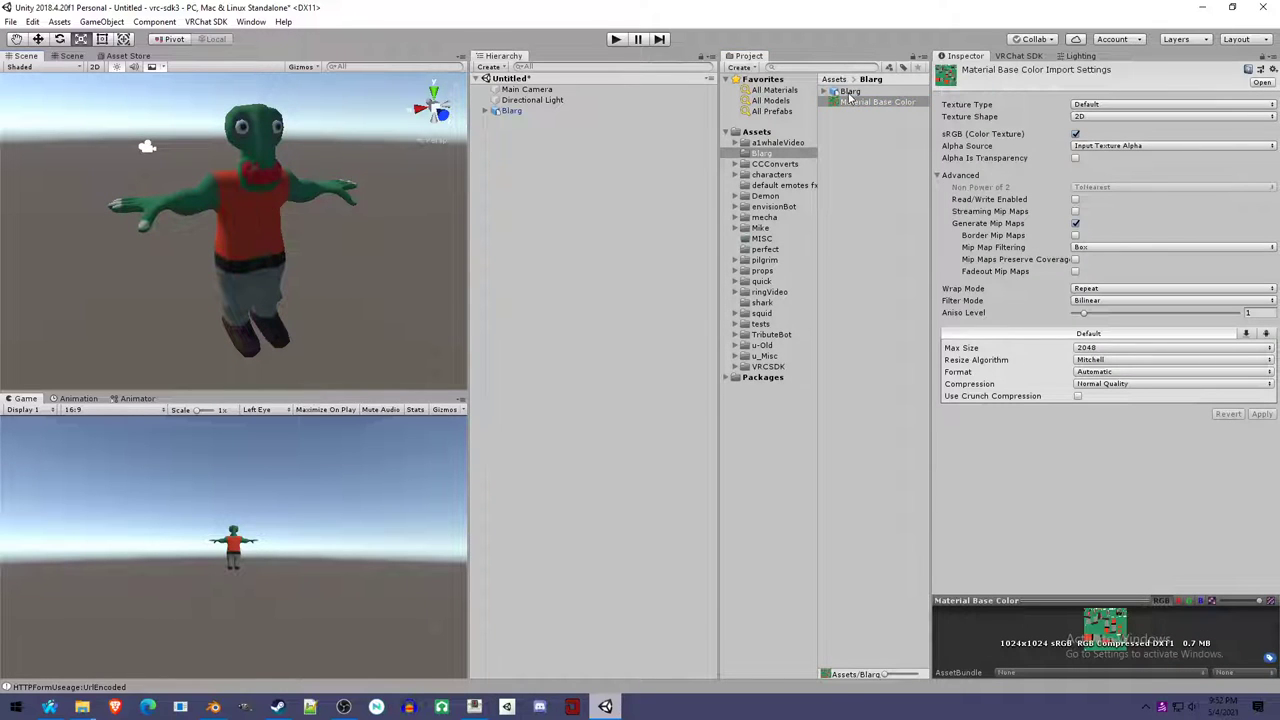
Extract the Blarg model's embedded materials into the Blarg assets folder.
click(517, 114)
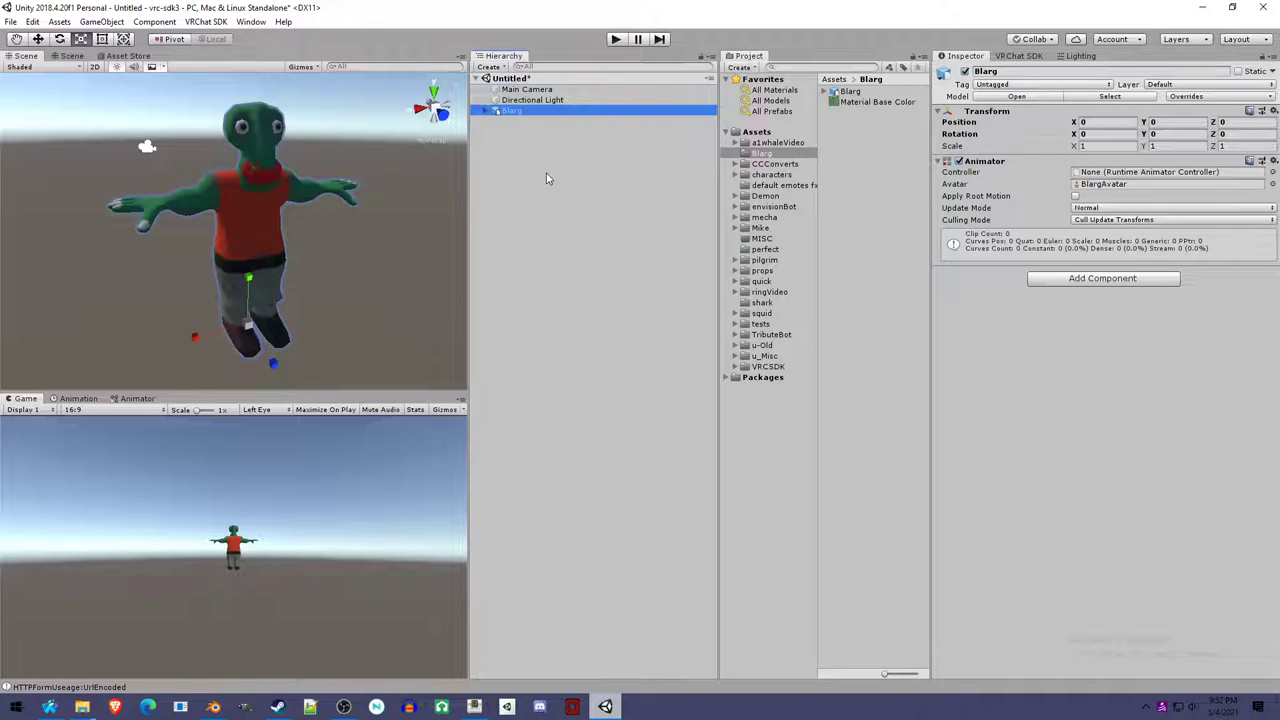
click(850, 91)
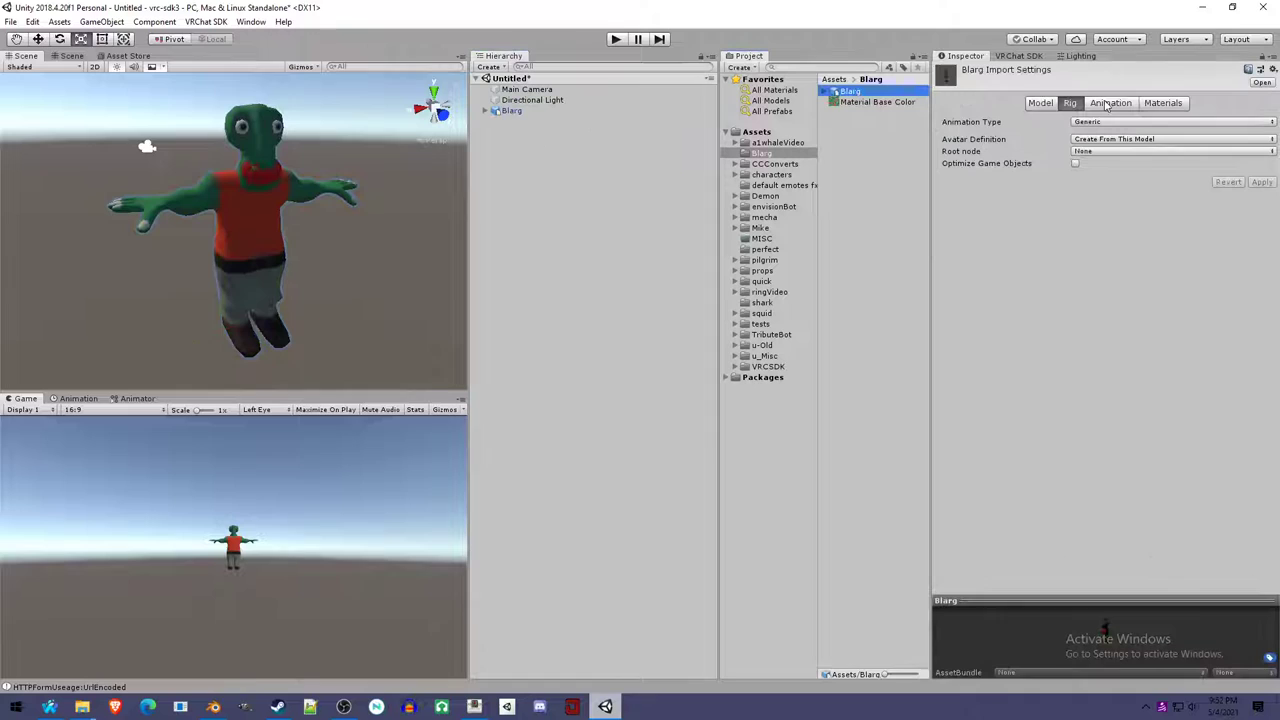
click(1163, 104)
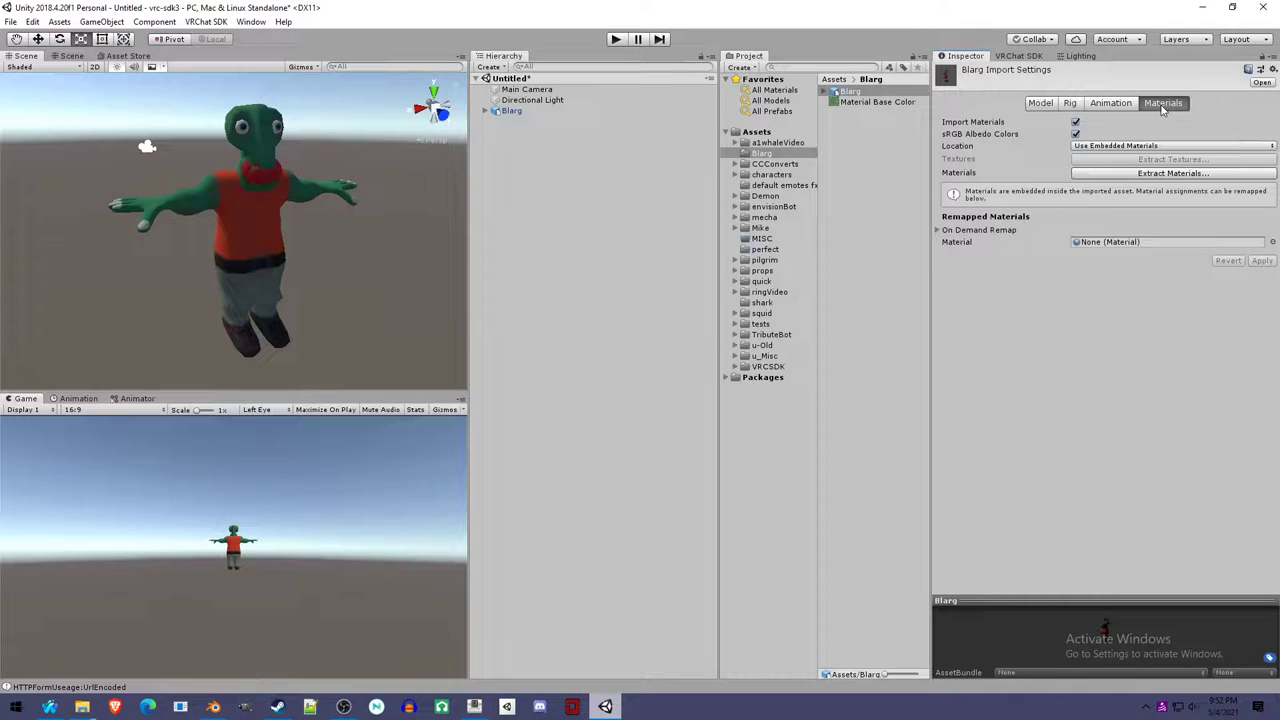
click(1126, 174)
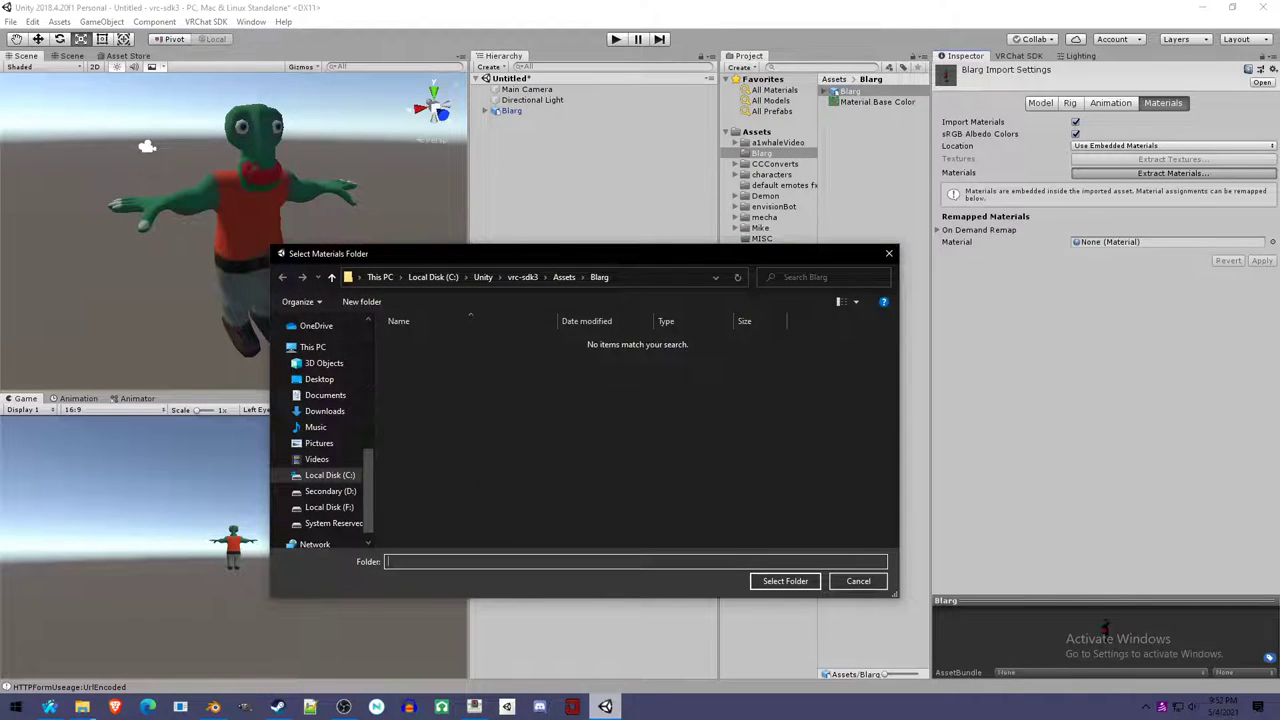
click(777, 582)
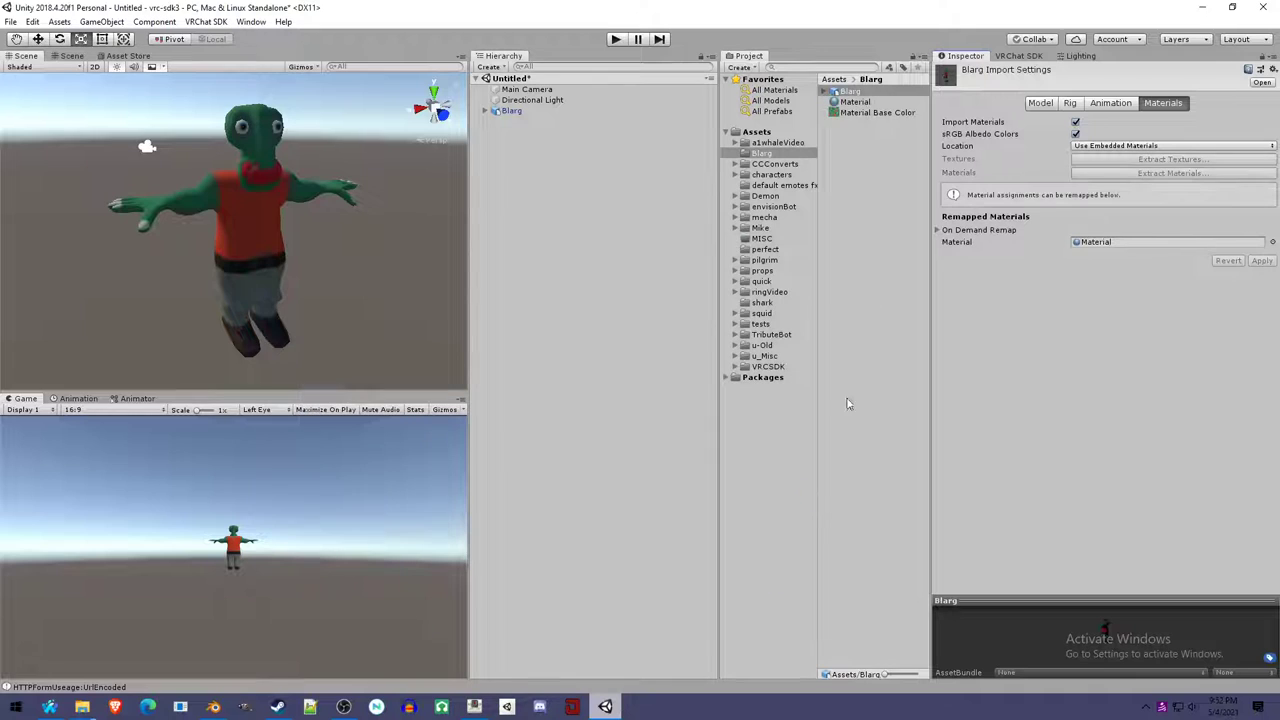
Change the extracted material's shader to VRChat/Mobile/Diffuse.
click(857, 102)
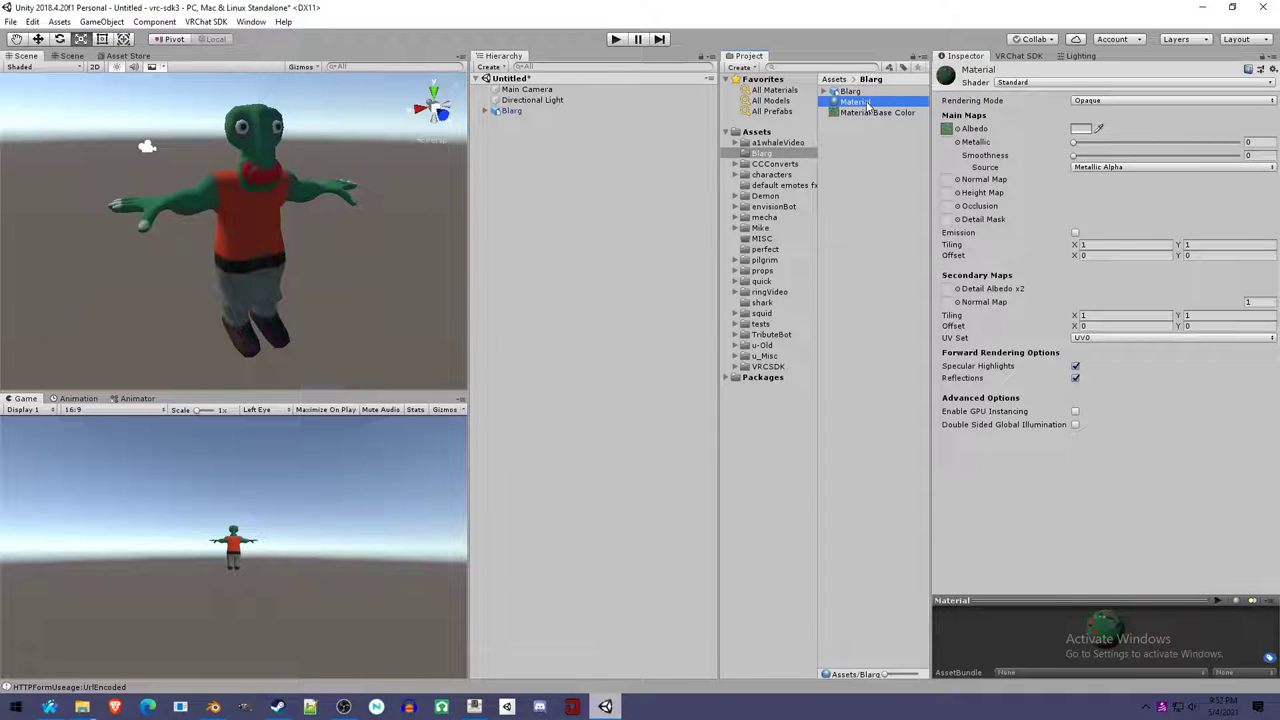
click(1066, 84)
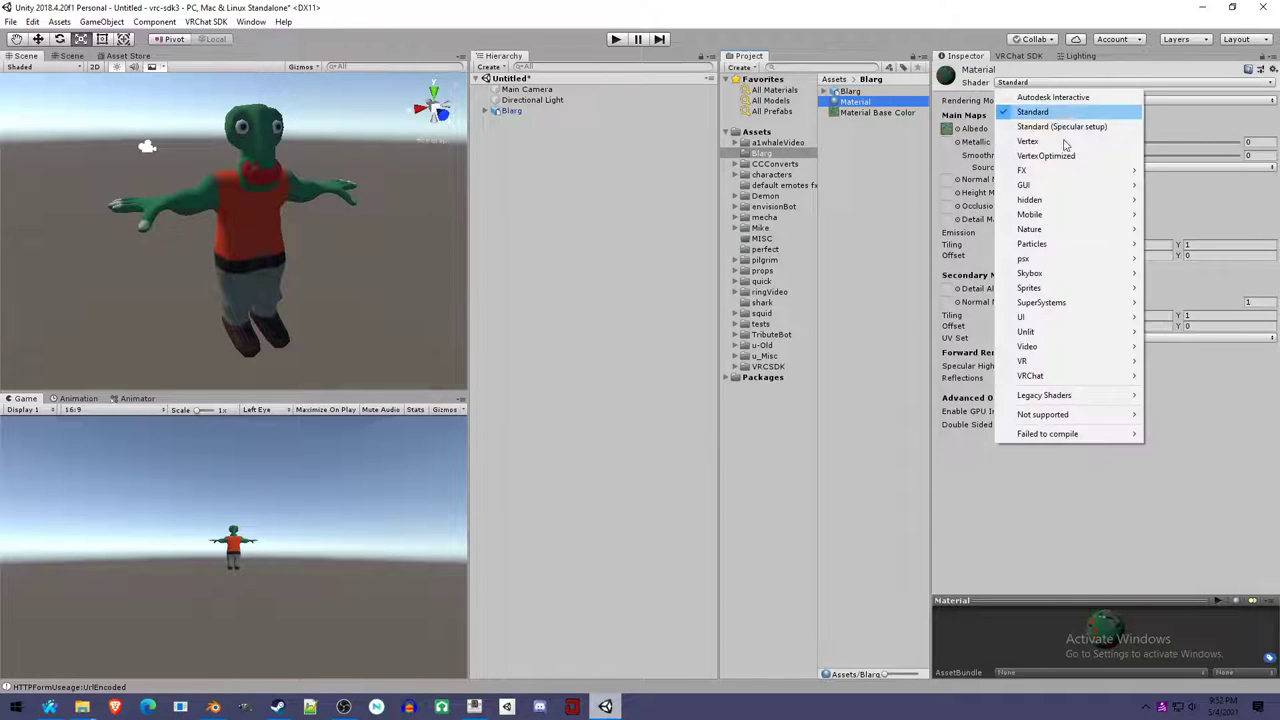
mouse_move(1082, 376)
mouse_move(1166, 375)
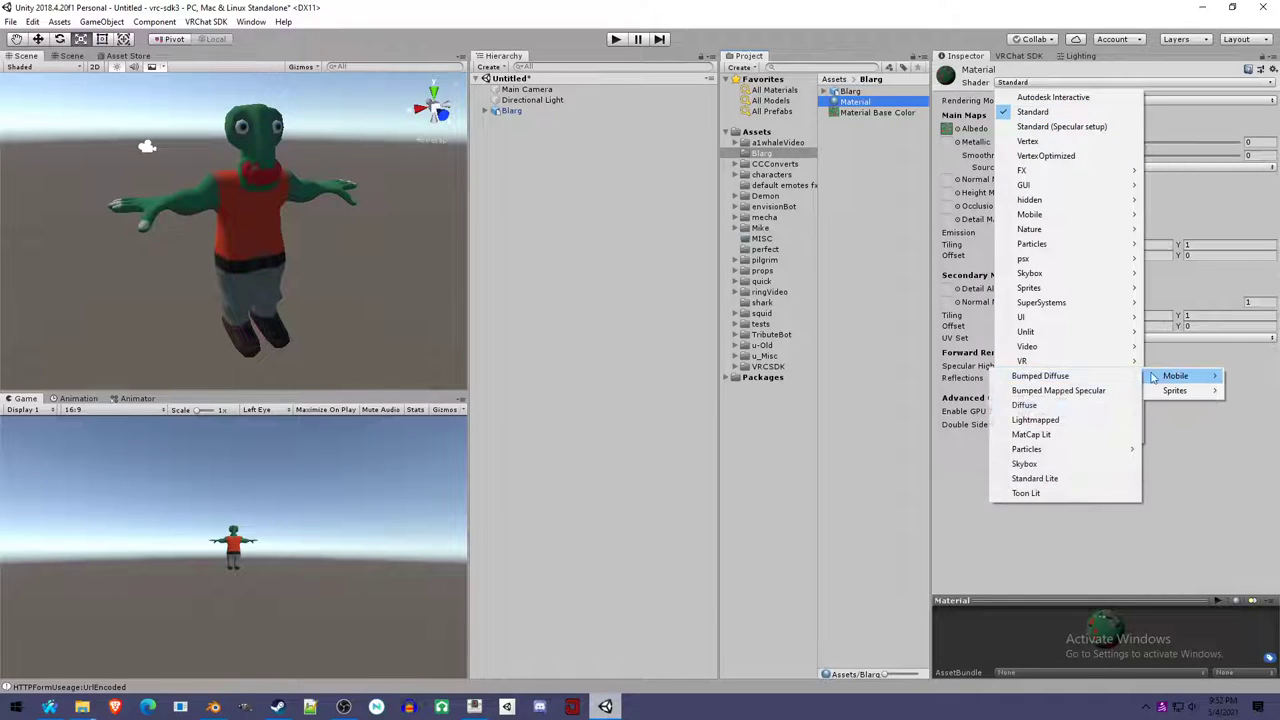
click(1090, 405)
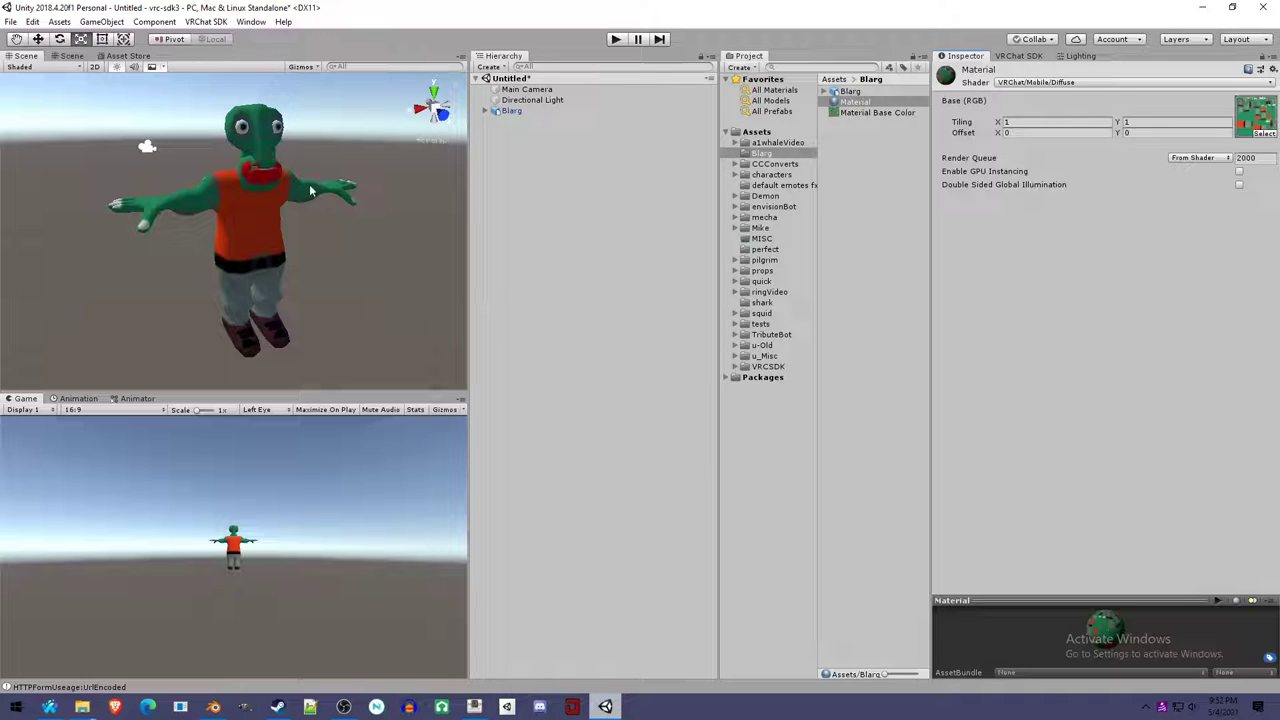
Examine the model's shading, undo and redo the shader change to compare, and locate the material's base texture among the assets.
alt+drag(345, 252, 318, 269)
scroll(300, 272, up, 2)
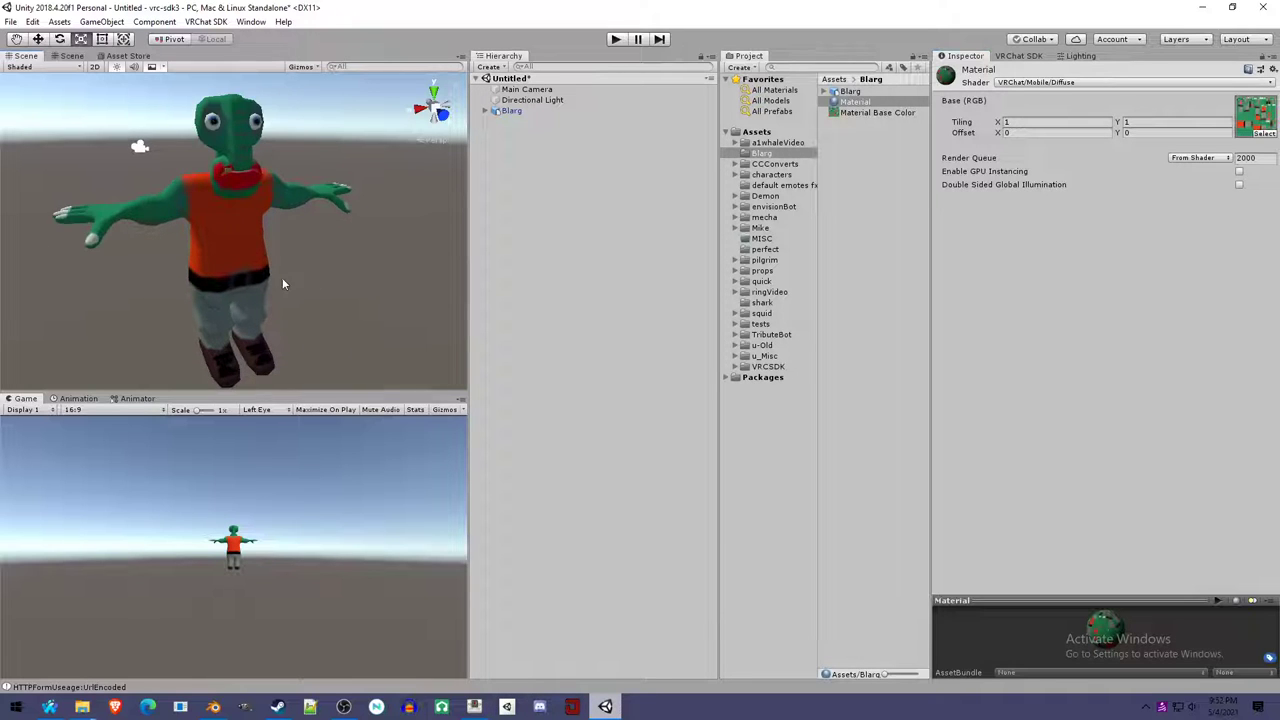
right_drag(282, 277, 325, 269)
alt+drag(324, 274, 350, 241)
scroll(342, 231, down, 2)
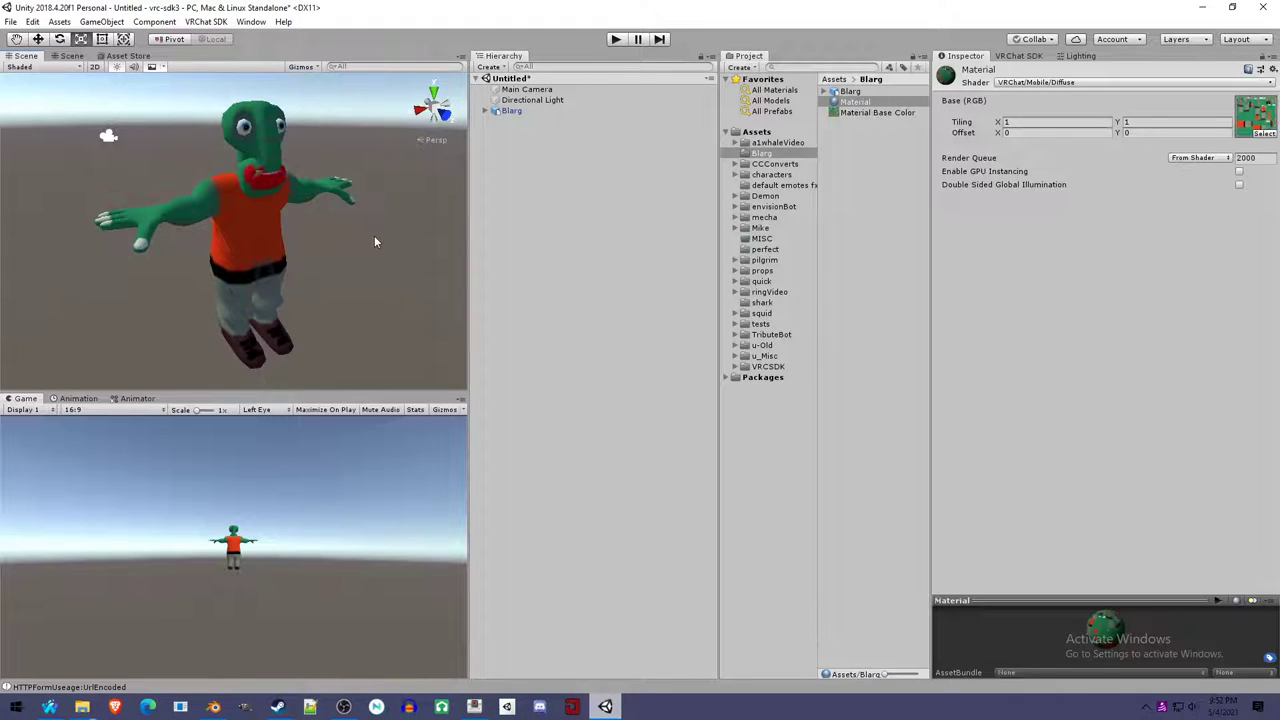
key(ctrl+z)
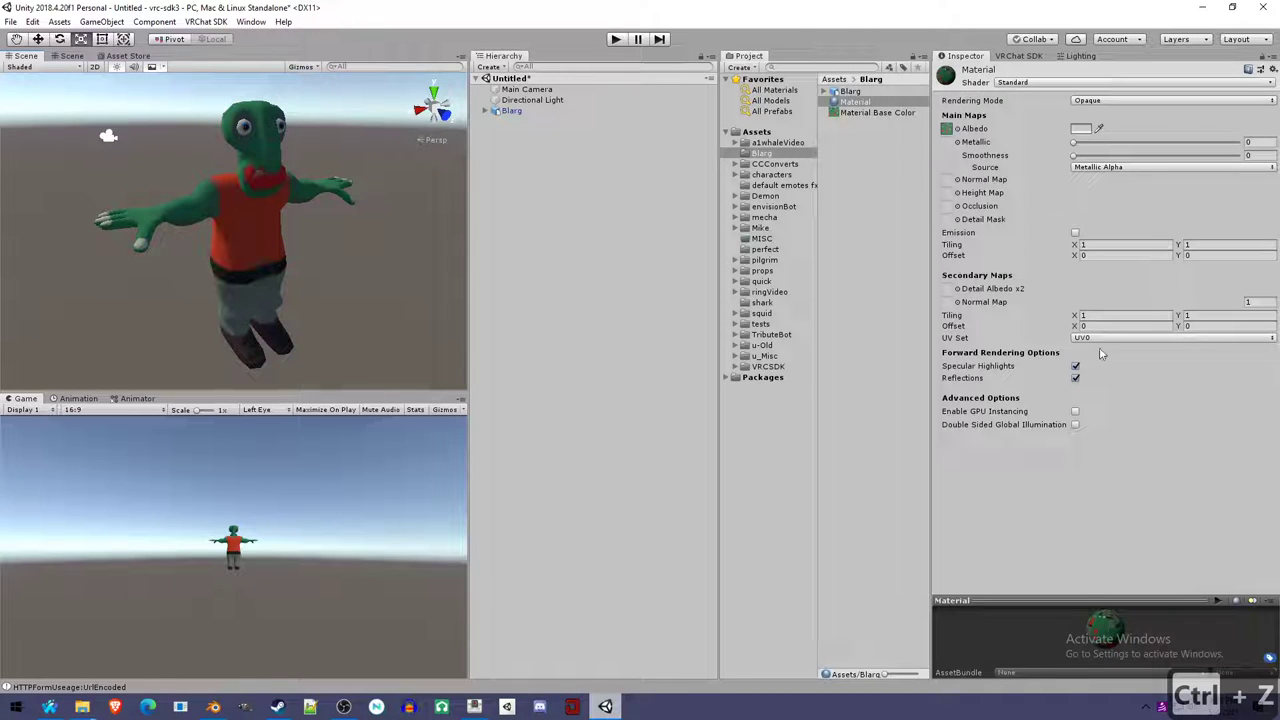
key(ctrl+y)
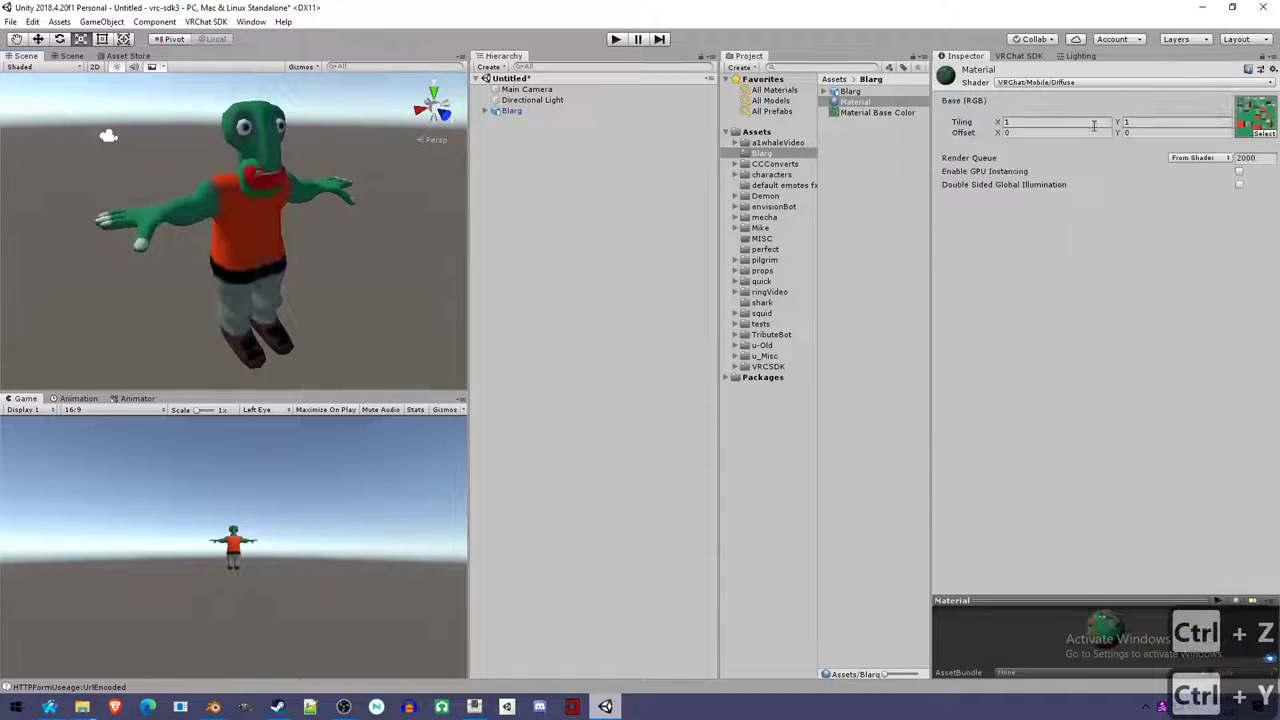
click(1258, 124)
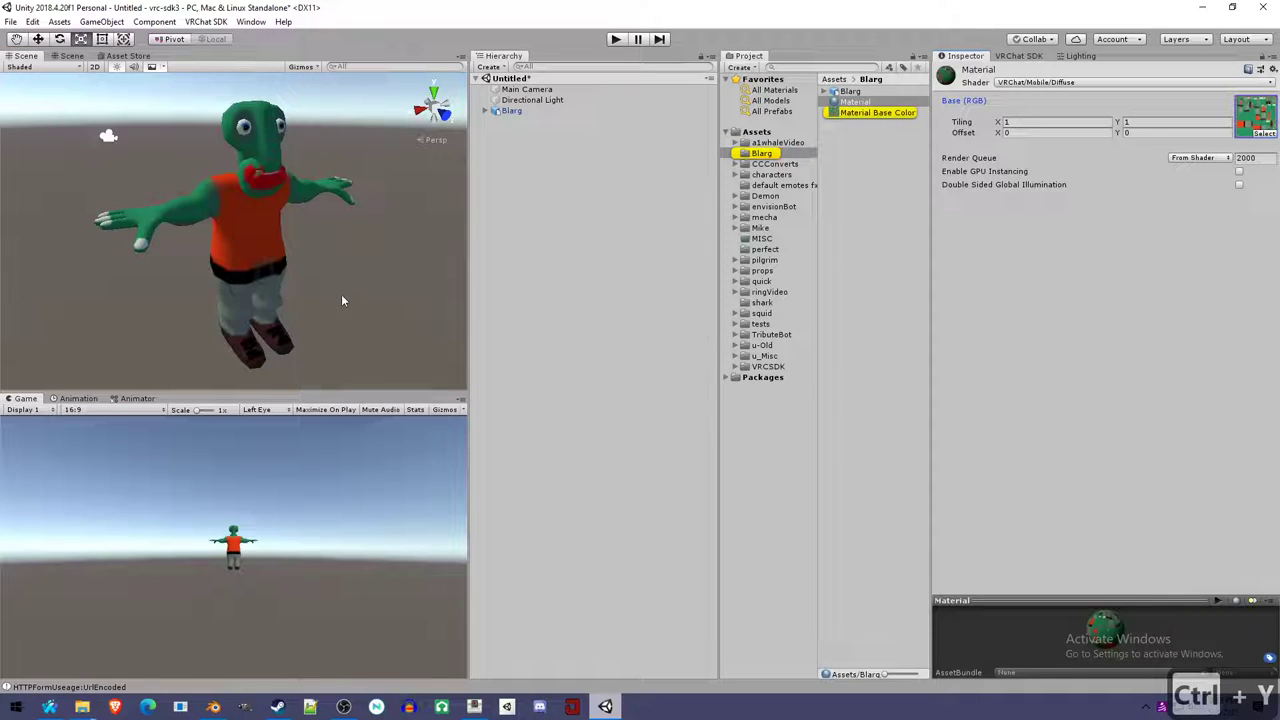
middle_drag(341, 292, 335, 292)
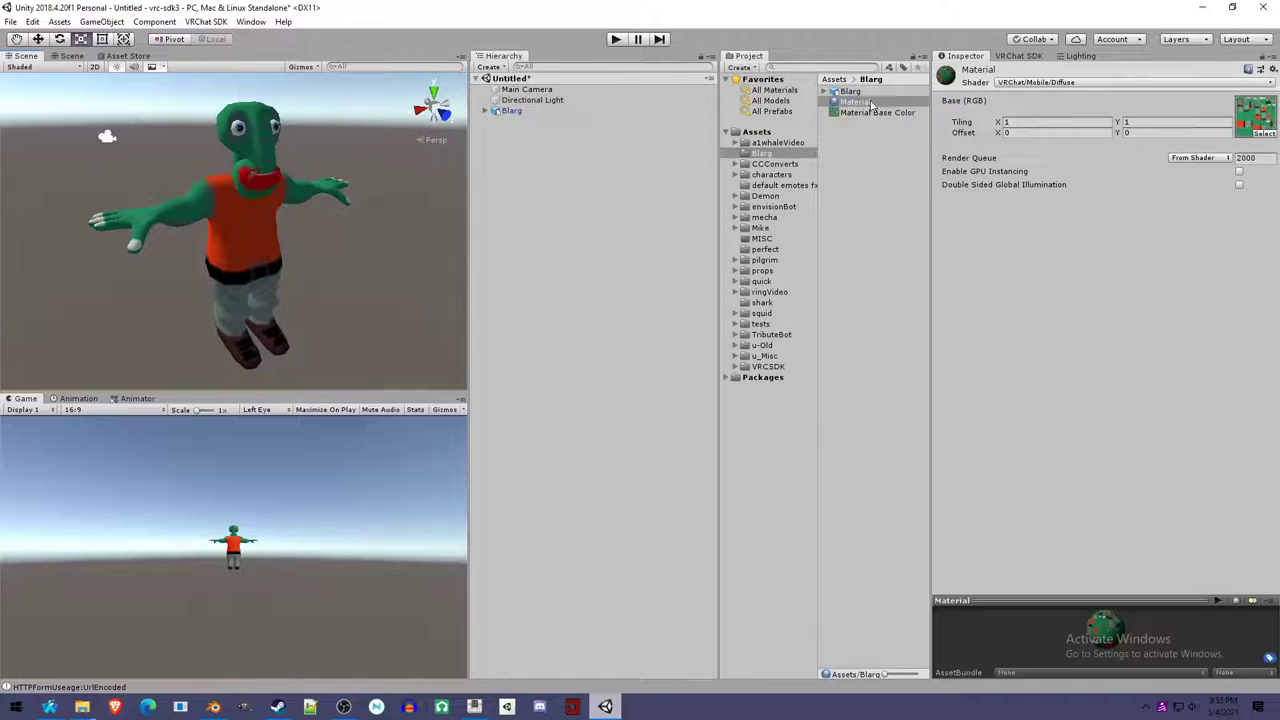
Add a VRC Avatar Descriptor component to the Blarg object in the scene.
click(510, 111)
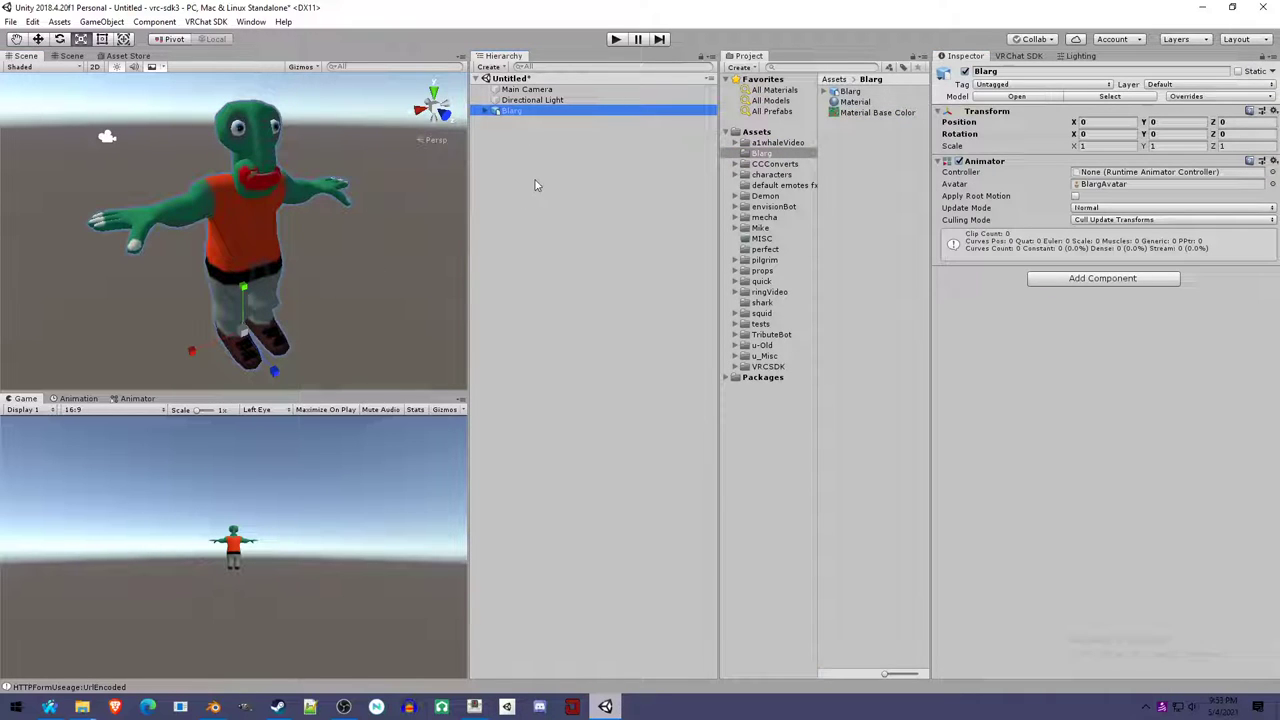
click(1104, 279)
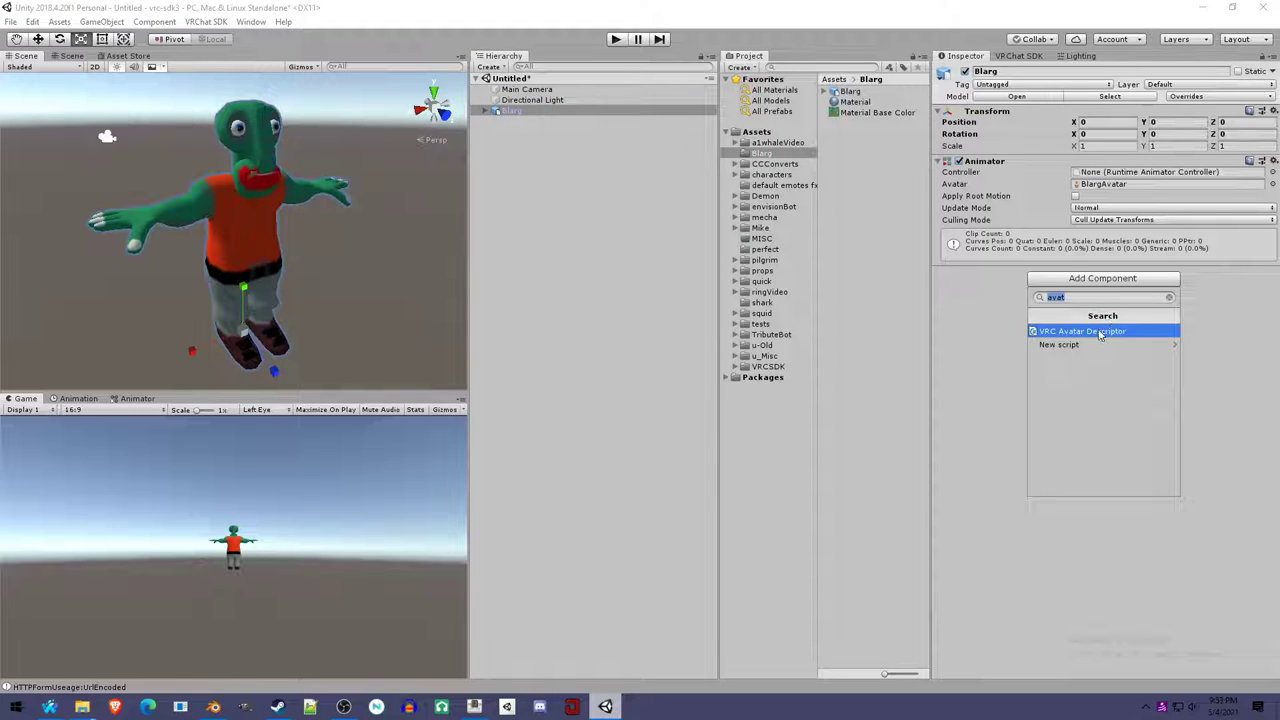
click(1102, 331)
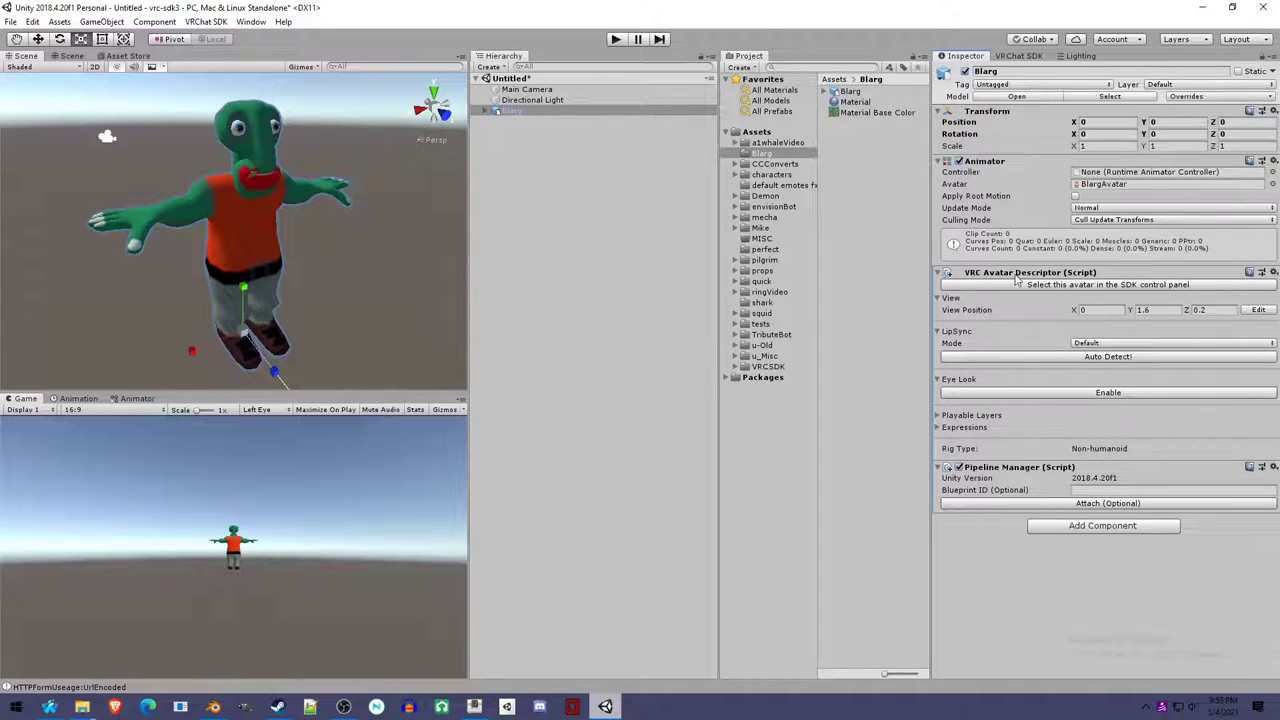
Start editing the avatar's view position and move it up and forward to about Y 1.796, Z 0.270.
click(1258, 310)
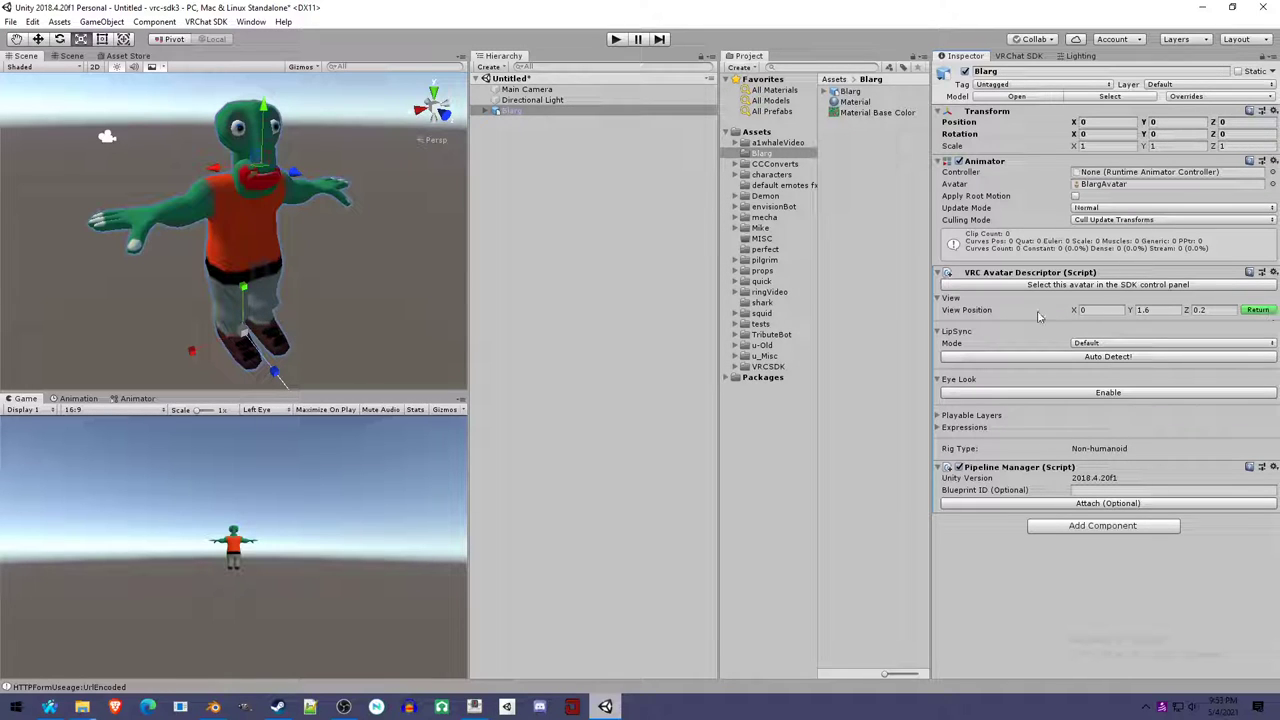
right_drag(155, 250, 248, 245)
middle_drag(248, 245, 343, 268)
key(r)
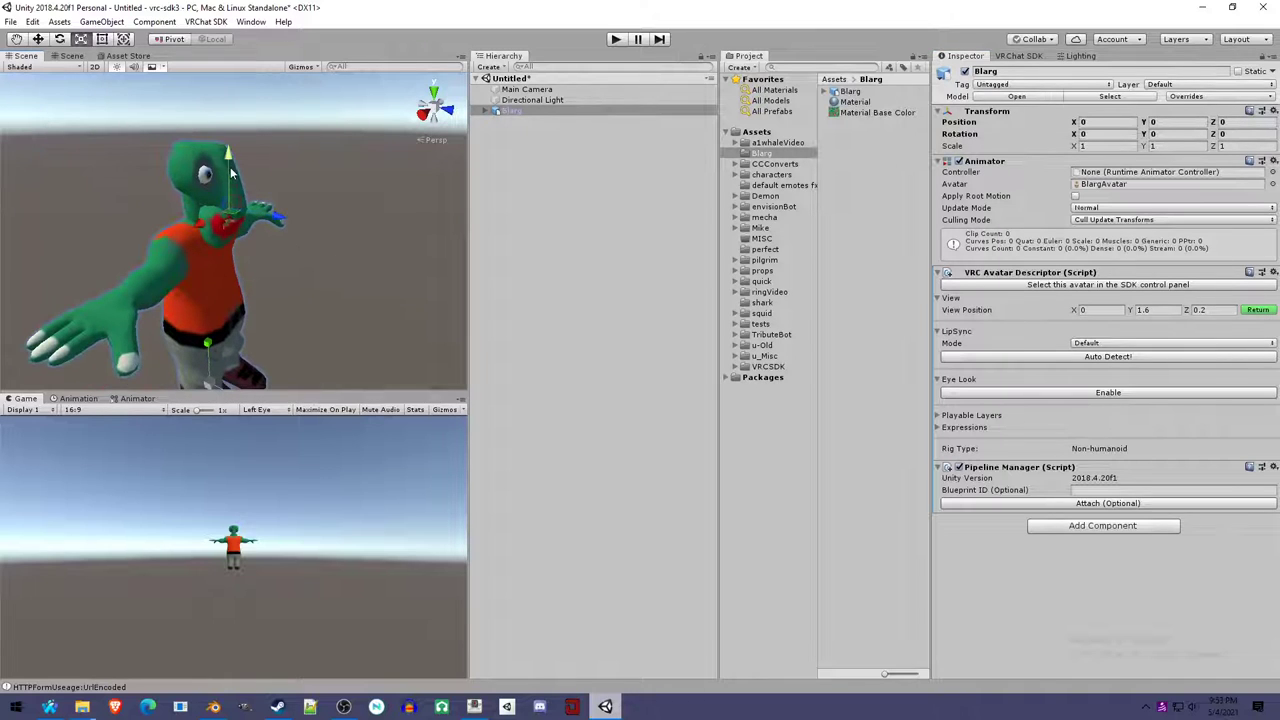
drag(230, 170, 230, 138)
drag(268, 181, 277, 181)
alt+drag(352, 190, 255, 270)
mouse_move(255, 270)
middle_down()
mouse_move(330, 237)
mouse_move(251, 292)
middle_up()
scroll(272, 288, up, 3)
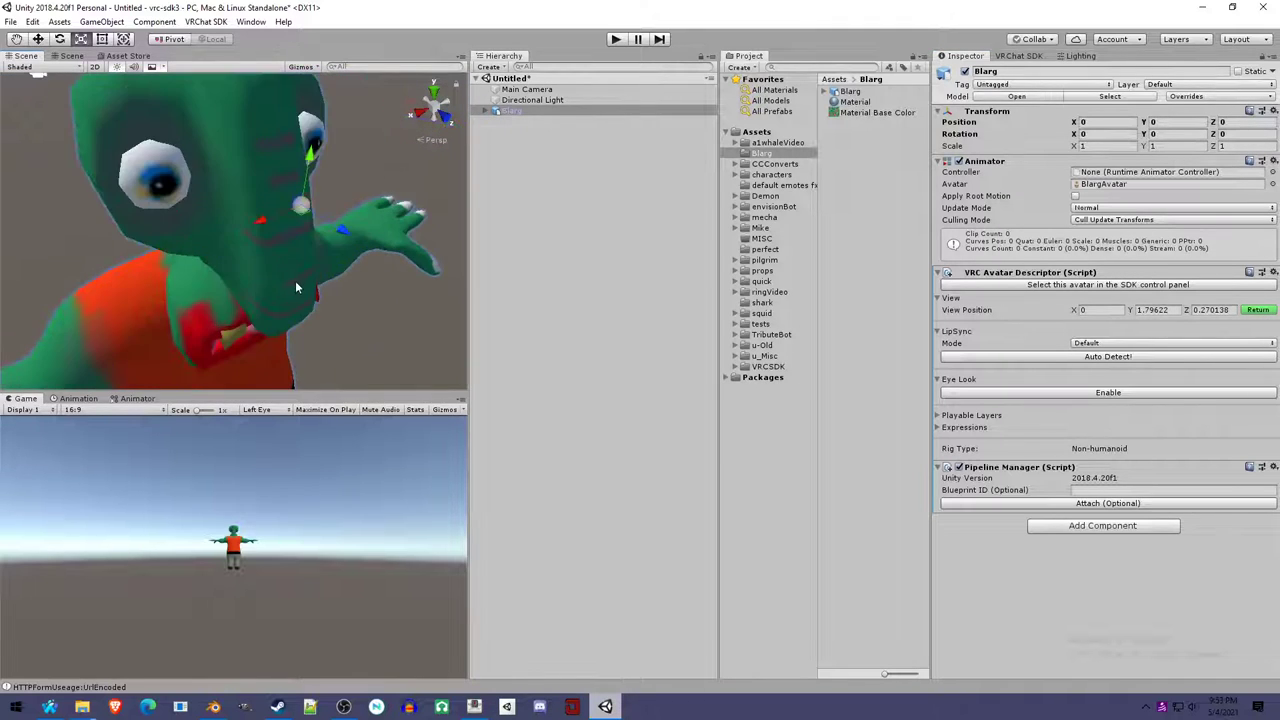
Move the view position back between the character's eyes, to about Z 0.159, and finish editing it.
alt+drag(336, 286, 238, 245)
middle_drag(405, 375, 320, 271)
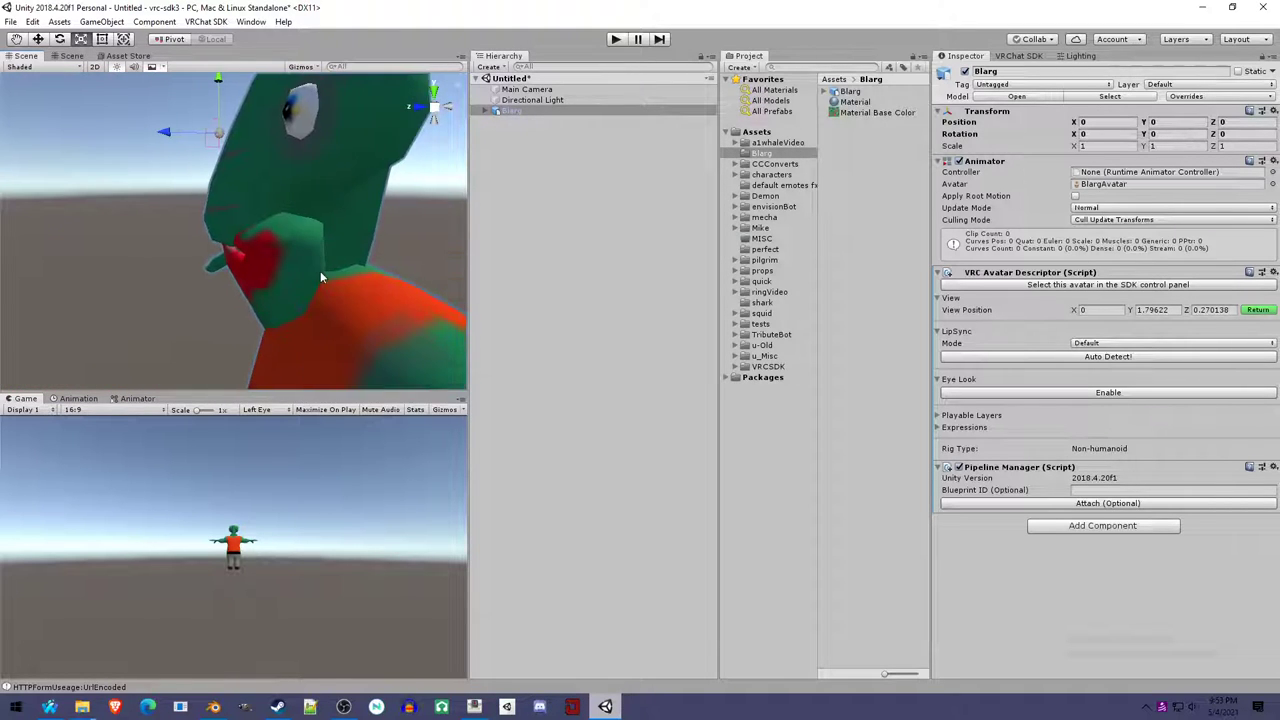
scroll(320, 271, down, 3)
scroll(303, 257, down, 2)
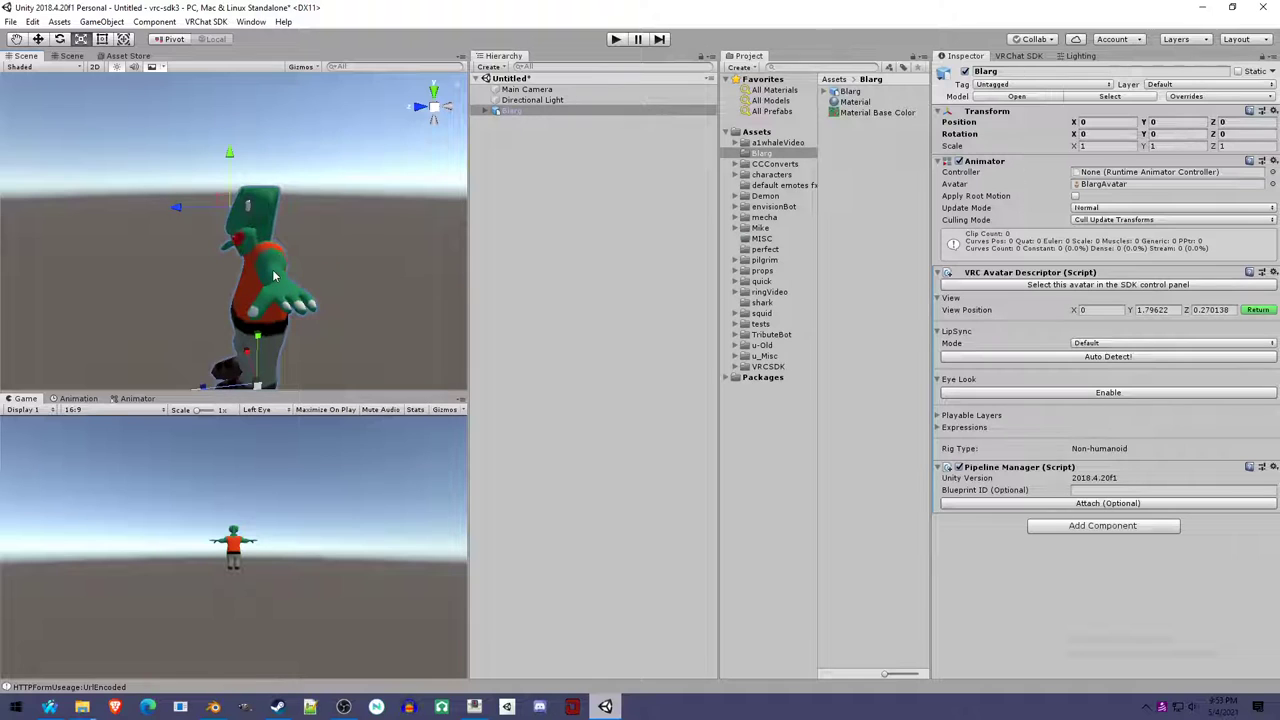
middle_drag(265, 293, 274, 284)
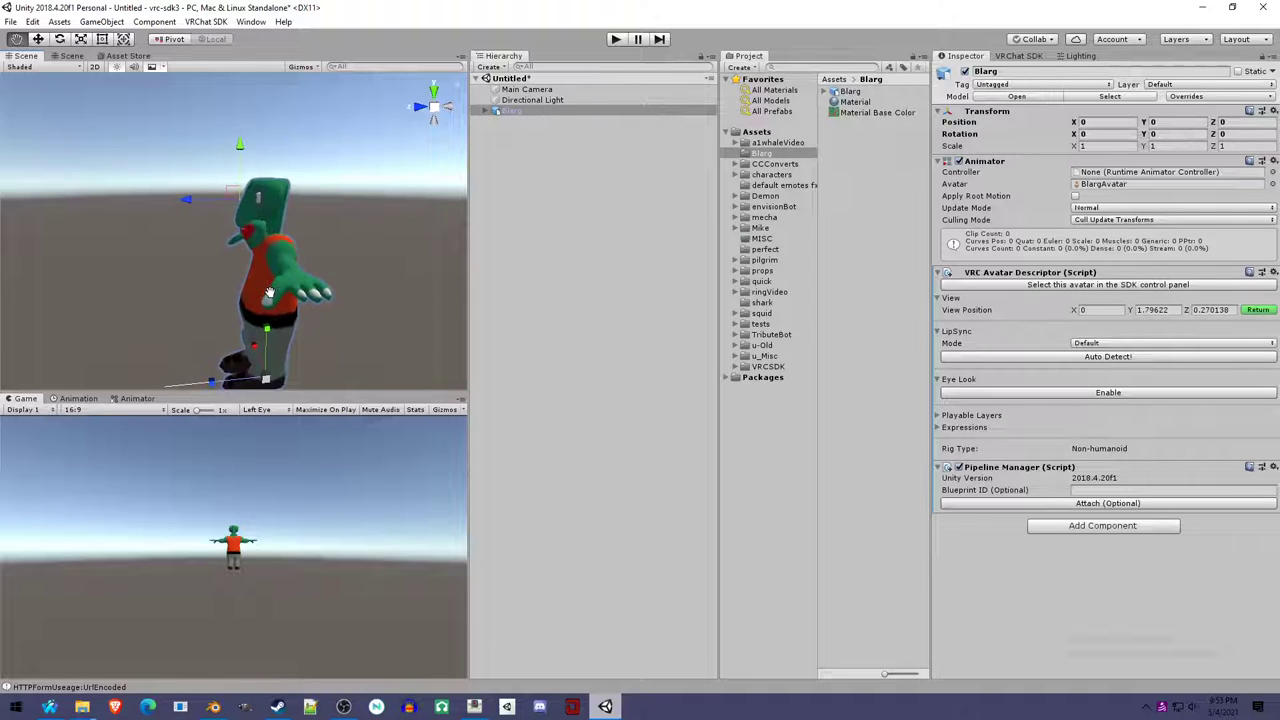
scroll(274, 284, up, 2)
scroll(274, 288, up, 3)
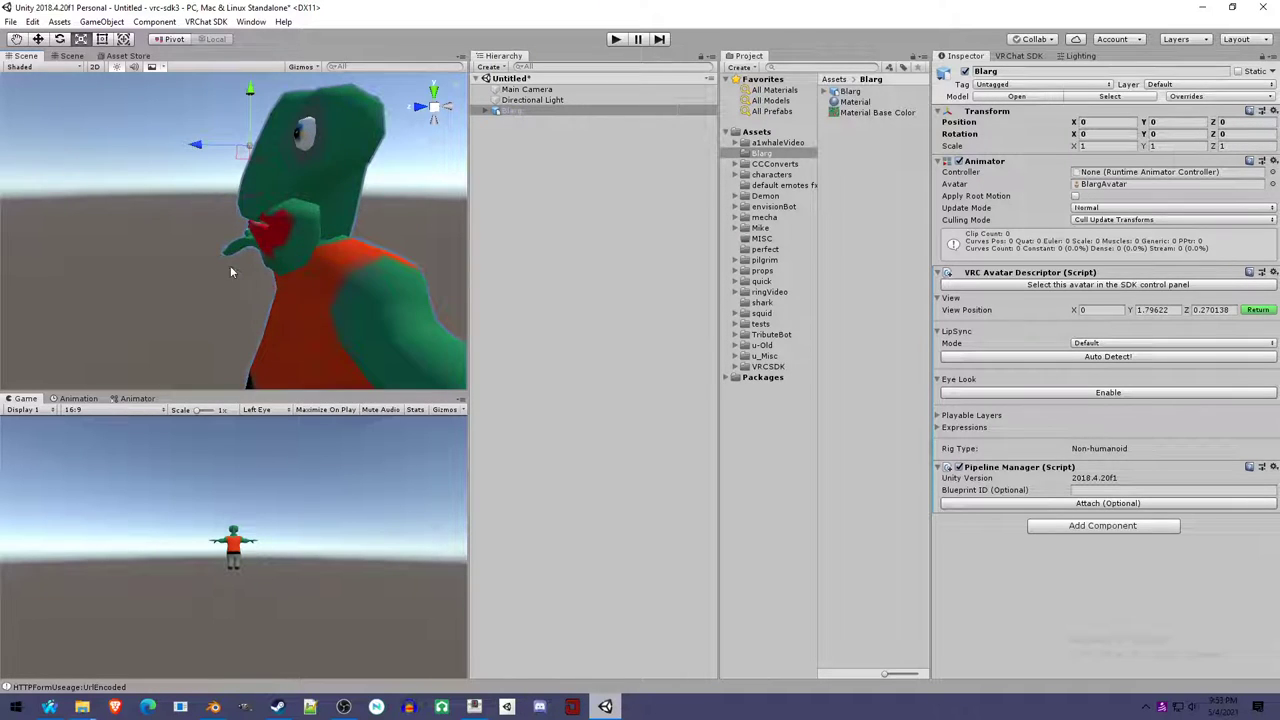
alt+drag(230, 265, 288, 275)
scroll(288, 275, down, 4)
middle_drag(290, 276, 365, 265)
alt+drag(365, 265, 420, 299)
alt+drag(310, 285, 440, 285)
middle_drag(260, 280, 325, 355)
drag(313, 213, 304, 213)
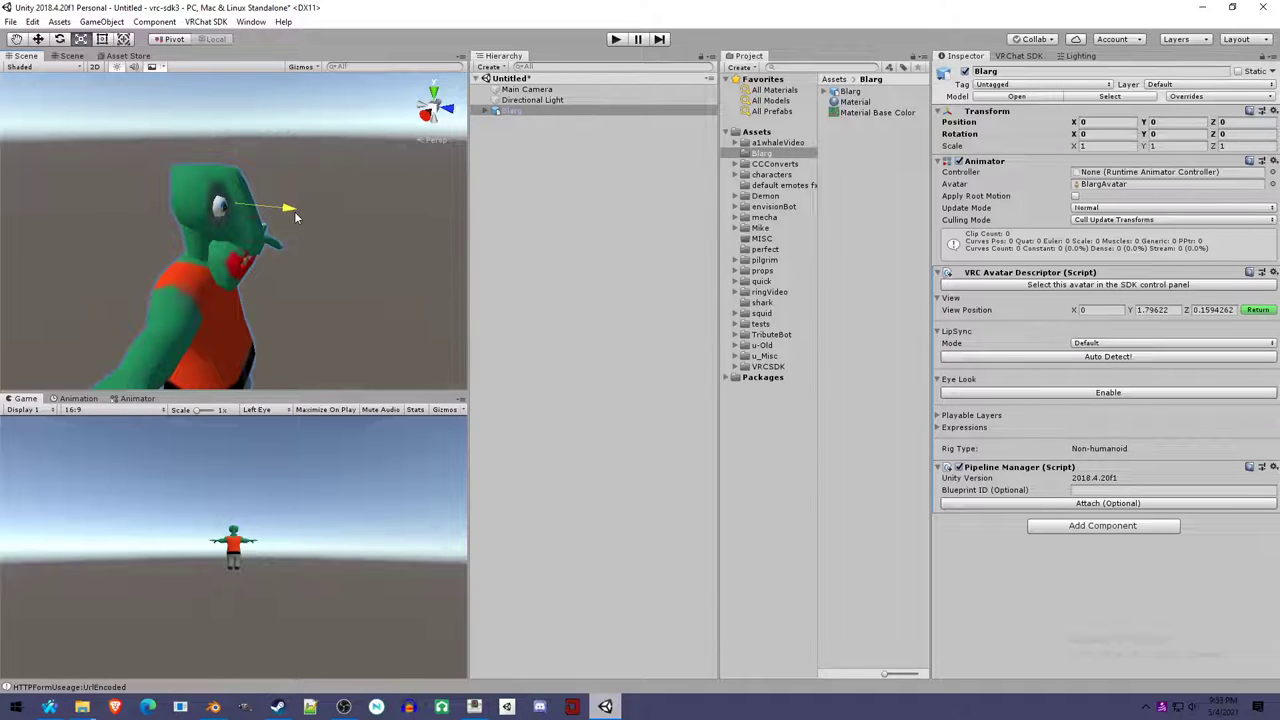
drag(294, 211, 294, 211)
scroll(301, 291, down, 5)
middle_drag(300, 301, 274, 284)
mouse_move(290, 299)
right_down()
mouse_move(163, 254)
mouse_move(304, 297)
right_up()
scroll(306, 294, down, 2)
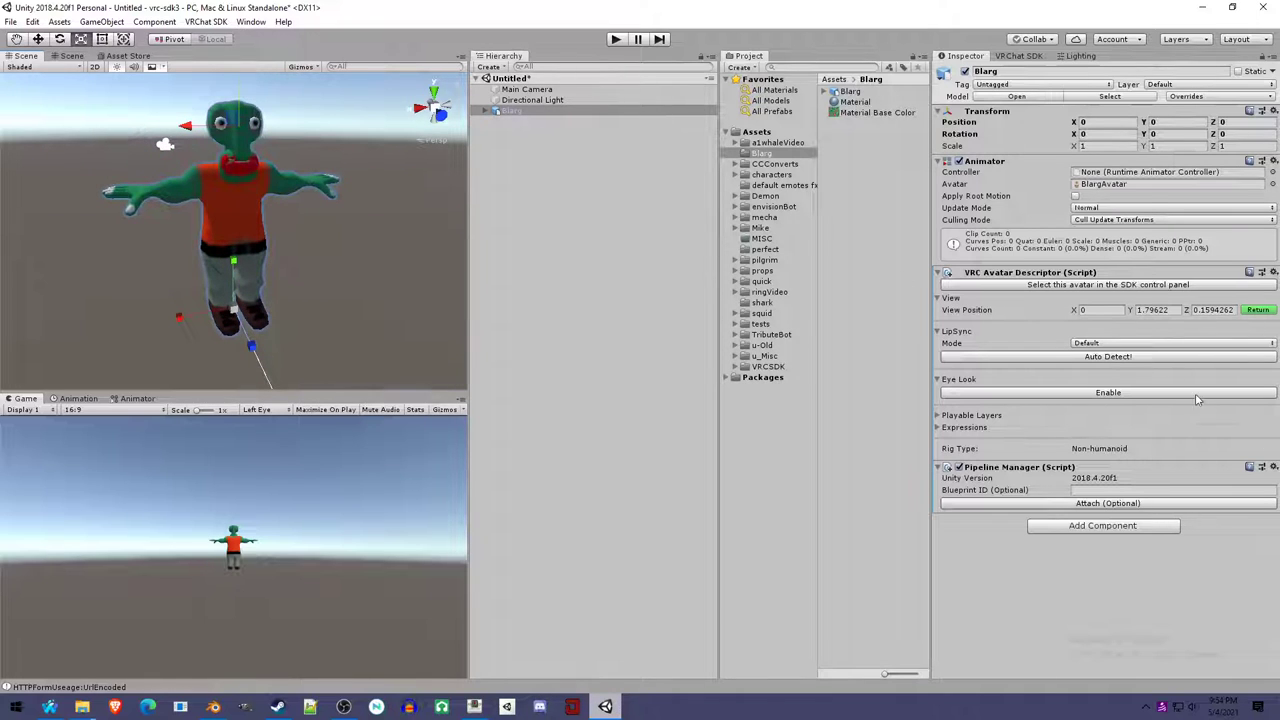
click(1262, 310)
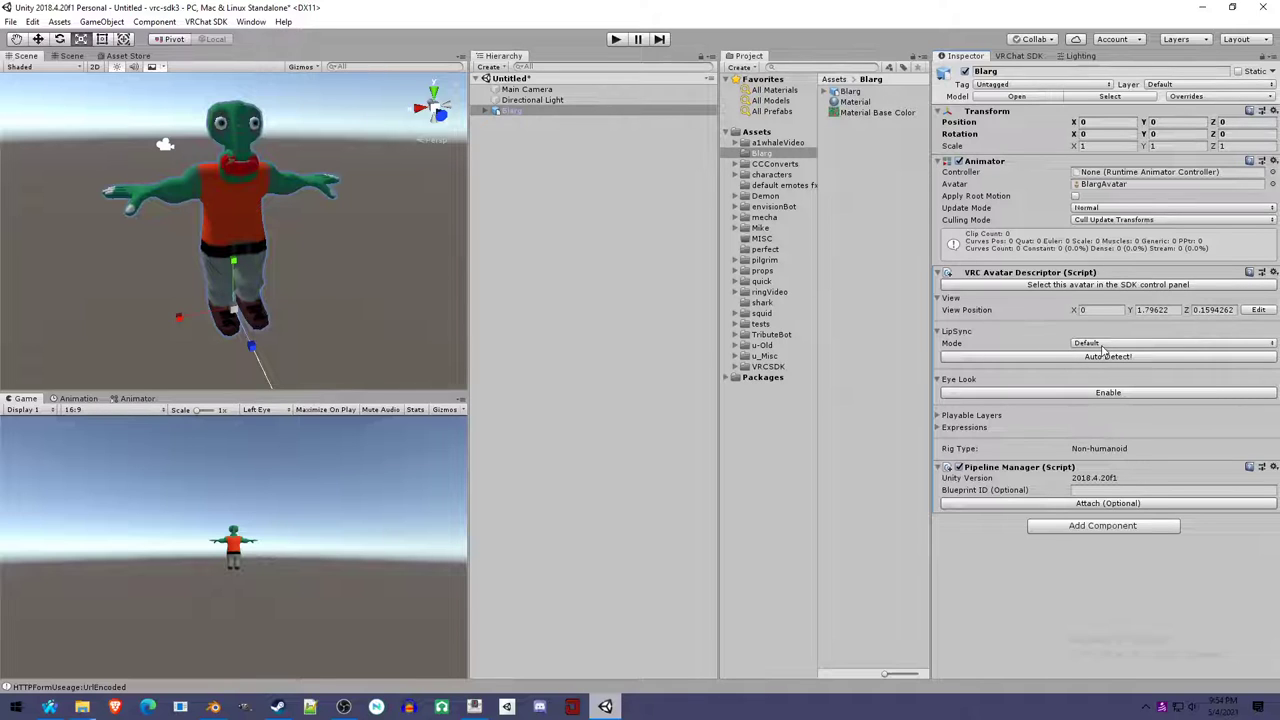
Check the avatar's issues in the VRChat SDK builder, and auto-detect its lip sync viseme blend shapes in the Avatar Descriptor.
click(1019, 56)
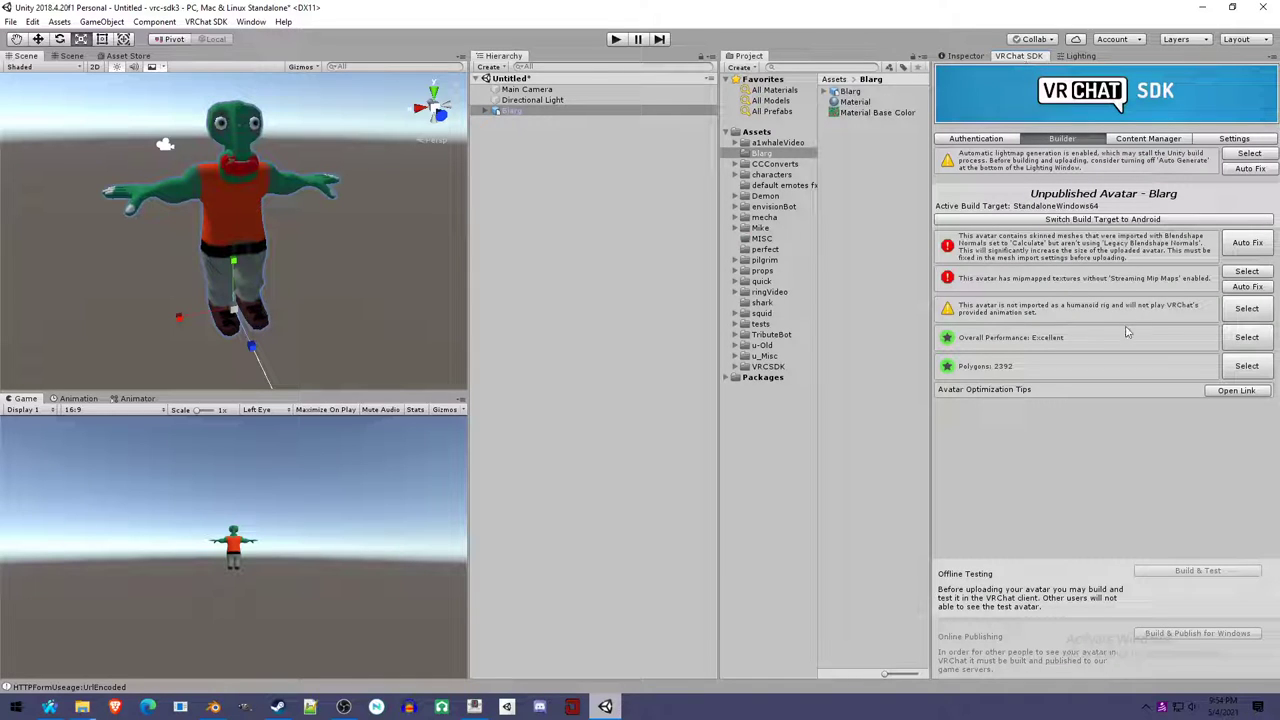
click(980, 56)
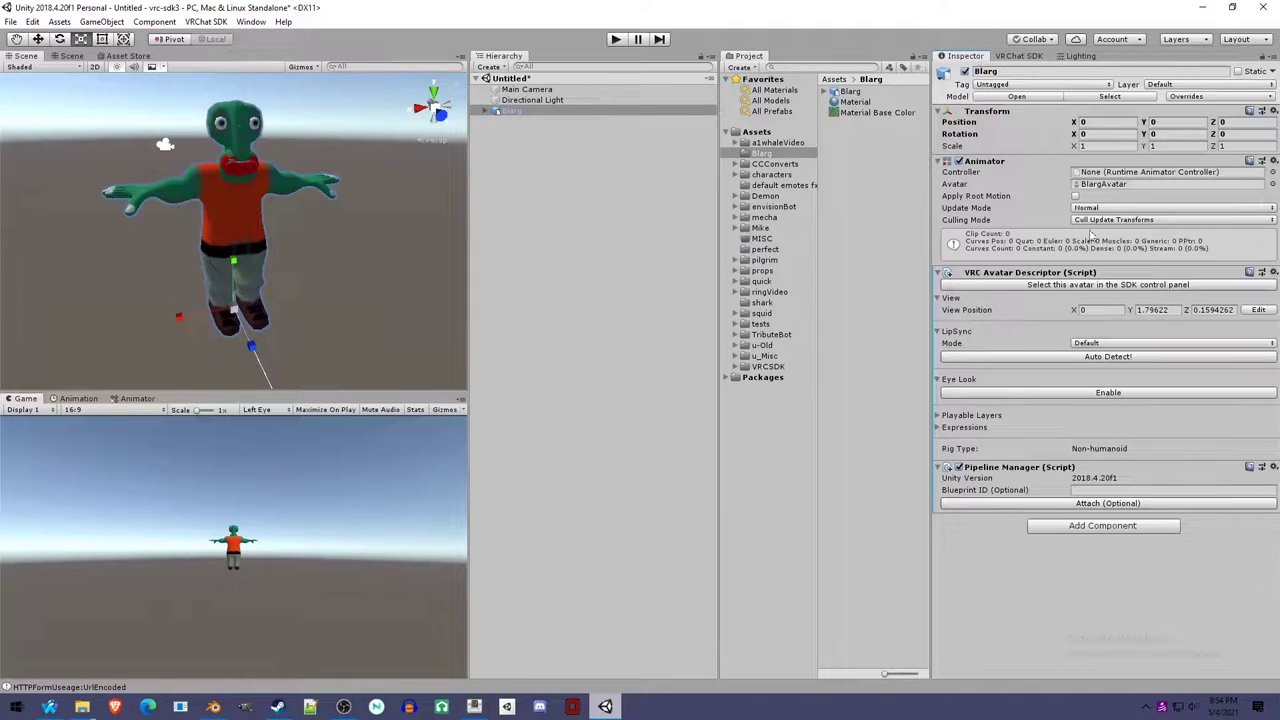
click(1092, 345)
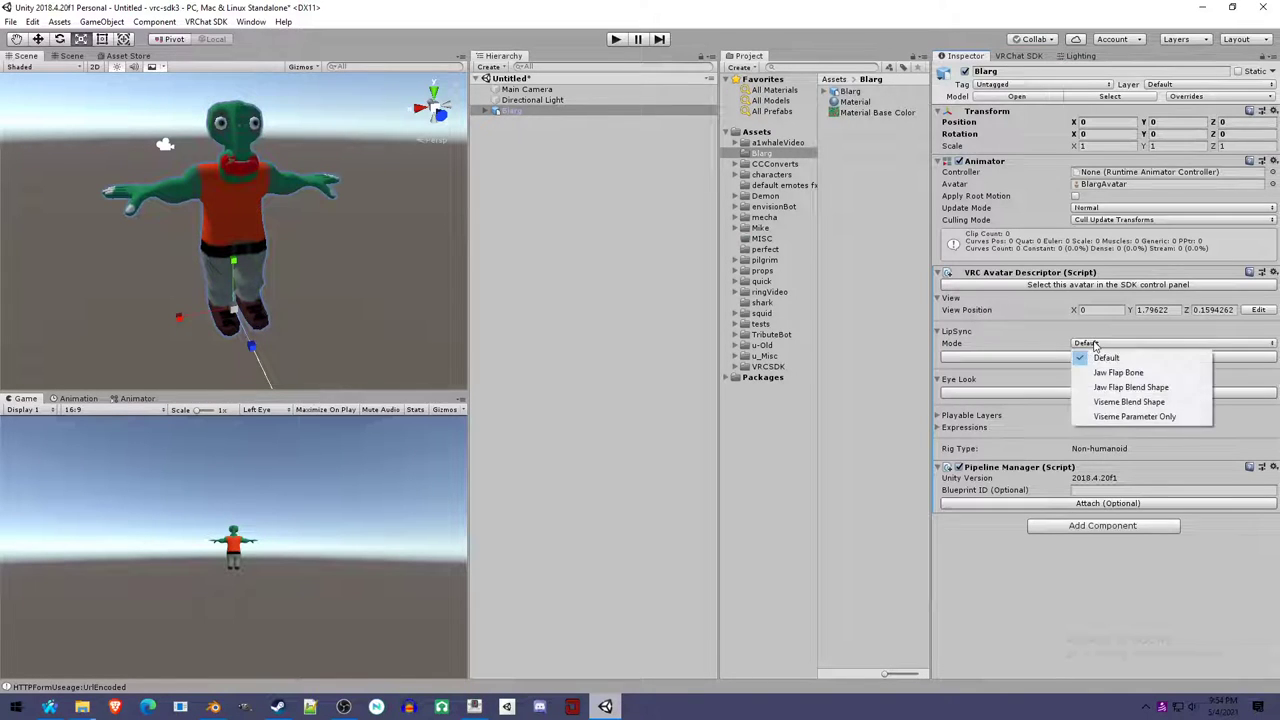
click(1048, 344)
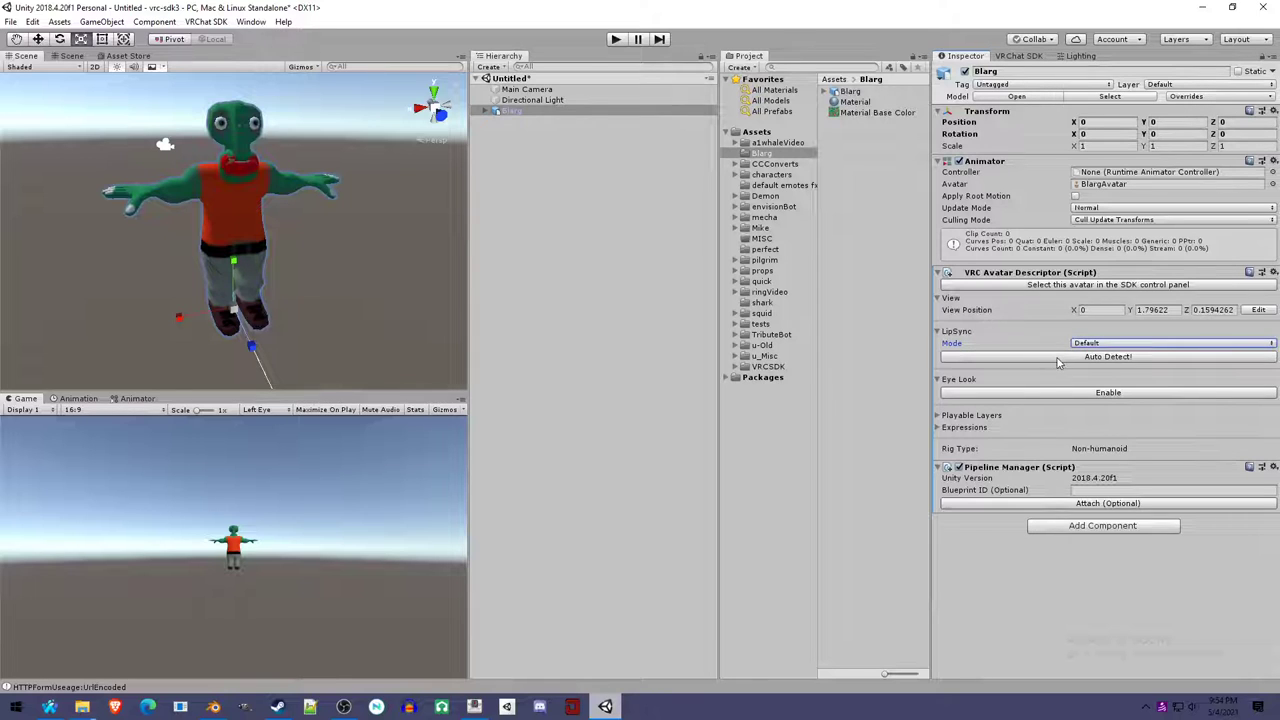
click(1058, 359)
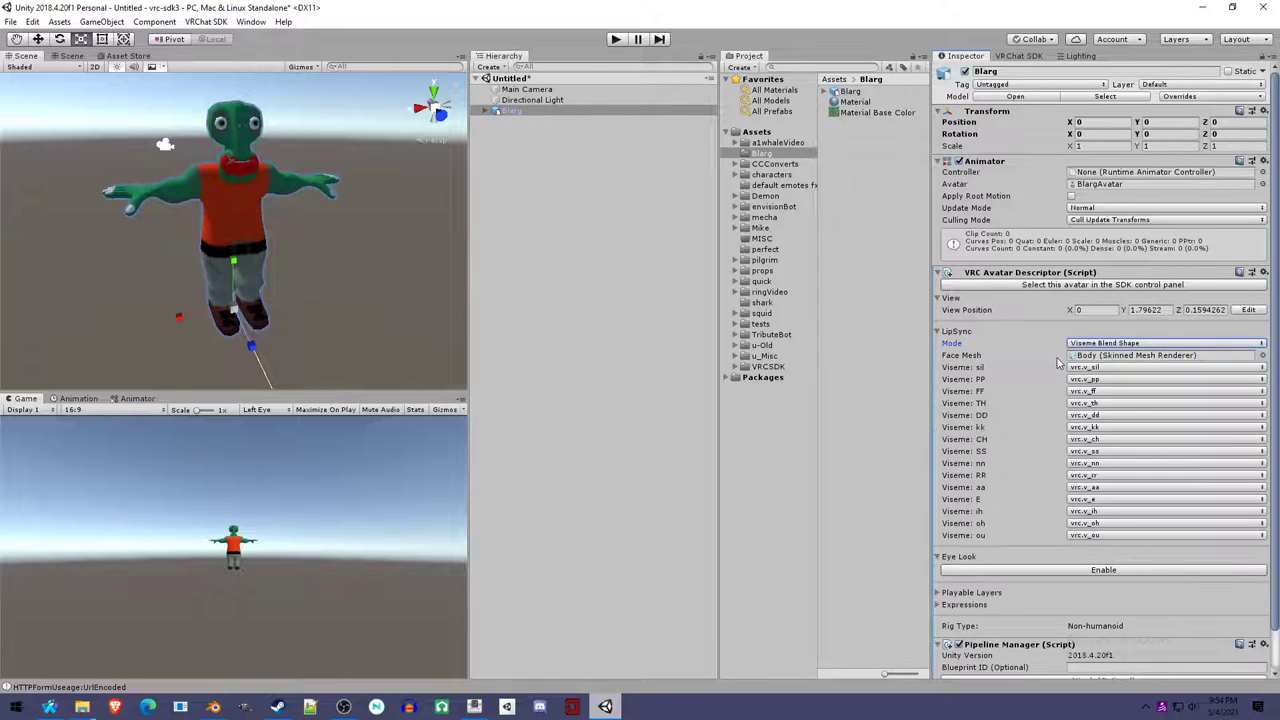
click(1107, 372)
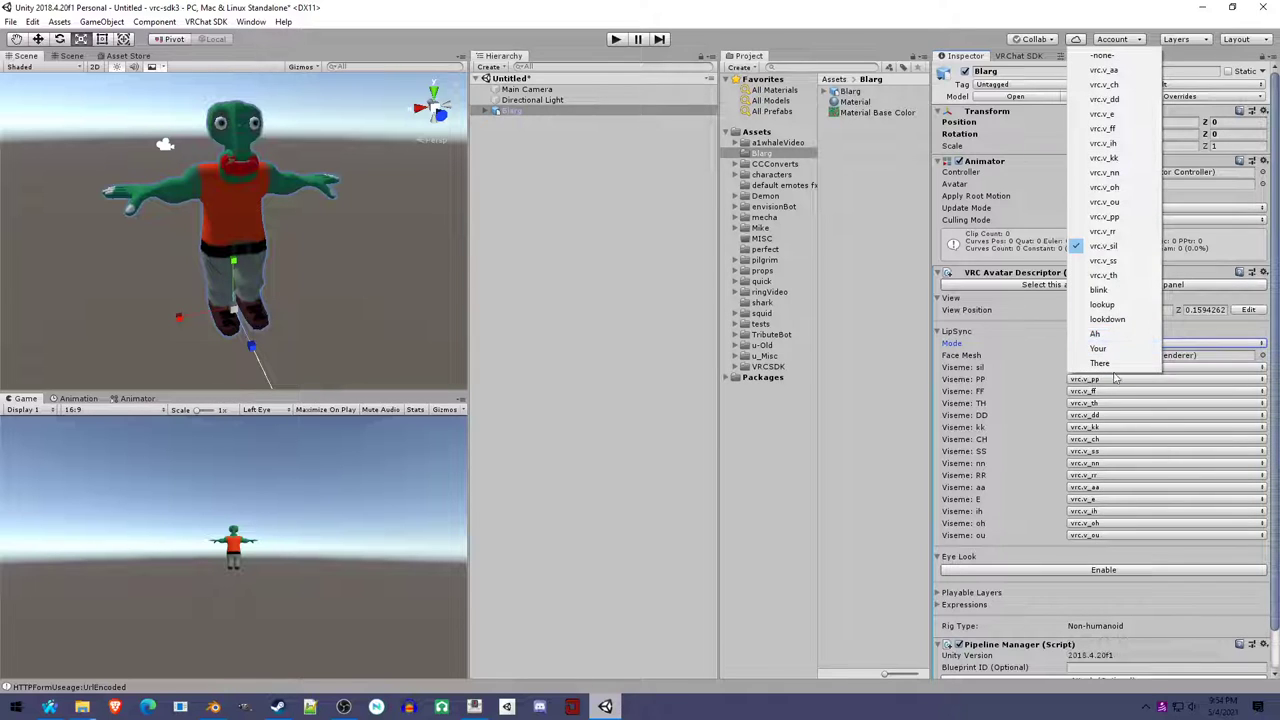
click(1024, 444)
scroll(1075, 452, down, 1)
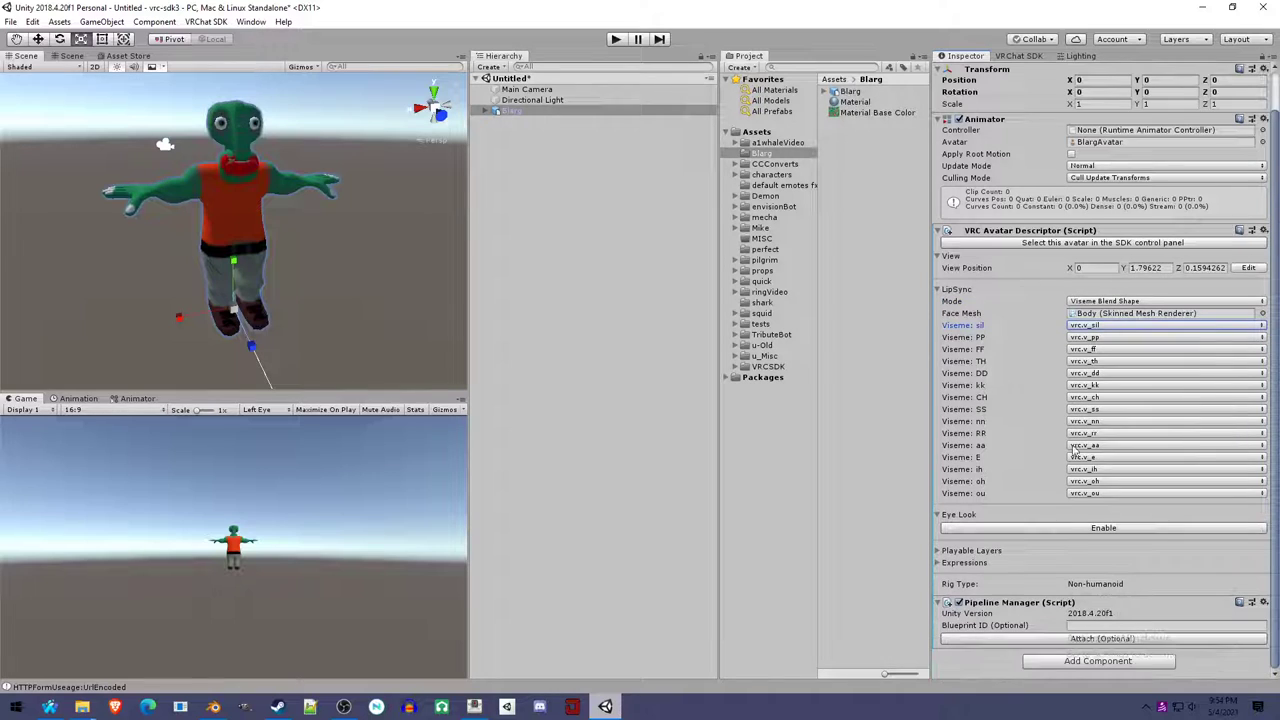
Enable Eye Look in the Avatar Descriptor and assign the LeftEye and RightEye bones from the armature as its eye transforms.
click(1068, 530)
scroll(1066, 490, down, 6)
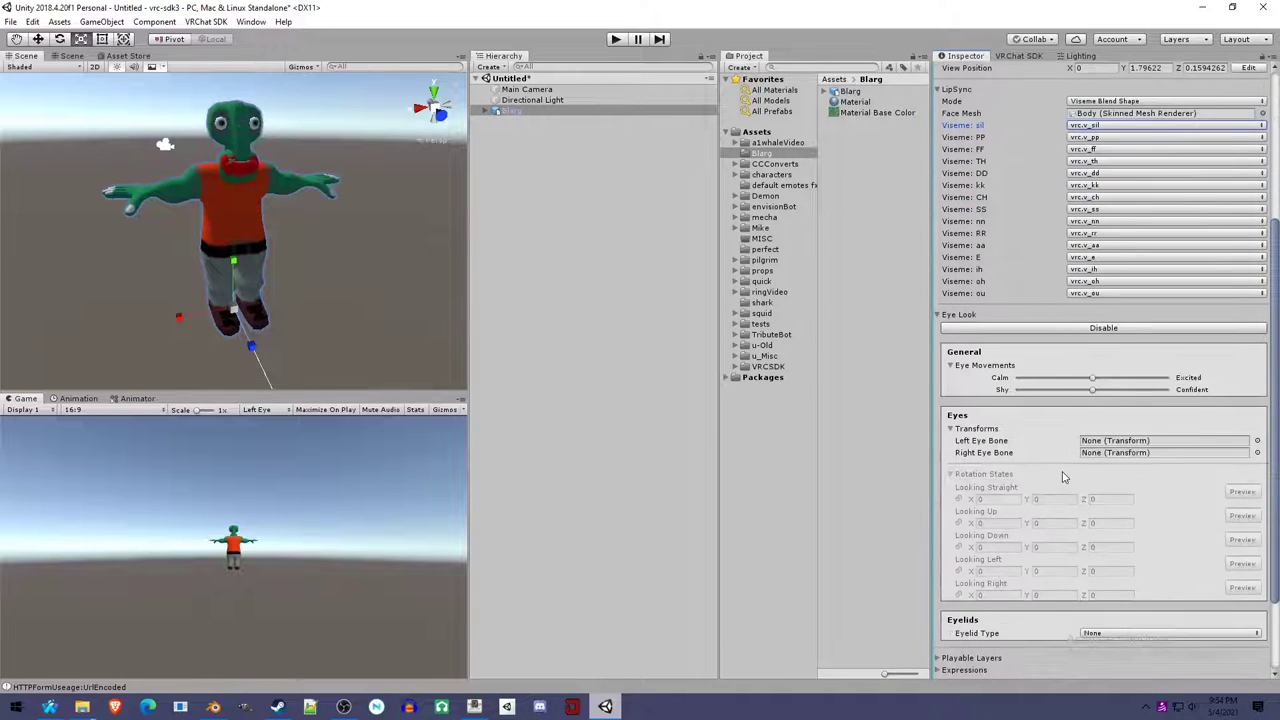
click(487, 111)
alt+click(487, 111)
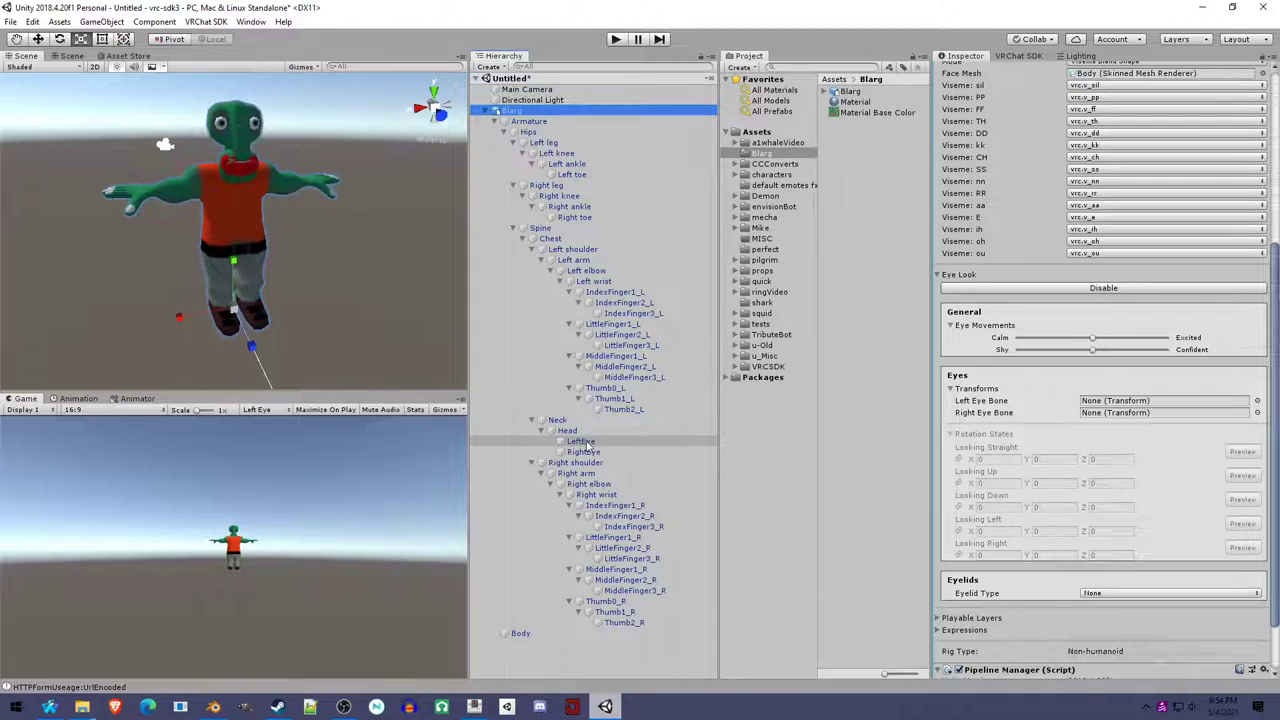
drag(585, 441, 1146, 412)
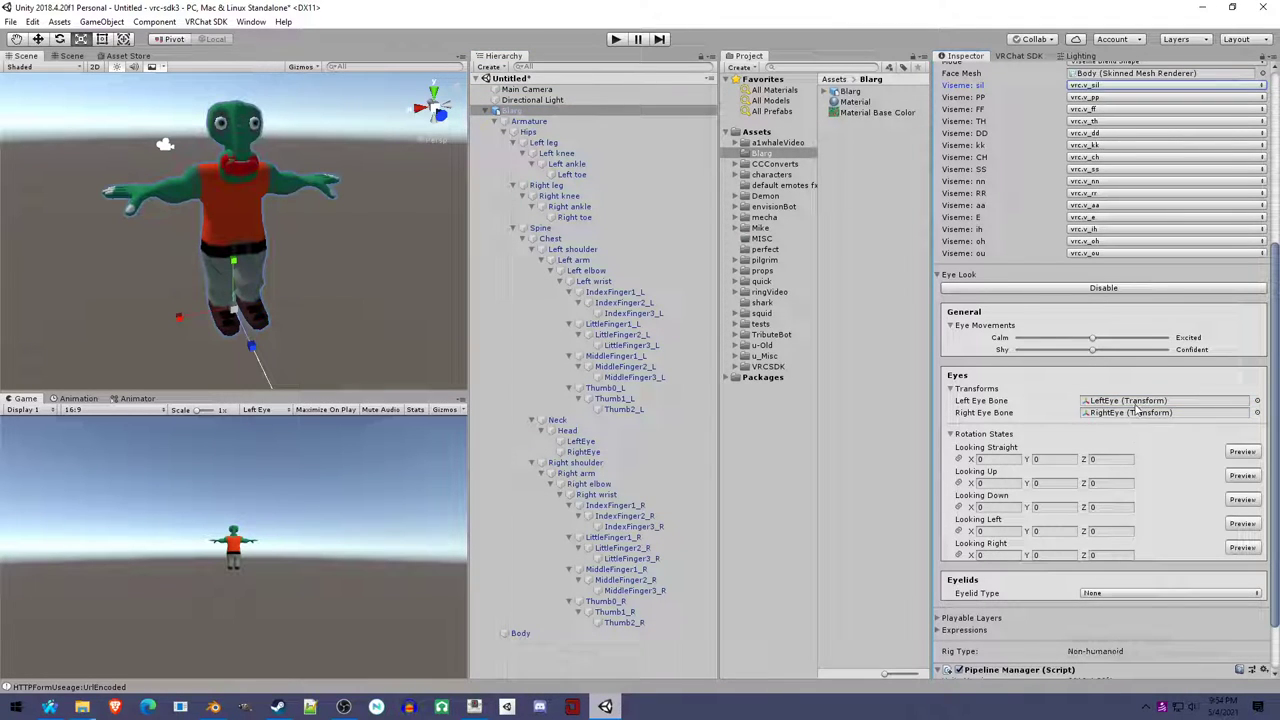
click(1138, 412)
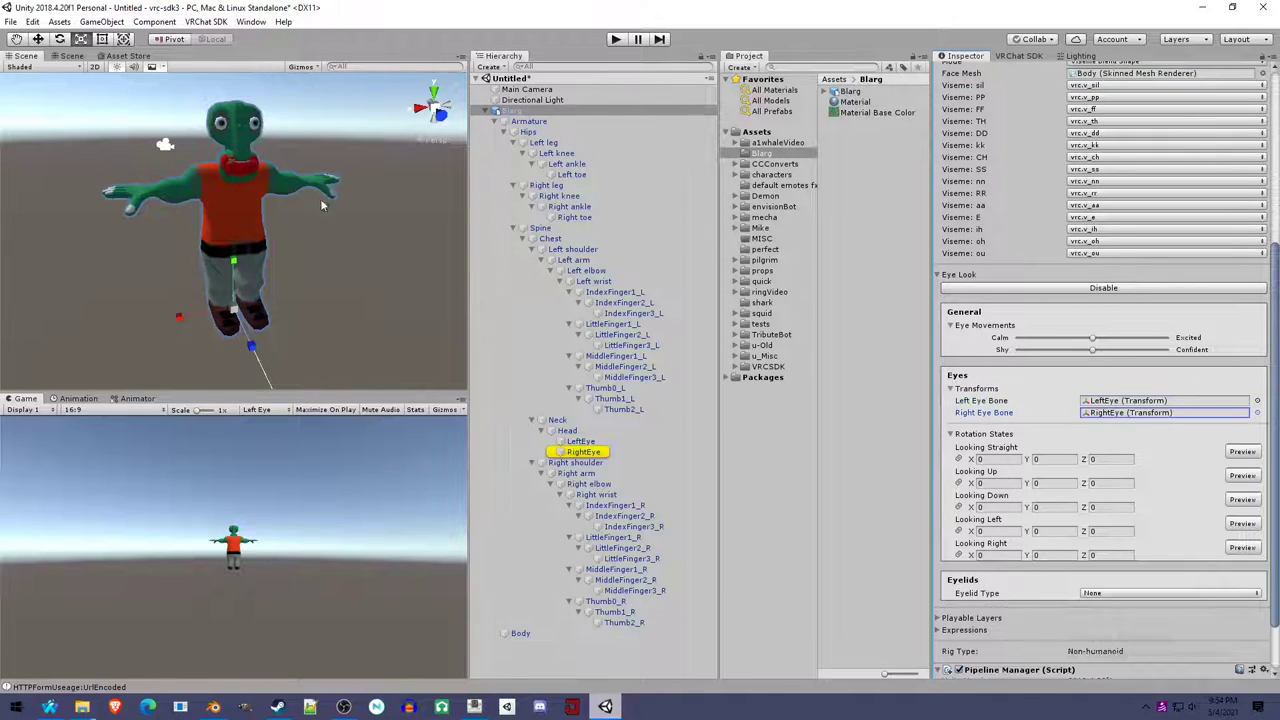
Set the eyes' Looking Up rotation to about X -56.13 and Looking Down to about X 62.94.
middle_drag(321, 200, 319, 225)
scroll(318, 224, up, 1)
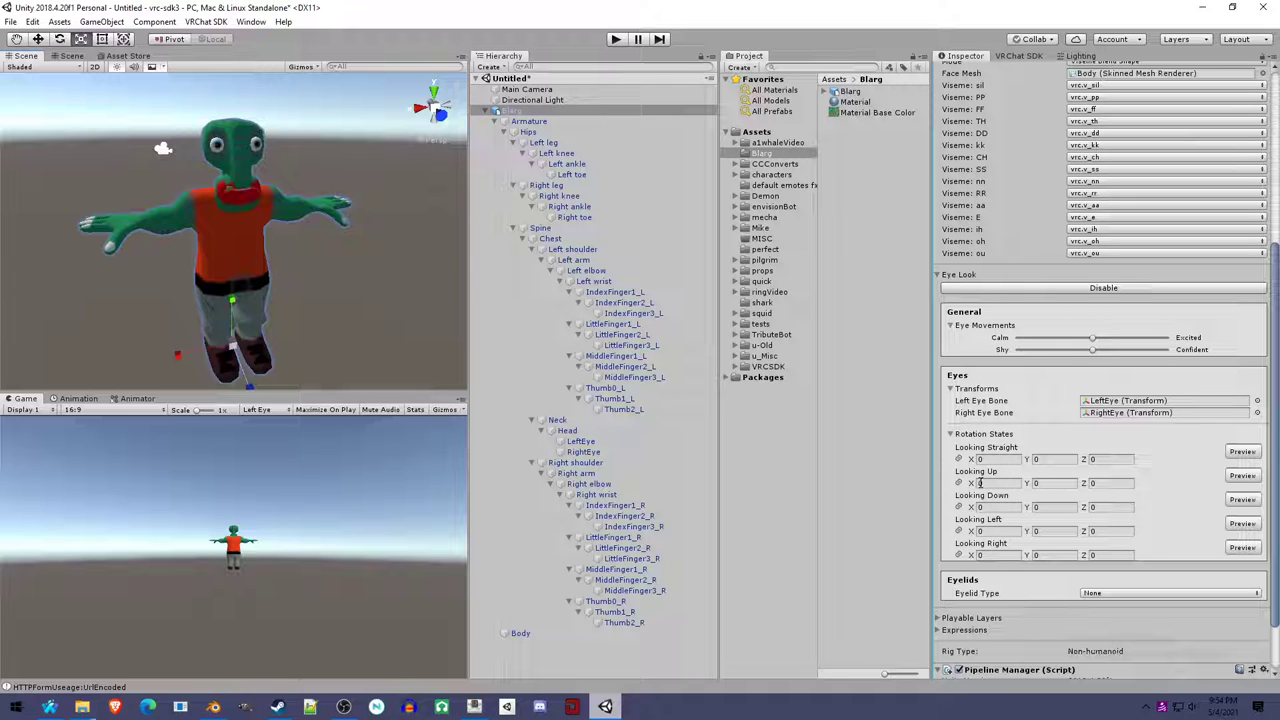
scroll(361, 308, up, 5)
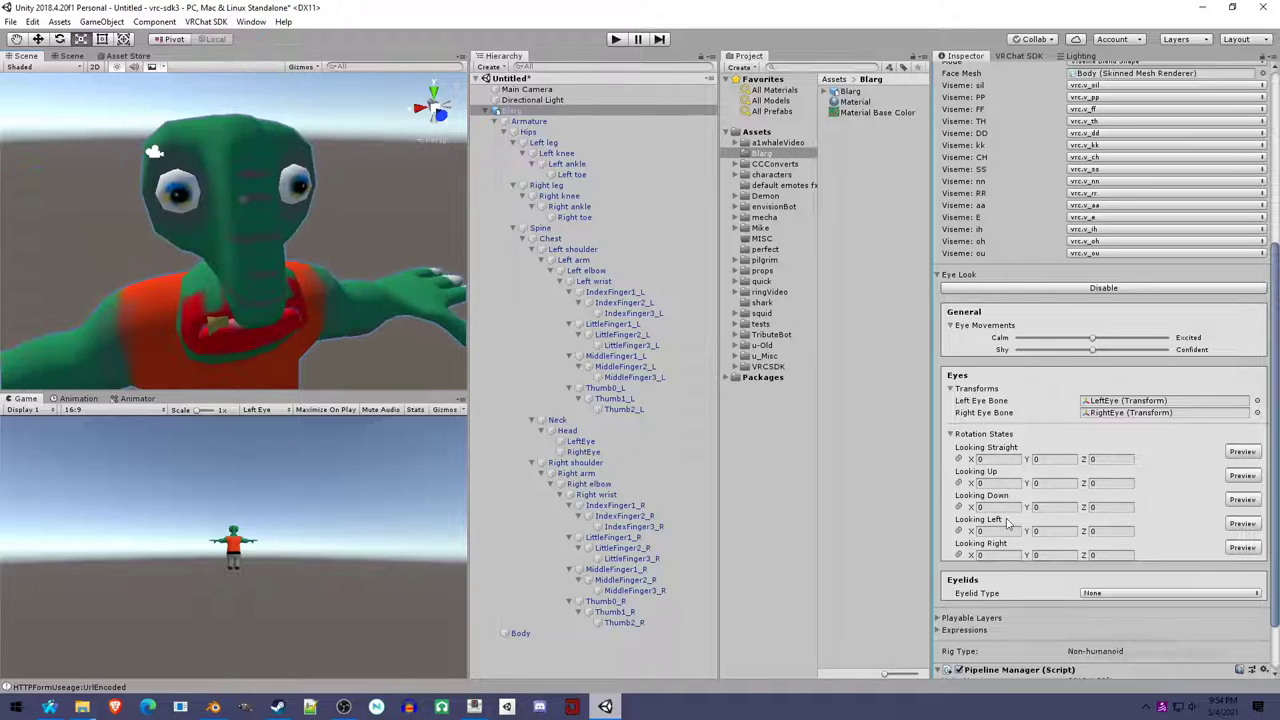
drag(972, 485, 994, 431)
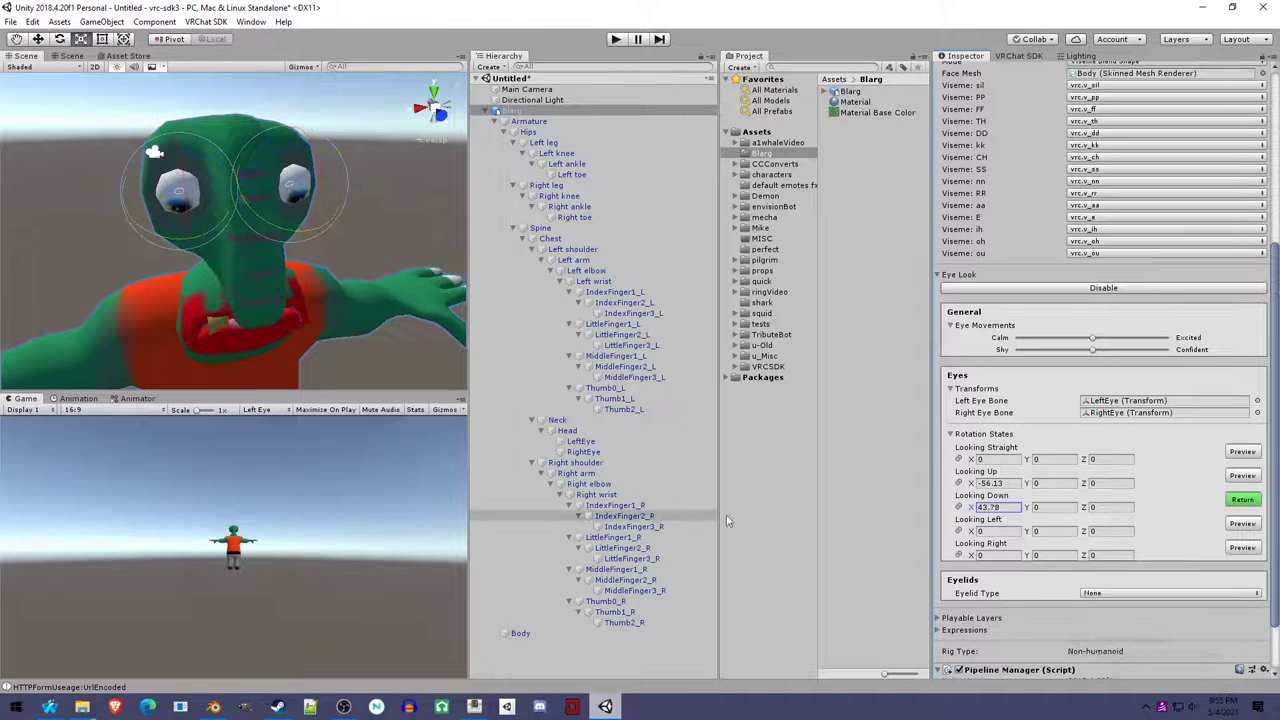
drag(970, 507, 1104, 513)
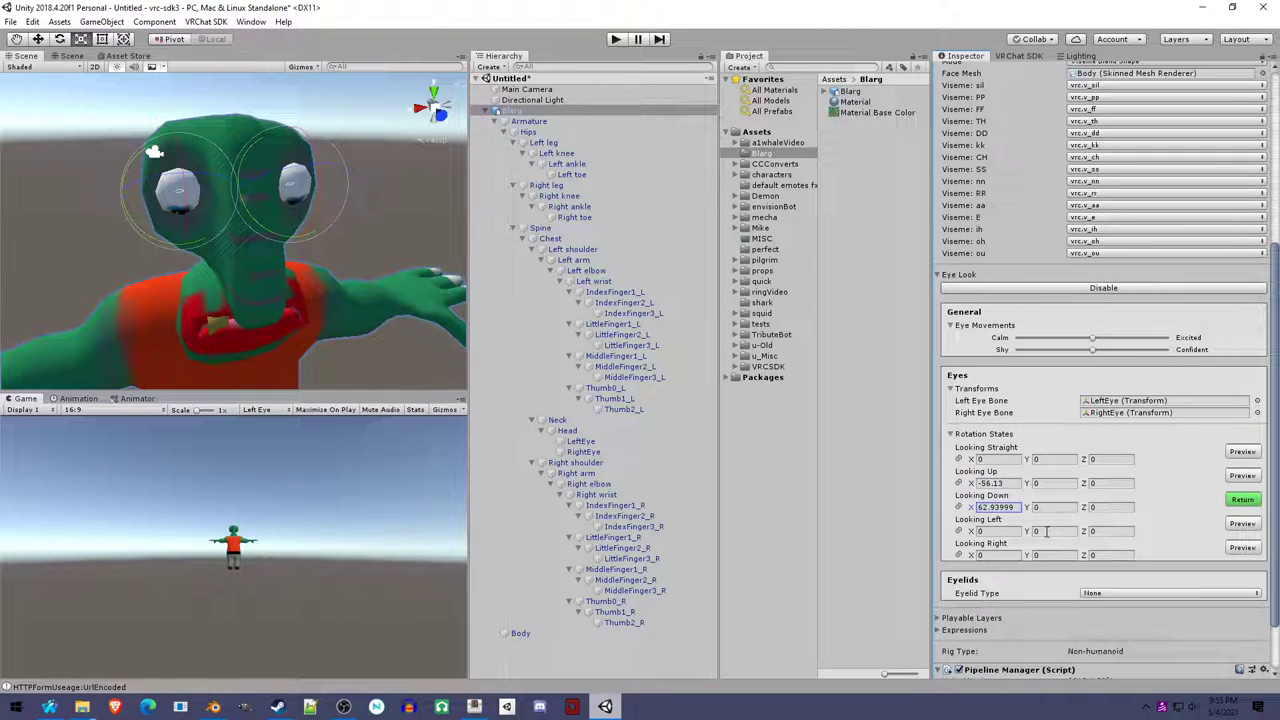
Set the eyes' Looking Left rotation to about Y -43.98 and Looking Right to about Y 43.92, and end the rotation preview.
drag(1027, 531, 41, 459)
alt+drag(300, 338, 386, 321)
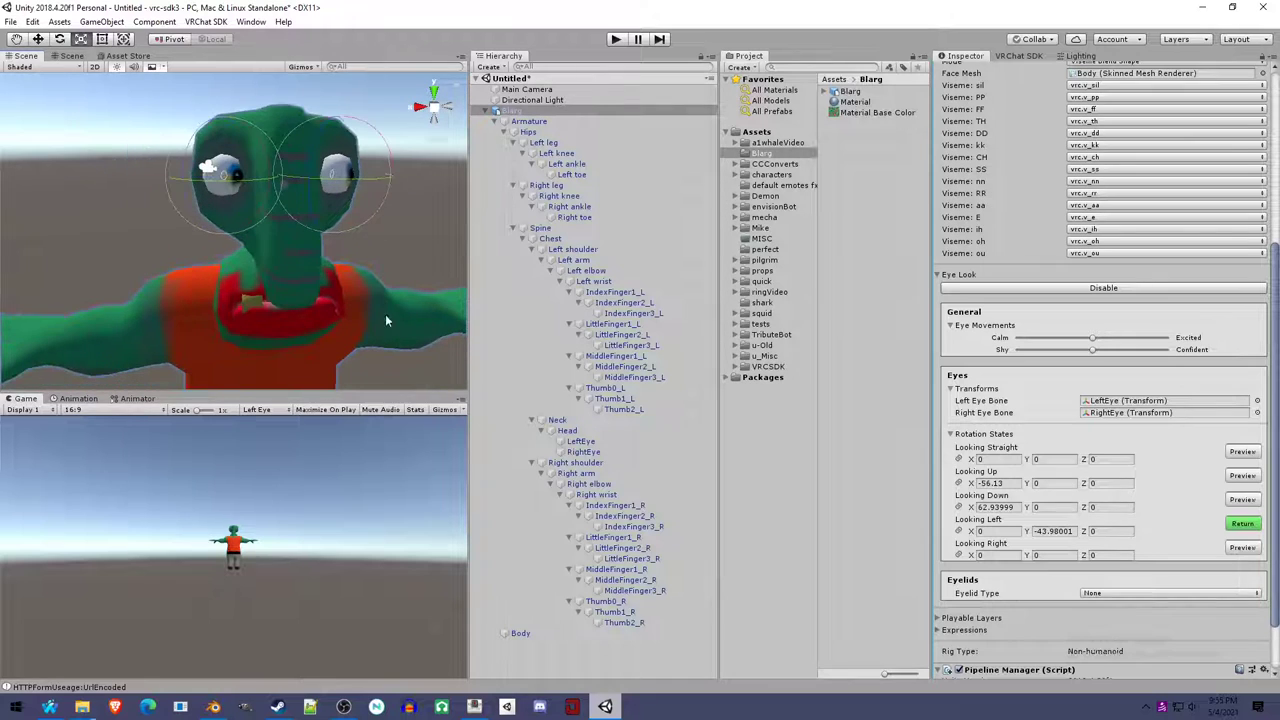
drag(1026, 555, 732, 605)
scroll(298, 306, down, 5)
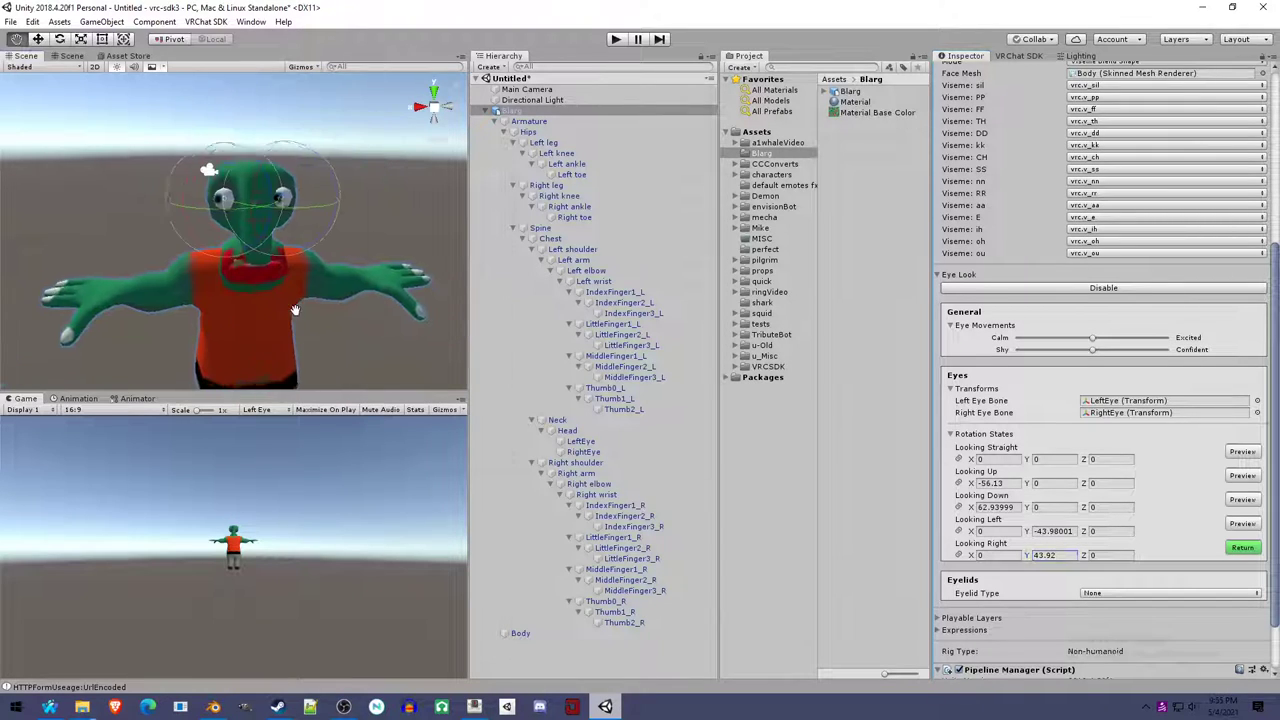
click(1254, 551)
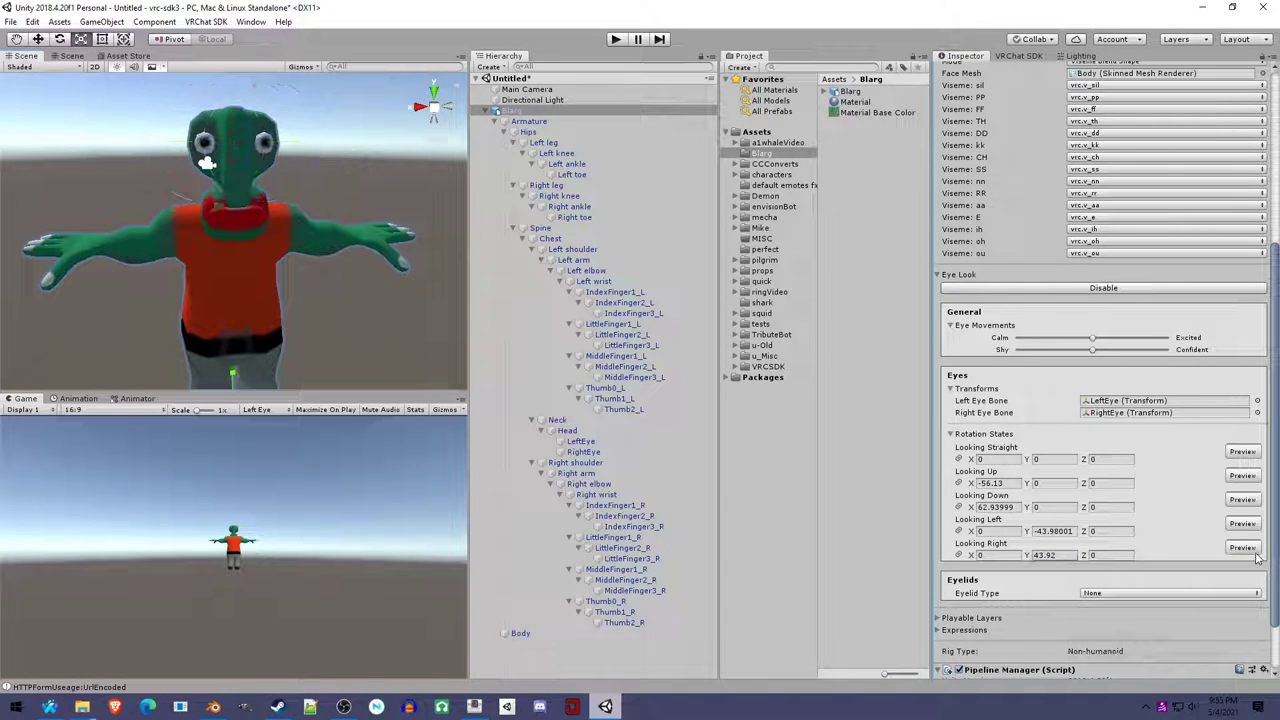
alt+drag(112, 235, 345, 302)
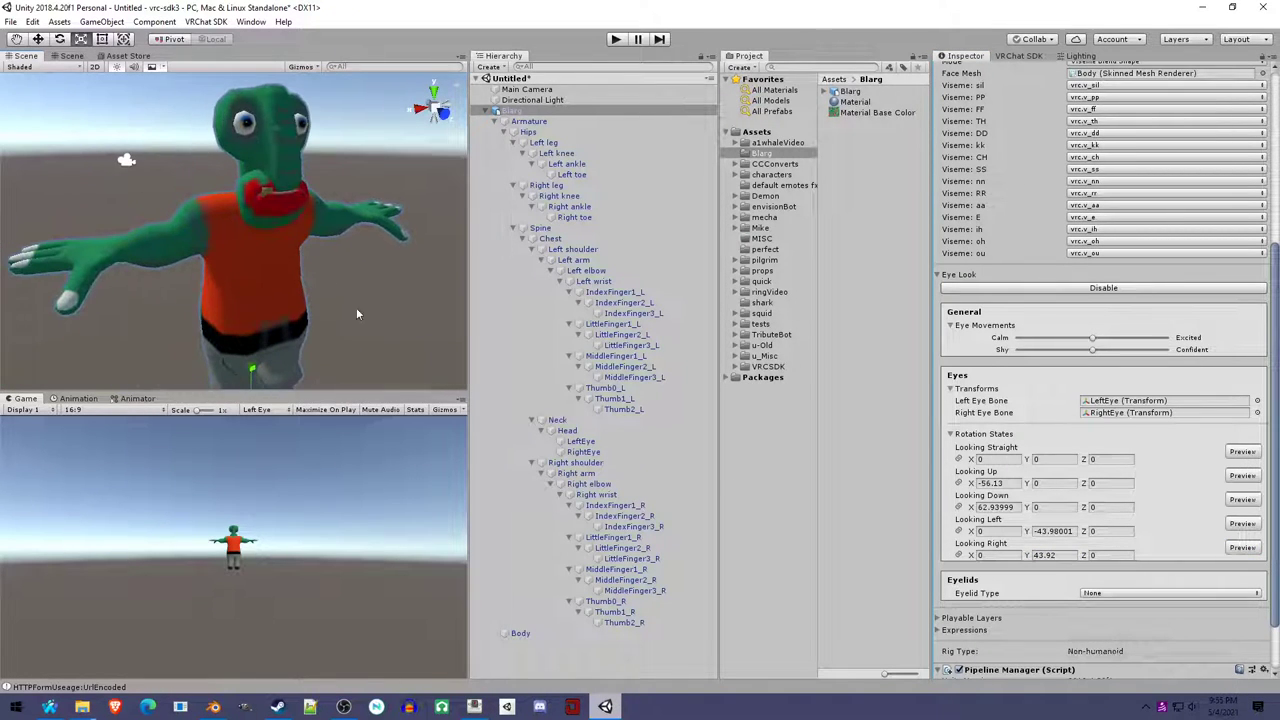
Set the eyelid type to Blendshapes and assign the Body mesh as the eyelids mesh.
click(1110, 595)
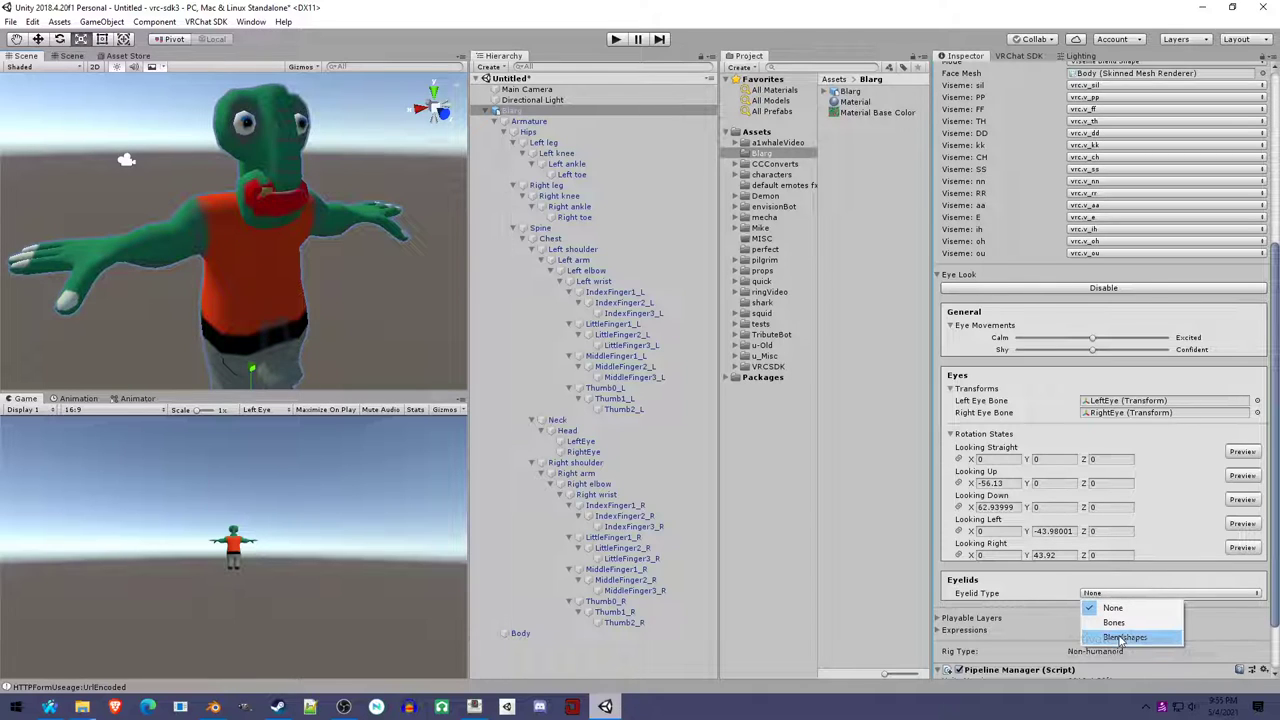
click(1120, 638)
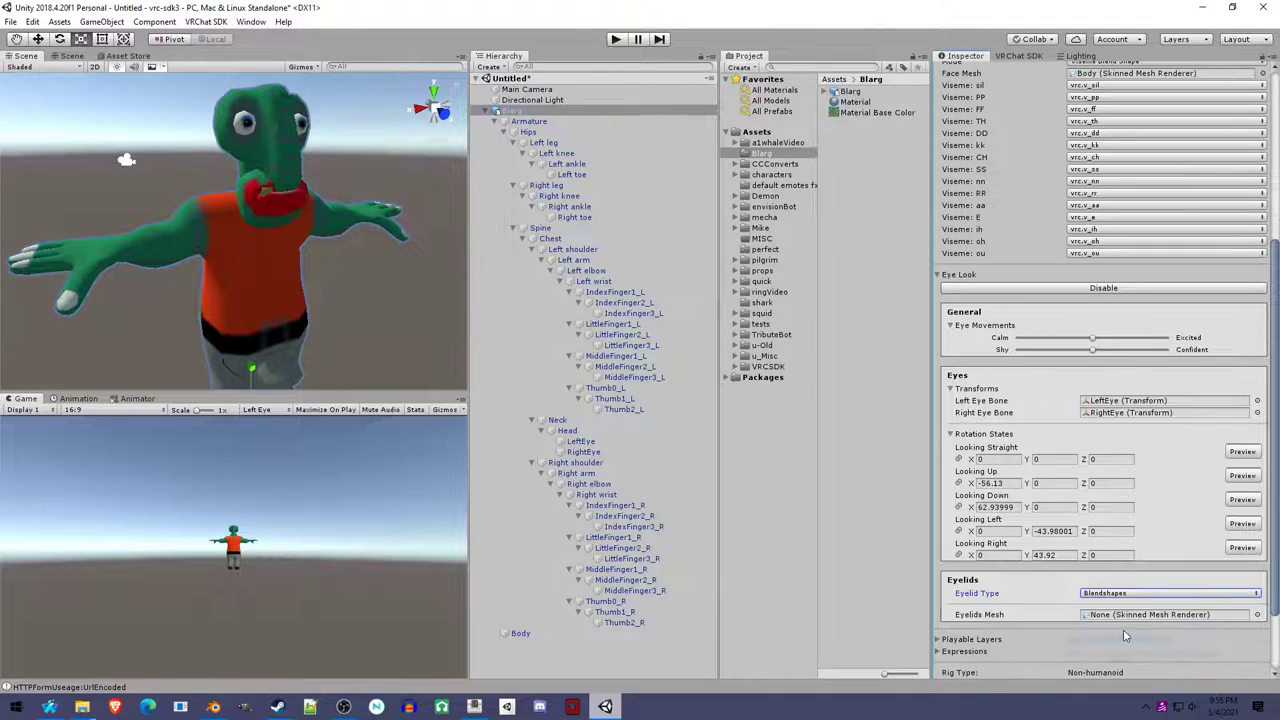
drag(522, 633, 1172, 620)
scroll(1172, 620, down, 2)
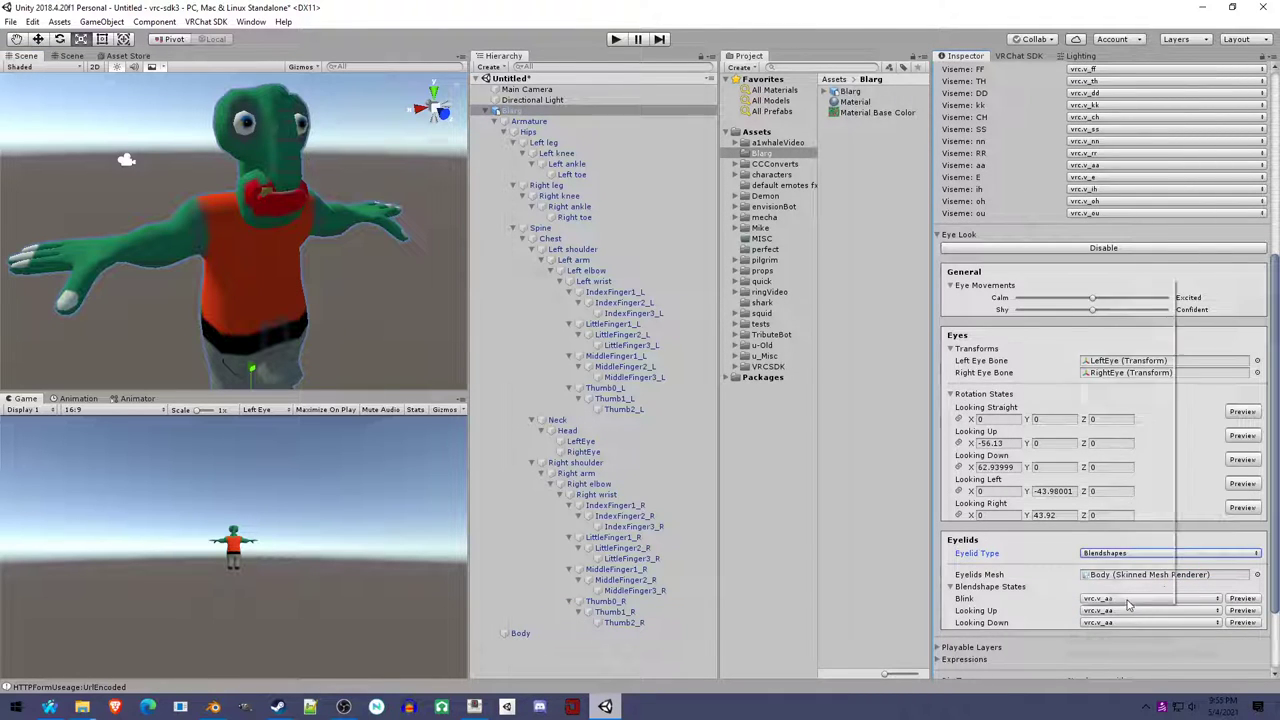
Assign the eyelid blendshapes: blink for Blink, lookup for Looking Up and lookdown for Looking Down.
click(1130, 600)
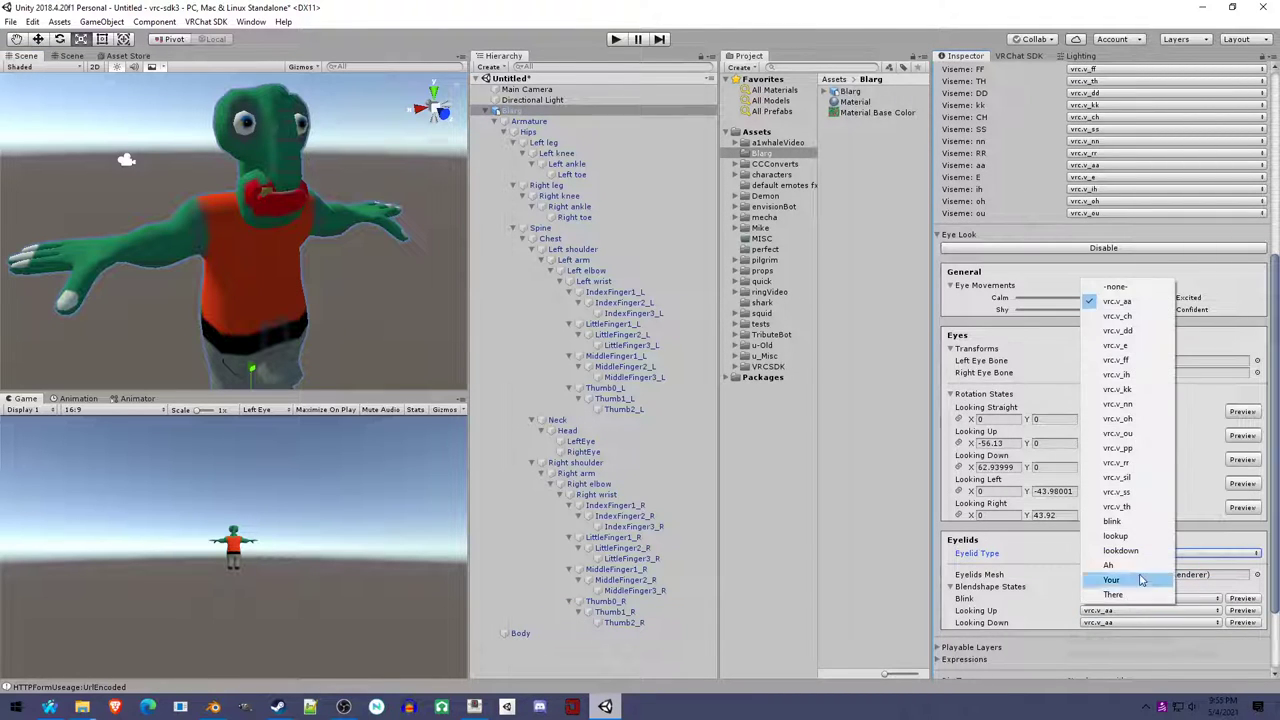
click(1140, 521)
click(1124, 612)
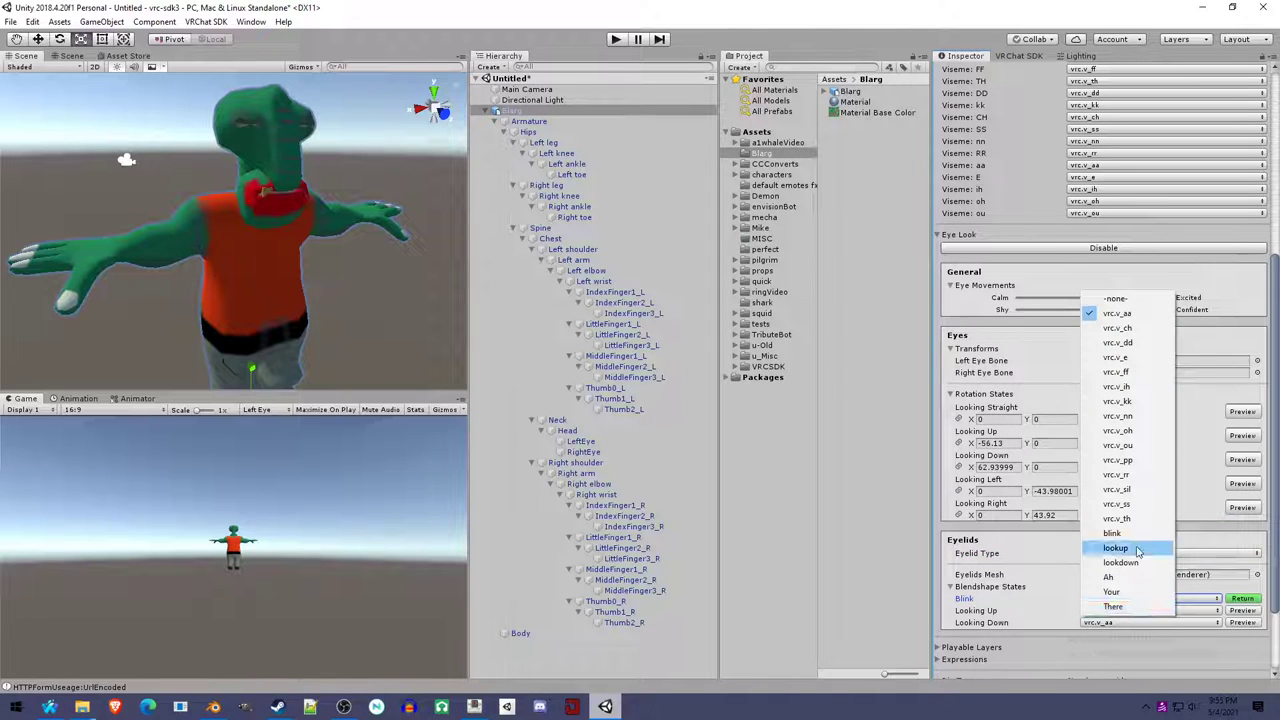
click(1138, 552)
click(1133, 610)
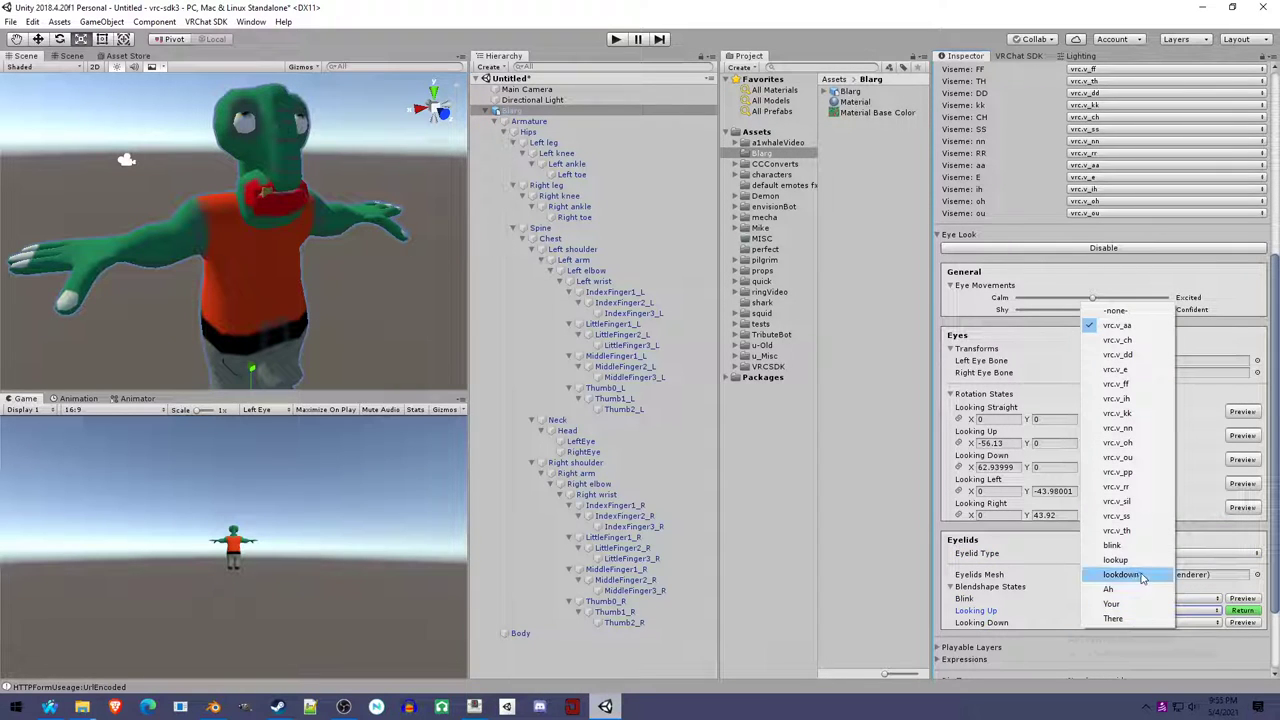
click(1141, 576)
Preview the Looking Down, Looking Up and Blink eyelid blendshapes on the character's face, toggling the blink repeatedly.
scroll(208, 225, up, 5)
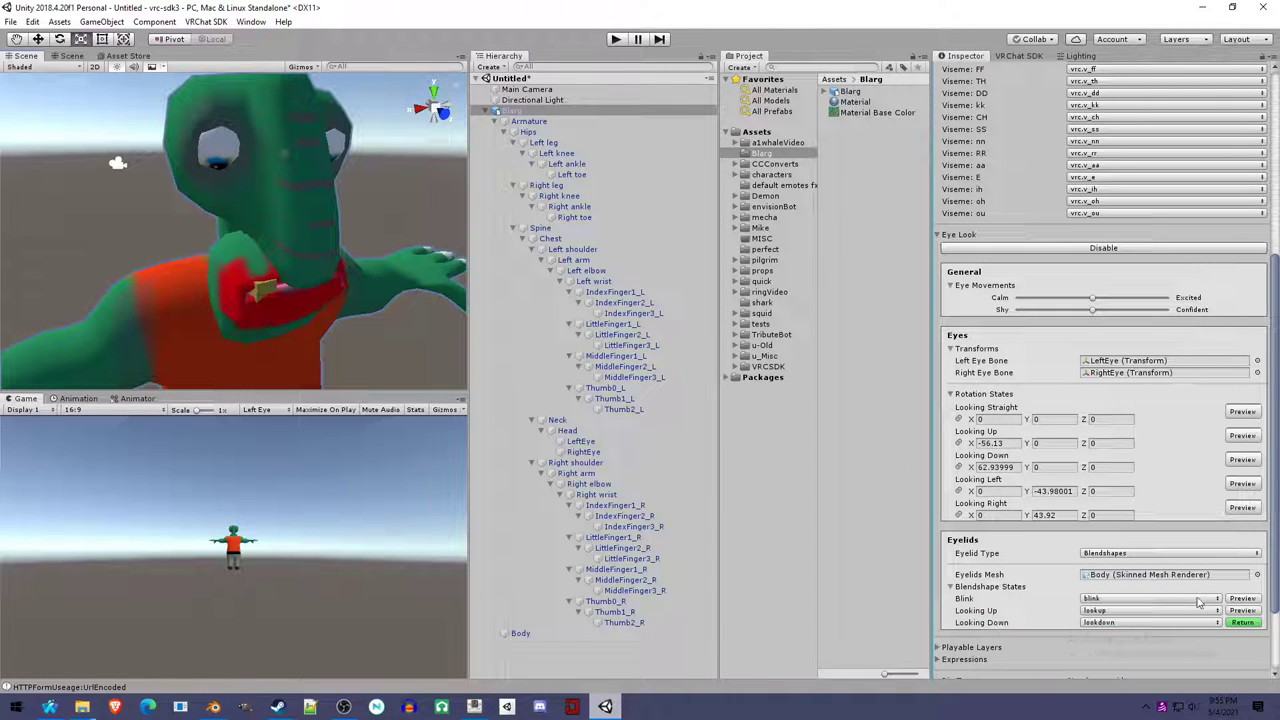
click(1242, 622)
click(1242, 622)
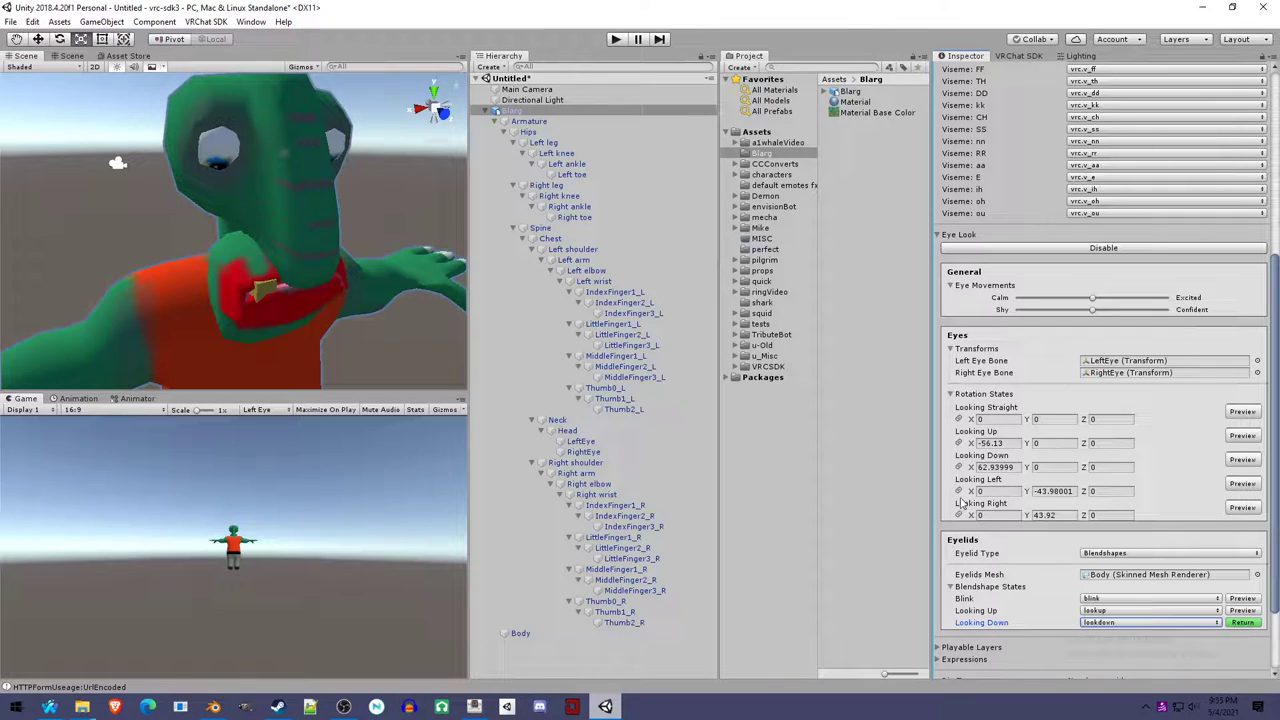
click(1243, 622)
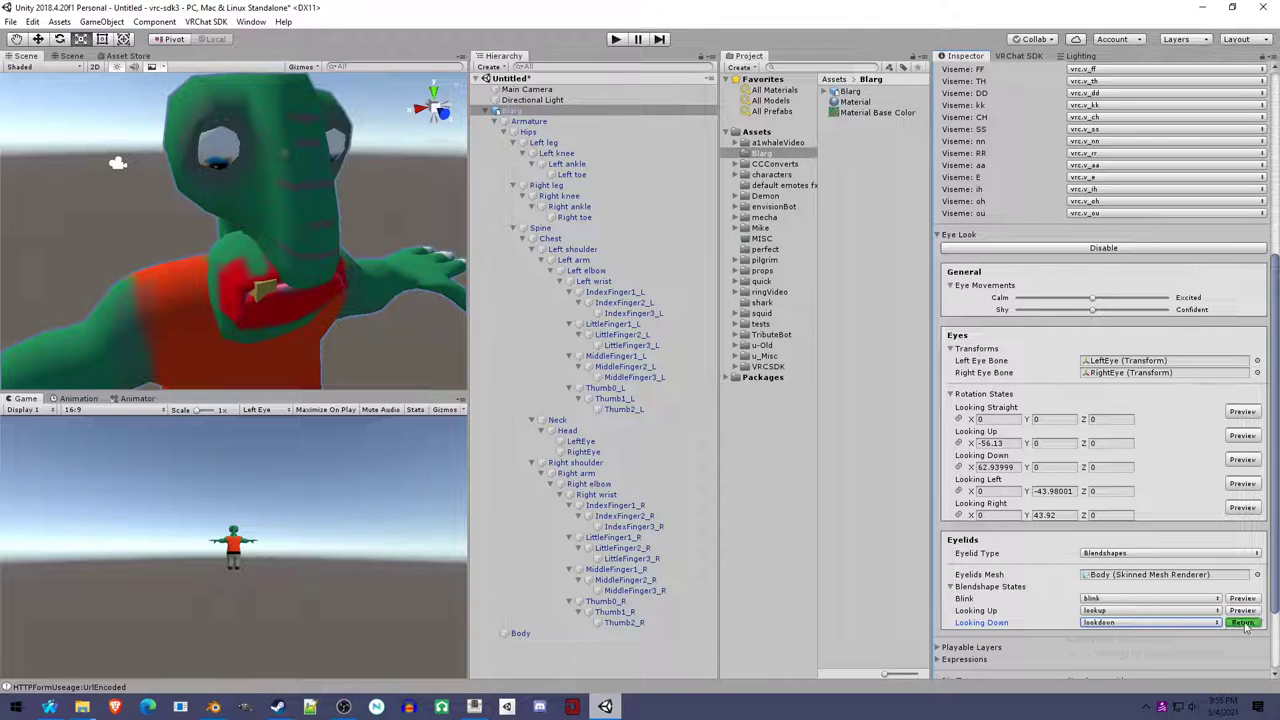
click(1243, 611)
click(1243, 611)
click(1246, 600)
click(1245, 599)
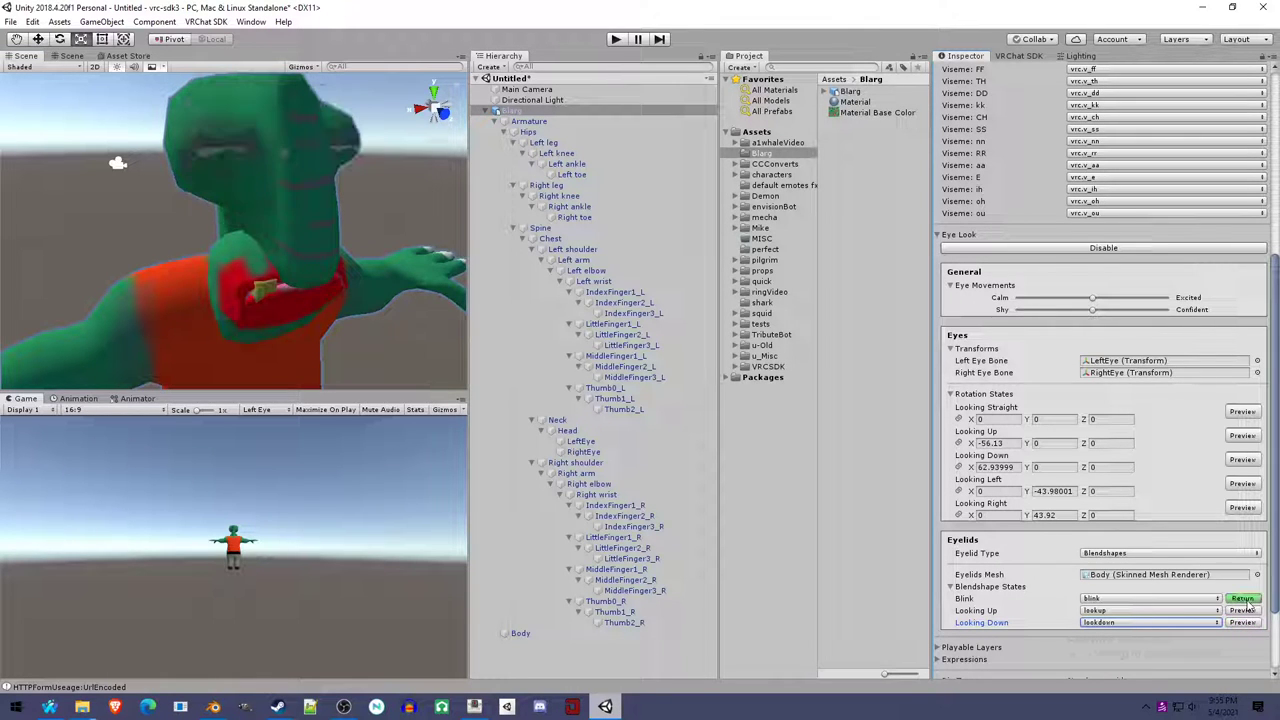
click(1245, 599)
click(1245, 599)
scroll(194, 319, down, 3)
click(1246, 598)
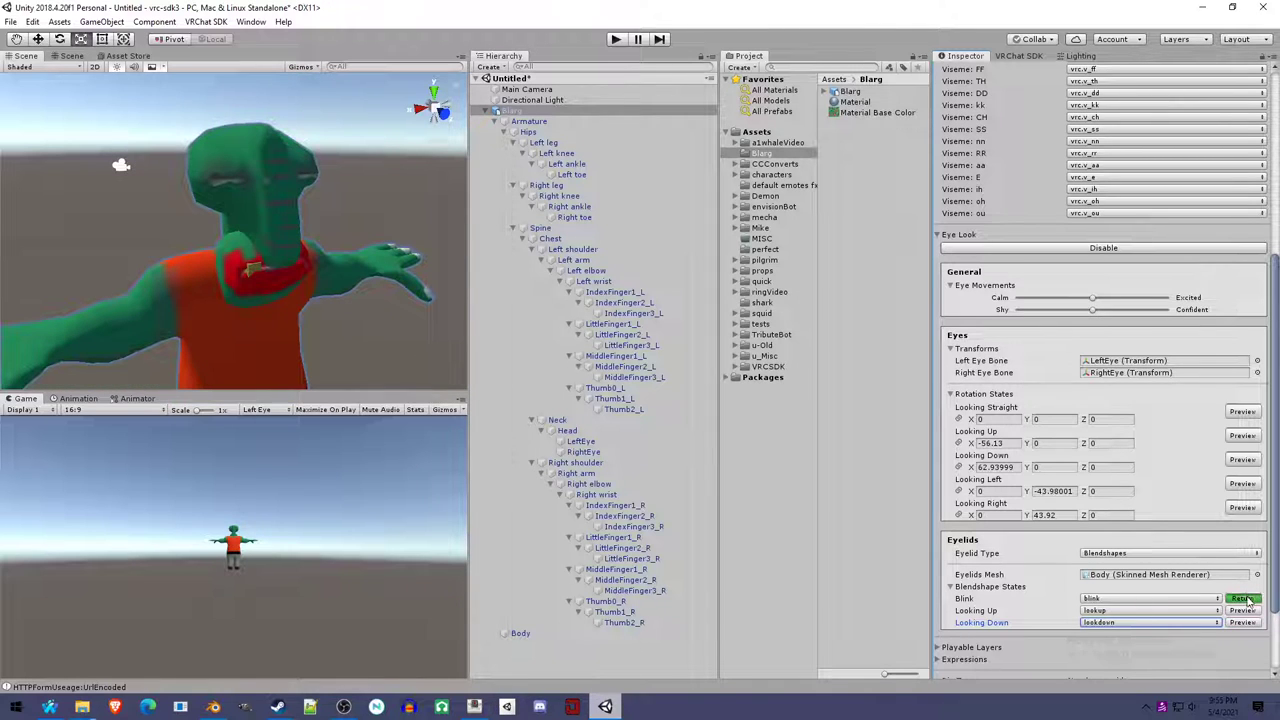
click(1246, 598)
click(1246, 602)
click(1246, 602)
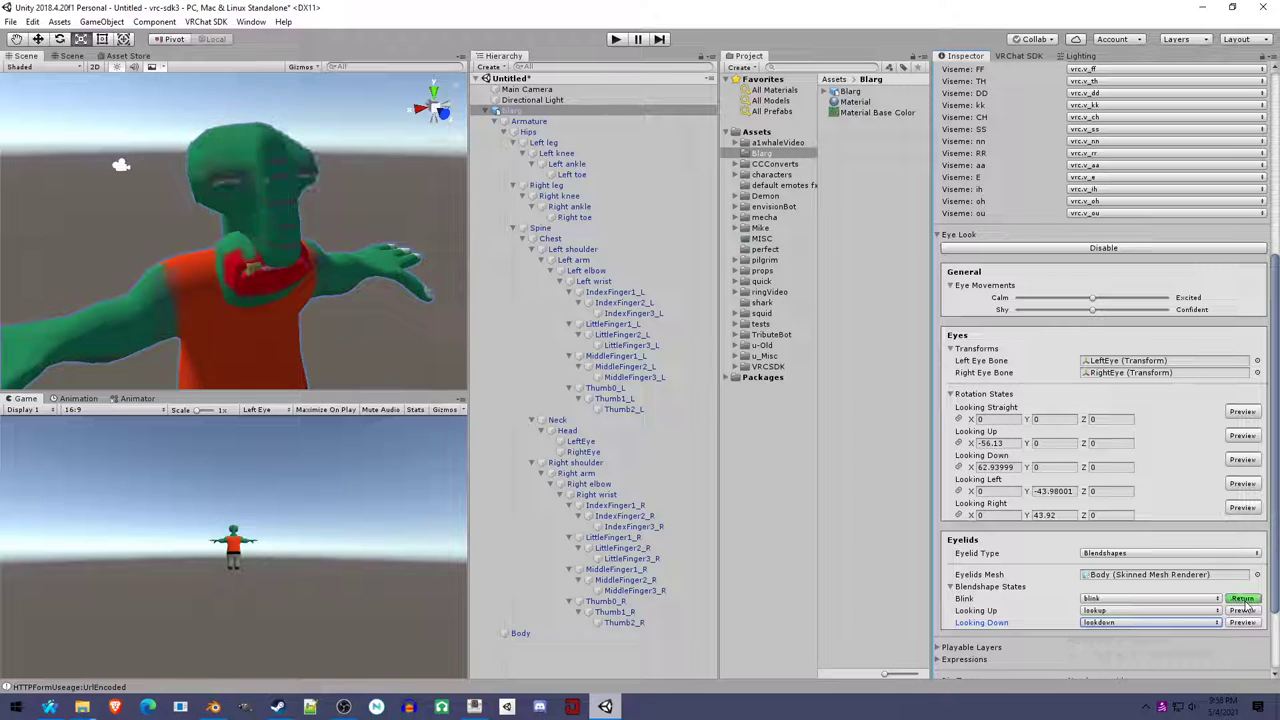
Auto-fix the lightmap generation, blendshape normals and streaming mip maps issues listed for the avatar in the VRChat SDK builder.
key(ctrl+s)
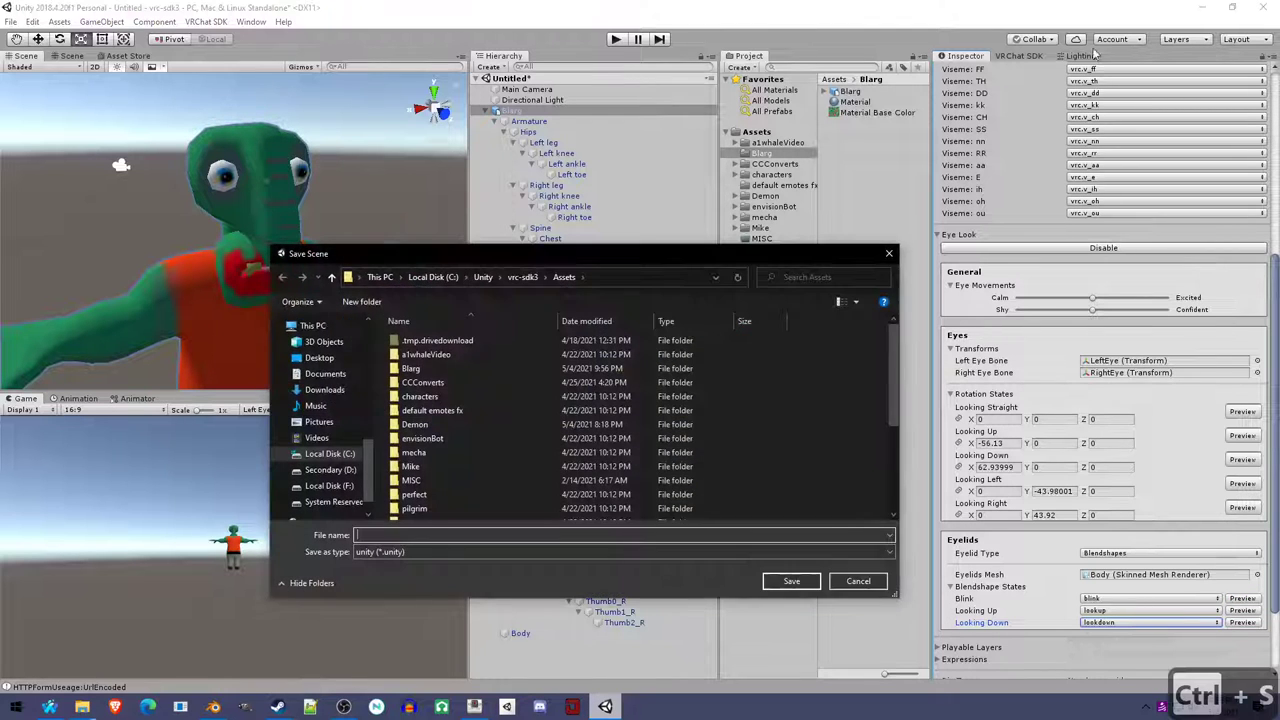
key(Escape)
click(1022, 56)
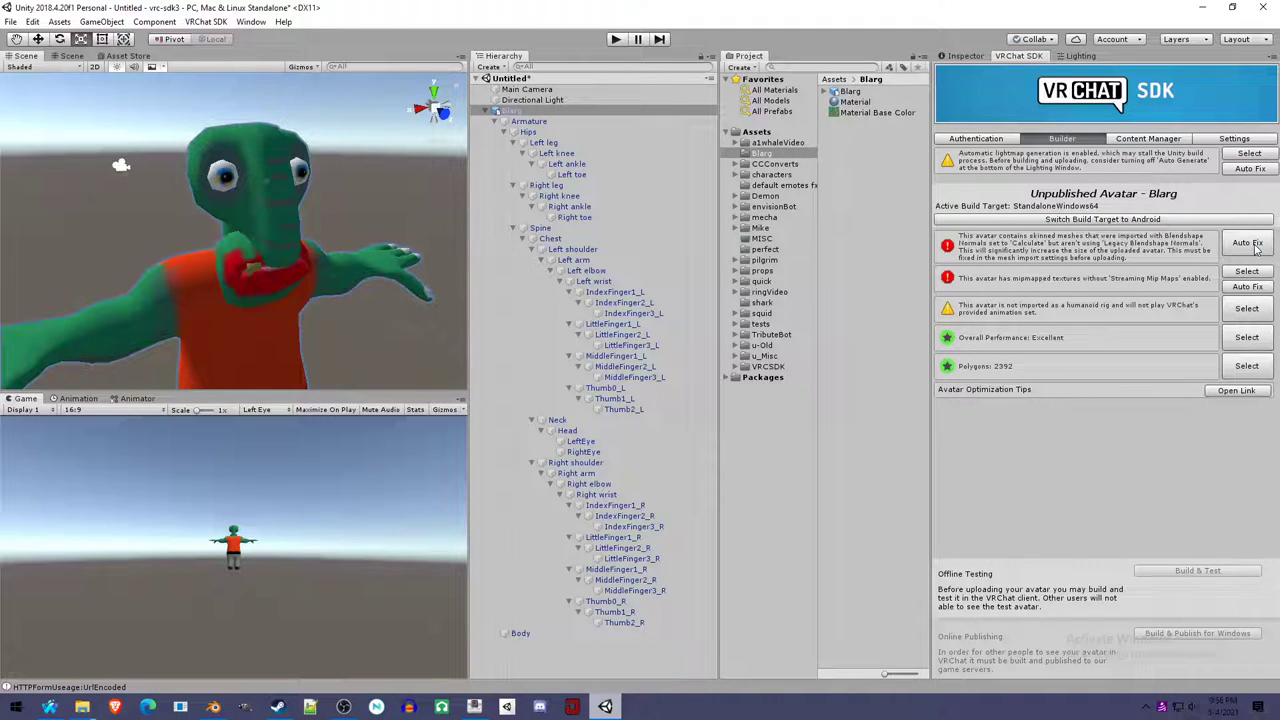
click(994, 142)
click(1060, 139)
click(1247, 168)
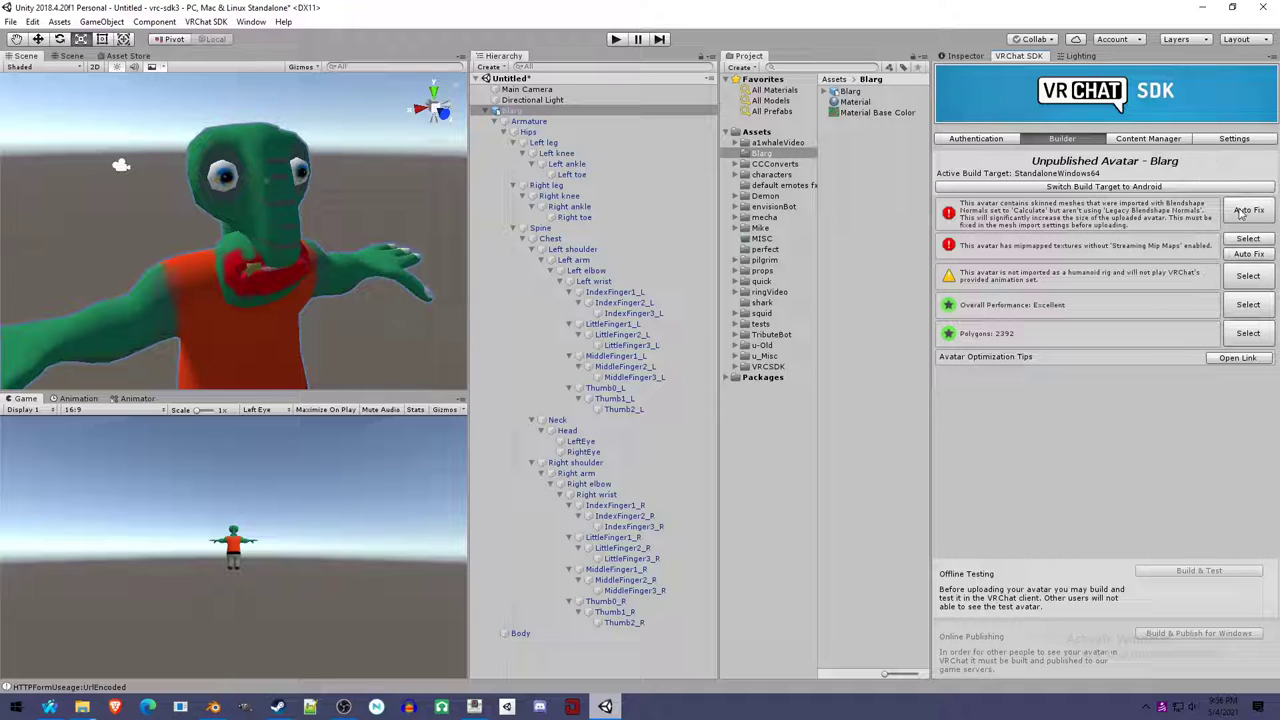
click(1247, 211)
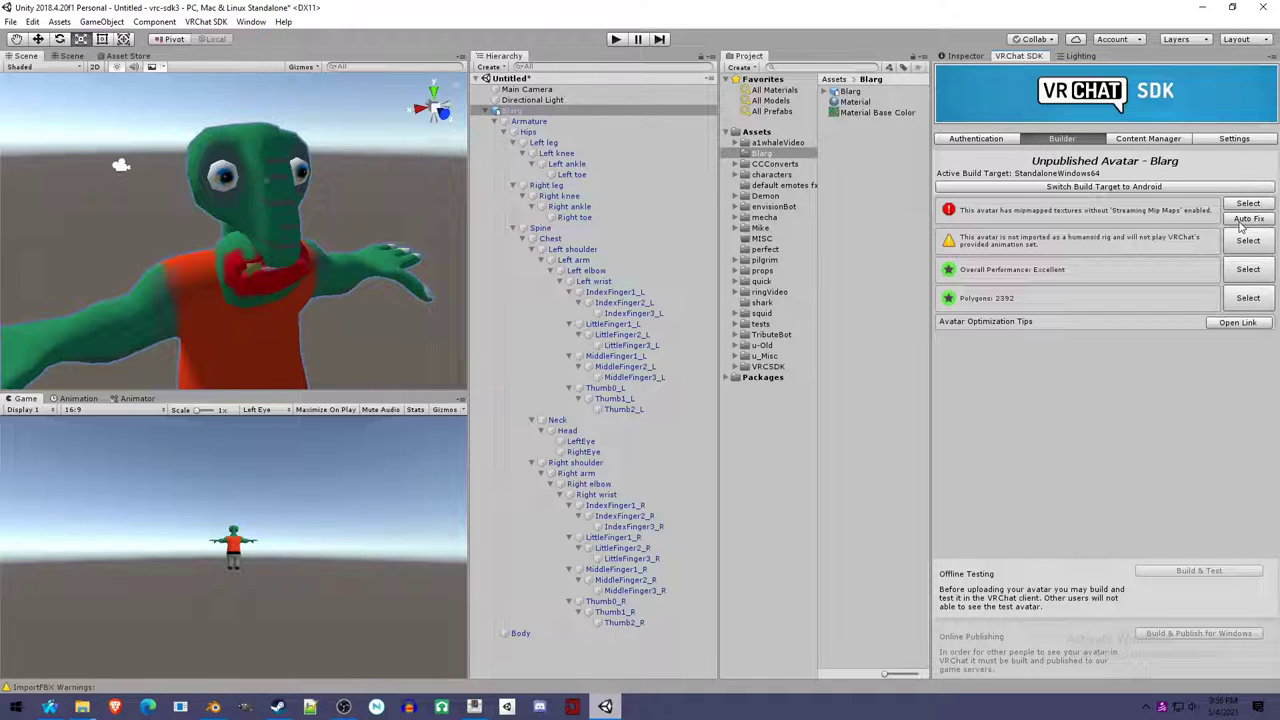
click(1247, 218)
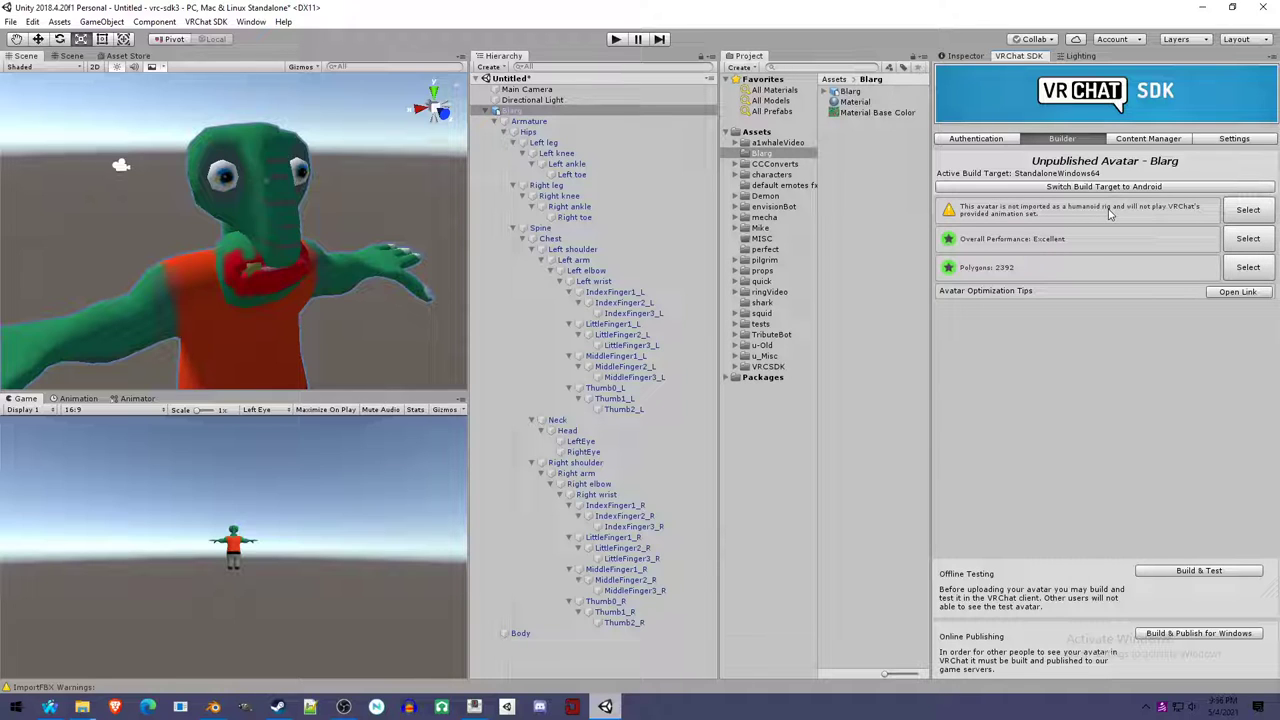
Set the Blarg model's rig animation type to Humanoid and apply the import settings.
scroll(274, 260, down, 3)
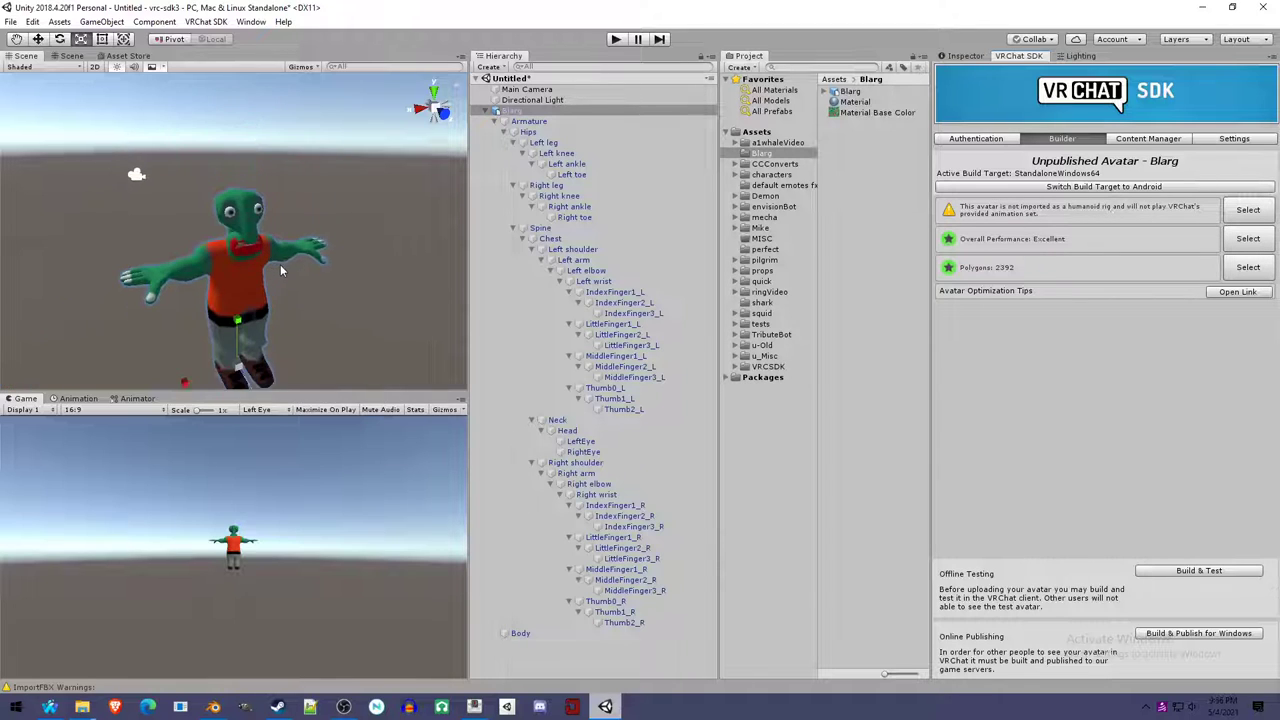
scroll(312, 300, up, 3)
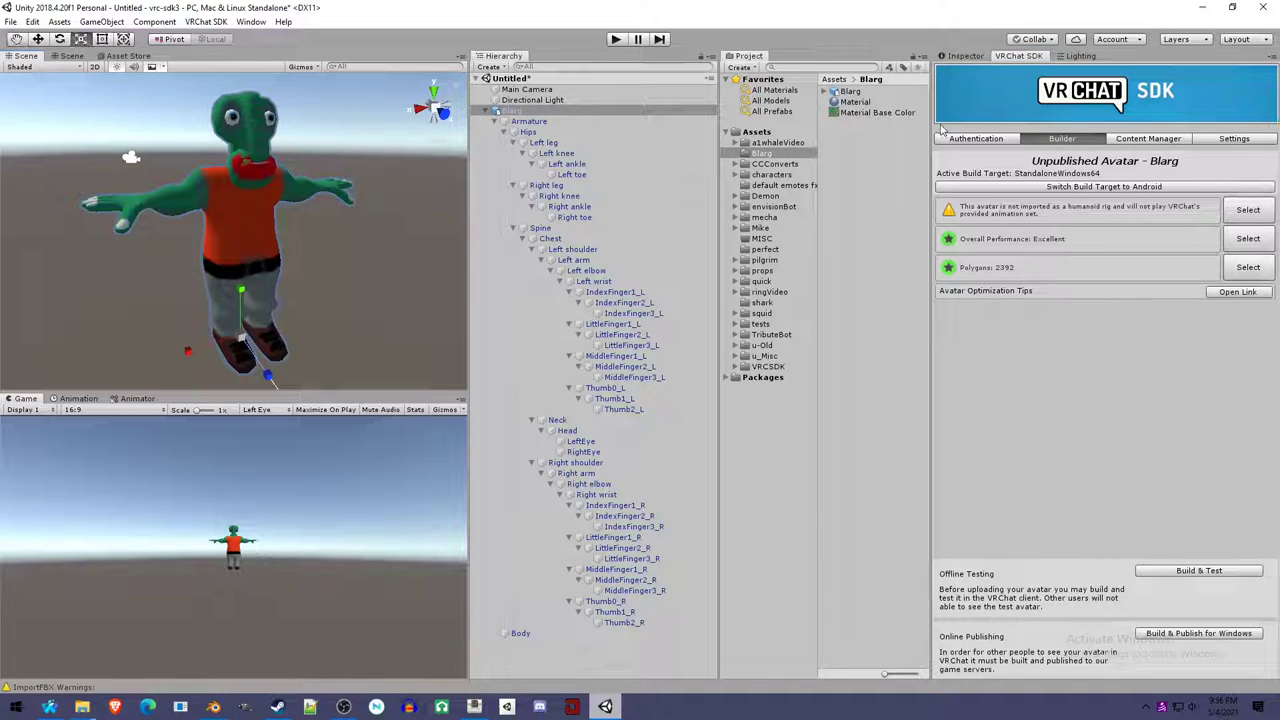
click(883, 95)
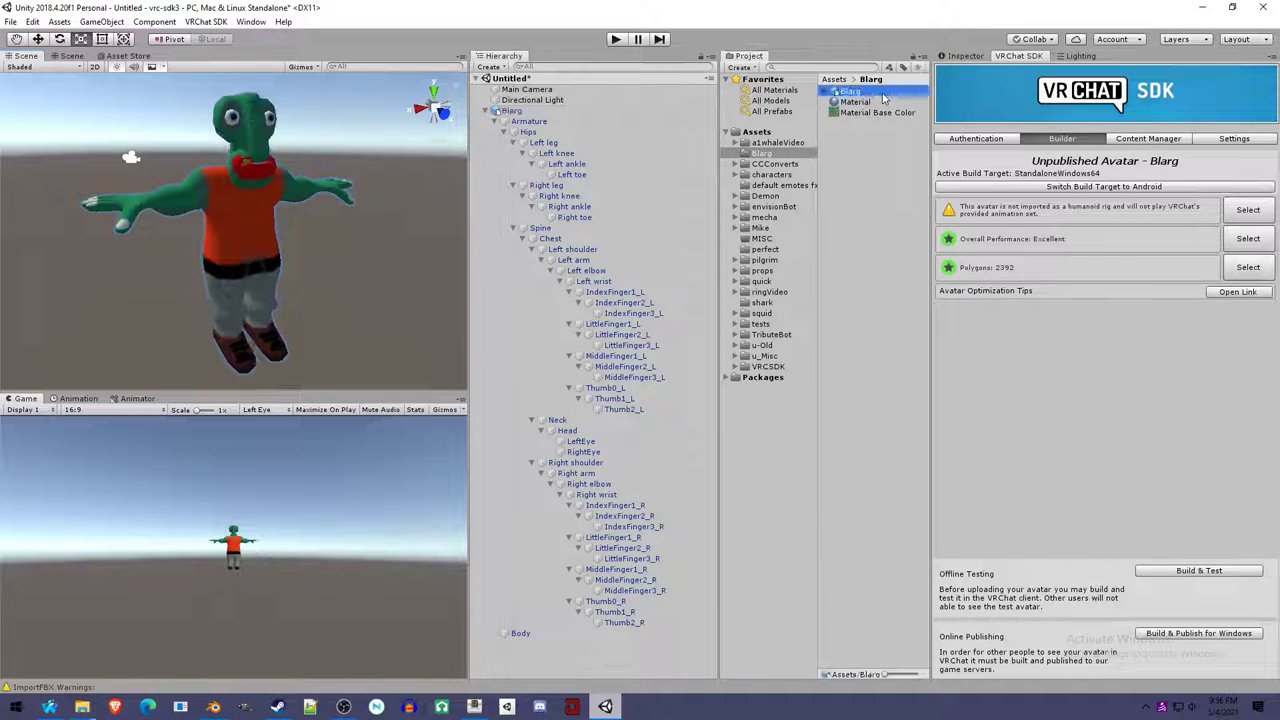
click(963, 56)
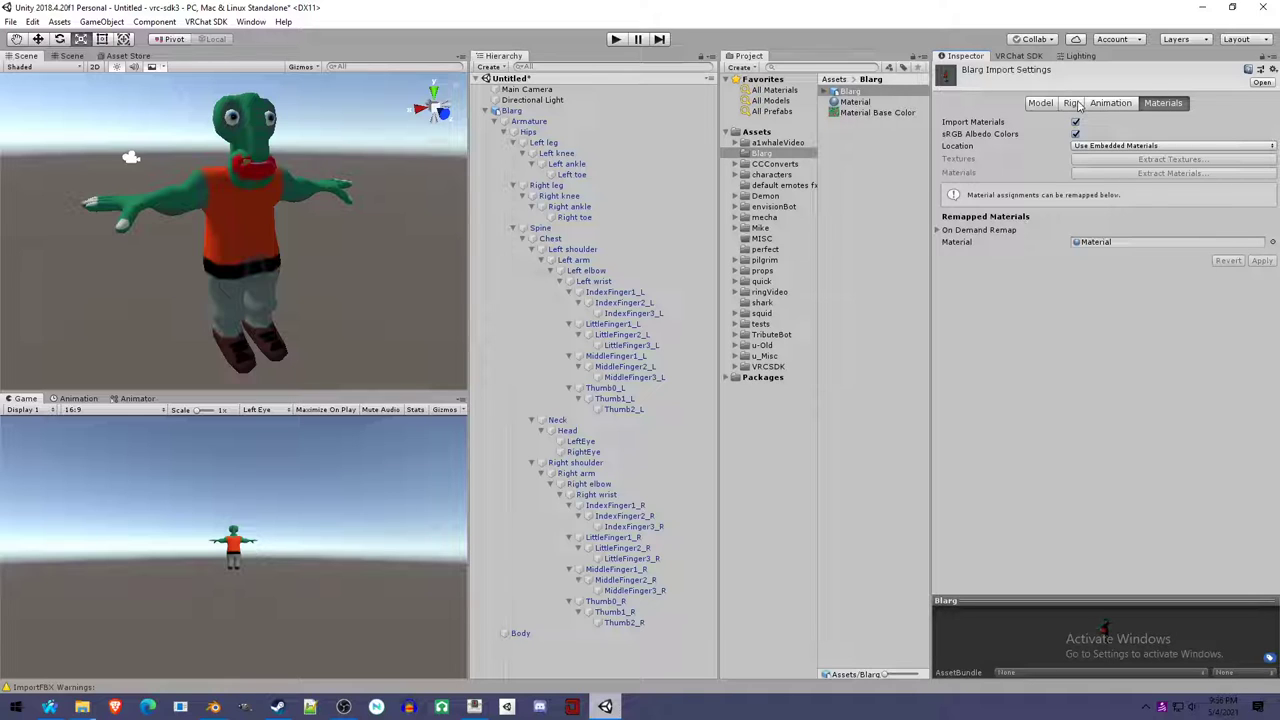
click(1036, 104)
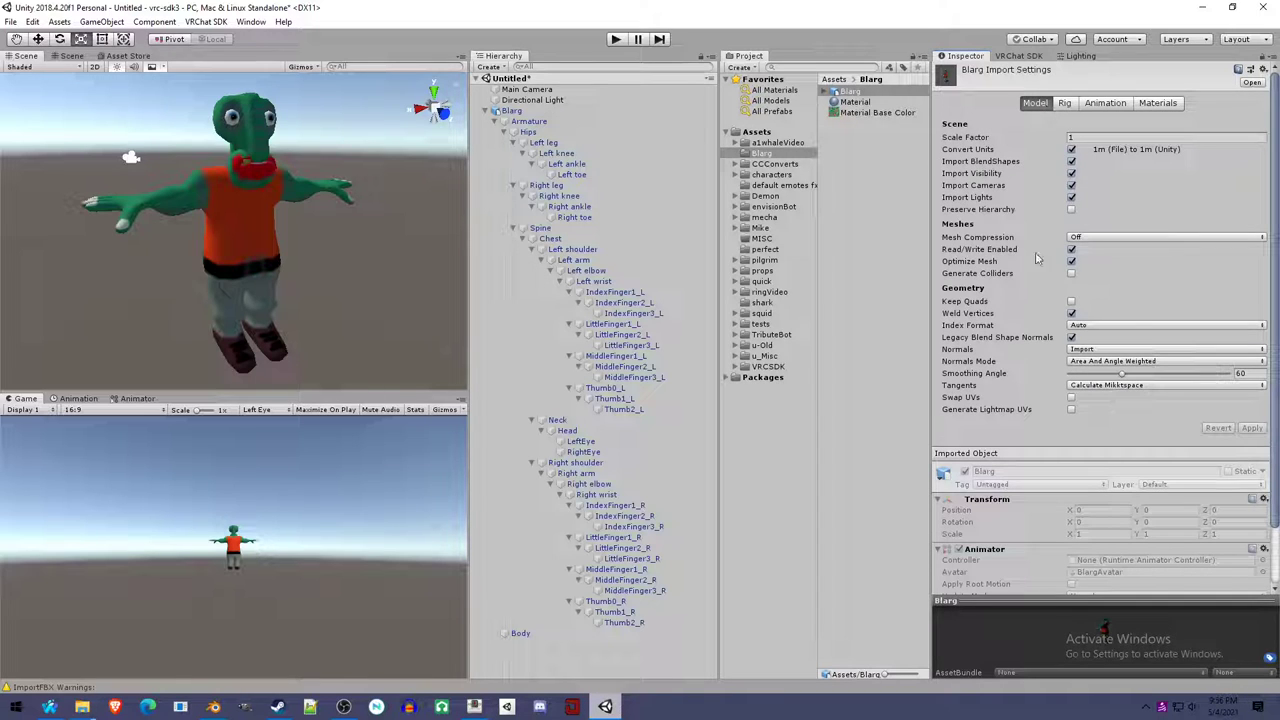
click(1070, 106)
click(1087, 122)
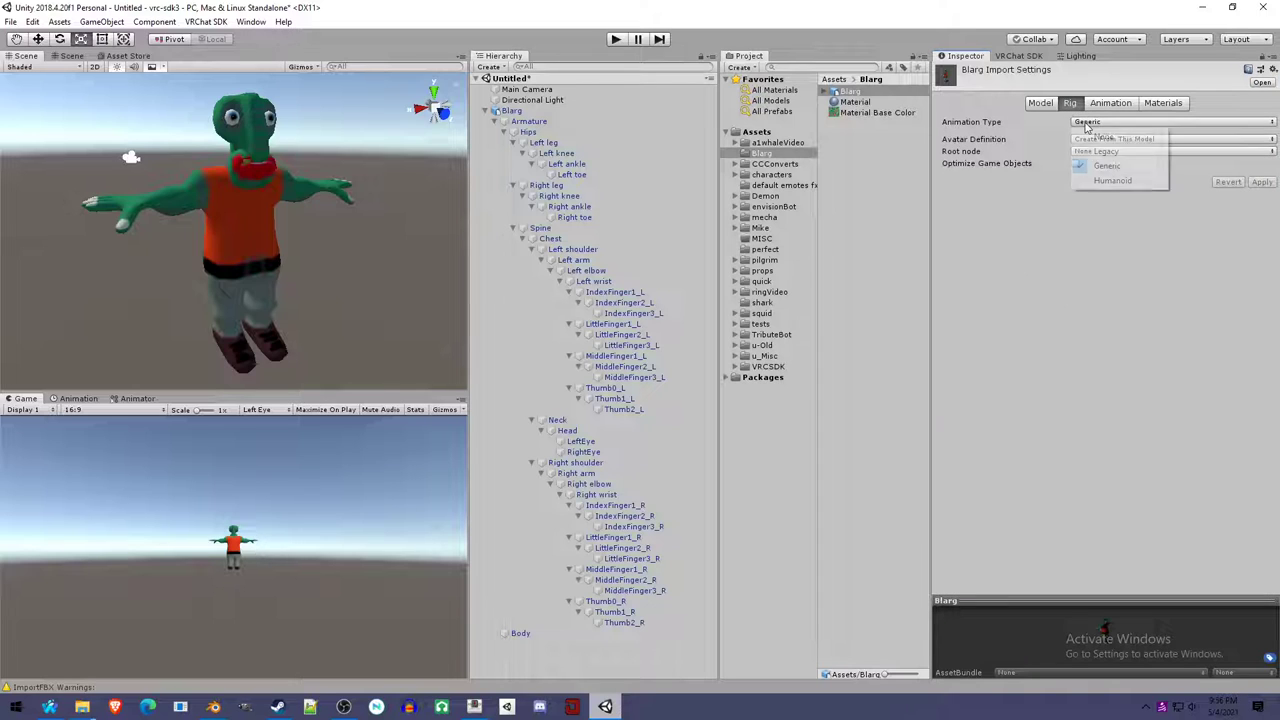
click(1112, 181)
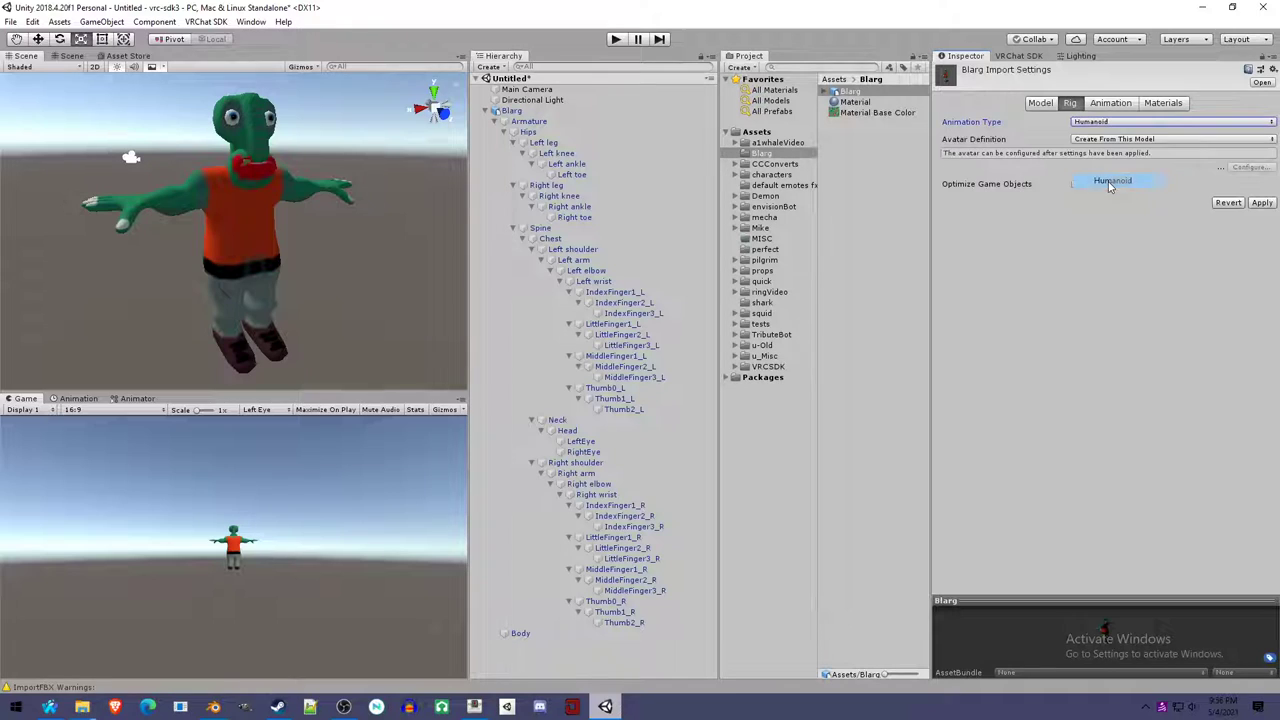
click(1263, 203)
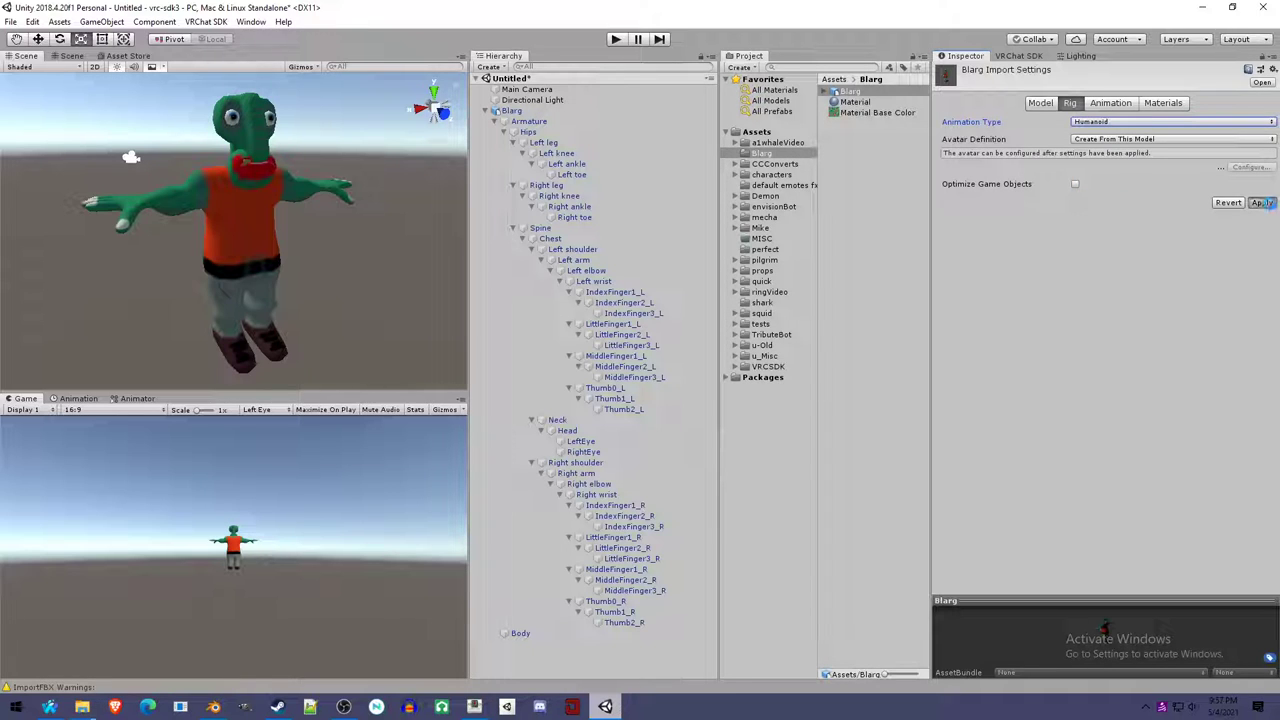
Open the humanoid rig configuration, saving the modified scene as avatar in the Blarg folder.
click(1245, 152)
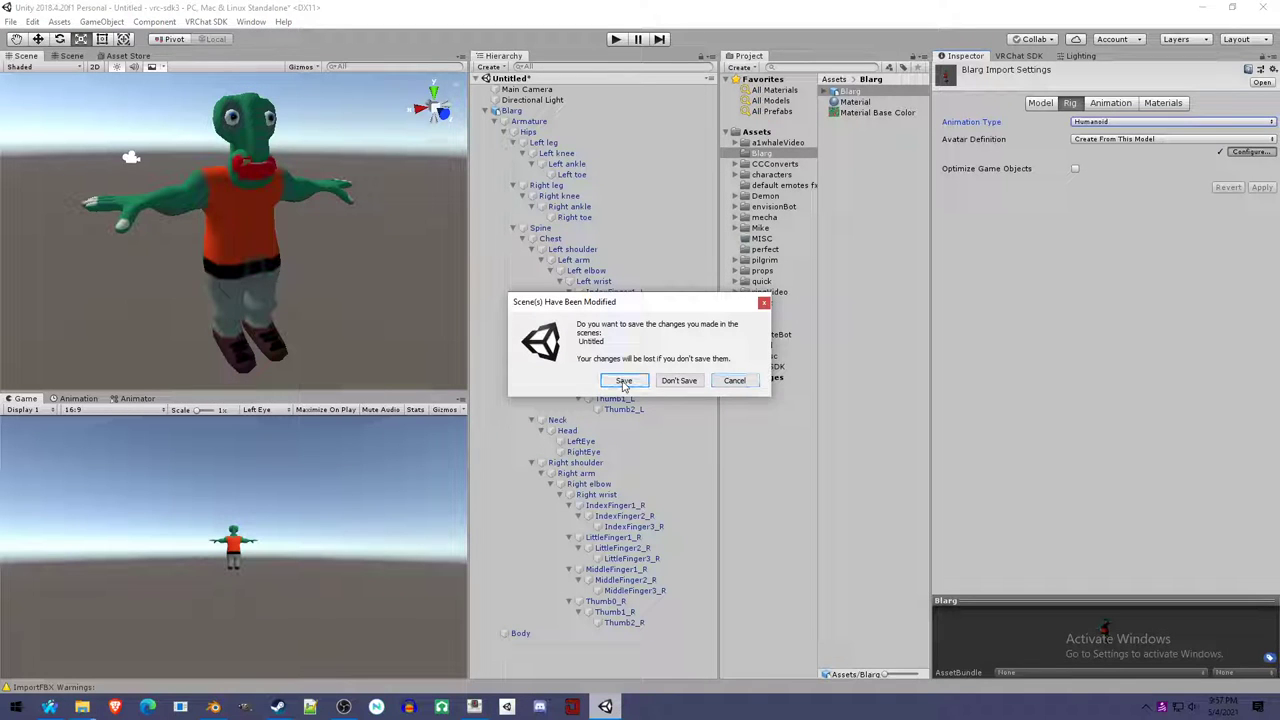
click(624, 382)
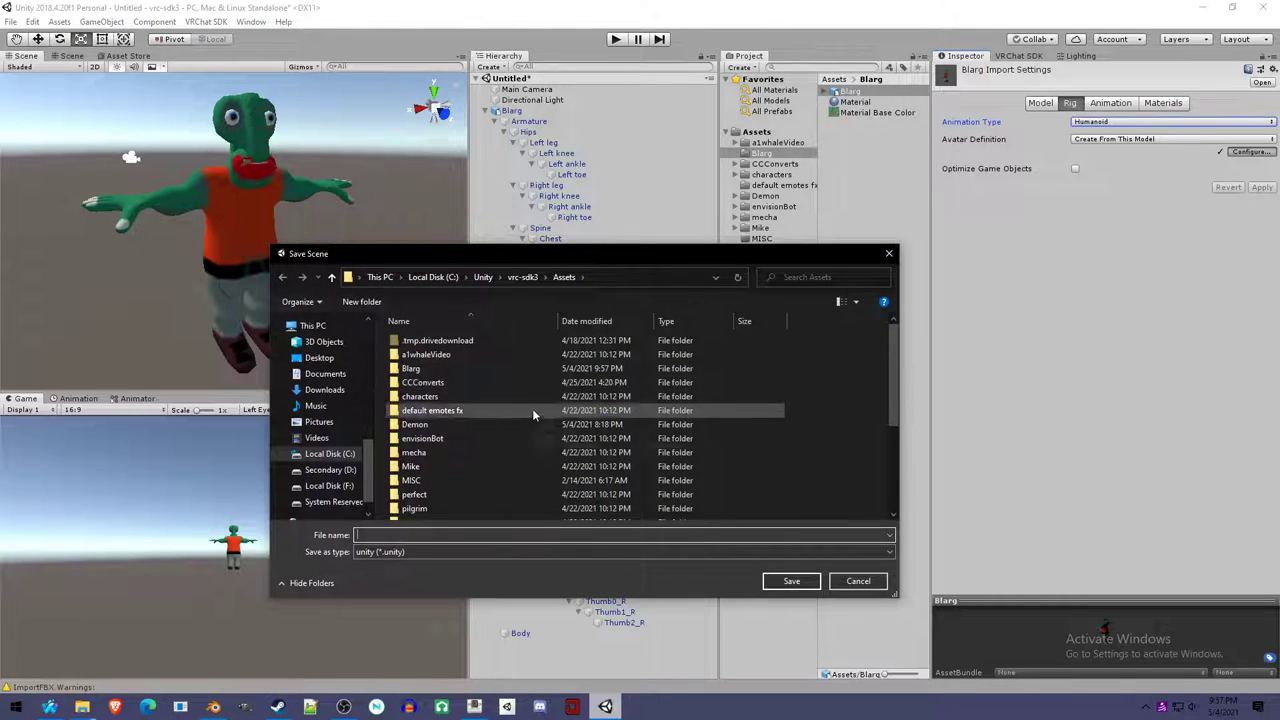
double_click(455, 368)
text(avt)
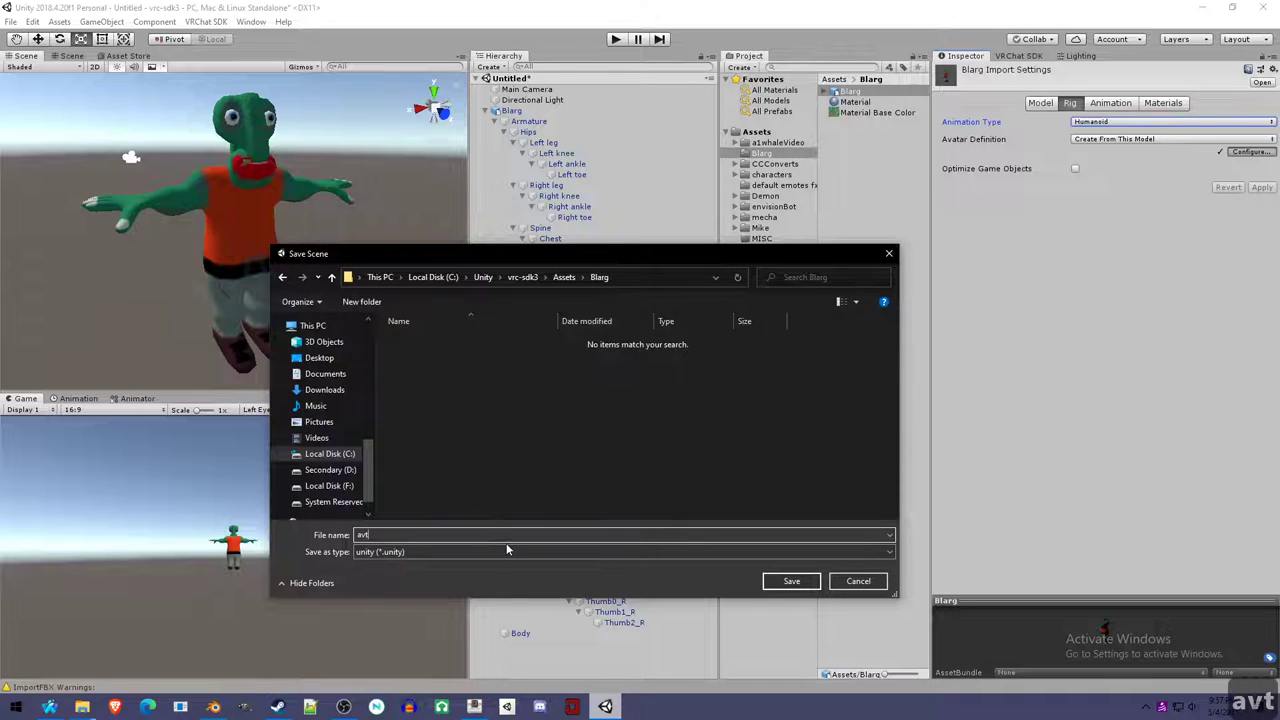
key(ctrl+a)
text(avatar)
click(767, 584)
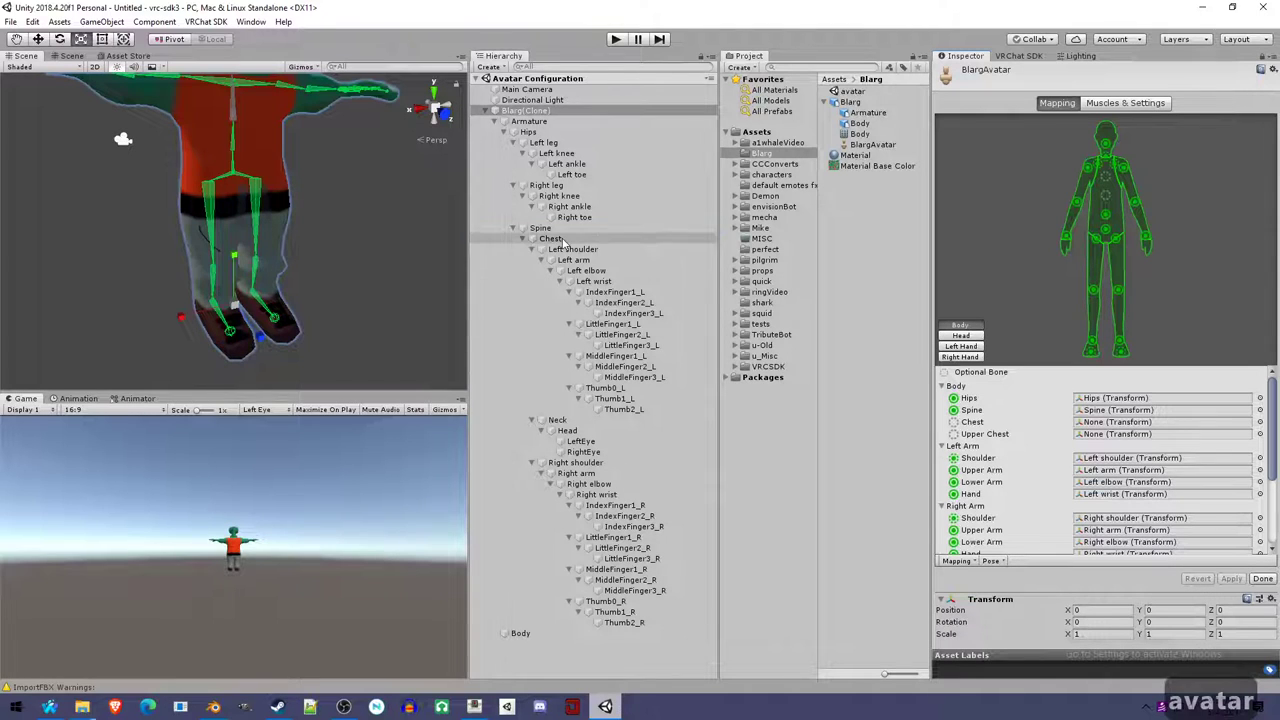
Examine the character's skeleton from several angles and check the mapping of the head and eye bones.
click(1127, 422)
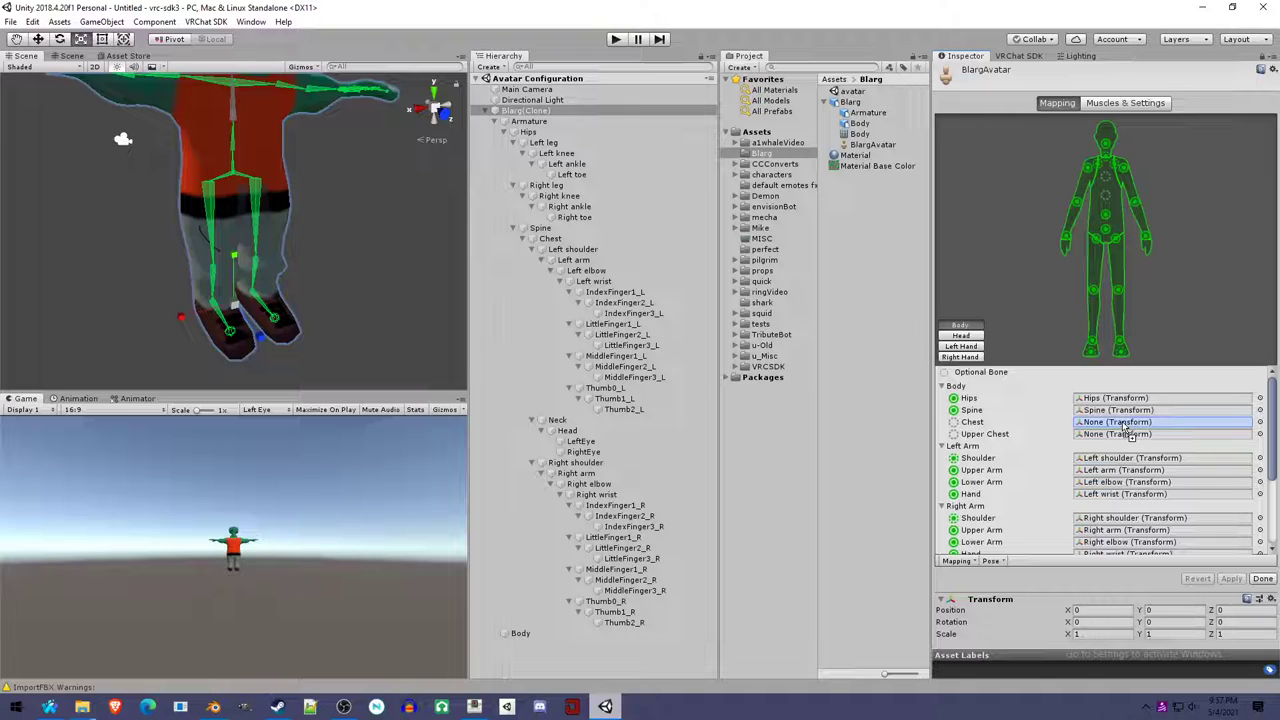
drag(1123, 427, 960, 430)
scroll(334, 250, down, 4)
middle_drag(334, 250, 341, 272)
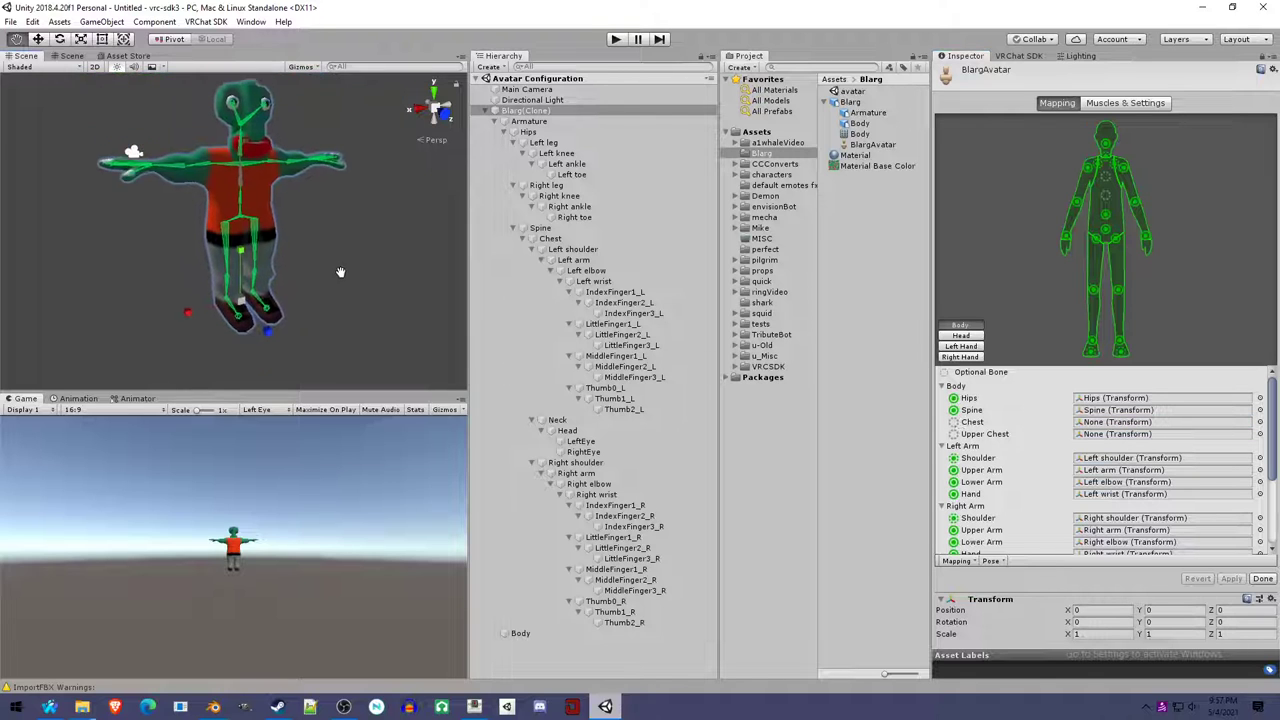
drag(340, 272, 340, 307)
right_drag(371, 227, 273, 287)
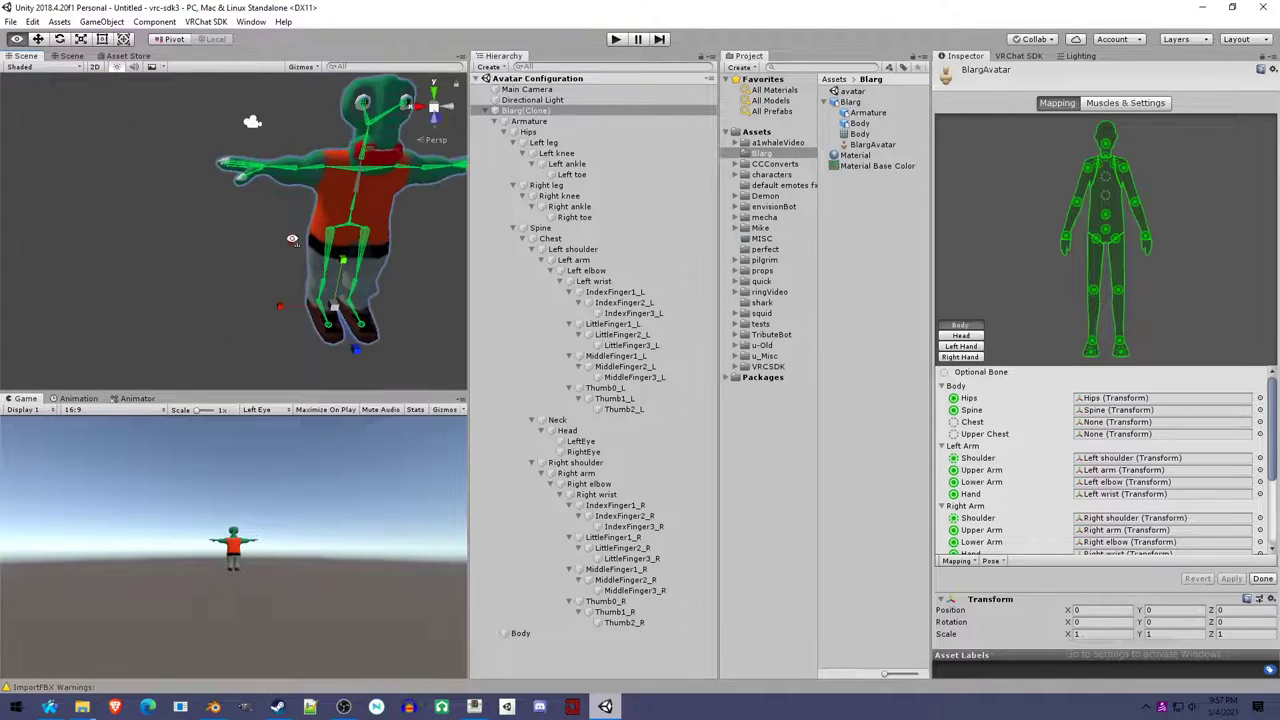
middle_drag(273, 287, 205, 340)
right_drag(205, 340, 325, 291)
mouse_move(325, 291)
alt+mouse_down()
mouse_move(322, 258)
mouse_move(330, 266)
alt+mouse_up()
click(253, 130)
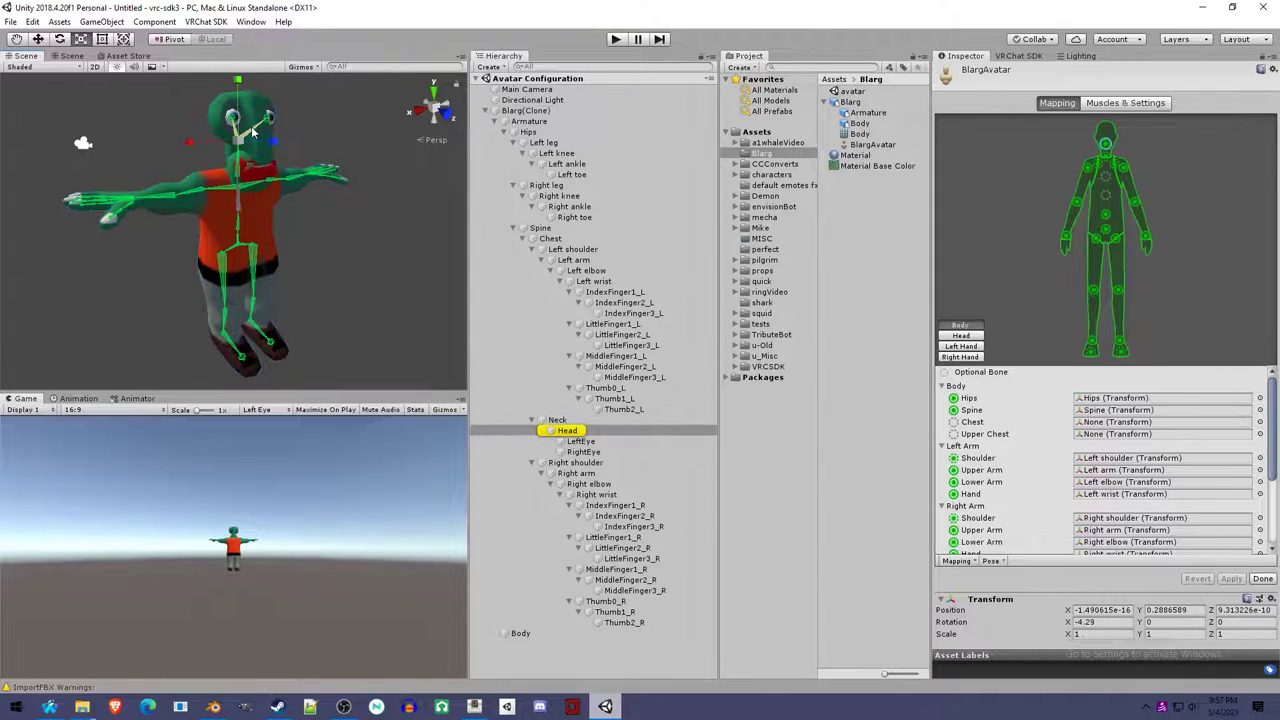
click(572, 443)
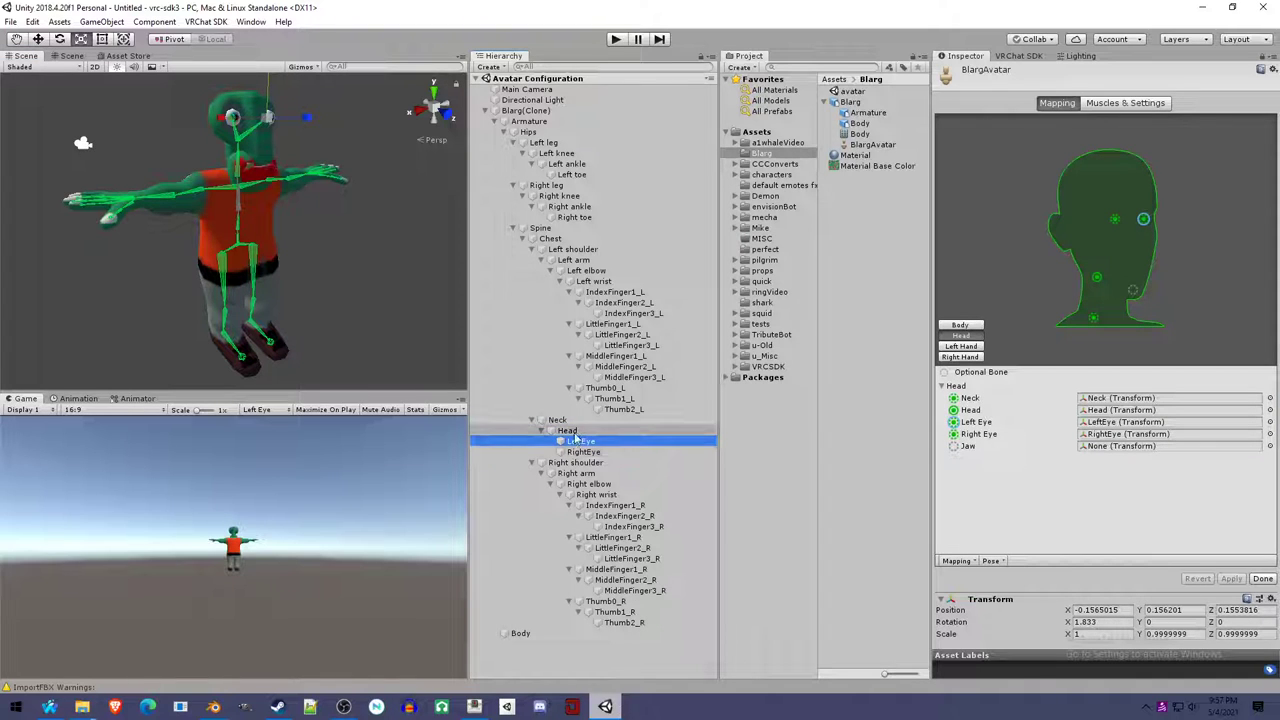
click(342, 252)
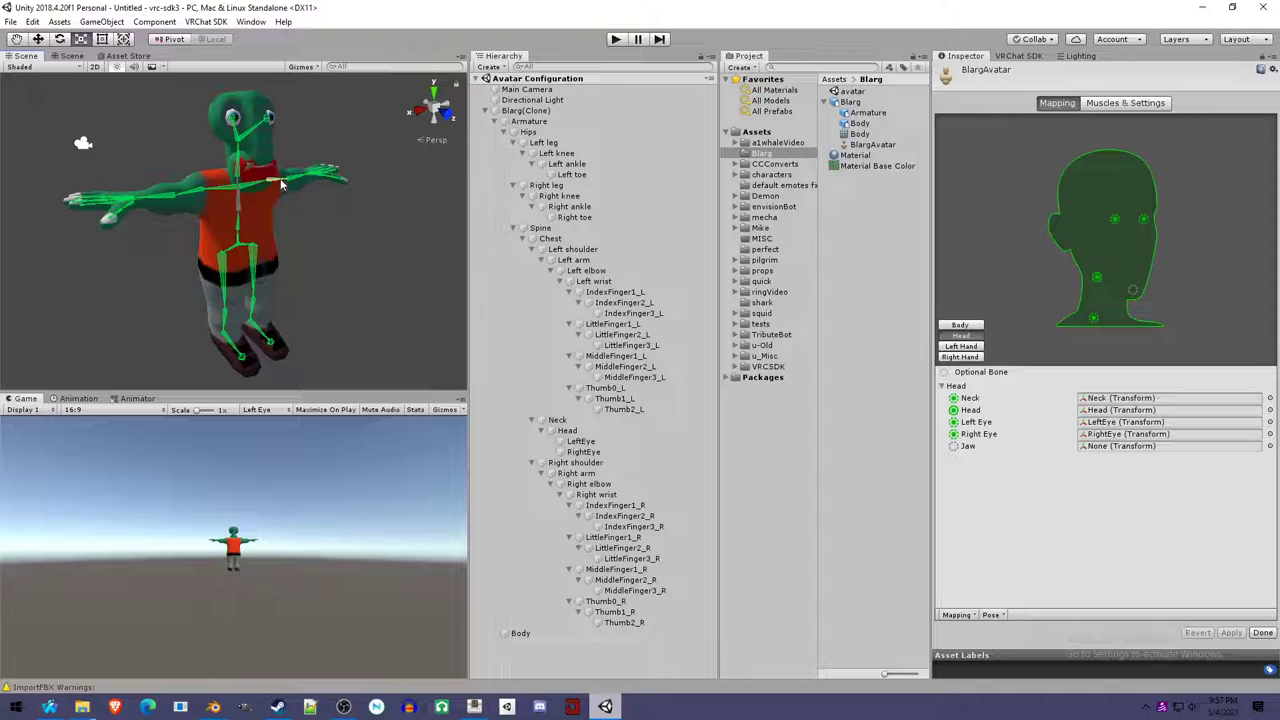
right_drag(311, 315, 361, 321)
alt+drag(361, 321, 362, 278)
alt+drag(266, 320, 285, 234)
scroll(287, 236, down, 4)
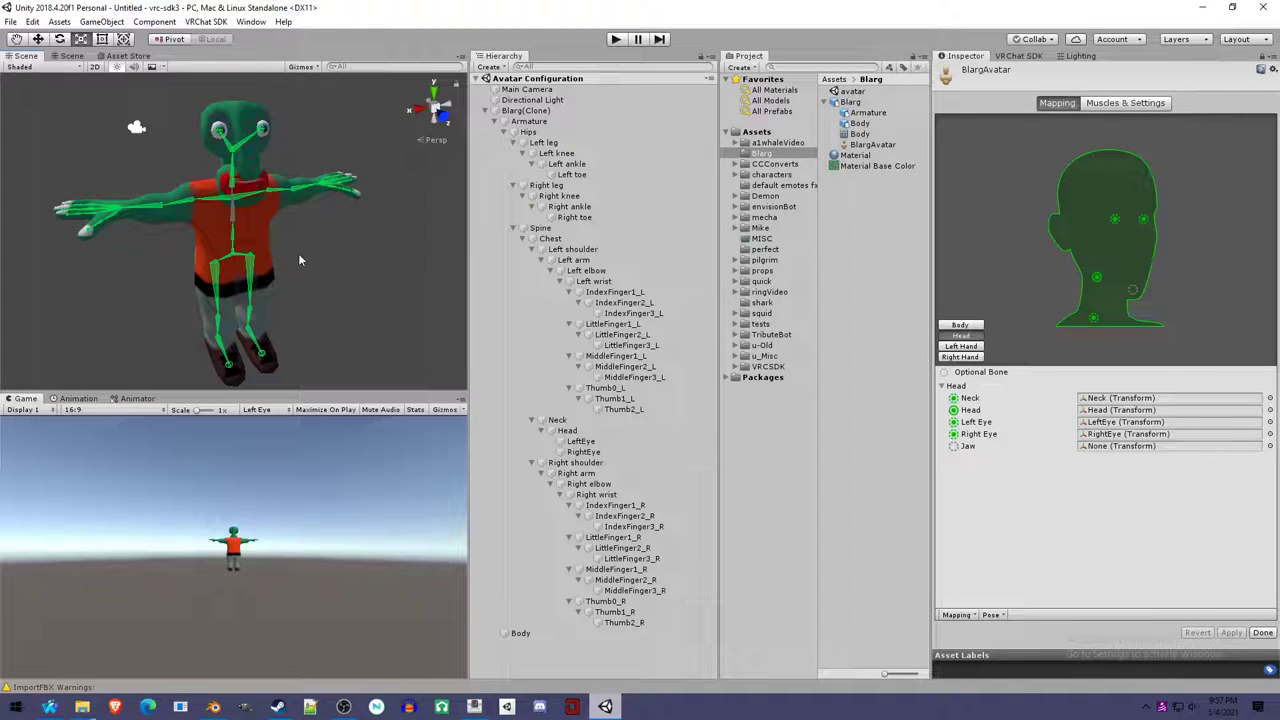
Assign the Chest bone to the empty Chest slot of the body mapping and check it against the spine and hips.
click(976, 326)
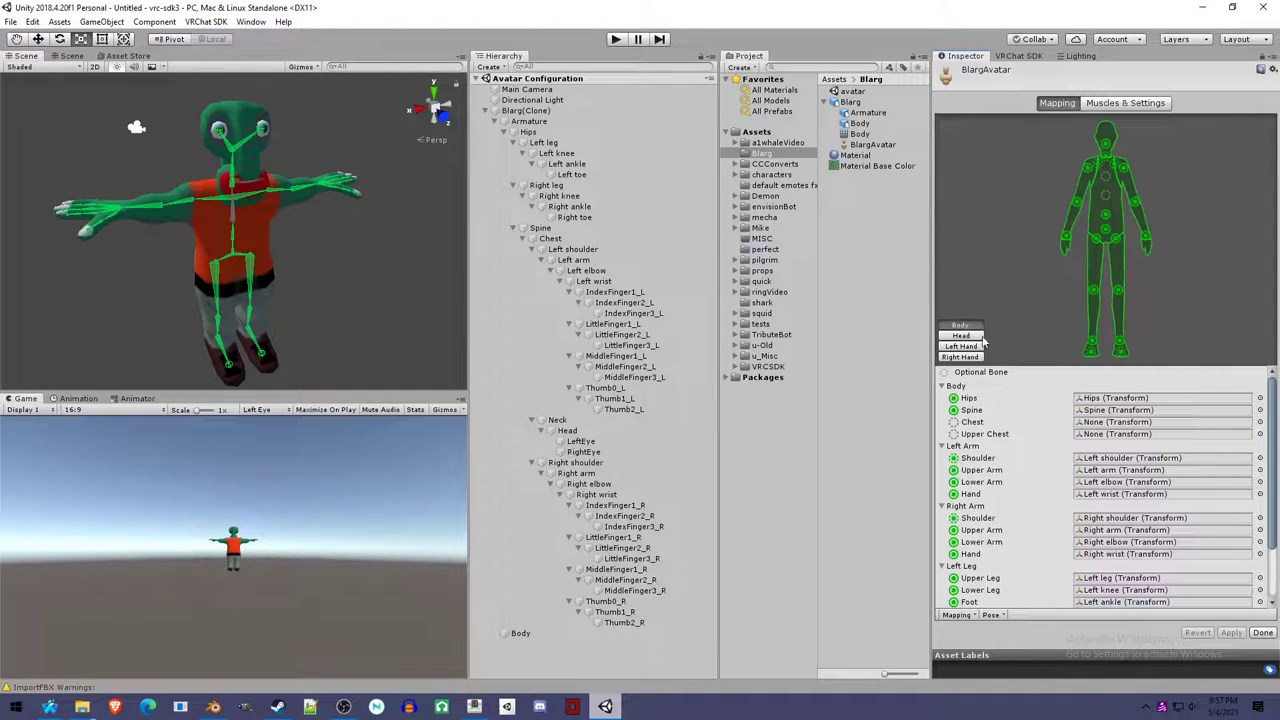
click(1096, 411)
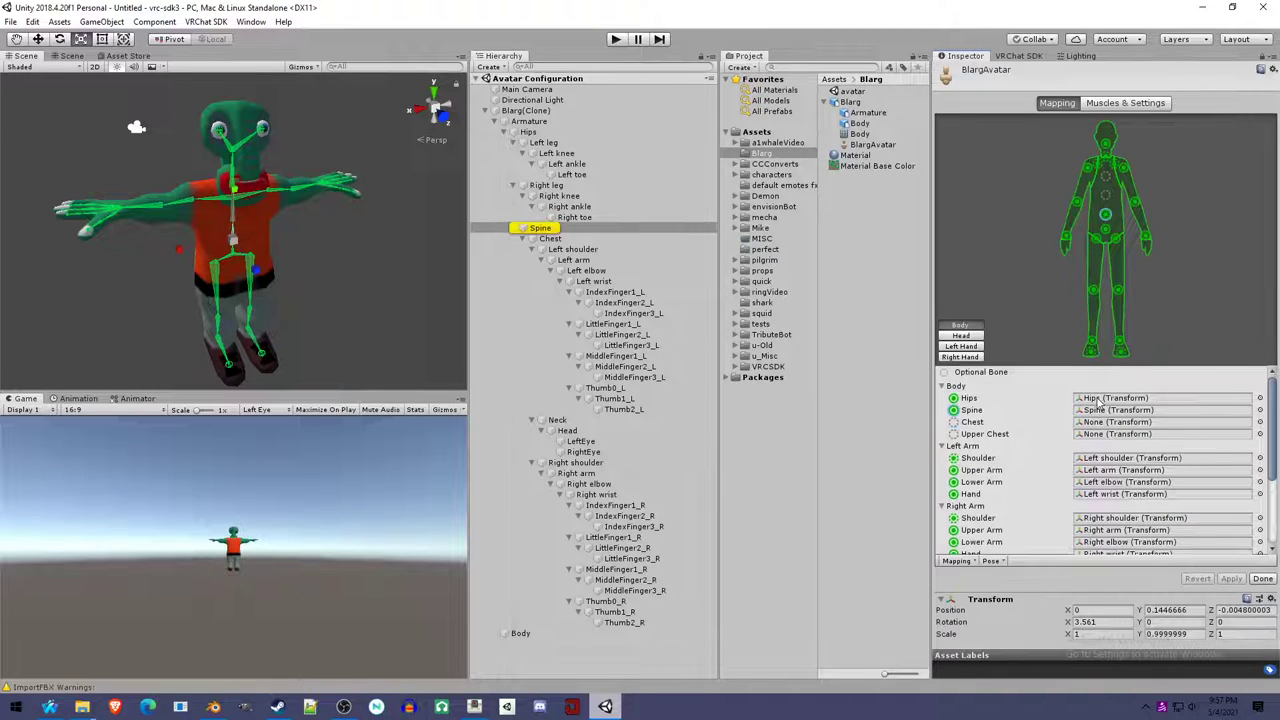
click(1100, 399)
click(1100, 411)
drag(553, 239, 1203, 426)
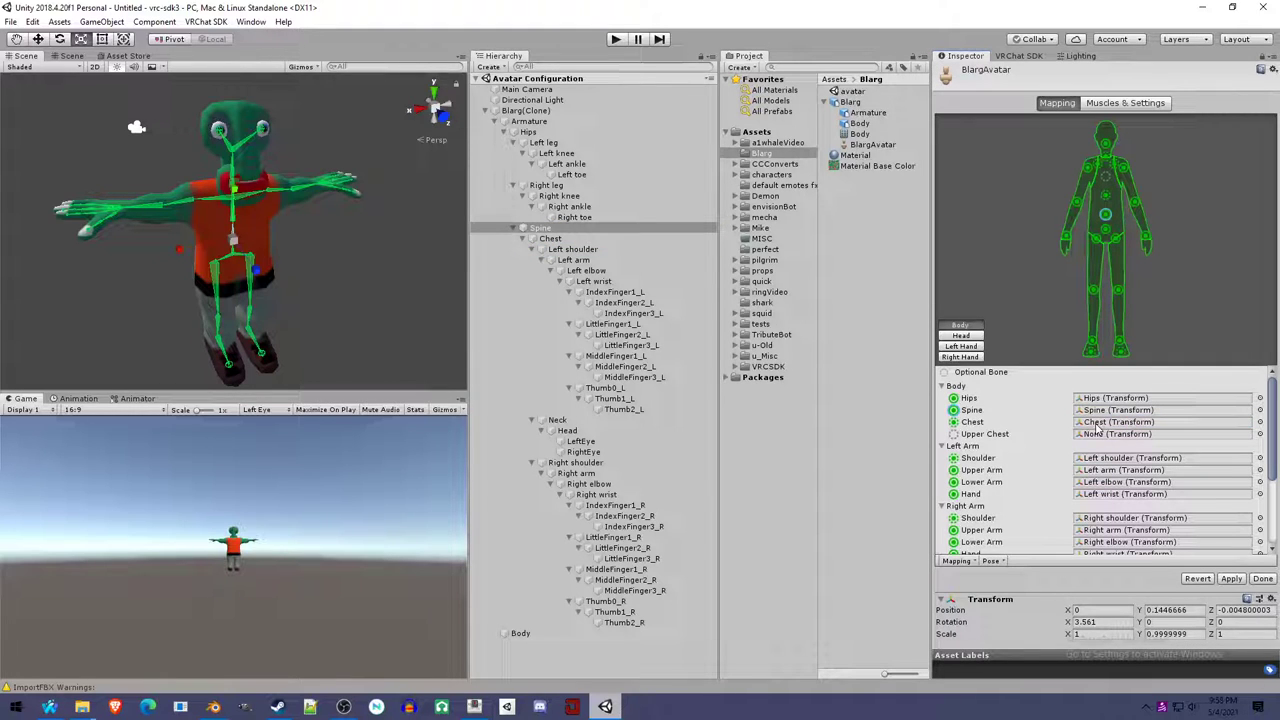
click(560, 238)
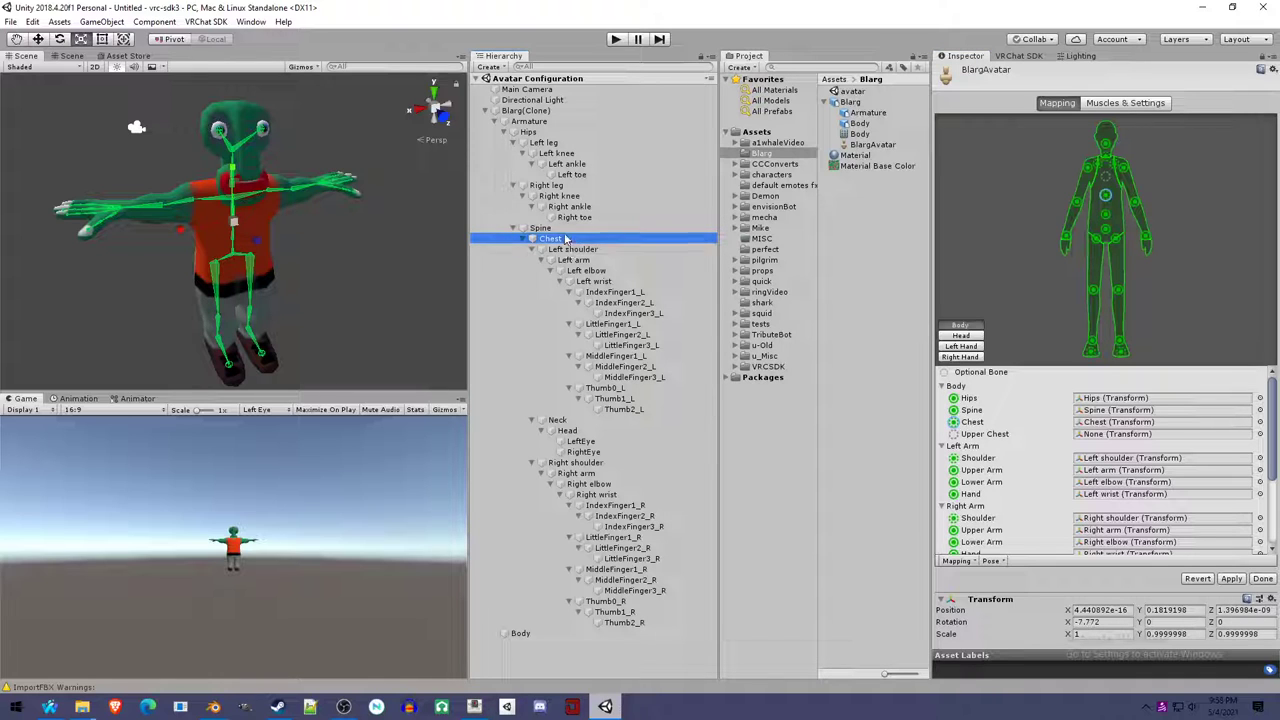
click(1110, 411)
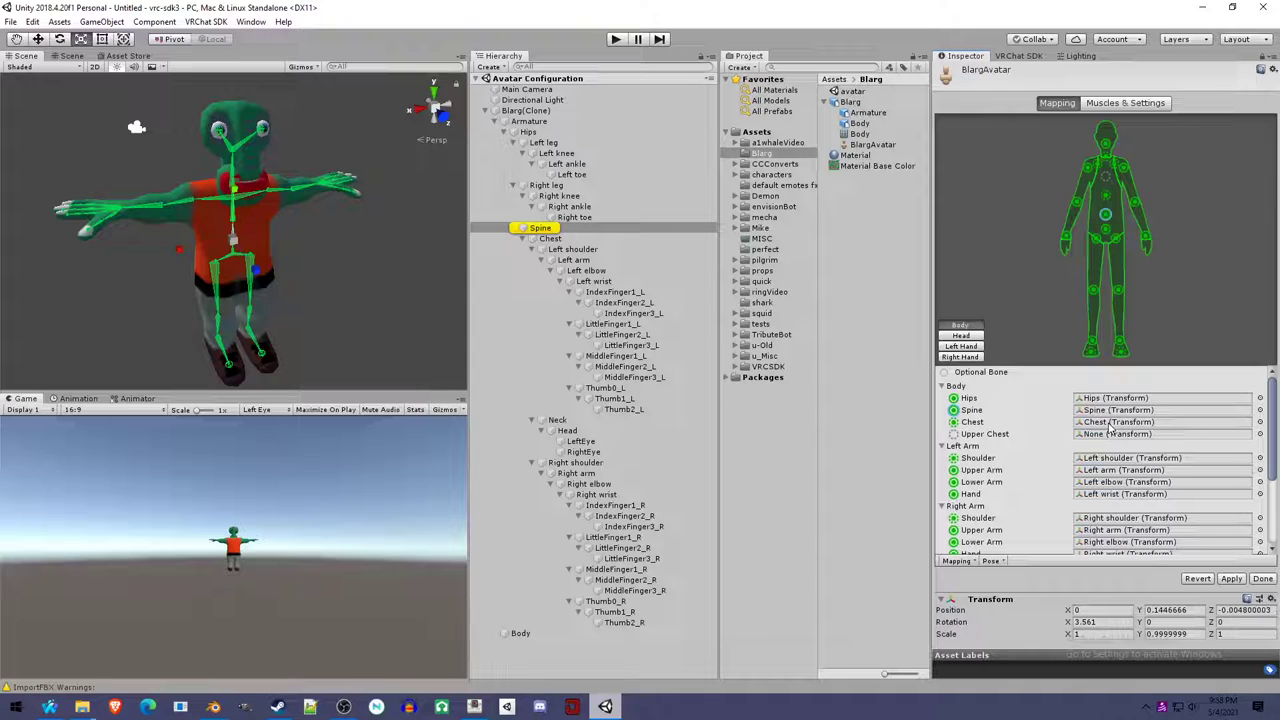
Review the remaining body, left-hand and head bone mappings, including the ring finger slots and the character's hand.
scroll(1110, 428, down, 3)
scroll(1108, 424, up, 1)
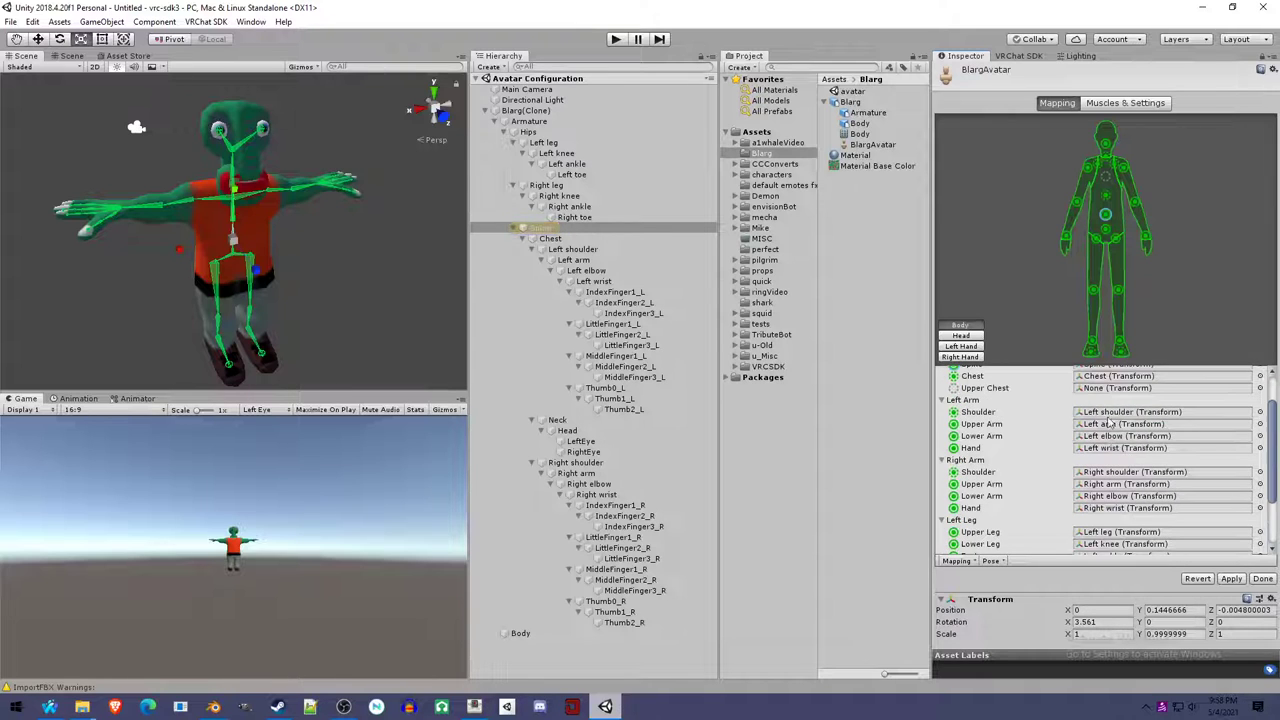
scroll(1115, 445, down, 2)
click(960, 346)
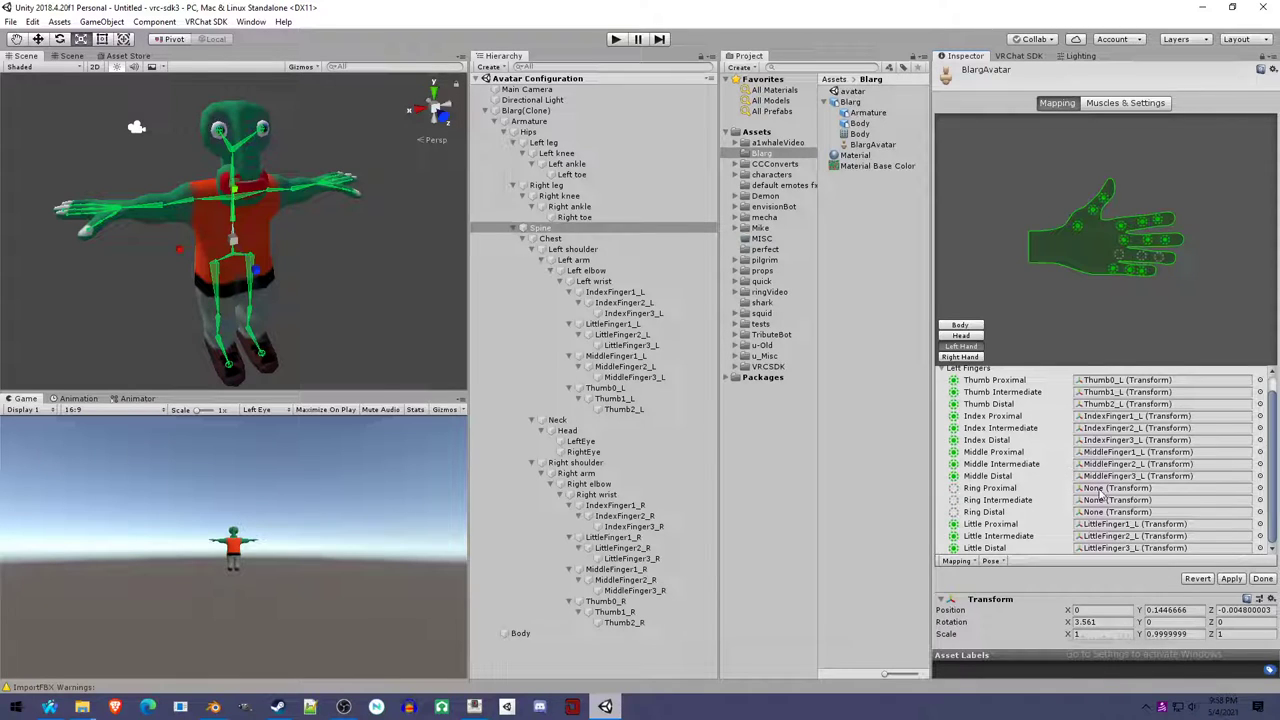
click(1109, 519)
click(1103, 530)
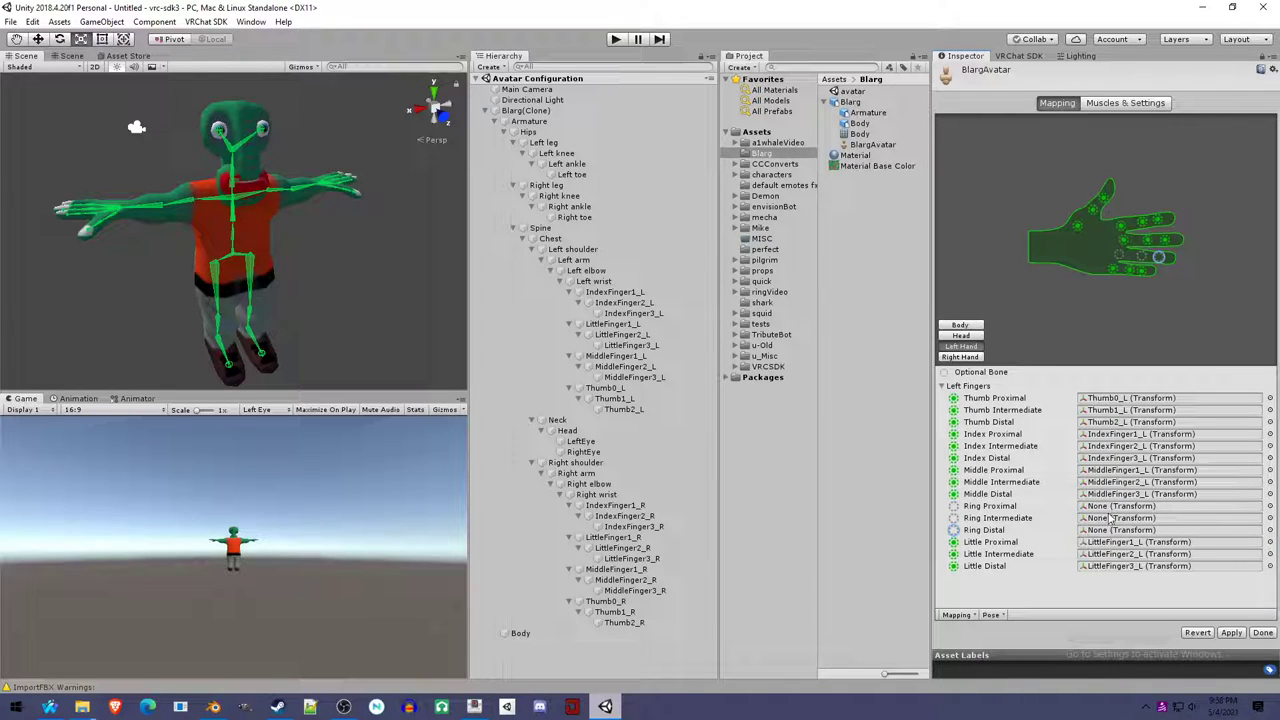
click(1112, 507)
scroll(345, 279, up, 6)
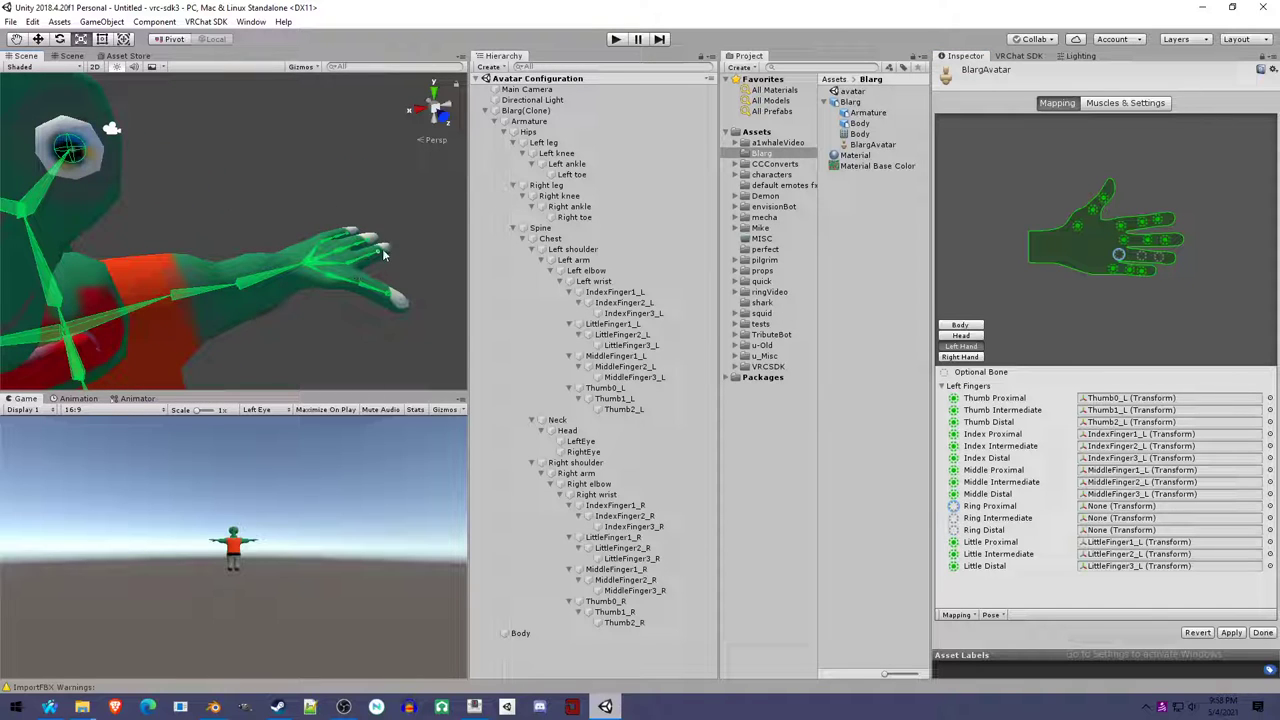
scroll(300, 280, down, 6)
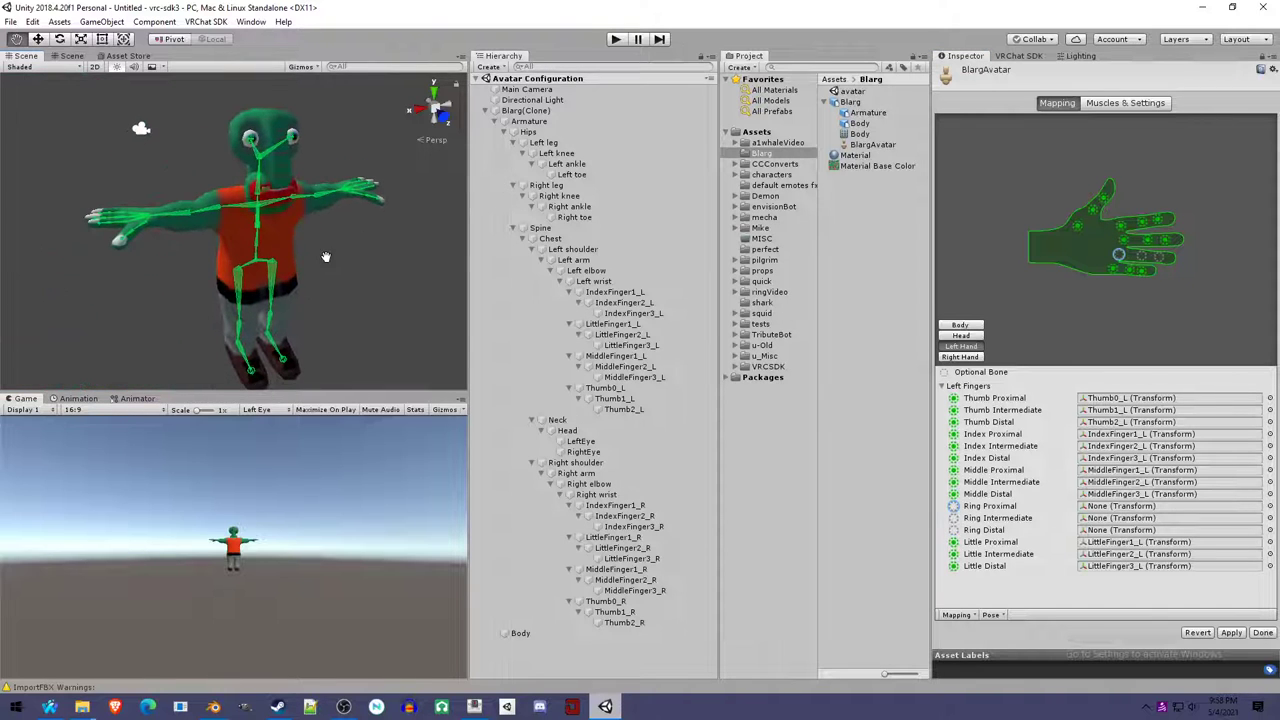
click(961, 325)
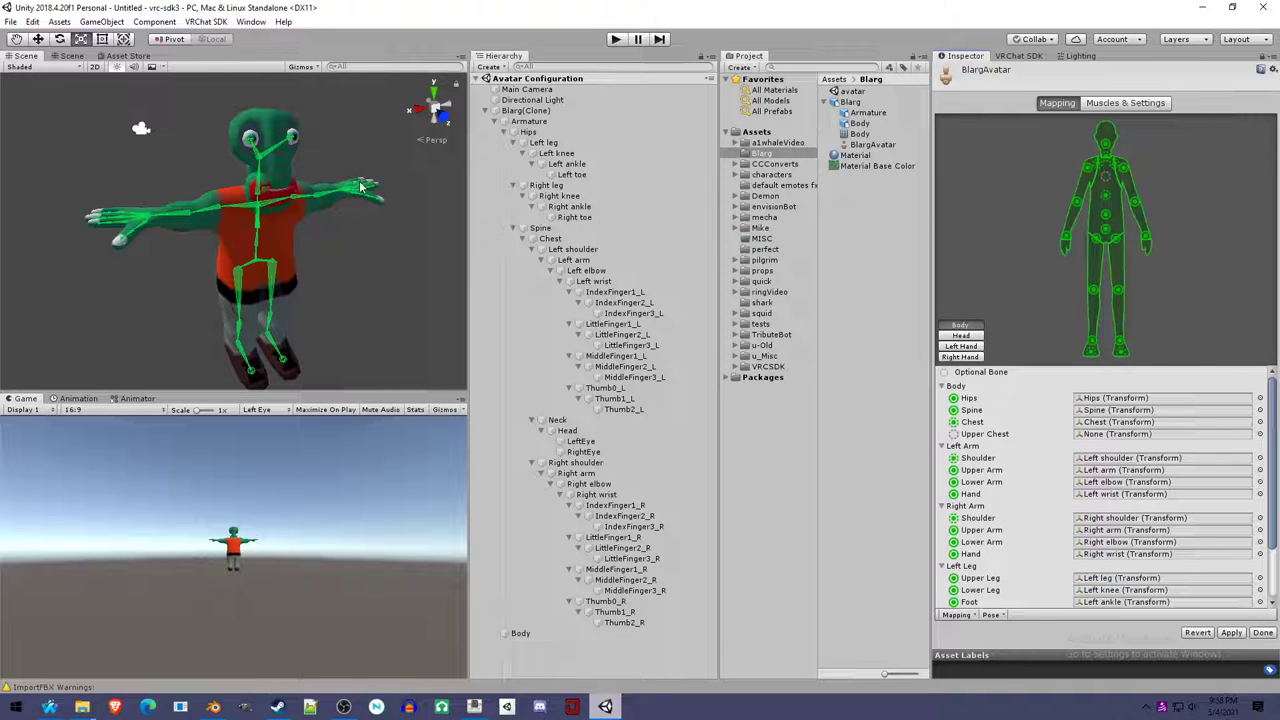
click(961, 356)
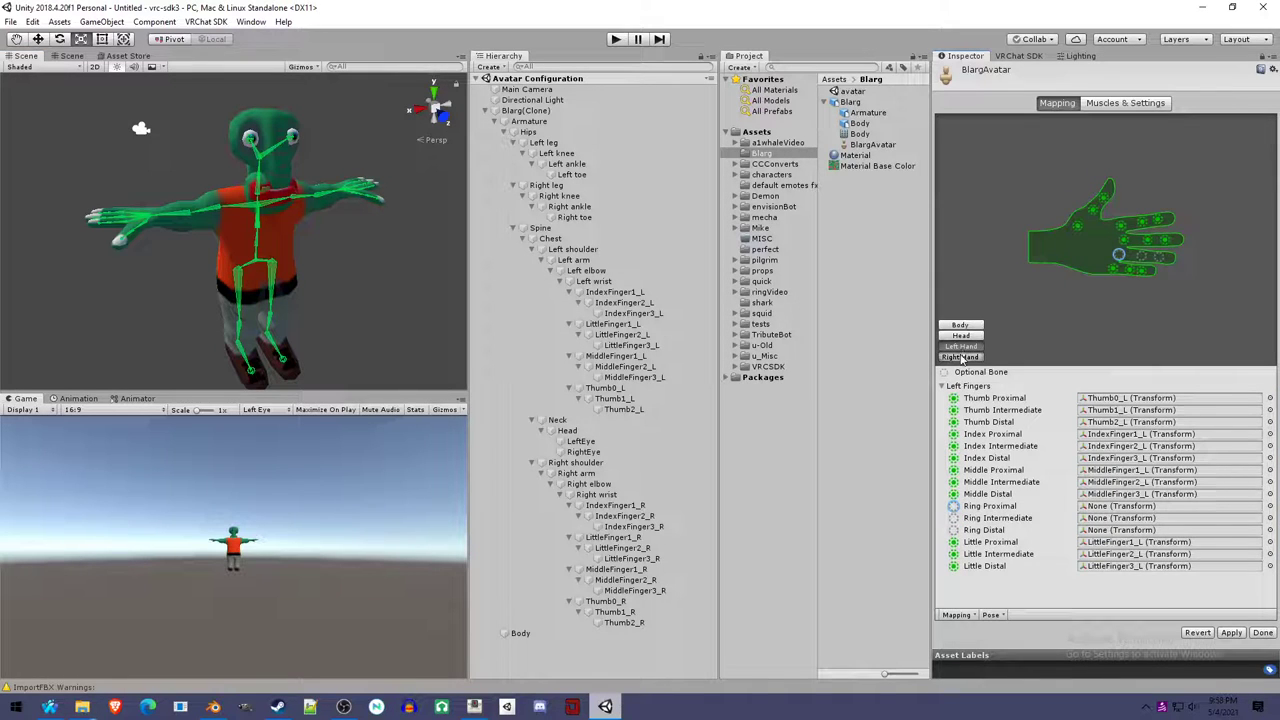
click(962, 325)
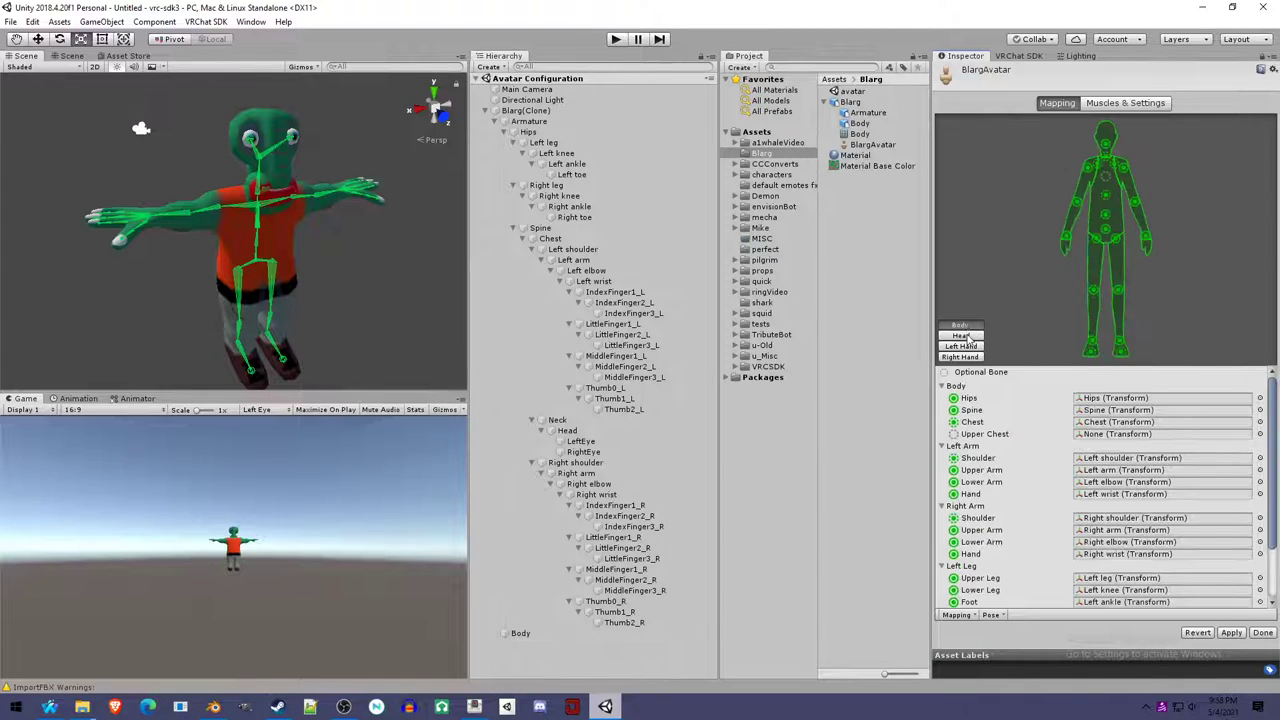
click(966, 337)
click(960, 325)
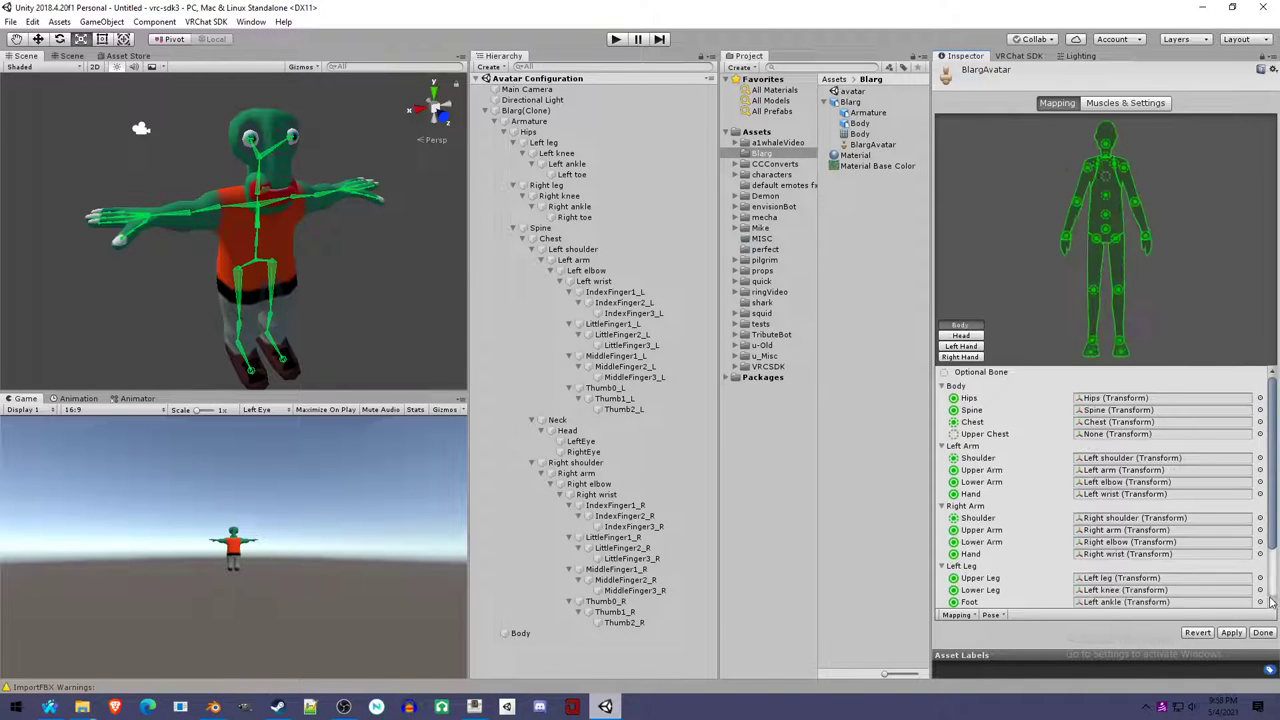
Apply the humanoid bone mapping and leave the avatar configuration.
click(1232, 633)
click(1262, 633)
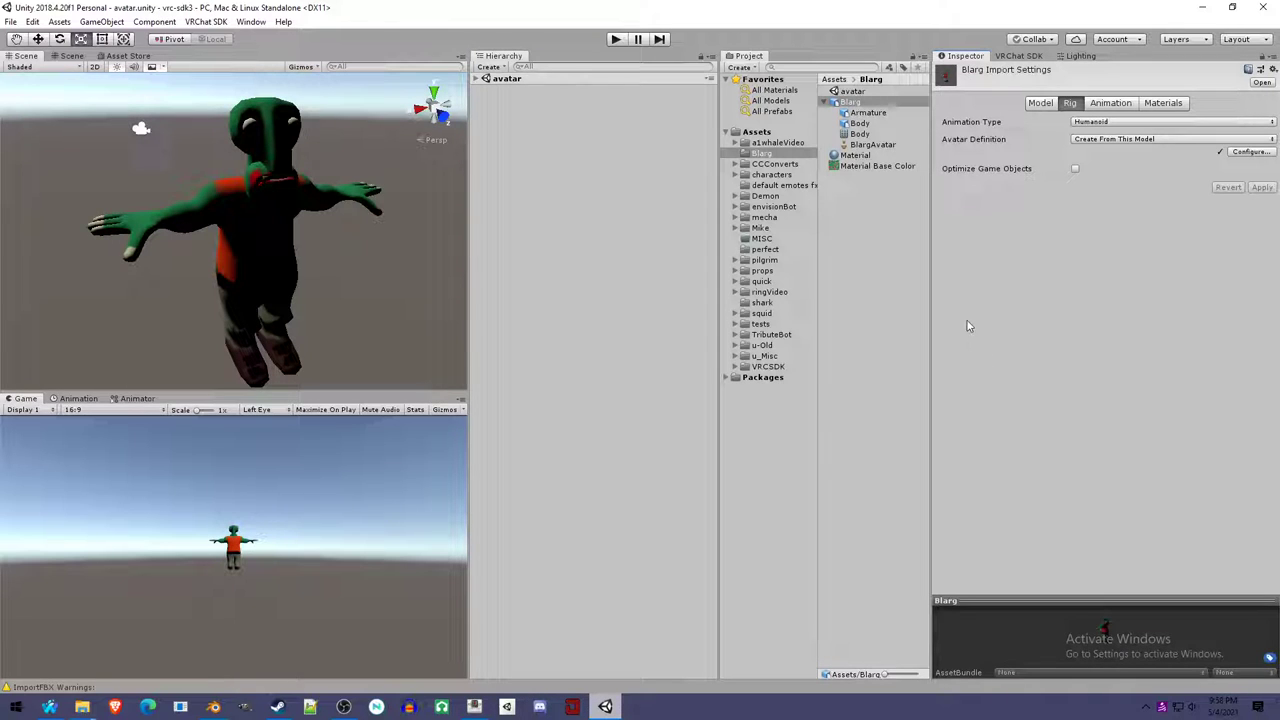
click(1095, 105)
Save the scene with the Blarg avatar selected and recheck the avatar in the VRChat SDK builder.
drag(229, 198, 230, 204)
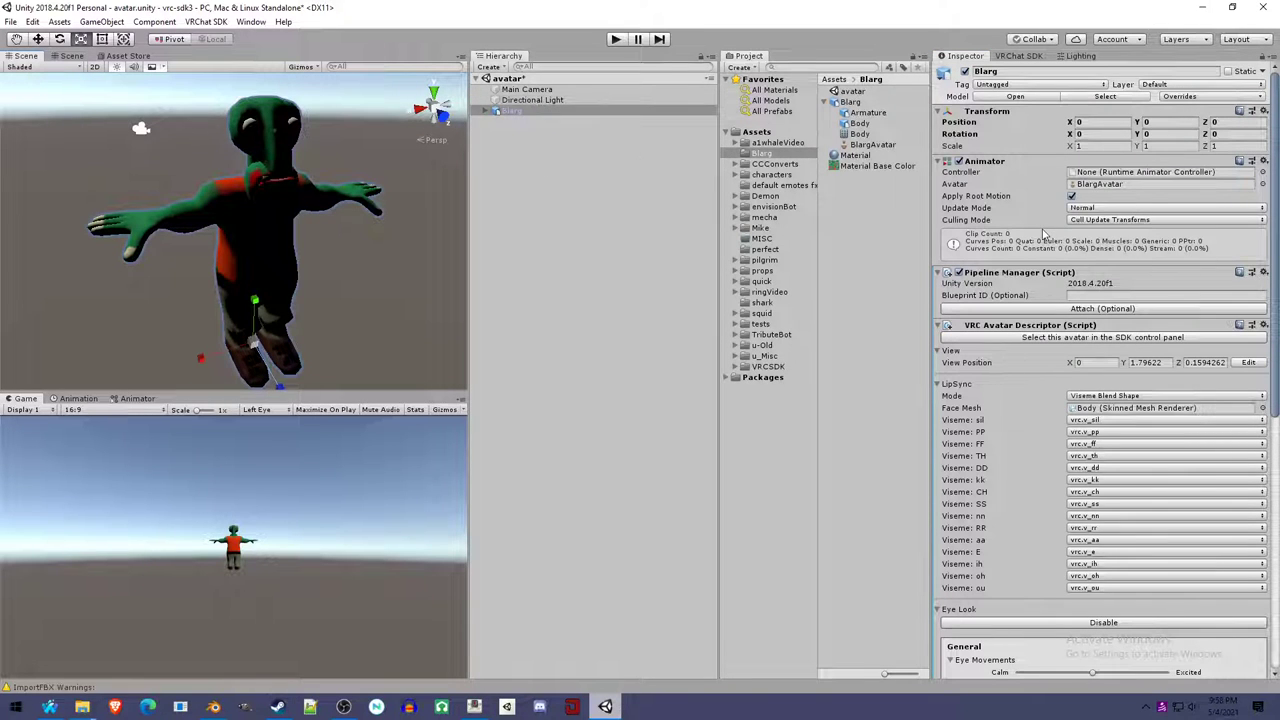
key(ctrl+s)
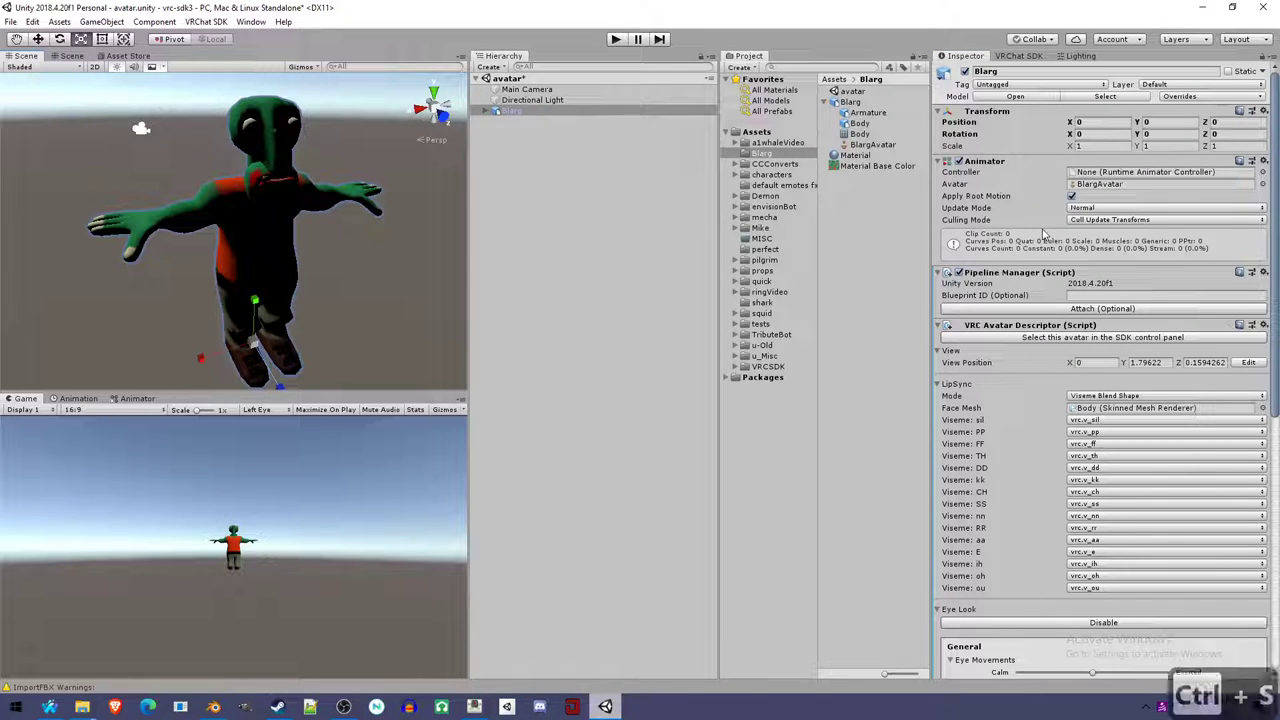
click(1020, 57)
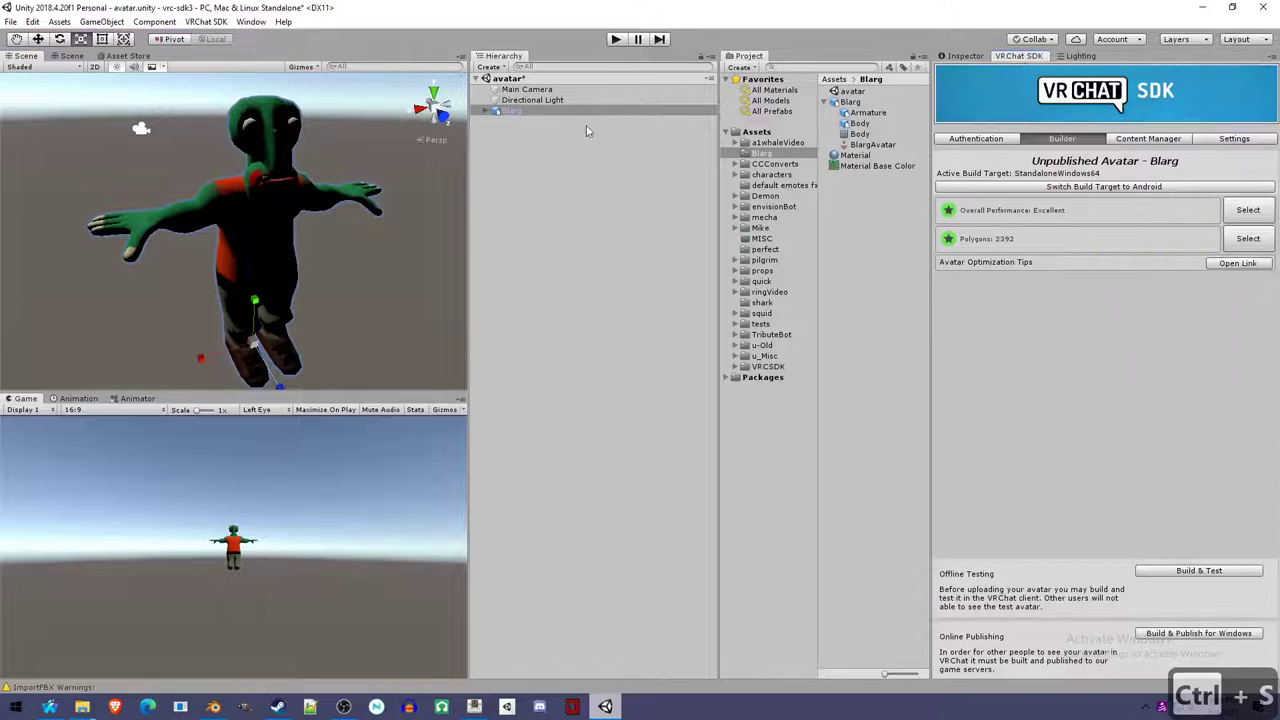
Check the Blarg object's children in the scene and the contents of the Blarg asset folder.
click(508, 110)
click(496, 110)
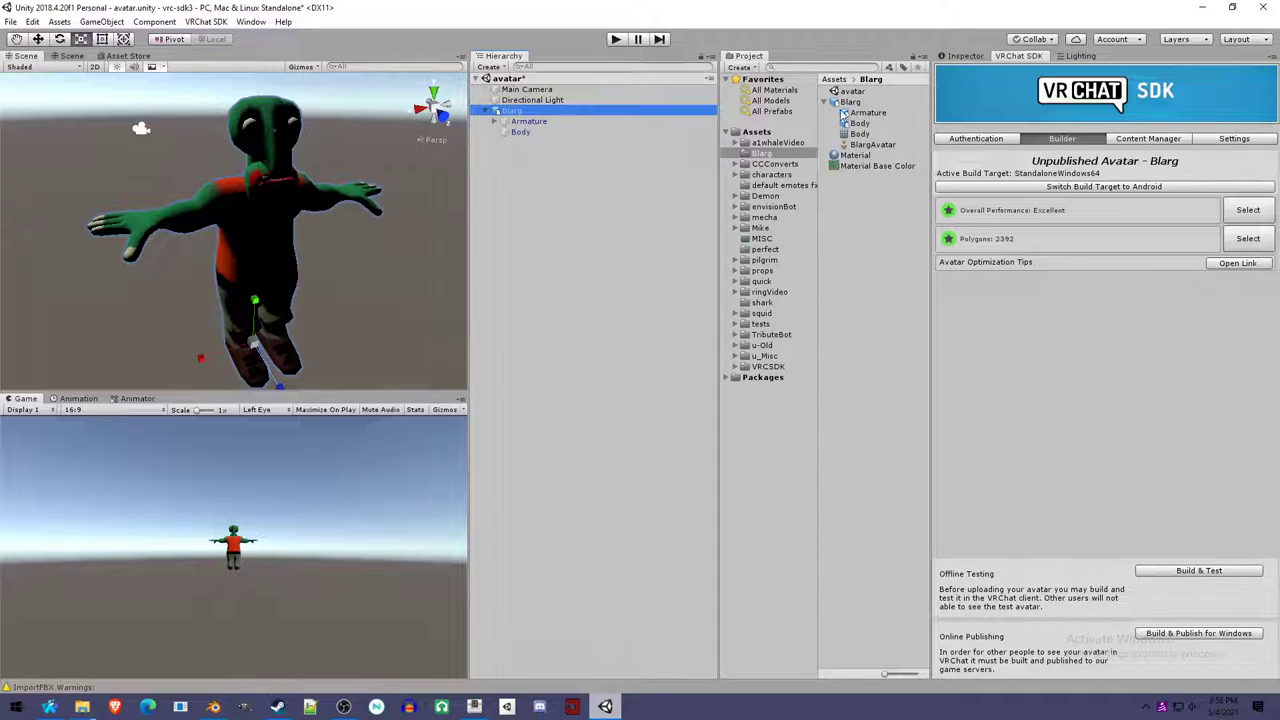
drag(855, 106, 869, 197)
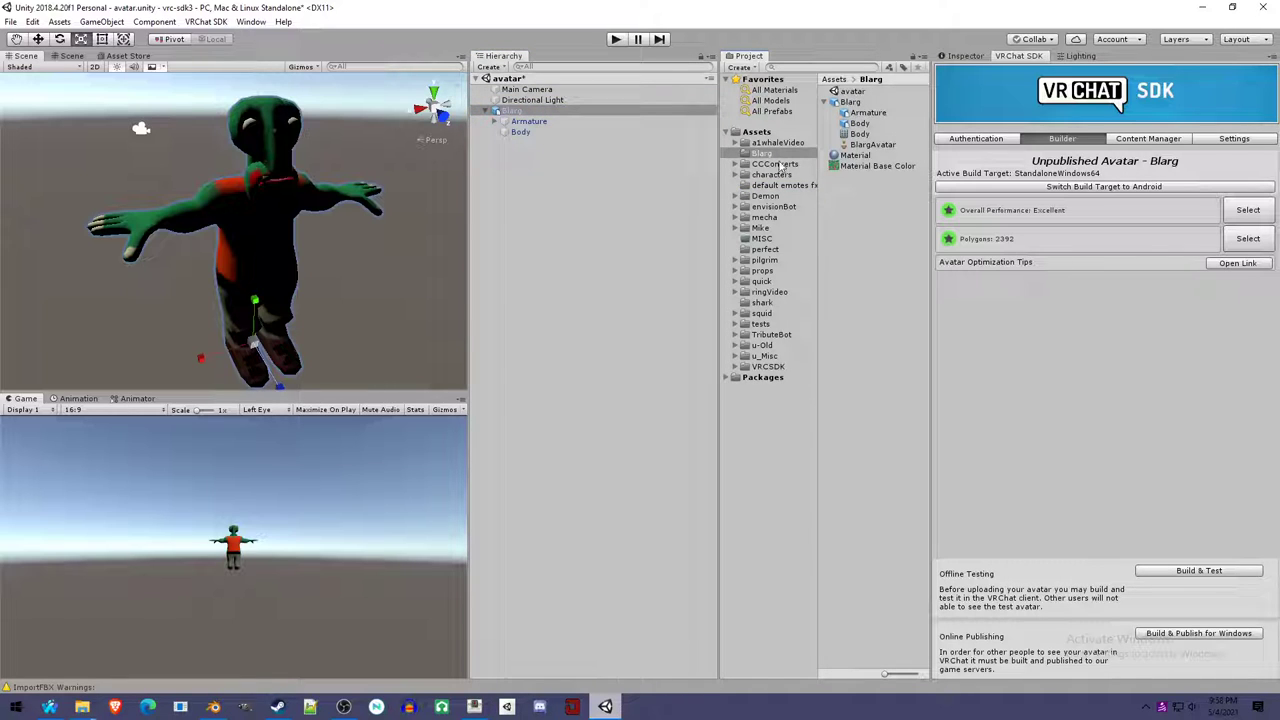
click(777, 273)
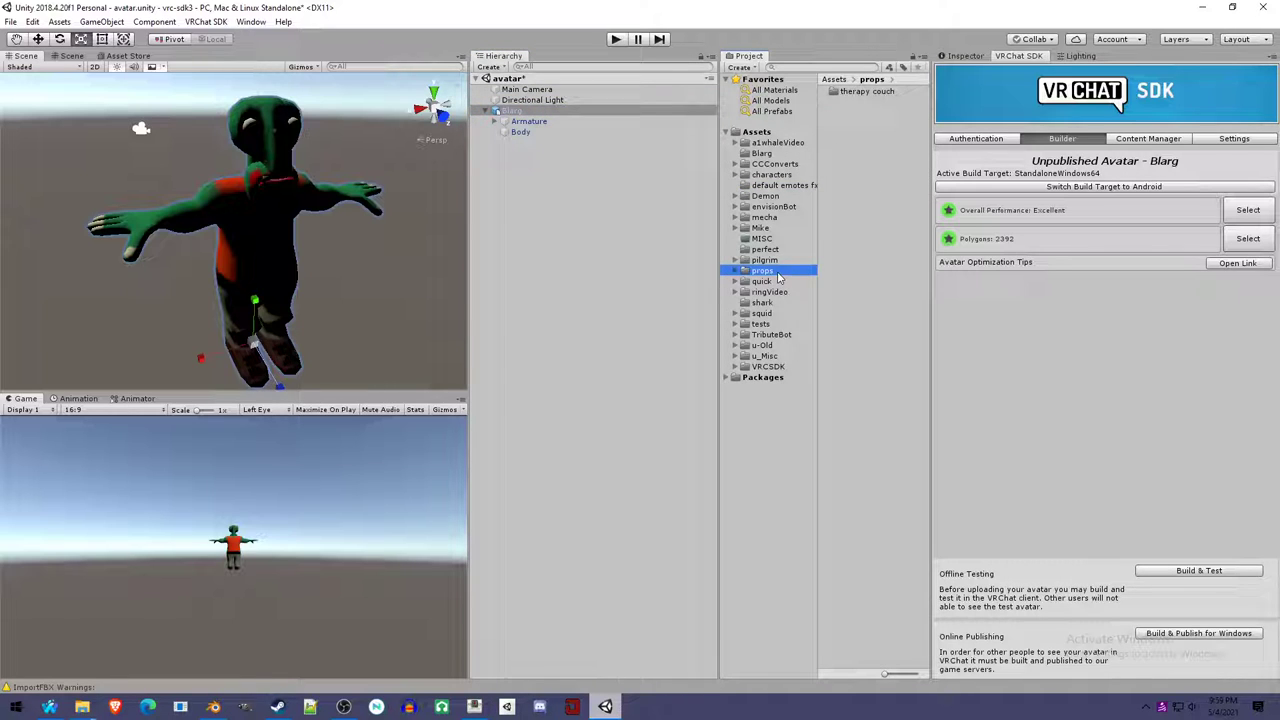
click(777, 155)
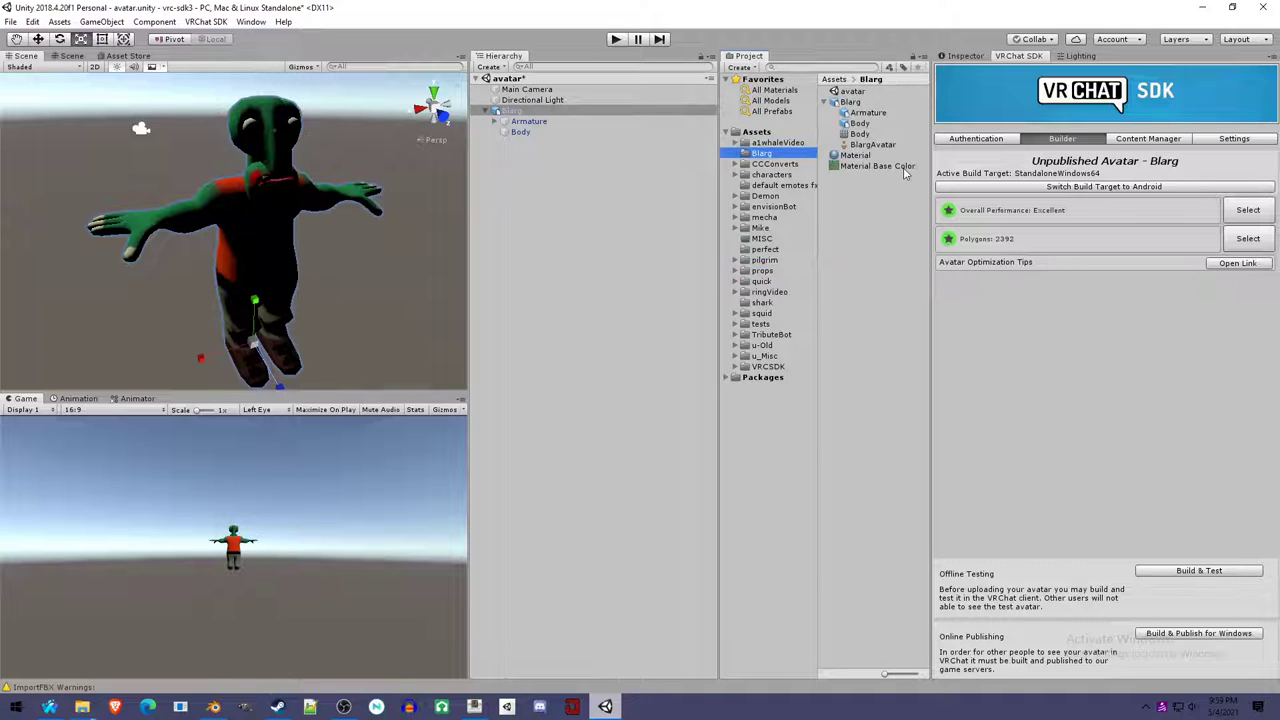
click(990, 141)
click(1043, 133)
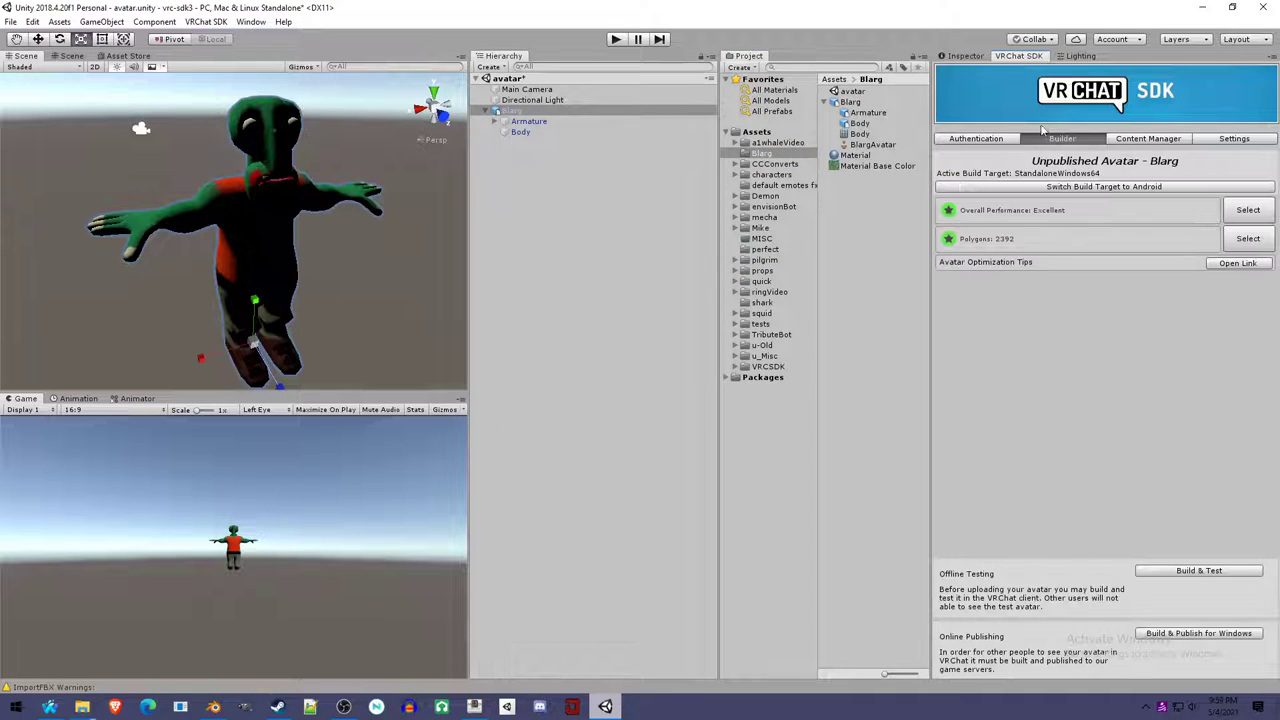
Turn off Force Locomotion animations for 6 point tracking in Blarg's VRC Avatar Descriptor.
click(965, 56)
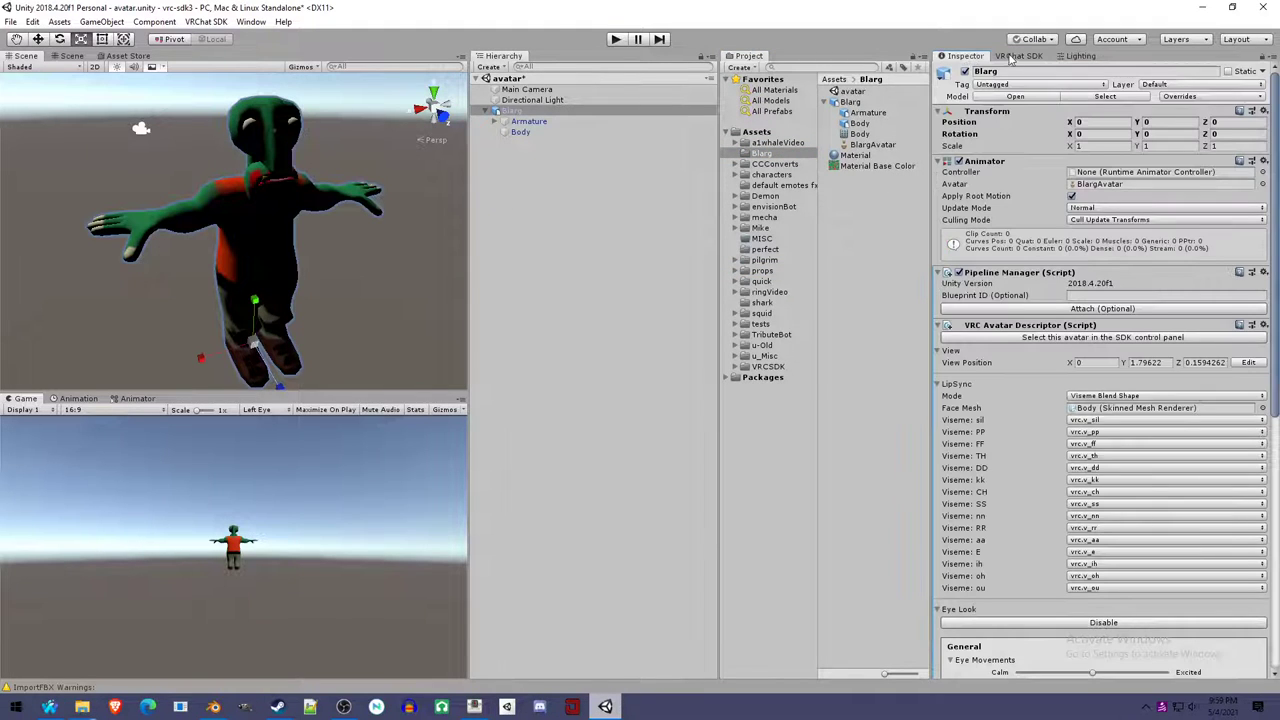
scroll(1035, 199, down, 5)
scroll(1035, 199, down, 2)
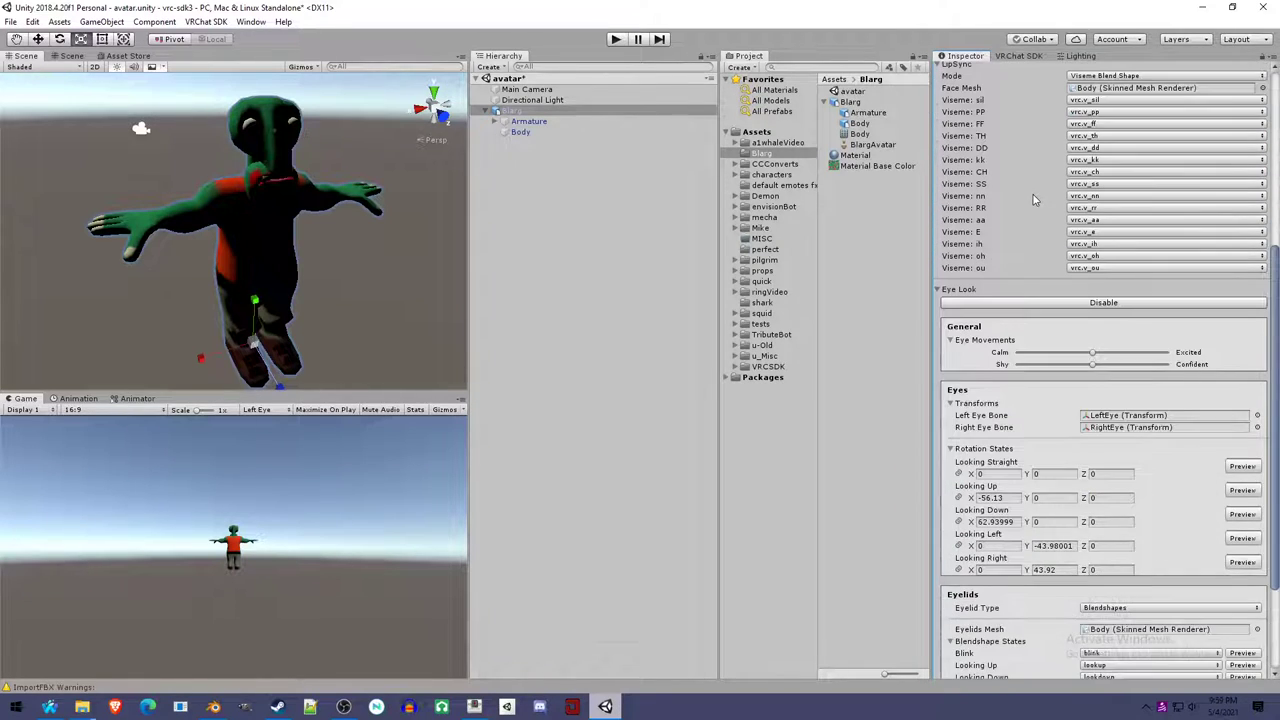
scroll(1035, 199, down, 3)
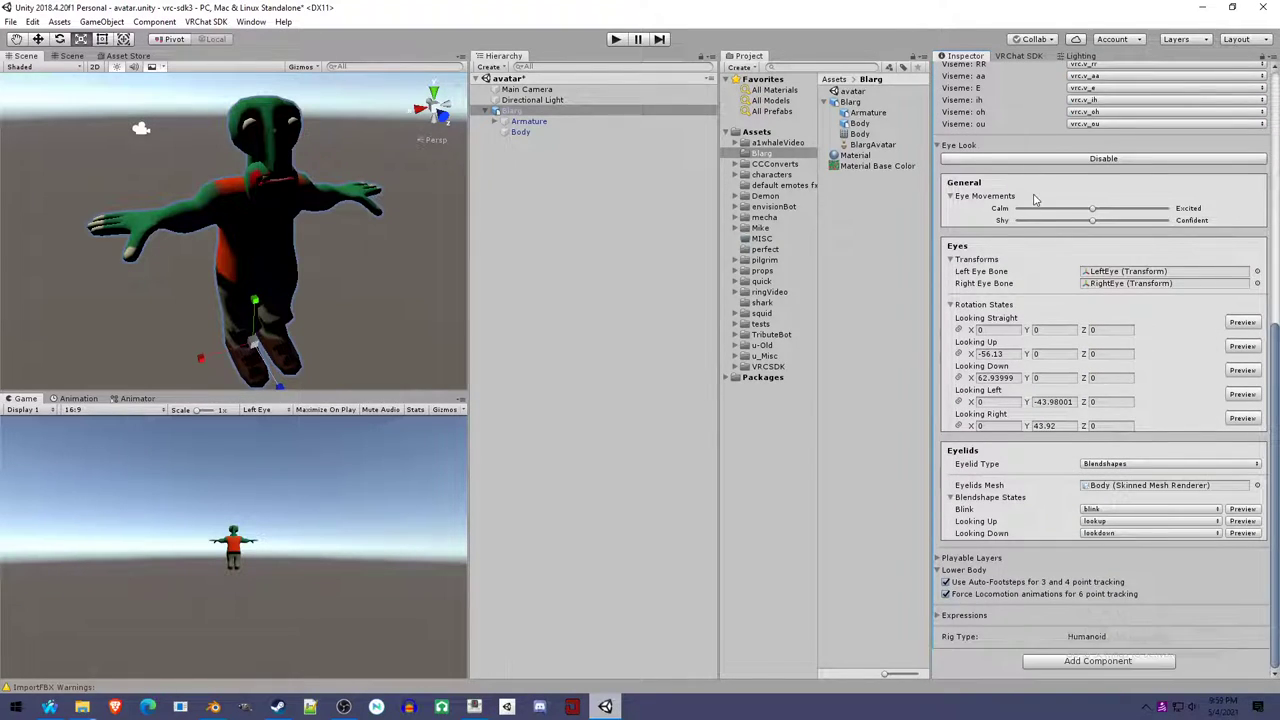
click(998, 594)
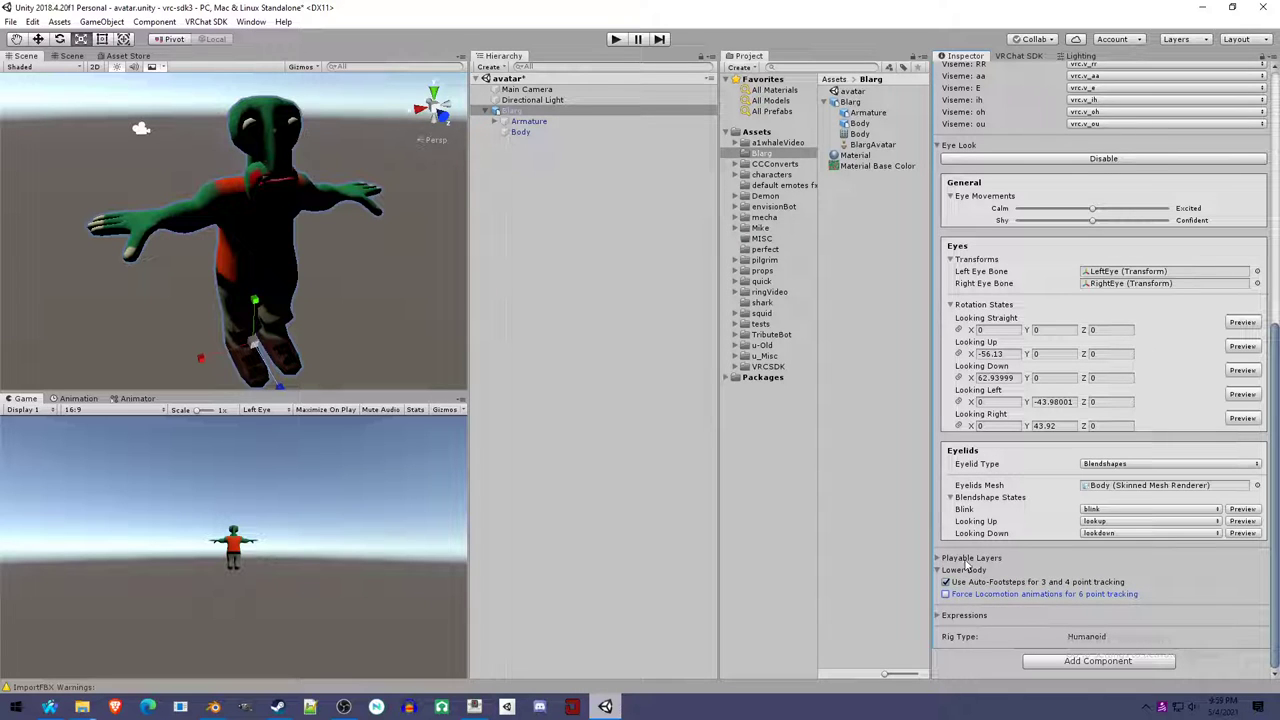
Recheck the avatar descriptor's viseme and eye look settings, save the scene and return to the VRChat SDK builder.
scroll(1090, 577, up, 8)
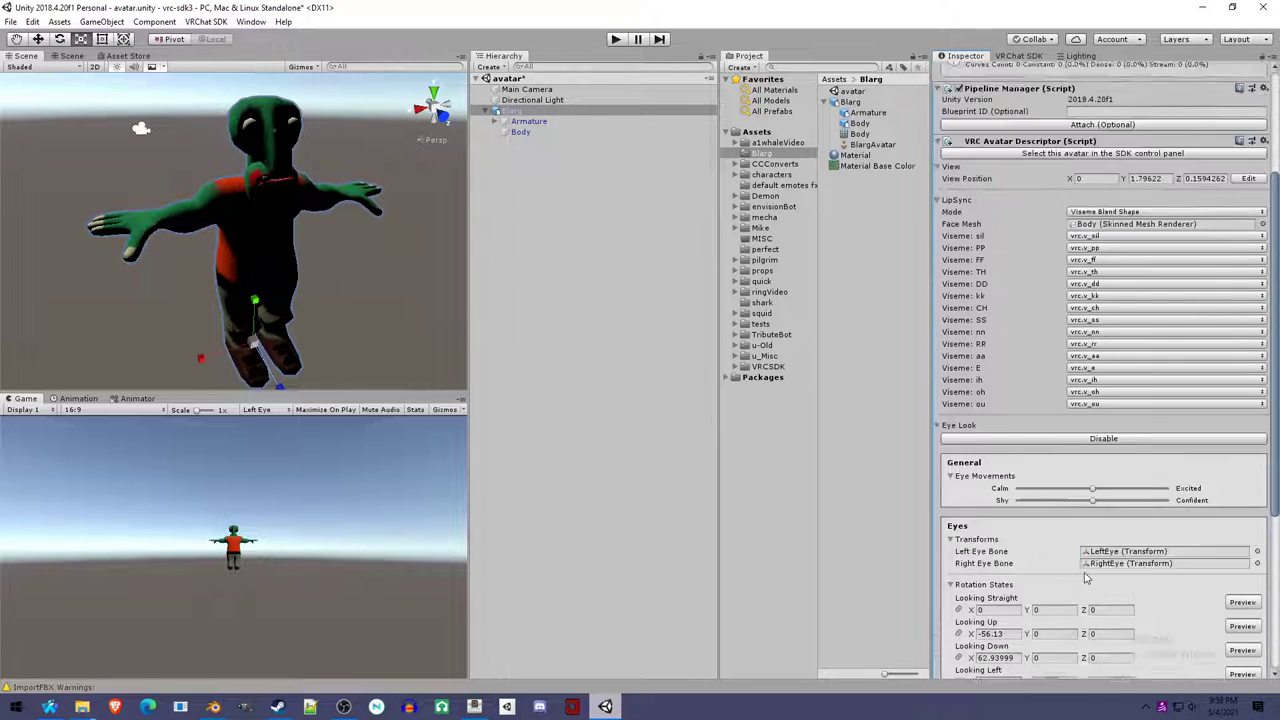
scroll(1088, 577, up, 2)
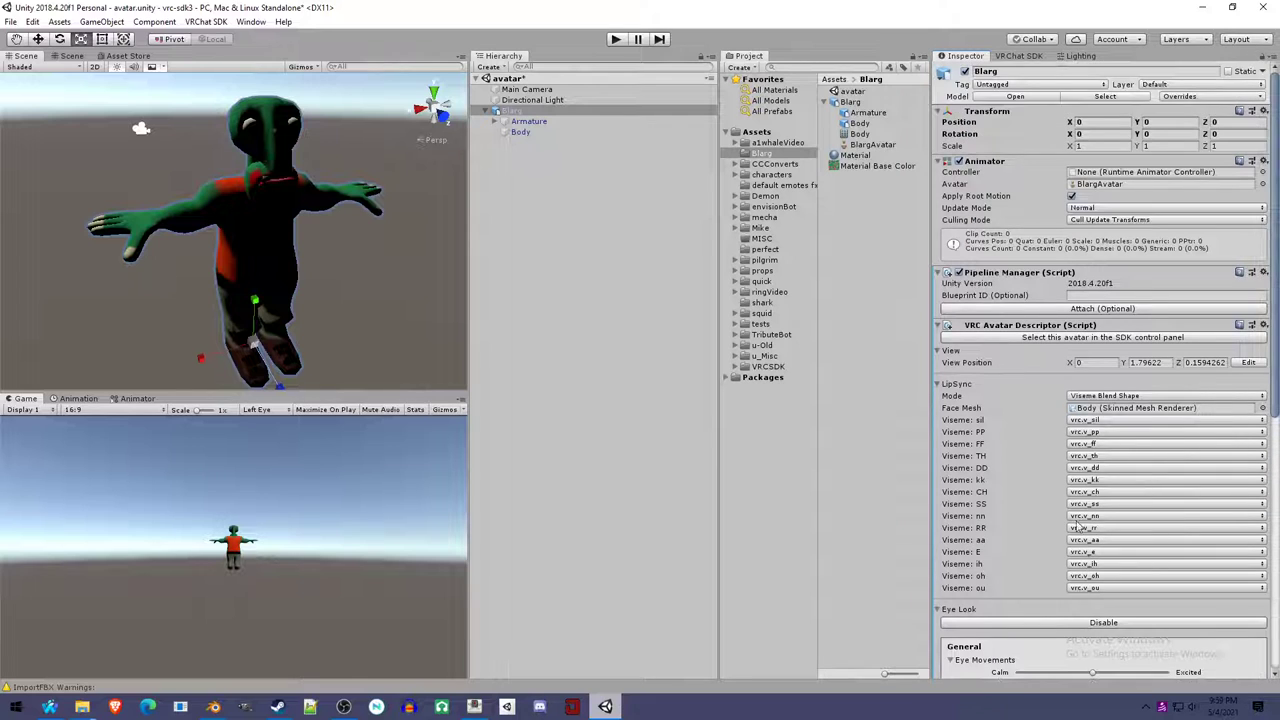
scroll(1070, 478, down, 9)
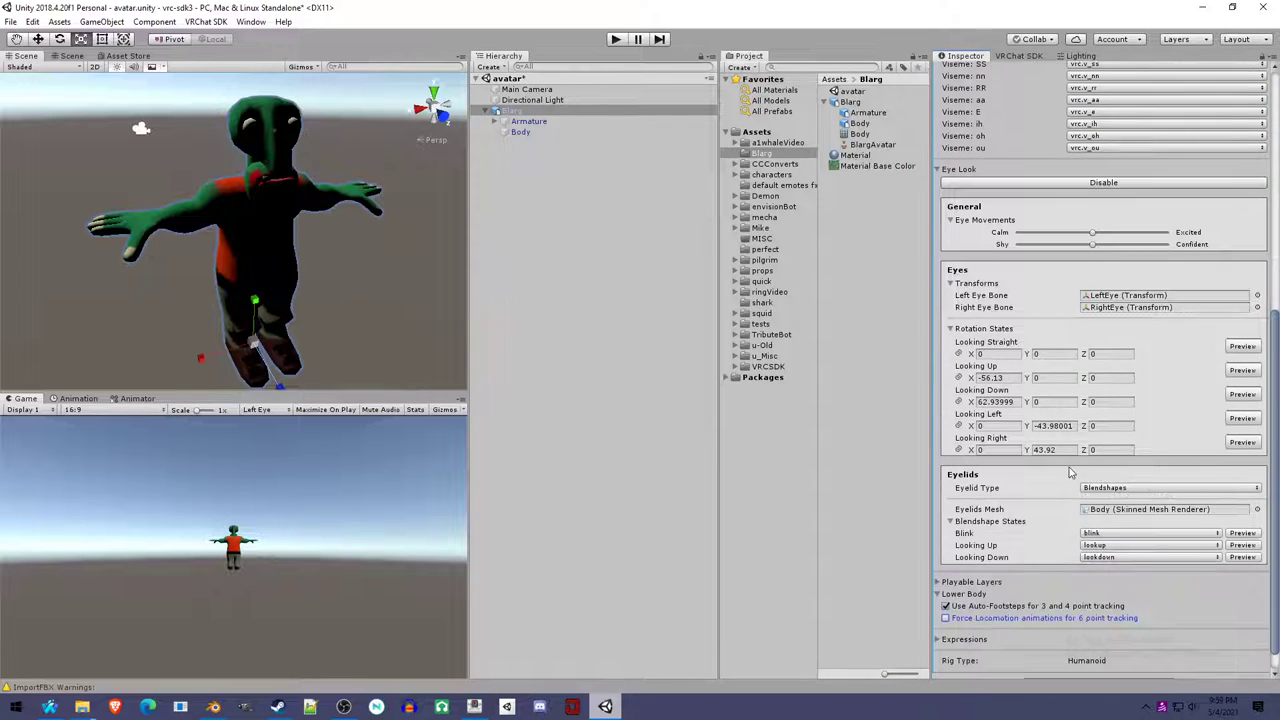
key(ctrl+s)
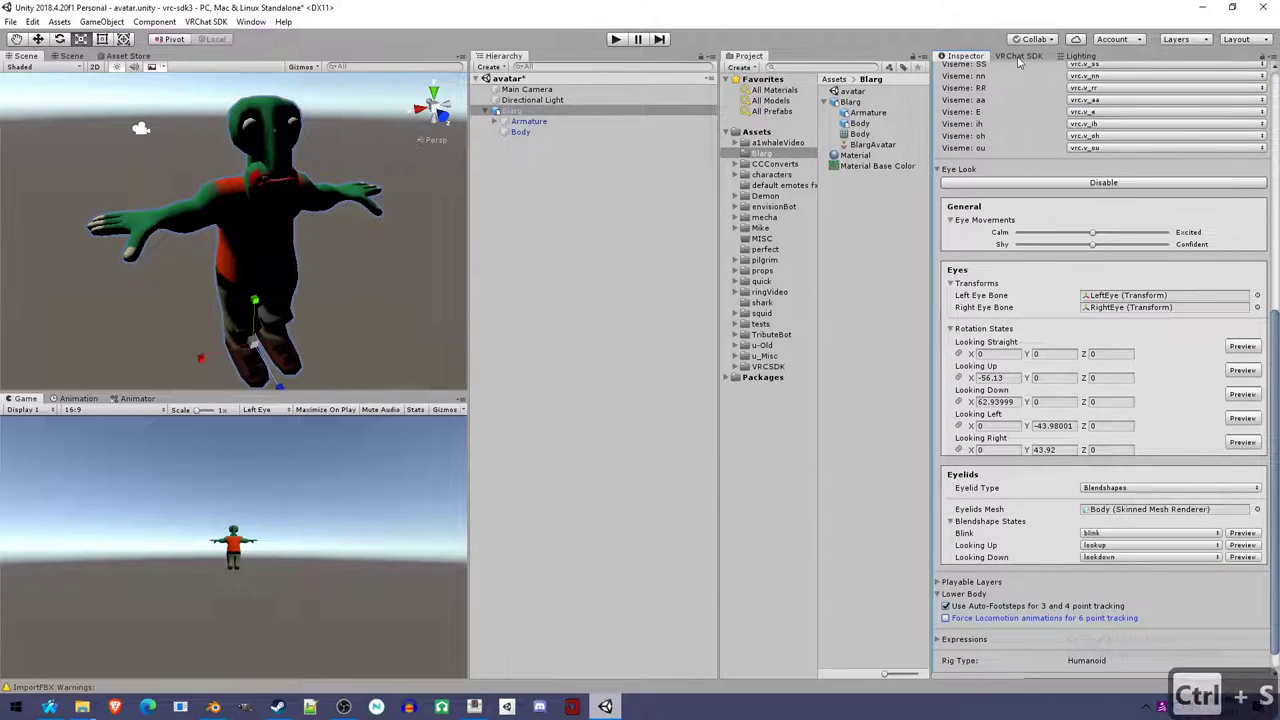
click(1019, 57)
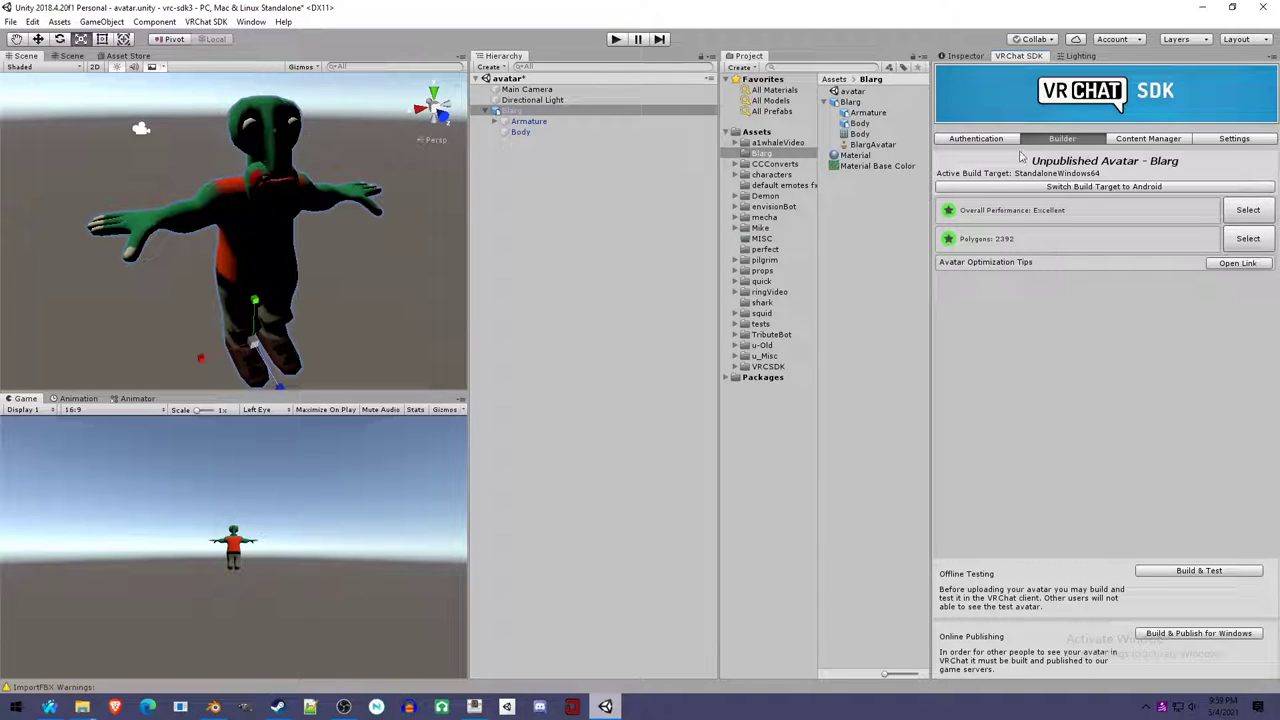
Assign the proxy_sit animation from the VRCSDK Examples3 ProxyAnim folder to the Blarg avatar in the scene.
click(968, 57)
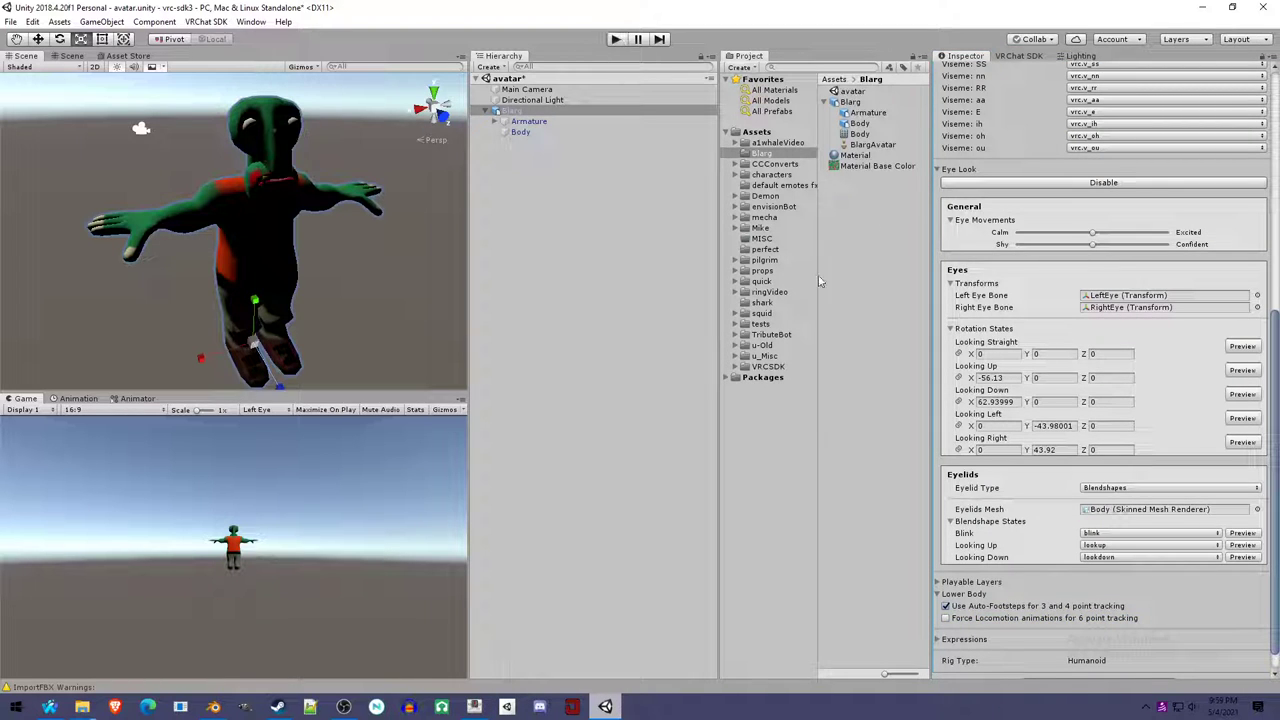
click(744, 366)
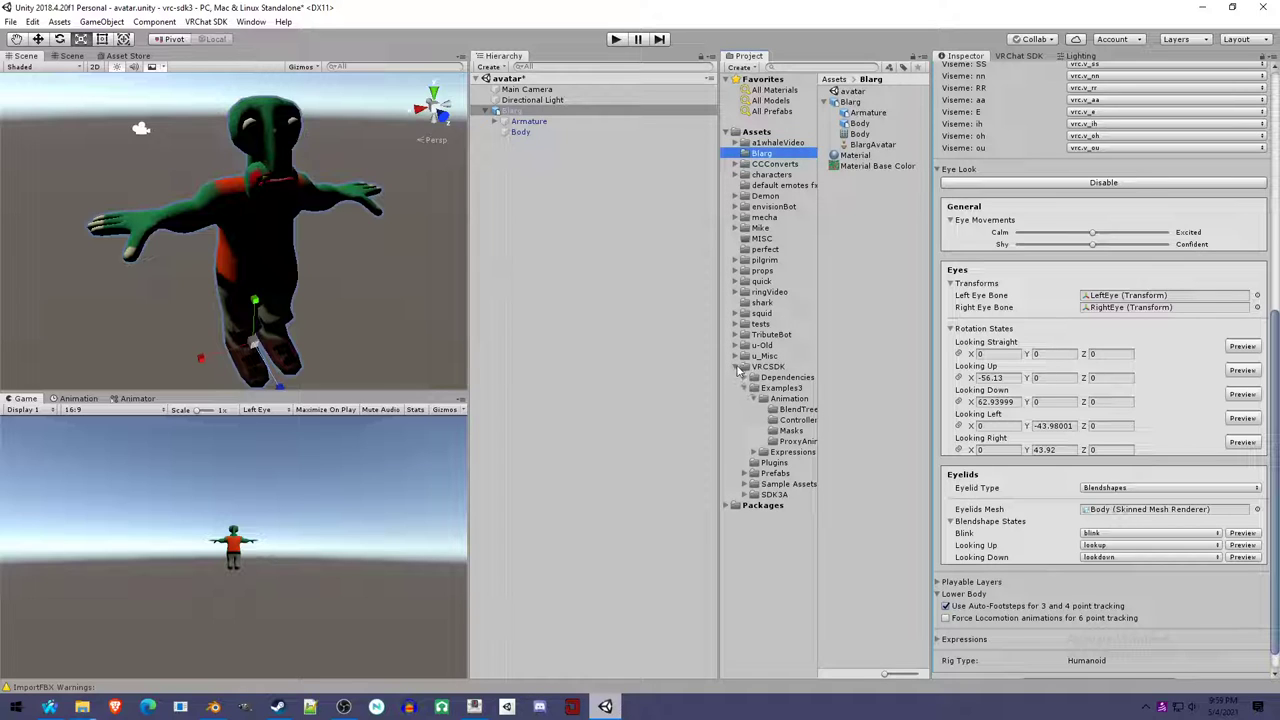
click(787, 398)
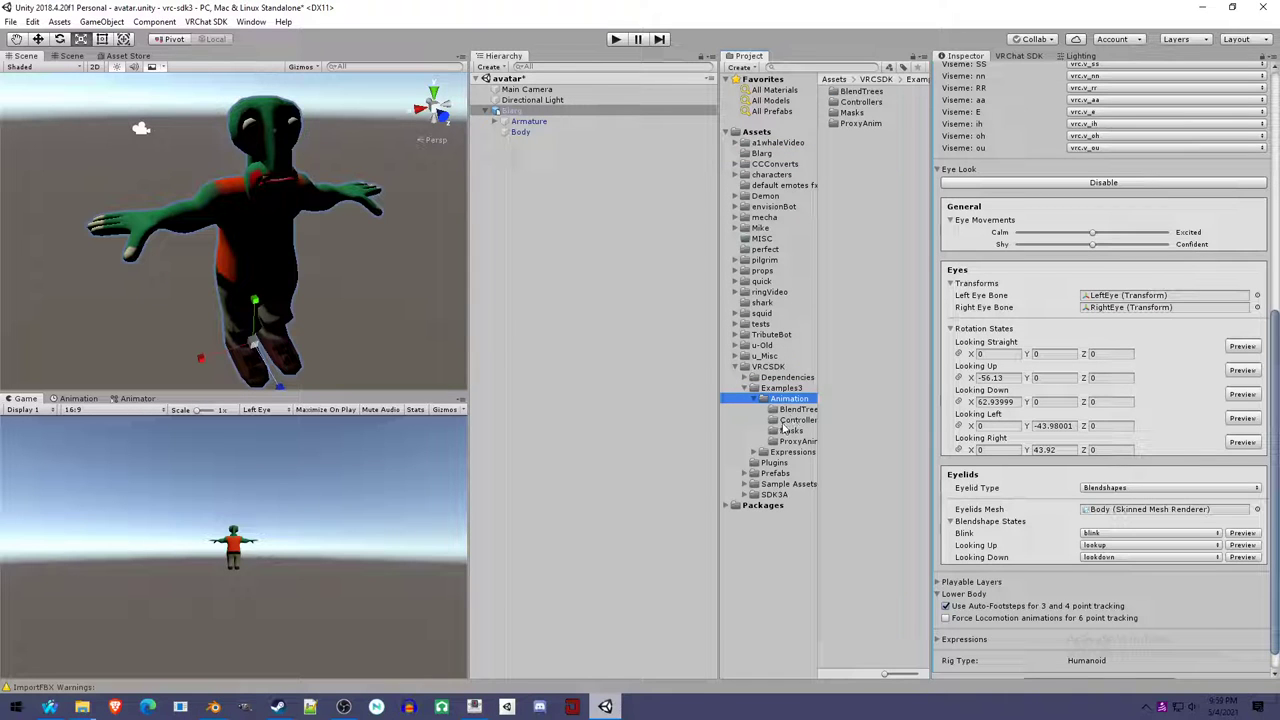
click(795, 420)
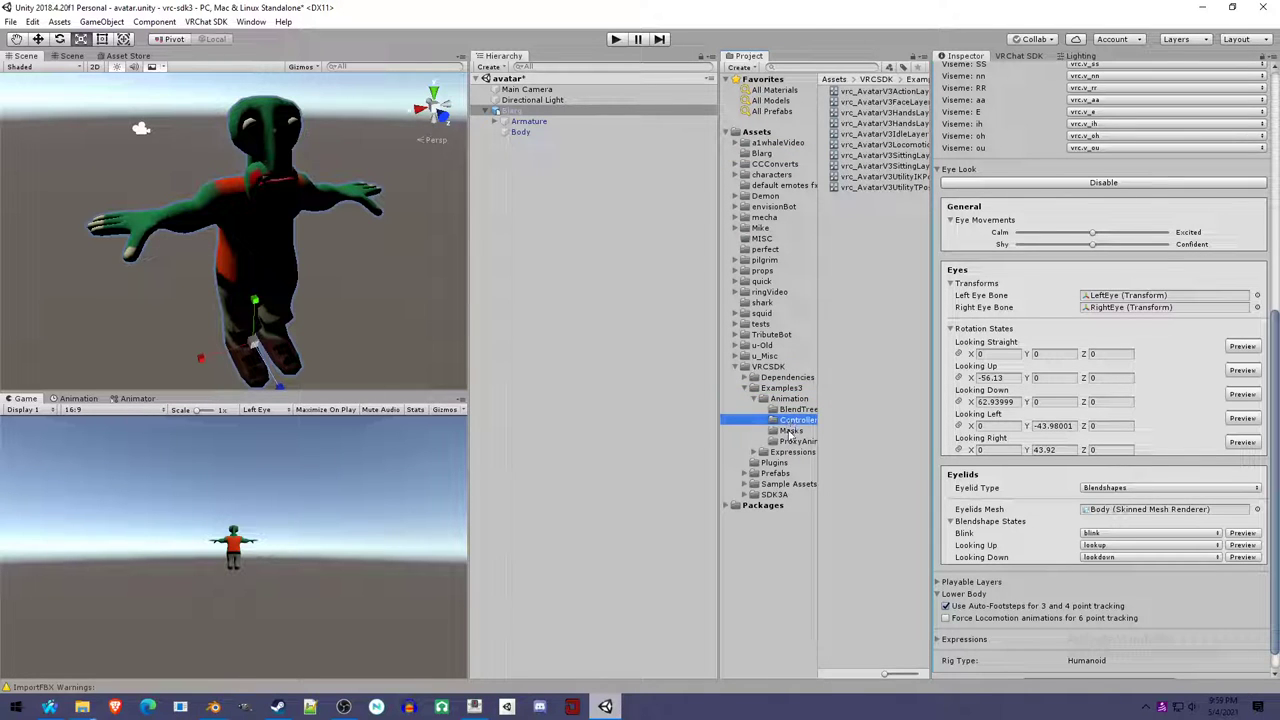
click(789, 399)
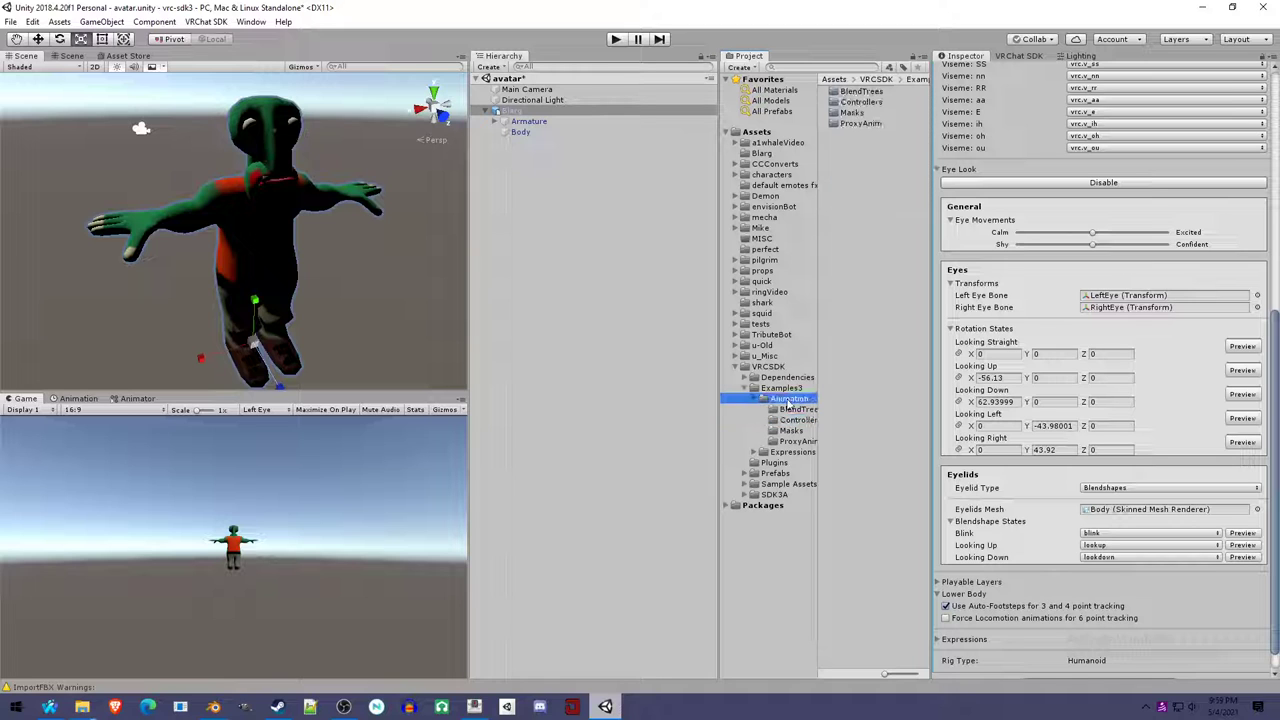
click(782, 442)
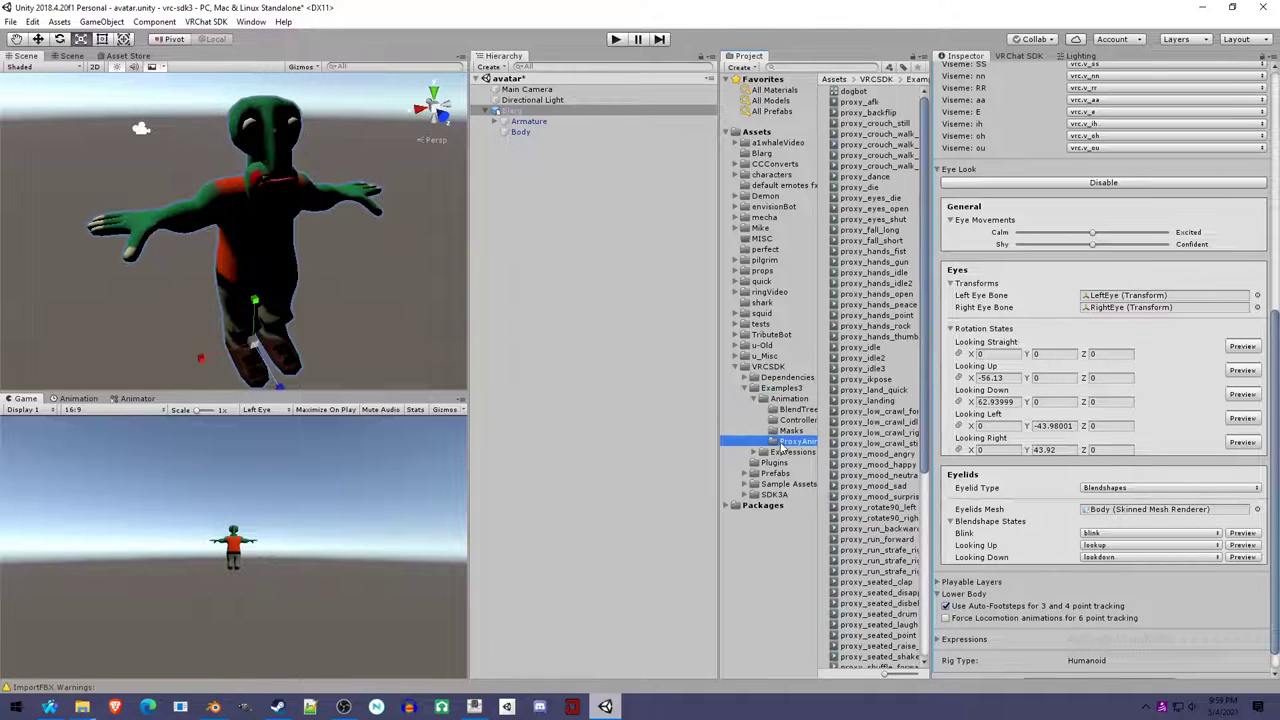
scroll(888, 291, down, 3)
scroll(891, 460, down, 3)
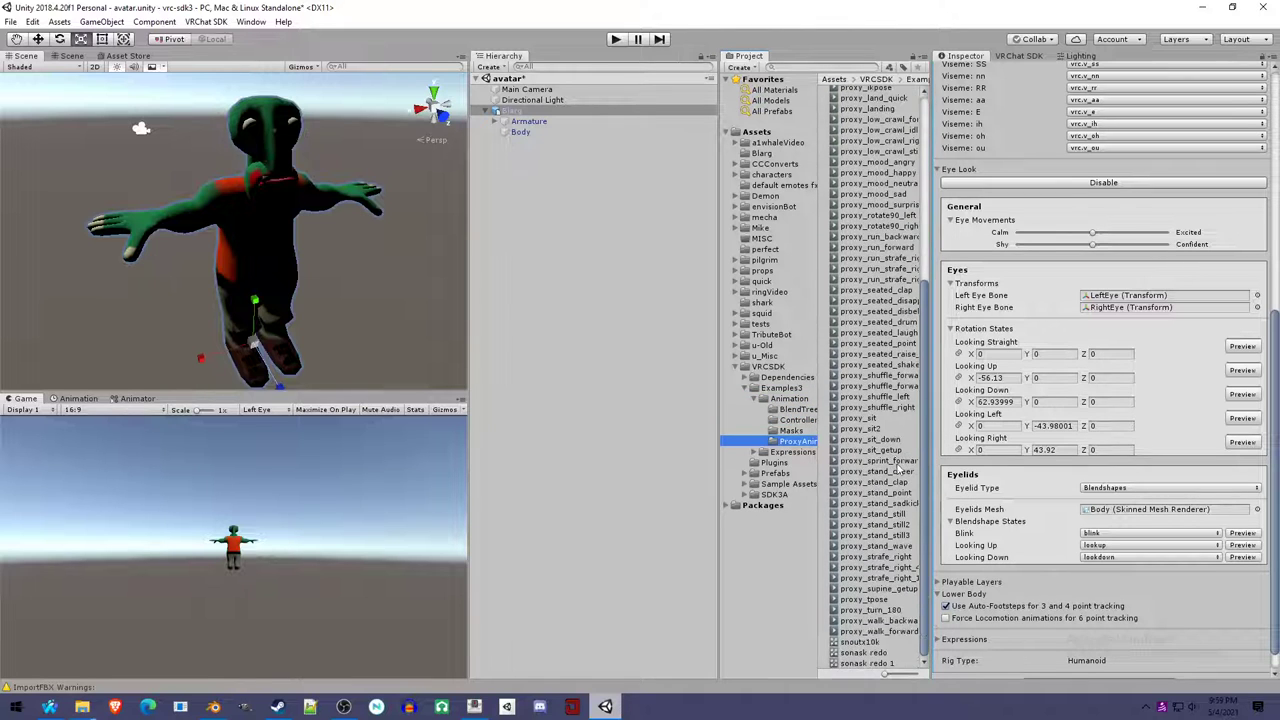
drag(866, 421, 521, 114)
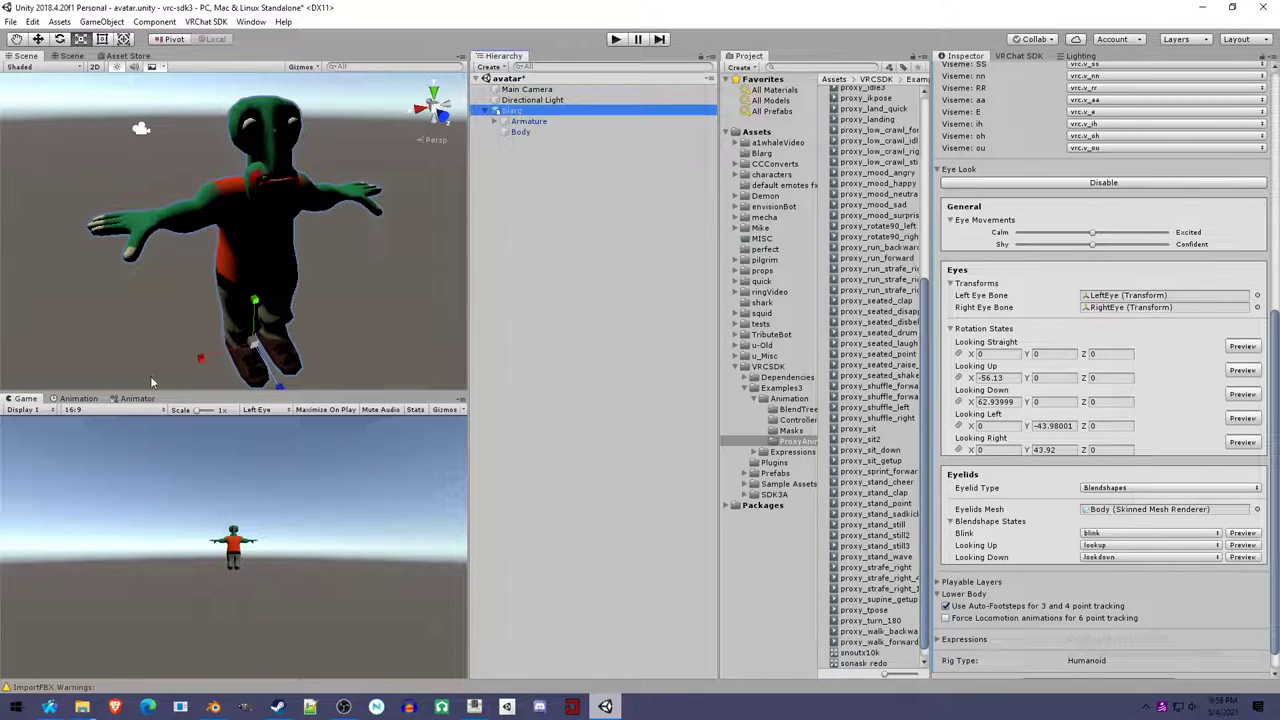
Show Blarg's proxy_sit clip in the Animation view and switch the editor to the Default layout.
click(86, 400)
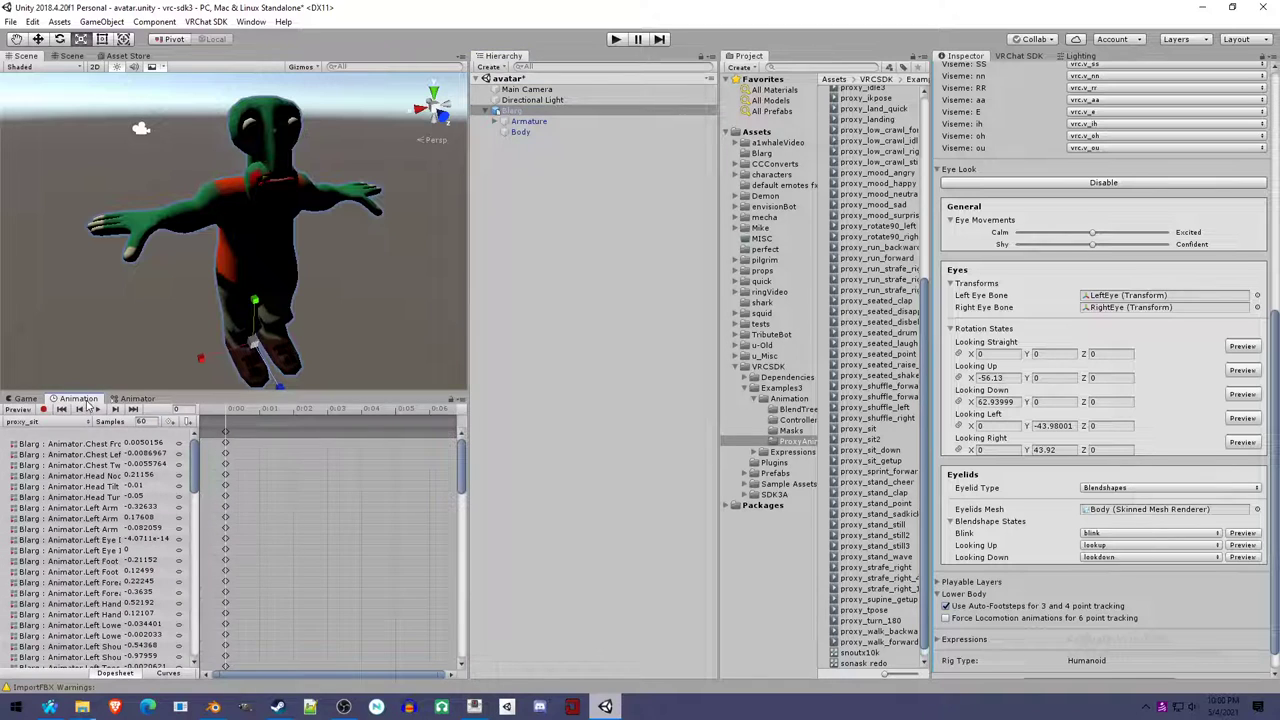
click(249, 22)
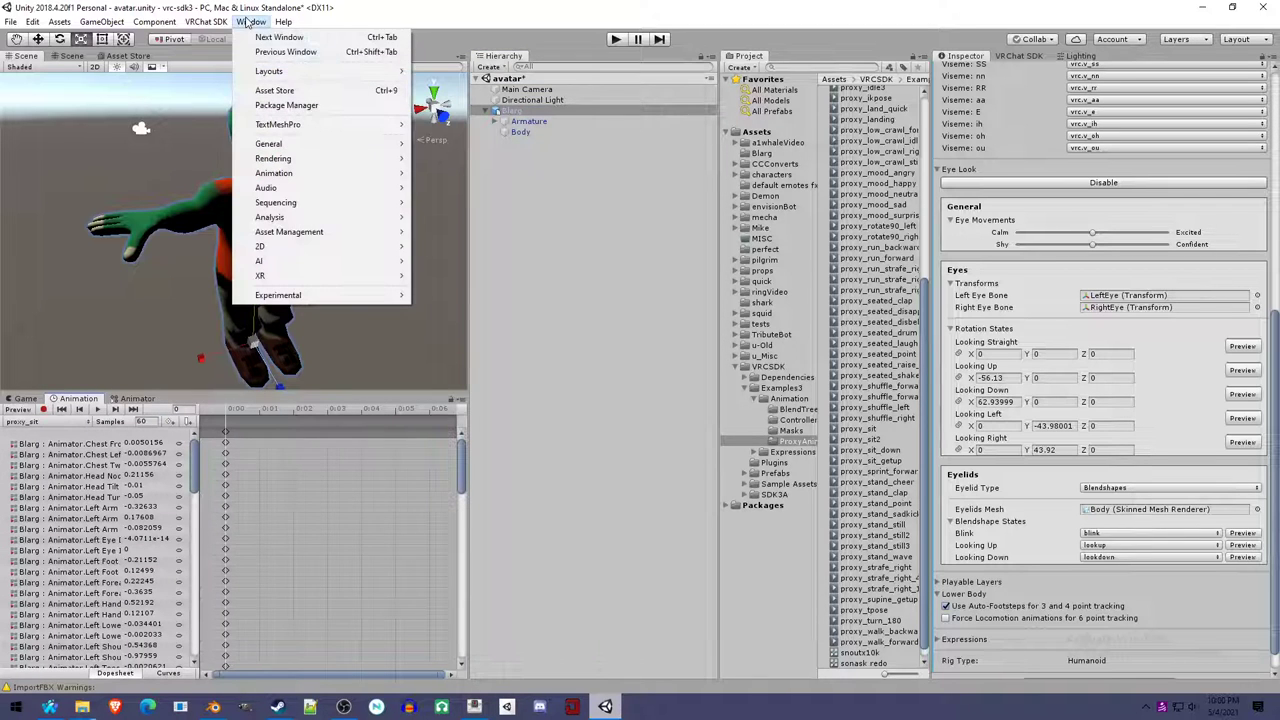
mouse_move(268, 71)
click(453, 73)
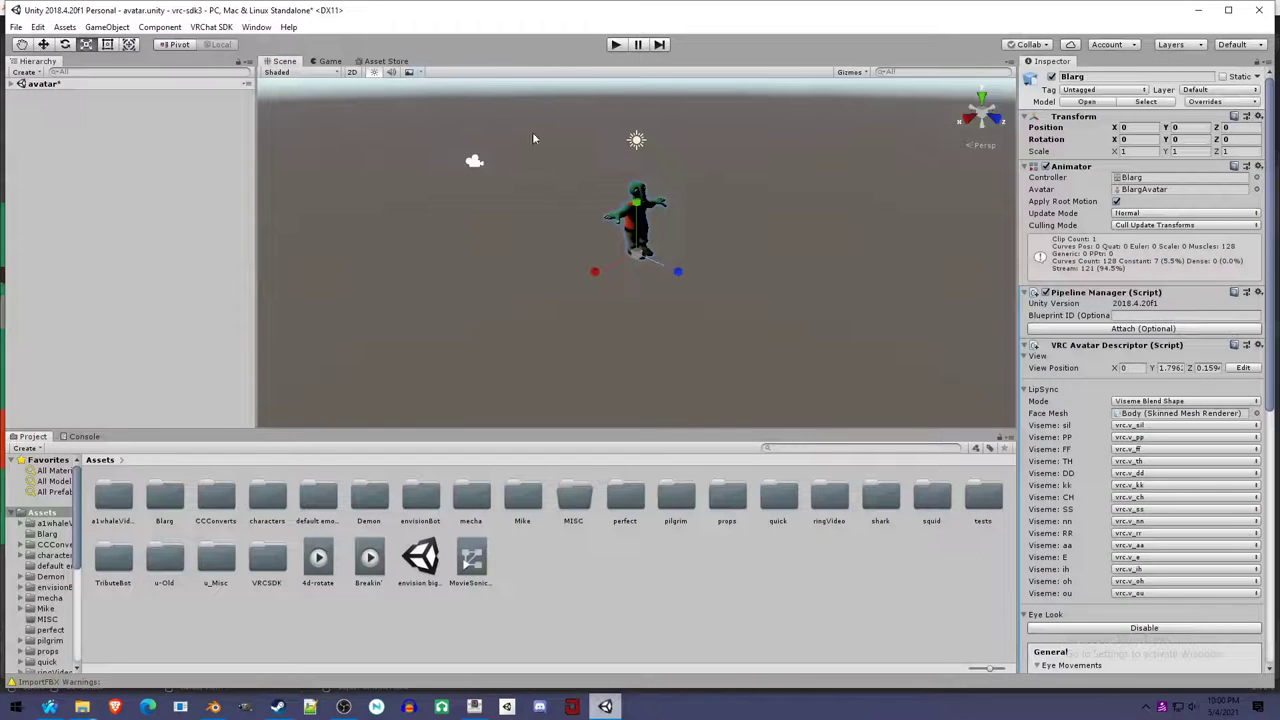
scroll(682, 316, up, 5)
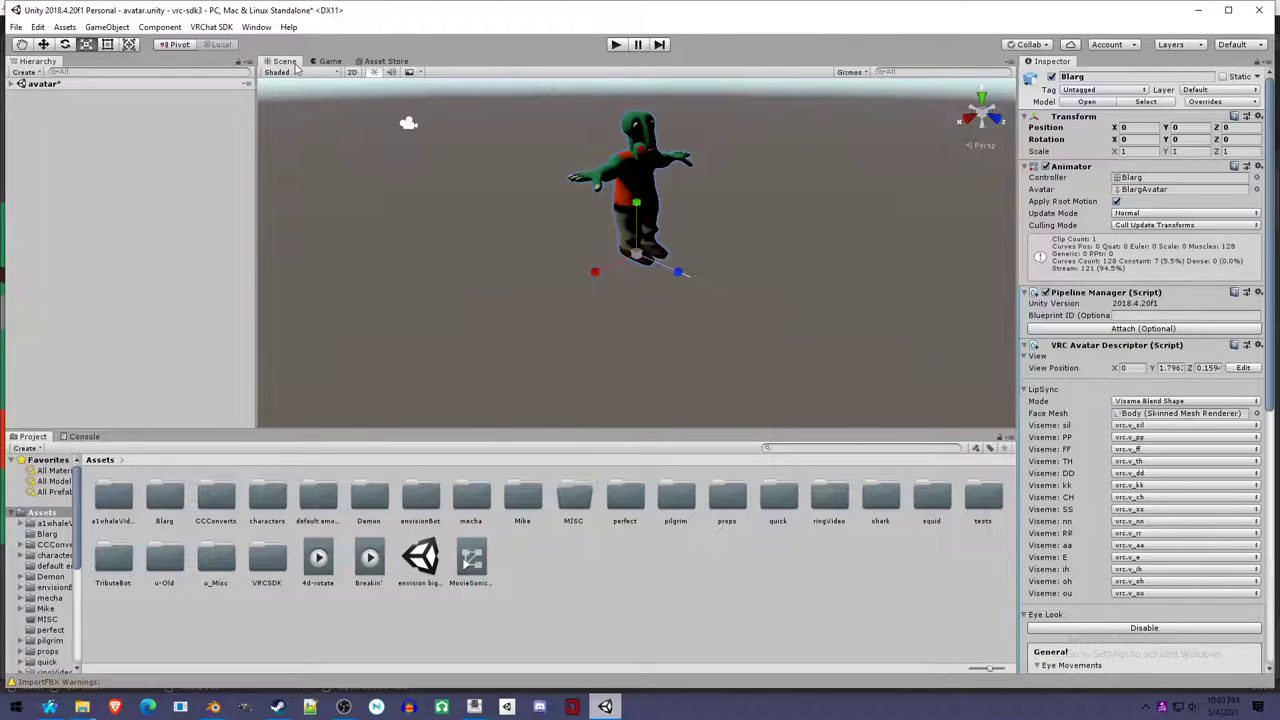
Open the Animation window, dock it between Project and Console, and maximize the editor.
click(263, 30)
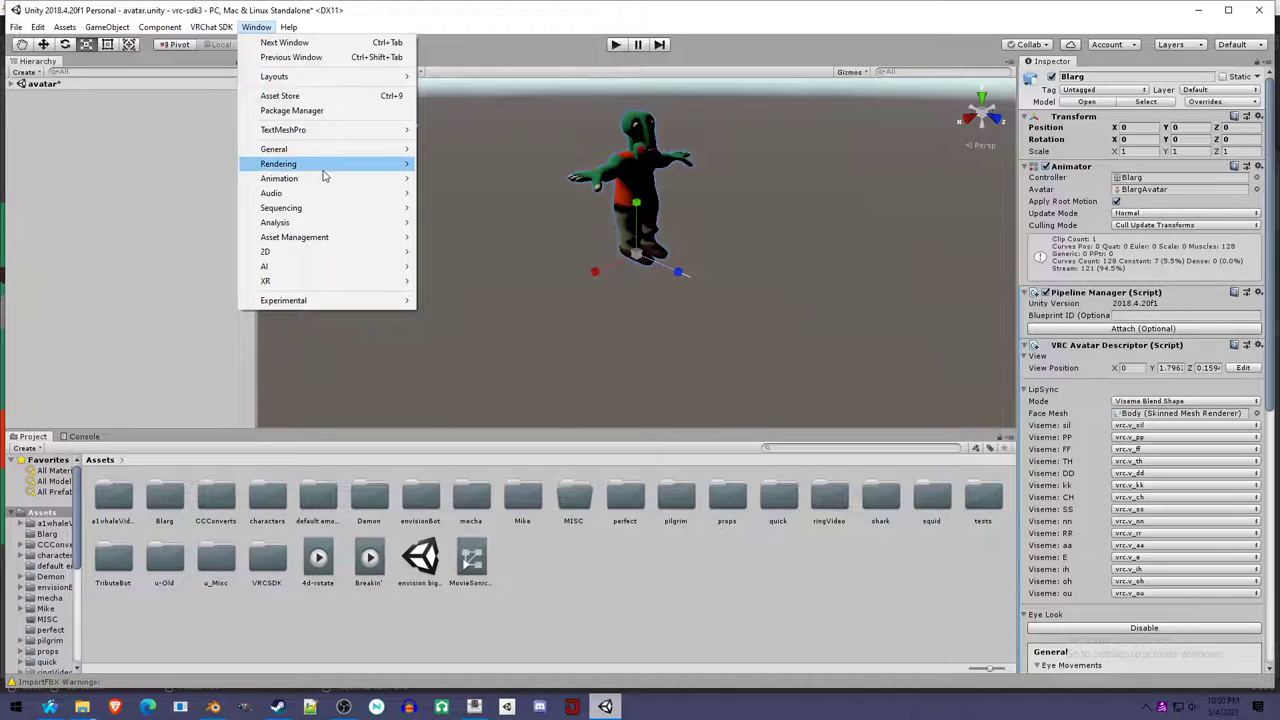
mouse_move(323, 176)
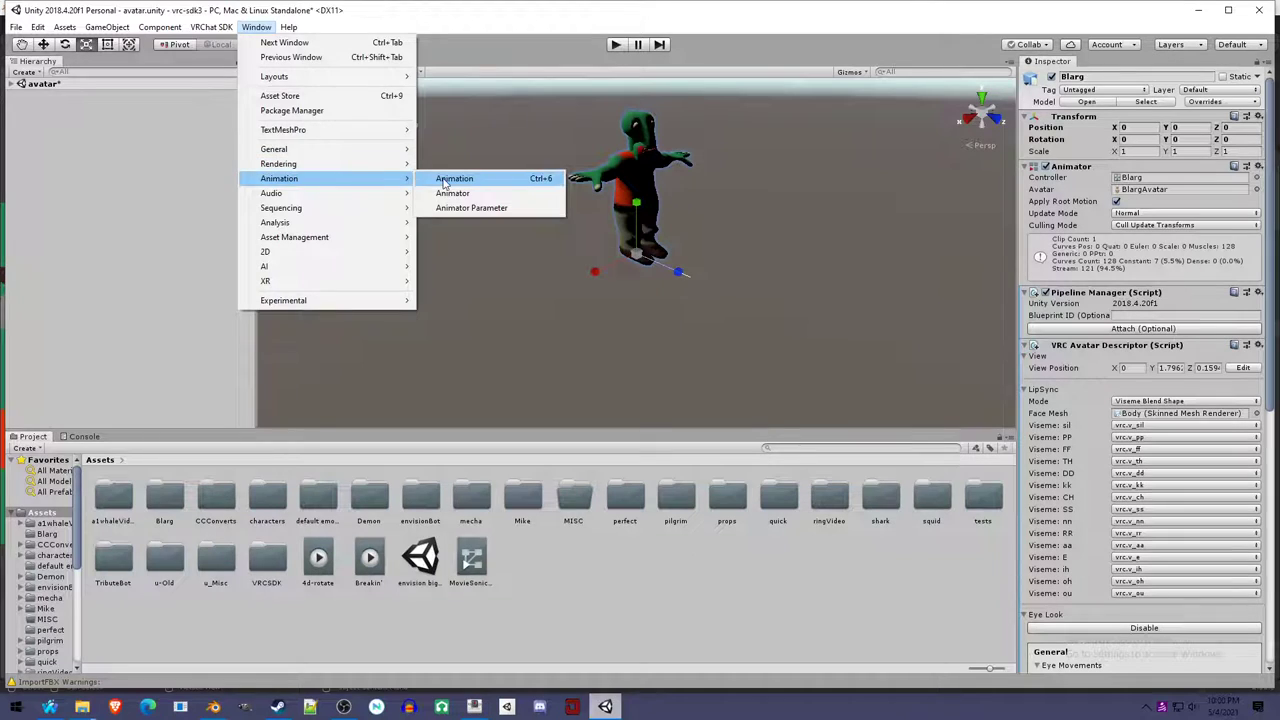
click(446, 180)
drag(33, 10, 92, 440)
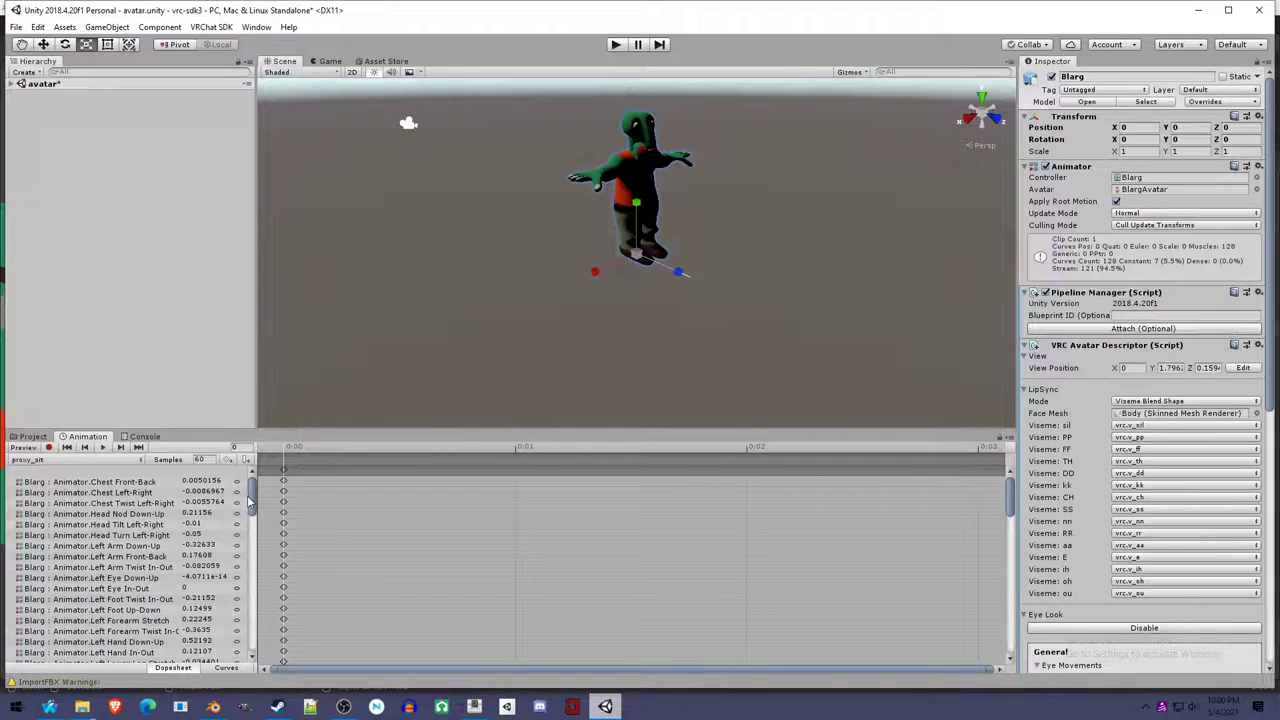
double_click(449, 14)
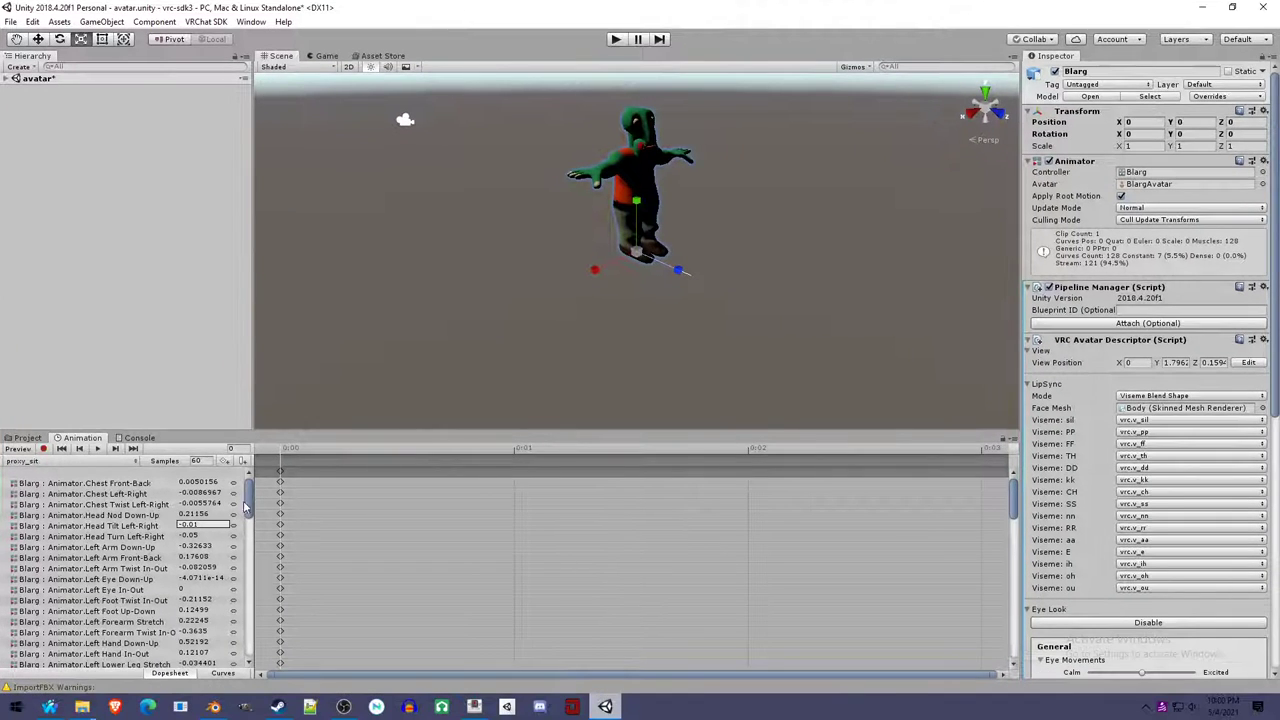
drag(247, 505, 237, 437)
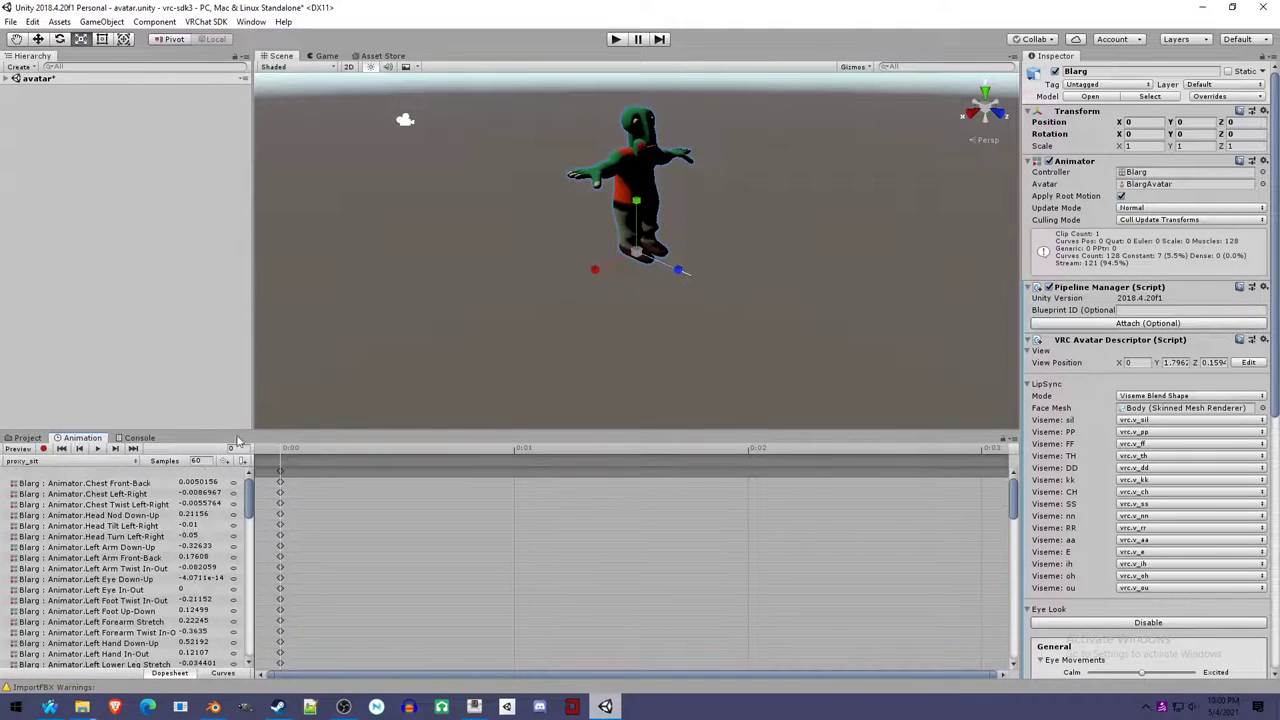
Preview the proxy_sit pose on Blarg, inspect the character from several angles and expand the avatar scene's object list.
click(28, 450)
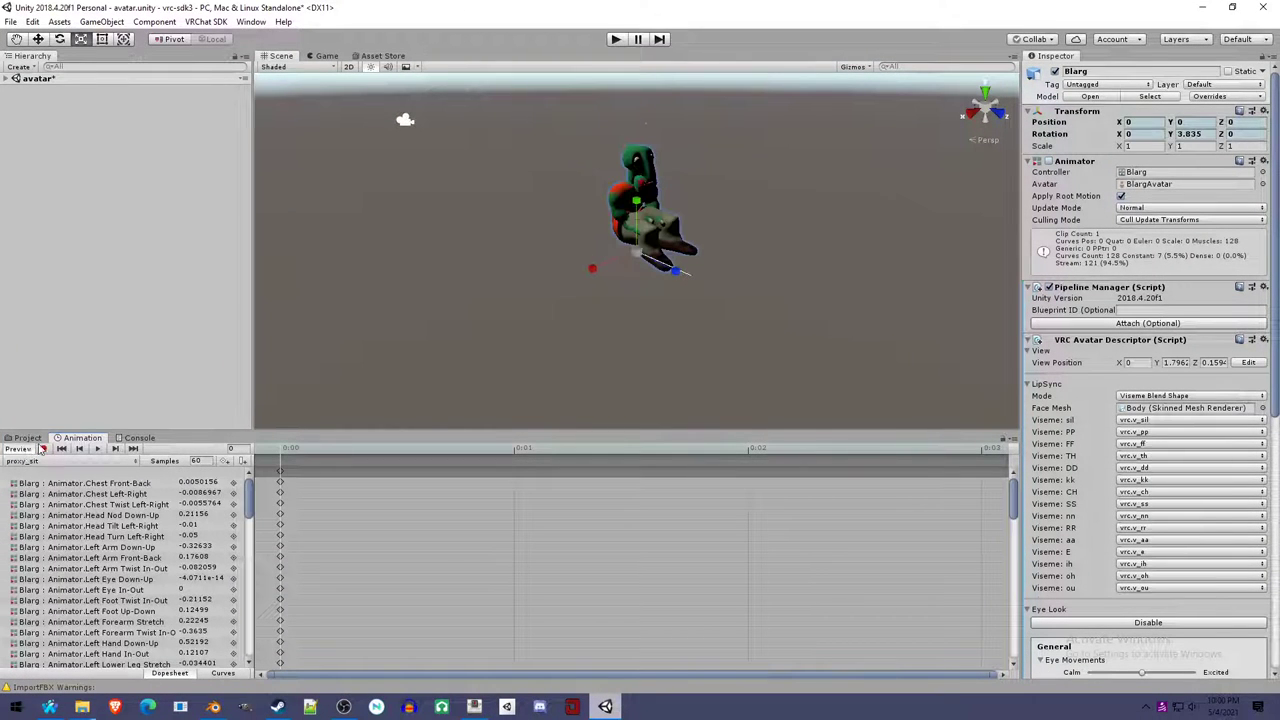
scroll(697, 245, up, 1)
scroll(697, 245, up, 6)
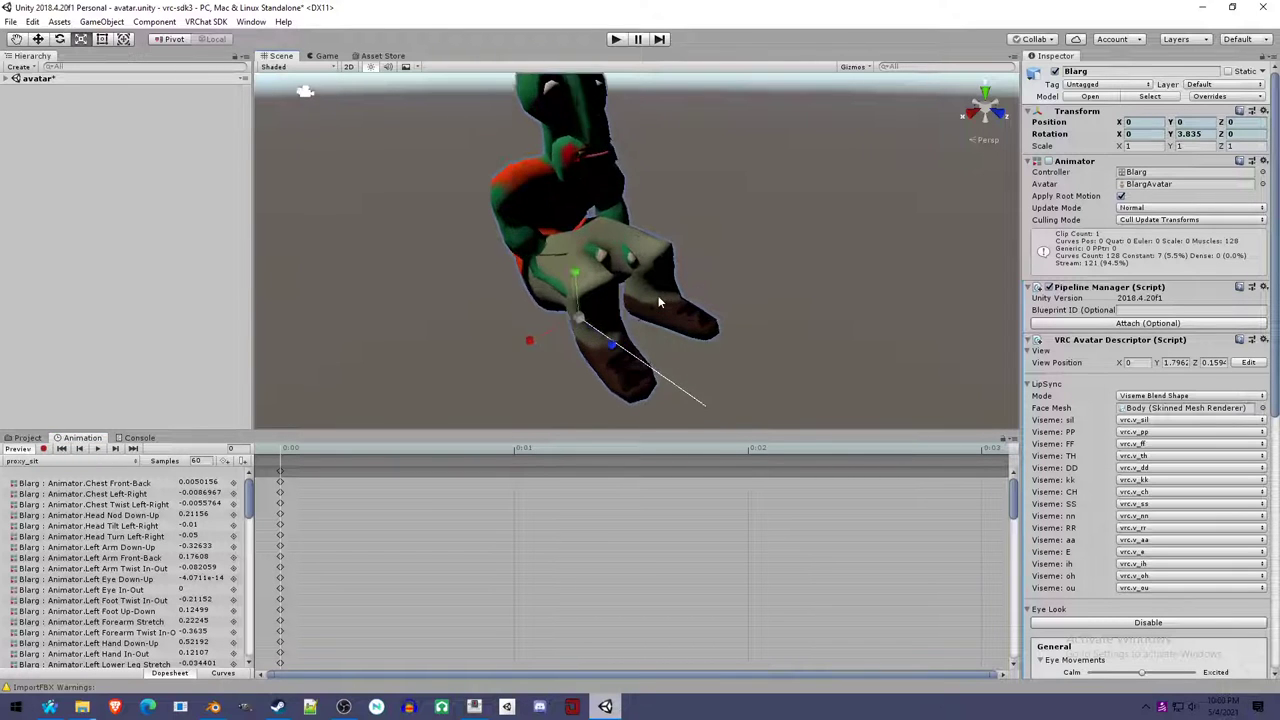
scroll(706, 303, up, 2)
right_drag(693, 331, 531, 283)
scroll(531, 283, down, 3)
middle_drag(770, 318, 592, 251)
alt+drag(592, 251, 644, 320)
scroll(698, 340, down, 3)
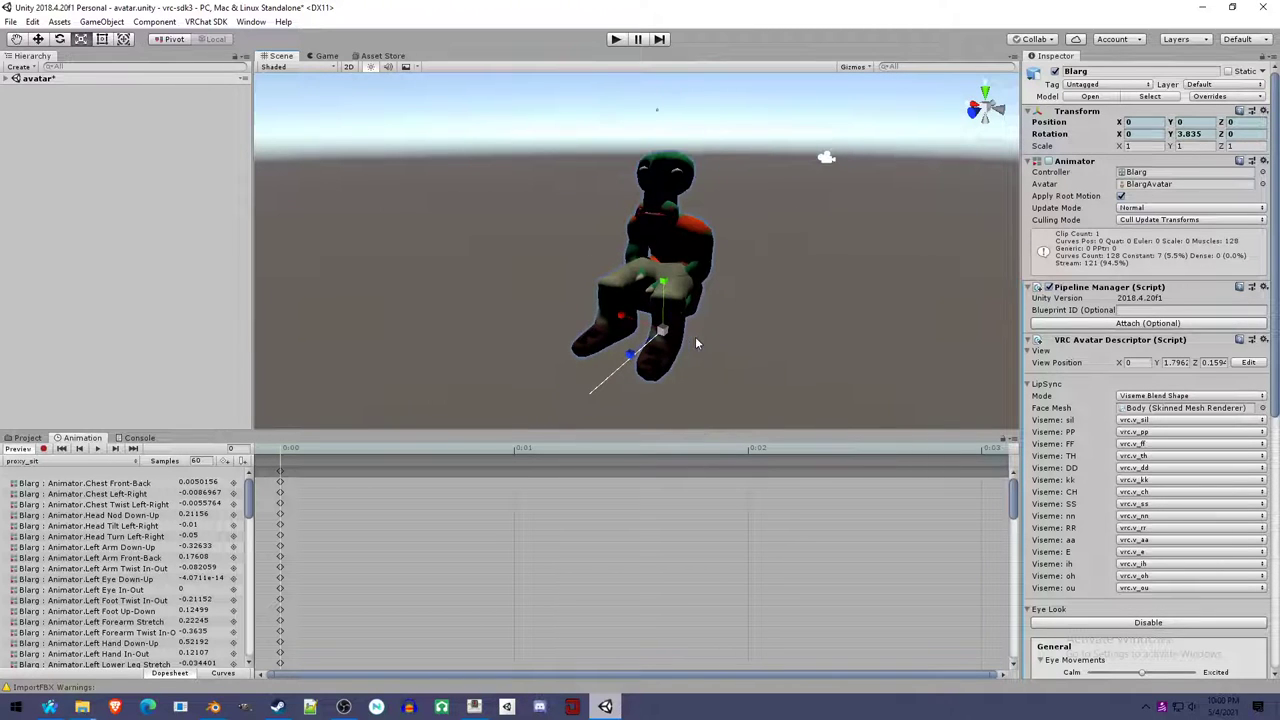
click(7, 78)
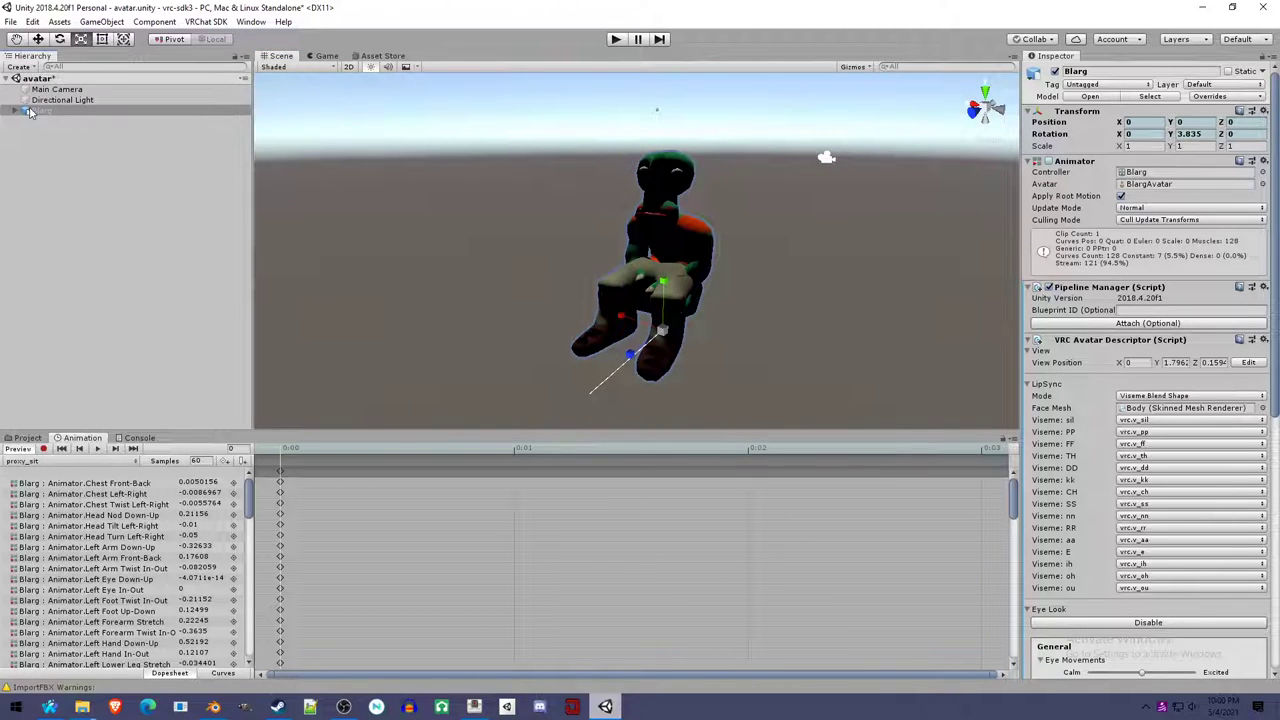
Inspect Blarg's seated pose from different angles and turn off the proxy_sit animation preview.
right_drag(577, 252, 587, 264)
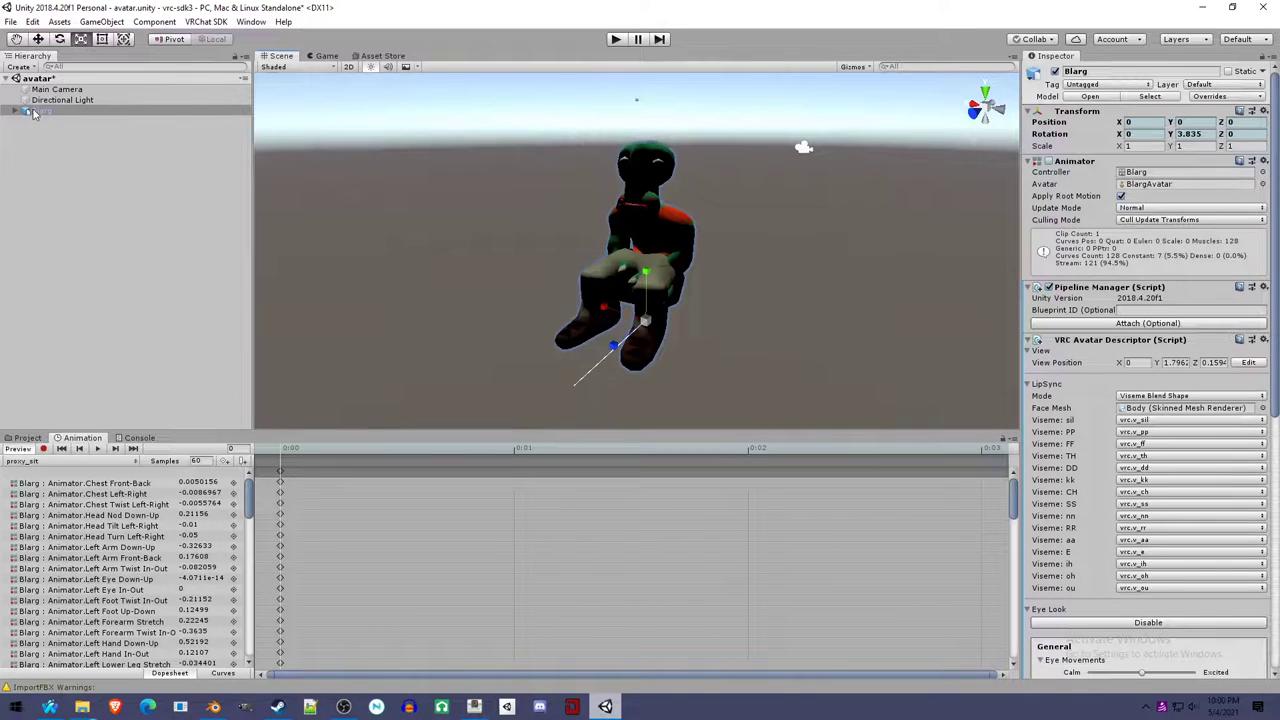
right_drag(815, 320, 694, 308)
middle_drag(694, 306, 655, 325)
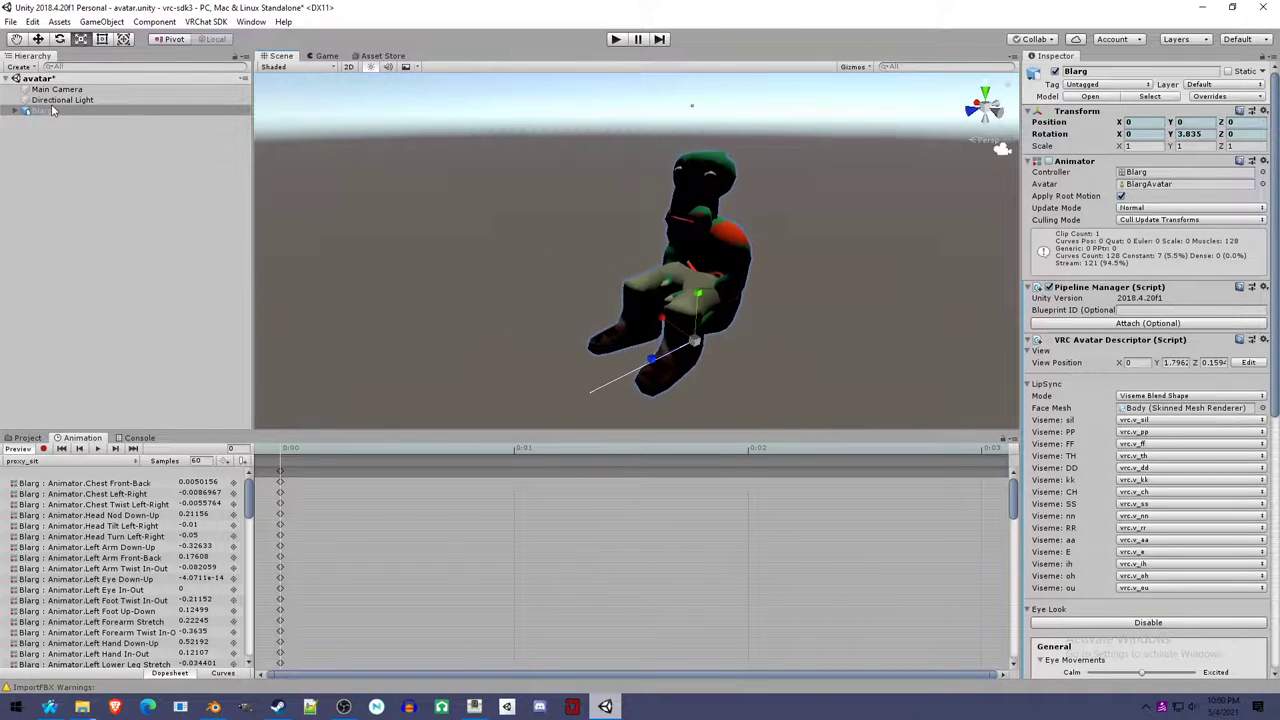
click(24, 449)
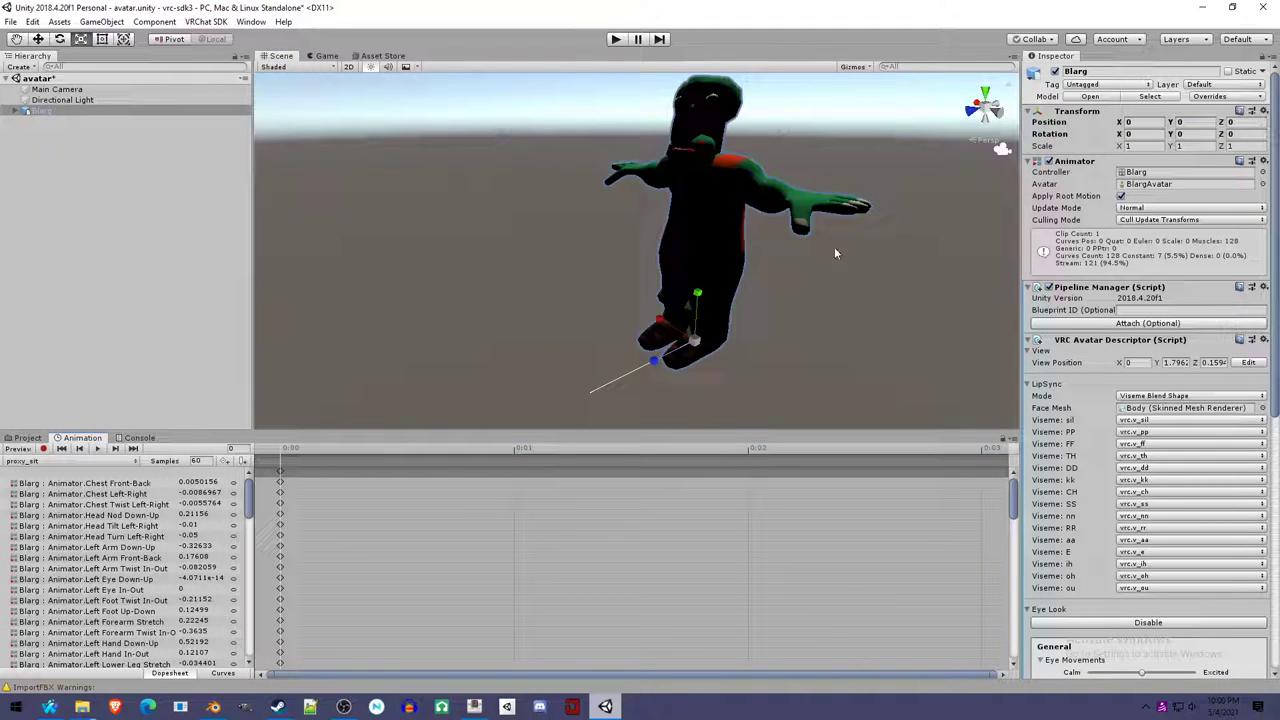
Rotate the scene's Directional Light so it illuminates the front of the Blarg avatar, and clear the selection.
click(50, 100)
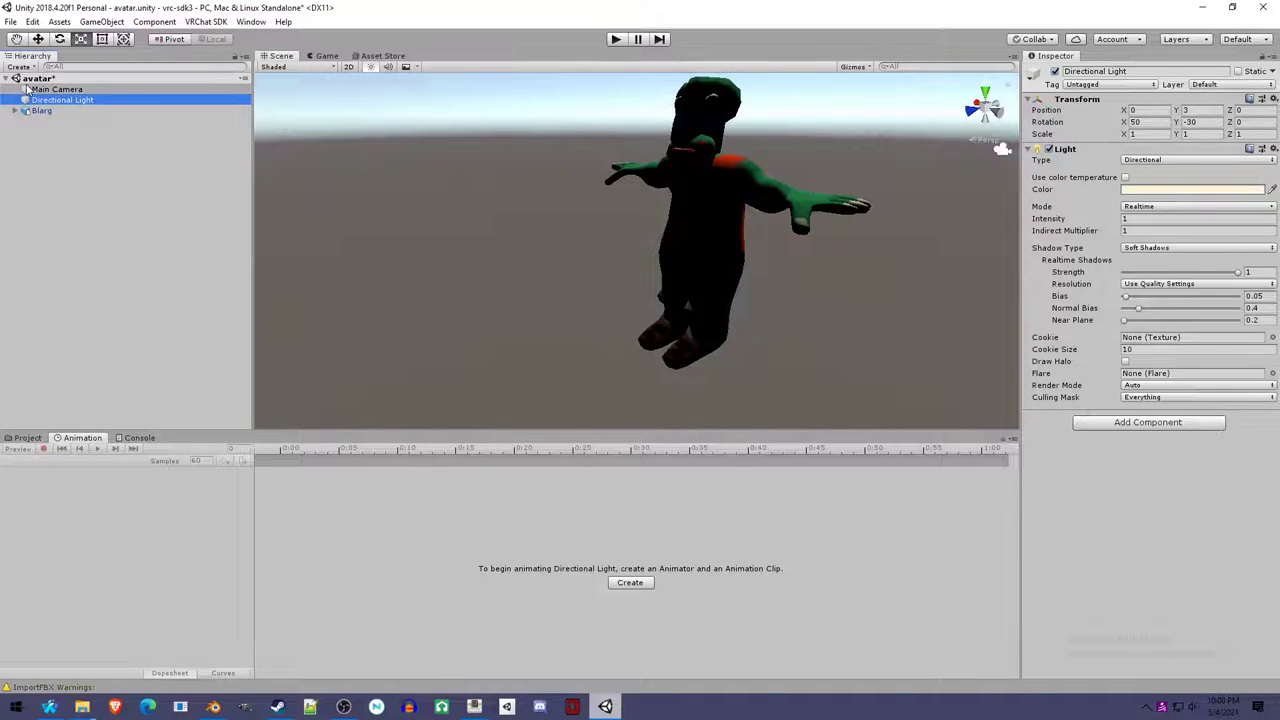
scroll(618, 226, down, 6)
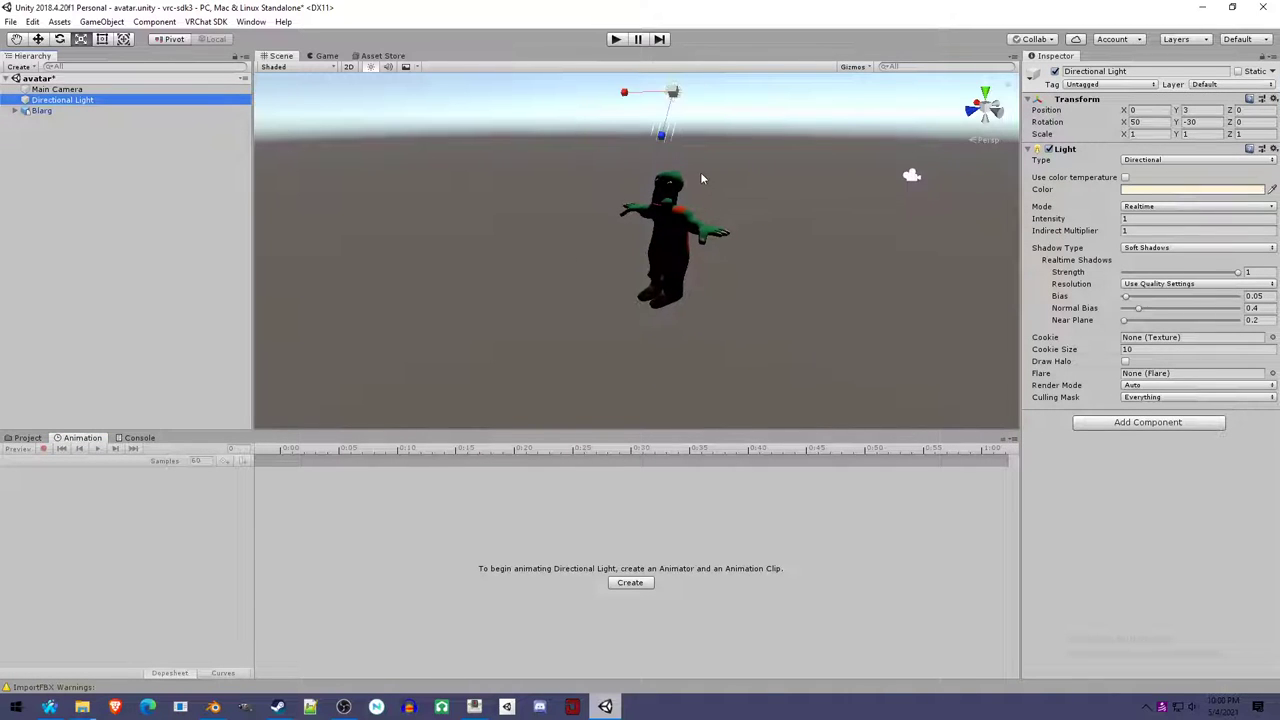
key(e)
drag(672, 116, 753, 310)
scroll(753, 310, up, 3)
click(769, 266)
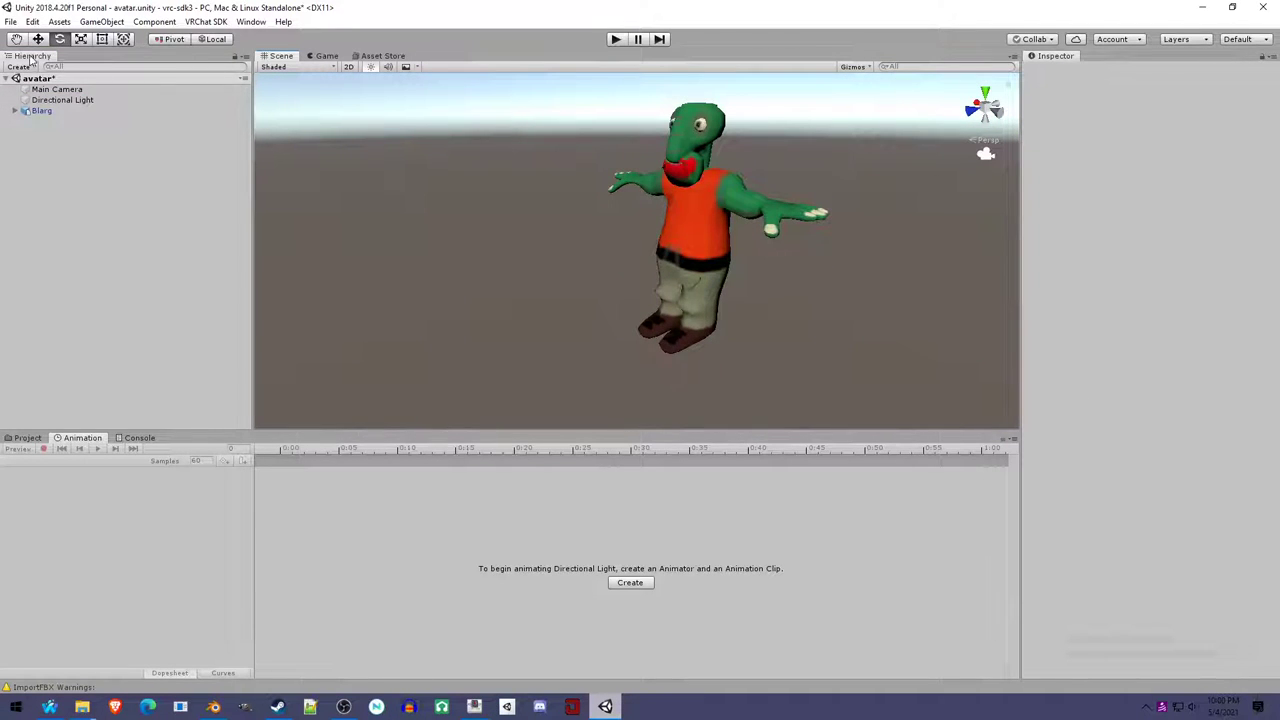
Open the VRChat SDK control panel and start building and publishing the Blarg avatar for Windows.
click(205, 21)
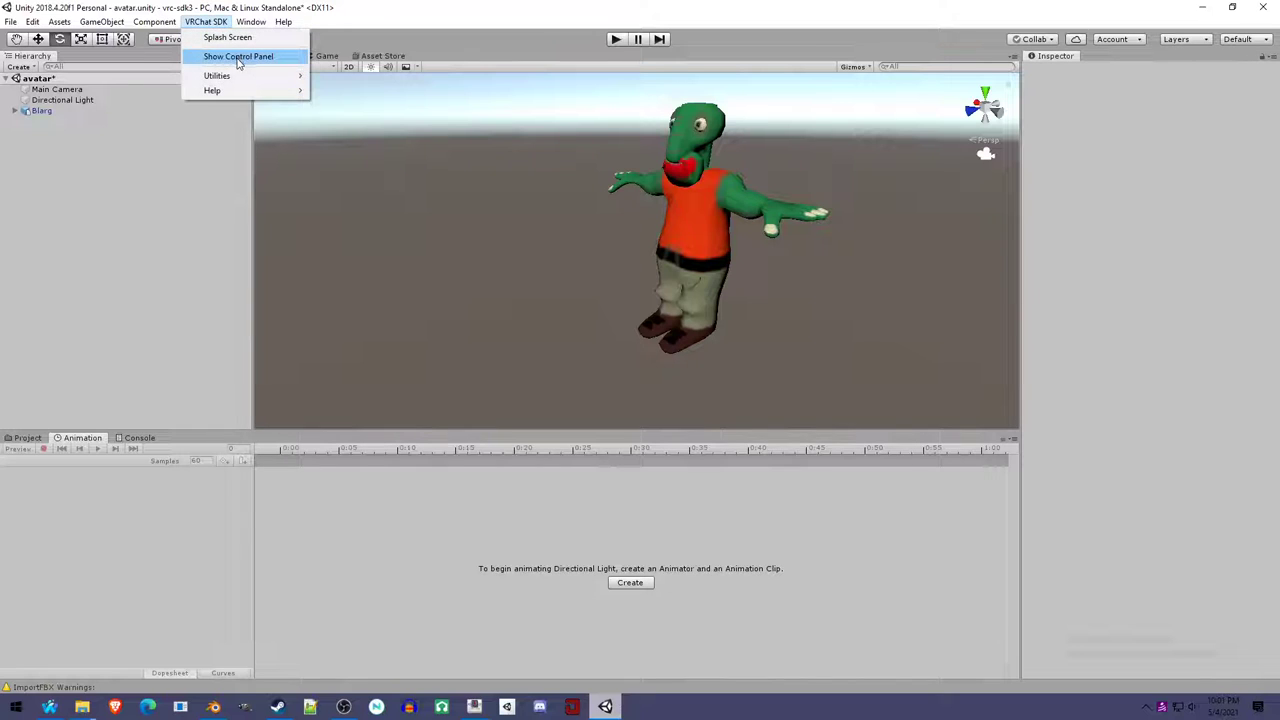
click(238, 57)
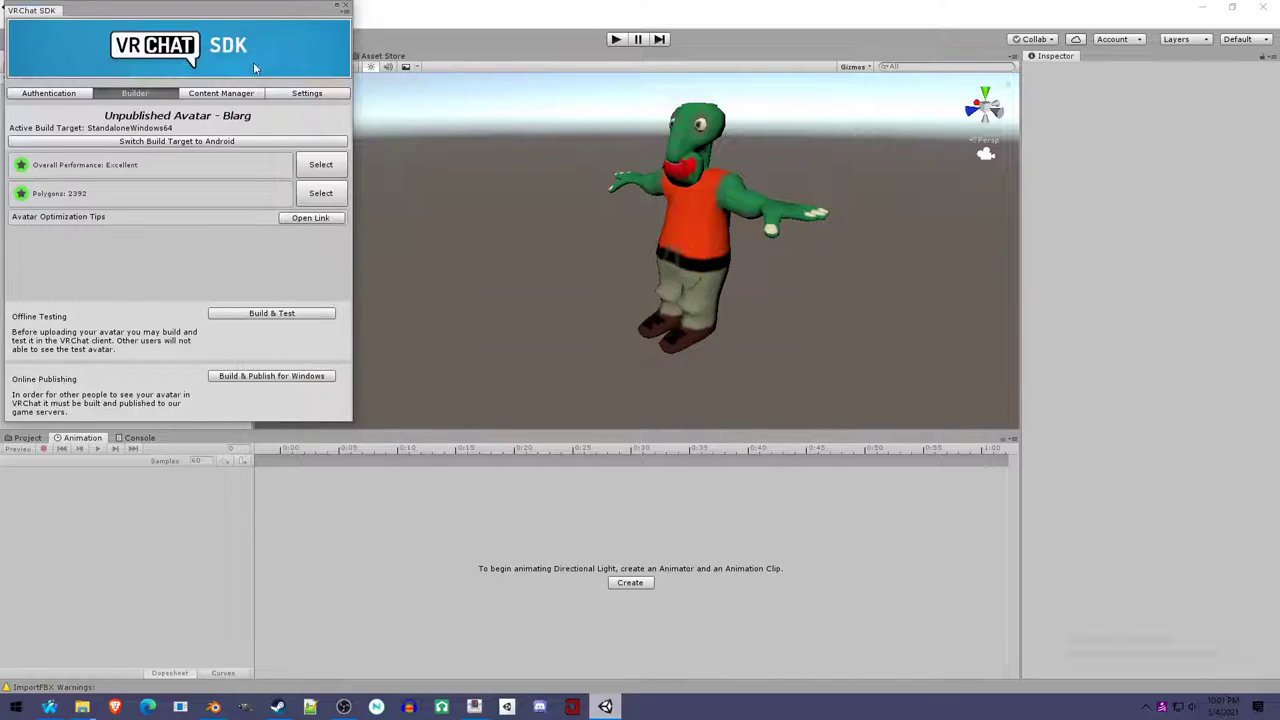
click(258, 377)
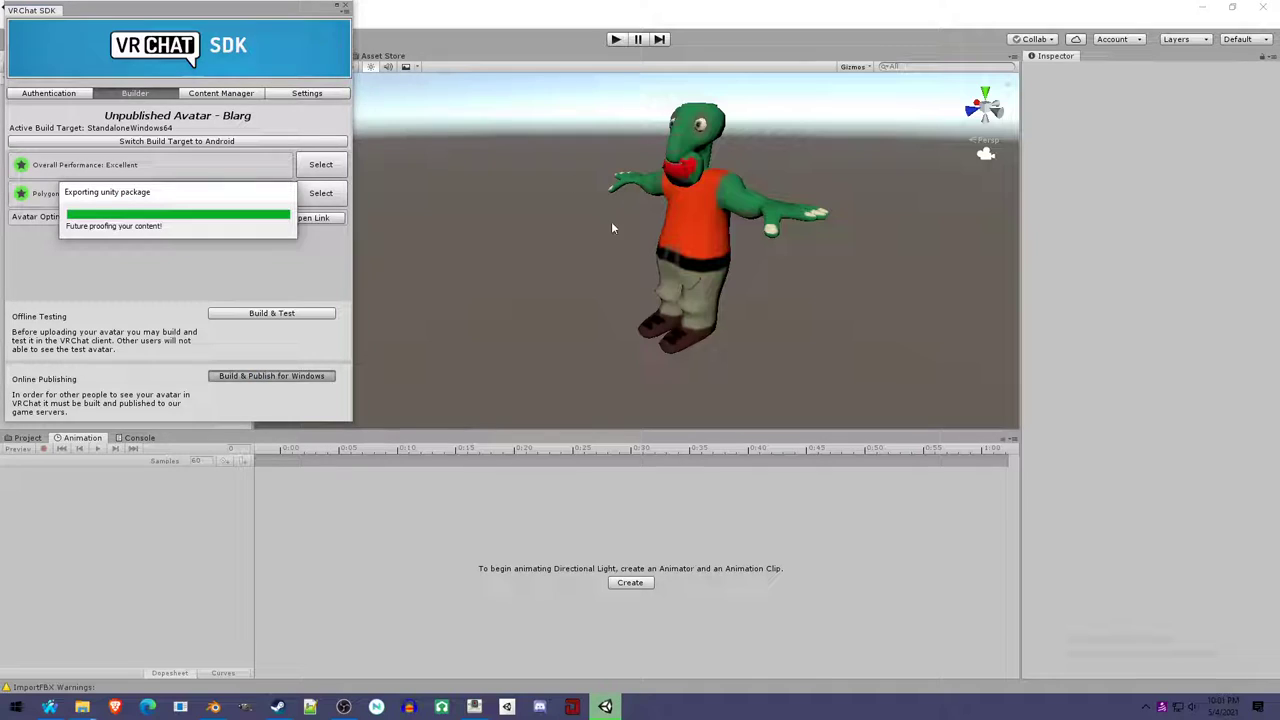
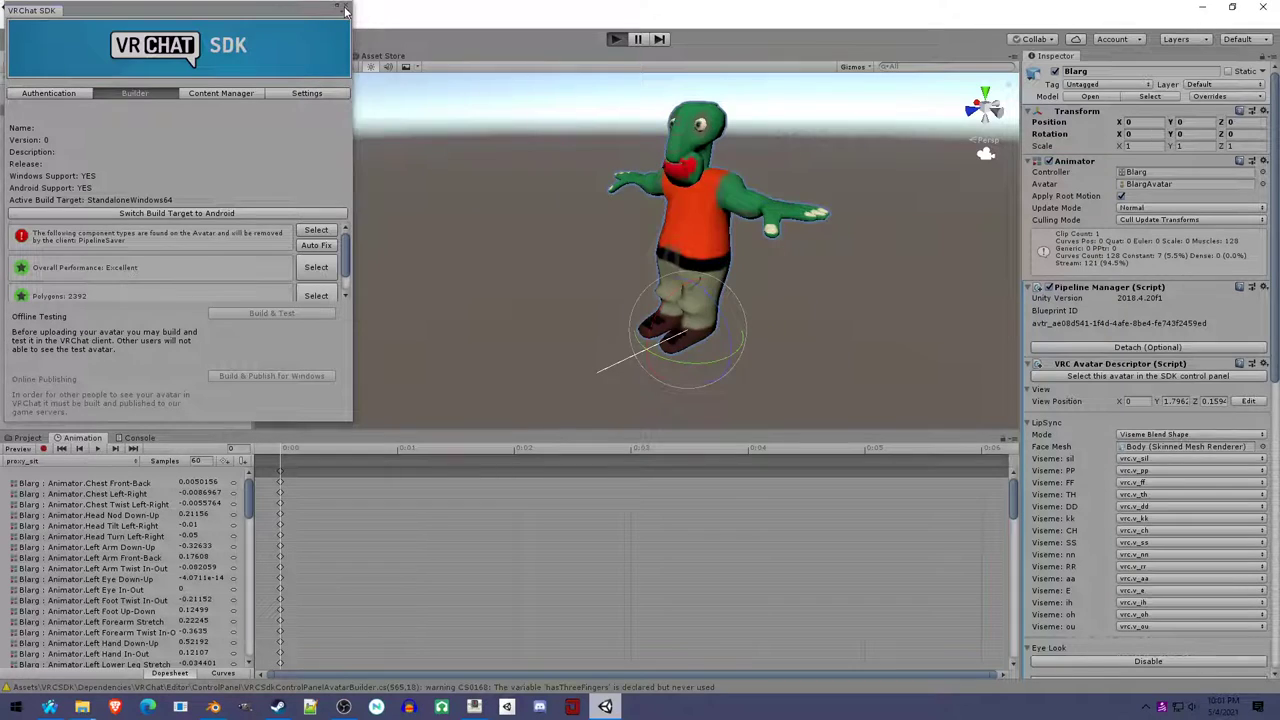
Close the SDK control panel and move the VRCCam farther away in front of the avatar in the Scene view.
click(346, 6)
click(578, 196)
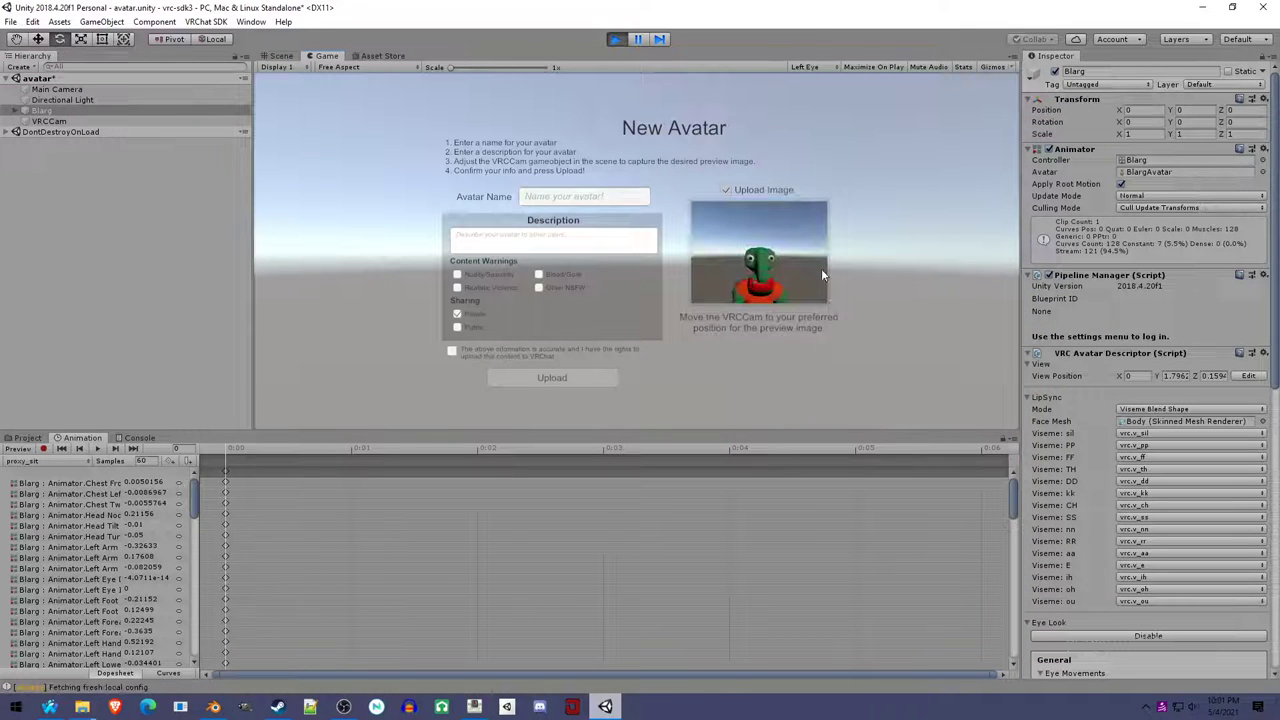
click(281, 58)
click(572, 207)
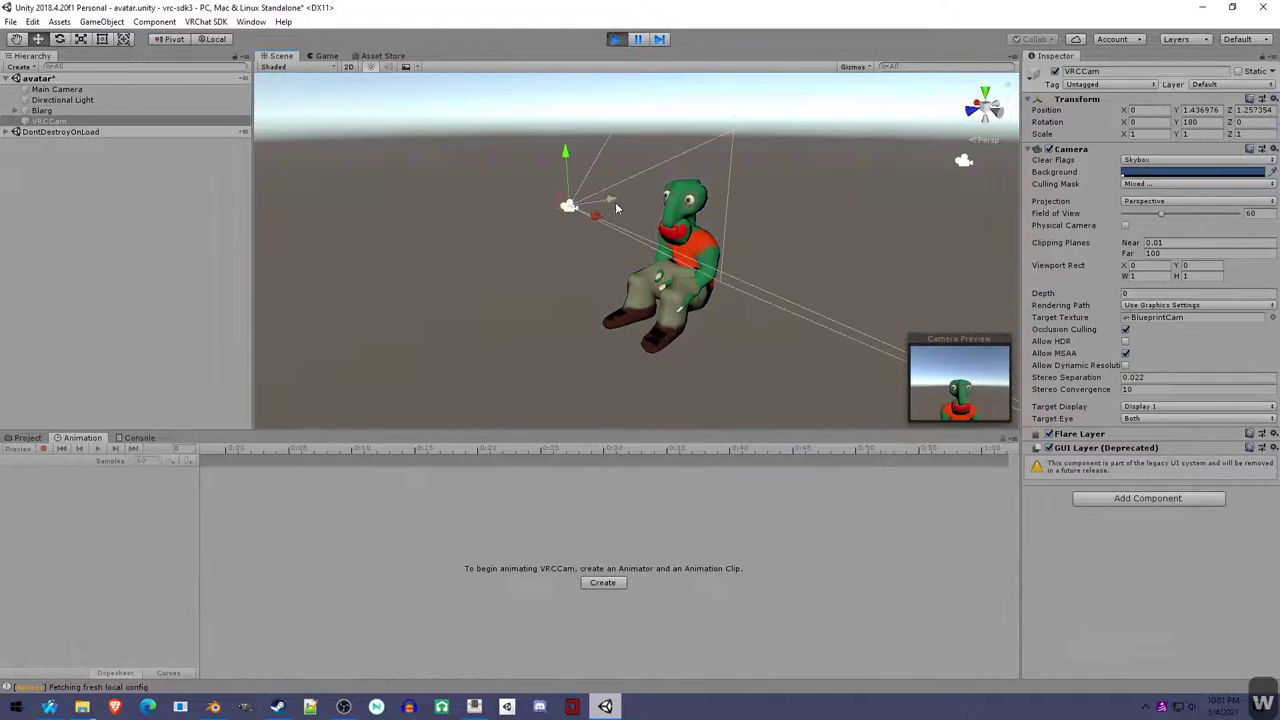
drag(616, 208, 443, 178)
Clear the Animator controller assigned to Blarg while the scene is running, and exit Play mode.
click(133, 112)
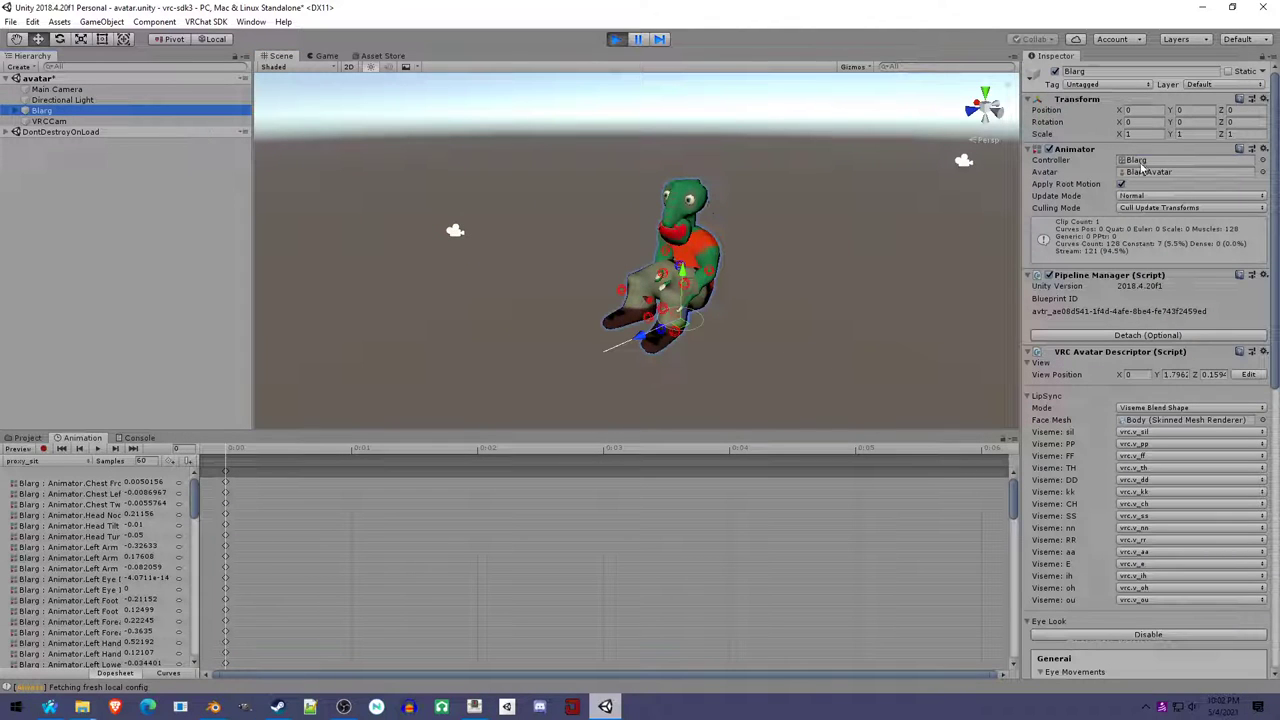
click(1138, 161)
key(Delete)
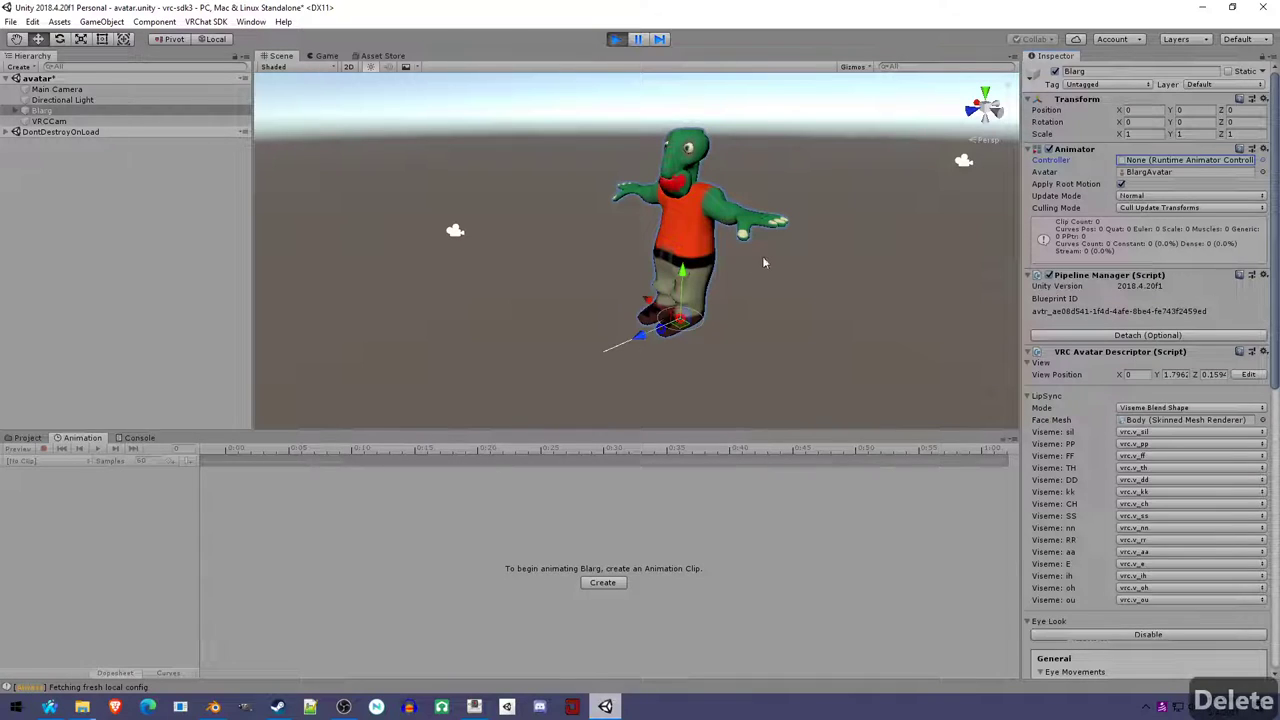
click(615, 39)
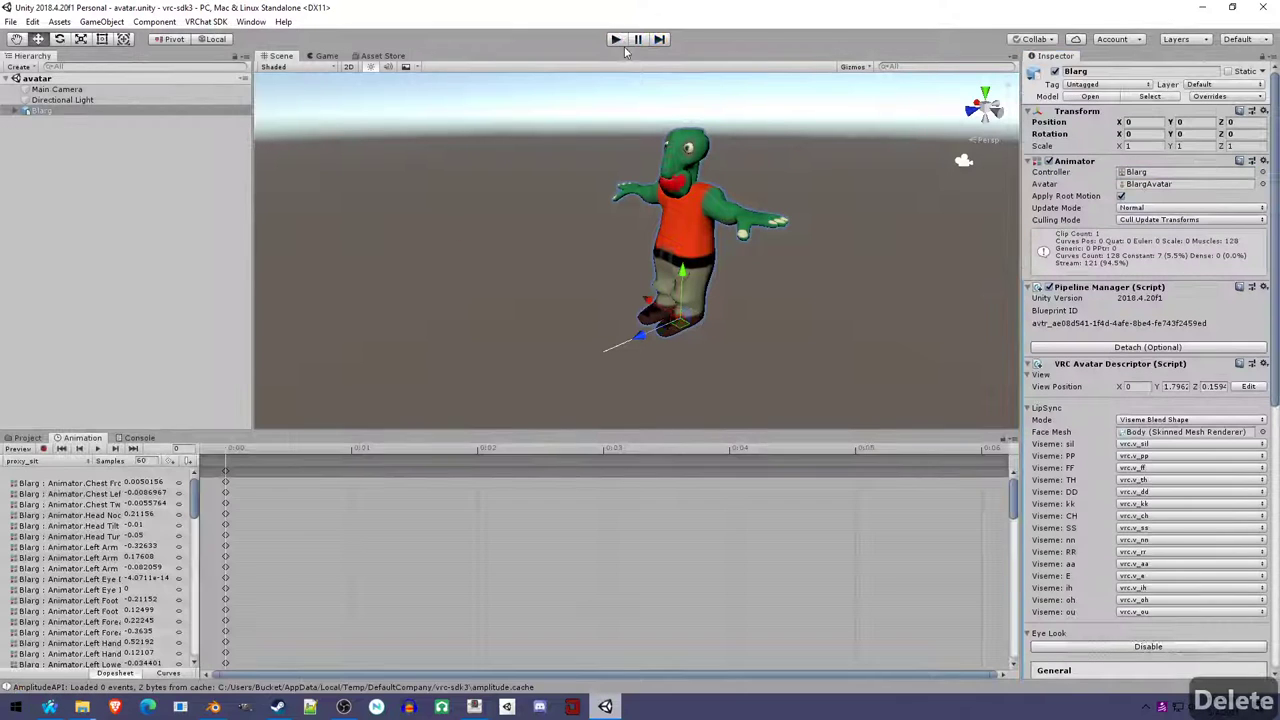
click(205, 21)
click(375, 5)
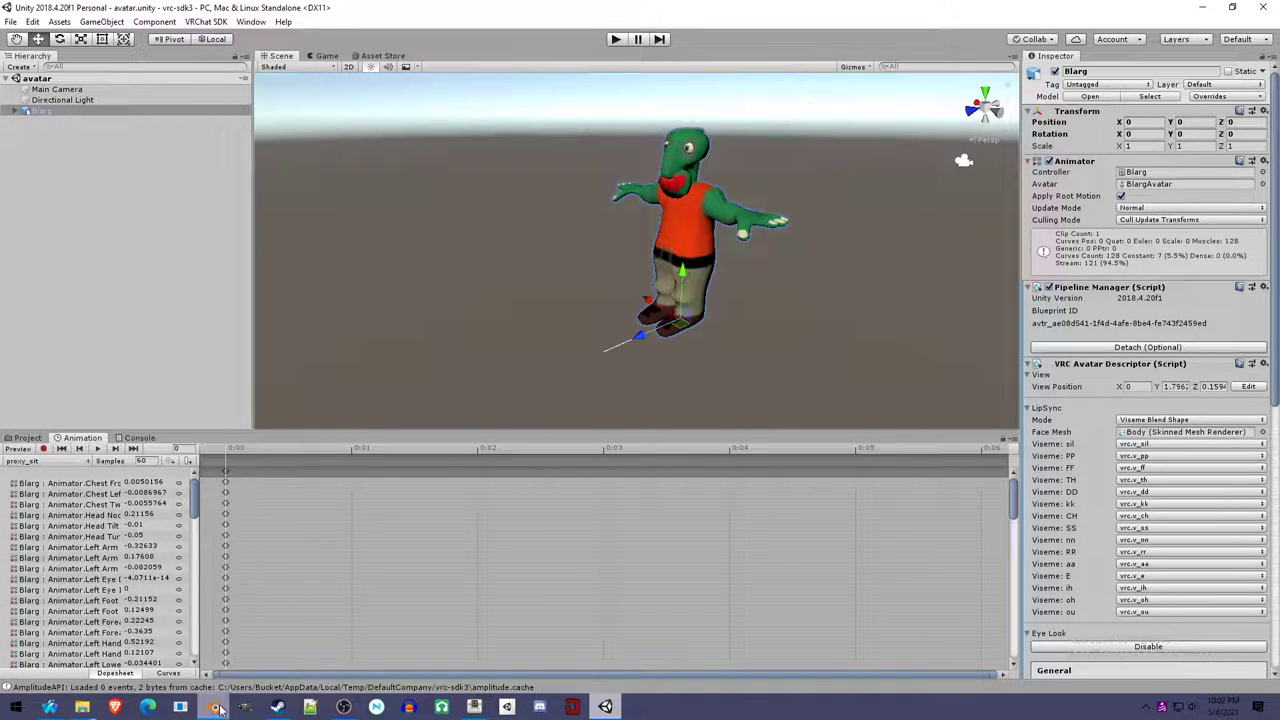
Switch to Blender, look over the rigged character from different angles, and return to Unity.
click(258, 681)
scroll(677, 475, down, 3)
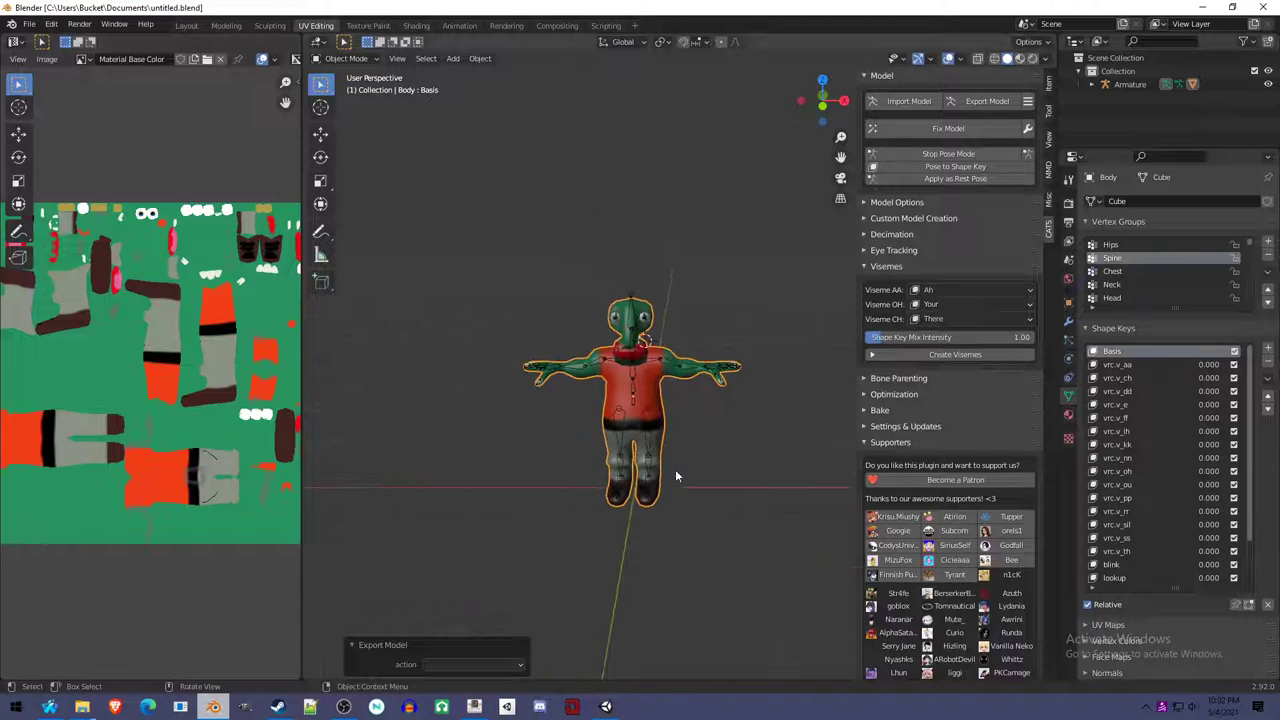
scroll(630, 511, up, 2)
middle_drag(606, 522, 689, 492)
click(605, 706)
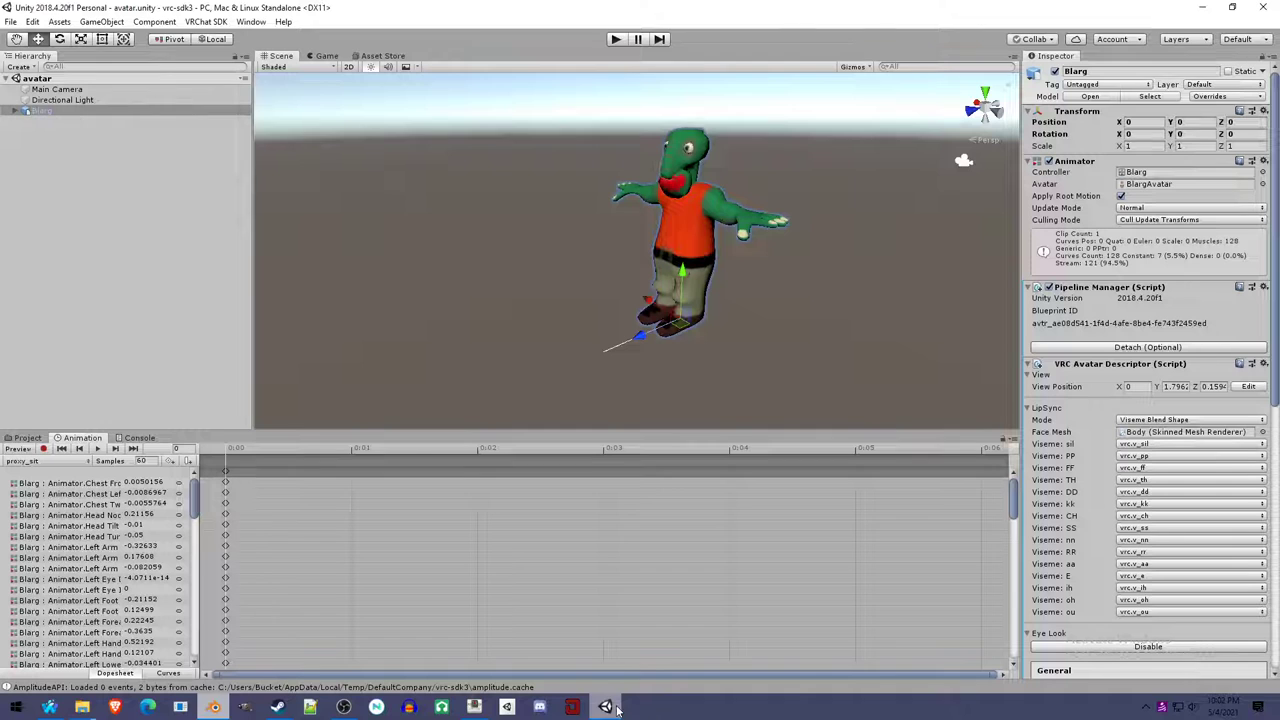